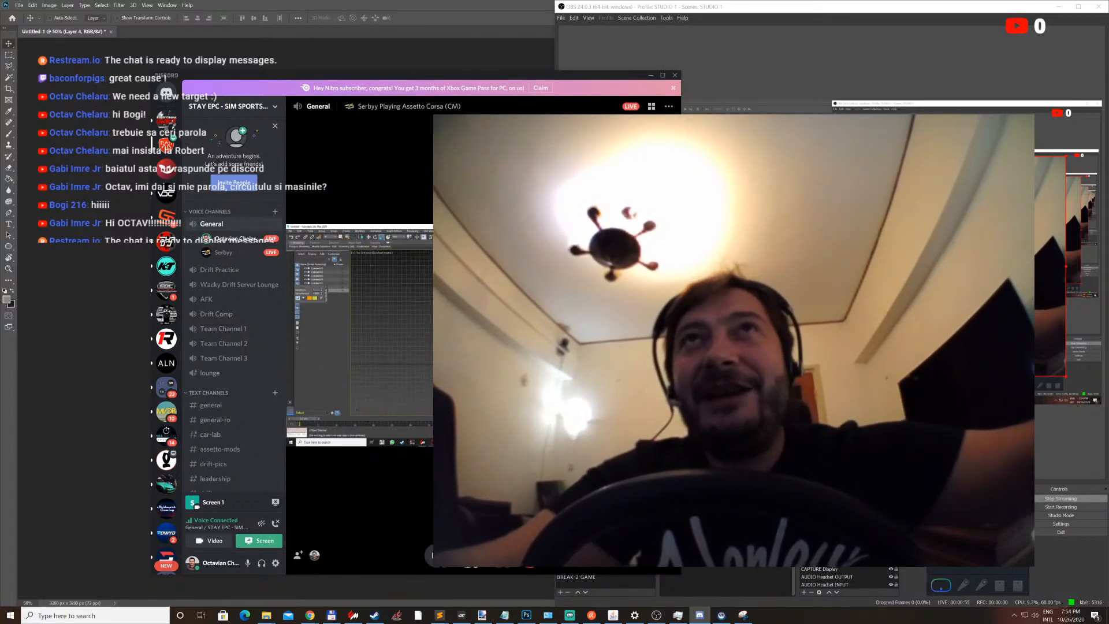
Move the Discord window aside and enlarge the shared 3ds Max stream to fill the screen
drag(570, 75, 411, 55)
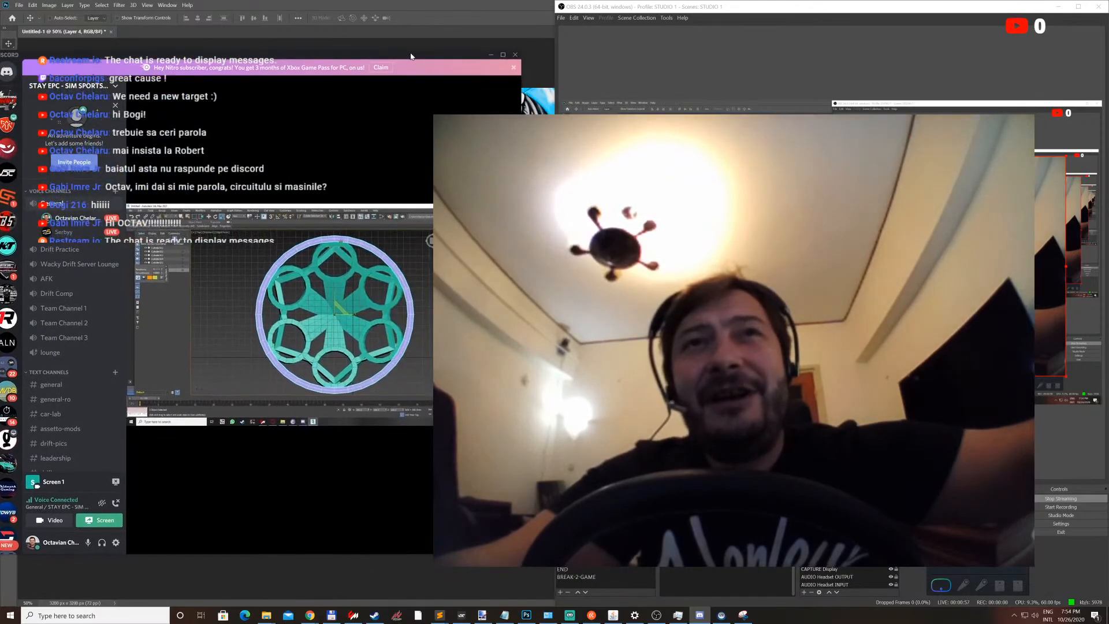
click(509, 535)
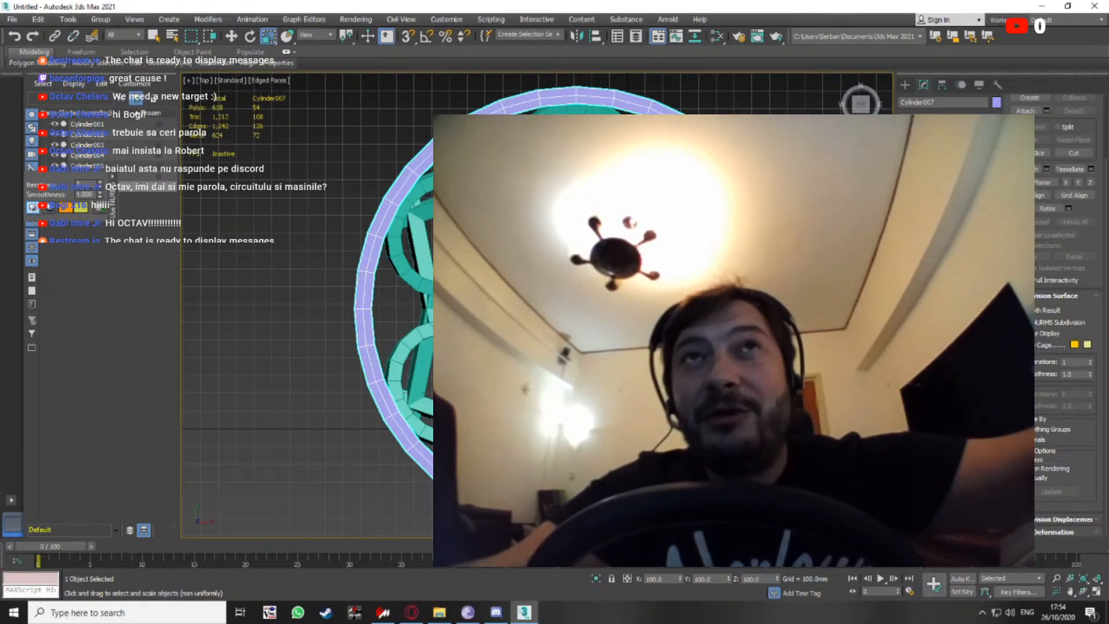
key(4)
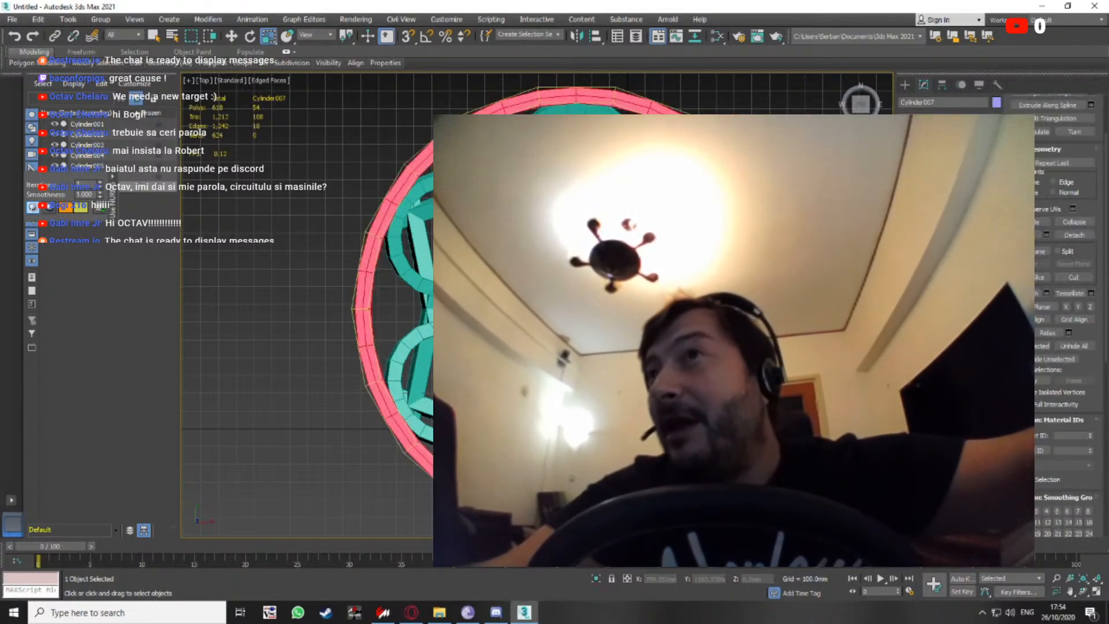
click(705, 139)
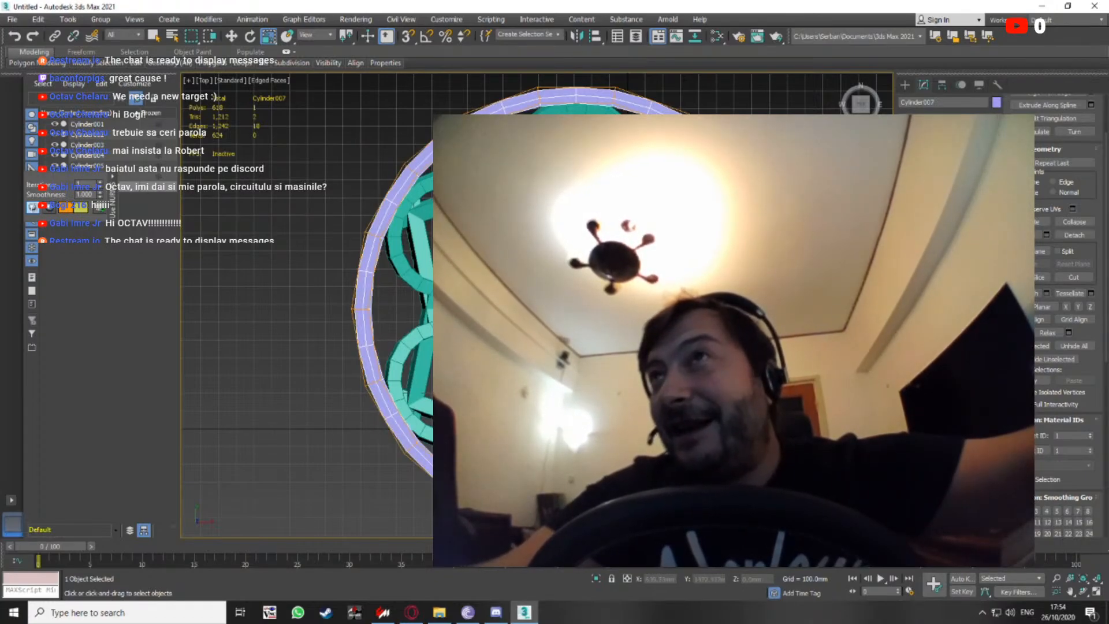
shift+click(759, 204)
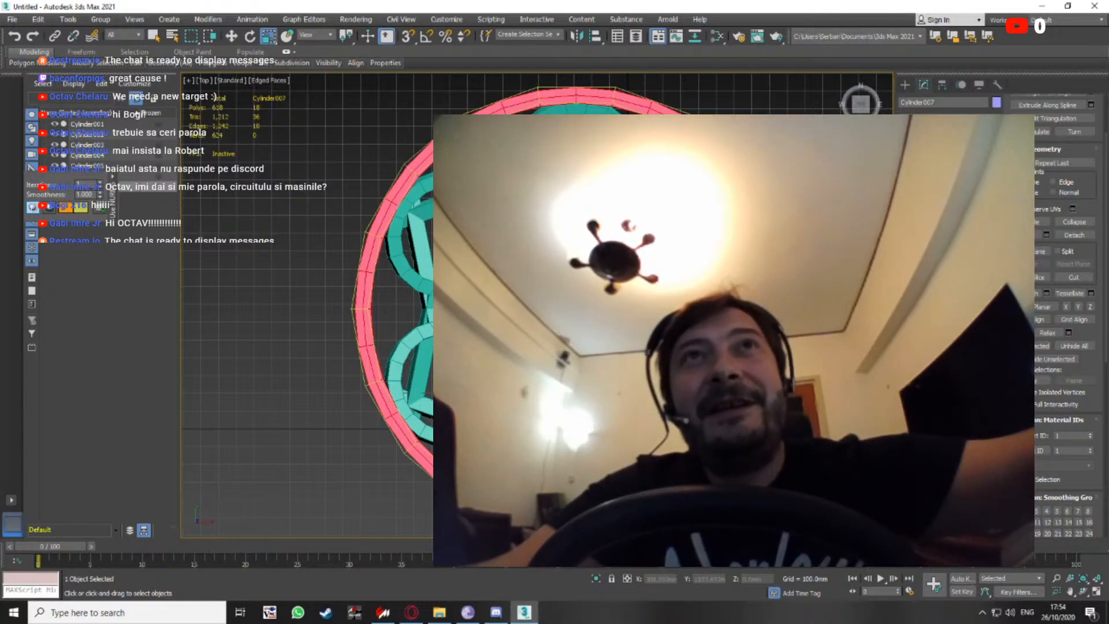
click(683, 158)
middle_drag(844, 287, 869, 294)
key(4)
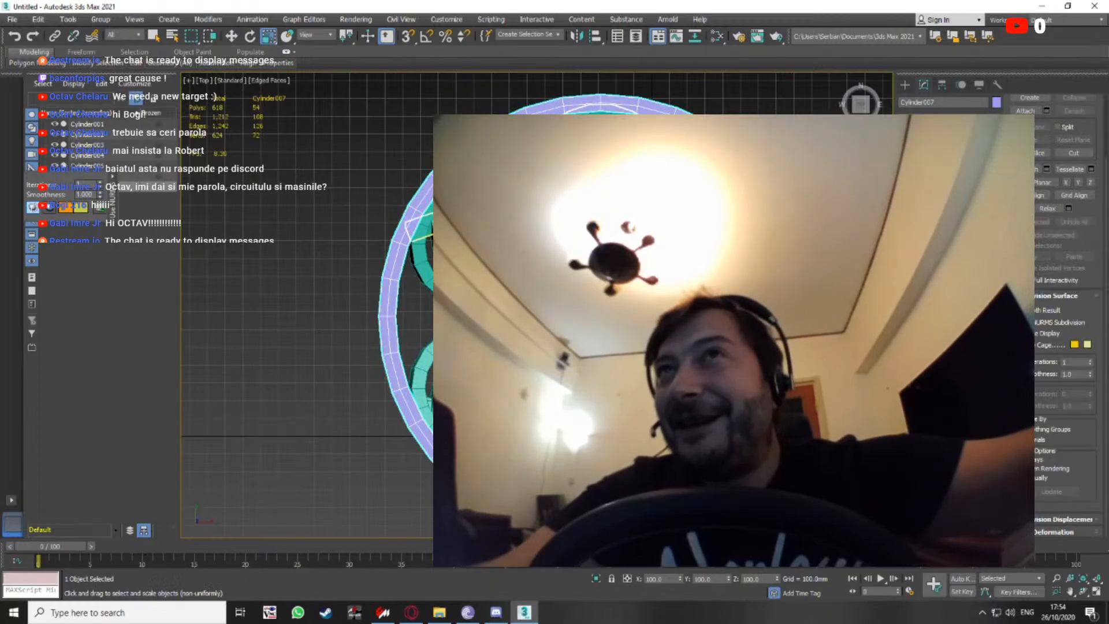
Select the inner ring Cylinder004 at the wheel's upper edge and undo its last geometry edit
click(716, 279)
key(ctrl+z)
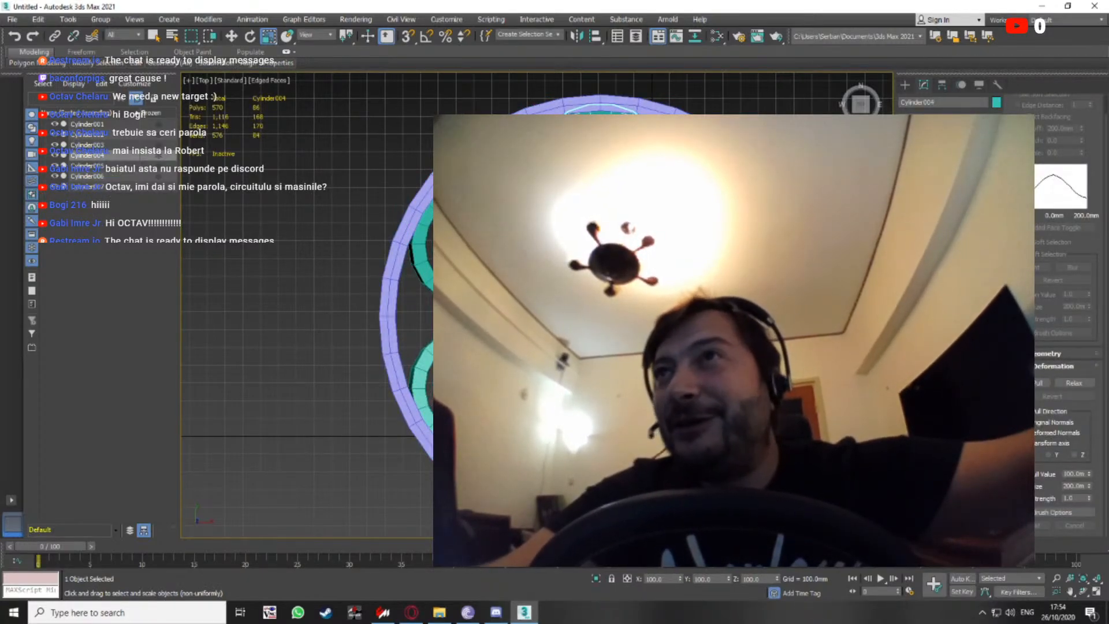
key(ctrl+y)
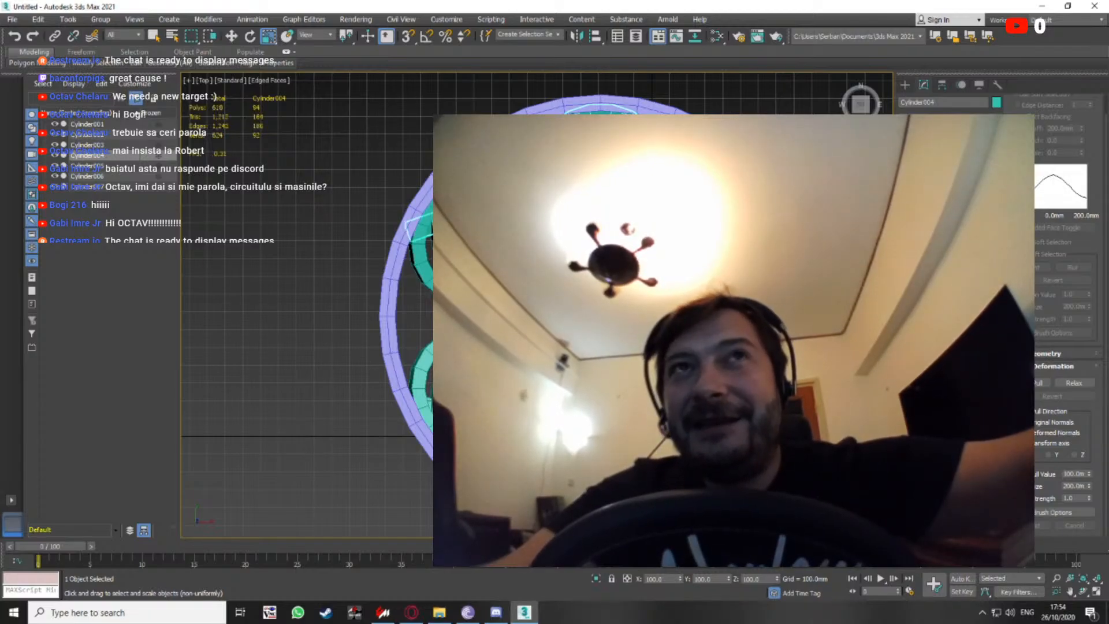
key(ctrl+z)
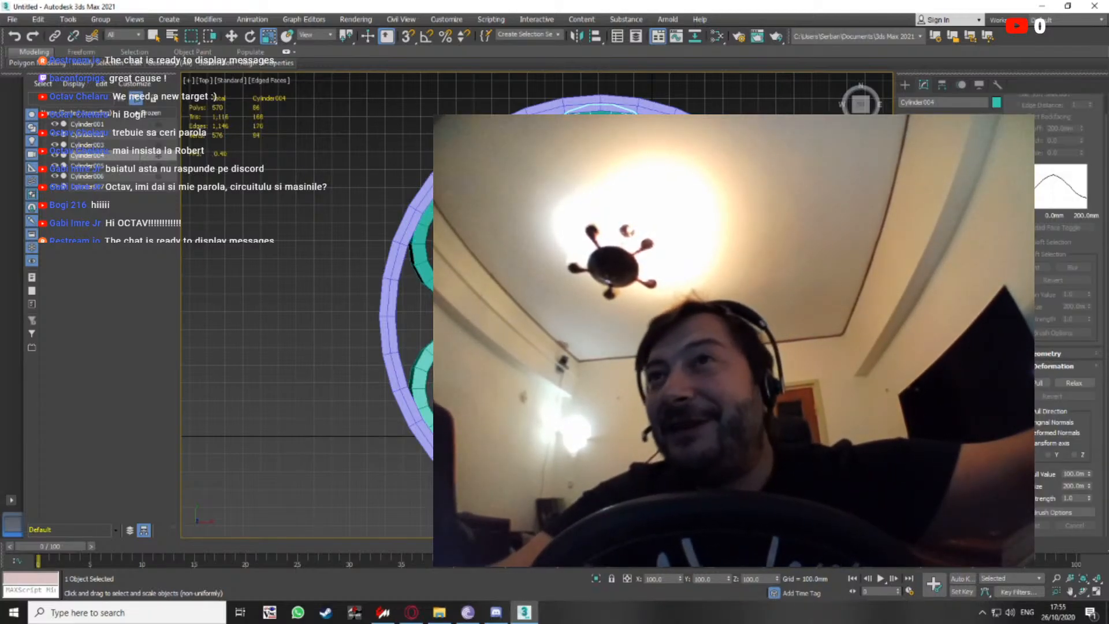
Select four side polygons on the inner ring Cylinder004 in the Top view
key(4)
alt+middle_drag(601, 346, 618, 329)
ctrl+click(577, 278)
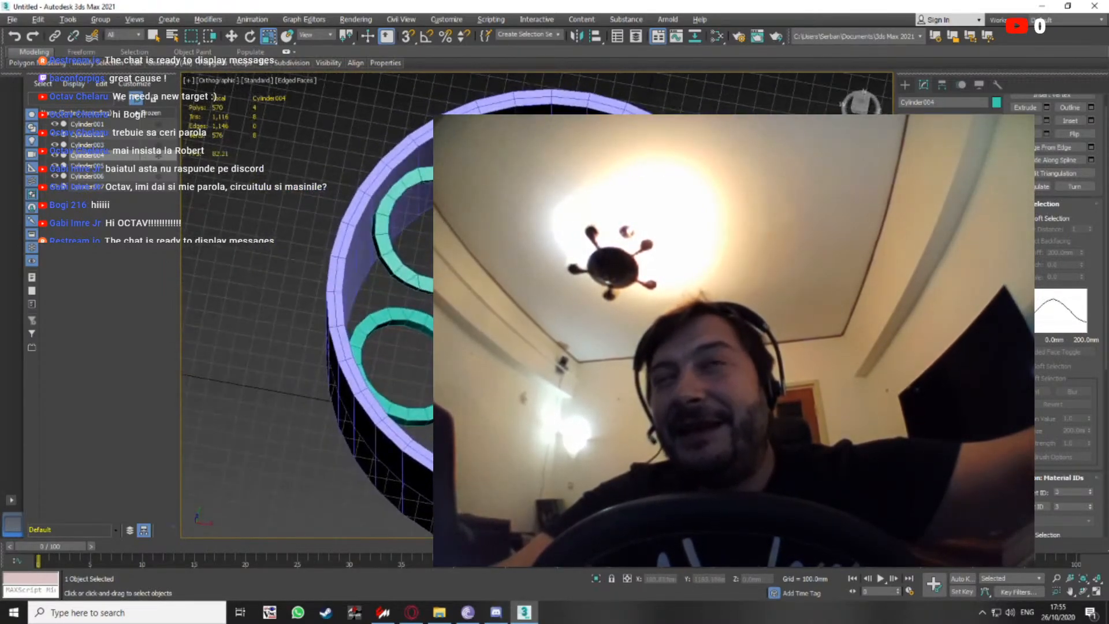
click(861, 105)
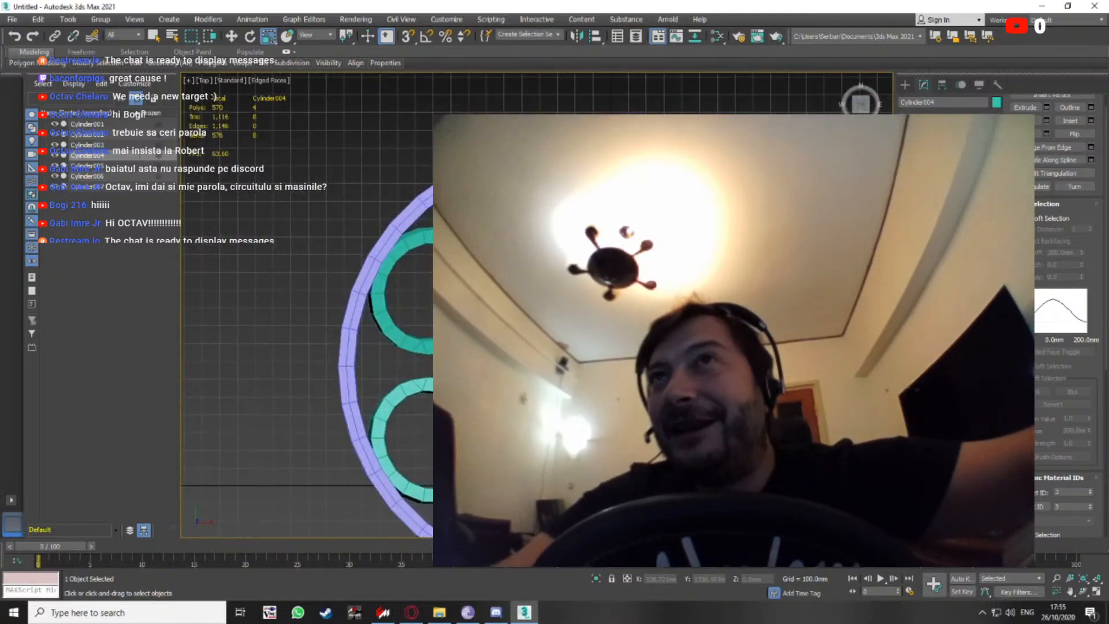
scroll(665, 246, down, 4)
middle_drag(668, 243, 636, 225)
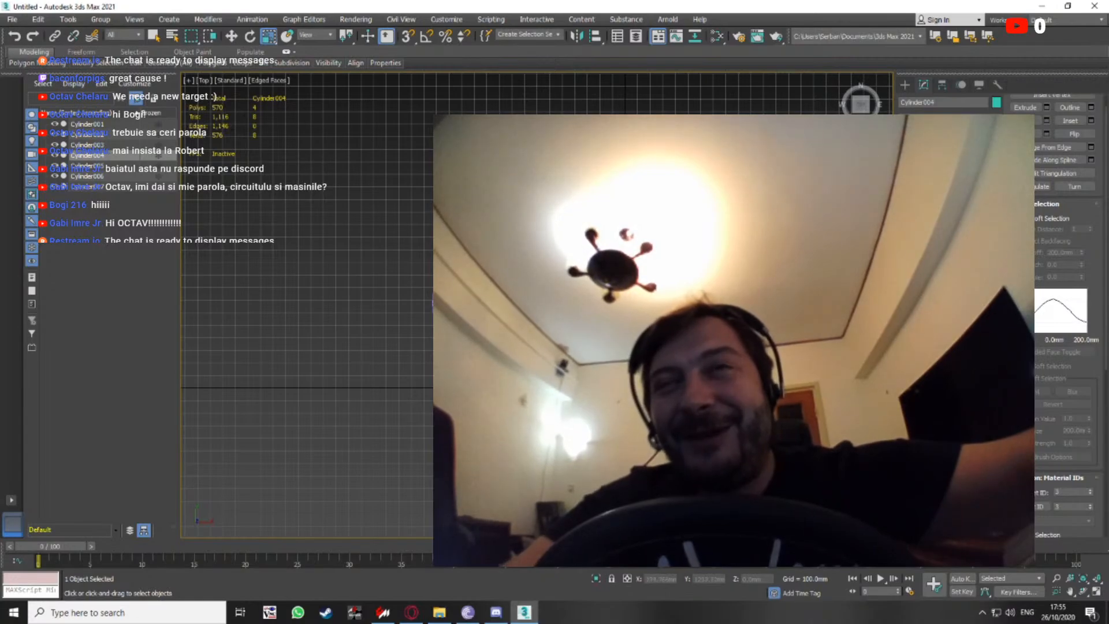
middle_drag(629, 248, 618, 244)
scroll(619, 244, up, 3)
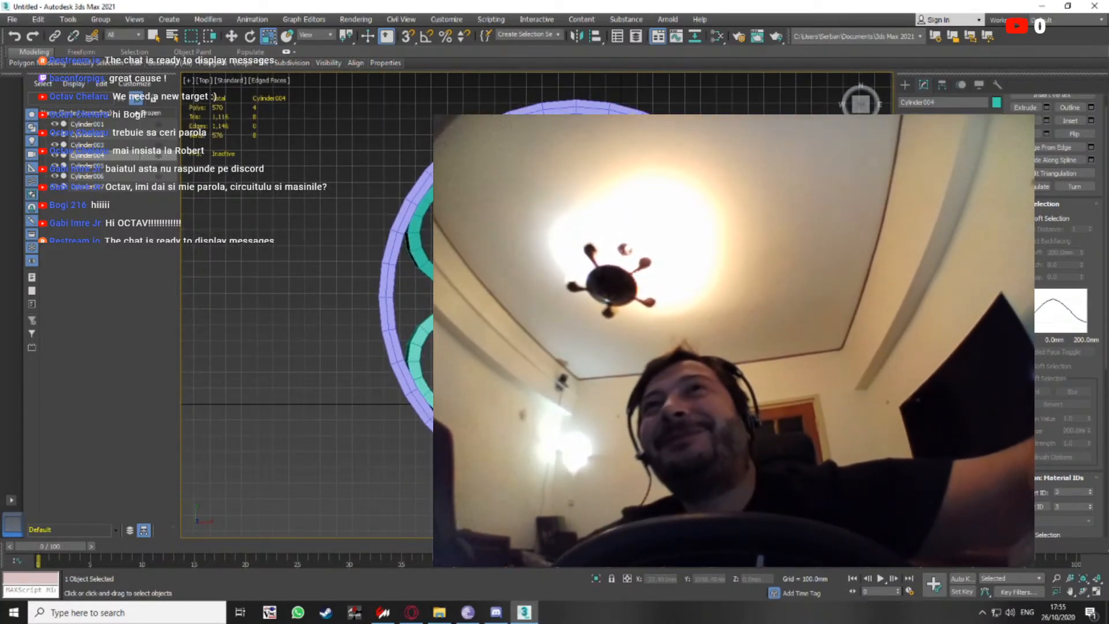
mouse_move(770, 245)
middle_down()
mouse_move(785, 262)
mouse_move(745, 244)
mouse_move(799, 268)
mouse_move(767, 253)
mouse_move(784, 262)
middle_up()
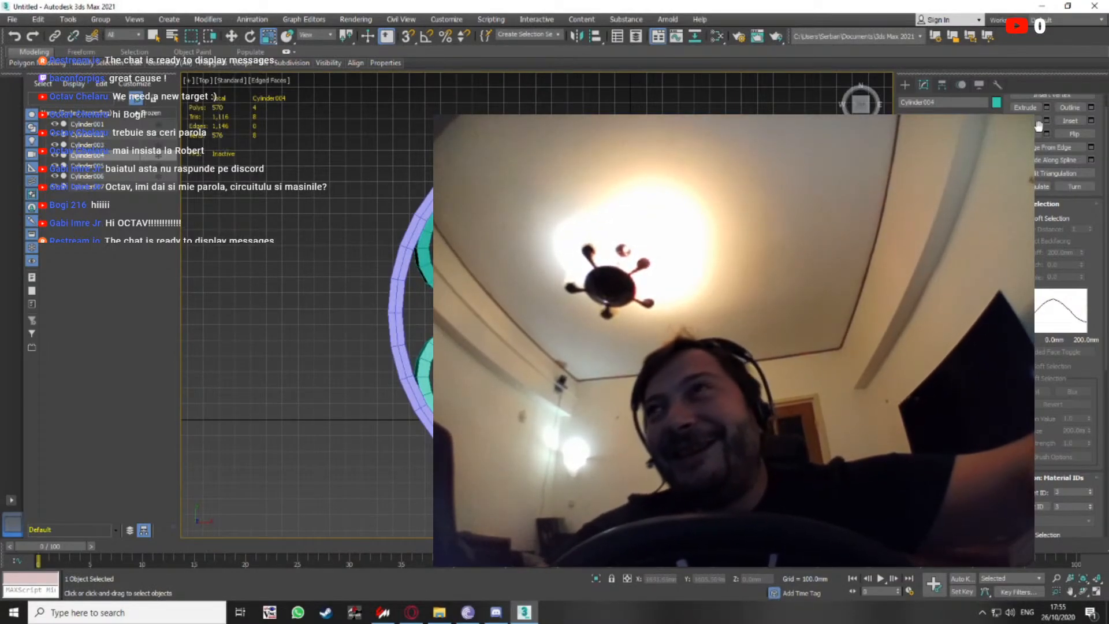
Try to extrude the four selected side polygons of Cylinder004 towards the neighbouring rings, and undo the extrusion
key(r)
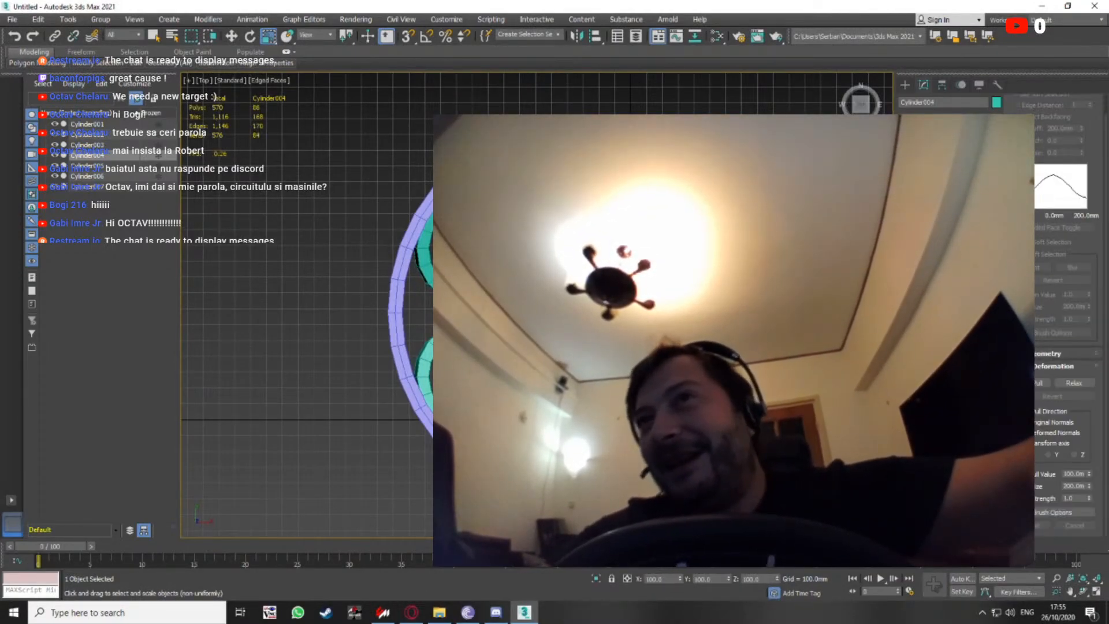
key(4)
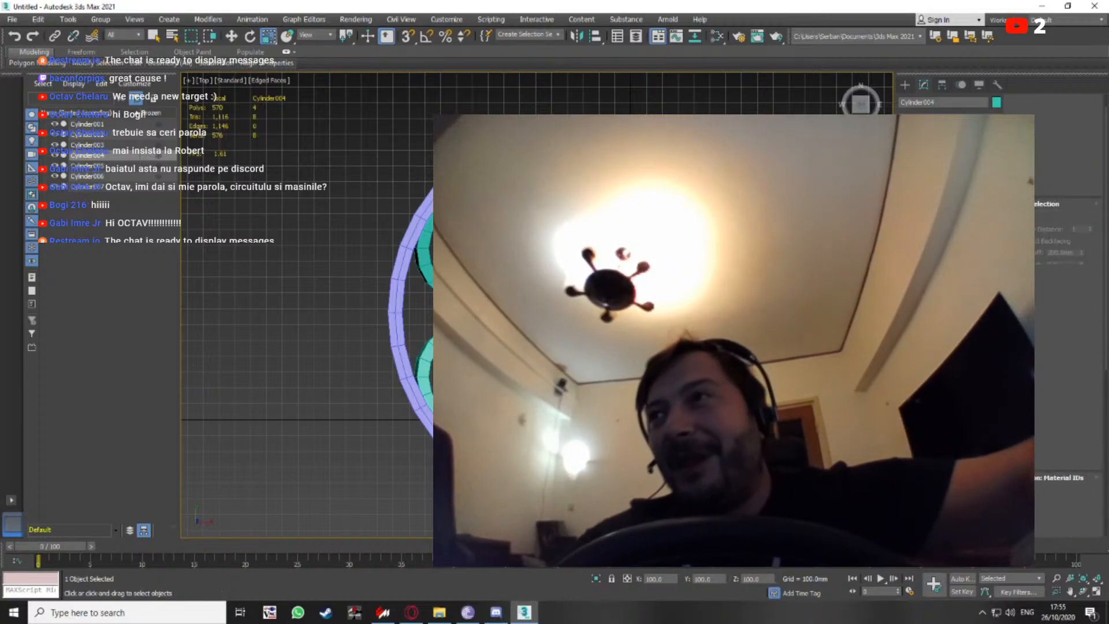
middle_drag(751, 246, 742, 241)
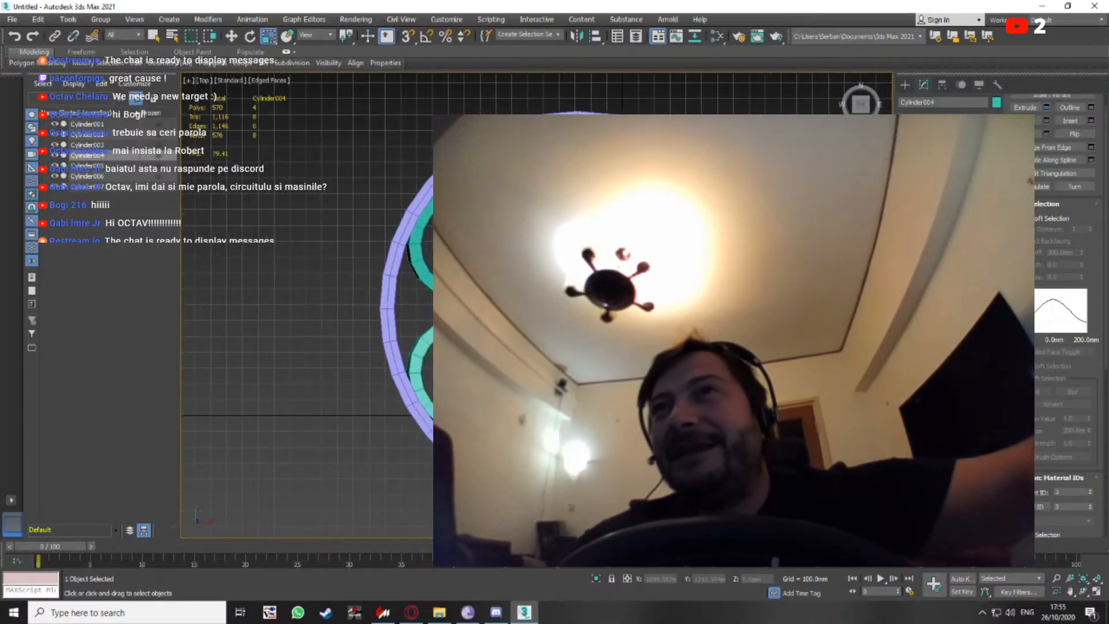
click(1047, 107)
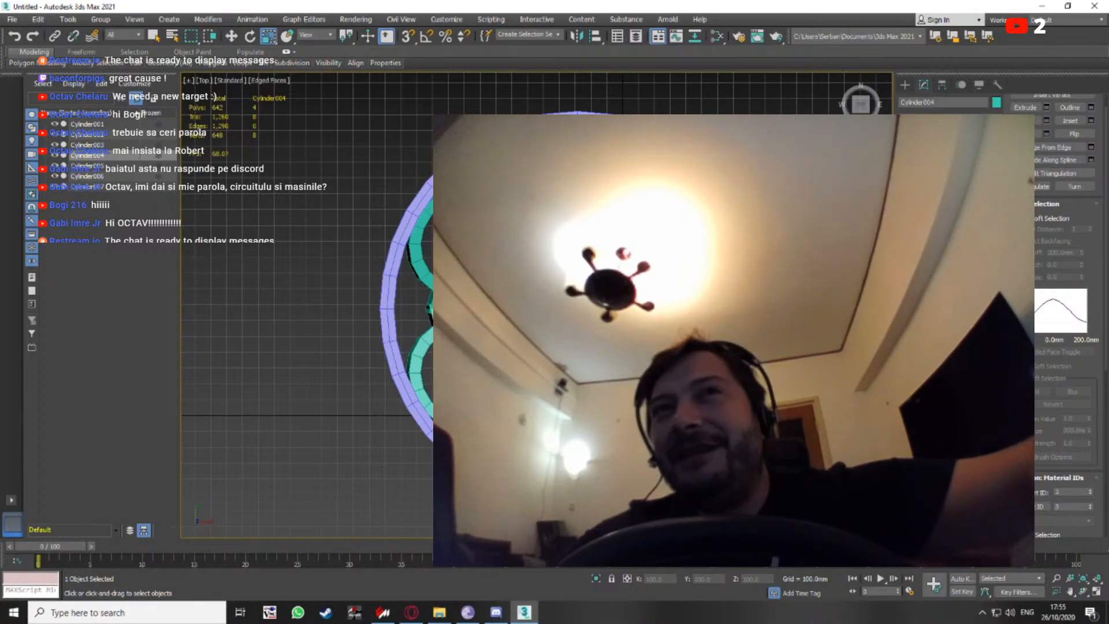
scroll(439, 231, down, 3)
scroll(439, 231, up, 6)
scroll(439, 231, down, 6)
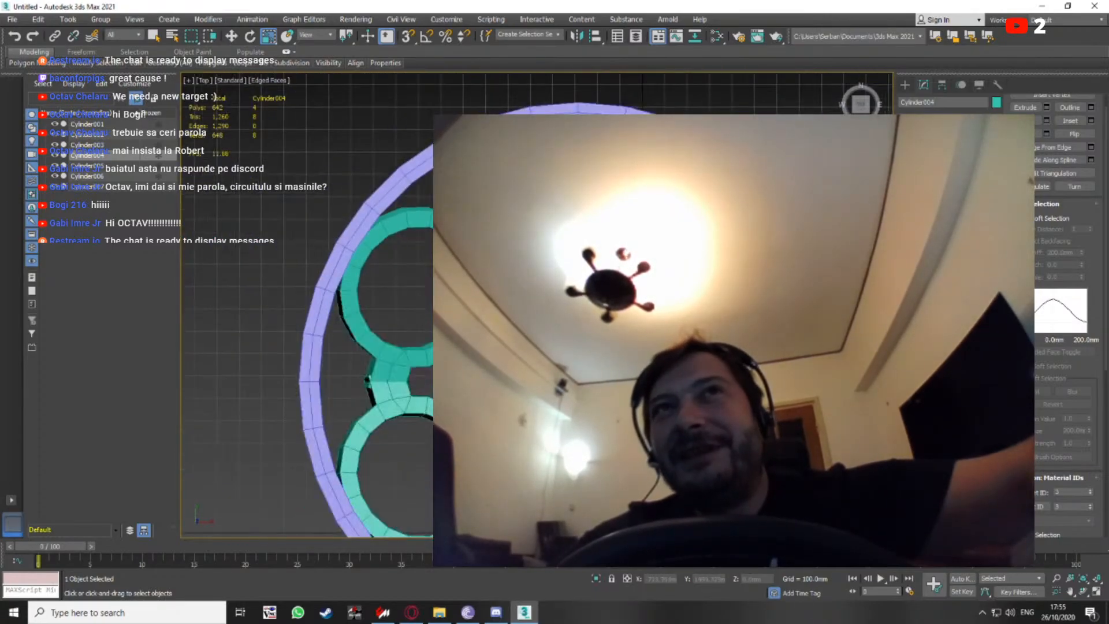
scroll(439, 231, up, 2)
scroll(437, 248, up, 6)
scroll(438, 249, down, 2)
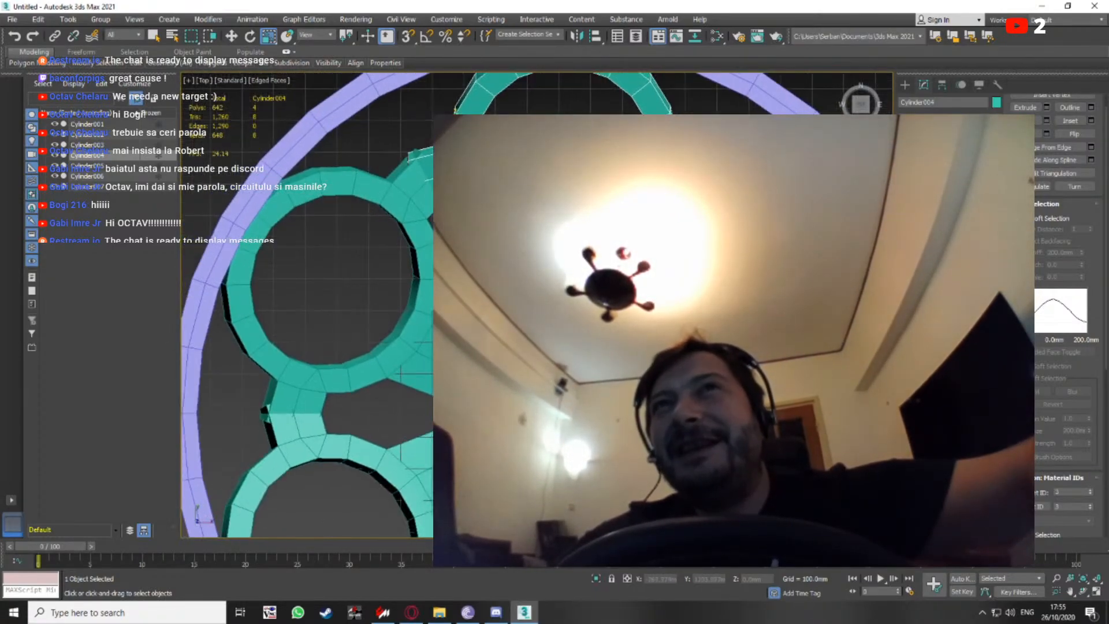
key(ctrl+z)
scroll(638, 293, down, 2)
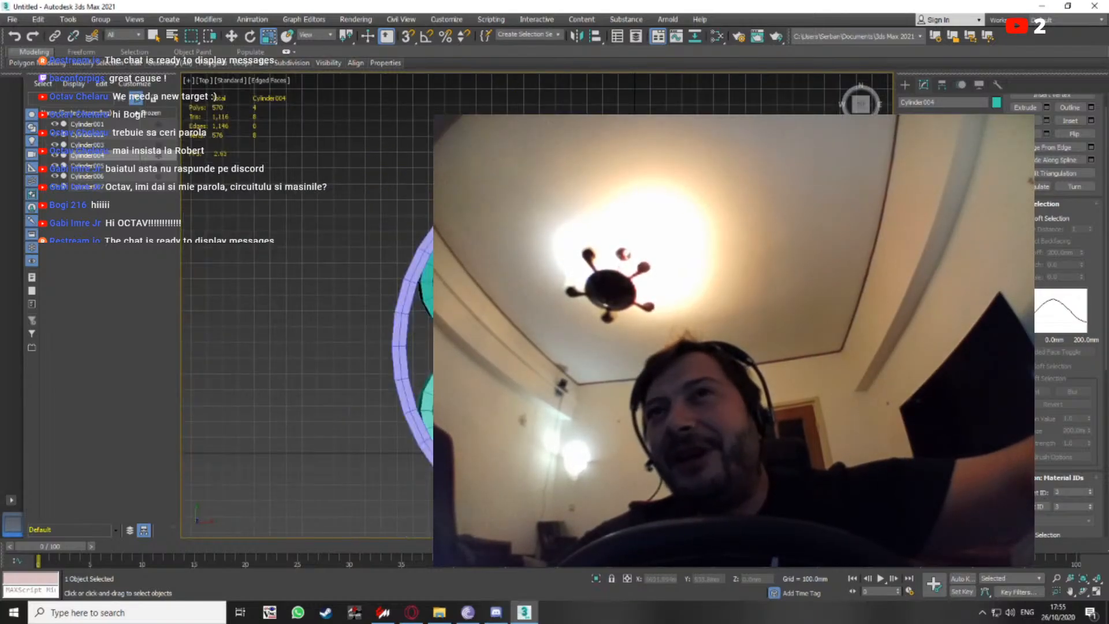
key(4)
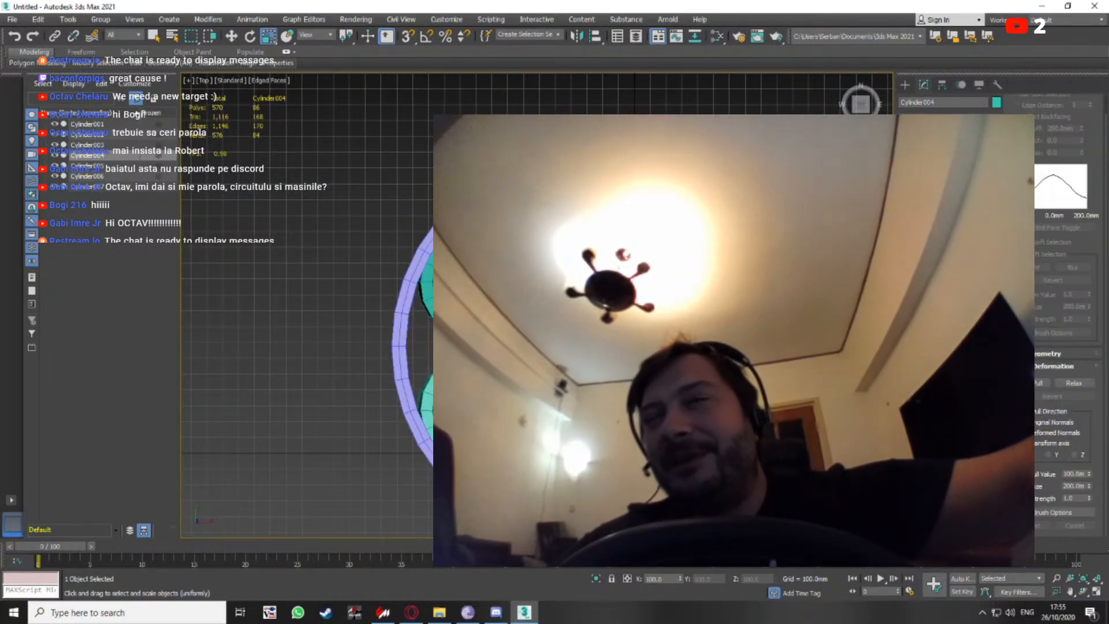
scroll(638, 294, down, 1)
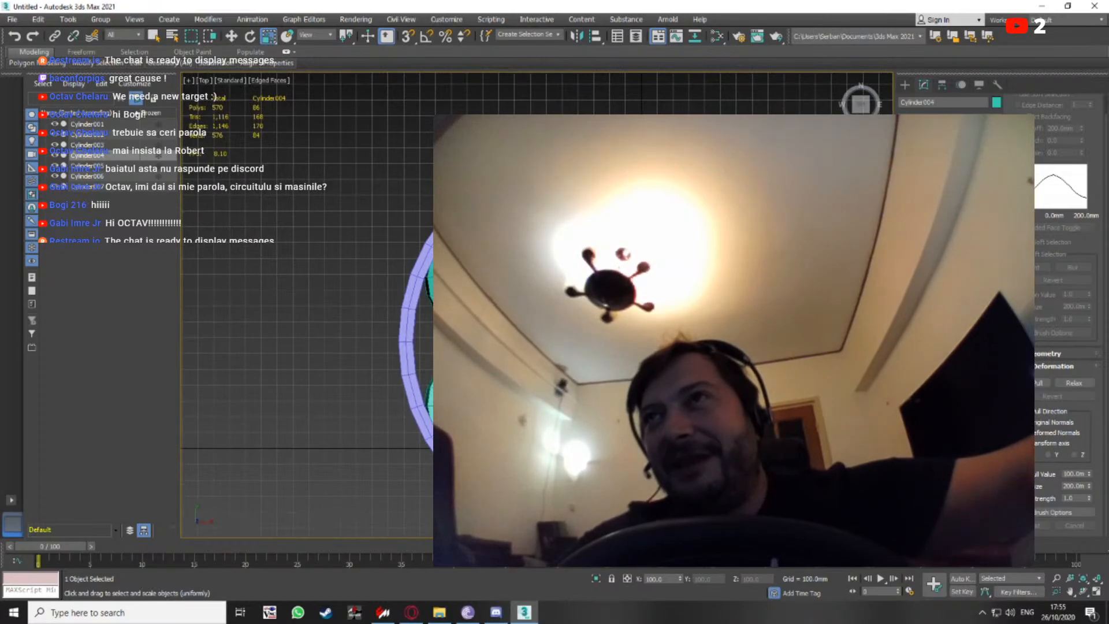
Show the model in wireframe and connect the selected edges of Cylinder004 to split the ring through its middle
key(2)
key(F3)
scroll(639, 294, up, 3)
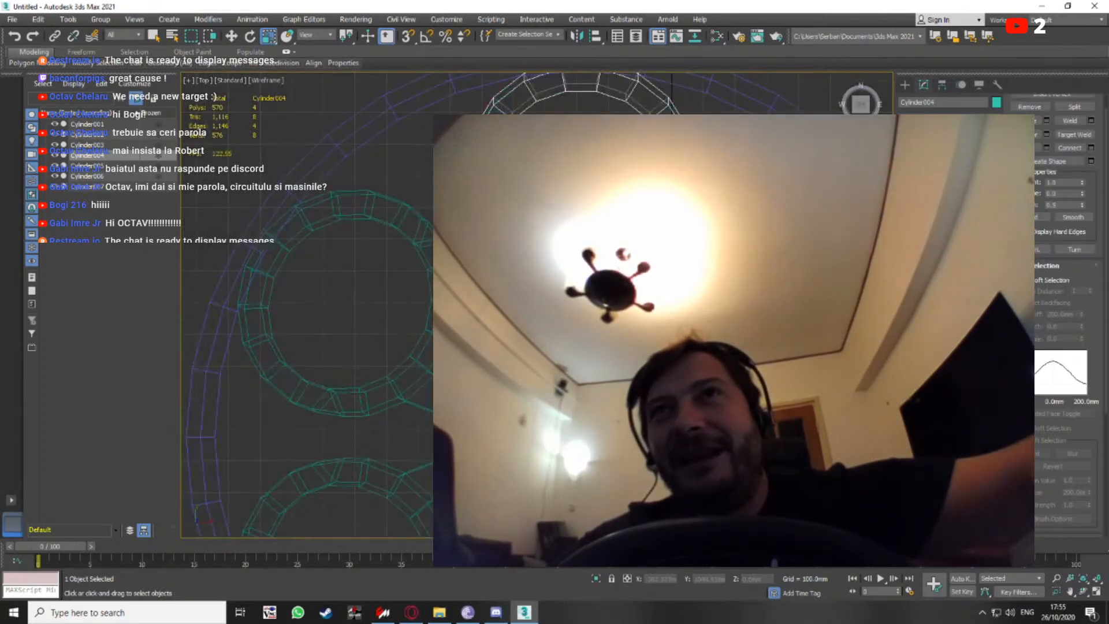
middle_drag(608, 248, 619, 343)
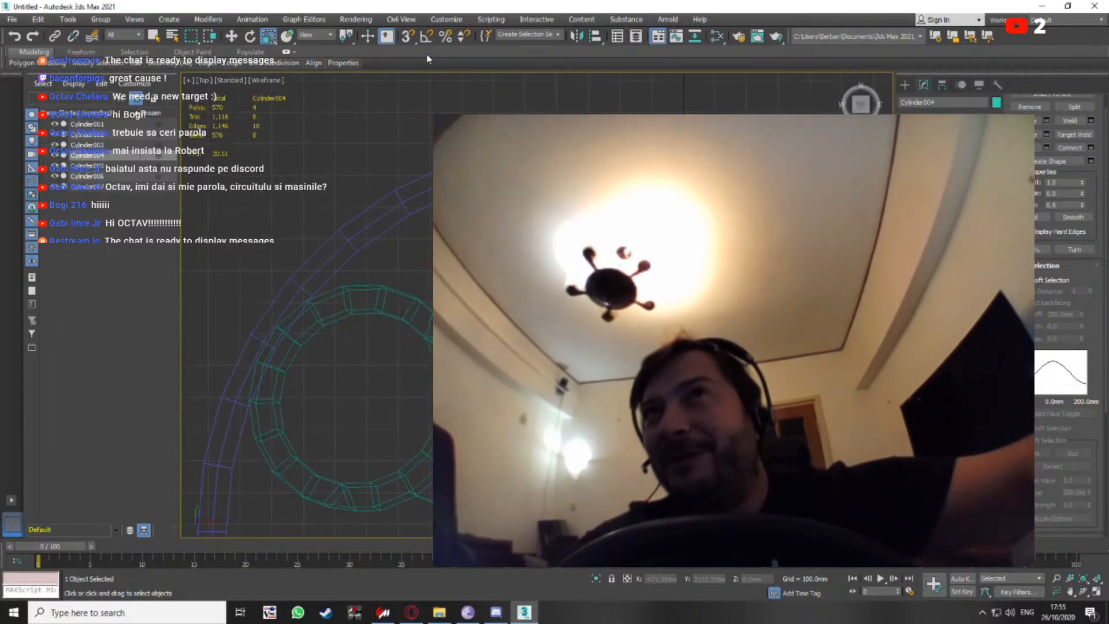
click(1091, 148)
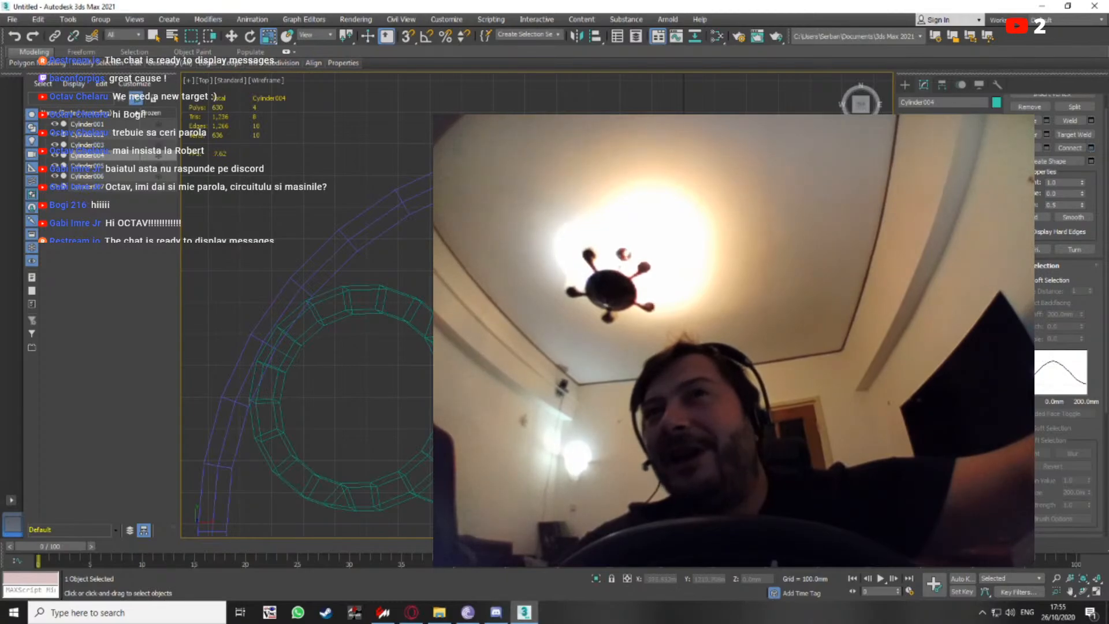
Select the polygons of one half of the Cylinder004 ring and delete them
middle_drag(602, 398, 611, 330)
key(4)
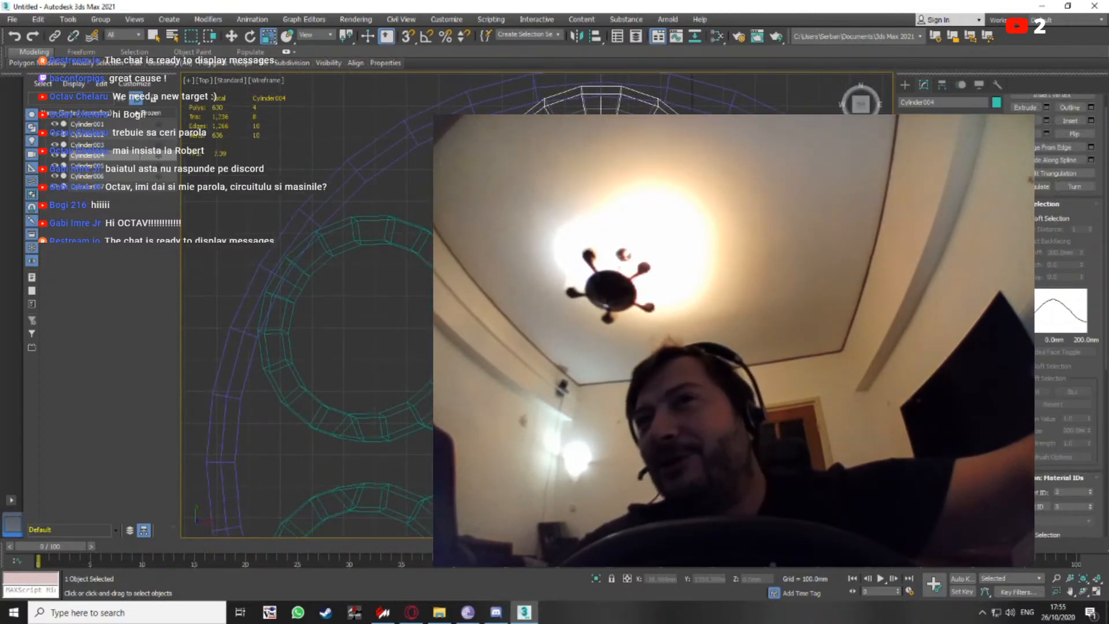
drag(622, 85, 613, 76)
mouse_move(745, 127)
middle_down()
mouse_move(739, 156)
mouse_move(728, 135)
middle_up()
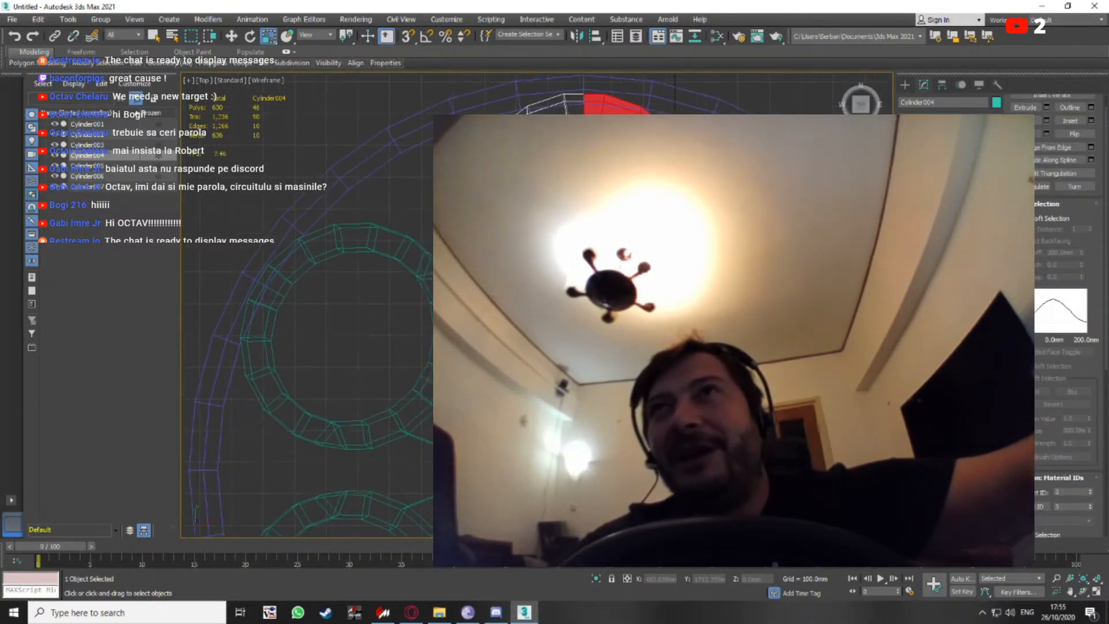
key(Delete)
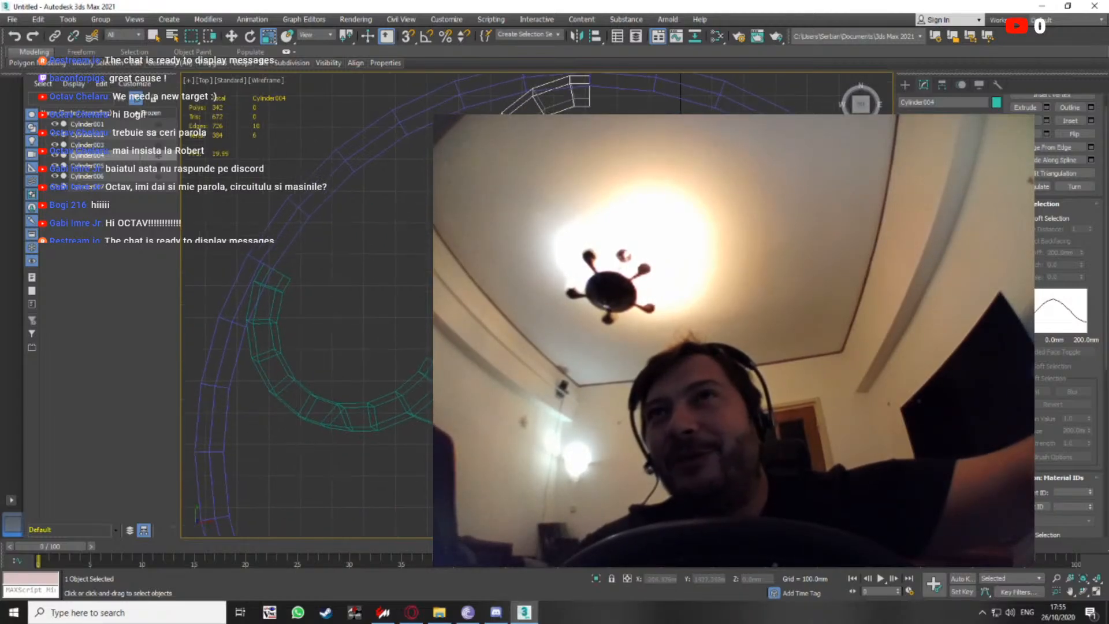
Try to move a vertex at the cut end of the half ring, undo the move and leave vertex editing
scroll(639, 321, down, 1)
key(1)
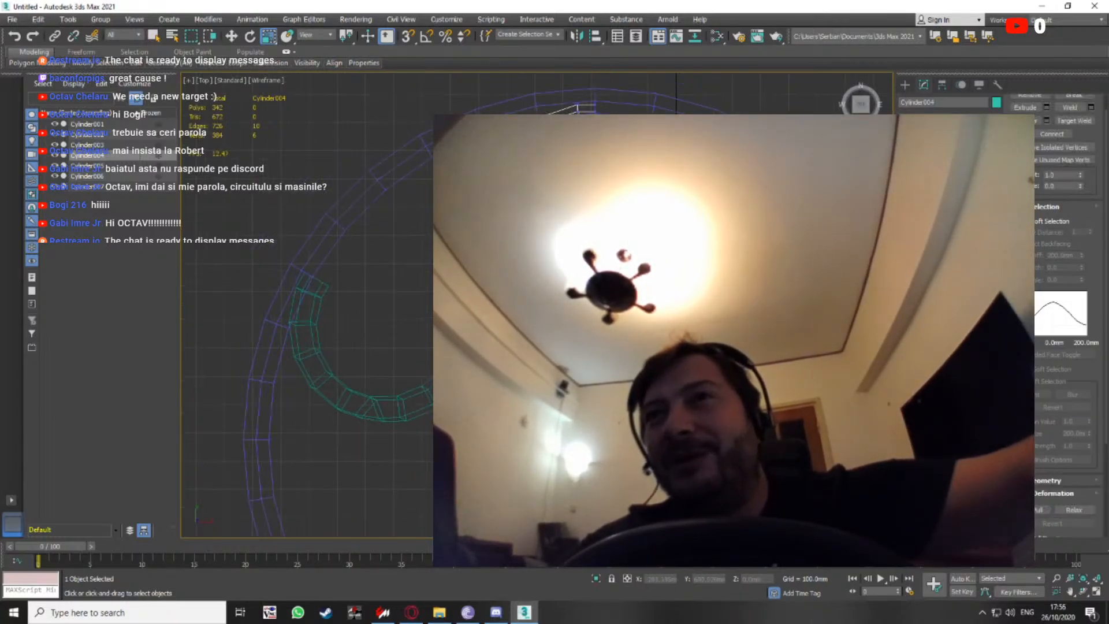
scroll(639, 320, up, 3)
key(w)
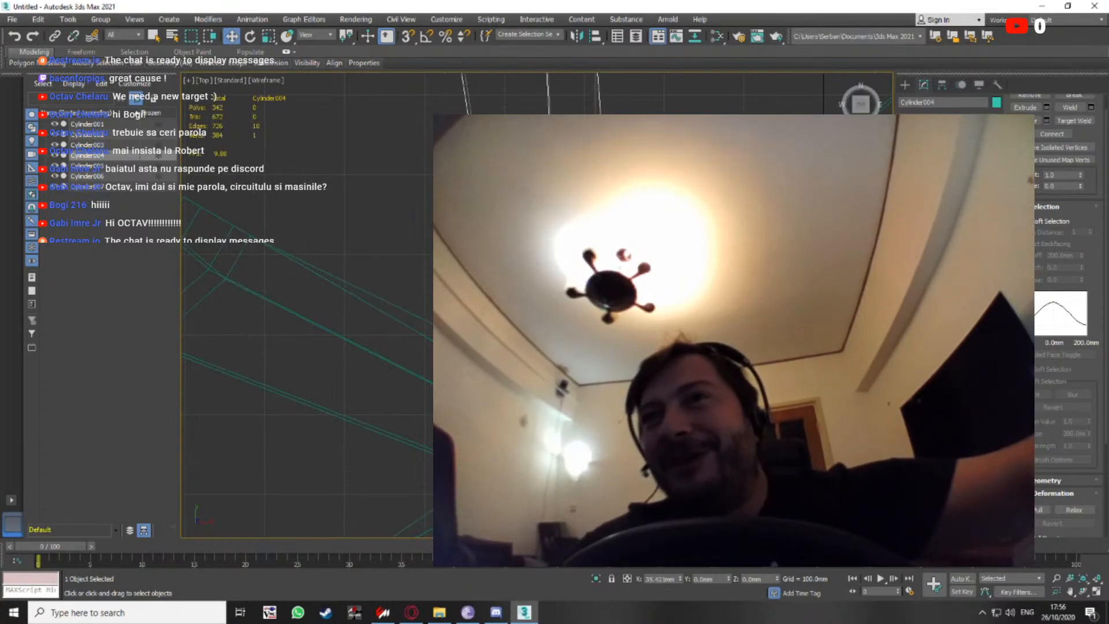
key(ctrl+z)
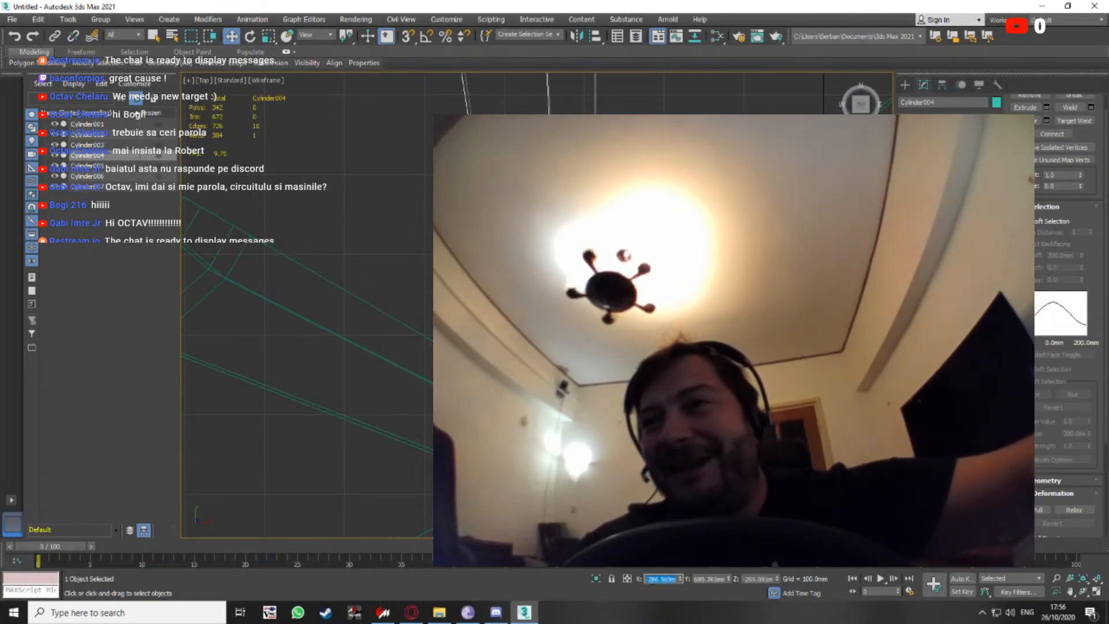
key(4)
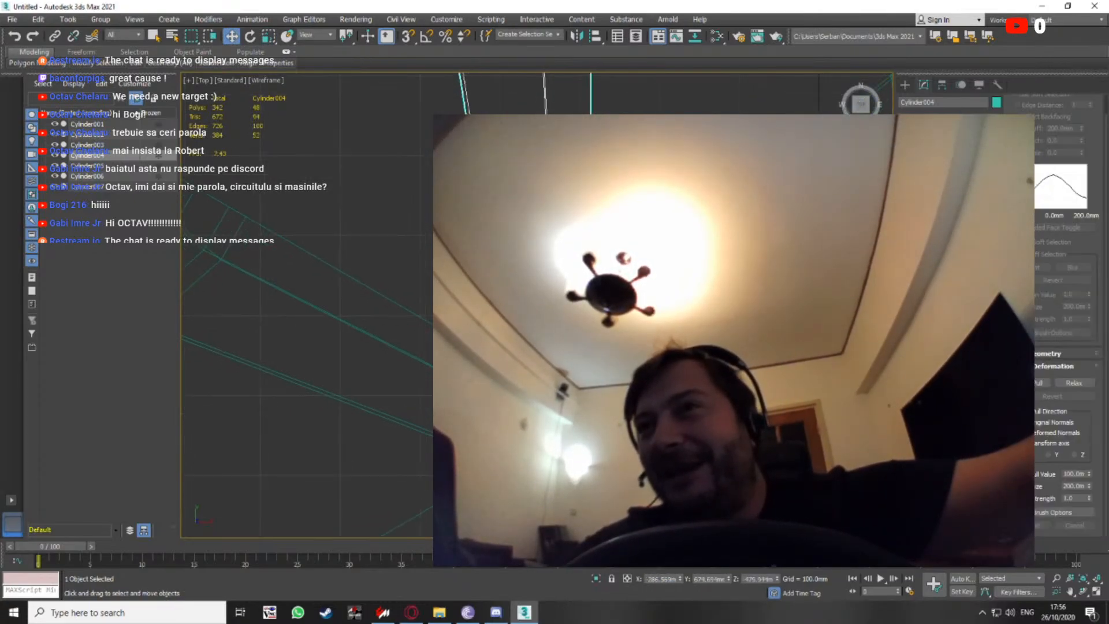
Apply a Symmetry modifier to Cylinder004 to mirror the half ring into a full ring
scroll(589, 412, up, 5)
scroll(588, 403, down, 5)
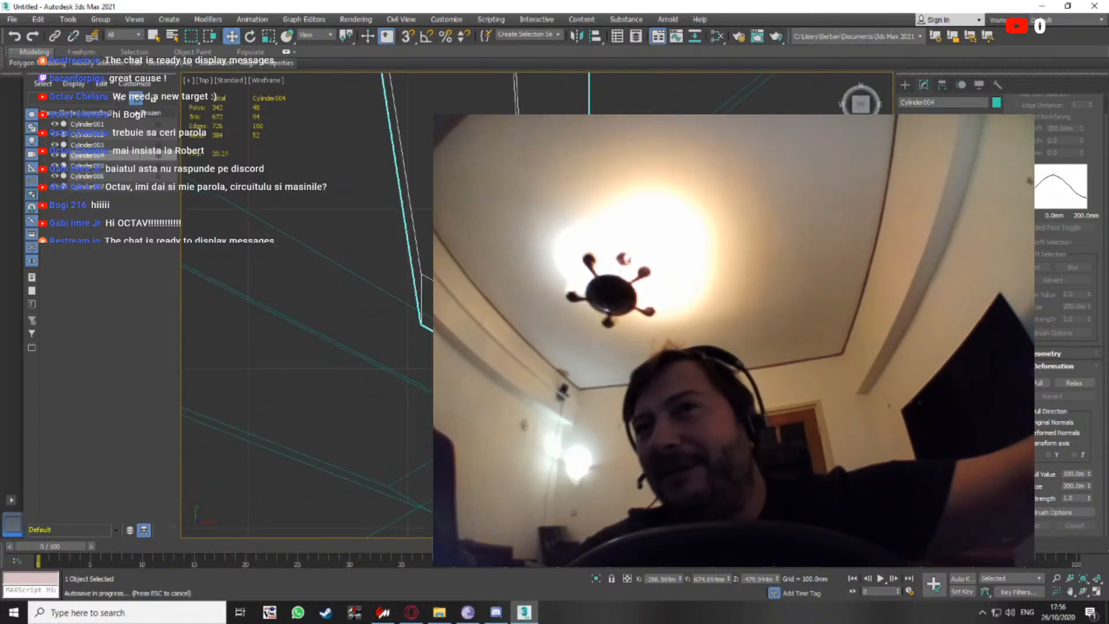
click(942, 85)
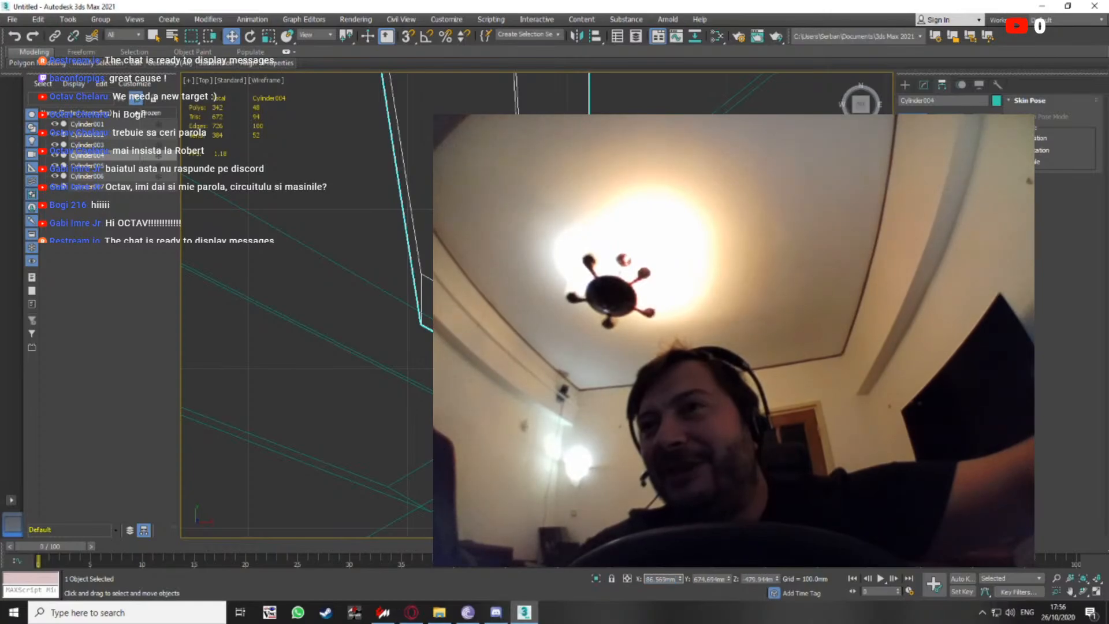
scroll(625, 251, down, 4)
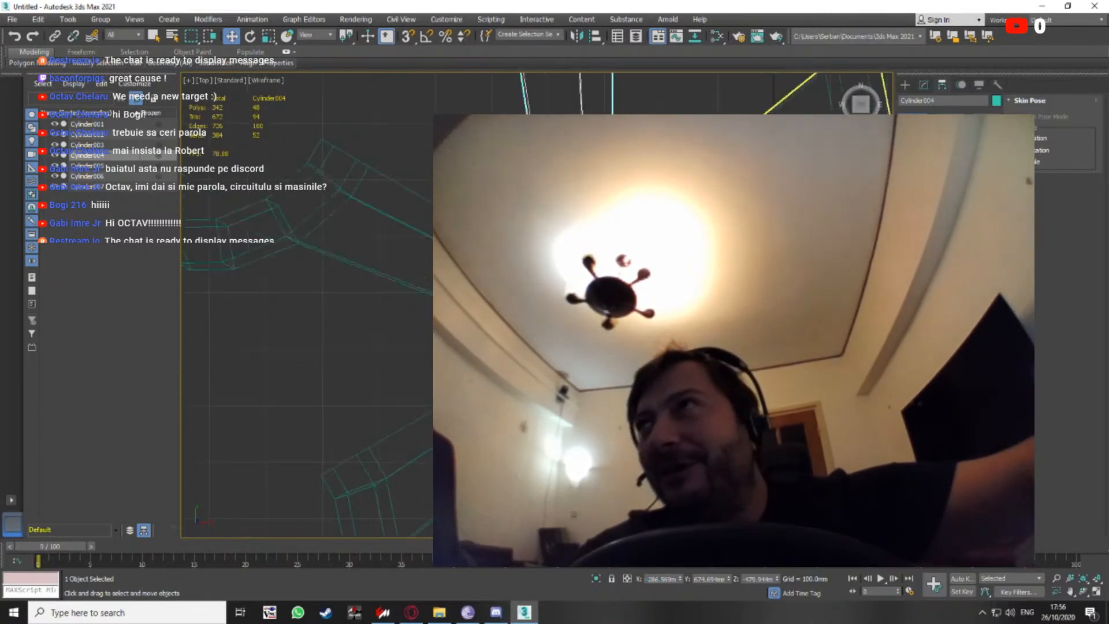
scroll(625, 251, down, 3)
click(924, 85)
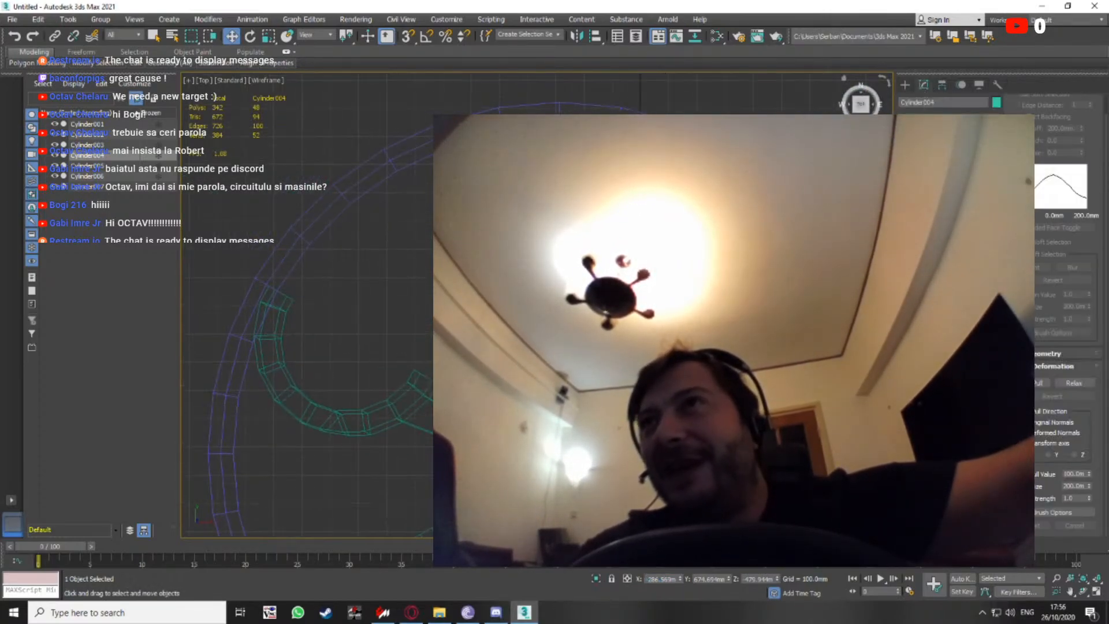
key(Return)
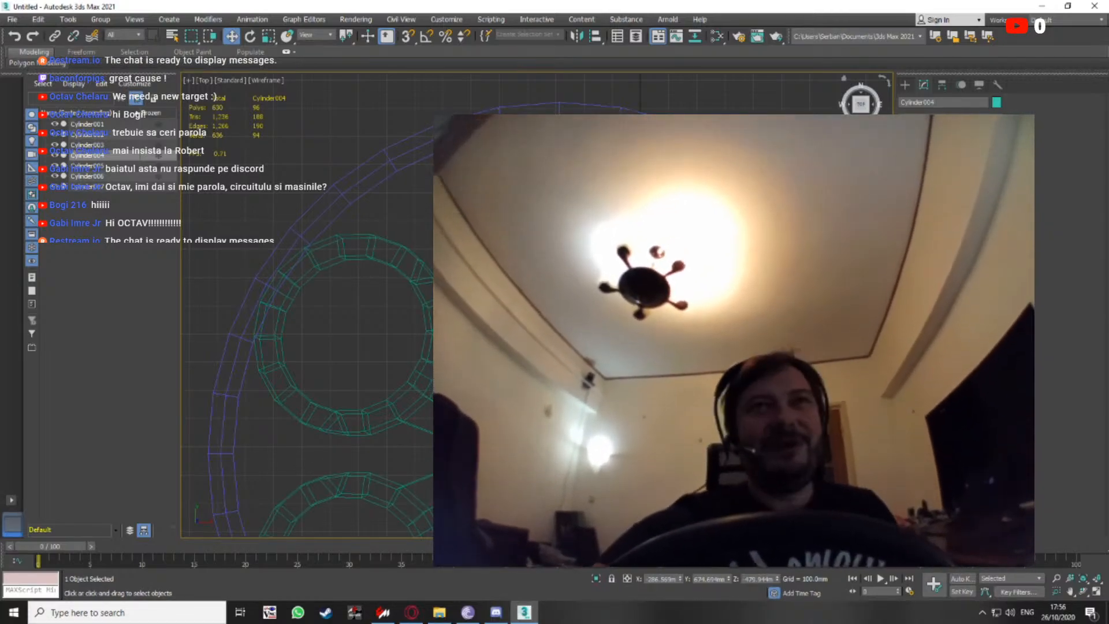
Switch to Photoshop and examine the wheel sketch and reference photos at 100% zoom
key(alt+Tab)
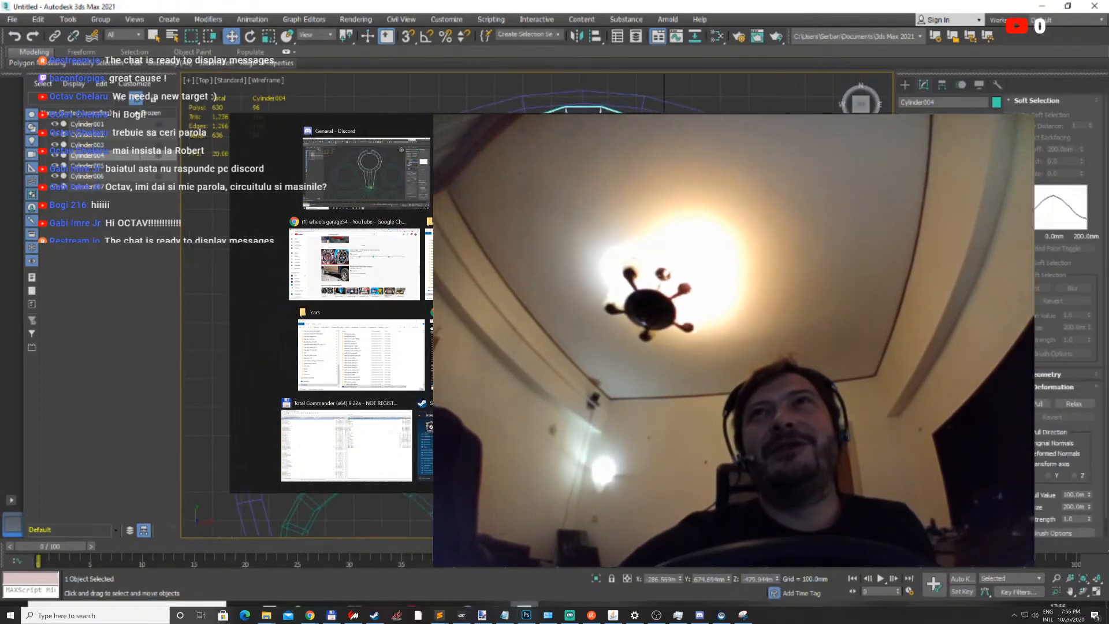
key(alt+Tab)
key(alt+Tab)
key(alt+Tab)
key(alt+Tab)
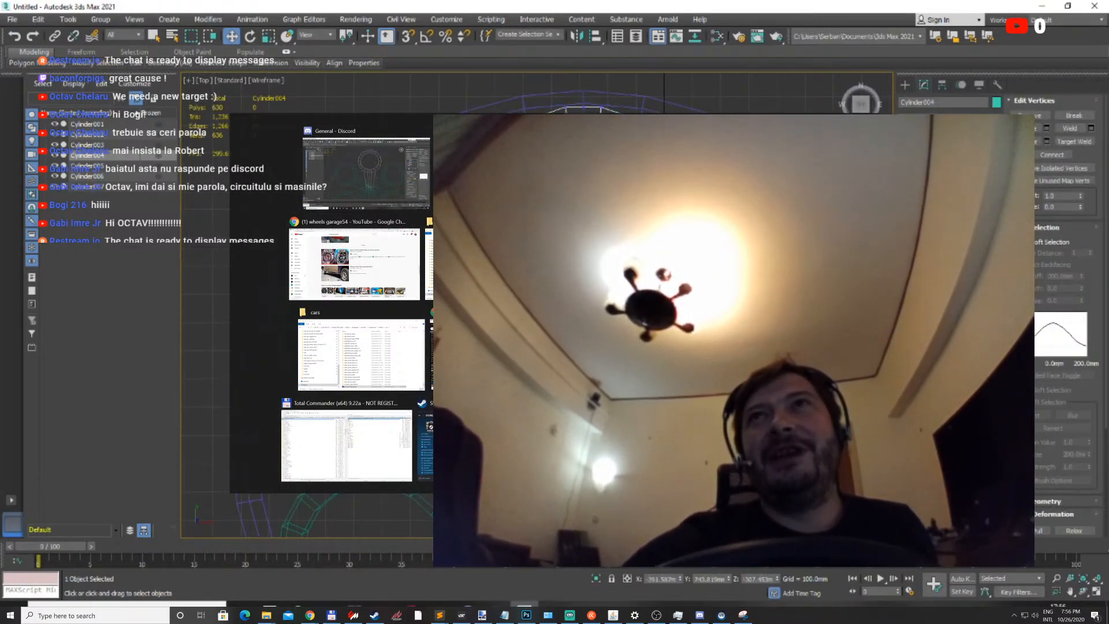
key(alt+Tab)
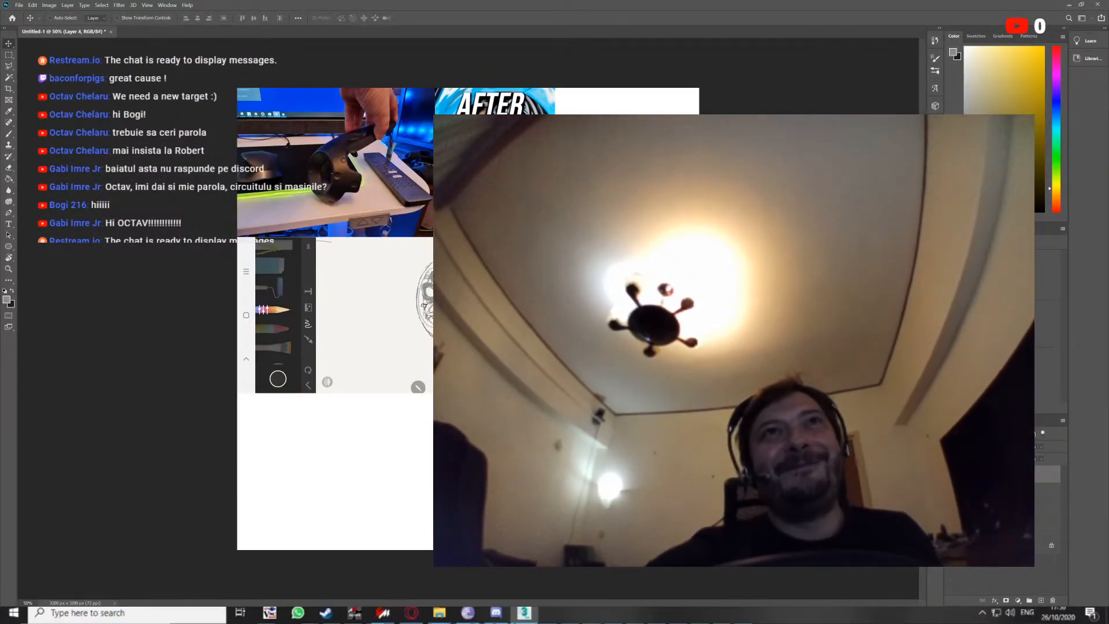
key(alt+Tab)
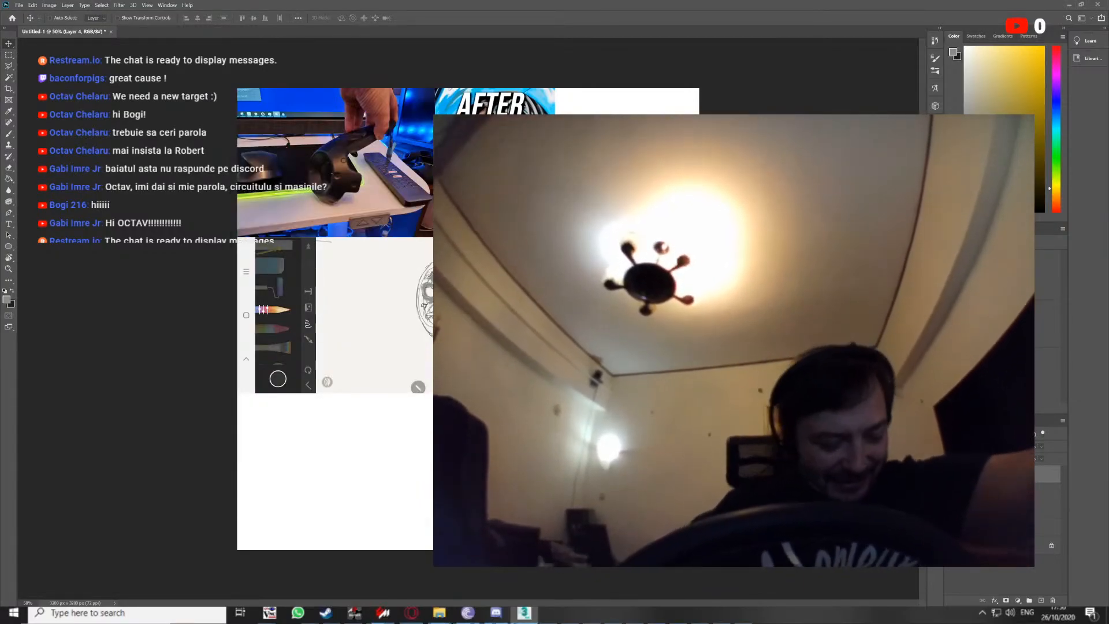
key(ctrl+1)
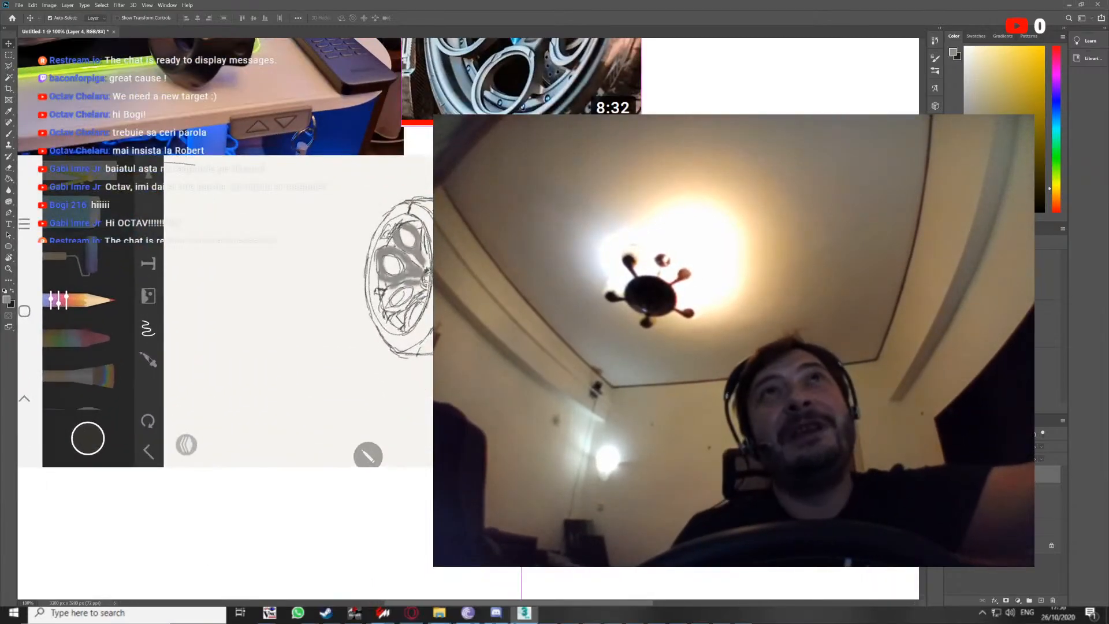
scroll(462, 231, up, 5)
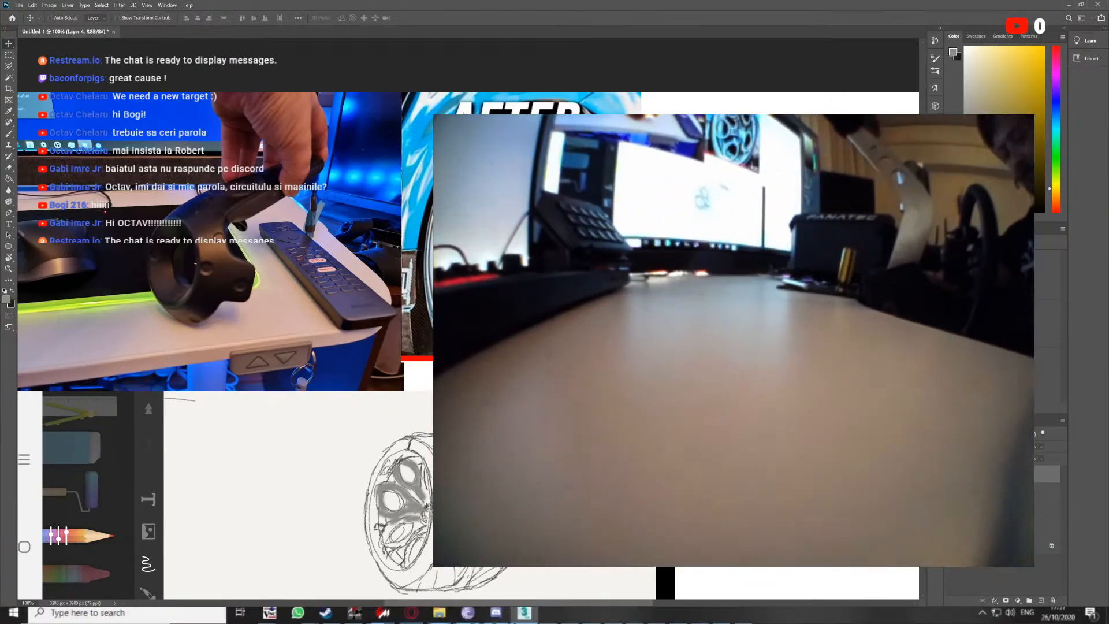
Switch back to 3ds Max and examine the rim's six ringed spokes inside the outer ring
key(alt+Tab)
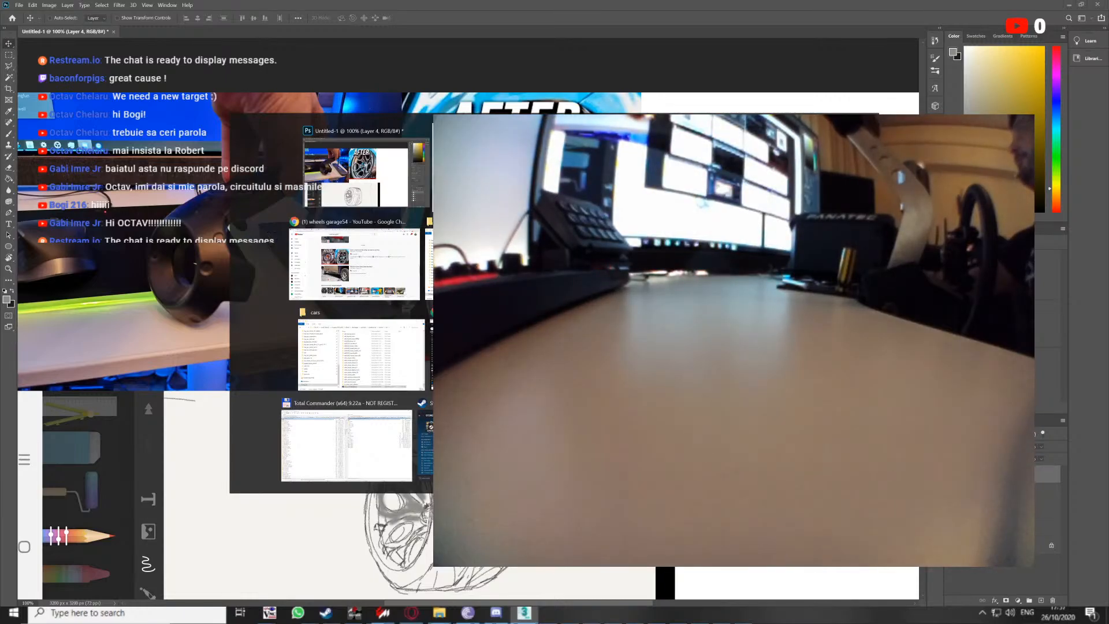
key(alt+Tab)
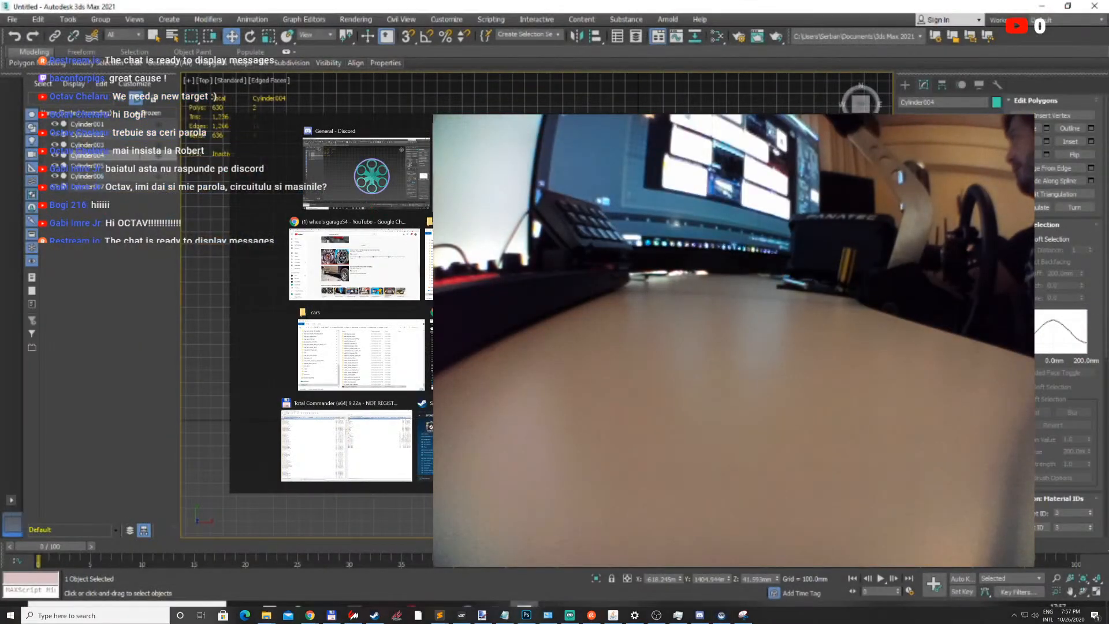
key(alt+Tab)
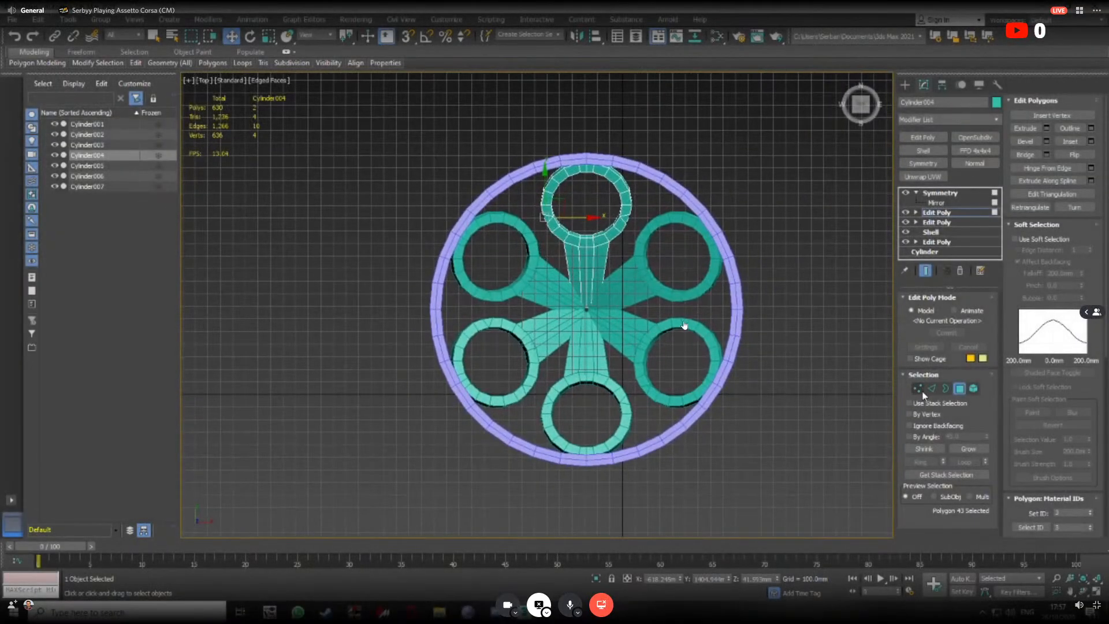
middle_drag(716, 382, 708, 378)
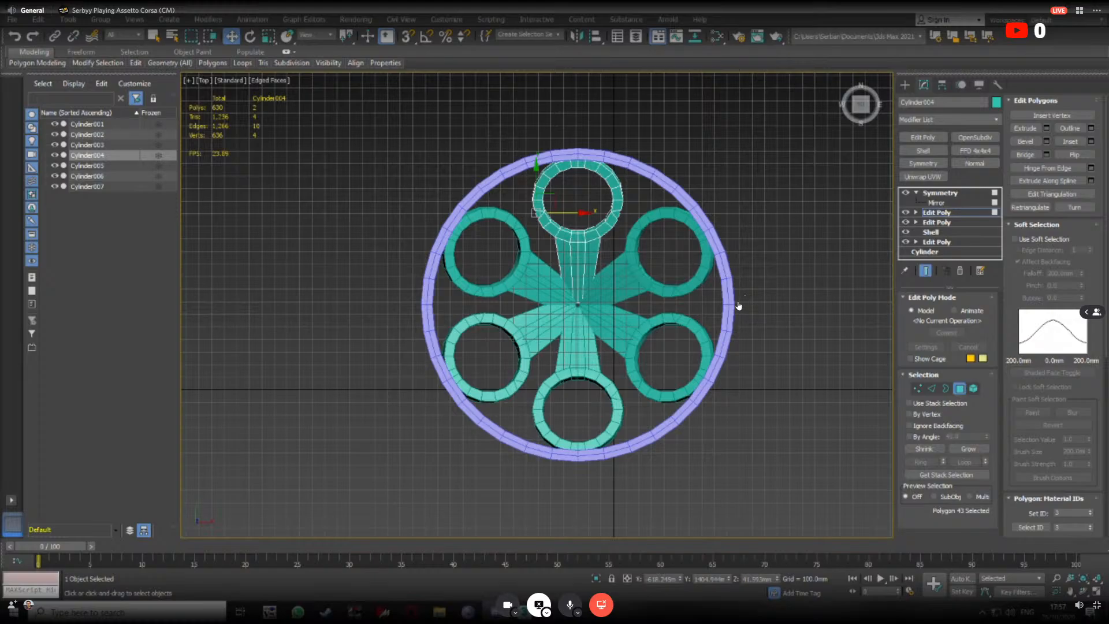
middle_drag(594, 209, 606, 239)
scroll(596, 223, up, 2)
alt+middle_drag(607, 239, 583, 233)
scroll(500, 223, down, 2)
alt+middle_drag(583, 233, 606, 250)
Examine the spoke surfaces in plain shading without edges, and return to the Top view with edged faces
click(860, 104)
key(F4)
middle_drag(566, 286, 641, 275)
scroll(578, 288, up, 3)
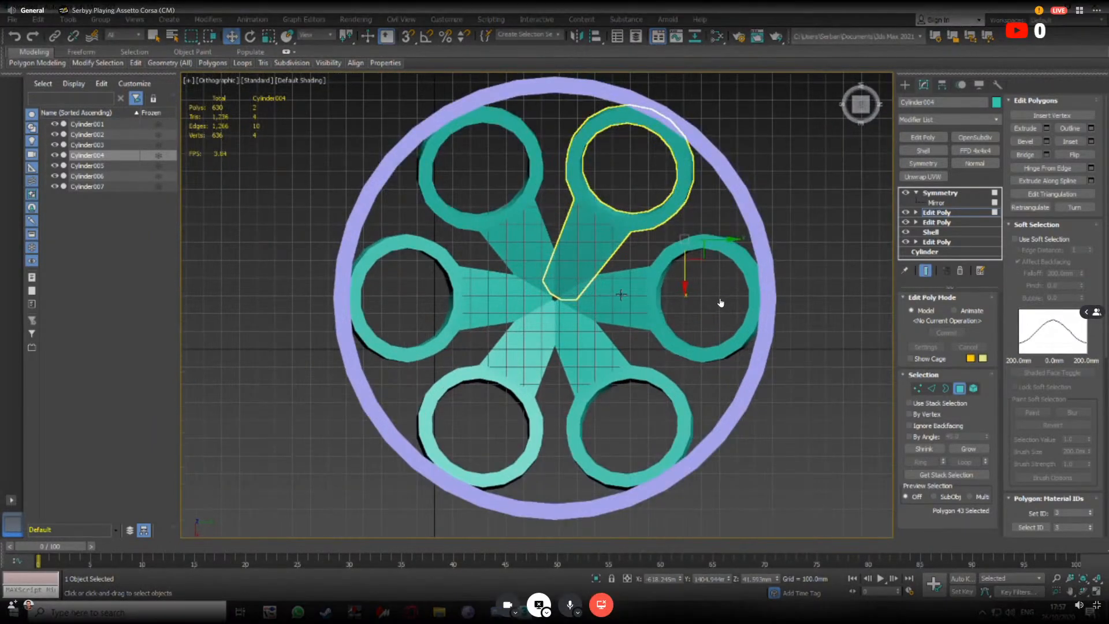
alt+middle_drag(621, 295, 622, 240)
scroll(622, 240, up, 2)
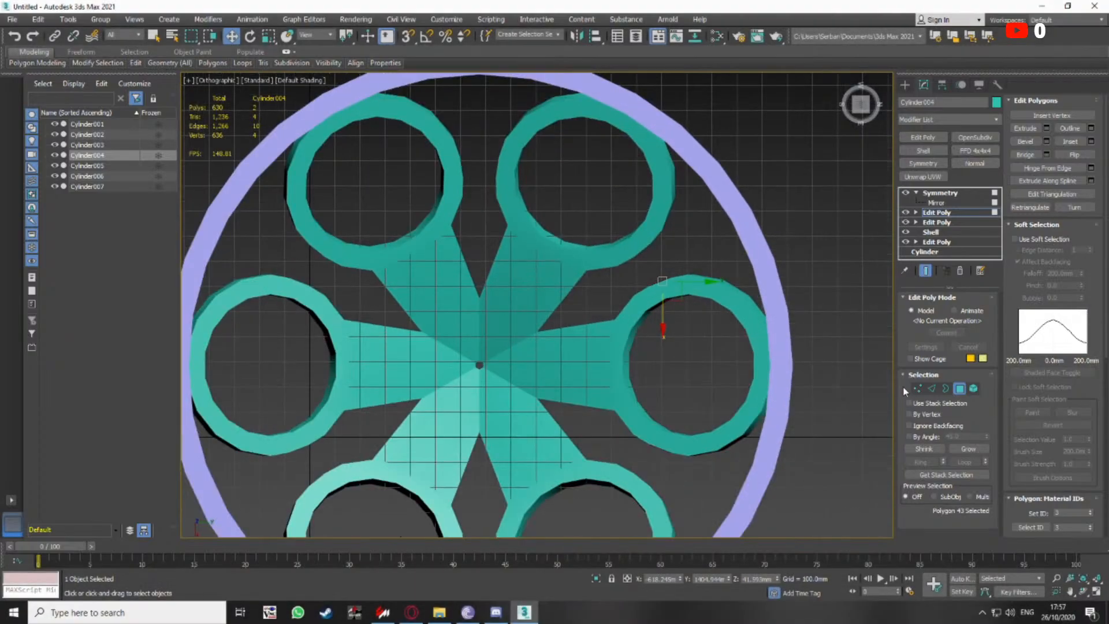
middle_drag(712, 238, 602, 229)
scroll(834, 235, down, 4)
click(859, 108)
scroll(612, 266, up, 3)
key(F4)
key(t)
scroll(590, 252, down, 2)
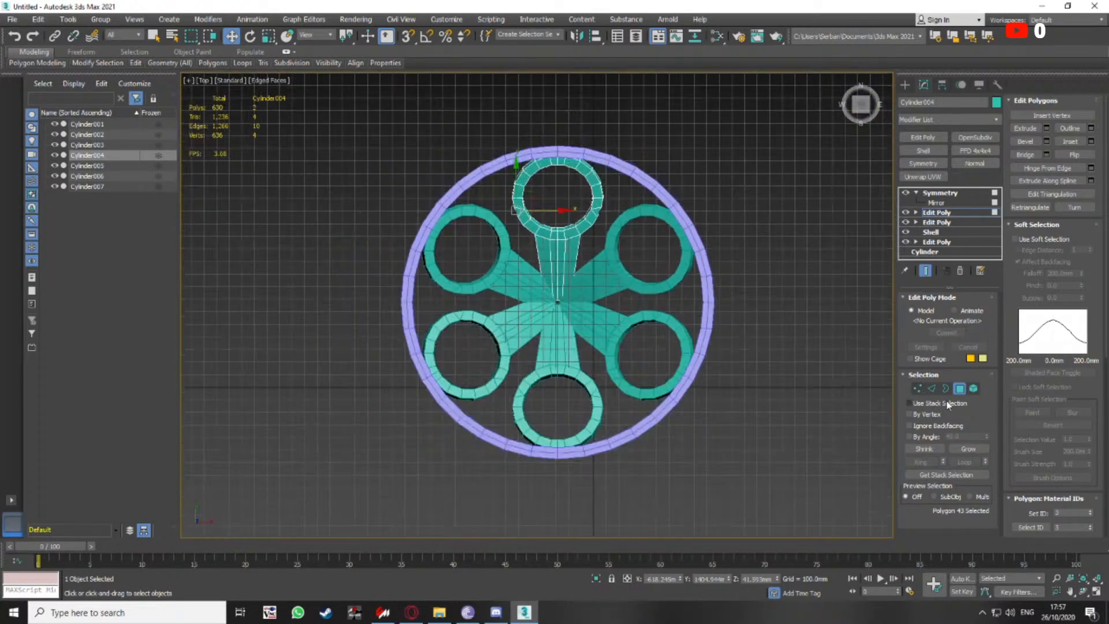
Leave polygon editing of Cylinder004, deselect it and view the whole rim at an angle
click(960, 388)
click(756, 276)
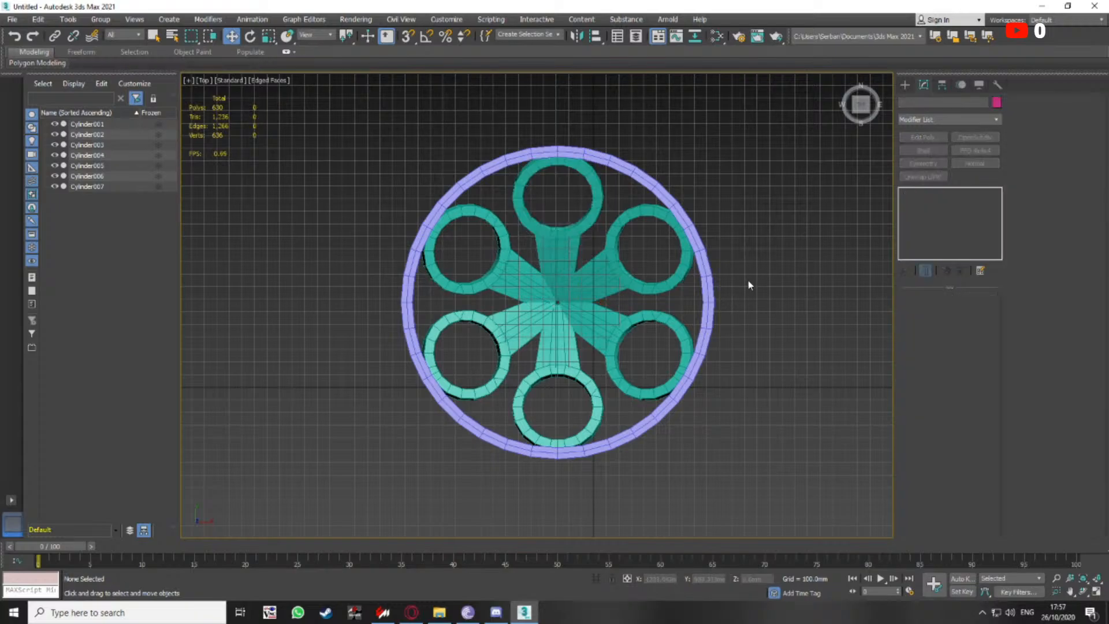
middle_drag(747, 280, 717, 281)
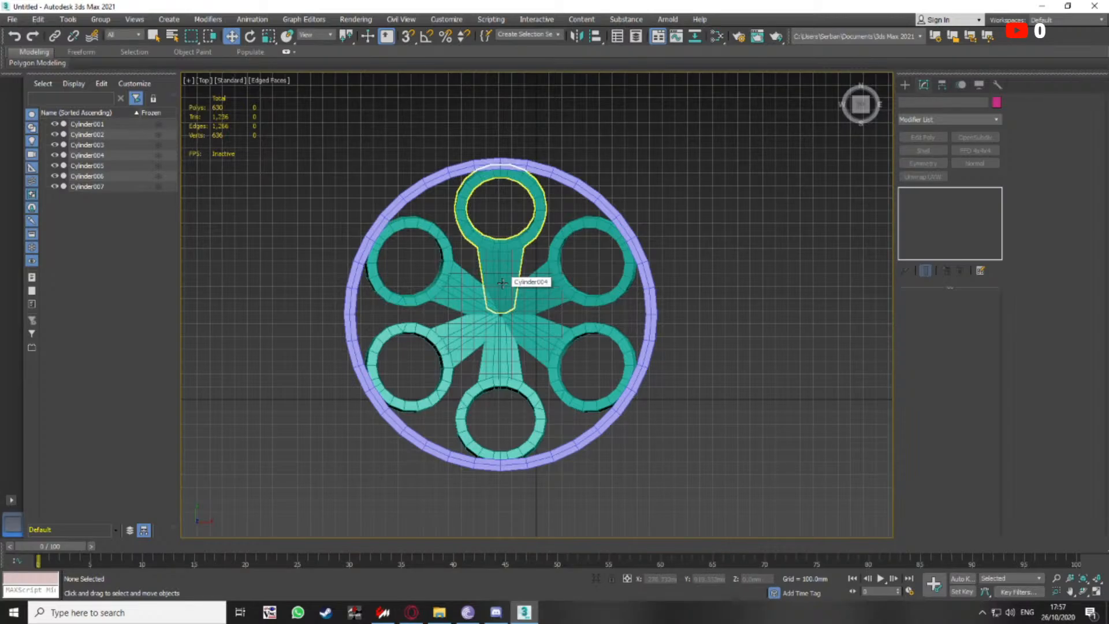
scroll(519, 298, down, 5)
alt+middle_drag(525, 299, 490, 245)
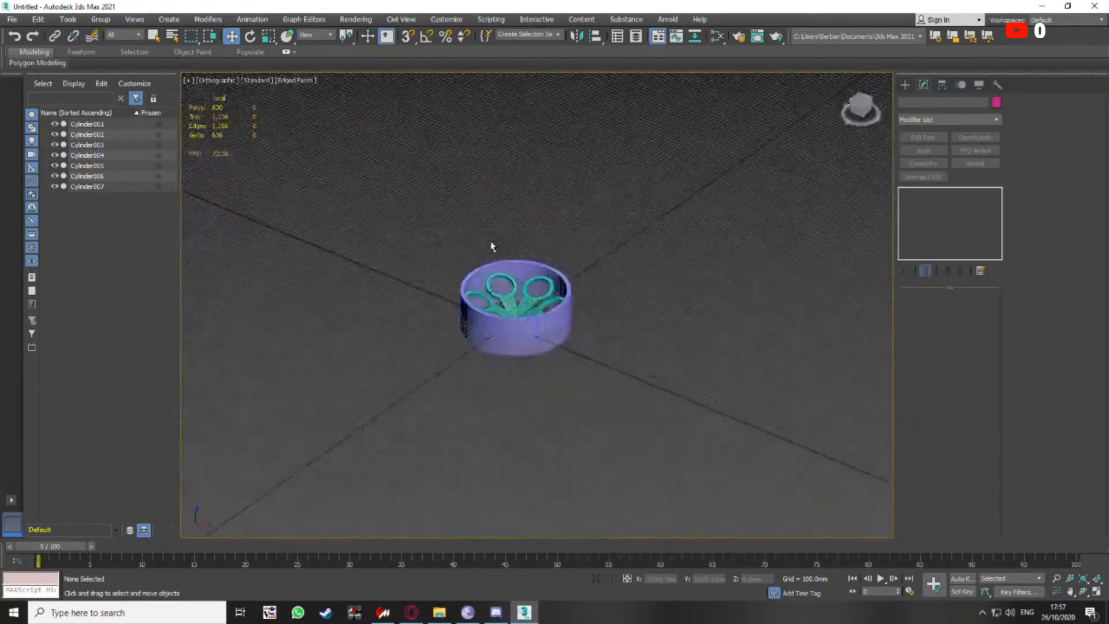
scroll(518, 282, up, 5)
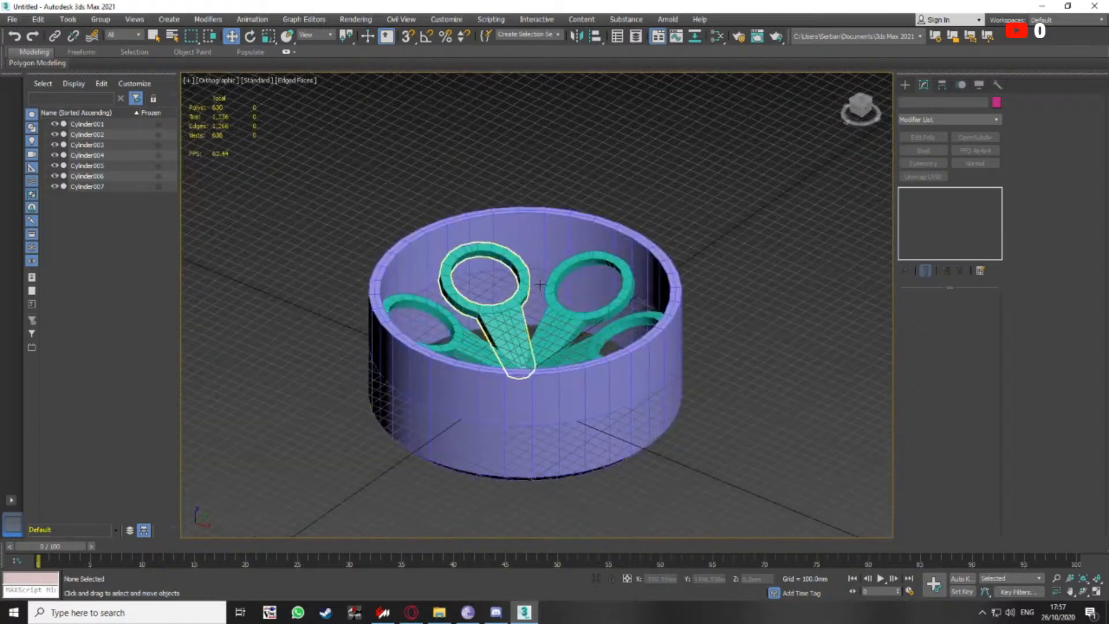
Create a folder named Dacisan in the scenes folder and save the scene in it as "rims prototype"
click(11, 20)
click(12, 21)
middle_drag(569, 246, 583, 239)
key(ctrl+s)
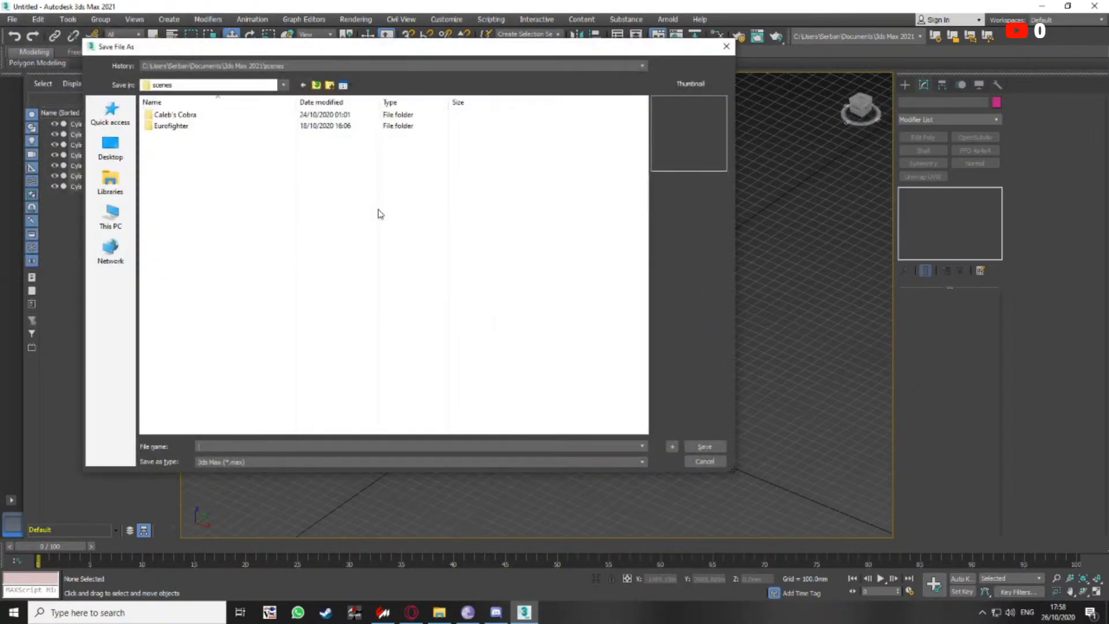
right_click(234, 247)
mouse_move(283, 369)
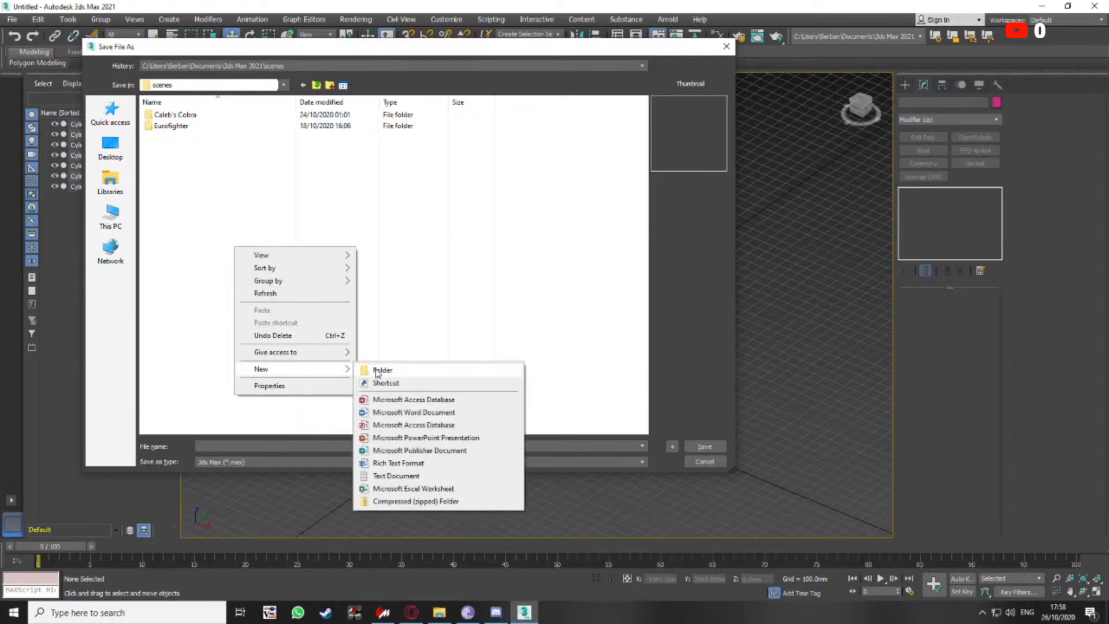
click(365, 369)
text(Dacia)
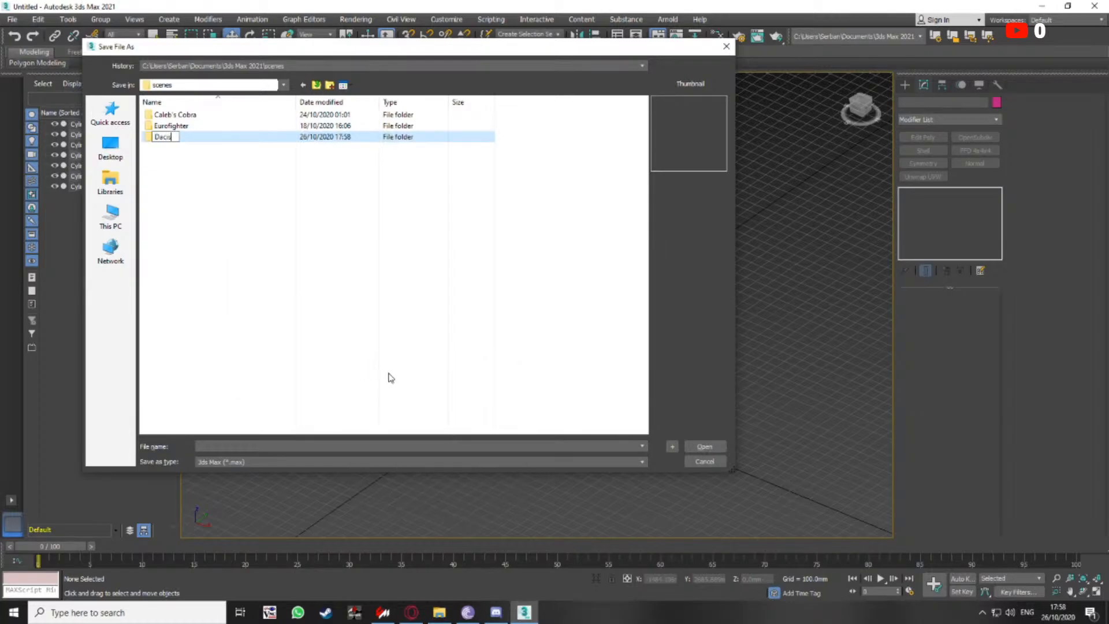
key(Return)
key(Return)
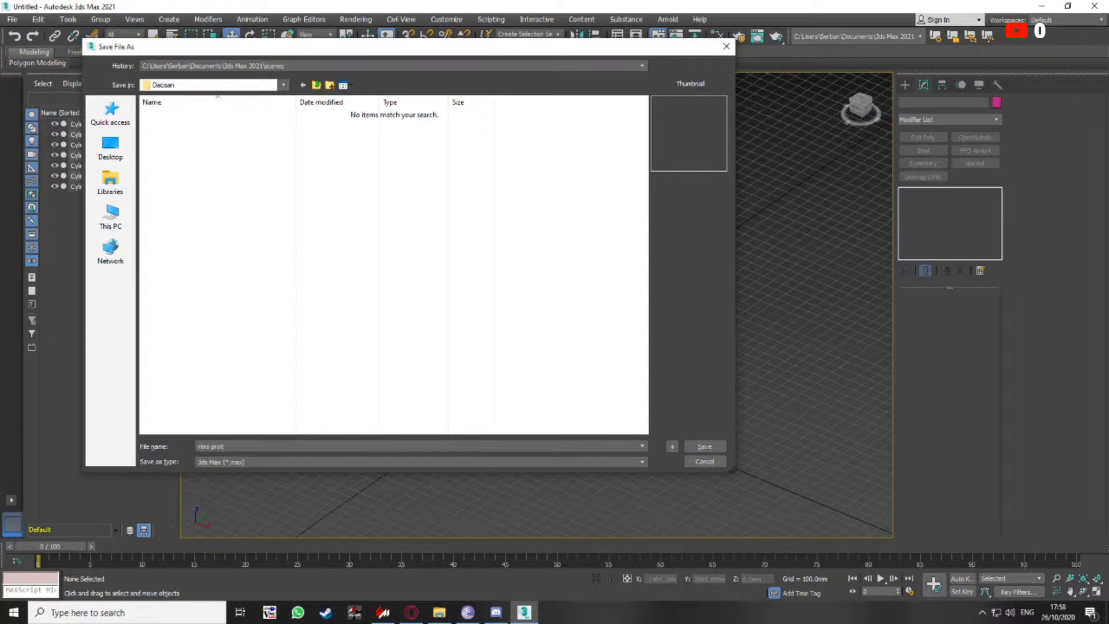
key(Return)
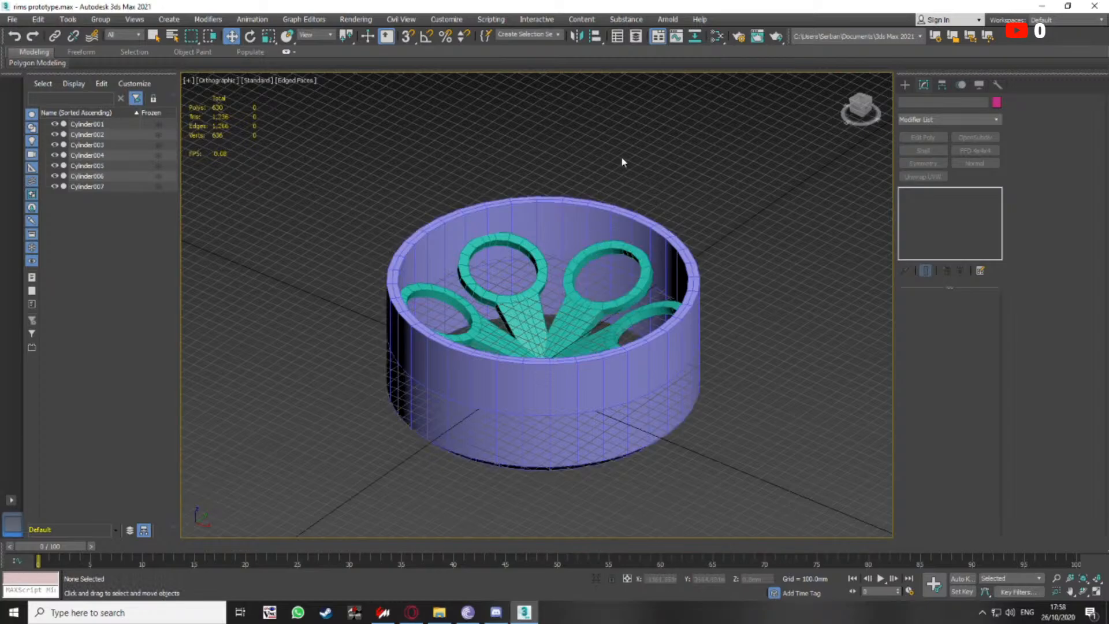
Start a new empty scene with New All
middle_drag(621, 161, 607, 160)
click(13, 19)
mouse_move(116, 38)
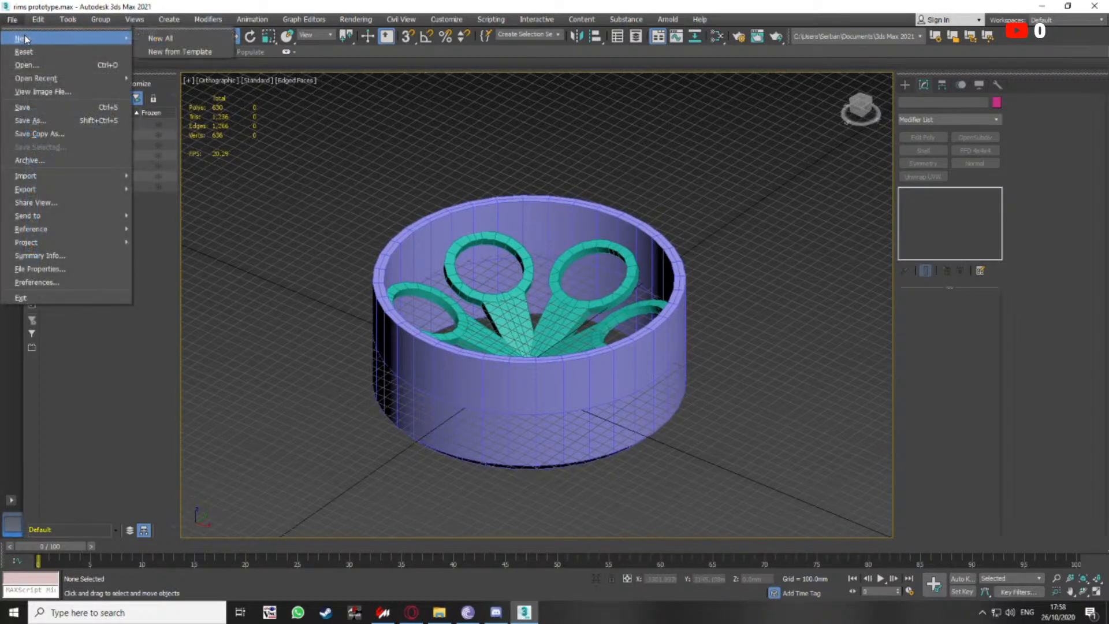
click(170, 39)
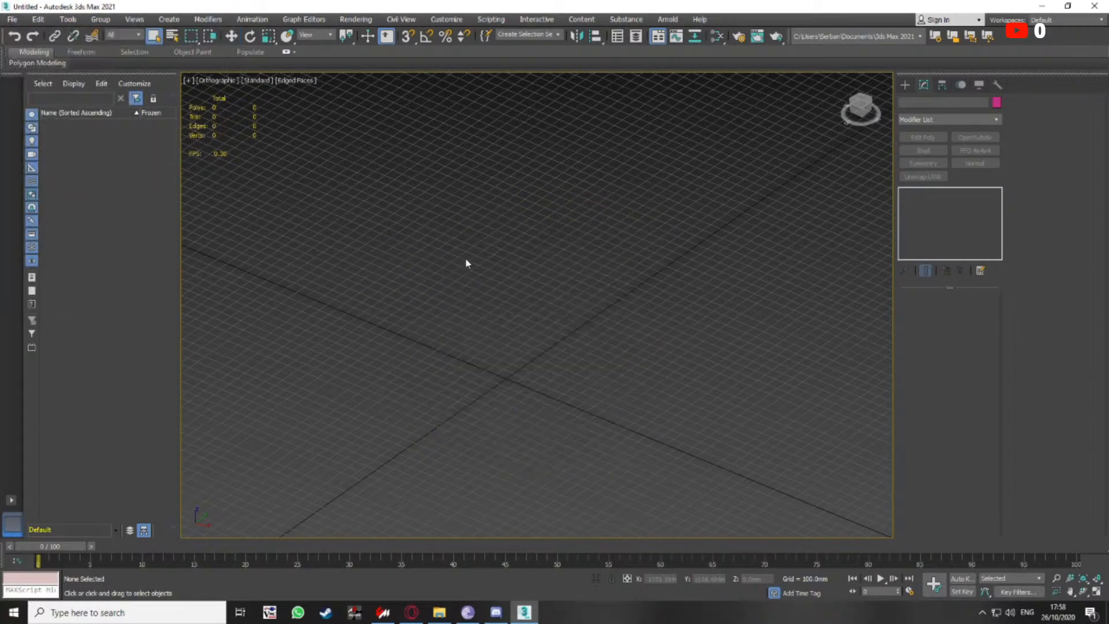
Start the Import command in the empty scene and browse for the file location
click(13, 19)
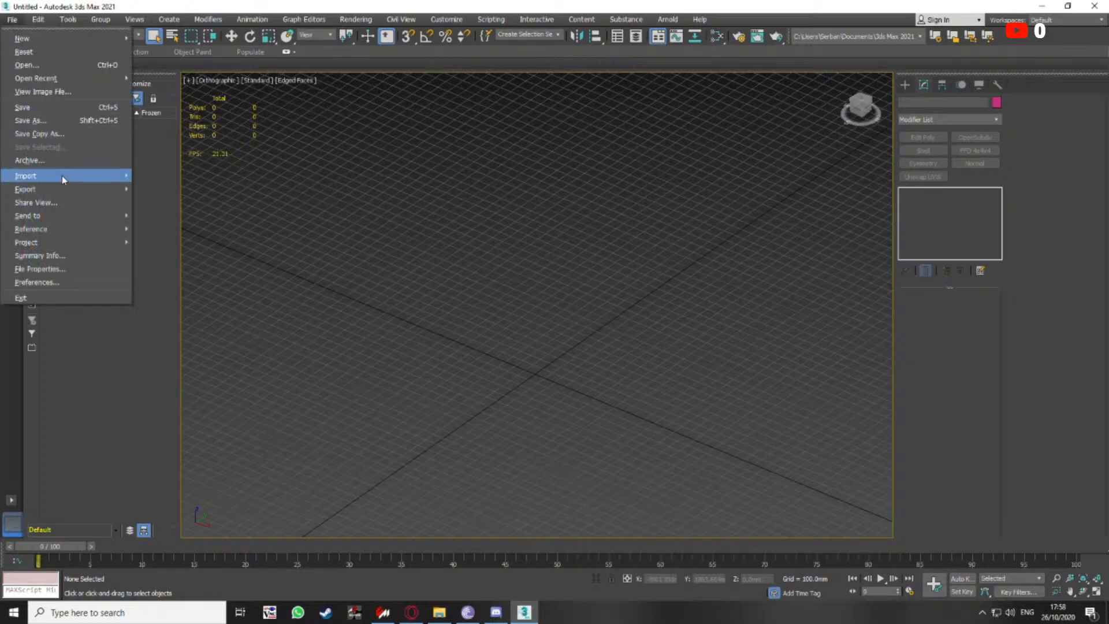
mouse_move(64, 175)
click(164, 175)
click(111, 148)
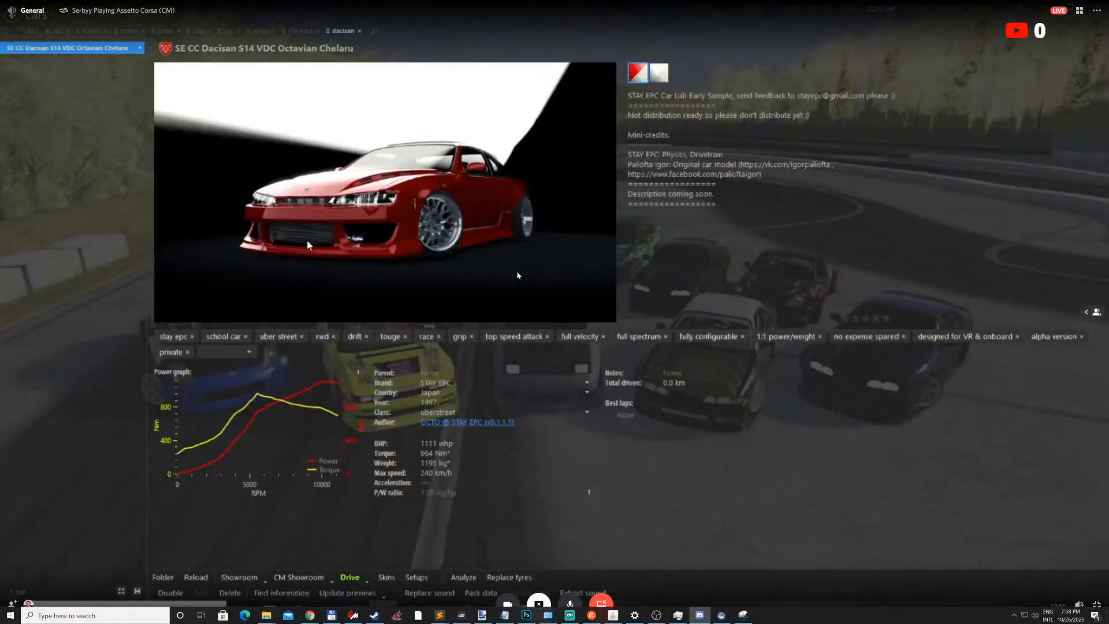
Switch to Photoshop, check what Layer 4 holds, and hide Layer 3 with the shading over the wheel sketch
key(alt+Tab)
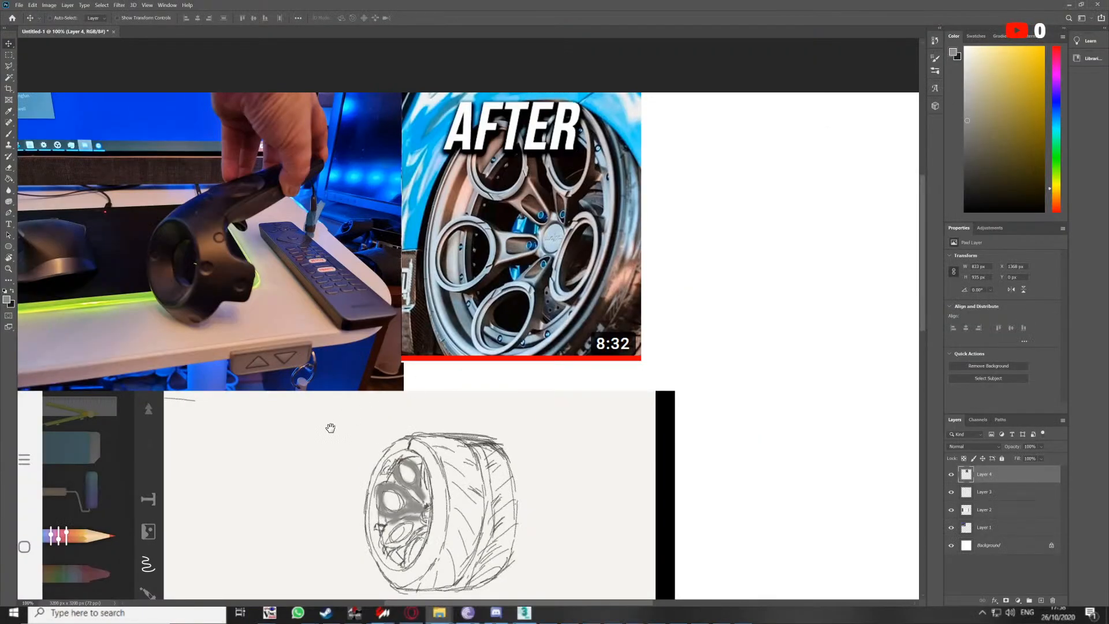
drag(331, 427, 434, 312)
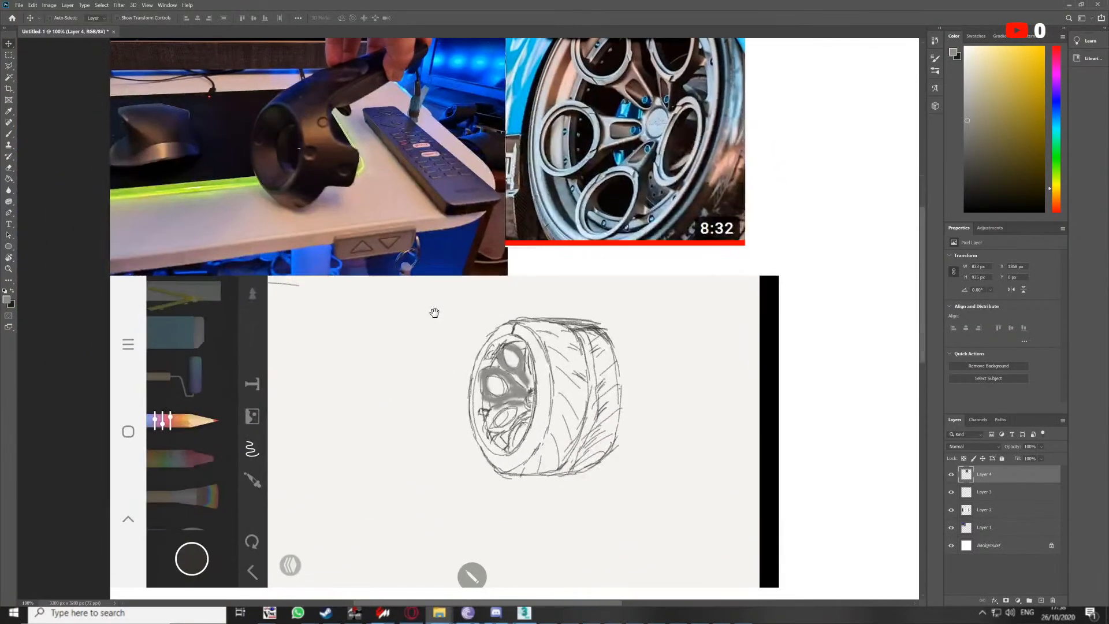
scroll(435, 312, down, 2)
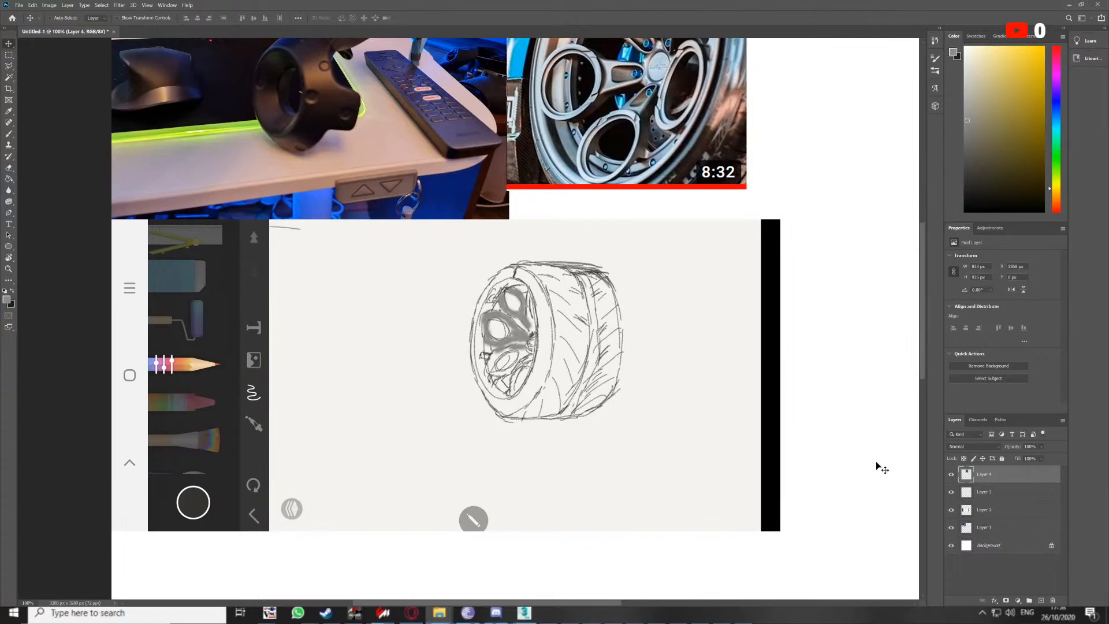
click(951, 474)
click(951, 475)
click(951, 493)
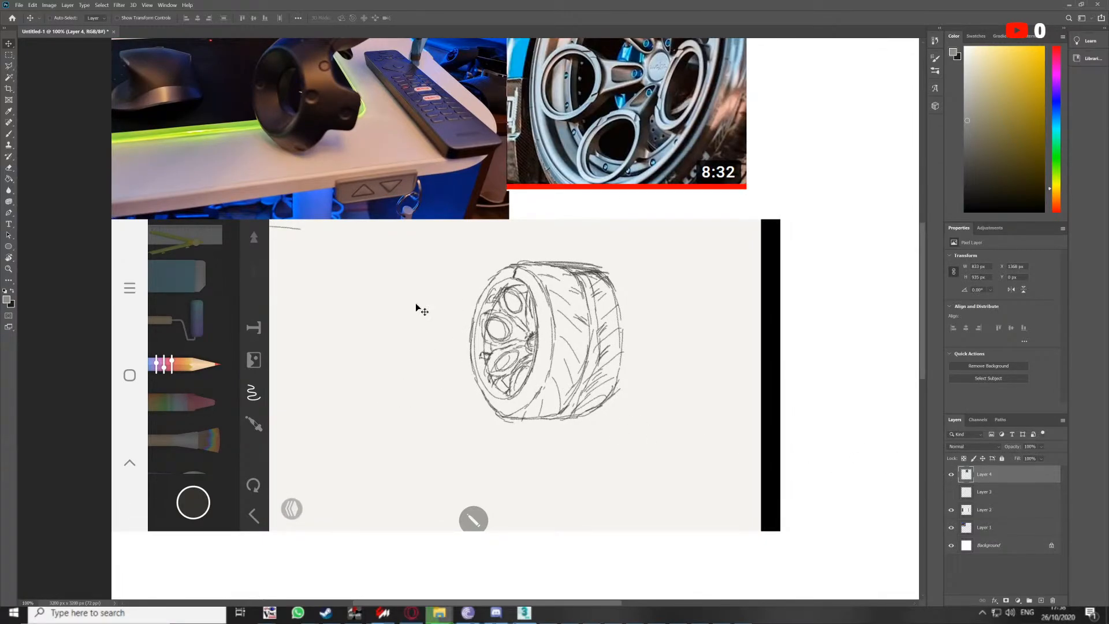
Switch from Photoshop to Discord, leave the full-screen stream and move the Discord window fully into view
key(alt+Tab)
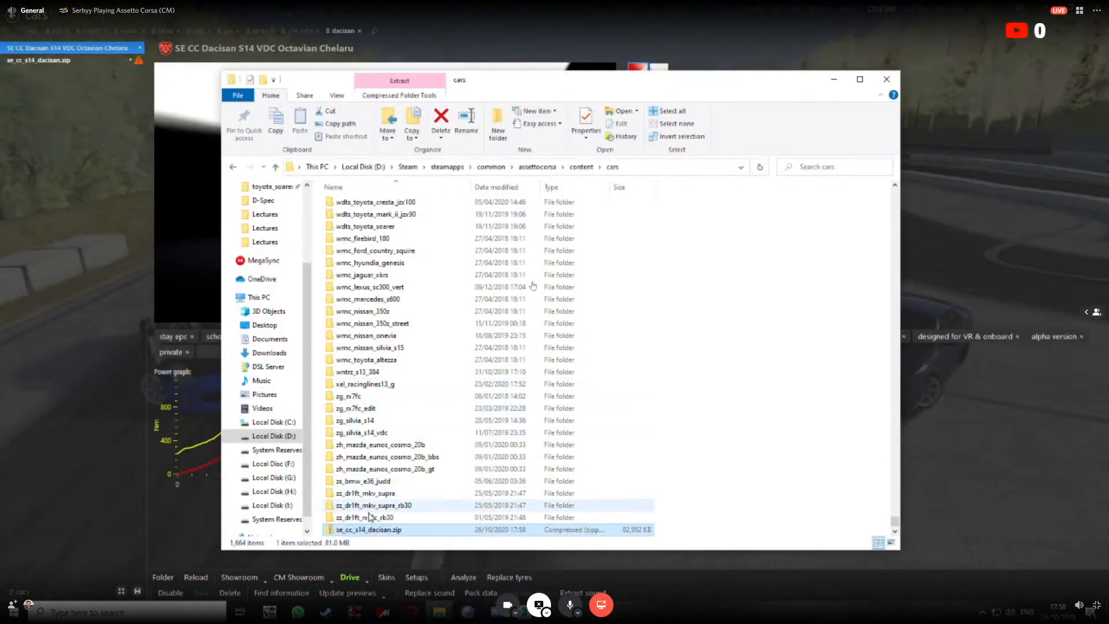
key(alt+Tab)
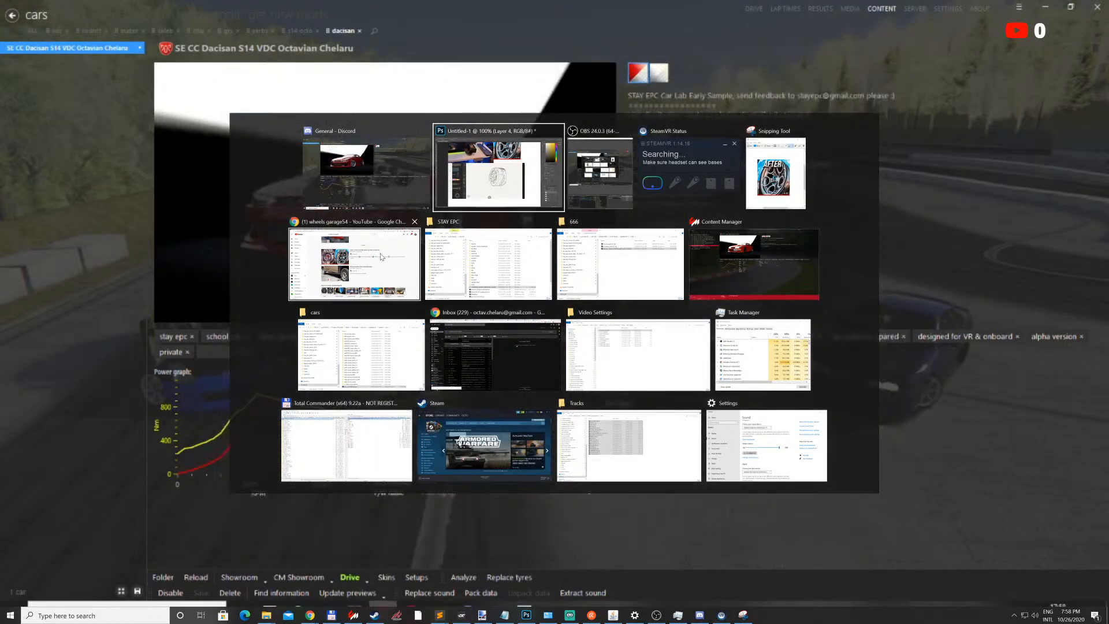
mouse_move(393, 357)
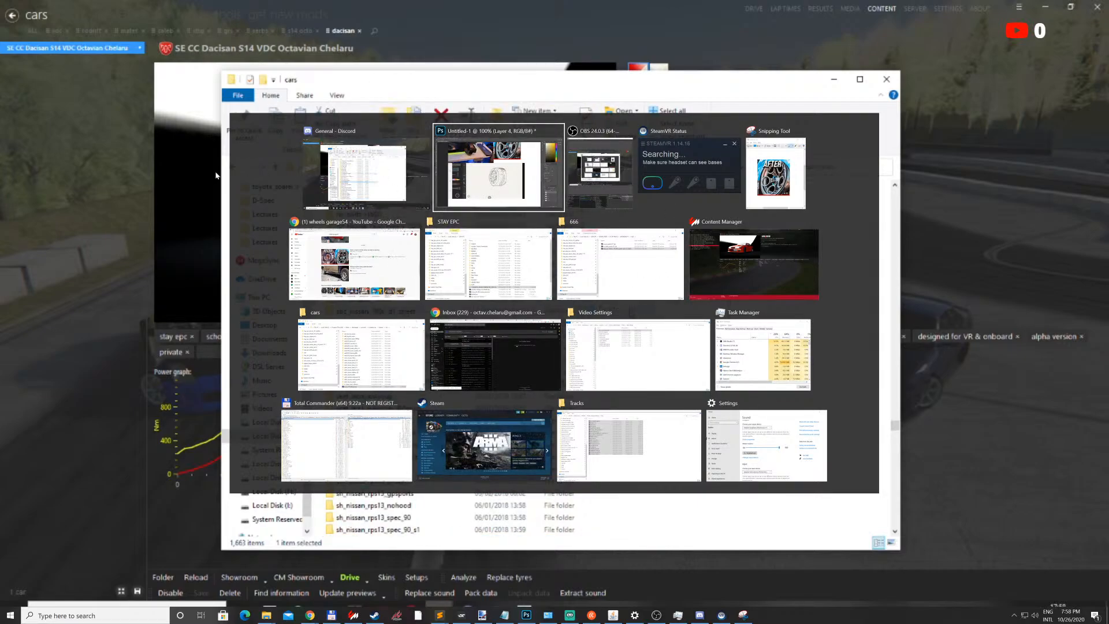
click(379, 181)
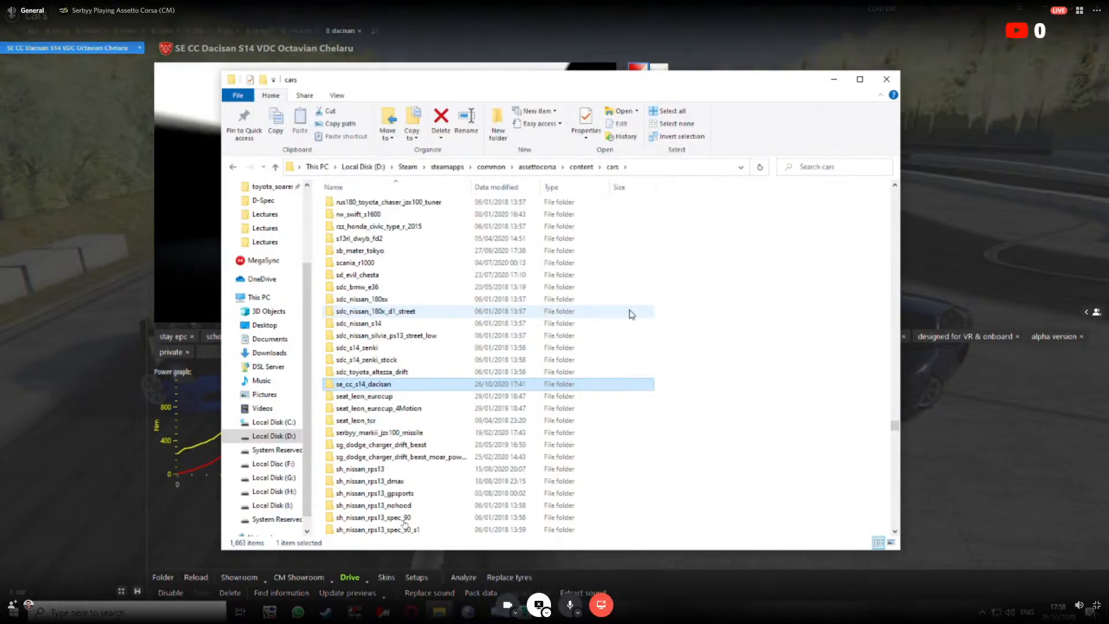
key(super)
key(alt+Tab)
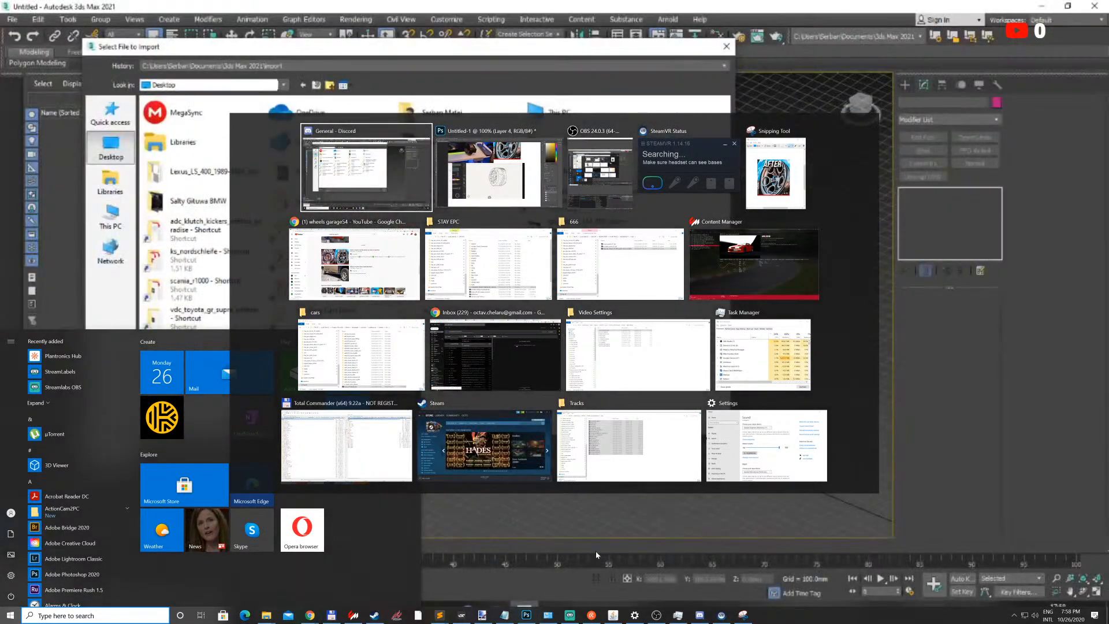
key(Escape)
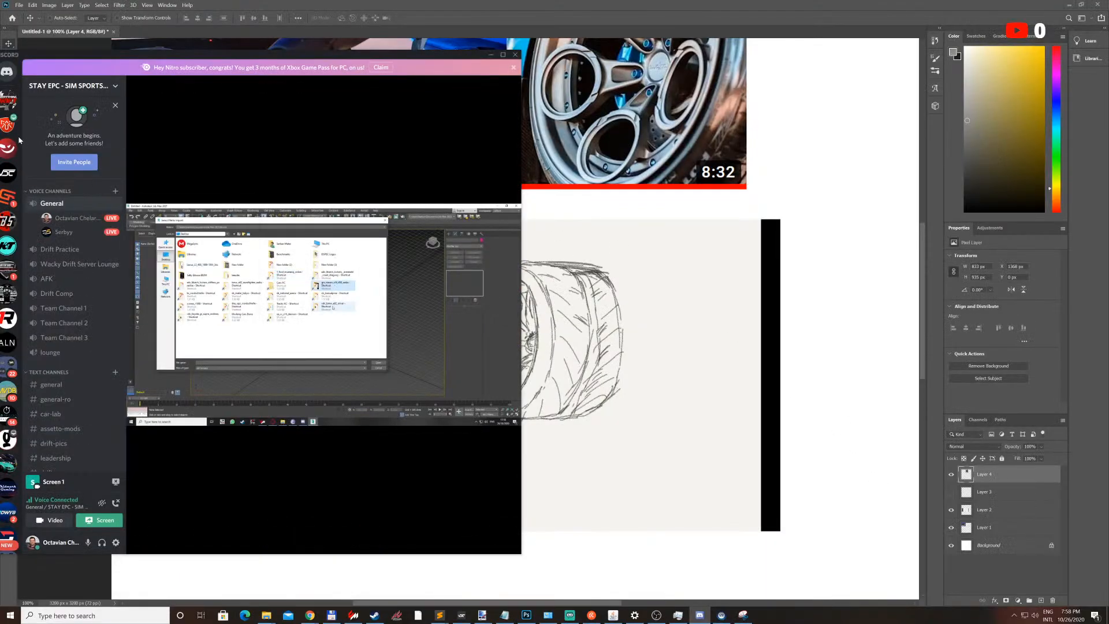
drag(71, 58, 202, 75)
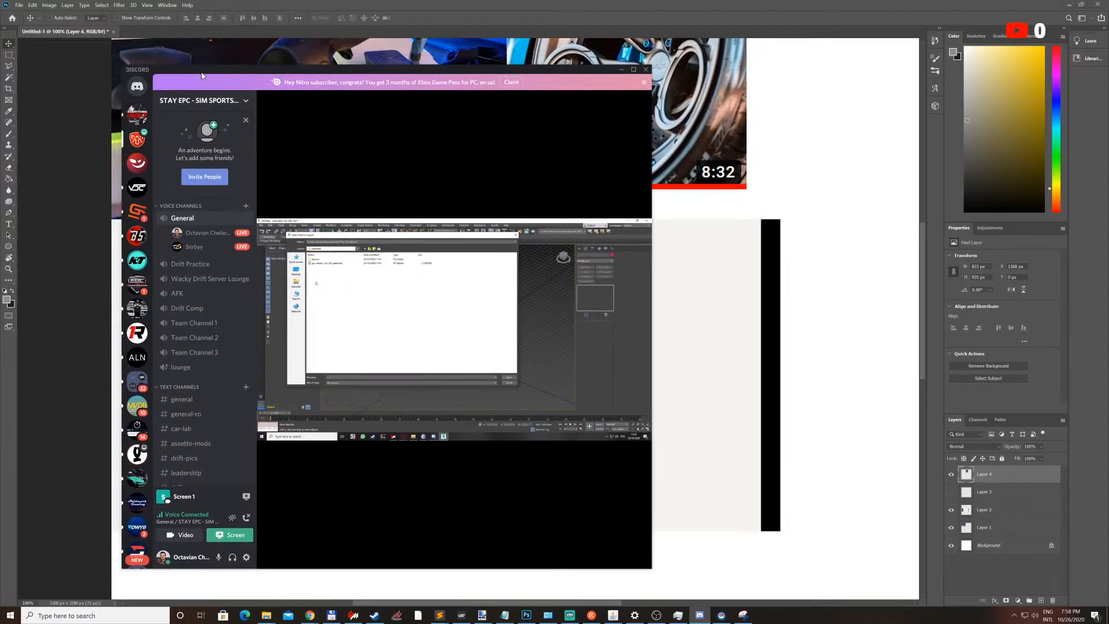
key(alt+Tab)
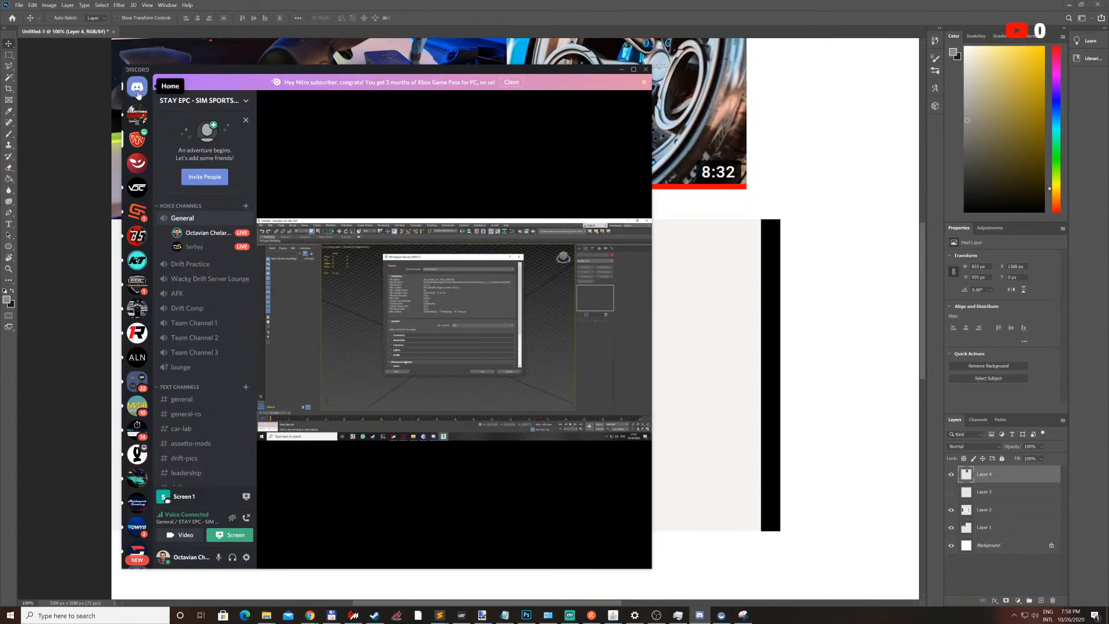
Open the collaborator's direct messages in Discord and search the conversation history for the front-view car sketch
click(138, 88)
click(204, 183)
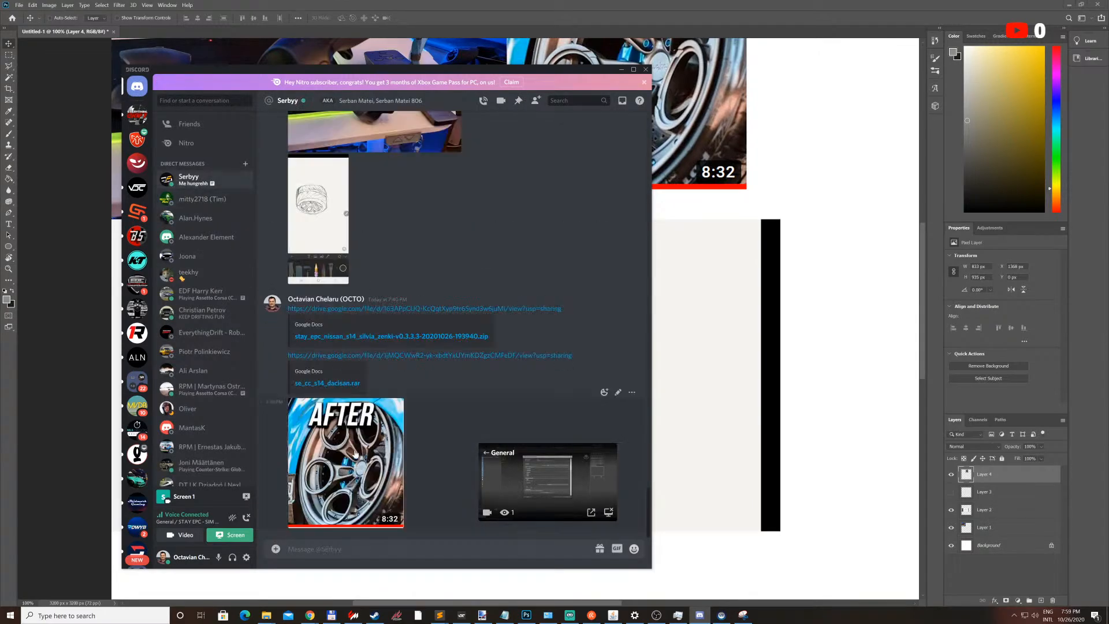
scroll(355, 454, up, 15)
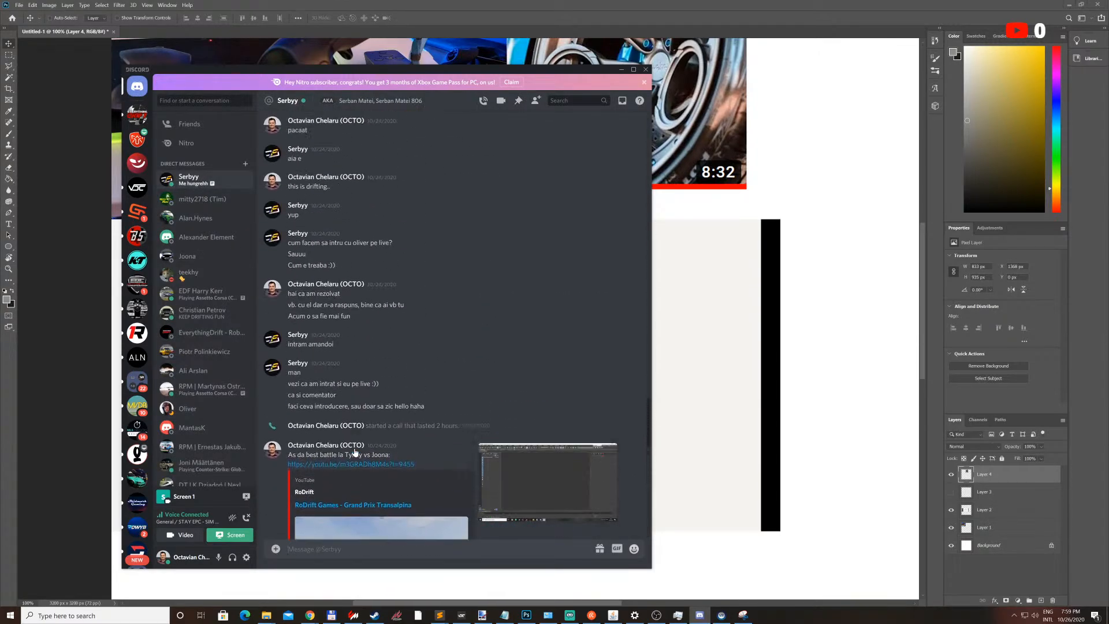
scroll(355, 454, down, 10)
scroll(359, 472, up, 2)
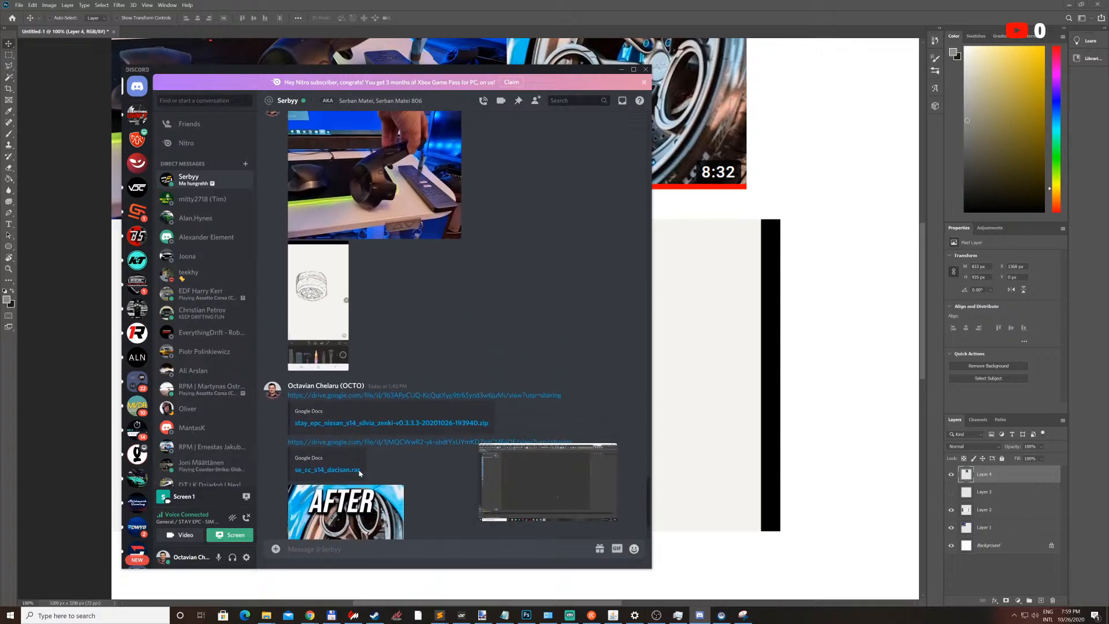
scroll(360, 473, up, 10)
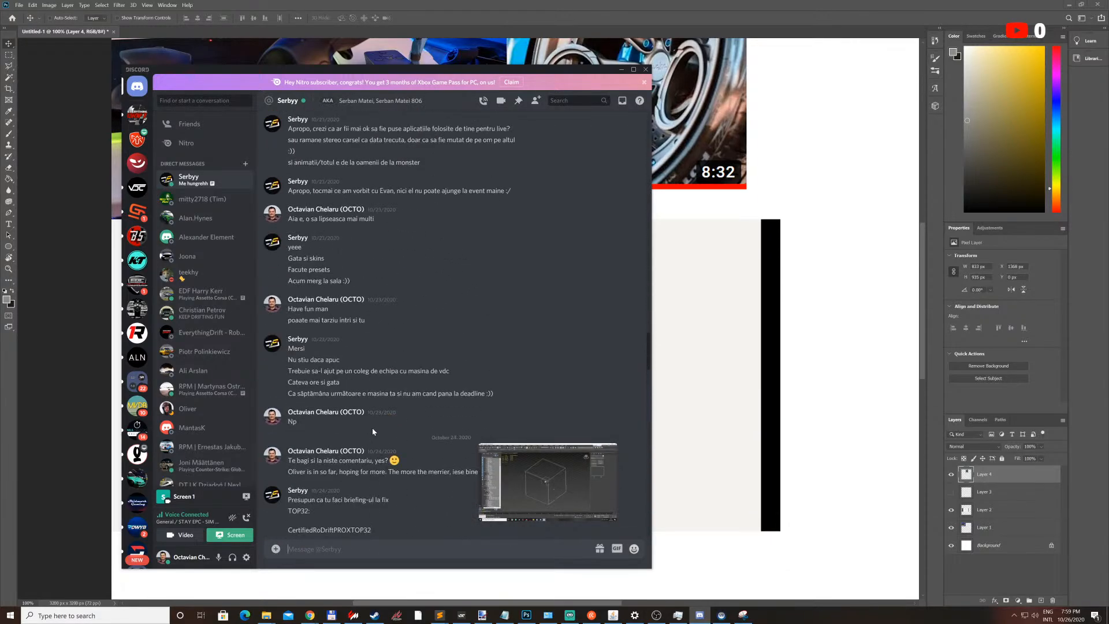
scroll(372, 428, up, 10)
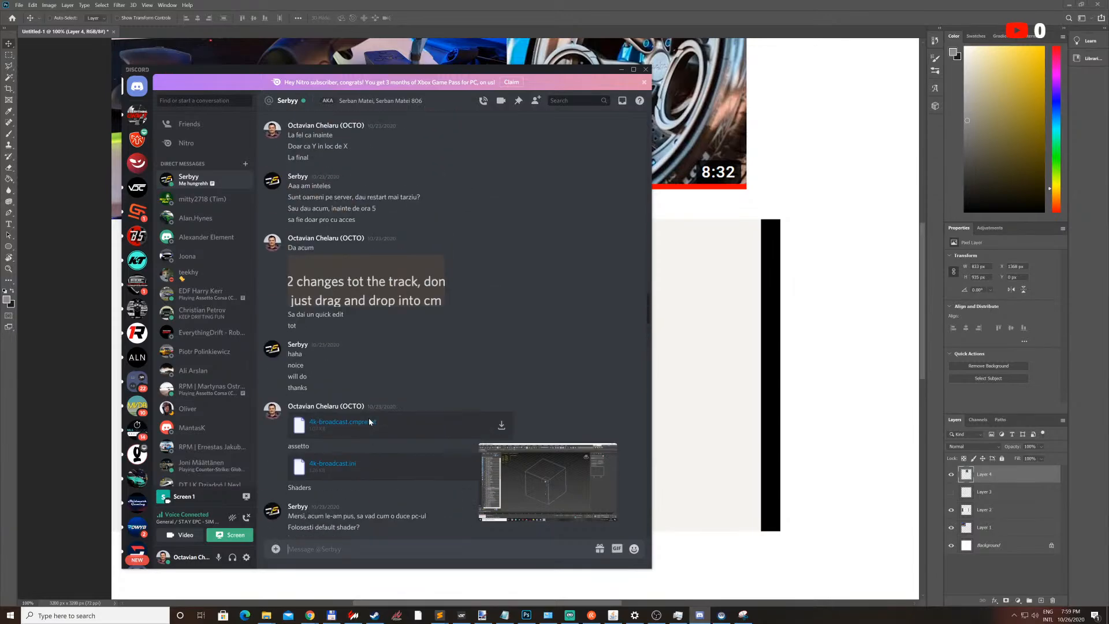
scroll(369, 421, up, 10)
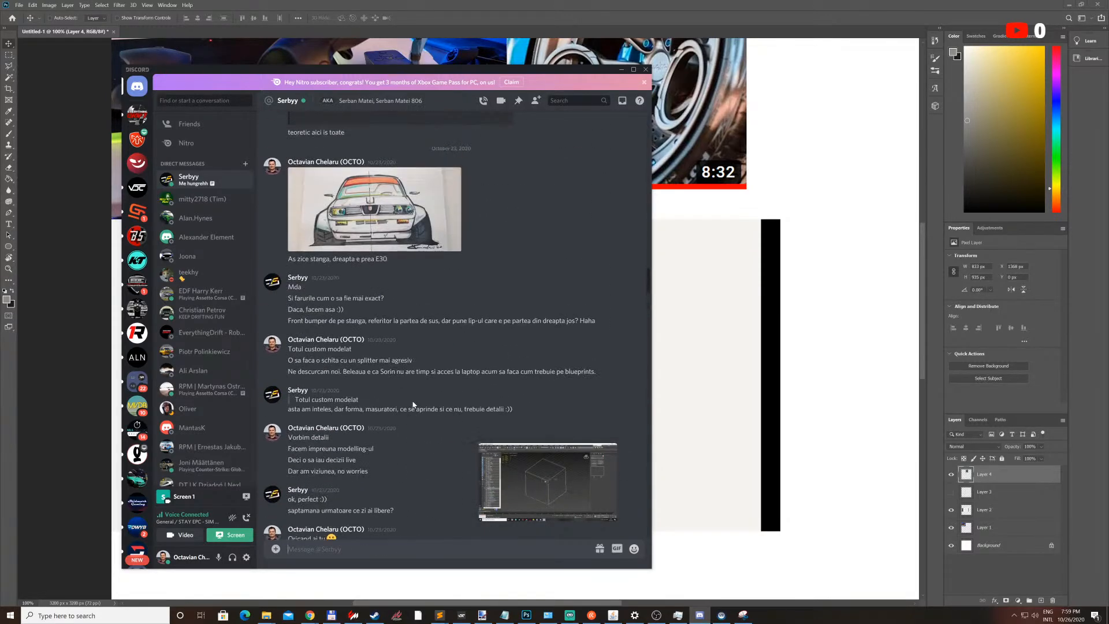
scroll(414, 404, up, 4)
scroll(414, 404, down, 2)
Enlarge the front-view car sketch from the chat and open its original image in the browser
click(370, 337)
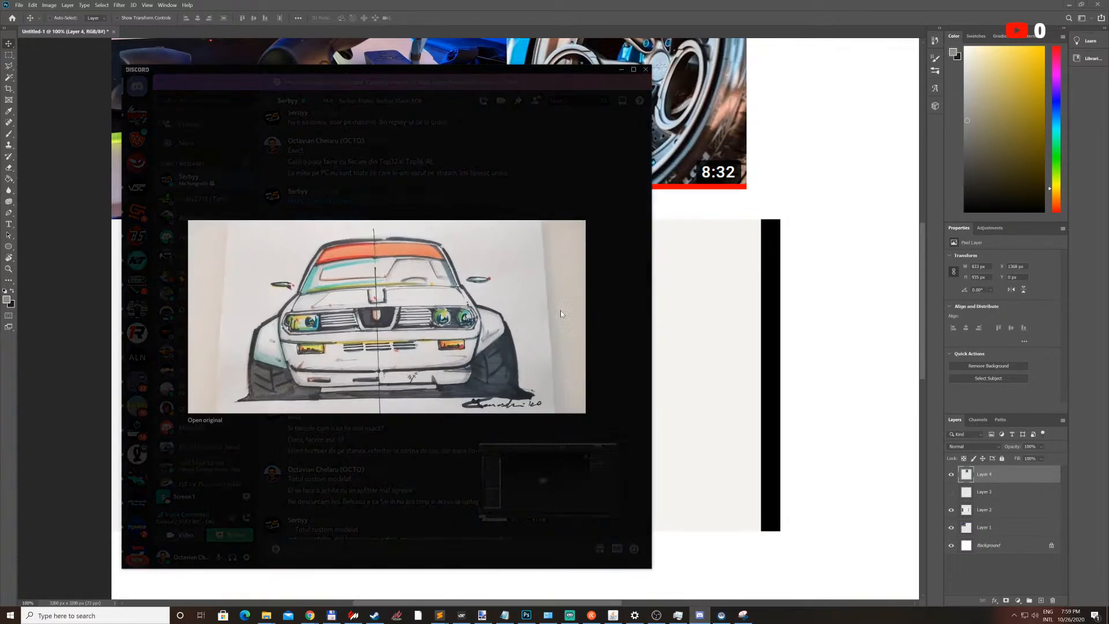
click(633, 69)
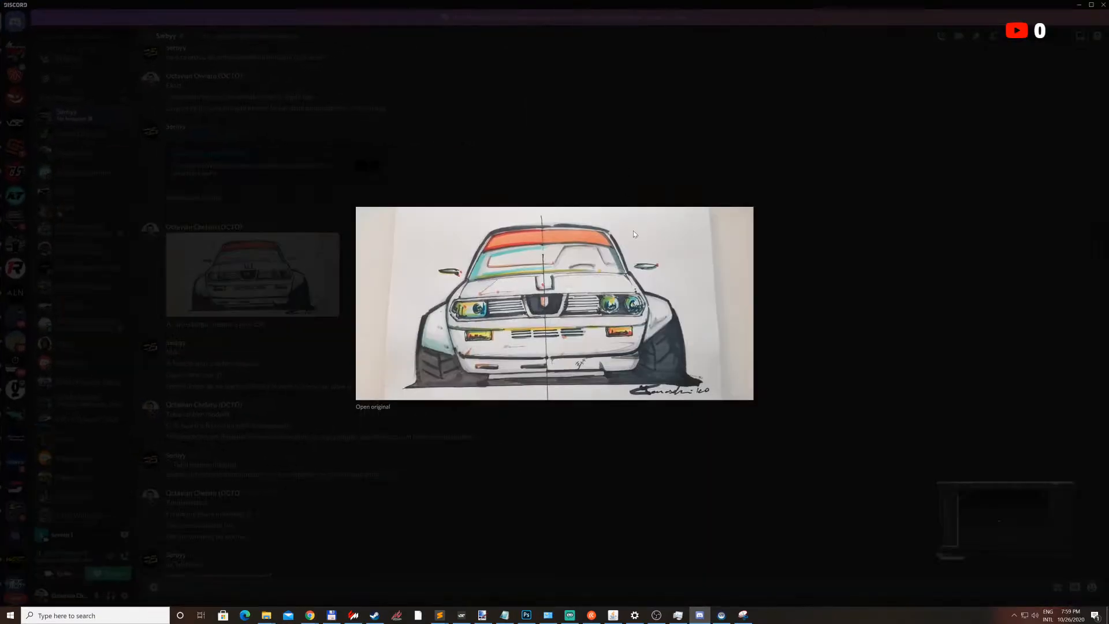
click(370, 411)
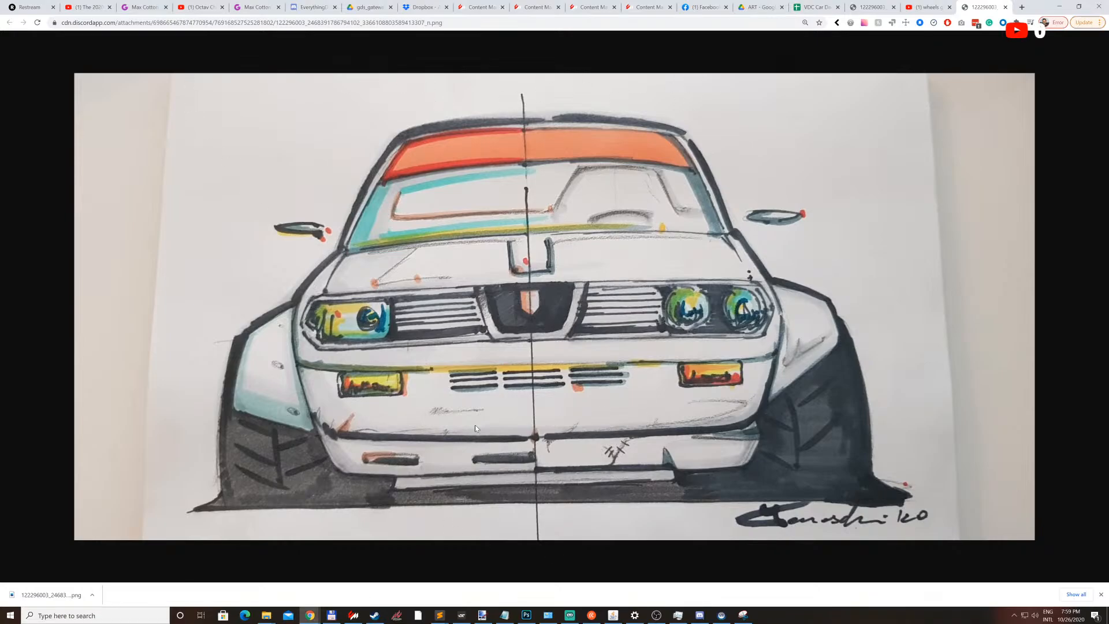
Return to Discord, close the sketch preview, and watch the 3ds Max stream in the STAY EPC General voice channel full screen
key(alt+Tab)
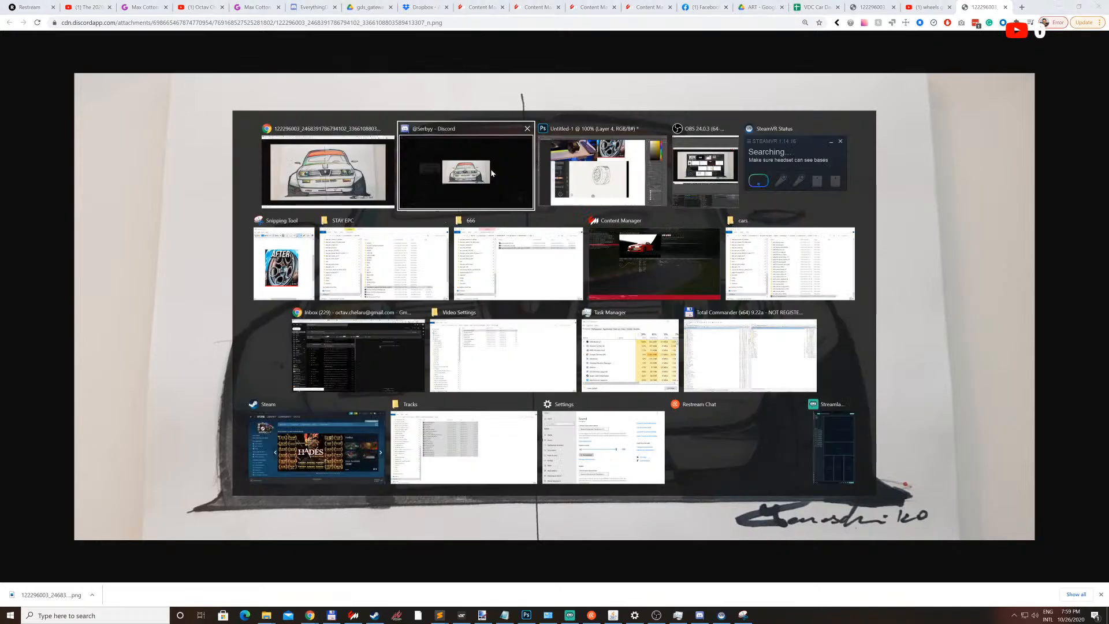
click(481, 194)
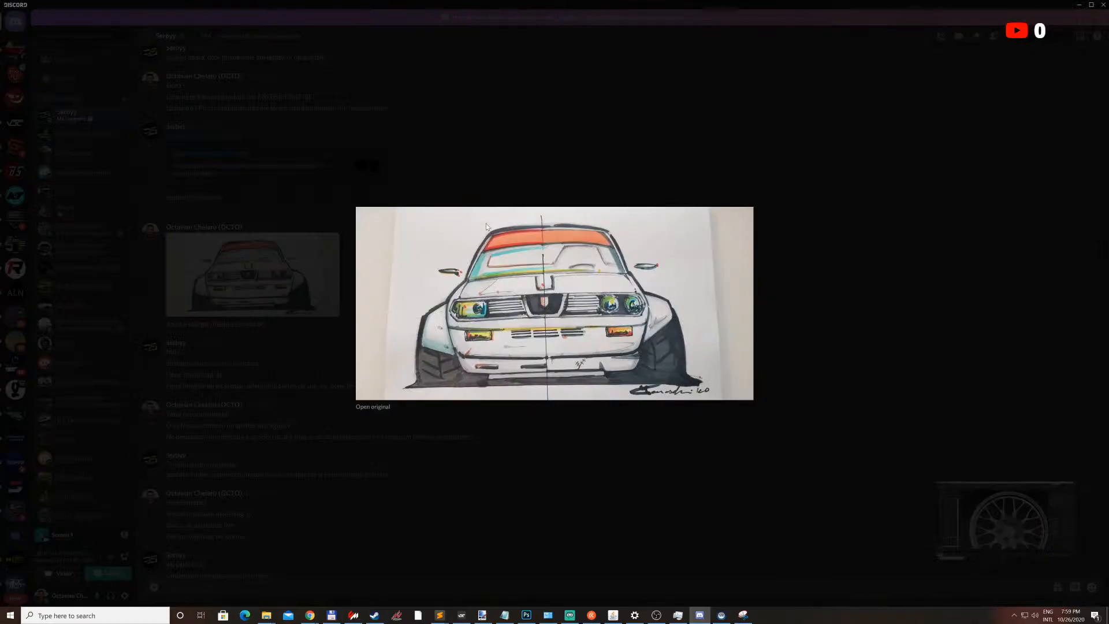
click(287, 151)
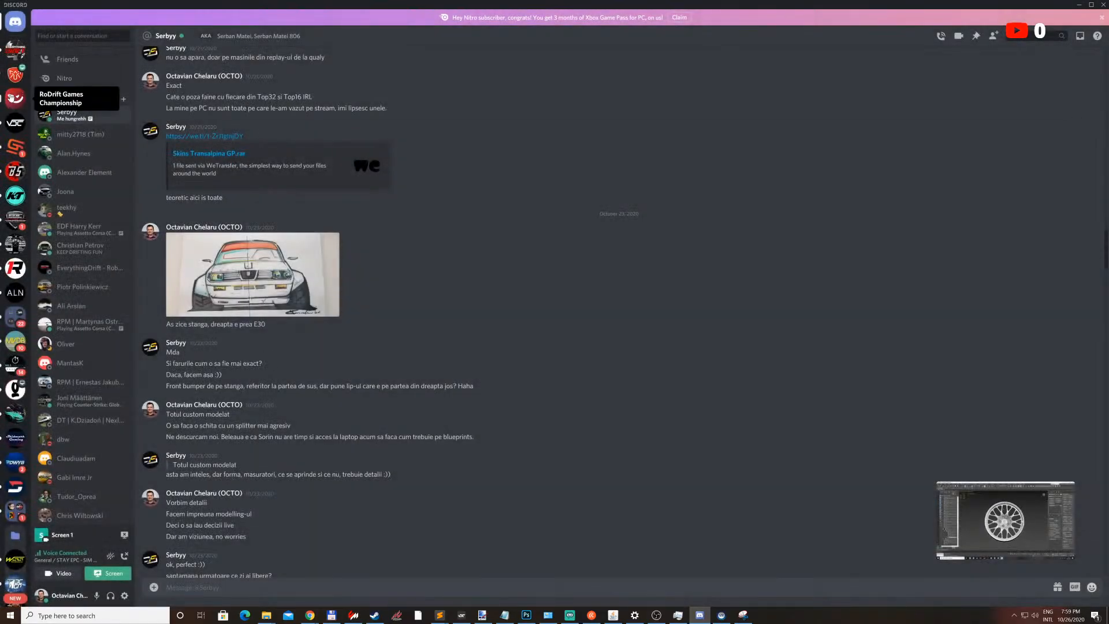
click(14, 70)
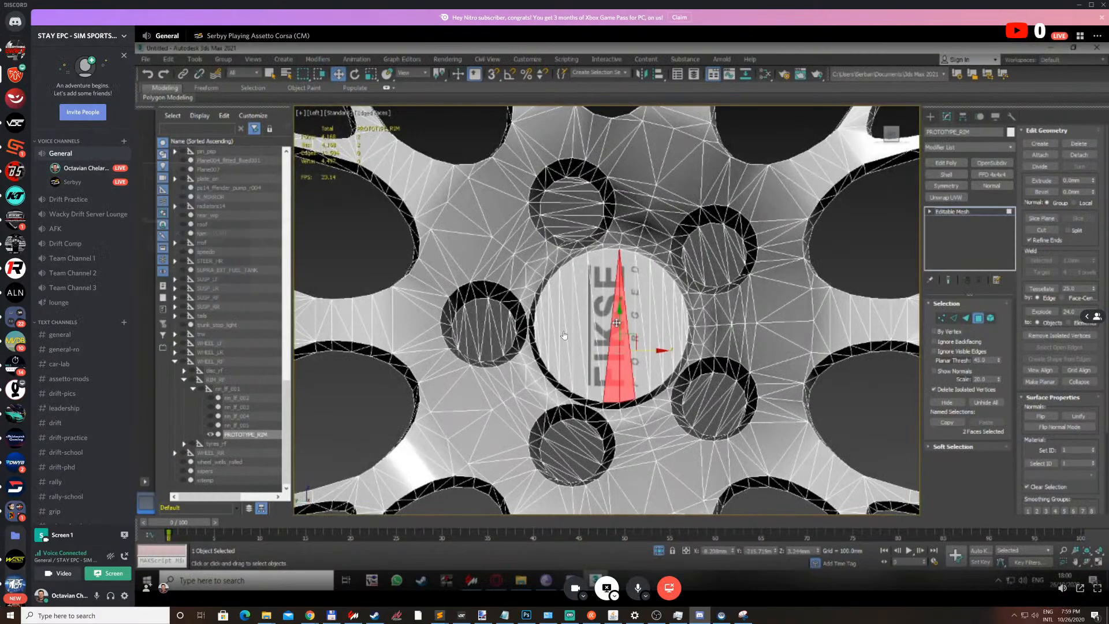
click(602, 343)
click(875, 454)
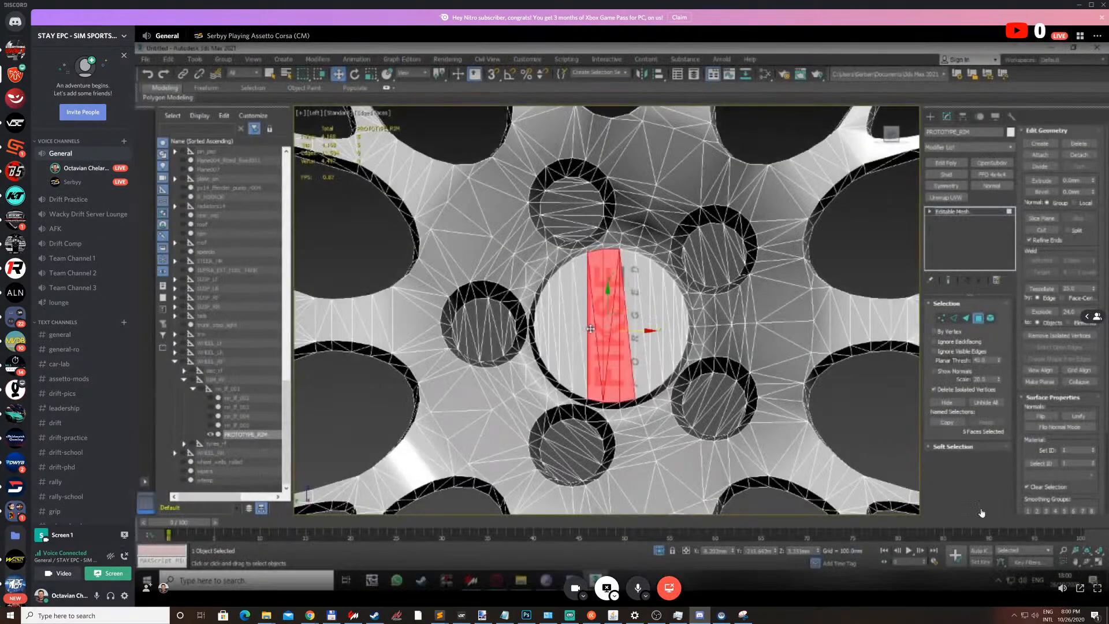
click(1099, 591)
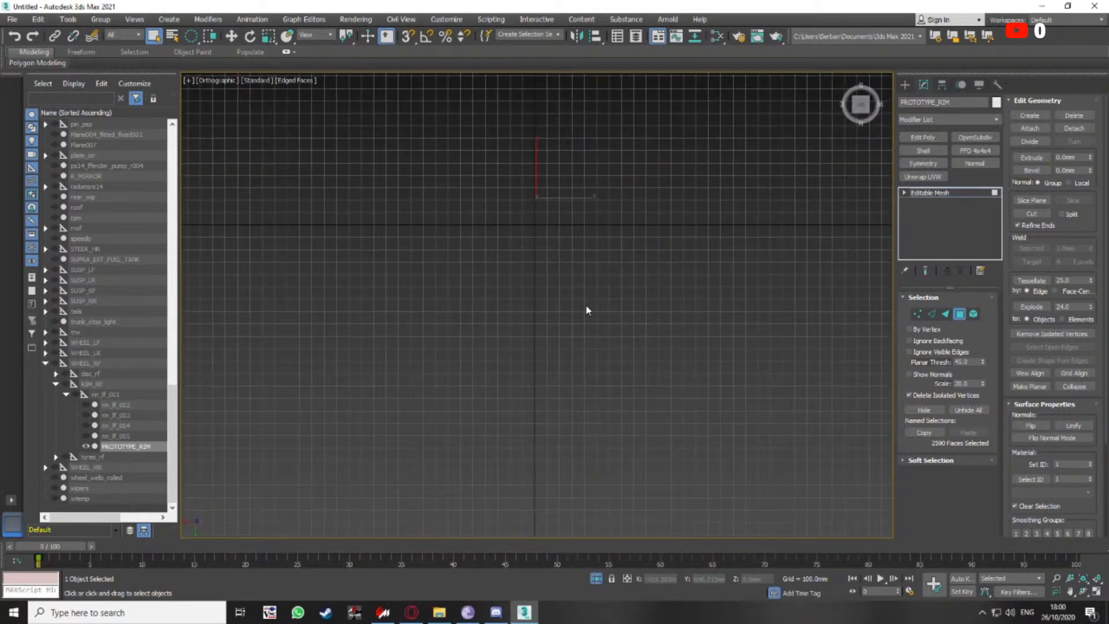
Examine the selected spoke and hub faces of PROTOTYPE_RIM from the side, at an angle and from the Left view
click(1085, 582)
scroll(700, 398, down, 5)
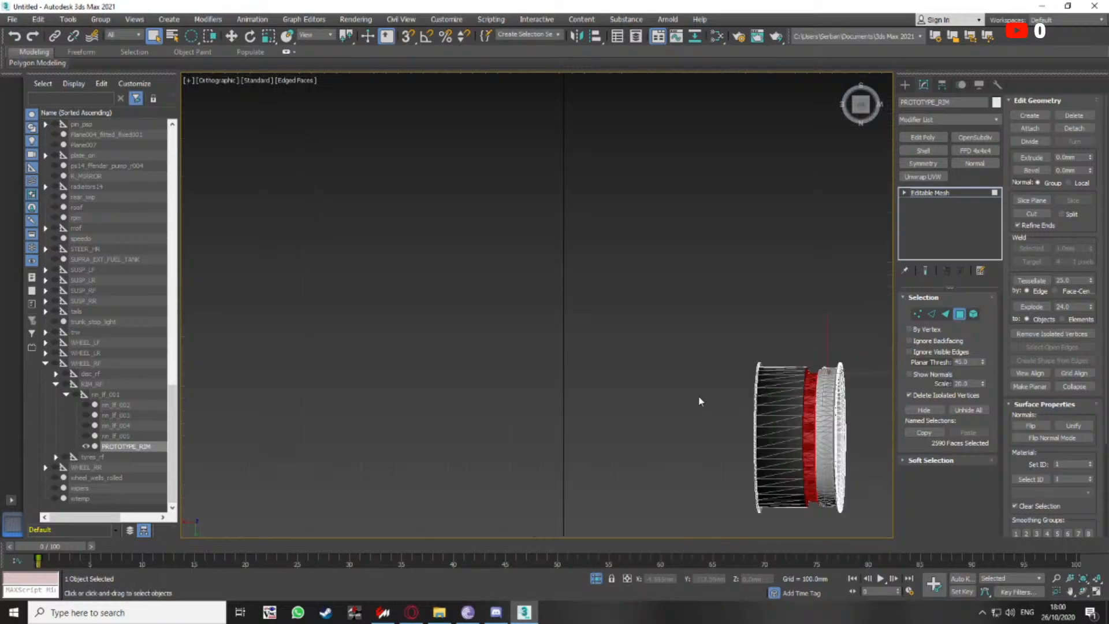
middle_drag(700, 399, 593, 307)
click(860, 106)
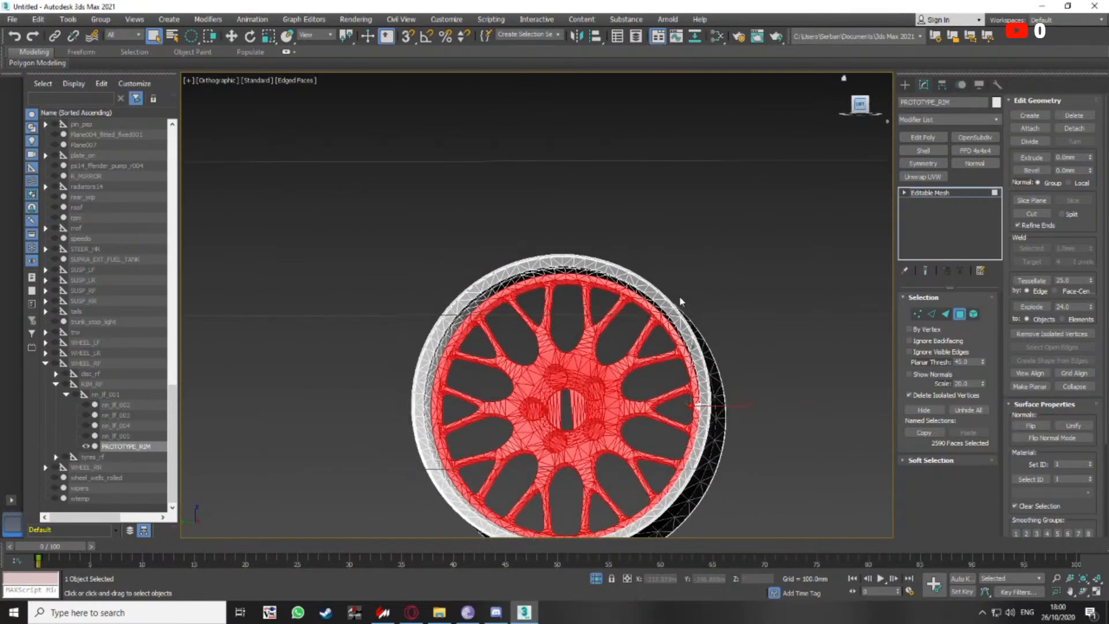
middle_drag(722, 517, 619, 379)
scroll(529, 284, up, 4)
mouse_move(537, 301)
alt+middle_down()
mouse_move(468, 289)
mouse_move(440, 259)
mouse_move(547, 319)
alt+middle_up()
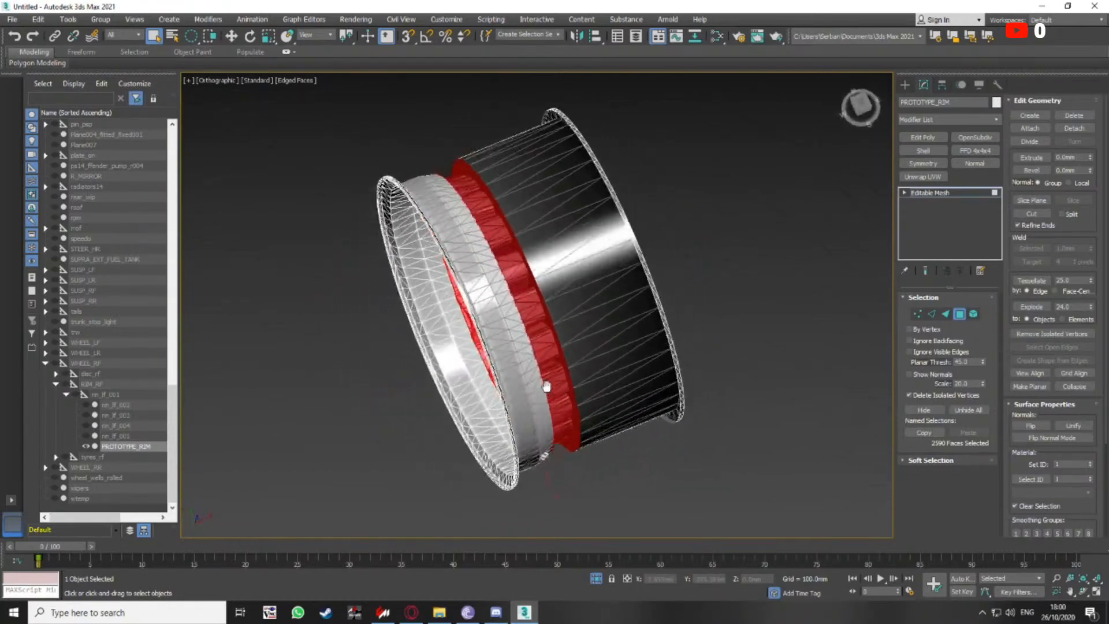
alt+middle_drag(546, 386, 561, 442)
alt+middle_drag(646, 352, 640, 290)
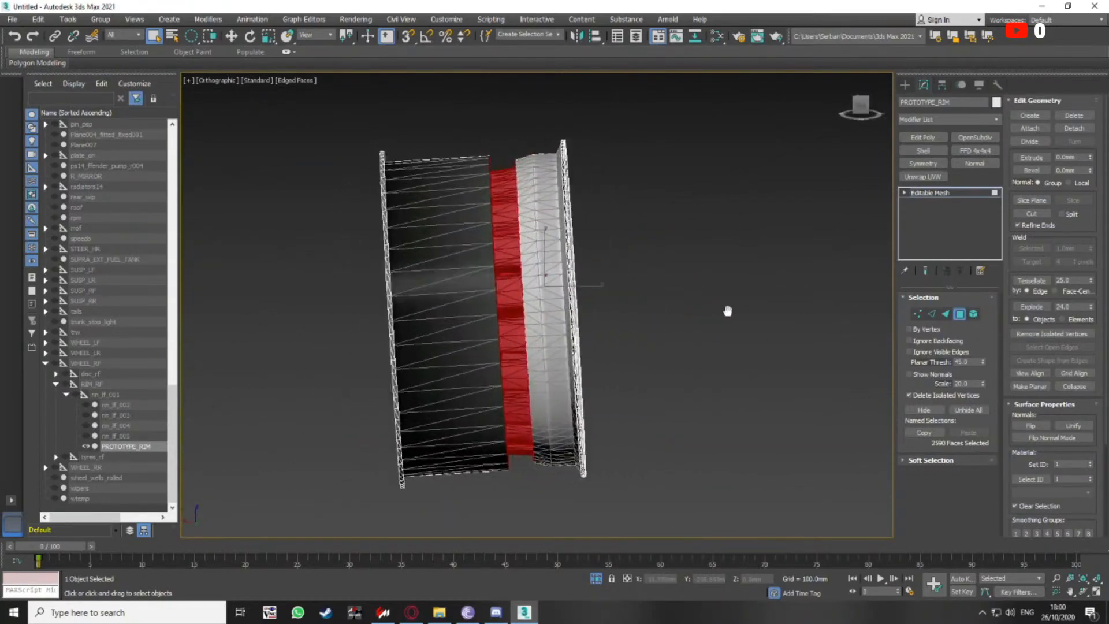
alt+middle_drag(727, 311, 574, 290)
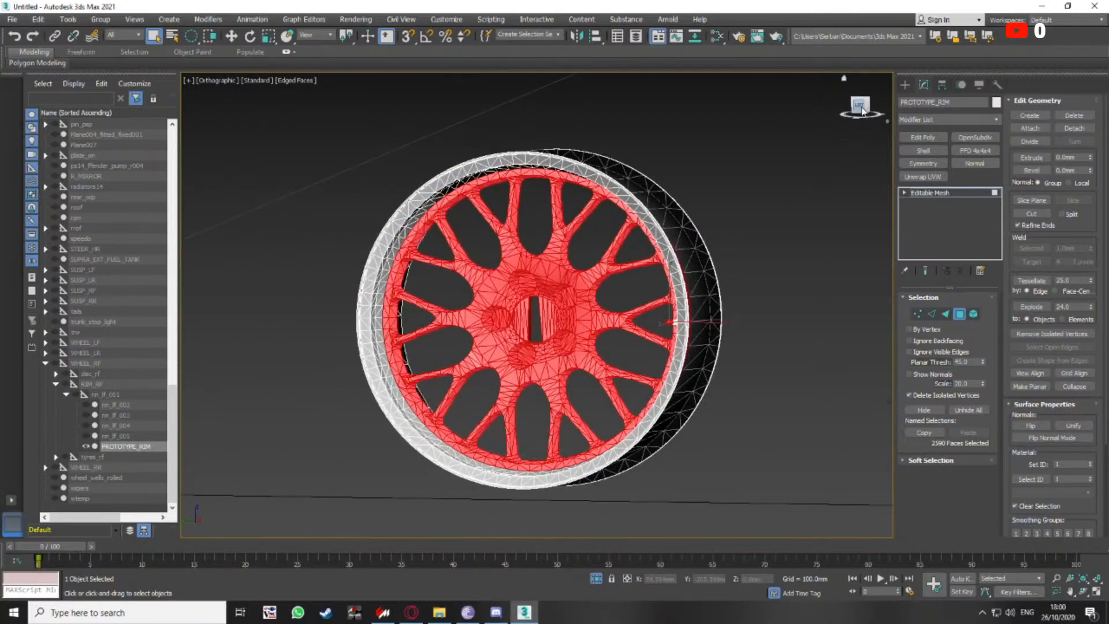
click(861, 111)
click(1088, 579)
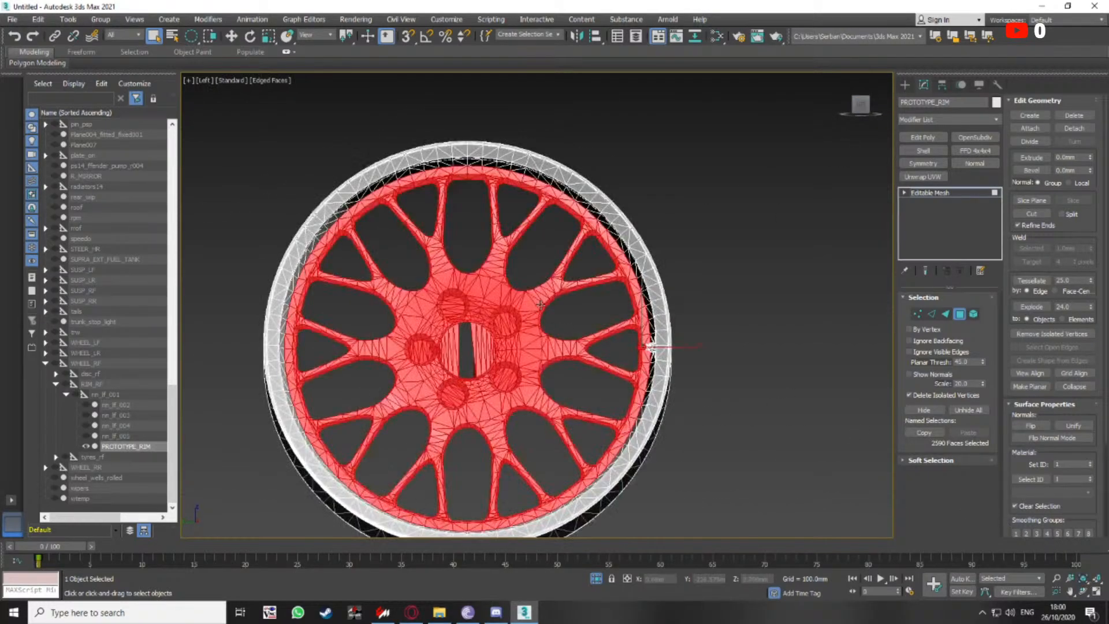
Remove the small valve stem's faces on the inside of the barrel from the PROTOTYPE_RIM face selection
alt+middle_drag(540, 304, 711, 227)
scroll(696, 243, up, 5)
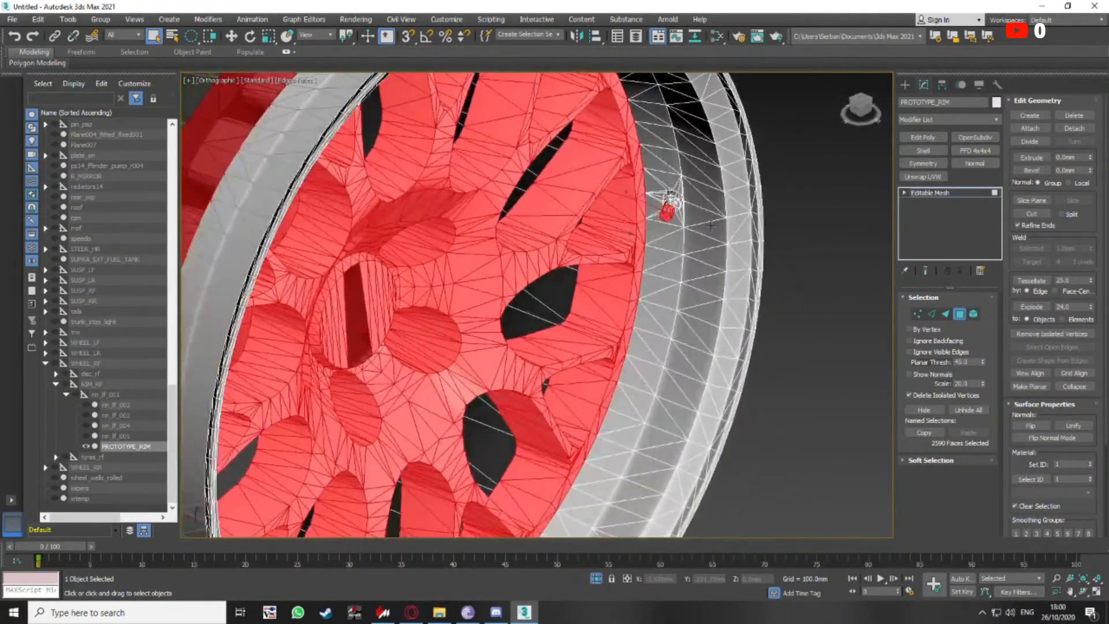
scroll(711, 226, up, 4)
key(w)
alt+middle_drag(622, 202, 656, 220)
key(q)
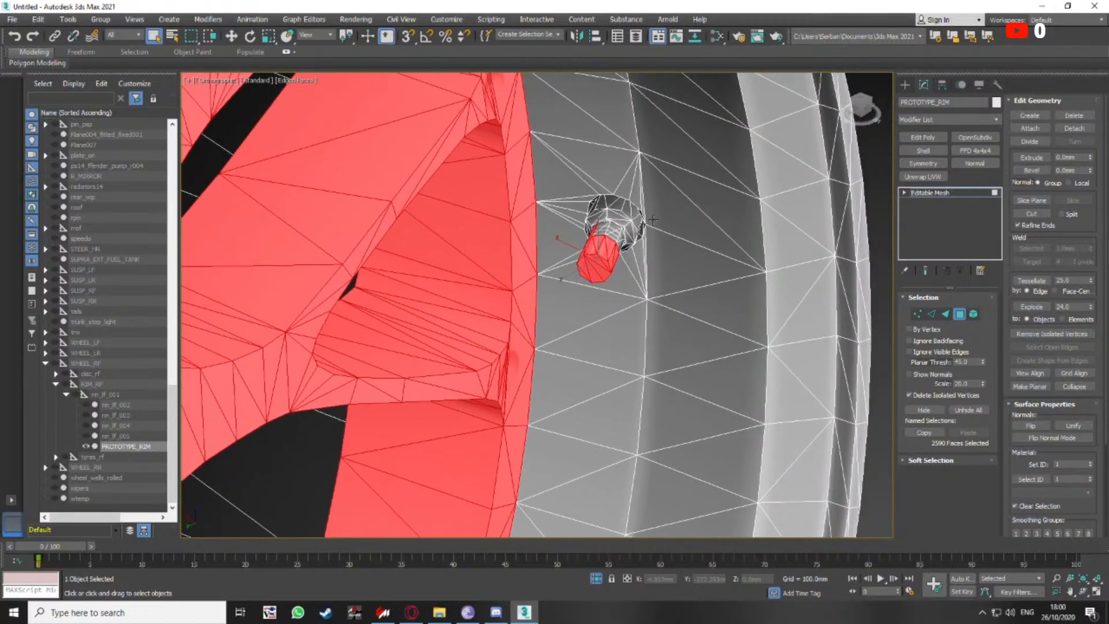
key(F3)
key(F3)
scroll(589, 248, down, 10)
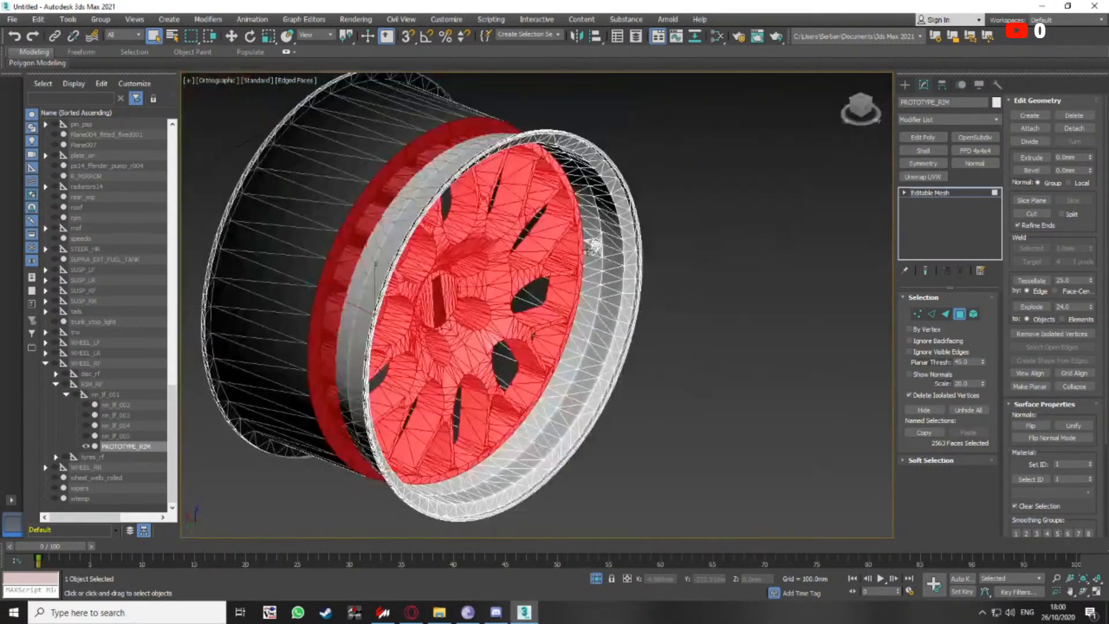
Check the face selection in wireframe and delete PROTOTYPE_RIM's spokes and centre hub, keeping the outer barrel and valve stem
alt+middle_drag(595, 249, 537, 225)
alt+middle_drag(644, 302, 577, 283)
key(F3)
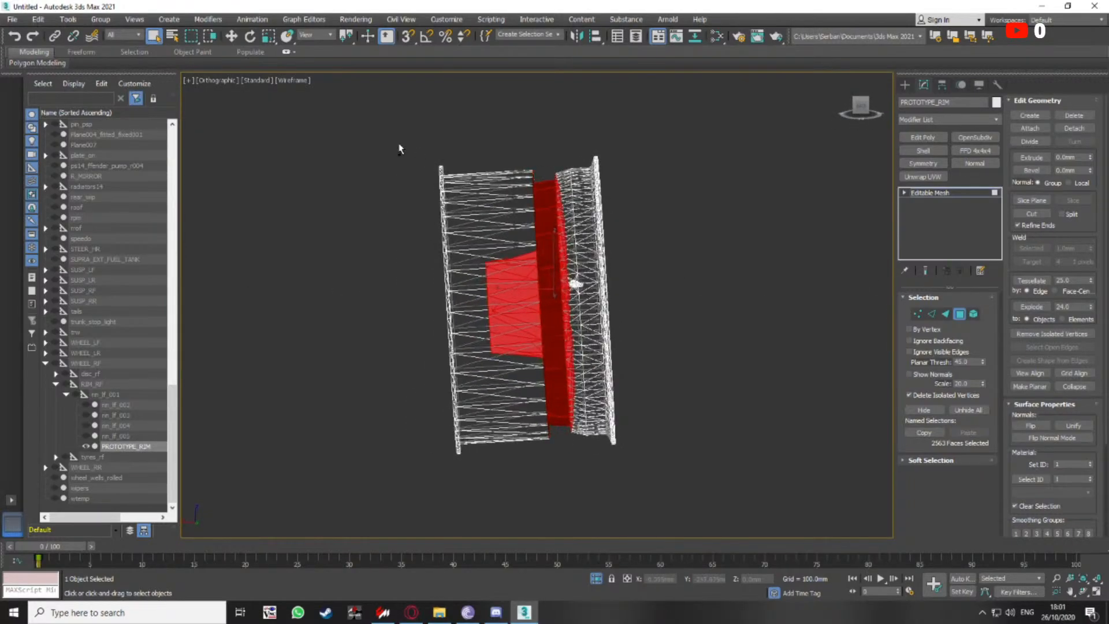
ctrl+drag(542, 407, 553, 398)
alt+middle_drag(627, 315, 494, 317)
key(Delete)
mouse_move(599, 289)
middle_down()
mouse_move(594, 318)
mouse_move(601, 300)
middle_up()
key(F3)
middle_drag(601, 300, 633, 302)
click(861, 106)
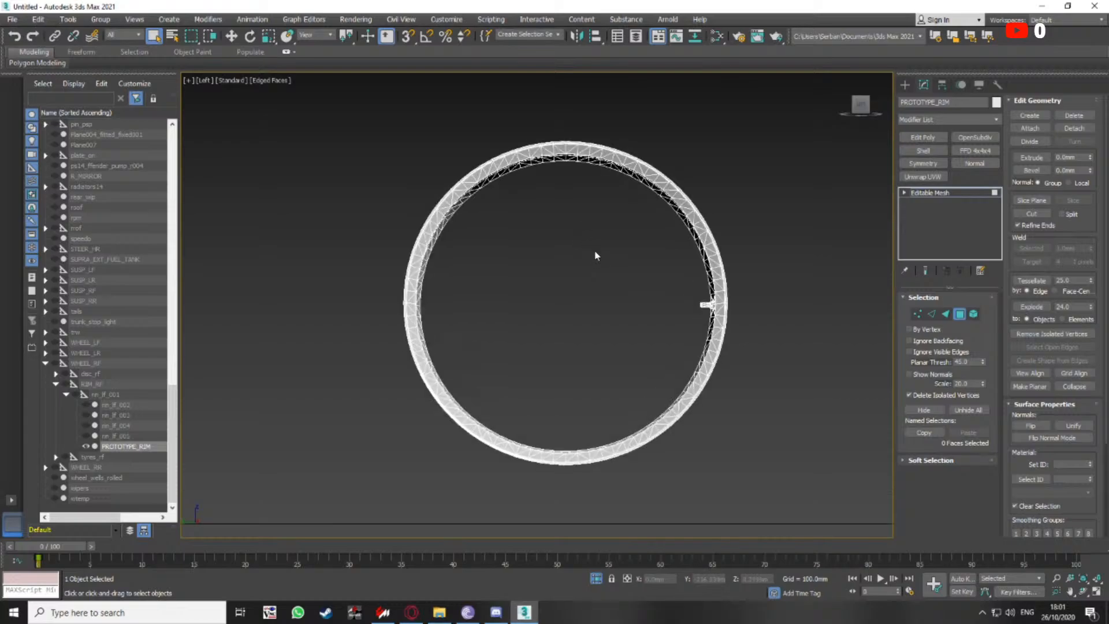
scroll(662, 286, up, 5)
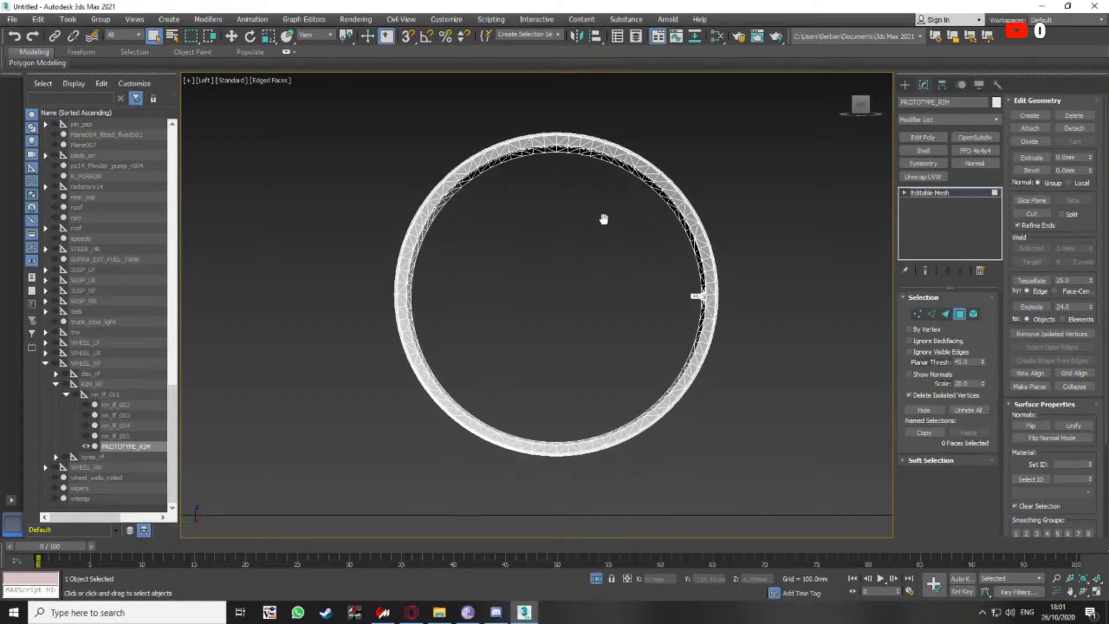
Convert PROTOTYPE_RIM from an editable mesh to an Editable Poly
alt+middle_drag(550, 275, 529, 196)
key(2)
click(530, 192)
click(513, 193)
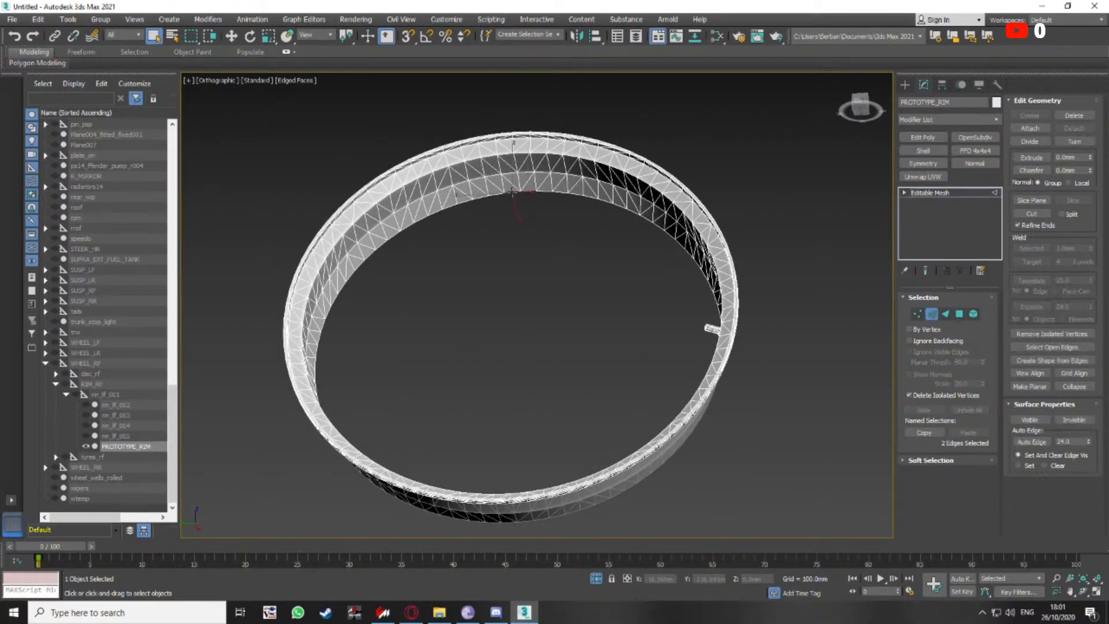
right_click(944, 254)
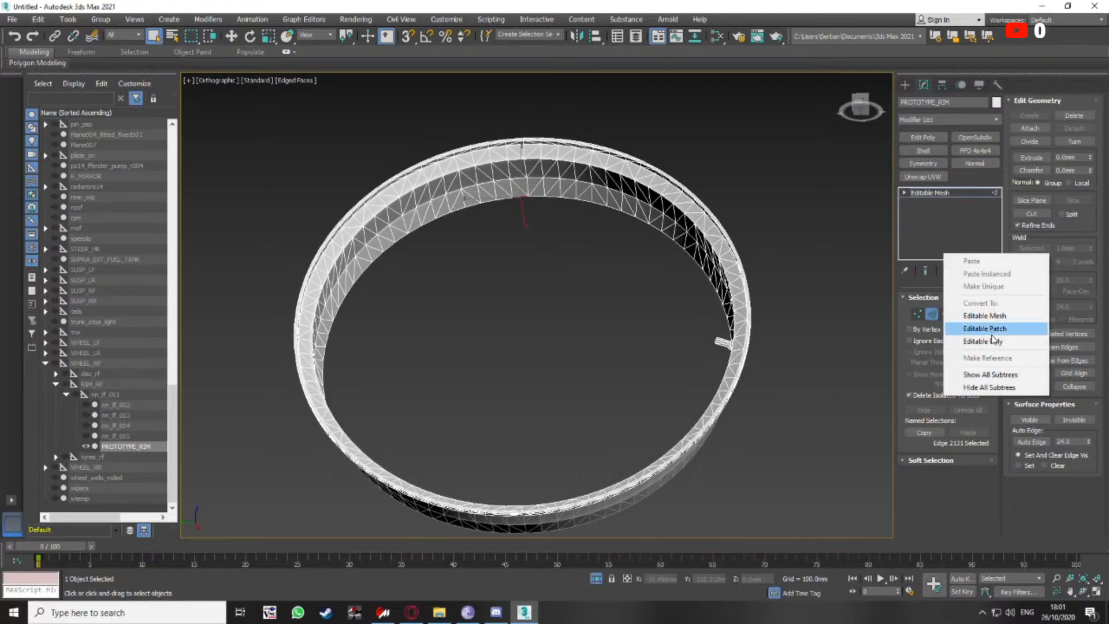
click(977, 306)
Select all vertices of PROTOTYPE_RIM and remove the valve stem's vertices from the selection
key(1)
middle_drag(553, 232, 606, 226)
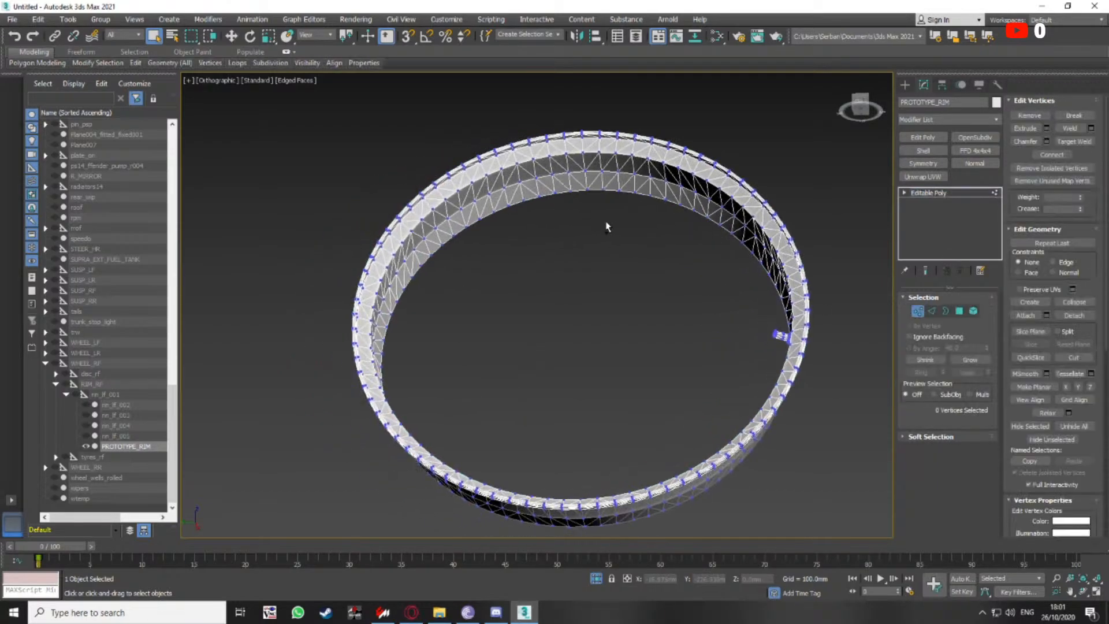
key(ctrl+a)
middle_drag(687, 264, 652, 230)
alt+middle_drag(775, 231, 757, 193)
scroll(733, 292, up, 9)
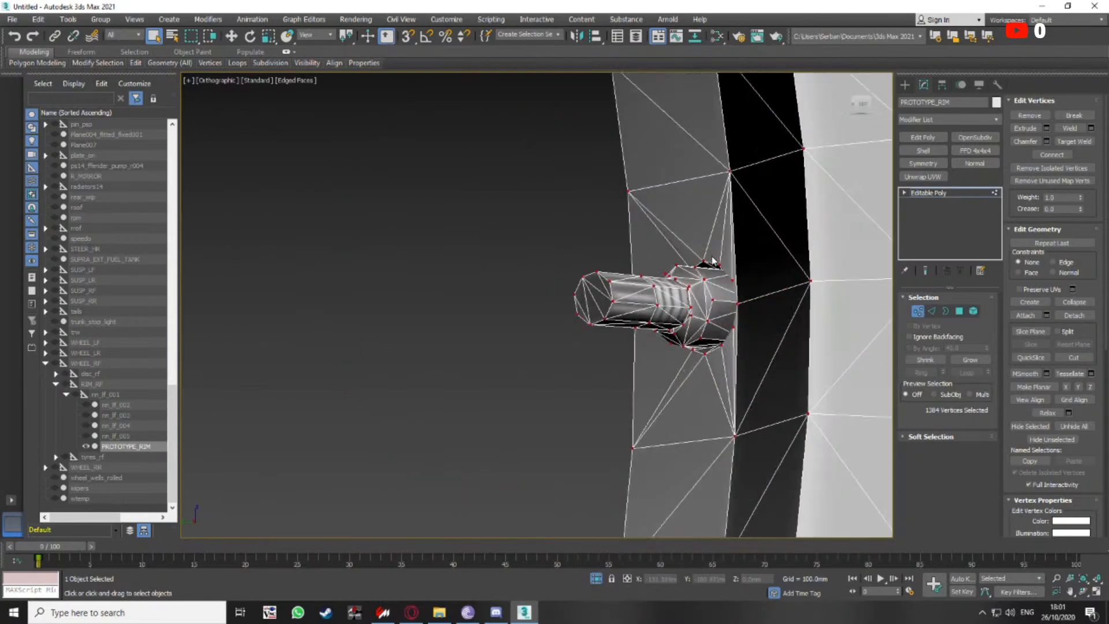
key(F3)
alt+drag(517, 372, 516, 370)
scroll(608, 362, down, 2)
alt+middle_drag(609, 362, 600, 292)
scroll(329, 279, up, 6)
scroll(406, 302, down, 6)
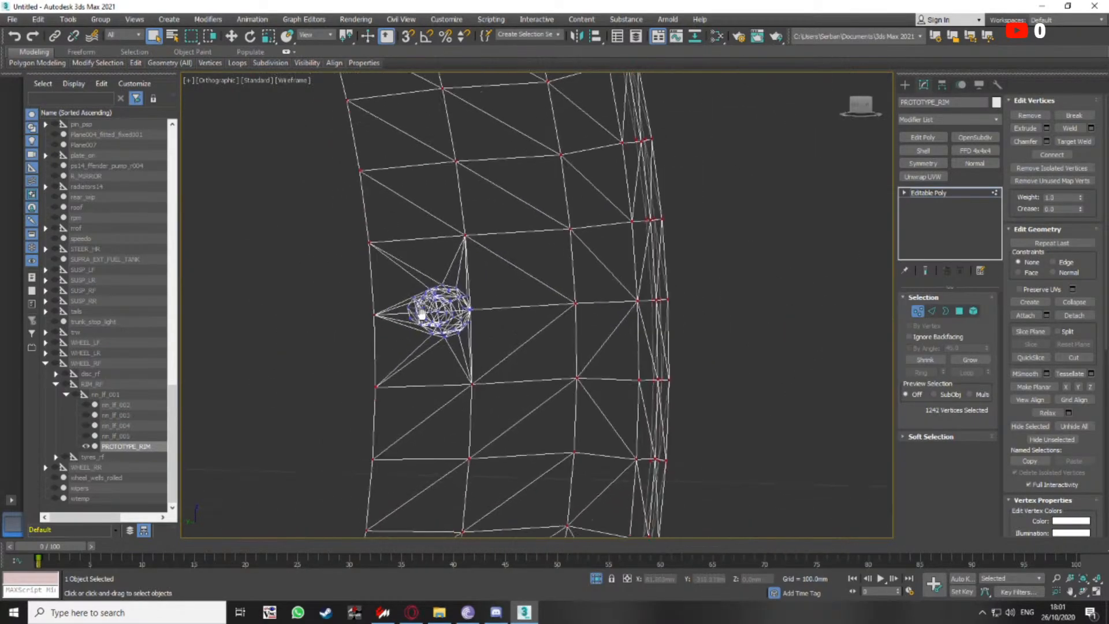
Examine in wireframe and shaded display which vertices are selected where the valve stem meets the barrel
alt+middle_drag(409, 303, 416, 323)
middle_drag(481, 186, 489, 219)
scroll(514, 143, up, 9)
middle_drag(484, 95, 516, 177)
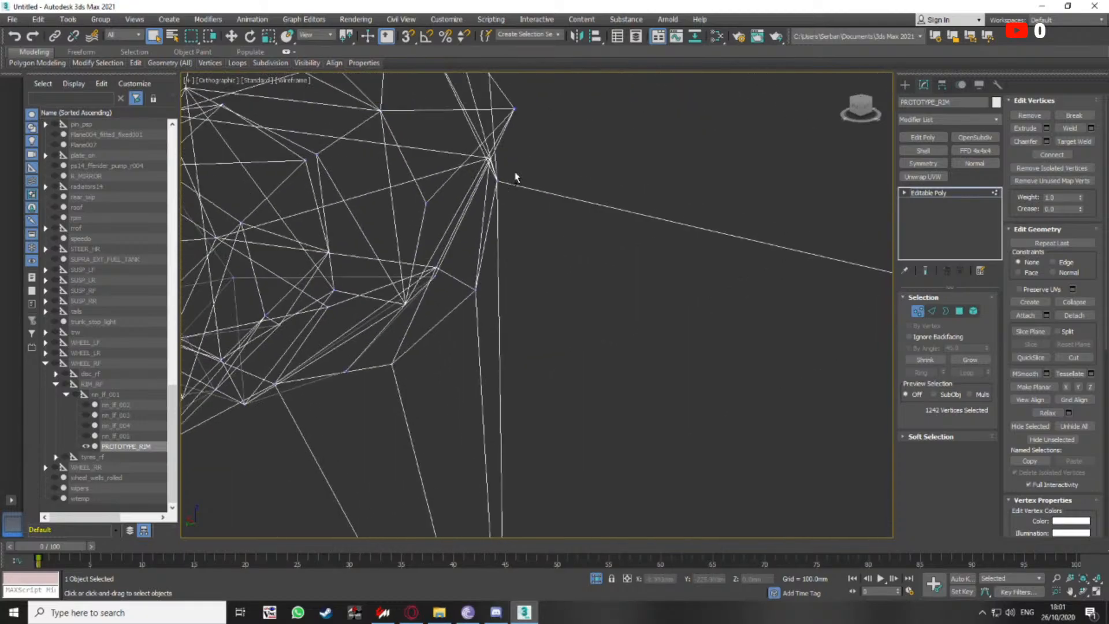
scroll(494, 208, down, 6)
key(F3)
scroll(485, 196, up, 5)
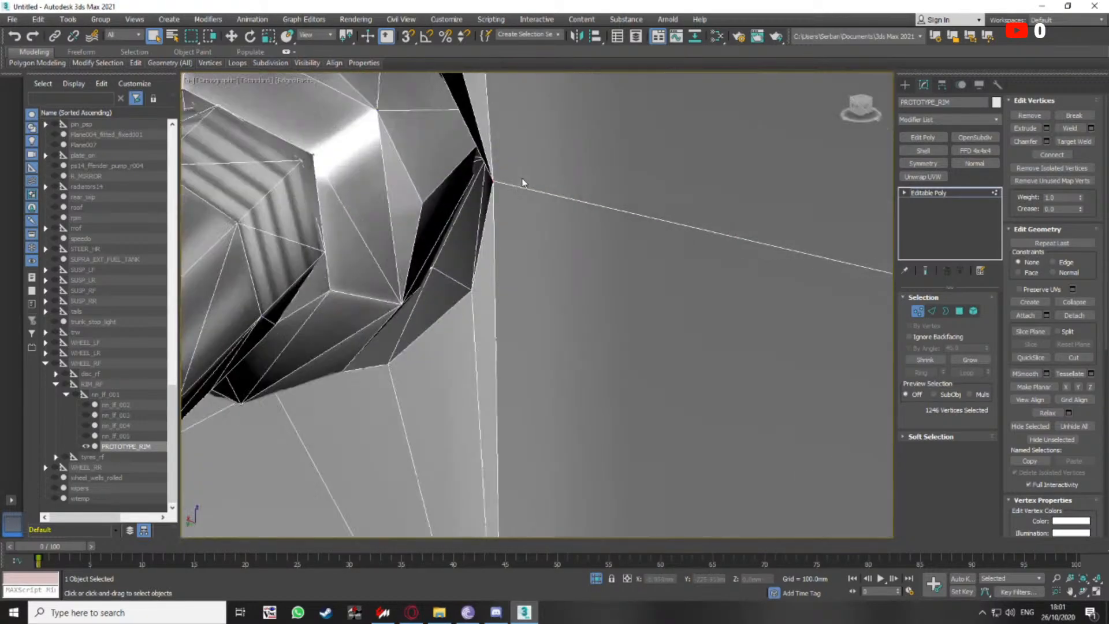
scroll(482, 185, down, 5)
scroll(465, 178, down, 6)
alt+middle_drag(466, 180, 491, 218)
scroll(532, 226, up, 6)
key(F3)
scroll(680, 240, up, 4)
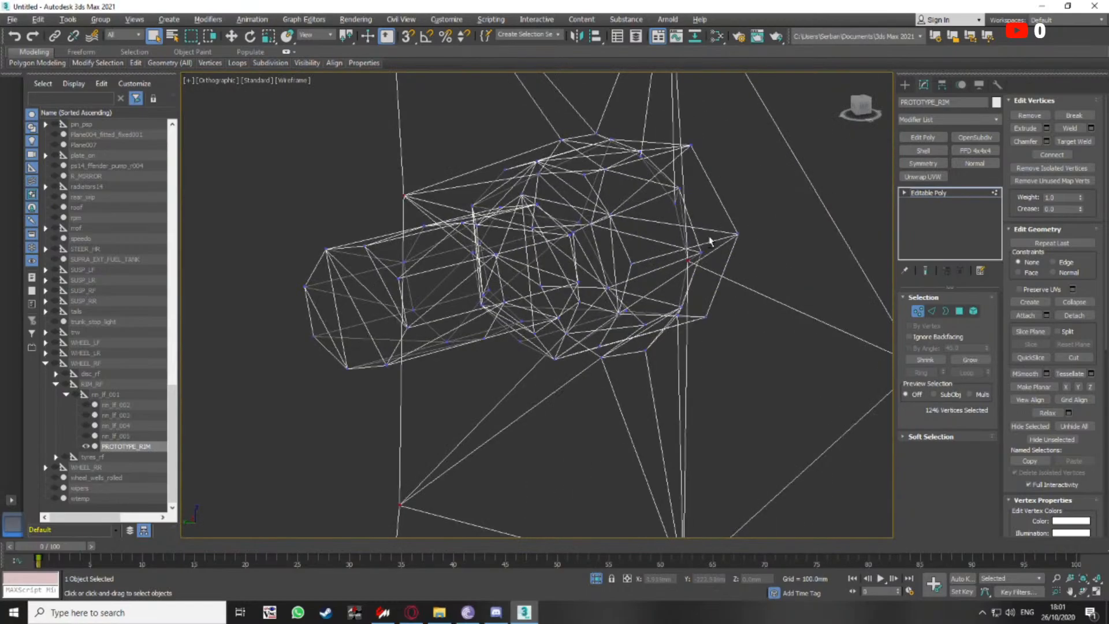
scroll(710, 240, down, 6)
alt+middle_drag(709, 241, 636, 249)
middle_drag(606, 248, 644, 234)
scroll(530, 312, down, 6)
key(F3)
Weld the selected barrel vertices with a weld threshold of 0.001 mm
click(1091, 128)
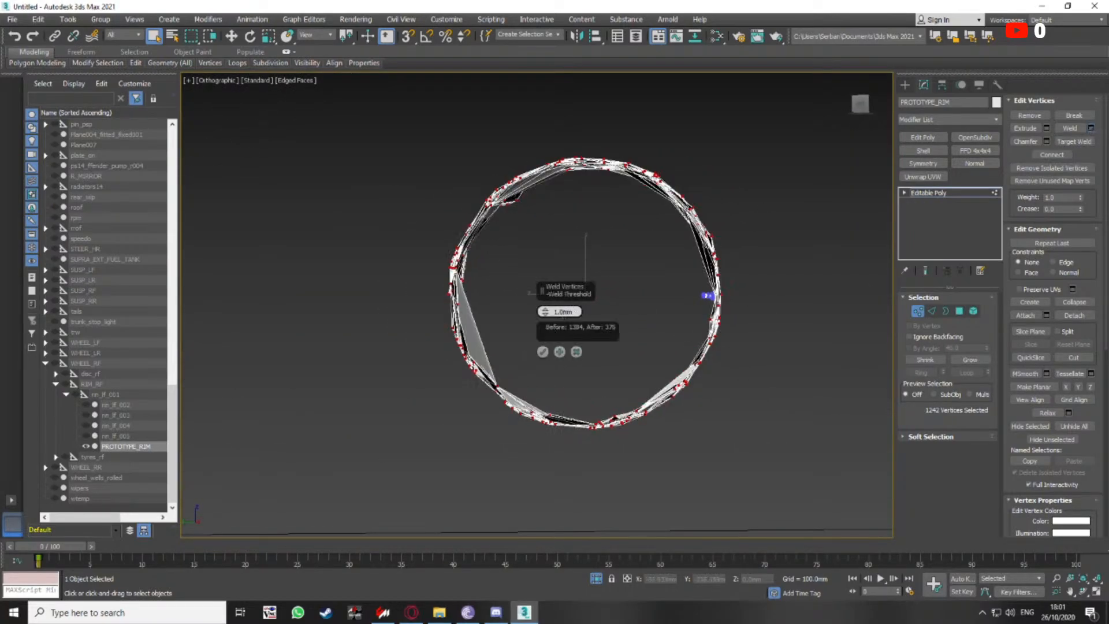
text(0.001)
key(Return)
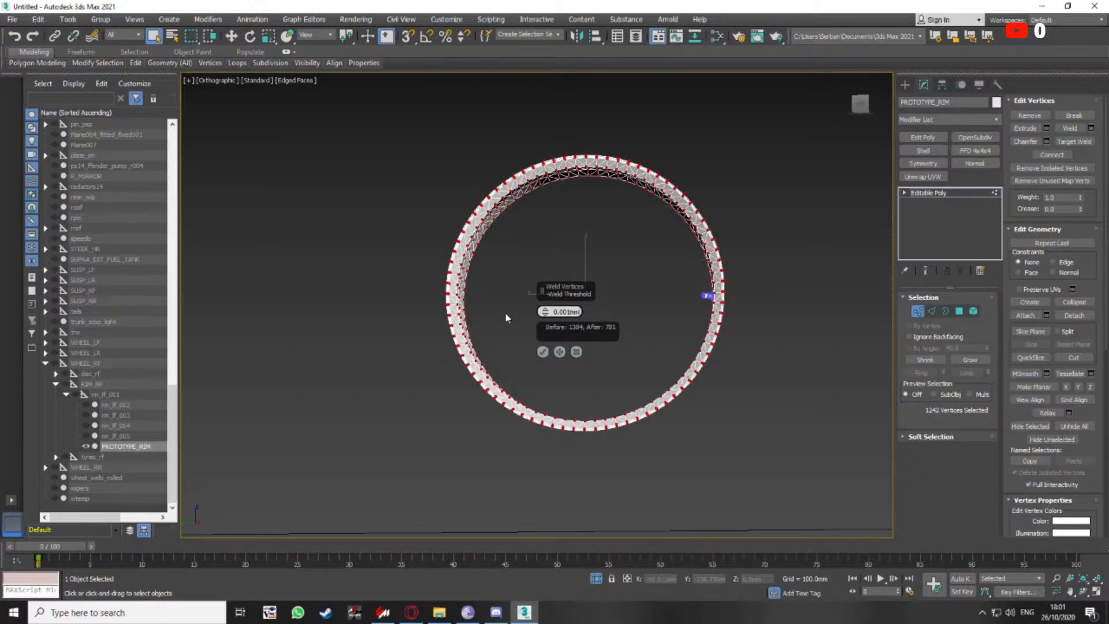
click(543, 352)
Clear the vertex selection in the Left view and apply Quadrify All to PROTOTYPE_RIM
scroll(586, 315, up, 5)
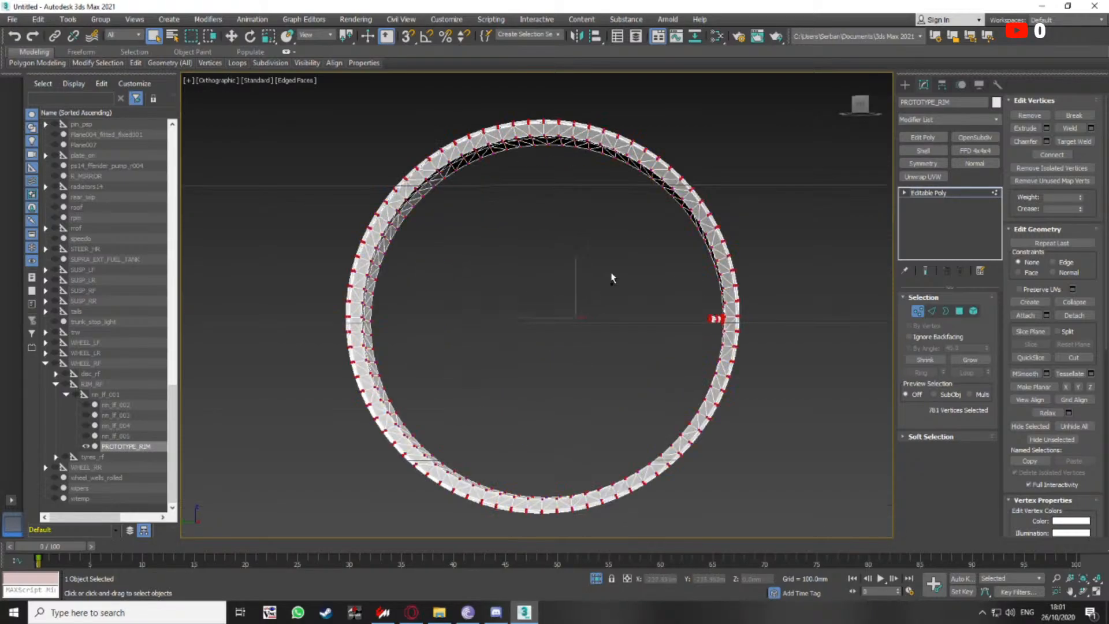
scroll(416, 300, down, 2)
key(l)
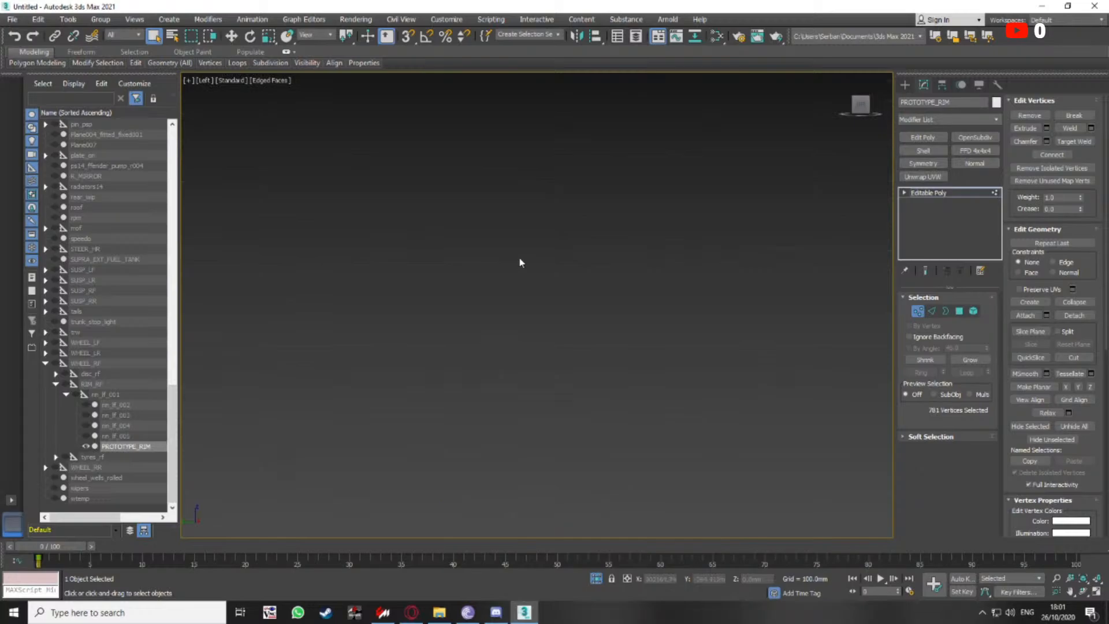
click(1083, 578)
middle_drag(595, 312, 607, 286)
click(589, 288)
middle_drag(522, 242, 521, 230)
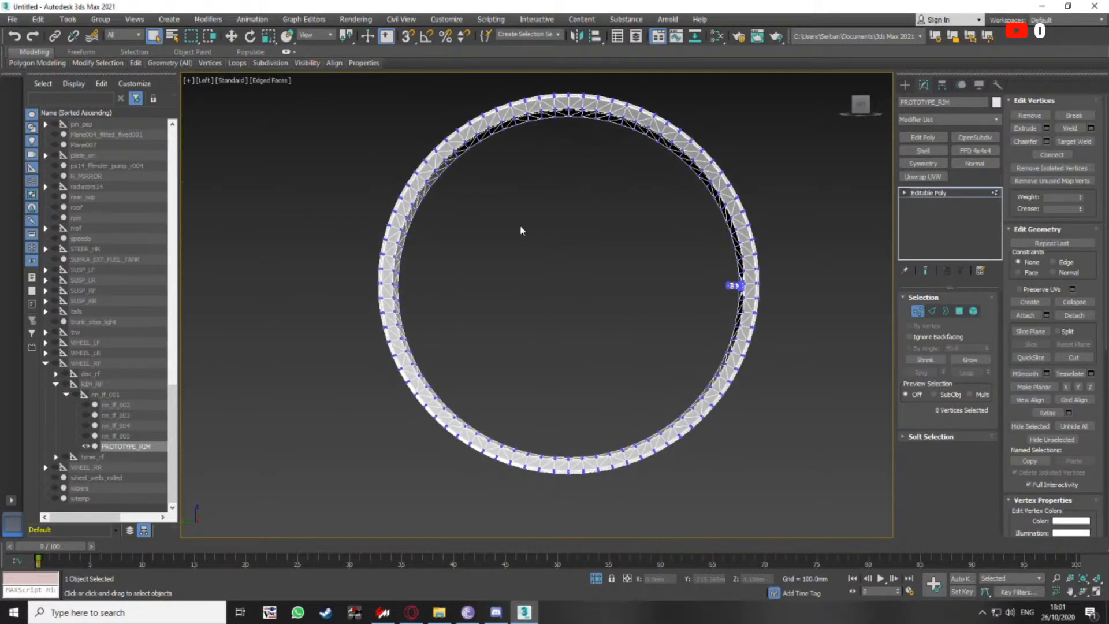
mouse_move(170, 64)
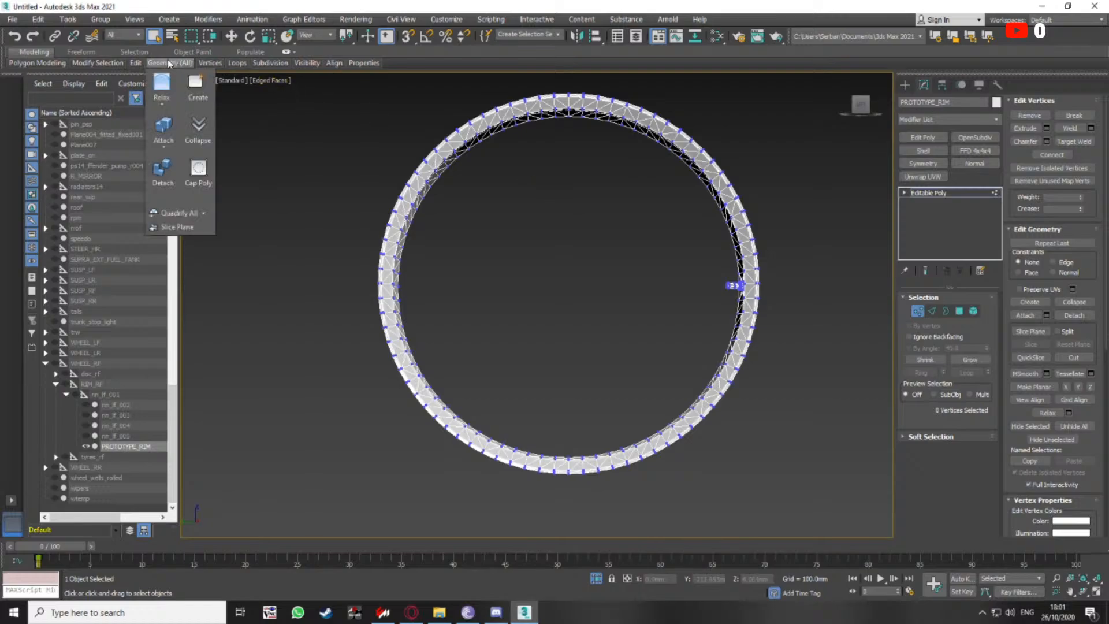
click(203, 213)
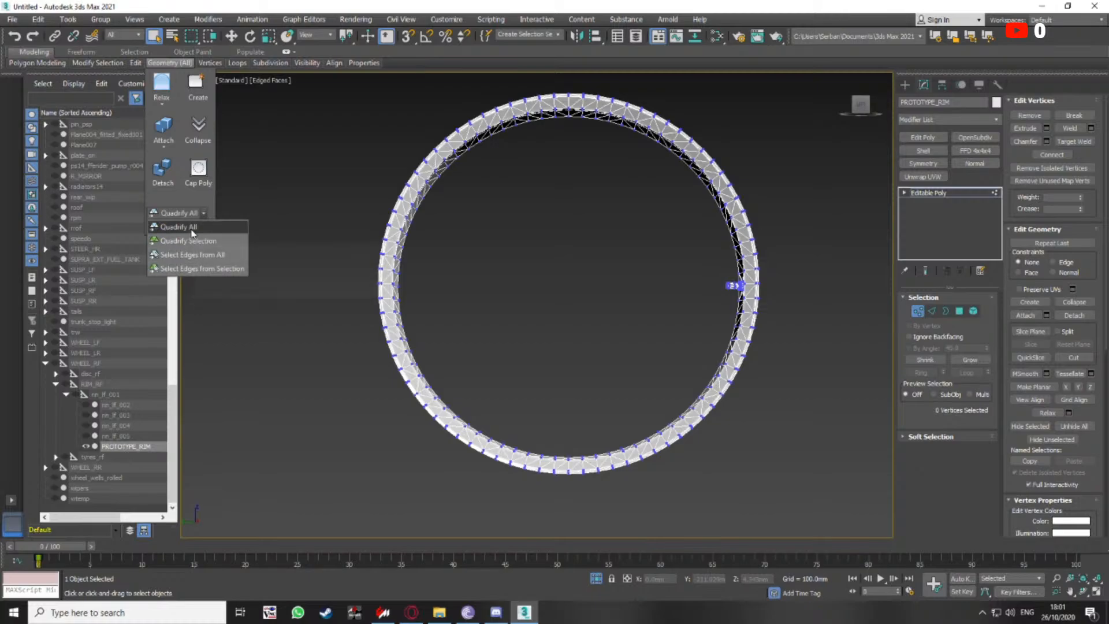
click(174, 227)
Examine the quadrified mesh and its edges around the valve stem up close
middle_drag(591, 263, 480, 297)
scroll(597, 280, up, 10)
scroll(641, 251, up, 6)
drag(617, 221, 548, 288)
mouse_move(554, 289)
alt+middle_down()
mouse_move(712, 347)
mouse_move(728, 338)
mouse_move(551, 306)
mouse_move(526, 257)
mouse_move(520, 324)
mouse_move(613, 304)
alt+middle_up()
scroll(582, 290, up, 4)
scroll(582, 290, up, 2)
key(2)
click(556, 305)
scroll(611, 342, down, 6)
key(F3)
key(F3)
scroll(571, 319, up, 7)
scroll(570, 319, down, 2)
scroll(520, 322, down, 7)
Select the edge loop along the barrel's open inner border
alt+middle_drag(613, 304, 664, 303)
scroll(604, 298, down, 3)
alt+middle_drag(664, 303, 653, 254)
scroll(590, 202, up, 3)
double_click(557, 182)
scroll(546, 266, down, 3)
middle_drag(547, 260, 563, 191)
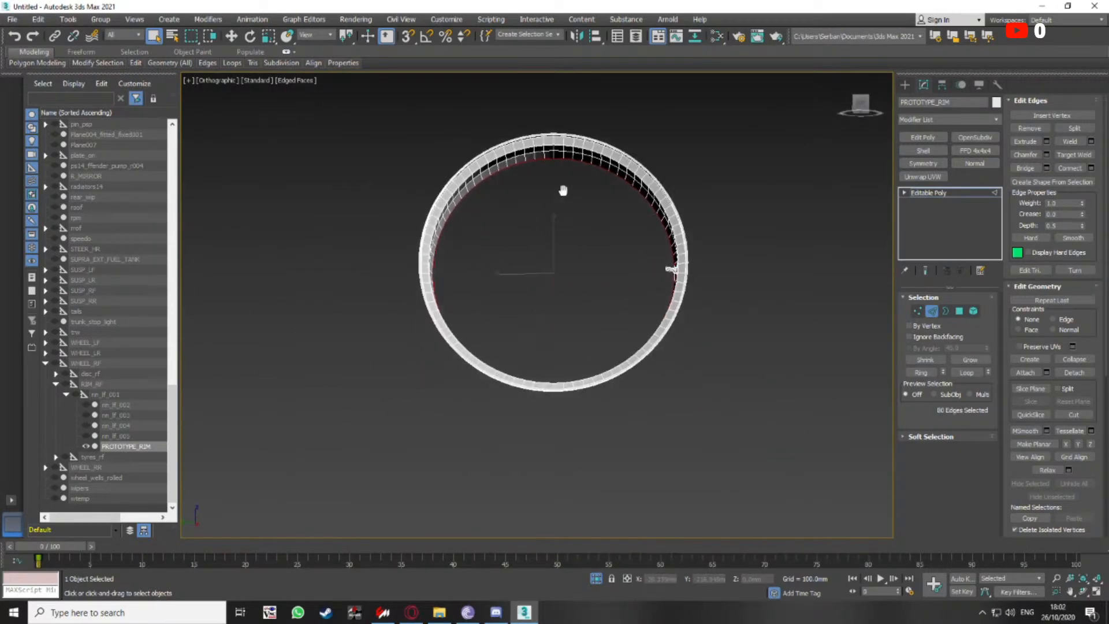
Show the geometry statistics in the active viewport through the viewport configuration
scroll(547, 230, down, 1)
scroll(546, 230, up, 4)
click(134, 19)
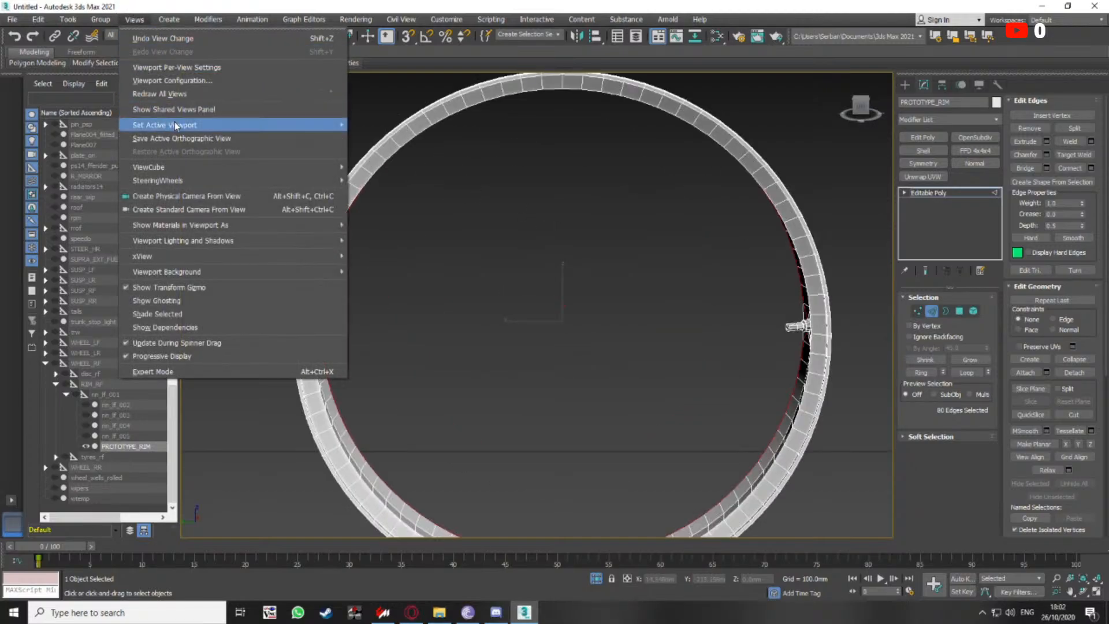
click(172, 80)
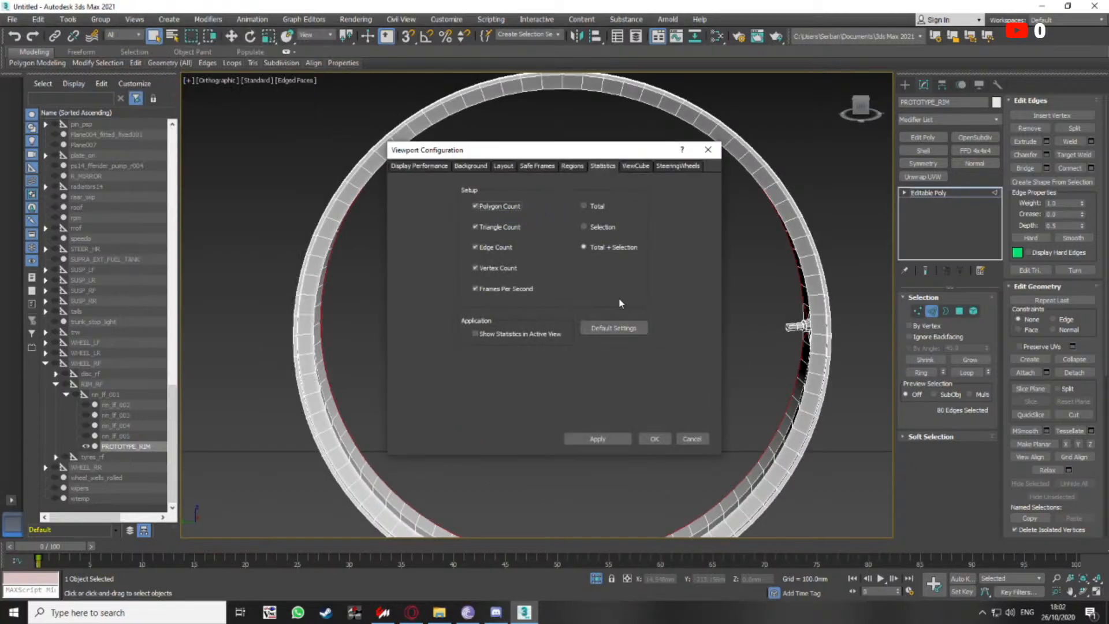
click(600, 442)
click(654, 439)
Switch to the Left view and select the complete edge loop around the barrel's open inner border
scroll(653, 349, down, 2)
alt+middle_drag(653, 349, 611, 299)
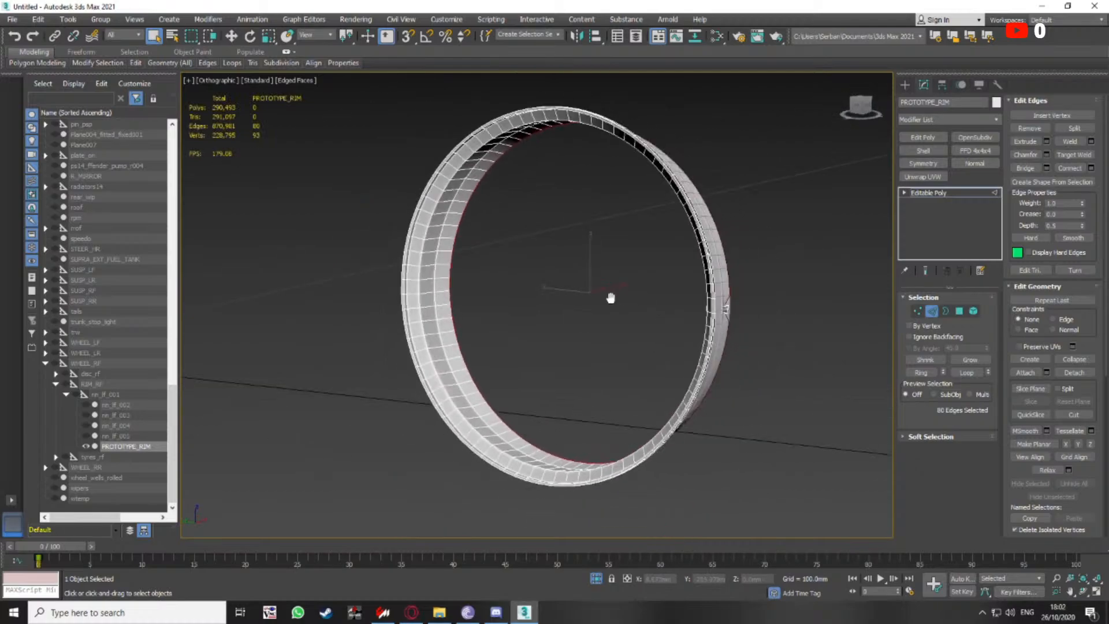
scroll(456, 245, up, 5)
click(444, 246)
scroll(522, 304, down, 4)
alt+middle_drag(523, 304, 630, 257)
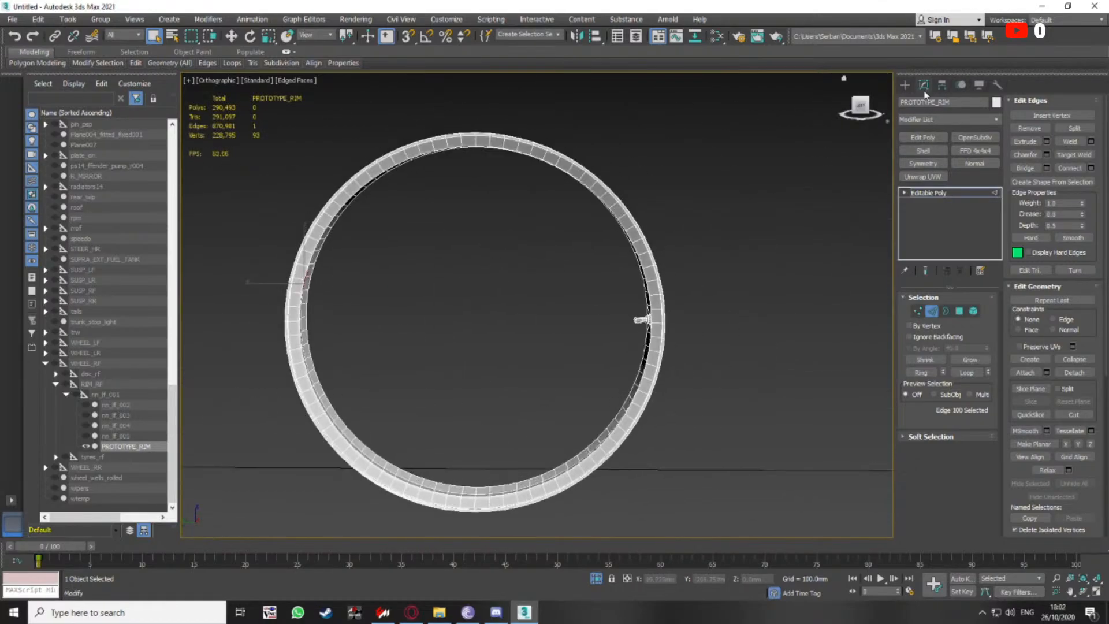
key(l)
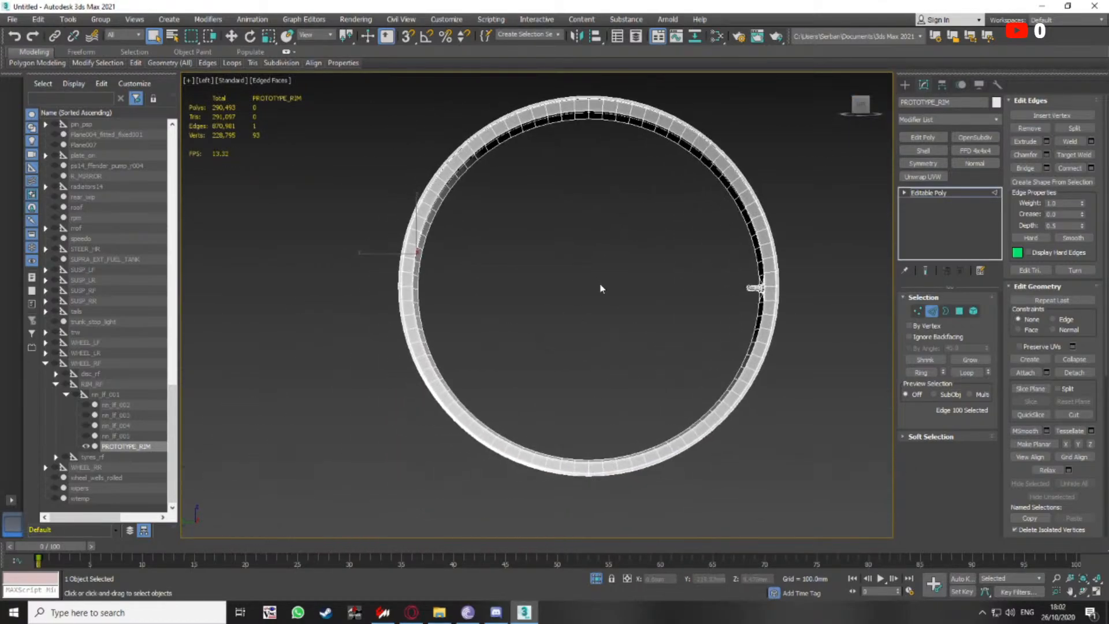
scroll(585, 114, up, 4)
double_click(585, 111)
scroll(586, 111, down, 5)
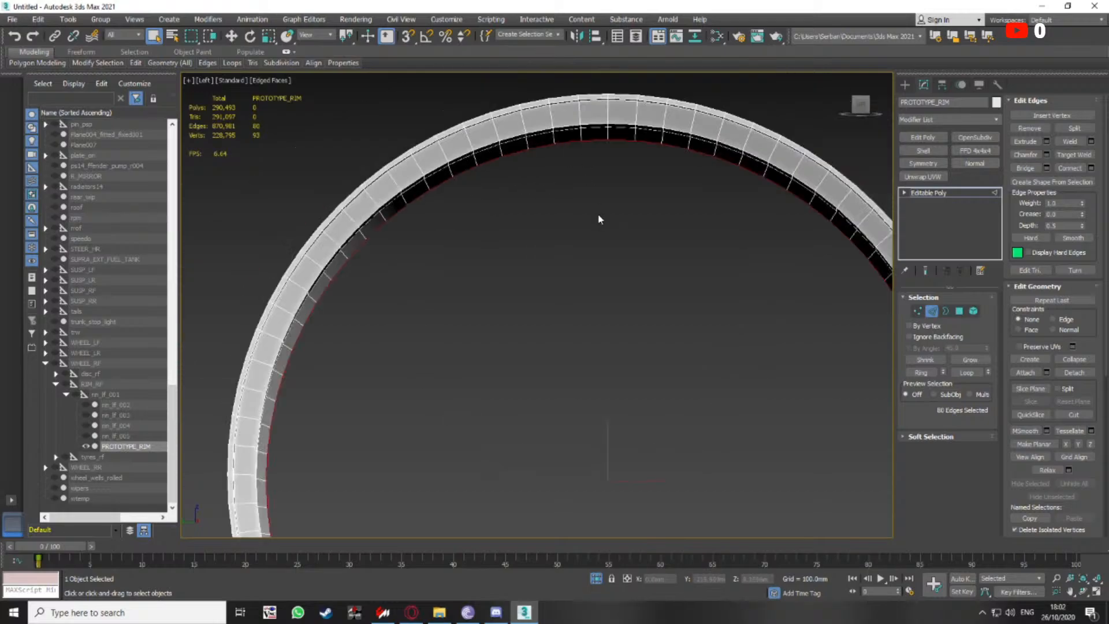
scroll(569, 274, down, 2)
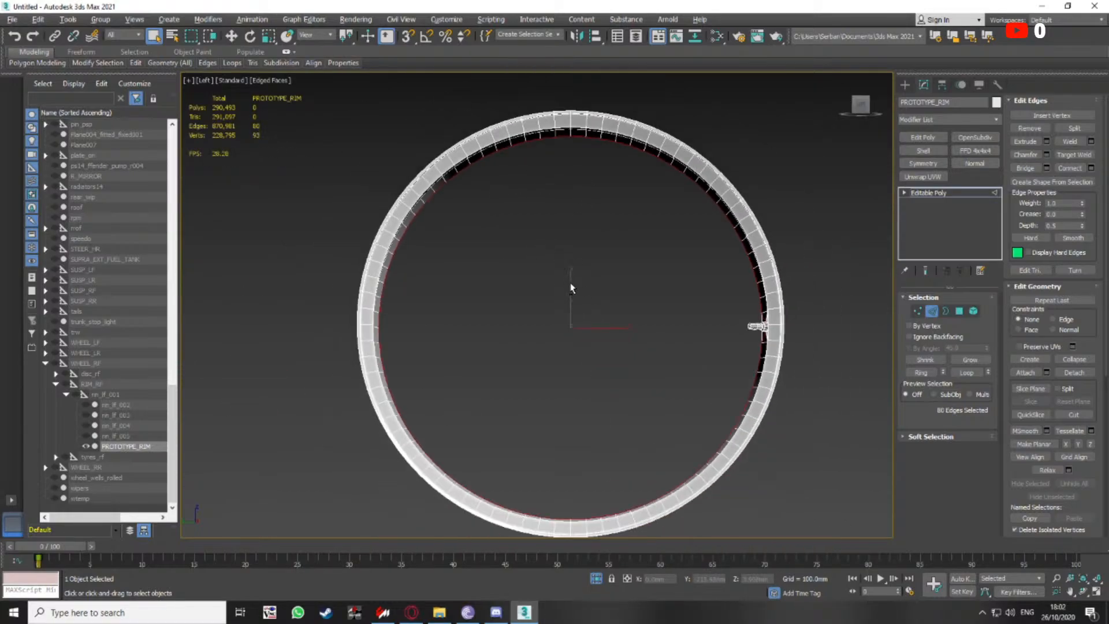
middle_drag(569, 274, 604, 267)
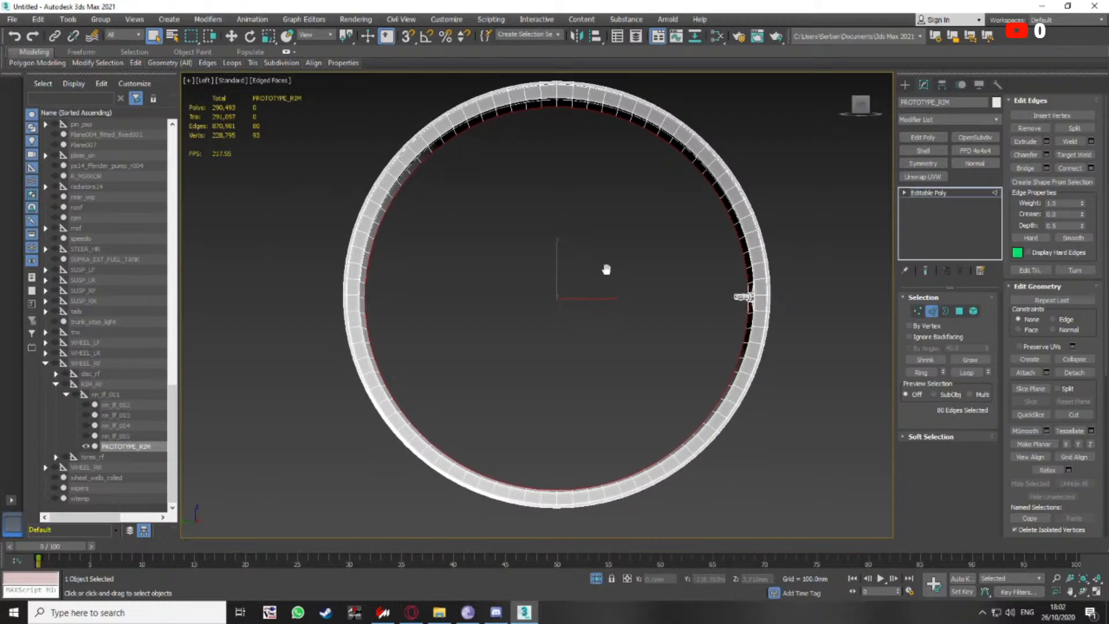
Replace the selected edges beside the valve stem with the two straight border edges so the selection follows the barrel's inner border
alt+middle_drag(541, 285, 569, 297)
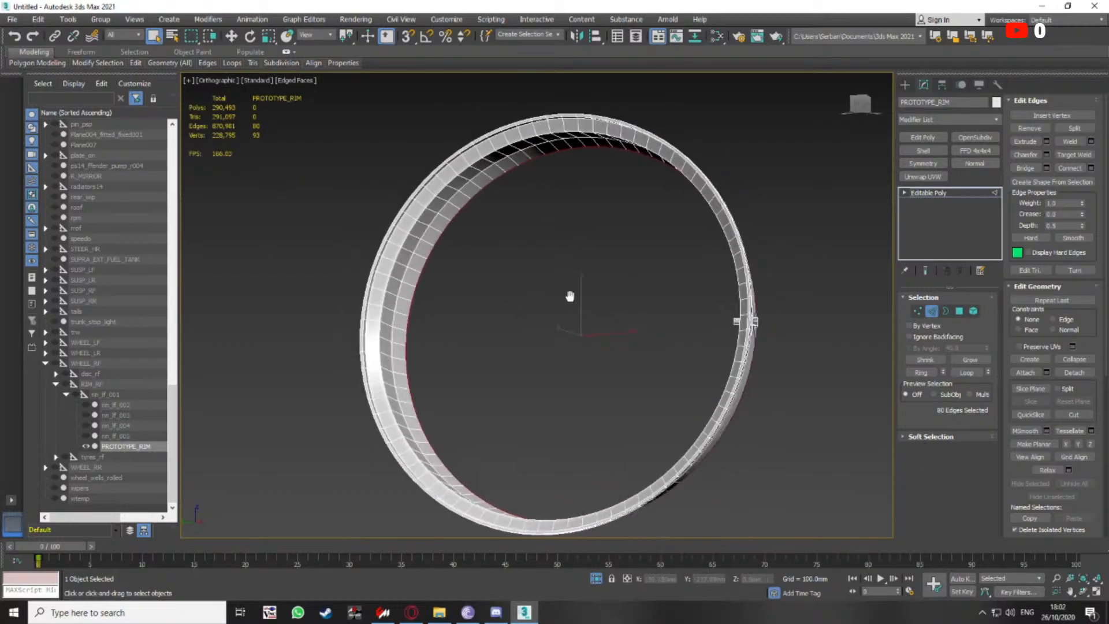
scroll(421, 243, up, 5)
scroll(385, 240, up, 2)
scroll(385, 240, down, 5)
scroll(488, 282, down, 4)
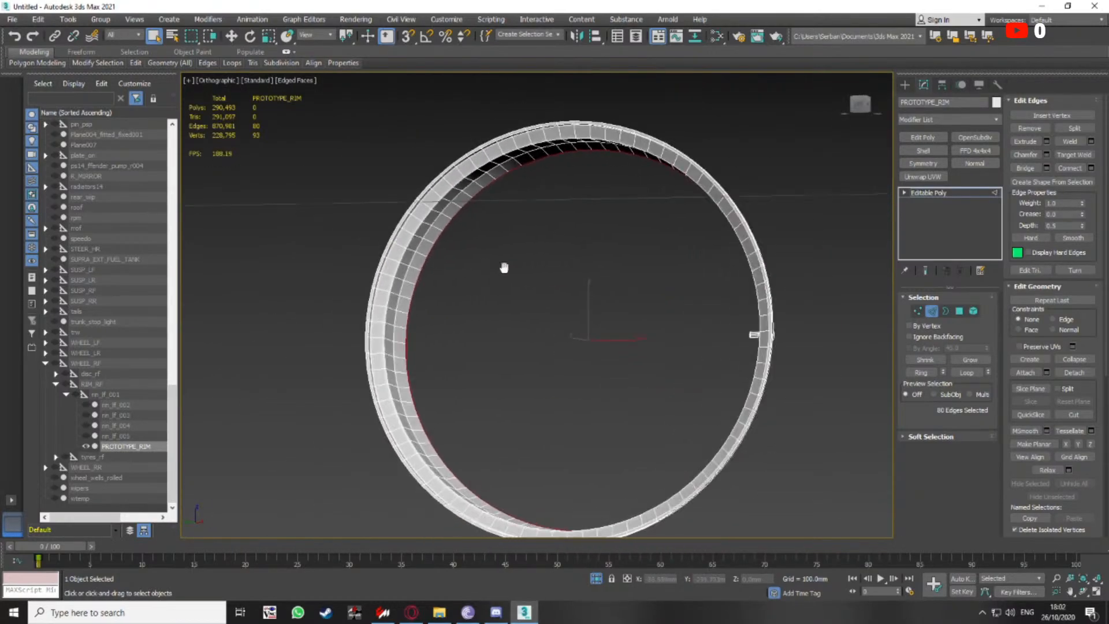
alt+middle_drag(505, 267, 699, 250)
scroll(699, 251, up, 3)
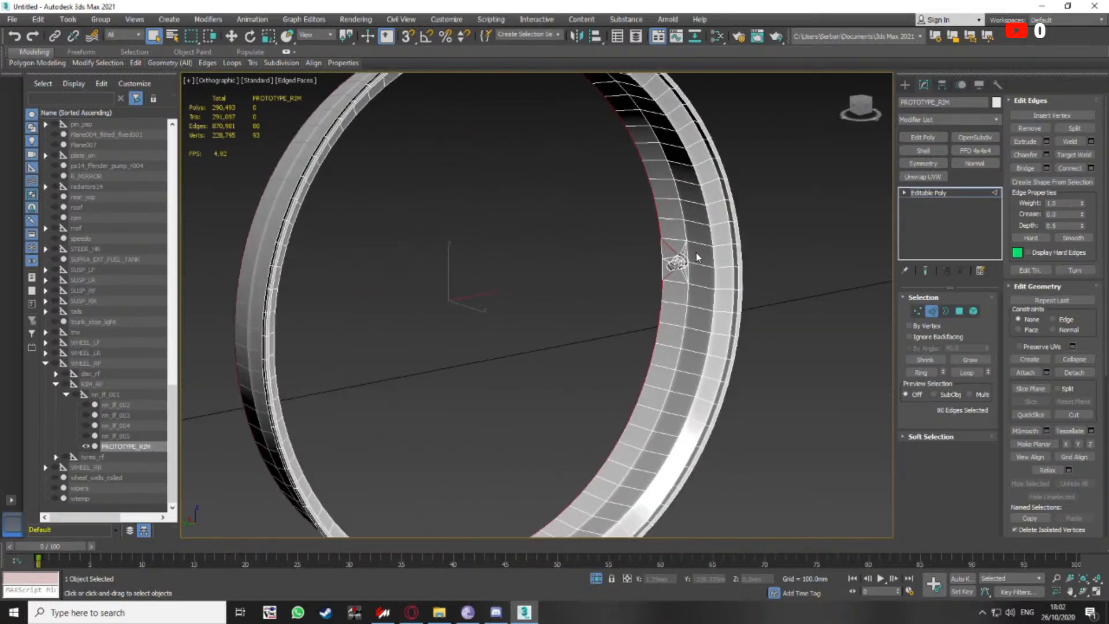
scroll(639, 270, up, 4)
key(F3)
alt+drag(605, 204, 598, 393)
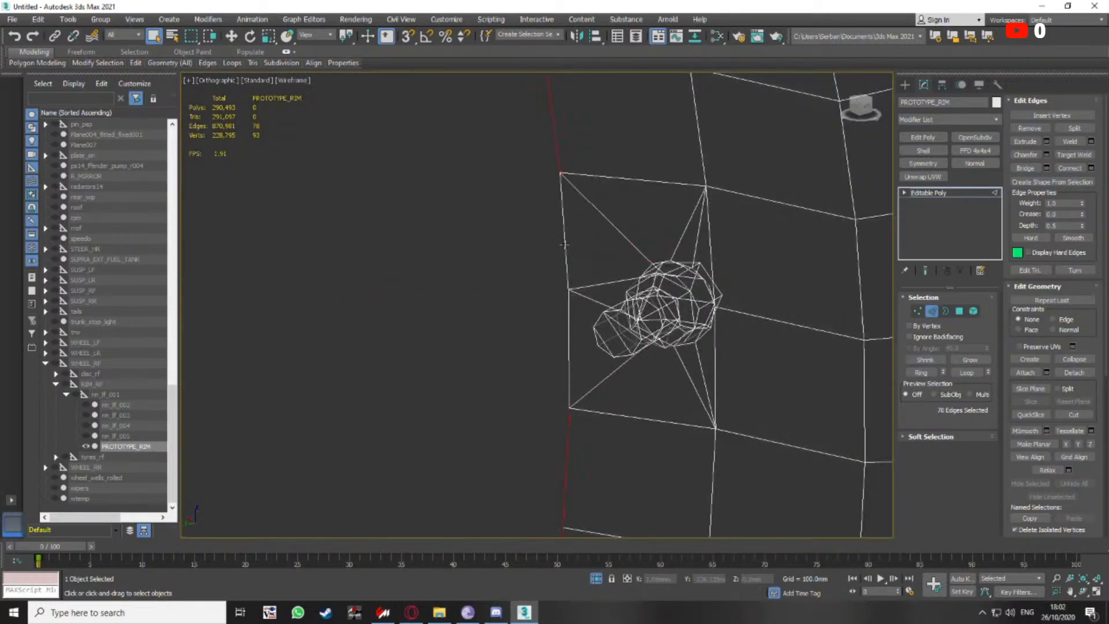
ctrl+click(565, 245)
ctrl+click(568, 318)
scroll(554, 315, down, 7)
alt+middle_drag(548, 314, 579, 284)
key(F3)
Frame the rim from the Left view and save the scene as mainfile.max in the Dacisan folder
click(859, 107)
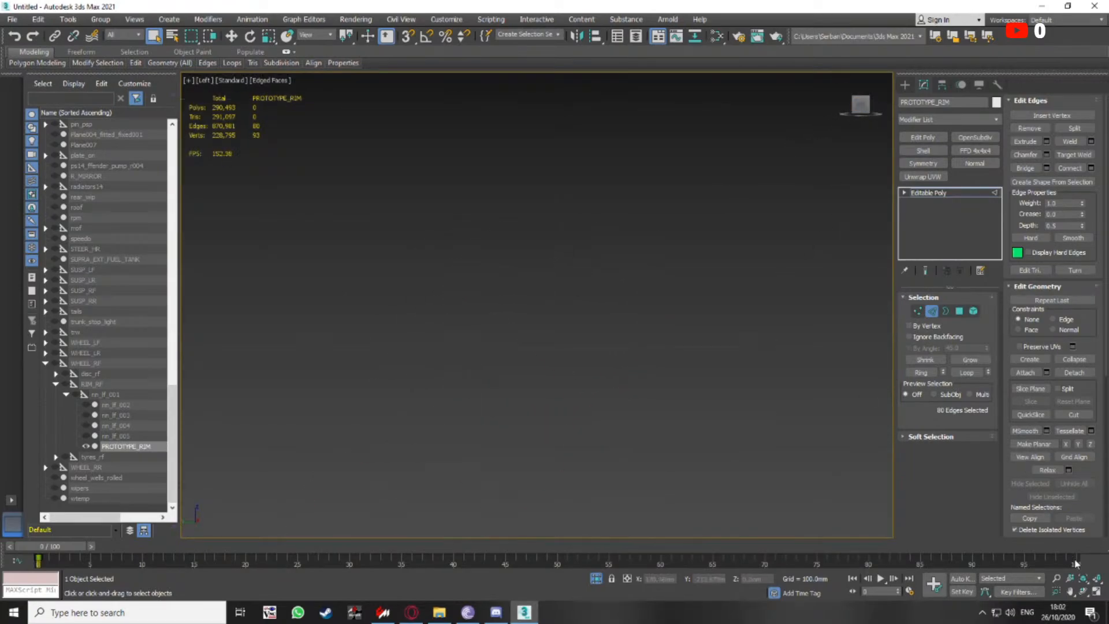
click(1085, 578)
click(1084, 579)
mouse_move(585, 253)
middle_down()
mouse_move(594, 223)
mouse_move(593, 256)
middle_up()
mouse_move(593, 255)
alt+middle_down()
mouse_move(584, 247)
mouse_move(589, 256)
alt+middle_up()
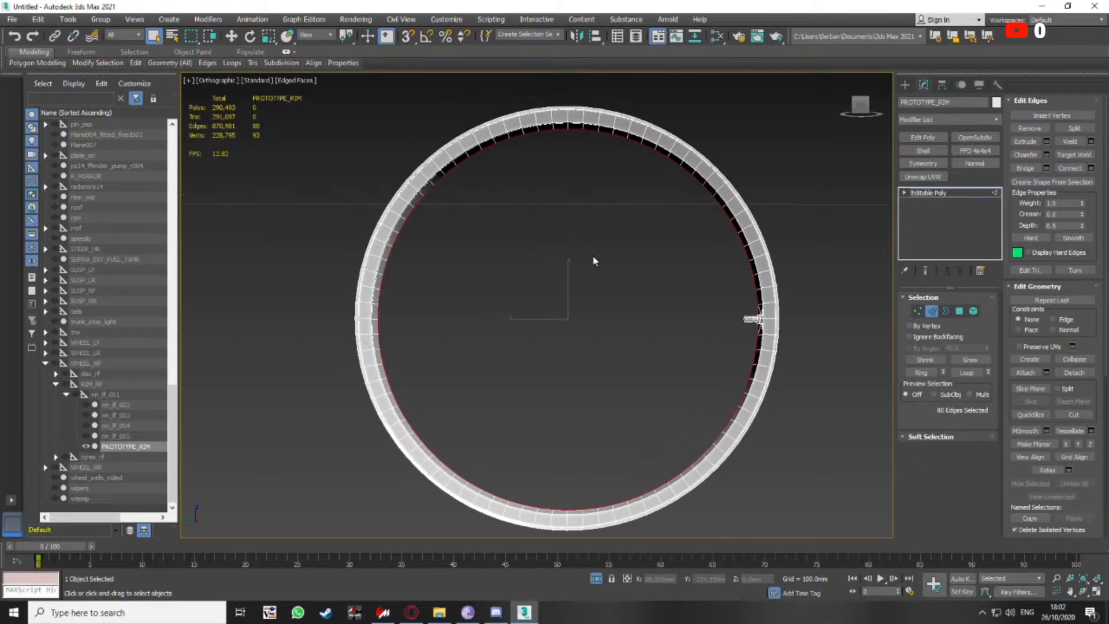
key(ctrl+s)
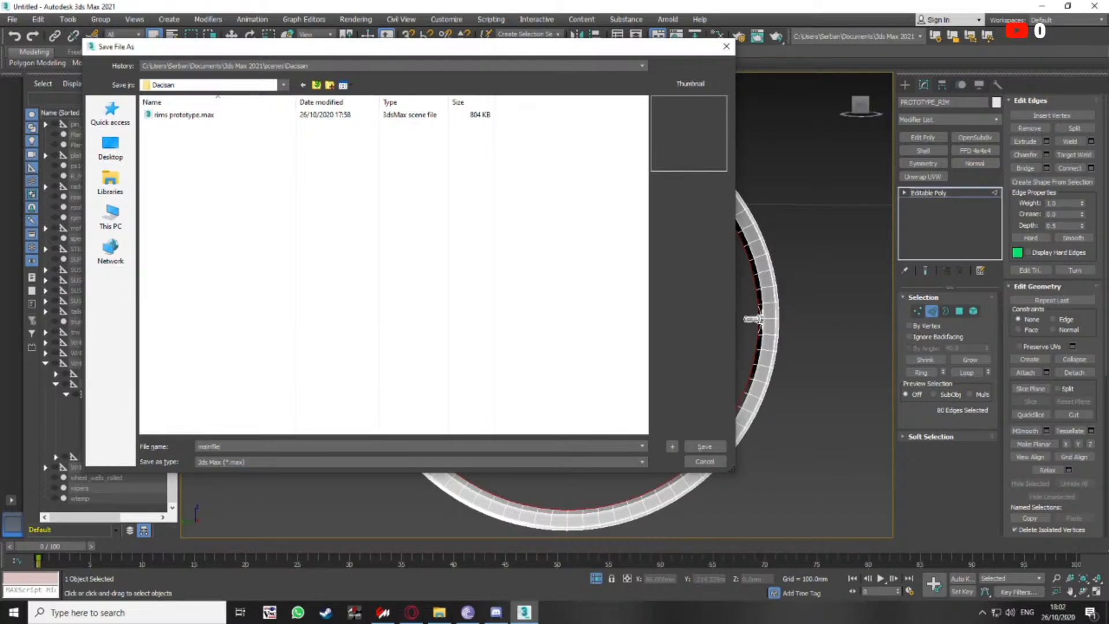
key(Return)
middle_drag(567, 267, 557, 245)
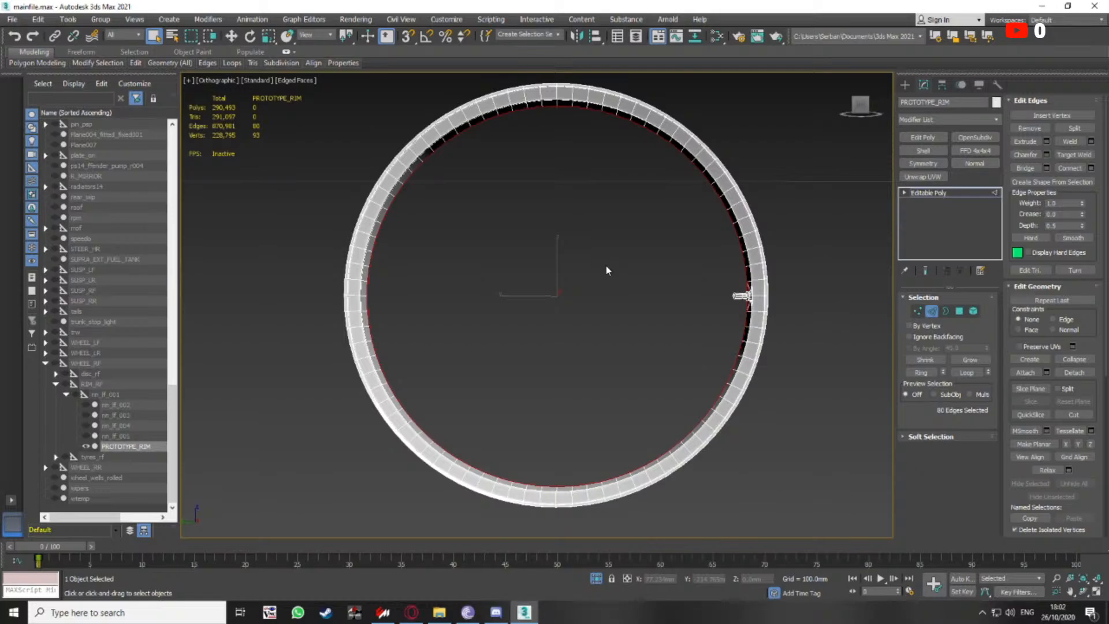
middle_drag(603, 263, 611, 272)
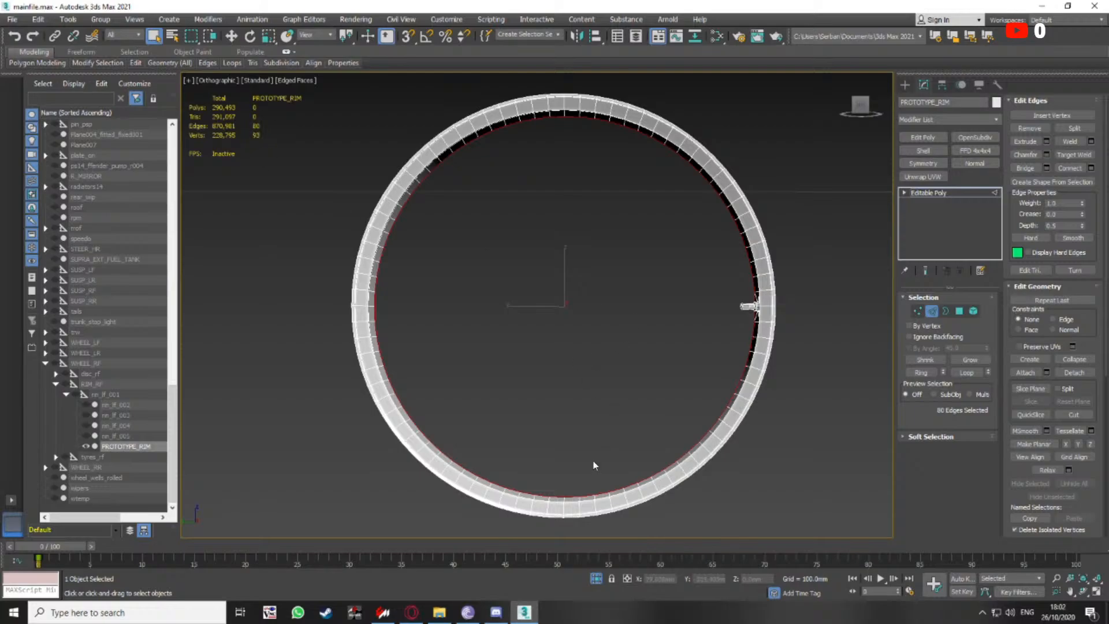
middle_drag(553, 309, 537, 302)
scroll(519, 321, down, 1)
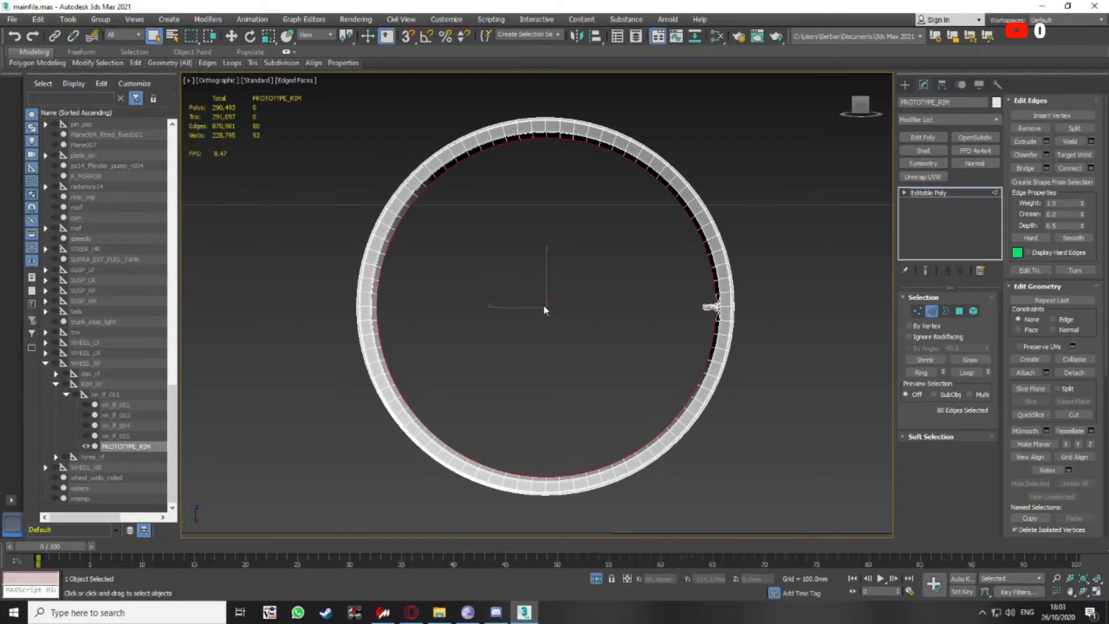
scroll(543, 306, up, 1)
scroll(563, 285, up, 1)
middle_drag(563, 286, 568, 286)
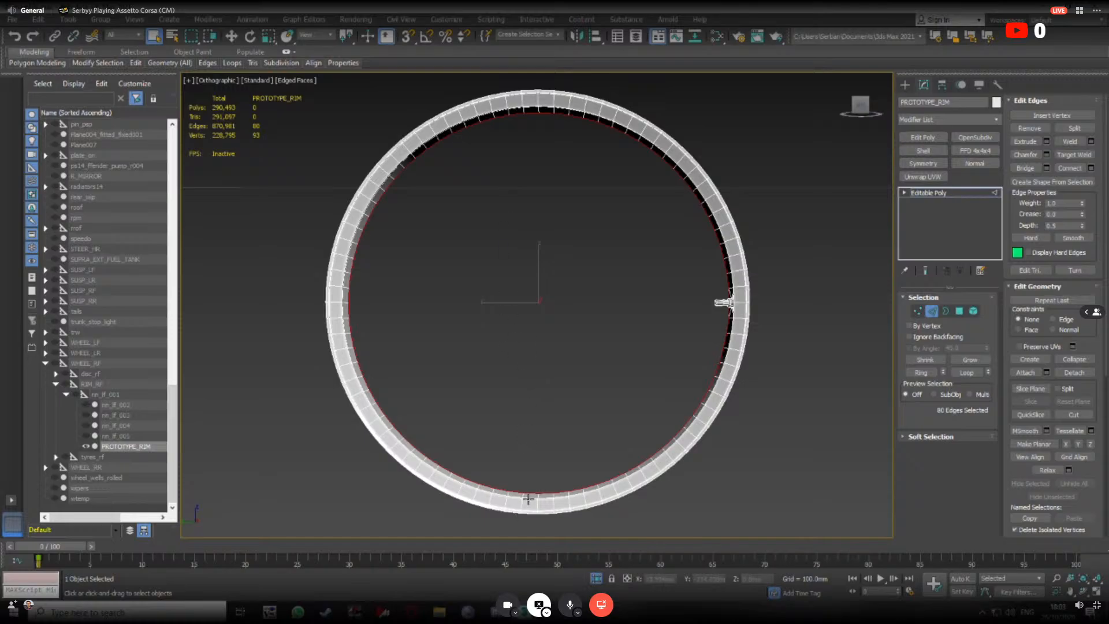
Switch to Photoshop, review the ringed-spoke wheel photo and the tyre sketch, and return to 3ds Max
key(super)
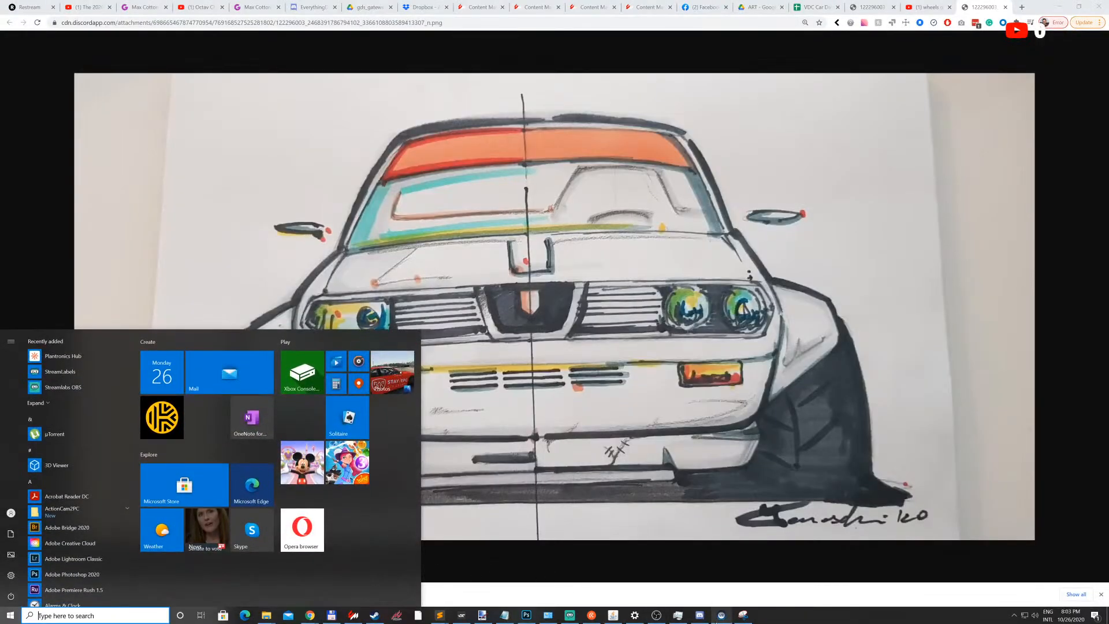
click(627, 596)
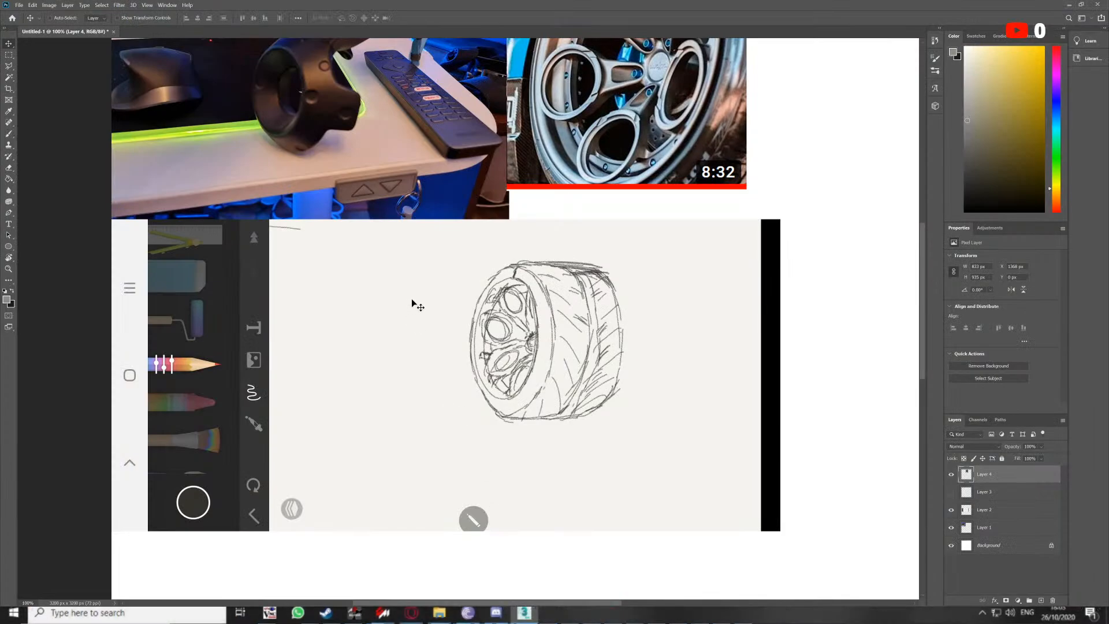
middle_drag(535, 131, 481, 322)
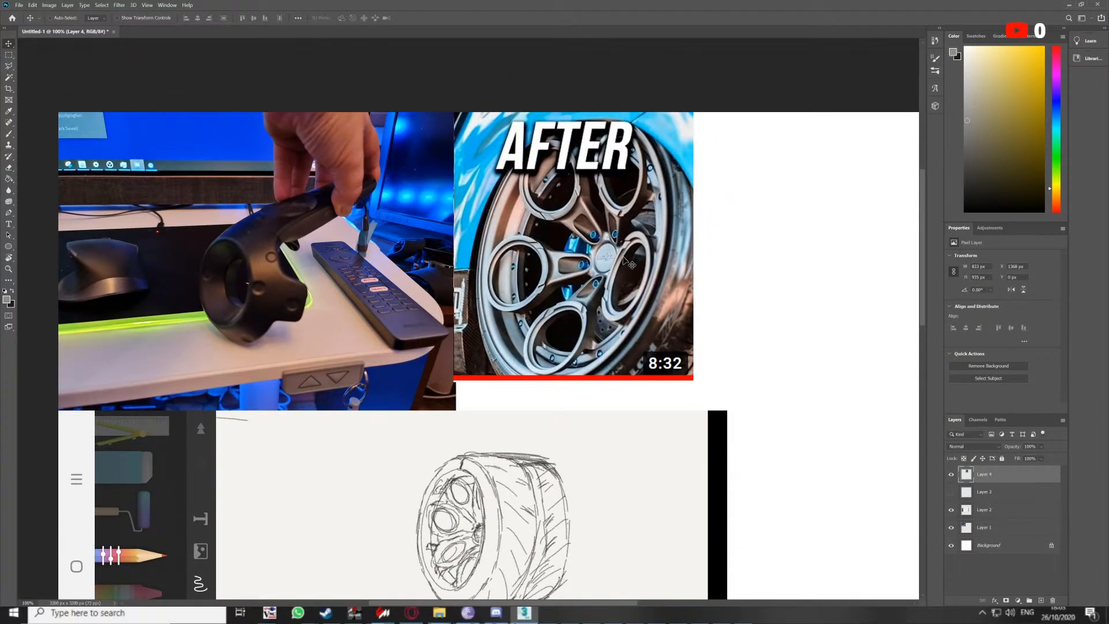
scroll(511, 420, down, 4)
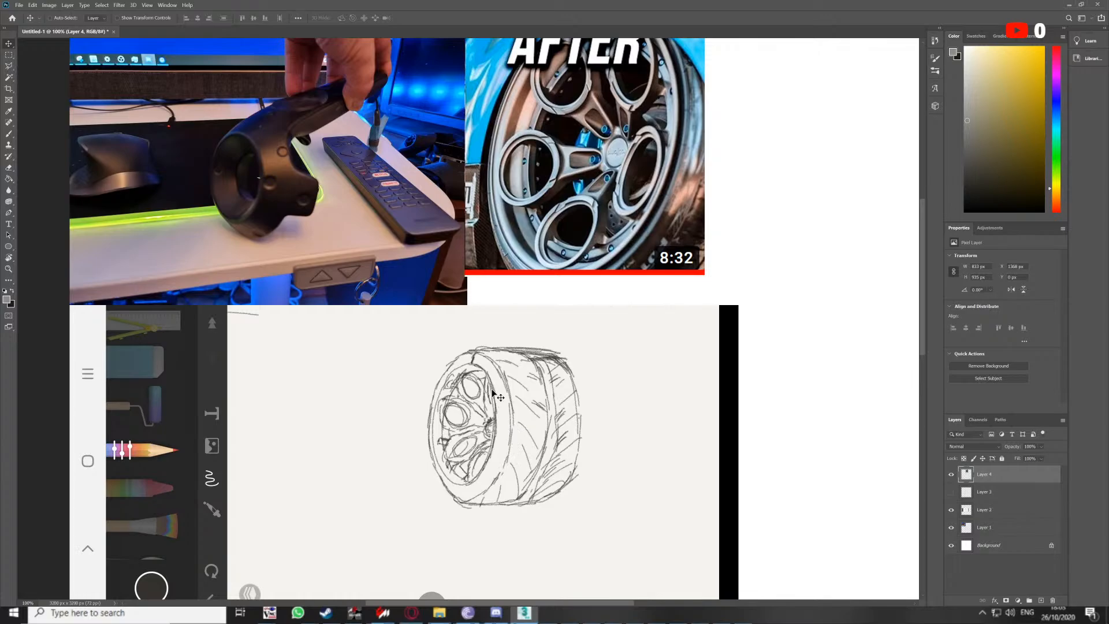
drag(442, 374, 444, 352)
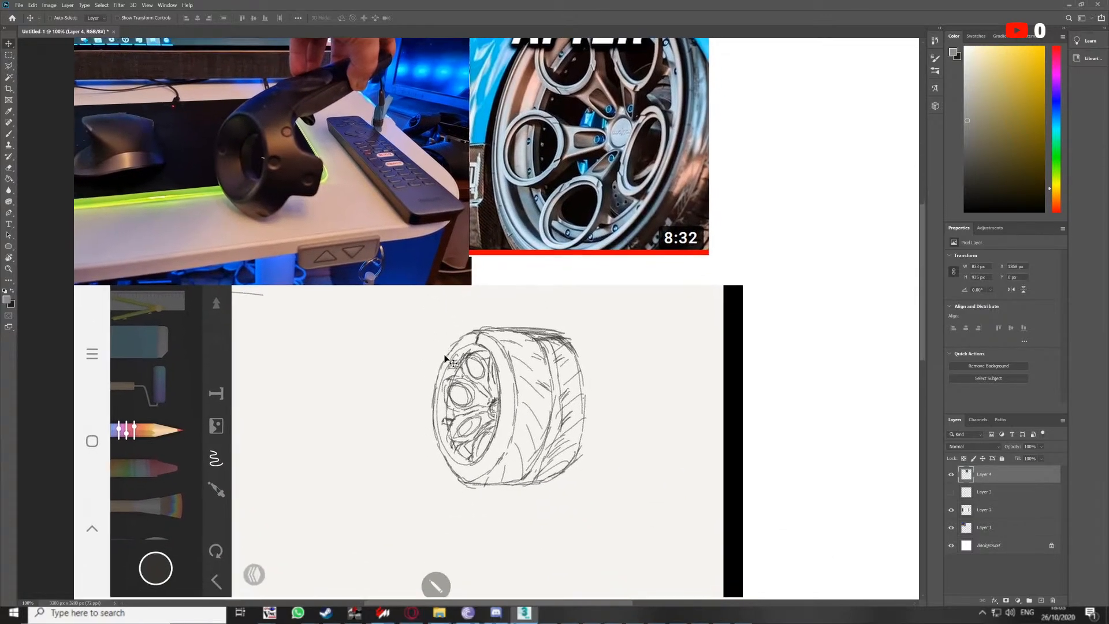
key(alt+Tab)
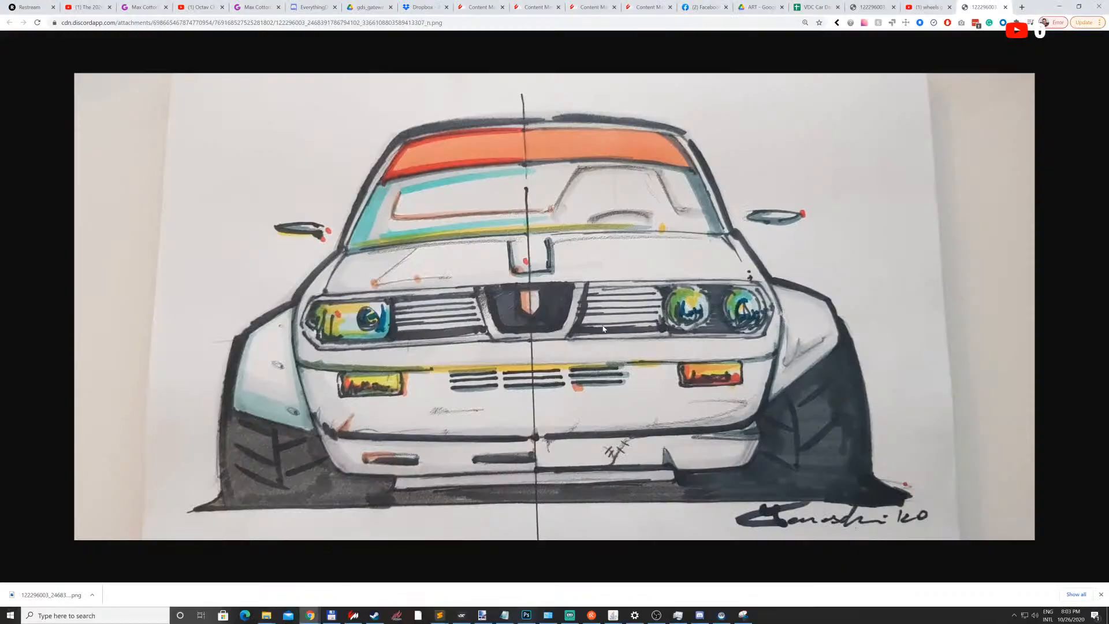
key(alt+Tab)
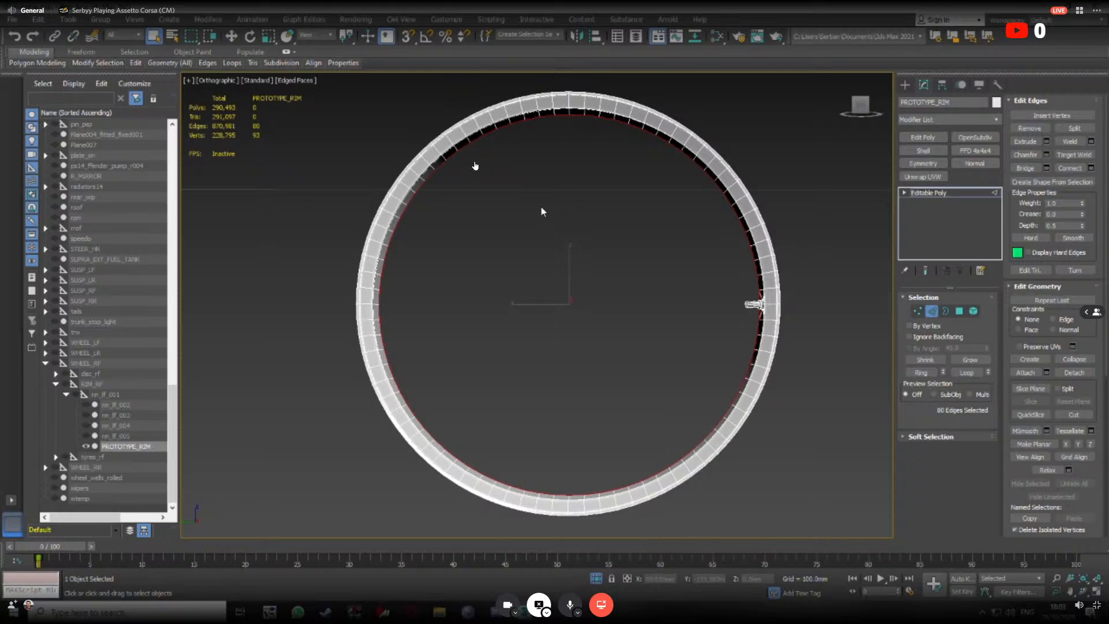
Select the ten adjacent edges at the top of the barrel's inner border and extend them downward as a strip of new polygons
click(559, 116)
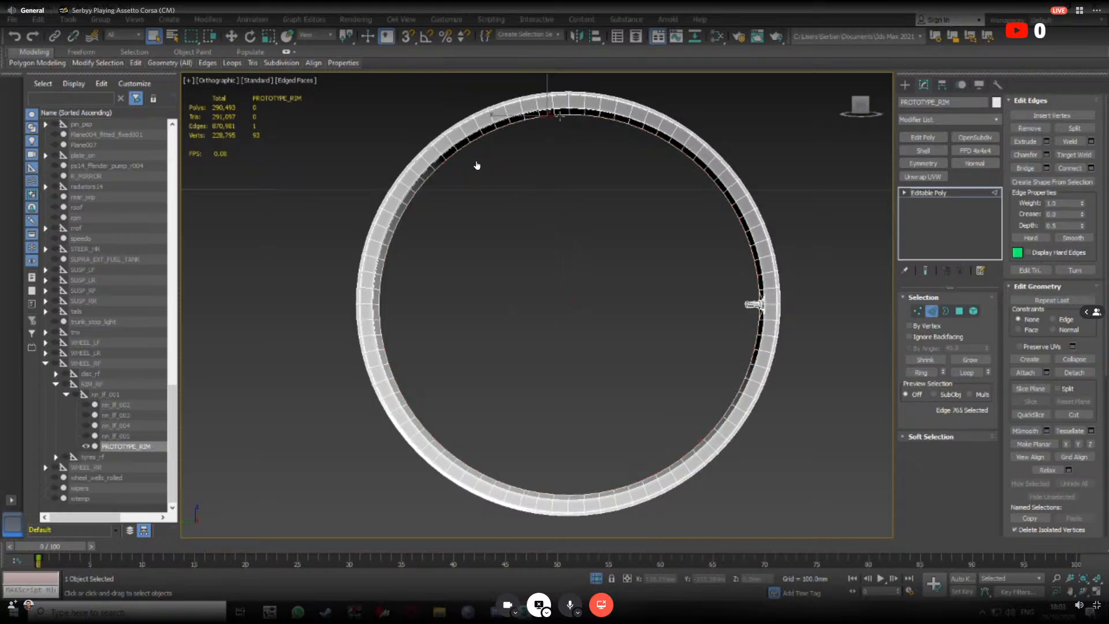
ctrl+click(546, 117)
ctrl+click(532, 120)
scroll(567, 112, up, 2)
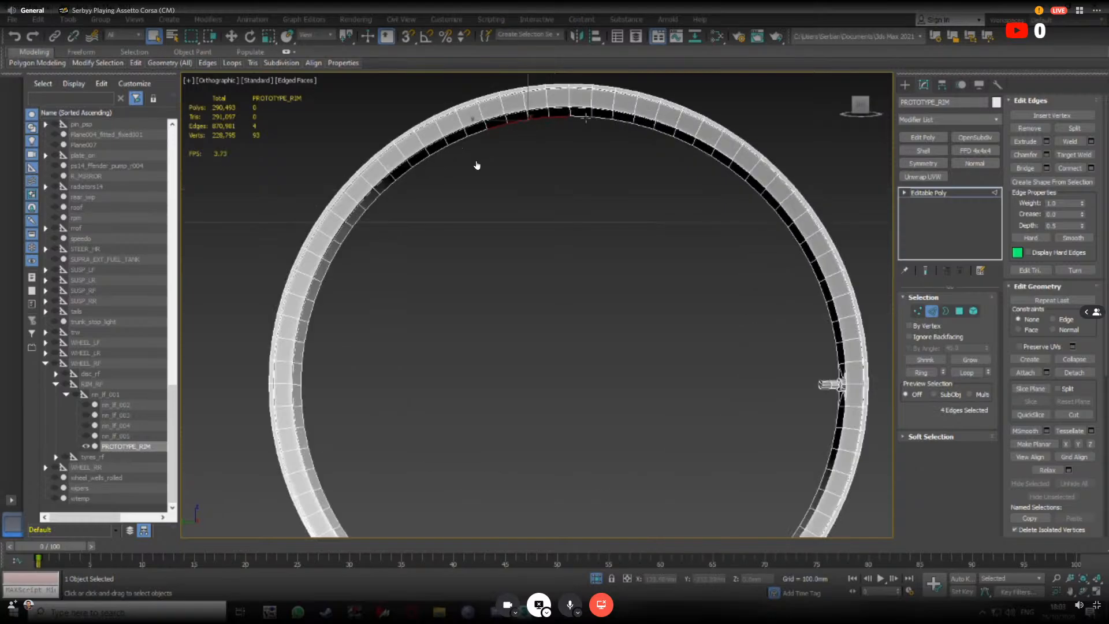
ctrl+click(582, 117)
ctrl+click(602, 119)
ctrl+click(624, 123)
ctrl+click(639, 127)
scroll(625, 167, down, 2)
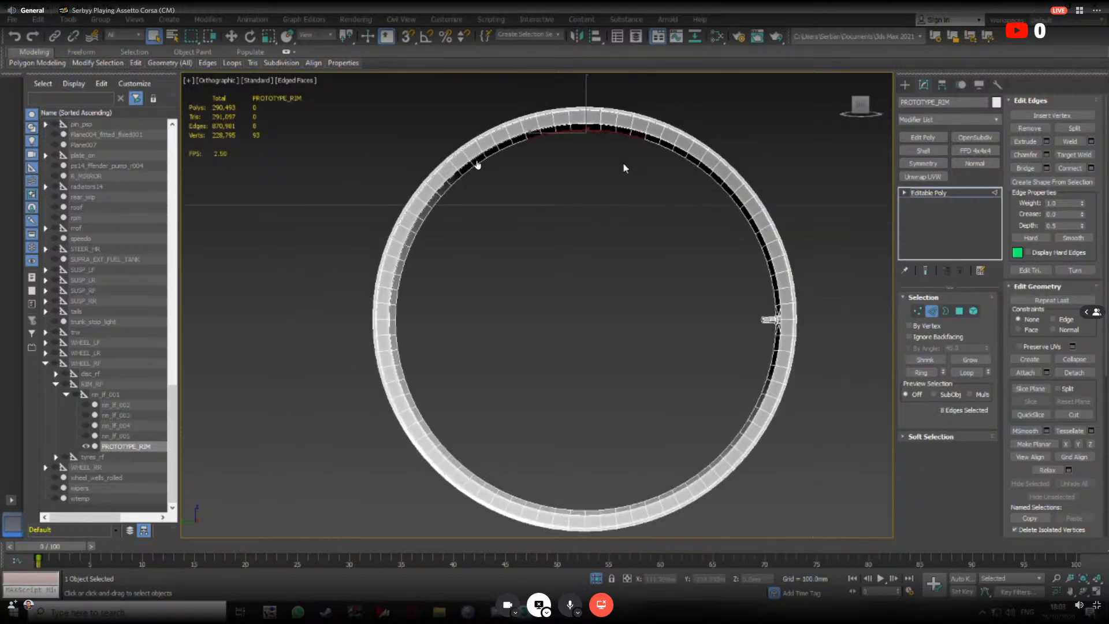
middle_drag(625, 167, 614, 172)
ctrl+click(506, 144)
ctrl+click(635, 147)
key(w)
drag(570, 111, 579, 250)
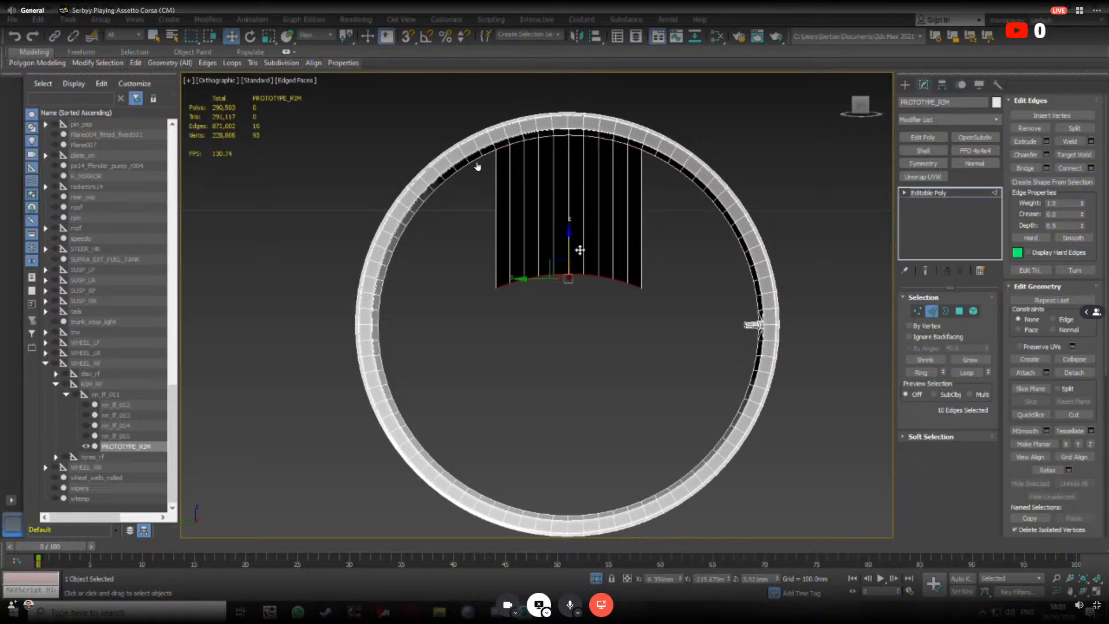
Scale the strip's lower edges narrower into a wedge and adjust their height towards the wheel centre
scroll(601, 257, down, 3)
click(860, 104)
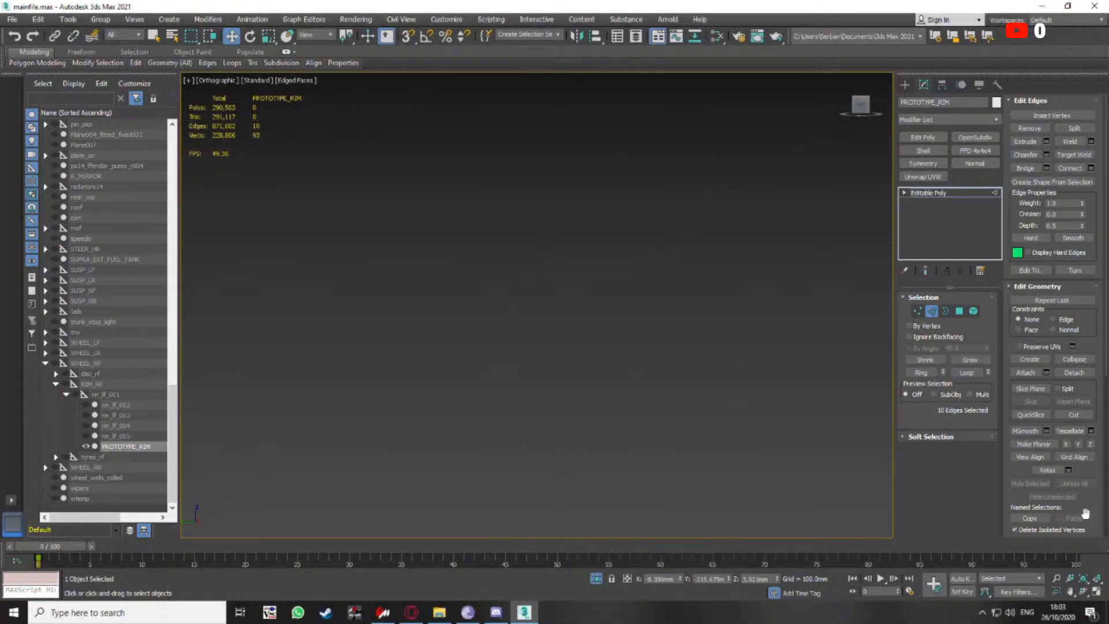
click(1082, 579)
scroll(477, 167, down, 3)
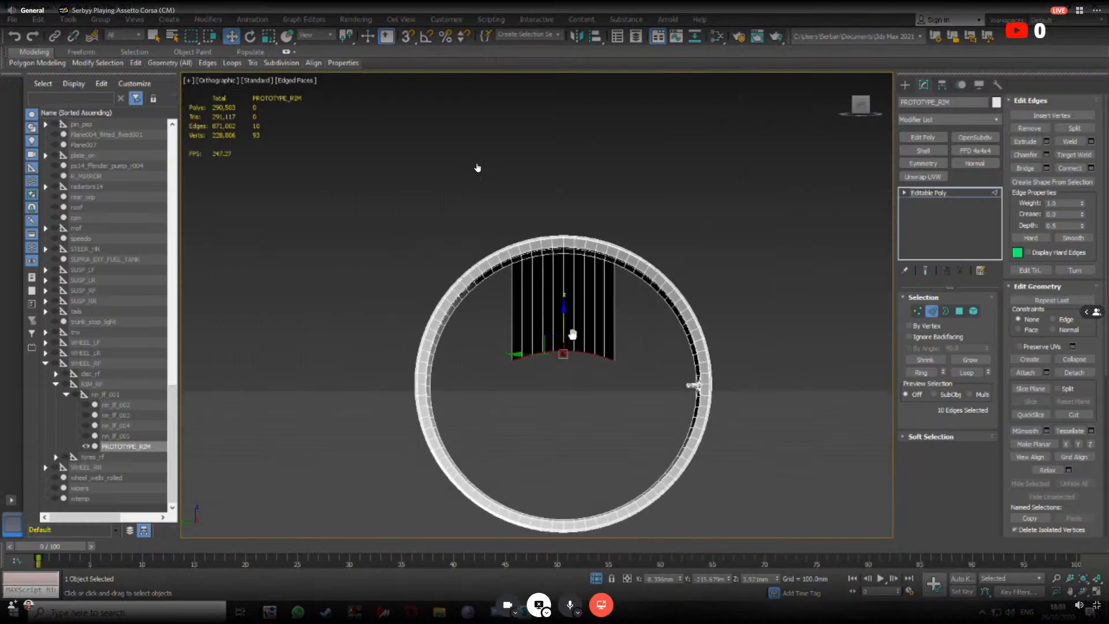
scroll(526, 263, up, 2)
key(r)
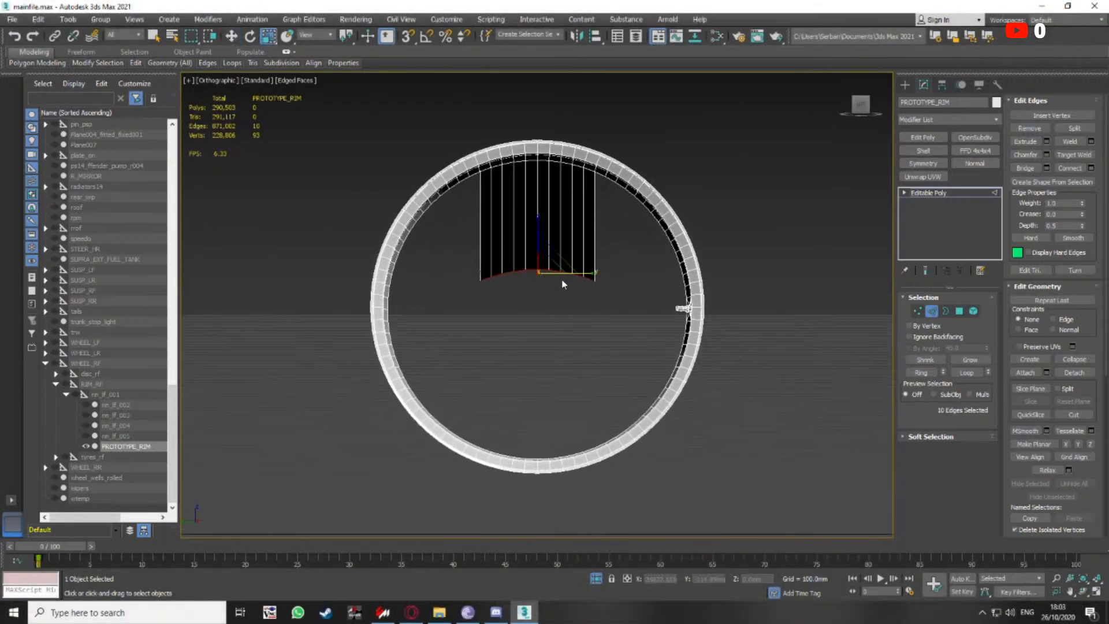
drag(589, 272, 498, 274)
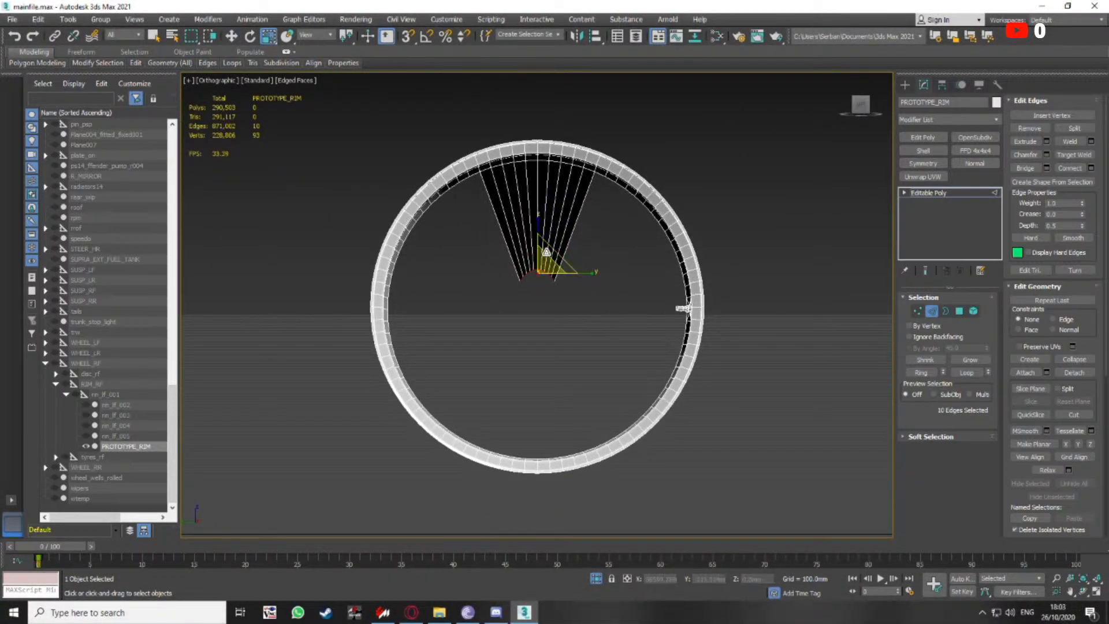
key(w)
drag(533, 234, 536, 262)
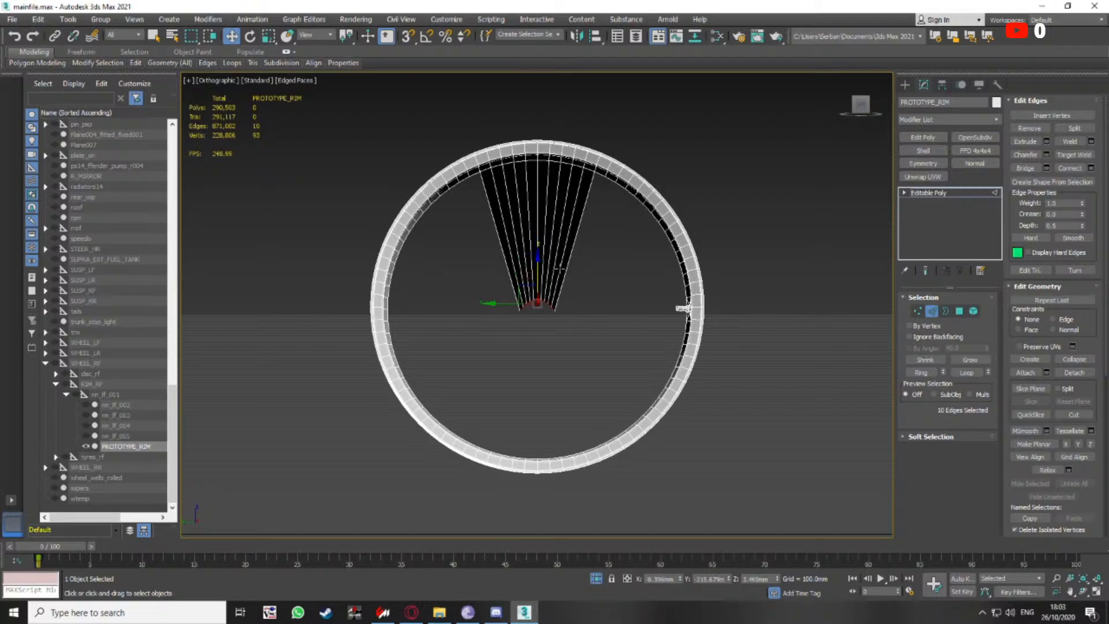
middle_drag(564, 270, 578, 267)
drag(559, 280, 556, 248)
scroll(552, 199, up, 4)
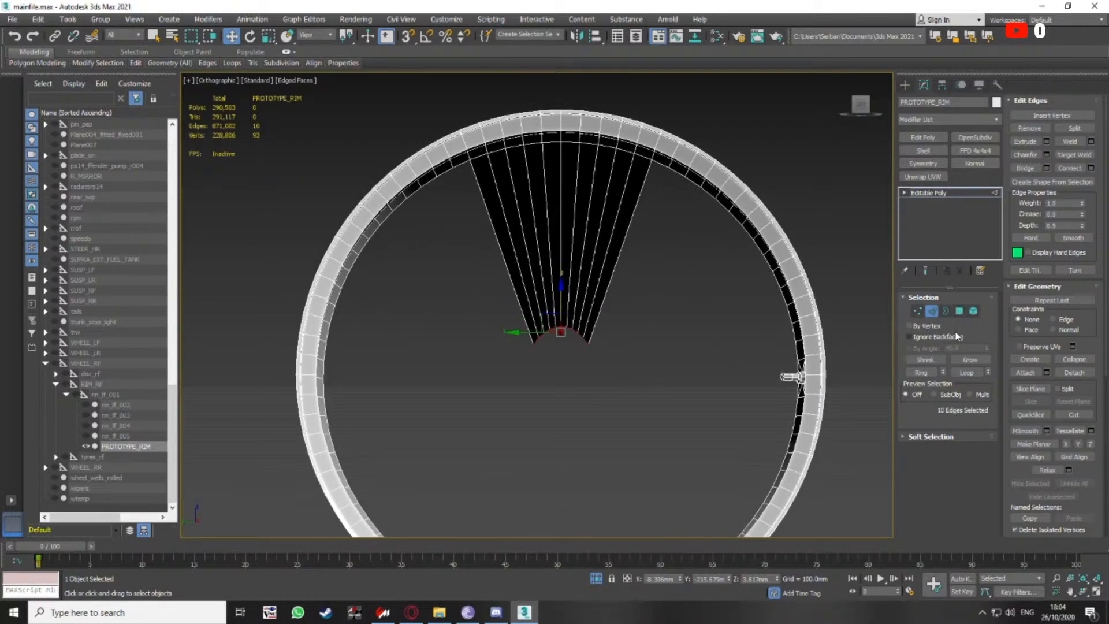
Delete the ten polygons of the trial wedge
click(960, 312)
drag(636, 371, 500, 260)
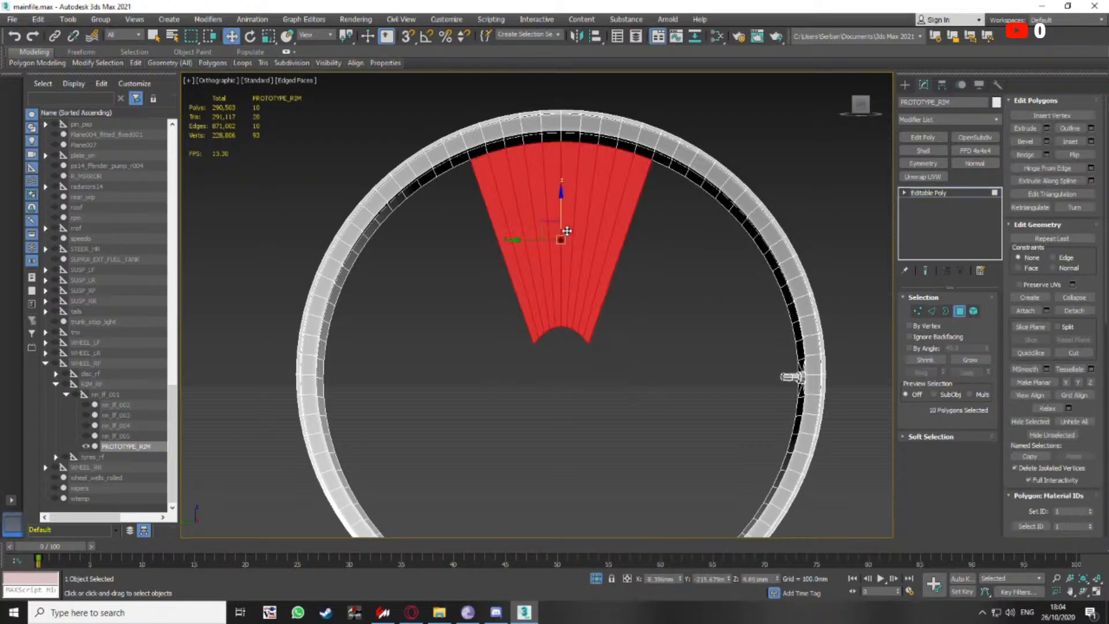
key(Delete)
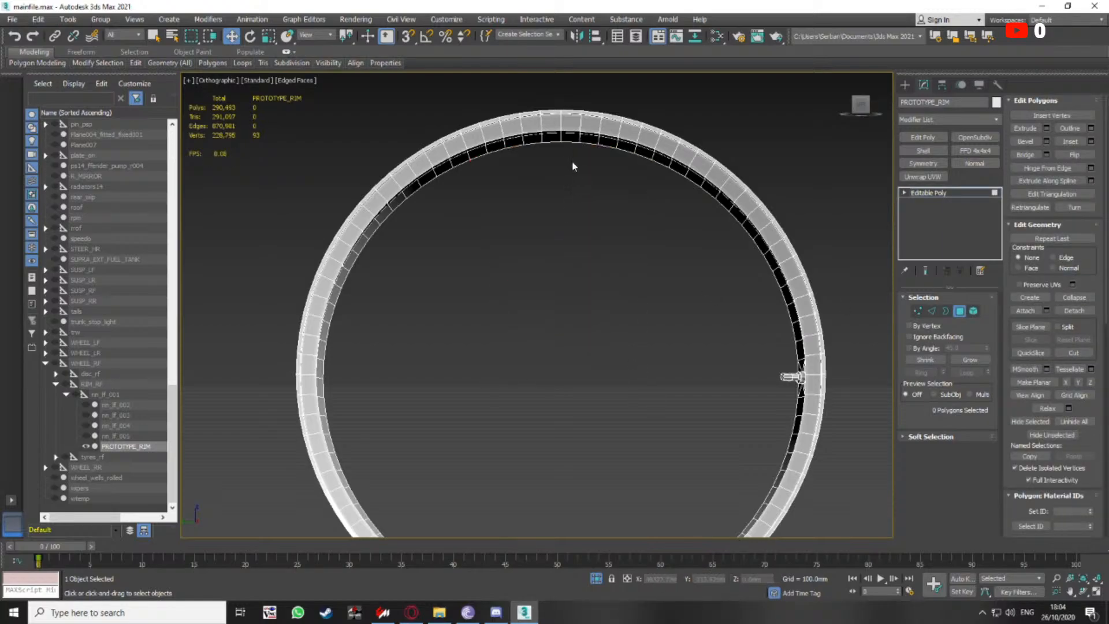
Select the barrel's complete inner border and view the rim from the Left
key(2)
click(945, 312)
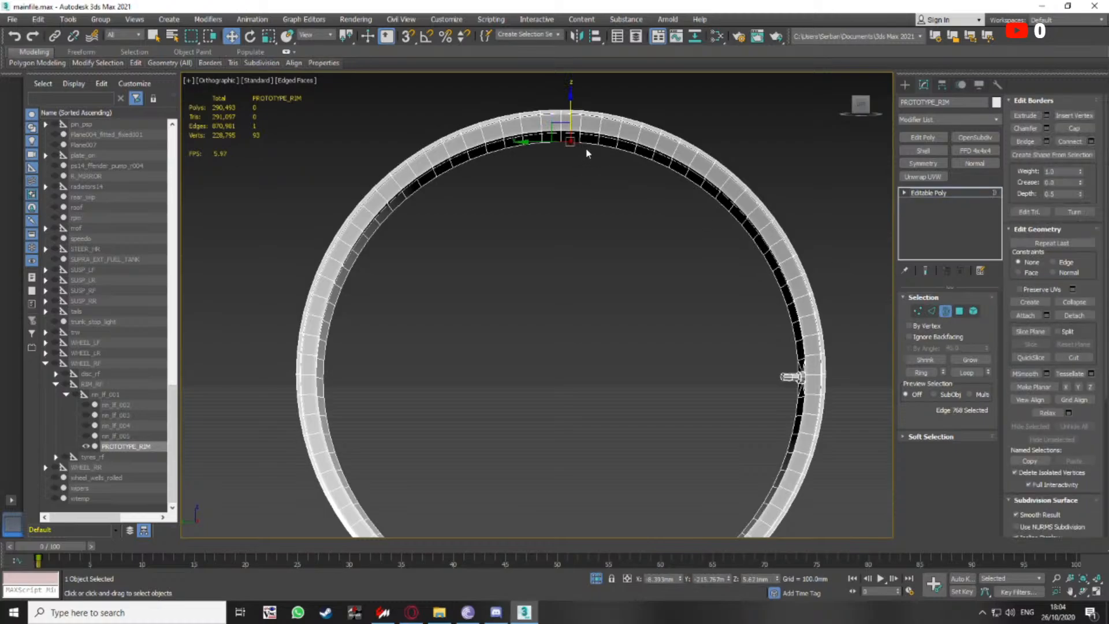
scroll(566, 173, down, 2)
click(582, 148)
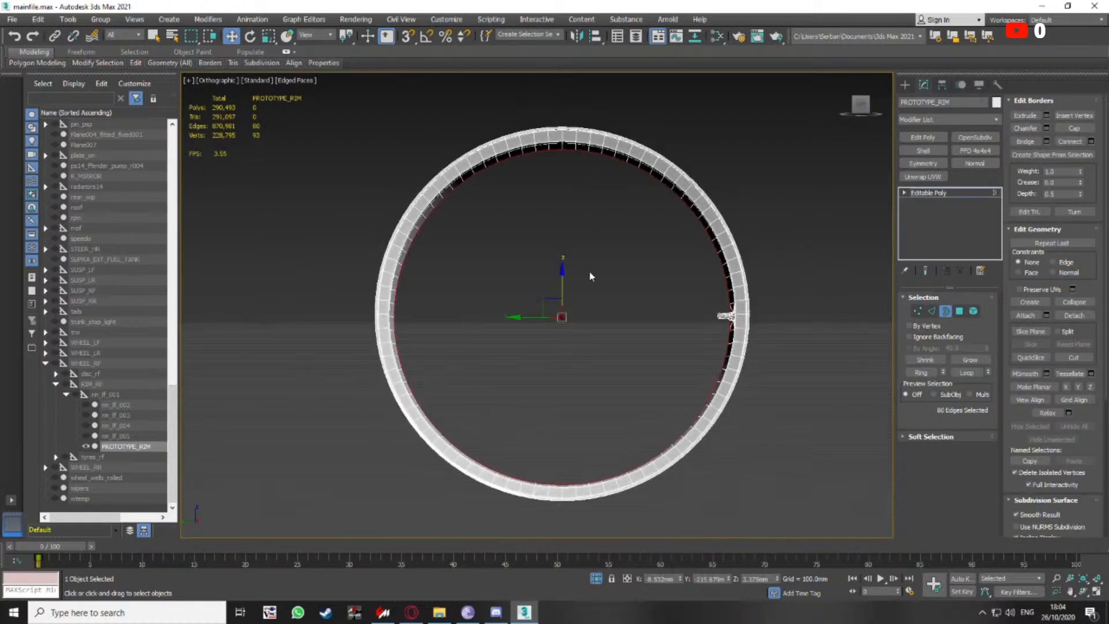
key(r)
alt+middle_drag(699, 321, 589, 250)
scroll(697, 295, up, 1)
key(l)
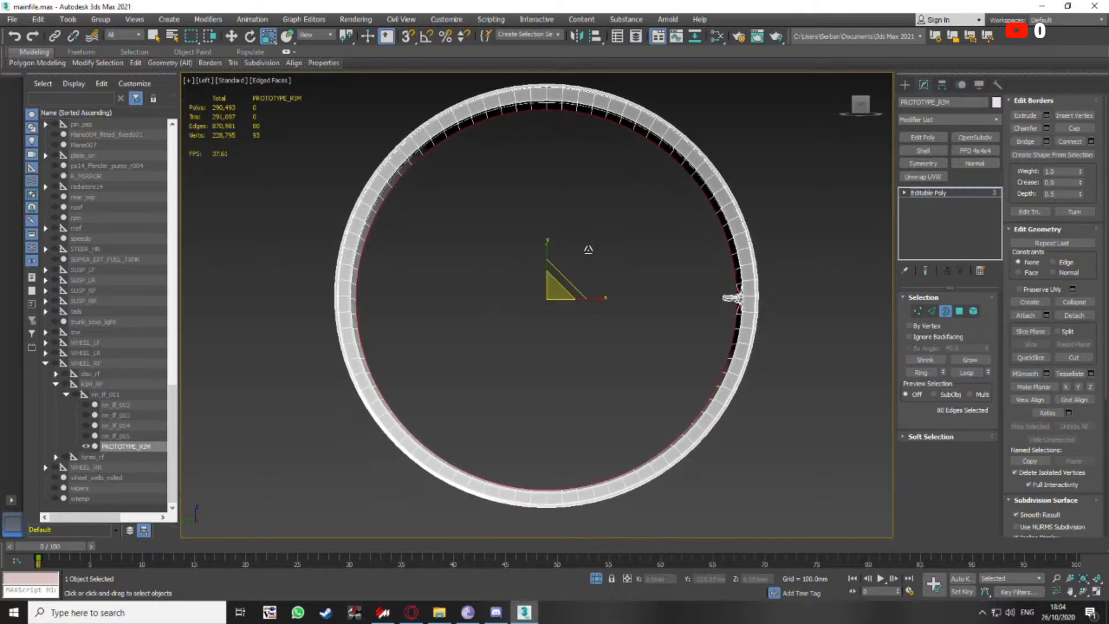
Add an Edit Poly modifier and extend the inner border inward by scaling, leaving a small round hole at the wheel centre
click(946, 311)
click(921, 138)
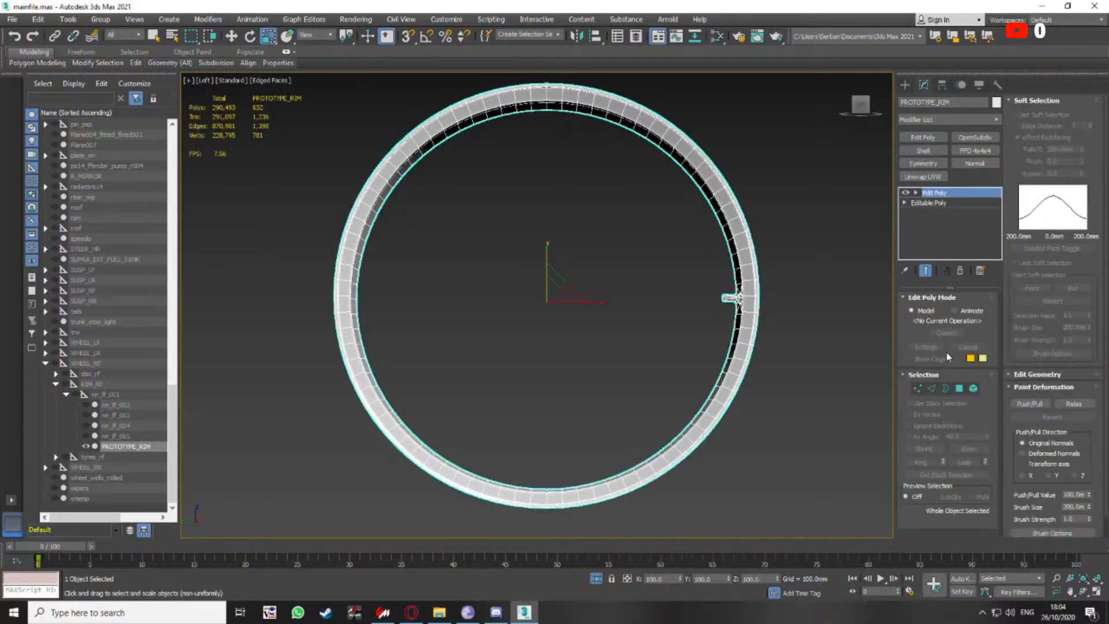
click(945, 388)
shift+drag(563, 279, 498, 377)
mouse_move(525, 268)
alt+middle_down()
mouse_move(535, 283)
mouse_move(564, 272)
mouse_move(498, 272)
mouse_move(582, 287)
mouse_move(518, 252)
alt+middle_up()
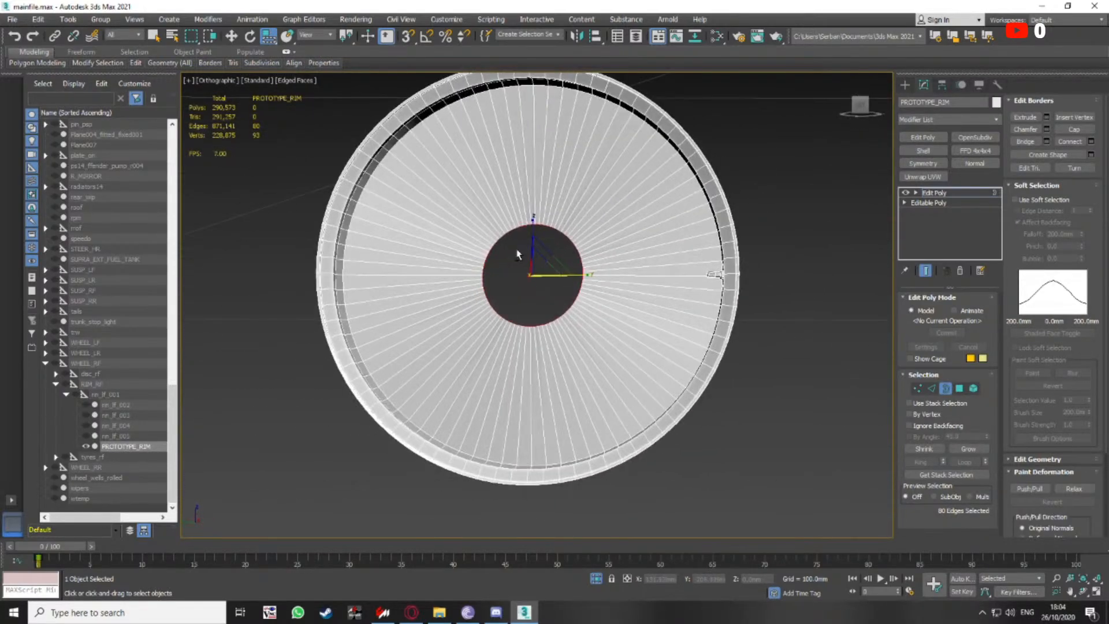
Convert the central border selection to vertices and collapse them into a single centre point
right_click(511, 231)
click(487, 167)
right_click(514, 194)
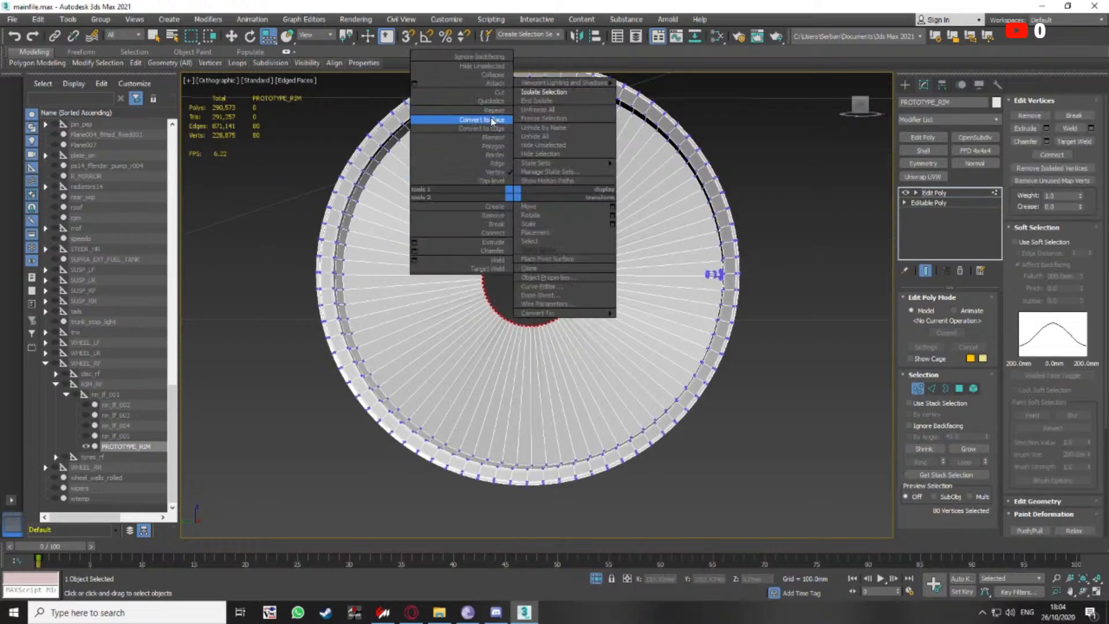
click(492, 75)
mouse_move(552, 230)
alt+middle_down()
mouse_move(681, 238)
mouse_move(639, 225)
mouse_move(553, 245)
alt+middle_up()
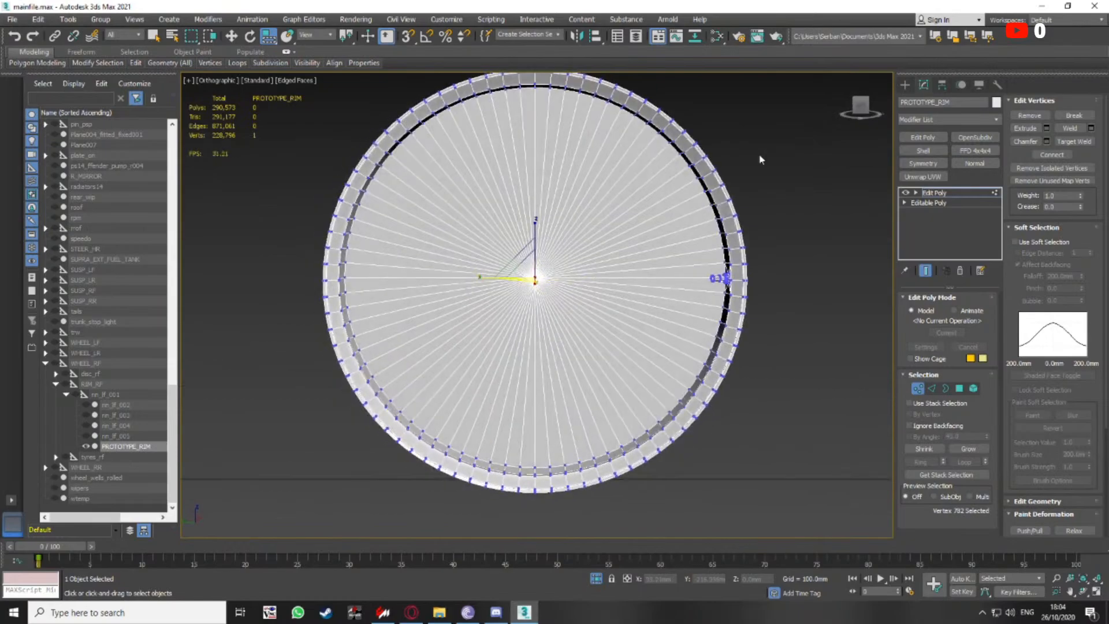
Frame the rim in the Left view and select the ten adjacent disc polygons that form the top wedge
key(l)
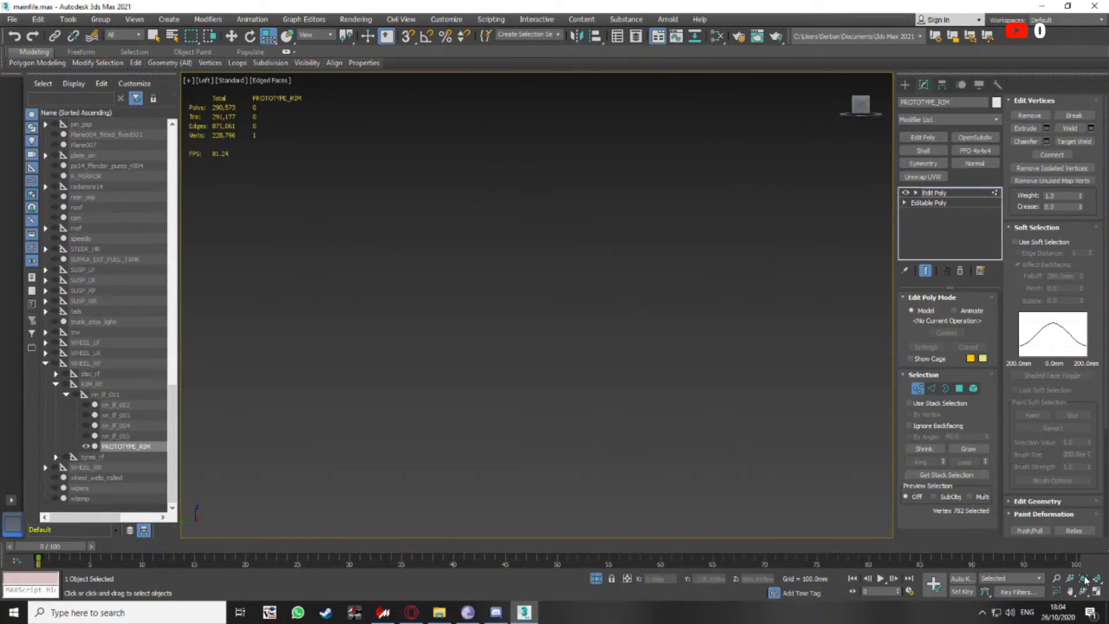
click(1084, 579)
click(959, 388)
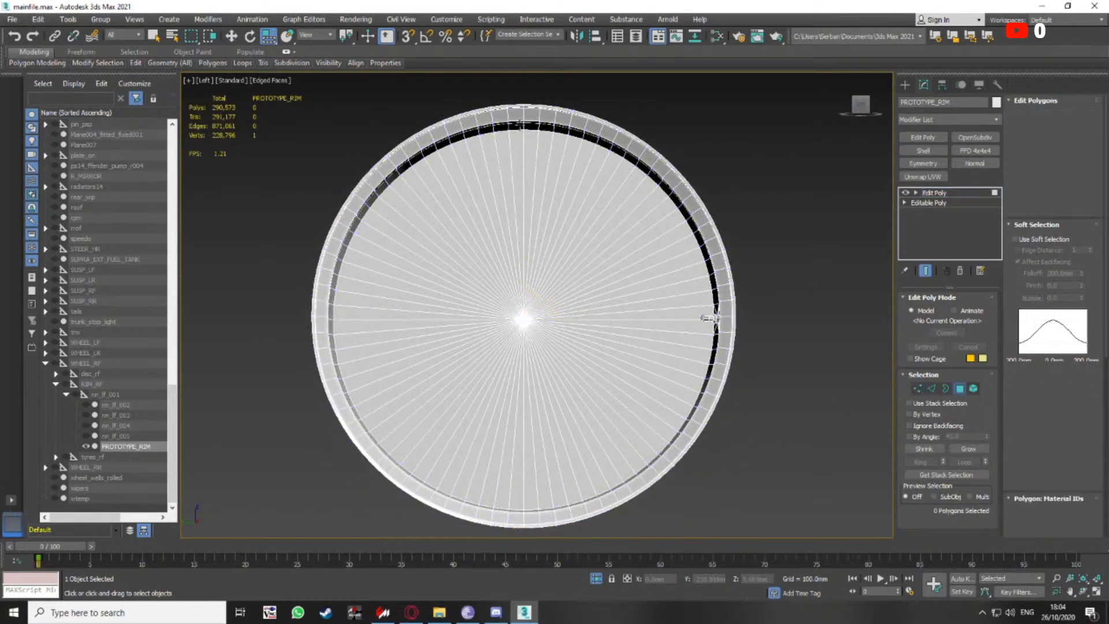
scroll(505, 154, up, 5)
click(505, 155)
ctrl+click(532, 157)
ctrl+click(474, 163)
ctrl+click(549, 170)
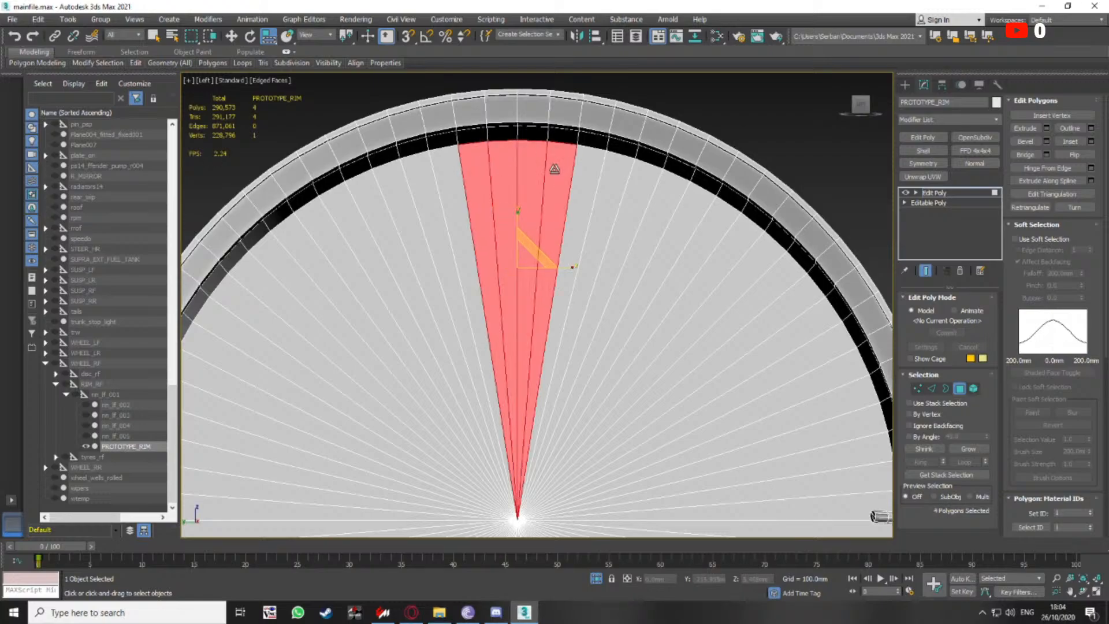
ctrl+click(445, 175)
ctrl+click(428, 185)
ctrl+click(581, 179)
ctrl+click(614, 182)
ctrl+click(645, 179)
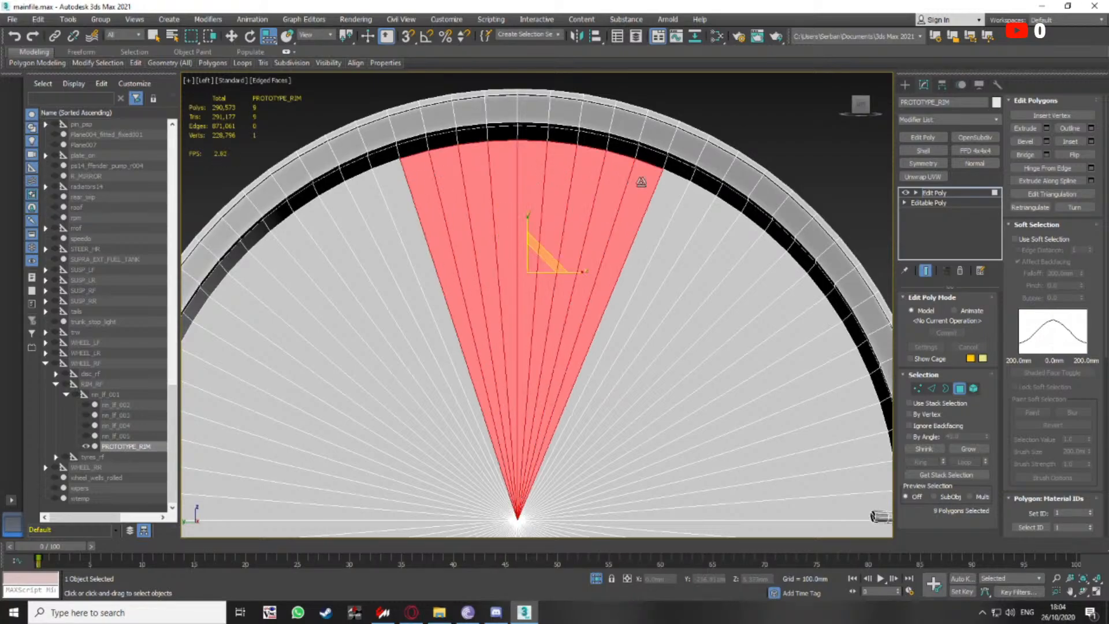
ctrl+click(407, 191)
scroll(555, 173, down, 8)
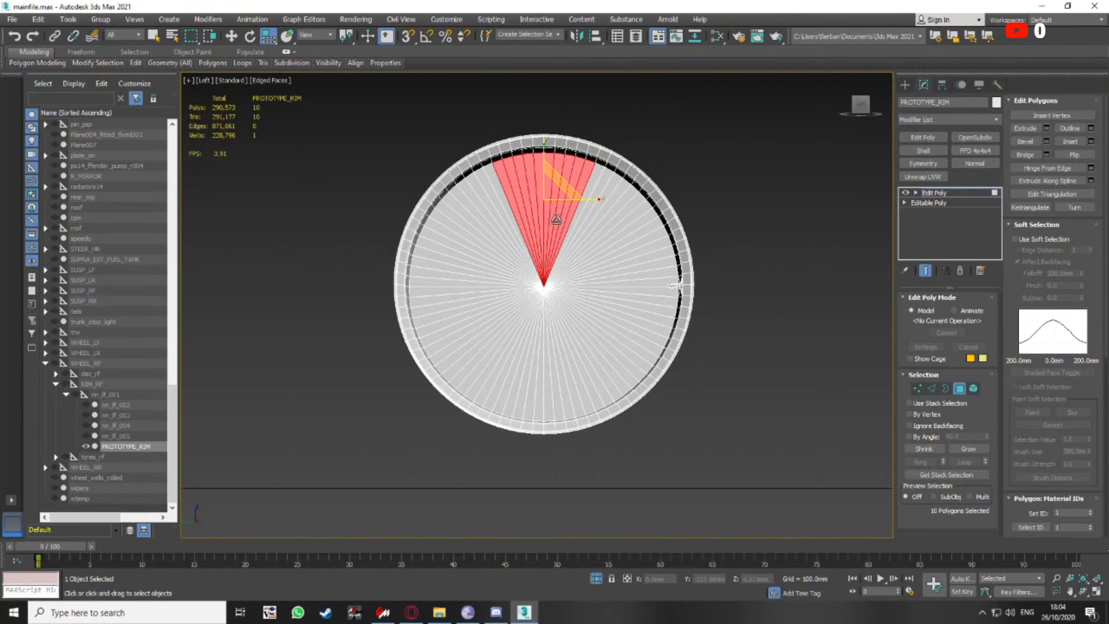
scroll(558, 250, up, 2)
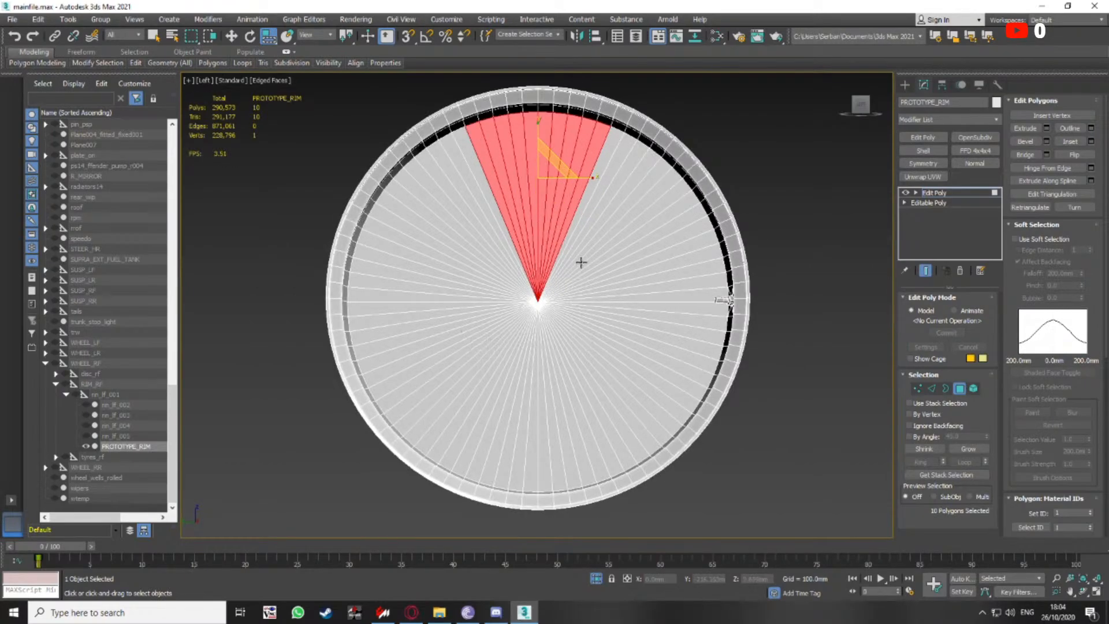
Change the selection to all disc polygons except the ten in the top wedge
key(q)
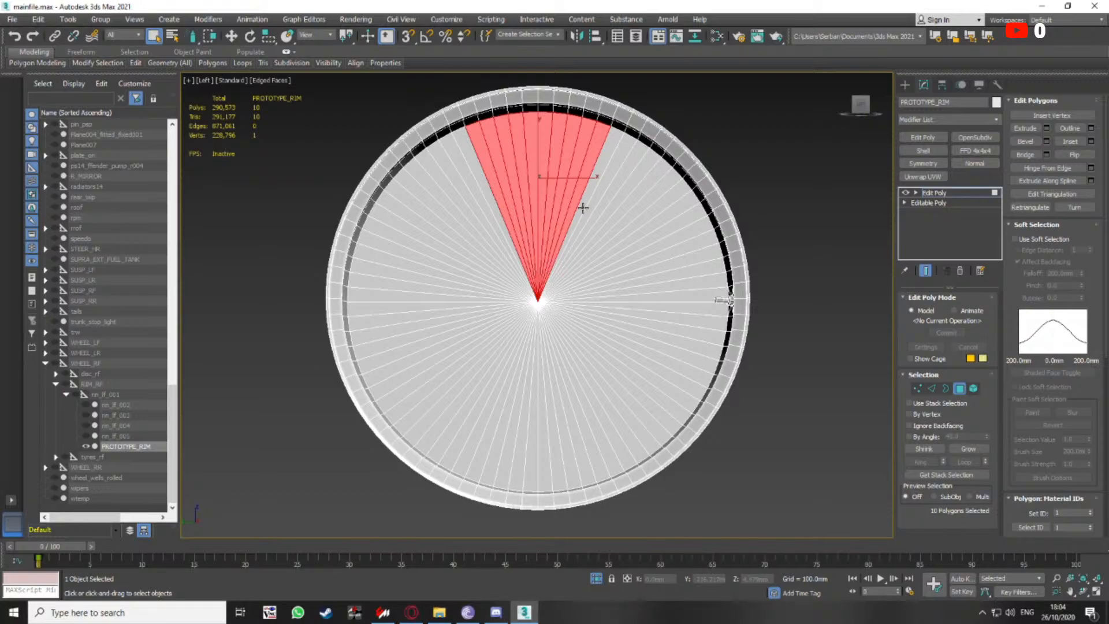
mouse_move(583, 208)
mouse_down()
mouse_move(597, 217)
mouse_move(591, 389)
mouse_move(439, 268)
mouse_move(472, 199)
mouse_up()
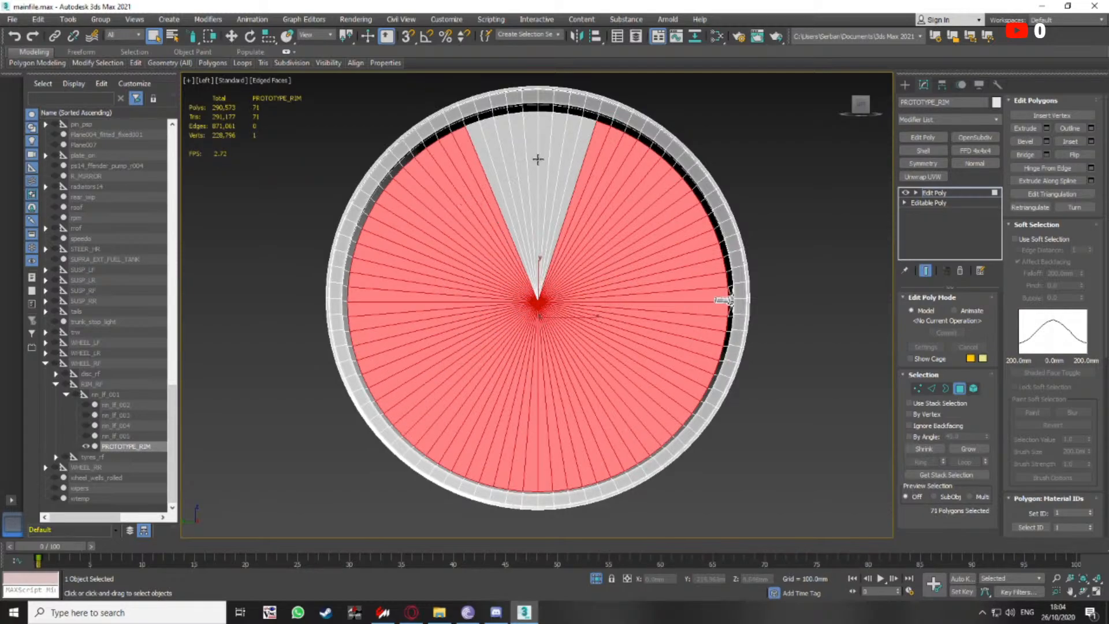
alt+click(595, 142)
middle_drag(593, 211, 594, 219)
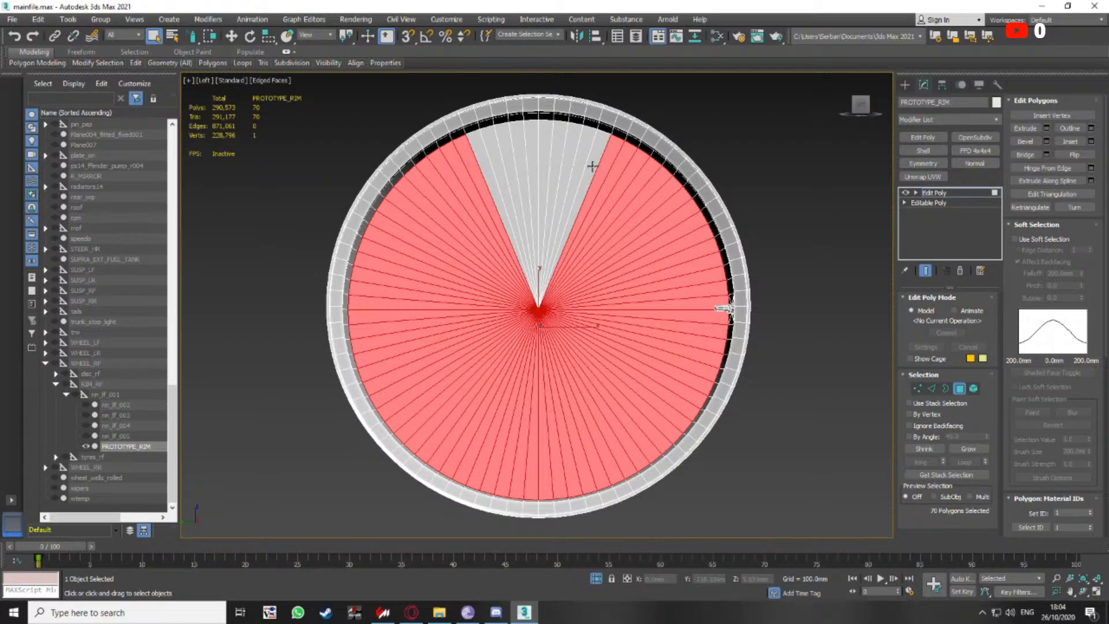
Delete the selected disc polygons and select the ten remaining wedge polygons
key(Delete)
middle_drag(596, 322, 606, 317)
key(ctrl+a)
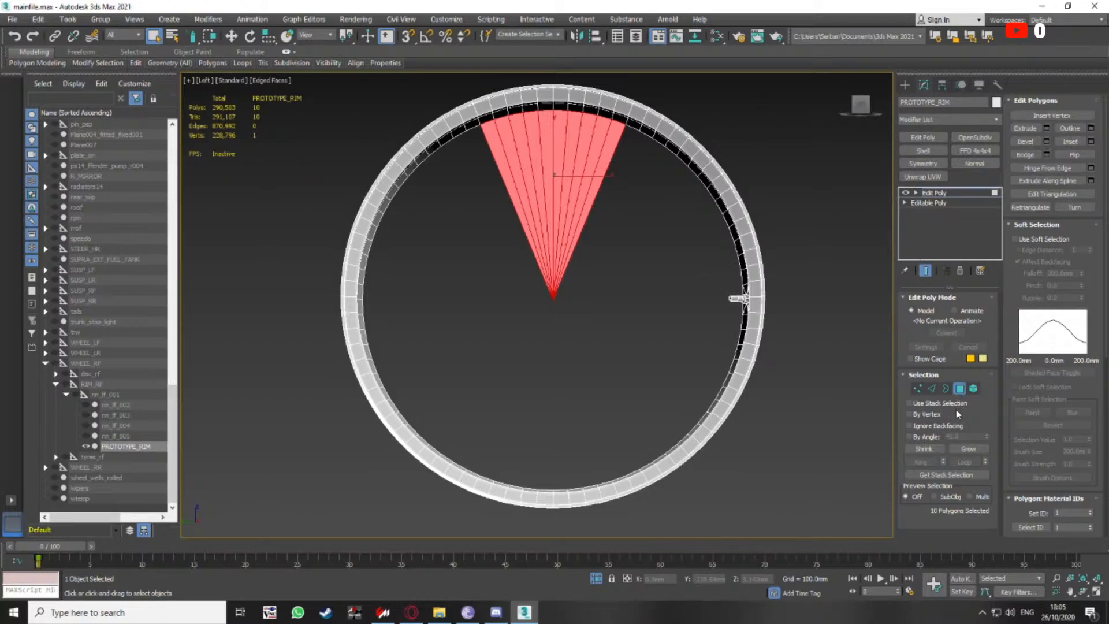
Detach the ten wedge polygons as a separate object named innerspoke
click(1037, 225)
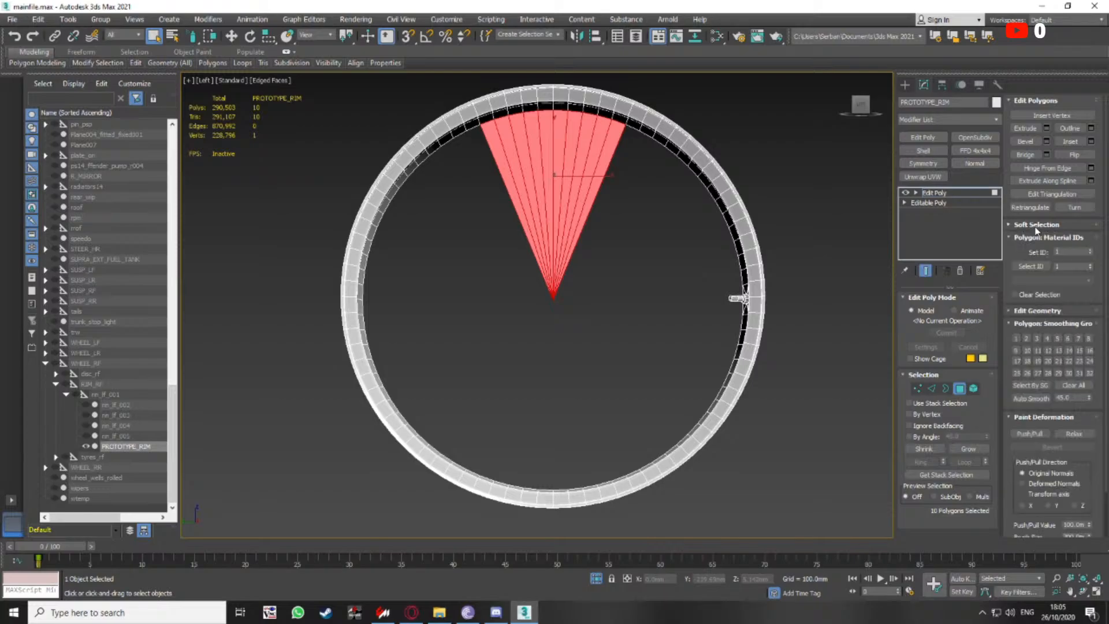
click(1026, 311)
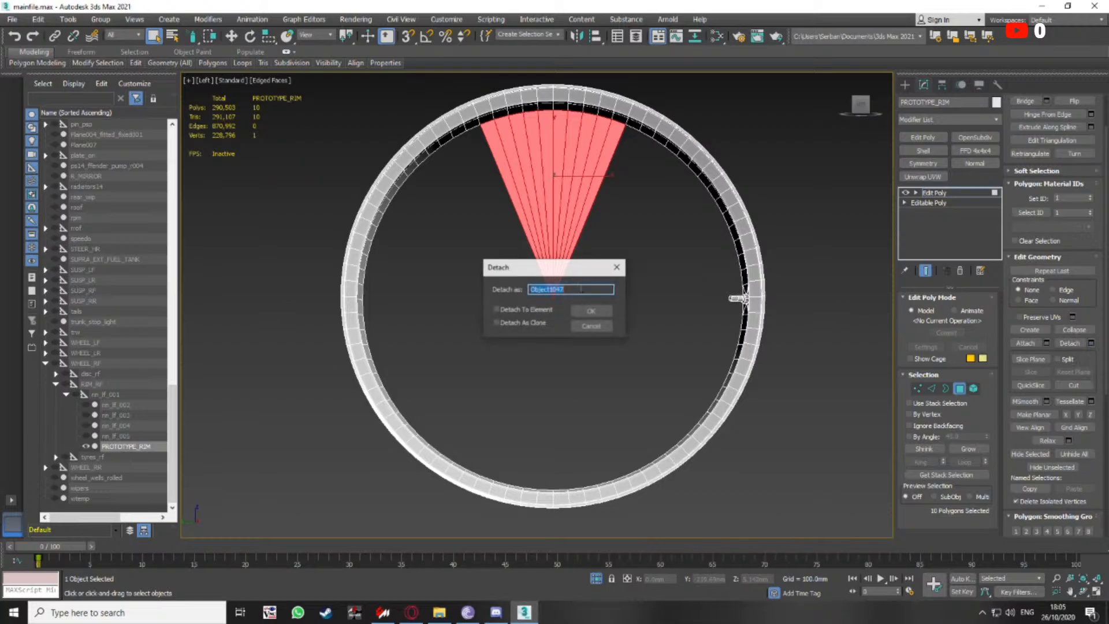
click(1091, 343)
text(innerspoke)
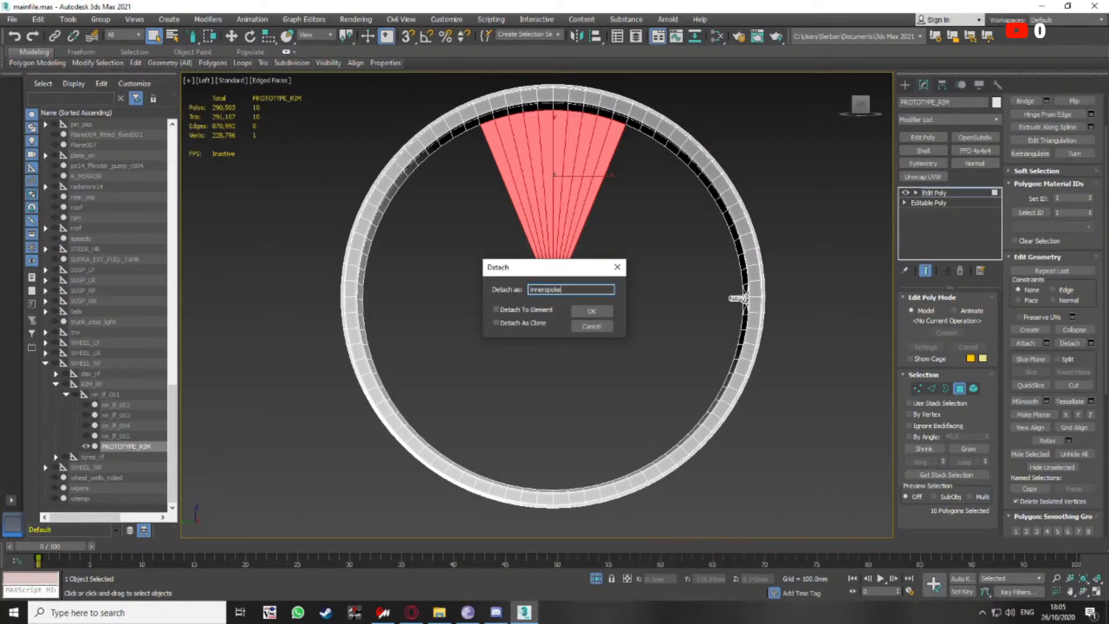
key(Return)
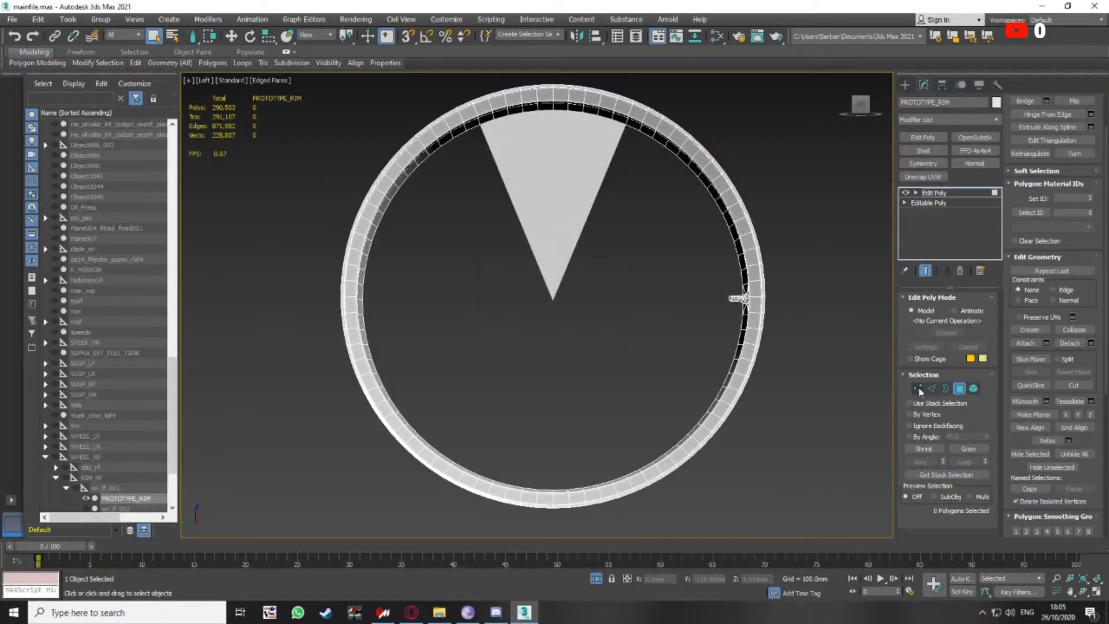
Select the detached innerspoke wedge and delete the five polygons forming its right half
click(959, 389)
click(570, 218)
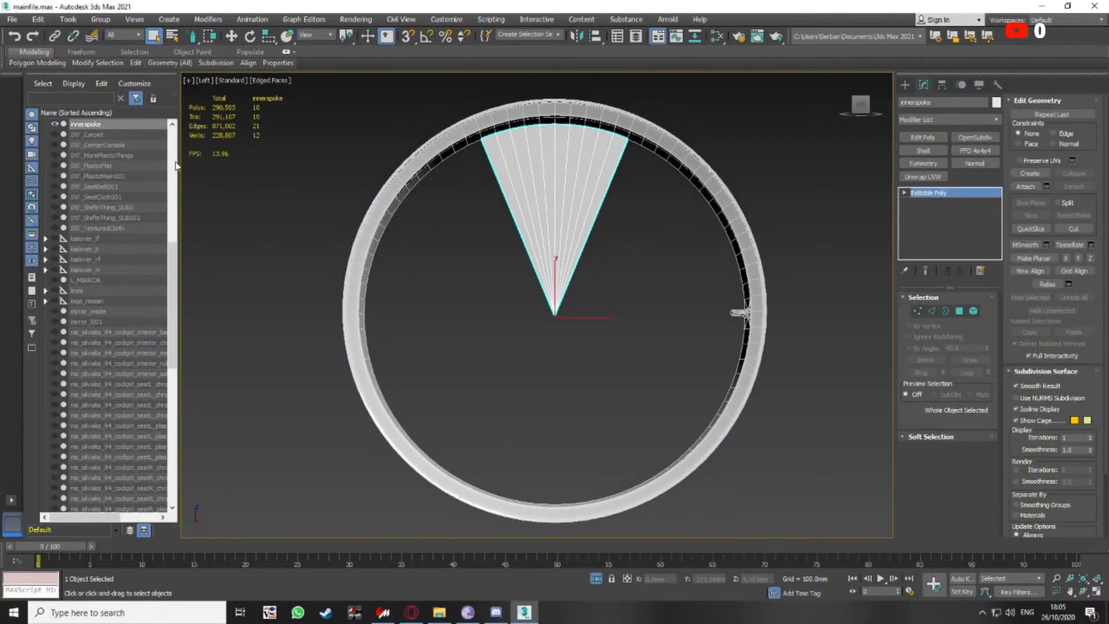
scroll(104, 228, up, 2)
middle_drag(632, 266, 585, 260)
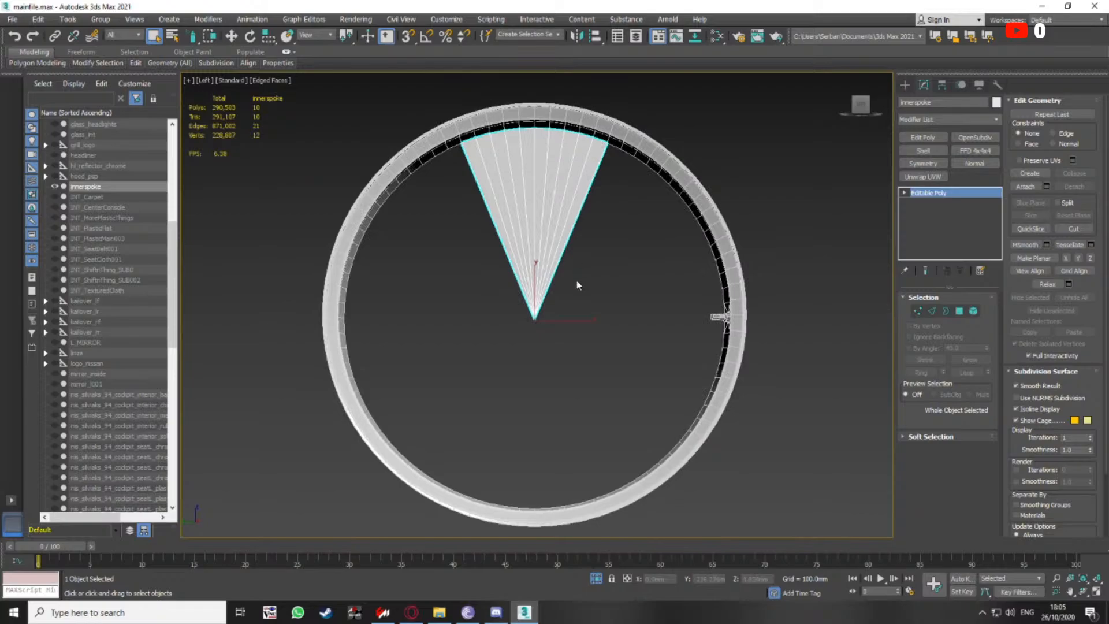
click(960, 311)
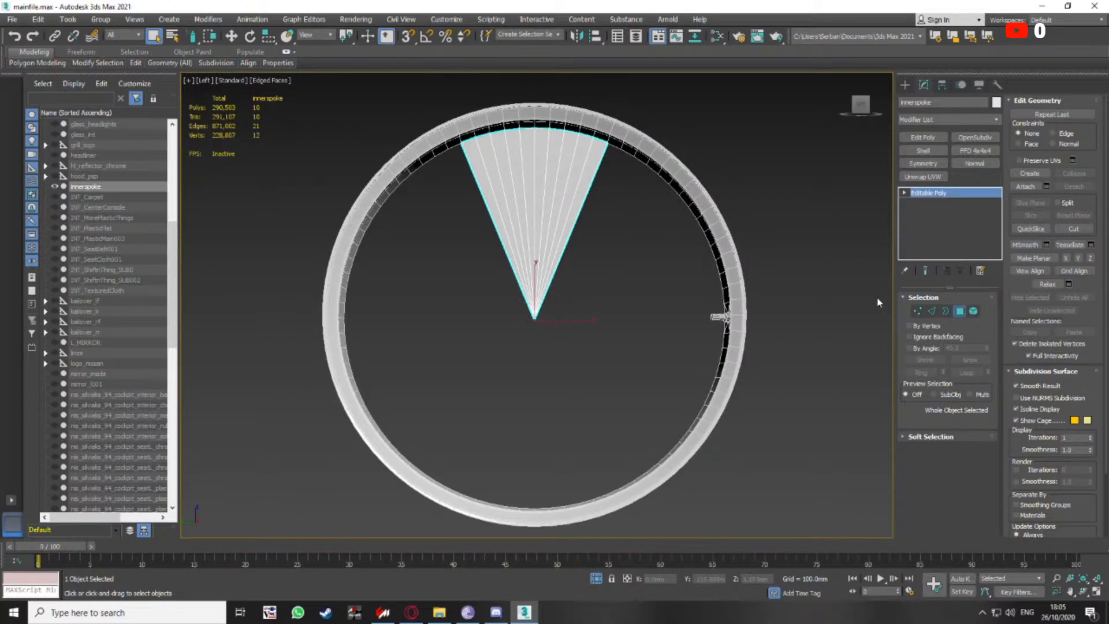
drag(570, 216, 551, 168)
key(ctrl+z)
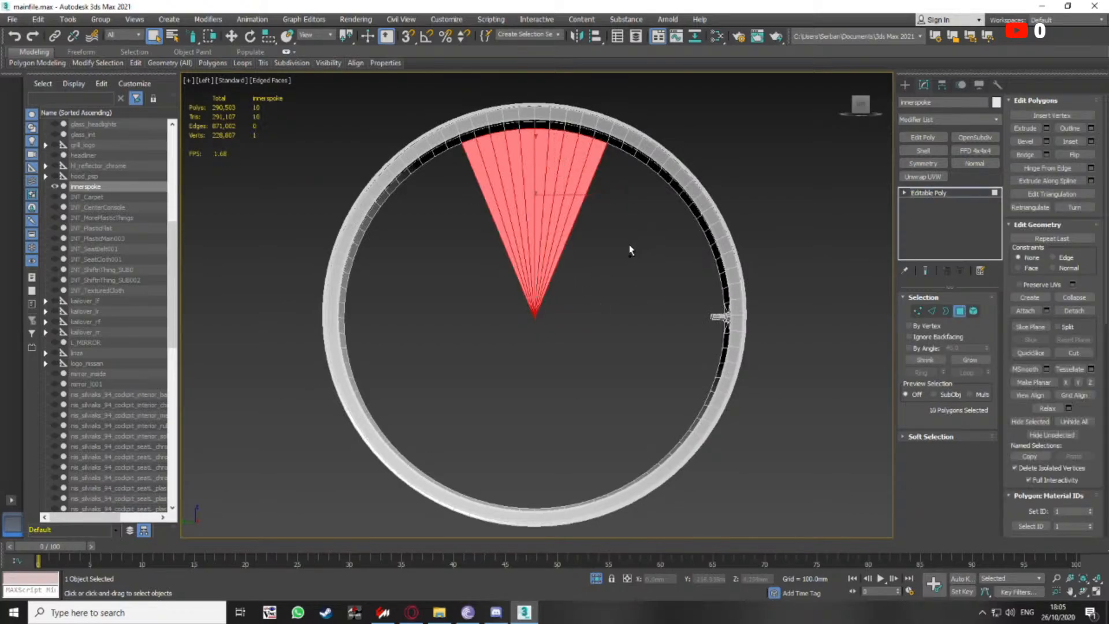
middle_drag(614, 225, 621, 236)
drag(609, 204, 563, 172)
middle_drag(606, 193, 651, 223)
key(Delete)
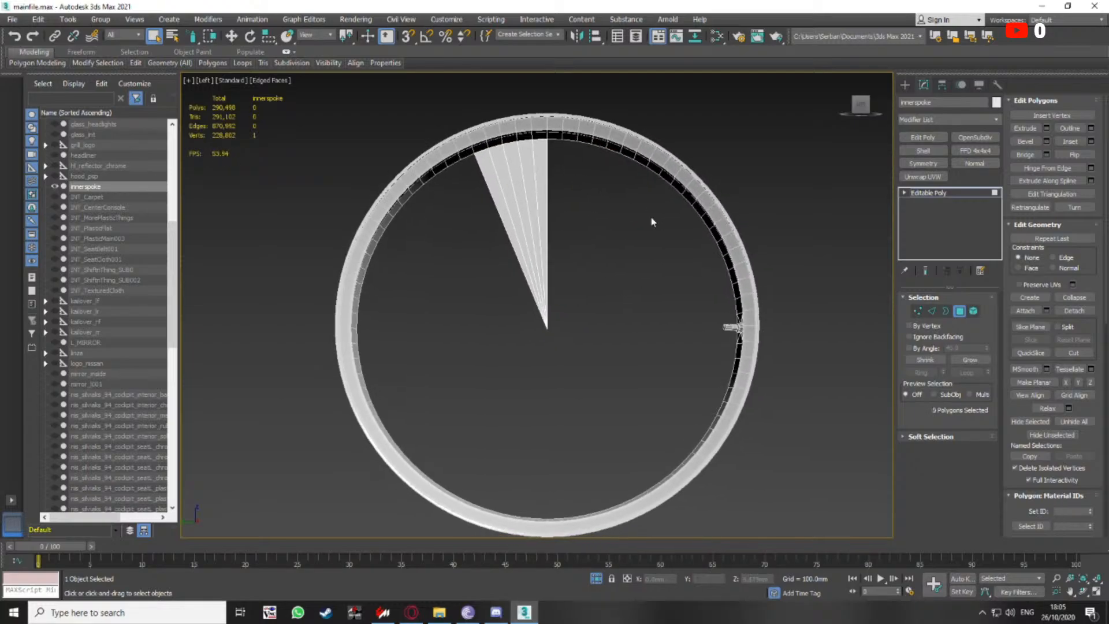
Add a Symmetry modifier to the half wedge with Flip enabled and a weld threshold of 0.001 mm
click(960, 311)
click(923, 163)
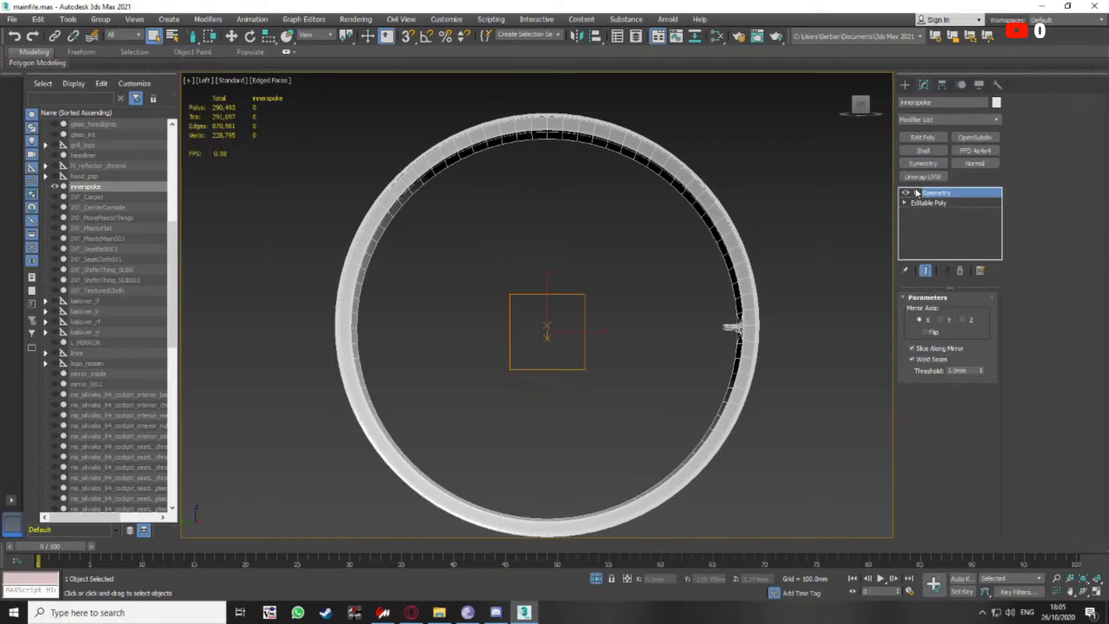
click(916, 192)
click(936, 203)
click(925, 332)
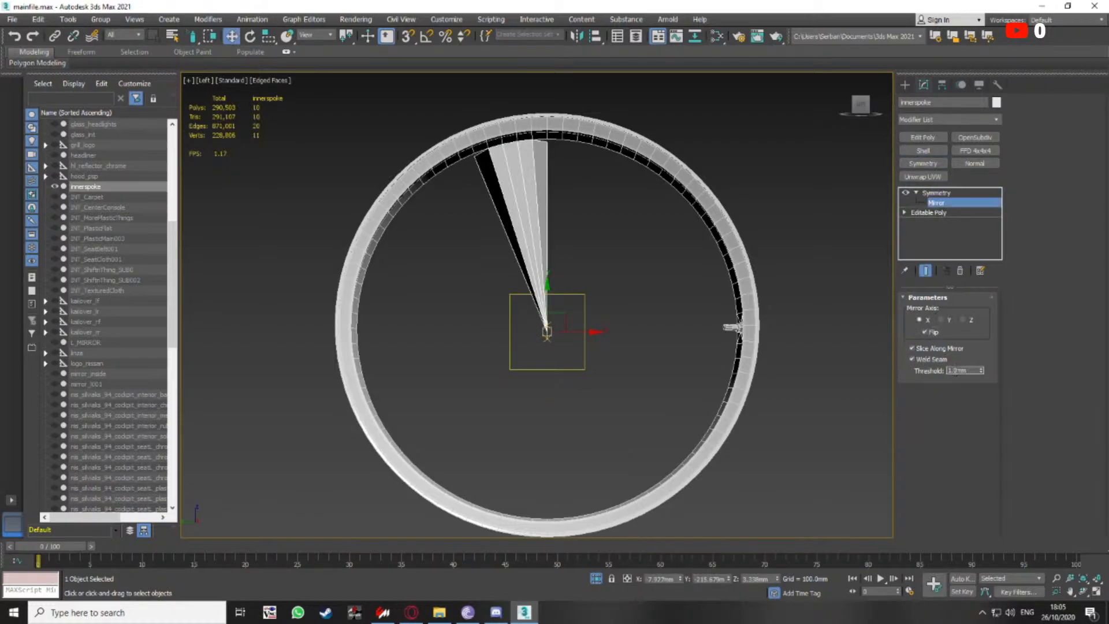
text(1)
key(Return)
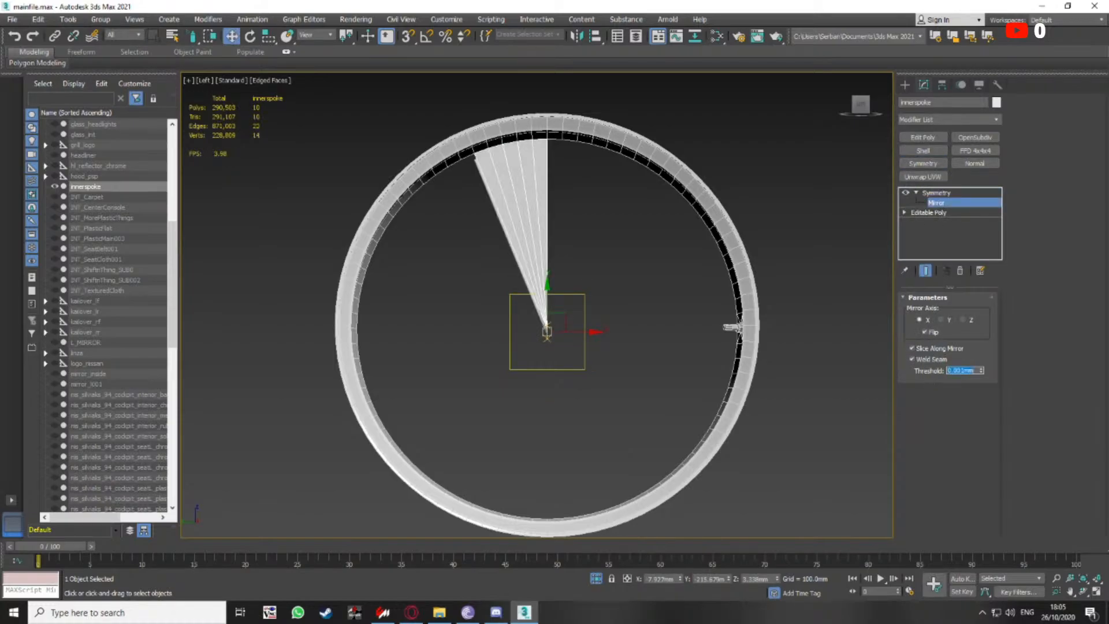
Set the Symmetry mirror axis to Z and return to the modifier's top level in the Left view
alt+middle_drag(552, 271, 661, 307)
click(948, 320)
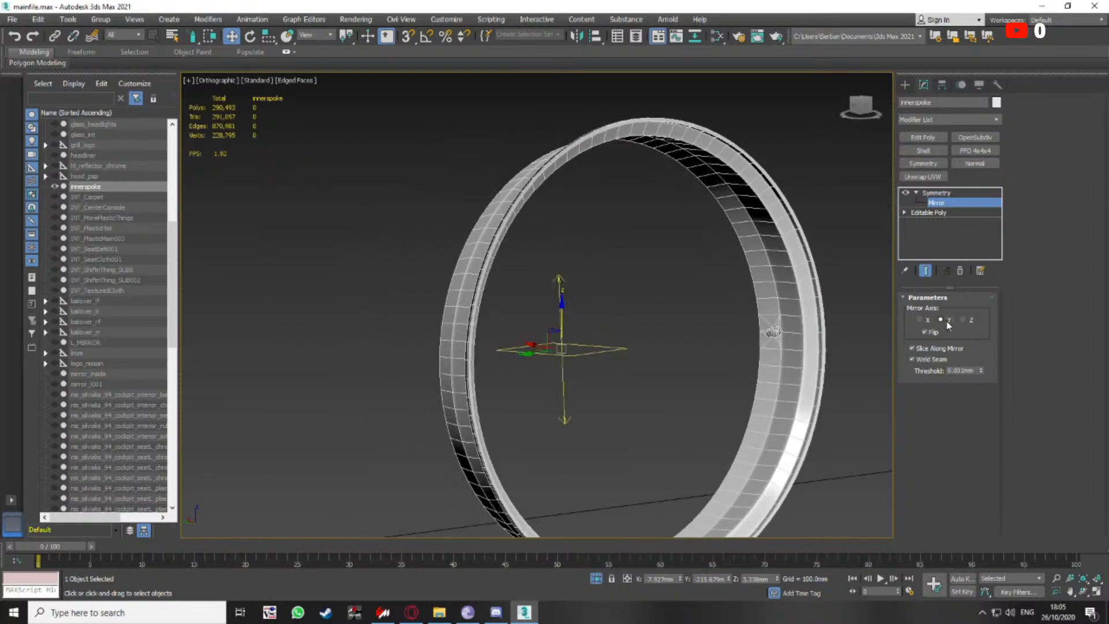
click(962, 319)
key(l)
click(1088, 582)
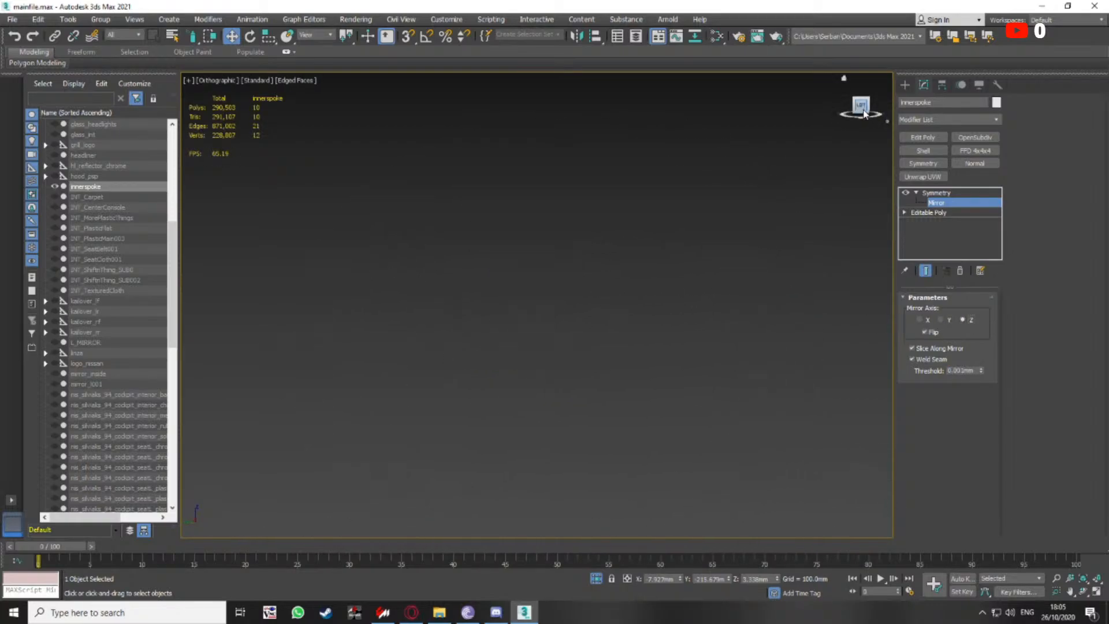
click(1088, 582)
scroll(568, 338, down, 2)
middle_drag(568, 338, 538, 230)
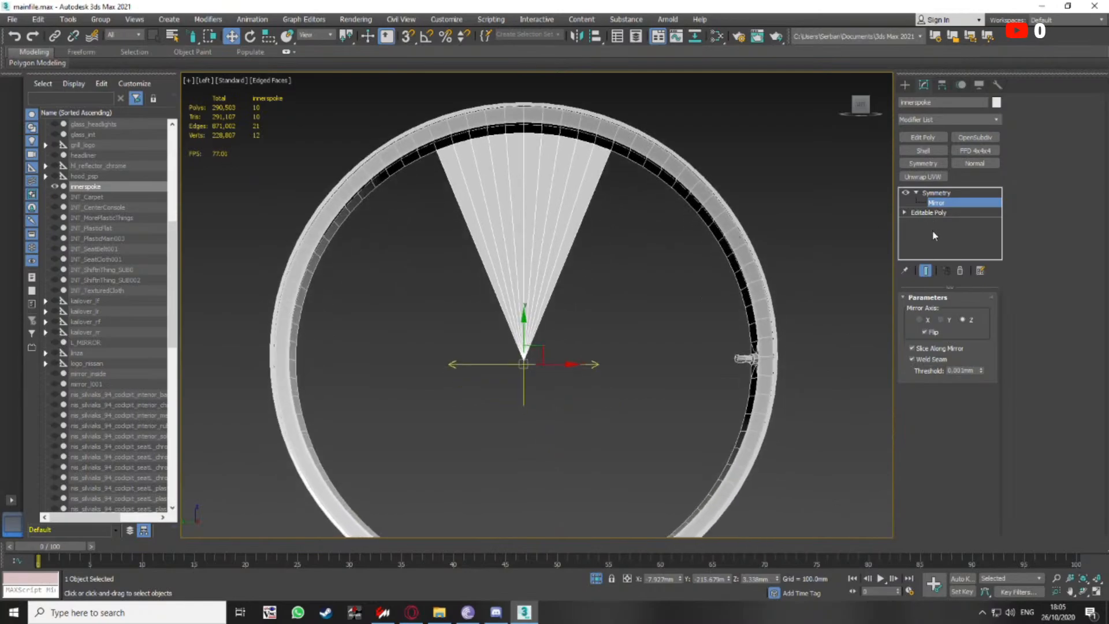
click(938, 204)
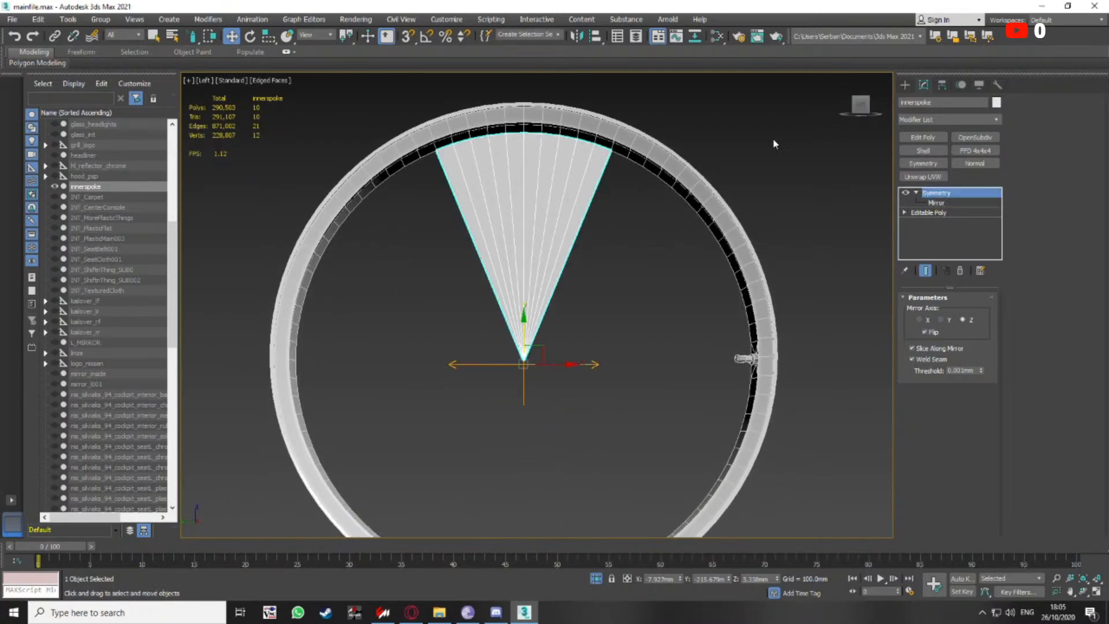
Preview an array of six innerspoke instances rotated in 50-degree increments about Z
click(68, 19)
click(94, 237)
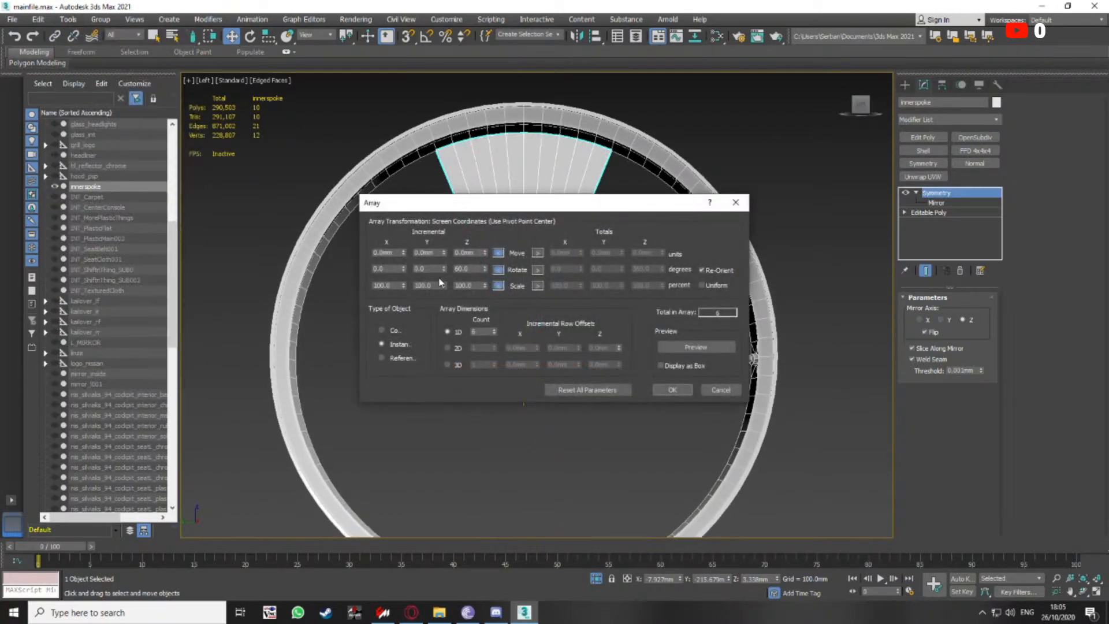
drag(550, 211, 481, 396)
key(e)
mouse_move(559, 268)
mouse_down()
mouse_move(599, 277)
mouse_move(559, 268)
mouse_up()
drag(433, 387, 507, 229)
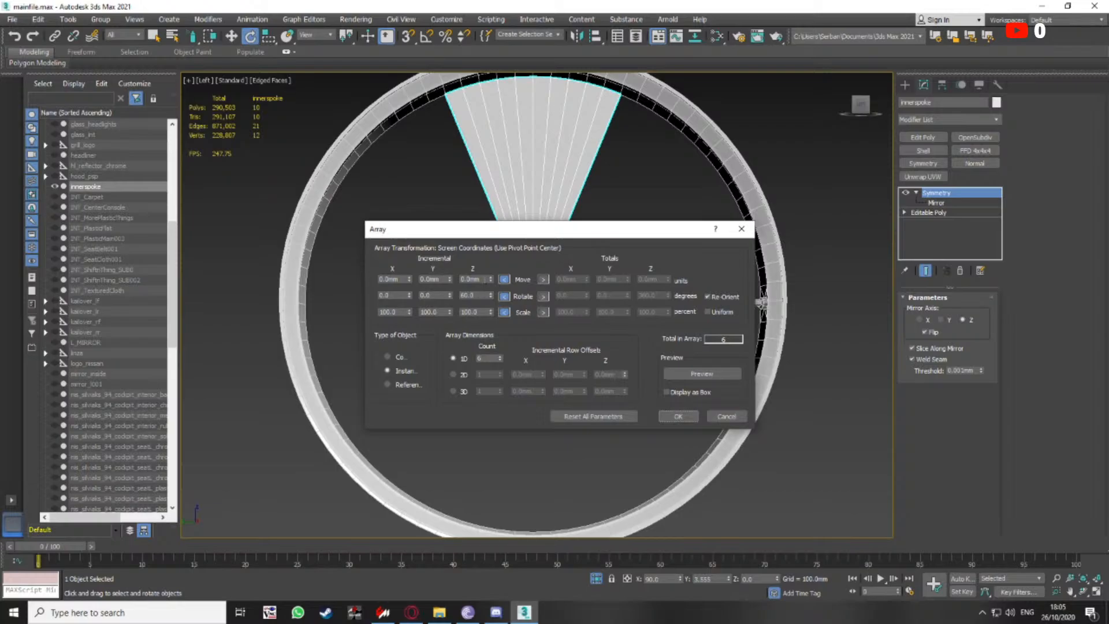
double_click(462, 296)
drag(520, 236, 323, 287)
middle_drag(638, 235, 723, 223)
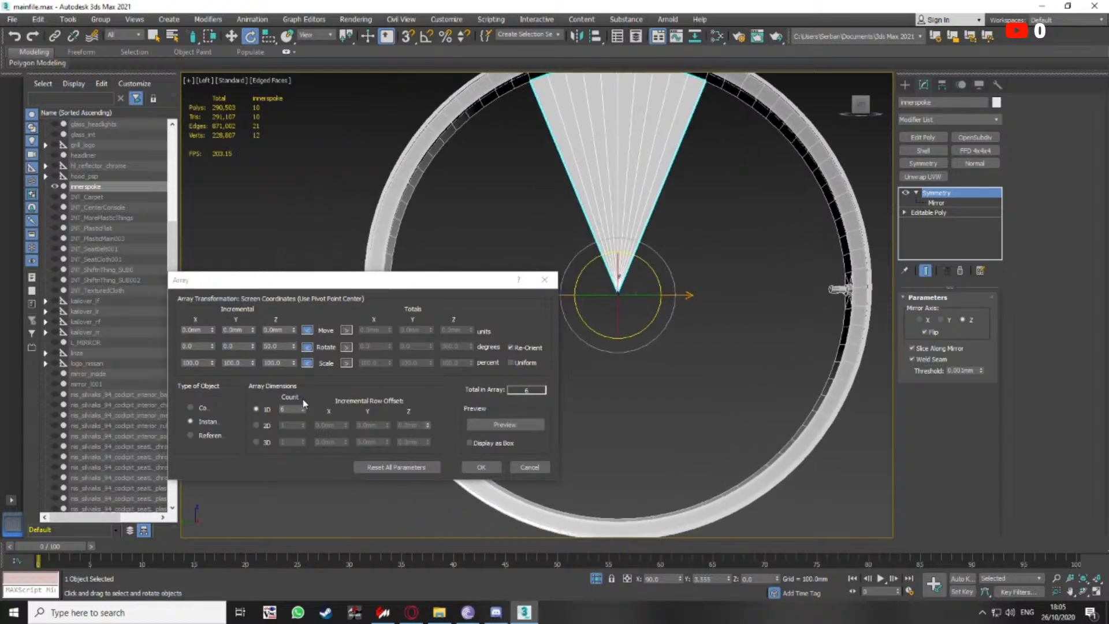
click(494, 425)
middle_drag(639, 255, 636, 283)
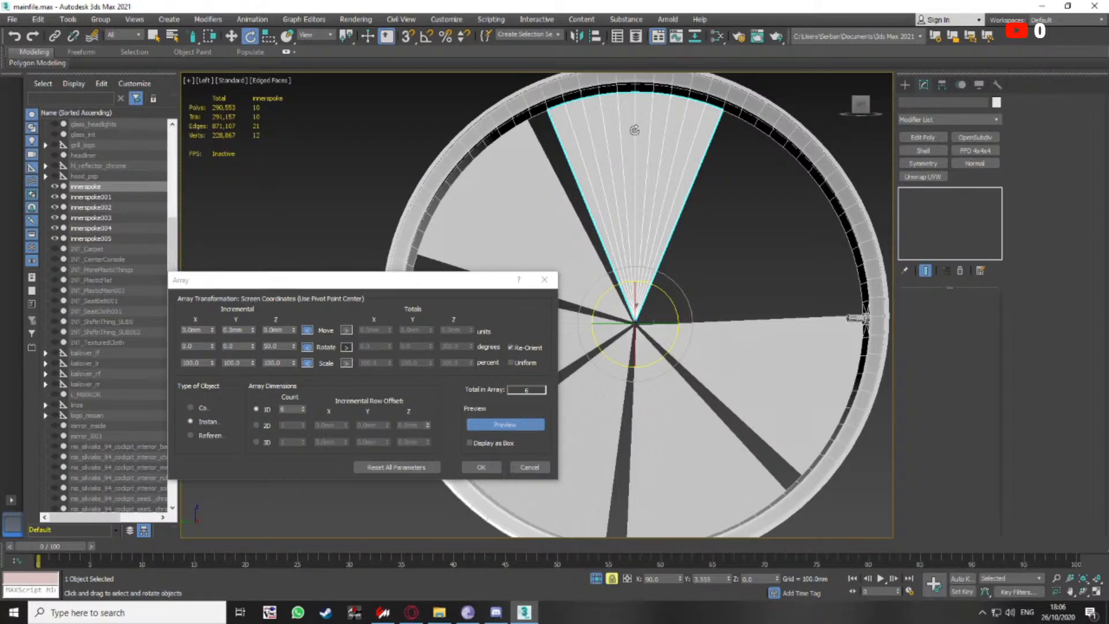
middle_drag(658, 197, 619, 187)
Set the array's Z rotation increment to 60 degrees and refresh the preview of the six wedges
click(283, 346)
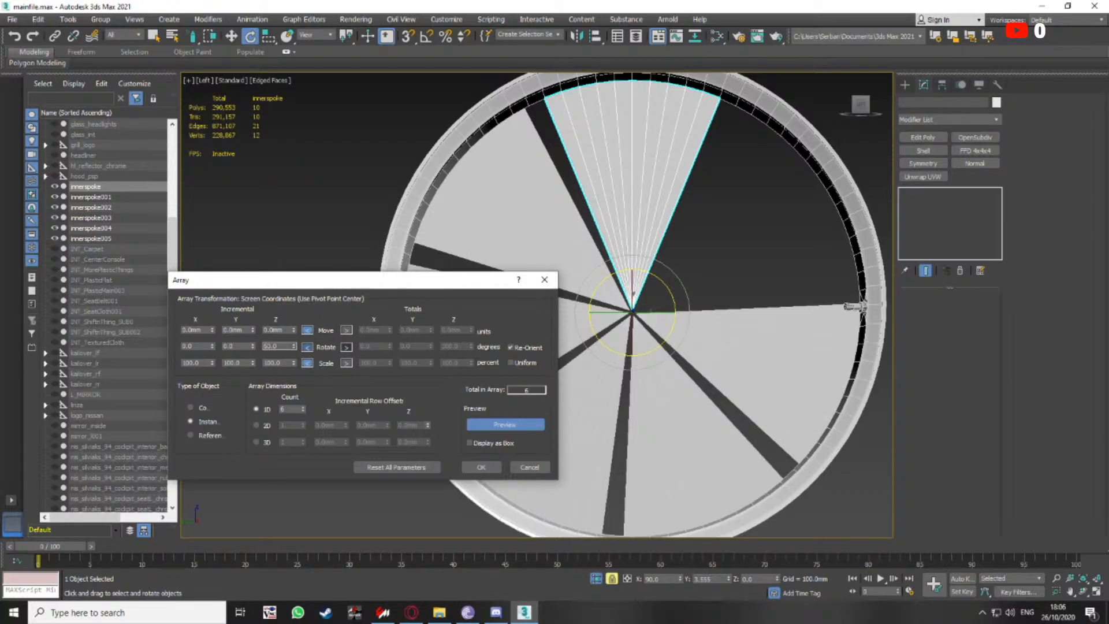
click(517, 425)
click(517, 425)
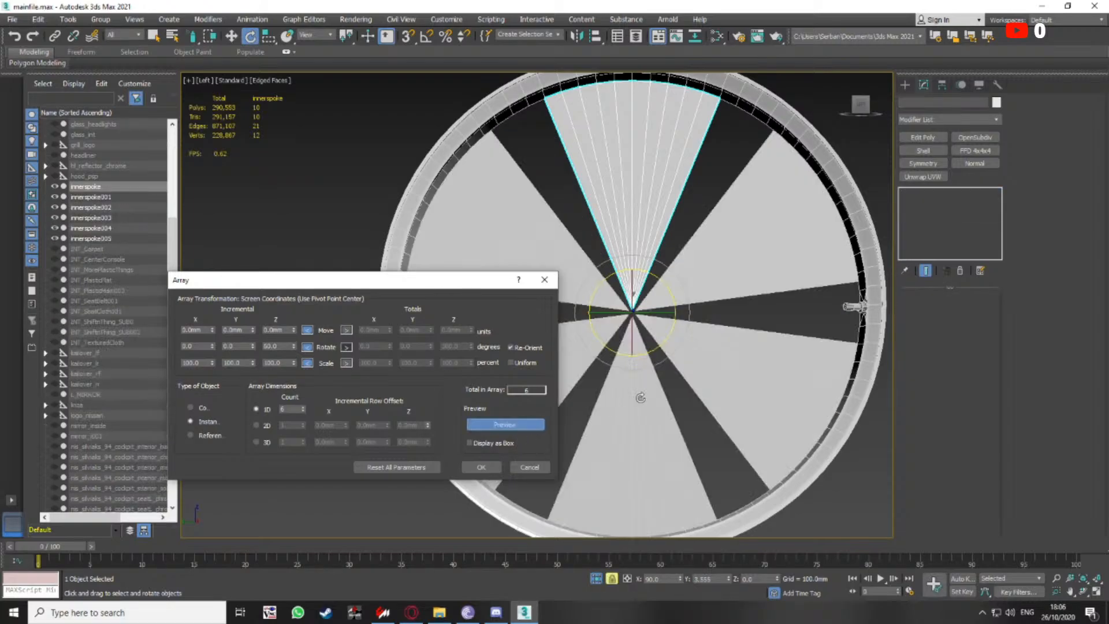
middle_drag(700, 330, 706, 346)
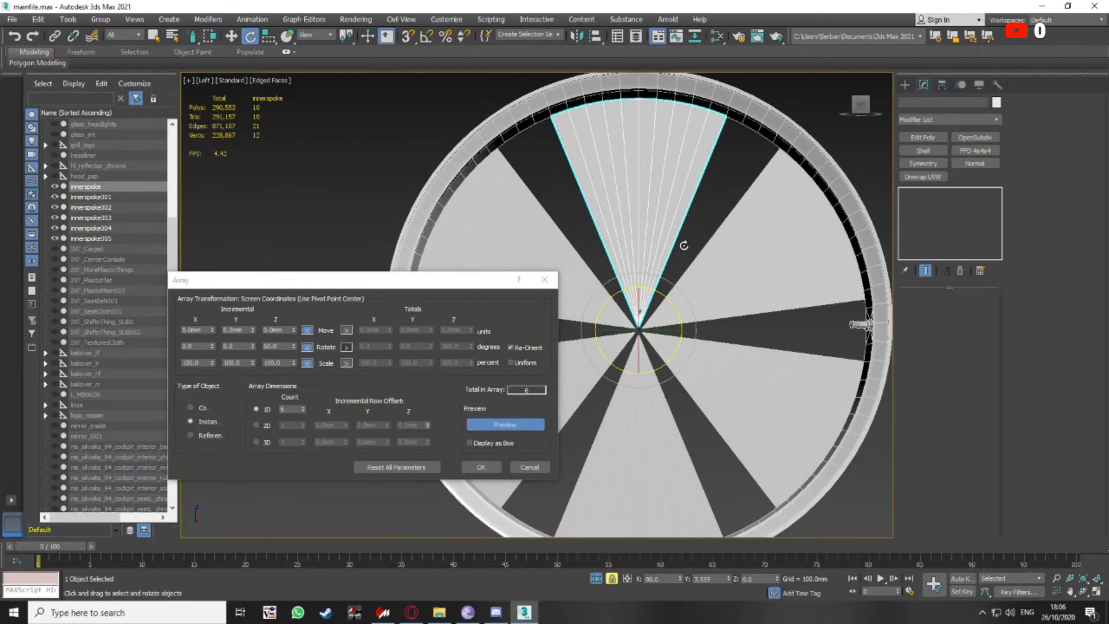
middle_drag(684, 246, 672, 224)
Try a Z rotation increment of 80 degrees for the previewed wedge array
click(283, 345)
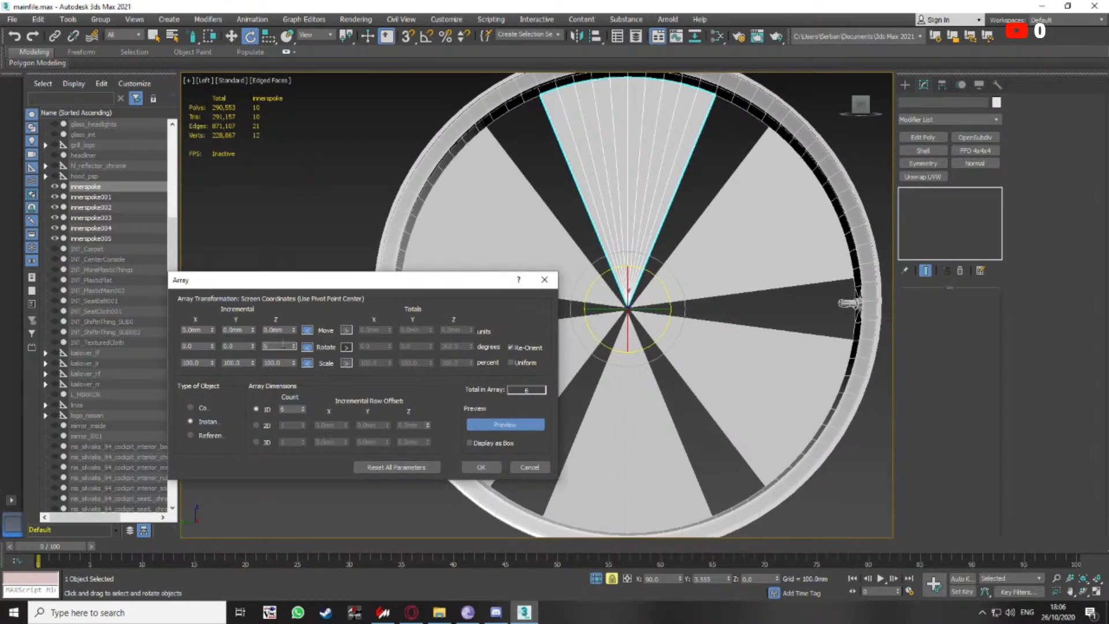
text(90)
key(Return)
alt+middle_drag(789, 330, 816, 341)
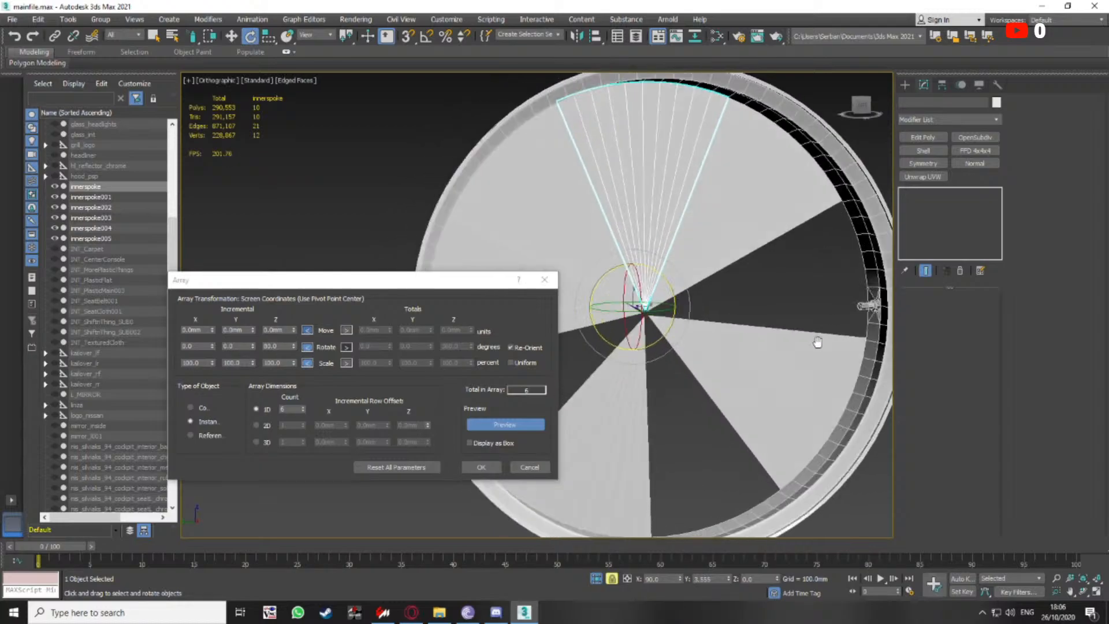
Try a Z rotation increment of 70 degrees from the orbited view, then turn off the preview and discard the array
click(282, 346)
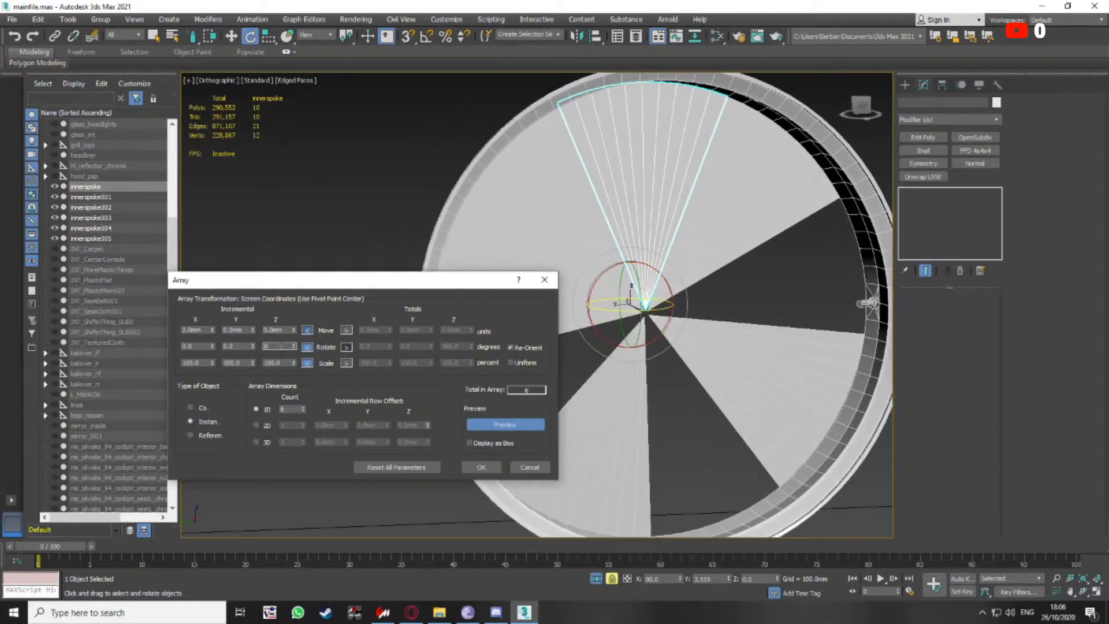
text(70)
key(Return)
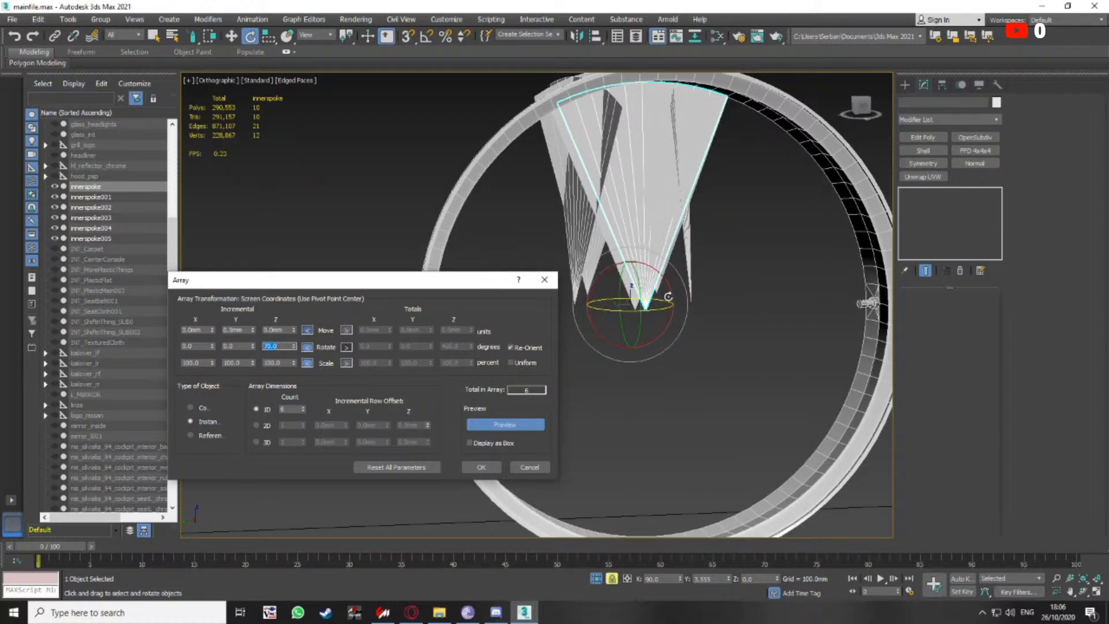
alt+middle_drag(668, 296, 754, 352)
alt+middle_drag(726, 317, 646, 335)
click(522, 348)
click(505, 425)
click(545, 281)
Return to the Left view and compare the wedge with the Symmetry modifier switched off and on
middle_drag(688, 240, 623, 293)
scroll(623, 294, down, 4)
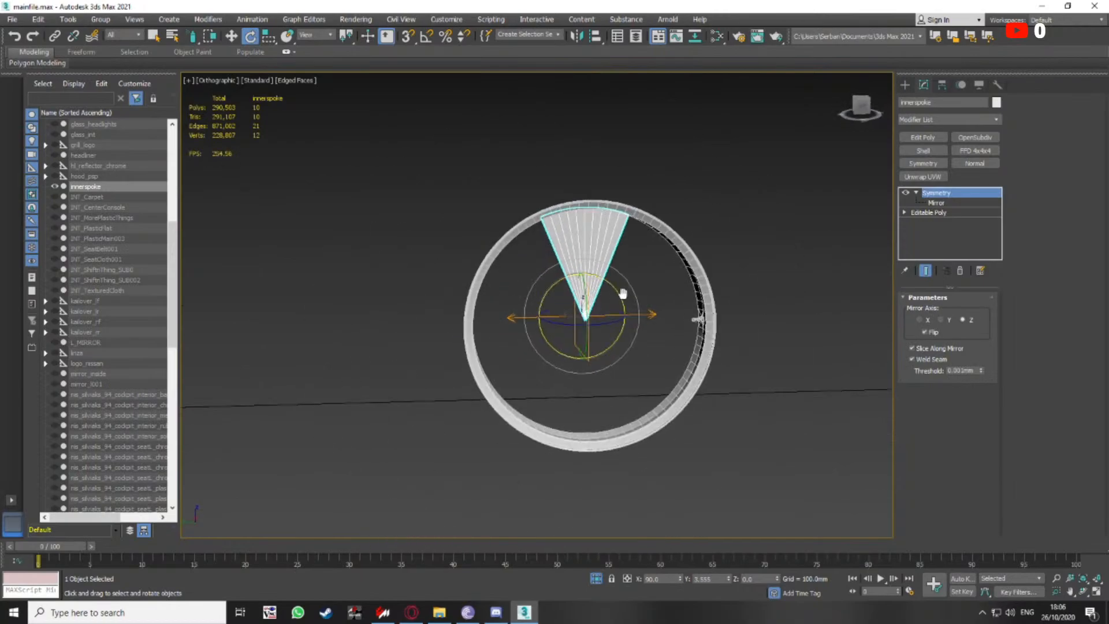
key(l)
scroll(568, 282, up, 3)
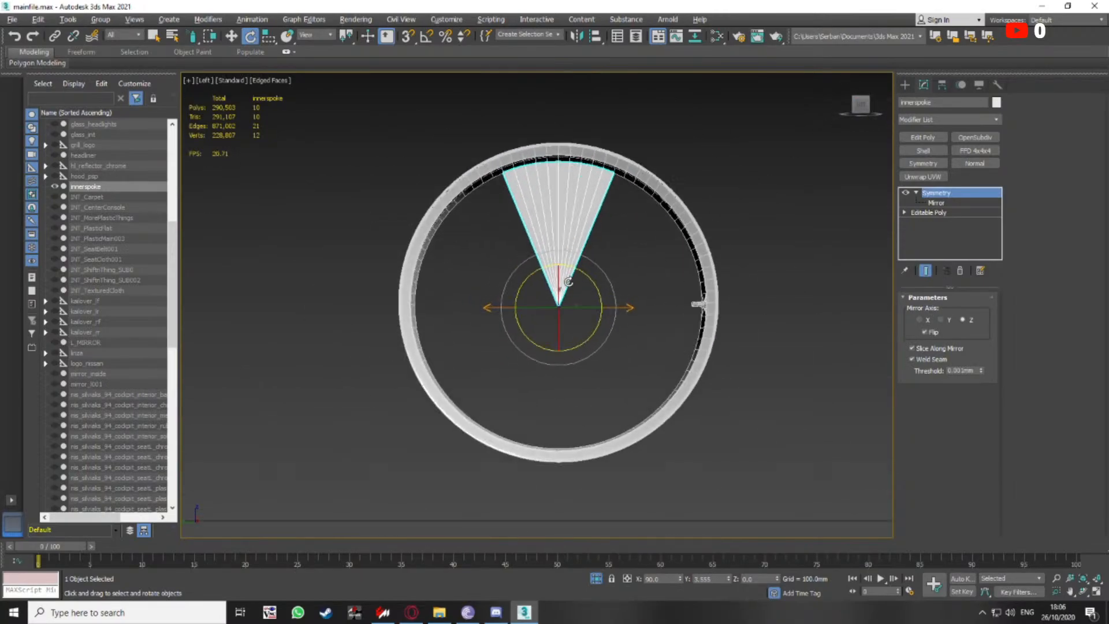
scroll(602, 259, up, 3)
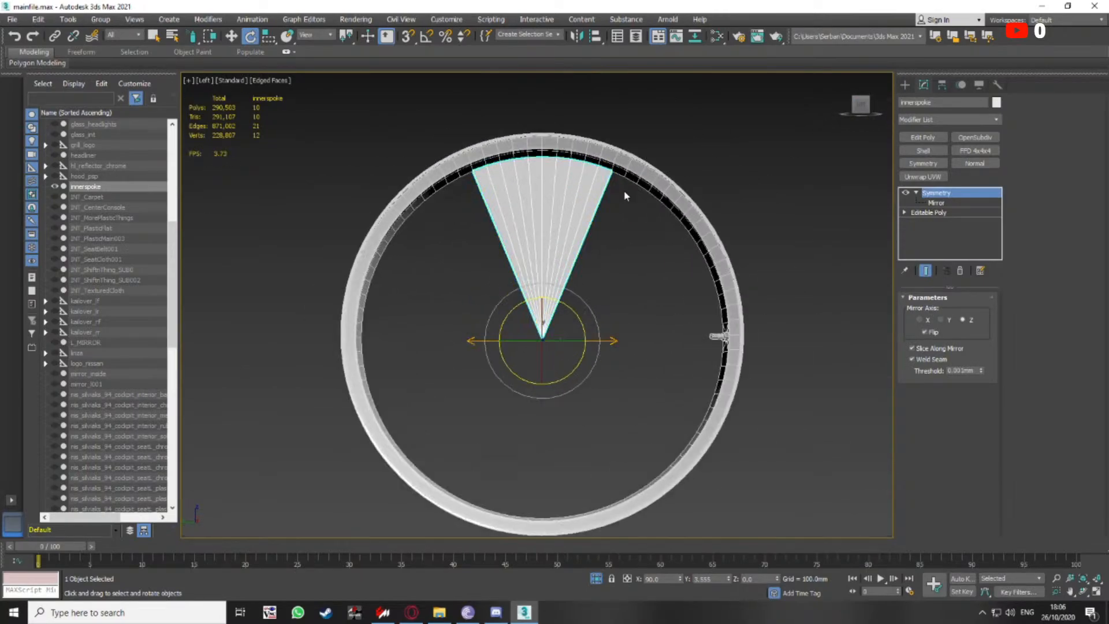
click(905, 193)
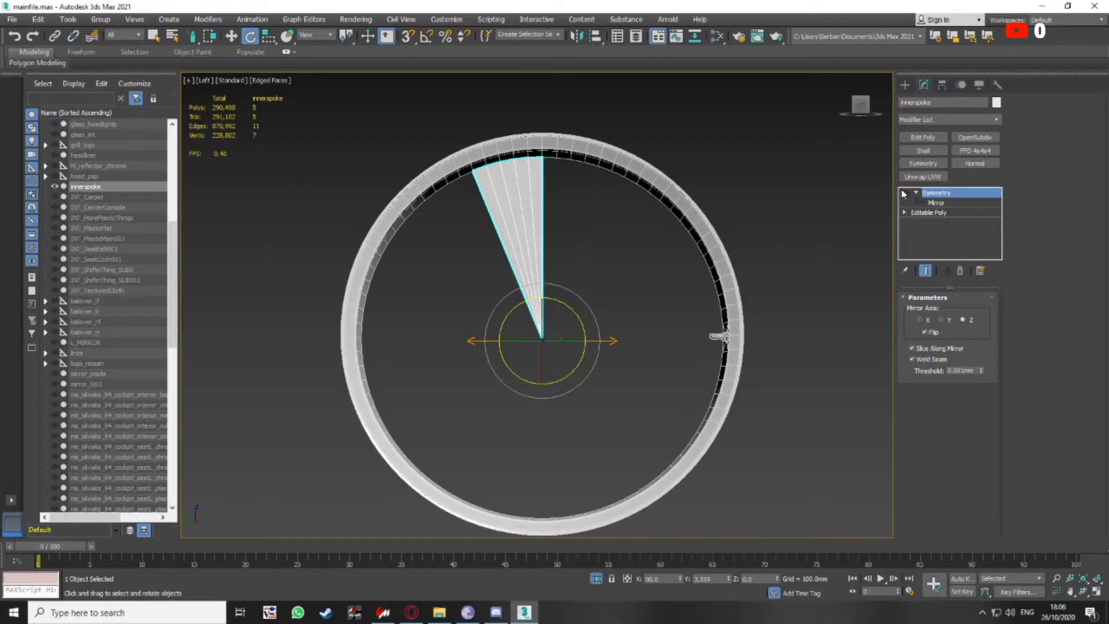
click(905, 193)
Preview an instanced array of eight wedges with a 60 degree Z rotation increment
click(67, 19)
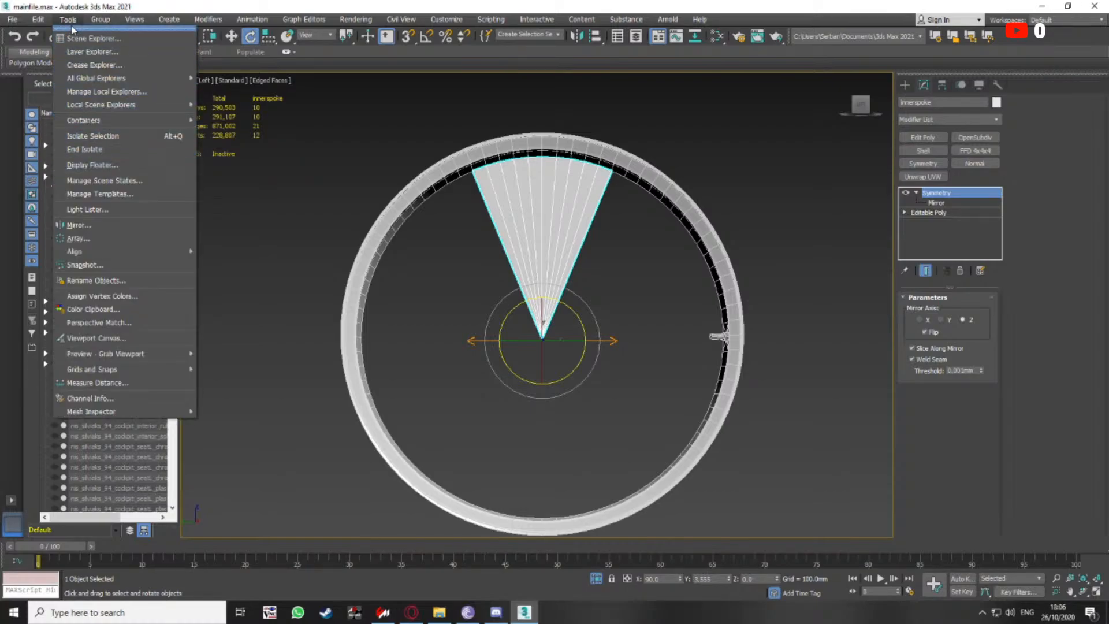
click(85, 239)
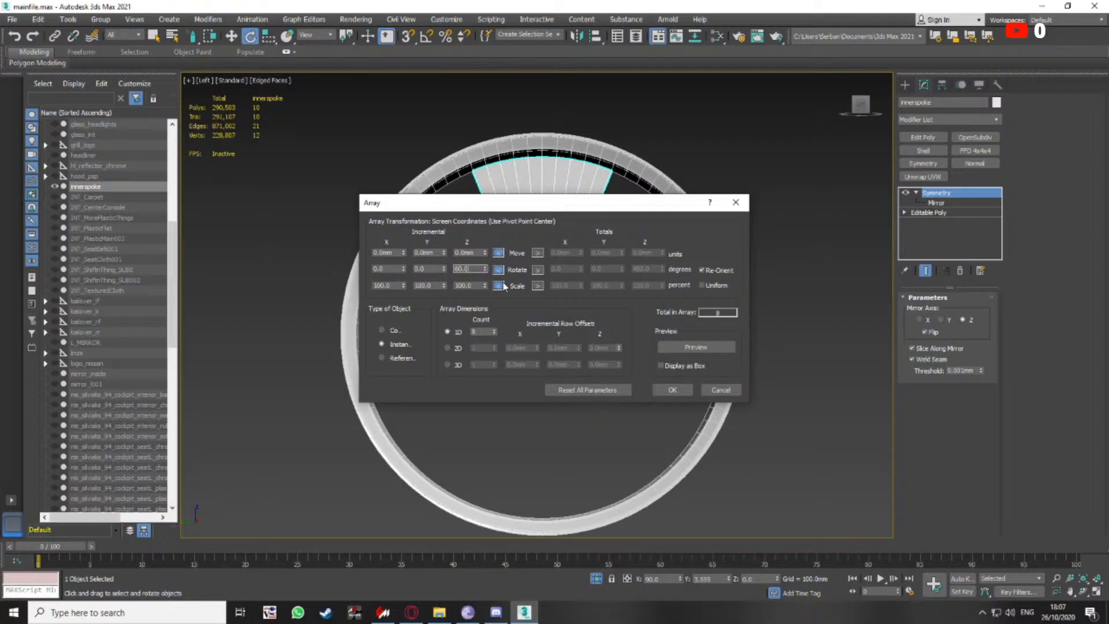
click(696, 346)
drag(574, 205, 877, 242)
middle_drag(728, 178, 626, 169)
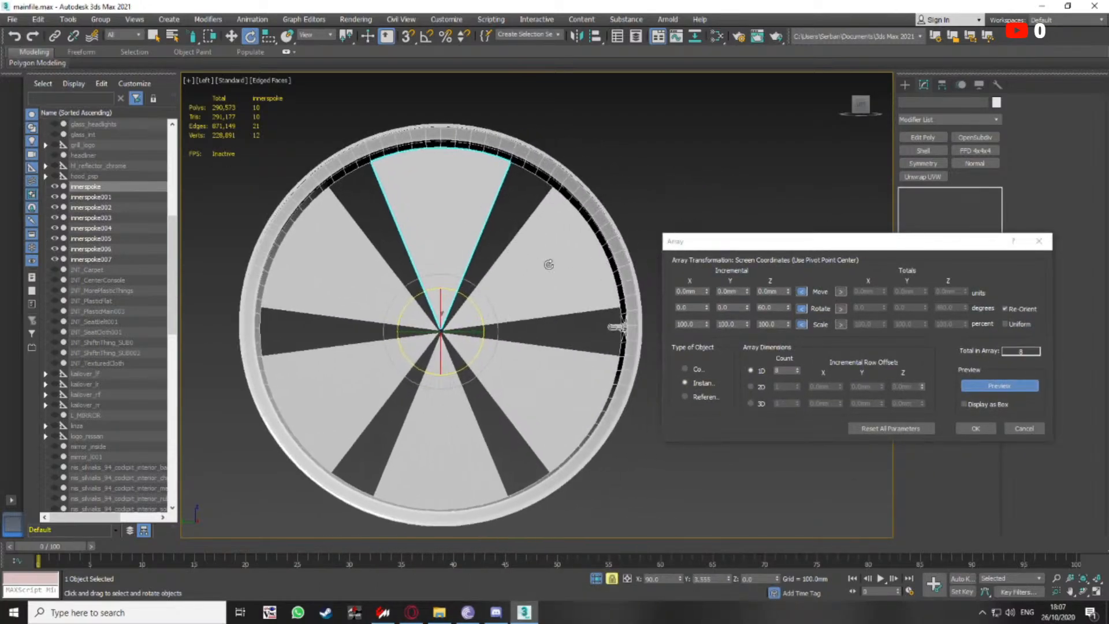
Try Z rotation increments of 40 and 45 degrees for the previewed eight-wedge array
drag(779, 308, 758, 308)
key(Return)
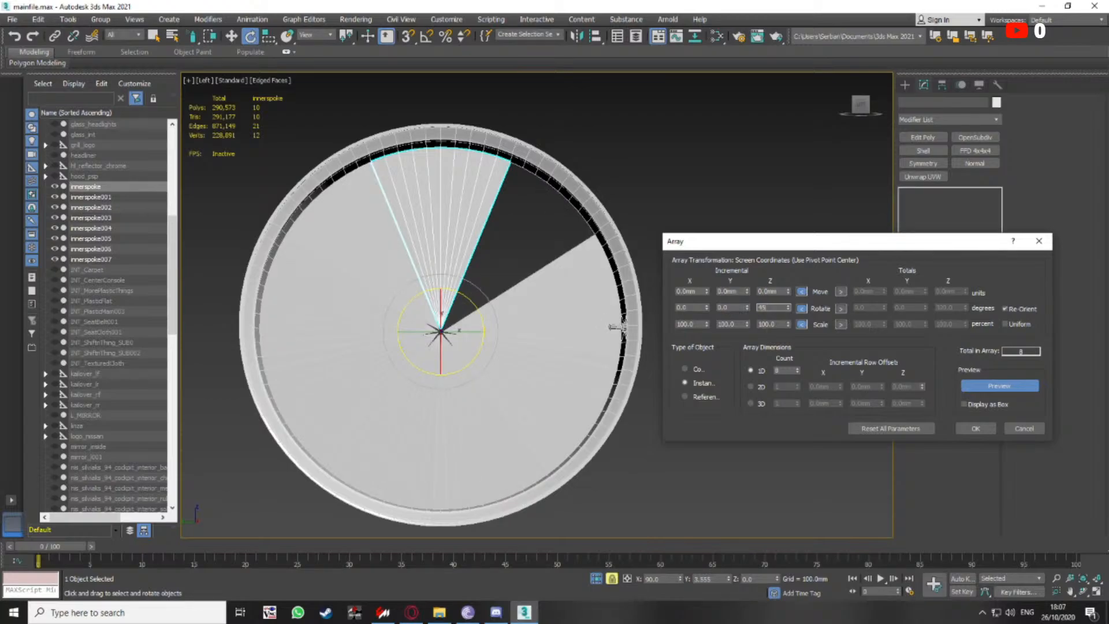
text(45)
key(Return)
Inspect the gaps between the previewed wedges up close and from the side, then discard the array
scroll(486, 254, up, 6)
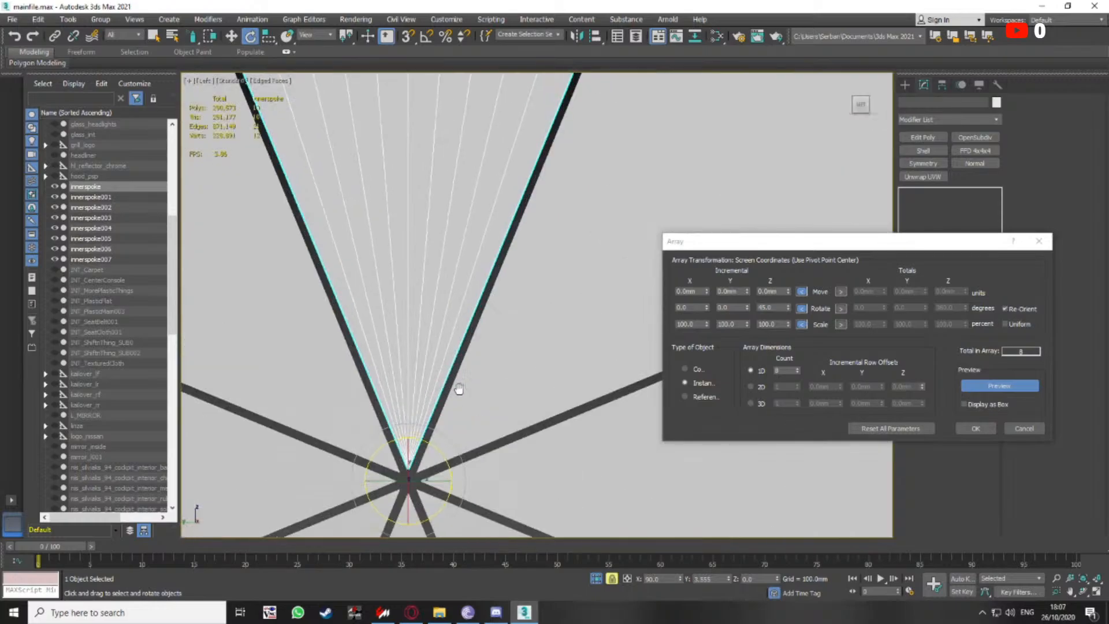
scroll(461, 383, down, 6)
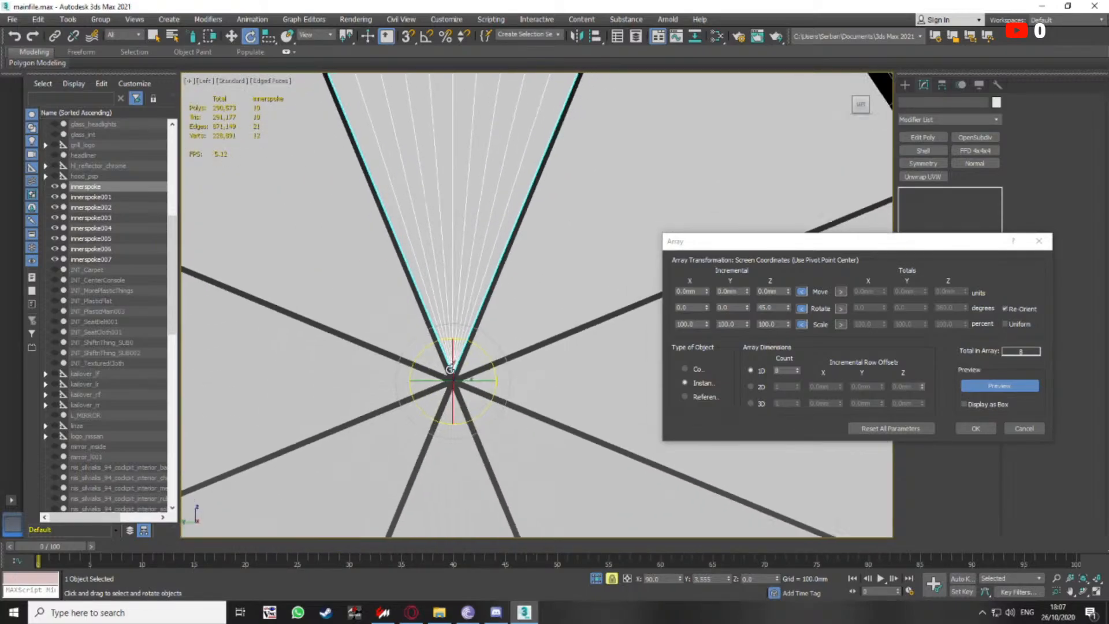
alt+middle_drag(460, 383, 394, 331)
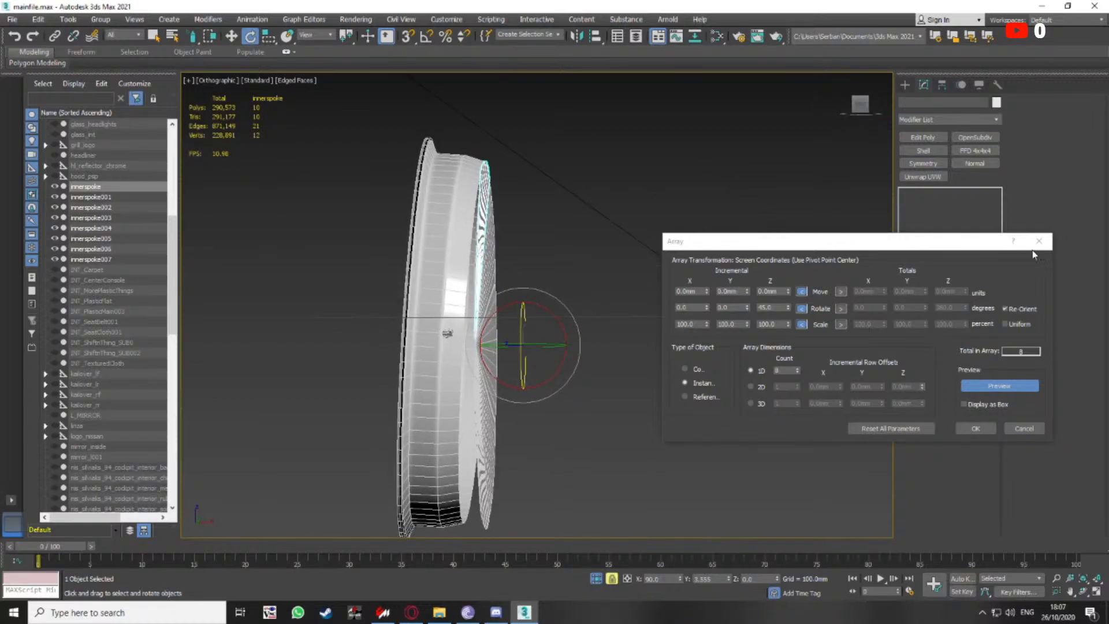
click(1039, 240)
Select the PROTOTYPE_RIM barrel and change its Y rotation to correct the tilt seen from the side
alt+middle_drag(508, 329, 515, 282)
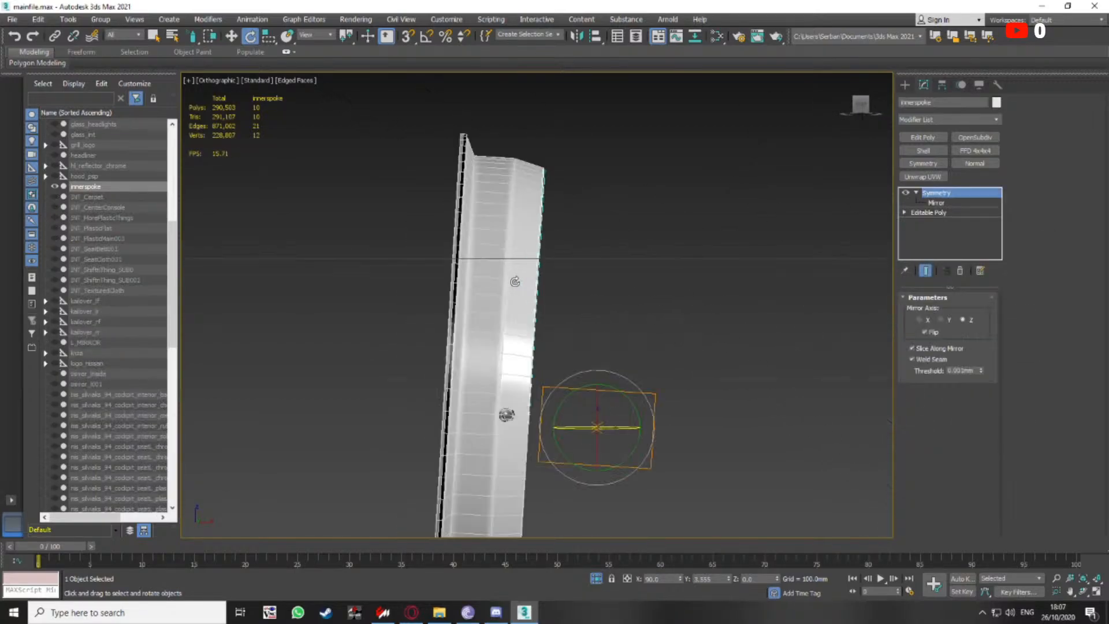
click(509, 237)
scroll(597, 263, down, 4)
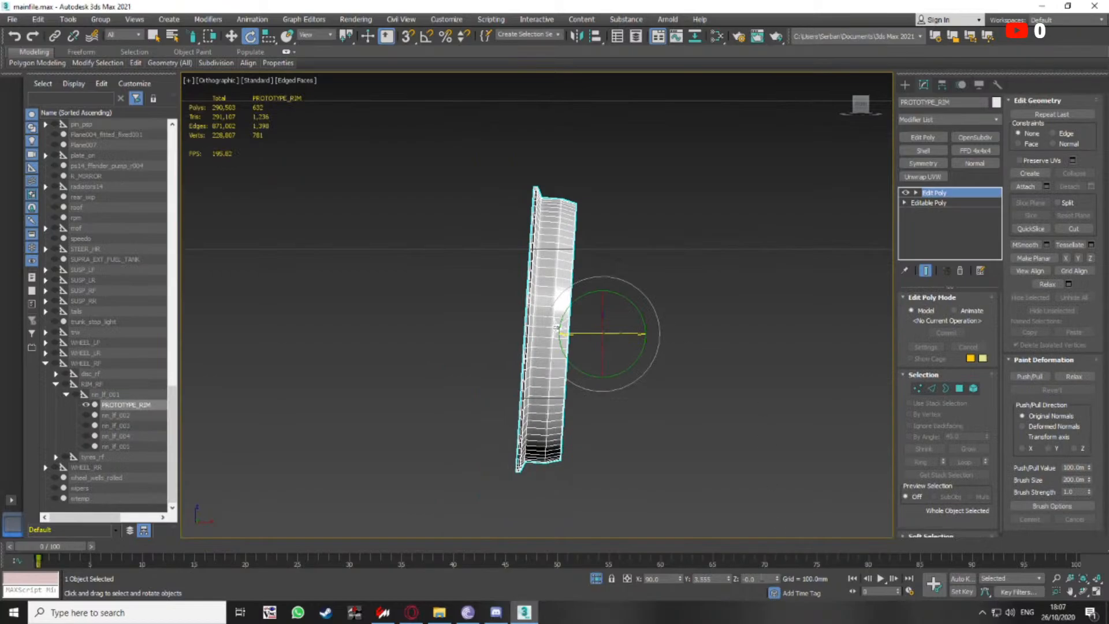
key(Return)
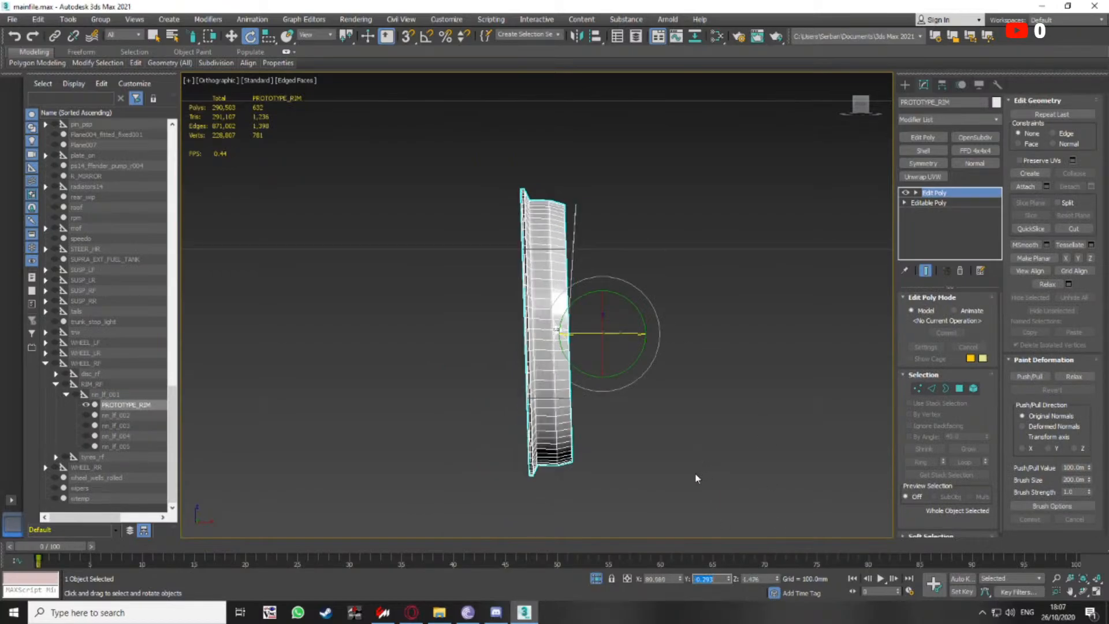
middle_drag(674, 390, 660, 404)
scroll(563, 245, up, 4)
Select the innerspoke wedge and set its Y rotation to 0
click(553, 238)
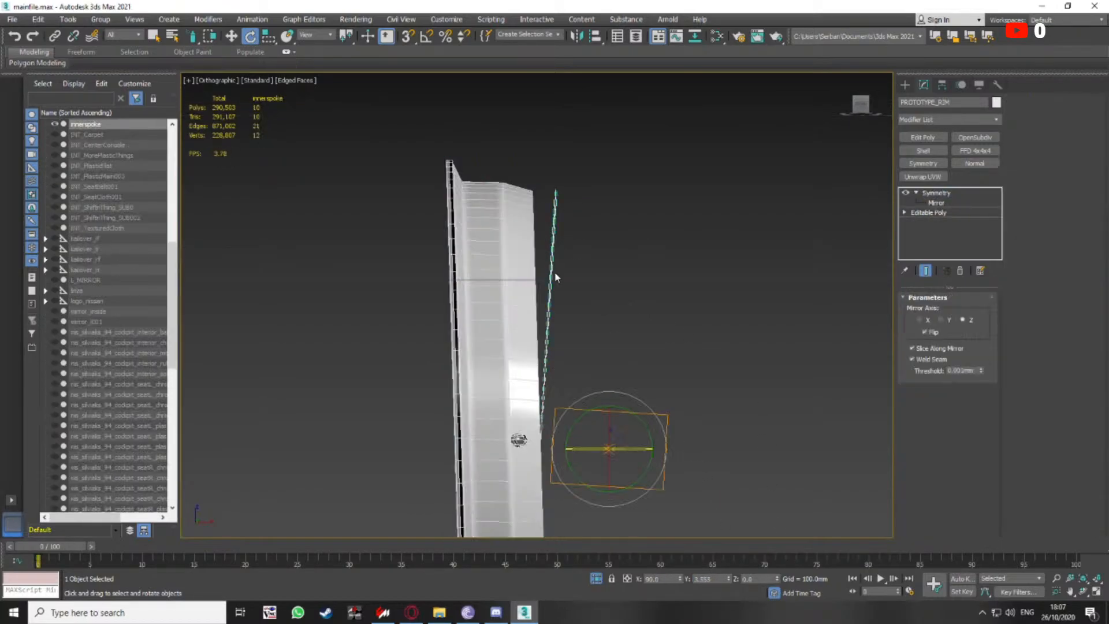
scroll(557, 271, down, 4)
alt+middle_drag(558, 276, 647, 404)
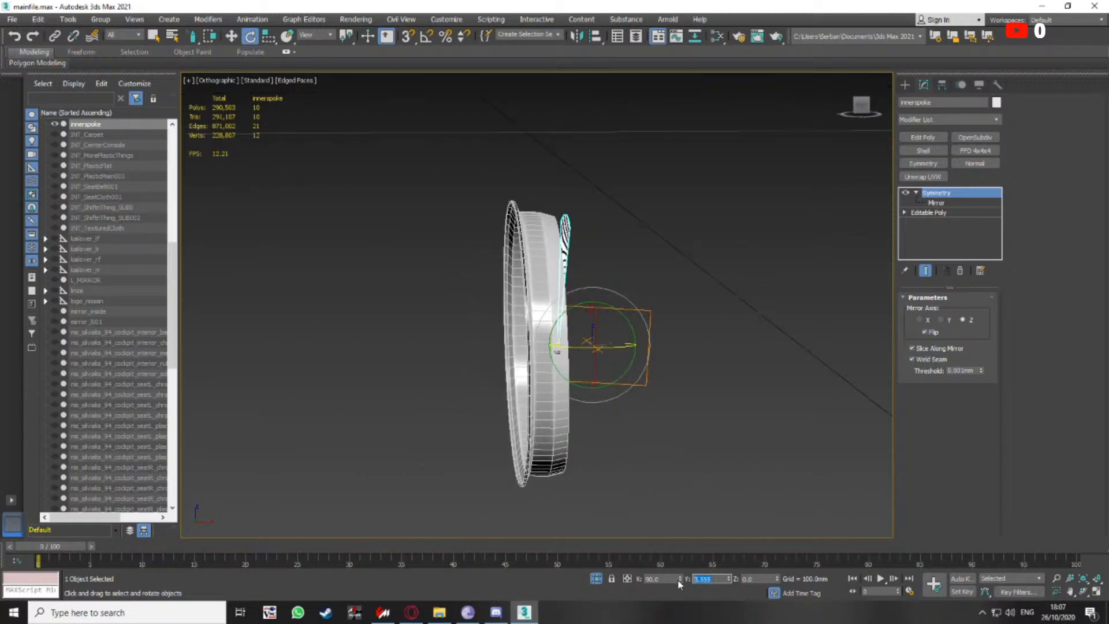
key(Return)
alt+middle_drag(516, 309, 482, 315)
scroll(583, 278, up, 4)
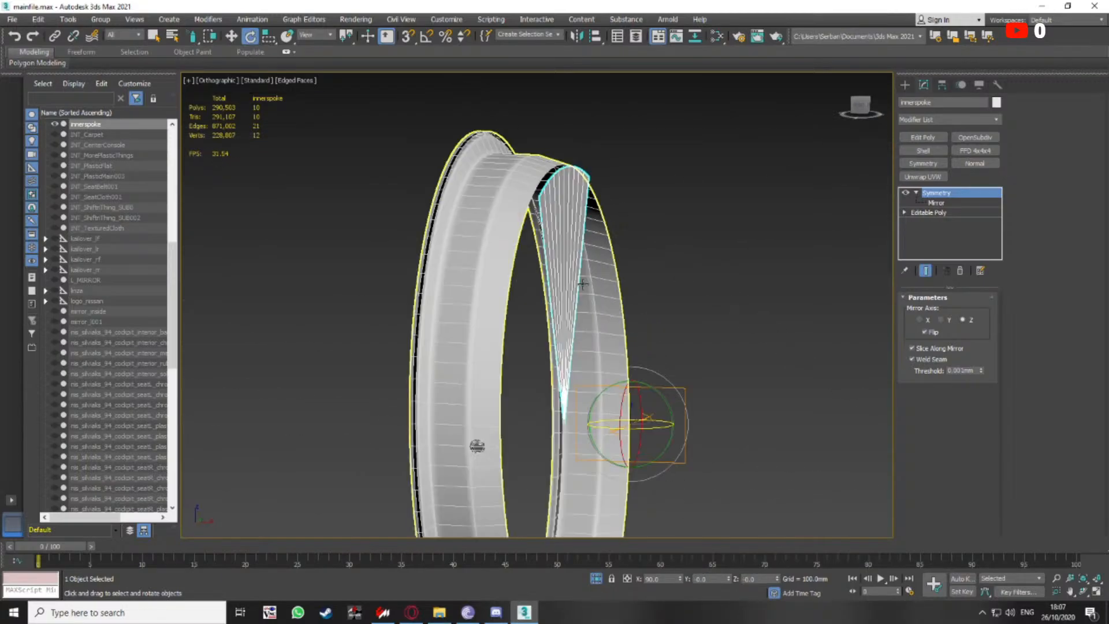
Select all vertices of the innerspoke's base Editable Poly below the Symmetry modifier
alt+middle_drag(584, 279, 595, 290)
alt+middle_drag(617, 196, 588, 194)
scroll(770, 267, up, 2)
click(931, 214)
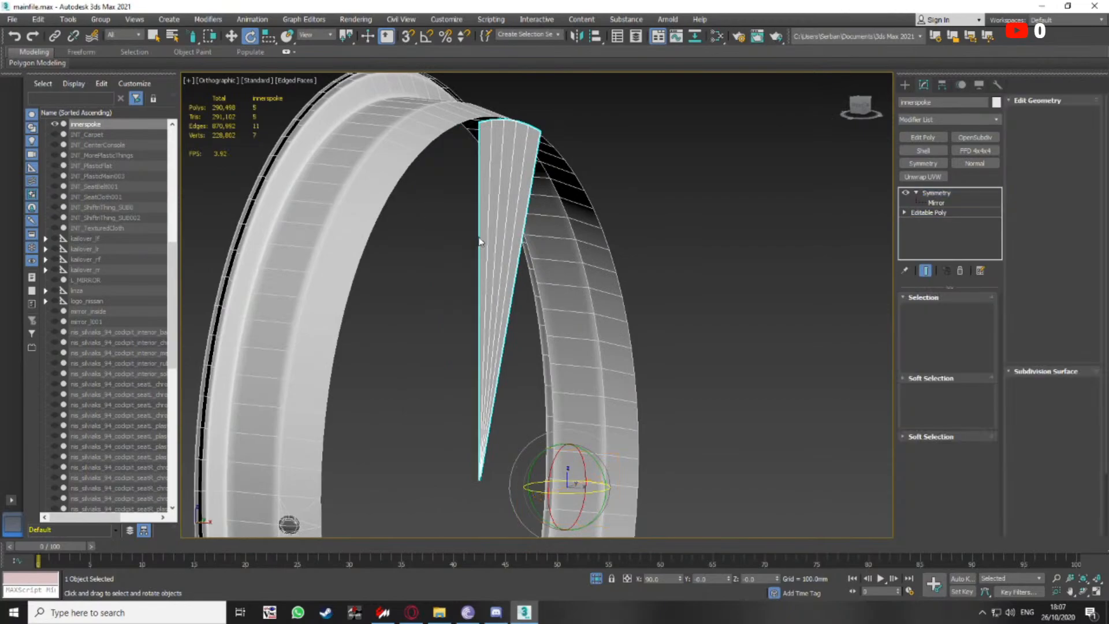
middle_drag(484, 240, 519, 245)
ctrl+click(500, 143)
click(529, 239)
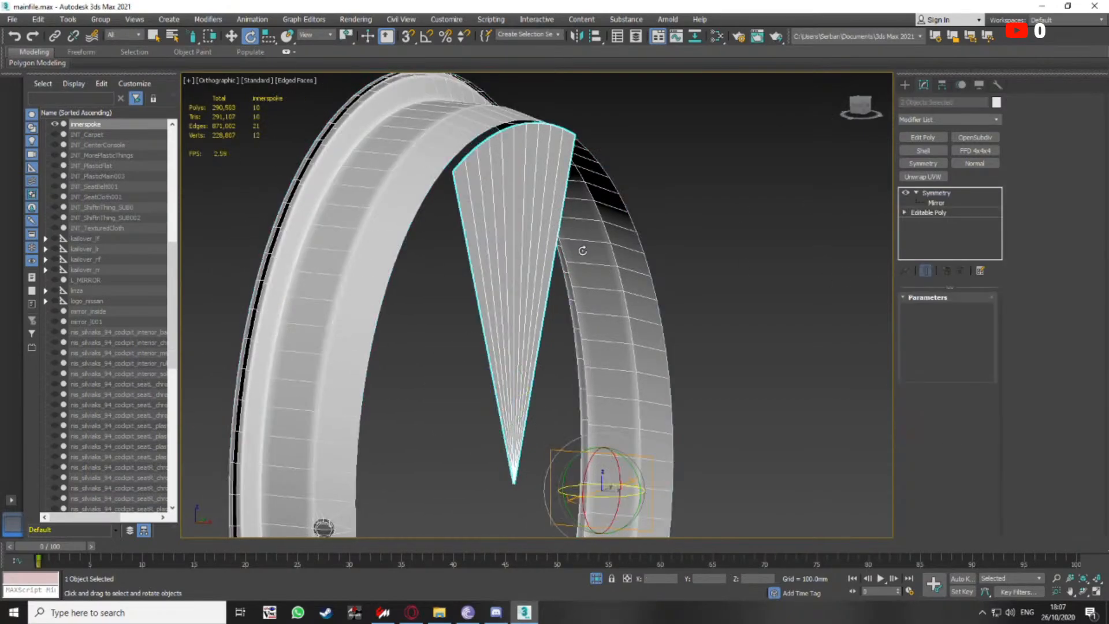
click(940, 213)
key(1)
key(ctrl+a)
scroll(495, 90, up, 5)
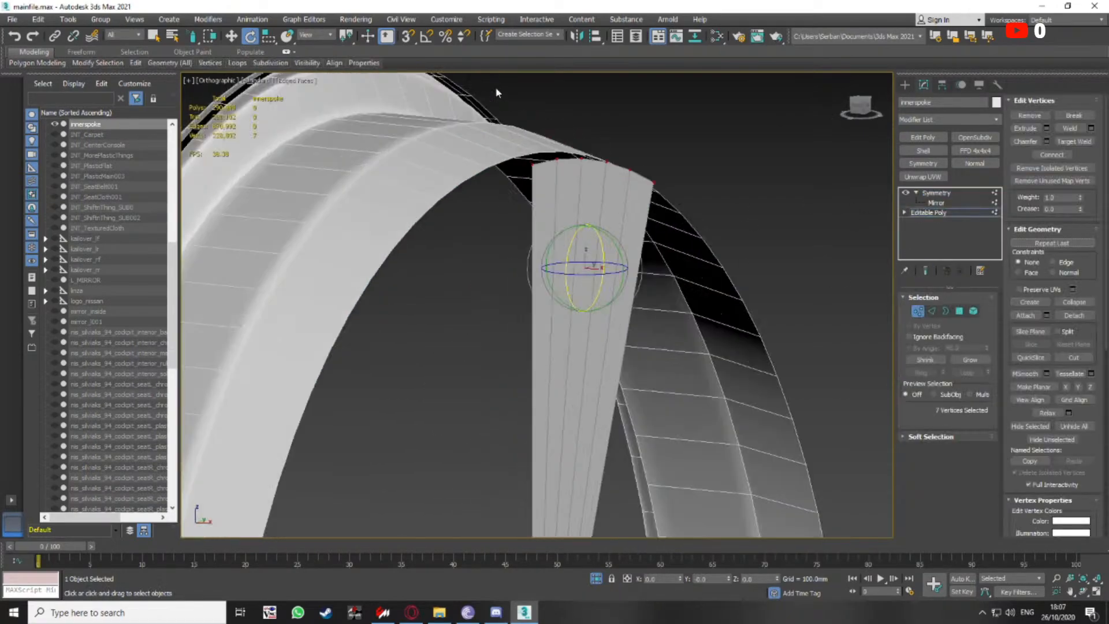
Move the selected wedge vertices onto the rim's inner edge using vertex snapping, then turn snapping off
click(409, 39)
right_click(409, 39)
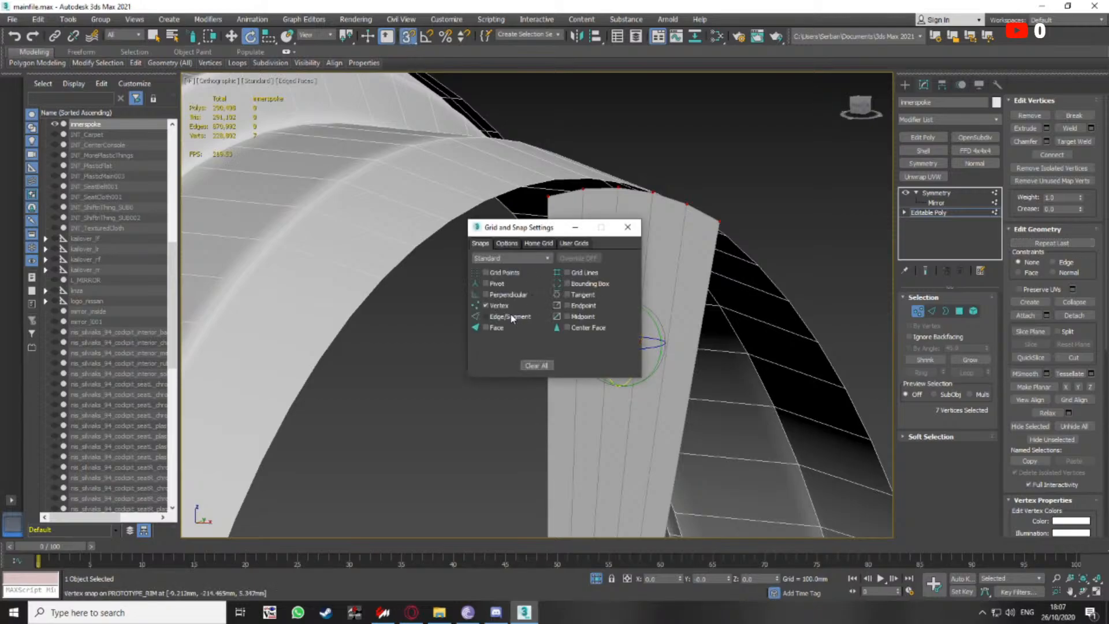
click(627, 229)
key(w)
scroll(540, 237, down, 3)
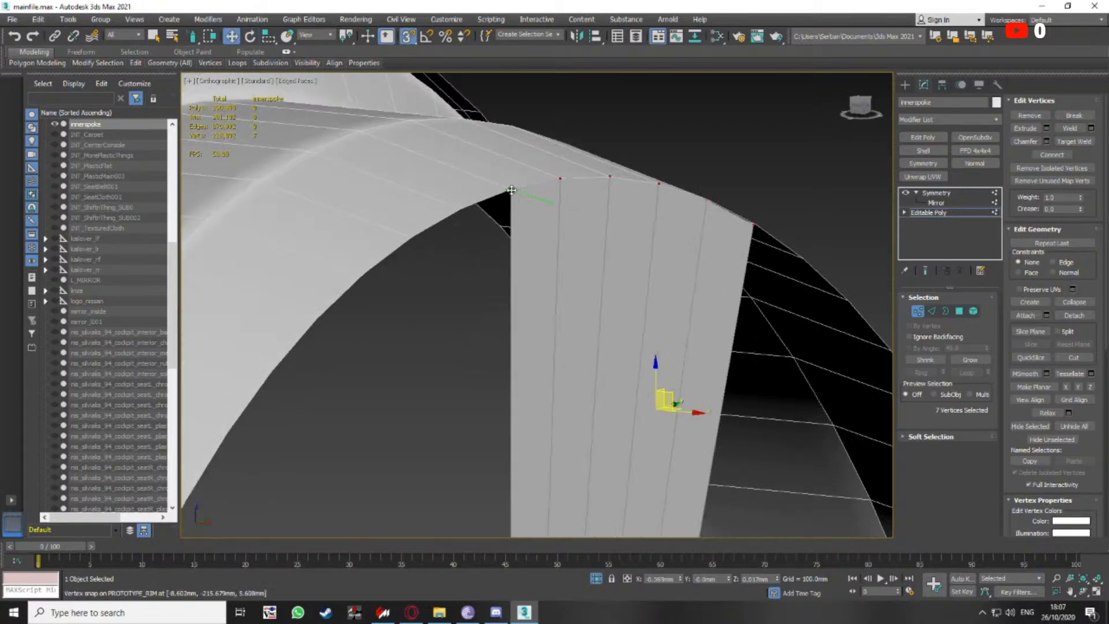
scroll(543, 237, down, 4)
key(s)
Return to the Left view, leave vertex editing and activate the Symmetry modifier's Mirror level
alt+middle_drag(544, 238, 685, 186)
scroll(718, 233, down, 2)
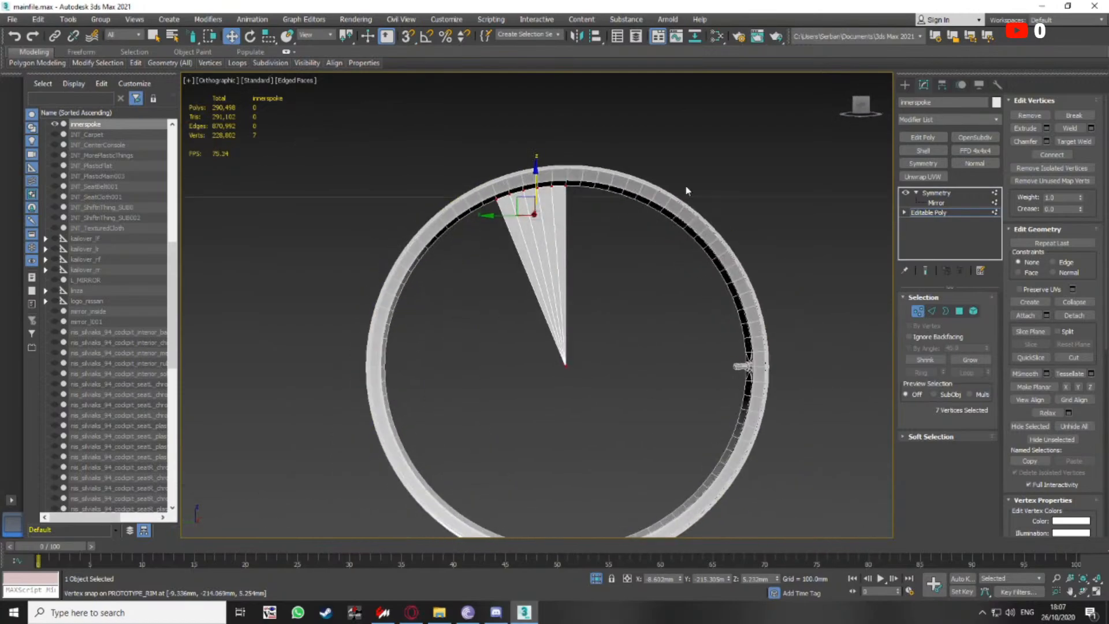
click(861, 105)
click(920, 213)
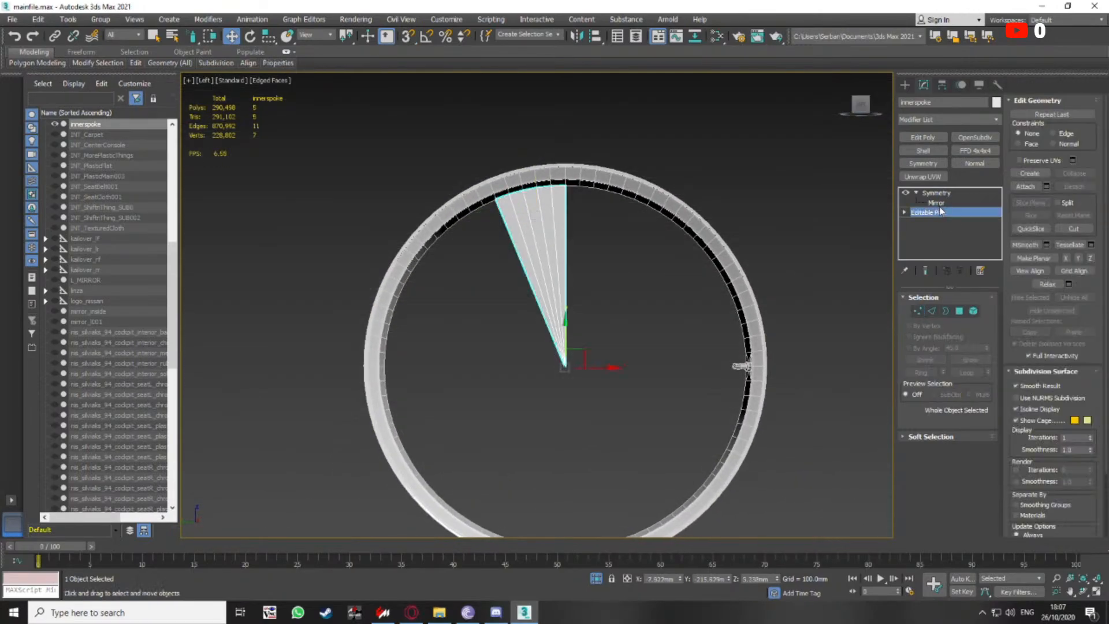
click(931, 203)
middle_drag(678, 298, 658, 270)
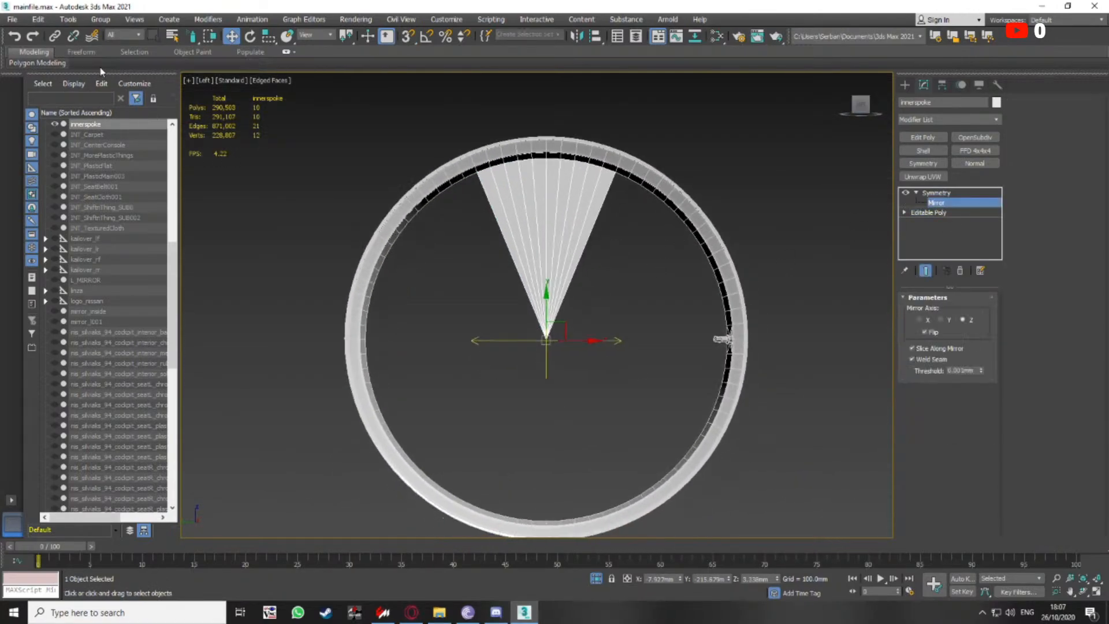
Preview an instanced array of six wedges with a 60 degree Z rotation increment, keeping the wheel in view
click(69, 19)
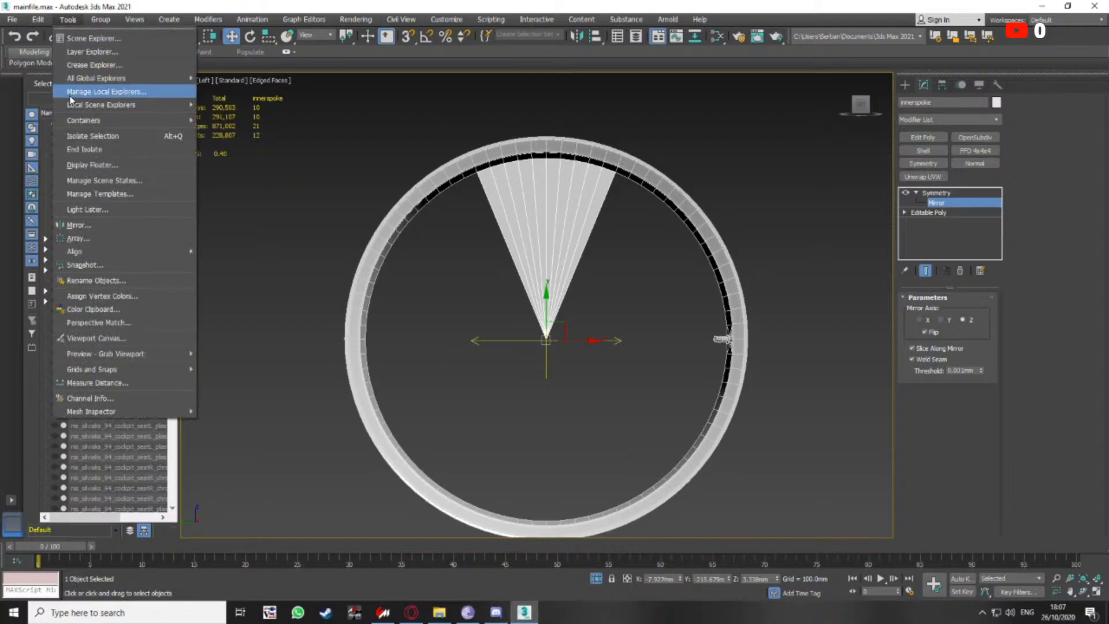
click(81, 239)
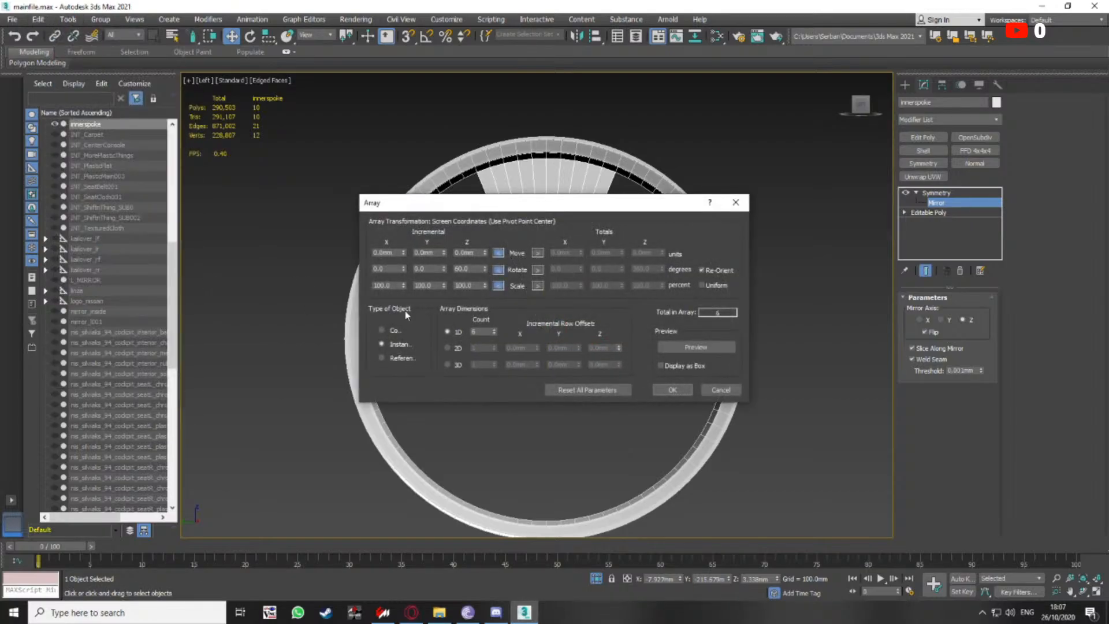
click(696, 347)
drag(569, 208, 848, 420)
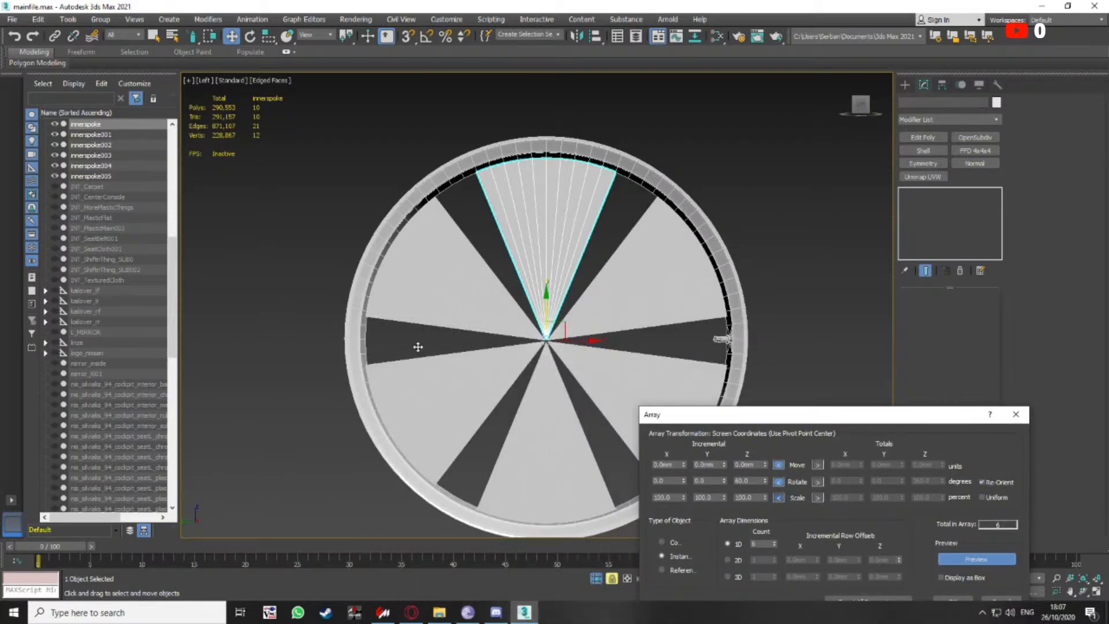
drag(785, 420, 770, 229)
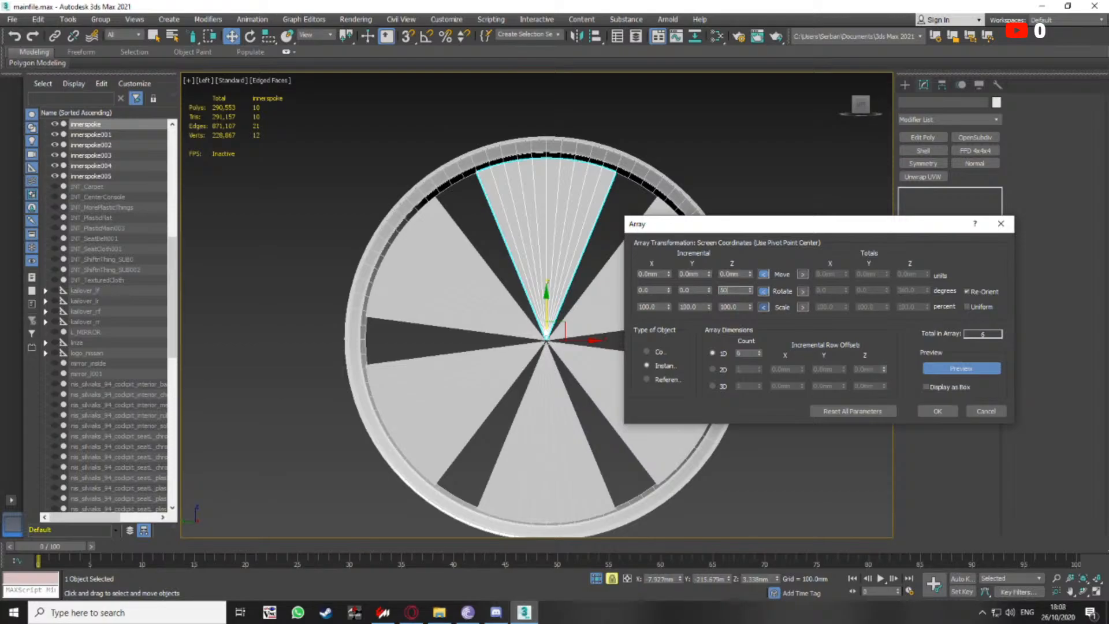
Try a Z rotation increment of 50 degrees and raise the array count to 8
key(Return)
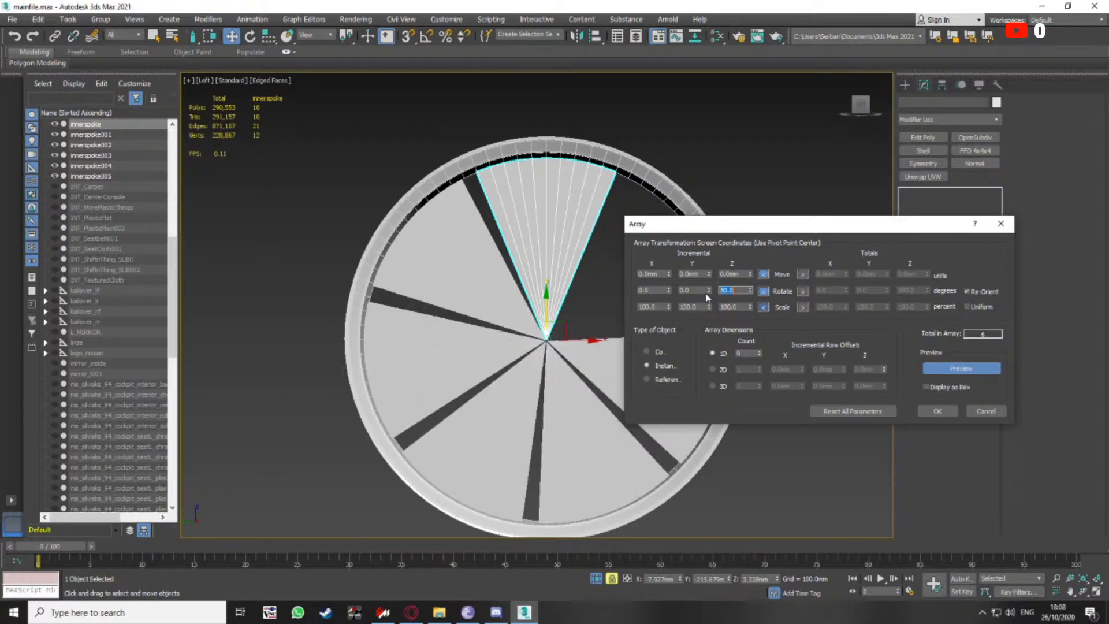
click(760, 350)
click(760, 350)
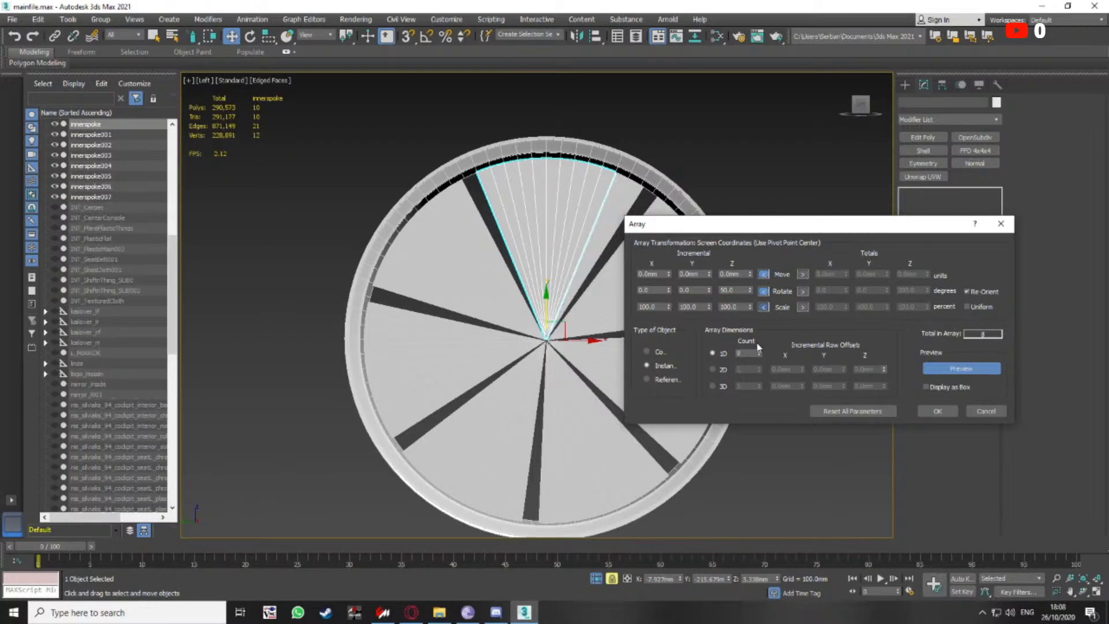
Try a Z rotation increment of 40 degrees for the eight previewed wedges, then change it to 45 degrees
click(735, 290)
text(40)
key(Return)
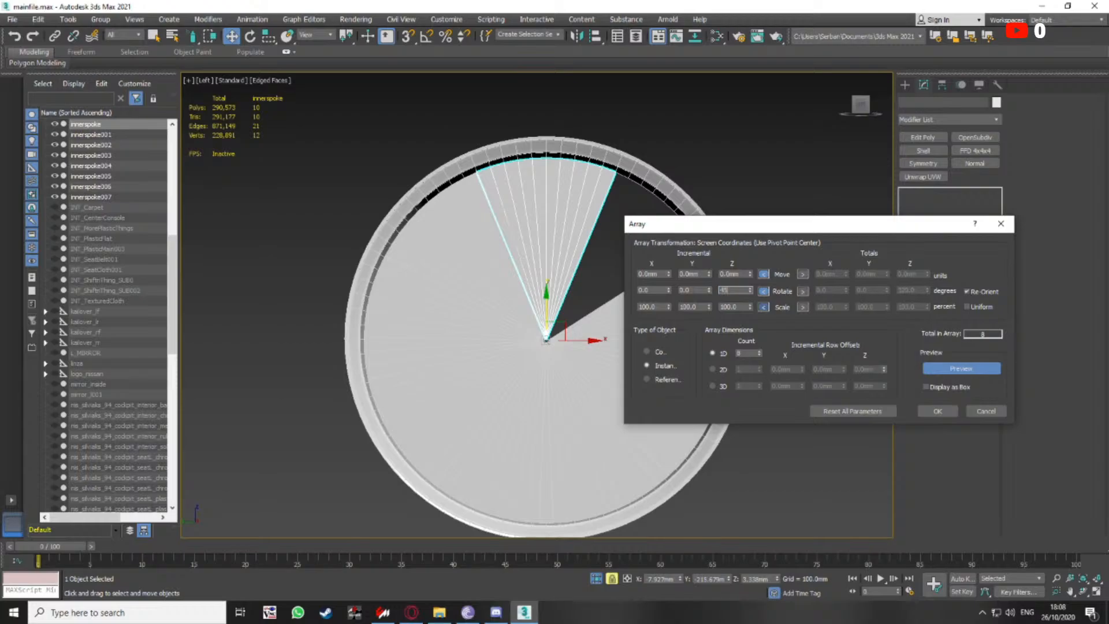
text(45)
key(Return)
Examine the seams between the previewed wedges at the hub and rim from several angles, then discard the array
scroll(520, 364, up, 8)
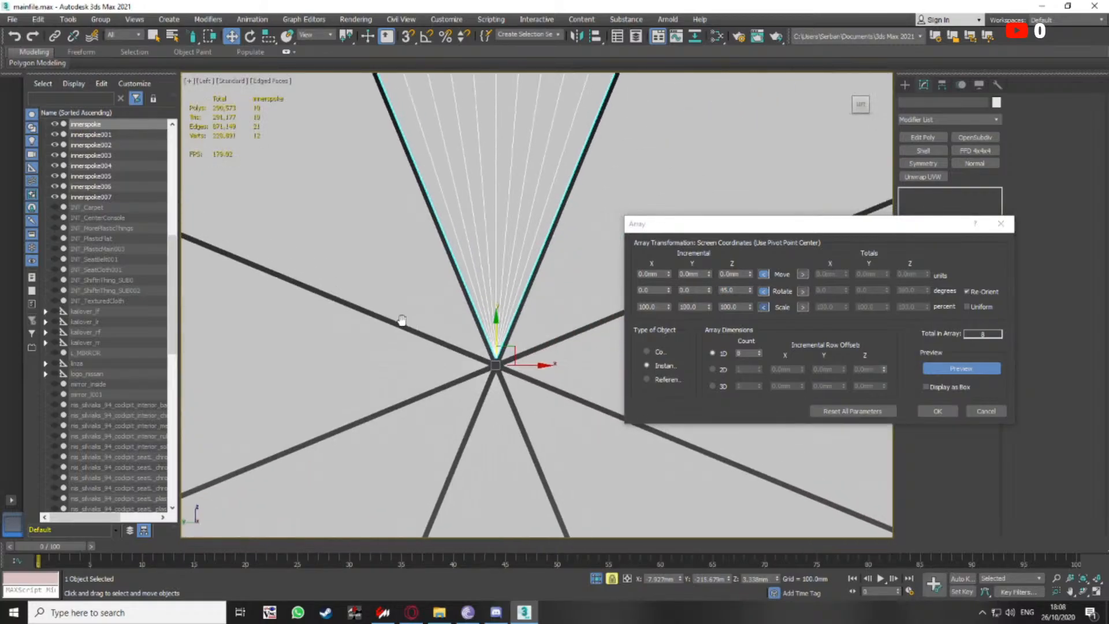
scroll(465, 393, down, 8)
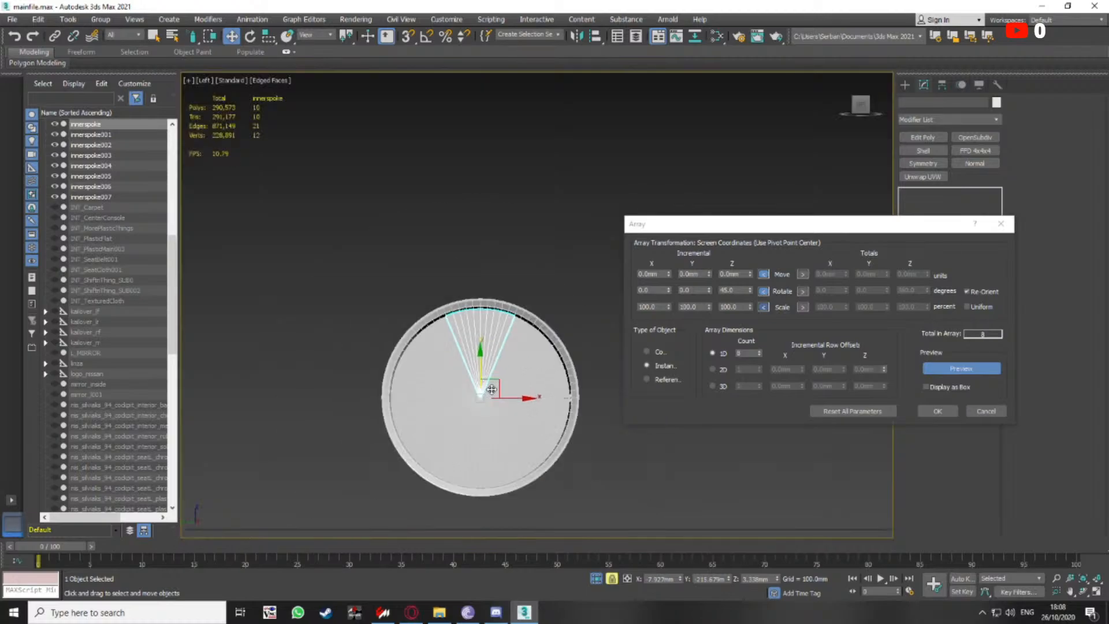
alt+middle_drag(471, 382, 488, 352)
scroll(481, 373, up, 10)
scroll(292, 179, up, 9)
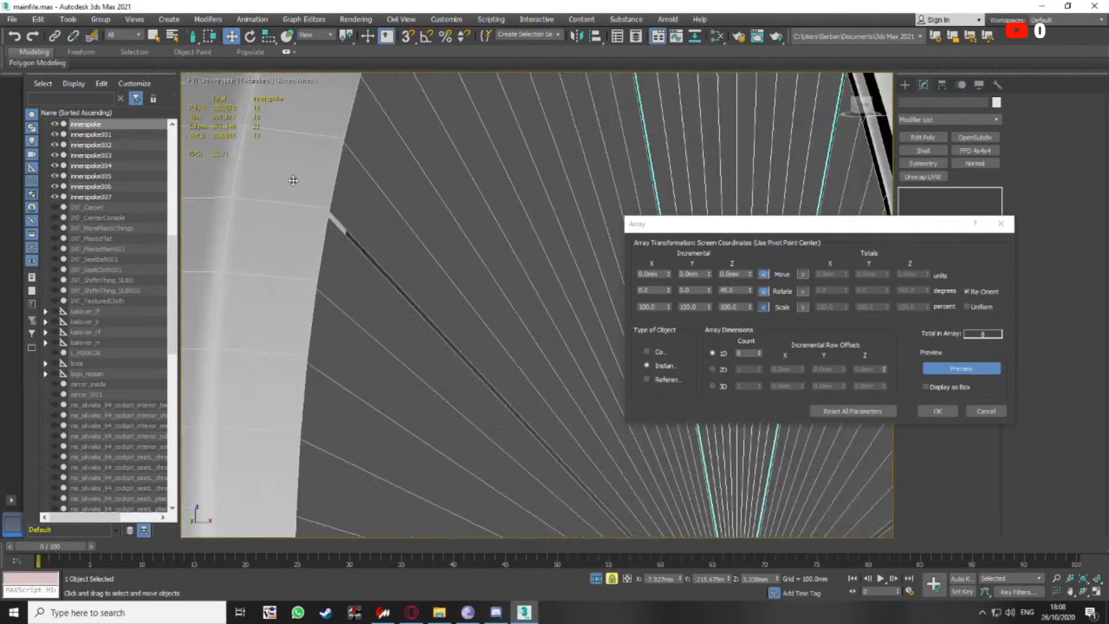
scroll(374, 252, down, 9)
scroll(374, 251, down, 8)
scroll(347, 269, up, 10)
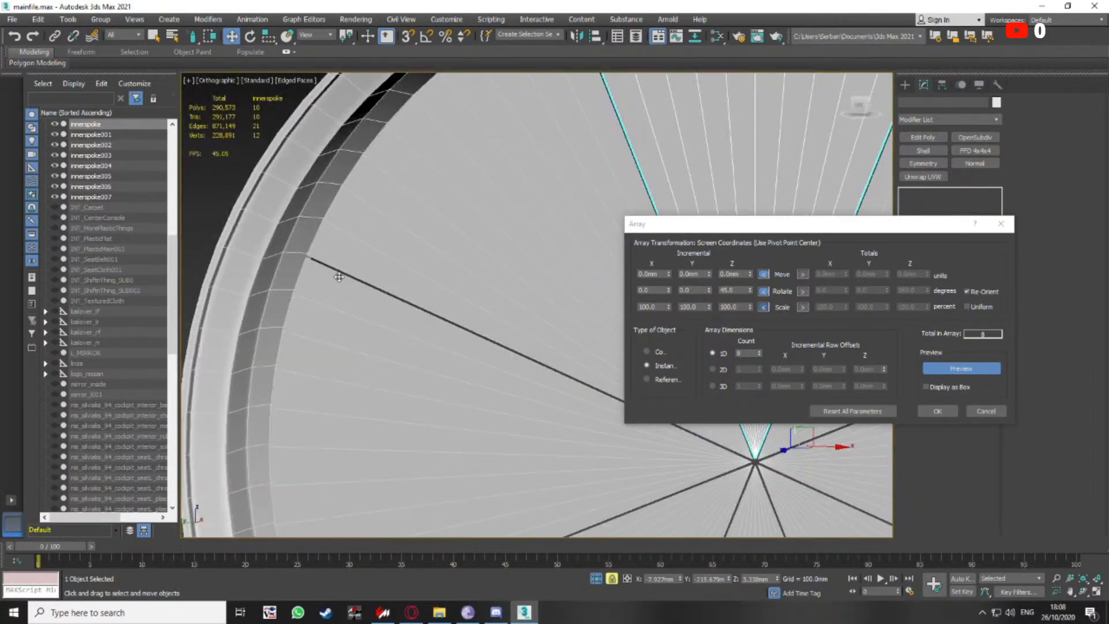
scroll(294, 272, down, 8)
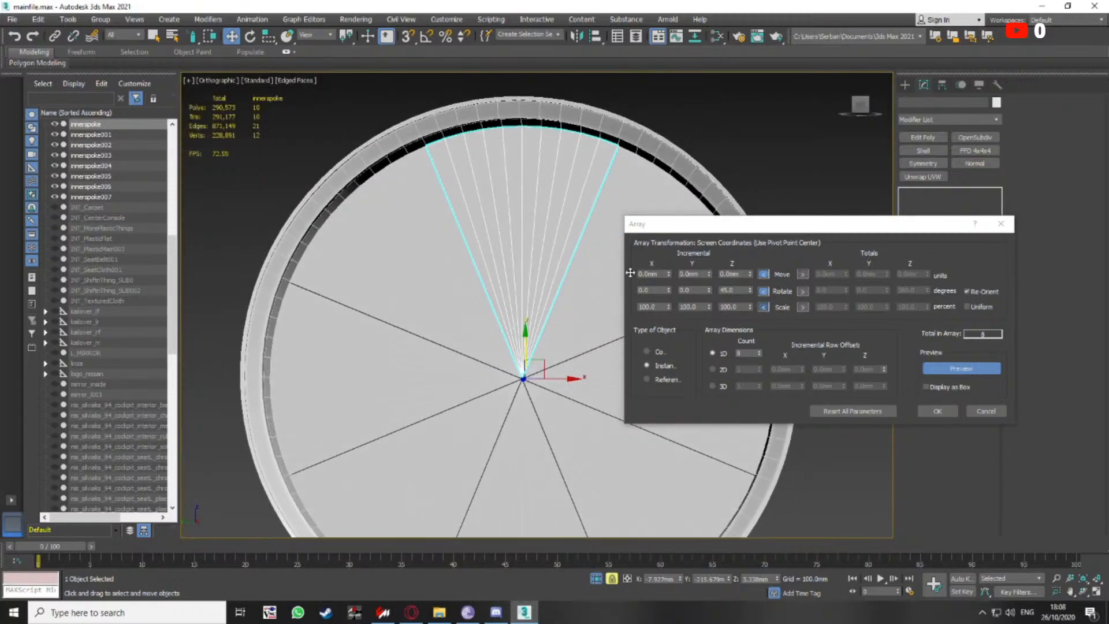
click(1001, 225)
Leave the Symmetry modifier's Mirror level and deselect the wedge
scroll(549, 283, down, 5)
key(1)
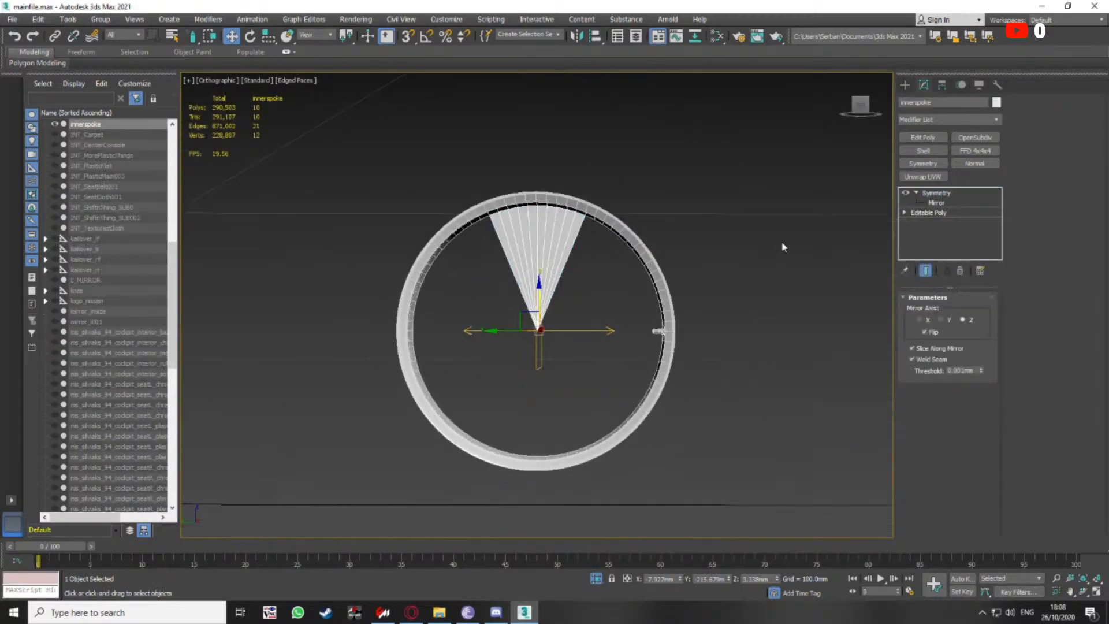
click(594, 292)
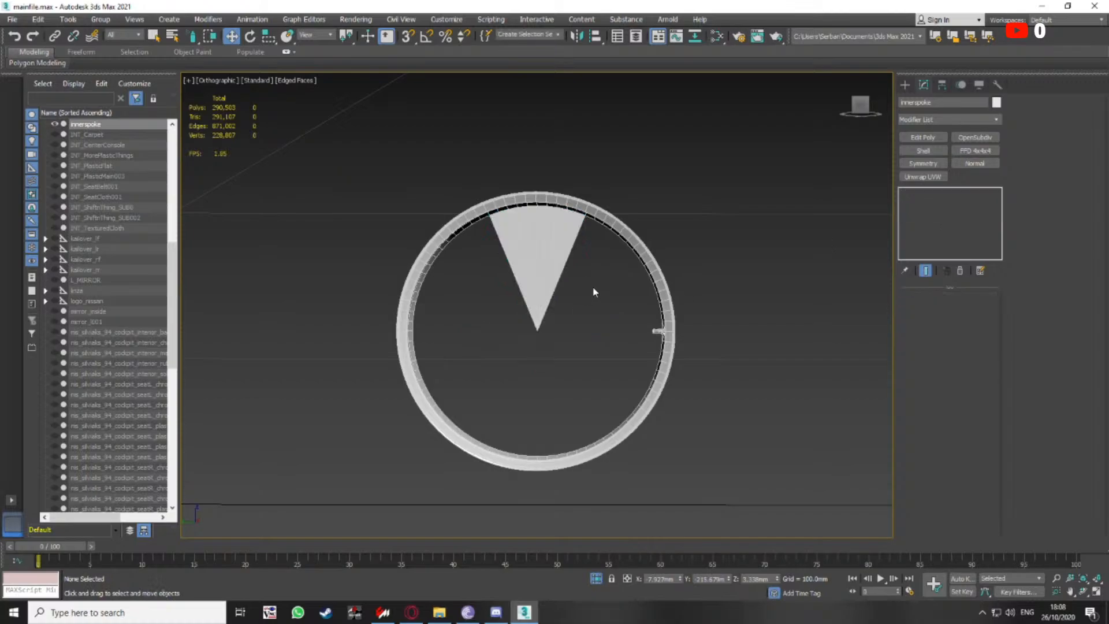
Delete the old innerspoke wedge and select the inner border loop of PROTOTYPE_RIM
click(551, 274)
key(Delete)
click(578, 220)
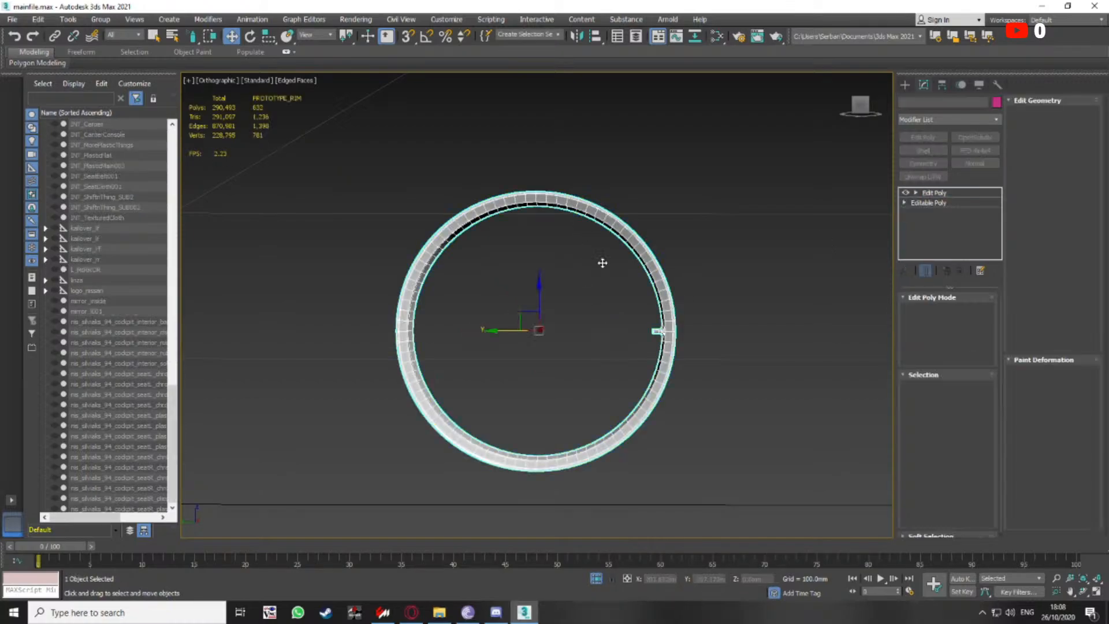
click(922, 137)
key(3)
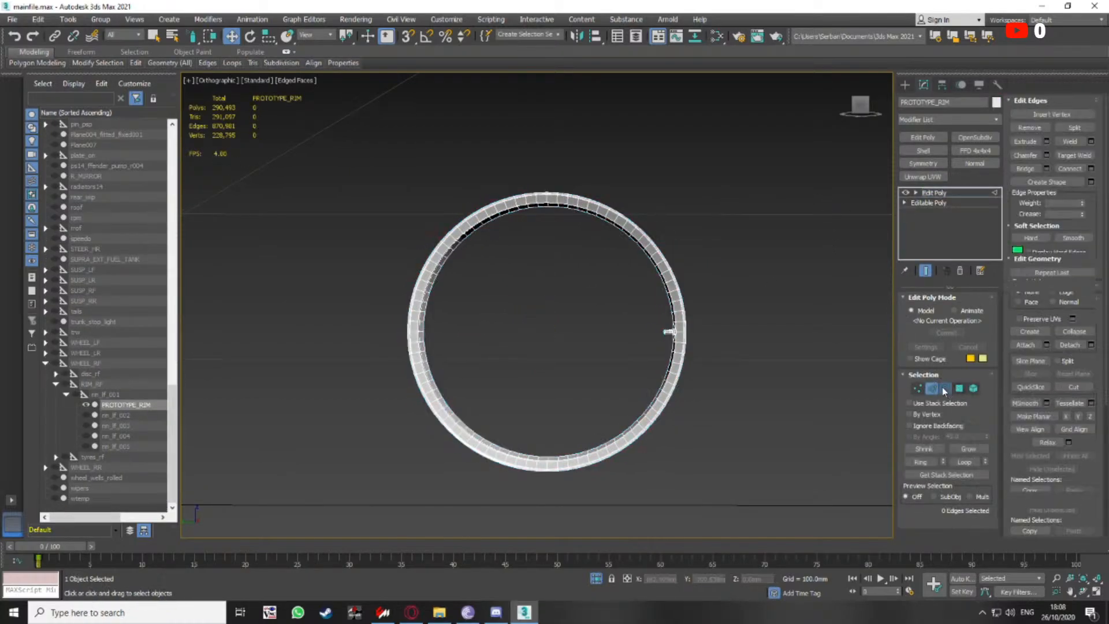
scroll(563, 220, up, 3)
click(568, 214)
Try to extrude the rim's inner border toward the wheel centre by scaling out a copy of its edges
scroll(568, 214, down, 3)
alt+middle_drag(568, 214, 683, 188)
scroll(684, 188, down, 2)
key(r)
middle_drag(562, 261, 557, 259)
shift+drag(571, 271, 646, 342)
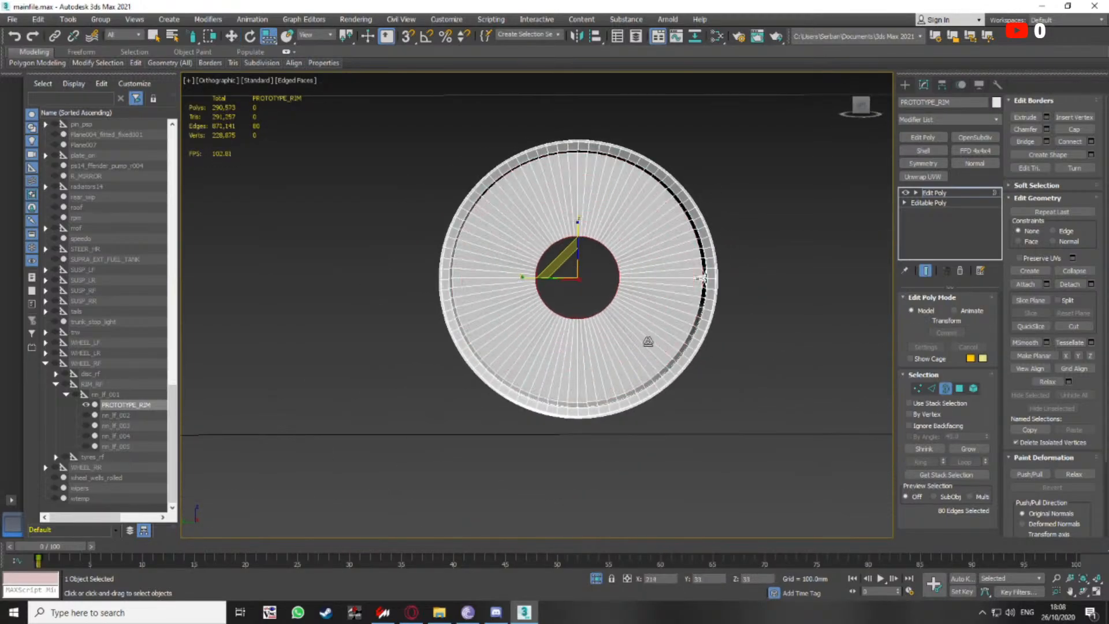
alt+middle_drag(647, 341, 409, 311)
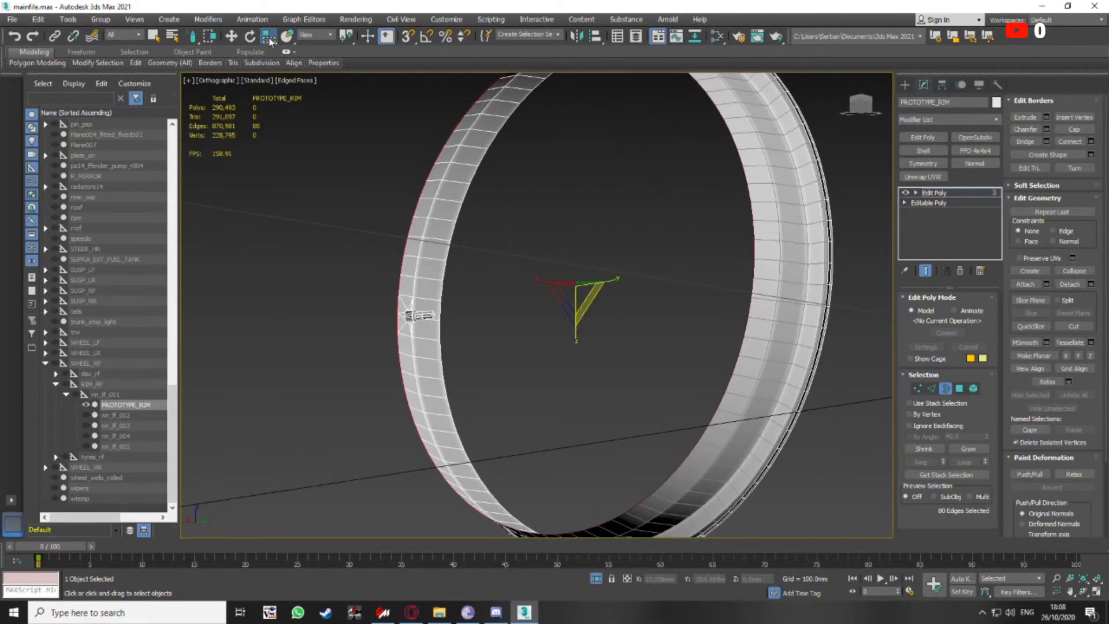
Extend the rim's inner border inward with scaled new faces, leaving only a small hole at the wheel centre
click(250, 35)
click(268, 36)
middle_drag(595, 282, 547, 324)
scroll(589, 279, down, 3)
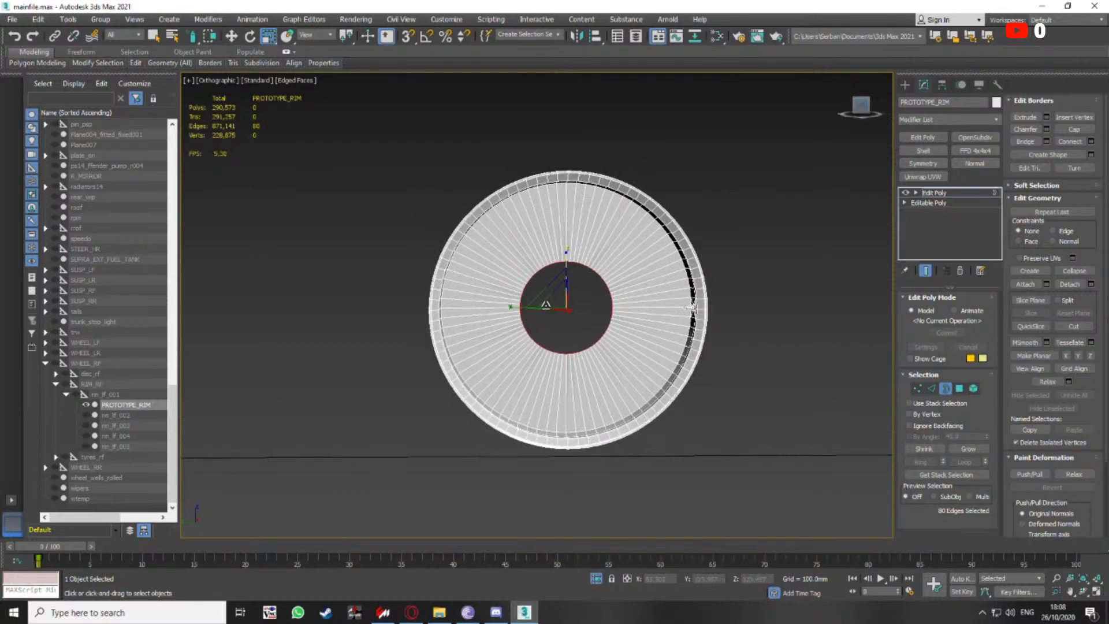
key(l)
alt+middle_drag(576, 237, 722, 301)
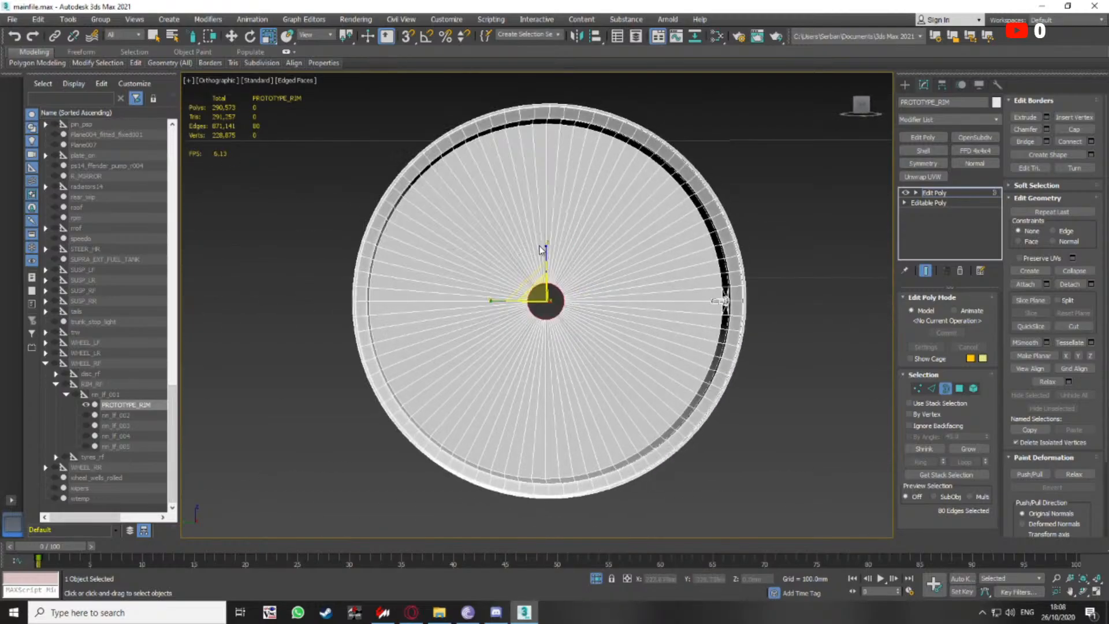
Convert the small centre border to a vertex selection and collapse it into a single hub vertex
right_click(604, 269)
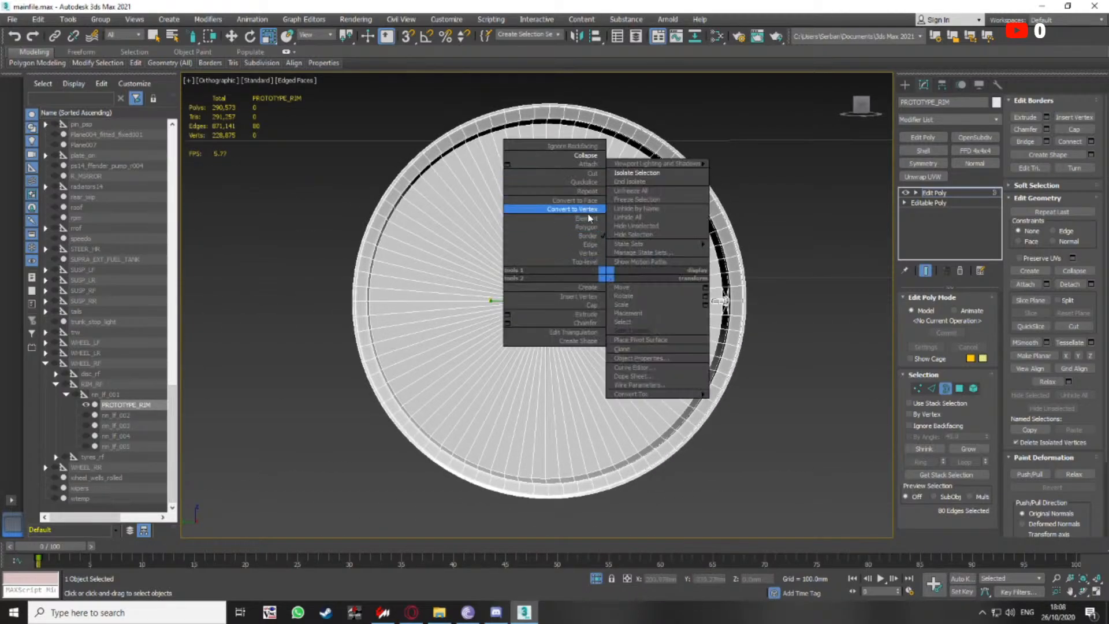
click(555, 210)
right_click(530, 283)
click(479, 159)
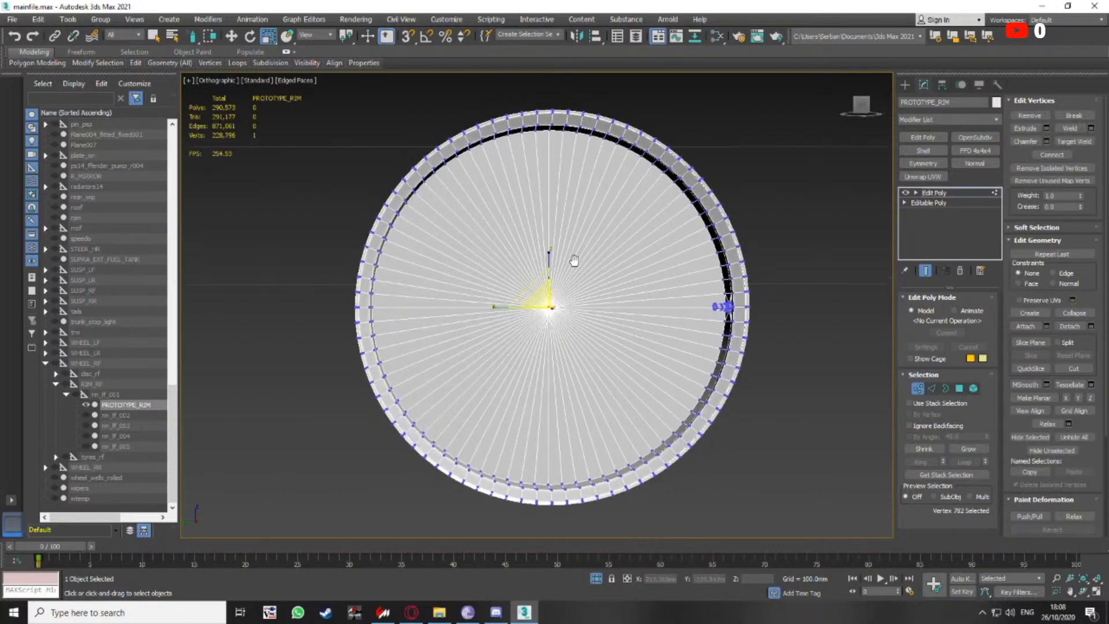
mouse_move(574, 257)
alt+middle_down()
mouse_move(538, 281)
mouse_move(584, 275)
alt+middle_up()
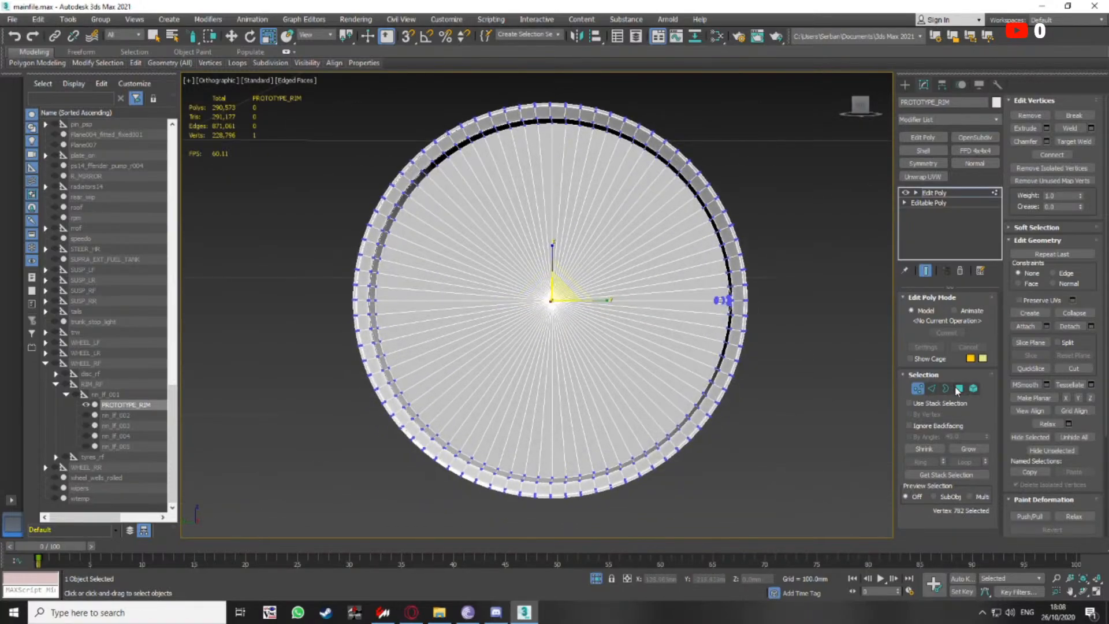
Select all the spoke-like polygons filling the rim and detach them as a separate object named inner_rim
click(958, 388)
key(F3)
drag(578, 277, 581, 305)
key(ctrl+z)
middle_drag(639, 260, 648, 270)
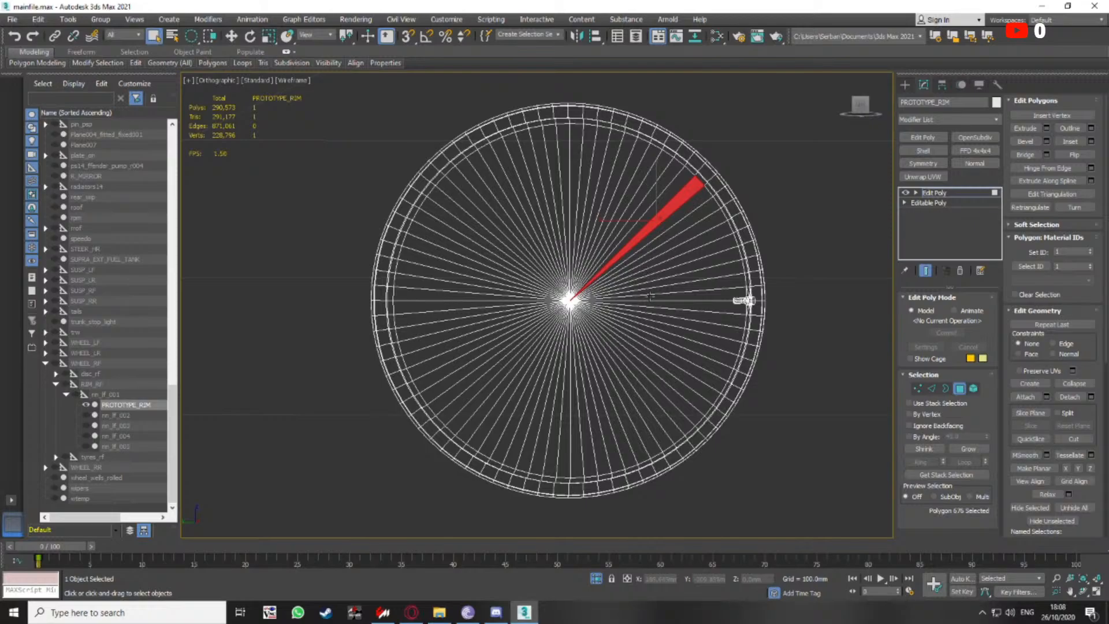
shift+click(619, 281)
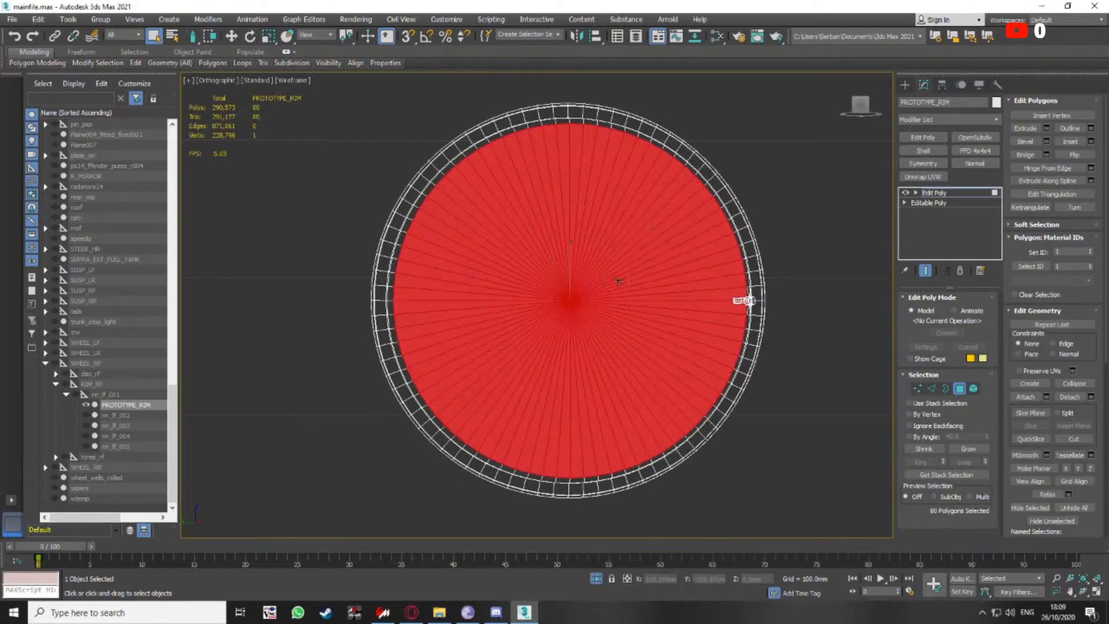
click(1091, 398)
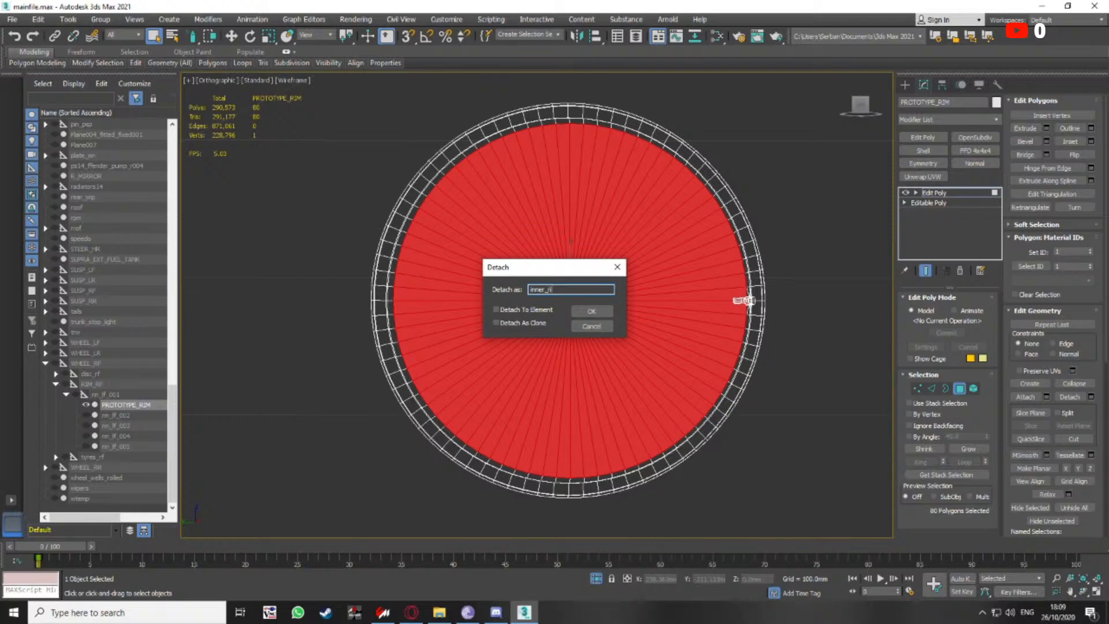
key(Return)
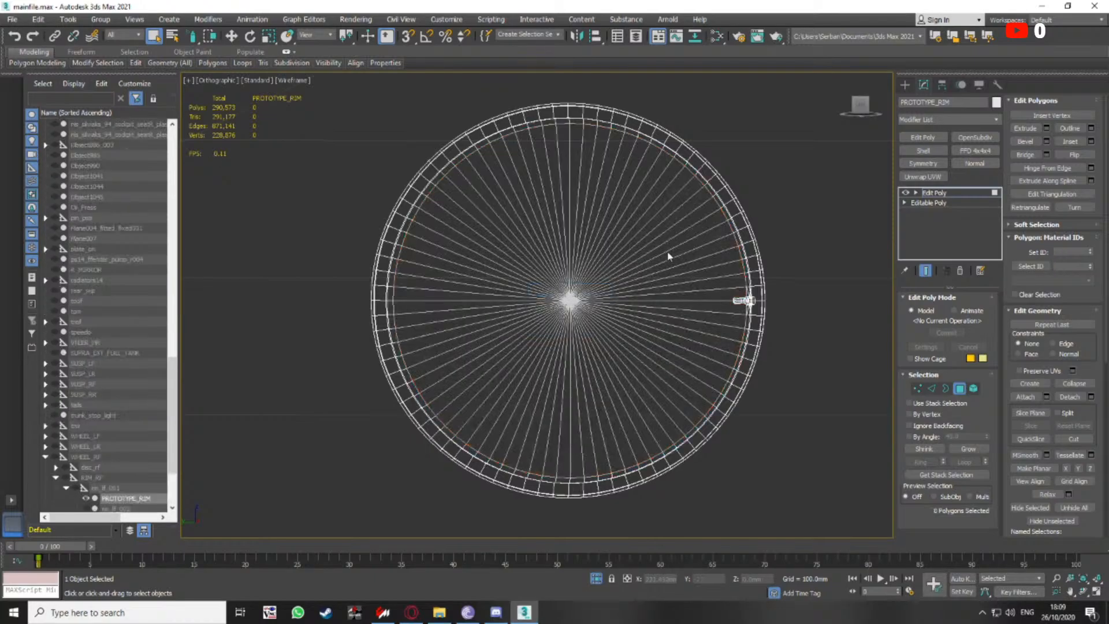
Select the detached inner_rim disc and enter polygon editing, viewing it from the left side
click(736, 300)
key(F3)
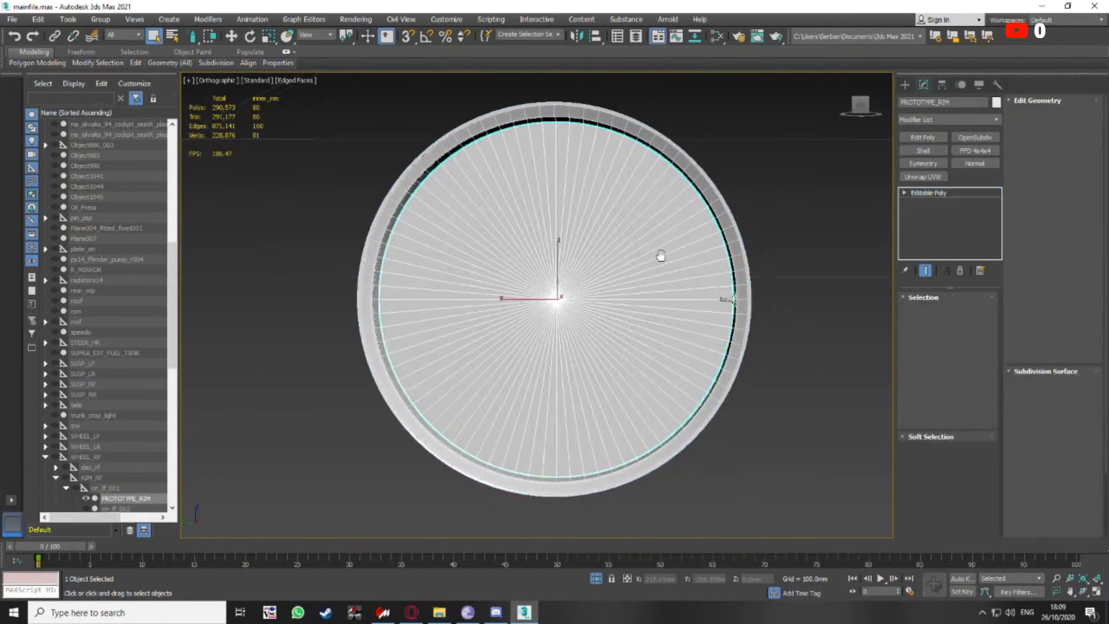
key(l)
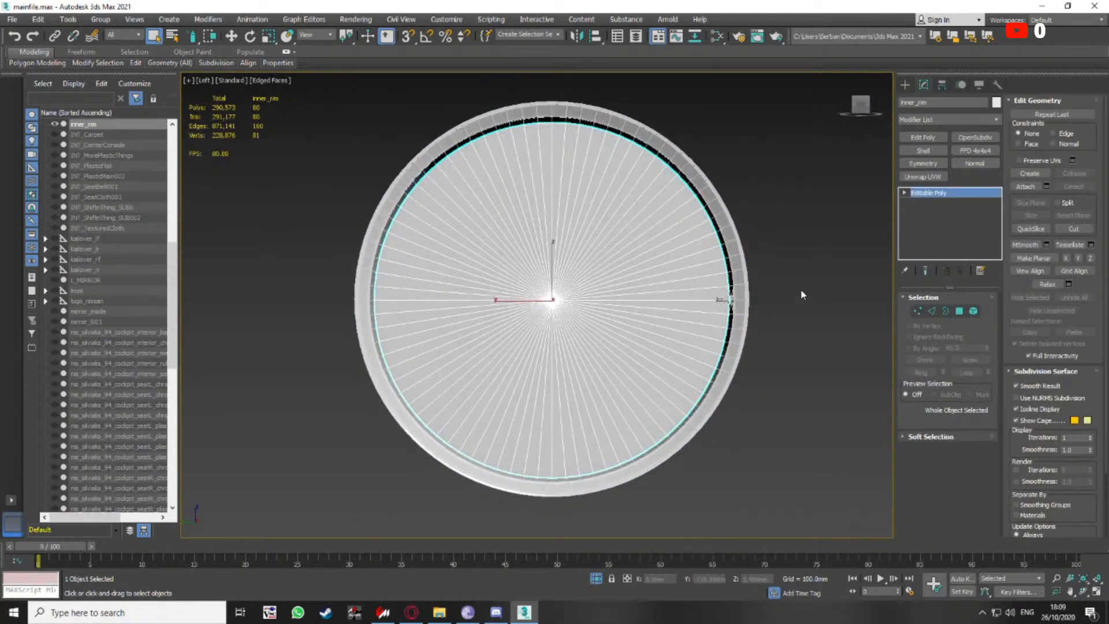
middle_drag(800, 293, 778, 288)
middle_drag(678, 283, 703, 278)
click(959, 311)
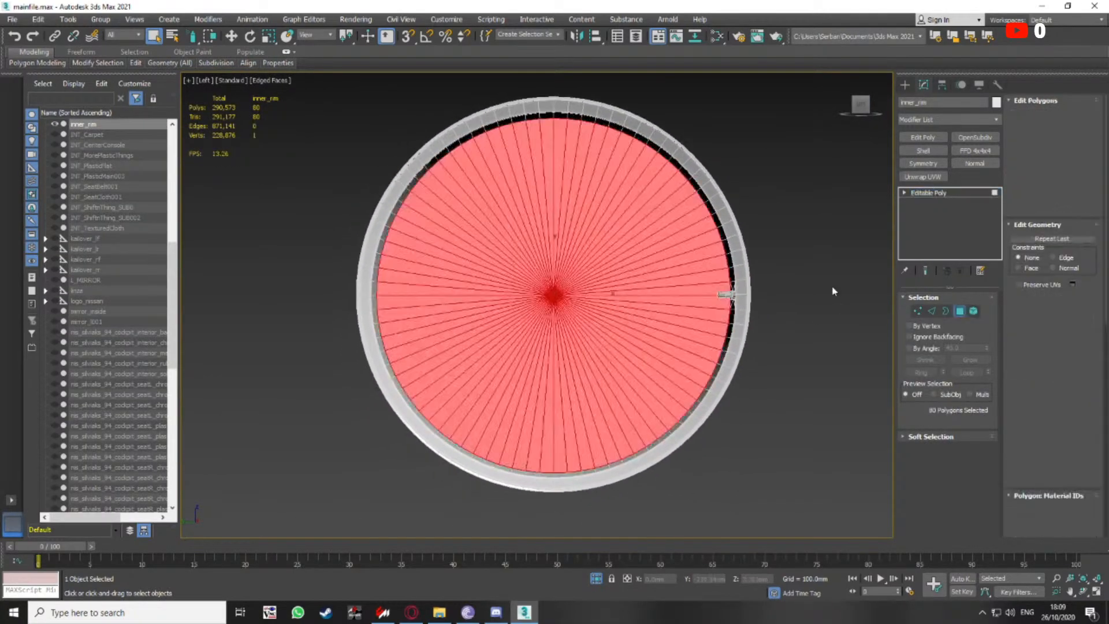
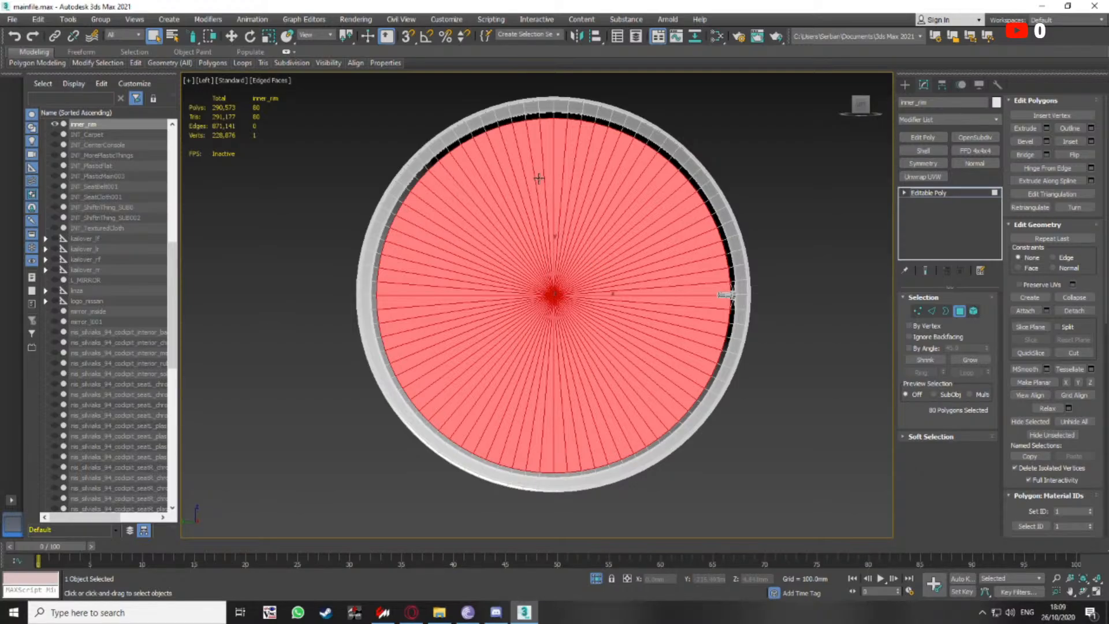
Select ten adjacent polygons centred at the top of the disc, invert the selection and delete the rest to leave a wedge
click(548, 131)
ctrl+click(559, 131)
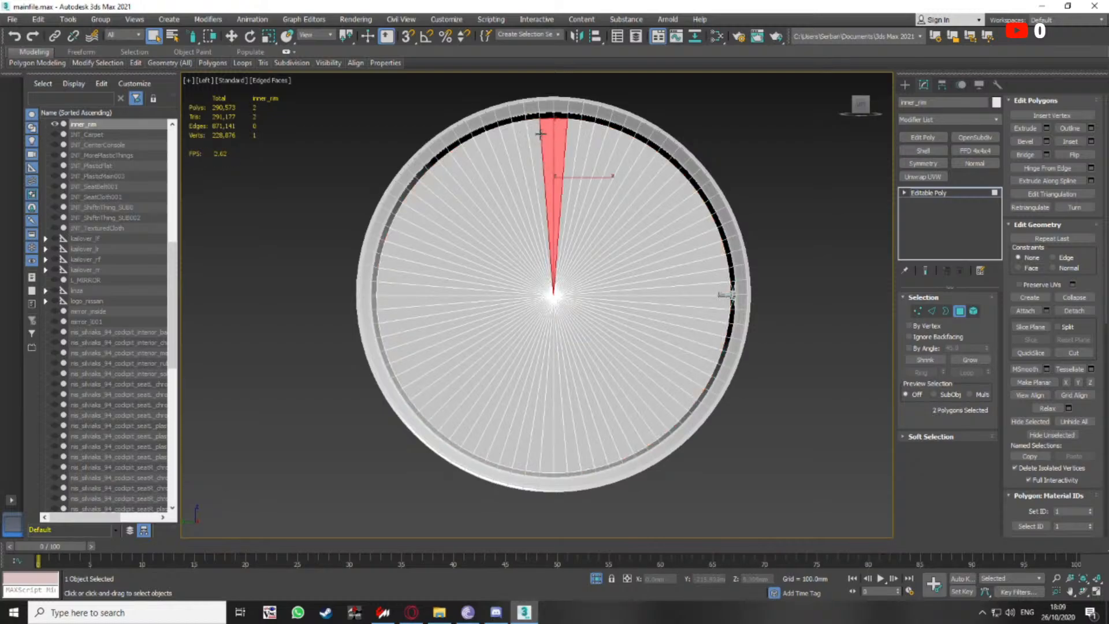
ctrl+click(540, 134)
ctrl+click(567, 135)
ctrl+click(519, 141)
ctrl+click(582, 140)
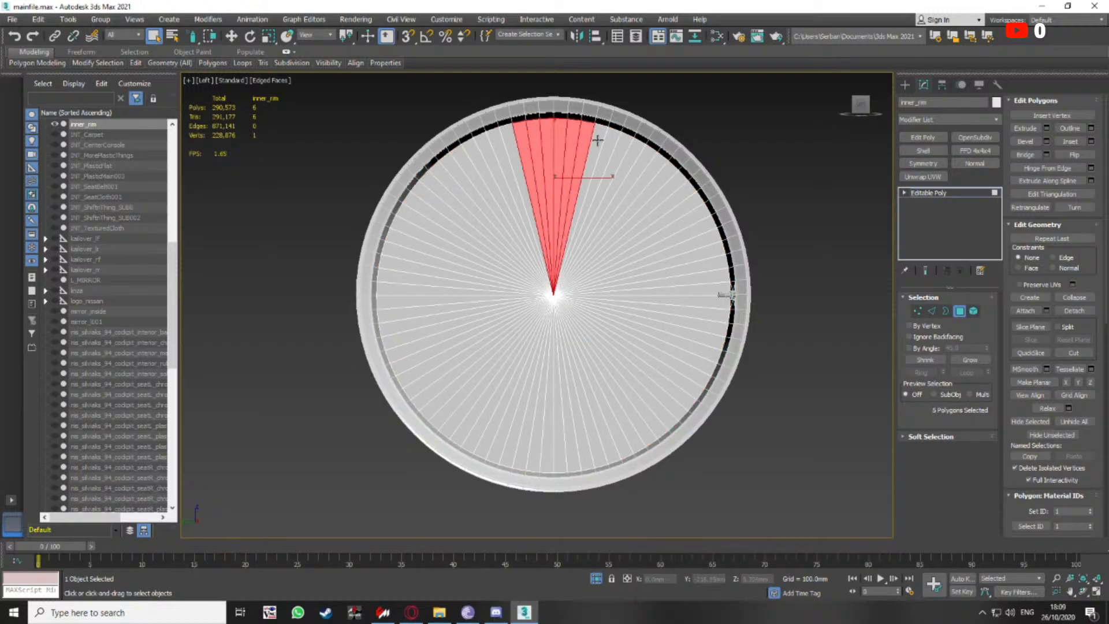
ctrl+click(598, 140)
ctrl+click(512, 145)
ctrl+click(501, 149)
ctrl+click(607, 146)
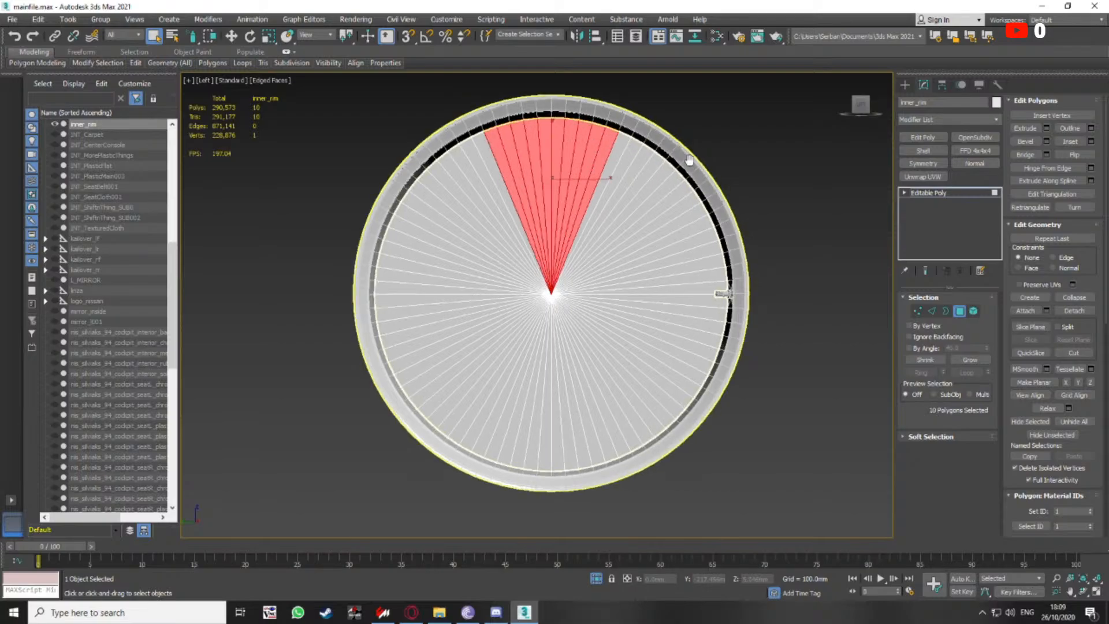
key(ctrl+i)
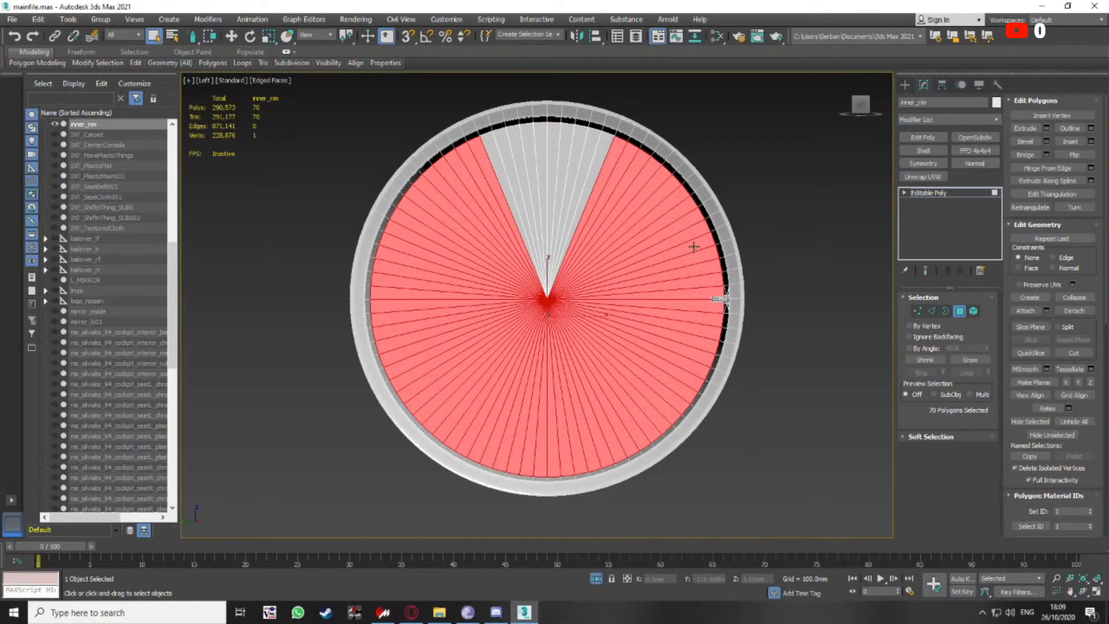
key(Delete)
key(1)
click(547, 299)
scroll(540, 306, up, 4)
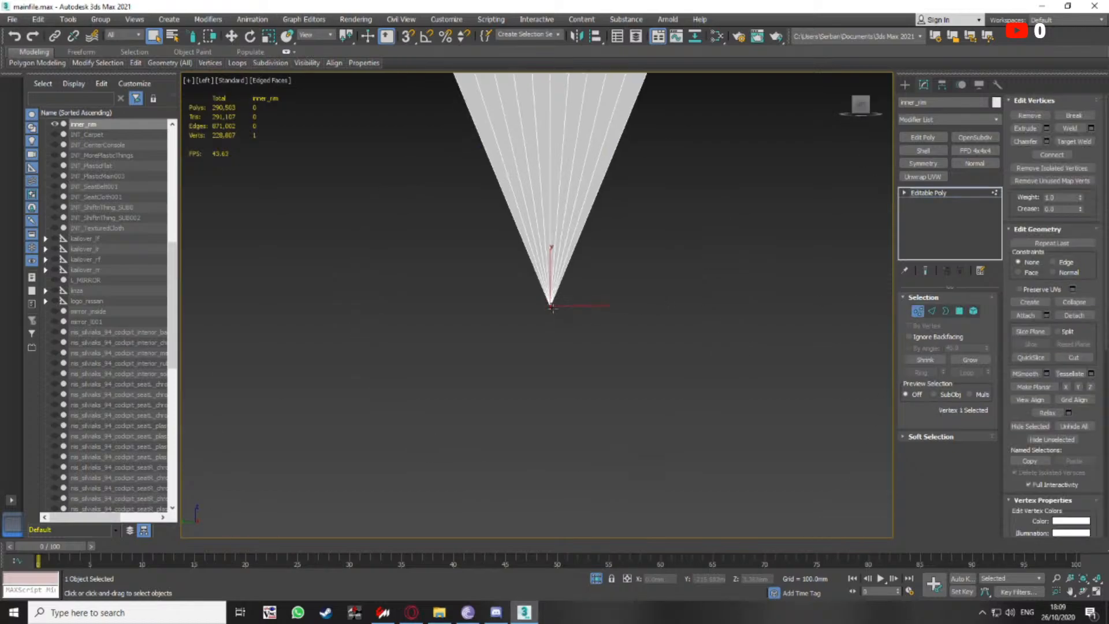
click(915, 312)
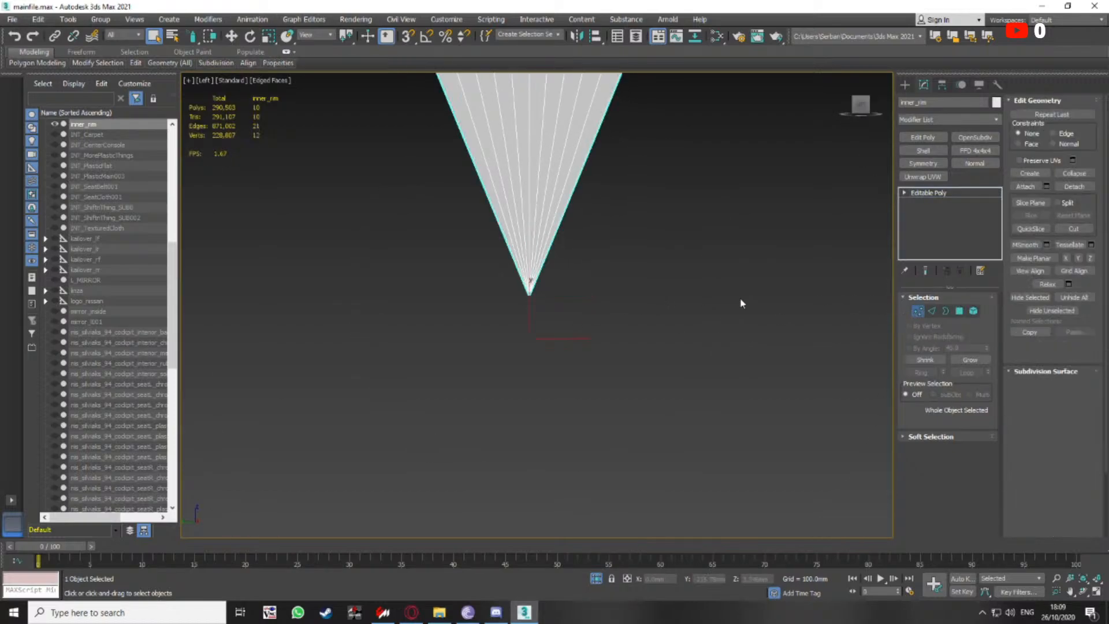
Enable pivot-only adjustment for inner_rim and move its pivot along the X axis to the wedge's plane
click(944, 87)
click(947, 165)
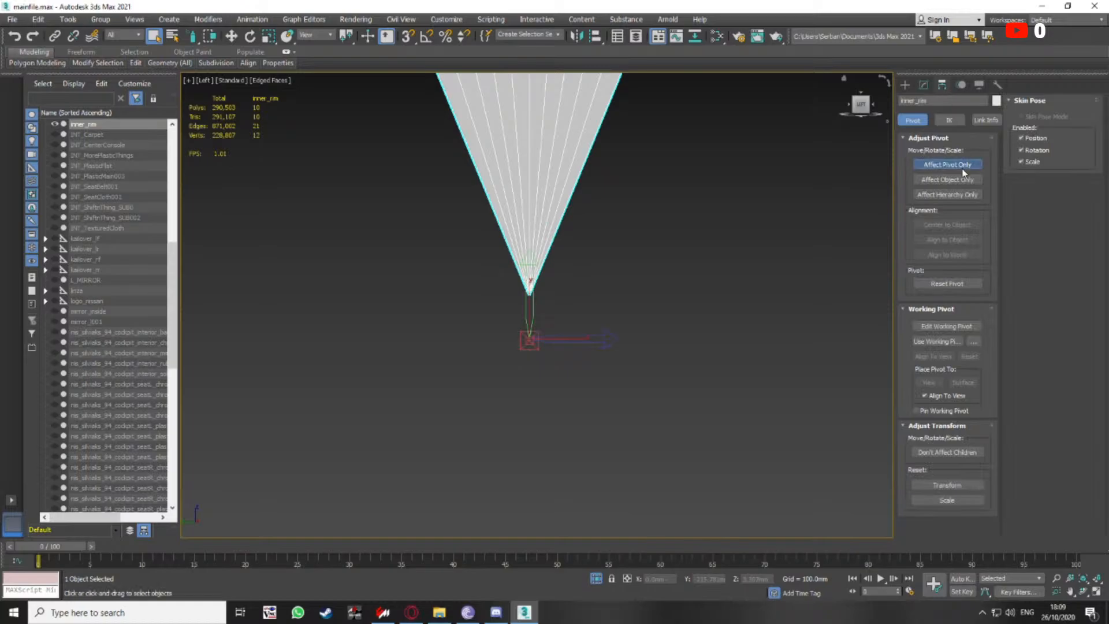
alt+middle_drag(608, 299, 847, 205)
key(w)
drag(849, 181, 686, 226)
key(ctrl+z)
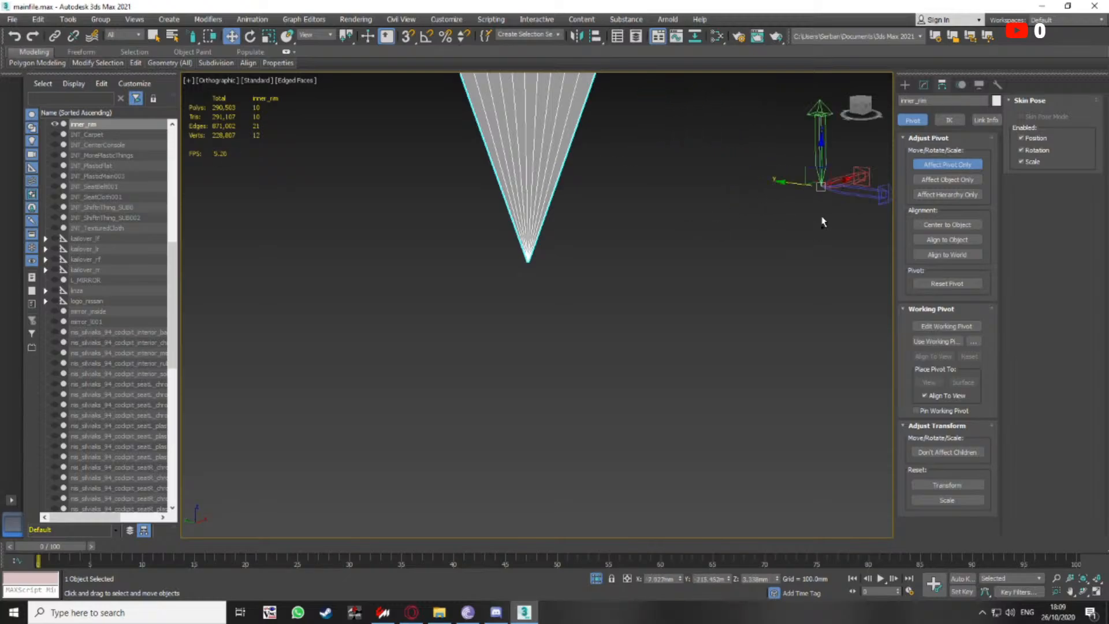
alt+middle_drag(828, 221, 716, 199)
drag(717, 200, 500, 275)
alt+middle_drag(500, 275, 608, 245)
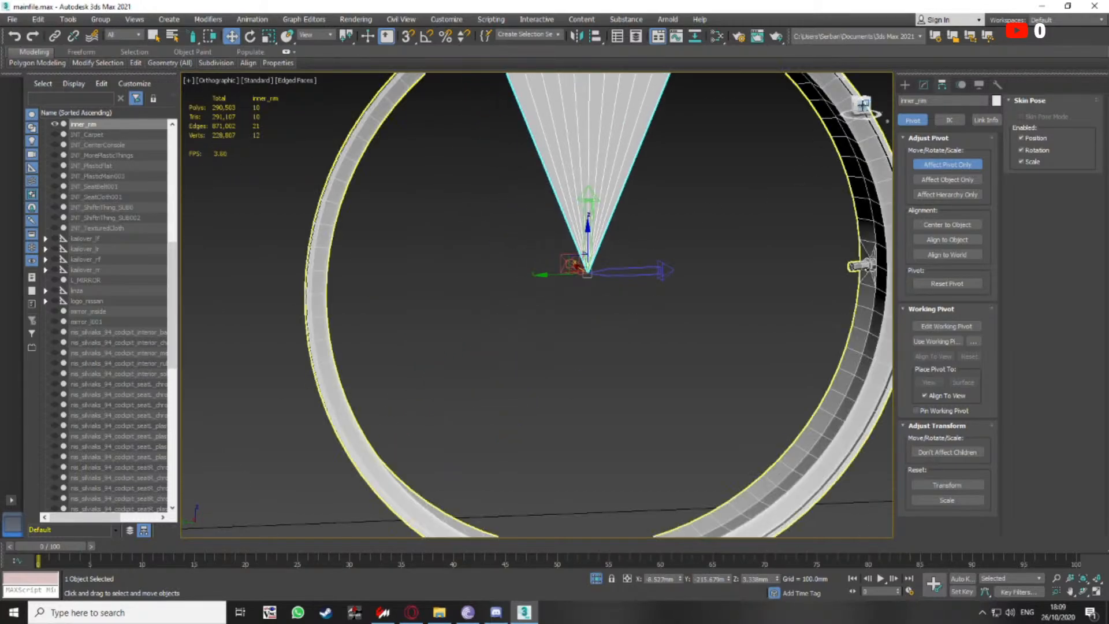
Snap the inner_rim pivot onto the wedge's tip vertex in the Left view and finish the pivot adjustment
key(l)
click(1084, 578)
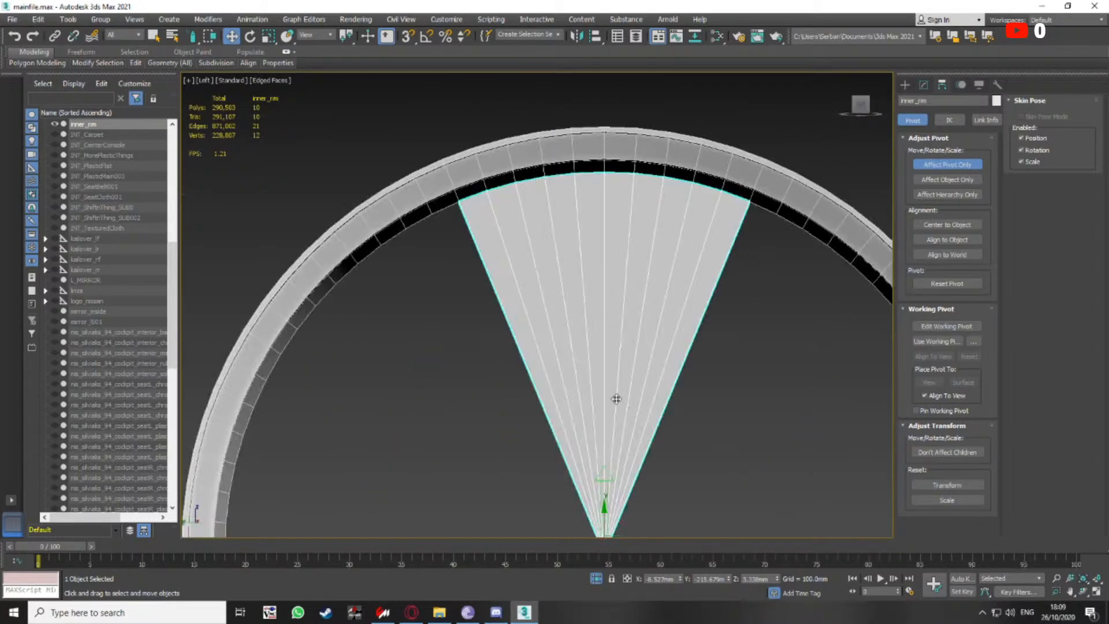
scroll(604, 364, down, 3)
middle_drag(600, 351, 524, 197)
scroll(532, 282, up, 5)
scroll(466, 295, up, 2)
middle_drag(465, 295, 486, 262)
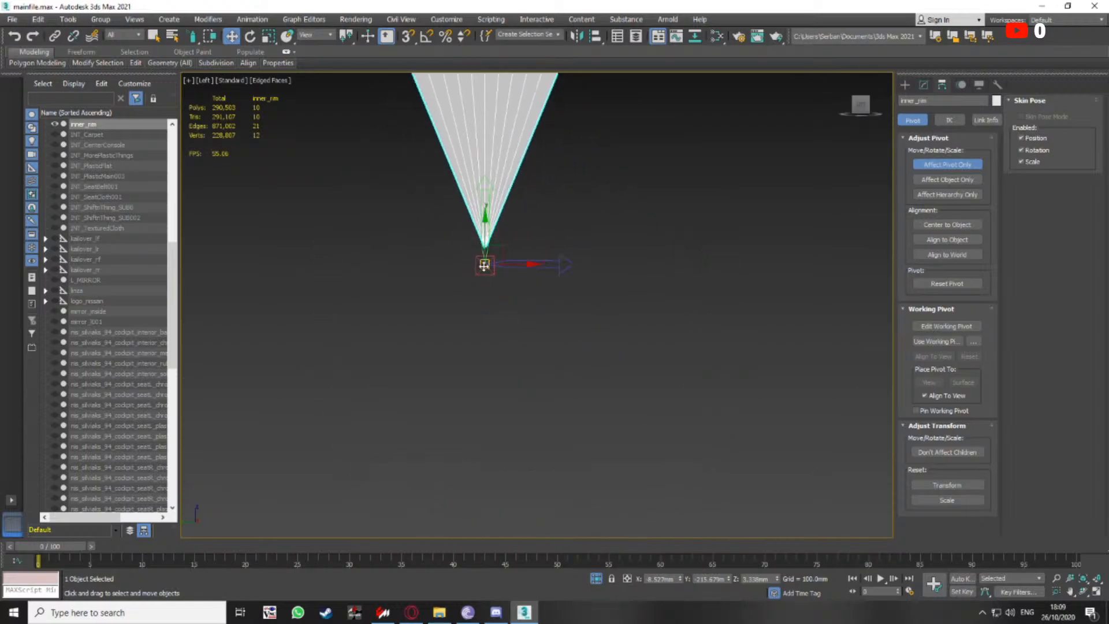
scroll(485, 264, up, 3)
drag(487, 226, 493, 215)
key(s)
key(s)
scroll(502, 243, down, 6)
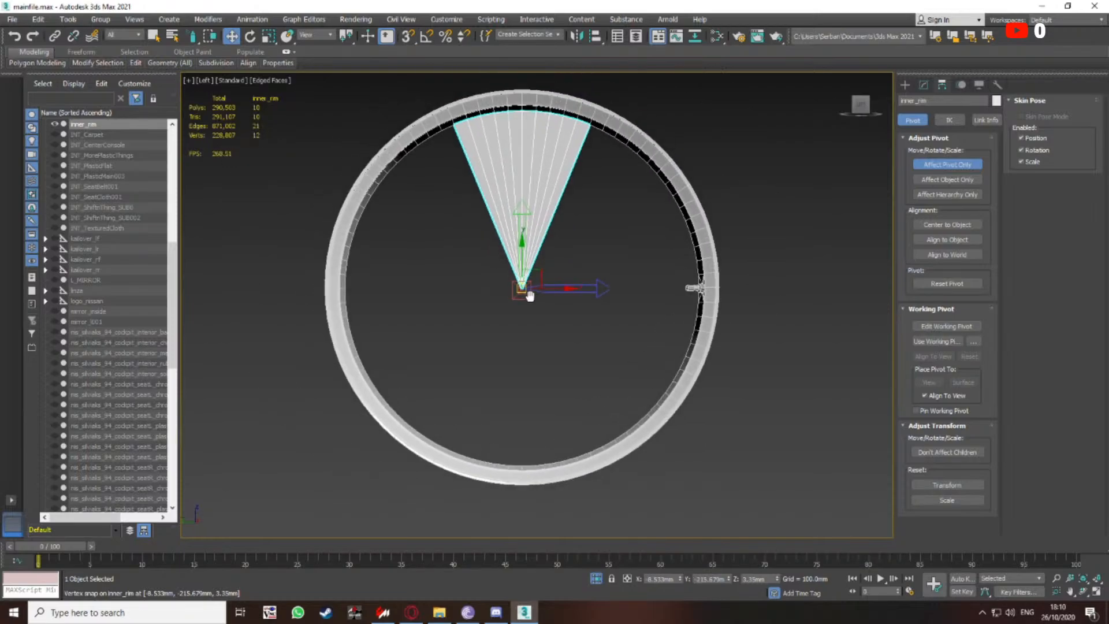
click(947, 164)
click(924, 86)
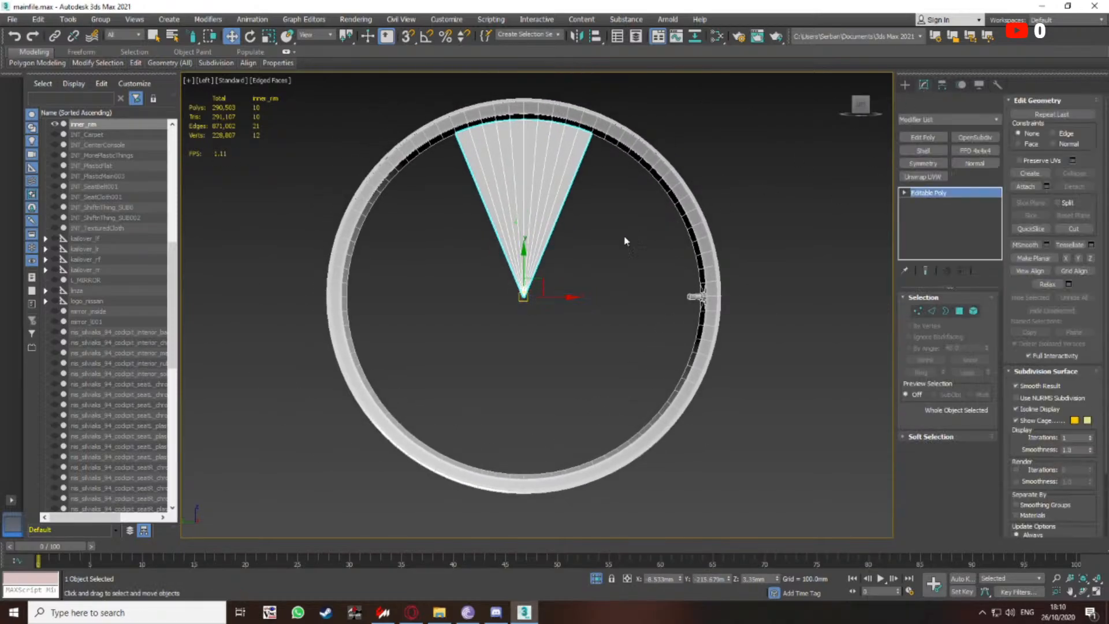
Delete the five polygons on the right half of the wedge and leave polygon editing
mouse_move(613, 232)
middle_down()
mouse_move(629, 243)
mouse_move(631, 231)
middle_up()
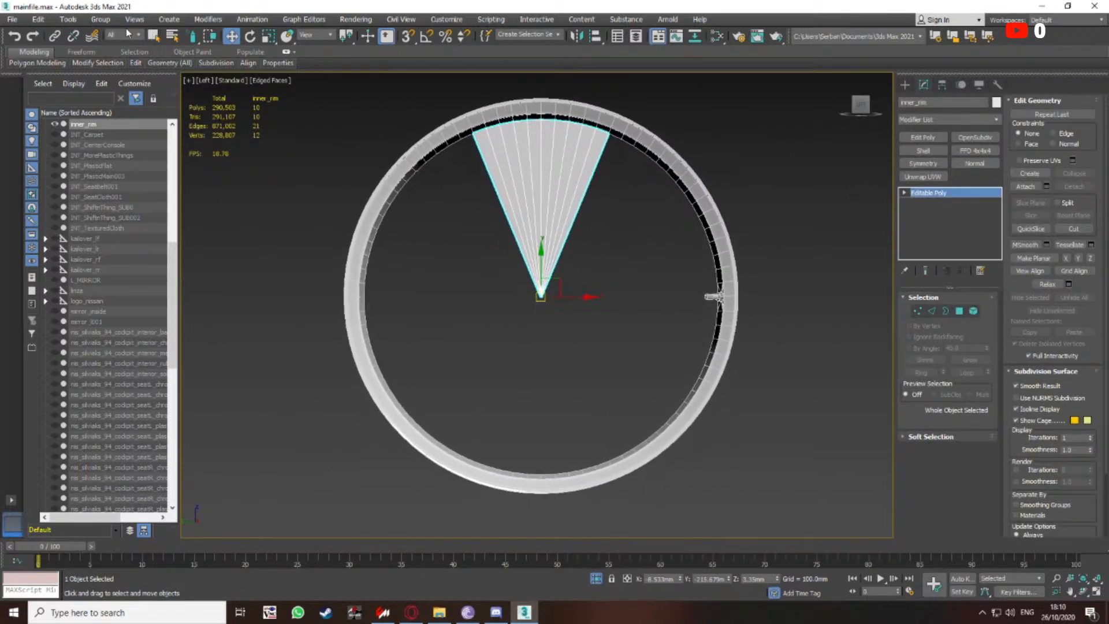
middle_drag(700, 230, 700, 249)
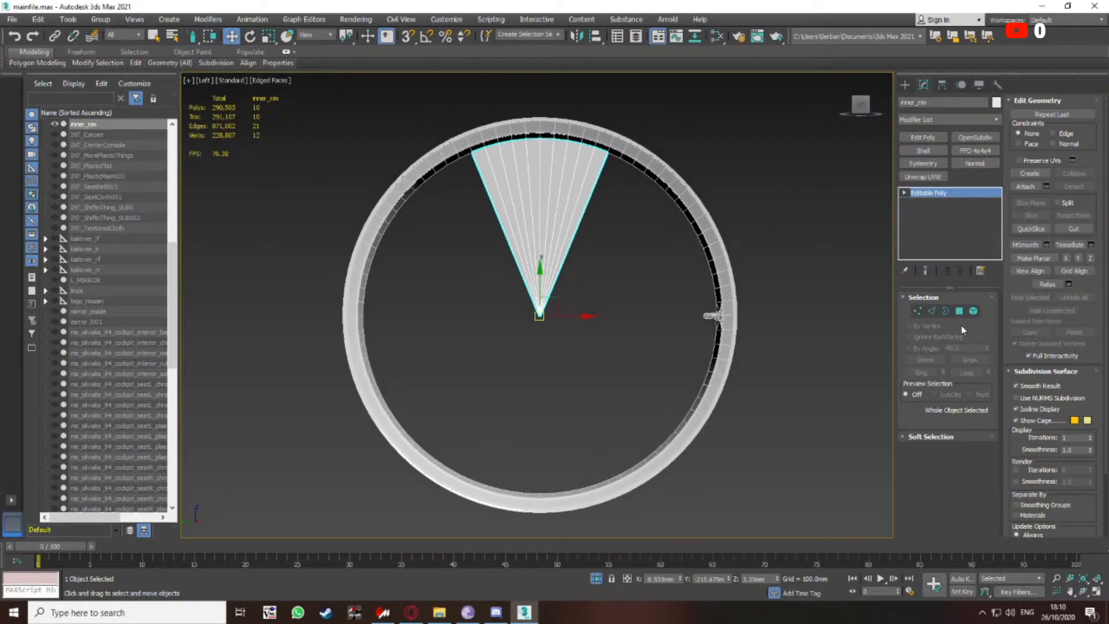
click(959, 312)
drag(639, 240, 560, 152)
key(Delete)
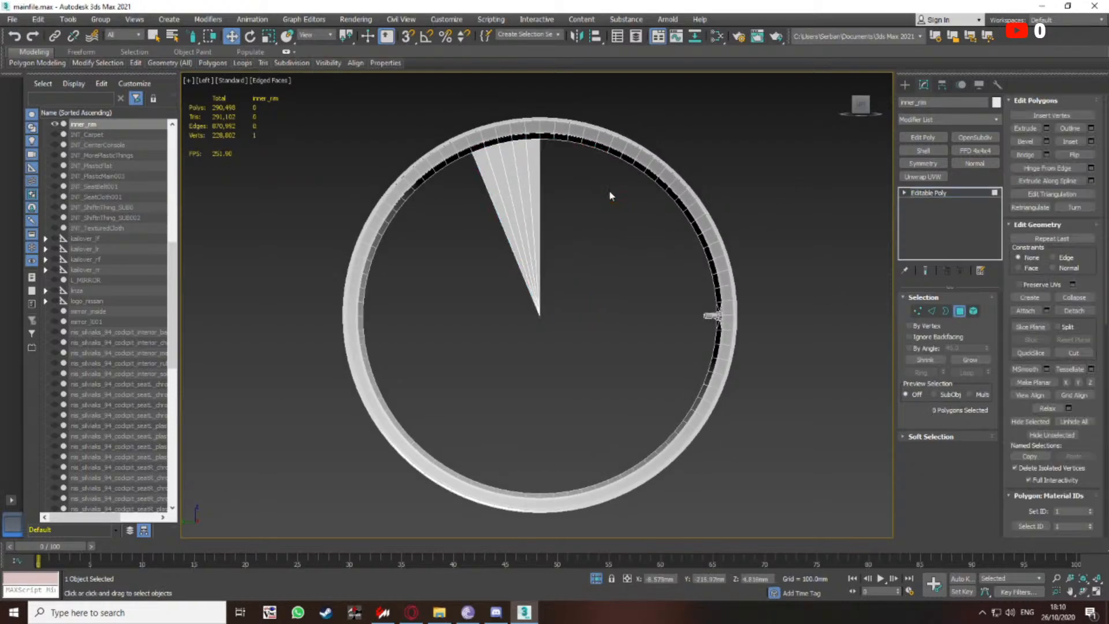
click(960, 312)
Add a Symmetry modifier to inner_rim, flipped and mirrored on the Z axis, with a 0.001 mm weld threshold
click(918, 164)
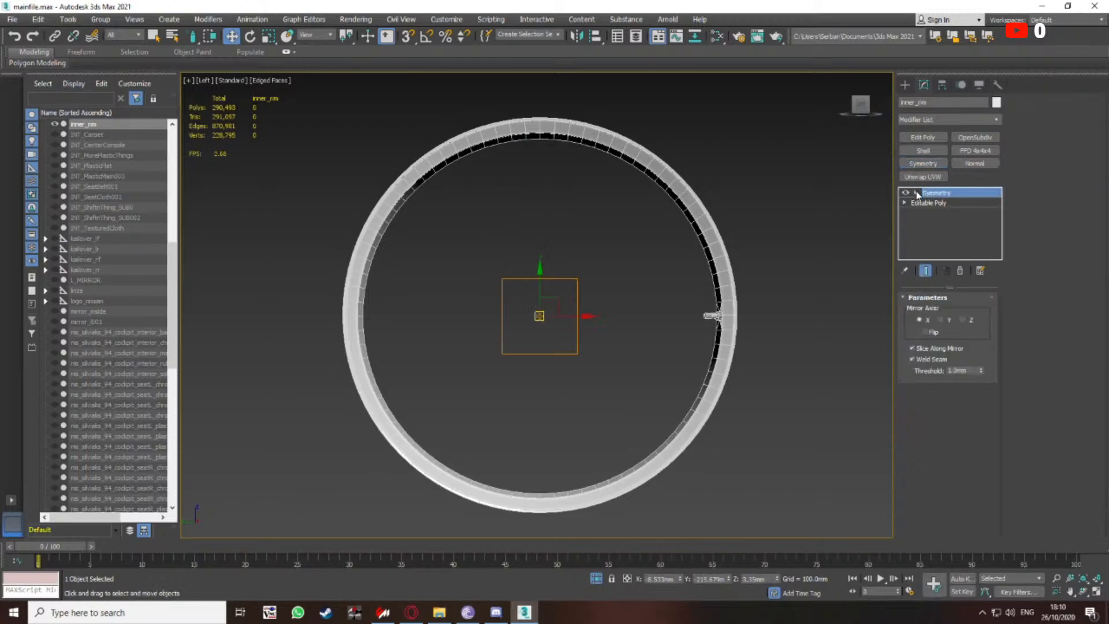
key(1)
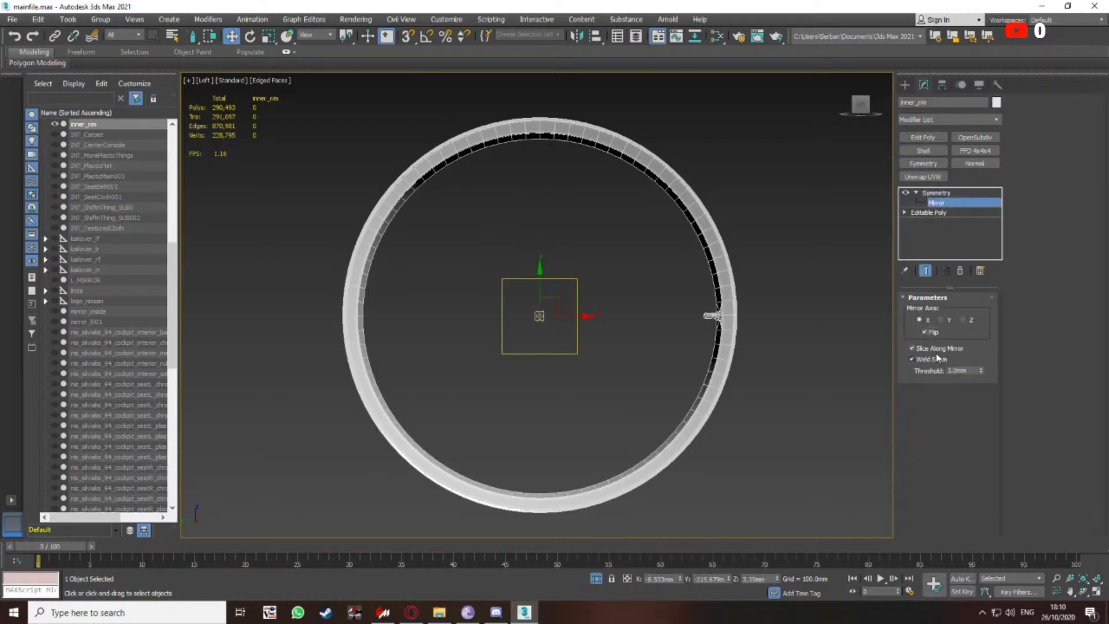
alt+middle_drag(599, 276, 688, 265)
click(963, 320)
click(860, 106)
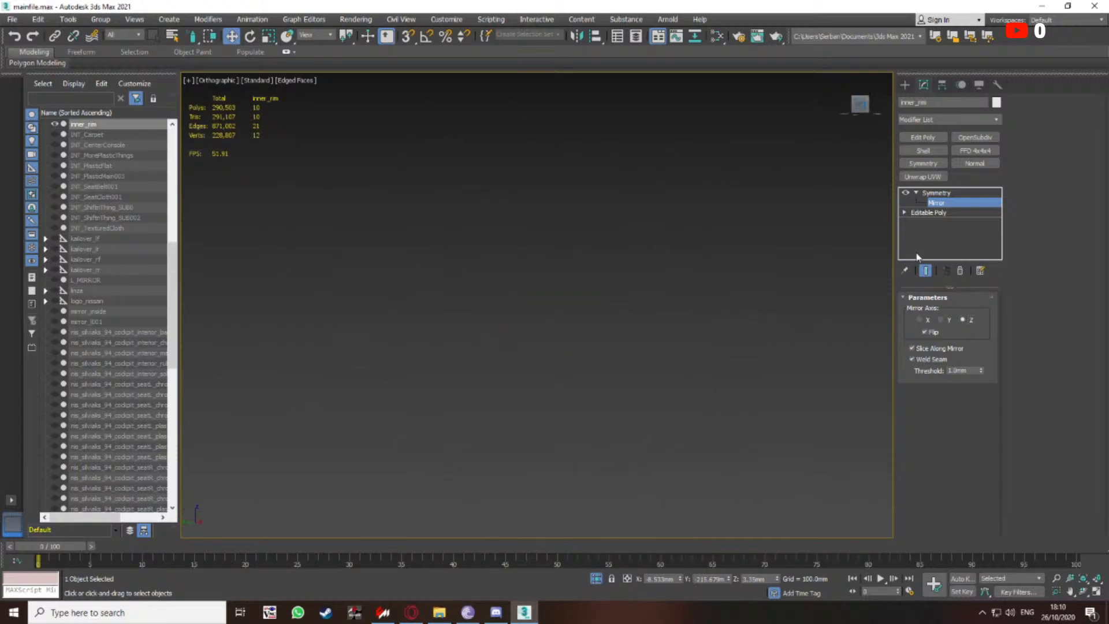
click(1085, 580)
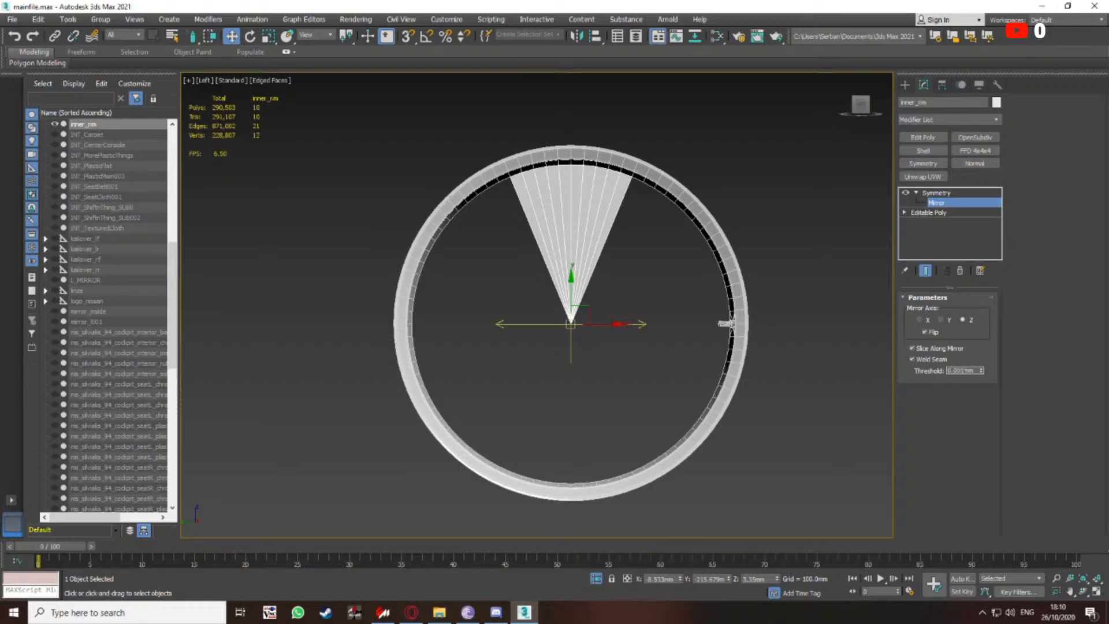
click(940, 204)
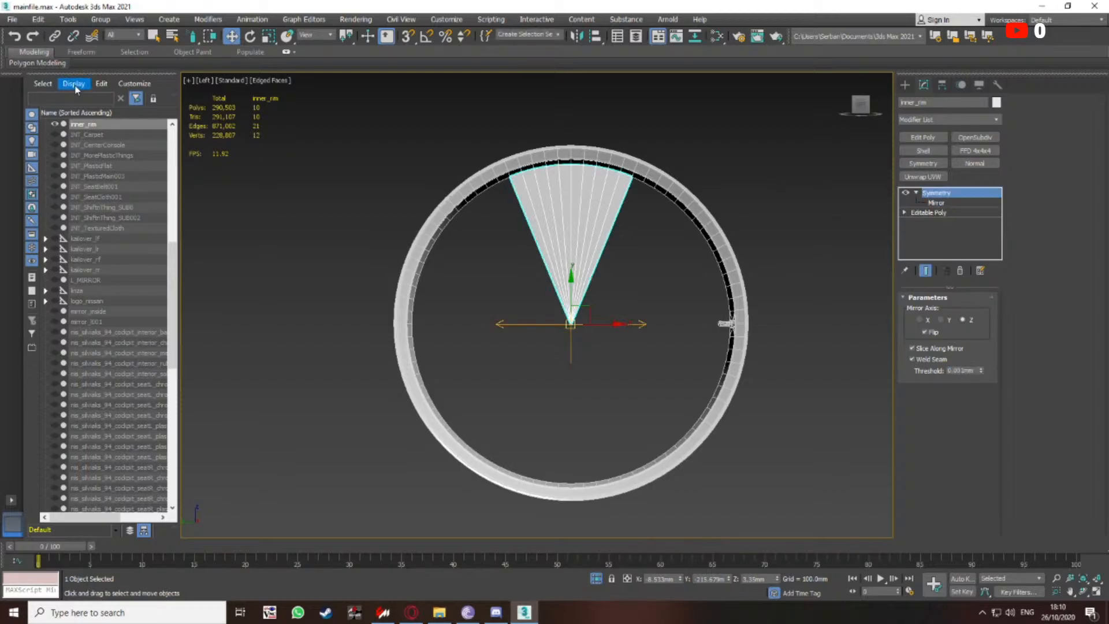
Start an Array of the mirrored wedge, set the 1D count to 9 and preview the copies
click(68, 20)
click(84, 234)
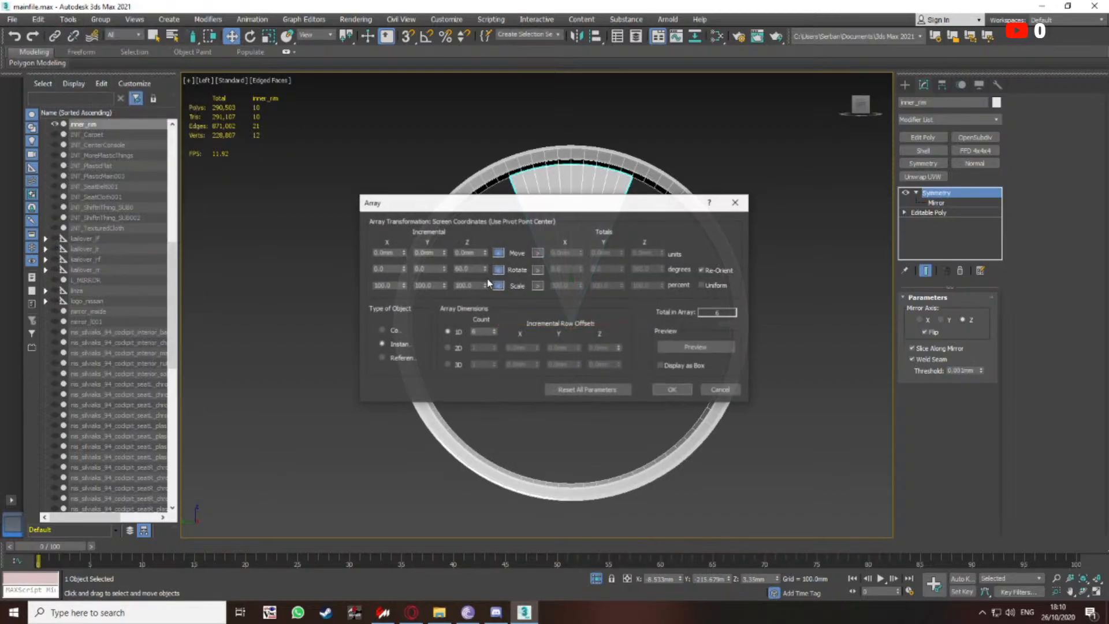
drag(518, 211, 545, 336)
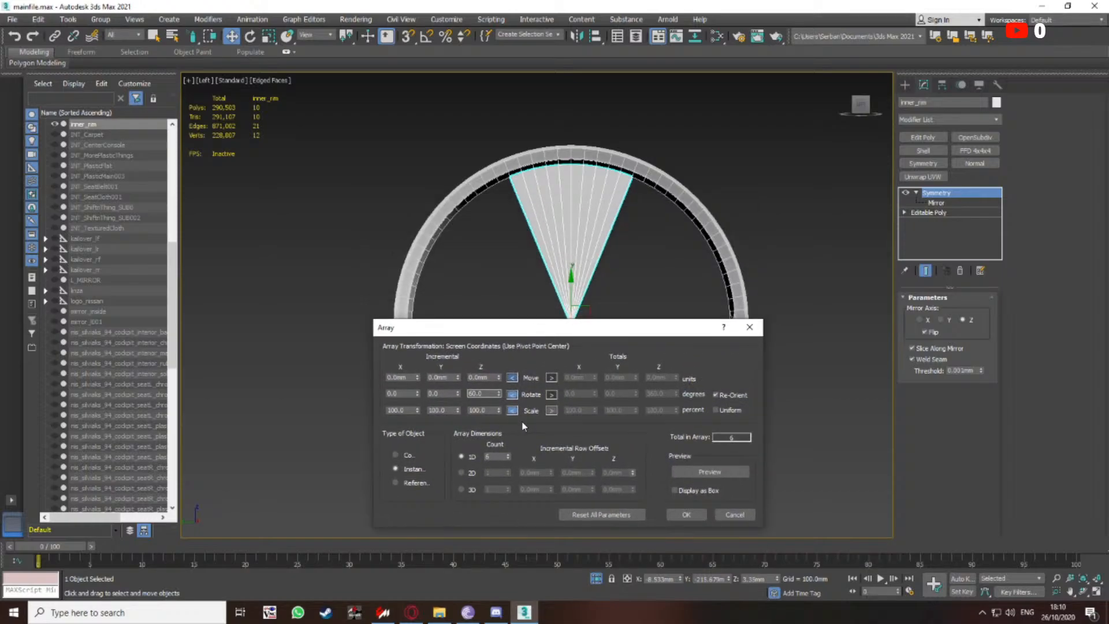
click(509, 455)
click(709, 472)
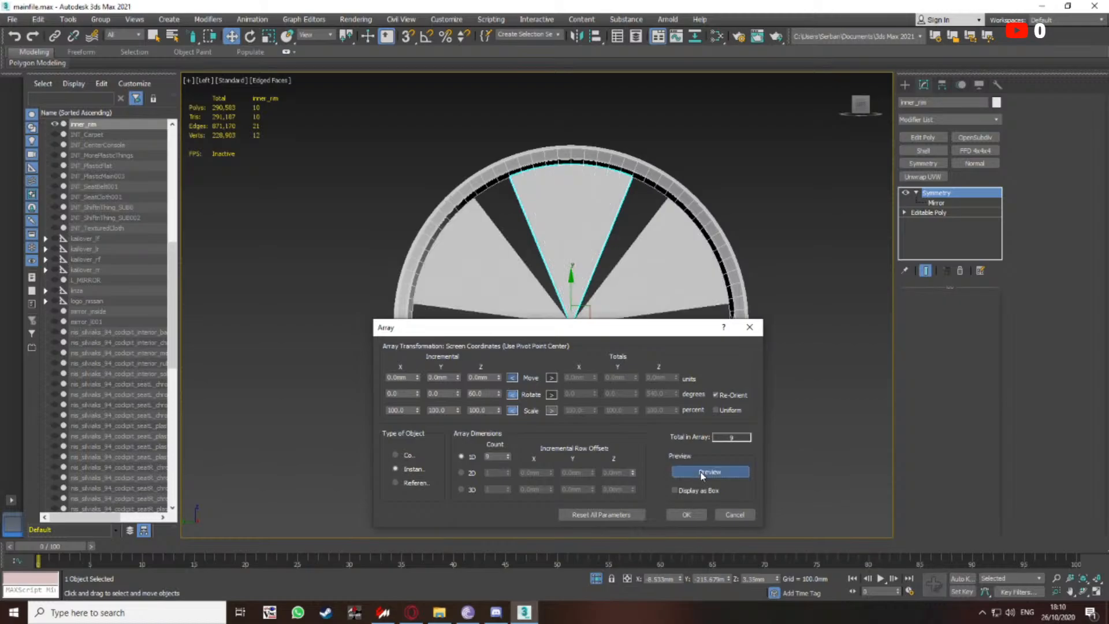
drag(552, 328, 817, 291)
middle_drag(684, 163, 549, 153)
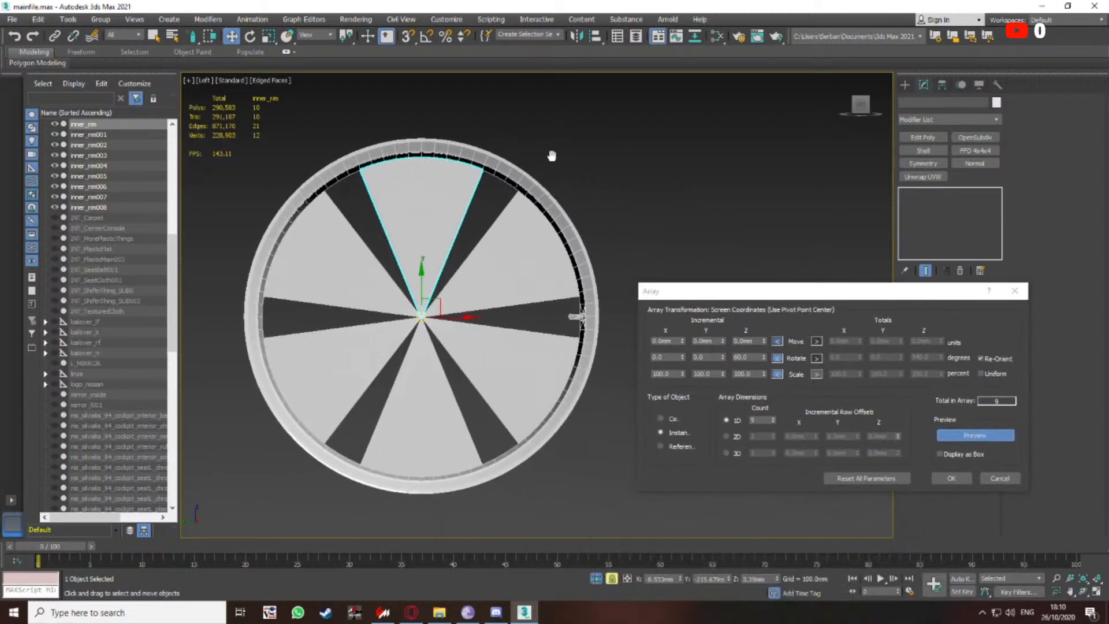
Set the array's incremental Z rotation to 45 degrees and create the wedge instances
drag(710, 292, 696, 229)
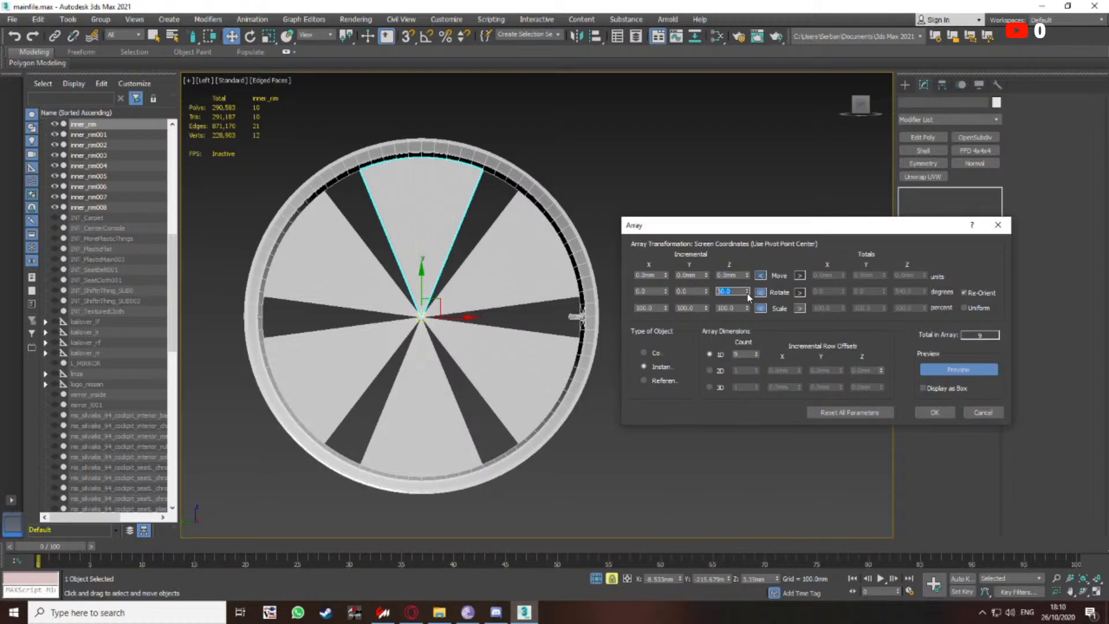
text(72)
key(Return)
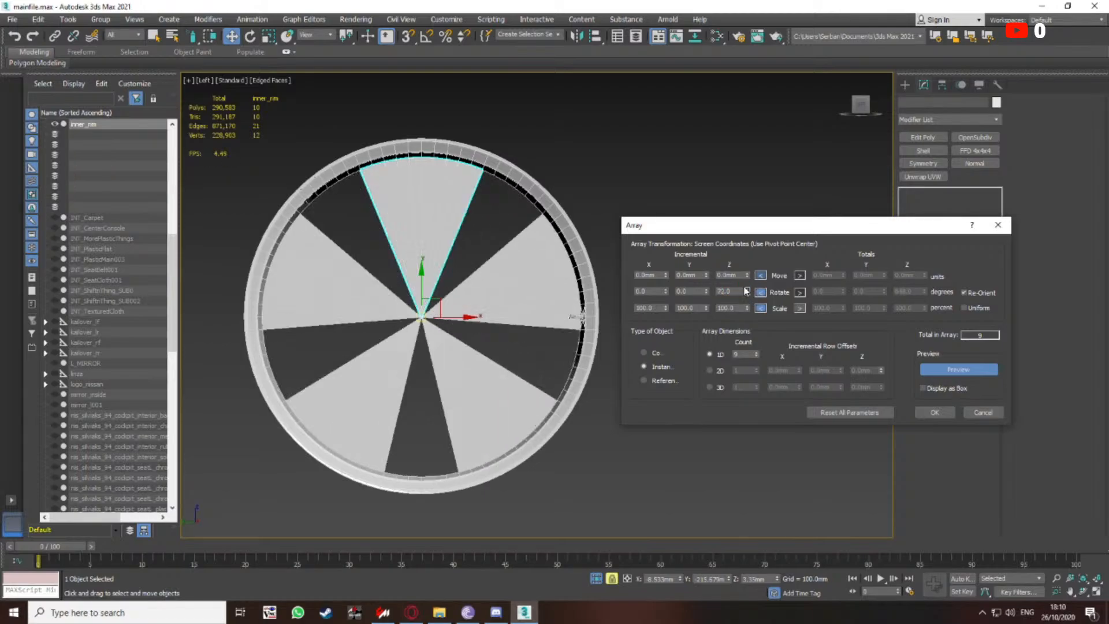
drag(747, 289, 751, 307)
middle_drag(488, 279, 517, 262)
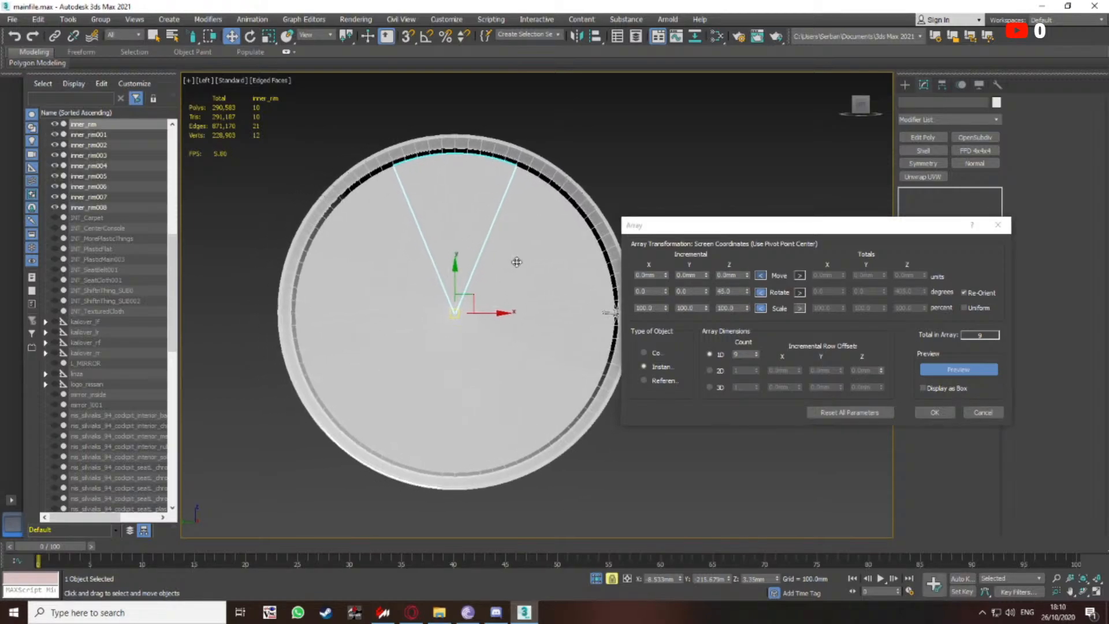
click(935, 414)
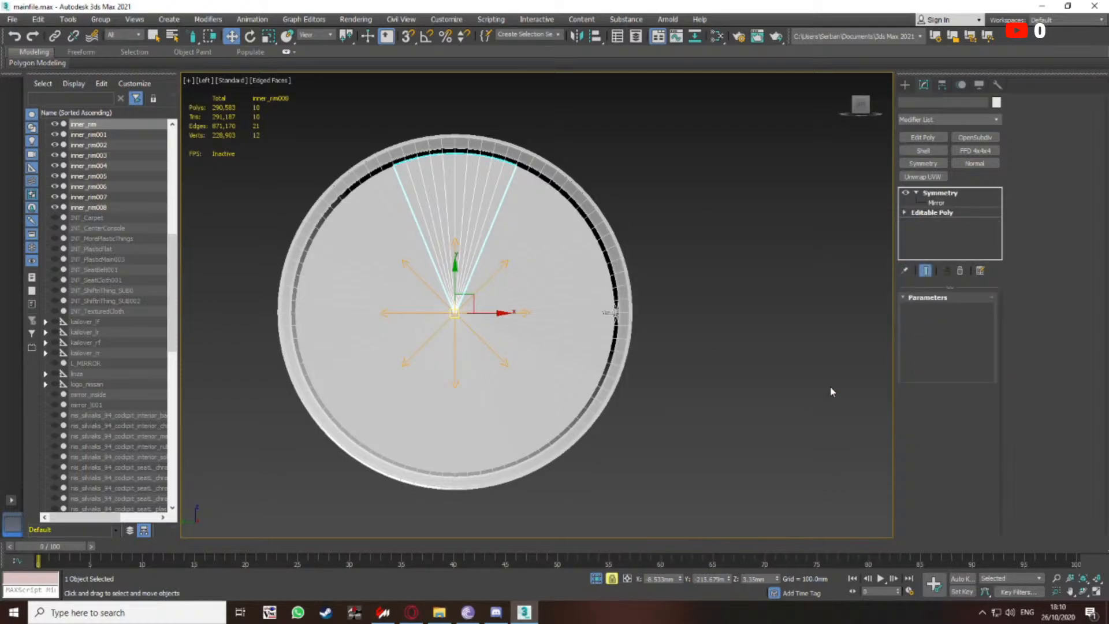
Check inner_rim008 by toggling its visibility and delete it as the overlapping duplicate of the top wedge
click(55, 207)
click(55, 207)
middle_drag(460, 258, 498, 265)
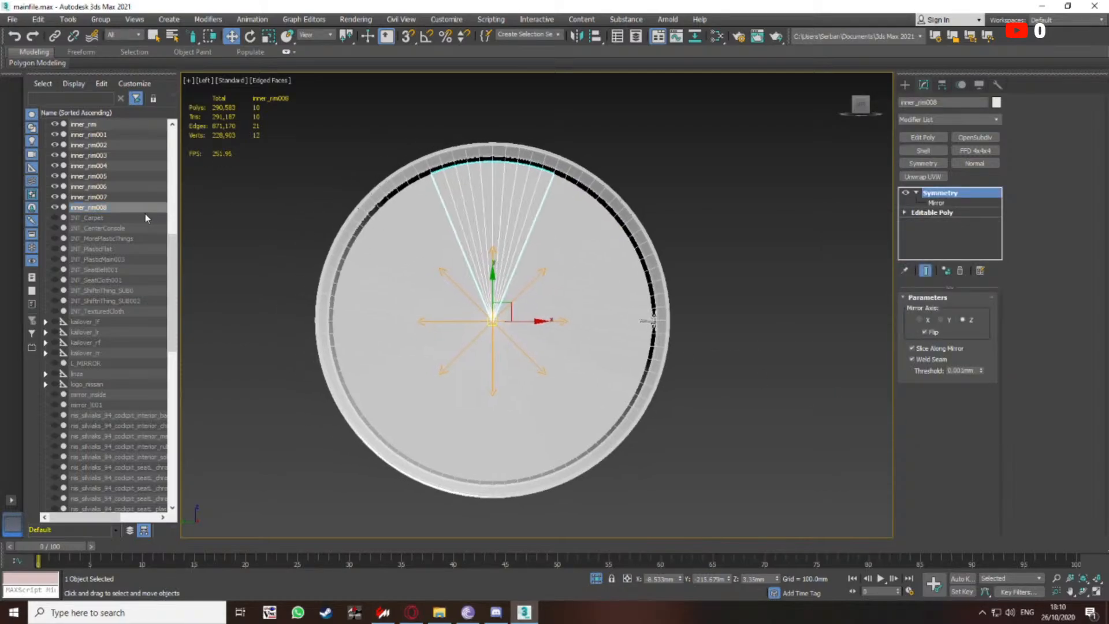
key(Delete)
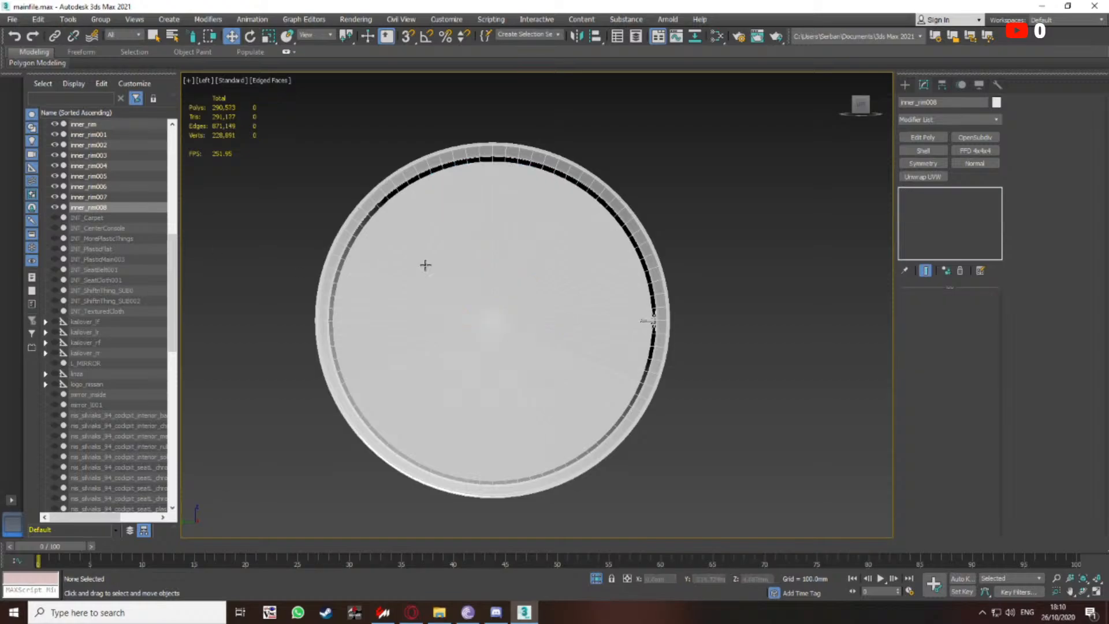
Toggle the visibility of individual wedge copies, including inner_rim001, inner_rim007 and inner_rim006, to check for duplicates
click(424, 264)
click(55, 134)
click(55, 134)
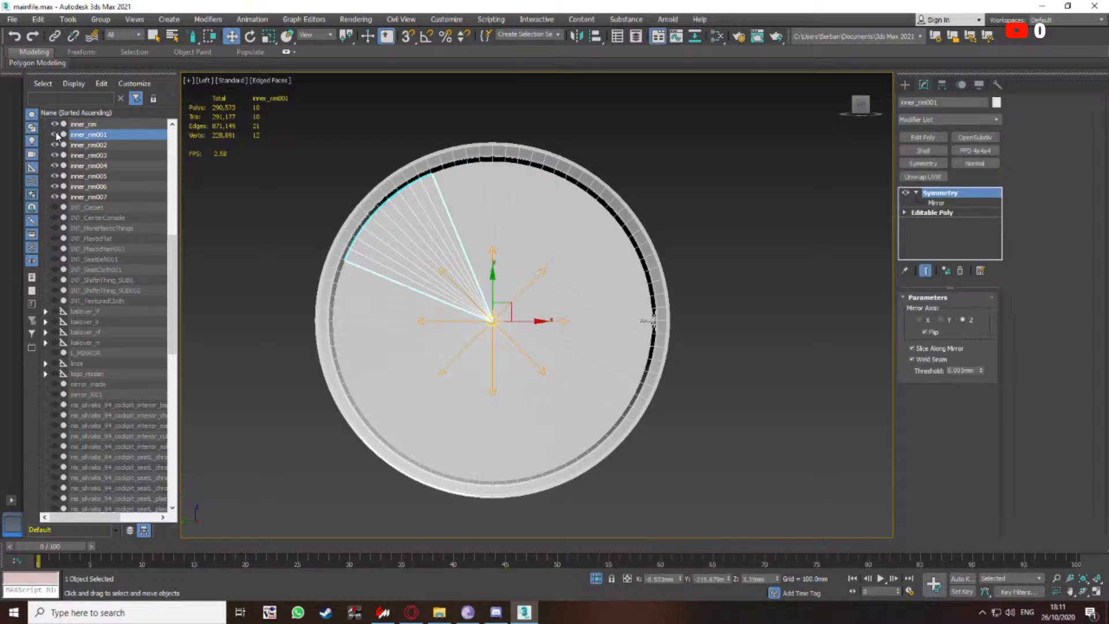
click(547, 260)
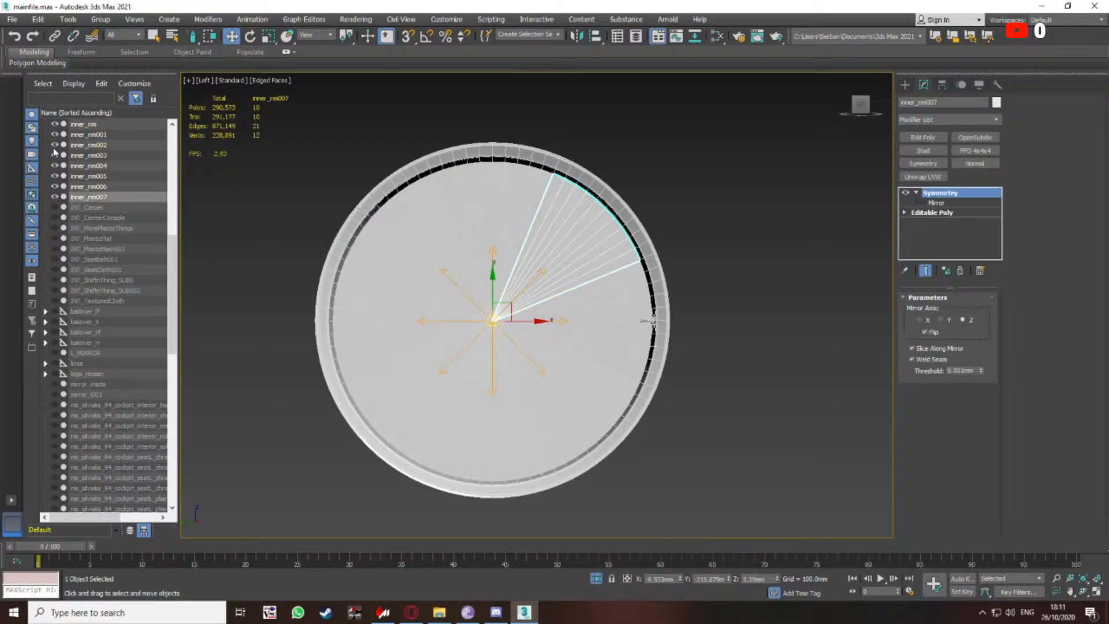
click(55, 197)
click(54, 197)
click(515, 317)
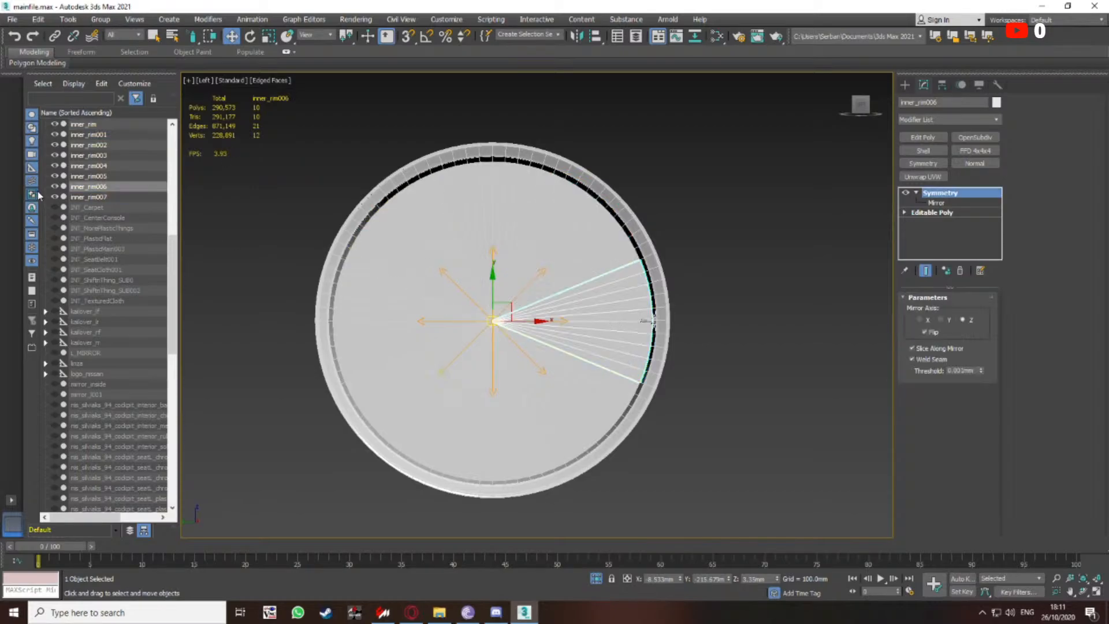
click(55, 186)
click(55, 186)
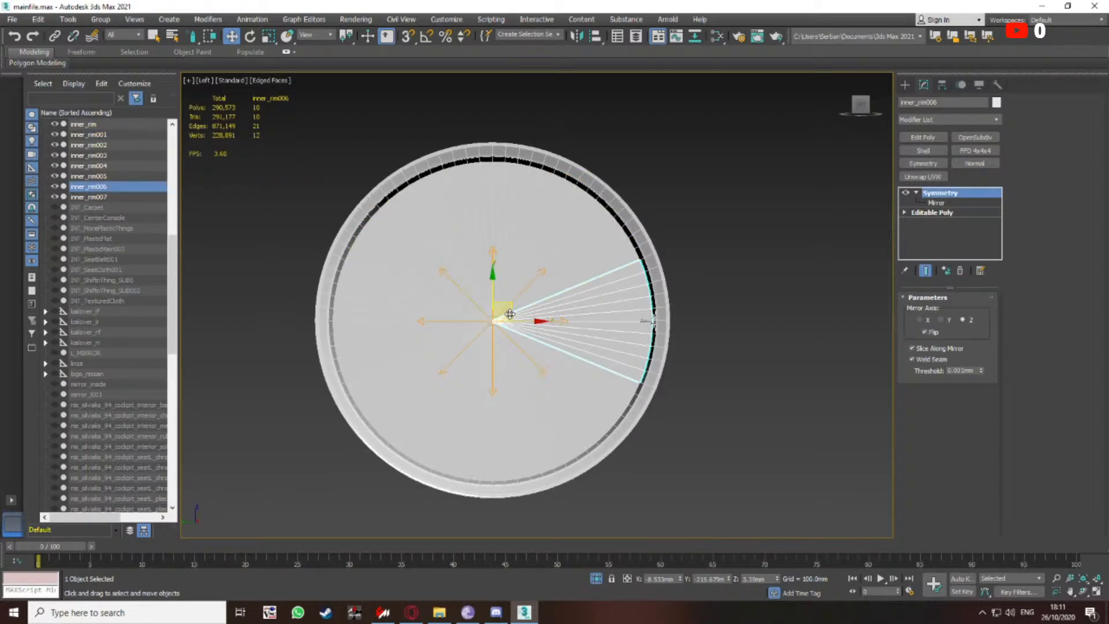
Select all eight wedges one after another around the disc to check that they cover the full circle
click(525, 292)
ctrl+click(587, 325)
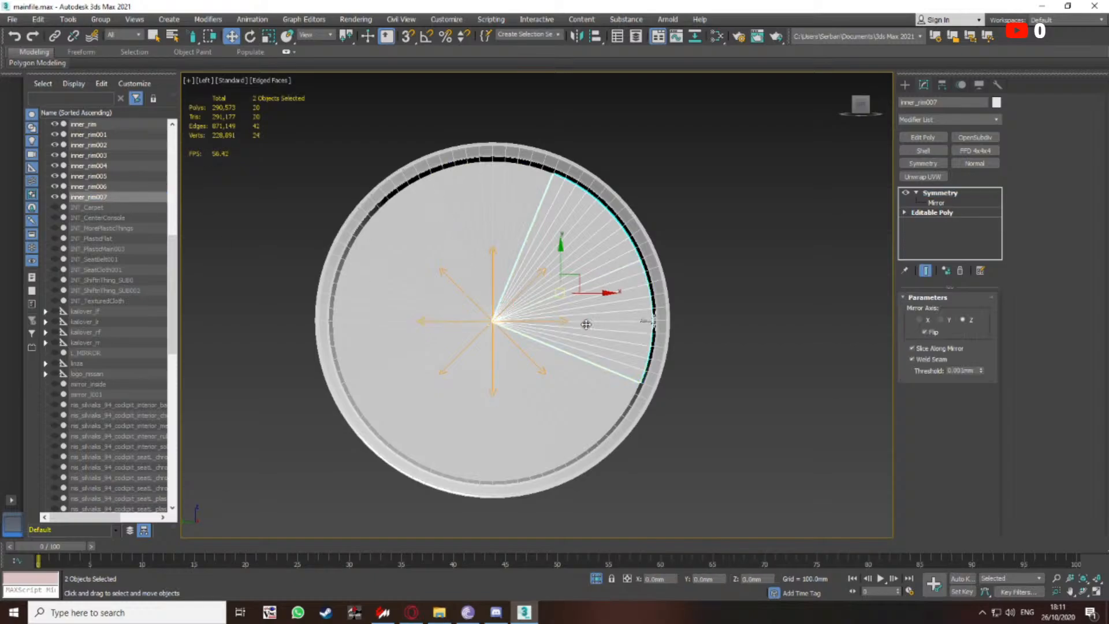
ctrl+click(552, 374)
ctrl+click(501, 395)
ctrl+click(405, 360)
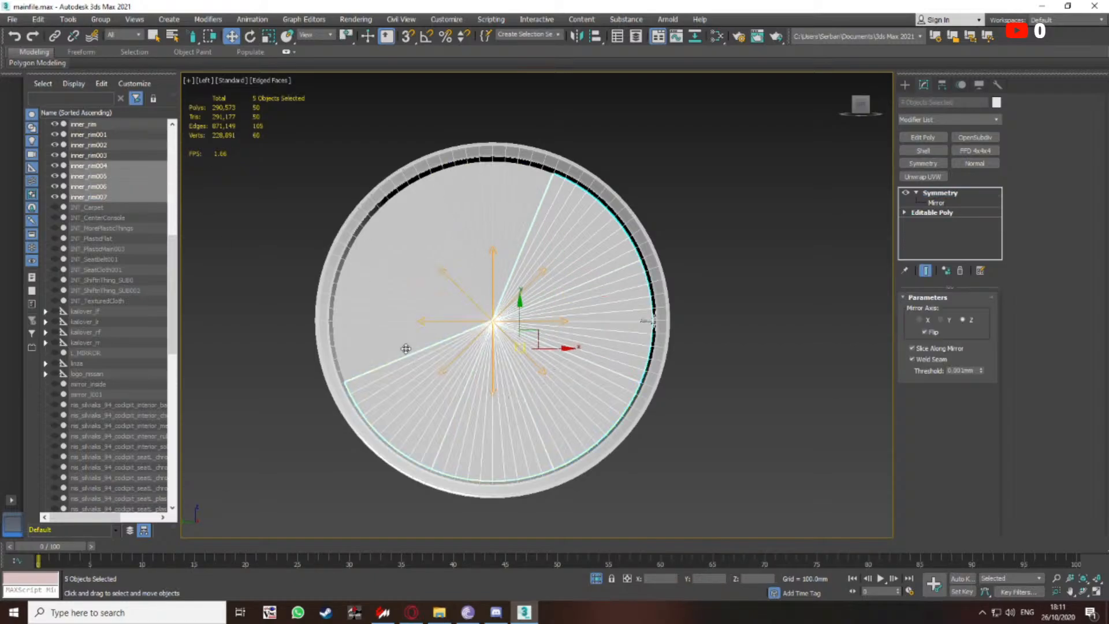
ctrl+click(398, 312)
ctrl+click(424, 268)
ctrl+click(514, 231)
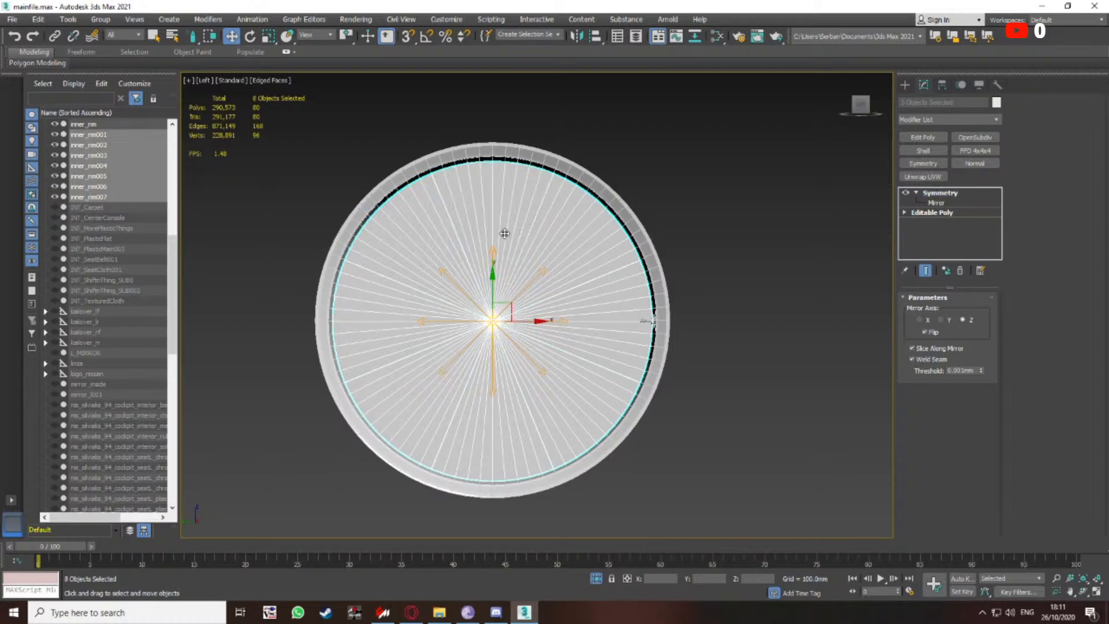
Select only the original inner_rim wedge and go to its base Editable Poly level
scroll(101, 242, up, 1)
click(96, 147)
click(93, 156)
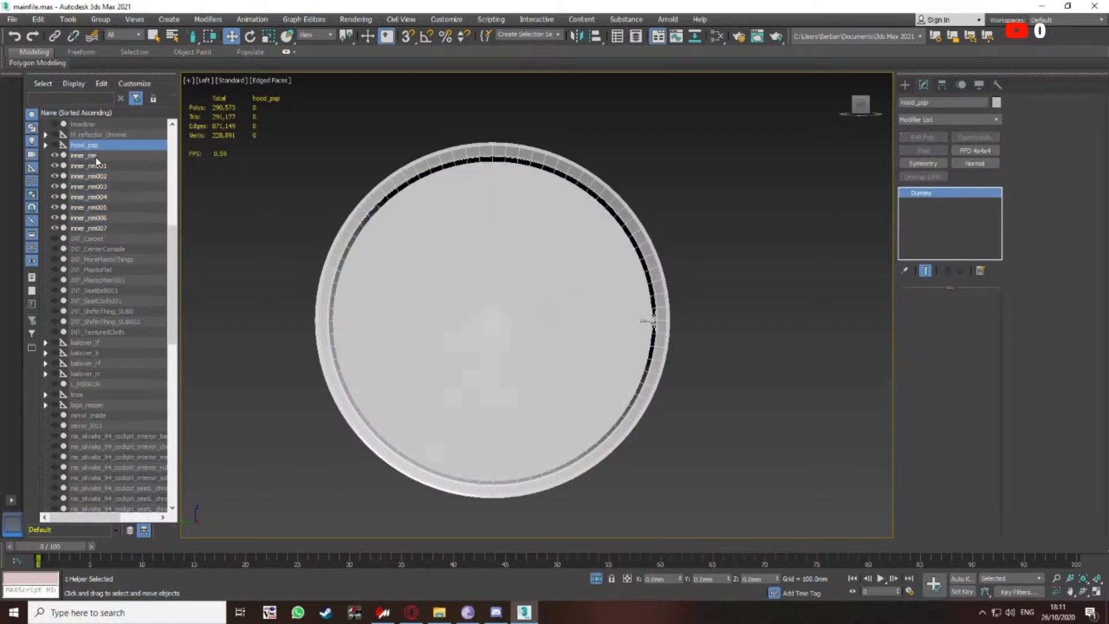
scroll(507, 216, up, 3)
click(932, 212)
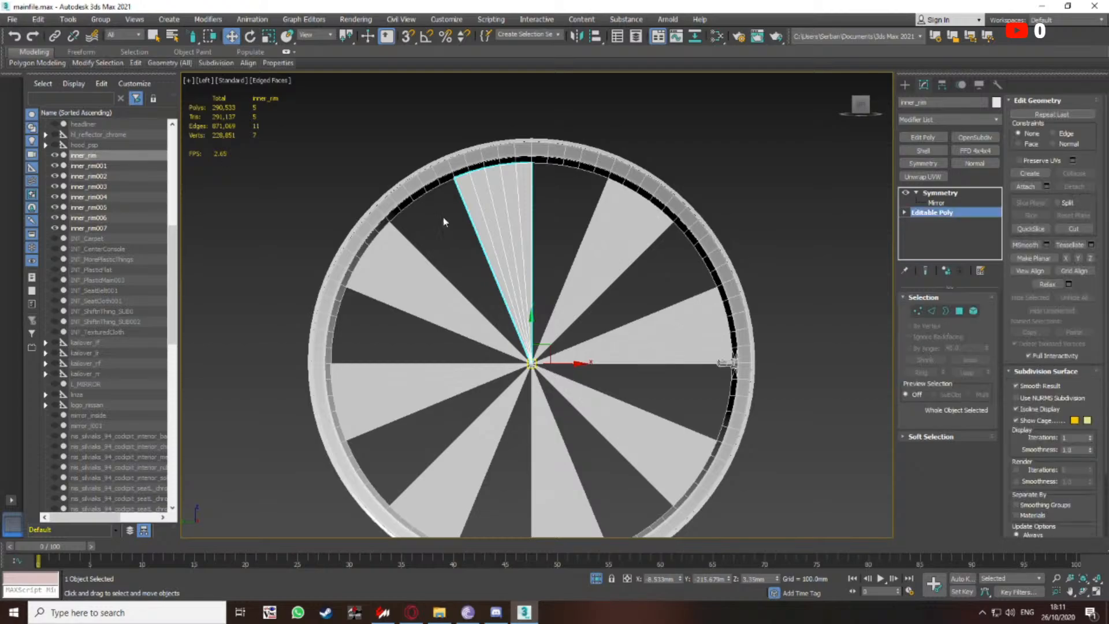
Try to insert an edge loop across the inner_rim half-wedge with Swift Loop and leave the tool
scroll(462, 225, up, 2)
mouse_move(169, 62)
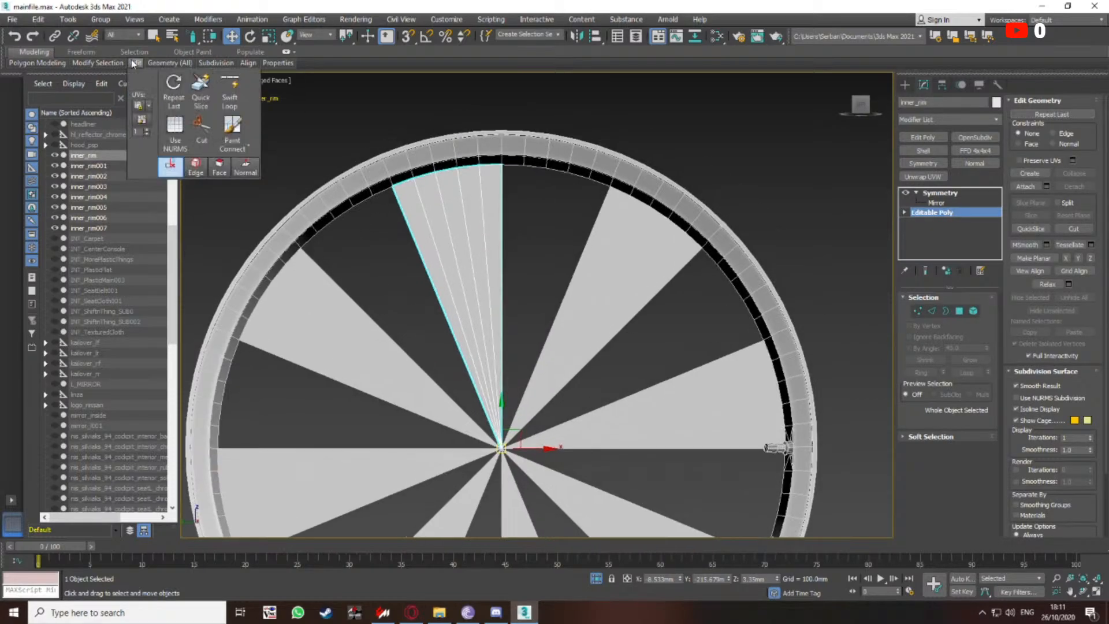
click(238, 101)
middle_drag(568, 239, 567, 201)
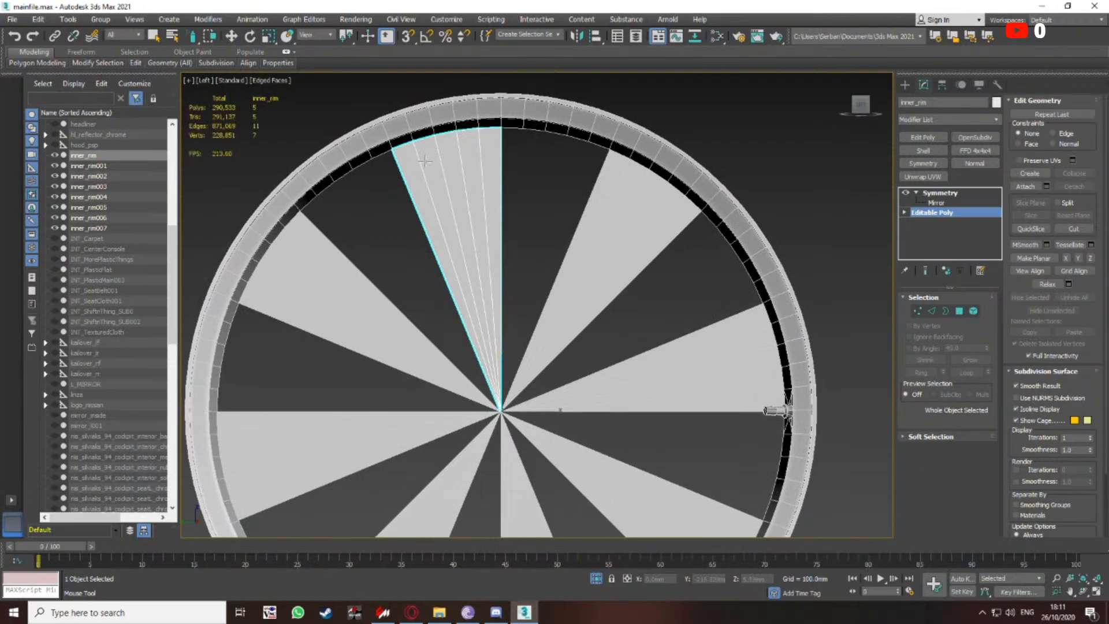
middle_drag(425, 160, 436, 184)
mouse_move(169, 62)
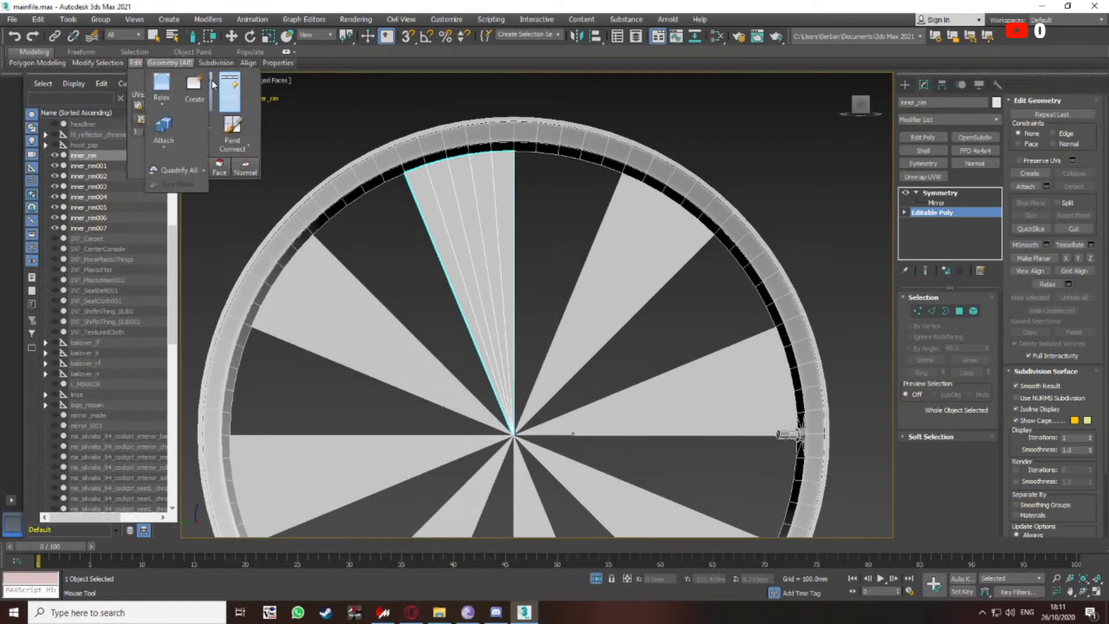
alt+middle_drag(497, 214, 514, 198)
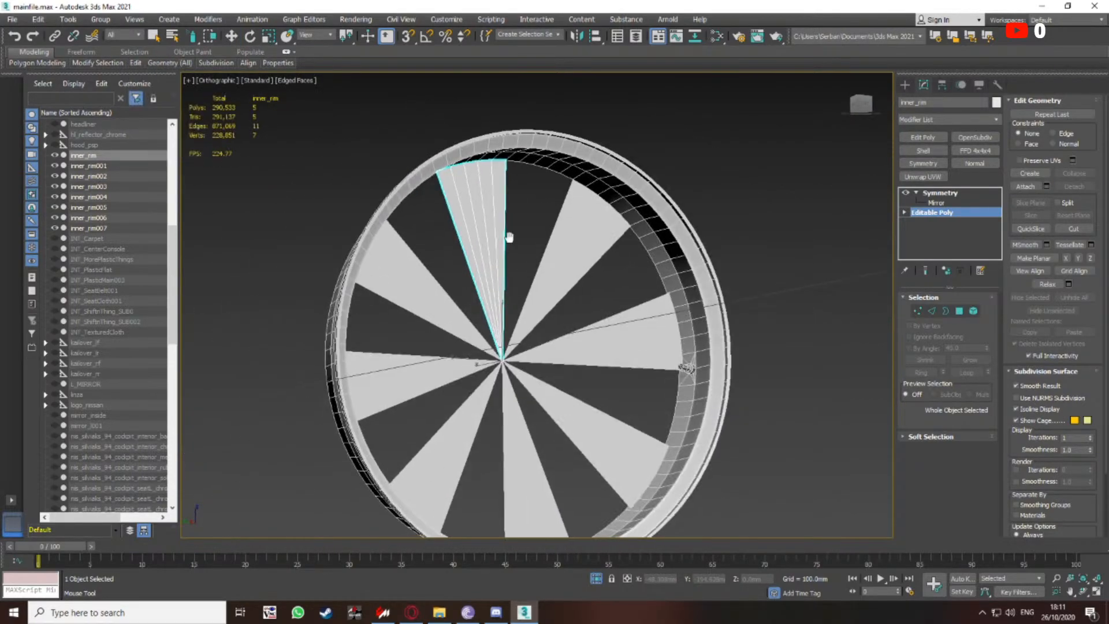
scroll(488, 184, up, 4)
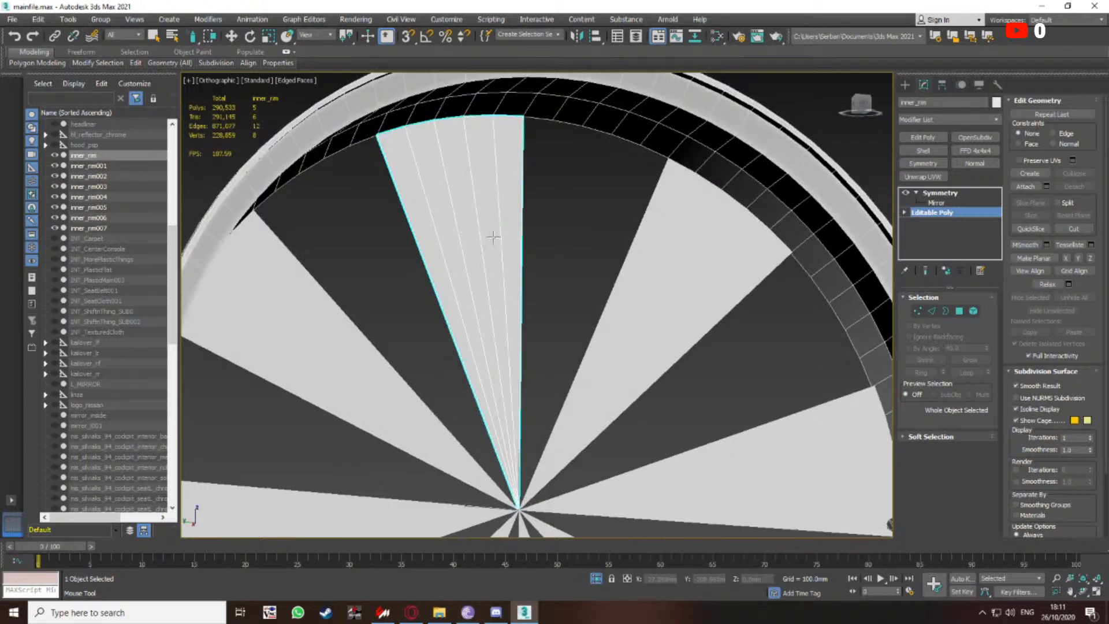
scroll(493, 237, down, 4)
alt+middle_drag(493, 235, 519, 224)
right_click(519, 224)
Switch inner_rim to edge editing and select the six radial edges of its half-wedge
alt+middle_drag(777, 297, 768, 300)
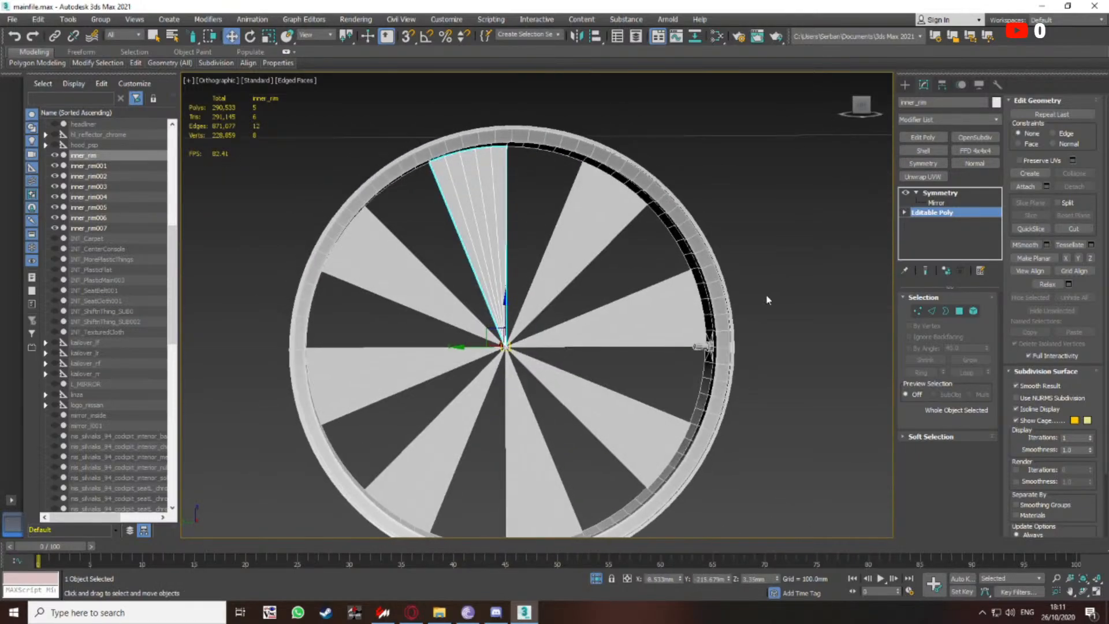
click(932, 310)
middle_drag(538, 228, 529, 242)
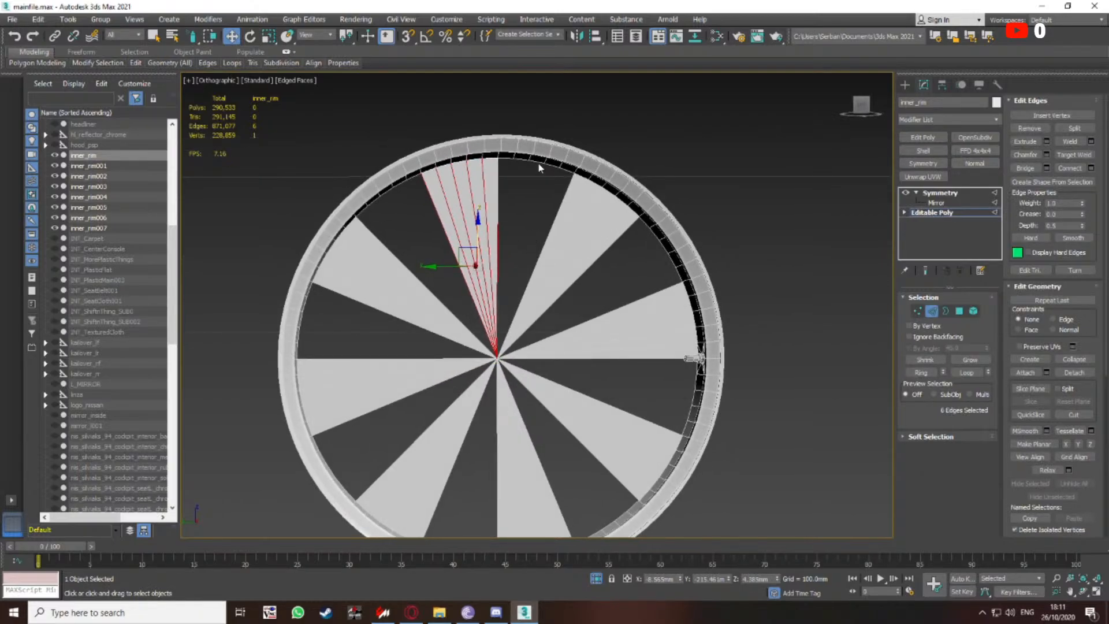
click(1090, 168)
scroll(512, 298, up, 5)
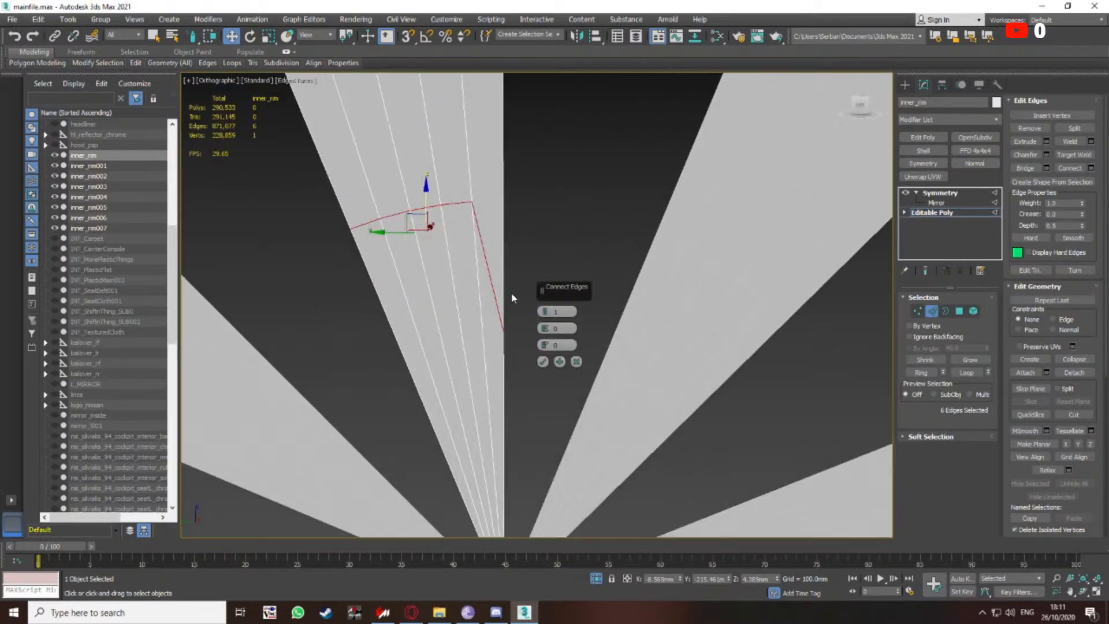
scroll(512, 298, up, 4)
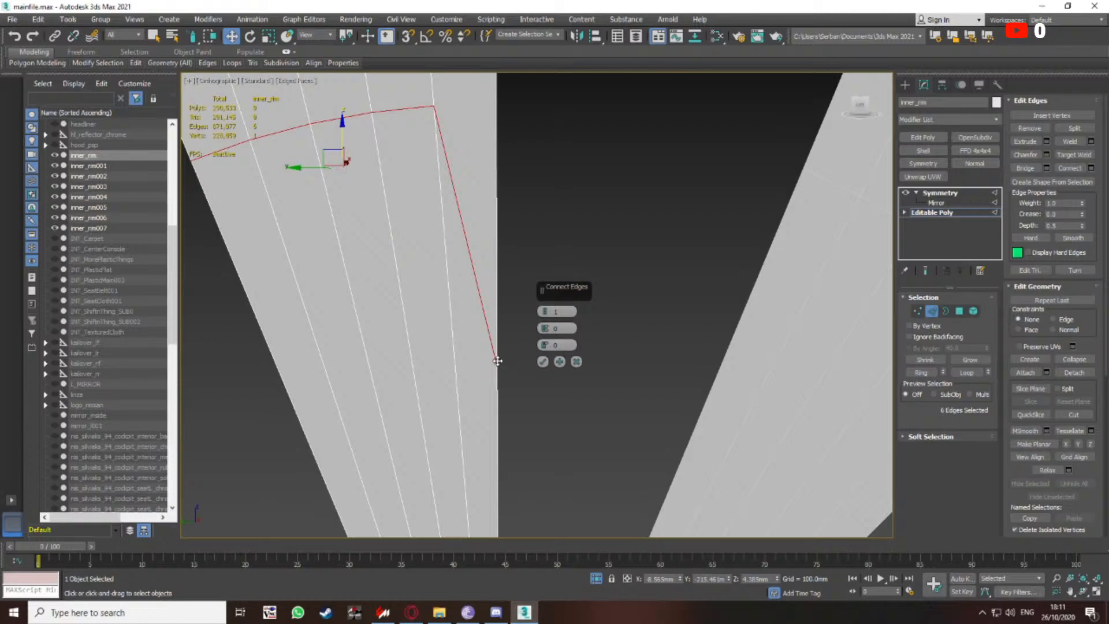
click(577, 362)
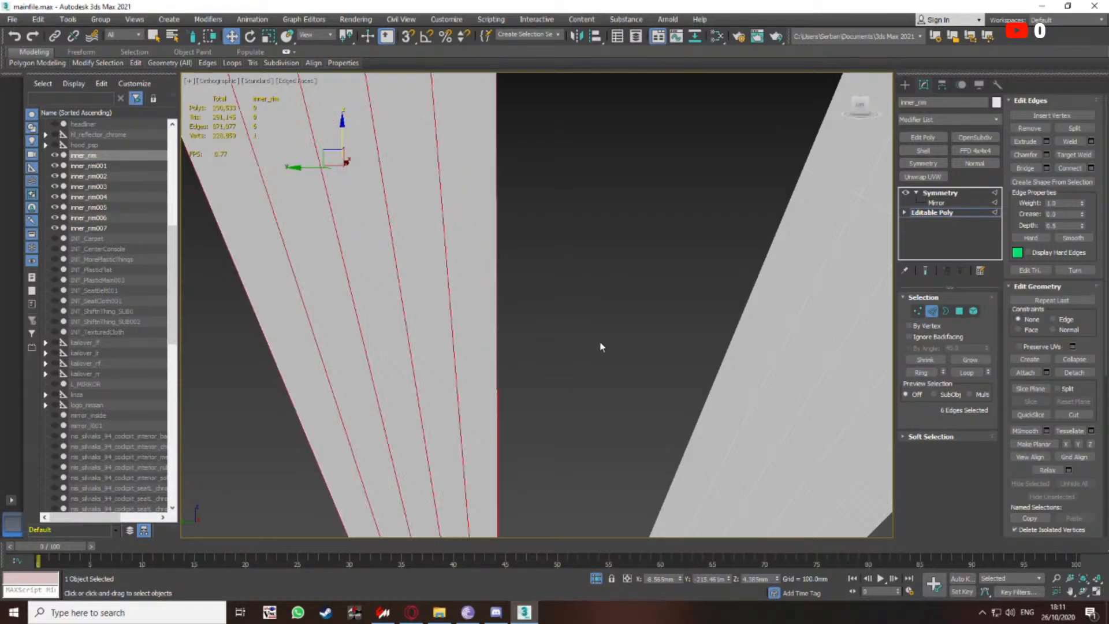
scroll(554, 329, down, 6)
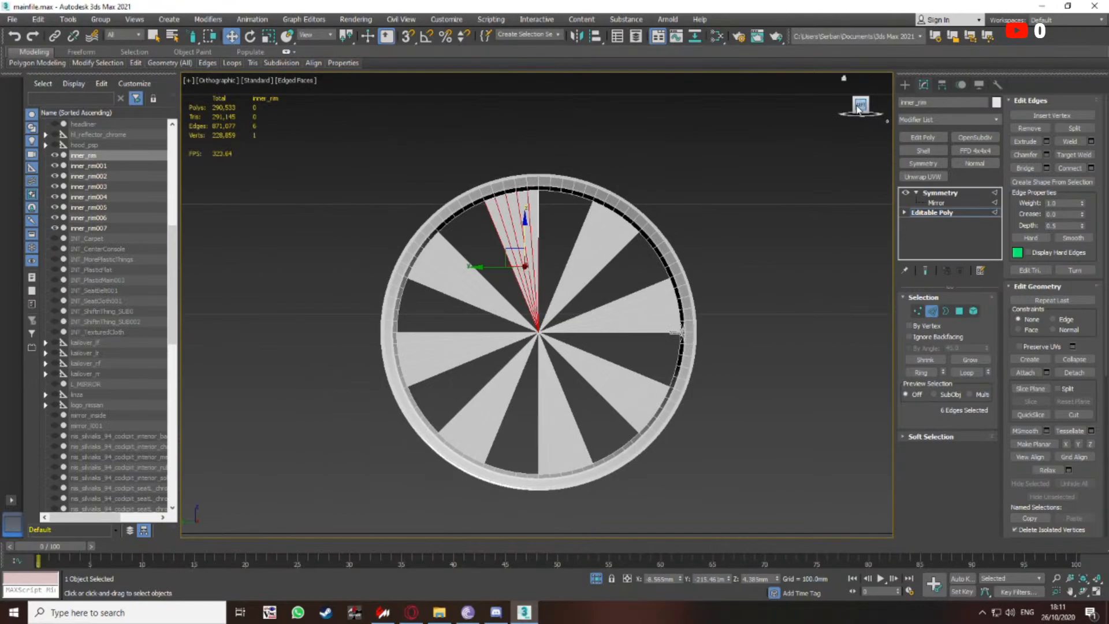
Leave edge editing on inner_rim and show the wheel straight on in the Left view
click(859, 107)
click(1086, 582)
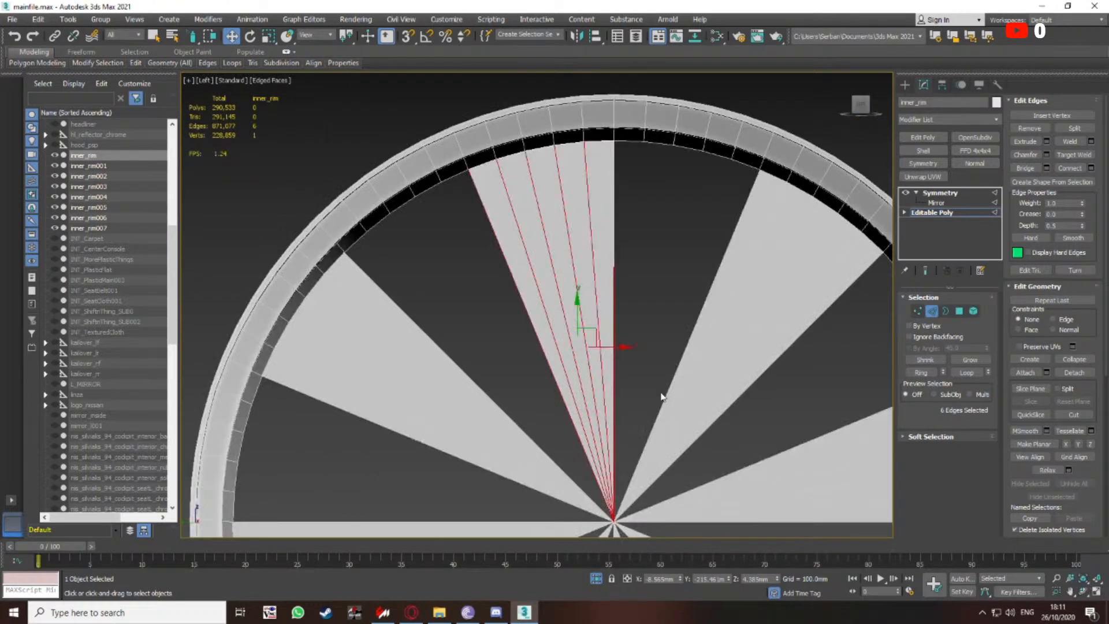
scroll(660, 399, down, 5)
scroll(781, 354, up, 2)
click(934, 313)
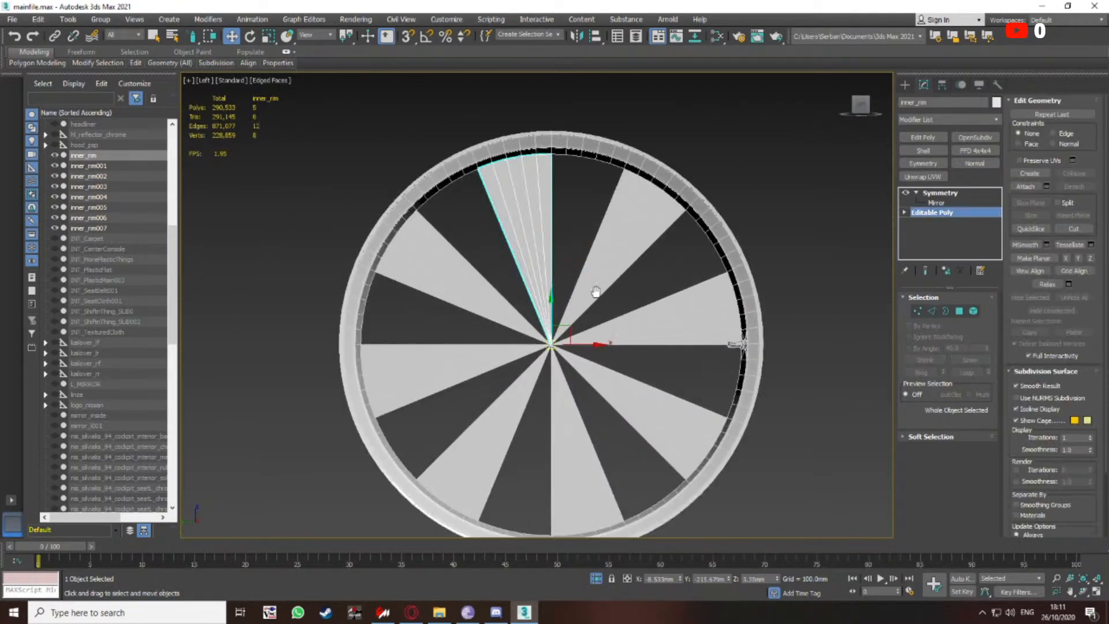
middle_drag(594, 292, 618, 259)
Select all eight wedges, inner_rim through inner_rim007, and delete them from inside the outer rim
click(460, 379)
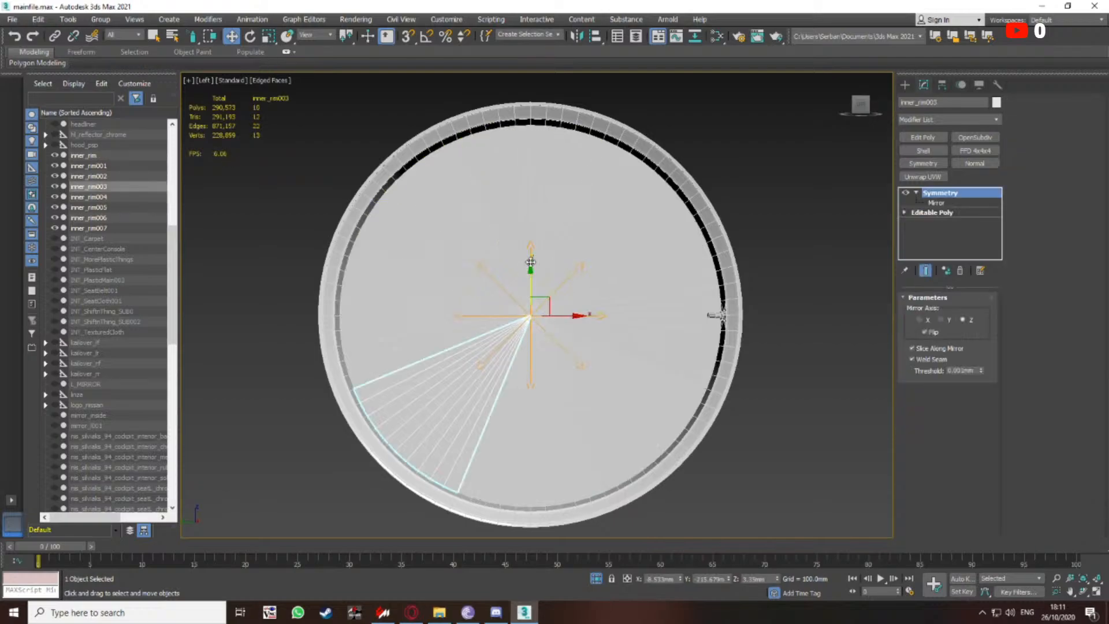
click(528, 313)
click(595, 276)
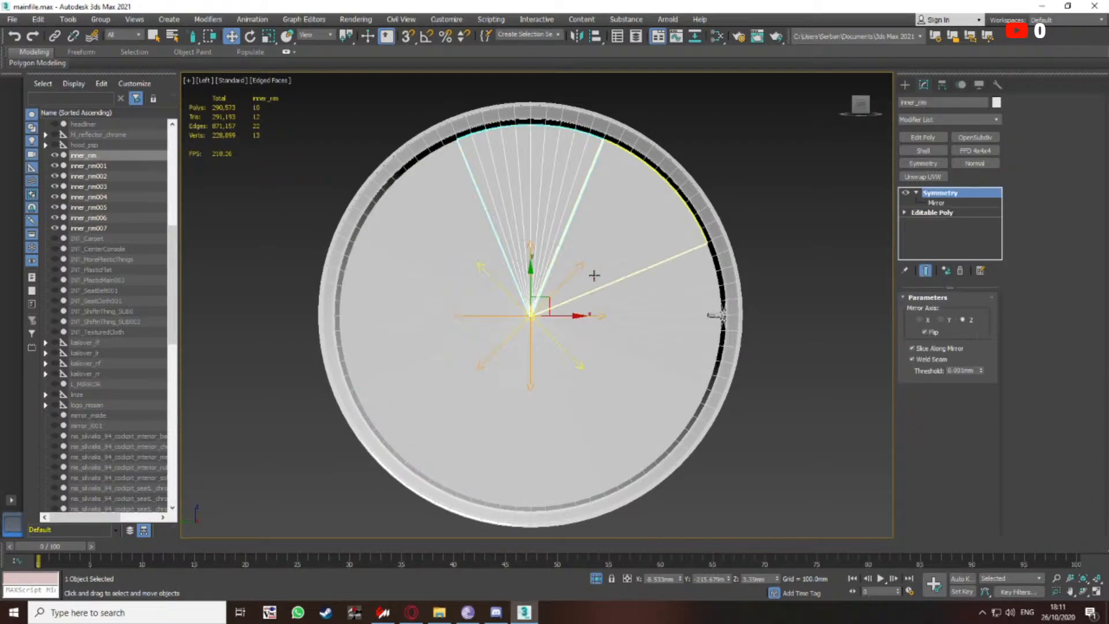
click(90, 157)
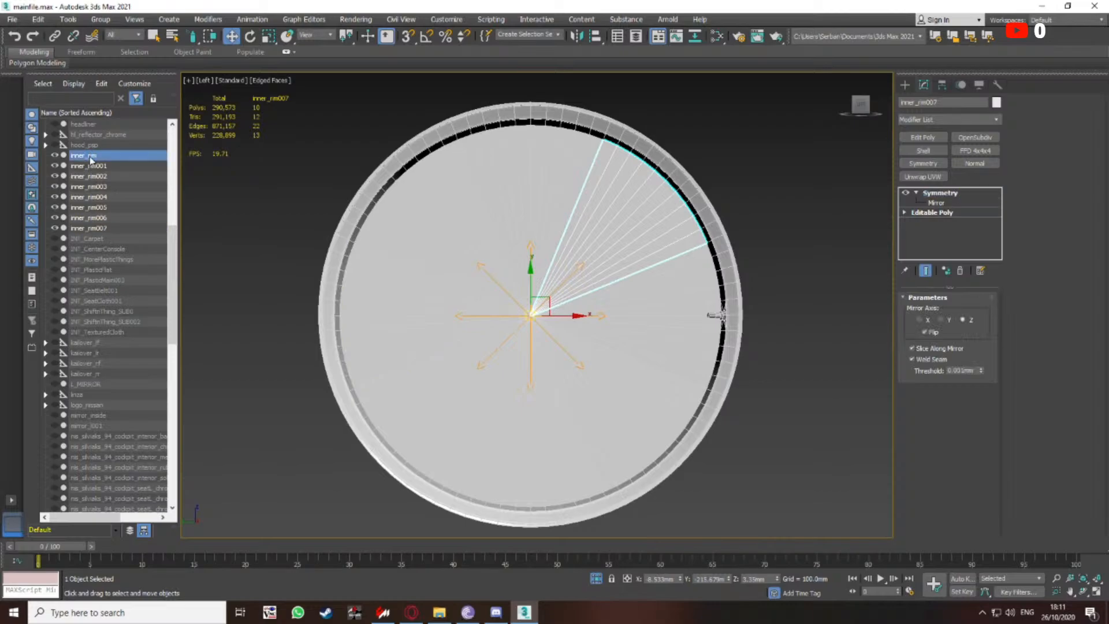
shift+click(99, 228)
middle_drag(635, 275, 628, 275)
key(Delete)
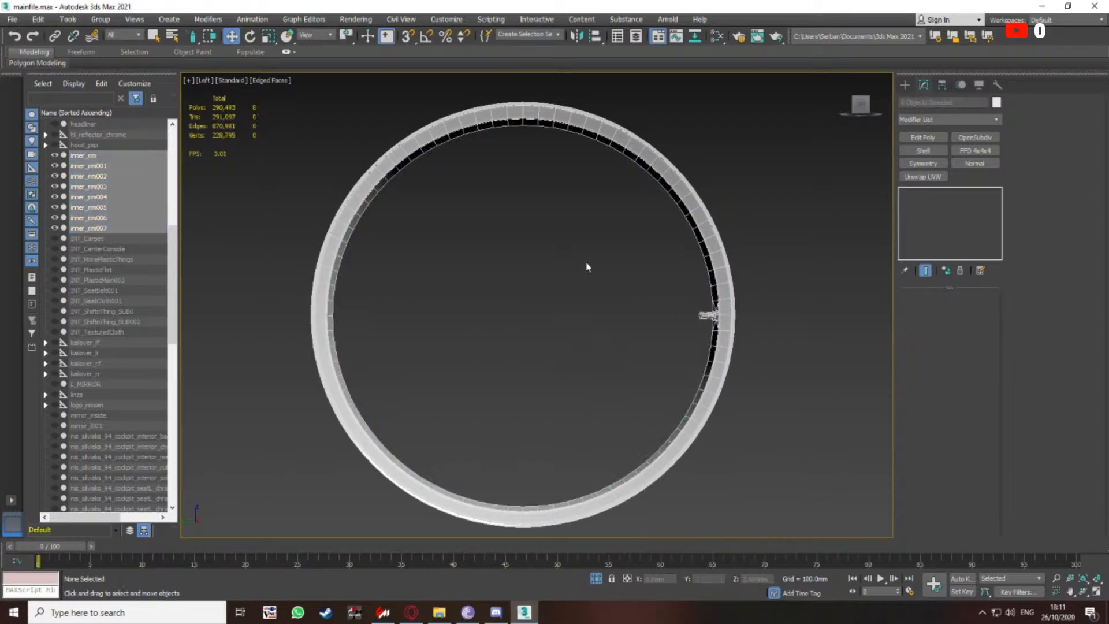
Select PROTOTYPE_RIM's open border and scale-copy it inward to form a ring of new faces
click(710, 315)
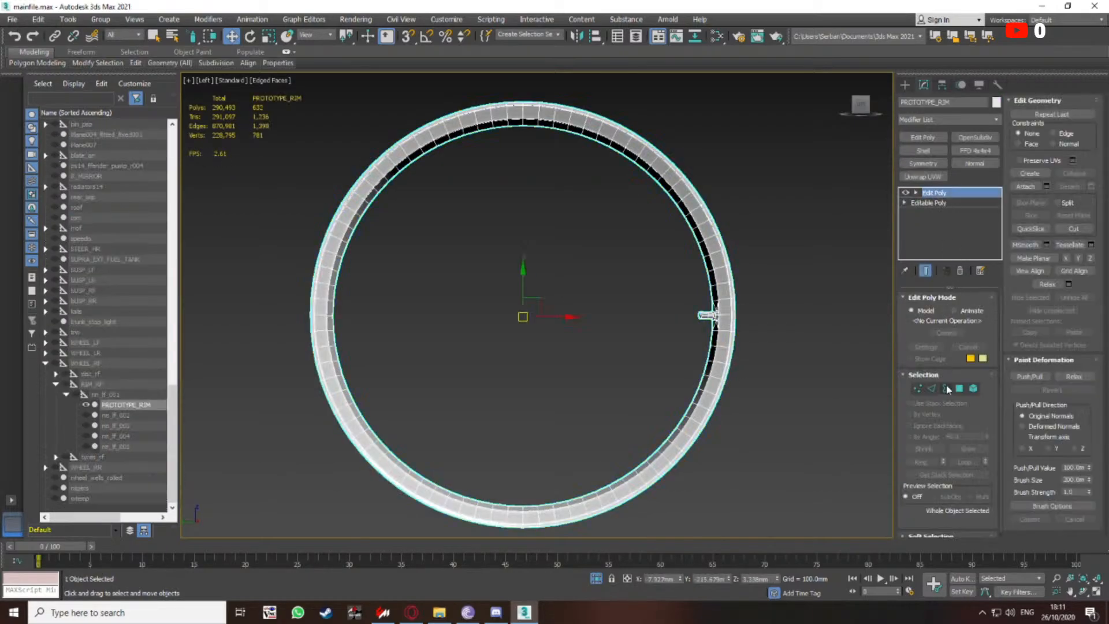
click(945, 388)
middle_drag(539, 223, 555, 200)
key(ctrl+a)
key(r)
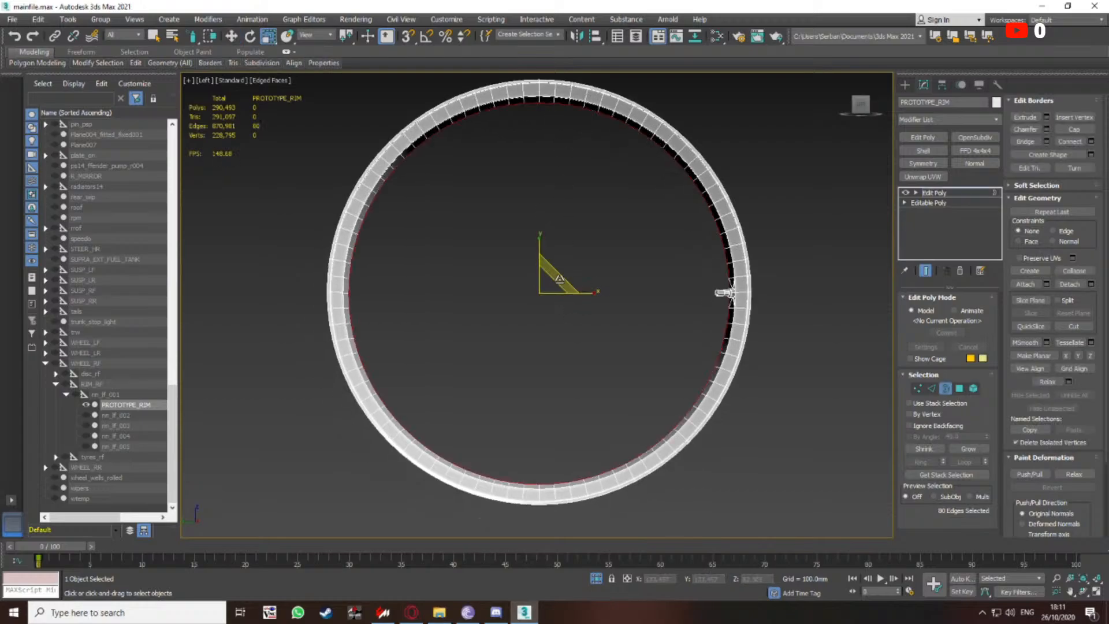
shift+drag(559, 279, 514, 296)
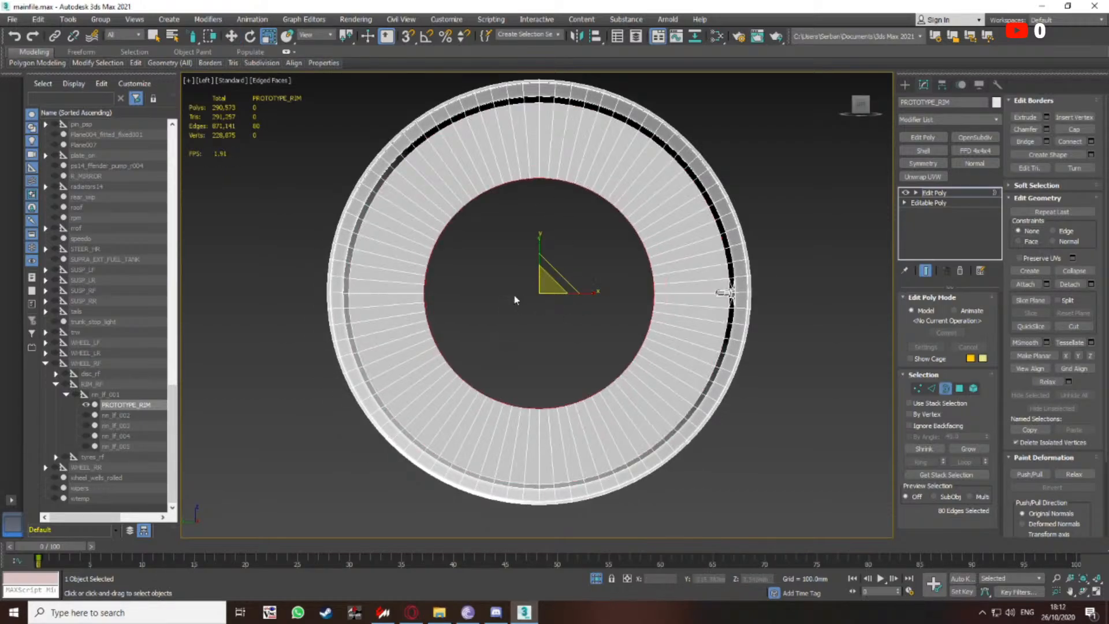
Scale the new inner border of PROTOTYPE_RIM further down to a small opening around the wheel's centre
click(529, 266)
middle_drag(529, 265, 555, 271)
key(w)
key(r)
key(ctrl+a)
drag(555, 272, 512, 290)
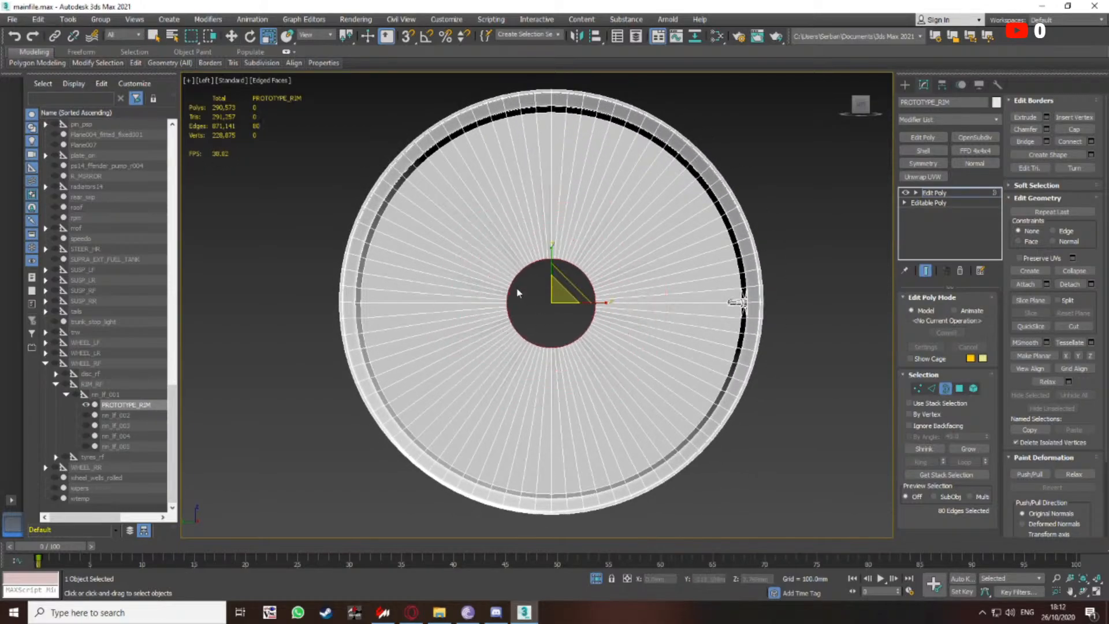
Collapse the small opening's border vertices into a single centre point and leave vertex editing
right_click(500, 257)
click(471, 208)
right_click(527, 247)
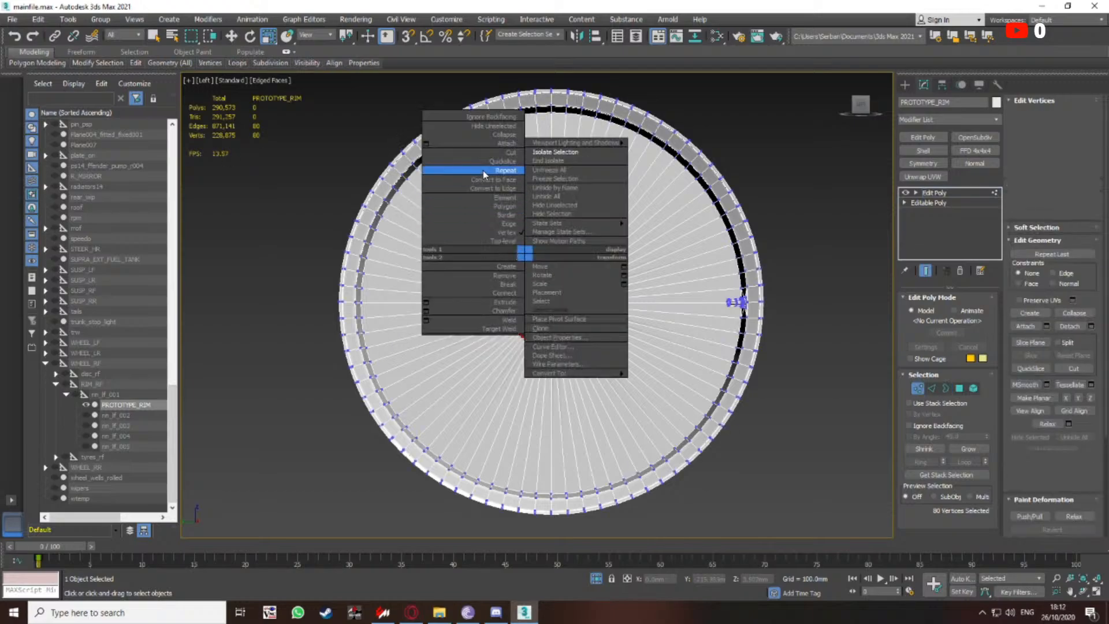
click(506, 139)
middle_drag(595, 275, 611, 275)
scroll(604, 273, up, 1)
scroll(770, 348, down, 1)
click(919, 391)
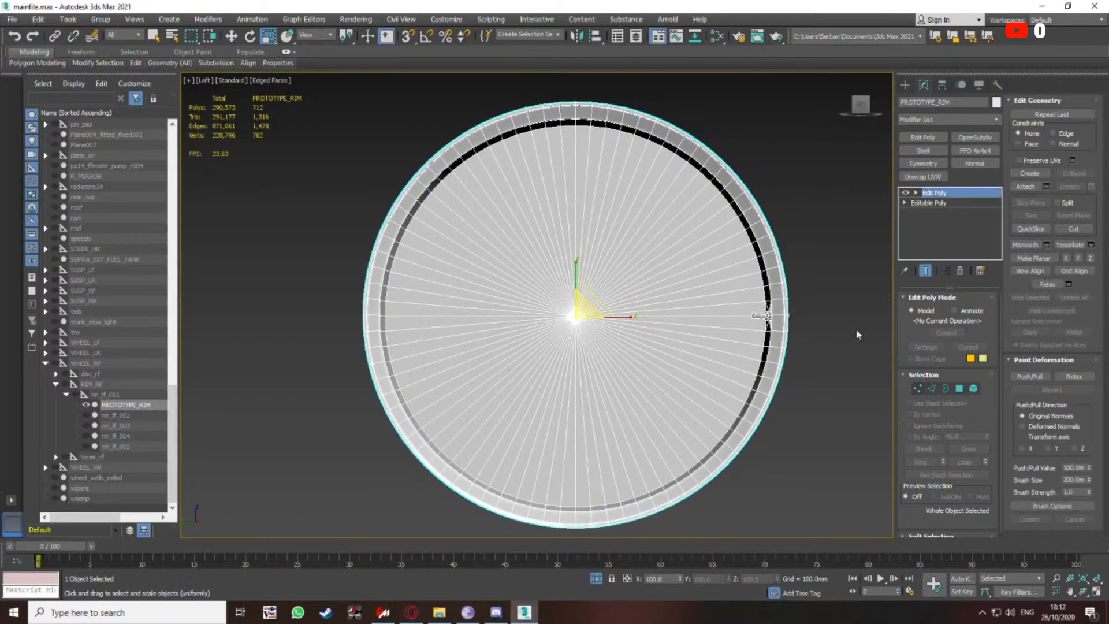
Switch PROTOTYPE_RIM to edge editing and select every radial edge around the disc's centre
click(931, 389)
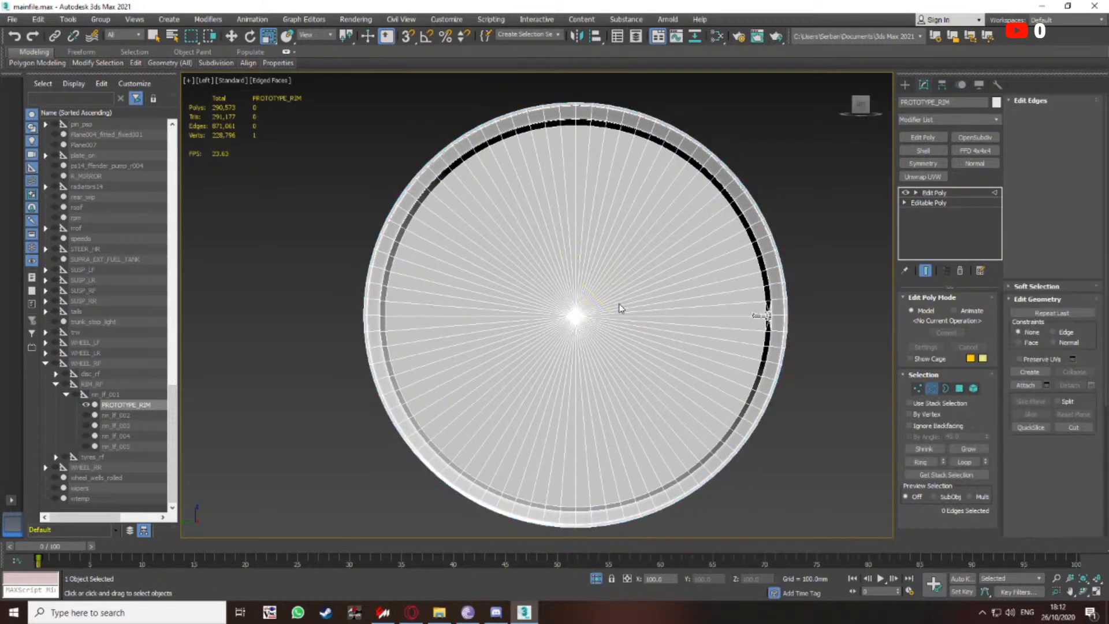
click(531, 281)
scroll(572, 292, up, 2)
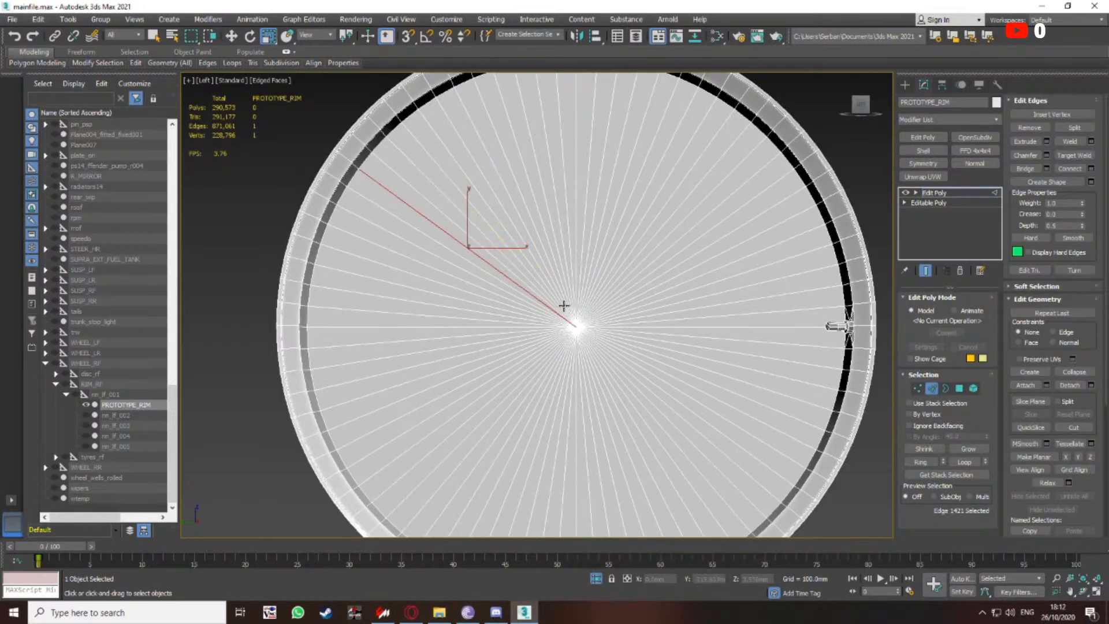
key(q)
drag(515, 369, 537, 307)
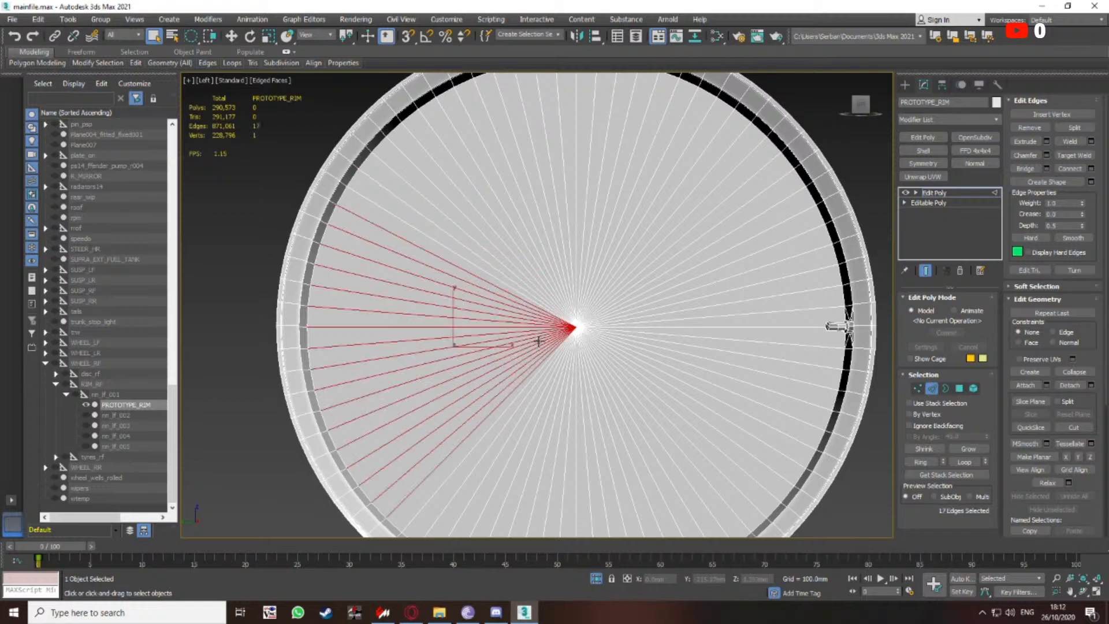
key(q)
middle_drag(554, 318, 548, 292)
key(q)
mouse_move(521, 302)
ctrl+mouse_down()
mouse_move(586, 376)
mouse_move(563, 327)
ctrl+mouse_up()
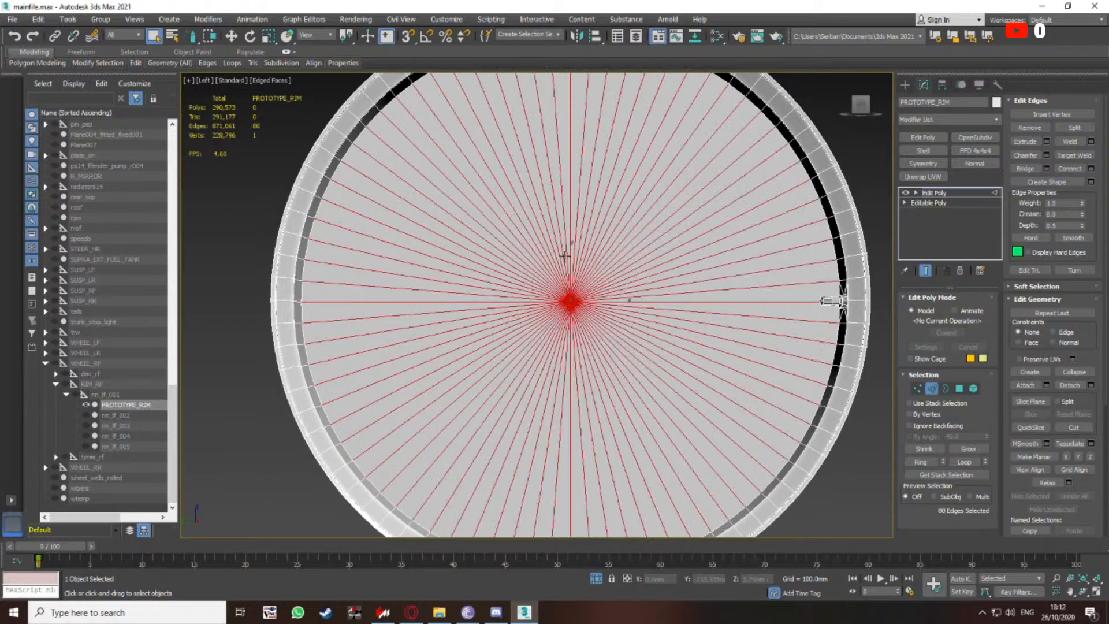
Connect the selected radial edges with 10 segments to form concentric loops across the disc, then leave edge editing
scroll(552, 334, down, 2)
click(1091, 169)
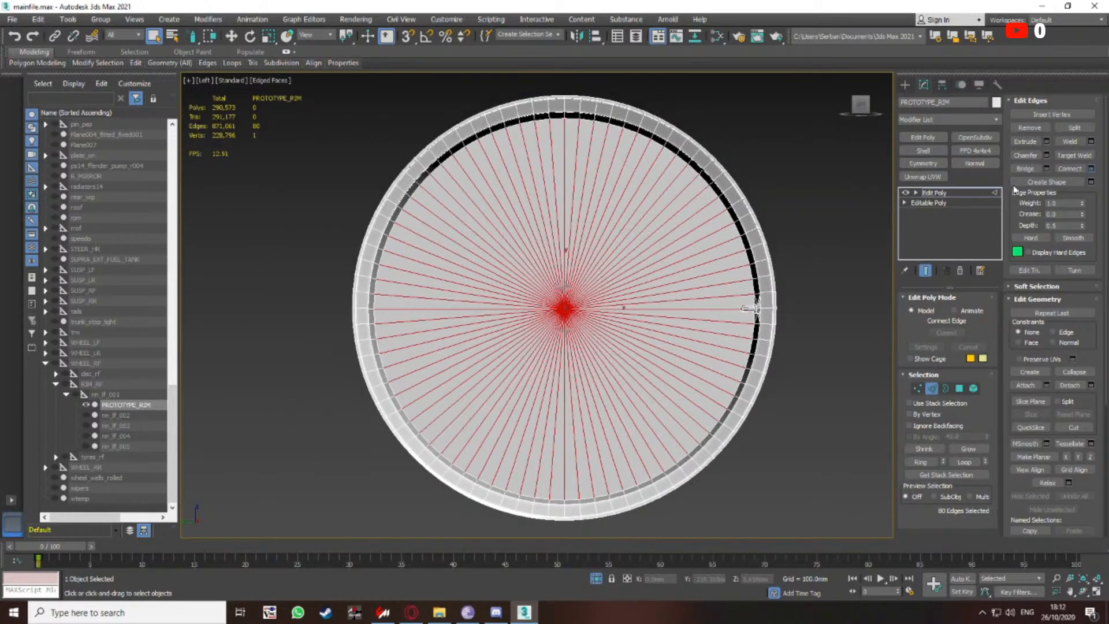
drag(546, 317, 546, 313)
click(543, 363)
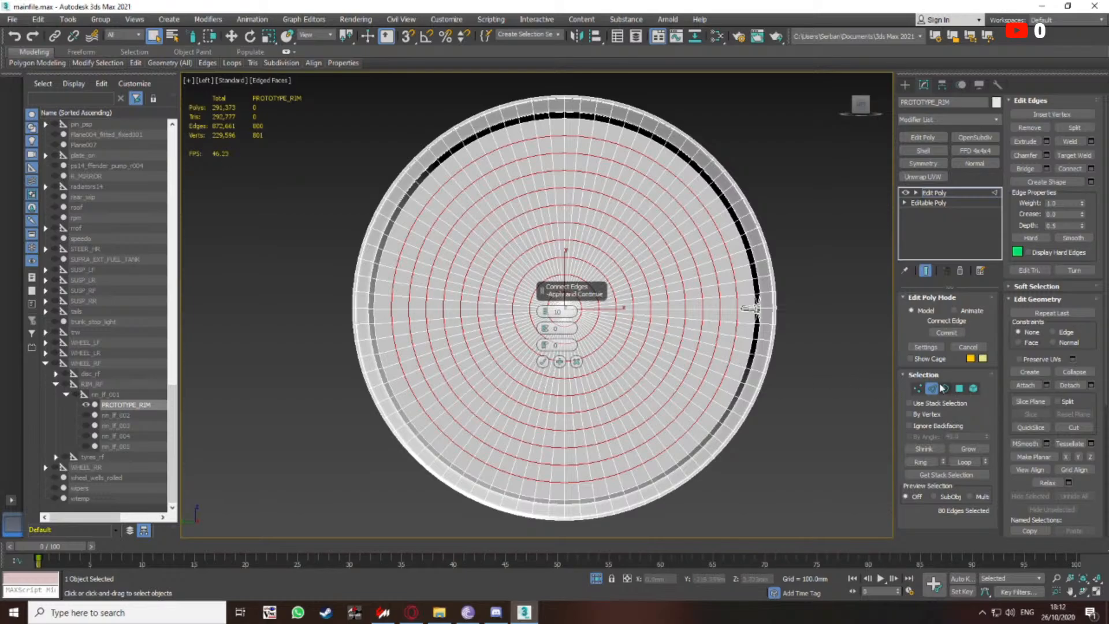
click(931, 388)
click(923, 138)
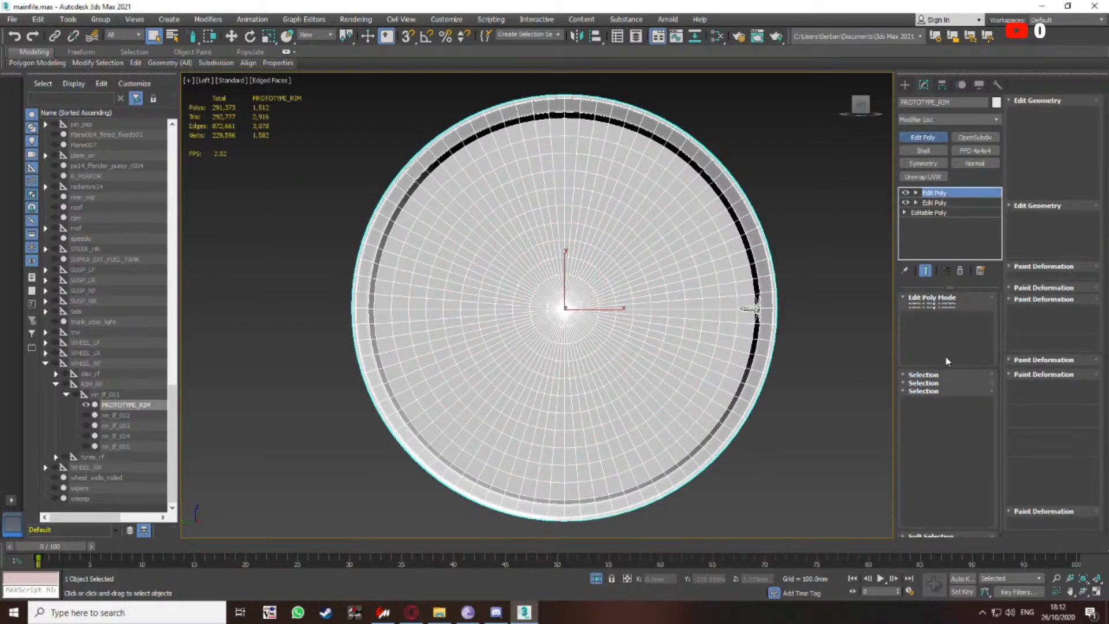
click(931, 388)
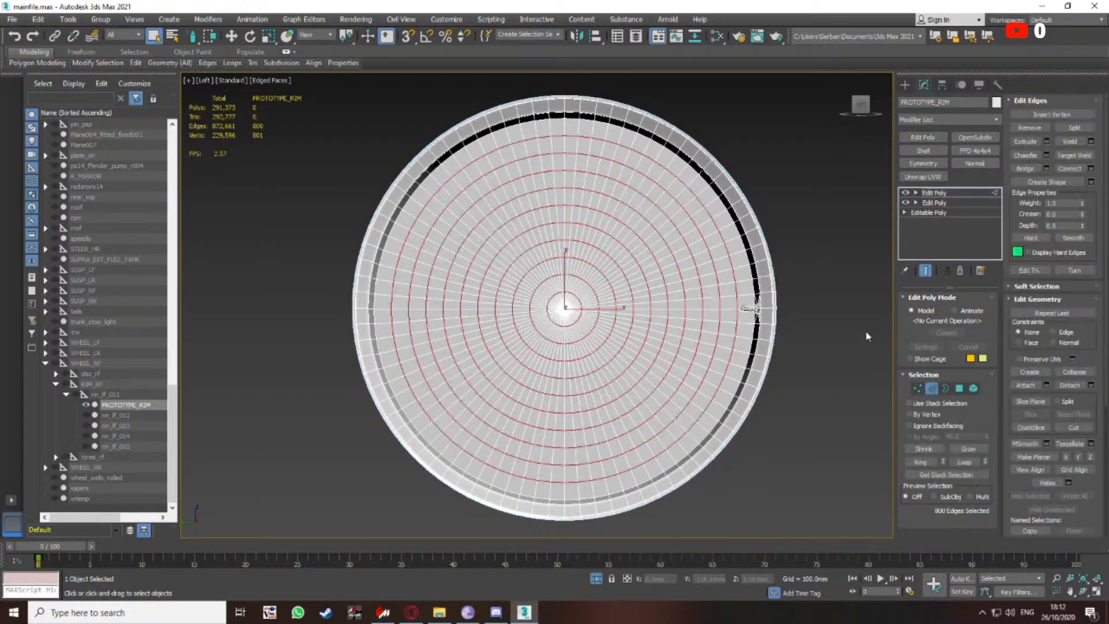
click(931, 388)
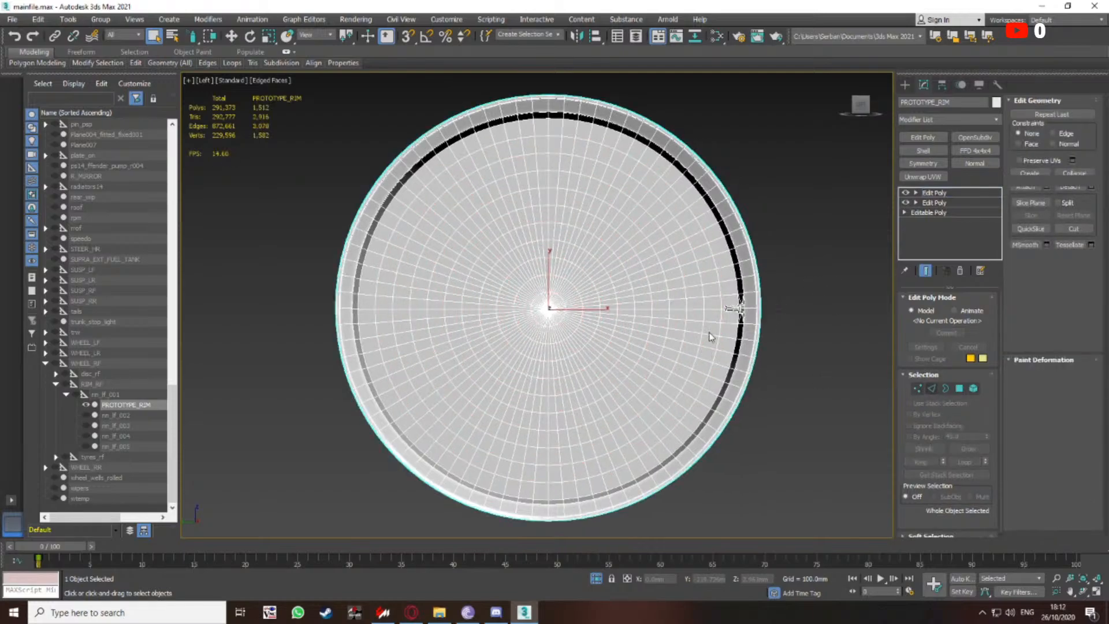
scroll(718, 314, down, 3)
alt+middle_drag(718, 315, 704, 307)
scroll(774, 237, up, 2)
click(910, 194)
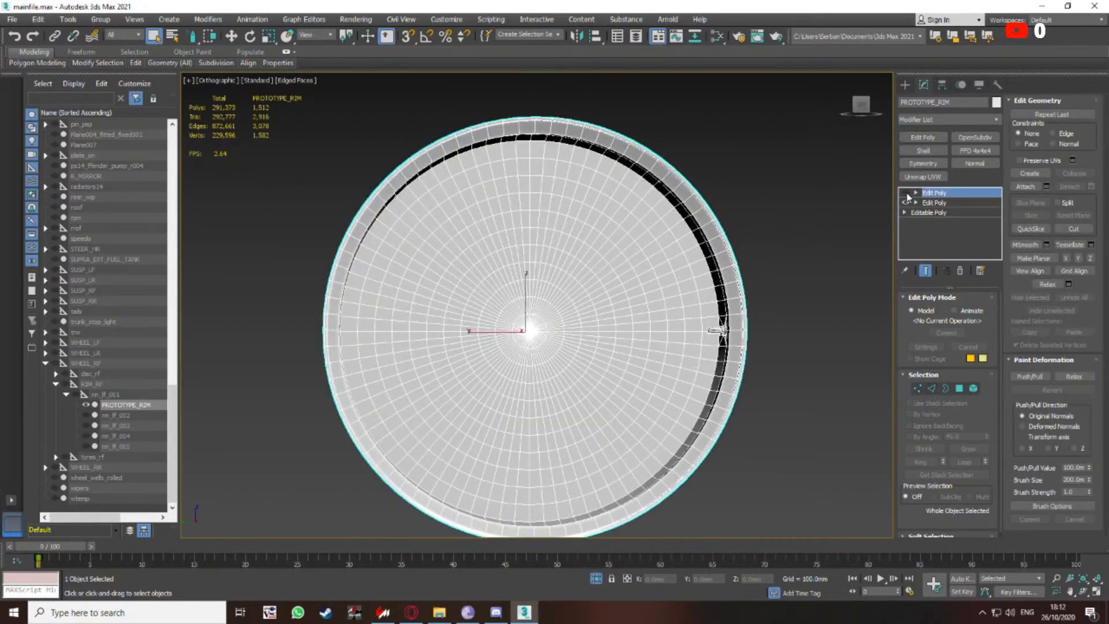
click(959, 271)
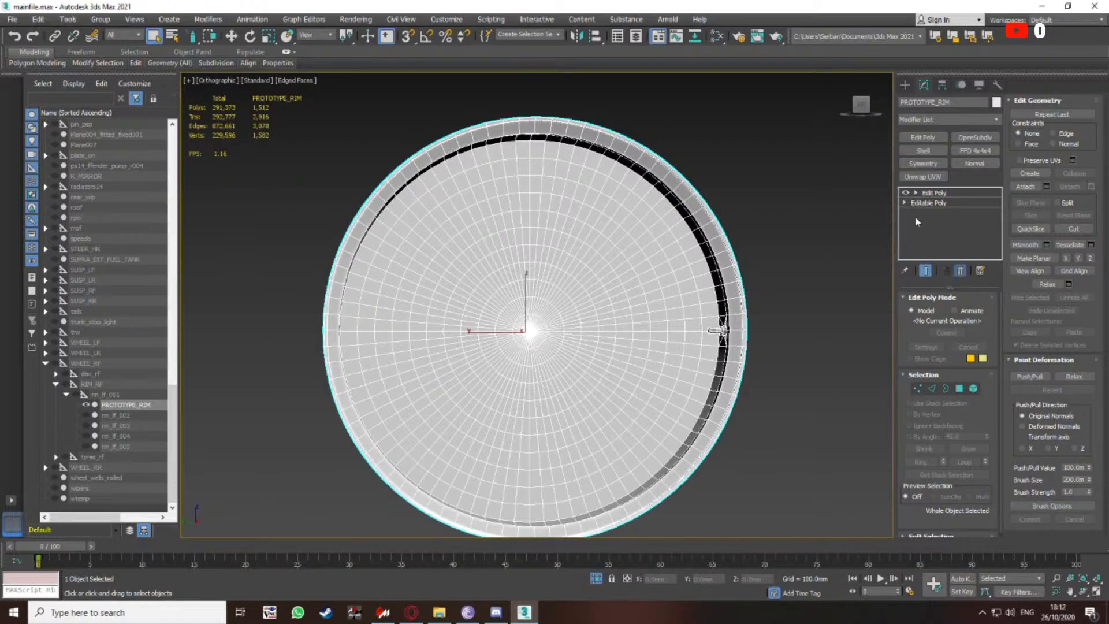
Examine the disc's radial and concentric mesh up close and as a whole in the Left view
scroll(669, 238, down, 2)
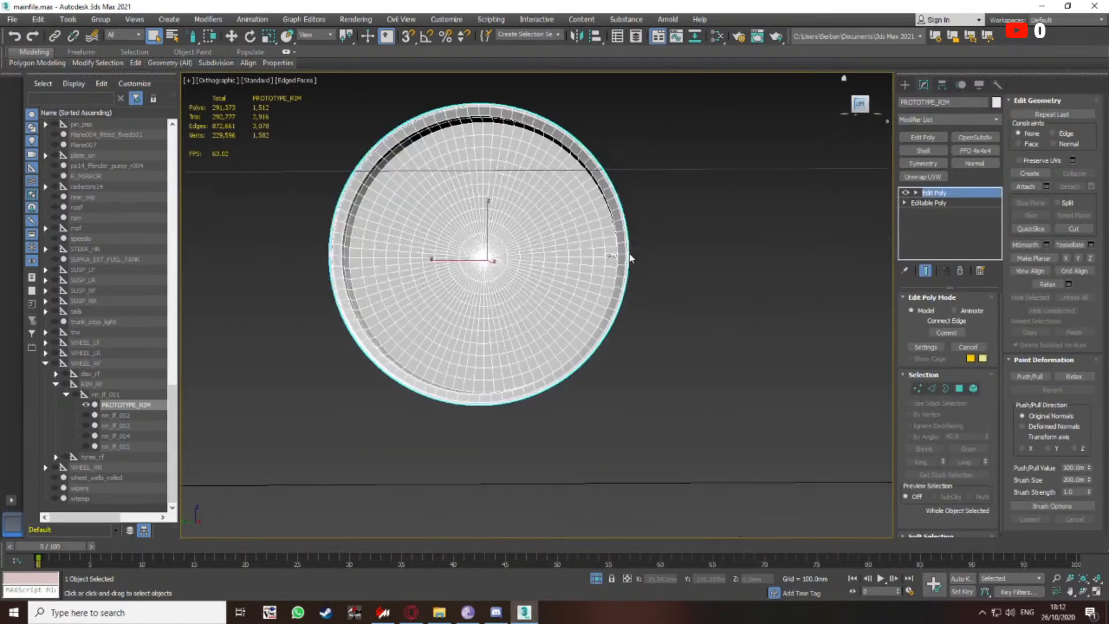
key(l)
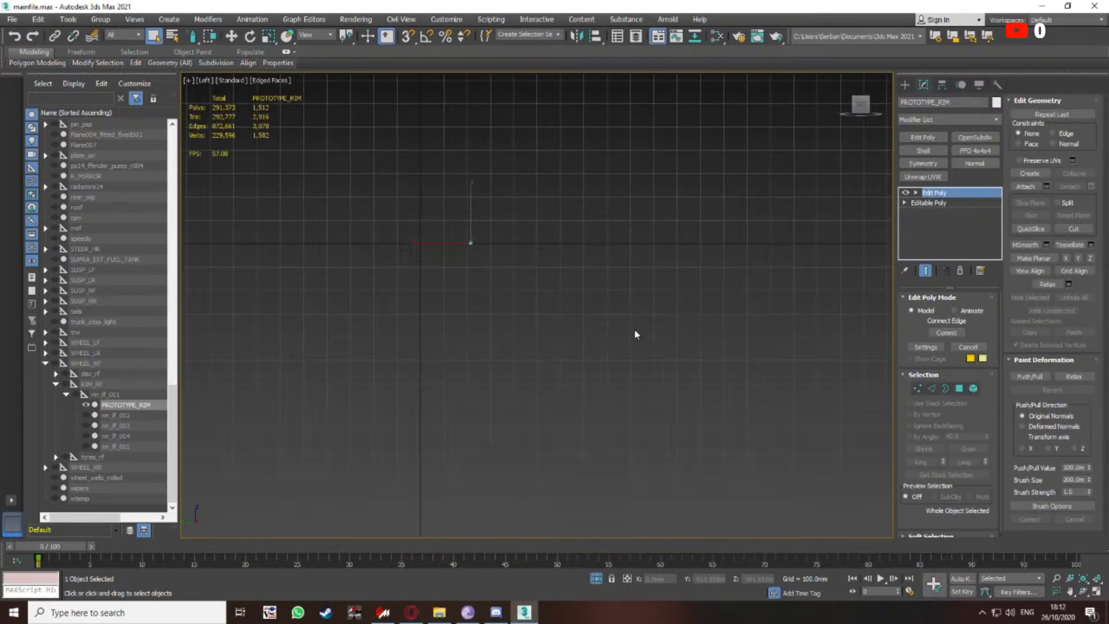
scroll(485, 224, up, 6)
scroll(478, 226, up, 3)
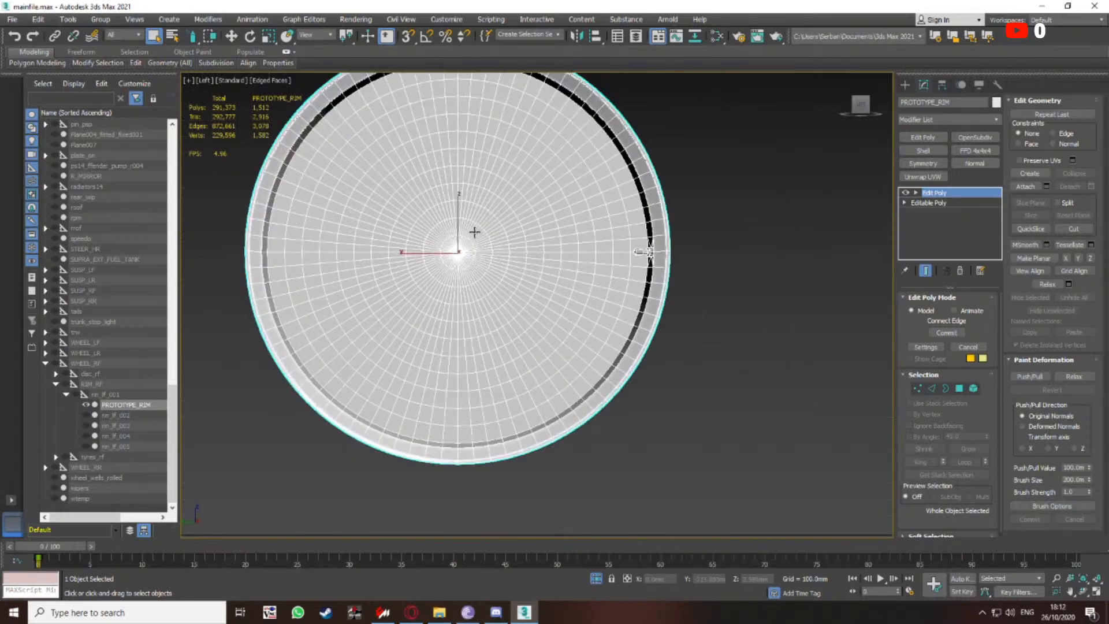
middle_drag(478, 226, 552, 256)
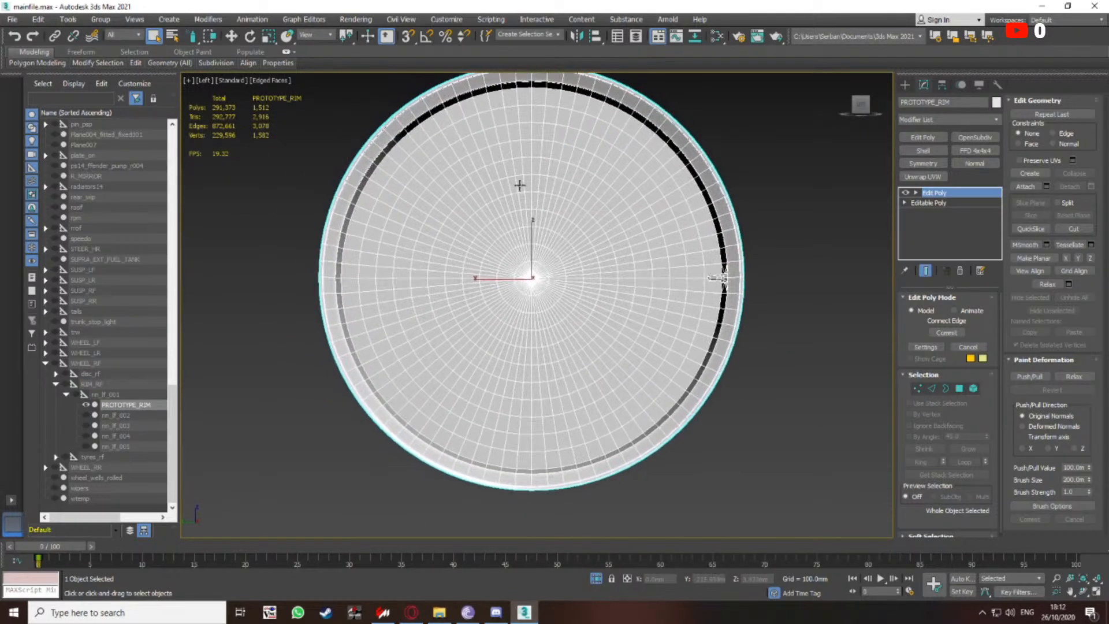
middle_drag(520, 185, 544, 201)
scroll(522, 233, up, 5)
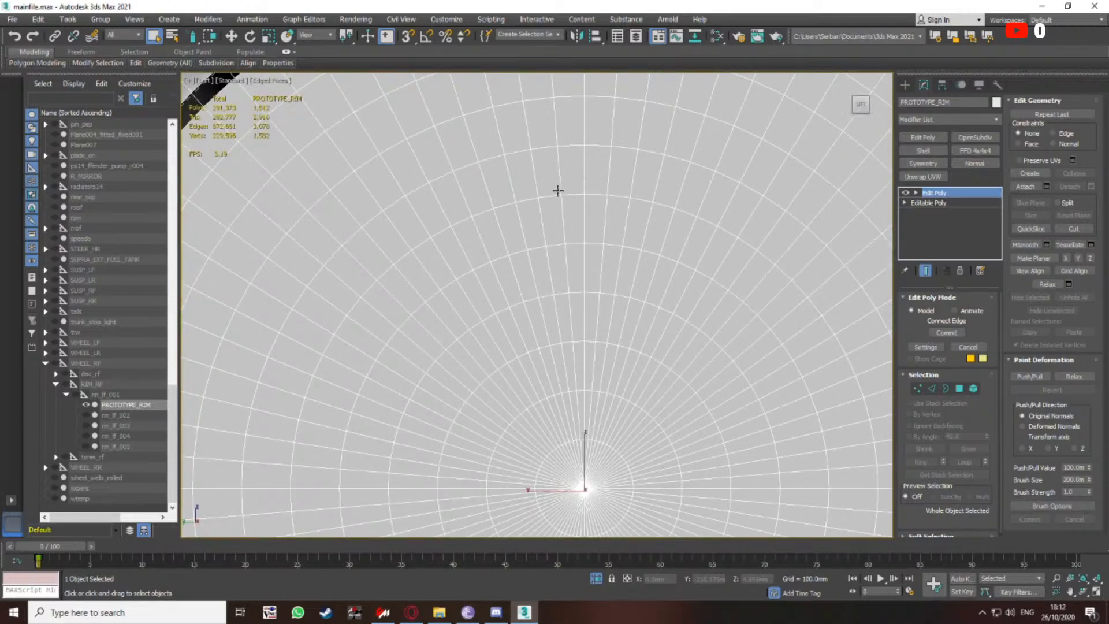
key(z)
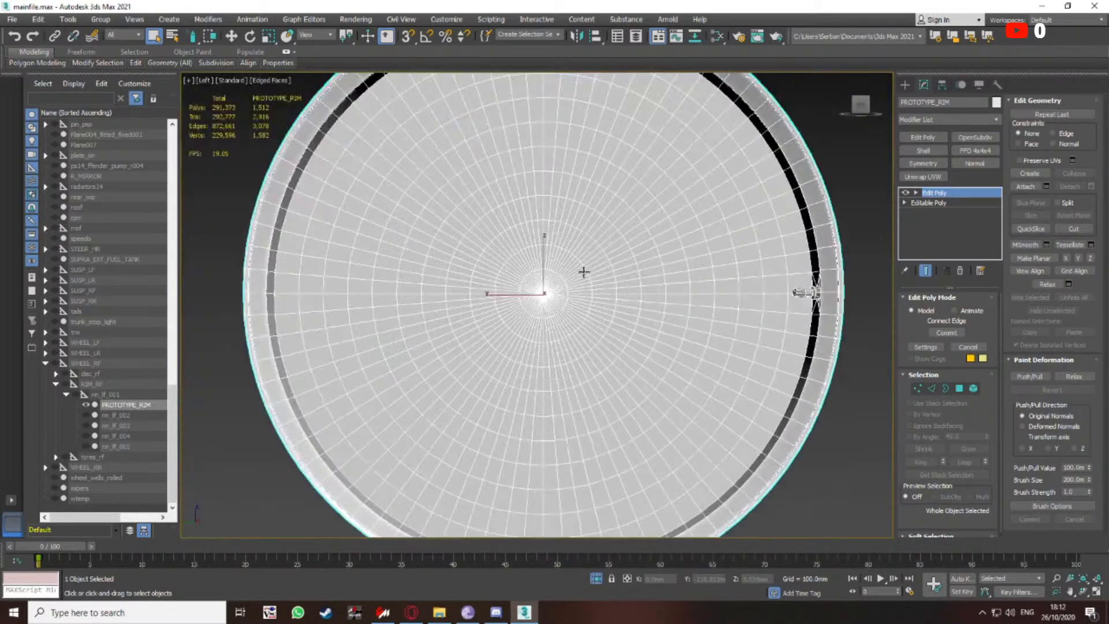
scroll(603, 280, down, 2)
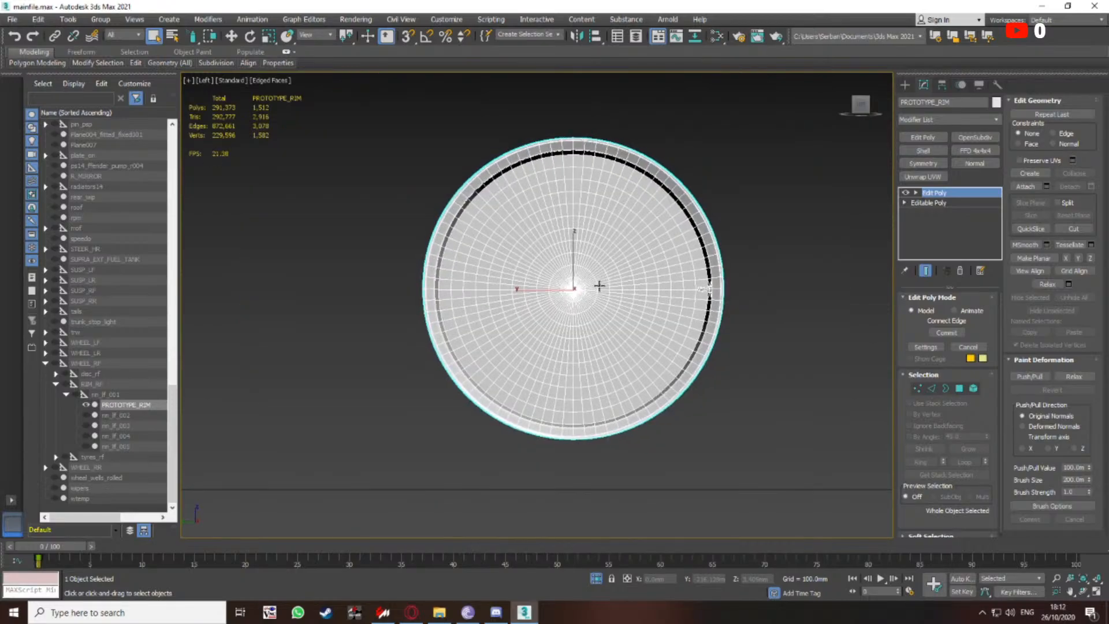
scroll(599, 284, up, 1)
Switch PROTOTYPE_RIM to polygon editing and select all the polygons of the disc inside the rim
click(959, 390)
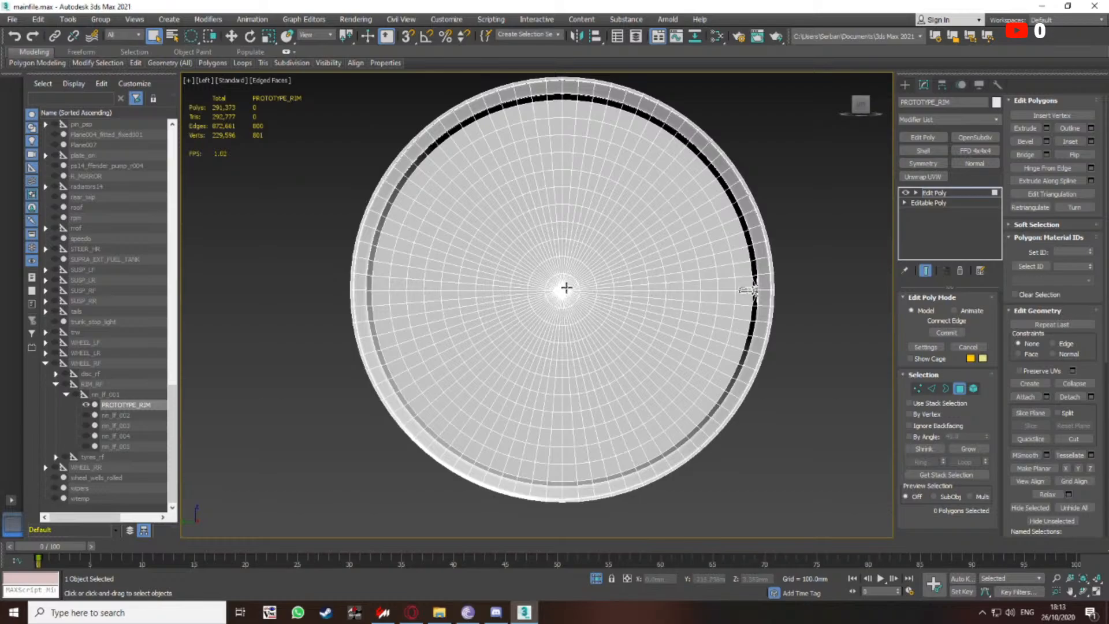
click(561, 290)
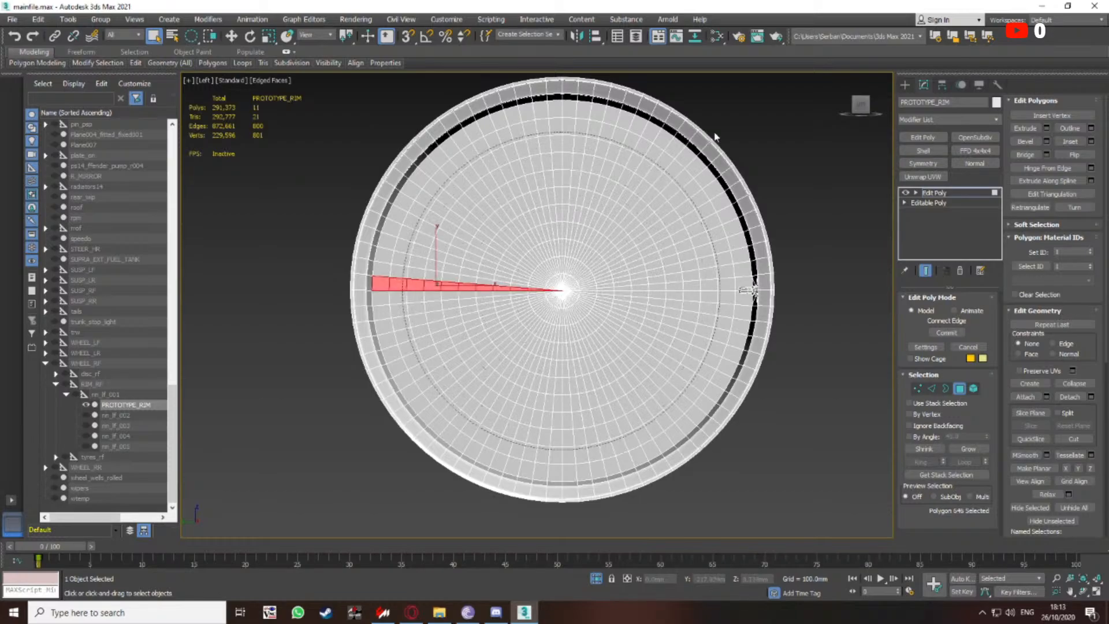
key(ctrl+a)
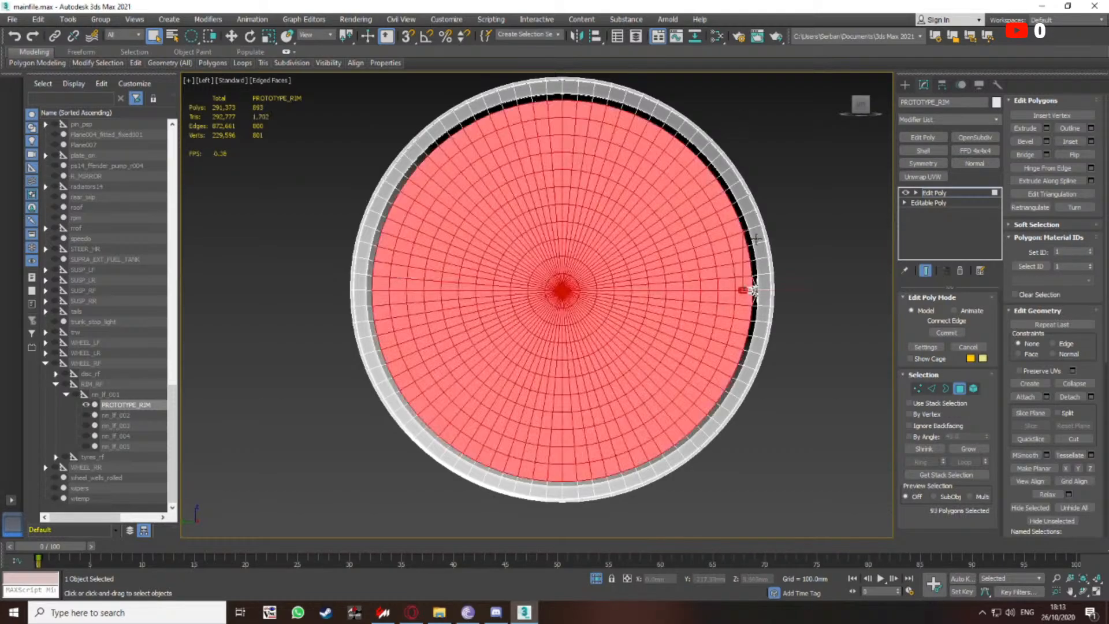
key(q)
key(q)
Remove the small valve's polygons from the selection so that only the disc's polygons are selected
mouse_move(612, 280)
middle_down()
mouse_move(498, 241)
mouse_move(601, 240)
middle_up()
scroll(601, 239, up, 6)
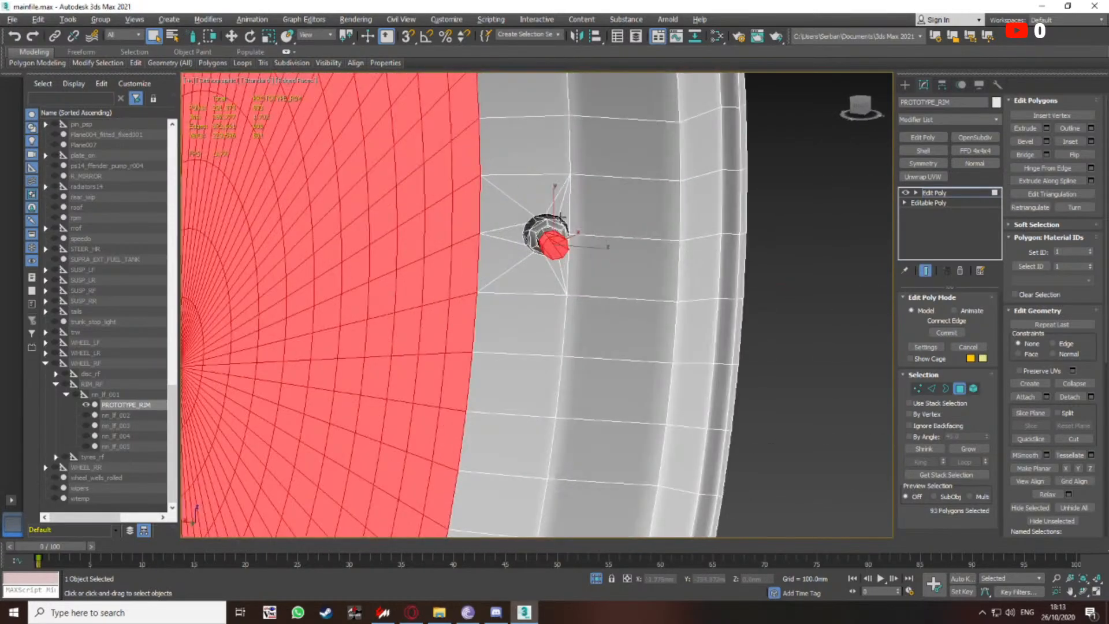
alt+drag(560, 218, 549, 244)
alt+middle_drag(546, 237, 532, 233)
scroll(532, 233, down, 8)
alt+middle_drag(559, 277, 619, 247)
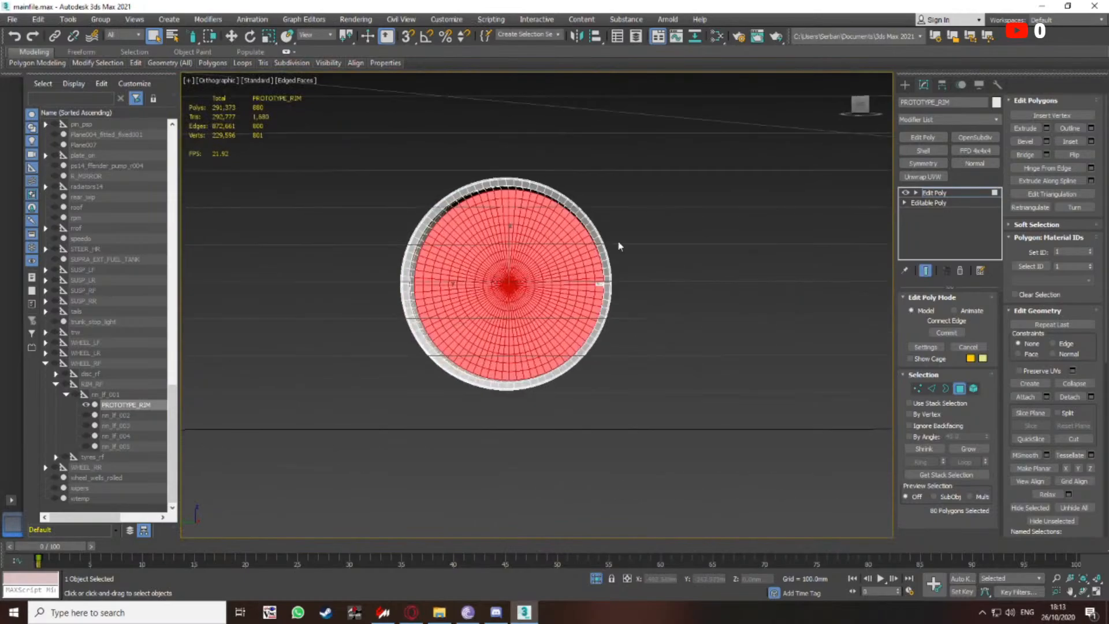
Detach the selected disc polygons from PROTOTYPE_RIM as a separate object, leave polygon editing and select the detached disc
key(l)
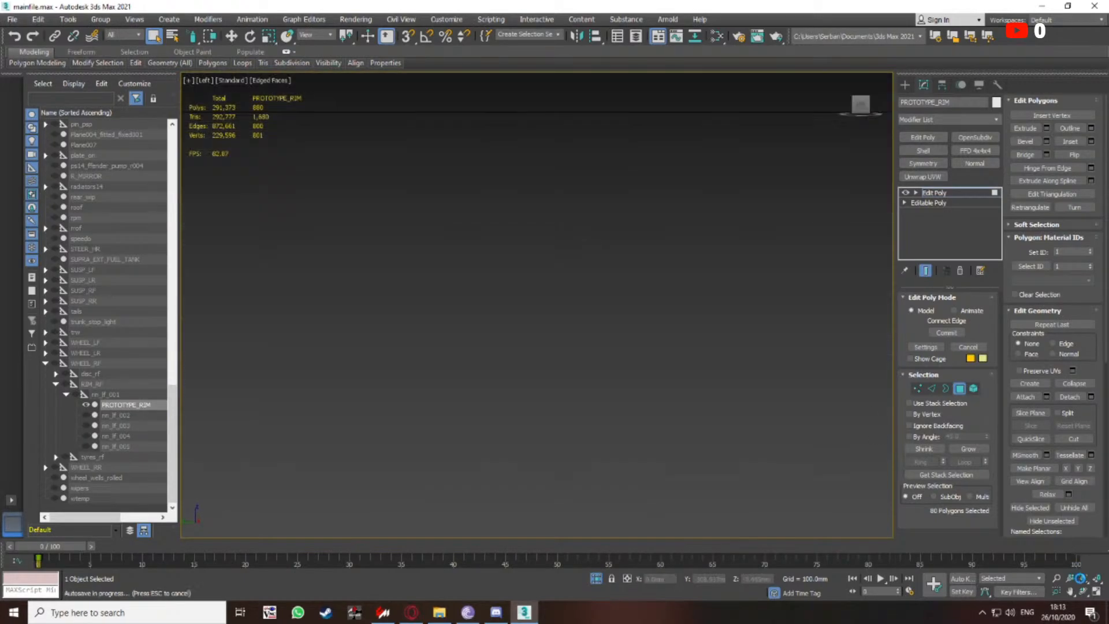
key(z)
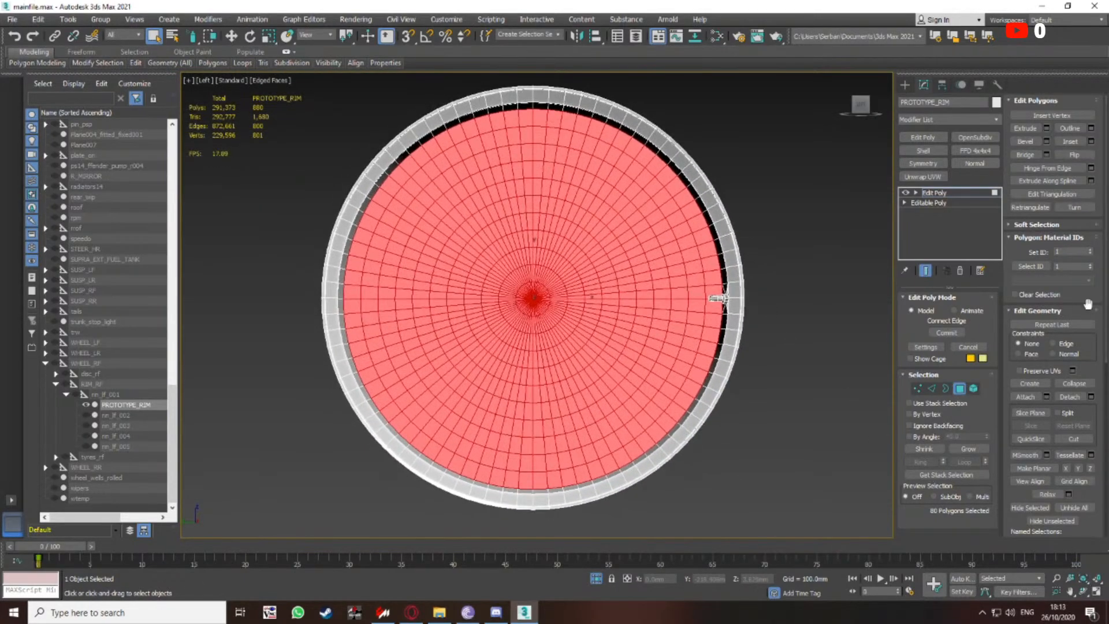
click(1091, 397)
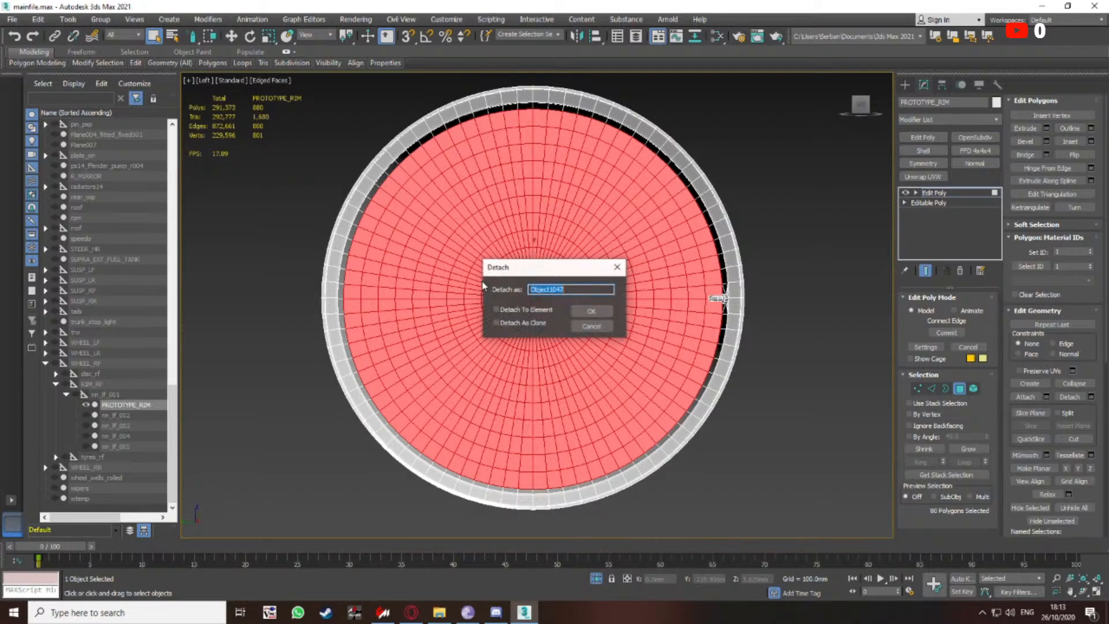
click(587, 307)
click(962, 390)
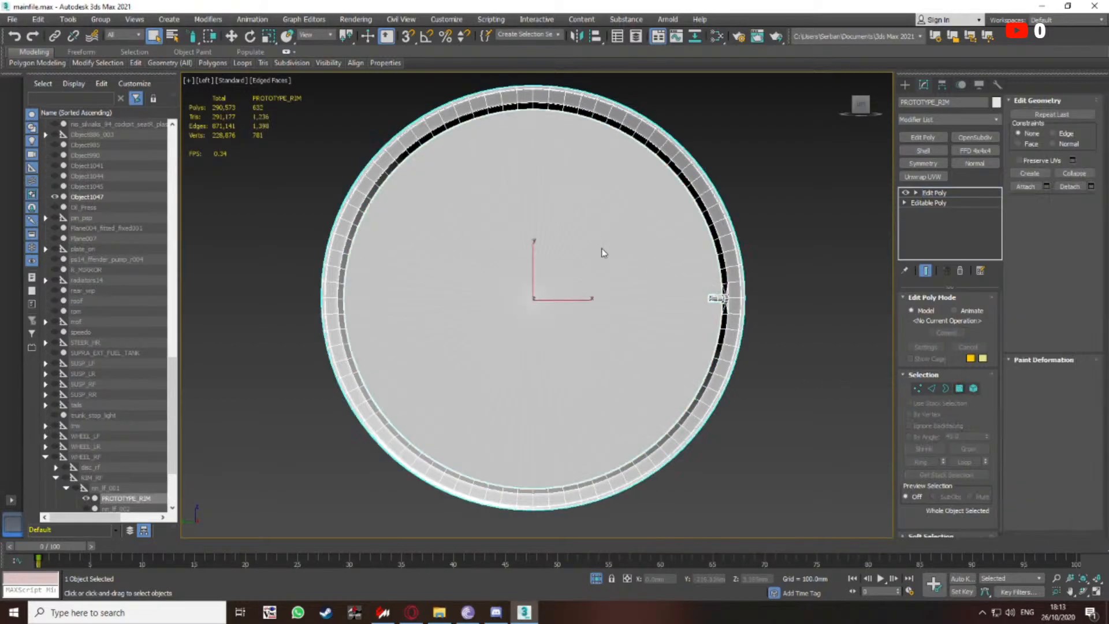
click(588, 247)
Connect all radial edges of the detached disc with 10 segments to form concentric loops, then leave edge editing
scroll(590, 248, down, 3)
mouse_move(592, 250)
middle_down()
mouse_move(606, 263)
mouse_move(588, 247)
middle_up()
scroll(606, 263, up, 1)
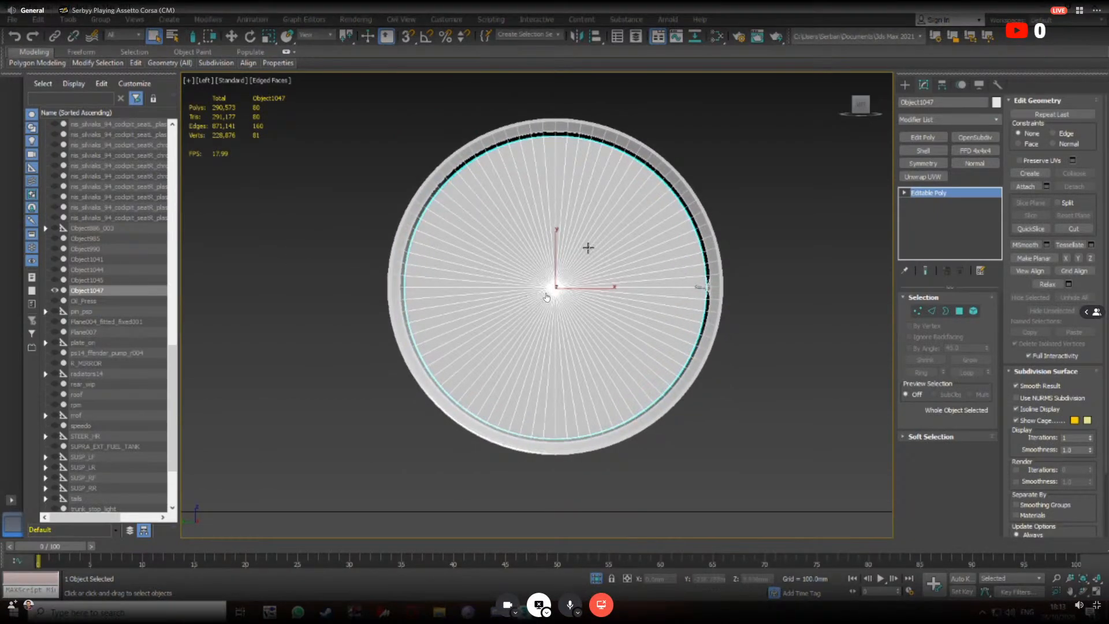
middle_drag(588, 247, 601, 249)
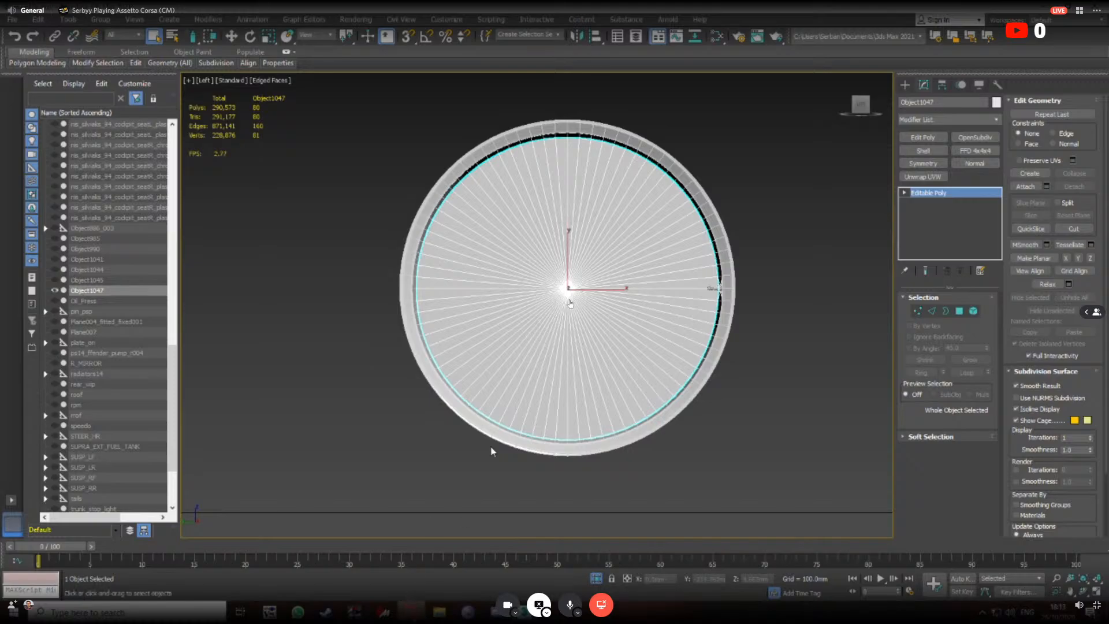
middle_drag(561, 351, 541, 348)
middle_drag(722, 362, 743, 334)
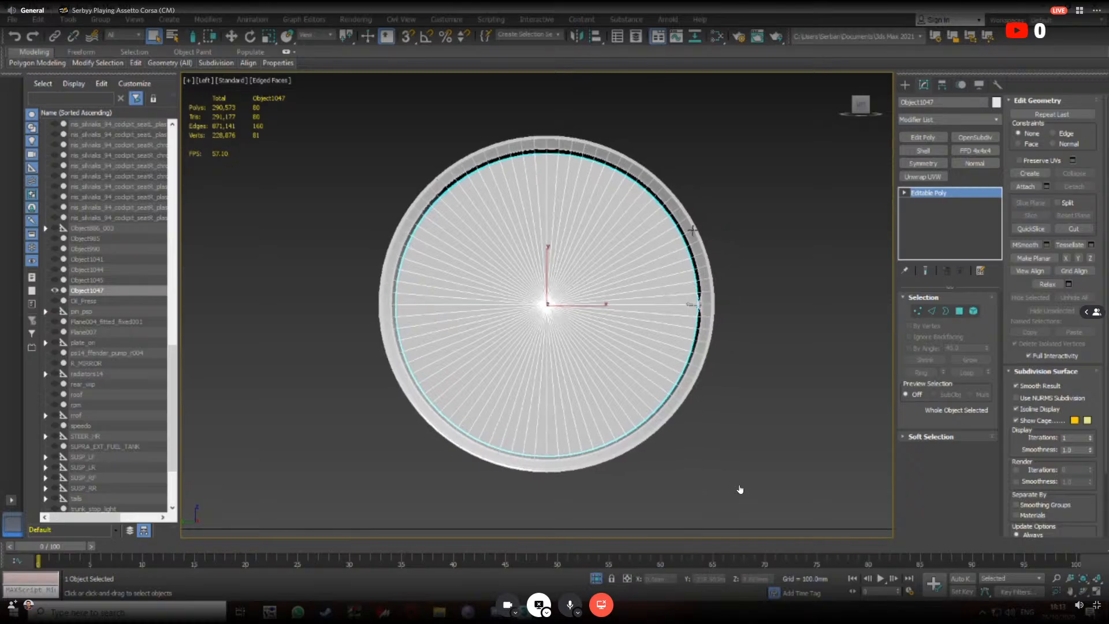
click(933, 312)
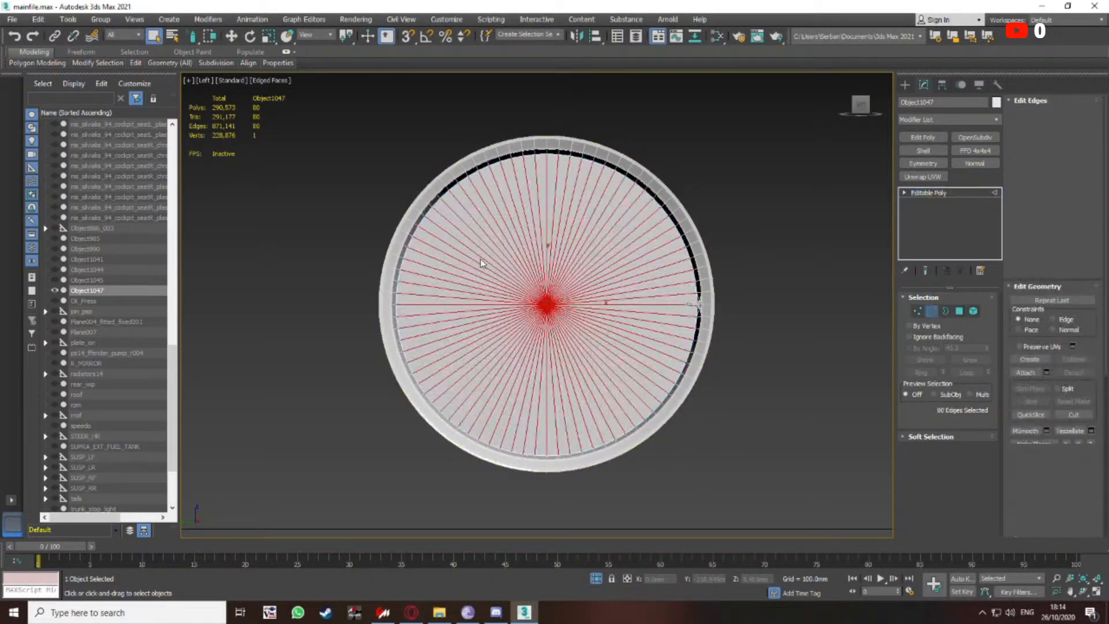
click(1091, 169)
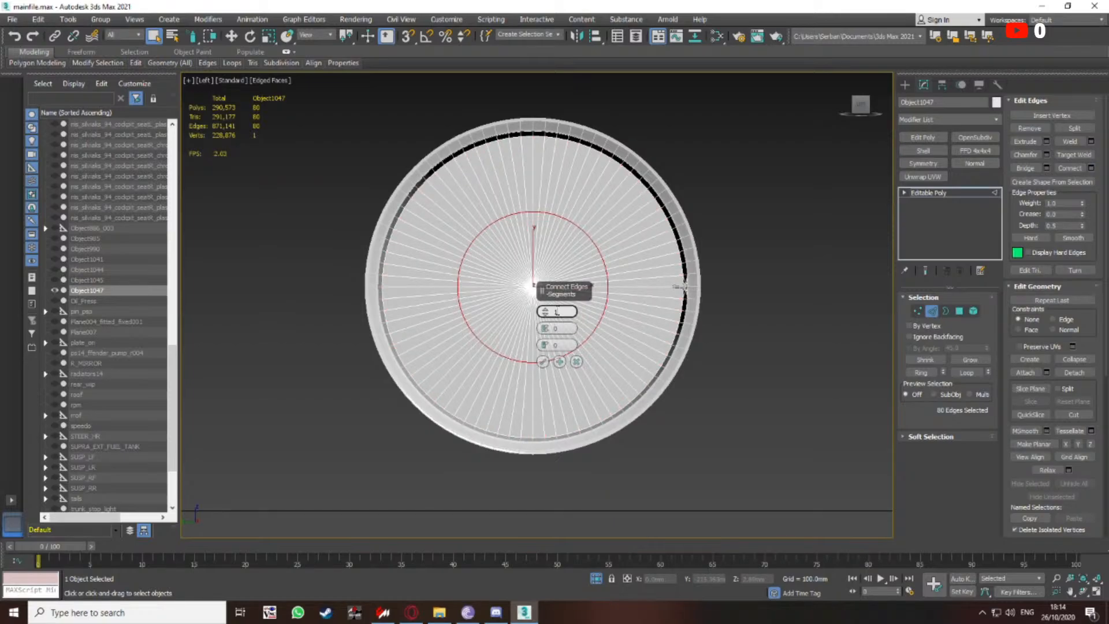
text(0)
key(Return)
click(543, 362)
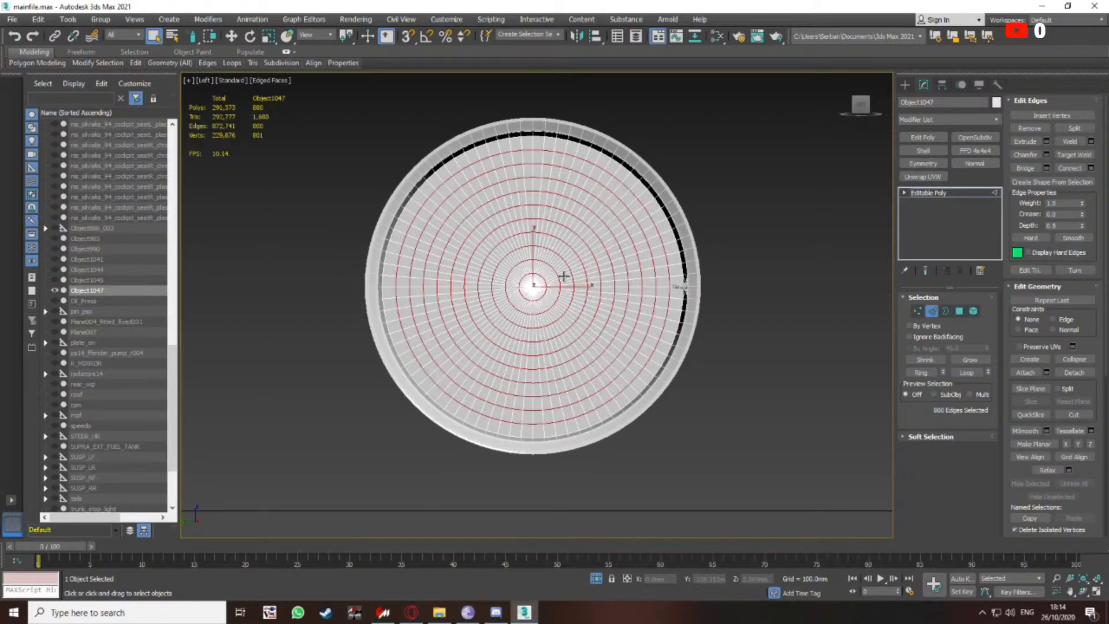
click(932, 312)
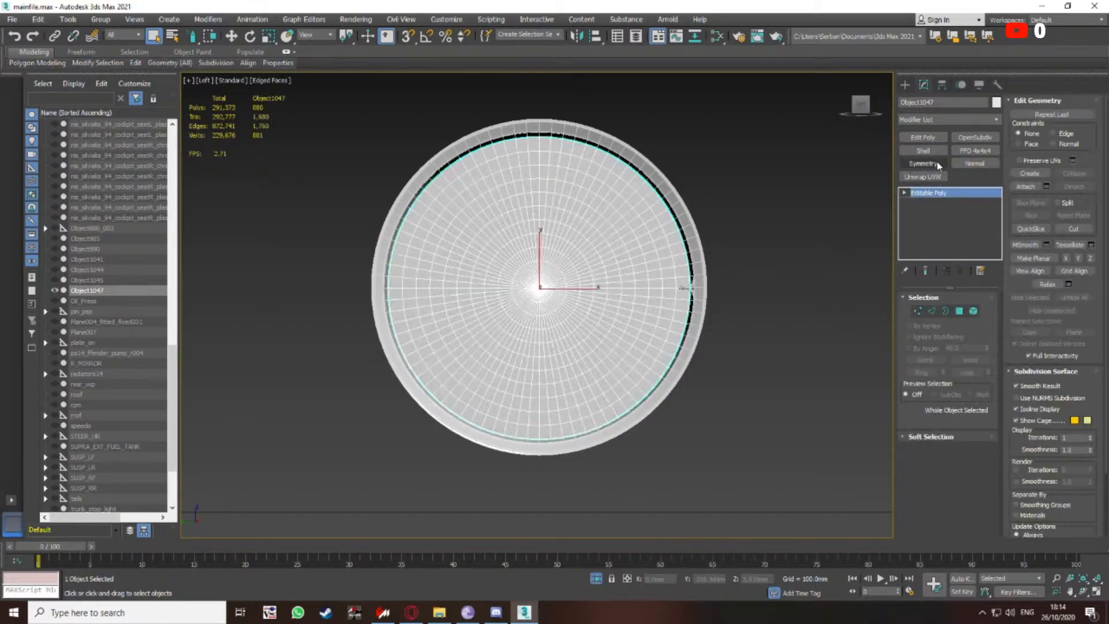
Add an Edit Poly modifier to the disc and select one radial strip of polygons at its top
click(922, 136)
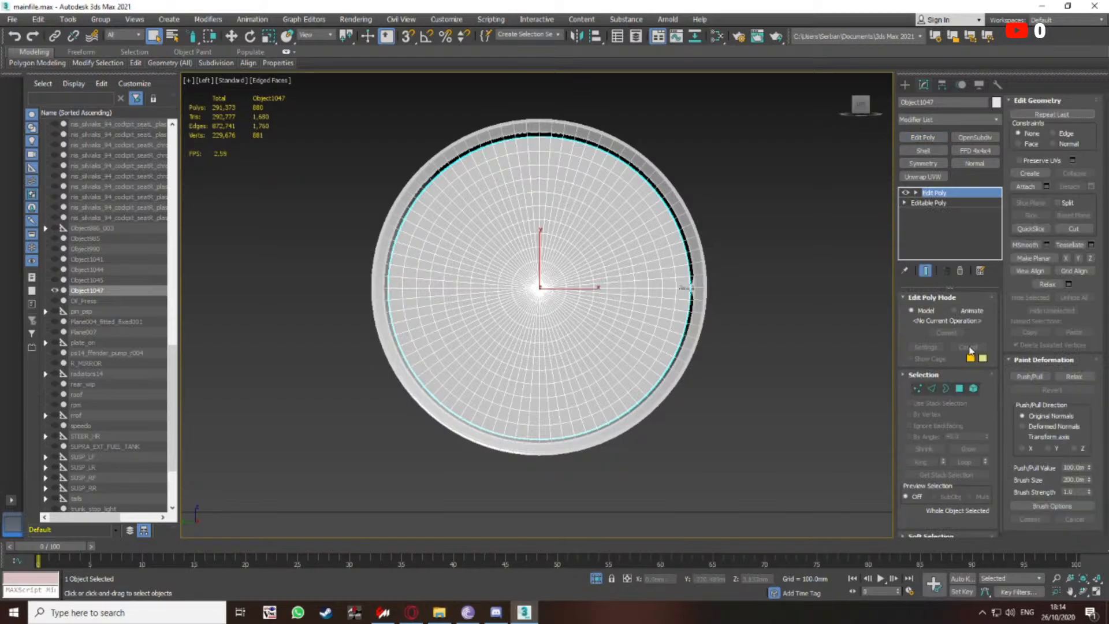
click(959, 387)
key(ctrl+a)
scroll(546, 149, up, 3)
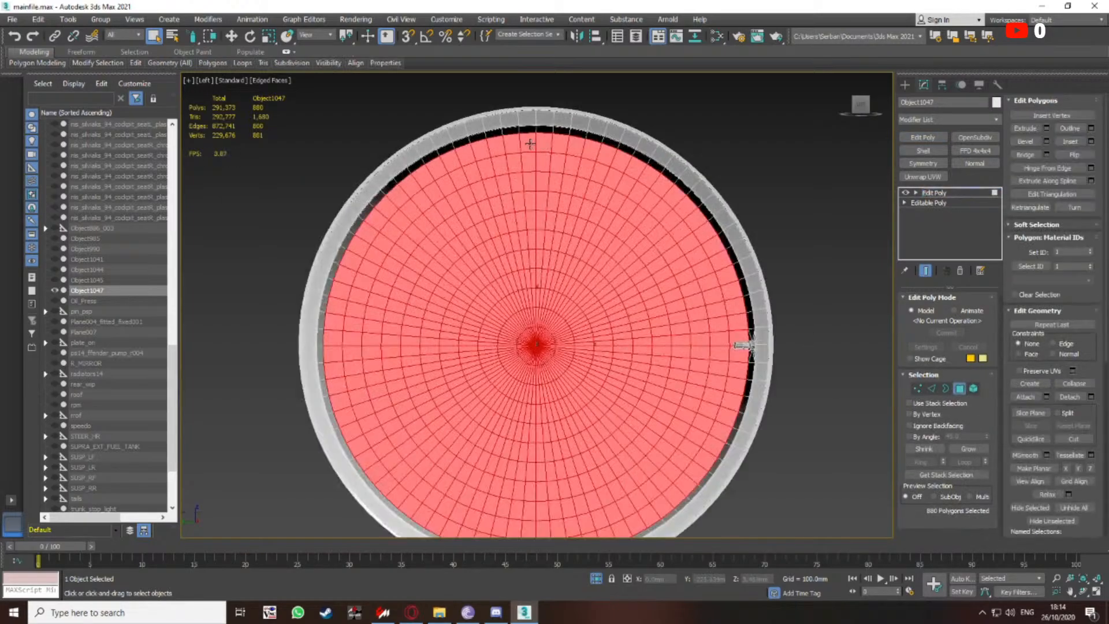
click(529, 143)
shift+click(529, 161)
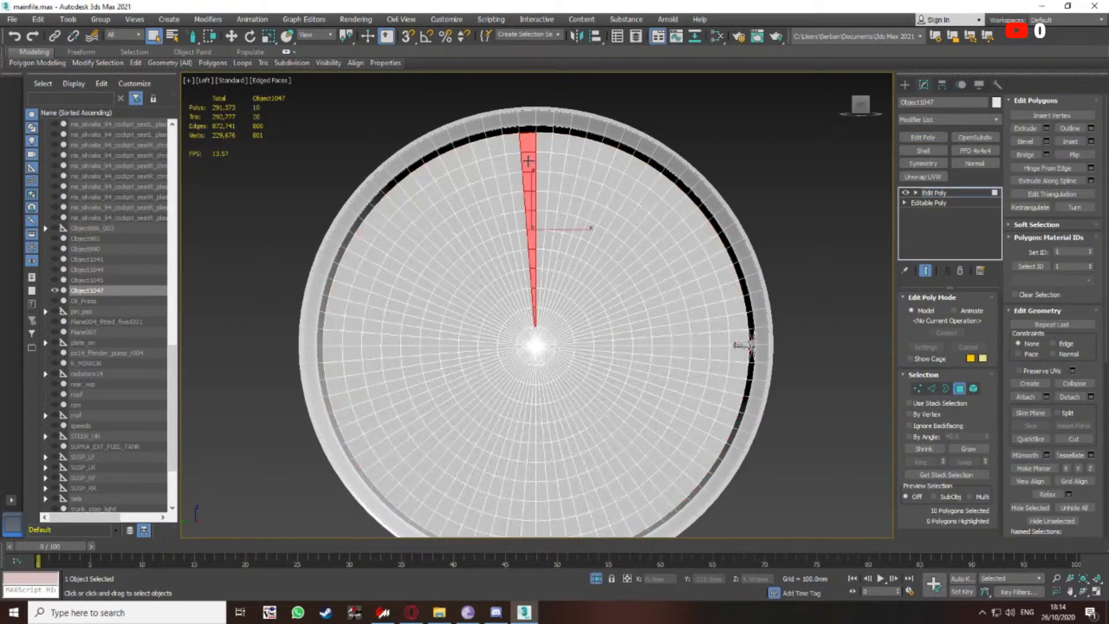
Select a wedge of polygons ten radial strips wide, running from the disc's upper edge to its centre
key(q)
middle_drag(539, 160, 529, 166)
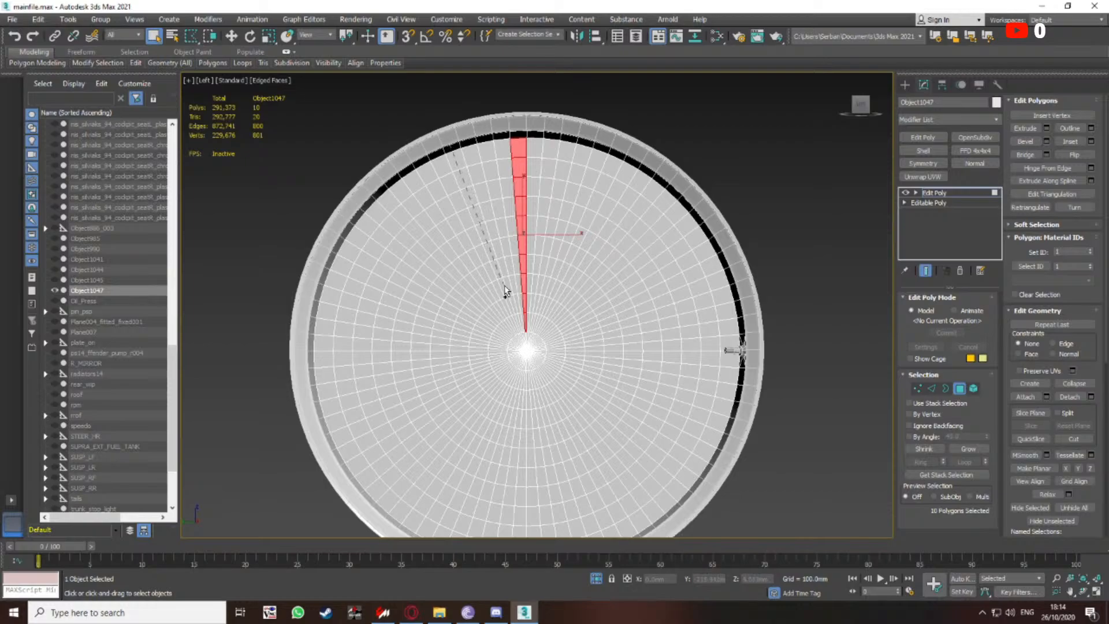
click(525, 340)
double_click(450, 144)
middle_drag(543, 152, 558, 155)
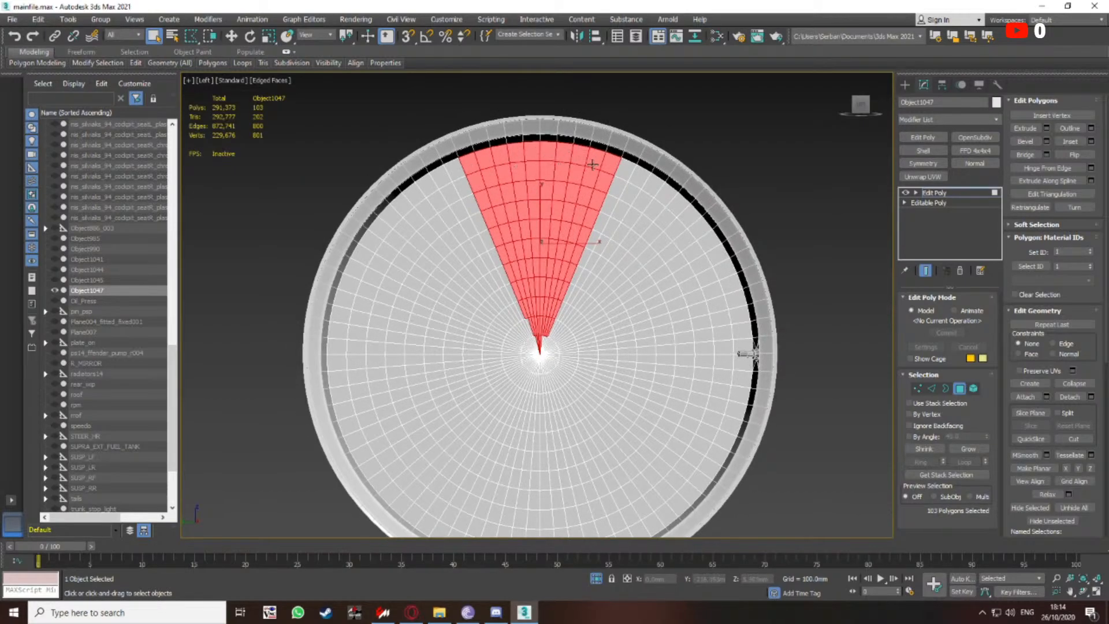
Add the missing polygons near the disc's centre to the selection so the wedge is complete down to its tip
scroll(547, 358, up, 10)
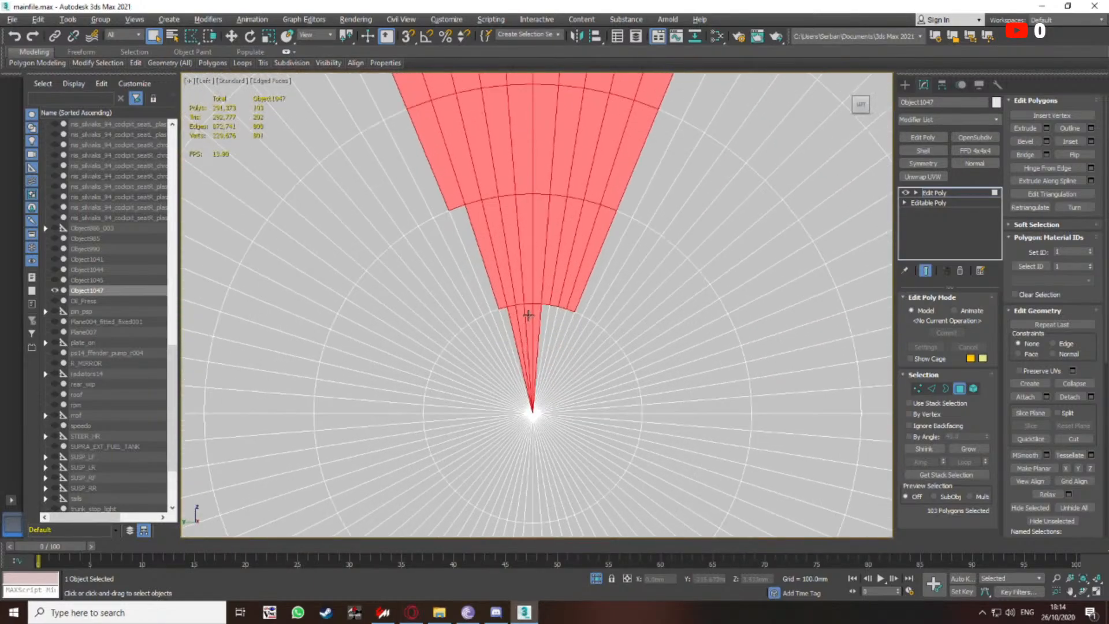
ctrl+click(465, 292)
ctrl+click(470, 314)
ctrl+click(486, 313)
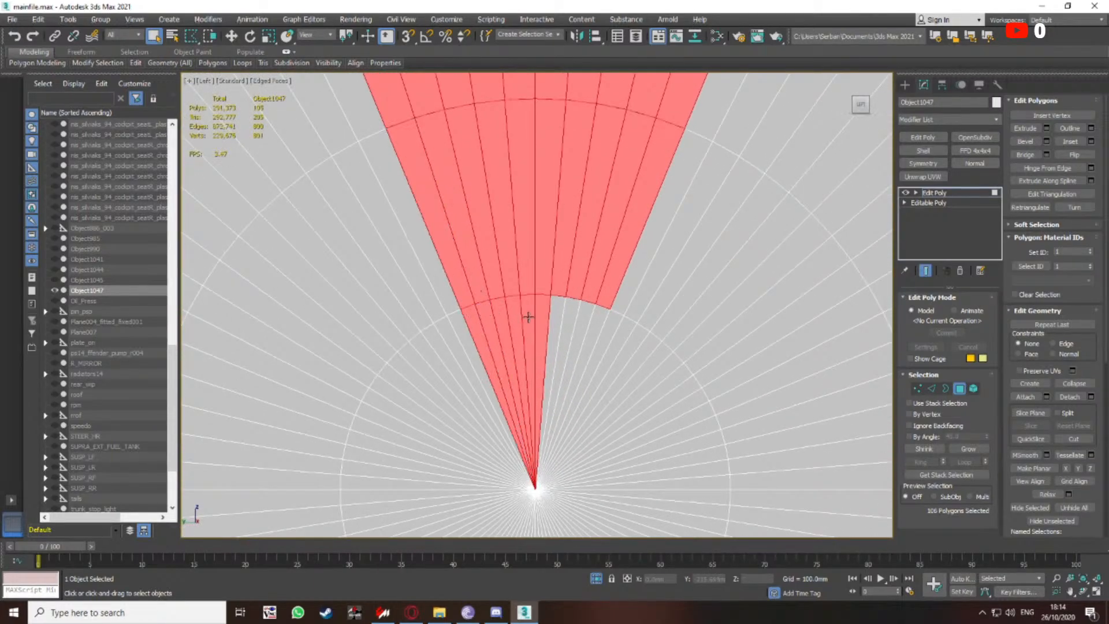
ctrl+click(555, 314)
ctrl+click(570, 310)
ctrl+click(586, 310)
ctrl+click(587, 315)
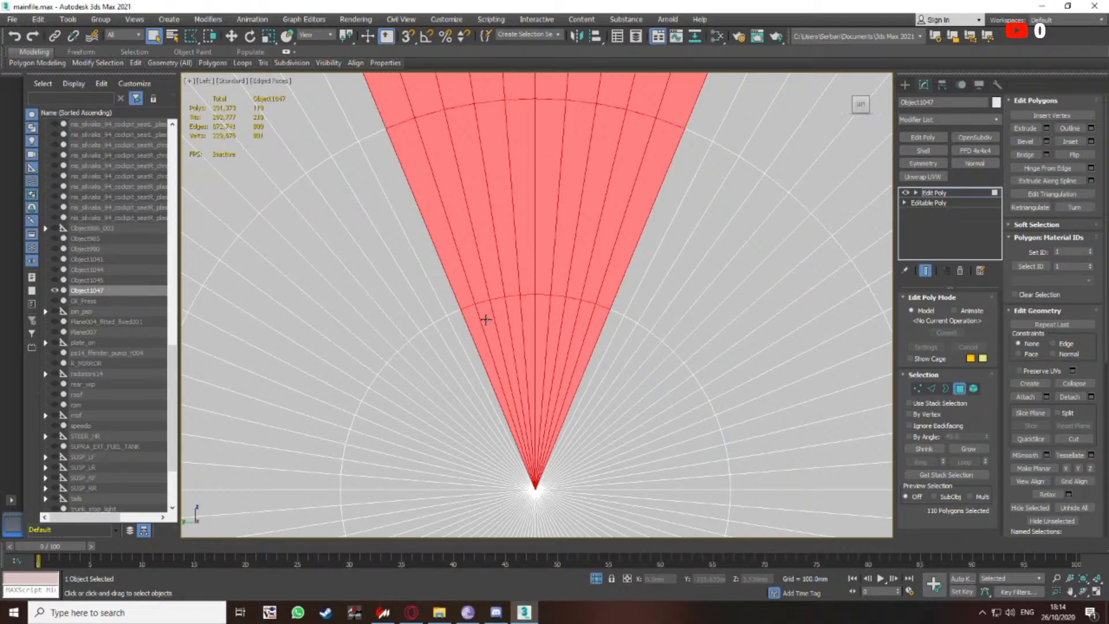
Invert the polygon selection and delete the rest of the disc, keeping only the upper wedge
scroll(497, 318, down, 3)
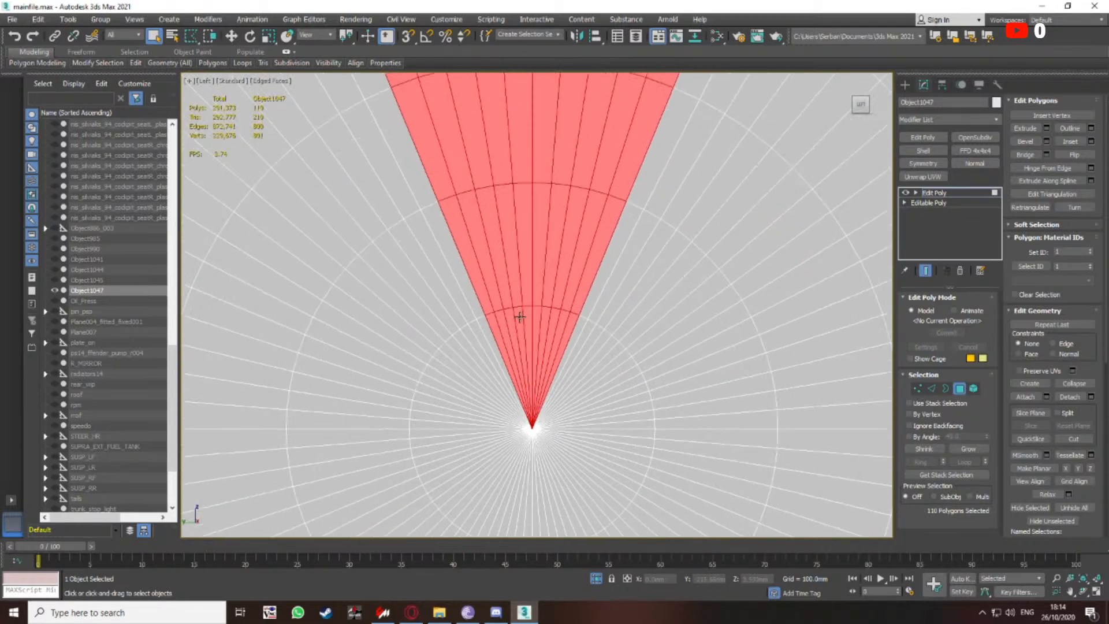
scroll(497, 323, down, 5)
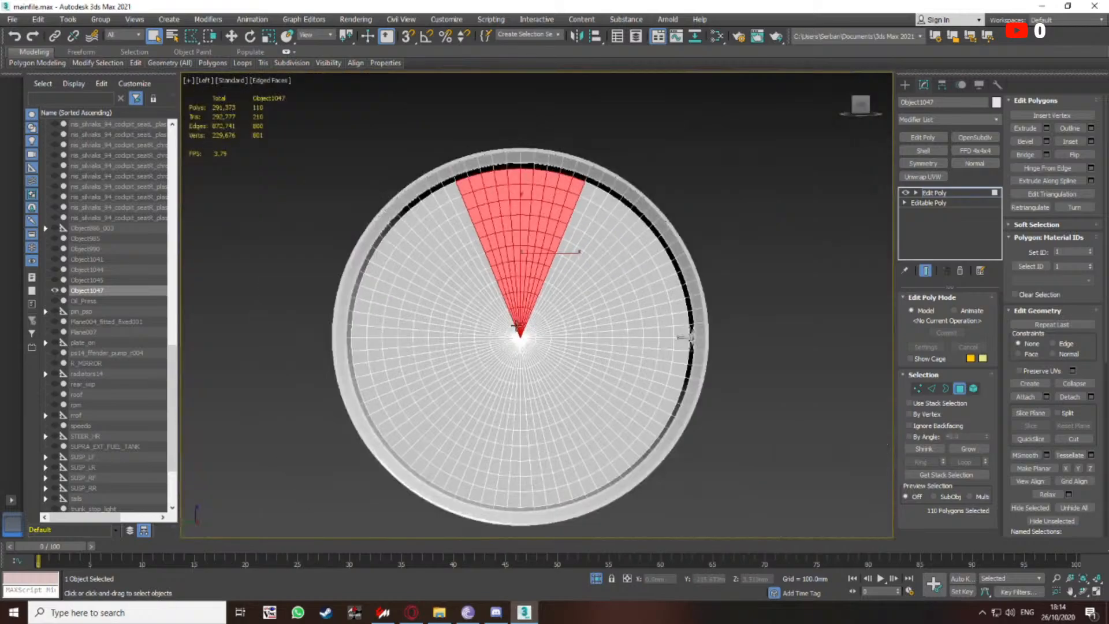
key(ctrl+i)
key(Delete)
Select and delete the right half of the wedge up to its vertical centre line, then leave polygon editing
scroll(551, 258, up, 2)
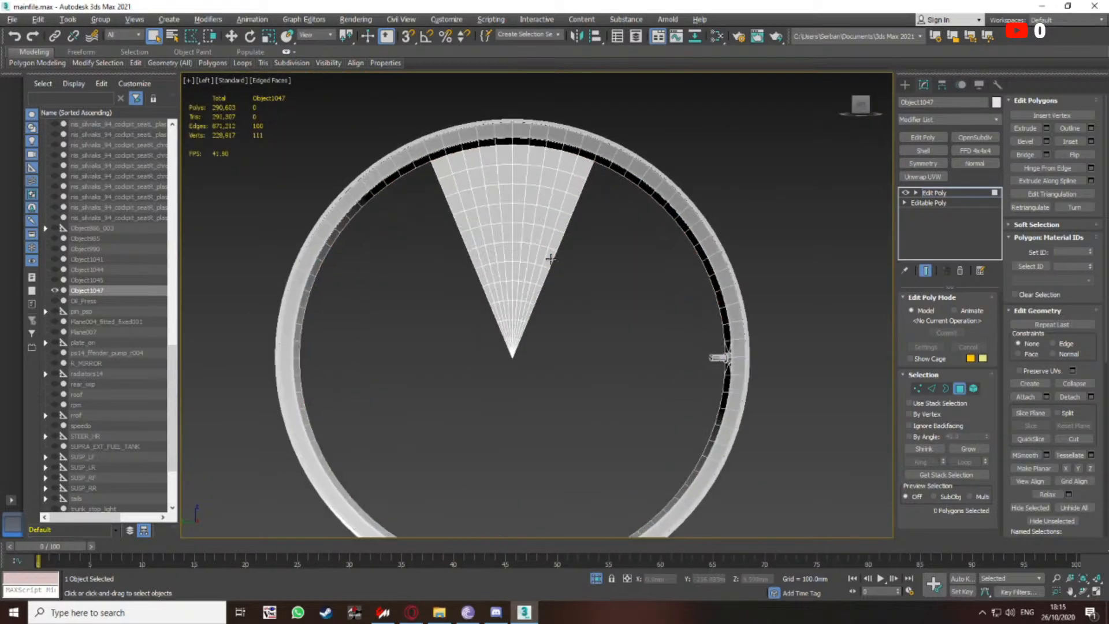
key(q)
middle_drag(599, 250, 603, 256)
key(q)
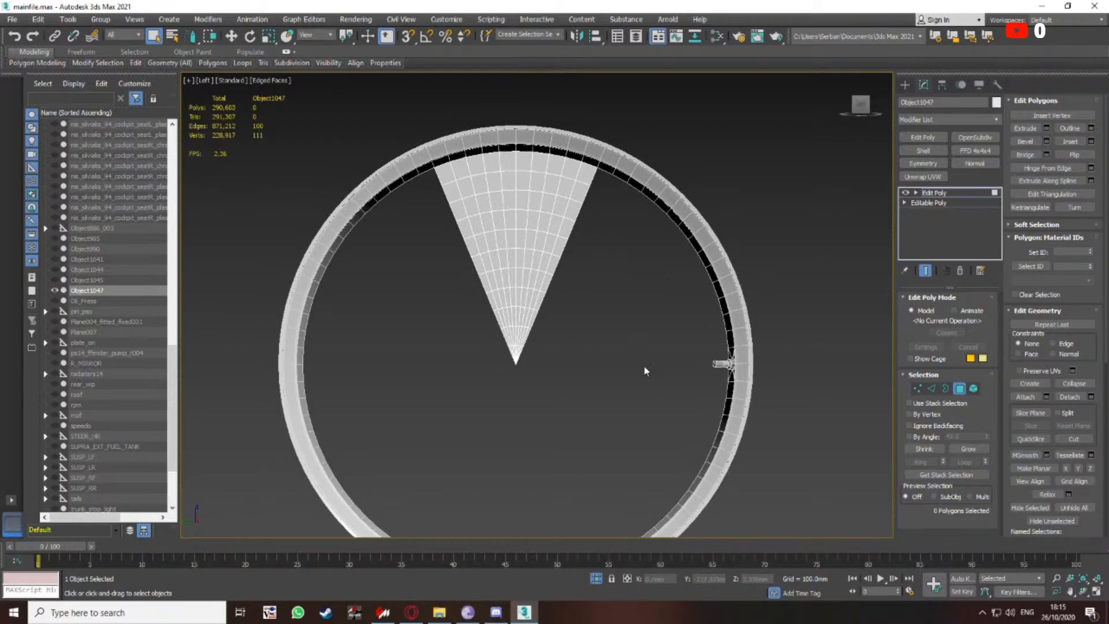
drag(526, 112, 523, 114)
drag(520, 114, 519, 115)
scroll(522, 339, up, 8)
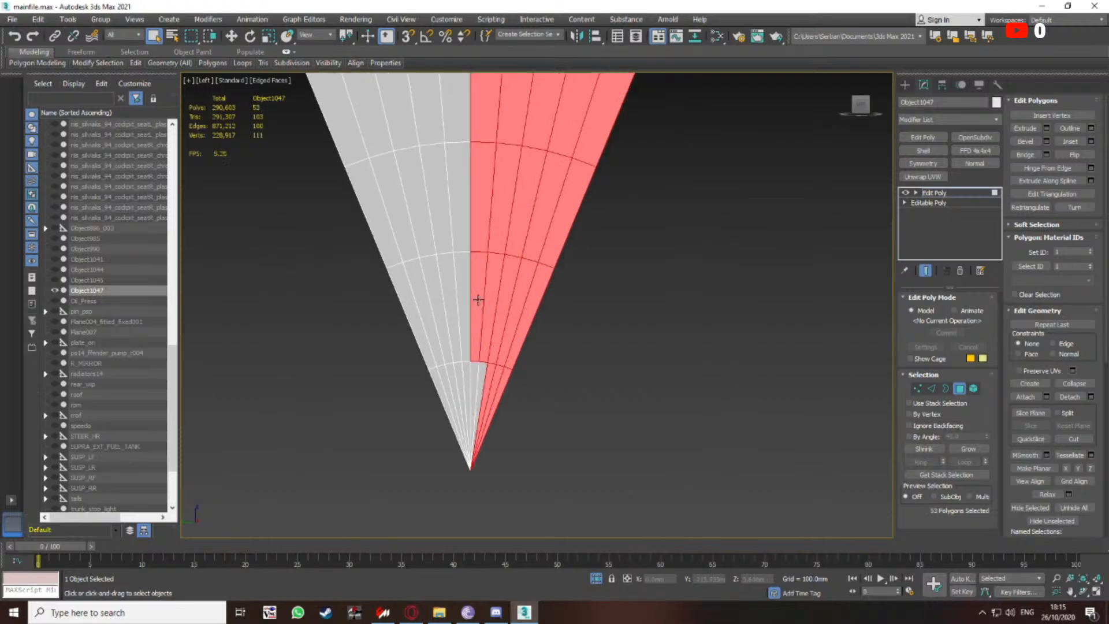
scroll(500, 342, down, 8)
key(Delete)
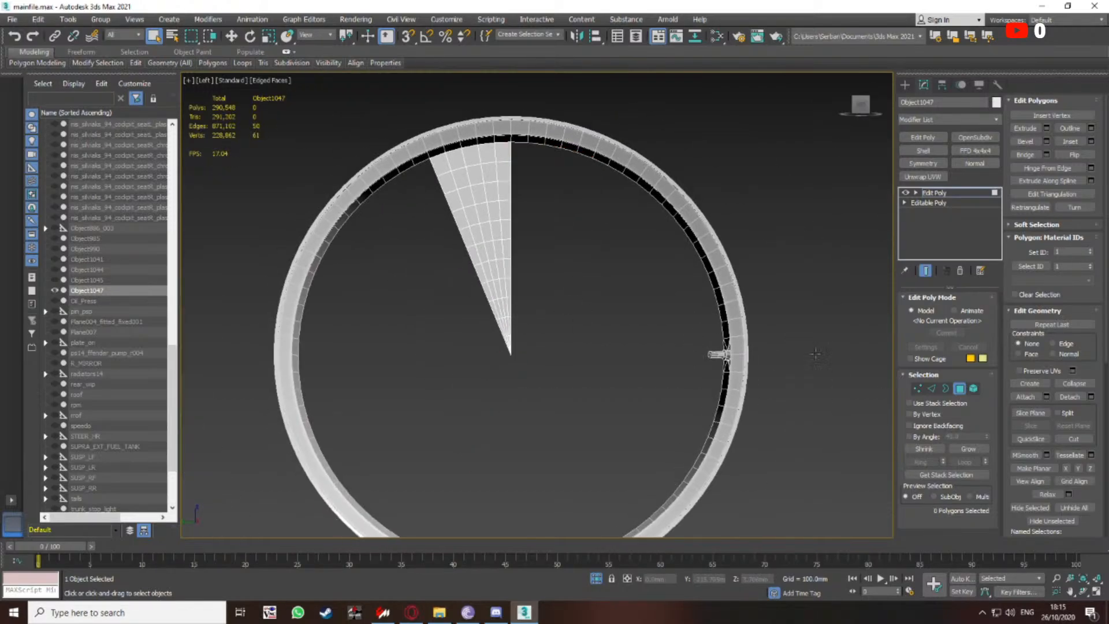
click(953, 392)
Align only the half wedge's pivot to the pivot point of PROTOTYPE_RIM in X, Y and Z position
scroll(482, 342, up, 5)
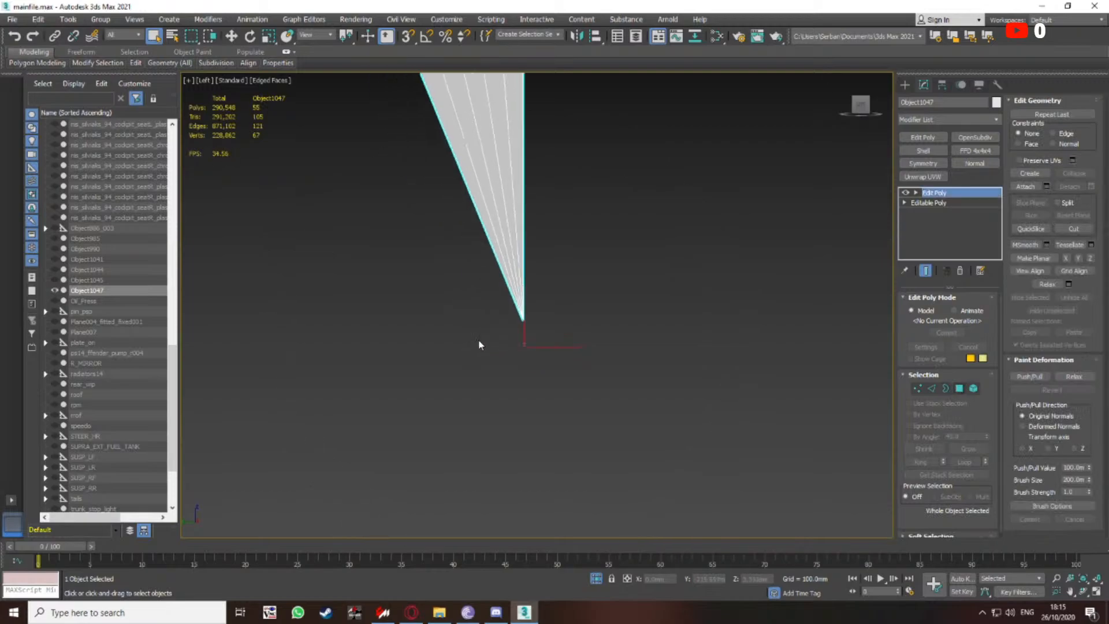
click(942, 84)
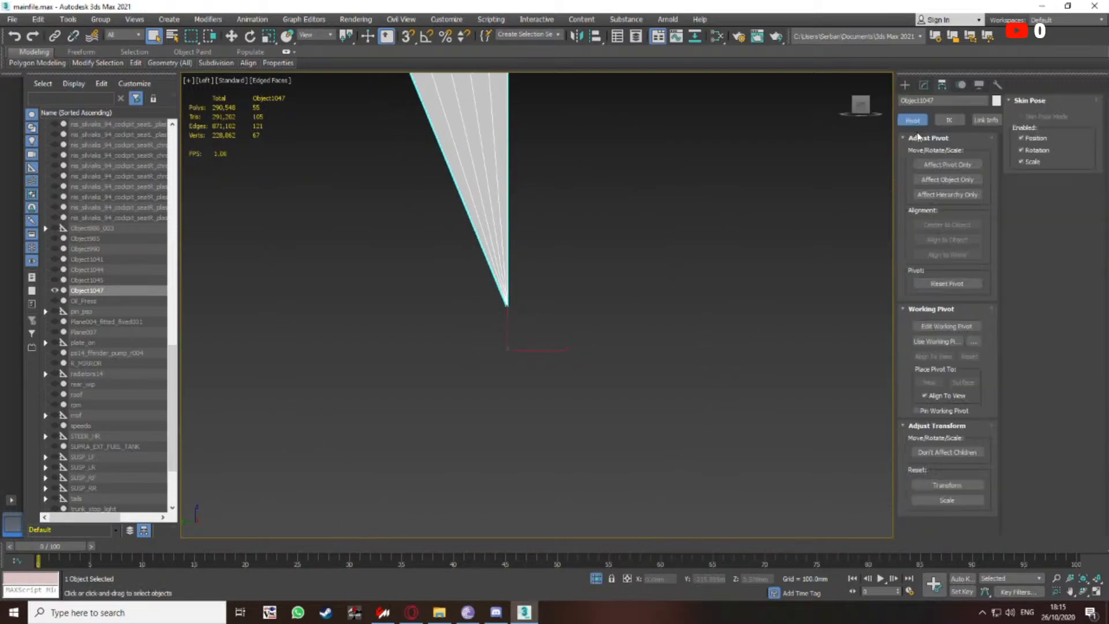
scroll(530, 302, down, 4)
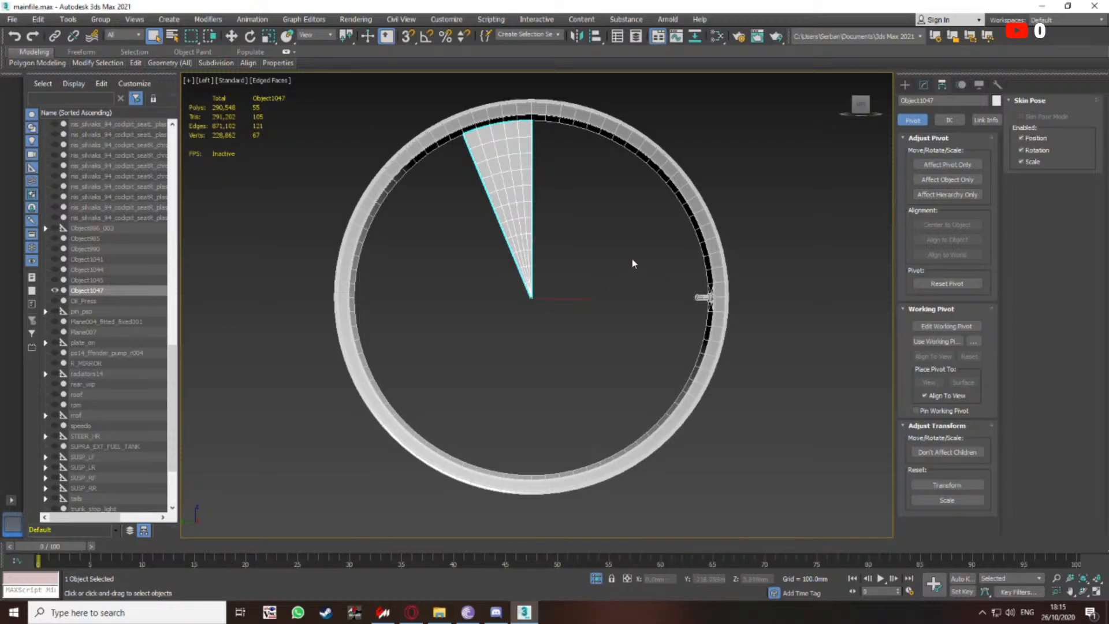
click(947, 165)
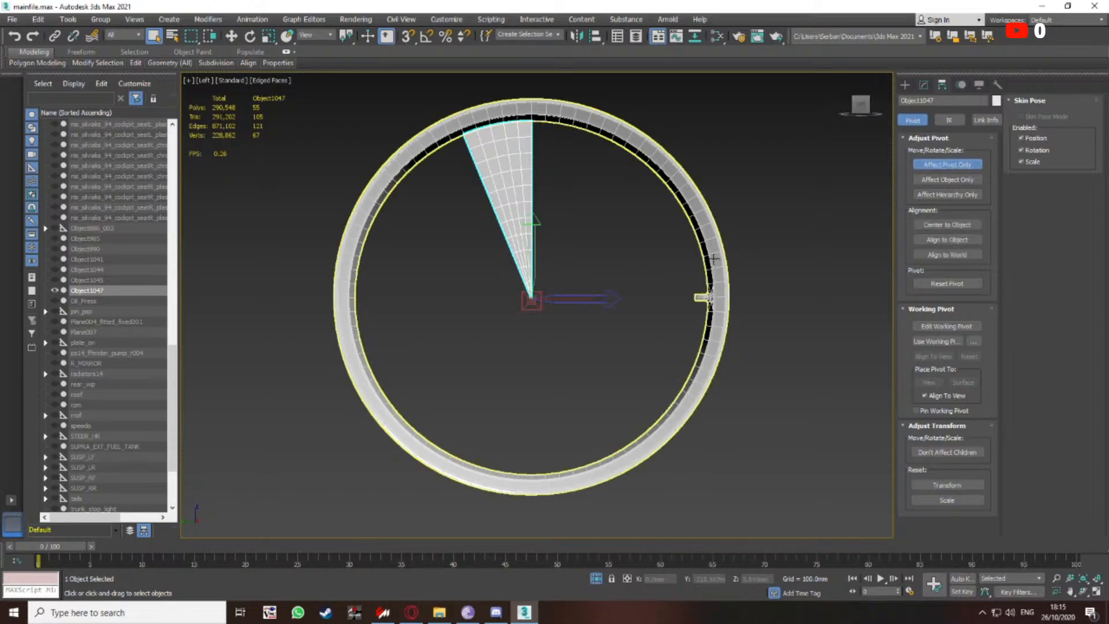
key(alt+a)
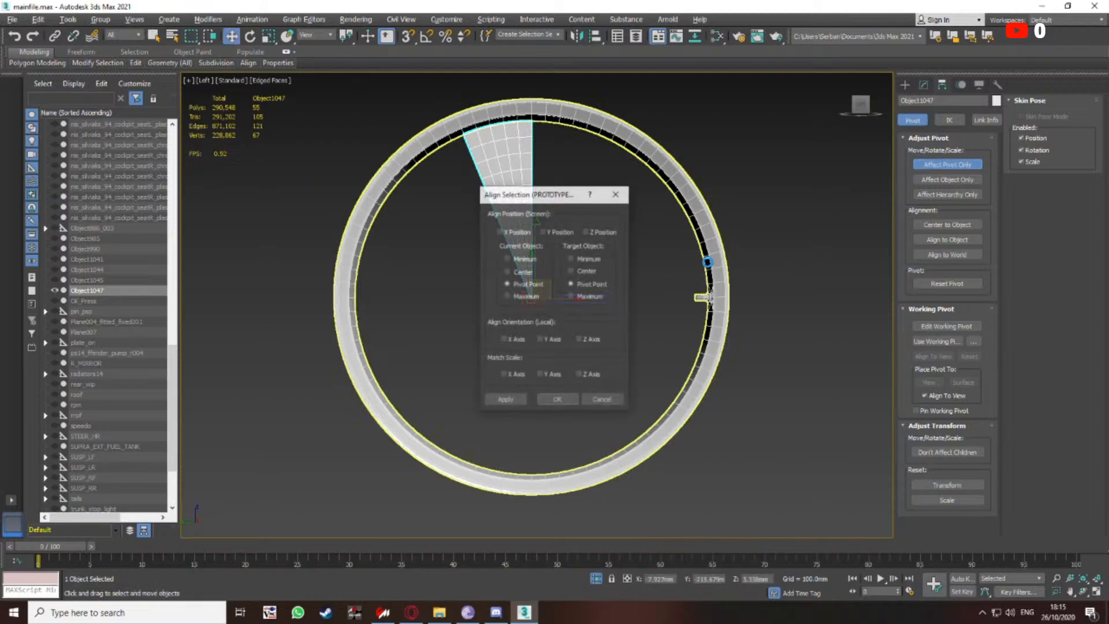
click(714, 293)
click(516, 231)
click(557, 231)
click(600, 232)
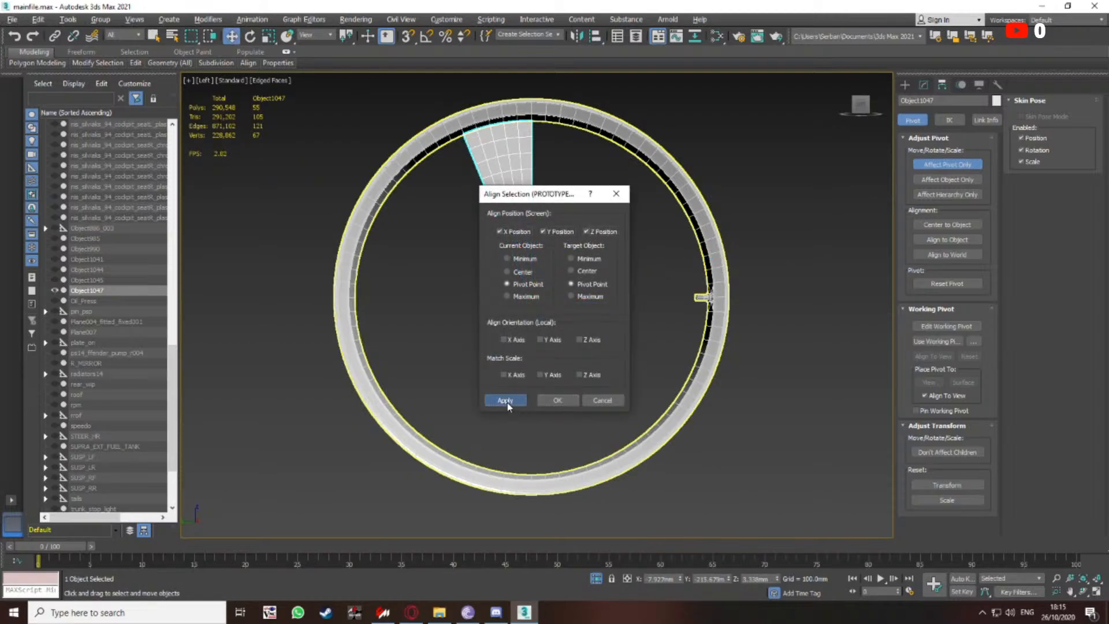
click(557, 400)
click(947, 165)
Add a Symmetry modifier to the half wedge above its Edit Poly modifier
middle_drag(558, 267, 573, 273)
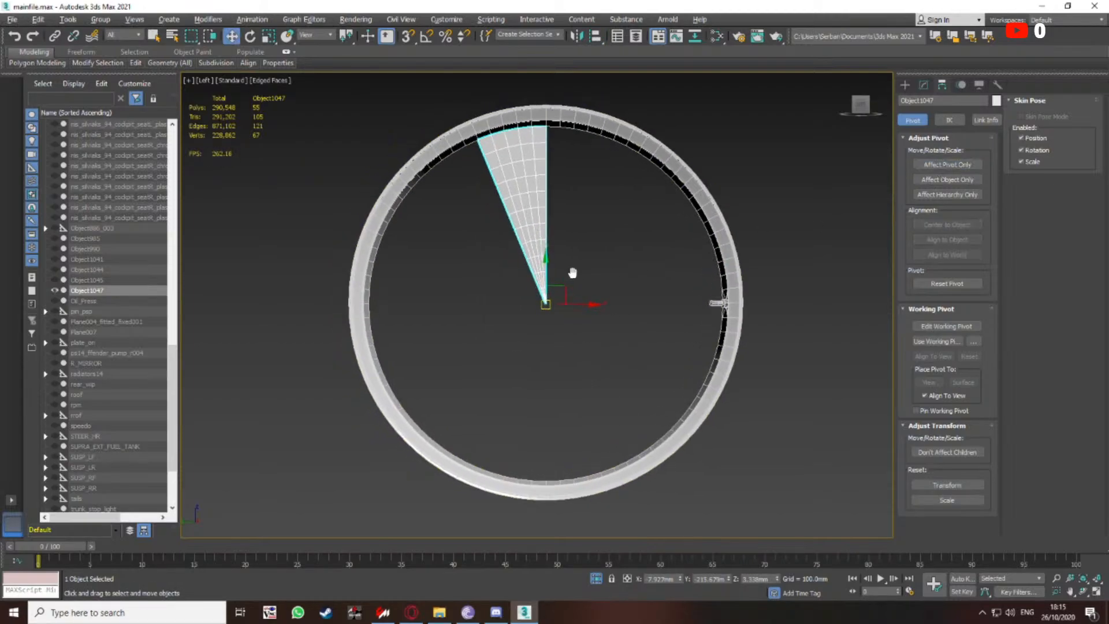
scroll(540, 314, up, 10)
scroll(527, 310, down, 12)
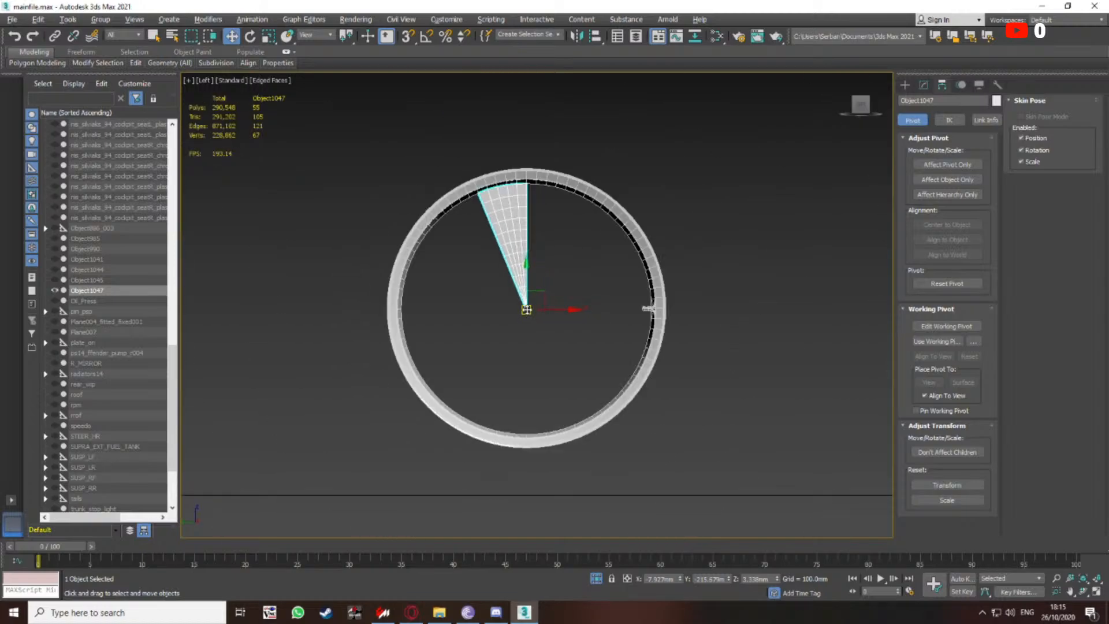
scroll(526, 309, up, 6)
click(924, 86)
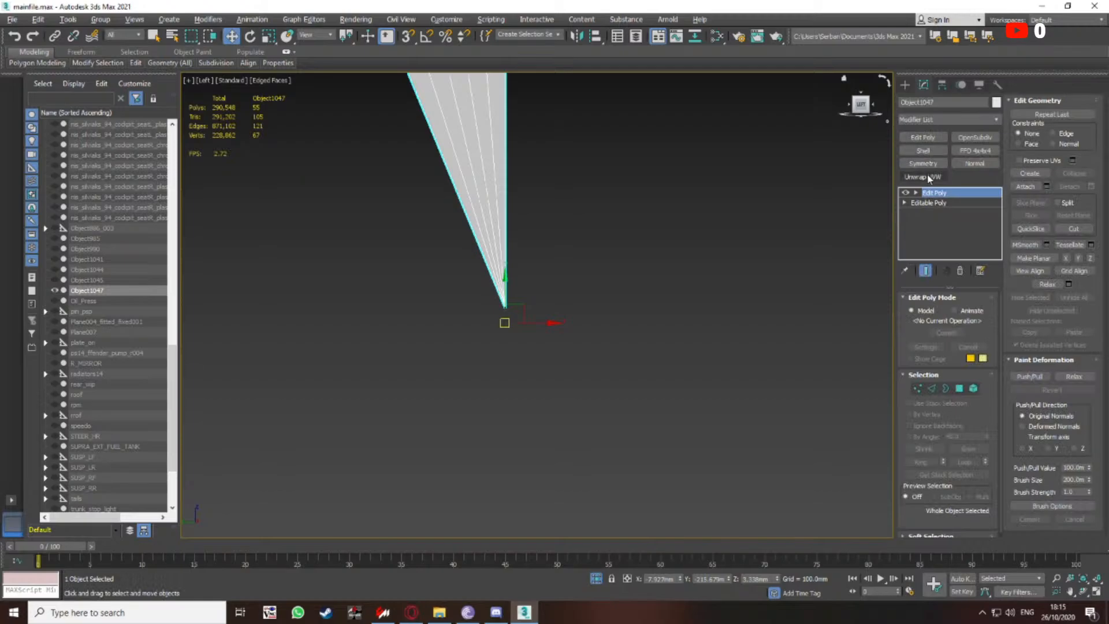
click(923, 164)
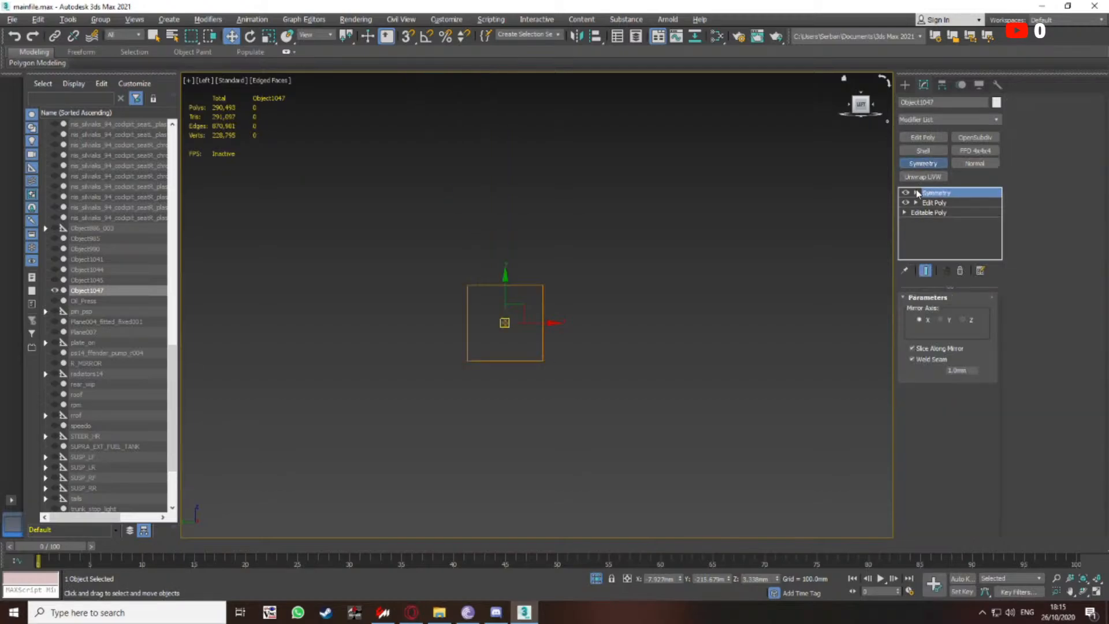
Set the Symmetry modifier to mirror along Z with Flip enabled and a weld threshold of 0.001 mm, then leave its Mirror sub-level
click(916, 193)
click(936, 202)
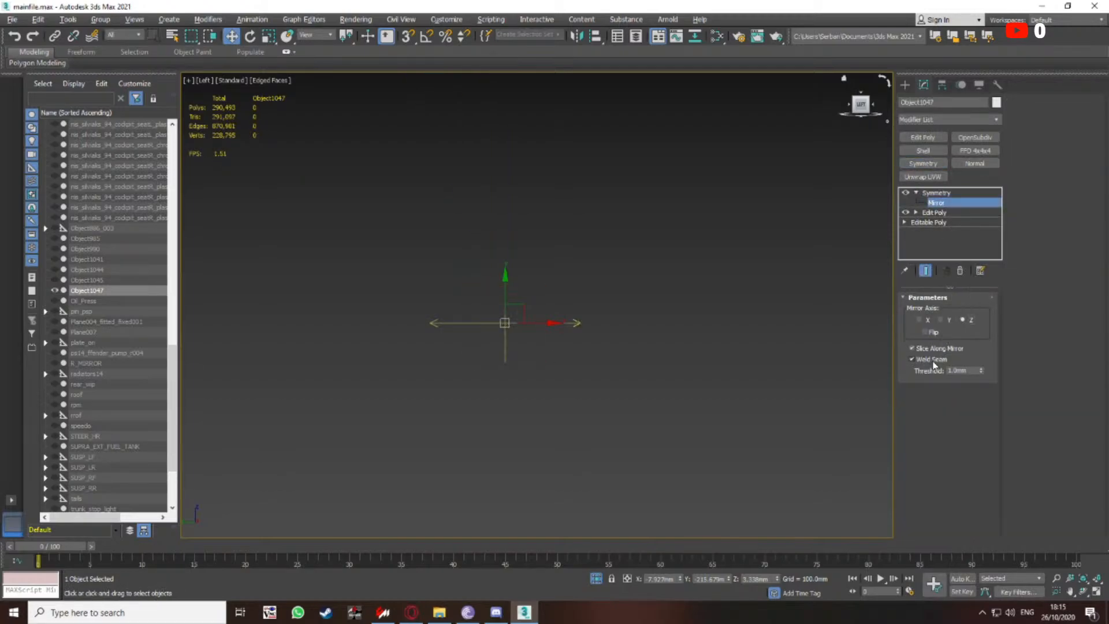
click(926, 333)
click(957, 371)
scroll(535, 378, down, 7)
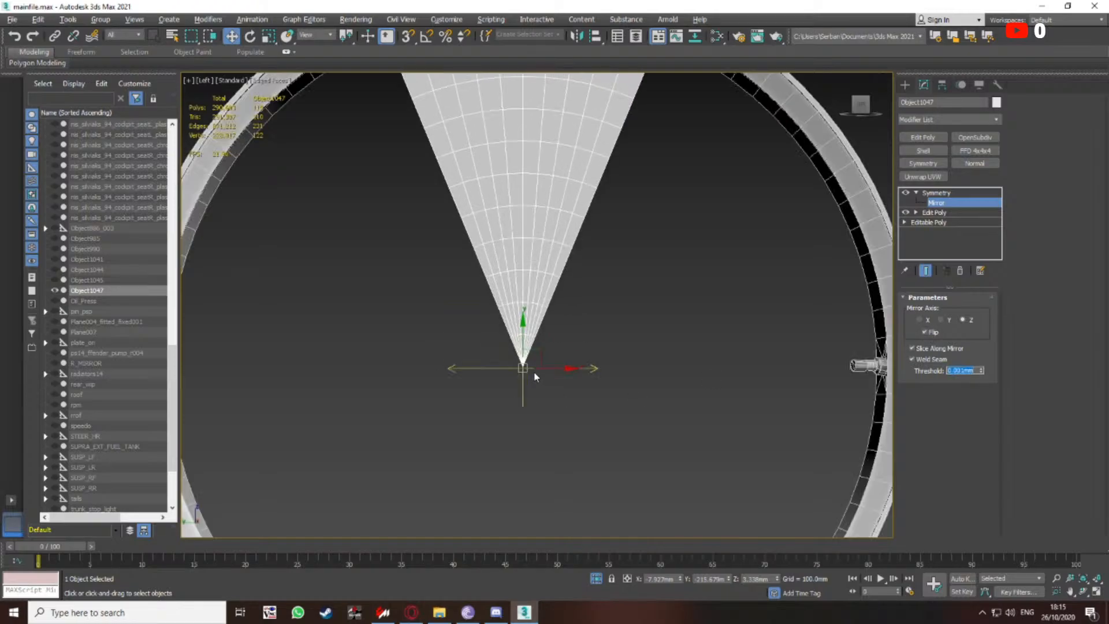
middle_drag(535, 374, 552, 321)
scroll(551, 260, up, 3)
click(936, 192)
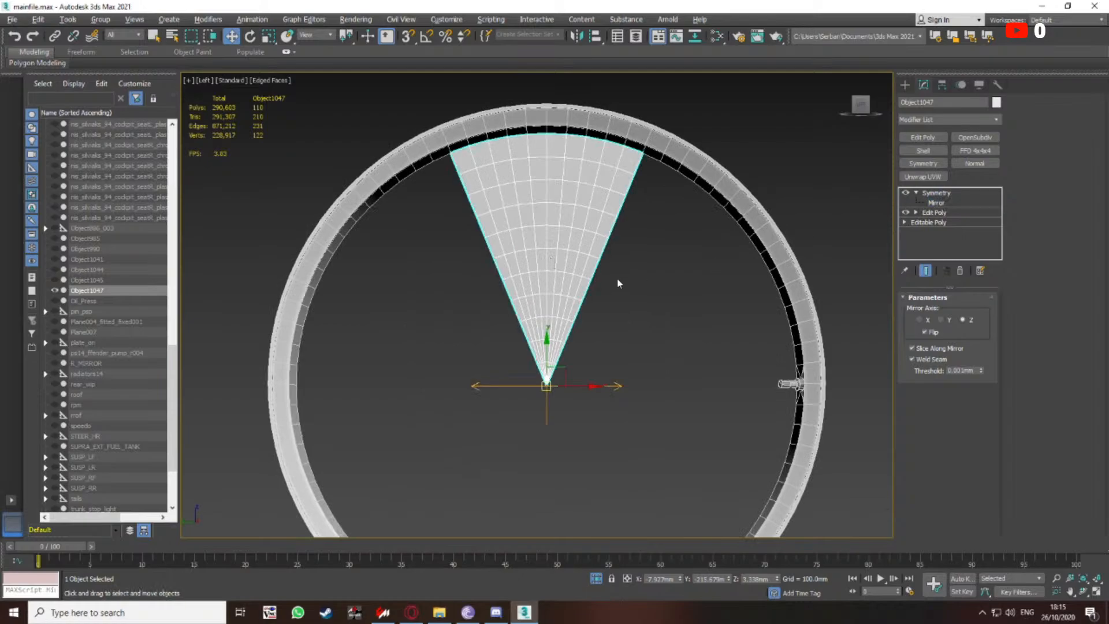
Array the mirrored wedge around its pivot as 8 instances, rotated 45 degrees apart about Z
scroll(603, 324, down, 3)
click(134, 20)
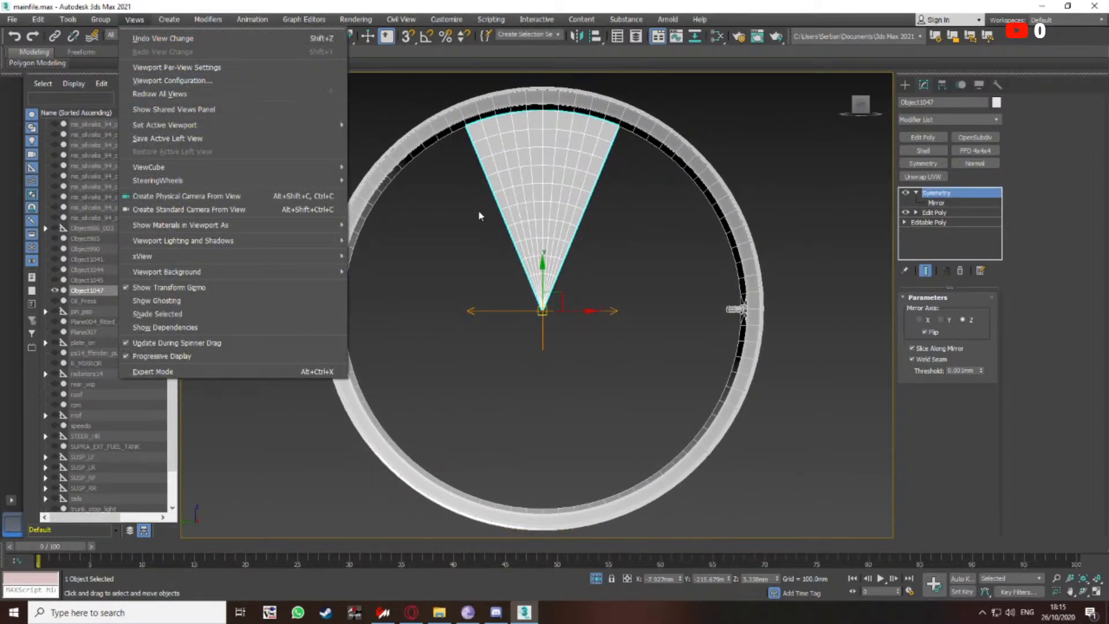
middle_drag(472, 208, 466, 200)
click(67, 20)
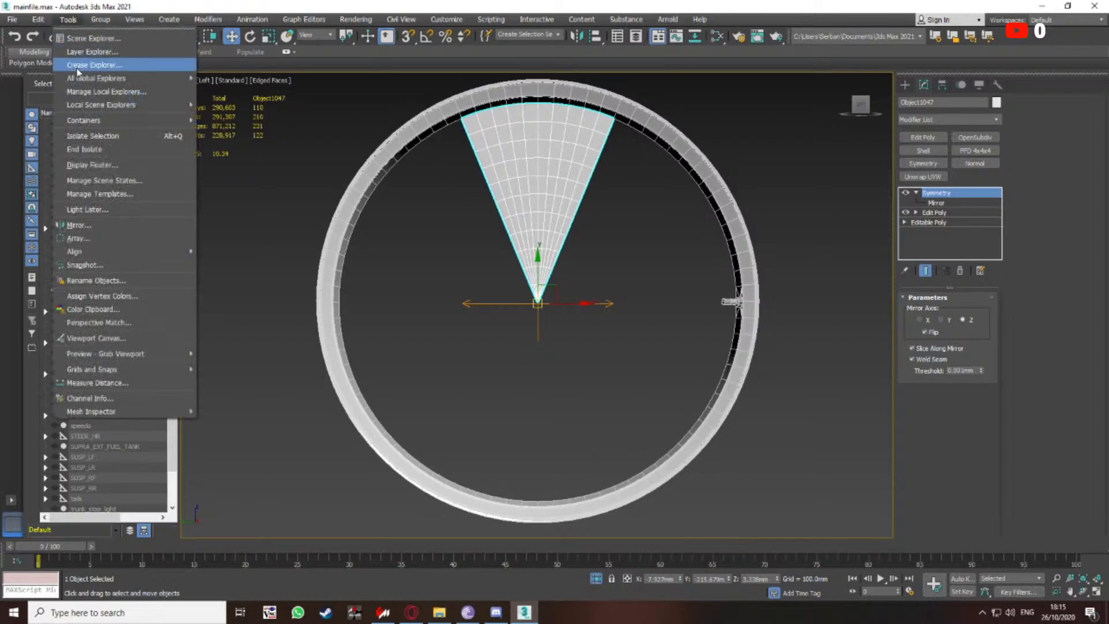
click(92, 226)
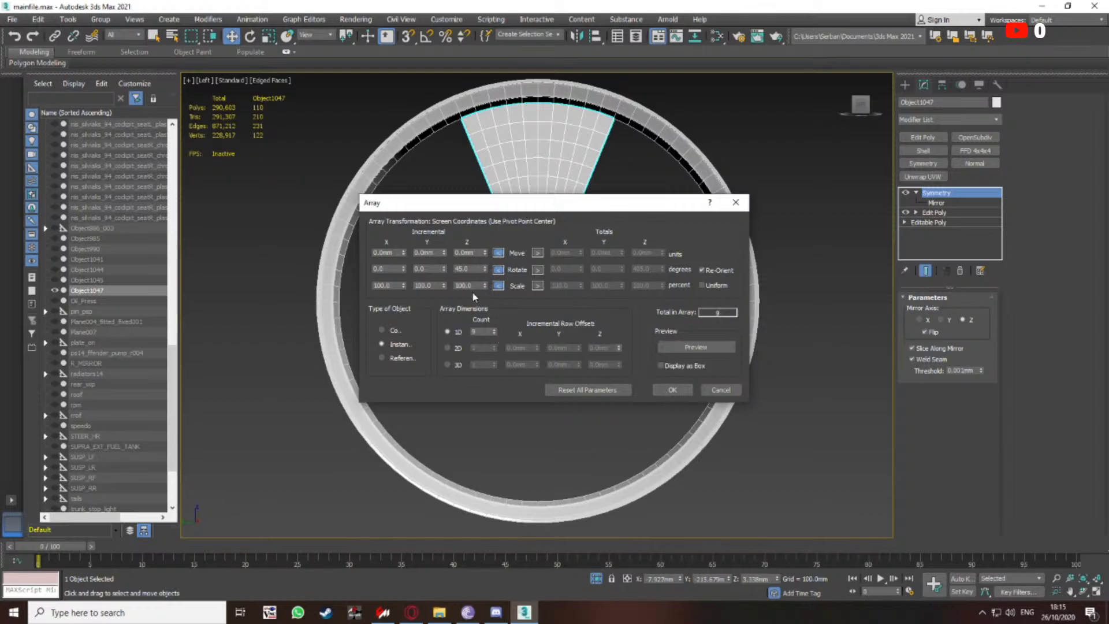
click(684, 348)
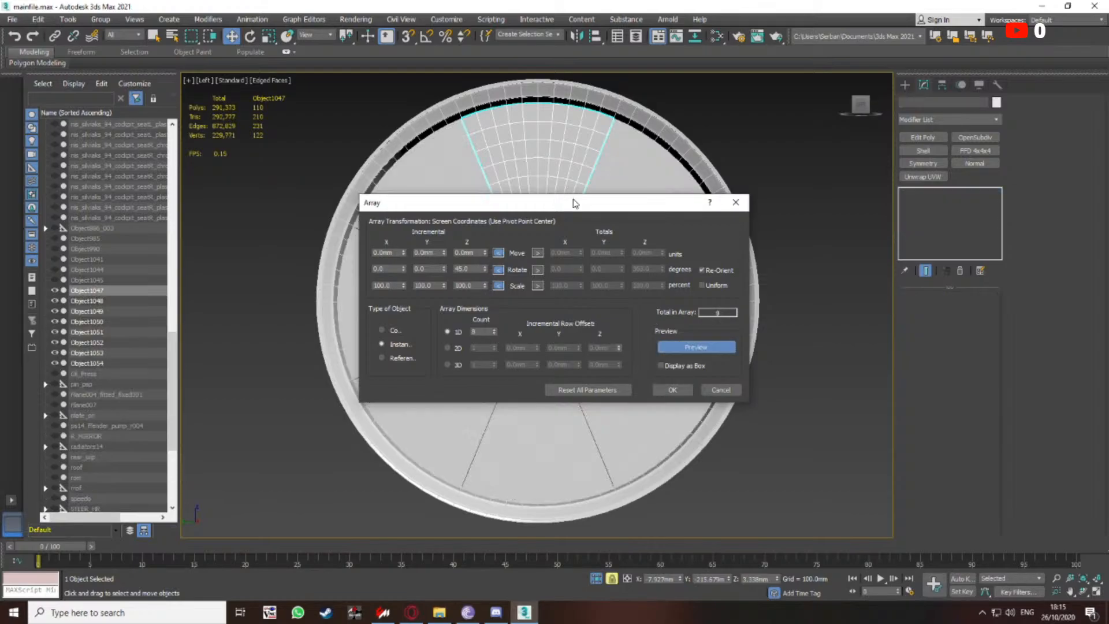
click(687, 421)
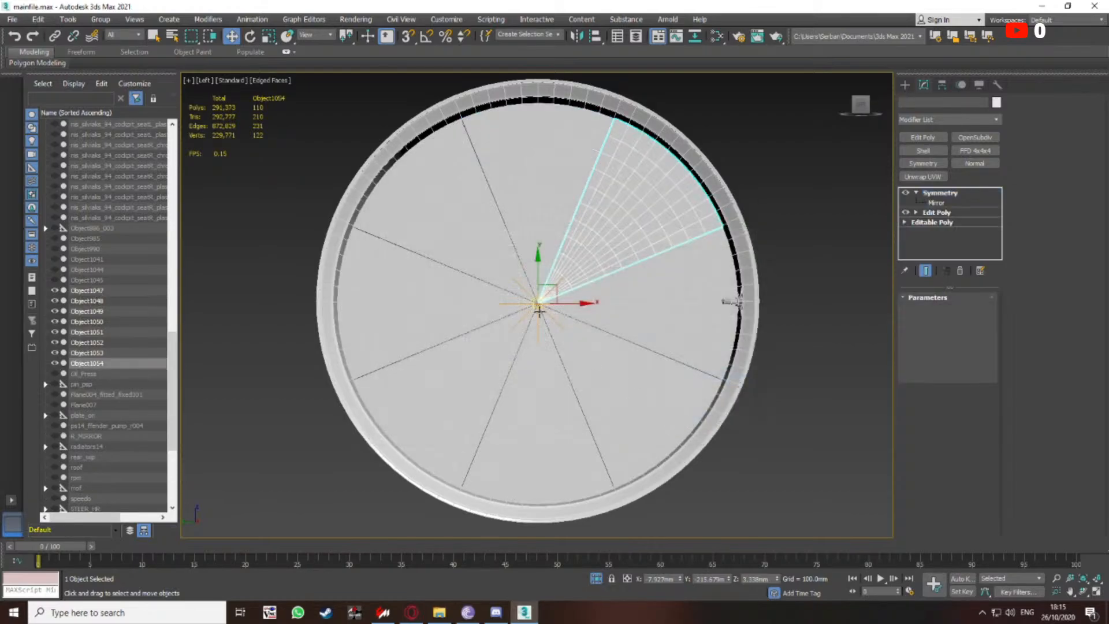
Inspect how the arrayed wedges meet at the hub and along their shared edges, then undo the array
scroll(531, 283, up, 10)
scroll(531, 283, up, 1)
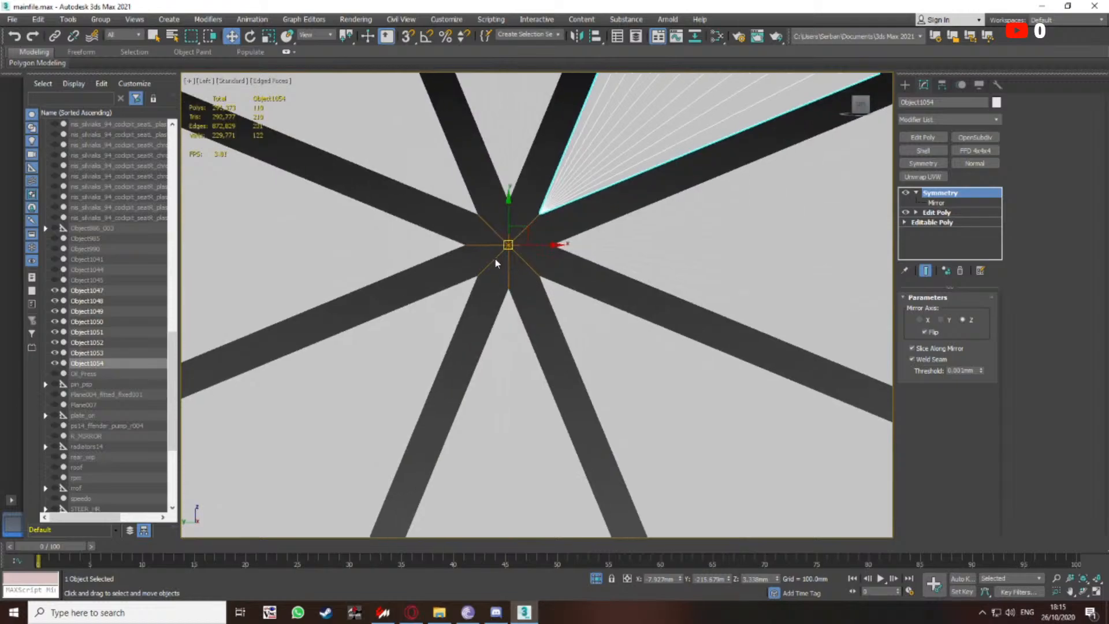
scroll(495, 259, down, 4)
middle_drag(511, 265, 611, 303)
scroll(341, 182, up, 1)
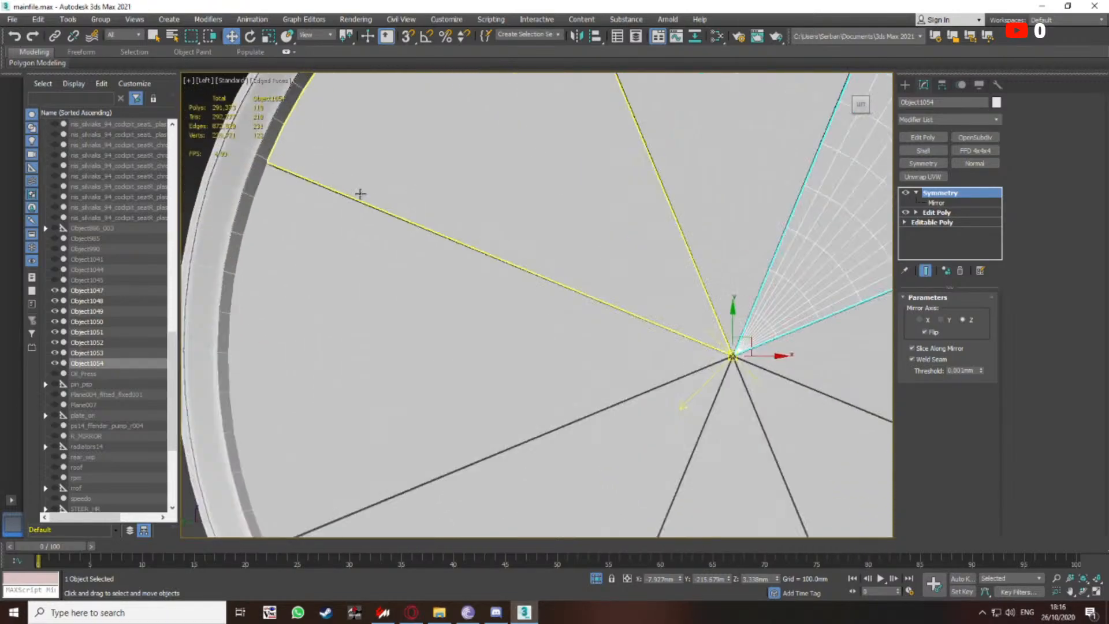
scroll(434, 237, down, 3)
key(ctrl+z)
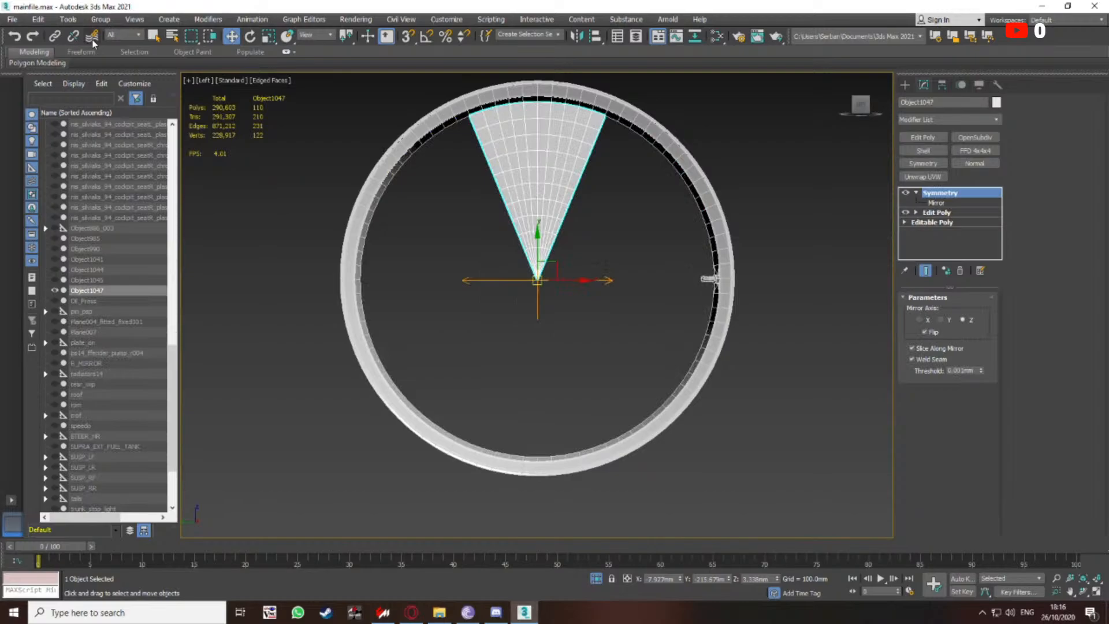
click(68, 19)
click(78, 238)
drag(469, 211, 494, 302)
scroll(490, 222, up, 10)
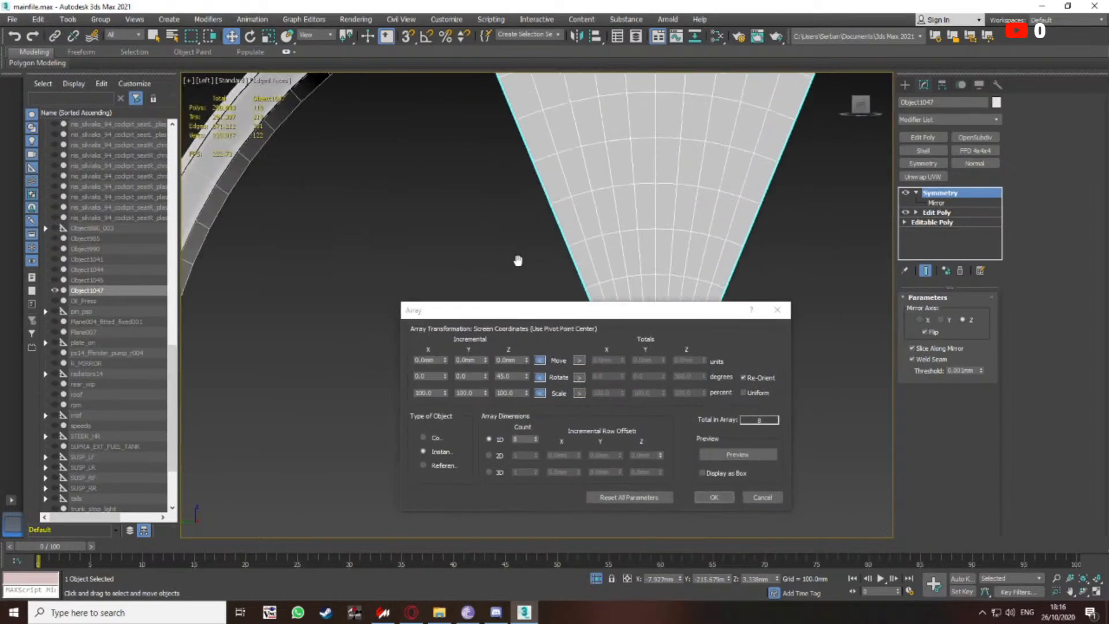
scroll(488, 183, up, 4)
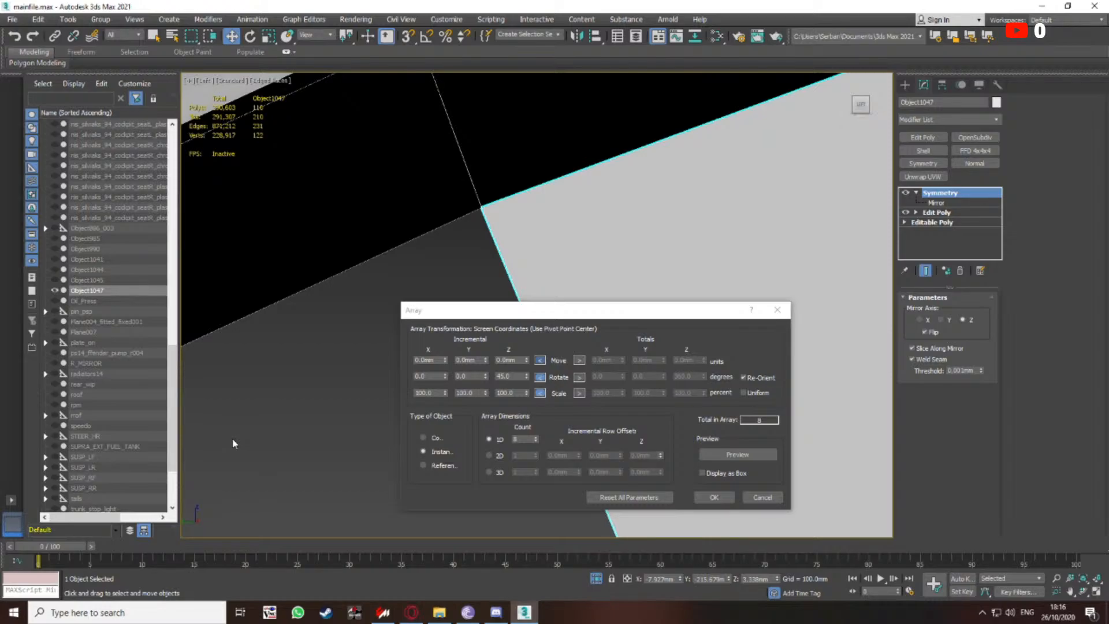
click(777, 311)
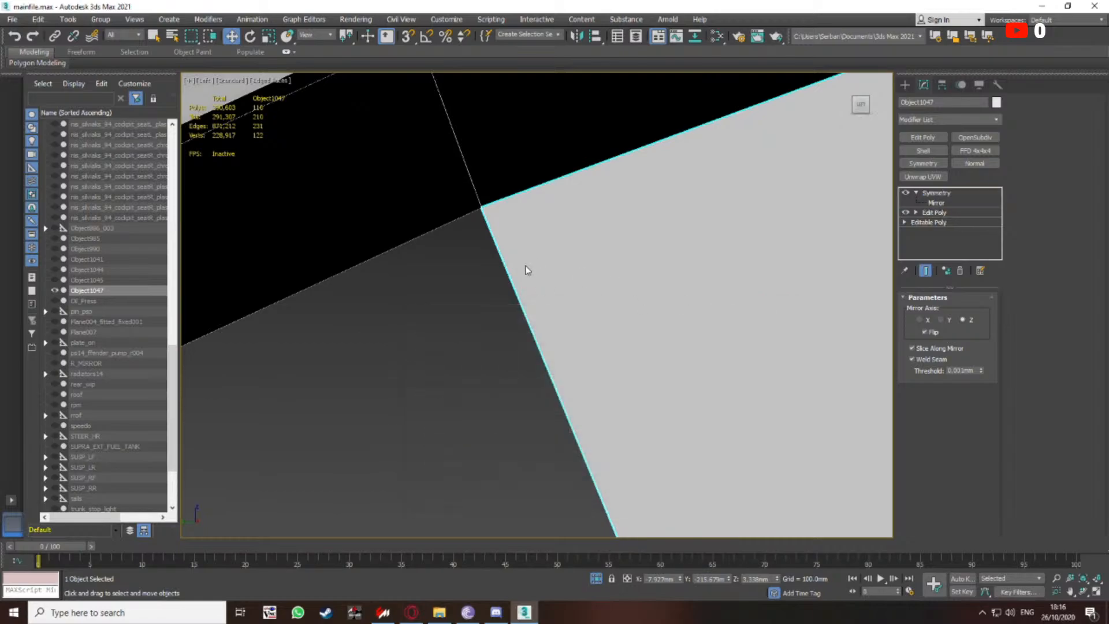
Return to the wedge's Edit Poly modifier and select the single vertex at its inner tip
scroll(528, 285, down, 5)
scroll(528, 285, down, 6)
scroll(578, 320, up, 5)
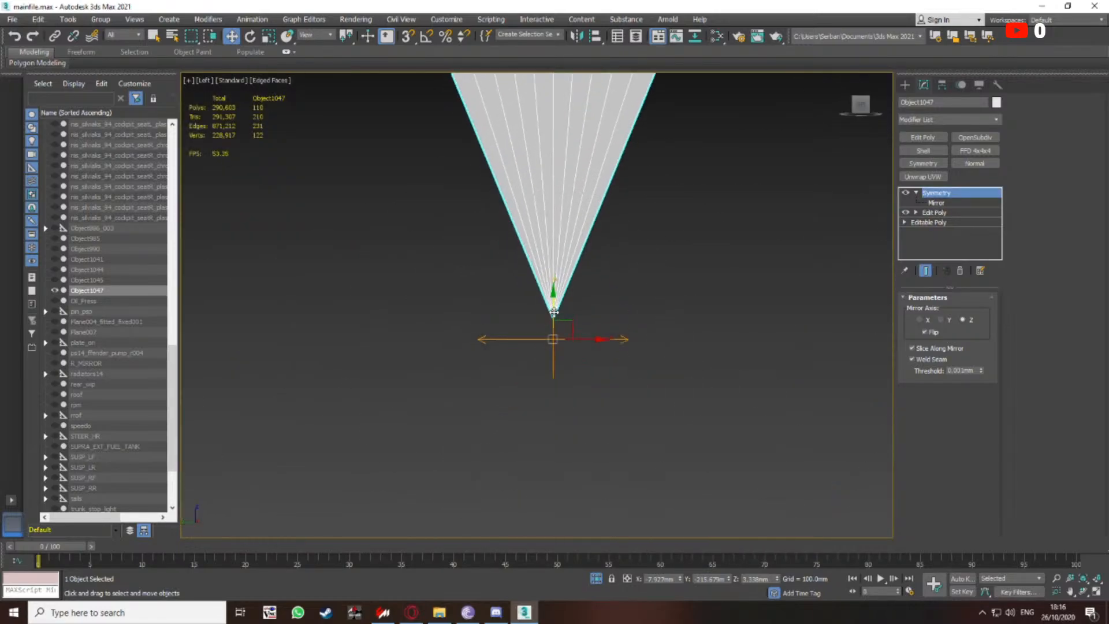
click(927, 213)
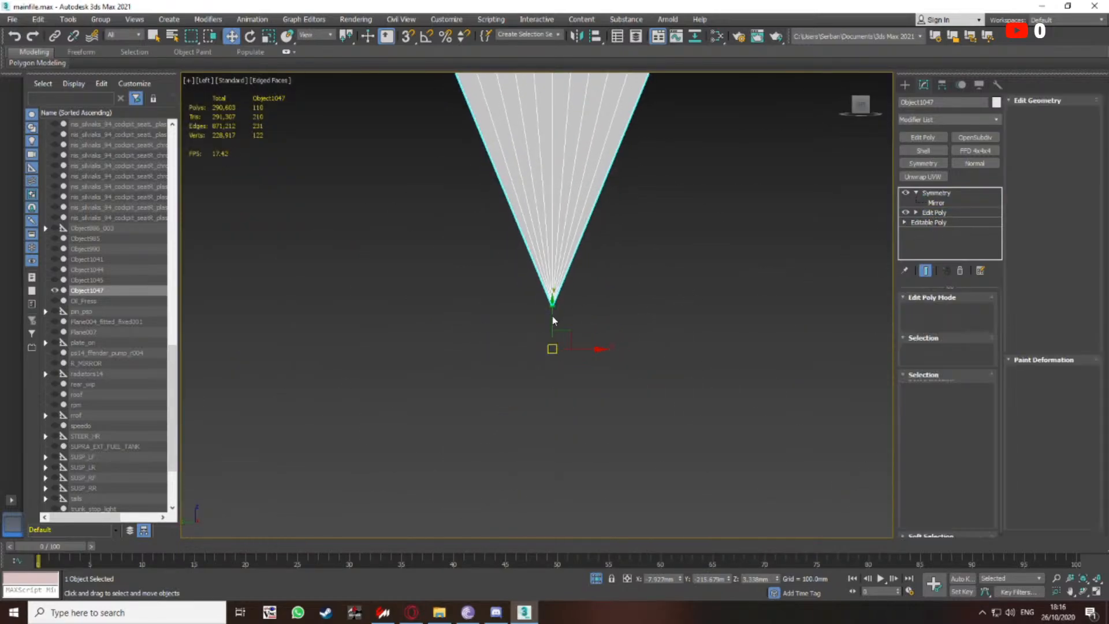
scroll(551, 321, down, 3)
middle_drag(550, 325, 536, 277)
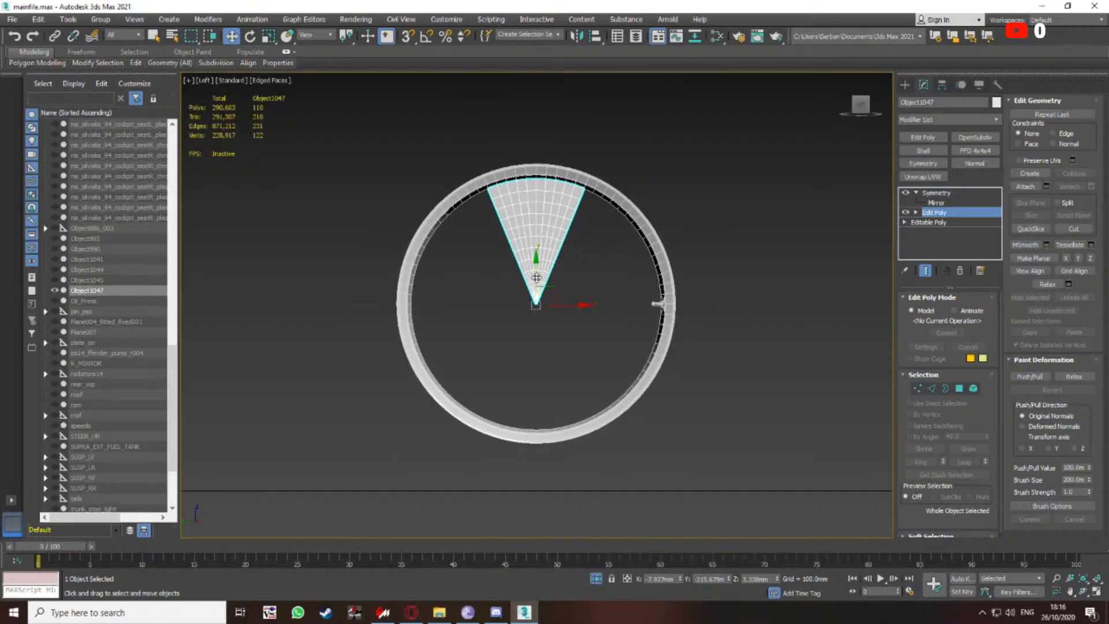
scroll(539, 300, up, 4)
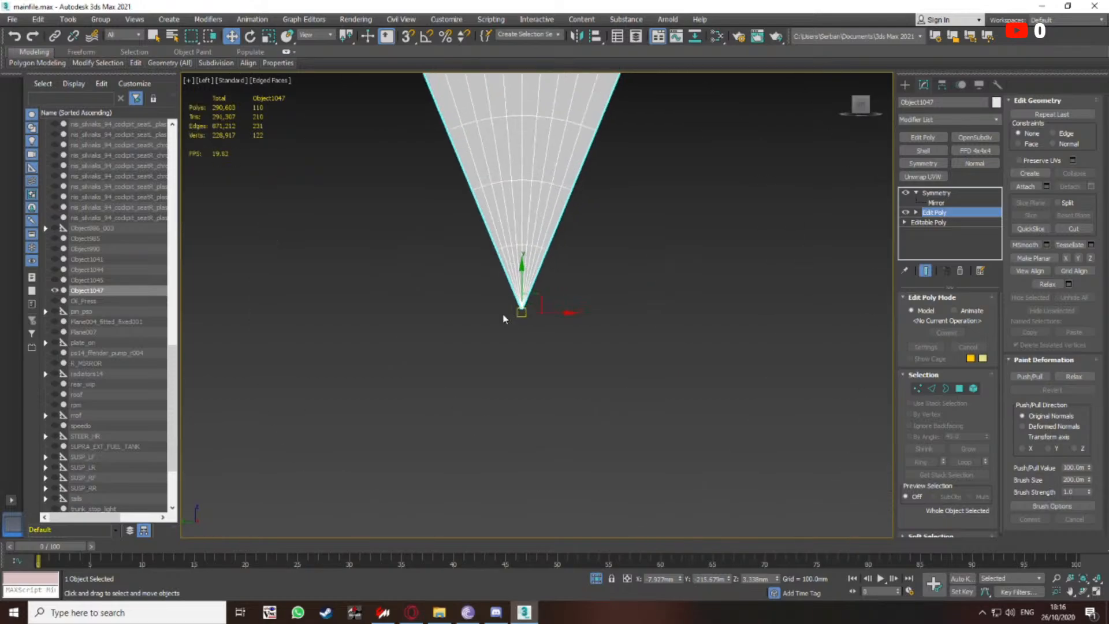
scroll(502, 316, up, 5)
key(1)
click(663, 264)
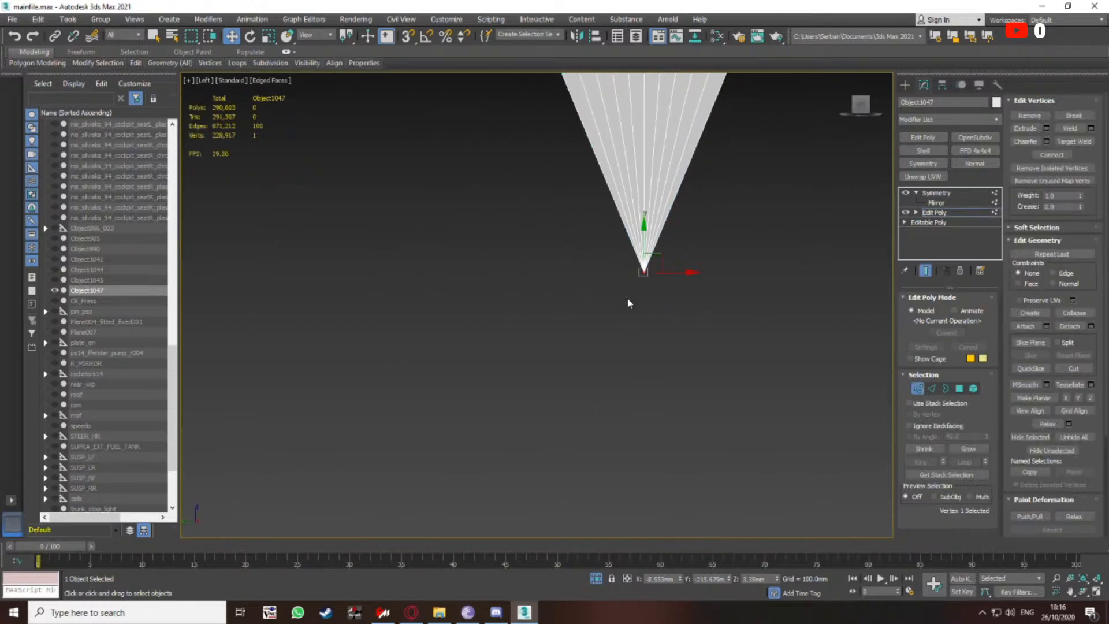
scroll(629, 302, down, 5)
scroll(543, 332, up, 2)
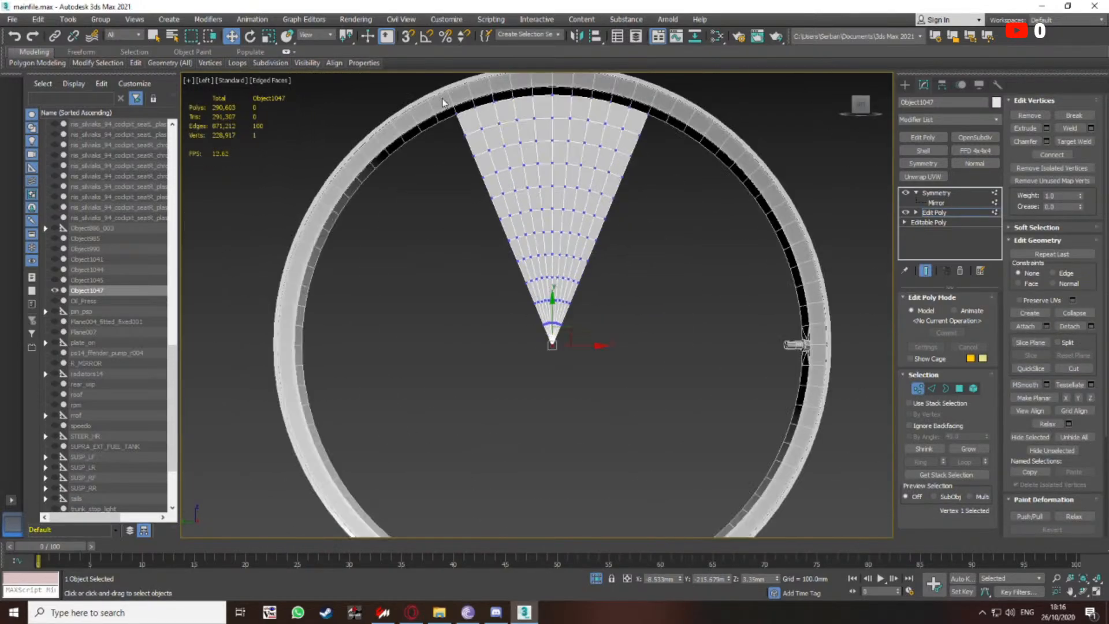
Use Affect Pivot Only with vertex snapping to move the wedge's pivot onto its tip vertex
scroll(553, 344, up, 10)
scroll(483, 222, down, 10)
middle_drag(632, 328, 541, 193)
scroll(527, 306, up, 10)
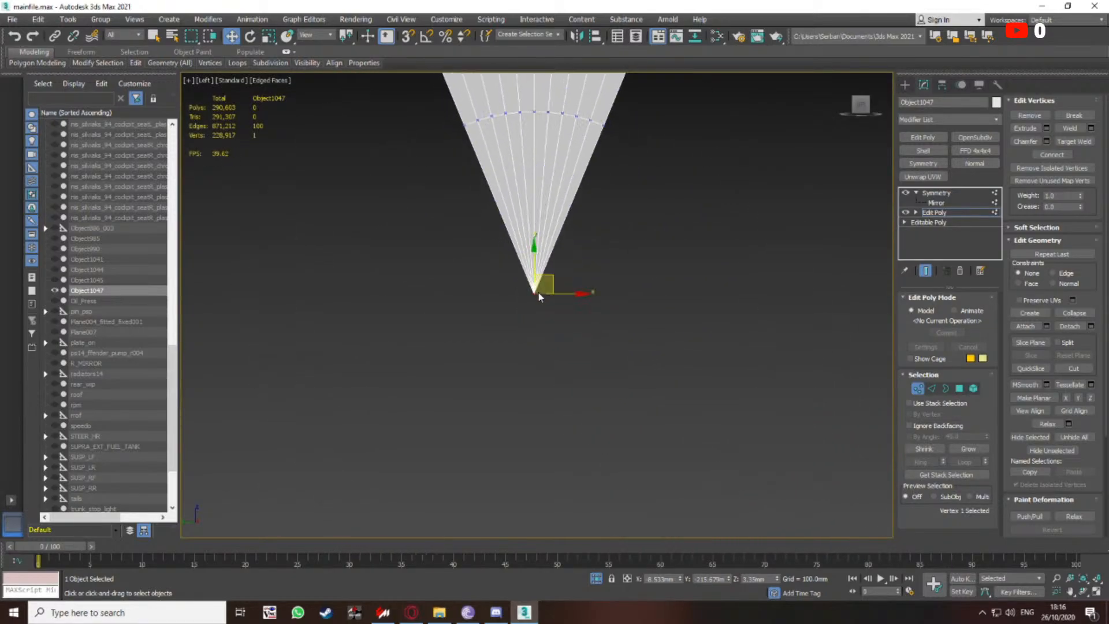
key(s)
drag(538, 292, 540, 299)
click(942, 85)
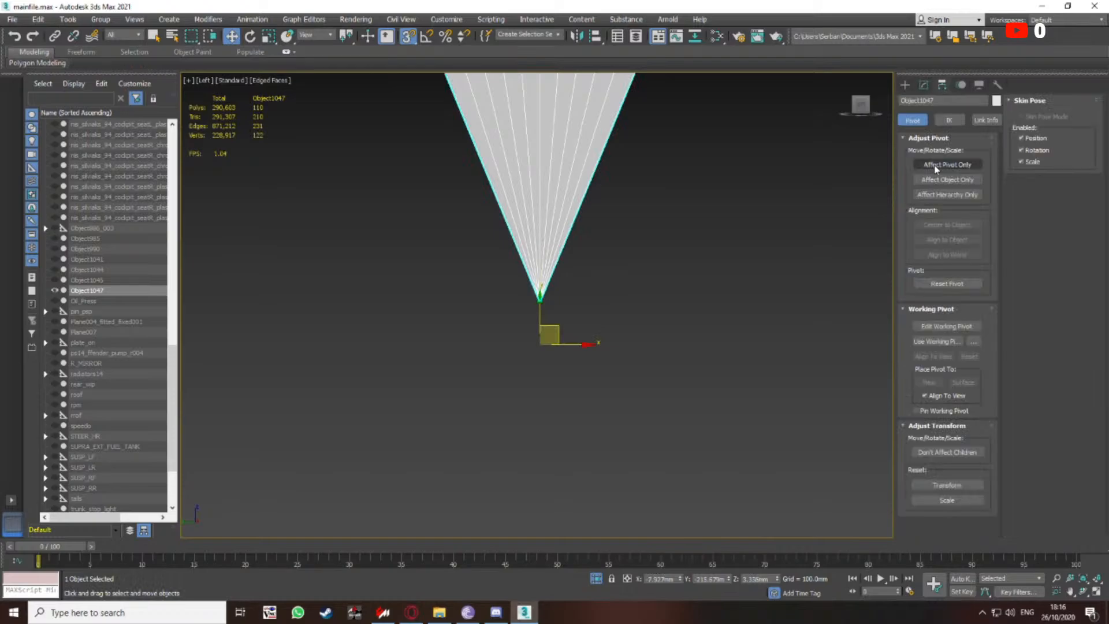
click(948, 165)
drag(543, 348, 540, 298)
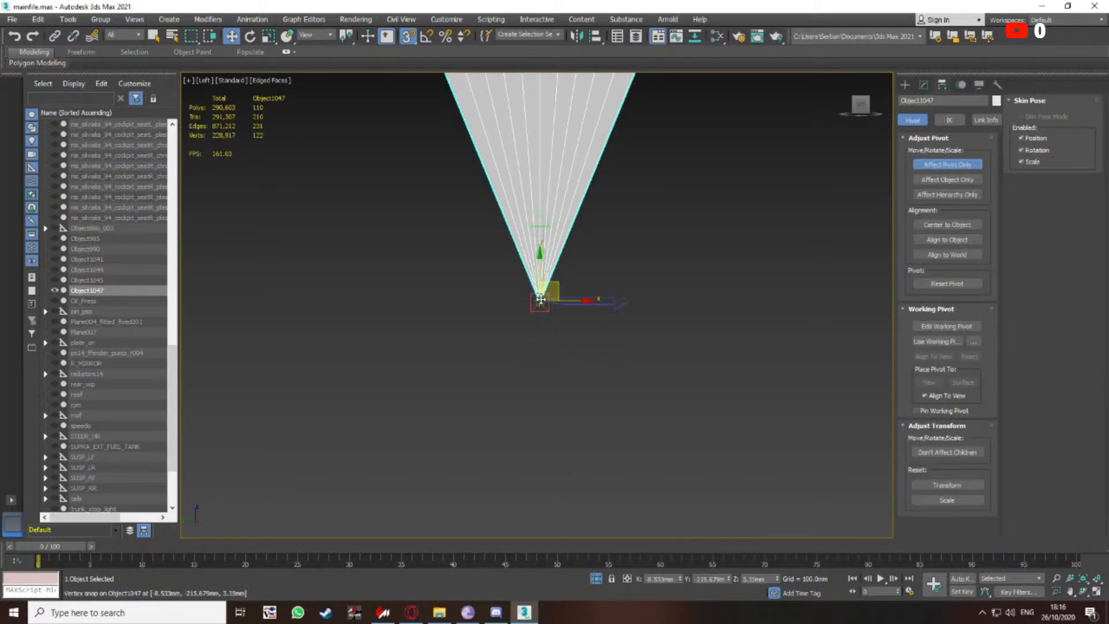
alt+middle_drag(609, 299, 626, 306)
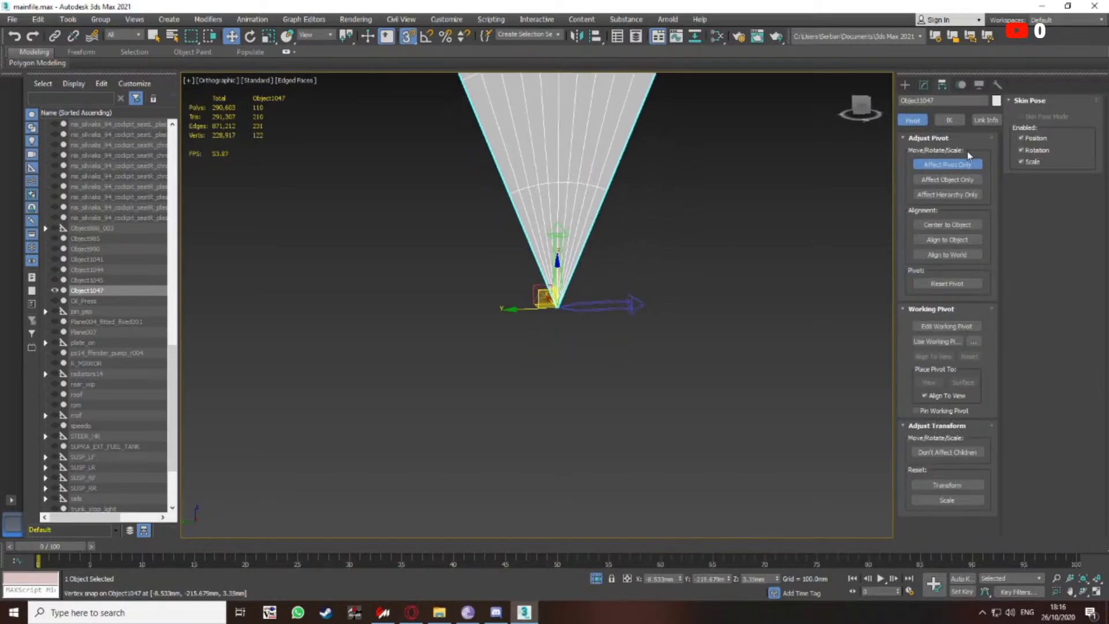
click(948, 165)
Preview a radial array of eight wedge instances, rotated 45 degrees each about Z, in the left view
scroll(664, 240, down, 5)
click(864, 107)
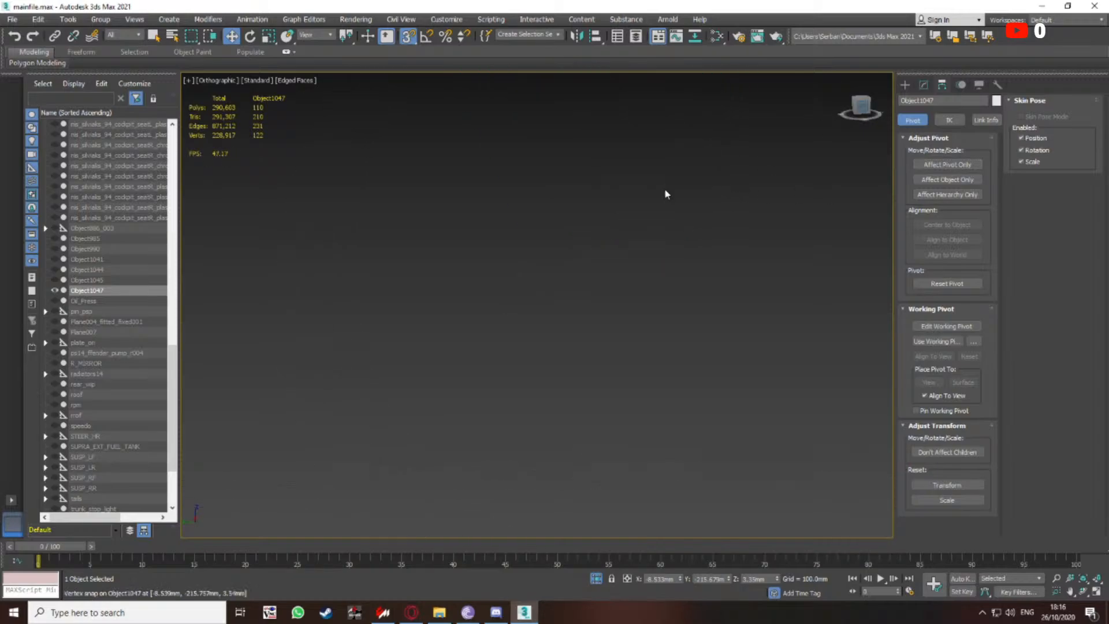
click(1083, 579)
scroll(575, 321, down, 6)
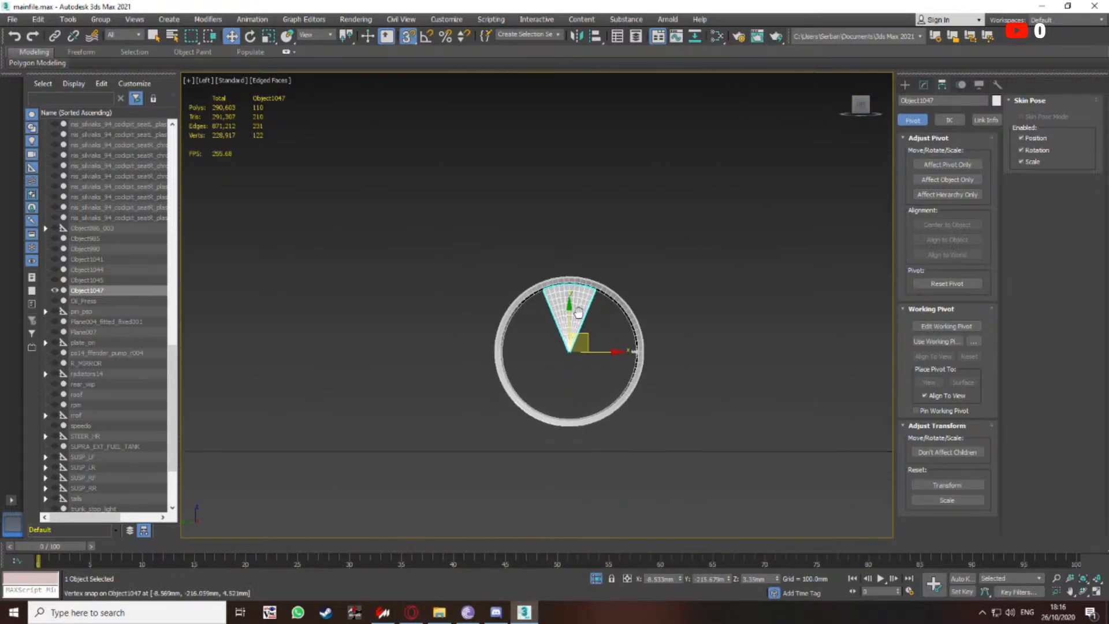
scroll(564, 331, up, 4)
middle_drag(563, 331, 576, 277)
click(68, 19)
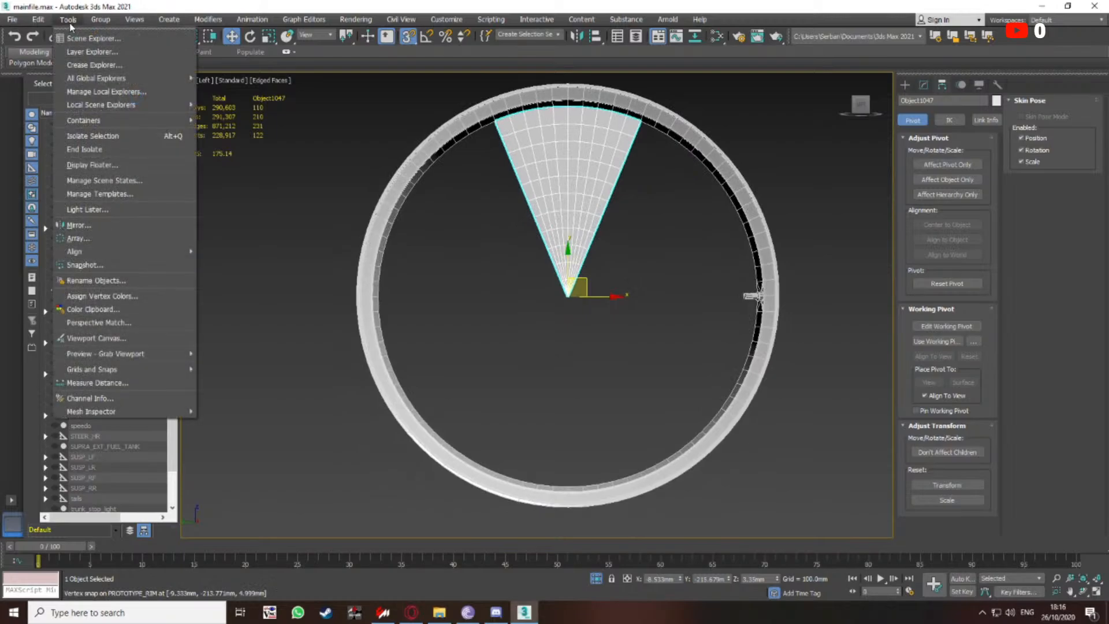
click(86, 238)
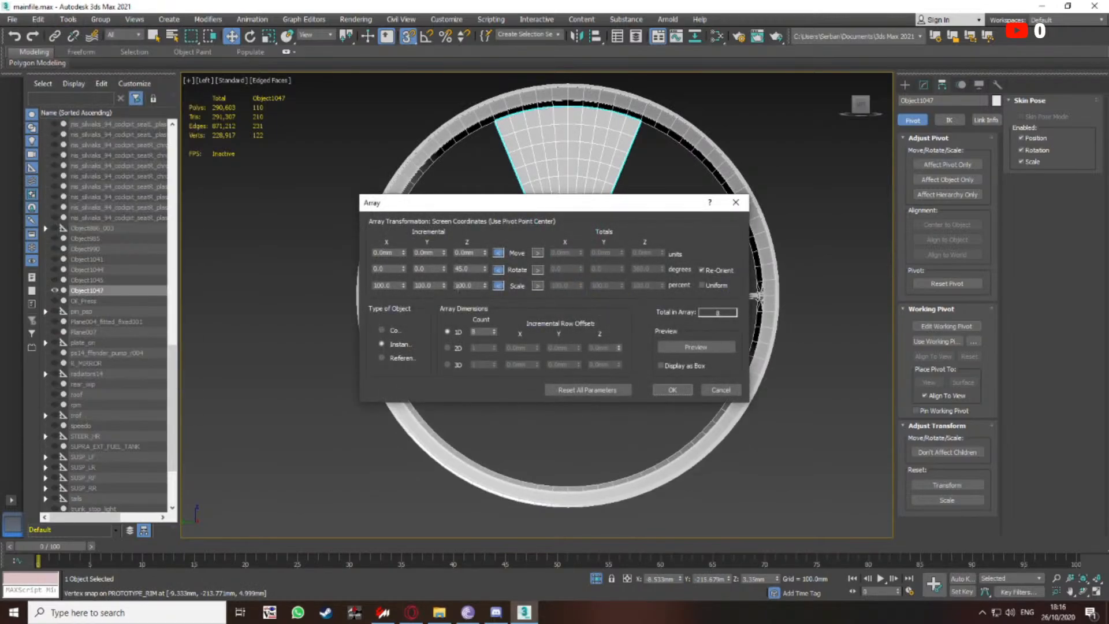
click(689, 350)
drag(543, 203, 529, 452)
Examine the arrayed wedges' seams and outer edge against the rim in wireframe and shaded display, and dismiss the array
scroll(395, 258, up, 5)
scroll(396, 252, up, 5)
scroll(406, 211, down, 8)
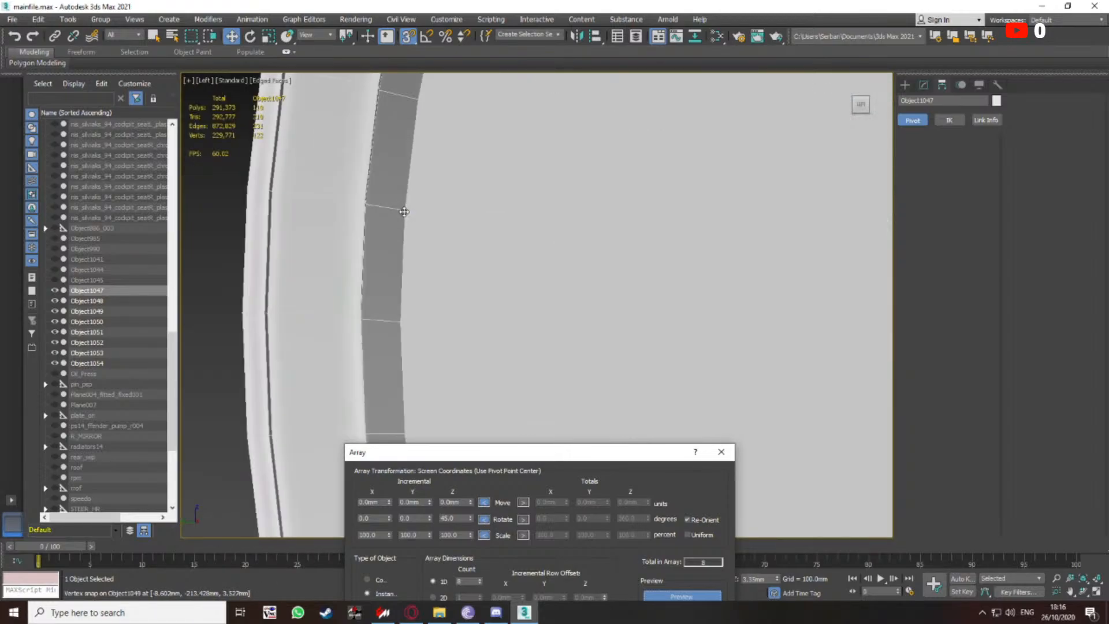
scroll(402, 222, up, 4)
key(s)
key(F3)
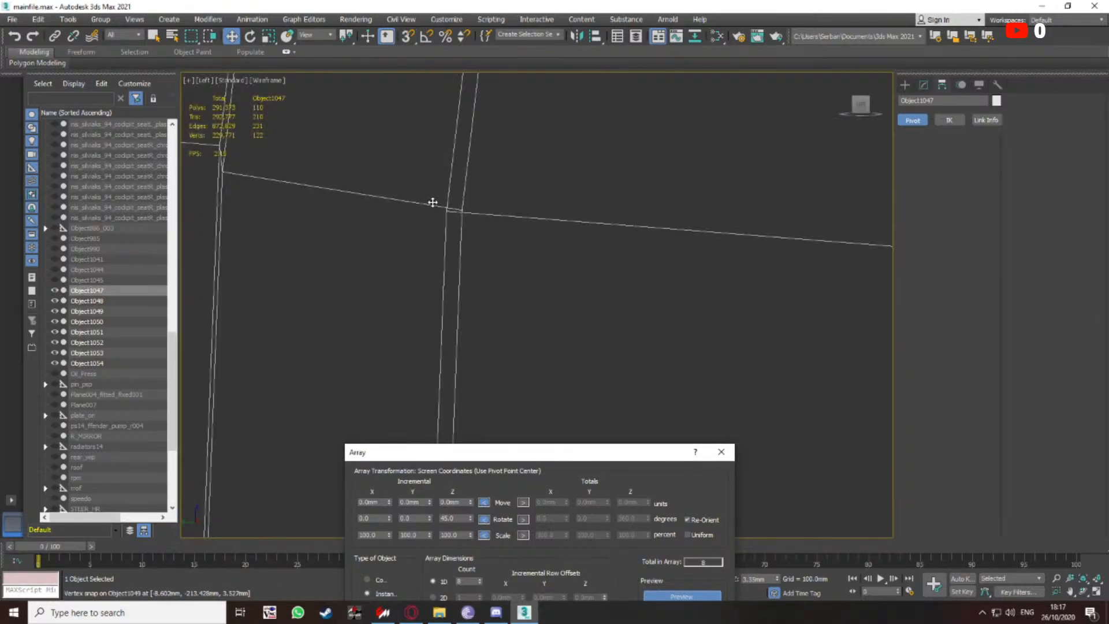
key(F3)
scroll(483, 266, down, 6)
scroll(532, 328, up, 5)
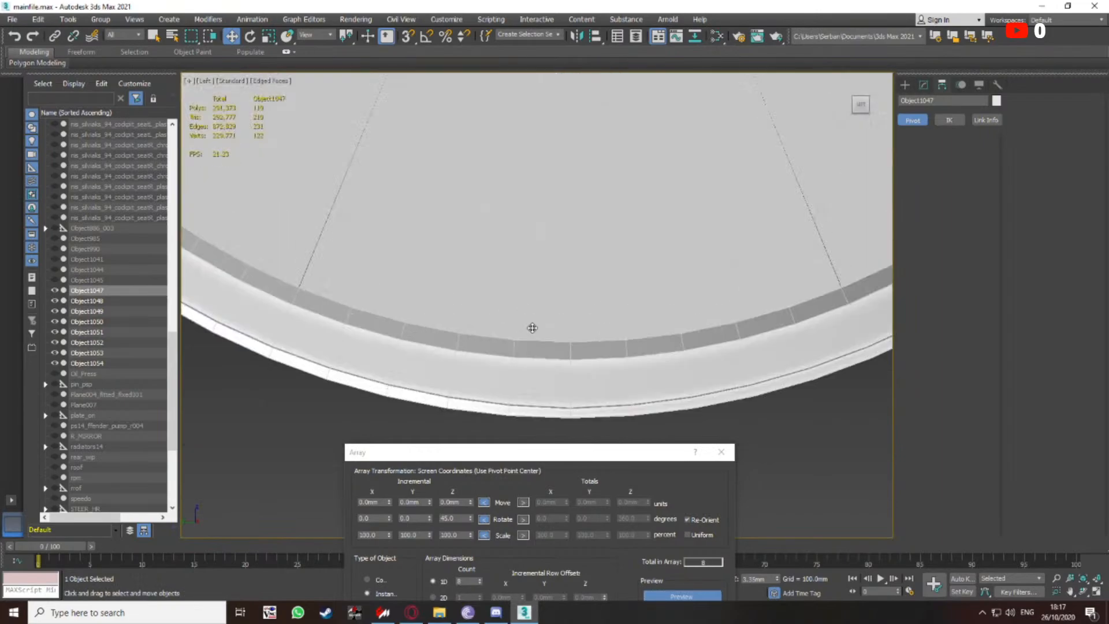
key(F3)
scroll(532, 361, up, 4)
scroll(521, 346, down, 9)
middle_drag(520, 335, 449, 318)
alt+middle_drag(449, 318, 539, 317)
scroll(486, 305, up, 8)
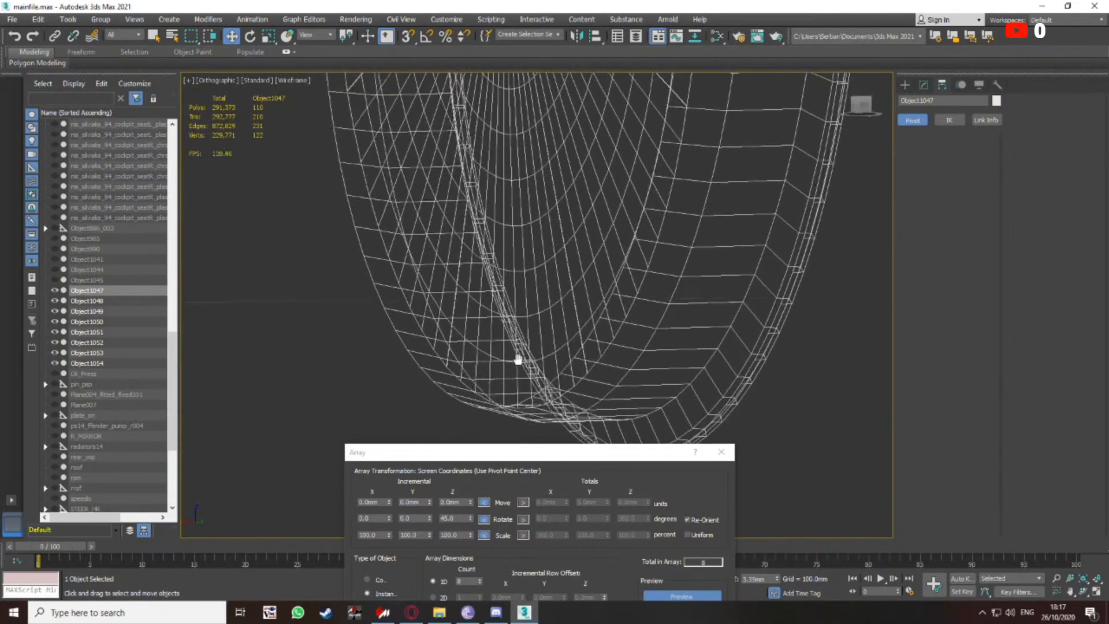
alt+middle_drag(517, 360, 390, 369)
key(F3)
scroll(420, 244, down, 8)
middle_drag(468, 223, 535, 333)
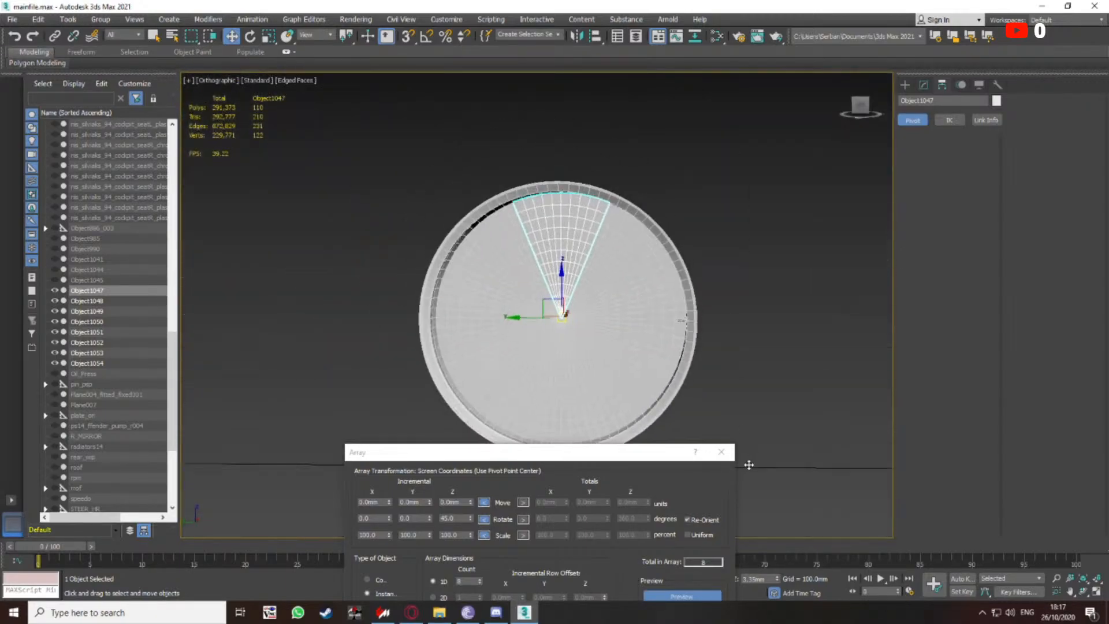
click(721, 453)
scroll(594, 267, up, 2)
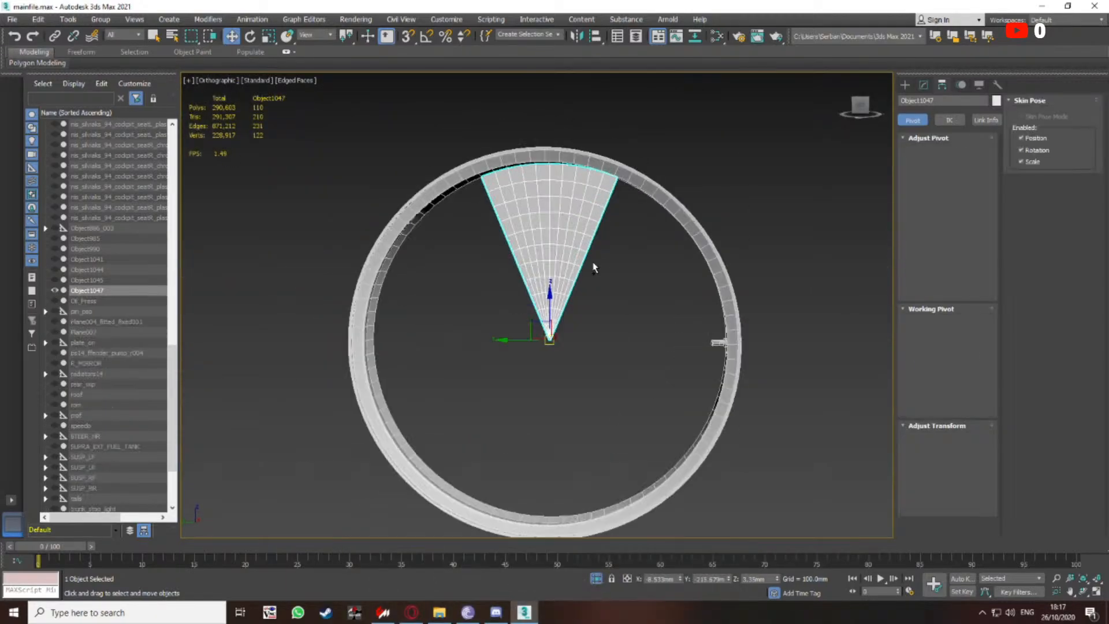
Turn off the wedge's Symmetry and Edit Poly modifiers and examine the original full disc inside the rim
click(905, 84)
click(923, 84)
middle_drag(874, 201, 886, 194)
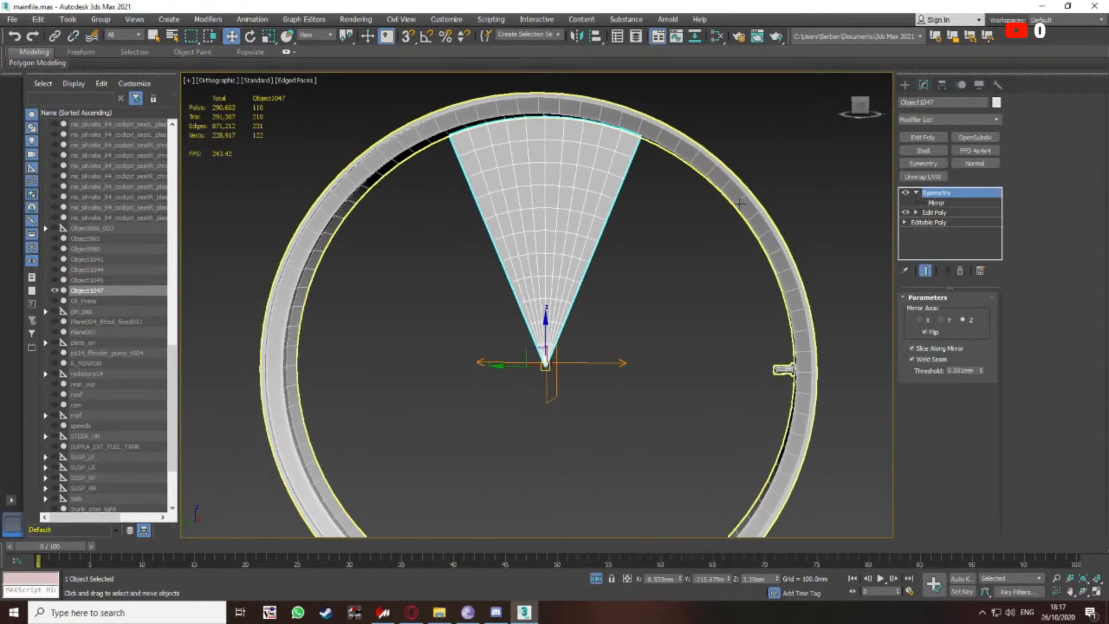
click(906, 194)
click(906, 212)
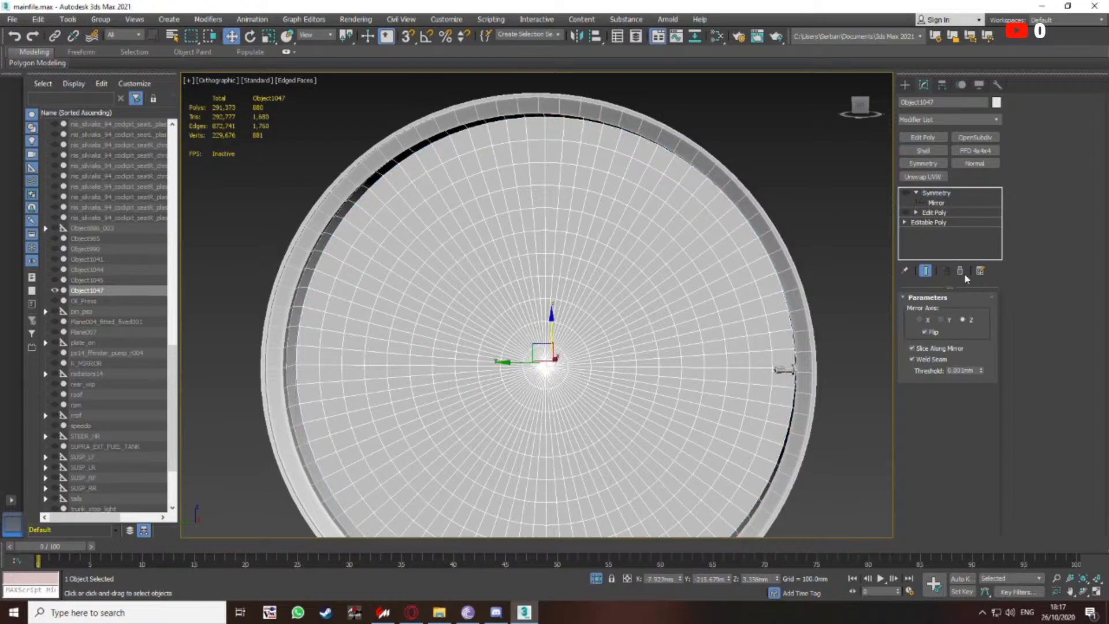
click(936, 202)
scroll(718, 315, down, 5)
scroll(683, 250, up, 7)
alt+middle_drag(683, 250, 615, 393)
scroll(615, 393, down, 4)
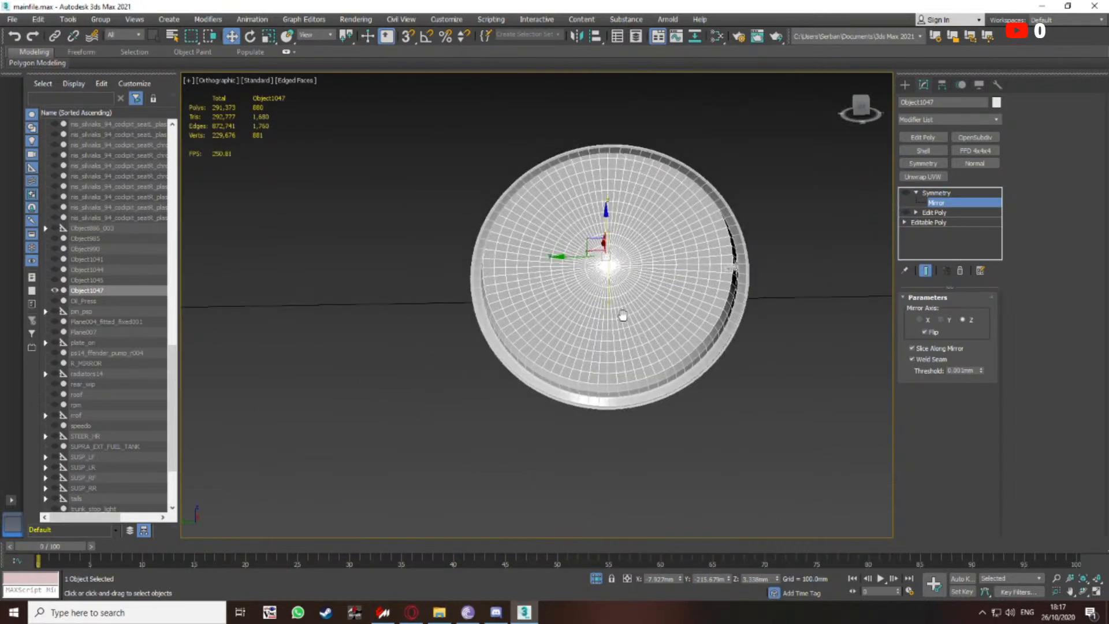
alt+middle_drag(624, 317, 594, 327)
scroll(594, 327, up, 6)
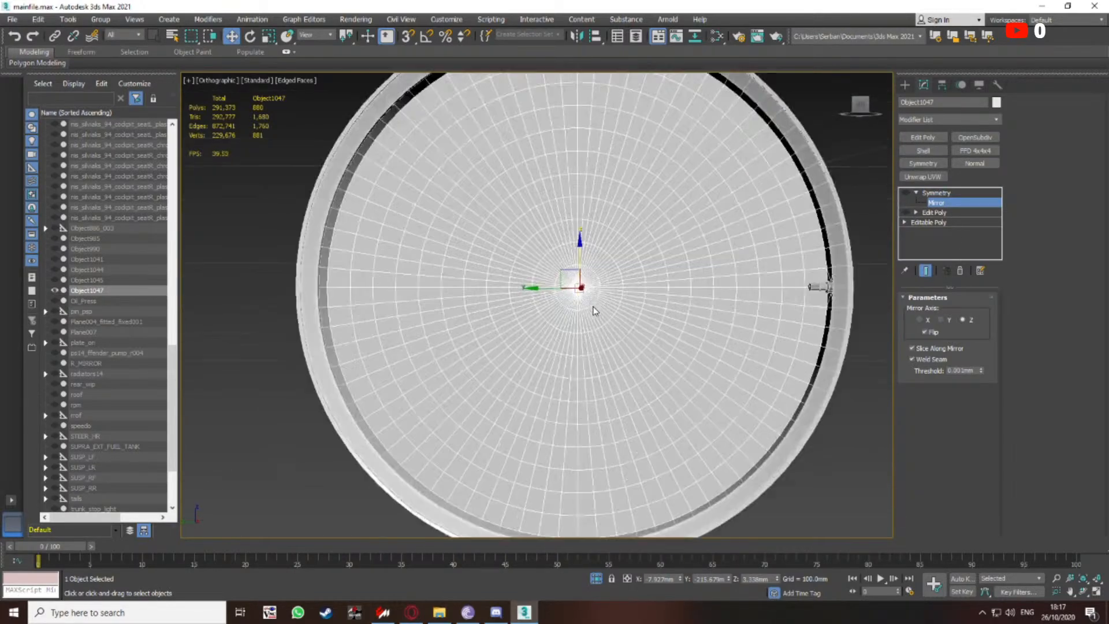
Toggle the Symmetry and Edit Poly modifiers on and off to compare the wedge with the full disc
click(935, 193)
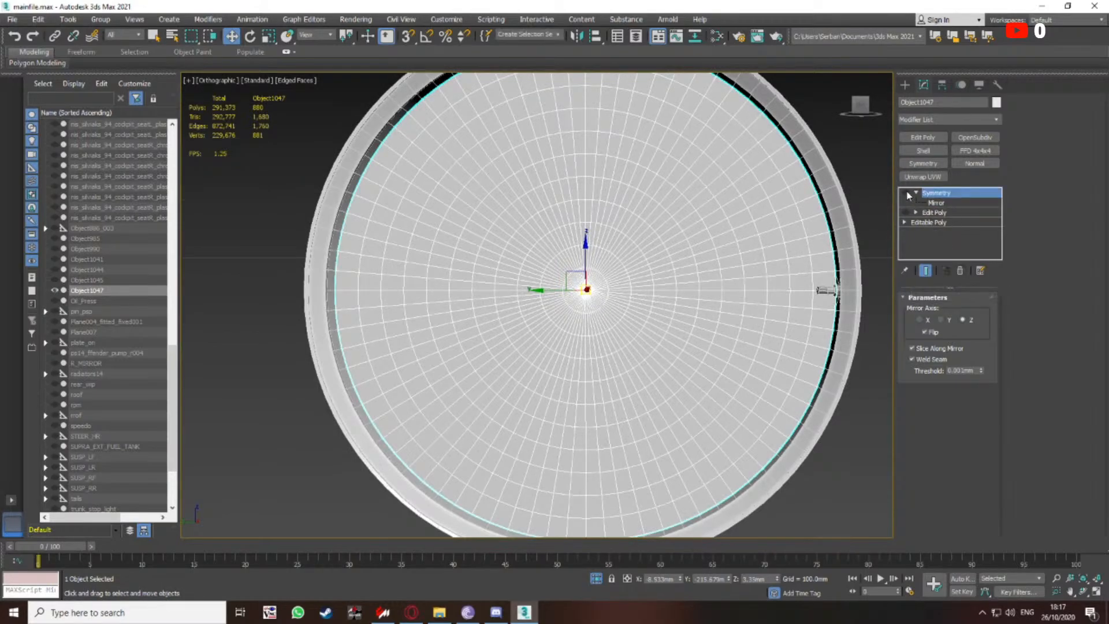
click(905, 213)
click(934, 212)
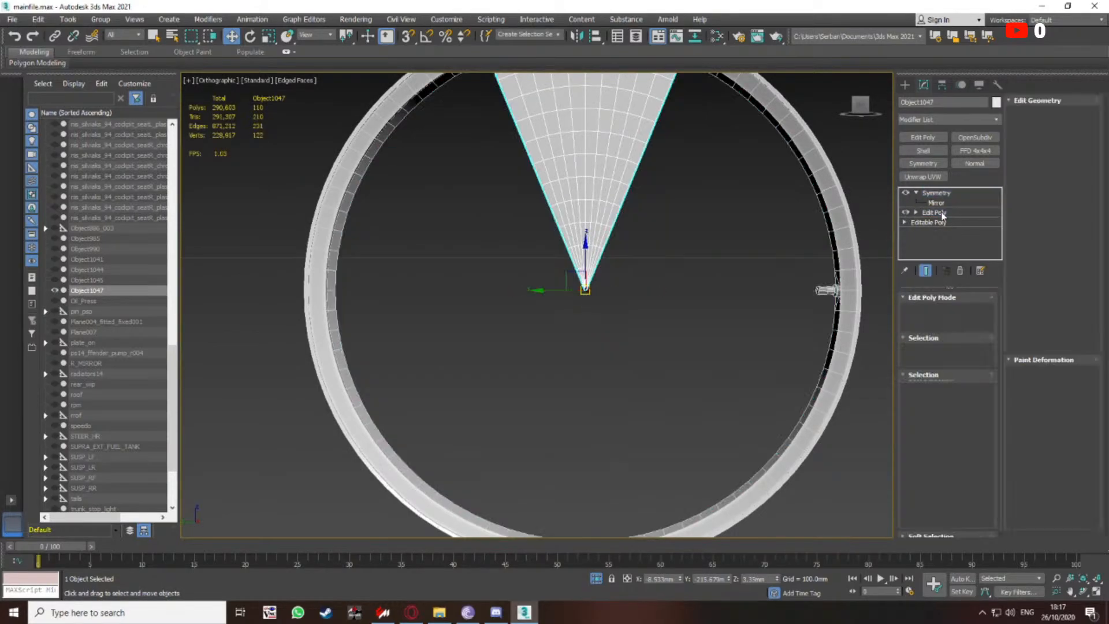
click(906, 193)
click(905, 213)
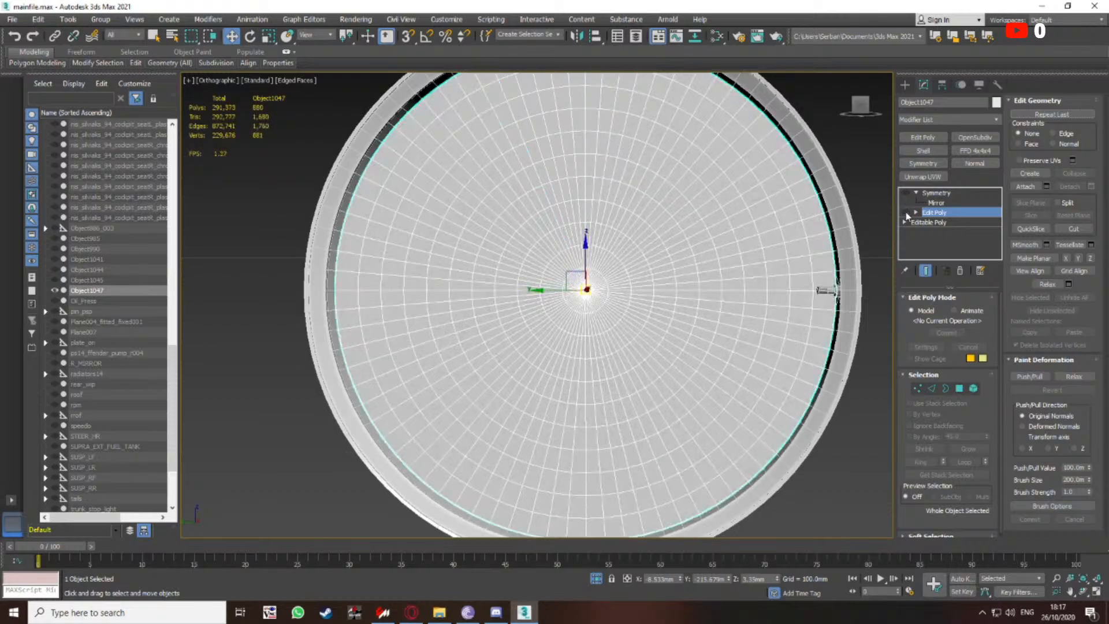
click(909, 225)
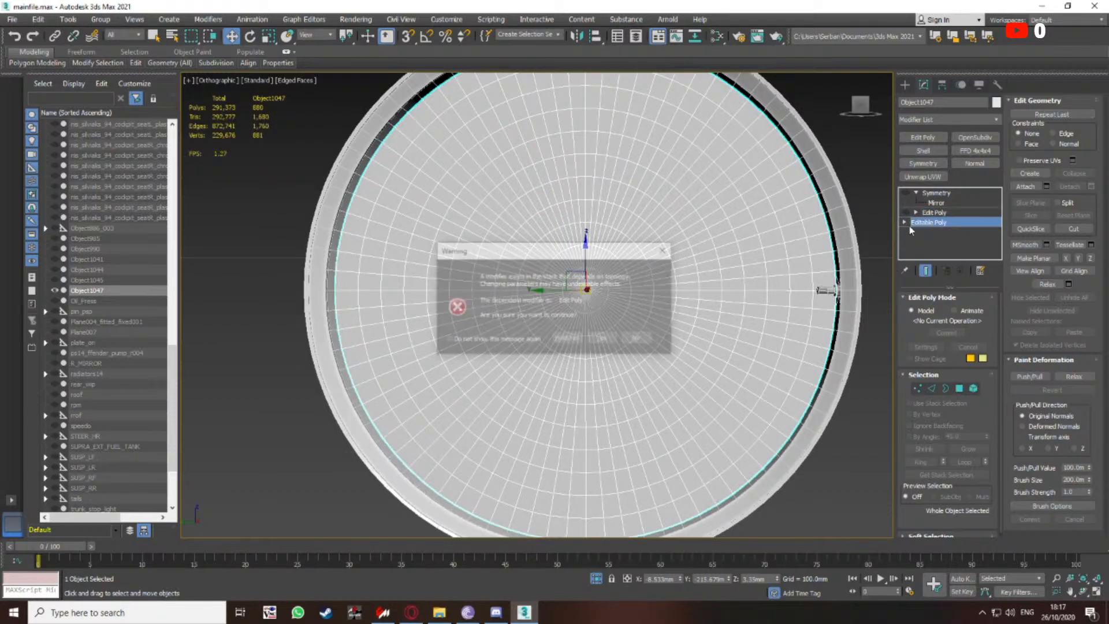
click(667, 249)
Check the pivot's position against the full disc's centre in the left view
middle_drag(632, 316, 627, 309)
scroll(628, 310, up, 10)
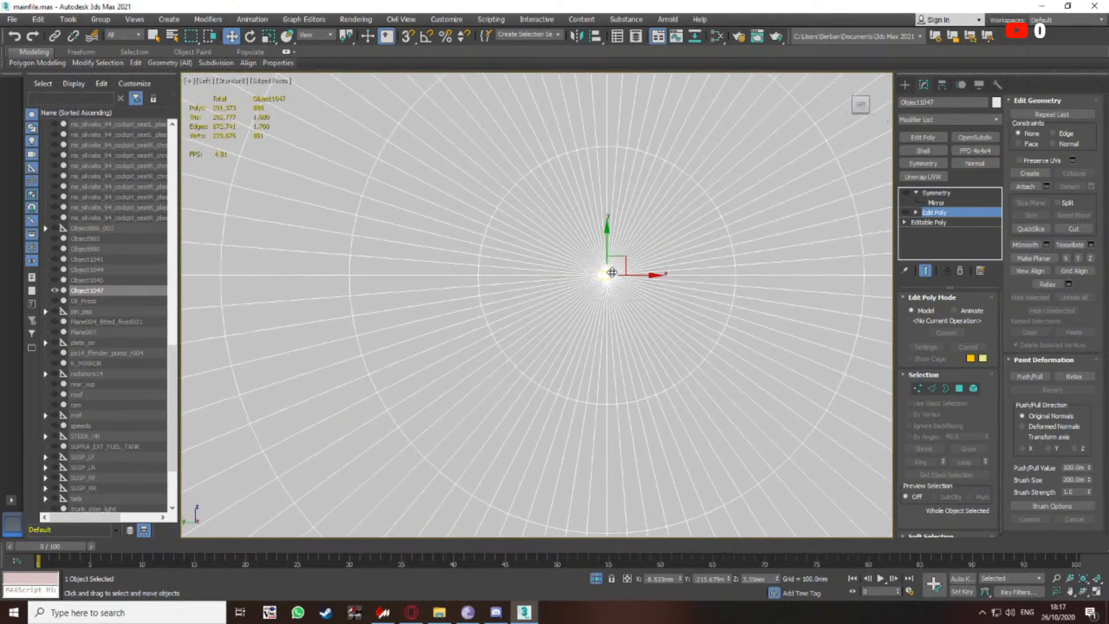
key(l)
scroll(586, 284, down, 10)
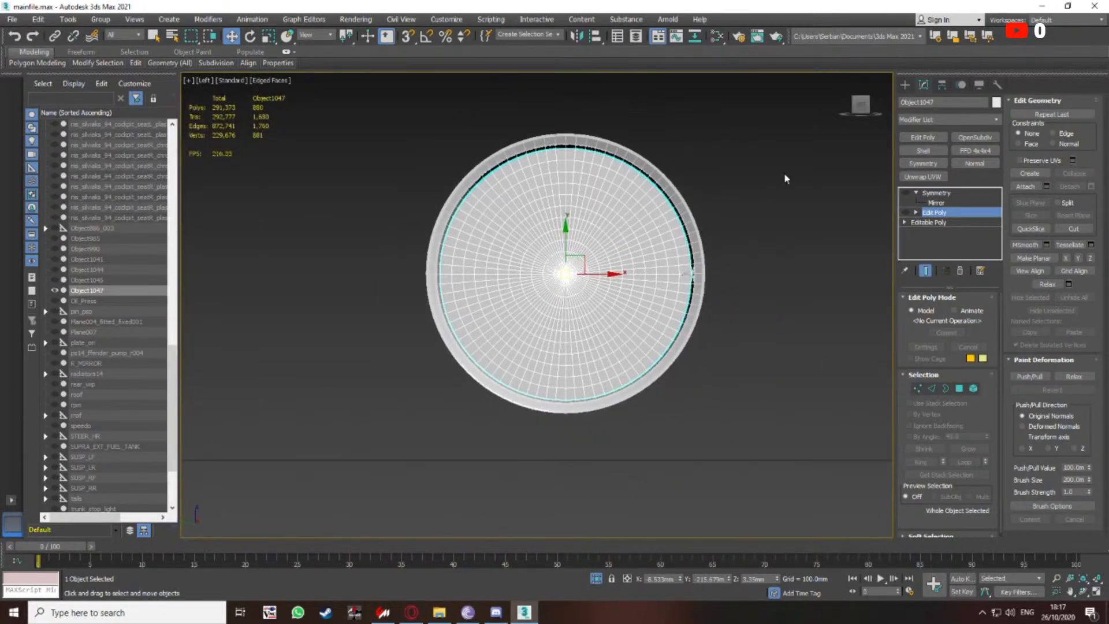
click(942, 85)
click(938, 165)
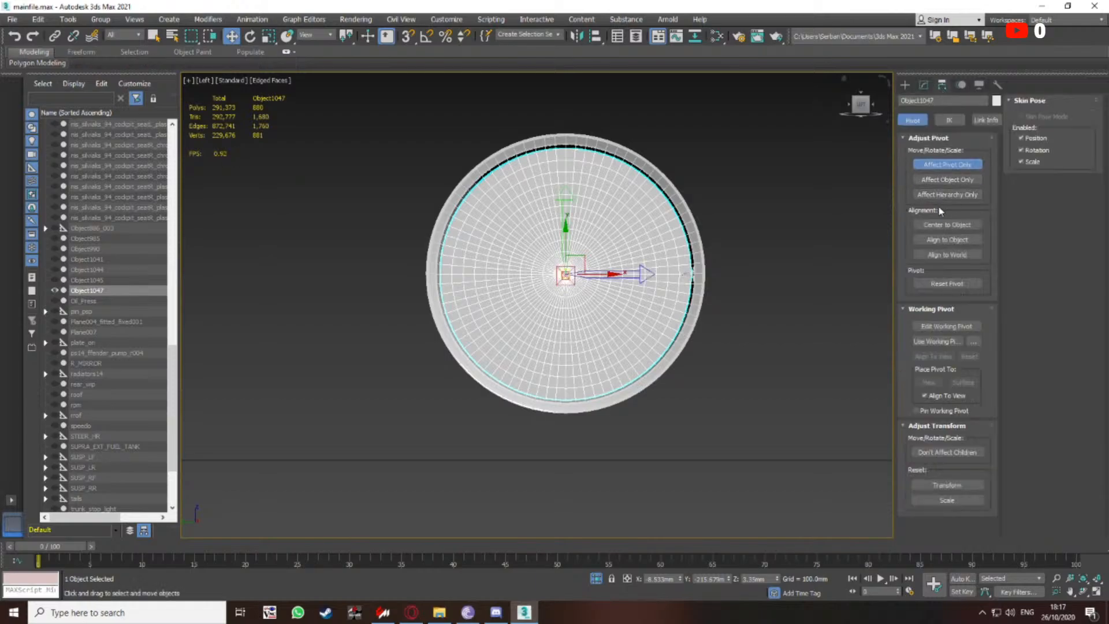
click(937, 163)
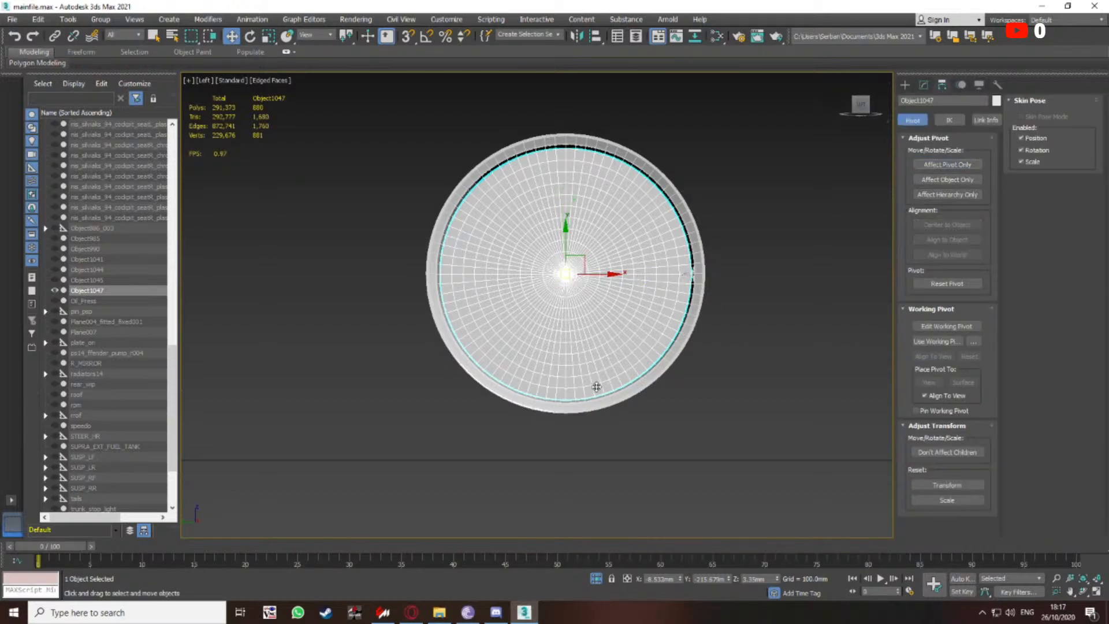
Examine the disc's centre point around the pivot up close from angled views
scroll(594, 389, up, 5)
alt+middle_drag(626, 335, 539, 366)
scroll(568, 296, up, 9)
scroll(493, 285, down, 12)
scroll(515, 246, up, 12)
middle_drag(544, 253, 599, 272)
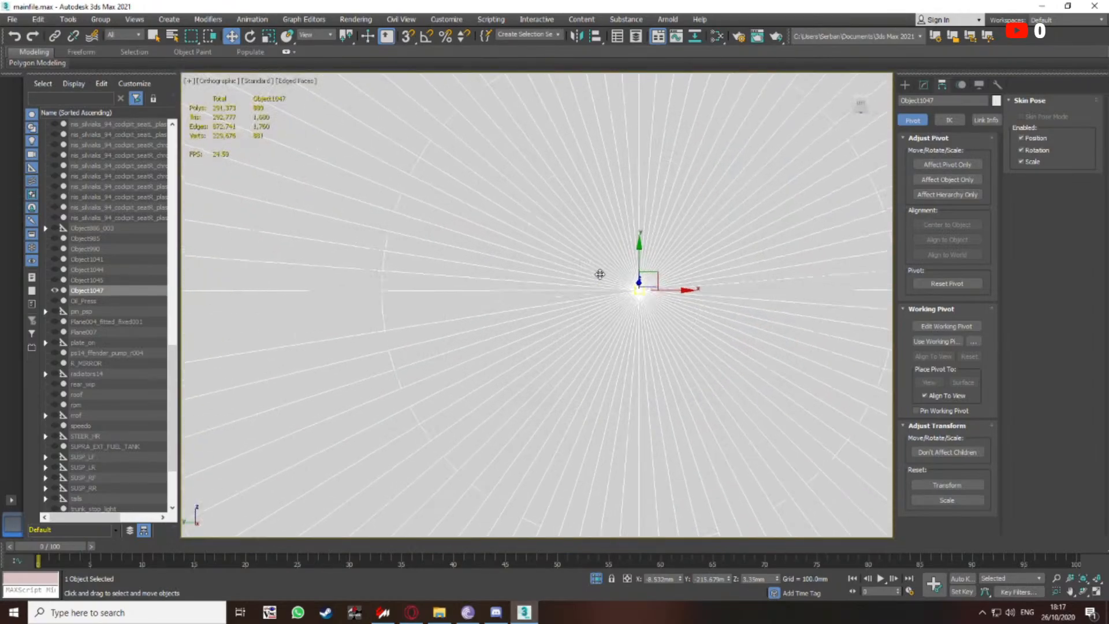
scroll(608, 288, down, 8)
scroll(608, 288, down, 4)
Turn the Edit Poly and Symmetry modifiers back on to restore the mirrored wedge
click(923, 85)
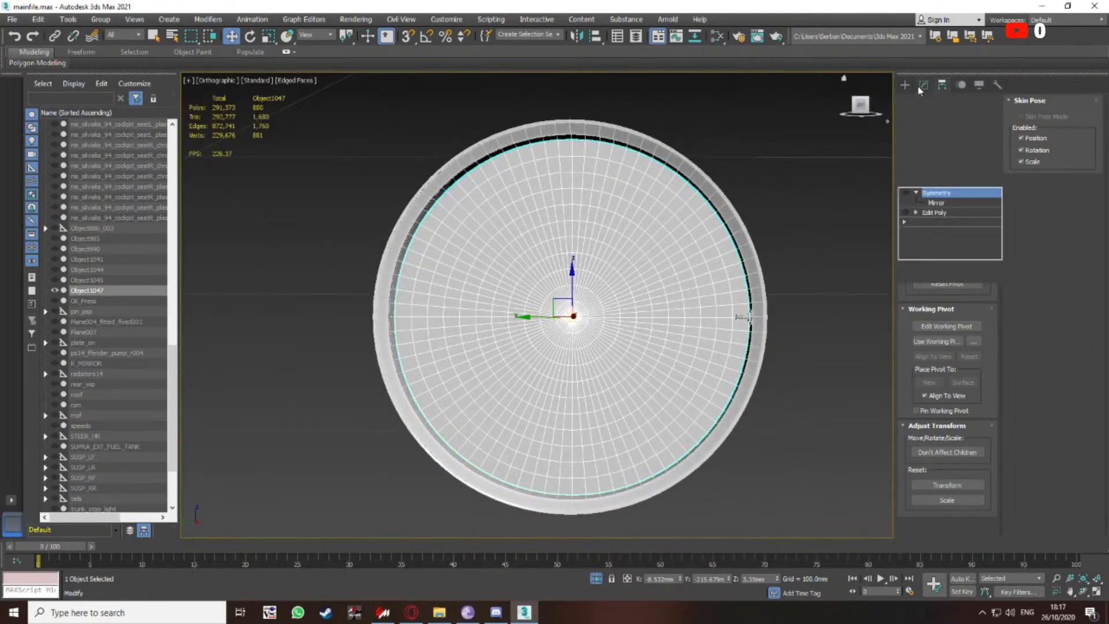
click(936, 193)
click(905, 213)
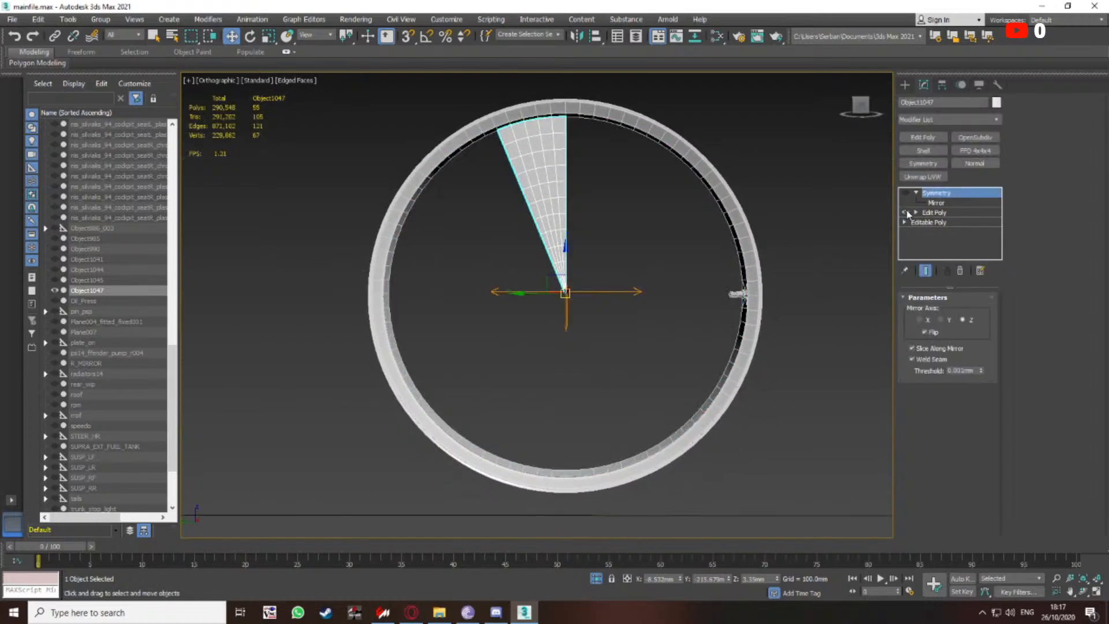
scroll(567, 291, up, 12)
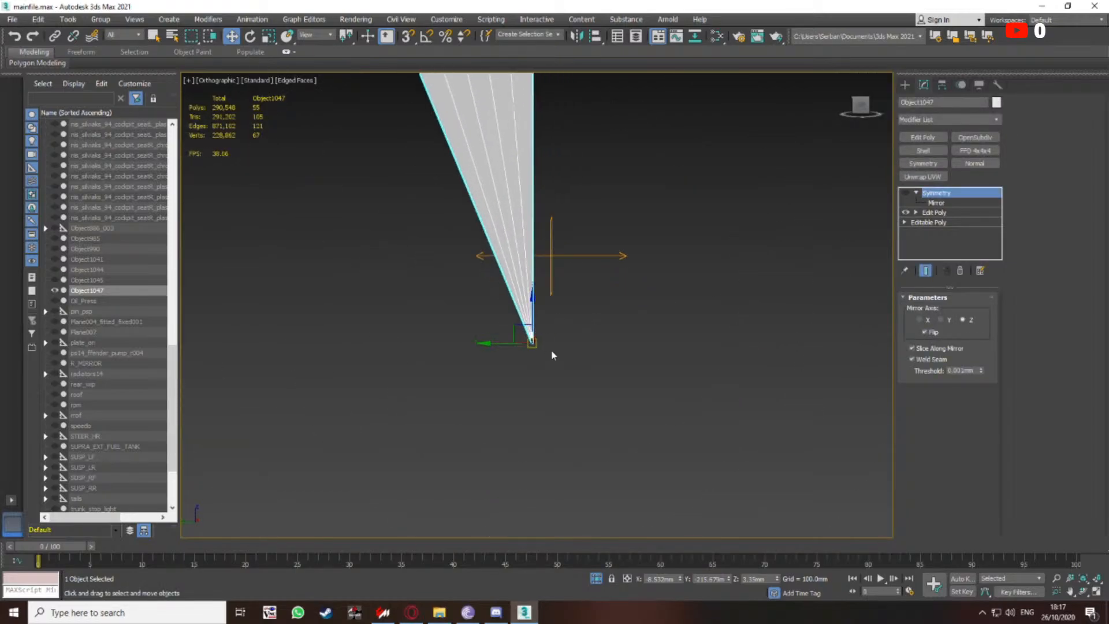
scroll(551, 355, down, 12)
scroll(565, 310, up, 3)
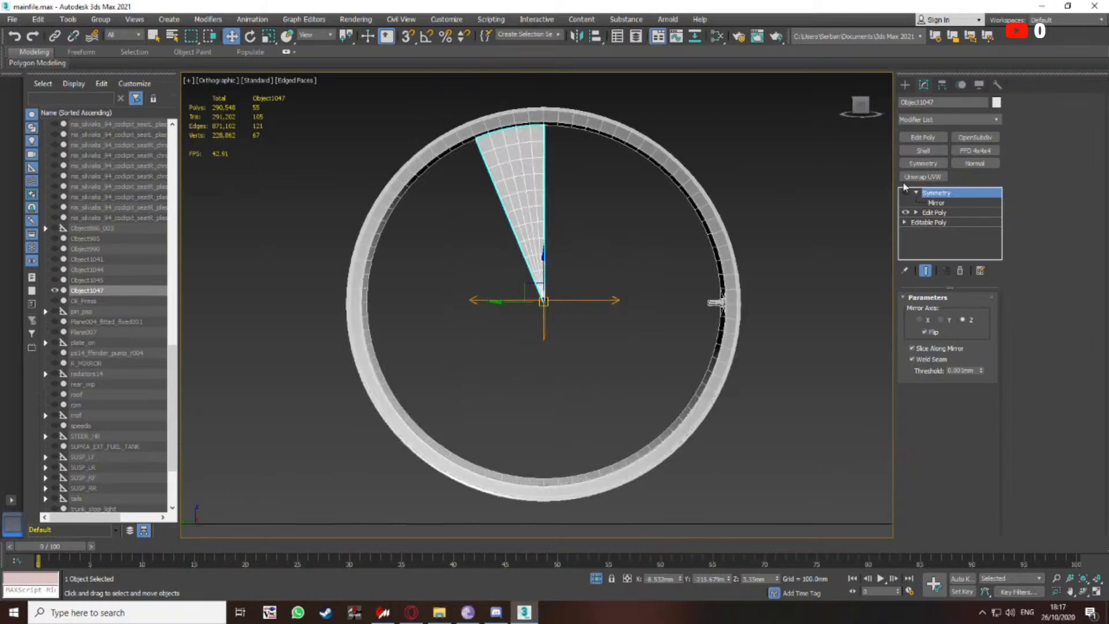
click(906, 192)
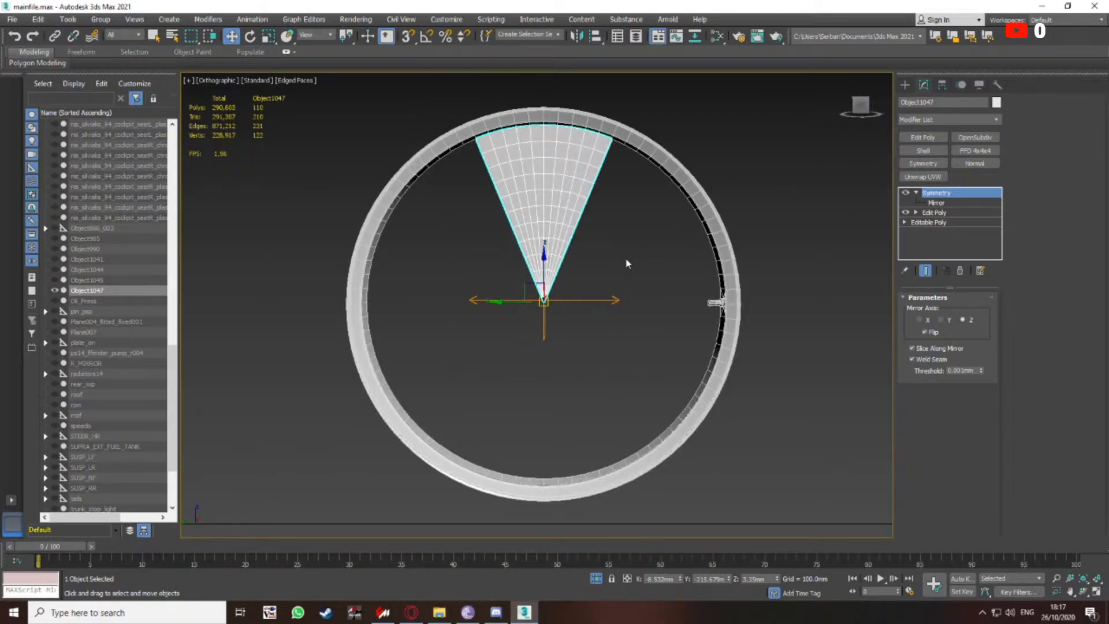
Preview the array of eight wedge instances at 45 degrees about Z in world coordinates, and undo it
click(68, 19)
click(78, 238)
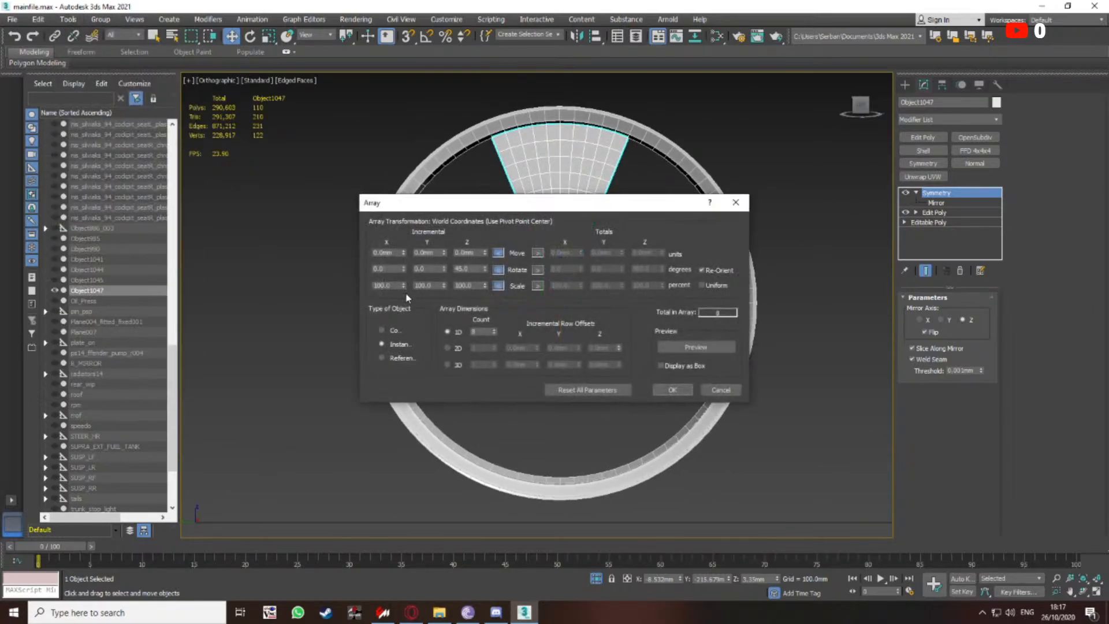
click(695, 347)
drag(557, 202, 438, 317)
middle_drag(688, 214, 667, 190)
key(ctrl+z)
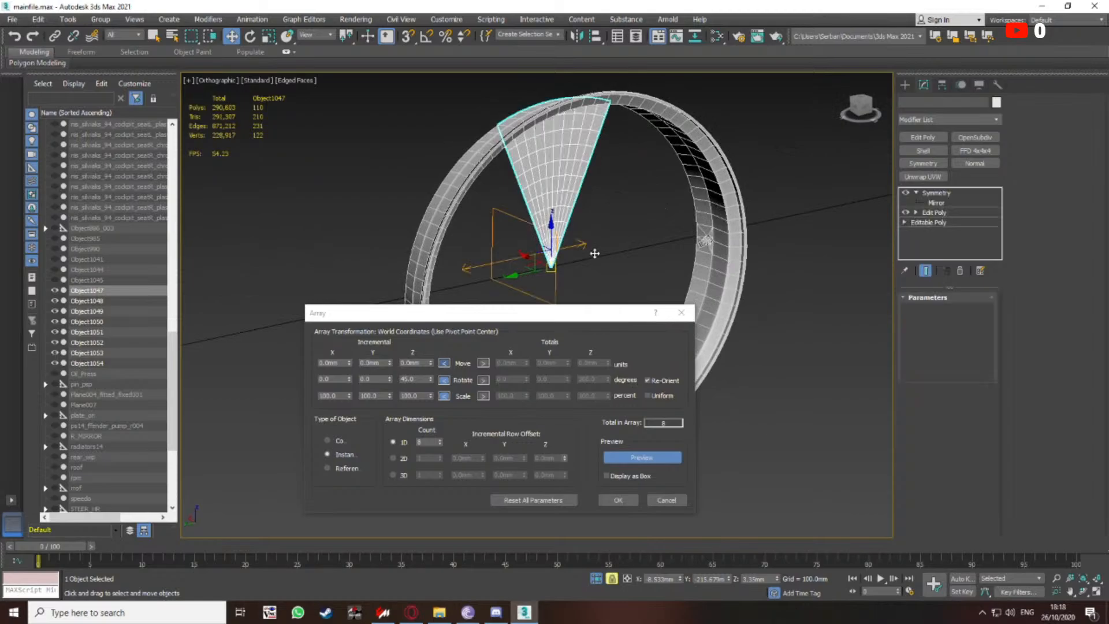
Try rotating the wedge about its pivot to test the rotation axis, and undo the rotation
middle_drag(551, 242, 549, 204)
key(e)
drag(538, 204, 551, 186)
key(ctrl+z)
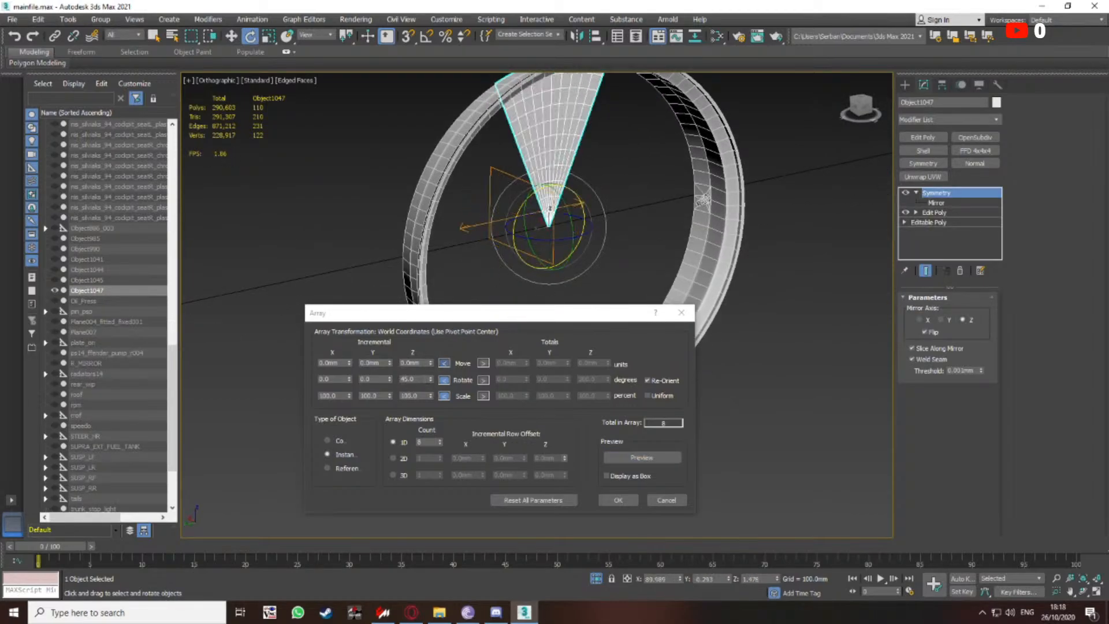
Preview the array of eight wedge instances with the 45-degree rotation increment moved to the X axis and Z set to 0
drag(428, 379, 298, 380)
text(0)
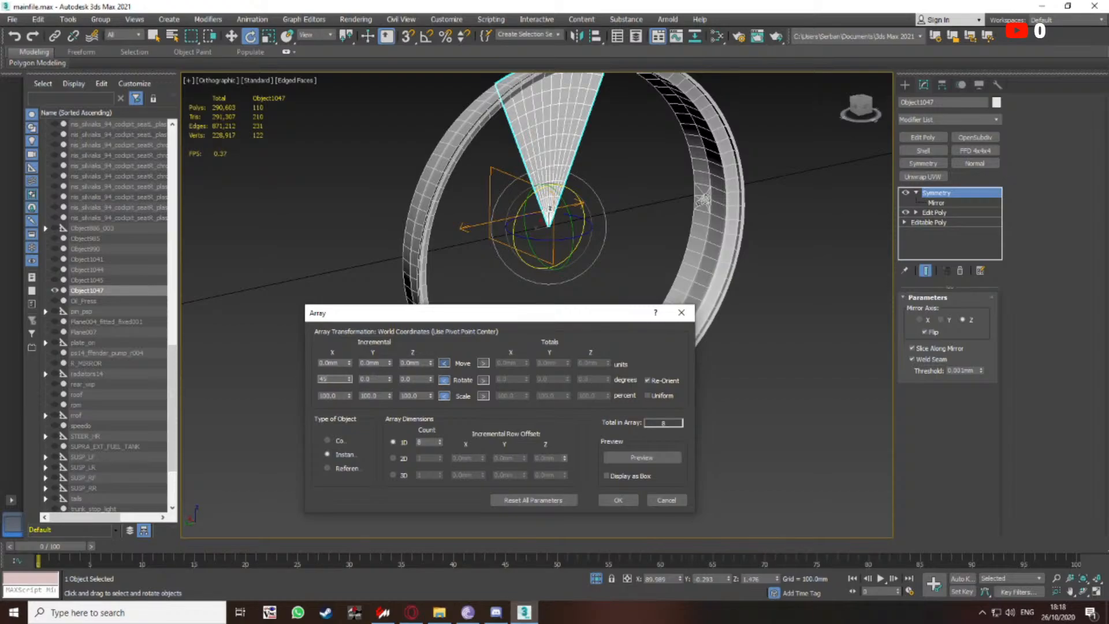
click(638, 455)
Examine the previewed disc against the rim in shaded, wireframe and edge-on views, and close the array without applying it
alt+middle_drag(629, 257, 594, 139)
scroll(599, 245, up, 6)
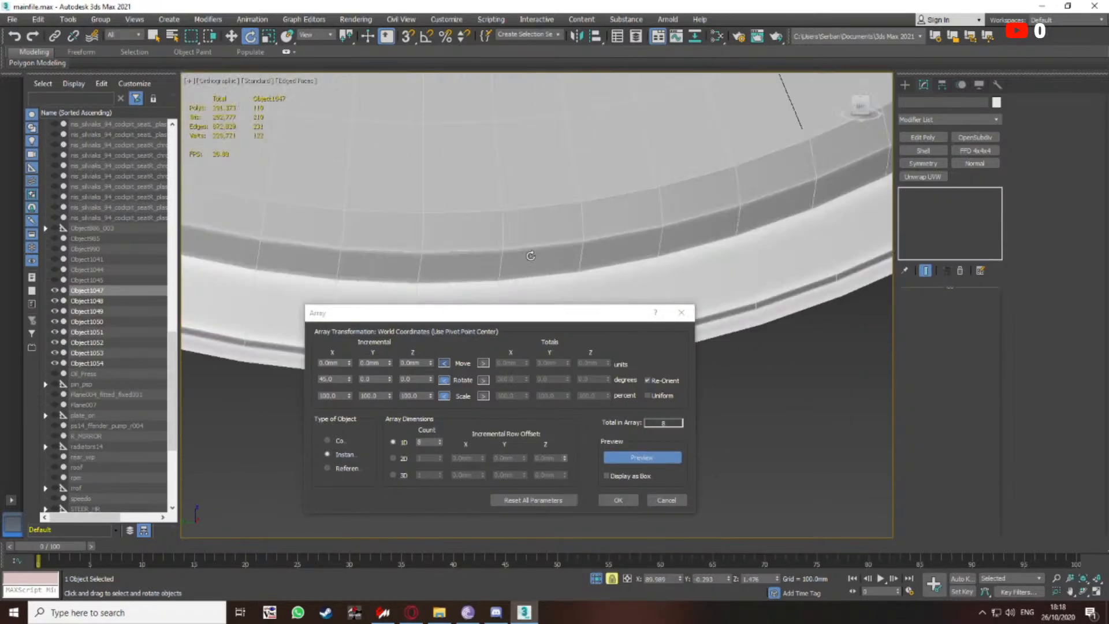
mouse_move(598, 245)
alt+middle_down()
mouse_move(525, 147)
mouse_move(550, 260)
mouse_move(559, 235)
mouse_move(530, 143)
alt+middle_up()
key(F3)
scroll(532, 121, down, 5)
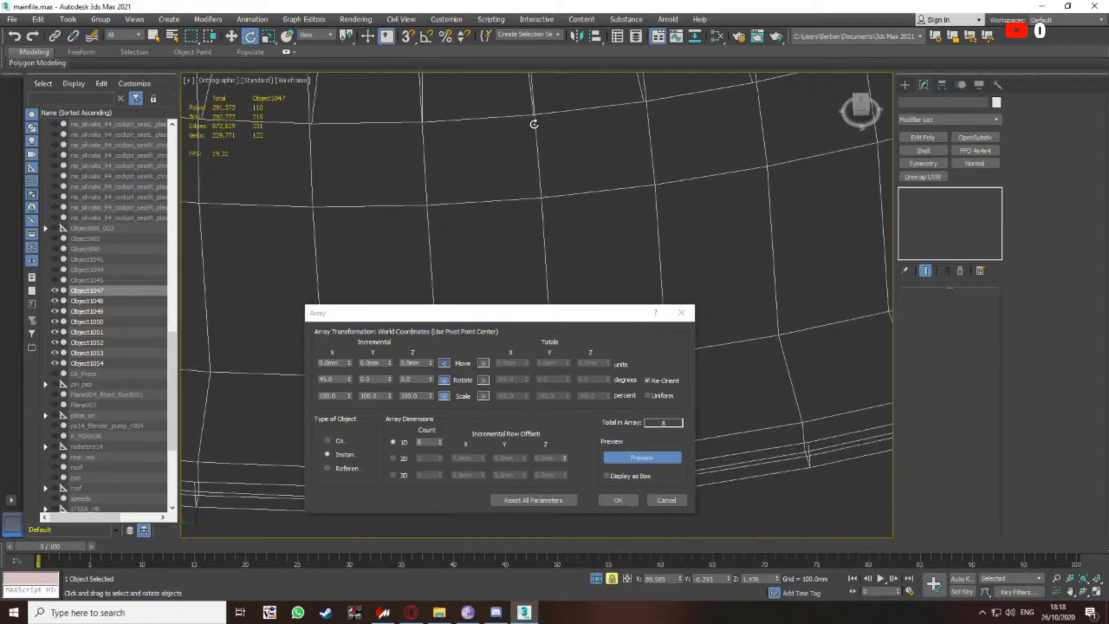
scroll(556, 243, down, 5)
alt+middle_drag(556, 243, 605, 165)
scroll(603, 165, up, 4)
key(F3)
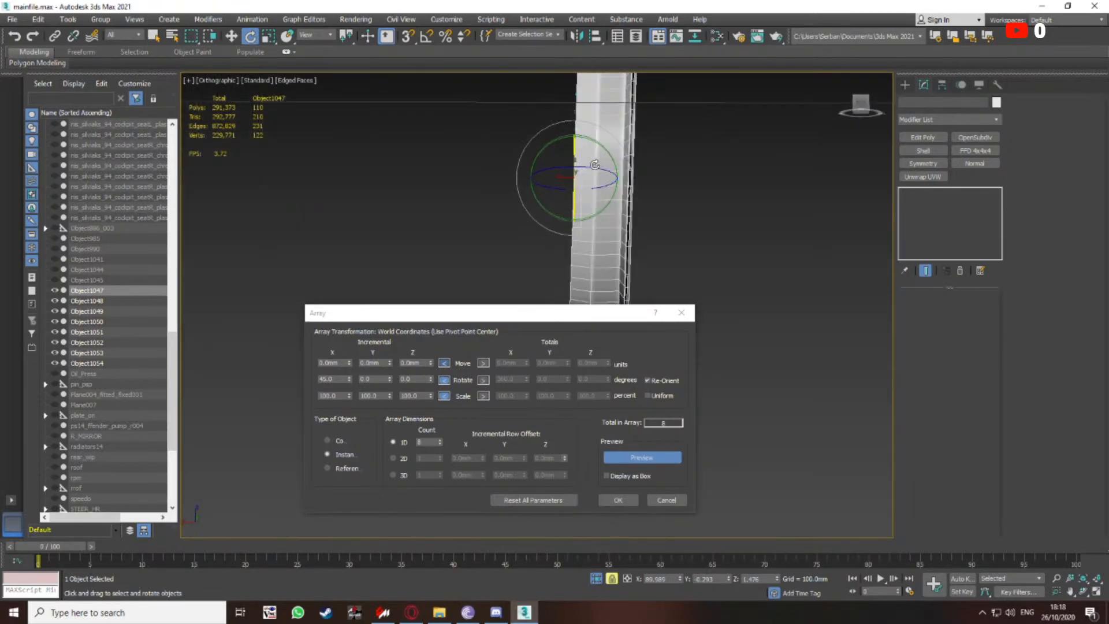
scroll(587, 206, down, 3)
click(682, 312)
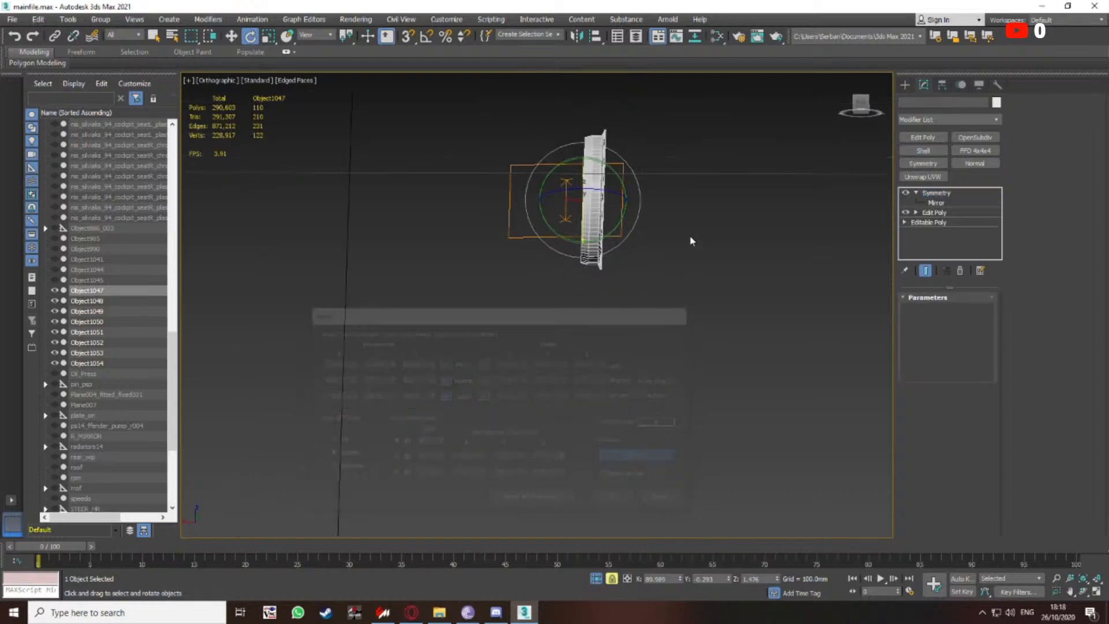
Delete the wedge's Symmetry modifier and collapse the remaining stack to an Editable Poly
scroll(643, 248, up, 5)
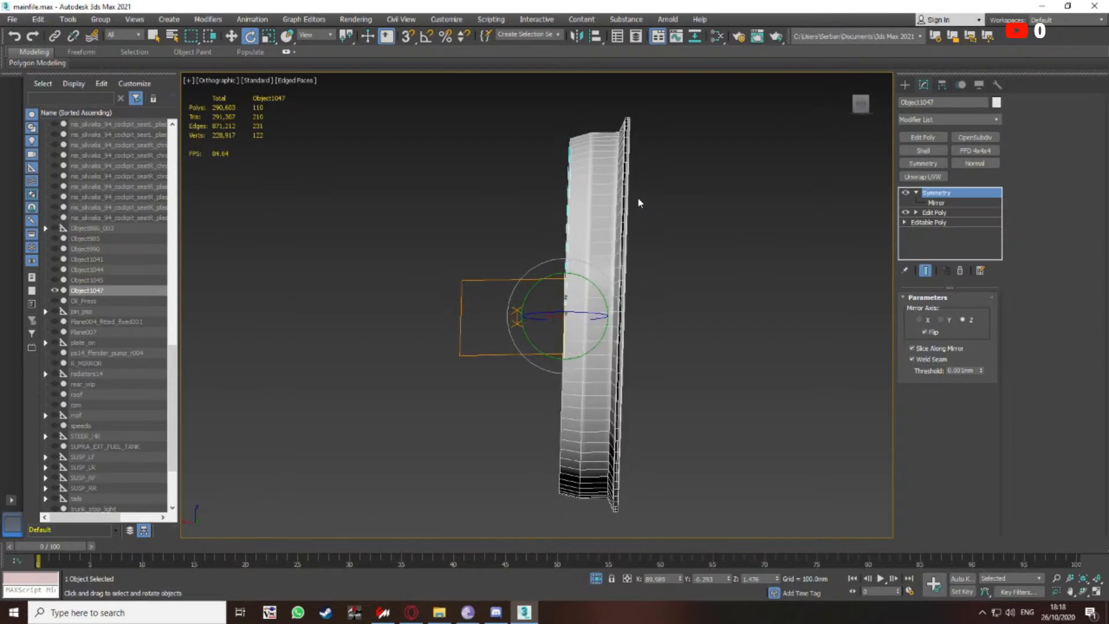
mouse_move(637, 203)
alt+middle_down()
mouse_move(538, 215)
mouse_move(644, 197)
alt+middle_up()
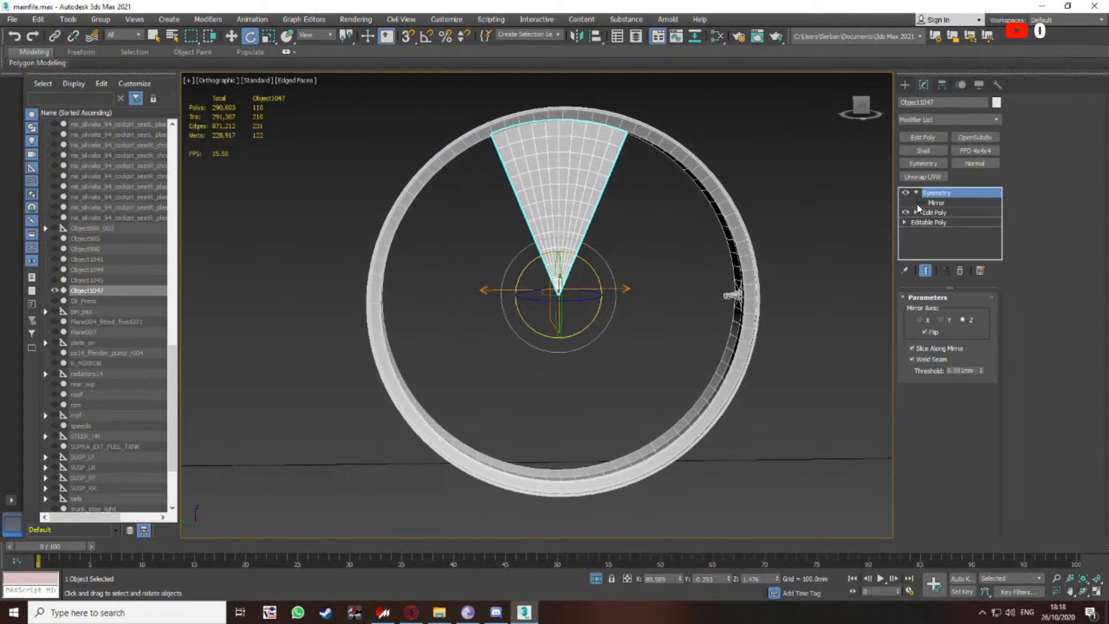
click(962, 271)
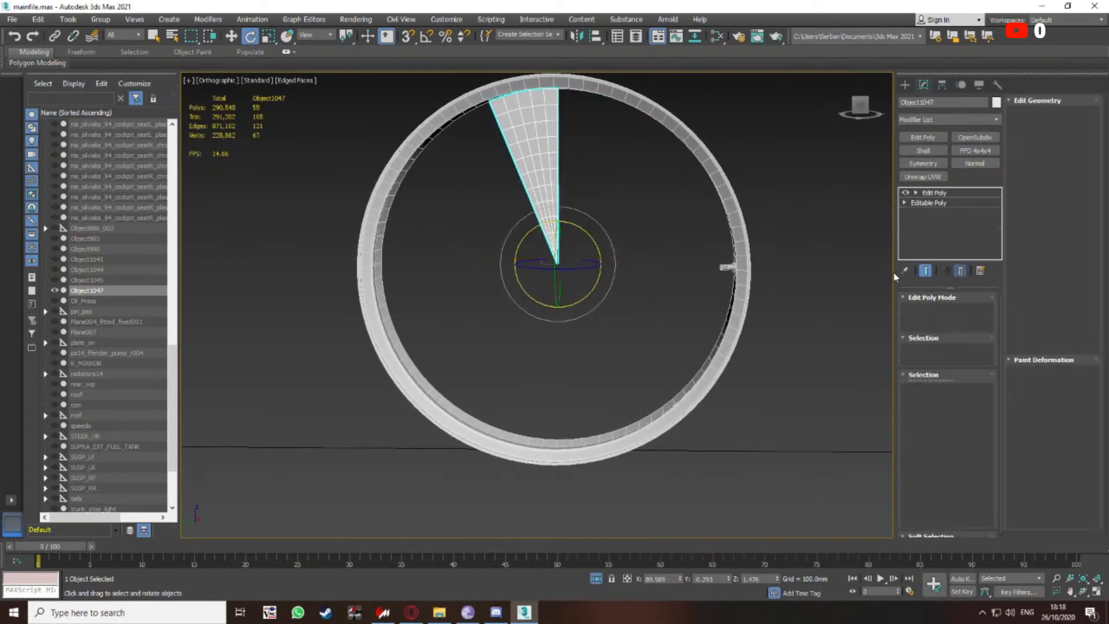
right_click(946, 238)
click(989, 353)
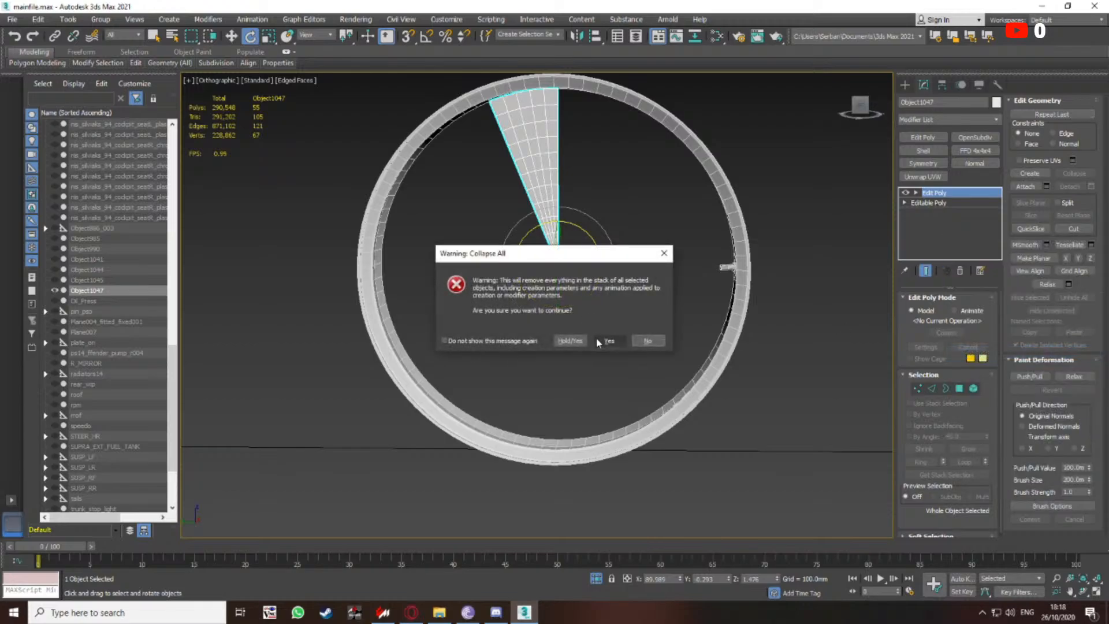
click(610, 344)
Apply Reset XForm to the half wedge and collapse the resulting XForm modifier into the Editable Poly
click(1000, 86)
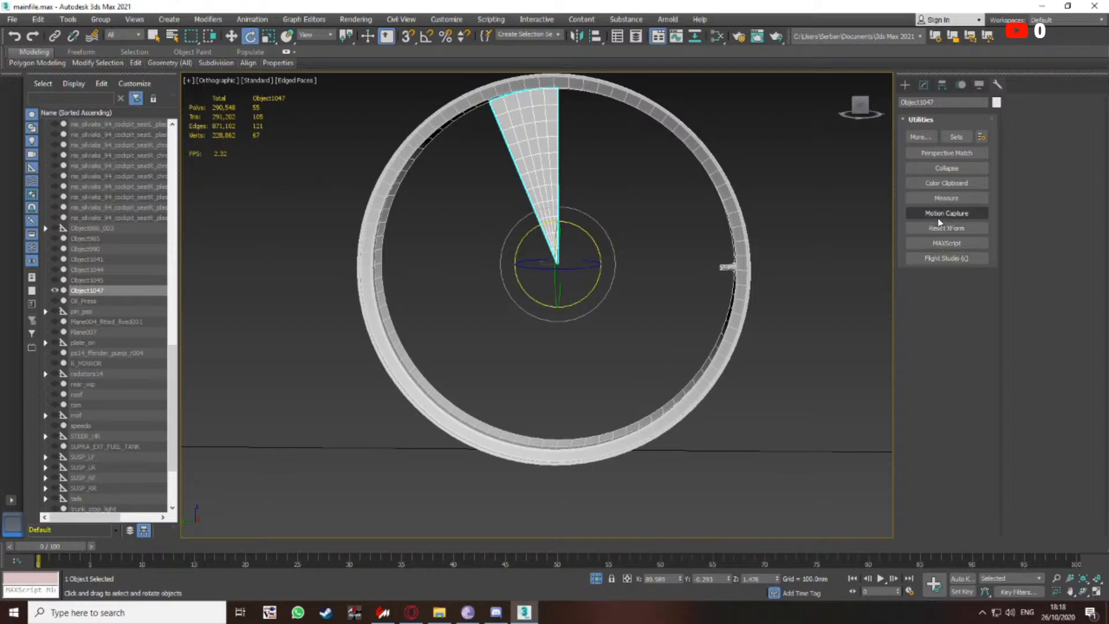
click(946, 228)
click(954, 297)
click(924, 85)
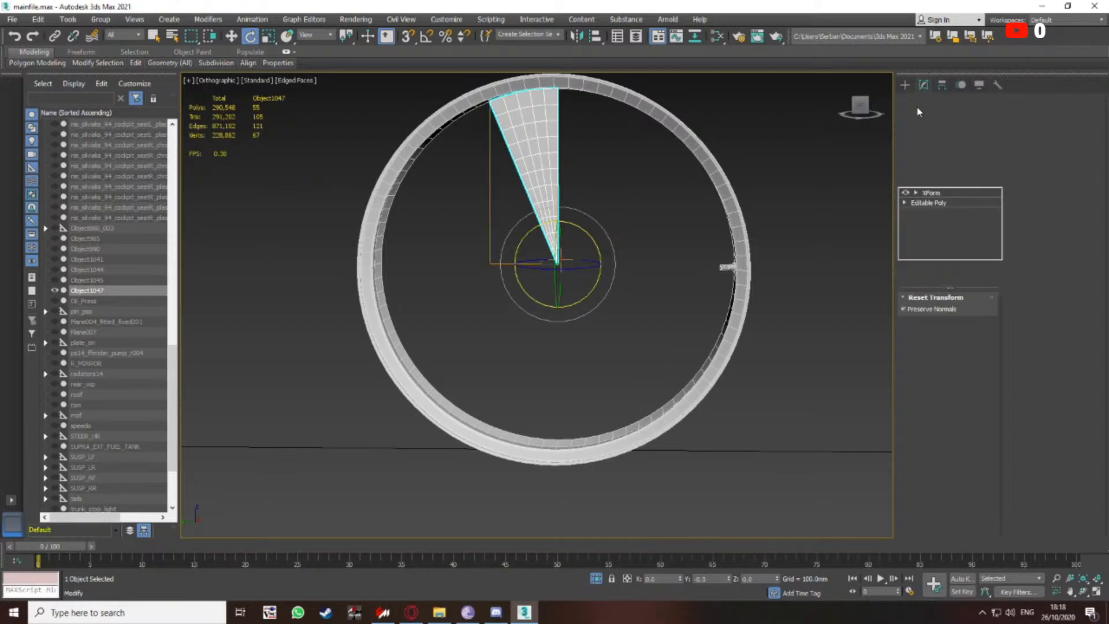
right_click(941, 243)
click(977, 359)
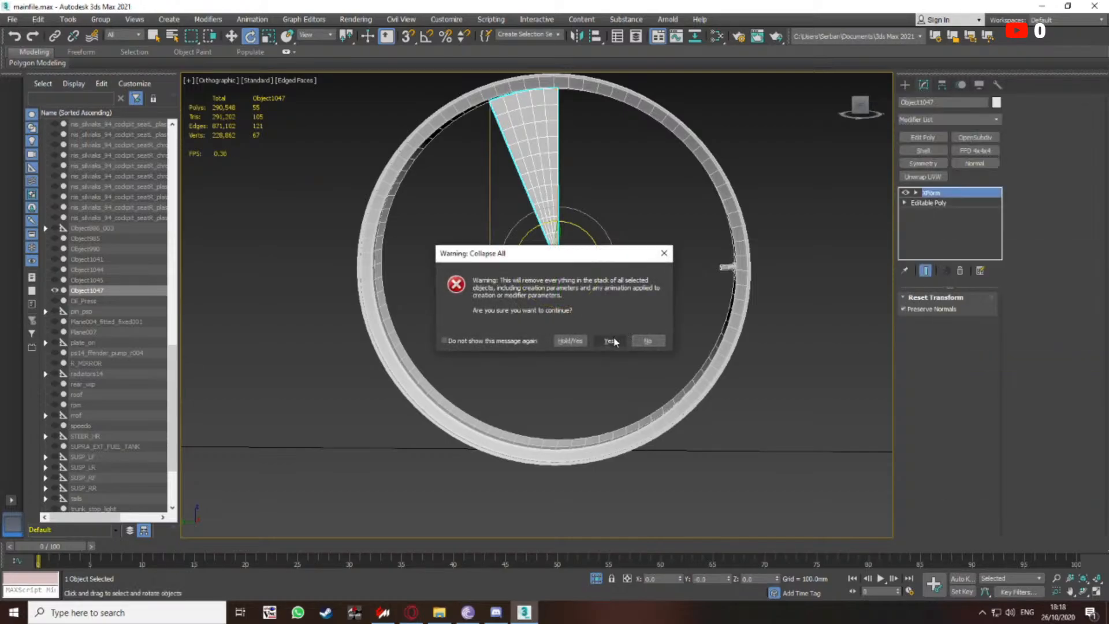
click(641, 341)
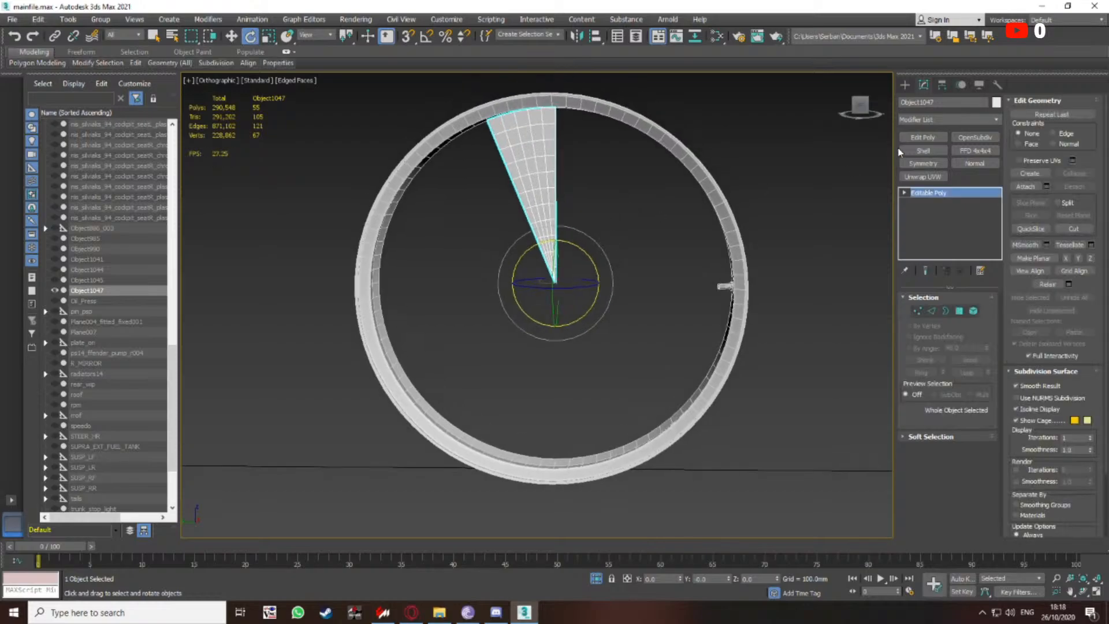
Add a Symmetry modifier to the half wedge, mirroring on the Y axis without Flip and with a 0.001 mm weld threshold
click(923, 164)
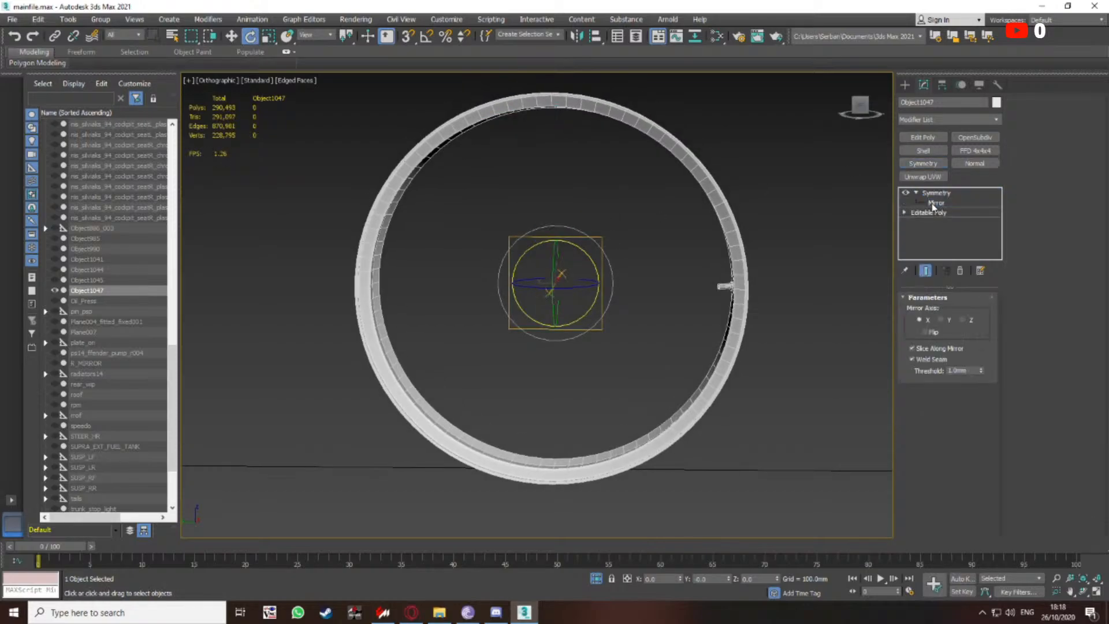
key(1)
click(930, 332)
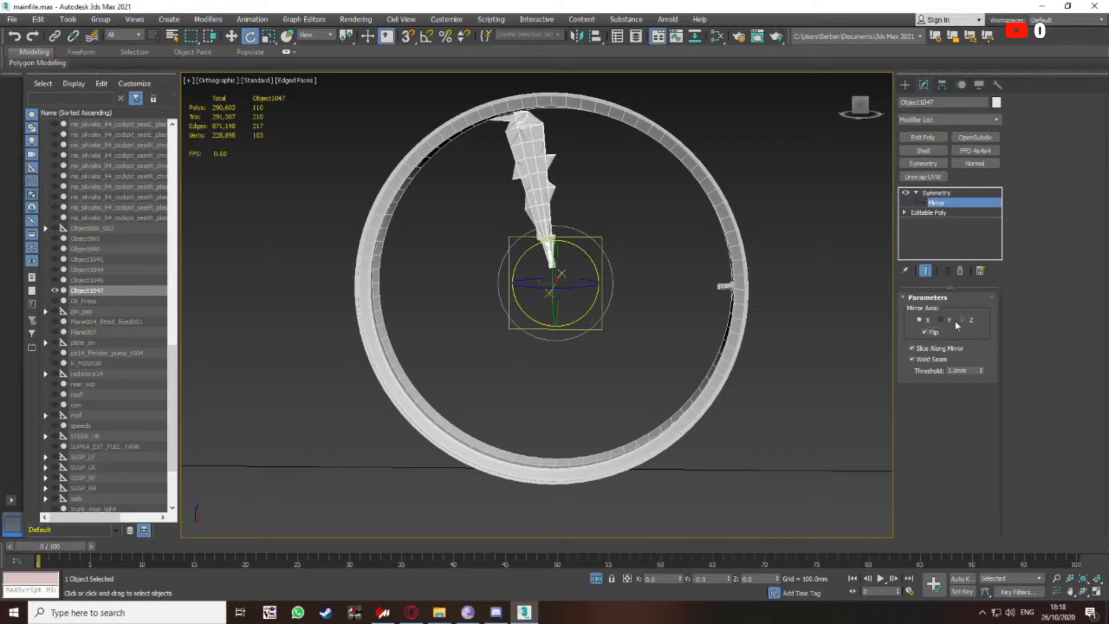
click(962, 321)
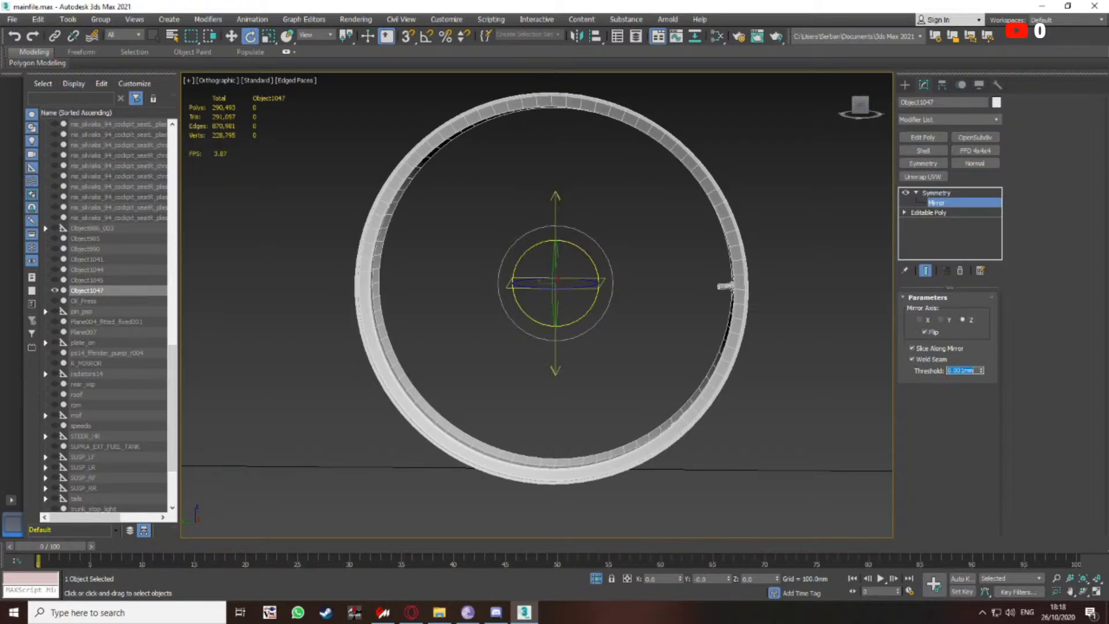
click(941, 320)
click(920, 320)
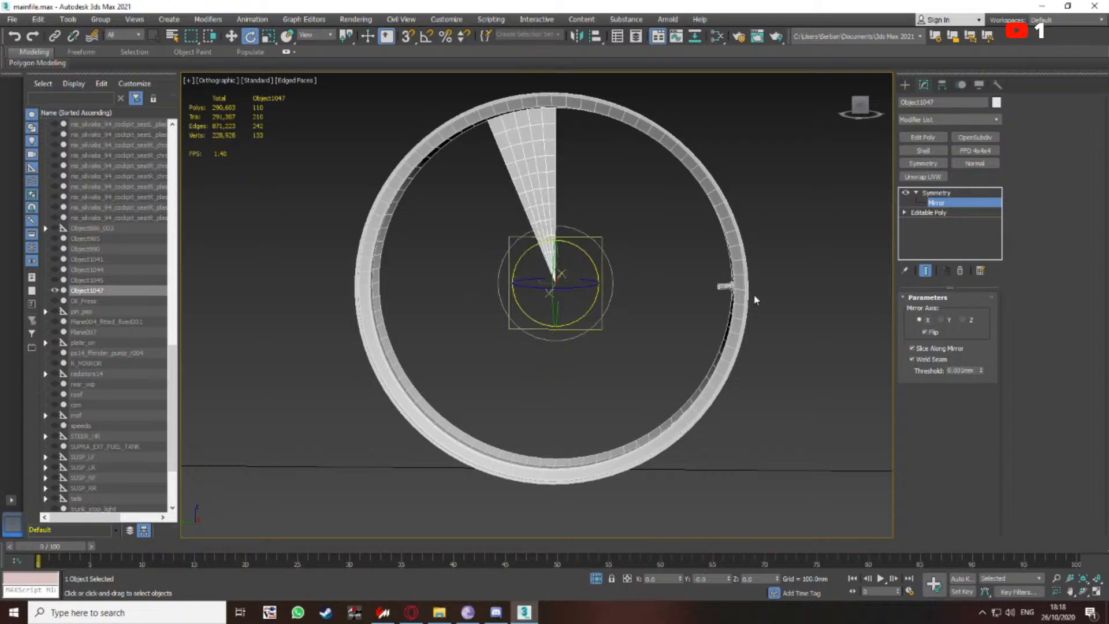
click(947, 321)
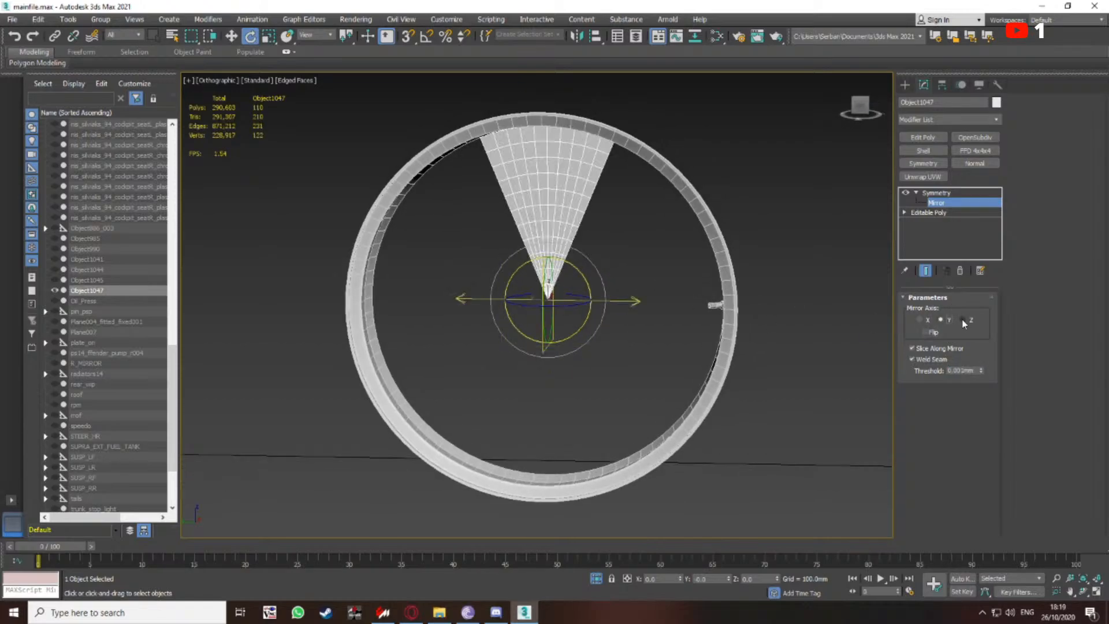
middle_drag(693, 274, 736, 256)
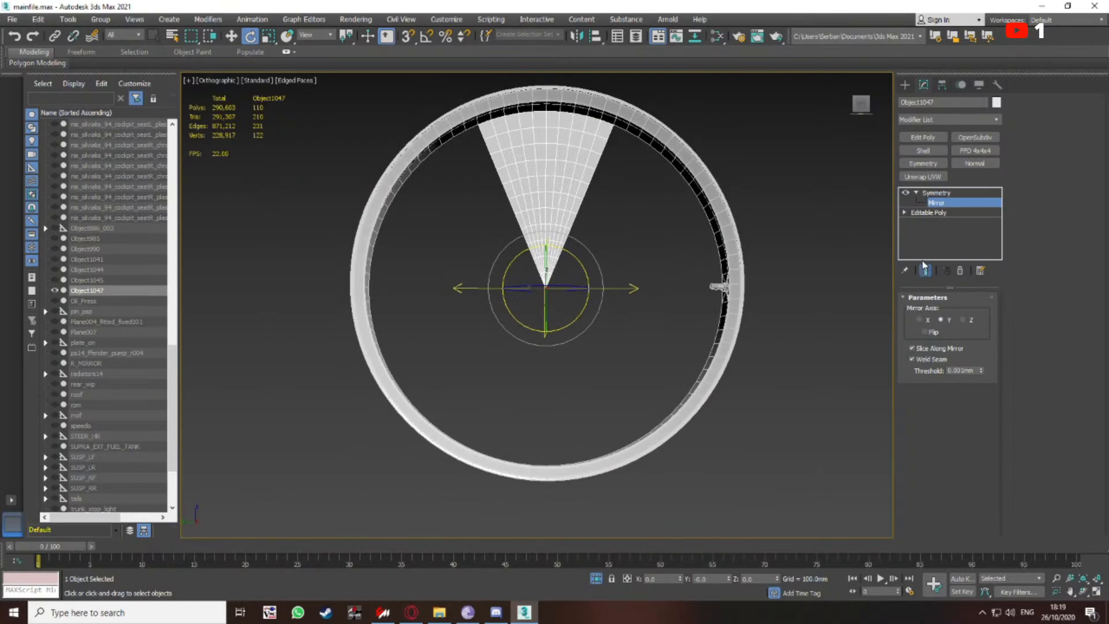
click(937, 204)
alt+middle_drag(605, 238, 582, 213)
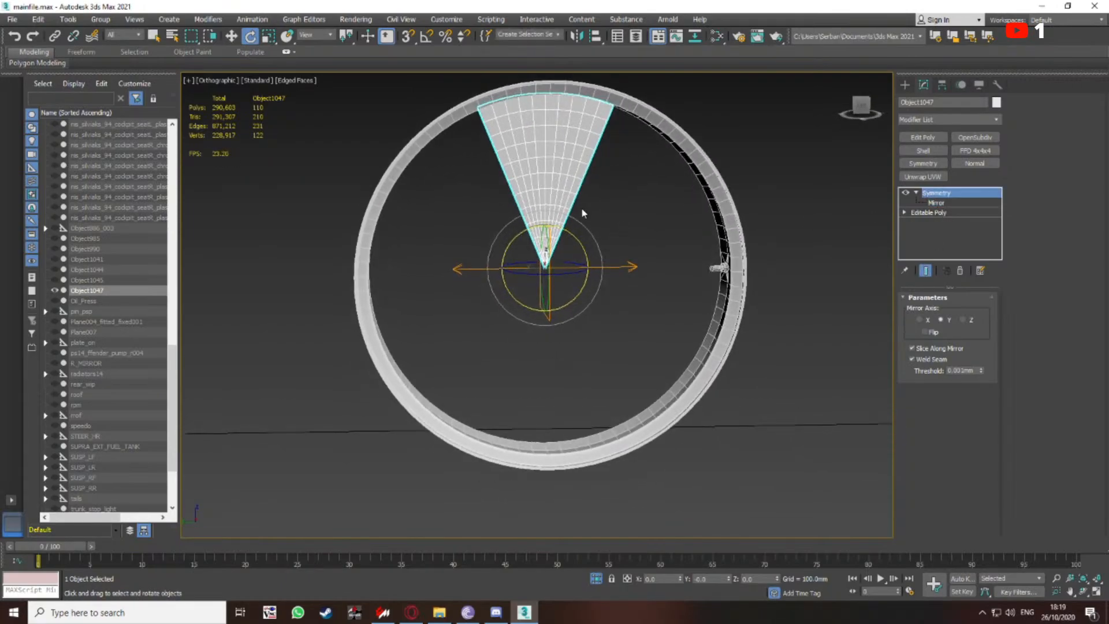
Preview an array of eight wedge instances rotated 45 degrees about X in world coordinates
click(68, 19)
click(87, 240)
drag(500, 202, 437, 305)
click(324, 370)
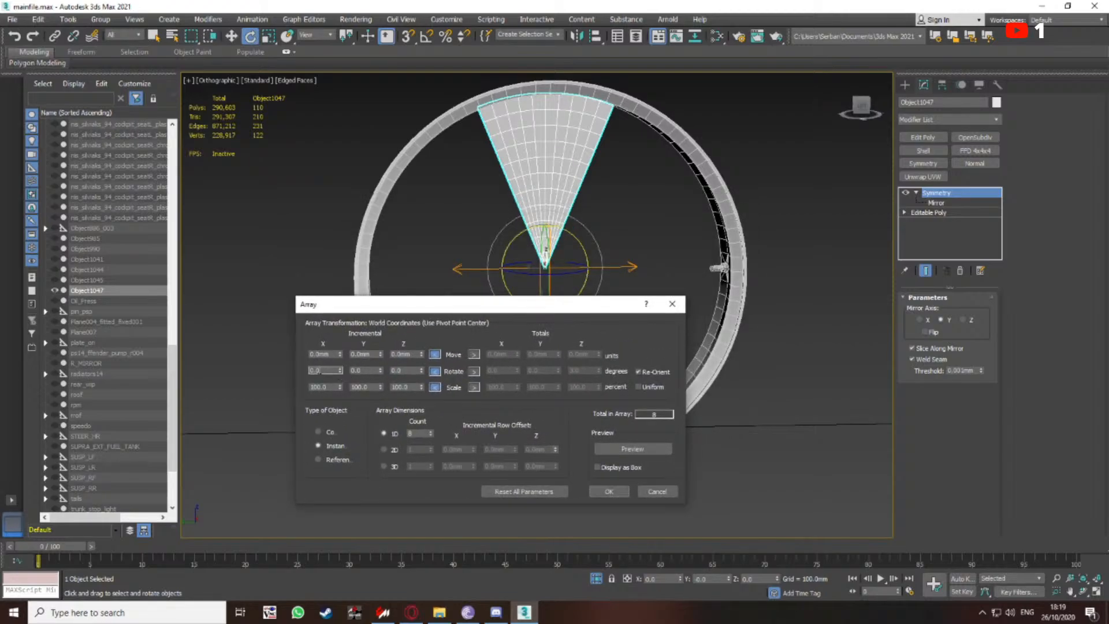
click(632, 449)
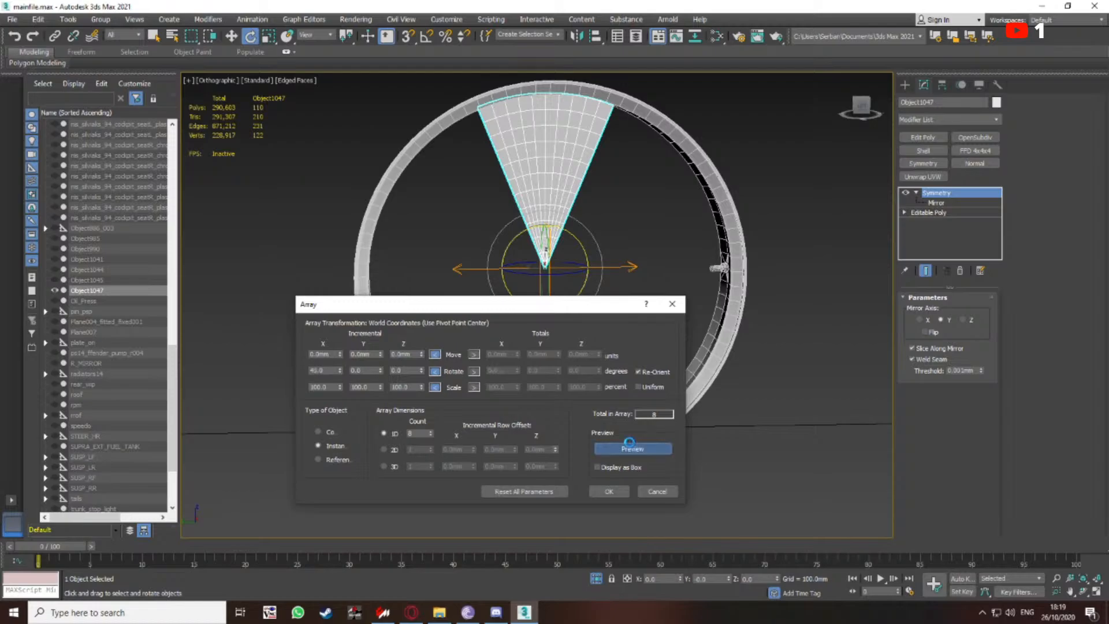
Try rotating the wedge about its pivot during the array preview, cancel the rotation and refresh the preview
drag(485, 303, 517, 298)
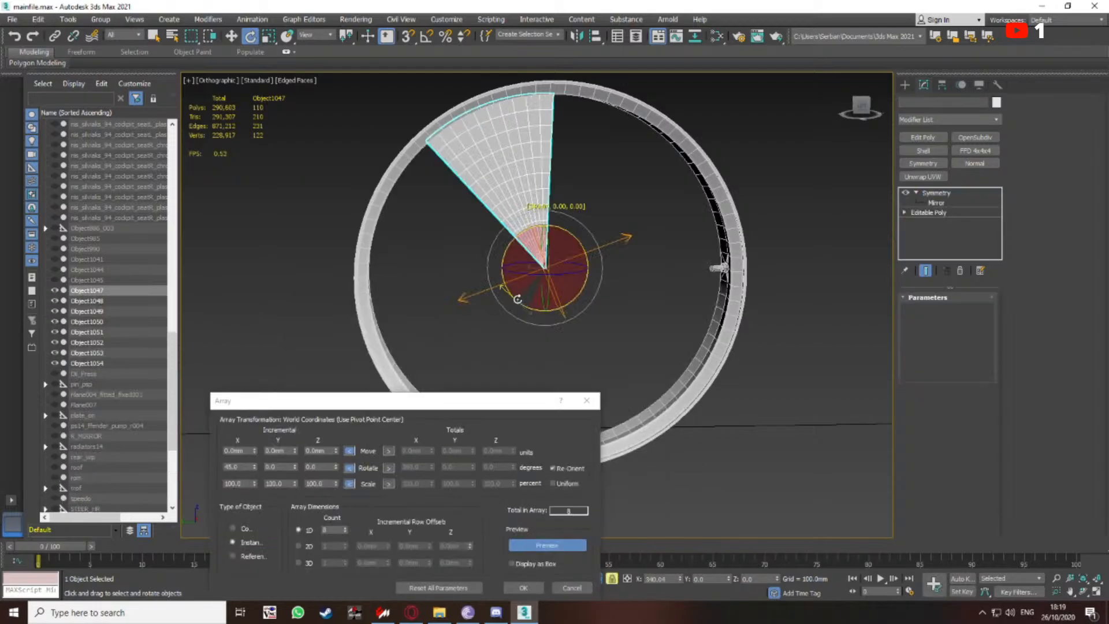
right_click(637, 268)
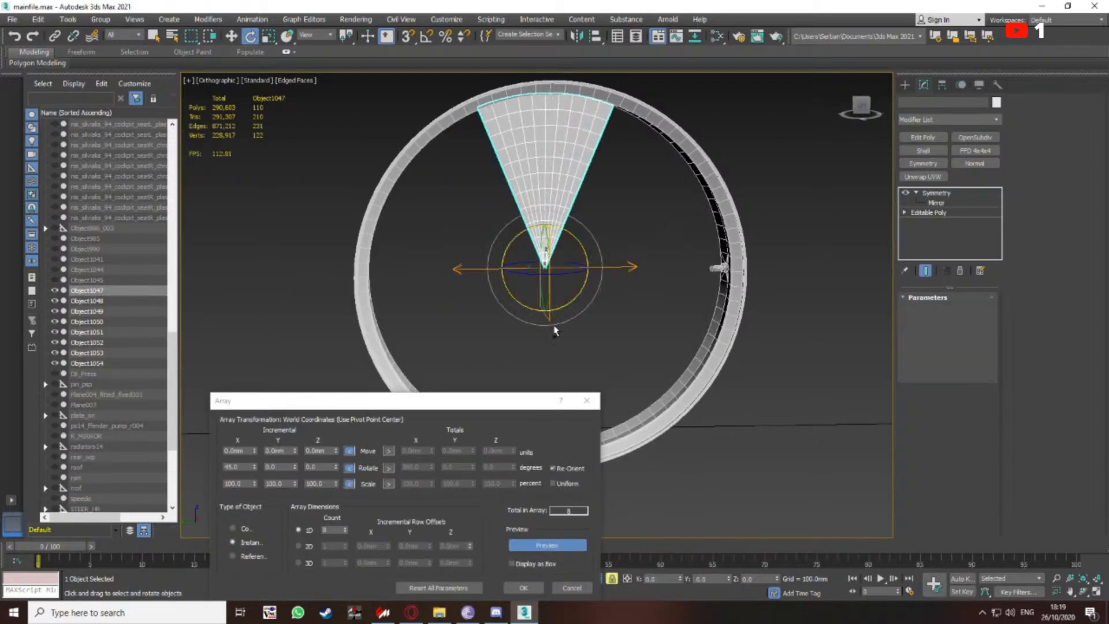
drag(460, 403, 352, 338)
click(439, 480)
click(439, 480)
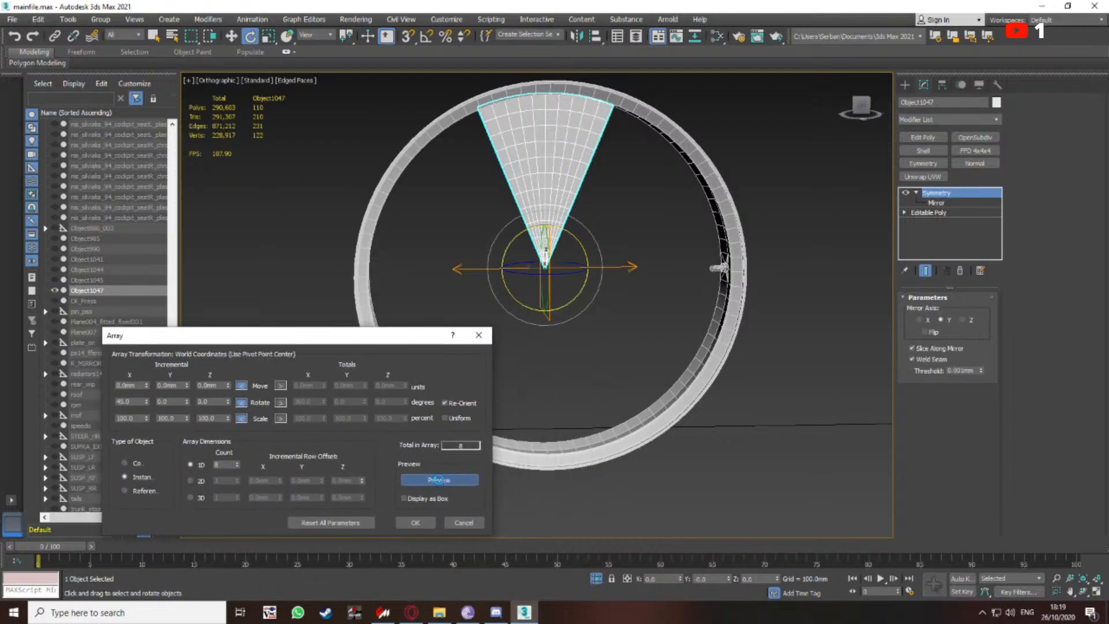
Examine the arrayed disc's fit in the rim up close, in wireframe and edge-on, and close the array without applying it
alt+middle_drag(753, 292, 628, 224)
scroll(627, 313, up, 5)
key(F3)
scroll(641, 332, down, 4)
scroll(635, 243, down, 2)
scroll(586, 304, up, 3)
scroll(595, 329, down, 2)
scroll(603, 292, down, 2)
key(F4)
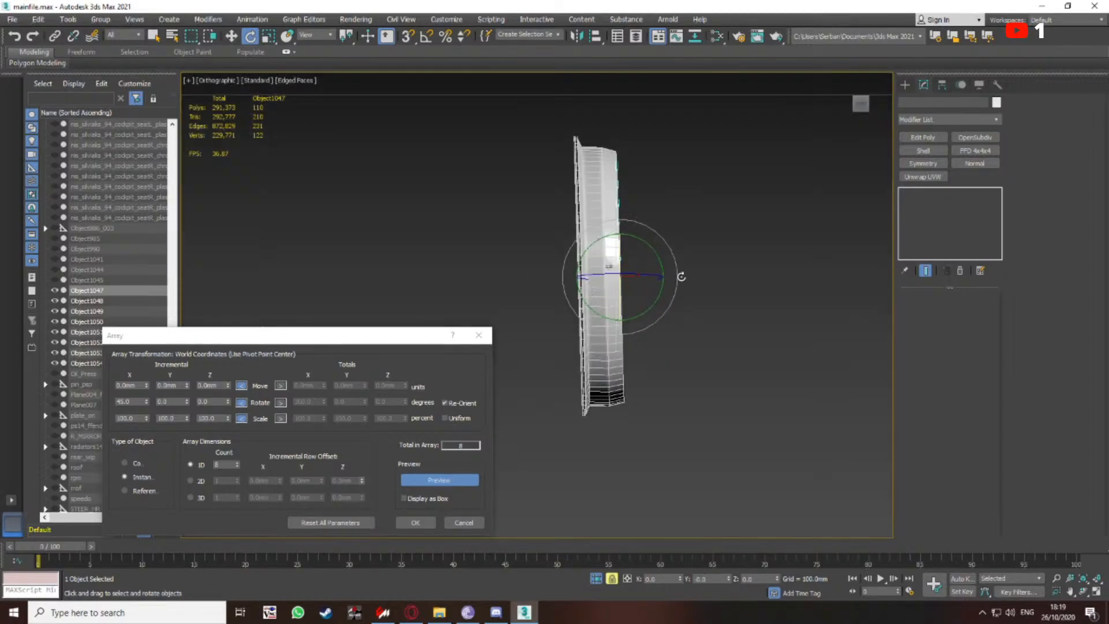
click(479, 335)
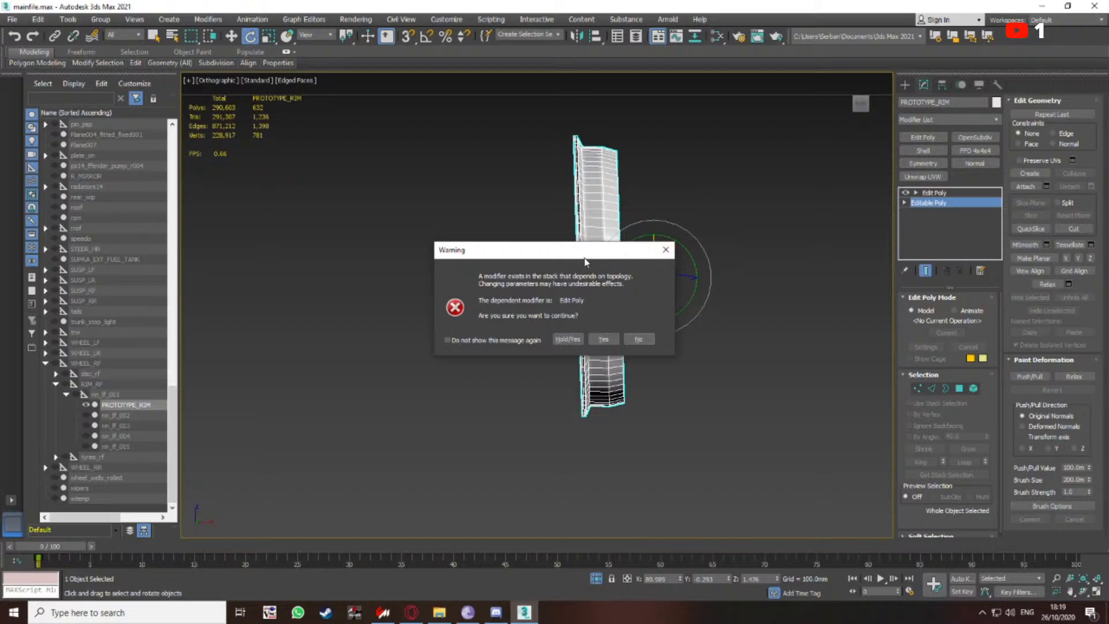
Decline switching PROTOTYPE_RIM to its Editable Poly level, and examine the rim's alignment with the wedge from angled and front views
click(638, 339)
alt+middle_drag(674, 290, 638, 262)
scroll(602, 220, up, 5)
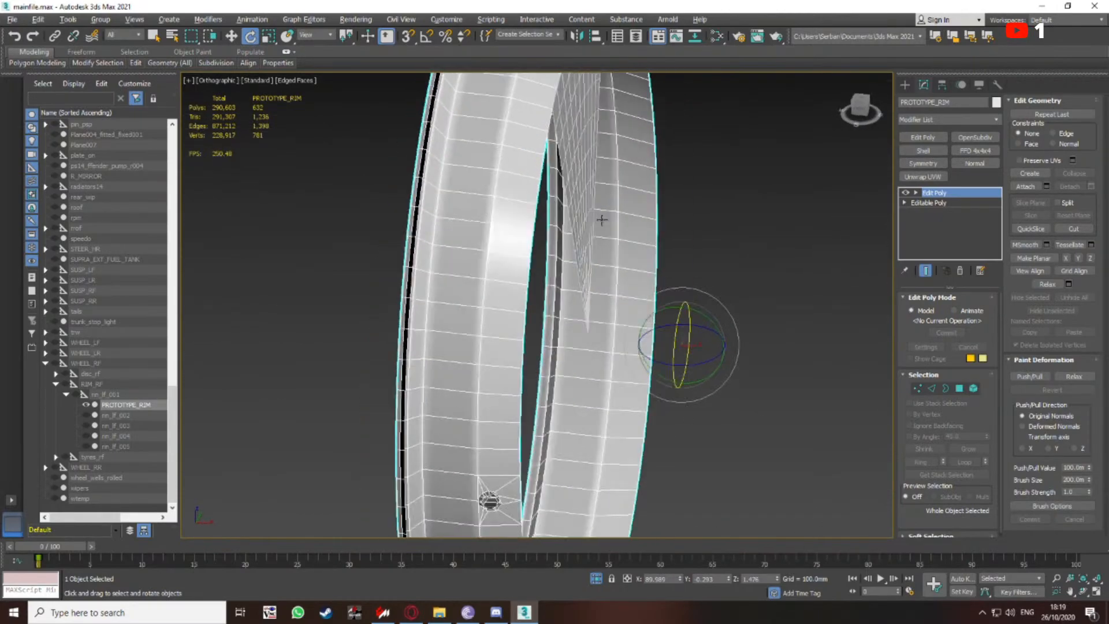
scroll(607, 219, down, 6)
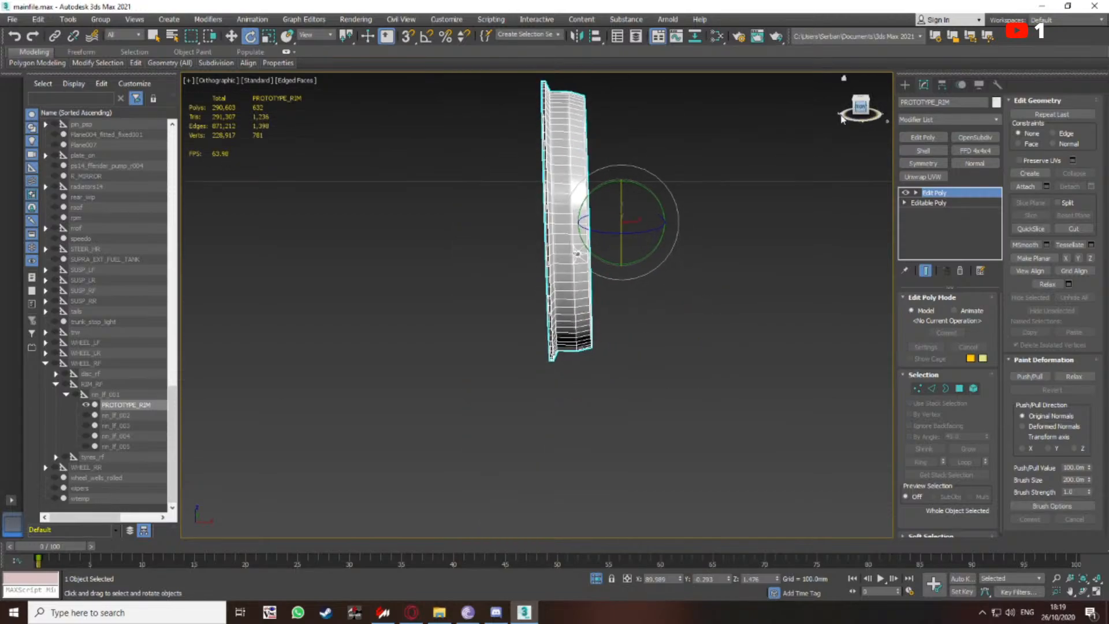
key(f)
key(w)
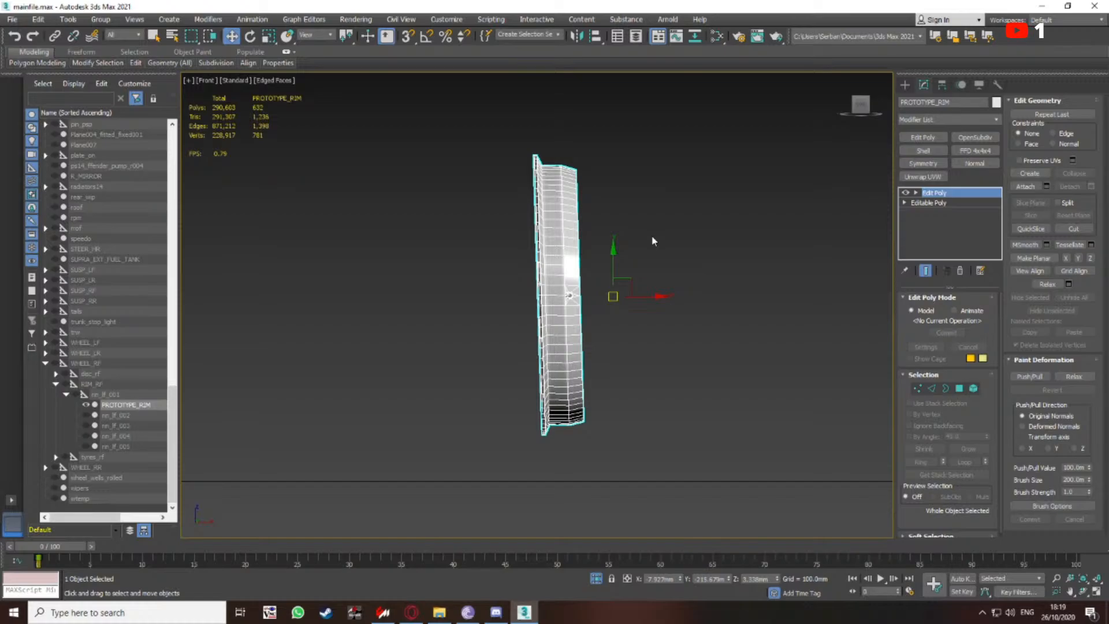
scroll(629, 251, down, 2)
alt+middle_drag(629, 250, 739, 256)
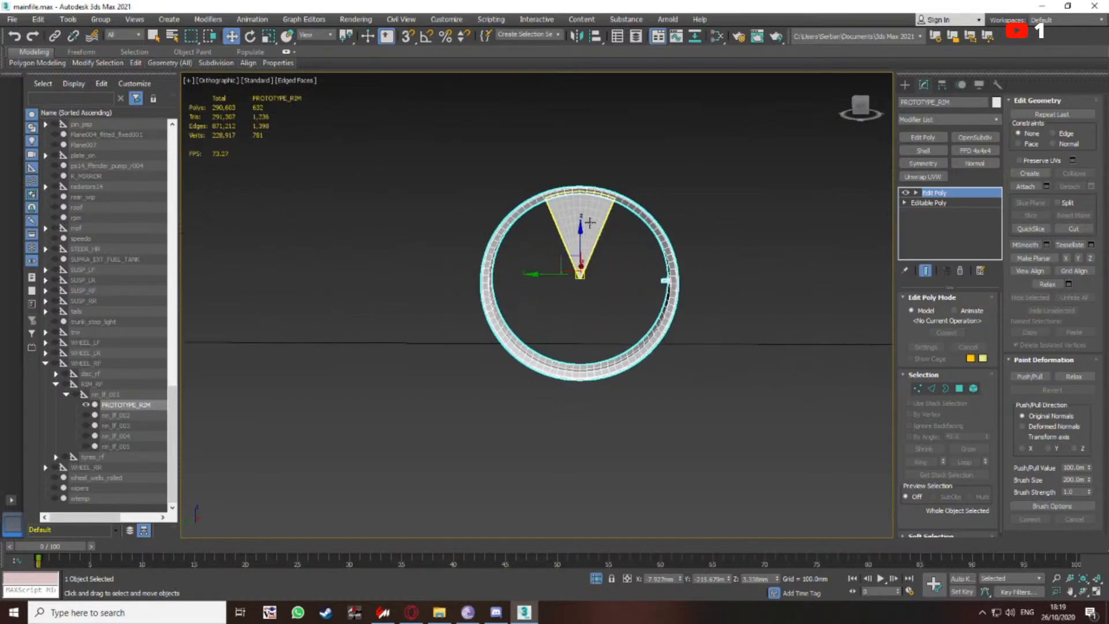
Add the wedge to the selection with PROTOTYPE_RIM and check both objects in wireframe and shaded display
ctrl+click(598, 224)
key(F3)
scroll(606, 244, down, 2)
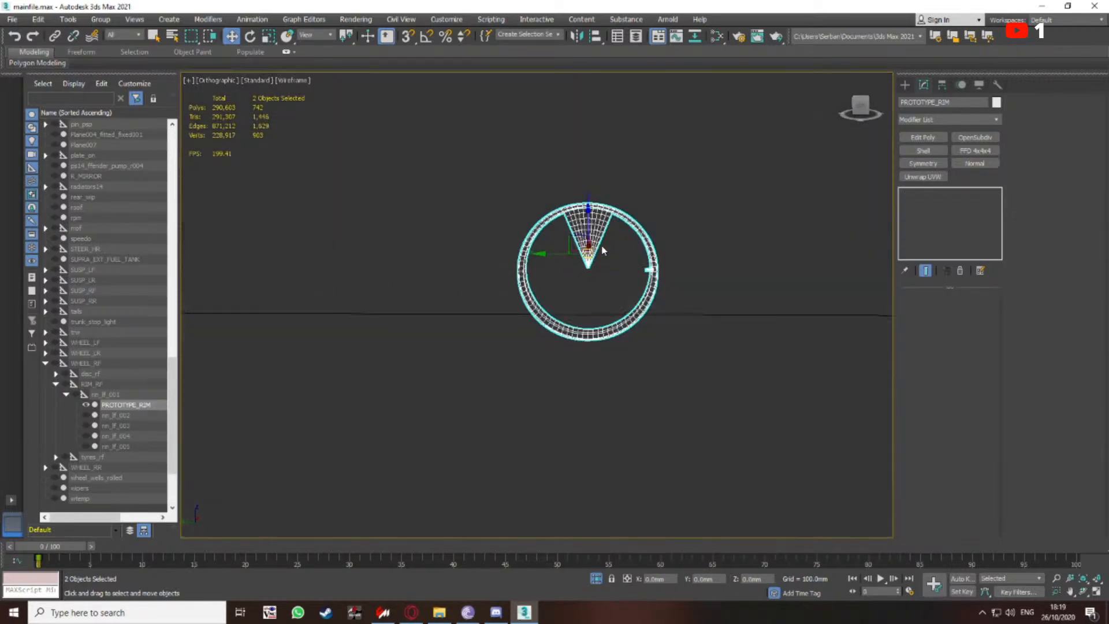
key(F3)
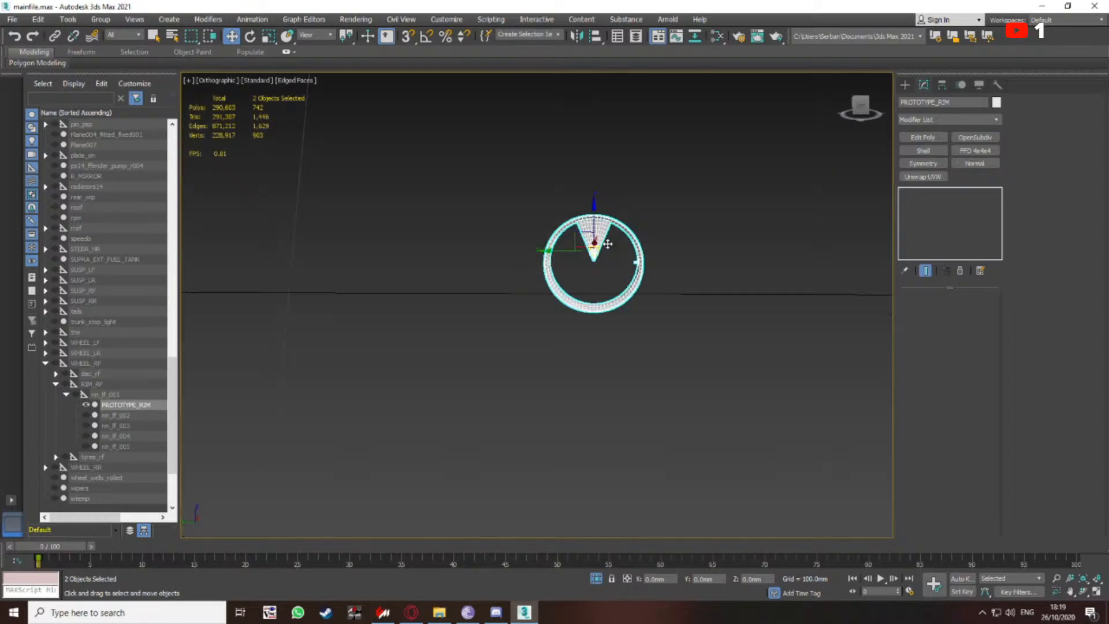
right_click(596, 615)
click(636, 555)
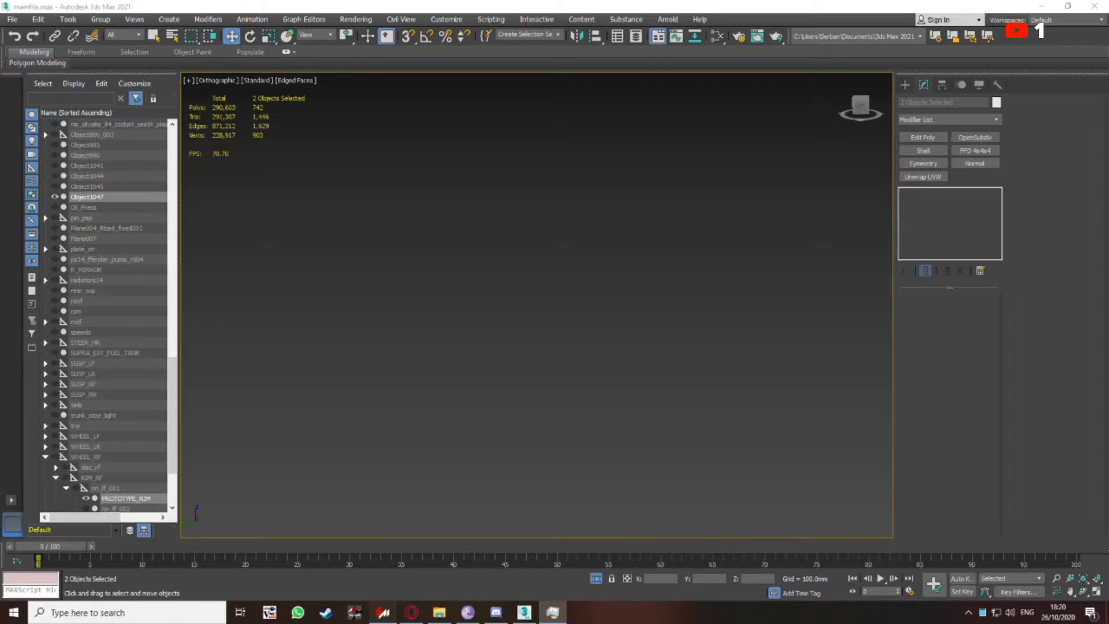
middle_drag(461, 278, 492, 278)
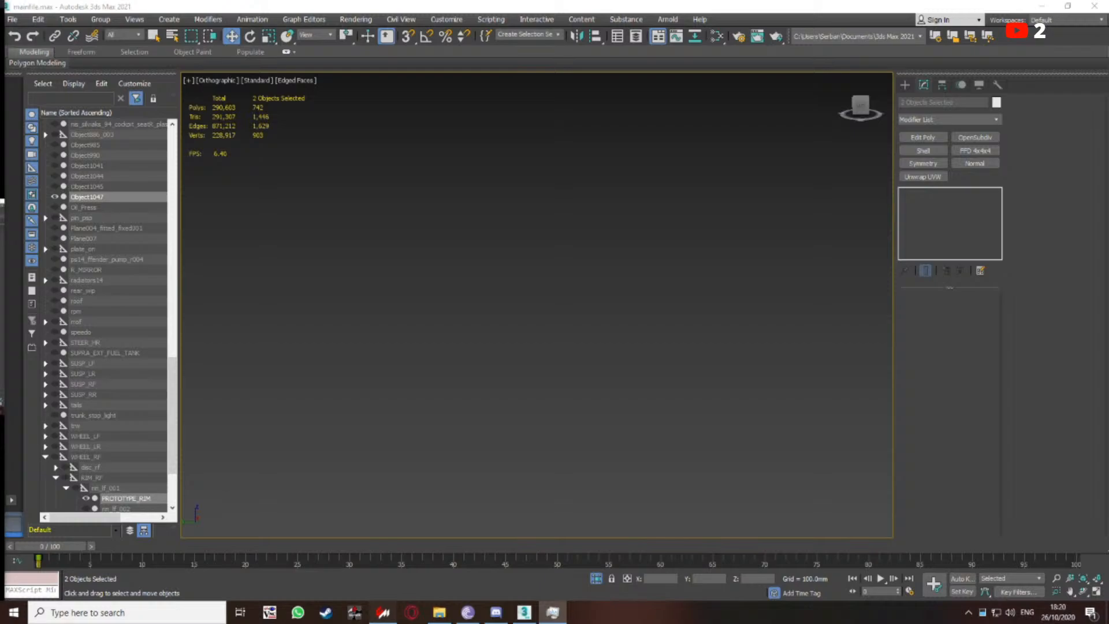
Examine the wedge inside the rim from an angled view and select only PROTOTYPE_RIM
key(z)
scroll(503, 263, up, 3)
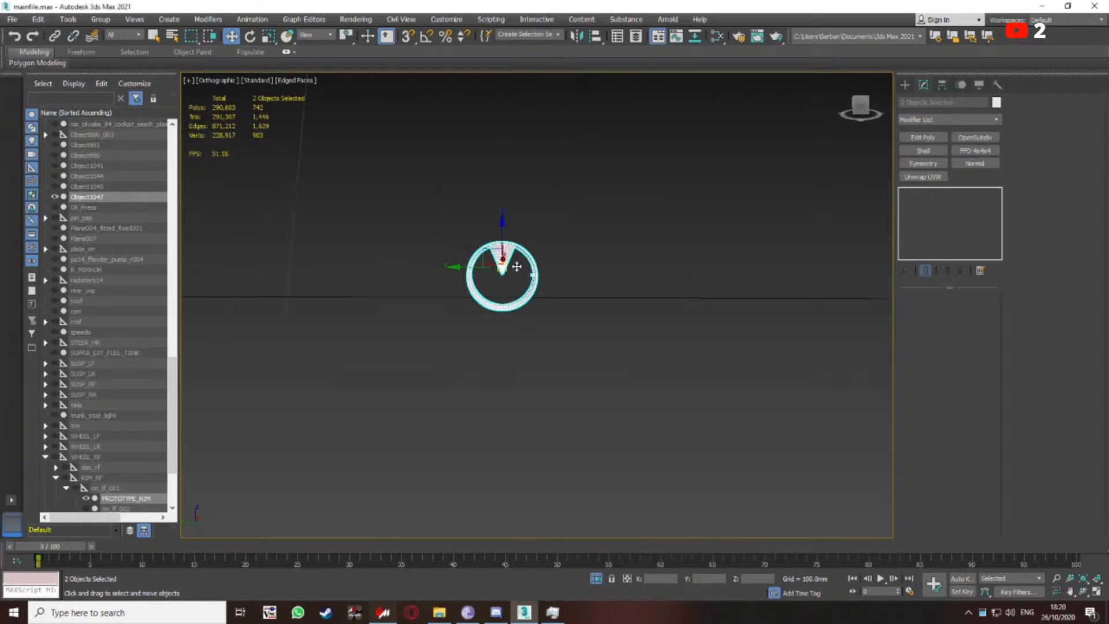
alt+middle_drag(538, 267, 522, 263)
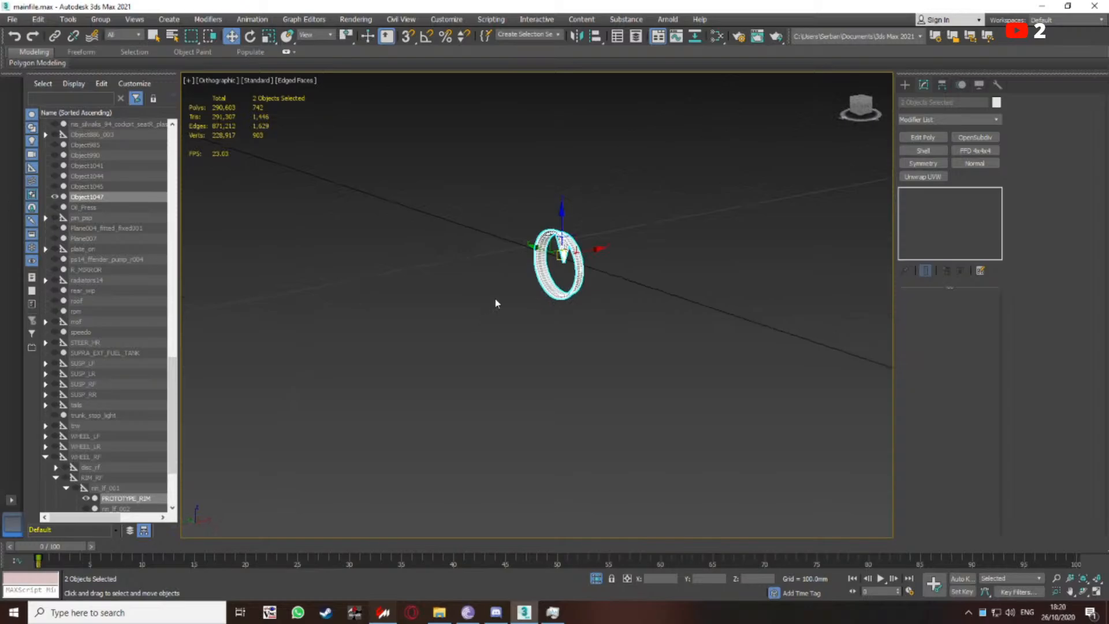
click(547, 251)
scroll(547, 252, up, 3)
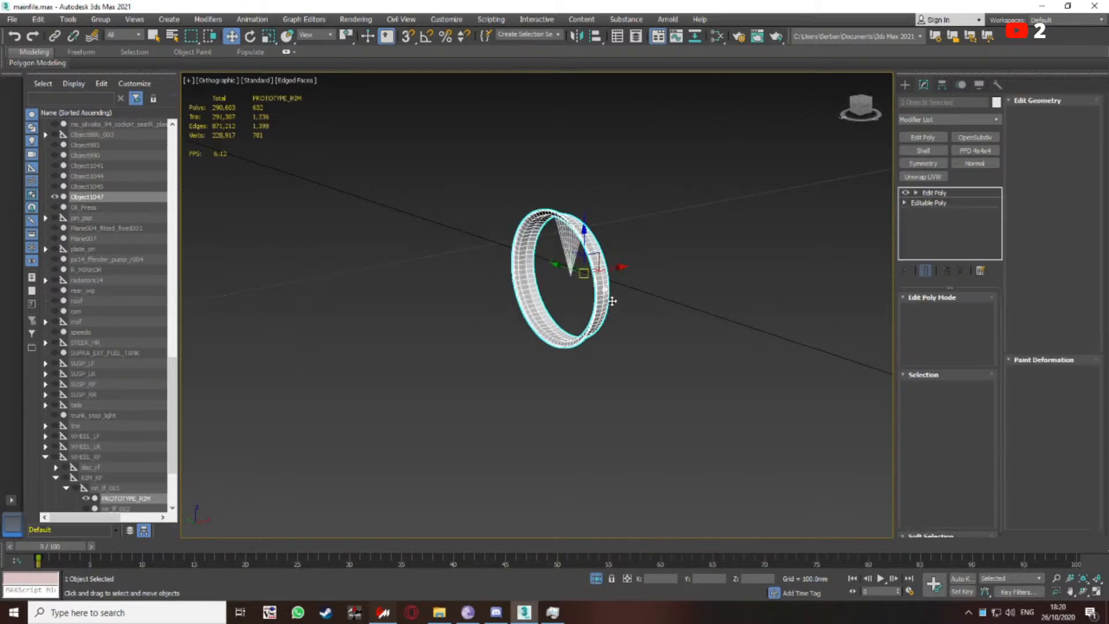
click(687, 295)
click(602, 296)
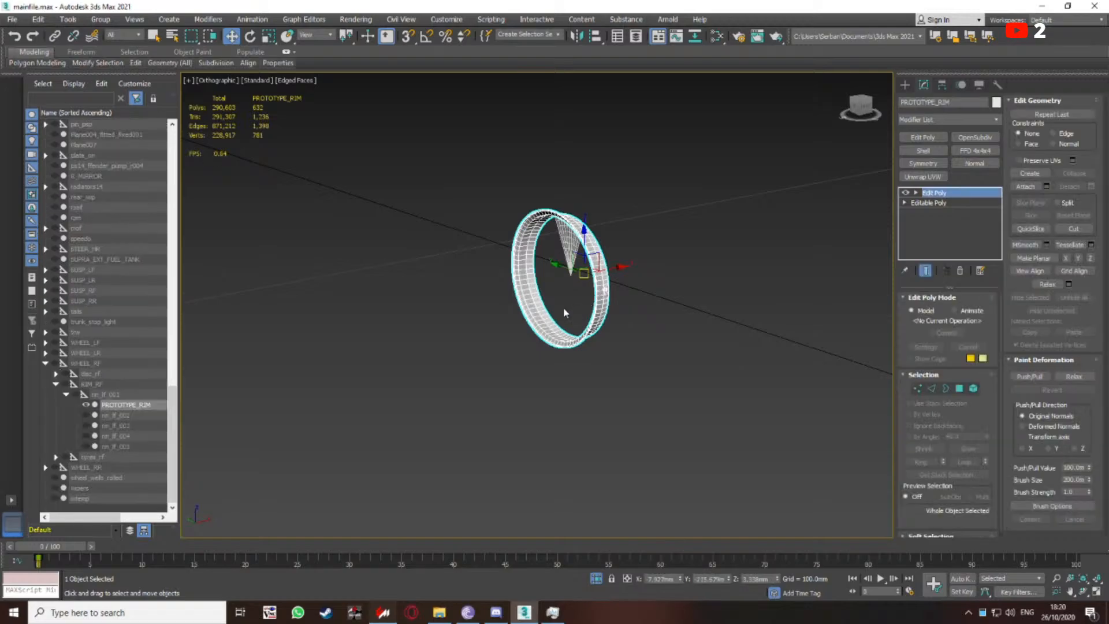
Check the hidden rim parts under rim_lf_001, leave rim_lf_003 shown with the prototype, and select rim_lf_003
middle_drag(534, 304, 118, 414)
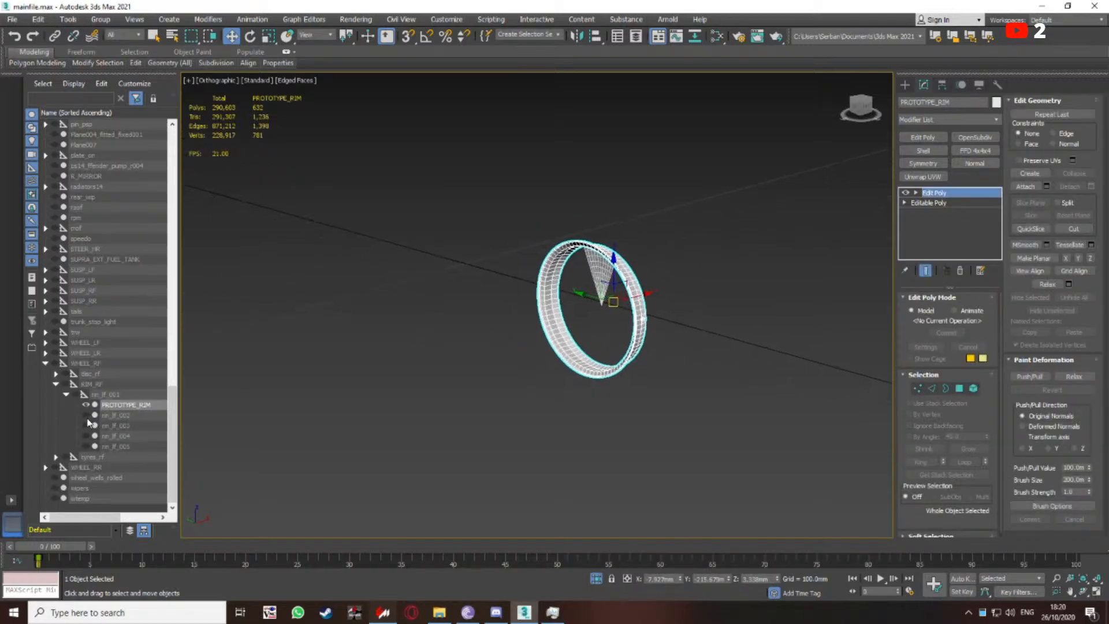
scroll(315, 329, down, 2)
scroll(495, 341, down, 3)
middle_drag(316, 329, 683, 358)
scroll(567, 357, down, 1)
scroll(341, 257, up, 5)
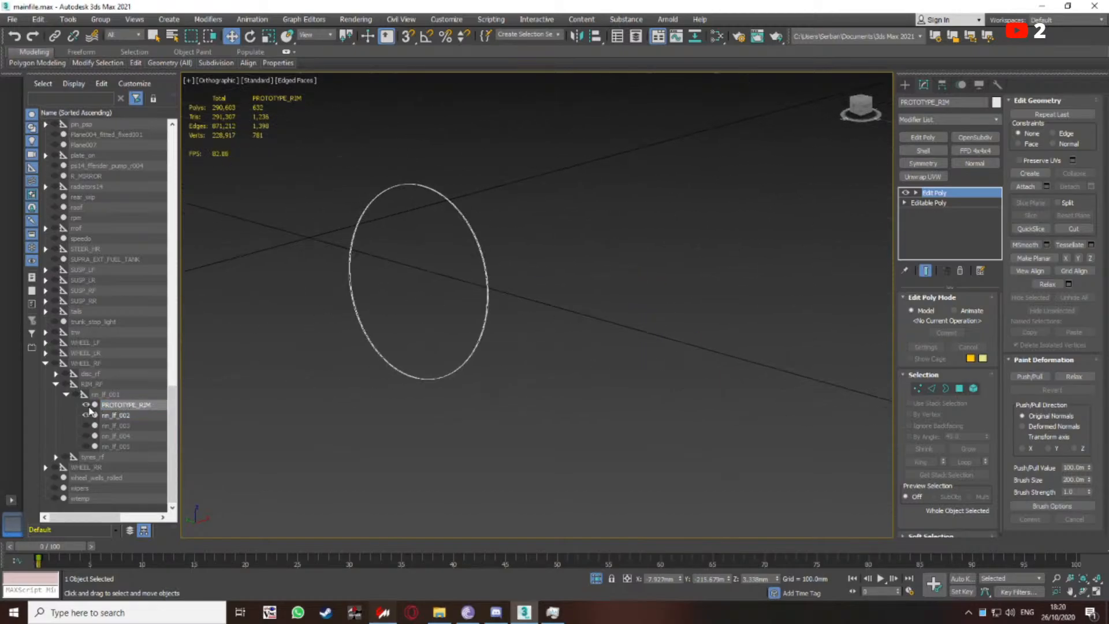
click(84, 425)
click(86, 426)
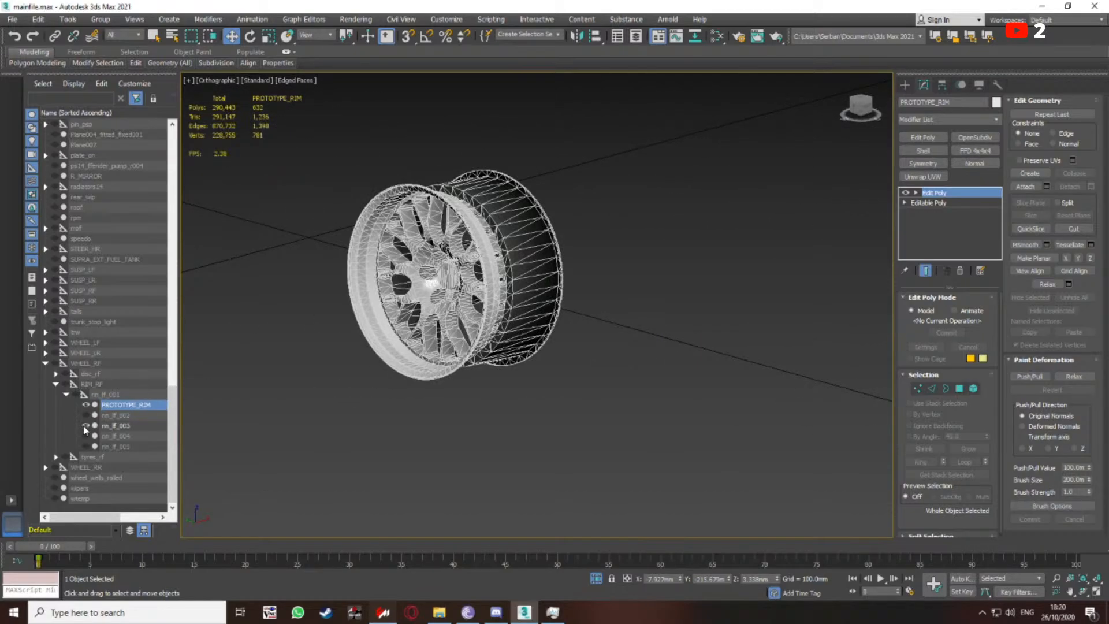
click(117, 425)
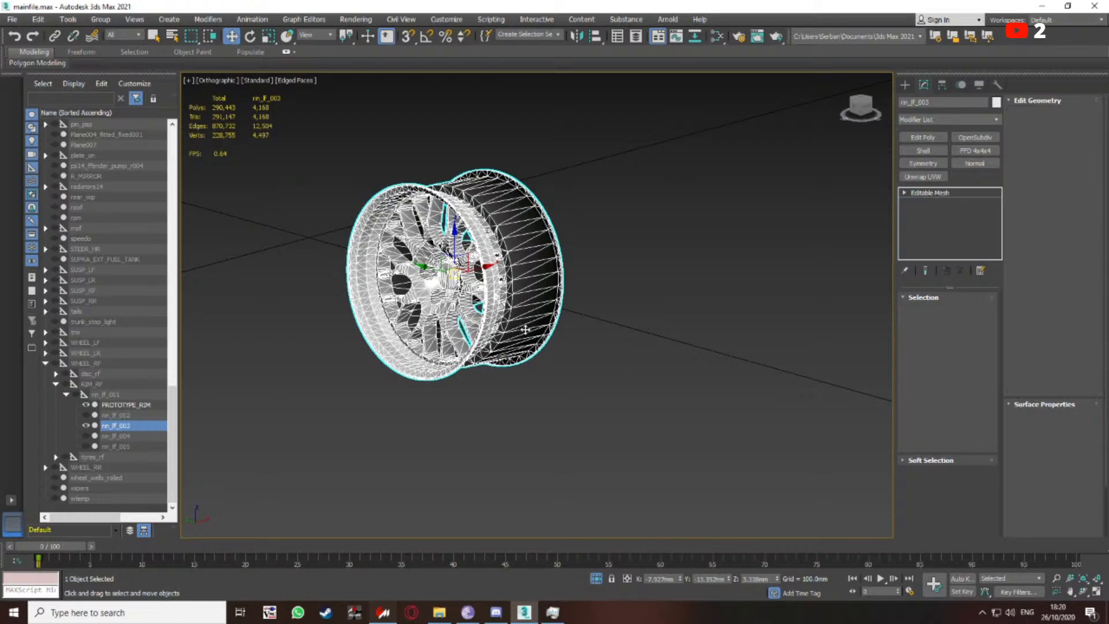
scroll(489, 340, down, 8)
mouse_move(488, 342)
middle_down()
mouse_move(359, 252)
mouse_move(408, 272)
mouse_move(359, 262)
middle_up()
scroll(358, 251, down, 2)
middle_drag(359, 263, 265, 289)
shift+drag(238, 279, 691, 245)
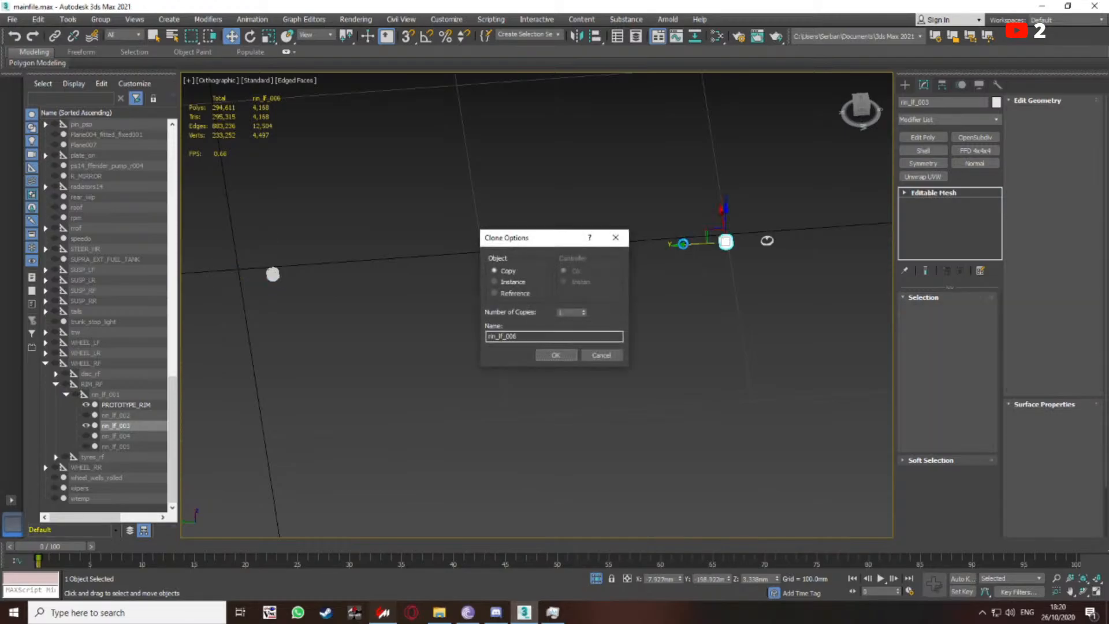
click(601, 354)
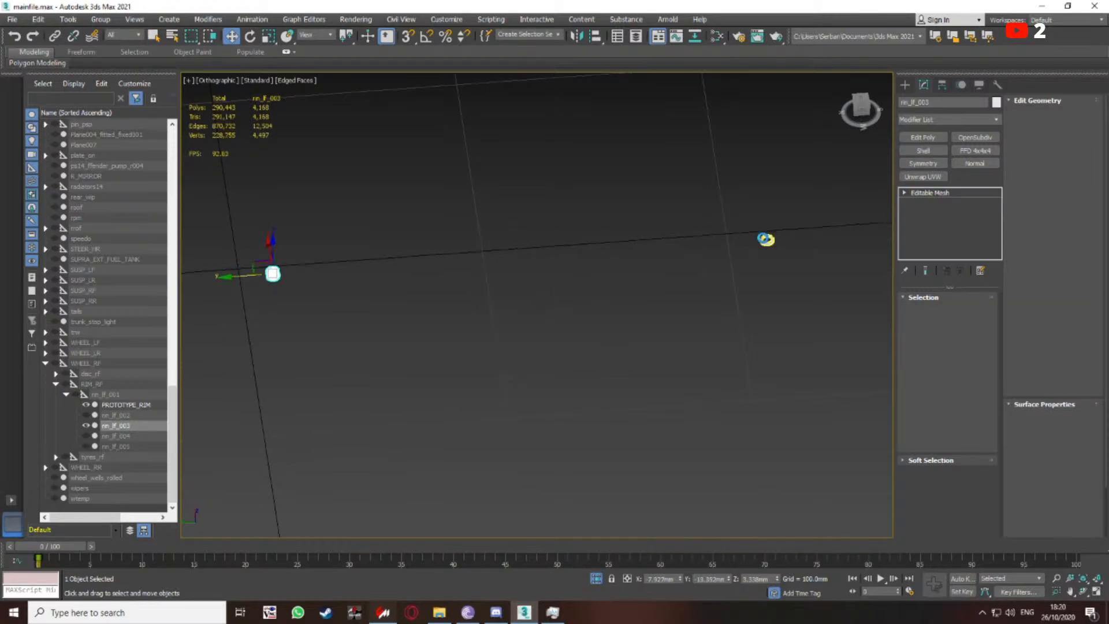
Delete PROTOTYPE_RIM and the wedge, and end isolation to bring back the whole car
drag(744, 221, 796, 257)
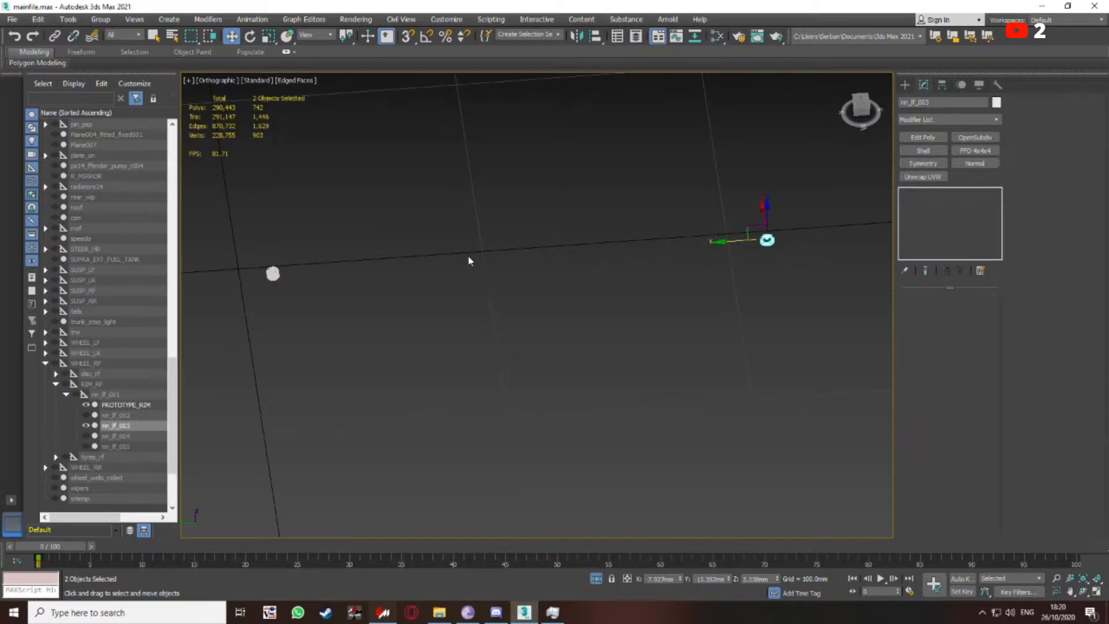
key(Delete)
key(alt+q)
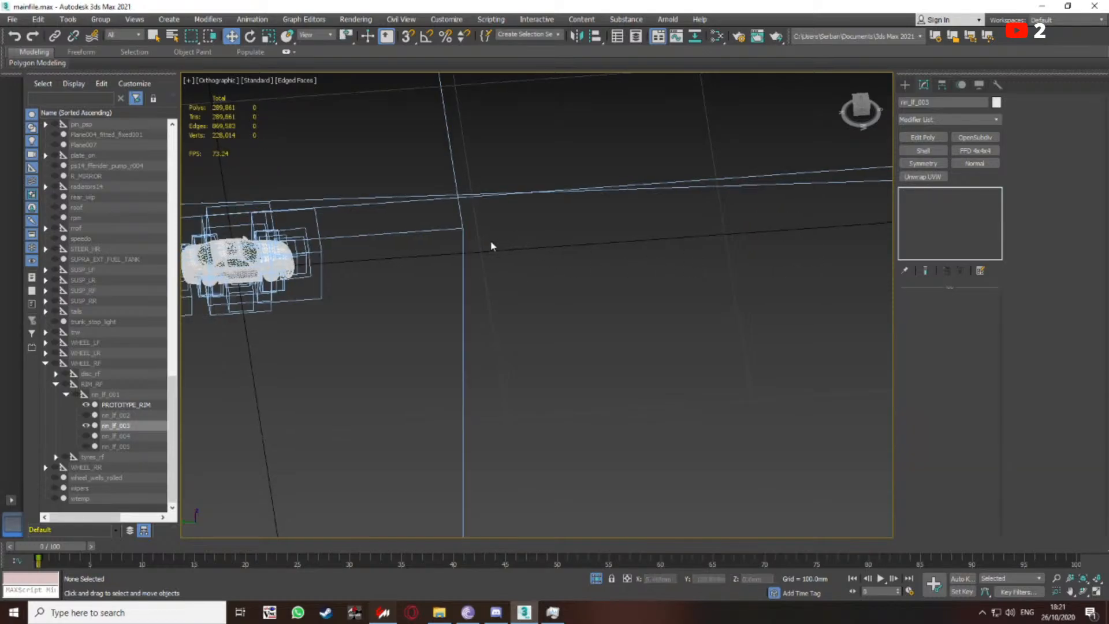
middle_drag(463, 315, 547, 239)
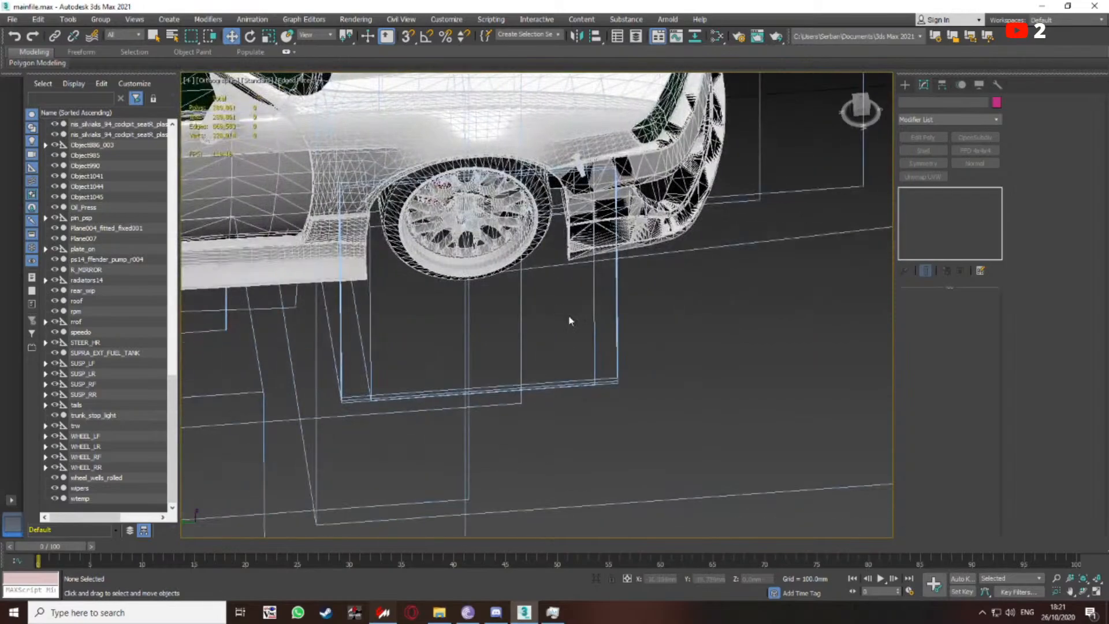
Select the front and rear, left and right SUSP and WHEEL helpers, including the WHEEL_RF sub-helpers
drag(569, 316, 687, 431)
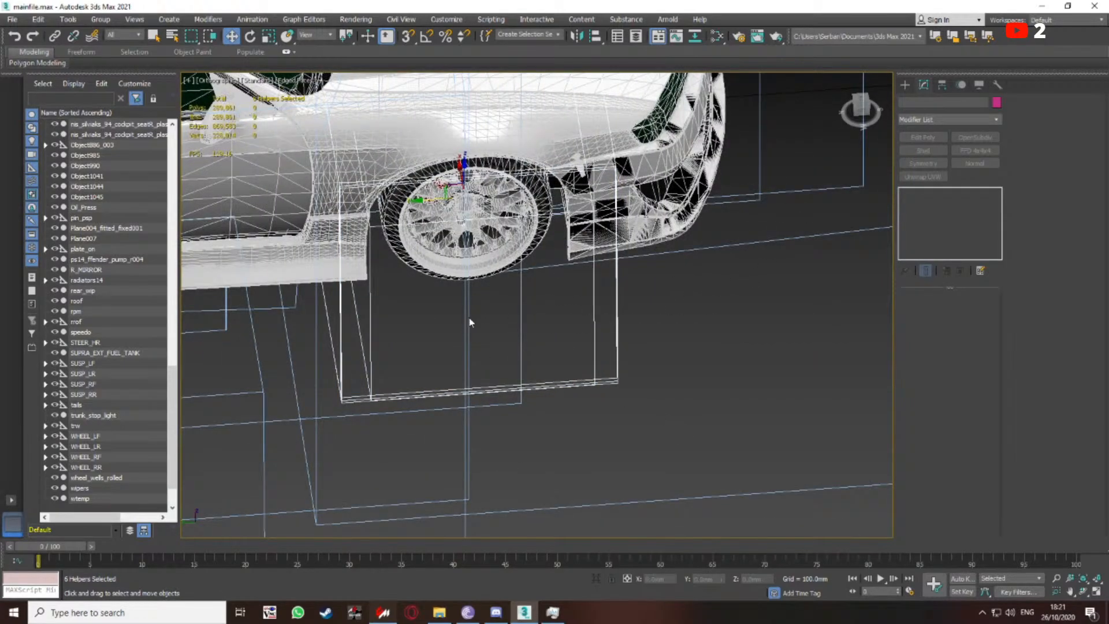
scroll(469, 317, down, 2)
ctrl+click(76, 321)
ctrl+click(85, 331)
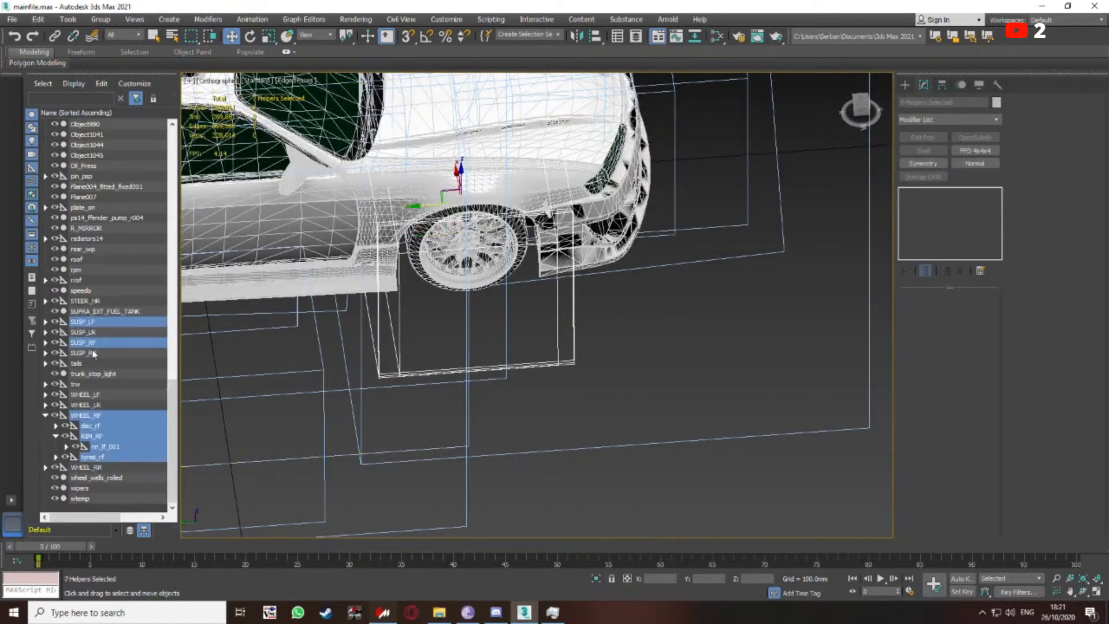
ctrl+click(85, 468)
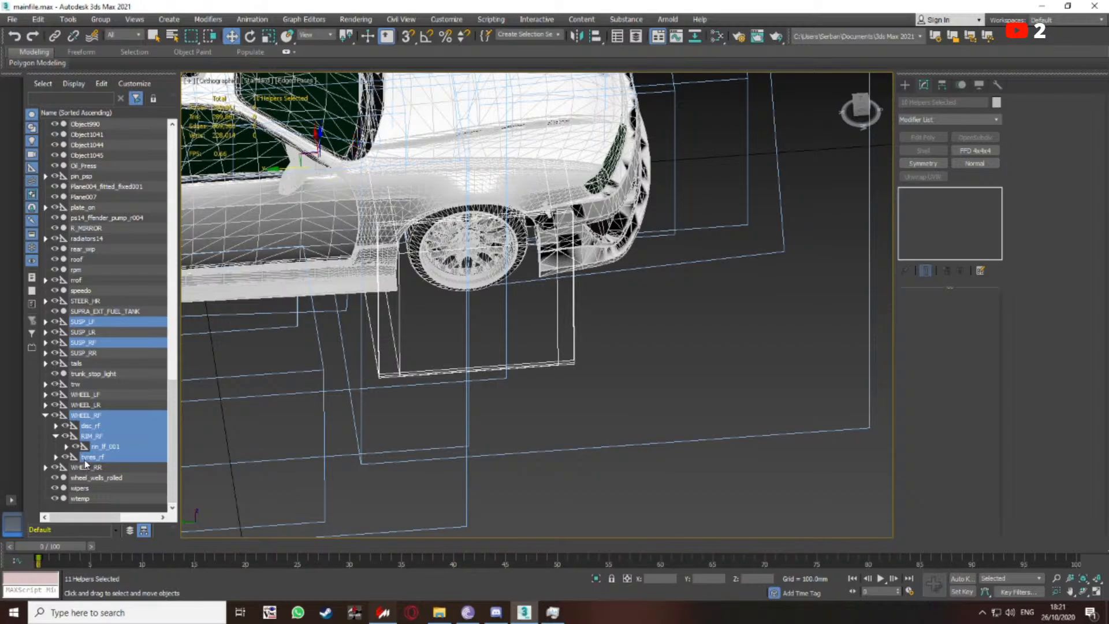
Close the open background application and exit Steam
click(467, 612)
click(920, 120)
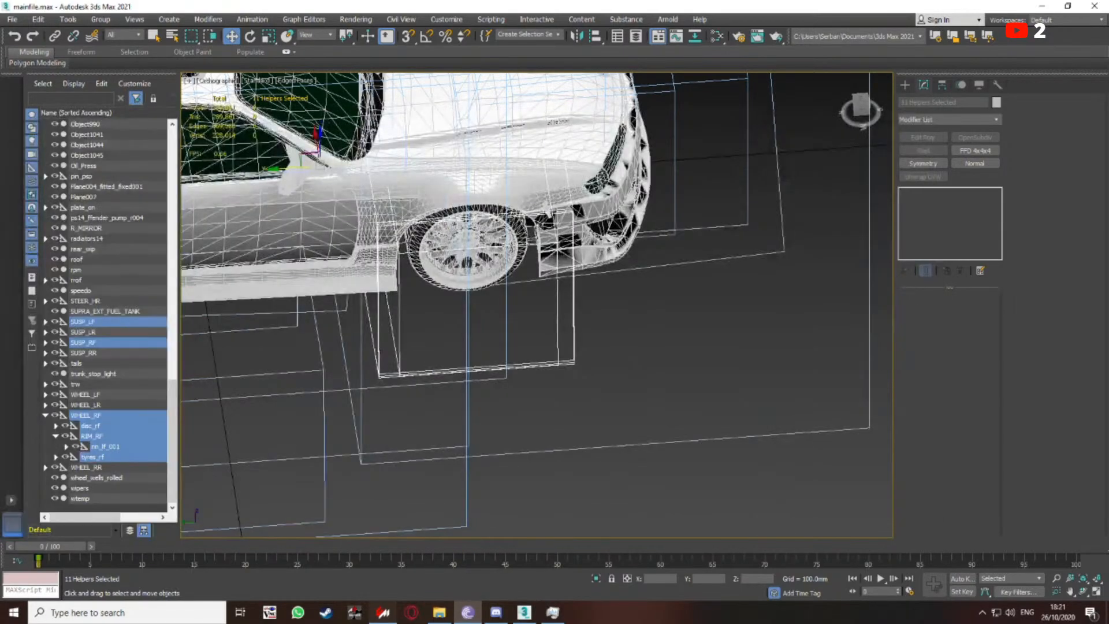
click(982, 612)
right_click(969, 589)
click(991, 578)
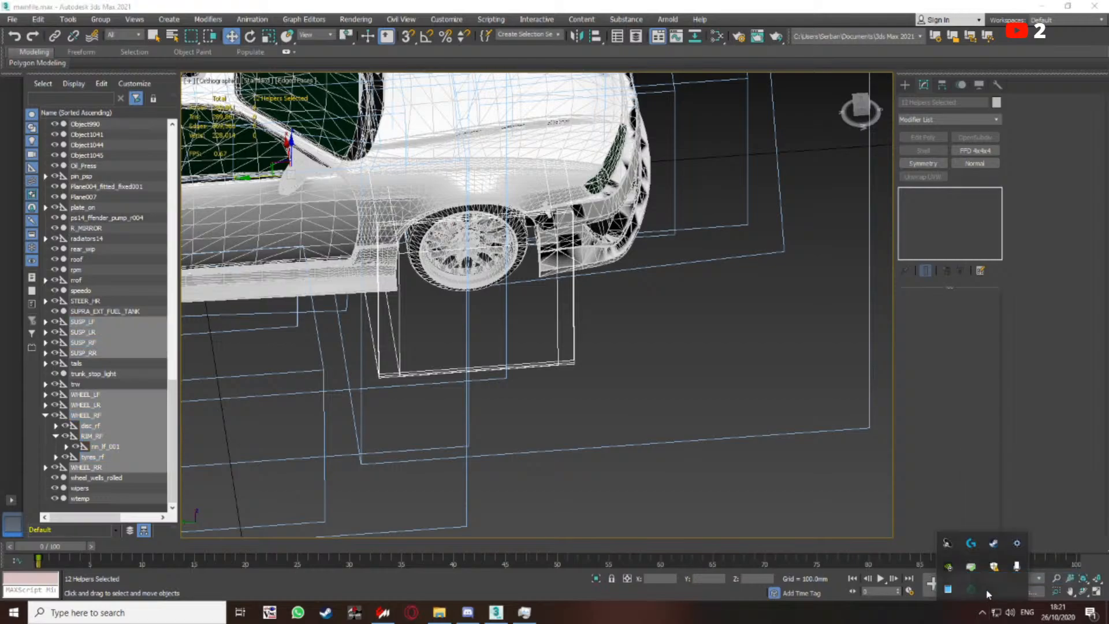
right_click(993, 543)
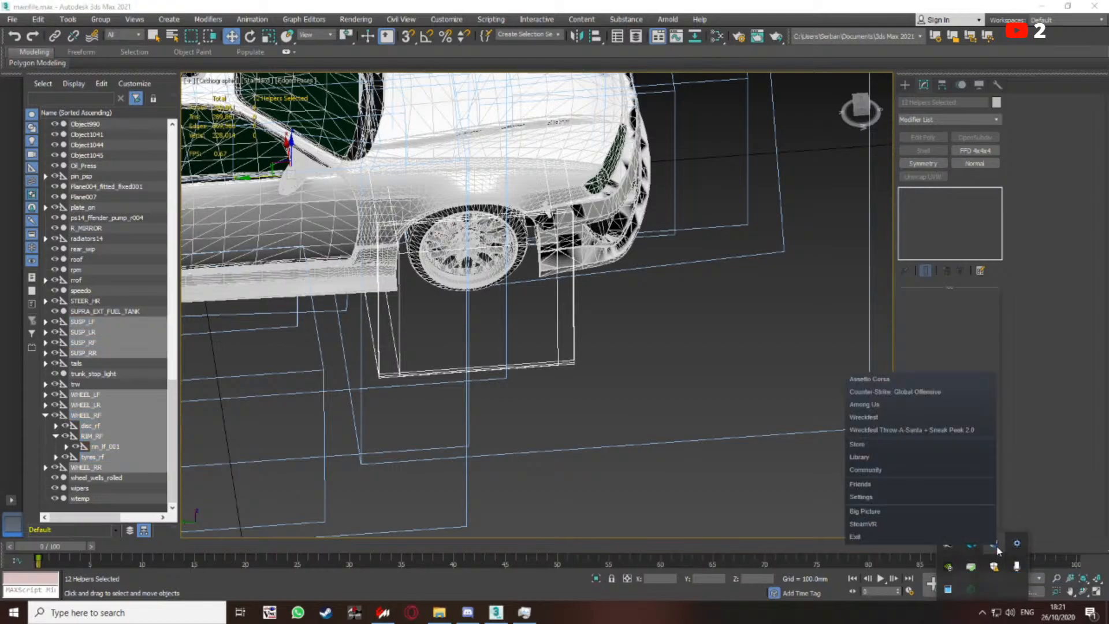
click(892, 536)
click(980, 613)
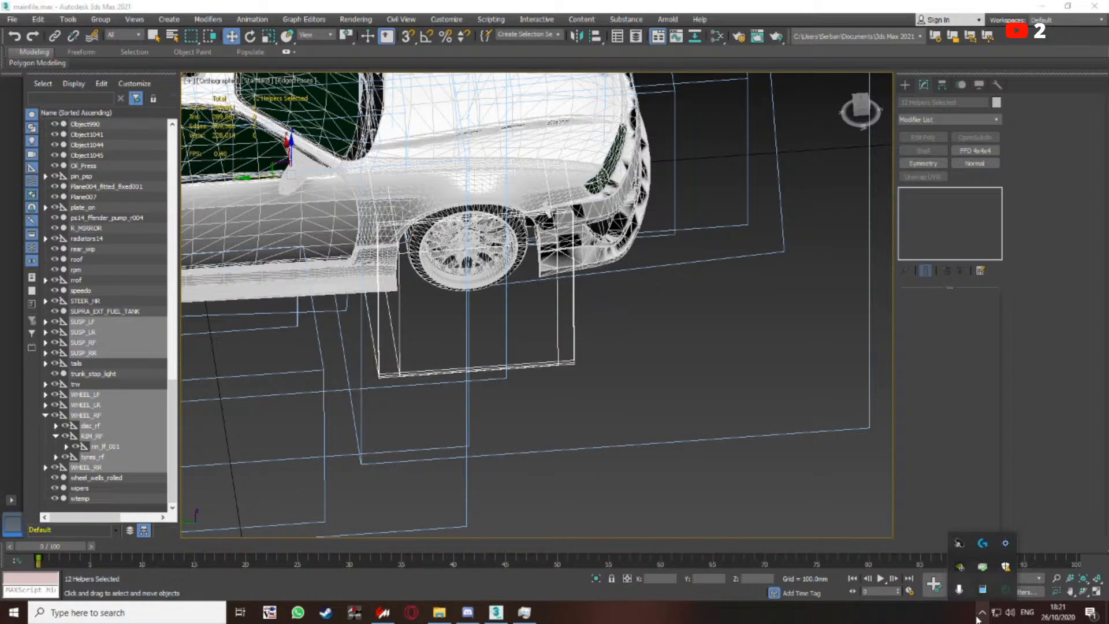
click(939, 616)
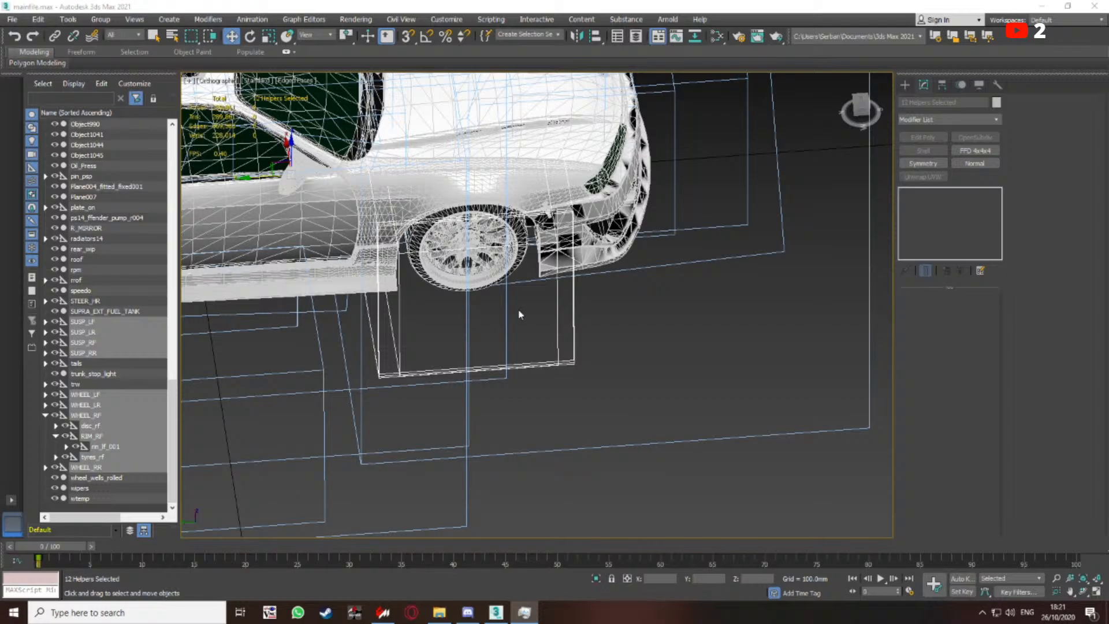
Add all child nodes of the selected SUSP and WHEEL helpers to the selection and isolate the assemblies
middle_drag(517, 303, 586, 320)
right_click(112, 394)
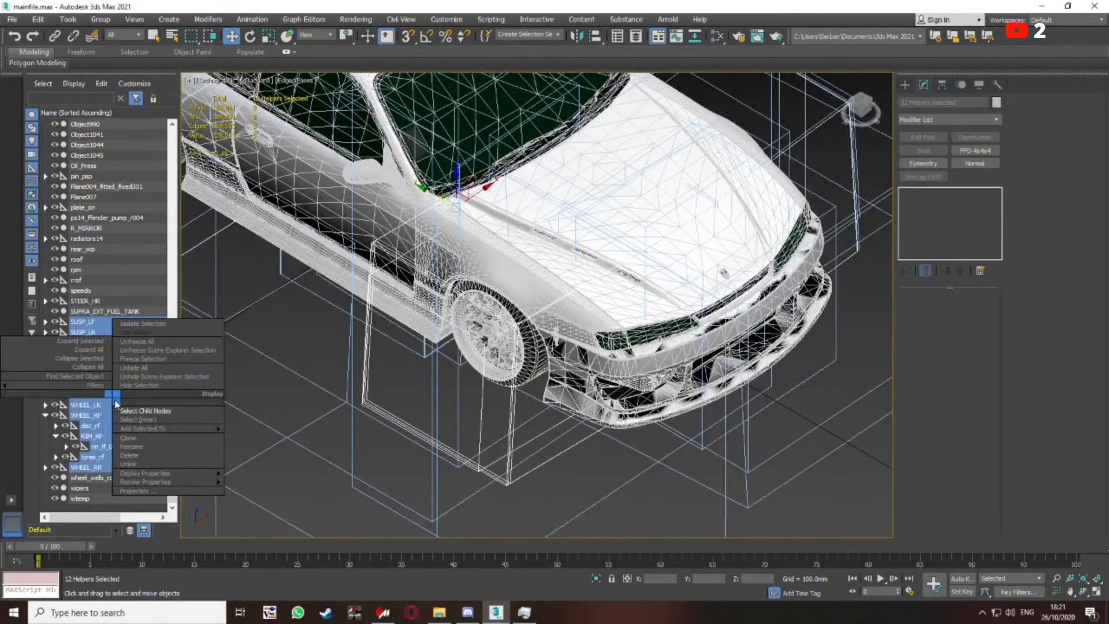
click(122, 411)
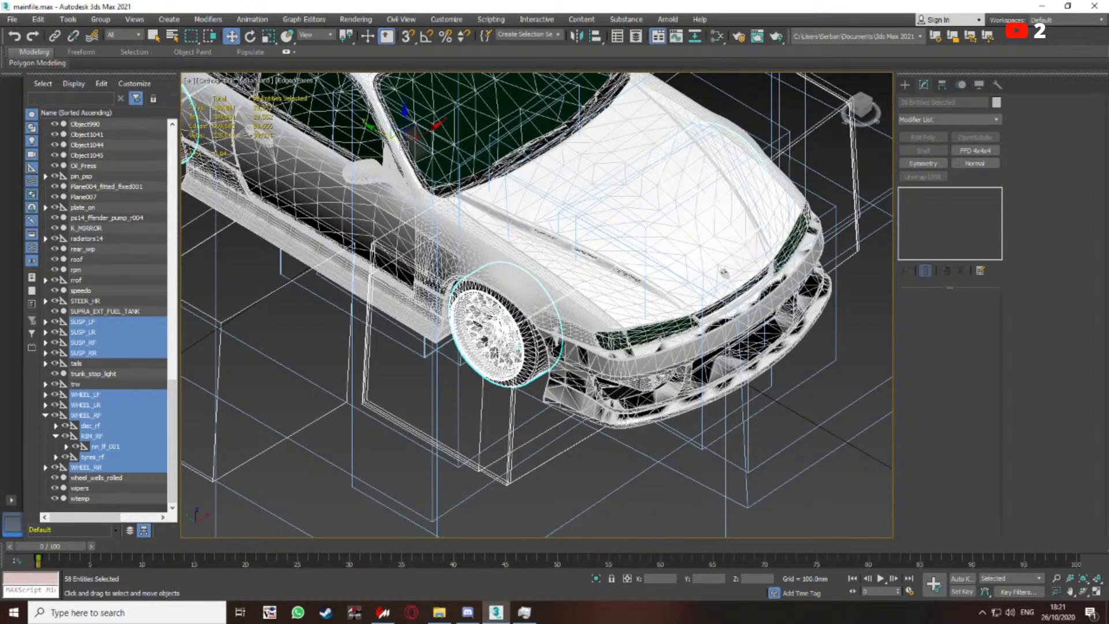
key(alt+Tab)
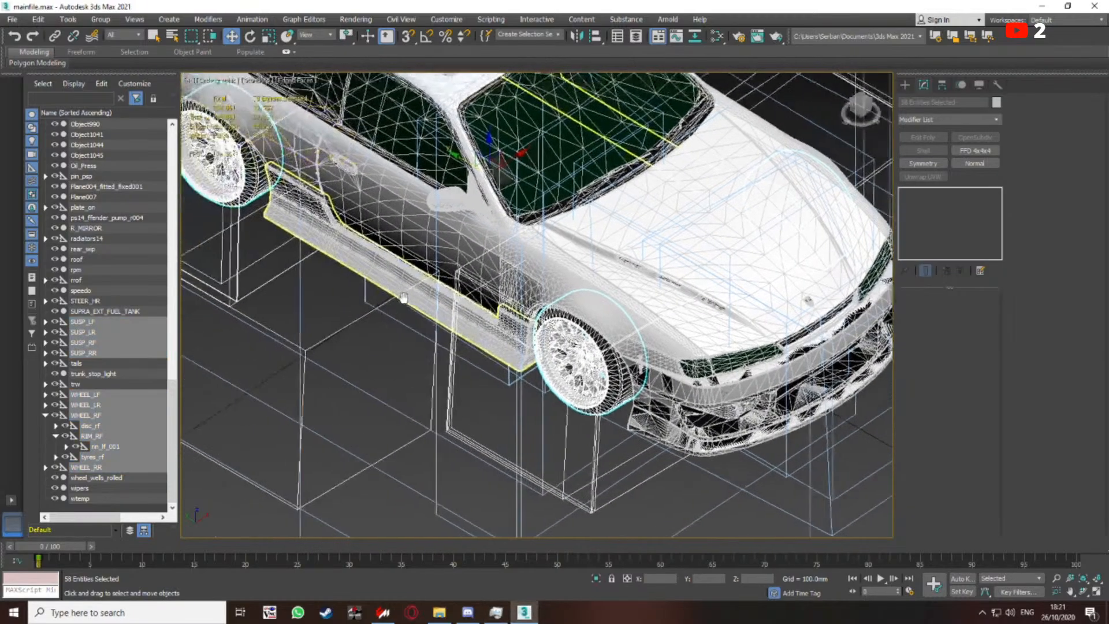
right_click(342, 291)
click(357, 190)
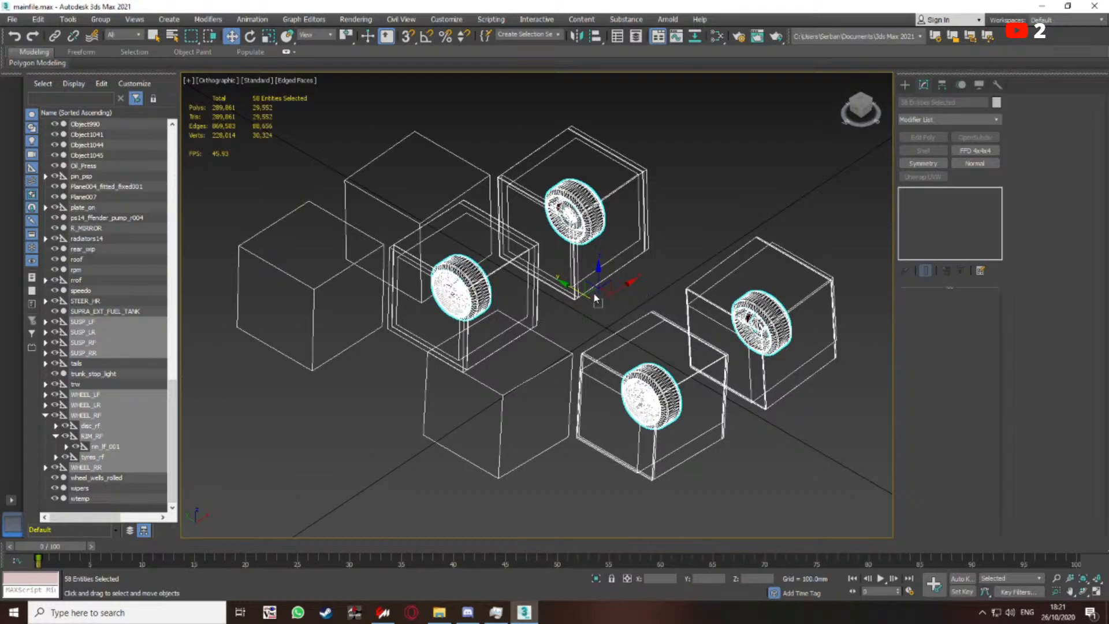
Select the GEO_Disc_LF_003 dummy beside the wheel together with its child nodes
alt+middle_drag(554, 282, 386, 328)
click(386, 327)
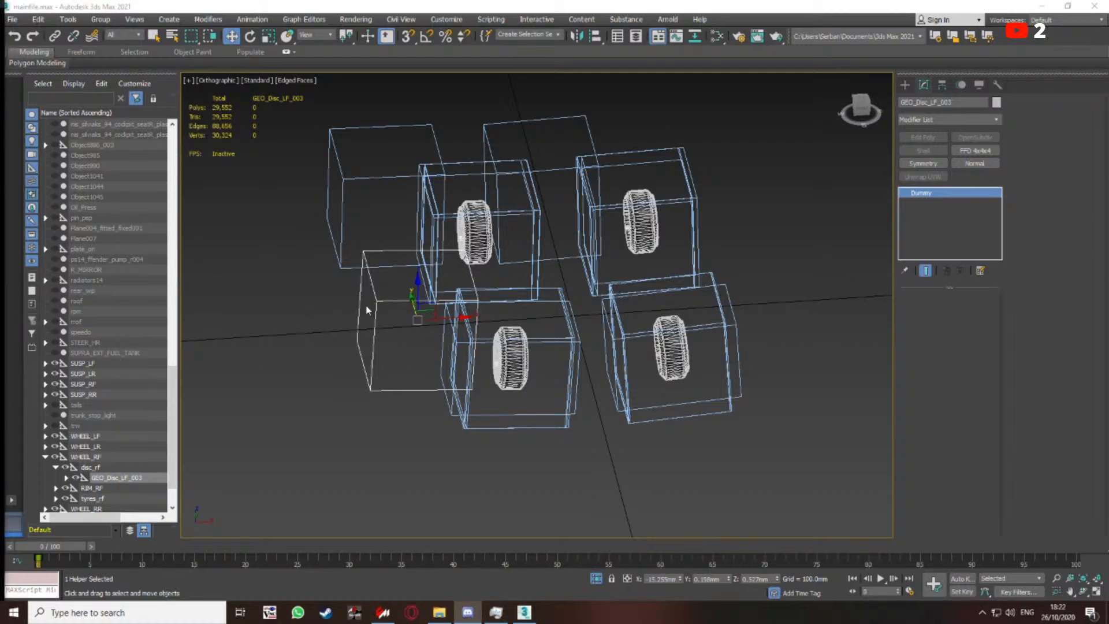
middle_drag(387, 307, 425, 288)
right_click(117, 477)
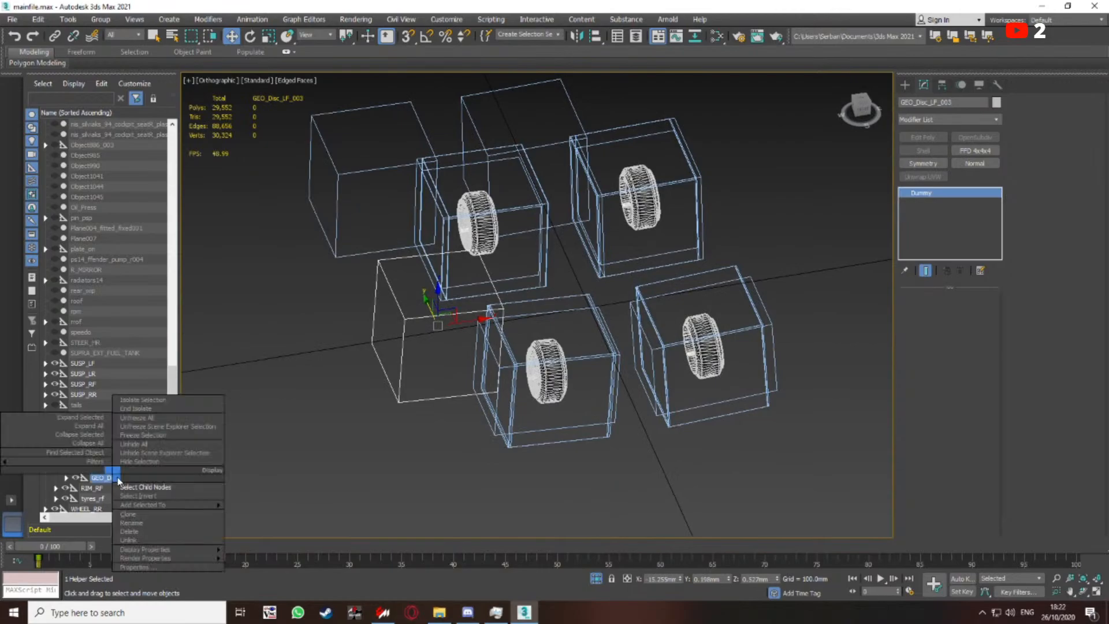
click(138, 487)
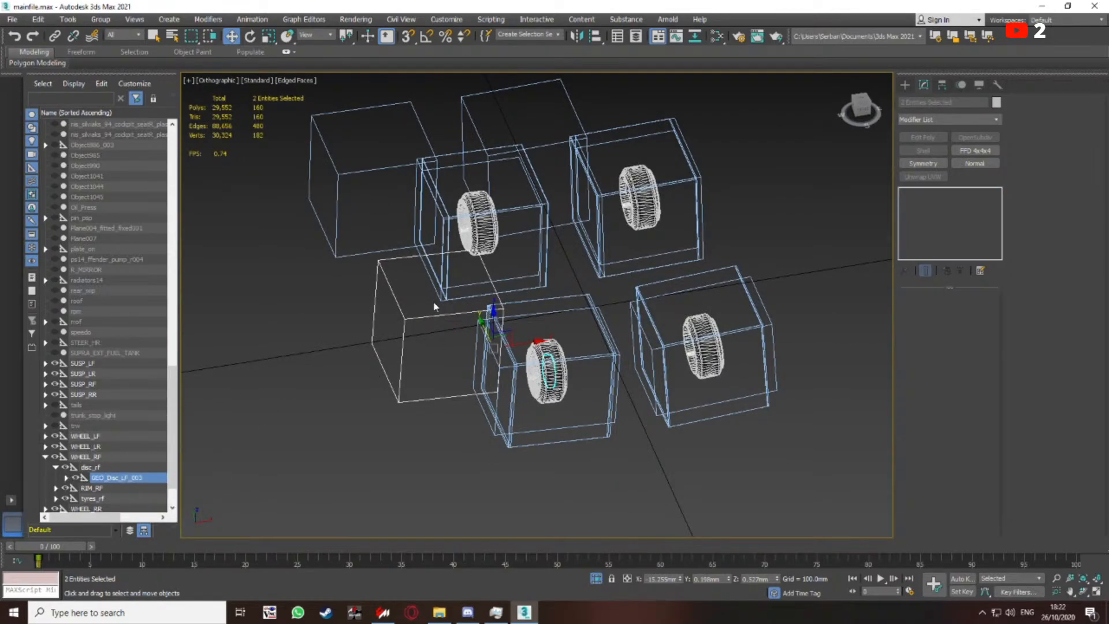
Inspect the child object under GEO_Disc_LF_003 in the hierarchy and clear the selection
alt+middle_drag(434, 306, 508, 260)
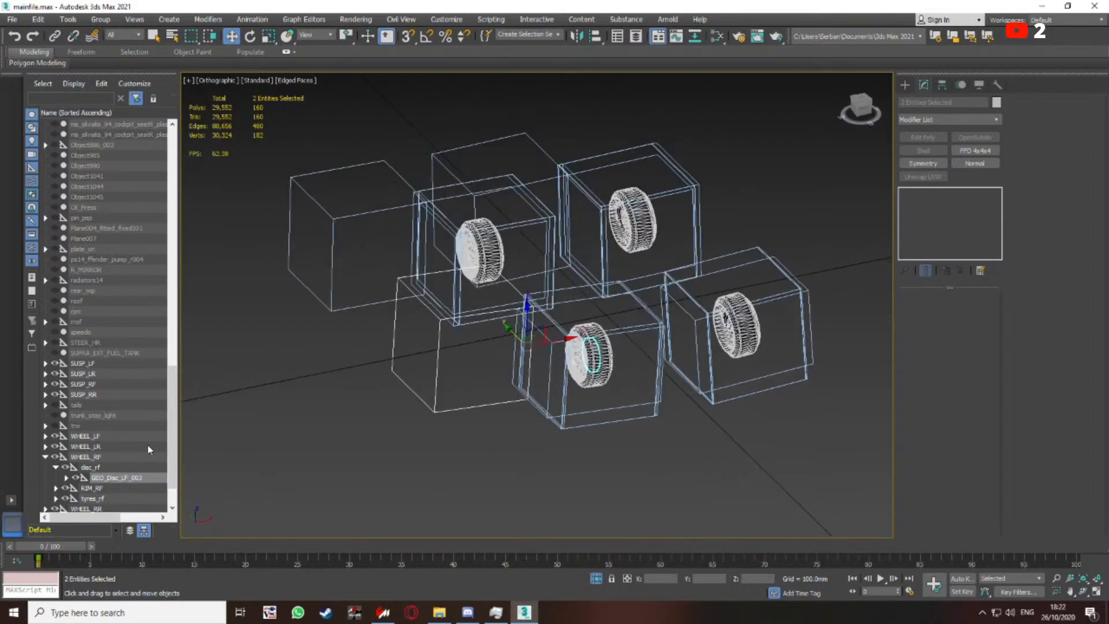
scroll(176, 390, down, 1)
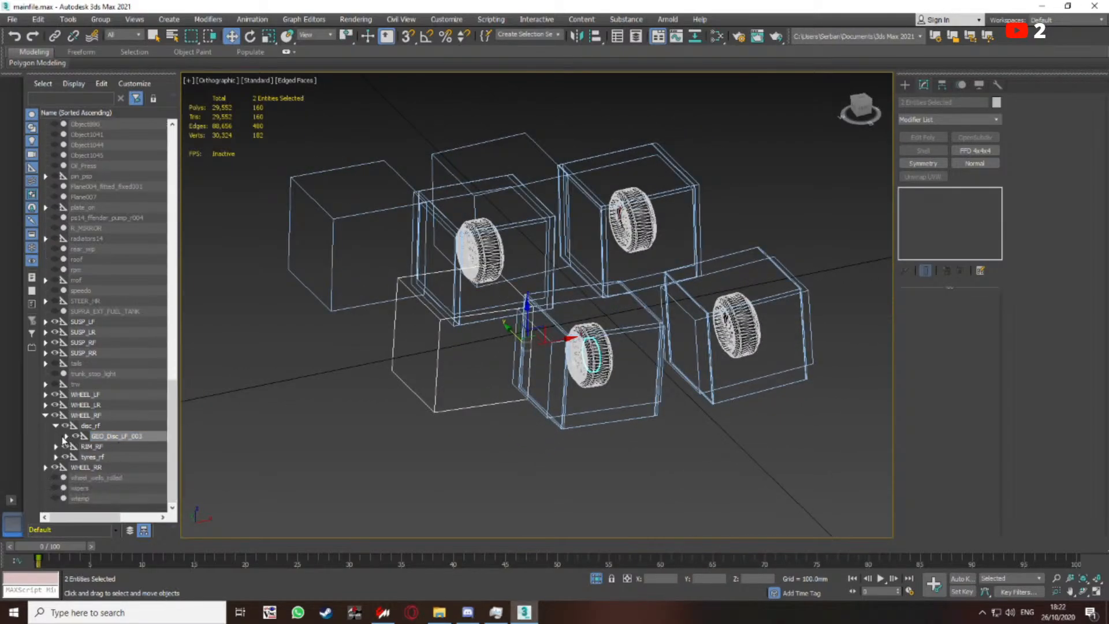
click(66, 437)
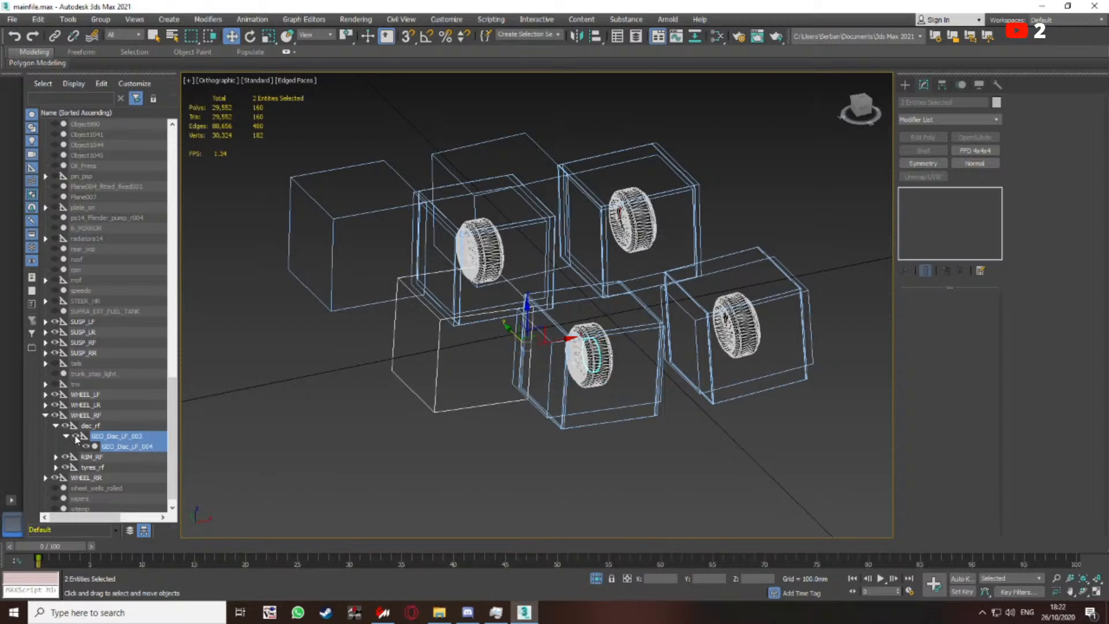
alt+middle_drag(268, 417, 426, 324)
click(447, 320)
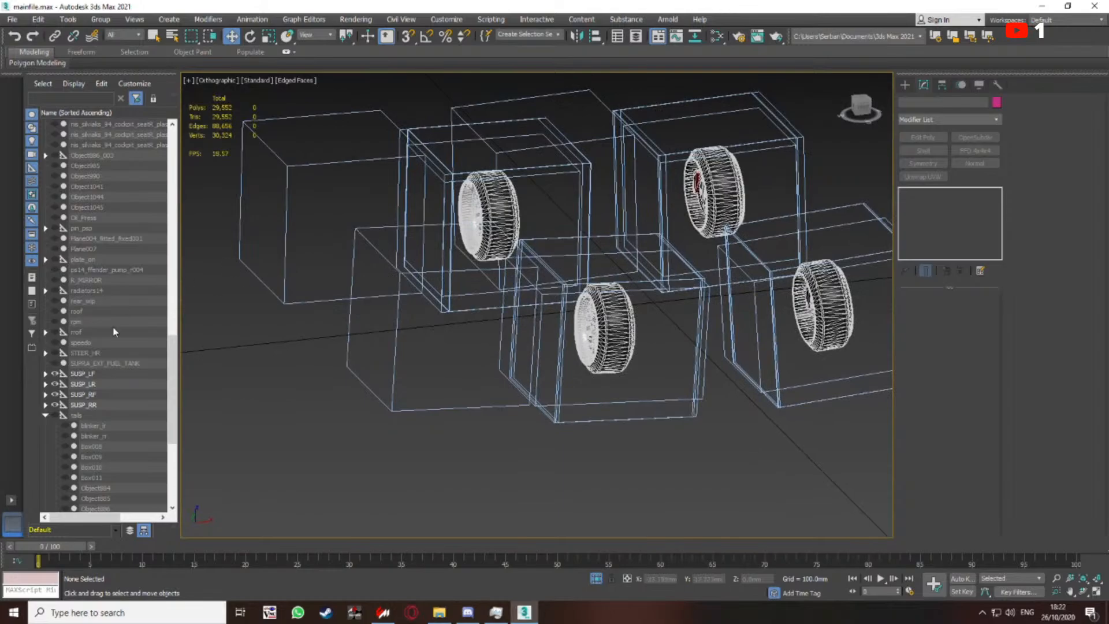
Set the Y rotation of the SUSP_LF dummy to 0 degrees
click(91, 373)
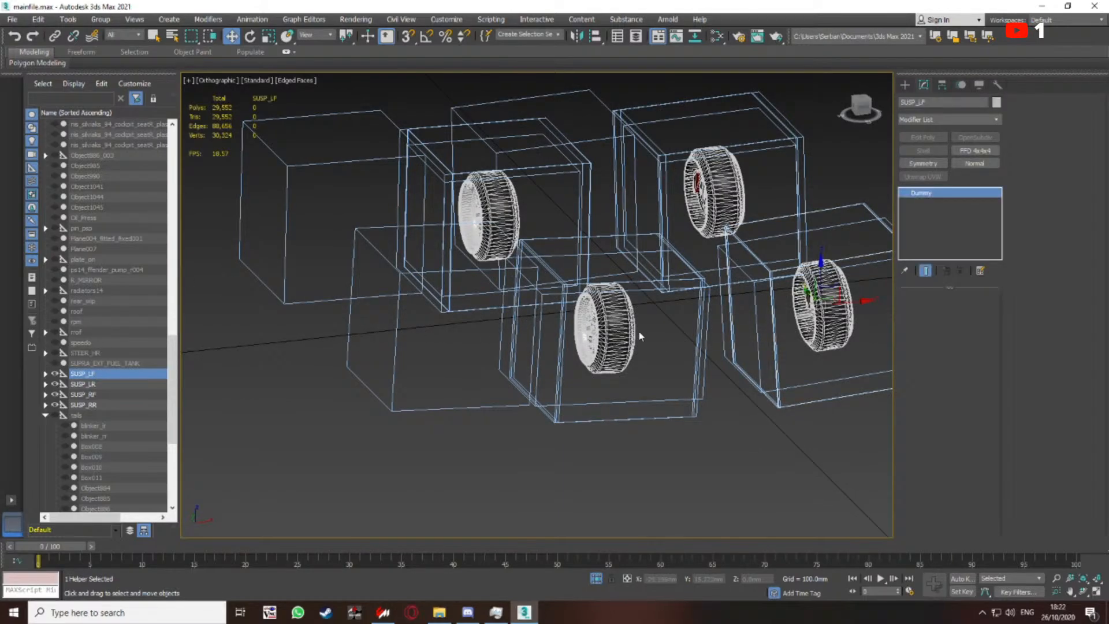
middle_drag(671, 318, 478, 297)
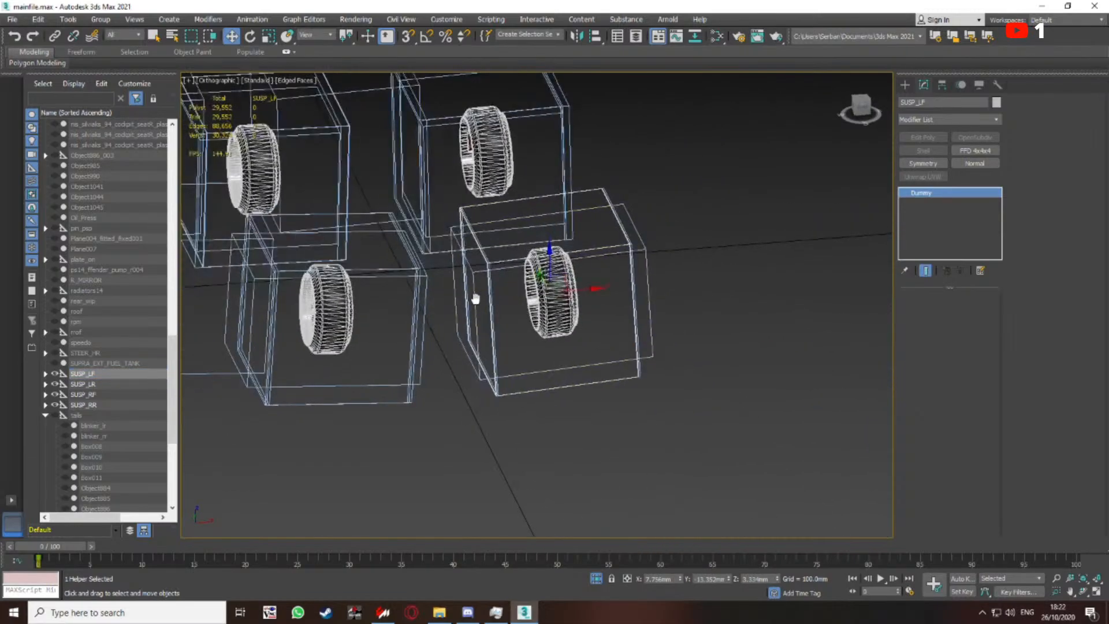
scroll(544, 349, down, 5)
scroll(547, 342, up, 3)
key(e)
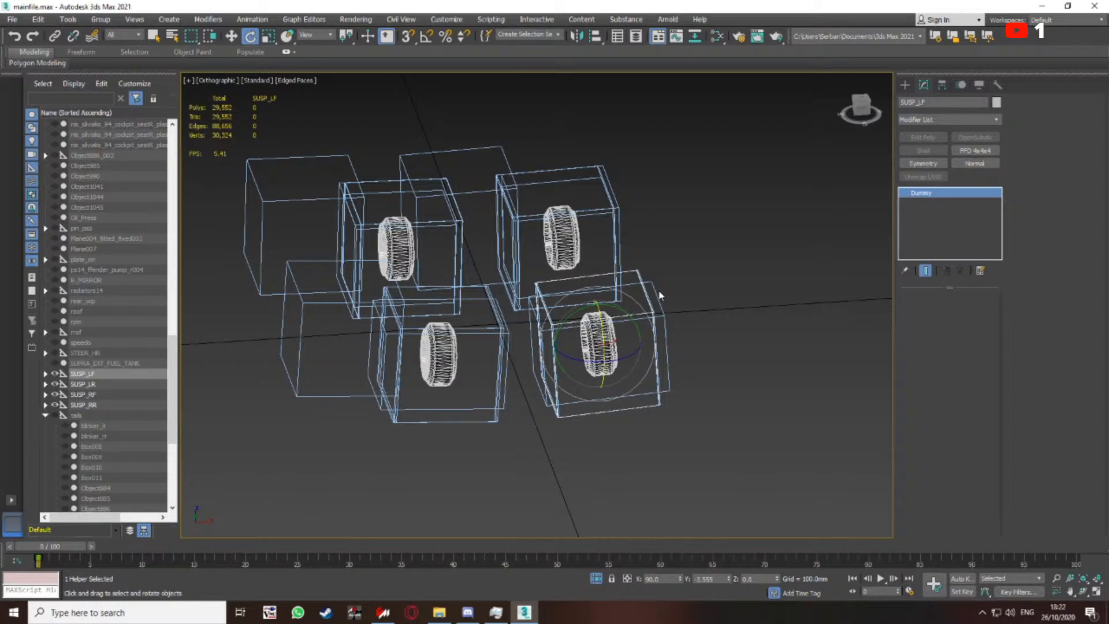
middle_drag(654, 272, 757, 256)
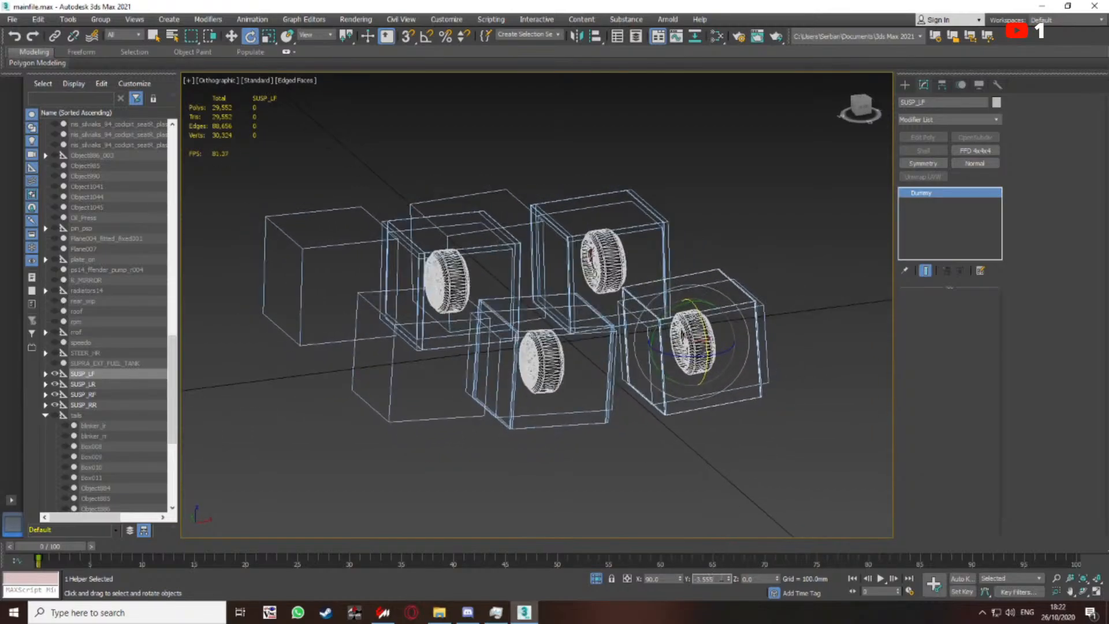
key(Return)
Check the SUSP_LR dummy's rotation and set the Y rotation of the SUSP_RF dummy to 0 degrees
click(86, 384)
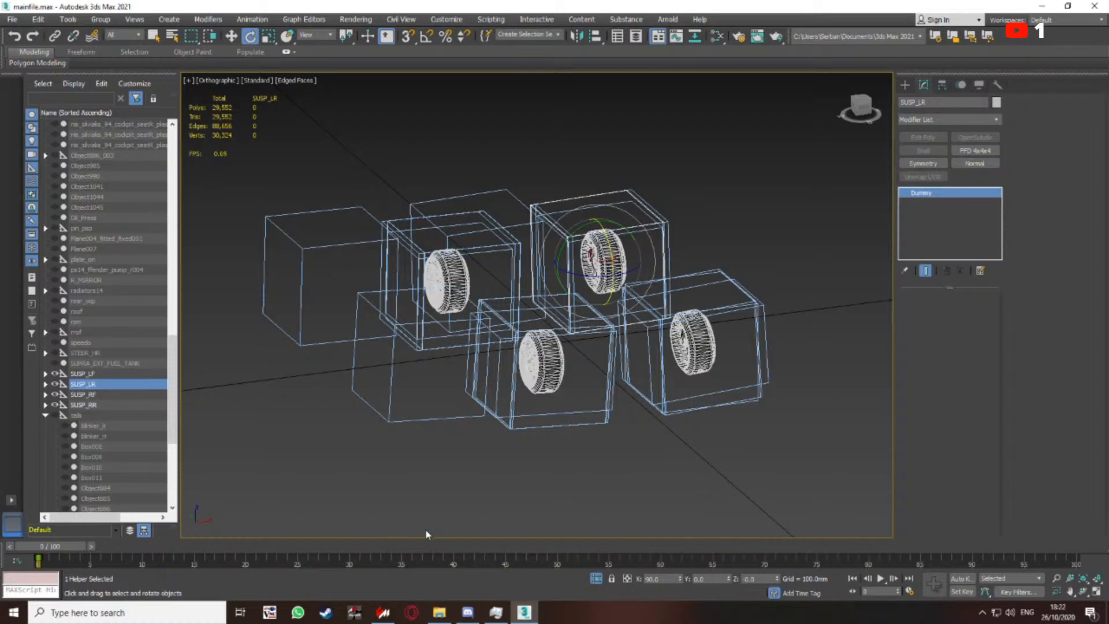
click(242, 461)
click(508, 358)
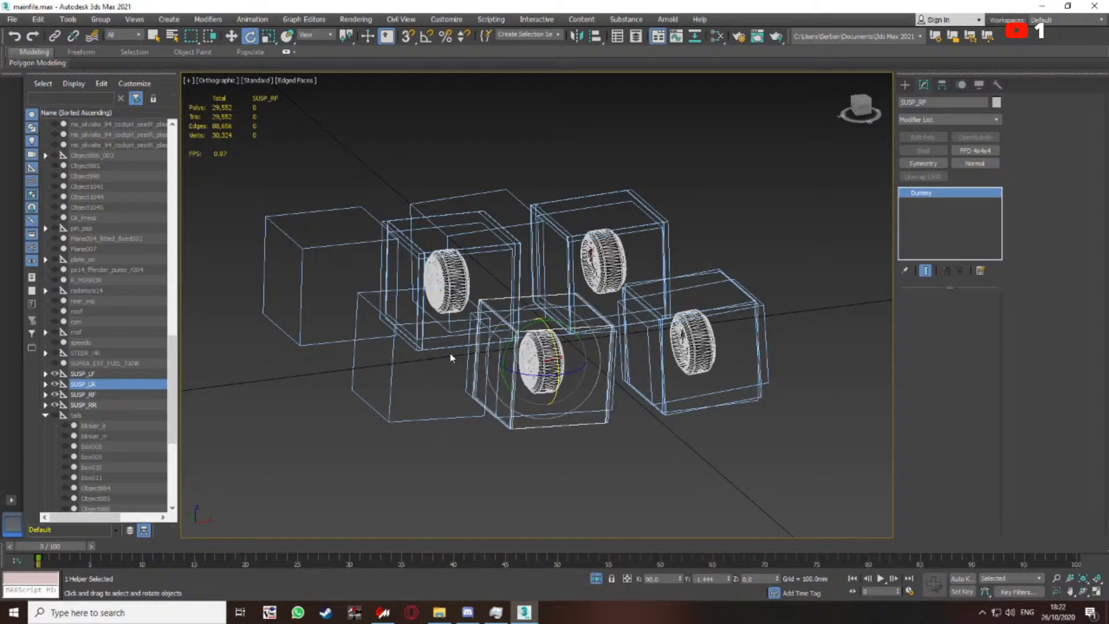
middle_drag(384, 394, 402, 358)
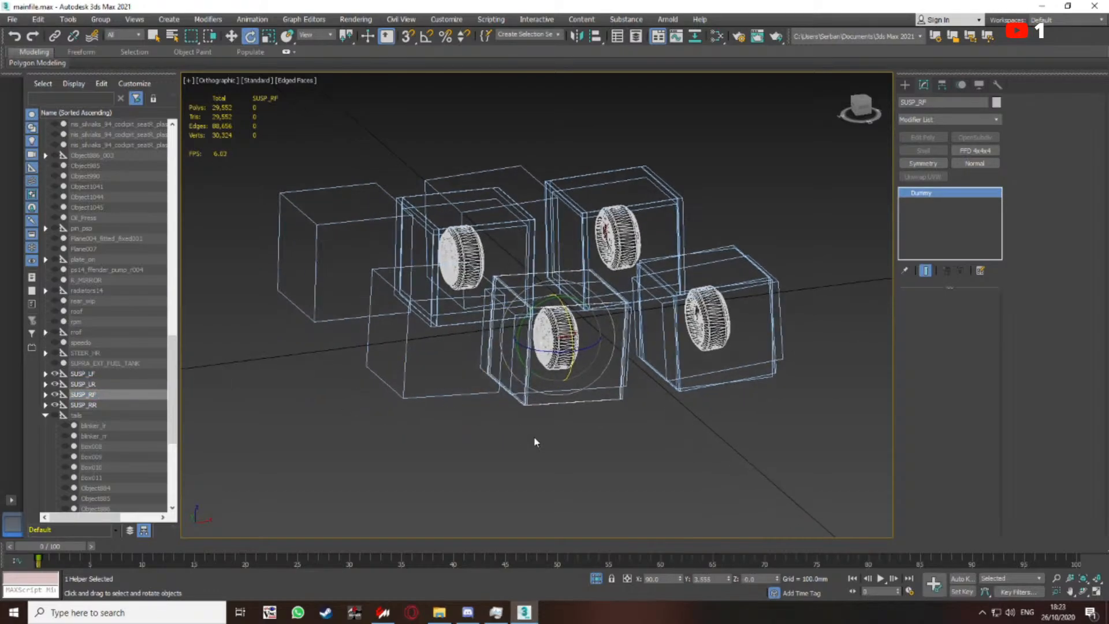
mouse_move(623, 429)
middle_down()
mouse_move(595, 425)
mouse_move(610, 431)
middle_up()
double_click(707, 579)
text(0)
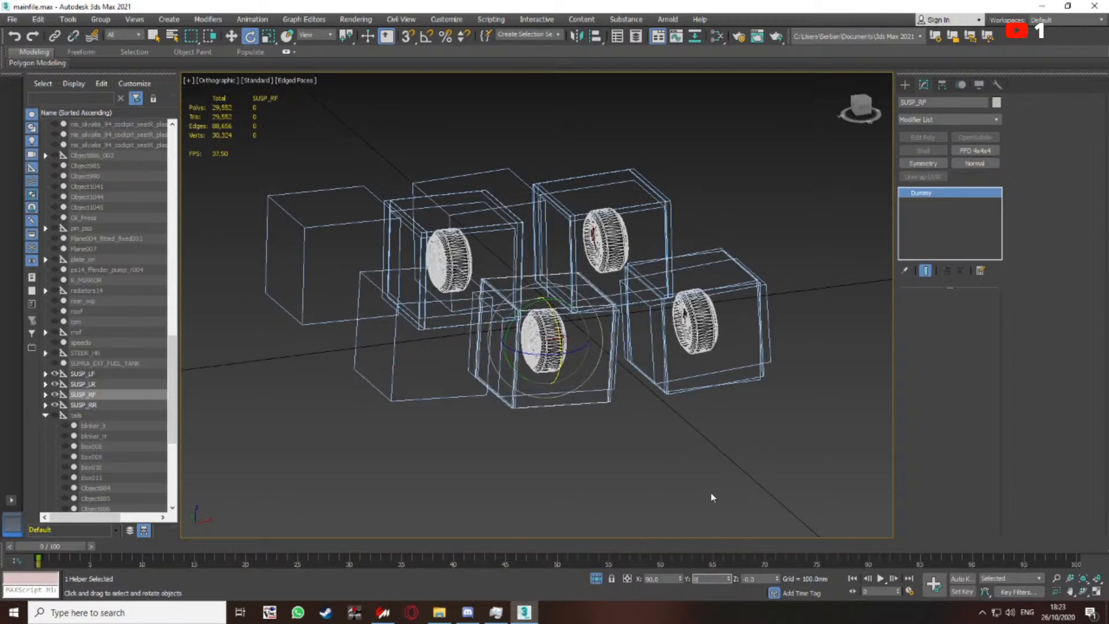
key(Return)
Select the SUSP_RR dummy and check its rotation values
click(110, 406)
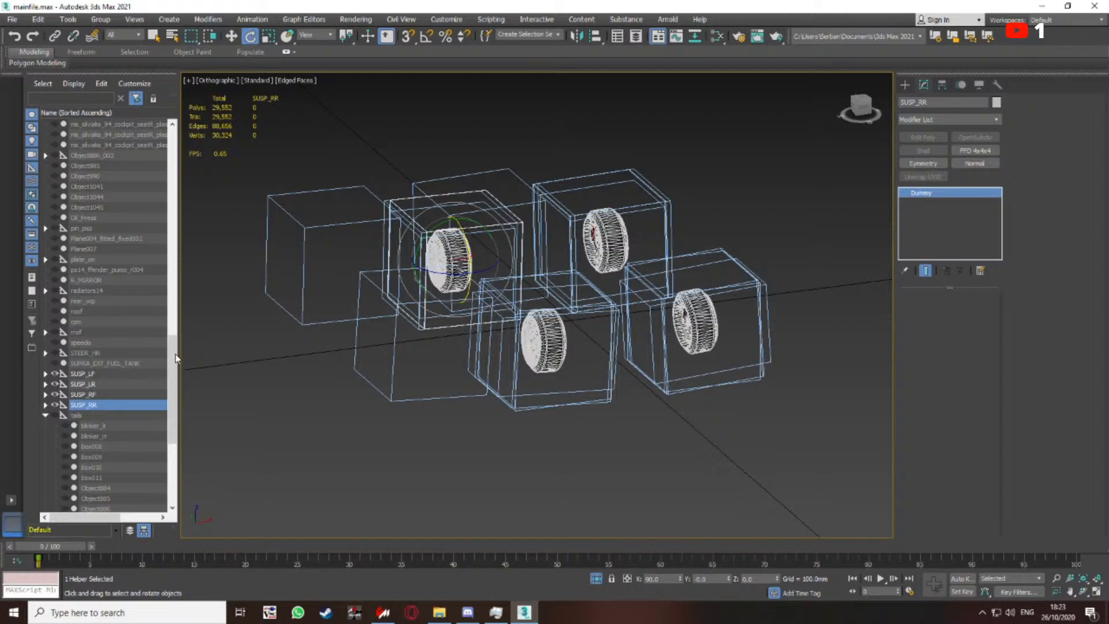
scroll(176, 358, up, 6)
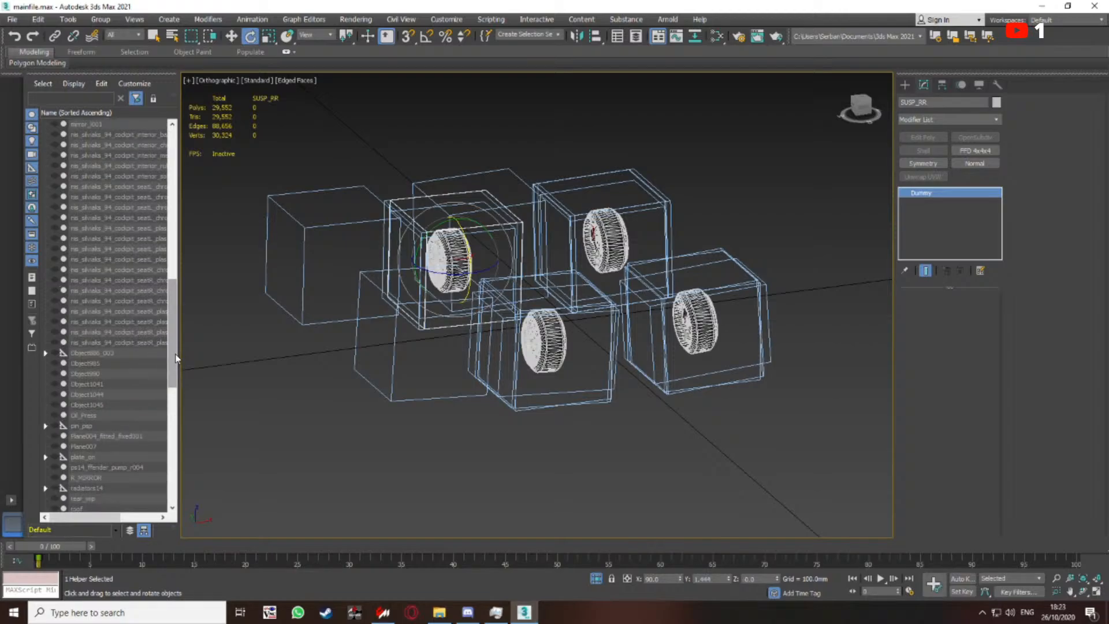
key(alt+Tab)
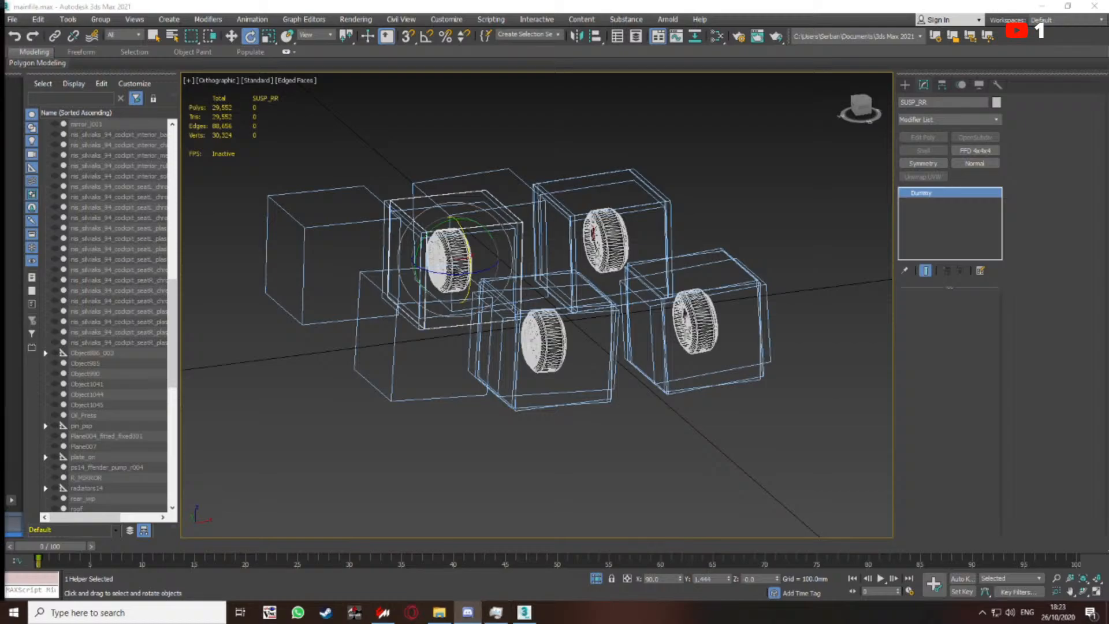
key(alt+Tab)
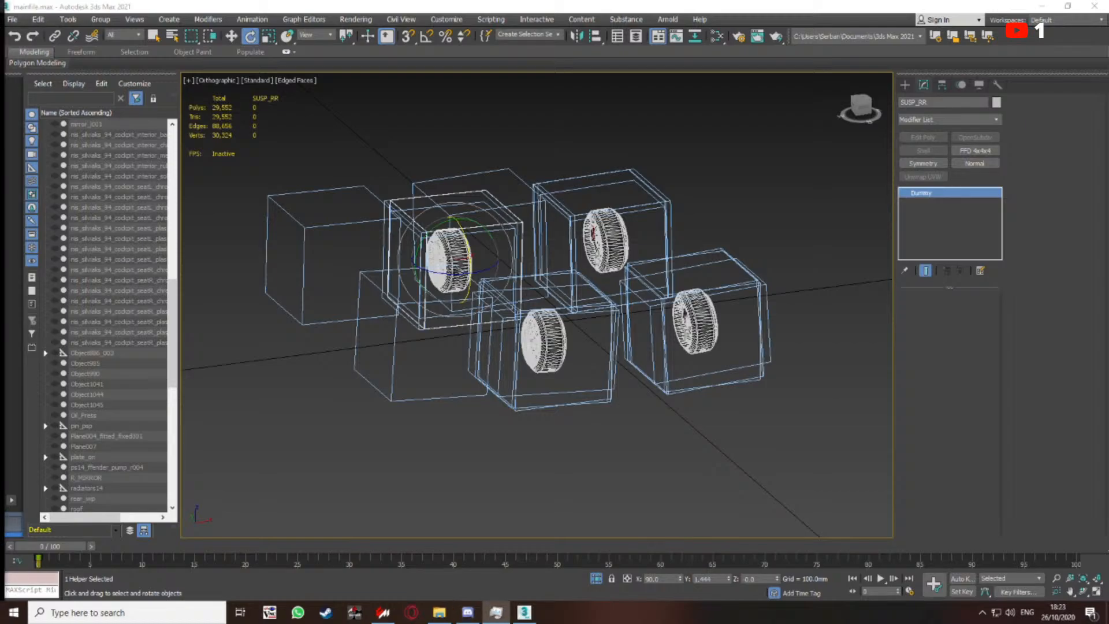
middle_drag(308, 414, 433, 400)
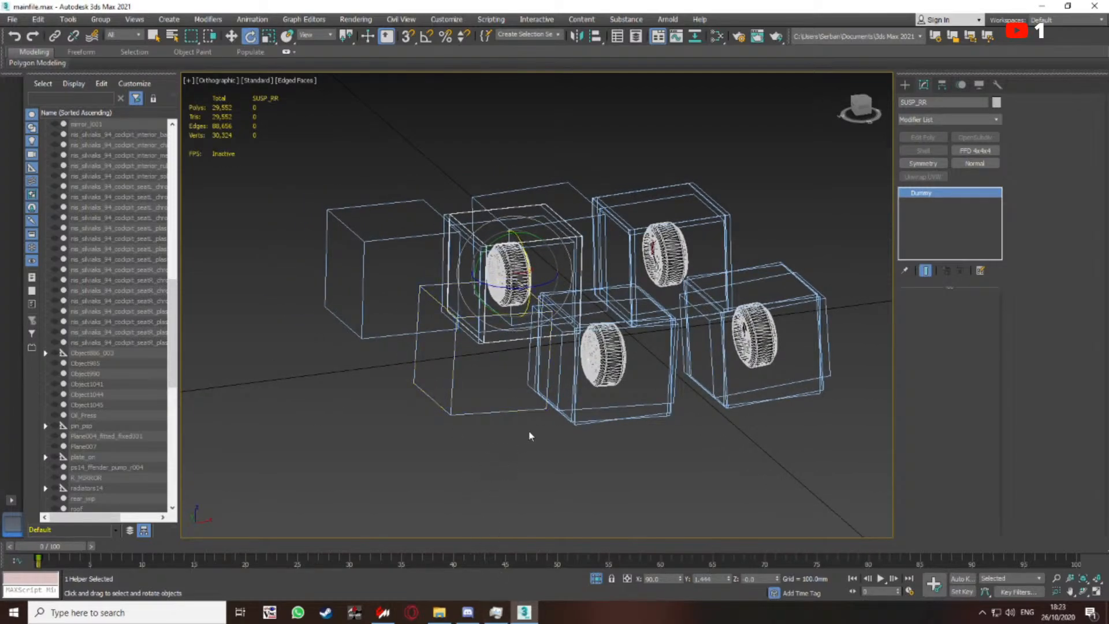
middle_drag(529, 435, 476, 425)
Collapse the tails group in the hierarchy and set the Y rotation of the WHEEL_LF dummy to 0 degrees
scroll(175, 334, down, 5)
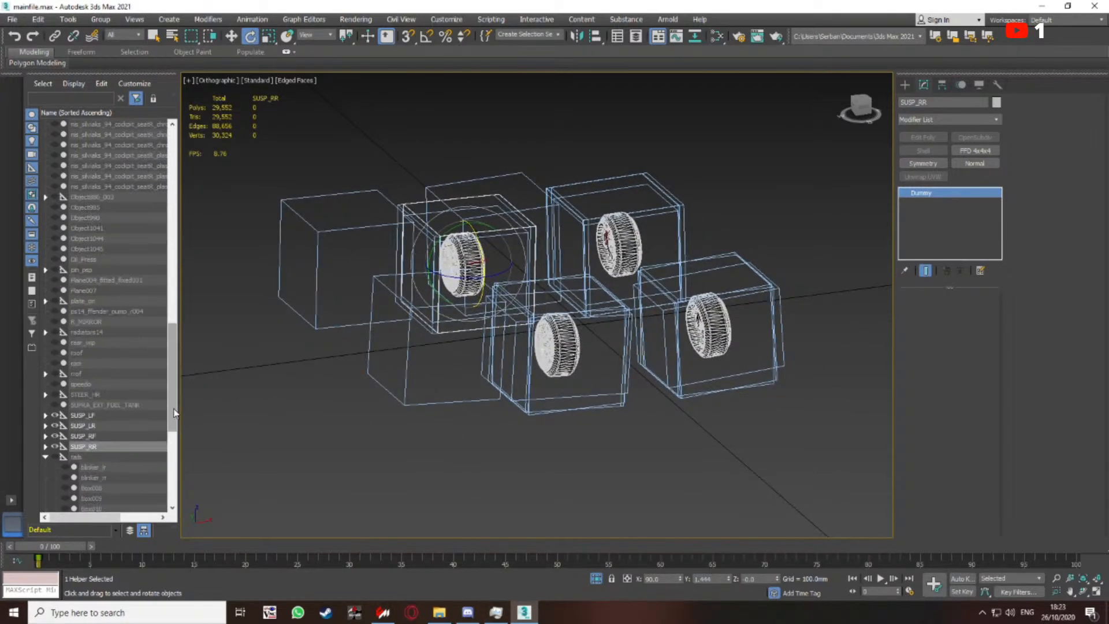
scroll(44, 232, down, 8)
click(45, 207)
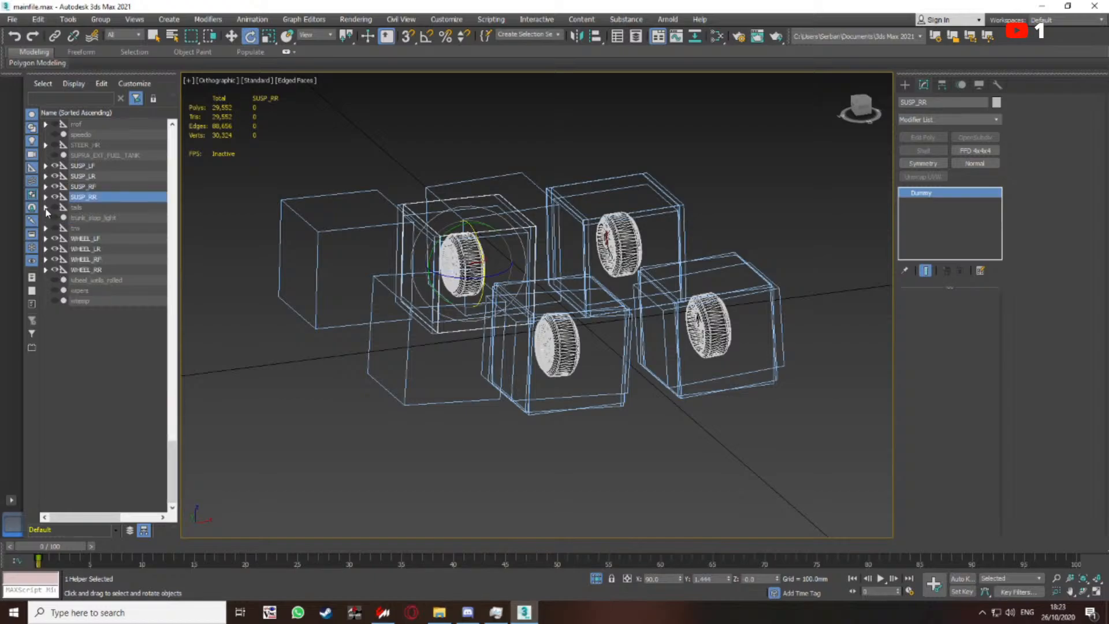
click(85, 238)
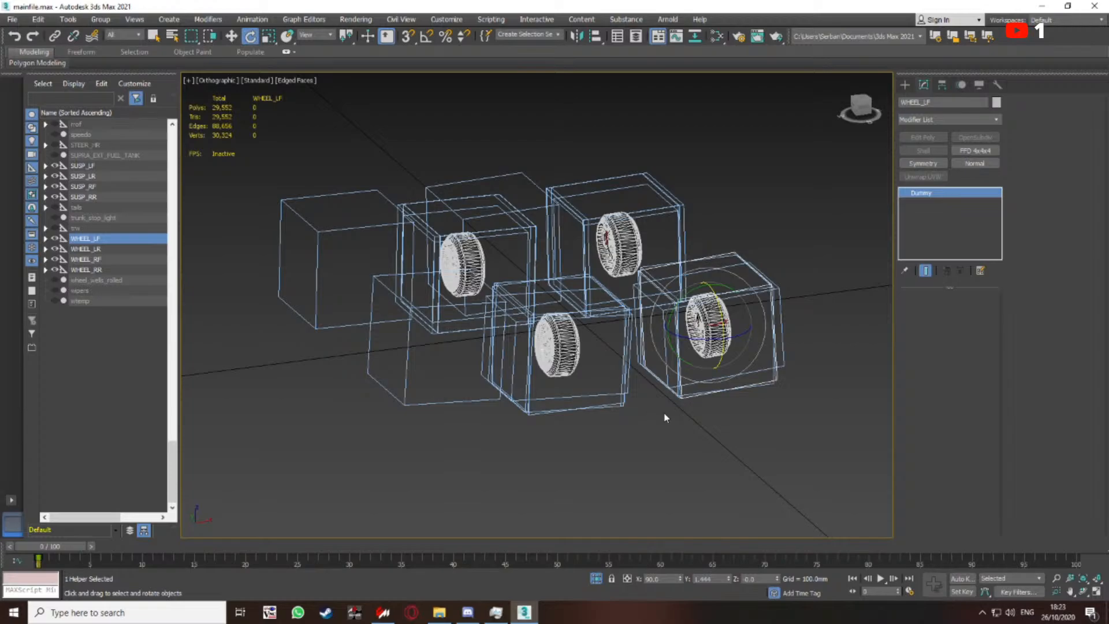
middle_drag(647, 417, 590, 399)
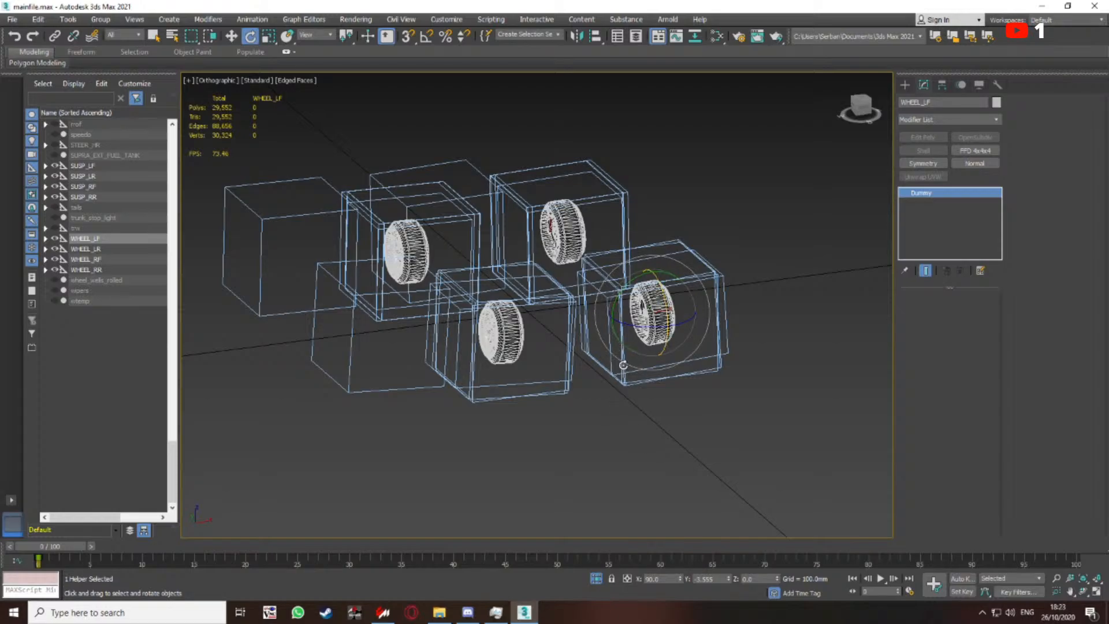
middle_drag(604, 411, 640, 432)
double_click(714, 581)
text(0)
key(Return)
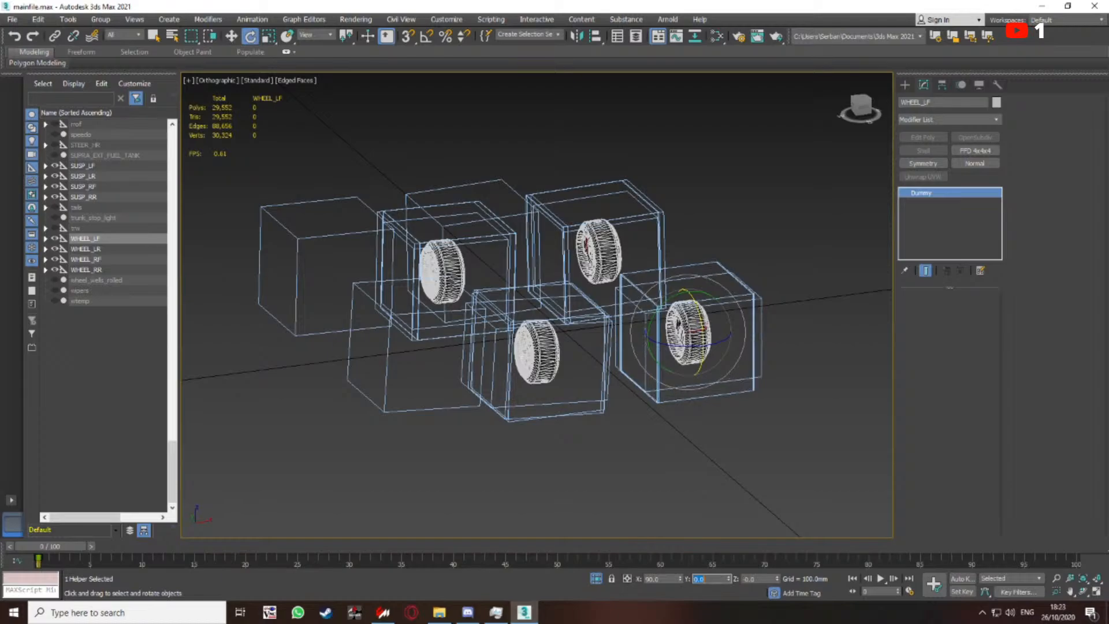
Check the rotation values of the WHEEL_LR dummy, followed by those of the WHEEL_RF dummy
click(89, 251)
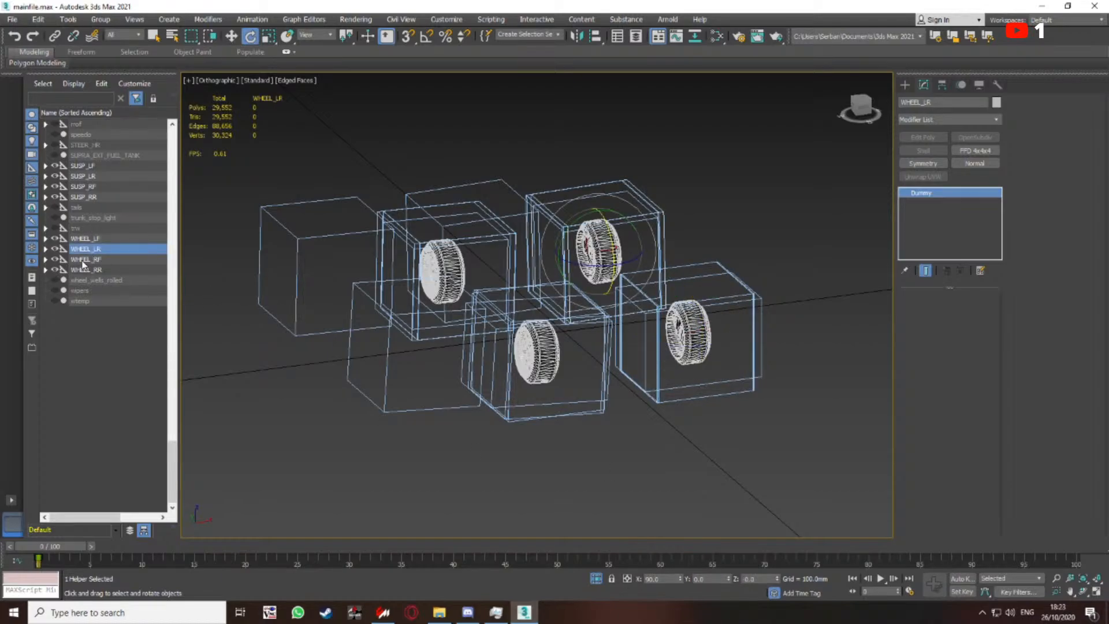
click(83, 261)
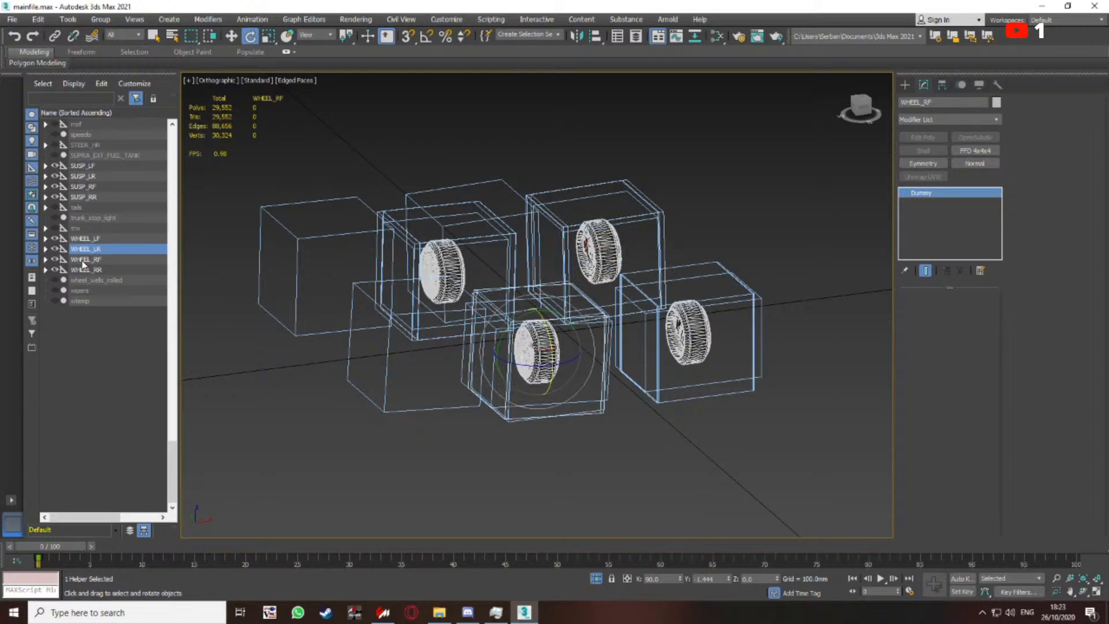
click(84, 259)
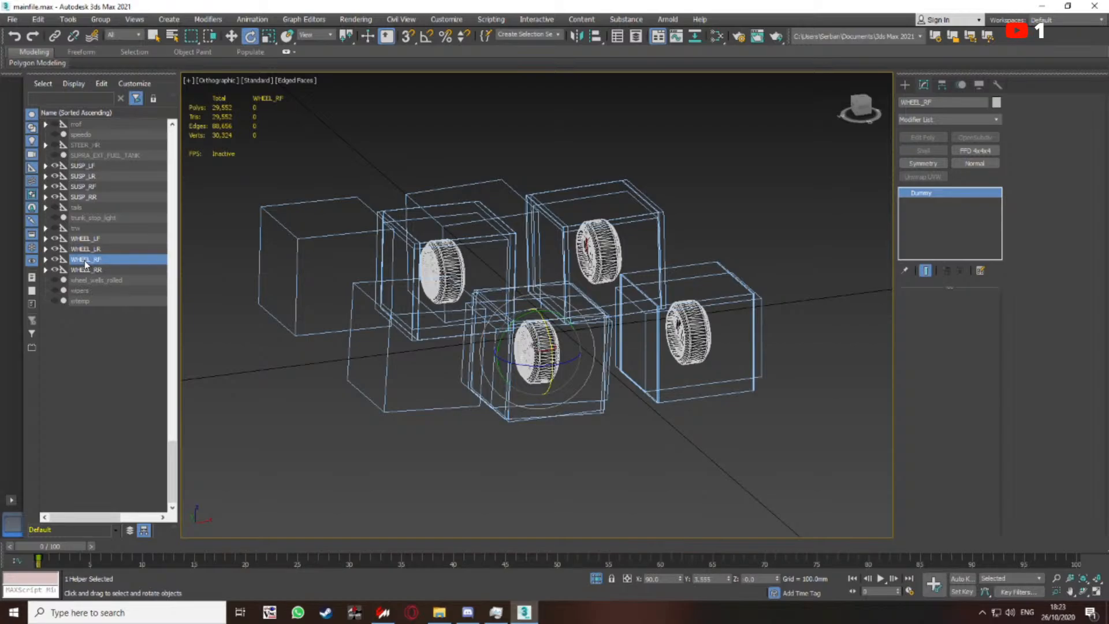
click(531, 616)
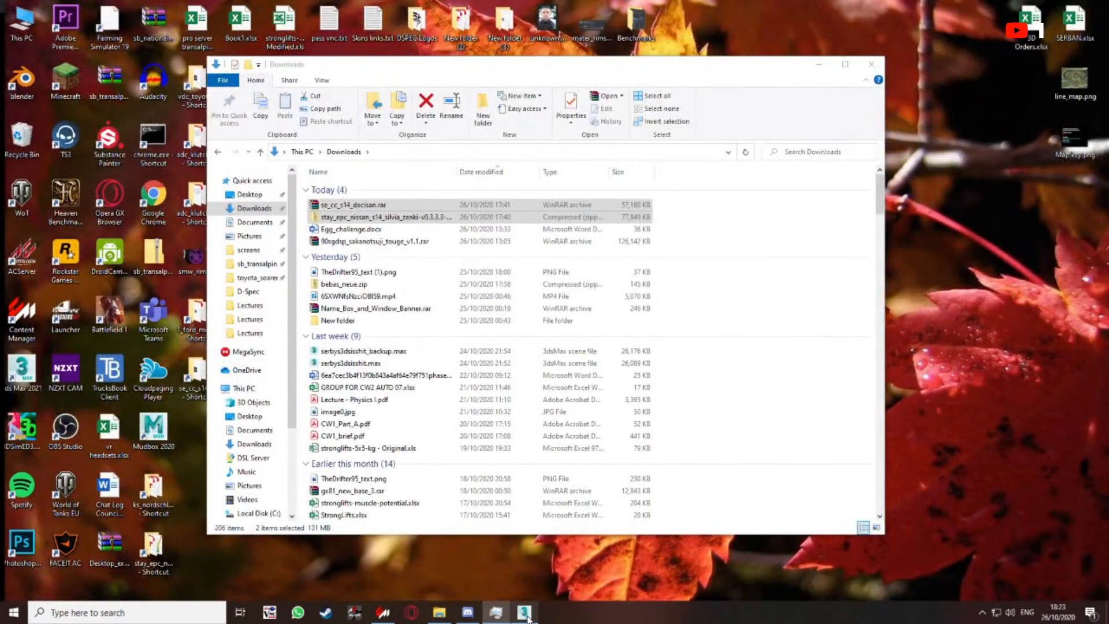
drag(529, 68, 518, 98)
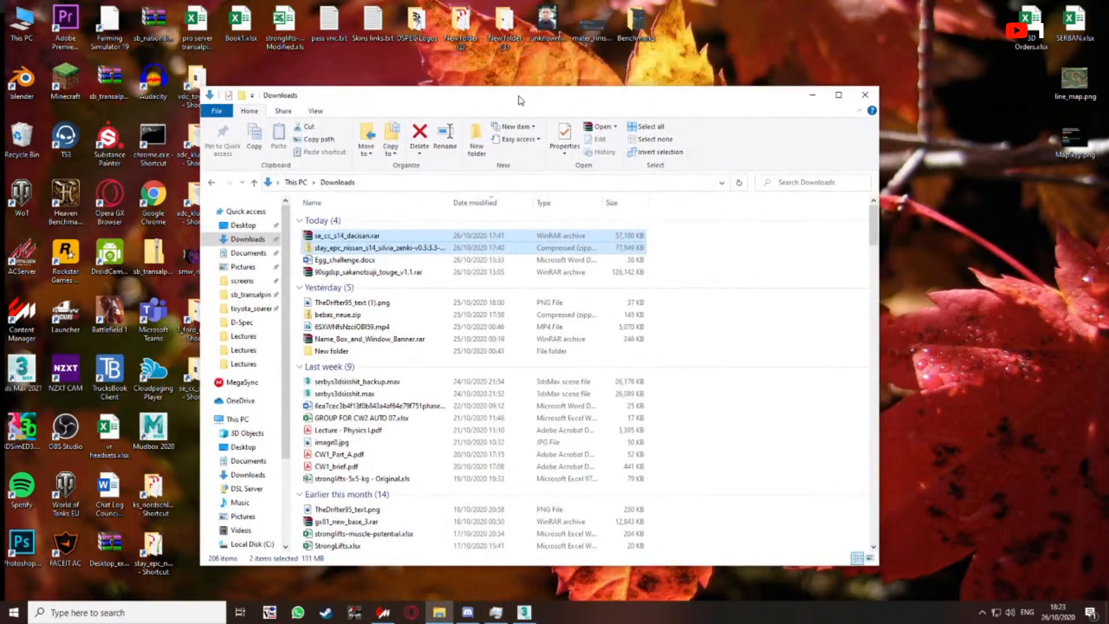
click(834, 94)
click(524, 612)
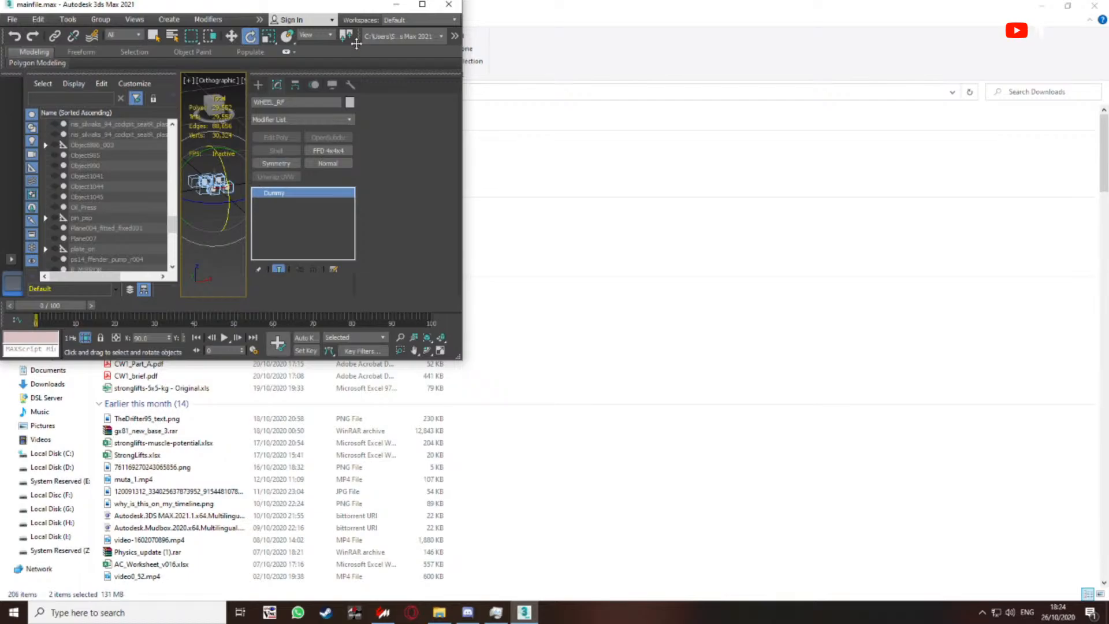
drag(277, 5, 507, 1)
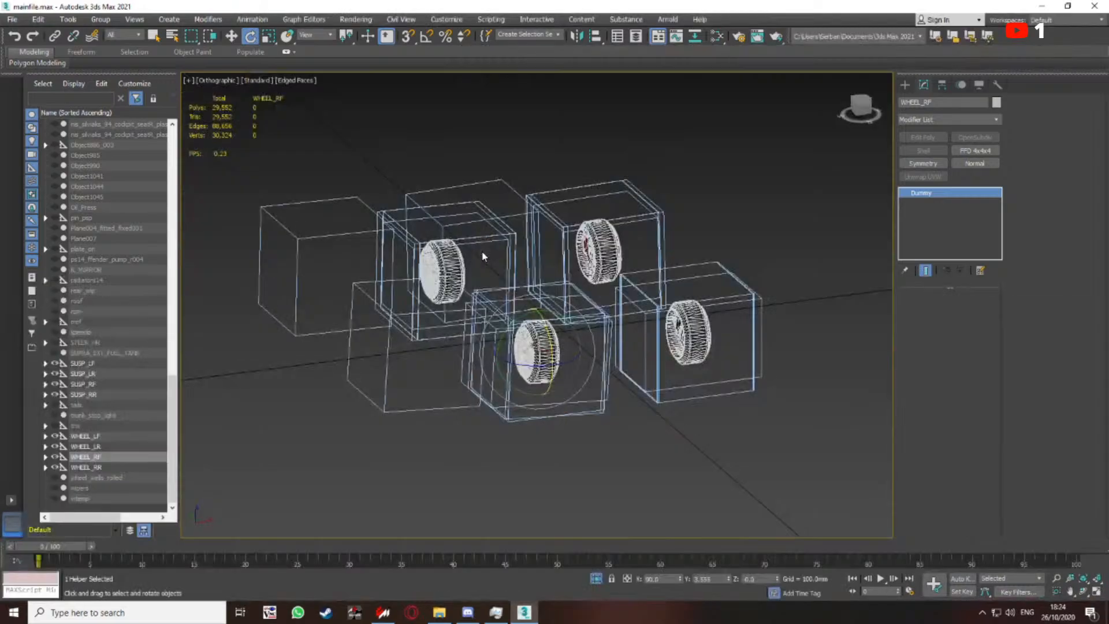
Set the Y rotation of the selected WHEEL_RF dummy to 0 degrees
middle_drag(488, 251, 621, 334)
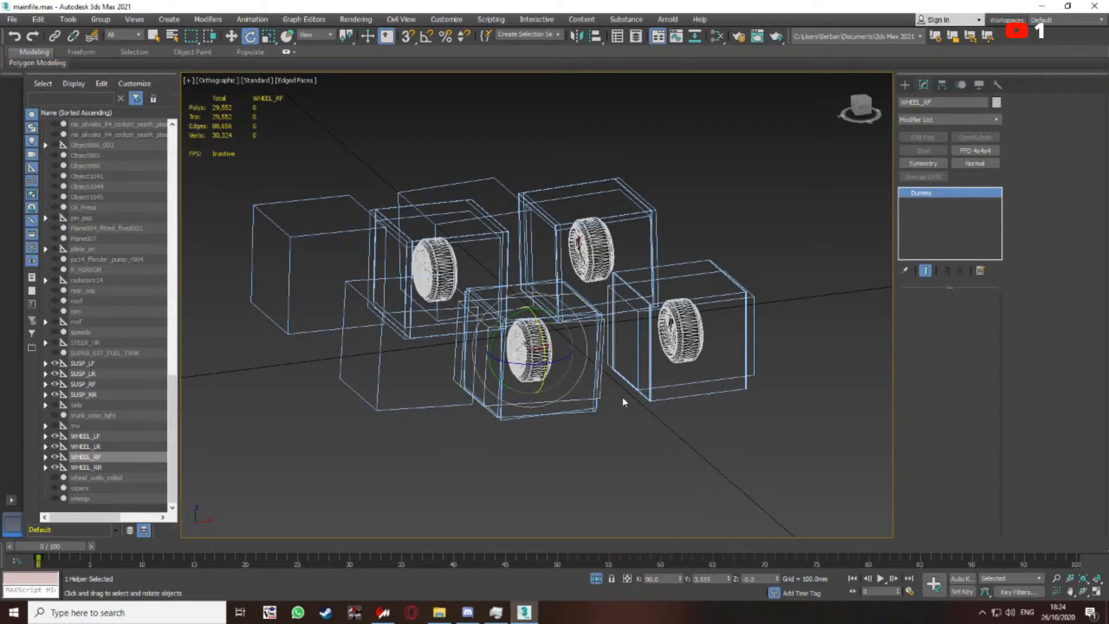
middle_drag(623, 398, 617, 408)
drag(716, 580, 679, 582)
text(0)
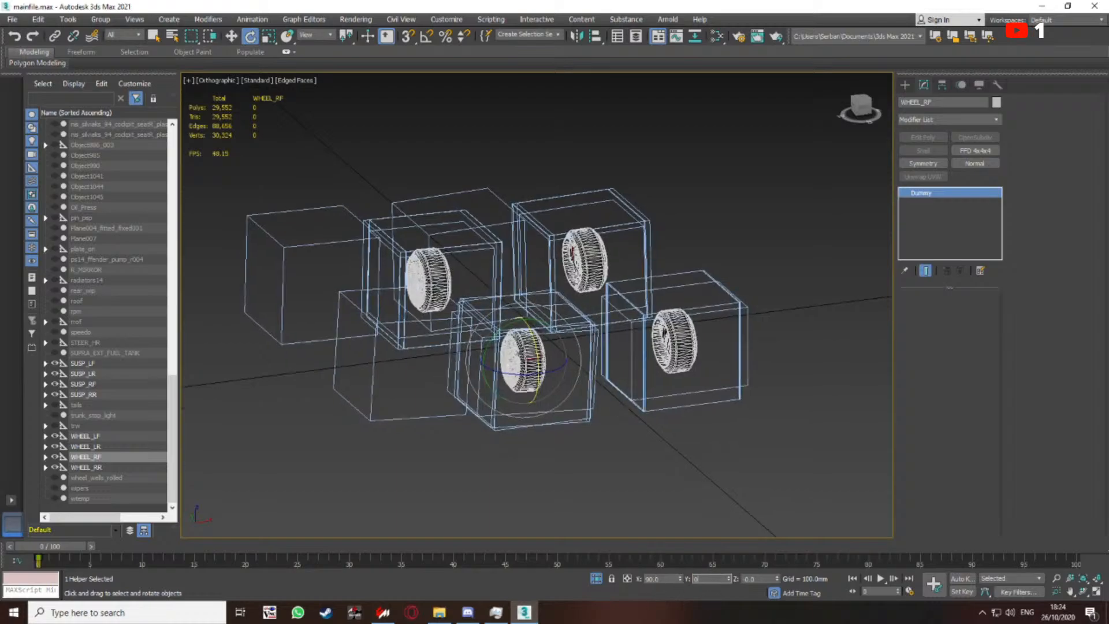
key(Return)
Check the WHEEL_RR dummy's rotation, then select the rim mesh under WHEEL_RF and examine the wheels from the side
click(94, 468)
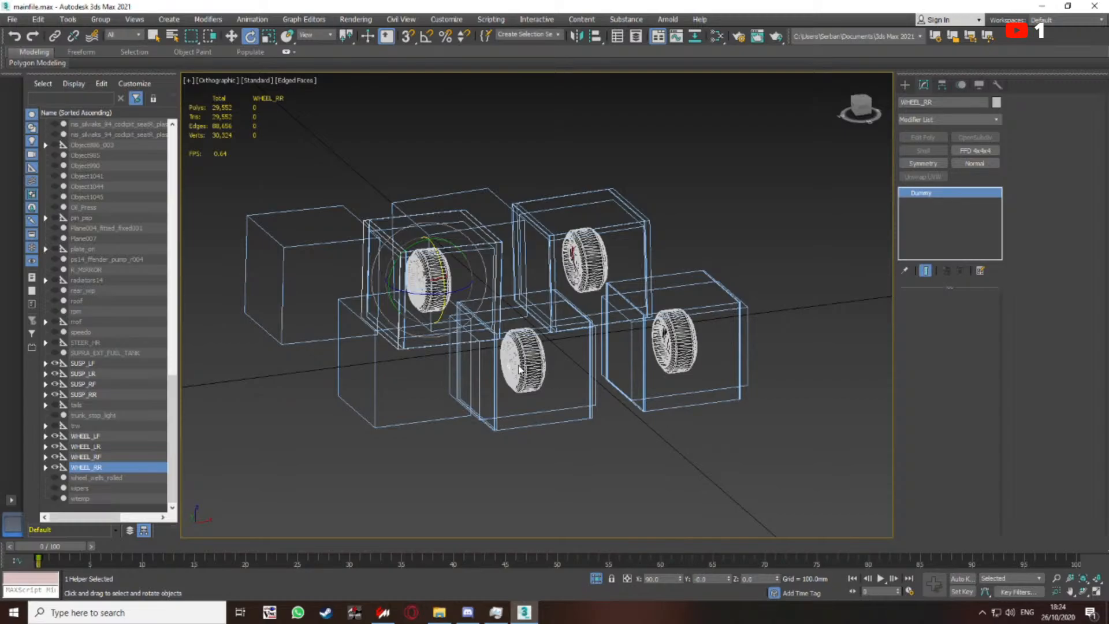
scroll(521, 369, up, 2)
scroll(521, 363, up, 4)
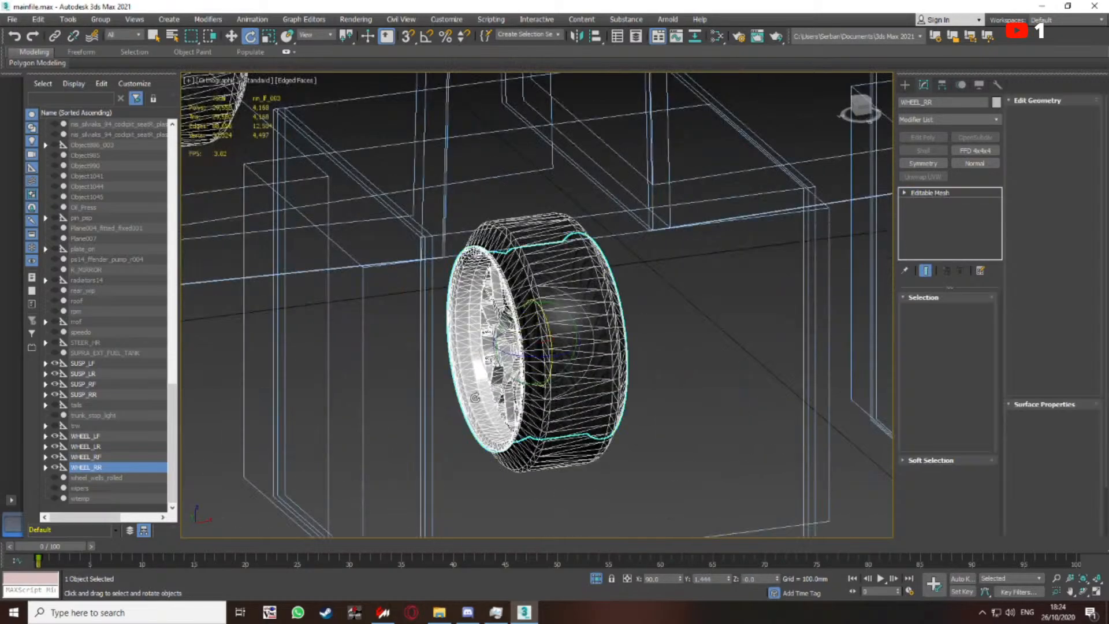
click(473, 398)
scroll(536, 386, down, 2)
alt+middle_drag(535, 384, 523, 327)
scroll(521, 341, down, 3)
key(w)
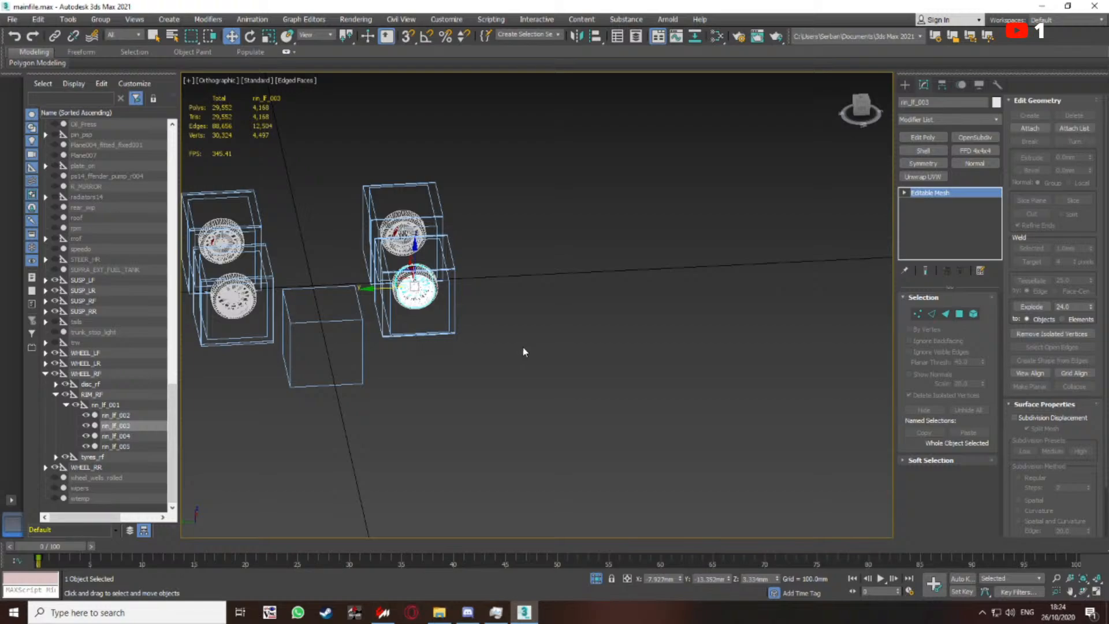
Move the File Explorer window to the other monitor, dismiss the CPU-Z update notice and move the CPU-Z window there too
click(439, 612)
drag(240, 8, 0, 168)
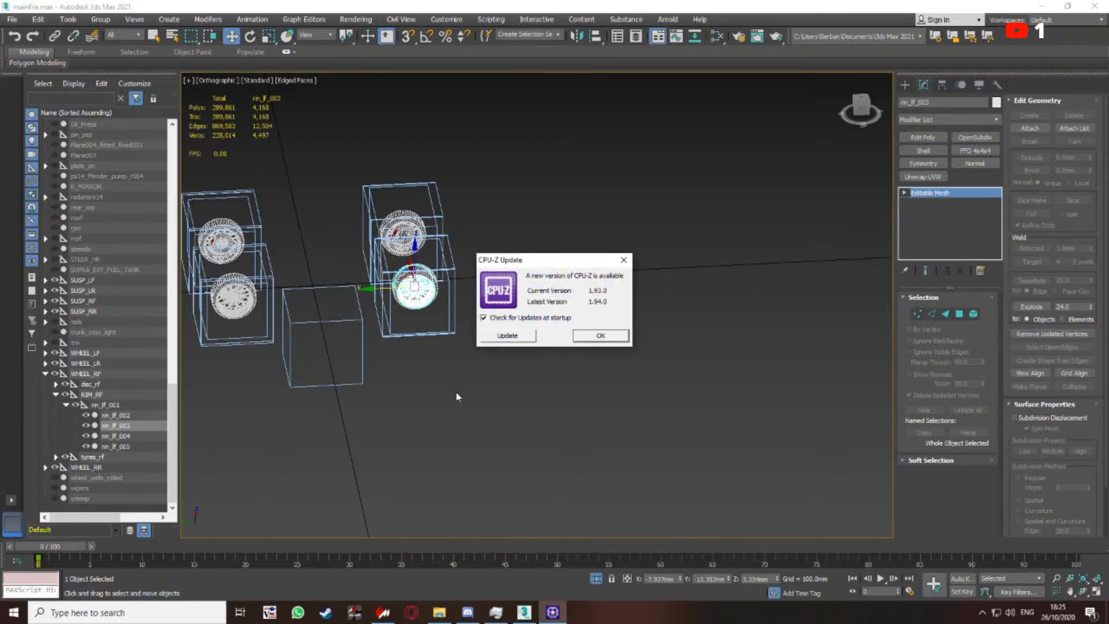
click(600, 337)
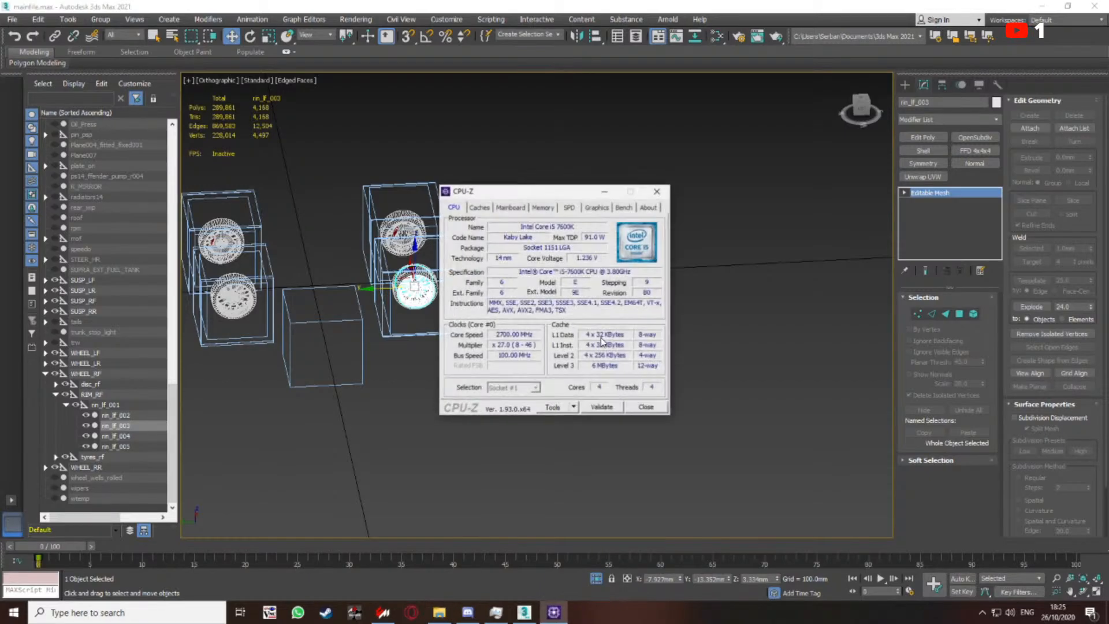
drag(524, 192, 0, 164)
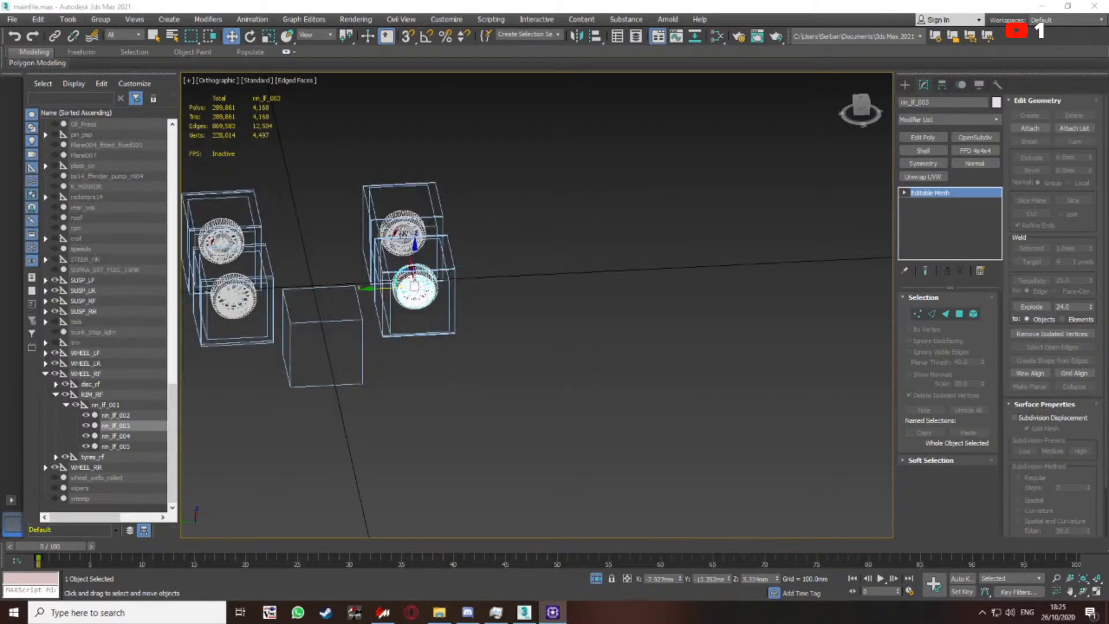
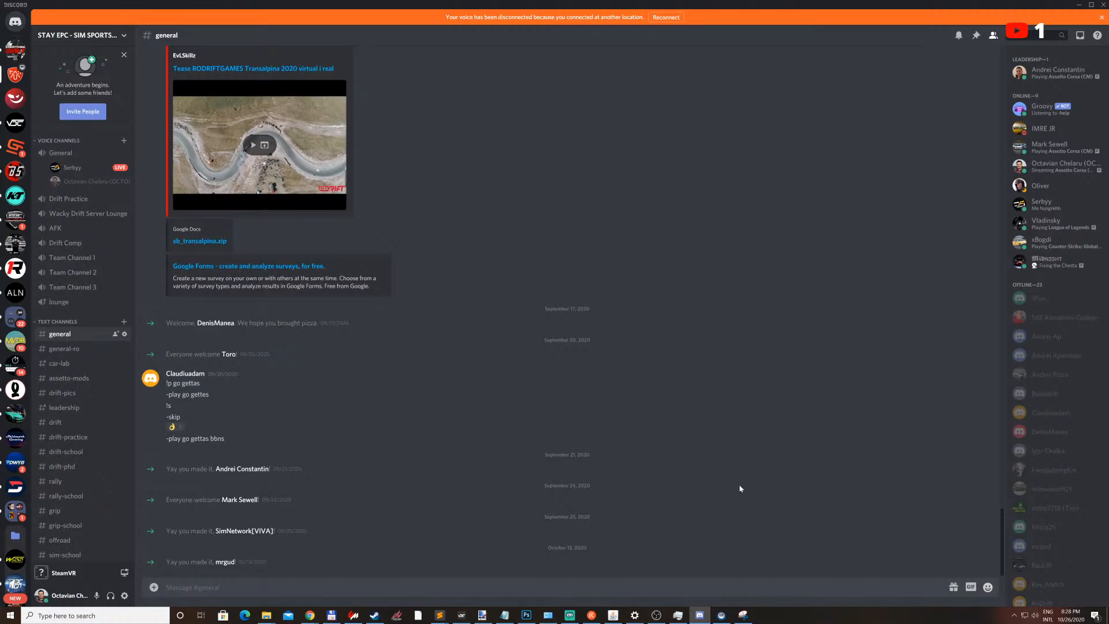
Rejoin the General voice channel in Discord and open the live screen share
click(107, 172)
click(188, 295)
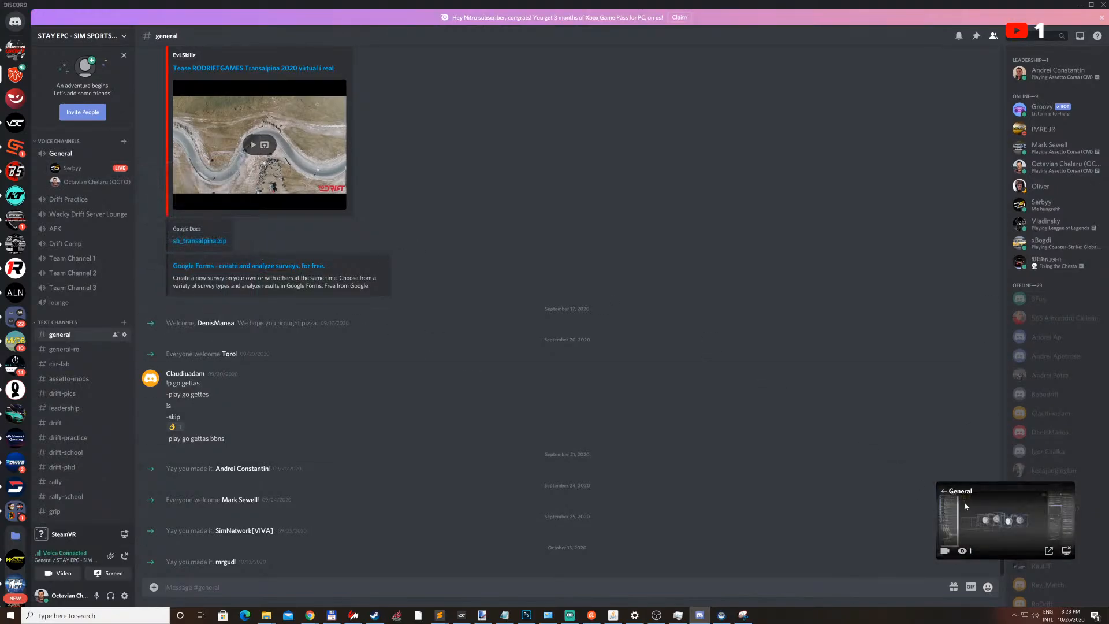
Pop the live screen share out into its own window and show it full screen
click(1049, 552)
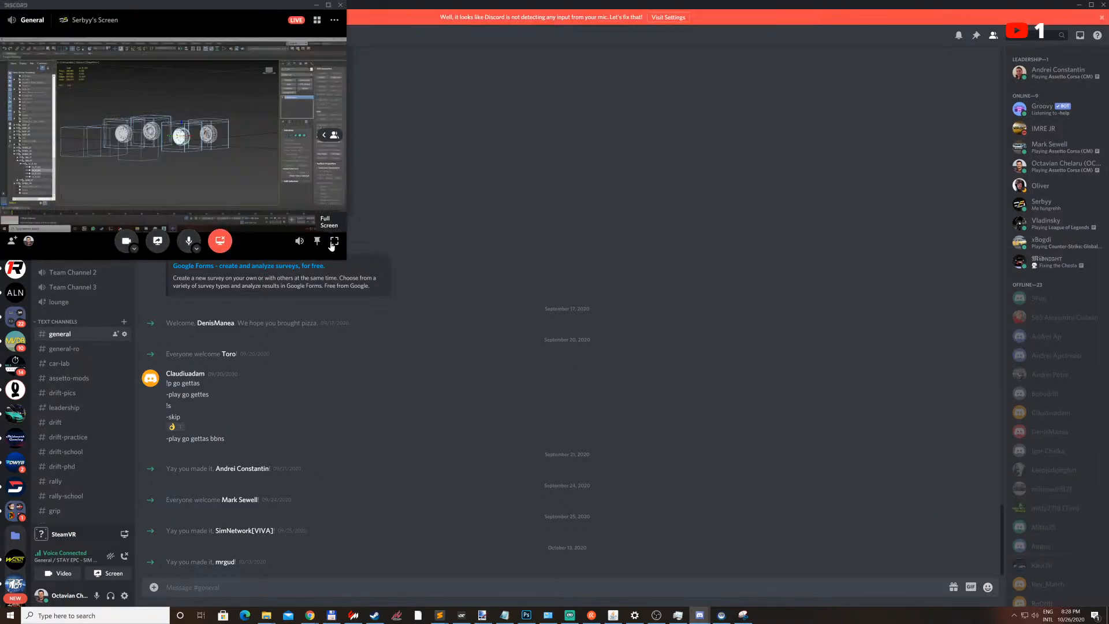
click(332, 245)
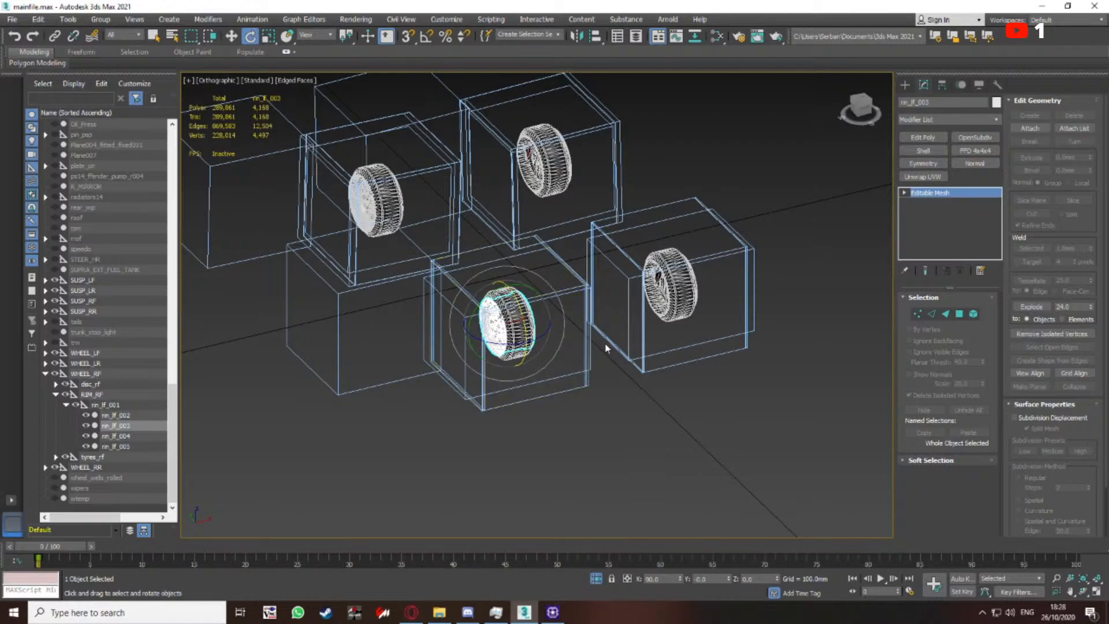
Try a freehand rotation of the selected rim mesh under WHEEL_RF and undo it
middle_drag(606, 348, 576, 405)
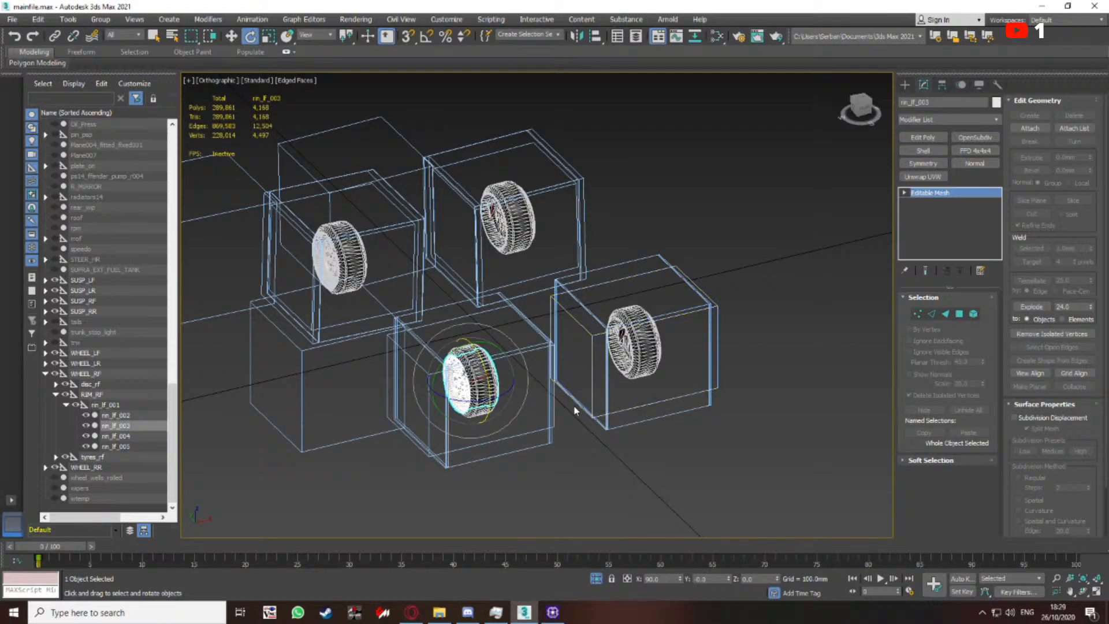
middle_drag(538, 398, 567, 331)
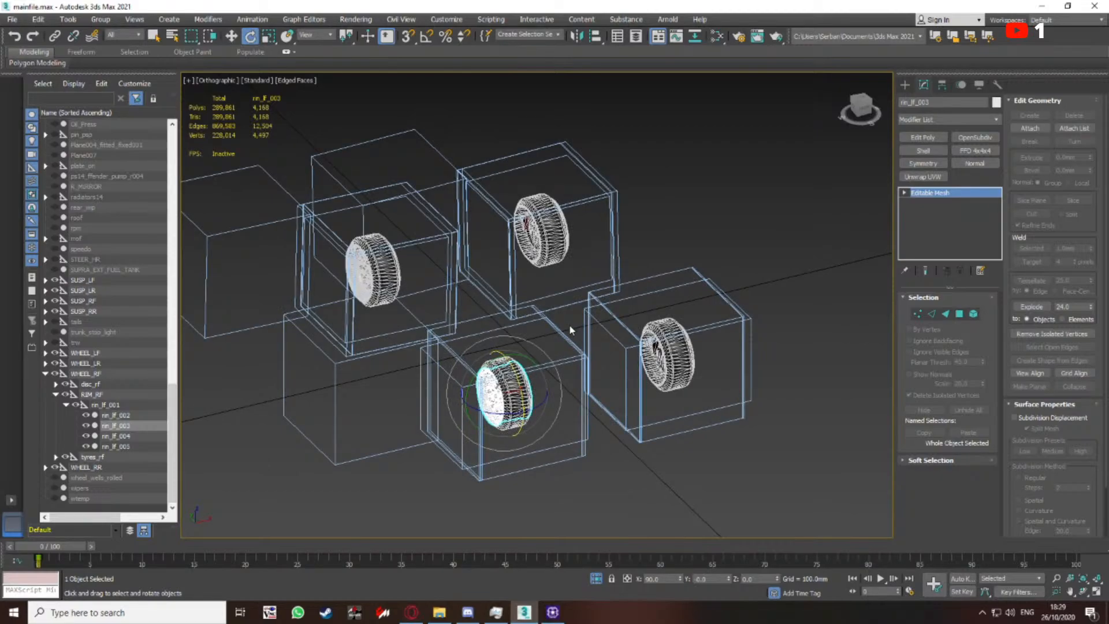
middle_drag(570, 326, 602, 314)
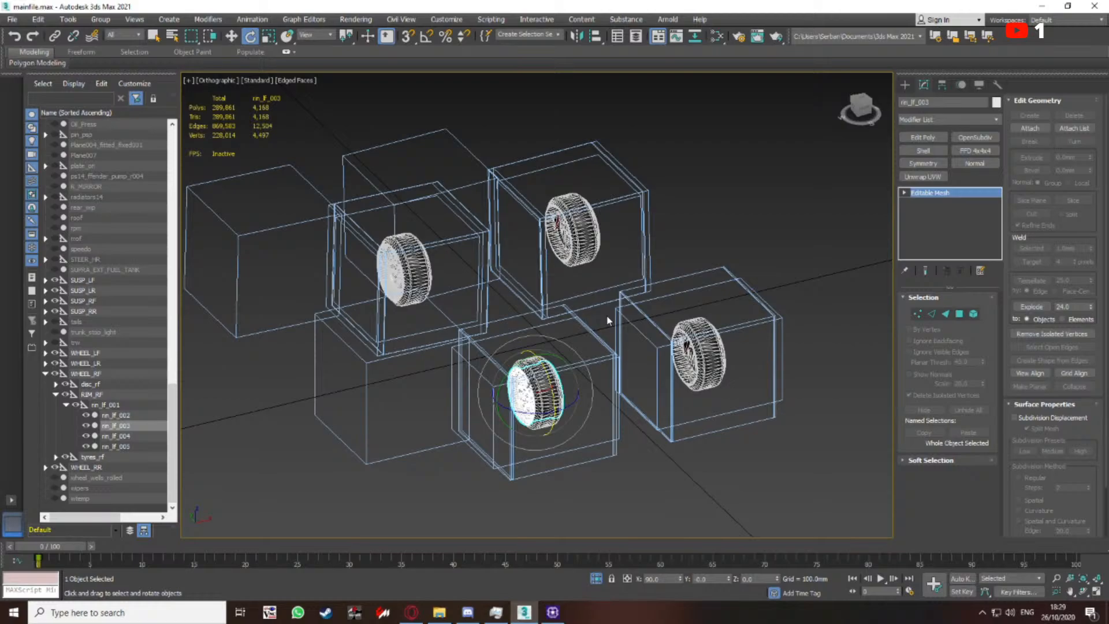
mouse_move(600, 314)
middle_down()
mouse_move(590, 288)
mouse_move(580, 305)
middle_up()
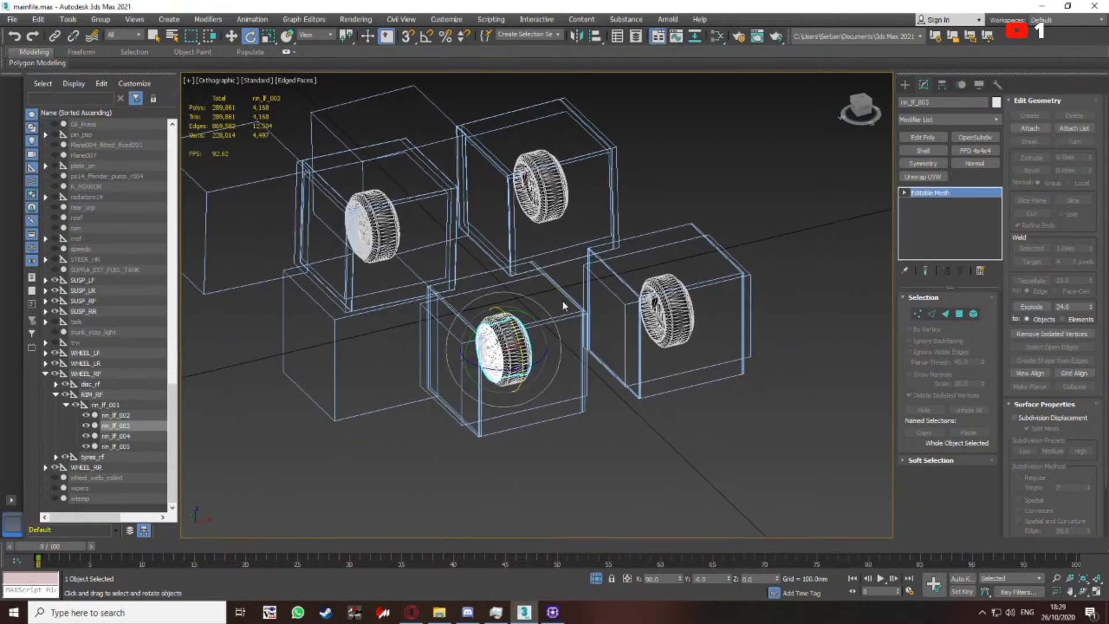
drag(526, 321, 537, 320)
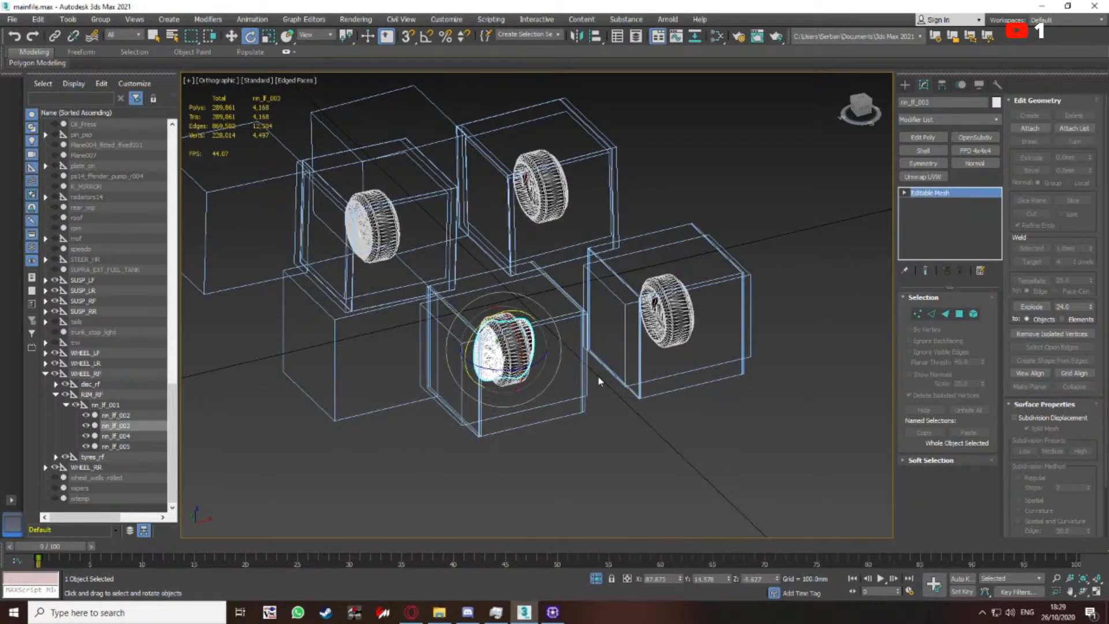
middle_drag(601, 383, 627, 379)
key(ctrl+z)
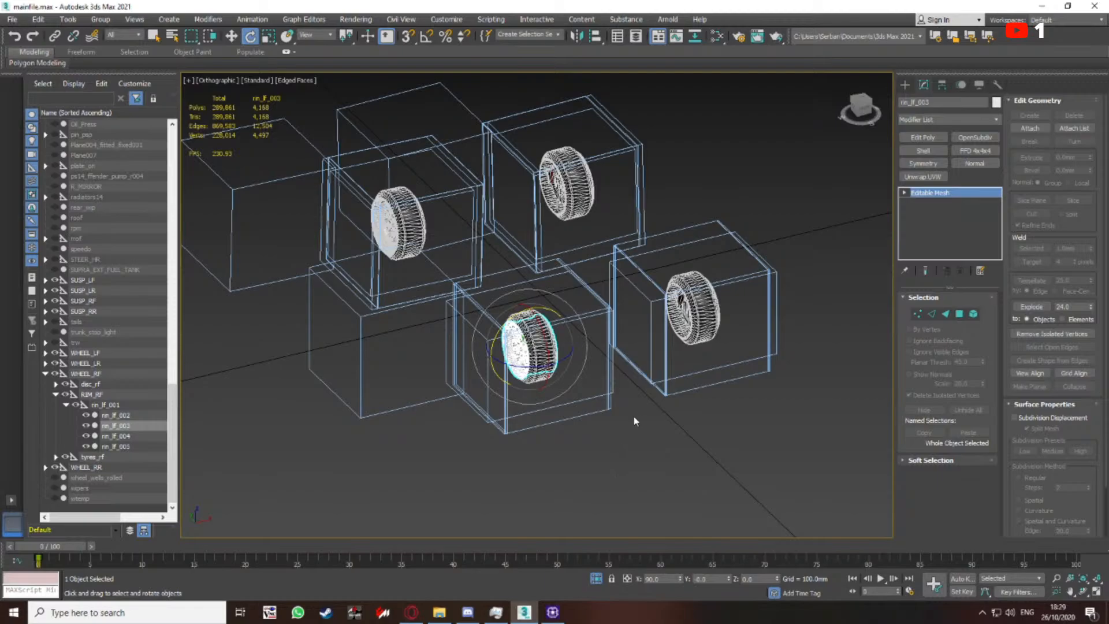
middle_drag(633, 417, 576, 417)
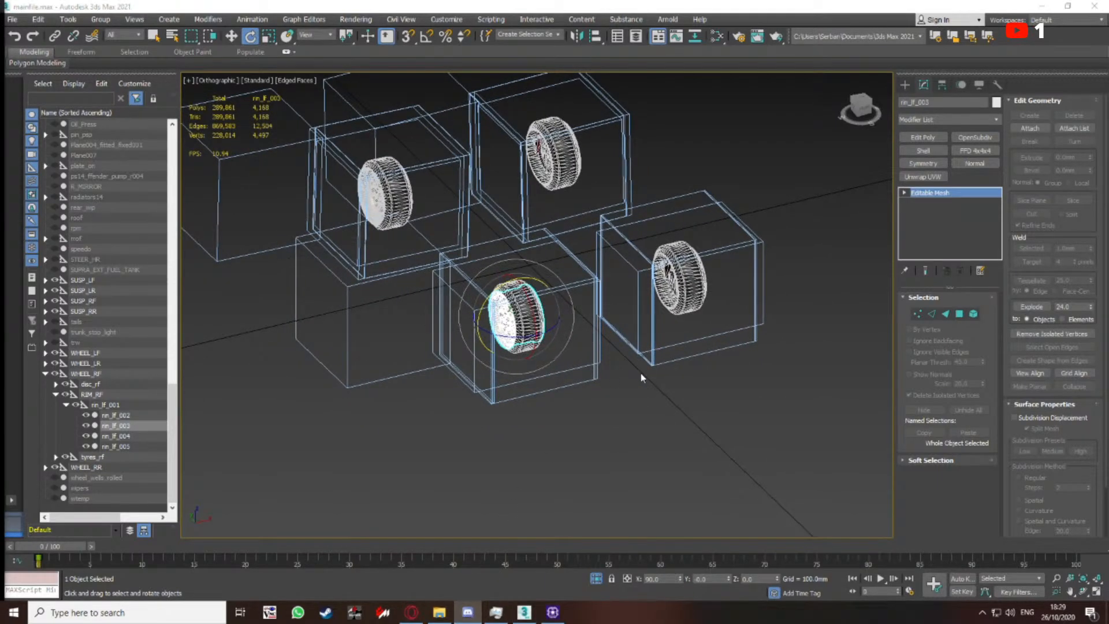
middle_drag(618, 359, 655, 379)
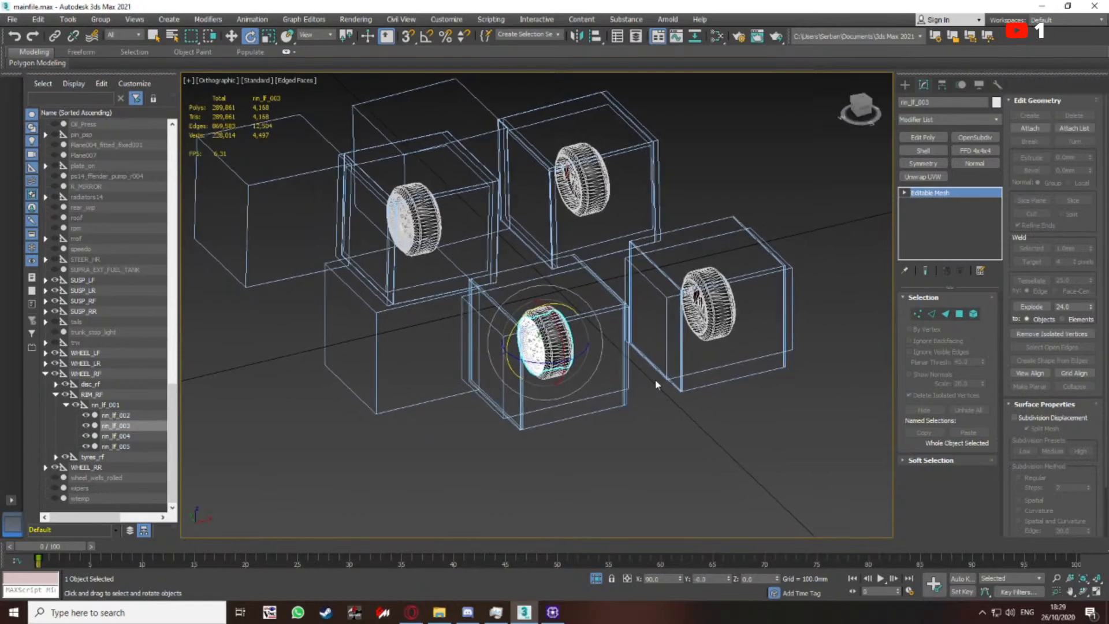
Bring the CPU-Z window over the viewport, check the processor's clock readings and close it
key(alt+Tab)
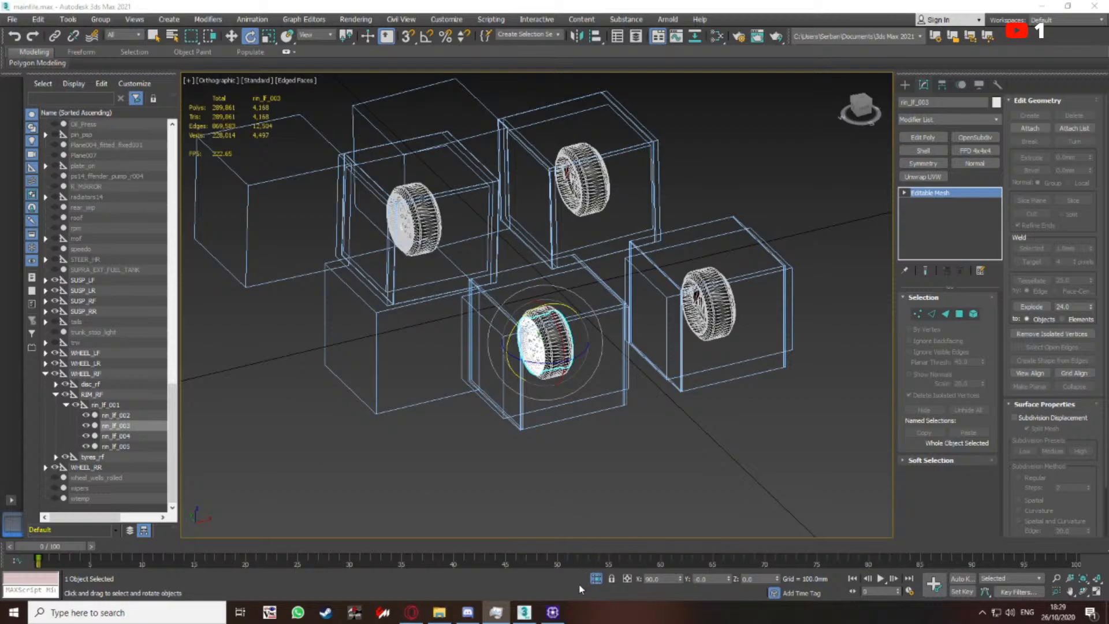
click(553, 612)
drag(0, 164, 603, 130)
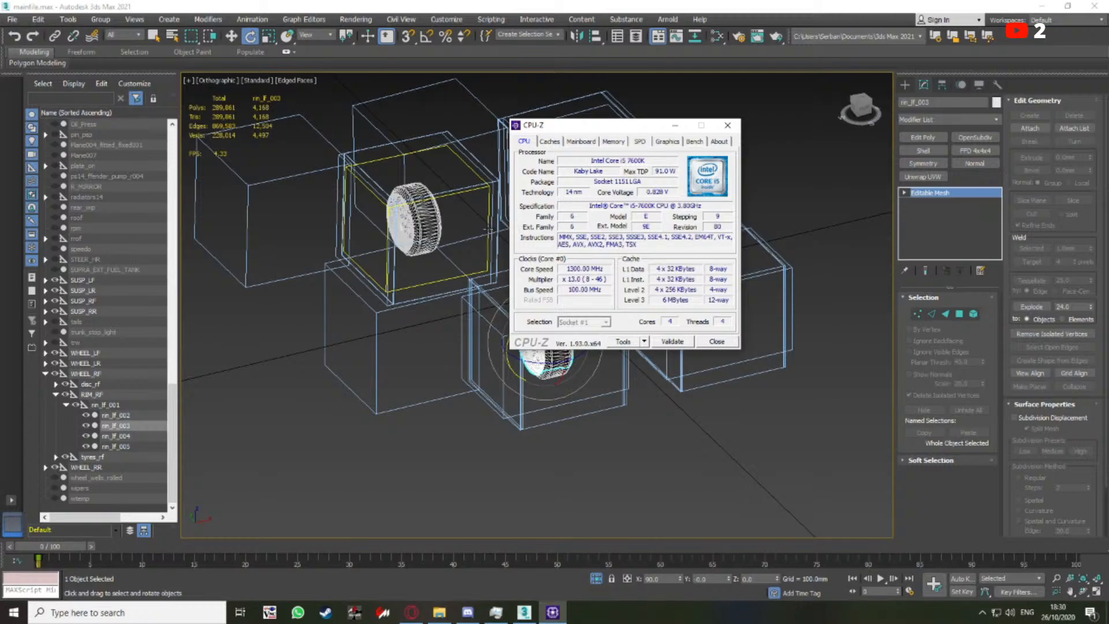
drag(614, 130, 666, 201)
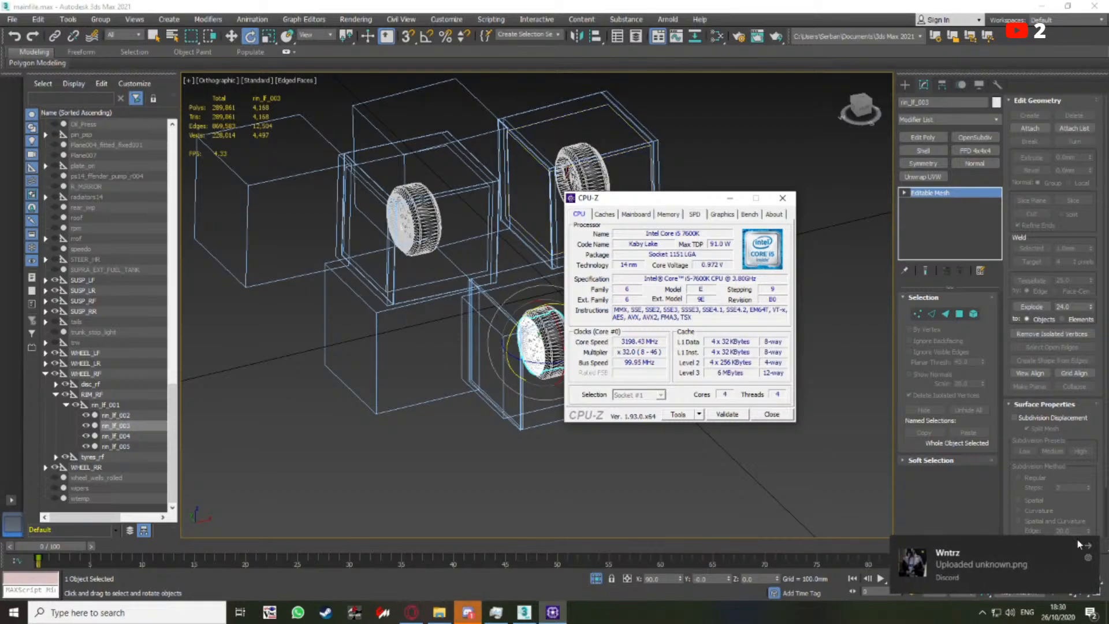
drag(649, 206, 716, 174)
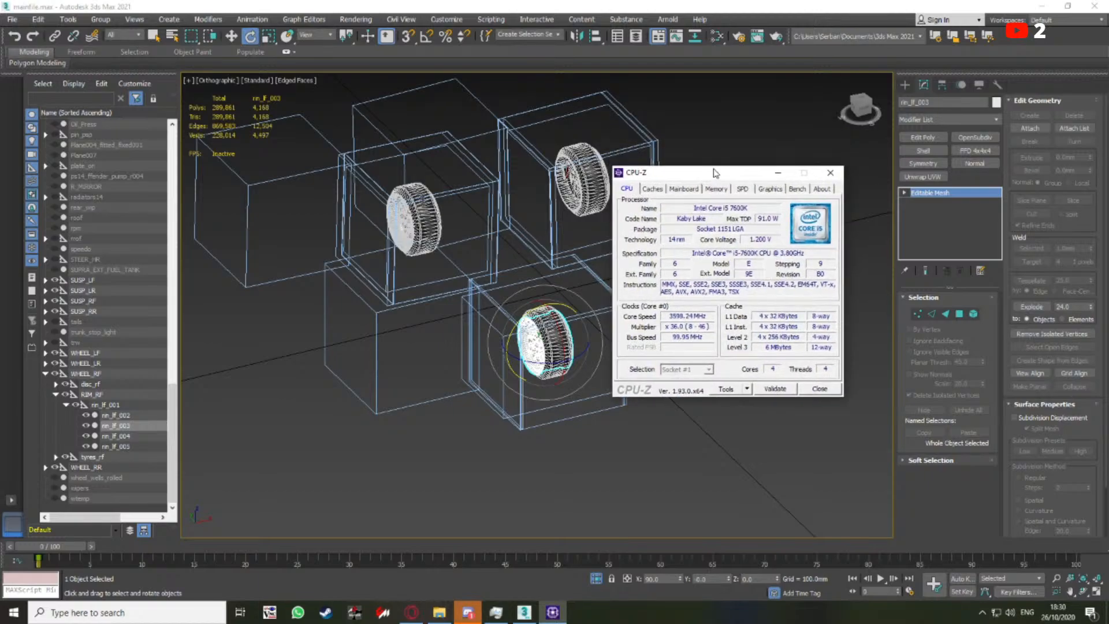
click(830, 175)
Clone the selected rim mesh as a single Copy along the Y axis, clear of the wheels at about Y -47.7 mm
middle_drag(695, 400, 542, 329)
scroll(647, 399, down, 2)
key(w)
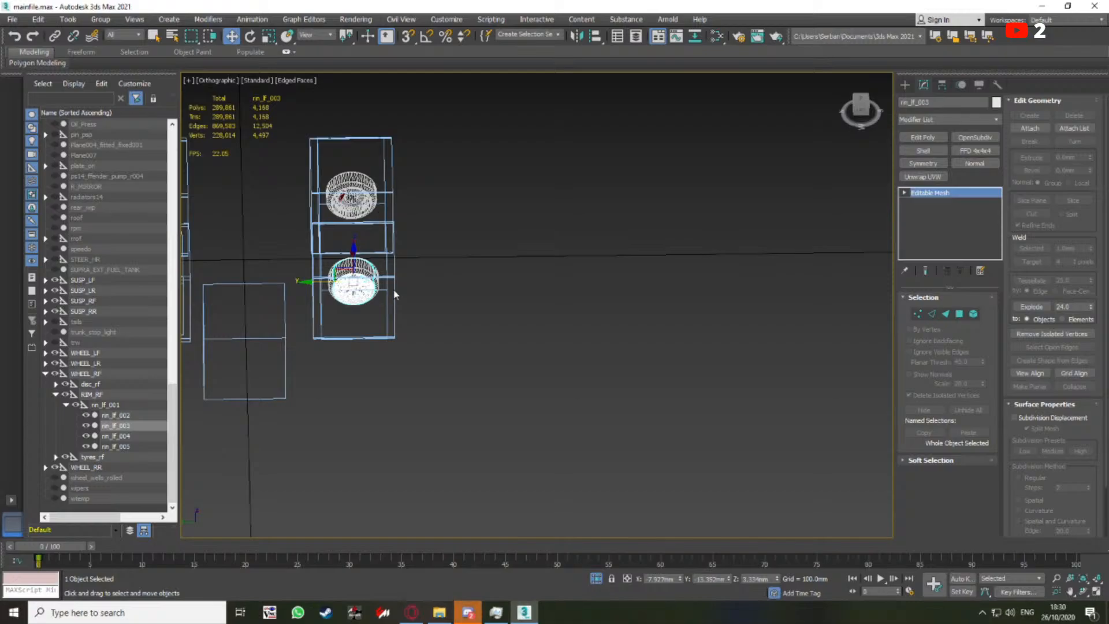
middle_drag(381, 257, 353, 276)
shift+drag(346, 278, 626, 277)
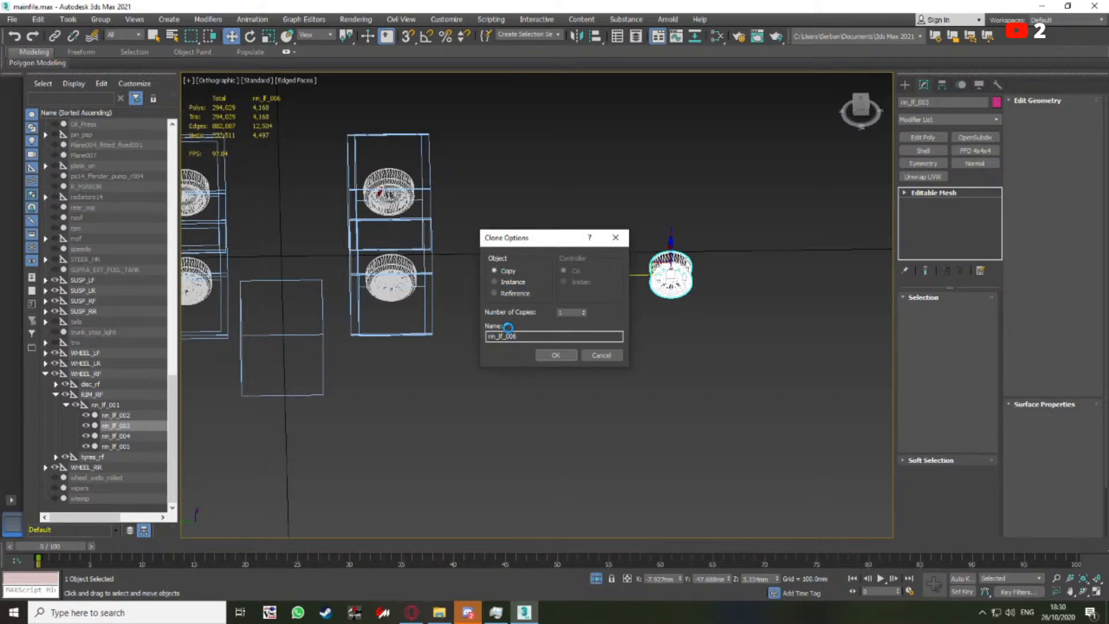
click(555, 355)
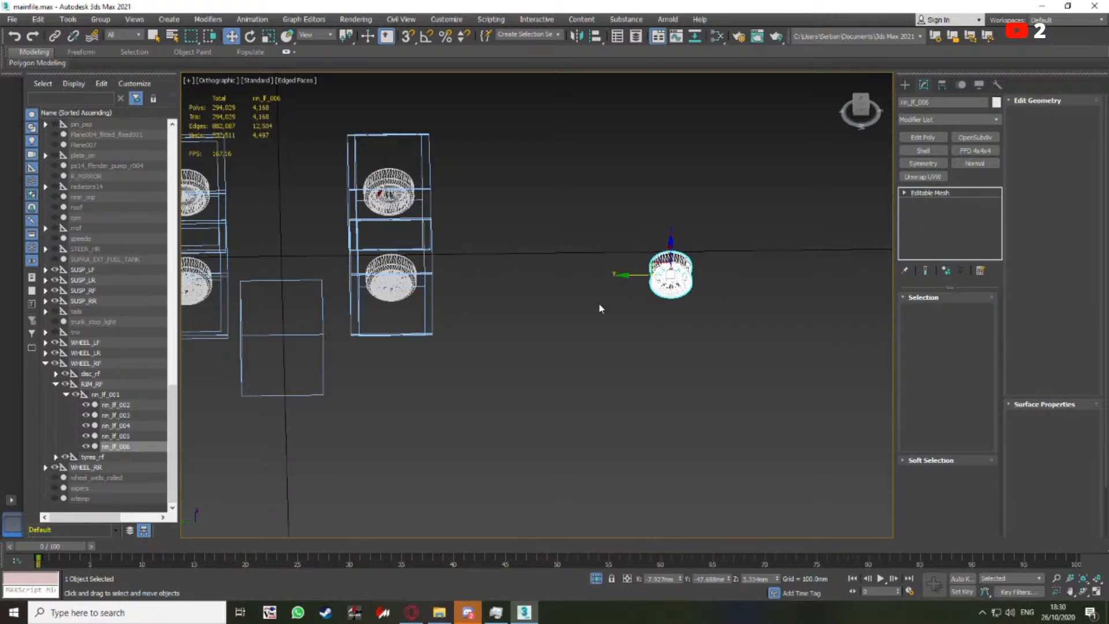
key(alt+Tab)
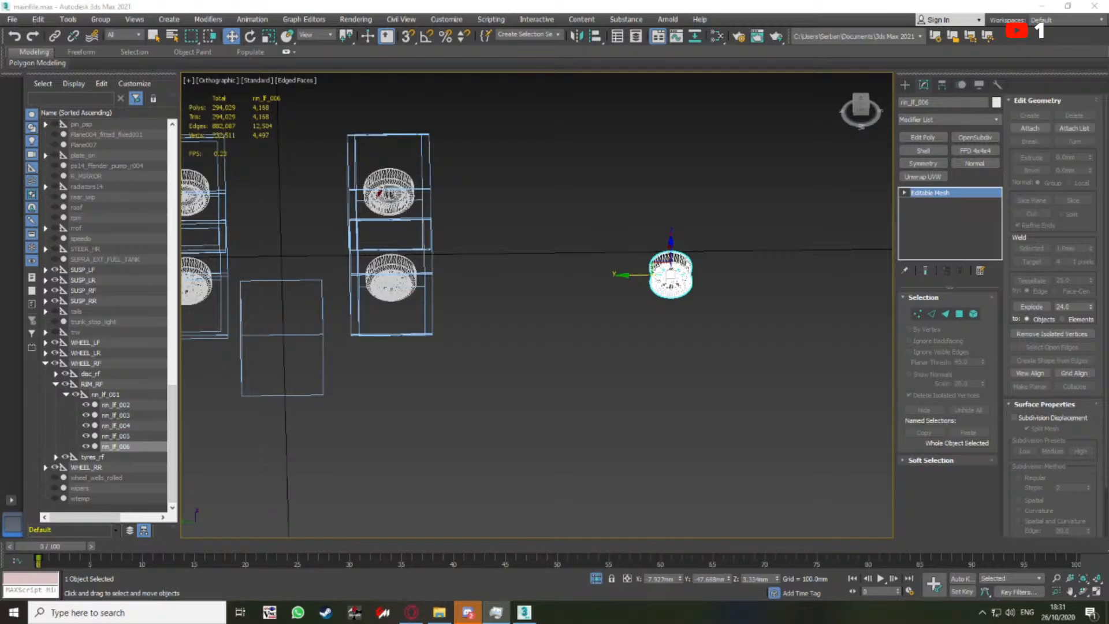
key(alt+Tab)
key(z)
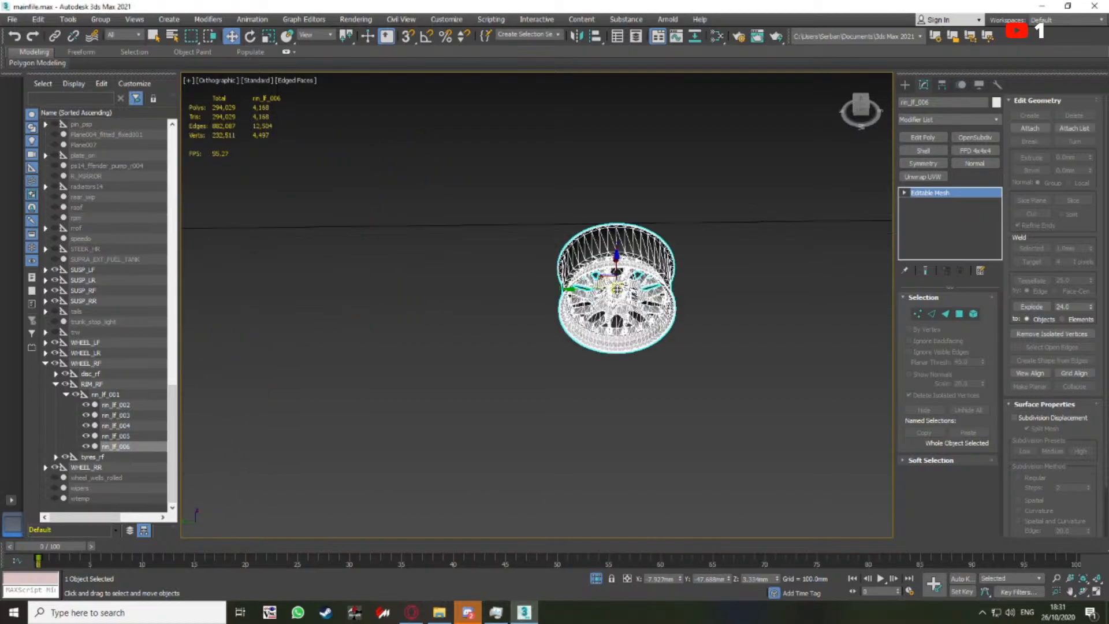
Arrange Task Manager and the 3ds Max window side by side
click(411, 612)
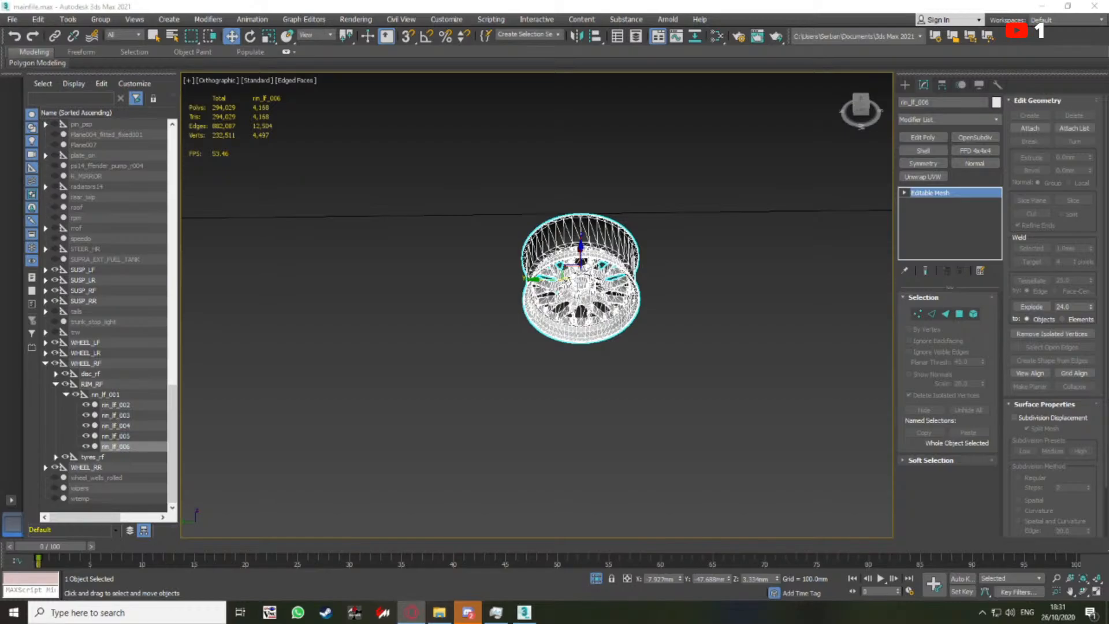
drag(0, 199, 1108, 180)
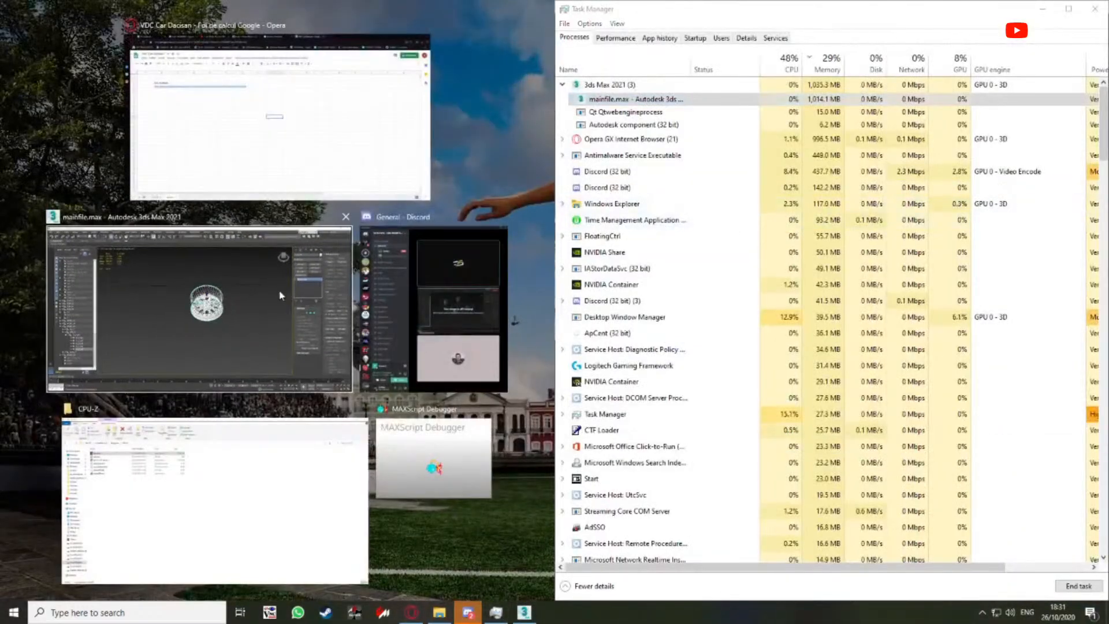
click(196, 287)
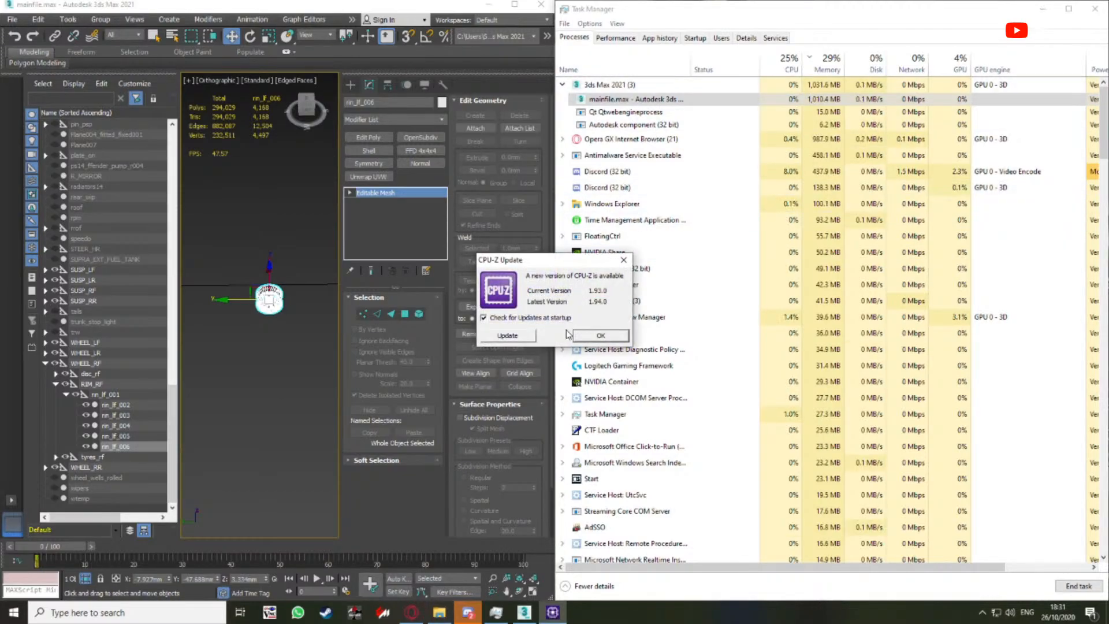
Dismiss the CPU-Z update notice, place its window over 3ds Max and examine the power usage columns in Task Manager
click(600, 335)
drag(625, 185, 358, 166)
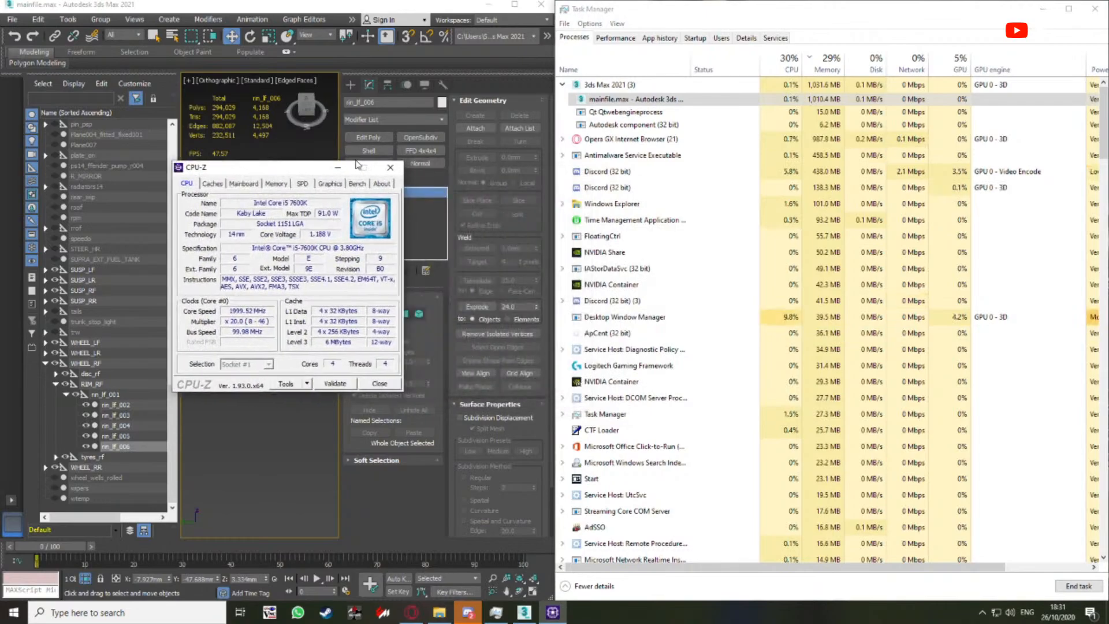
click(687, 10)
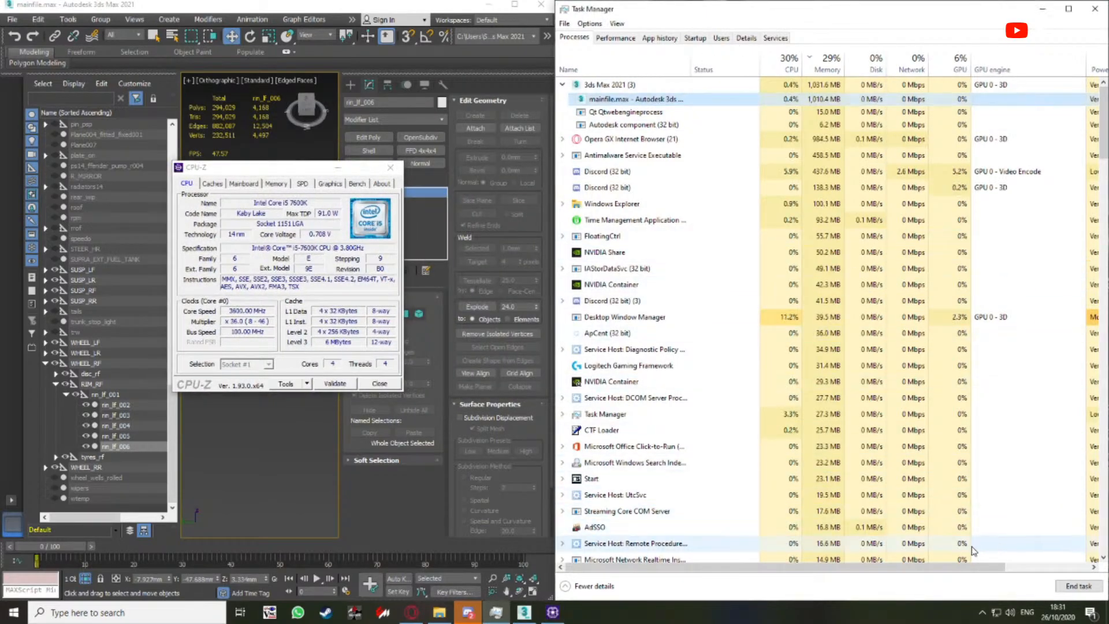
drag(976, 567, 1059, 567)
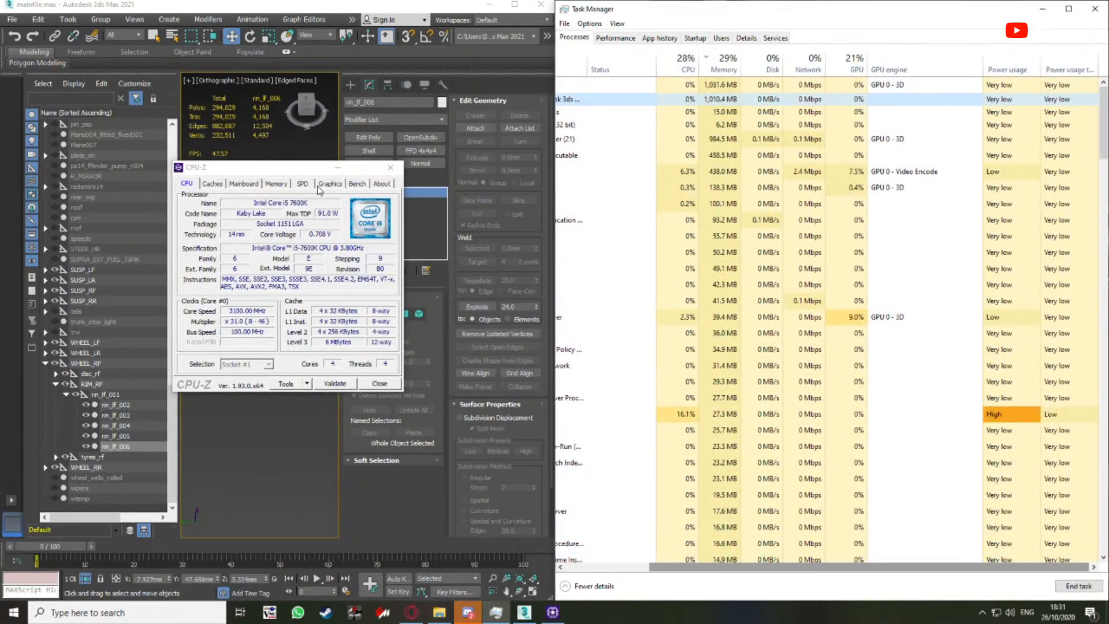
drag(277, 171, 405, 191)
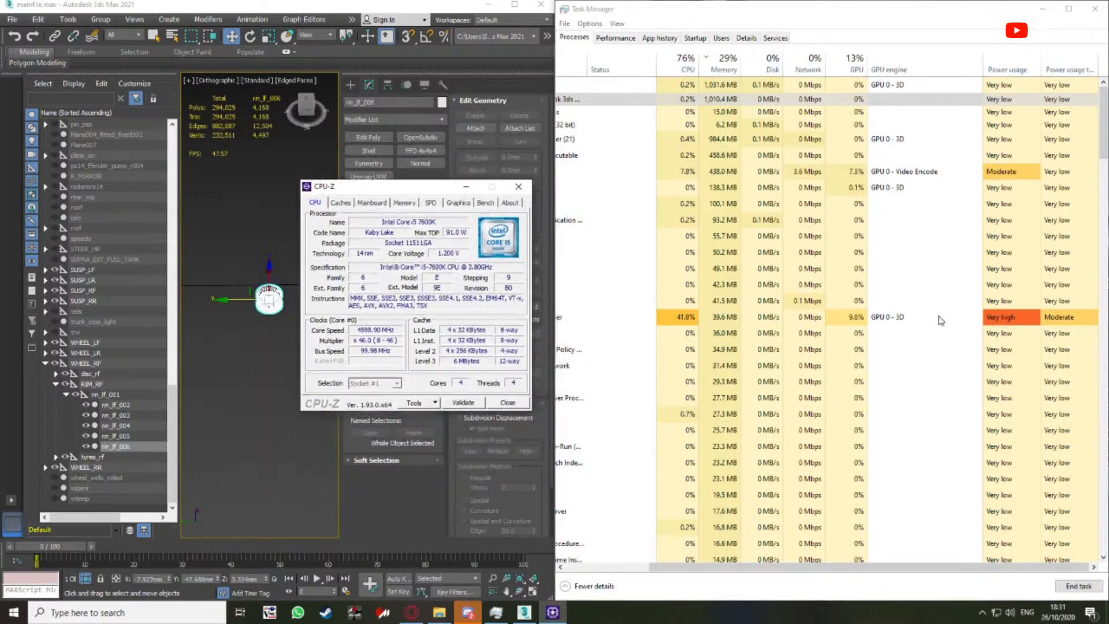
Compare the CPU usage of Desktop Window Manager in Task Manager with the core speed in CPU-Z while moving the CPU-Z window
click(940, 319)
drag(866, 568, 777, 567)
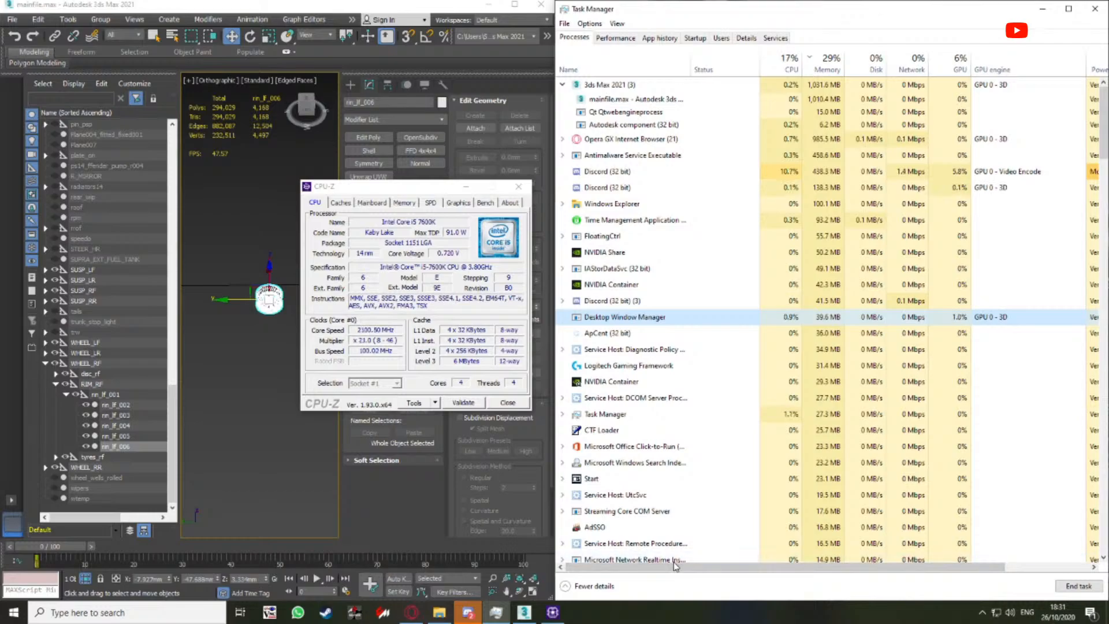
drag(676, 566, 693, 552)
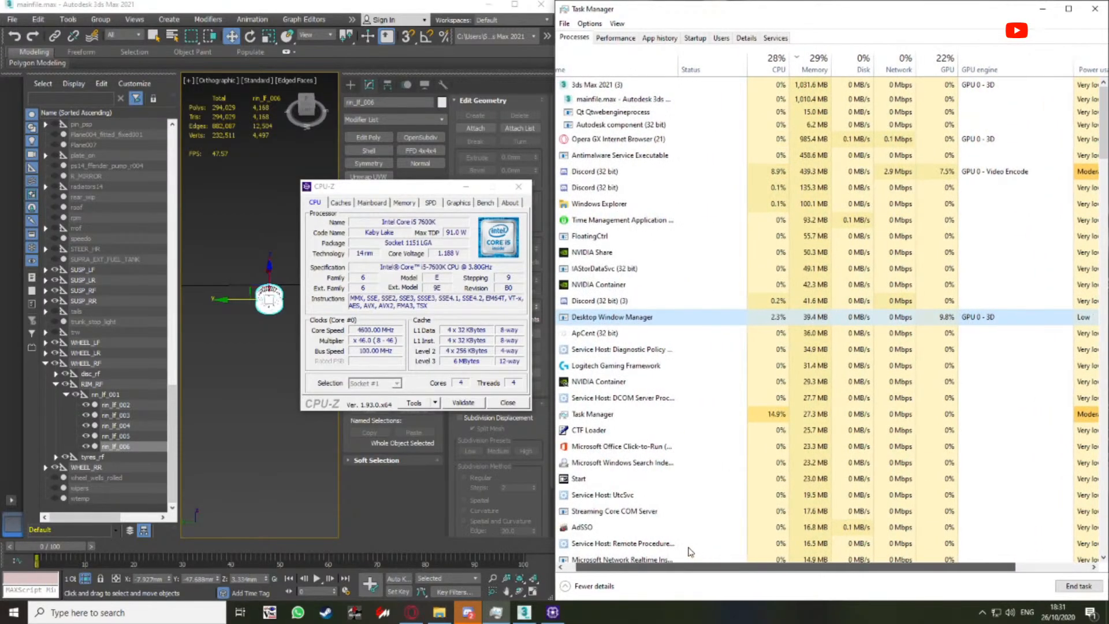
drag(387, 193, 413, 129)
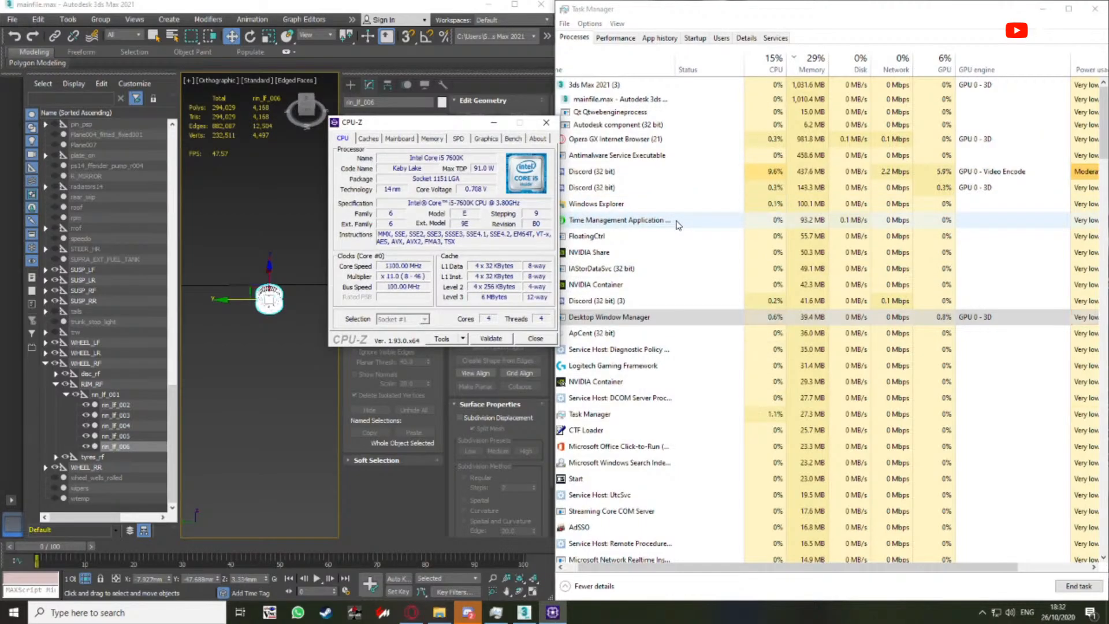
drag(413, 127, 364, 134)
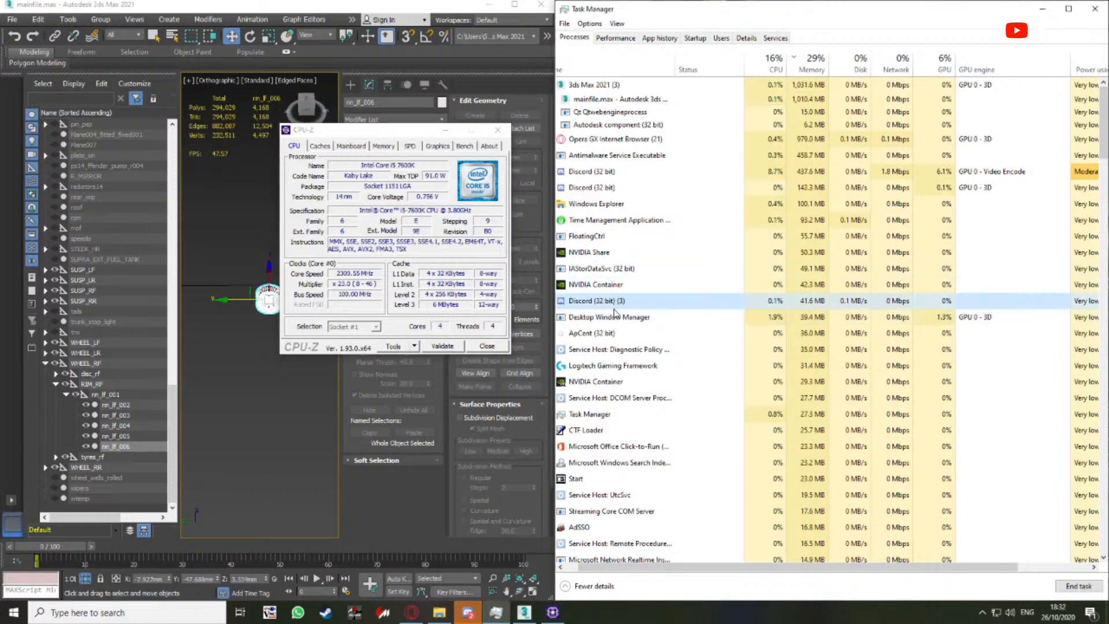
click(636, 317)
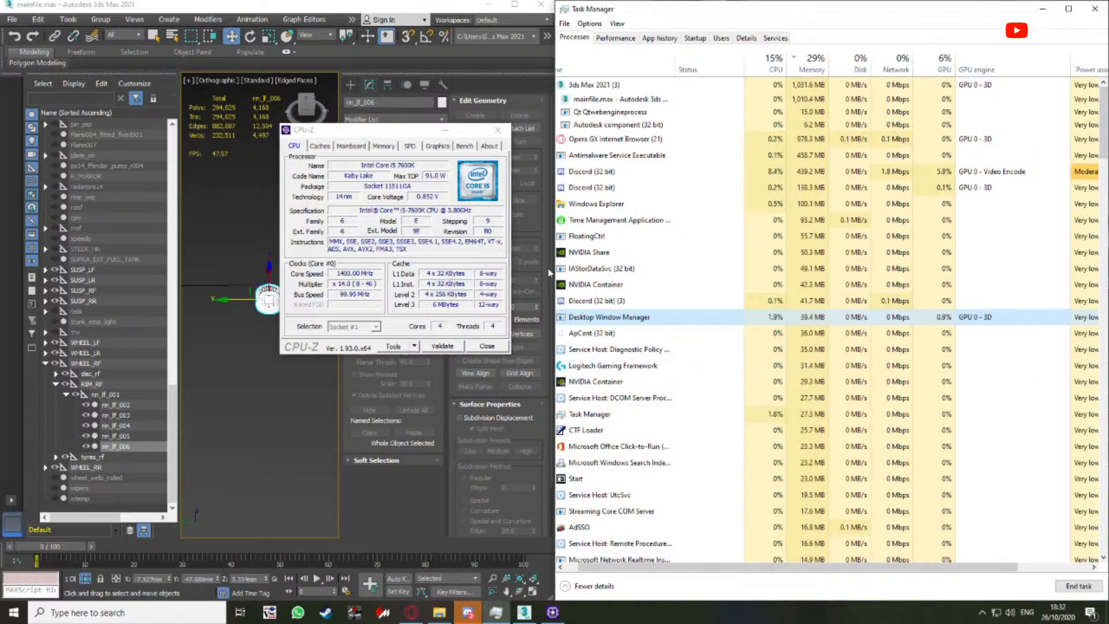
drag(382, 135, 331, 157)
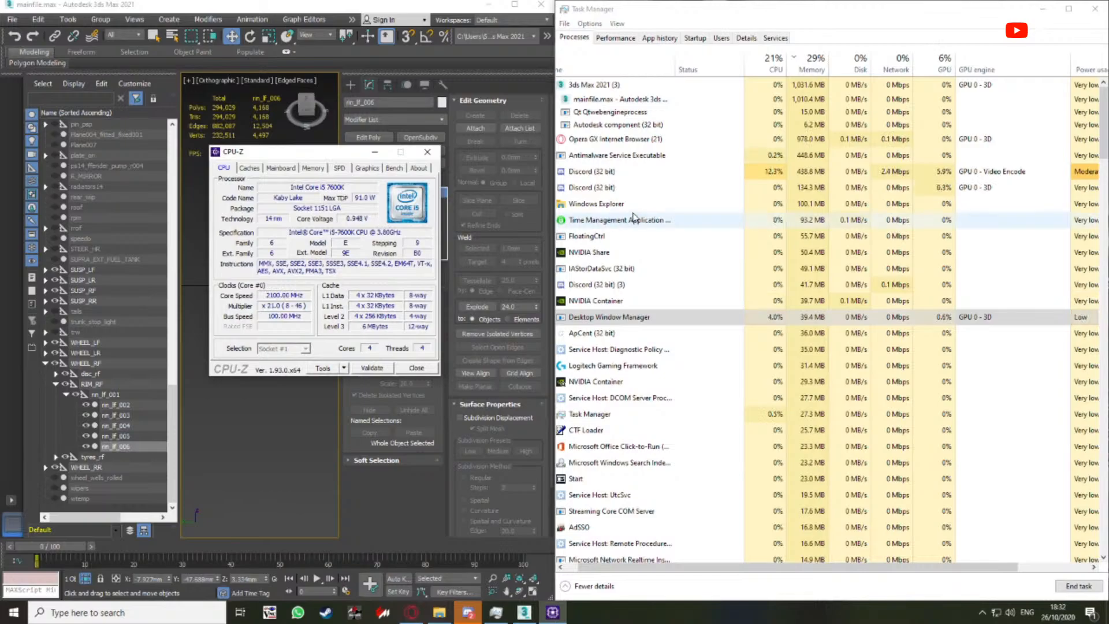
Leave the full-screen view of the Discord stream and return to its pop-out window
click(412, 618)
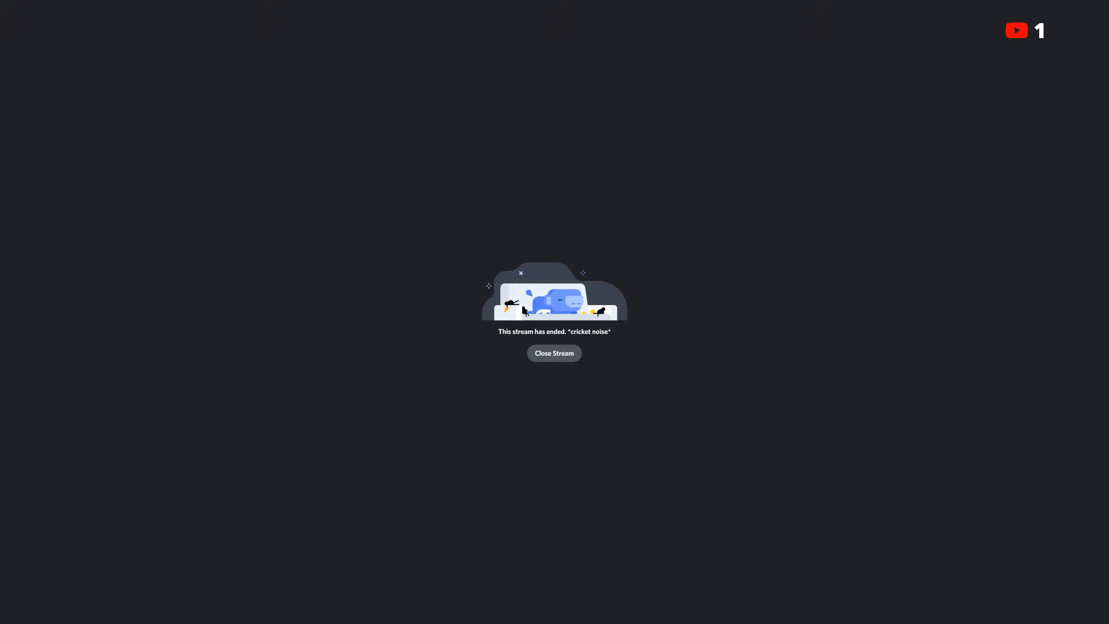
key(Escape)
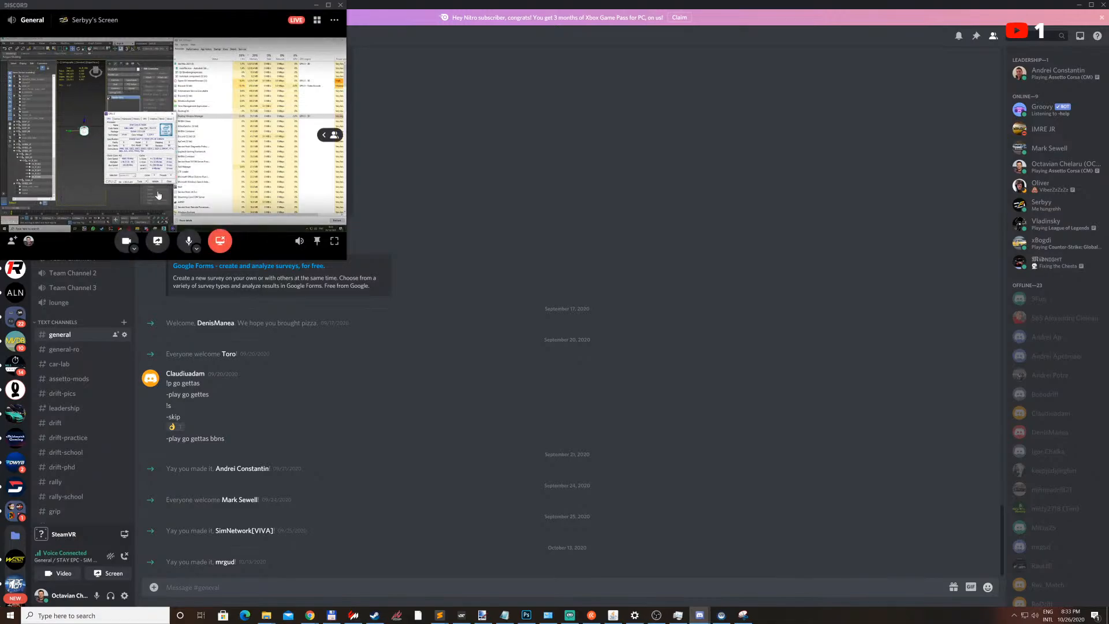
click(178, 184)
click(269, 94)
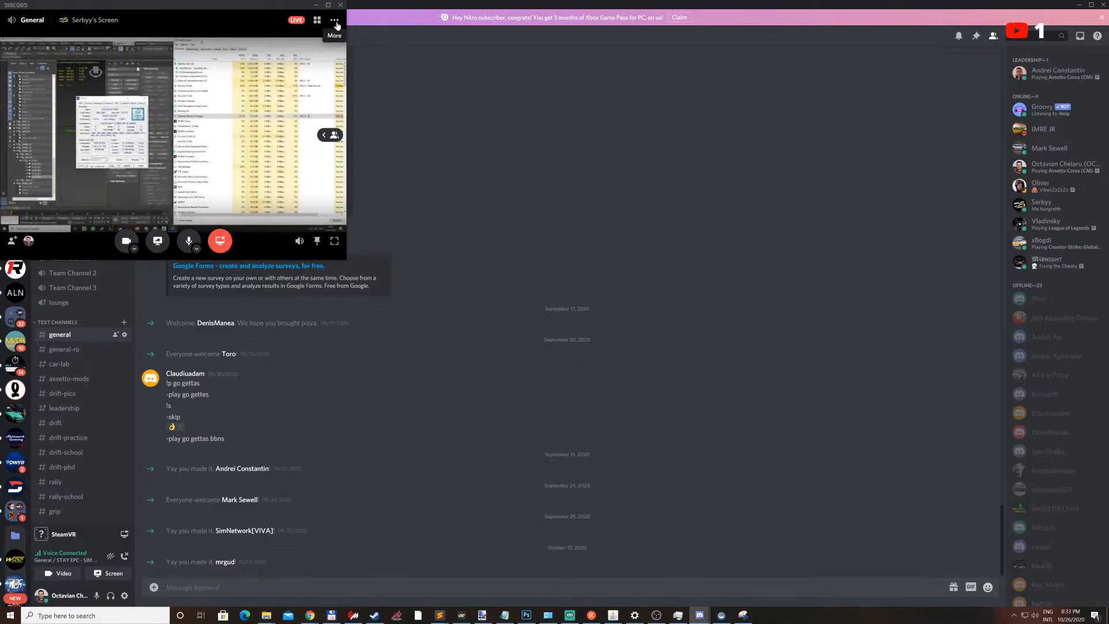
Show the Discord stream full screen, and reposition the CPU-Z folder window over 3ds Max before returning to the scene
click(334, 241)
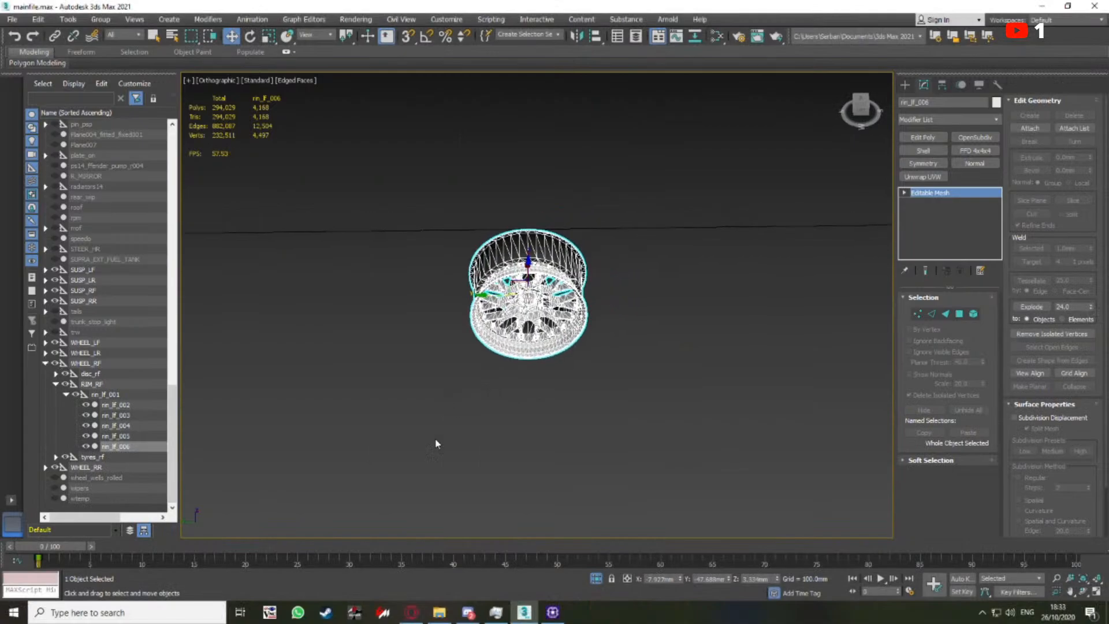
click(444, 620)
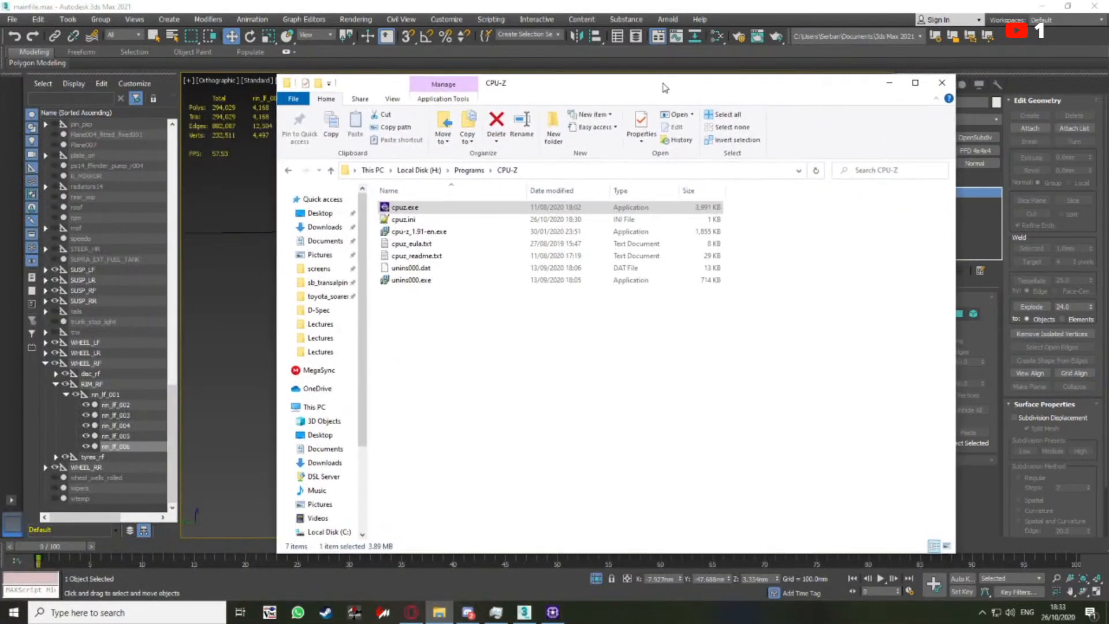
drag(729, 80, 792, 107)
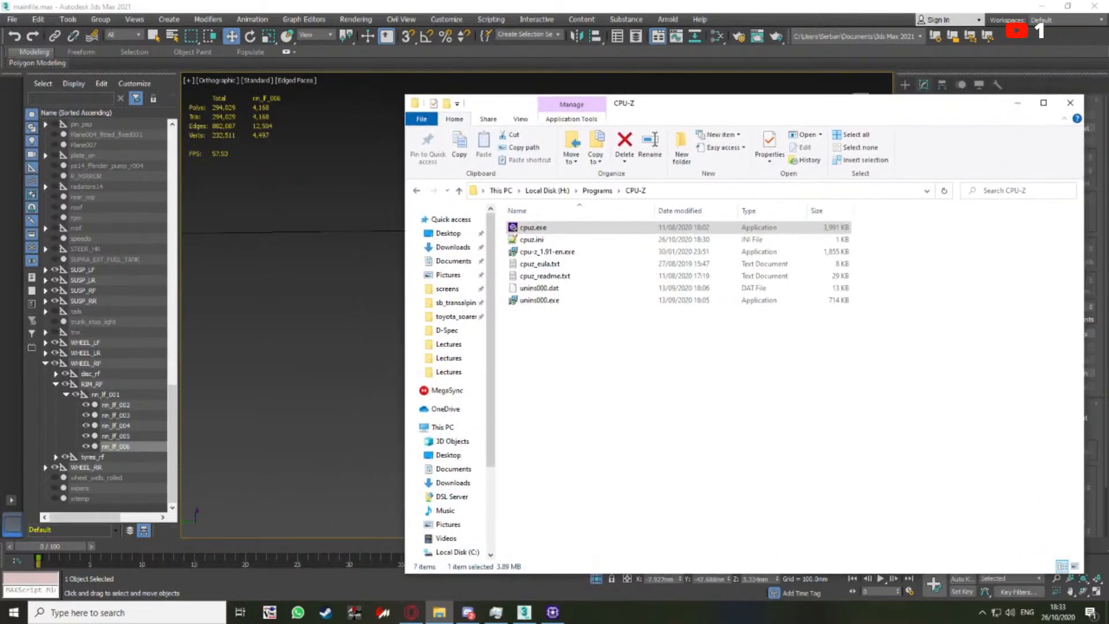
drag(502, 104, 368, 31)
click(248, 258)
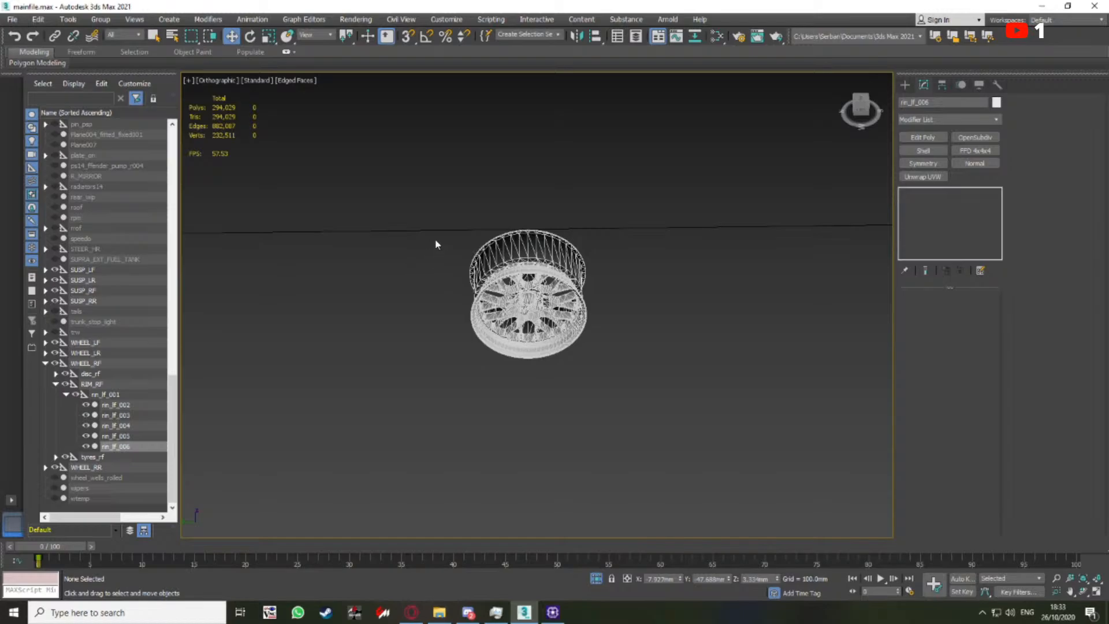
Clear the selection and pan around the rim in the viewport to test its responsiveness
click(459, 227)
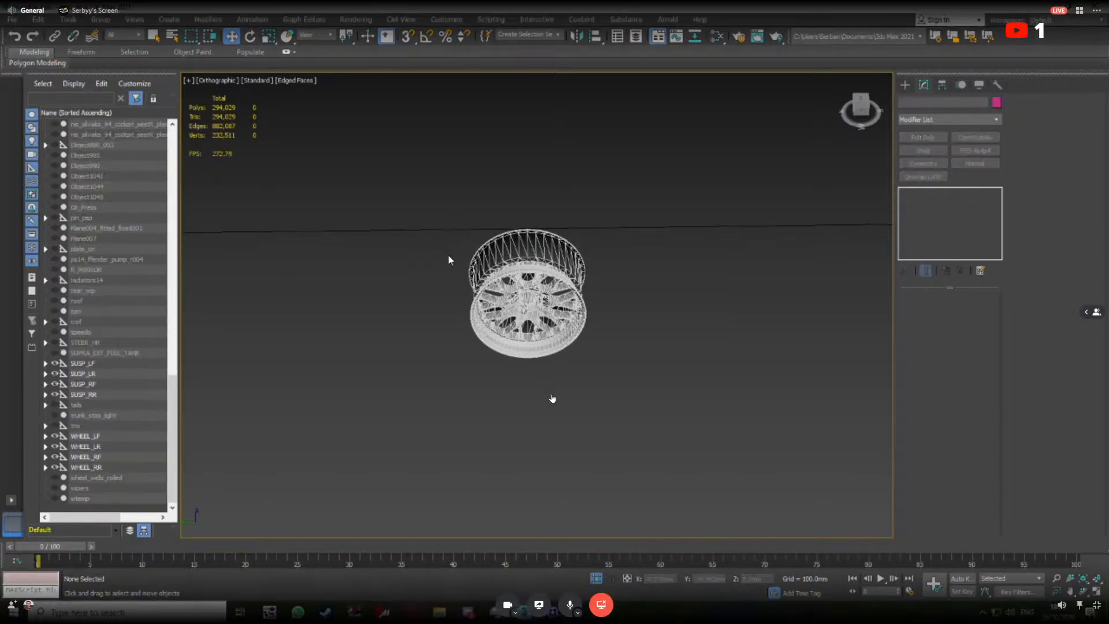
middle_drag(451, 255, 520, 287)
middle_drag(662, 250, 617, 247)
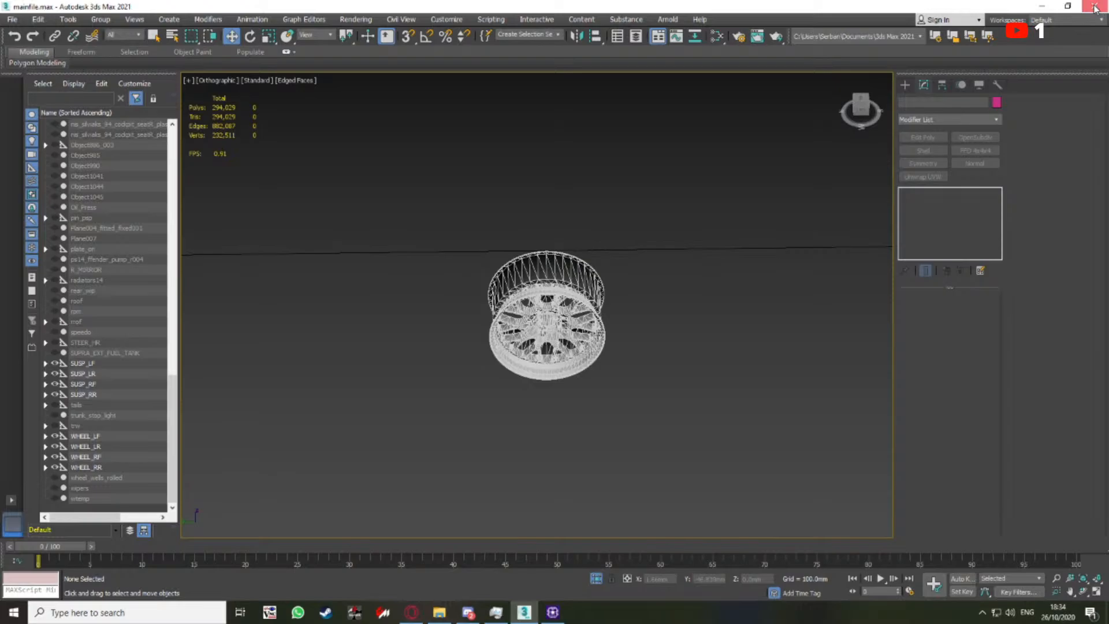
Bring the CPU-Z folder and the CPU-Z window to the front and close CPU-Z
click(439, 612)
click(553, 612)
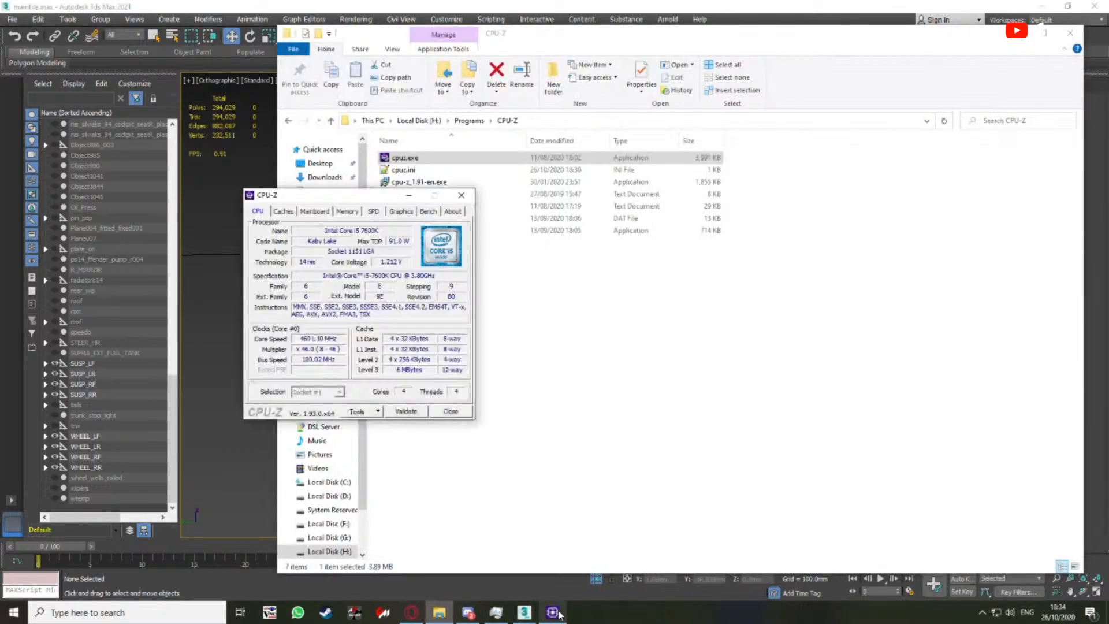
click(461, 194)
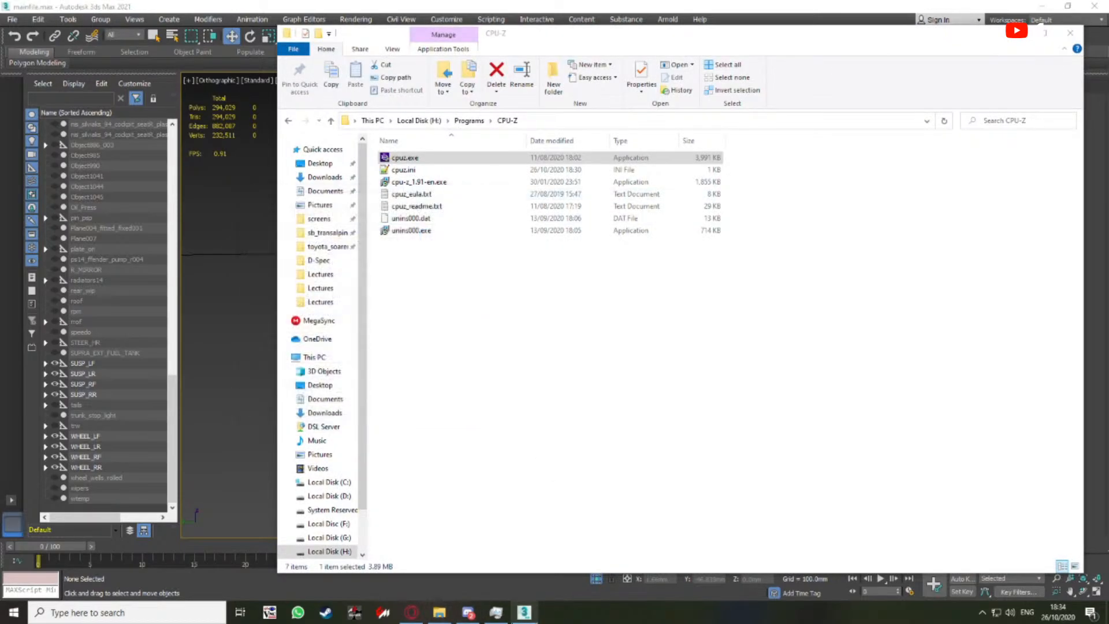
Bring up Task Manager, relaunch 3ds Max 2021 from the desktop and show the CPU performance graph in Task Manager
click(496, 612)
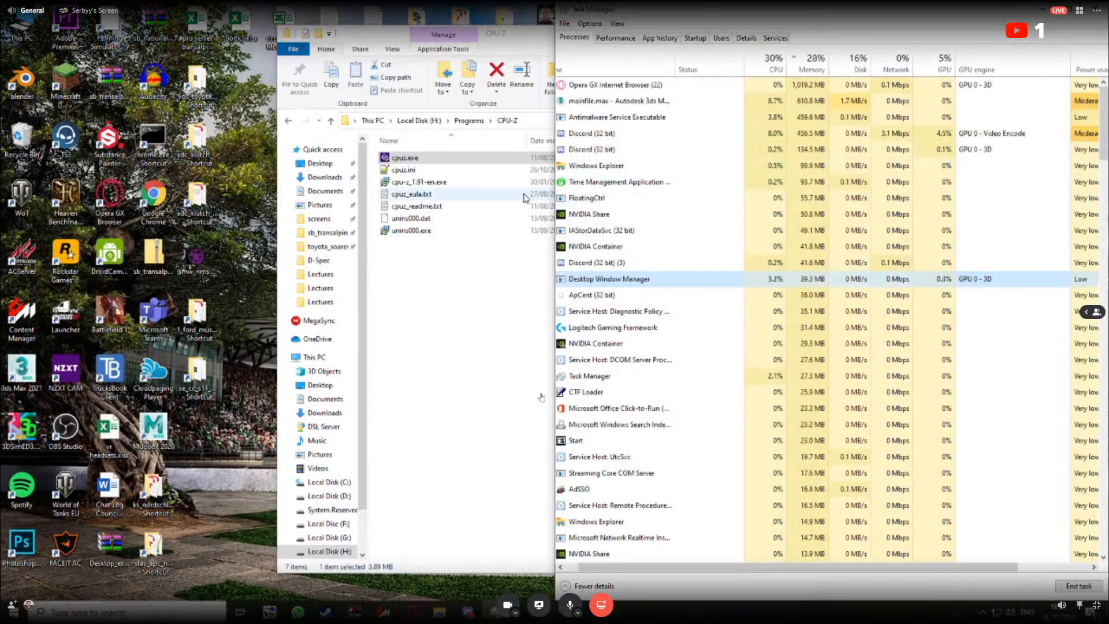
double_click(22, 384)
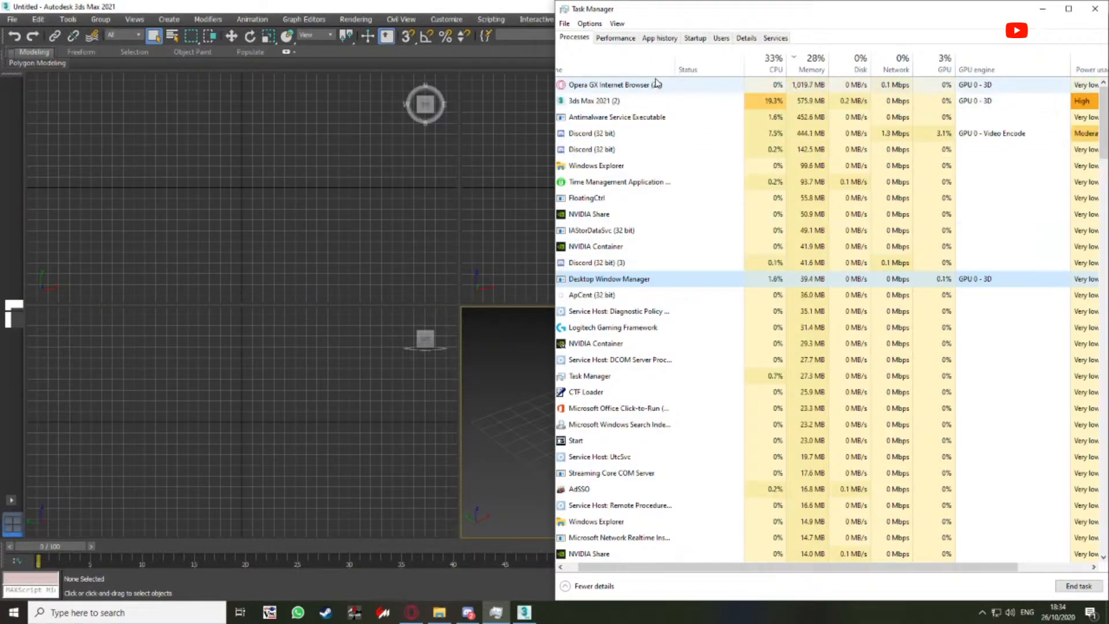
click(616, 37)
click(618, 66)
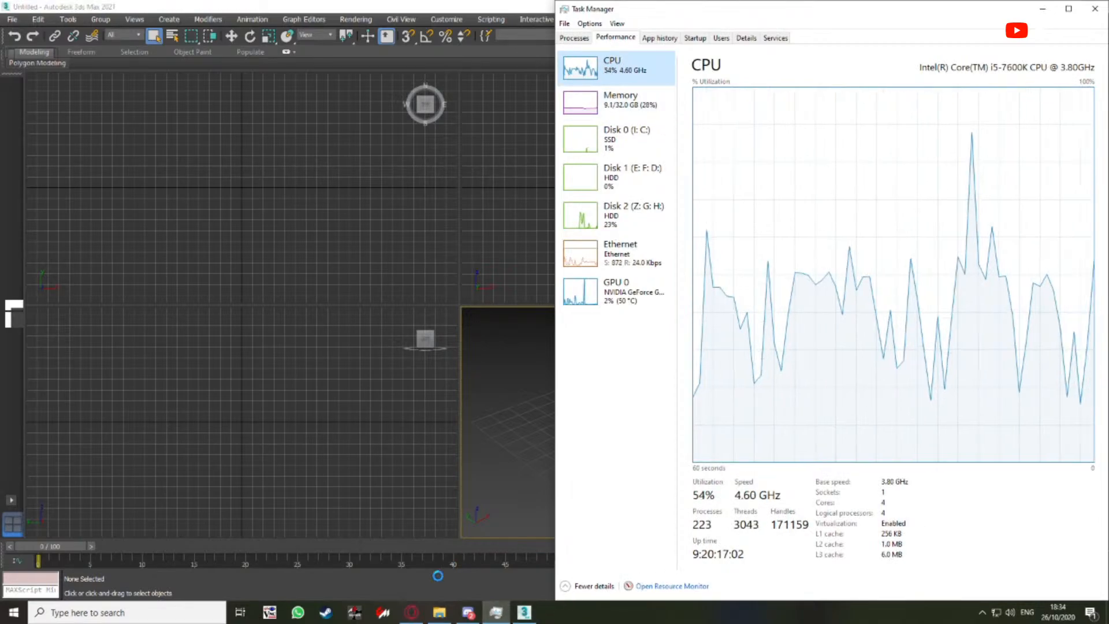
Launch cpuz.exe from the CPU-Z folder and dismiss its update notice
click(440, 612)
click(400, 159)
double_click(400, 160)
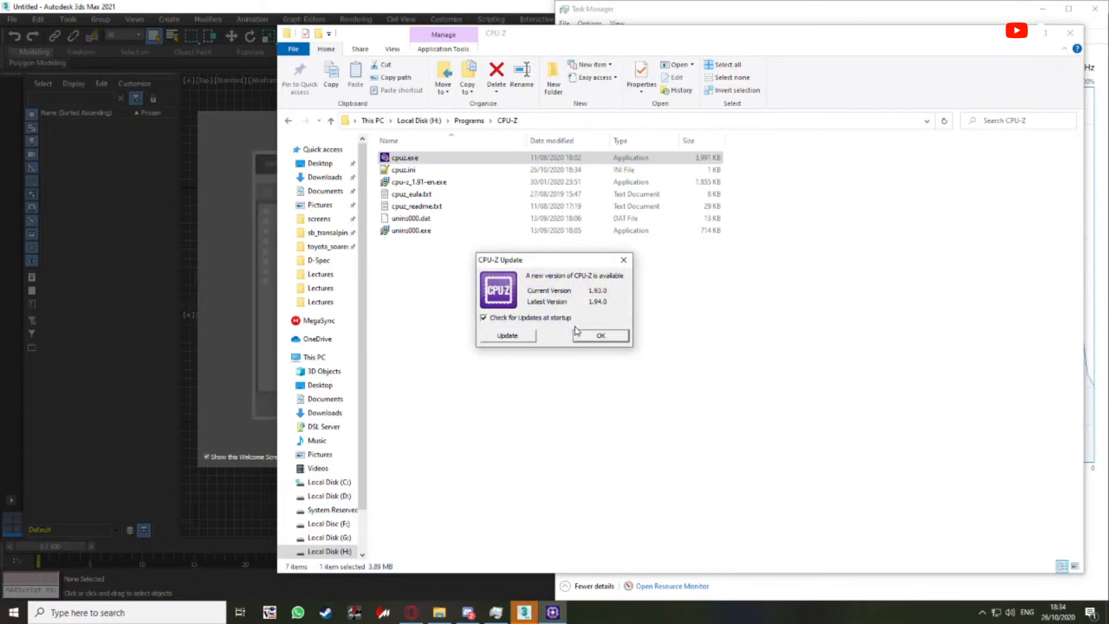
click(604, 335)
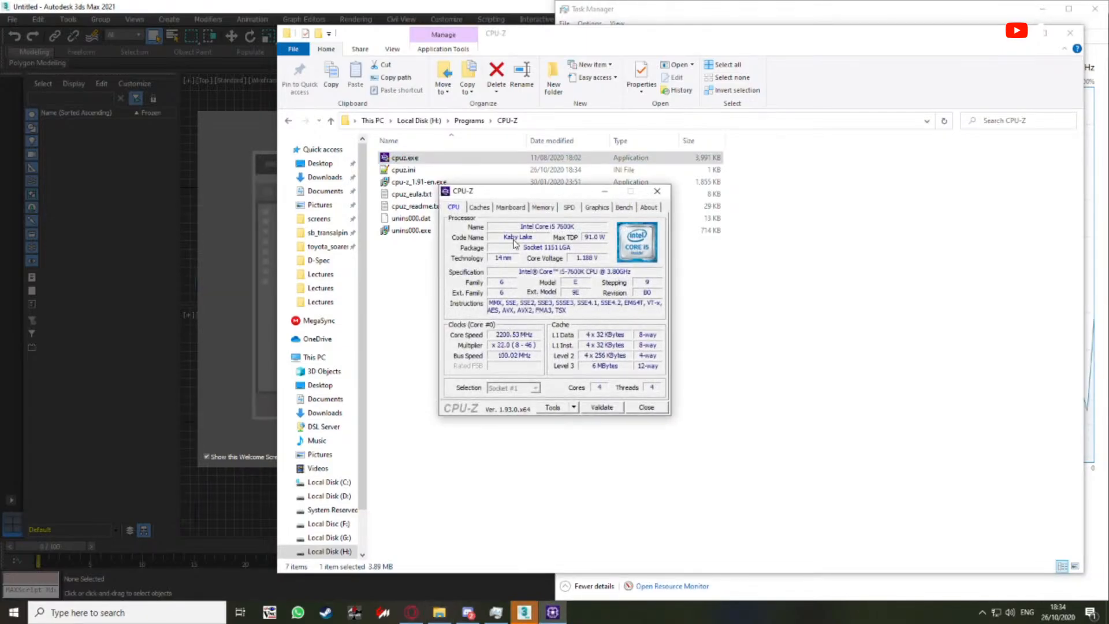
Examine the mainboard, memory, SPD and CPU details in CPU-Z, then close it
click(479, 208)
click(504, 209)
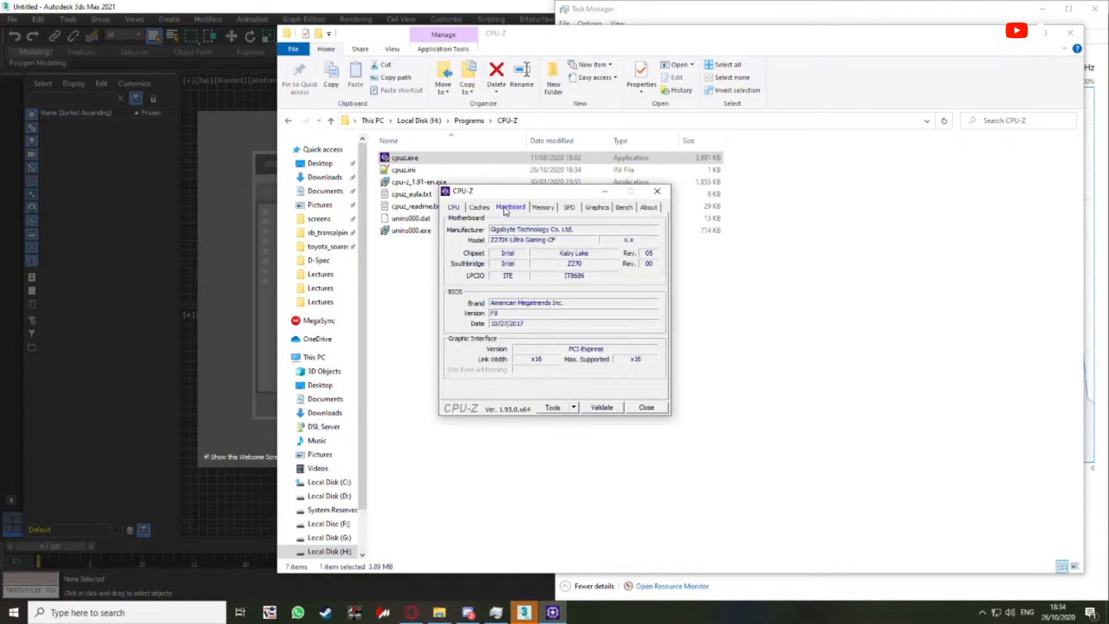
click(543, 208)
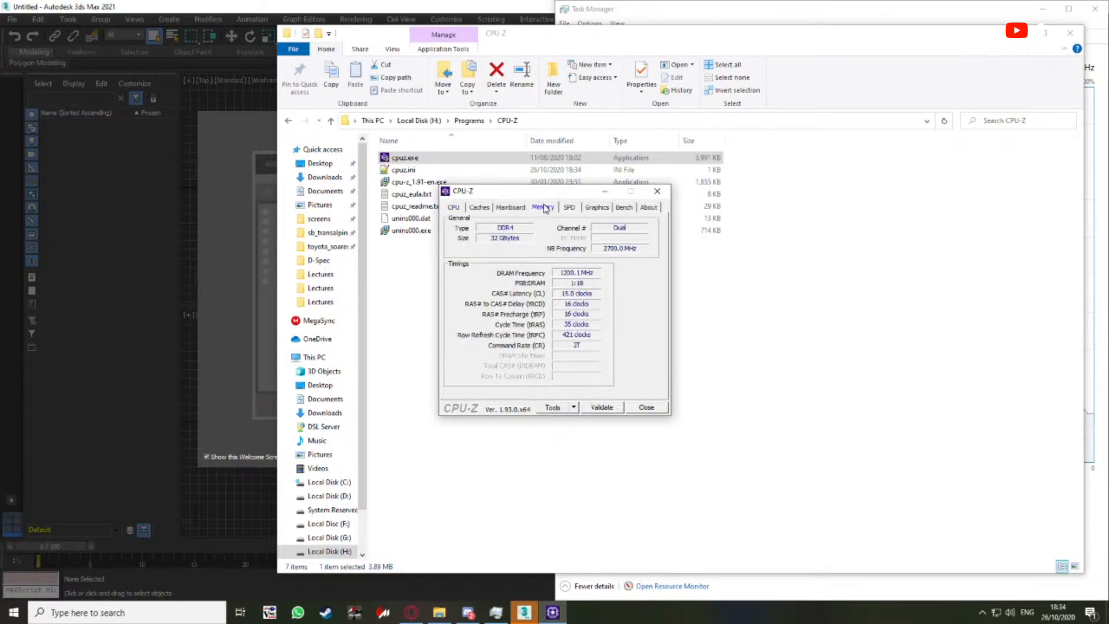
click(567, 211)
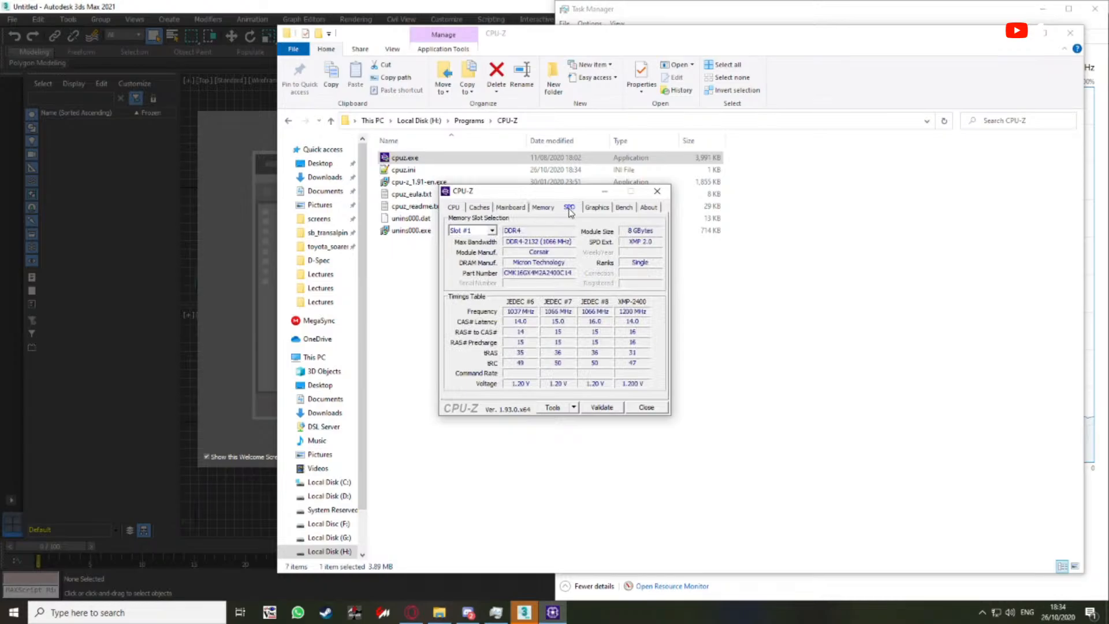
click(454, 209)
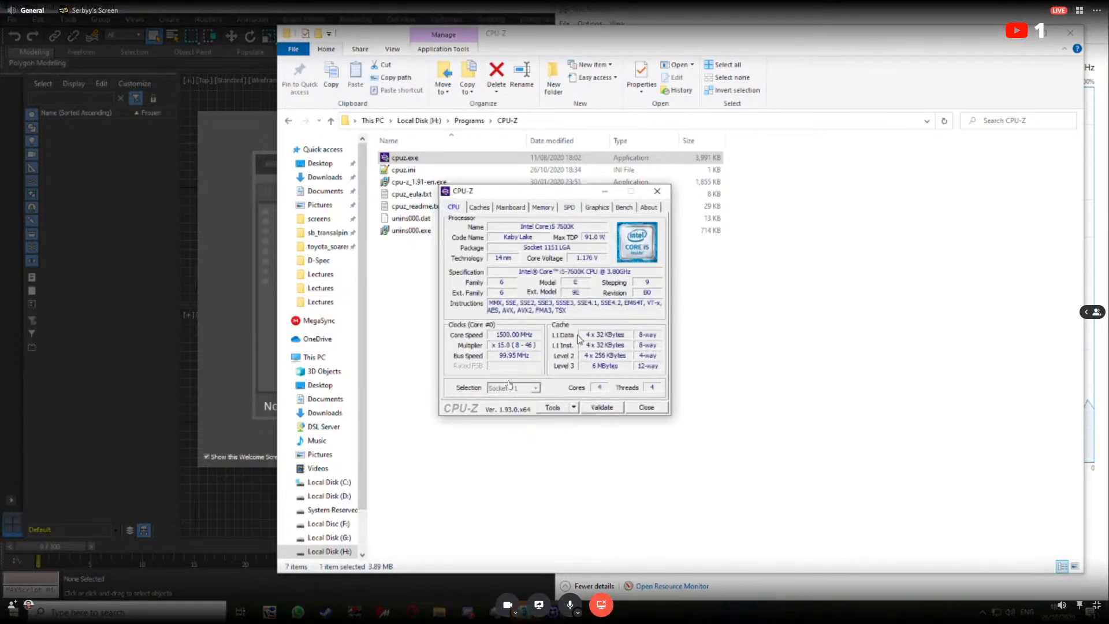
click(657, 191)
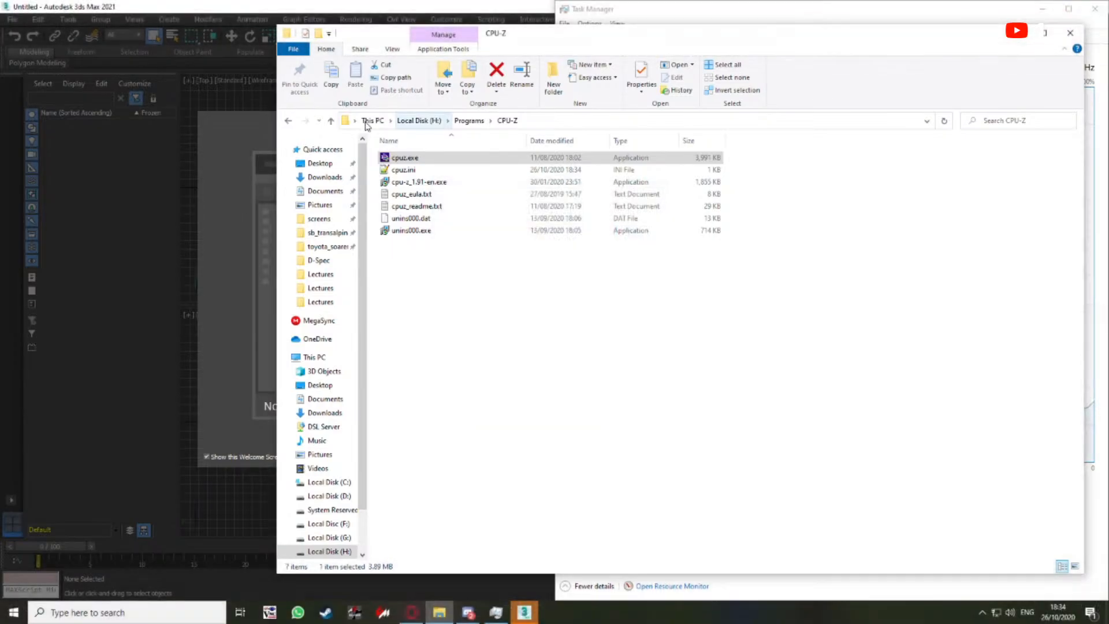
Launch Core Temp.exe from the Core Temp folder in Programs and move its window off the shared screen
click(331, 120)
double_click(410, 327)
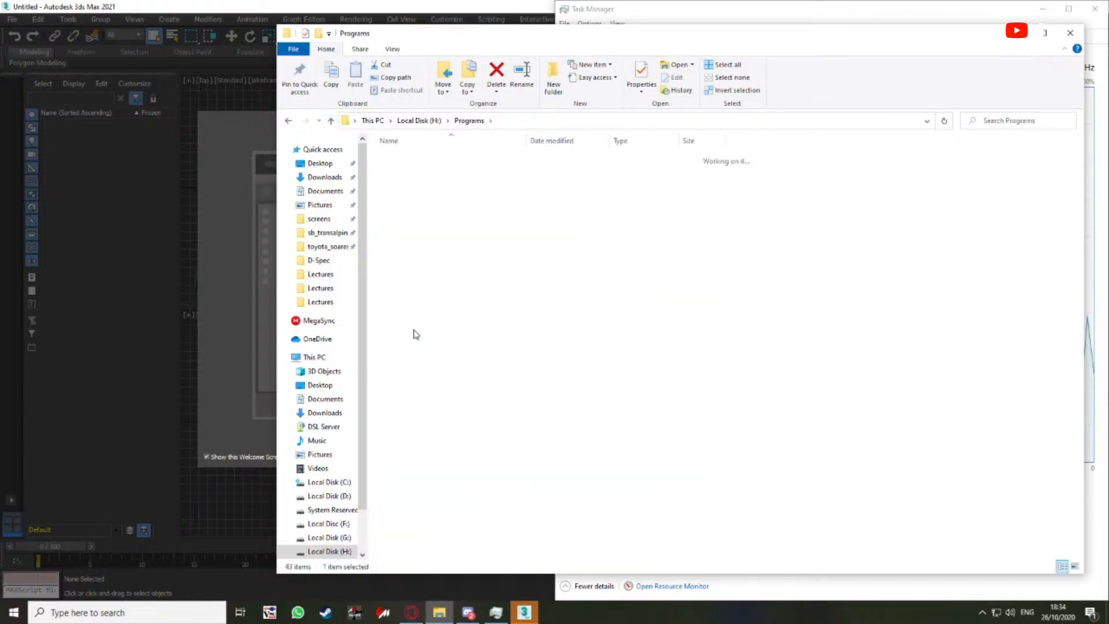
double_click(413, 169)
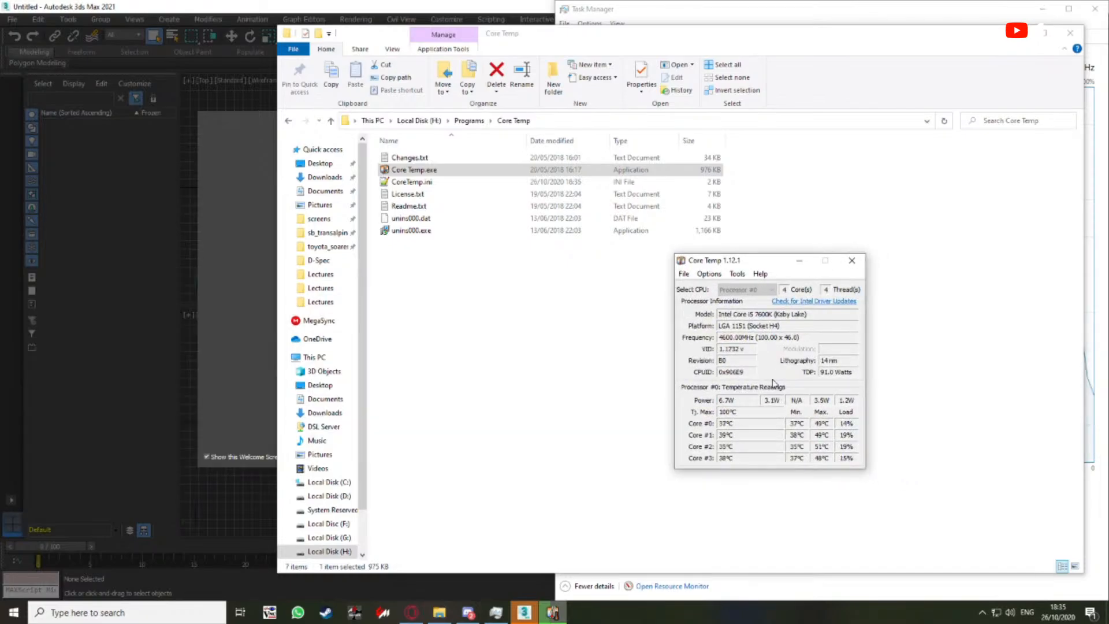
drag(765, 264, 0, 232)
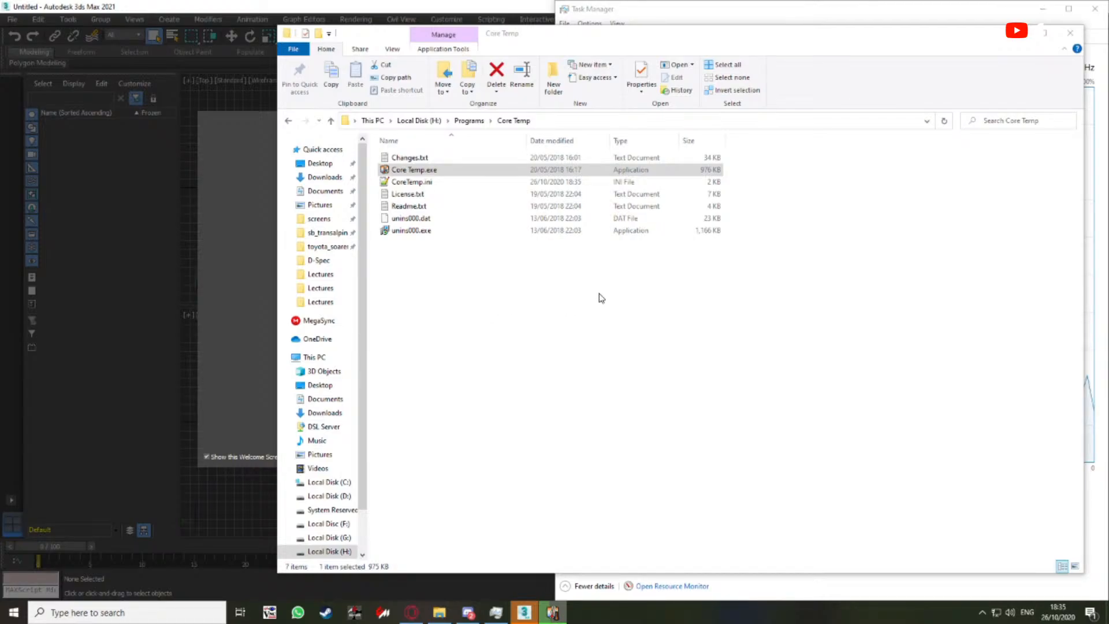
click(13, 611)
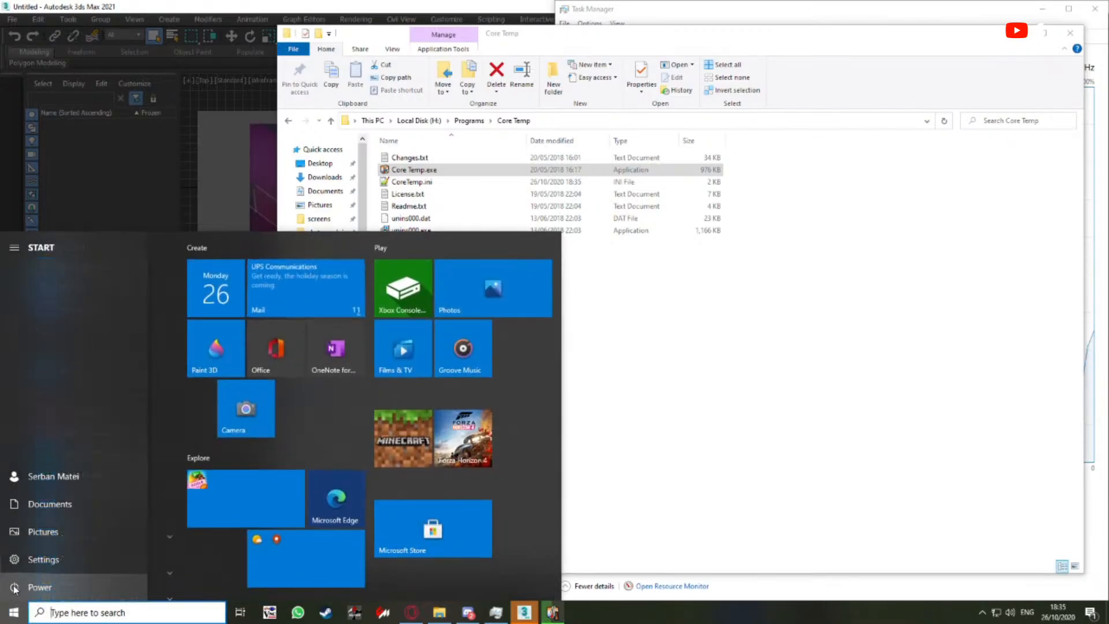
click(14, 587)
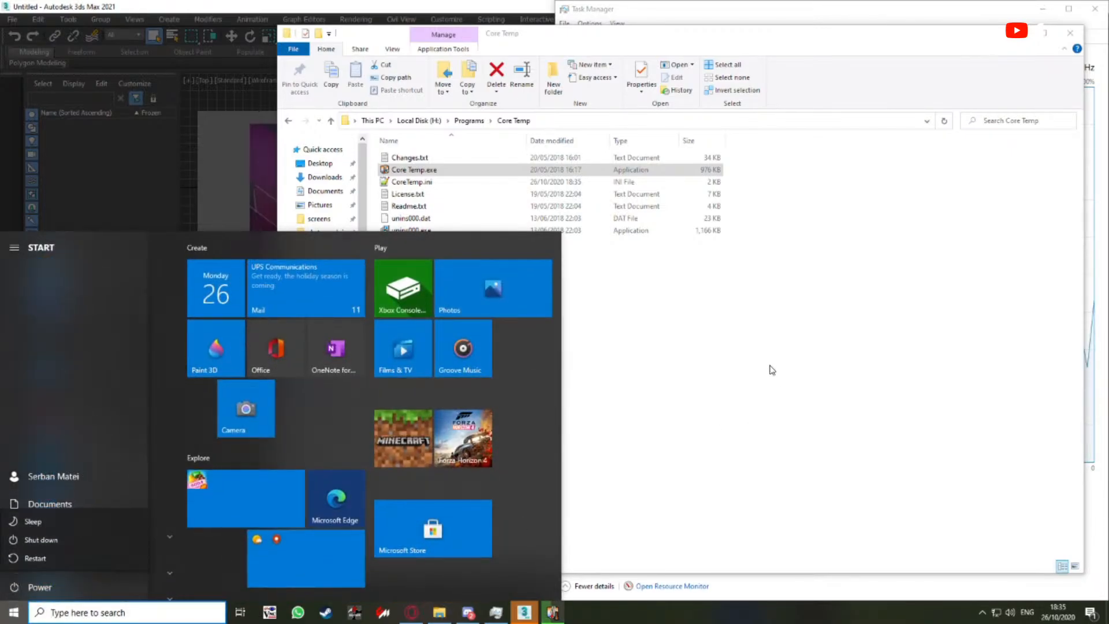
click(799, 442)
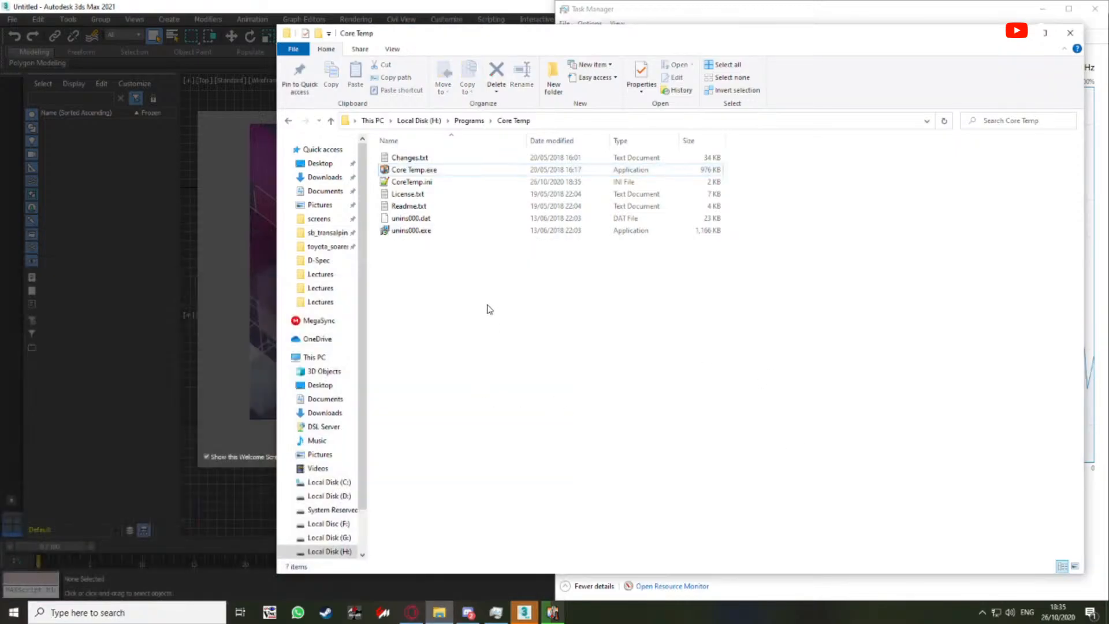
Dismiss the 3ds Max welcome screen, maximize the Perspective viewport and pan across the empty grid
click(254, 315)
click(899, 120)
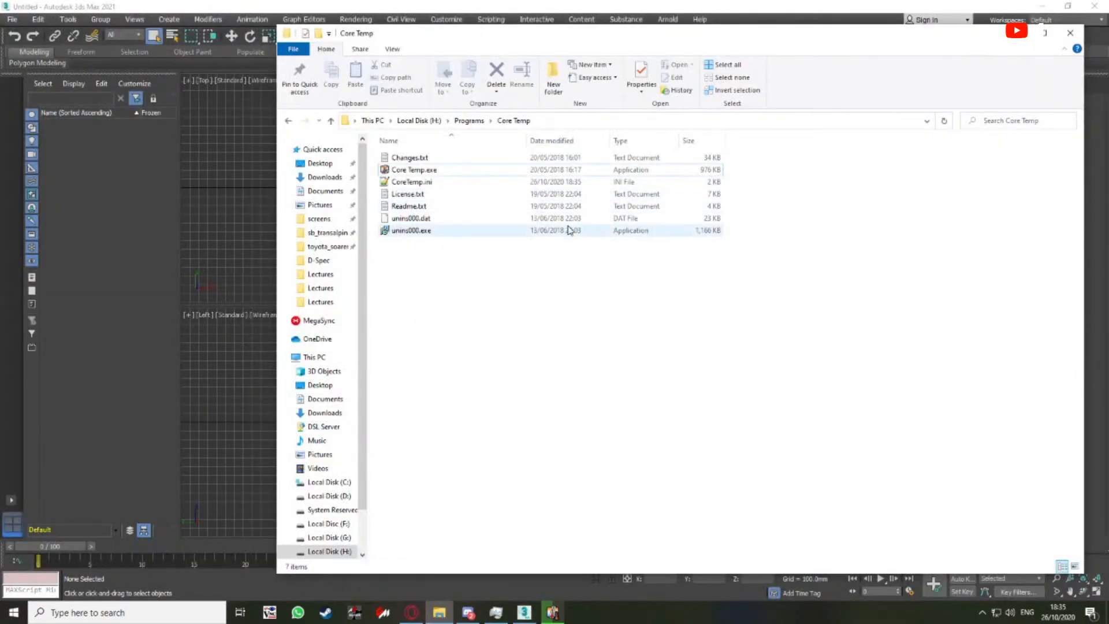
click(214, 279)
click(550, 317)
click(569, 322)
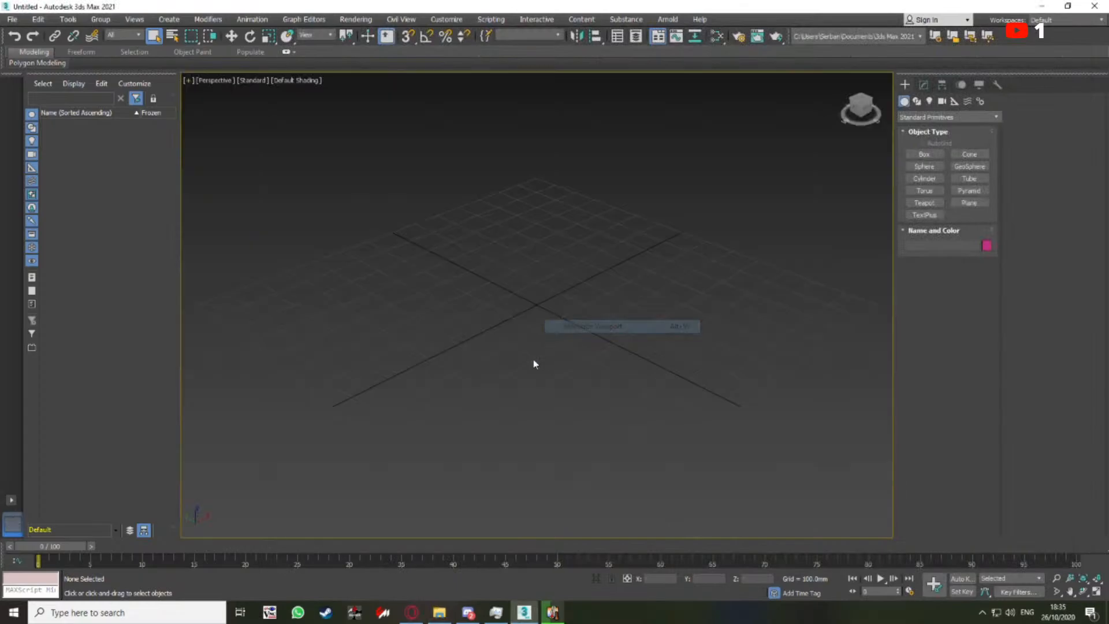
middle_drag(534, 343, 531, 343)
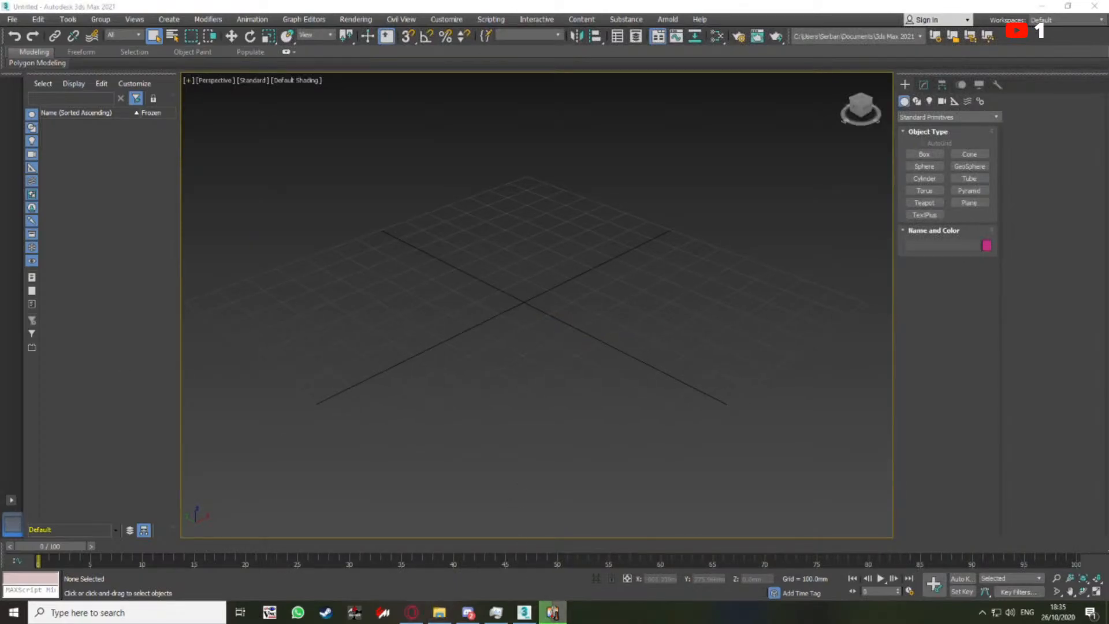
middle_drag(458, 250, 421, 246)
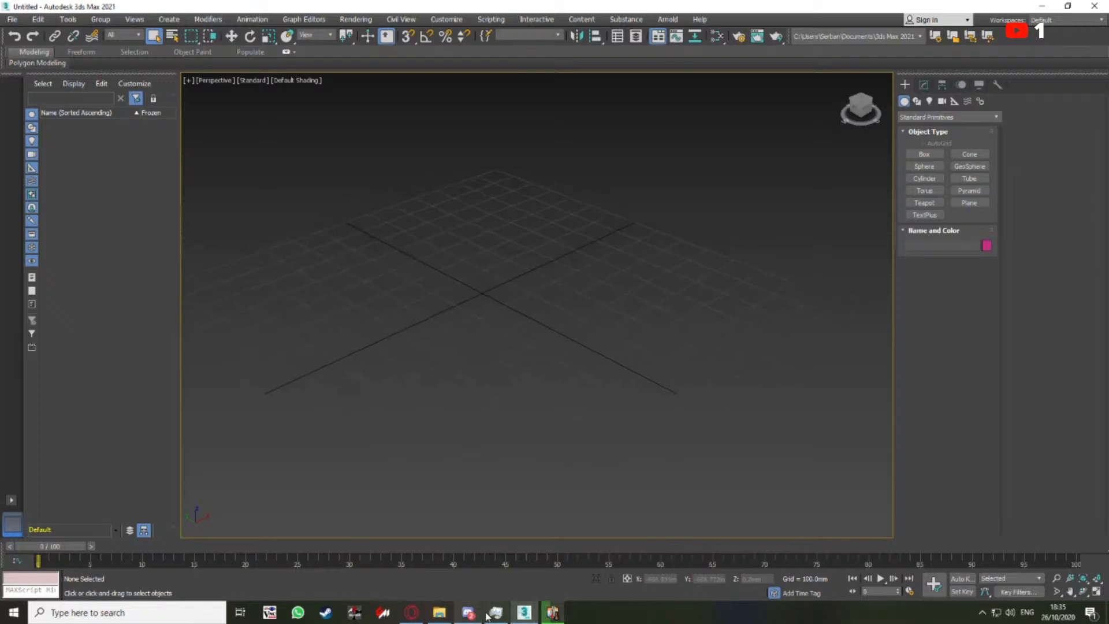
Bring up Core Temp again from its folder and move both Core Temp and Task Manager off the shared screen
click(444, 613)
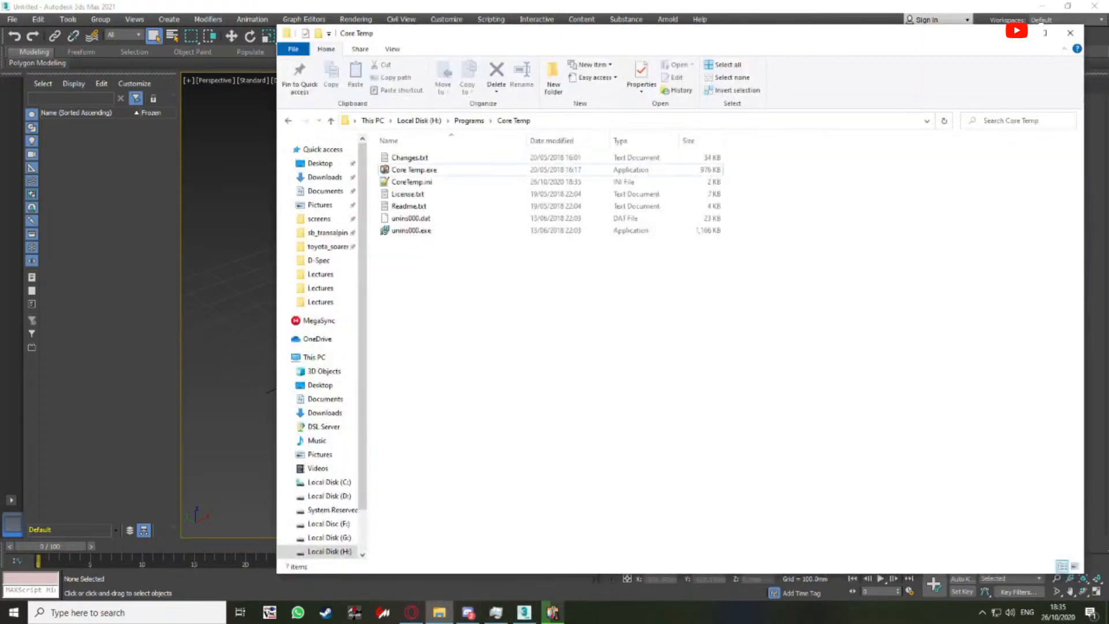
double_click(413, 170)
drag(453, 190, 0, 201)
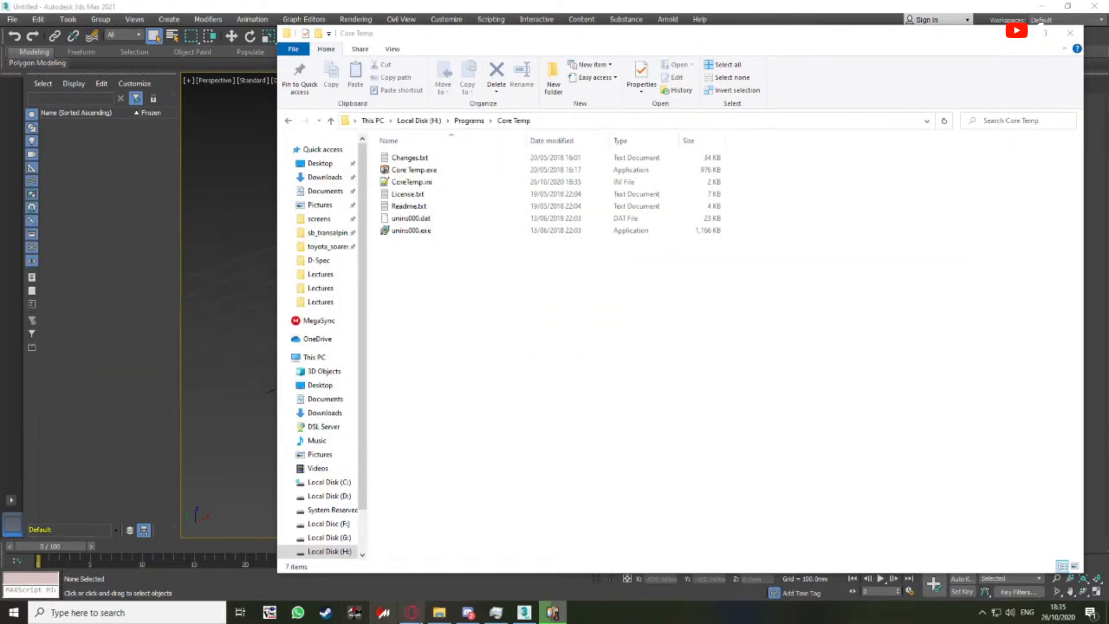
click(496, 612)
drag(706, 16, 0, 254)
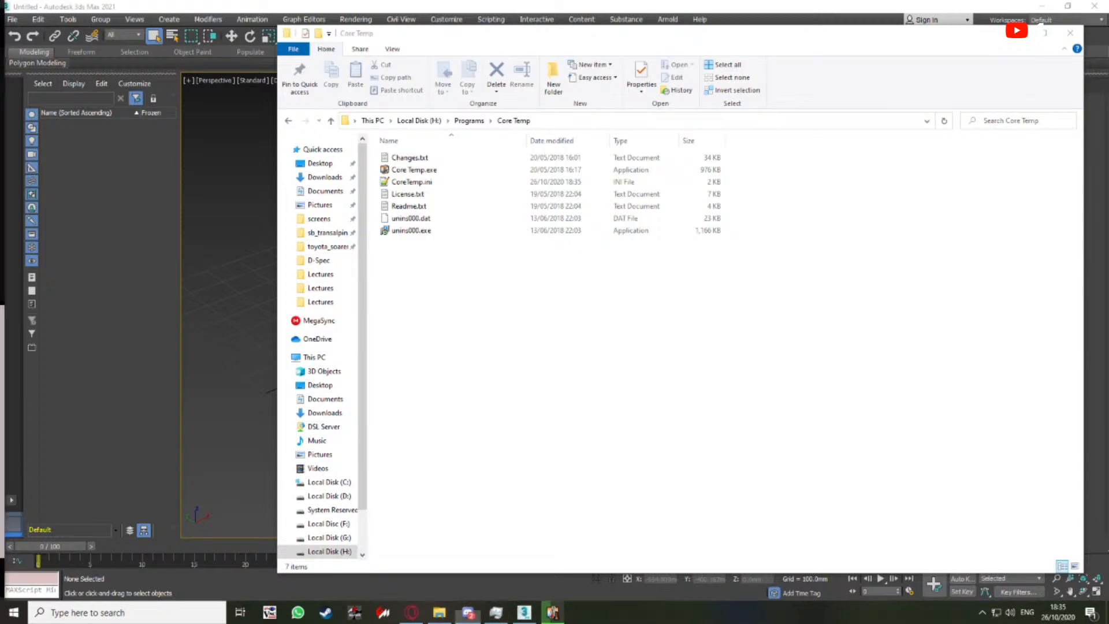
Return to 3ds Max and reopen the recent scene mainfile.max
click(242, 292)
key(alt+Tab)
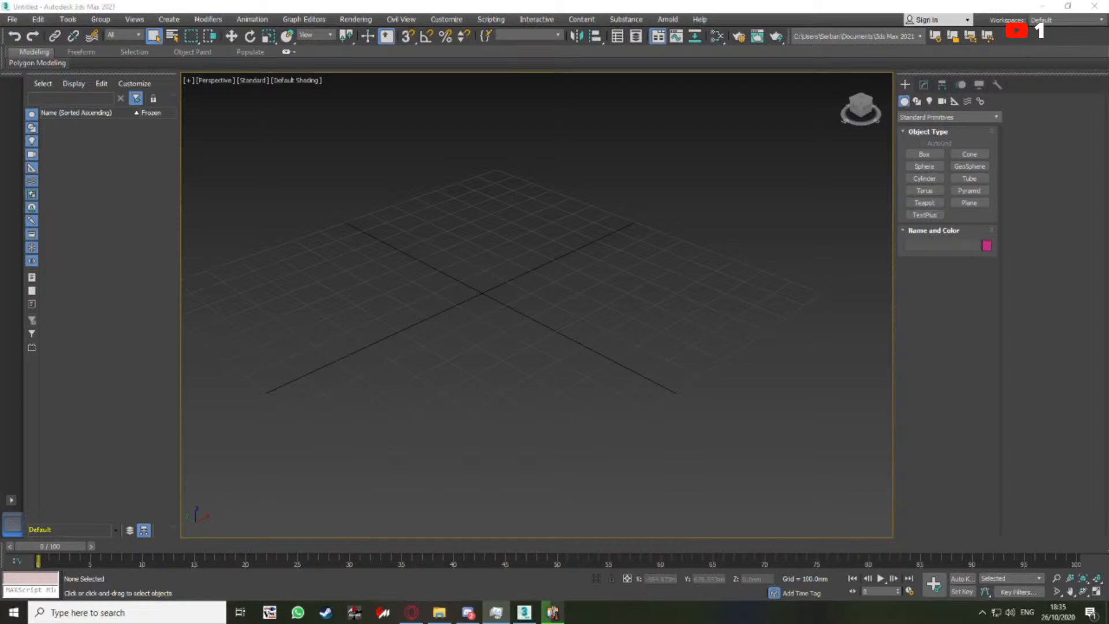
key(alt+Tab)
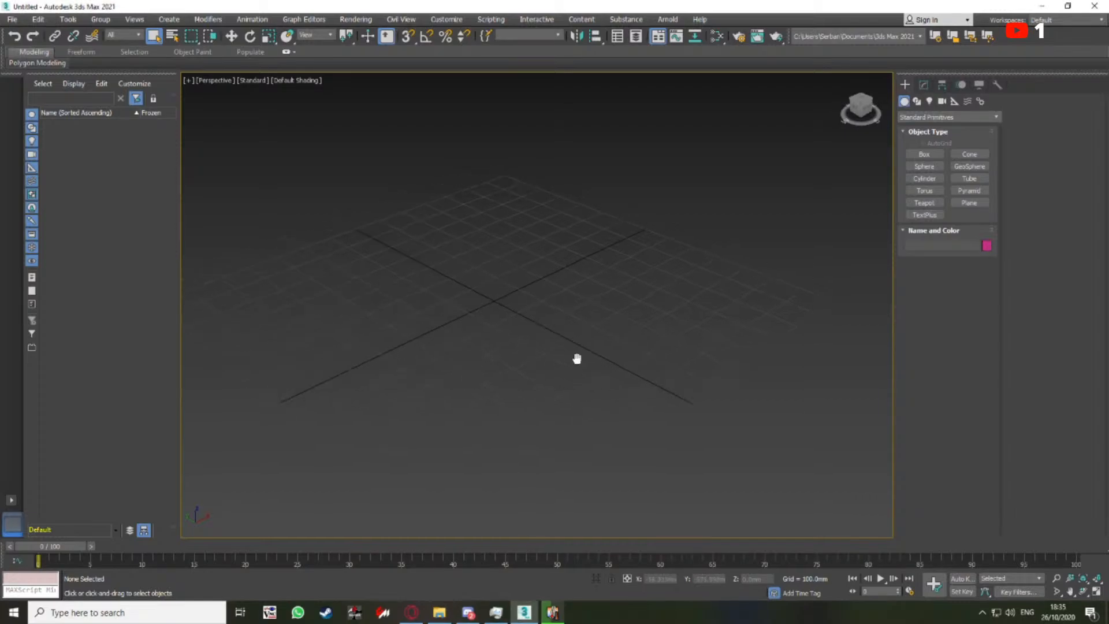
click(9, 20)
mouse_move(63, 78)
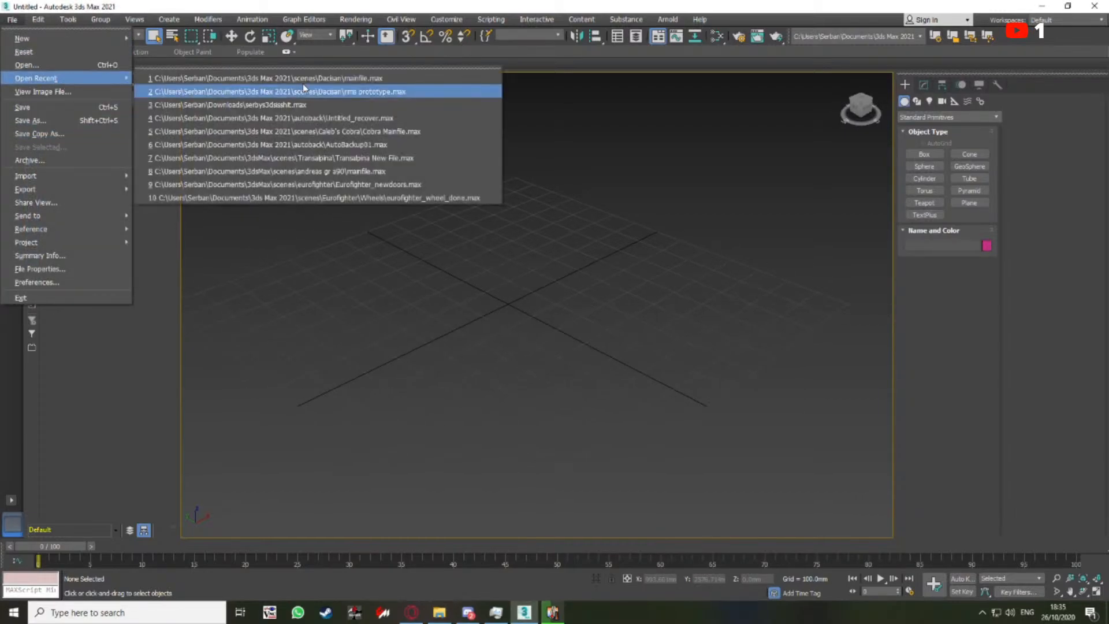
click(364, 78)
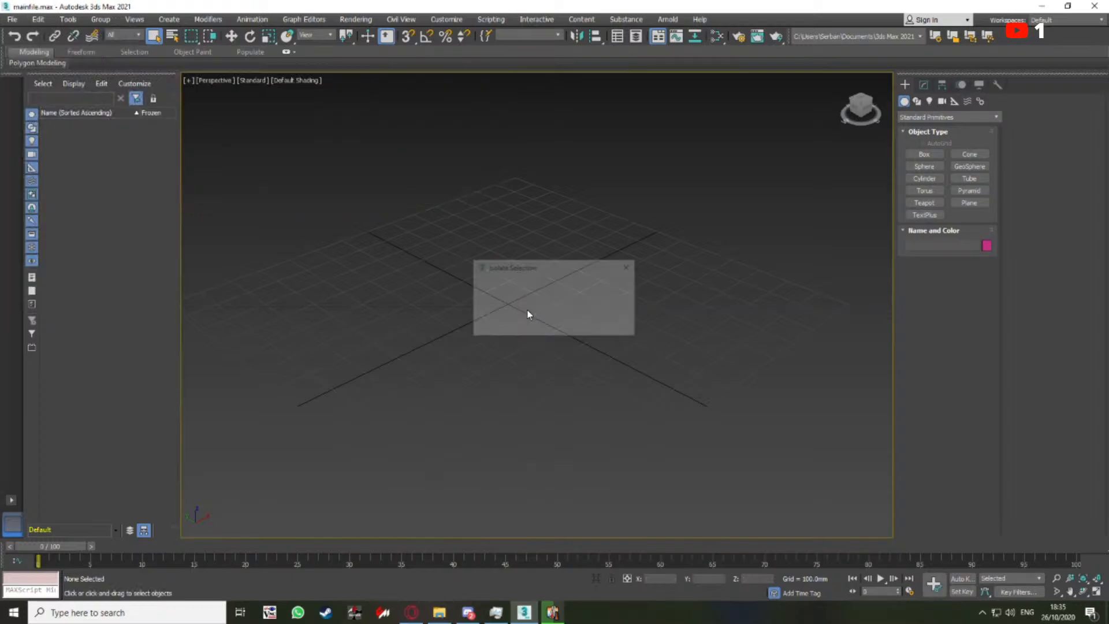
Dismiss the Isolate Selection prompt and isolate the last rim mesh, rim_lf_006, inside RIM_RF
click(598, 319)
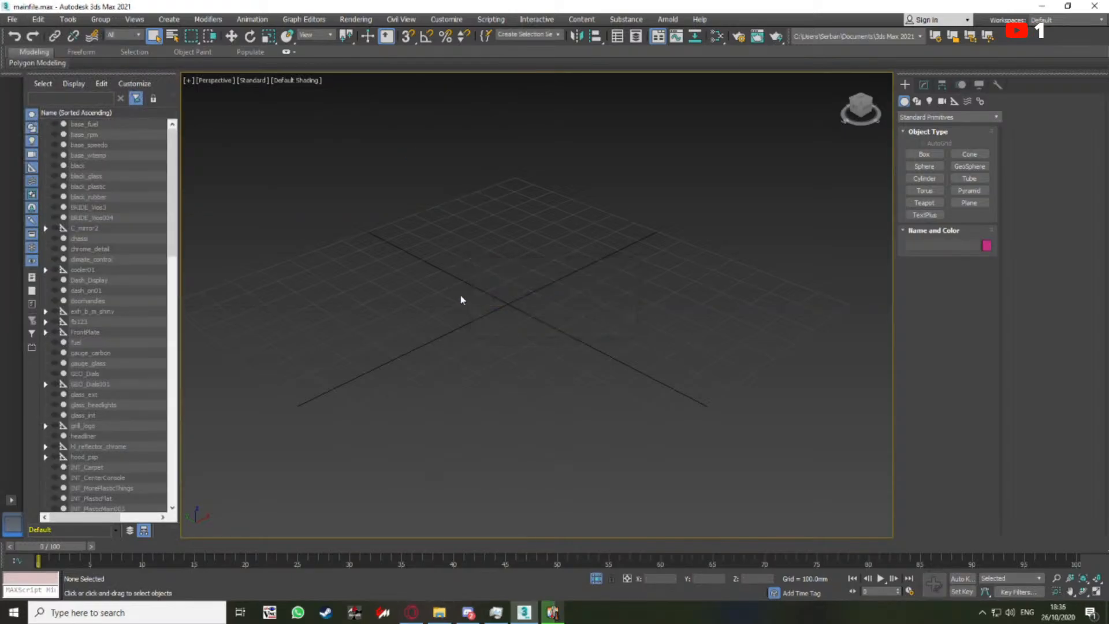
click(534, 327)
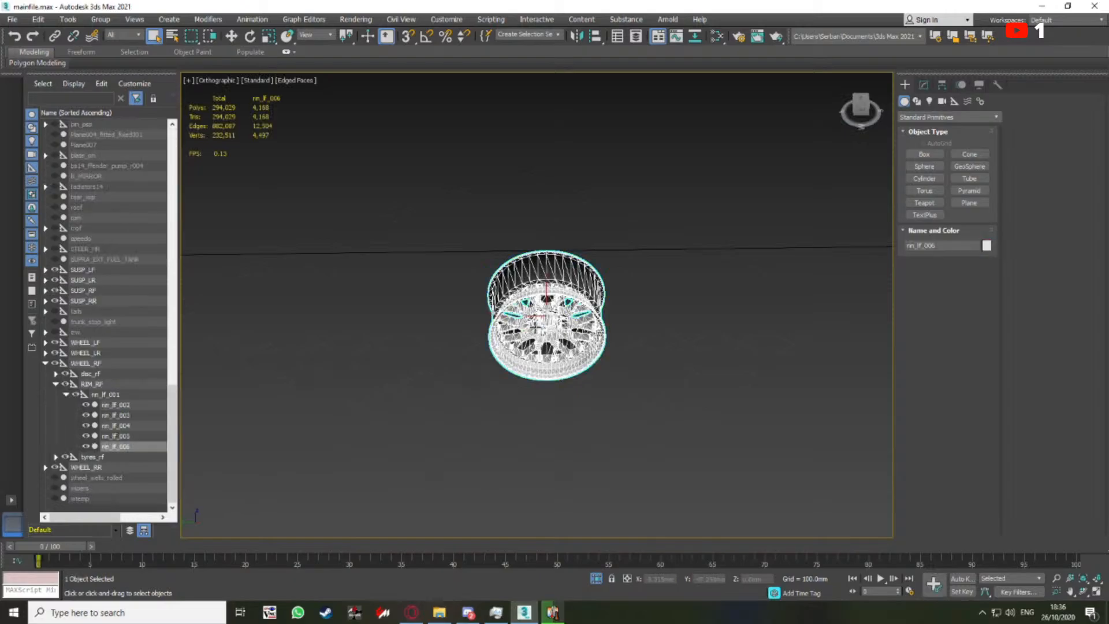
right_click(612, 272)
click(665, 173)
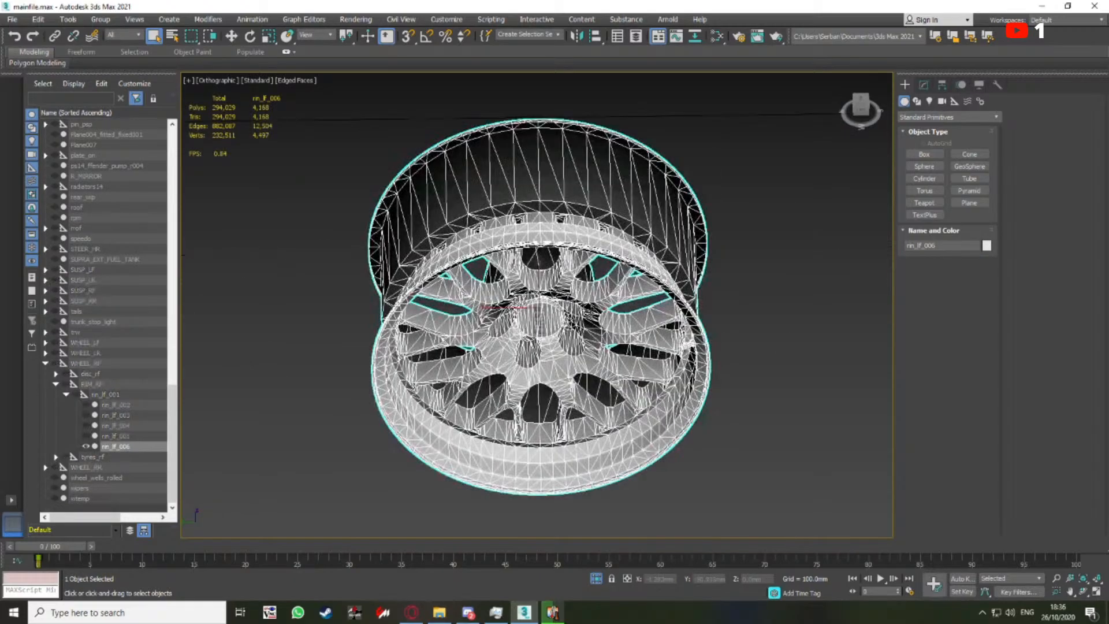
Convert the isolated rim from Editable Mesh to Editable Poly and enter polygon editing
alt+middle_drag(538, 289, 601, 286)
click(924, 85)
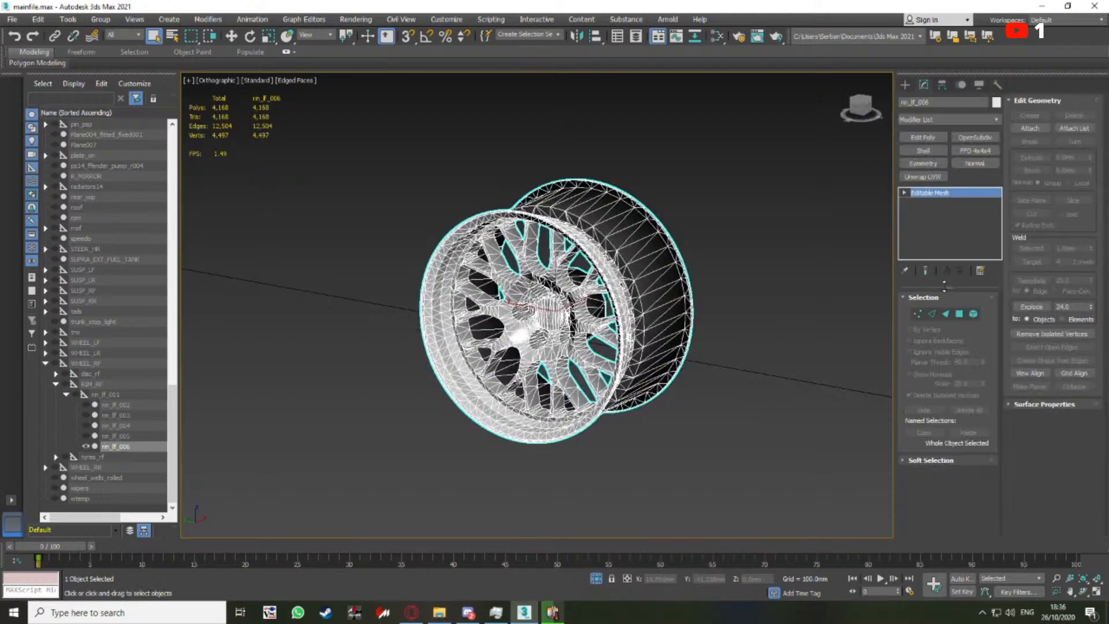
click(960, 314)
click(959, 314)
right_click(930, 228)
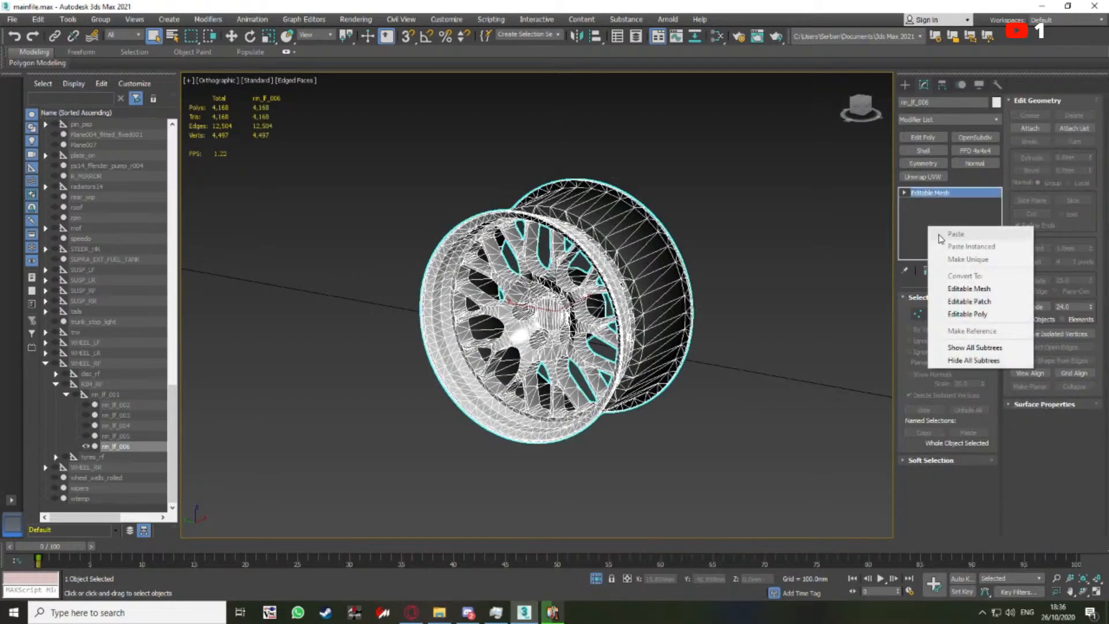
click(978, 315)
click(960, 312)
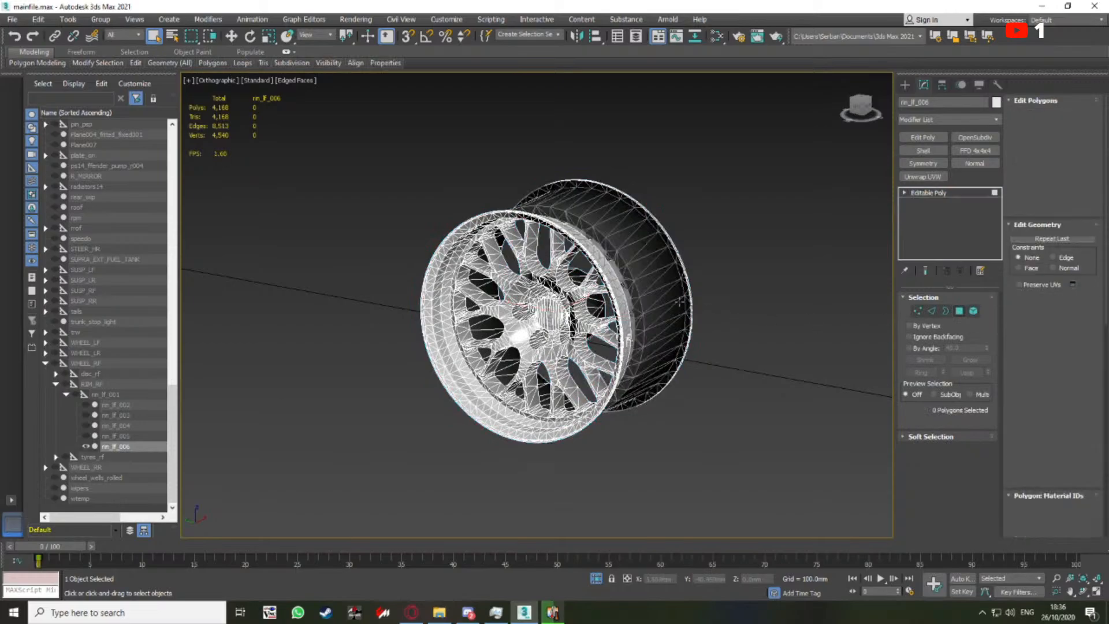
Delete the polygons in the middle of the rim's centre cap, working in the Left view
alt+middle_drag(626, 294, 762, 250)
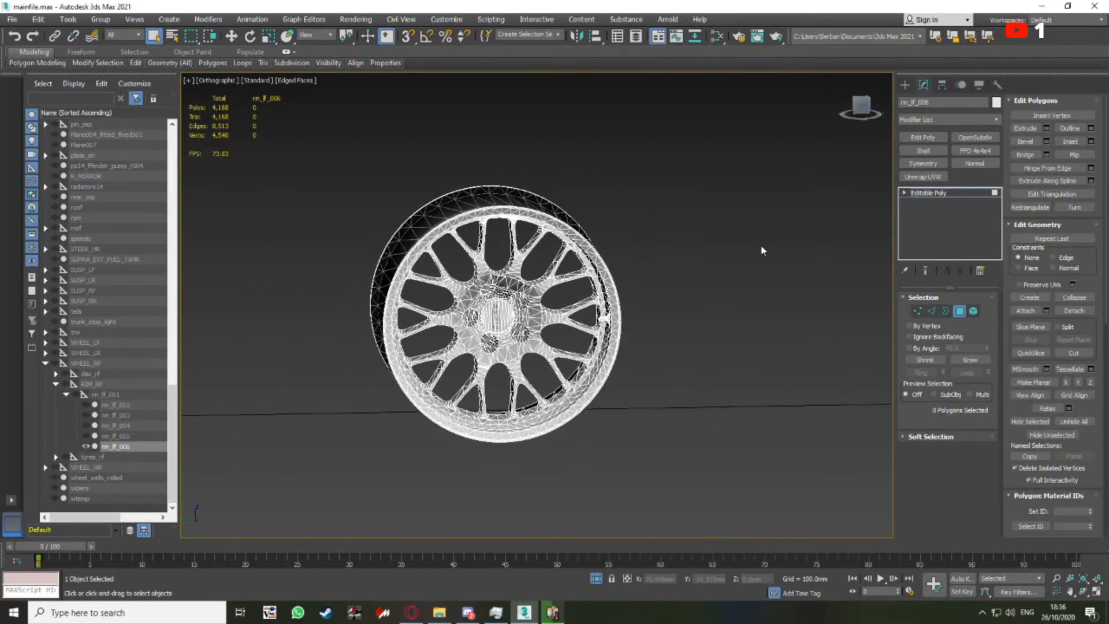
key(l)
key(ctrl+a)
scroll(581, 230, up, 6)
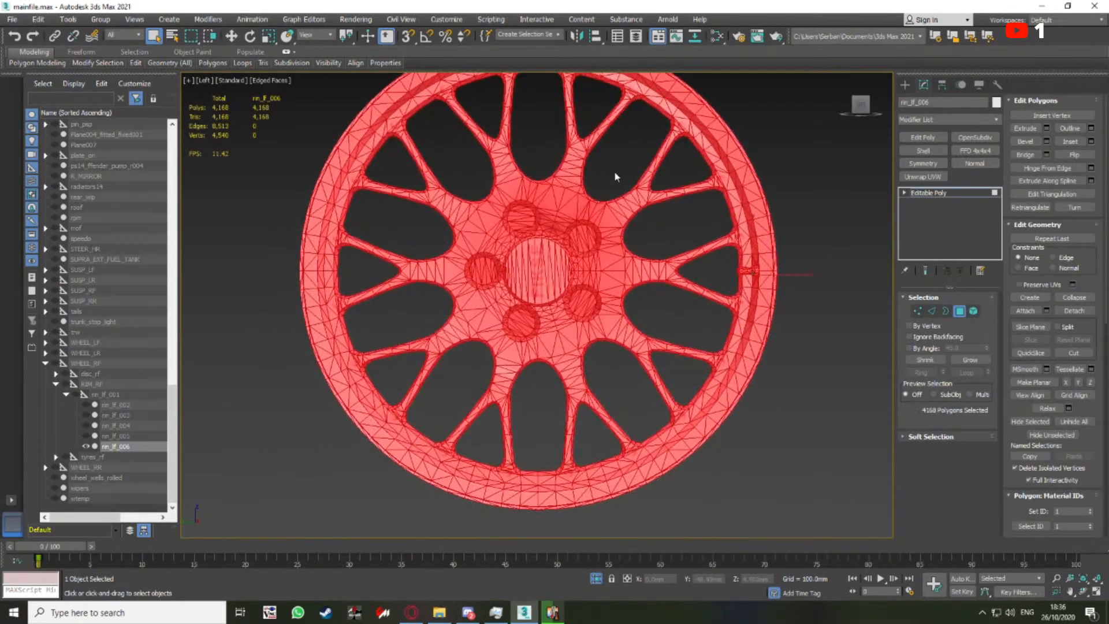
scroll(616, 177, down, 3)
click(573, 292)
scroll(573, 291, up, 6)
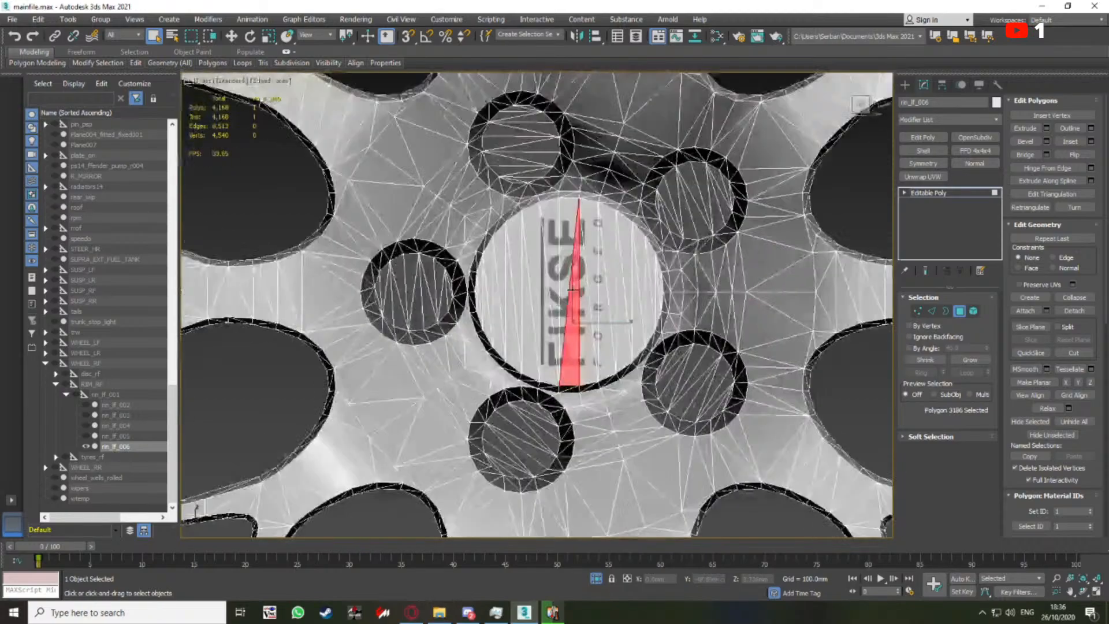
drag(551, 248, 621, 322)
key(Delete)
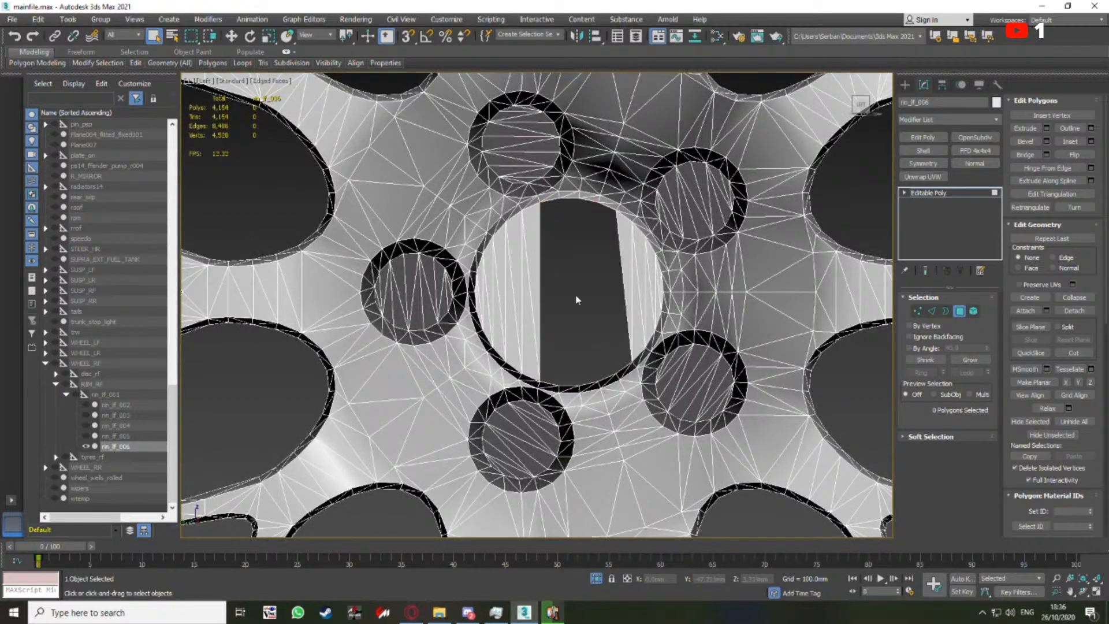
Delete the spoke, hub and rear barrel polygons, leaving the valve stem out of the selection and keeping the outer lip
scroll(576, 298, down, 10)
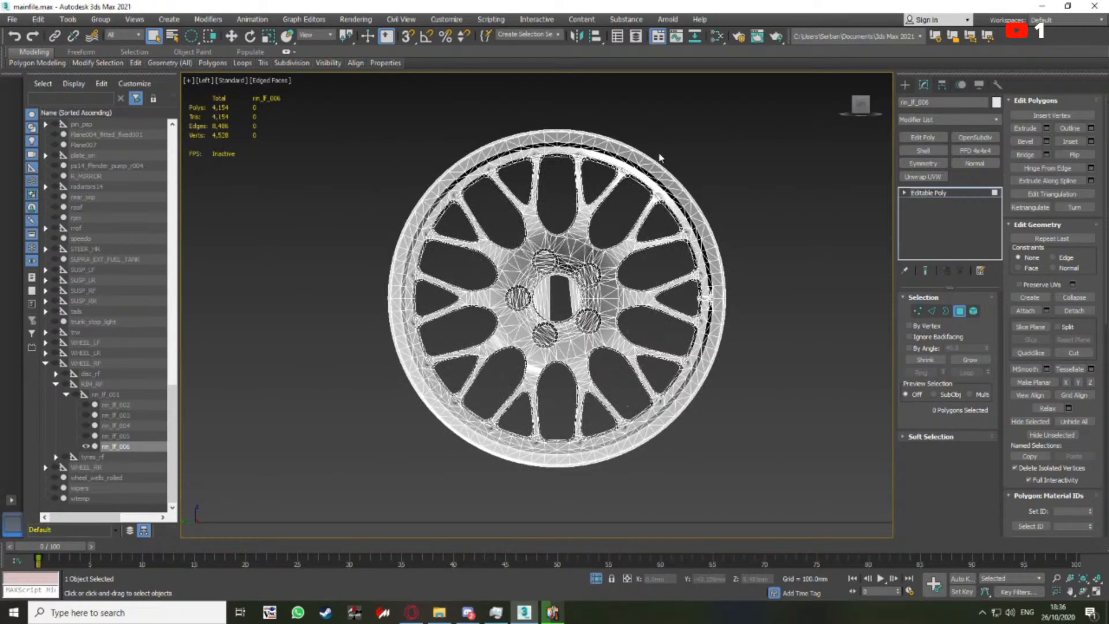
drag(558, 298, 662, 156)
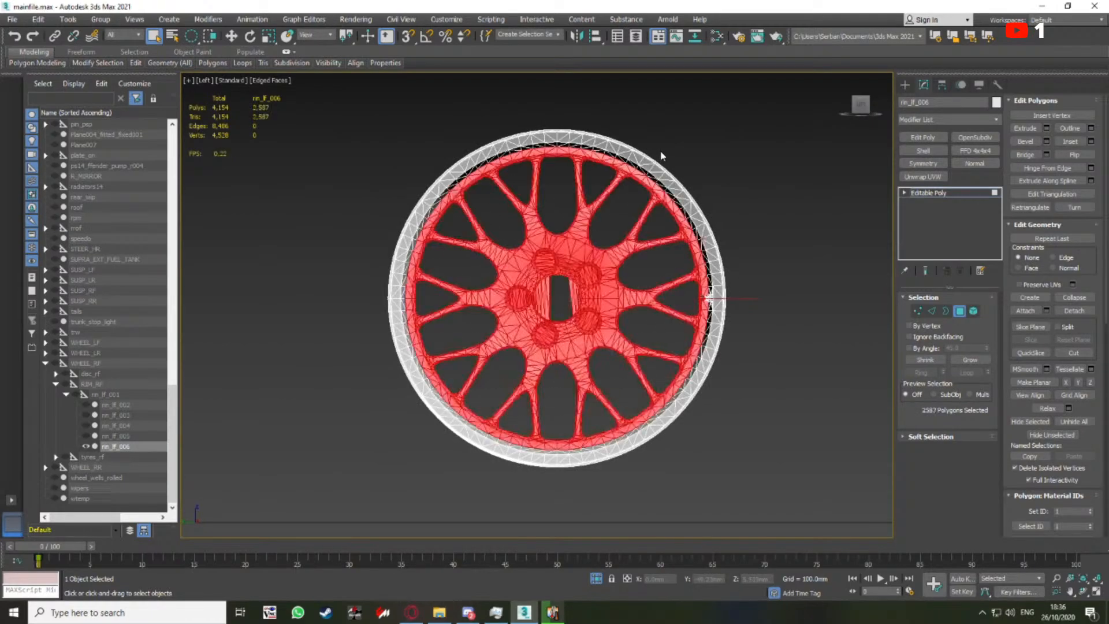
alt+middle_drag(564, 258, 626, 237)
scroll(626, 237, up, 6)
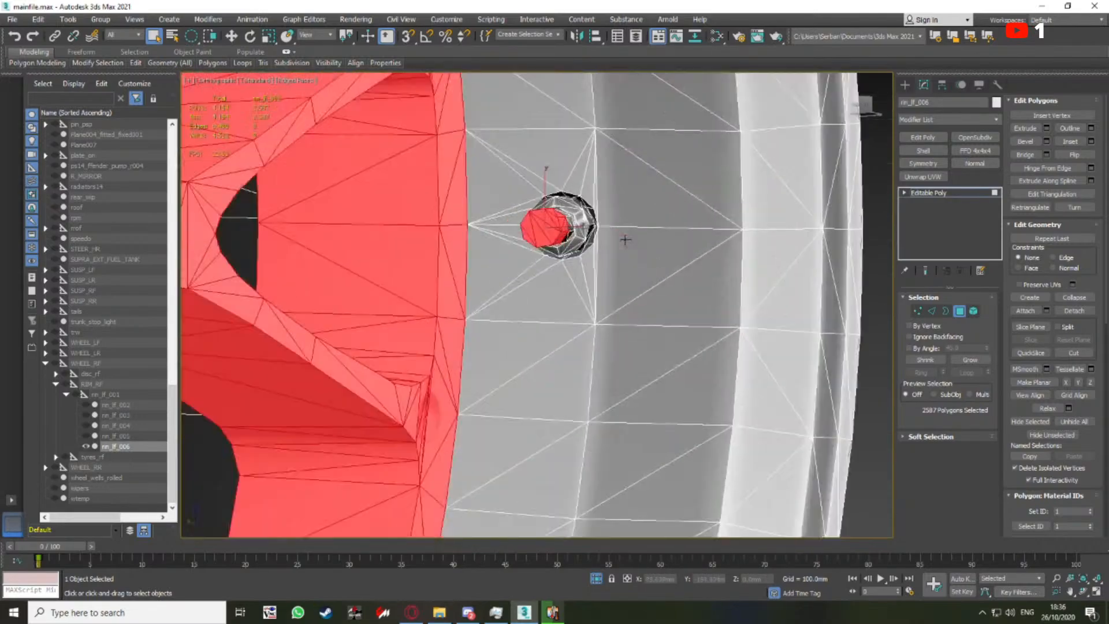
alt+drag(548, 268, 509, 279)
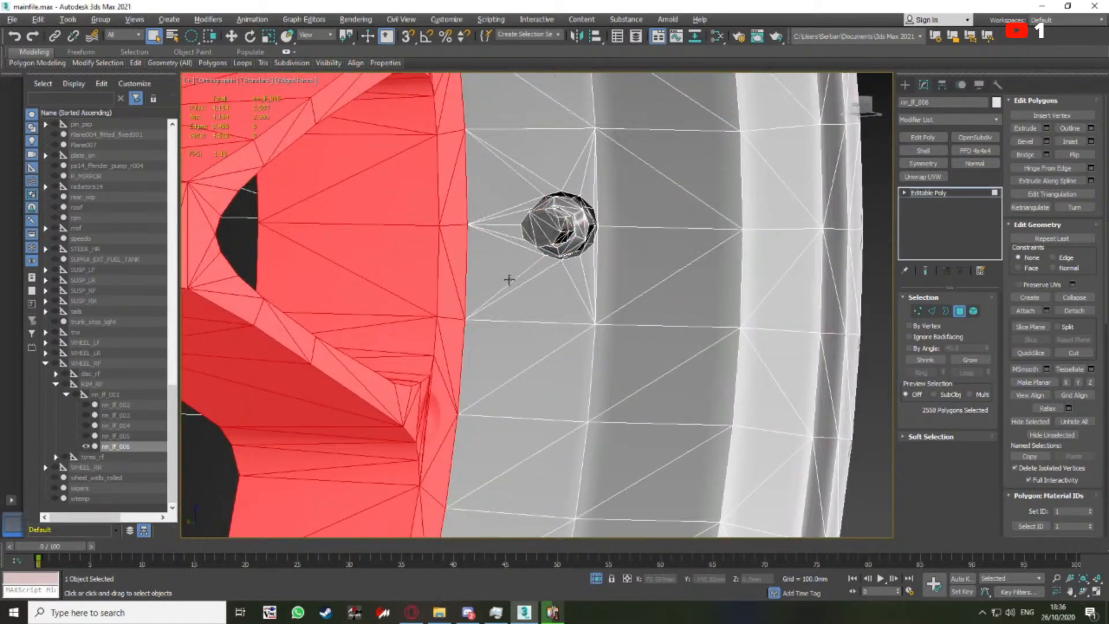
scroll(521, 266, down, 6)
alt+middle_drag(521, 266, 577, 247)
key(F3)
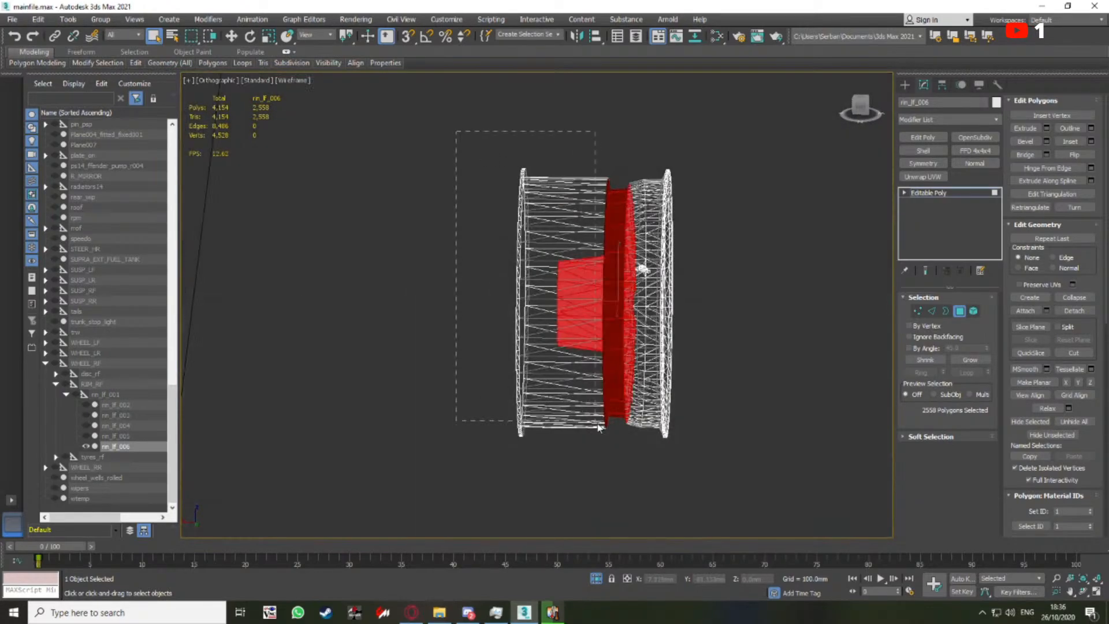
ctrl+drag(613, 456, 614, 456)
alt+middle_drag(613, 370, 438, 236)
key(F3)
scroll(601, 282, up, 3)
key(Delete)
Pick the small element at the valve stem in wireframe display and invert the element selection
scroll(537, 296, up, 10)
key(ctrl+a)
key(F3)
scroll(537, 296, down, 2)
scroll(439, 235, up, 3)
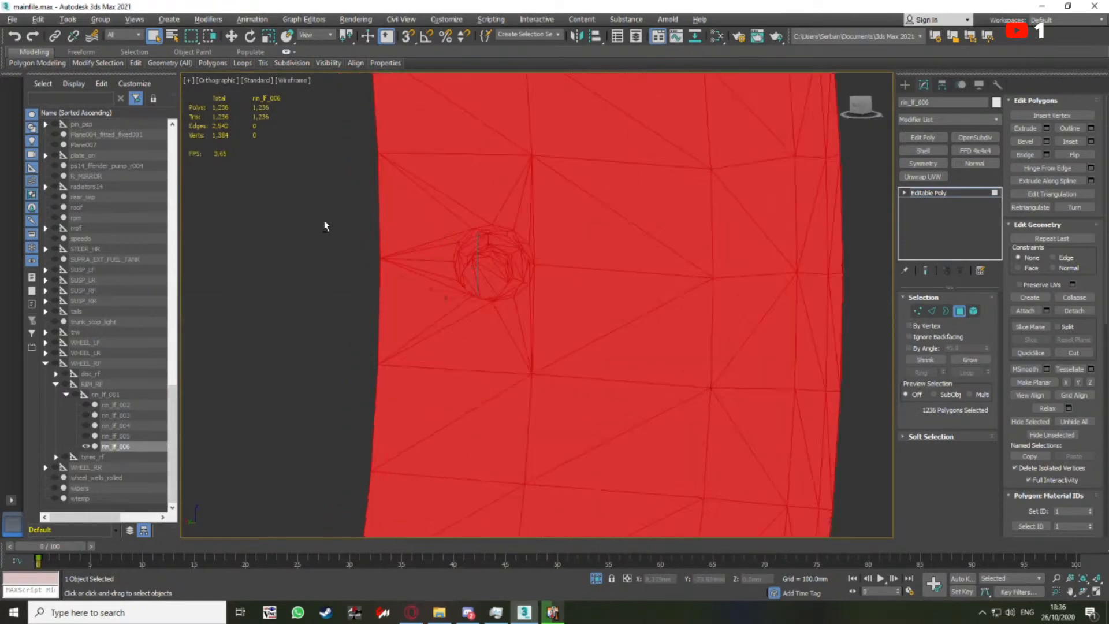
scroll(503, 250, up, 4)
click(974, 312)
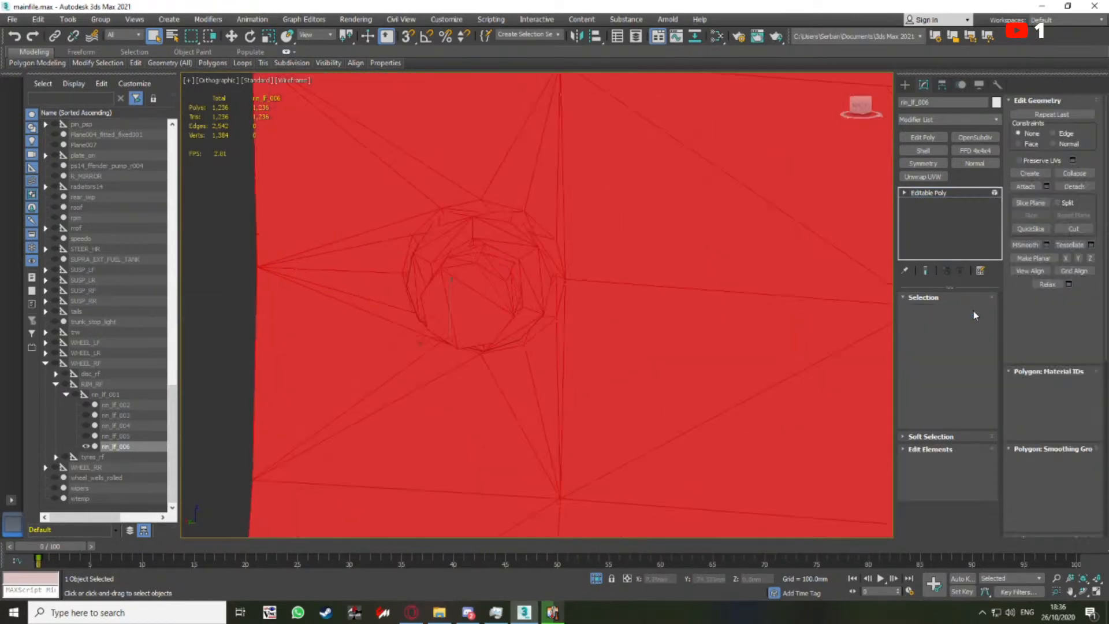
click(514, 272)
key(ctrl+i)
Switch to Chrome, view the car sketch and check the live stream destinations on the Restream dashboard
key(alt+Tab)
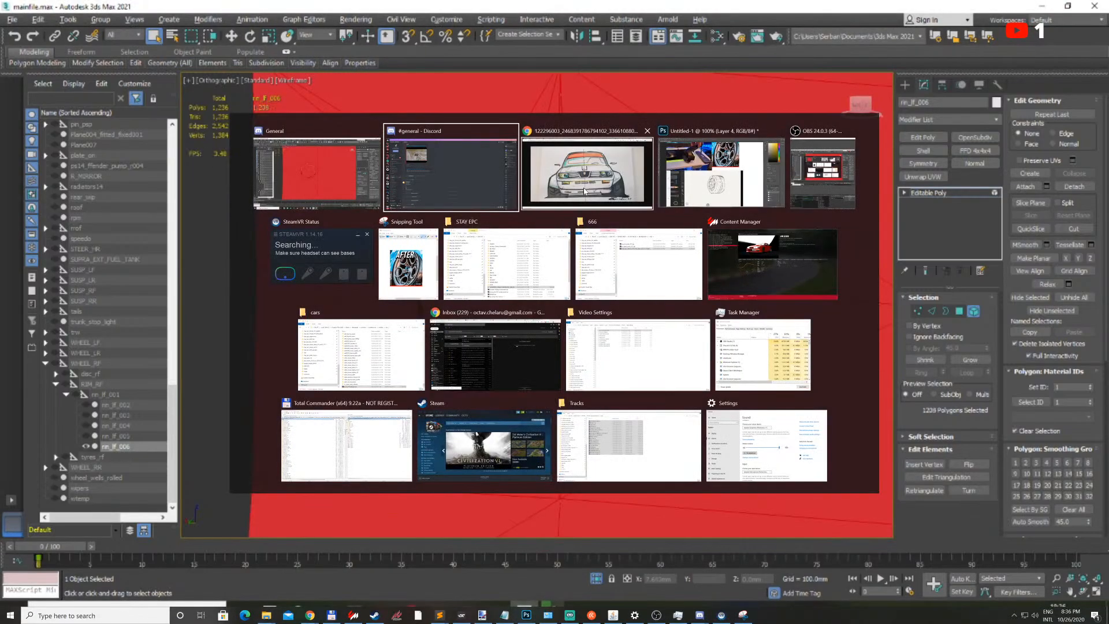
click(584, 191)
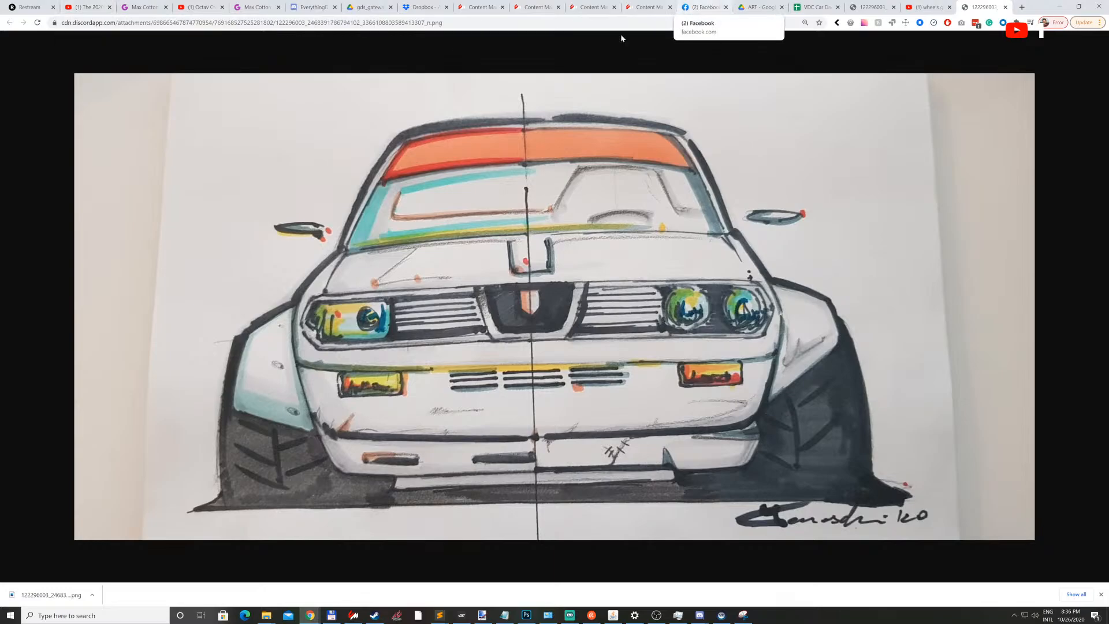
mouse_move(311, 617)
mouse_move(279, 580)
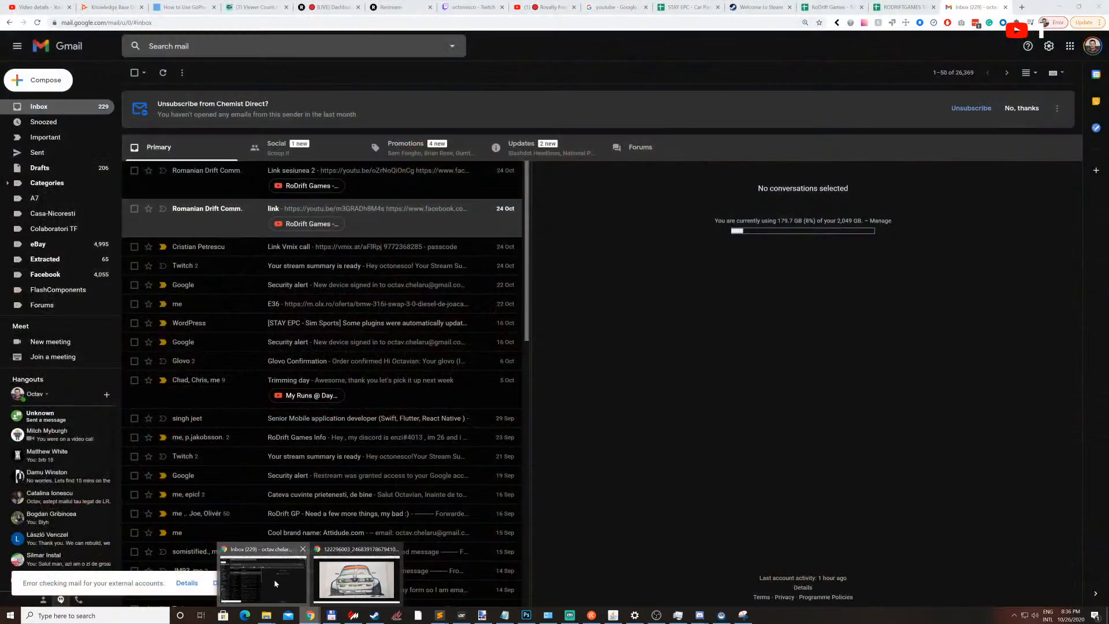
click(342, 8)
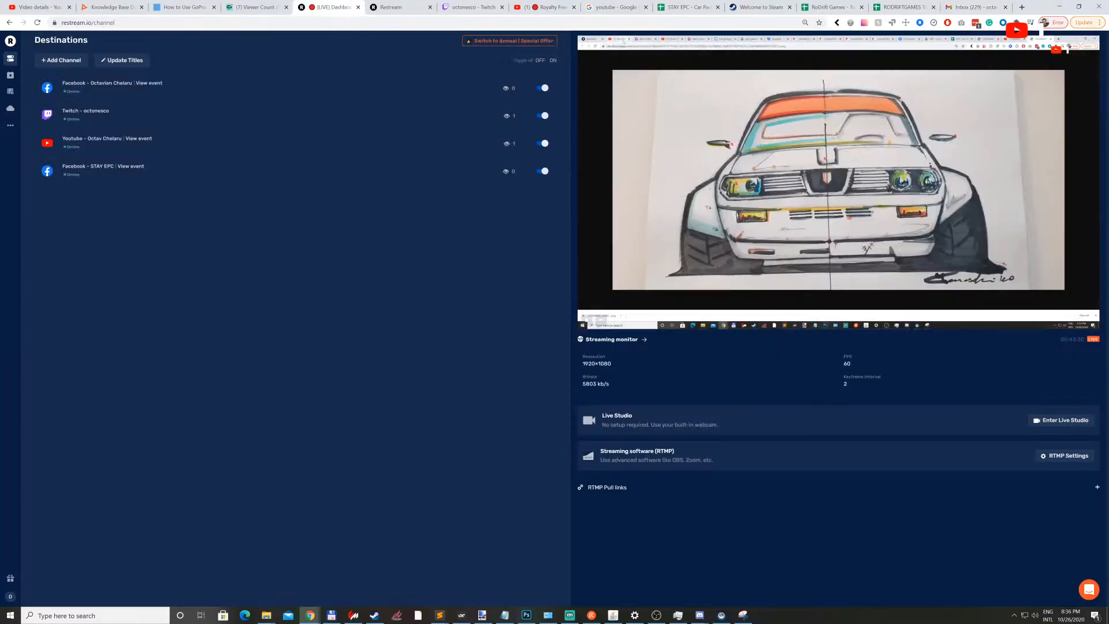
Play the Royalty Free Music Deep House Minimal House video on YouTube and turn on looping
click(546, 7)
click(377, 310)
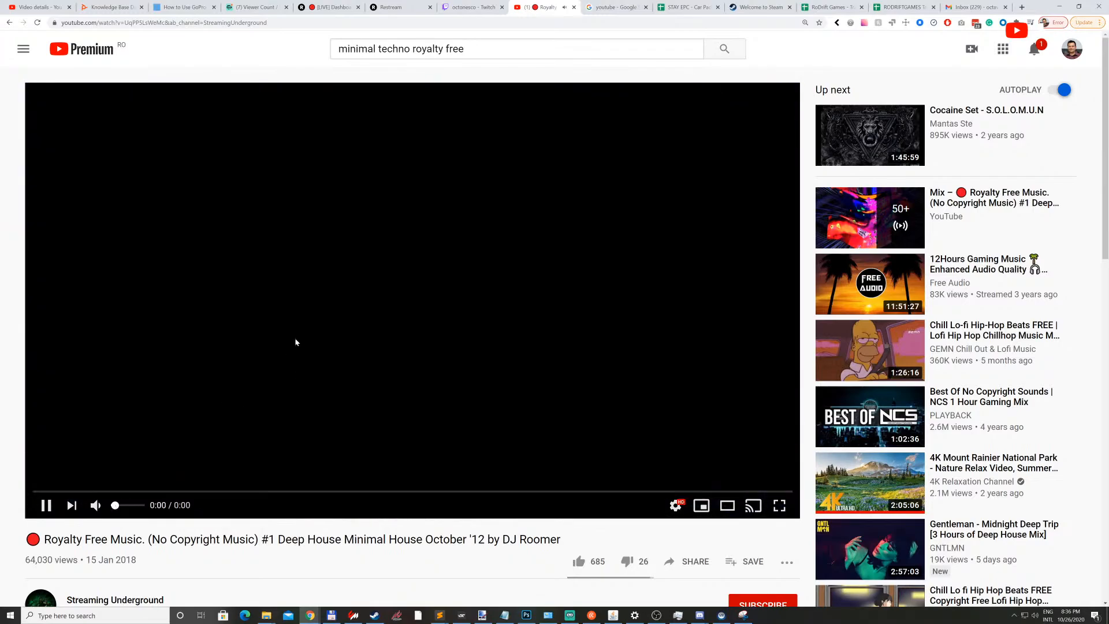
right_click(261, 385)
click(292, 399)
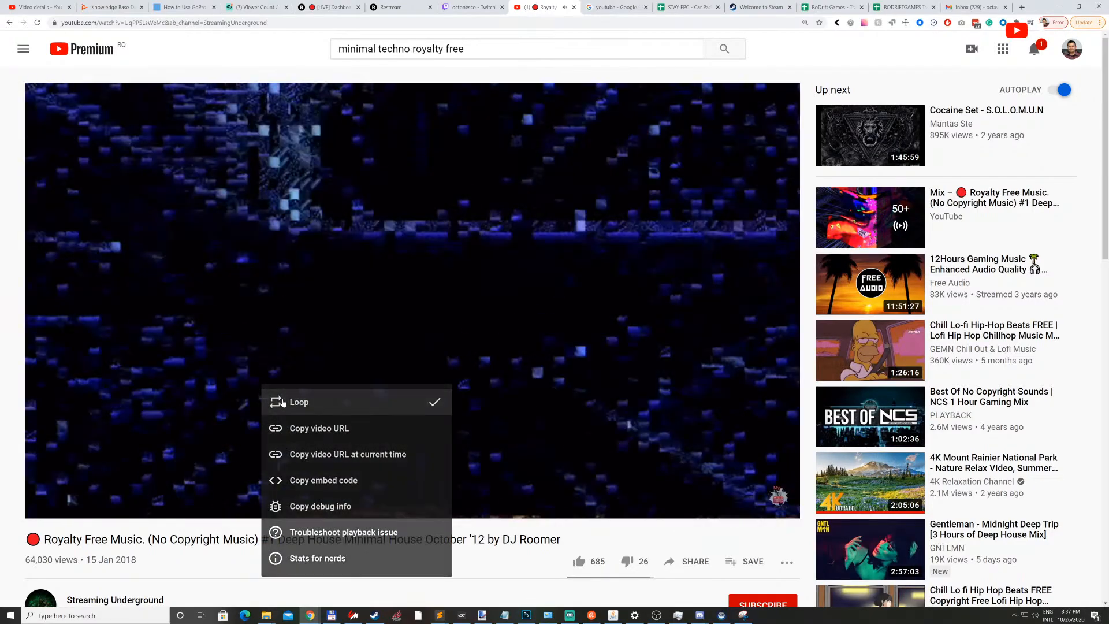
right_click(307, 383)
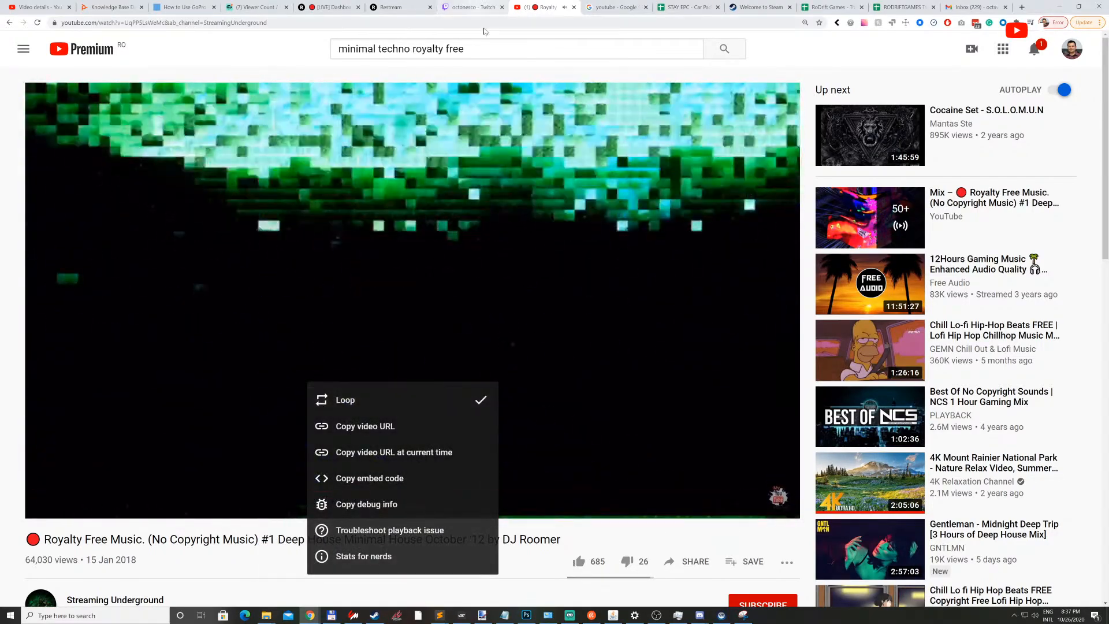
click(453, 76)
Return to the shared 3ds Max screen and weld the selected ring vertices with a much smaller weld threshold
key(alt+Tab)
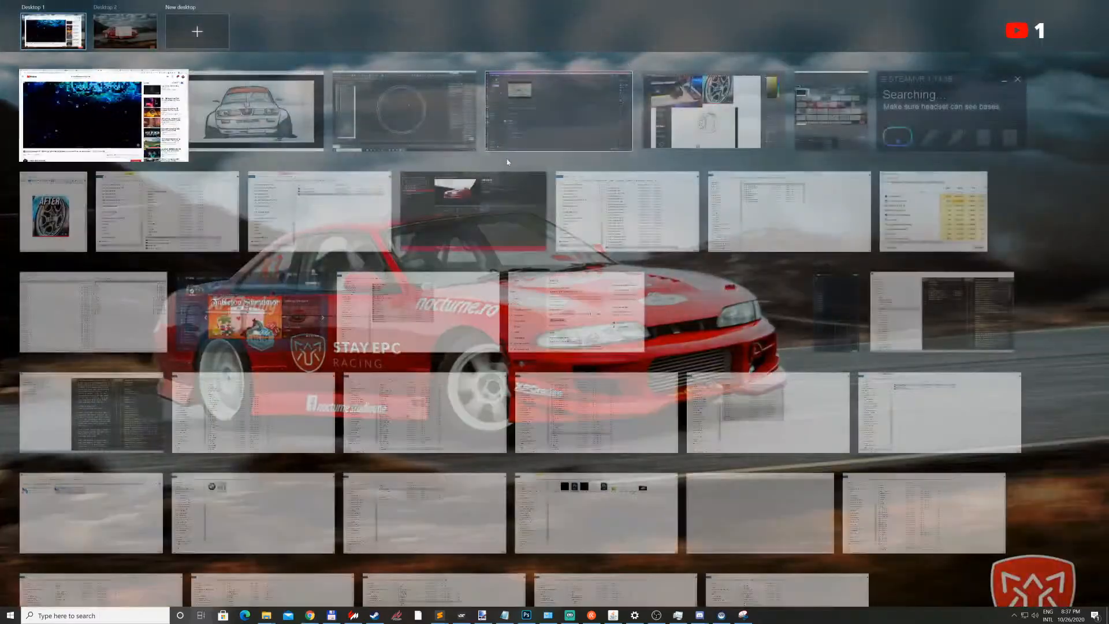
key(Tab)
key(Tab)
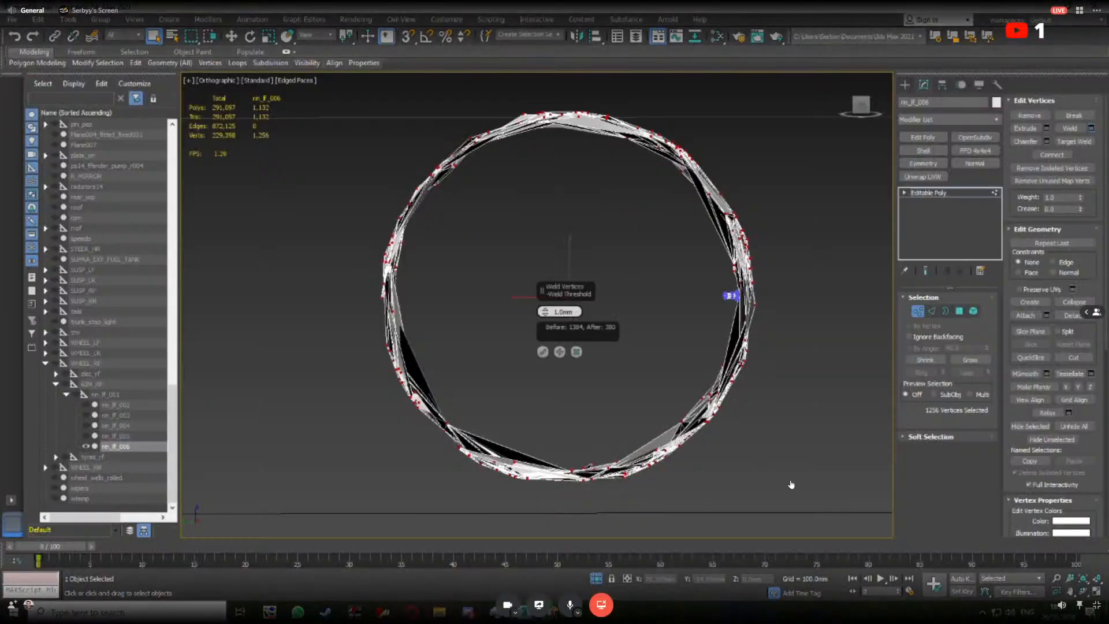
text(001)
key(Return)
click(543, 352)
alt+middle_drag(644, 322, 653, 324)
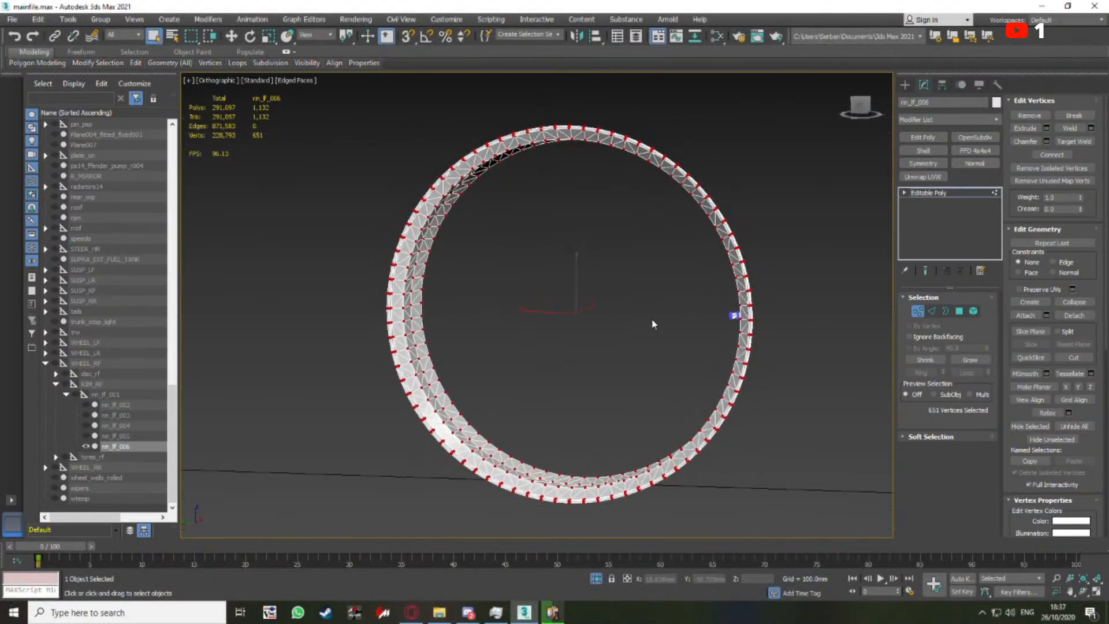
Convert the vertex selection to polygons, quadrify the ring's faces and inspect the mesh around the valve stem
ctrl+click(959, 311)
alt+middle_drag(575, 247, 595, 246)
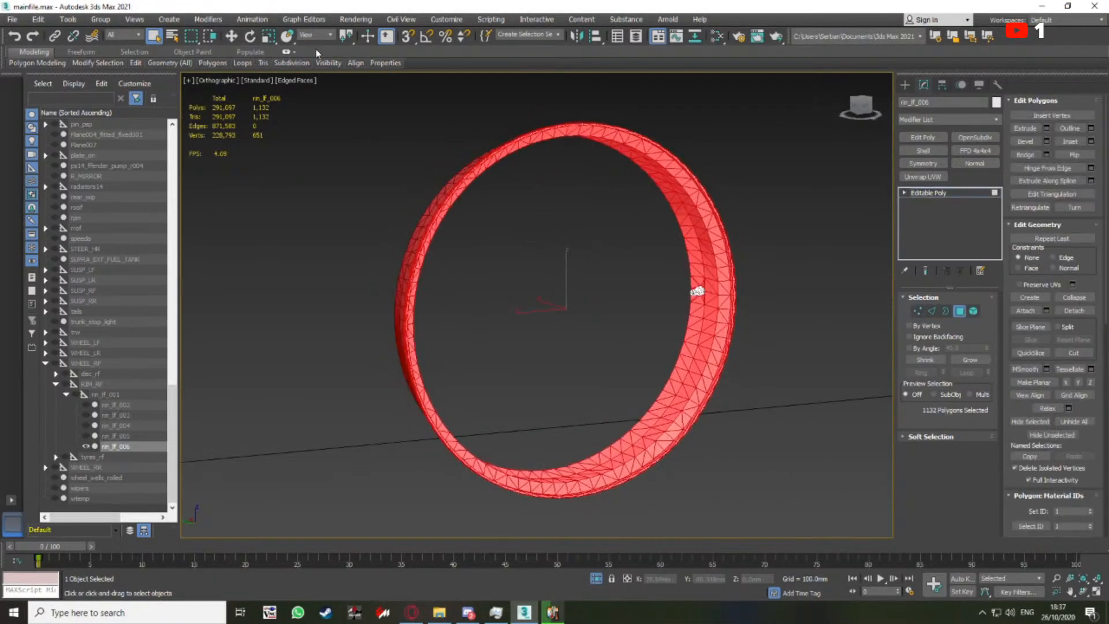
mouse_move(159, 68)
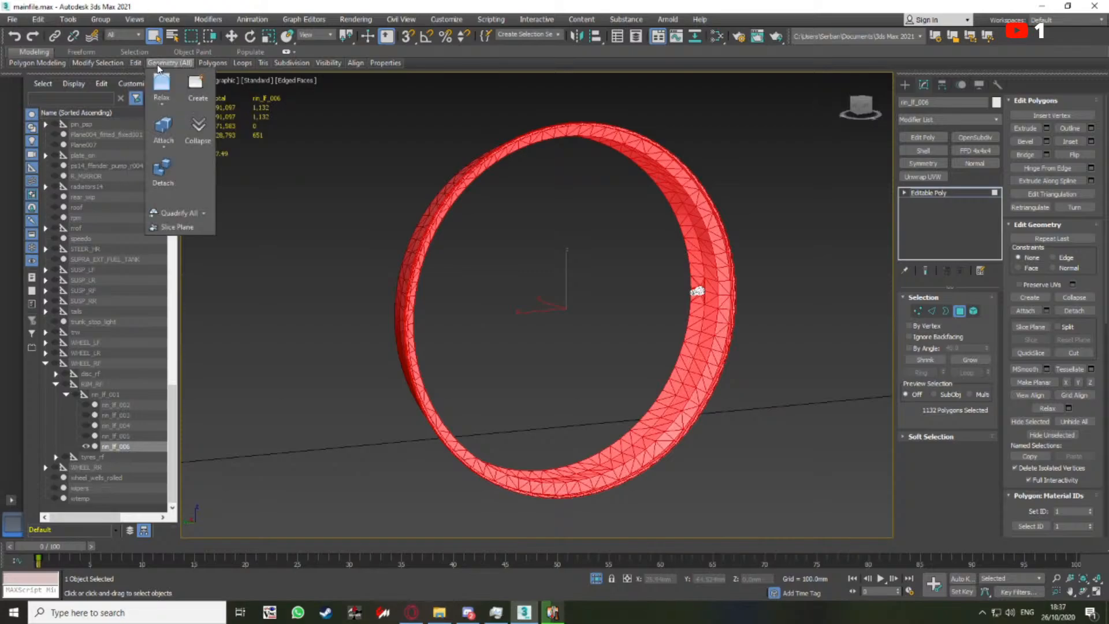
click(182, 217)
alt+middle_drag(612, 263, 651, 260)
middle_drag(651, 260, 632, 235)
scroll(615, 256, up, 10)
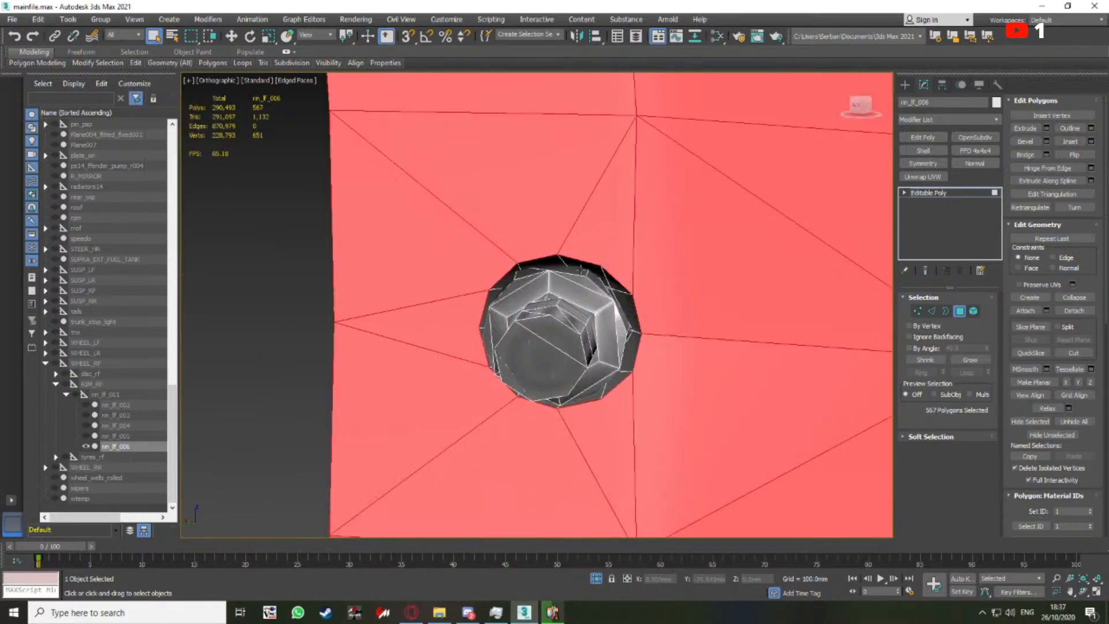
alt+middle_drag(580, 270, 518, 269)
scroll(534, 277, down, 10)
scroll(533, 279, down, 10)
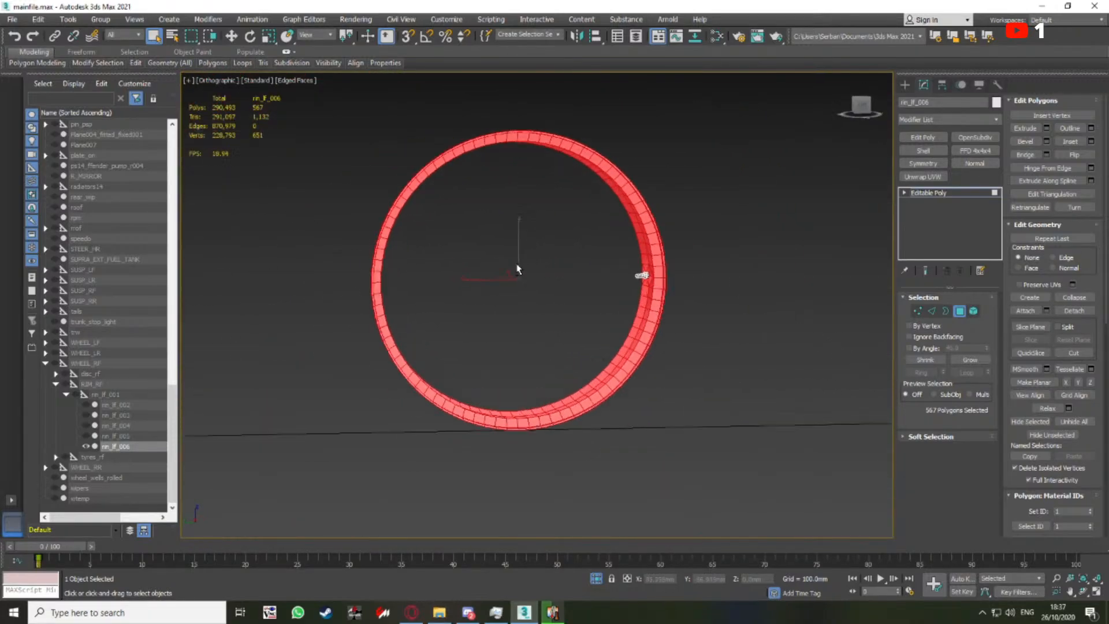
Select the ring's open inner border and activate scaling for it
scroll(518, 270, up, 5)
key(3)
scroll(639, 321, down, 6)
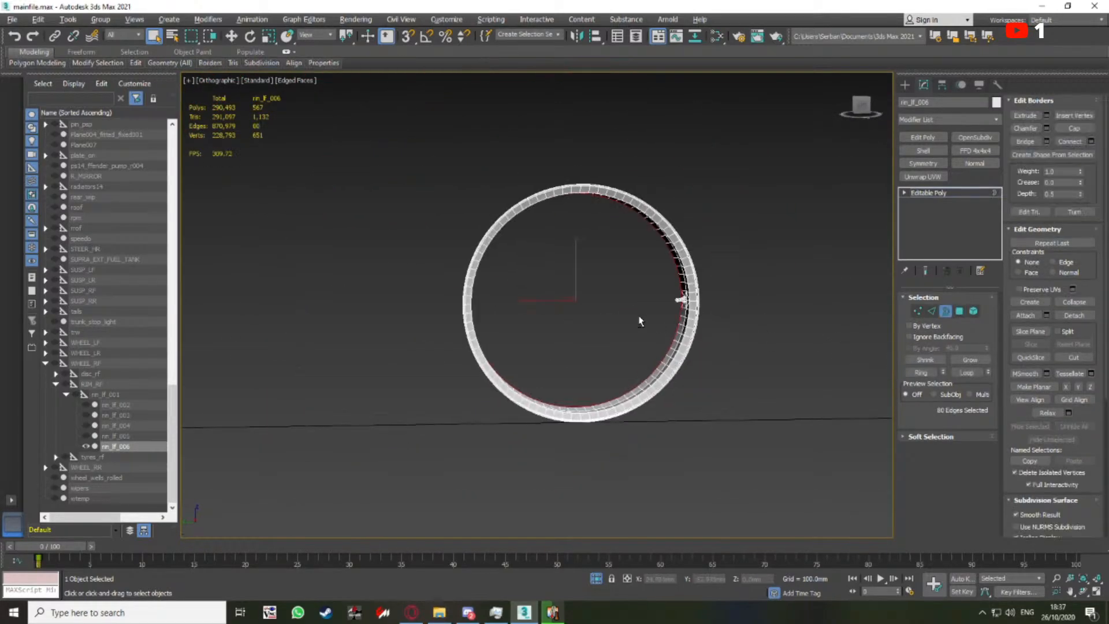
key(r)
alt+middle_drag(663, 285, 593, 237)
key(f)
scroll(771, 196, up, 3)
alt+middle_drag(690, 353, 722, 356)
Try to make the selected open border planar along the Y and Z axes, and restore the border selection
click(1080, 388)
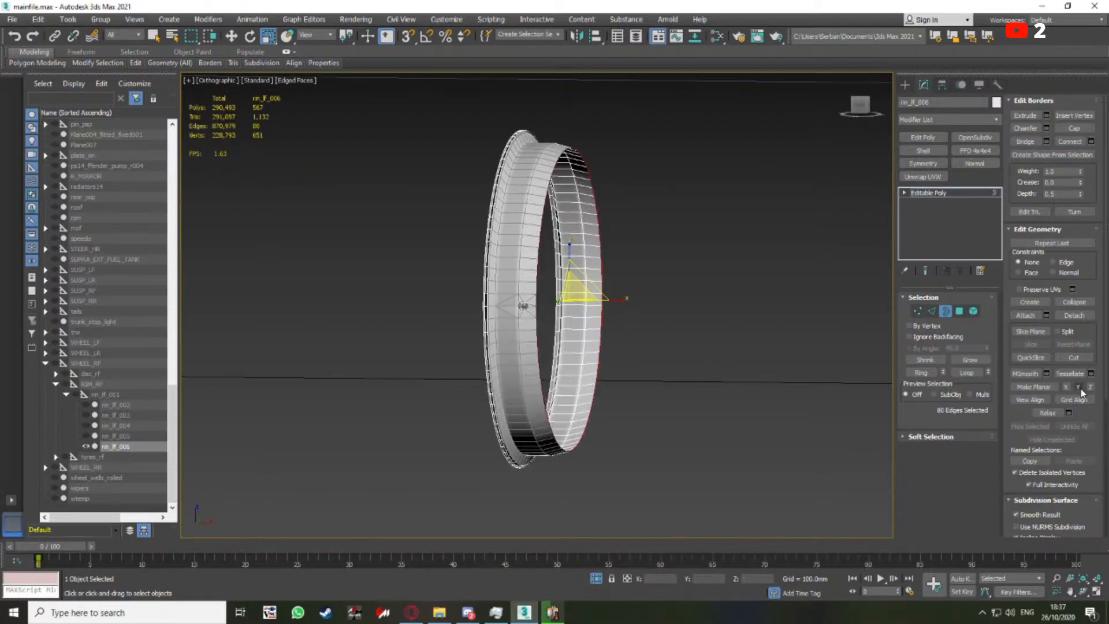
click(1090, 387)
key(ctrl+z)
click(655, 296)
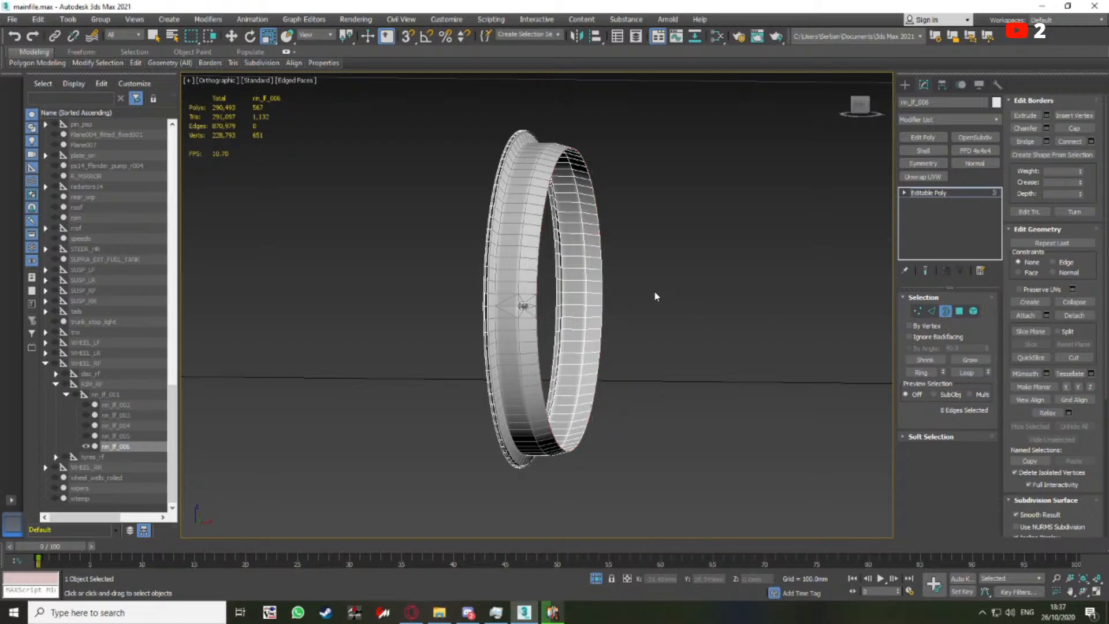
click(19, 37)
alt+middle_drag(768, 307, 617, 290)
scroll(616, 290, up, 4)
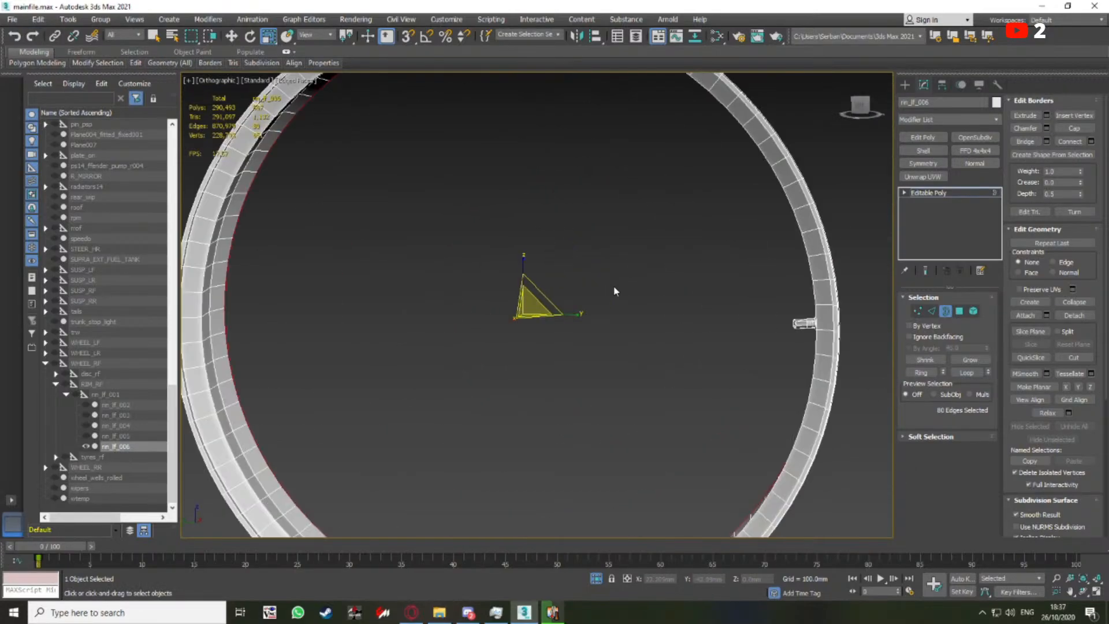
Extend the ring's selected inner border inward by scaling a copy down to a small hole at the wheel centre
scroll(542, 299, down, 6)
middle_drag(522, 250, 563, 219)
drag(552, 198, 733, 371)
alt+middle_drag(733, 371, 555, 237)
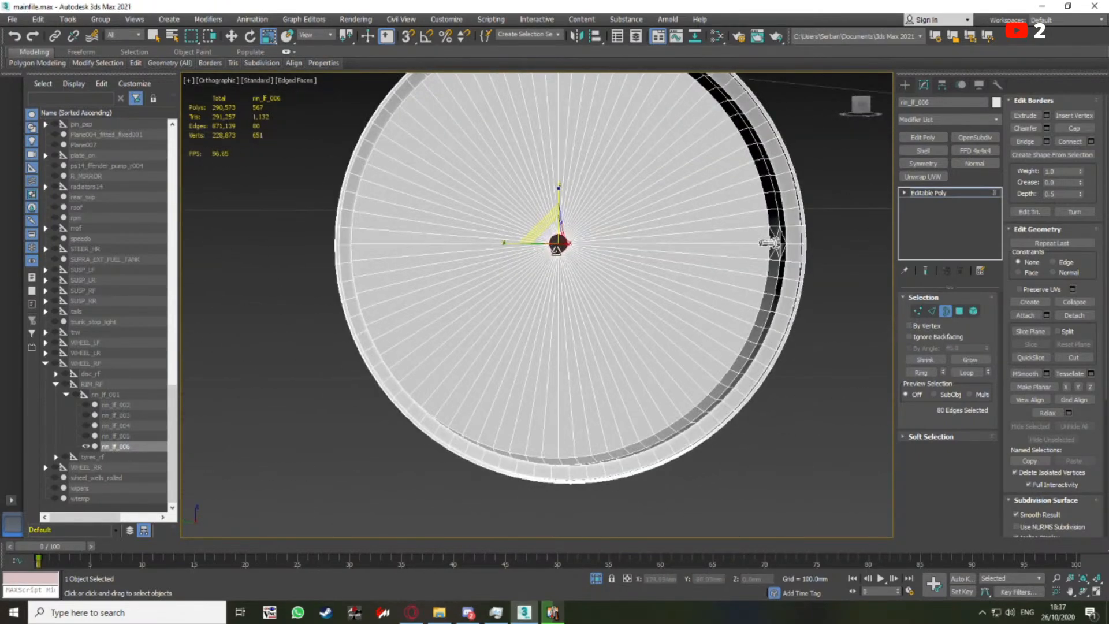
Align to the Left view, convert the central border selection to vertices and collapse them into a single centre point
right_click(527, 217)
alt+middle_drag(406, 213, 473, 218)
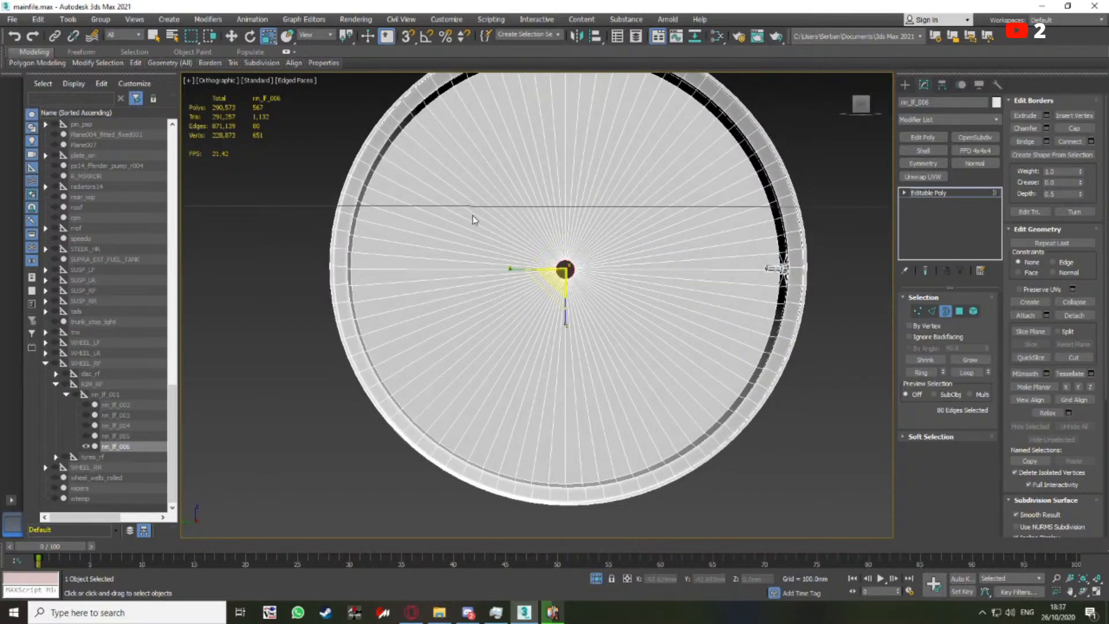
click(861, 103)
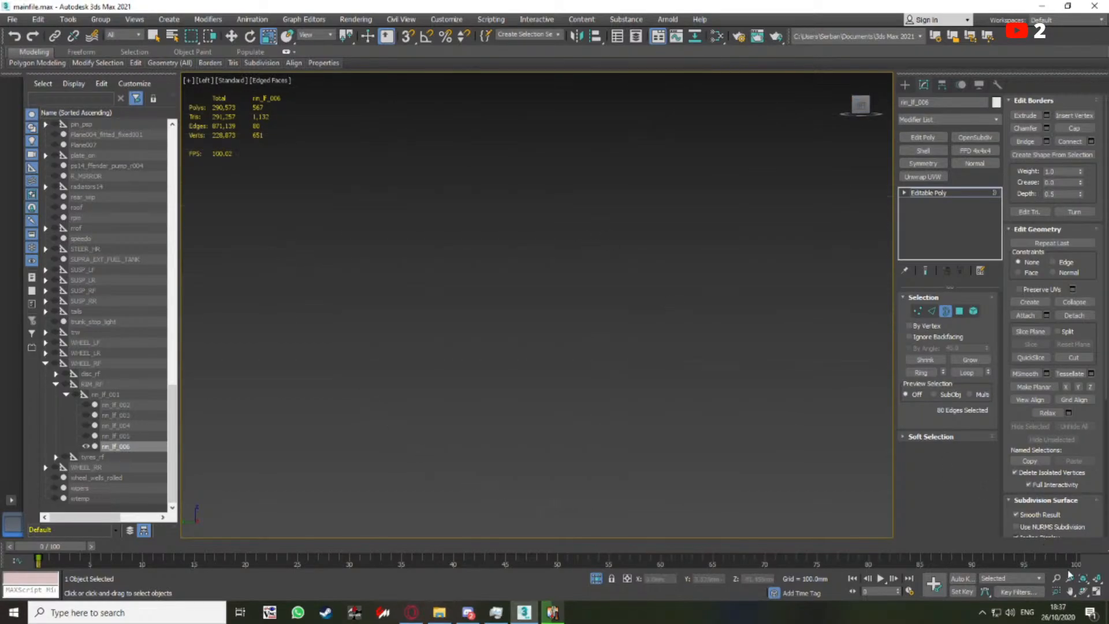
click(1084, 578)
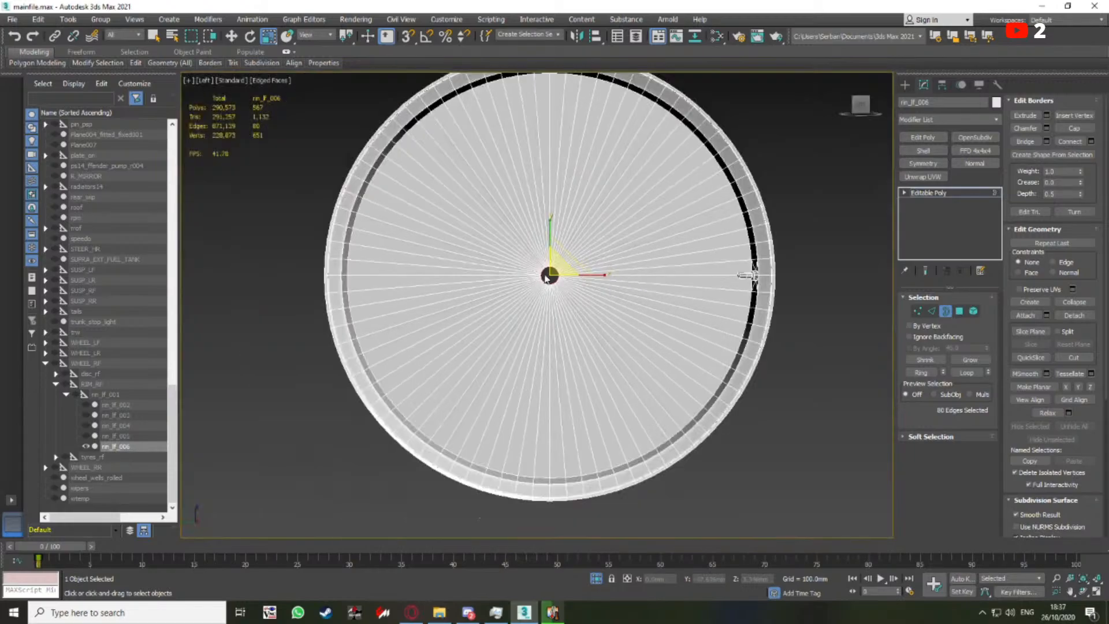
right_click(547, 277)
click(520, 216)
scroll(546, 276, up, 5)
right_click(549, 258)
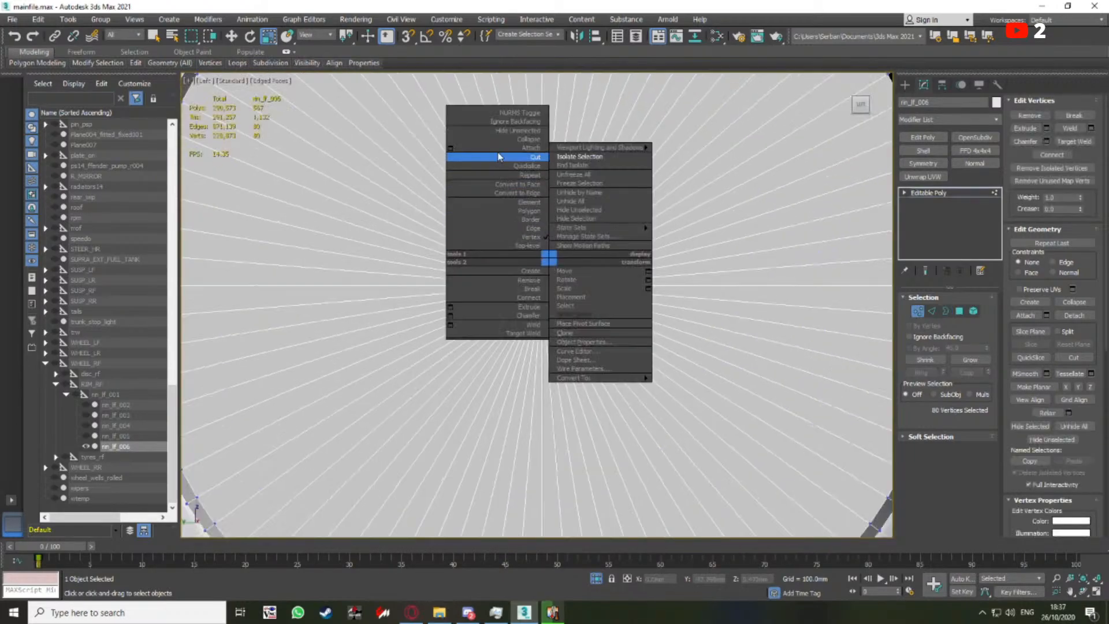
click(546, 276)
scroll(549, 278, down, 6)
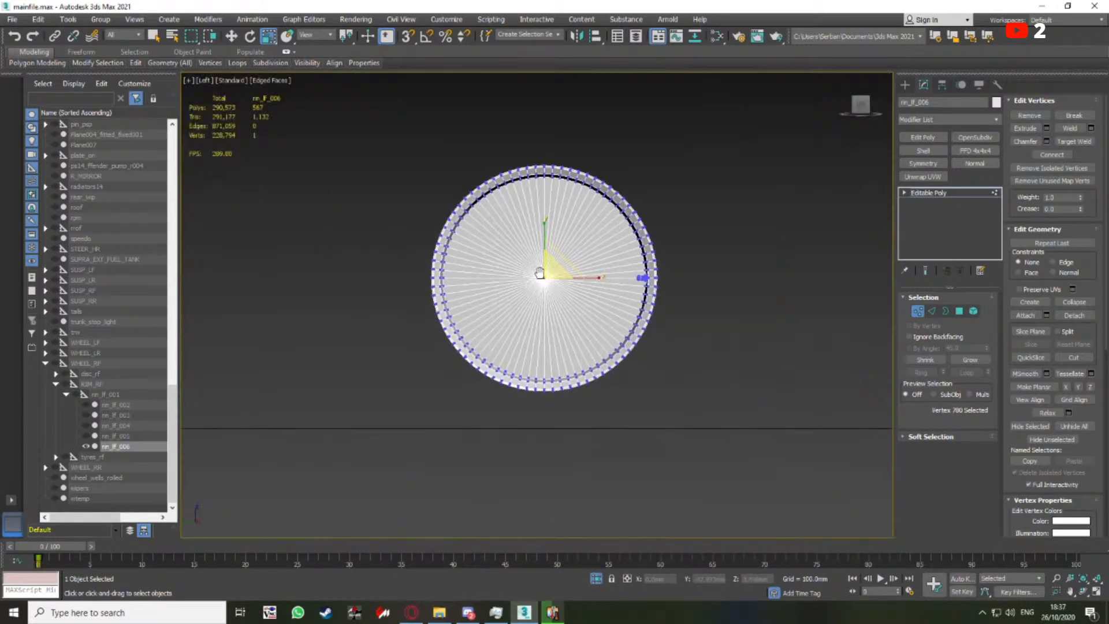
Select the polygons of the inner disc and detach them as a separate object under the default name
scroll(538, 273, up, 5)
key(4)
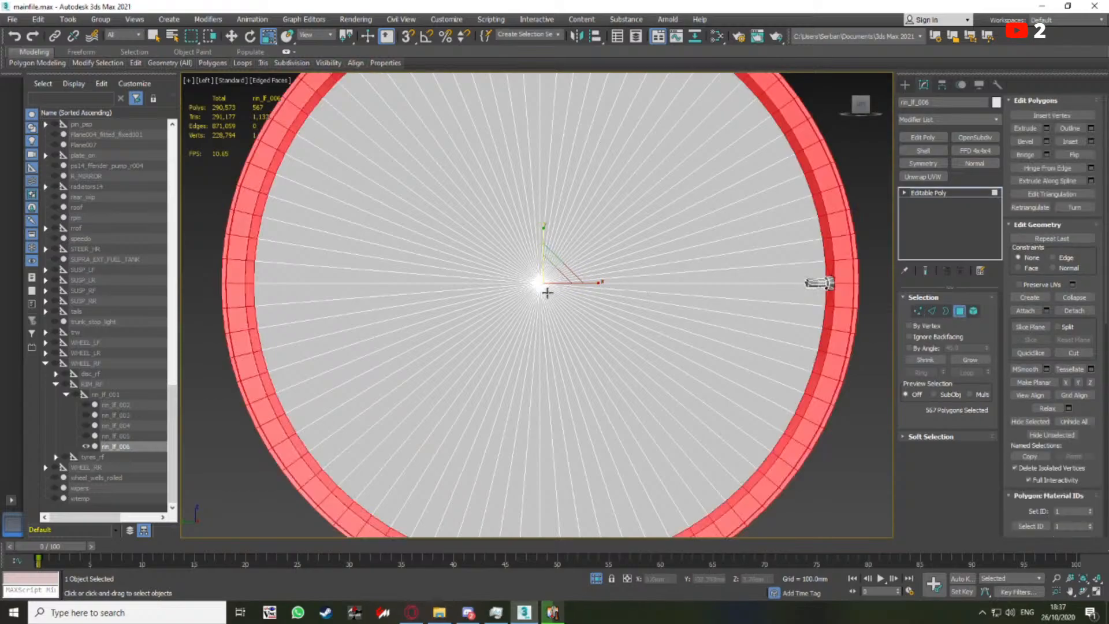
scroll(547, 292, down, 3)
click(549, 290)
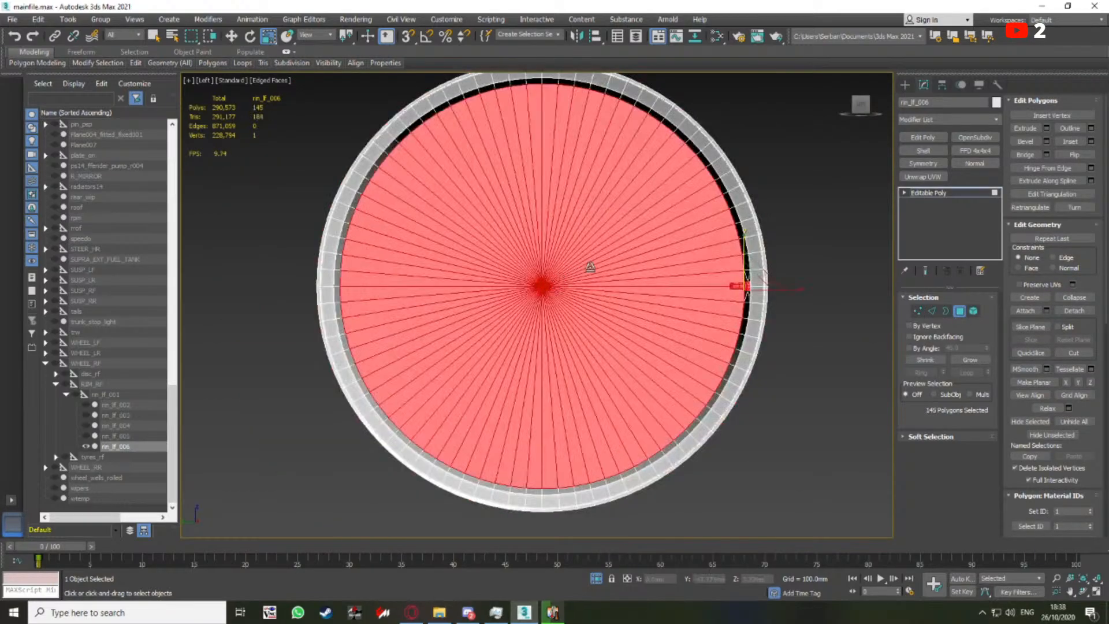
click(1076, 311)
click(597, 306)
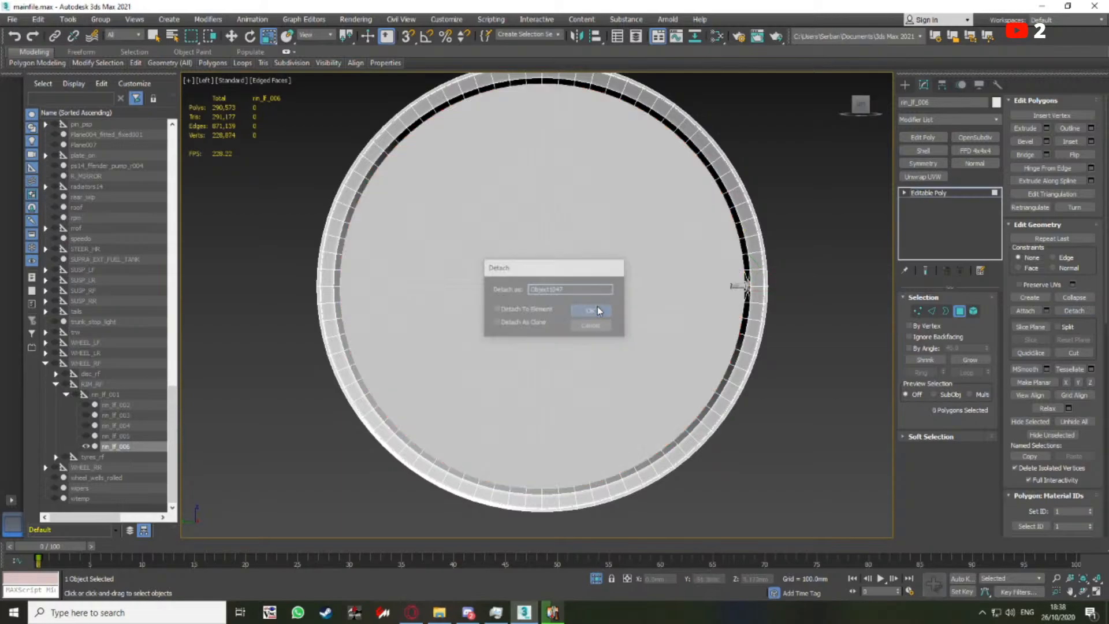
Leave polygon editing on the rim, select the detached disc object and select all of its edges
key(4)
click(575, 243)
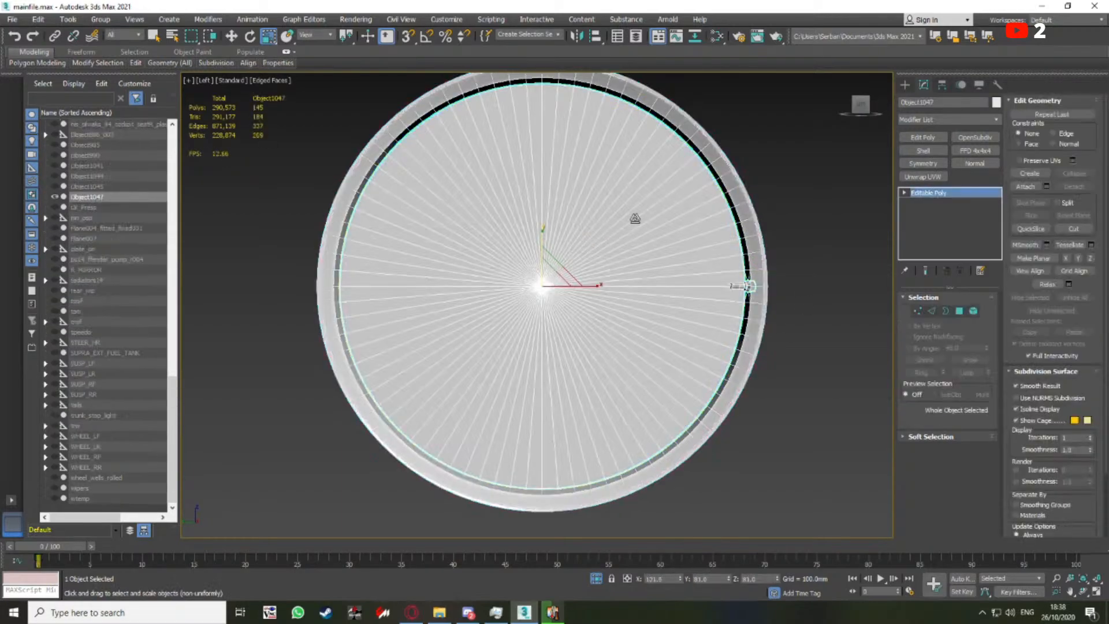
middle_drag(636, 217, 640, 215)
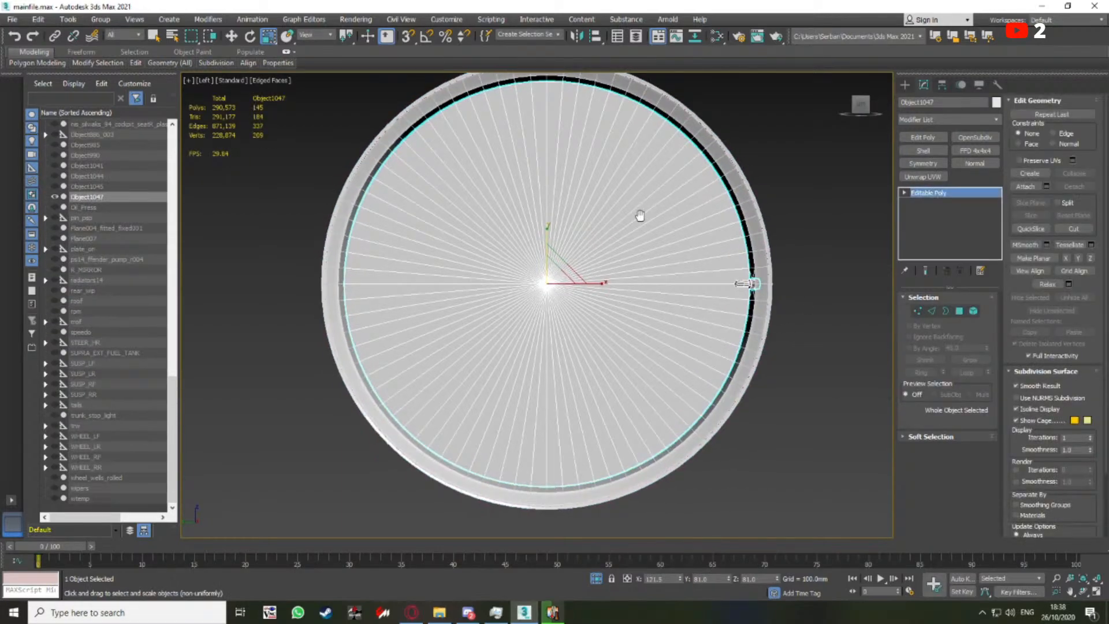
click(931, 311)
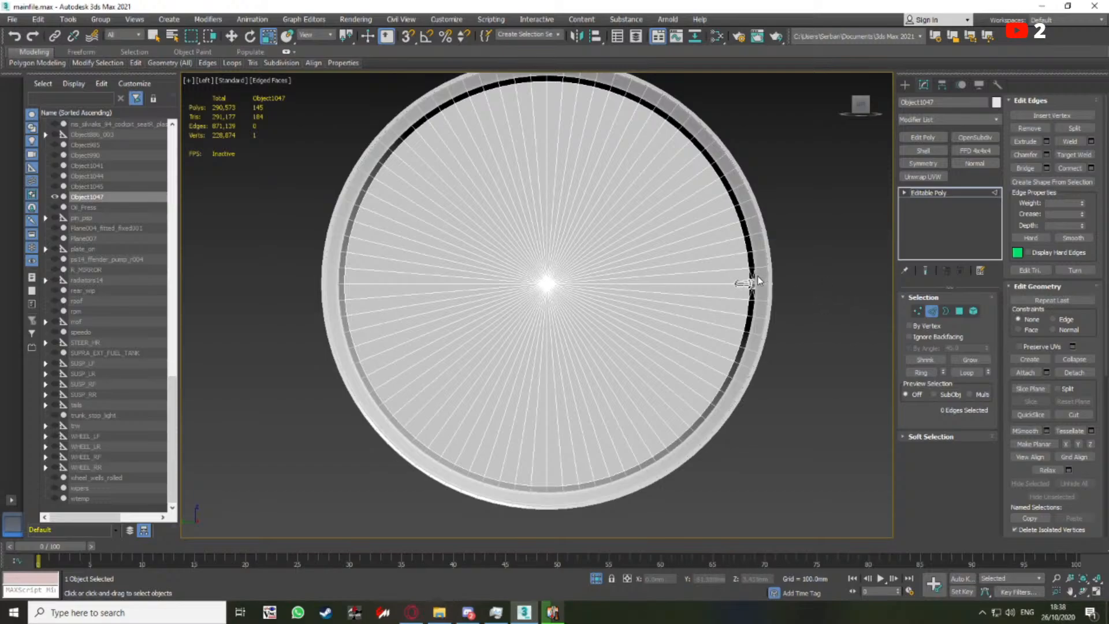
key(ctrl+a)
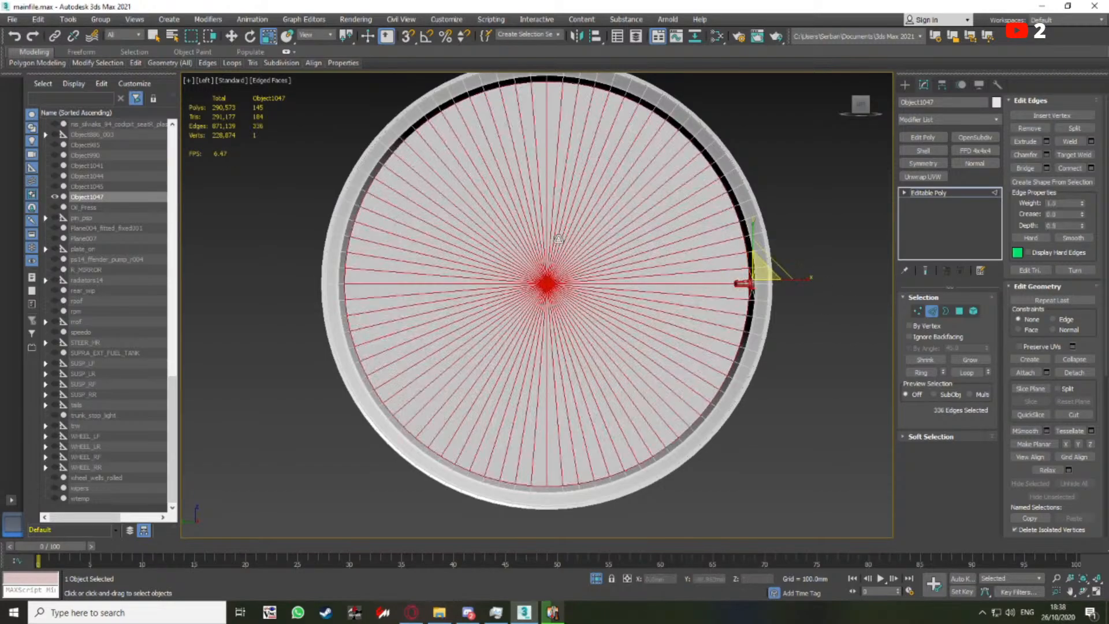
Select the disc's full ring of radial edges and connect them with 10 segments
click(536, 243)
key(e)
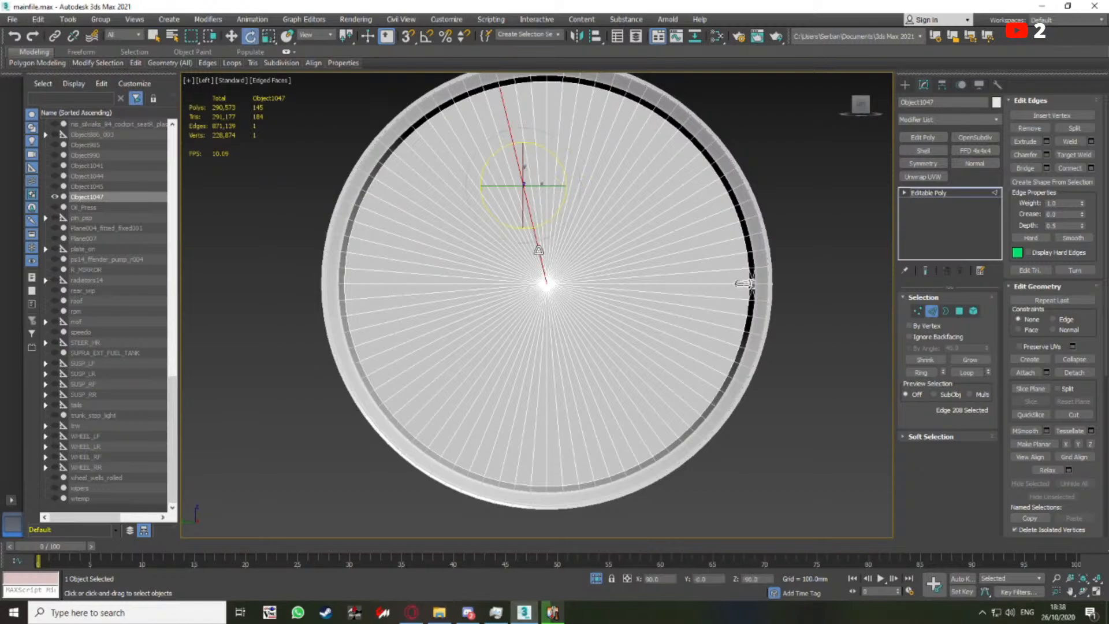
key(r)
key(r)
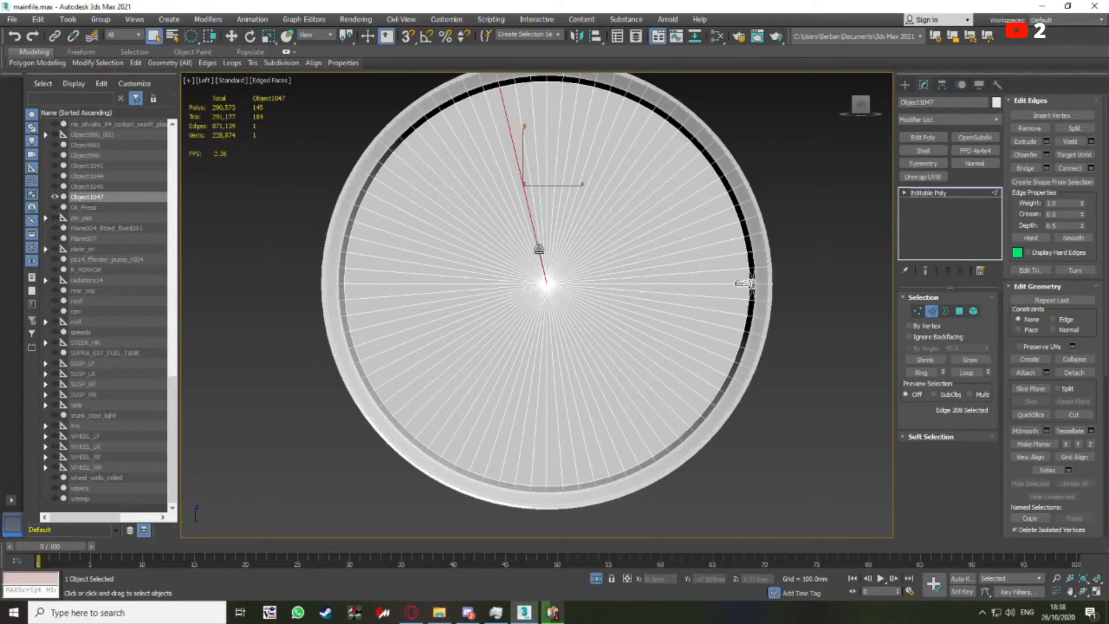
key(q)
mouse_move(565, 234)
mouse_down()
mouse_move(540, 238)
mouse_move(567, 229)
mouse_up()
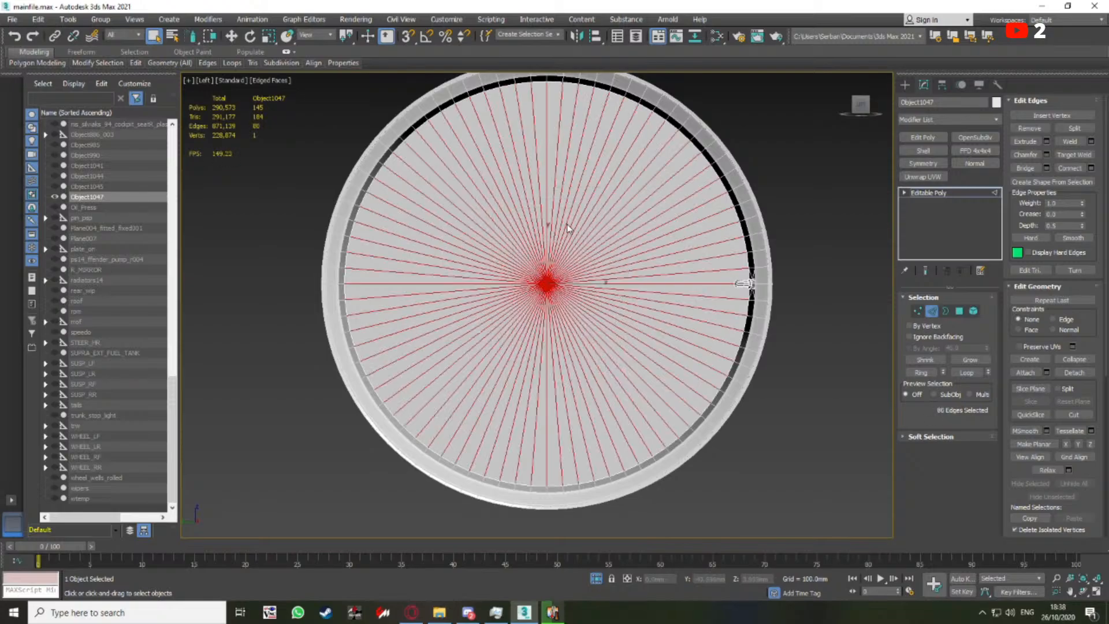
click(1091, 169)
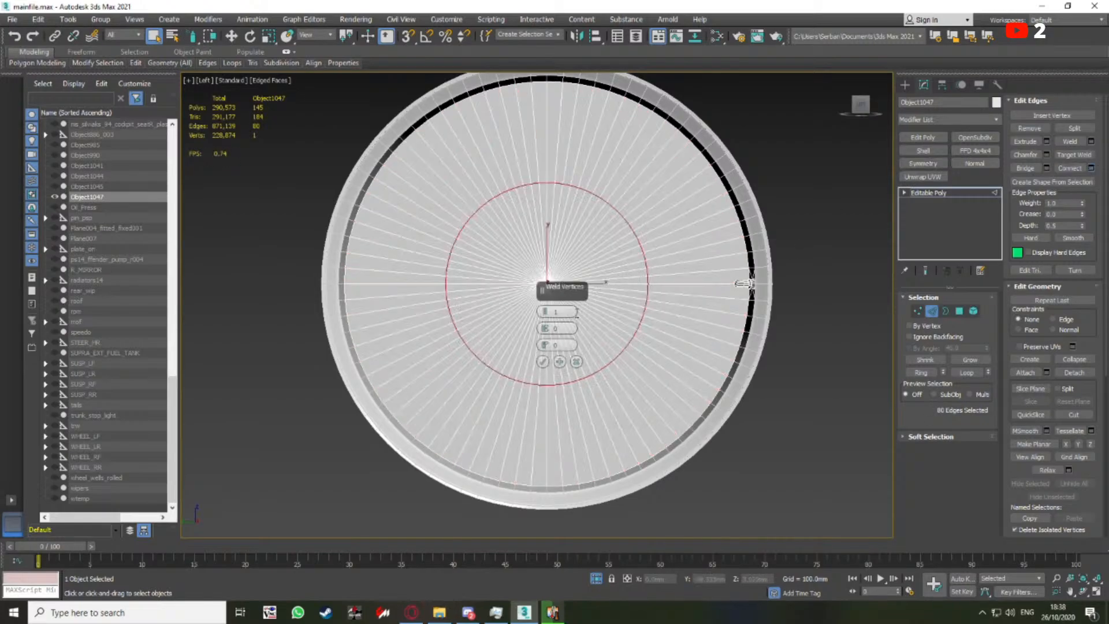
key(Return)
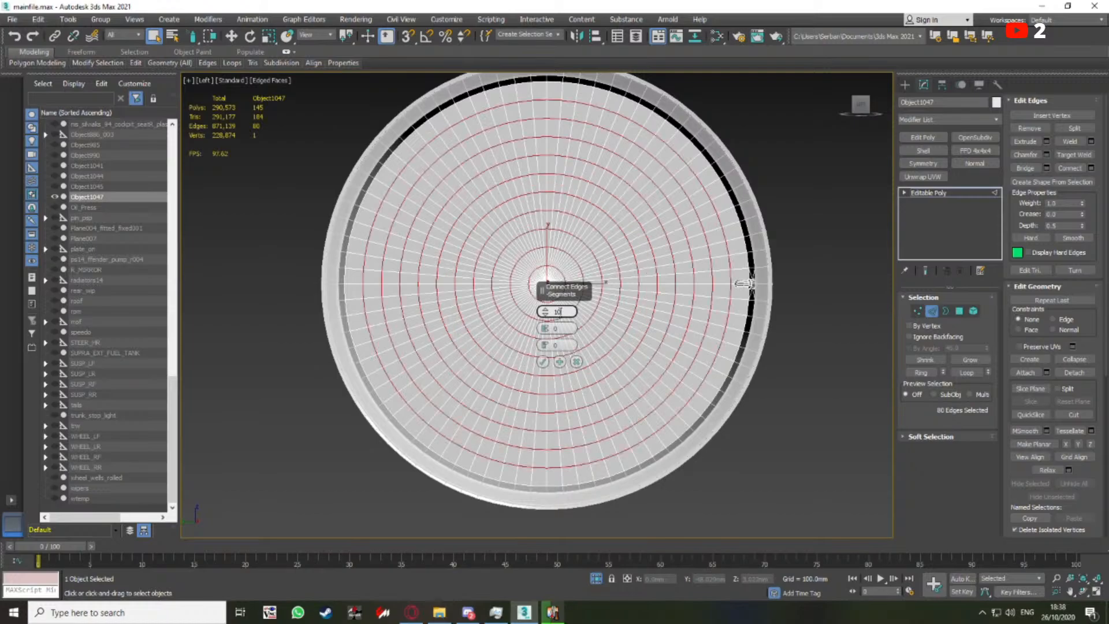
click(544, 363)
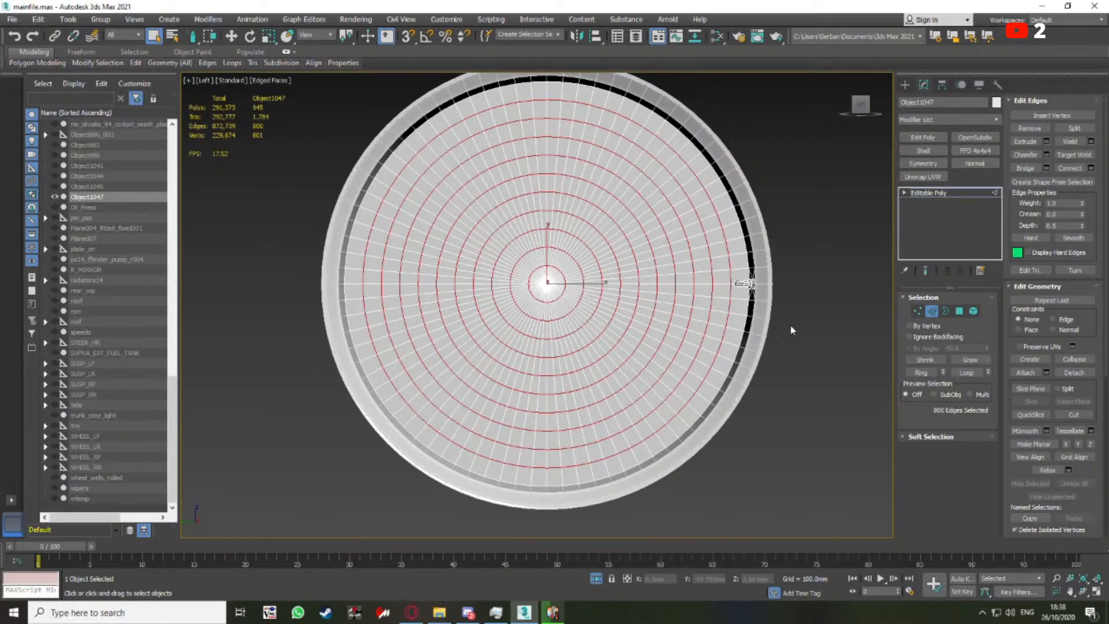
Select five adjacent polygons along the disc's outer edge, starting beside the vertical centre line
click(960, 311)
scroll(546, 113, up, 3)
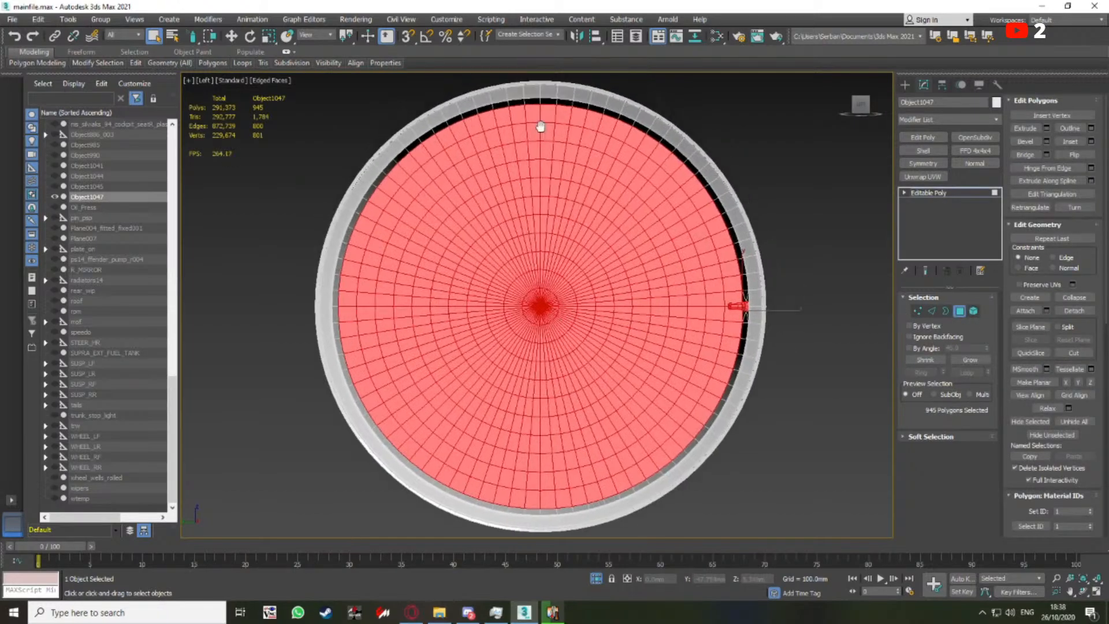
click(523, 139)
ctrl+click(501, 141)
ctrl+click(479, 146)
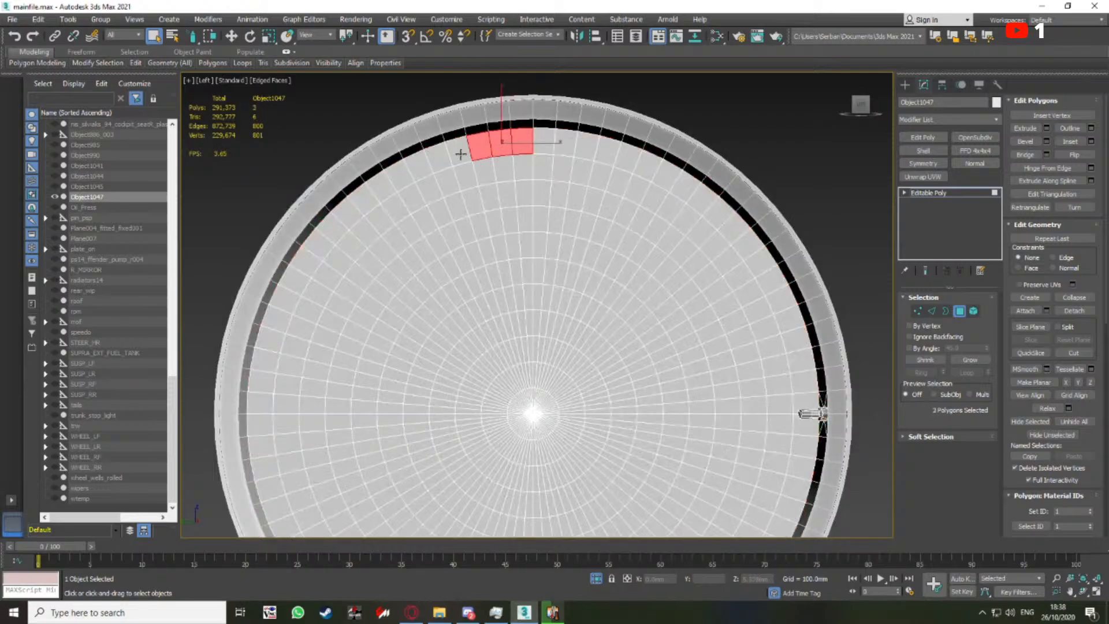
ctrl+click(459, 152)
ctrl+click(440, 159)
middle_drag(485, 175, 479, 168)
scroll(479, 168, up, 2)
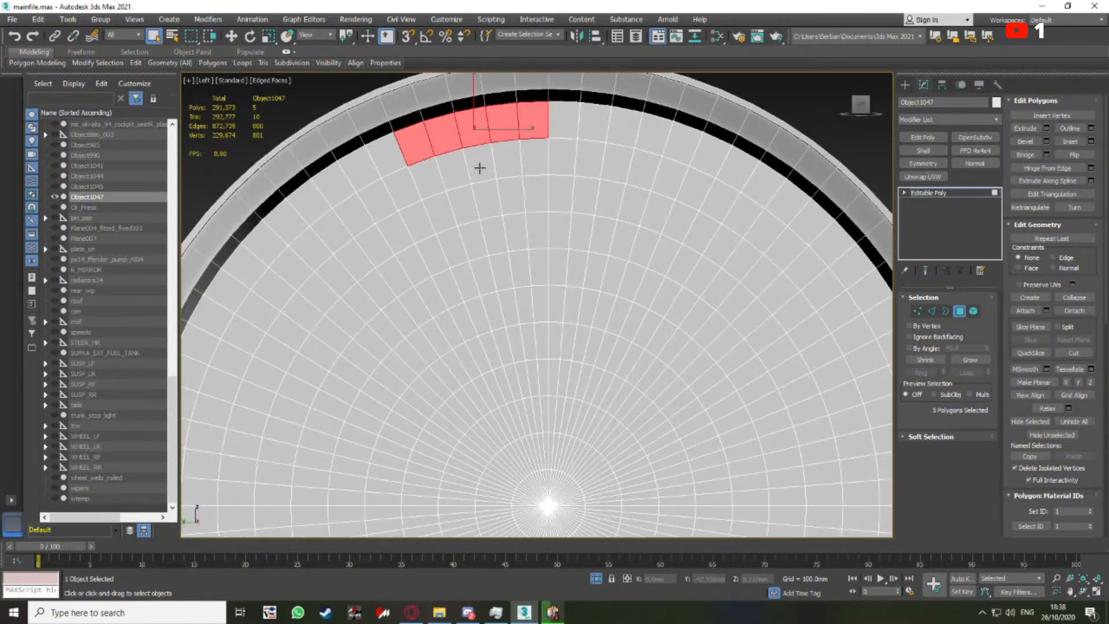
Extend the polygon selection inward to the disc centre, forming a complete wedge five polygons wide
mouse_move(451, 167)
ctrl+mouse_down()
mouse_move(436, 178)
mouse_move(512, 191)
mouse_move(527, 237)
ctrl+mouse_up()
middle_drag(553, 253, 521, 155)
alt+click(522, 157)
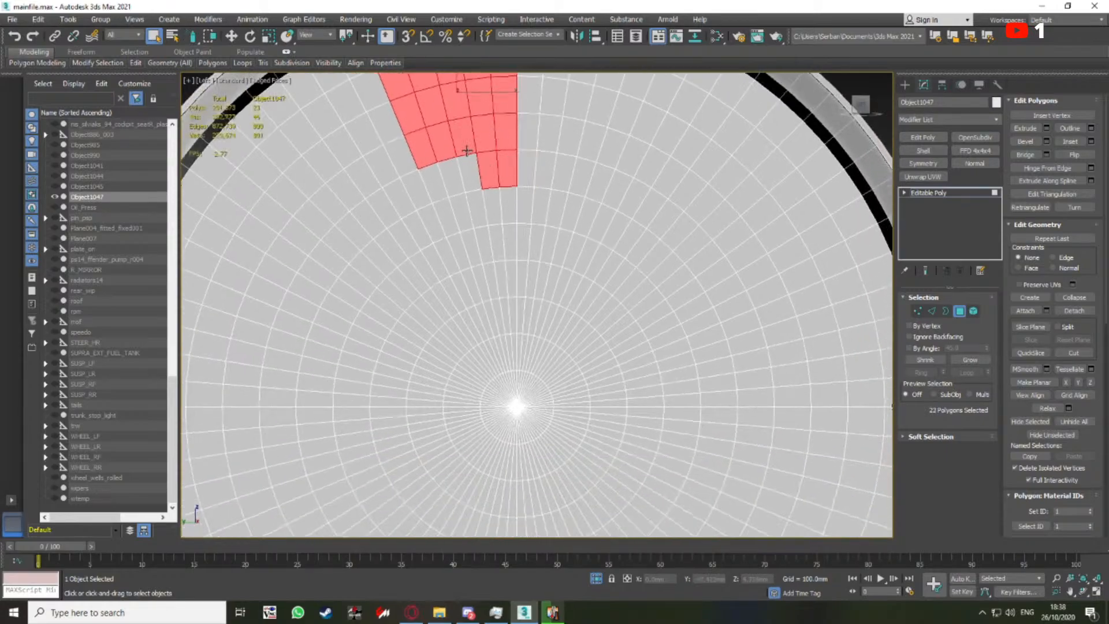
mouse_move(466, 154)
ctrl+mouse_down()
mouse_move(465, 233)
mouse_move(505, 248)
ctrl+mouse_up()
middle_drag(499, 279, 481, 172)
scroll(481, 171, up, 1)
scroll(481, 171, up, 1)
ctrl+drag(482, 171, 483, 166)
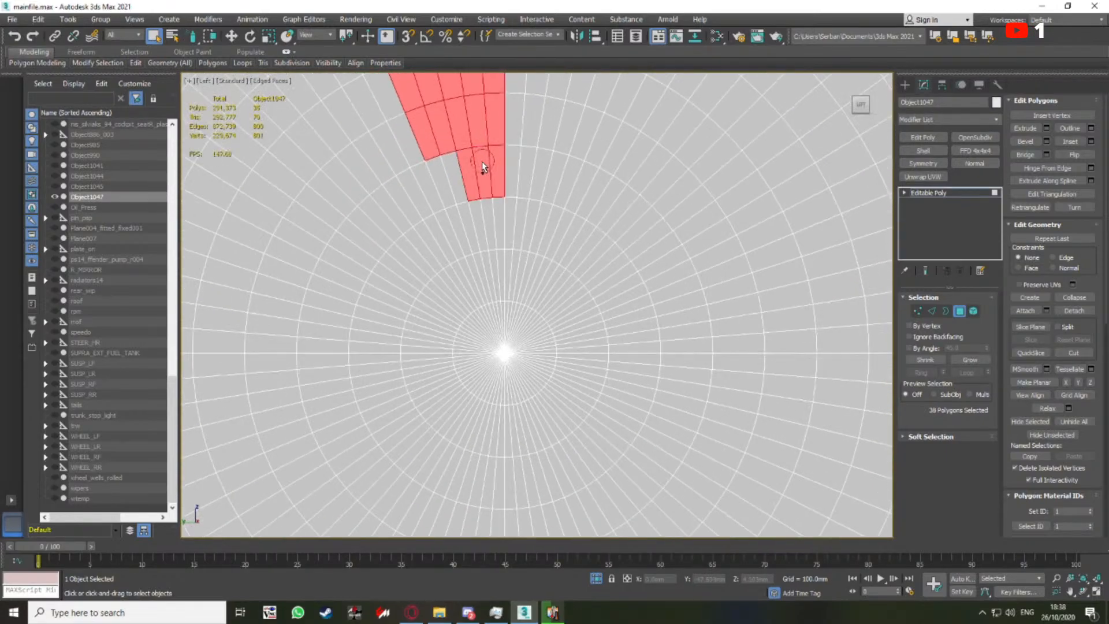
middle_drag(495, 179, 489, 90)
scroll(489, 90, up, 2)
mouse_move(488, 153)
ctrl+mouse_down()
mouse_move(450, 163)
mouse_move(480, 180)
mouse_move(464, 223)
ctrl+mouse_up()
middle_drag(501, 274, 487, 206)
scroll(473, 212, up, 6)
ctrl+drag(432, 242, 519, 238)
scroll(503, 218, down, 3)
scroll(521, 249, down, 10)
Invert the polygon selection and delete everything on the disc except the wedge, leaving polygon editing
key(ctrl+i)
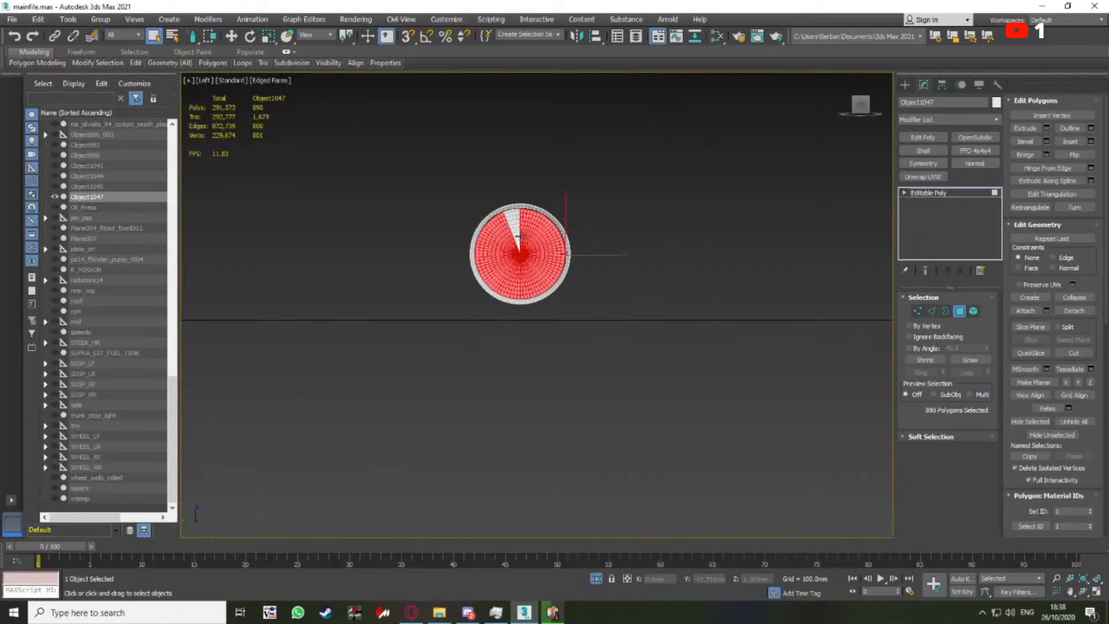
scroll(521, 236, up, 8)
key(Delete)
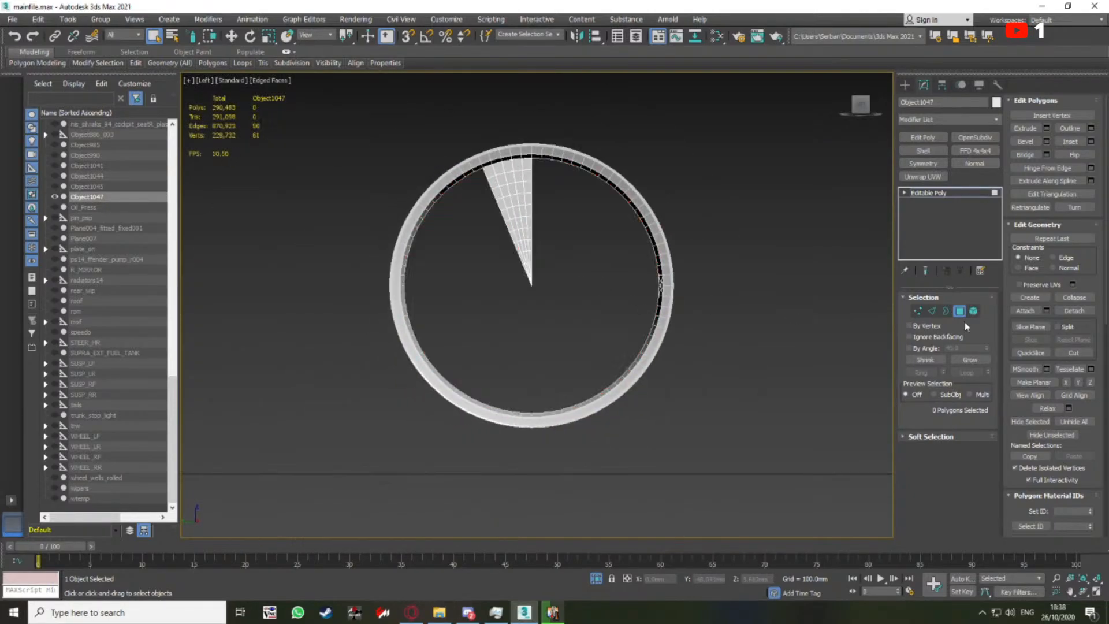
click(959, 315)
Add a Symmetry modifier to the wedge with mirror axis Z, flipped, and a seam weld threshold of 0.001 mm
scroll(532, 287, up, 7)
middle_drag(509, 292, 554, 281)
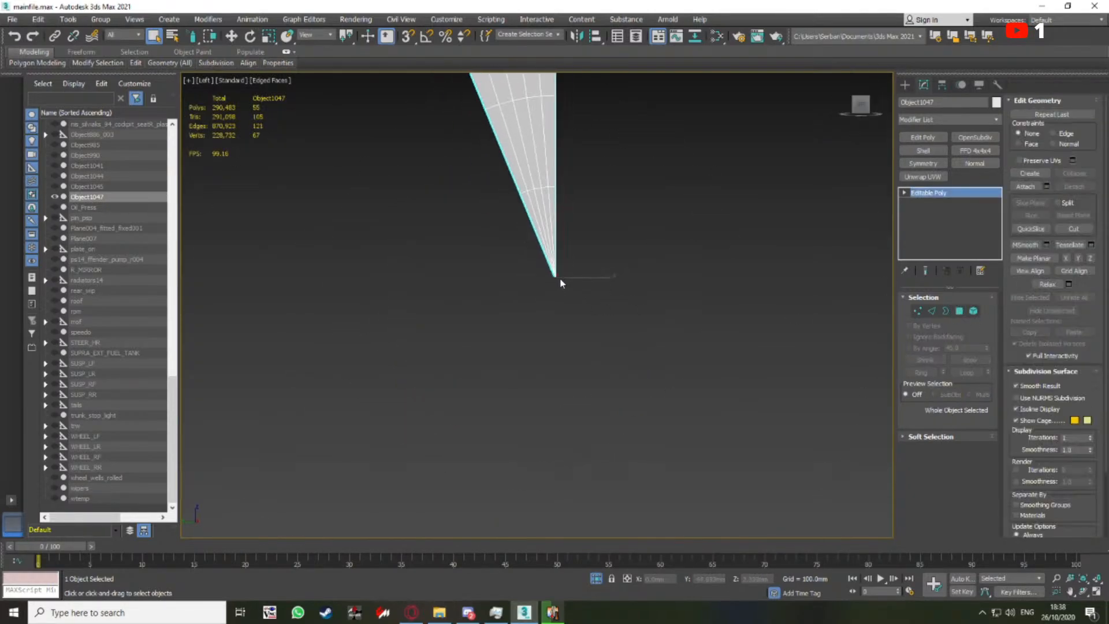
scroll(561, 283, down, 10)
scroll(563, 278, up, 6)
click(923, 163)
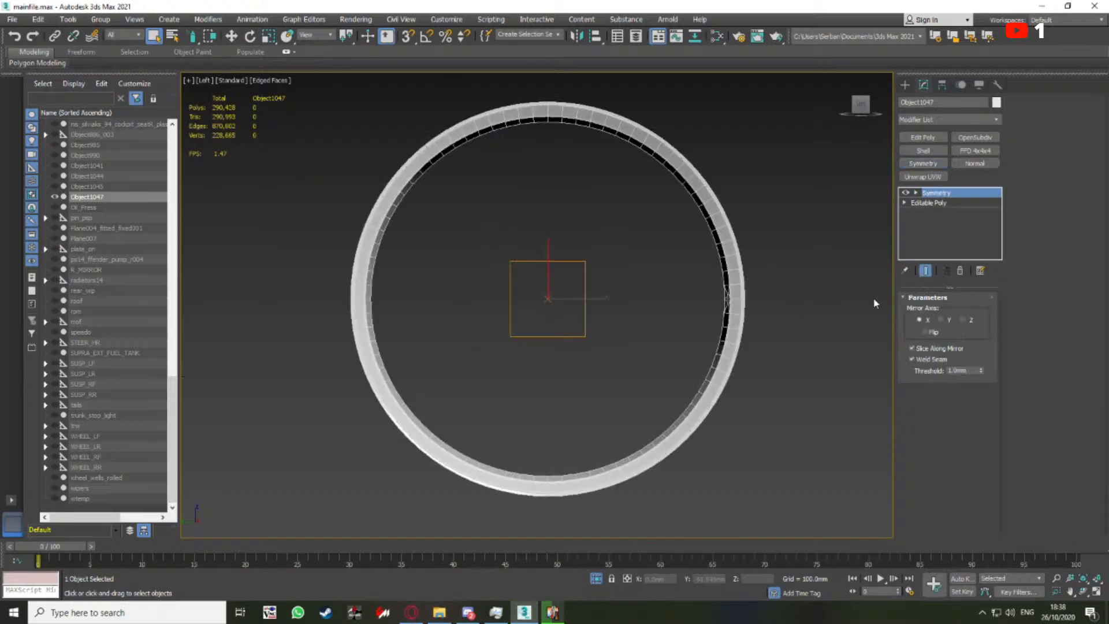
click(963, 319)
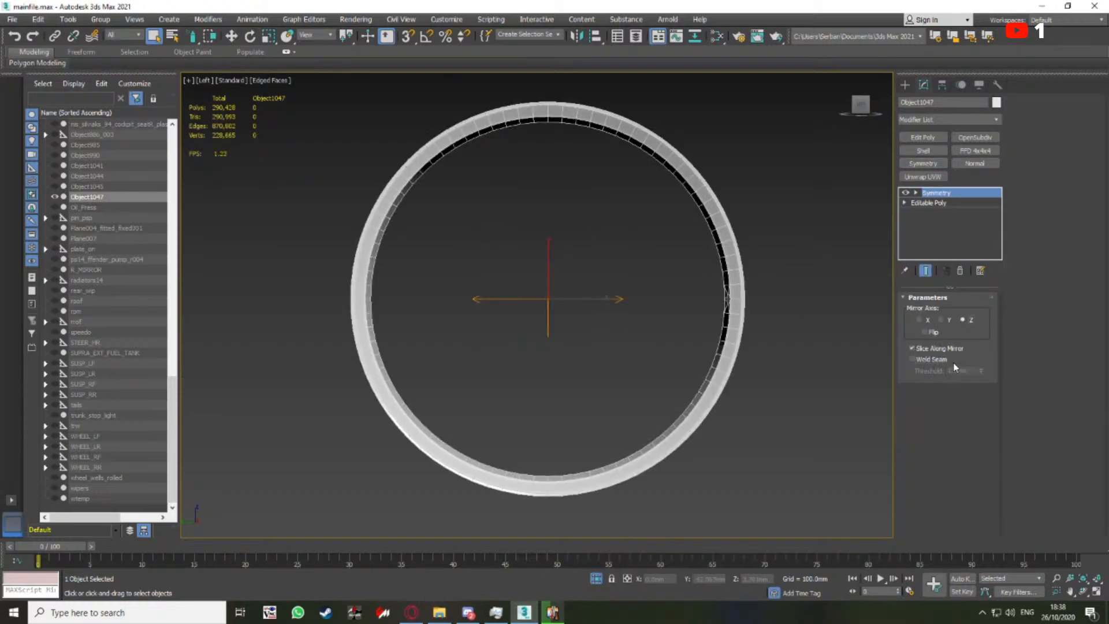
click(925, 332)
click(913, 360)
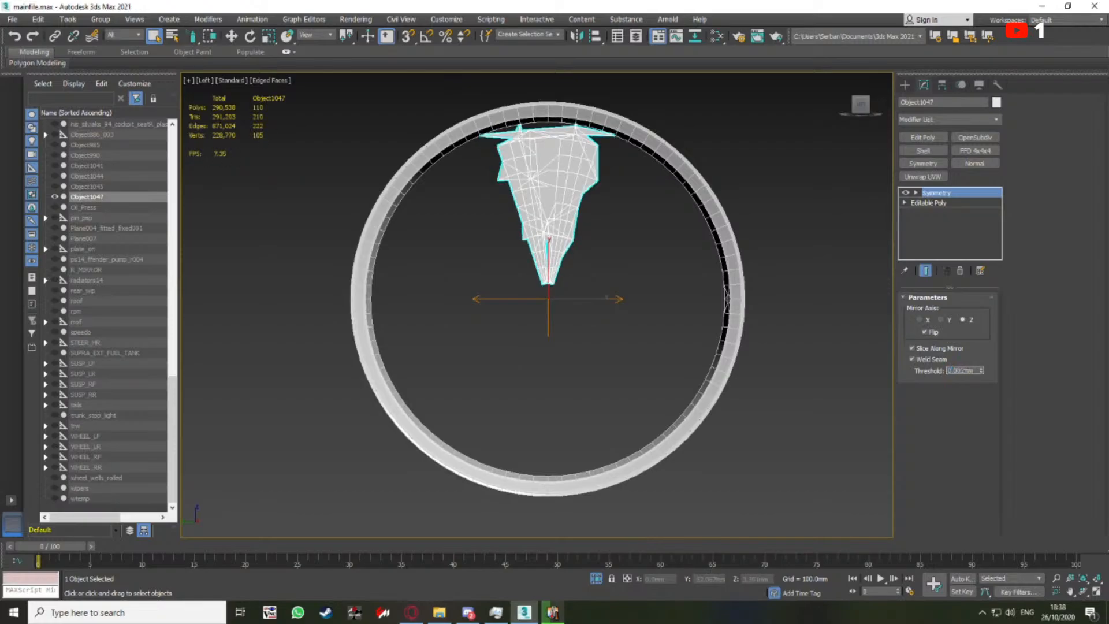
text(0.001)
key(Return)
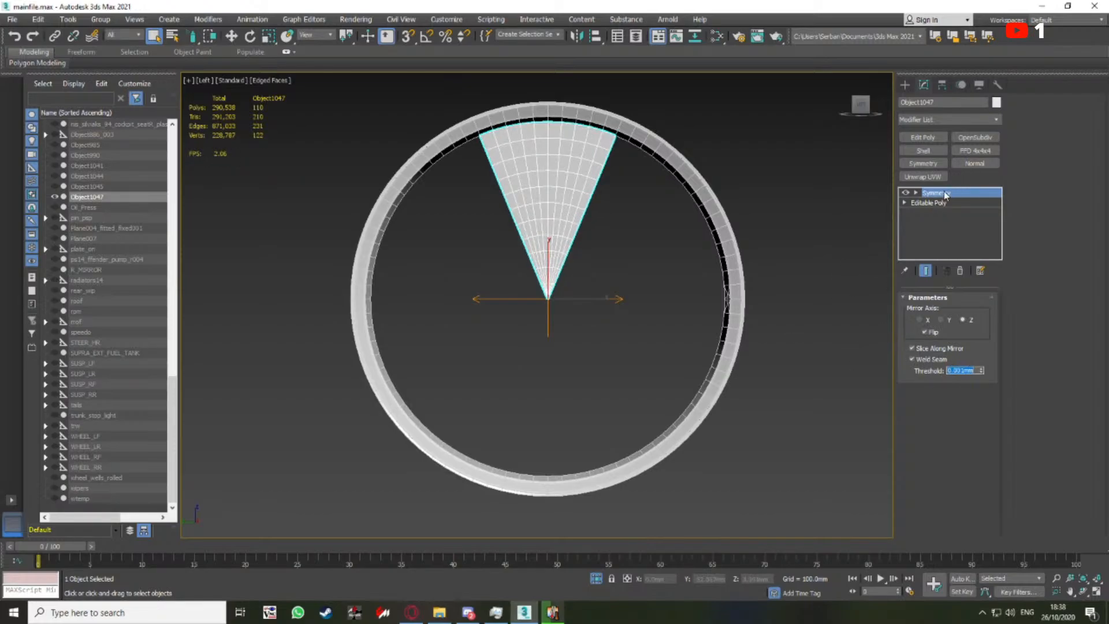
Open the Array tool for the mirrored wedge and move its dialog clear of the wedge
key(w)
click(68, 19)
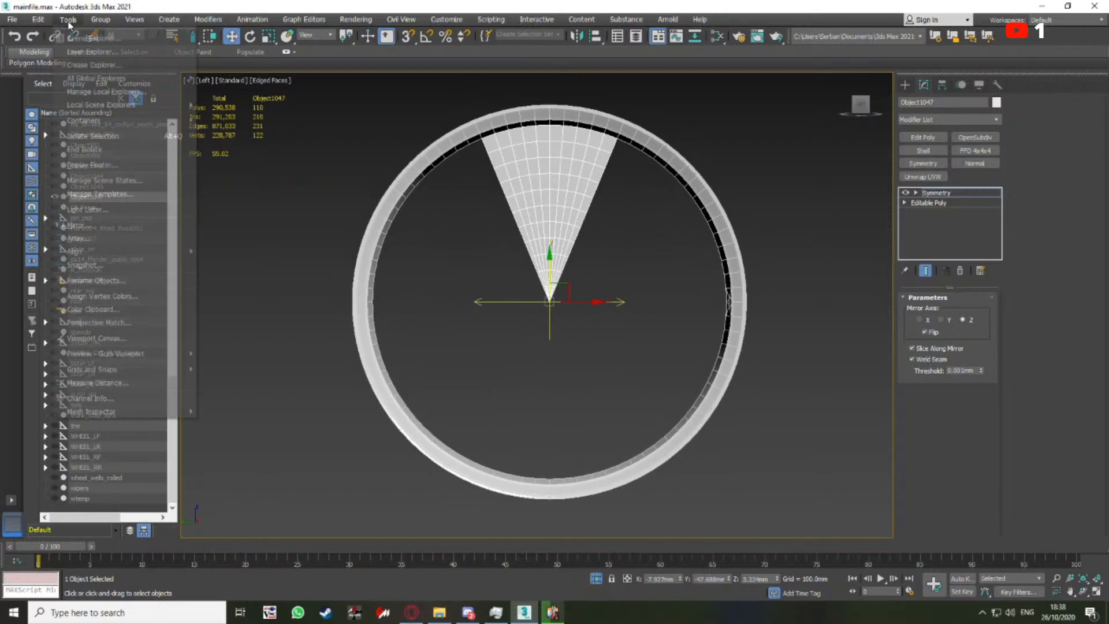
click(102, 237)
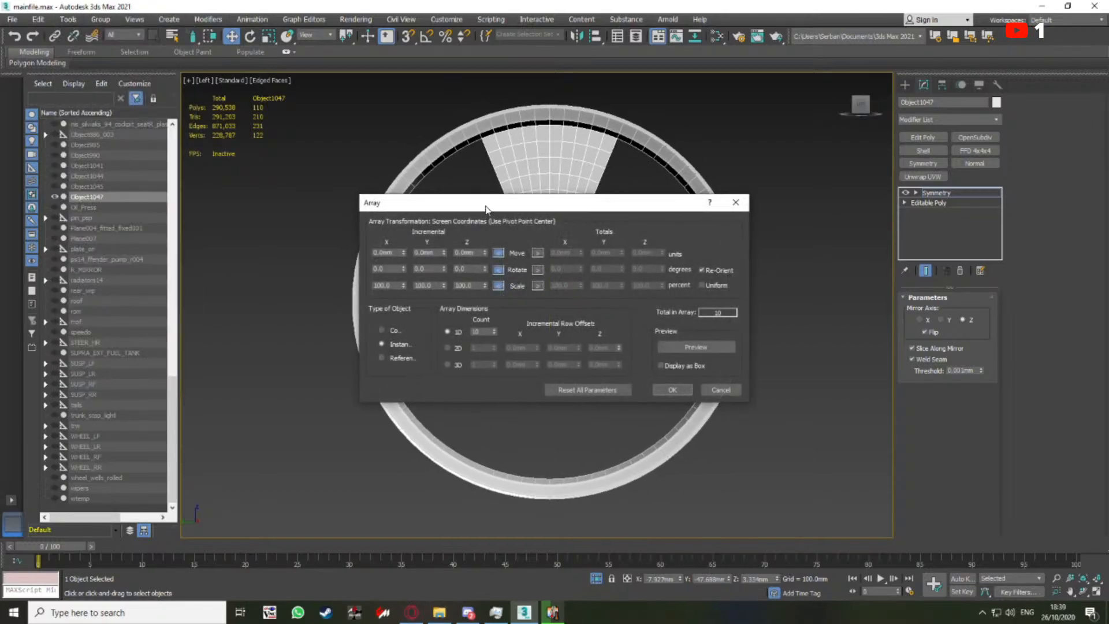
drag(485, 203, 485, 335)
Try rotating the wedge about its pivot to check the rotation axis, and undo the rotation
key(e)
drag(557, 210, 650, 208)
key(ctrl+z)
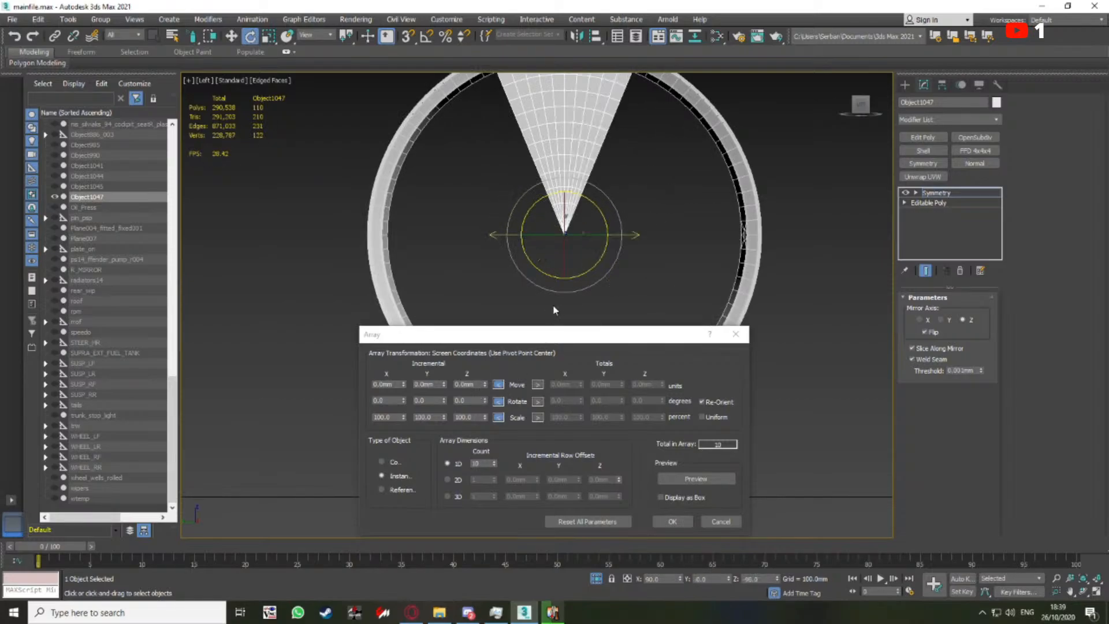
Array the mirrored wedge around its centre as 8 instances, rotated 45 degrees about Z per copy
middle_drag(553, 310, 538, 343)
click(469, 400)
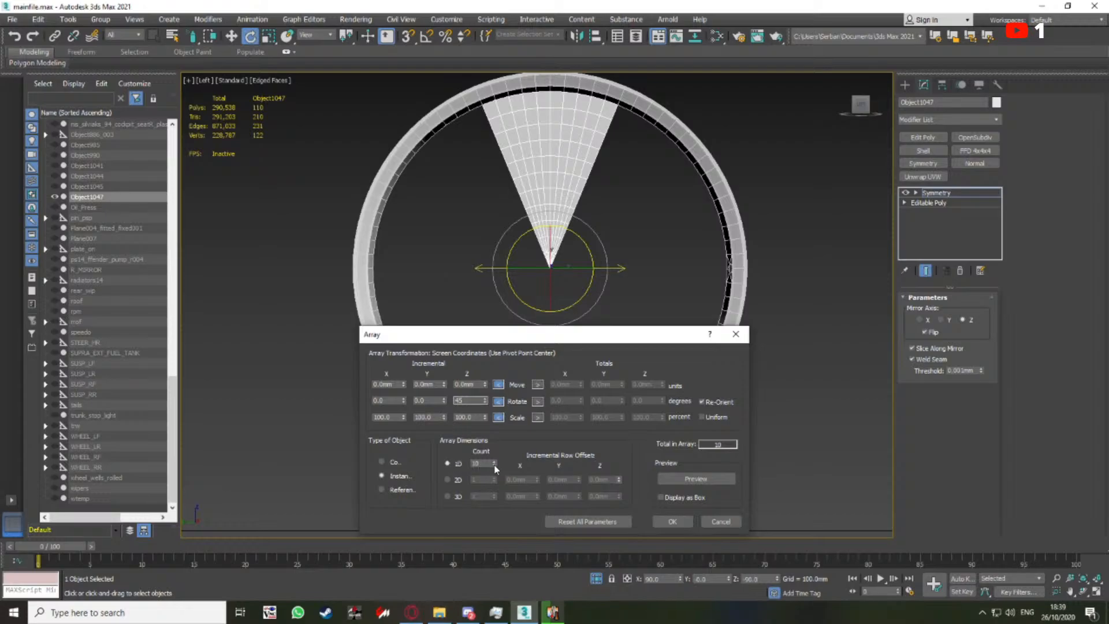
click(711, 483)
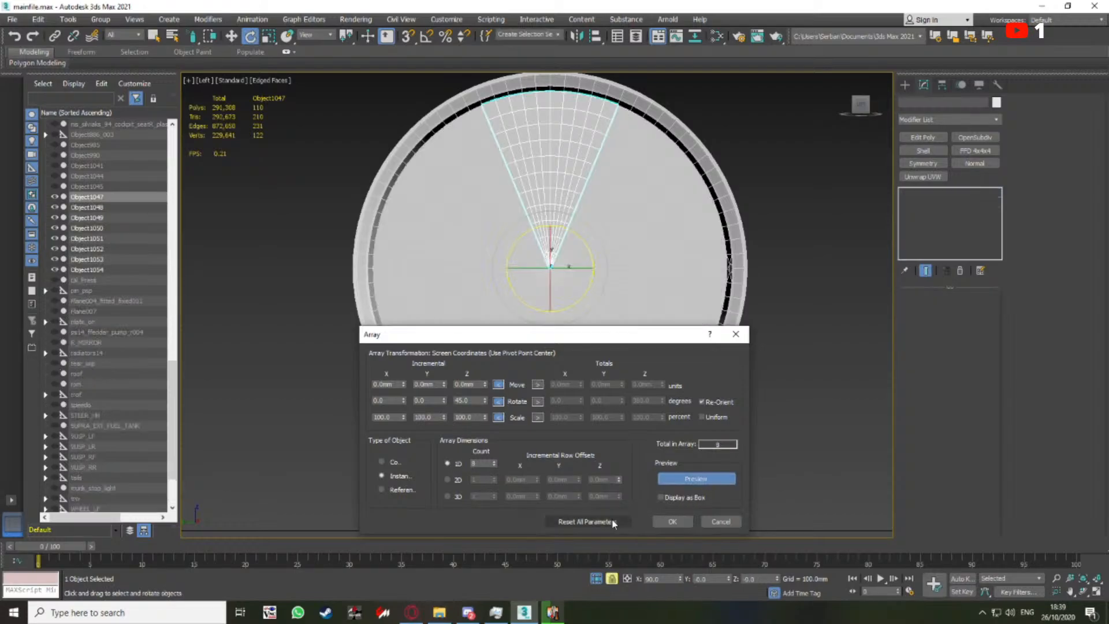
click(671, 522)
scroll(544, 235, up, 3)
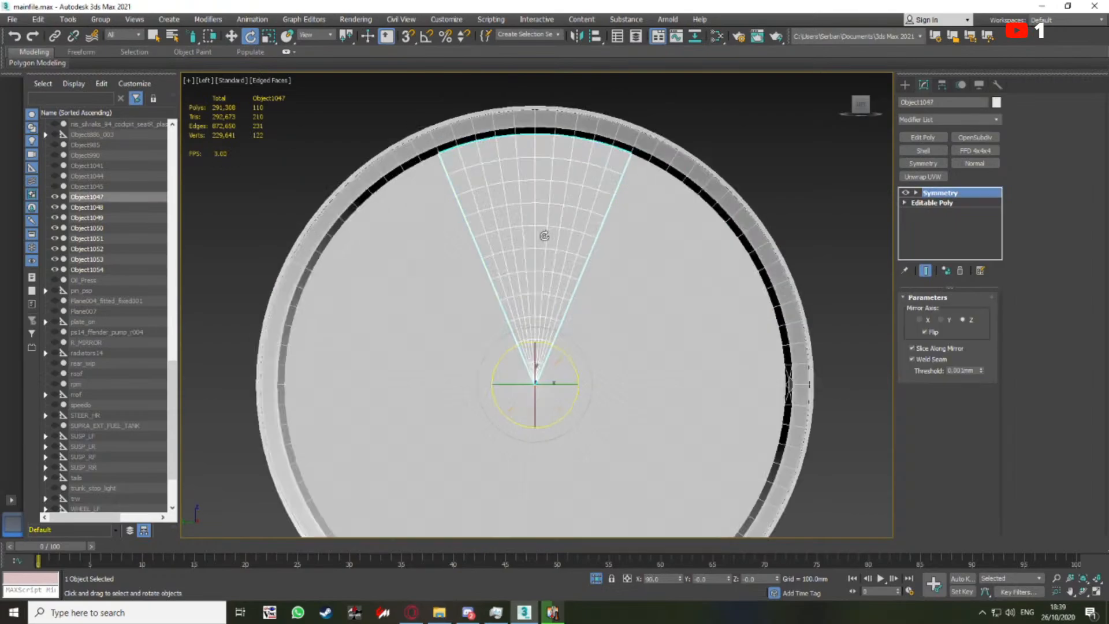
Examine the wedge's unmirrored Editable Poly mesh and its Symmetry result across the array, and clear the selection
click(932, 212)
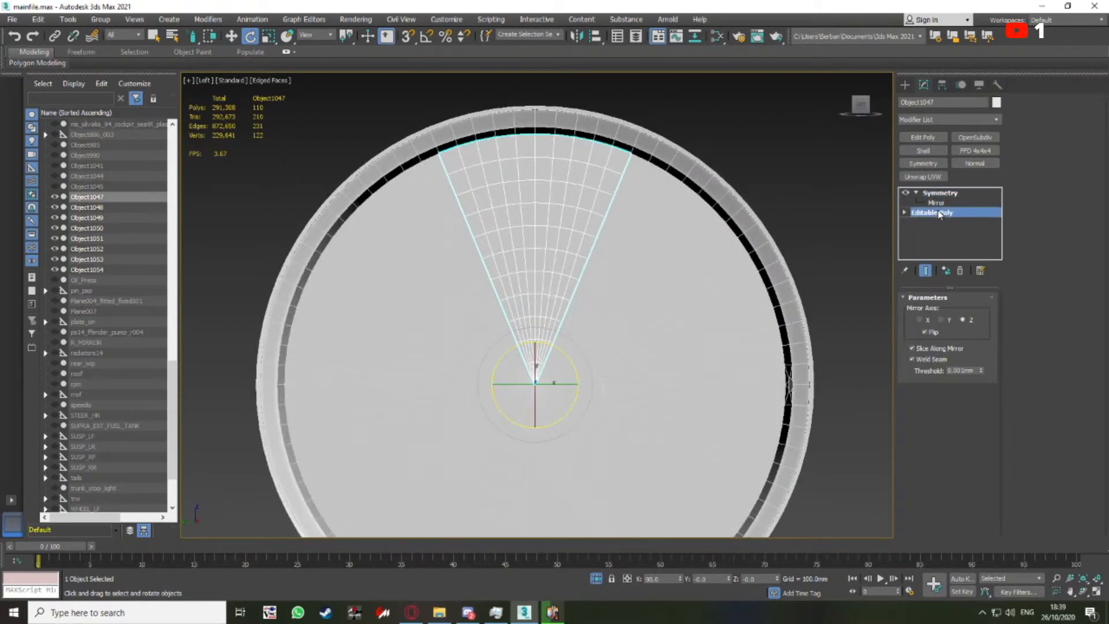
click(959, 312)
scroll(574, 206, up, 3)
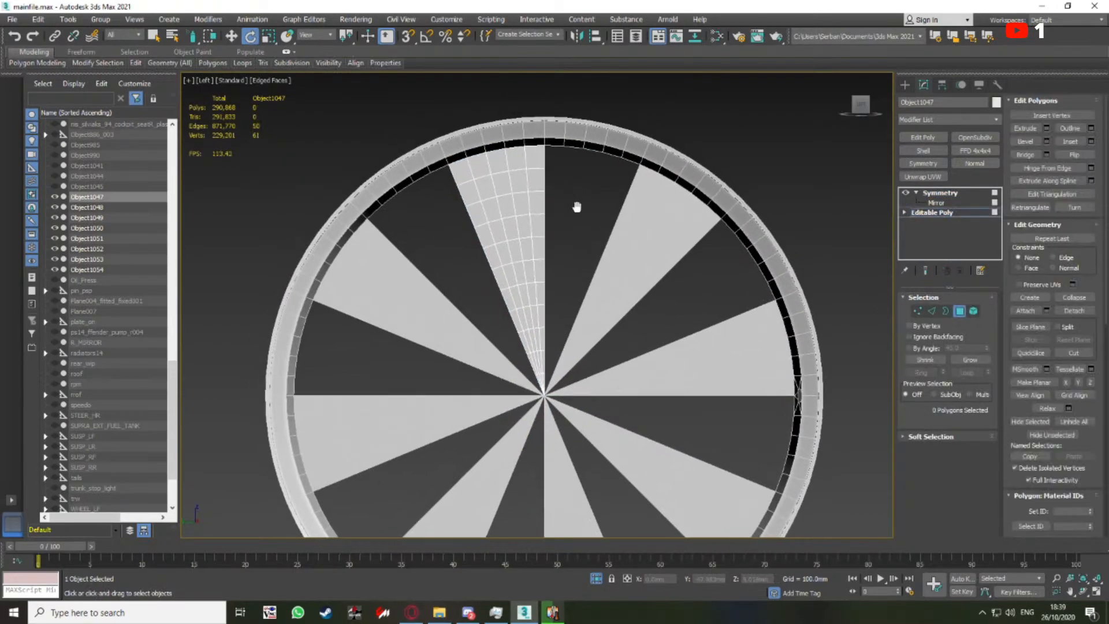
middle_drag(570, 250, 569, 253)
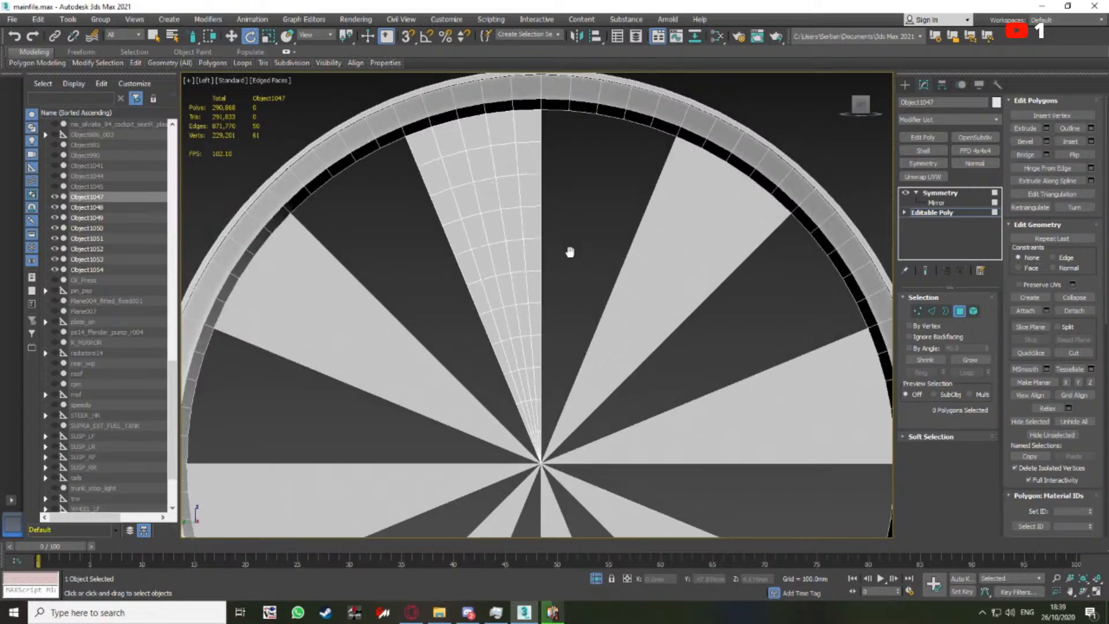
click(960, 311)
scroll(552, 272, down, 3)
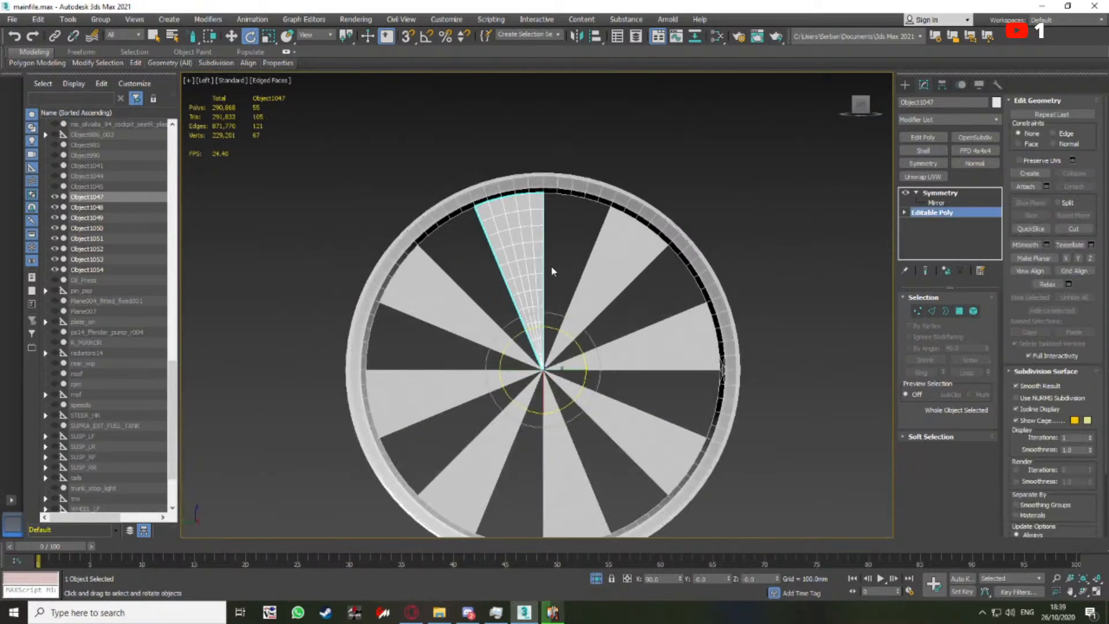
click(936, 204)
scroll(785, 198, down, 2)
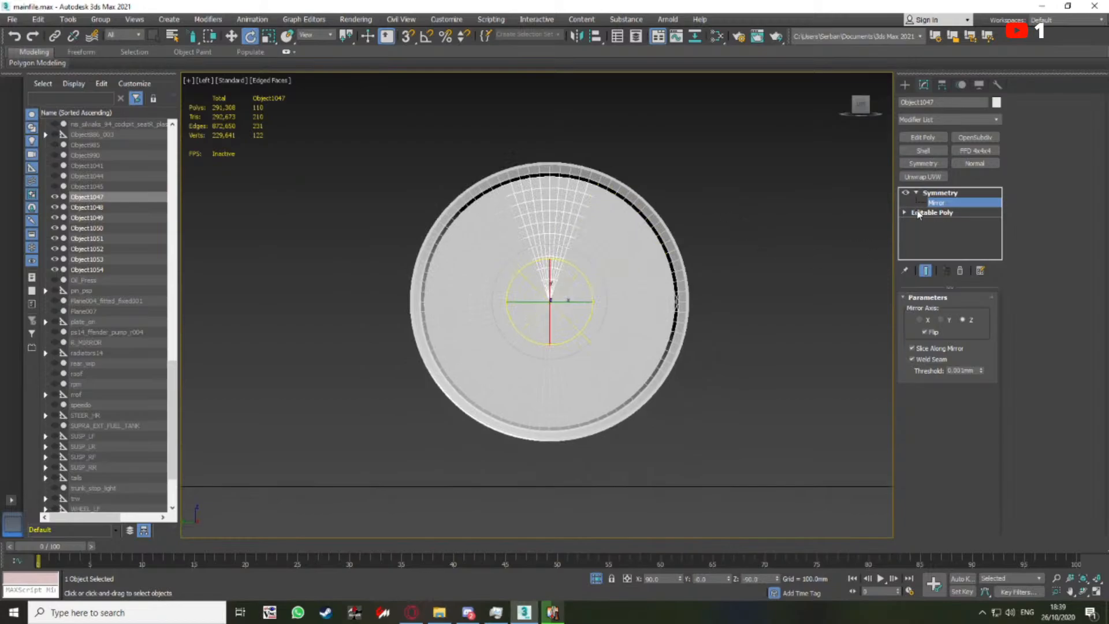
middle_drag(753, 253, 691, 248)
click(705, 279)
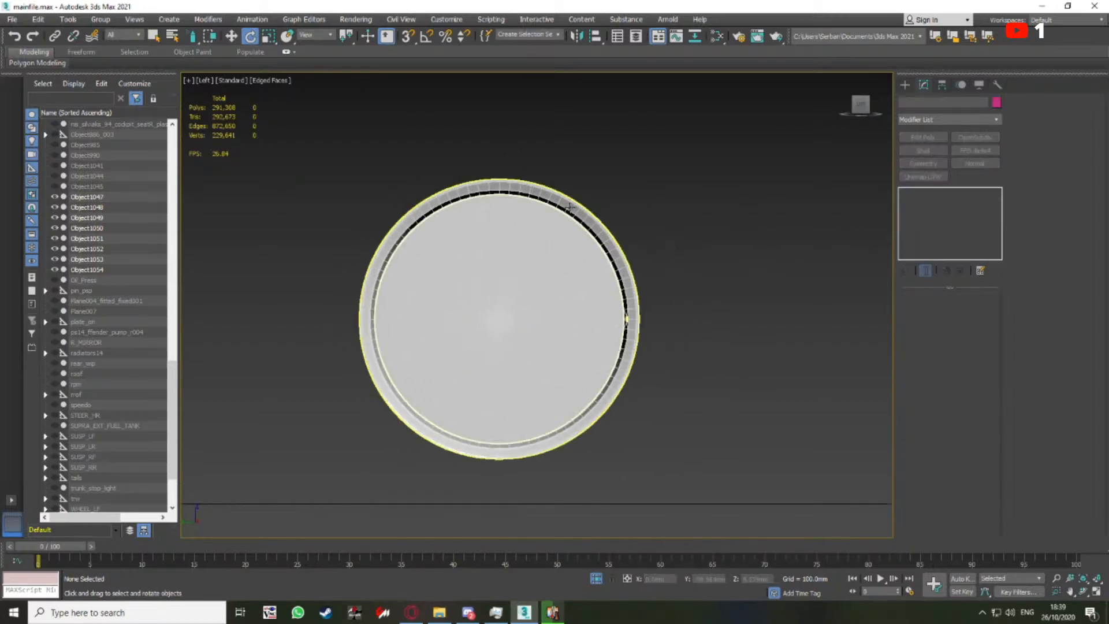
scroll(699, 237, down, 3)
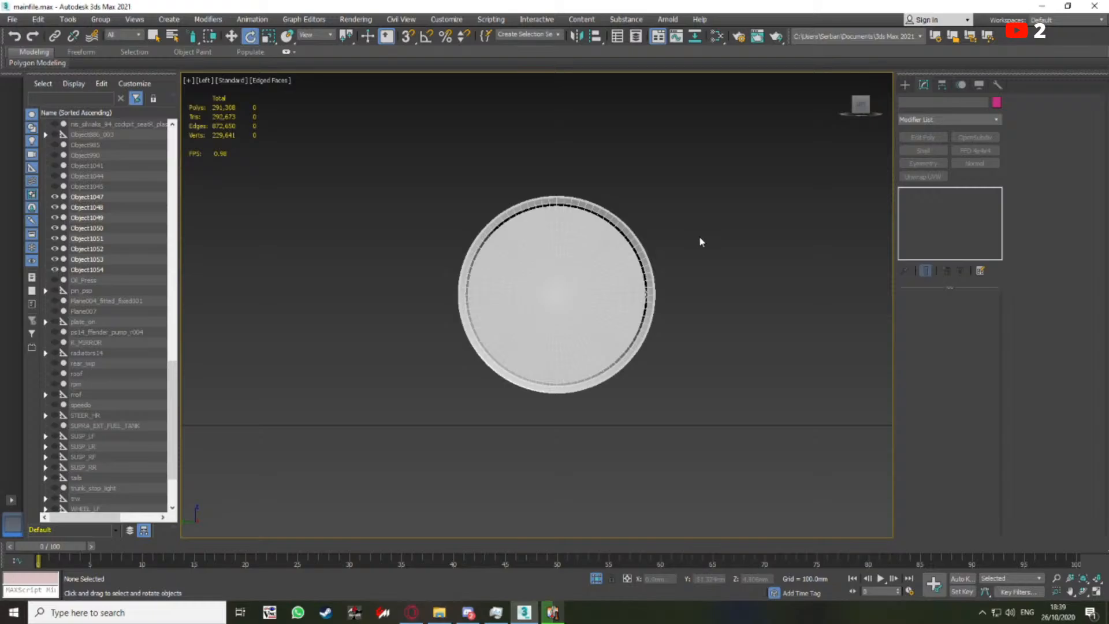
Select the rim lip's inner border and extend it towards the wheel centre as a ring of new faces by scaling
click(628, 224)
scroll(567, 220, up, 2)
key(2)
click(945, 312)
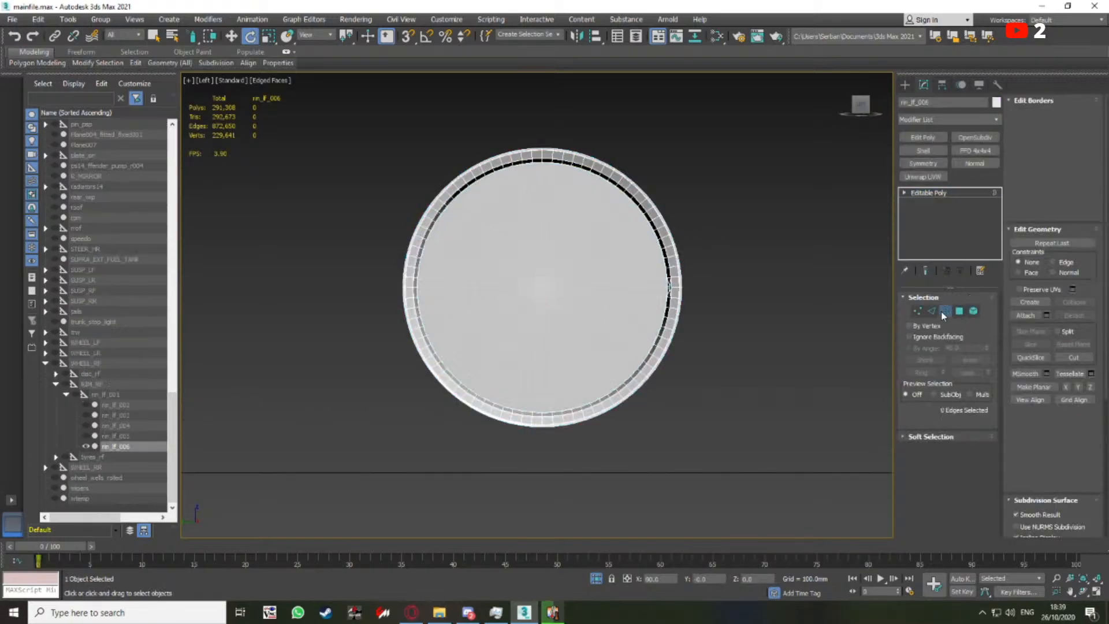
scroll(548, 277, up, 3)
click(515, 99)
scroll(549, 272, down, 3)
key(r)
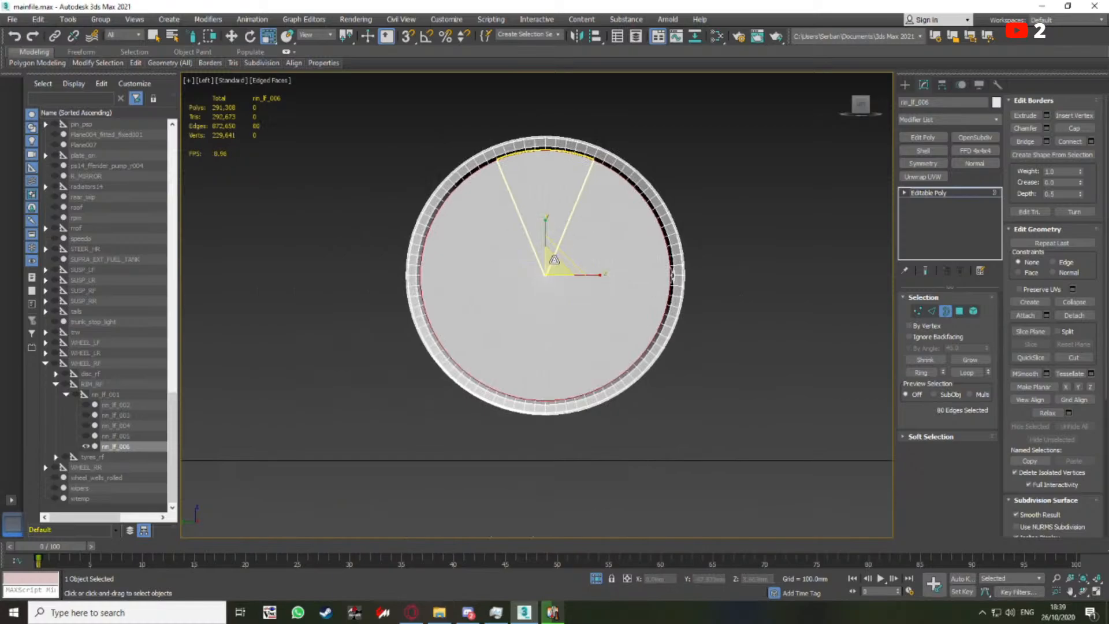
shift+drag(554, 260, 470, 431)
Convert the extended border to a face selection and detach those faces as a separate object named inside_lip
right_click(543, 238)
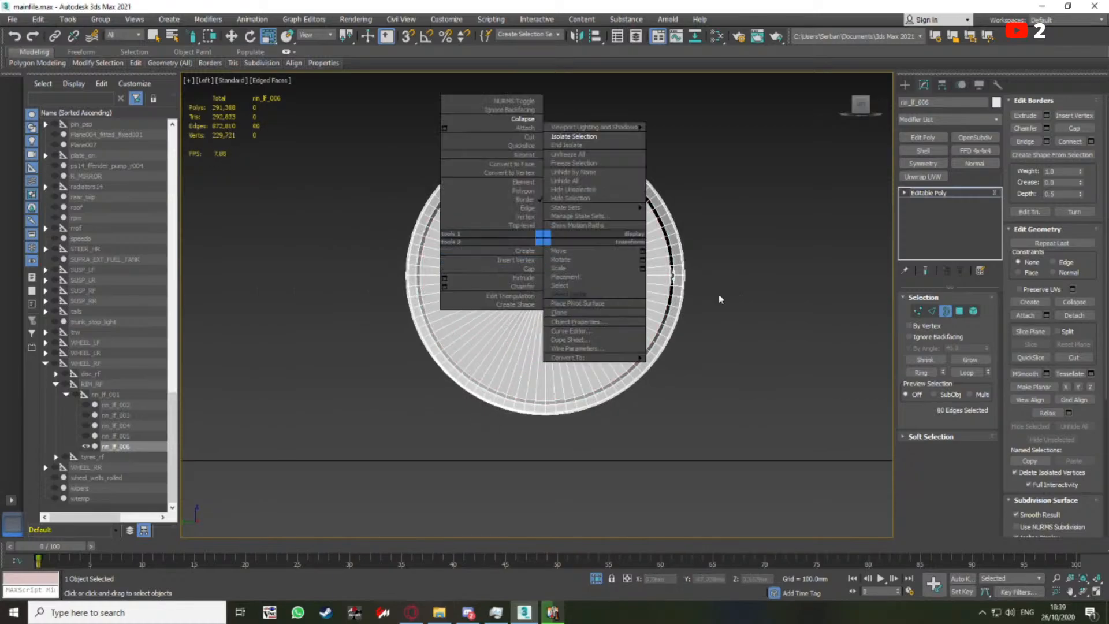
click(511, 164)
right_click(530, 247)
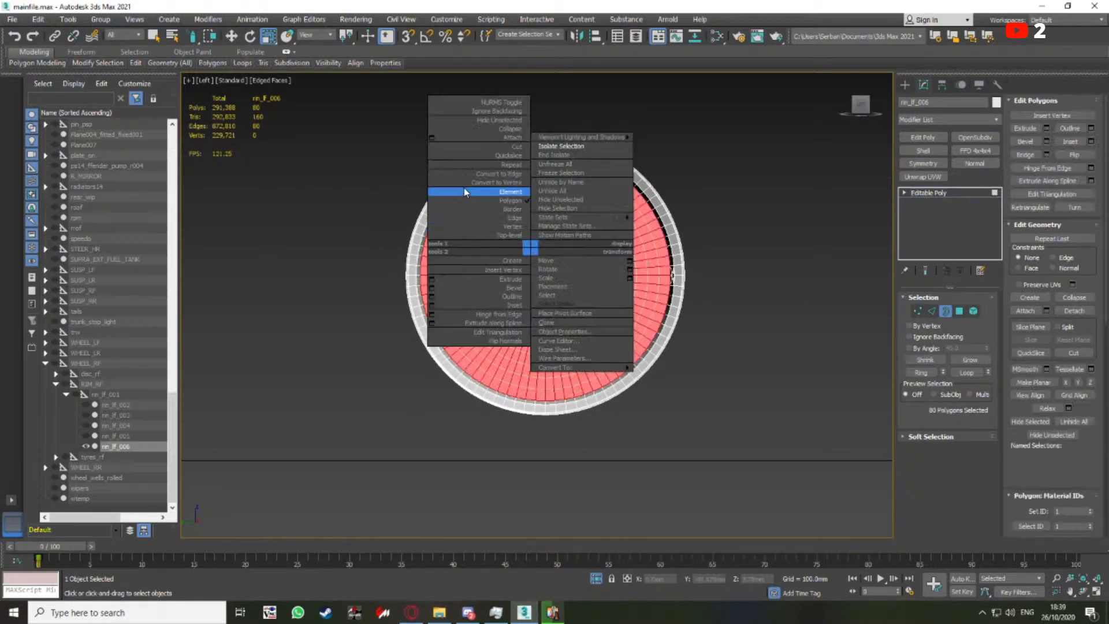
click(755, 256)
click(1085, 312)
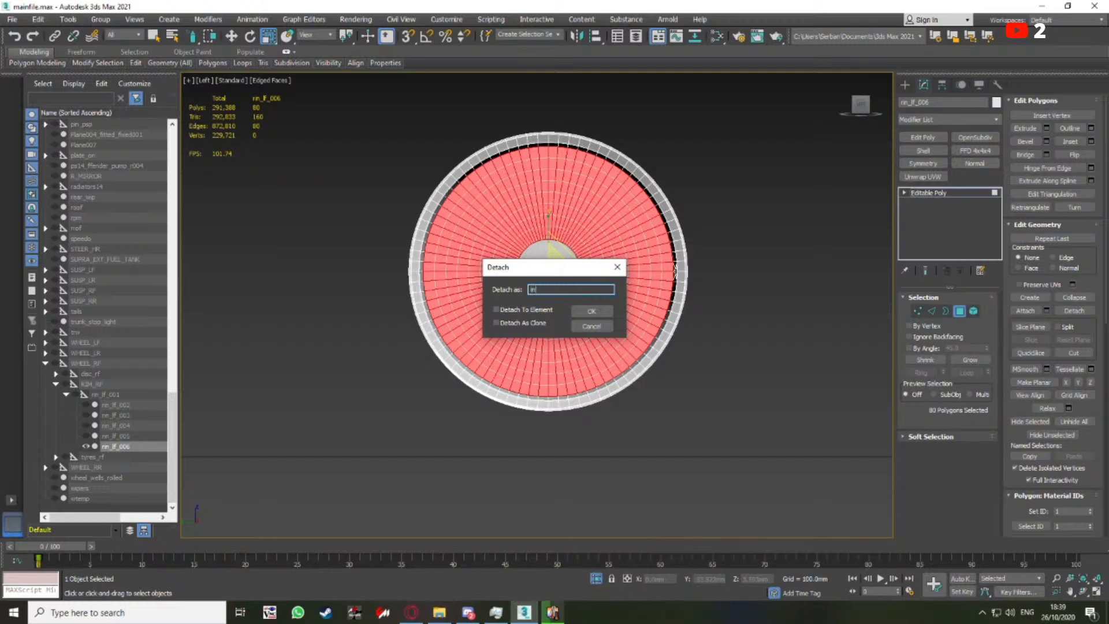
text(inside_lf)
key(Return)
click(961, 313)
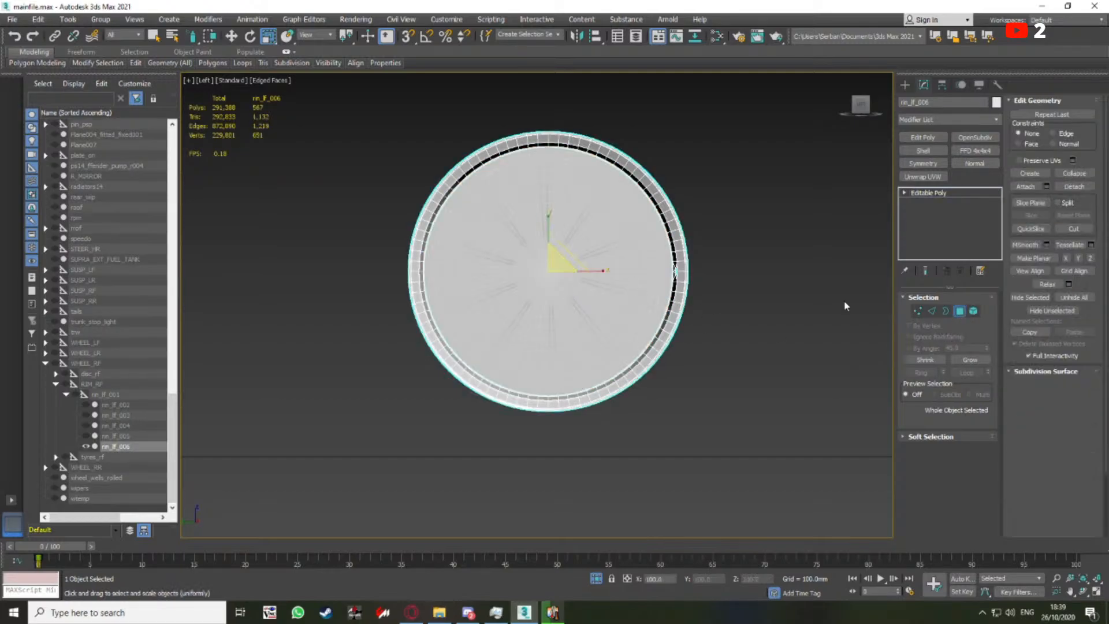
Create a Dummy helper beside the wheel in an orthographic view
scroll(585, 261, down, 5)
alt+middle_drag(585, 261, 579, 304)
click(671, 258)
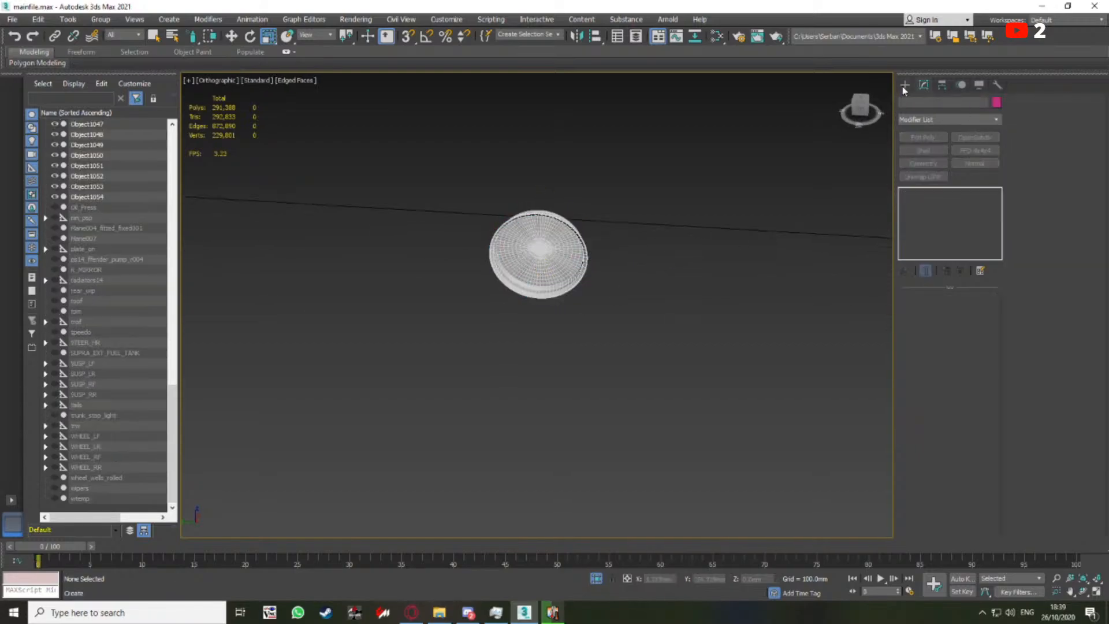
click(905, 84)
click(955, 102)
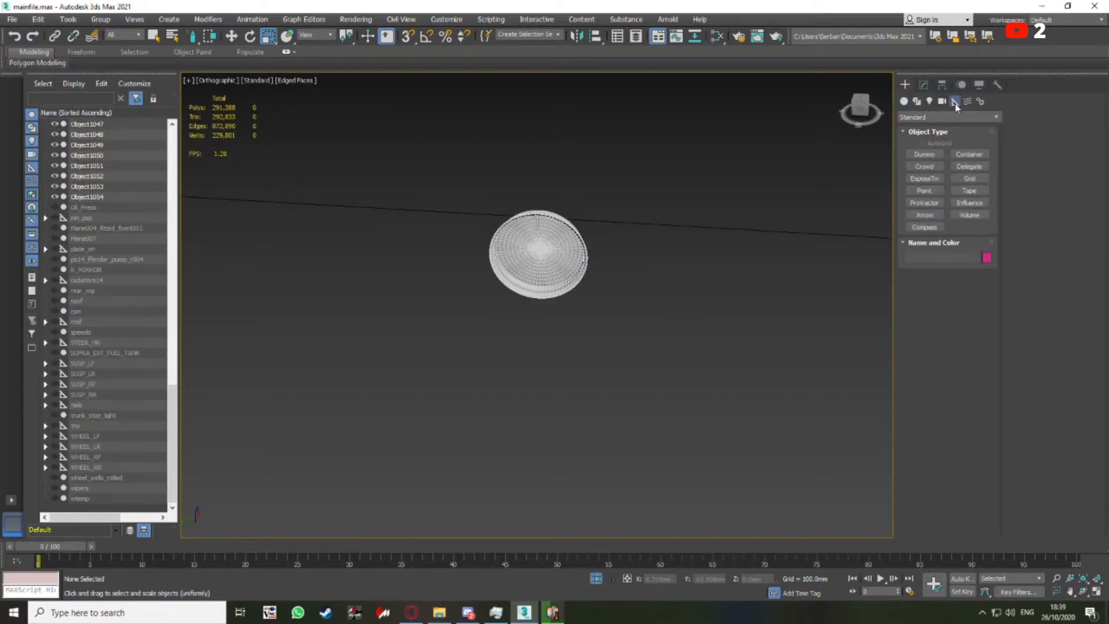
click(924, 154)
drag(674, 285, 623, 293)
Align the dummy helper to the wheel
scroll(624, 292, up, 3)
key(alt+a)
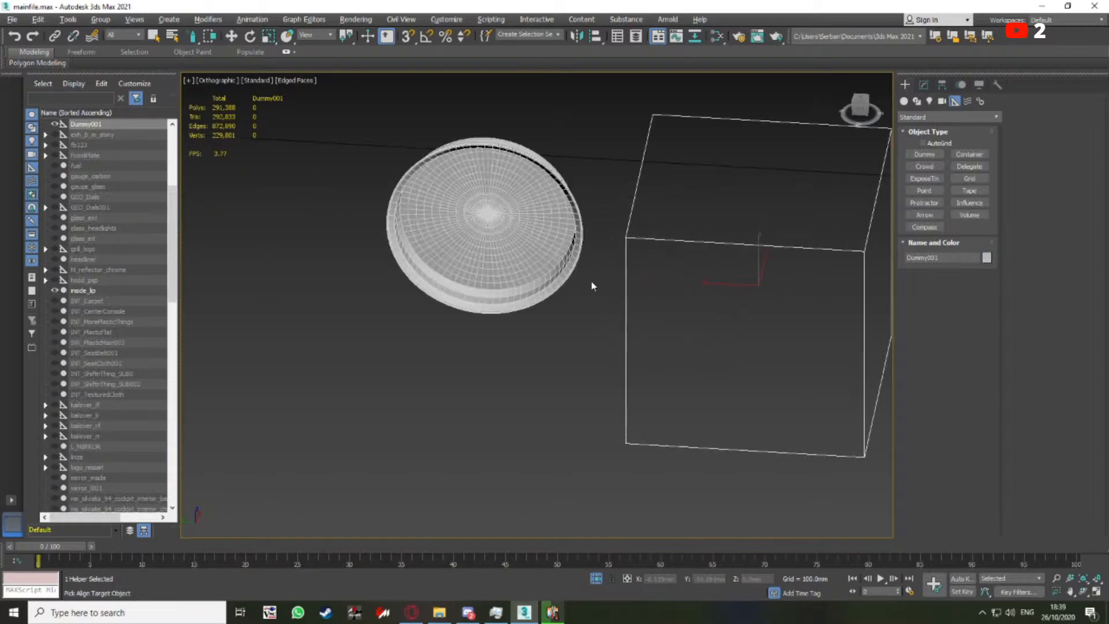
click(572, 260)
click(557, 400)
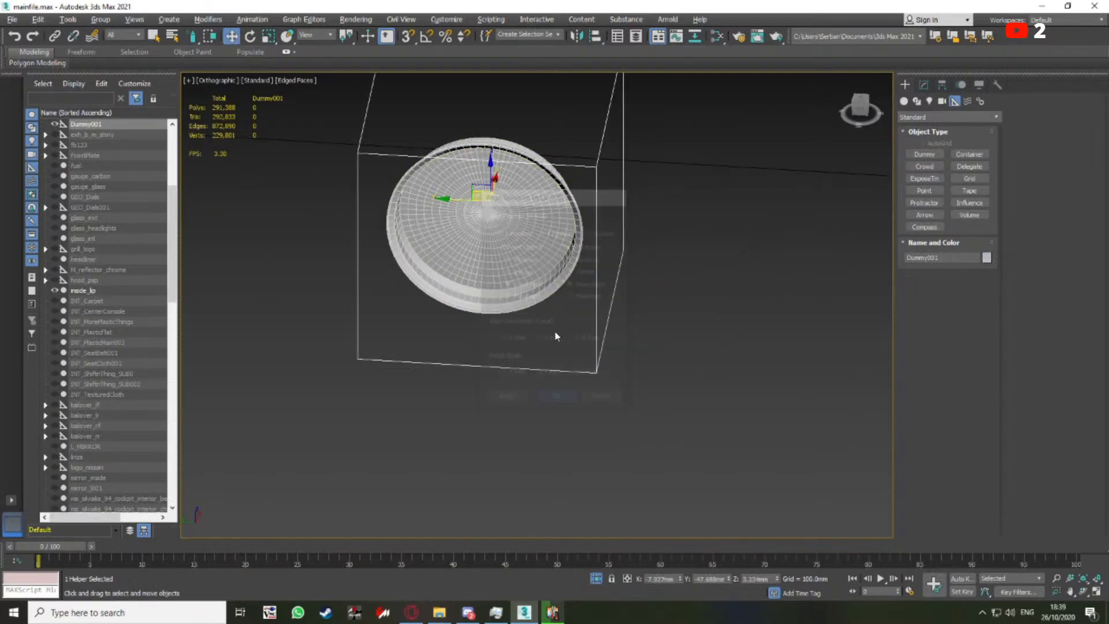
Parent the rim lip, inside lip and all eight wedges to the dummy helper, and rename the dummy new_rims
scroll(553, 306, down, 3)
middle_drag(546, 255, 574, 305)
drag(661, 212, 351, 463)
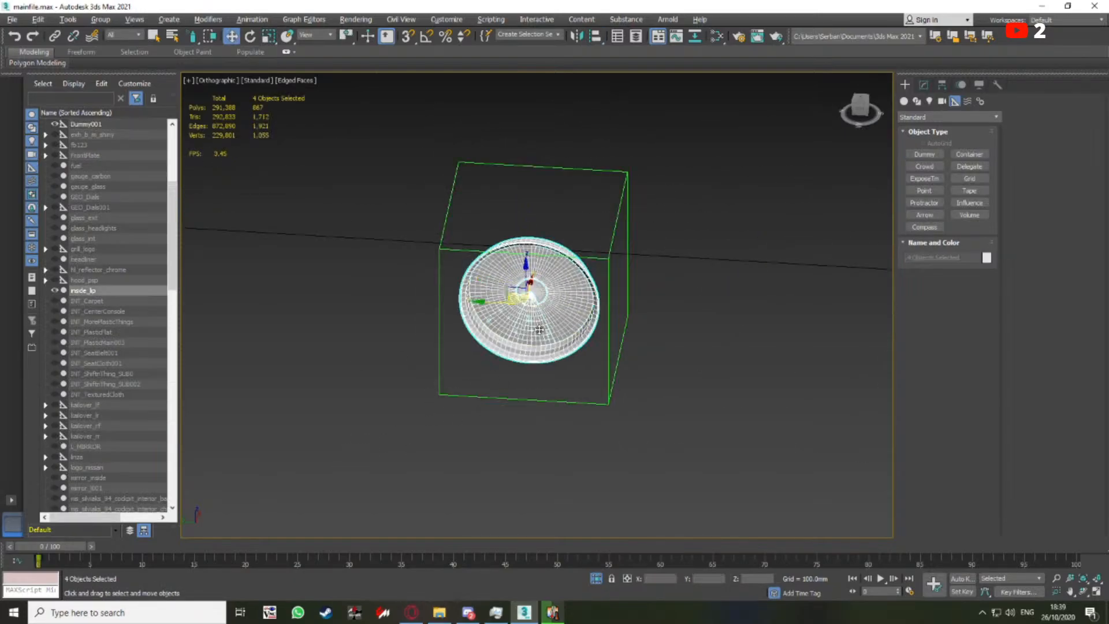
key(q)
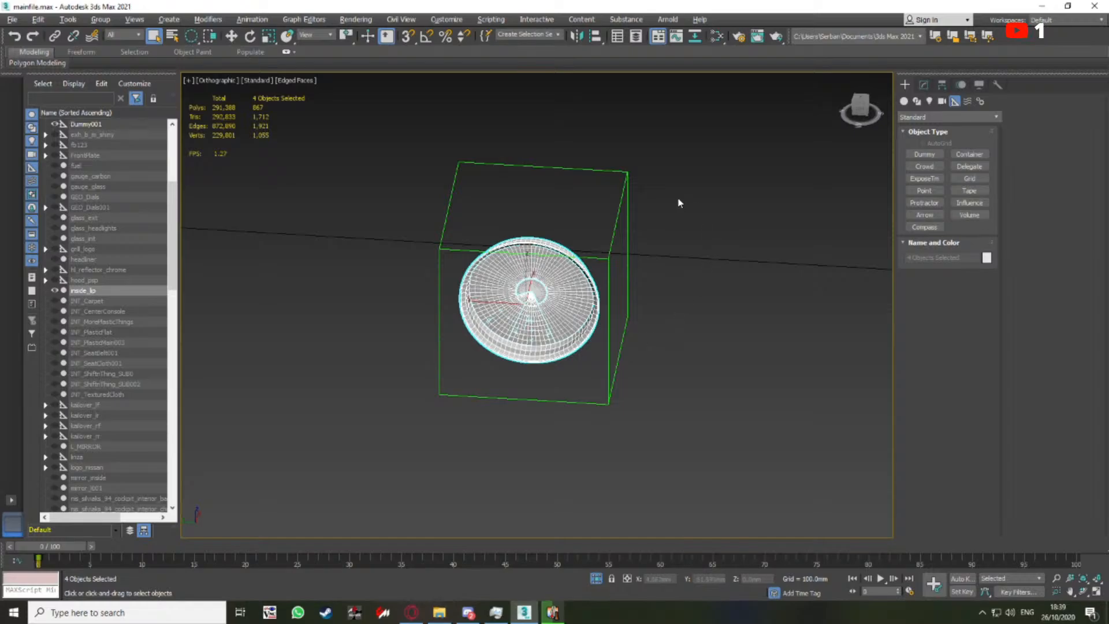
middle_drag(679, 223, 692, 241)
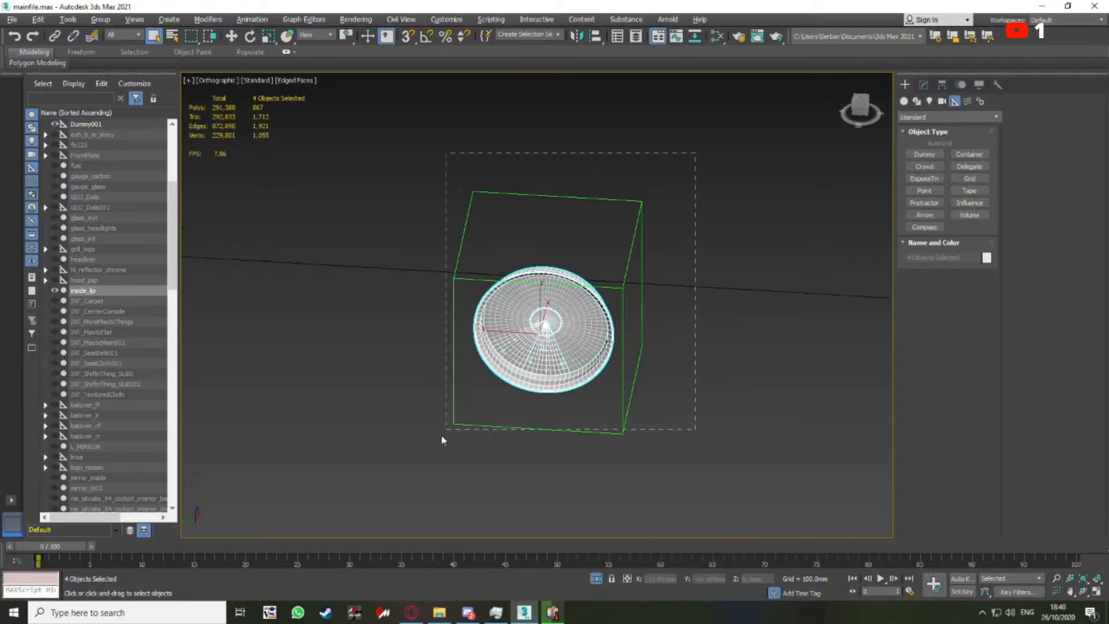
drag(441, 441, 384, 472)
alt+click(622, 389)
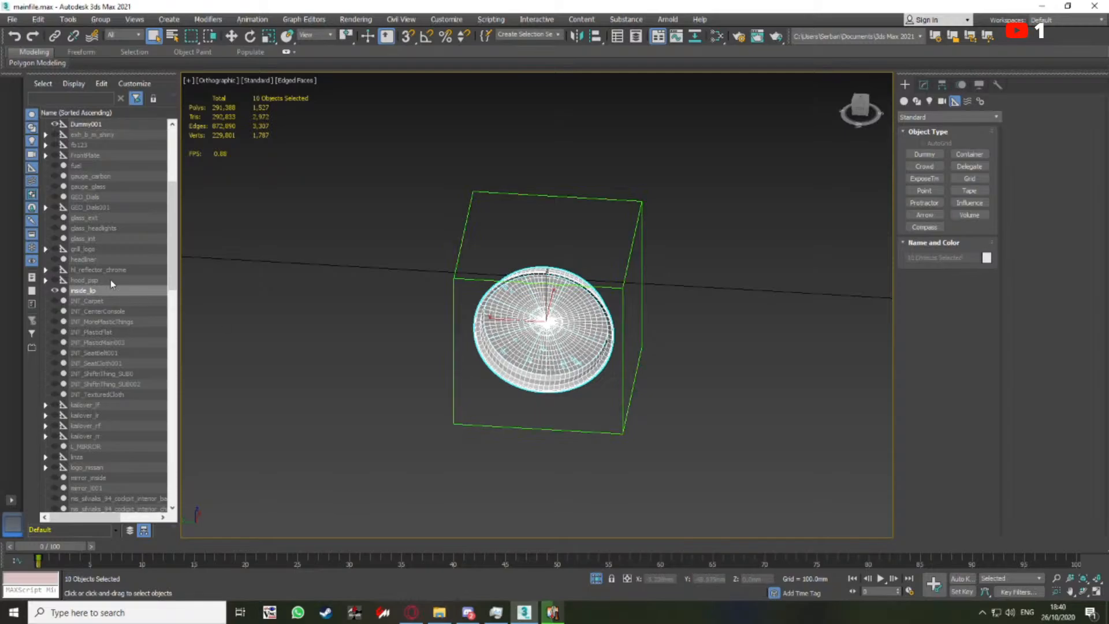
scroll(80, 290, up, 4)
drag(84, 414, 88, 249)
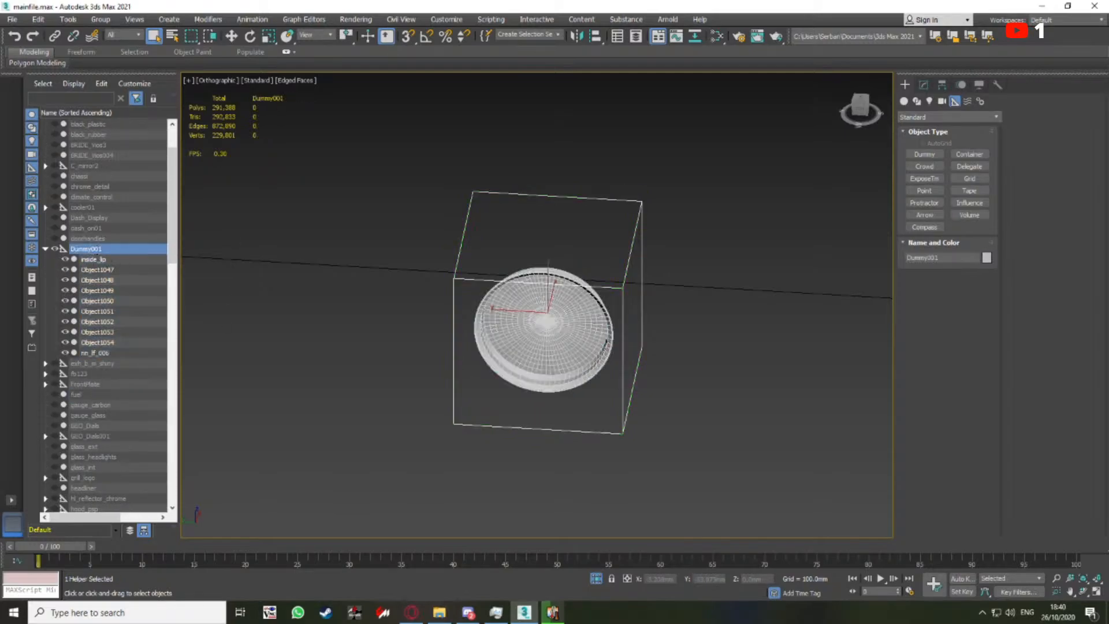
click(87, 249)
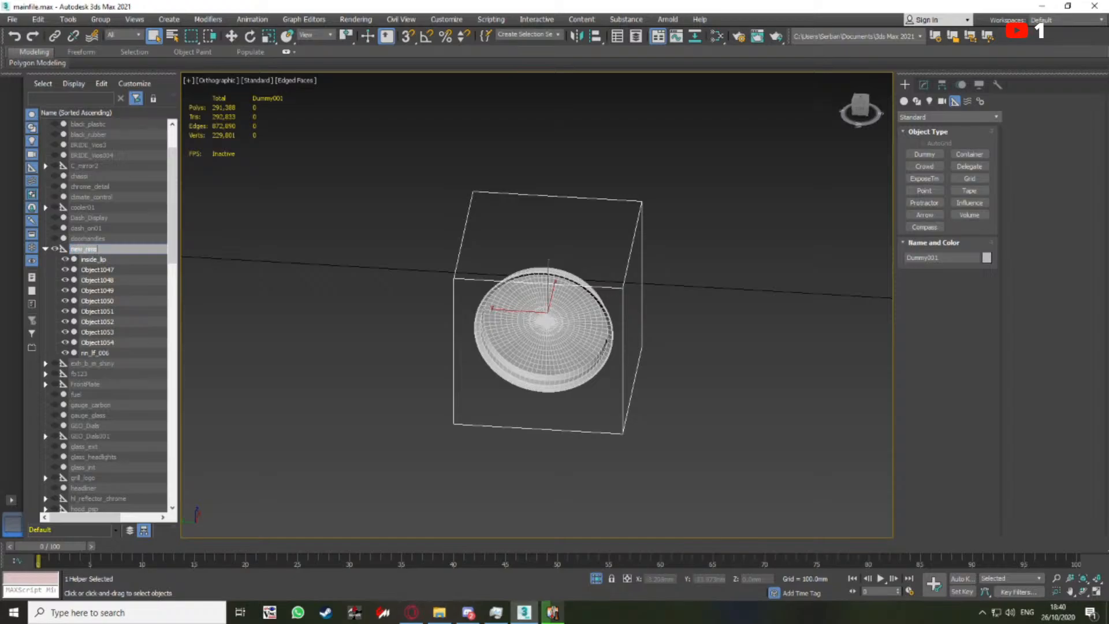
key(Return)
In Left view, try moving two vertices on the top wedge's mirror seam to test the instanced geometry
scroll(479, 339, up, 3)
click(570, 281)
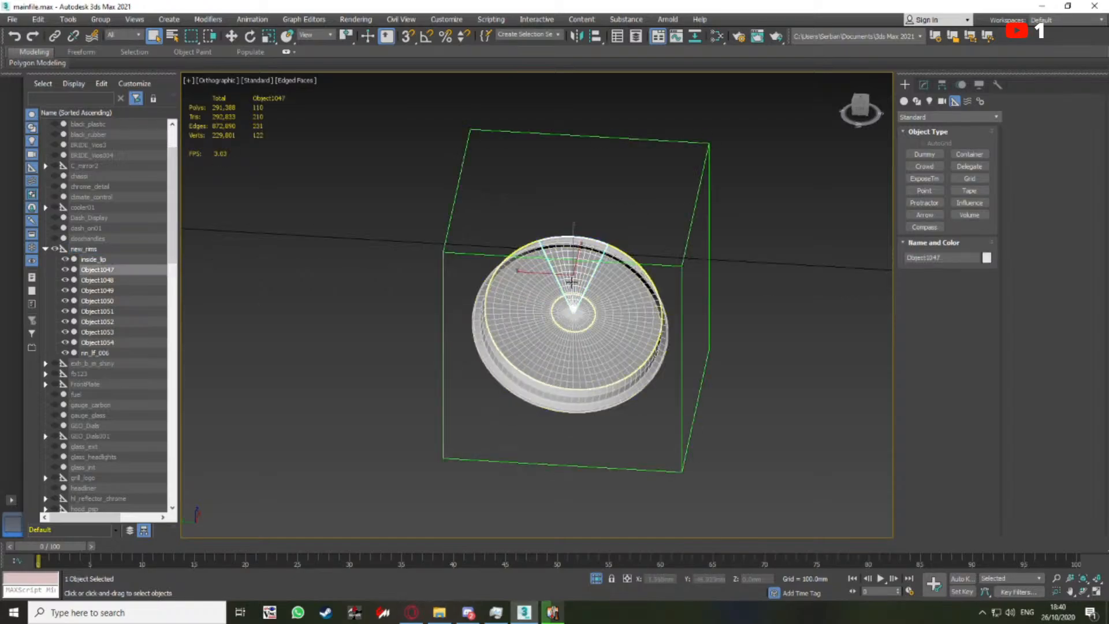
key(l)
click(941, 85)
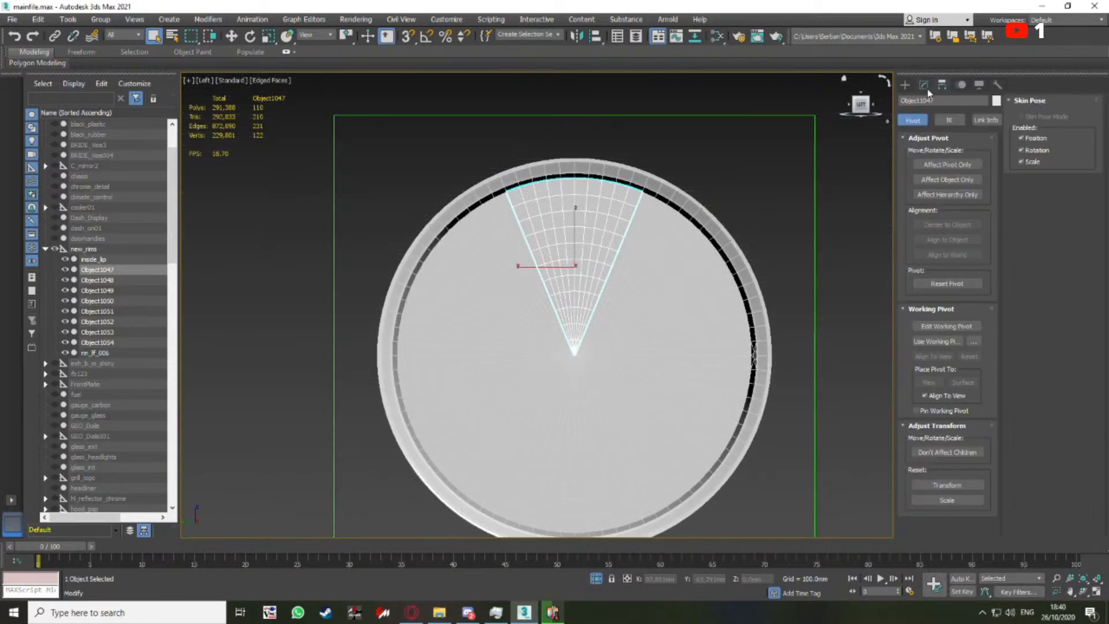
click(925, 86)
click(919, 214)
key(1)
scroll(567, 274, up, 2)
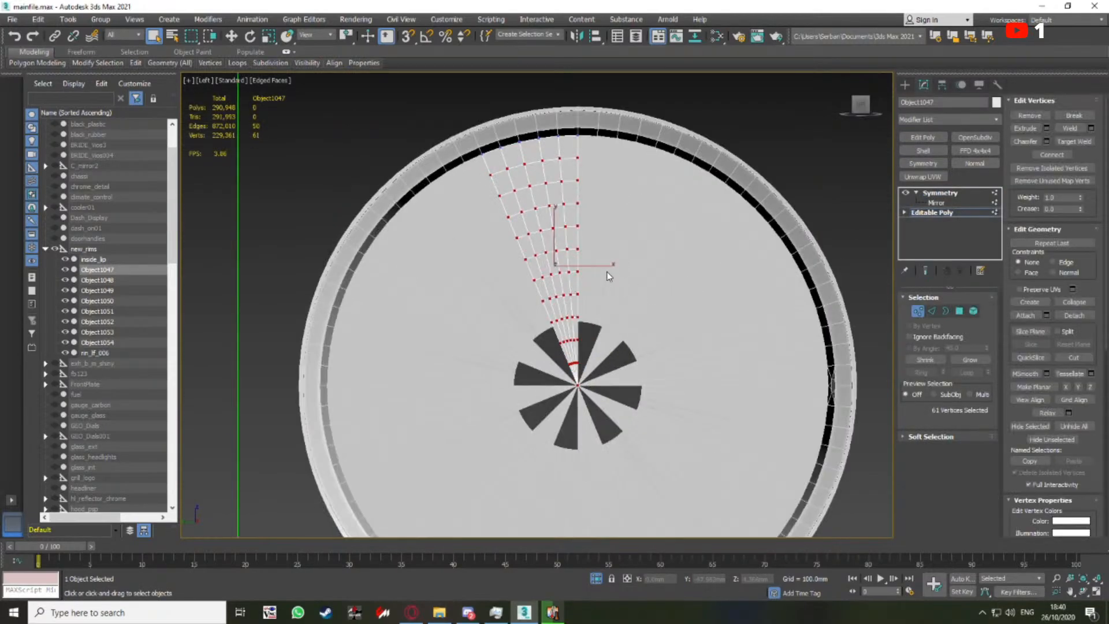
key(w)
scroll(602, 276, up, 2)
key(ctrl+z)
scroll(644, 293, down, 2)
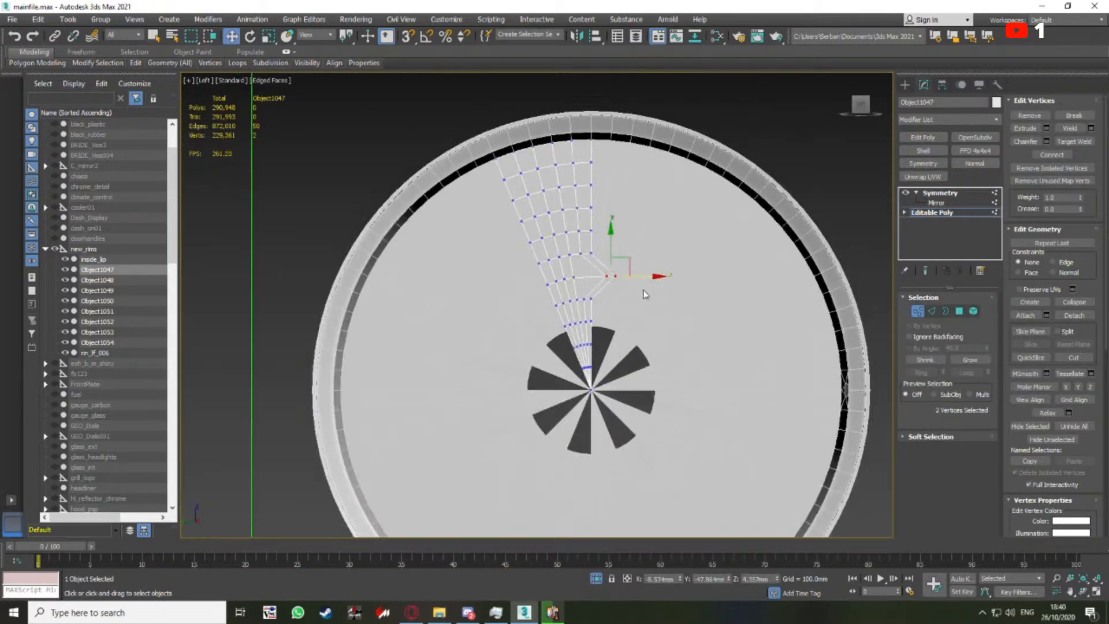
Try shifting a seam vertex near the hub on the wedge, and leave vertex editing
alt+middle_drag(644, 294, 574, 310)
scroll(563, 303, up, 3)
click(552, 309)
scroll(523, 310, down, 5)
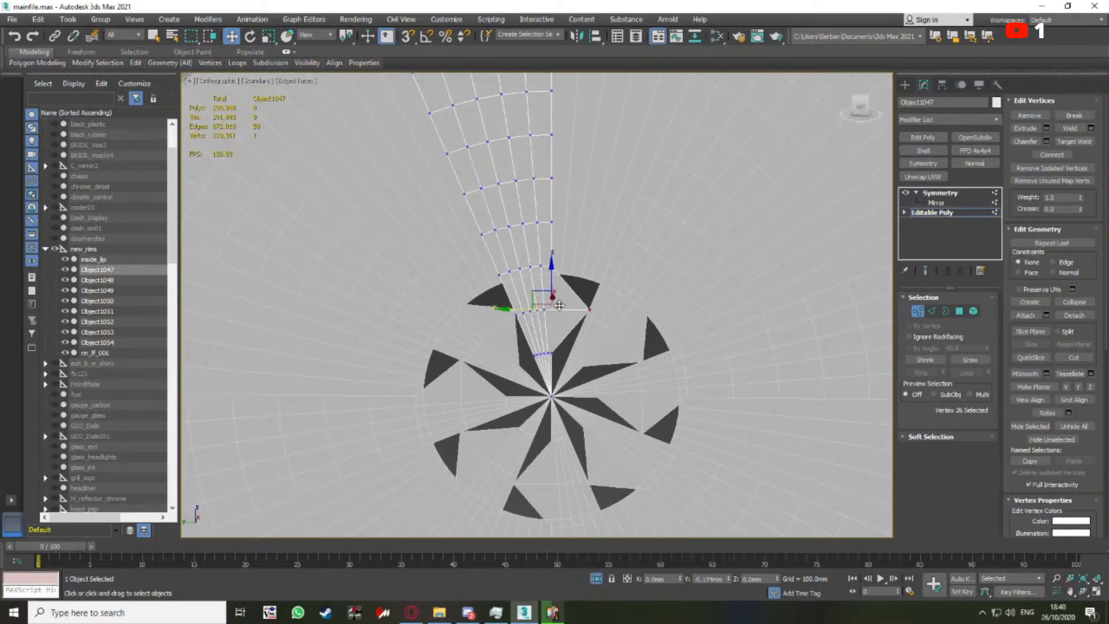
click(917, 311)
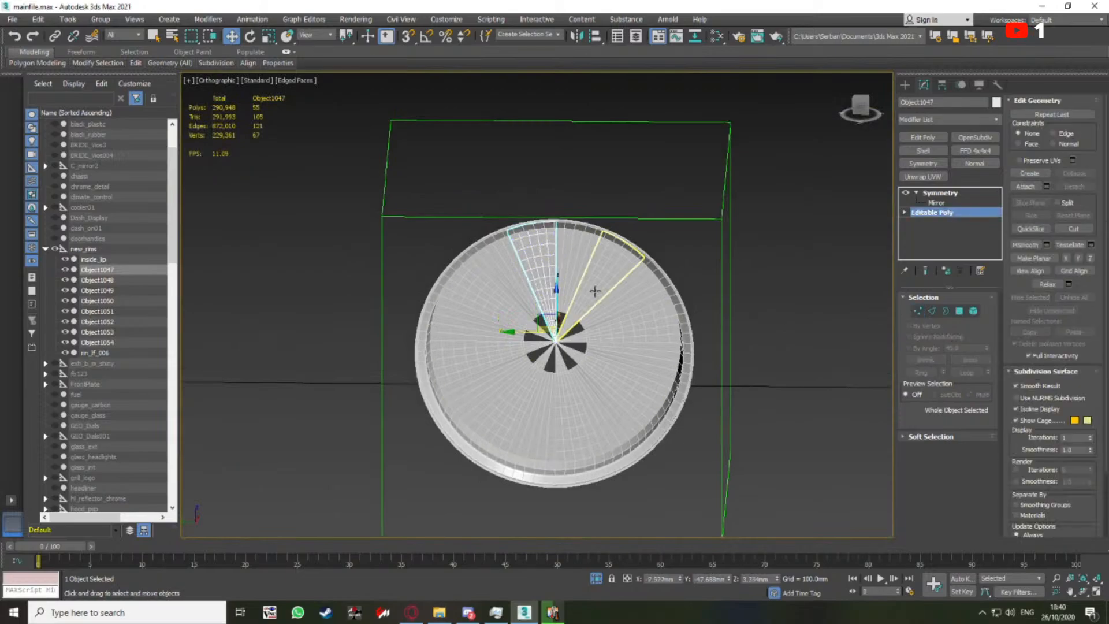
Select all vertices of the inside_lip ring
click(616, 295)
scroll(614, 287, up, 3)
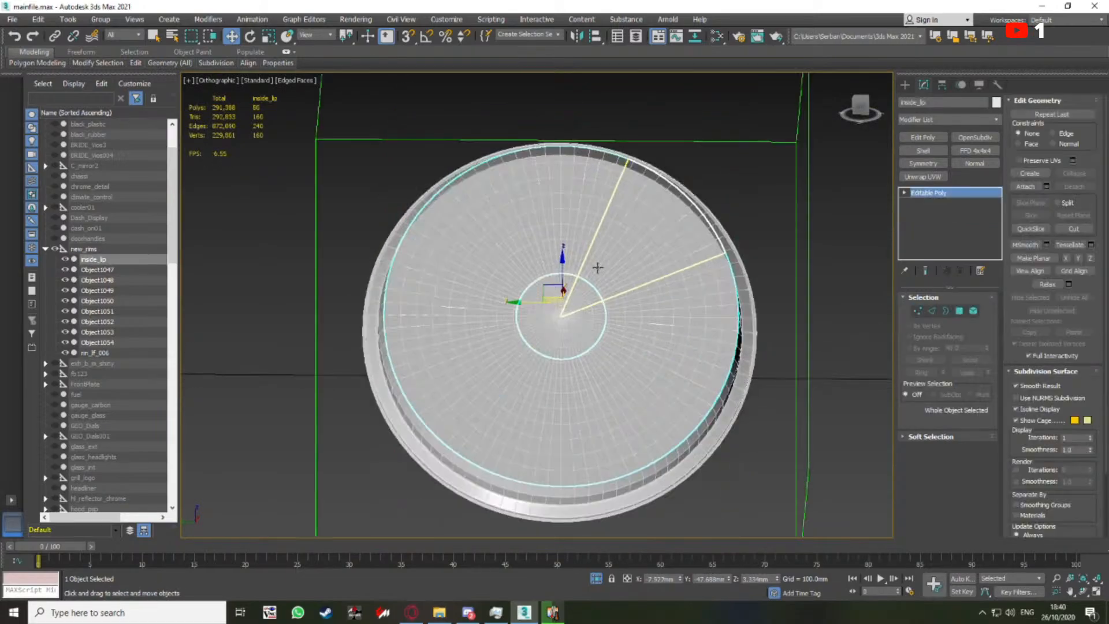
key(r)
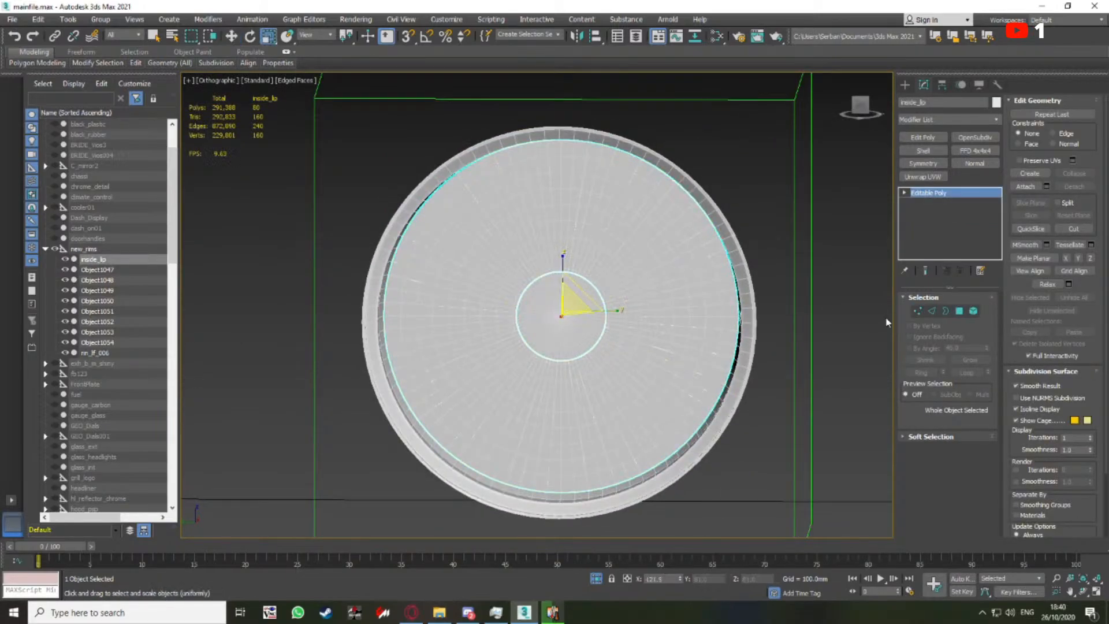
key(1)
key(ctrl+a)
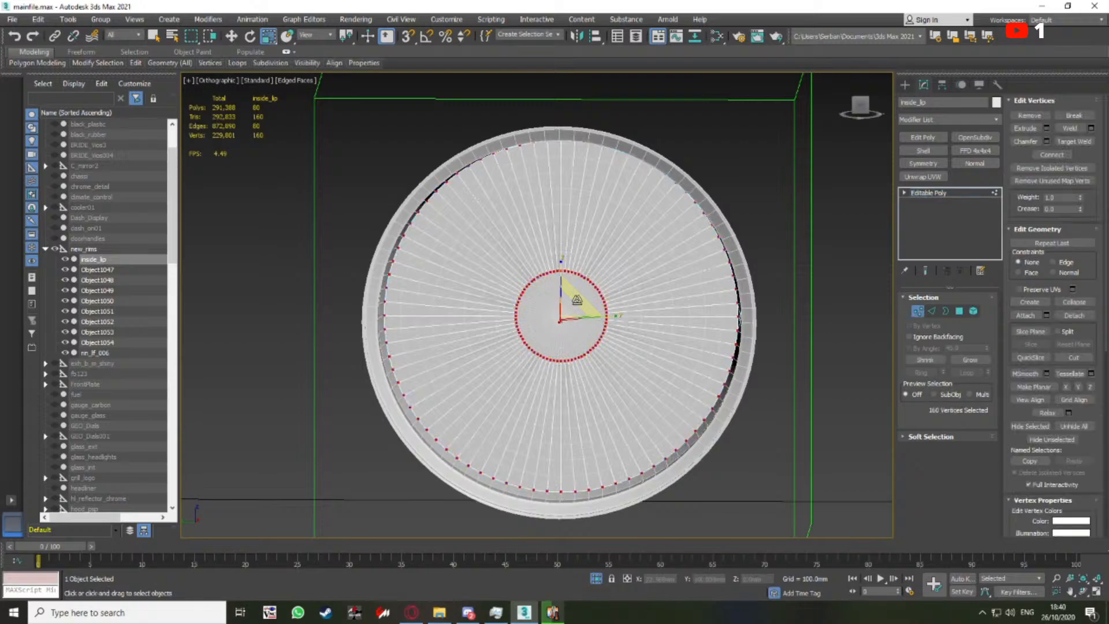
Try scaling the inside_lip vertices down toward the wheel centre, and undo it
drag(572, 316, 469, 422)
key(w)
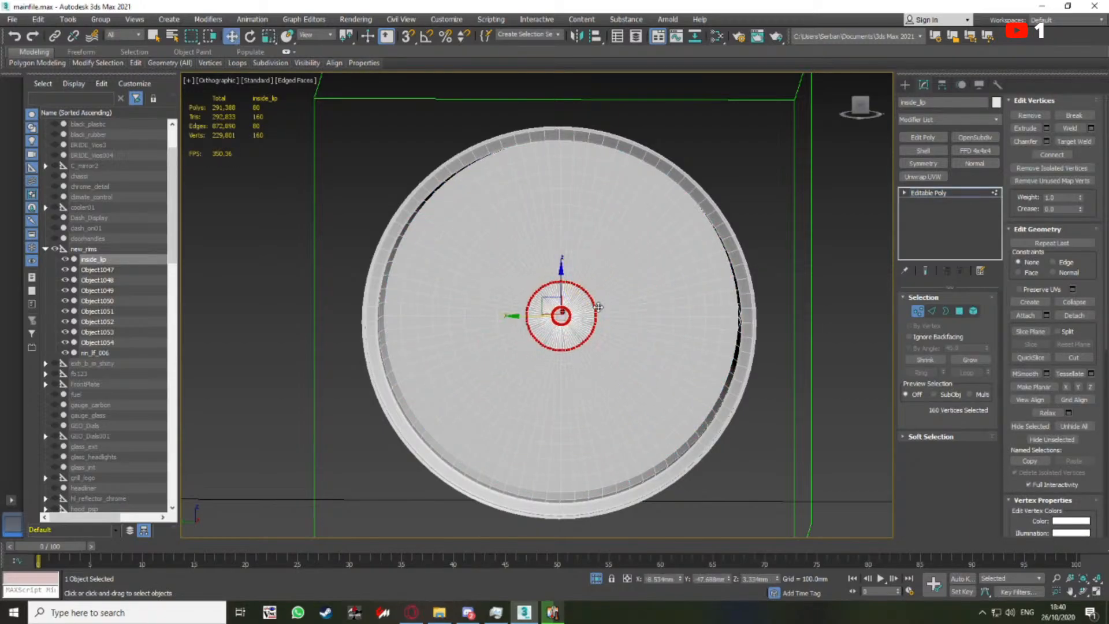
middle_drag(643, 270, 636, 292)
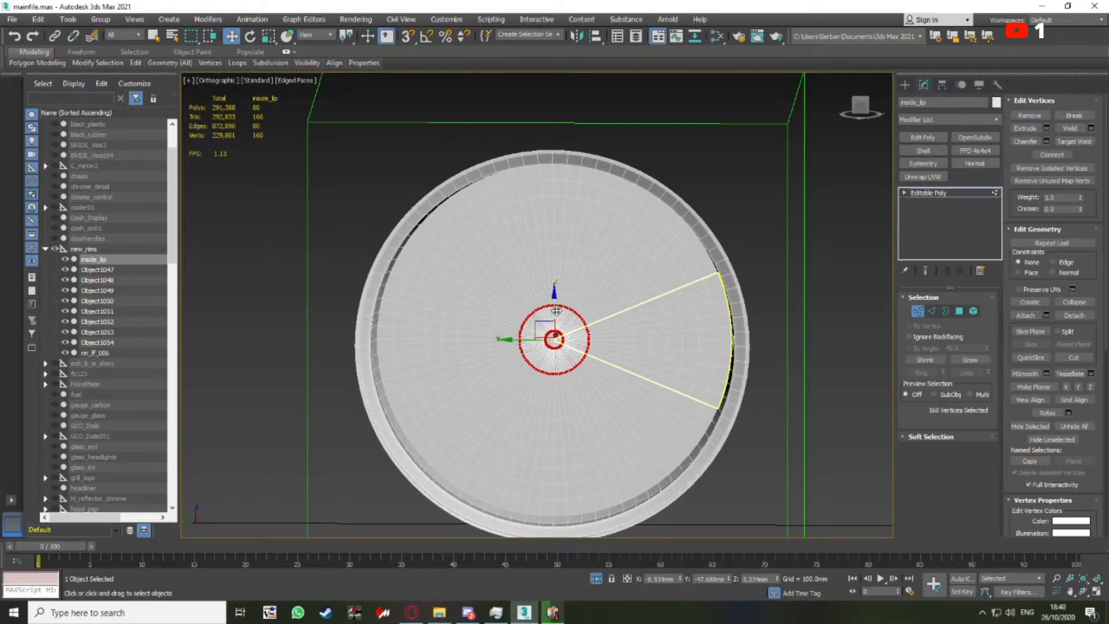
key(ctrl+z)
key(ctrl+z)
Scale all inside_lip vertices to 17% in the wheel's plane and move them up onto the top wedge
key(r)
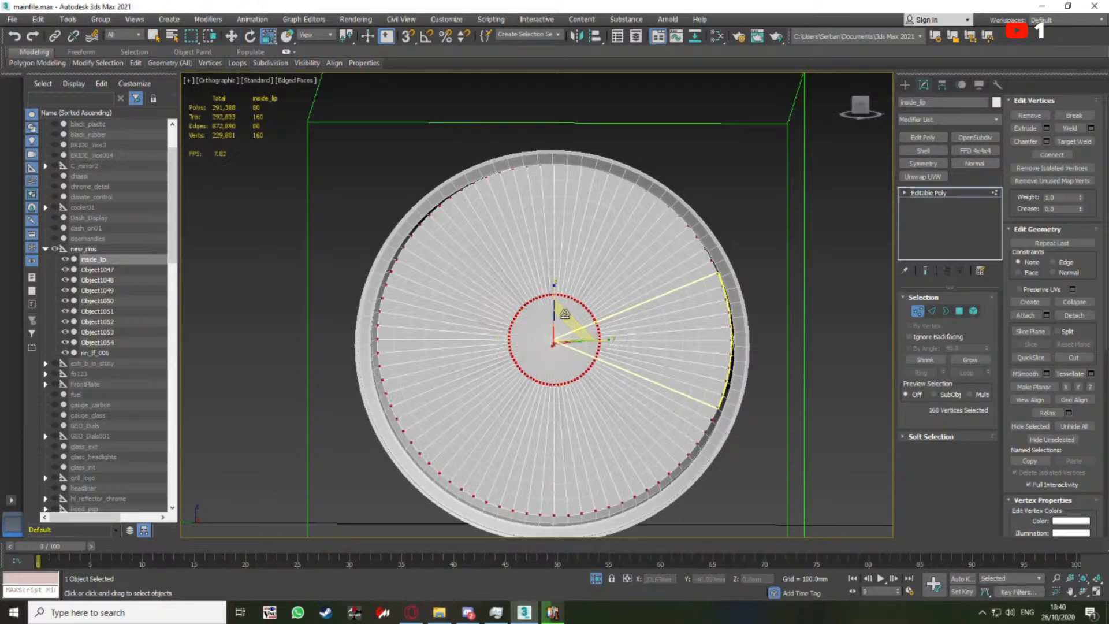
drag(565, 314, 415, 26)
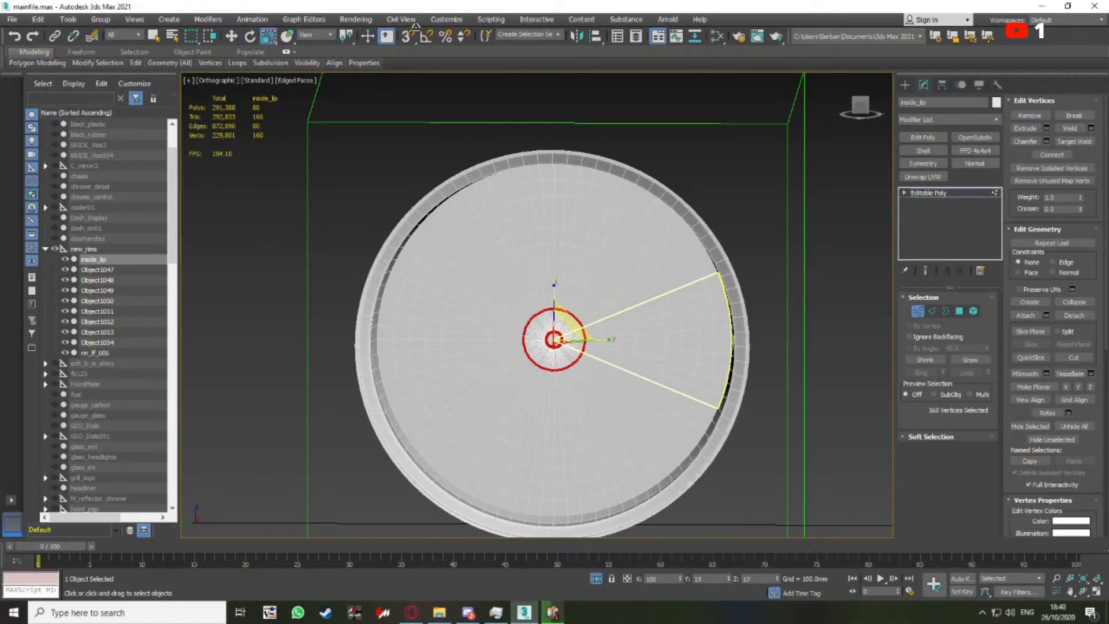
key(w)
drag(554, 295, 555, 202)
Enlarge the inside_lip ring and adjust its position so it spans the top wedge just inside the rim
key(r)
key(w)
scroll(556, 177, up, 3)
key(r)
key(w)
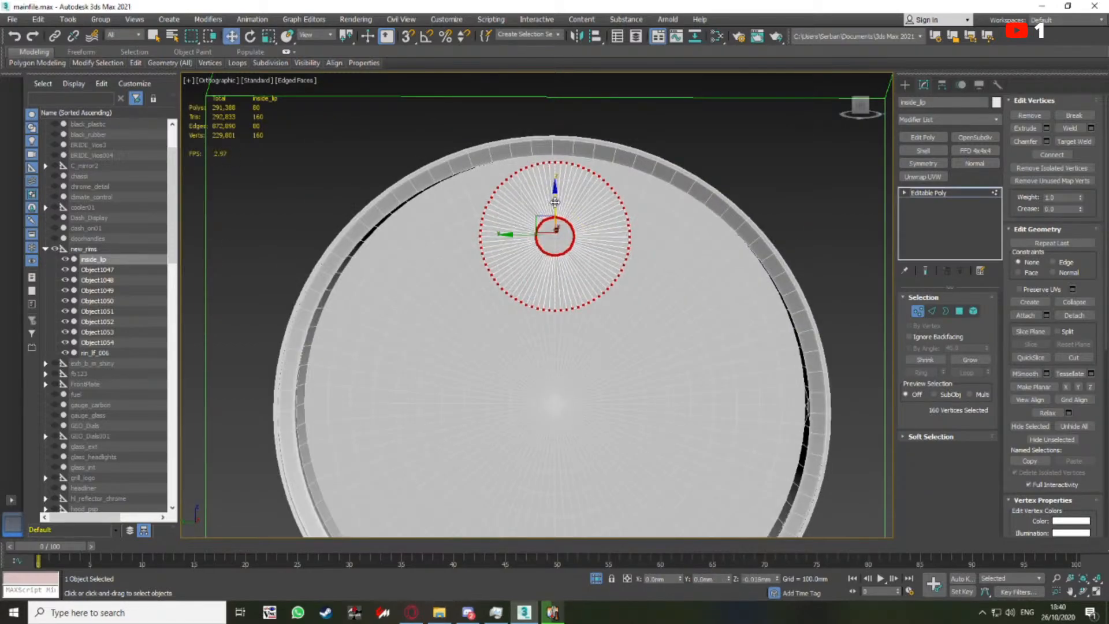
middle_drag(594, 233, 601, 205)
scroll(559, 273, up, 5)
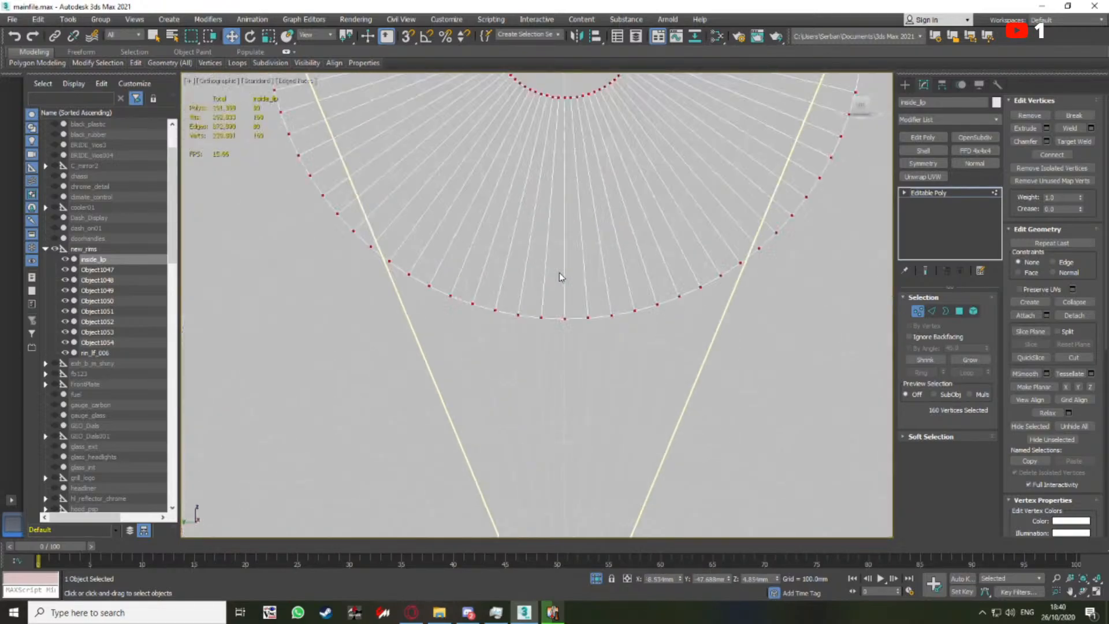
scroll(558, 273, down, 7)
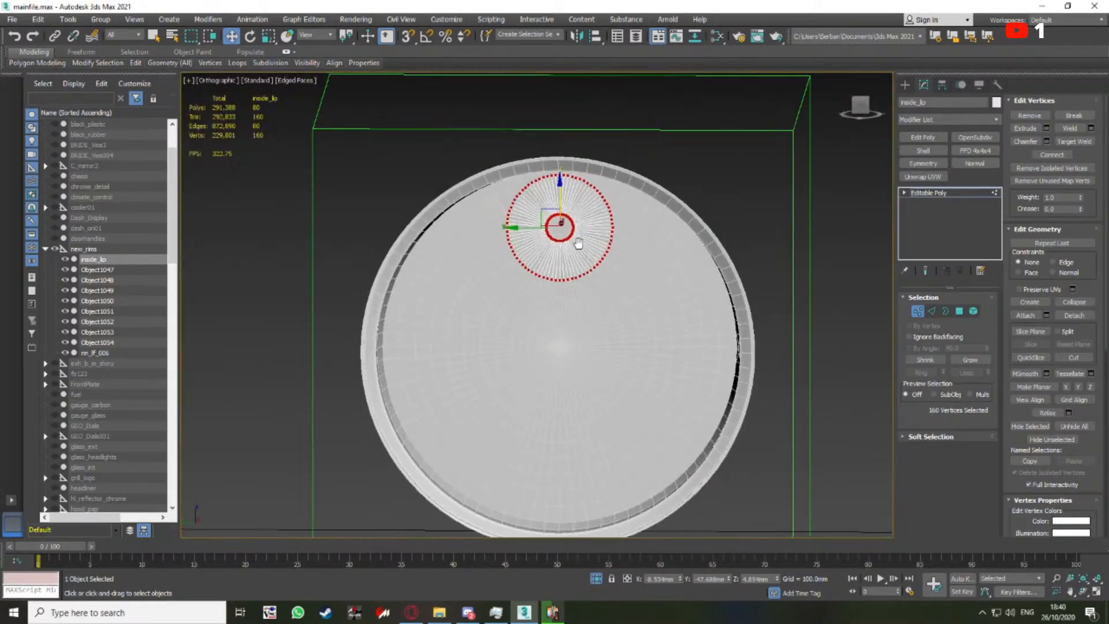
middle_drag(582, 244, 582, 259)
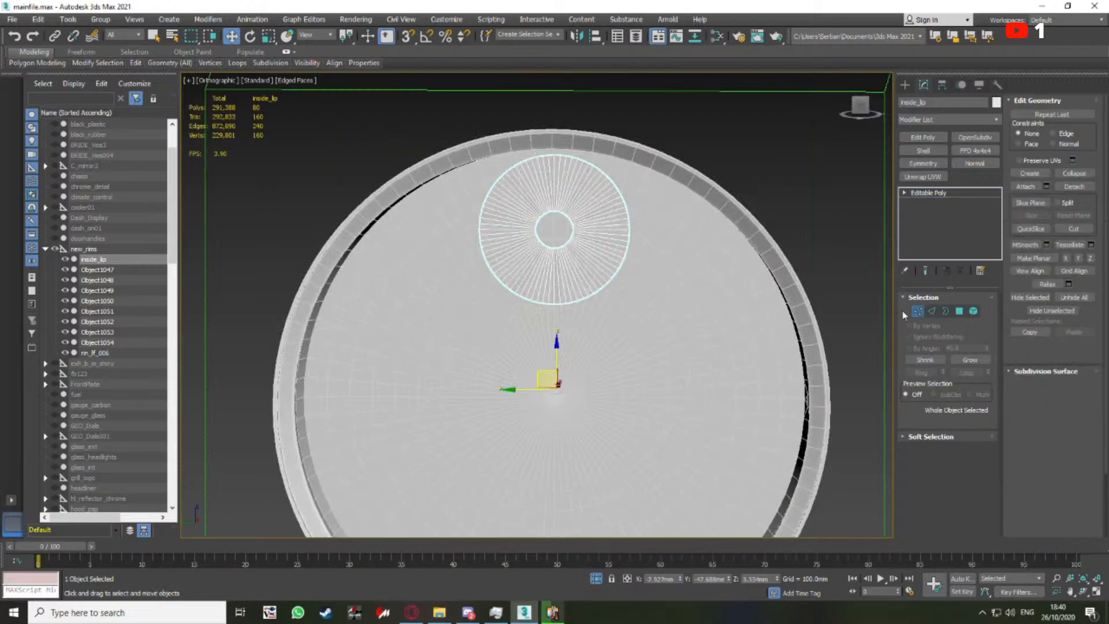
Turn off the Symmetry modifier on the top wedge to show only its unmirrored half, and reselect inside_lip
click(923, 163)
click(551, 328)
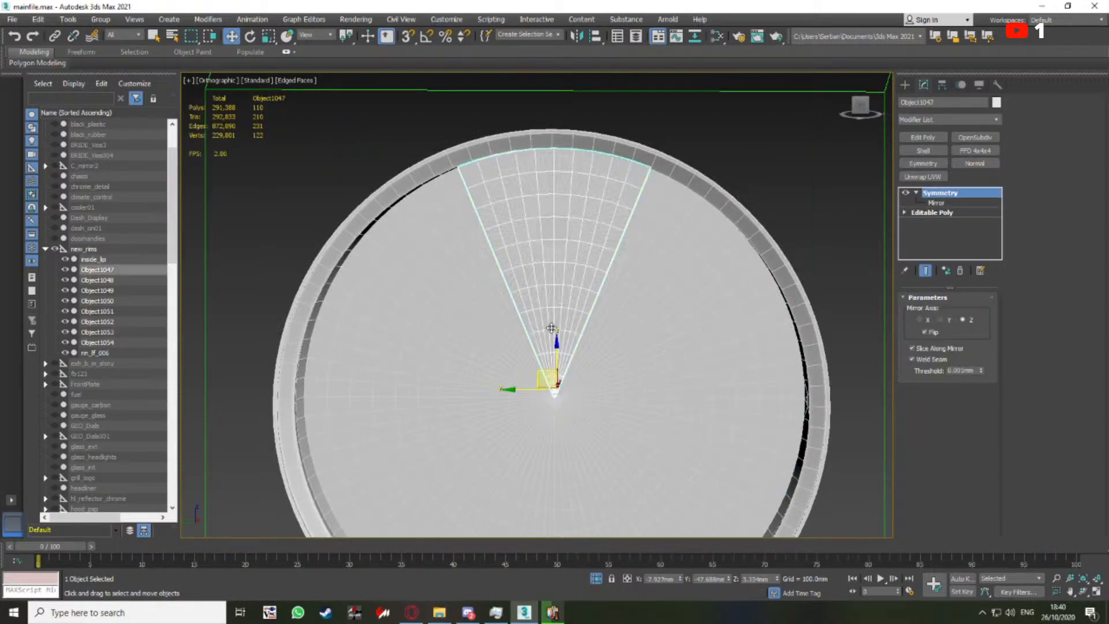
click(907, 192)
click(580, 238)
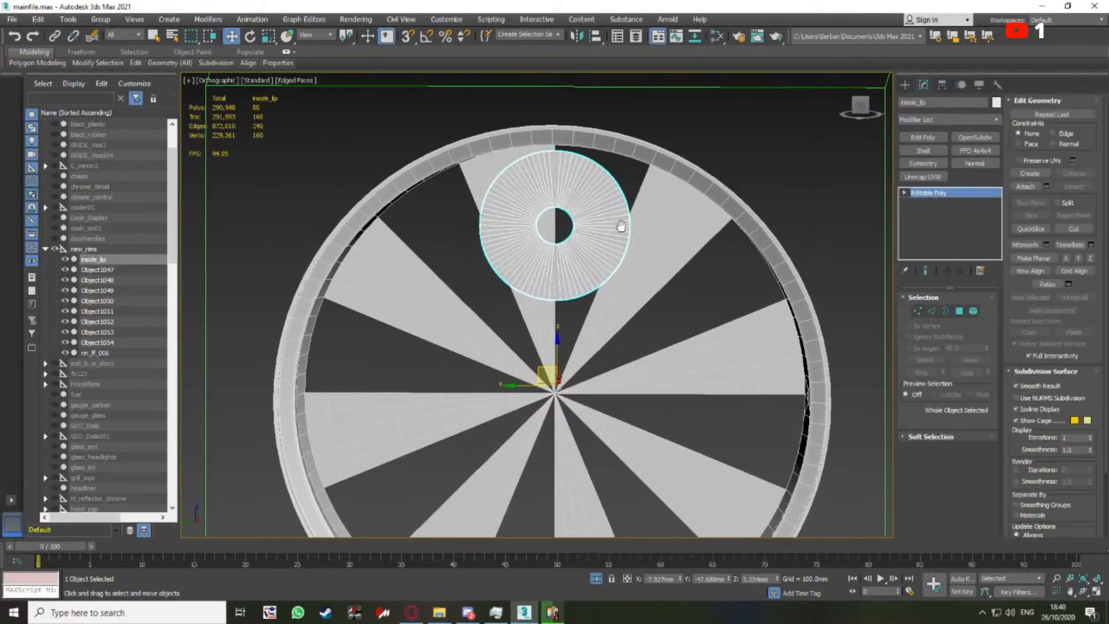
Scale the inside_lip vertices down slightly so the ring's outer edge meets the side of the half wedge
click(918, 311)
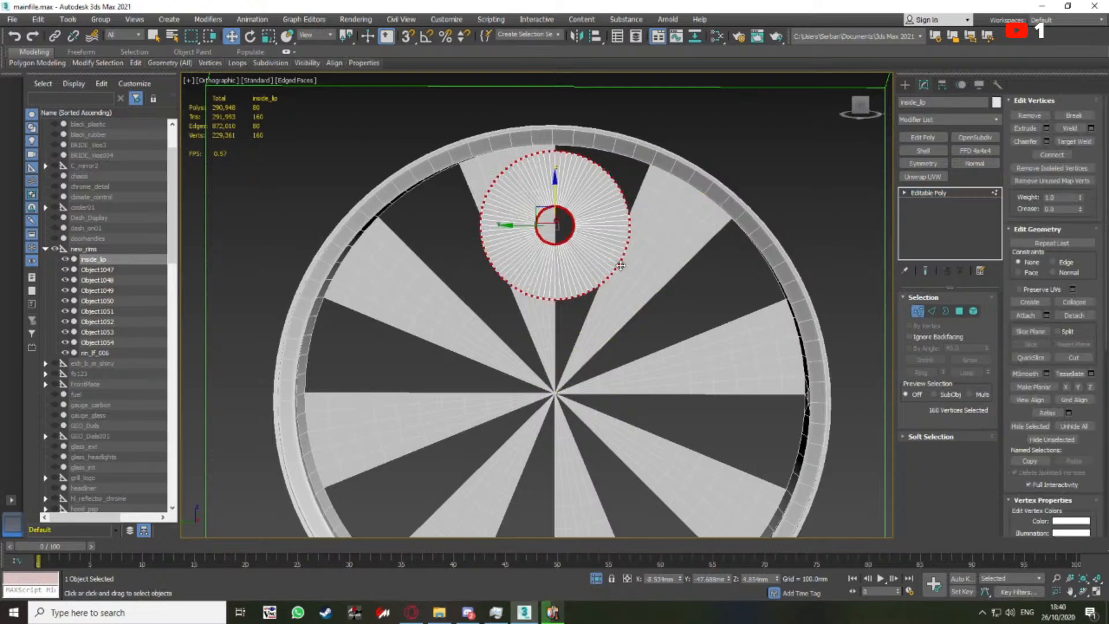
key(r)
drag(568, 209, 568, 213)
scroll(509, 243, up, 10)
scroll(510, 242, up, 3)
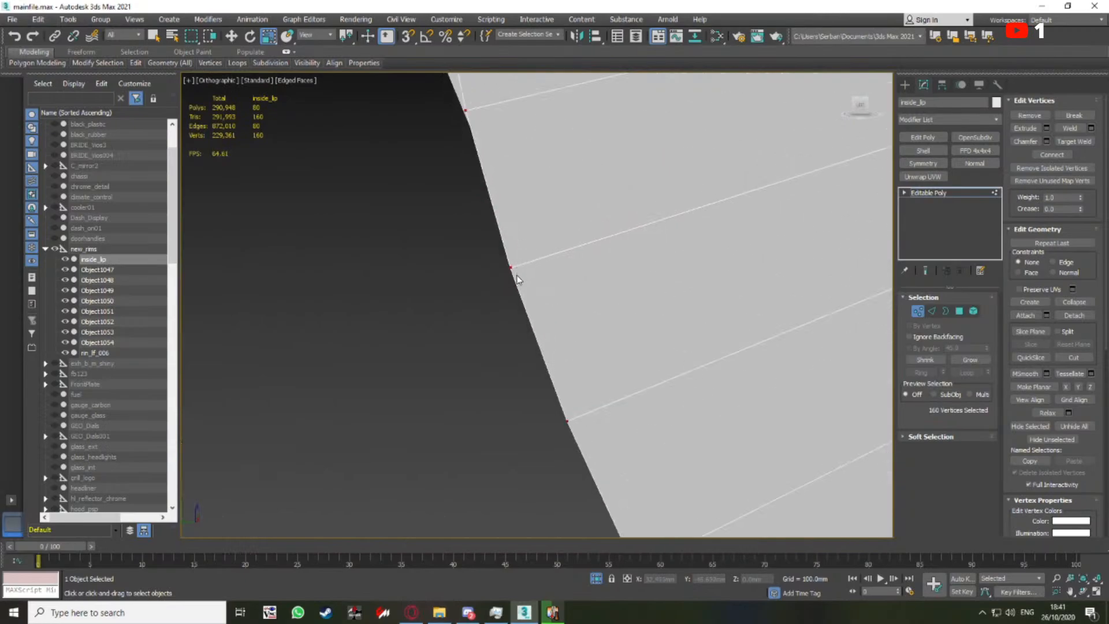
drag(510, 266, 520, 267)
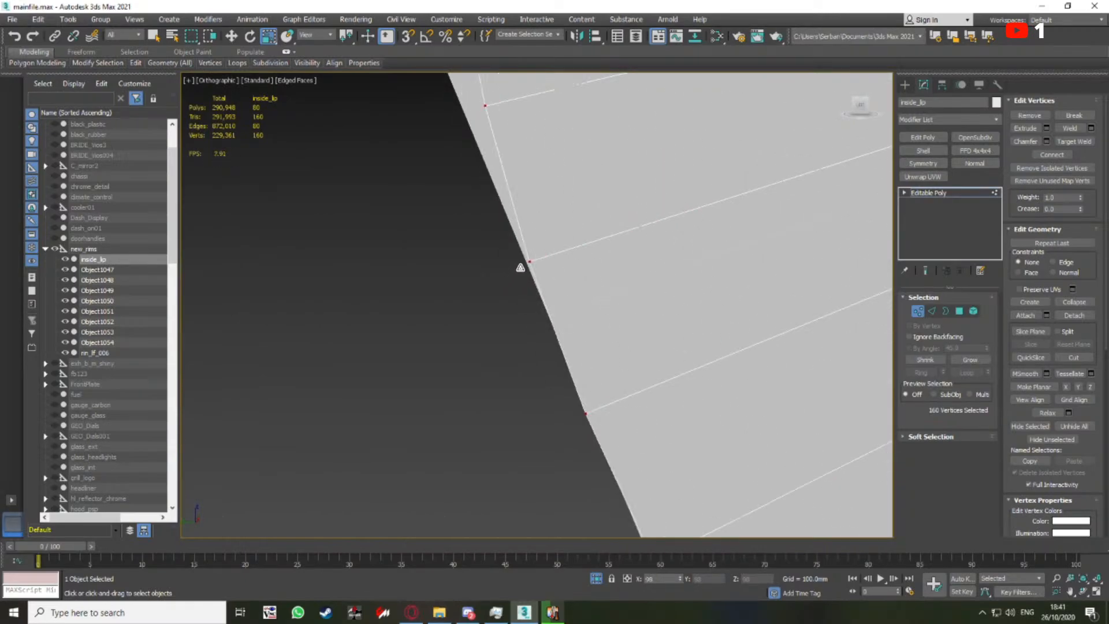
scroll(502, 277, down, 10)
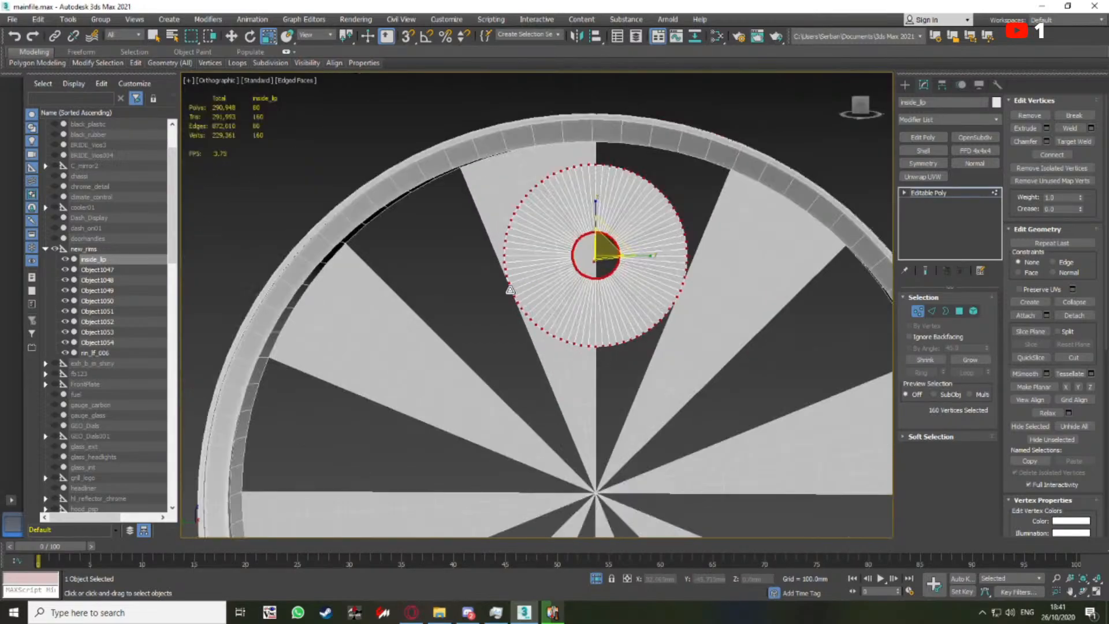
Shrink the inside_lip ring further to leave a margin between its outer edge and the wedge's side
scroll(400, 361, up, 10)
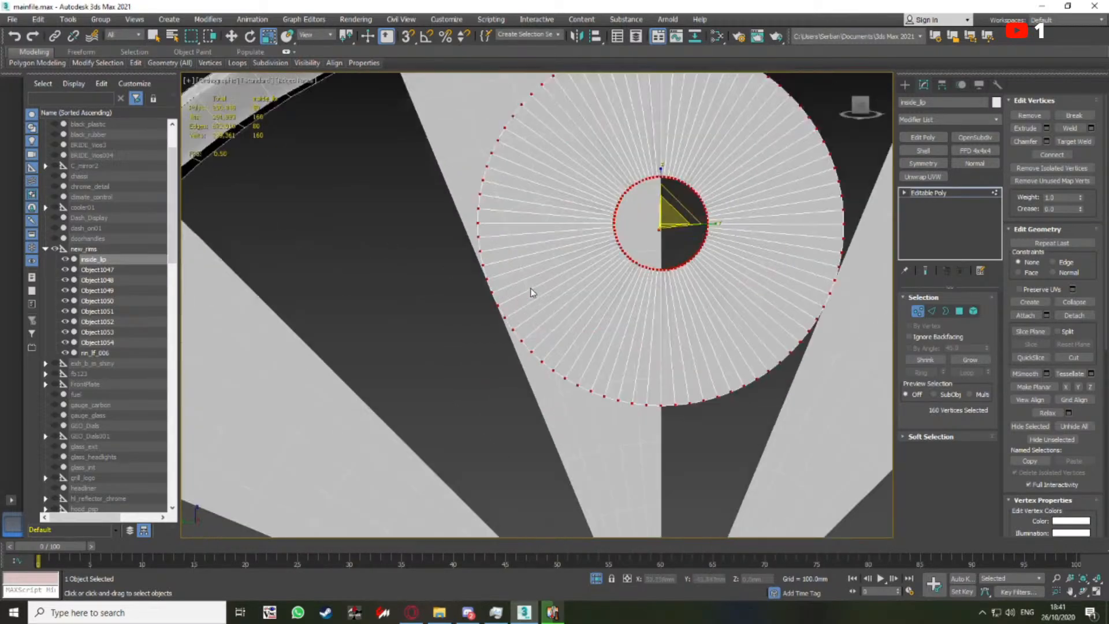
mouse_move(399, 376)
mouse_down()
mouse_move(401, 390)
mouse_move(415, 389)
mouse_up()
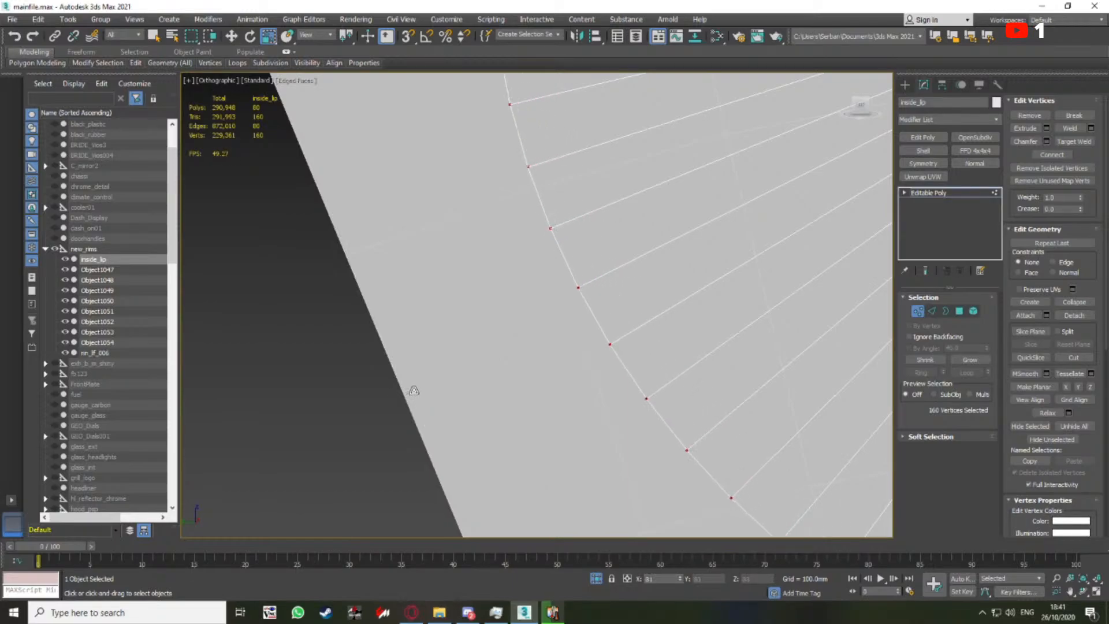
scroll(448, 303, down, 10)
middle_drag(461, 292, 499, 273)
scroll(531, 249, up, 5)
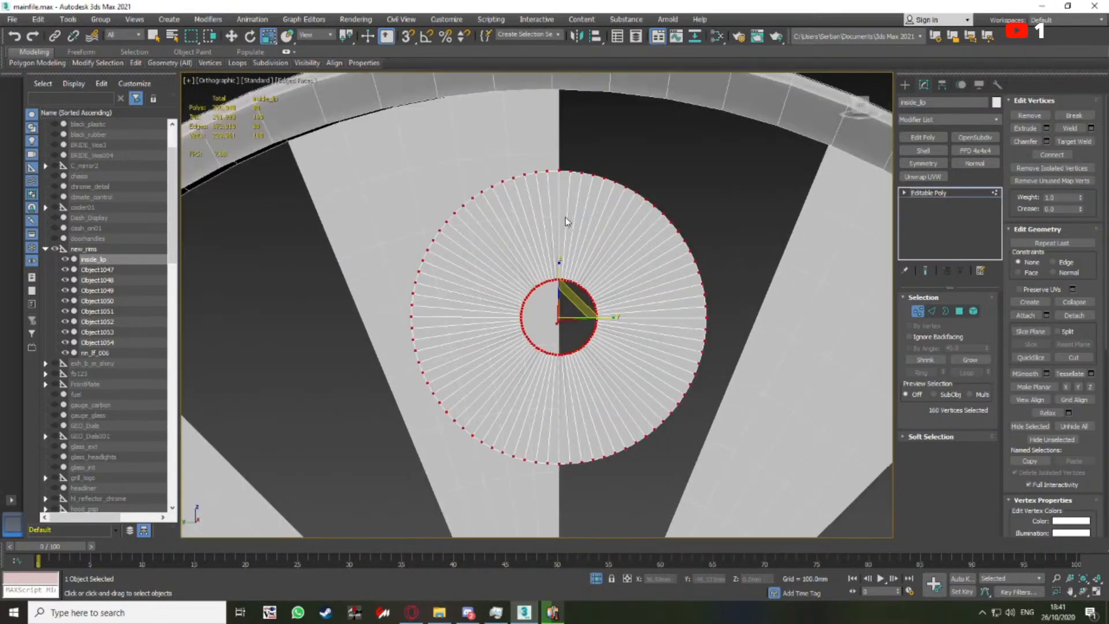
middle_drag(565, 223, 577, 201)
ctrl+click(960, 310)
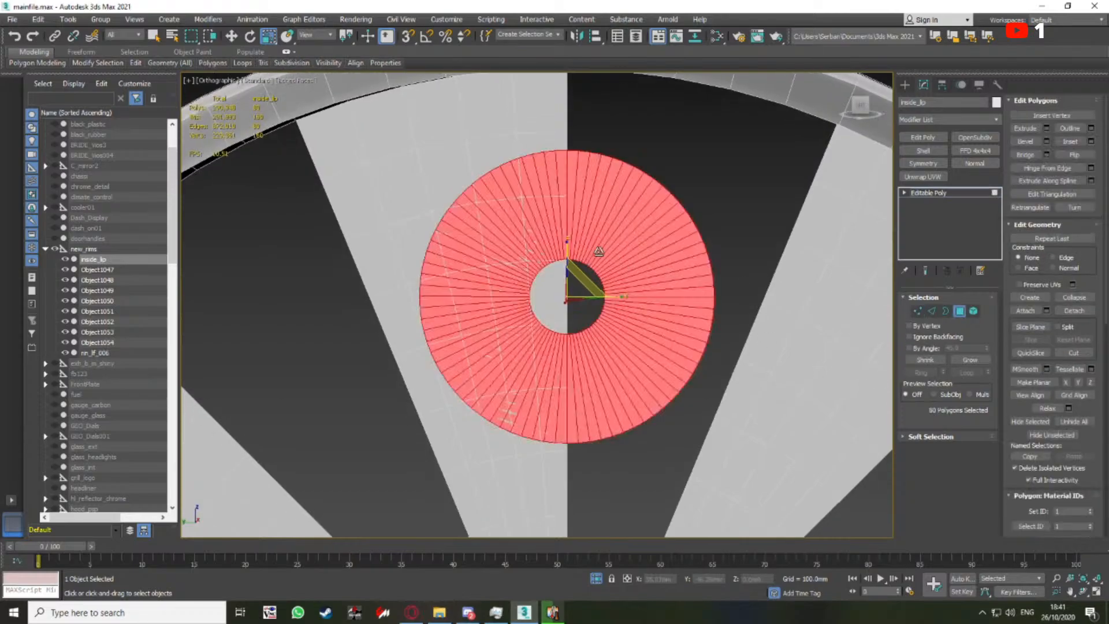
scroll(599, 254, down, 3)
click(704, 210)
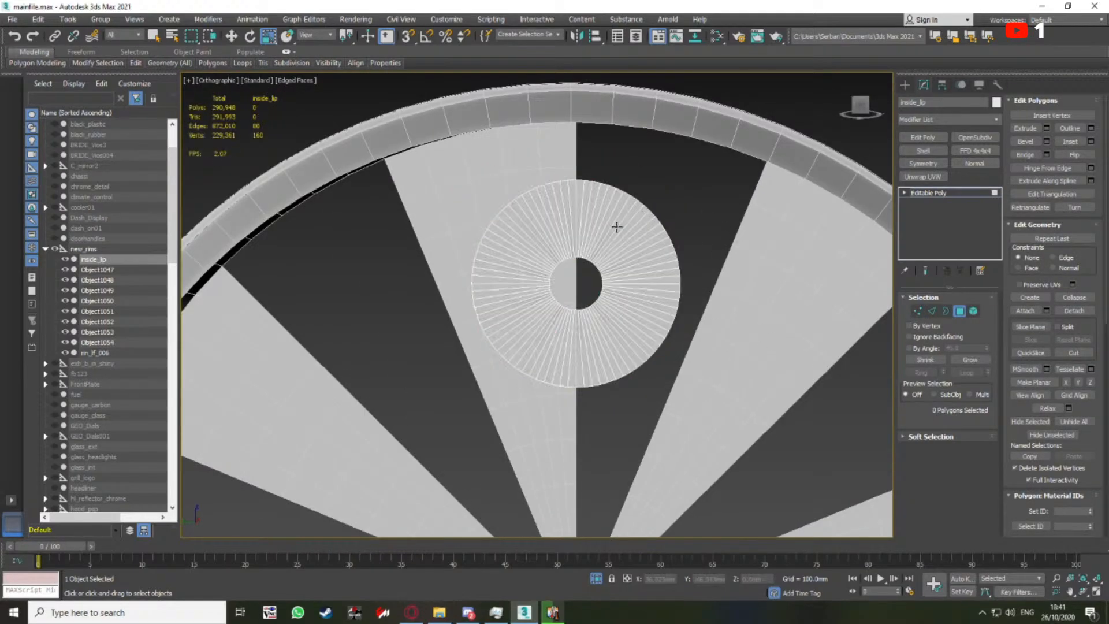
scroll(596, 229, up, 2)
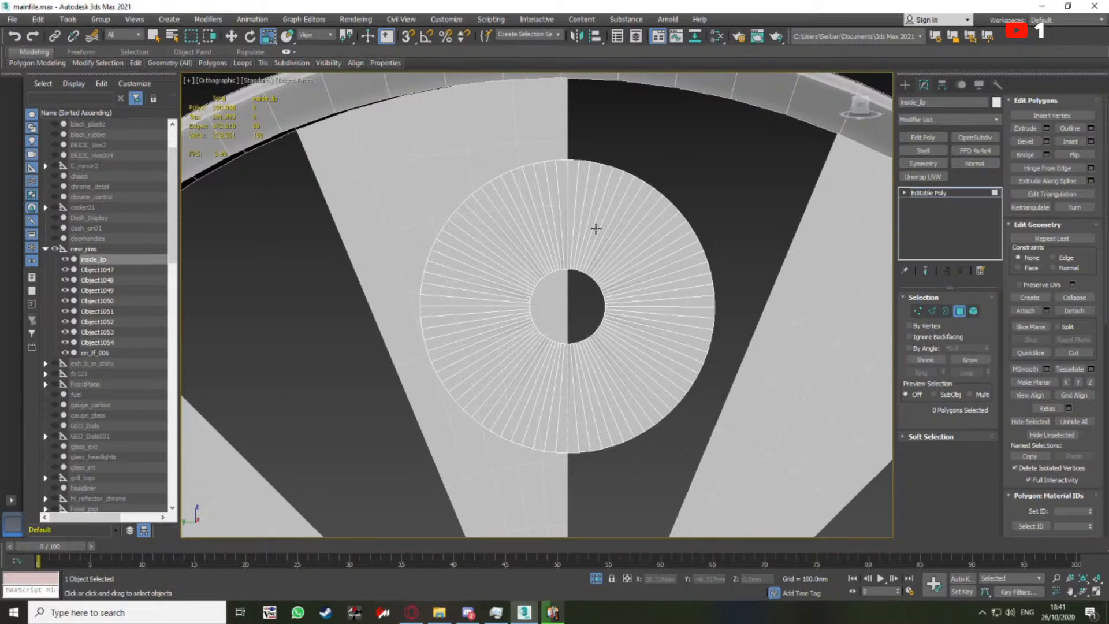
scroll(595, 229, down, 3)
scroll(595, 238, up, 5)
Select the full ring of radial edges on inside_lip and connect them with 10 segments
key(2)
double_click(599, 259)
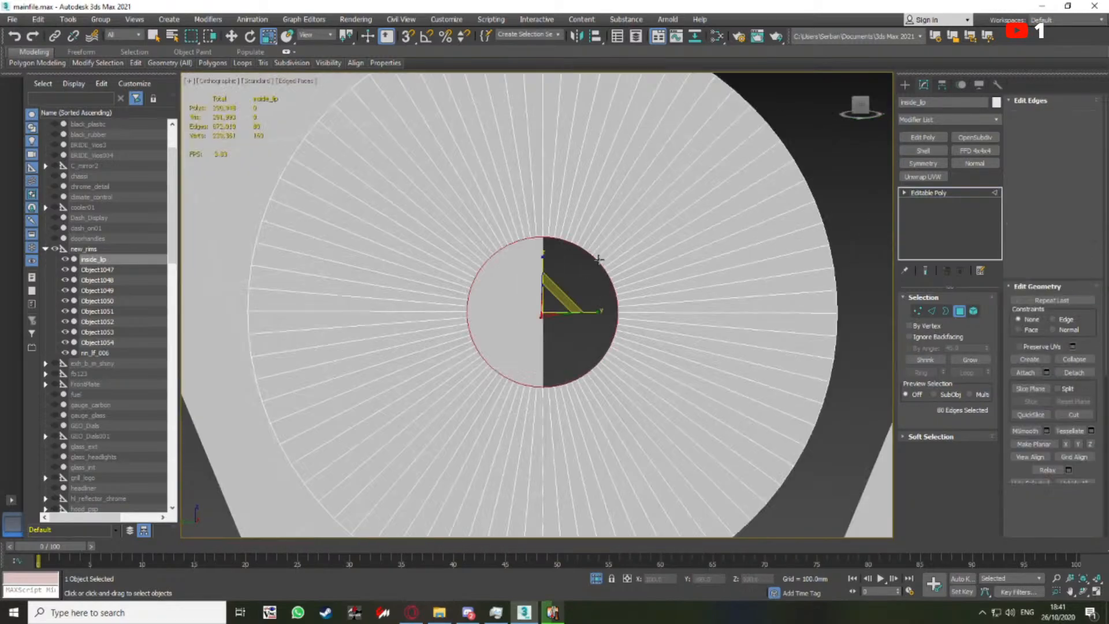
click(656, 239)
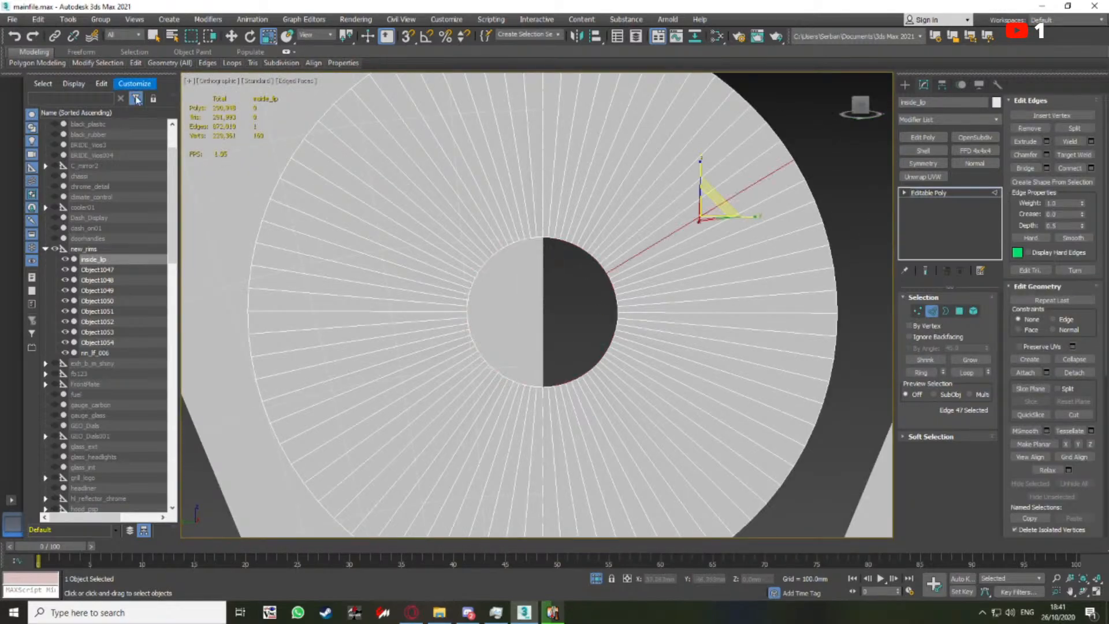
scroll(1046, 399, down, 3)
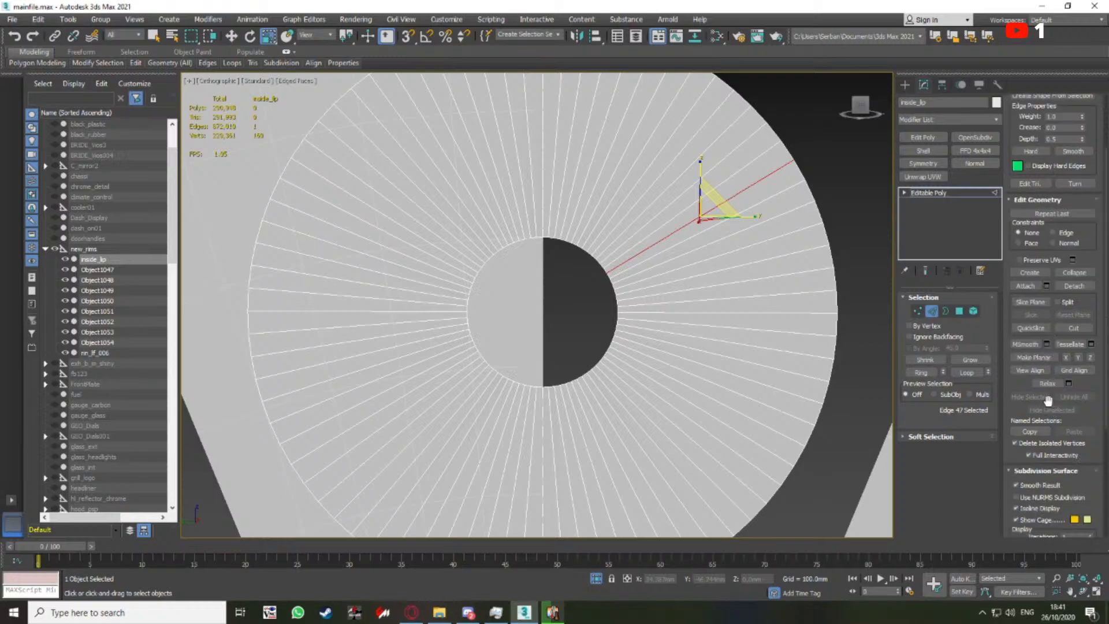
scroll(1016, 370, up, 3)
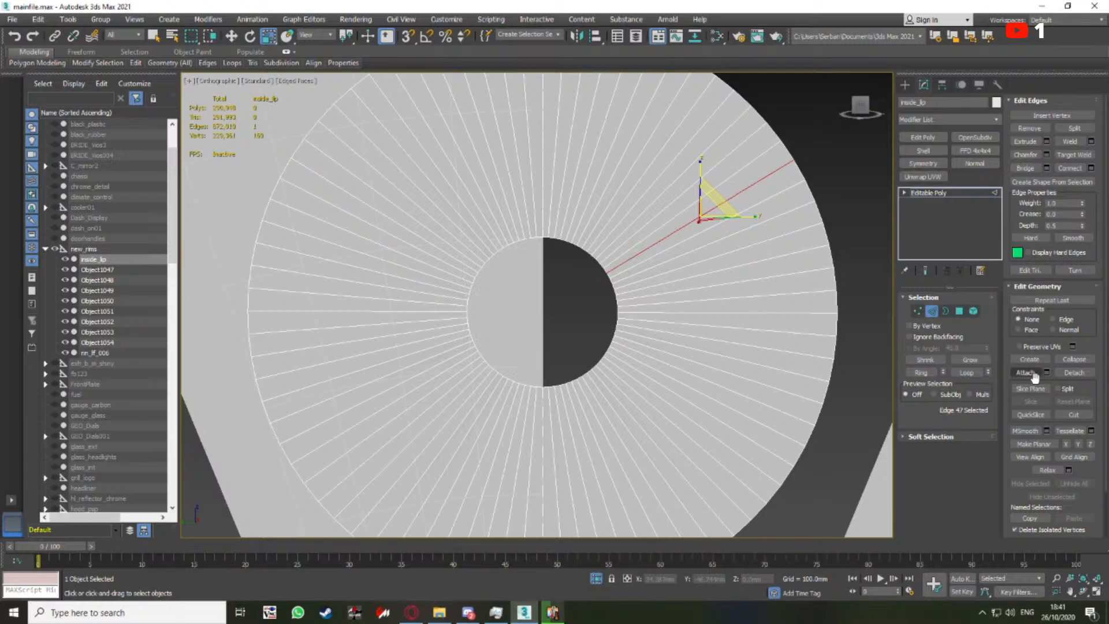
click(921, 372)
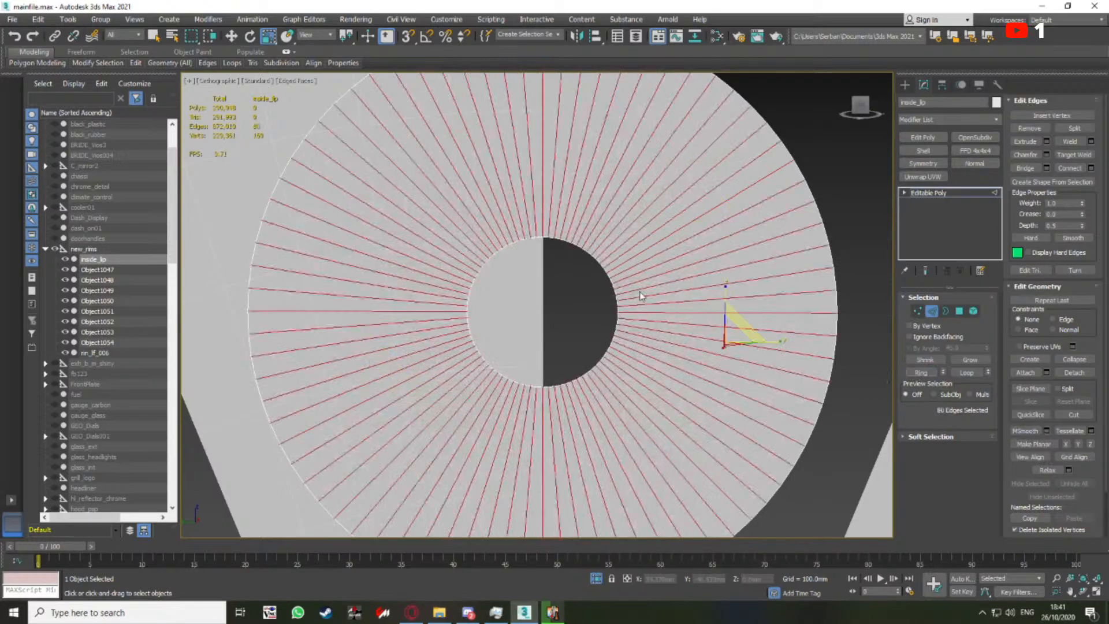
key(z)
click(1091, 168)
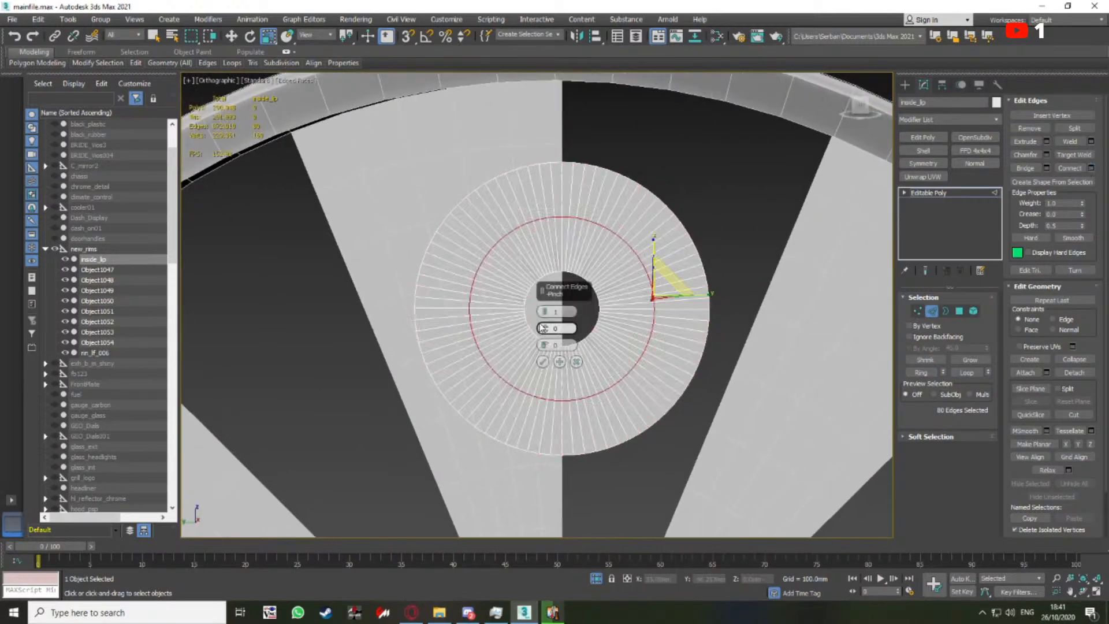
text(0)
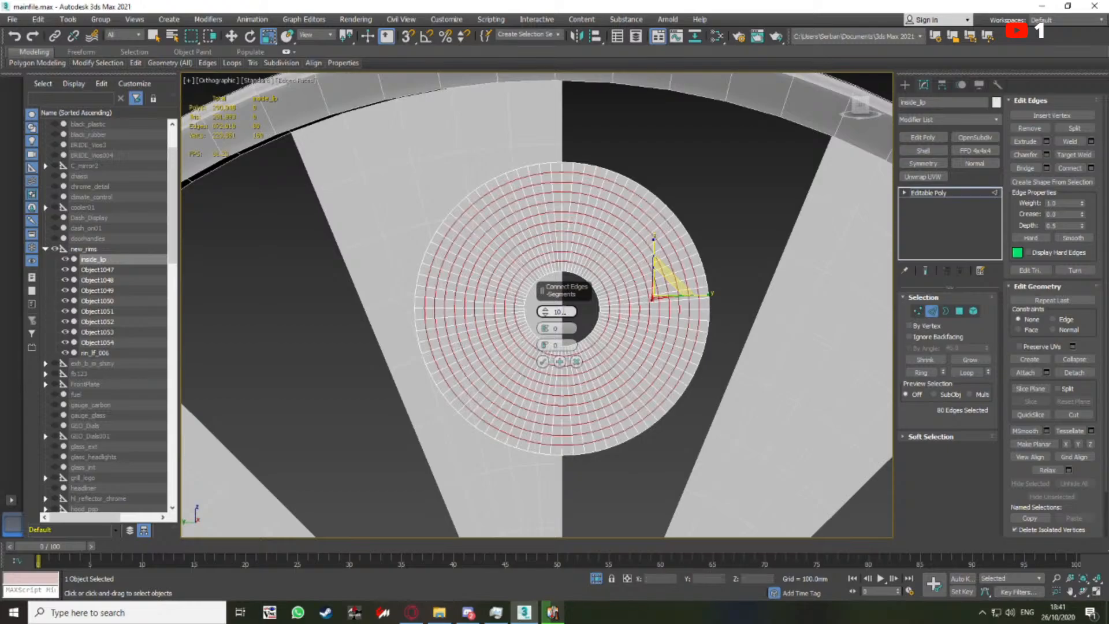
click(542, 362)
Select all inside_lip polygons on the empty side of the wedge's mirror seam, including the ones missed near the hole
middle_drag(727, 229, 745, 221)
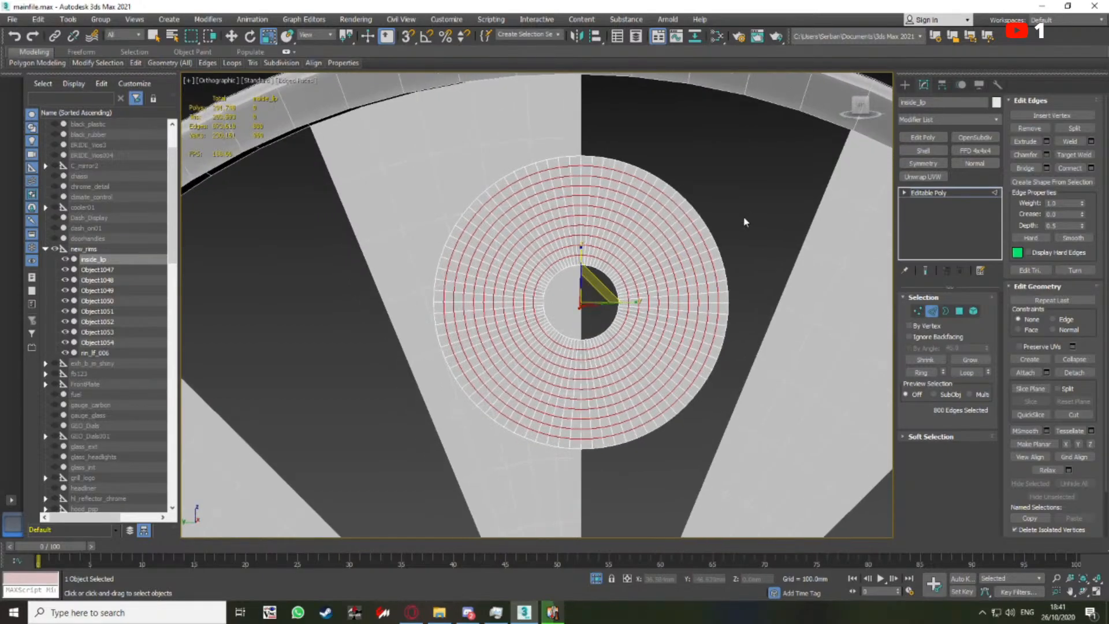
click(960, 312)
drag(759, 128, 584, 500)
scroll(597, 302, up, 5)
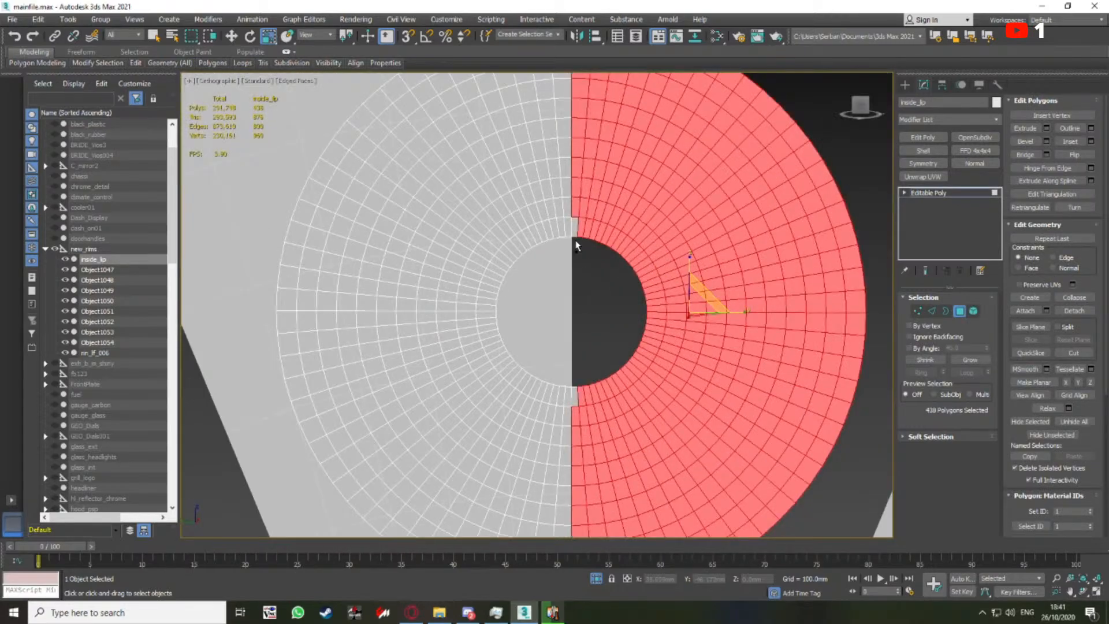
ctrl+click(574, 230)
scroll(546, 399, up, 5)
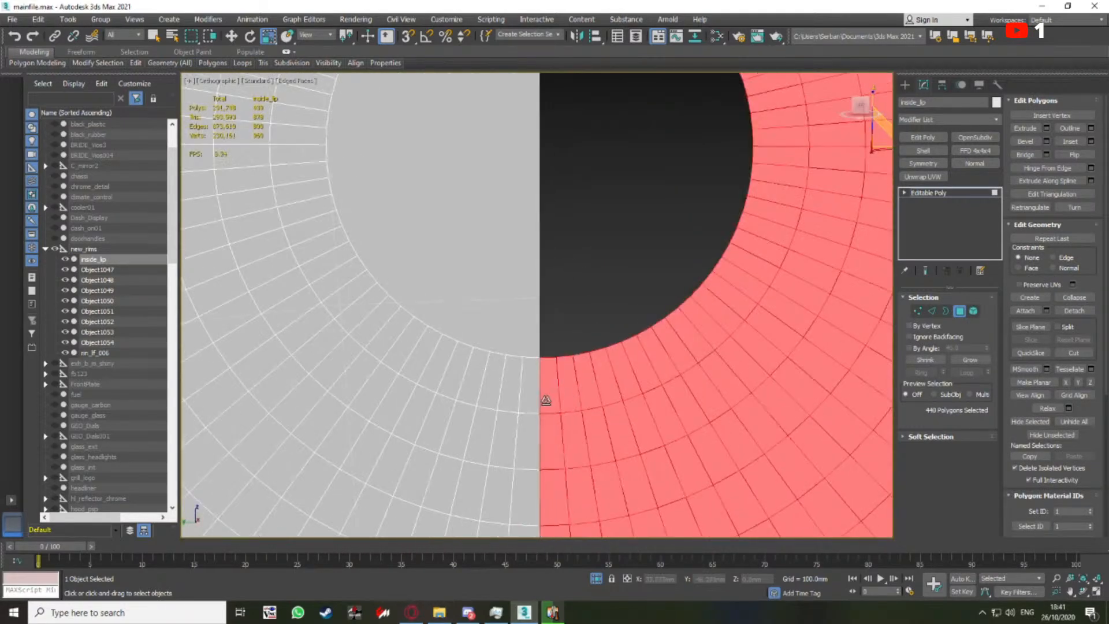
Add an Edit Poly modifier to inside_lip and delete the half of the ring beyond the wedge's mirror seam
click(974, 312)
click(922, 137)
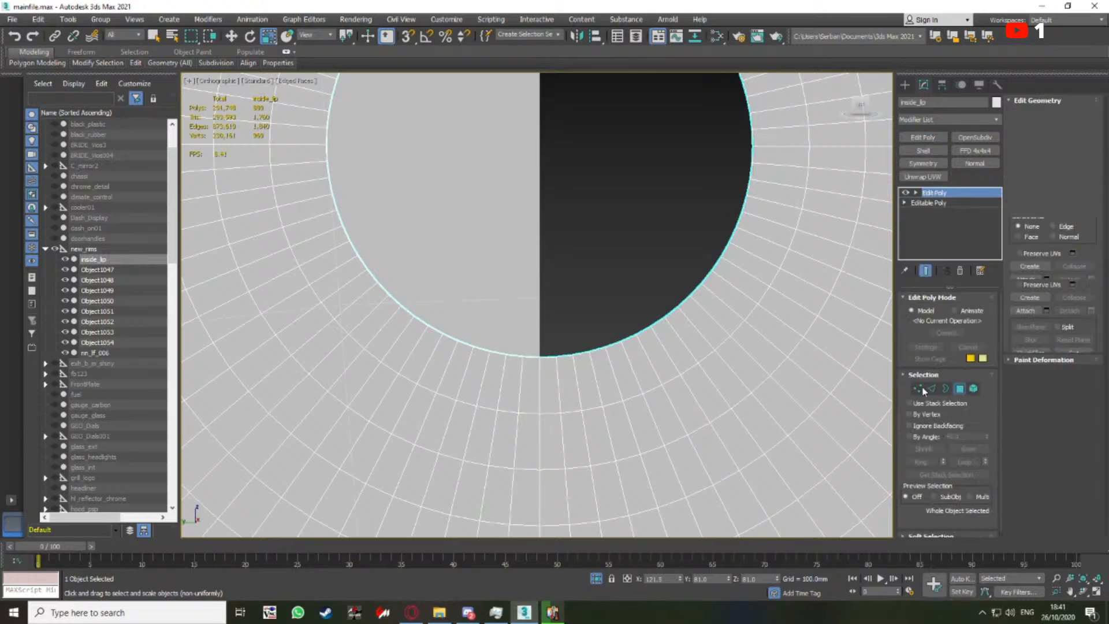
click(960, 388)
scroll(635, 278, down, 6)
click(599, 297)
scroll(615, 294, up, 2)
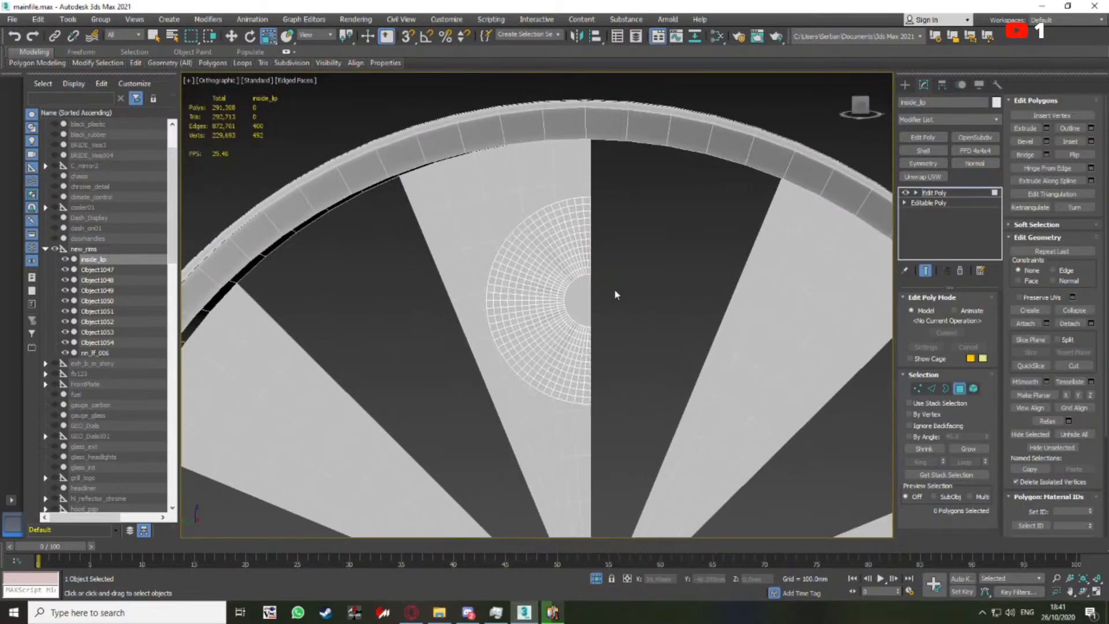
key(1)
scroll(612, 291, up, 3)
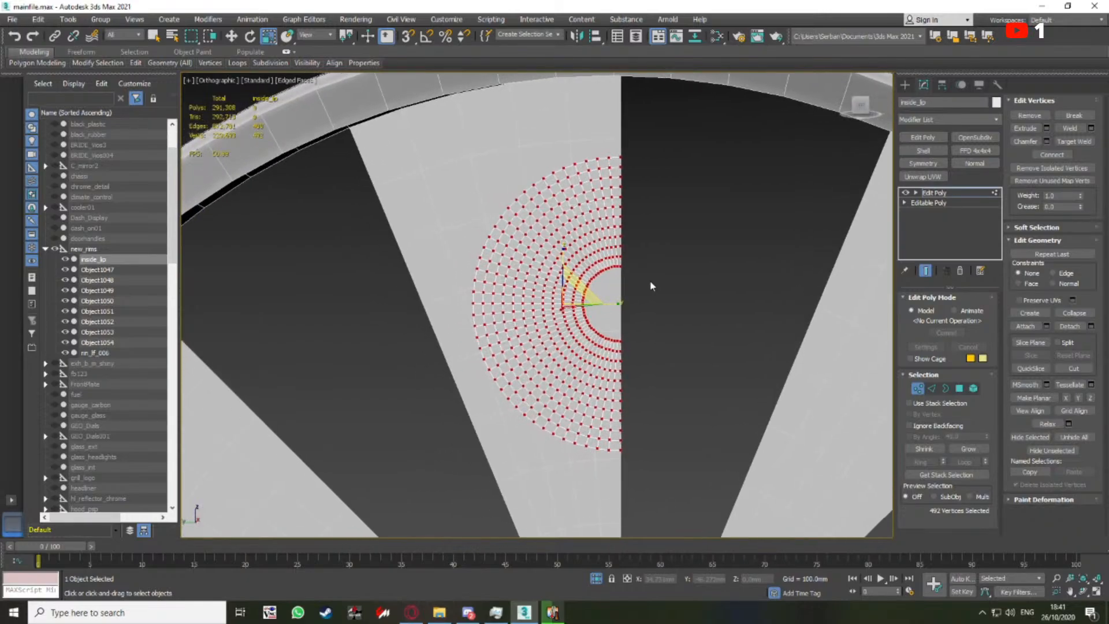
scroll(650, 311, down, 3)
click(652, 360)
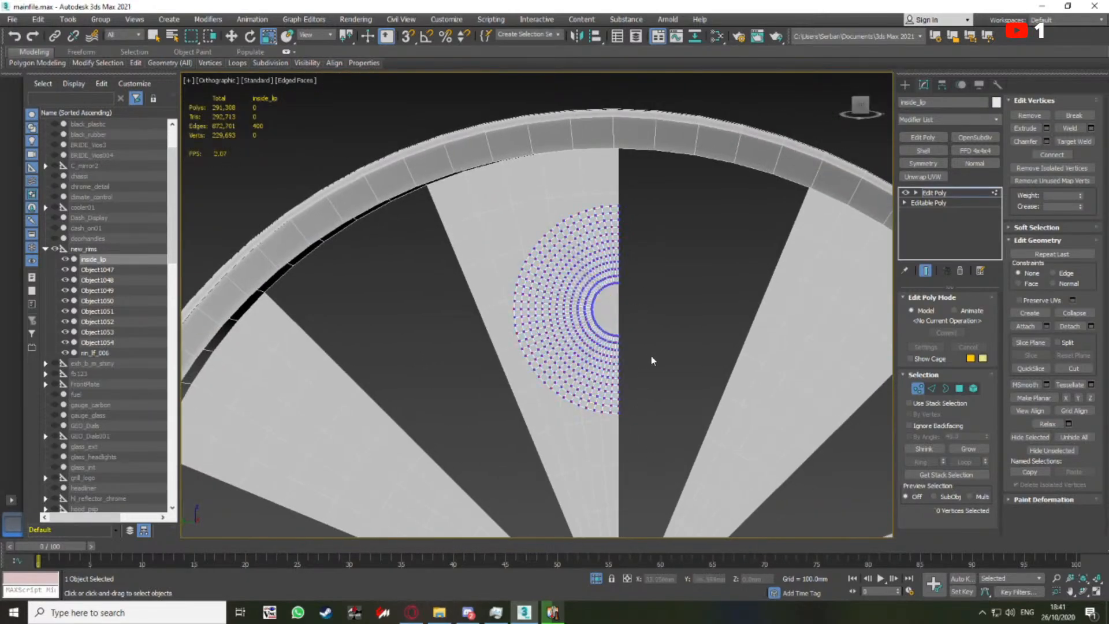
click(918, 388)
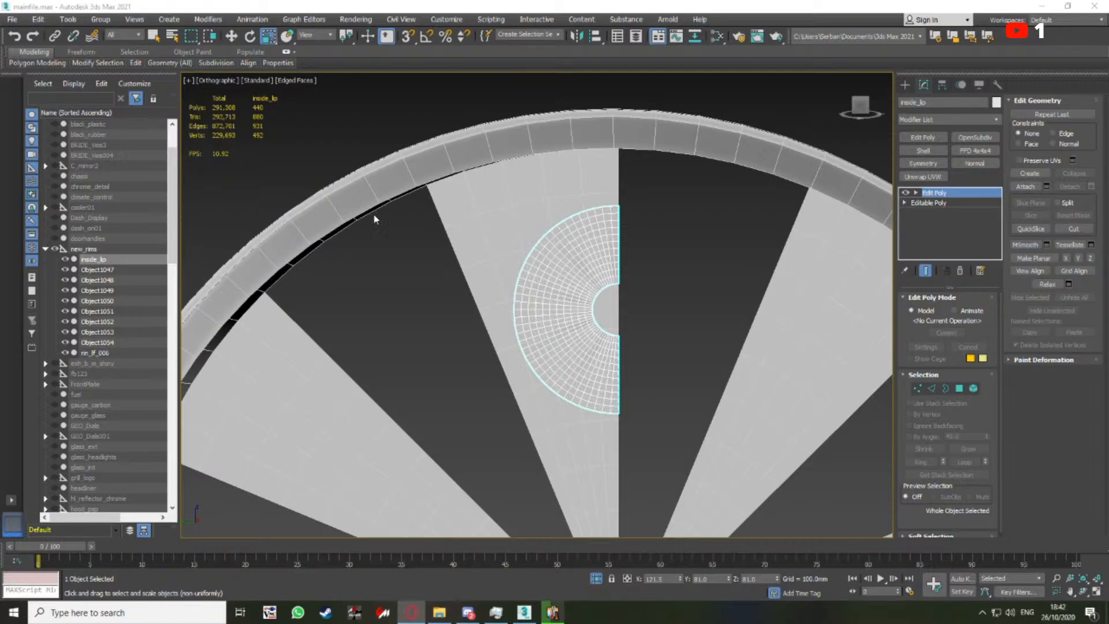
Remove eight concentric edge loops from inside_lip, keeping only the two neighbouring loops near the middle of the half-ring
scroll(490, 260, up, 5)
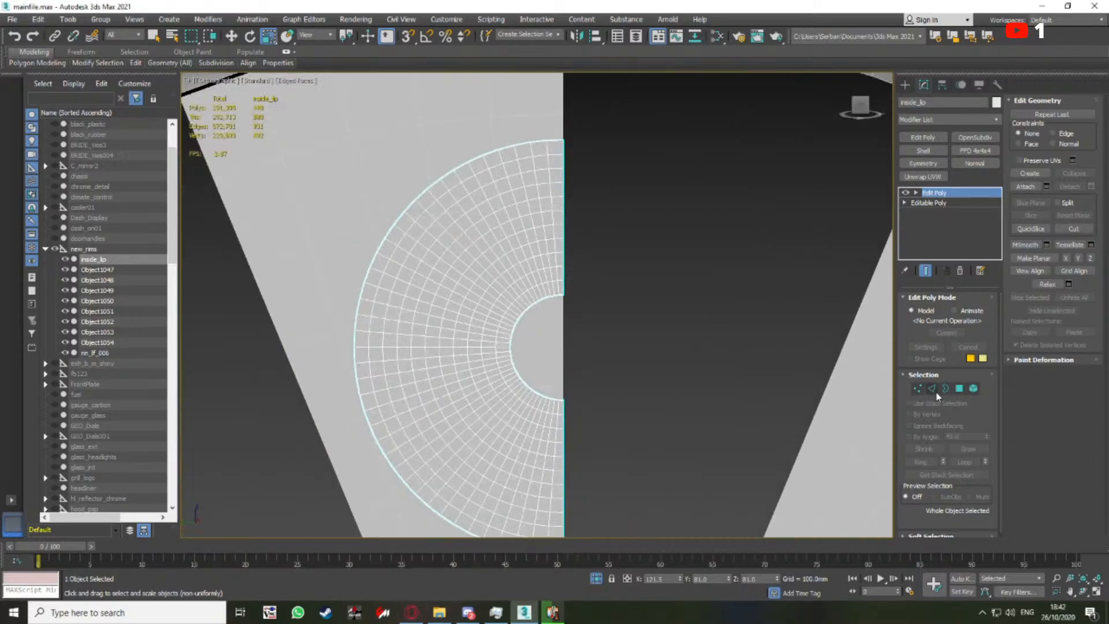
click(932, 390)
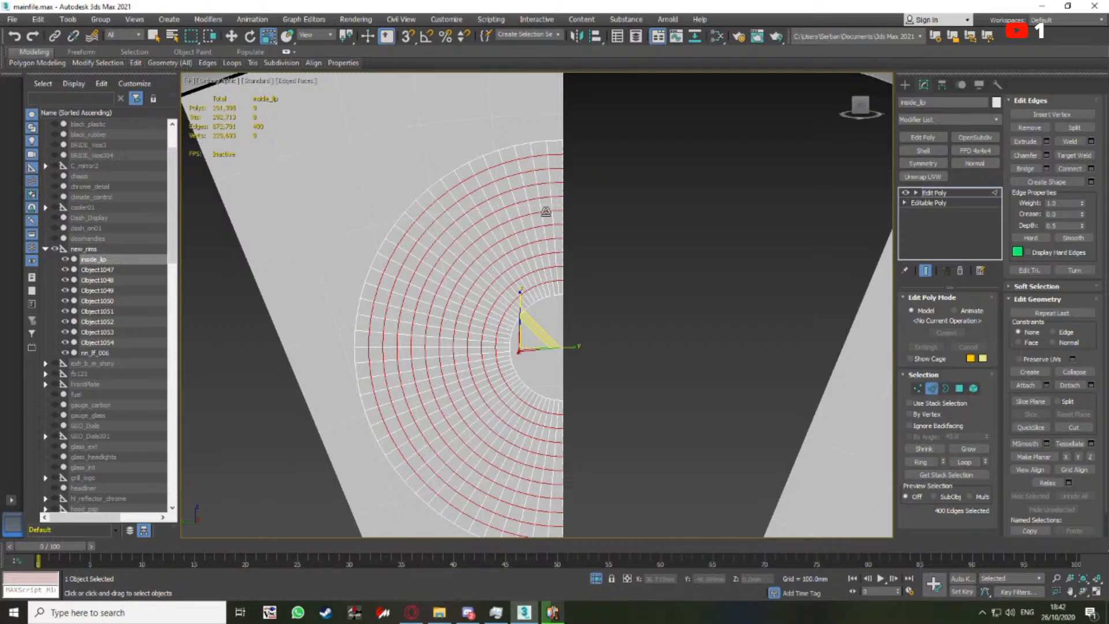
double_click(545, 212)
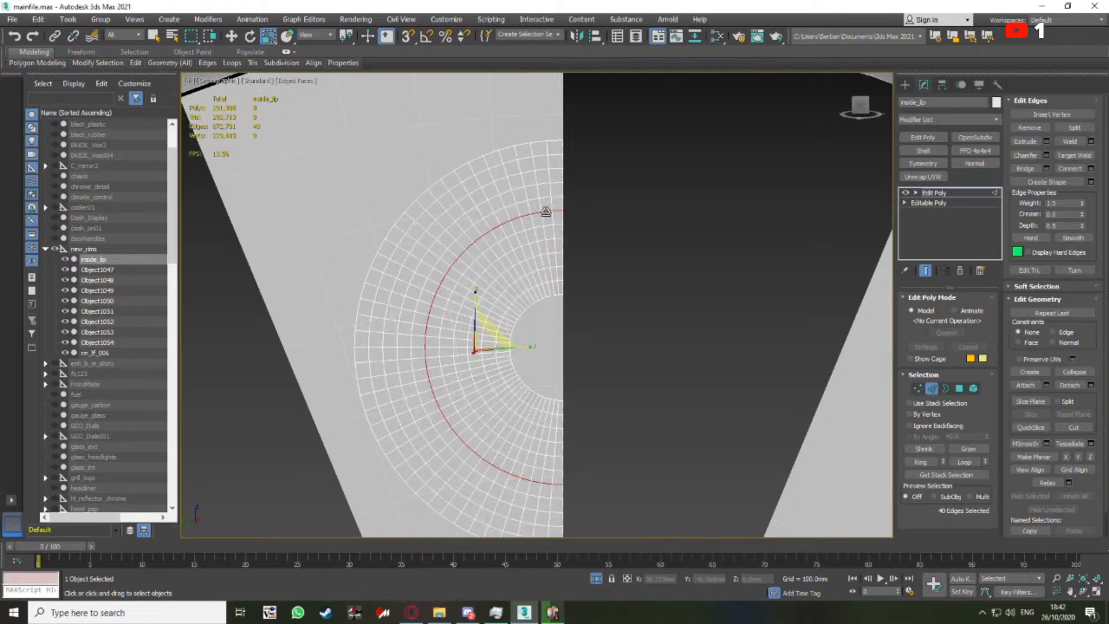
ctrl+double_click(545, 185)
ctrl+double_click(543, 155)
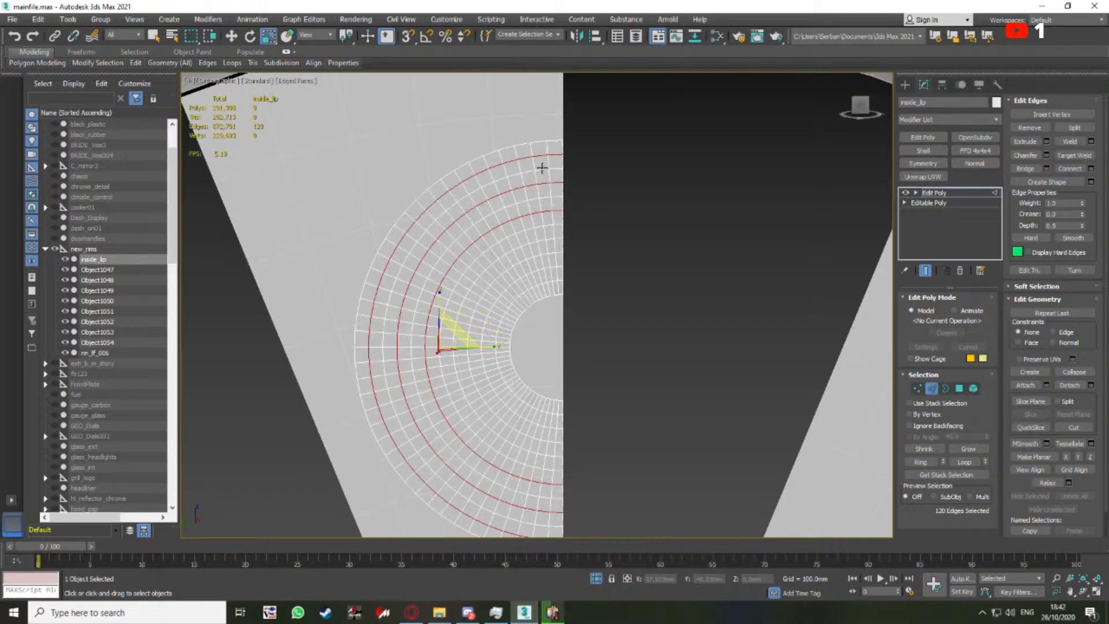
ctrl+double_click(544, 169)
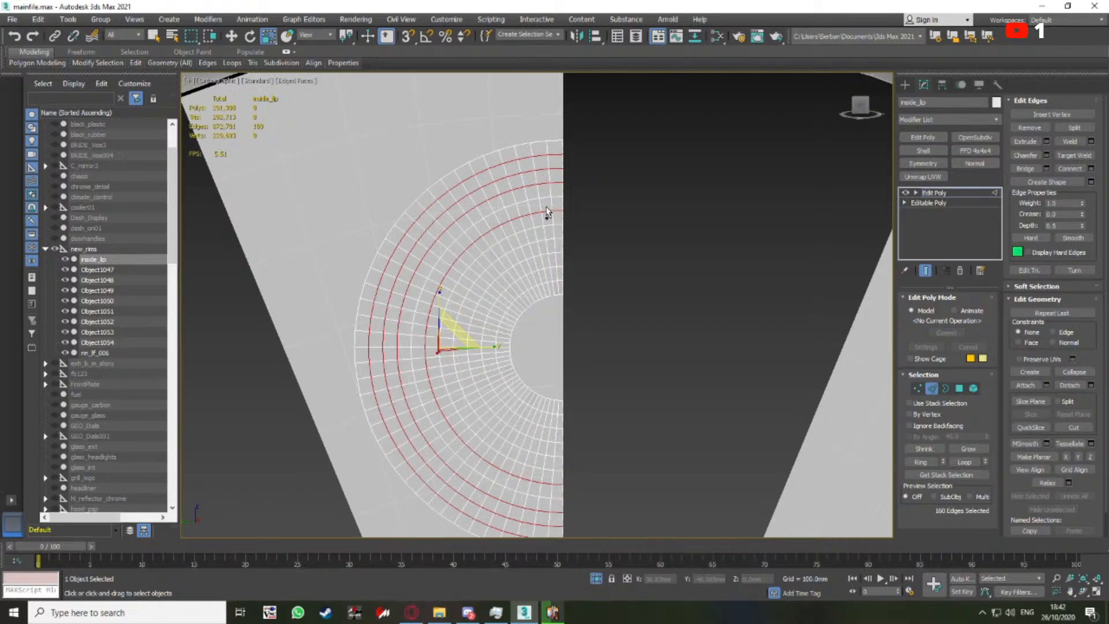
ctrl+double_click(547, 239)
scroll(552, 251, up, 3)
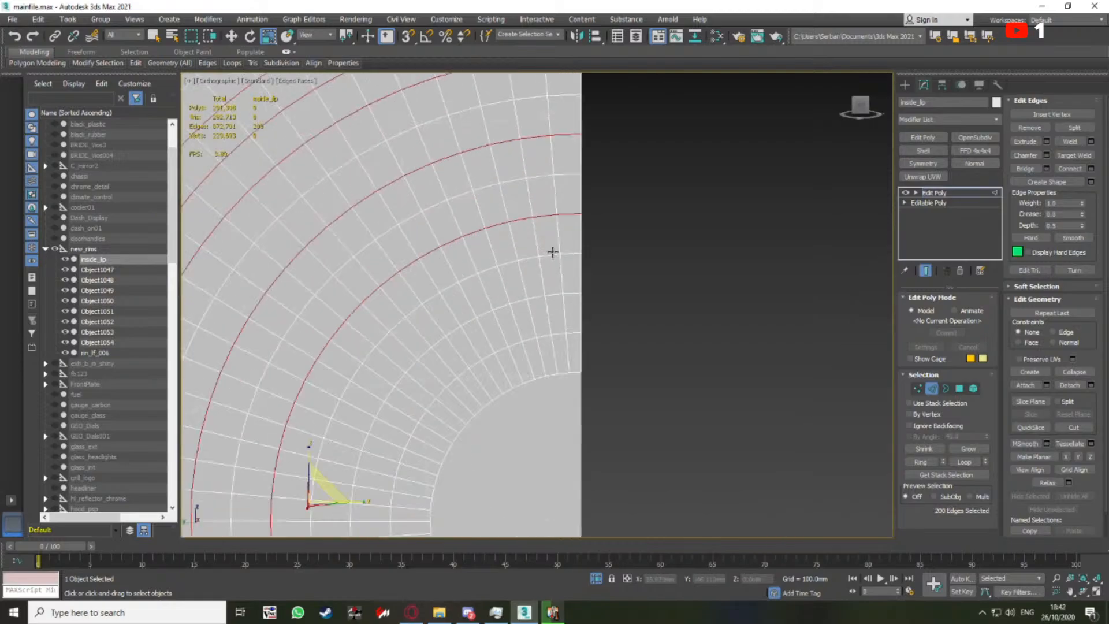
ctrl+double_click(553, 252)
ctrl+double_click(552, 297)
ctrl+double_click(561, 332)
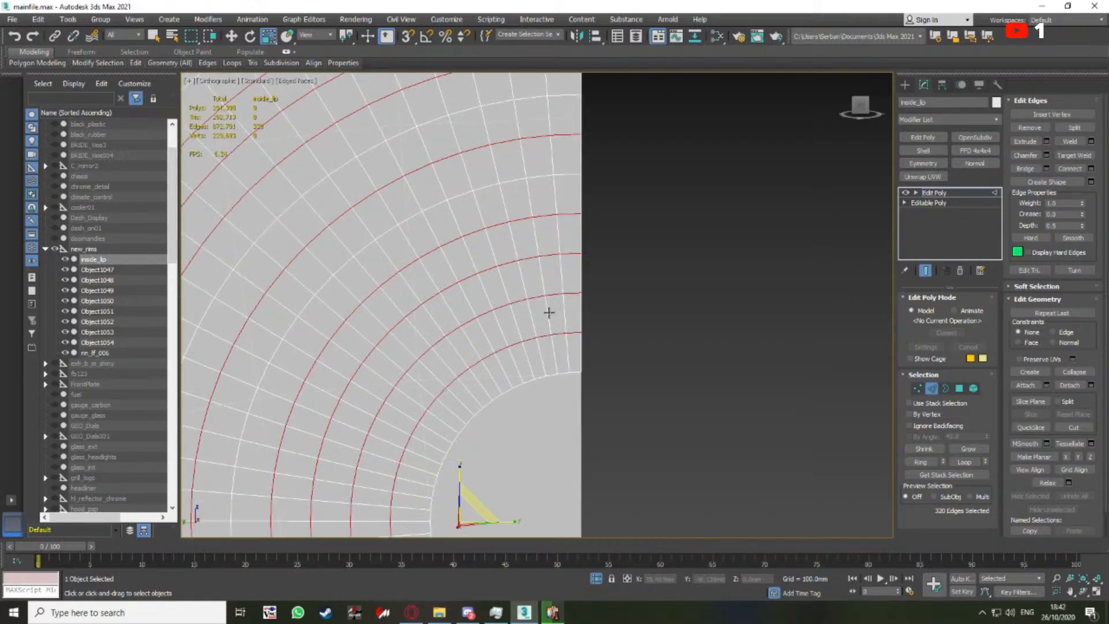
scroll(552, 309, down, 4)
scroll(592, 252, down, 2)
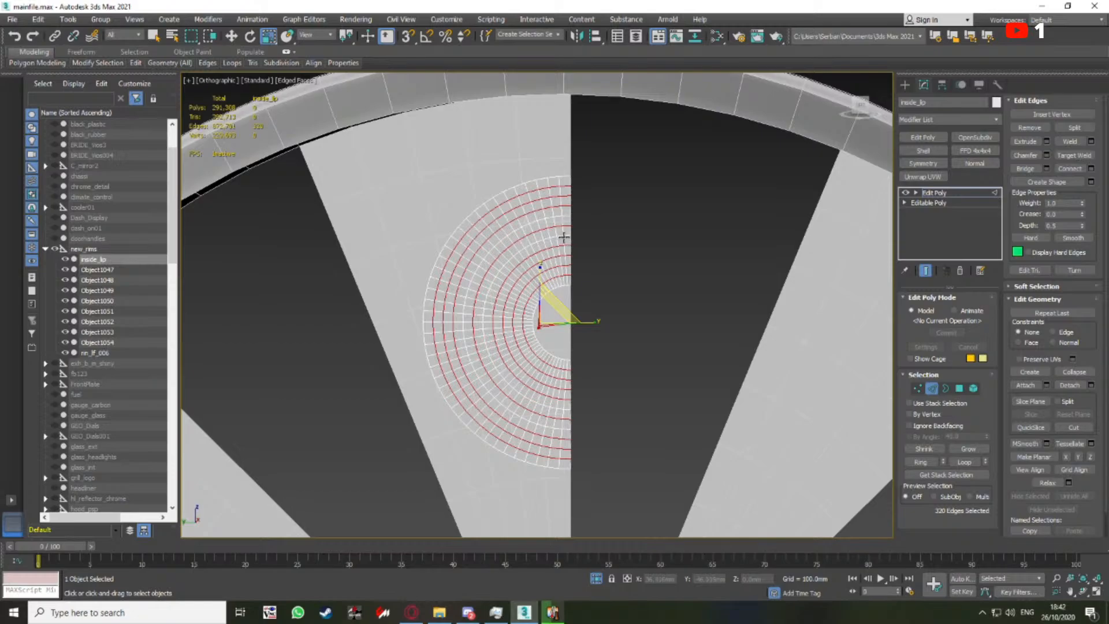
ctrl+double_click(557, 217)
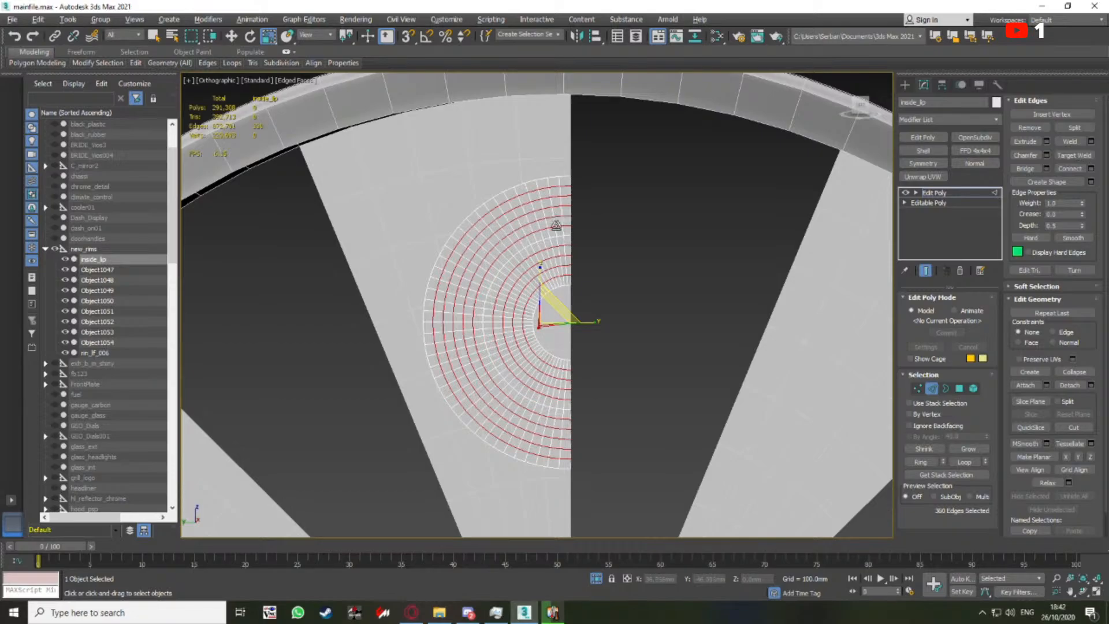
alt+double_click(558, 225)
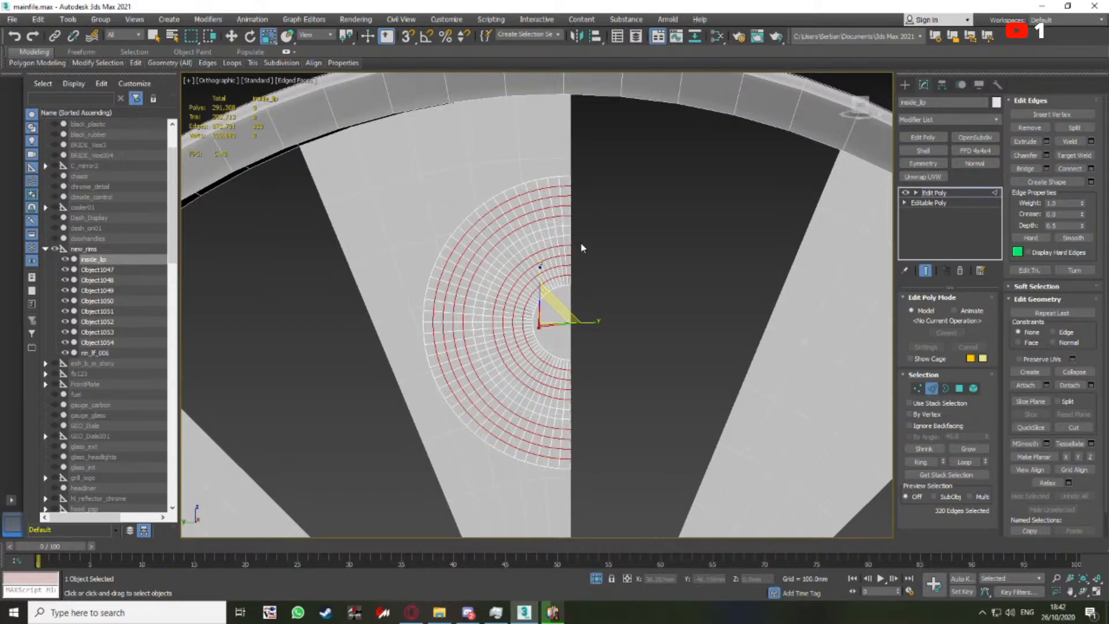
key(BackSpace)
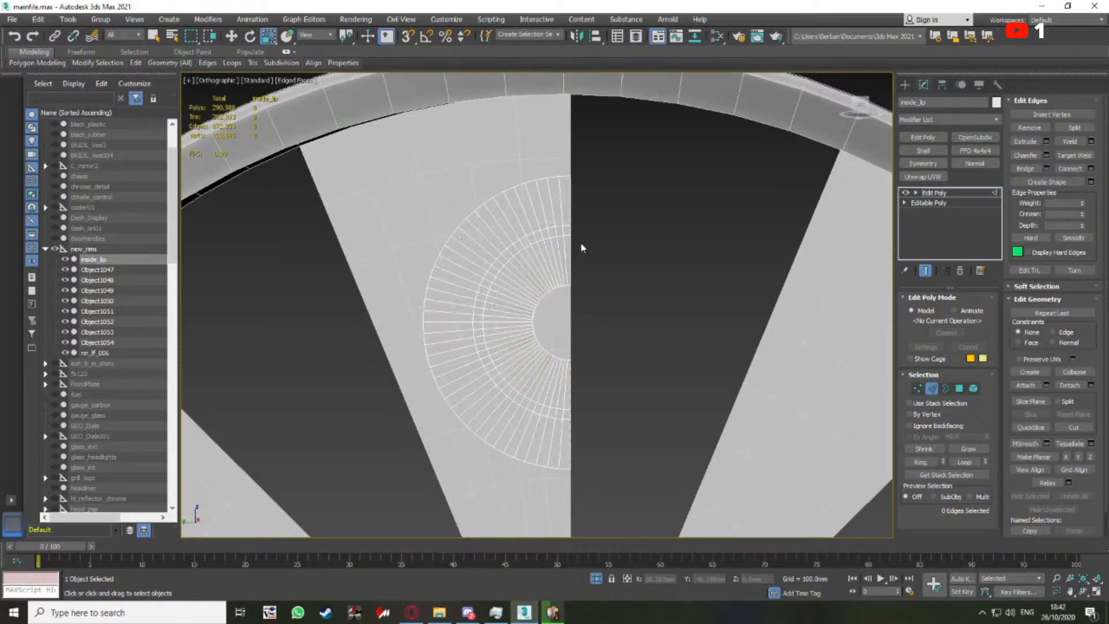
Select all radial edges between the two remaining inside_lip loops and connect them with an extra concentric loop
click(541, 236)
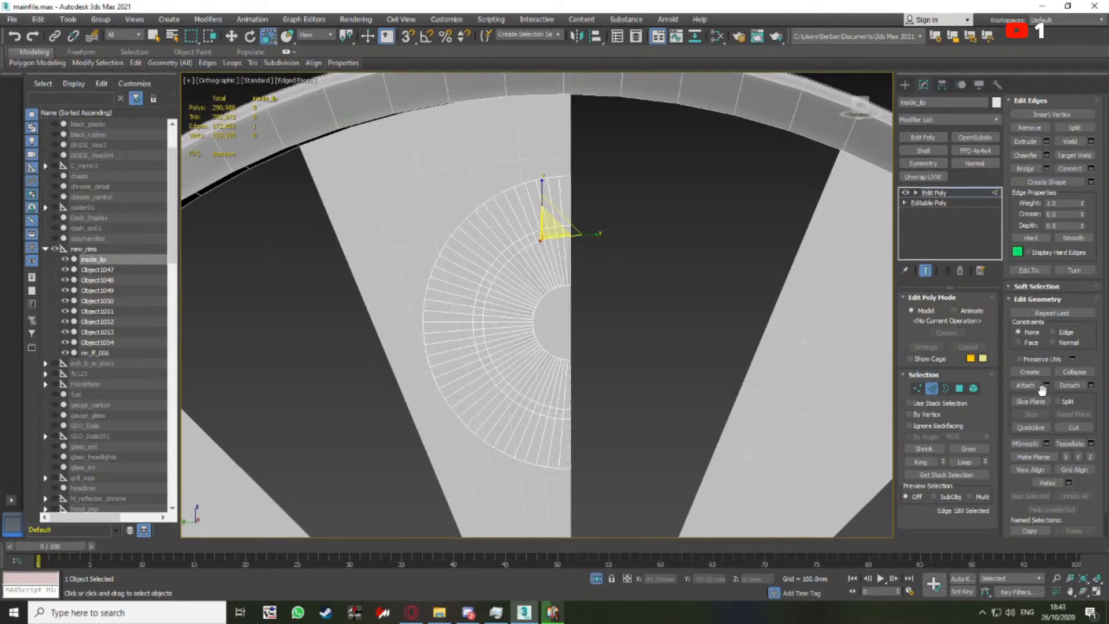
click(913, 462)
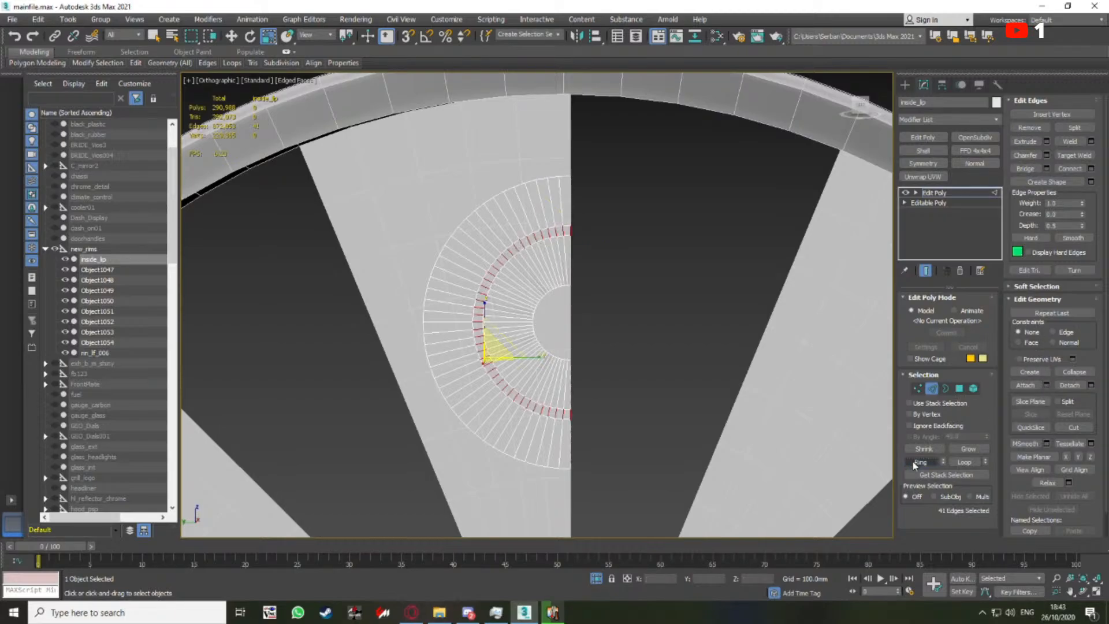
click(1077, 173)
click(535, 365)
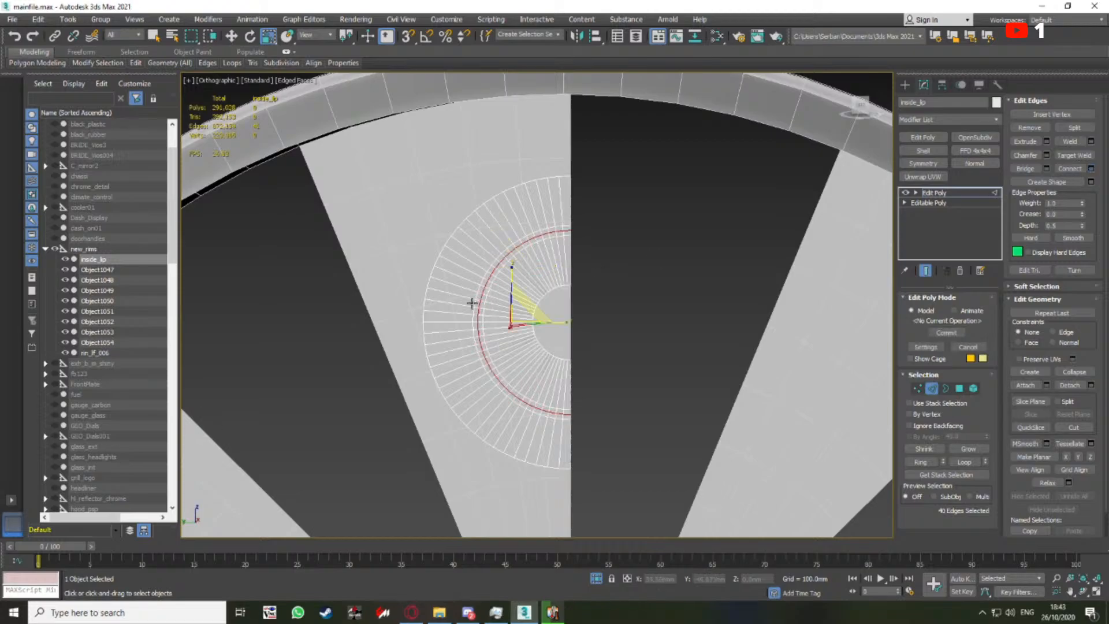
Try to scale the three concentric middle loops of inside_lip with the constraint set to Edge, and undo the scaling
scroll(470, 305, up, 5)
double_click(508, 304)
ctrl+double_click(490, 296)
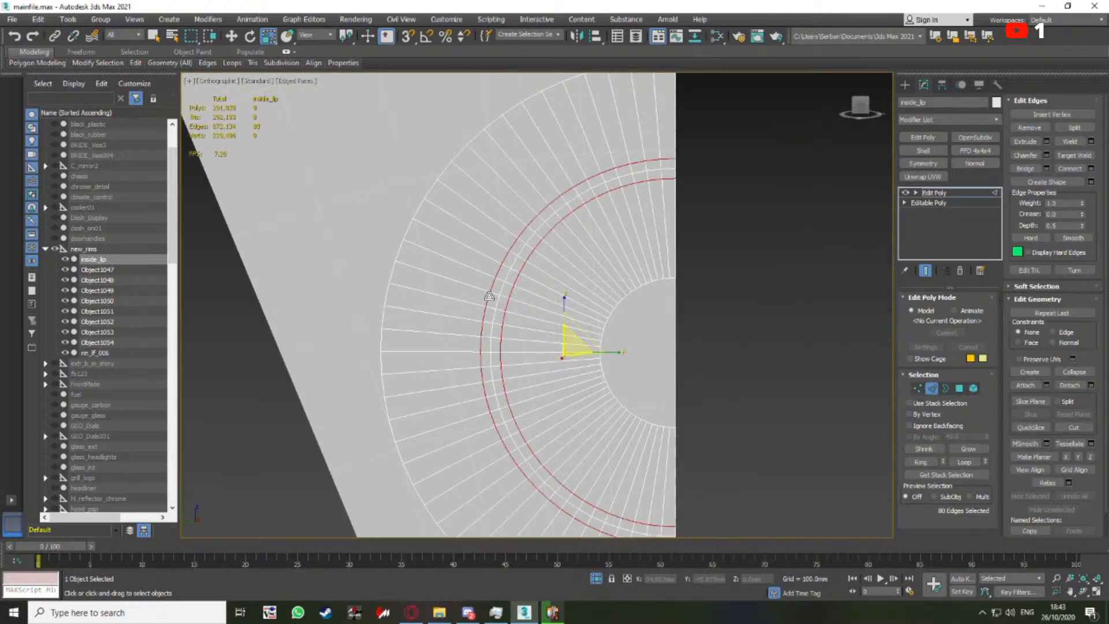
scroll(489, 296, down, 4)
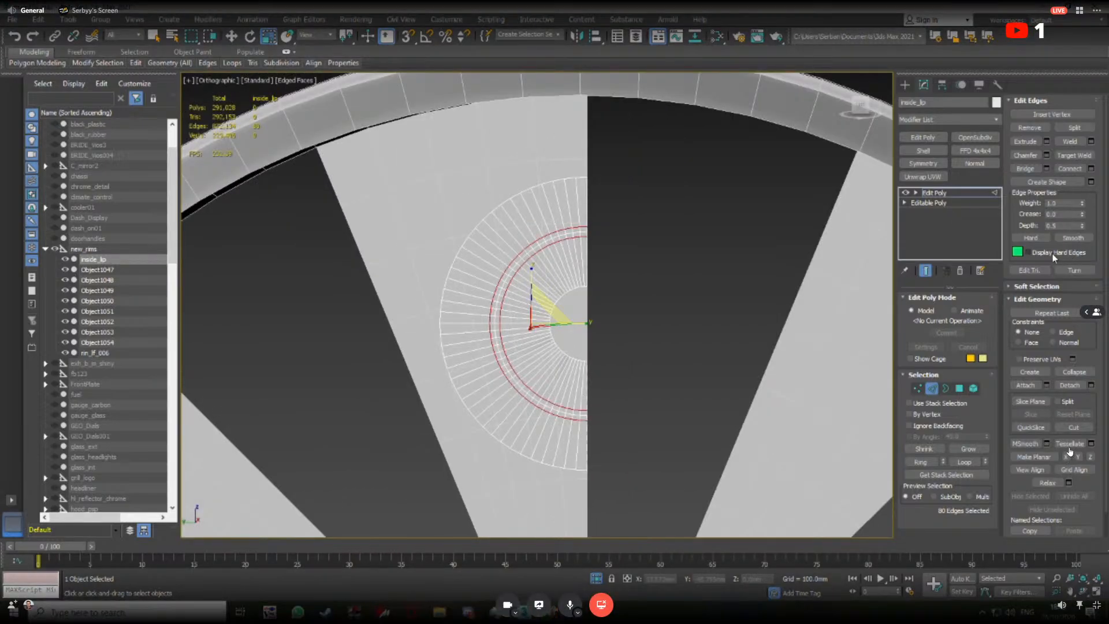
click(1053, 332)
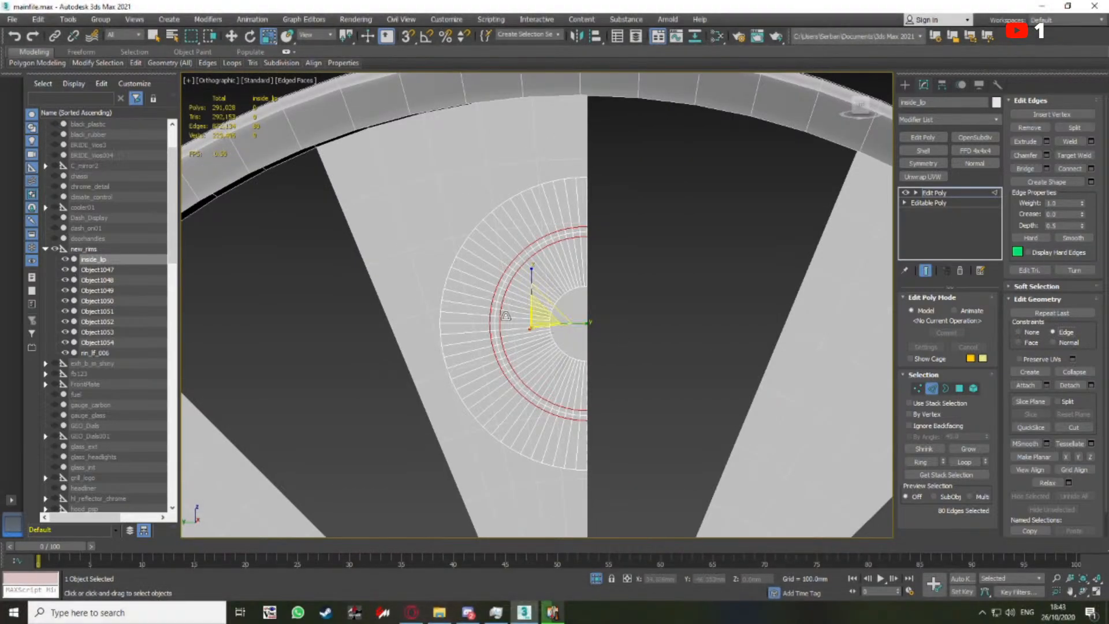
right_click(502, 313)
middle_drag(706, 280, 672, 277)
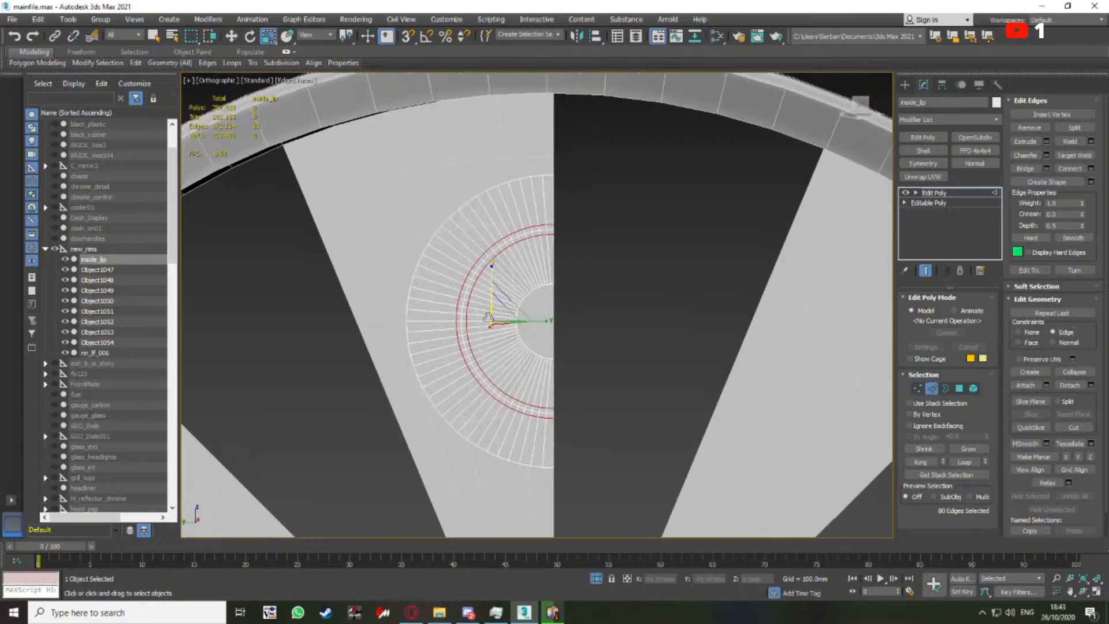
scroll(472, 327, up, 2)
ctrl+double_click(457, 337)
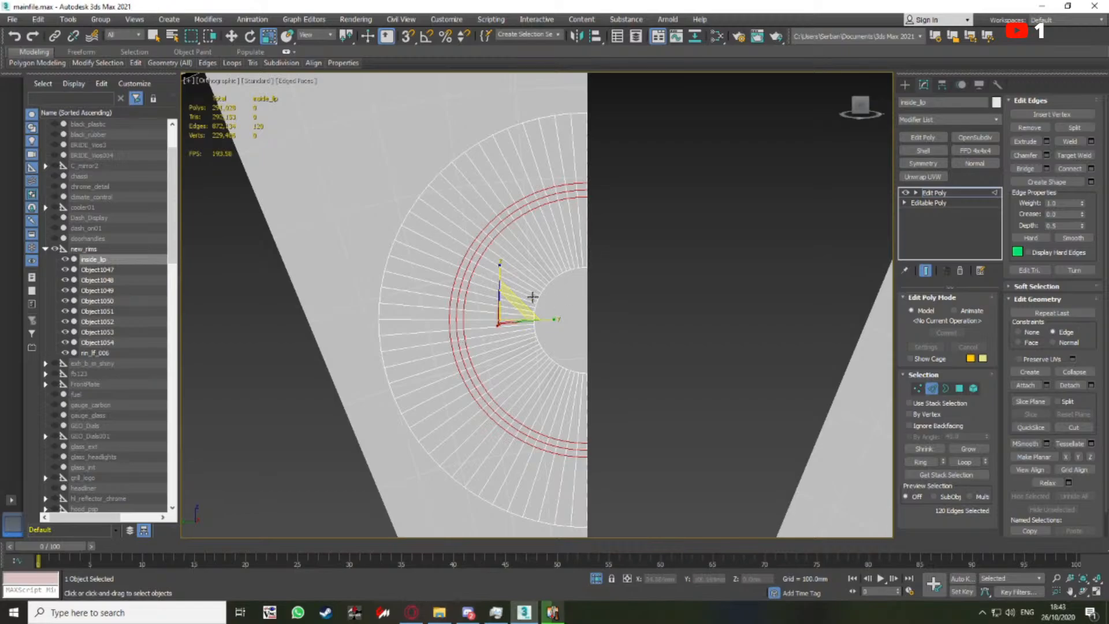
drag(553, 319, 522, 296)
key(ctrl+z)
key(ctrl+z)
middle_drag(485, 249, 504, 233)
middle_drag(674, 181, 680, 179)
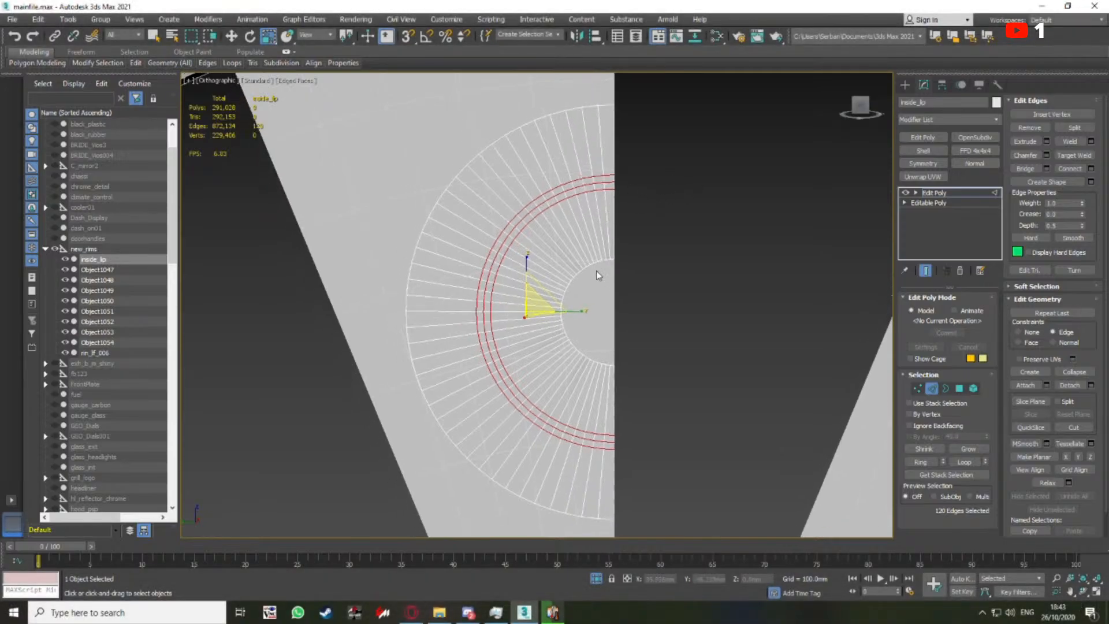
Delete the inner band of inside_lip polygons between the hole and the innermost concentric loop
middle_drag(665, 272, 657, 266)
click(960, 388)
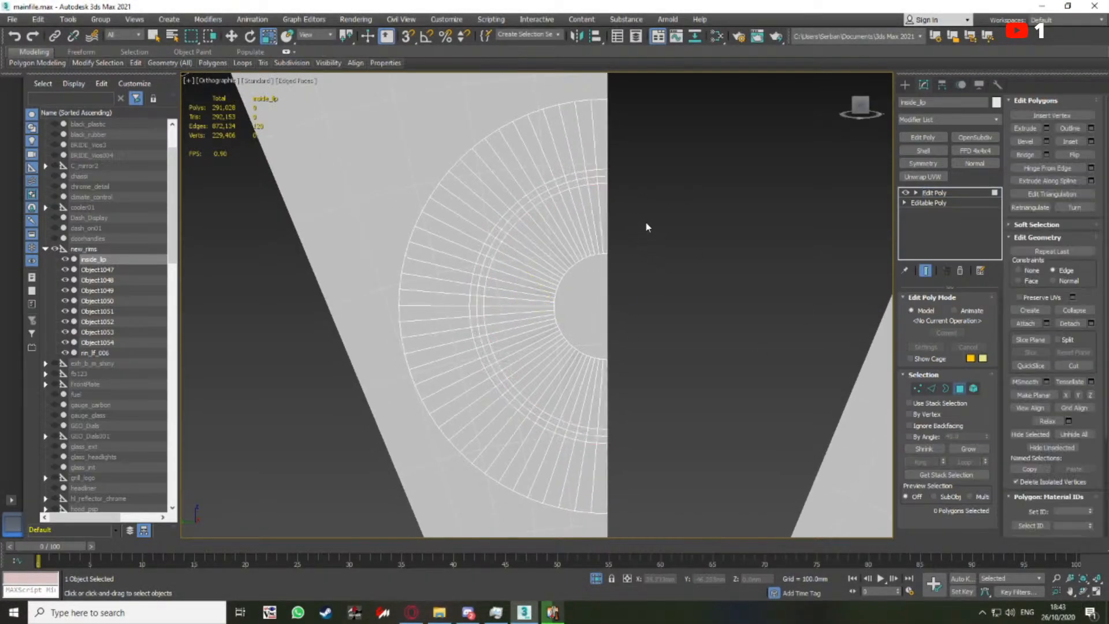
drag(646, 227, 546, 369)
key(Delete)
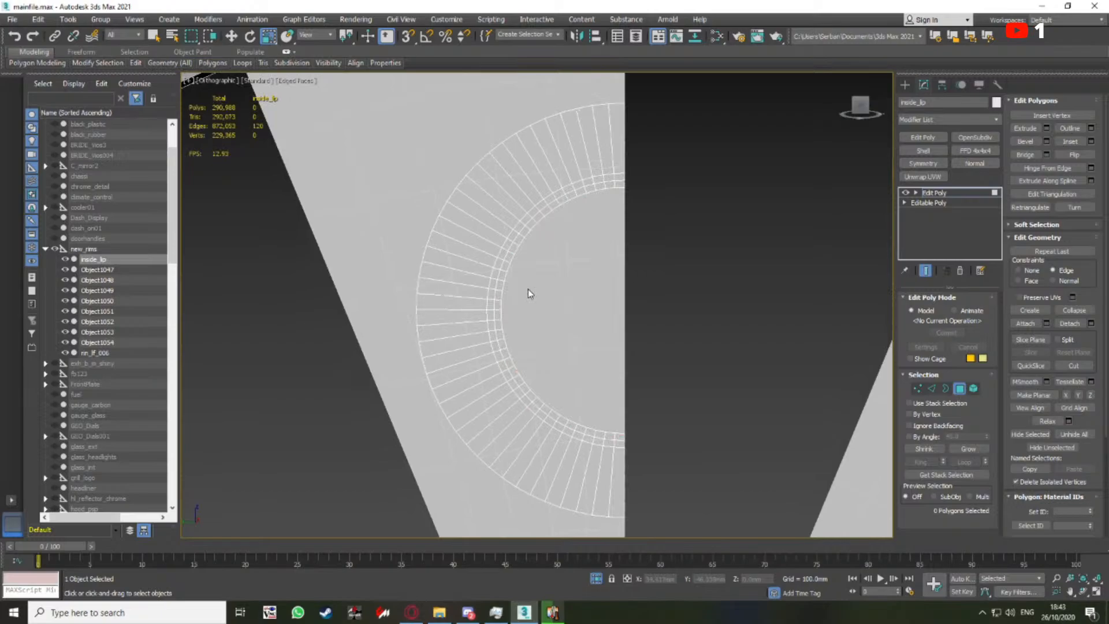
Remove the two remaining inner edge loops of inside_lip and select the half-ring's full set of radial edges
key(2)
double_click(503, 261)
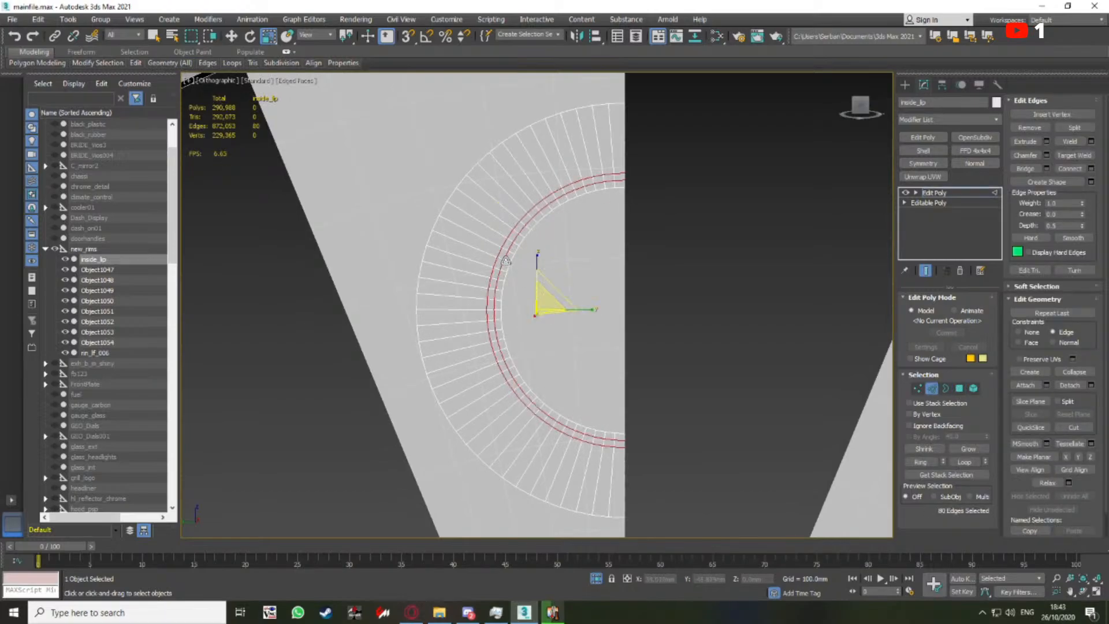
key(Delete)
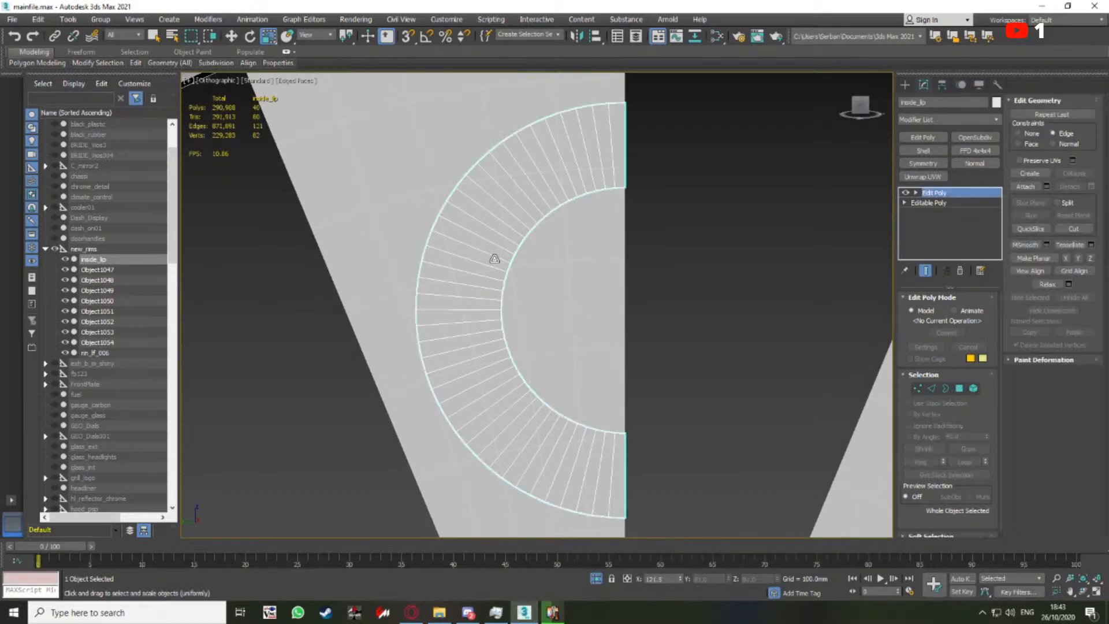
click(496, 258)
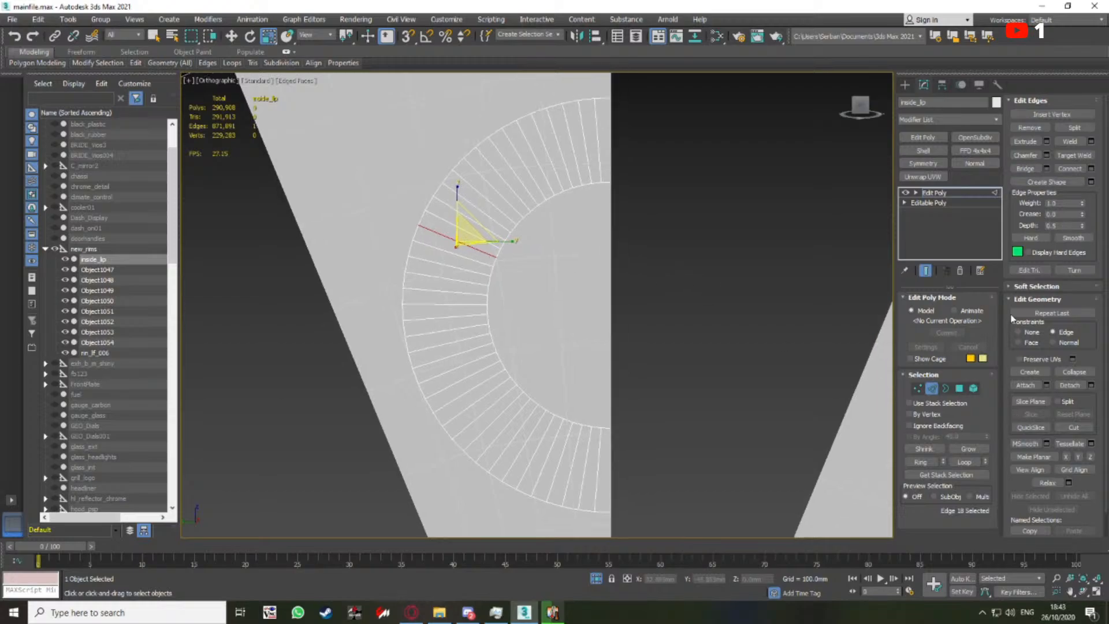
click(926, 461)
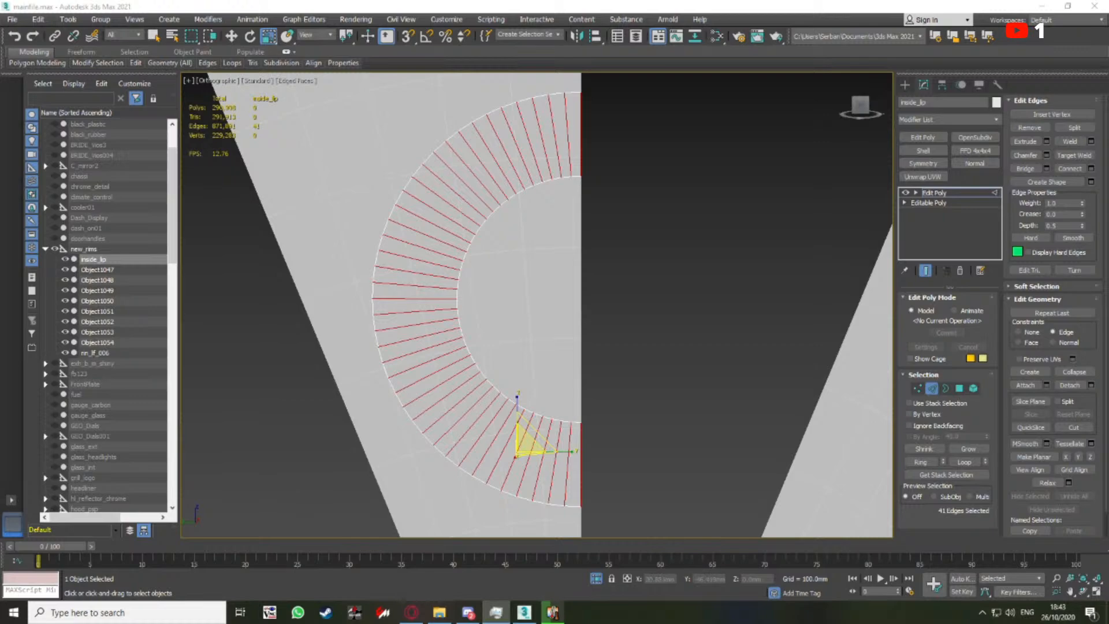
key(alt+Tab)
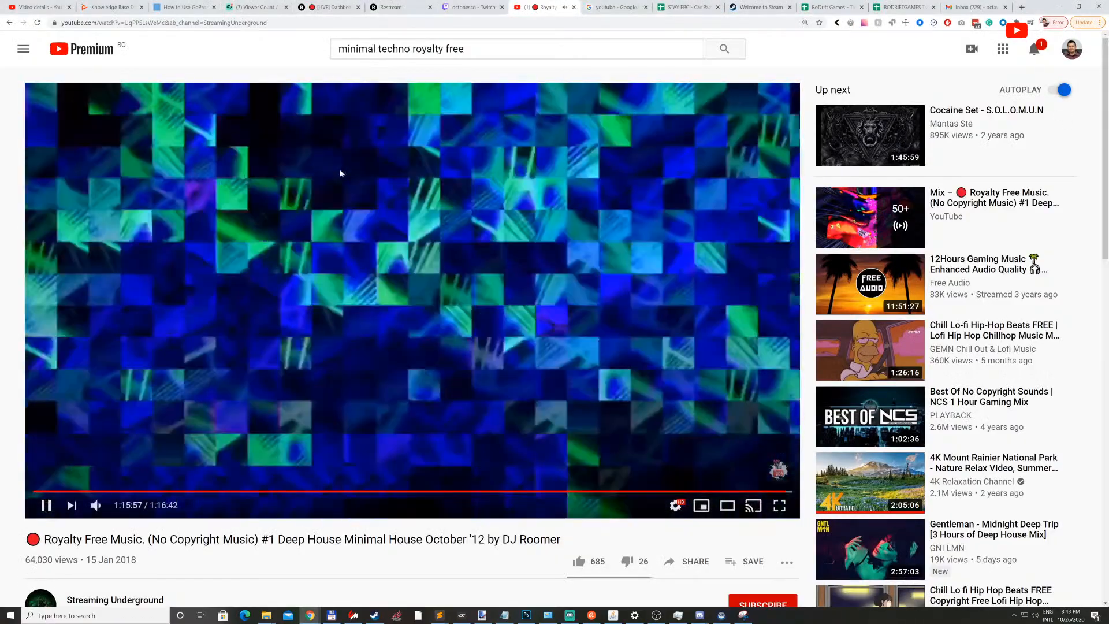
mouse_move(97, 507)
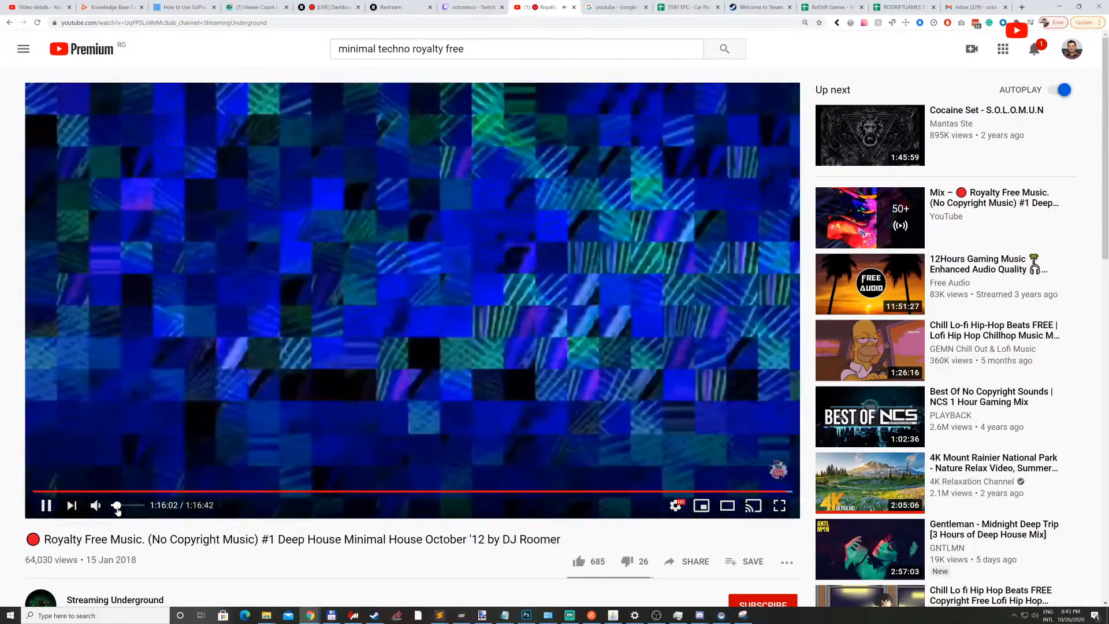
key(alt+Tab)
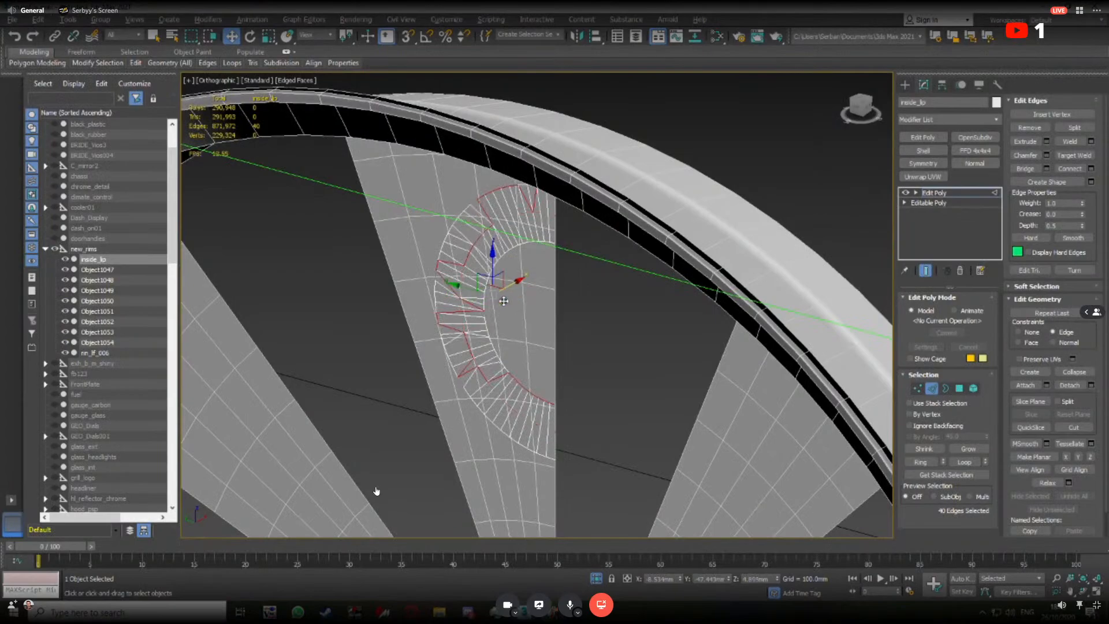
Undo the distorted edge move and move inside_lip's middle edge loop along X, off the wedge's plane
key(ctrl+z)
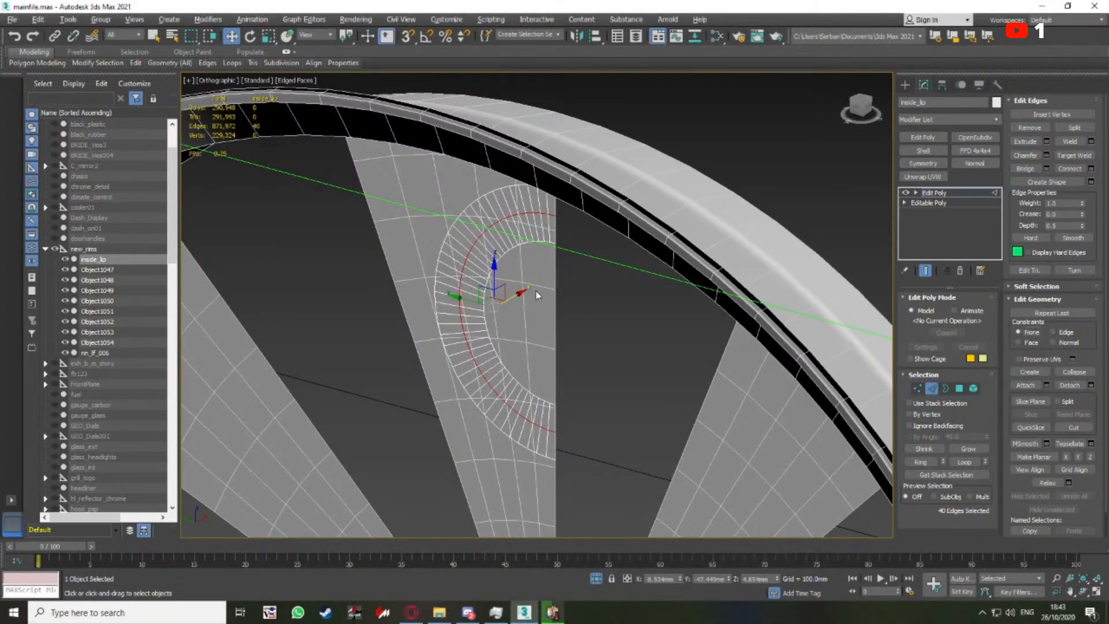
drag(520, 293, 504, 297)
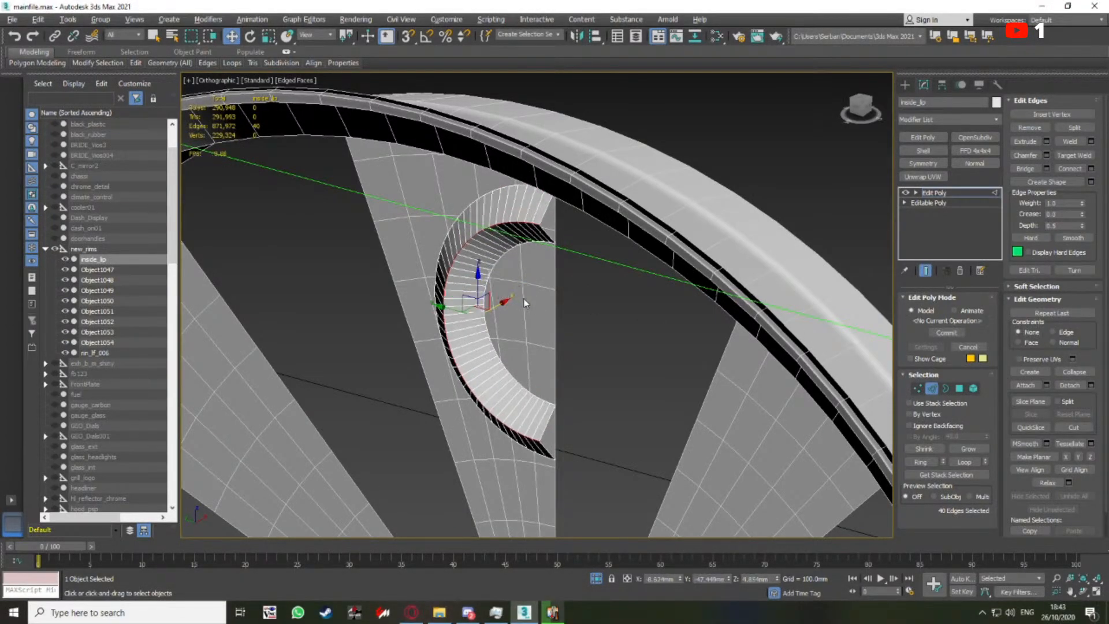
alt+middle_drag(524, 300, 580, 280)
click(860, 105)
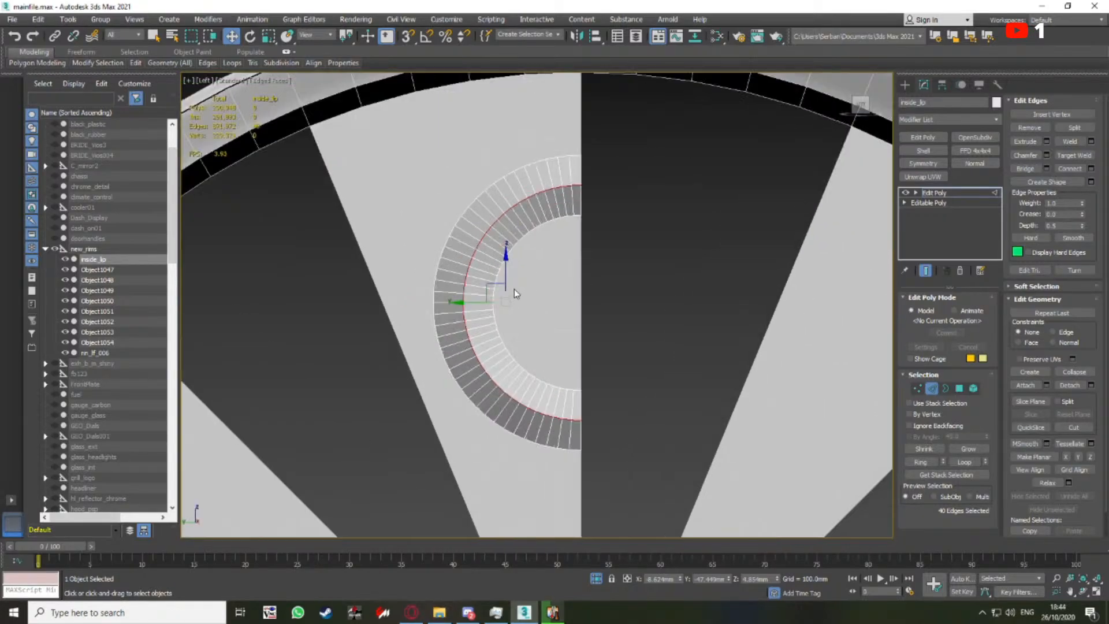
Look at the HTC Vive Controller model on Sketchfab in the browser as a ring reference, and return to 3ds Max
scroll(433, 325, up, 2)
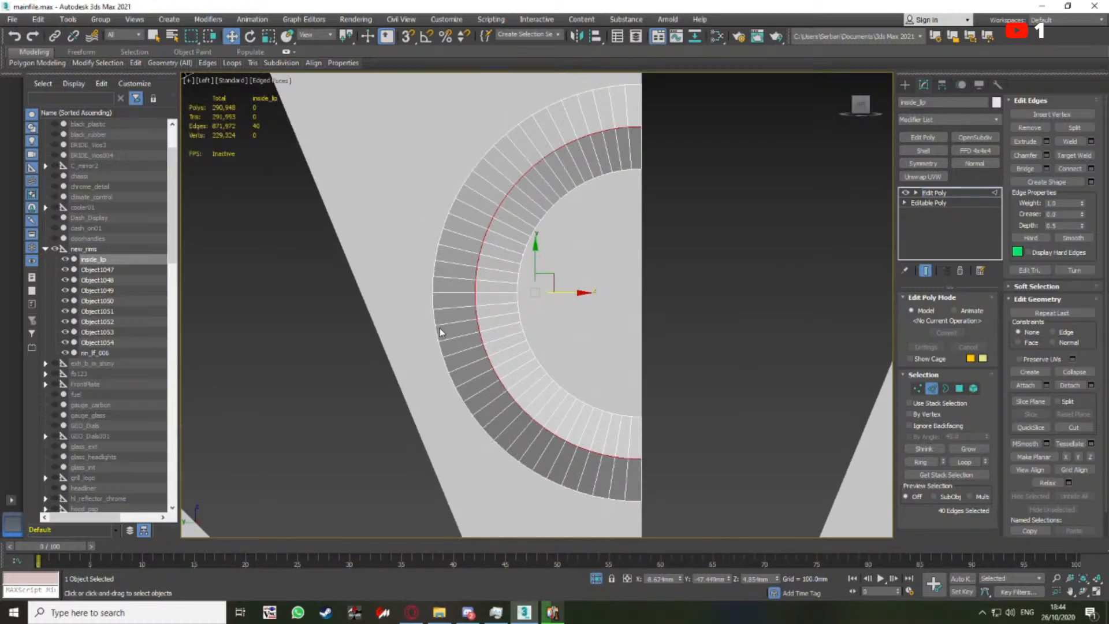
click(412, 612)
scroll(661, 309, up, 8)
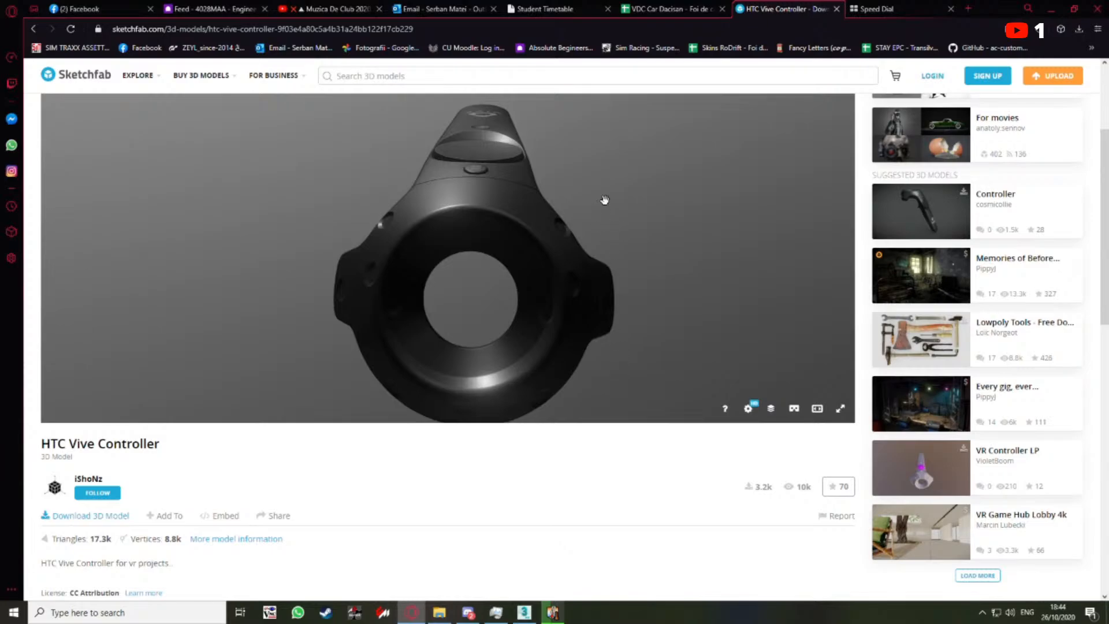
drag(995, 10, 0, 312)
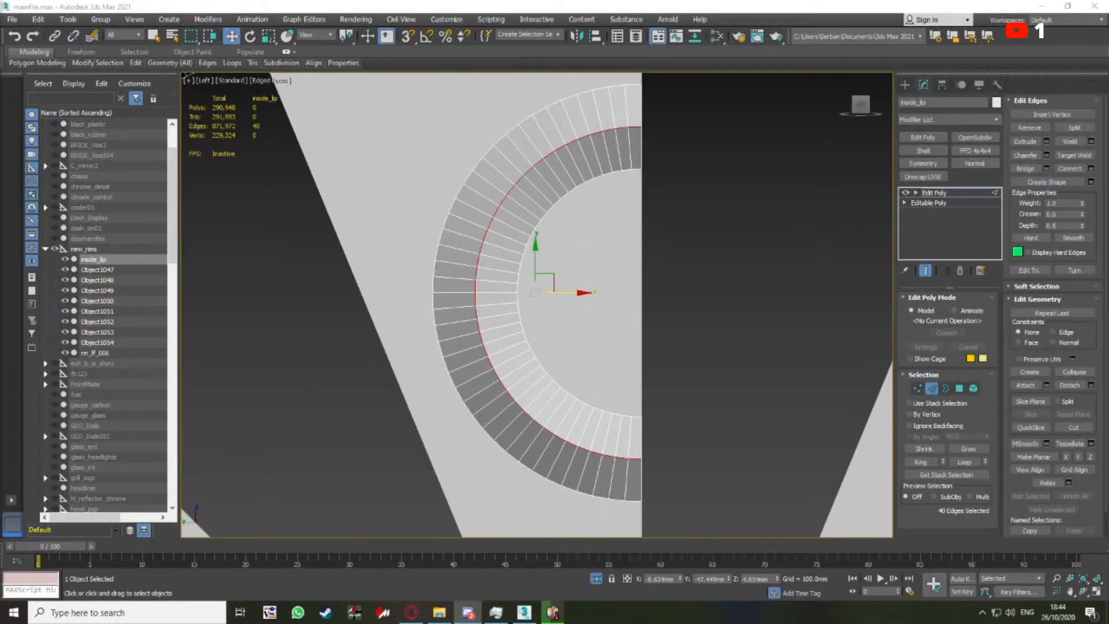
Leave edge editing of inside_lip and examine the half-ring against the whole wheel
mouse_move(616, 300)
middle_down()
mouse_move(572, 312)
mouse_move(601, 303)
middle_up()
scroll(527, 333, down, 1)
scroll(565, 329, down, 1)
scroll(604, 305, up, 2)
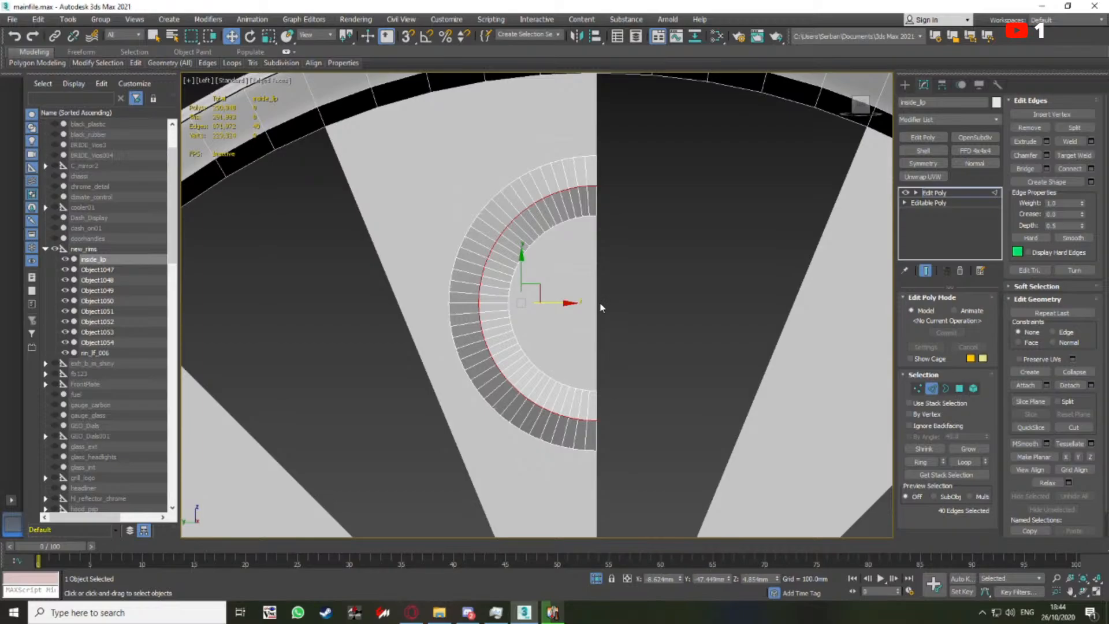
scroll(604, 303, down, 3)
middle_drag(589, 282, 579, 240)
scroll(590, 280, down, 3)
click(932, 389)
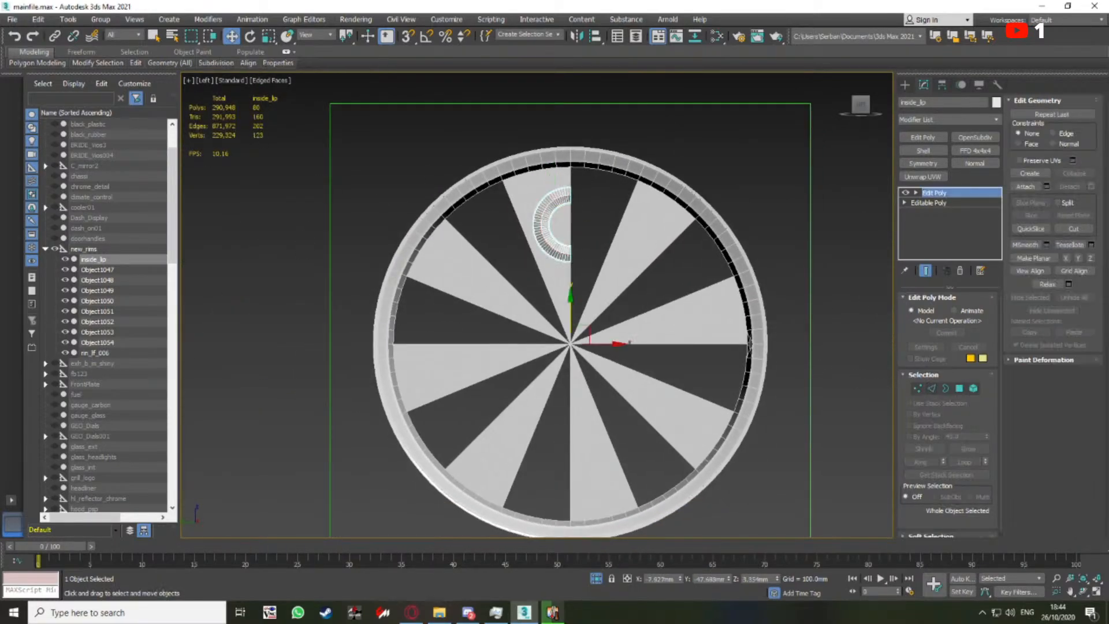
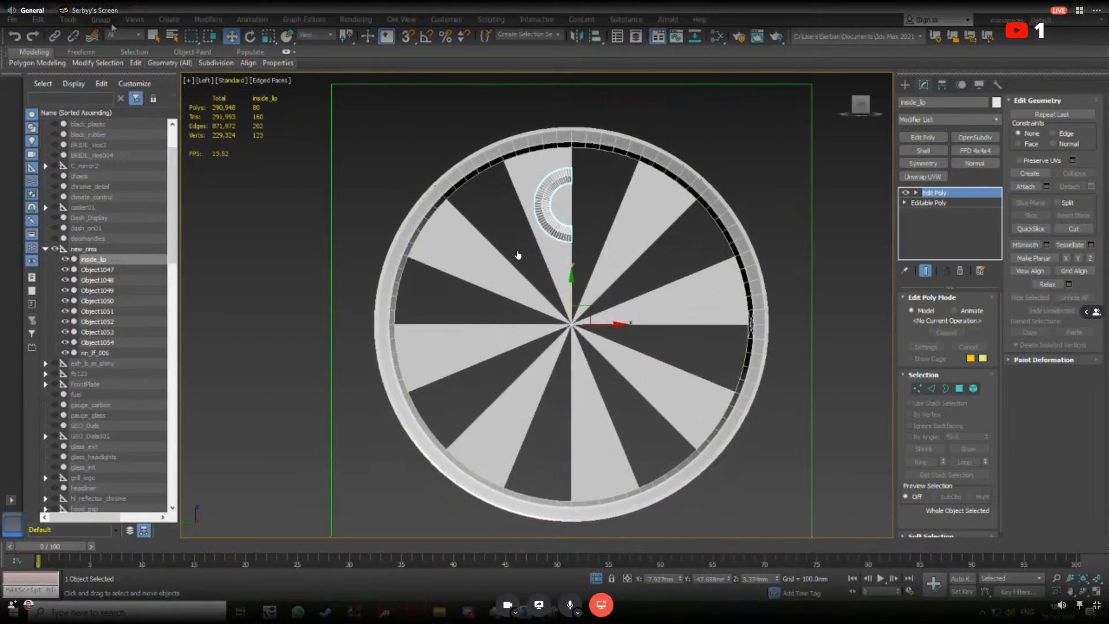
Check which file formats can be imported, and close the import dialog without importing a file
click(16, 23)
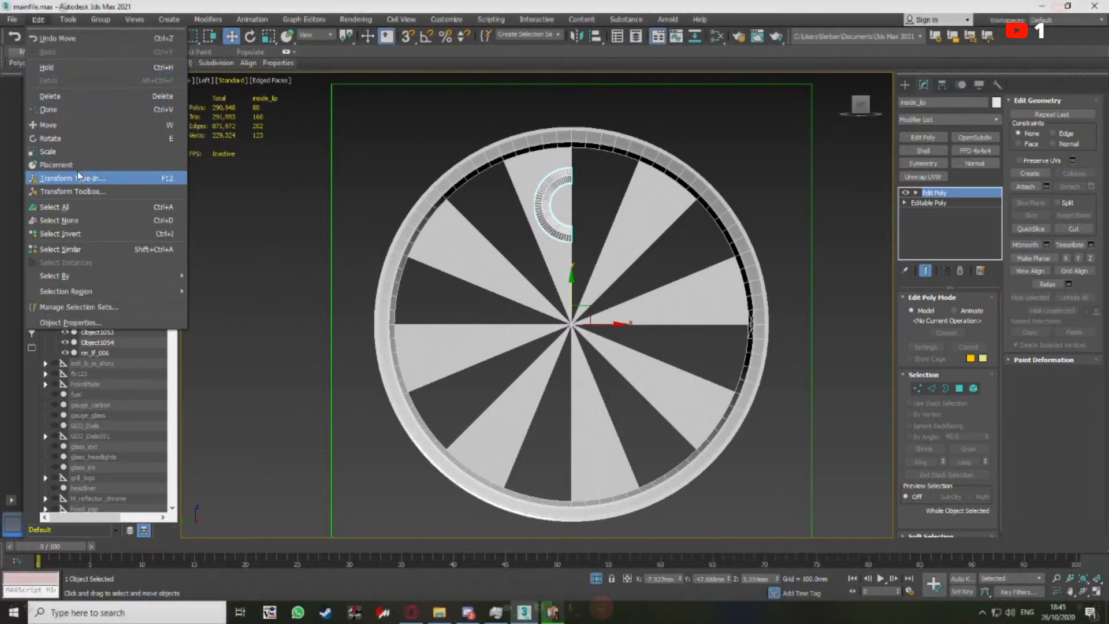
mouse_move(55, 176)
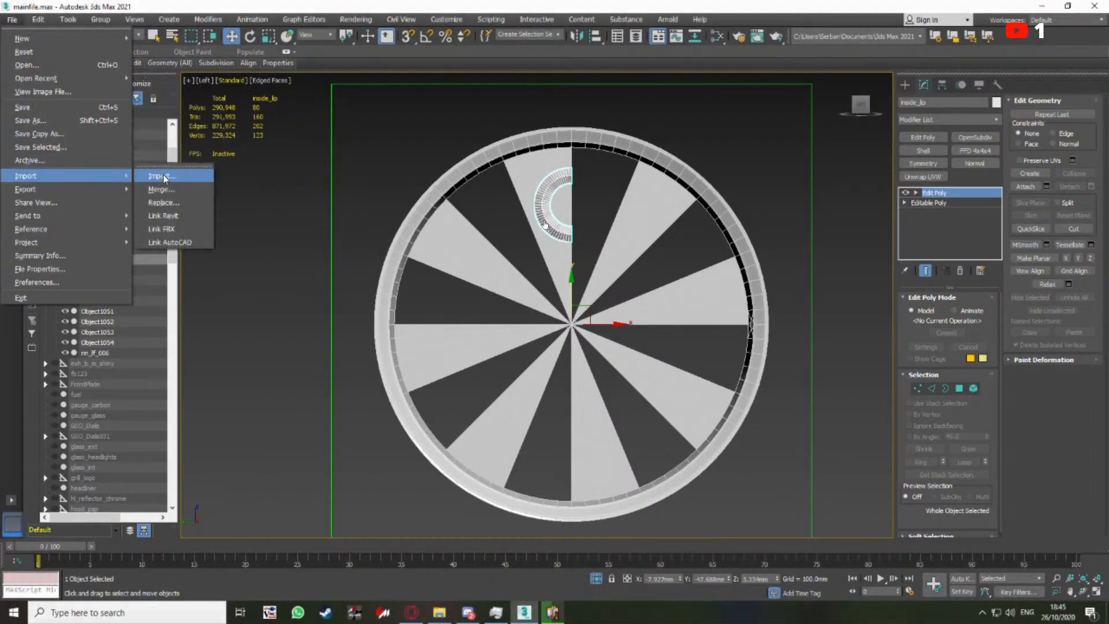
click(165, 176)
click(224, 462)
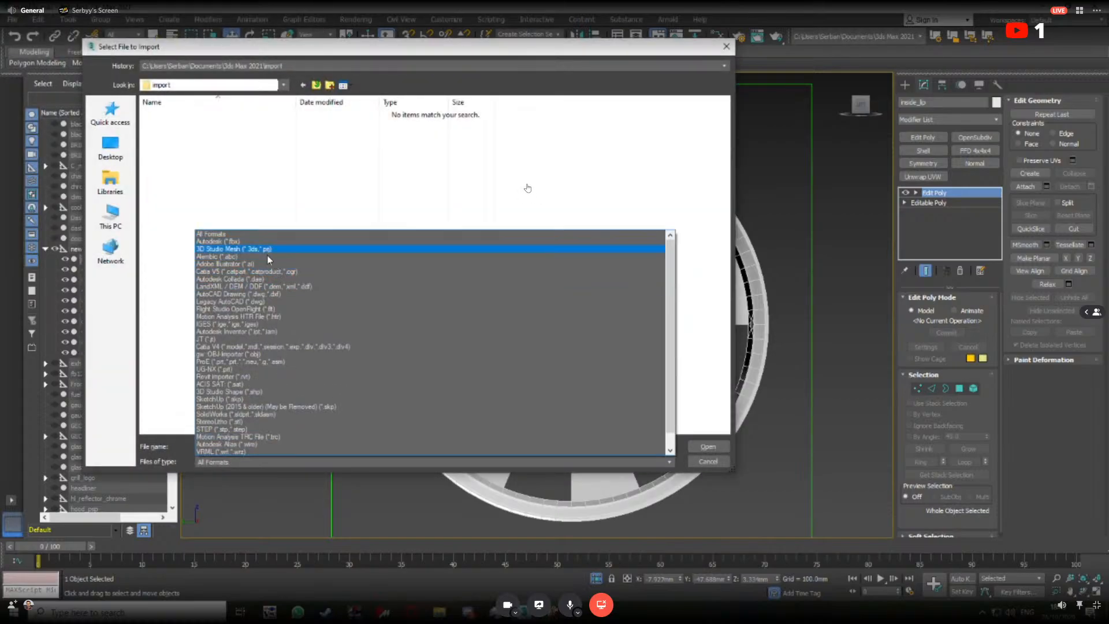
click(722, 90)
click(727, 47)
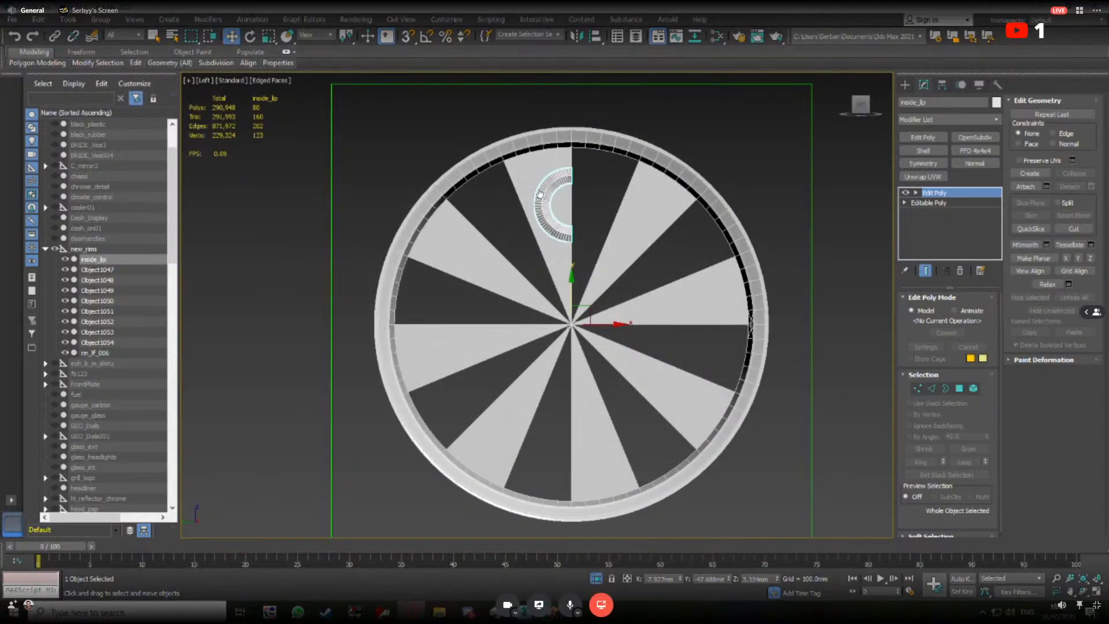
Bring up the desktop and launch 3ds Max 2021 from its shortcut
mouse_move(520, 151)
middle_down()
mouse_move(478, 141)
mouse_move(524, 137)
middle_up()
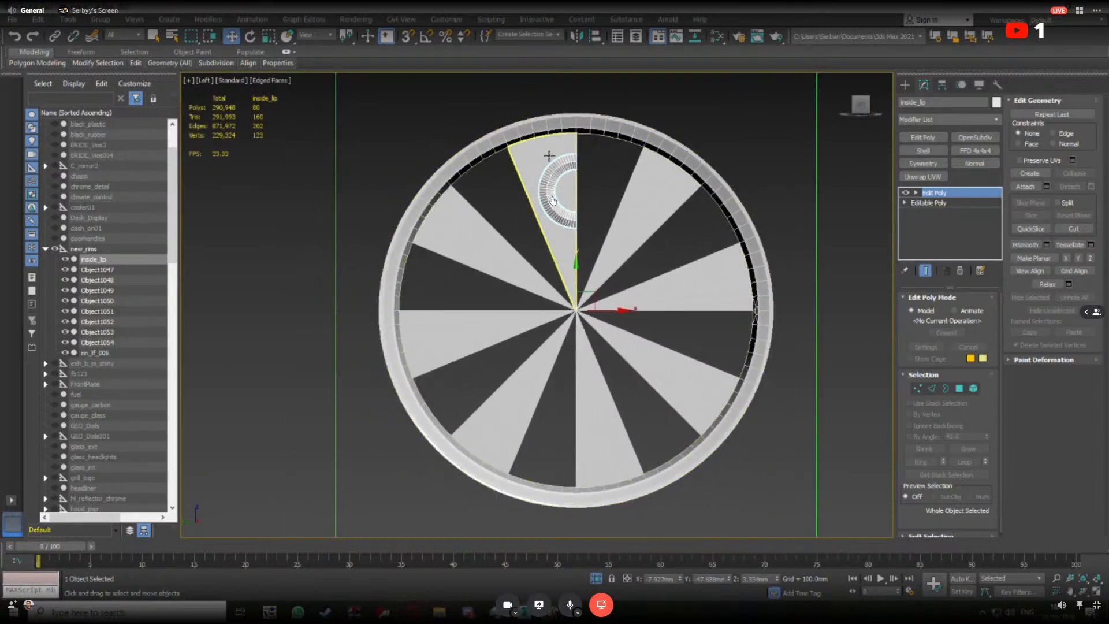
key(ctrl+s)
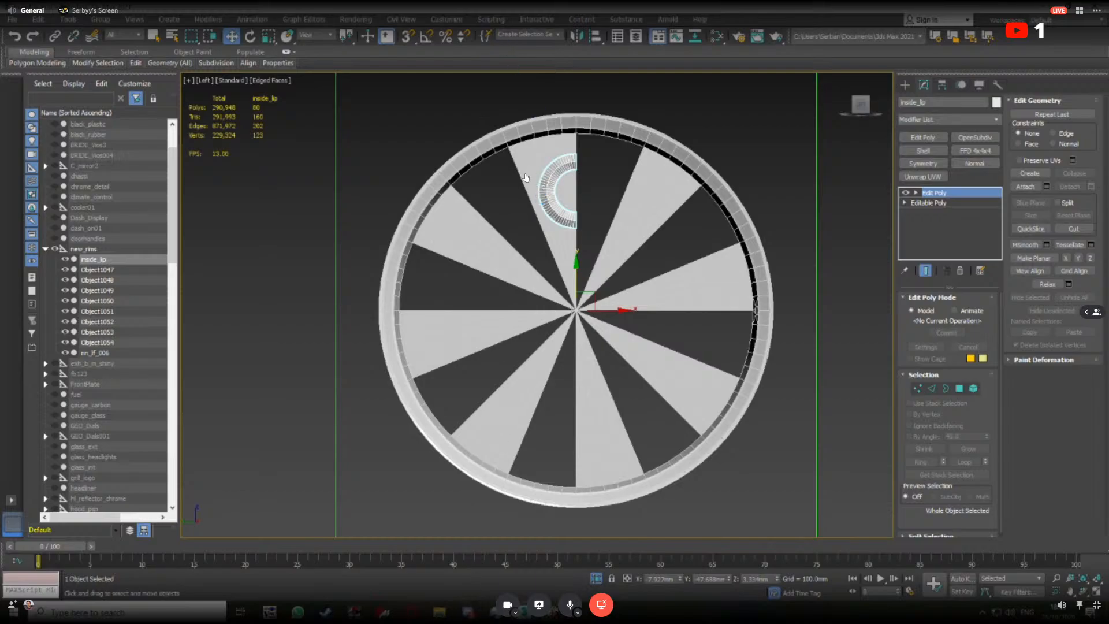
key(ctrl+shift+Escape)
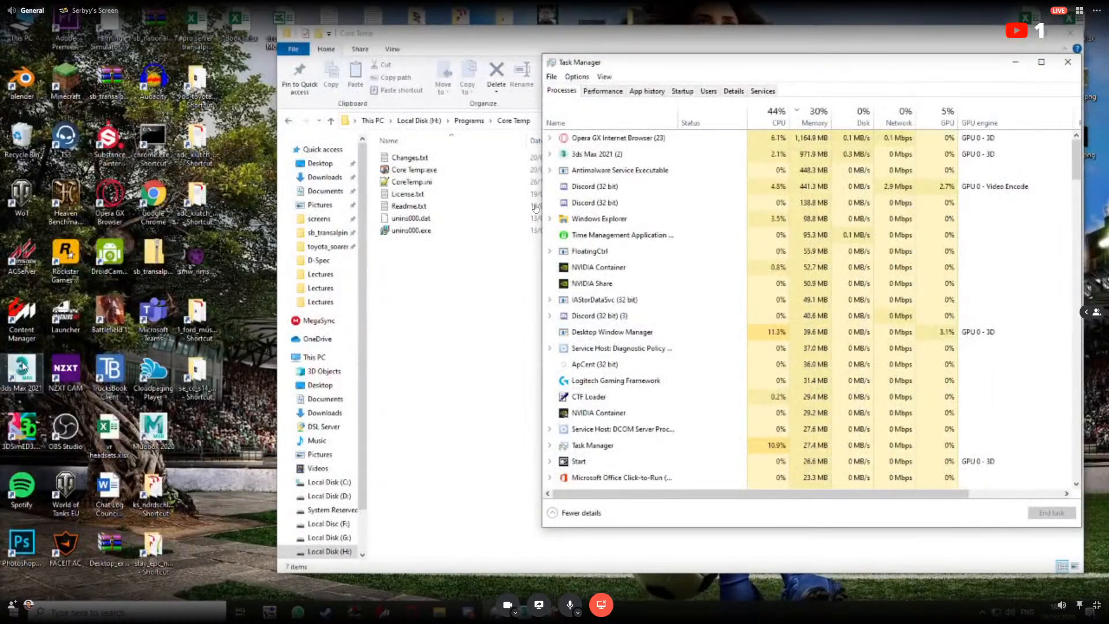
double_click(23, 365)
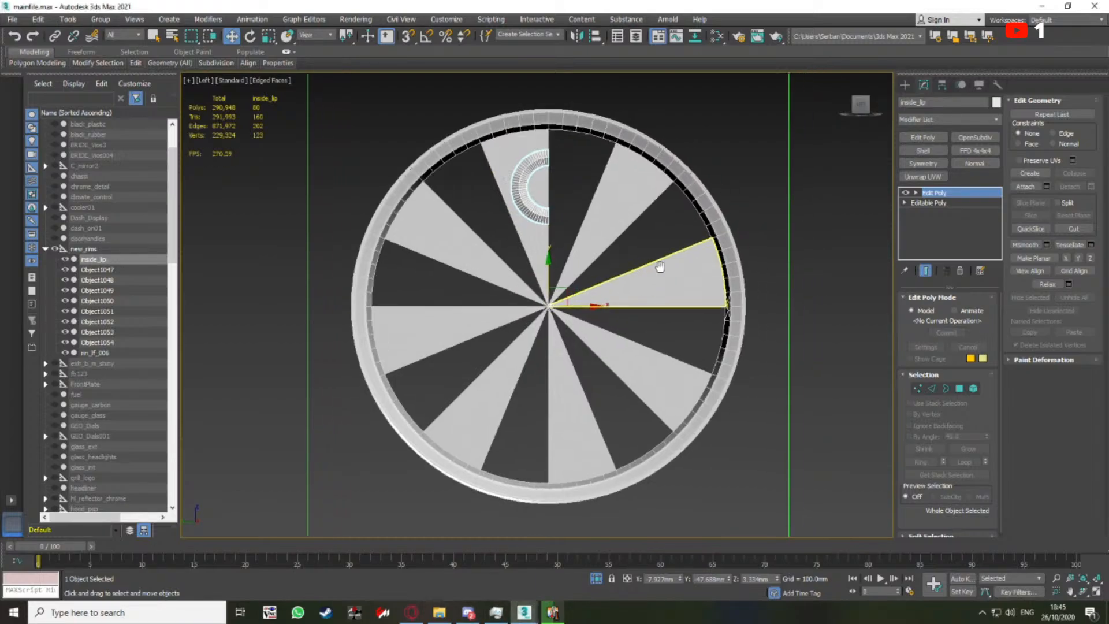
Select the innermost edge loop of inside_lip, around the half-ring's hole, in edge editing
middle_drag(661, 263, 622, 250)
scroll(500, 201, up, 3)
scroll(500, 202, up, 8)
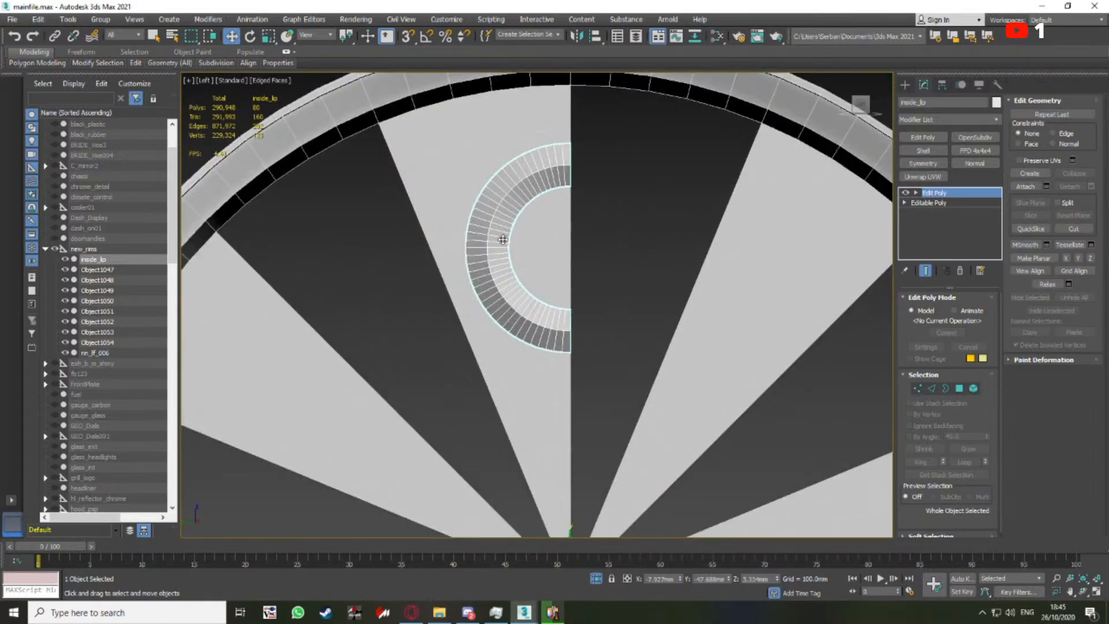
key(2)
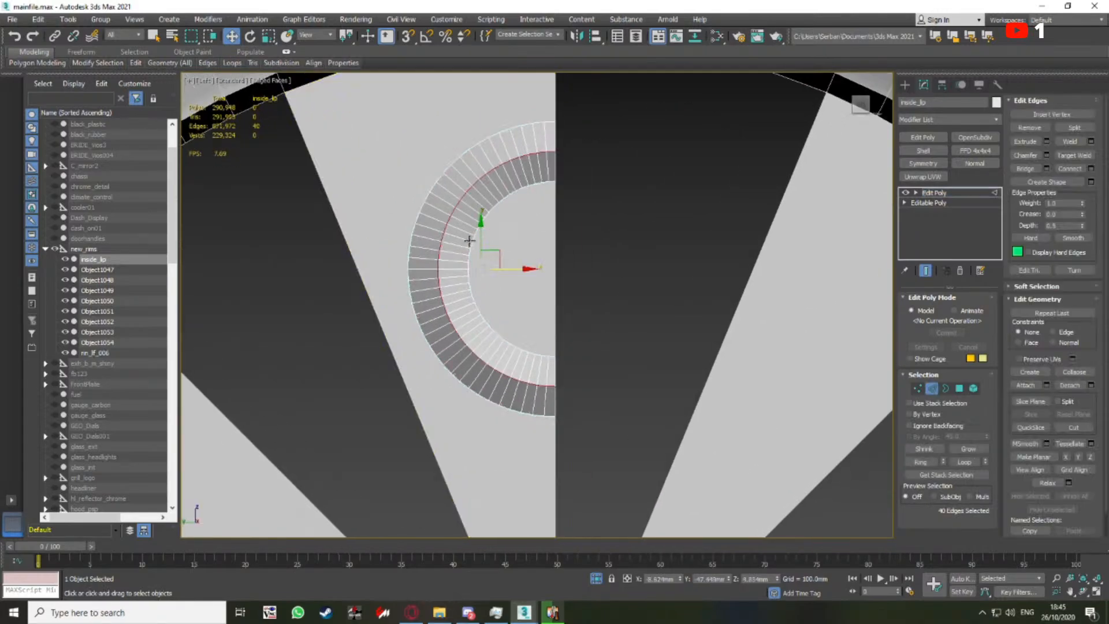
double_click(471, 243)
double_click(473, 246)
middle_drag(514, 277, 501, 290)
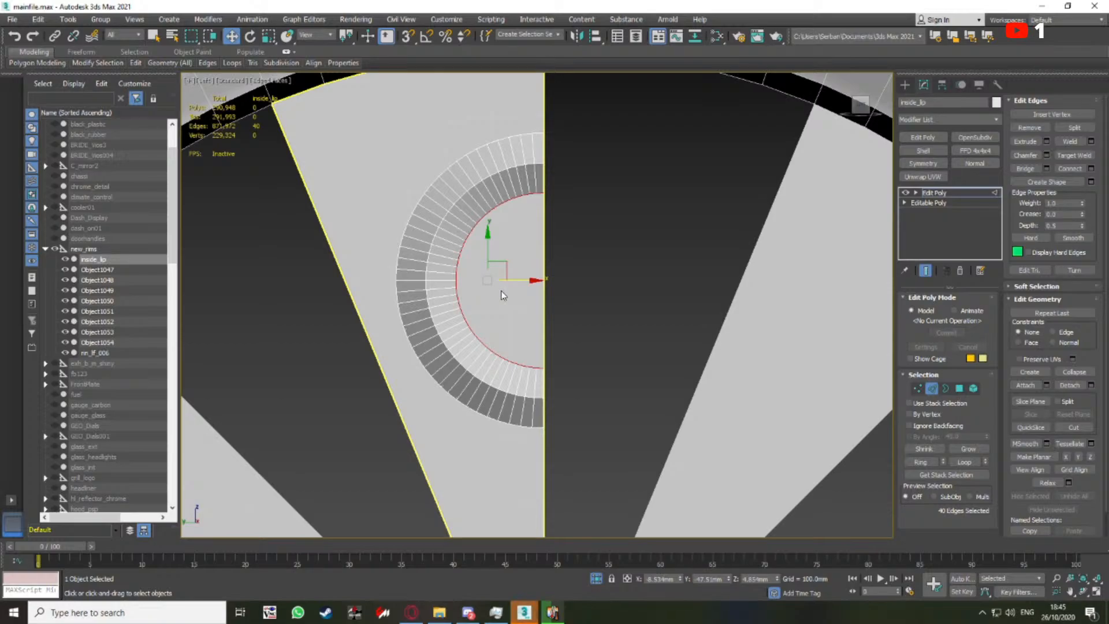
click(931, 388)
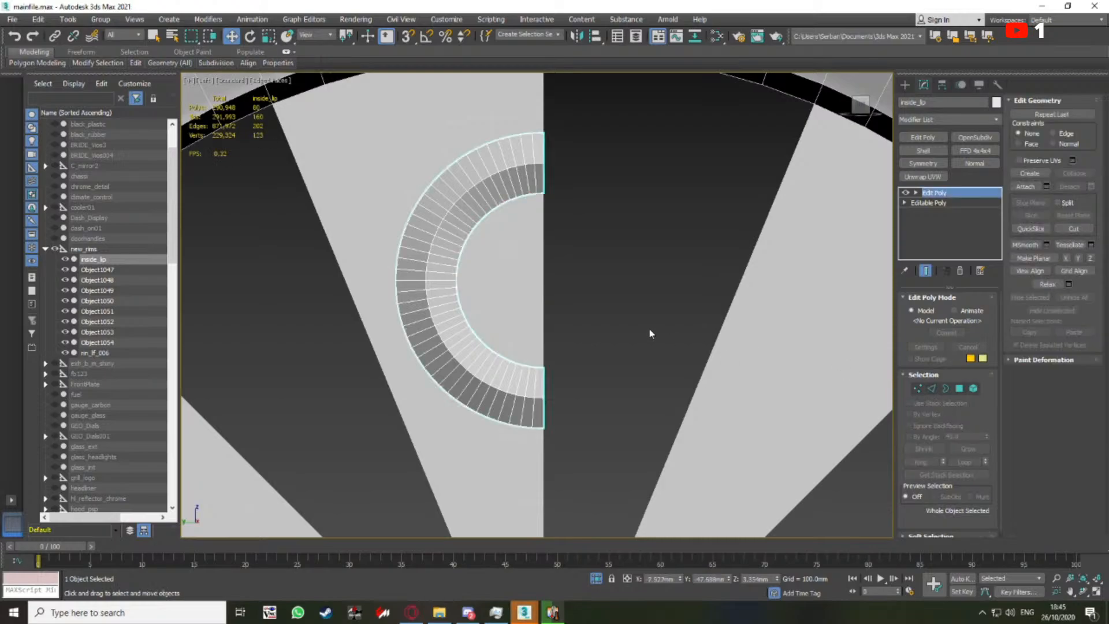
scroll(649, 333, down, 5)
scroll(532, 272, up, 5)
key(2)
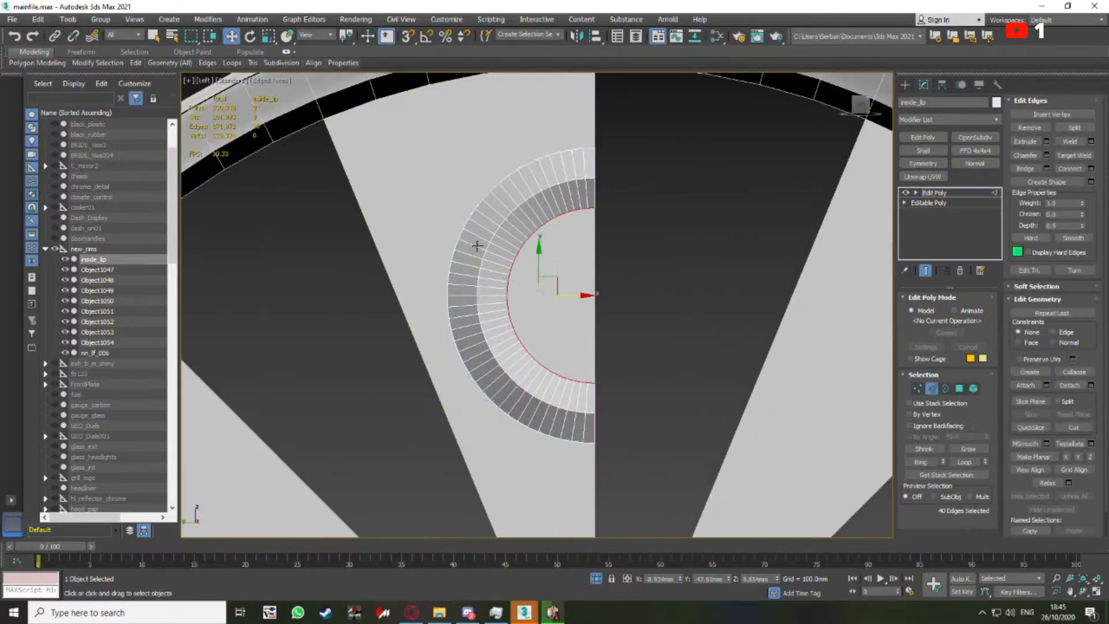
Mirror the half ring of inside_lip into a full ring with a Symmetry modifier set to a flipped Z mirror axis
scroll(477, 246, down, 4)
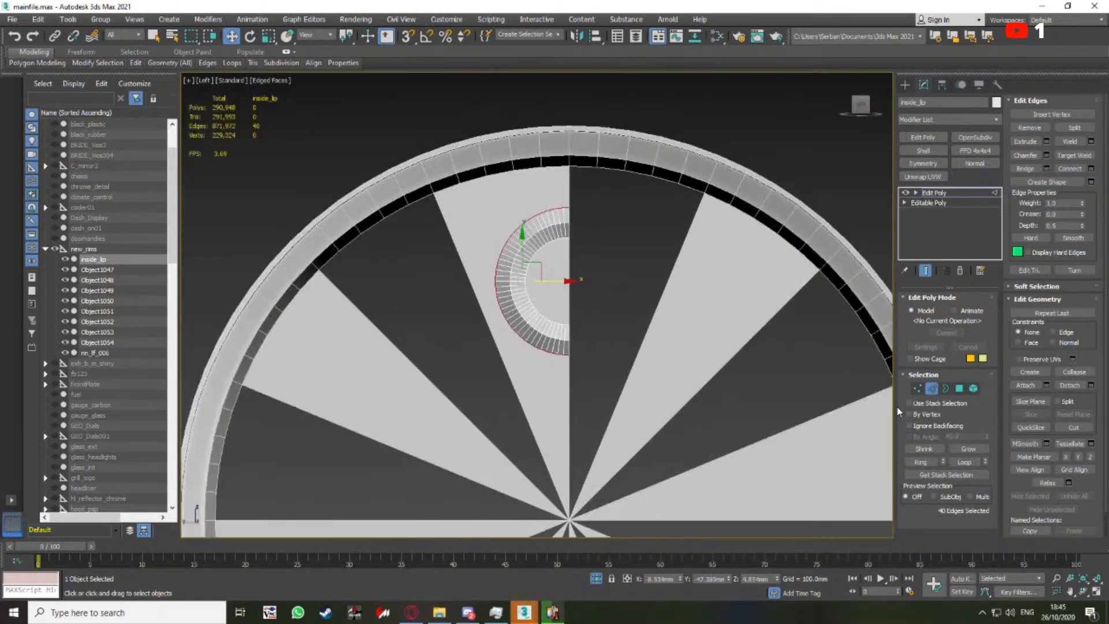
key(2)
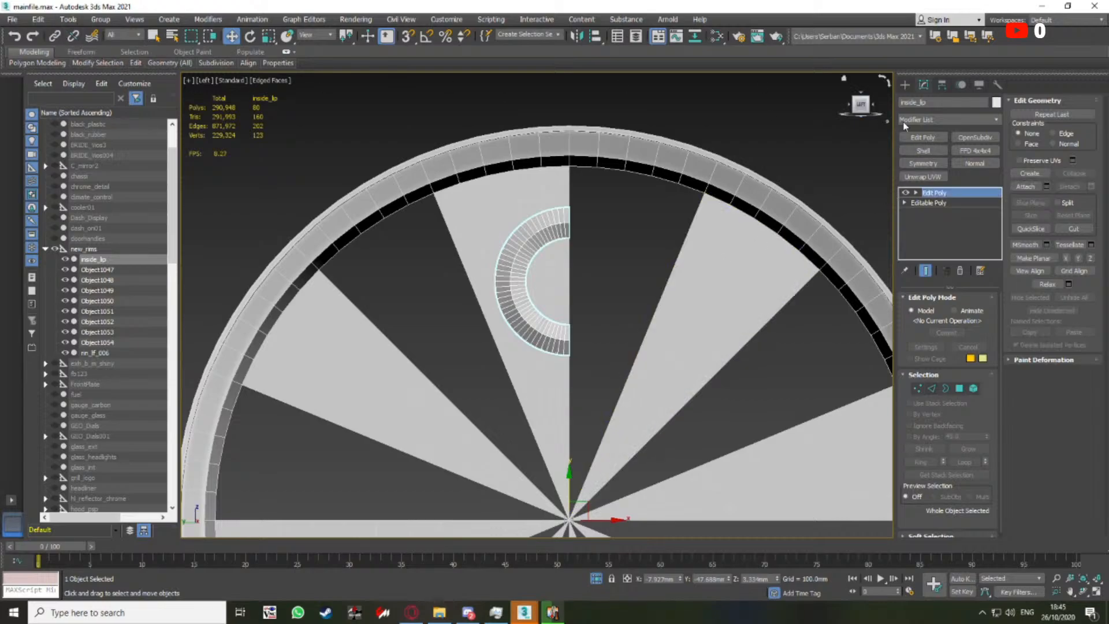
click(923, 163)
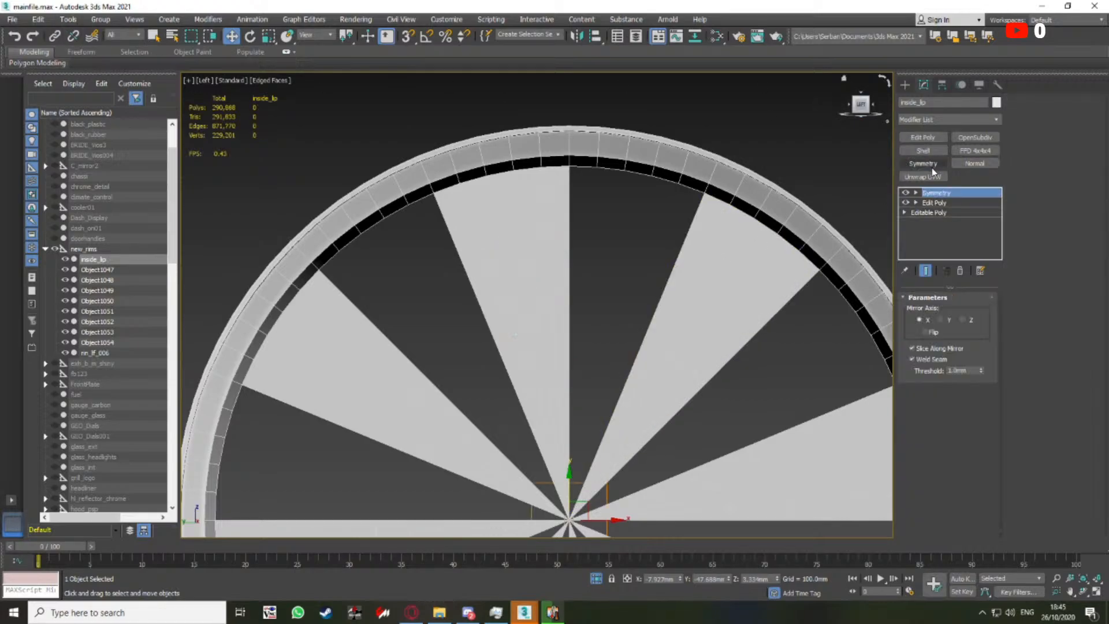
click(915, 193)
click(936, 203)
click(962, 319)
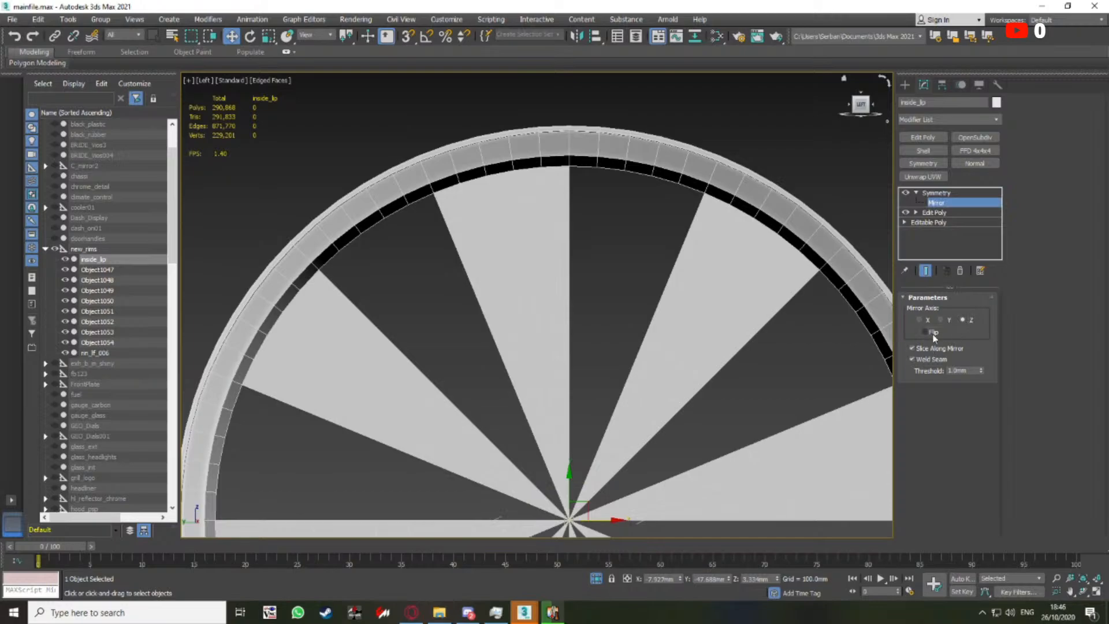
click(926, 332)
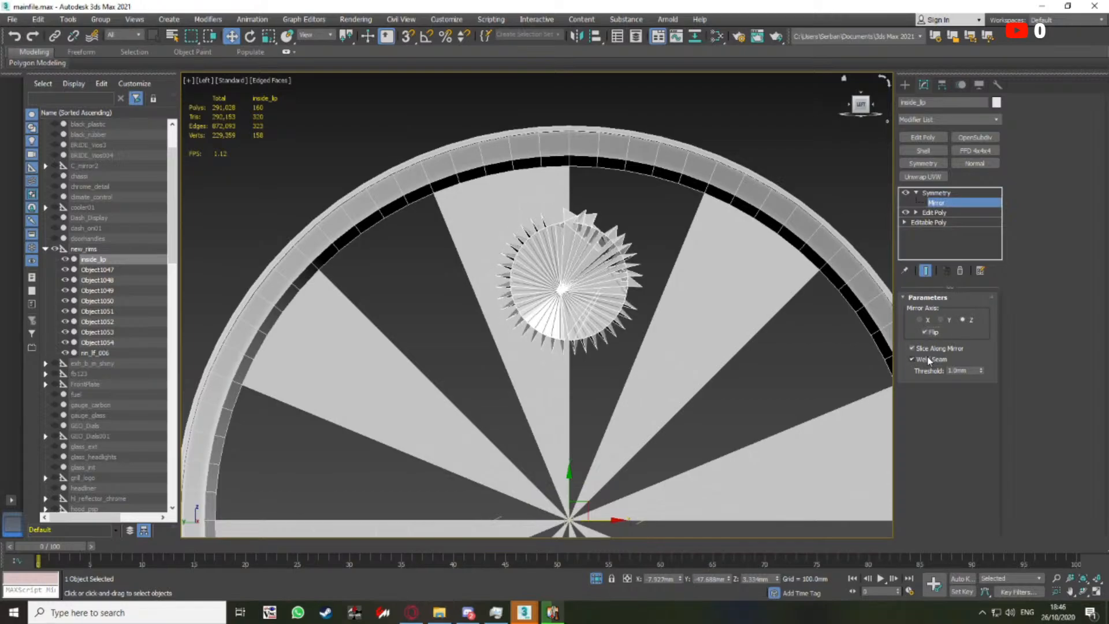
Set the ring's Symmetry weld threshold to 0.001 mm and leave the mirror sub-level
click(956, 370)
text(0.001)
key(Return)
click(936, 193)
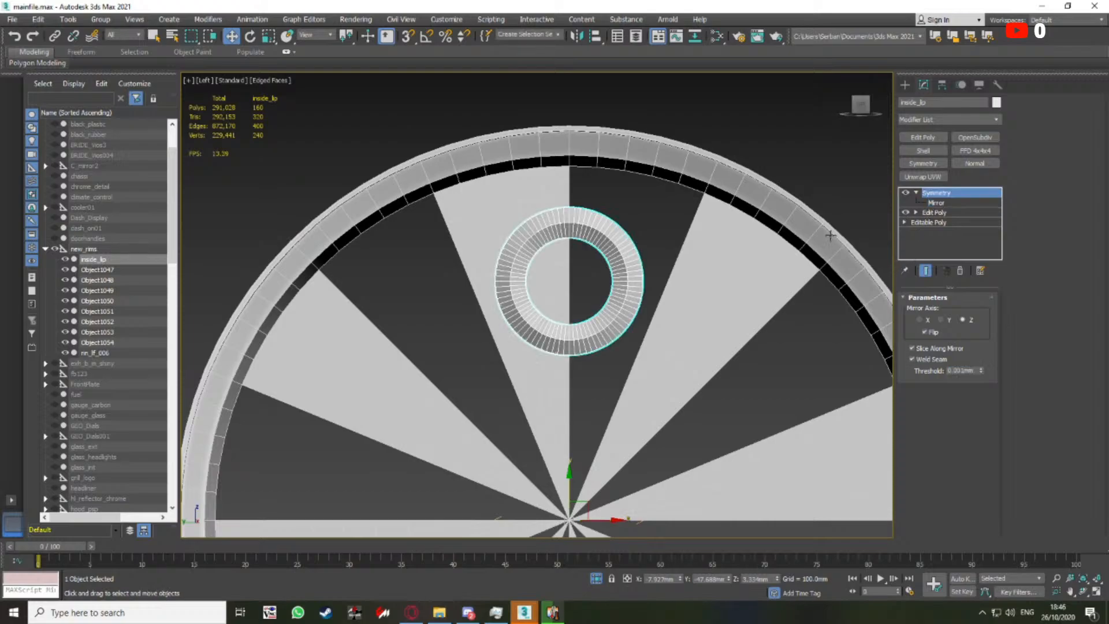
Array the ring around the rim's centre as 8 instances rotated in 45-degree increments about Z
key(z)
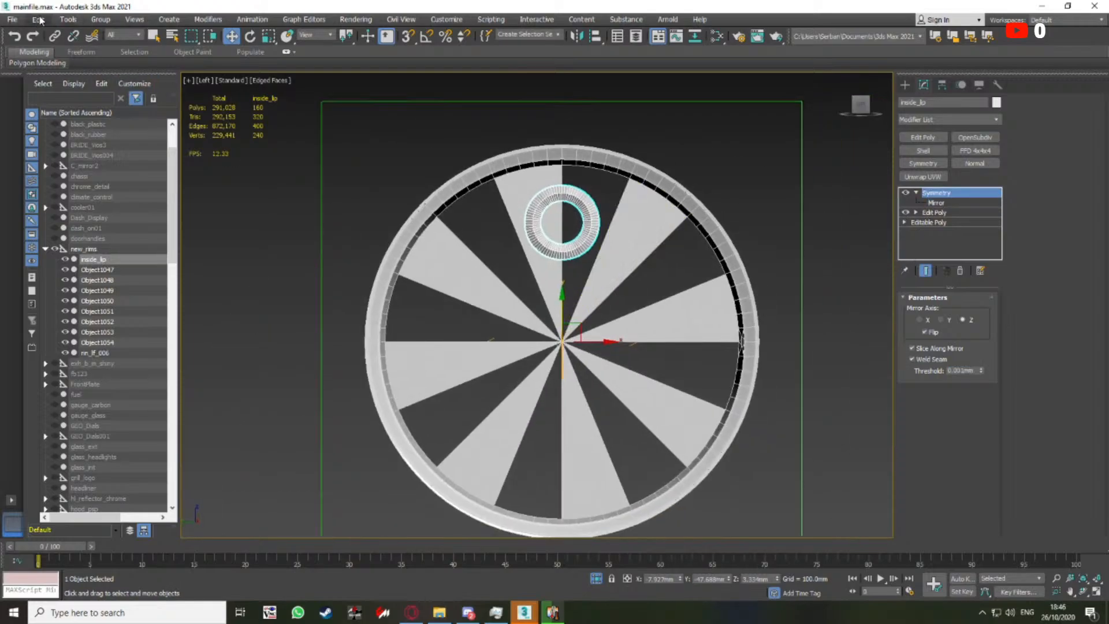
click(68, 19)
click(91, 239)
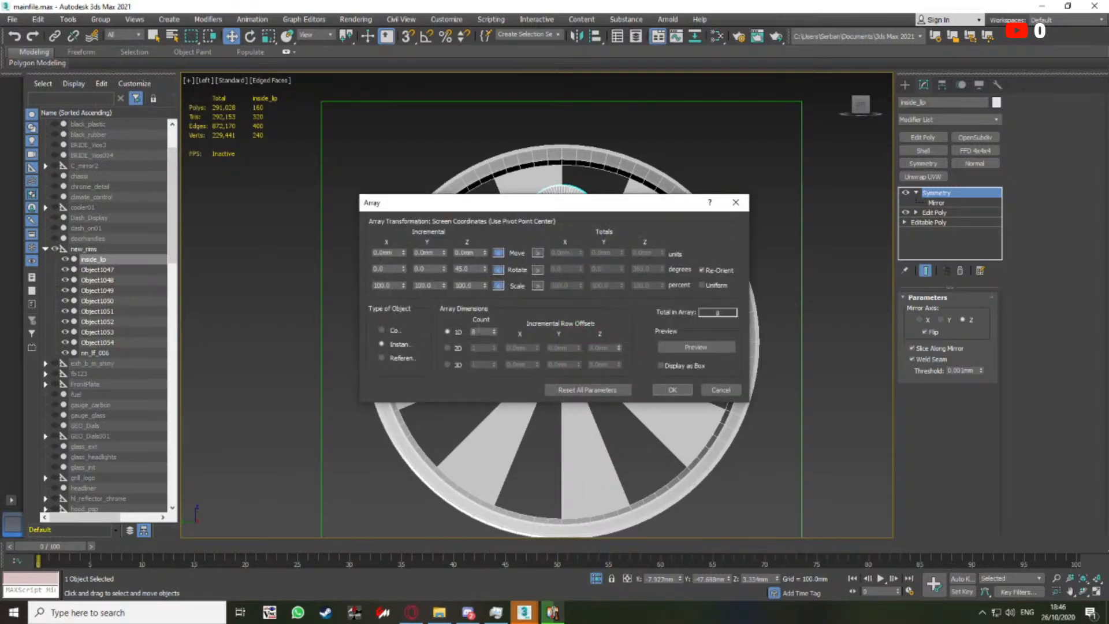
double_click(465, 268)
text(0)
key(Return)
click(696, 346)
drag(583, 208, 555, 225)
click(650, 411)
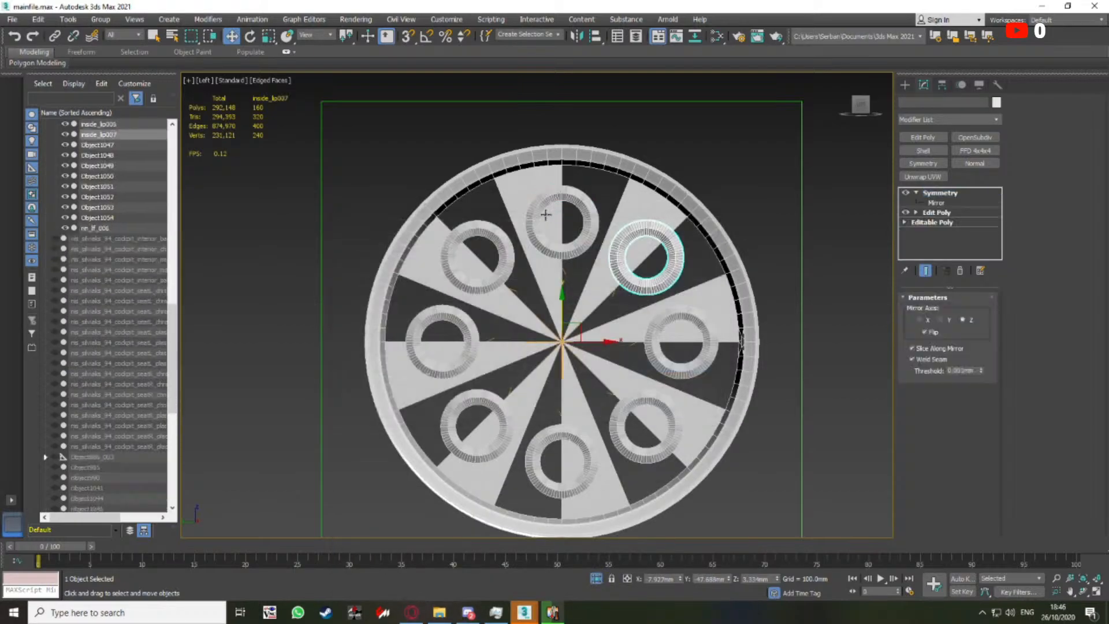
Turn on the Symmetry of the top wedge Object1047 and go to the polygon level of its Editable Poly
click(546, 289)
click(905, 194)
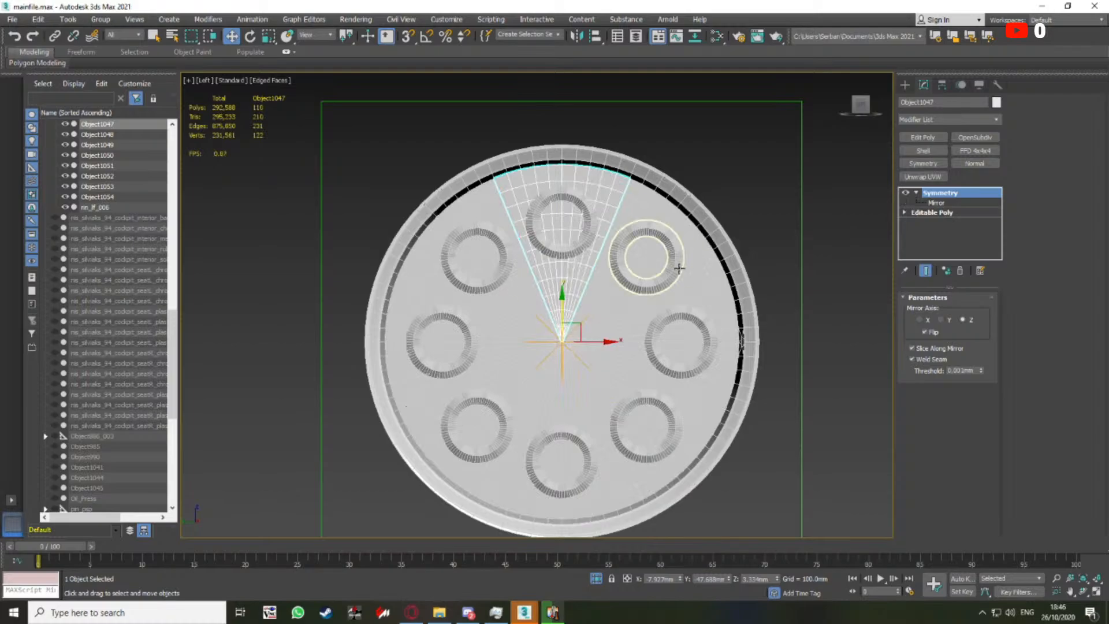
scroll(733, 222, up, 2)
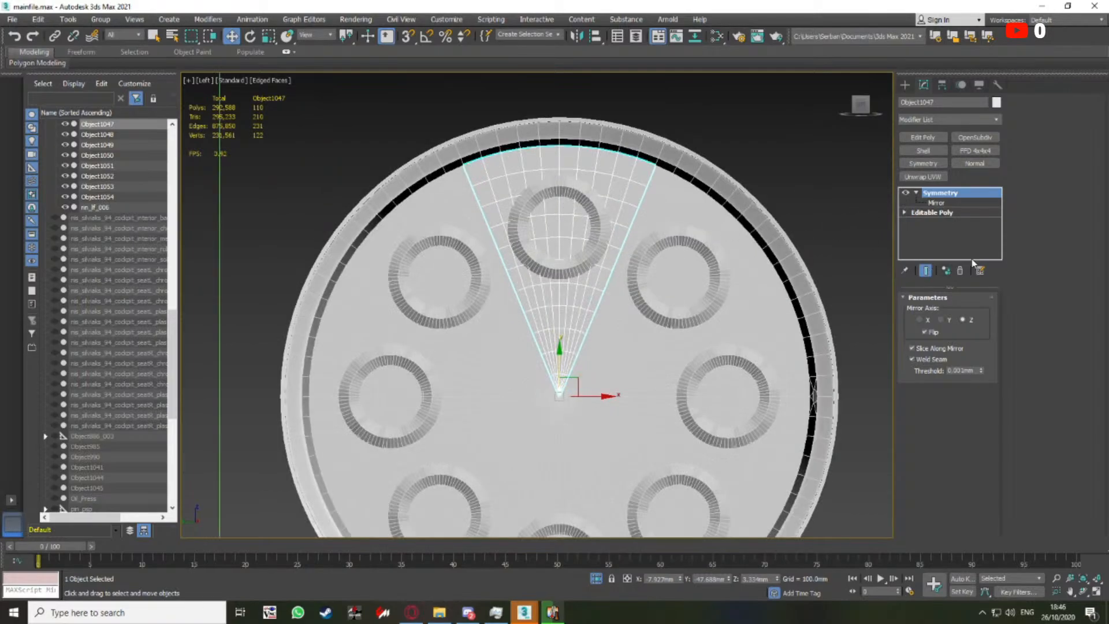
click(936, 212)
click(960, 310)
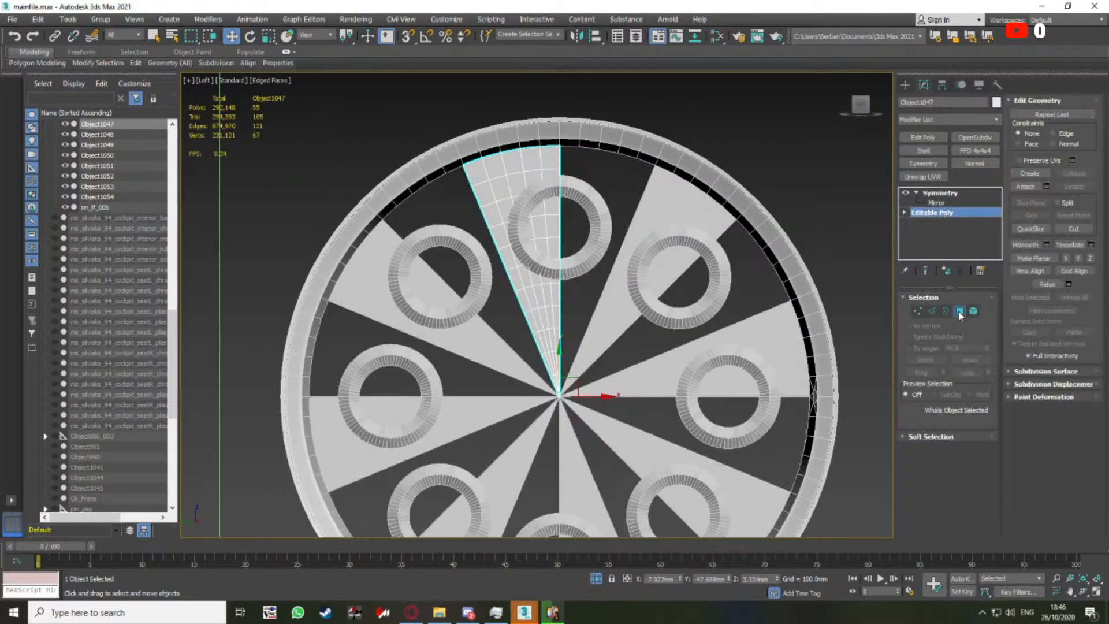
Delete the ten polygons along the top wedge's outer arc and left side, plus the exposed corner polygon beside the ring
click(478, 173)
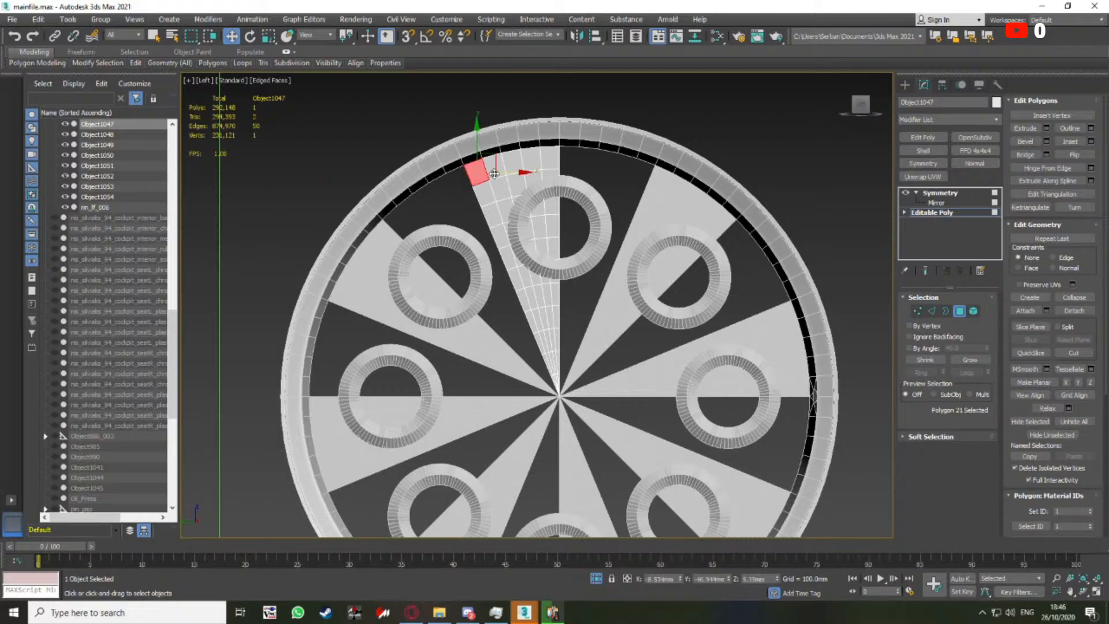
ctrl+click(495, 166)
ctrl+click(512, 160)
ctrl+click(531, 159)
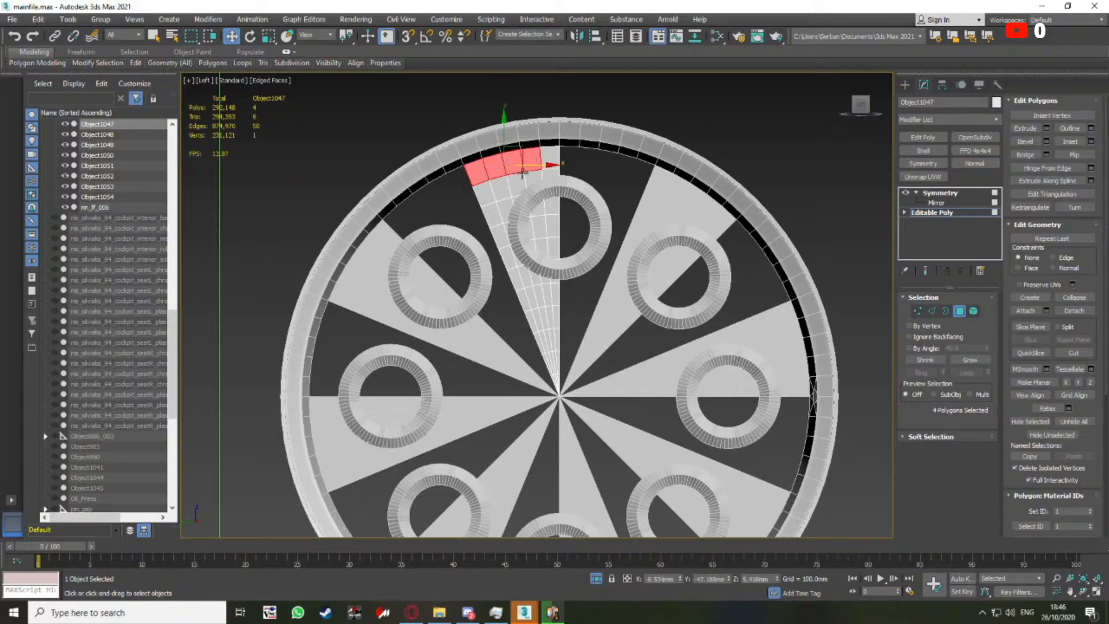
scroll(511, 185, up, 2)
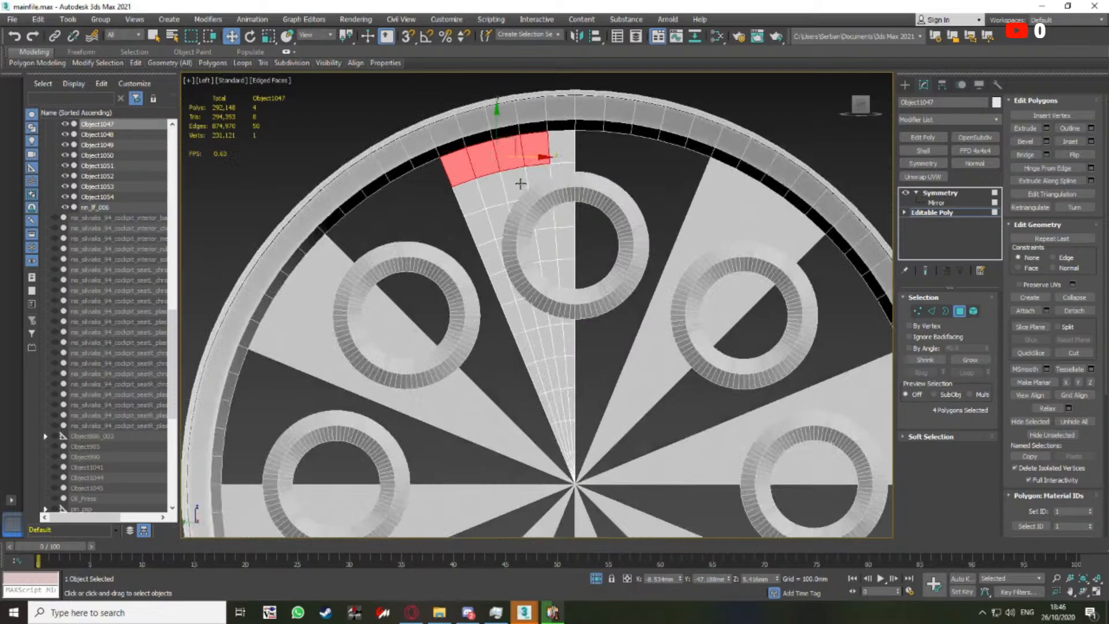
ctrl+click(469, 199)
ctrl+click(476, 224)
ctrl+click(488, 256)
ctrl+click(505, 290)
ctrl+click(514, 314)
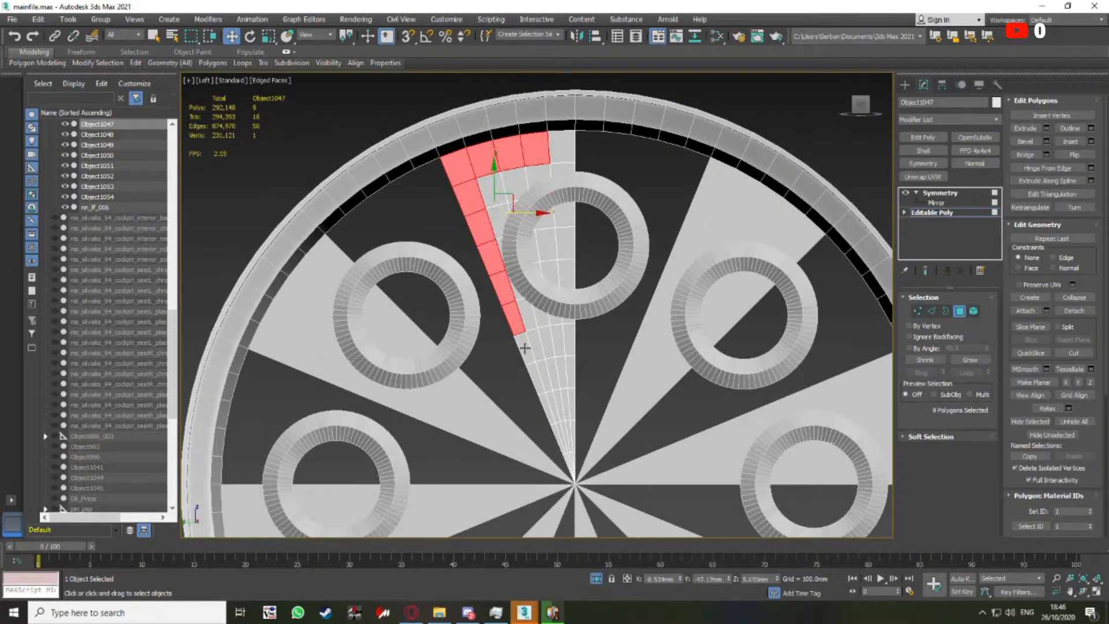
ctrl+click(526, 349)
ctrl+click(534, 375)
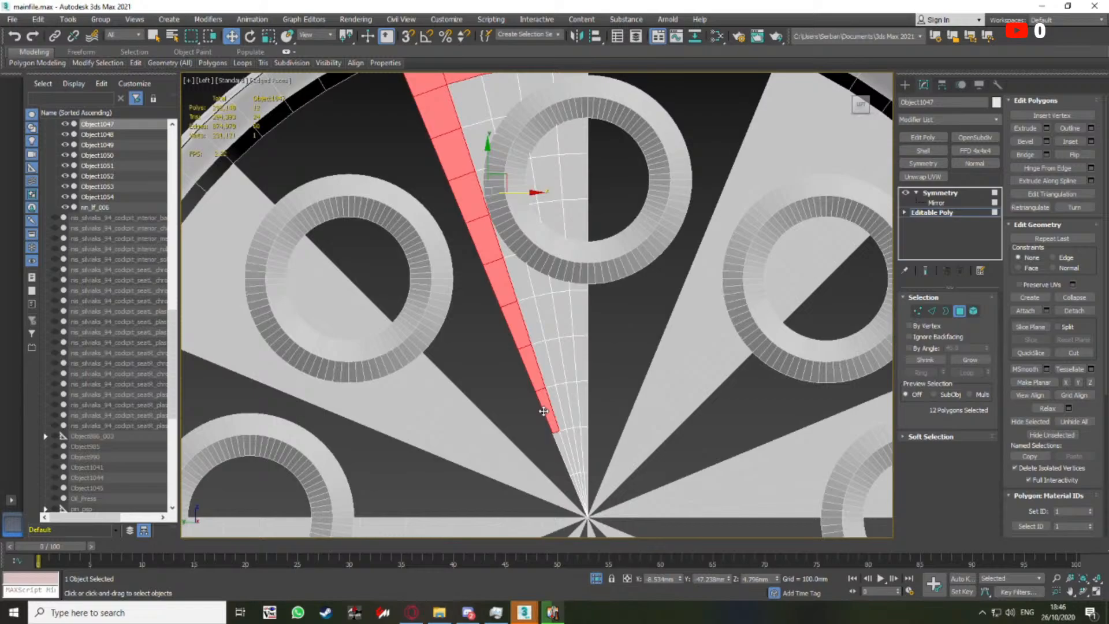
scroll(540, 404, up, 2)
alt+click(536, 375)
scroll(537, 375, down, 2)
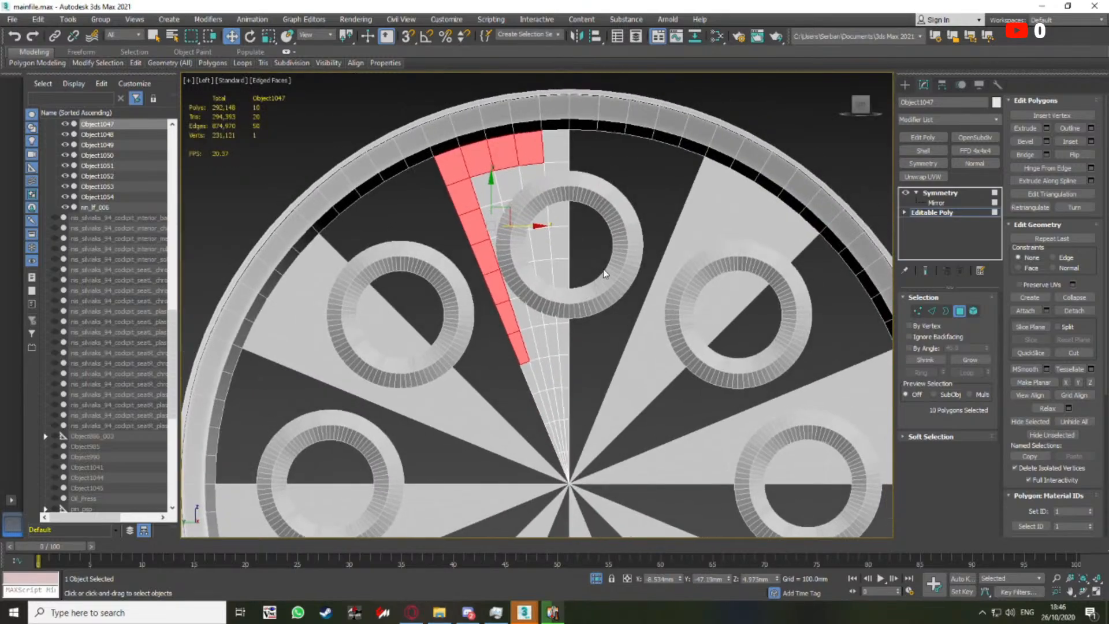
key(Delete)
click(488, 191)
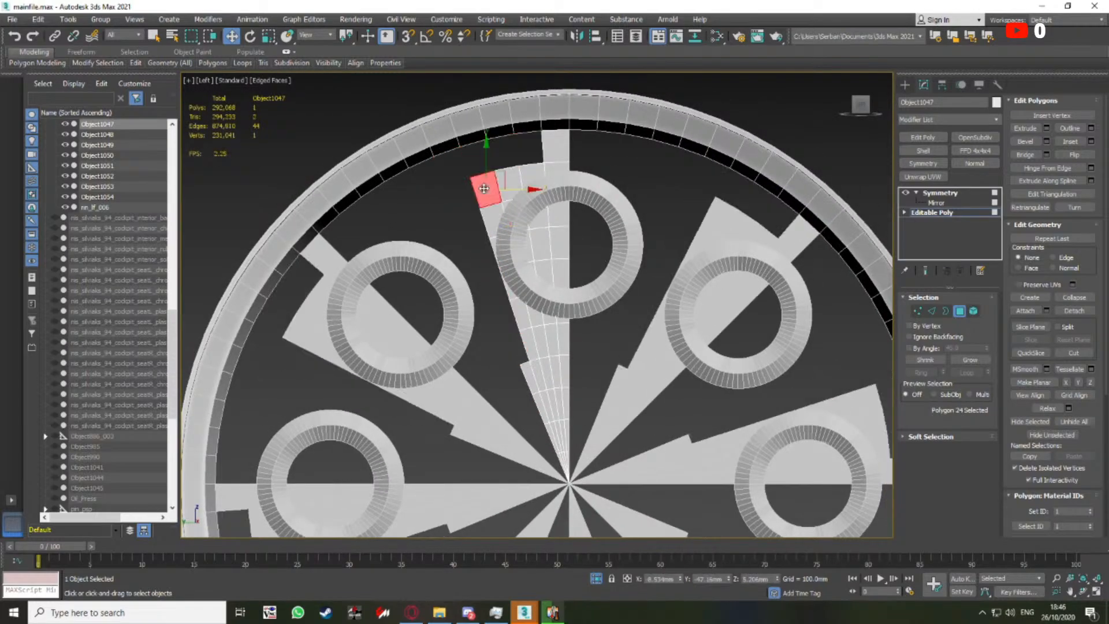
key(Delete)
Try connecting the inner notch vertex with the left-side vertex below it by a new edge on the wedge
scroll(500, 191, up, 3)
scroll(497, 248, up, 2)
key(1)
click(504, 201)
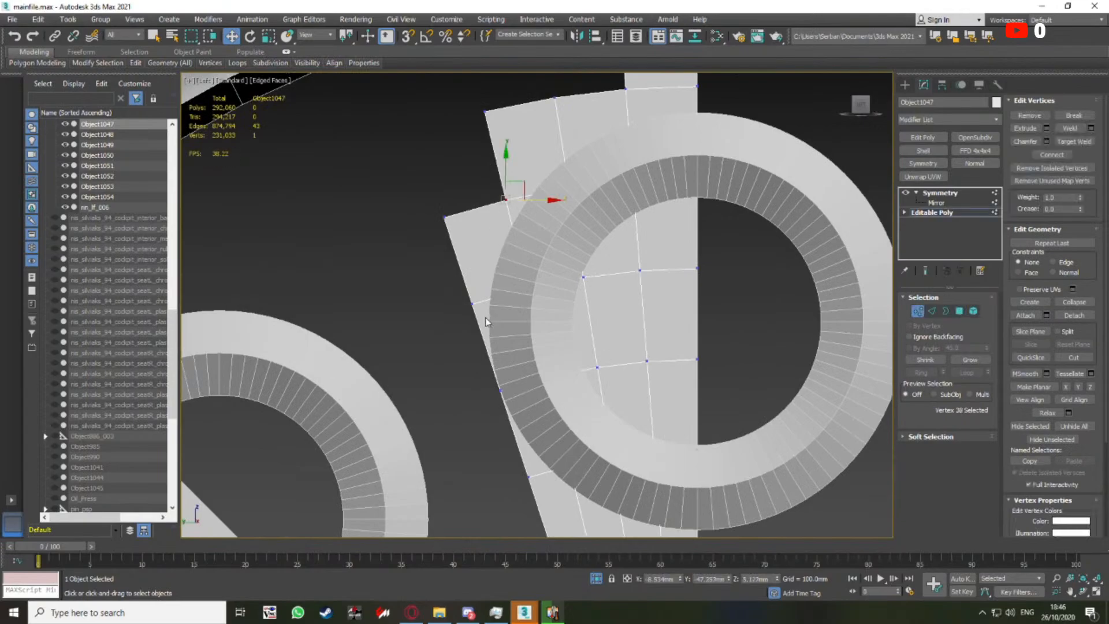
ctrl+click(474, 303)
right_click(465, 300)
click(440, 341)
middle_drag(502, 190, 454, 325)
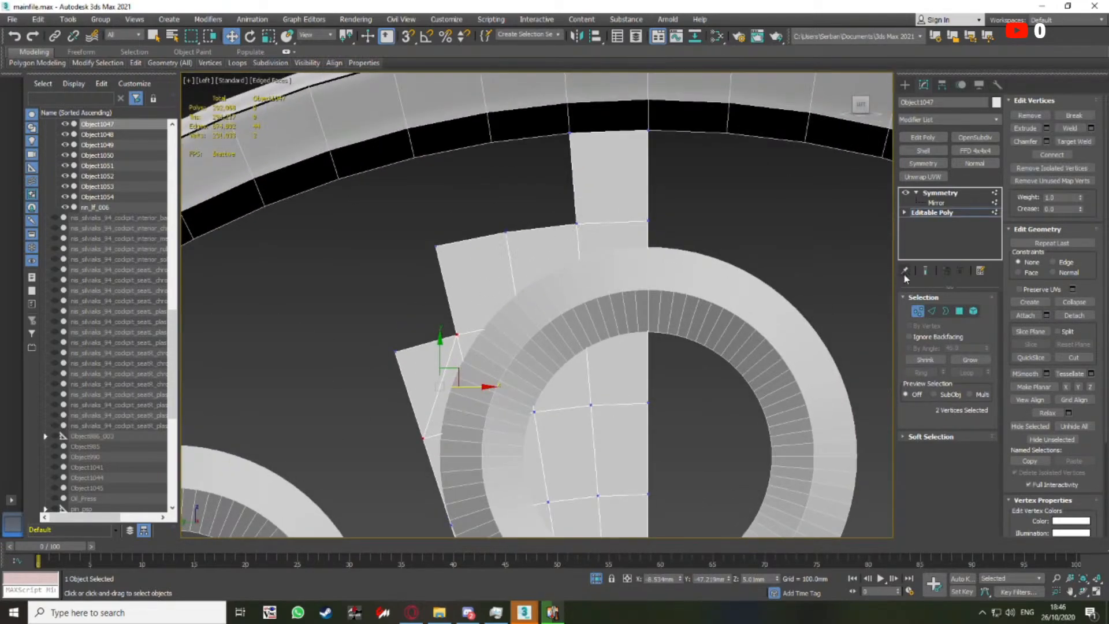
scroll(573, 268, up, 2)
middle_drag(573, 269, 598, 210)
key(ctrl+z)
Examine how the rings sit over the notched wedges in wireframe and shaded display
scroll(561, 253, down, 2)
middle_drag(561, 253, 566, 236)
key(F3)
scroll(561, 238, up, 2)
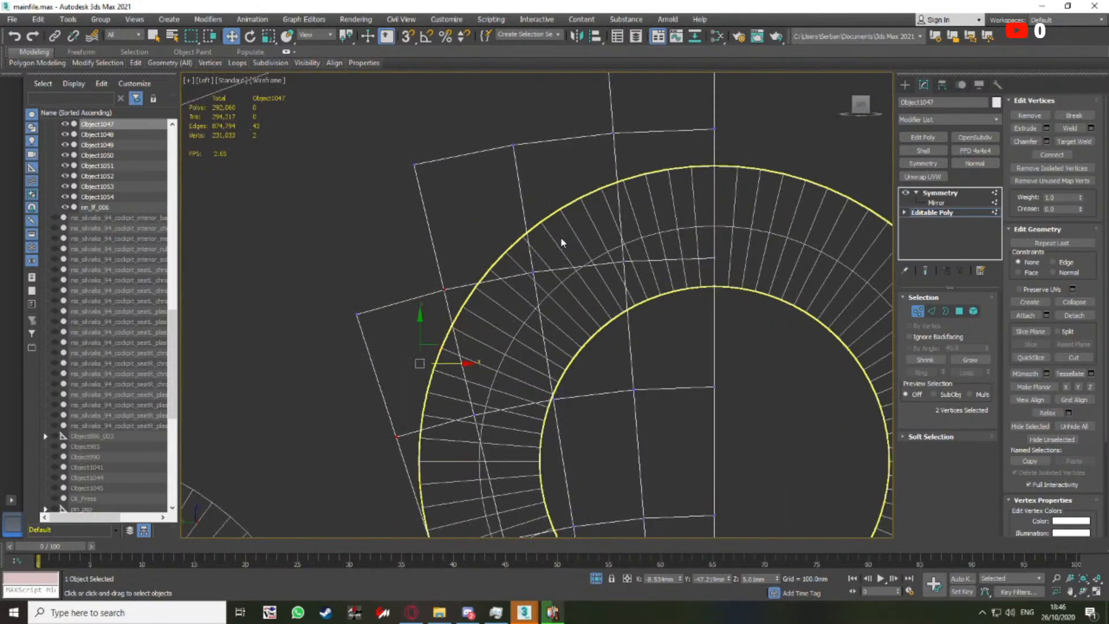
scroll(563, 240, down, 4)
scroll(572, 231, up, 2)
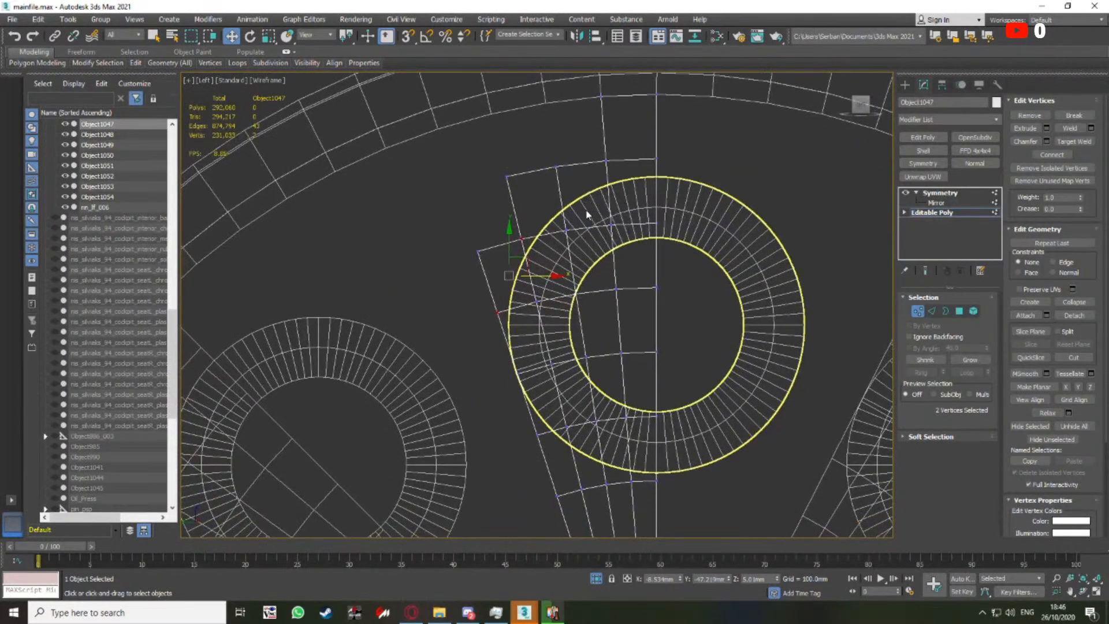
mouse_move(586, 215)
middle_down()
mouse_move(609, 247)
mouse_move(608, 210)
mouse_move(579, 199)
middle_up()
click(918, 311)
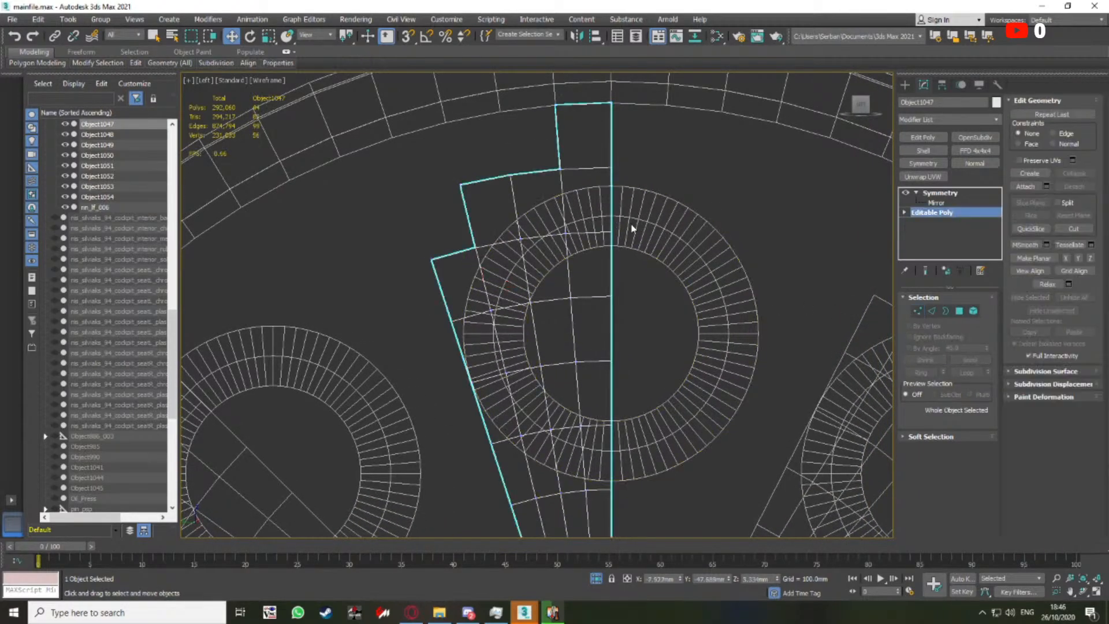
click(598, 232)
scroll(592, 234, down, 3)
mouse_move(591, 270)
middle_down()
mouse_move(564, 208)
mouse_move(625, 220)
mouse_move(634, 243)
middle_up()
scroll(565, 211, down, 4)
key(F3)
scroll(581, 243, up, 2)
scroll(495, 265, up, 10)
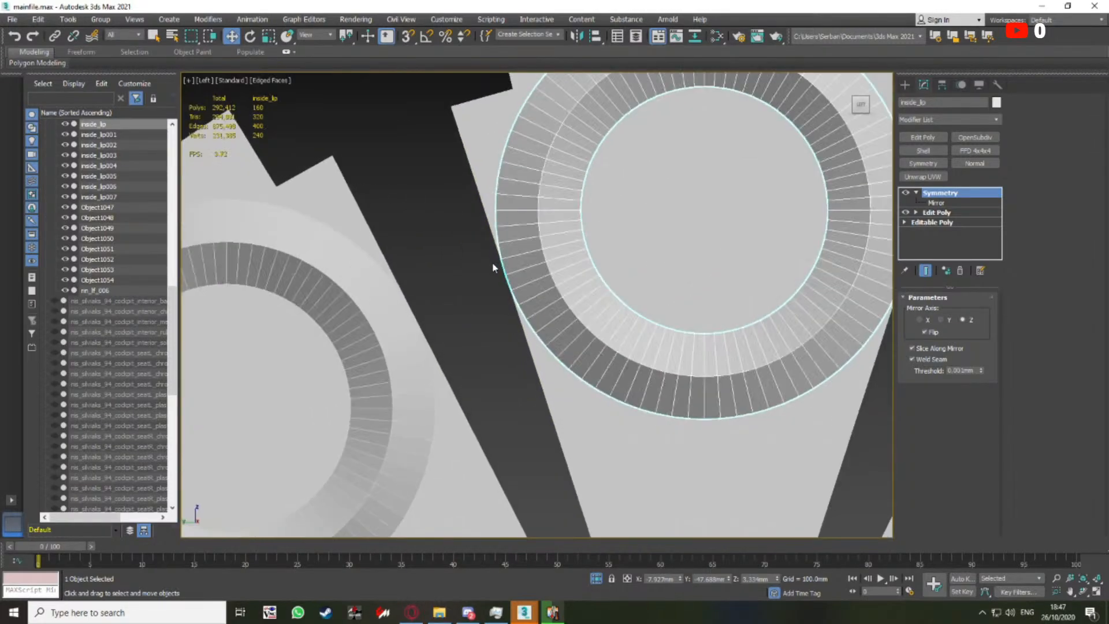
scroll(495, 266, down, 8)
middle_drag(571, 284, 552, 255)
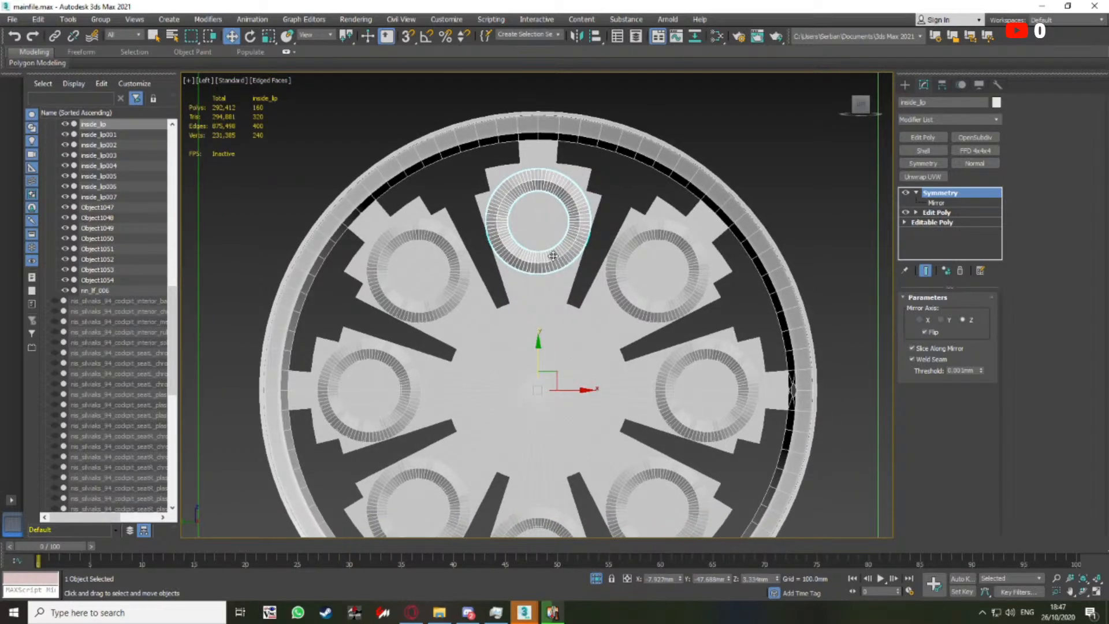
Add an Edit Poly modifier between the top wedge's Symmetry and Editable Poly, and edit its vertices in wireframe display
click(556, 187)
scroll(518, 149, up, 8)
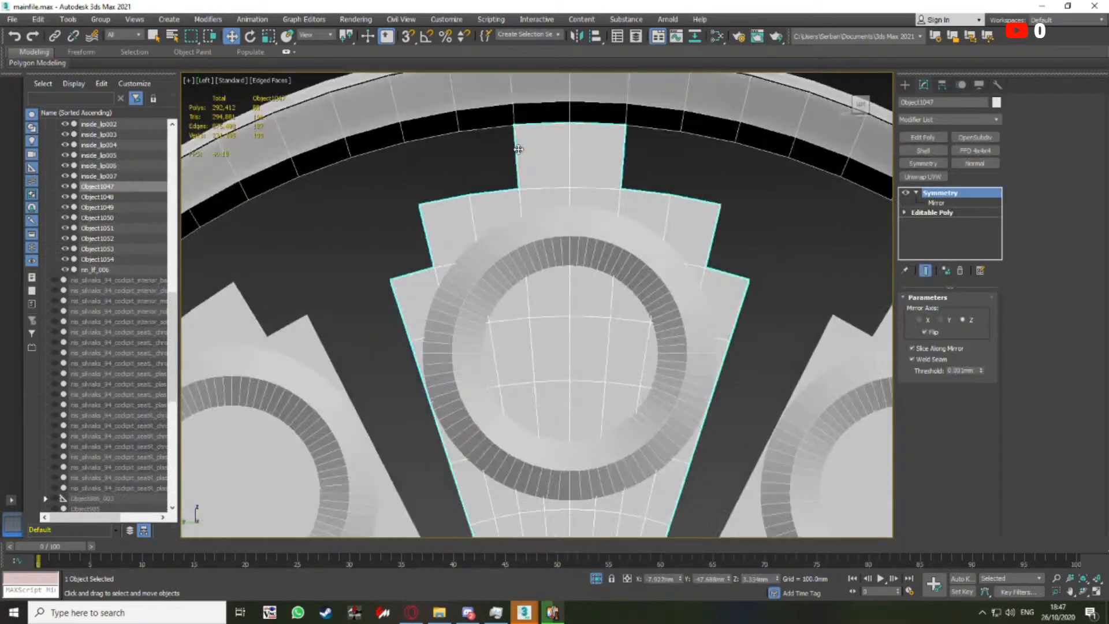
middle_drag(518, 149, 607, 113)
click(932, 212)
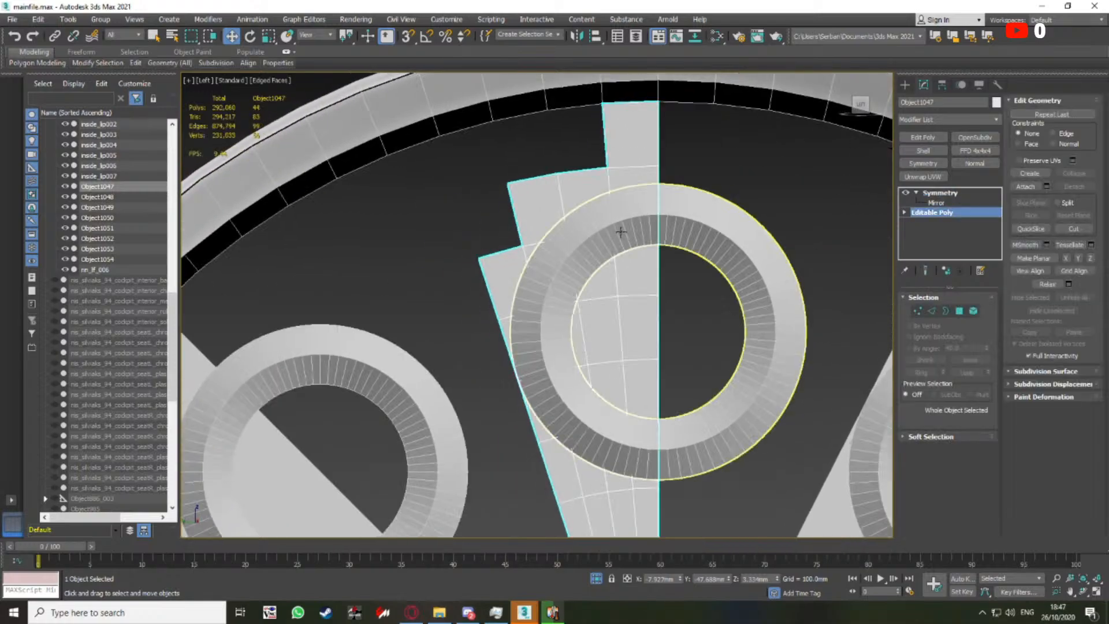
key(1)
scroll(550, 203, up, 3)
key(F3)
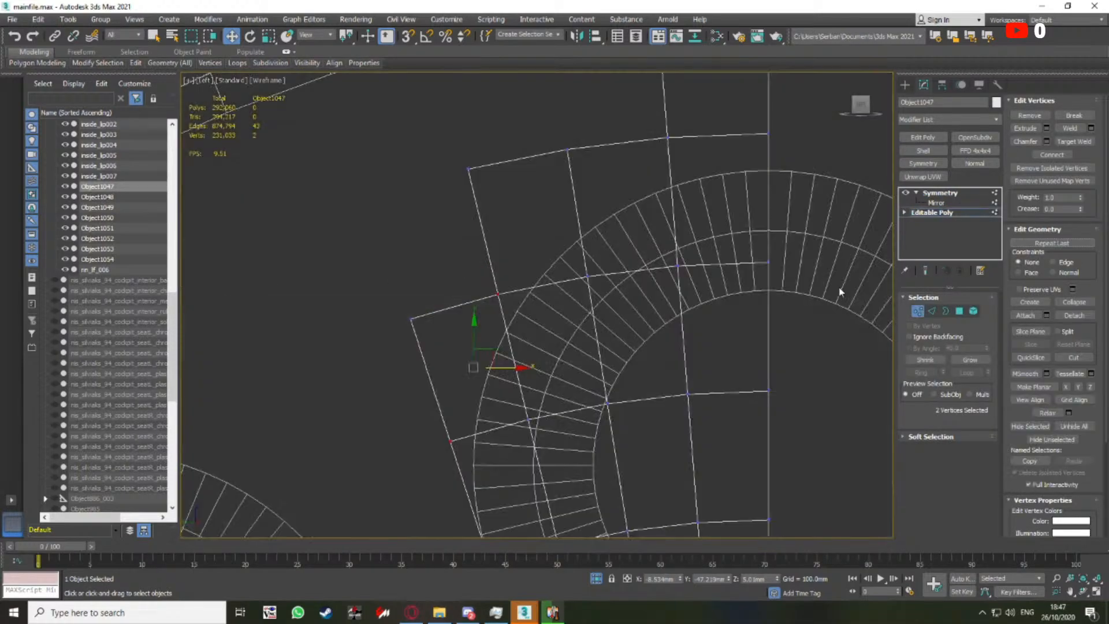
click(1074, 358)
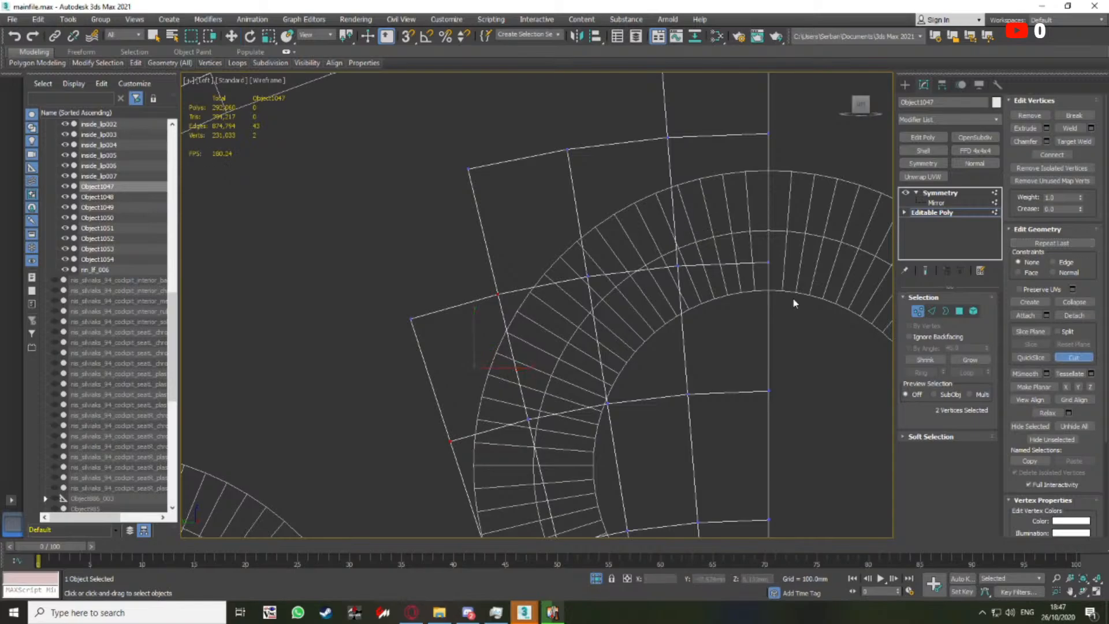
click(1074, 358)
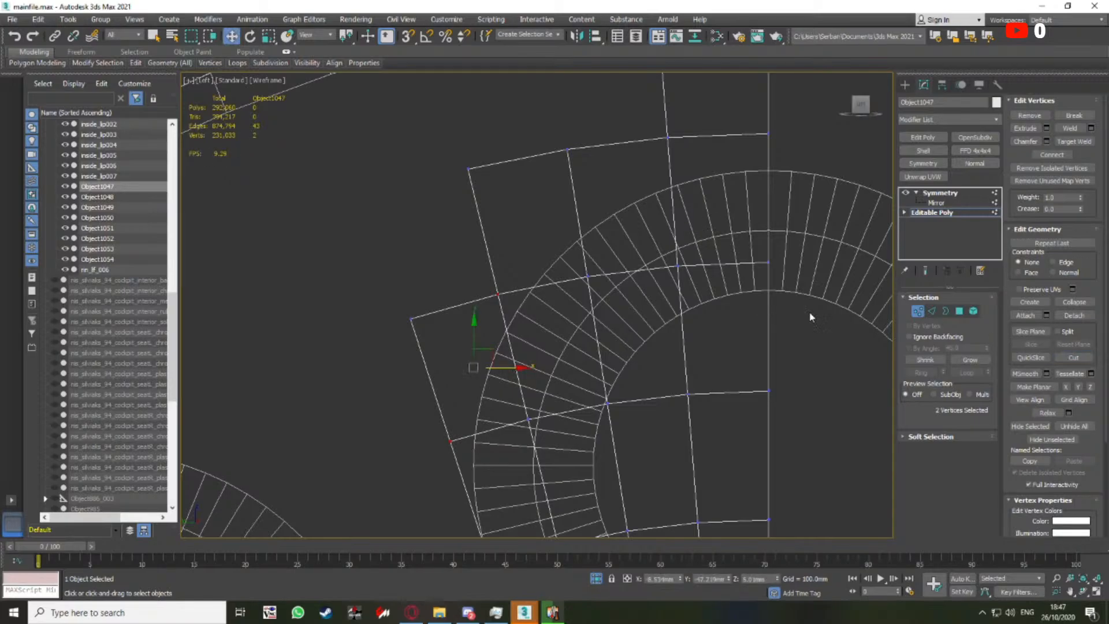
click(922, 137)
click(918, 388)
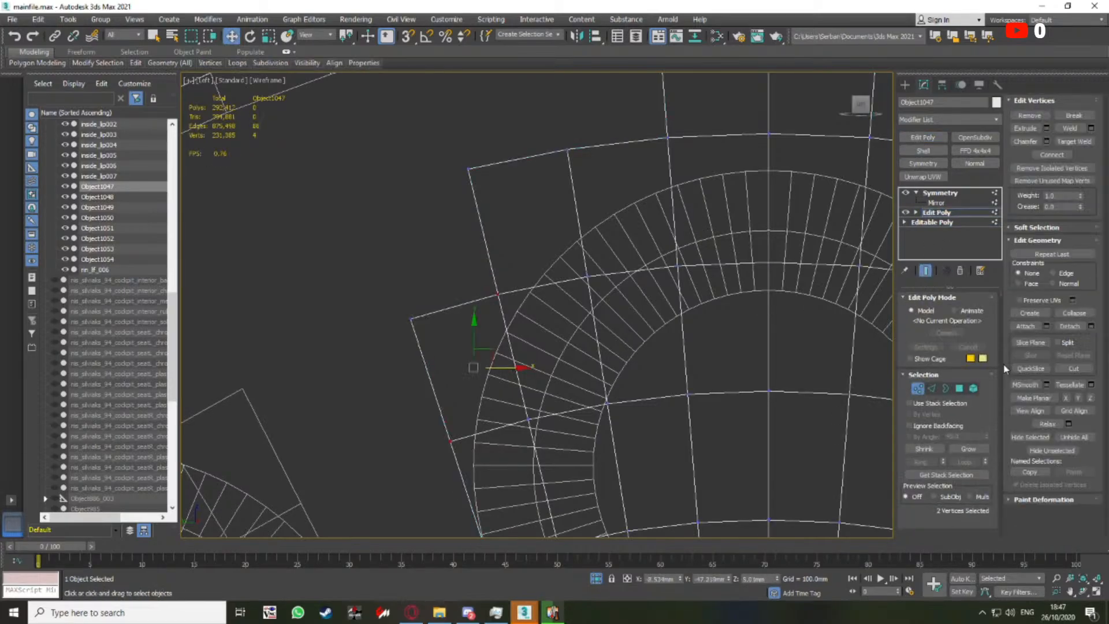
Cut edges on the top wedge from the outer spoke corner down beneath the ring's band, following the hole's upper-left curve through the grid vertices
click(1072, 369)
scroll(670, 173, down, 6)
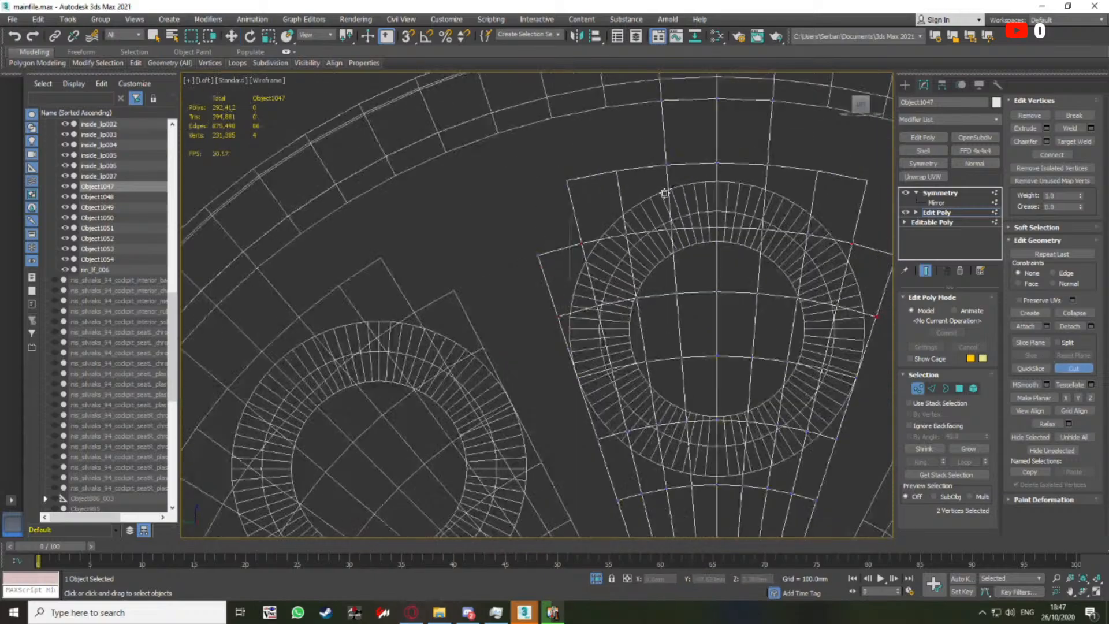
scroll(643, 222, up, 5)
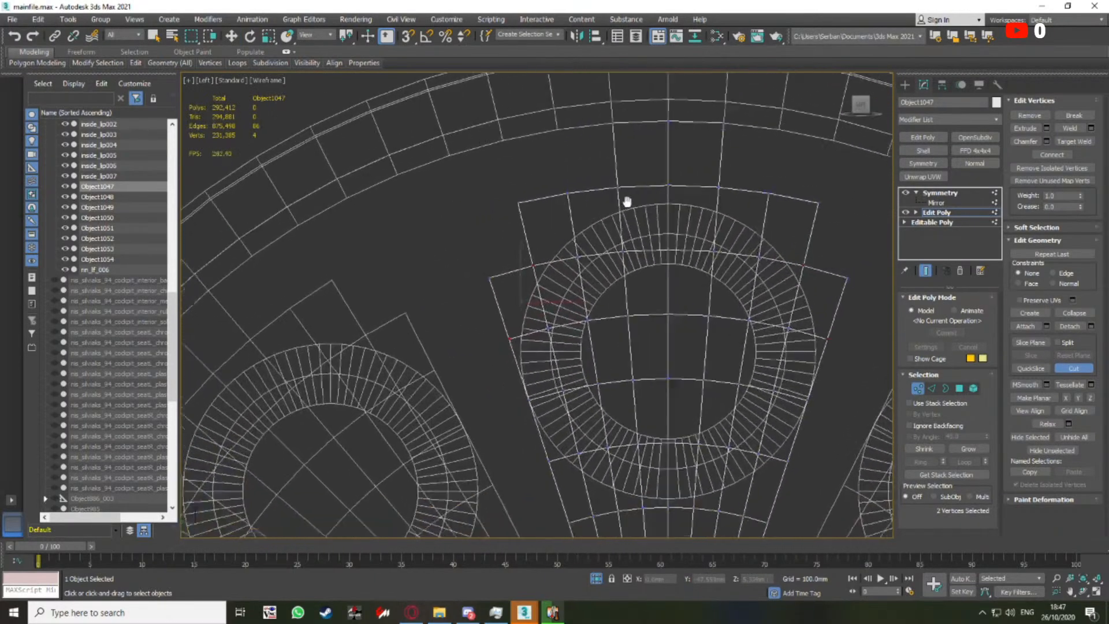
click(538, 298)
scroll(538, 285, up, 2)
click(523, 335)
middle_drag(575, 296, 603, 177)
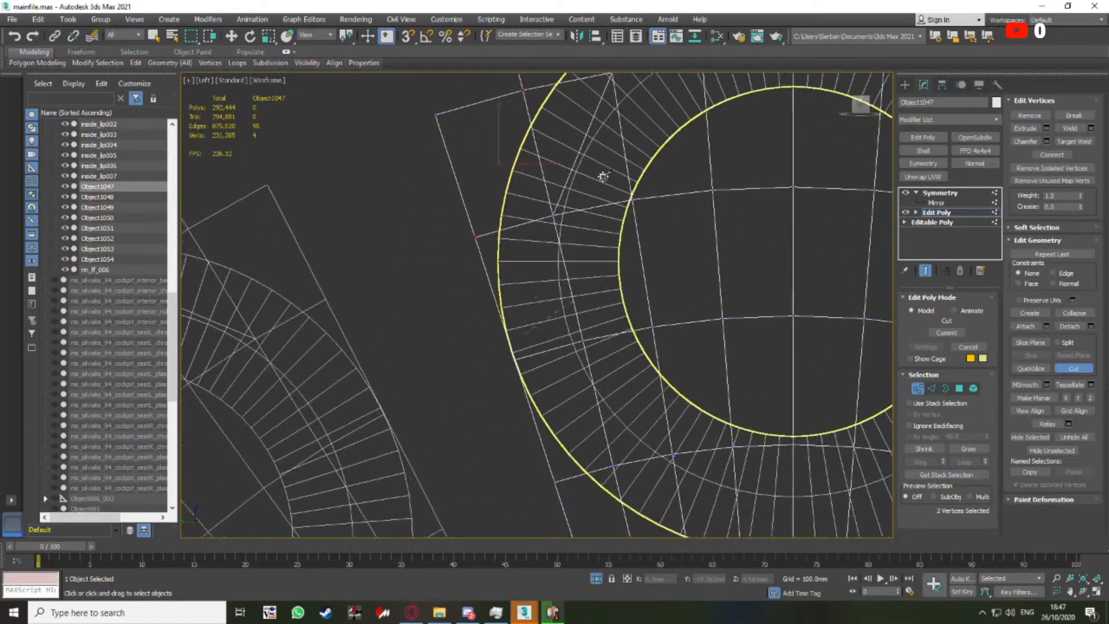
Continue the cut to the wedge's left side and back to the grid vertex beneath the ring's lower-left part, ending the cut there
click(522, 344)
scroll(521, 344, down, 2)
middle_drag(521, 344, 527, 206)
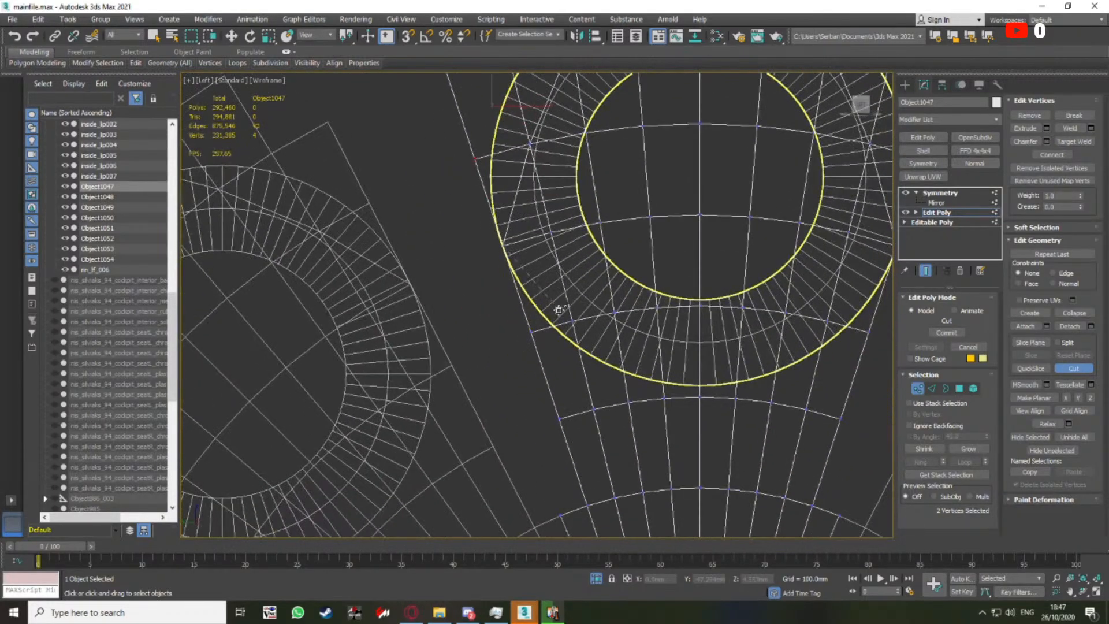
click(572, 320)
middle_drag(648, 322, 578, 247)
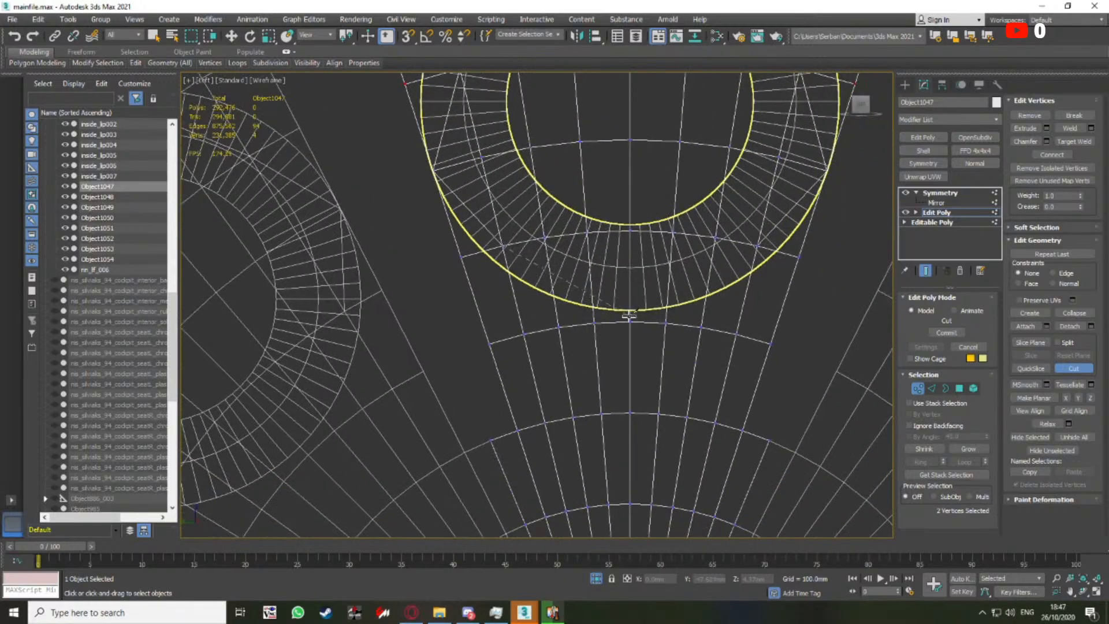
scroll(629, 314, up, 3)
scroll(624, 292, down, 4)
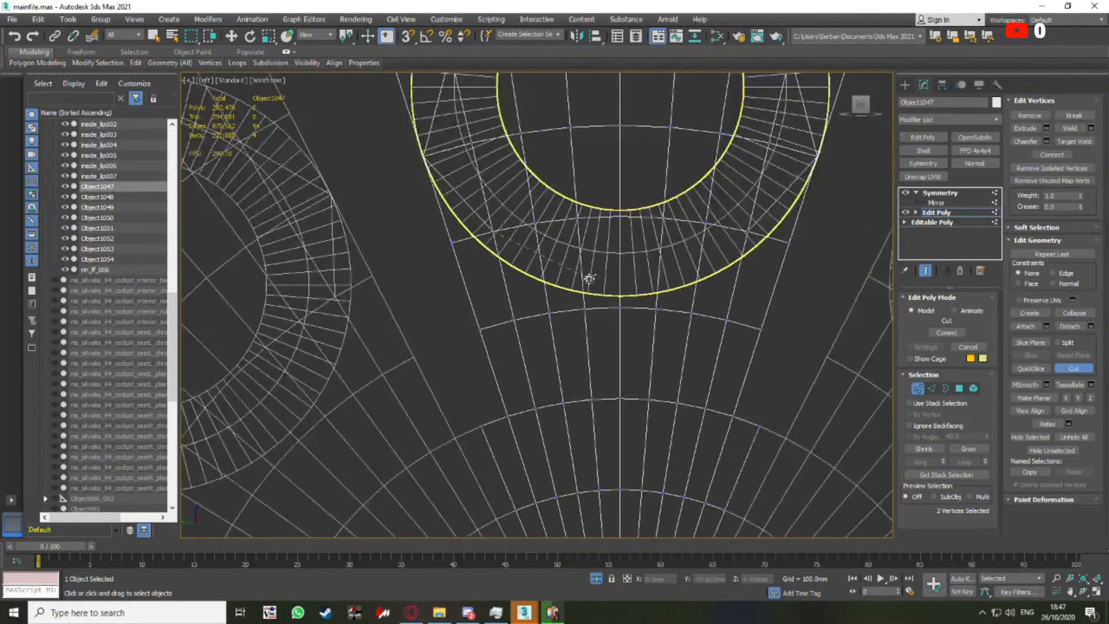
right_click(514, 250)
scroll(527, 292, down, 3)
scroll(634, 314, up, 3)
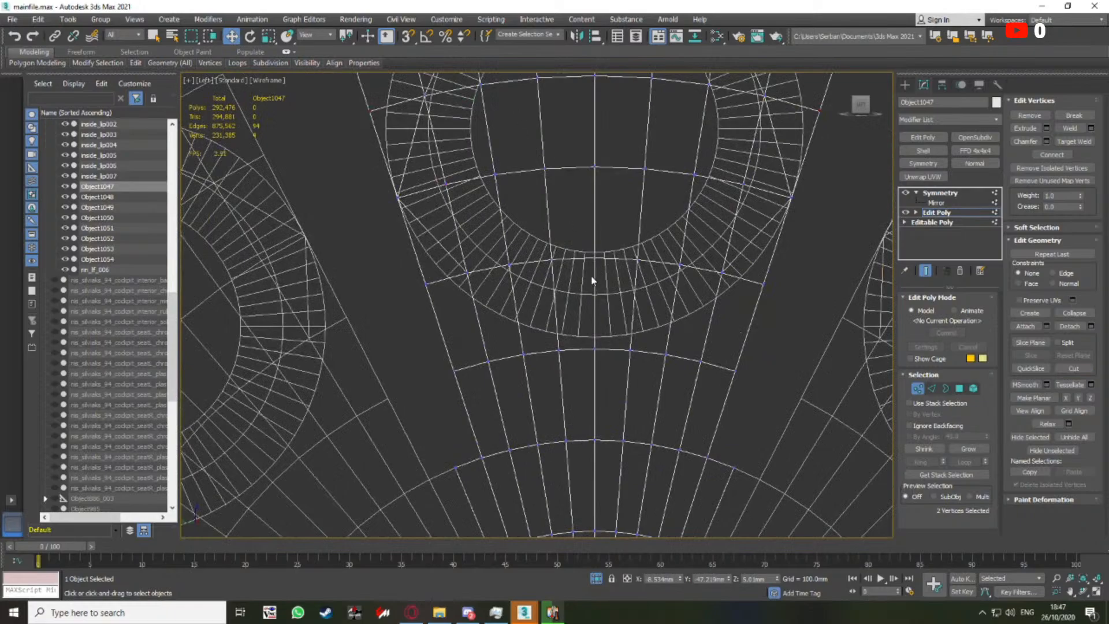
Connect the ring of spoke edges crossing the round lip's lower part with one new row of edges
key(2)
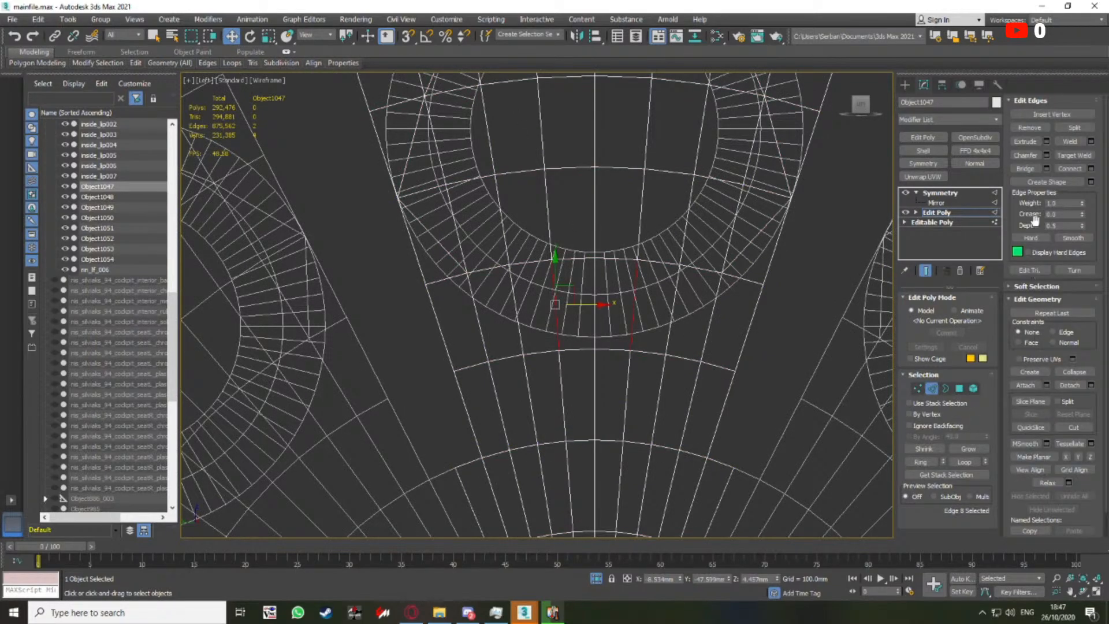
click(922, 462)
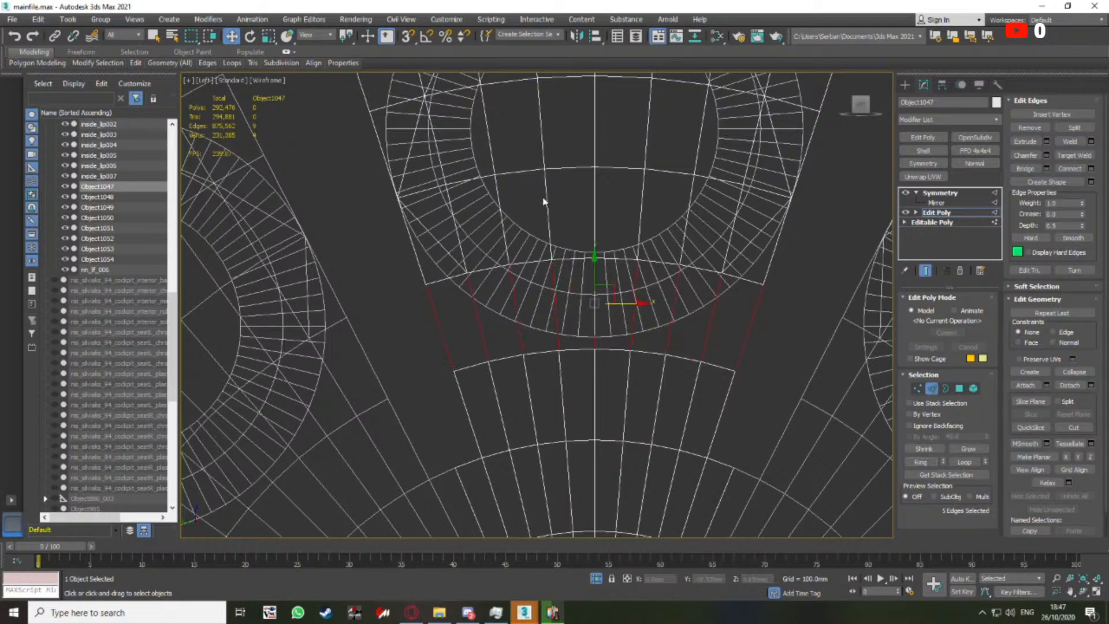
click(1085, 168)
scroll(603, 243, up, 3)
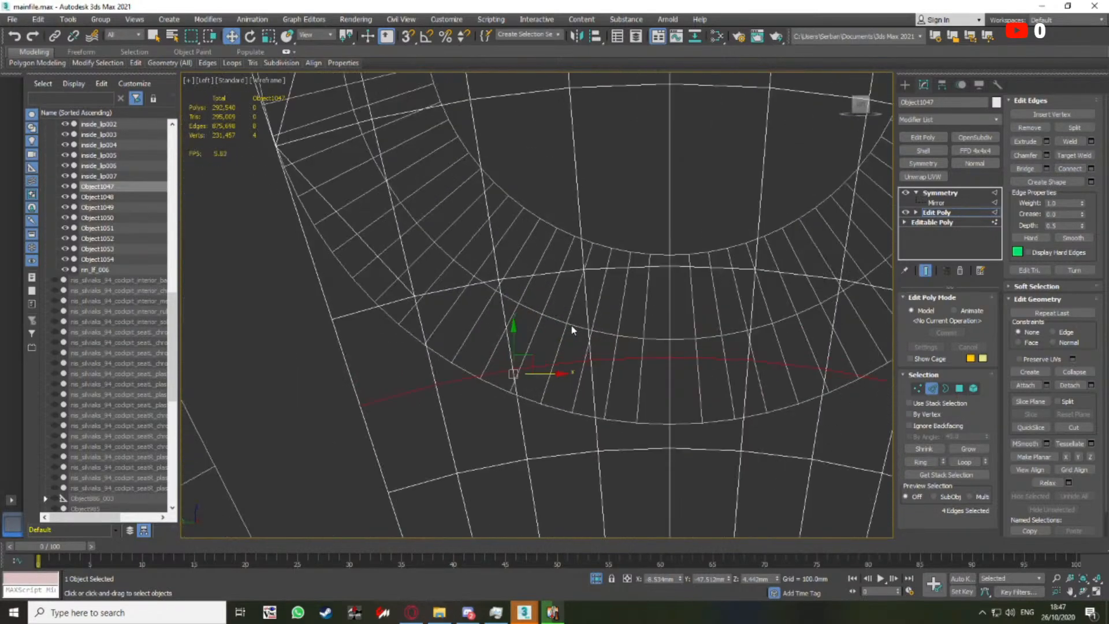
Cut an edge from the grid vertex under the ring's lower left to the new row's centre-line vertex, and switch to polygon editing
key(1)
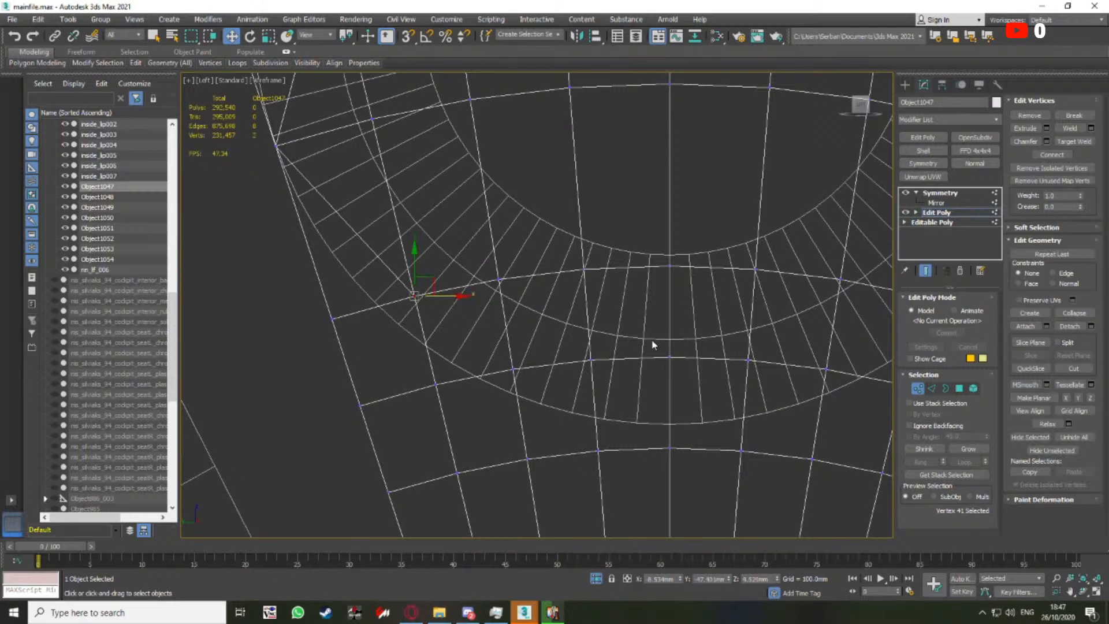
middle_drag(682, 332, 649, 300)
click(1075, 369)
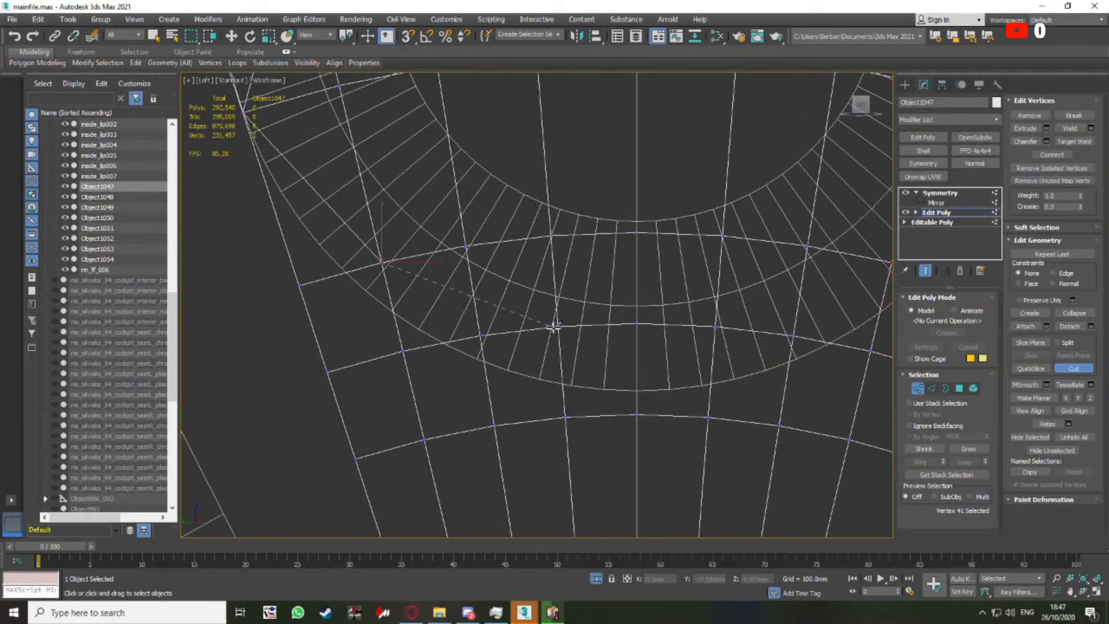
click(638, 322)
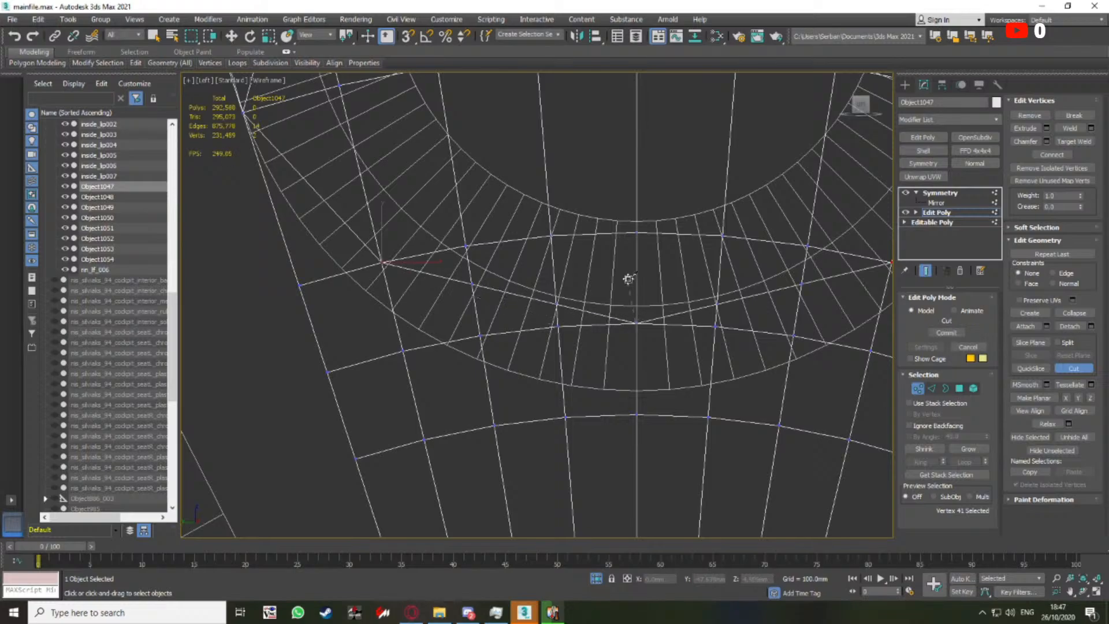
right_click(659, 320)
scroll(670, 335, down, 3)
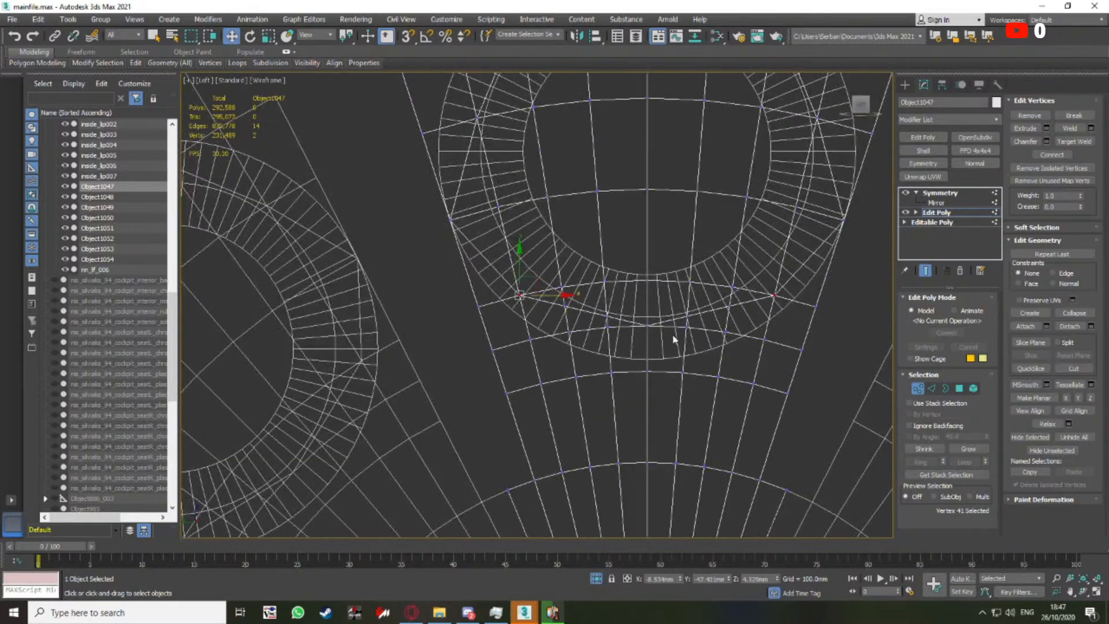
click(958, 390)
click(502, 328)
ctrl+click(546, 322)
ctrl+click(579, 322)
ctrl+click(620, 325)
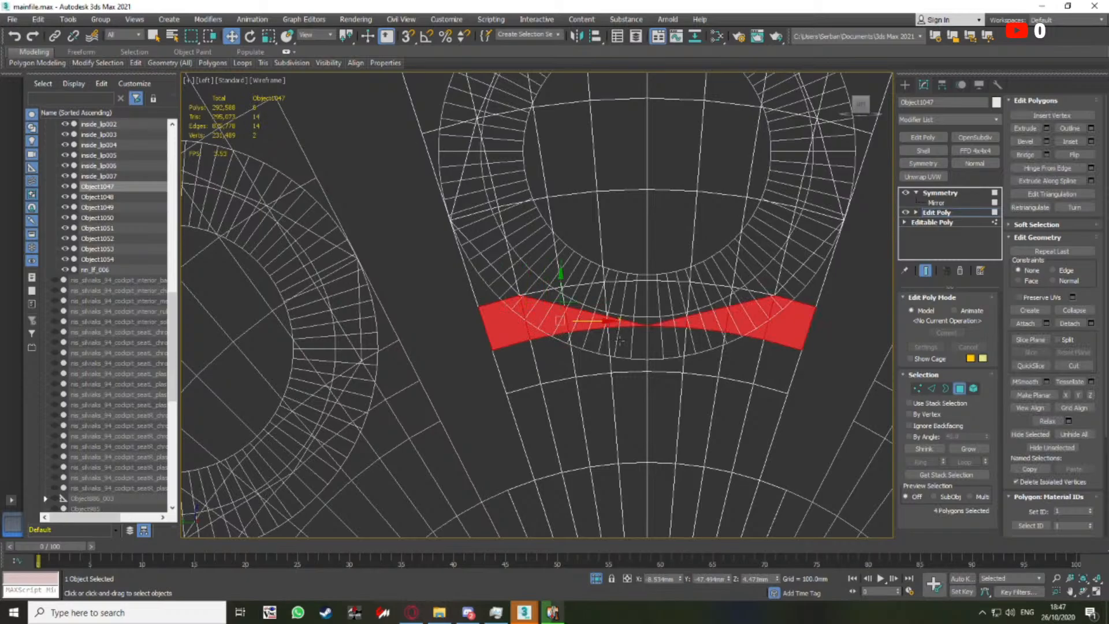
ctrl+click(623, 348)
ctrl+click(588, 351)
ctrl+click(557, 359)
ctrl+click(565, 399)
ctrl+click(590, 398)
ctrl+click(625, 389)
ctrl+click(531, 411)
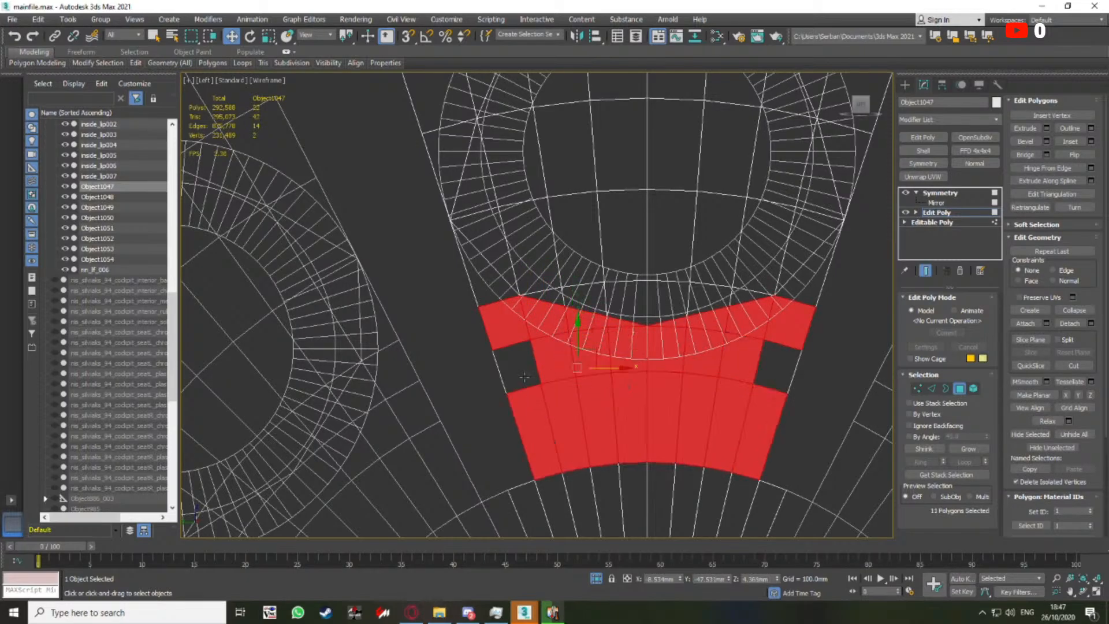
ctrl+click(524, 377)
scroll(572, 364, down, 4)
scroll(587, 298, up, 4)
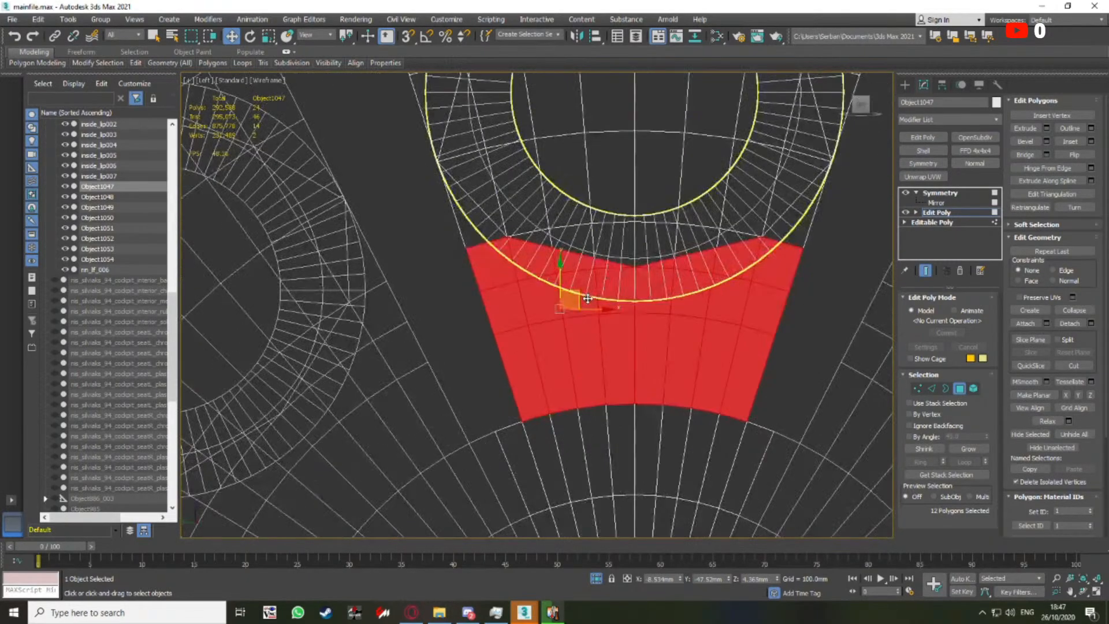
click(460, 334)
Delete the seven wedge polygons outside the ring's lower-left curve, including the outer column down to the hub, keeping the narrow central spoke
click(463, 237)
ctrl+click(495, 264)
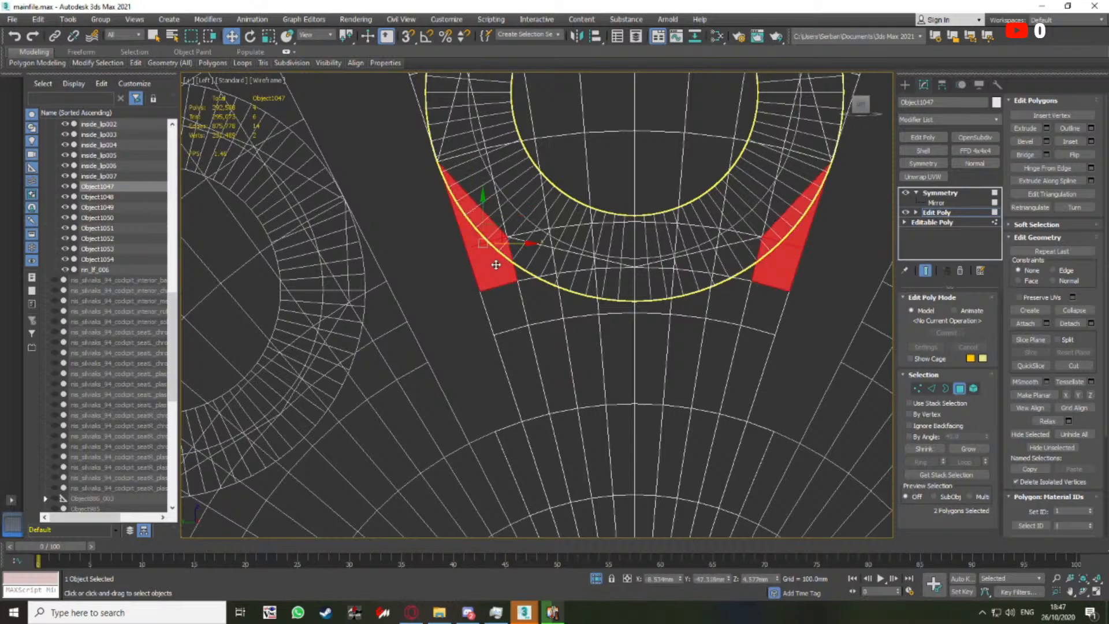
ctrl+click(530, 270)
ctrl+click(574, 268)
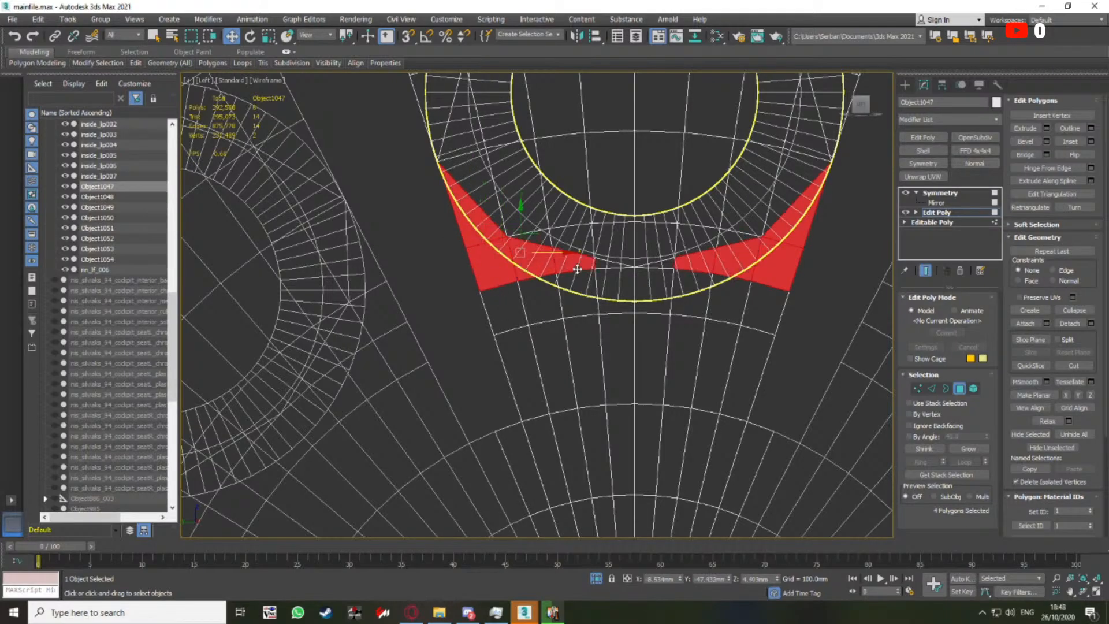
ctrl+click(603, 266)
ctrl+click(603, 290)
ctrl+click(582, 286)
ctrl+click(505, 309)
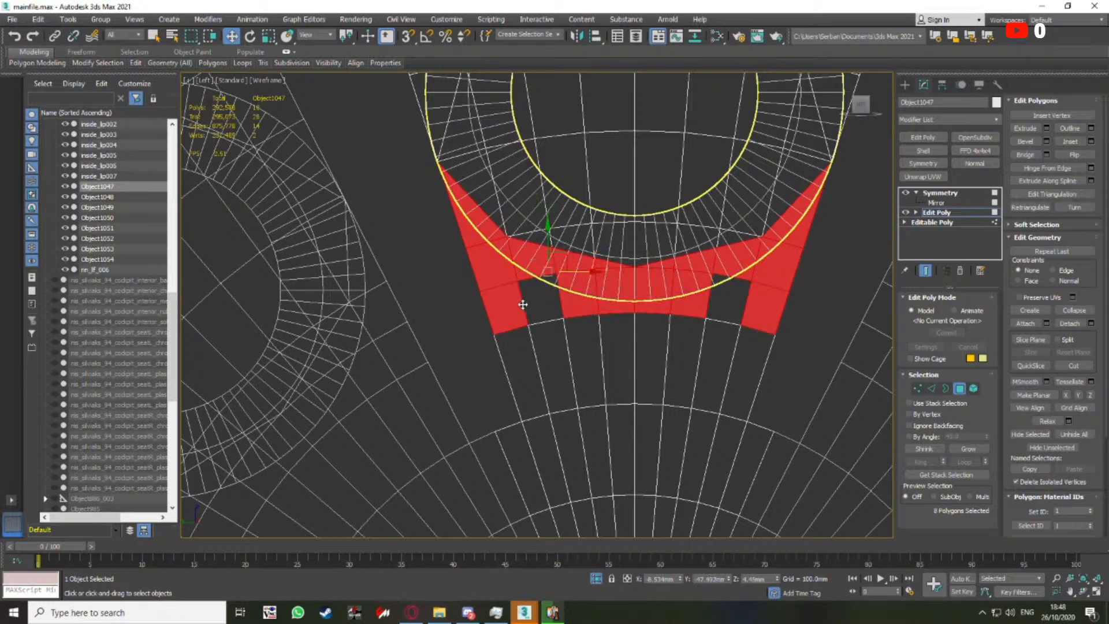
ctrl+click(541, 296)
middle_drag(566, 312, 556, 334)
alt+click(609, 310)
alt+click(597, 286)
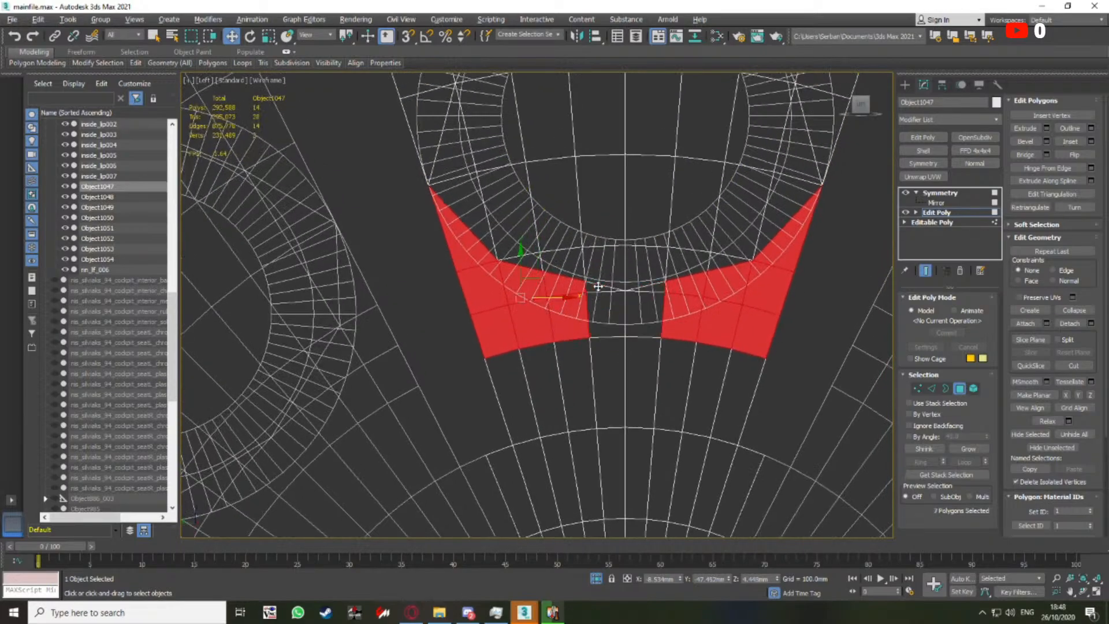
alt+click(567, 286)
alt+click(572, 306)
middle_drag(598, 296, 603, 312)
key(F3)
scroll(595, 327, down, 4)
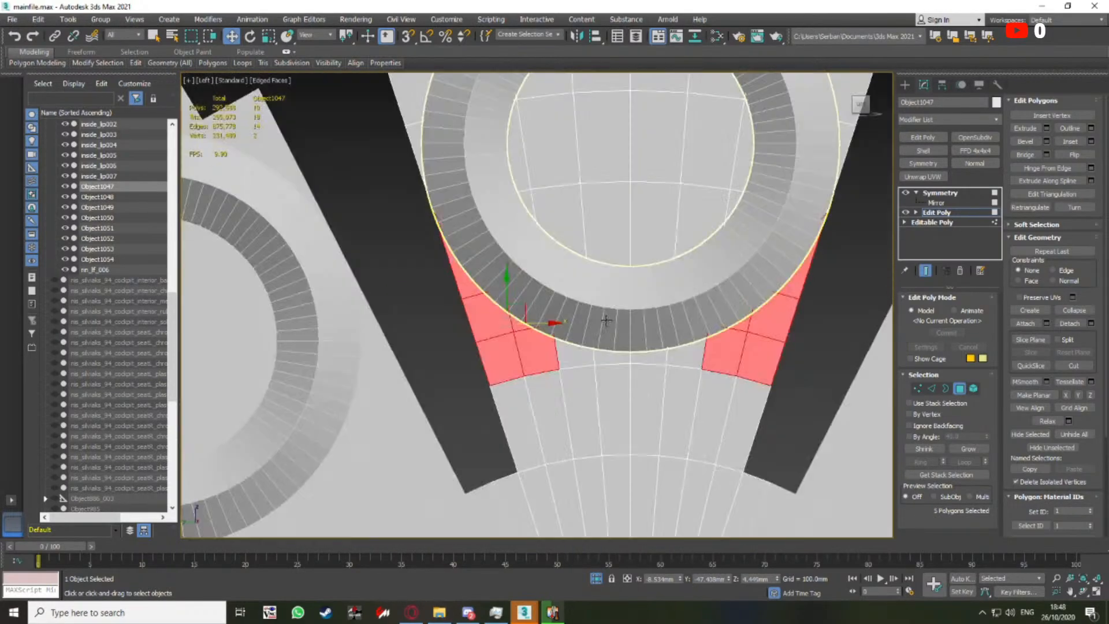
middle_drag(566, 366, 570, 313)
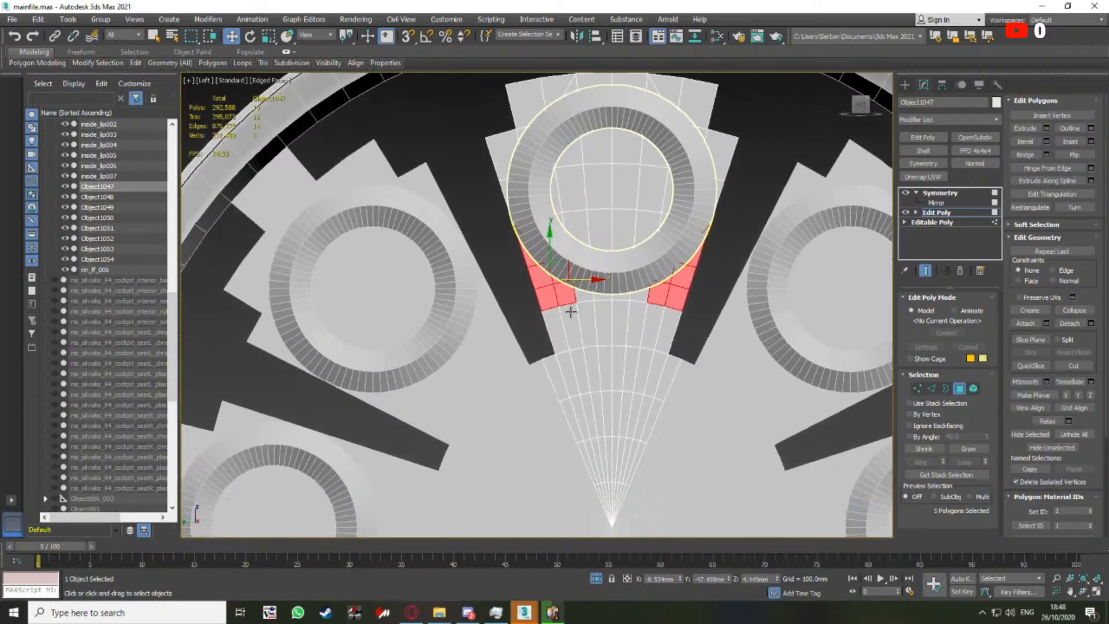
scroll(569, 314, up, 2)
key(F3)
ctrl+click(570, 317)
ctrl+click(552, 330)
scroll(575, 316, down, 4)
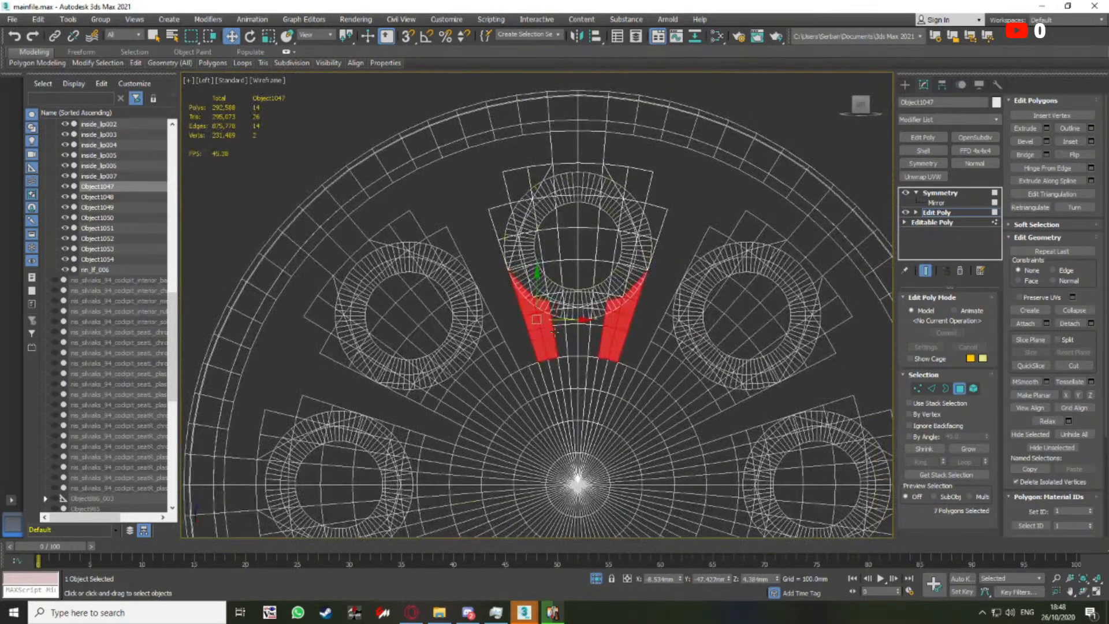
key(Delete)
Delete the five wedge polygons outside the ring's left and upper-left curve, and check the remaining outline in shaded display
scroll(551, 283, up, 2)
middle_drag(501, 213, 523, 308)
key(F3)
key(F3)
scroll(523, 308, up, 4)
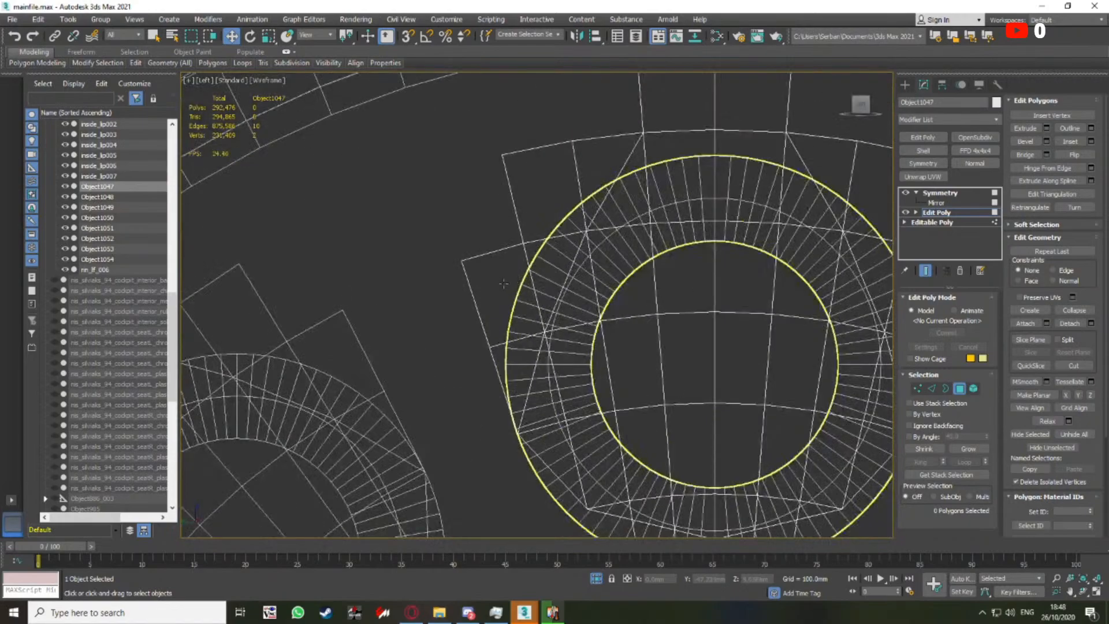
click(508, 294)
ctrl+click(512, 341)
ctrl+click(556, 254)
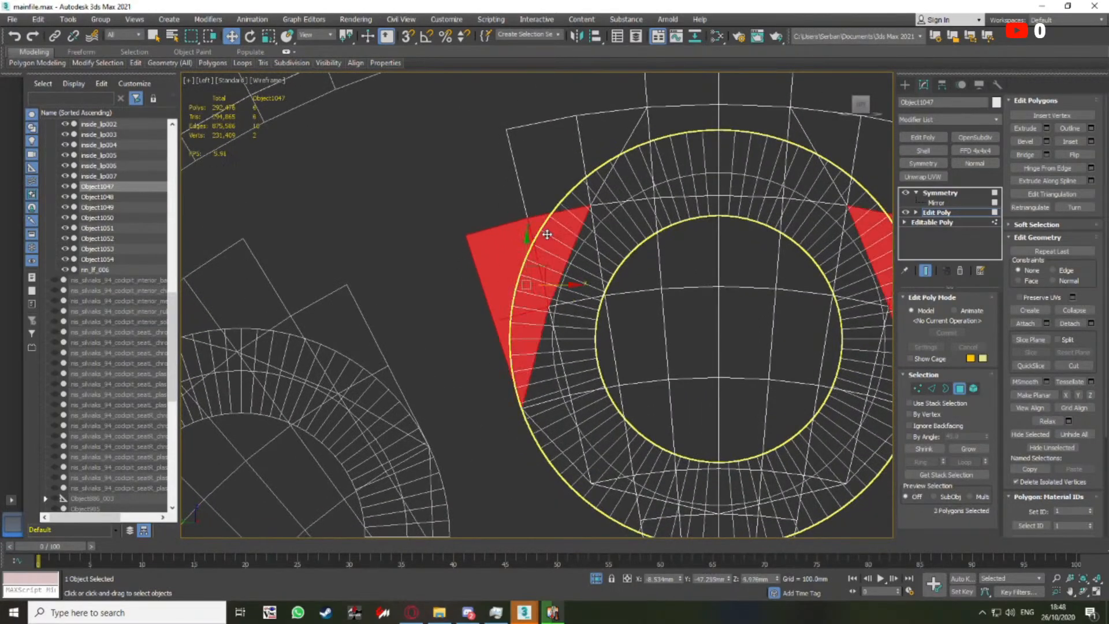
ctrl+click(552, 189)
ctrl+click(603, 137)
middle_drag(655, 191, 576, 264)
key(Delete)
scroll(614, 226, down, 4)
key(F3)
middle_drag(689, 308, 706, 289)
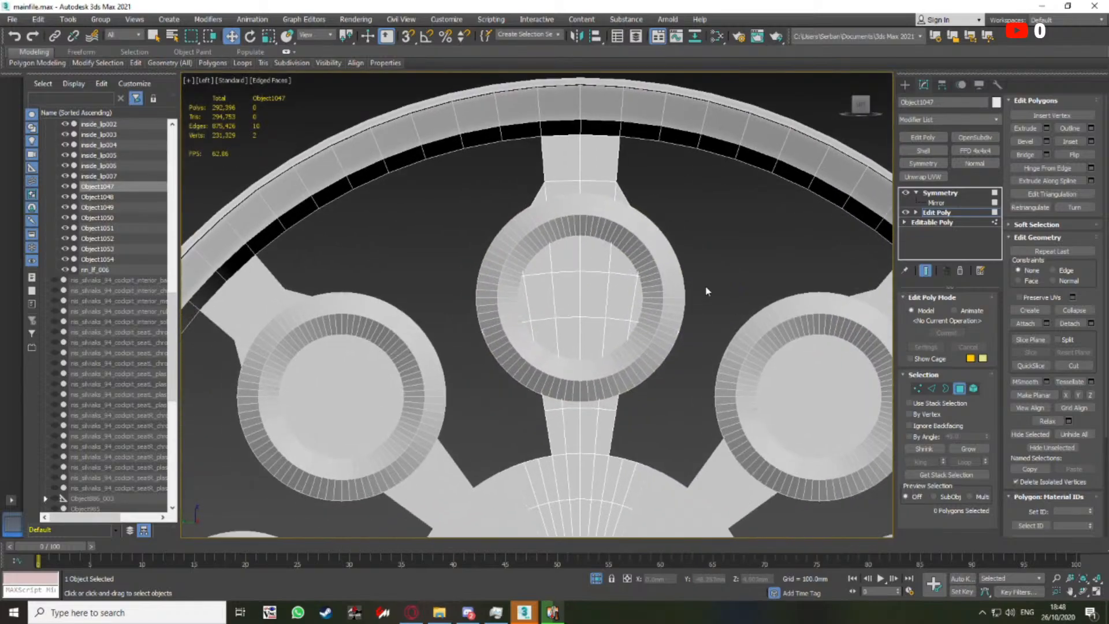
Delete the 16 wedge polygons filling the inside of the ring, leaving the upper and lower spoke pieces overlapping its band
scroll(588, 299, up, 2)
scroll(596, 298, down, 2)
middle_drag(596, 300, 599, 281)
key(F3)
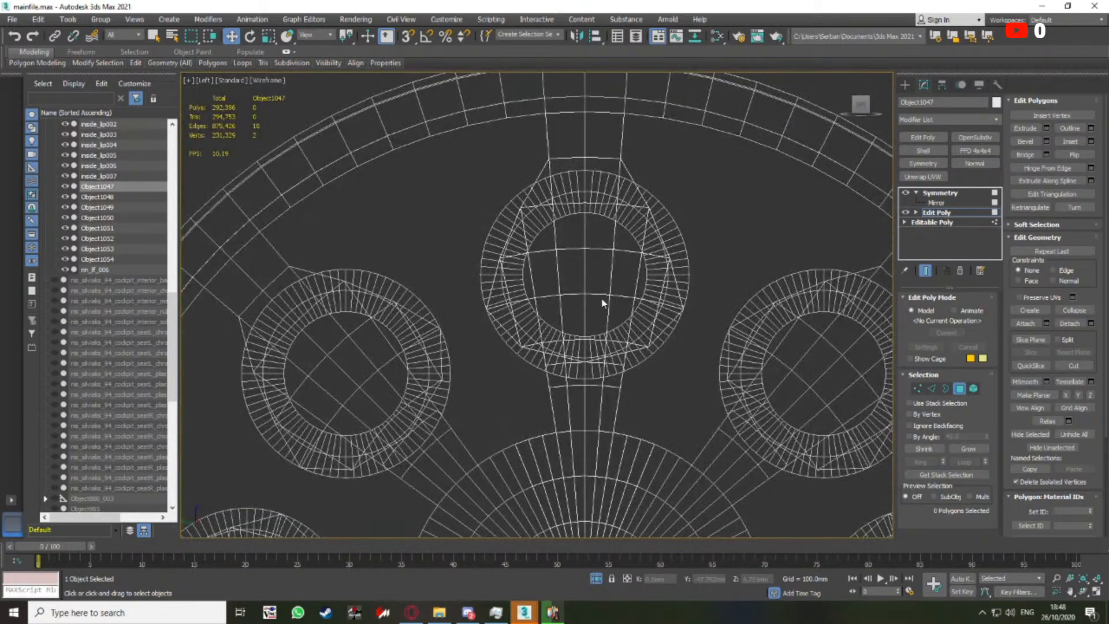
scroll(601, 301, up, 2)
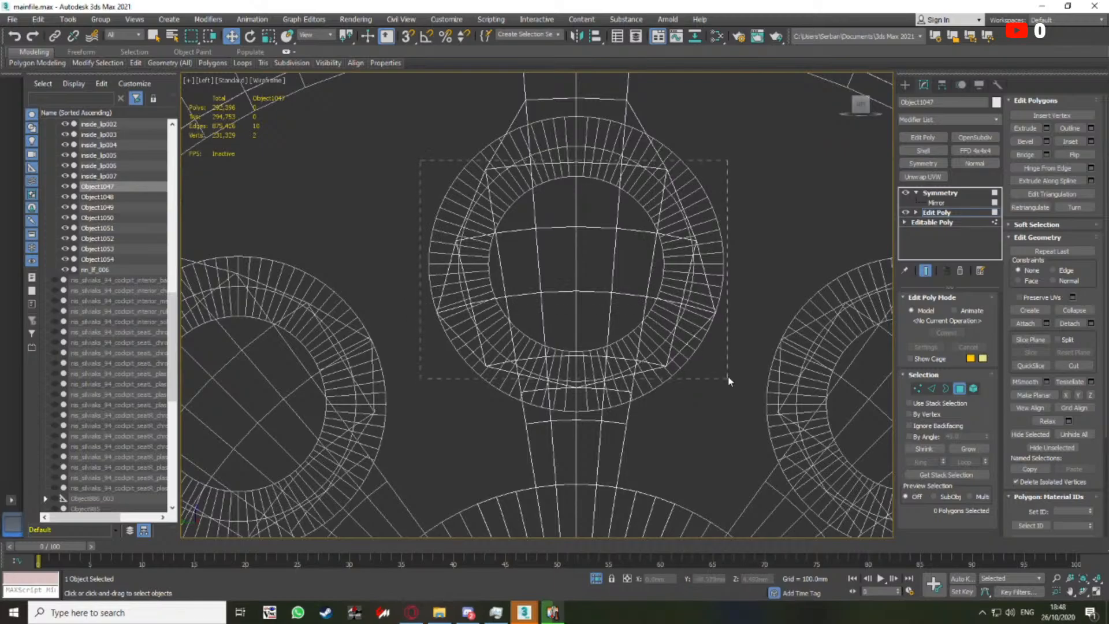
drag(728, 378, 728, 377)
alt+drag(692, 97, 489, 128)
middle_drag(640, 219, 642, 221)
scroll(589, 361, up, 4)
ctrl+click(526, 406)
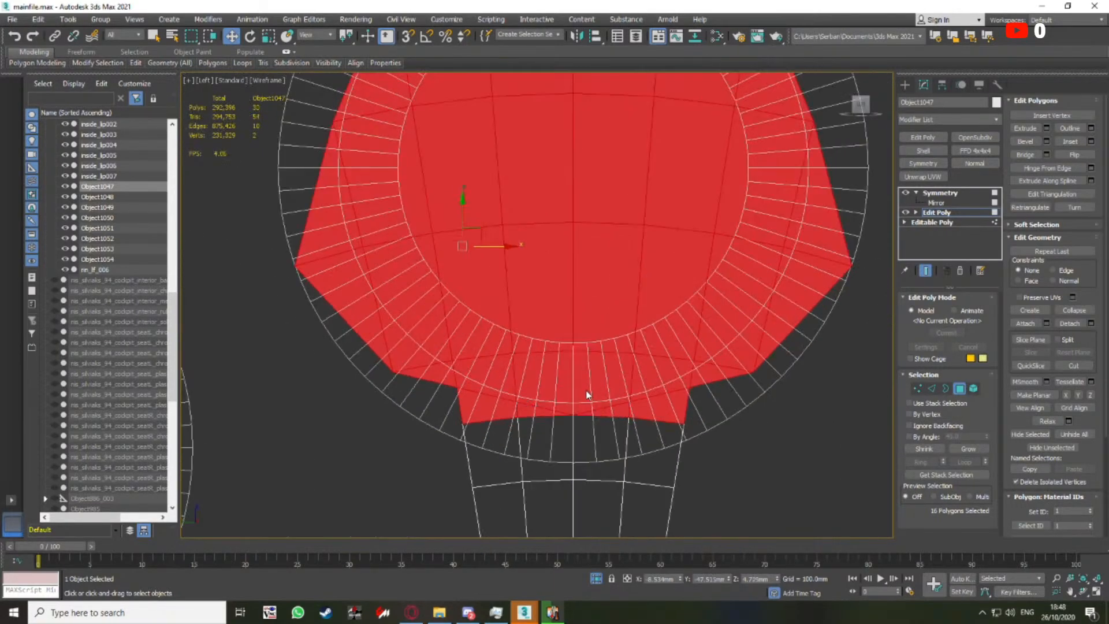
scroll(544, 347, down, 4)
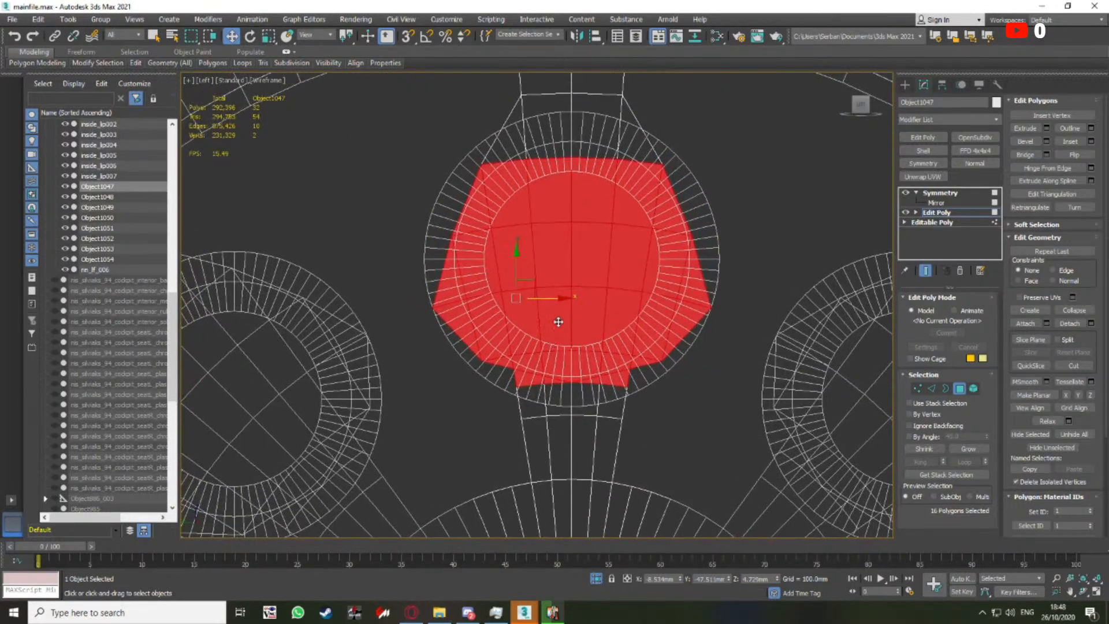
key(Delete)
middle_drag(559, 320, 584, 338)
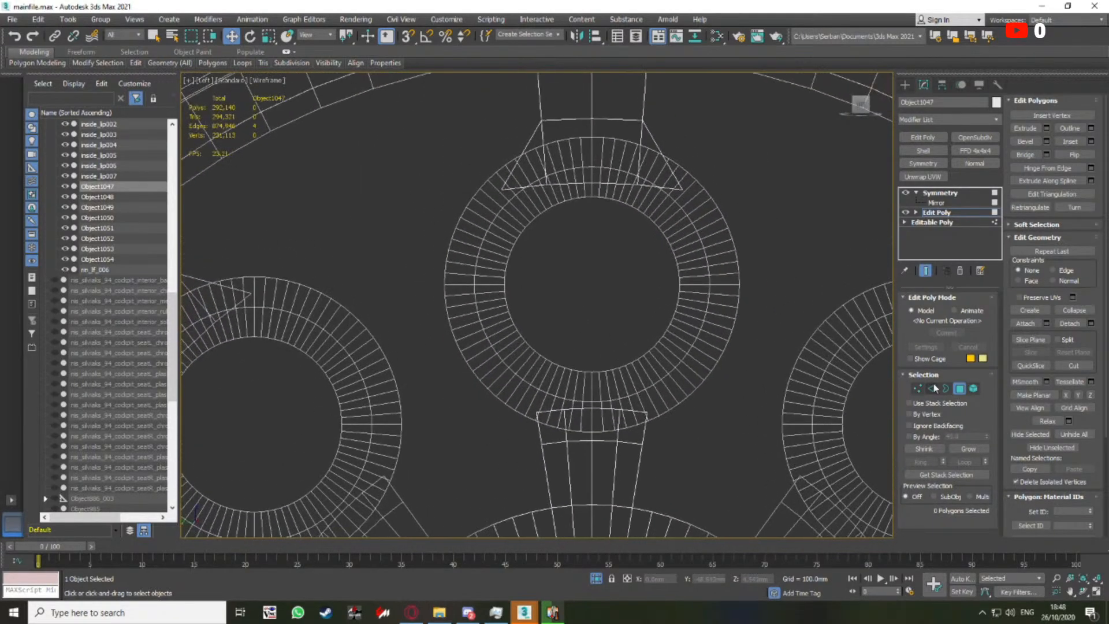
Delete the flared corner vertex where the upper spoke piece overlaps the ring so that its sides run straight
click(964, 392)
key(F3)
scroll(593, 263, down, 2)
scroll(574, 166, up, 4)
middle_drag(575, 166, 600, 249)
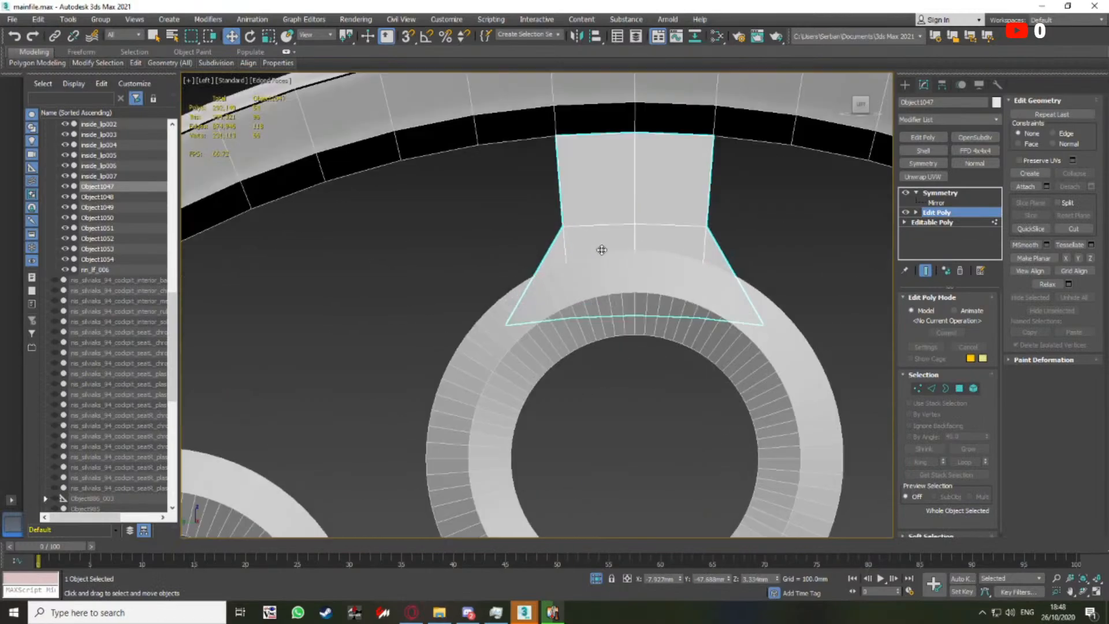
key(1)
key(F3)
middle_drag(595, 304, 548, 290)
click(459, 310)
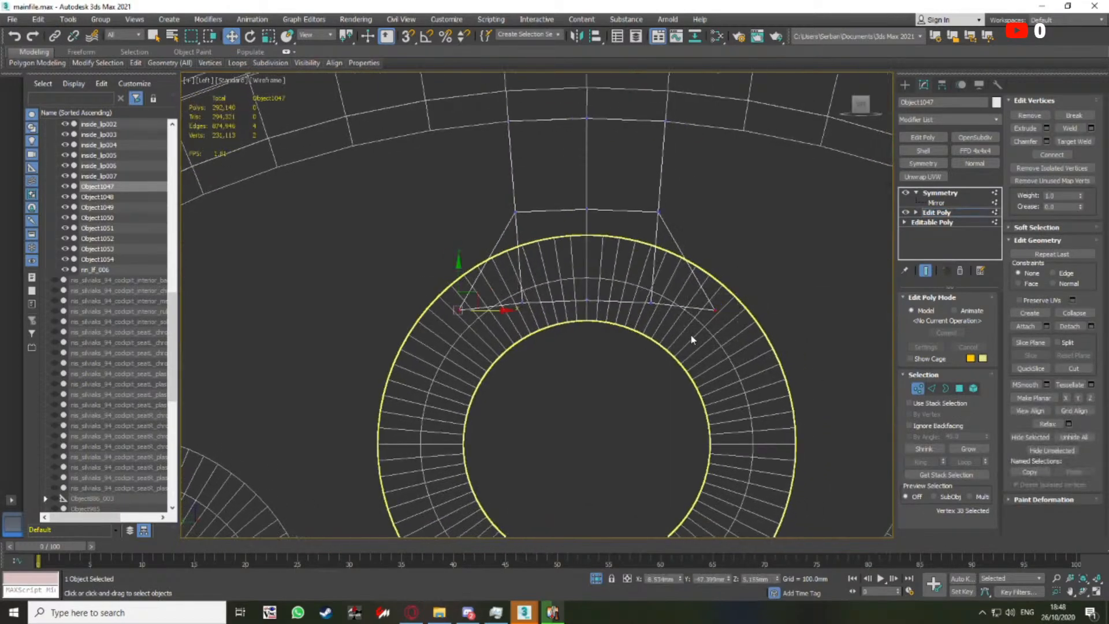
scroll(692, 339, up, 2)
key(Delete)
scroll(553, 289, down, 3)
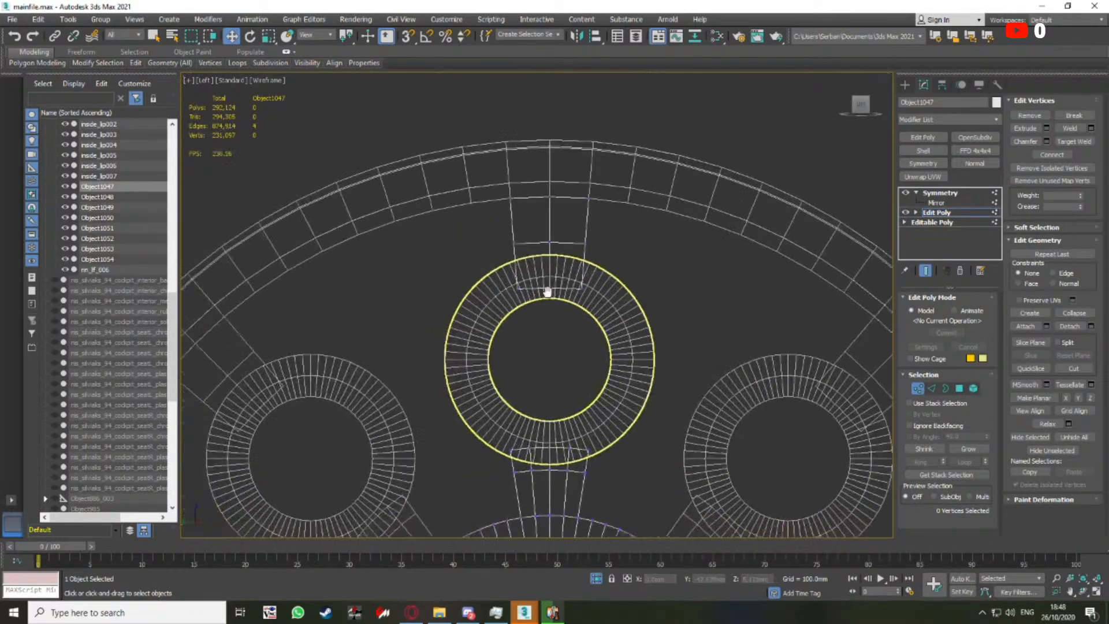
middle_drag(547, 293, 568, 287)
scroll(552, 271, up, 2)
drag(504, 269, 673, 340)
scroll(673, 338, down, 5)
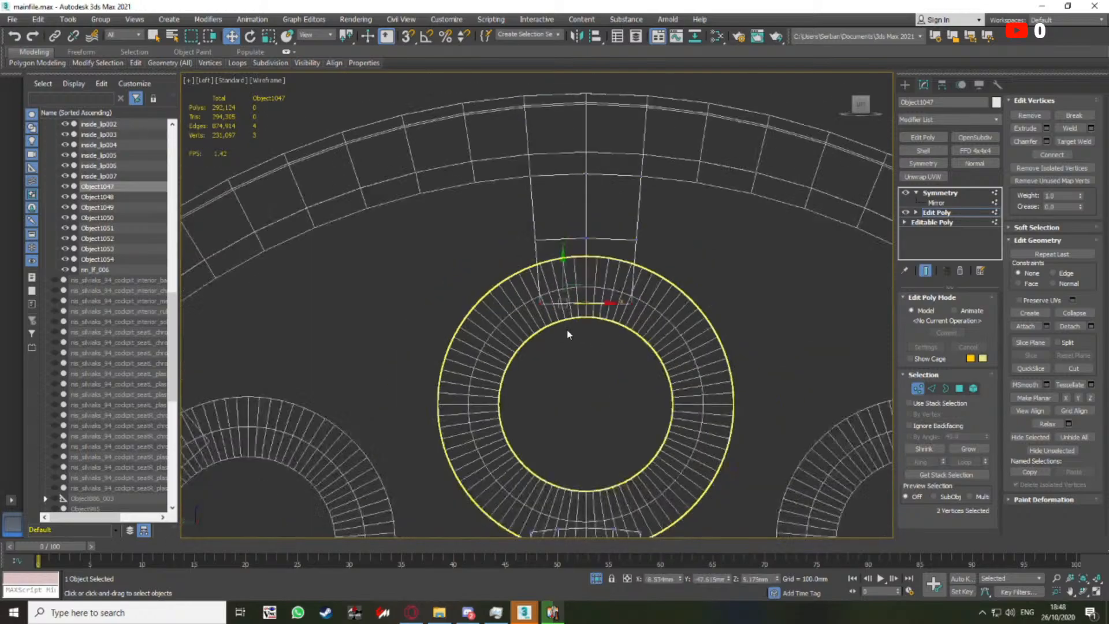
key(F3)
key(1)
Move all polygons of the top ring outward in its Edit Poly modifier until the ring meets the rim's inner edge
click(685, 338)
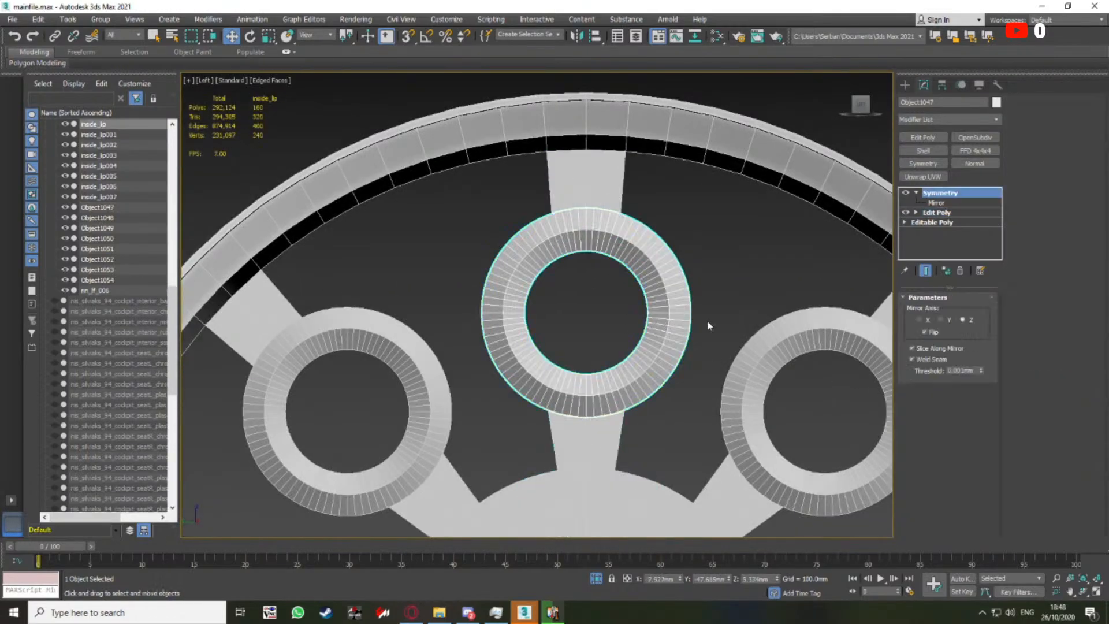
scroll(674, 262, down, 4)
scroll(722, 243, up, 4)
key(1)
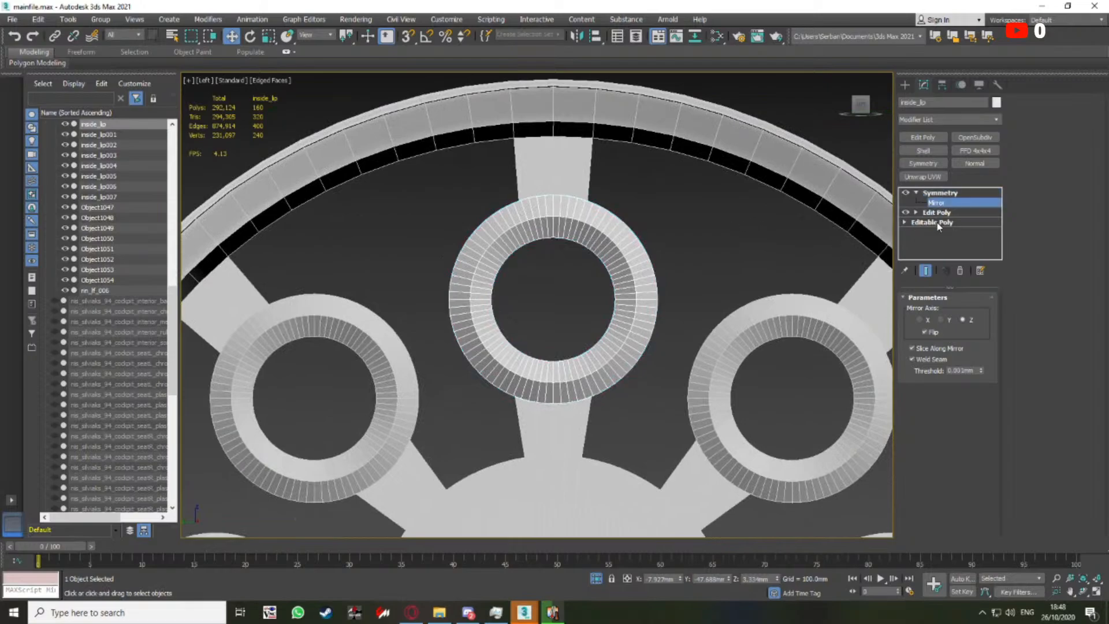
click(936, 224)
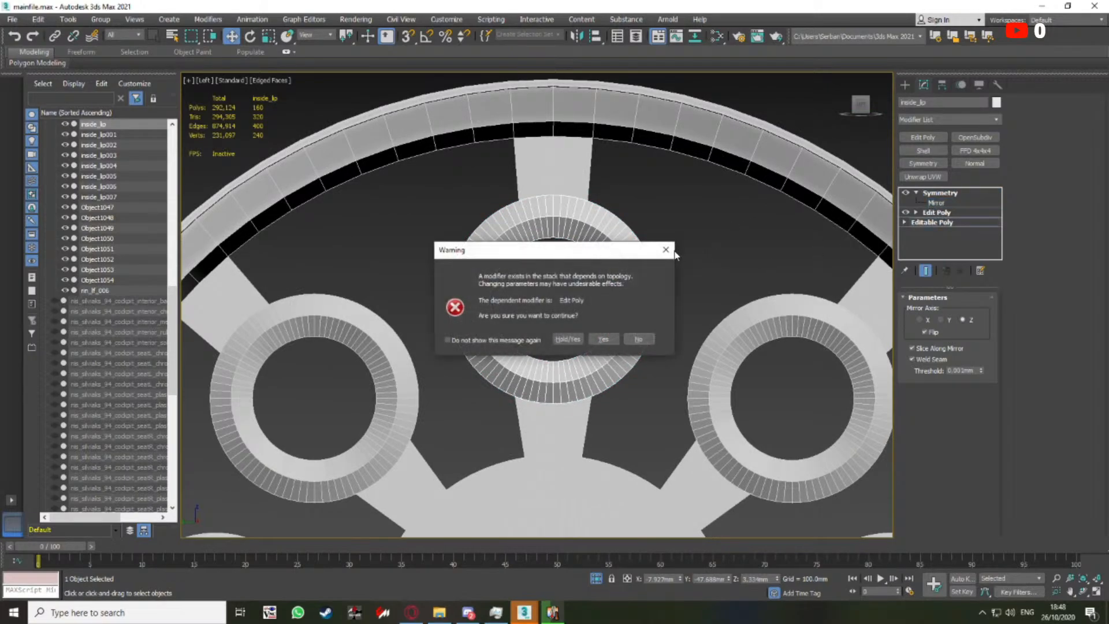
click(667, 250)
click(938, 212)
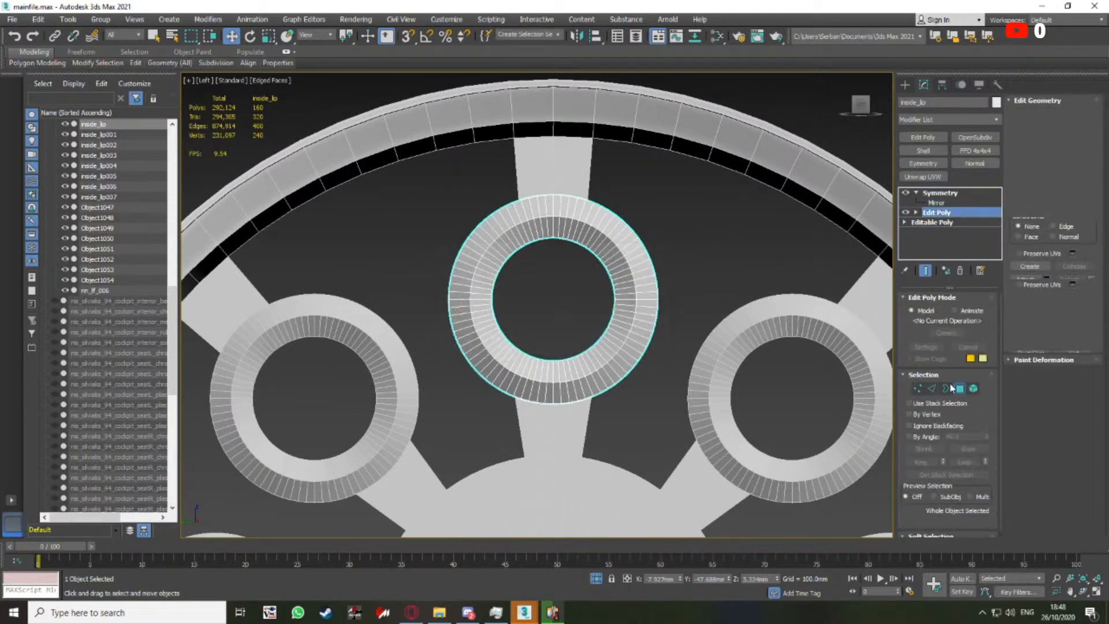
click(956, 388)
drag(503, 269, 535, 221)
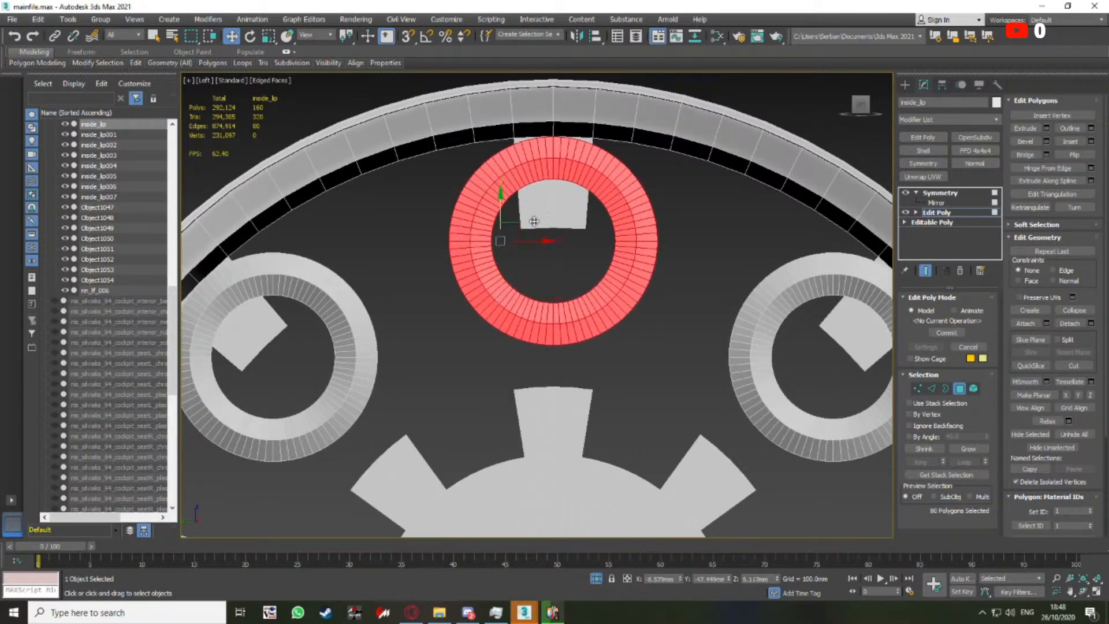
click(961, 391)
Select the edges at the outer end of the hub-side spoke piece below the top ring, in its Edit Poly modifier
click(547, 411)
middle_drag(717, 340, 726, 335)
click(934, 213)
key(2)
click(573, 380)
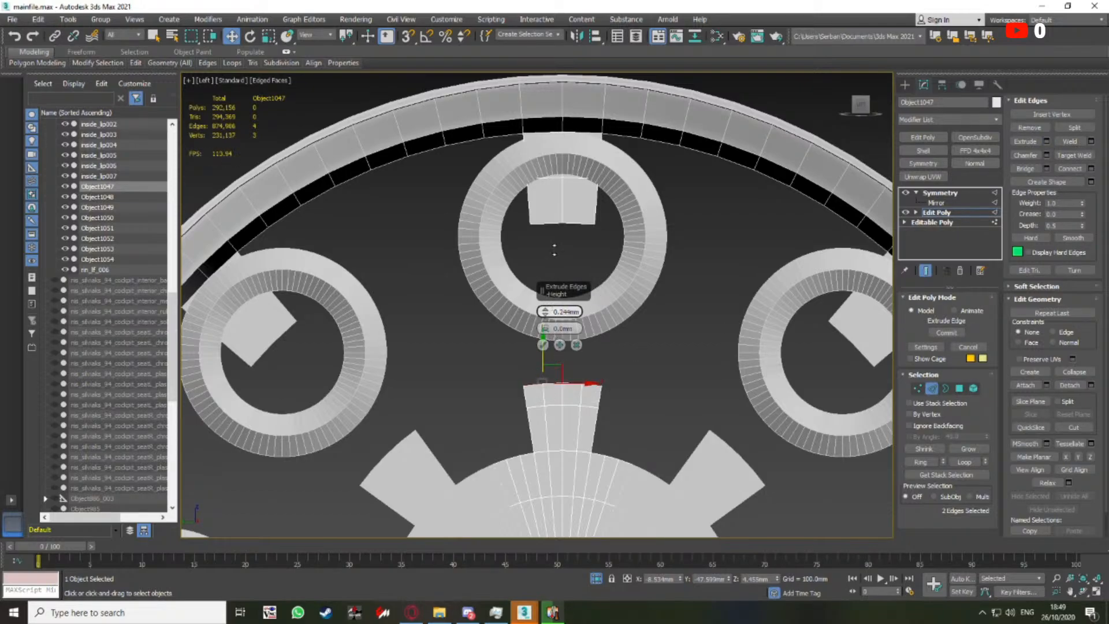
alt+middle_drag(556, 216, 588, 383)
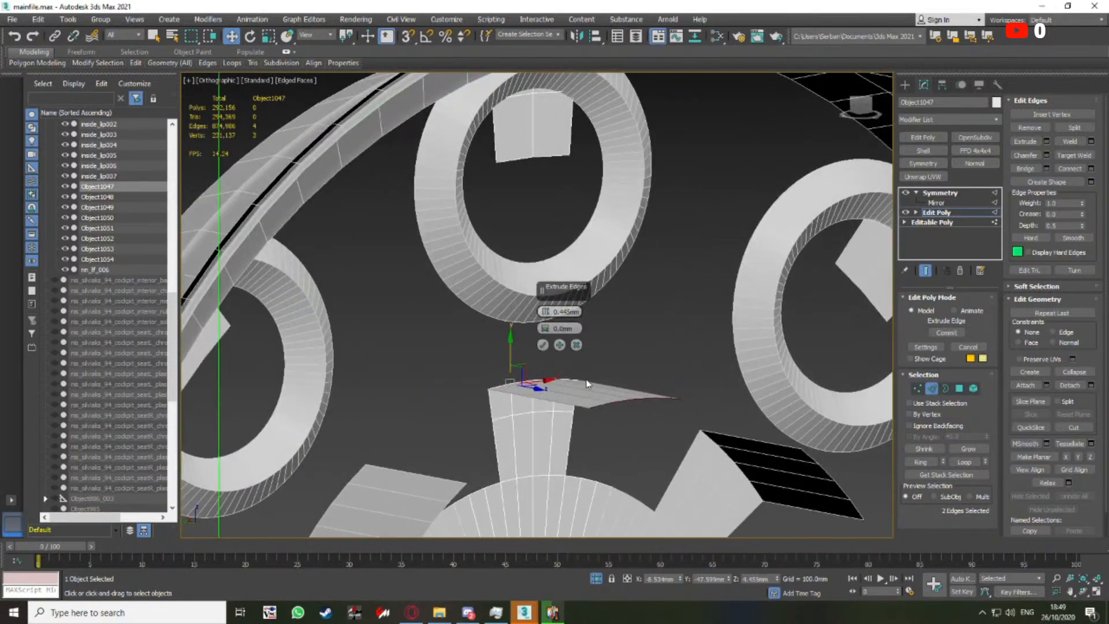
drag(545, 328, 600, 336)
alt+middle_drag(636, 343, 678, 345)
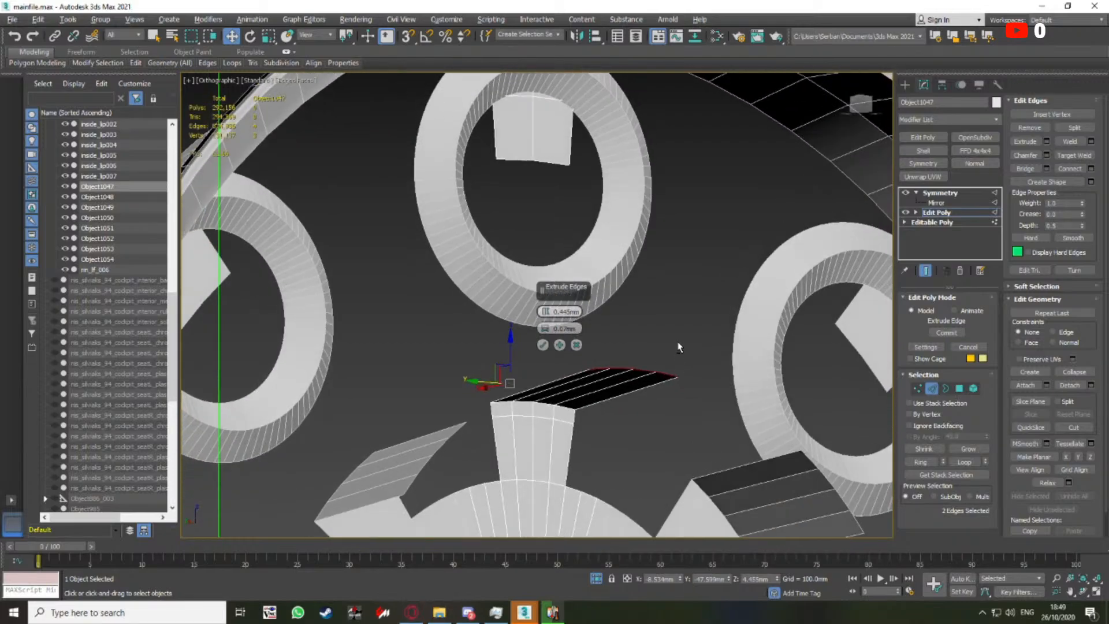
drag(546, 313, 545, 358)
right_click(546, 313)
click(576, 346)
alt+middle_drag(576, 363, 594, 351)
scroll(580, 362, down, 2)
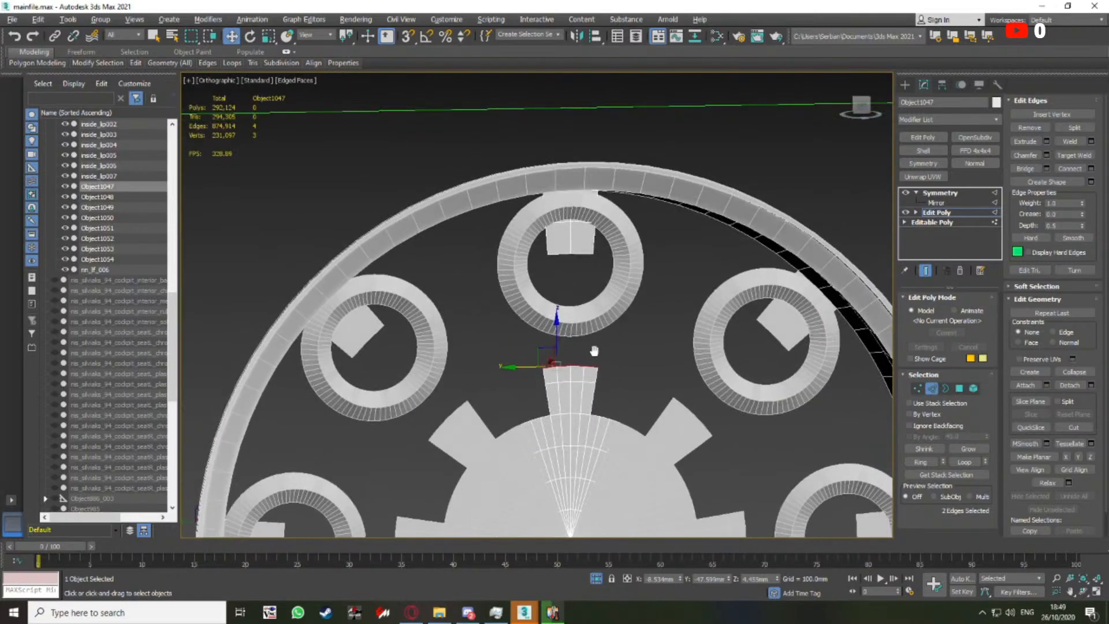
In the Left view, extend the hub-side spoke's end edges outward into the top ring's band and widen the new end
click(871, 112)
click(1084, 578)
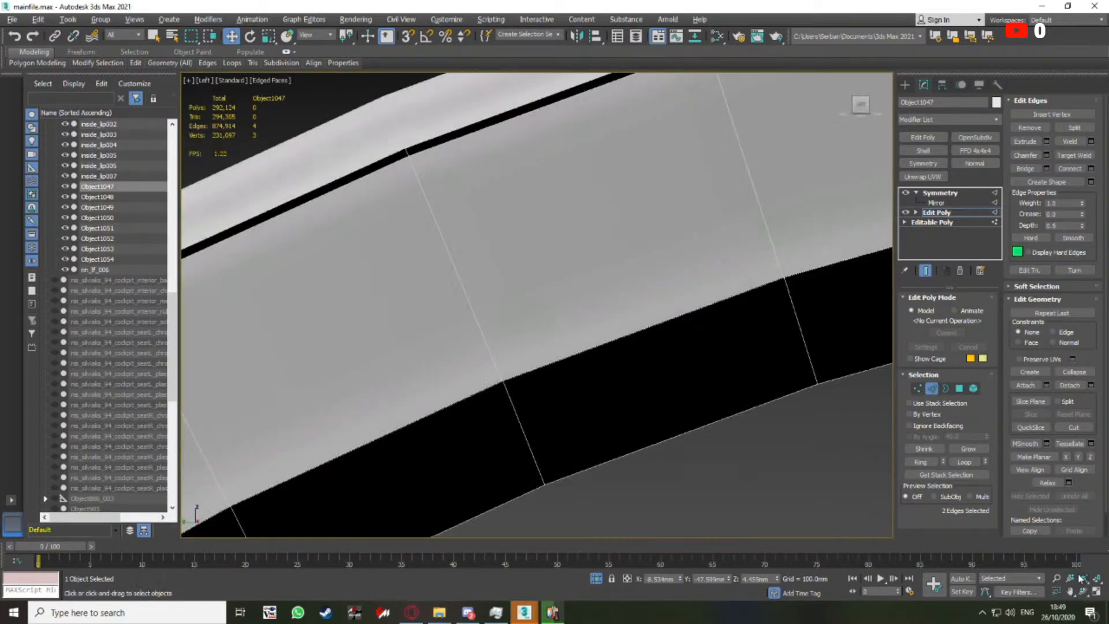
scroll(534, 351, up, 3)
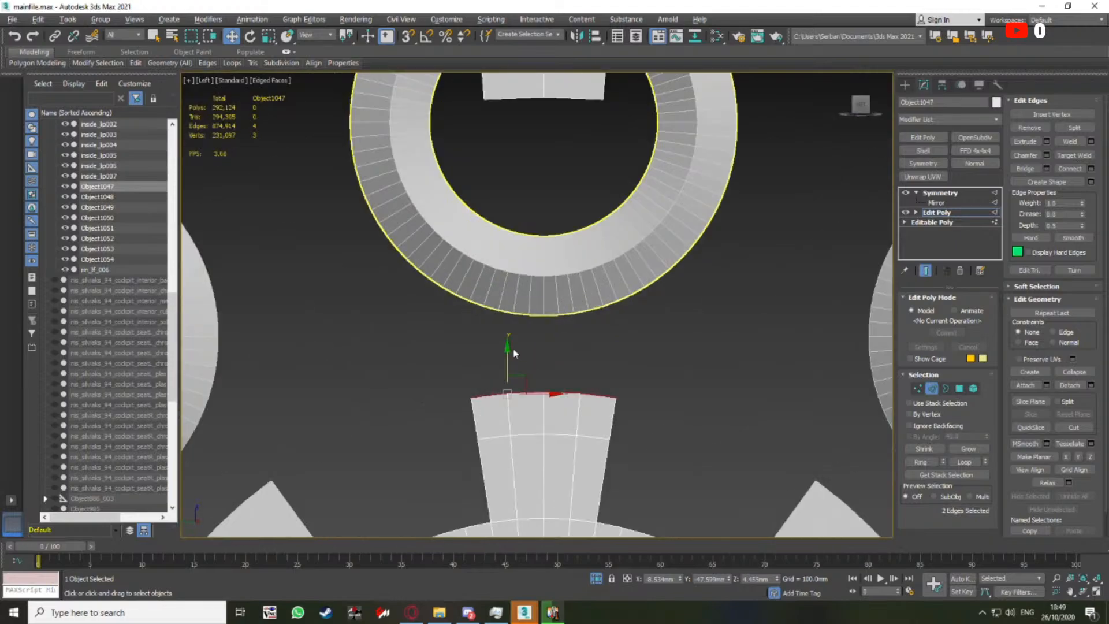
shift+drag(517, 384, 517, 281)
key(F3)
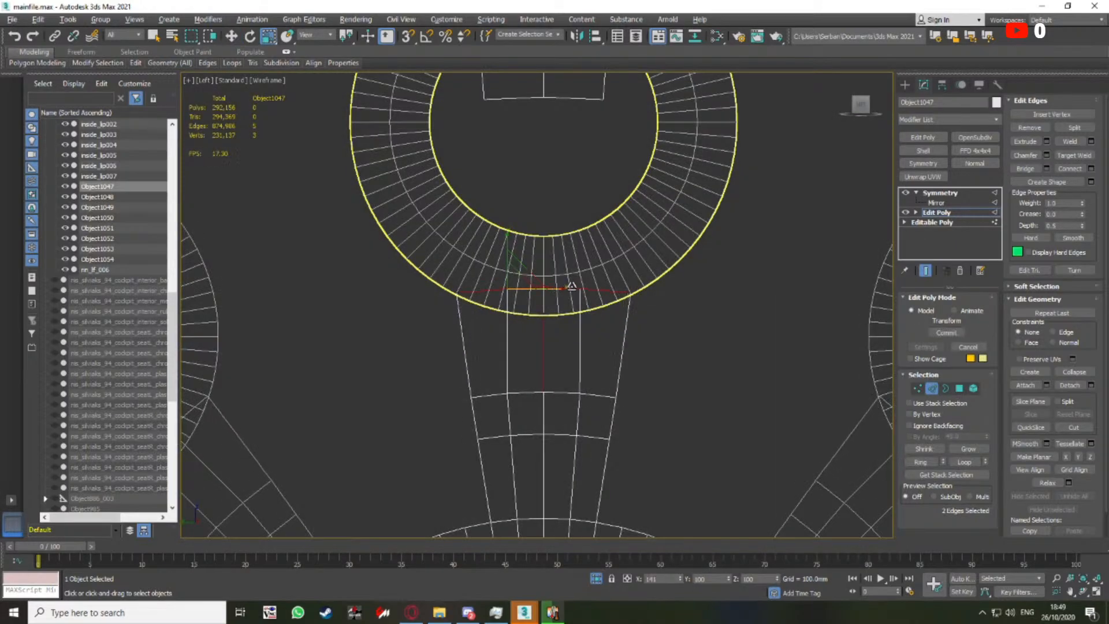
Shift the inner vertex of the spoke's new end sideways so its lengthwise edge follows the spoke's taper
key(1)
click(507, 288)
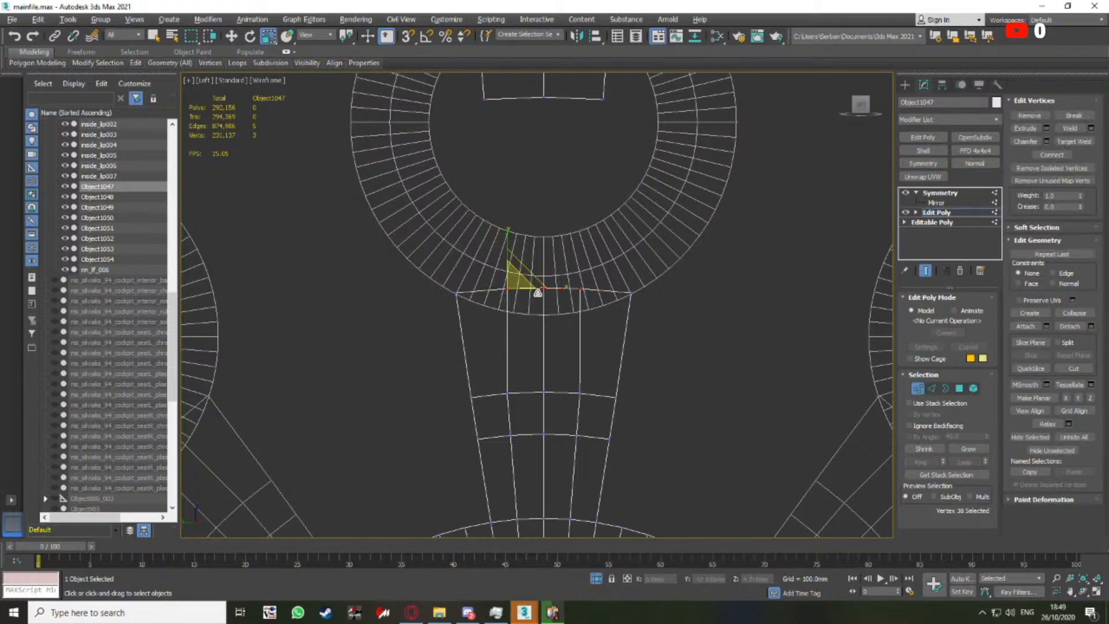
drag(545, 288, 498, 288)
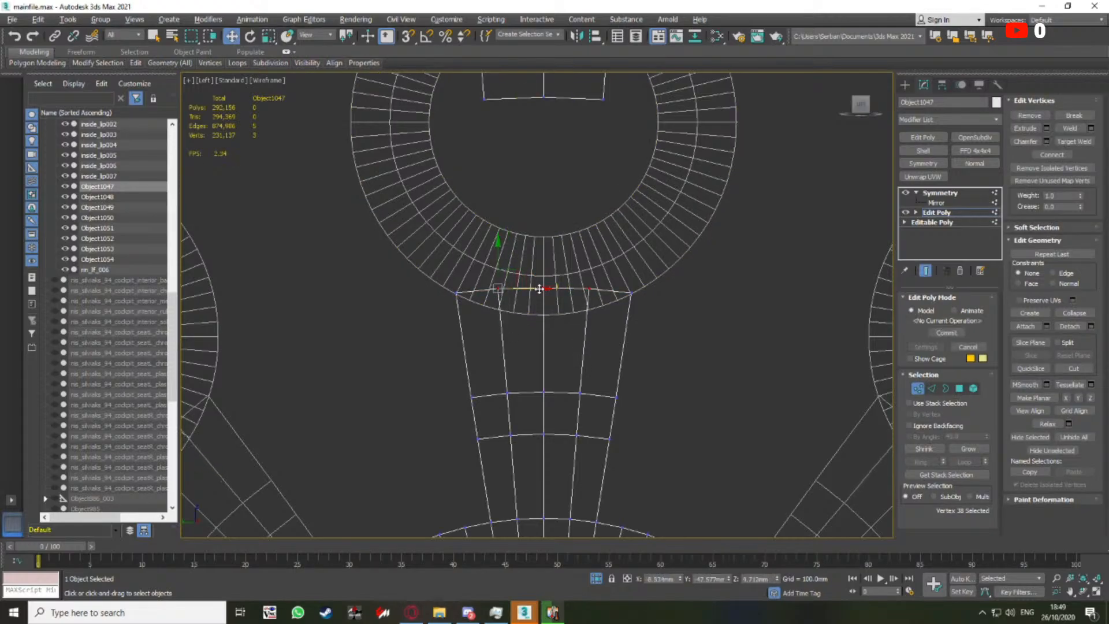
Make the vertices of the spoke's new end planar in Y, and check the joint with the ring in shaded display
click(1091, 399)
key(ctrl+z)
click(1078, 399)
scroll(585, 311, down, 2)
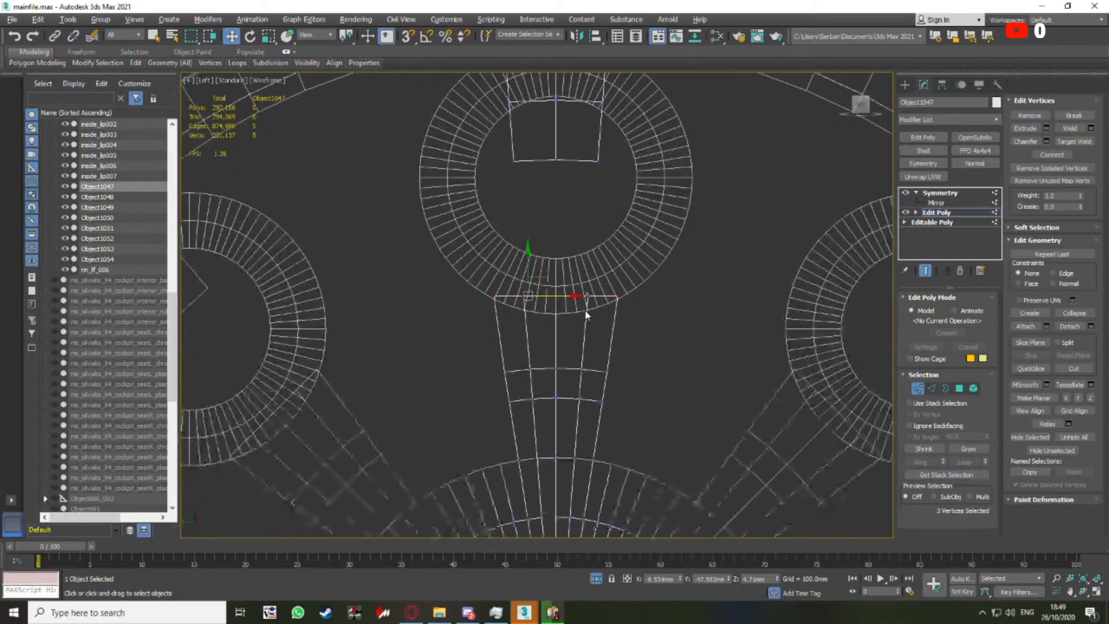
middle_drag(585, 312, 596, 339)
middle_drag(579, 287, 585, 324)
key(F3)
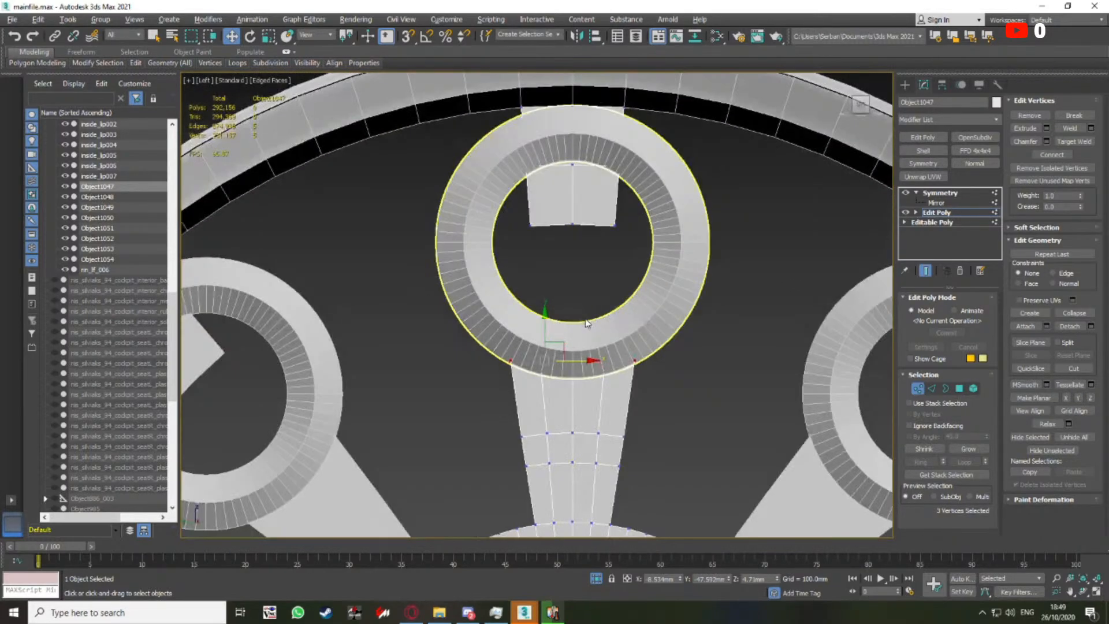
scroll(614, 311, down, 3)
click(917, 389)
Add an Edit Poly modifier above the Symmetry modifier of the top ring
click(657, 280)
scroll(656, 281, up, 2)
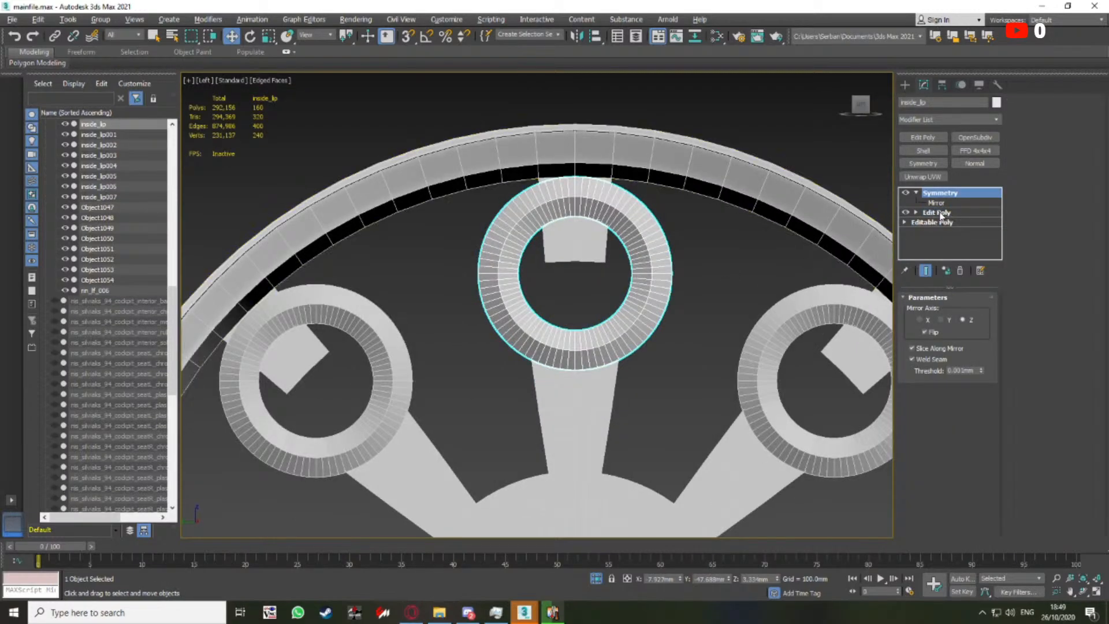
scroll(695, 267, down, 2)
middle_drag(673, 253, 626, 225)
scroll(626, 225, up, 3)
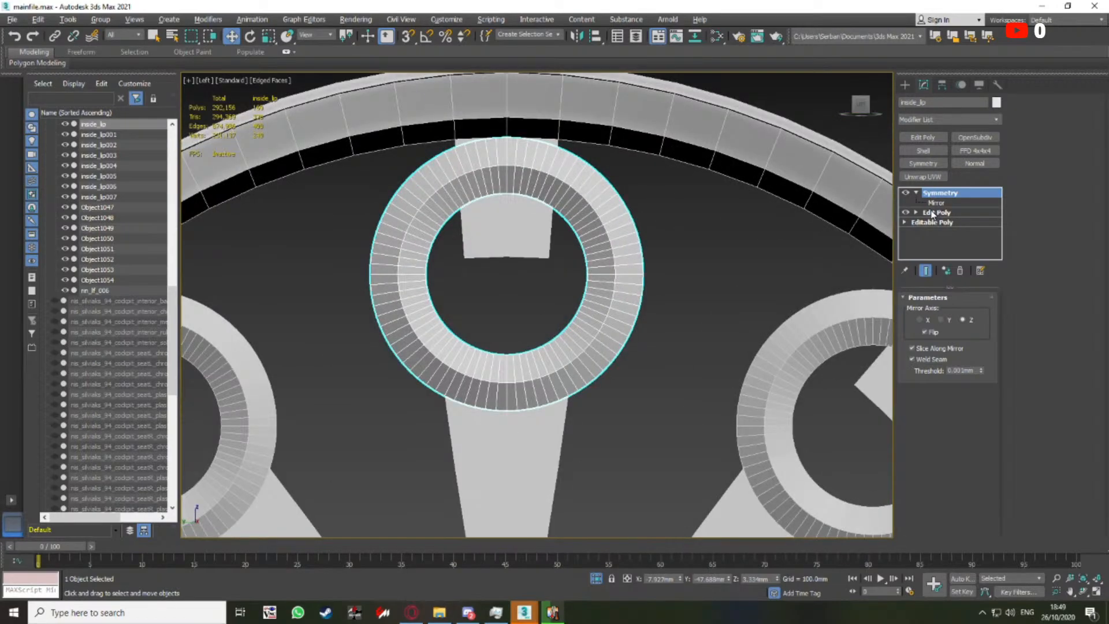
click(922, 137)
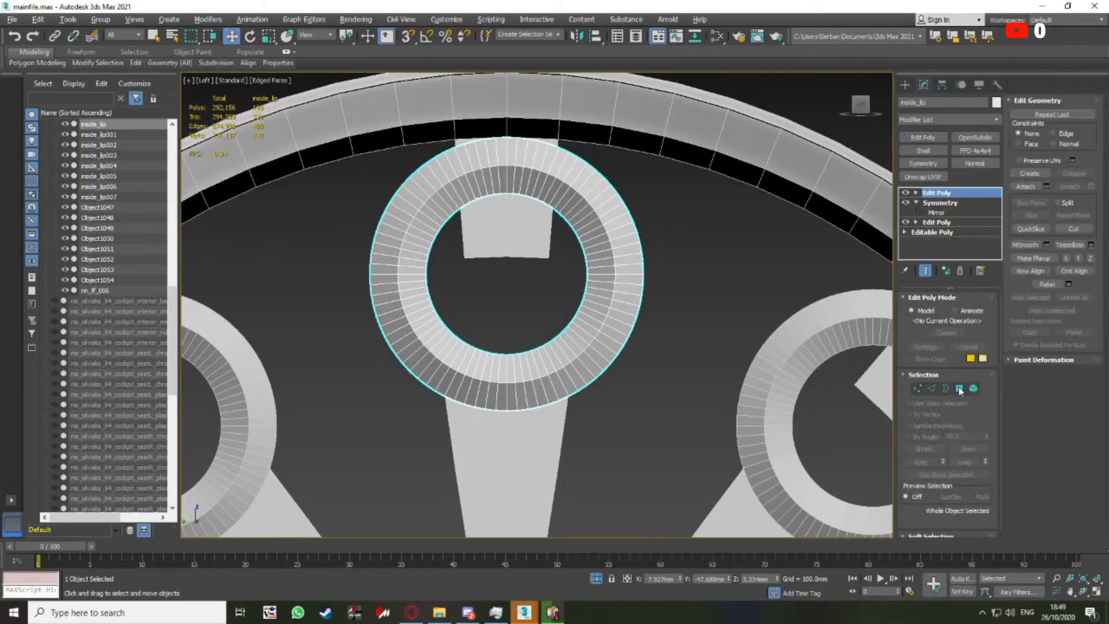
Select all vertices of the top ring and scale them up slightly to enlarge the ring
click(959, 389)
scroll(603, 254, down, 2)
key(1)
scroll(569, 247, up, 2)
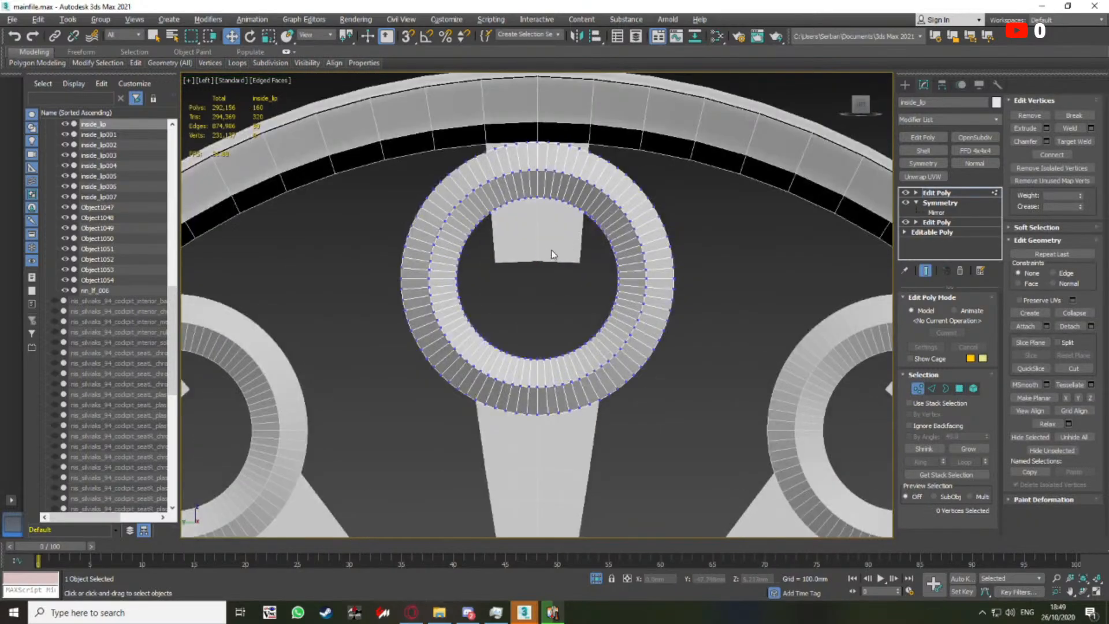
key(ctrl+a)
scroll(535, 249, down, 1)
drag(534, 250, 572, 269)
key(r)
scroll(580, 254, down, 5)
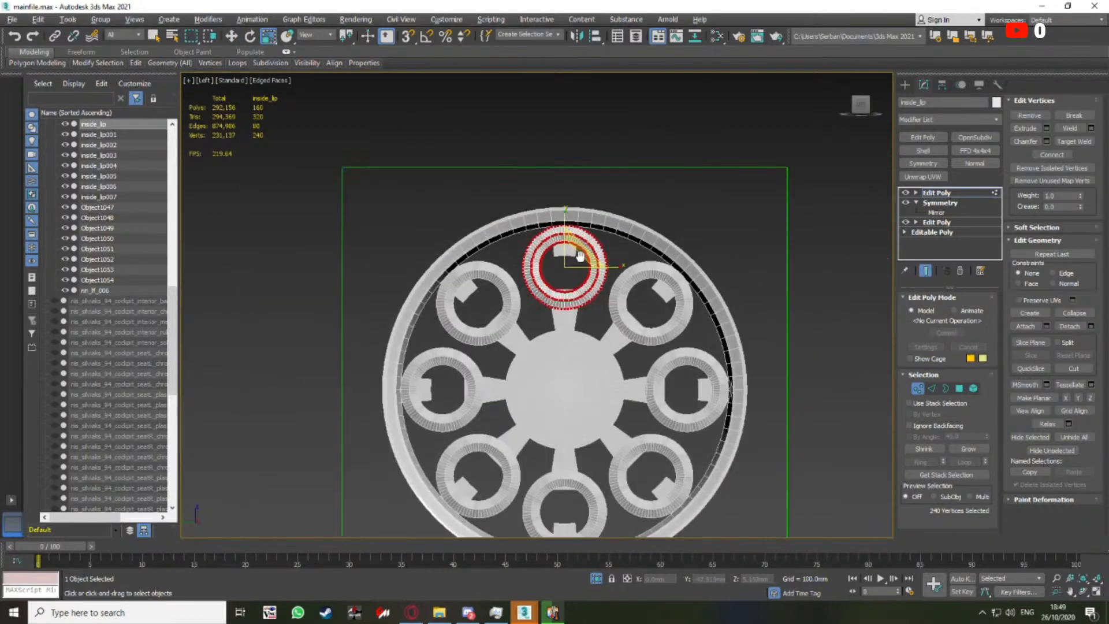
middle_drag(581, 256, 572, 203)
drag(571, 202, 569, 198)
scroll(568, 203, up, 8)
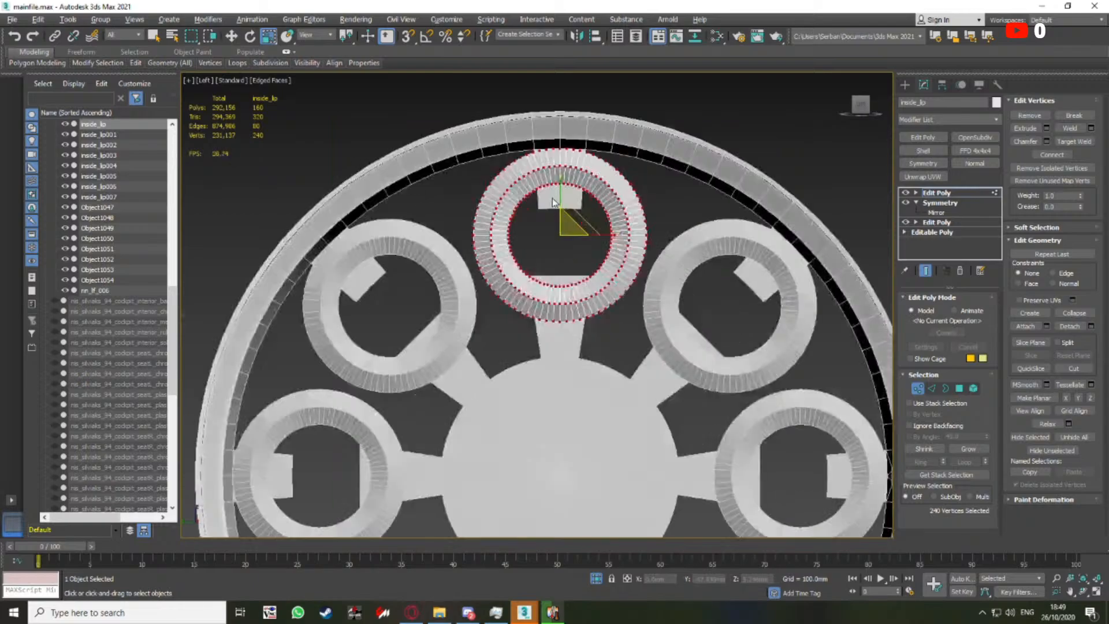
Nudge the enlarged ring's vertices so that its outer edge sits against the rim's inner edge
middle_drag(568, 206, 566, 217)
key(w)
drag(569, 238, 569, 236)
scroll(568, 235, down, 6)
key(r)
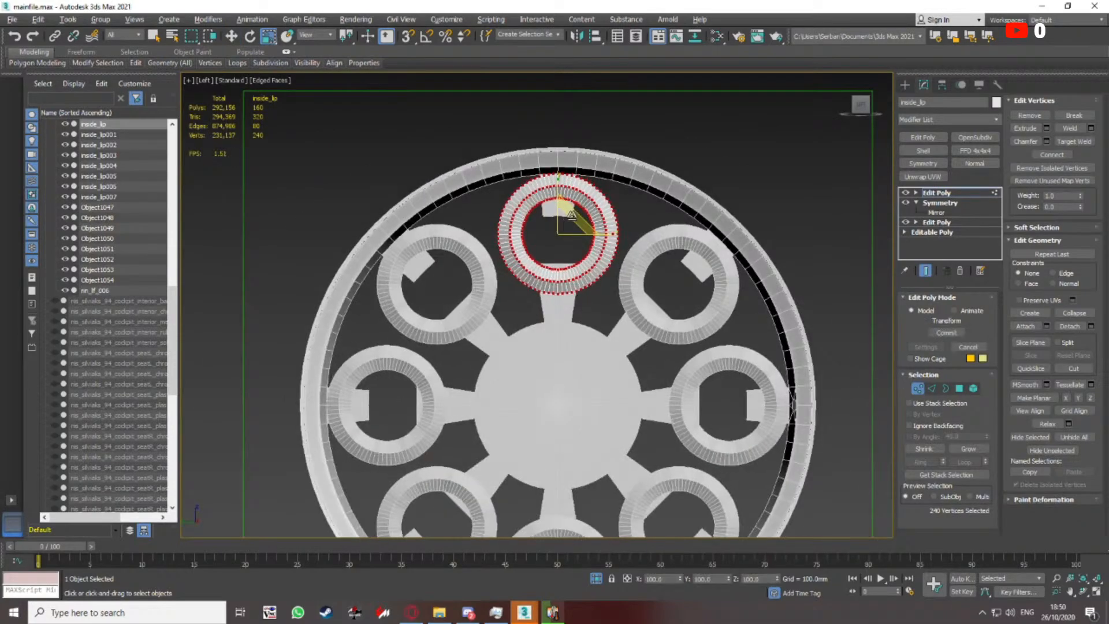
key(w)
scroll(567, 229, up, 6)
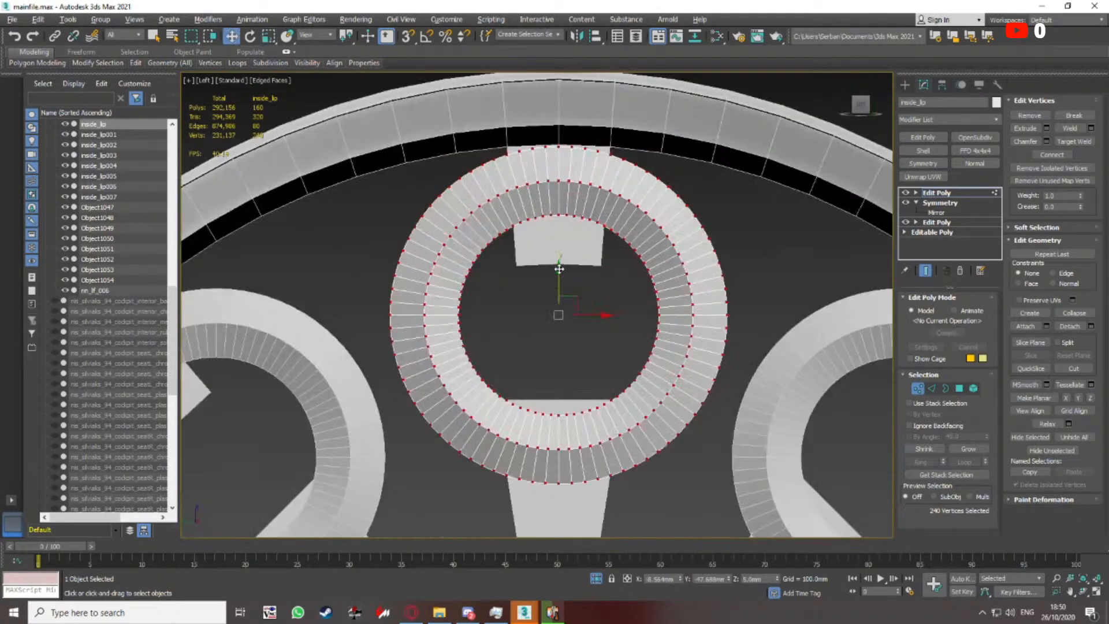
drag(559, 269, 559, 264)
Fine-tune the ring's height from an angled view, using snapping, so that its top lines up with the rim, and finish vertex editing
alt+middle_drag(559, 264, 584, 259)
scroll(560, 269, up, 3)
middle_drag(560, 297, 568, 387)
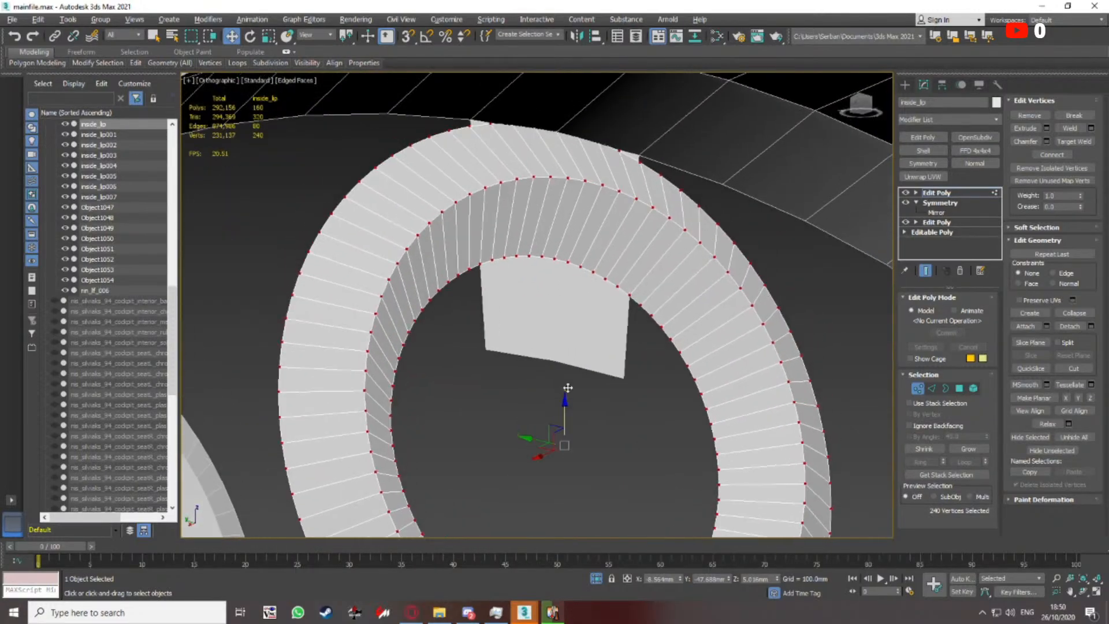
drag(567, 403, 570, 409)
scroll(556, 132, up, 6)
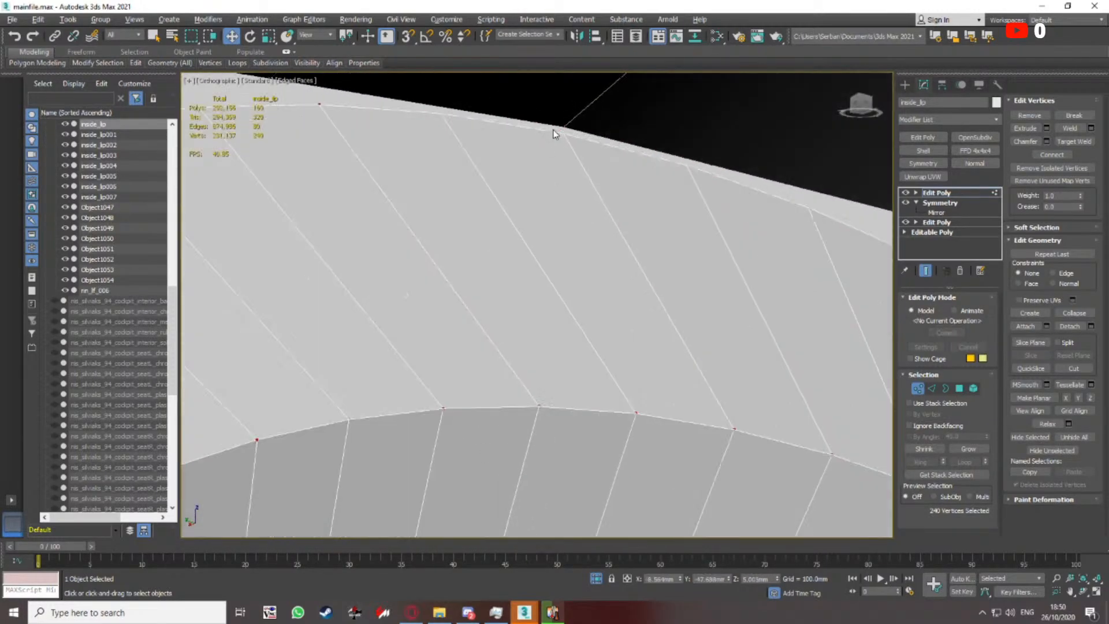
key(s)
drag(563, 137, 561, 138)
key(s)
scroll(559, 139, down, 6)
alt+middle_drag(559, 139, 554, 239)
middle_drag(554, 239, 546, 194)
scroll(537, 170, down, 7)
click(919, 391)
Delete the inner-end vertices of the rim-side spoke piece that protrudes into the top ring's hole
click(555, 208)
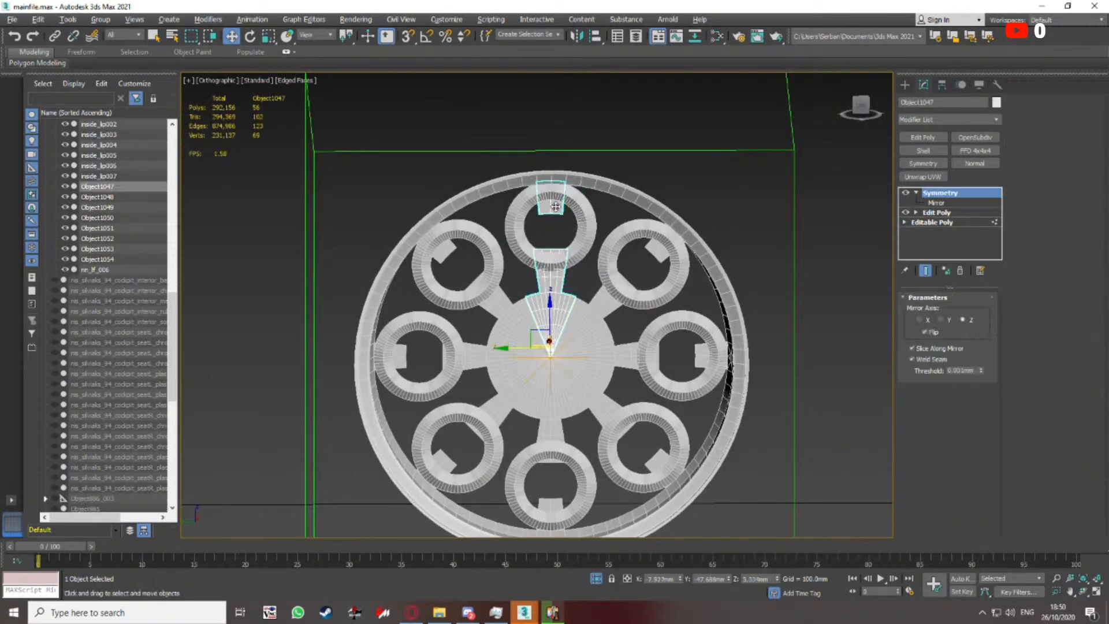
scroll(556, 207, up, 7)
key(1)
scroll(632, 240, down, 5)
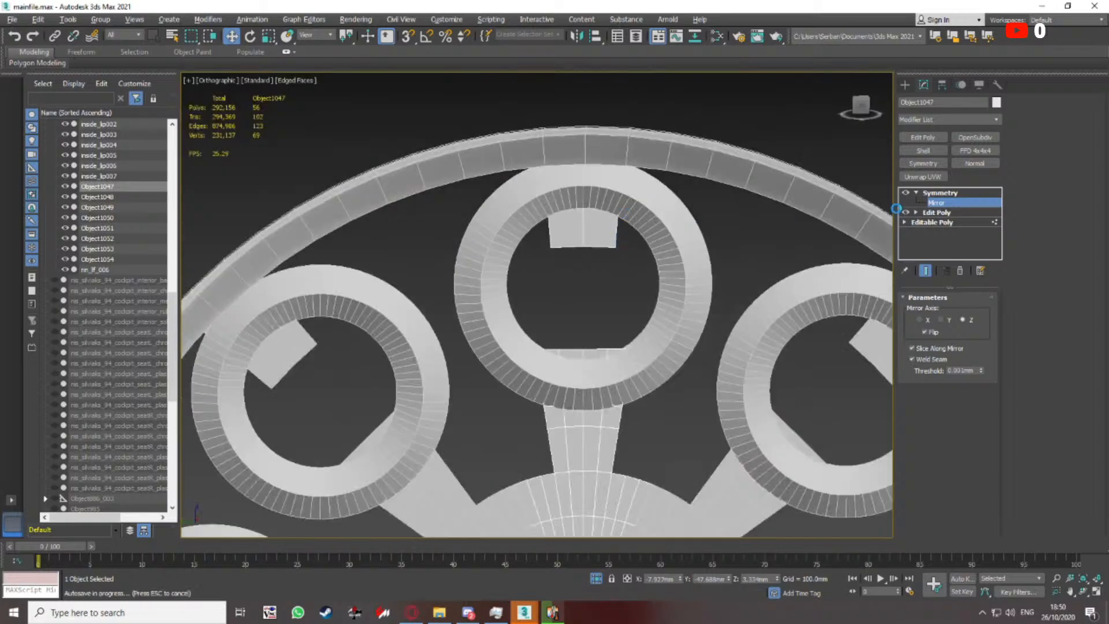
click(936, 212)
scroll(627, 244, up, 4)
key(1)
drag(452, 273, 575, 238)
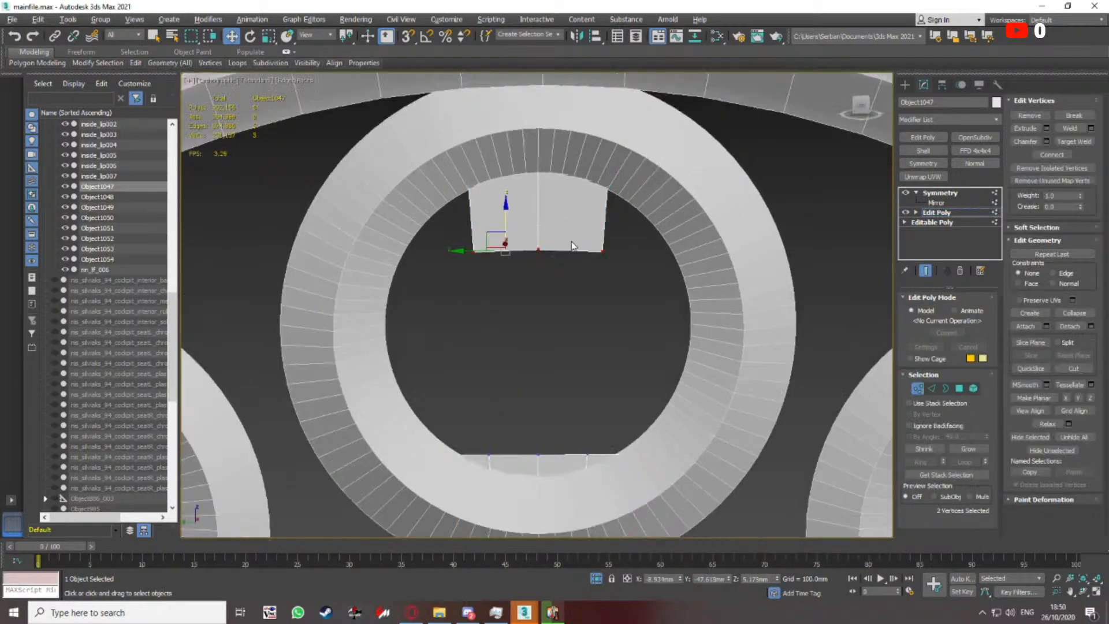
key(Delete)
With the Edge constraint, slide the hub-side spoke's end vertices toward the hub until the end is hidden behind the ring's band
scroll(571, 240, down, 5)
scroll(553, 312, up, 5)
key(F3)
drag(458, 271, 746, 330)
key(F3)
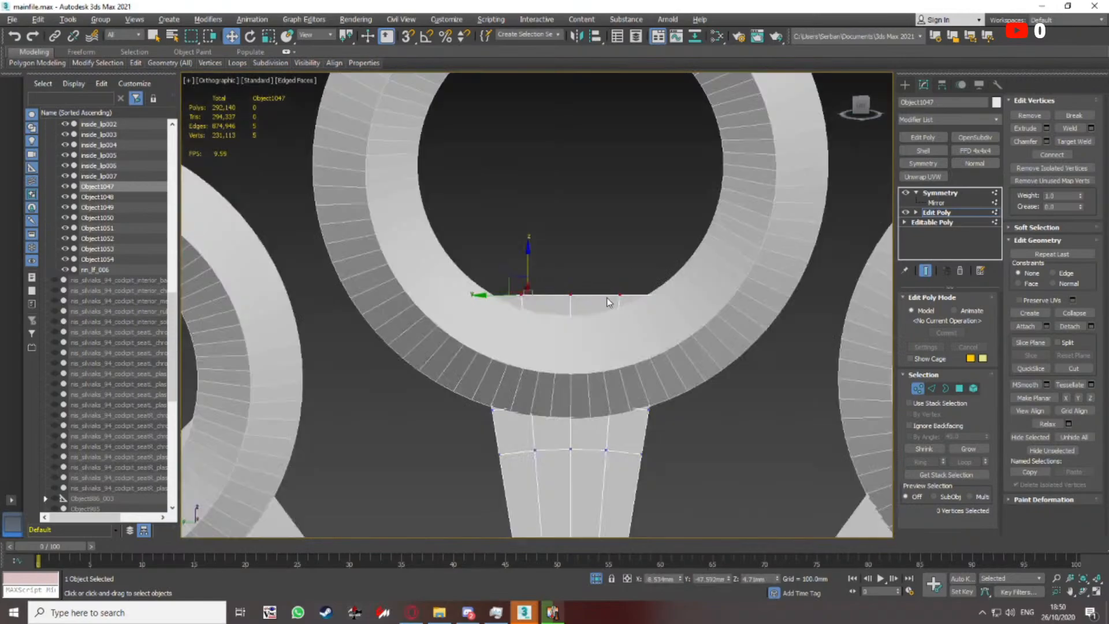
scroll(608, 302, down, 3)
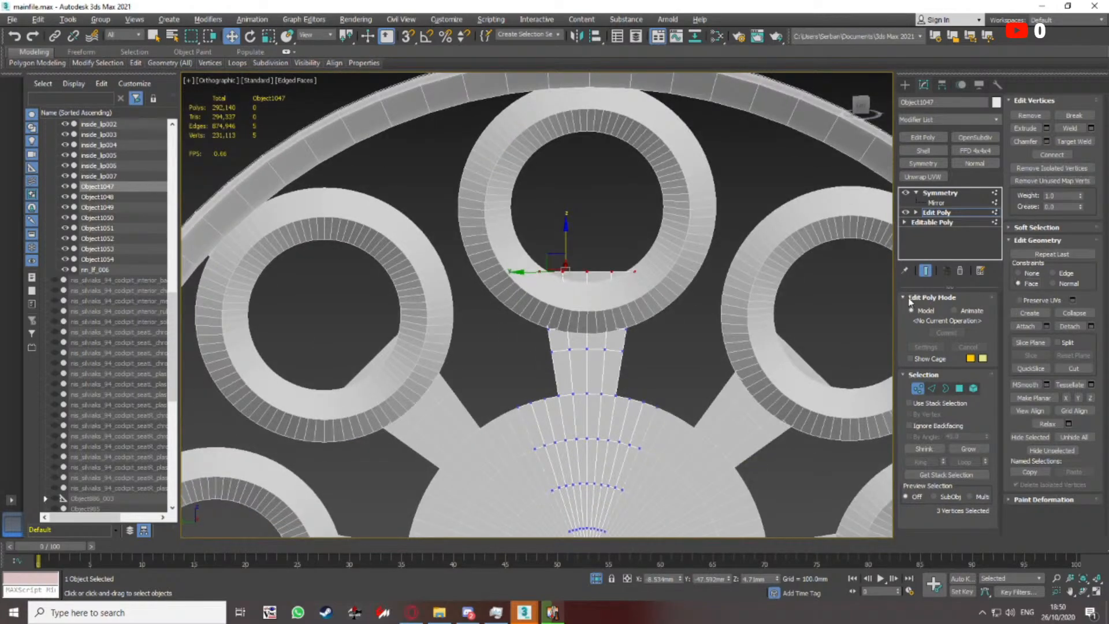
drag(568, 242, 570, 249)
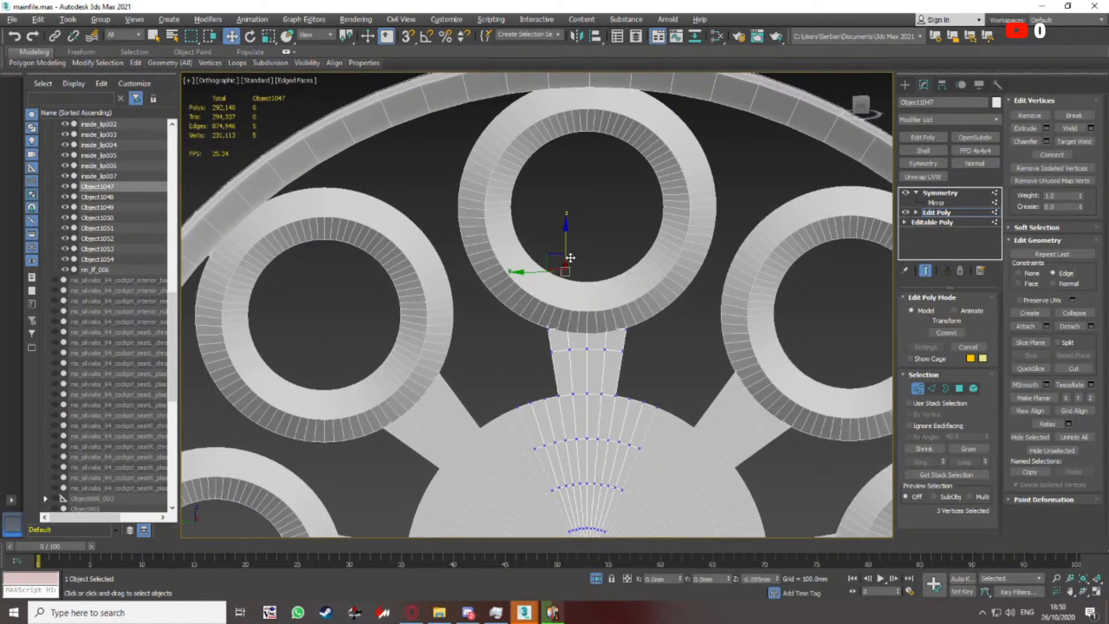
scroll(609, 261, down, 5)
key(F3)
key(F3)
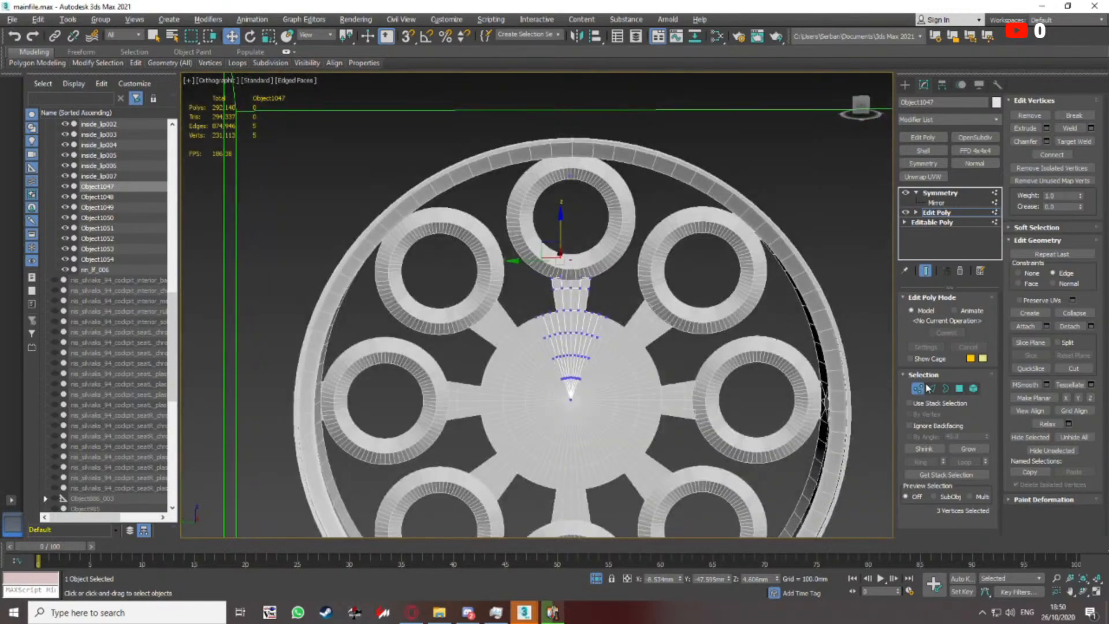
click(919, 389)
scroll(574, 330, up, 5)
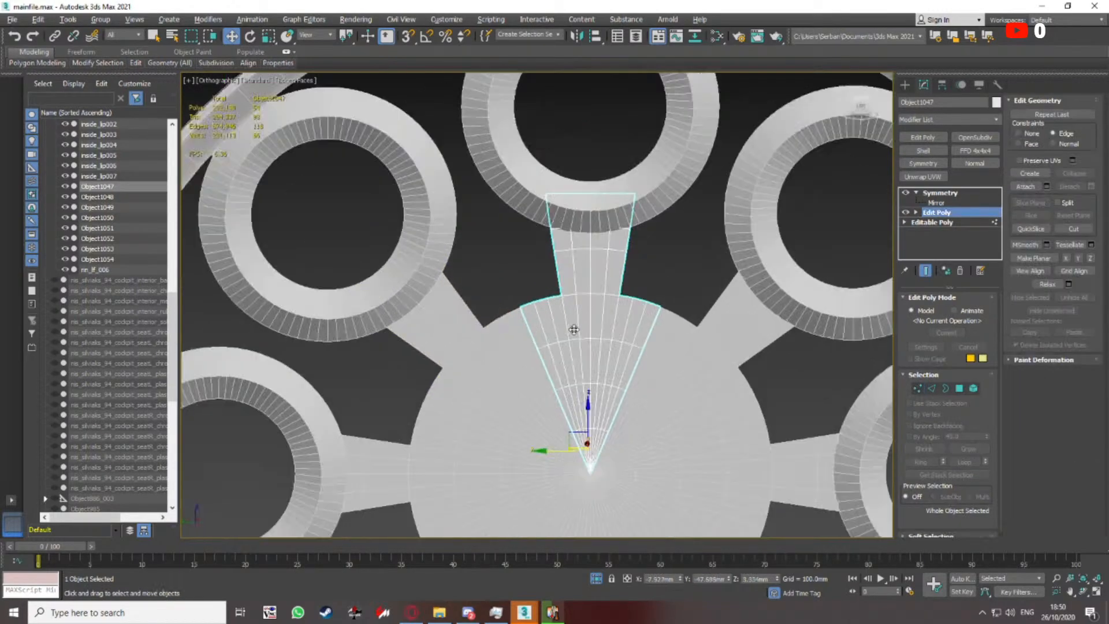
Delete the outermost row of hub polygons on either side of the spoke in the top wedge
click(958, 388)
key(F3)
click(546, 320)
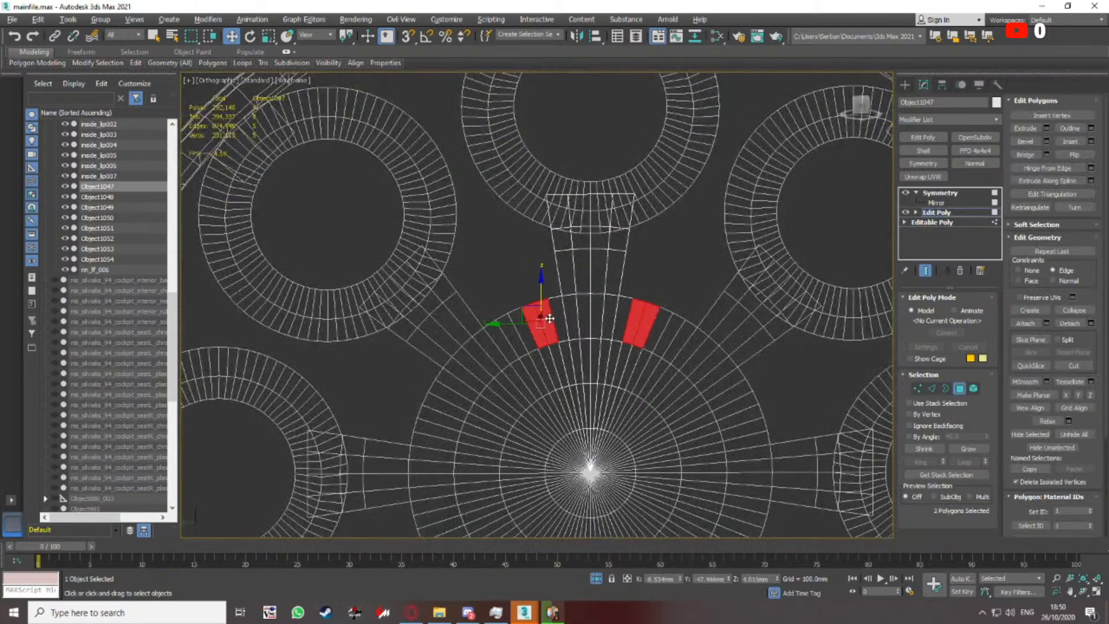
scroll(557, 316, up, 5)
Connect the spoke's side vertices diagonally across its hub end, delete the protruding outer corners and finish vertex editing
key(1)
scroll(560, 294, up, 4)
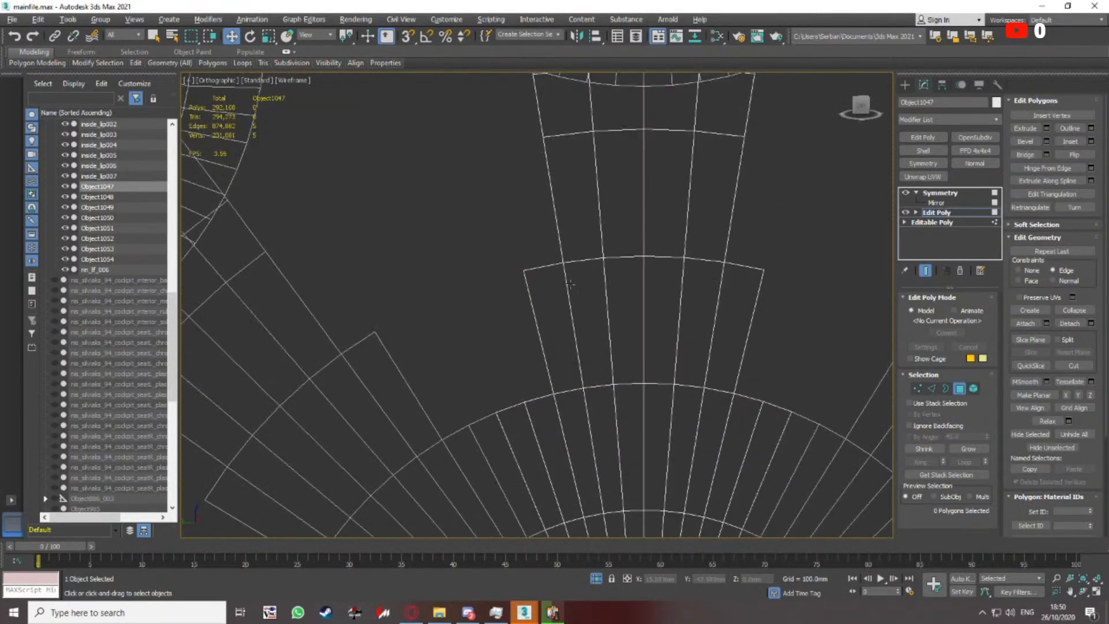
click(564, 262)
ctrl+click(554, 394)
right_click(538, 409)
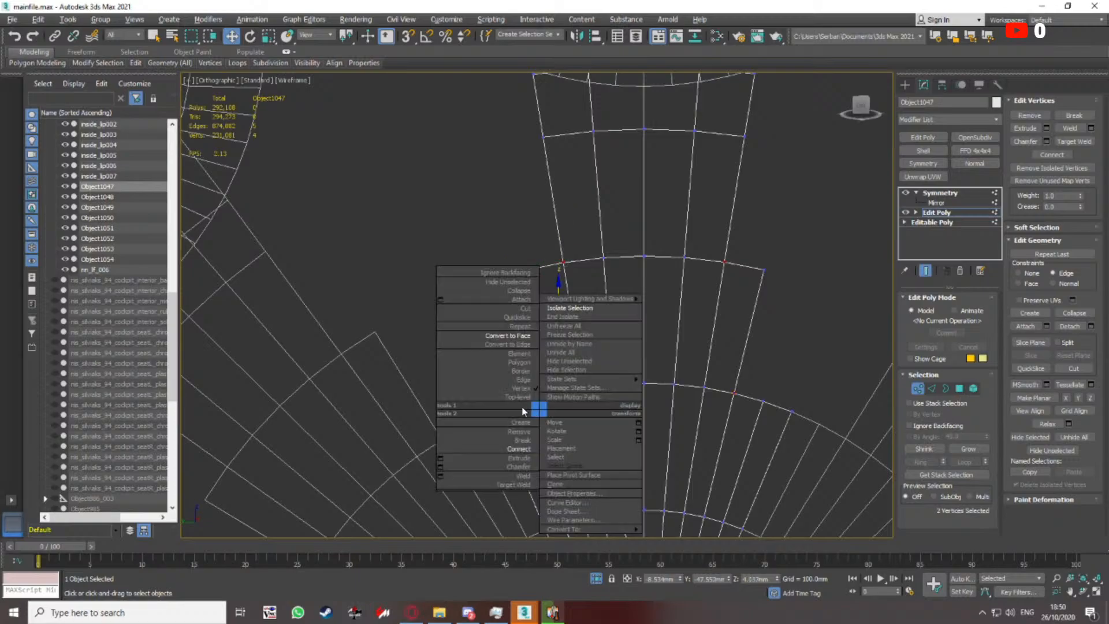
click(520, 449)
click(574, 313)
scroll(574, 313, down, 6)
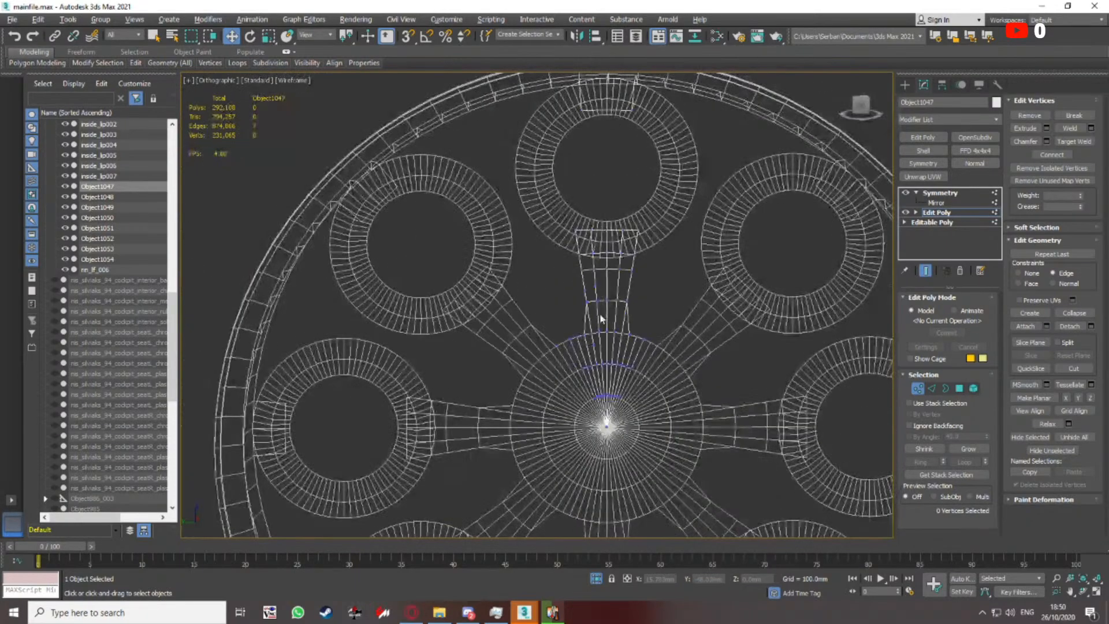
key(F3)
mouse_move(651, 292)
middle_down()
mouse_move(646, 307)
mouse_move(636, 290)
middle_up()
click(917, 389)
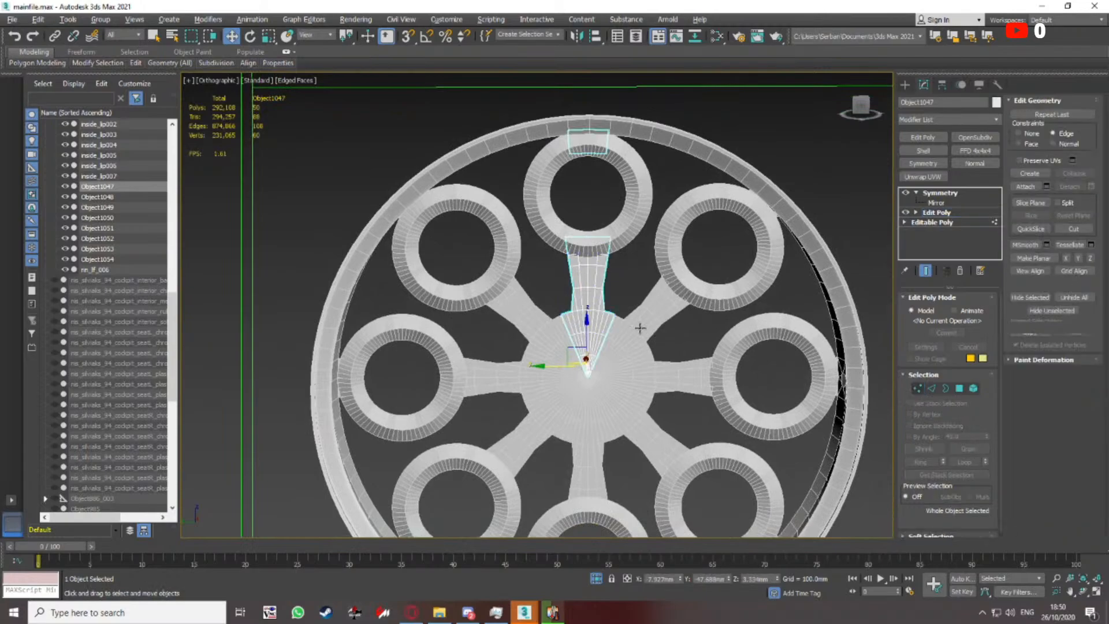
Turn off the edged-faces display and deselect the spoke to check the shaded wheel
key(F4)
scroll(640, 318, down, 4)
scroll(642, 312, up, 2)
click(642, 314)
scroll(634, 300, up, 8)
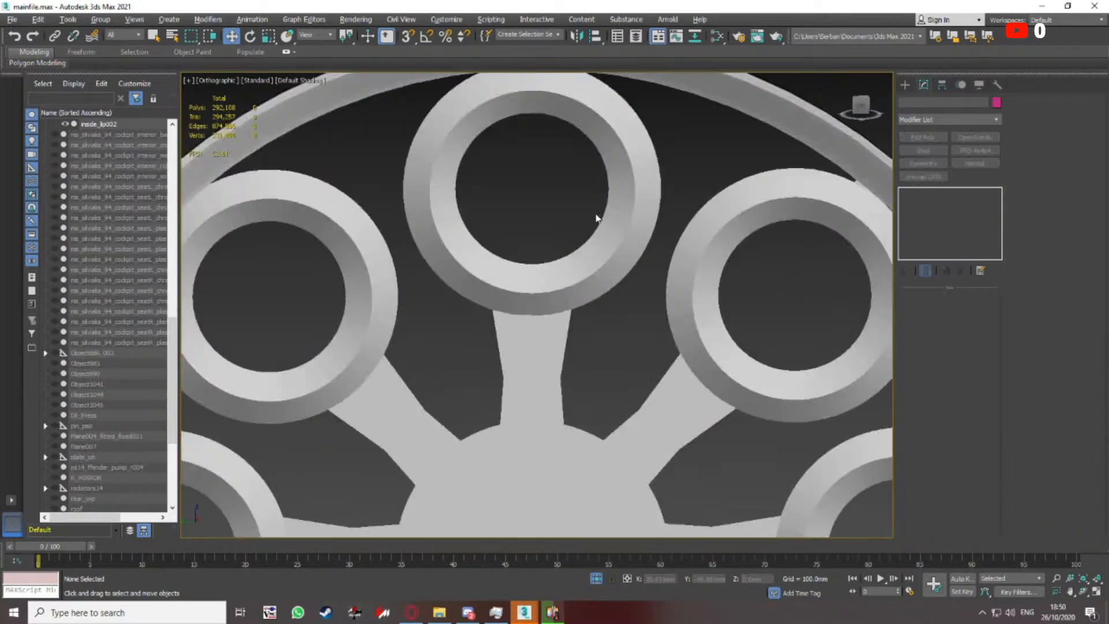
scroll(614, 295, down, 5)
Assign smoothing group 3 to the whole inner band of polygons on the top hole ring and finish polygon editing
click(634, 304)
click(959, 388)
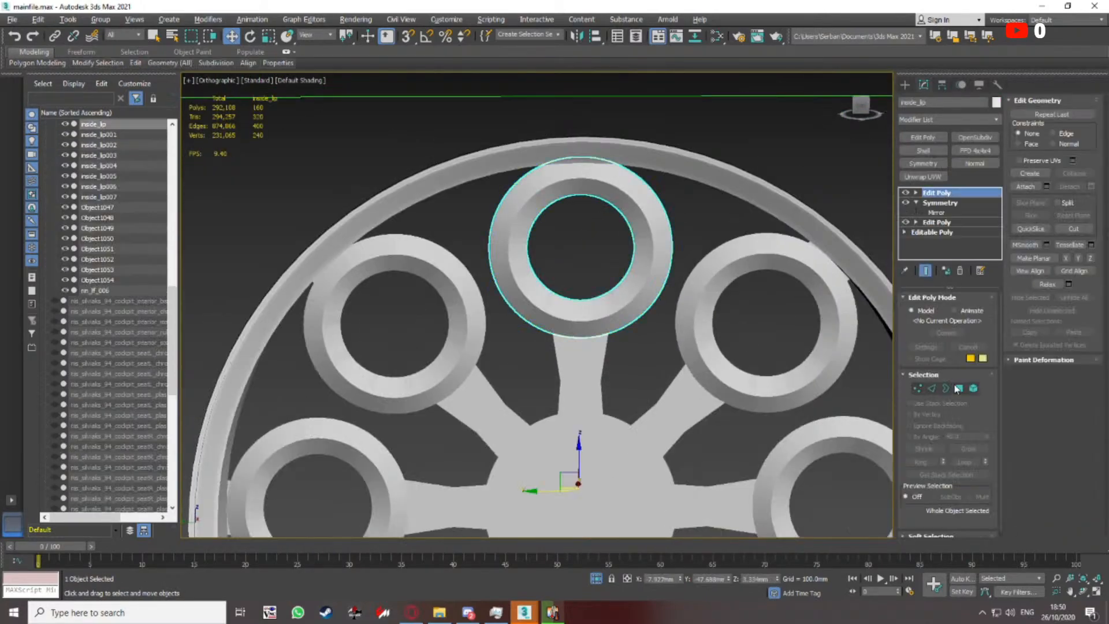
scroll(1066, 396, down, 5)
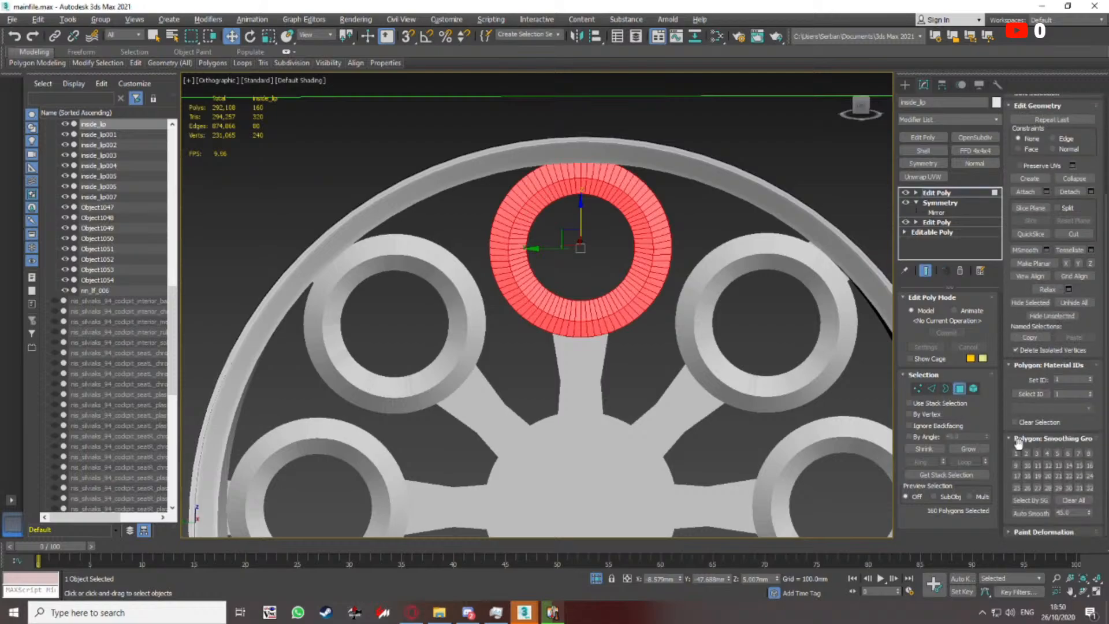
scroll(634, 311, up, 5)
click(650, 303)
click(630, 314)
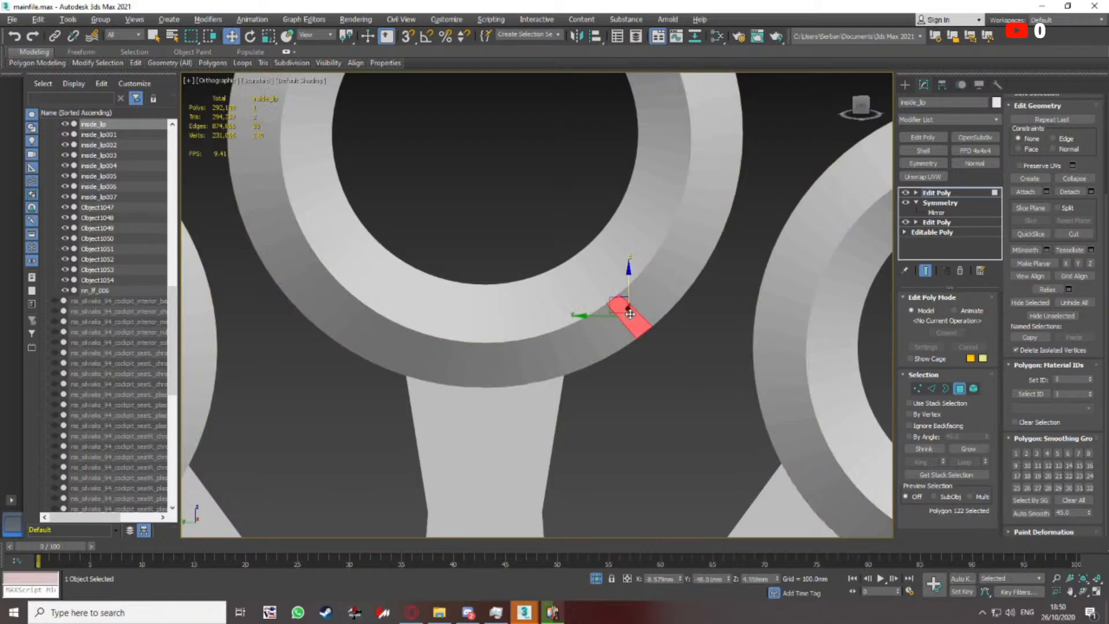
shift+click(638, 305)
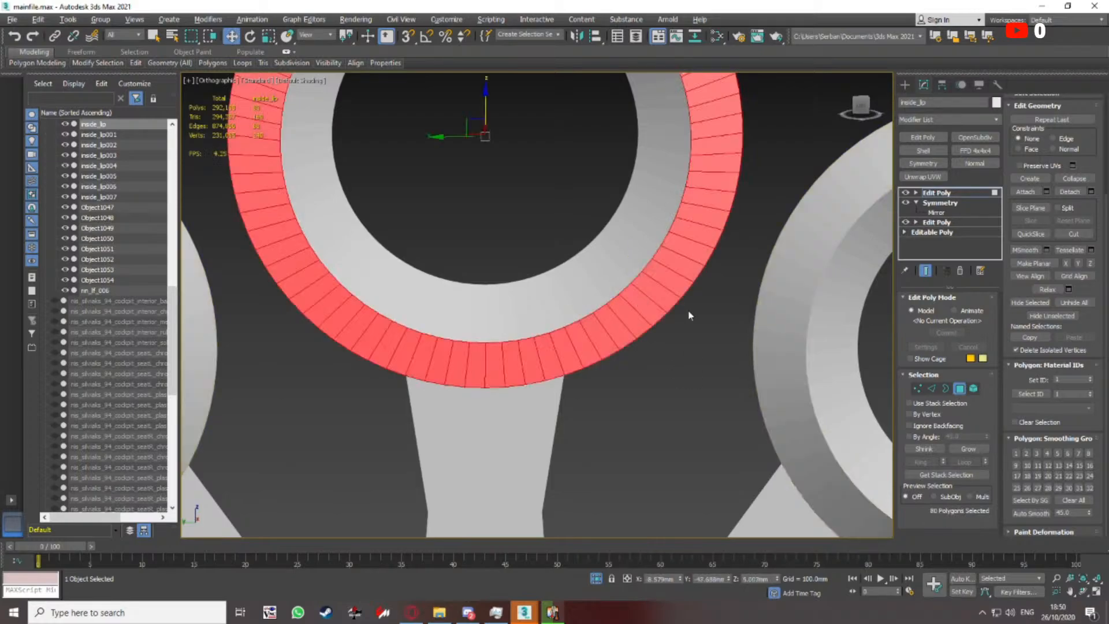
click(603, 289)
shift+click(616, 268)
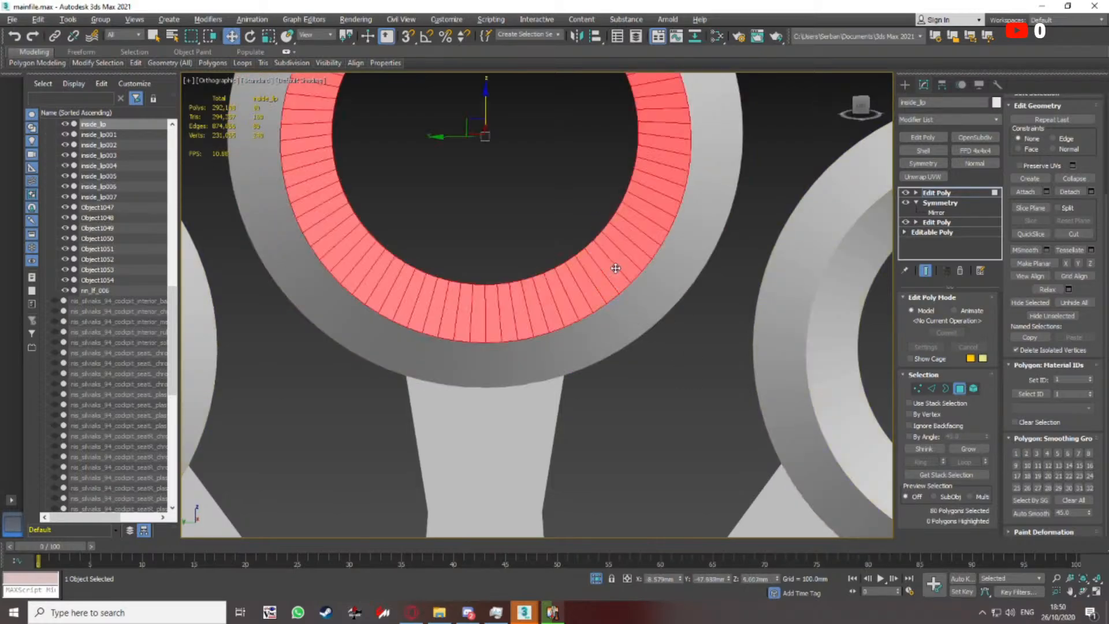
click(1037, 454)
click(727, 360)
click(959, 388)
scroll(647, 283, down, 6)
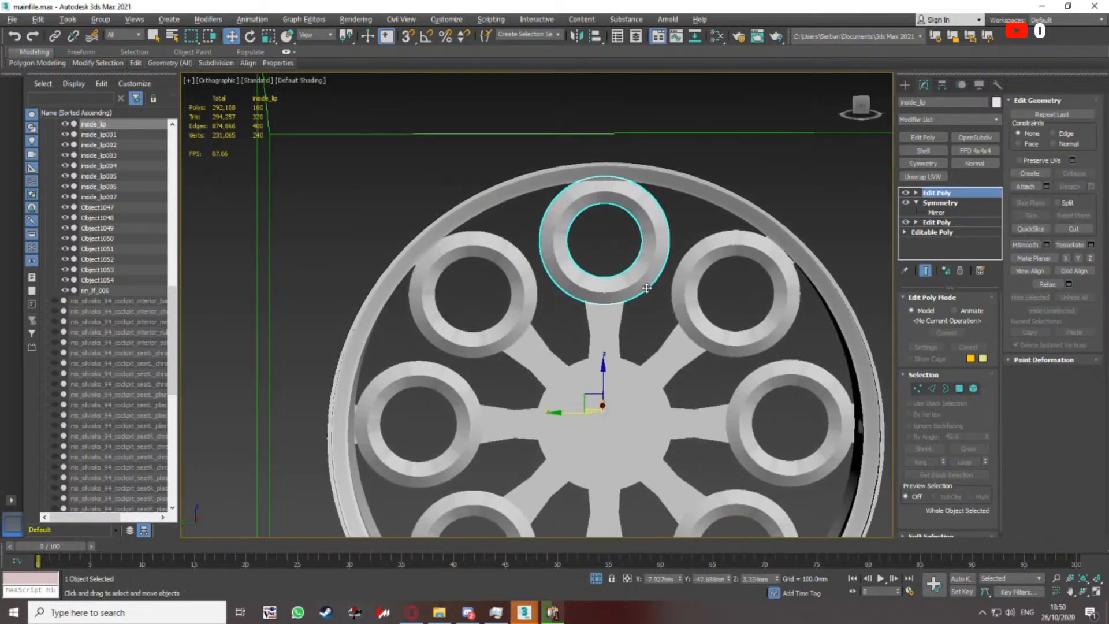
middle_drag(629, 280, 602, 260)
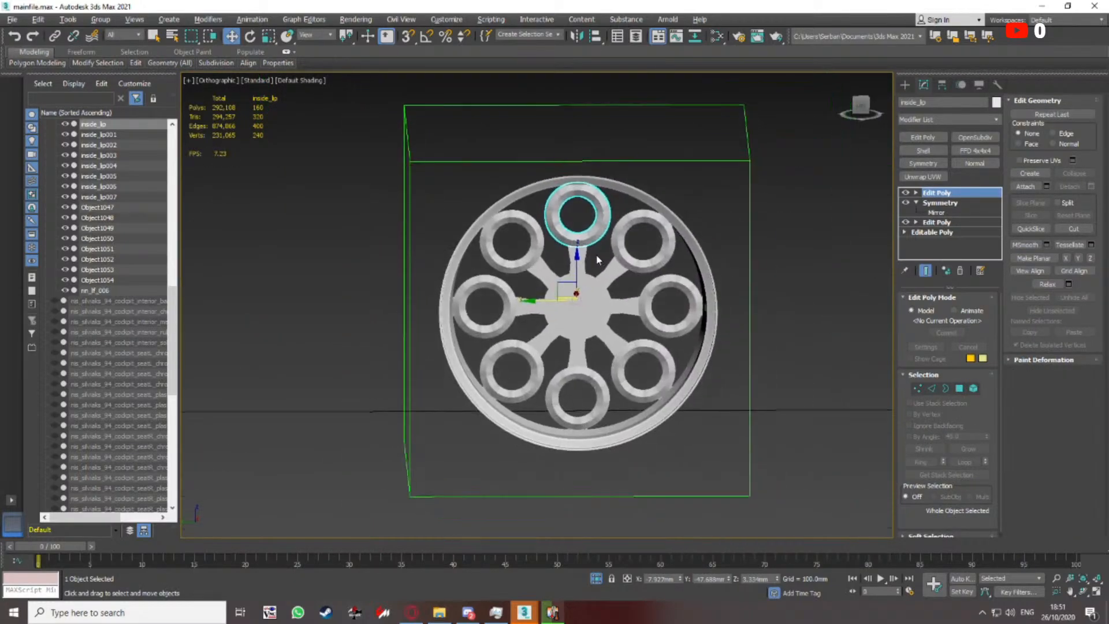
Try pulling the three vertices at the top ring's hub-facing point outward past the rim
scroll(595, 257, up, 4)
key(1)
scroll(575, 261, up, 4)
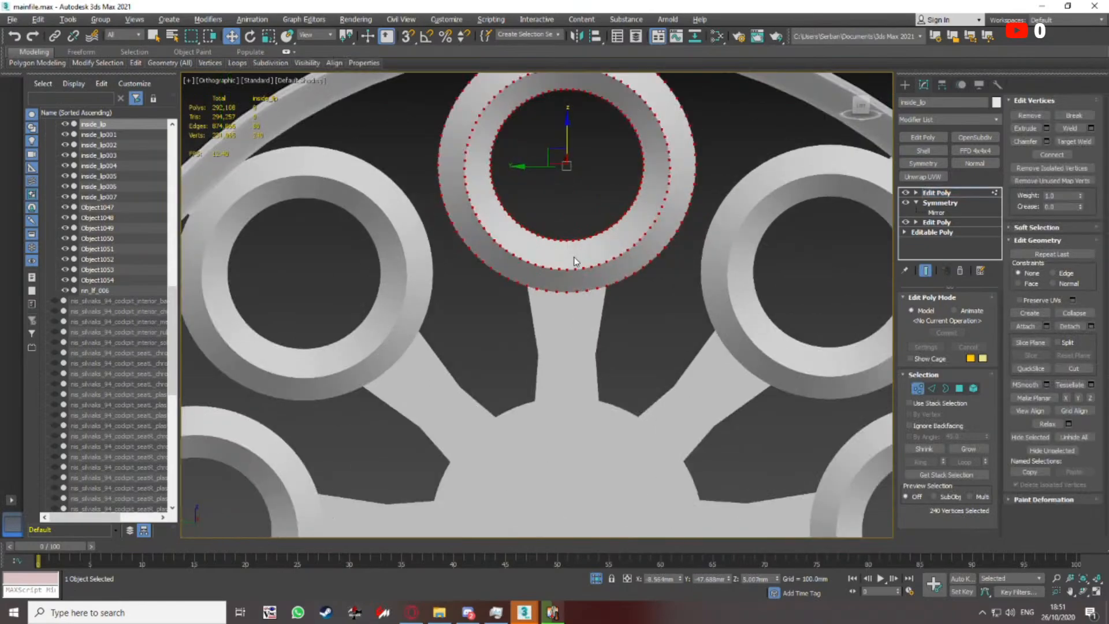
drag(569, 243, 578, 353)
scroll(622, 326, down, 6)
middle_drag(619, 317, 591, 267)
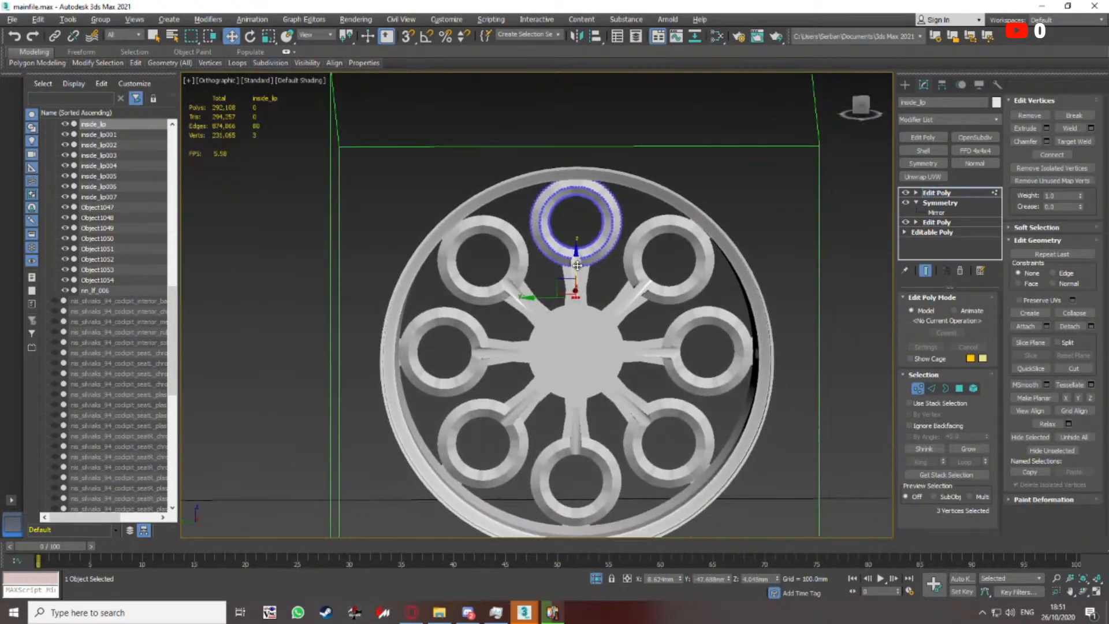
drag(577, 264, 626, 168)
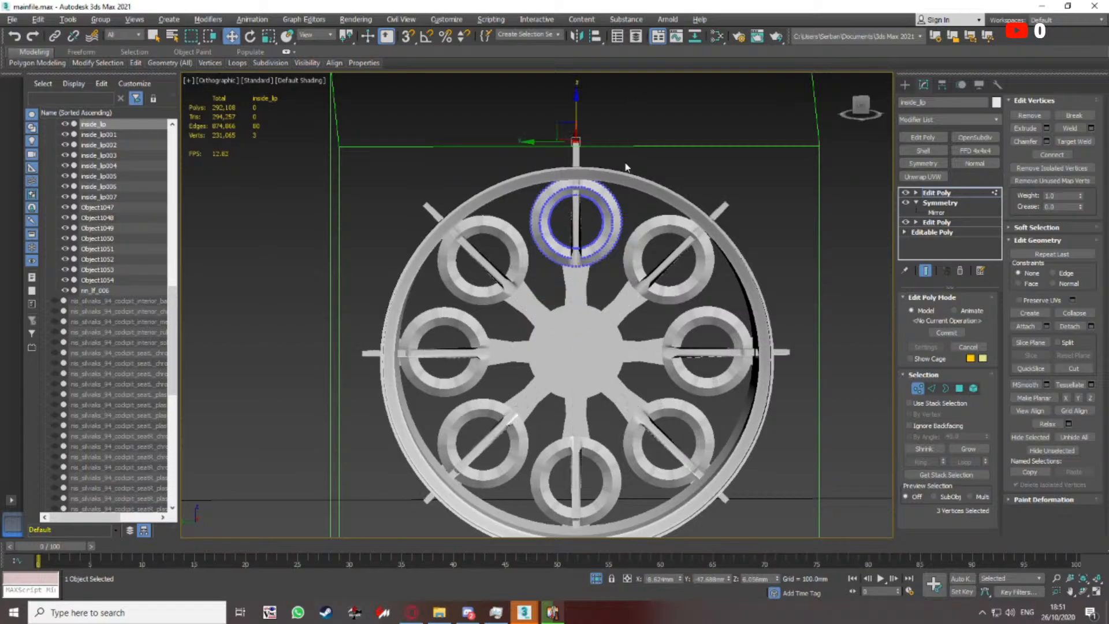
key(ctrl+z)
scroll(585, 243, up, 4)
key(1)
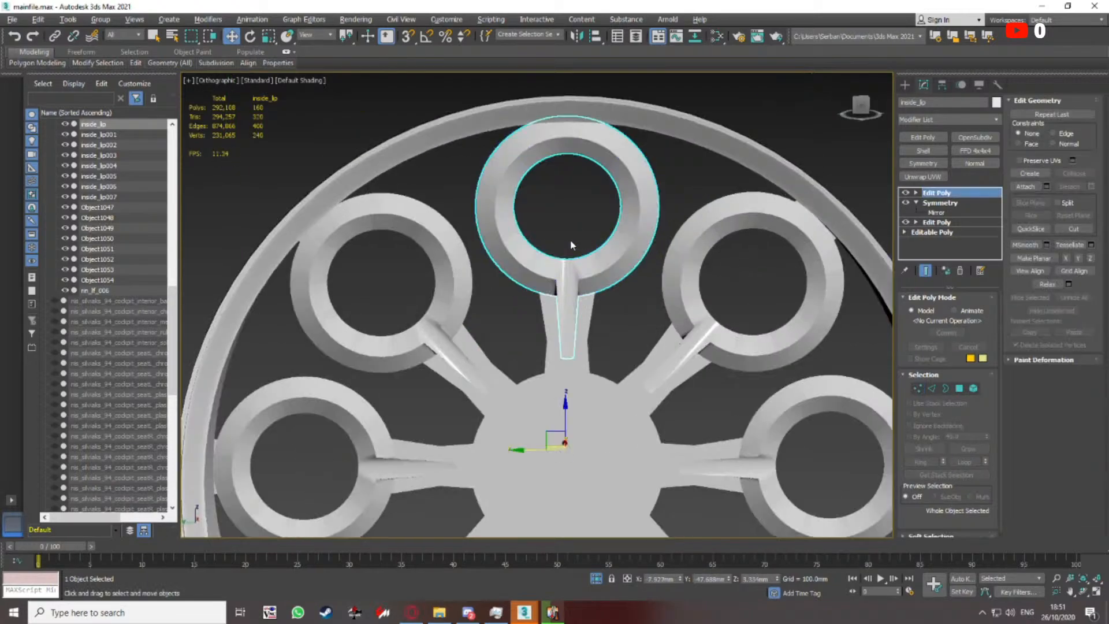
key(ctrl+z)
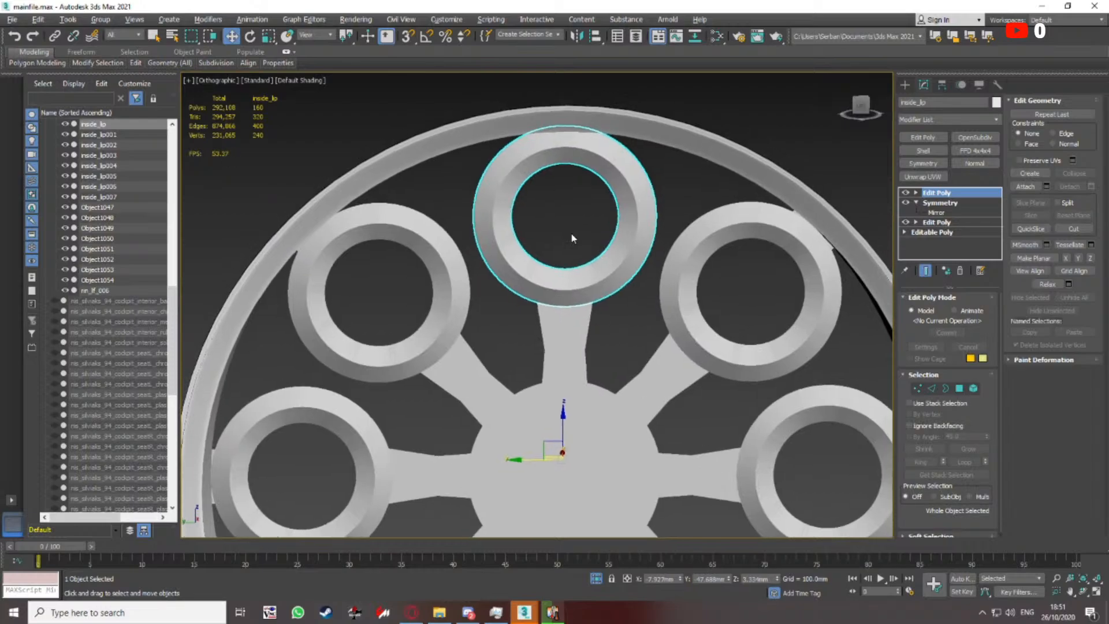
Try stretching the ring's three hub-facing vertices straight down along the spoke toward the hub
key(1)
scroll(571, 231, down, 4)
scroll(567, 228, up, 4)
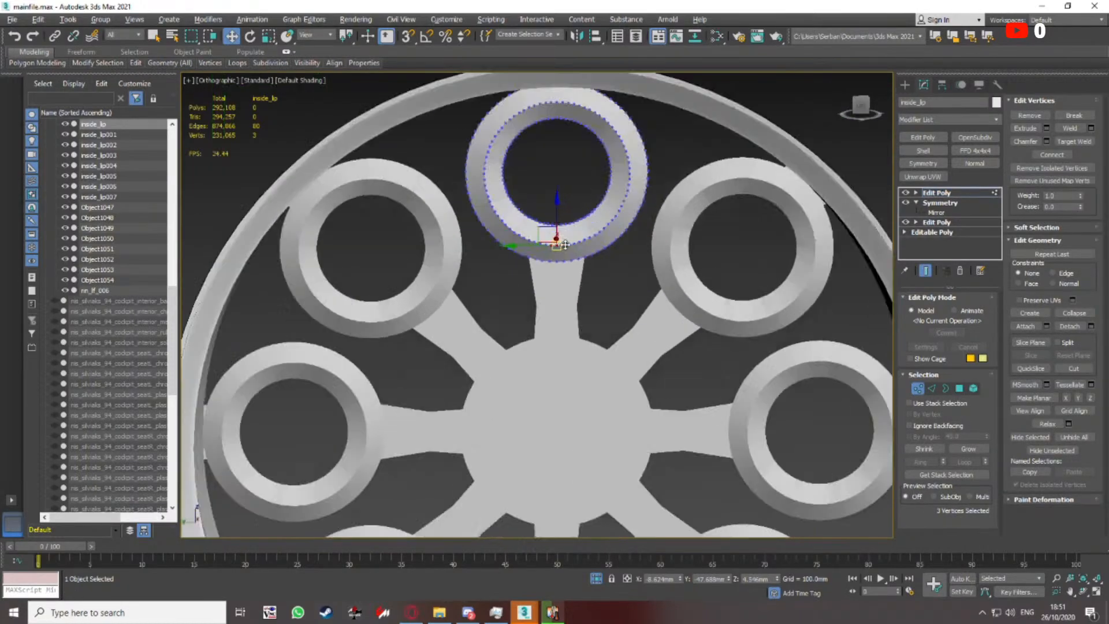
scroll(563, 232, down, 6)
drag(559, 217, 563, 264)
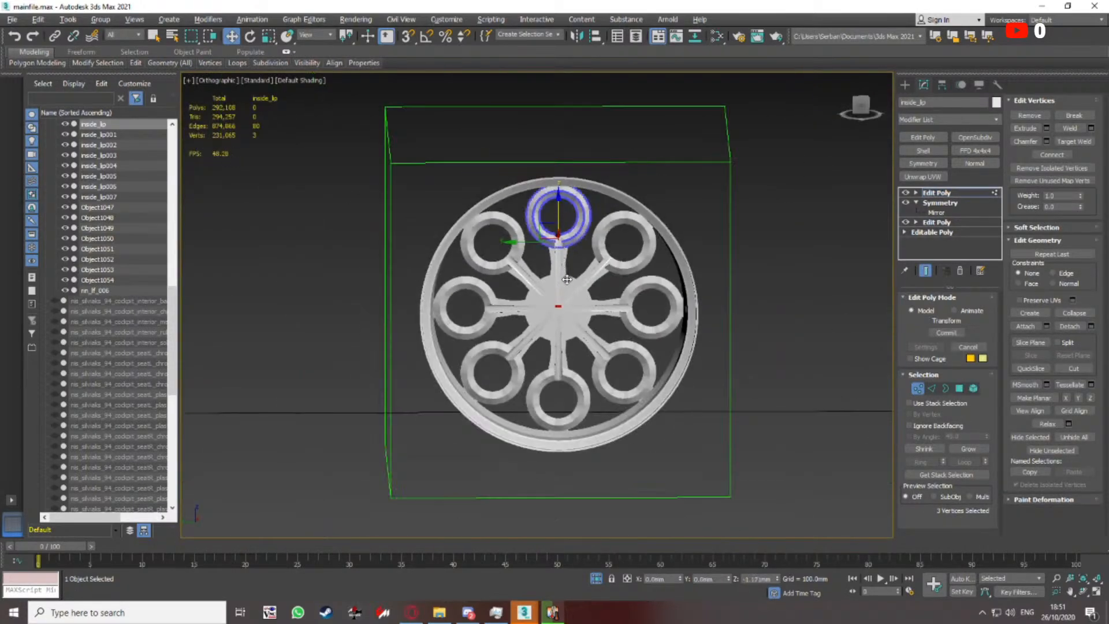
scroll(567, 280, up, 3)
alt+middle_drag(567, 279, 570, 236)
scroll(541, 249, up, 5)
scroll(585, 238, up, 2)
scroll(579, 242, down, 2)
key(ctrl+z)
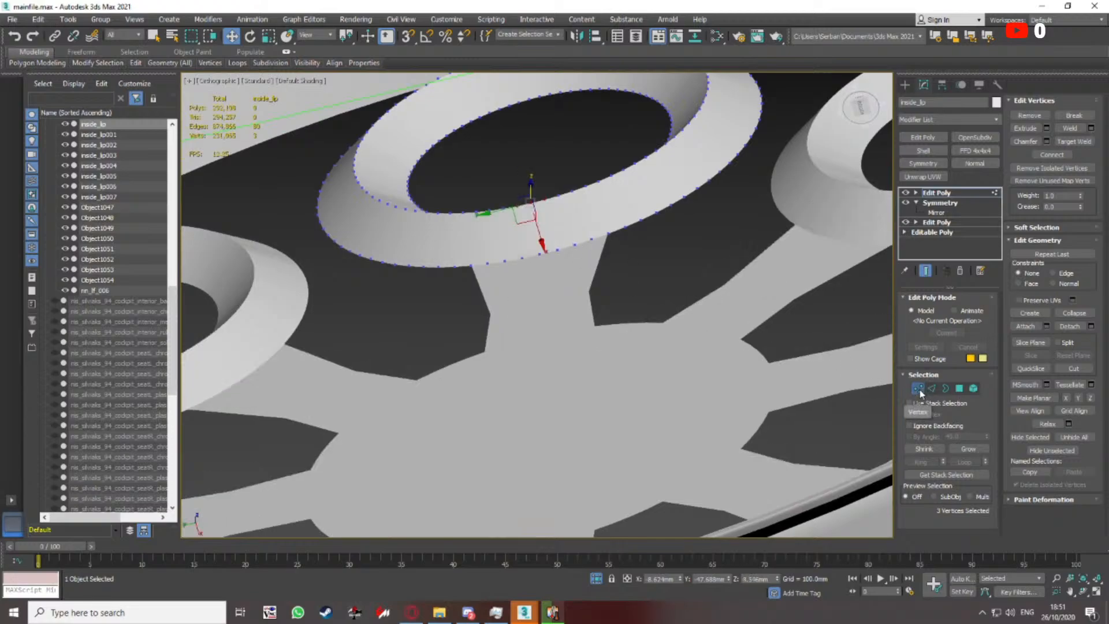
Add a new Edit Poly modifier to the top ring and stretch its hub-facing vertices down over the spoke to the hub
click(918, 389)
key(1)
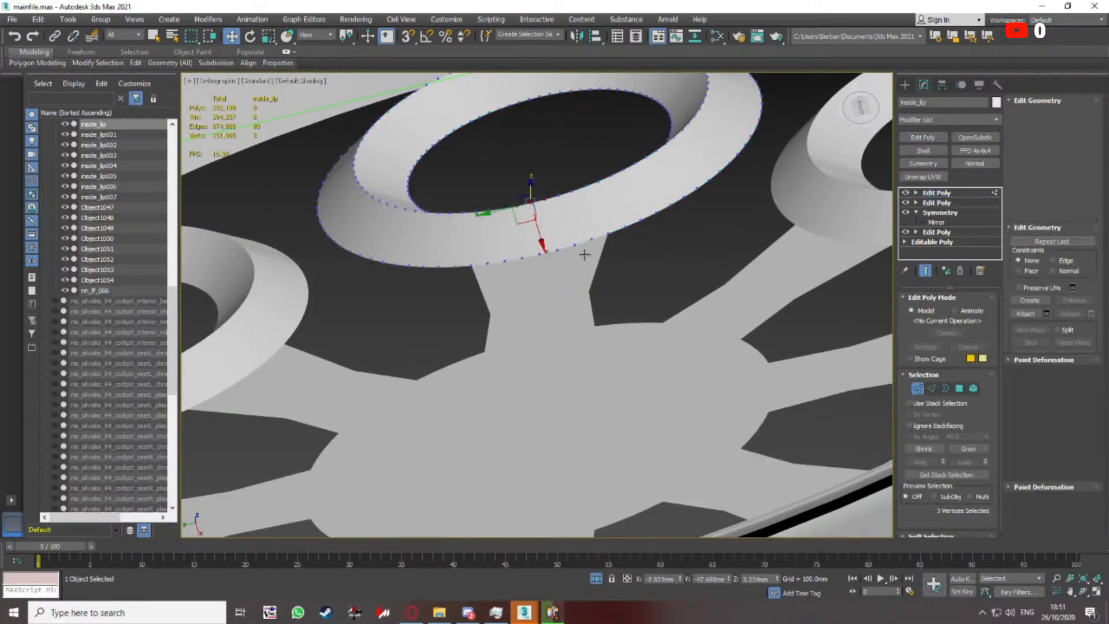
scroll(591, 237, up, 2)
alt+middle_drag(591, 238, 610, 256)
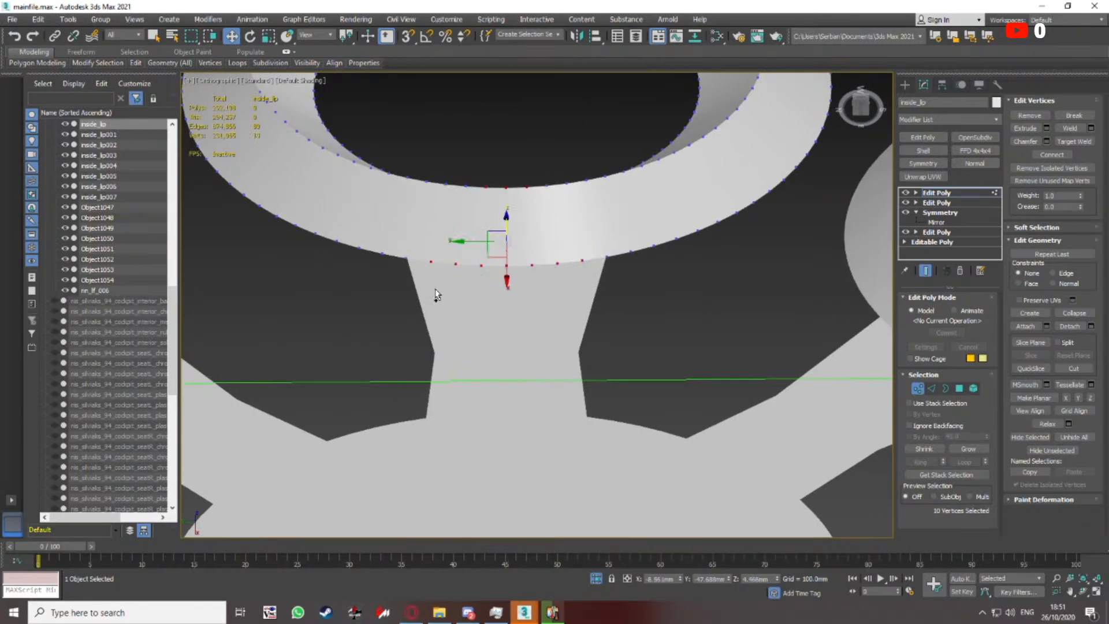
scroll(541, 185, down, 4)
mouse_move(532, 172)
alt+middle_down()
mouse_move(540, 298)
mouse_move(540, 248)
mouse_move(523, 238)
mouse_move(499, 272)
mouse_move(577, 299)
mouse_move(631, 295)
mouse_move(630, 314)
mouse_move(606, 304)
mouse_move(609, 276)
mouse_move(584, 327)
alt+middle_up()
scroll(540, 298, up, 3)
key(F3)
key(F3)
scroll(604, 322, up, 2)
Try to remove the four lengthwise edges on the two sides of the ring's spoke extension
key(2)
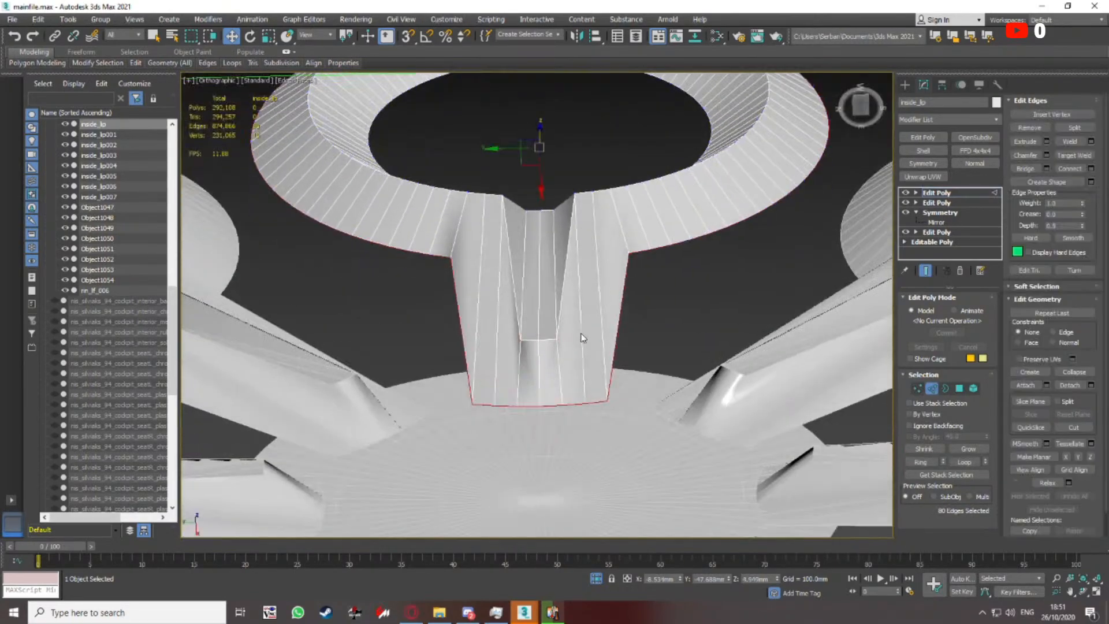
click(583, 338)
ctrl+click(602, 324)
ctrl+click(498, 341)
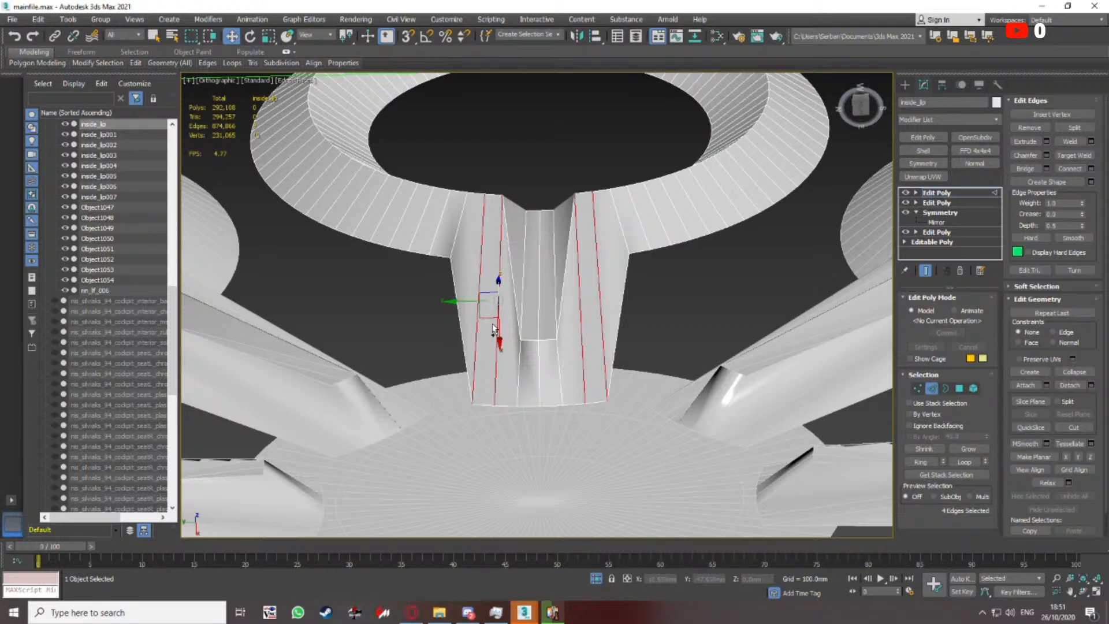
key(ctrl+BackSpace)
key(ctrl+z)
Extrude the six edges along the extension's hub-side end into a short strip of new faces
click(501, 404)
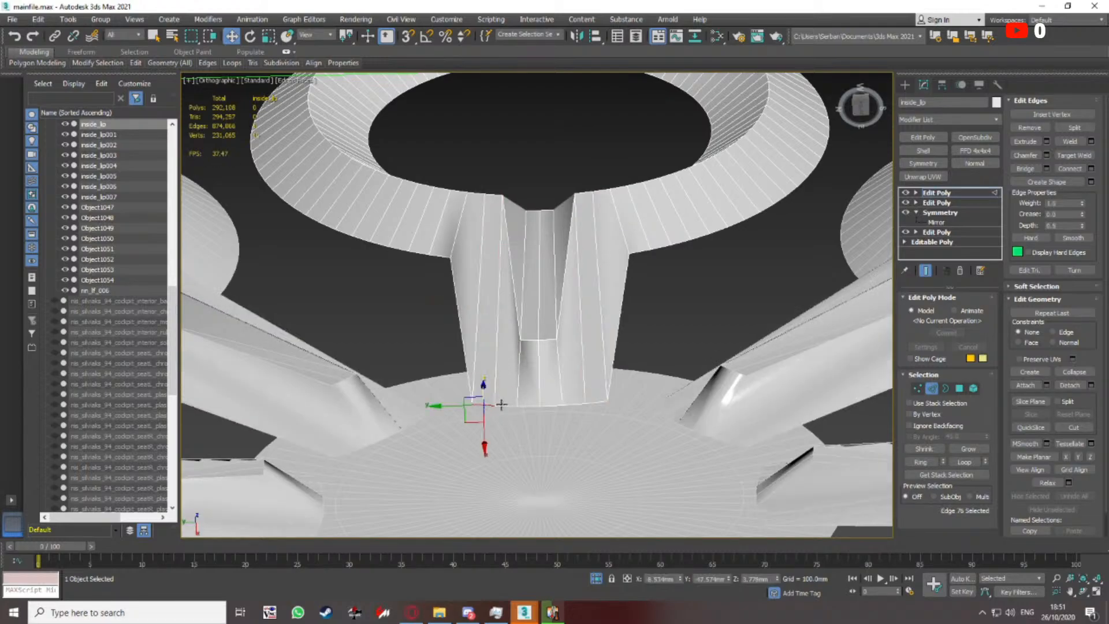
ctrl+click(561, 404)
ctrl+click(555, 406)
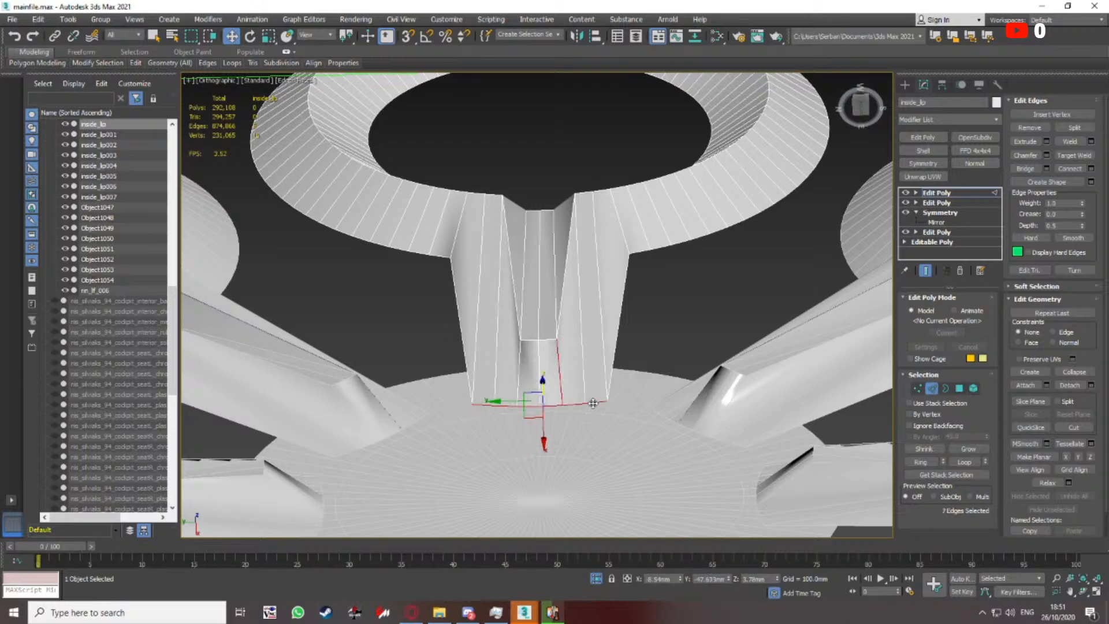
alt+click(557, 379)
middle_drag(558, 379, 572, 357)
shift+drag(538, 351, 538, 374)
Remove the four lengthwise edges, two on each side of the spoke extension's central groove
click(472, 334)
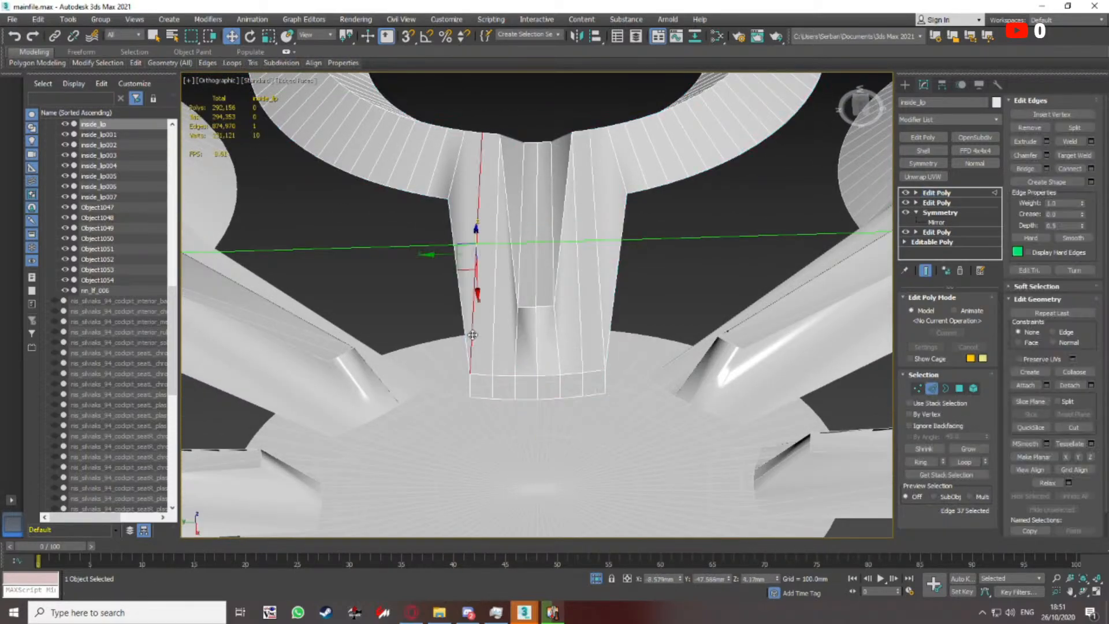
ctrl+click(494, 327)
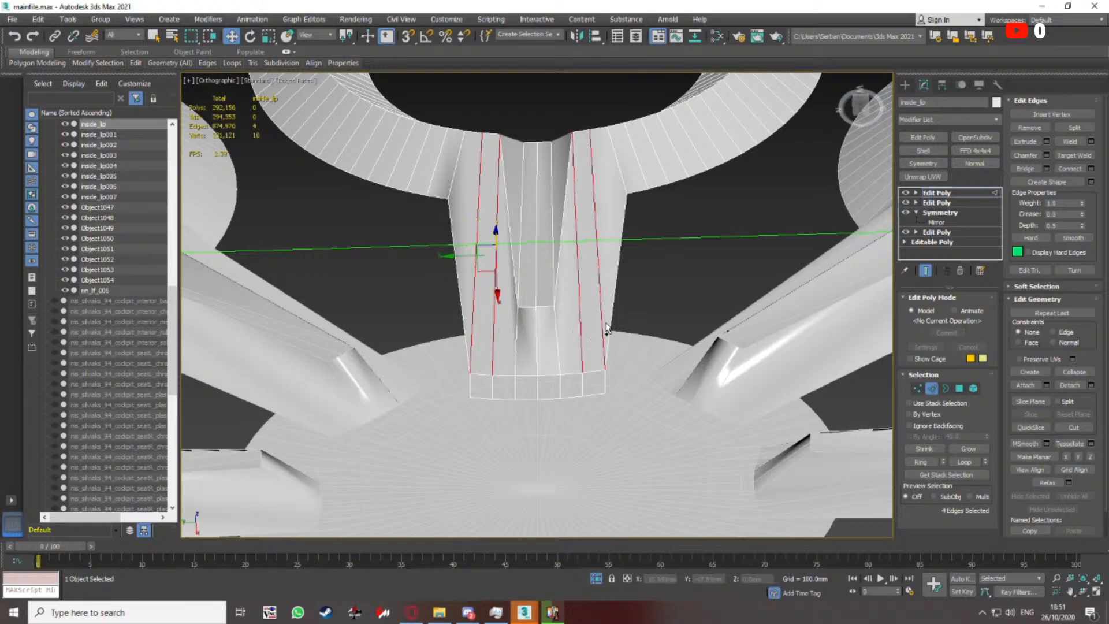
key(BackSpace)
Connect the inner and outer corner vertices across the extension's ring end on both sides
key(1)
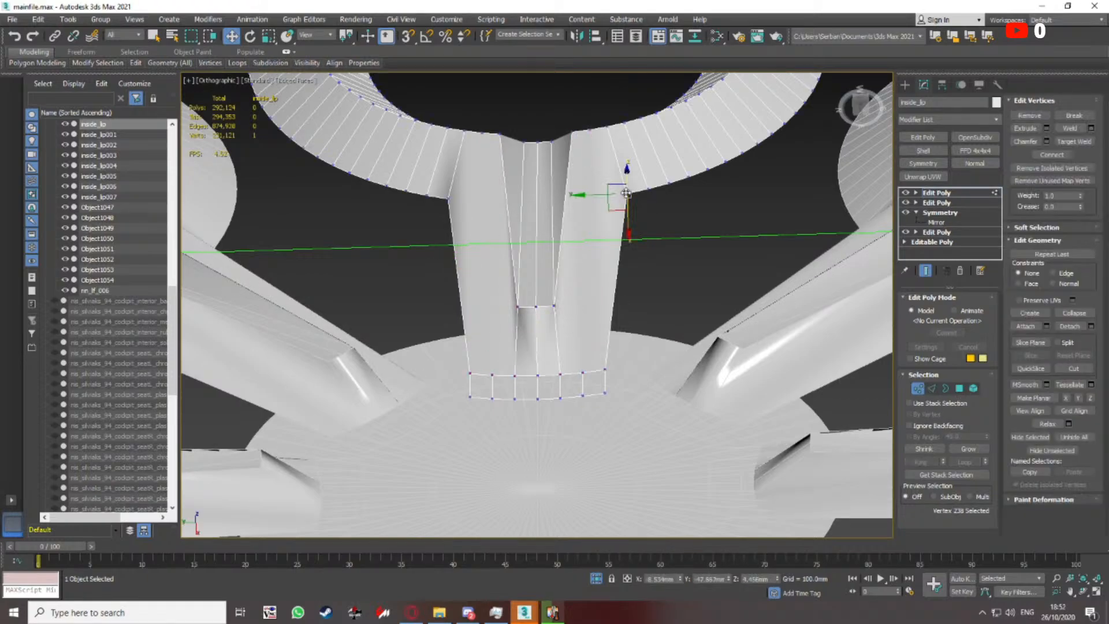
click(1044, 156)
click(500, 134)
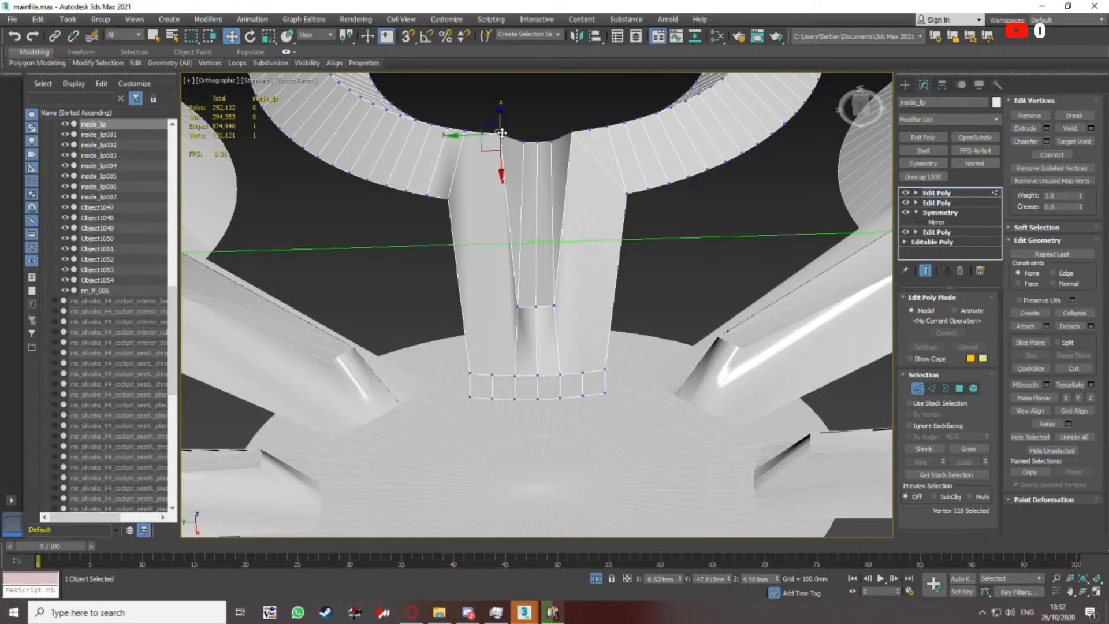
ctrl+click(450, 200)
click(1045, 155)
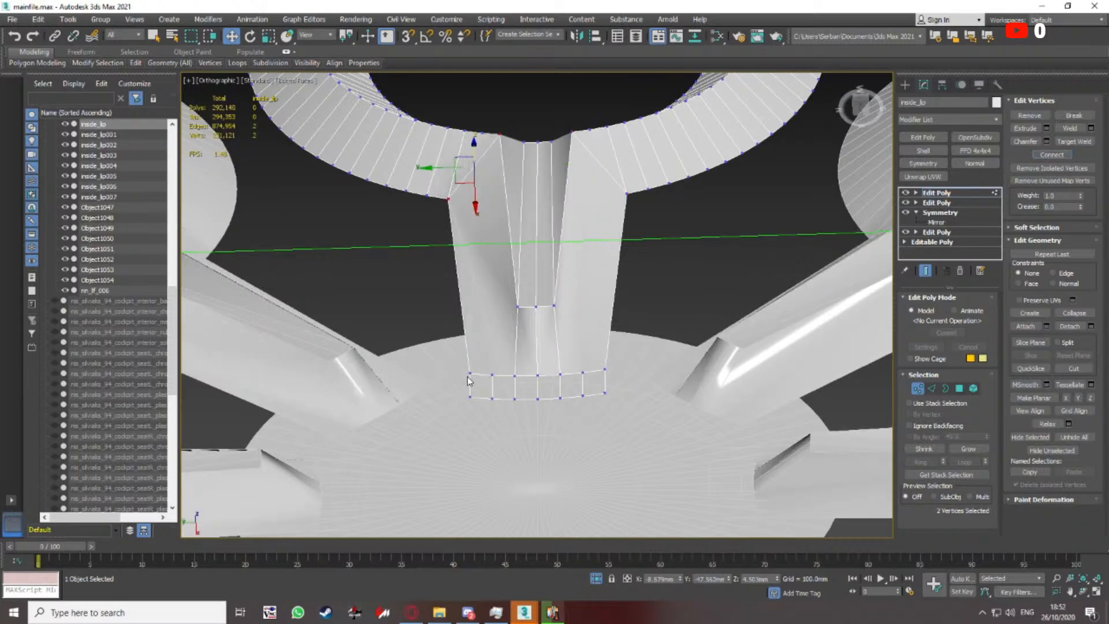
Connect the two outer vertices on each side of the extension's hub end to the nearest corner of the central groove
ctrl+click(493, 374)
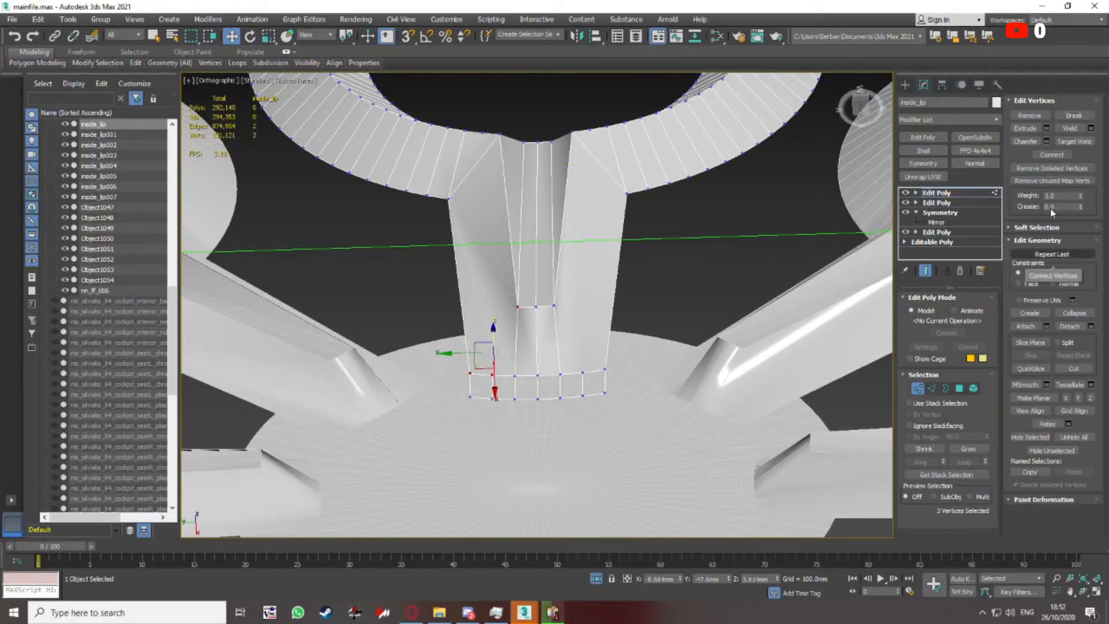
click(1052, 254)
click(606, 369)
ctrl+click(583, 372)
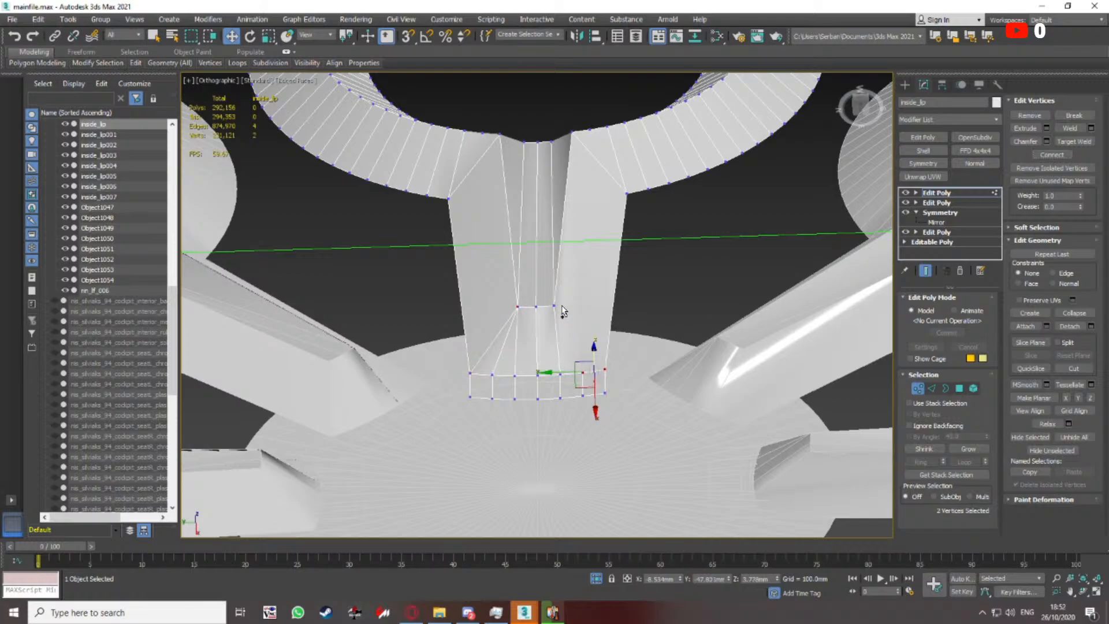
ctrl+click(554, 306)
click(1052, 154)
Extrude the four inner-rim edges of the ring above the spoke extension upward into a short strip of faces
middle_drag(579, 162, 563, 257)
click(542, 190)
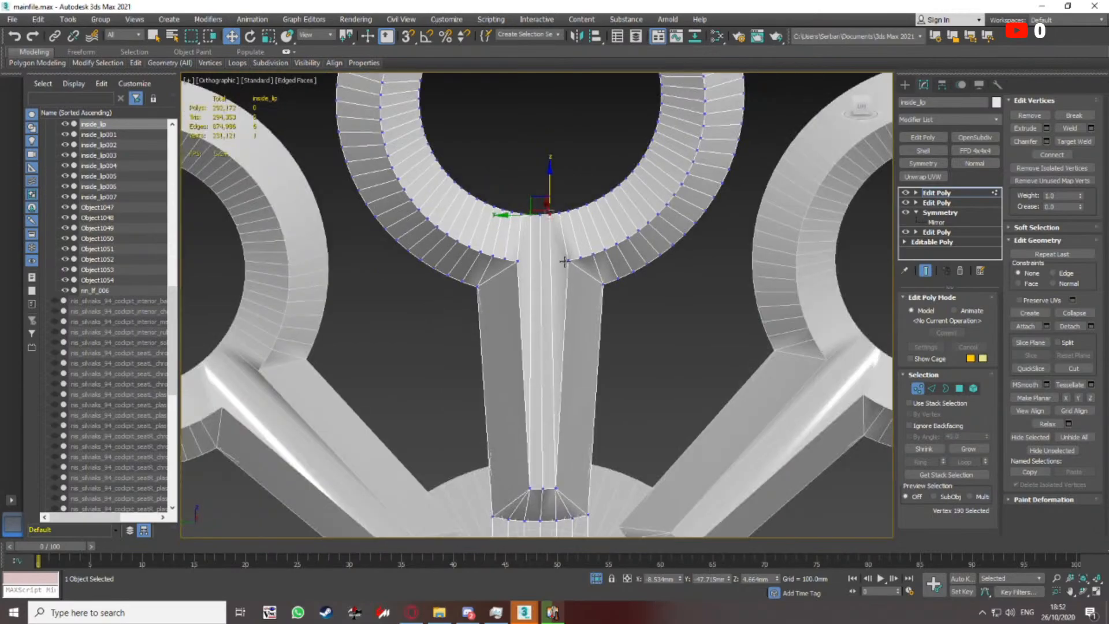
scroll(537, 265, up, 3)
key(2)
click(514, 276)
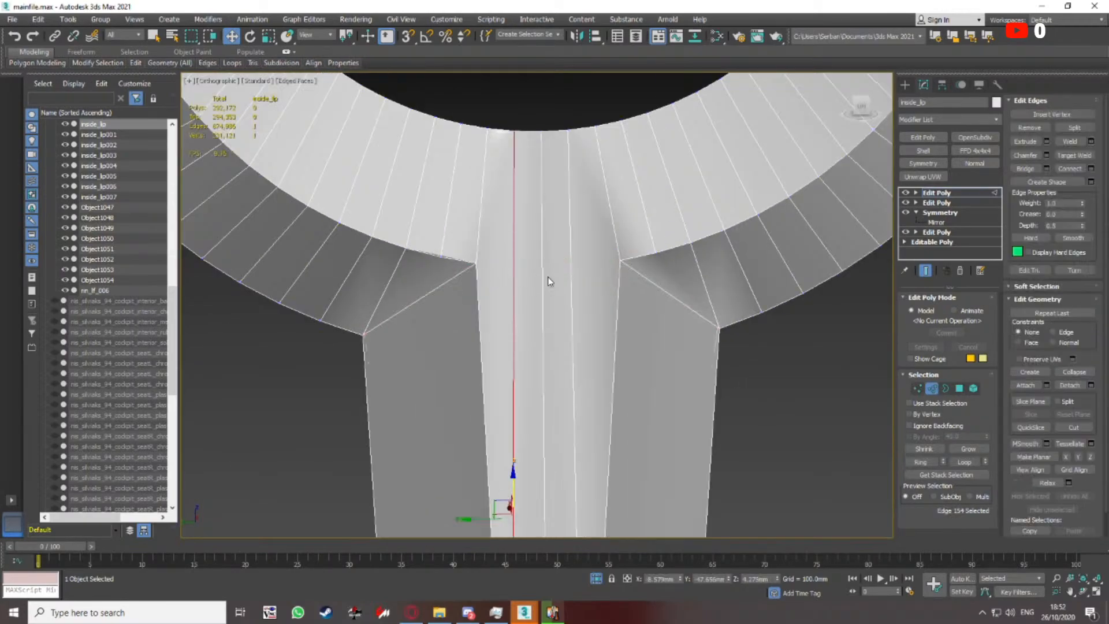
ctrl+double_click(543, 283)
middle_drag(543, 173, 534, 225)
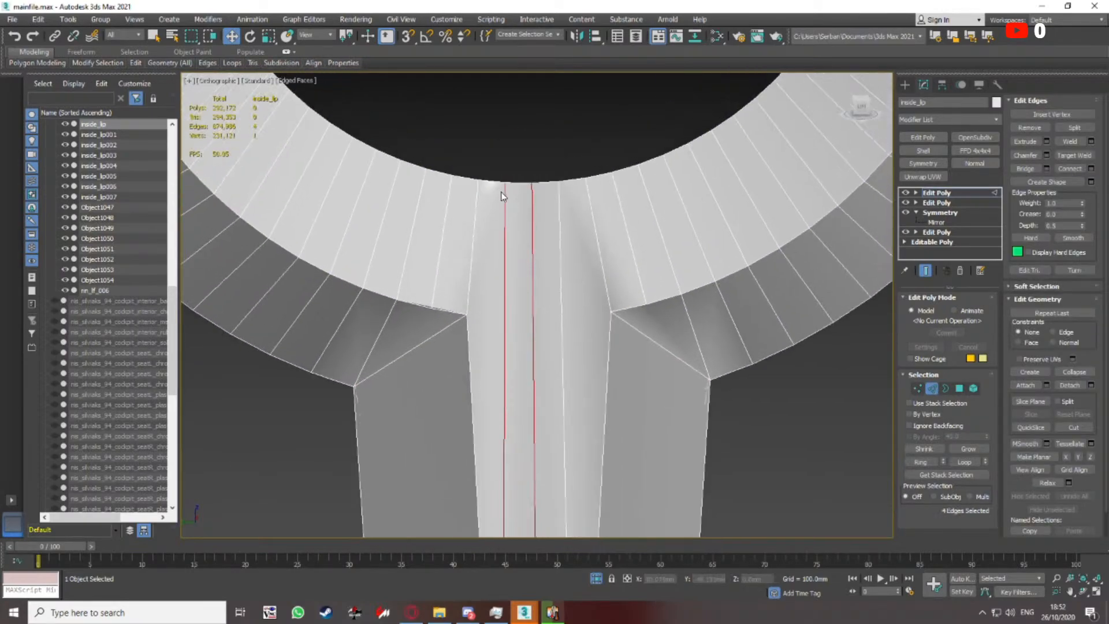
click(522, 184)
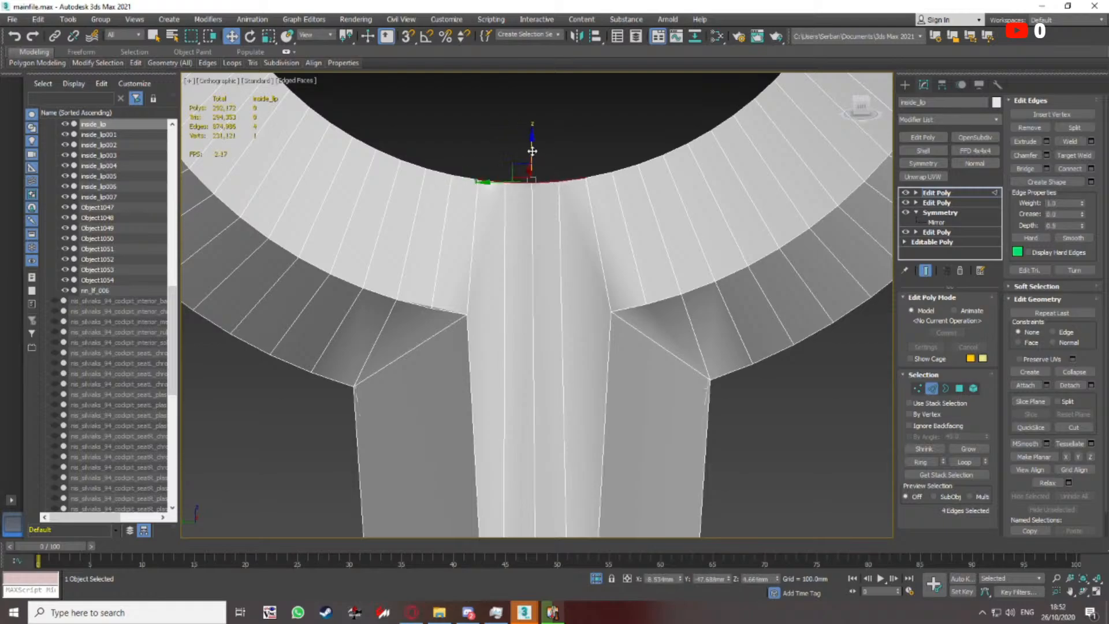
middle_drag(509, 321, 500, 248)
Remove the three lengthwise edges running down the middle of the spoke extension from the ring's inner rim
click(494, 249)
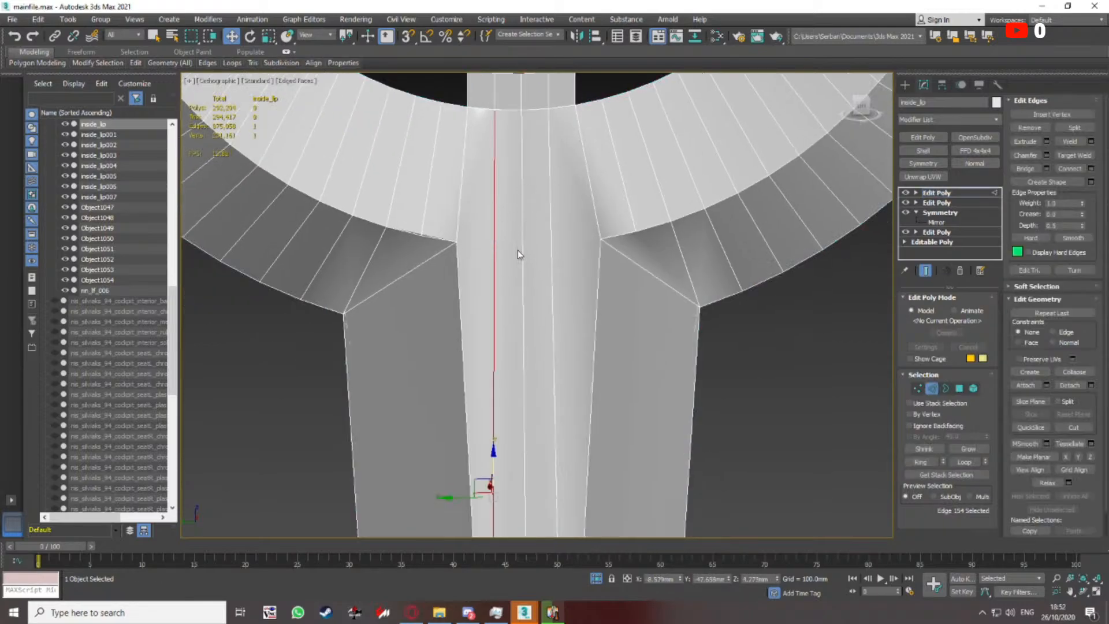
ctrl+click(521, 255)
ctrl+click(549, 258)
scroll(557, 265, down, 5)
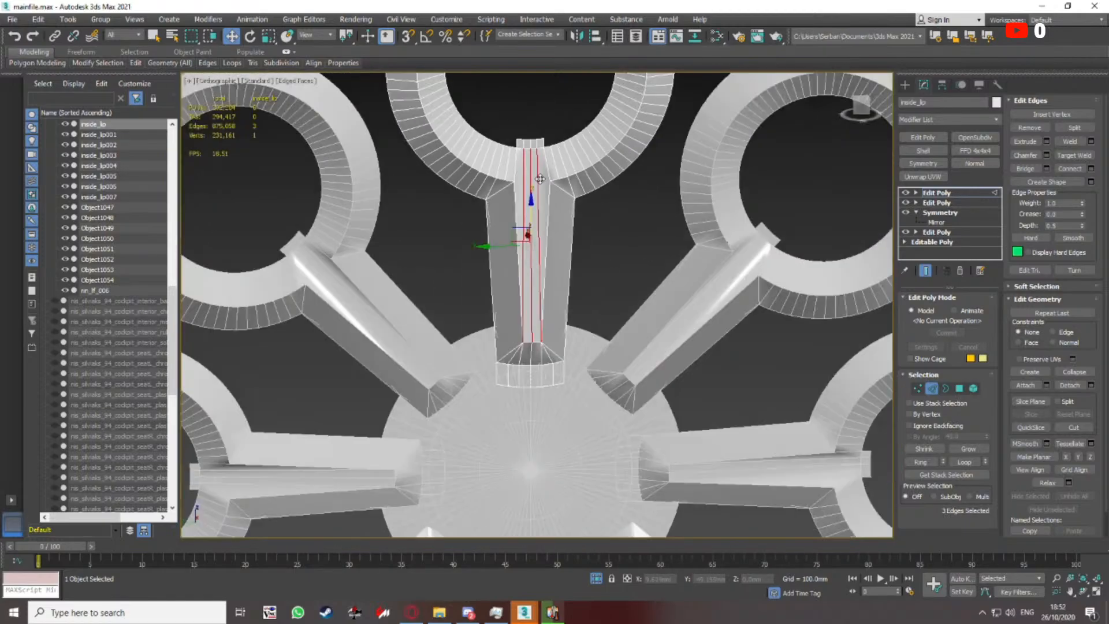
key(BackSpace)
Connect the two inner corner vertices where the spoke extension meets the ring with a straight crosswise edge
key(1)
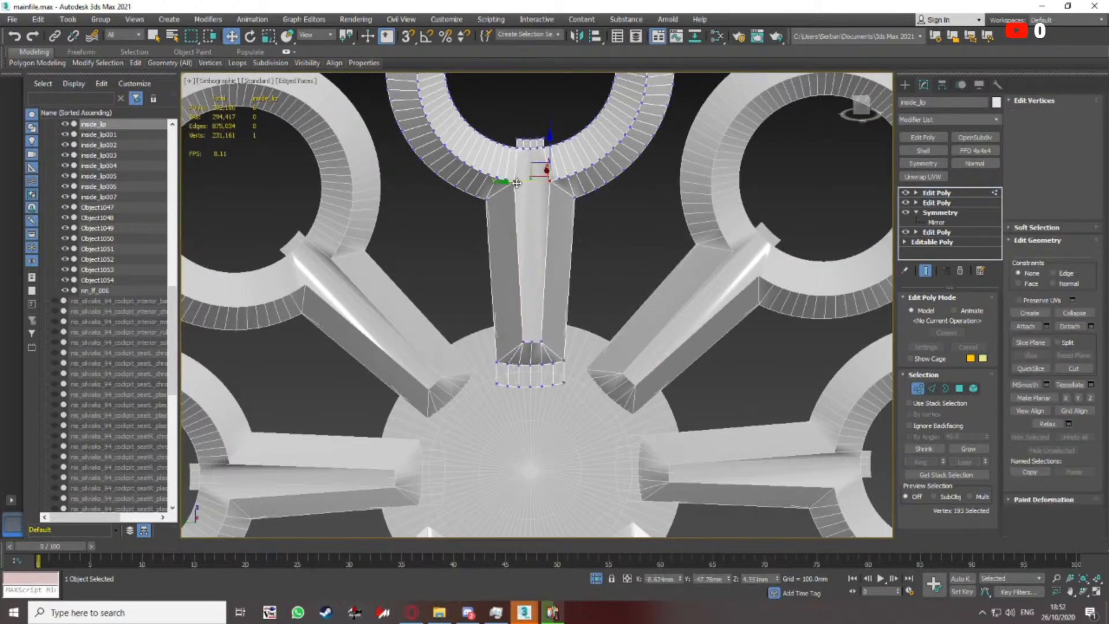
click(515, 182)
scroll(541, 183, up, 5)
ctrl+click(566, 181)
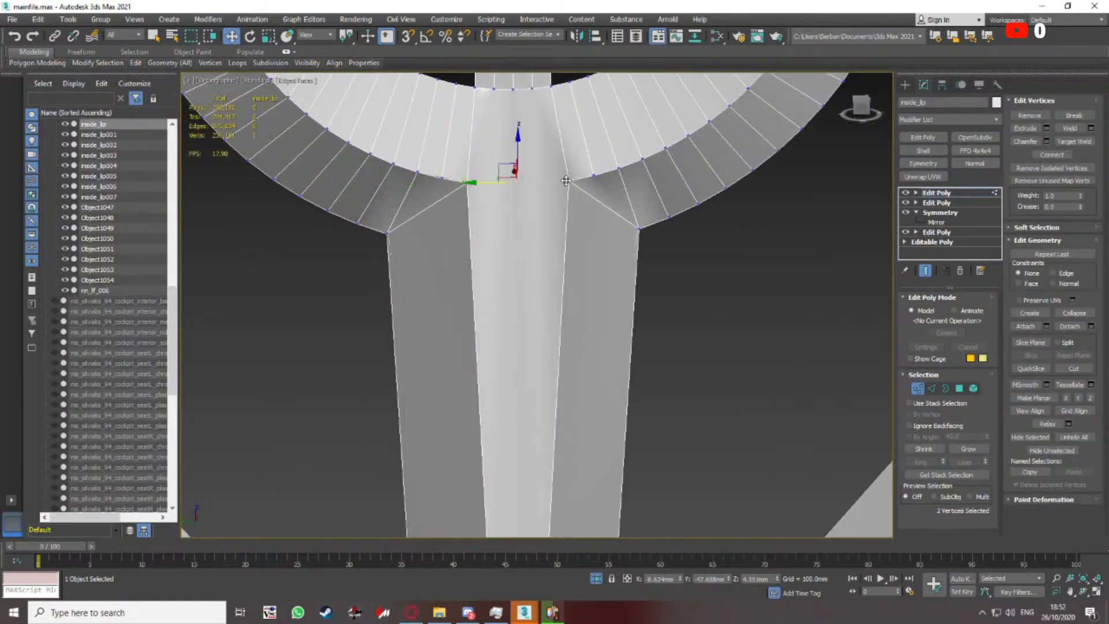
click(1051, 155)
scroll(543, 147, up, 5)
scroll(511, 150, down, 8)
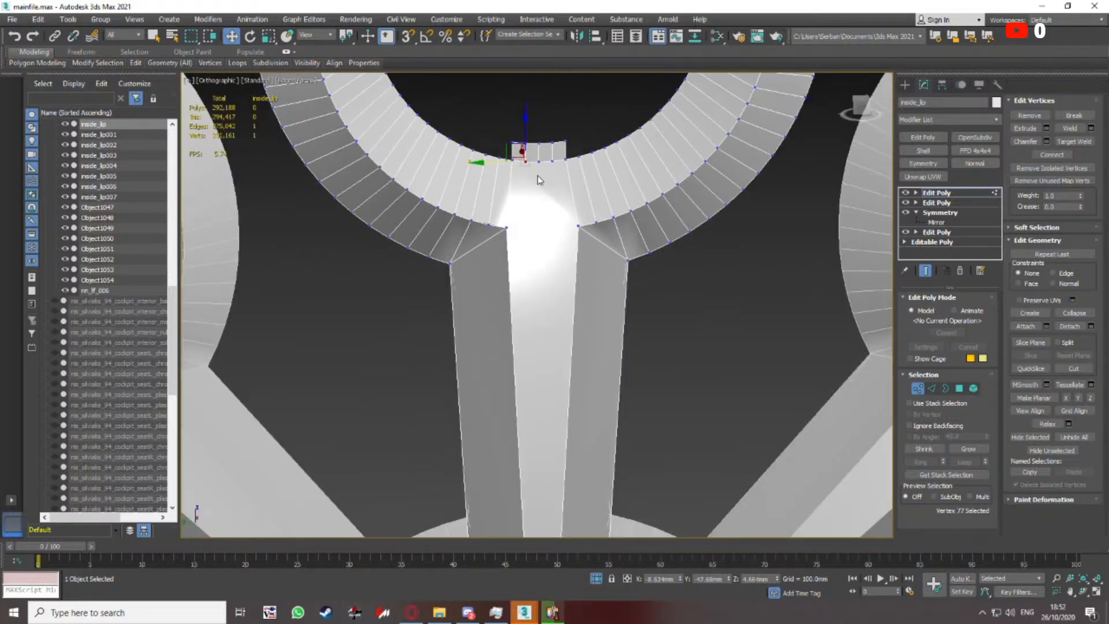
Insert three vertices along the crosswise edge between the spoke extension's two inner corners
scroll(553, 171, up, 2)
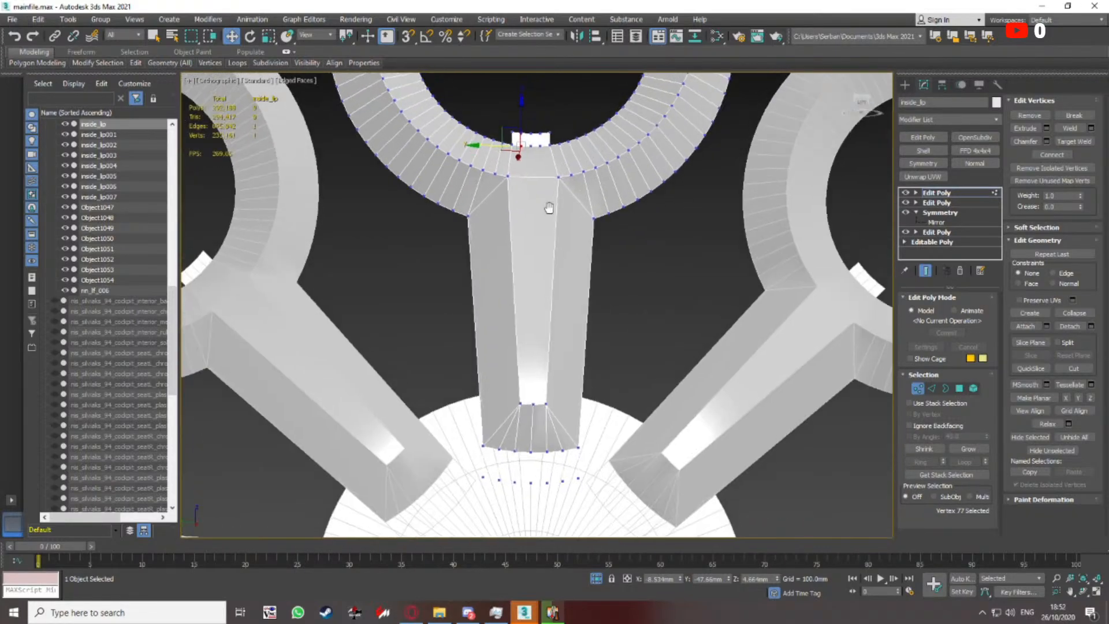
middle_drag(550, 206, 533, 243)
scroll(526, 213, up, 2)
key(2)
click(521, 162)
click(1052, 114)
scroll(526, 210, up, 3)
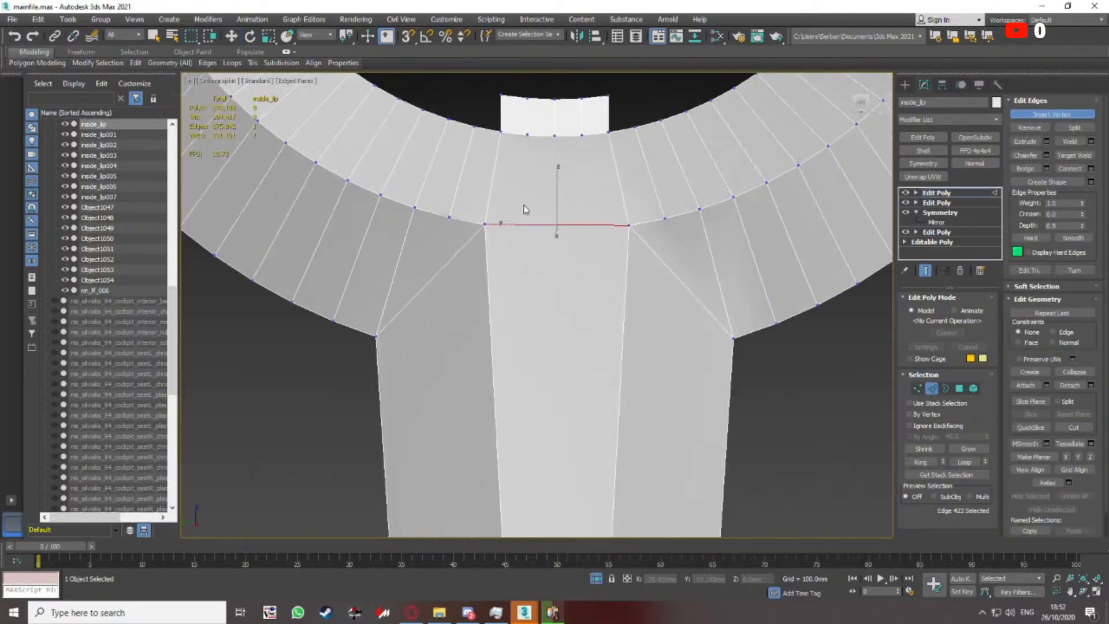
click(591, 225)
right_click(588, 225)
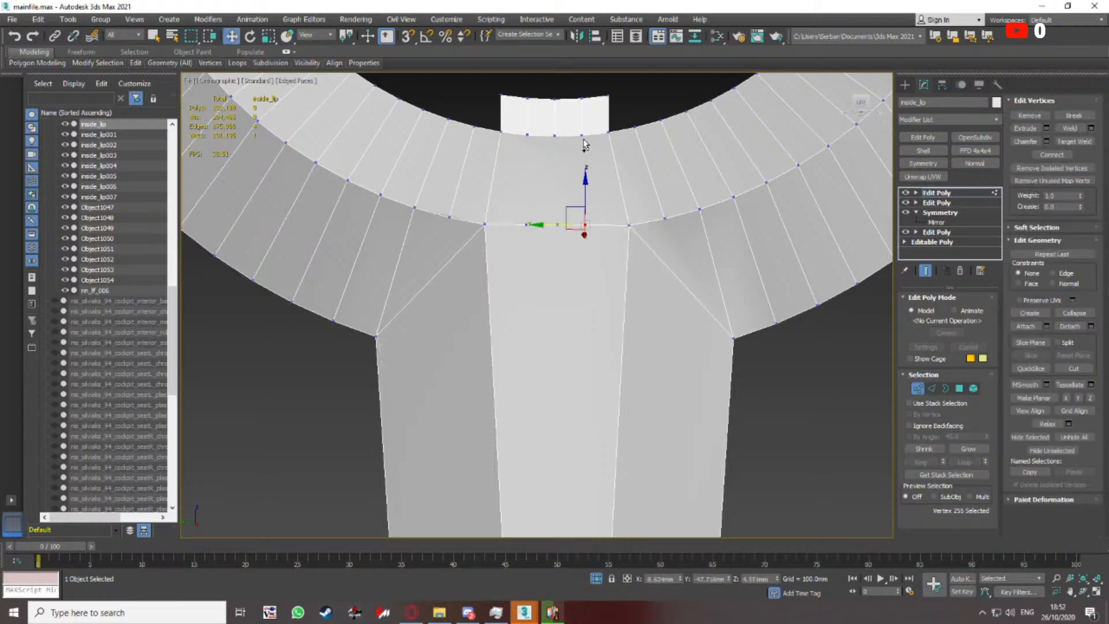
Connect the three inserted vertices to the ring's inner-rim vertices above and to the groove's hub-end vertices below
scroll(582, 168, down, 2)
middle_drag(583, 168, 577, 133)
right_click(574, 445)
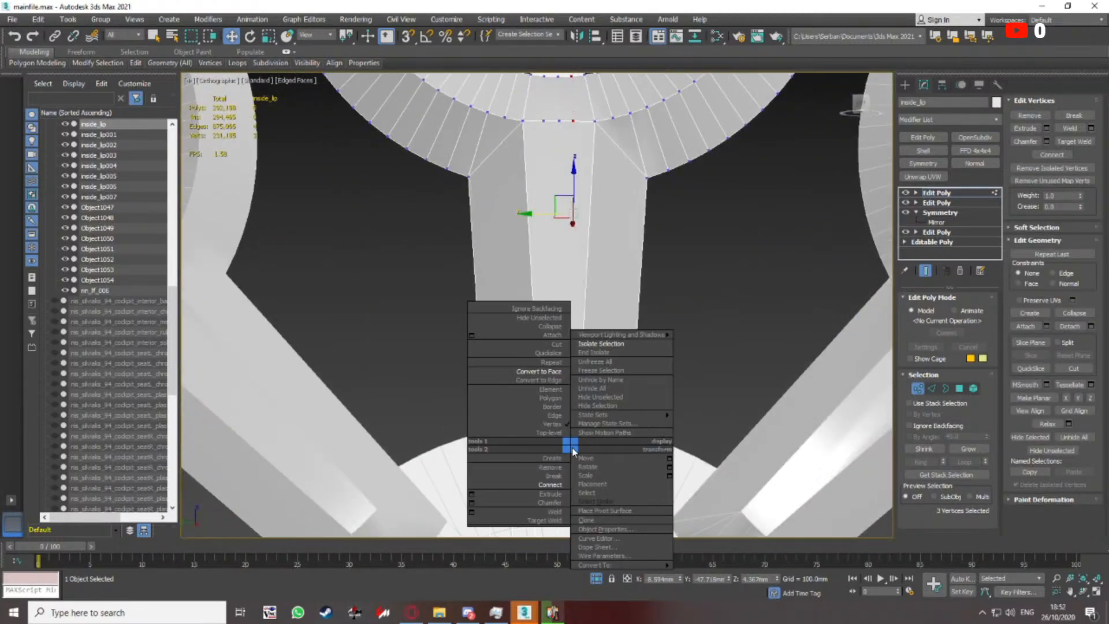
click(566, 452)
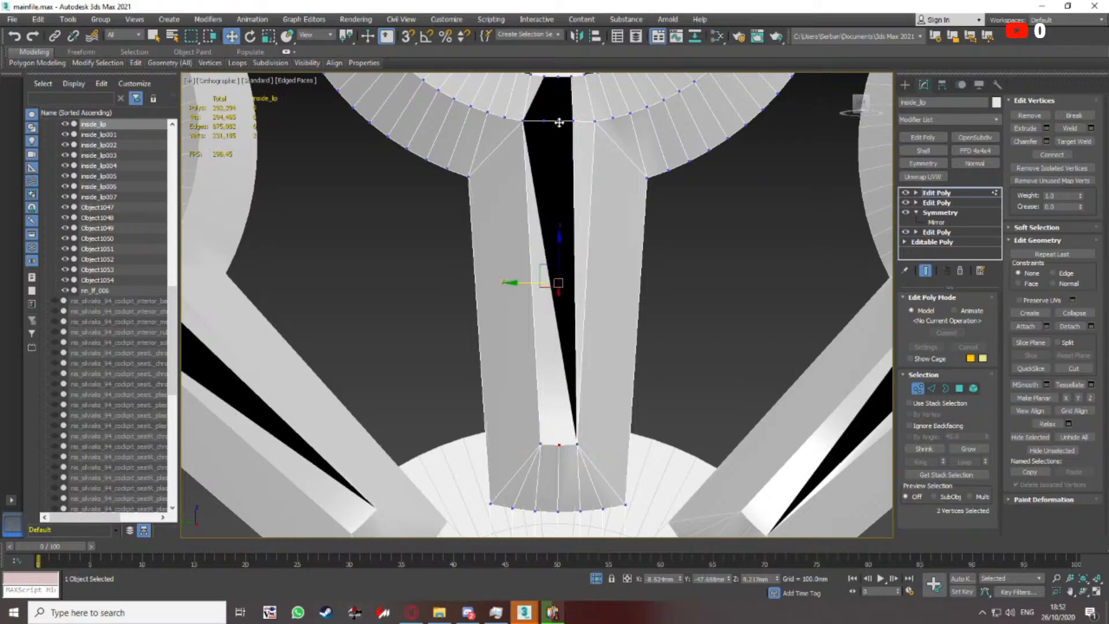
right_click(559, 80)
click(550, 54)
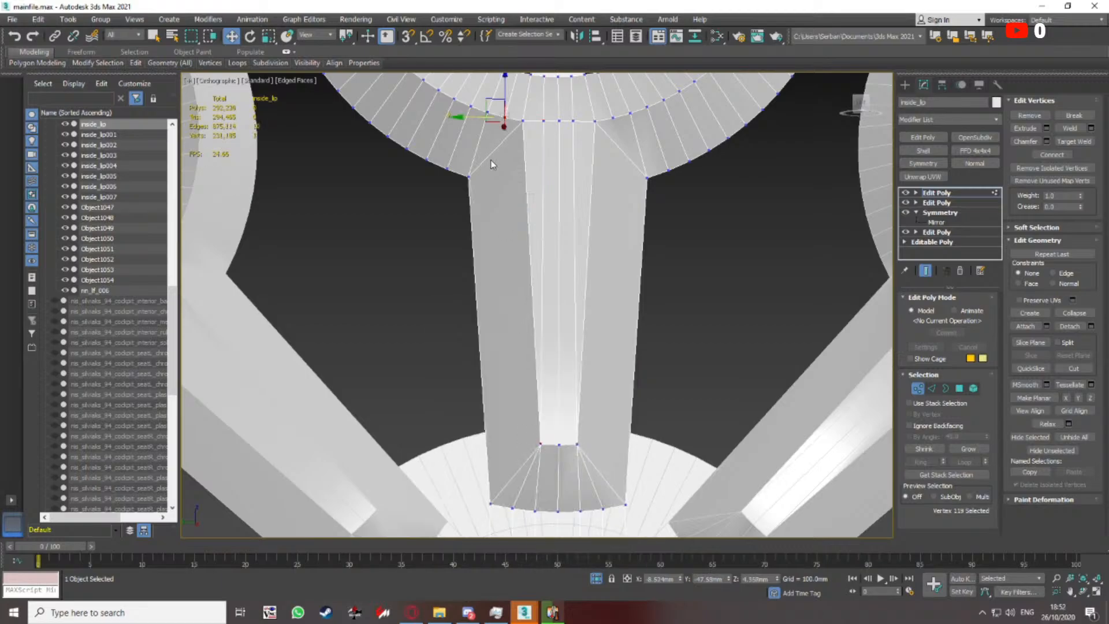
On both sides of the spoke, connect the outer ring corner vertex to the ring vertex beside the inner corner
right_click(466, 178)
click(416, 200)
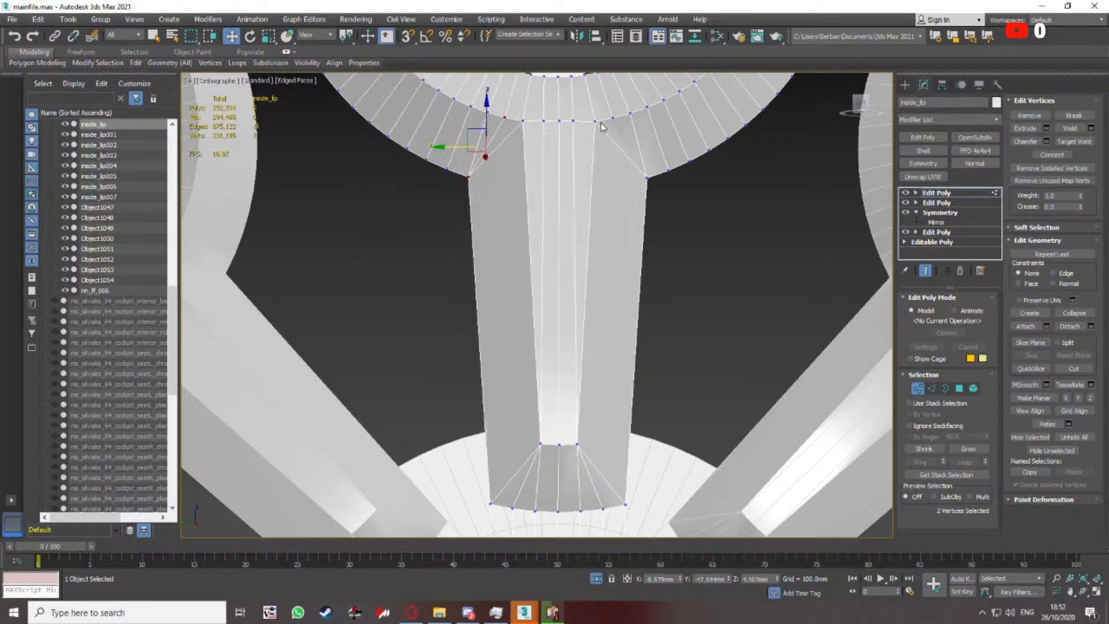
right_click(640, 195)
click(622, 230)
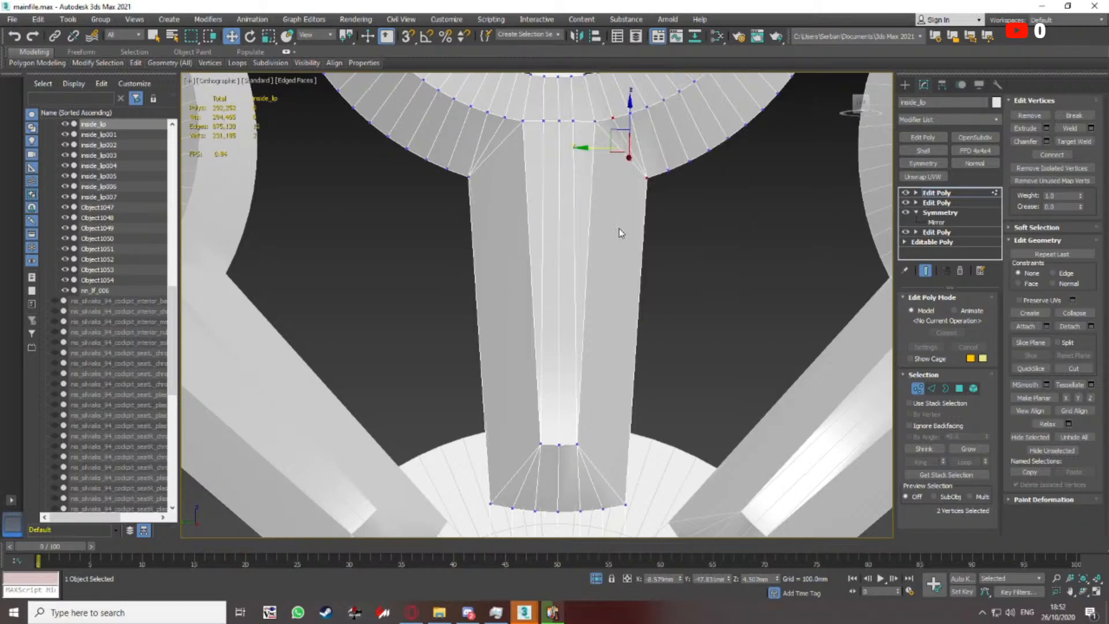
Examine the reshaped spoke against the whole wheel from several angles, with and without edges displayed
scroll(622, 233, down, 6)
mouse_move(622, 233)
alt+middle_down()
mouse_move(650, 234)
mouse_move(519, 209)
alt+middle_up()
scroll(519, 209, up, 5)
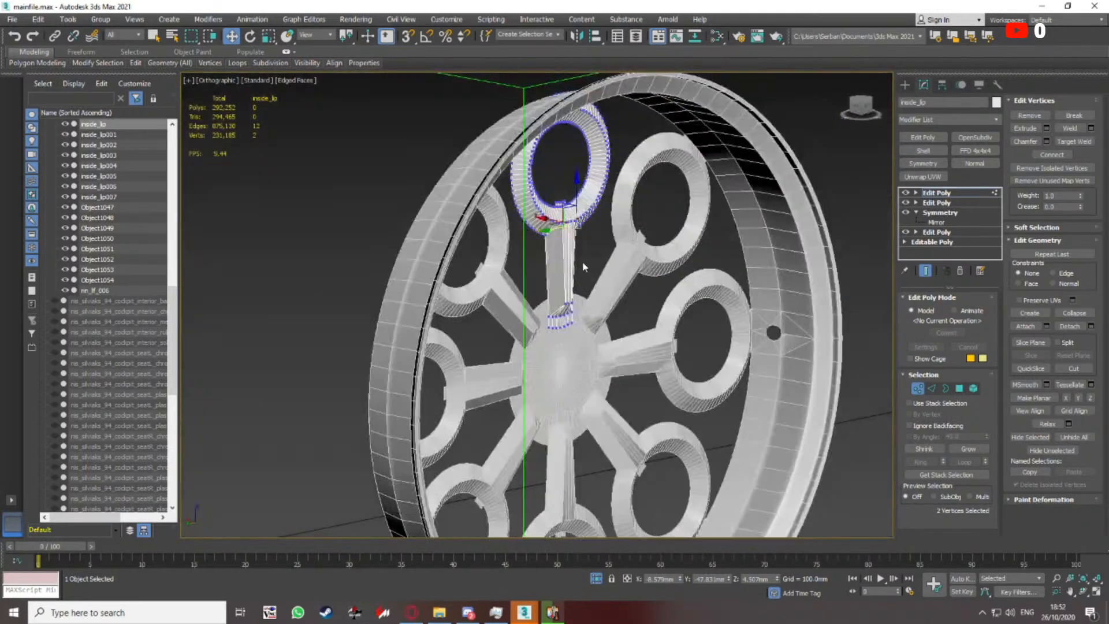
scroll(546, 293, up, 8)
key(F4)
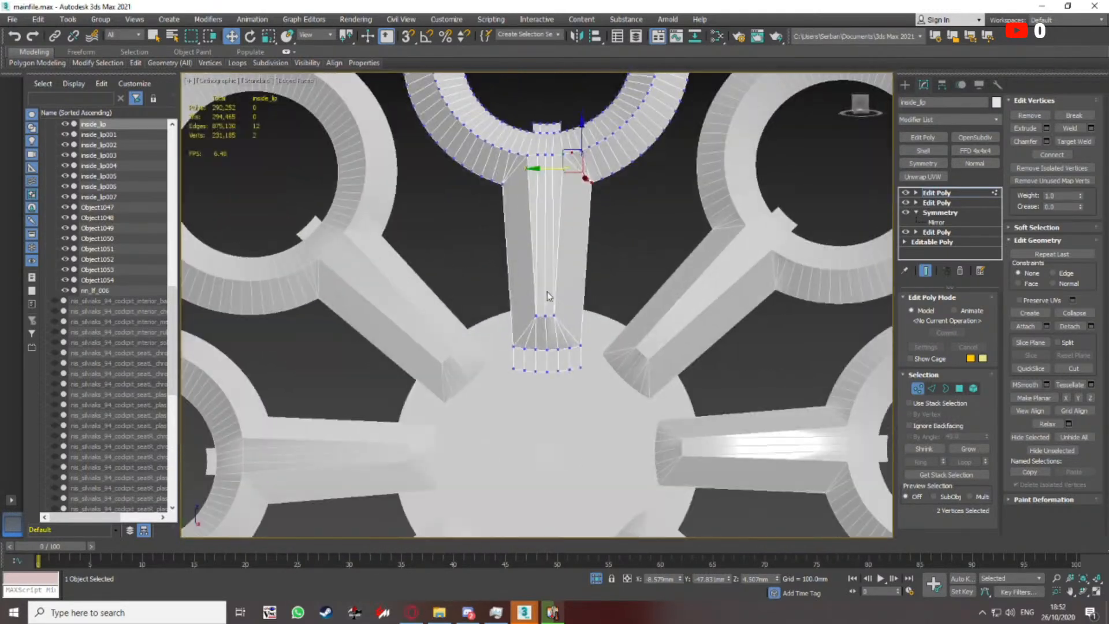
click(549, 247)
scroll(559, 285, down, 4)
alt+middle_drag(559, 285, 589, 328)
key(F4)
Delete the seven end vertices of the extruded strip at the spoke extension's hub end
scroll(575, 331, down, 4)
scroll(589, 326, up, 5)
drag(589, 324, 443, 365)
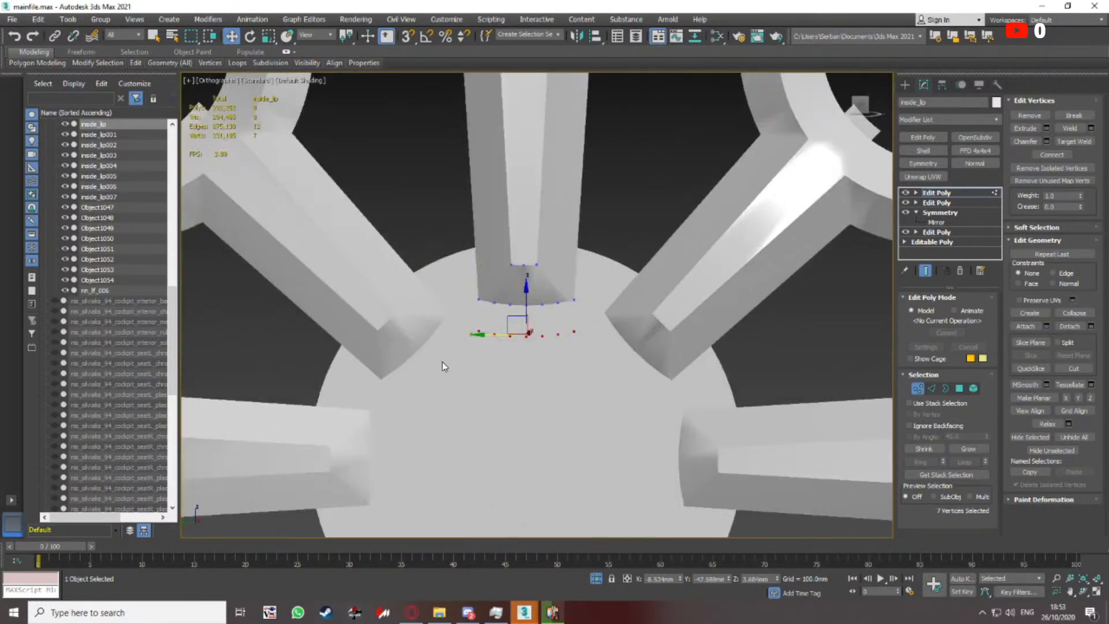
key(Delete)
Delete the upper row of vertices of the extruded strip on the ring's inner rim
scroll(559, 336, down, 7)
middle_drag(552, 332, 539, 315)
scroll(514, 209, up, 8)
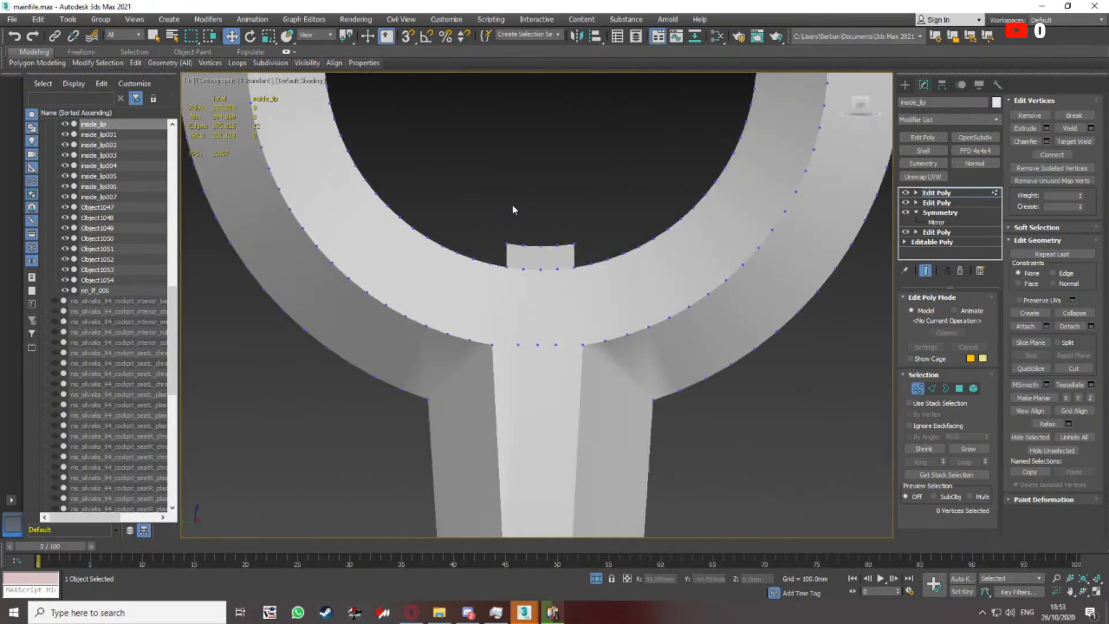
drag(577, 255, 580, 257)
key(Delete)
In wireframe, delete the outermost row of vertices of Object1047 behind the ring, using its Edit Poly modifier
scroll(580, 252, down, 8)
mouse_move(578, 250)
middle_down()
mouse_move(560, 235)
mouse_move(555, 260)
middle_up()
key(F3)
key(F3)
scroll(546, 242, up, 7)
key(F3)
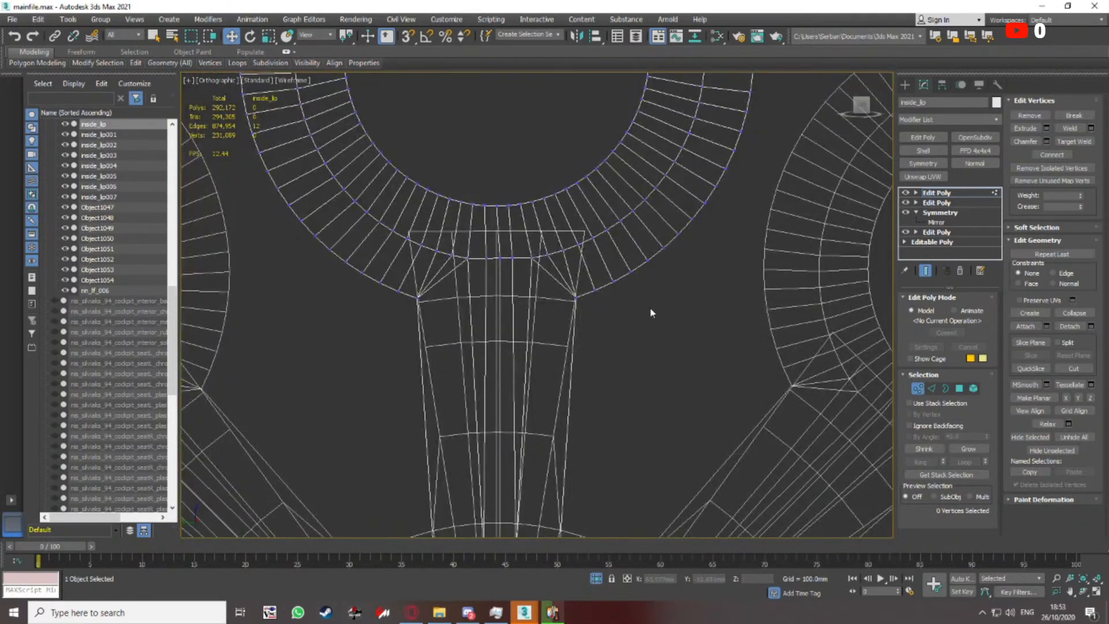
click(916, 390)
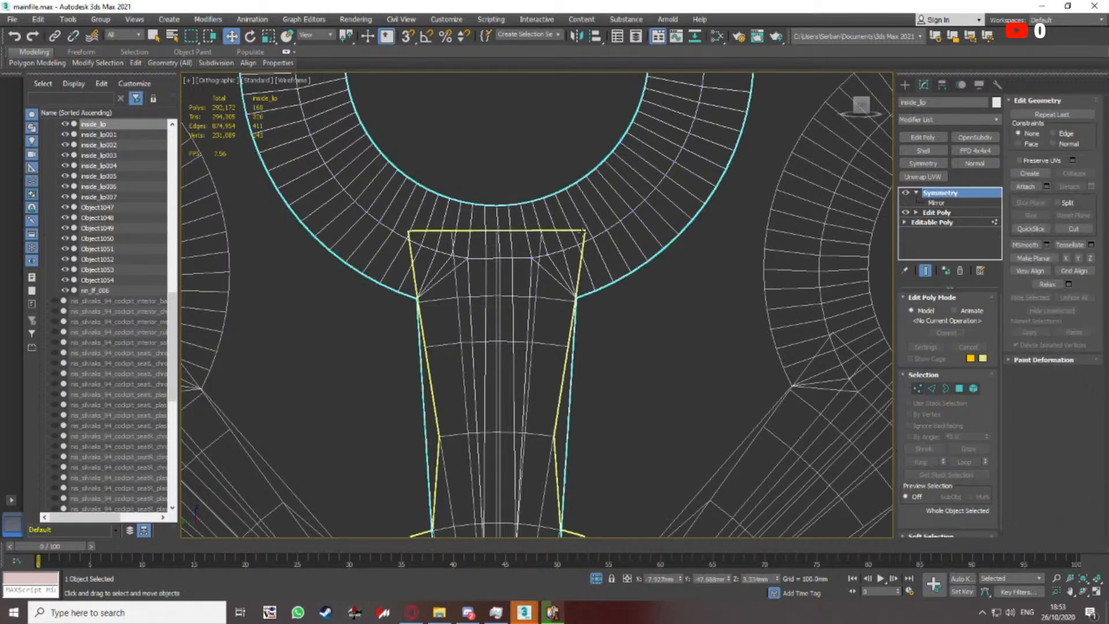
click(411, 230)
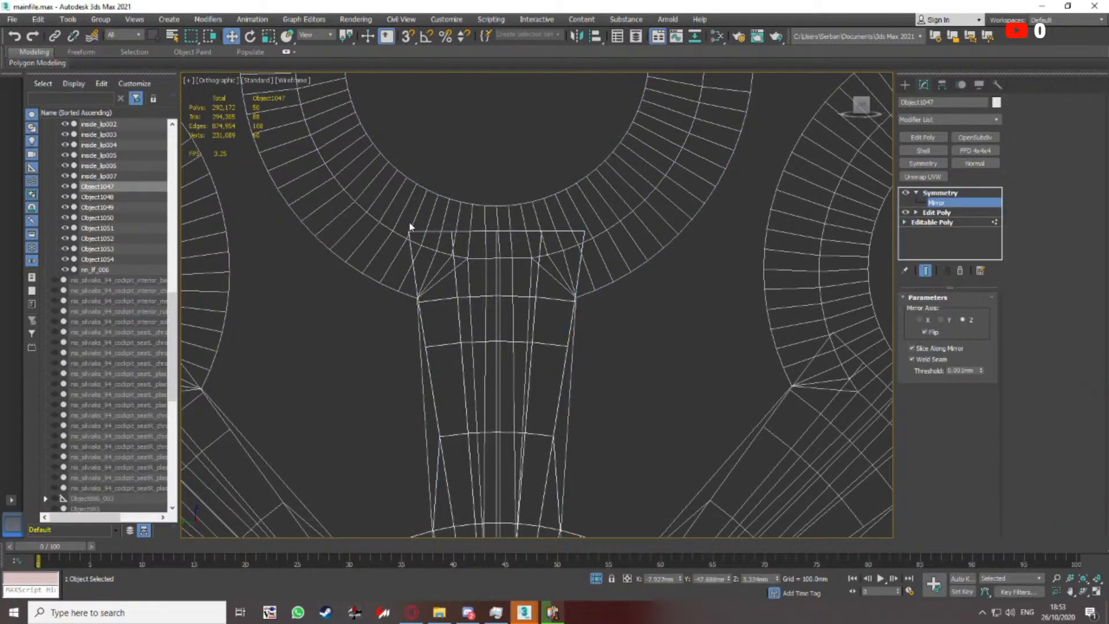
click(931, 213)
key(1)
mouse_move(406, 216)
mouse_down()
mouse_move(493, 245)
mouse_move(618, 256)
mouse_up()
key(Delete)
middle_drag(529, 250, 547, 253)
key(F3)
key(1)
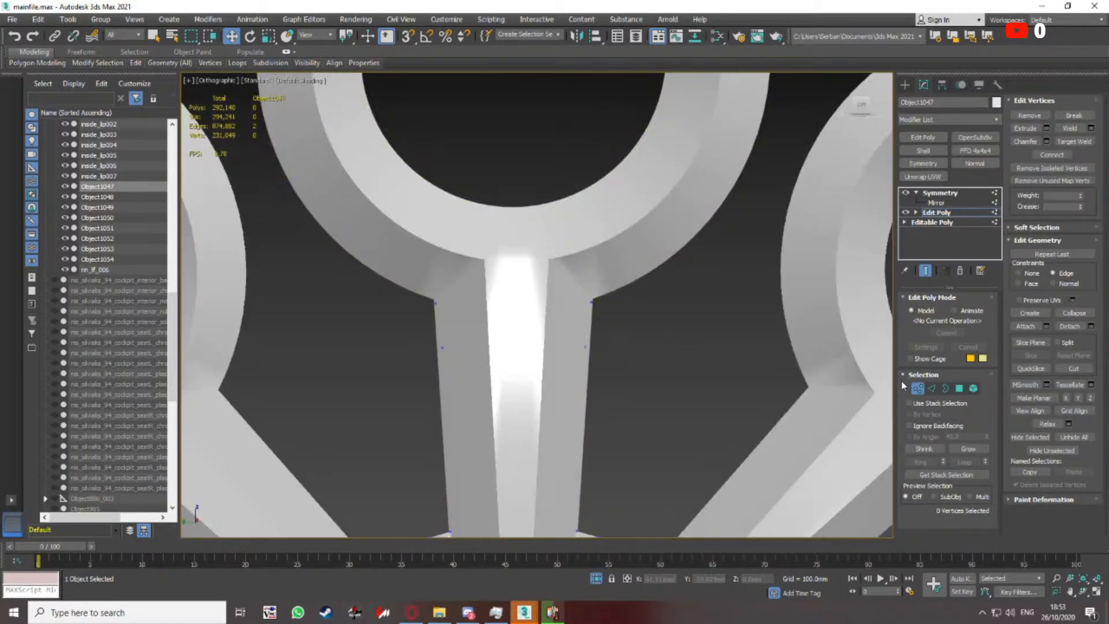
Select inside_lip and examine its ring and spoke in shaded, wireframe and edged-faces display
click(565, 233)
scroll(595, 251, down, 4)
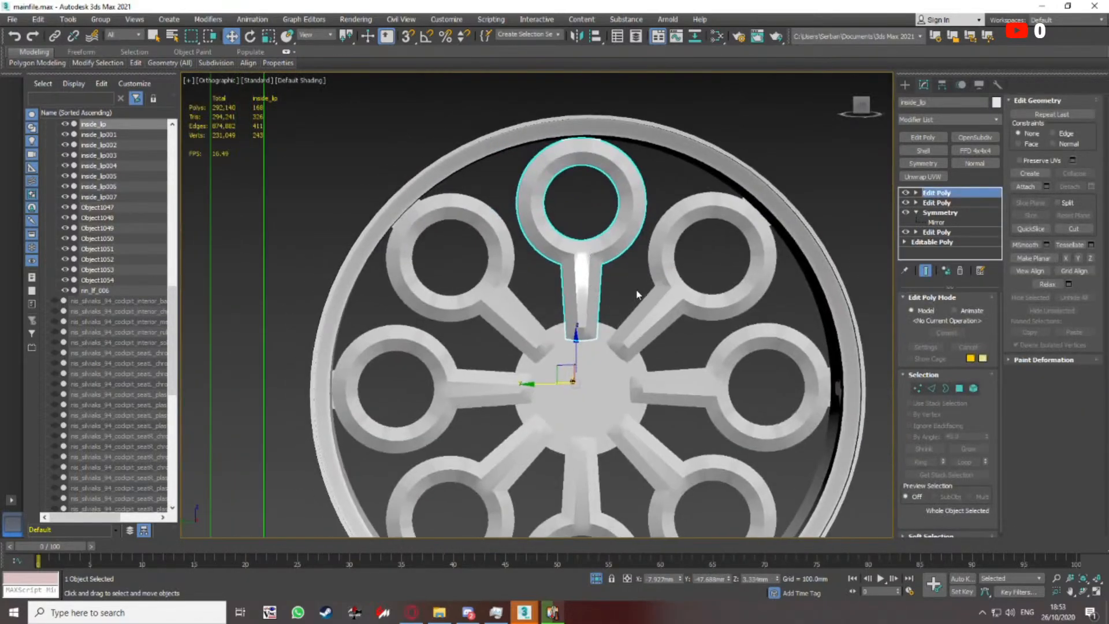
key(F3)
key(F3)
key(F4)
scroll(622, 296, up, 4)
scroll(622, 298, down, 4)
middle_drag(622, 298, 532, 238)
scroll(565, 279, up, 4)
scroll(521, 286, up, 2)
mouse_move(137, 64)
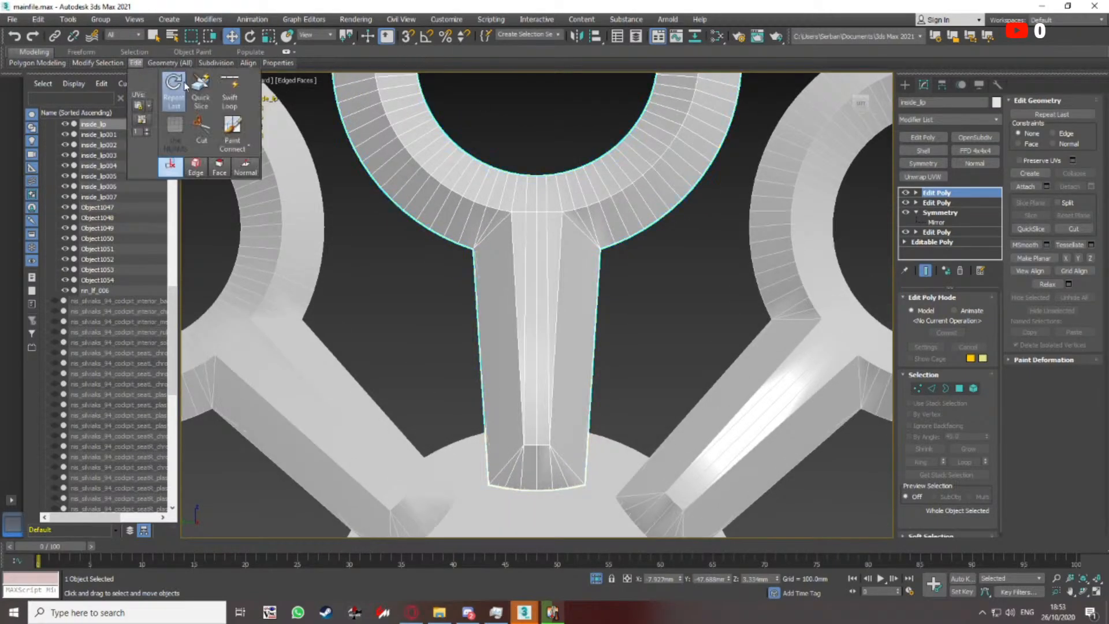
click(230, 92)
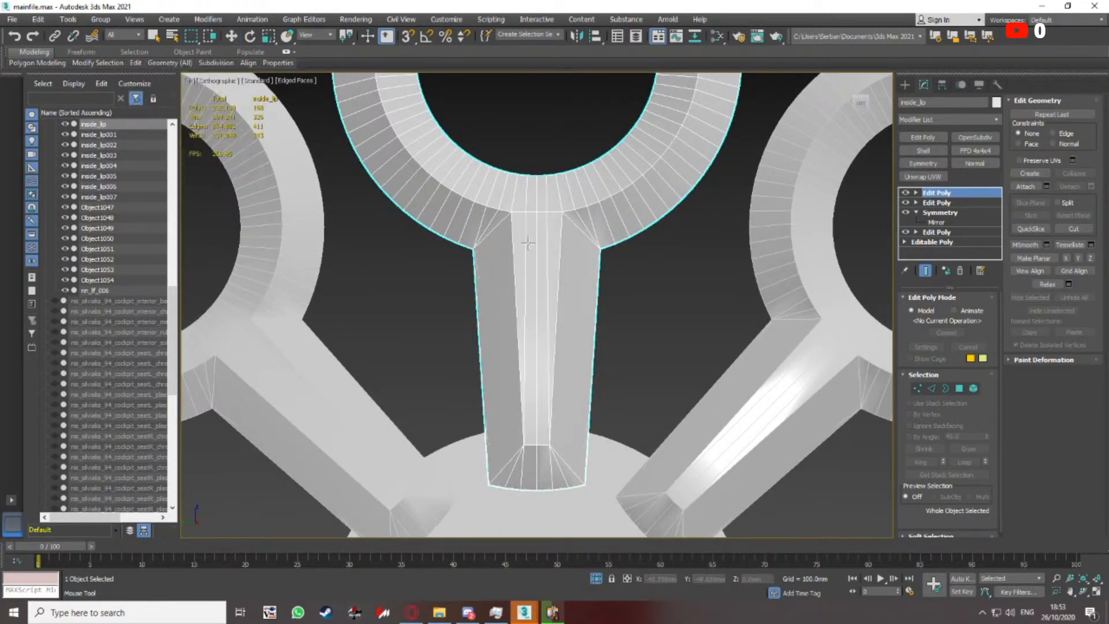
right_click(544, 256)
Compare the wheel with the topmost Edit Poly modifier of inside_lip switched off and on
scroll(536, 224, down, 4)
alt+middle_drag(536, 224, 551, 249)
click(905, 194)
scroll(548, 271, down, 4)
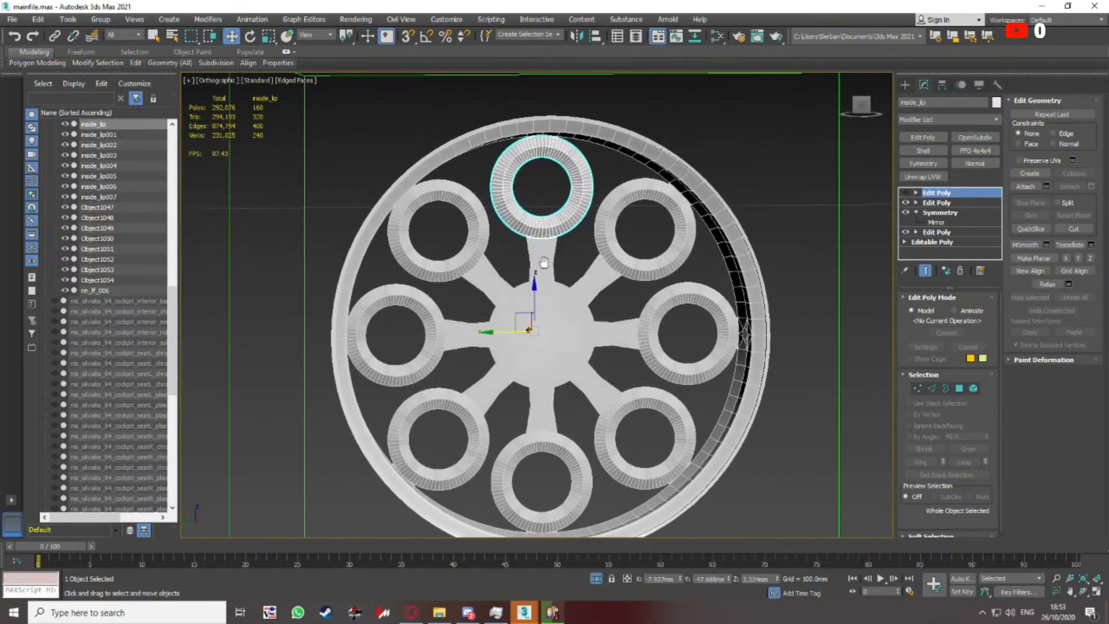
scroll(635, 206, up, 4)
click(907, 194)
scroll(505, 260, down, 3)
alt+middle_drag(505, 260, 595, 361)
In the Left view, delete the topmost Edit Poly modifier from inside_lip to discard its spoke extension
click(855, 106)
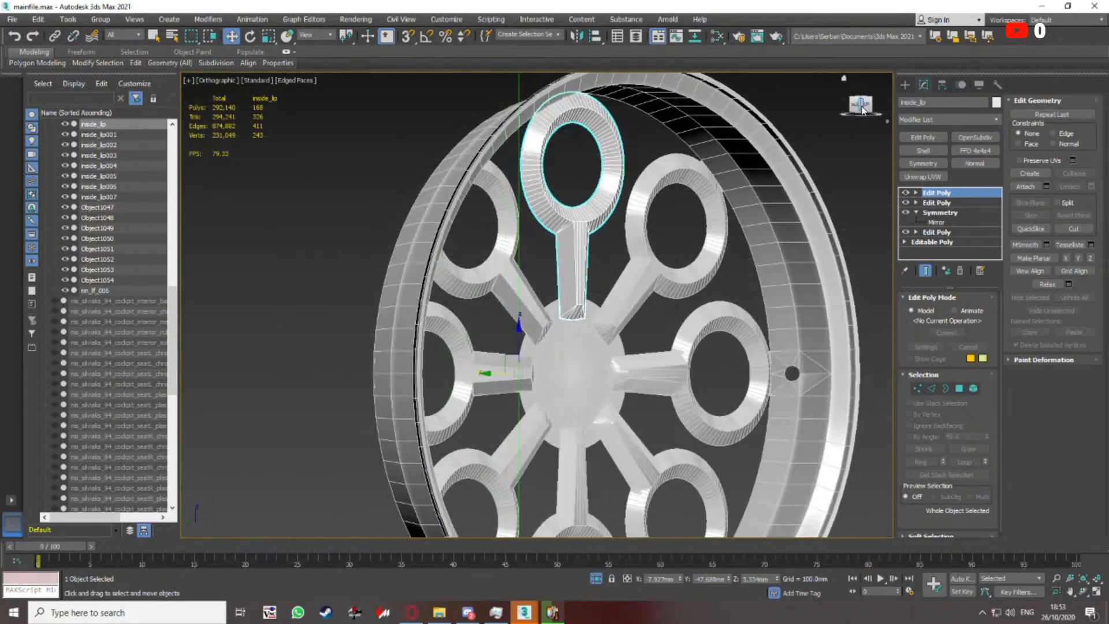
click(861, 107)
scroll(520, 213, down, 3)
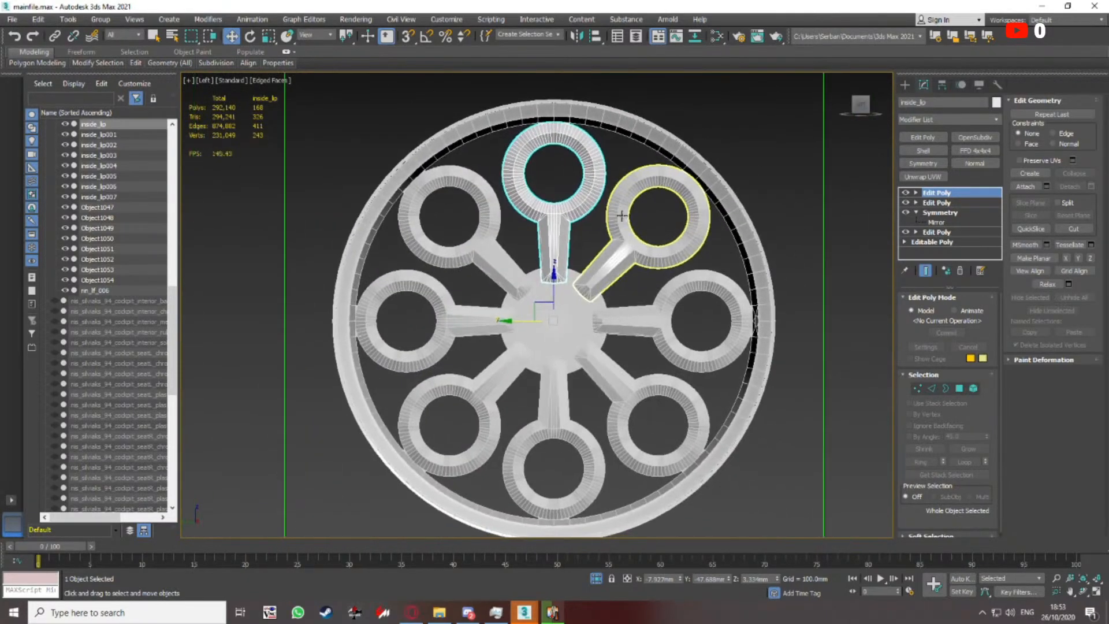
click(905, 194)
click(906, 193)
click(960, 271)
middle_drag(612, 282, 599, 258)
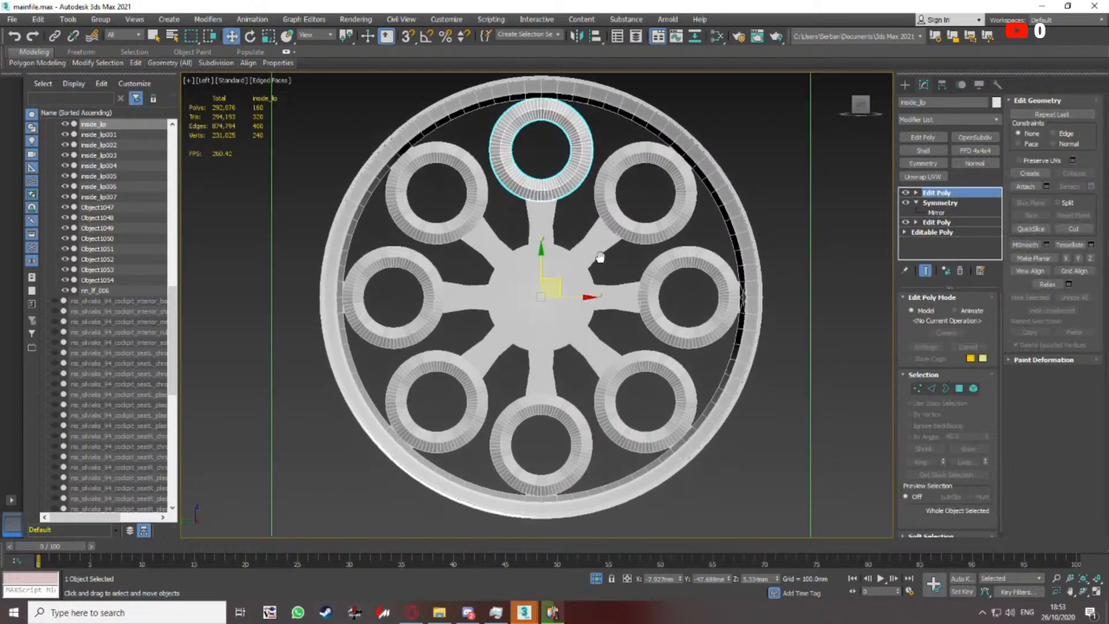
scroll(563, 217, up, 3)
key(1)
middle_drag(580, 217, 582, 274)
key(1)
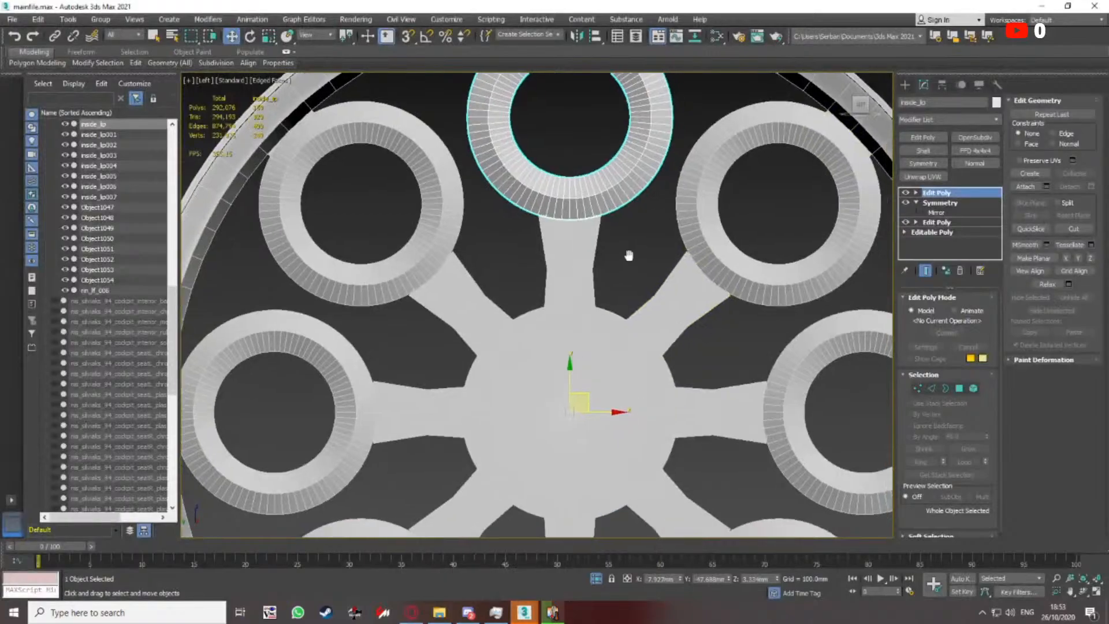
Save mainfile.max and switch to the untitled 3ds Max window
middle_drag(631, 248, 620, 231)
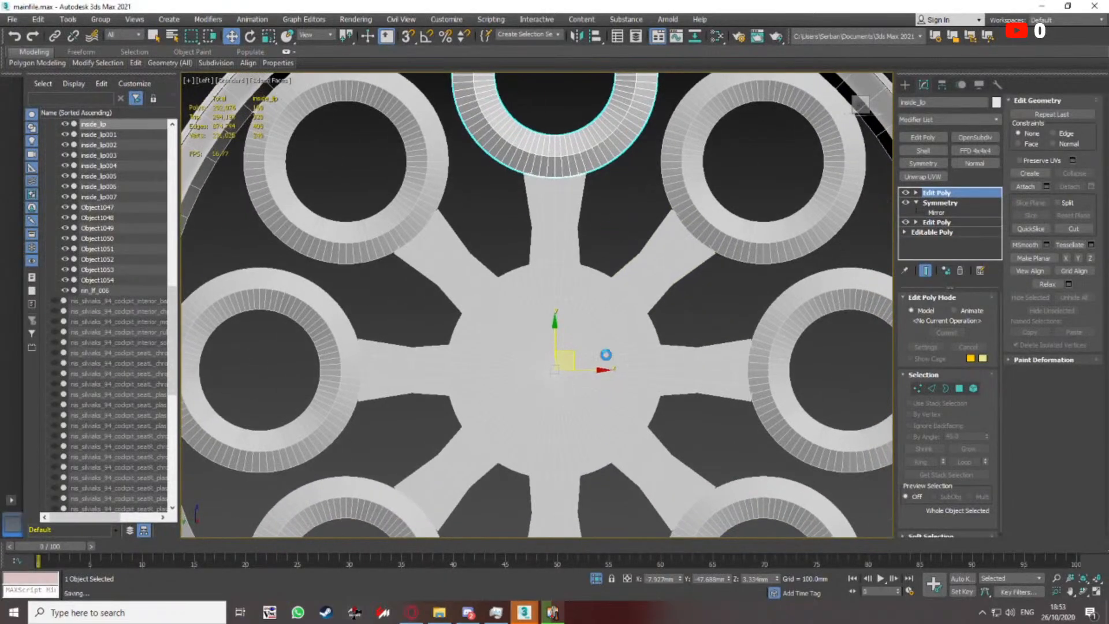
mouse_move(524, 612)
click(551, 559)
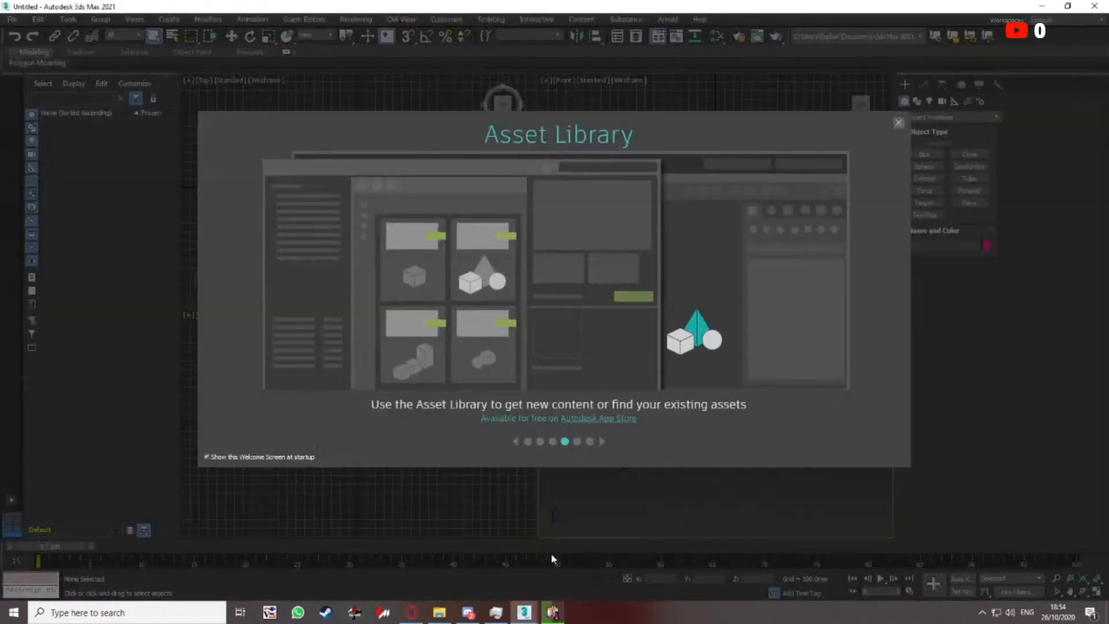
Dismiss the welcome screen and maximize the Perspective viewport
key(Escape)
click(546, 315)
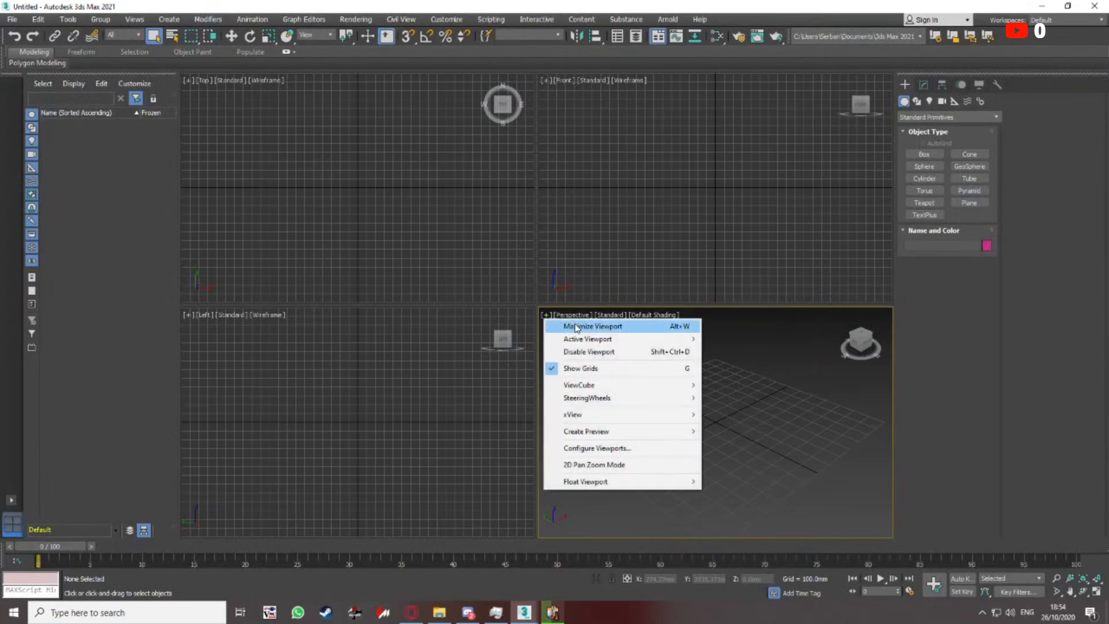
click(557, 324)
click(12, 19)
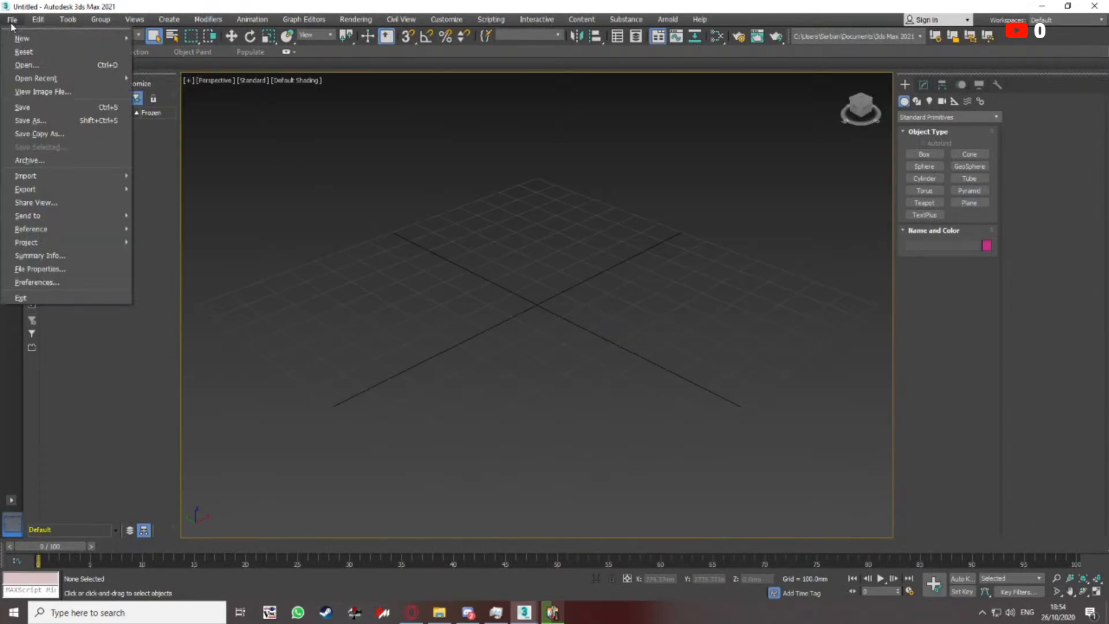
click(446, 615)
click(321, 178)
drag(410, 35, 0, 72)
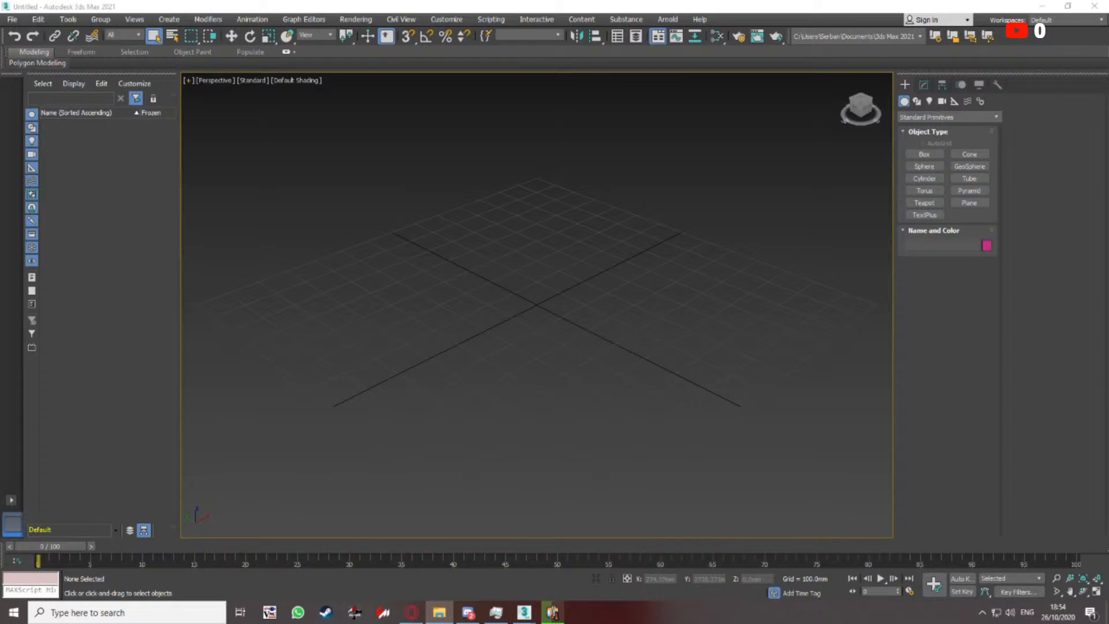
Start importing model.dae from the source\model folder inside New folder (2) in Downloads
click(11, 19)
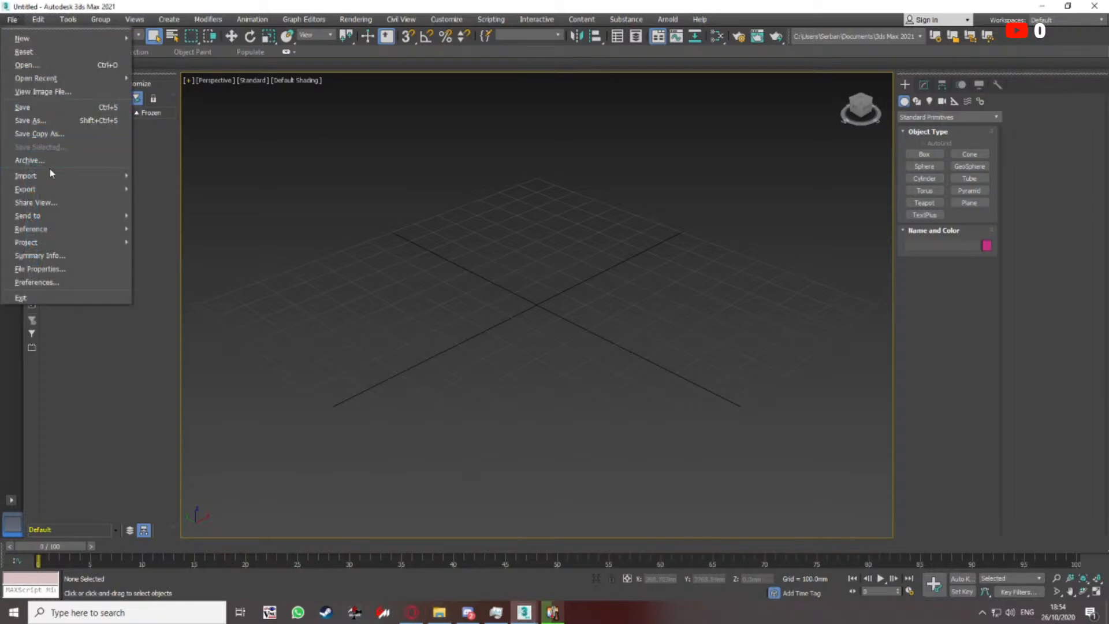
mouse_move(50, 168)
click(181, 172)
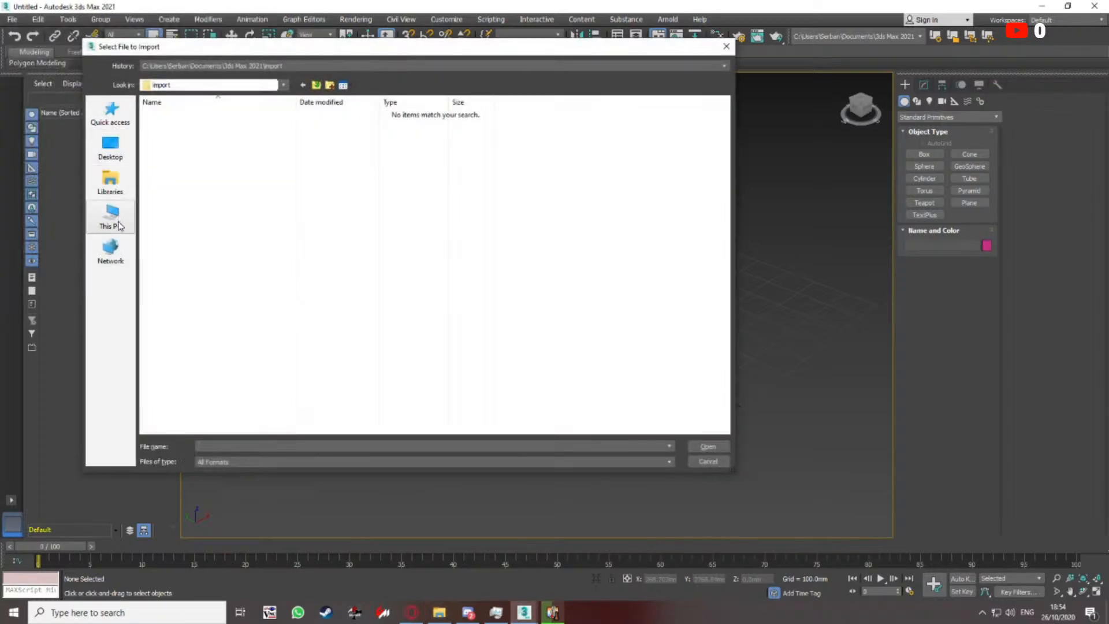
click(116, 184)
click(110, 216)
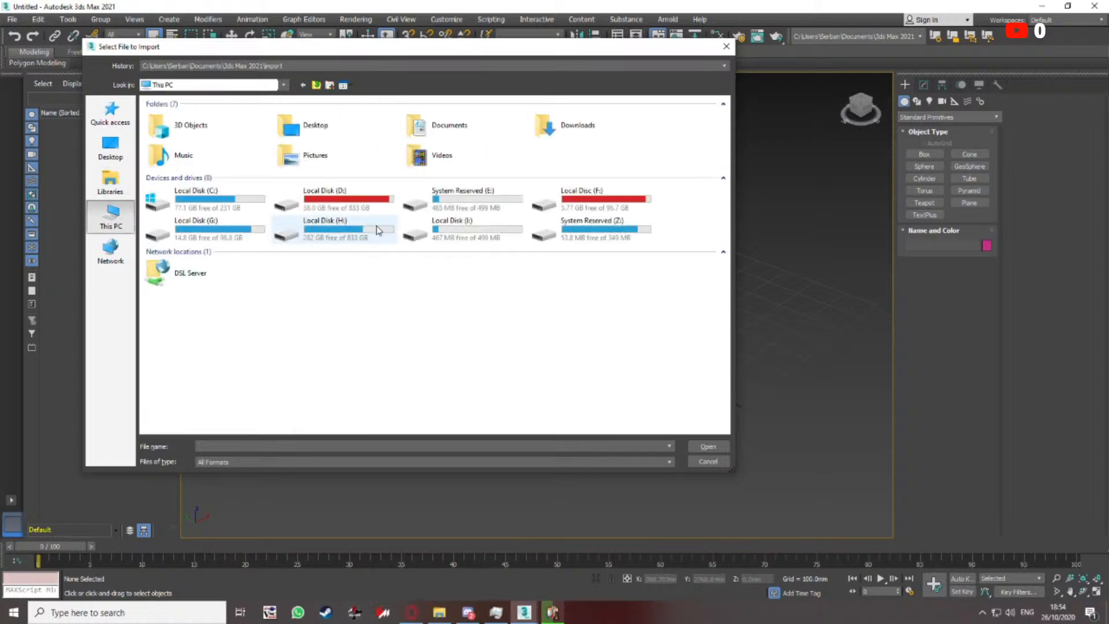
double_click(580, 131)
double_click(172, 124)
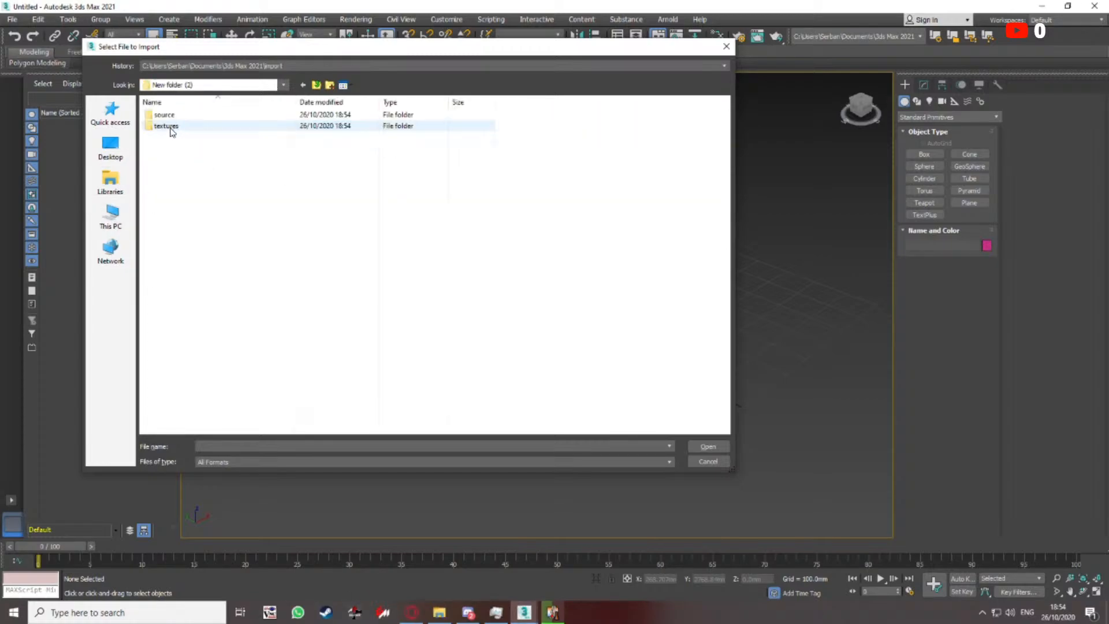
double_click(171, 125)
click(318, 86)
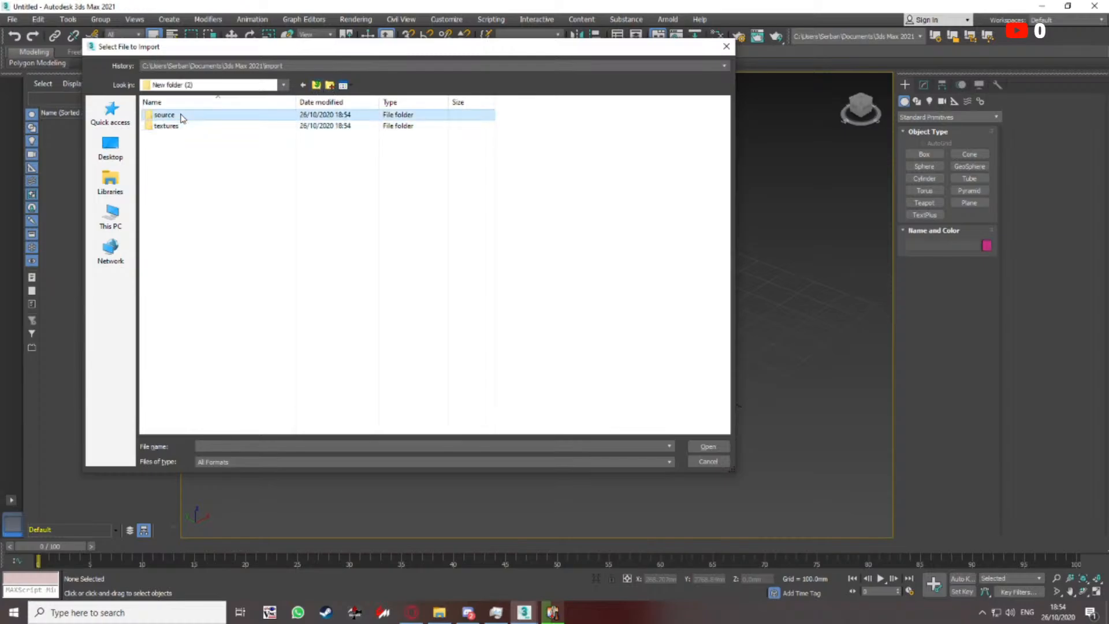
double_click(181, 116)
double_click(176, 117)
double_click(244, 128)
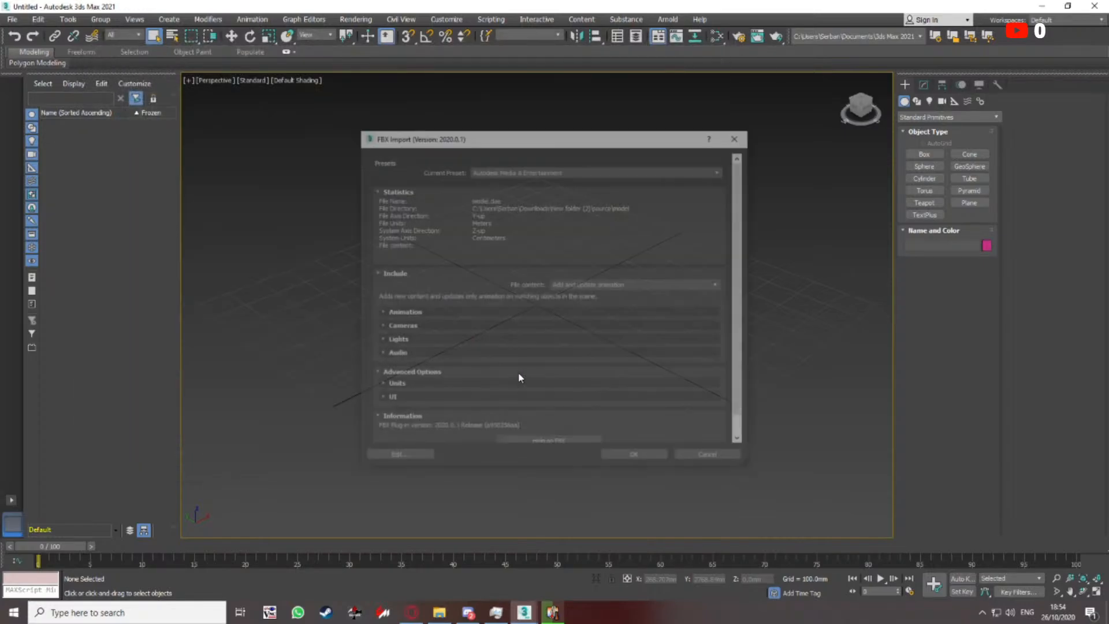
Show the import unit options, accept Meters as the file units, and complete the model import
scroll(413, 407, down, 2)
click(397, 366)
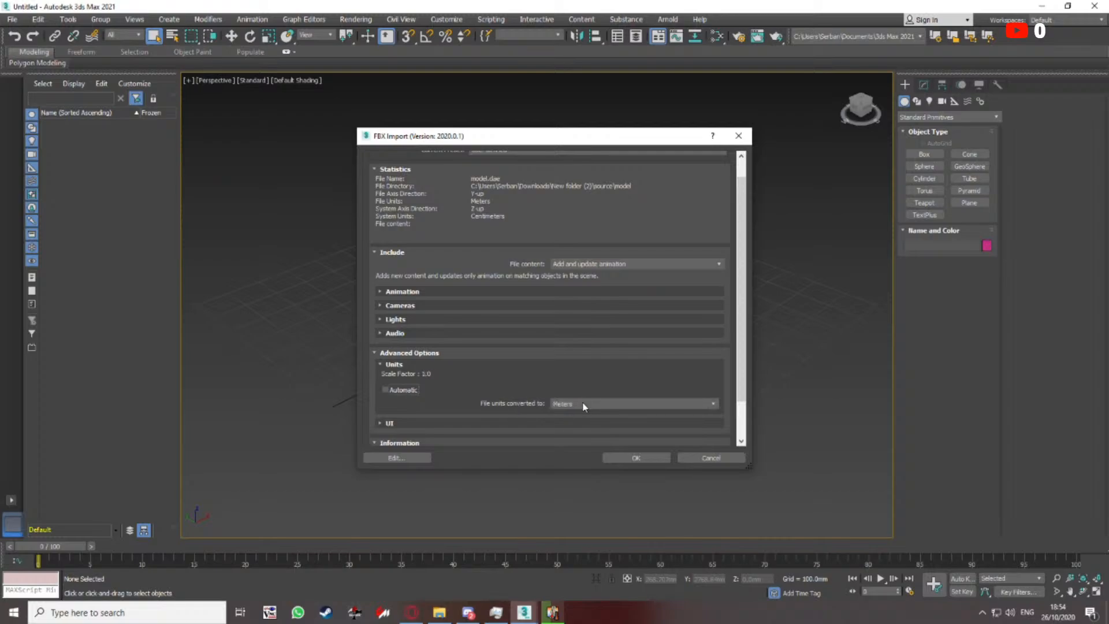
click(620, 458)
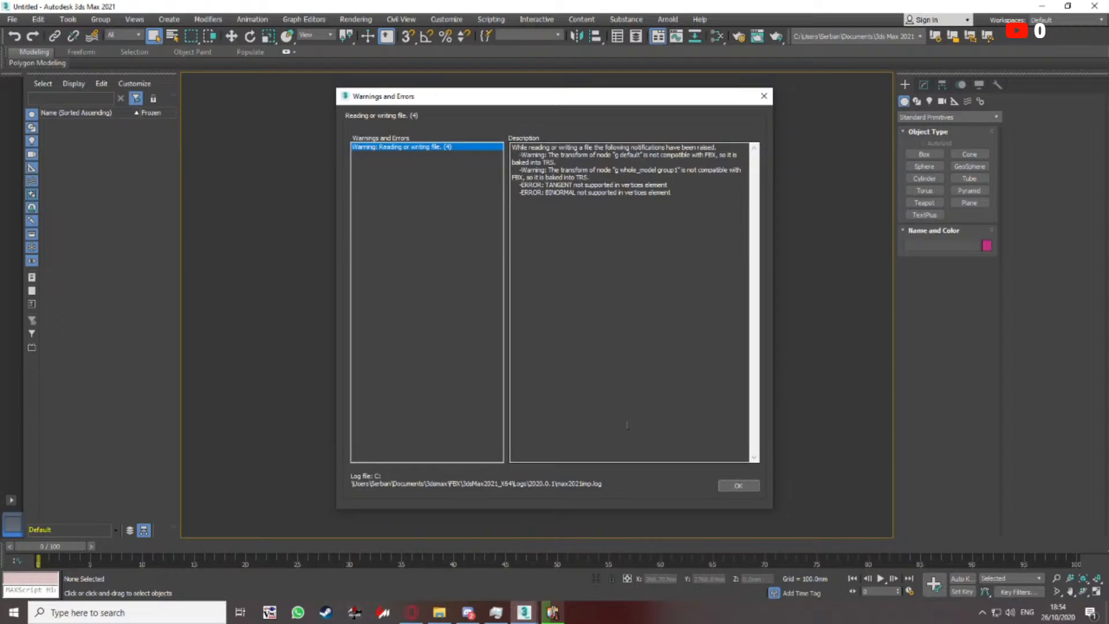
click(739, 484)
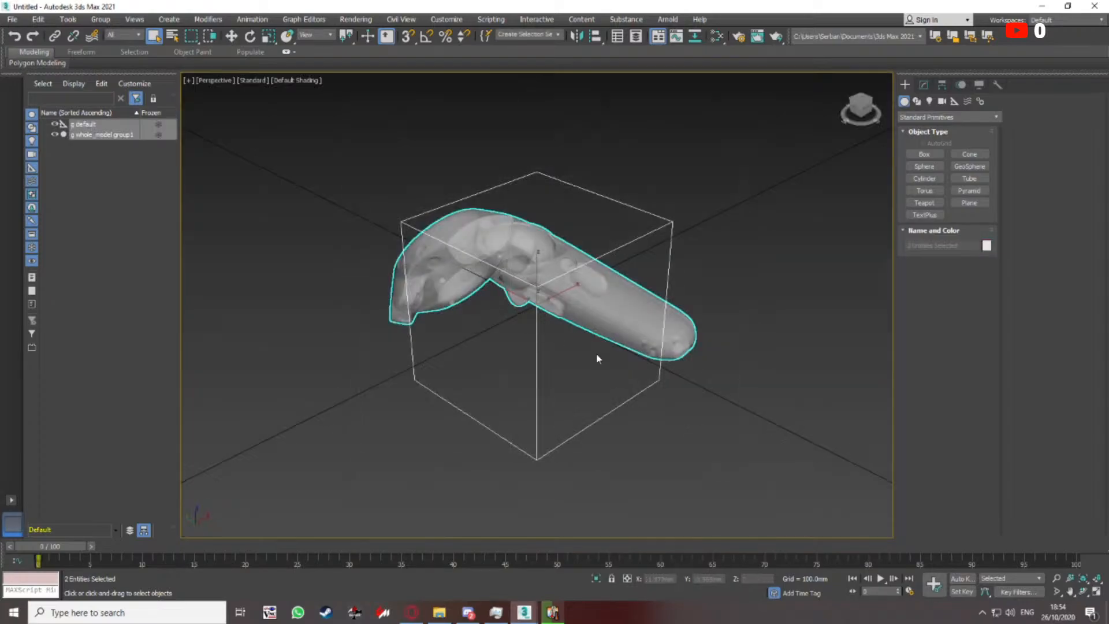
Examine the imported controller model from several angles with edged faces switched on and off
key(F4)
alt+middle_drag(579, 322, 604, 366)
scroll(604, 366, up, 3)
key(F4)
click(712, 272)
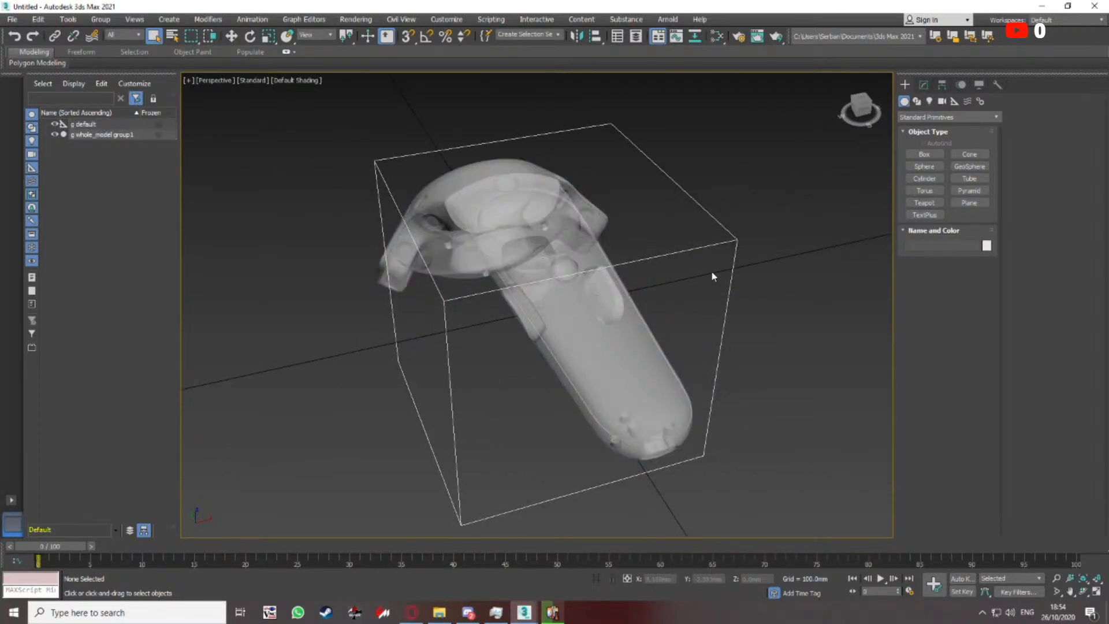
scroll(713, 245, down, 5)
alt+middle_drag(712, 244, 590, 287)
scroll(664, 272, up, 3)
key(w)
mouse_move(486, 313)
alt+middle_down()
mouse_move(503, 216)
mouse_move(512, 284)
mouse_move(517, 272)
mouse_move(543, 291)
mouse_move(513, 317)
mouse_move(572, 313)
mouse_move(564, 388)
mouse_move(564, 372)
mouse_move(613, 310)
alt+middle_up()
Select g whole_model group1 and set the Perspective viewport shading to Clay
click(100, 136)
scroll(731, 408, down, 4)
click(1087, 535)
scroll(513, 316, up, 4)
key(F4)
key(F4)
scroll(612, 310, up, 3)
scroll(613, 310, down, 4)
click(296, 80)
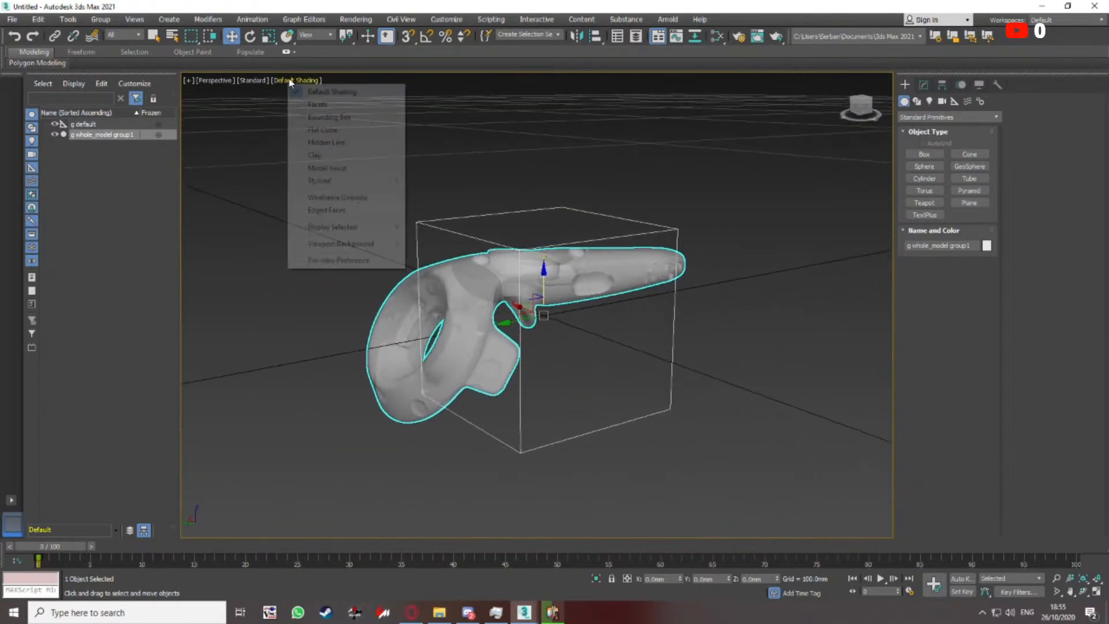
click(314, 155)
mouse_move(471, 202)
alt+middle_down()
mouse_move(495, 247)
mouse_move(508, 315)
mouse_move(451, 322)
mouse_move(492, 293)
mouse_move(525, 300)
mouse_move(525, 191)
mouse_move(470, 280)
mouse_move(508, 265)
mouse_move(701, 259)
mouse_move(708, 272)
mouse_move(697, 262)
alt+middle_up()
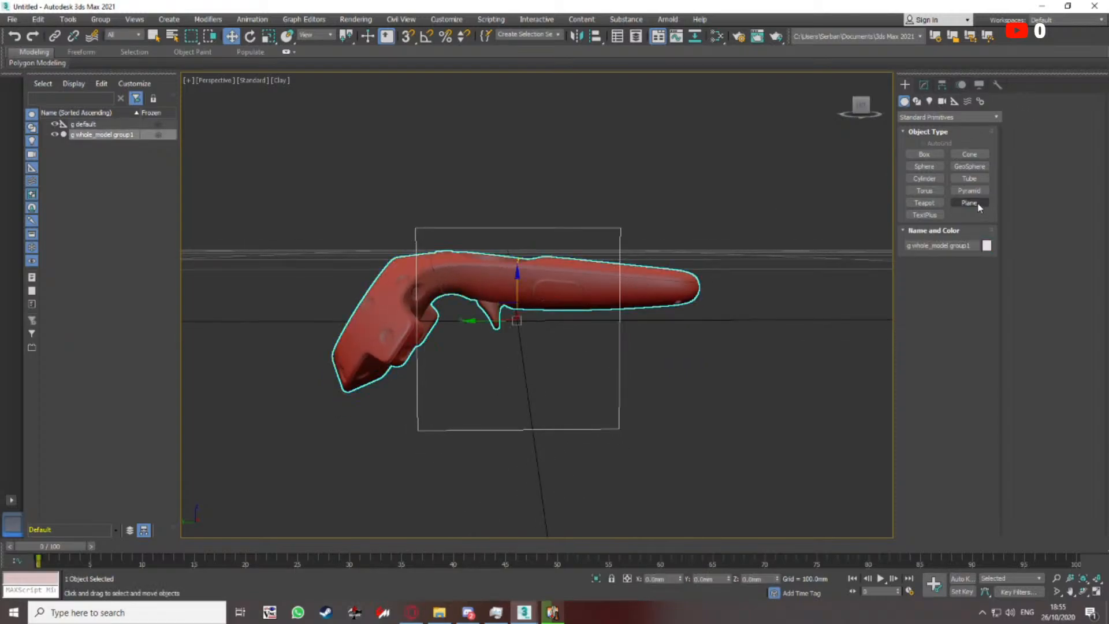
Apply an FFD 4x4x4 modifier to g whole_model group1 and swing its handle upward using the handle-side control points
click(924, 85)
click(975, 150)
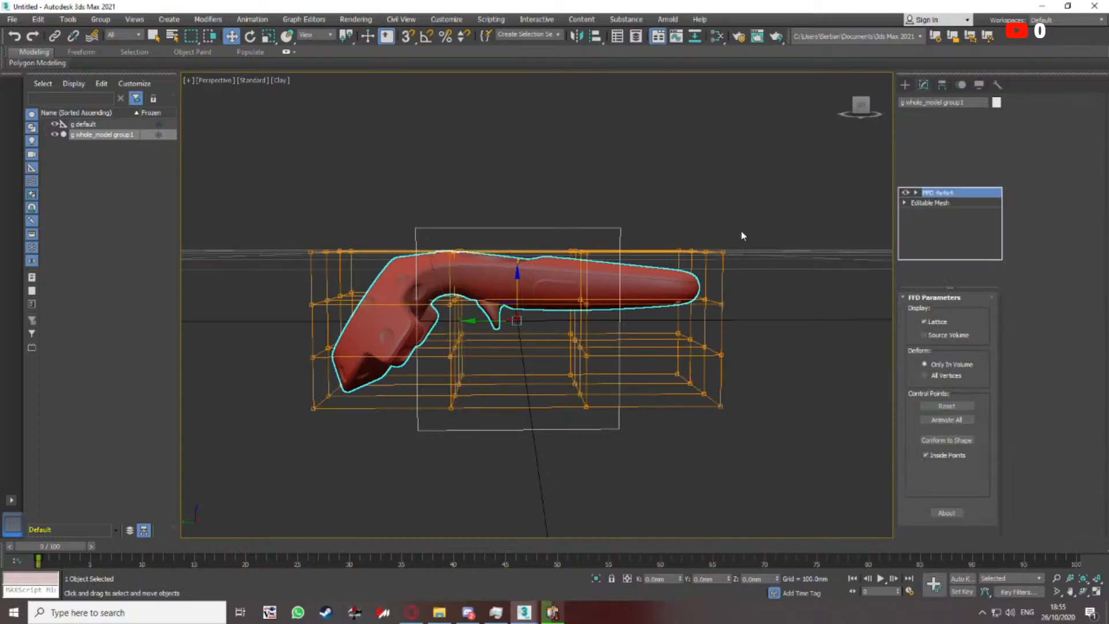
alt+middle_drag(767, 243, 783, 200)
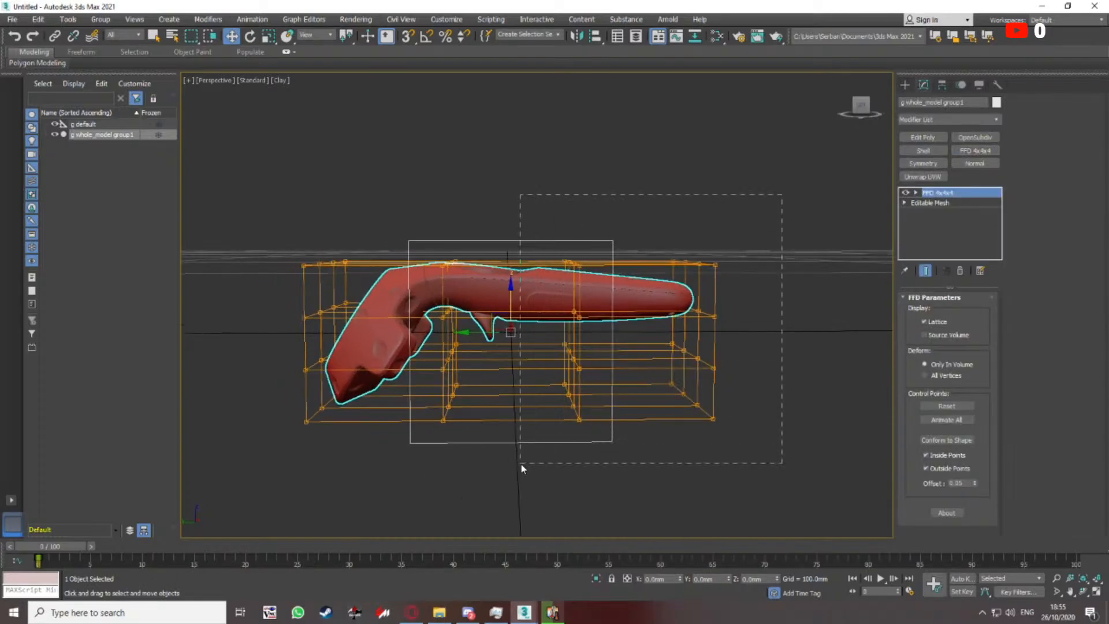
drag(521, 463, 527, 460)
middle_drag(579, 310, 583, 324)
drag(636, 315, 589, 196)
key(w)
alt+middle_drag(581, 203, 575, 234)
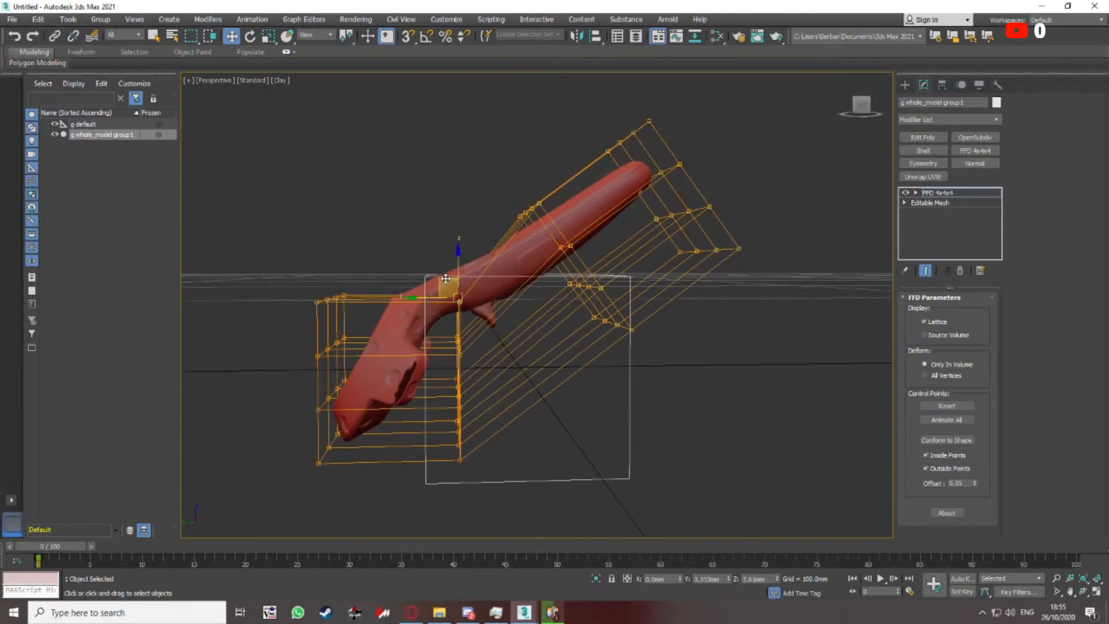
Shift the upper lattice points at the trigger bend and mid-handle, and lower the handle-end points to curve the handle
drag(446, 279, 440, 266)
middle_drag(488, 258, 454, 290)
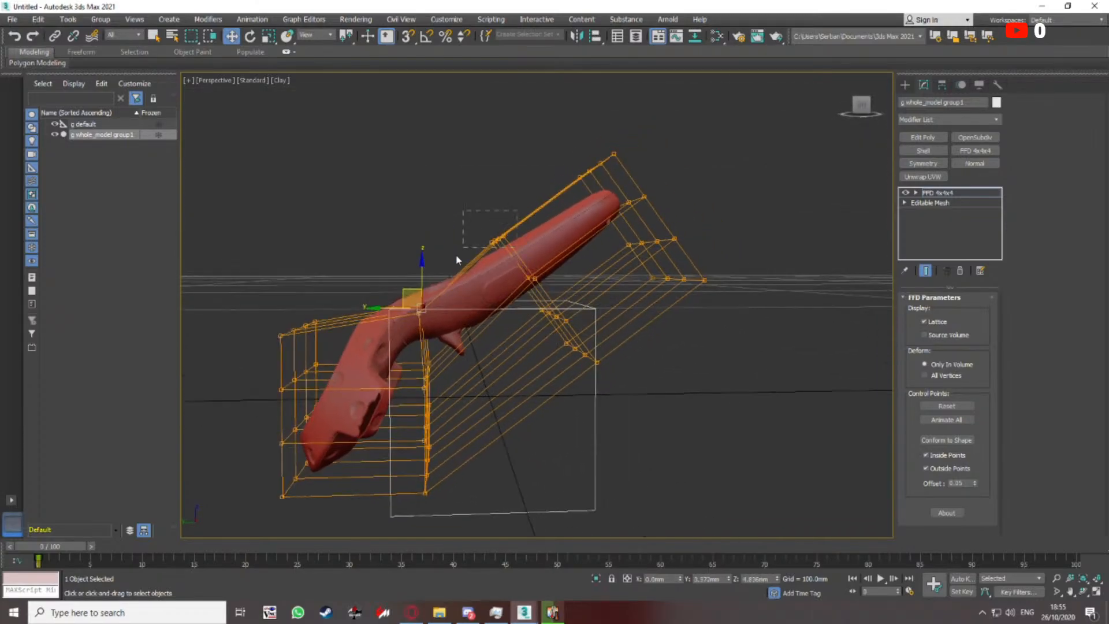
drag(413, 254, 485, 237)
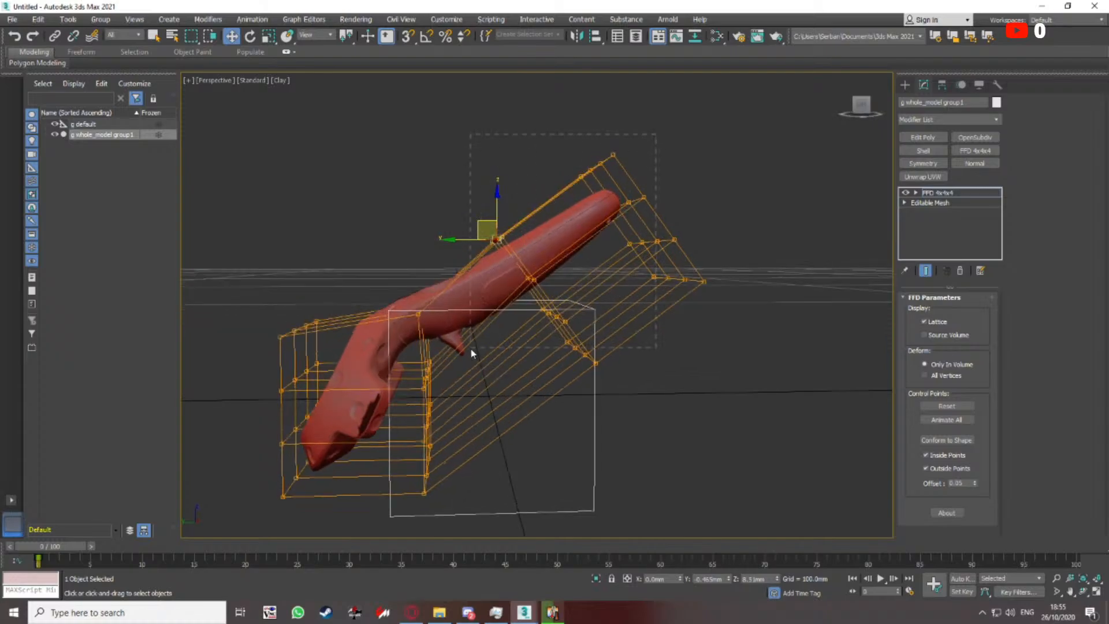
drag(577, 237, 598, 351)
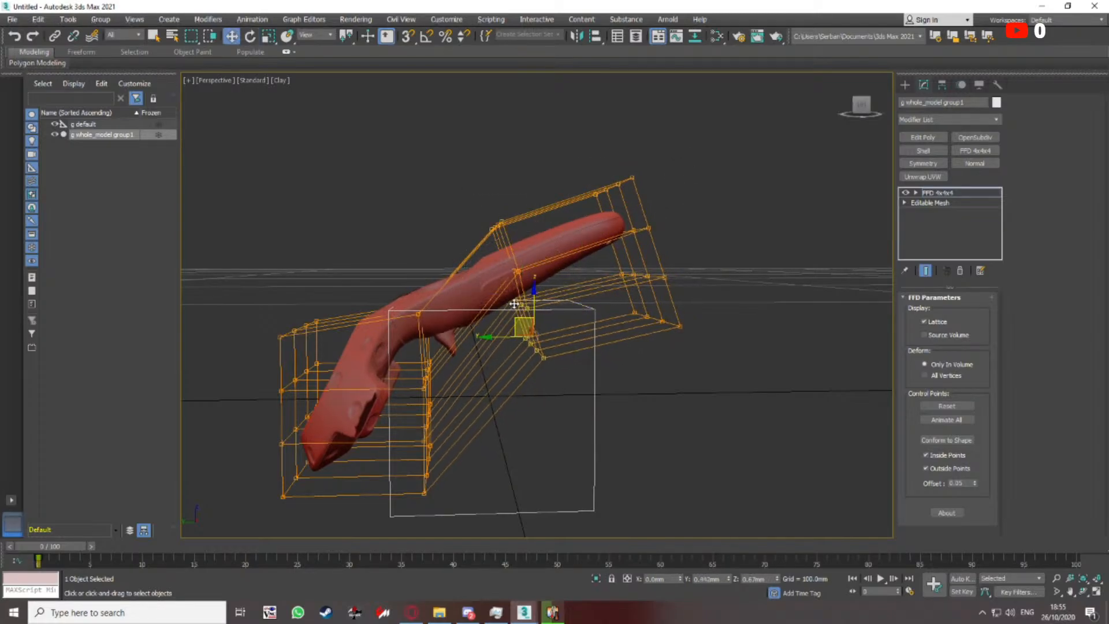
Move the handle half of the lattice up and toward the ring, and rotate its control points to steepen the bend
middle_drag(569, 338, 534, 304)
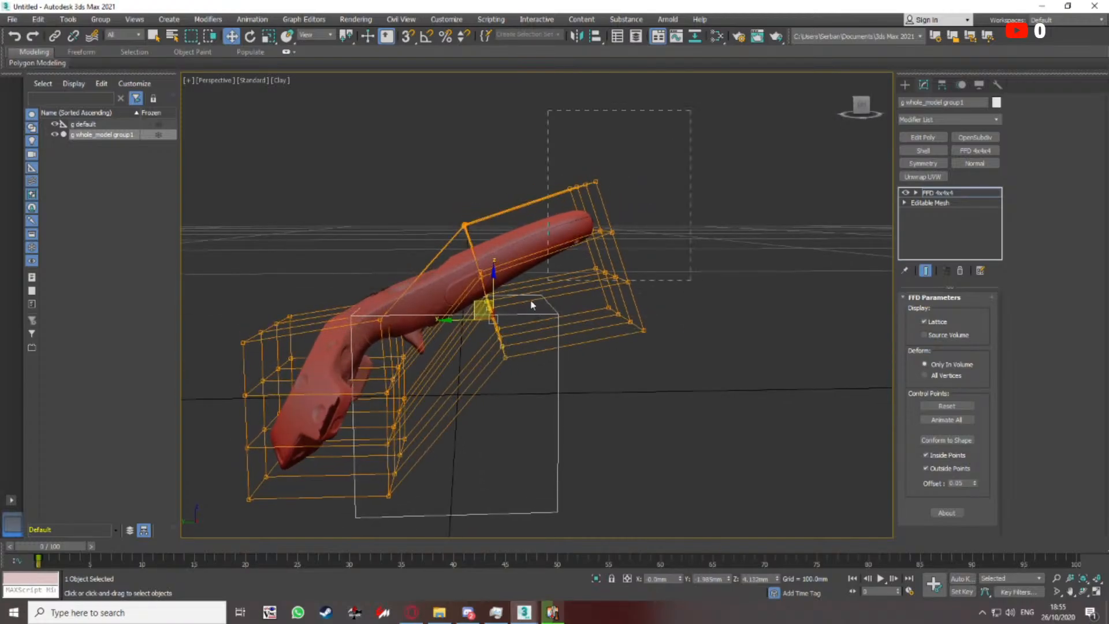
drag(521, 253, 485, 212)
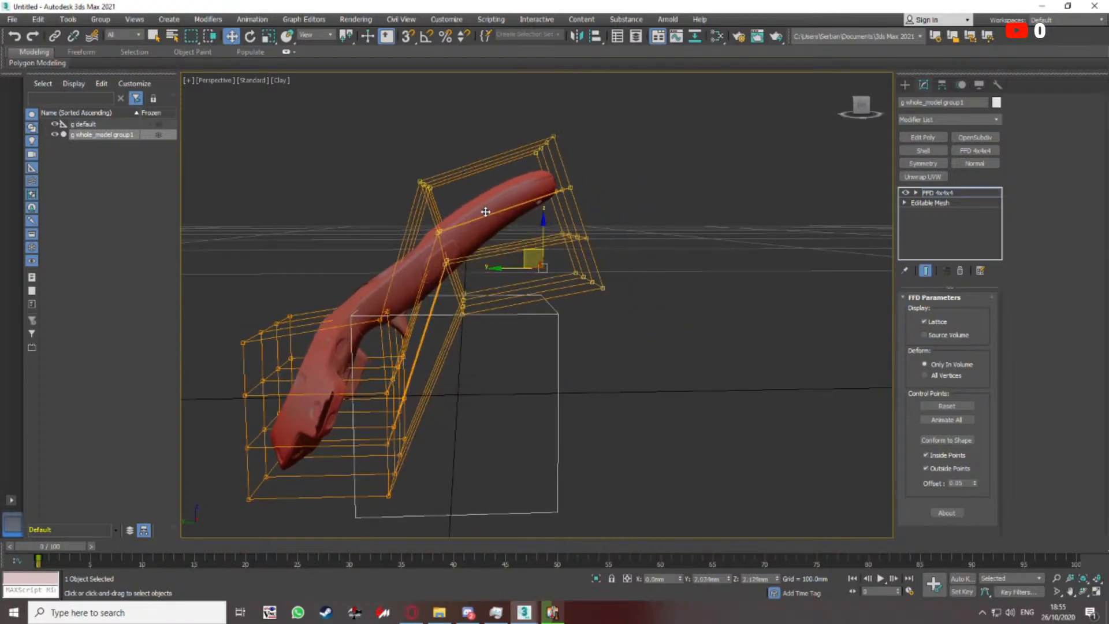
middle_drag(486, 212, 551, 226)
key(e)
drag(578, 198, 553, 190)
key(w)
key(w)
From the opposite side, adjust the lower and upper mid-handle lattice points to smooth the handle's curve
alt+middle_drag(552, 191, 638, 230)
scroll(545, 248, up, 4)
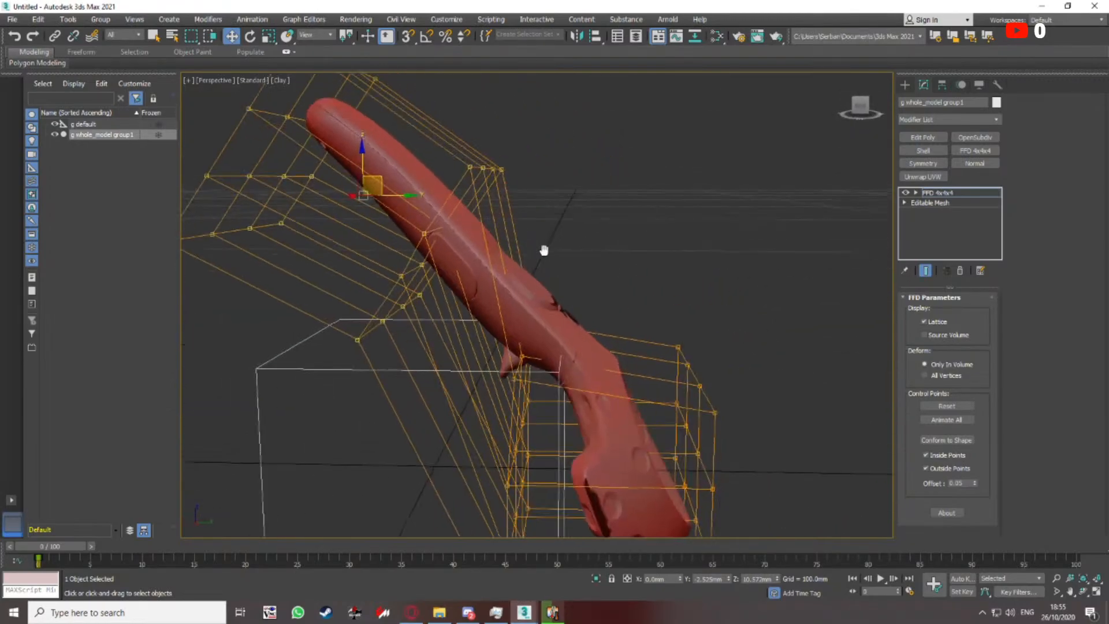
mouse_move(487, 233)
alt+middle_down()
mouse_move(487, 254)
mouse_move(500, 248)
alt+middle_up()
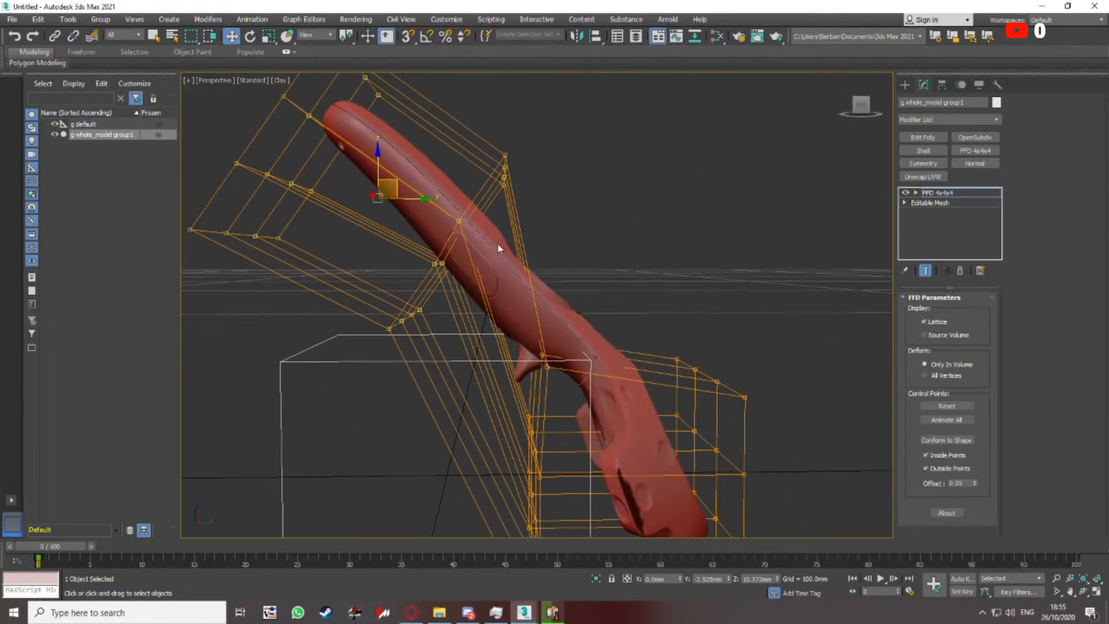
middle_drag(532, 151, 542, 243)
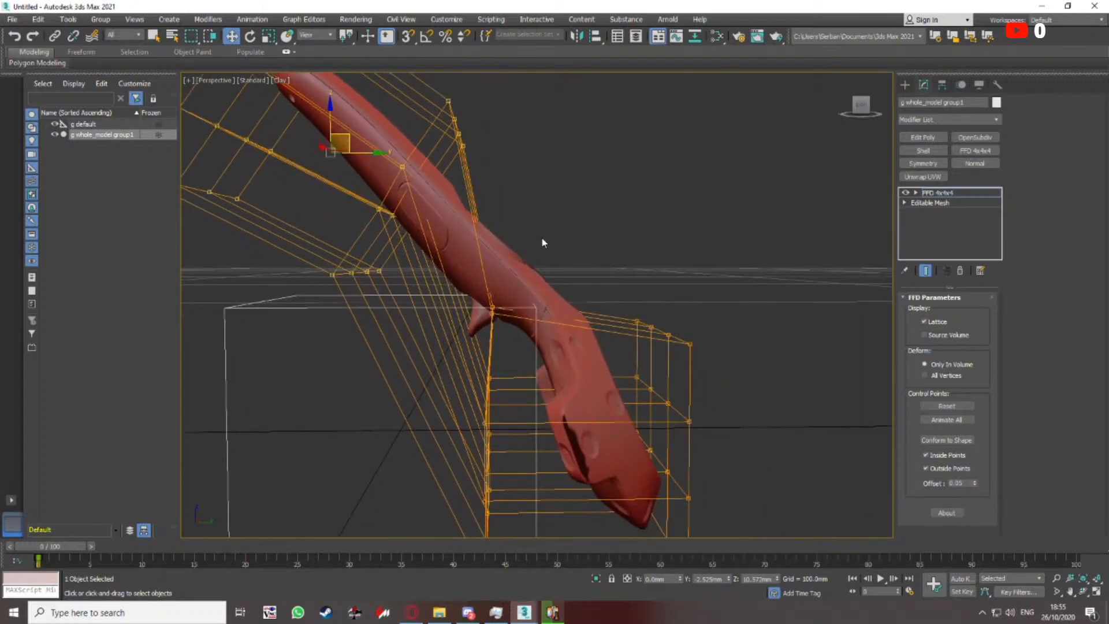
middle_drag(505, 296, 517, 290)
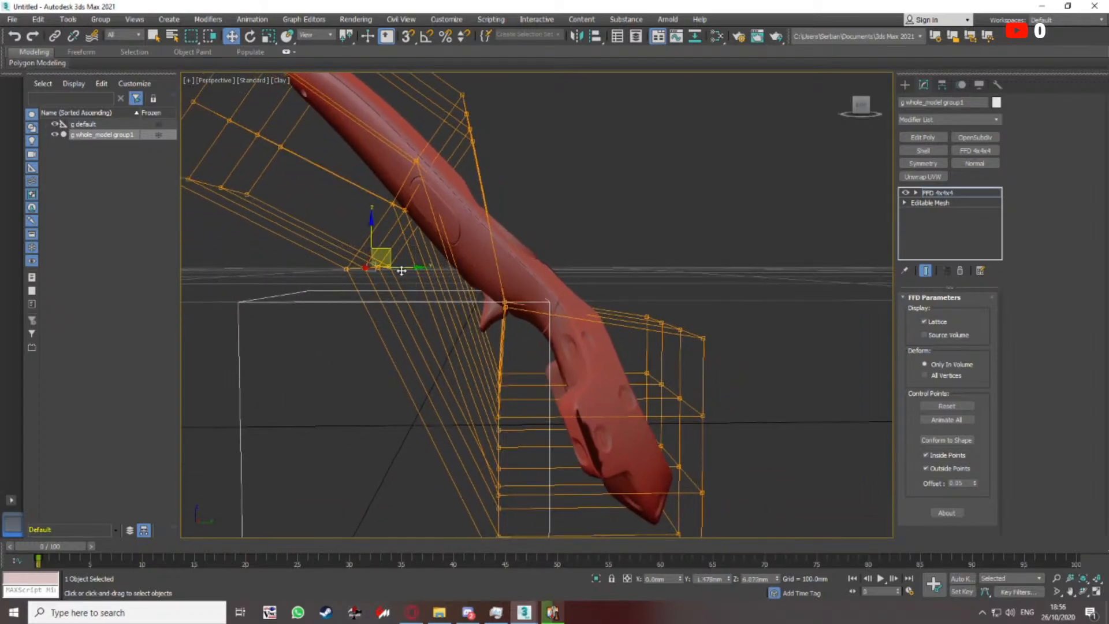
alt+middle_drag(460, 230, 474, 227)
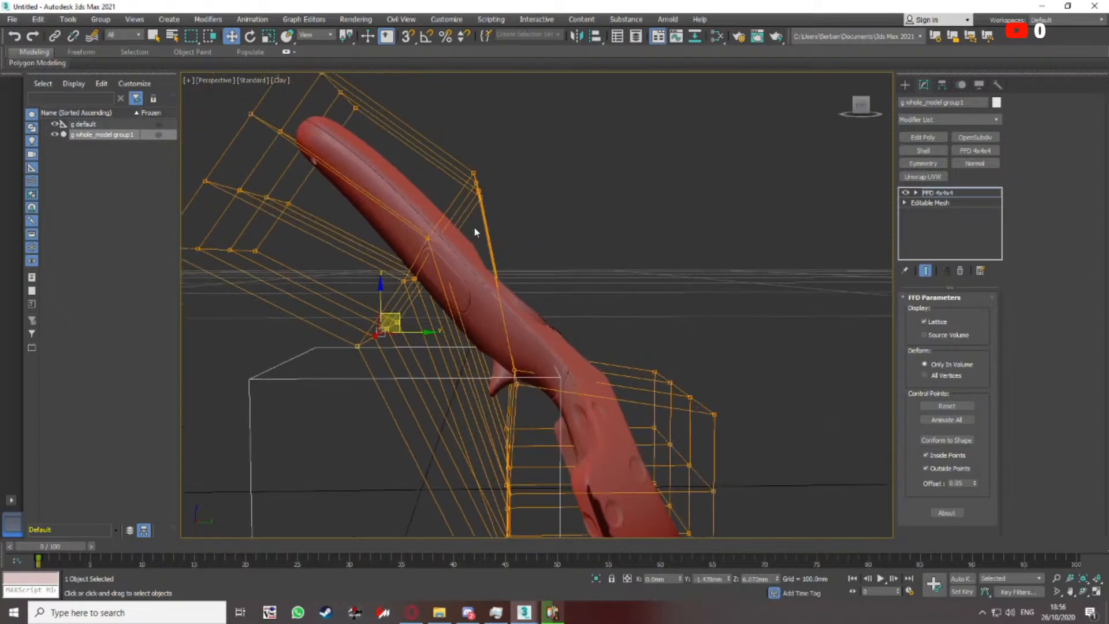
key(F3)
key(F3)
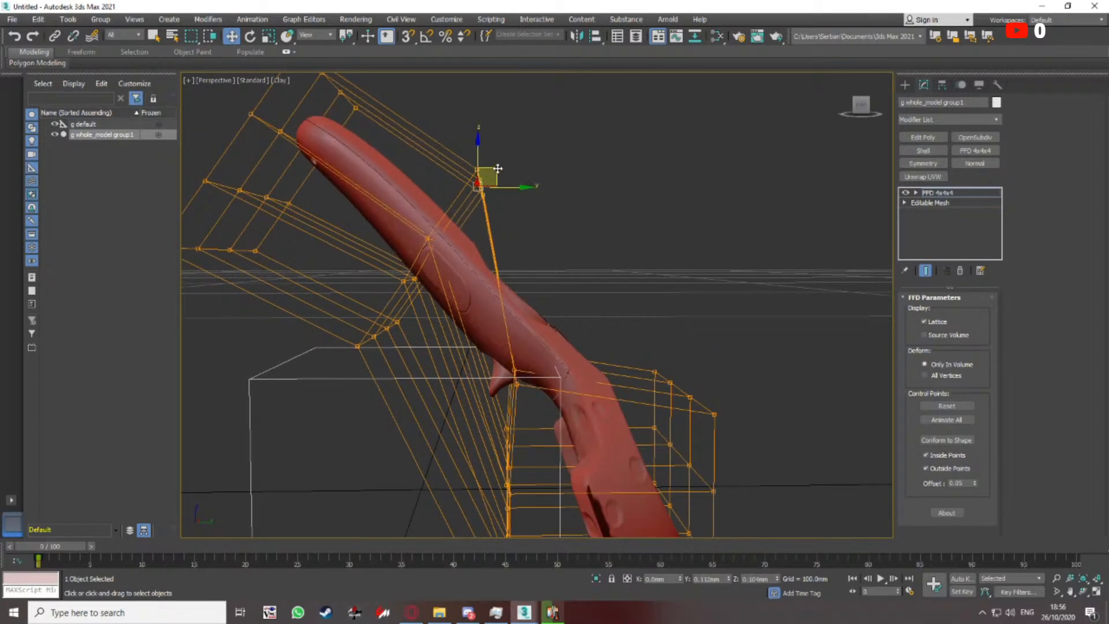
drag(497, 169, 474, 210)
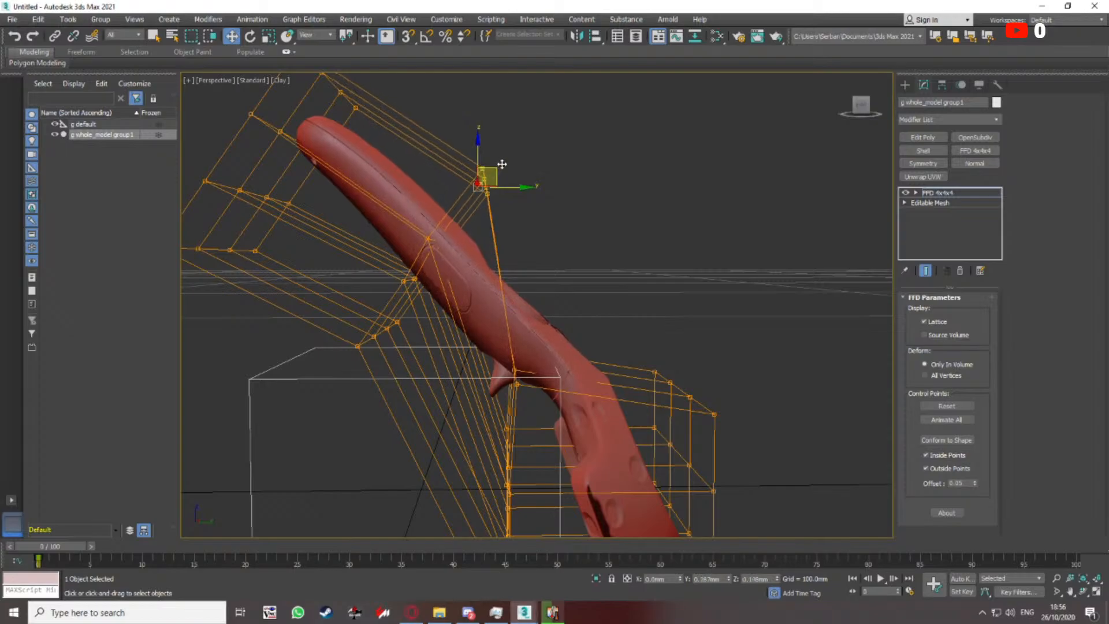
Try moving the lattice points below the trigger, and undo the move
scroll(586, 297, down, 3)
middle_drag(569, 381, 560, 293)
scroll(550, 304, up, 3)
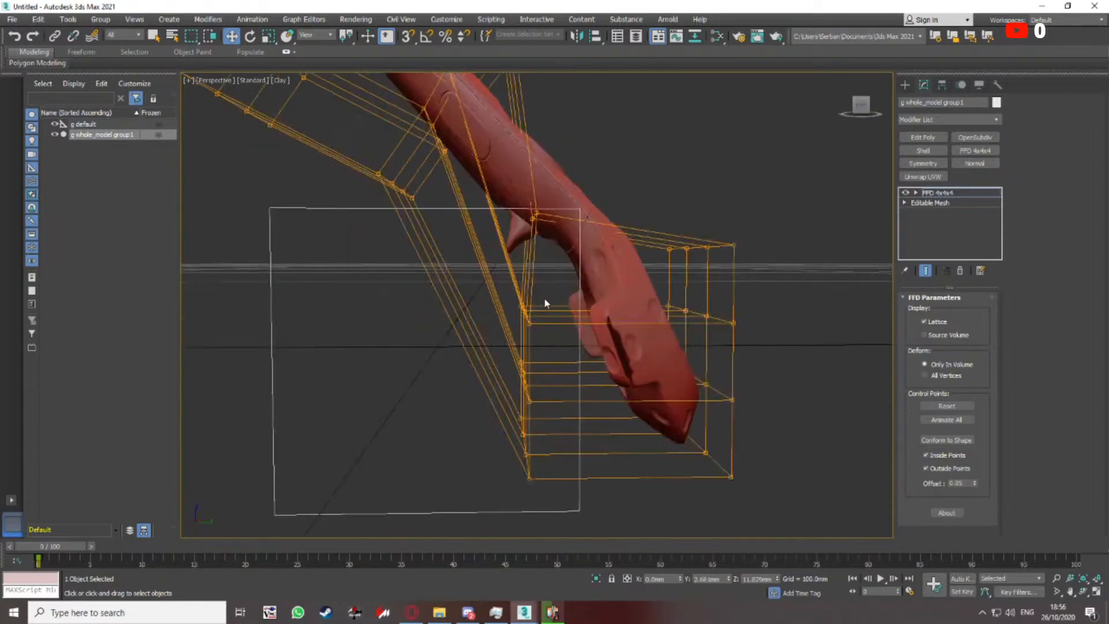
drag(545, 302, 522, 328)
middle_drag(556, 307, 532, 308)
drag(530, 307, 532, 295)
key(ctrl+z)
Move the upper lattice points at the trigger bend slightly up and away from the handle
scroll(558, 294, down, 3)
middle_drag(558, 294, 548, 333)
scroll(548, 333, up, 2)
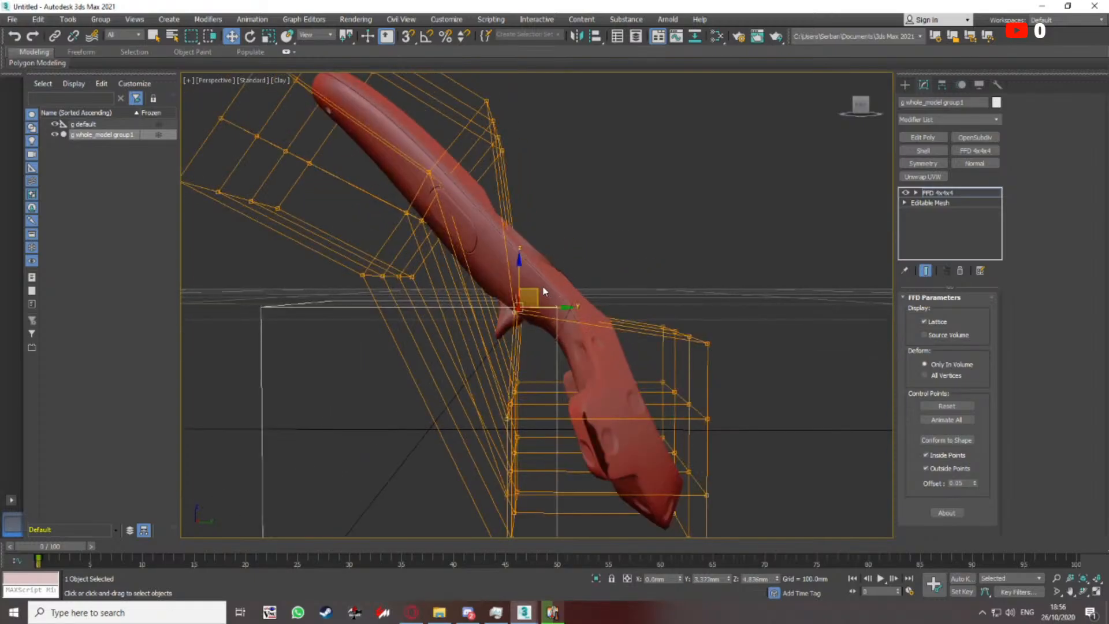
drag(535, 292, 542, 278)
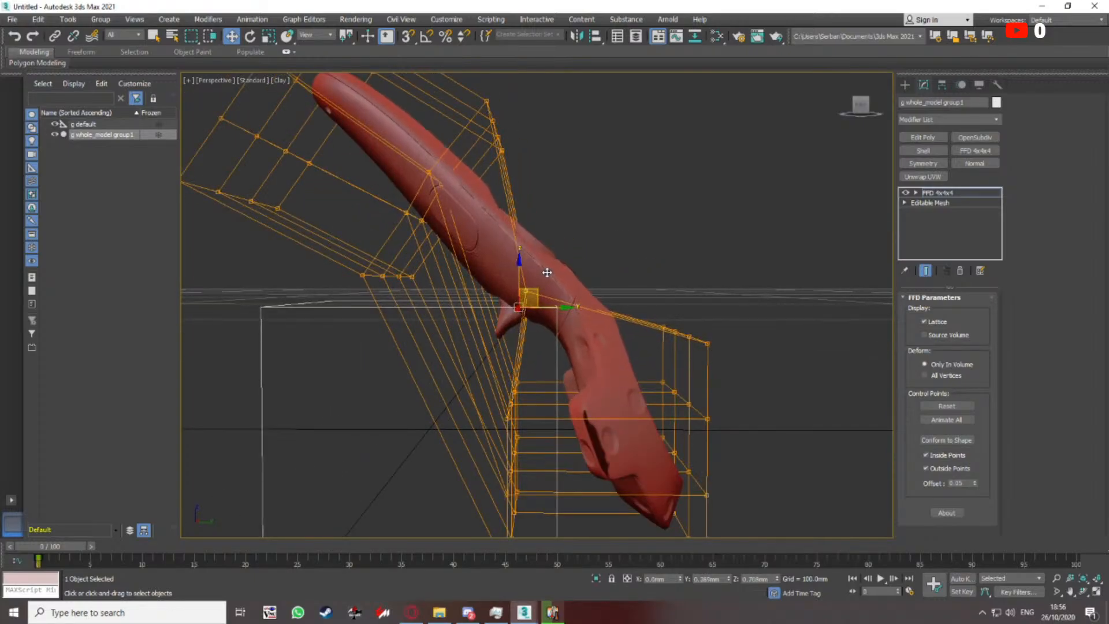
Examine the deformed controller up close and in wireframe and shaded display
mouse_move(549, 269)
alt+middle_down()
mouse_move(500, 330)
mouse_move(335, 299)
mouse_move(347, 288)
alt+middle_up()
key(F3)
scroll(500, 329, up, 3)
scroll(500, 329, down, 3)
key(F3)
mouse_move(545, 293)
middle_down()
mouse_move(619, 312)
mouse_move(487, 360)
mouse_move(525, 341)
mouse_move(530, 307)
mouse_move(475, 384)
mouse_move(432, 412)
middle_up()
scroll(487, 359, up, 4)
scroll(432, 413, up, 4)
scroll(431, 412, down, 8)
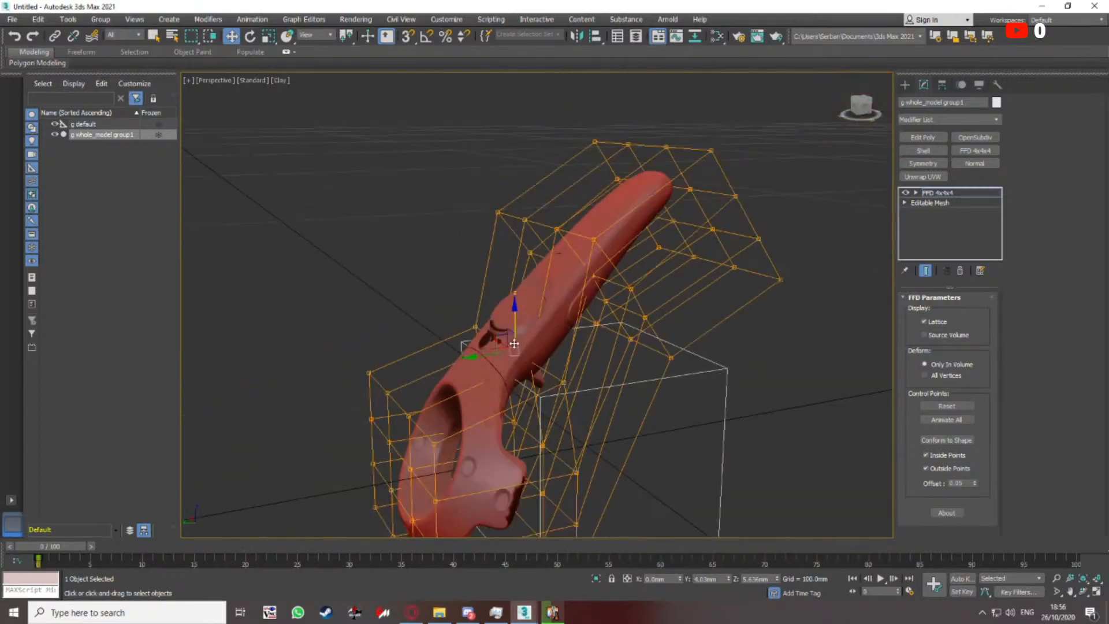
Add an Edit Poly modifier above FFD 4x4x4 and display the model with edged faces
alt+middle_drag(545, 319, 636, 317)
scroll(562, 325, up, 4)
scroll(561, 326, down, 2)
click(922, 138)
scroll(503, 302, up, 6)
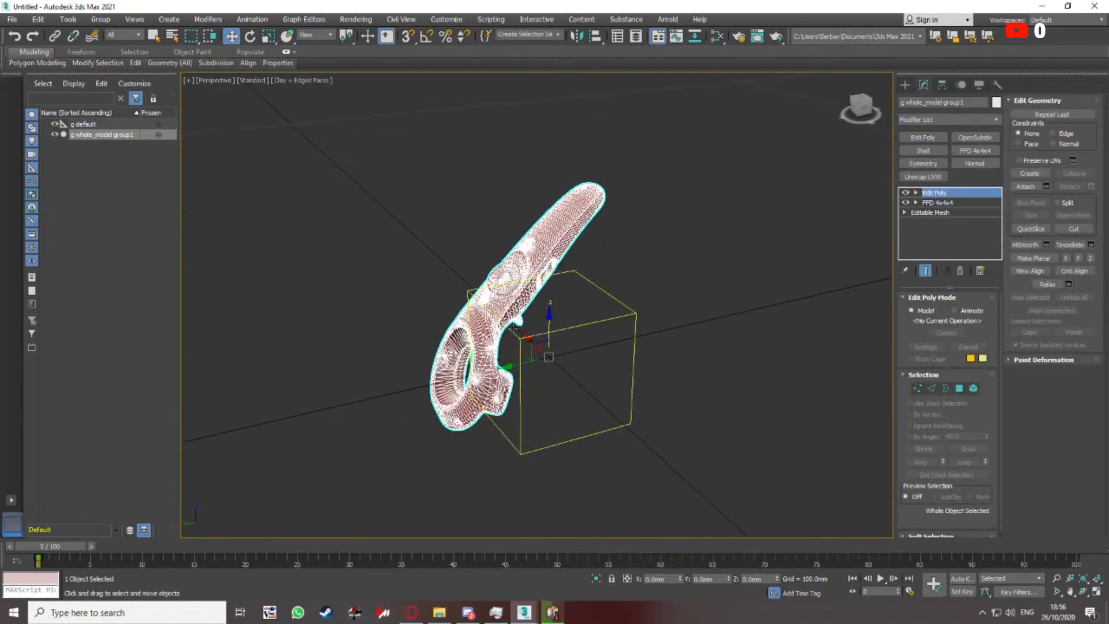
Examine the deformed controller's mesh along the handle, trigger and bend with edged faces displayed
scroll(503, 301, down, 6)
alt+middle_drag(503, 302, 567, 300)
scroll(512, 317, up, 8)
scroll(498, 303, down, 5)
key(F4)
scroll(566, 300, up, 6)
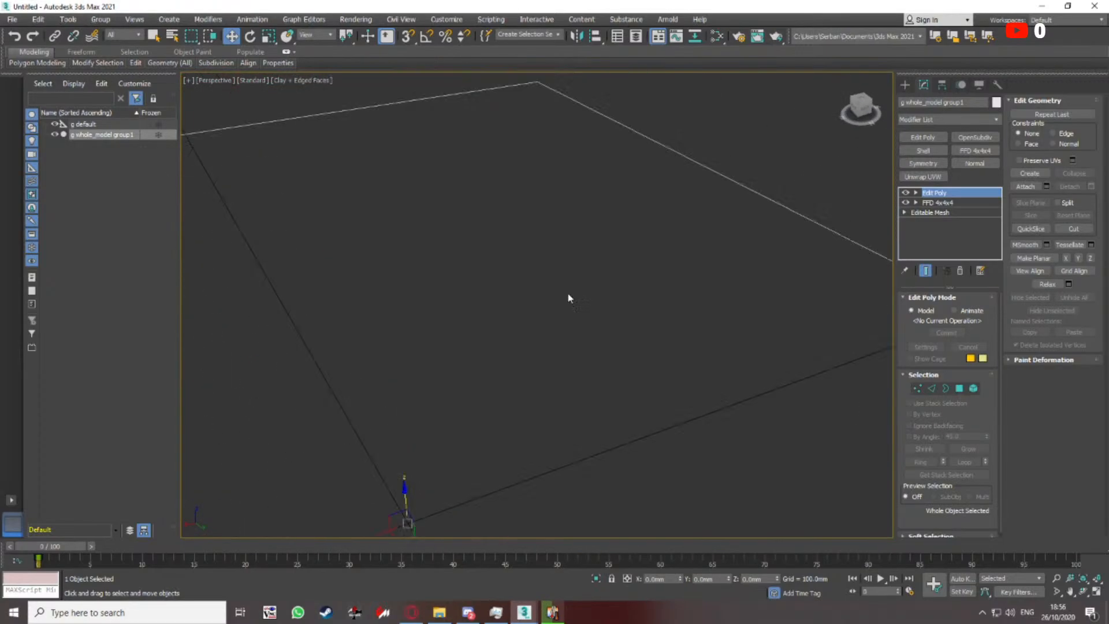
scroll(567, 300, down, 6)
scroll(559, 287, down, 8)
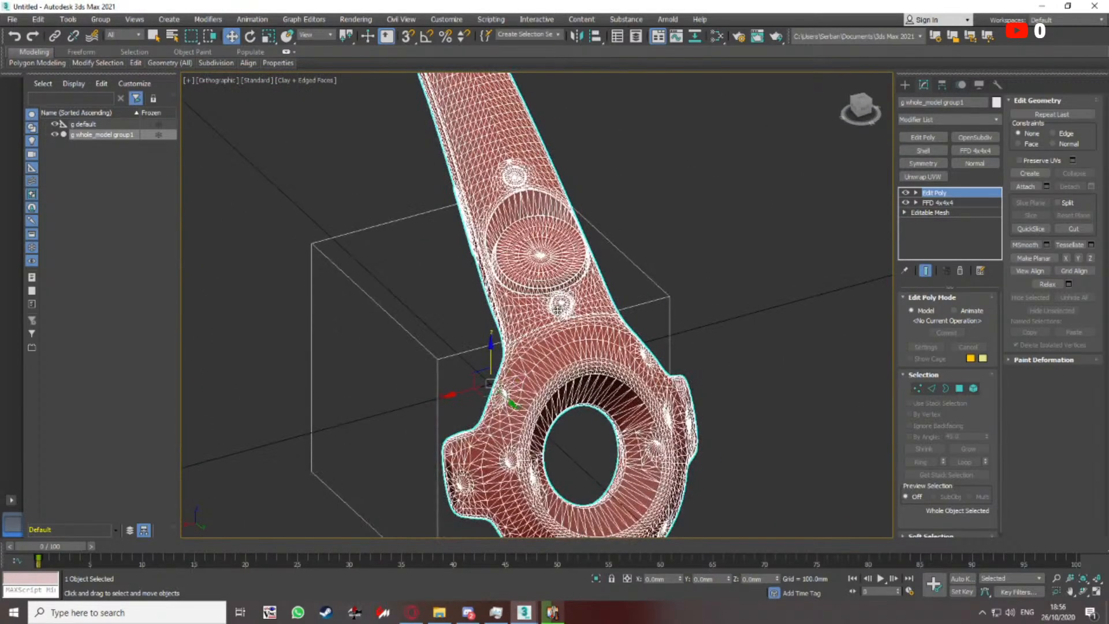
key(u)
alt+middle_drag(559, 287, 639, 297)
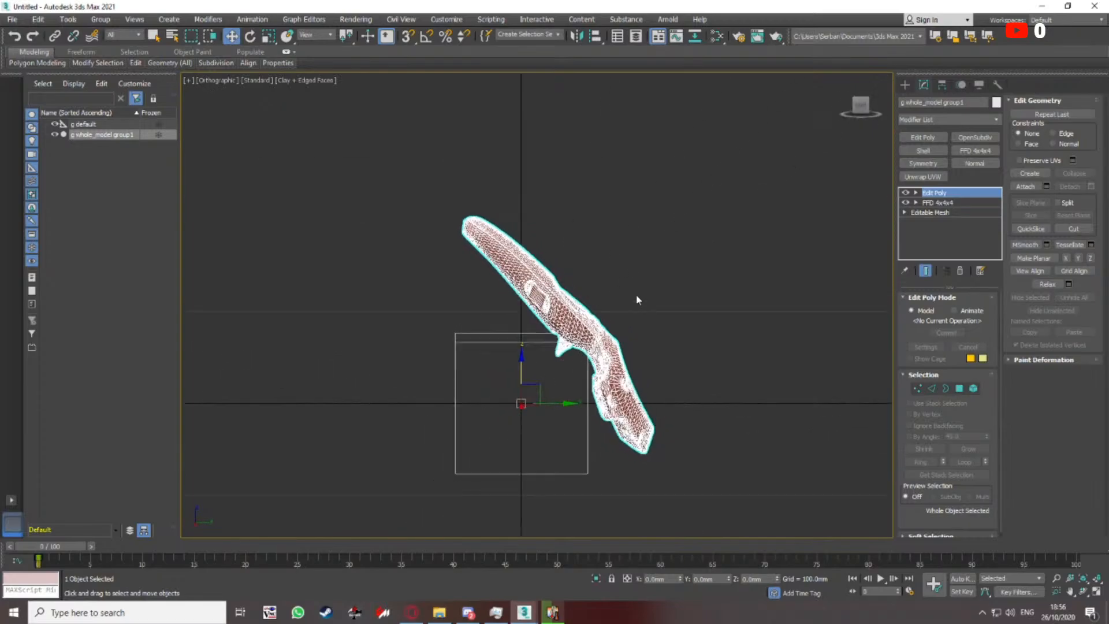
scroll(515, 326, up, 8)
scroll(485, 287, down, 8)
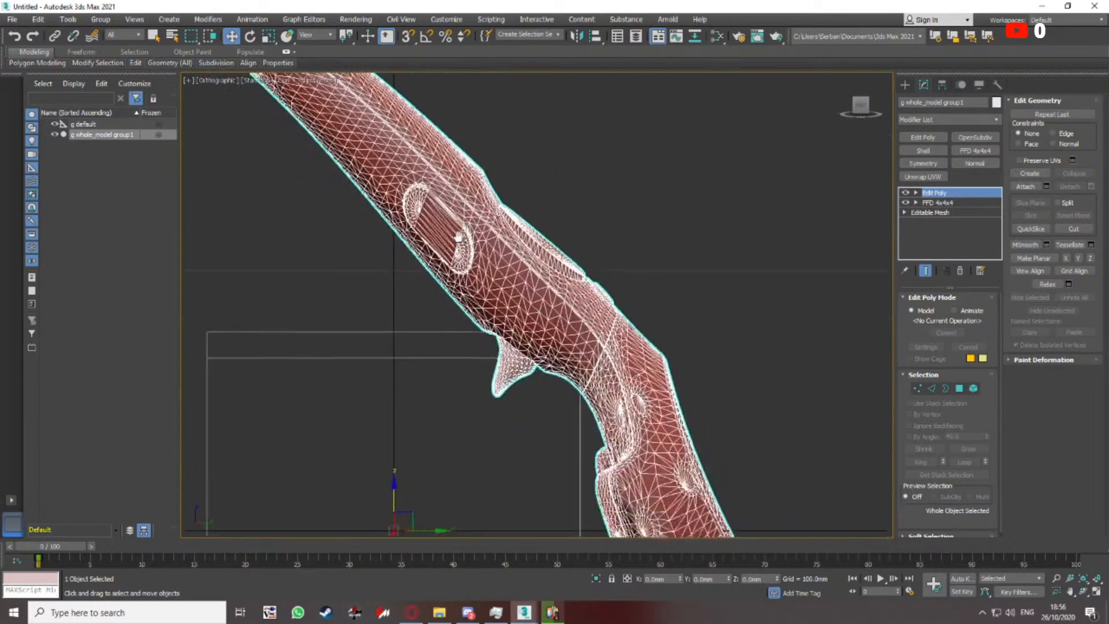
scroll(508, 301, up, 7)
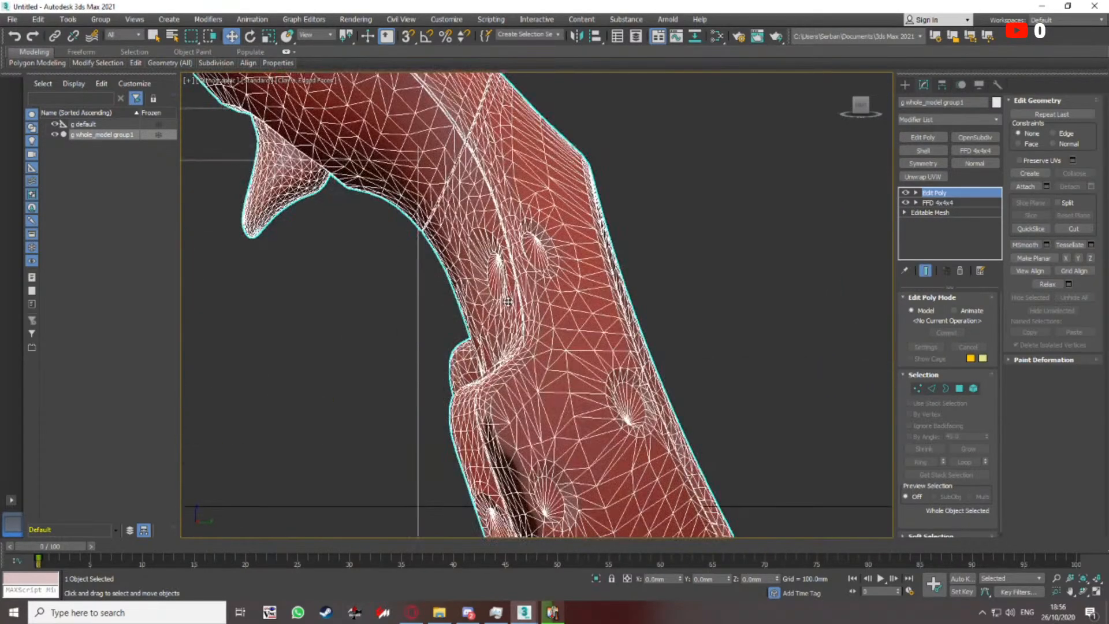
Compare the ring and its side buttons up close with and without edged faces
key(F4)
scroll(490, 314, down, 6)
alt+middle_drag(560, 329, 365, 354)
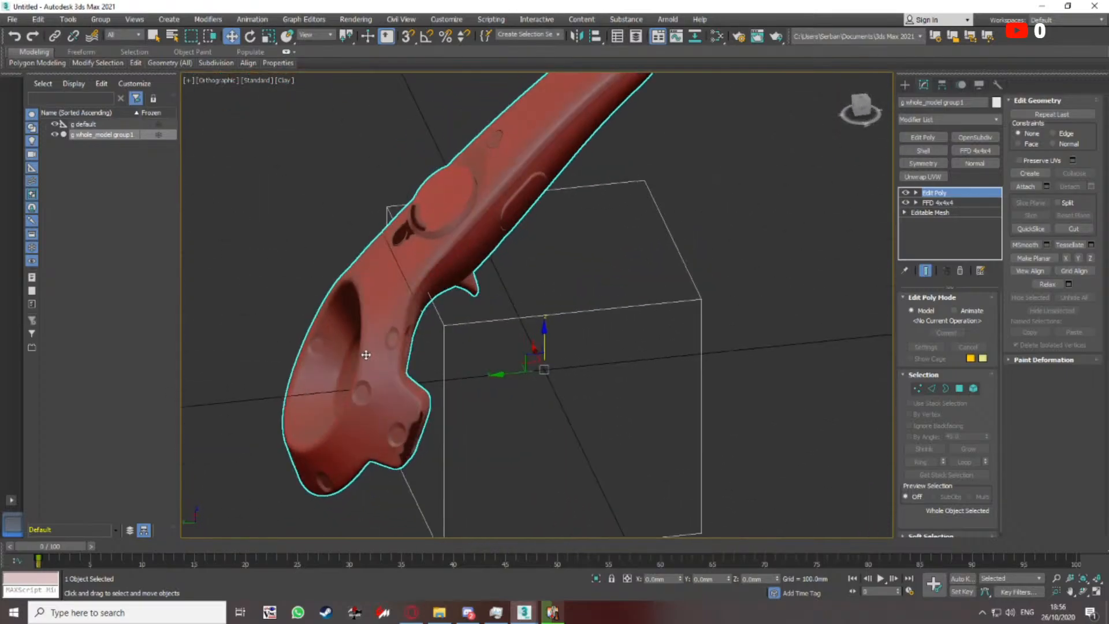
scroll(445, 358, up, 7)
key(F4)
scroll(512, 280, down, 2)
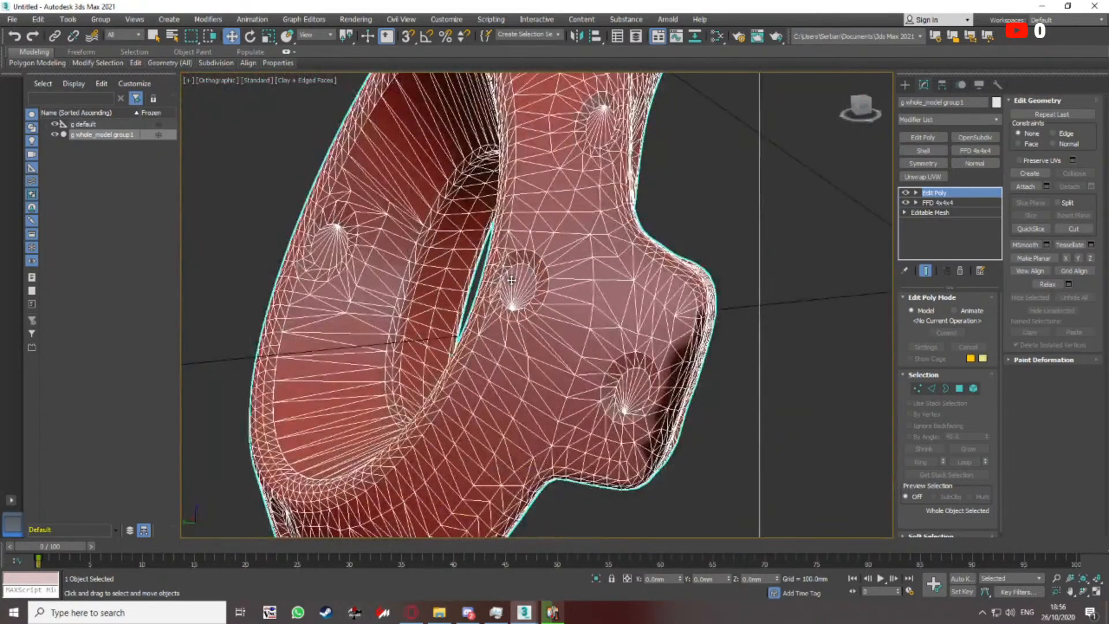
scroll(512, 280, down, 3)
scroll(512, 332, up, 1)
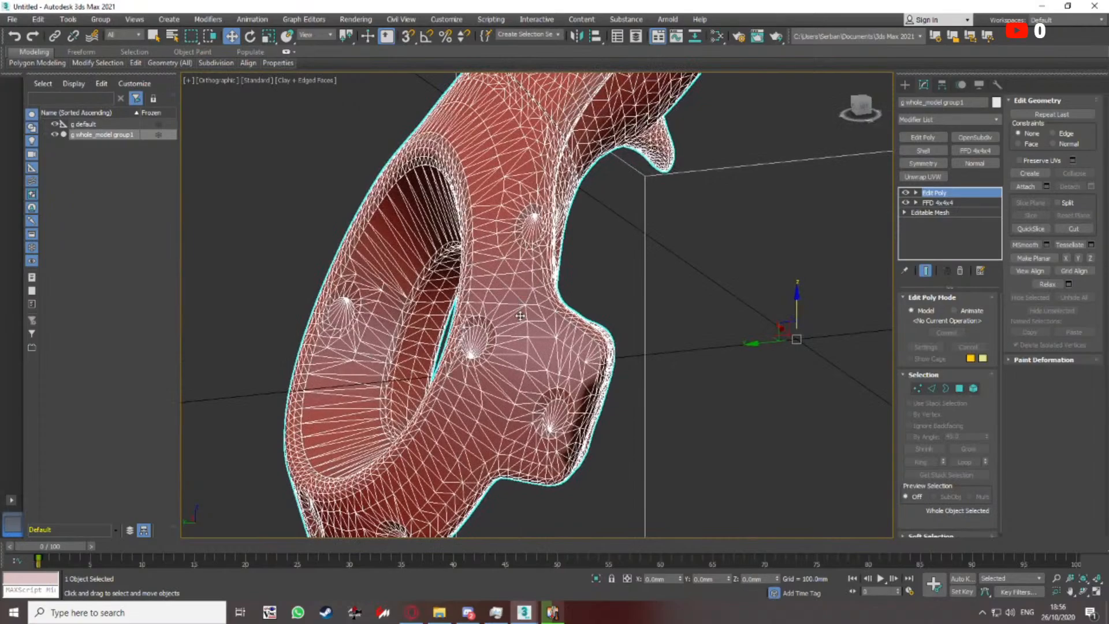
scroll(521, 316, down, 6)
key(F4)
alt+middle_drag(487, 352, 476, 386)
scroll(556, 283, up, 7)
key(F4)
scroll(557, 283, down, 4)
Clone the controller along the X axis, placing the copy well clear of the original
scroll(551, 318, down, 5)
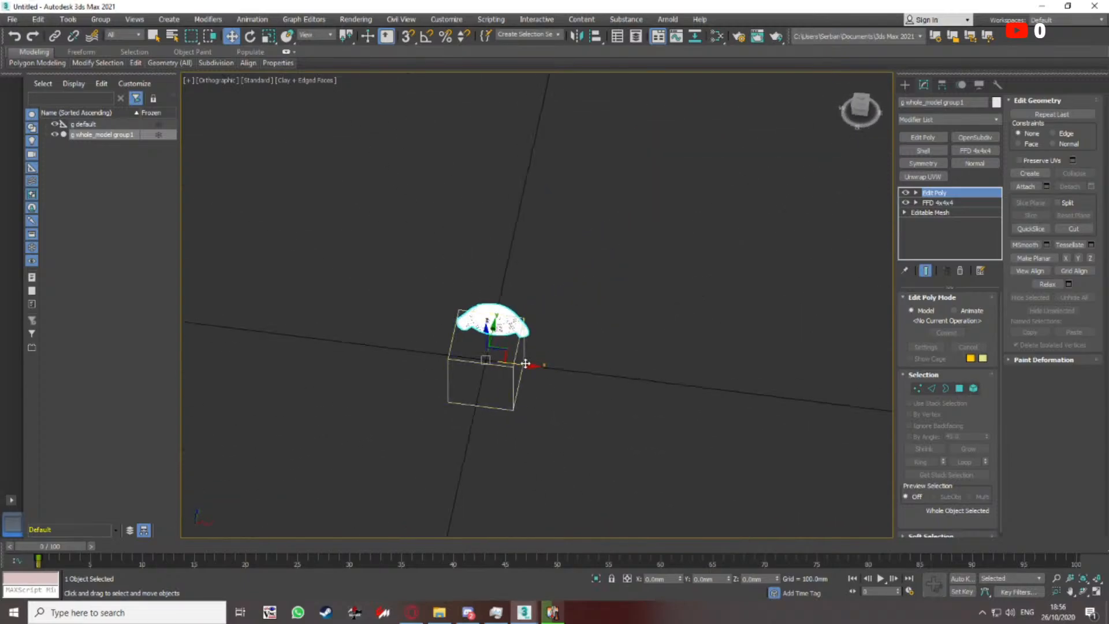
shift+drag(525, 363, 807, 398)
click(554, 356)
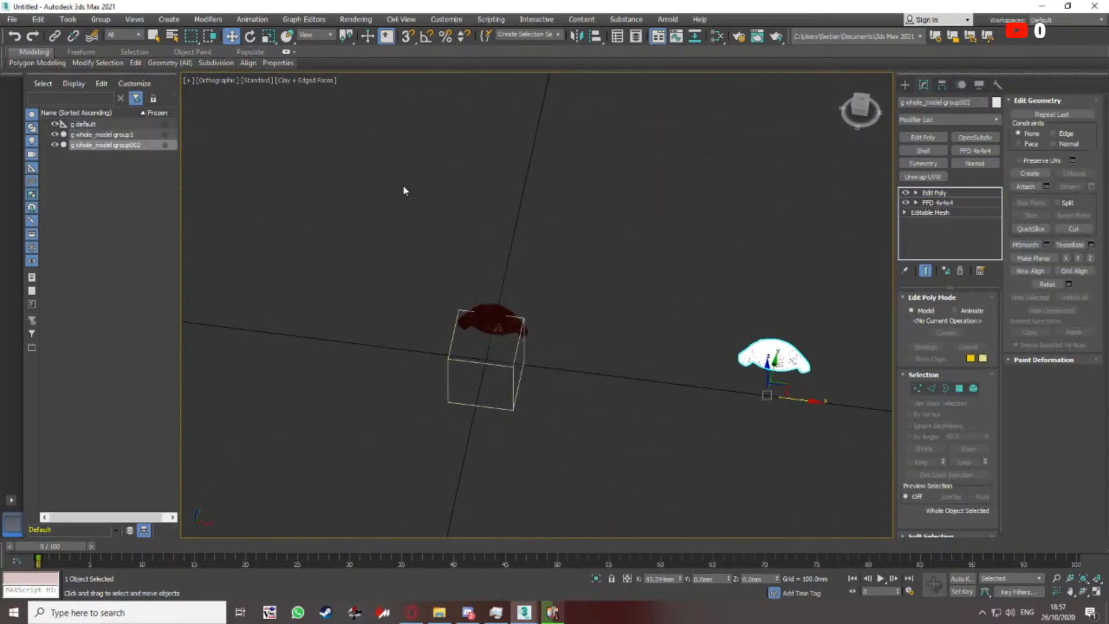
Hide the copied controller and frame the original in the left view
click(469, 319)
key(z)
alt+middle_drag(473, 319, 618, 310)
alt+middle_drag(540, 338, 534, 294)
middle_drag(534, 294, 521, 274)
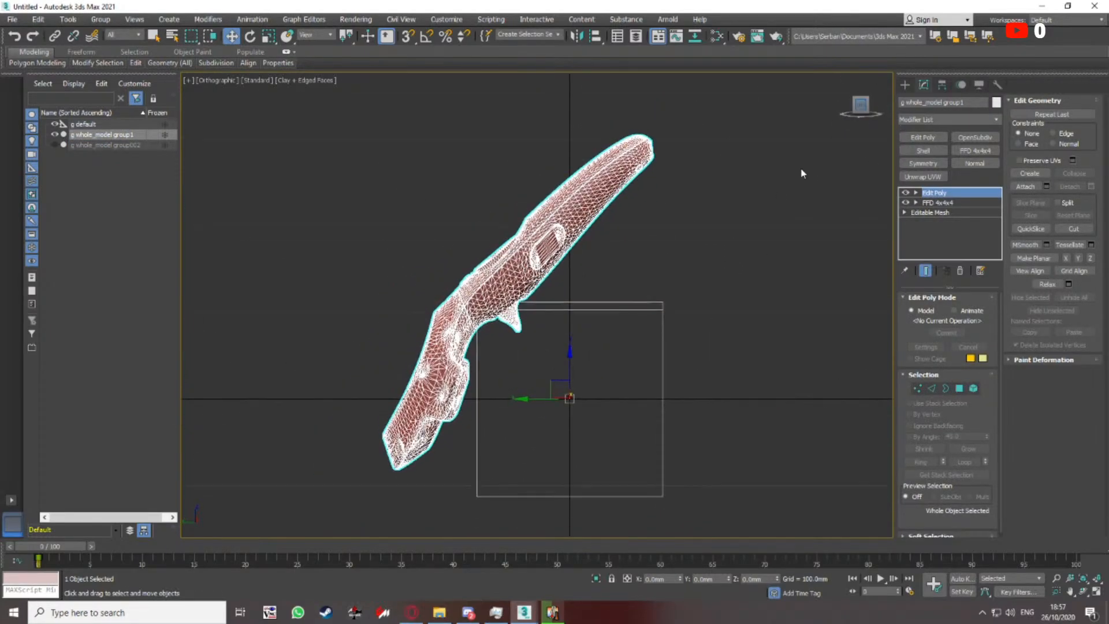
key(l)
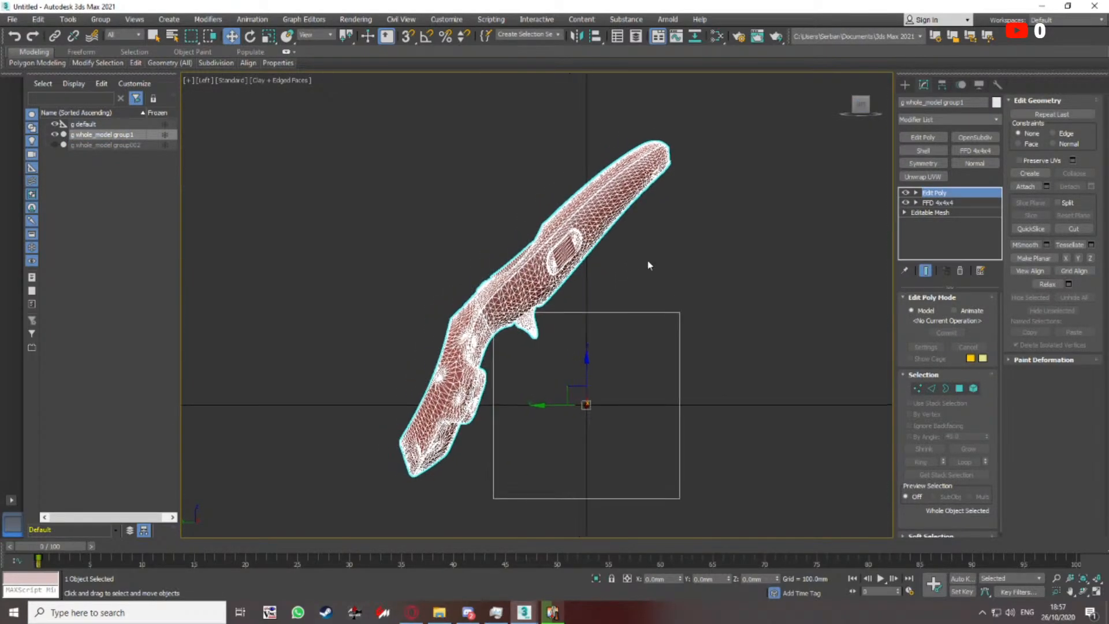
middle_drag(477, 388, 491, 360)
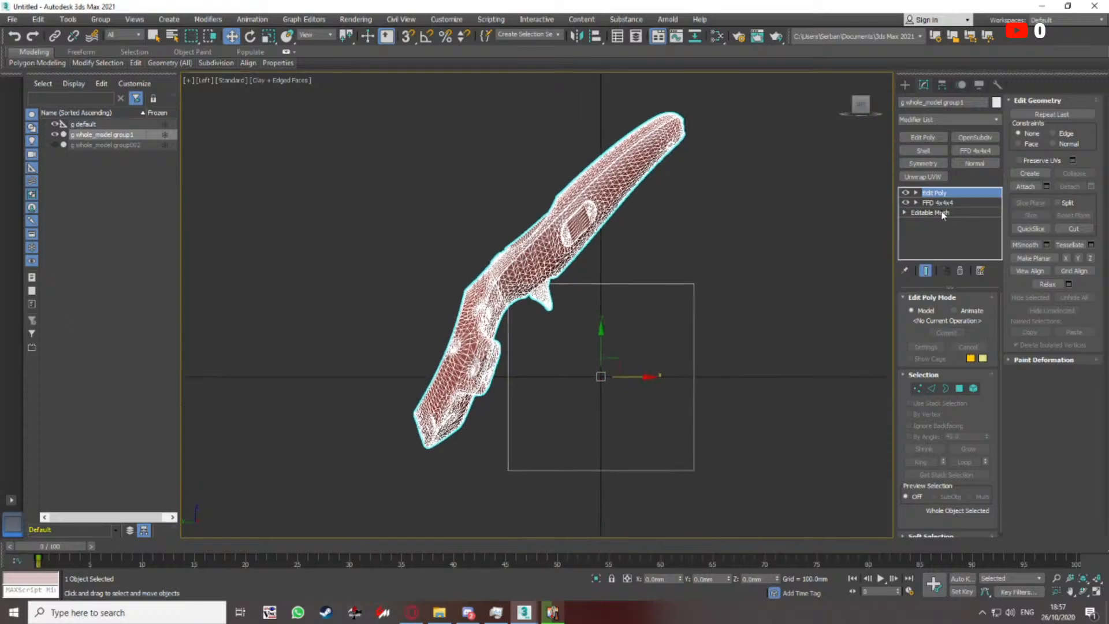
With Edit Poly turned off, rotate and enlarge the outer column of FFD 4x4x4 lattice points beside the ring
key(1)
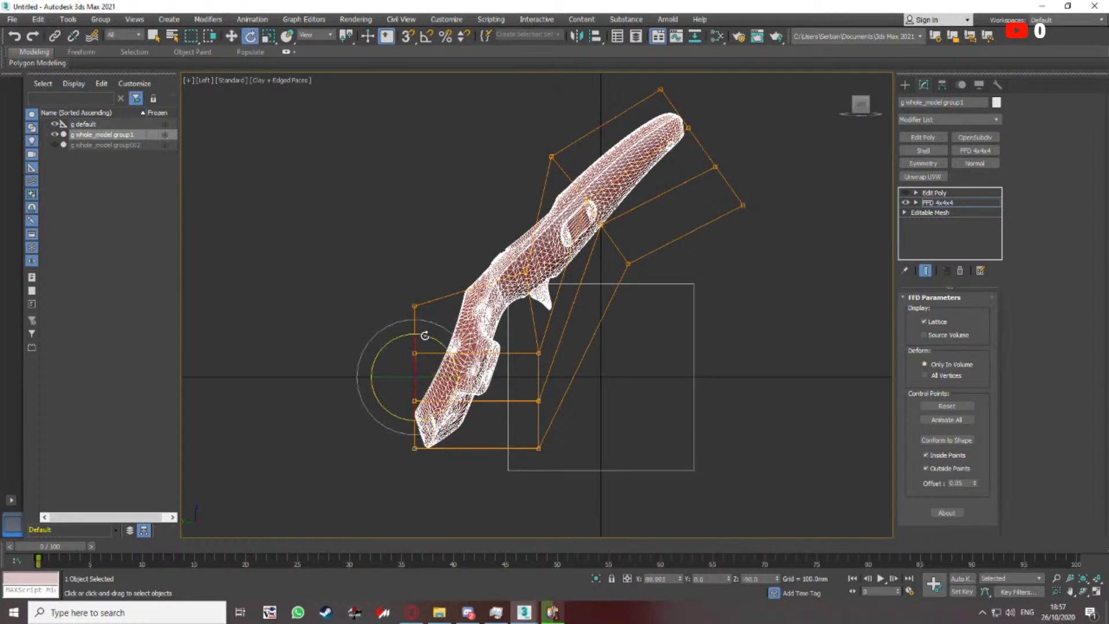
drag(424, 335, 408, 327)
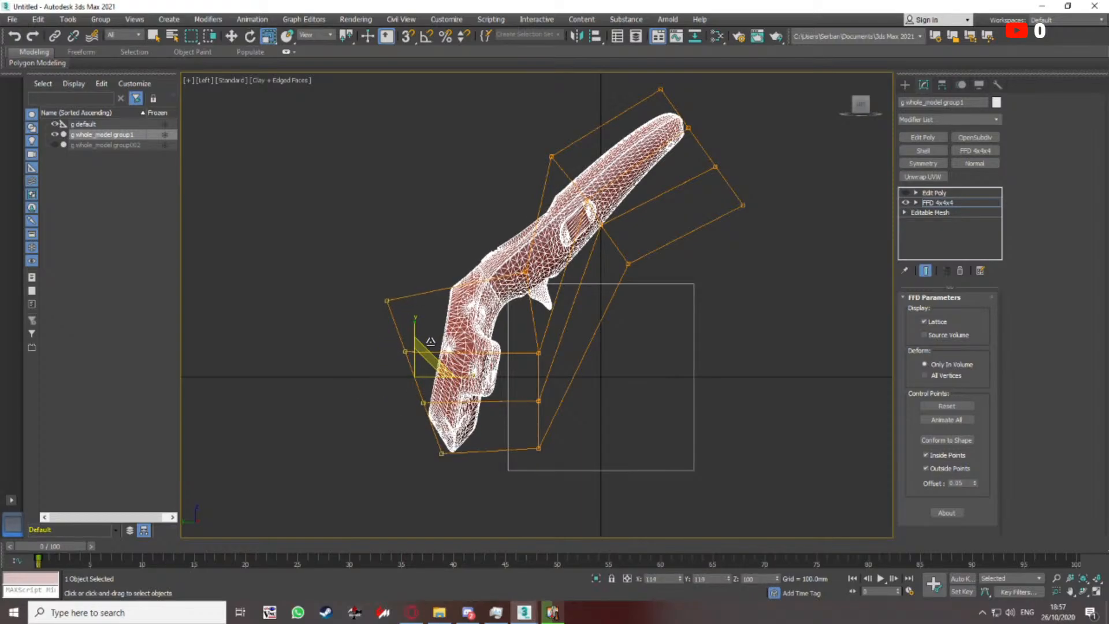
alt+middle_drag(430, 340, 610, 245)
Move the lattice points at the trigger bend toward the trigger side of the controller
alt+middle_drag(681, 299, 607, 260)
scroll(604, 260, up, 3)
key(w)
drag(594, 248, 634, 257)
scroll(624, 269, down, 5)
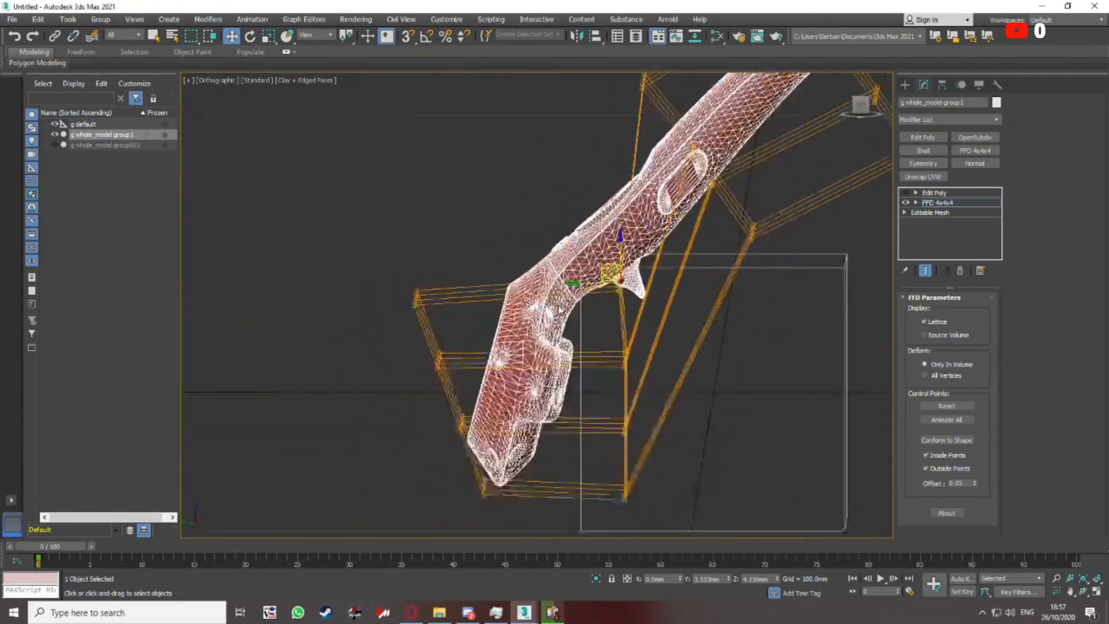
Scale up the lattice points around the ring end so the whole ring becomes wider
alt+middle_drag(614, 277, 469, 350)
scroll(539, 324, up, 4)
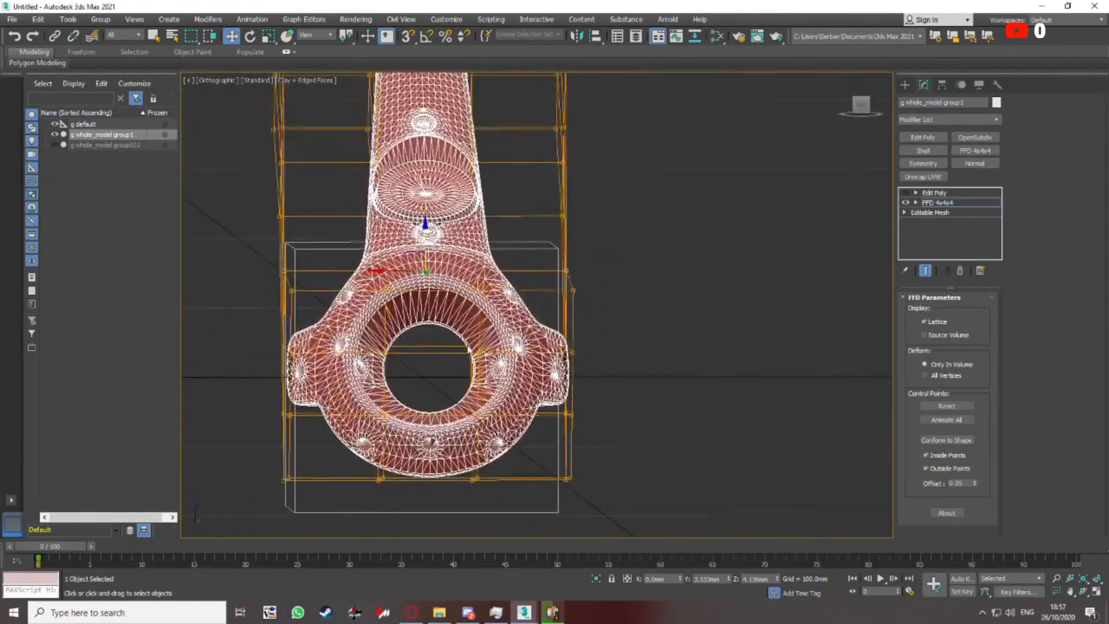
alt+middle_drag(353, 430, 470, 383)
key(r)
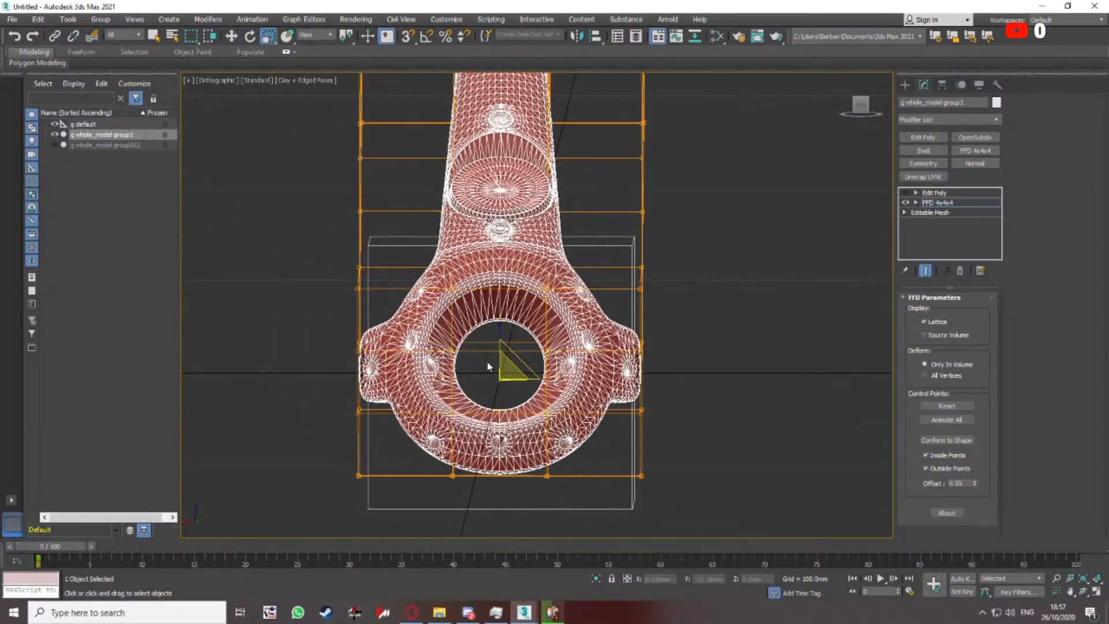
alt+middle_drag(512, 347, 495, 290)
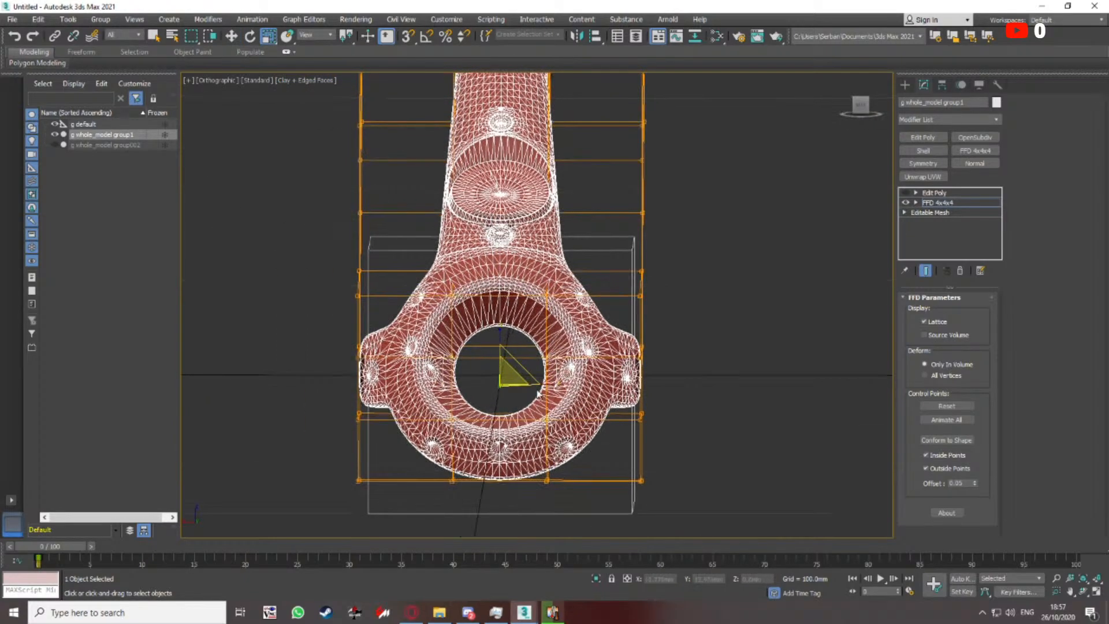
alt+middle_drag(536, 367, 569, 278)
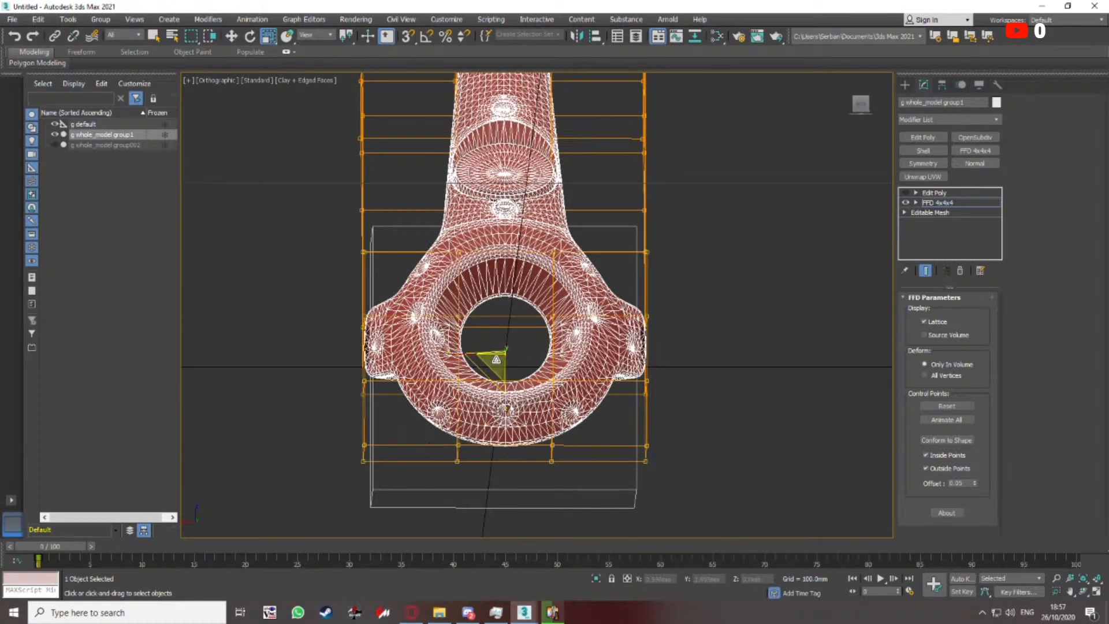
drag(496, 359, 525, 345)
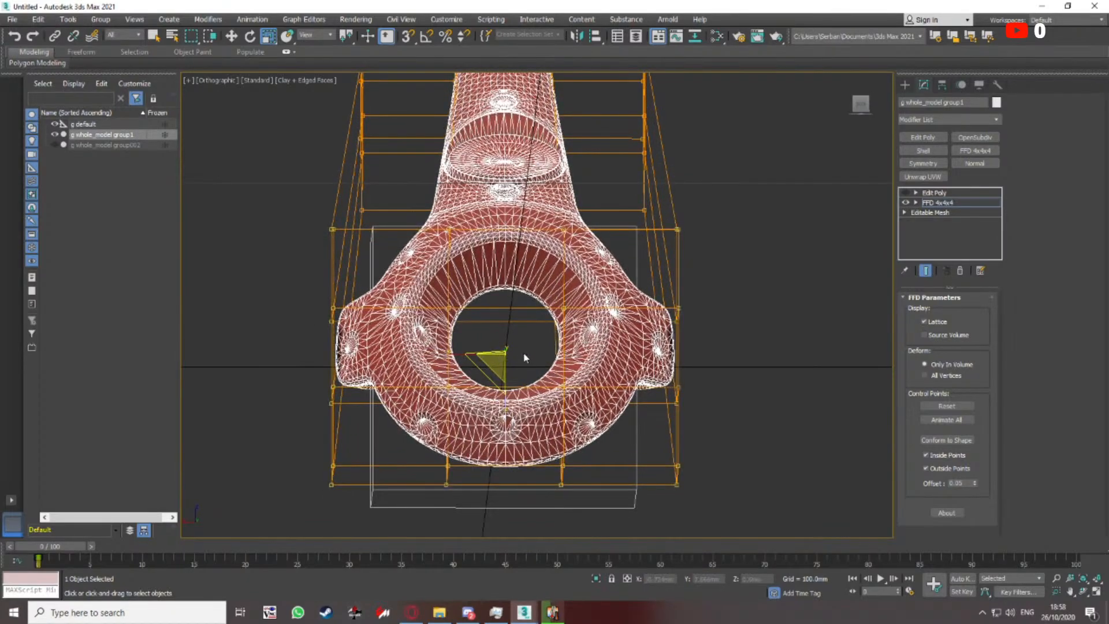
Scale the inner lattice points around the ring's hole to about 167 percent
scroll(526, 358, down, 4)
mouse_move(525, 358)
alt+middle_down()
mouse_move(624, 379)
mouse_move(626, 364)
mouse_move(540, 372)
mouse_move(526, 349)
alt+middle_up()
scroll(517, 333, up, 3)
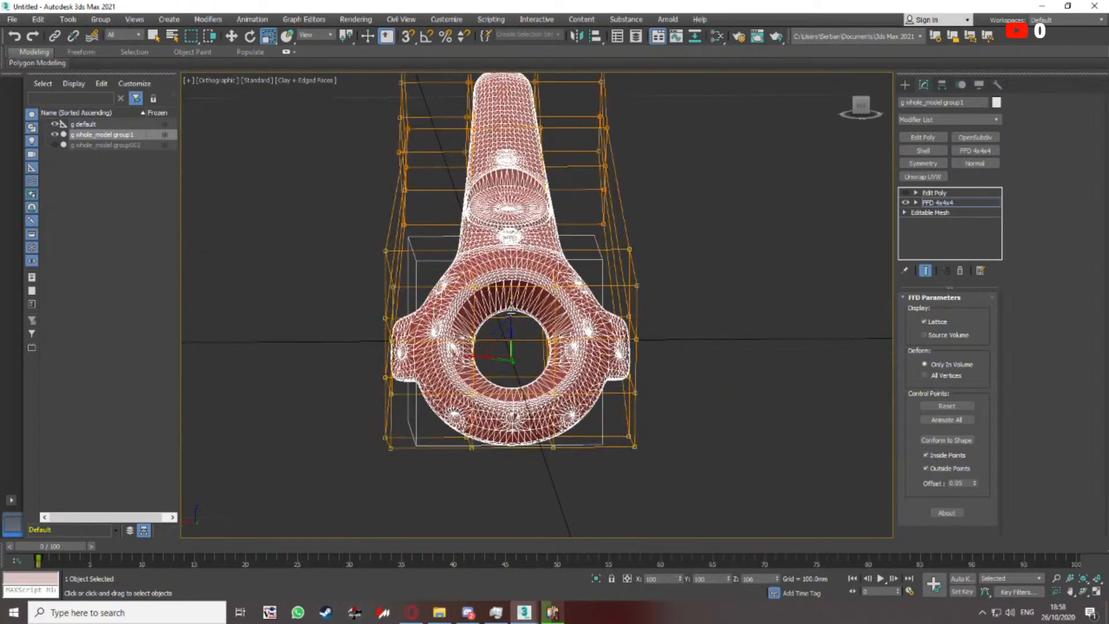
alt+middle_drag(511, 312, 569, 315)
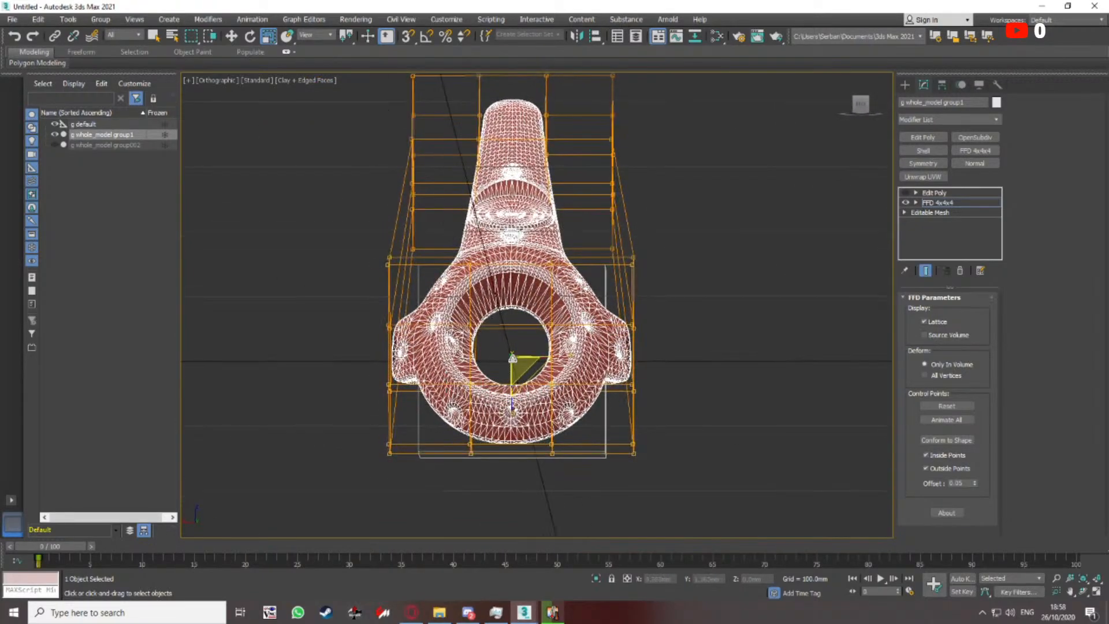
drag(512, 358, 520, 319)
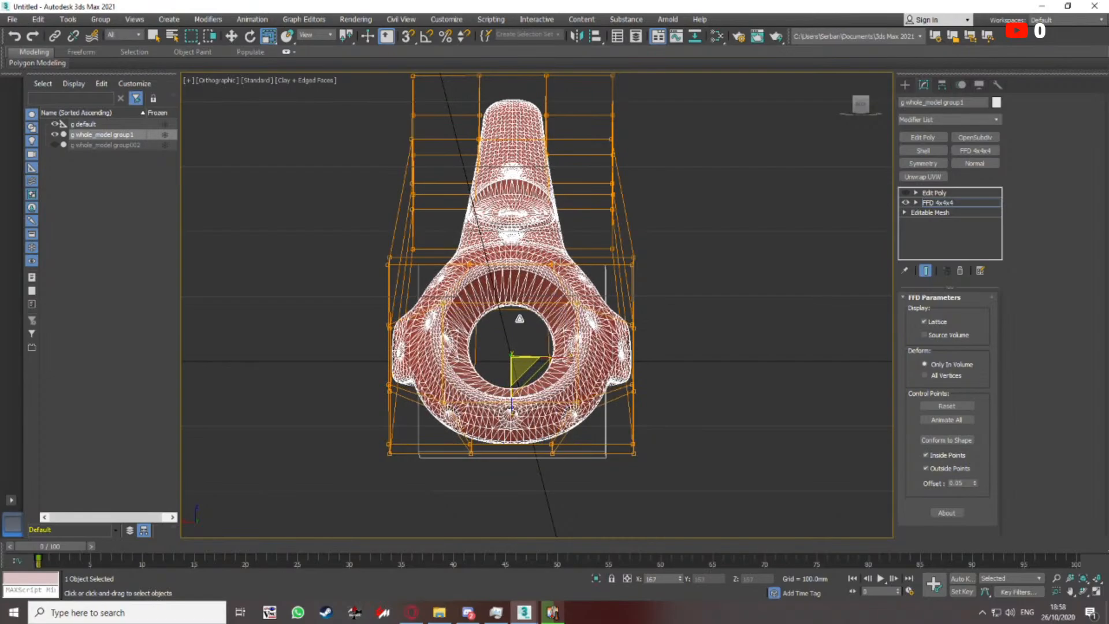
Move the lattice points below the trigger slightly upward in the side view
alt+middle_drag(520, 318, 556, 364)
key(F3)
key(F3)
alt+middle_drag(428, 338, 439, 390)
drag(456, 368, 459, 354)
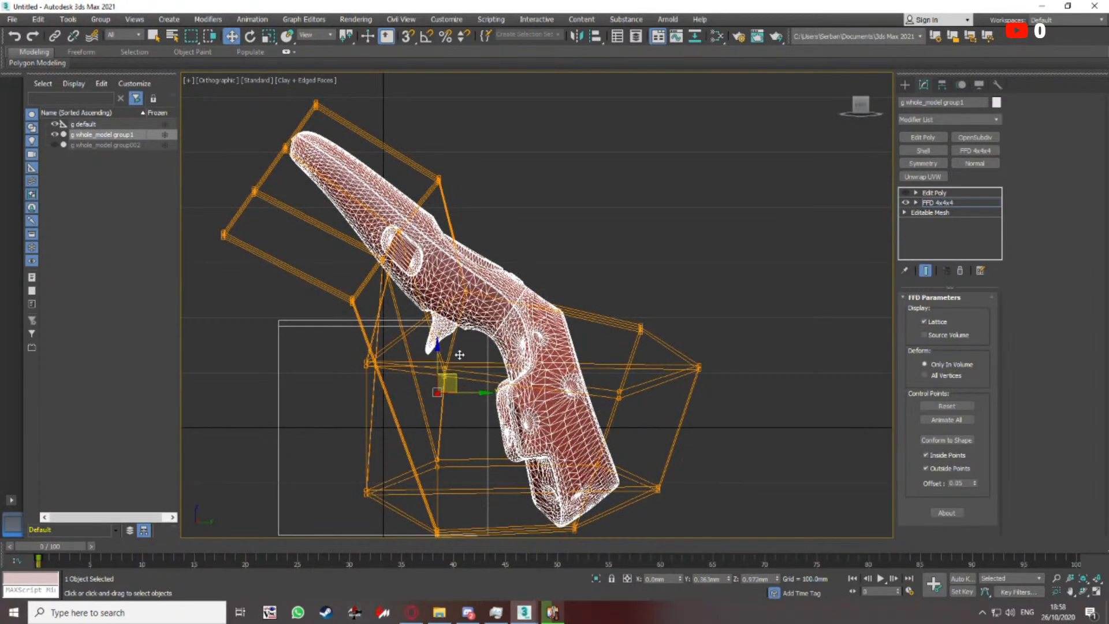
Raise the lattice points above the back of the handle and select those around its tip
alt+middle_drag(465, 357, 418, 326)
drag(448, 254, 465, 212)
alt+middle_drag(539, 339, 605, 247)
key(F4)
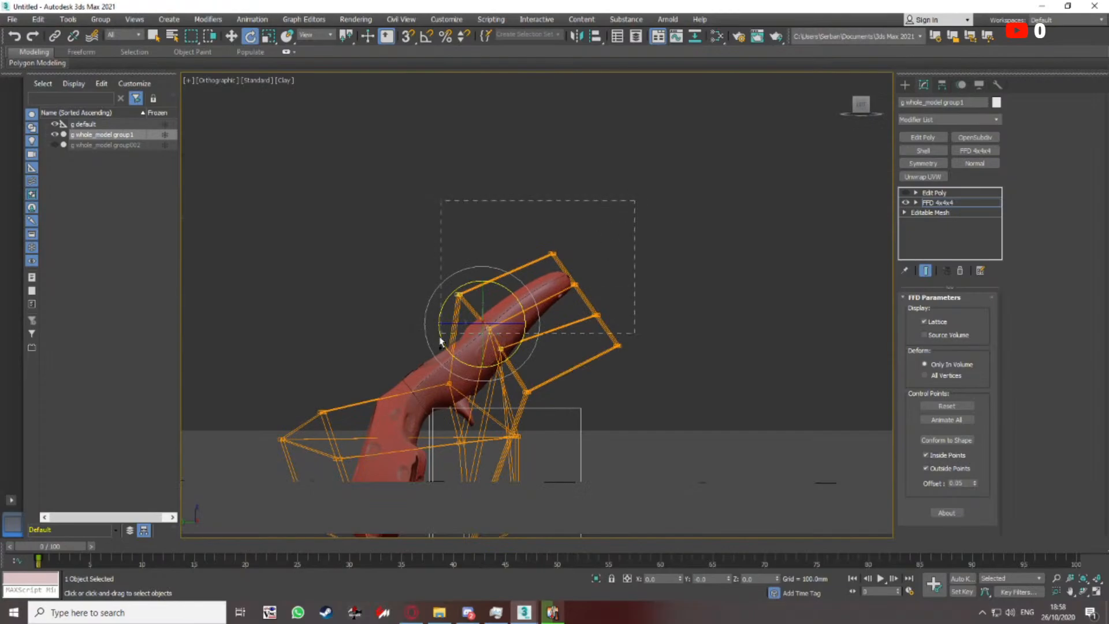
alt+middle_drag(517, 408, 491, 287)
key(w)
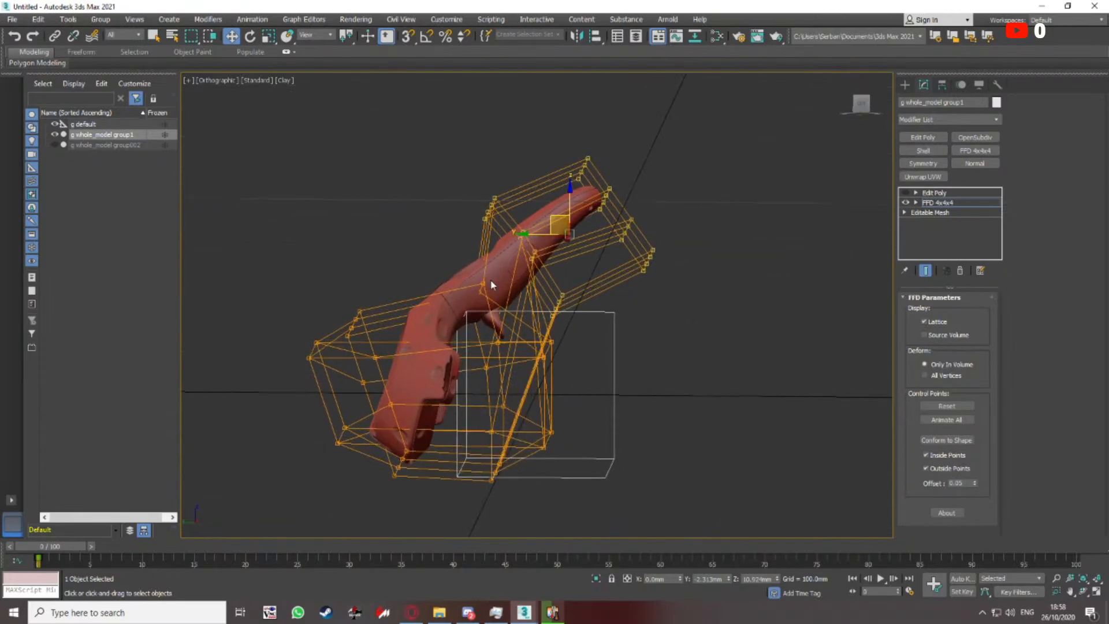
Examine the reshaped controller and its lattice from both sides, with and without edged faces
key(F4)
scroll(436, 375, down, 3)
alt+middle_drag(436, 375, 696, 395)
key(F4)
scroll(595, 389, down, 2)
middle_drag(696, 396, 616, 310)
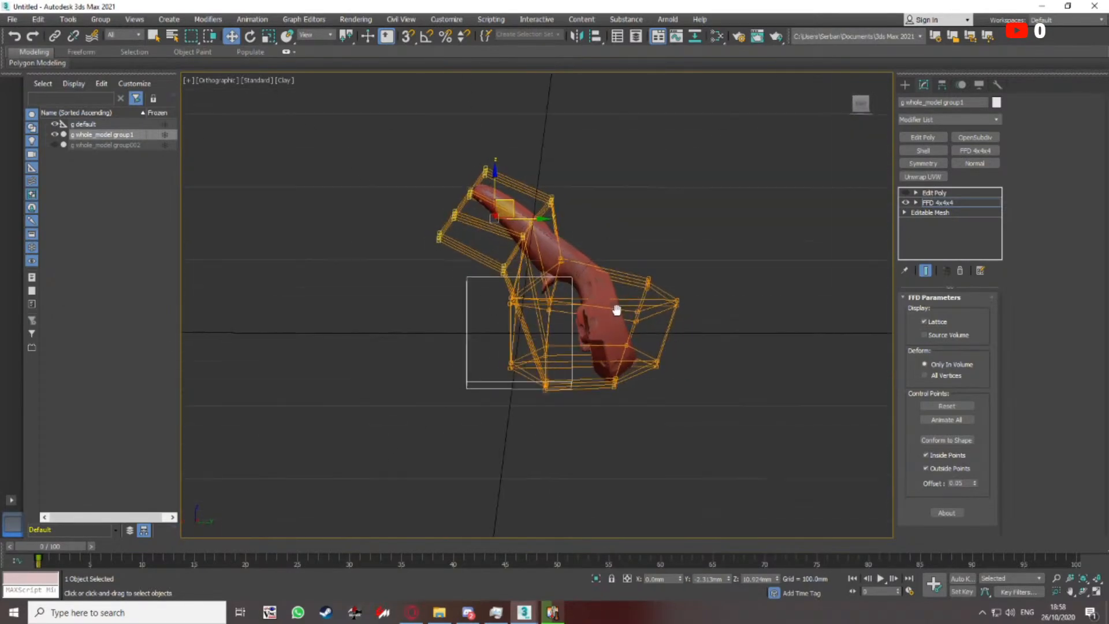
scroll(593, 265, up, 3)
middle_drag(592, 266, 497, 300)
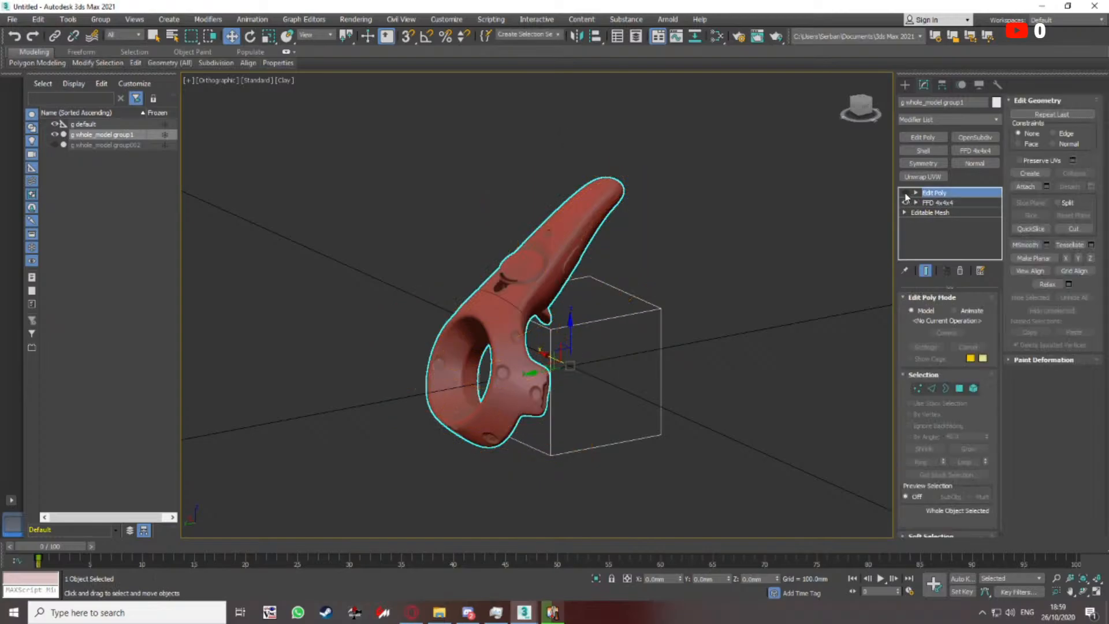
Turn the Edit Poly modifier back on and inspect the controller's ring and side buttons in shaded and edged-face display
scroll(624, 306, down, 2)
alt+middle_drag(616, 309, 552, 314)
scroll(520, 328, up, 3)
key(F4)
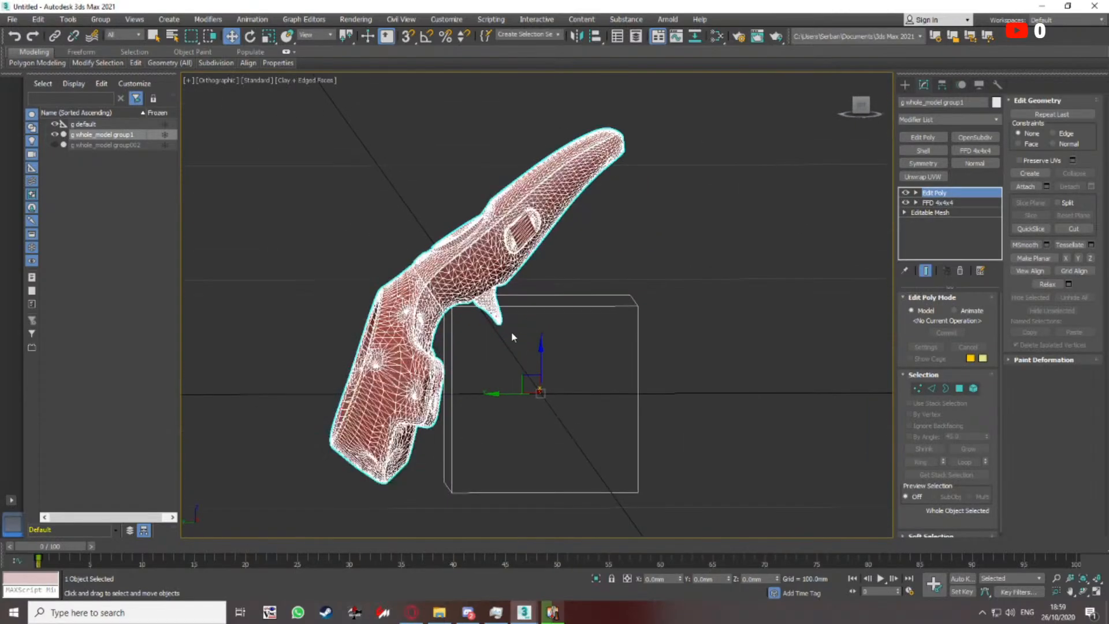
key(F4)
scroll(469, 352, up, 6)
key(F4)
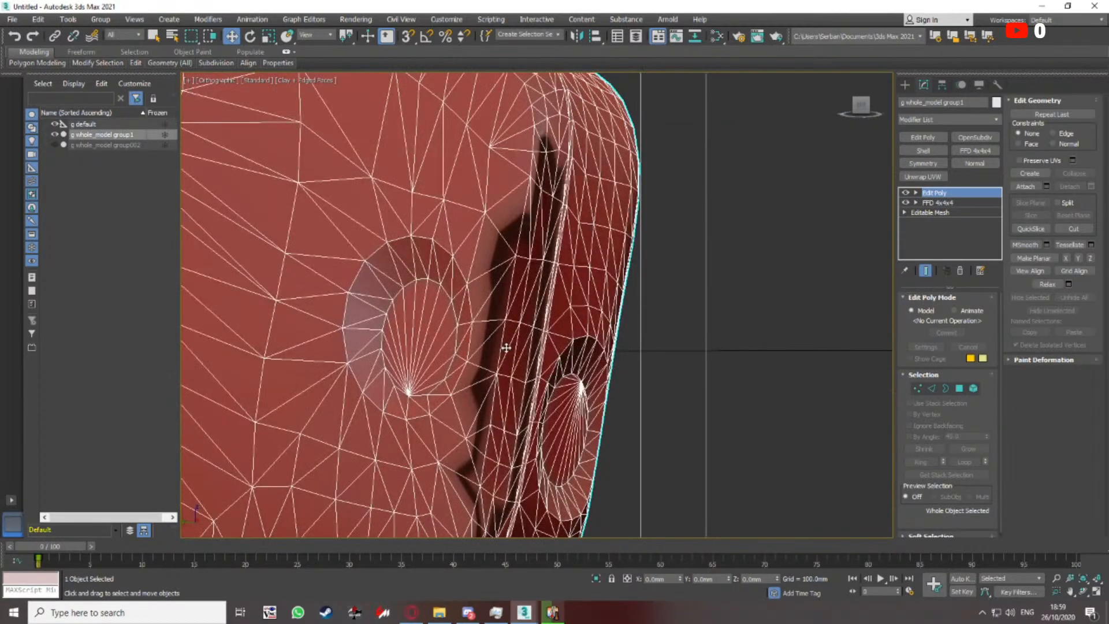
scroll(506, 347, down, 8)
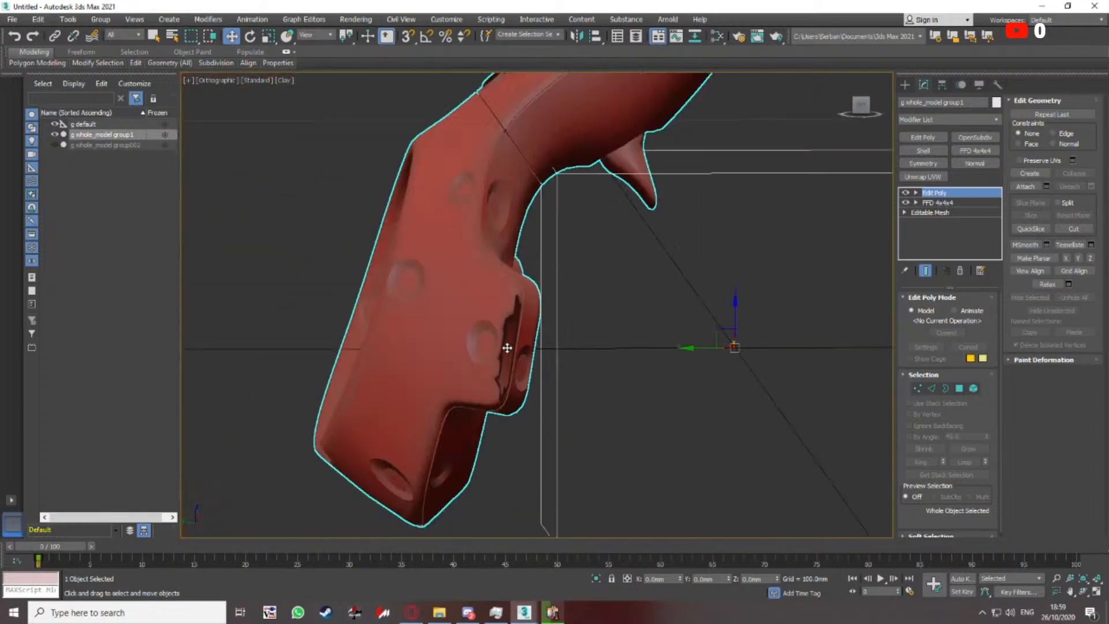
middle_drag(506, 348, 541, 372)
scroll(537, 369, up, 2)
Return to the FFD 4x4x4 lattice and move the control points around the handle's tip slightly up and backward in the side view
key(1)
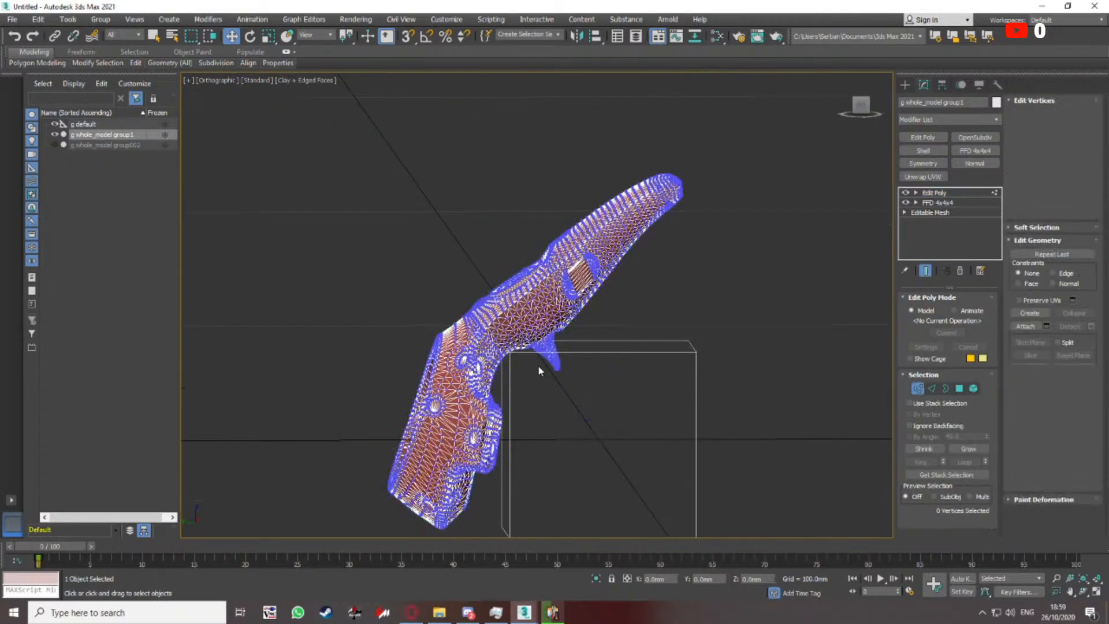
click(917, 388)
click(937, 202)
alt+middle_drag(572, 341, 599, 348)
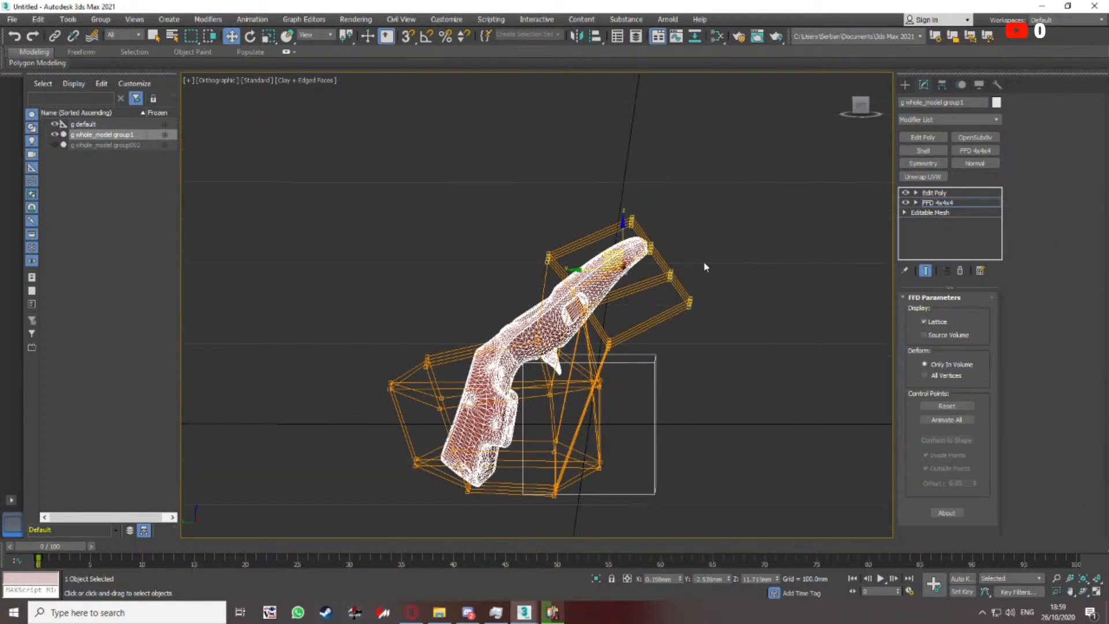
alt+middle_drag(599, 347, 600, 315)
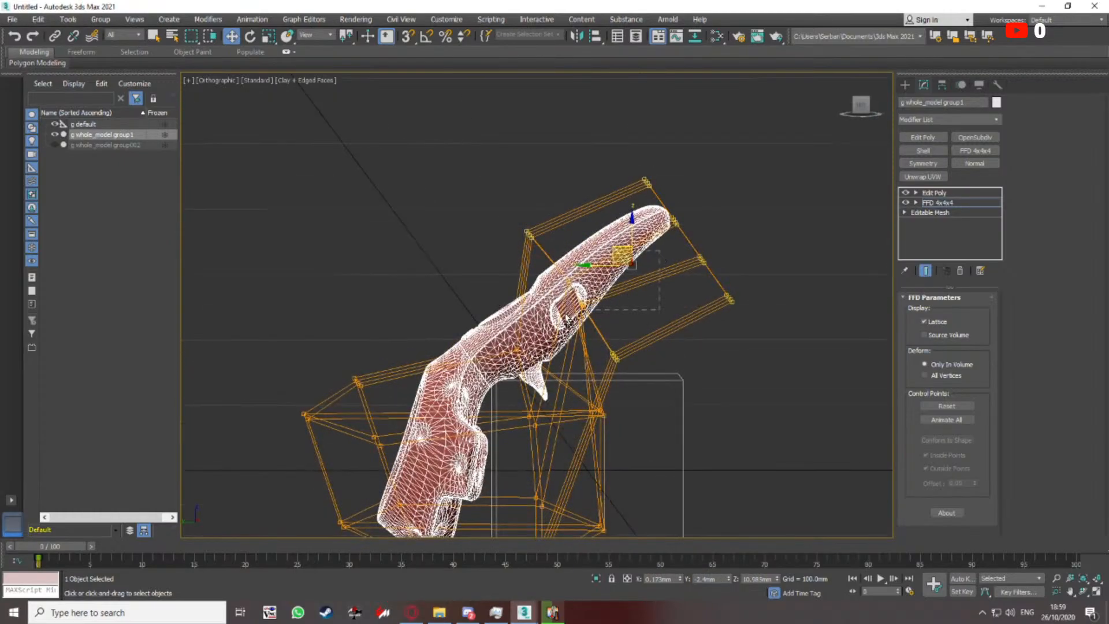
drag(621, 255, 611, 241)
key(e)
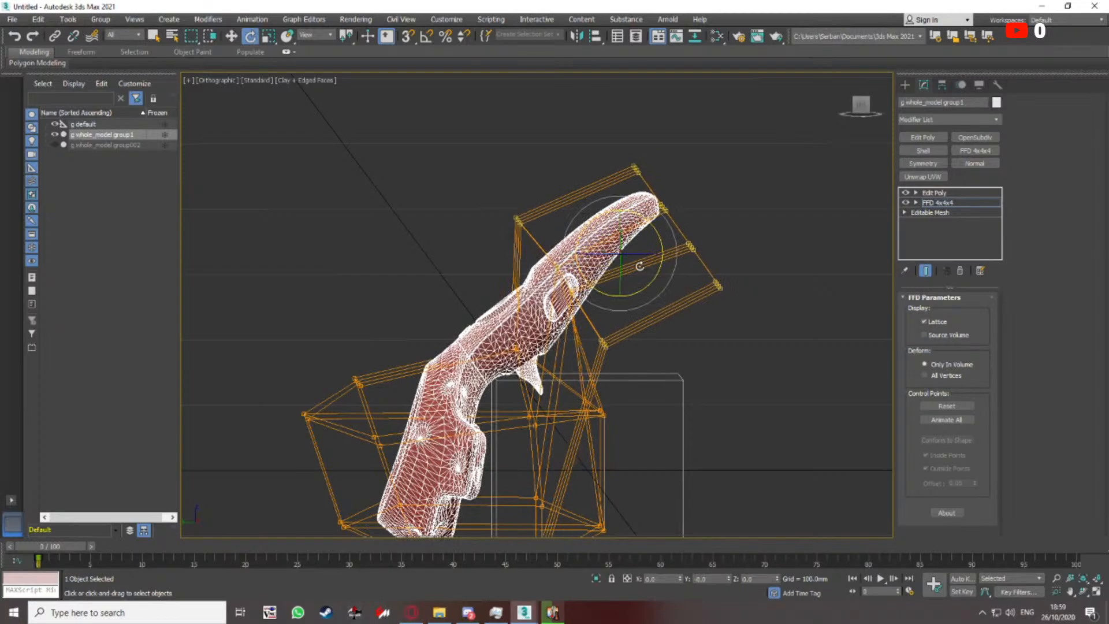
Shift the lattice points behind the controller's ring slightly inward, and undo a trial rotation of them
middle_drag(267, 354, 287, 245)
drag(449, 440, 450, 442)
alt+middle_drag(449, 442, 453, 429)
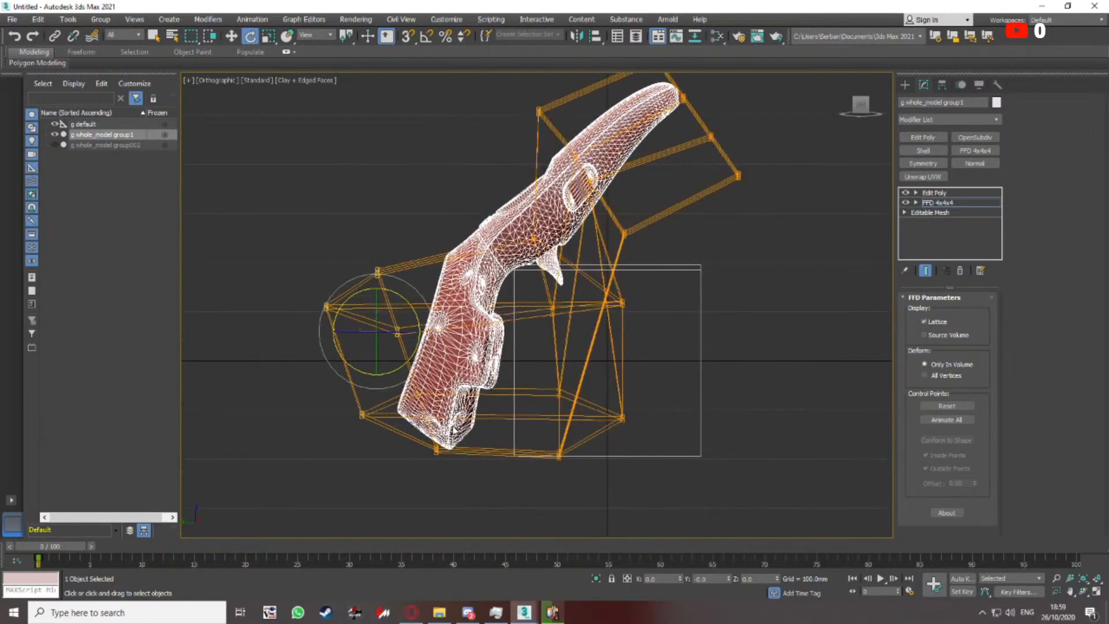
drag(372, 342, 388, 348)
key(e)
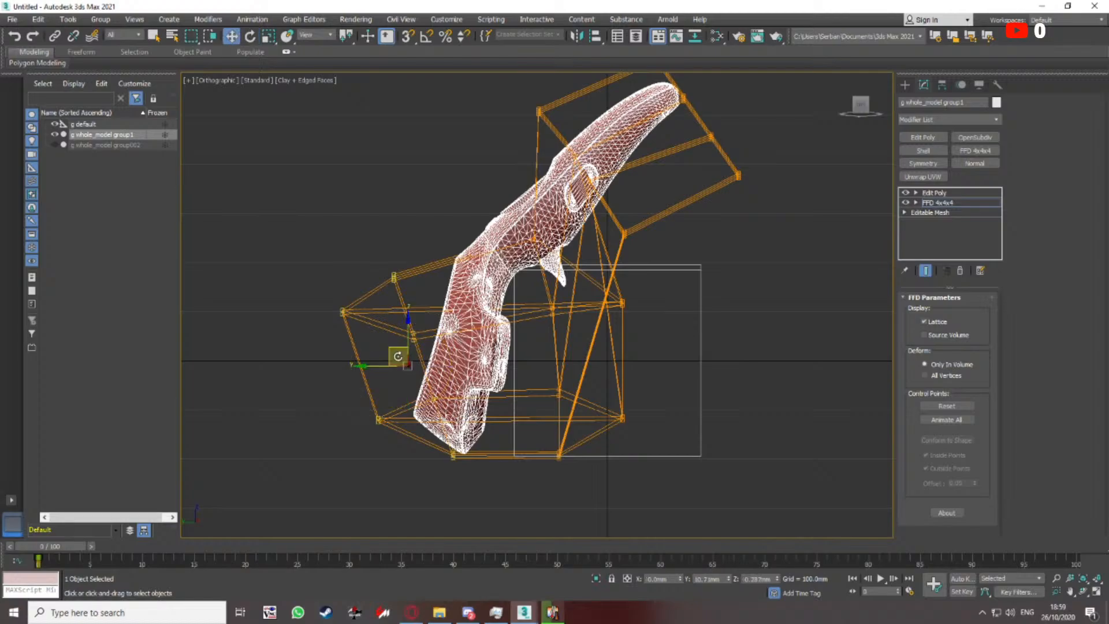
drag(396, 324, 405, 322)
key(ctrl+z)
Raise and tilt the lattice points around the upper handle, and pull those in front of the trigger closer to it
middle_drag(579, 285, 572, 361)
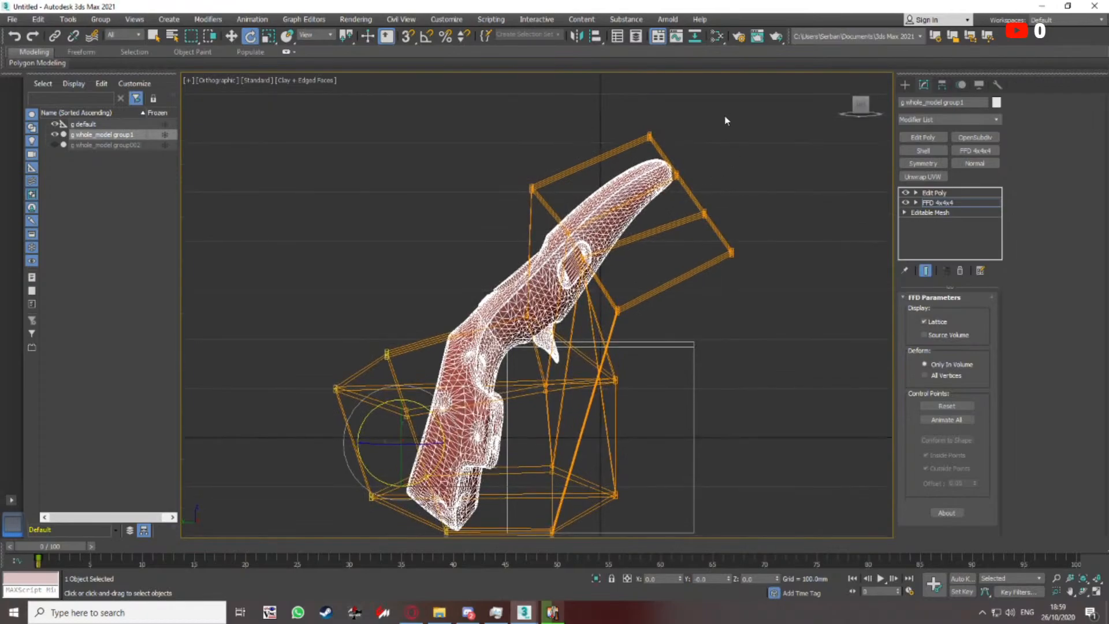
ctrl+drag(618, 305, 578, 322)
middle_drag(600, 280, 632, 305)
key(w)
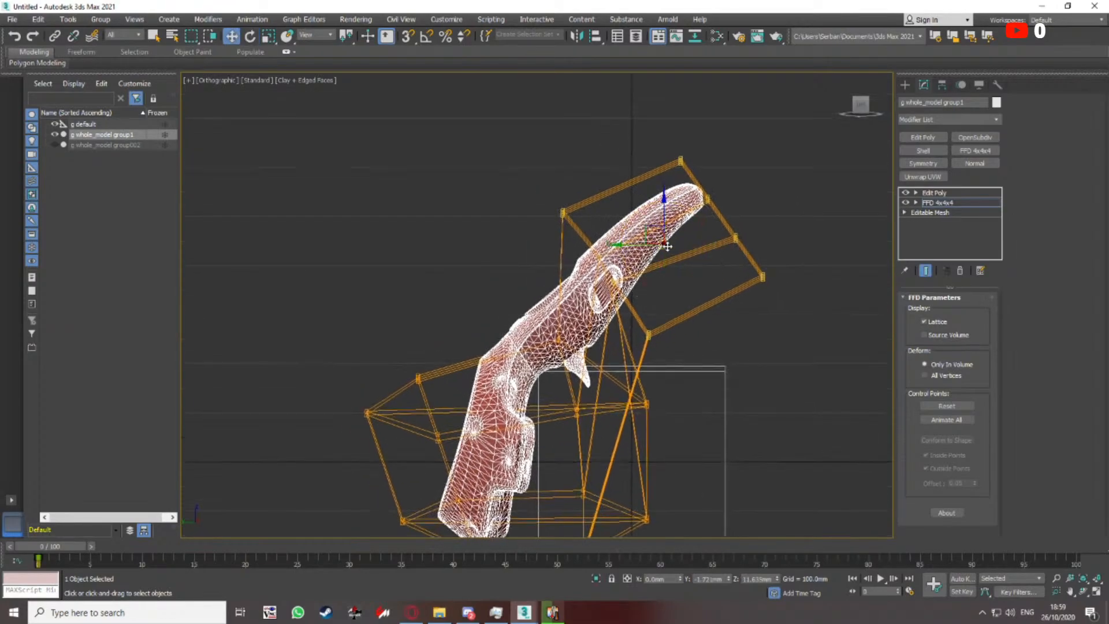
drag(650, 228, 629, 205)
middle_drag(669, 371, 652, 326)
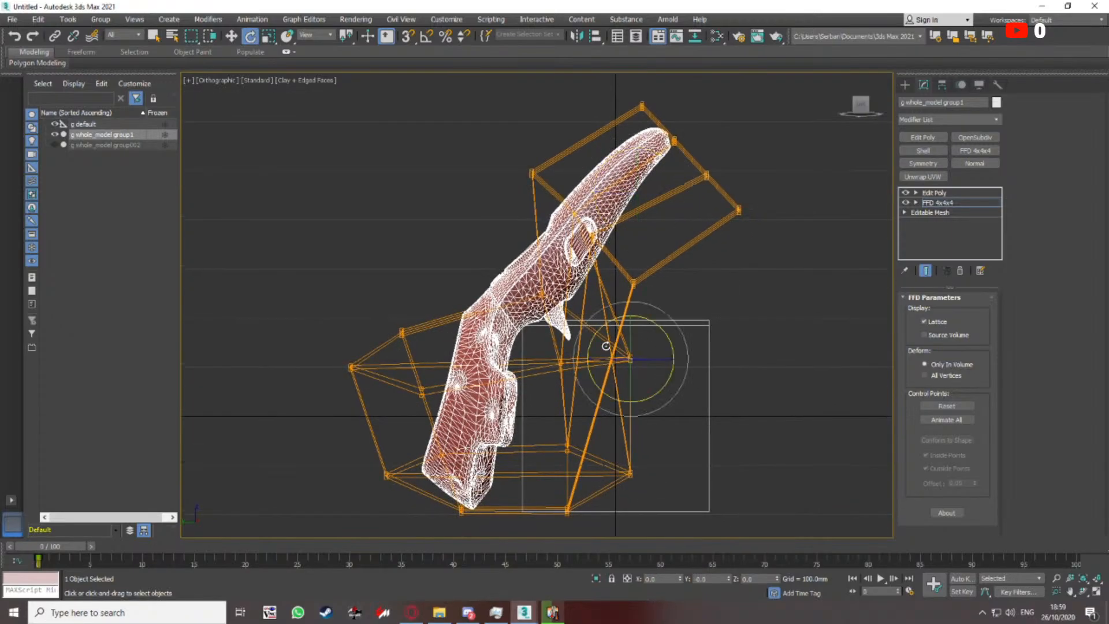
drag(616, 347, 583, 327)
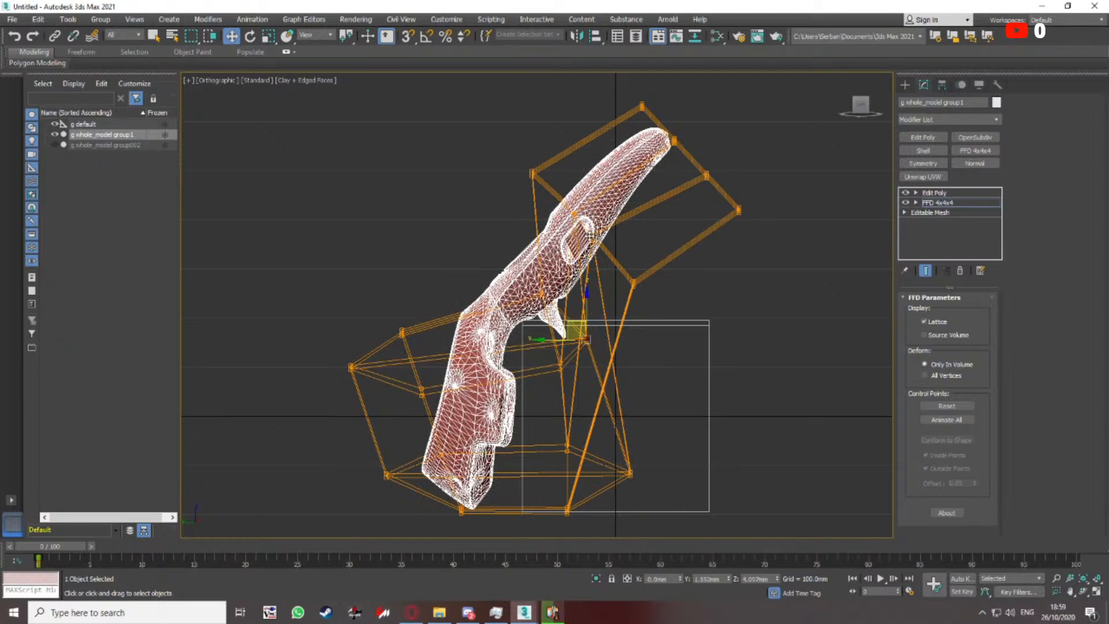
Rotate the lattice points around the handle's tip to a steeper angle and move them up and backward
middle_drag(693, 91, 664, 171)
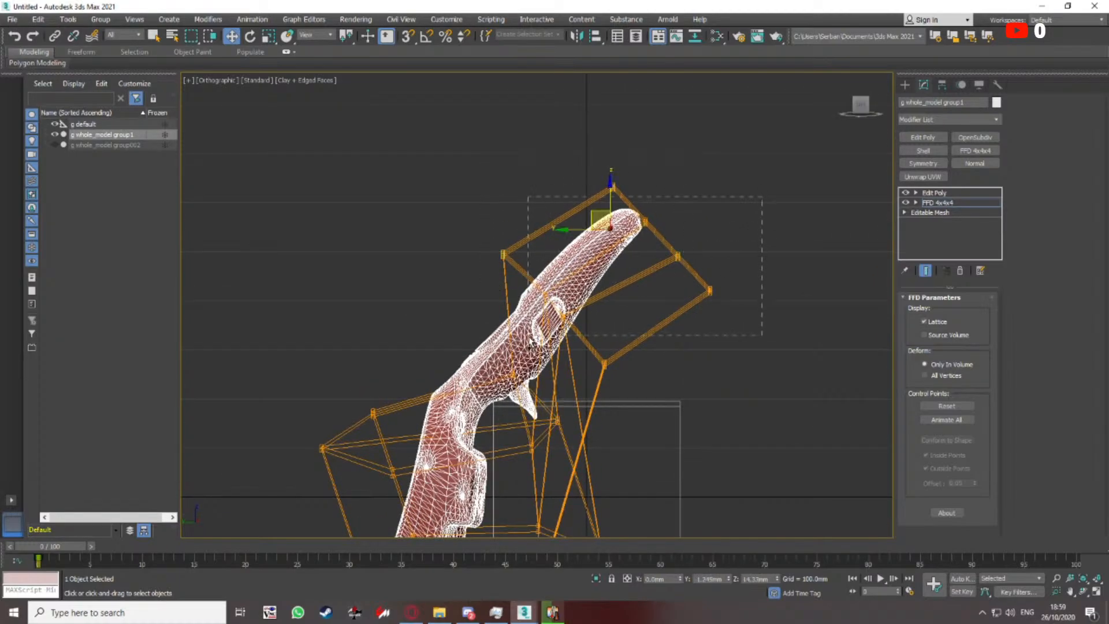
drag(590, 216, 582, 216)
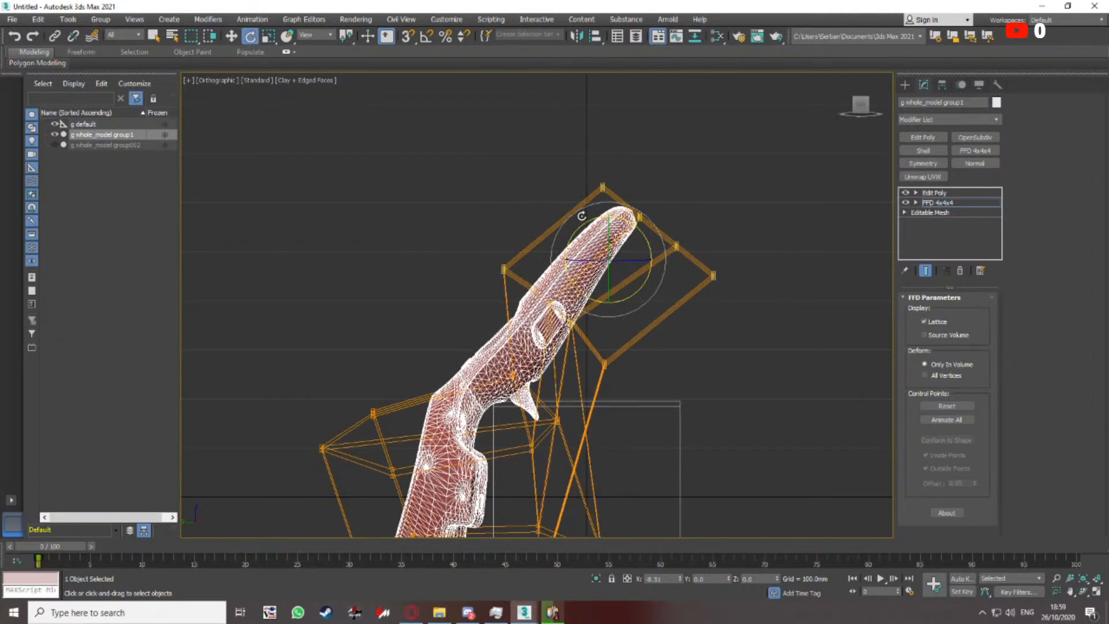
drag(589, 257, 571, 241)
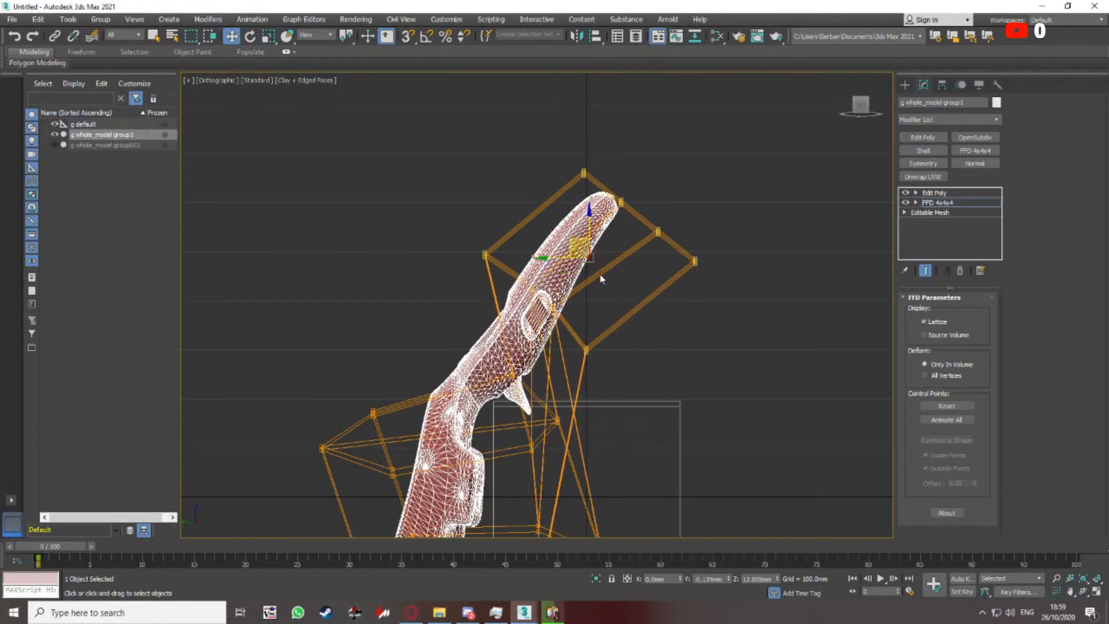
middle_drag(606, 261, 627, 247)
key(e)
drag(604, 205, 592, 203)
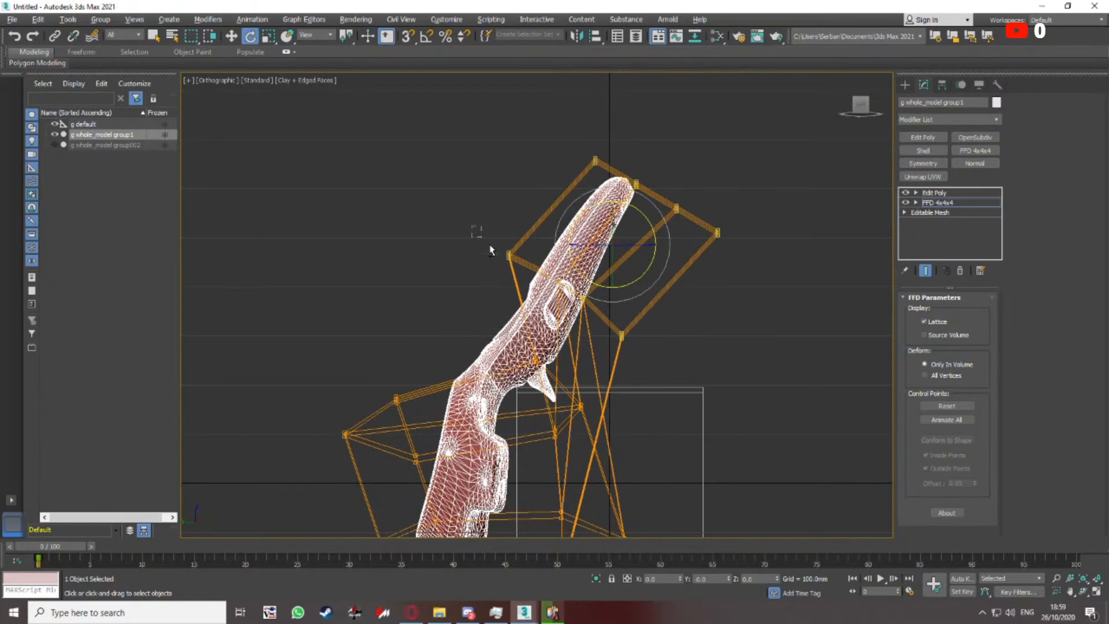
drag(641, 176, 634, 161)
Select the lattice points across the middle of the handle and move them up and backward
ctrl+drag(655, 280, 582, 361)
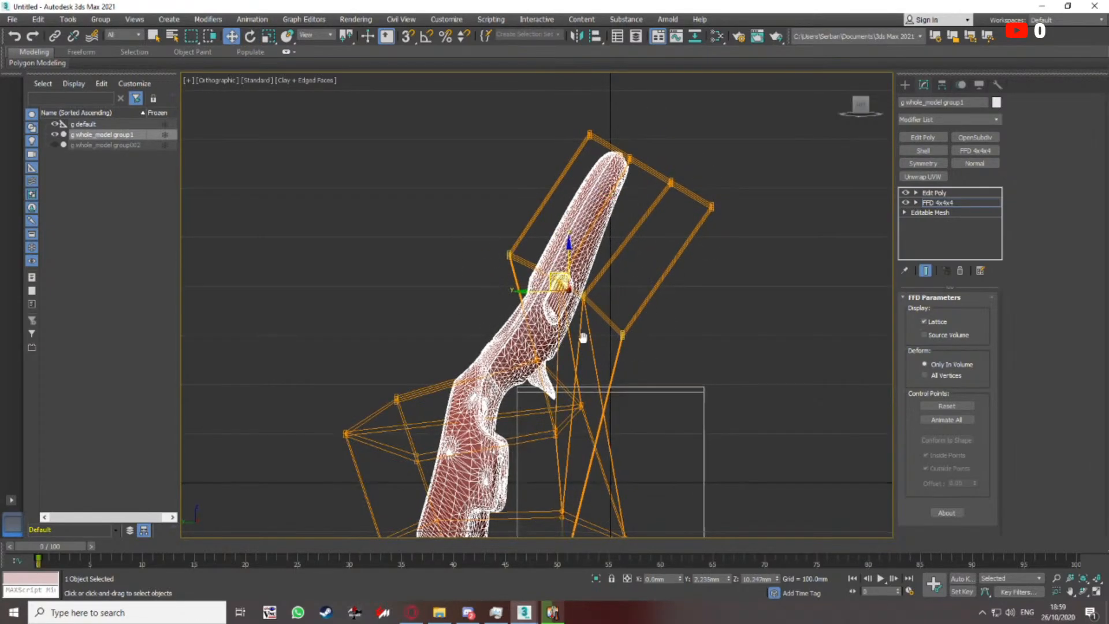
middle_drag(582, 337, 608, 317)
drag(577, 255, 553, 238)
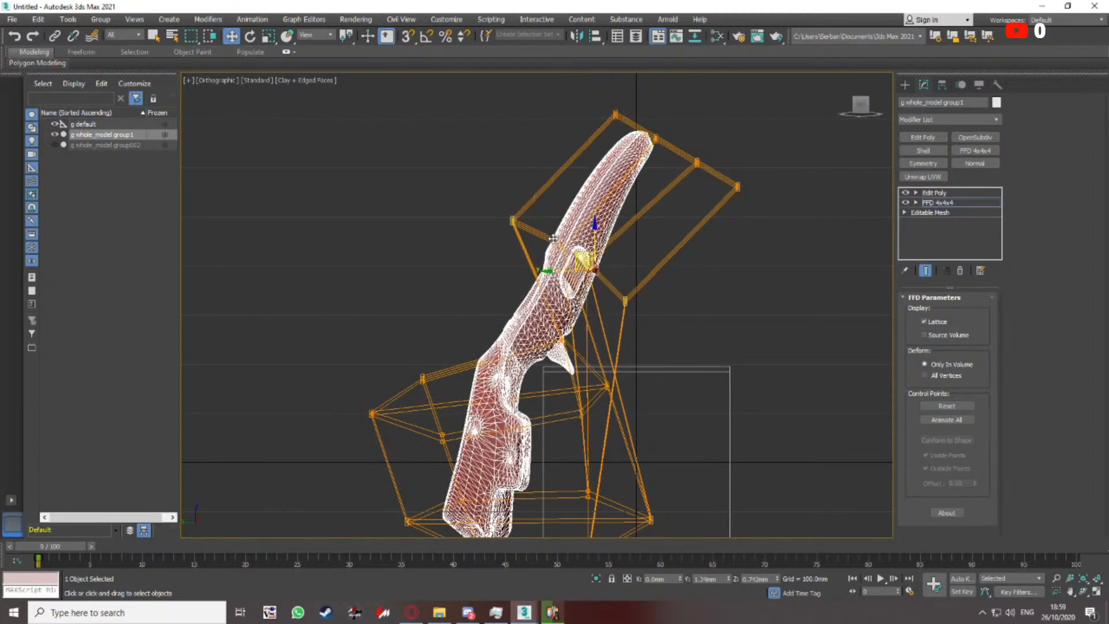
Examine the reshaped controller and its lattice from the opposite side without edged faces
scroll(583, 272, down, 3)
alt+middle_drag(597, 325, 706, 277)
key(F4)
scroll(602, 287, up, 3)
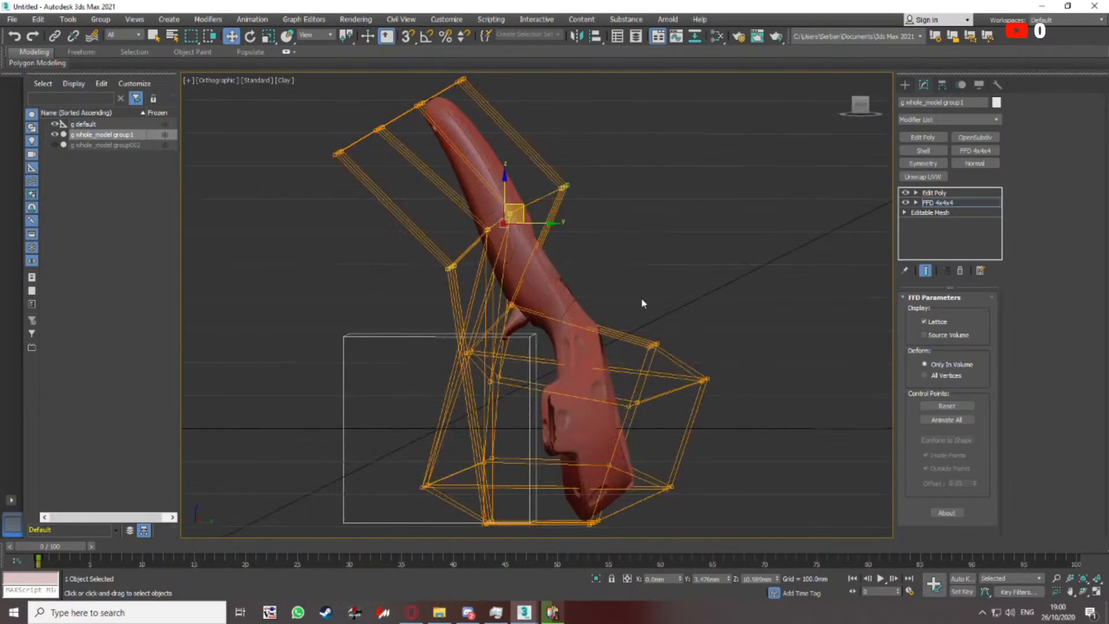
scroll(532, 306, up, 2)
scroll(514, 338, down, 3)
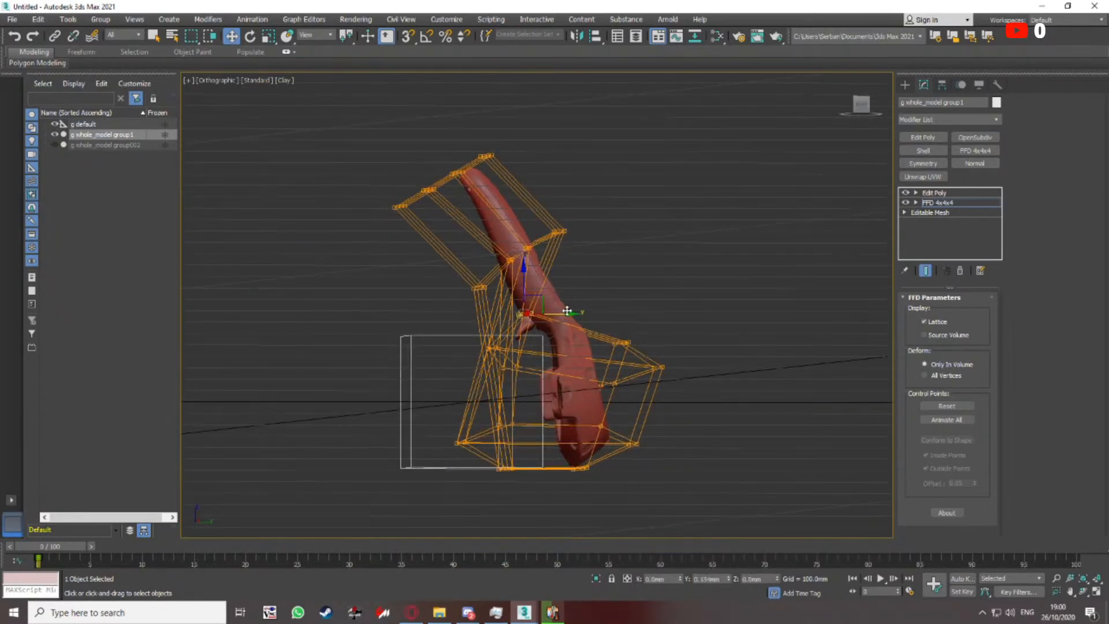
alt+middle_drag(565, 315, 474, 356)
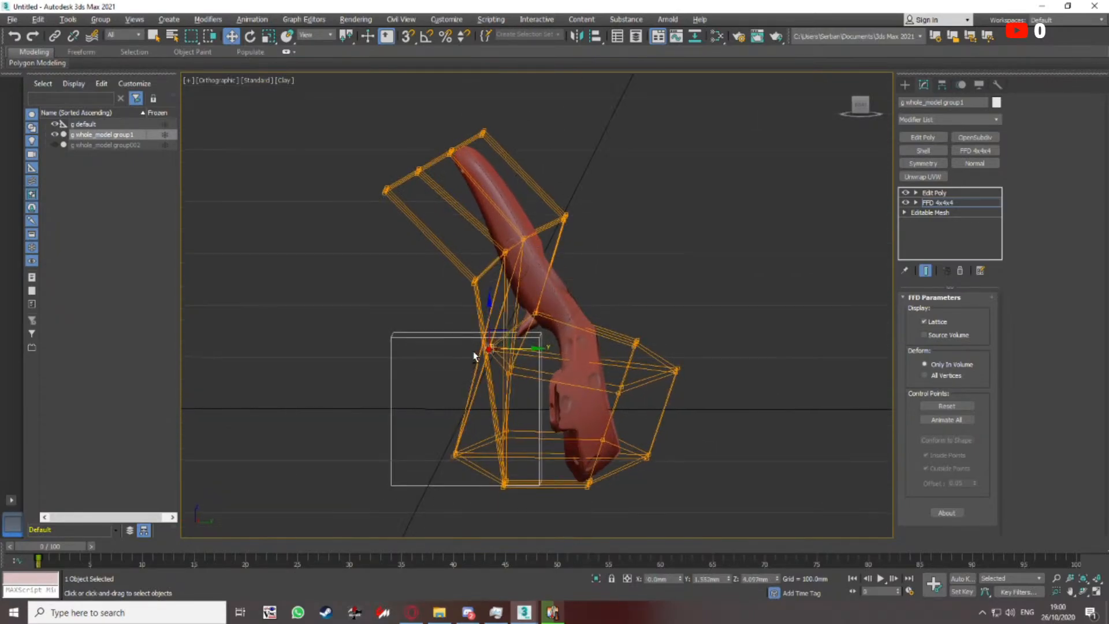
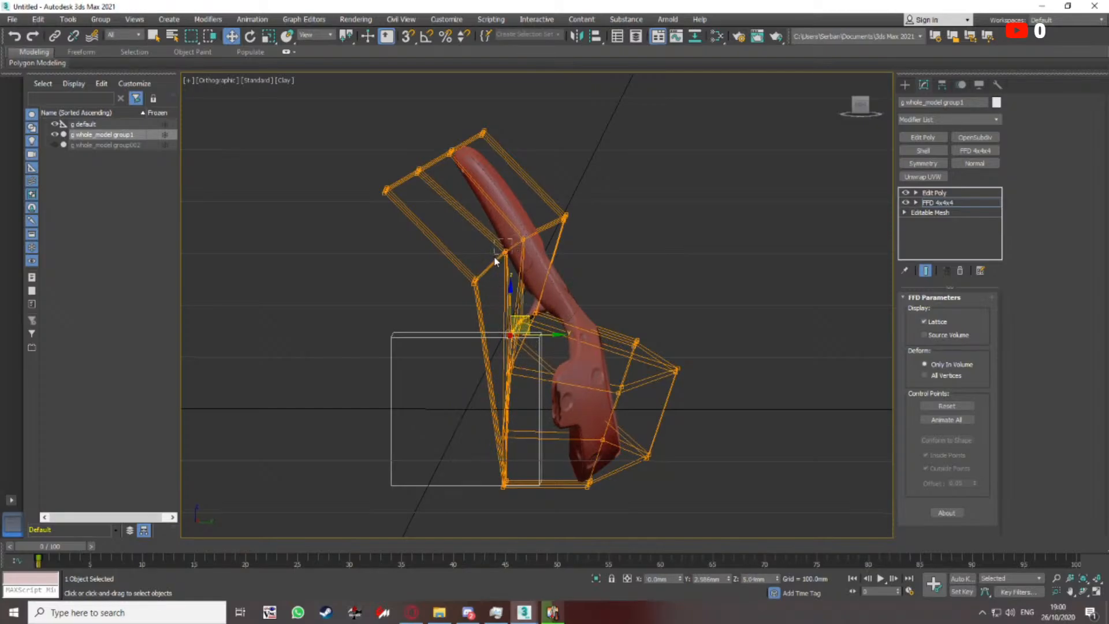
Select the lattice points in front of the handle above the trigger and move them slightly closer to the handle
drag(495, 261, 439, 307)
key(F3)
drag(503, 254, 554, 236)
key(F3)
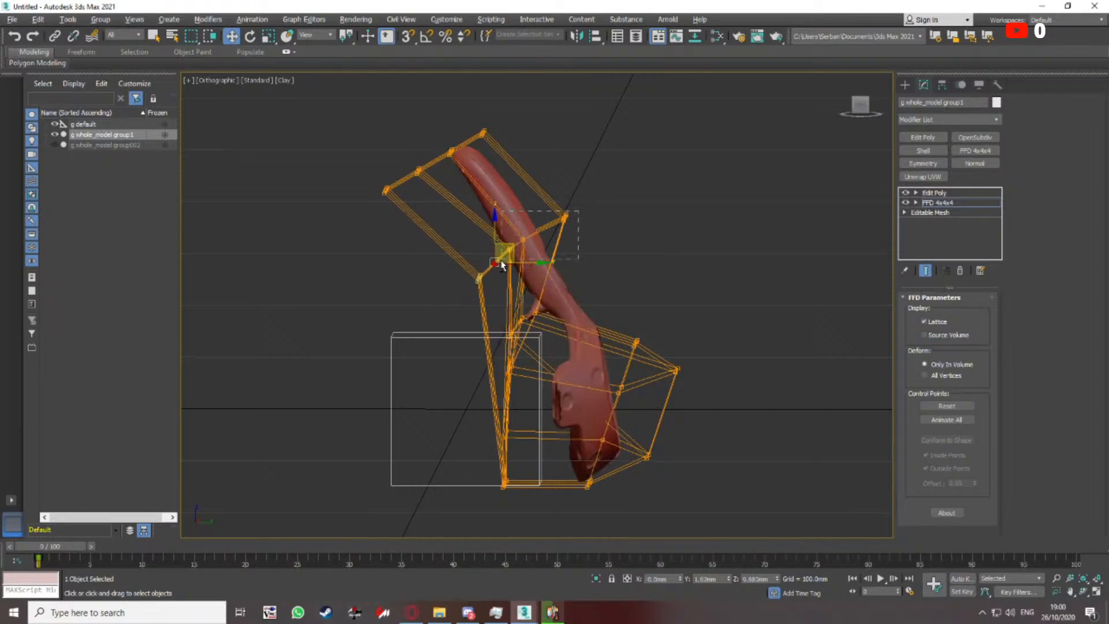
drag(498, 259, 500, 258)
Move the lowest front lattice points beneath the ring inward toward the controller in the side view
scroll(601, 330, down, 3)
alt+middle_drag(601, 330, 498, 334)
scroll(555, 333, up, 4)
key(F4)
key(F4)
alt+middle_drag(691, 339, 595, 313)
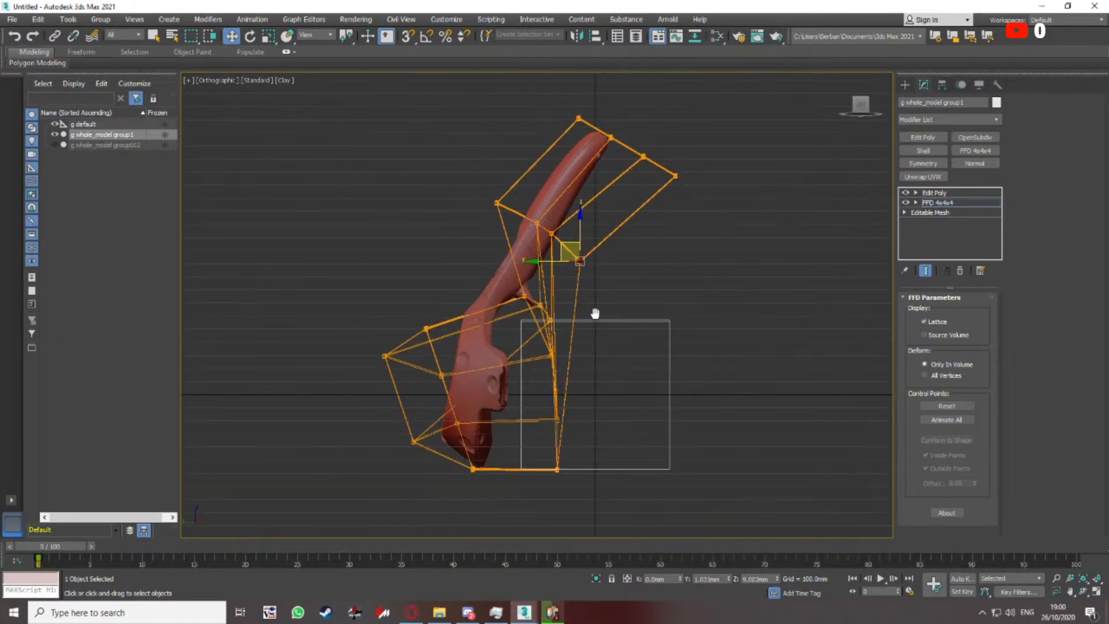
middle_drag(592, 440, 599, 408)
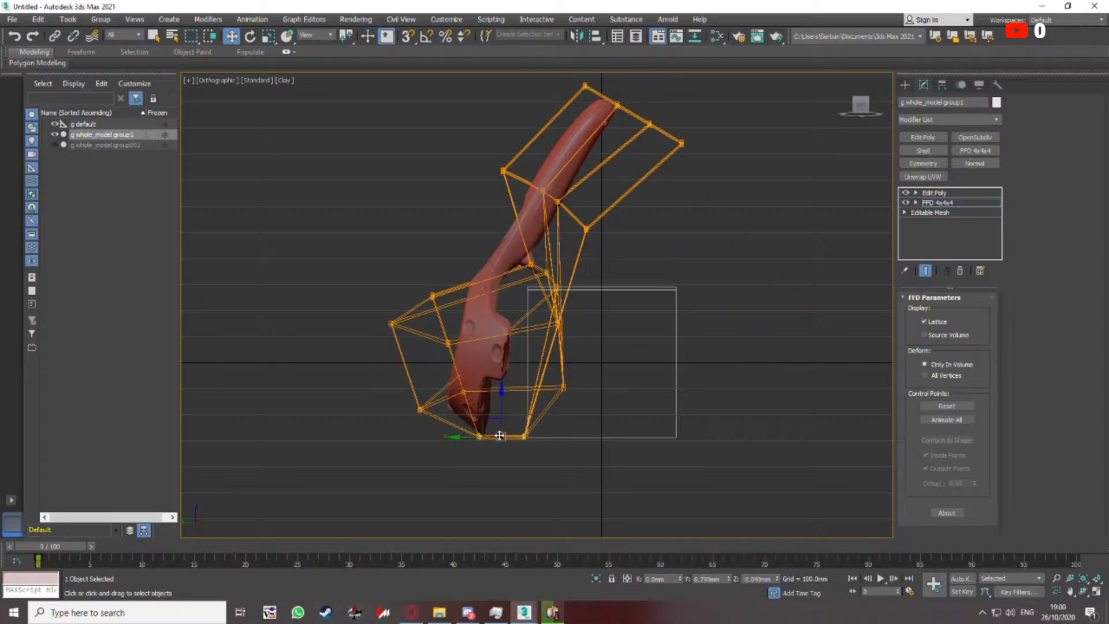
drag(461, 438, 464, 437)
middle_drag(534, 431, 541, 449)
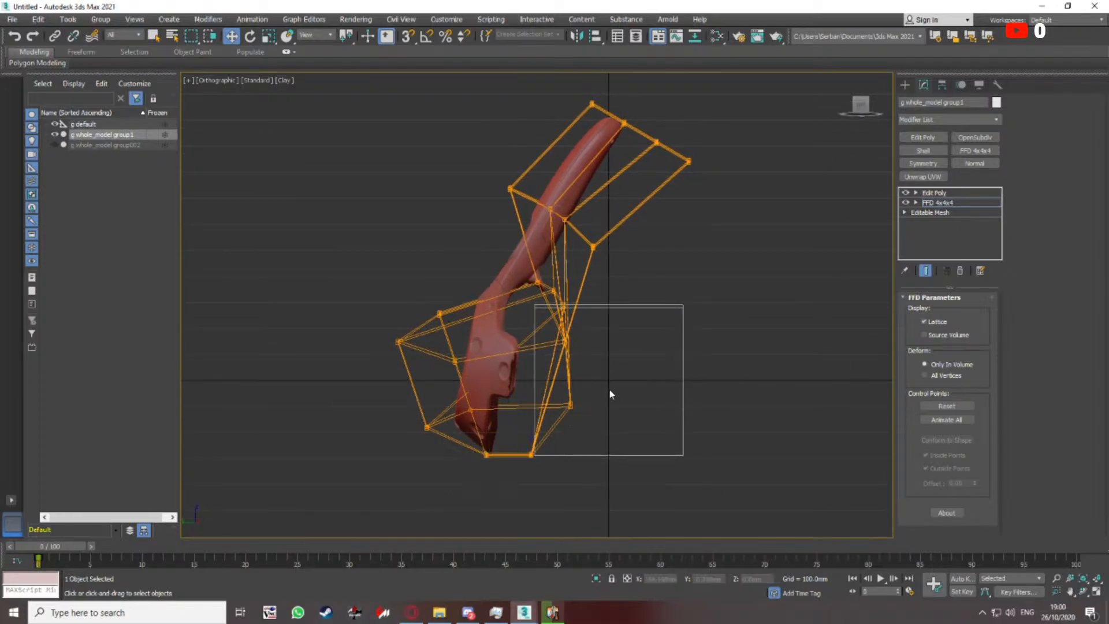
Inspect the reshaped controller from several sides, leave lattice editing and return to the Edit Poly modifier
alt+middle_drag(611, 394, 721, 401)
scroll(511, 404, up, 4)
alt+middle_drag(520, 391, 544, 395)
scroll(495, 321, up, 2)
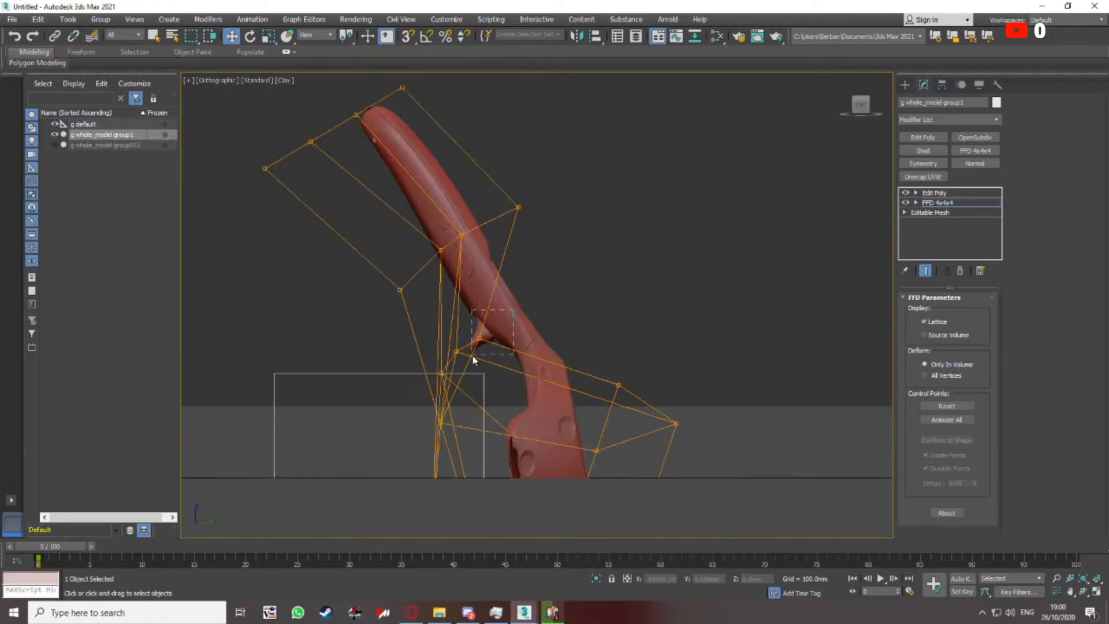
alt+middle_drag(508, 320, 497, 294)
scroll(572, 307, down, 2)
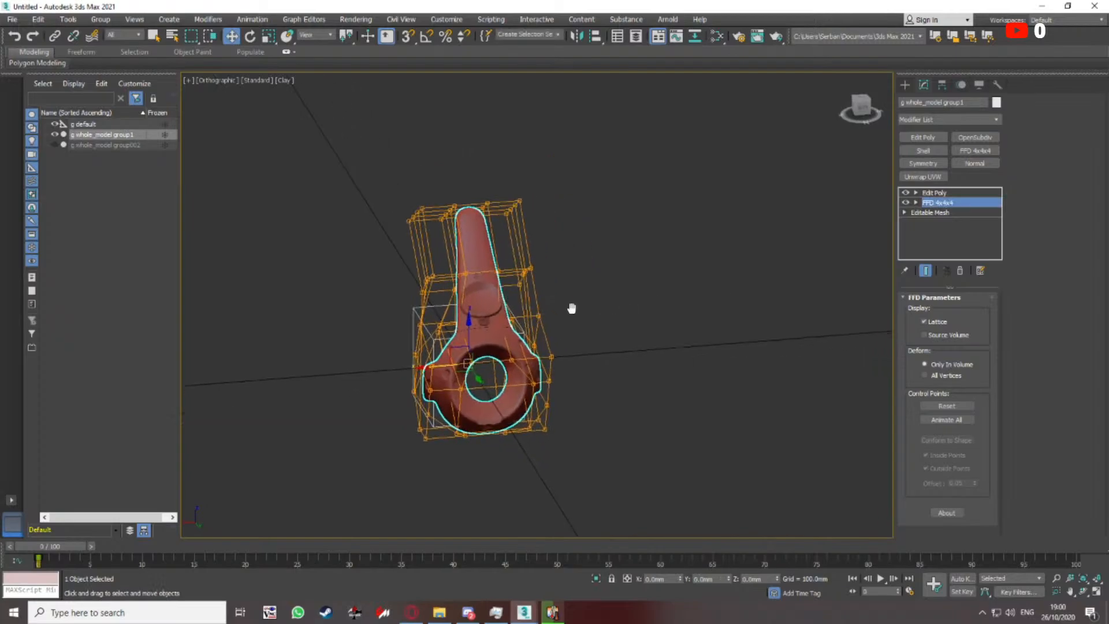
click(934, 193)
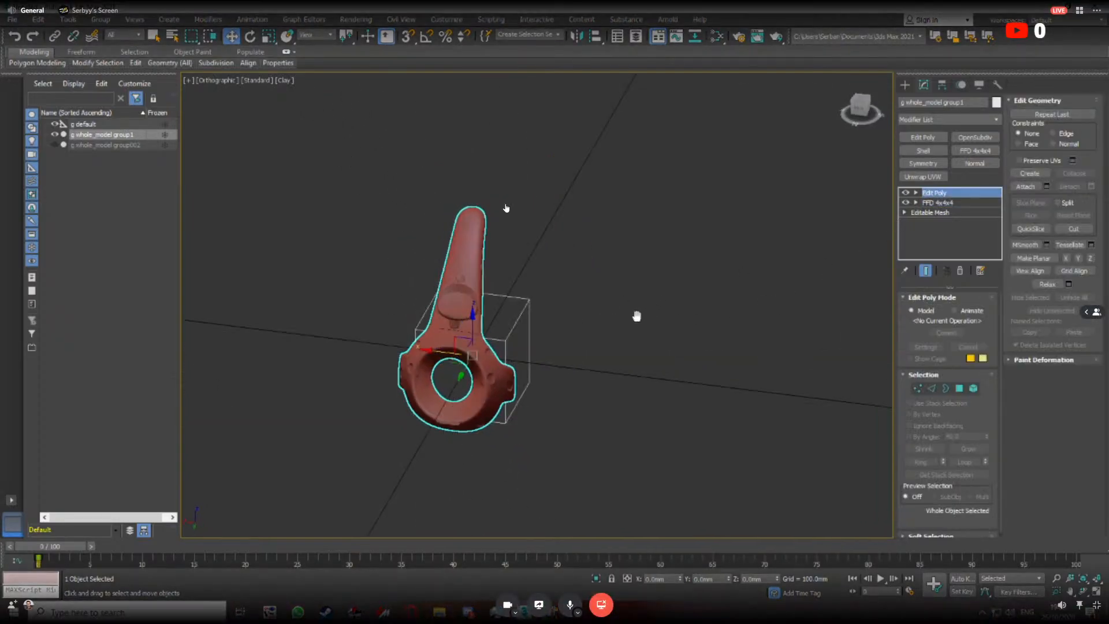
alt+middle_drag(639, 314, 652, 286)
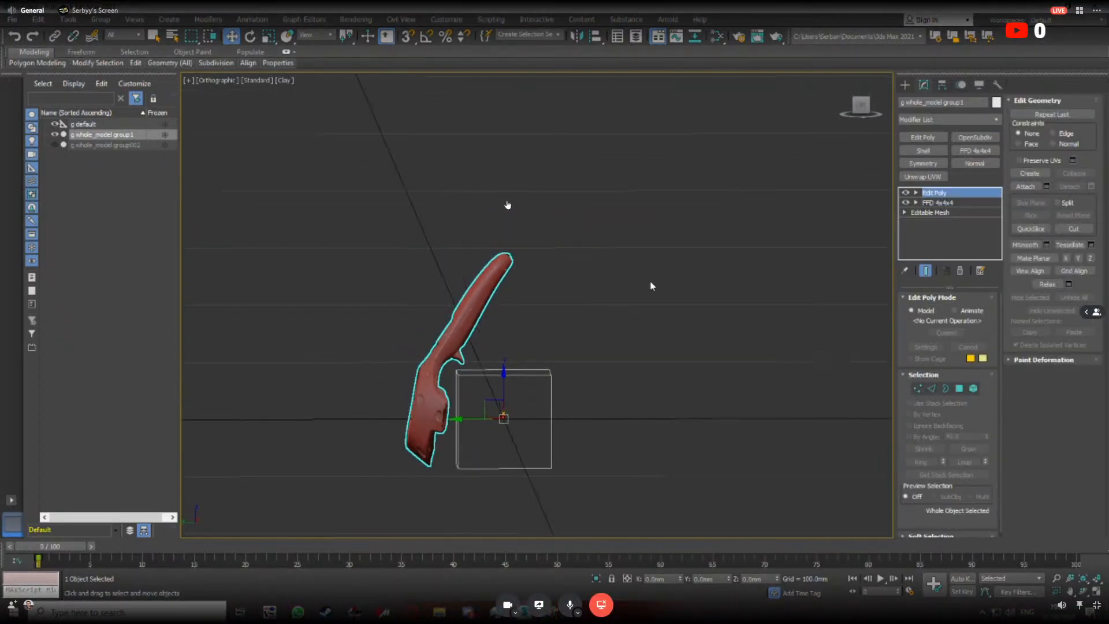
Move only the controller's pivot point to the tip of the handle and finish the pivot adjustment
click(943, 86)
middle_drag(584, 314, 569, 325)
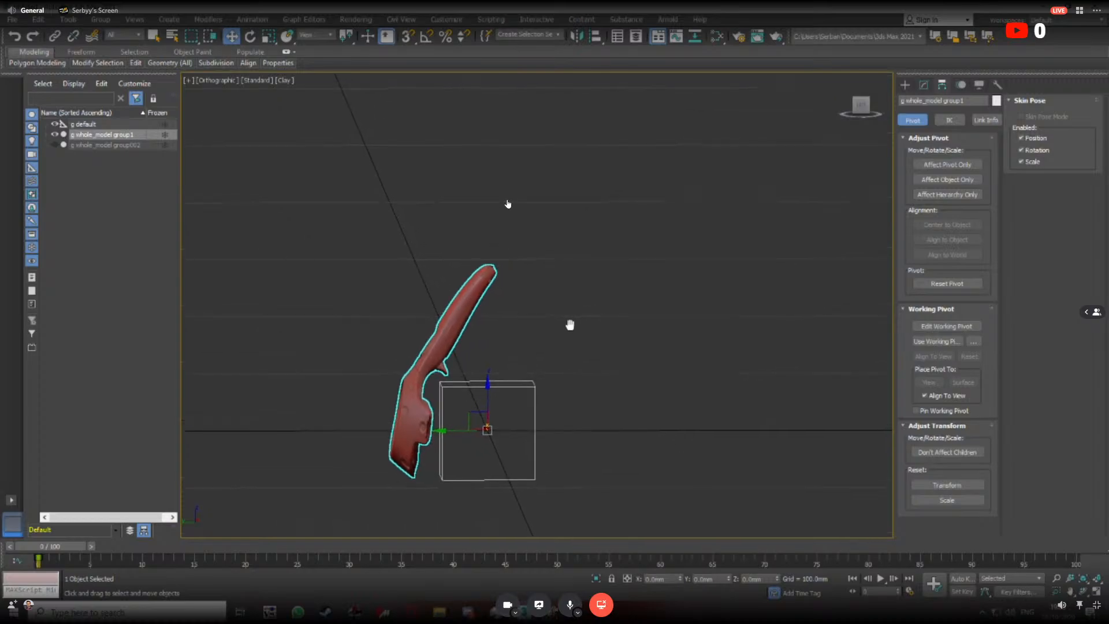
click(958, 167)
scroll(499, 420, up, 2)
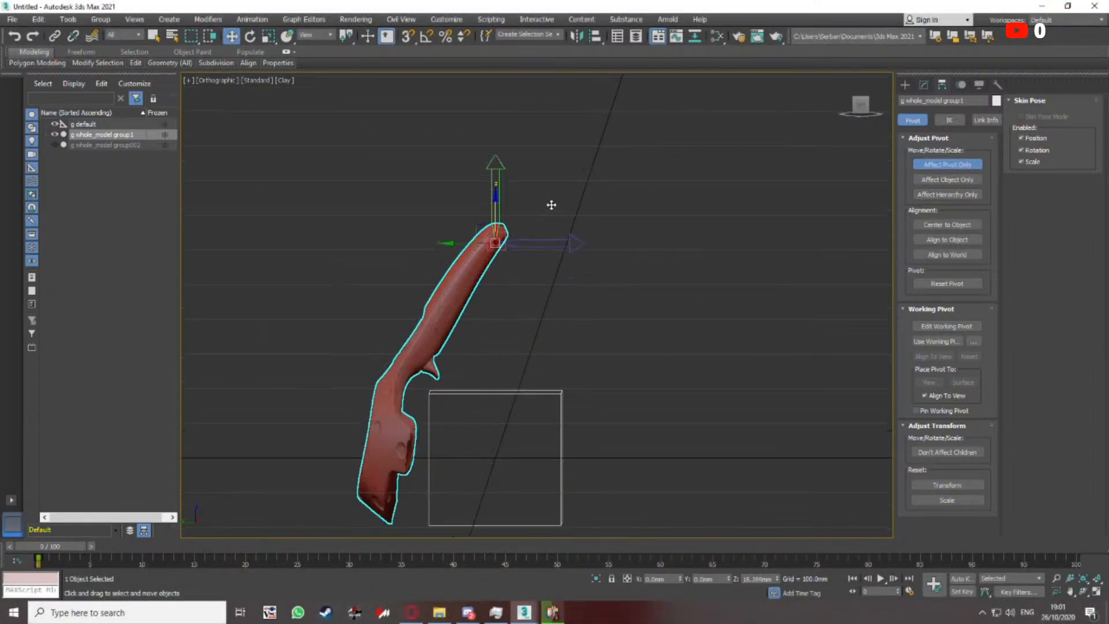
alt+middle_drag(554, 190, 807, 227)
click(937, 167)
scroll(636, 287, down, 2)
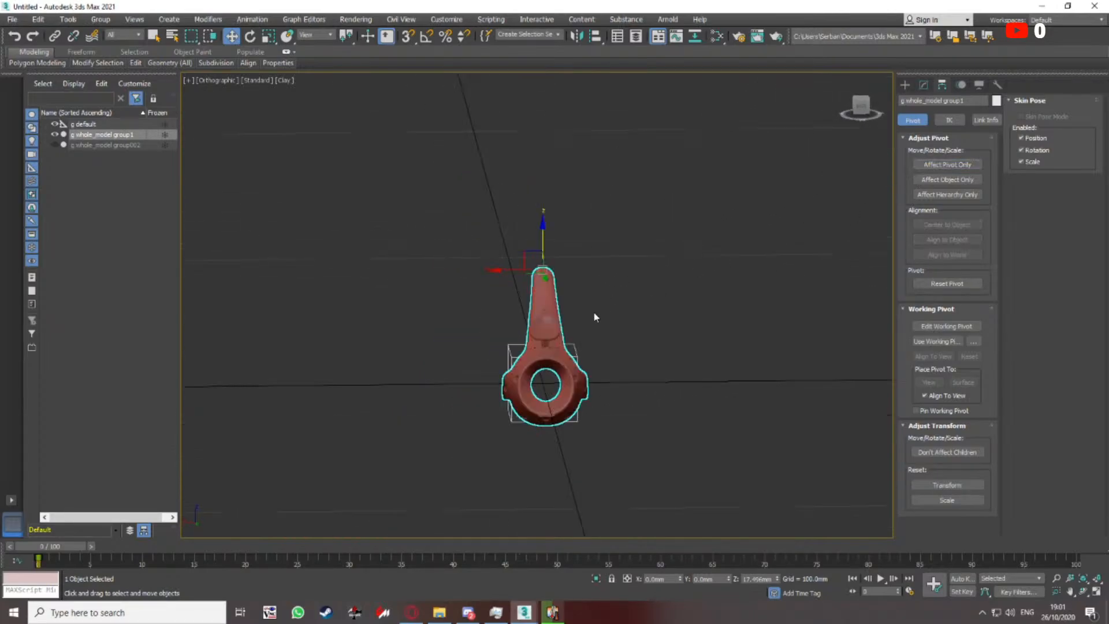
Save the scene as vive_controller in the Dacisan folder
scroll(582, 341, up, 2)
scroll(582, 345, down, 2)
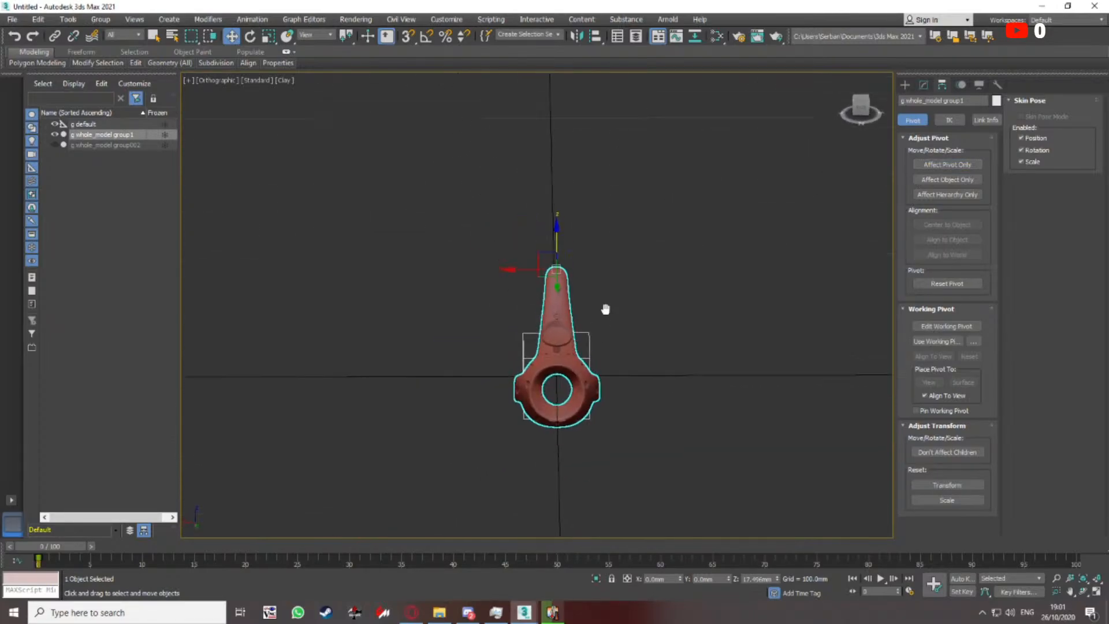
alt+middle_drag(607, 307, 508, 314)
scroll(630, 336, up, 3)
alt+middle_drag(632, 336, 574, 306)
key(ctrl+s)
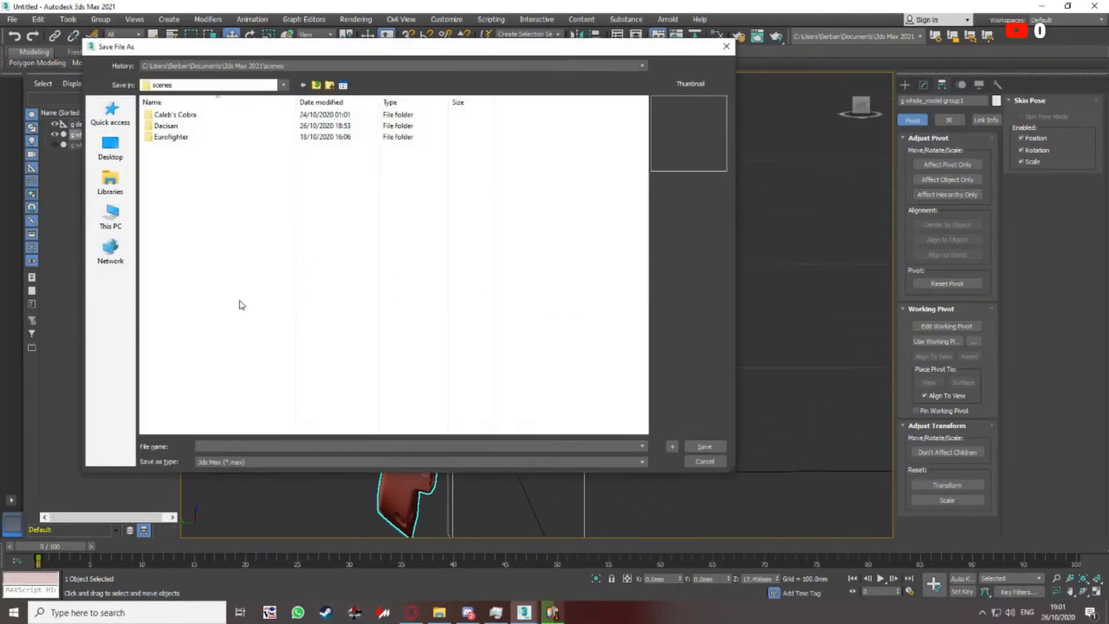
double_click(173, 125)
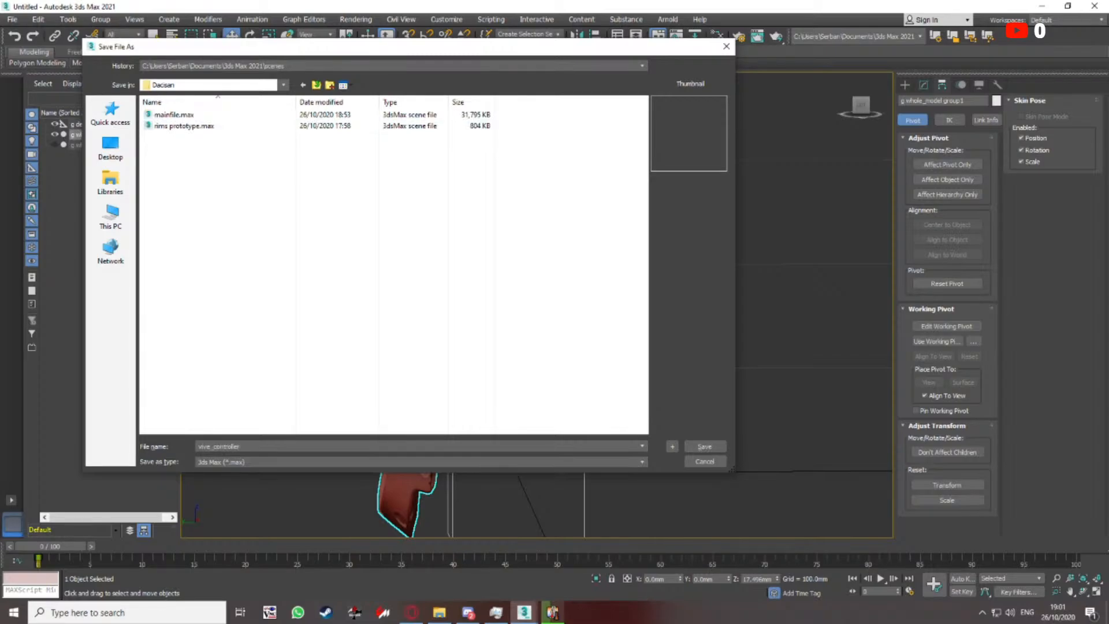
key(Return)
alt+middle_drag(583, 321, 542, 271)
alt+middle_drag(506, 215, 480, 222)
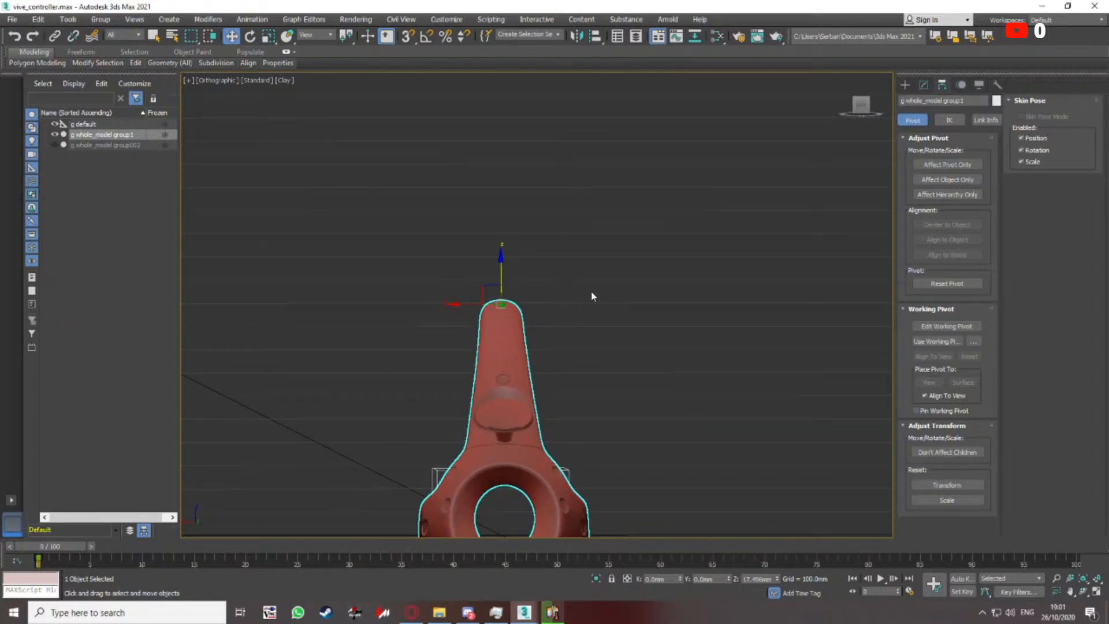
Clone the controller sideways along the X axis and reselect the original one
scroll(601, 289, down, 6)
middle_drag(546, 307, 503, 316)
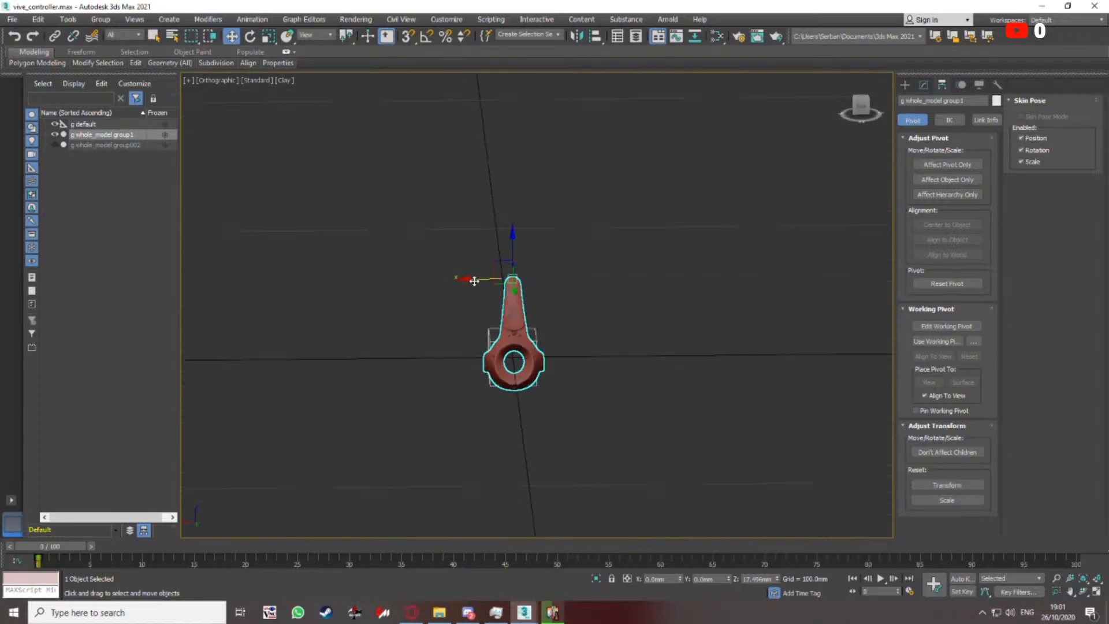
shift+drag(474, 281, 324, 290)
click(557, 354)
click(516, 290)
scroll(516, 290, up, 3)
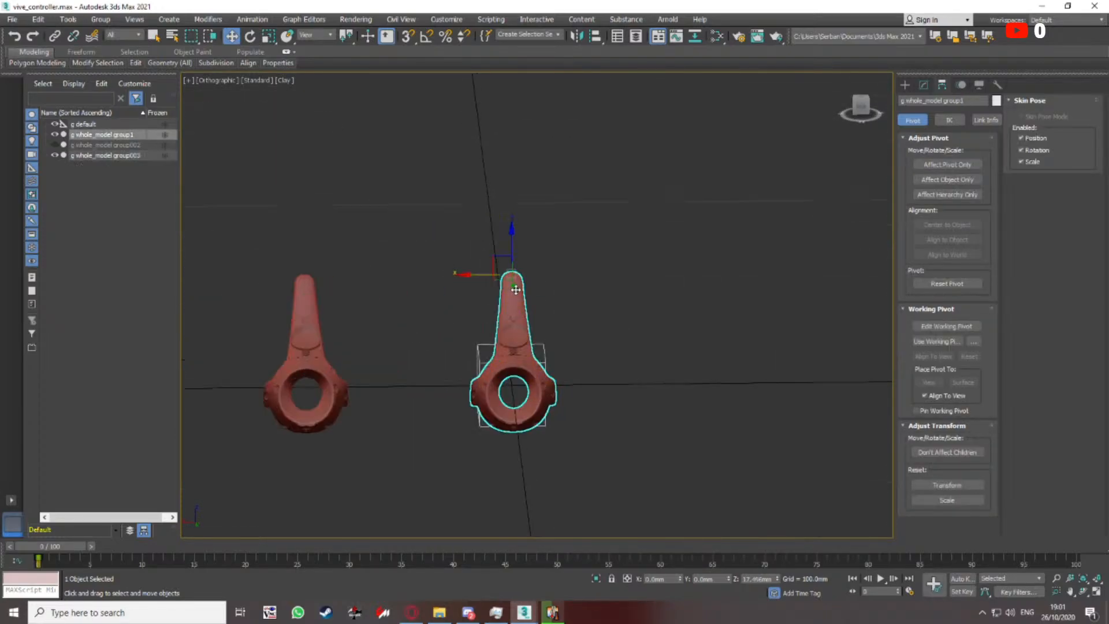
Start an Array on the original controller and place its settings clear of the model in the front view
alt+middle_drag(516, 290, 575, 308)
click(861, 105)
scroll(586, 357, up, 3)
scroll(575, 309, down, 3)
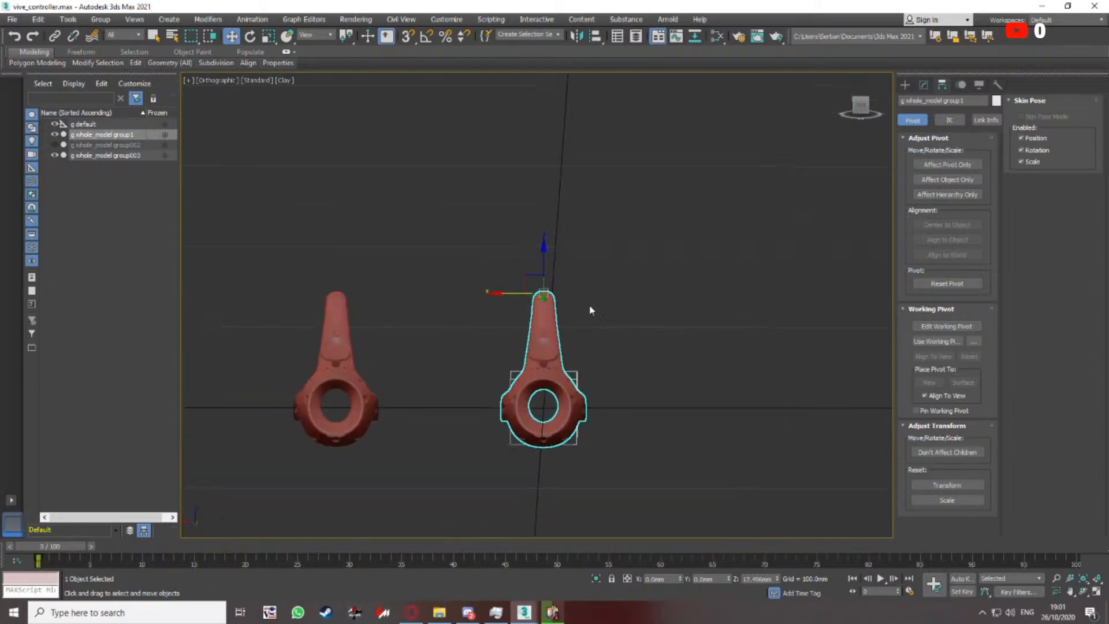
click(37, 21)
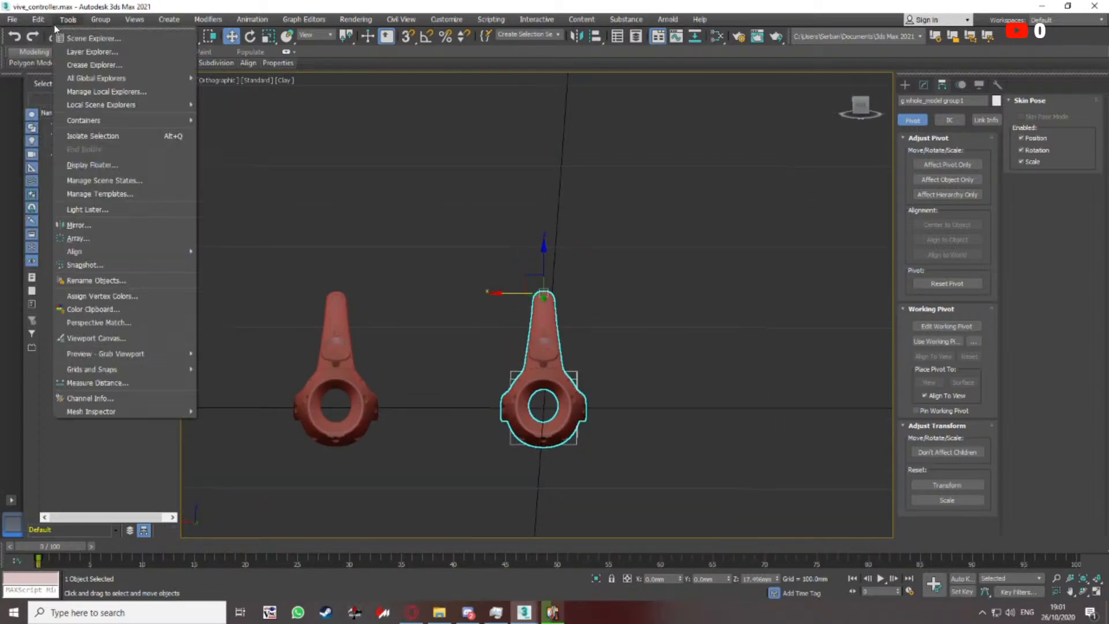
click(99, 238)
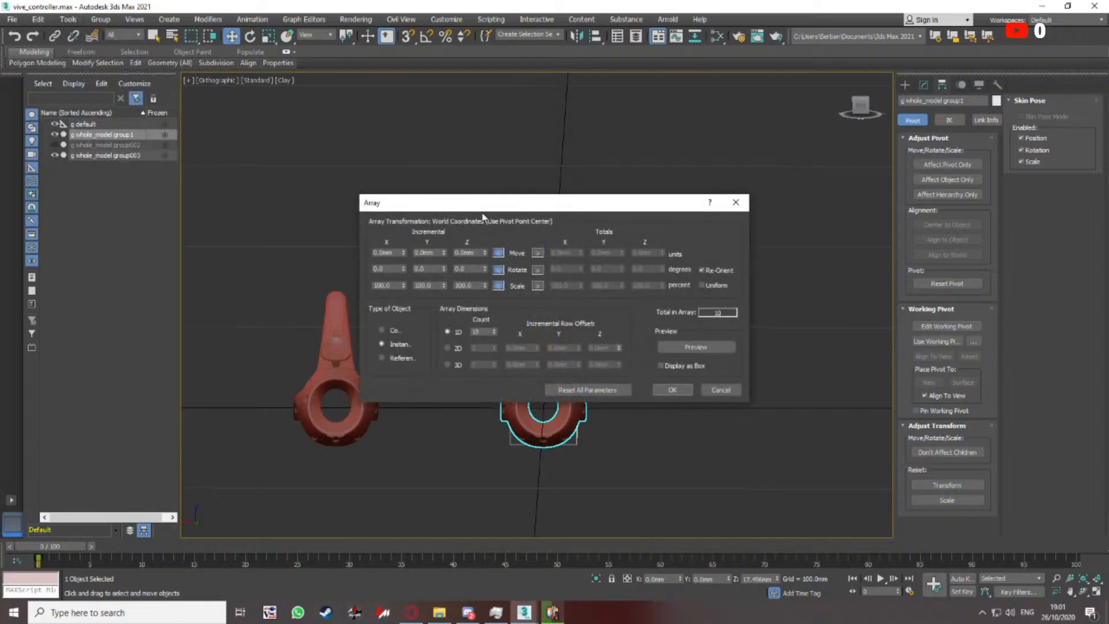
drag(482, 206, 400, 399)
middle_drag(508, 345, 523, 311)
Try rotating the controller about its pivot at the handle tip, and undo the rotation
key(e)
drag(592, 232, 533, 207)
key(ctrl+z)
Set the array's incremental Y rotation to 45 degrees and its 1D count to 8, and preview it
drag(497, 395, 316, 281)
middle_drag(629, 230, 659, 224)
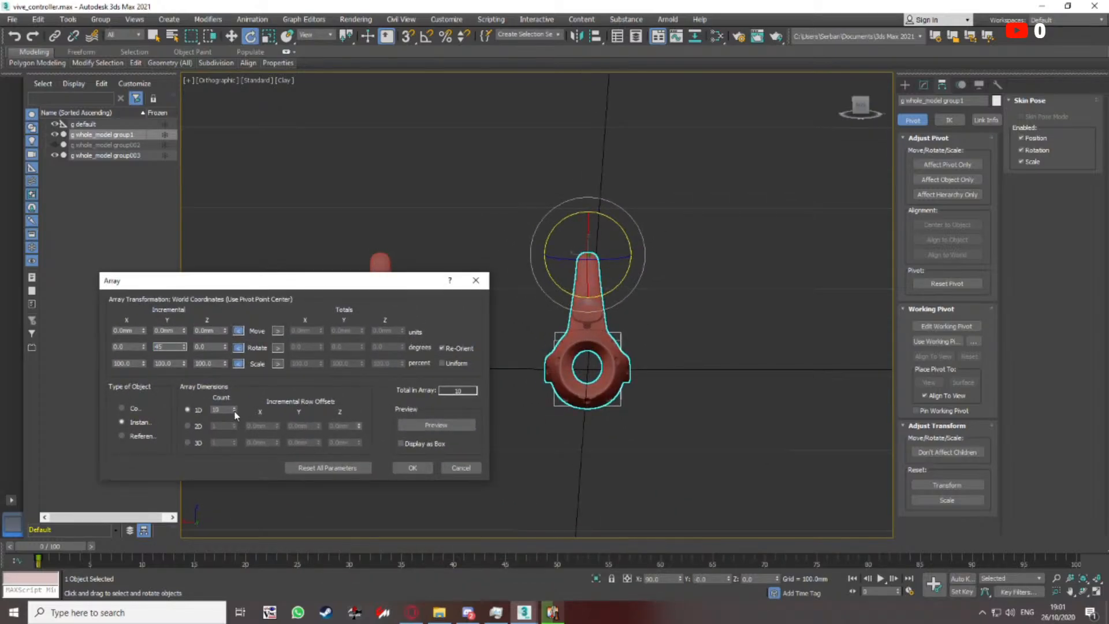
click(423, 426)
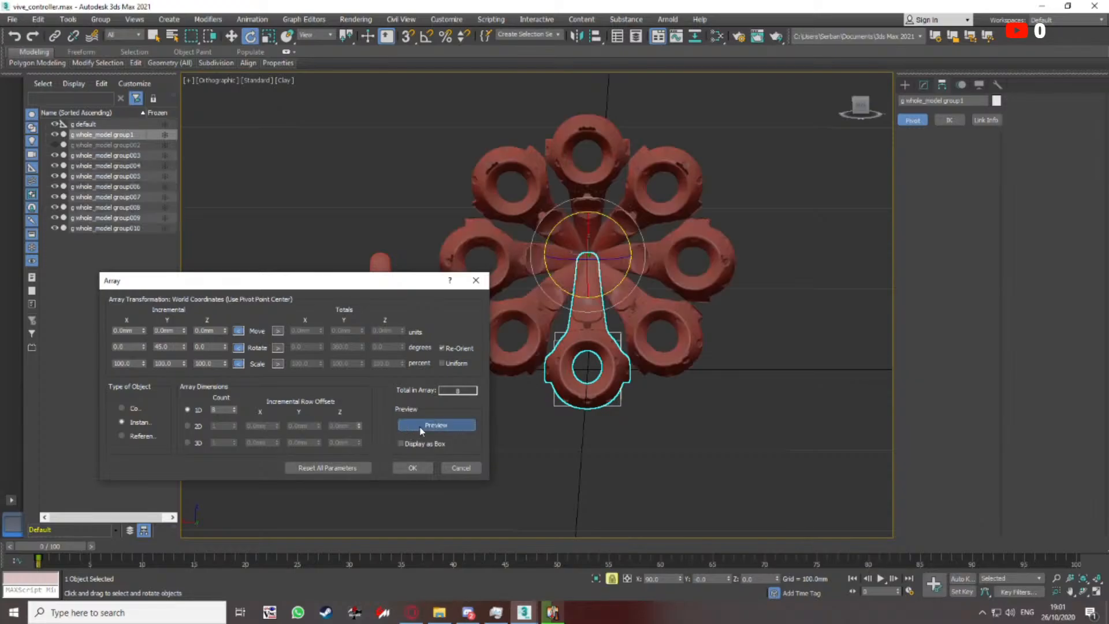
middle_drag(702, 377, 755, 381)
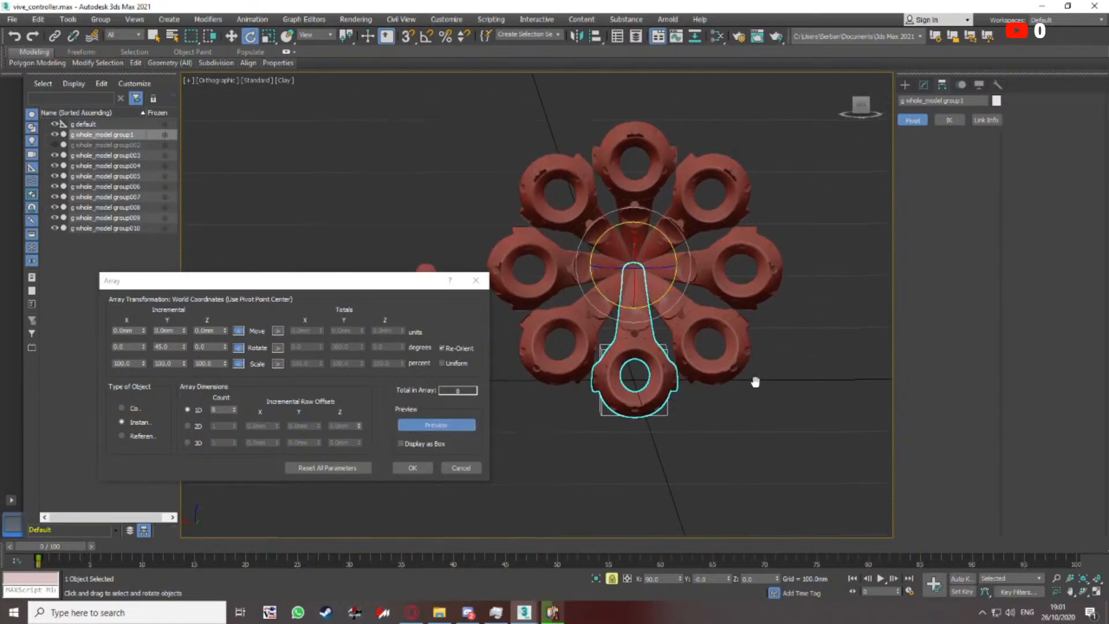
scroll(689, 347, up, 2)
middle_drag(689, 347, 726, 362)
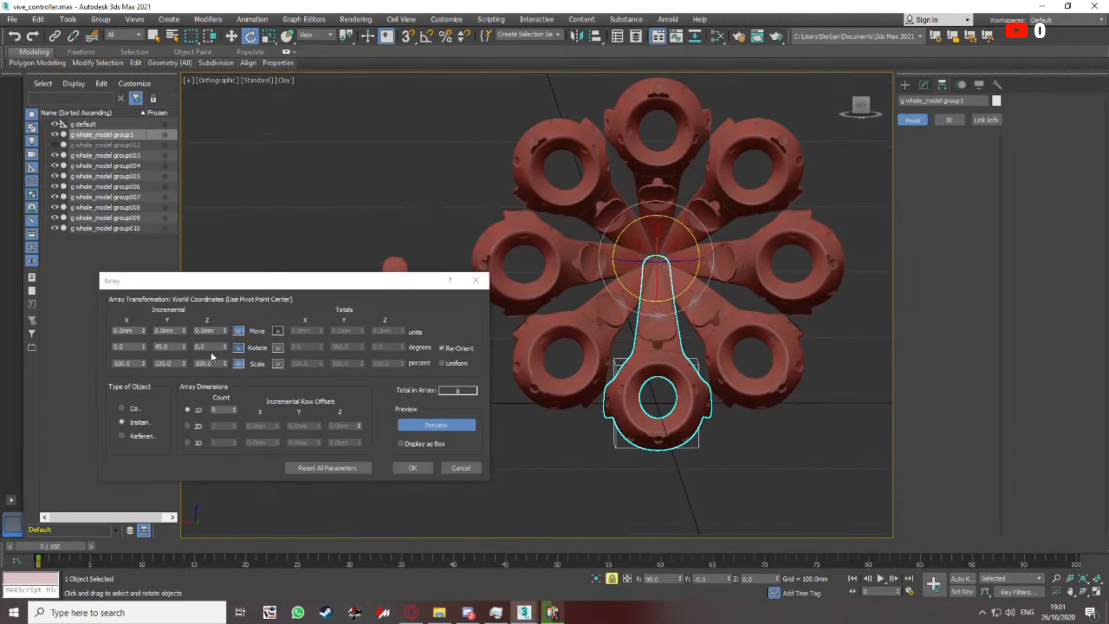
Set the array's 1D count to 7 and its incremental Y rotation to 60 degrees, and refresh the preview
click(234, 411)
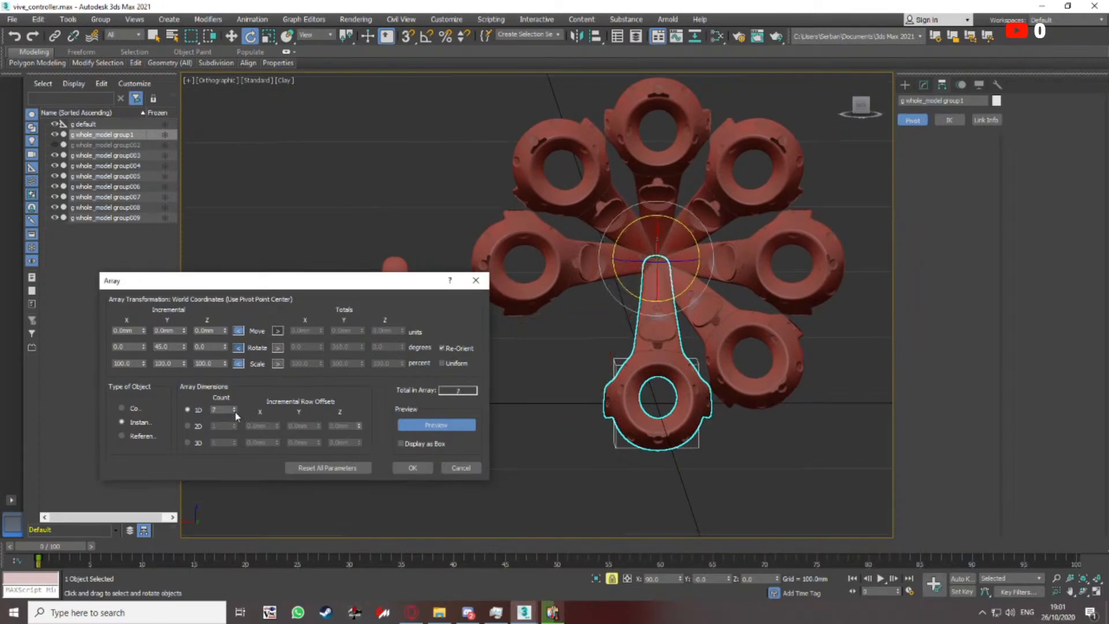
click(436, 425)
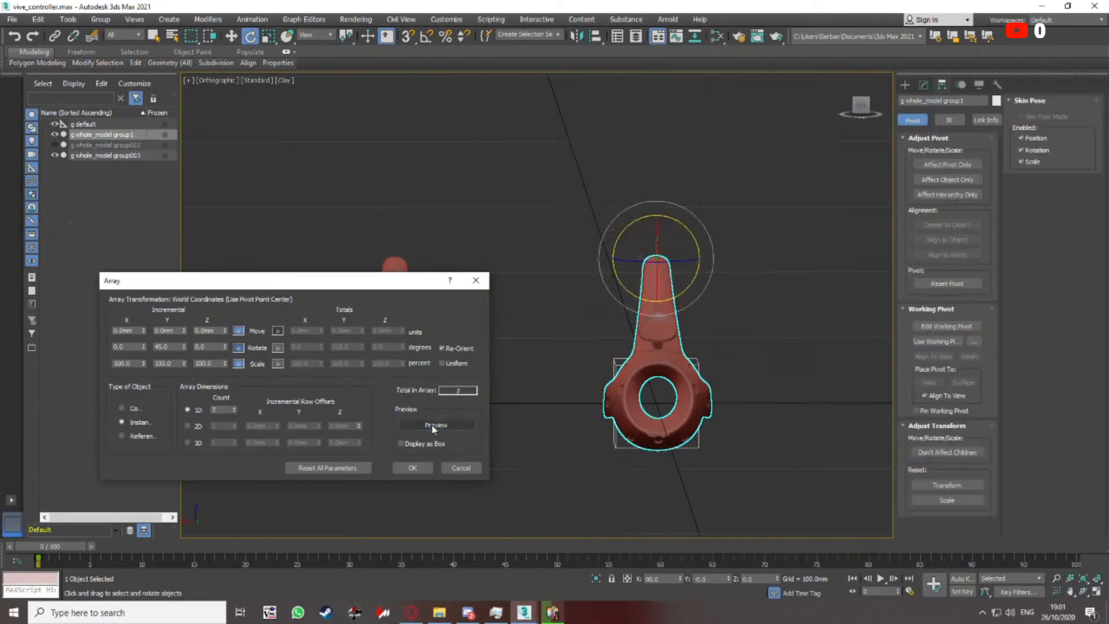
click(434, 426)
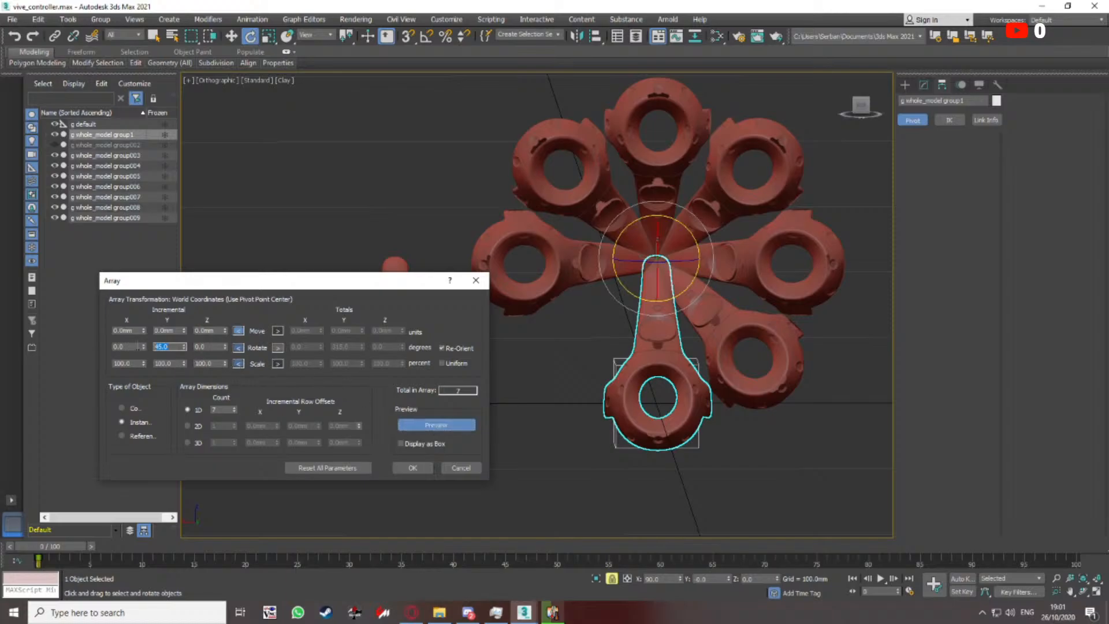
click(453, 428)
click(453, 428)
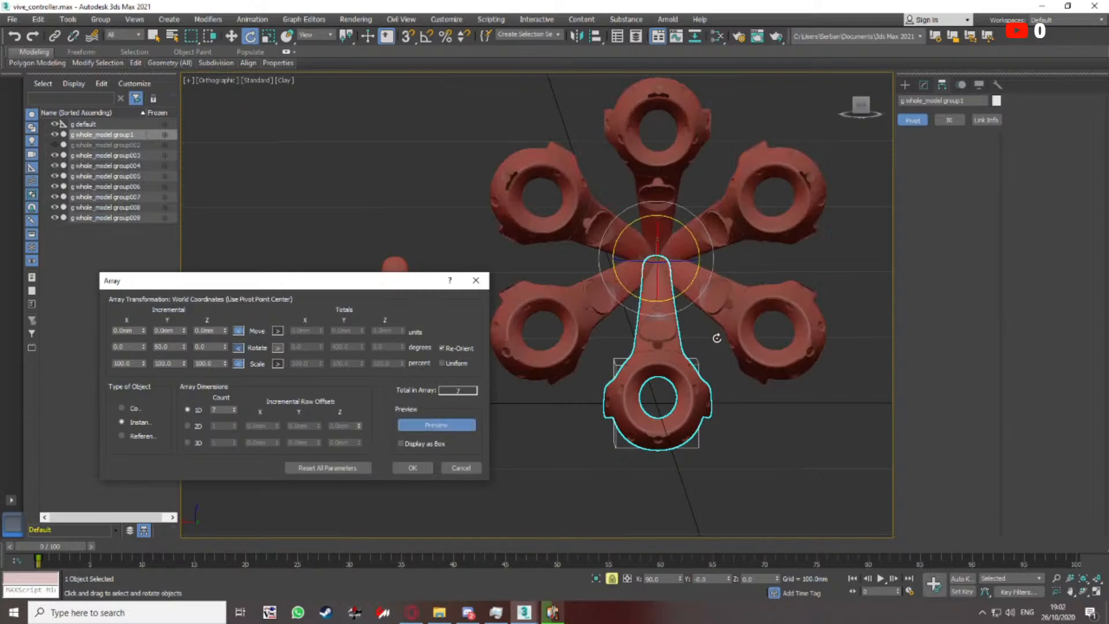
Examine the previewed radial controller array from the front and sides, keeping the array settings clear of it
scroll(717, 337, down, 2)
alt+middle_drag(717, 338, 750, 300)
drag(401, 285, 334, 294)
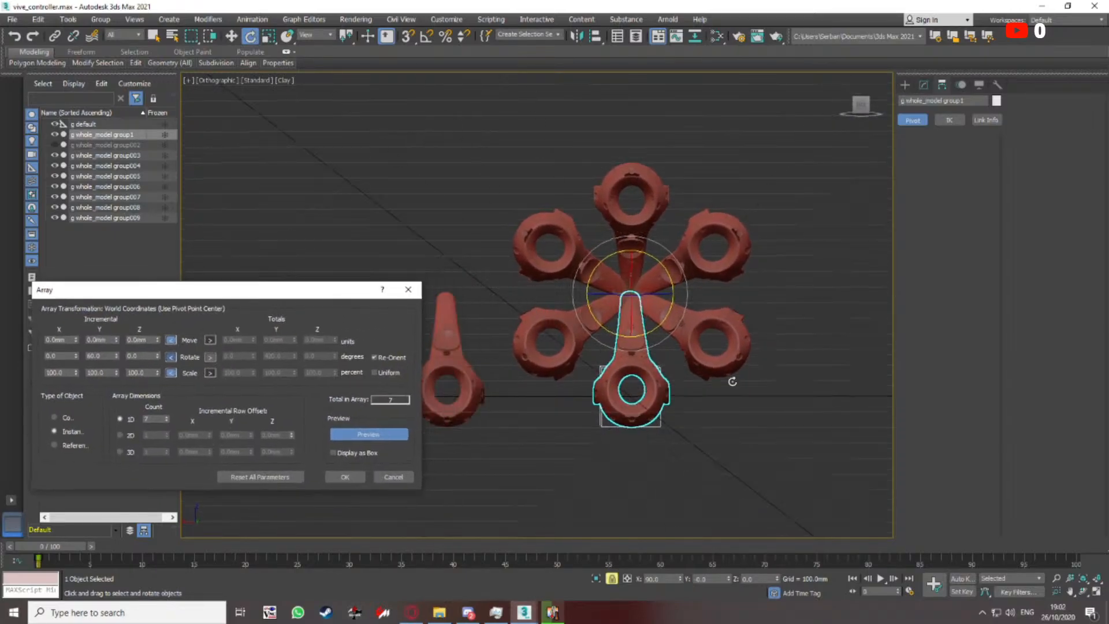
mouse_move(736, 376)
alt+middle_down()
mouse_move(760, 366)
mouse_move(752, 382)
mouse_move(767, 413)
mouse_move(763, 586)
mouse_move(757, 373)
alt+middle_up()
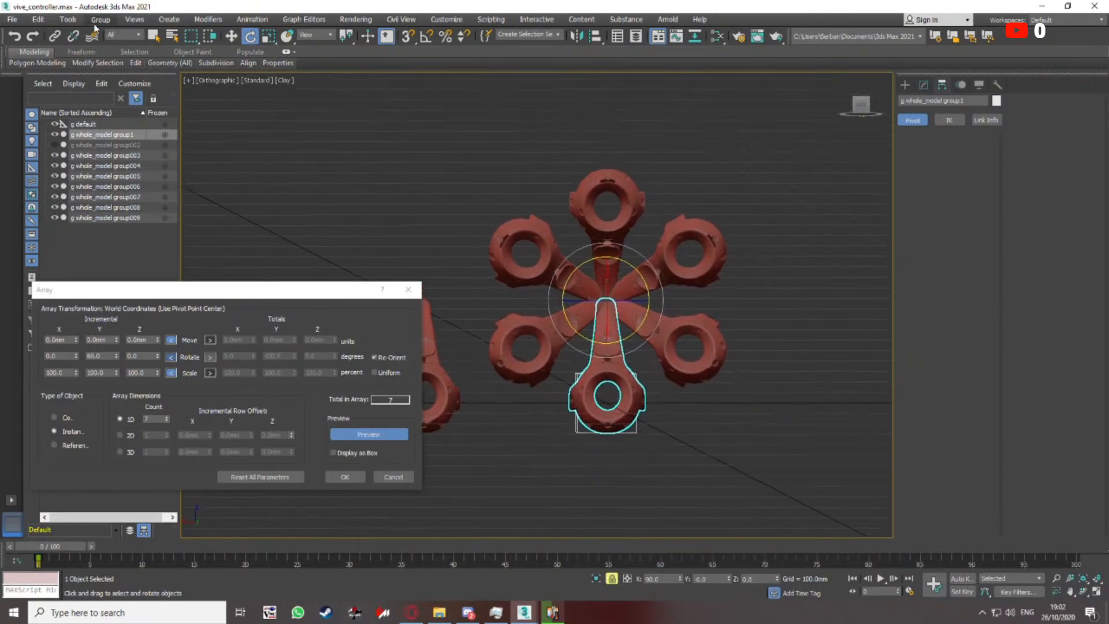
middle_drag(763, 280, 764, 287)
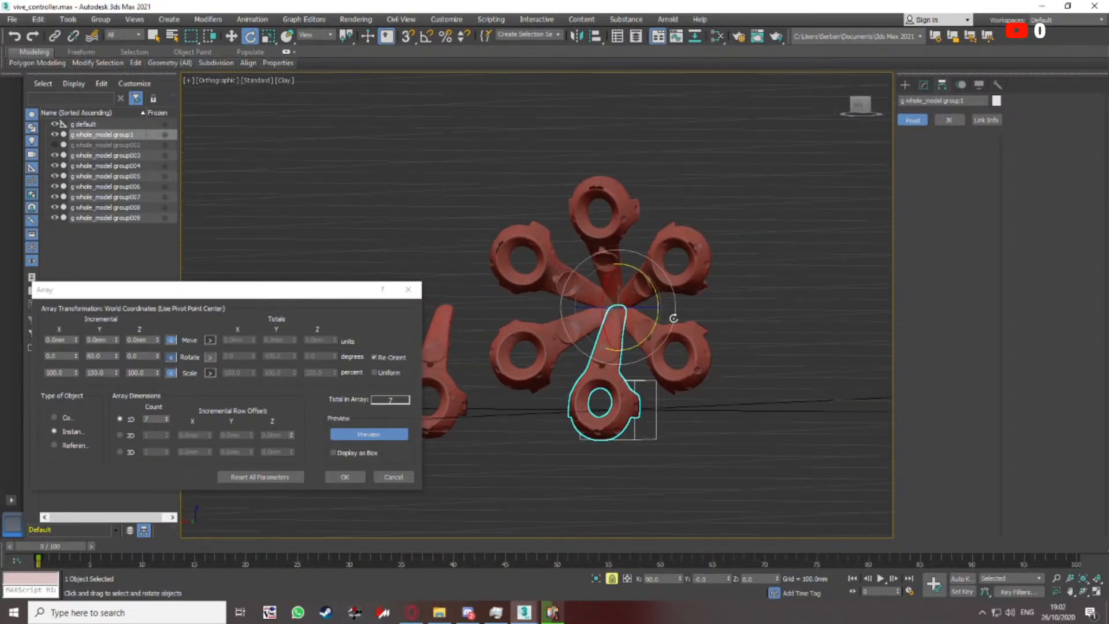
alt+middle_drag(673, 318, 677, 302)
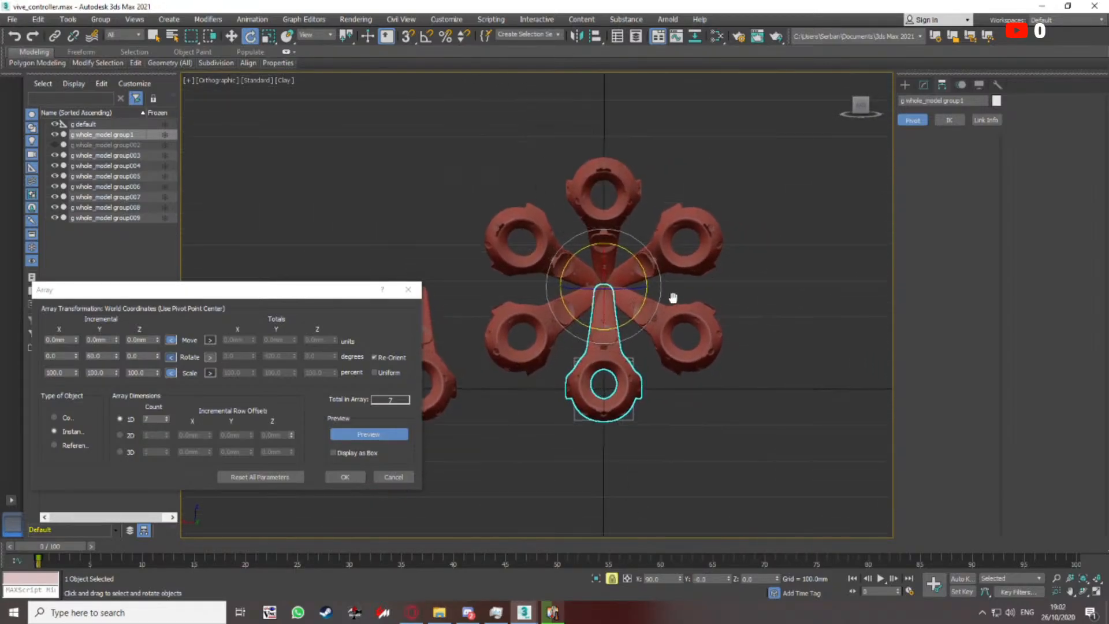
mouse_move(336, 292)
mouse_down()
mouse_move(333, 280)
mouse_move(360, 406)
mouse_move(340, 288)
mouse_up()
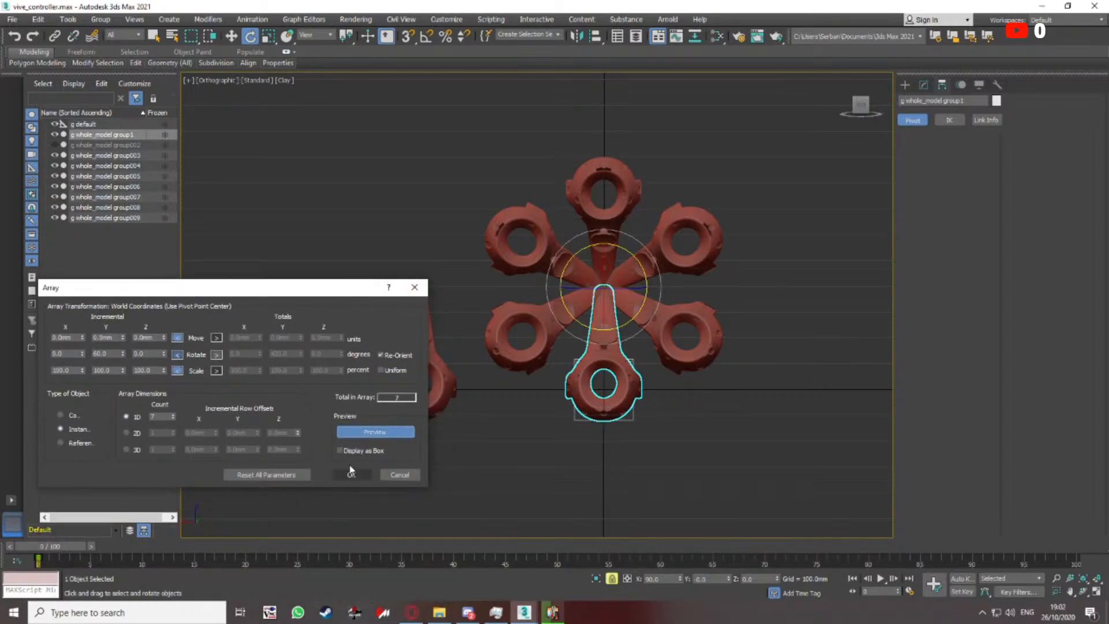
drag(271, 287, 269, 289)
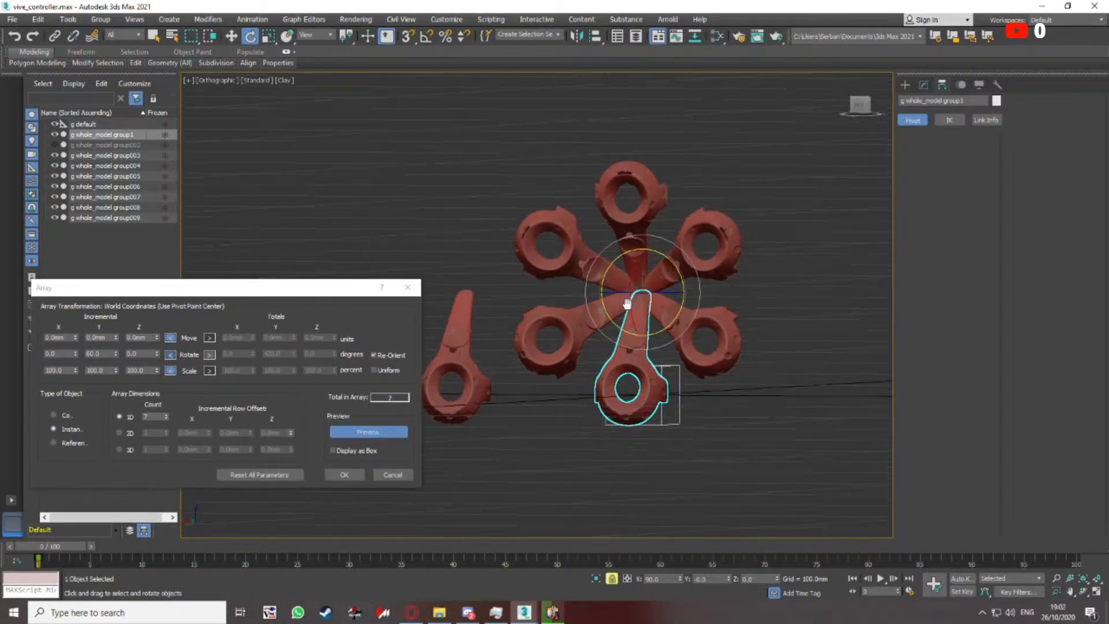
mouse_move(633, 305)
alt+middle_down()
mouse_move(513, 310)
mouse_move(661, 314)
mouse_move(625, 300)
alt+middle_up()
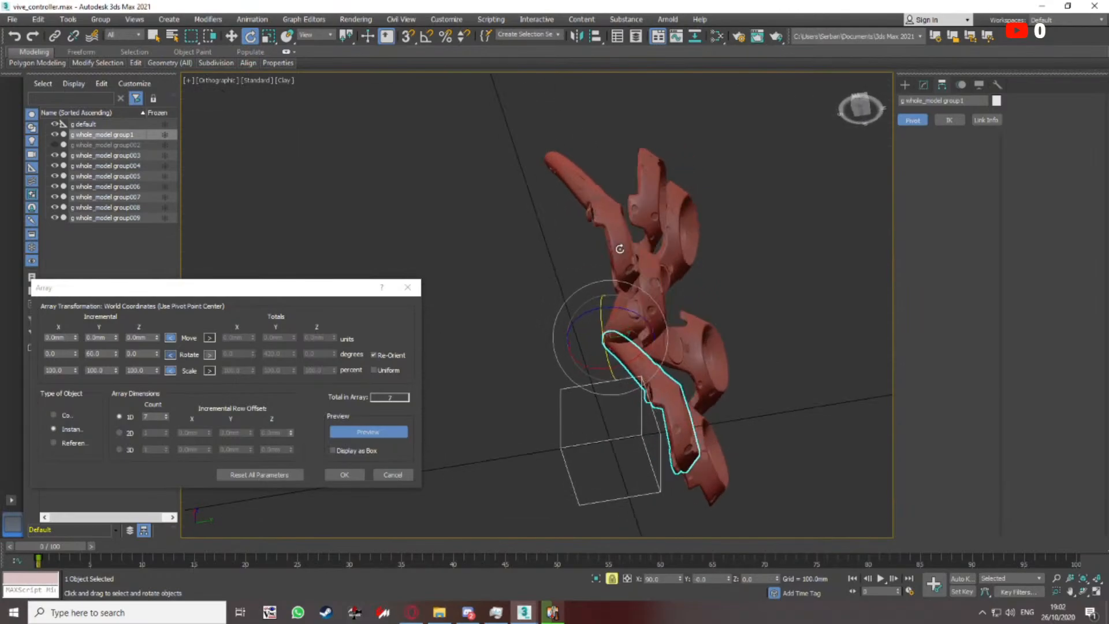
alt+middle_drag(620, 249, 556, 220)
alt+middle_drag(527, 185, 613, 265)
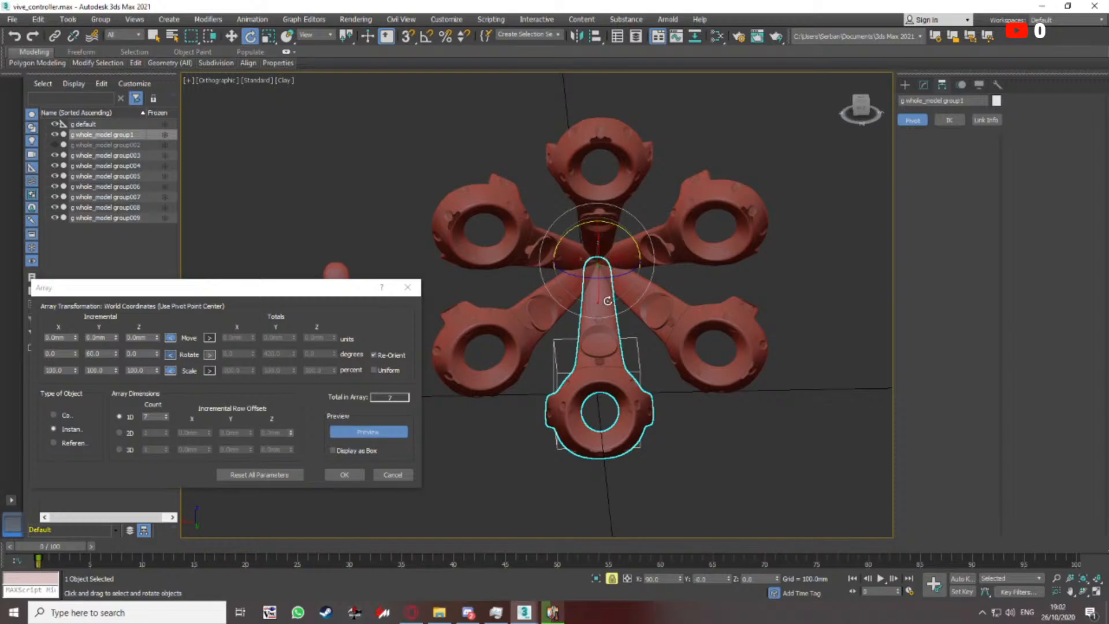
alt+middle_drag(608, 301, 651, 300)
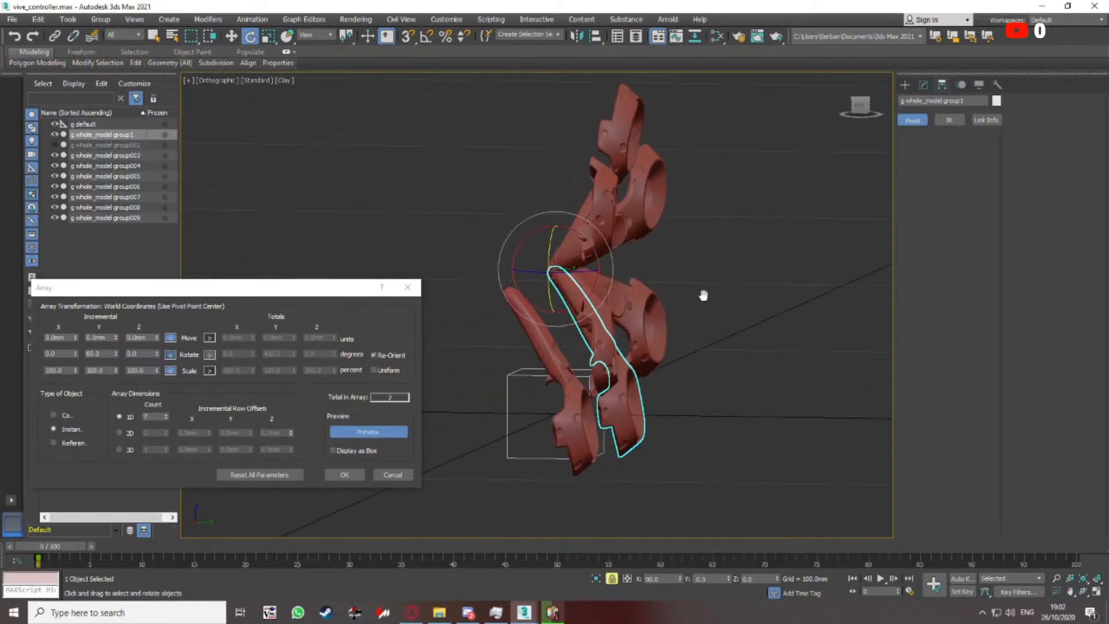
alt+middle_drag(744, 308, 740, 314)
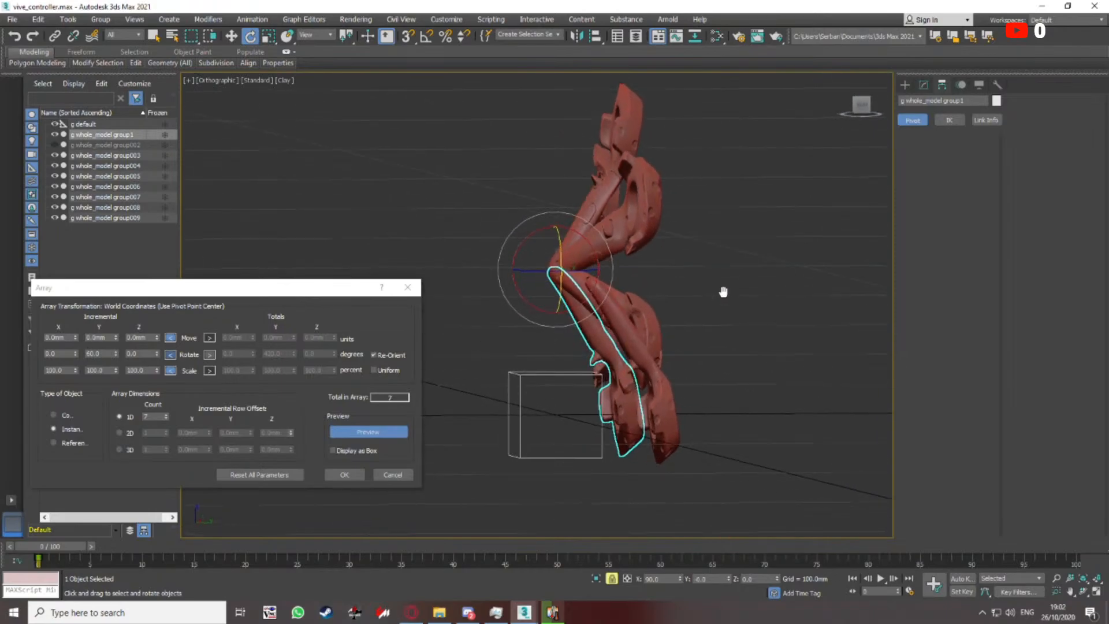
alt+middle_drag(677, 297, 619, 282)
scroll(604, 257, up, 2)
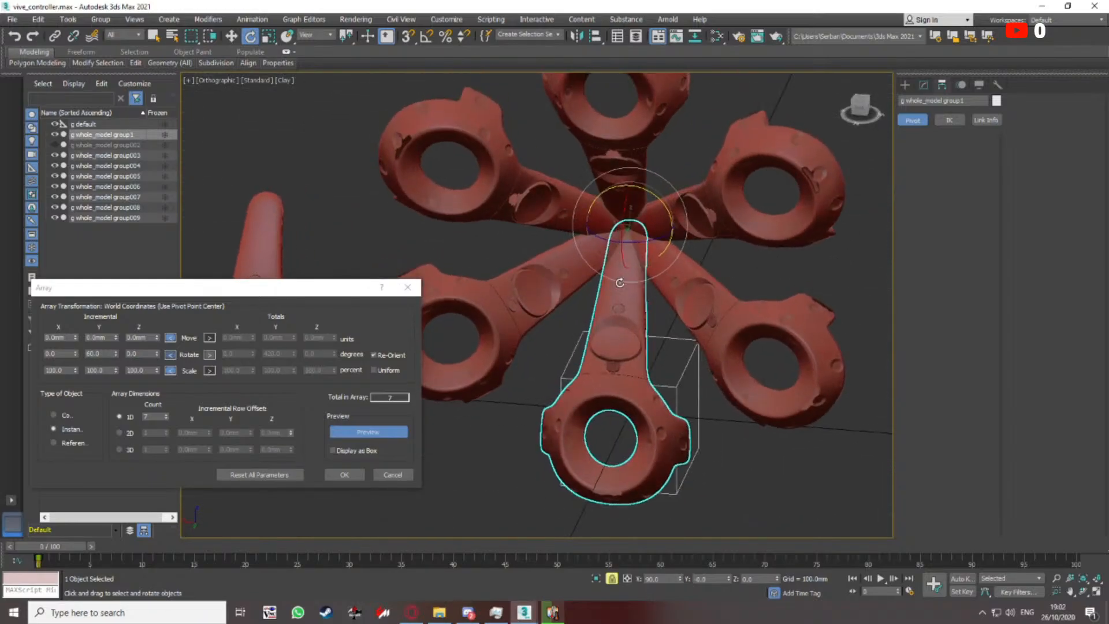
View the wheel in the mainfile.max window for comparison and return to the vive_controller scene
mouse_move(524, 613)
click(462, 558)
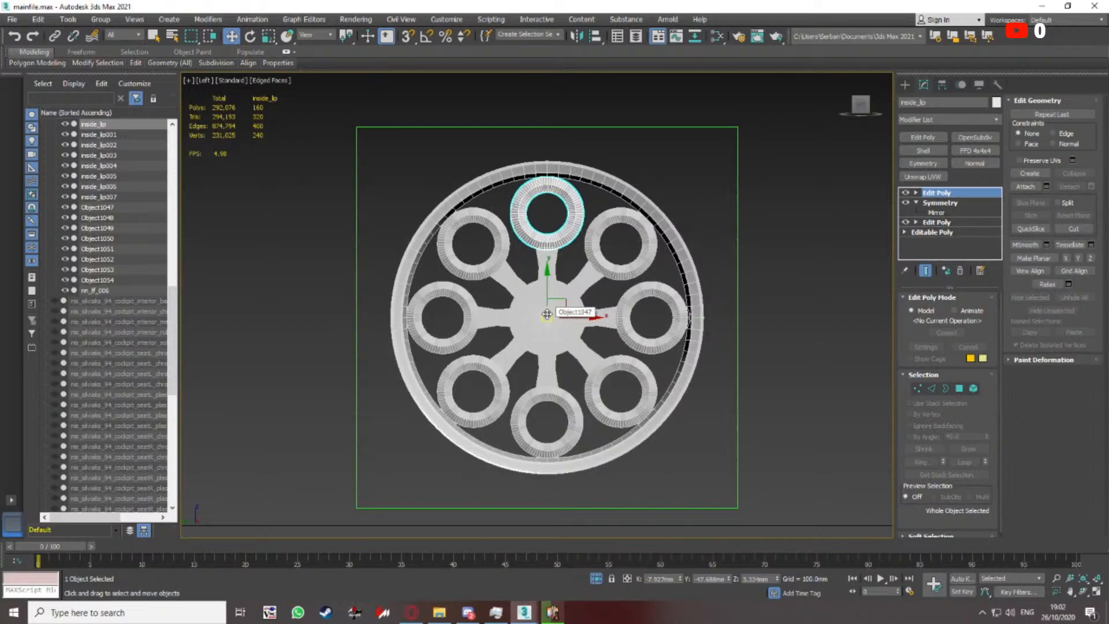
mouse_move(526, 613)
click(548, 557)
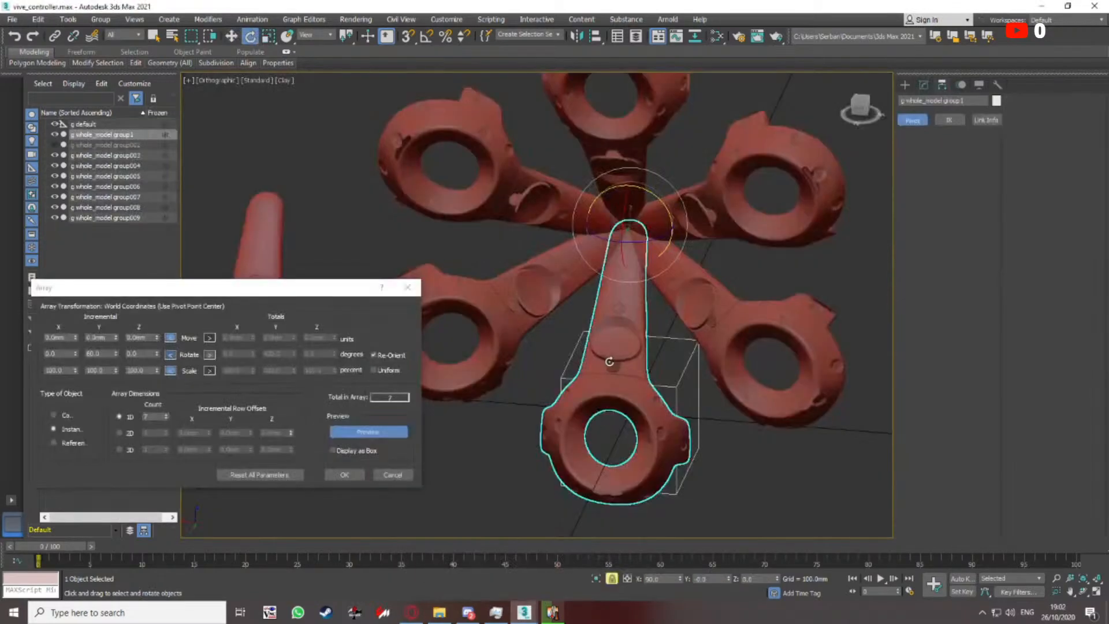
click(497, 590)
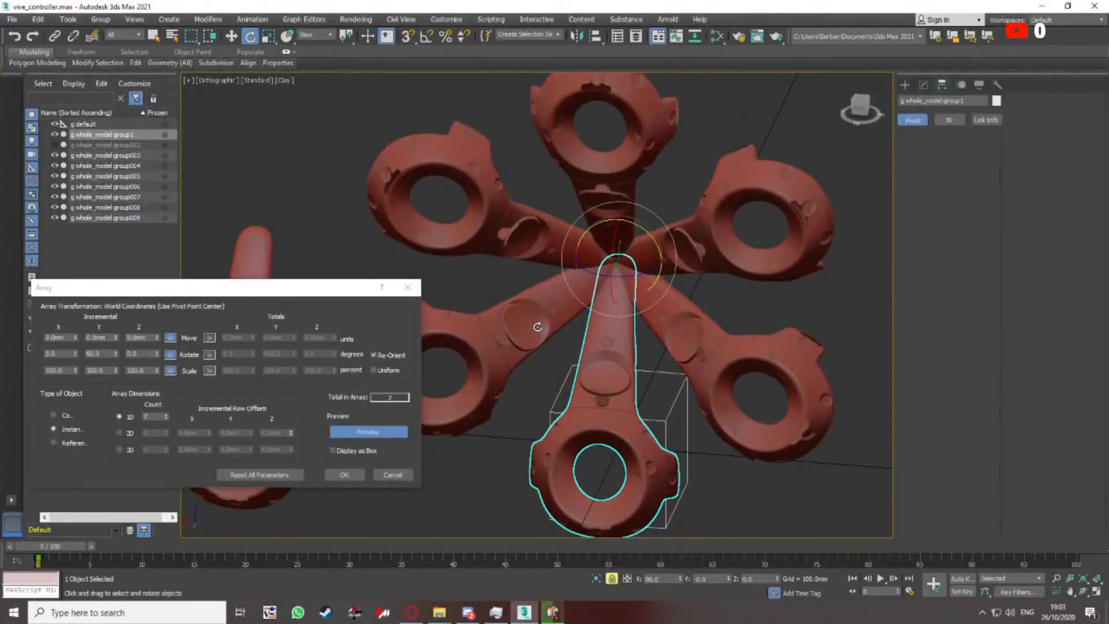
Review the controller array from several angles and accept it to create the instances
middle_drag(646, 206, 720, 223)
scroll(633, 262, down, 3)
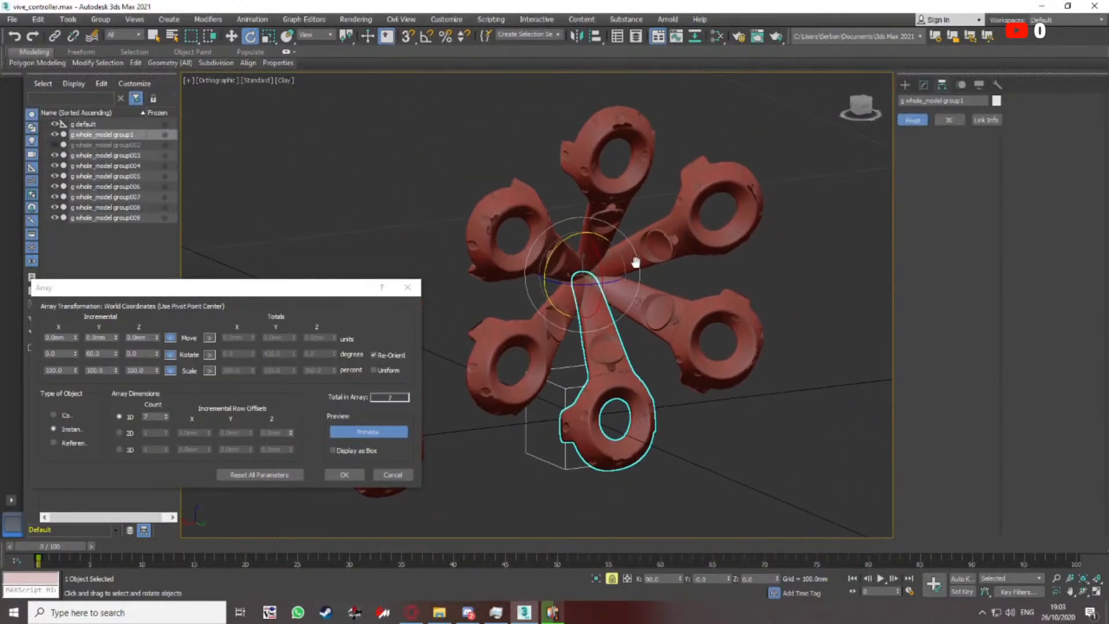
alt+middle_drag(634, 262, 708, 307)
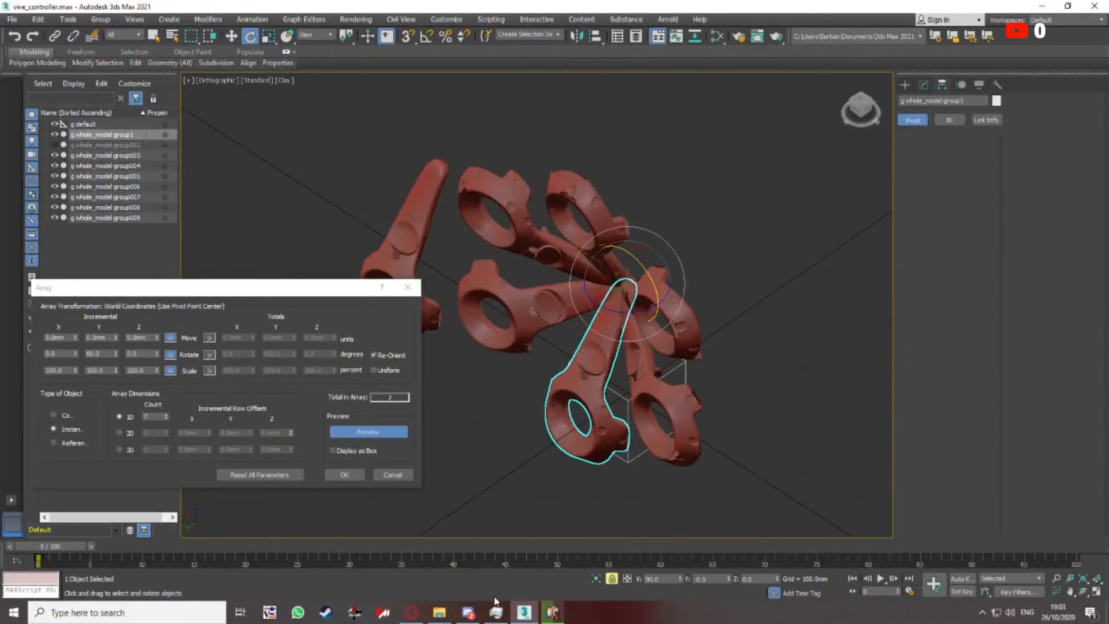
click(439, 612)
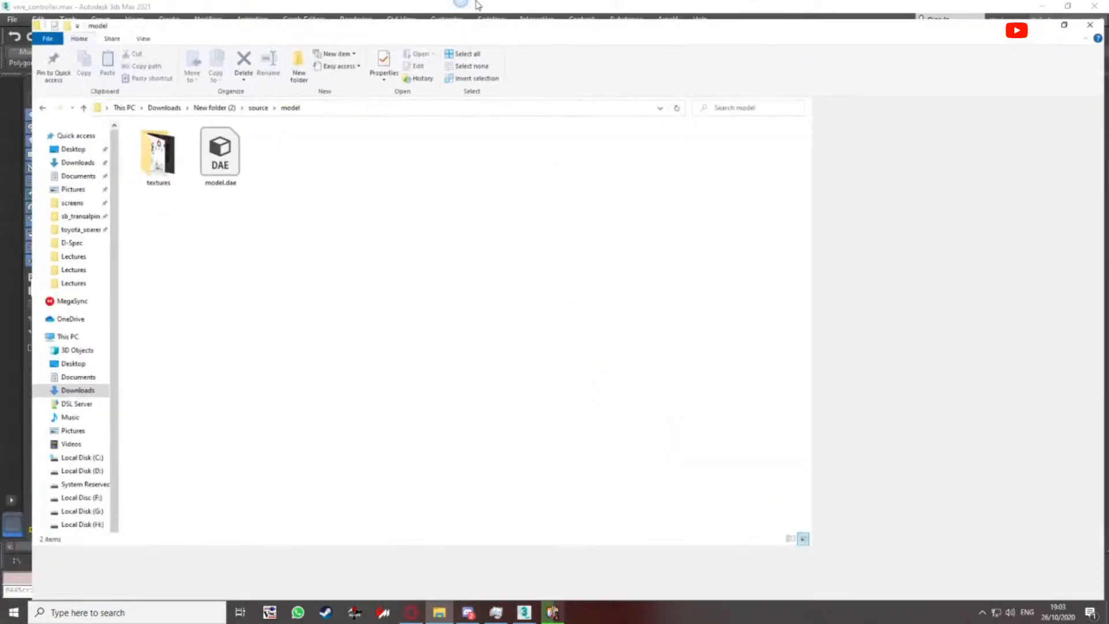
click(524, 612)
alt+middle_drag(556, 289, 694, 269)
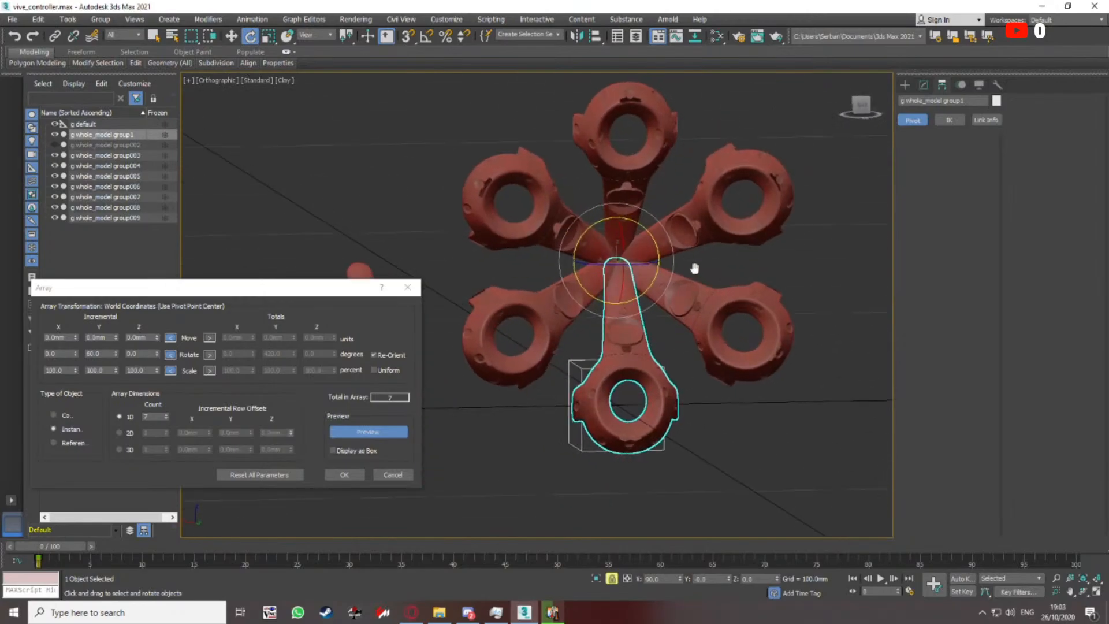
click(344, 475)
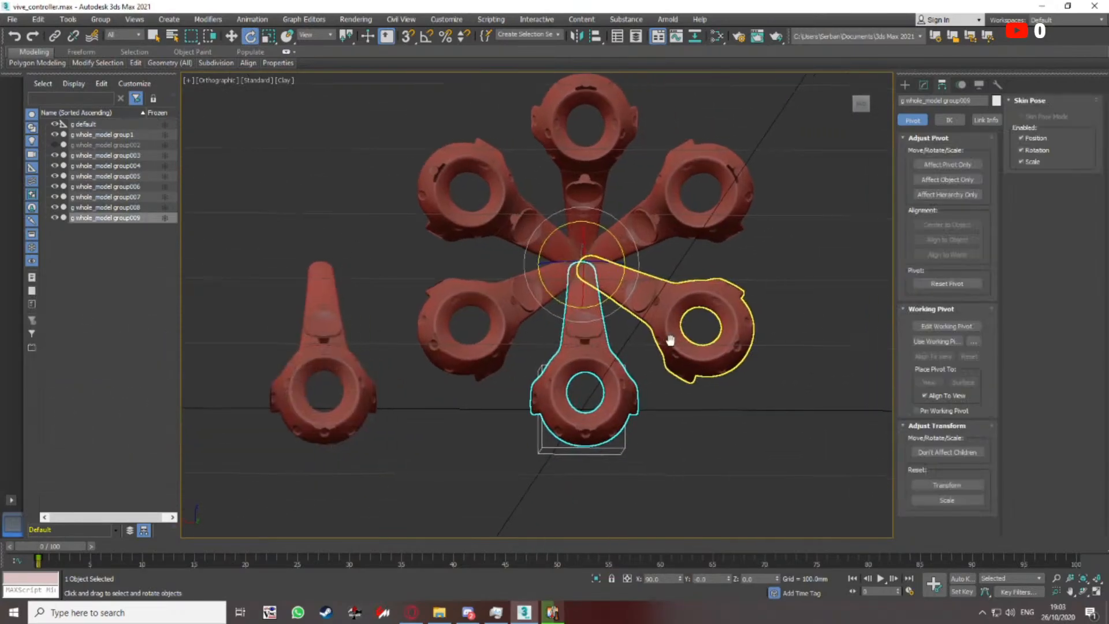
Show edged faces and enter Element level in the Edit Poly modifier of the selected arrayed controller
scroll(588, 326, up, 10)
key(F4)
scroll(588, 326, down, 3)
click(924, 85)
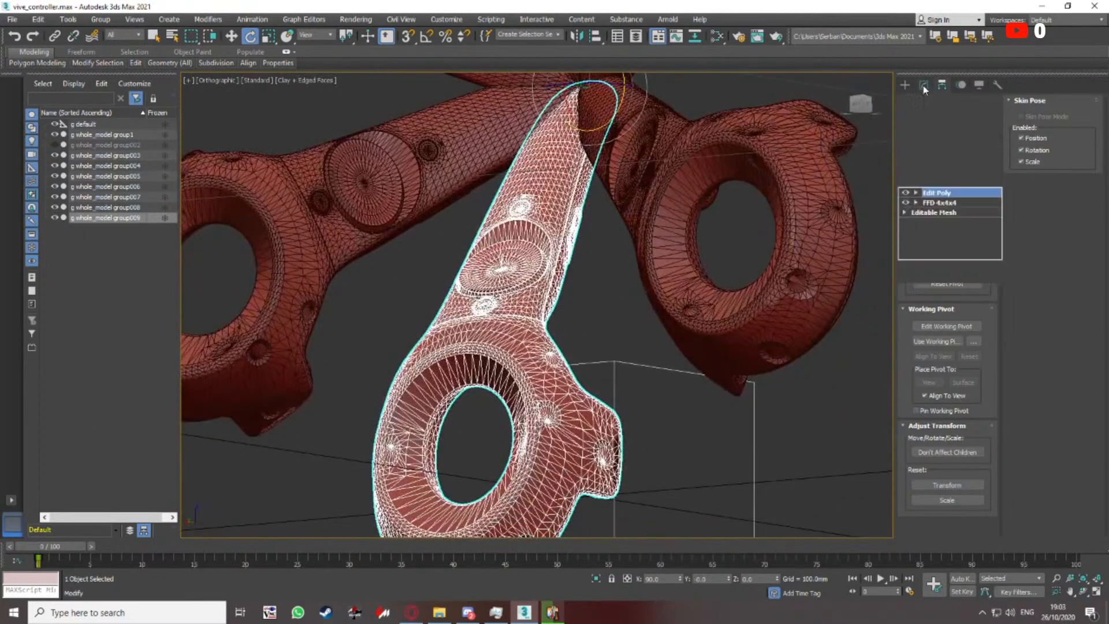
click(974, 388)
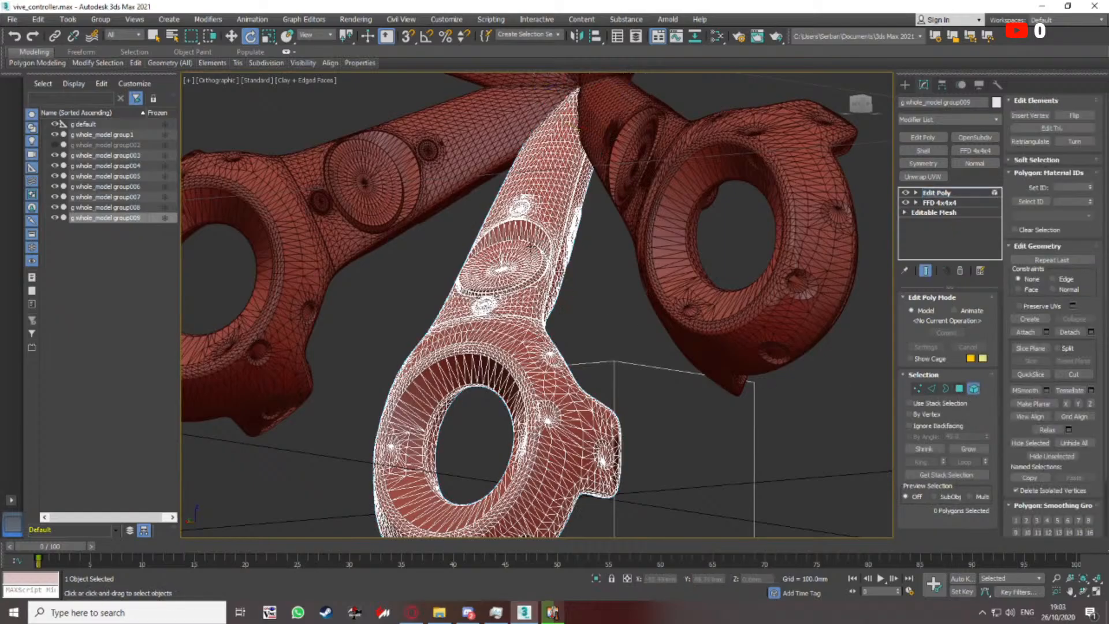
Select the oval grip button elements on both sides of the controller's handle
scroll(589, 242, up, 5)
click(605, 209)
alt+middle_drag(715, 237, 306, 224)
click(651, 224)
scroll(652, 223, up, 4)
scroll(626, 263, down, 4)
scroll(306, 225, up, 4)
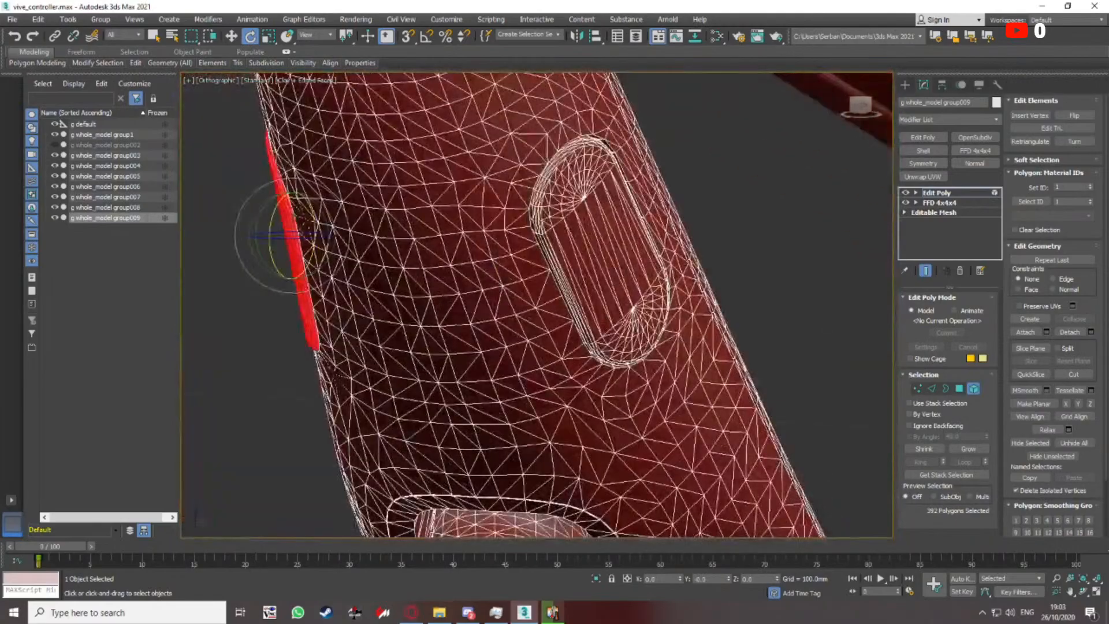
alt+middle_drag(588, 232, 690, 241)
scroll(626, 220, down, 7)
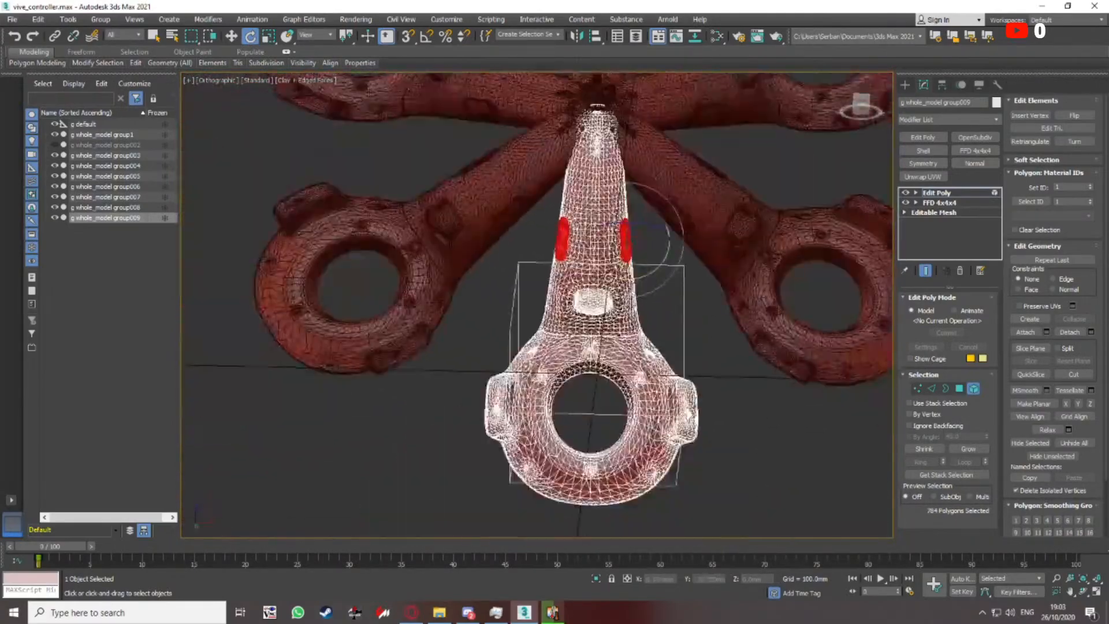
Add the trigger button elements on the underside of the handle to the element selection
alt+middle_drag(621, 222, 606, 287)
alt+middle_drag(601, 247, 542, 269)
scroll(599, 230, up, 7)
ctrl+click(584, 245)
scroll(583, 246, down, 2)
scroll(522, 241, up, 4)
ctrl+click(522, 241)
scroll(542, 269, down, 9)
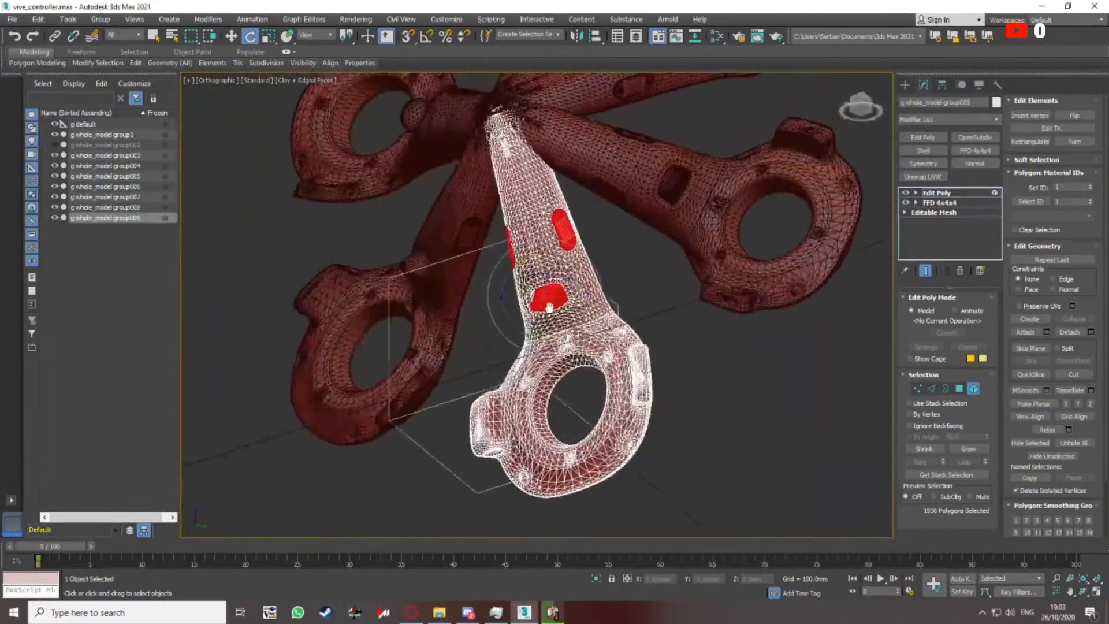
Delete the side grip button and trigger elements from the handle, leaving their recesses open
scroll(605, 304, up, 5)
key(ctrl+z)
scroll(605, 304, down, 3)
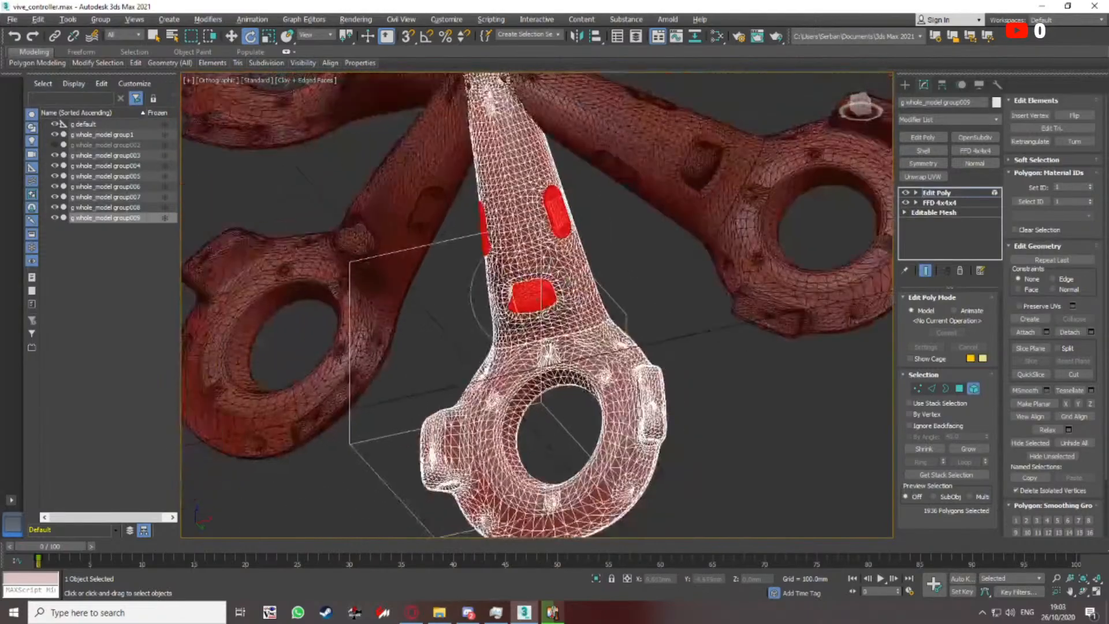
scroll(511, 321, down, 3)
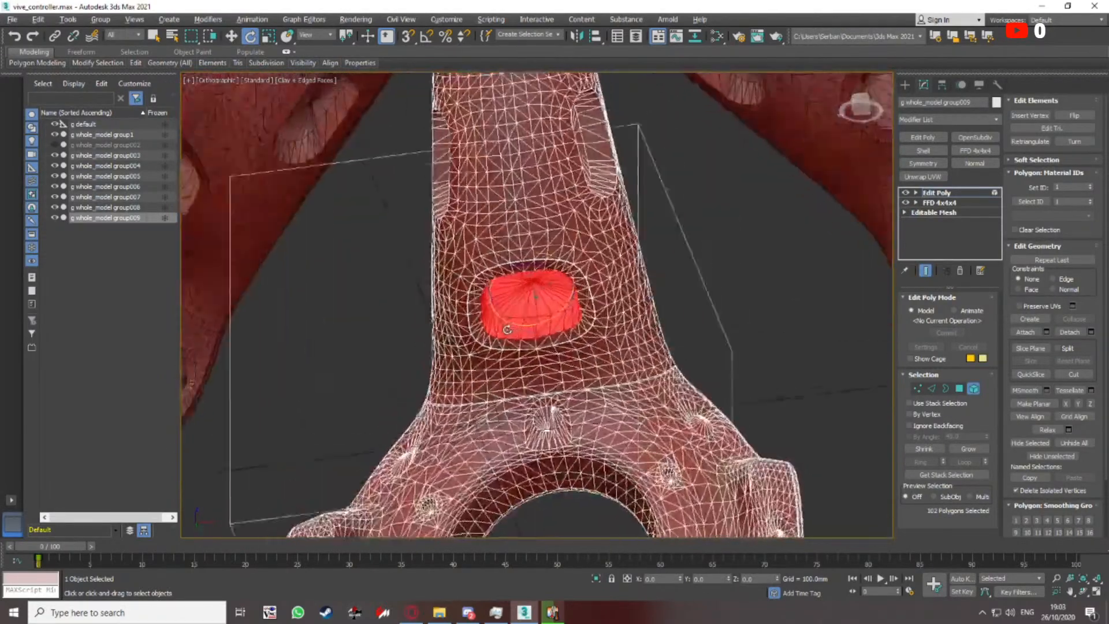
alt+middle_drag(558, 193, 649, 333)
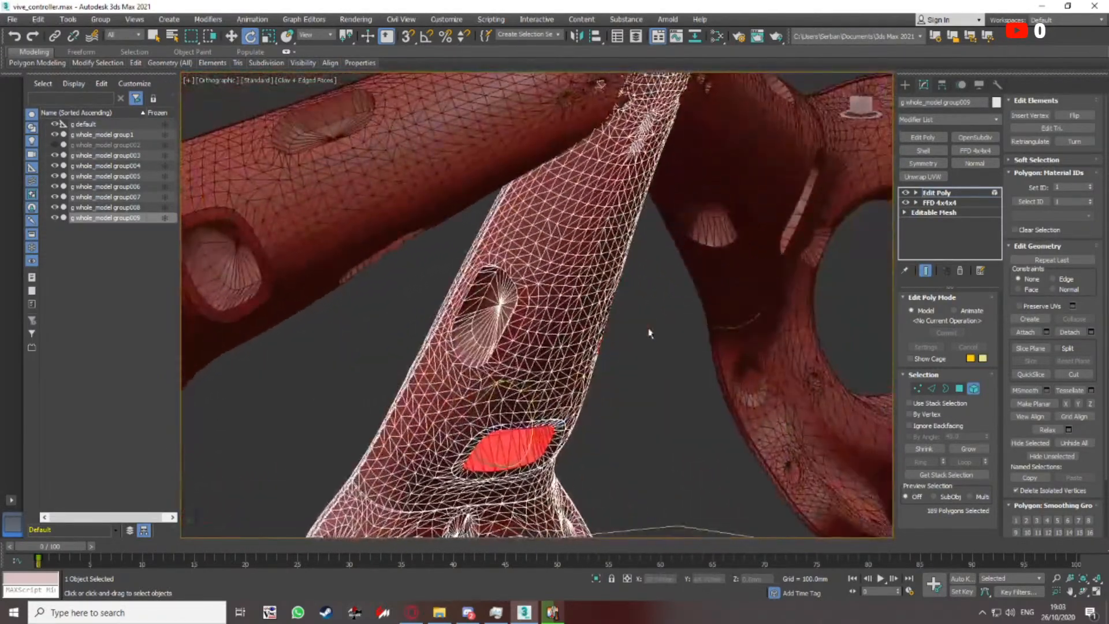
alt+middle_drag(499, 327, 497, 315)
scroll(495, 313, up, 4)
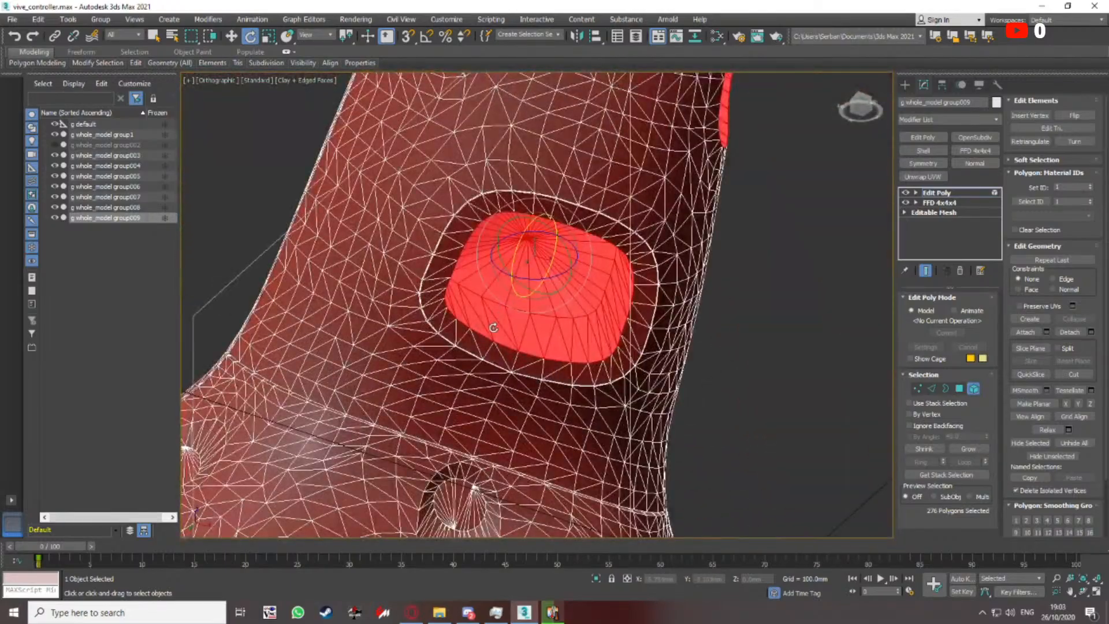
key(Delete)
Select an edge on the lower rim of the emptied trigger opening at Edge level
scroll(488, 338, up, 2)
key(2)
click(486, 338)
alt+middle_drag(485, 339, 555, 278)
mouse_move(555, 278)
middle_down()
mouse_move(530, 322)
mouse_move(540, 237)
mouse_move(537, 285)
middle_up()
Examine which separate elements make up the handle halves, front face and ring of the controller
click(973, 388)
click(488, 398)
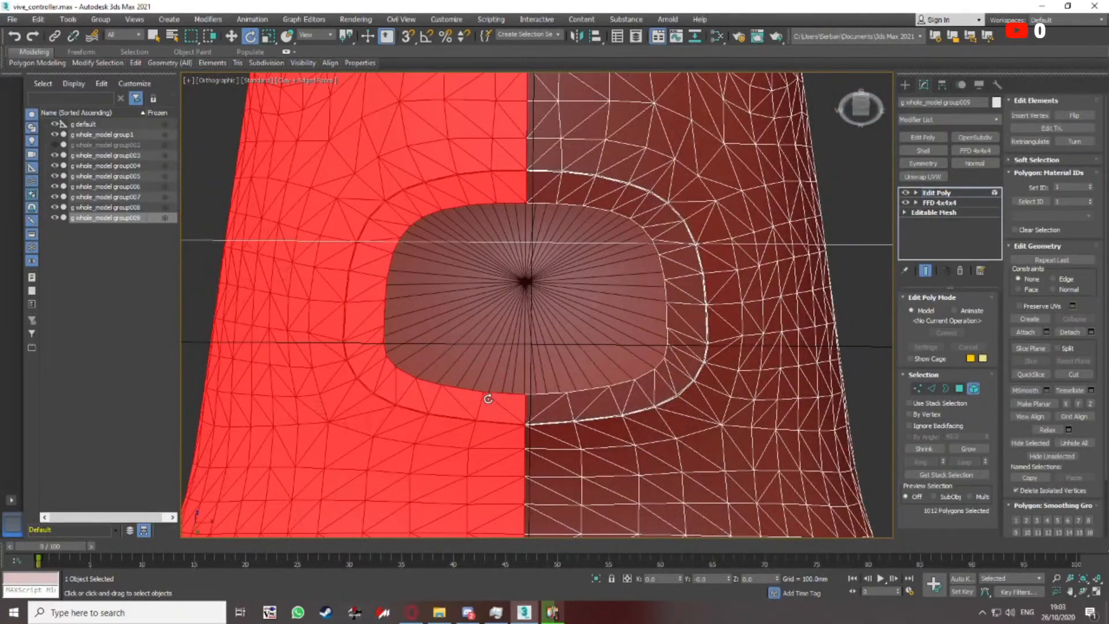
click(554, 410)
click(495, 401)
scroll(537, 364, down, 4)
scroll(540, 366, down, 6)
middle_drag(532, 345, 564, 330)
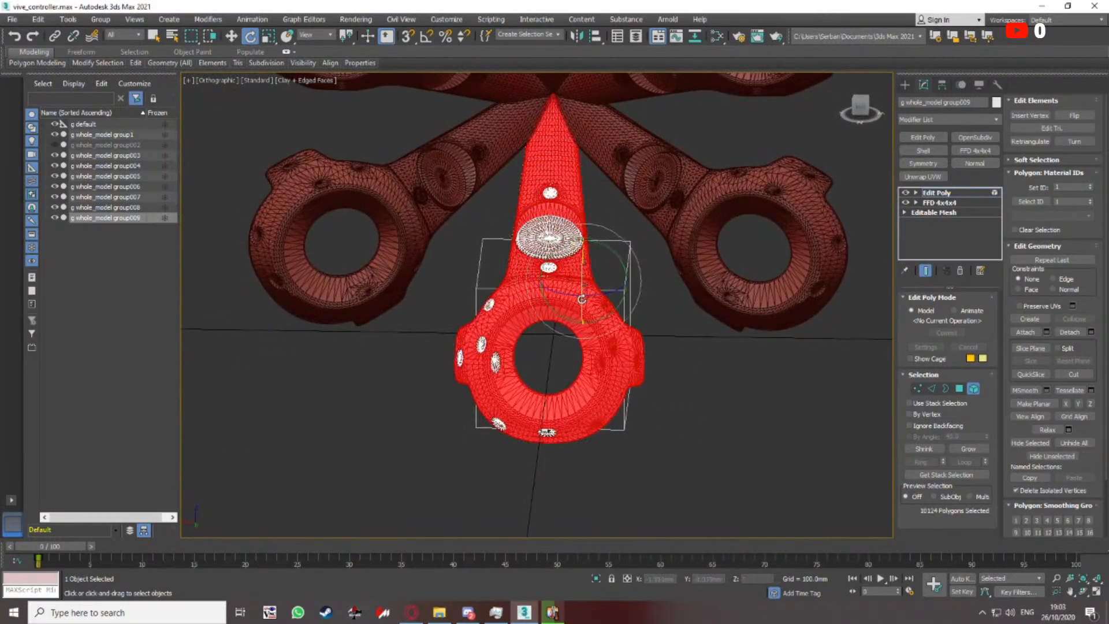
scroll(552, 257, up, 3)
click(569, 254)
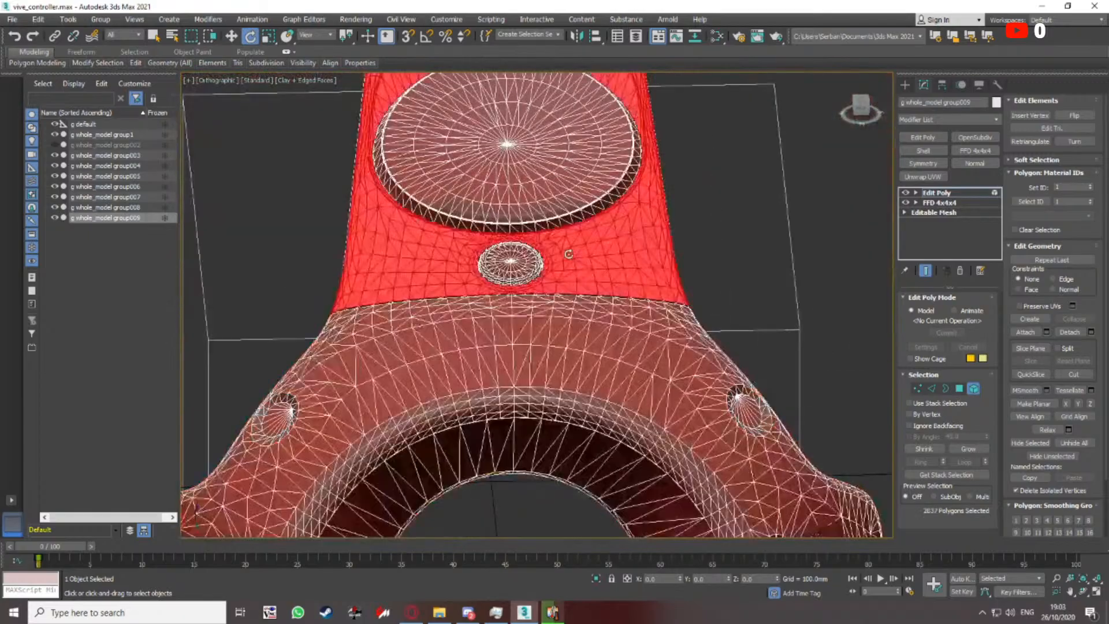
alt+middle_drag(628, 264, 527, 204)
click(587, 213)
scroll(470, 288, up, 3)
scroll(478, 317, down, 2)
Select both half-shell elements that meet at the trigger opening and inspect their seam
click(520, 299)
middle_drag(523, 300, 514, 250)
click(595, 243)
alt+middle_drag(595, 242, 622, 233)
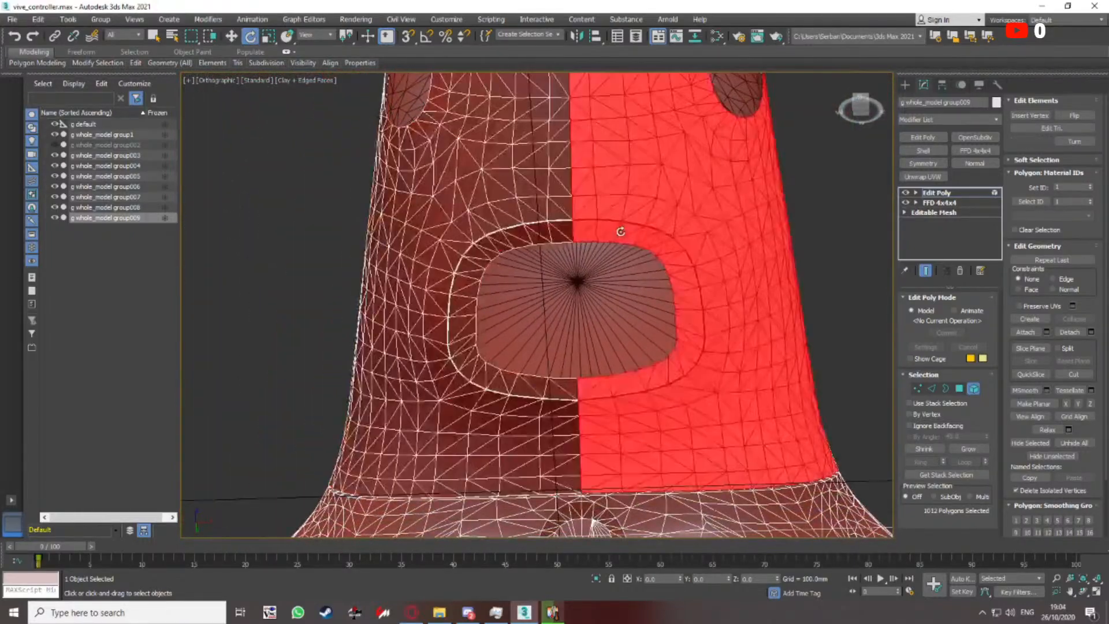
scroll(591, 234, up, 5)
ctrl+click(590, 231)
scroll(589, 229, down, 5)
scroll(589, 257, up, 4)
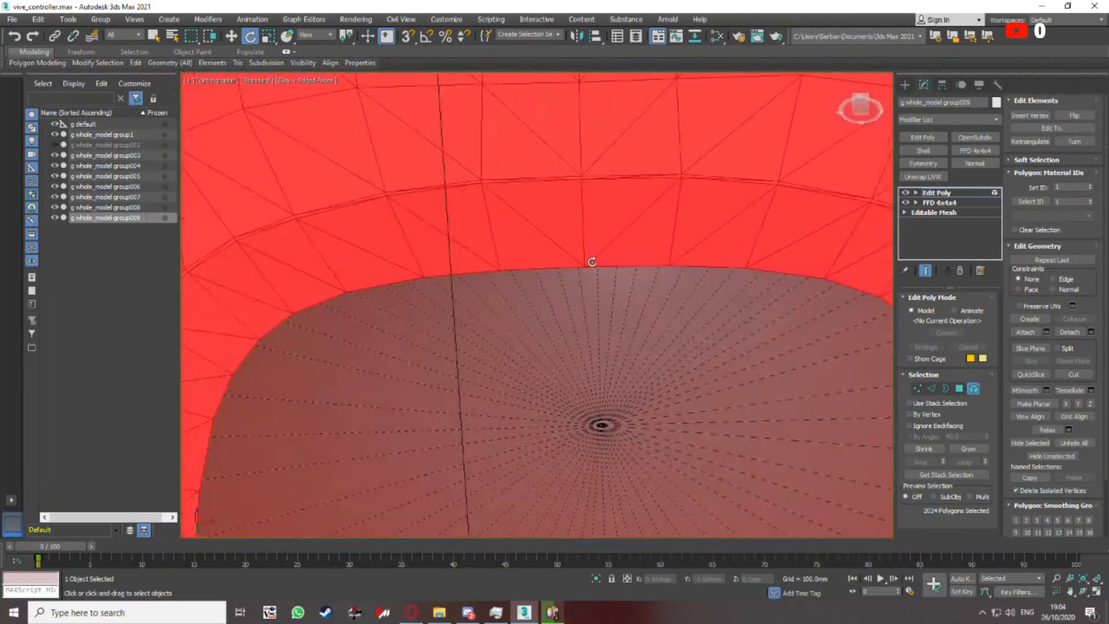
scroll(577, 260, down, 2)
alt+middle_drag(571, 260, 679, 289)
Select four edges along the upper rim of the trigger opening at Edge level
click(929, 388)
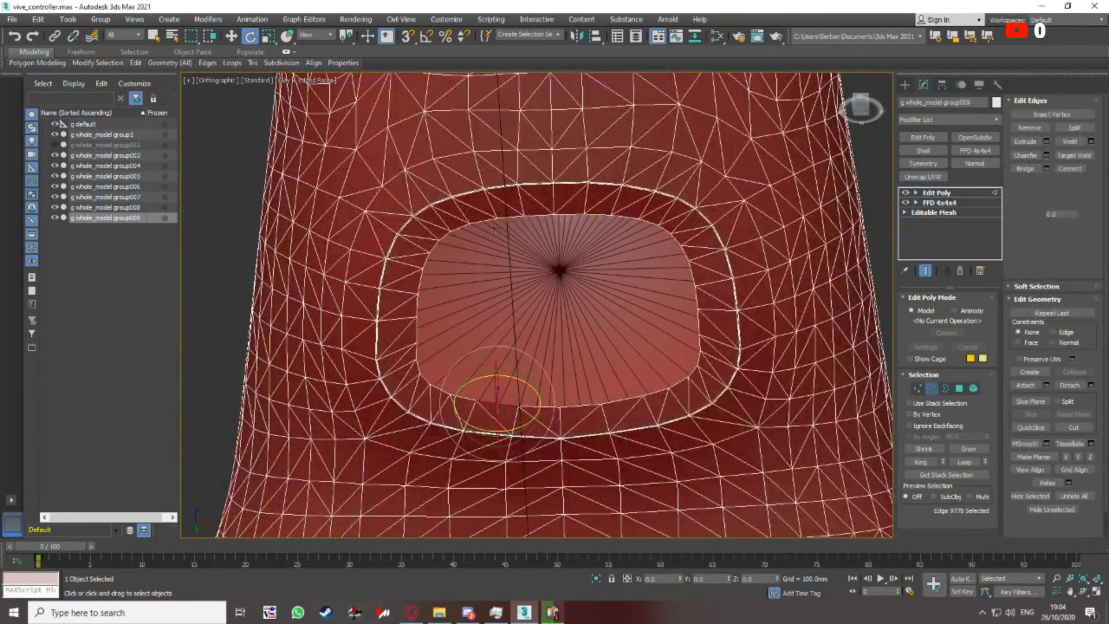
scroll(532, 214, down, 4)
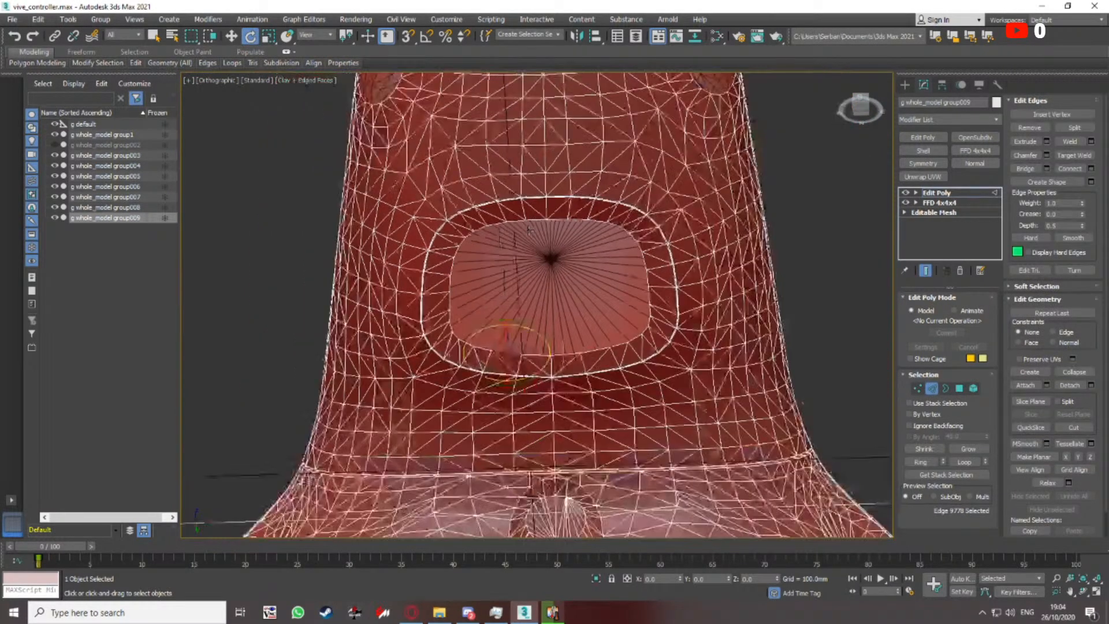
scroll(542, 255, up, 5)
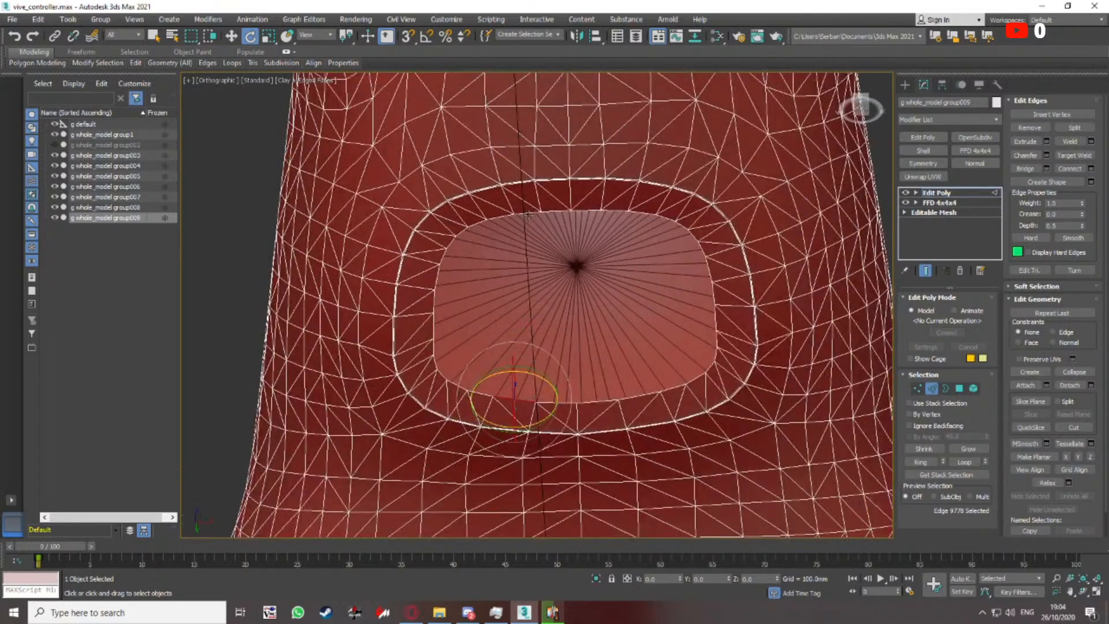
click(528, 214)
ctrl+click(551, 212)
ctrl+click(491, 224)
ctrl+click(471, 226)
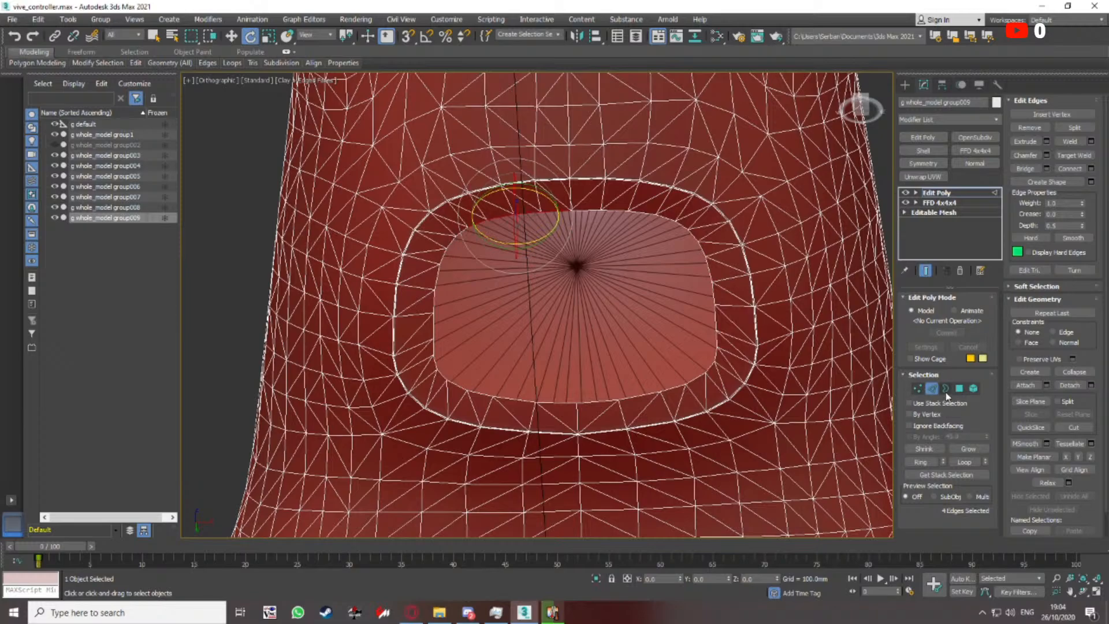
Try to select the trigger opening as a border and check the vertices in wireframe
click(945, 389)
click(575, 212)
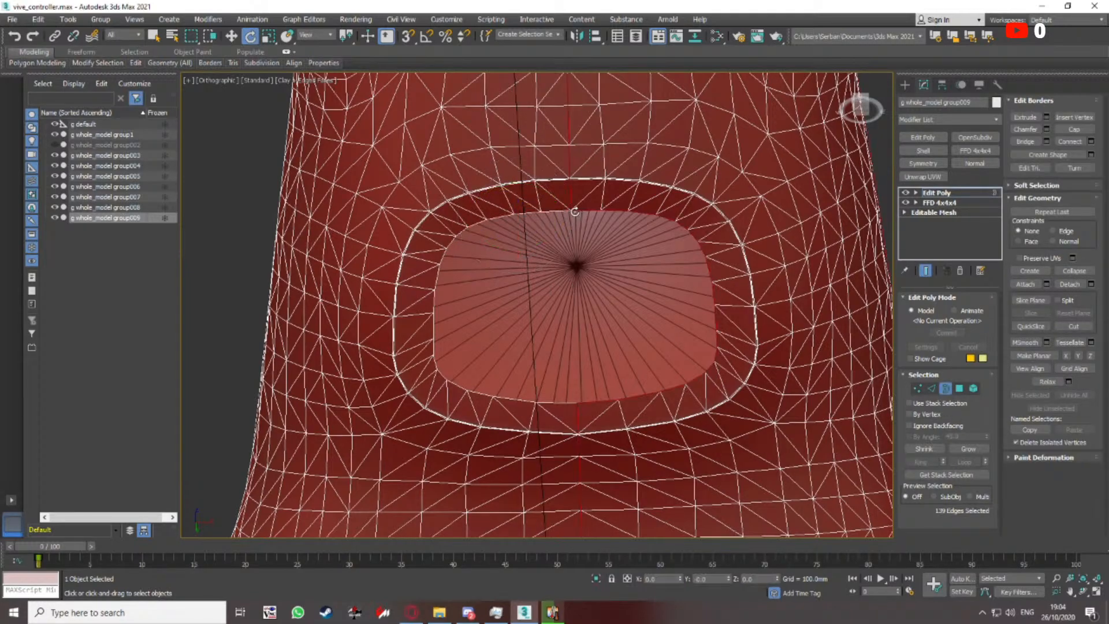
click(916, 389)
scroll(551, 280, down, 5)
scroll(525, 276, up, 5)
key(F3)
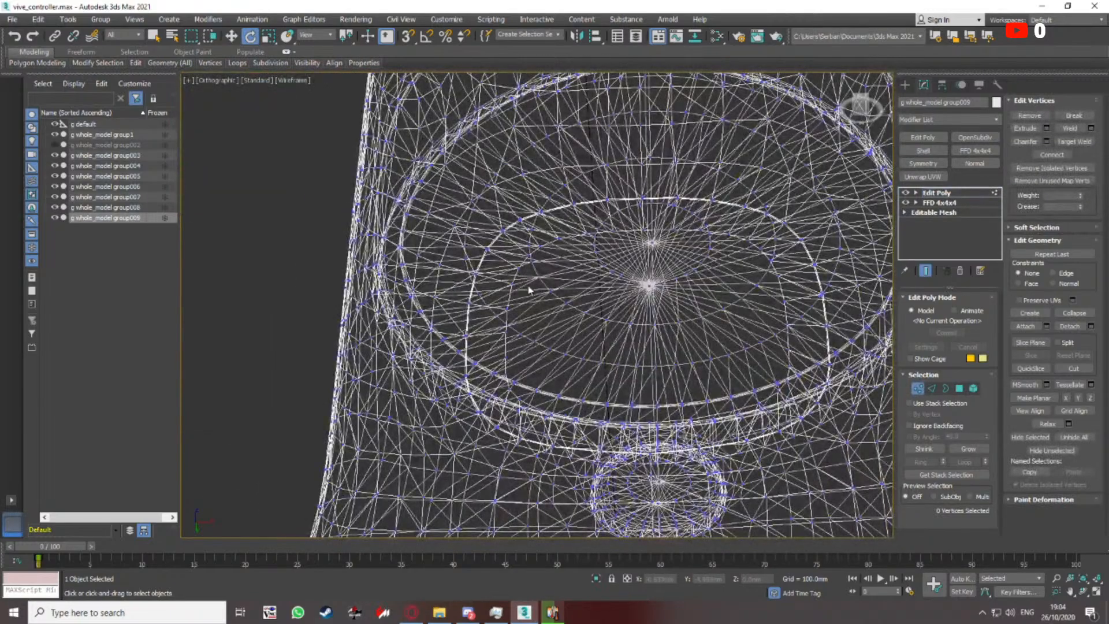
key(F3)
scroll(552, 224, up, 2)
Select the individual rim edges from the top centre to the upper-left corner of the trigger opening
key(2)
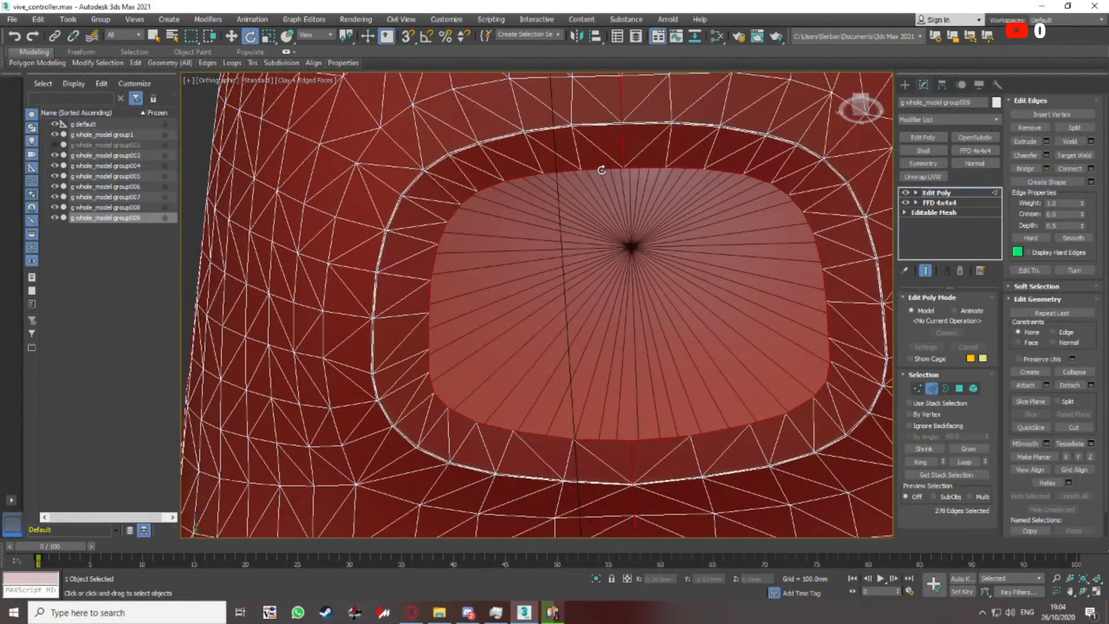
click(601, 170)
click(563, 171)
ctrl+click(597, 170)
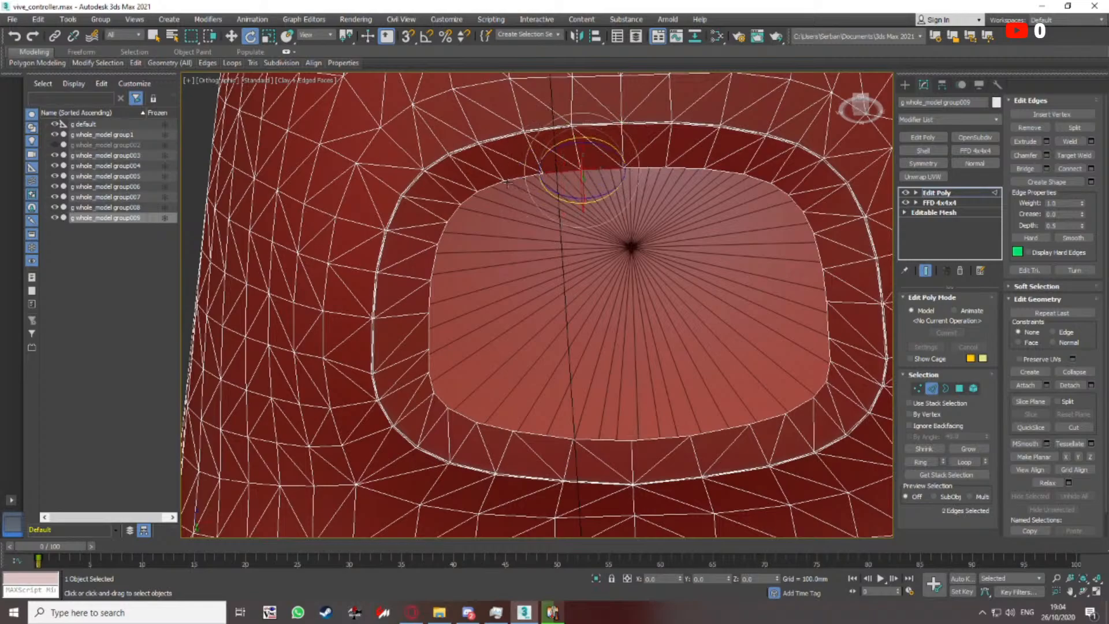
ctrl+click(524, 177)
ctrl+click(486, 189)
ctrl+click(465, 201)
ctrl+click(450, 215)
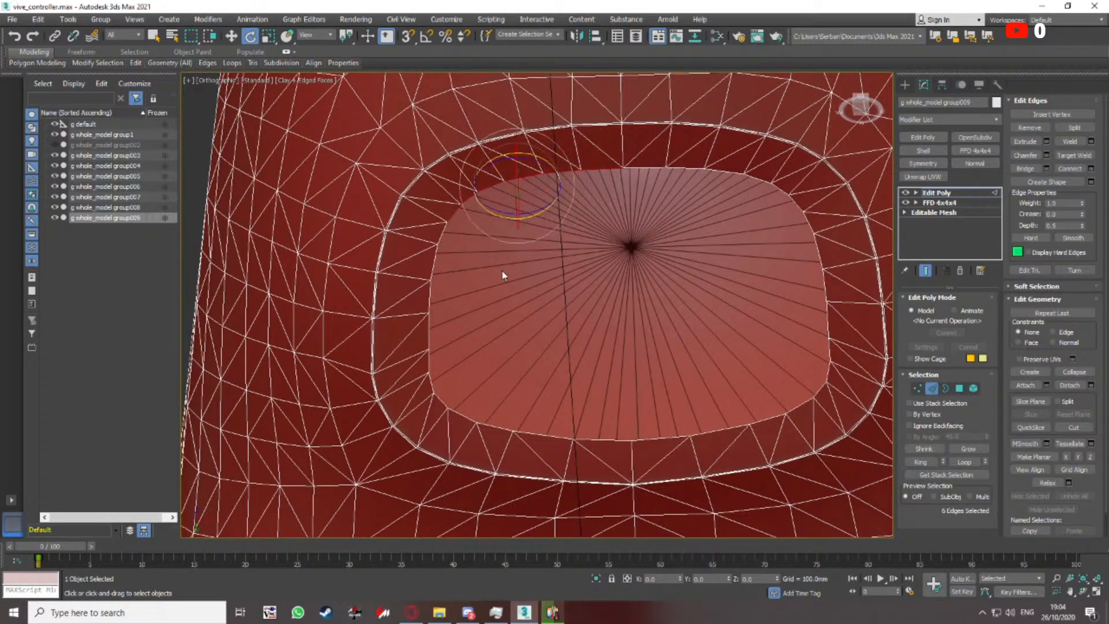
Select the vertices around the trigger opening at Vertex level, using a wireframe side view
key(1)
key(F3)
scroll(519, 262, down, 3)
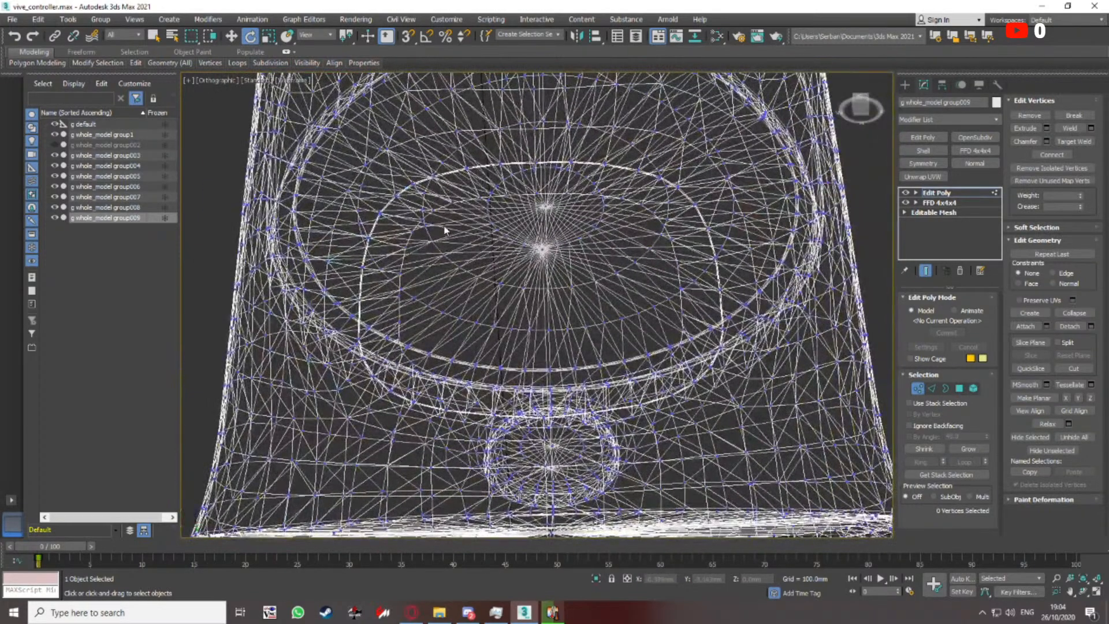
scroll(473, 242, down, 2)
alt+middle_drag(503, 264, 585, 300)
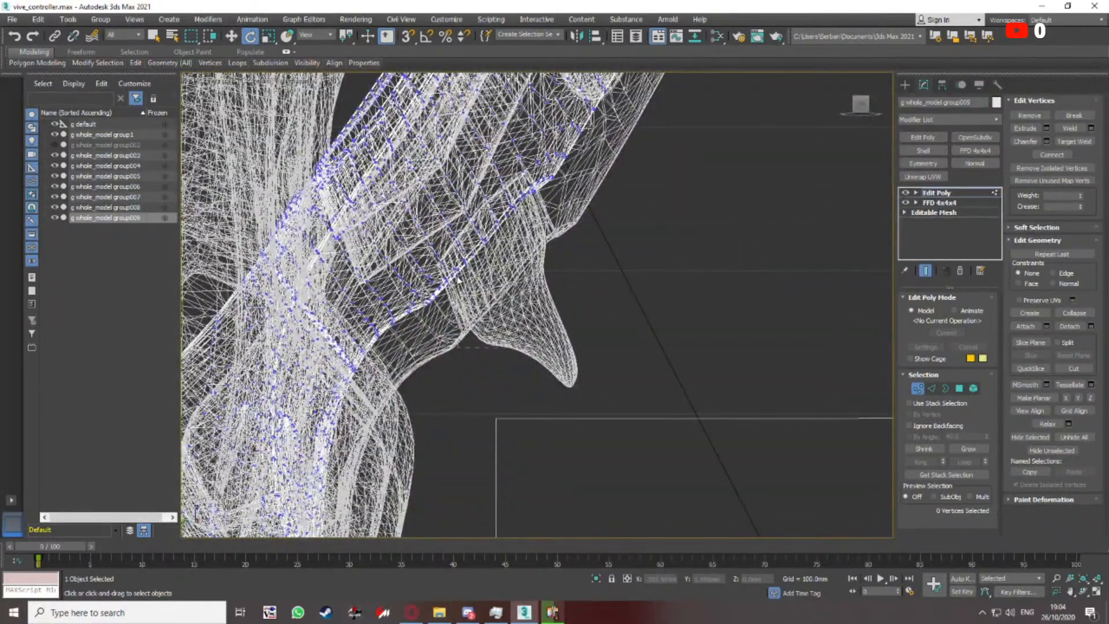
drag(427, 256, 491, 303)
ctrl+drag(469, 178, 471, 196)
mouse_move(471, 199)
middle_down()
mouse_move(569, 243)
mouse_move(574, 260)
mouse_move(558, 258)
middle_up()
key(F3)
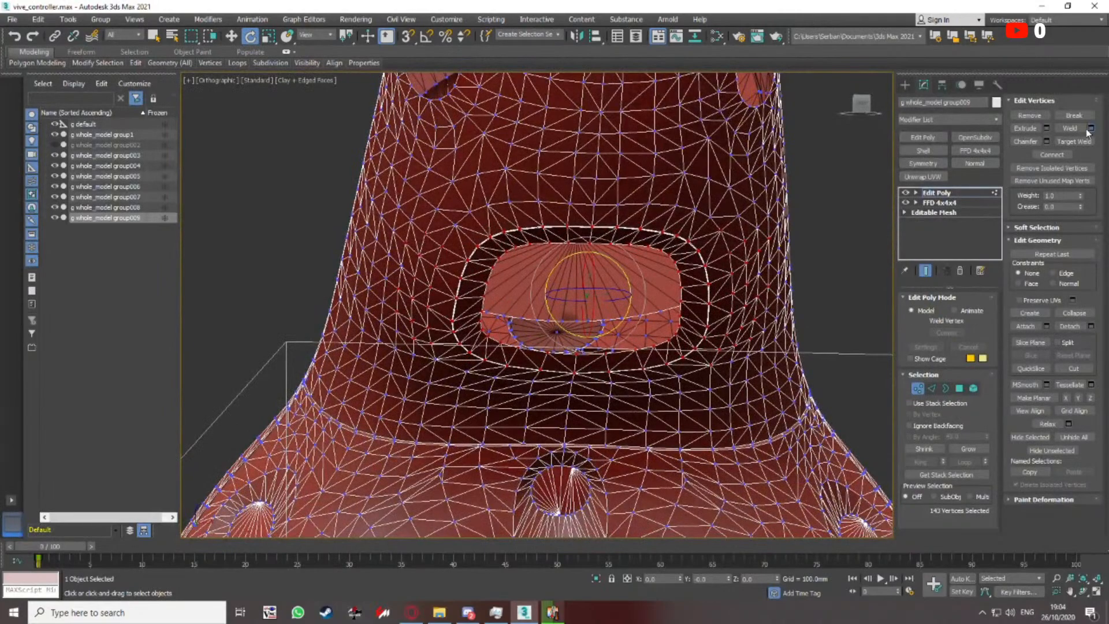
Weld the selected vertices around the trigger opening with a weld threshold of 0.001 mm
click(1090, 128)
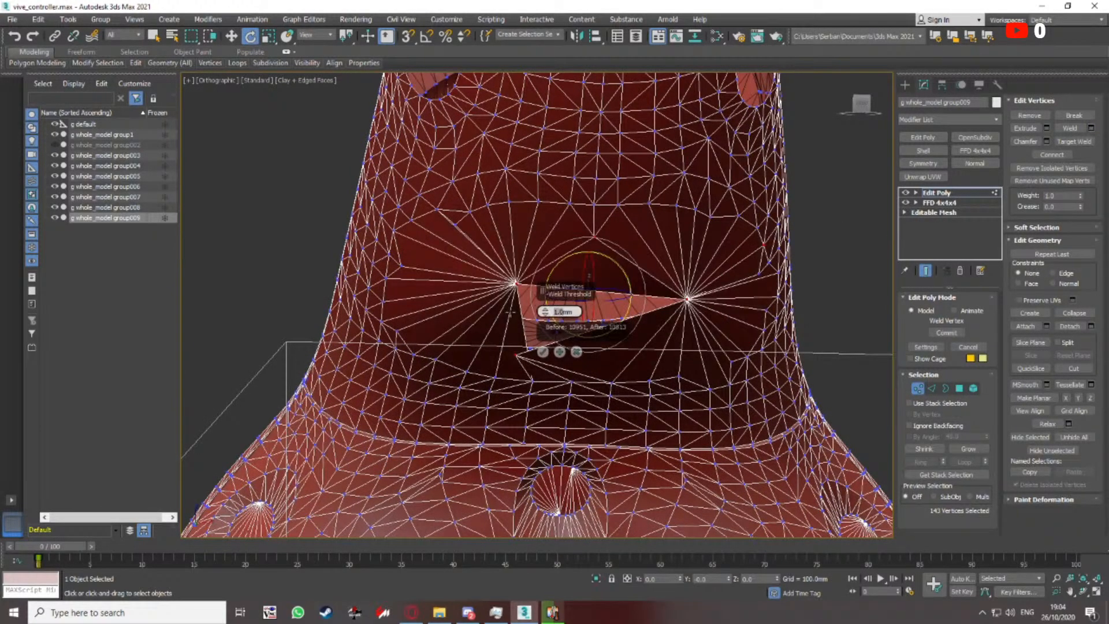
key(Return)
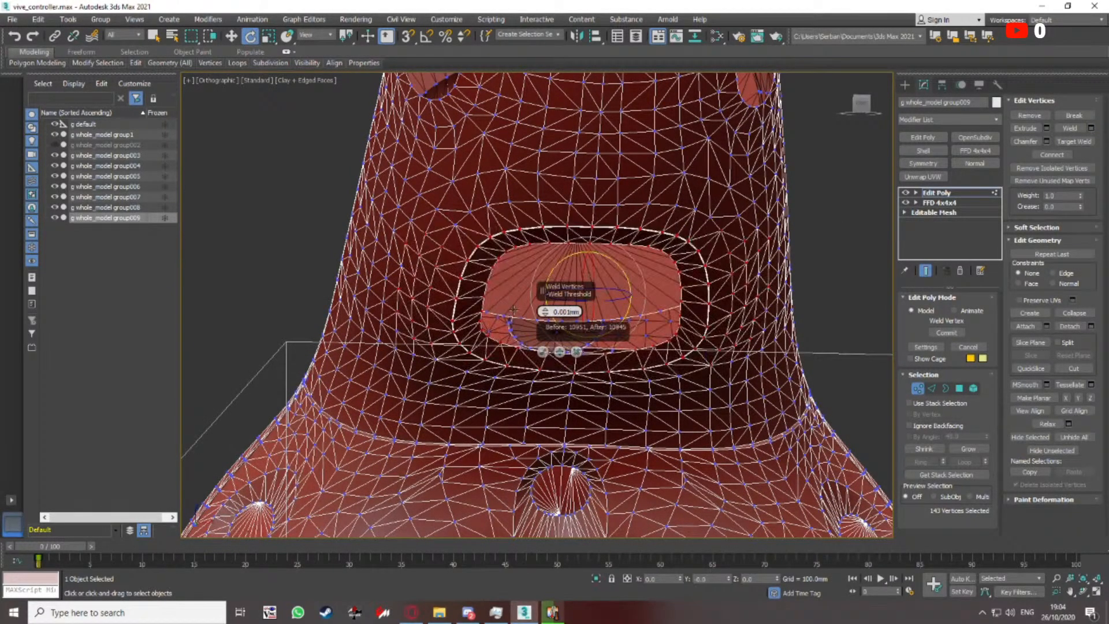
click(543, 352)
mouse_move(570, 305)
middle_down()
mouse_move(550, 331)
mouse_move(554, 302)
mouse_move(563, 310)
middle_up()
scroll(551, 331, up, 2)
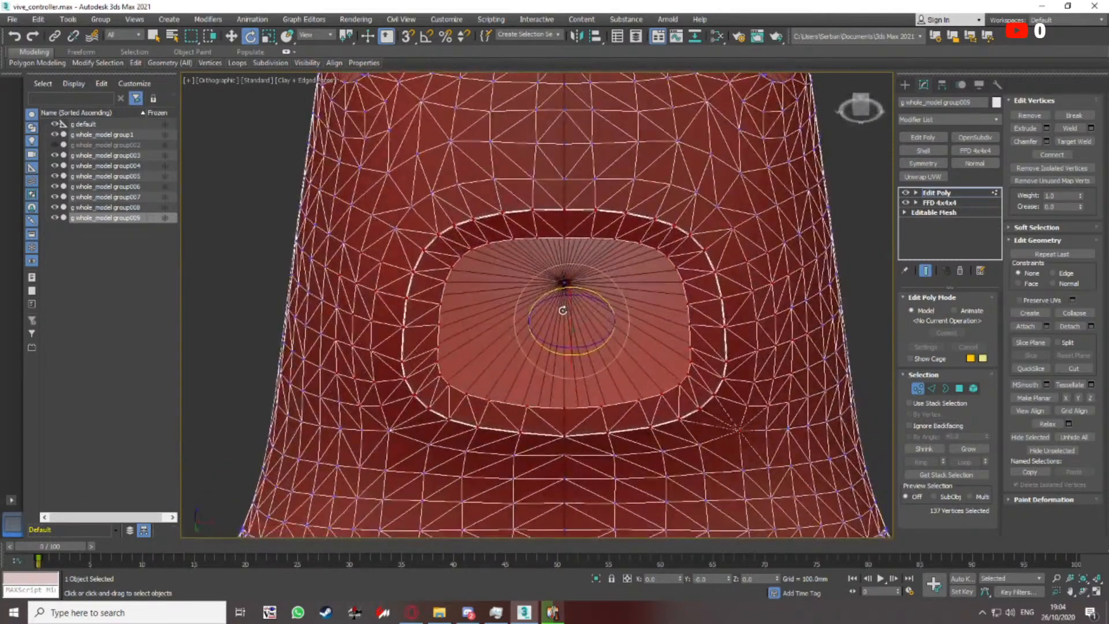
Check the welded rim's edges and select the whole trigger opening as a single border
click(931, 388)
scroll(521, 334, up, 2)
click(548, 237)
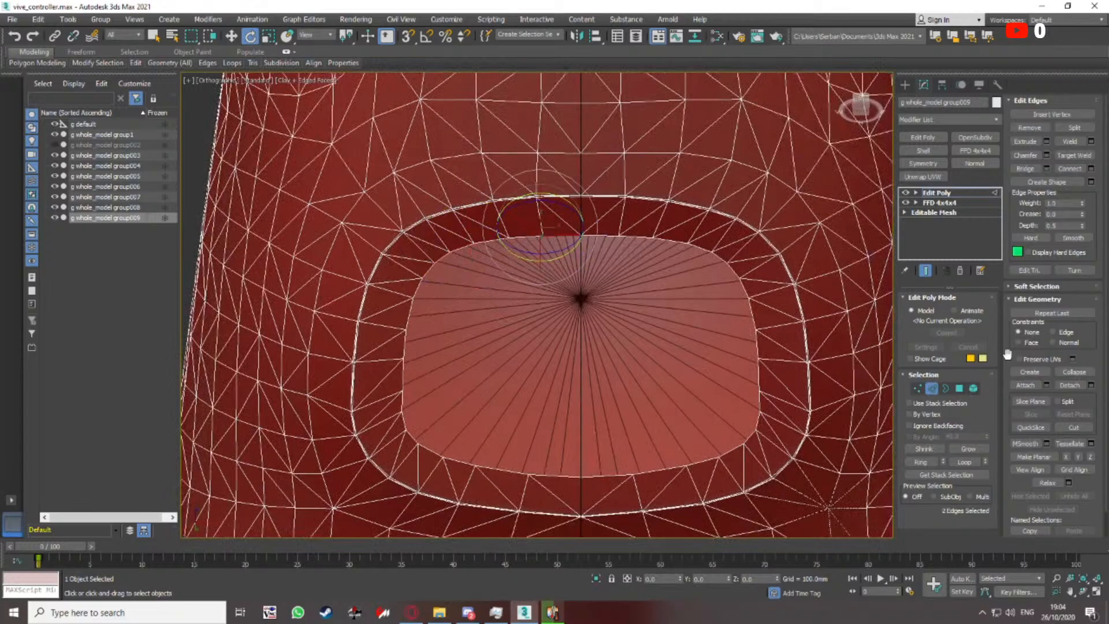
click(944, 390)
click(632, 235)
middle_drag(631, 262, 624, 235)
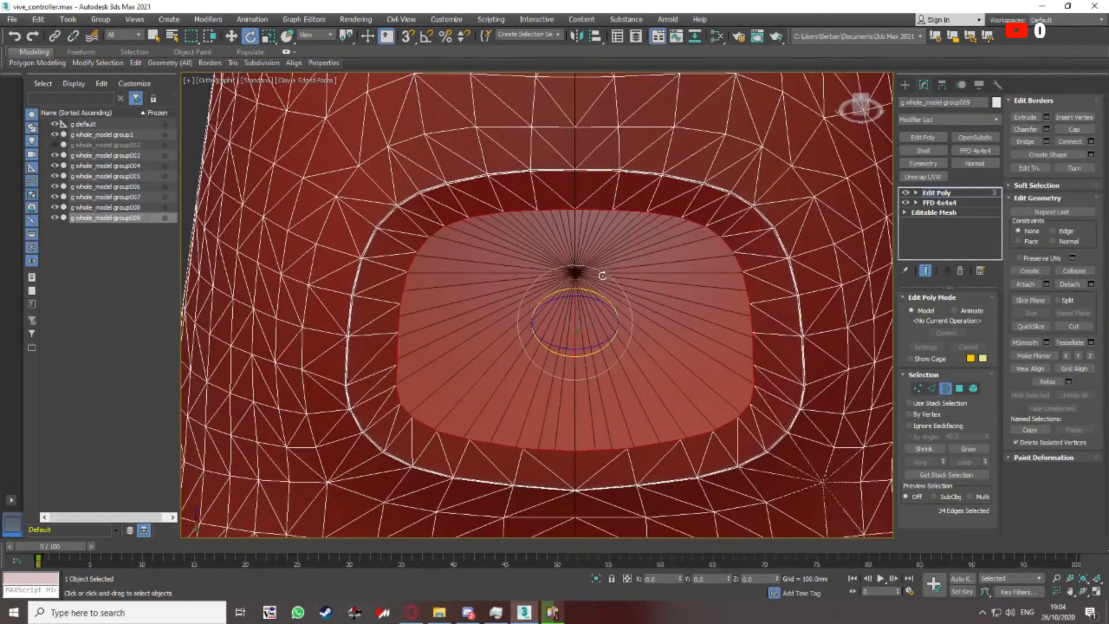
Scale the opening's border inward while extruding it to create a ring of new faces
alt+middle_drag(601, 272, 600, 263)
scroll(600, 263, down, 2)
key(r)
scroll(575, 298, up, 2)
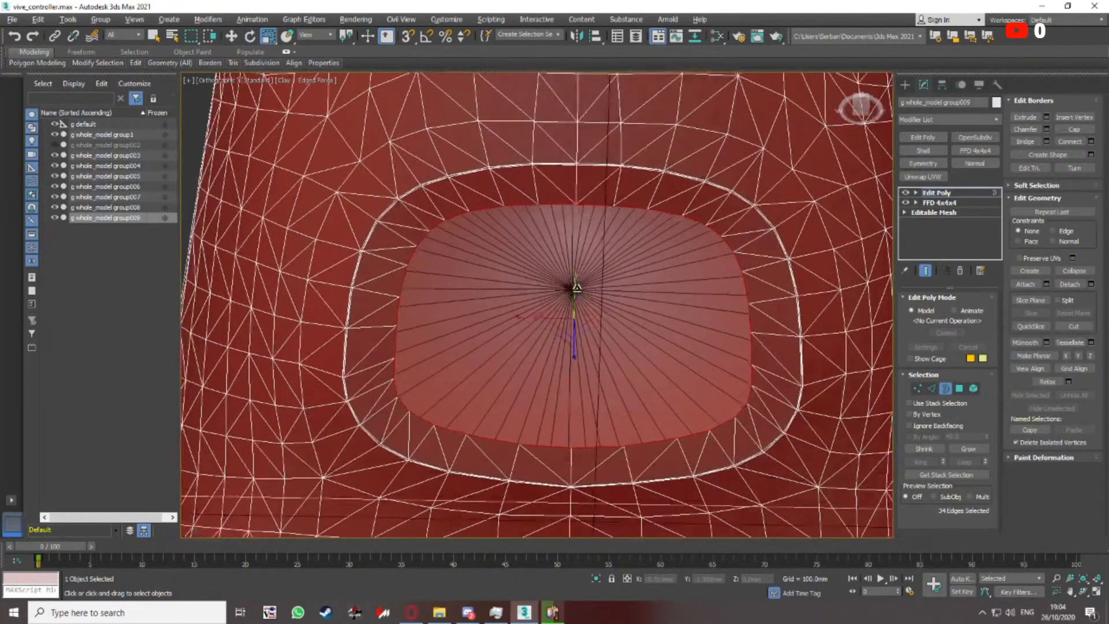
shift+drag(583, 316, 592, 345)
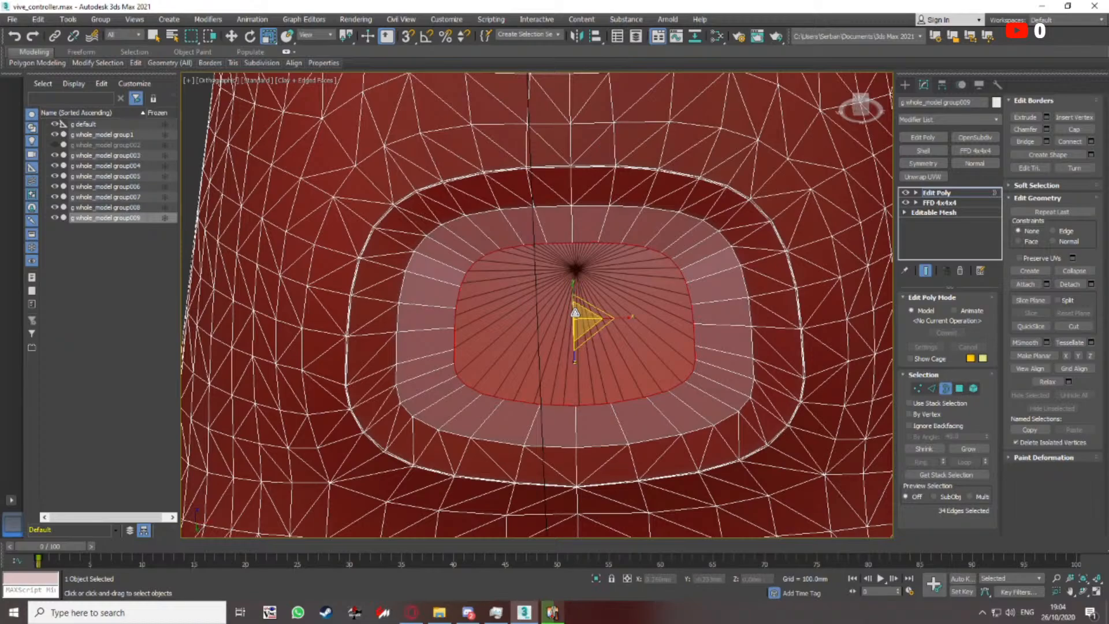
At Vertex level, collapse two neighbouring vertices at the upper-left corner of the inner ring into one
scroll(575, 312, up, 3)
key(1)
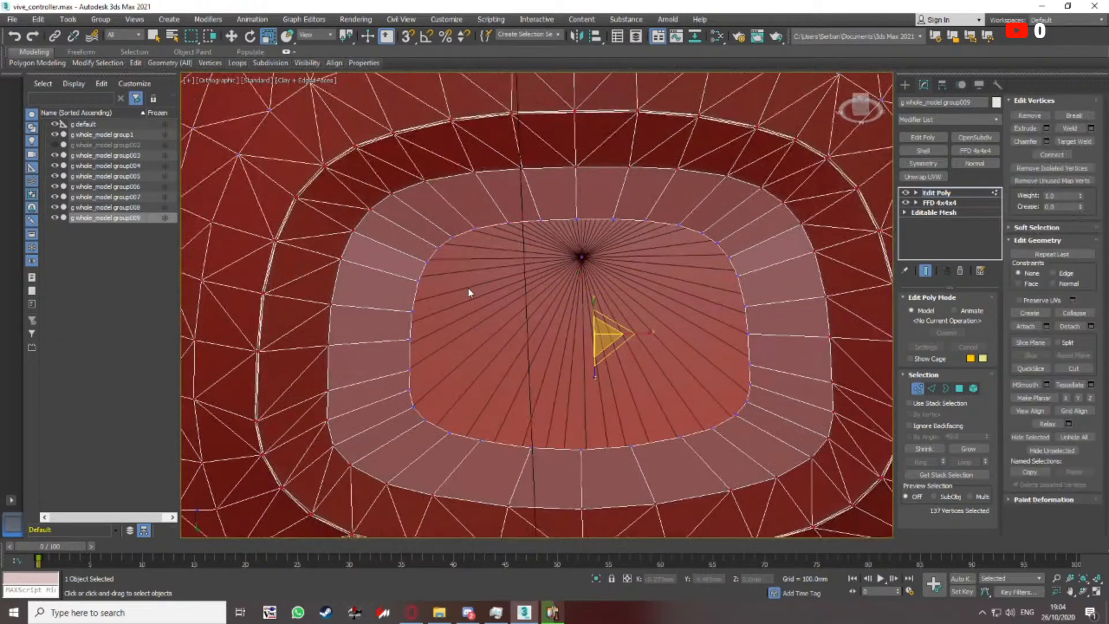
scroll(463, 278, down, 2)
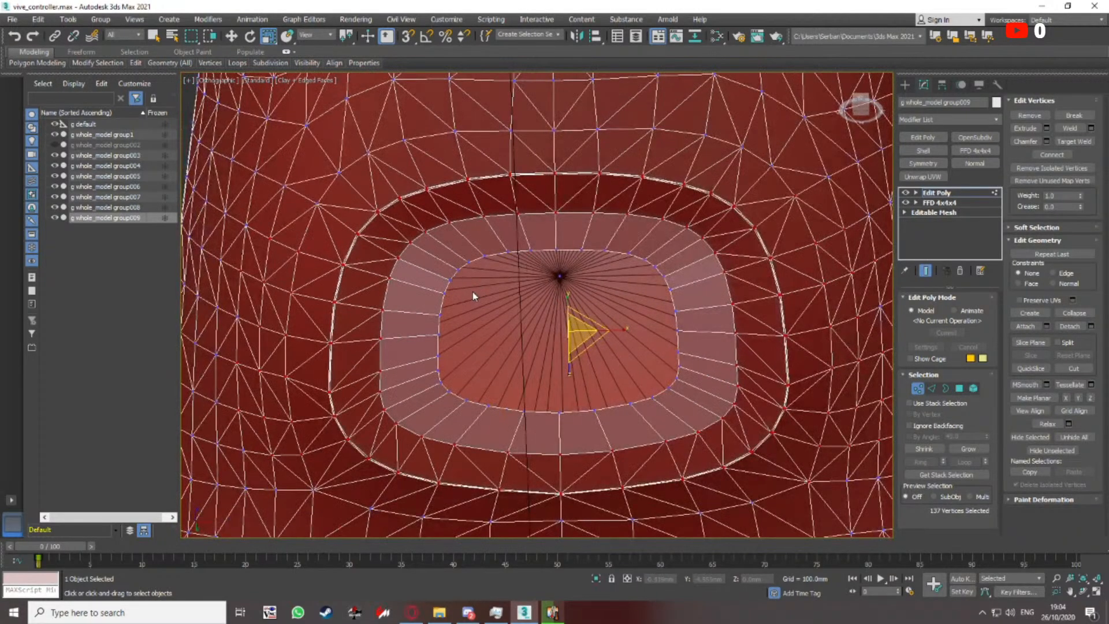
middle_drag(473, 293, 482, 274)
click(449, 278)
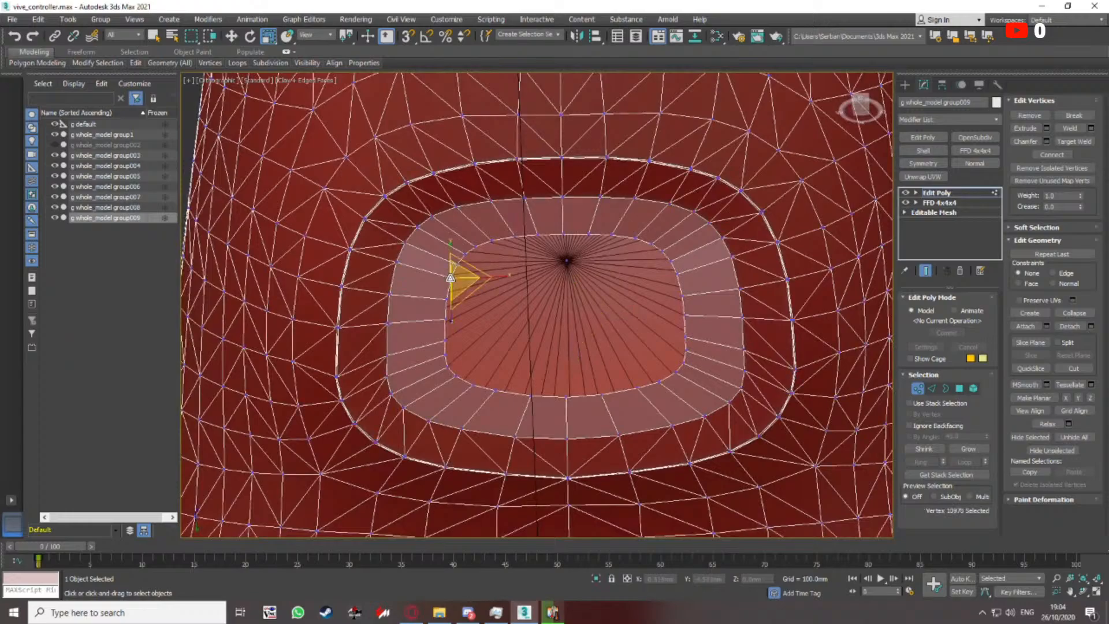
right_click(439, 267)
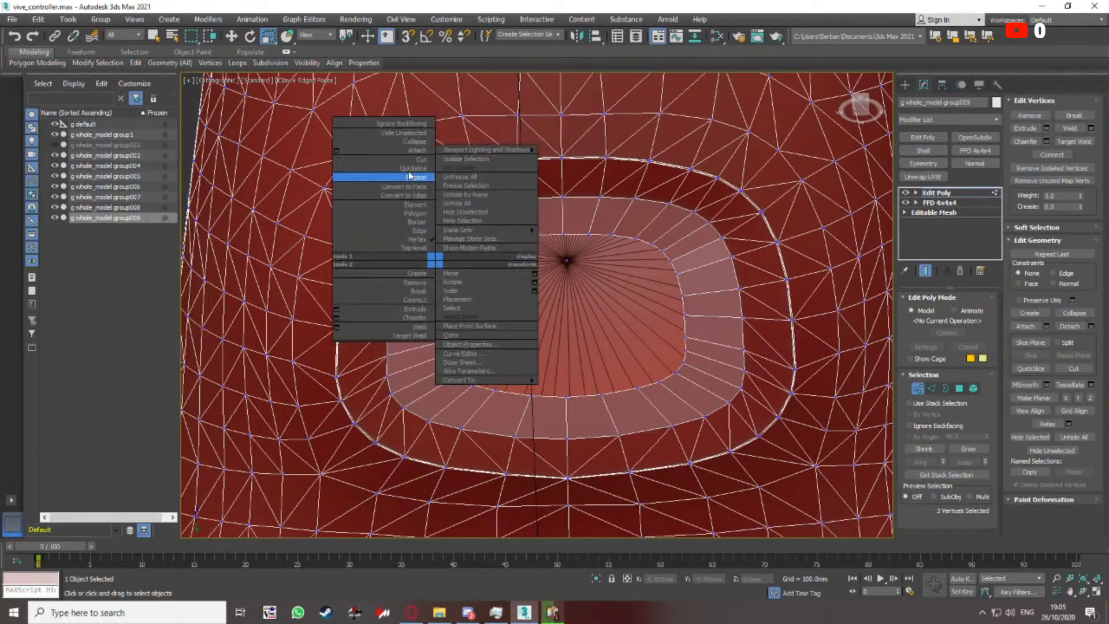
click(412, 142)
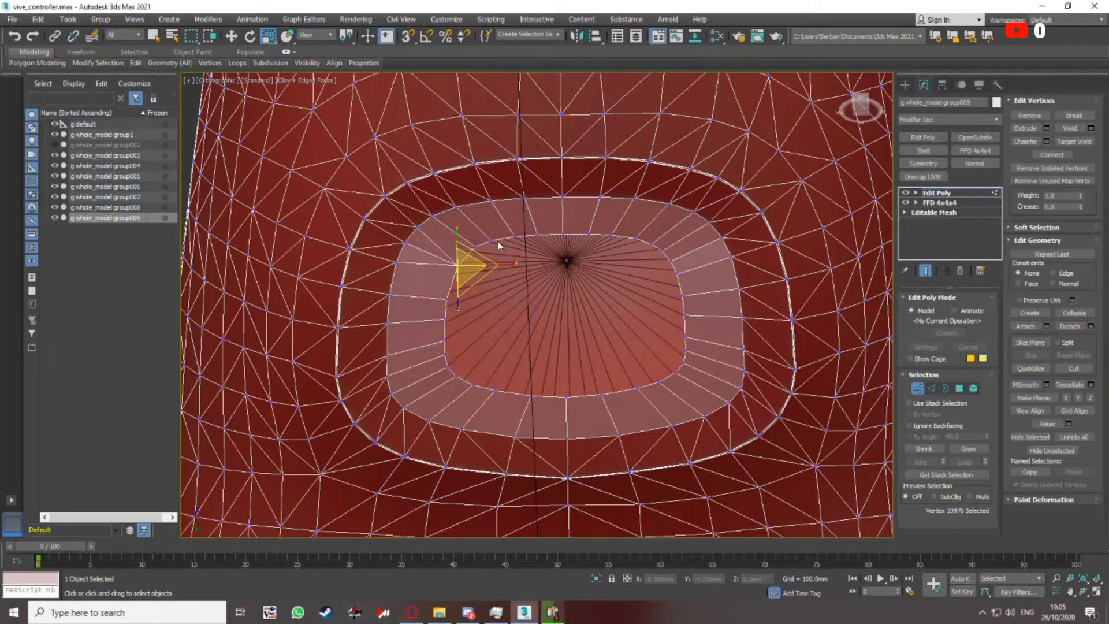
Collapse two neighbouring vertex pairs at the upper-right corner of the inner ring, each pair into one vertex
click(680, 273)
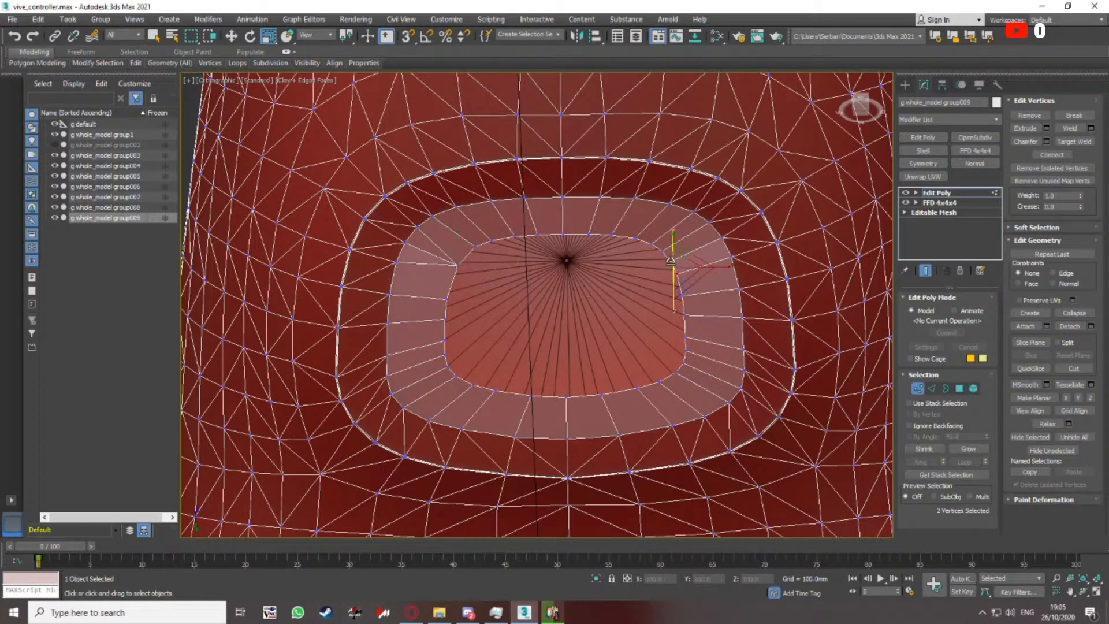
key(F3)
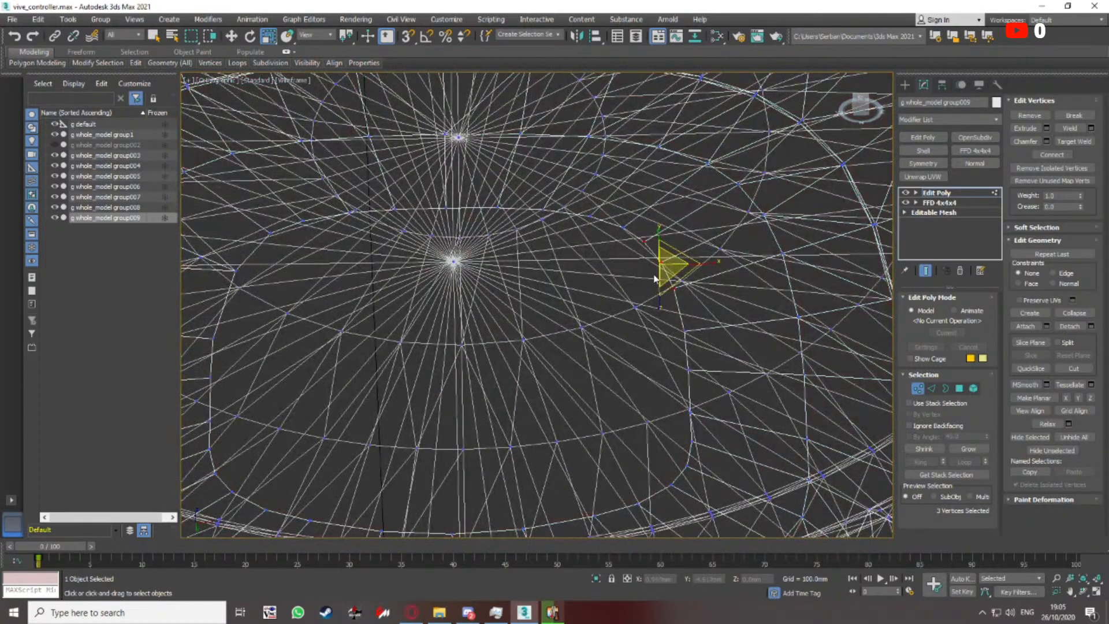
key(F3)
right_click(649, 269)
click(621, 155)
middle_drag(627, 228, 674, 254)
click(672, 254)
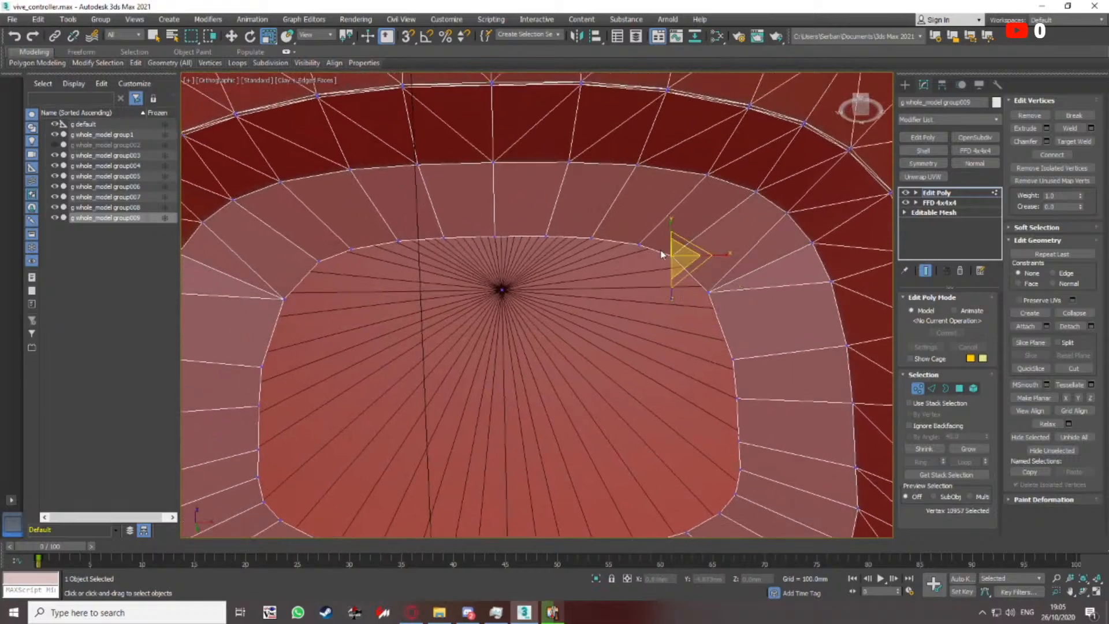
ctrl+click(639, 244)
right_click(631, 247)
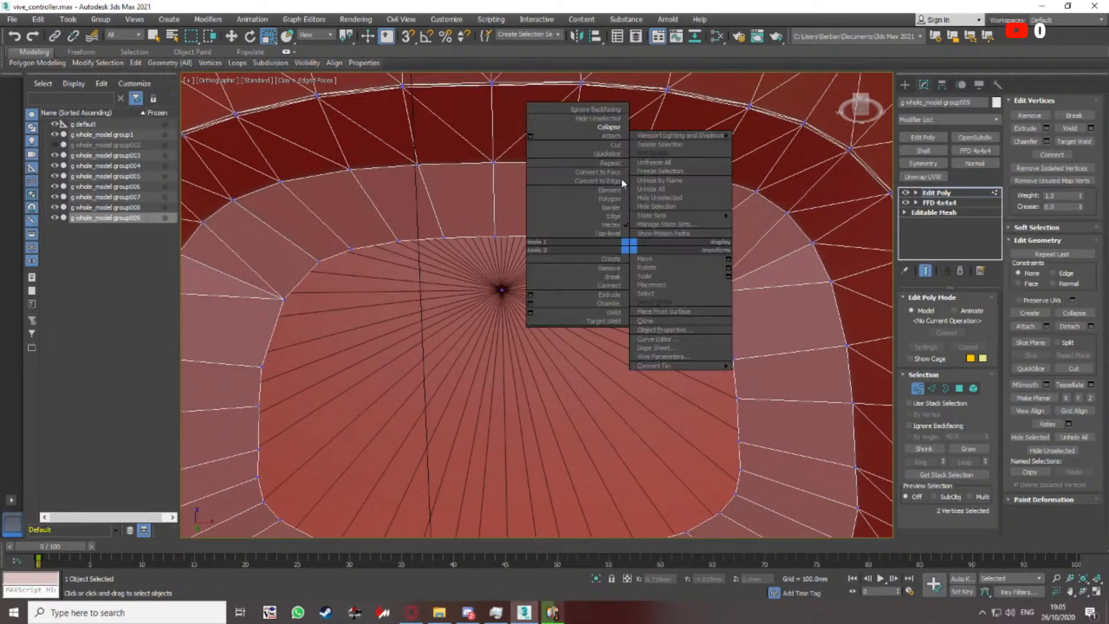
click(609, 127)
Collapse one vertex pair on each side of the centre along the inner ring's upper edge
middle_drag(559, 236, 627, 237)
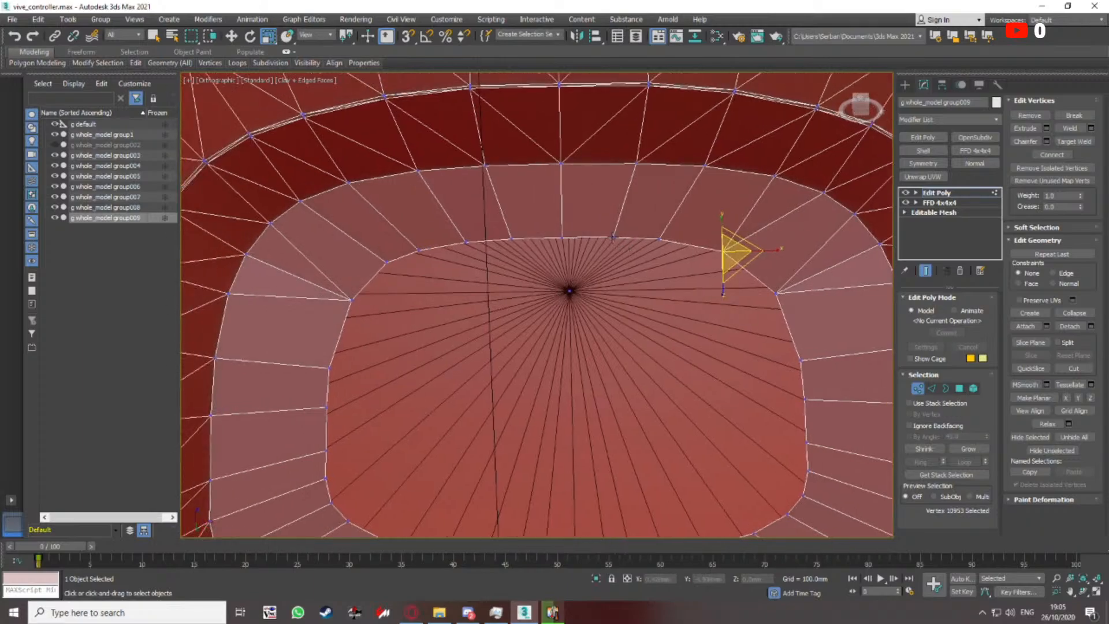
click(613, 237)
ctrl+click(657, 240)
right_click(649, 240)
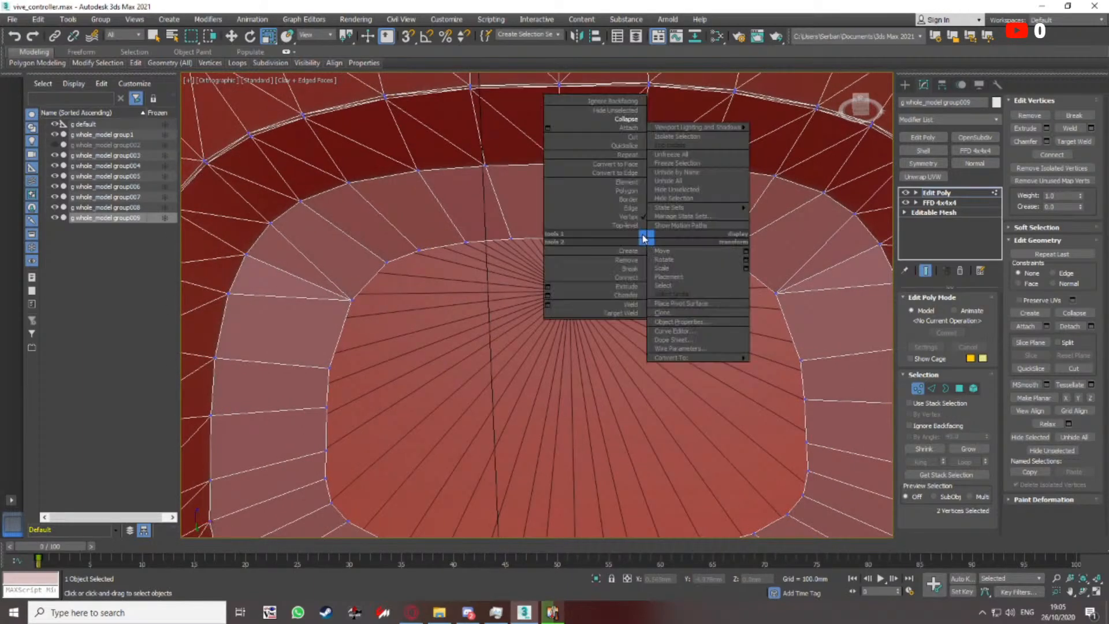
click(625, 121)
click(511, 237)
ctrl+click(465, 241)
right_click(456, 253)
click(451, 244)
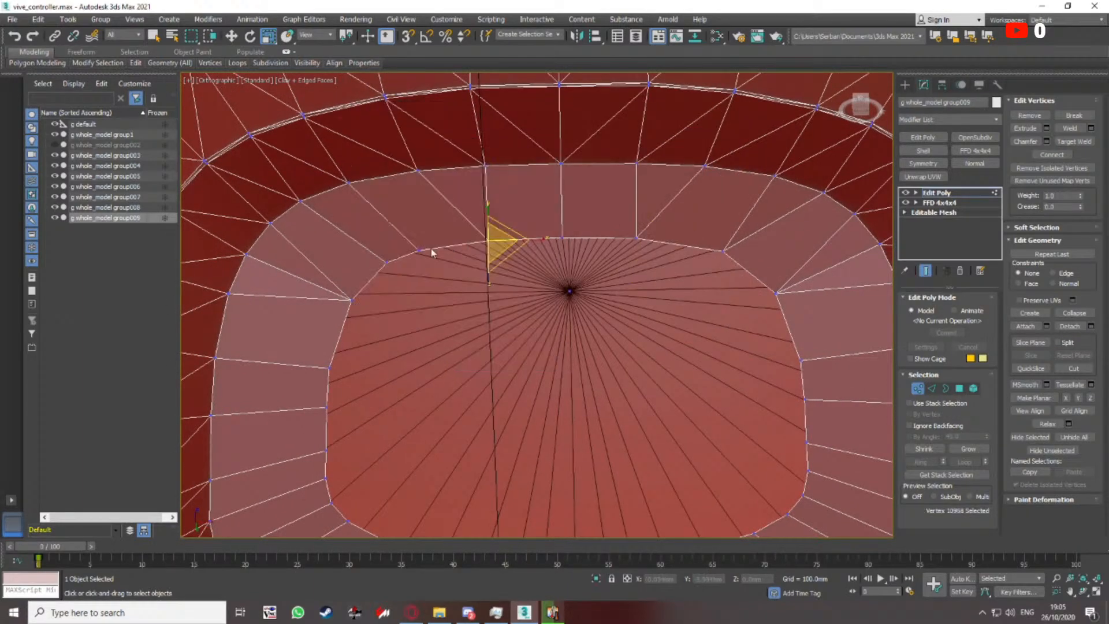
Collapse the remaining close vertex pair at the inner ring's upper-left bend into one vertex
click(417, 252)
ctrl+click(383, 271)
right_click(379, 266)
click(358, 147)
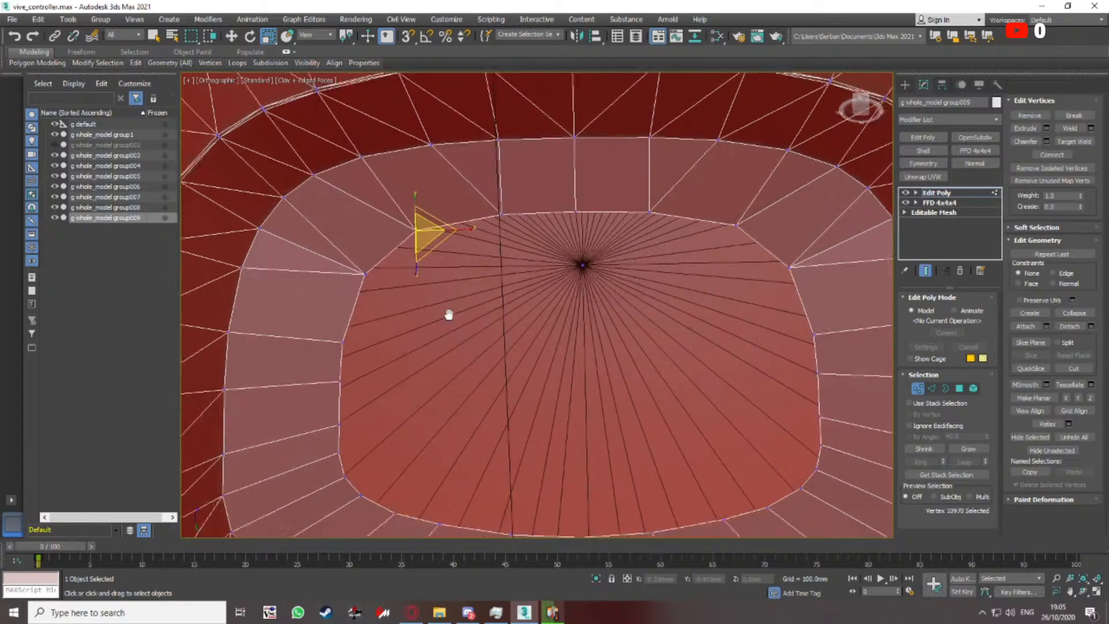
Collapse two neighbouring vertex pairs around the lower-left corner of the inner ring, each pair into one vertex
scroll(428, 322, down, 5)
scroll(437, 359, up, 2)
middle_drag(409, 347, 435, 357)
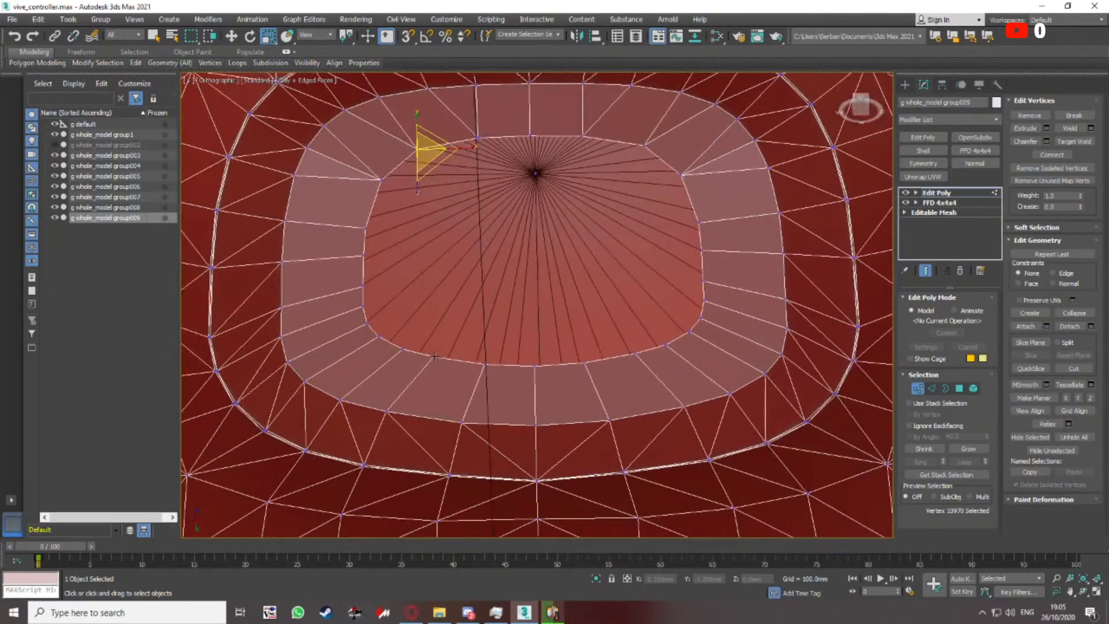
click(432, 357)
ctrl+click(401, 349)
right_click(398, 349)
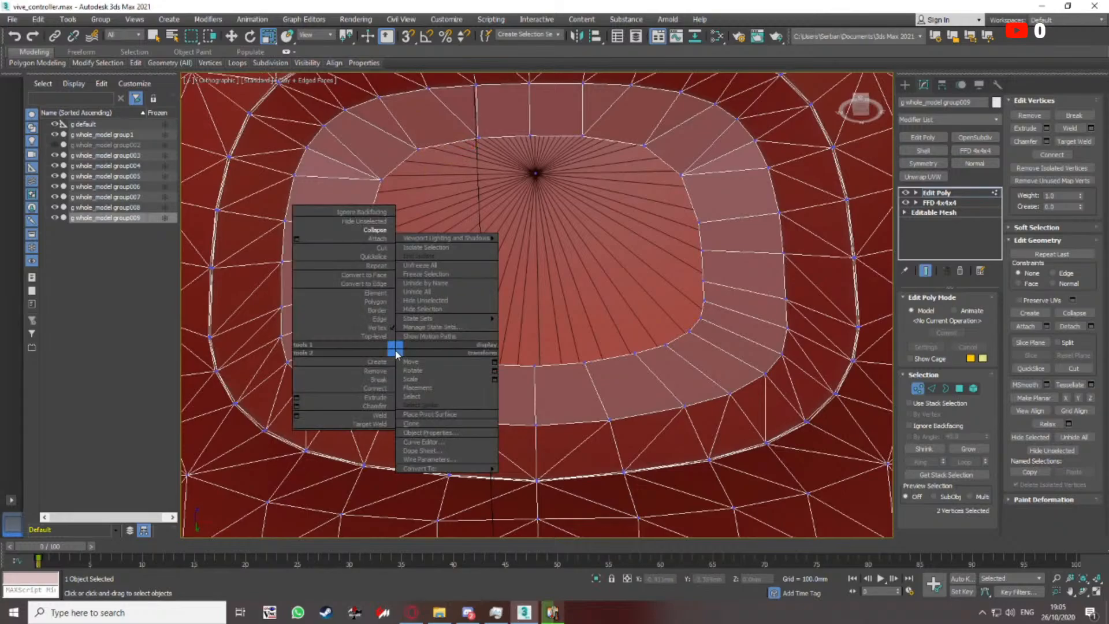
click(394, 347)
click(379, 336)
ctrl+click(367, 324)
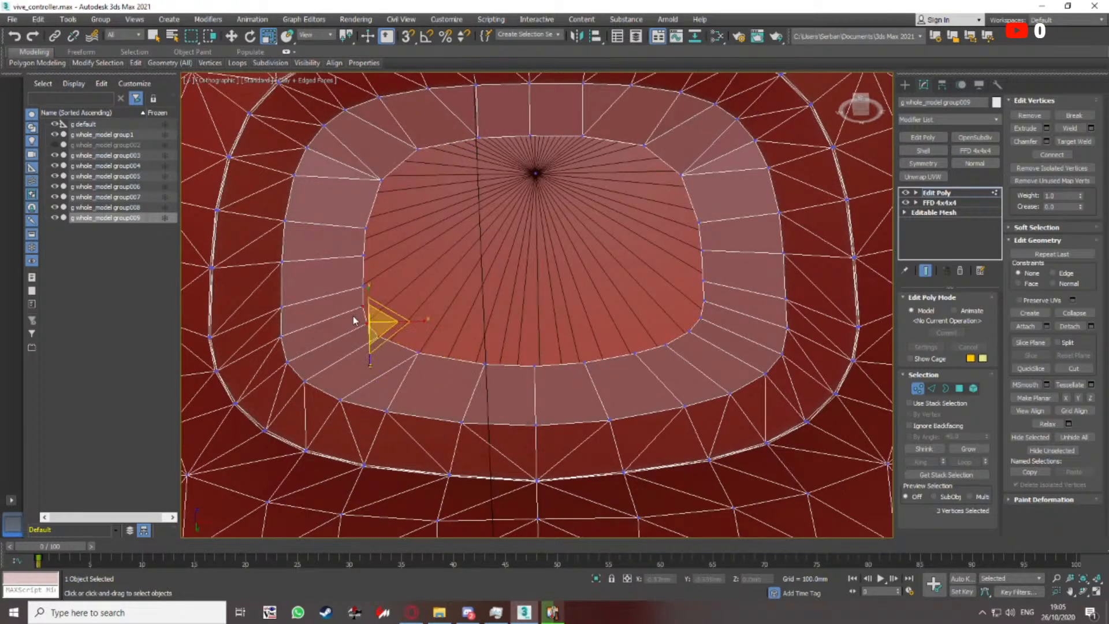
right_click(352, 316)
click(348, 314)
middle_drag(393, 301, 408, 307)
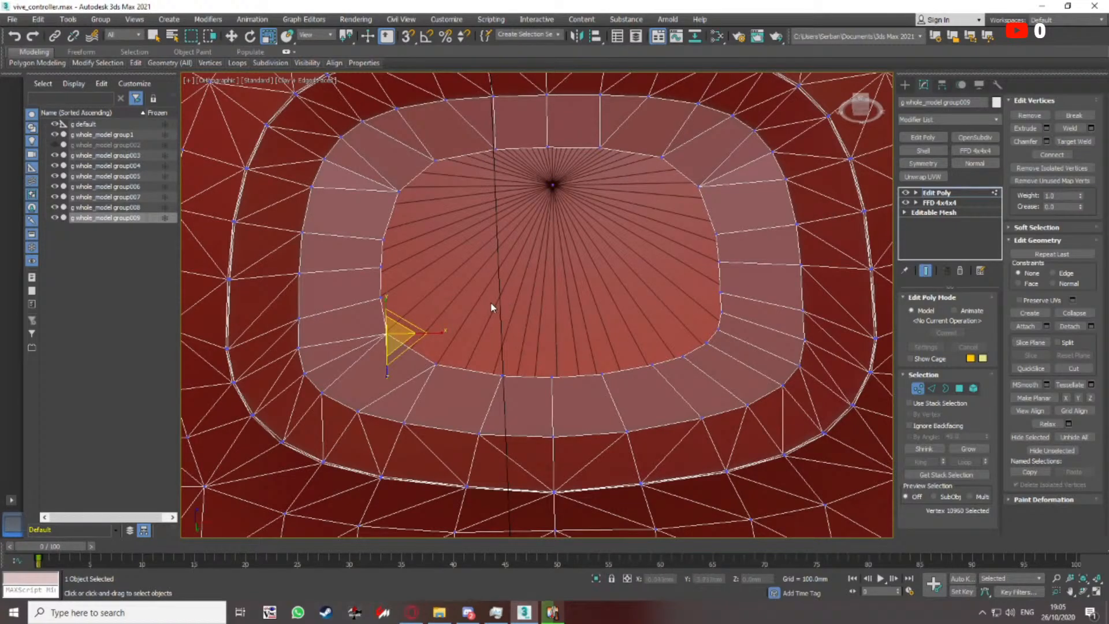
Collapse two neighbouring vertex pairs around the lower-right corner of the inner ring, each pair into one vertex
middle_drag(487, 311, 440, 312)
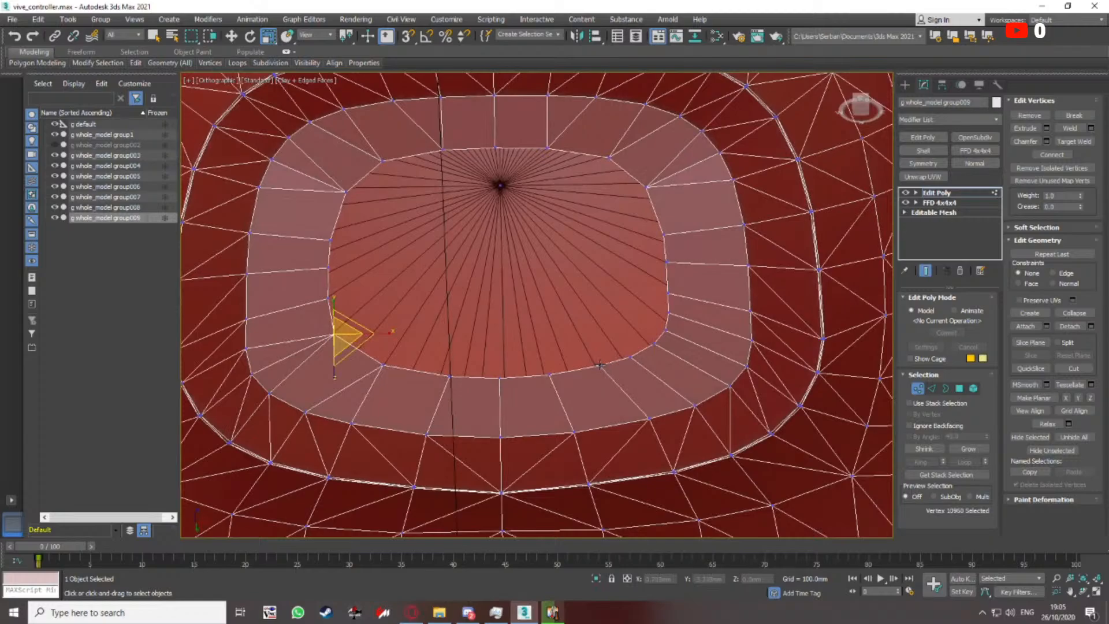
middle_drag(575, 376, 569, 370)
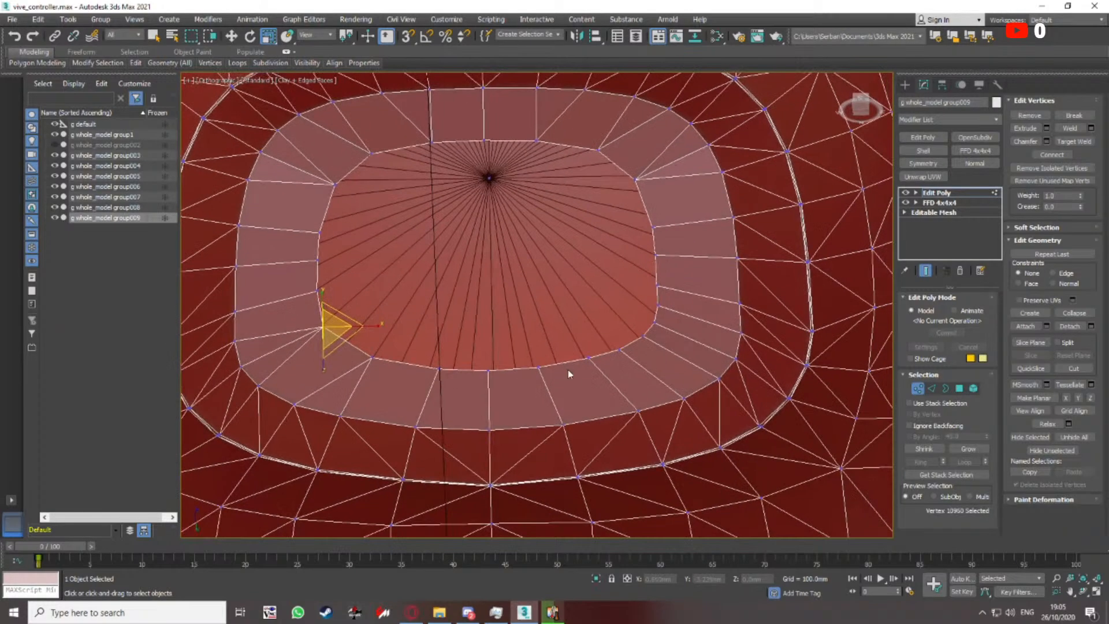
click(623, 349)
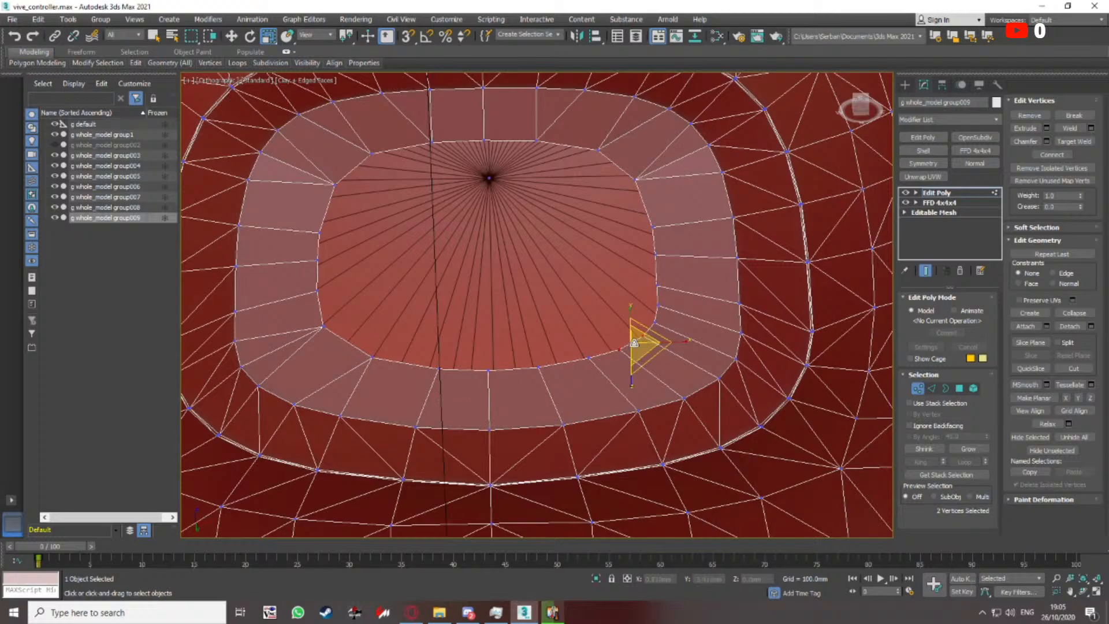
right_click(634, 343)
click(584, 213)
middle_drag(603, 386, 594, 373)
click(586, 357)
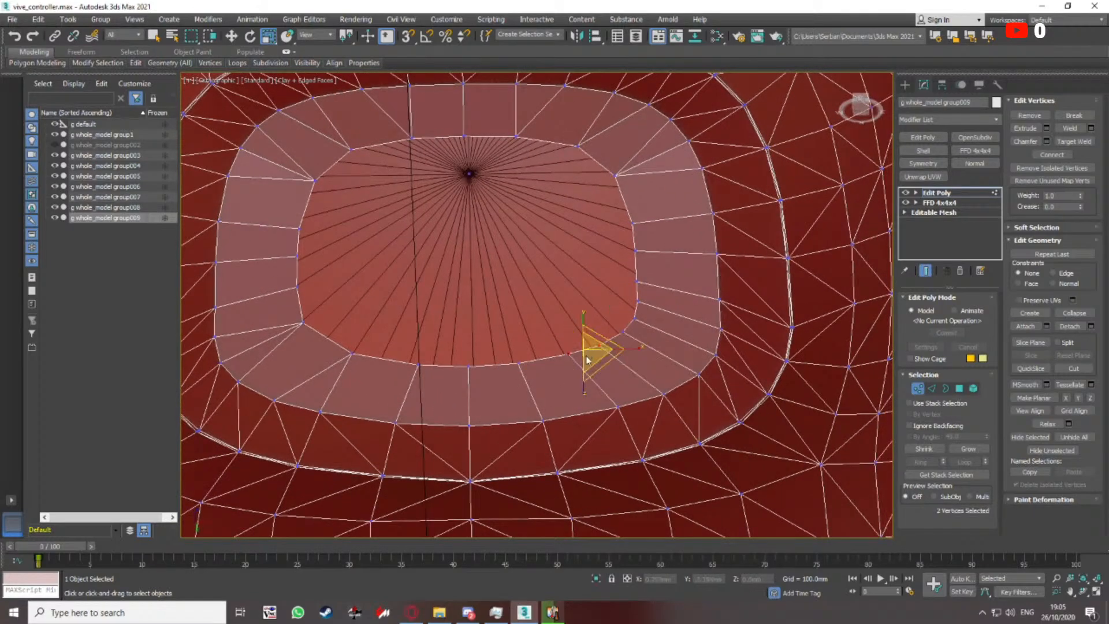
click(586, 353)
click(633, 318)
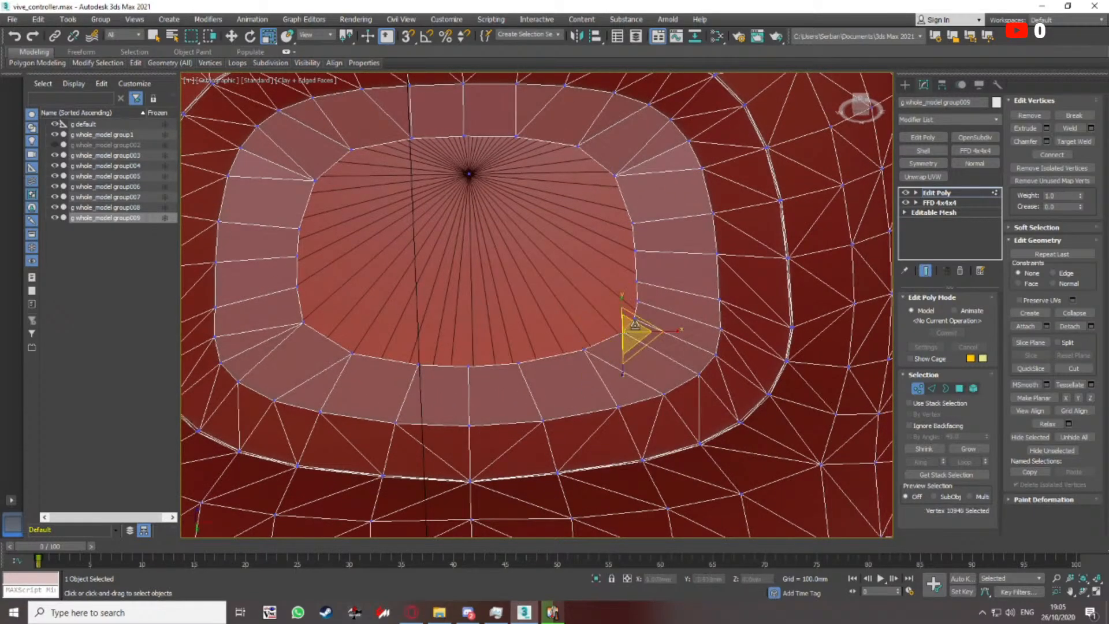
right_click(613, 306)
click(614, 305)
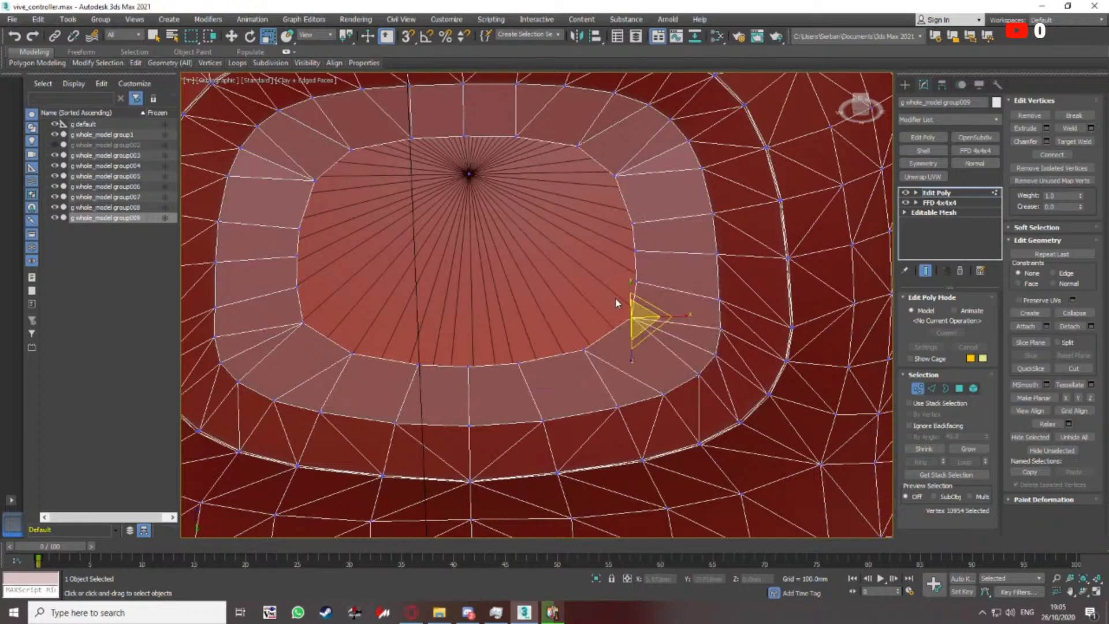
Collapse the middle vertices along the right side of the inner ring into a single vertex
click(636, 282)
middle_drag(636, 281, 660, 295)
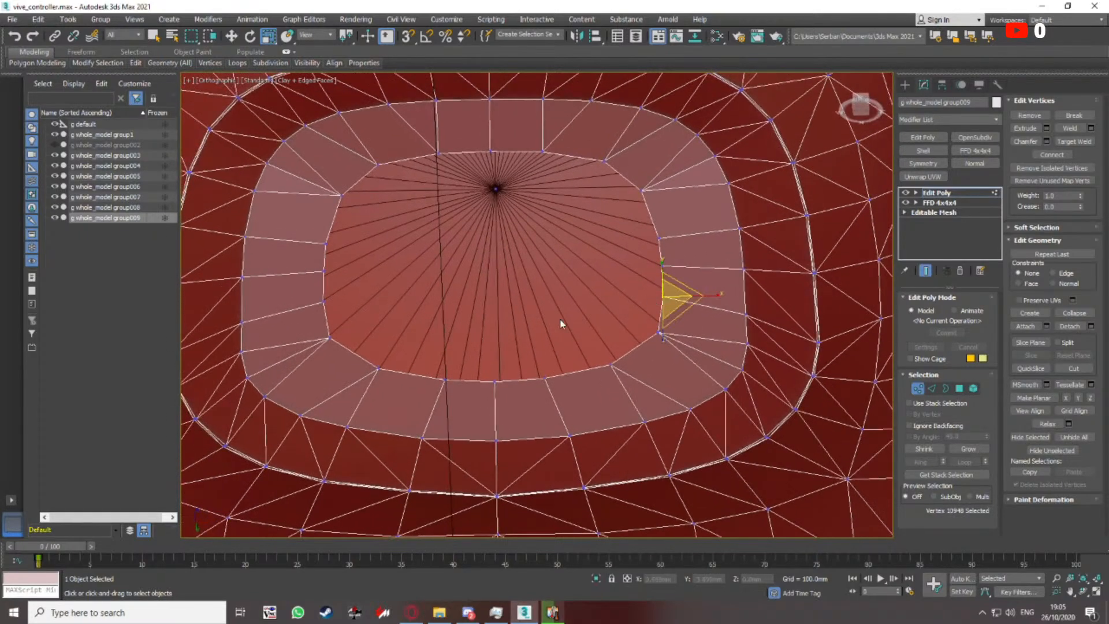
middle_drag(580, 303, 614, 324)
drag(700, 345, 699, 289)
click(697, 291)
right_click(698, 316)
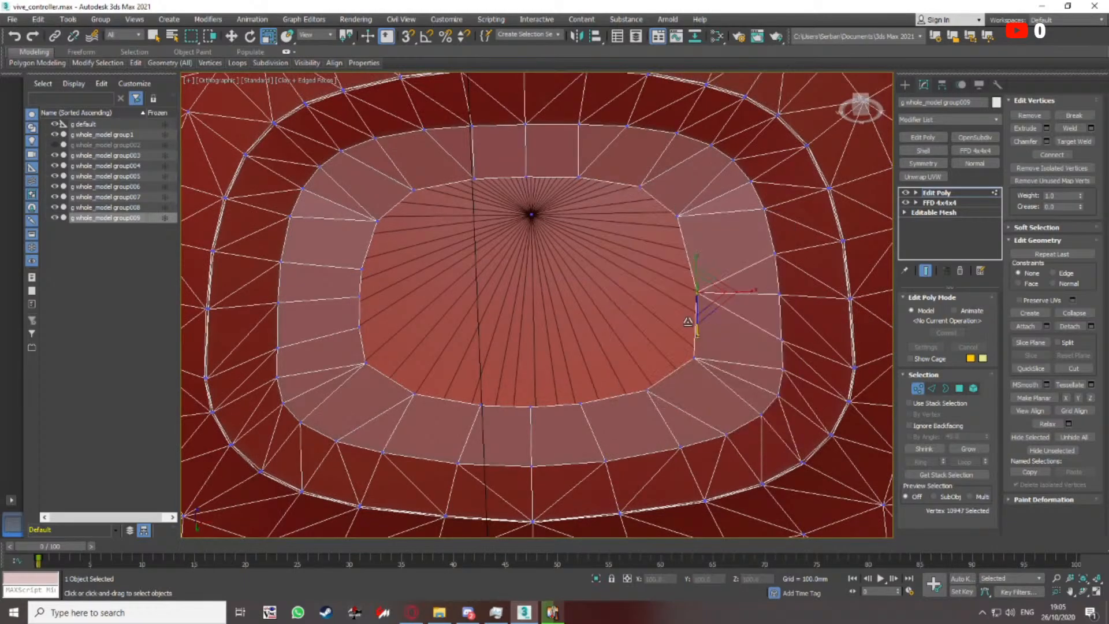
Collapse the three middle vertices along the left side of the inner ring into a single vertex
click(359, 327)
ctrl+click(359, 296)
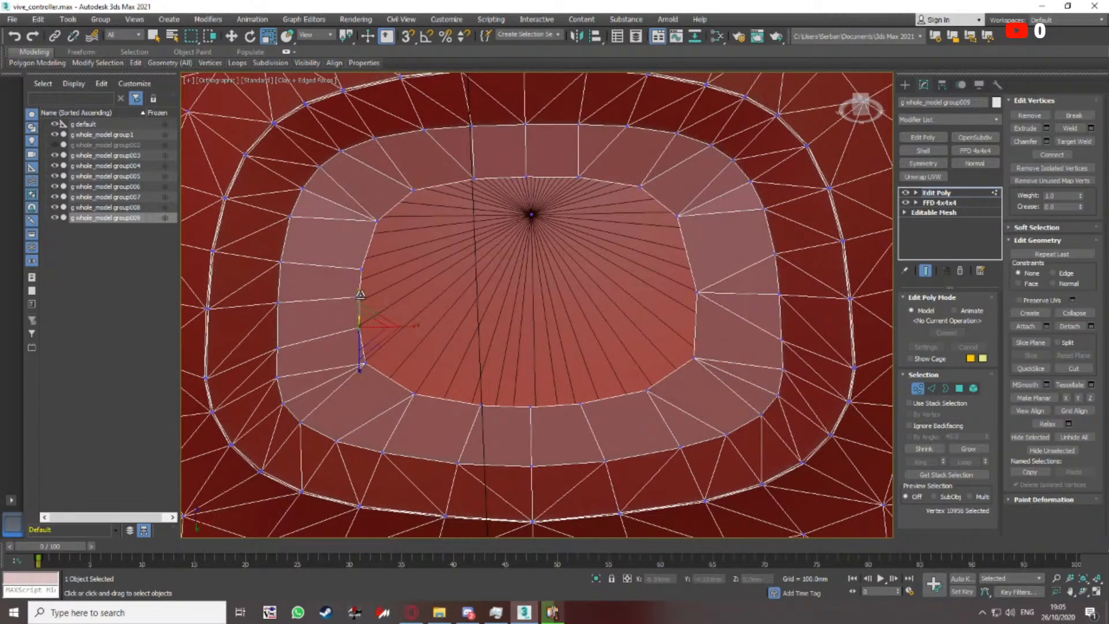
ctrl+click(359, 267)
right_click(350, 285)
click(375, 368)
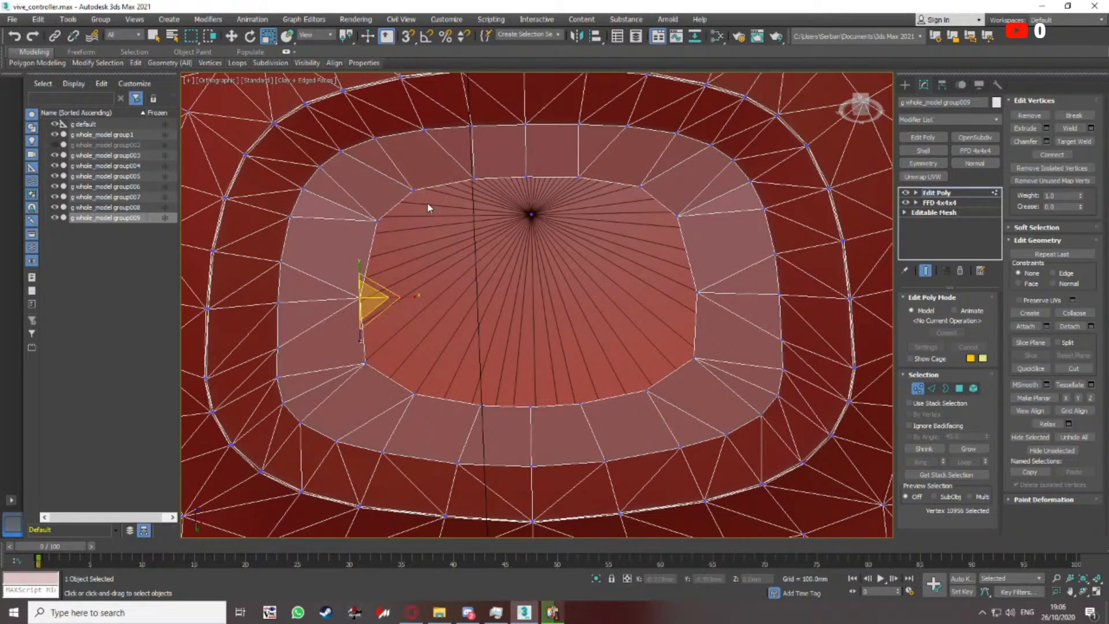
Select the four upper edges of the inner ring at Edge level and extrude them downward across the opening
key(2)
click(445, 184)
ctrl+click(510, 178)
ctrl+click(555, 177)
ctrl+click(502, 177)
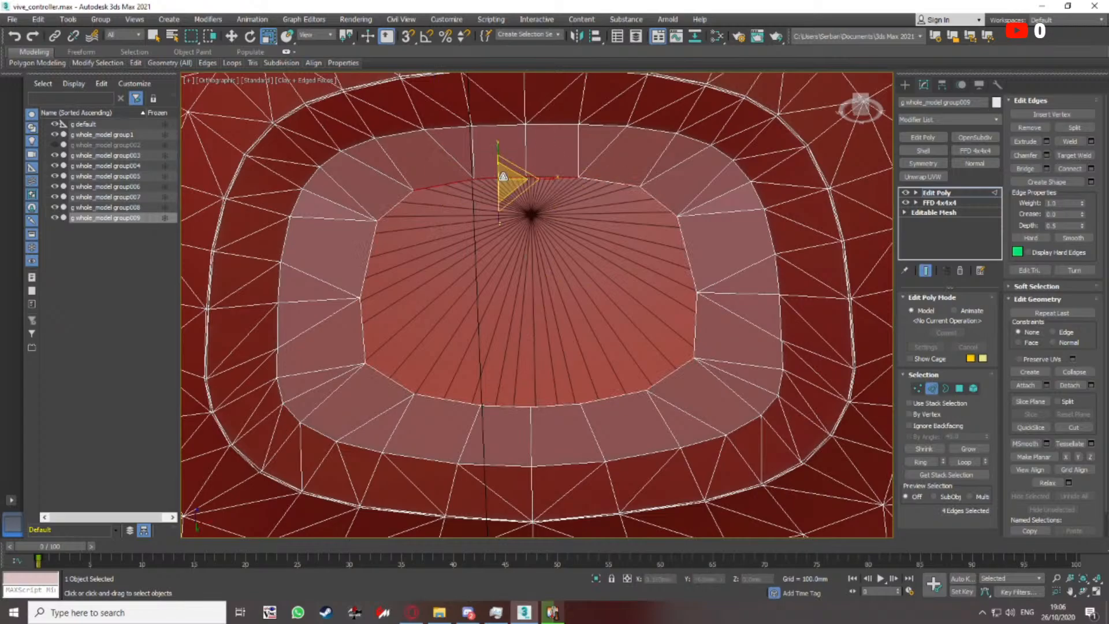
ctrl+click(594, 178)
key(w)
shift+drag(527, 156, 542, 274)
Convert the extruded edges to vertices and snap them onto the matching vertices of the opening's lower edge
right_click(496, 270)
click(461, 204)
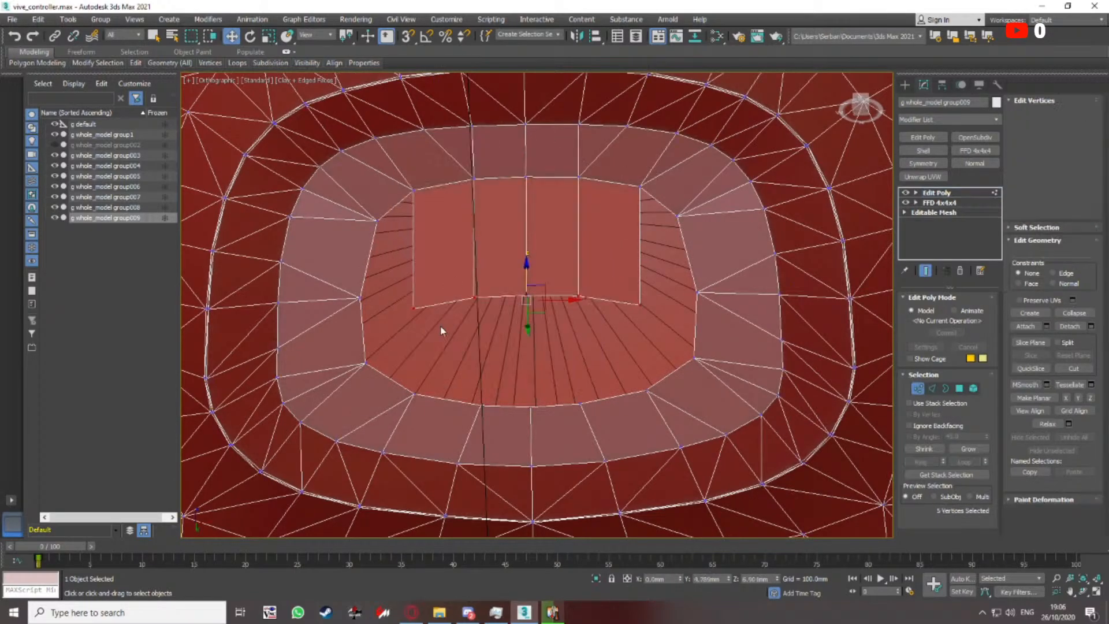
key(s)
alt+drag(394, 417, 482, 405)
alt+drag(469, 422, 532, 383)
scroll(578, 423, up, 5)
drag(580, 416, 645, 364)
drag(752, 416, 761, 367)
scroll(646, 373, down, 5)
key(s)
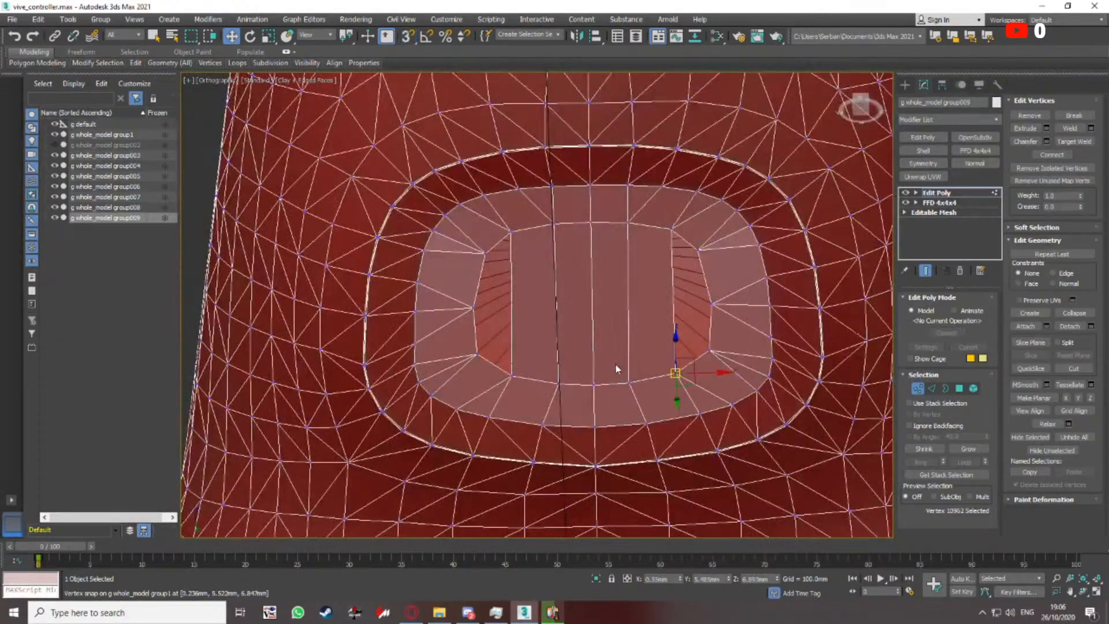
Bridge the upper and lower corner edges of the left gap beside the new faces
middle_drag(540, 361, 508, 382)
scroll(459, 387, up, 1)
key(2)
click(458, 390)
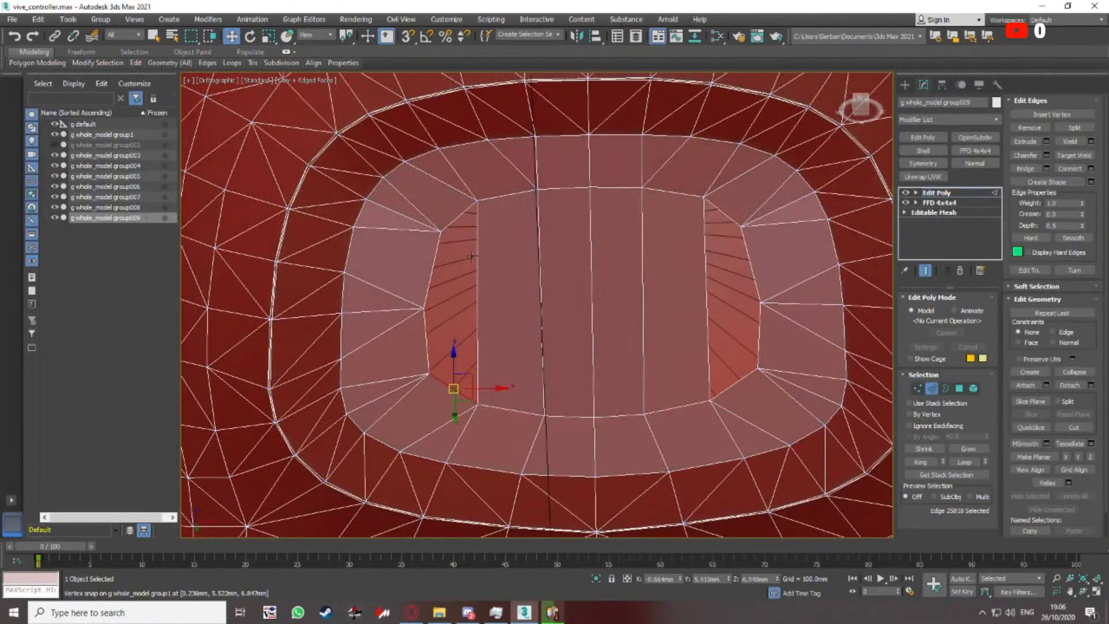
ctrl+click(458, 227)
click(1026, 169)
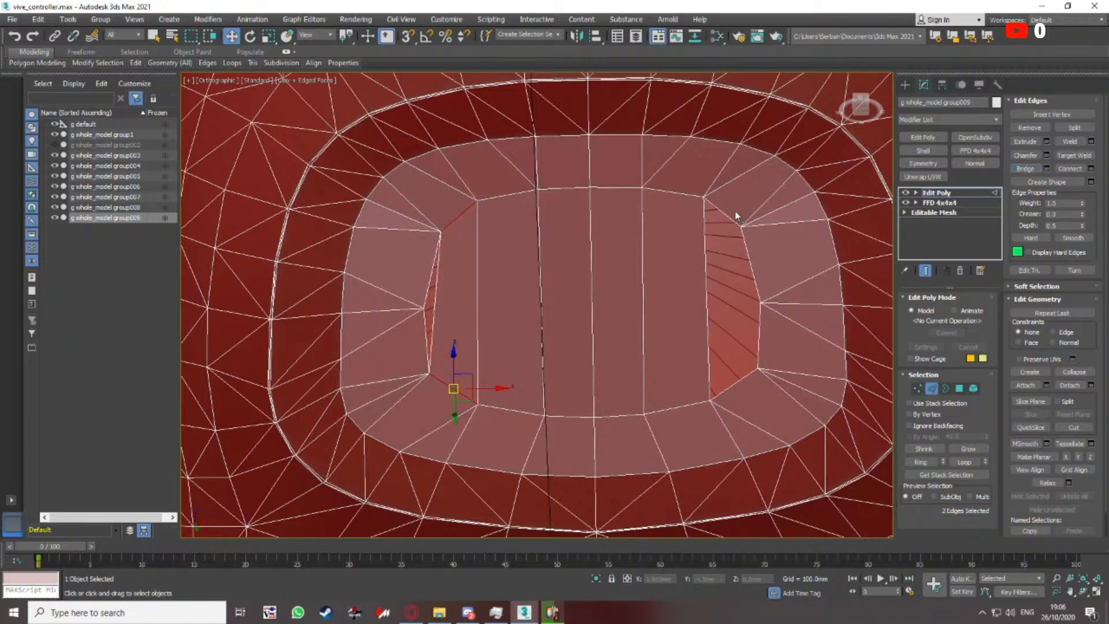
Bridge the upper and lower corner edges of the right gap beside the new faces
click(736, 214)
click(726, 216)
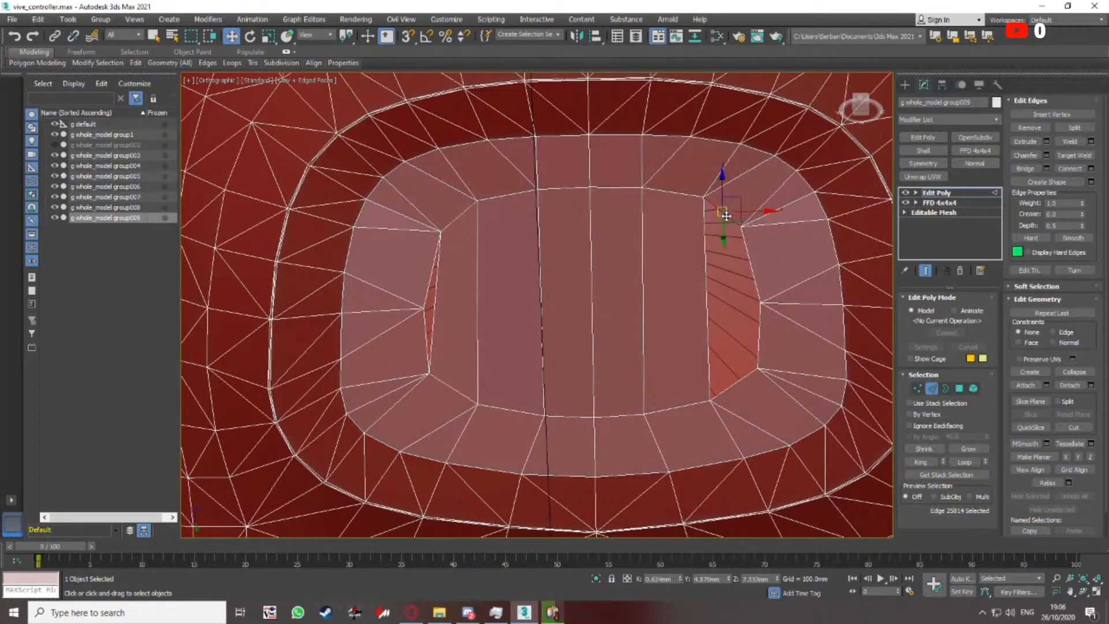
ctrl+click(737, 396)
click(1025, 170)
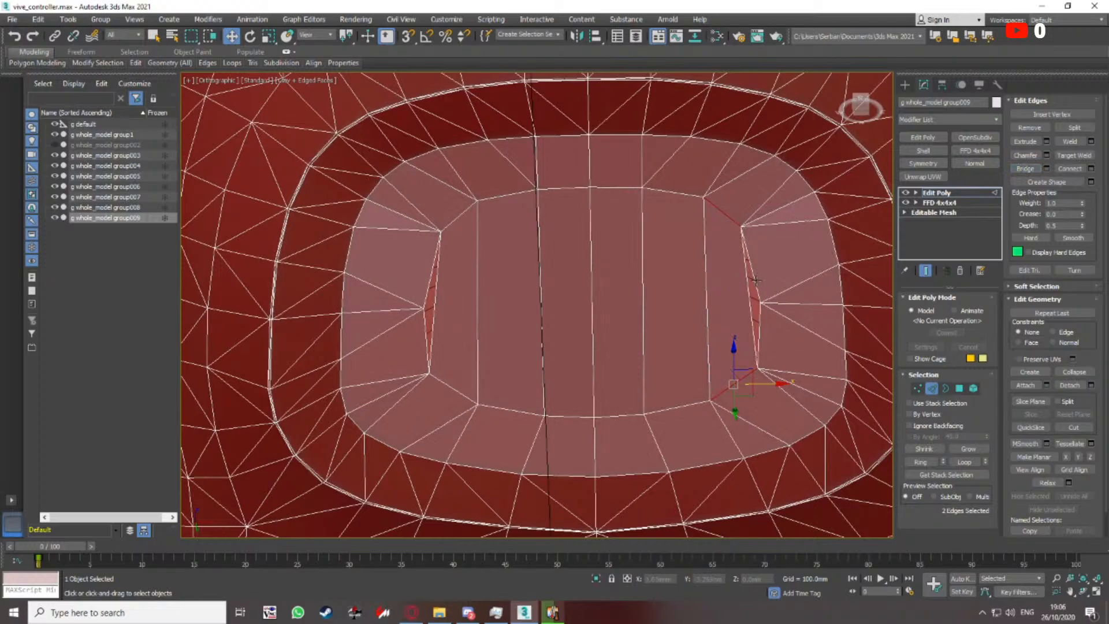
Apply Bridge to the two outer edges of the narrow gap remaining on the right side
click(757, 281)
ctrl+click(761, 315)
click(1026, 170)
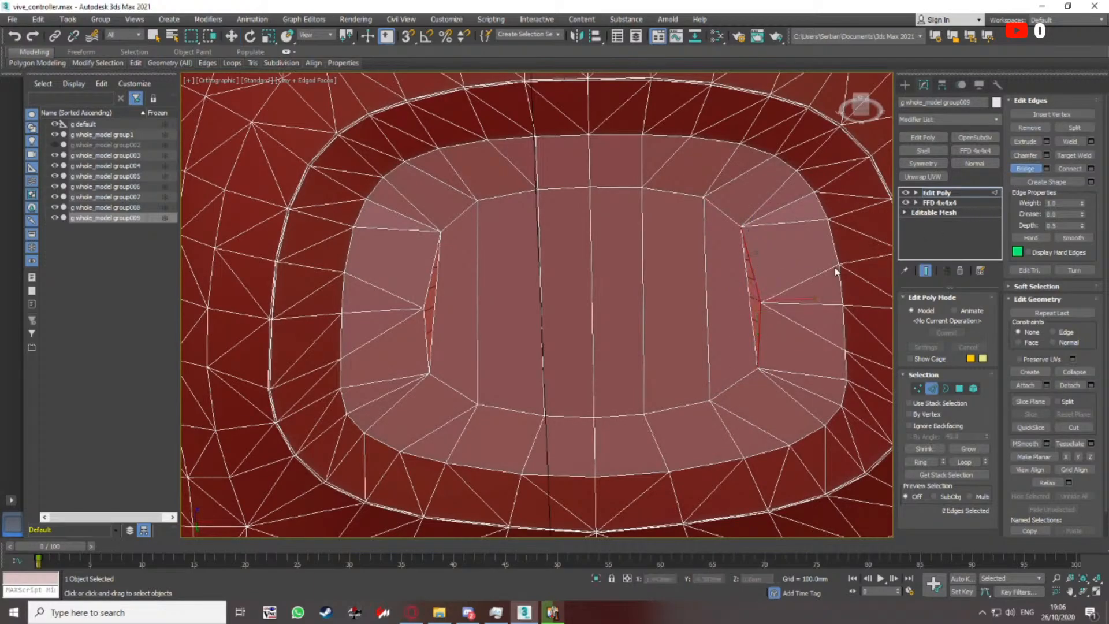
Select the edges around both narrow side gaps, convert them to vertices and weld those vertices
scroll(746, 301, up, 2)
scroll(739, 315, up, 2)
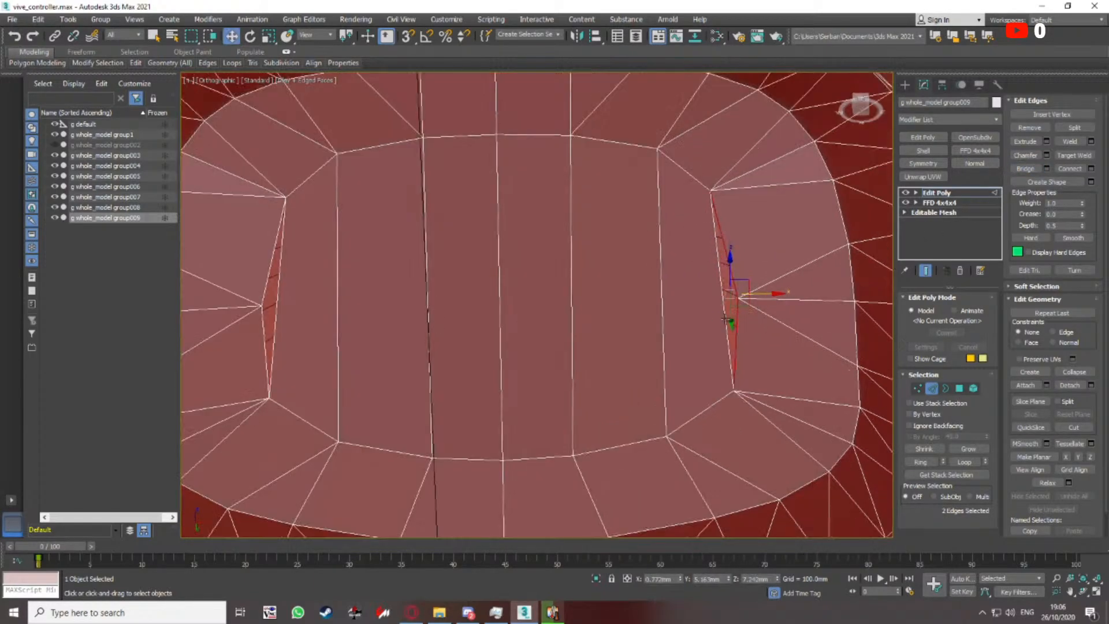
click(734, 316)
ctrl+click(739, 313)
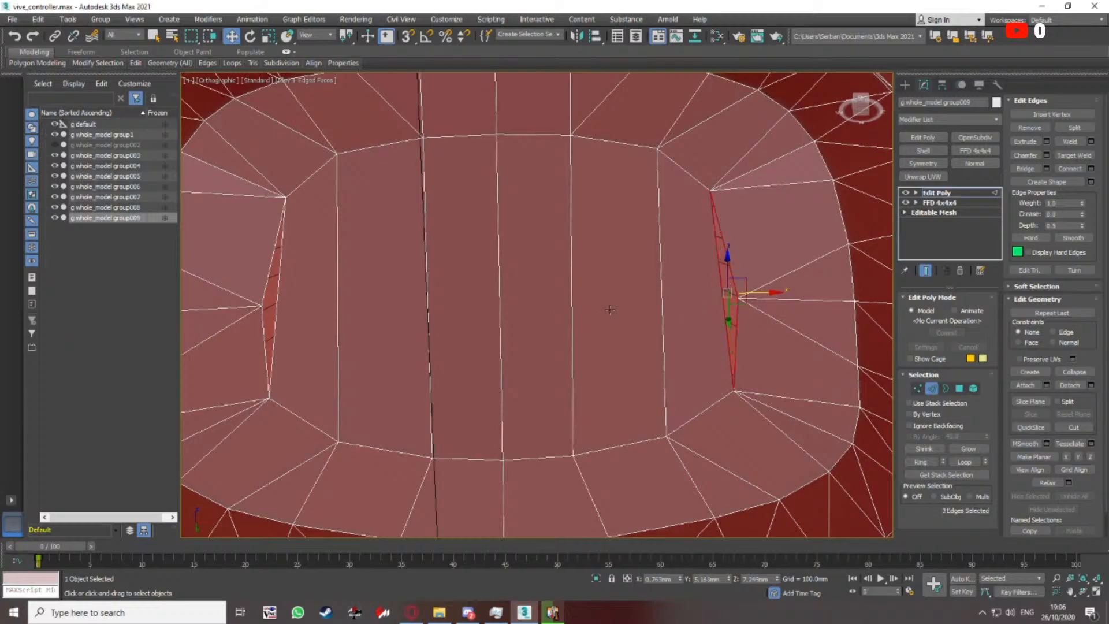
scroll(349, 308, down, 2)
ctrl+click(289, 318)
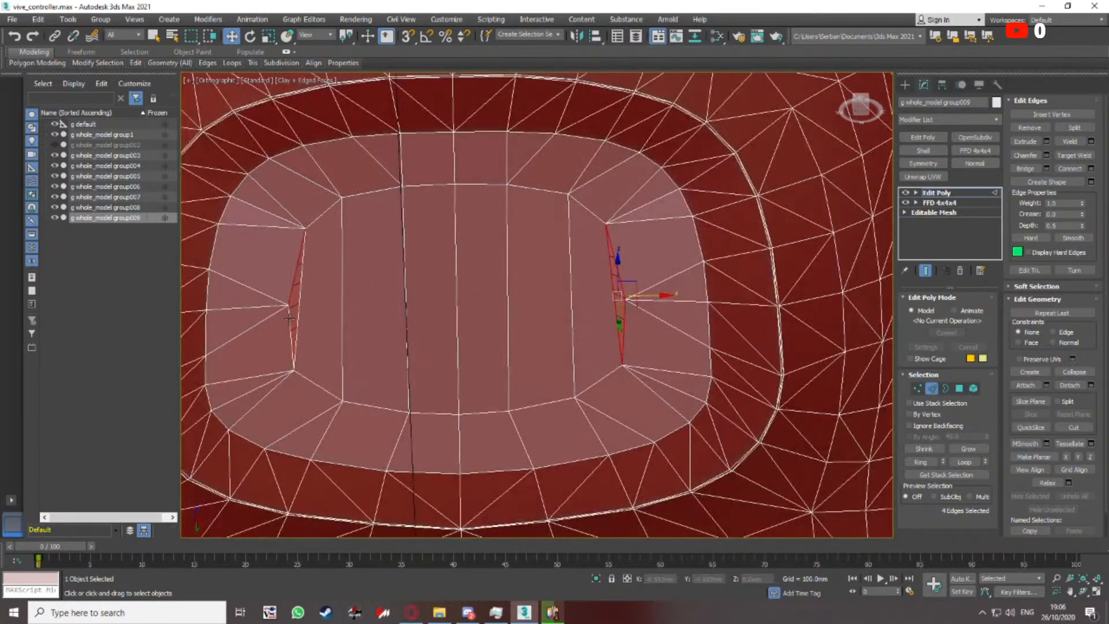
right_click(323, 298)
click(300, 240)
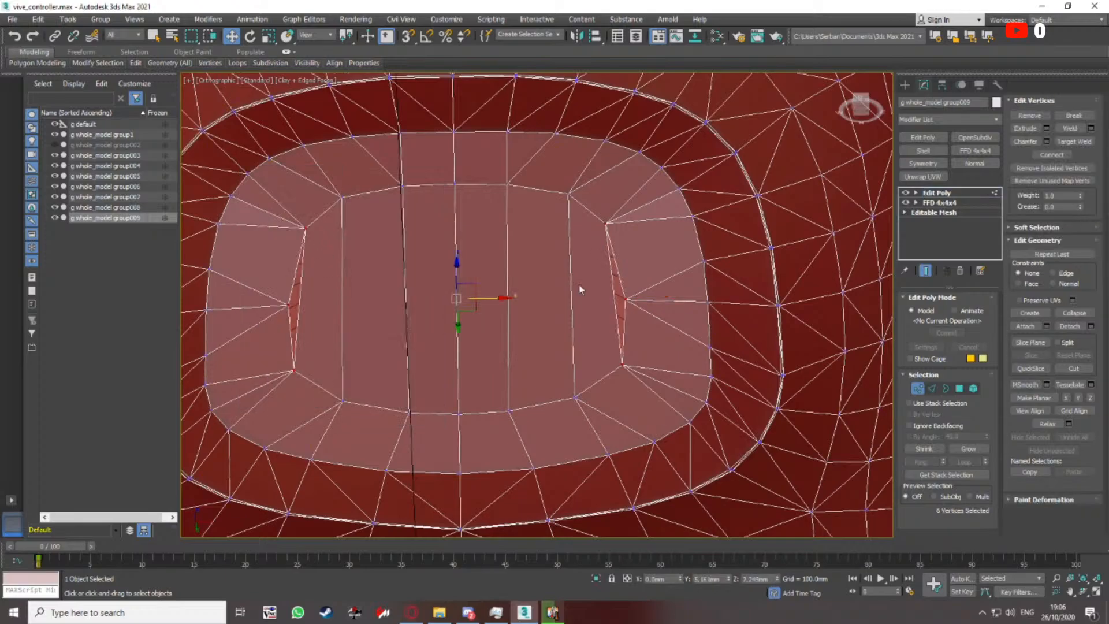
click(1091, 128)
click(543, 350)
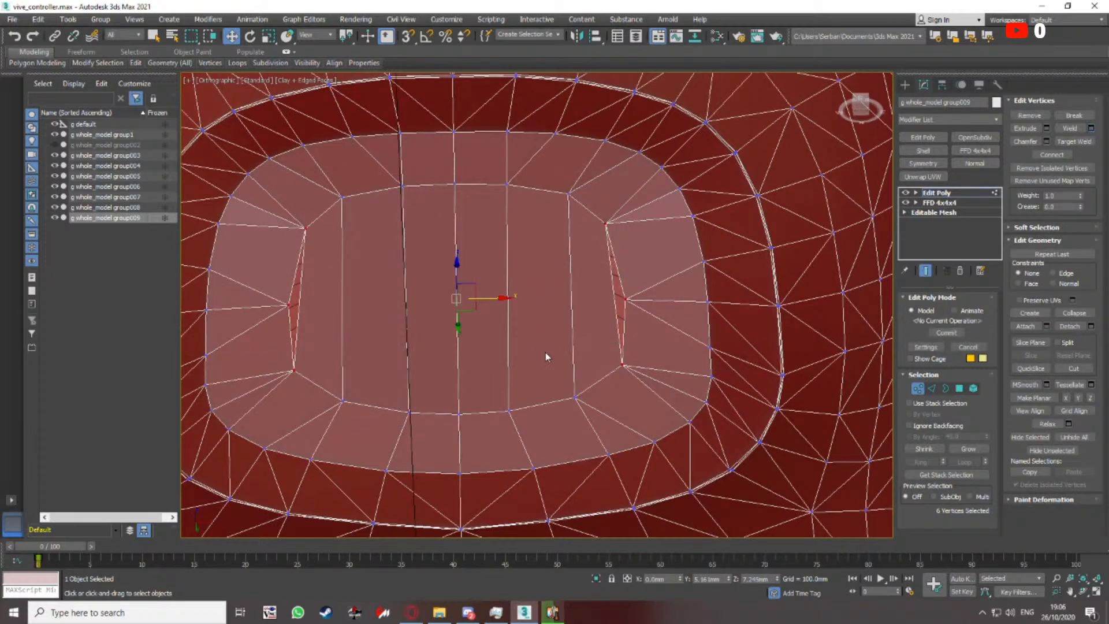
Apply Bridge to the six edges bordering the narrow gaps on both sides of the trigger opening
middle_drag(578, 328, 659, 326)
key(2)
click(1027, 170)
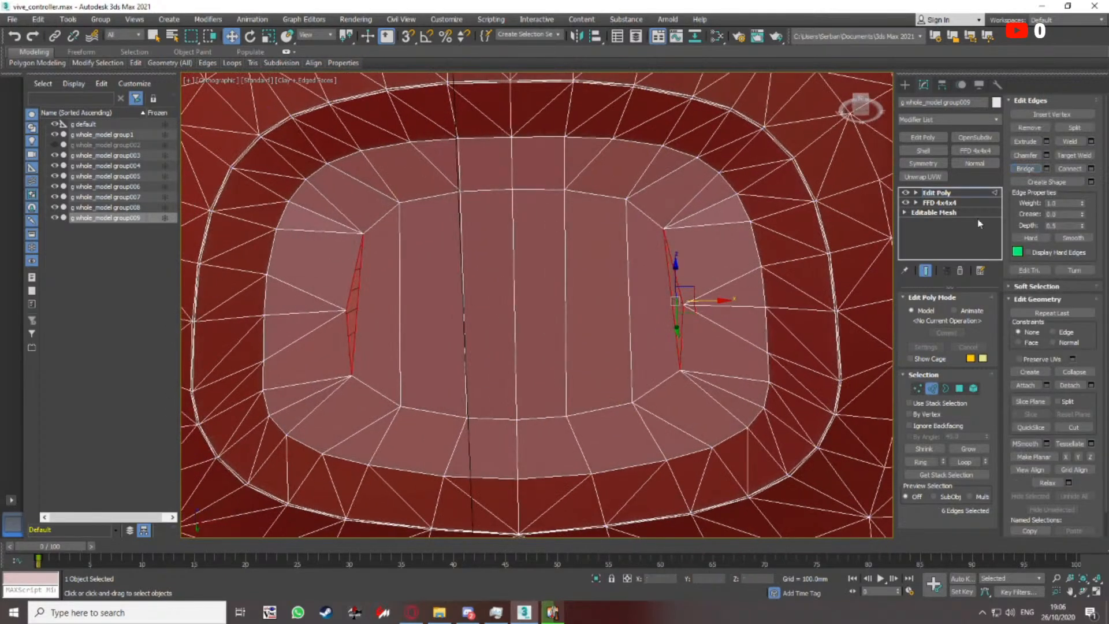
middle_drag(489, 304, 513, 310)
click(428, 328)
Try to bridge the three edges bordering the narrow gap on the left side of the opening
scroll(378, 322, up, 4)
key(1)
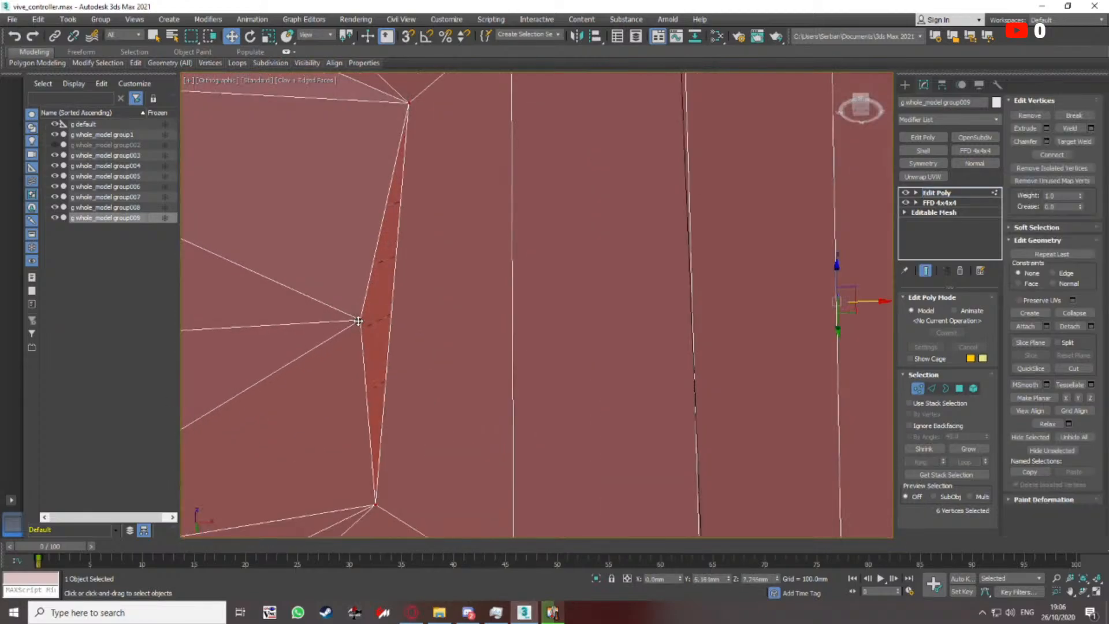
click(361, 319)
key(2)
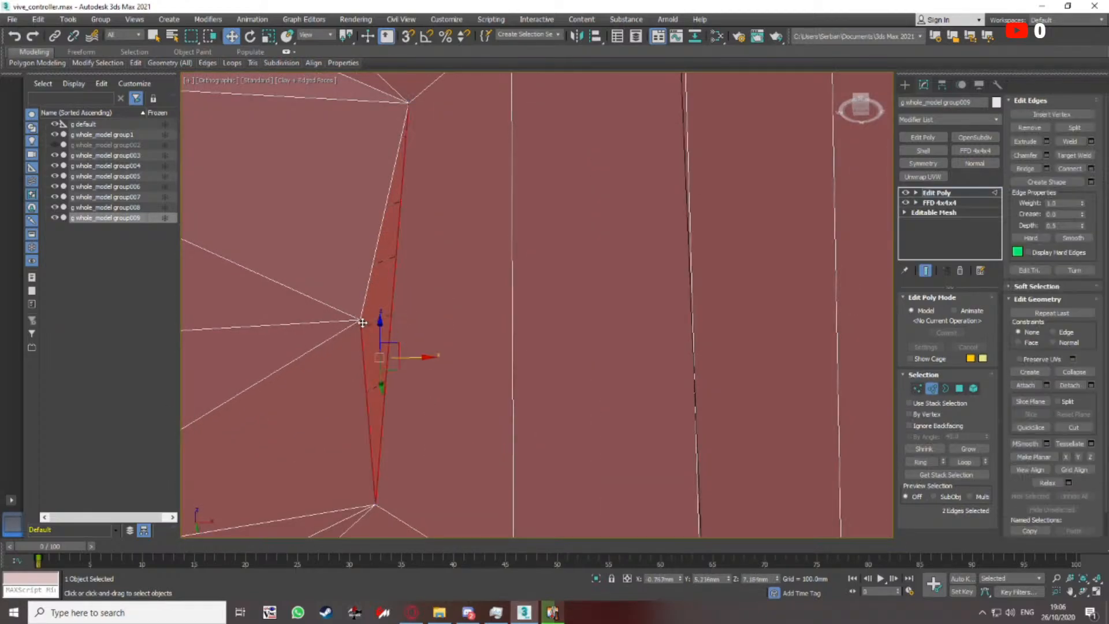
scroll(414, 321, down, 3)
alt+middle_drag(414, 322, 466, 333)
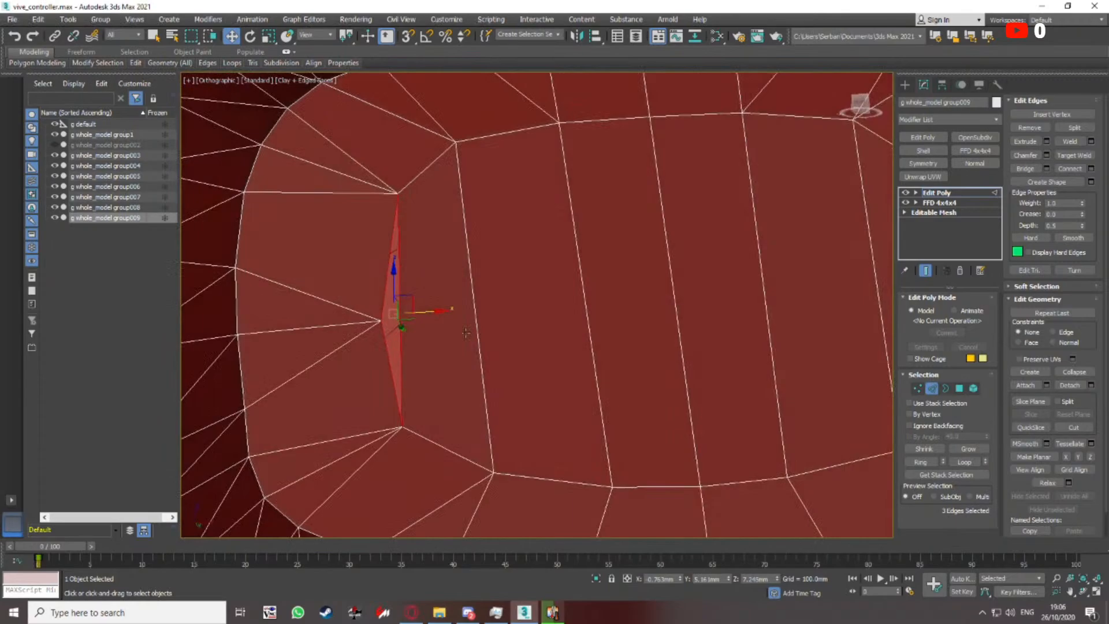
click(1031, 172)
scroll(688, 264, down, 5)
alt+middle_drag(652, 283, 569, 351)
right_click(569, 351)
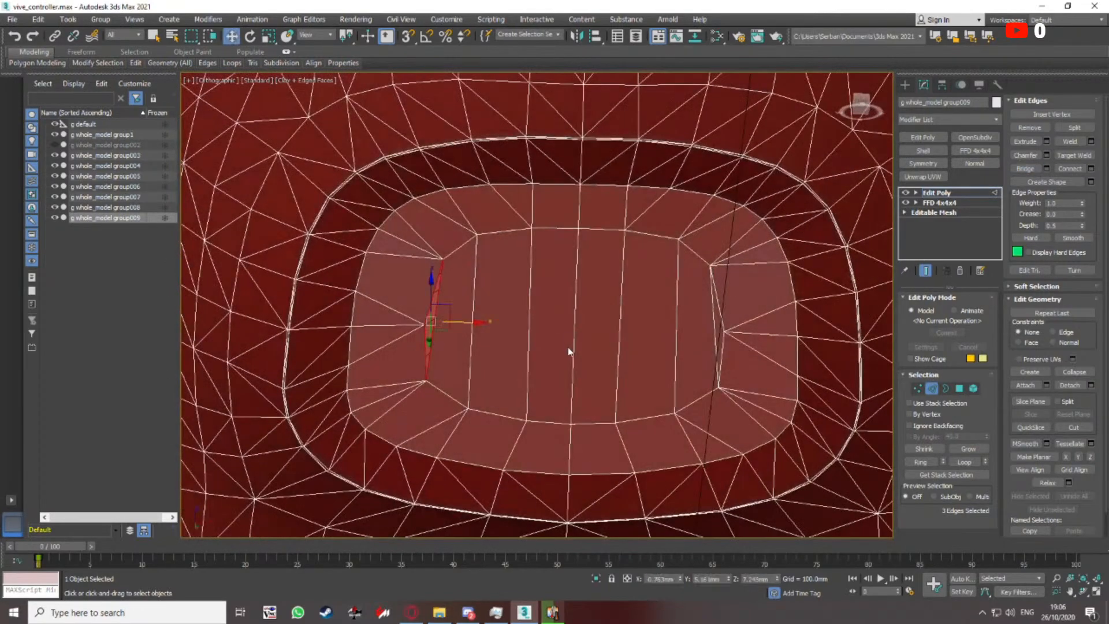
Extrude the two outer edges of the left gap inward and convert the new edges to vertices
scroll(560, 337, up, 1)
scroll(414, 323, up, 4)
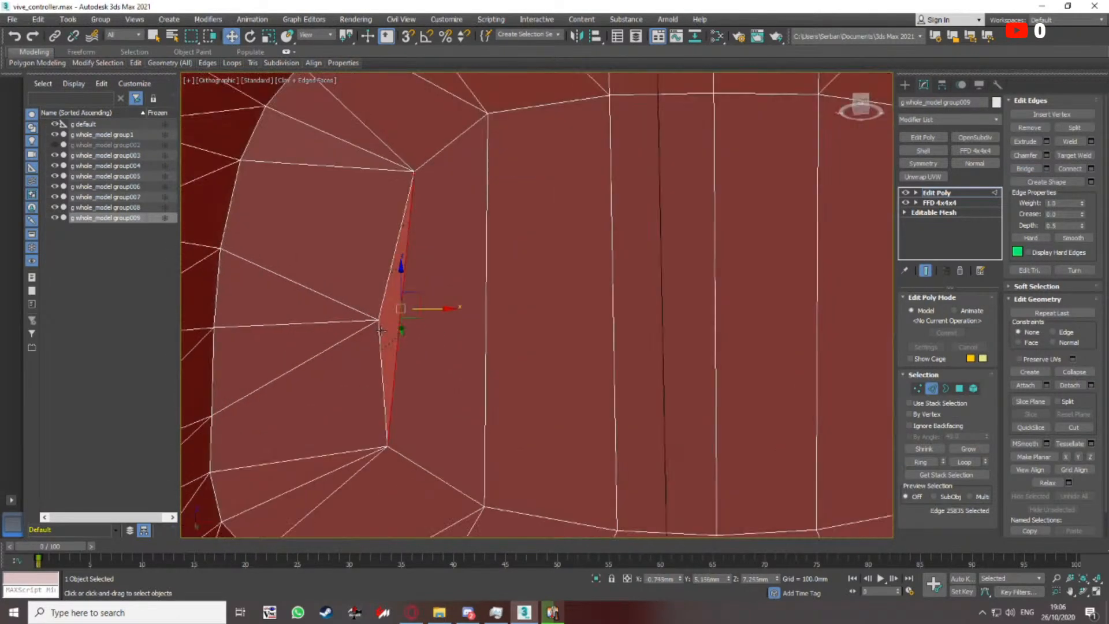
click(379, 311)
ctrl+click(381, 304)
shift+drag(445, 315, 488, 315)
right_click(428, 318)
click(394, 252)
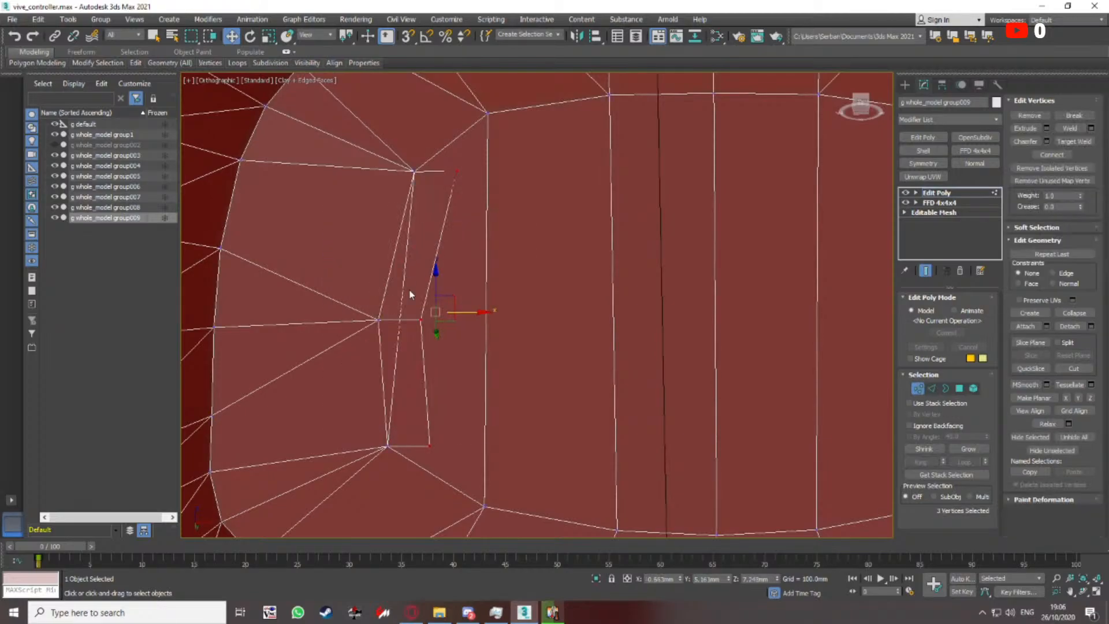
Merge the three extruded vertices into one and place it beside the left gap's lower corner using vertex snapping
right_click(406, 305)
click(377, 191)
key(s)
drag(439, 315, 445, 453)
scroll(387, 450, up, 5)
scroll(418, 455, down, 3)
key(s)
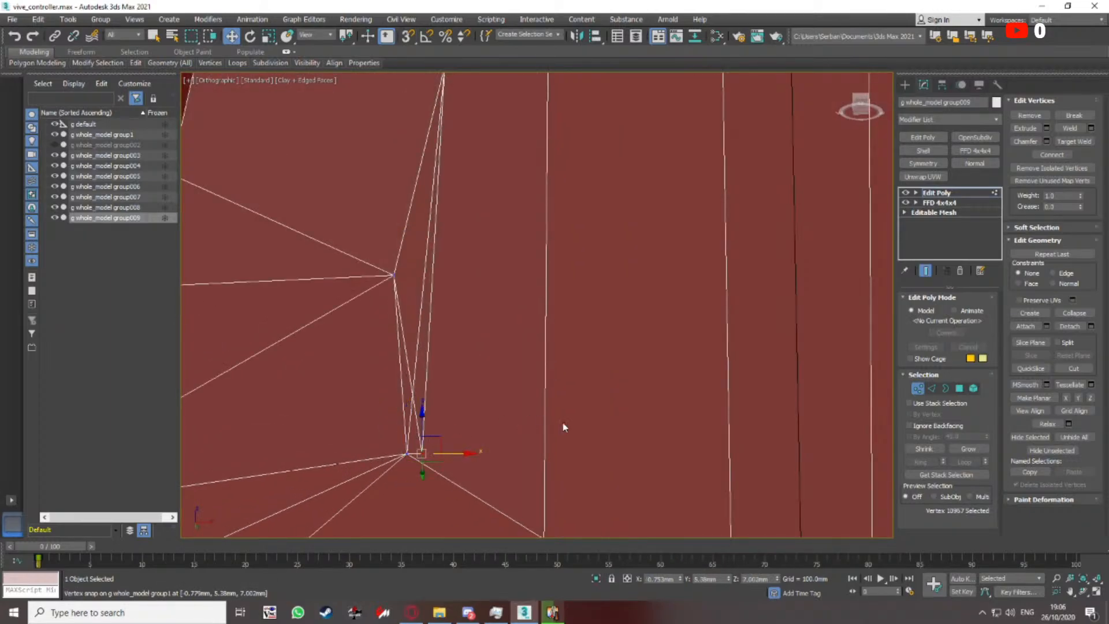
Snap the merged vertex onto the left gap's lower corner vertex and merge the two overlapping vertices
click(958, 388)
click(414, 421)
scroll(450, 473, up, 3)
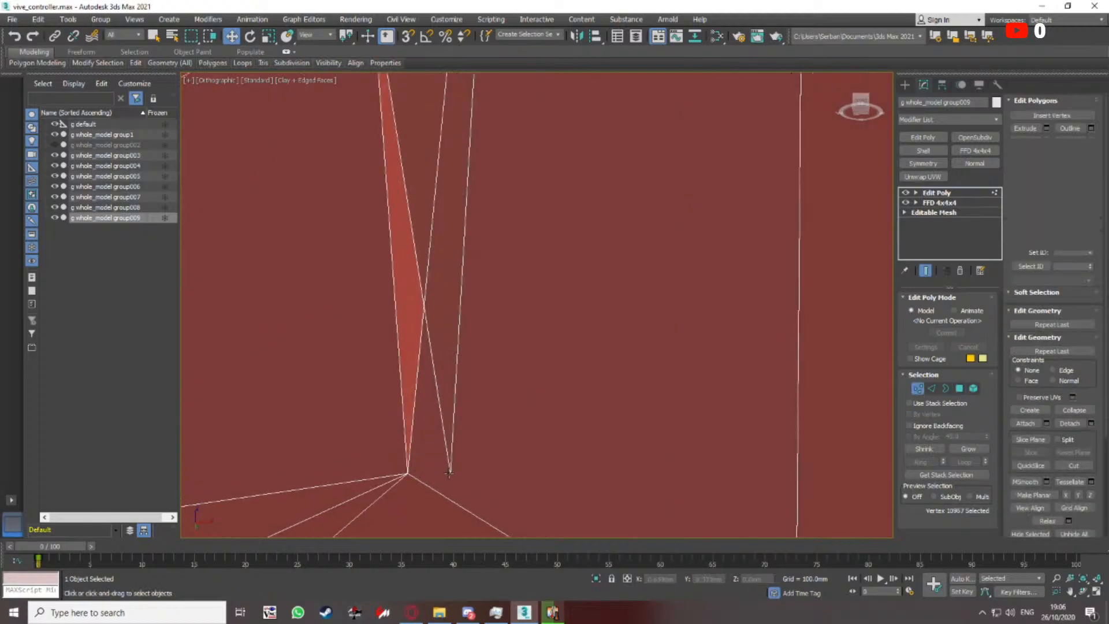
key(s)
drag(455, 470, 408, 474)
middle_drag(396, 490, 401, 488)
key(F3)
drag(401, 488, 425, 465)
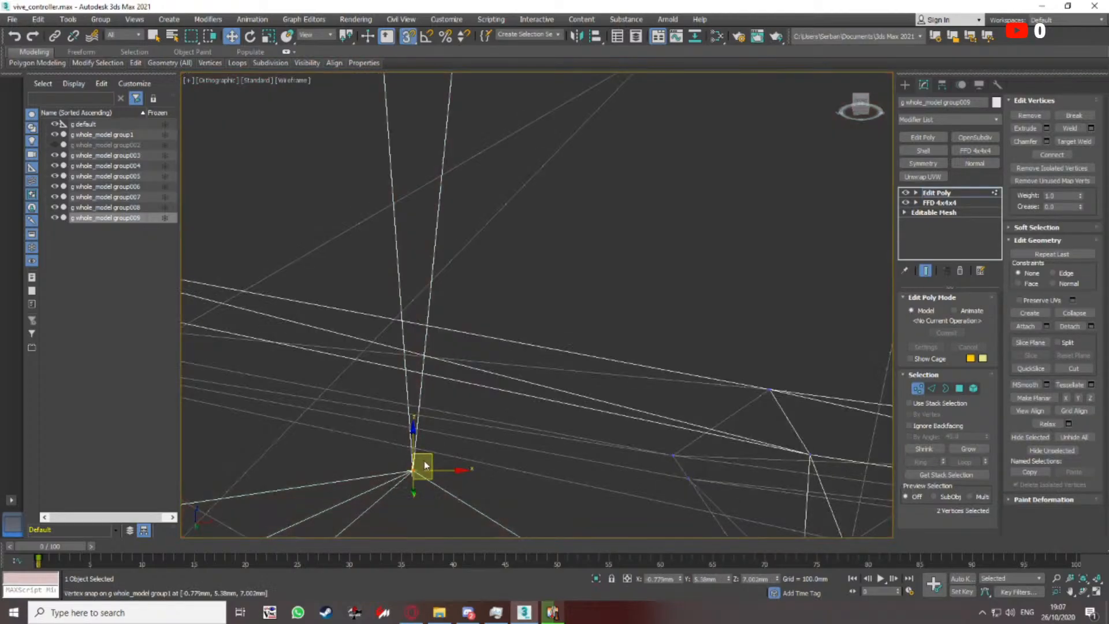
right_click(399, 465)
click(360, 348)
key(F3)
Connect the six upright edges running across the filled opening, including the left gap's inner edge, with a horizontal edge row
scroll(466, 364, down, 6)
middle_drag(448, 345, 390, 347)
key(2)
key(s)
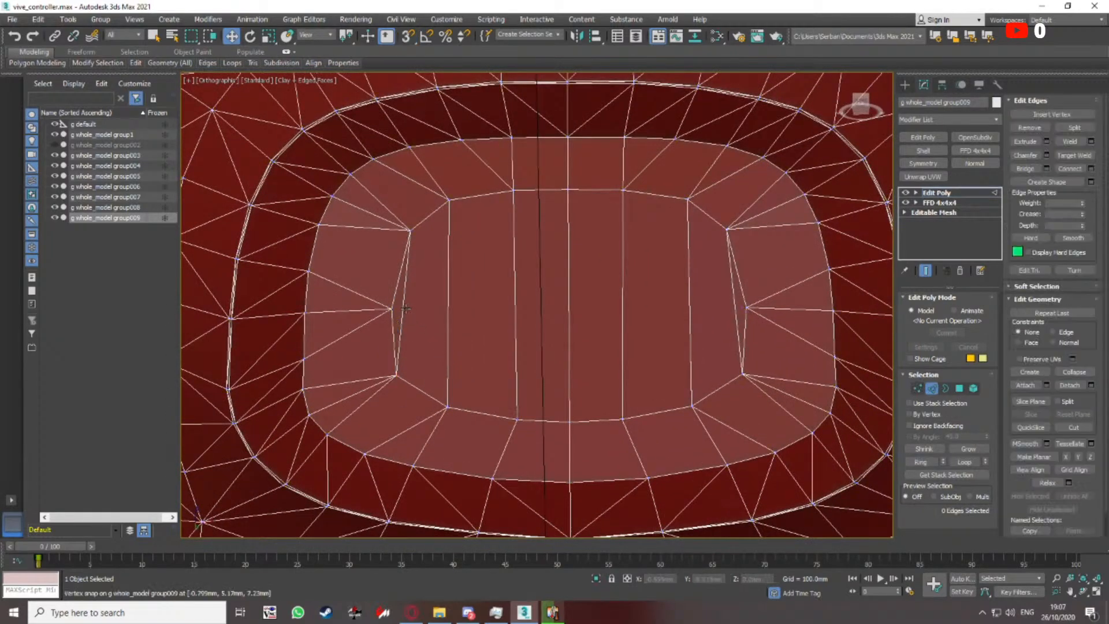
click(403, 309)
ctrl+click(449, 310)
ctrl+click(514, 309)
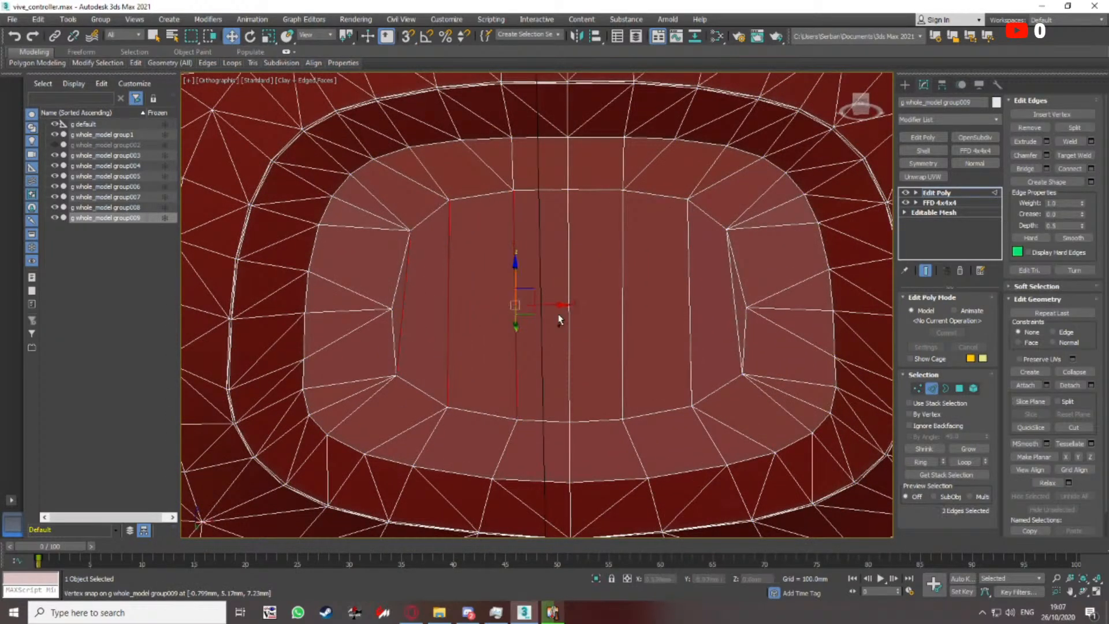
ctrl+click(568, 316)
ctrl+click(623, 315)
ctrl+click(689, 317)
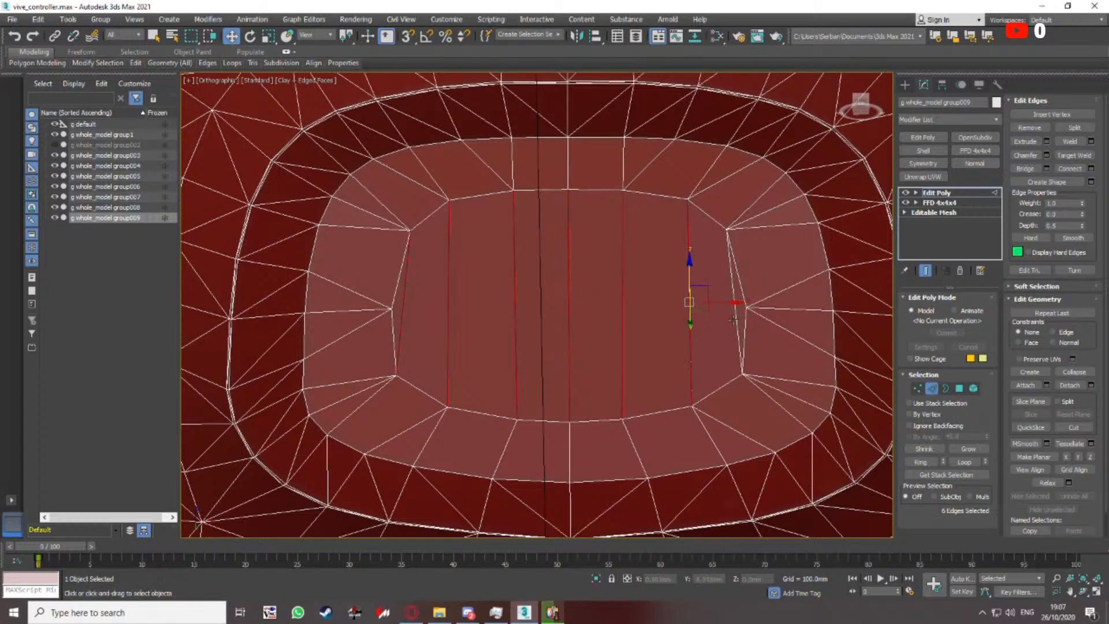
click(1072, 170)
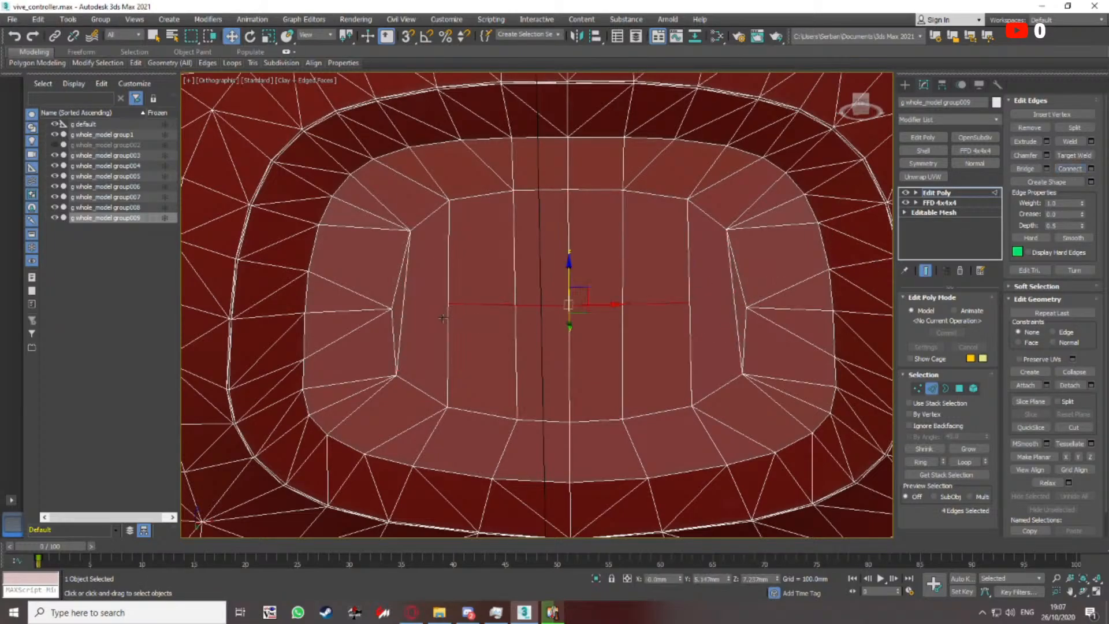
Cut an edge between the left end of the horizontal edge row and the middle vertex of the left side
key(1)
click(459, 299)
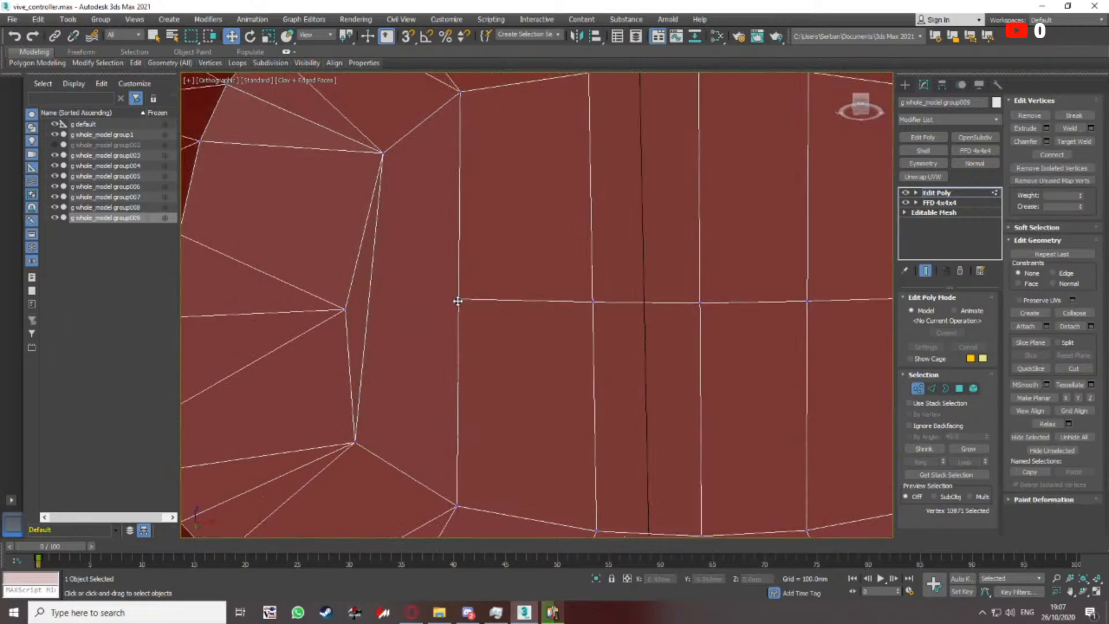
click(1074, 367)
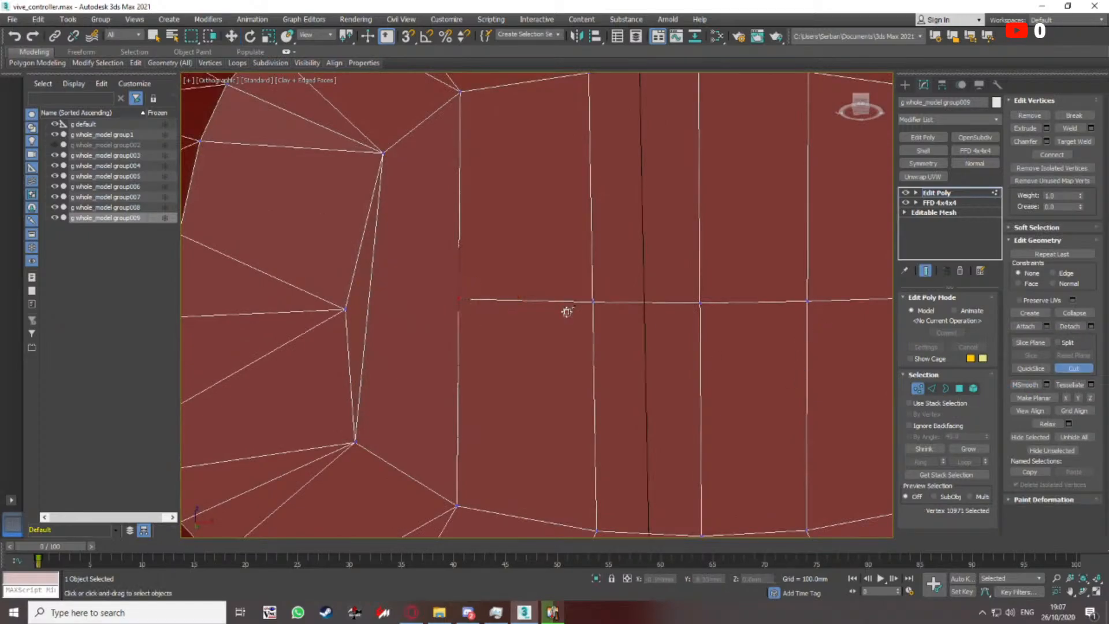
click(345, 310)
scroll(381, 317, down, 5)
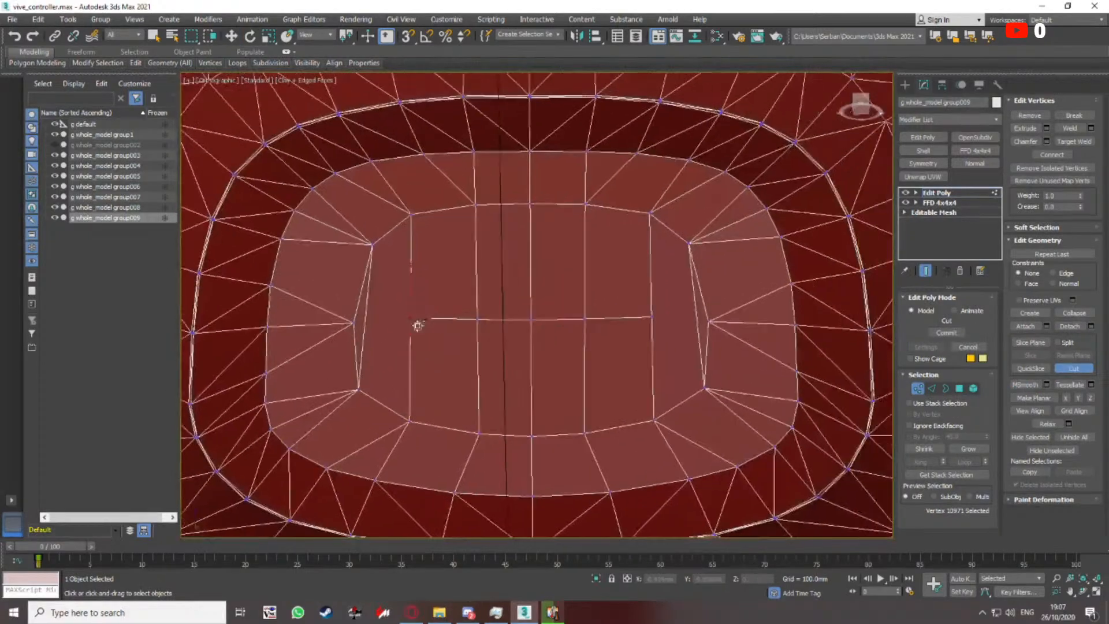
scroll(418, 324, up, 6)
click(520, 317)
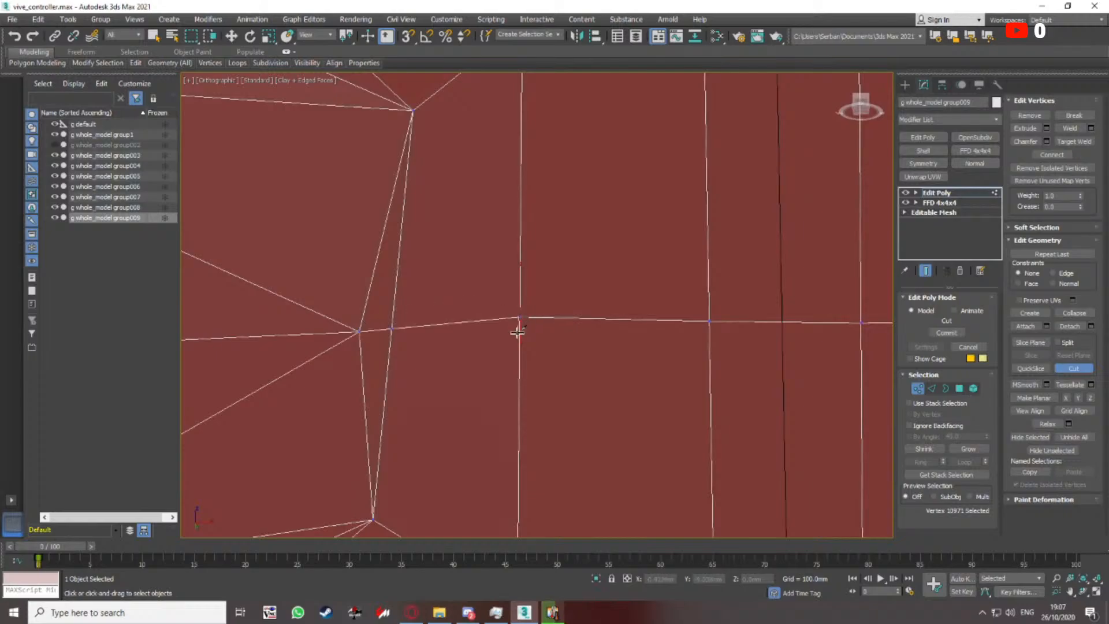
Cut an edge between the right end of the horizontal edge row and the middle vertex of the right side
scroll(517, 329, down, 5)
right_click(658, 331)
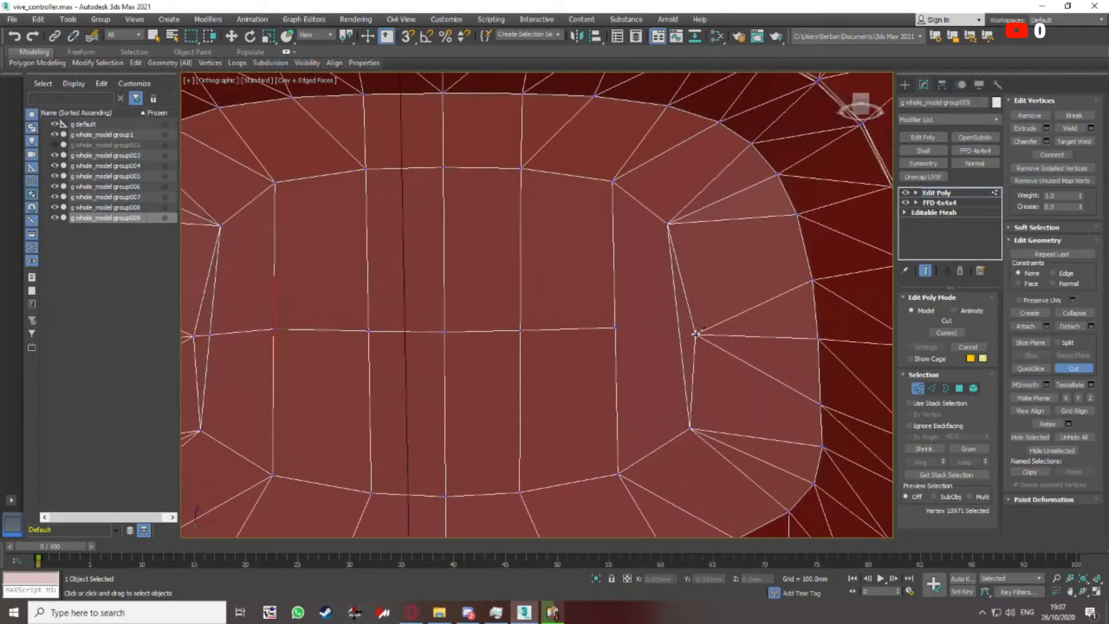
right_click(595, 288)
scroll(493, 348, down, 3)
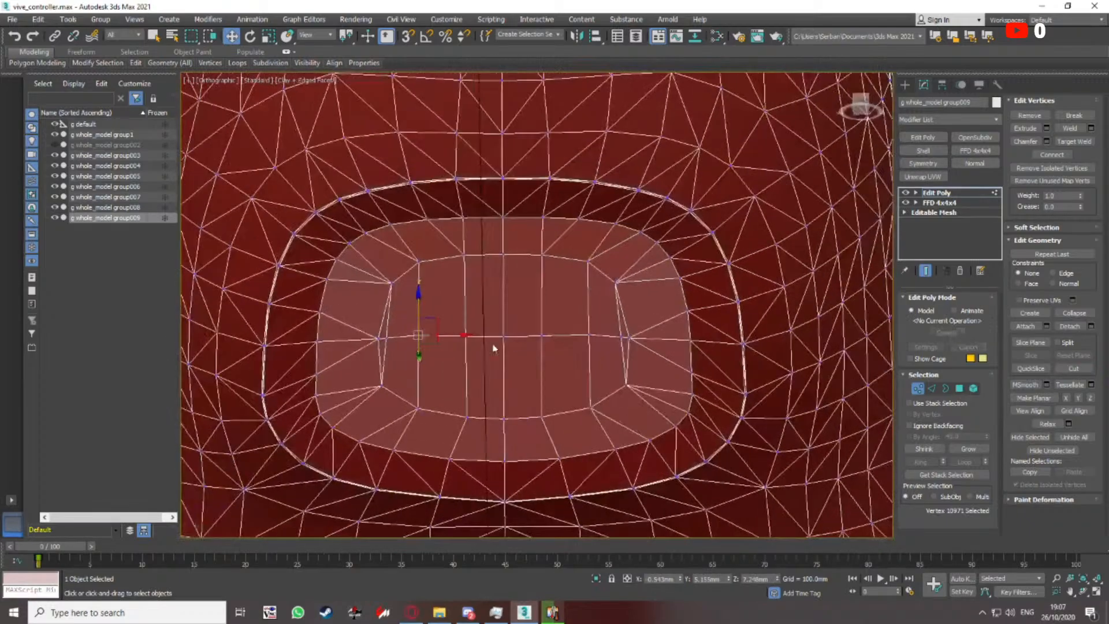
Merge the doubled middle-row vertices at the left and right ends of the faces filling the rounded recess
scroll(367, 344, up, 4)
click(406, 331)
ctrl+click(389, 333)
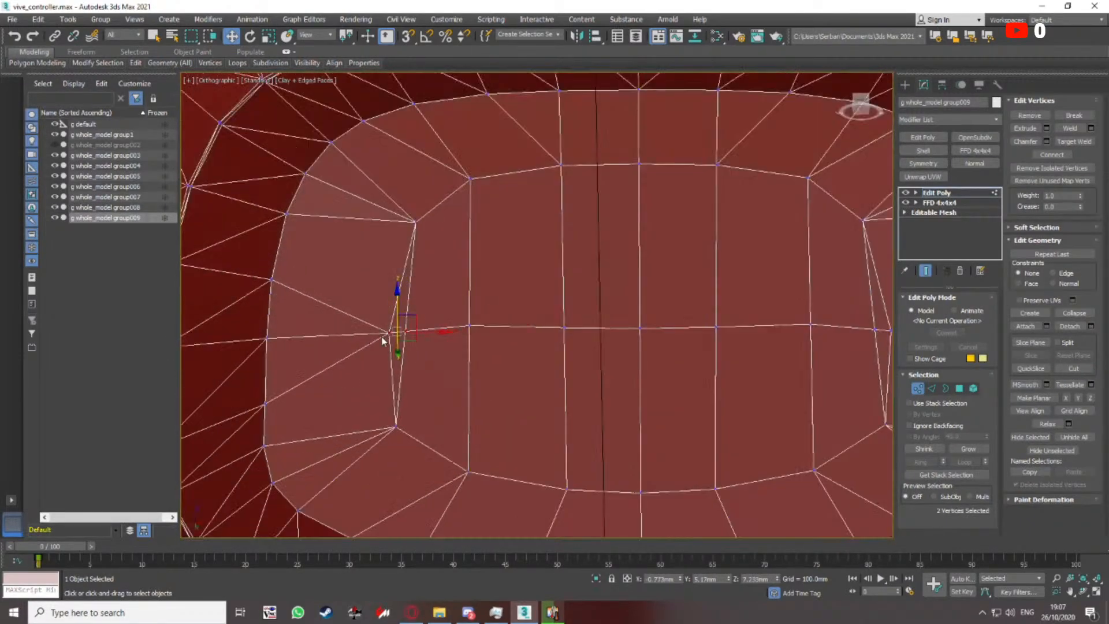
right_click(373, 333)
scroll(424, 329, down, 3)
scroll(607, 339, up, 5)
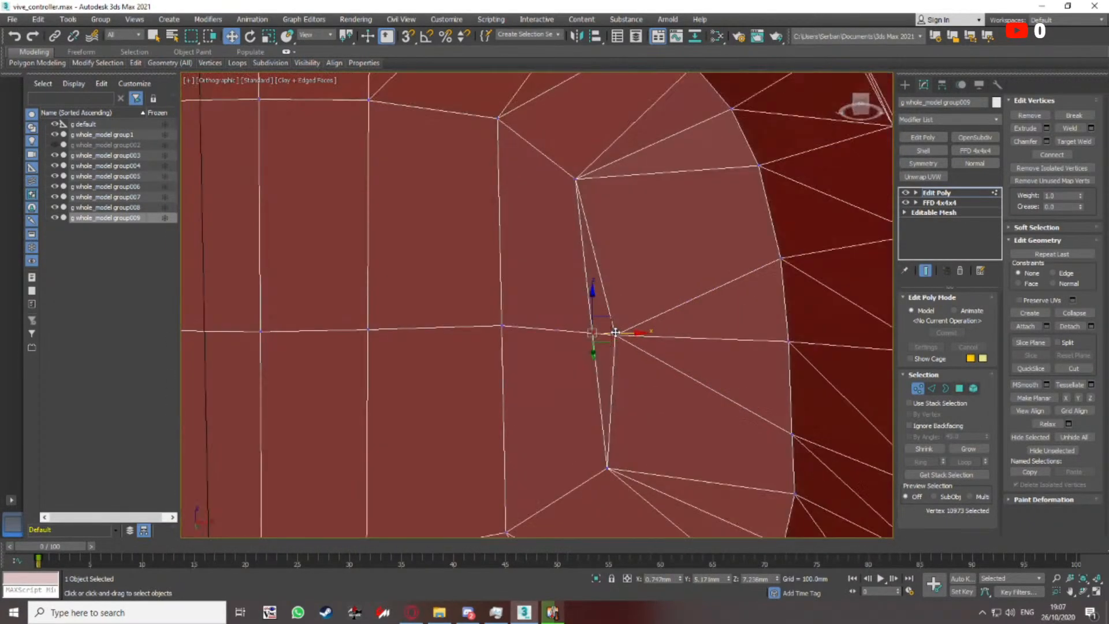
right_click(611, 342)
click(537, 331)
Constrain movement to edges and slide the two outer middle-row vertices of the filled recess slightly downward
scroll(537, 334, down, 4)
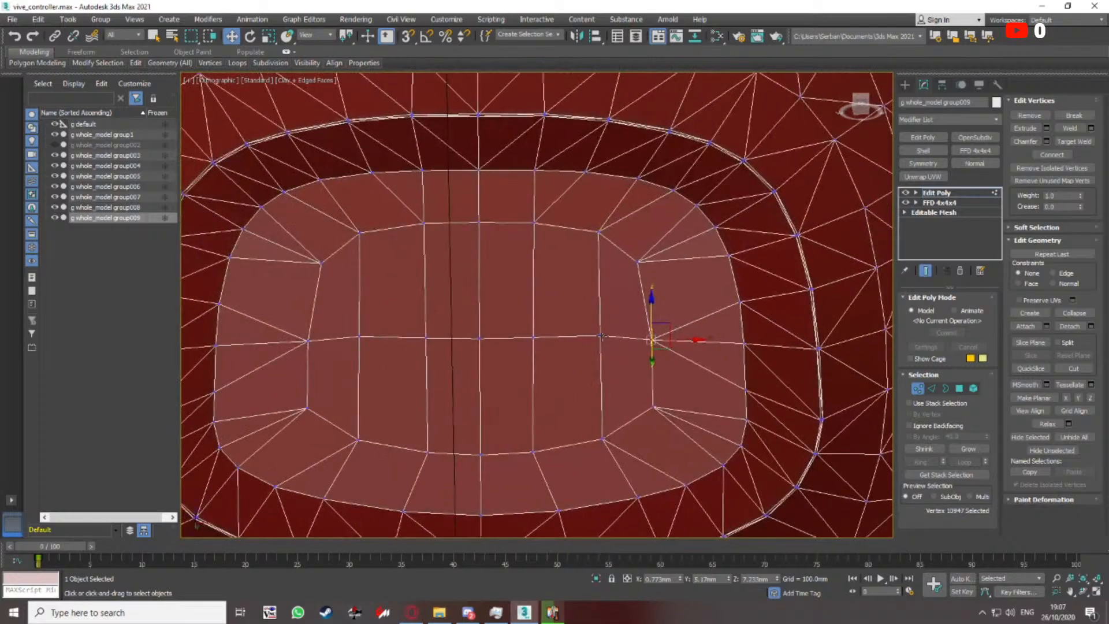
ctrl+click(359, 336)
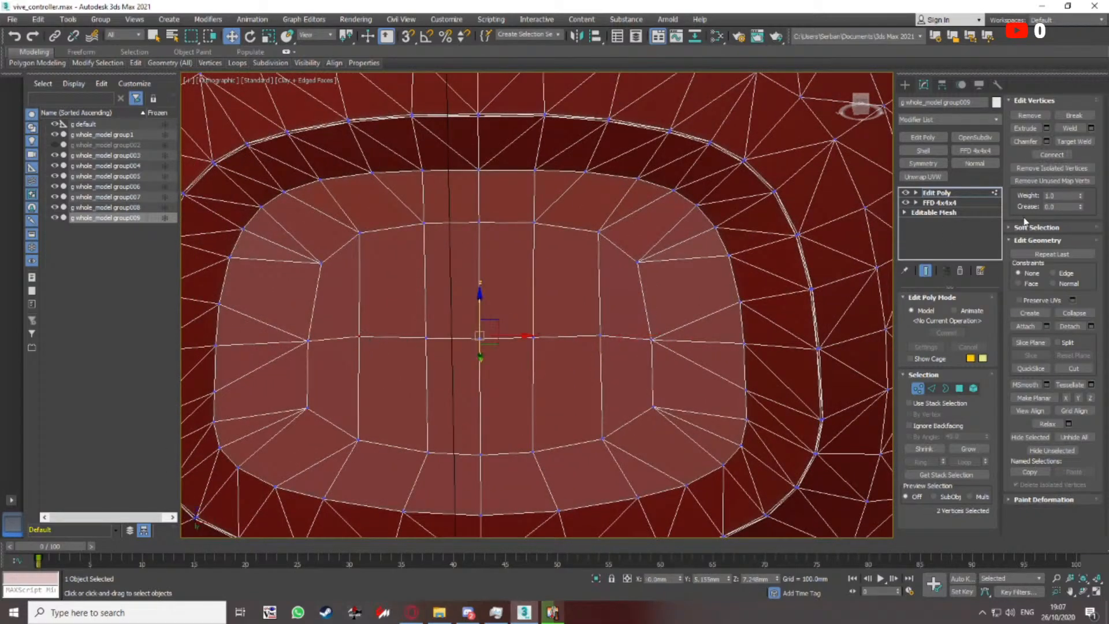
click(1053, 273)
scroll(599, 337, up, 5)
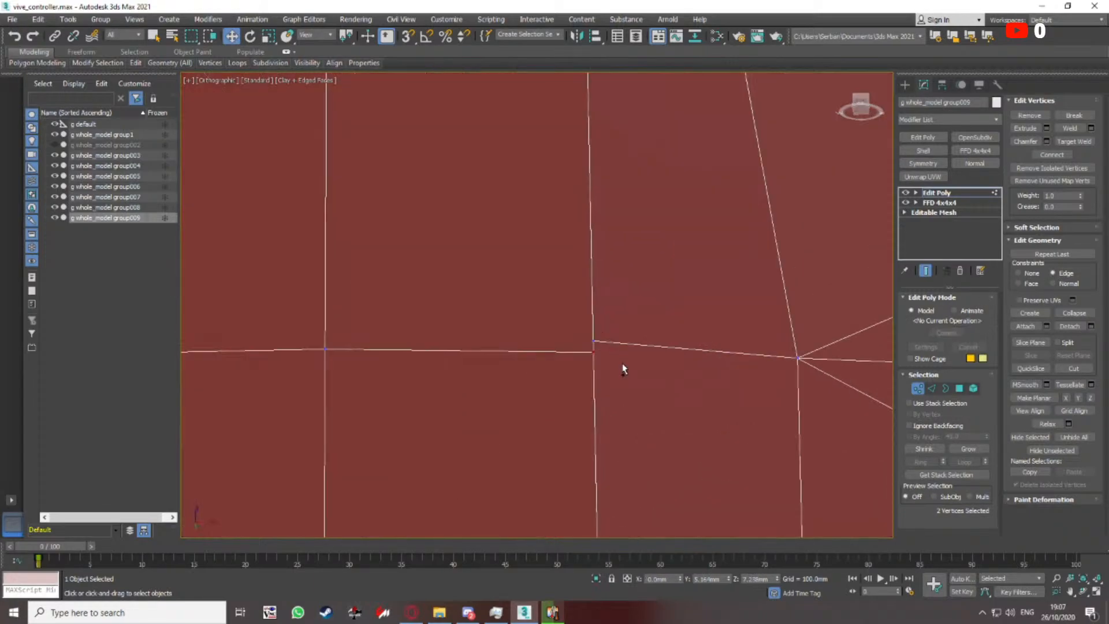
Select the vertices around the filled recess in wireframe and weld the coincident ones
scroll(602, 354, down, 10)
alt+middle_drag(576, 331, 715, 374)
key(F3)
drag(508, 423, 647, 264)
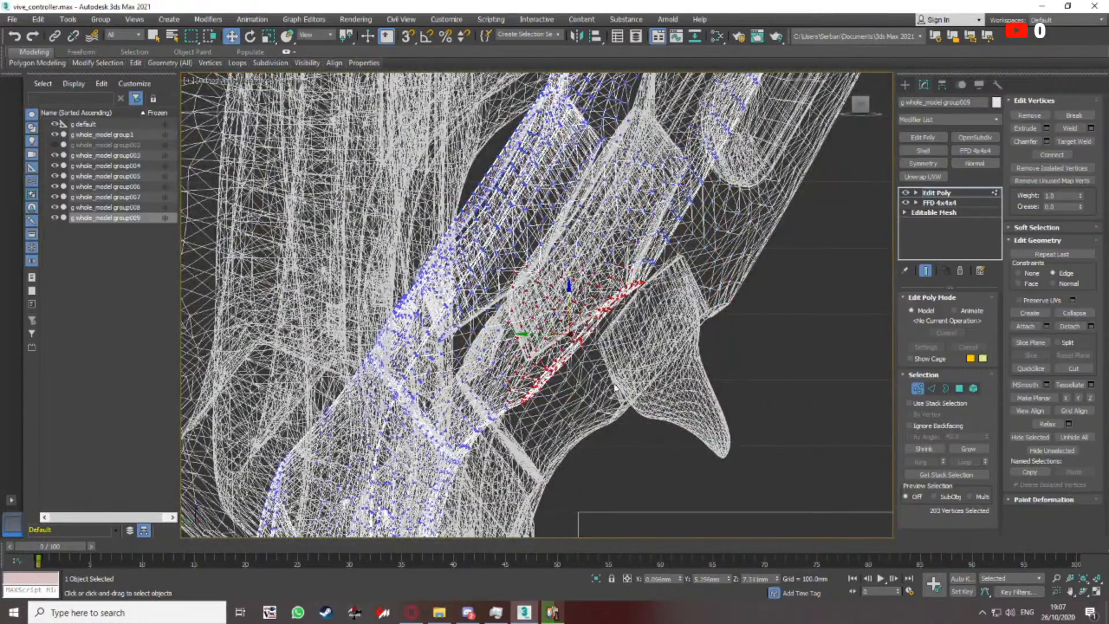
click(1092, 128)
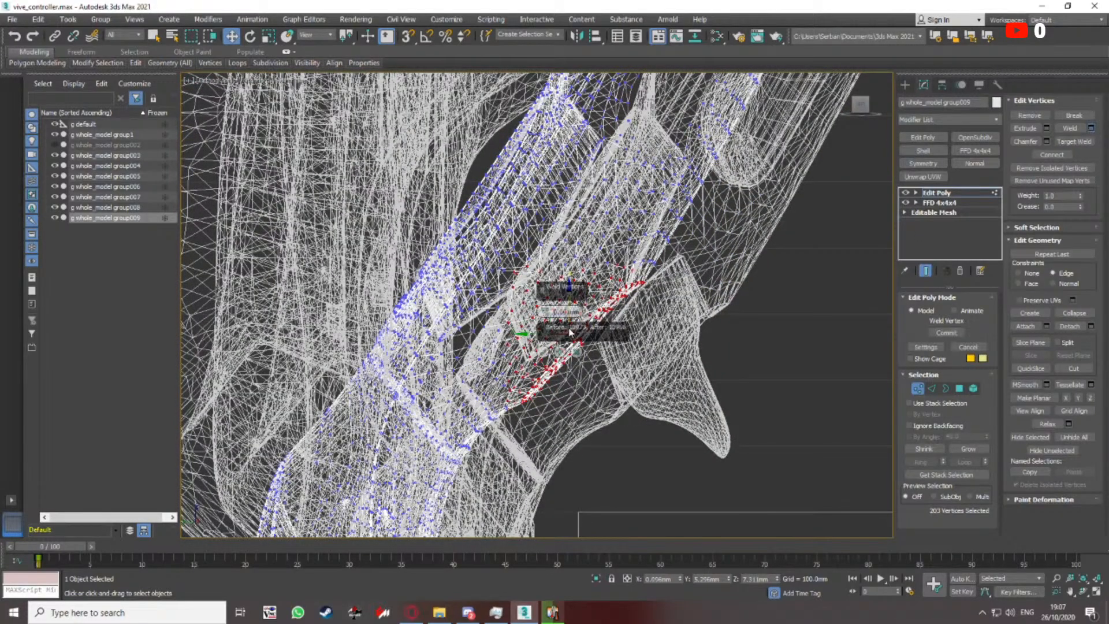
key(F3)
click(542, 353)
Assign smoothing group 1 to all polygons of the mesh and check the shaded recess
alt+middle_drag(544, 354, 586, 339)
scroll(588, 348, up, 5)
click(499, 334)
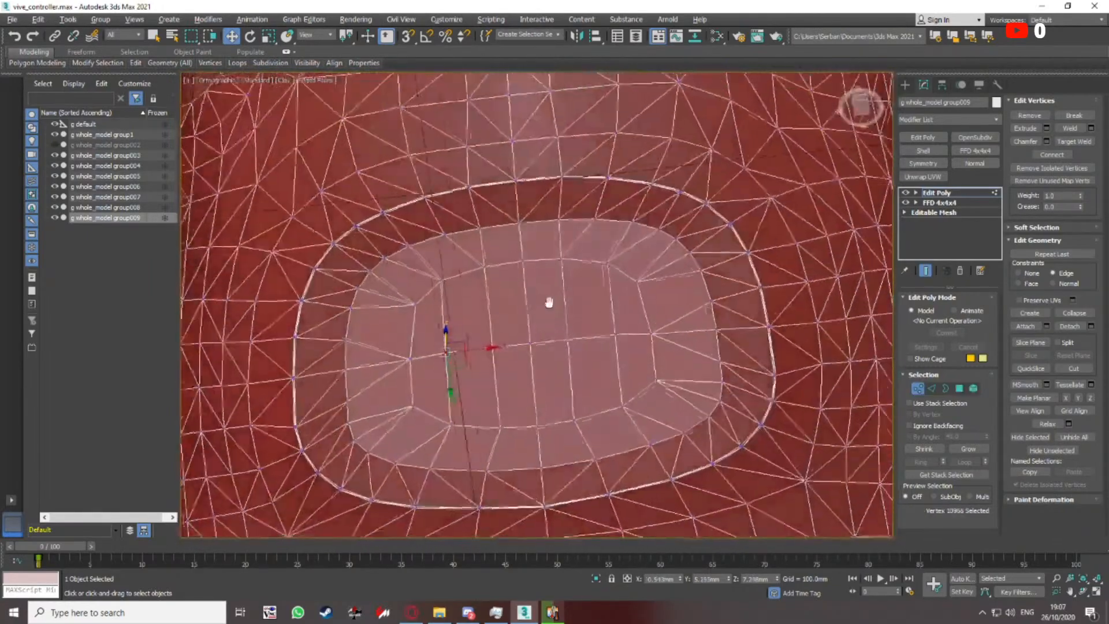
key(F4)
scroll(537, 331, down, 5)
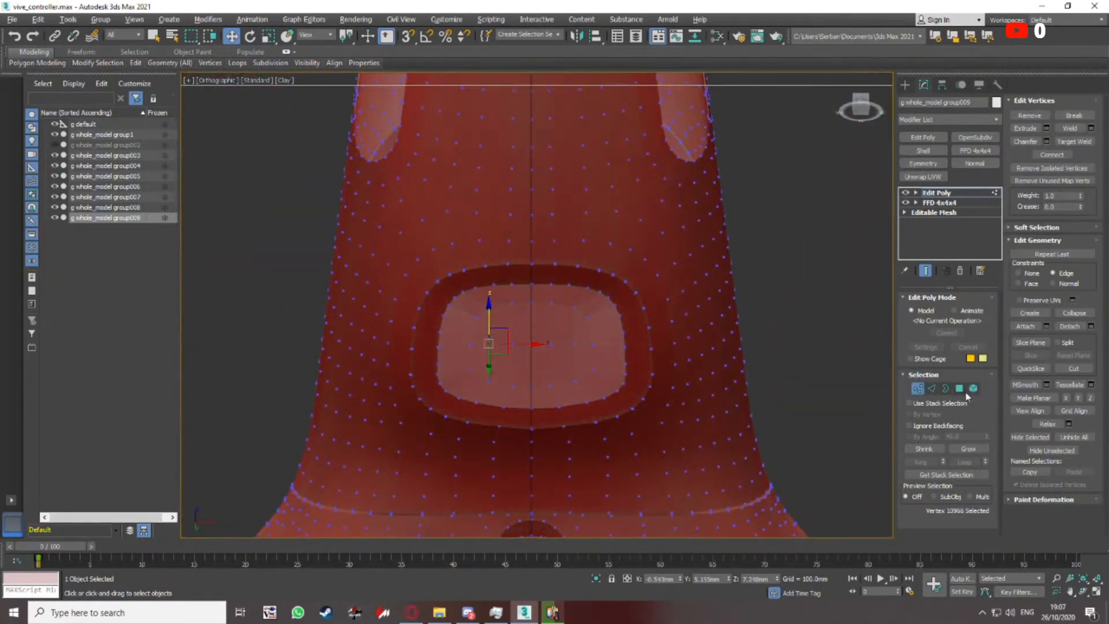
key(4)
key(ctrl+a)
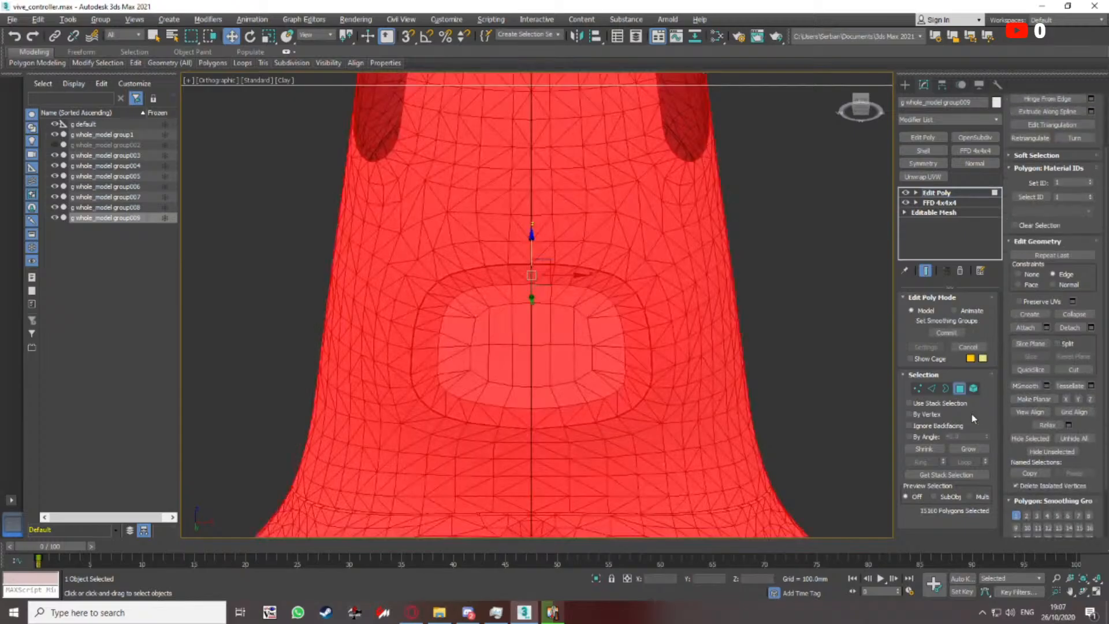
key(4)
scroll(537, 320, up, 5)
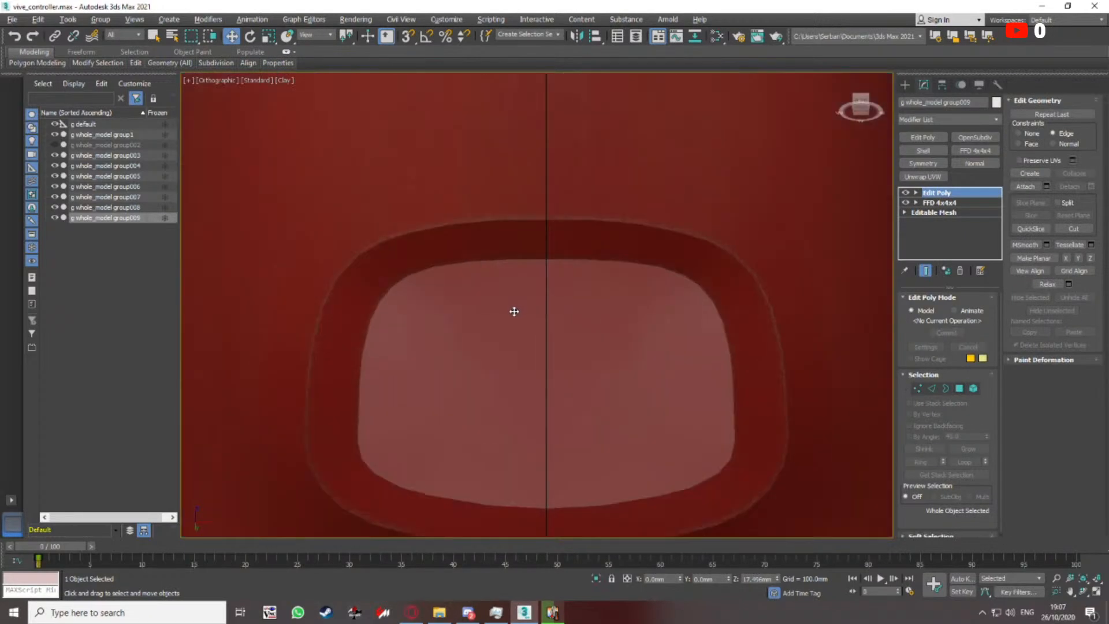
Try to select the outer ring of polygons inside the filled recess
key(F4)
click(960, 390)
click(564, 282)
scroll(564, 282, down, 3)
alt+middle_drag(564, 283, 557, 320)
click(974, 388)
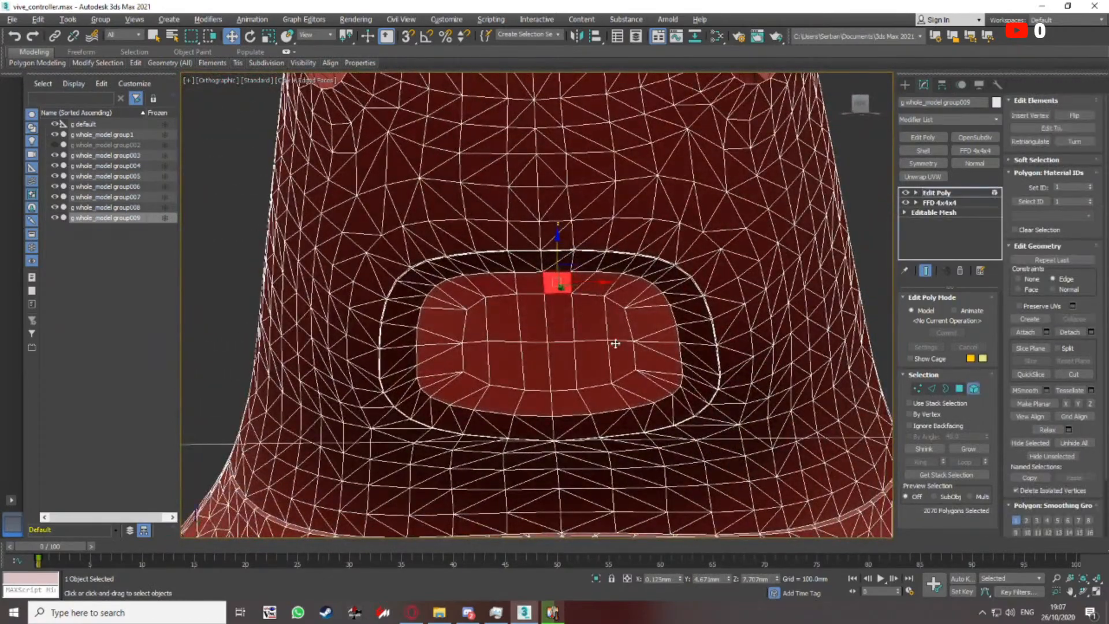
click(616, 342)
scroll(616, 342, up, 3)
click(959, 389)
click(598, 270)
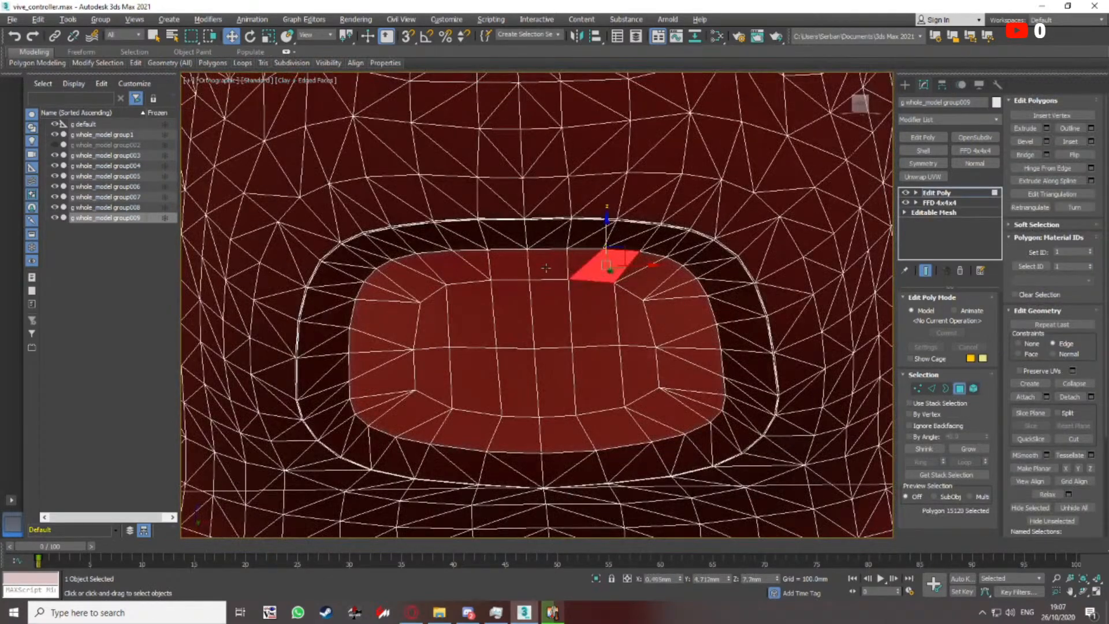
ctrl+click(528, 275)
key(w)
click(516, 269)
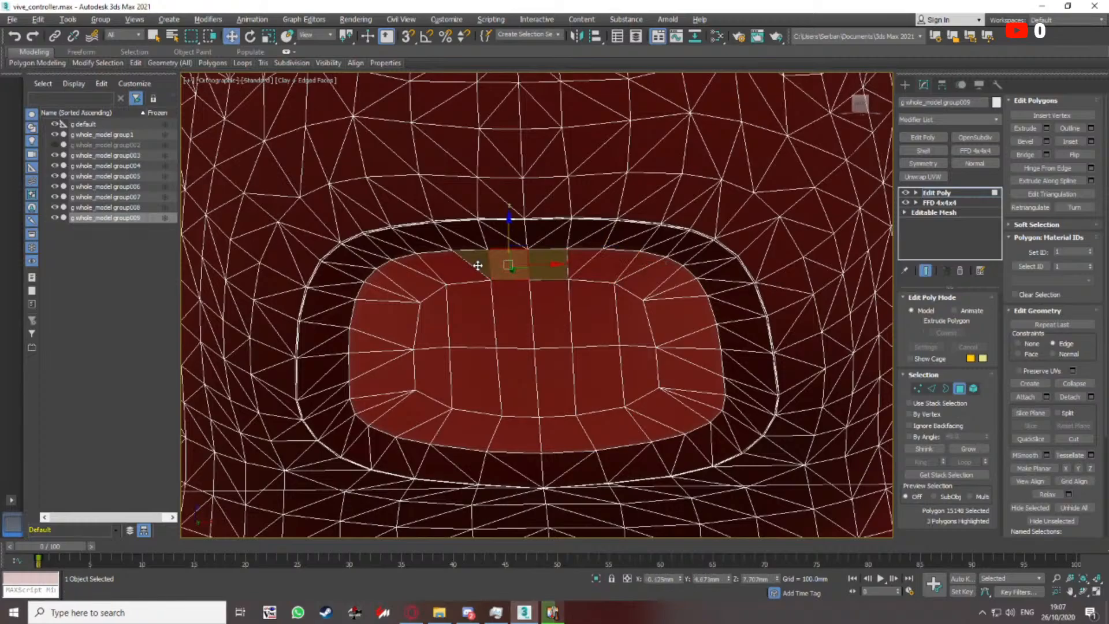
shift+click(478, 265)
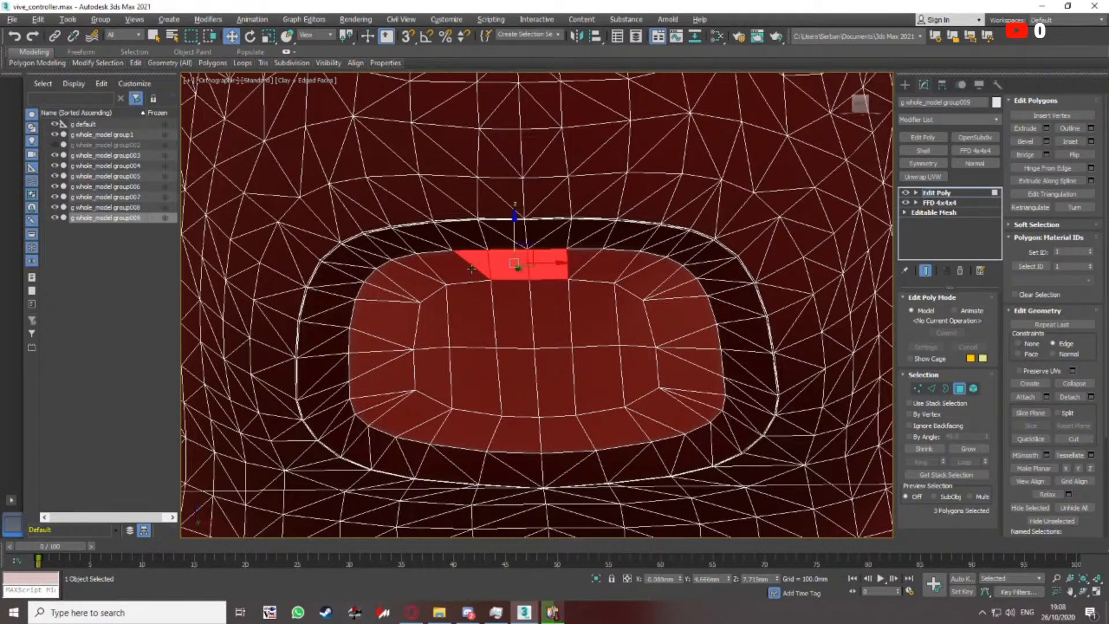
alt+middle_drag(470, 298, 467, 267)
ctrl+click(394, 282)
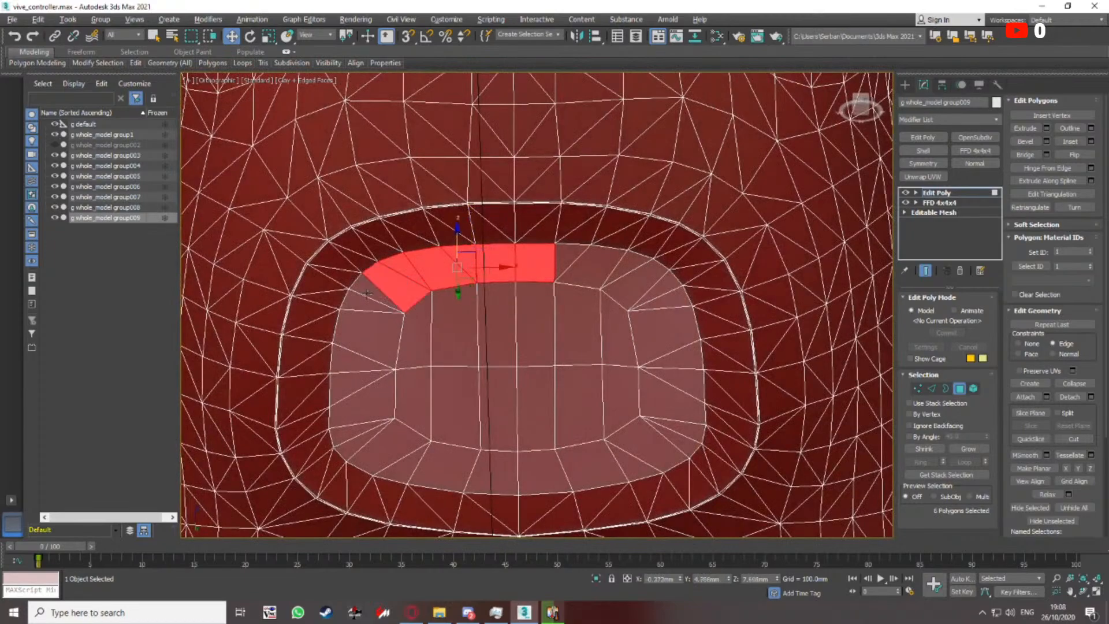
ctrl+click(373, 290)
ctrl+click(363, 304)
ctrl+click(365, 335)
ctrl+click(364, 371)
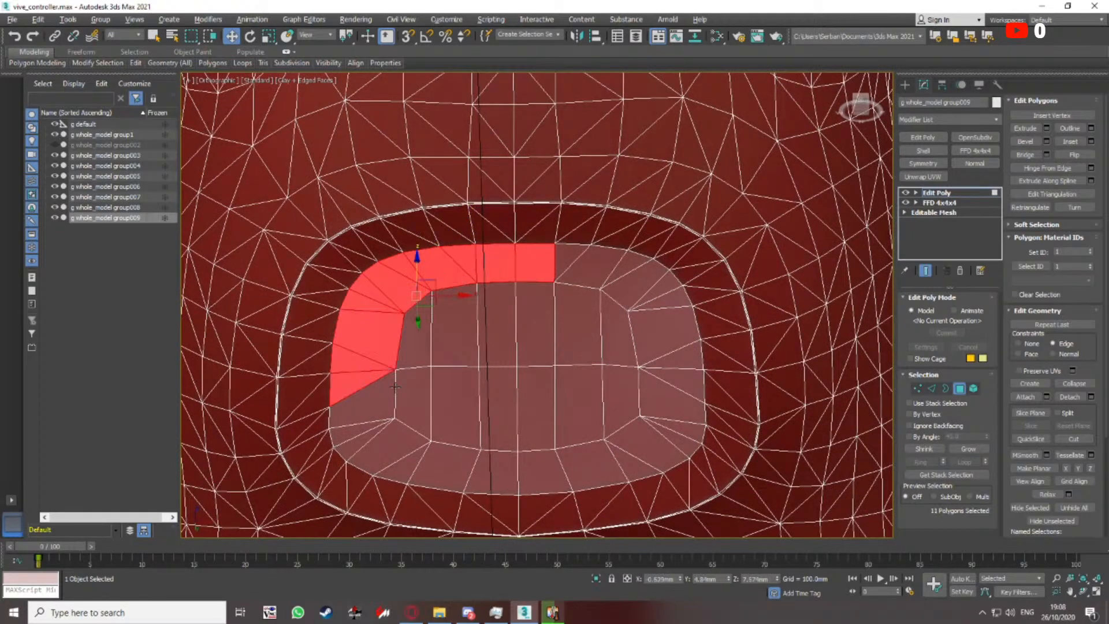
key(F4)
scroll(456, 343, down, 5)
alt+middle_drag(525, 348, 601, 291)
scroll(577, 361, down, 2)
key(F4)
key(F4)
click(682, 323)
Check which faces of the small round recess on the ring form separate elements
scroll(578, 289, up, 4)
key(F4)
scroll(578, 289, down, 4)
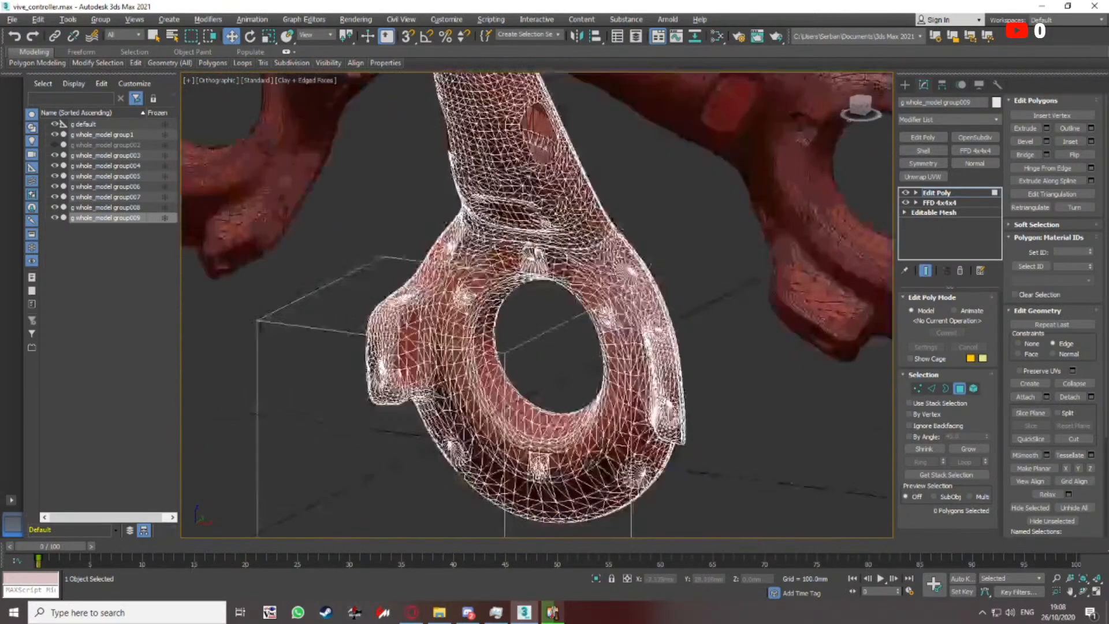
alt+middle_drag(544, 224, 569, 269)
key(F4)
scroll(451, 301, up, 6)
key(F4)
click(440, 334)
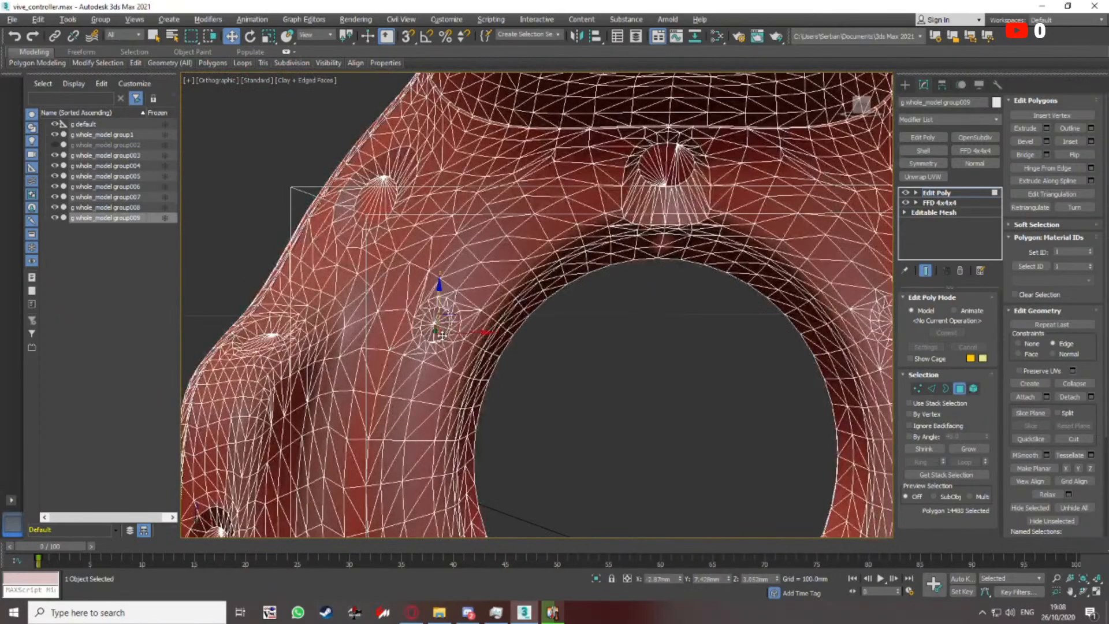
scroll(442, 335, up, 5)
key(5)
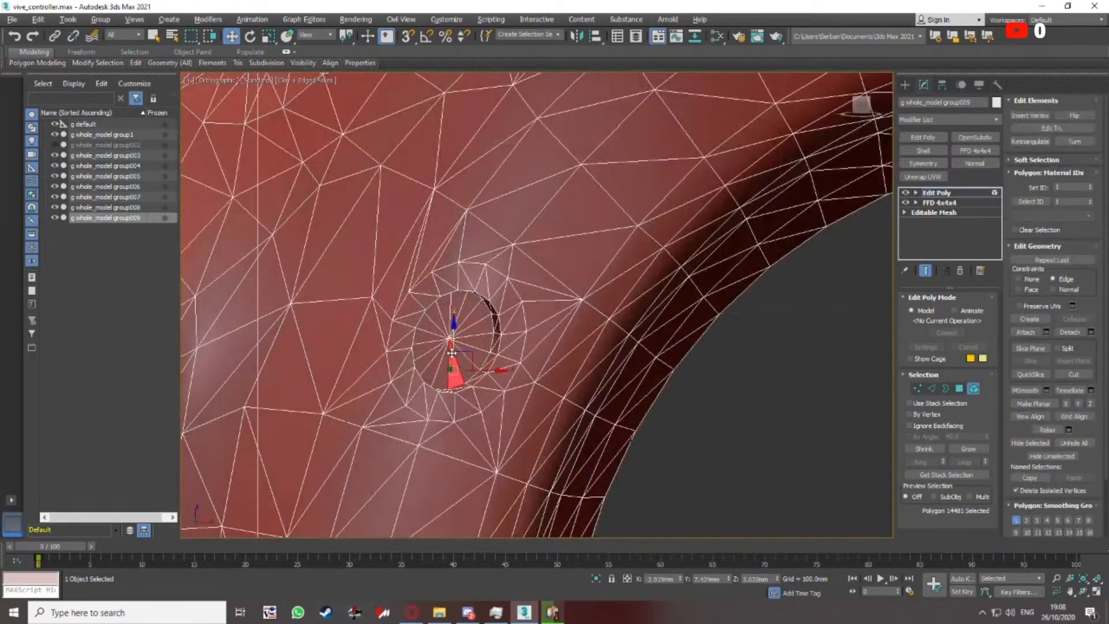
click(437, 367)
click(488, 374)
click(483, 372)
key(ctrl+a)
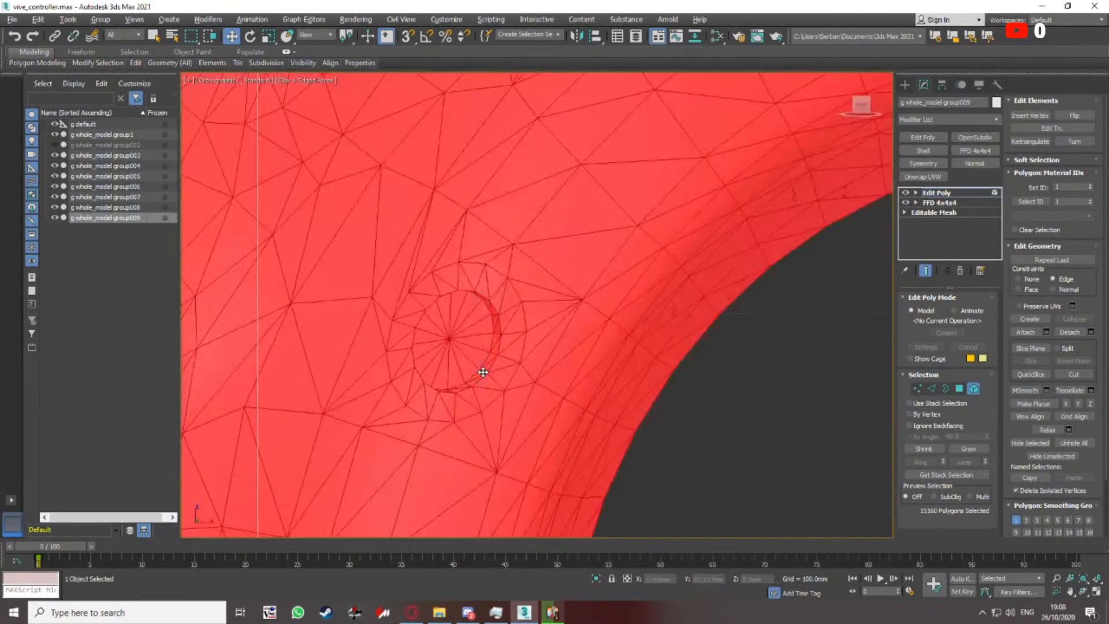
scroll(483, 366, down, 6)
scroll(484, 365, up, 6)
Select the rim and every wedge-shaped face of the small round recess on the ring
click(485, 368)
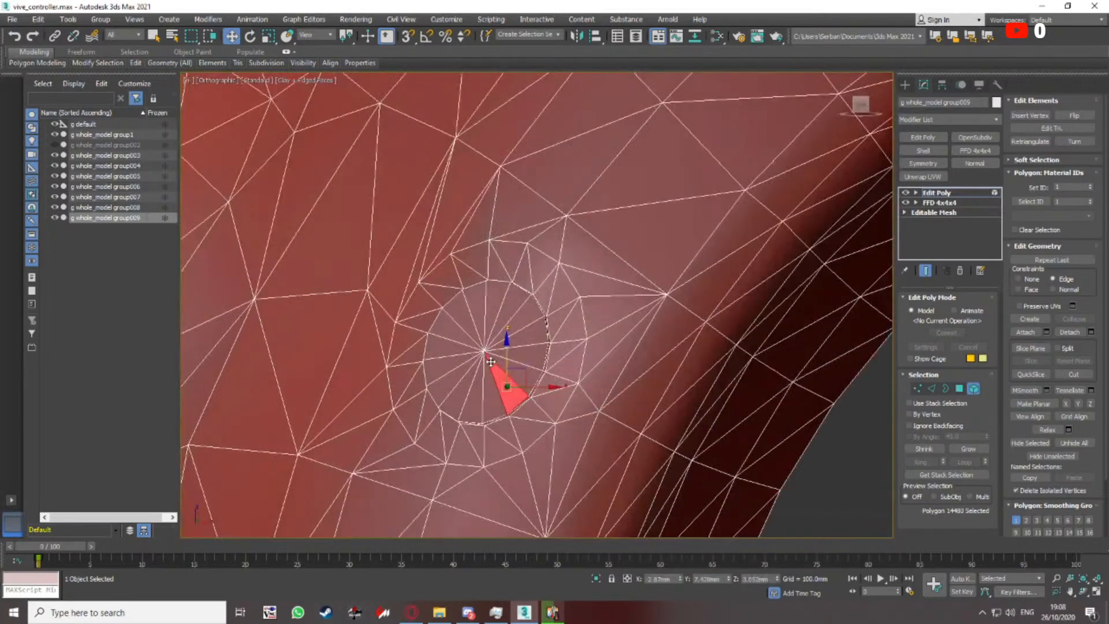
middle_drag(488, 375, 478, 322)
shift+click(478, 322)
scroll(478, 322, down, 4)
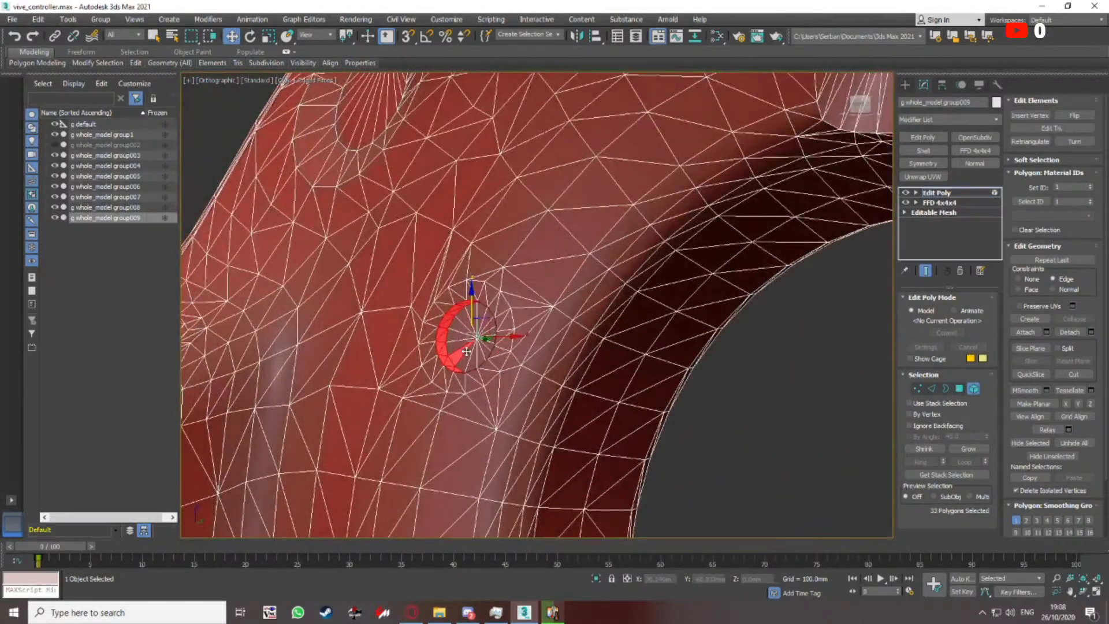
scroll(488, 349, up, 4)
ctrl+click(446, 338)
ctrl+click(446, 321)
ctrl+click(449, 305)
ctrl+click(459, 292)
ctrl+click(471, 281)
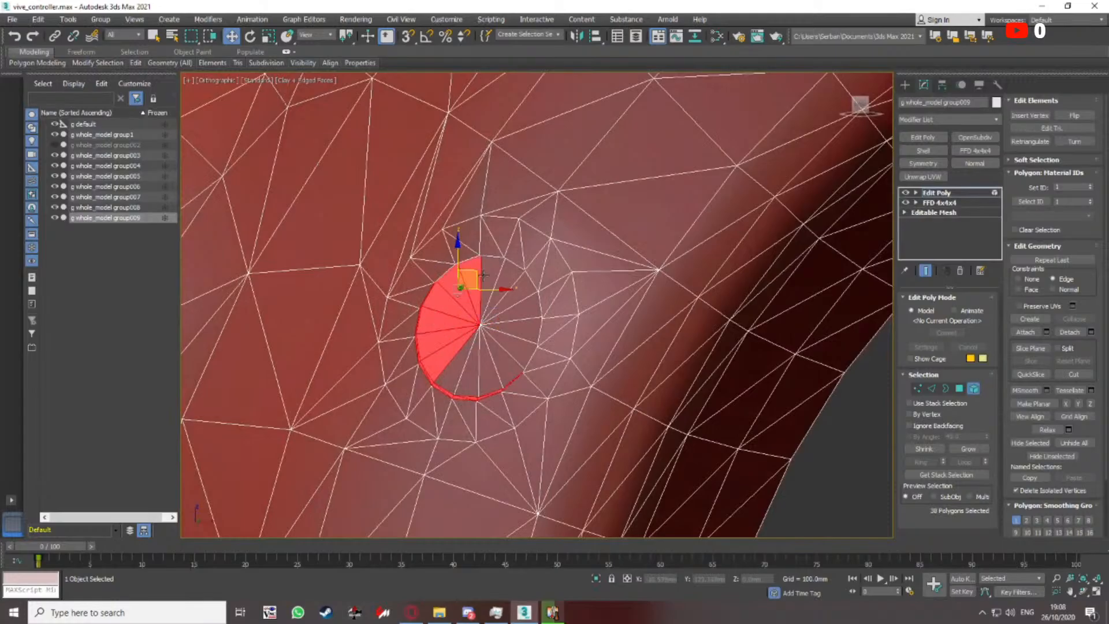
ctrl+click(486, 276)
ctrl+click(503, 284)
ctrl+click(506, 303)
ctrl+click(512, 314)
ctrl+click(514, 328)
ctrl+click(510, 341)
ctrl+click(502, 352)
ctrl+click(489, 358)
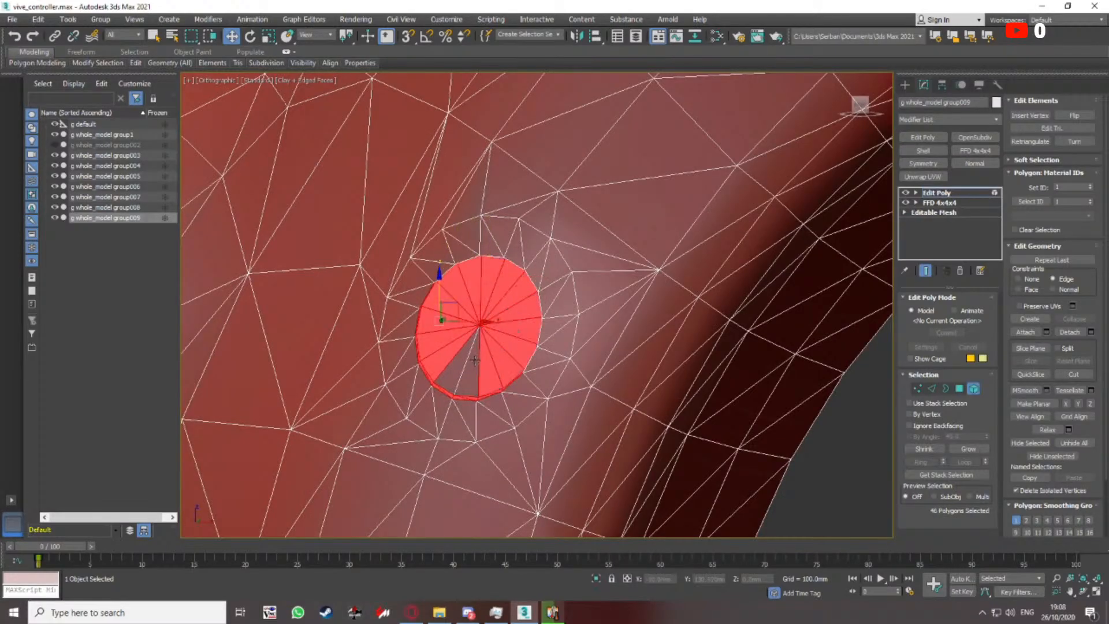
ctrl+click(476, 360)
ctrl+click(463, 356)
Inspect the ring and handle in shaded and wireframe display for openings that still need filling
scroll(461, 360, down, 5)
alt+middle_drag(448, 317, 532, 364)
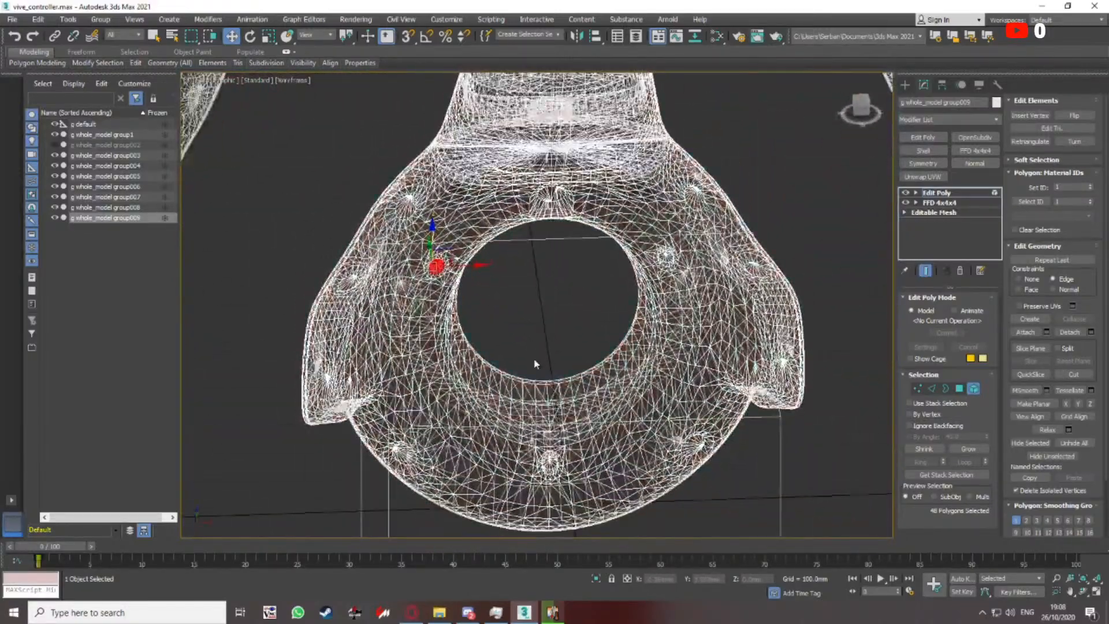
key(F4)
scroll(508, 334, down, 4)
middle_drag(503, 293, 503, 258)
scroll(537, 344, up, 5)
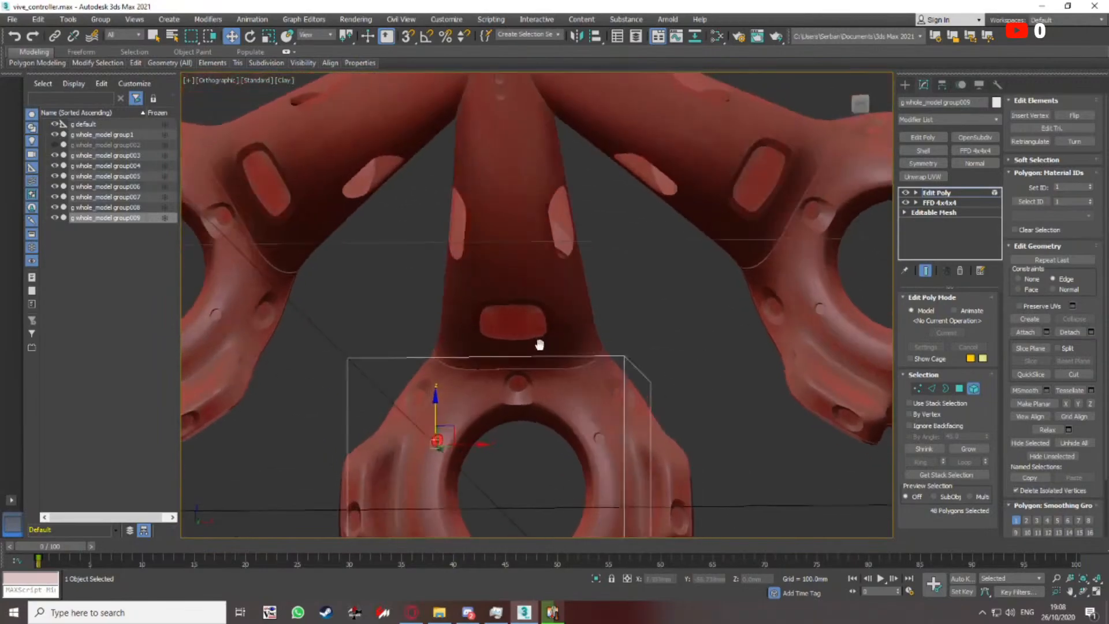
middle_drag(537, 344, 483, 404)
scroll(483, 370, up, 4)
key(F4)
scroll(488, 346, down, 2)
alt+middle_drag(488, 346, 585, 353)
scroll(584, 353, up, 3)
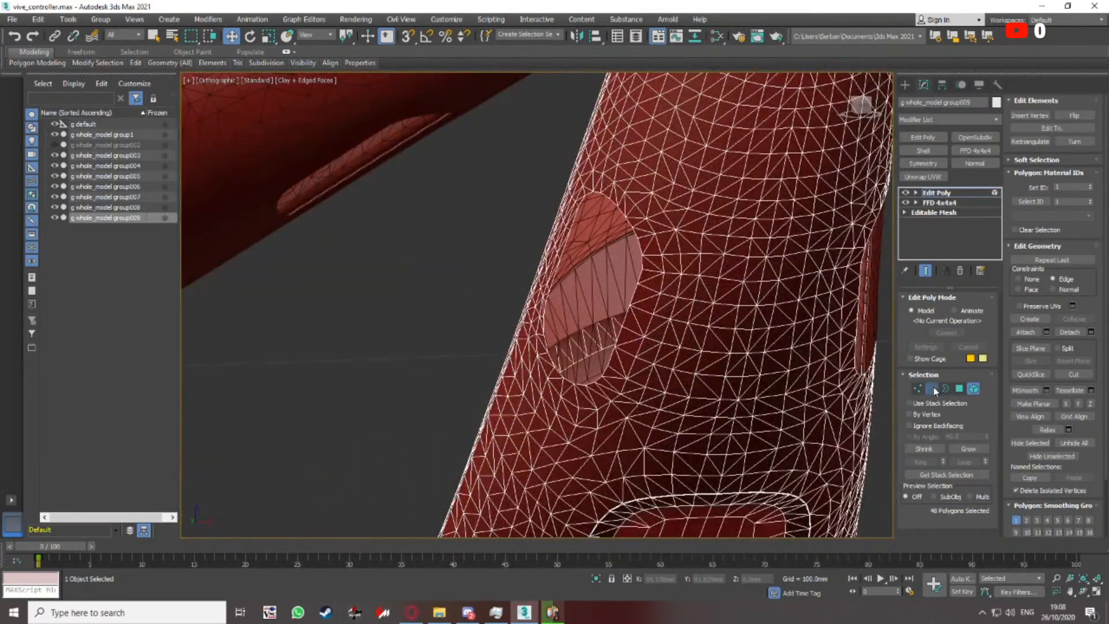
Bridge two opposite border edges across the middle of the oblong opening in the handle's side
click(932, 389)
click(569, 384)
alt+middle_drag(569, 384, 541, 339)
scroll(492, 324, up, 2)
click(458, 326)
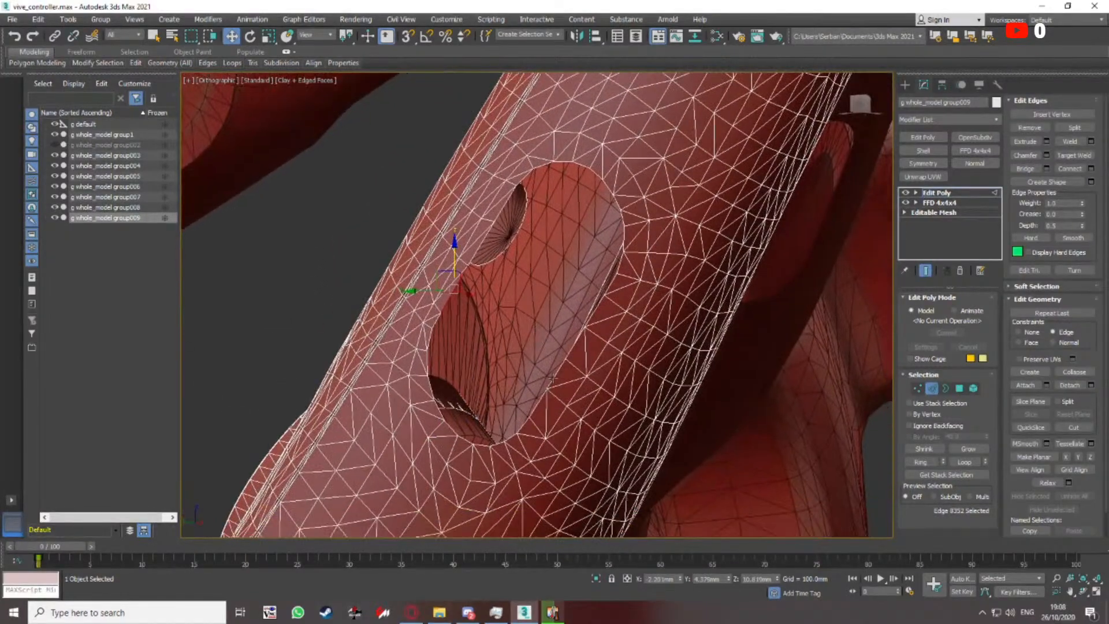
mouse_move(551, 377)
alt+middle_down()
mouse_move(565, 366)
mouse_move(556, 383)
alt+middle_up()
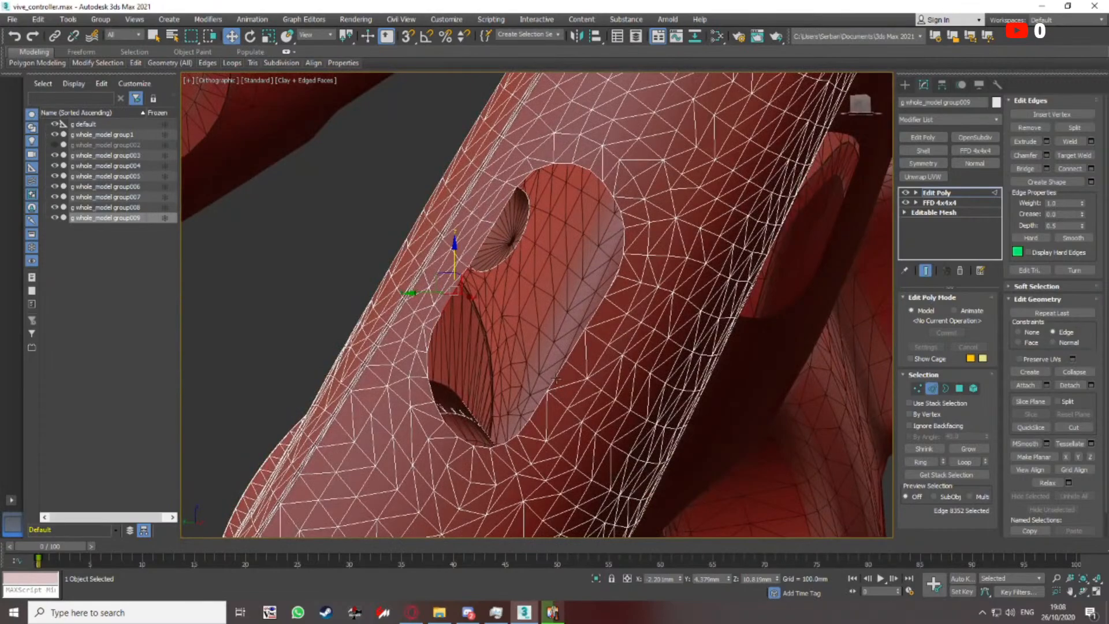
ctrl+click(556, 379)
click(1025, 168)
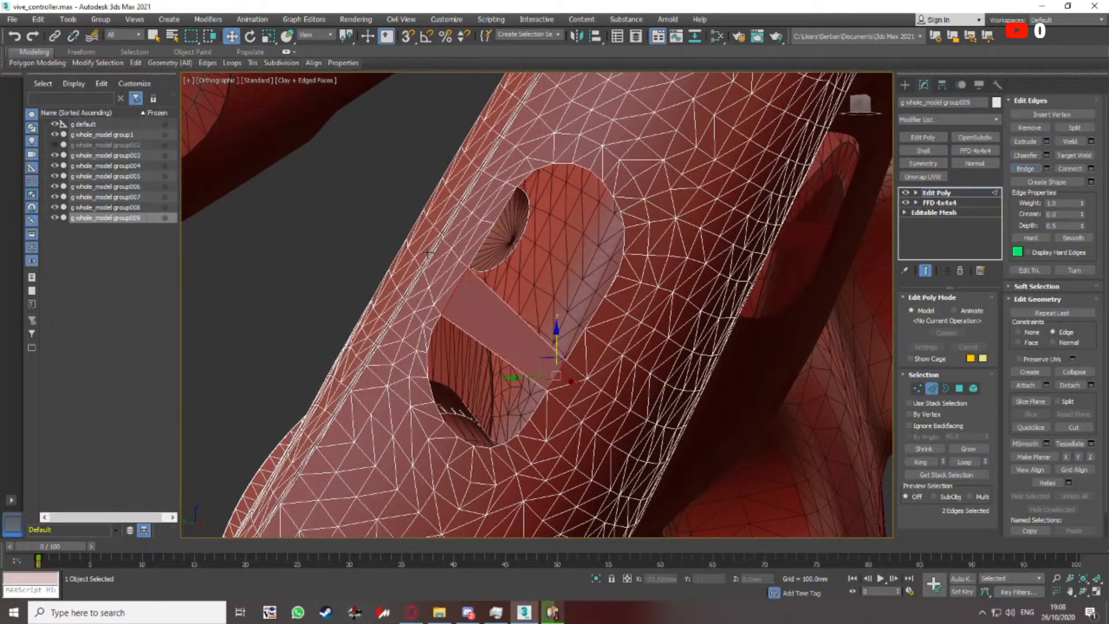
Bridge the next pair of opposite border edges directly above the first strip in the opening
click(479, 250)
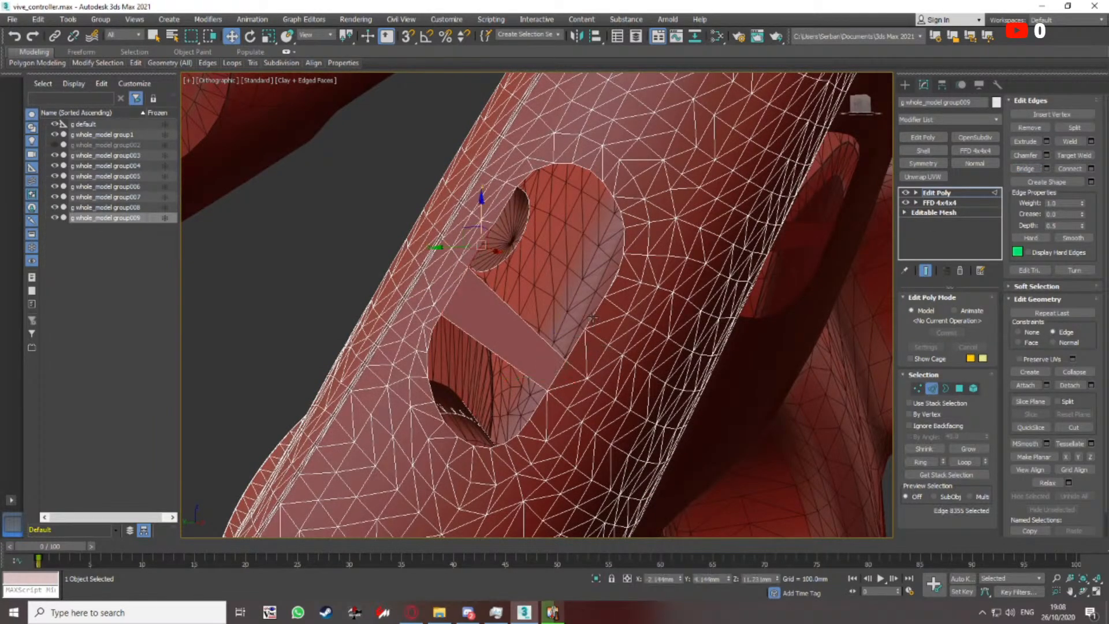
ctrl+click(577, 343)
click(1025, 169)
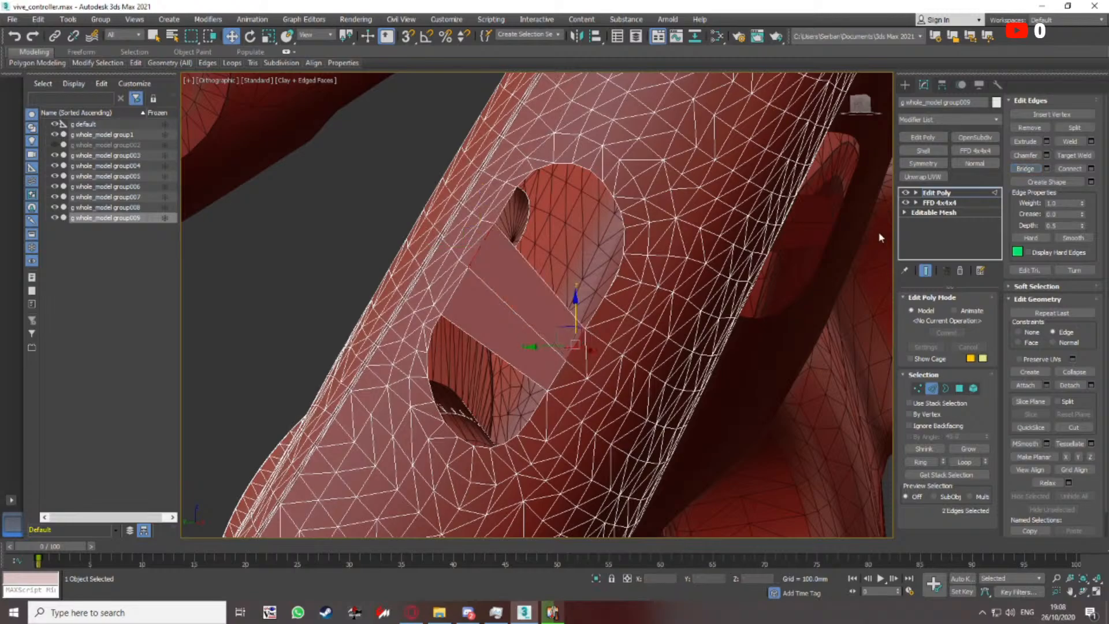
Bridge a further pair of opposite border edges across the upper part of the oblong opening in the handle's side
middle_drag(502, 208, 474, 241)
click(474, 242)
scroll(587, 310, up, 8)
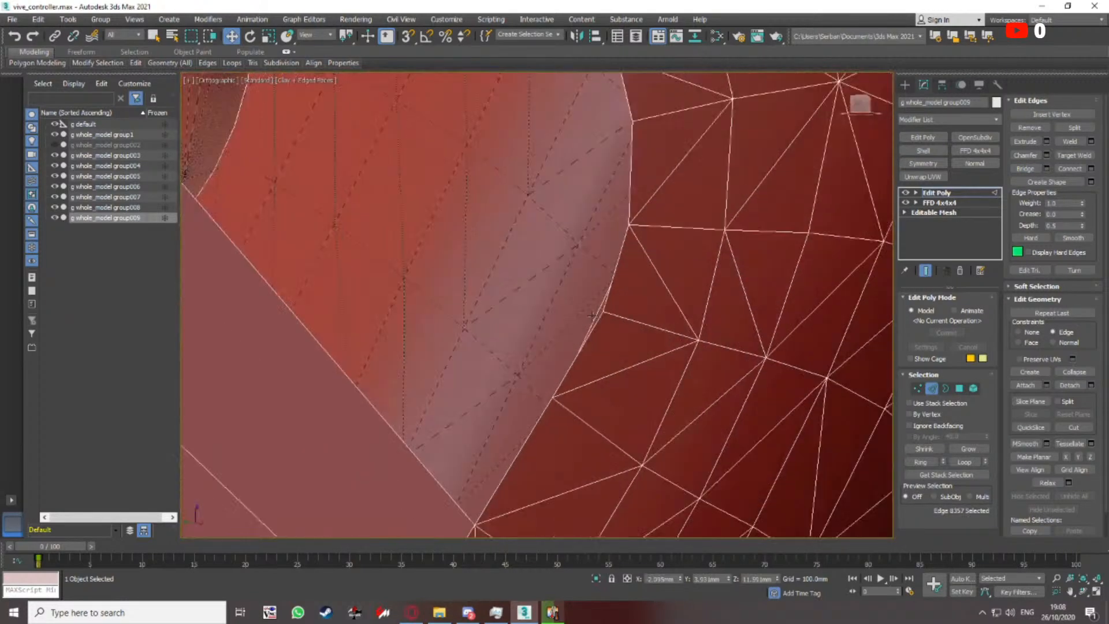
click(590, 315)
ctrl+click(661, 349)
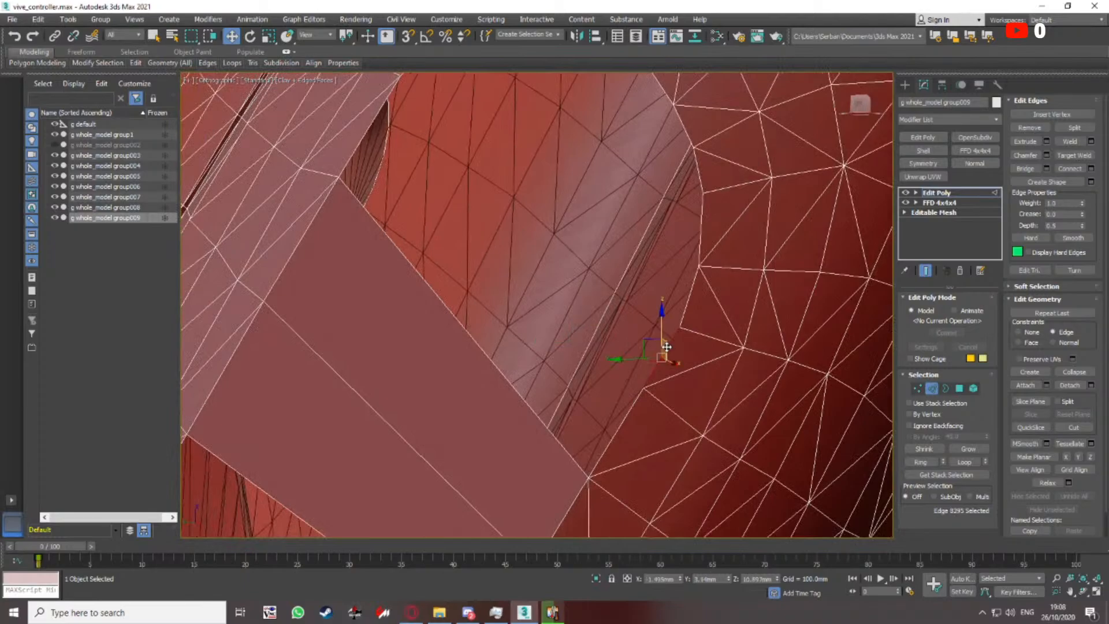
scroll(663, 349, down, 3)
click(399, 192)
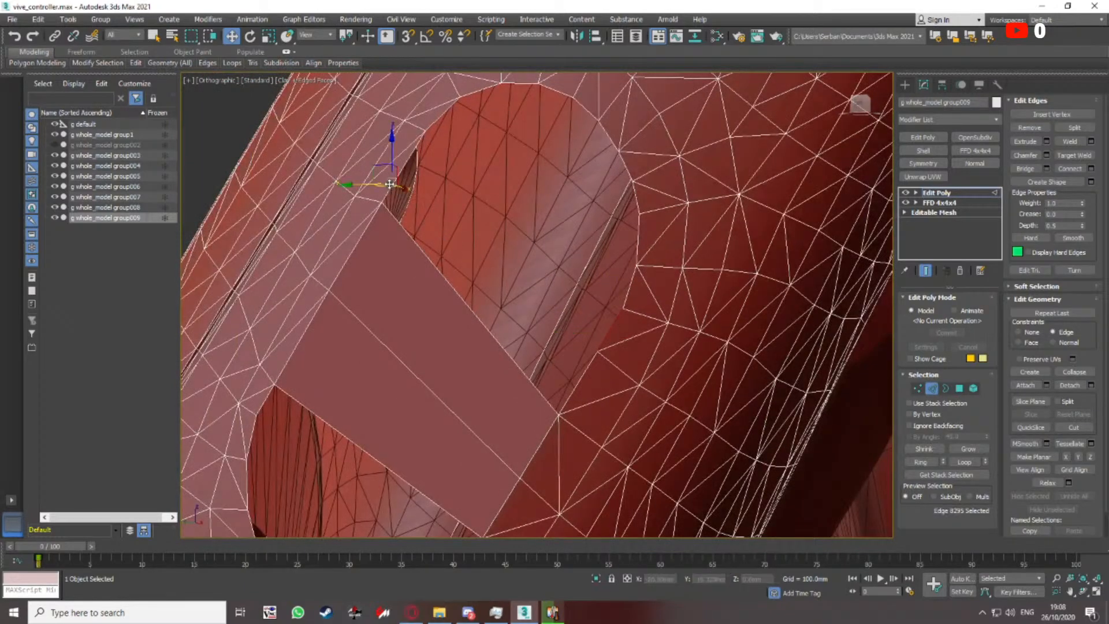
key(ctrl+z)
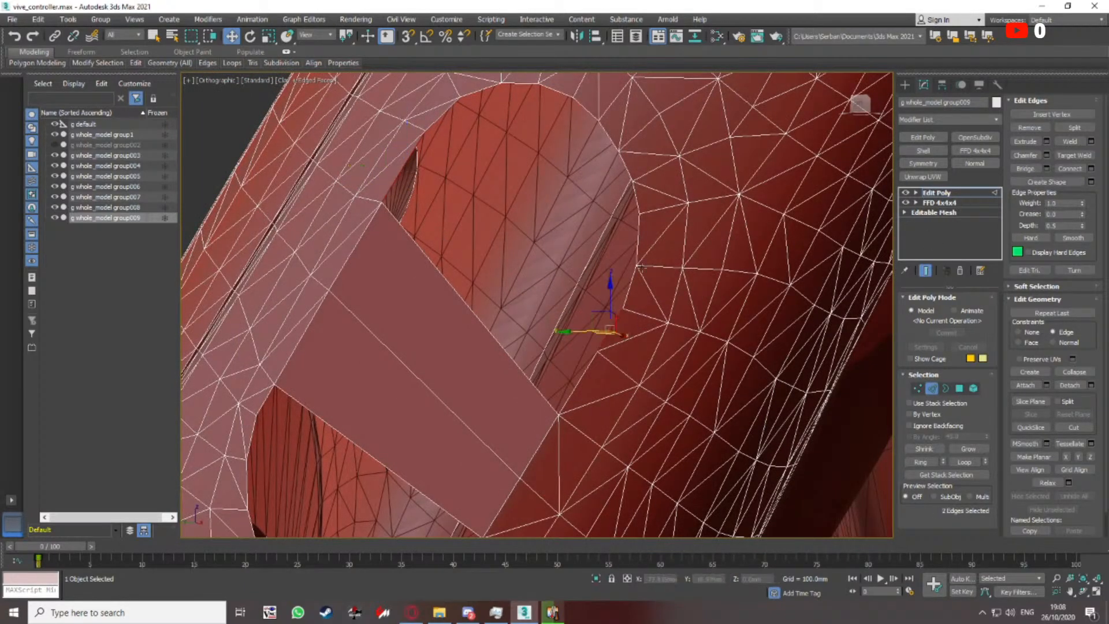
scroll(641, 267, down, 3)
alt+middle_drag(612, 289, 605, 294)
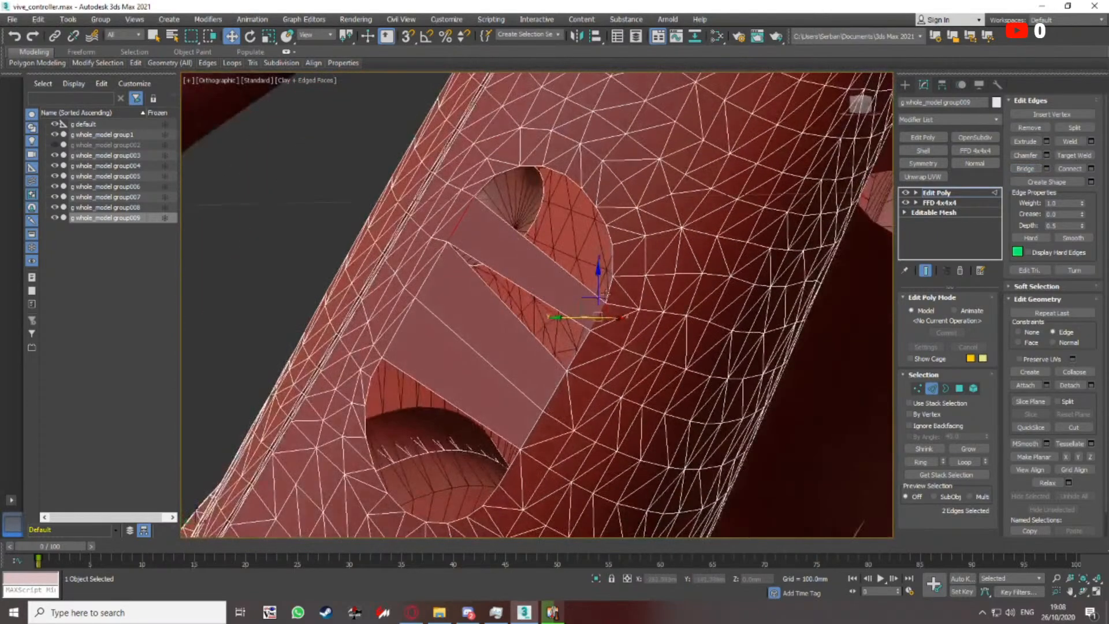
Try to reposition the border edge beside the triangular gap between the bridged strips
click(581, 336)
click(581, 345)
drag(584, 341, 549, 303)
key(ctrl+z)
key(ctrl+z)
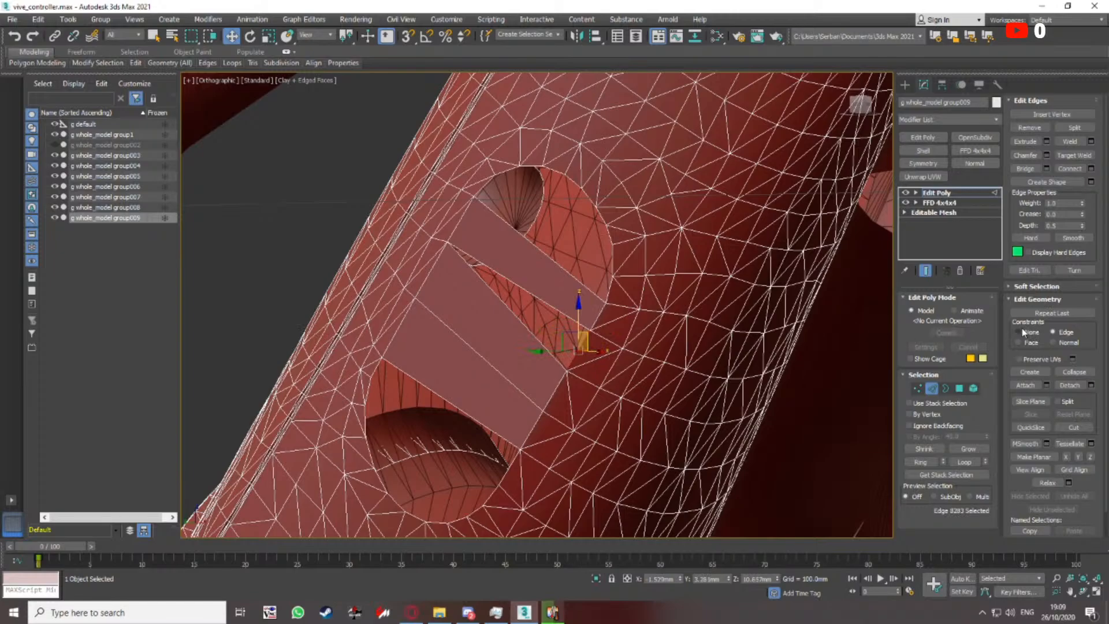
drag(584, 340, 536, 311)
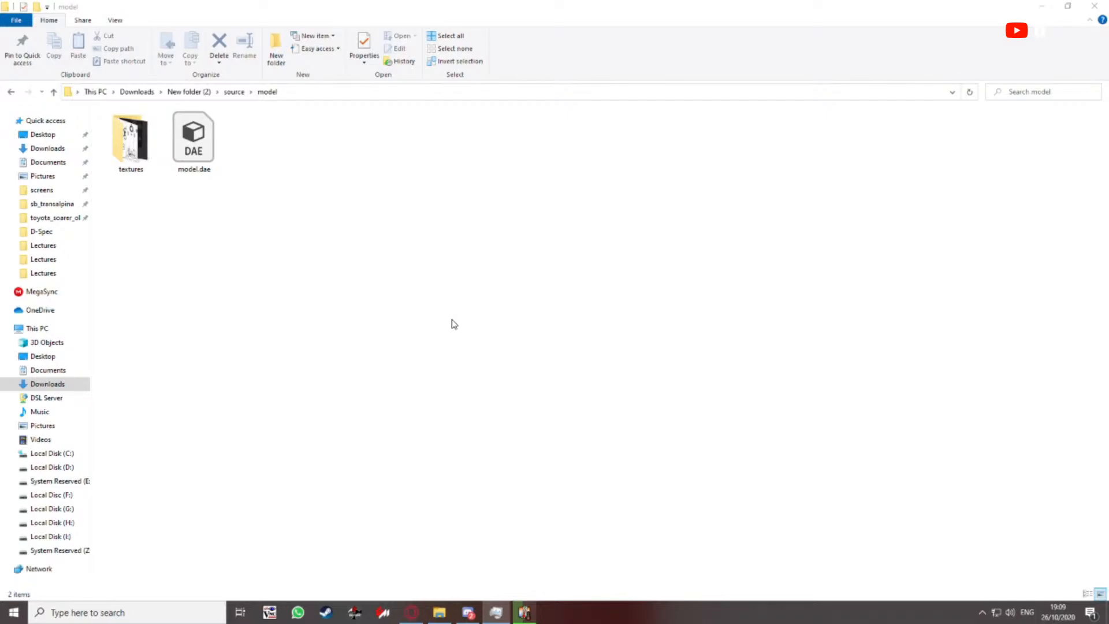
Switch to File Explorer and examine the backup scenes in the Documents > 3ds Max 2021 > autoback folder
click(440, 612)
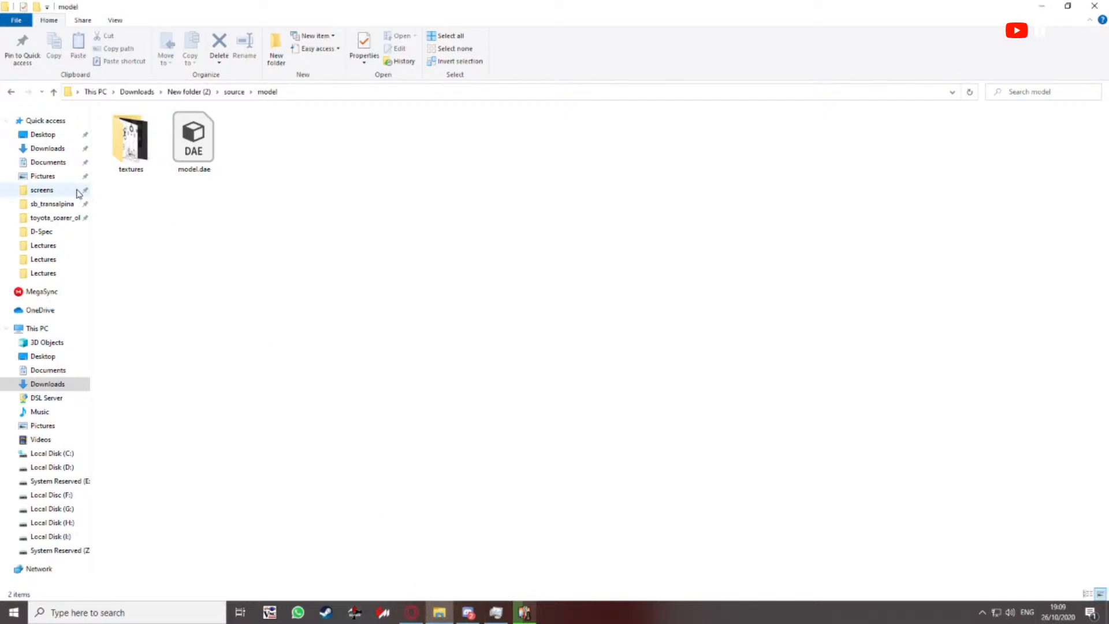
right_click(64, 162)
click(128, 191)
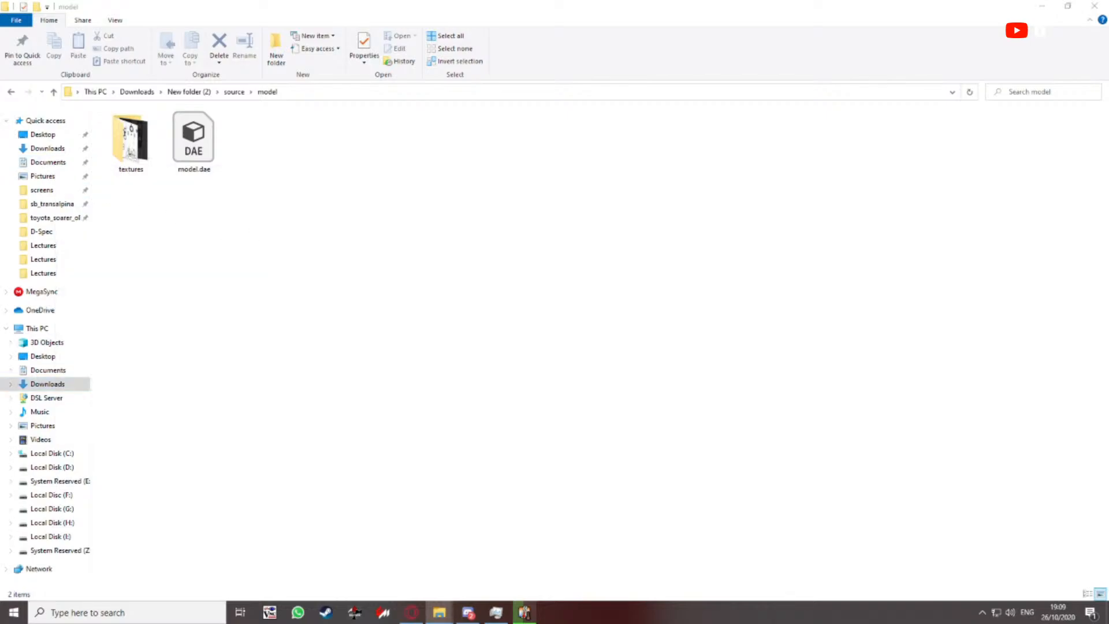
drag(480, 42, 534, 47)
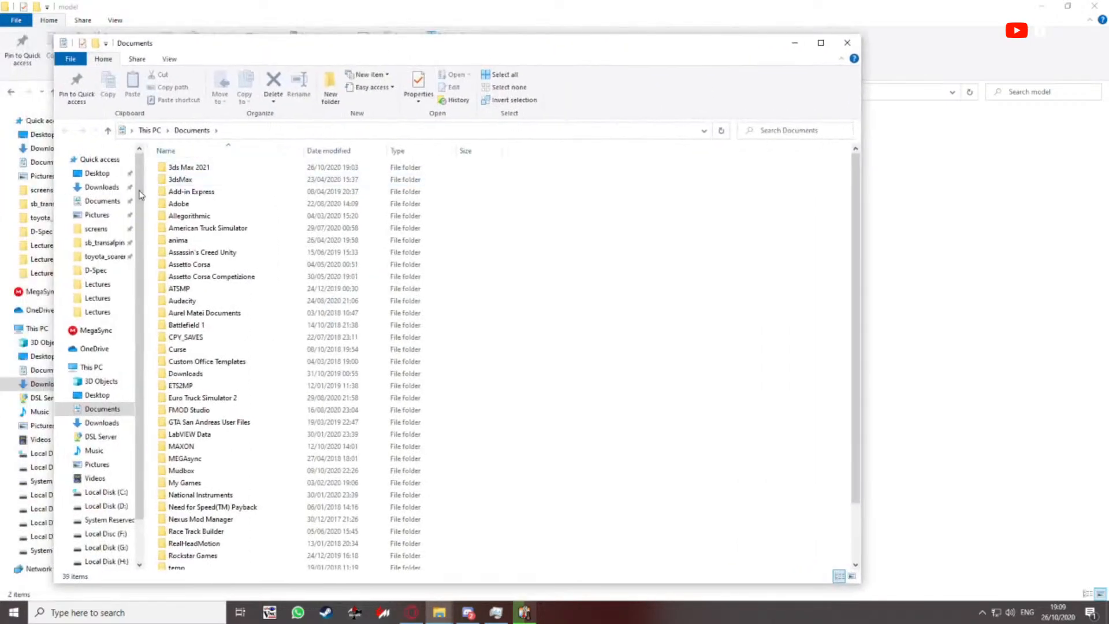
double_click(190, 167)
double_click(182, 180)
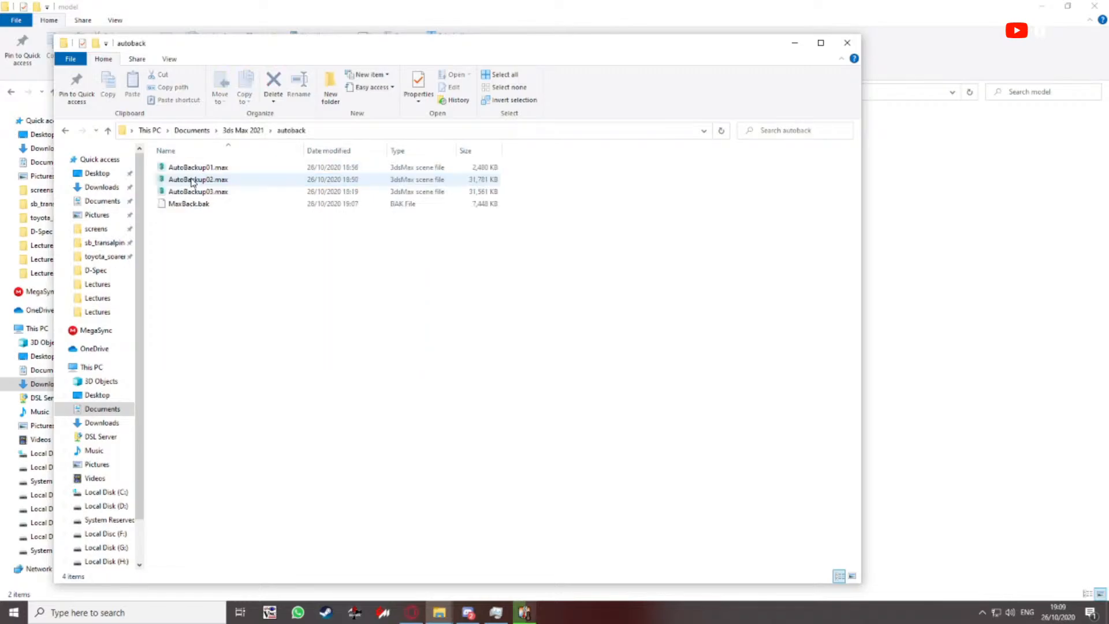
click(198, 168)
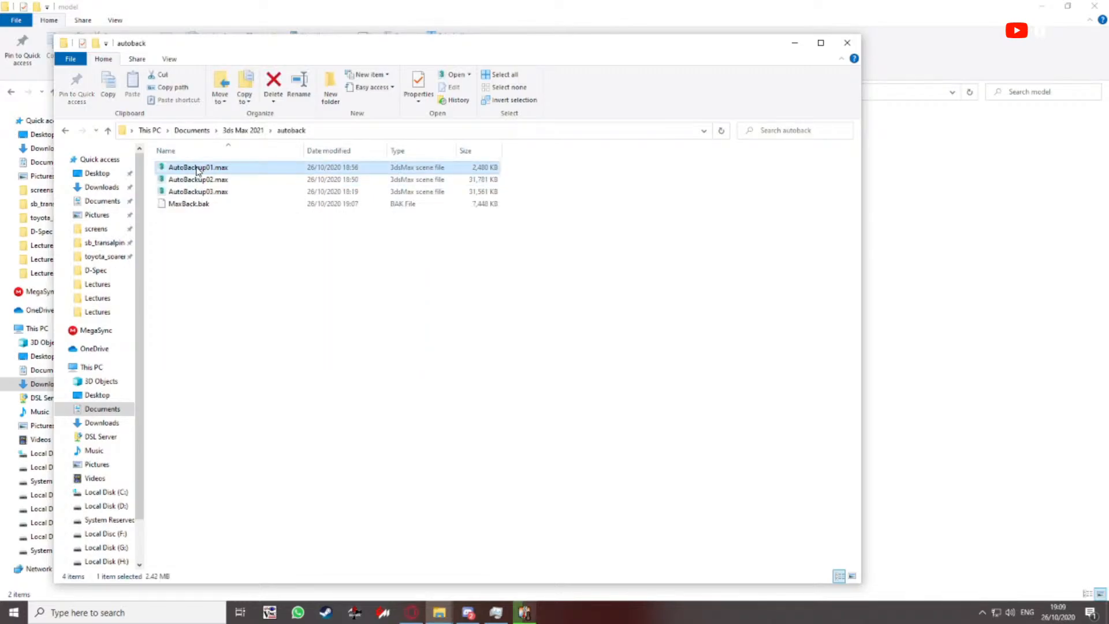
click(278, 260)
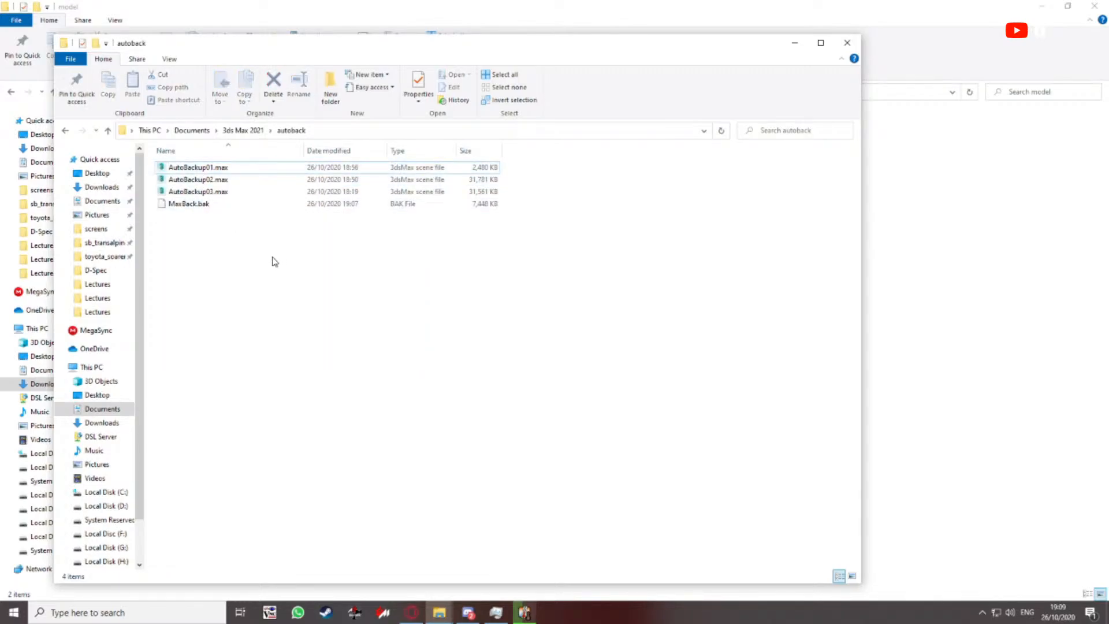
drag(317, 52, 349, 45)
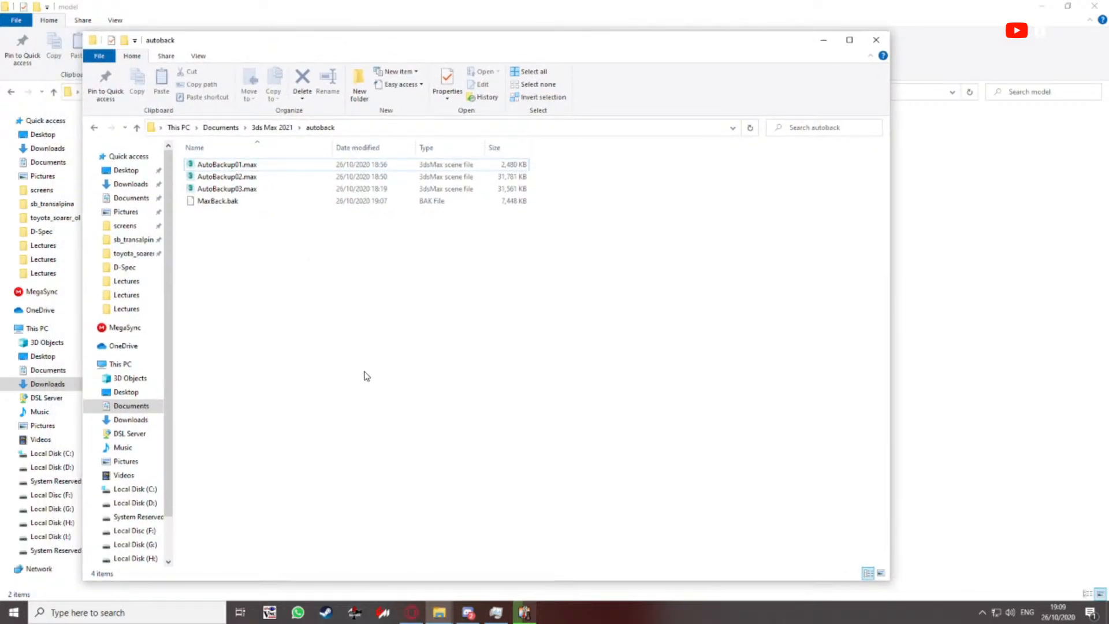
Open vive_controller.max from the scenes > Dacisan folder and switch to the reloaded scene in 3ds Max
click(139, 132)
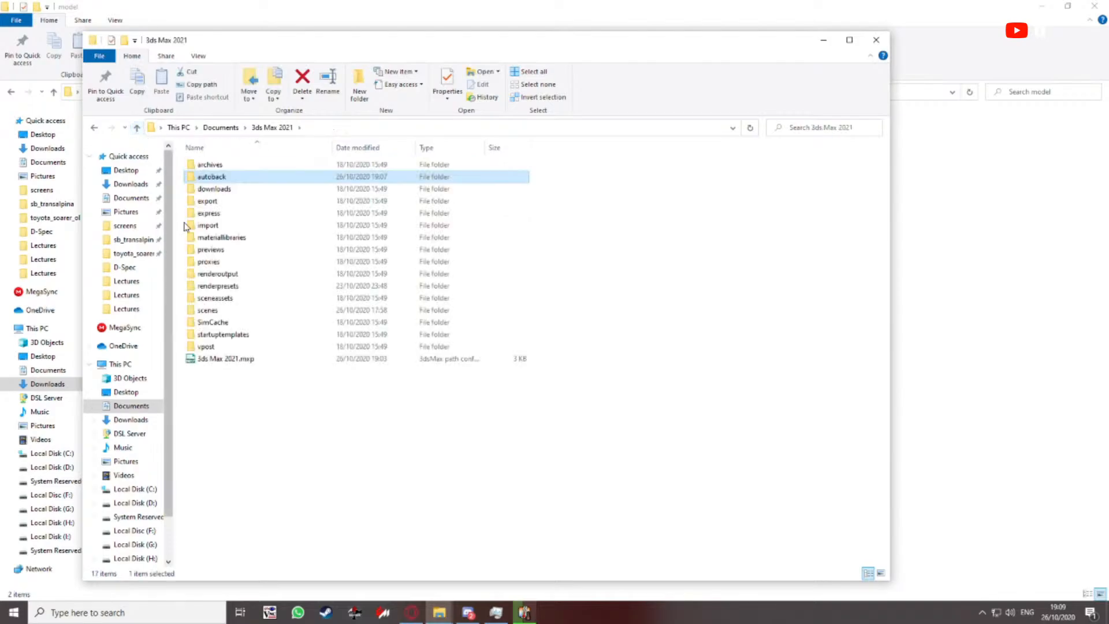
double_click(209, 315)
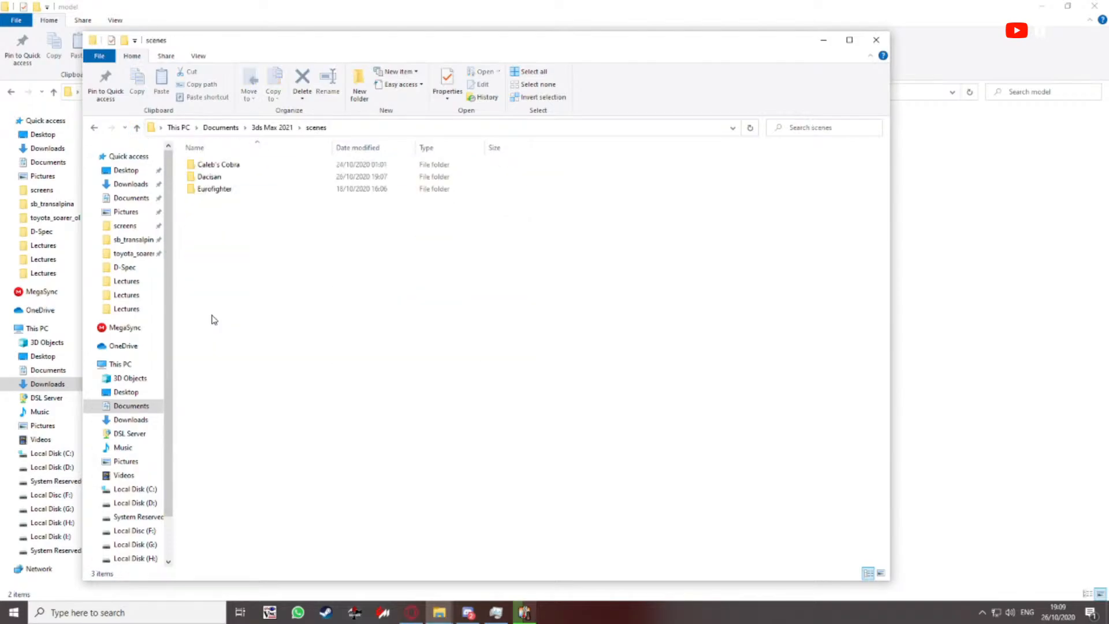
double_click(211, 176)
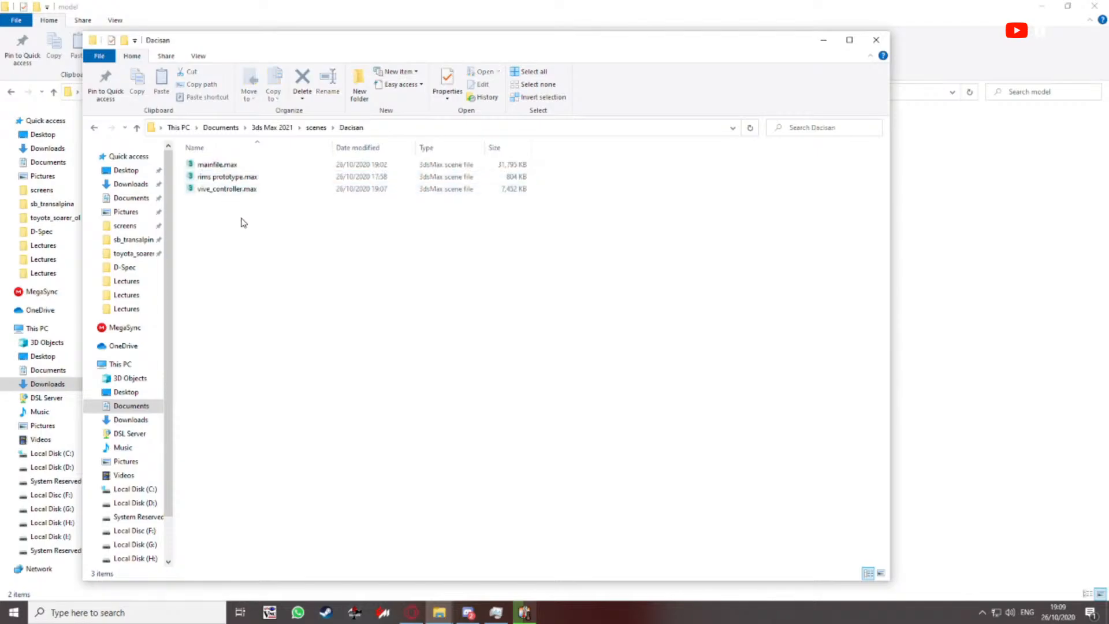
double_click(234, 189)
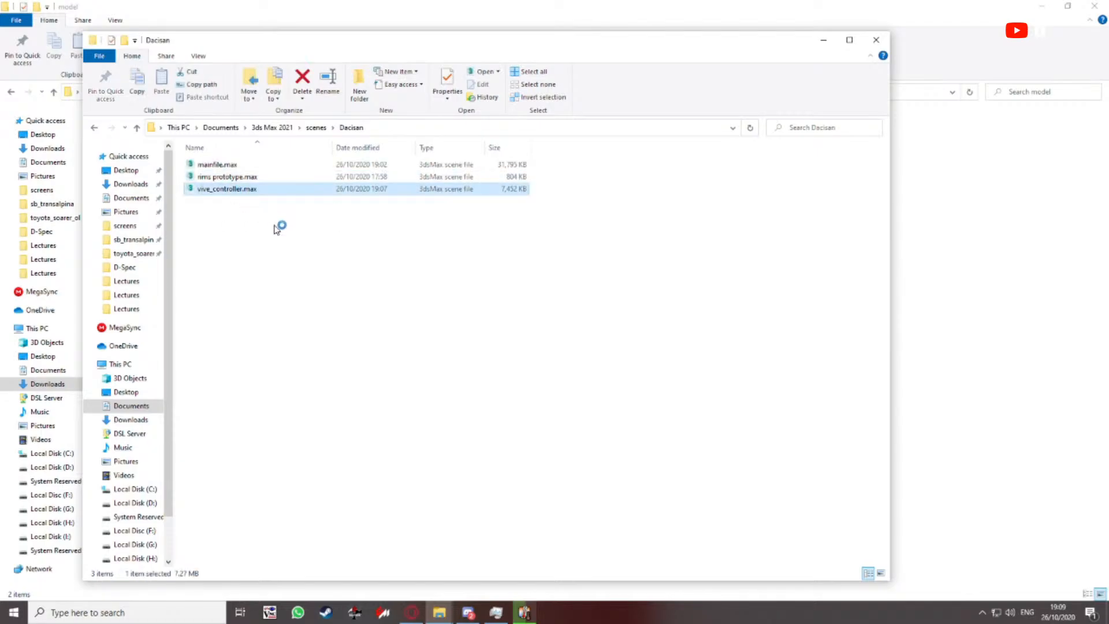
click(822, 41)
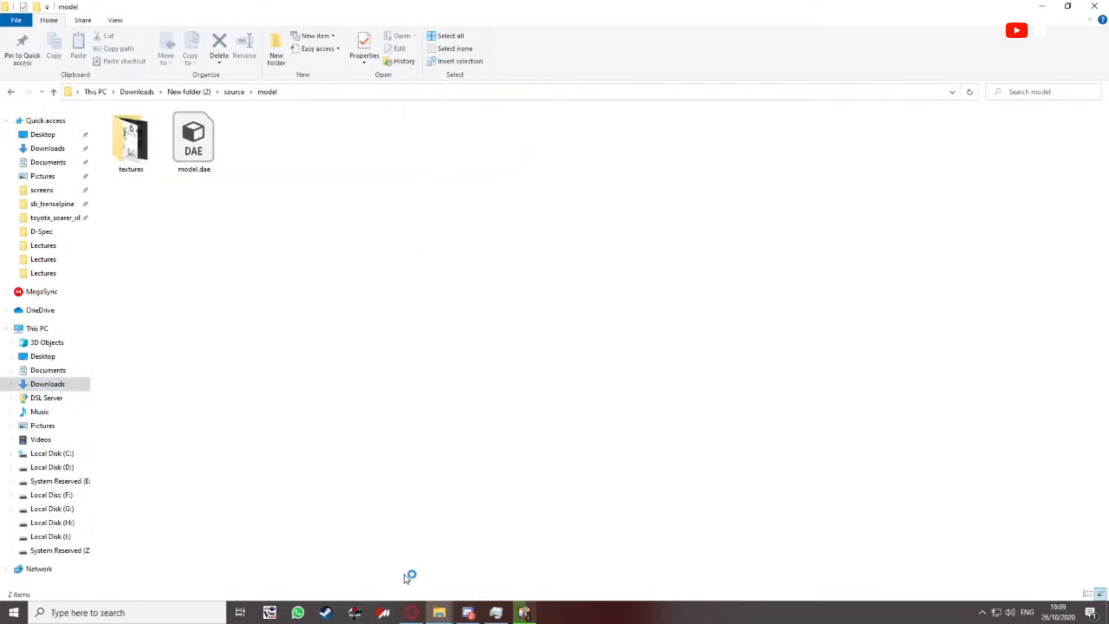
click(411, 612)
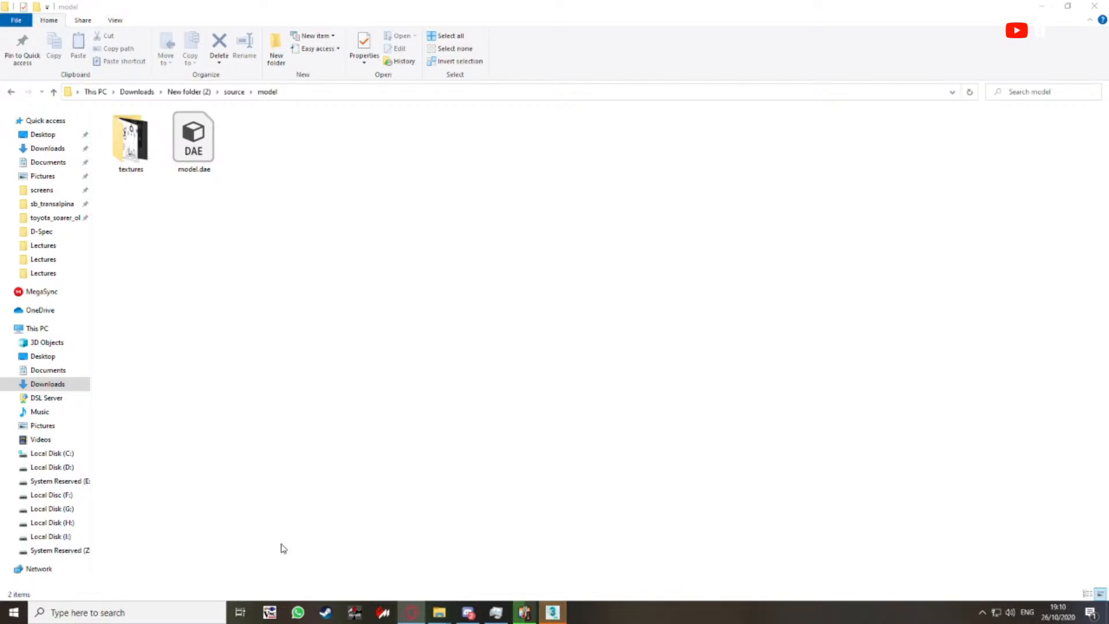
click(552, 612)
Select g whole_model group009 for vertex editing and pick the middle vertex beside the thin sliver in the filled oblong recess
scroll(477, 311, down, 5)
click(517, 324)
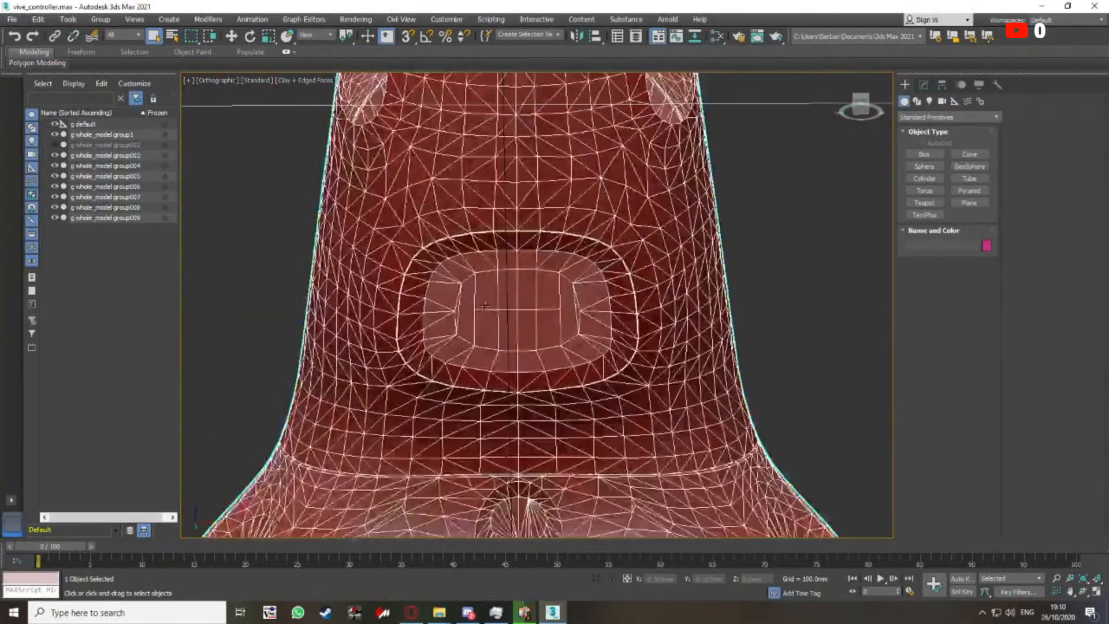
scroll(522, 325, down, 4)
alt+middle_drag(524, 324, 511, 327)
scroll(511, 327, up, 4)
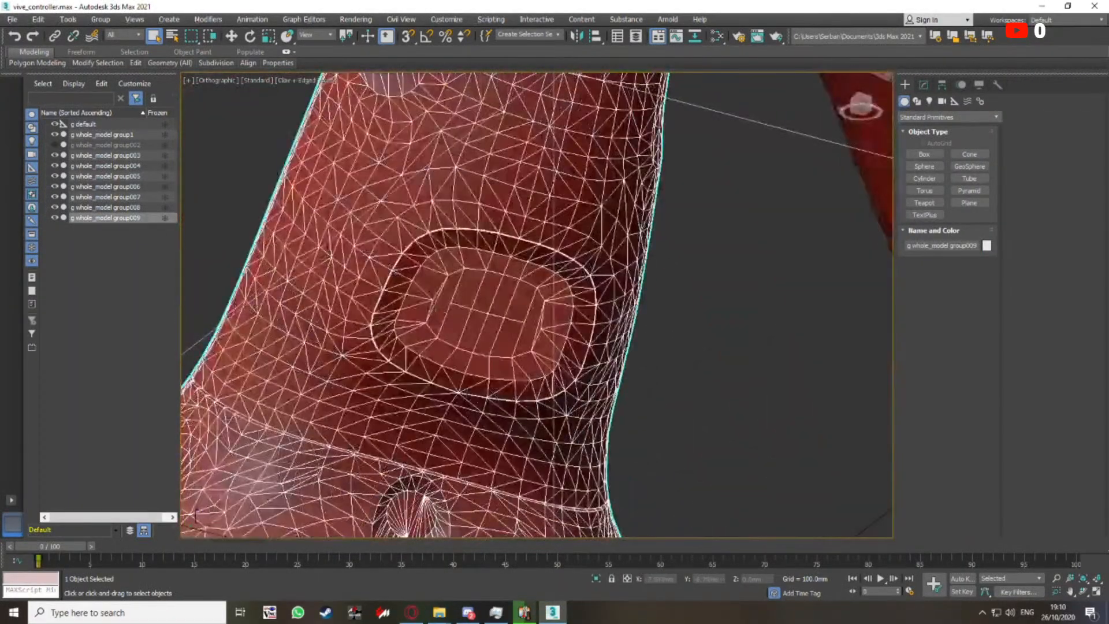
scroll(432, 295, up, 4)
scroll(432, 294, down, 2)
key(1)
scroll(437, 305, up, 6)
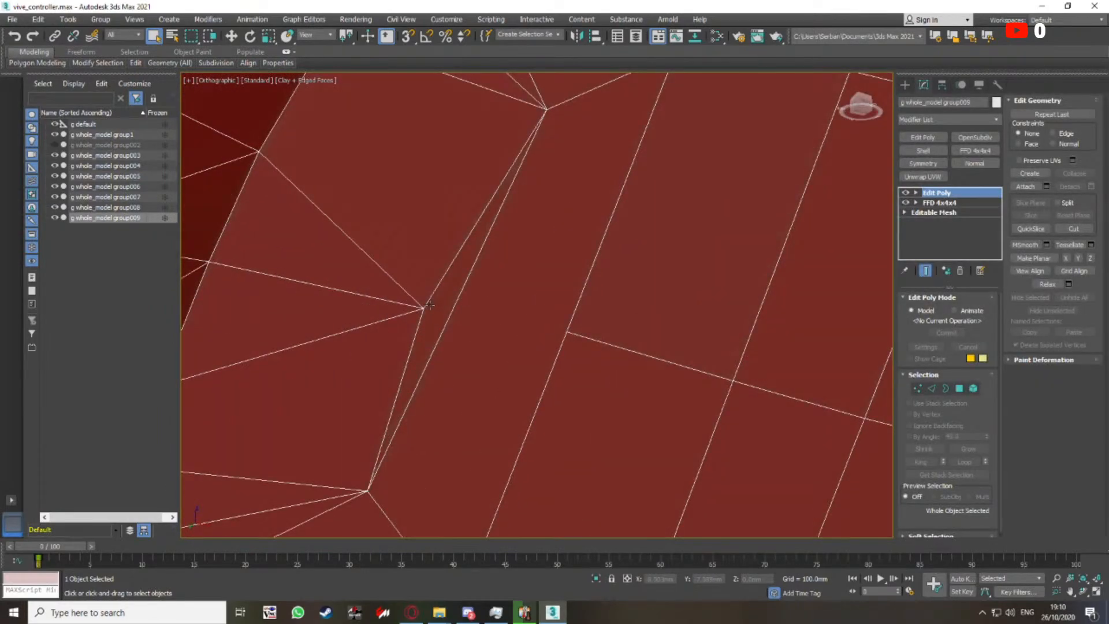
scroll(400, 353, down, 4)
key(1)
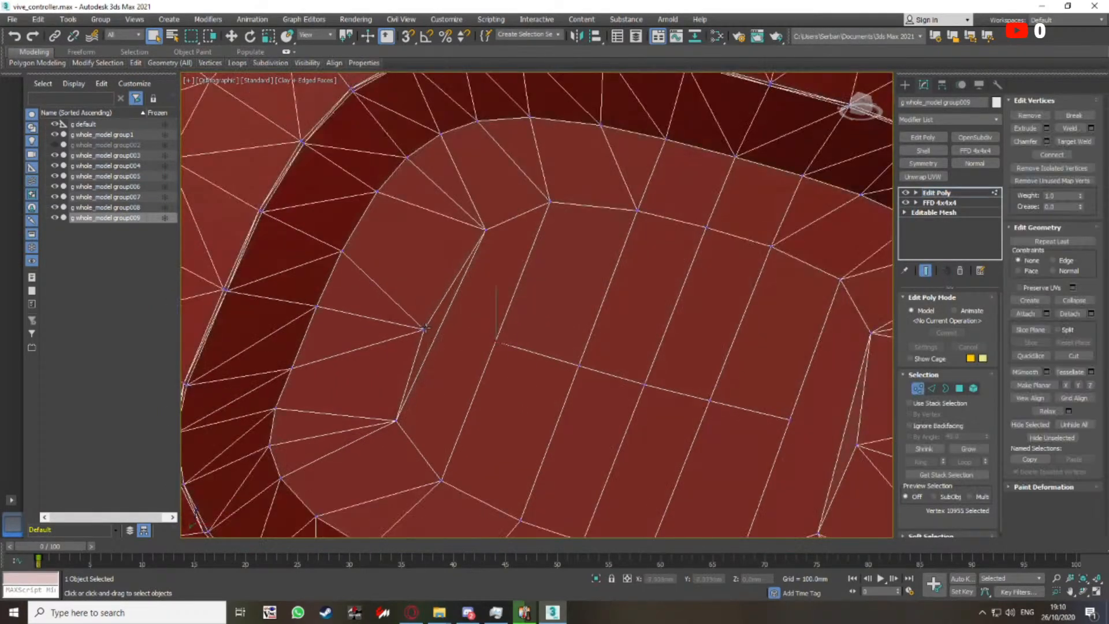
click(426, 328)
alt+middle_drag(531, 327, 524, 301)
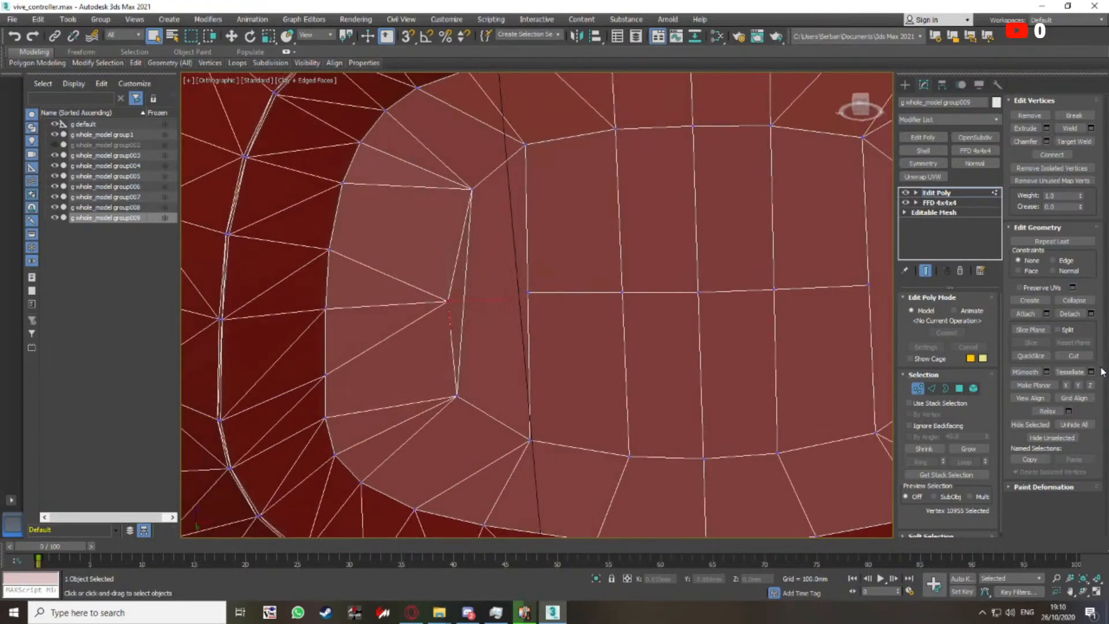
Cut edges across the slivers on both sides of the recess fill, joining each side vertex to the centre row
click(1074, 355)
click(450, 301)
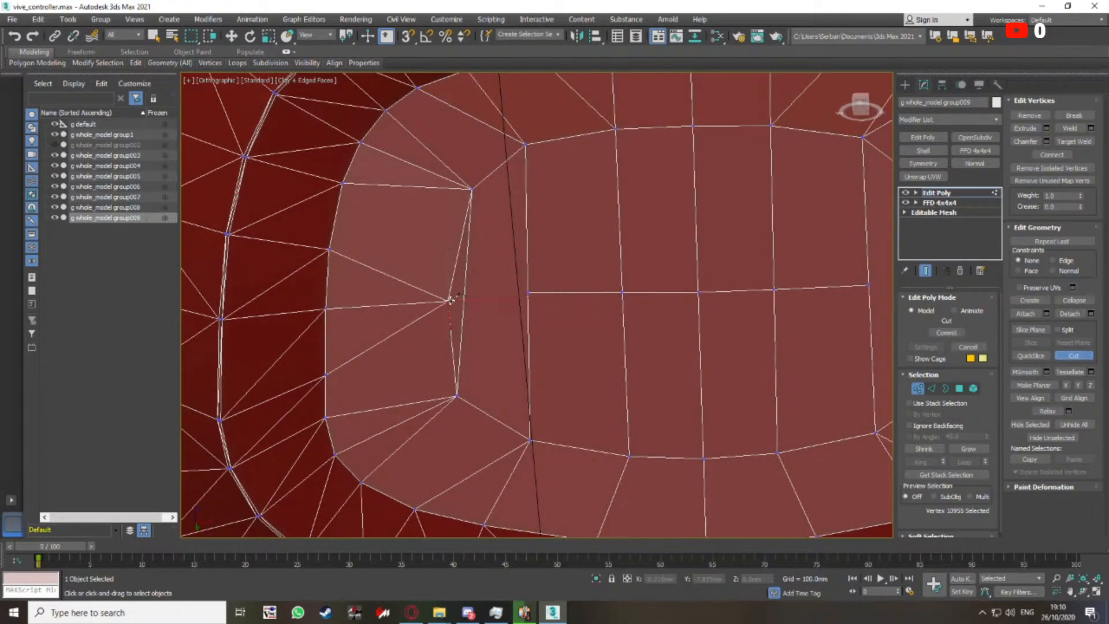
middle_drag(618, 306, 516, 321)
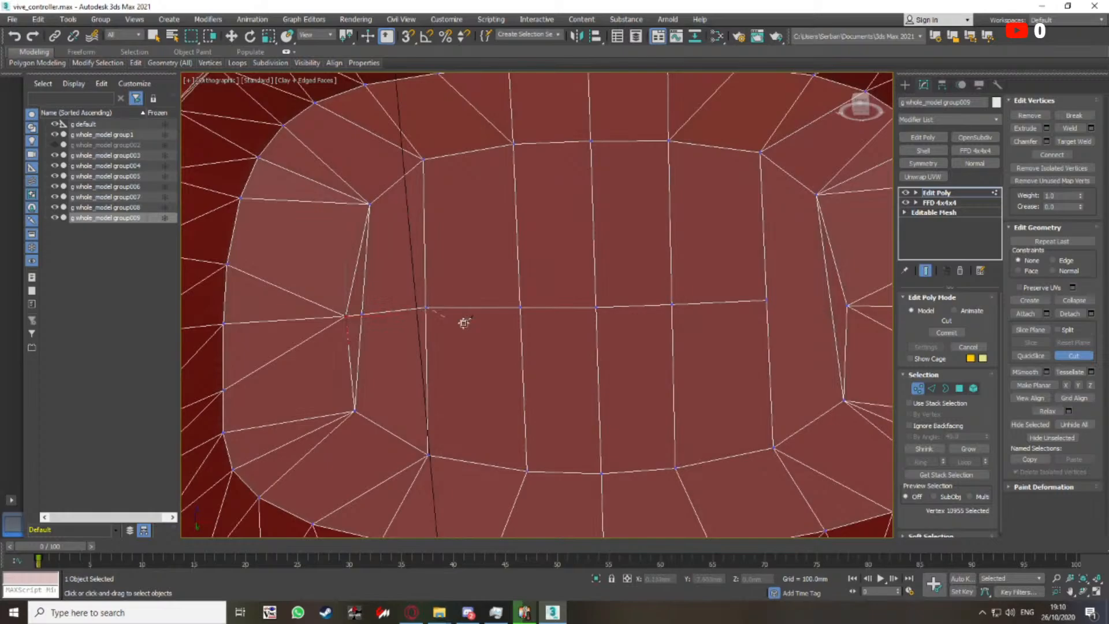
middle_drag(701, 337, 462, 355)
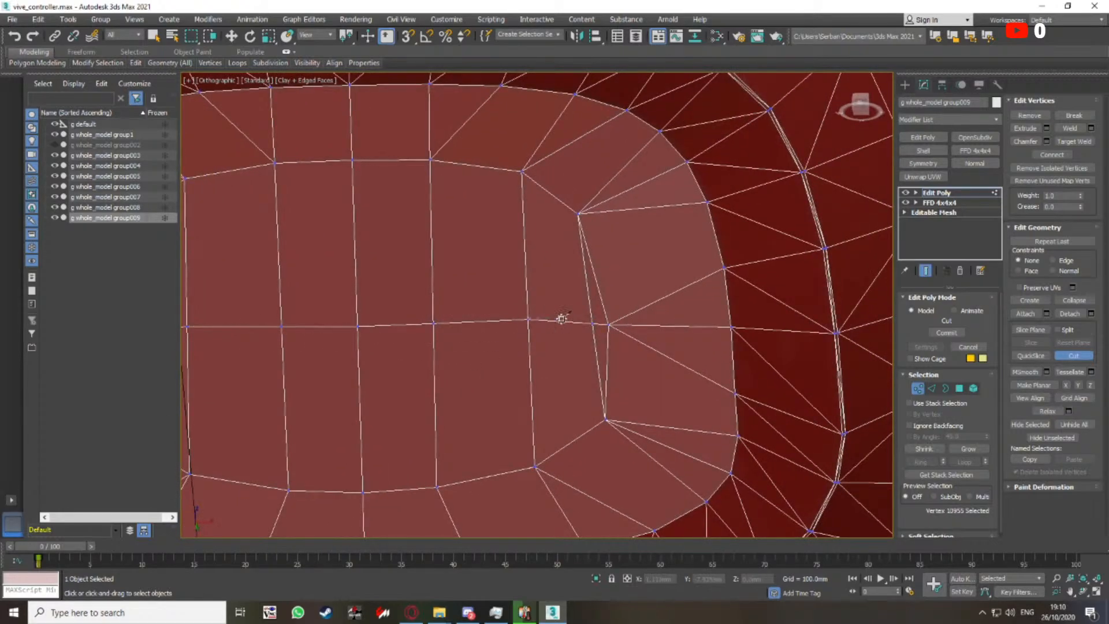
right_click(576, 328)
Collapse the close pair of vertices at each end of the recess fill's centre row
middle_drag(583, 328, 676, 329)
key(1)
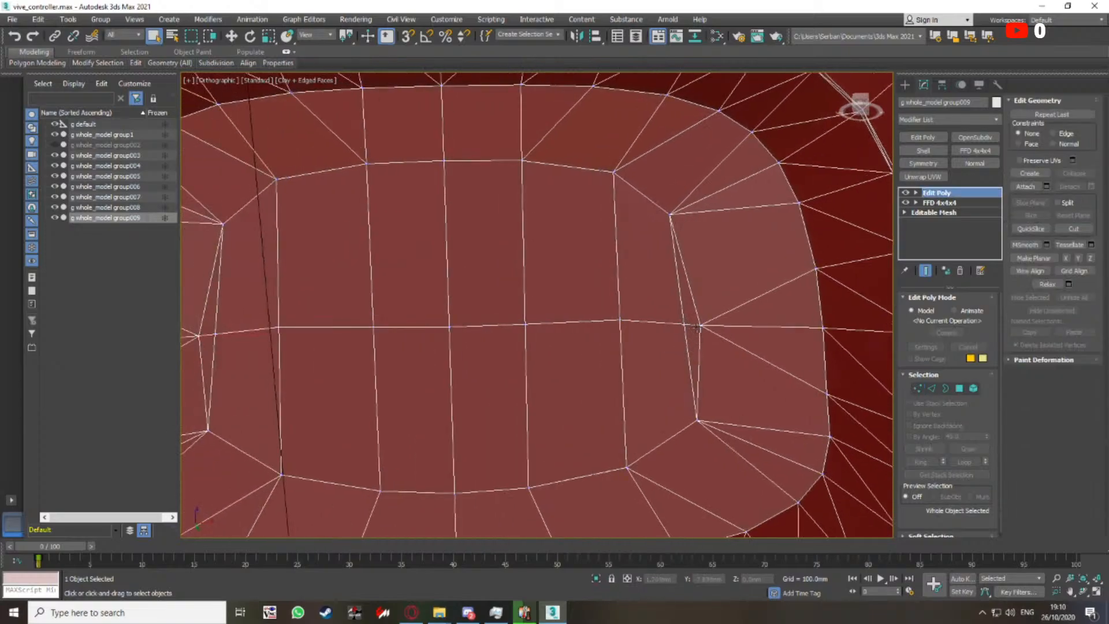
key(1)
right_click(682, 334)
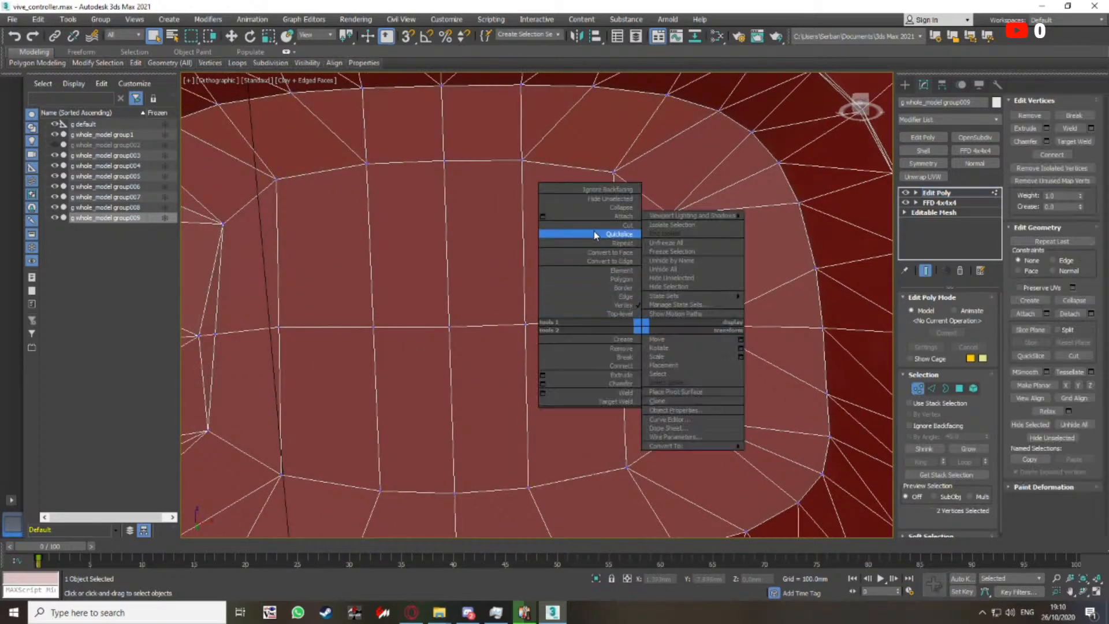
click(593, 231)
scroll(710, 300, down, 3)
scroll(472, 312, up, 3)
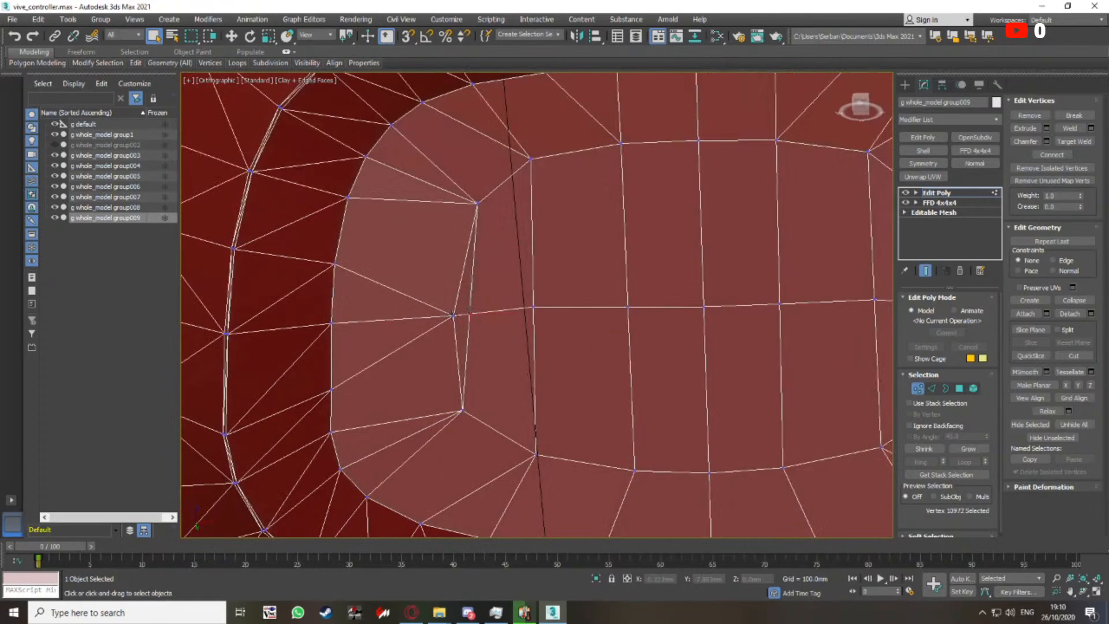
right_click(453, 315)
click(497, 337)
scroll(502, 330, down, 5)
middle_drag(503, 329, 762, 371)
Select all polygons of the model to reach their smoothing groups, and check the handle in plain shaded display
ctrl+click(959, 388)
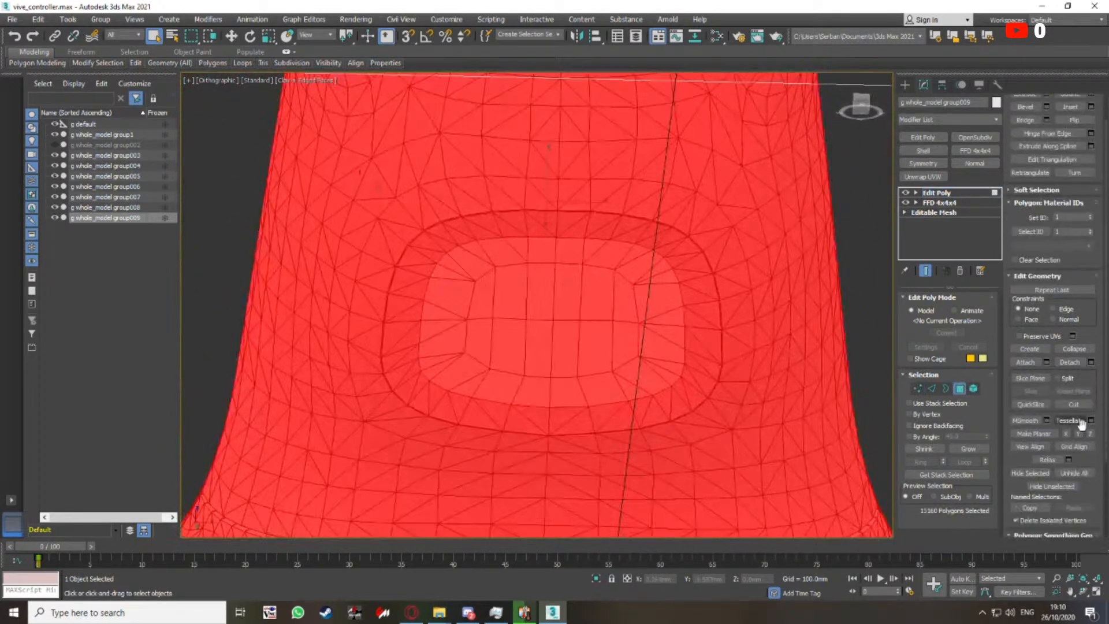
scroll(1046, 456, down, 2)
click(959, 388)
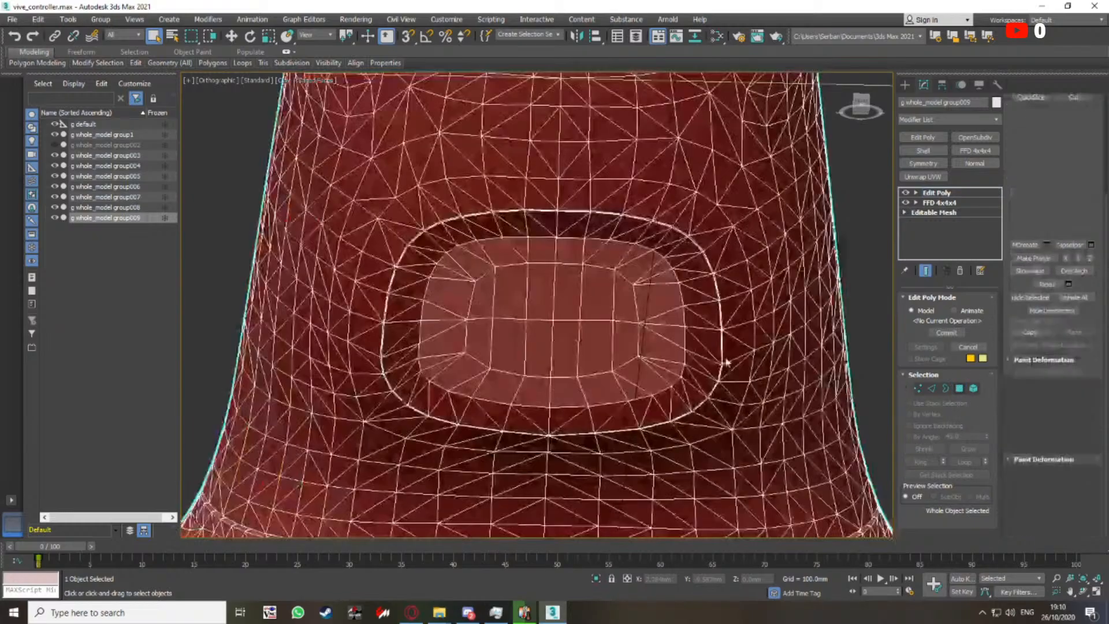
key(F4)
scroll(618, 347, down, 5)
alt+middle_drag(618, 347, 638, 399)
scroll(577, 347, up, 4)
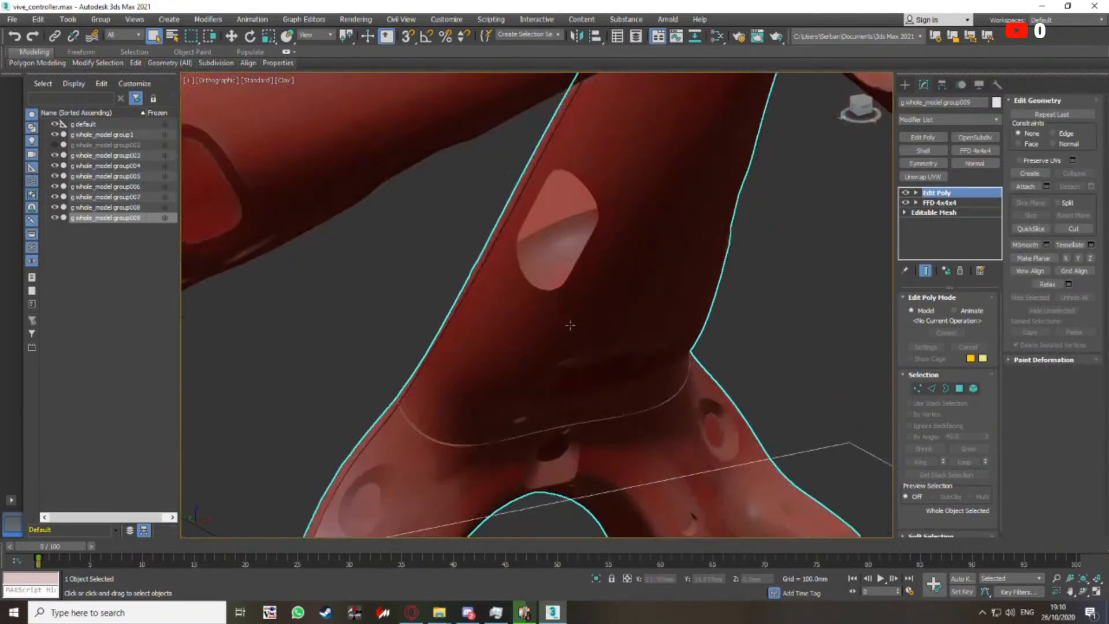
Show edged faces, add another Edit Poly modifier to g whole_model group009 and enter its edge level
key(F4)
click(931, 388)
scroll(549, 288, up, 2)
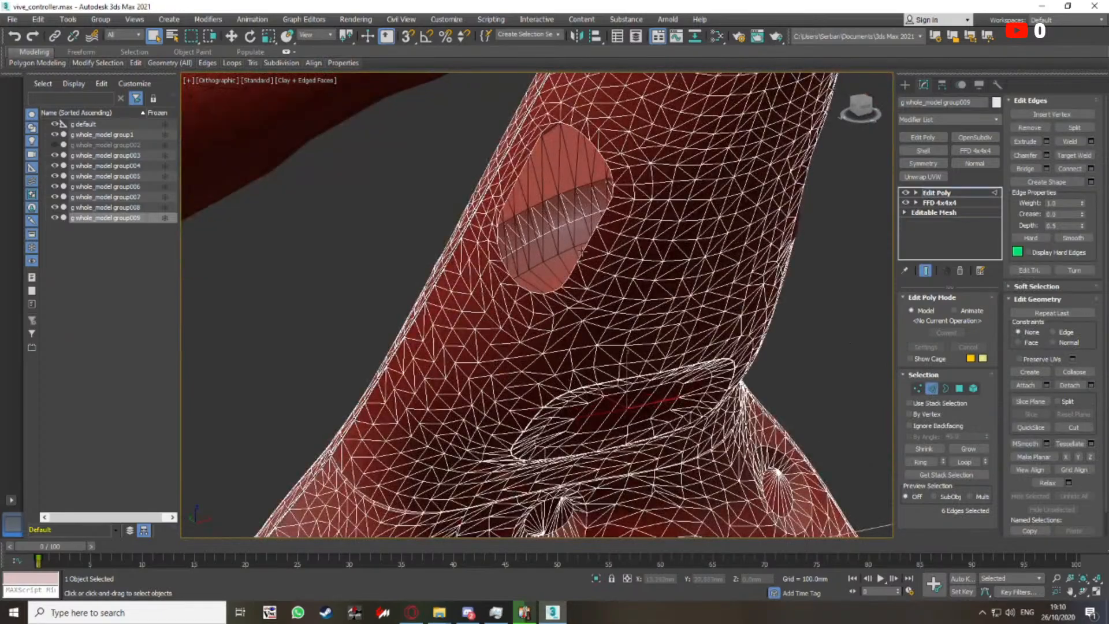
click(936, 389)
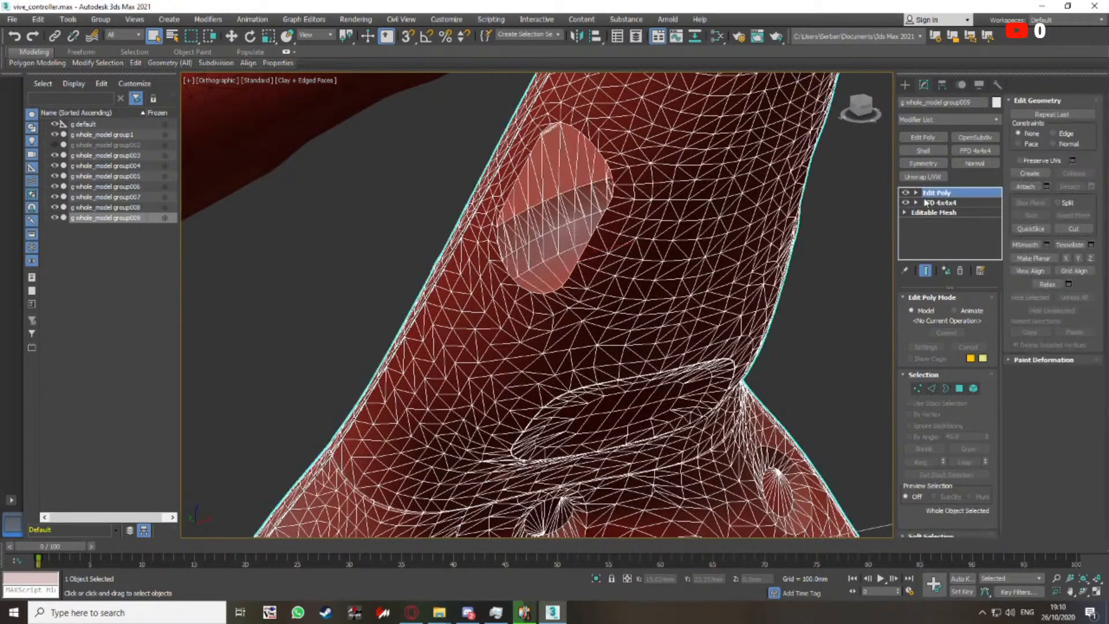
click(920, 139)
middle_drag(745, 248, 753, 344)
click(934, 389)
Bridge three pairs of opposite rim edges across the middle of the oblong opening on the handle
scroll(589, 300, down, 4)
alt+middle_drag(589, 303, 581, 265)
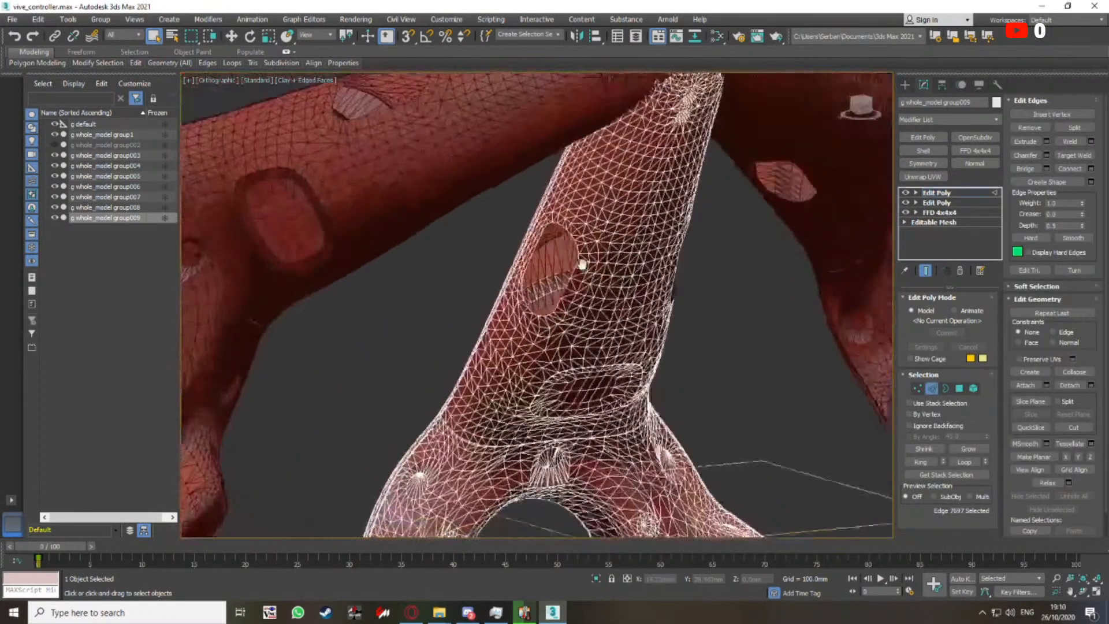
scroll(582, 264, up, 6)
alt+middle_drag(567, 317, 482, 272)
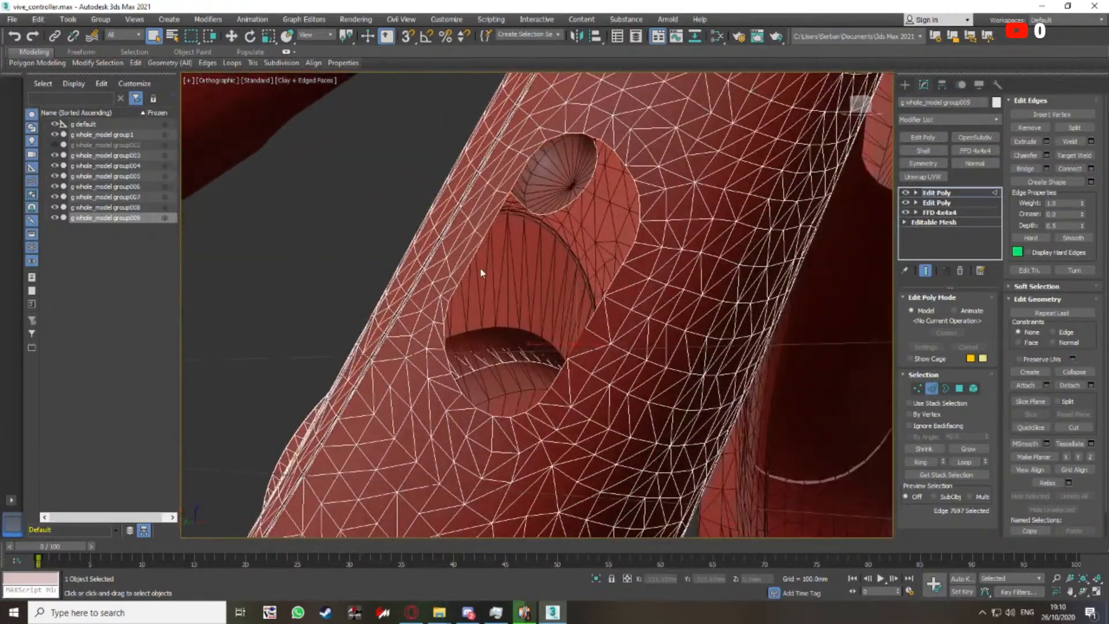
scroll(542, 275, up, 5)
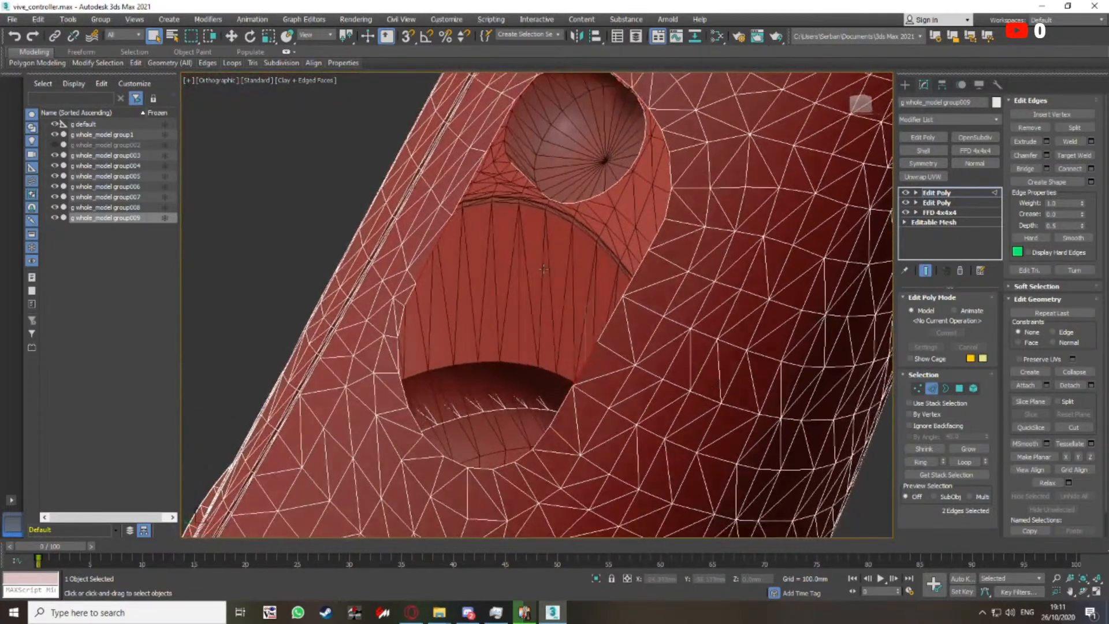
click(1025, 168)
middle_drag(599, 310, 603, 304)
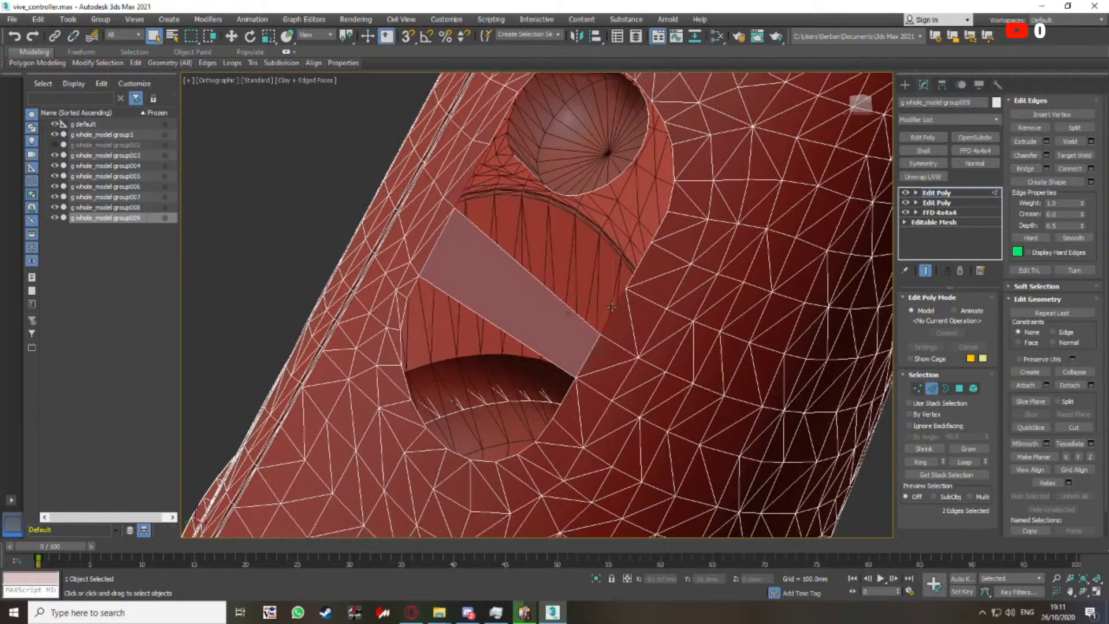
middle_drag(506, 186, 496, 261)
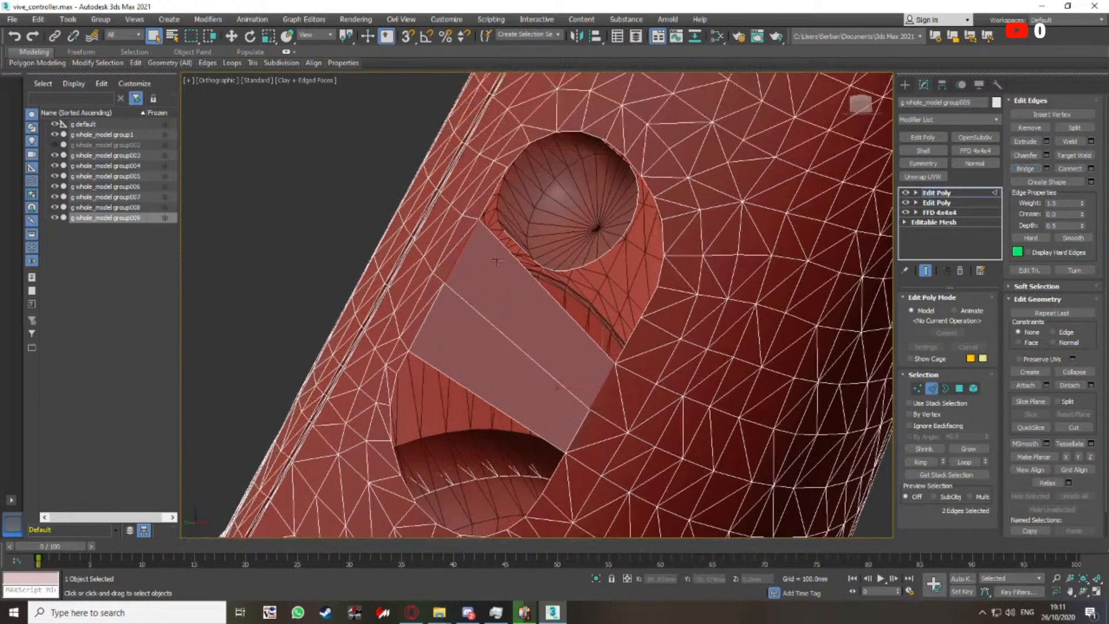
click(487, 202)
click(1025, 169)
middle_drag(613, 258, 623, 272)
Extend a new polygon inward from the short rim edge of the triangular gap between the bridged strips
click(634, 356)
alt+middle_drag(635, 351, 660, 315)
right_click(661, 322)
click(529, 317)
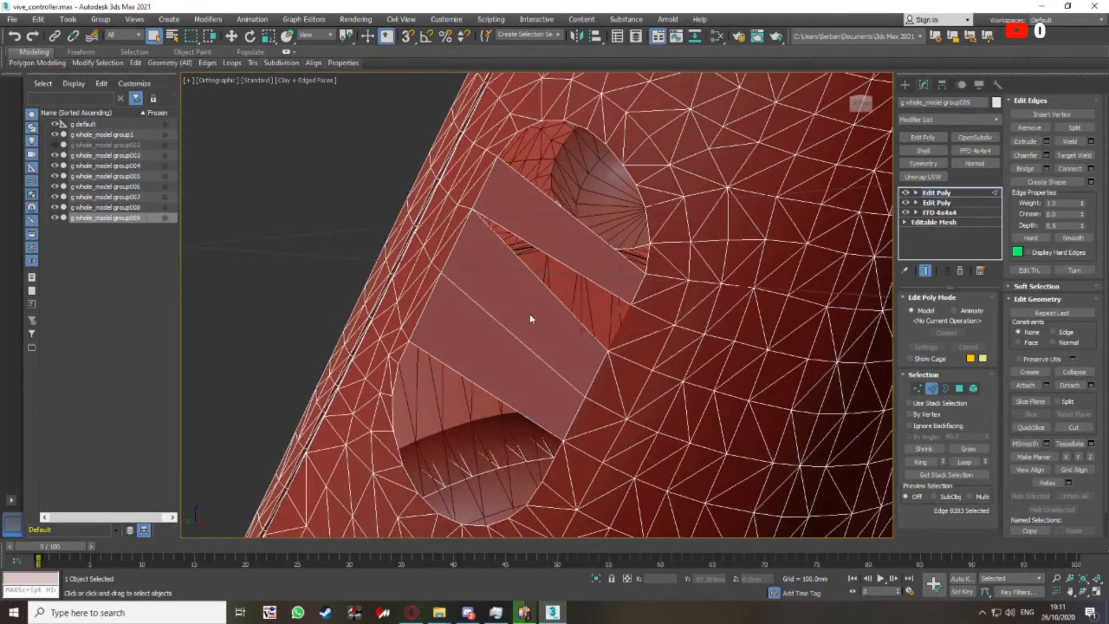
key(w)
scroll(623, 328, up, 3)
shift+drag(624, 314, 483, 270)
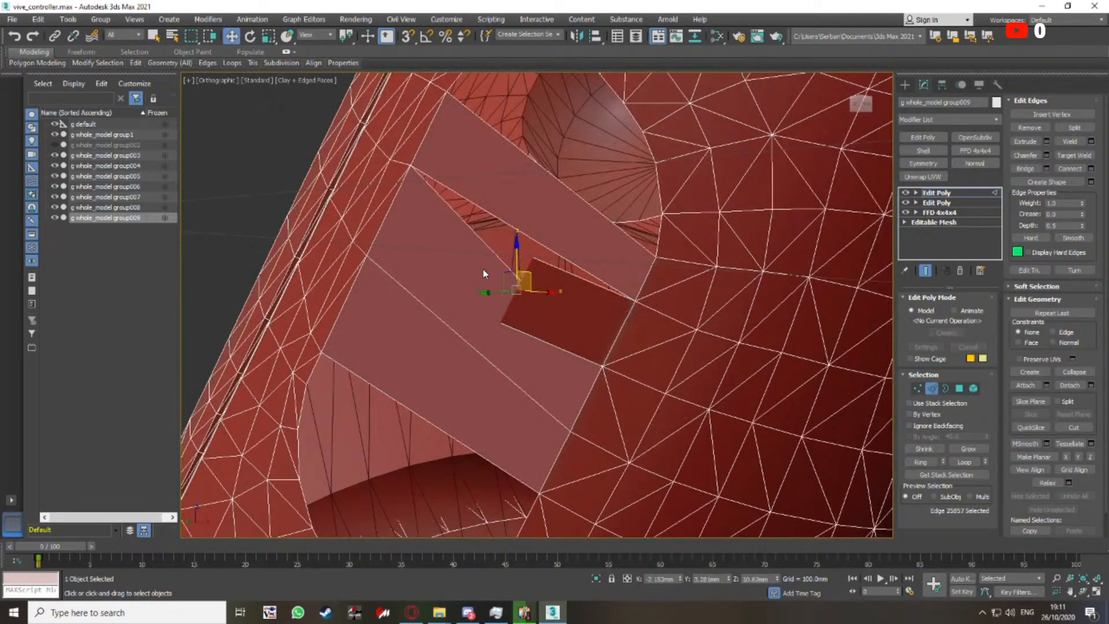
Collapse the new polygon's two free vertices and snap the merged vertex onto the triangular gap's opposite corner
middle_drag(483, 269, 493, 287)
right_click(493, 282)
click(469, 227)
right_click(516, 290)
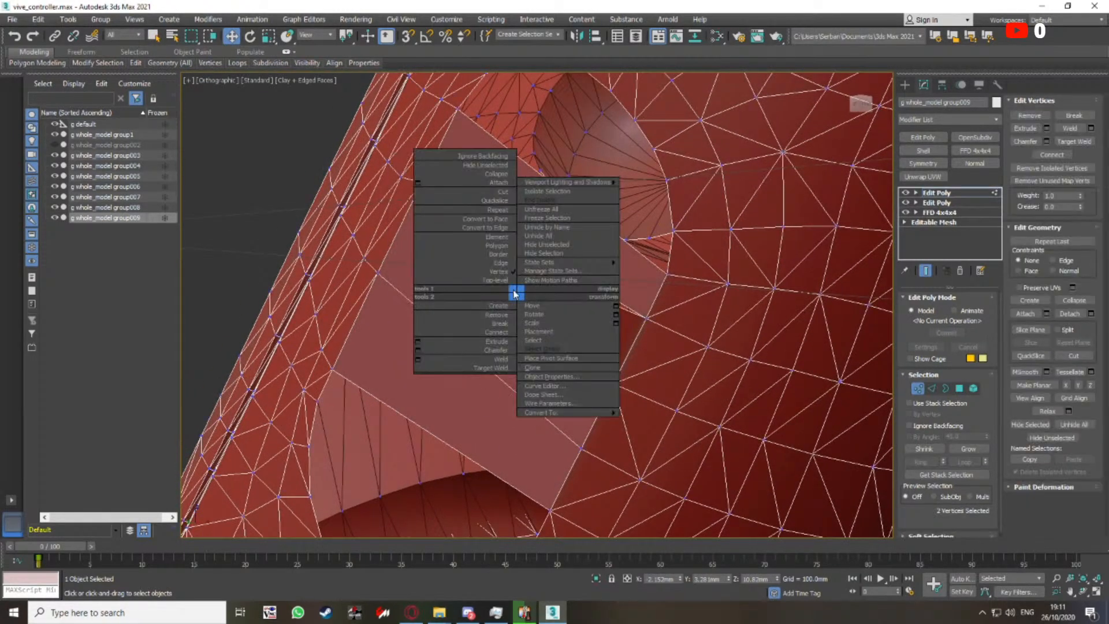
click(500, 180)
key(s)
drag(531, 299, 423, 184)
key(s)
middle_drag(554, 213, 544, 331)
Bridge the next two pairs of opposite rim edges above the filled triangular gap
key(2)
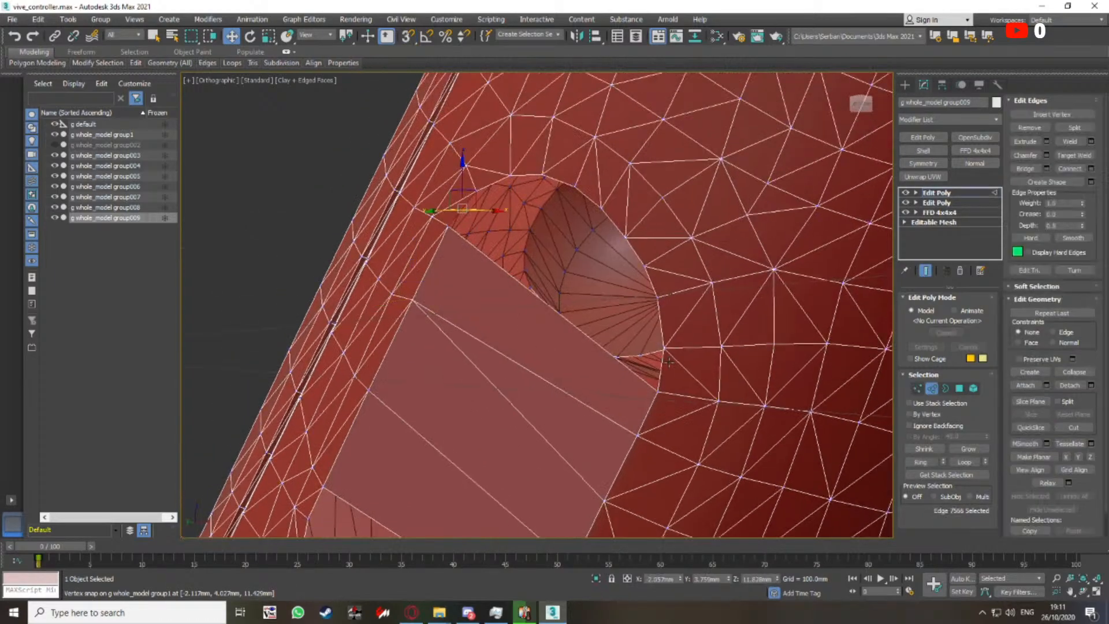
ctrl+click(662, 360)
mouse_move(690, 296)
middle_down()
mouse_move(666, 302)
mouse_move(669, 312)
mouse_move(679, 294)
middle_up()
click(1027, 168)
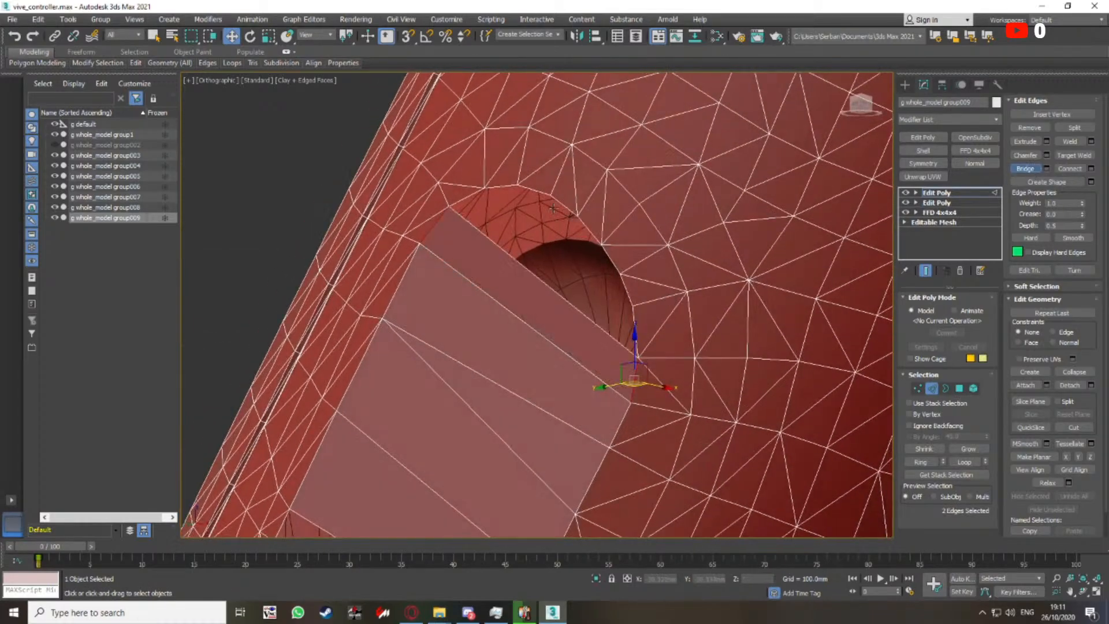
click(460, 197)
ctrl+click(634, 321)
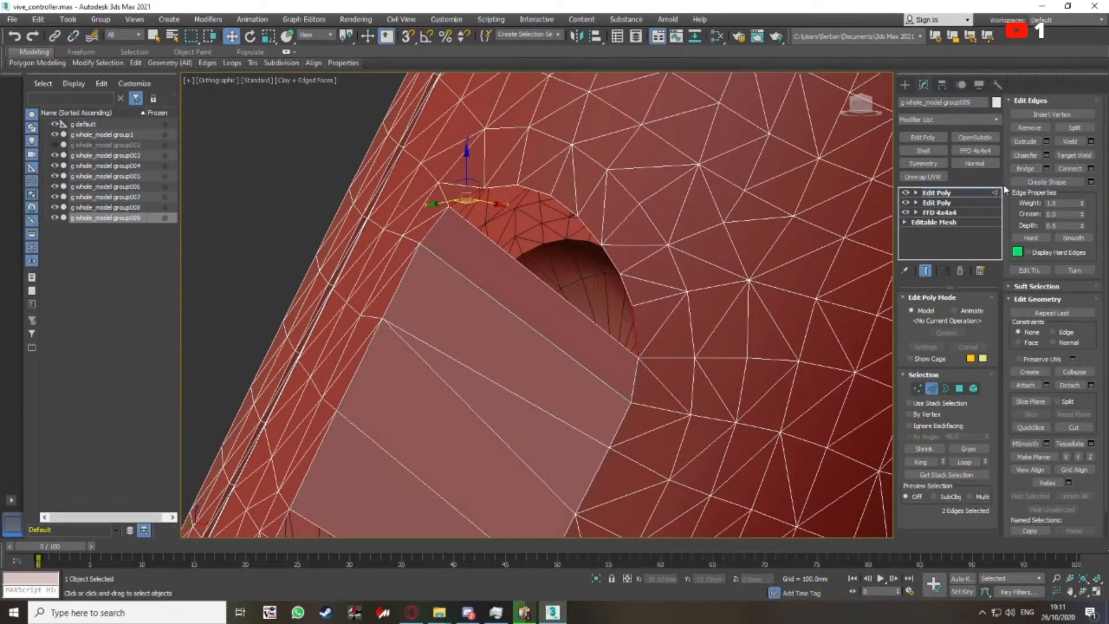
click(1019, 171)
Bridge the last two pairs of rim edges to close the opening's rounded upper end
alt+middle_drag(624, 284, 579, 312)
click(457, 216)
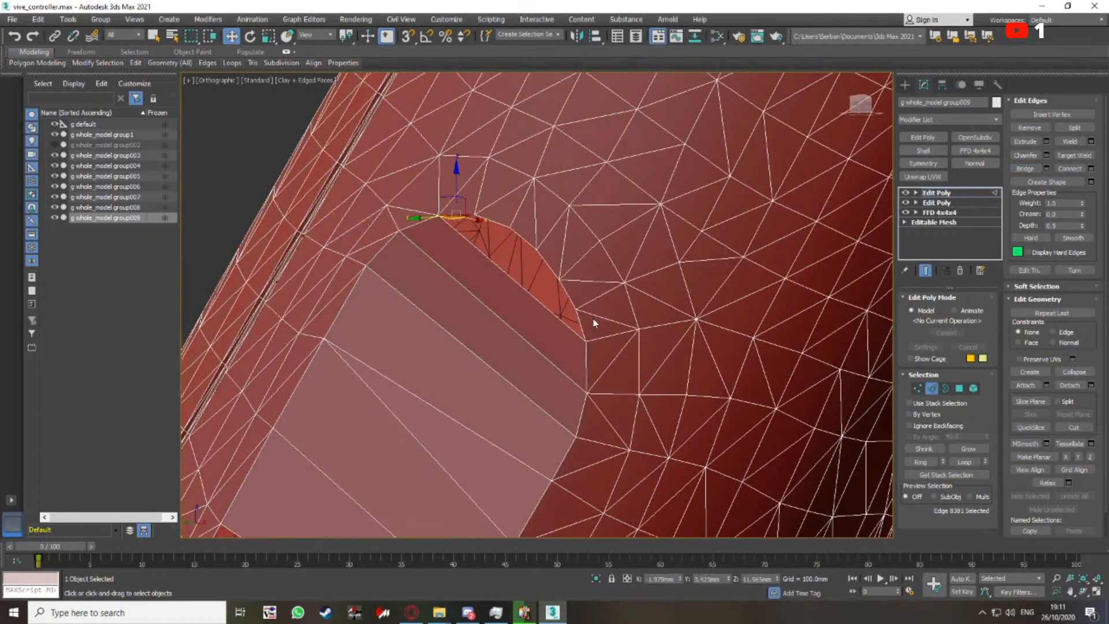
click(584, 324)
scroll(590, 327, up, 2)
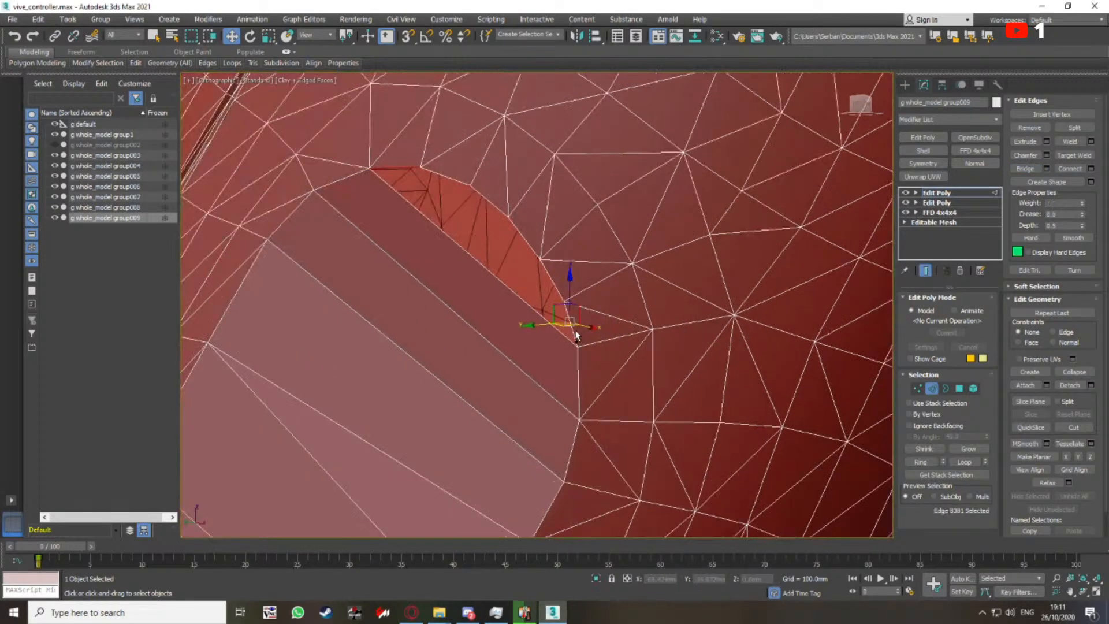
ctrl+click(574, 333)
mouse_move(573, 333)
alt+middle_down()
mouse_move(599, 332)
mouse_move(582, 331)
alt+middle_up()
click(1020, 170)
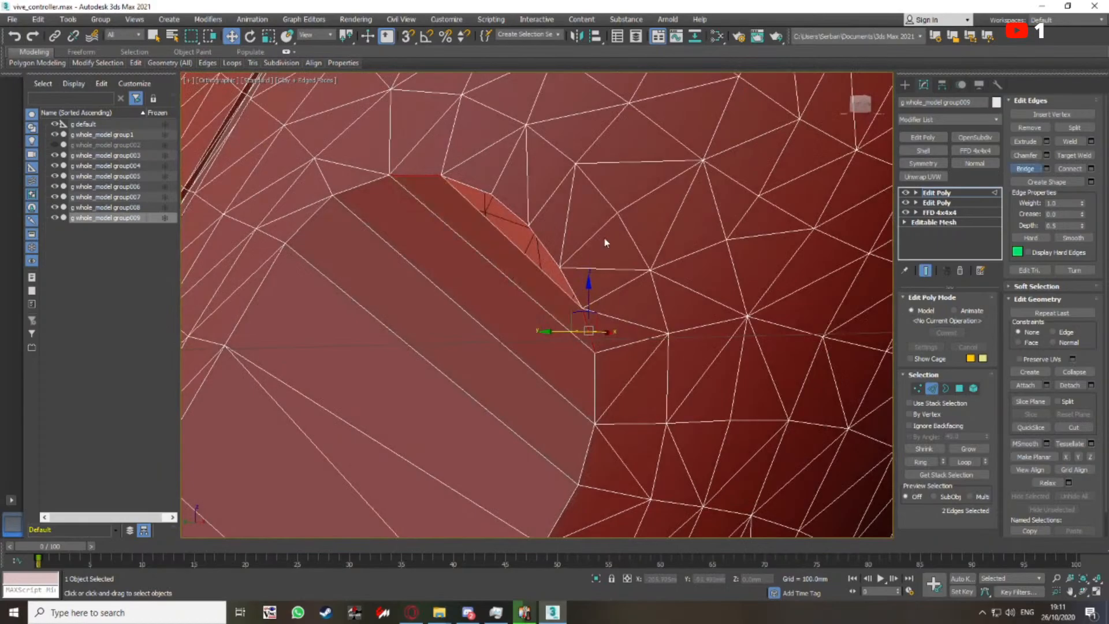
alt+middle_drag(605, 243, 542, 249)
click(484, 228)
ctrl+click(570, 308)
alt+middle_drag(569, 308, 592, 323)
click(1034, 172)
Bridge the pair of opposite rim edges directly below the filled middle of the opening
scroll(520, 324, down, 5)
alt+middle_drag(514, 330, 527, 275)
scroll(507, 302, up, 3)
click(461, 291)
scroll(522, 336, up, 3)
click(650, 381)
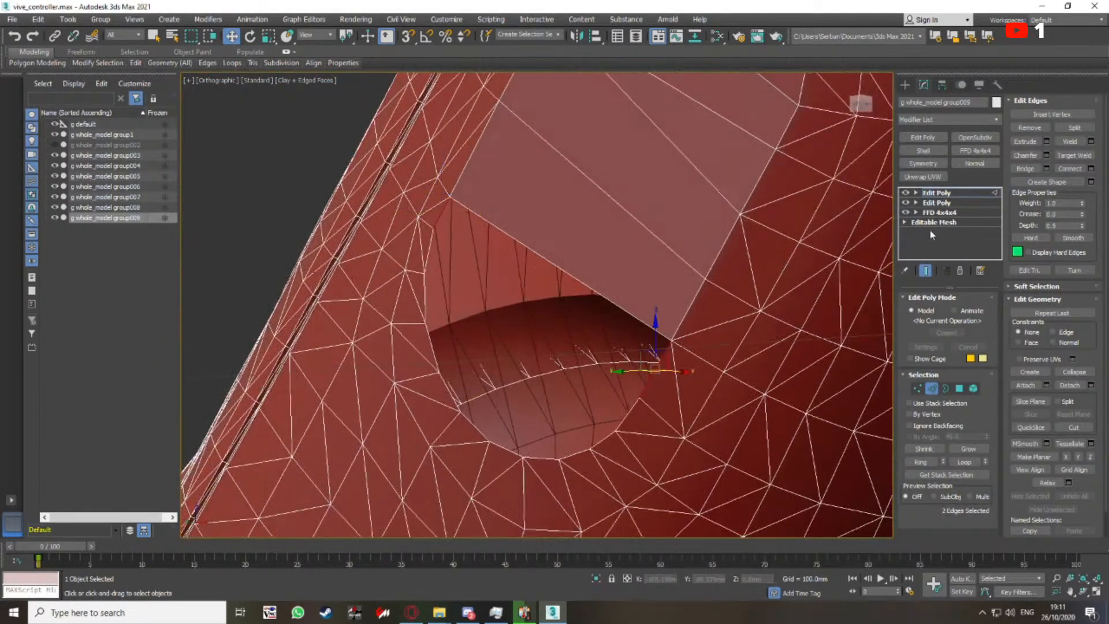
click(1026, 169)
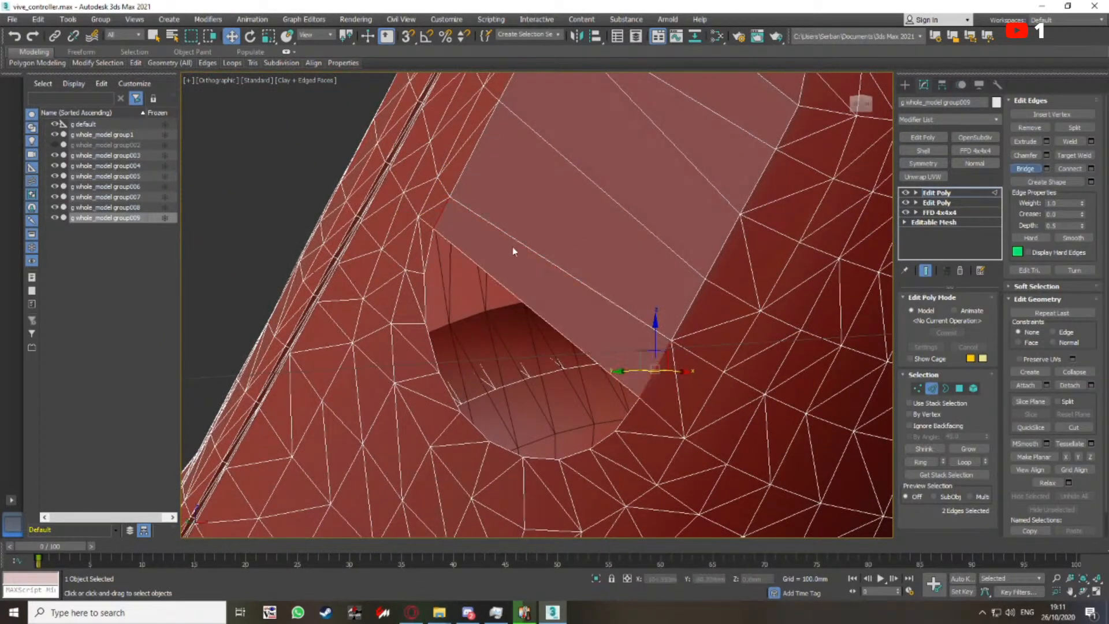
Try to bridge the next pairs of rim edges down the opening's lower half
click(424, 288)
ctrl+click(633, 408)
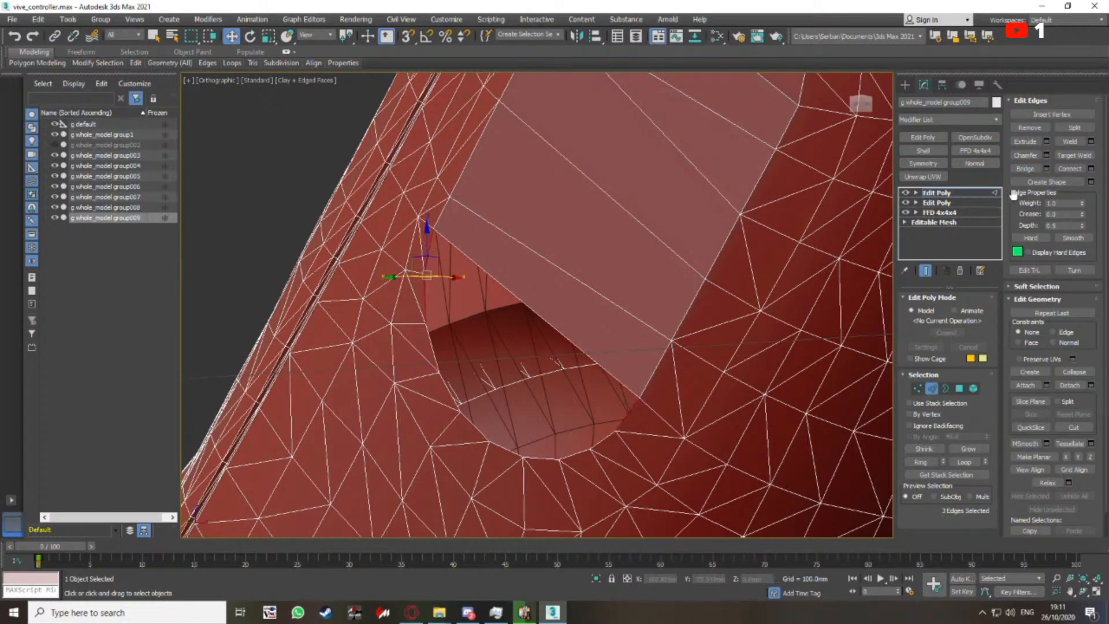
click(1032, 168)
alt+middle_drag(589, 298, 612, 288)
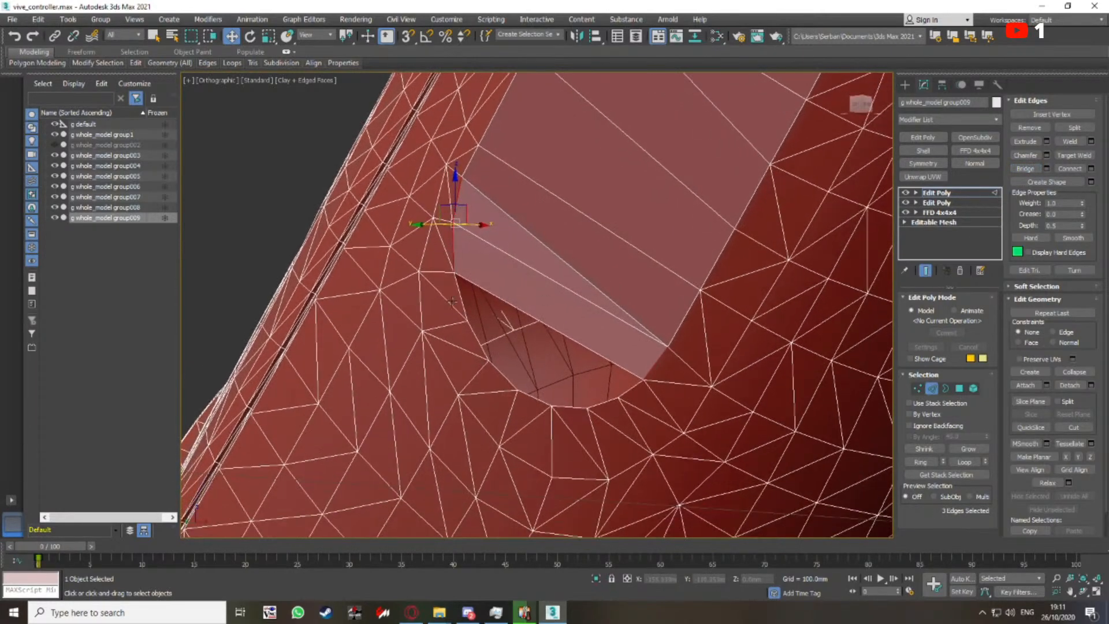
click(464, 304)
ctrl+click(628, 390)
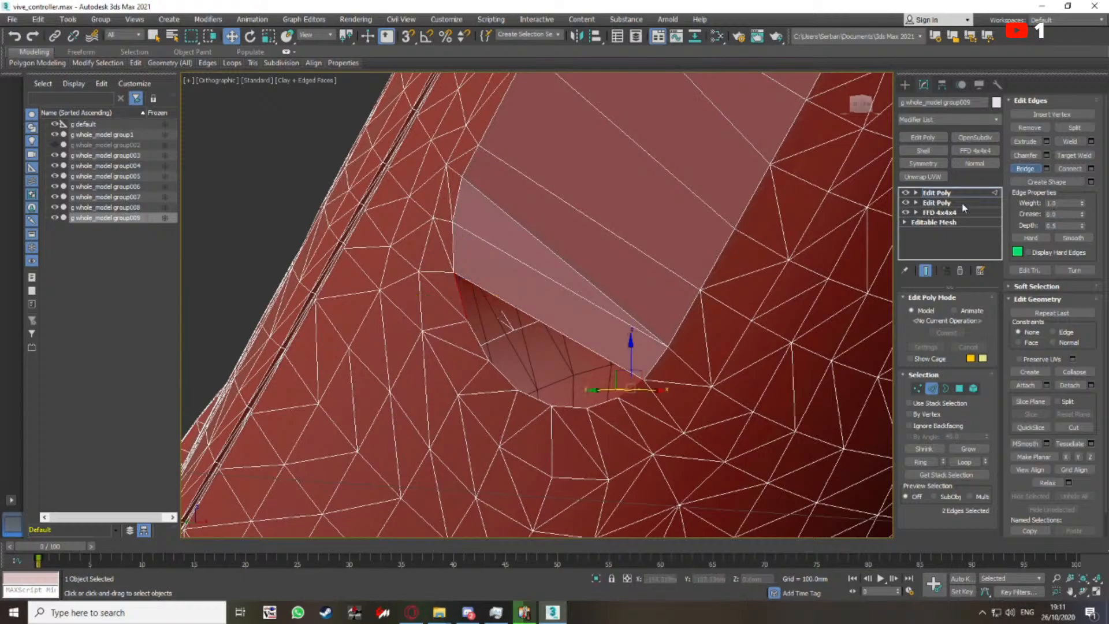
Try to bridge the remaining rim edges around the opening's rounded lower tip
click(479, 343)
alt+middle_drag(599, 349, 580, 341)
ctrl+click(579, 387)
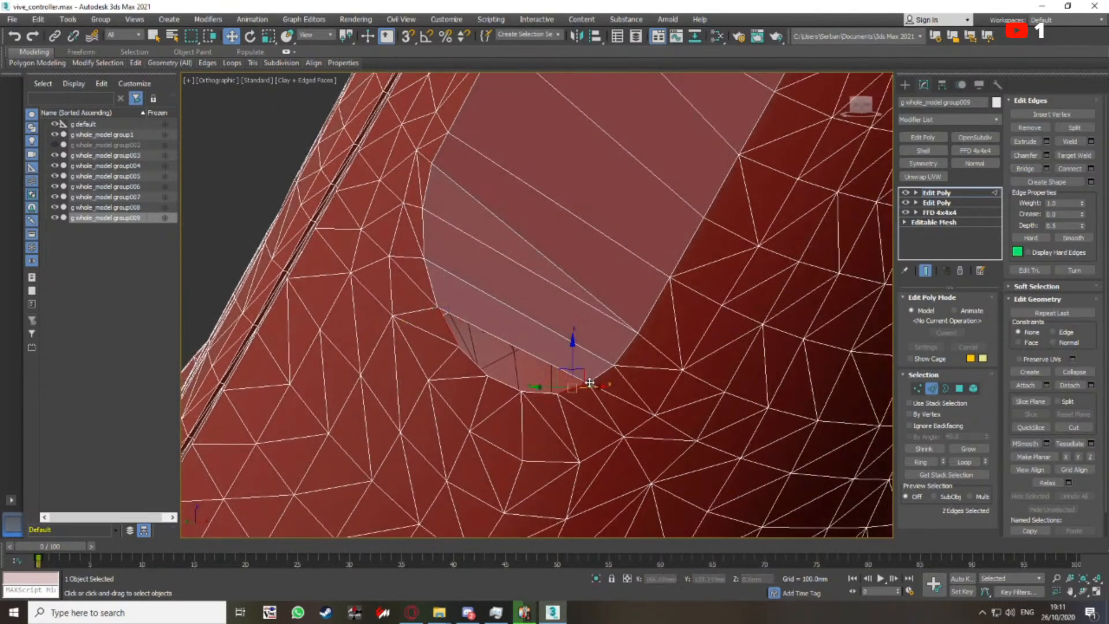
click(1030, 170)
scroll(478, 368, up, 2)
click(477, 366)
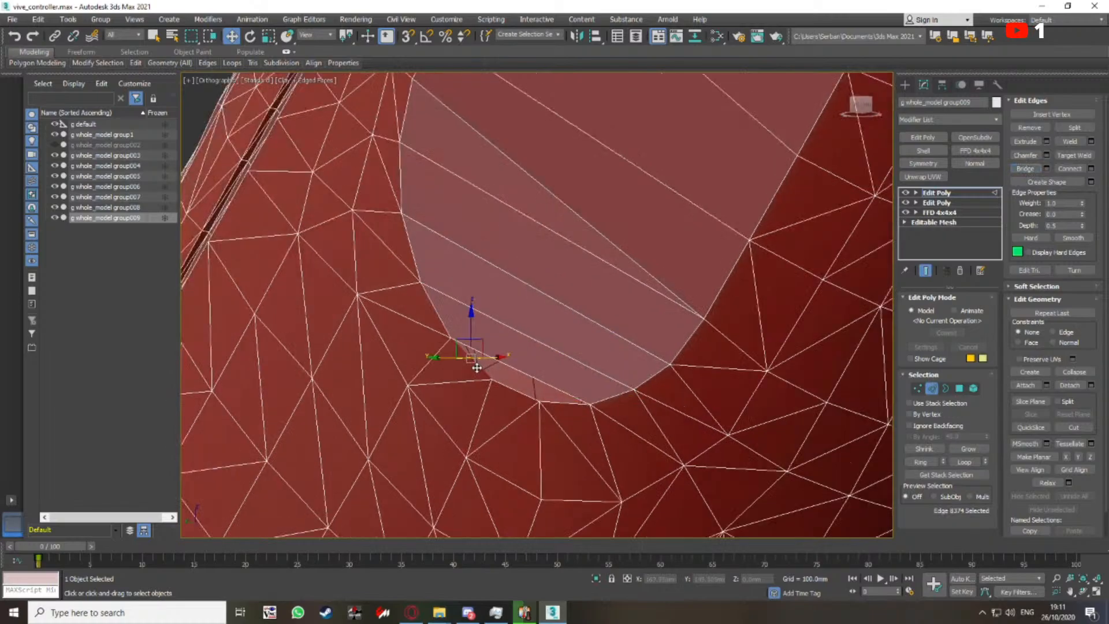
scroll(570, 377, down, 2)
middle_drag(569, 377, 563, 385)
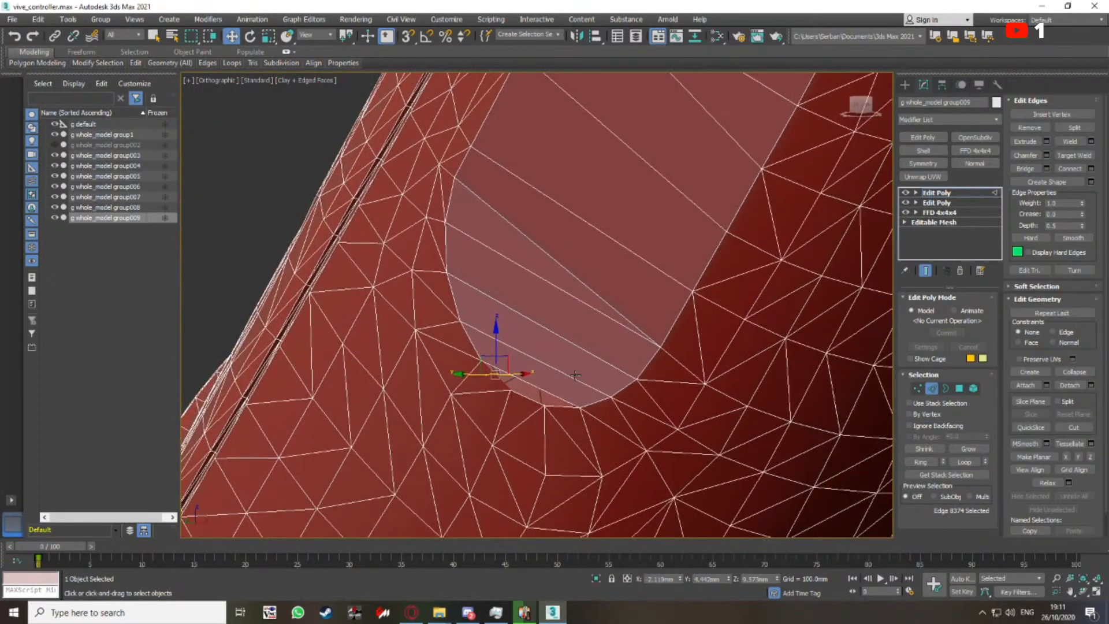
Undo the lower-end bridges back to the first strip below the filled middle
key(ctrl+z)
key(ctrl+z)
key(ctrl+z)
key(ctrl+z)
key(ctrl+z)
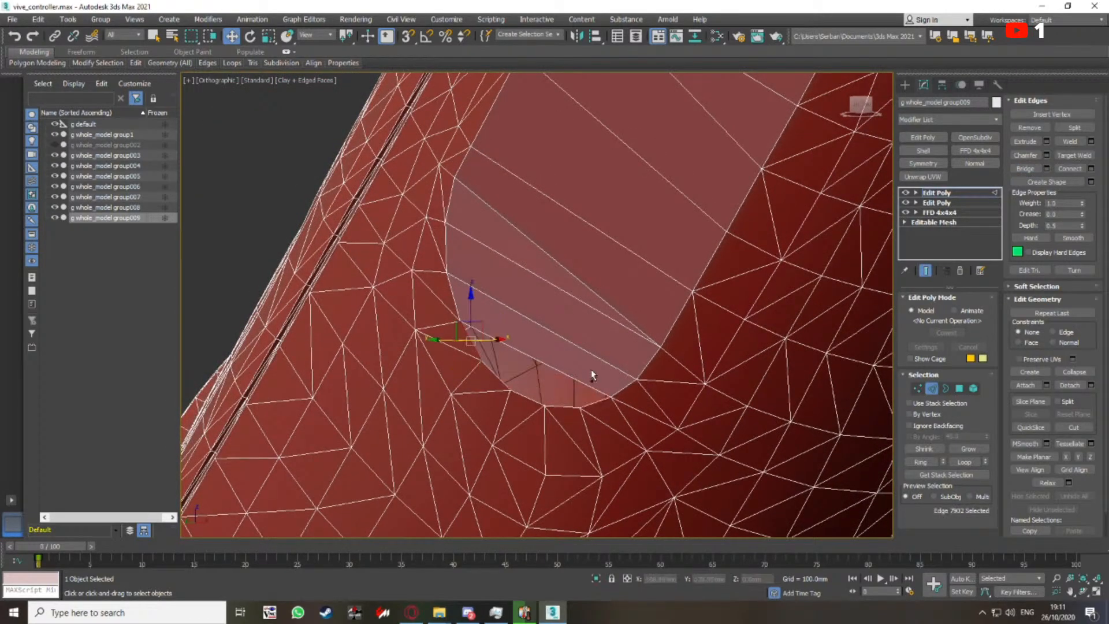
key(ctrl+z)
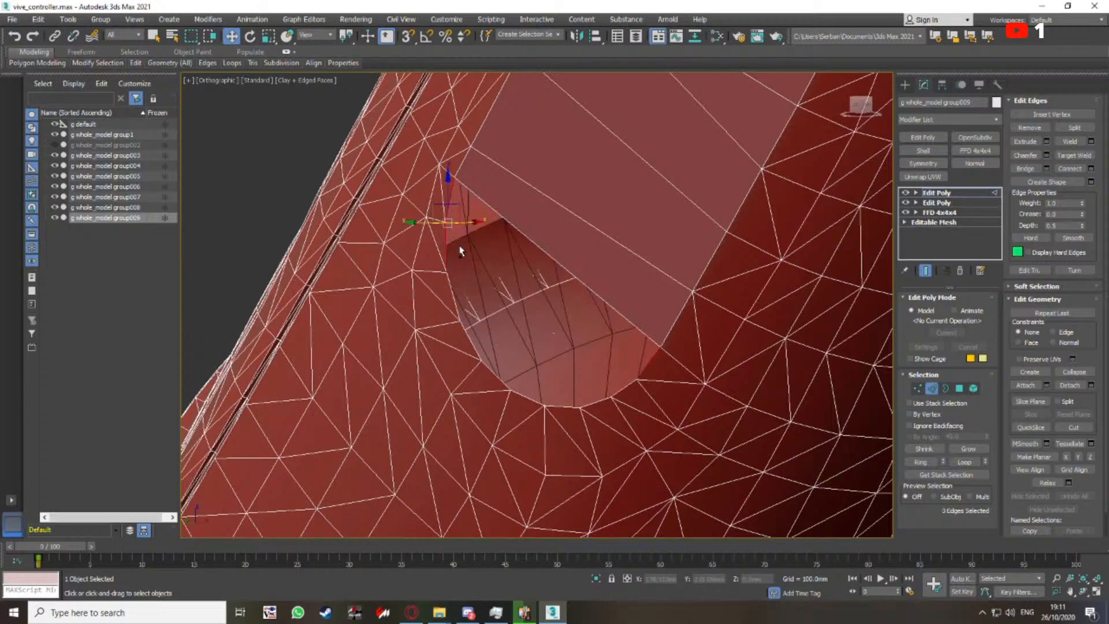
Bridge two successive pairs of opposite rim edges below the filled area, one exact pair at a time
click(658, 363)
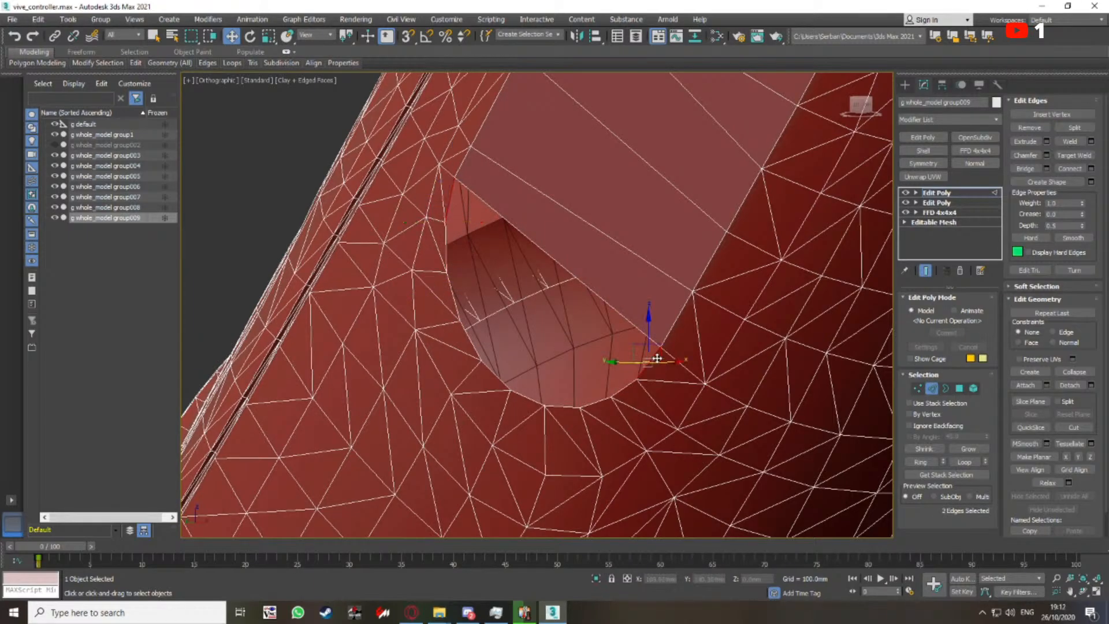
click(1025, 169)
click(448, 255)
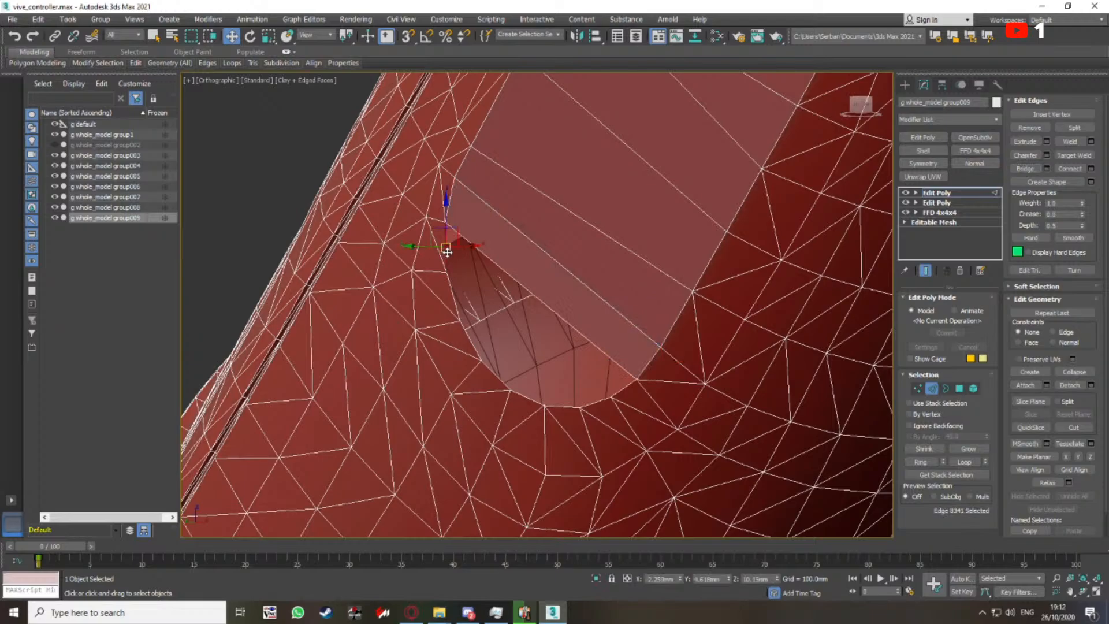
ctrl+click(634, 391)
click(1027, 169)
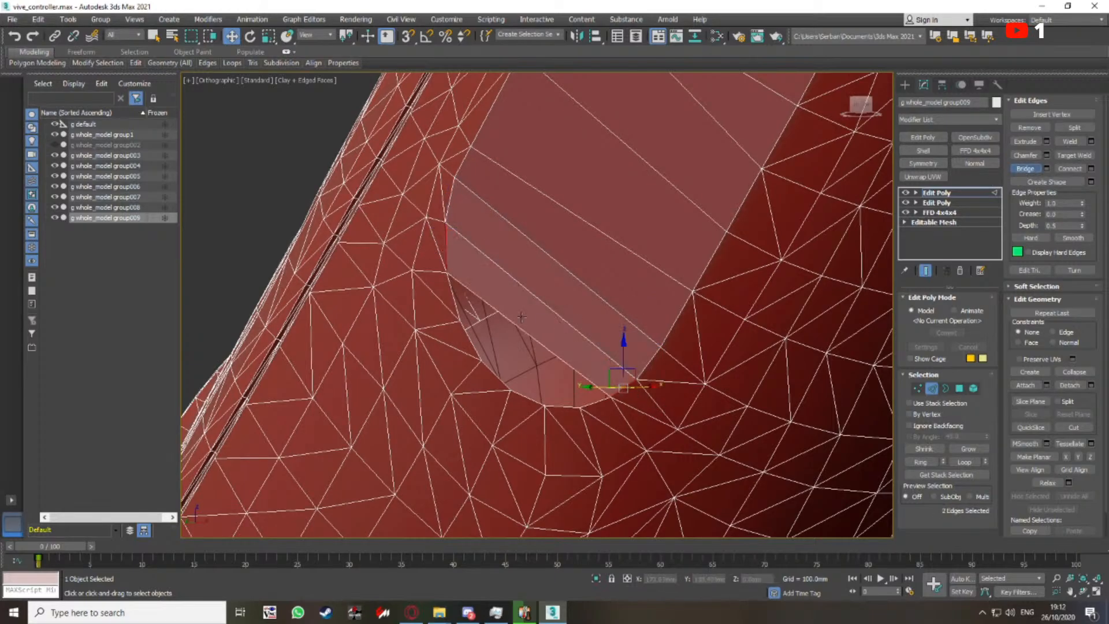
Bridge the last two pairs of rim edges to close the opening's rounded lower end
click(456, 298)
ctrl+click(593, 404)
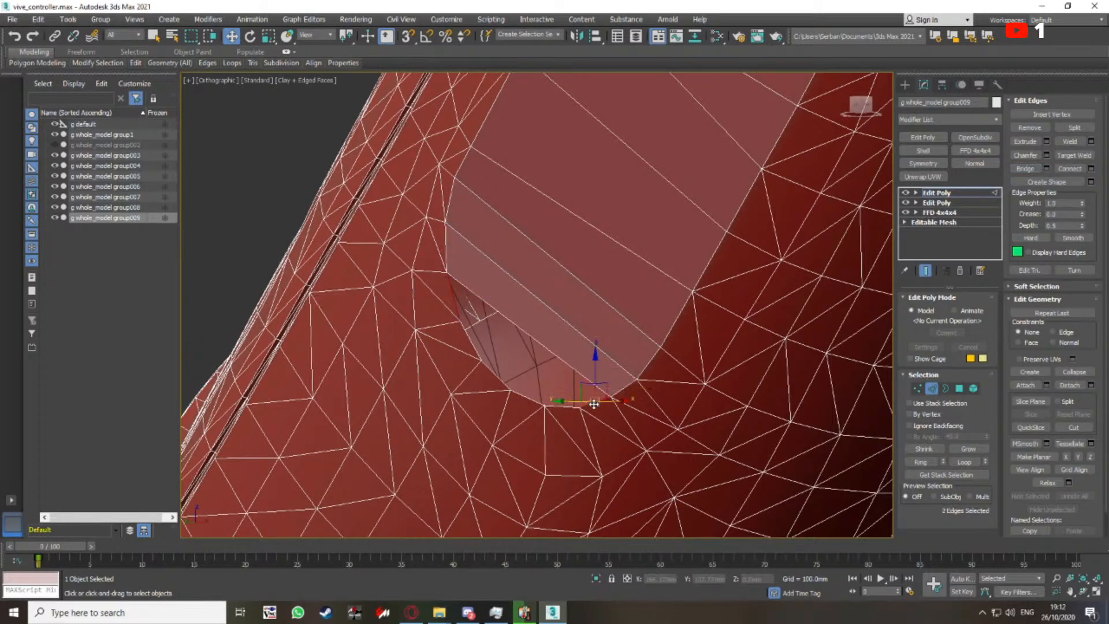
click(1026, 169)
click(470, 342)
ctrl+click(560, 409)
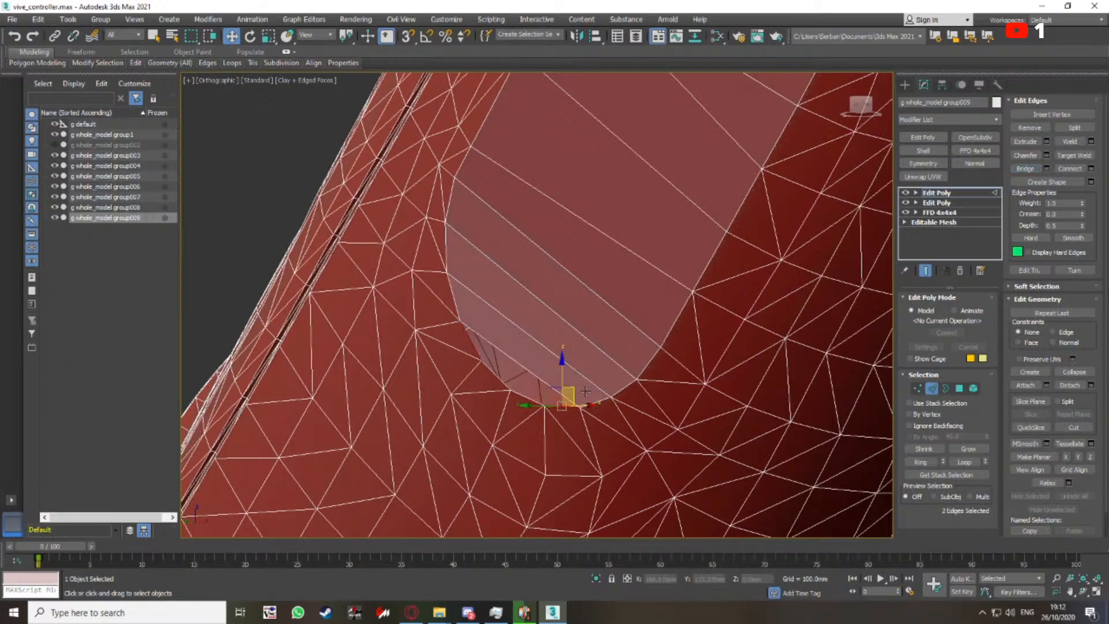
scroll(548, 334, down, 1)
middle_drag(548, 334, 475, 386)
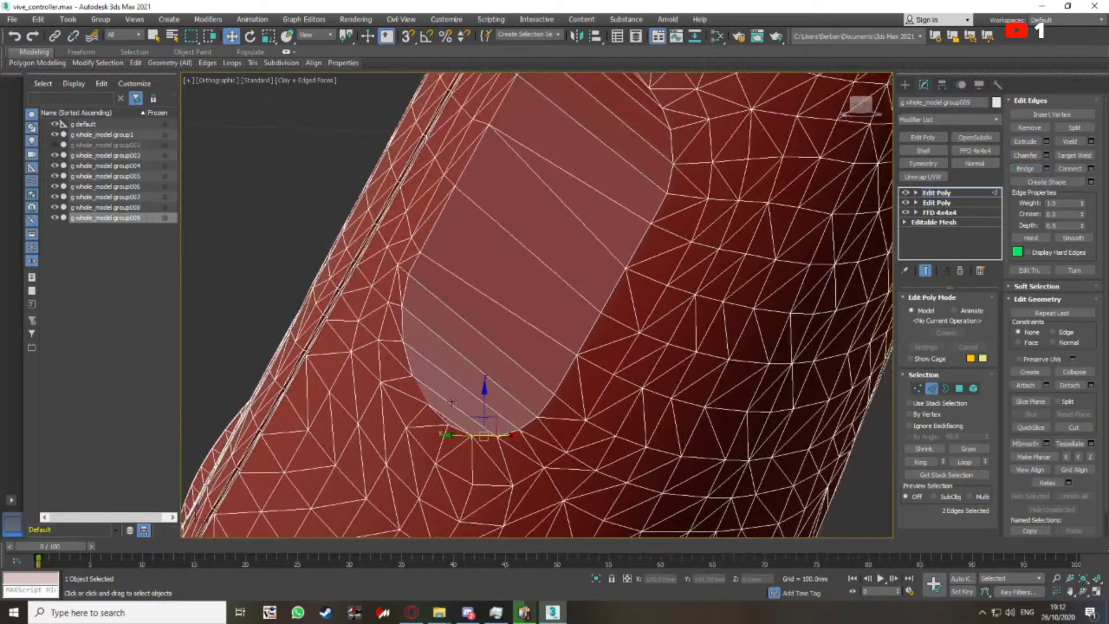
Select the cross edges along the whole filled oblong opening and connect them with a lengthwise centre line
click(456, 409)
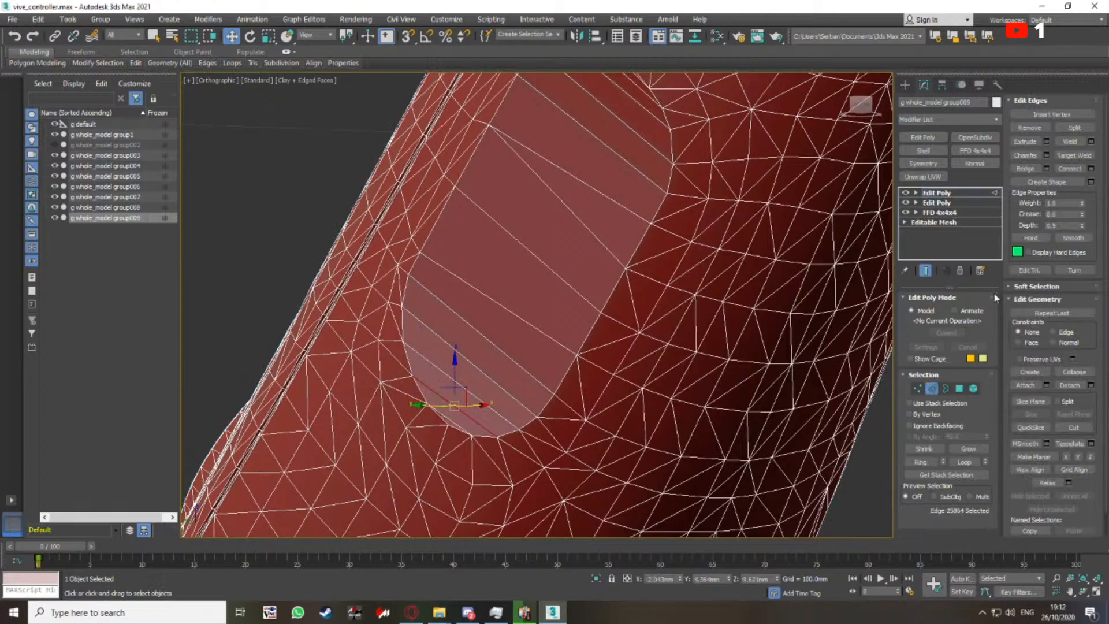
click(920, 462)
middle_drag(555, 319, 577, 308)
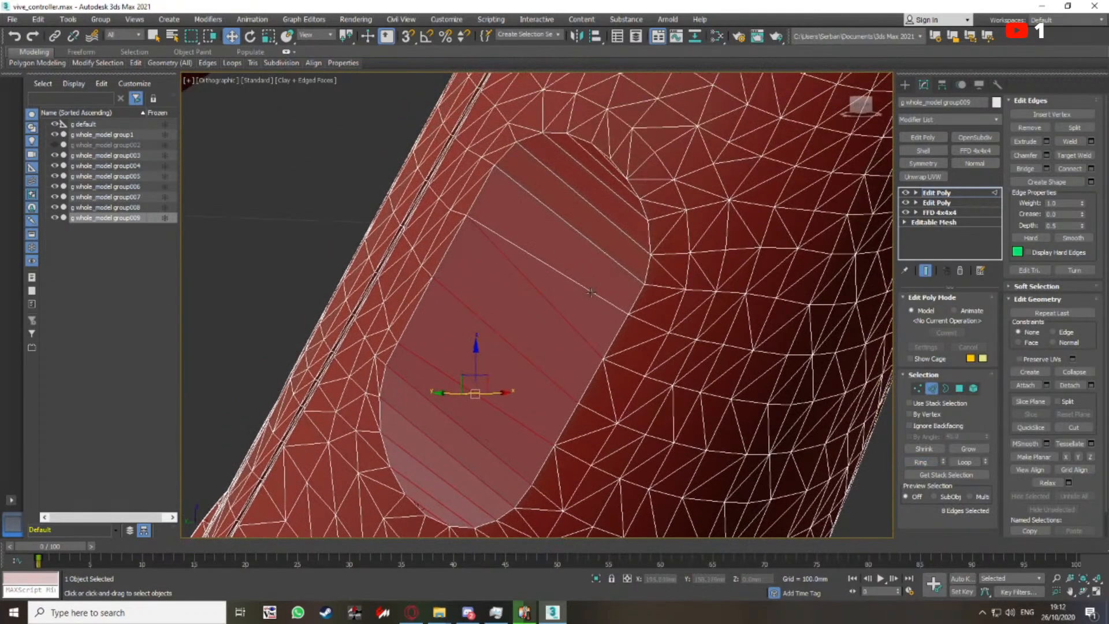
ctrl+click(602, 253)
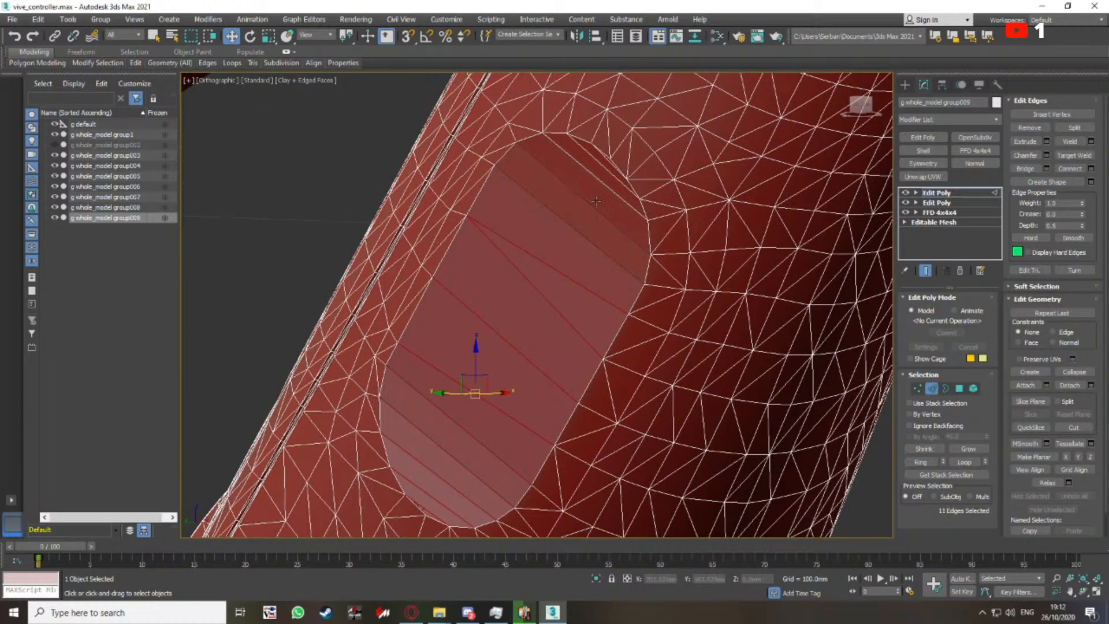
ctrl+click(610, 164)
scroll(606, 163, up, 5)
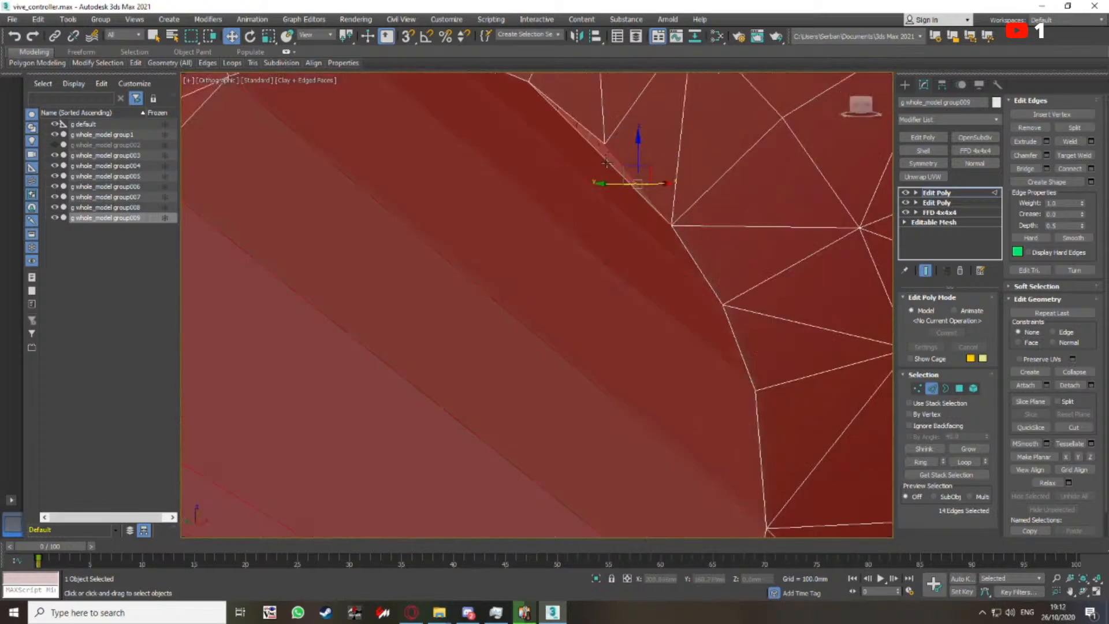
ctrl+click(606, 163)
scroll(606, 162, down, 5)
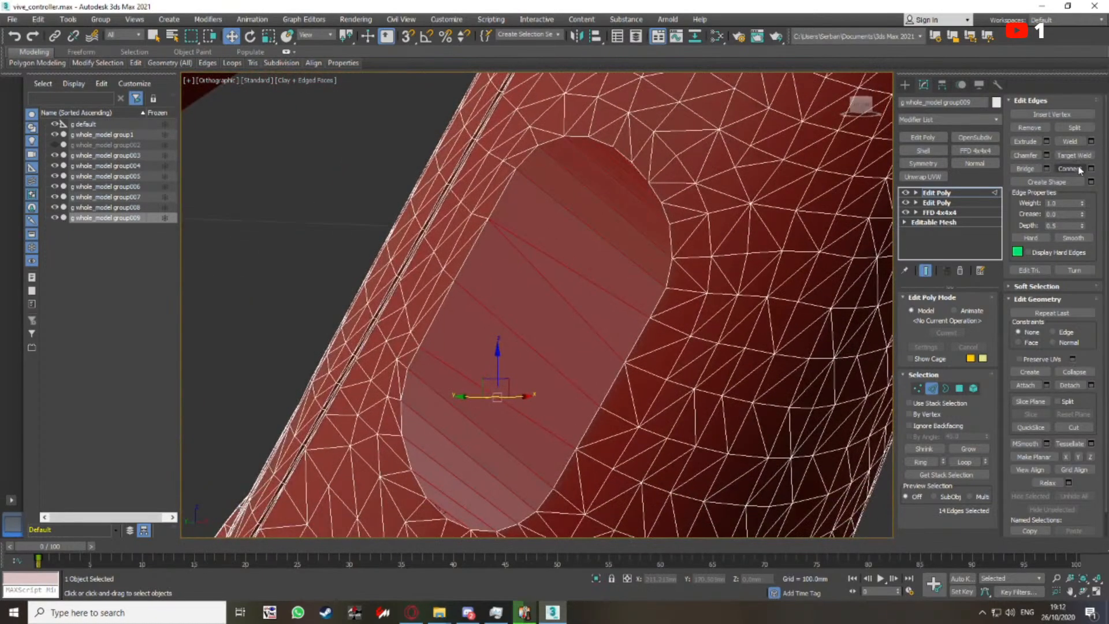
click(1070, 168)
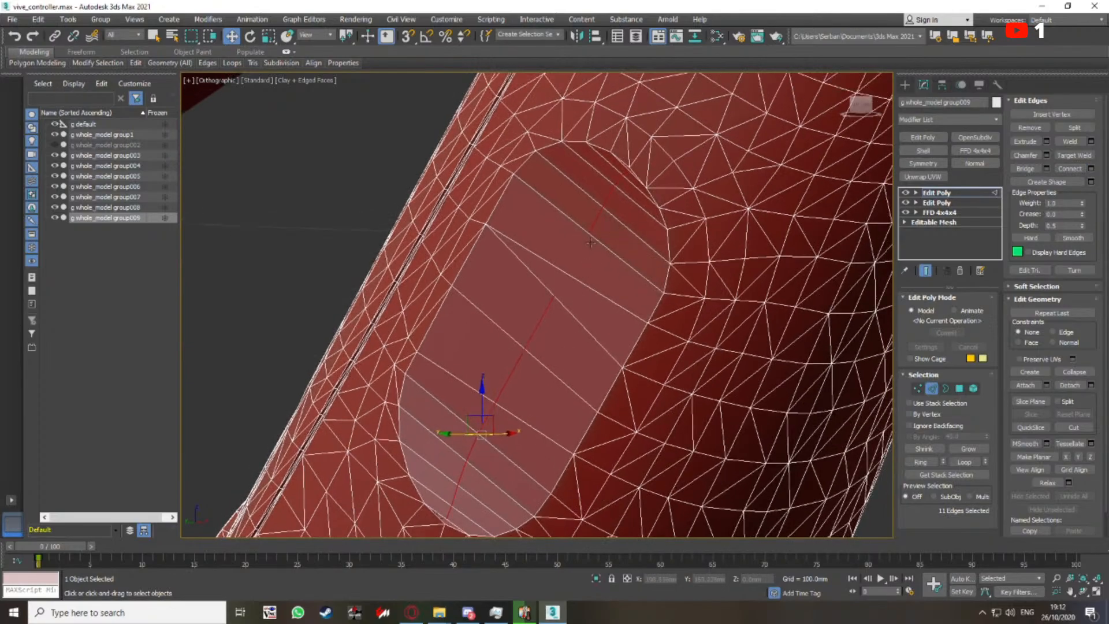
Cut an edge from the upper centre line's lower end vertex to the next diagonal cross edge
scroll(590, 242, up, 3)
key(1)
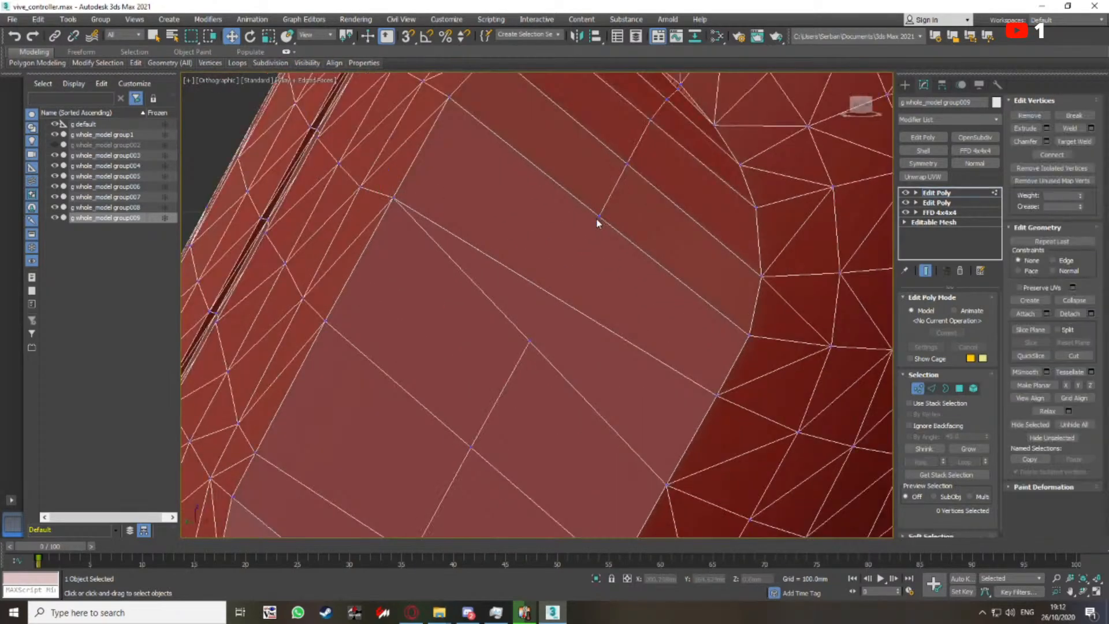
click(599, 217)
click(1073, 355)
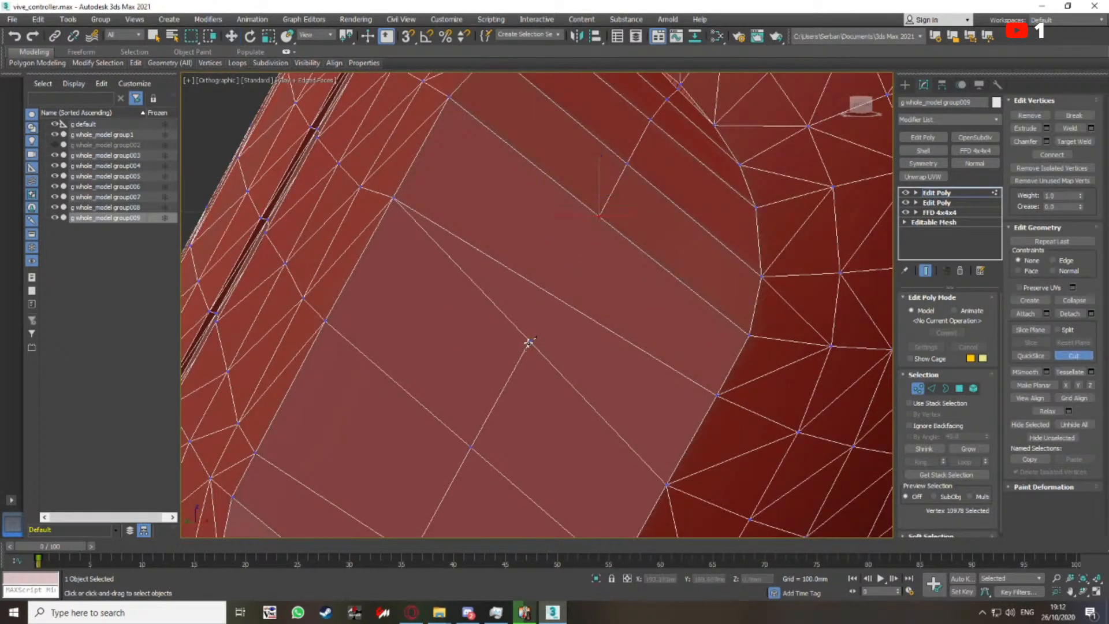
click(599, 222)
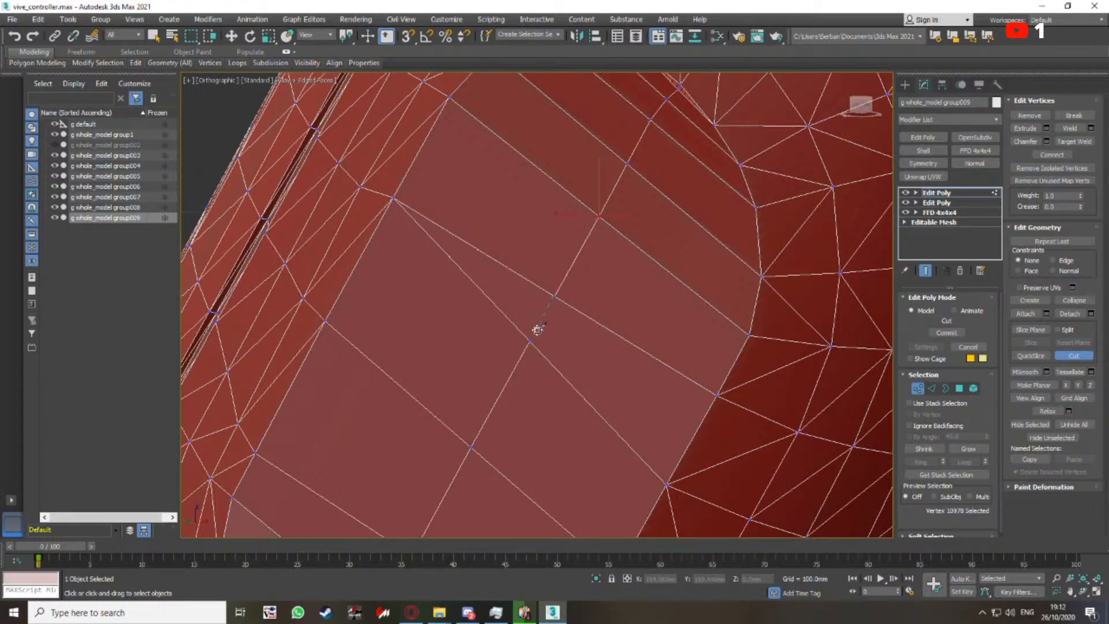
right_click(543, 333)
Weld the vertices in the area around the filled oblong opening with a threshold far smaller than 1.0 mm
scroll(557, 328, down, 5)
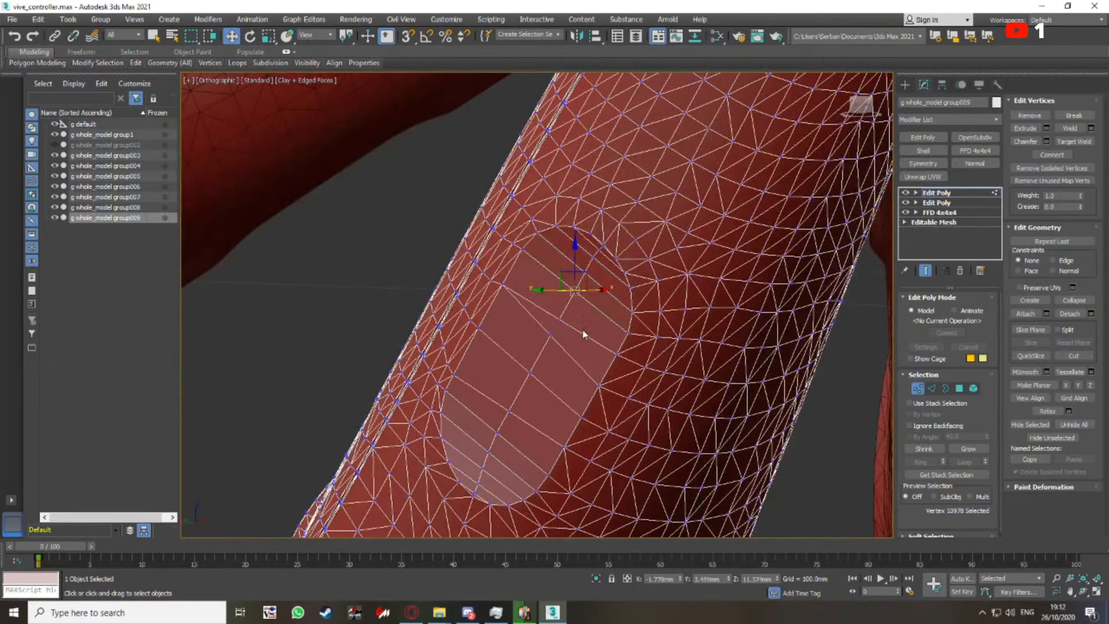
scroll(582, 334, down, 5)
alt+middle_drag(565, 334, 518, 327)
scroll(552, 299, up, 1)
key(F3)
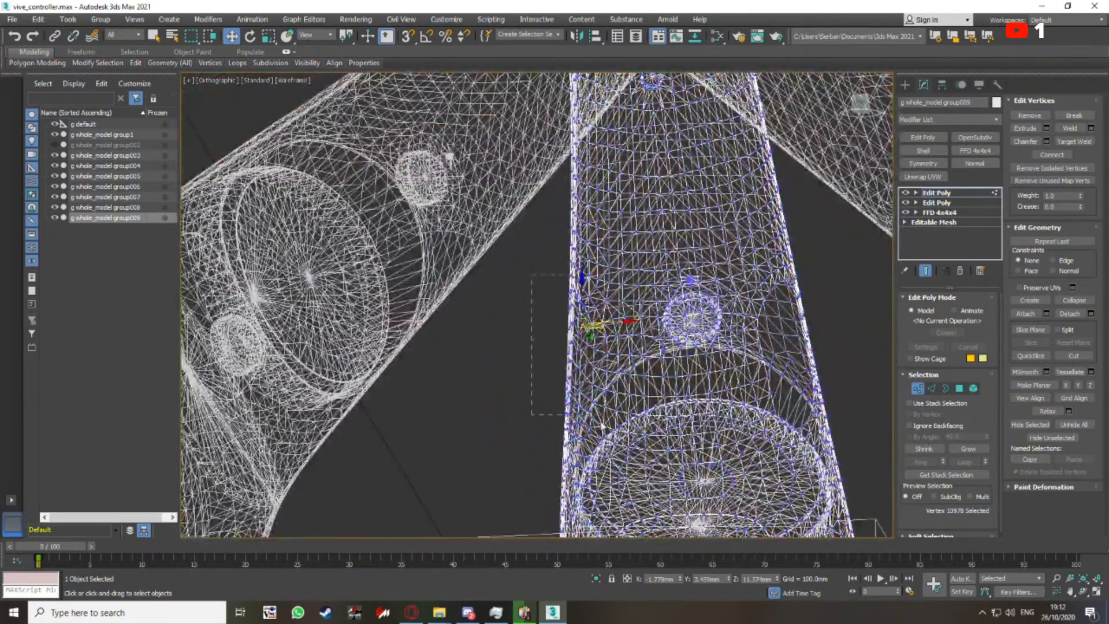
drag(607, 454, 609, 451)
click(1091, 127)
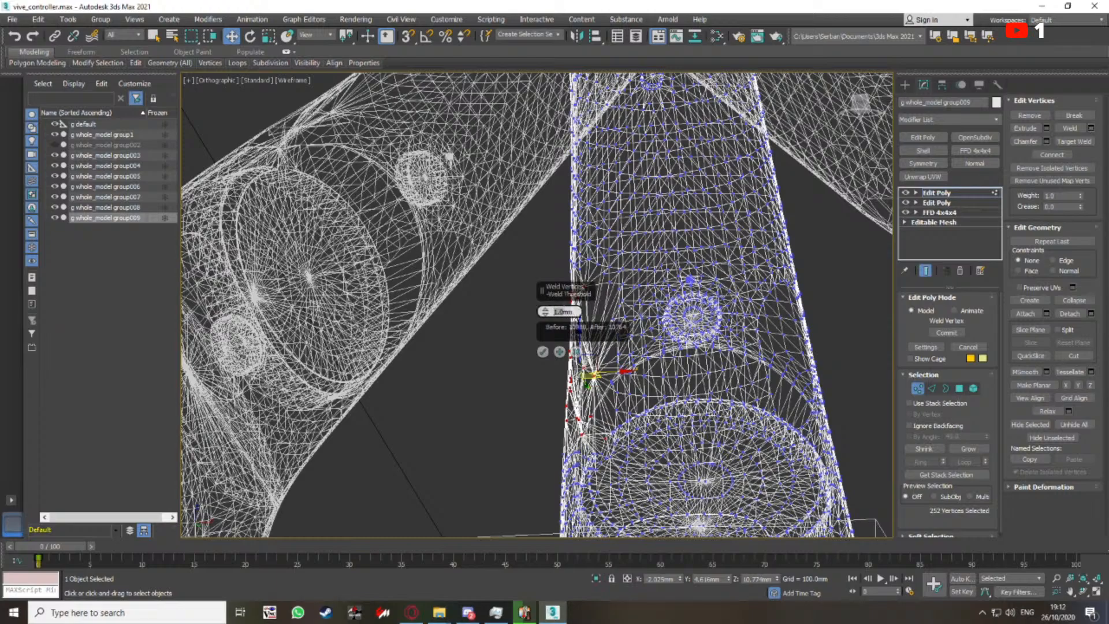
key(Return)
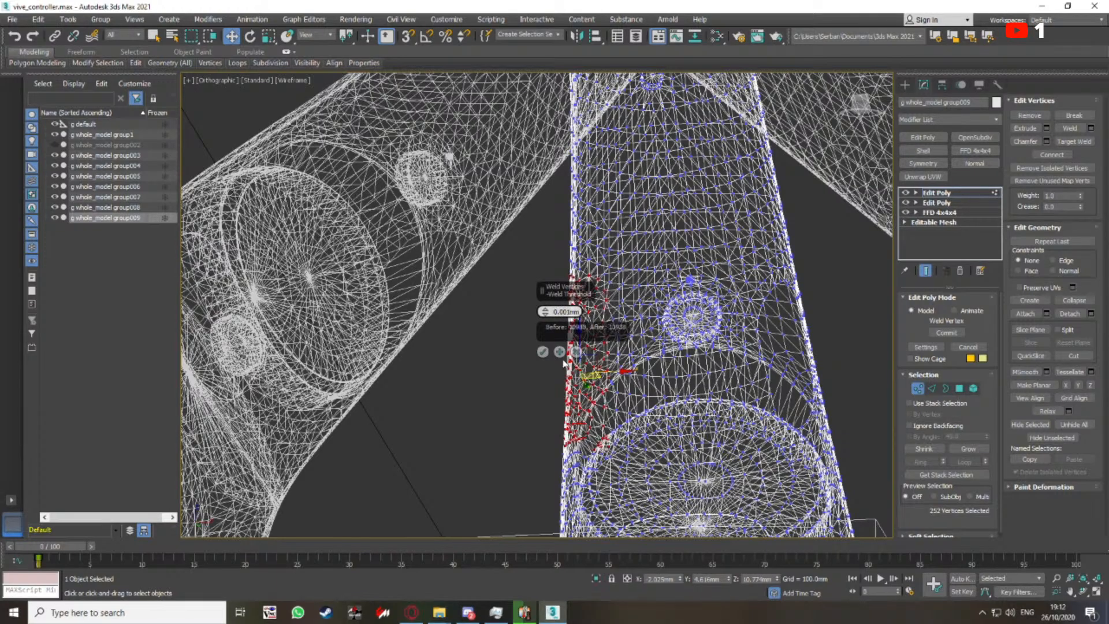
click(544, 352)
key(F3)
Examine the shading of the filled oblong opening and the surrounding handle surface from several angles and distances
mouse_move(547, 330)
alt+middle_down()
mouse_move(577, 312)
mouse_move(564, 250)
mouse_move(549, 240)
mouse_move(573, 238)
mouse_move(553, 267)
mouse_move(522, 249)
mouse_move(532, 255)
mouse_move(599, 189)
mouse_move(574, 181)
mouse_move(540, 231)
mouse_move(556, 220)
mouse_move(572, 263)
mouse_move(601, 275)
alt+middle_up()
scroll(558, 291, up, 5)
scroll(558, 294, down, 5)
scroll(570, 271, down, 3)
scroll(552, 268, down, 4)
scroll(549, 263, up, 5)
scroll(549, 261, down, 3)
scroll(540, 231, up, 3)
scroll(541, 231, down, 4)
scroll(559, 216, up, 2)
scroll(569, 237, up, 2)
scroll(571, 250, up, 2)
scroll(601, 275, up, 2)
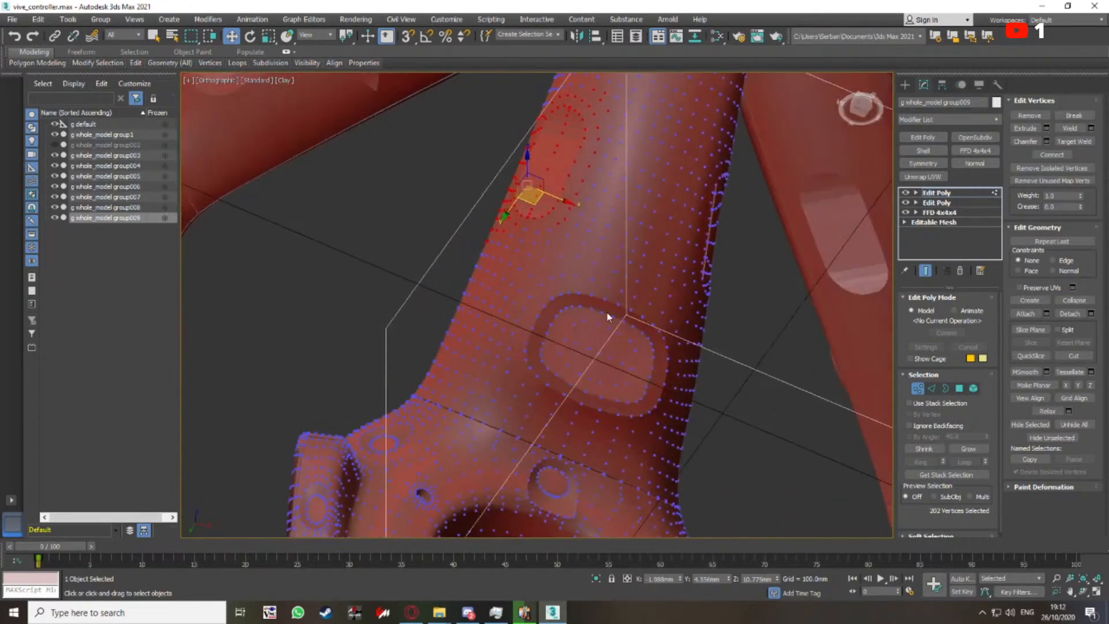
Inspect the rounded rectangular recess near the handle's base, comparing its shaded surface with its edge layout up close
scroll(608, 316, up, 2)
key(F4)
key(F4)
scroll(477, 321, up, 3)
key(F4)
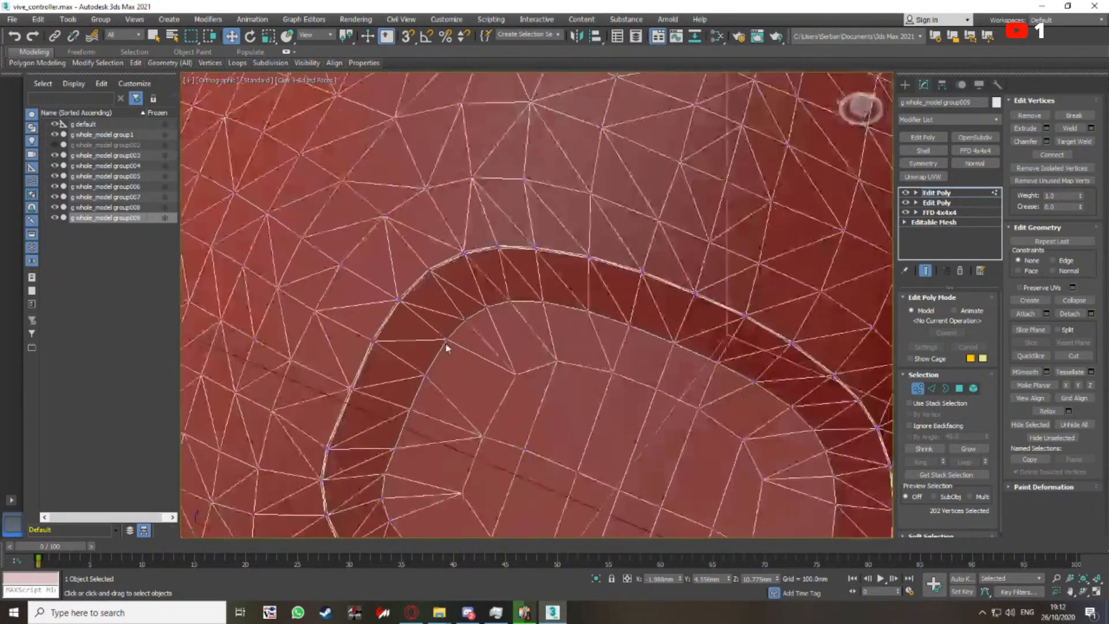
key(F4)
scroll(446, 348, down, 5)
alt+middle_drag(483, 277, 511, 271)
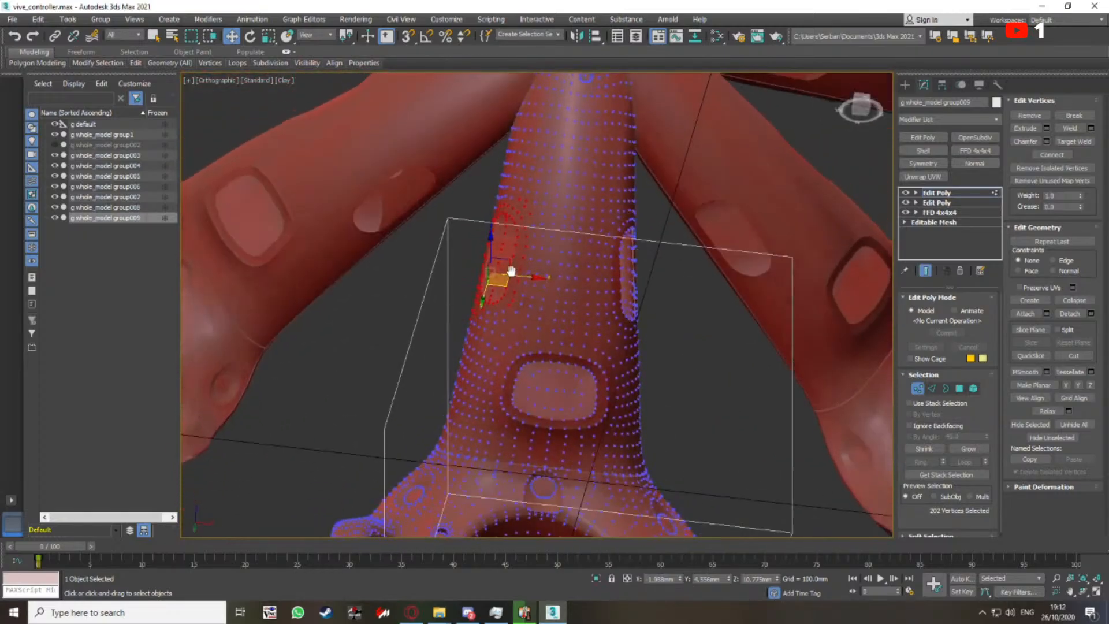
scroll(540, 364, up, 3)
key(F4)
scroll(527, 346, up, 6)
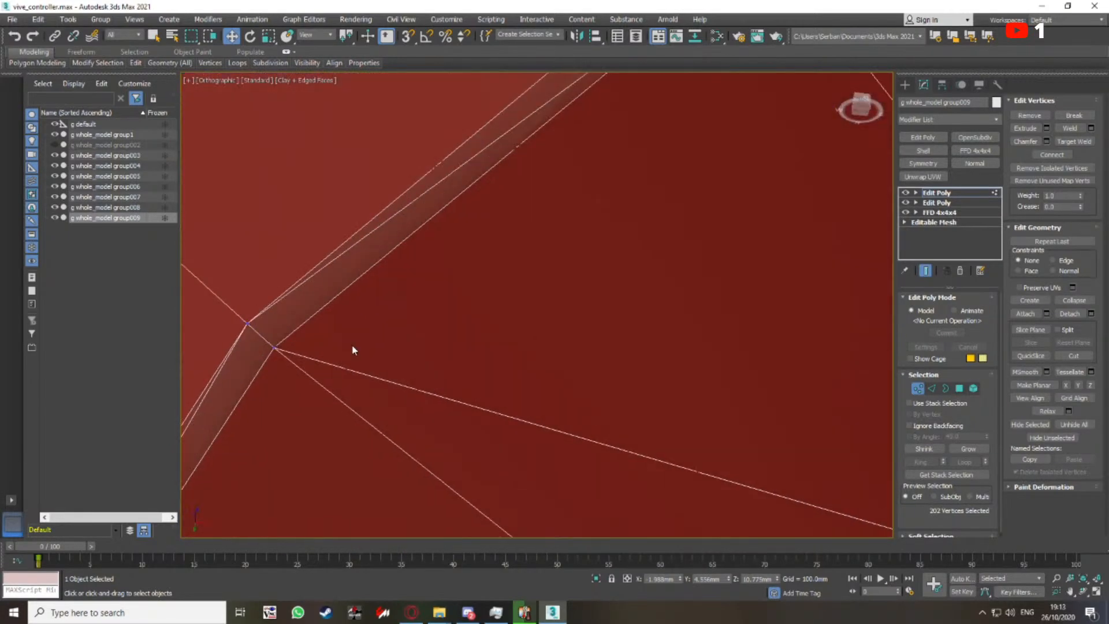
scroll(354, 349, down, 8)
key(F4)
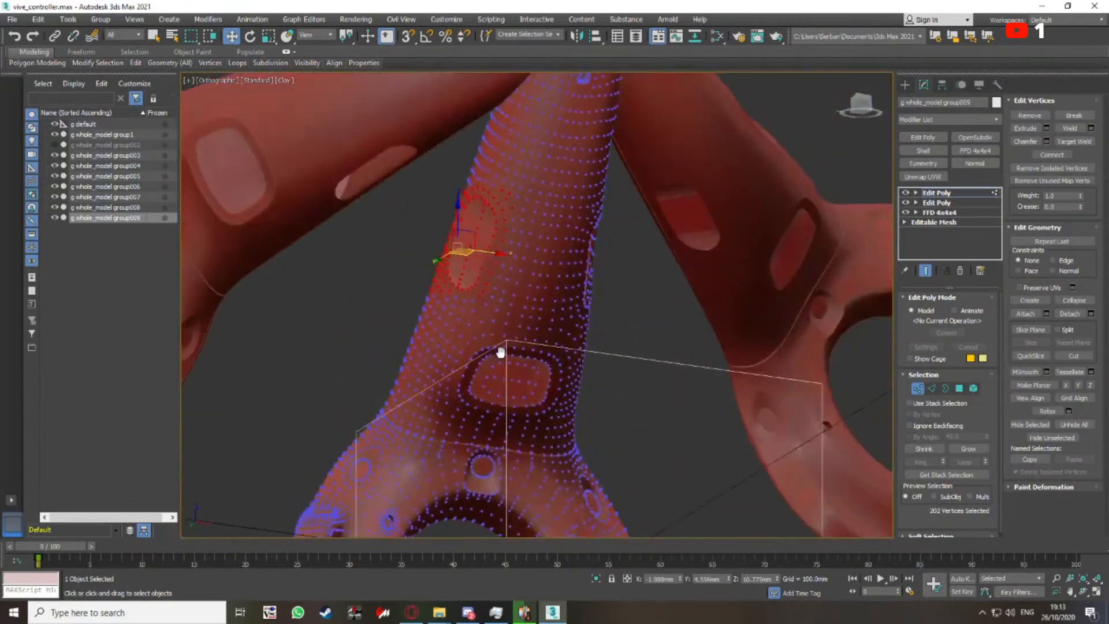
Try to collapse the two centre-line vertices facing each other across the gap in the oblong patch, and undo it
scroll(500, 352, up, 6)
key(F4)
scroll(549, 279, up, 3)
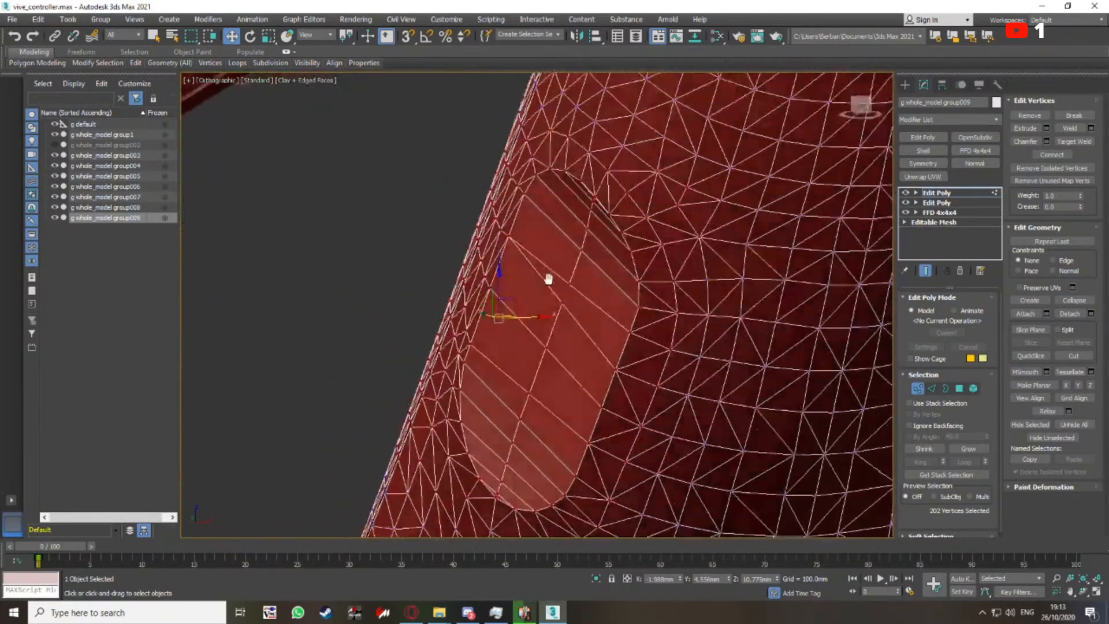
key(4)
scroll(523, 271, up, 8)
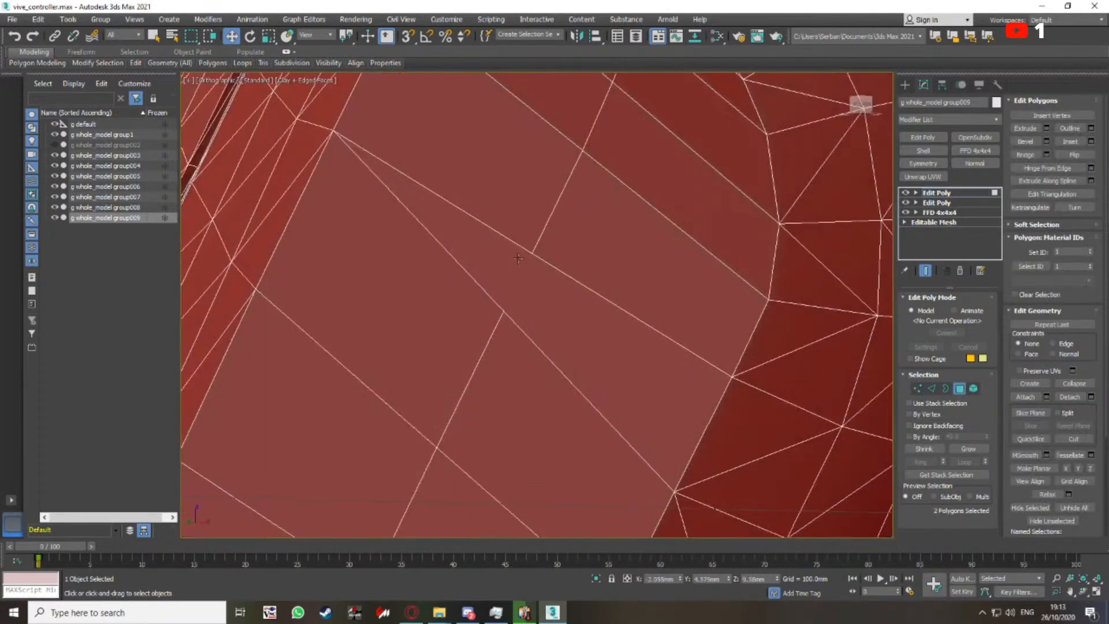
key(1)
click(531, 254)
right_click(495, 314)
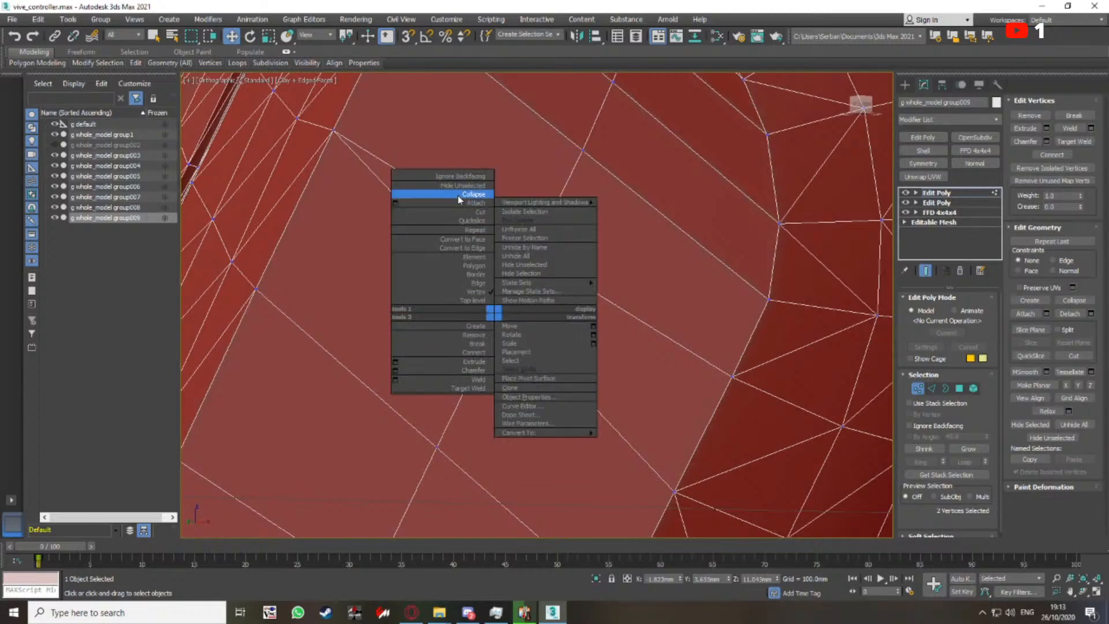
click(489, 251)
key(ctrl+z)
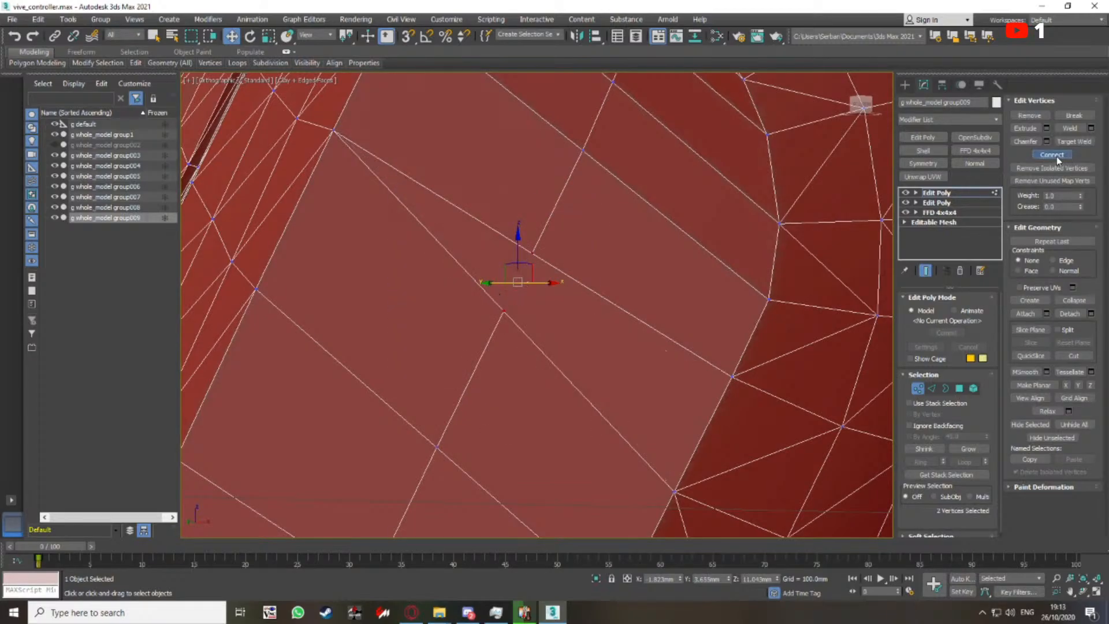
Check the upper of the two unconnected centre-line vertices in wireframe by selecting only that point with a region
scroll(536, 287, down, 4)
alt+middle_drag(537, 287, 542, 285)
scroll(542, 285, up, 7)
key(F3)
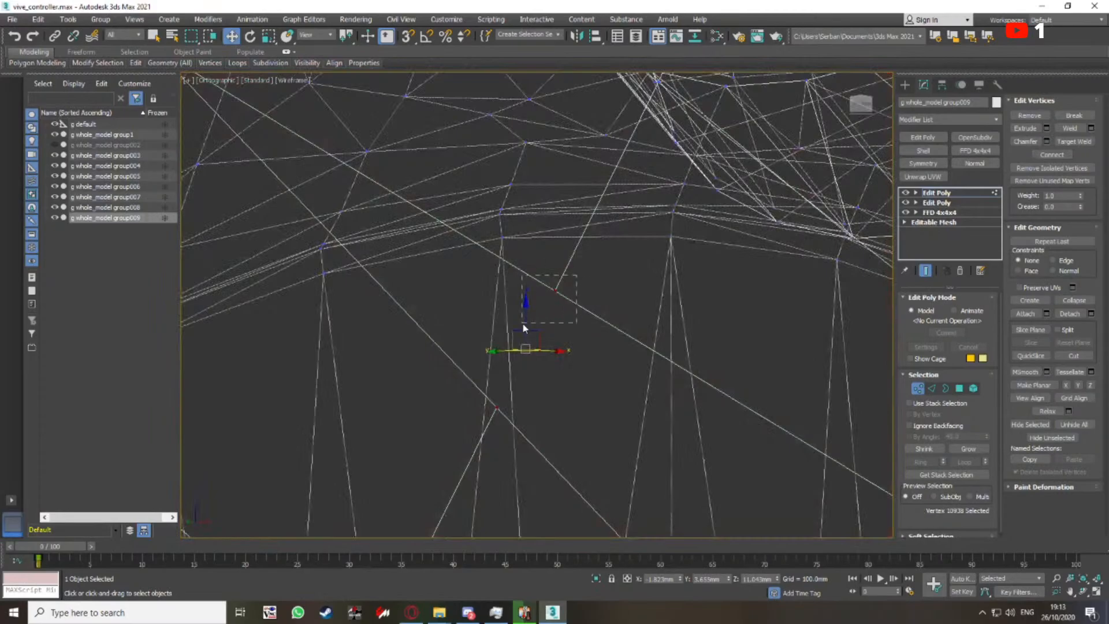
drag(523, 325, 522, 323)
middle_drag(536, 297, 551, 279)
Enable the display of mesh statistics in the active view and return to shaded display
click(134, 19)
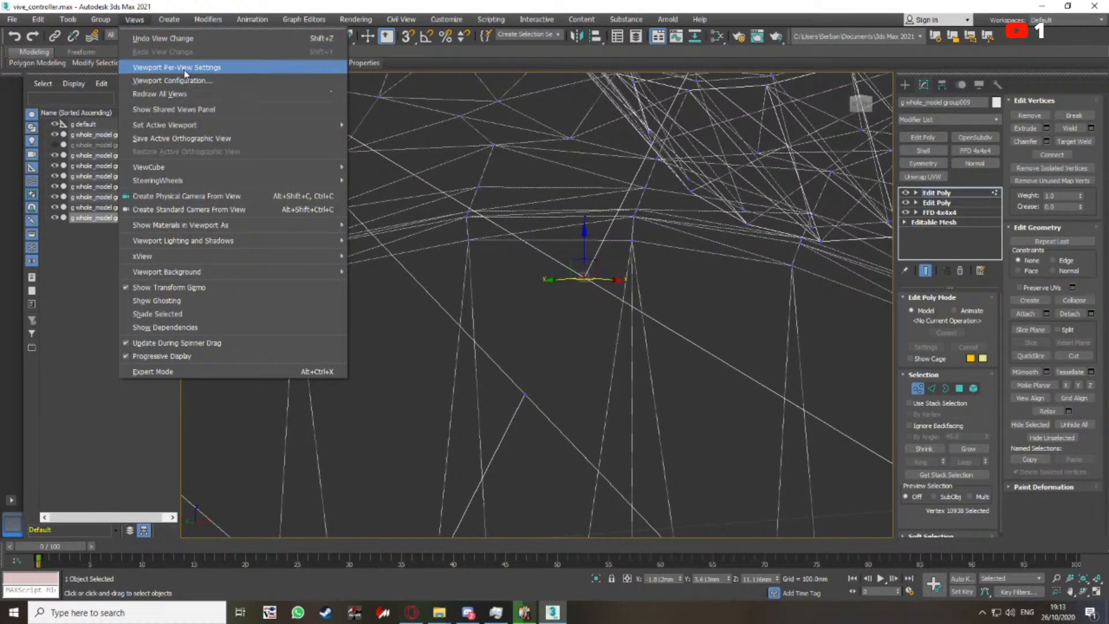
click(174, 81)
click(602, 166)
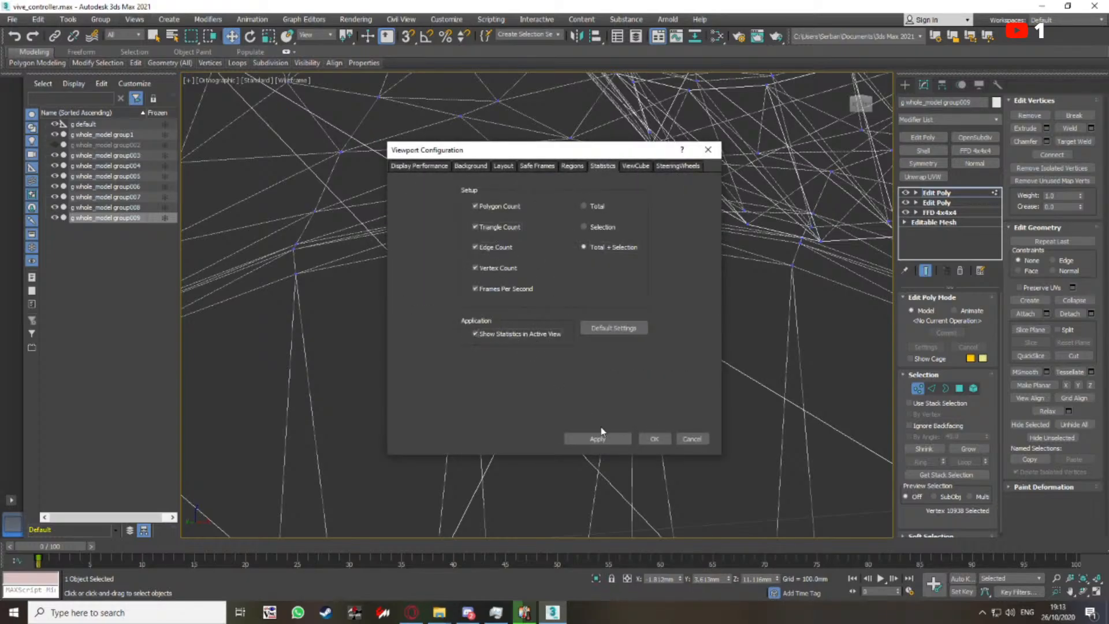
click(654, 441)
scroll(568, 304, down, 5)
key(F3)
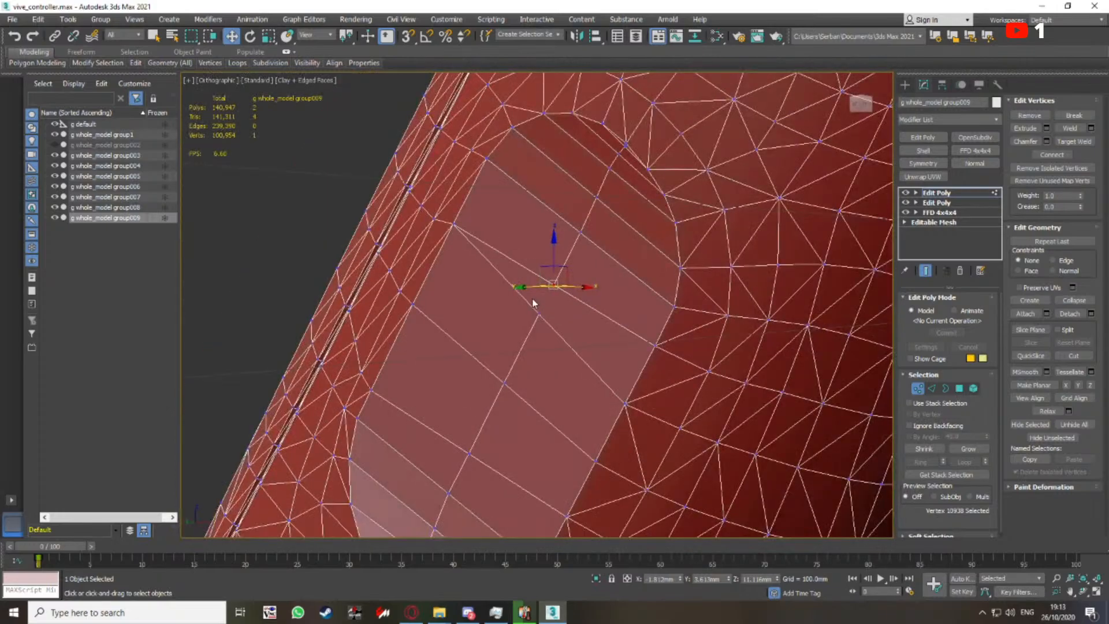
Try to connect the two facing centre-line vertices across the gap in the oblong patch
scroll(533, 303, up, 4)
ctrl+drag(557, 313, 525, 341)
key(F3)
alt+middle_drag(570, 322, 562, 328)
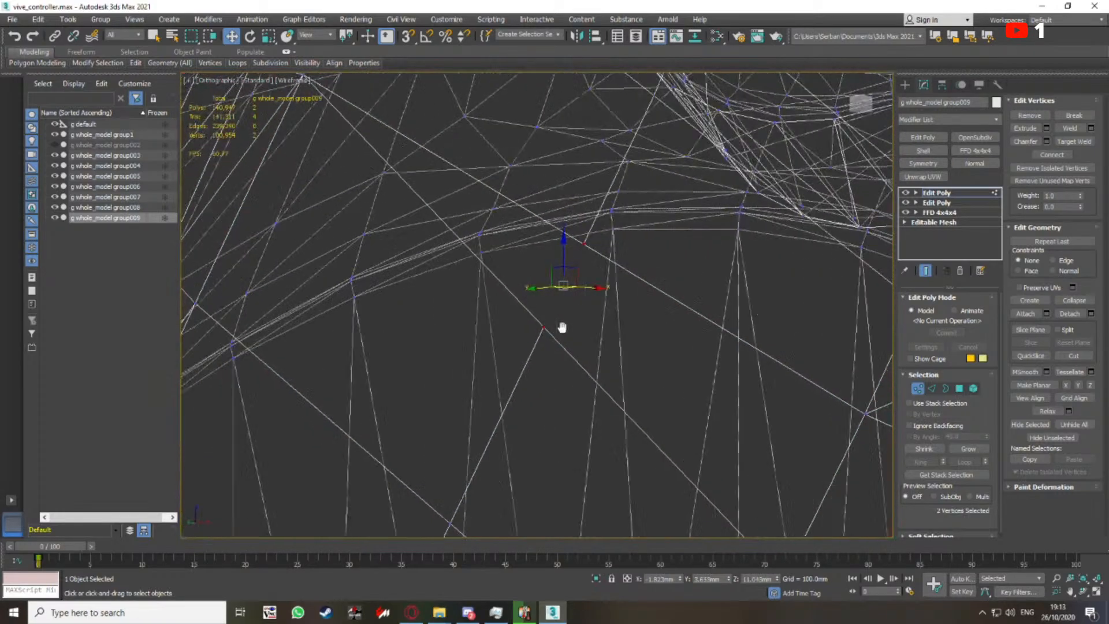
click(1055, 154)
middle_drag(489, 280, 476, 300)
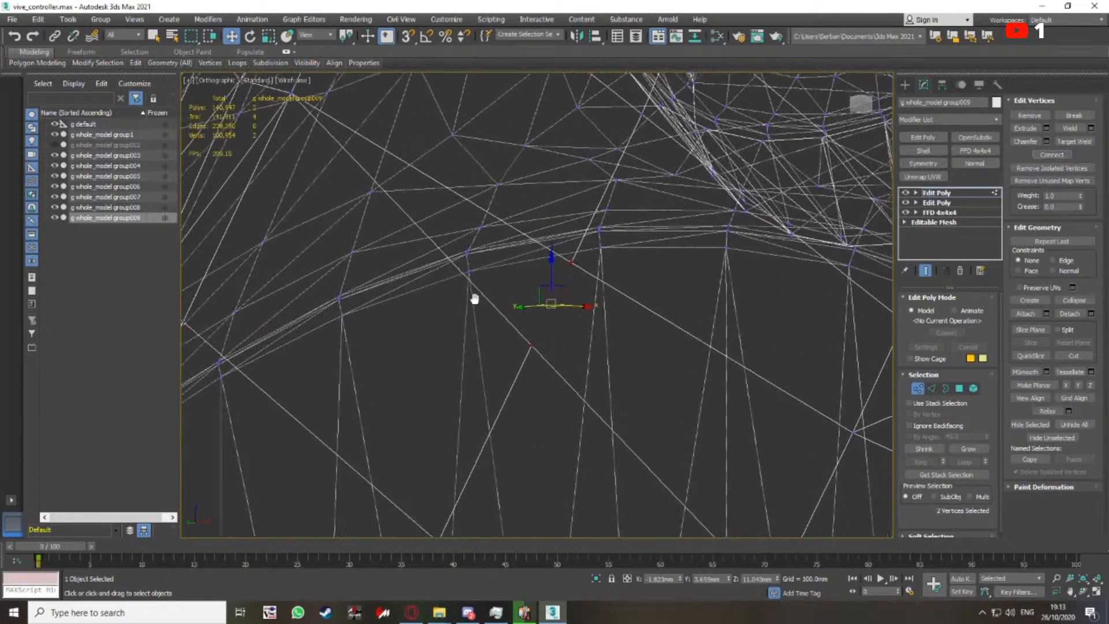
Try to cut an edge between the two facing centre-line vertices to close the gap
key(F3)
click(569, 266)
click(1074, 356)
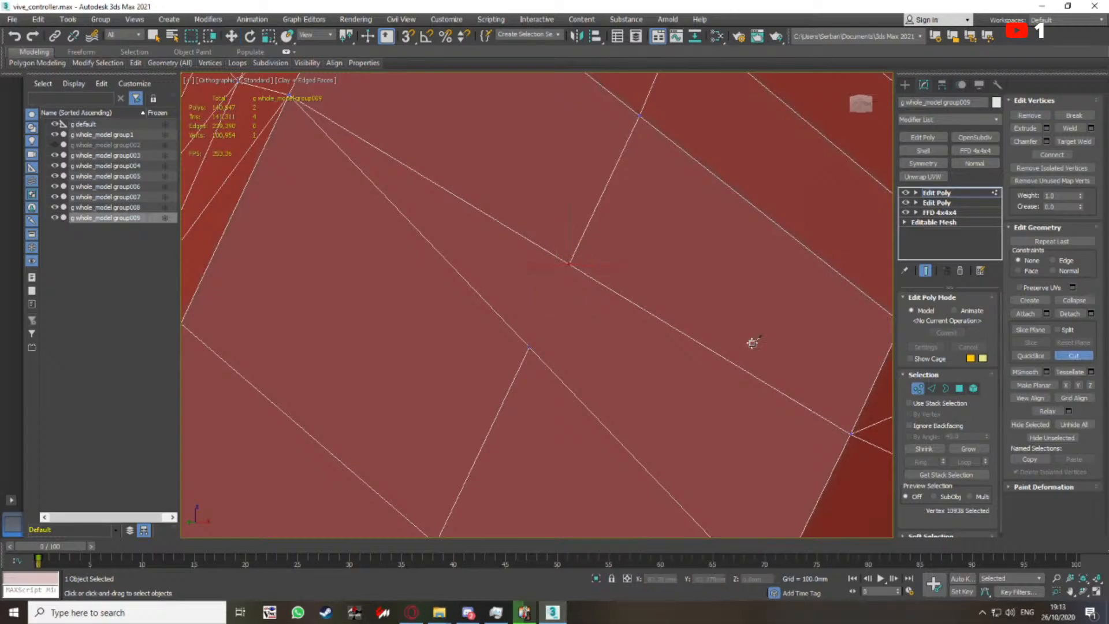
click(570, 264)
right_click(577, 294)
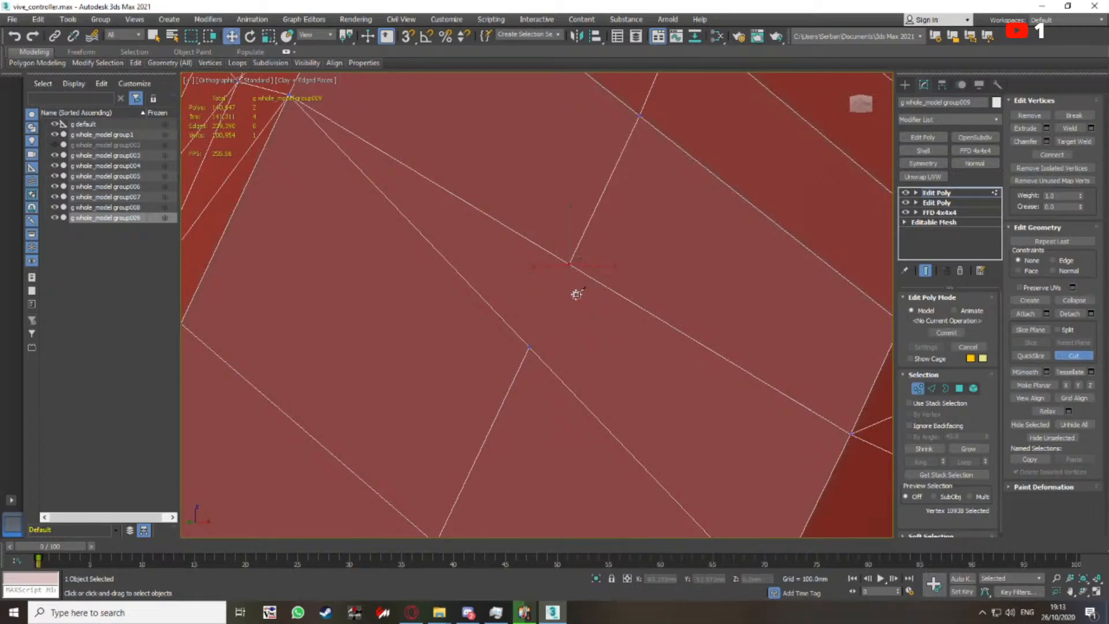
click(1084, 358)
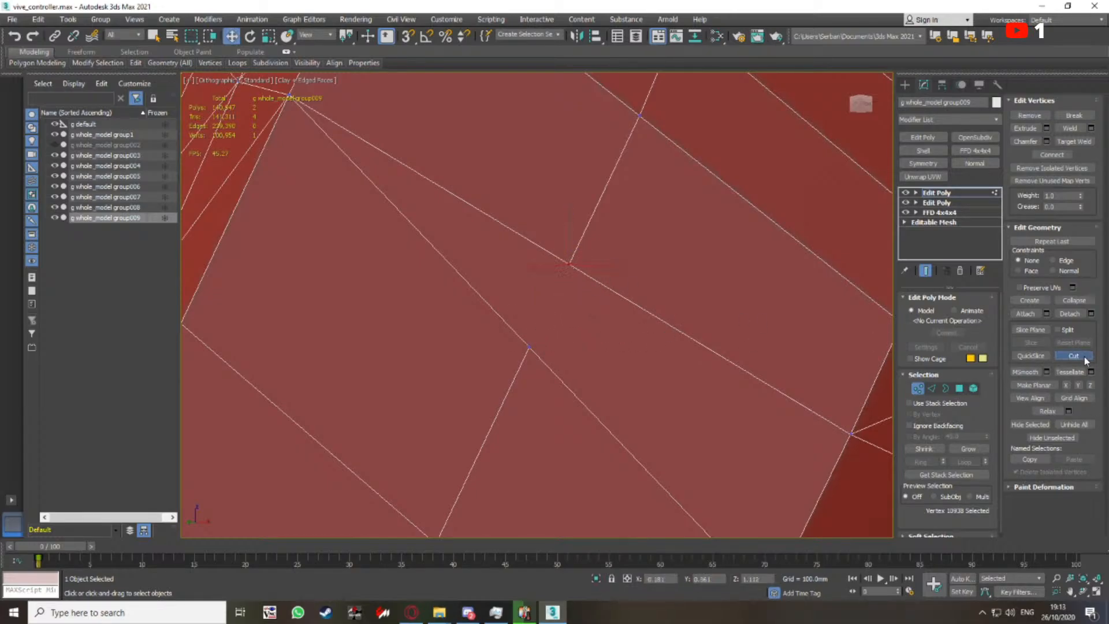
right_click(527, 346)
scroll(535, 322, down, 5)
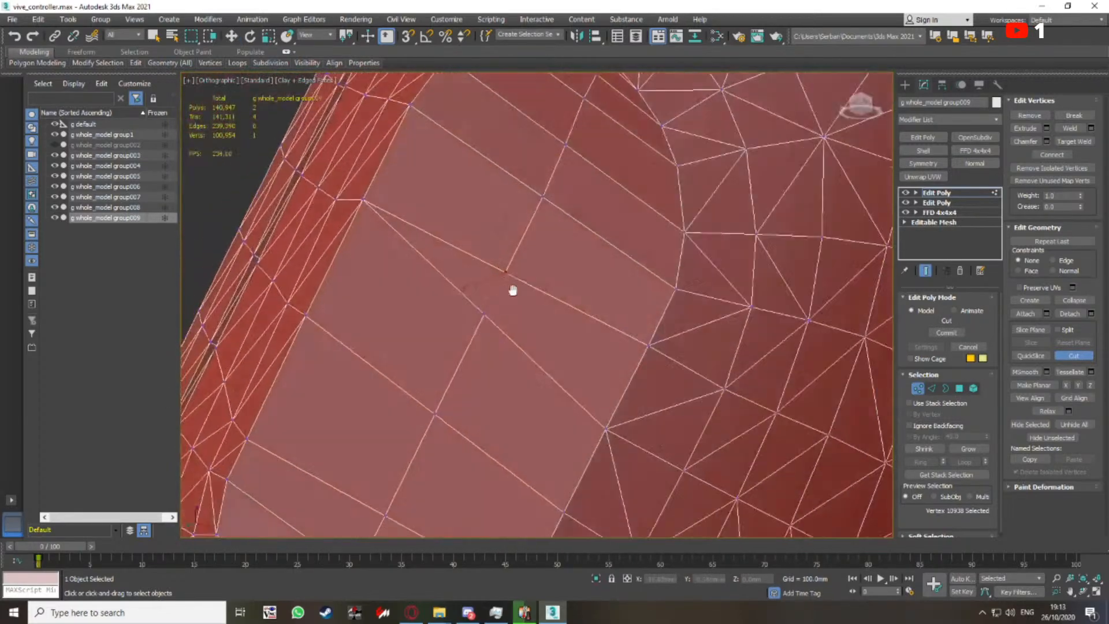
Collapse the two facing centre-line vertices into a single vertex
scroll(473, 315, down, 1)
middle_drag(474, 316, 536, 369)
scroll(584, 326, up, 1)
ctrl+click(574, 348)
right_click(564, 328)
click(542, 212)
Remove the two long diagonal edges that cross the patch on either side of the collapsed vertex
key(2)
click(530, 359)
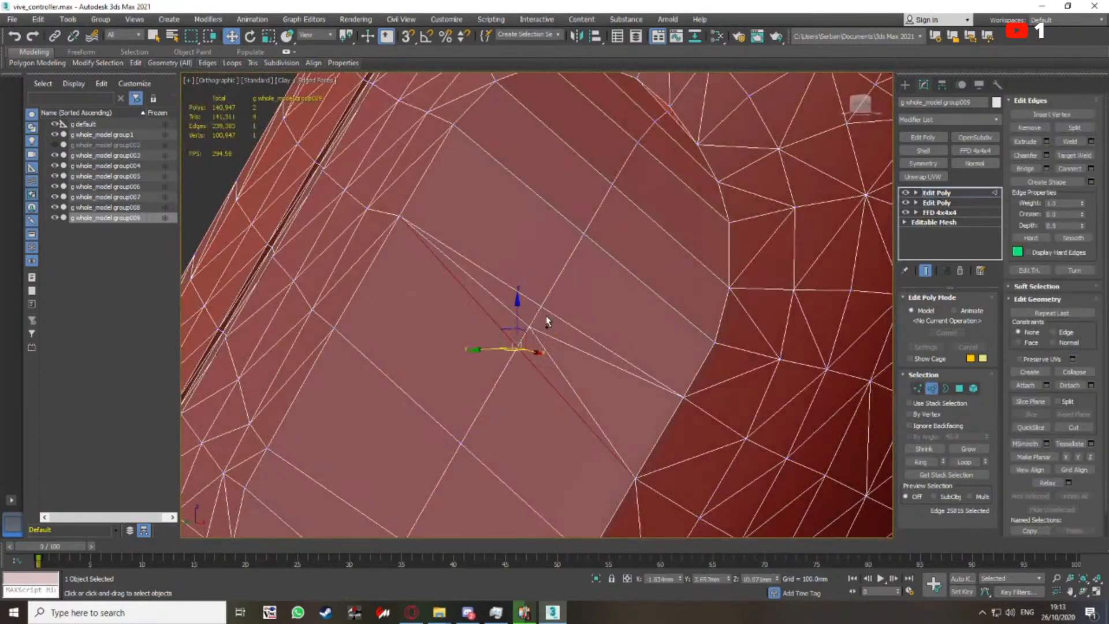
ctrl+click(553, 315)
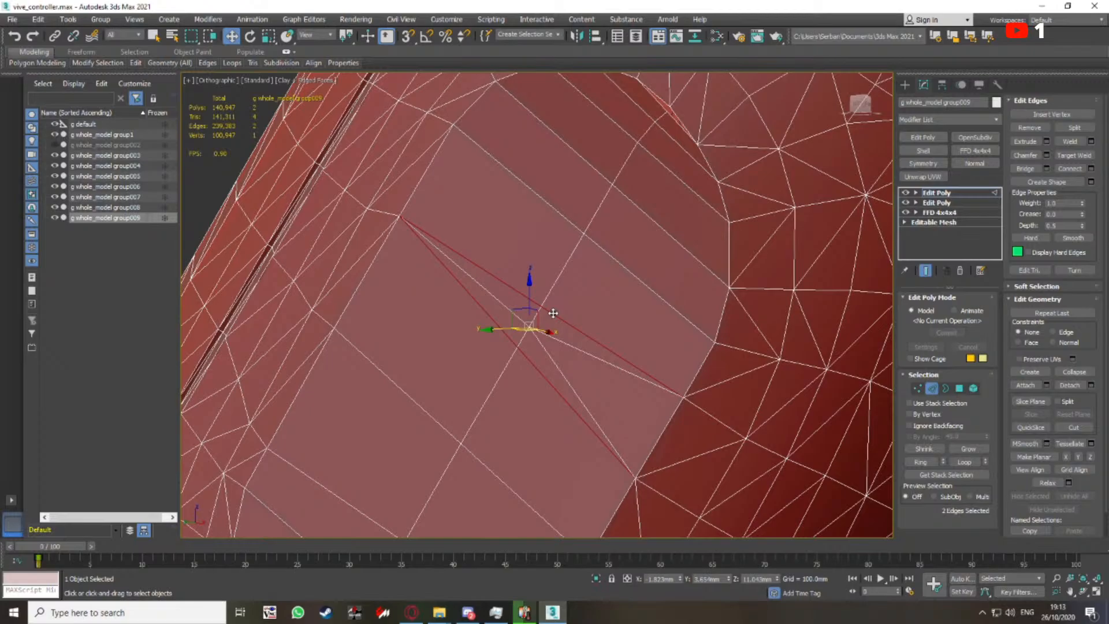
key(BackSpace)
click(551, 370)
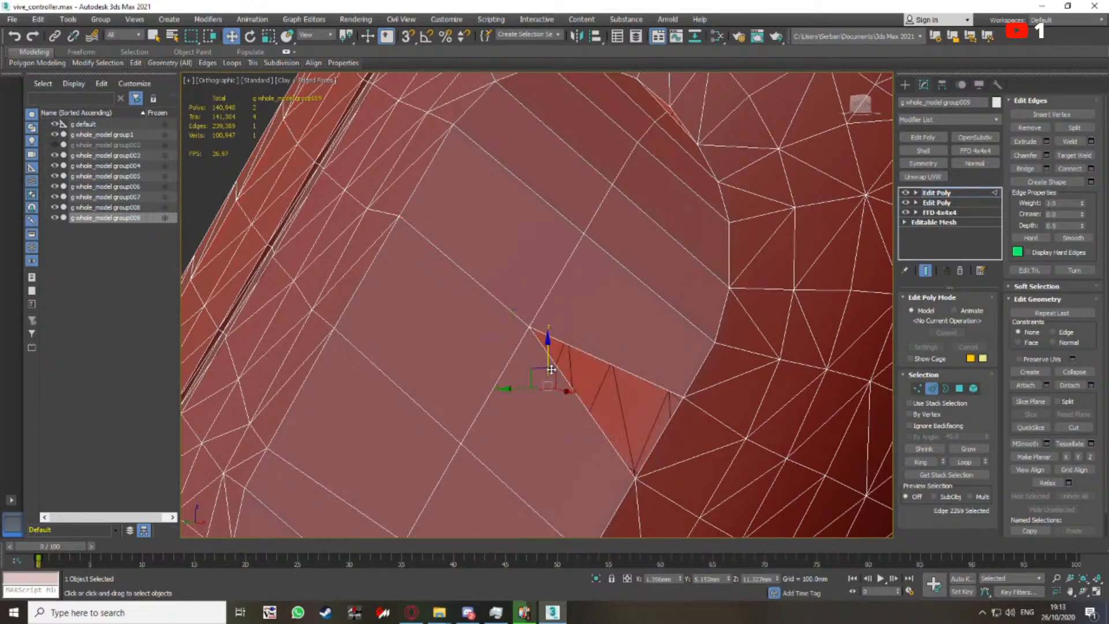
Extend a border edge of the triangular gap beside the centre line into a new polygon and collapse its outer vertices into one
click(577, 394)
middle_drag(620, 389, 486, 335)
click(547, 357)
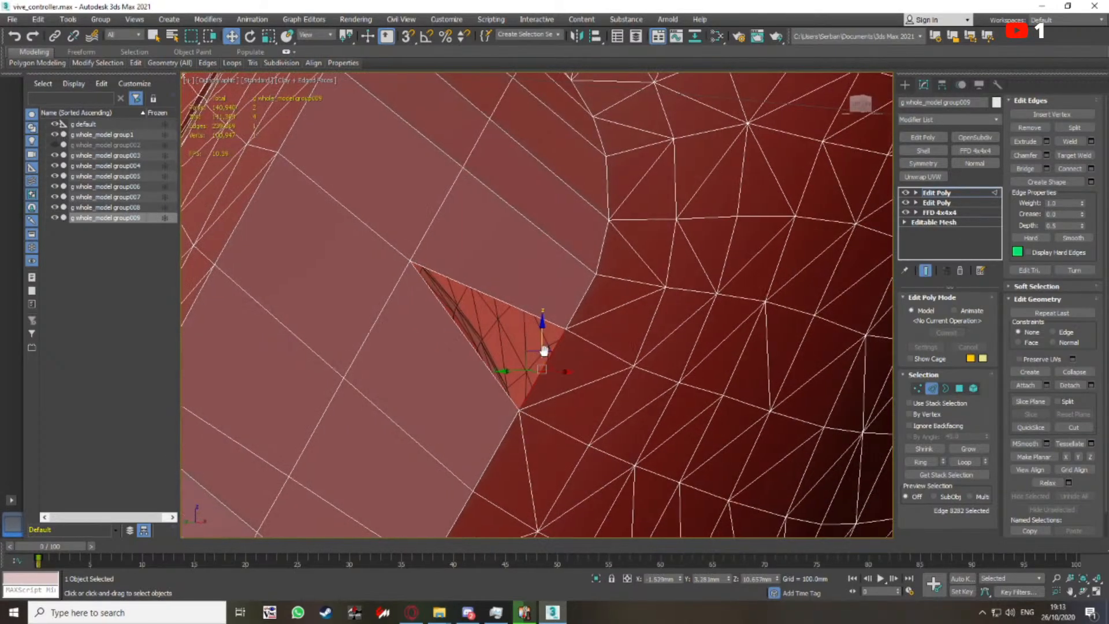
middle_drag(547, 355, 586, 358)
shift+drag(586, 358, 475, 307)
right_click(472, 292)
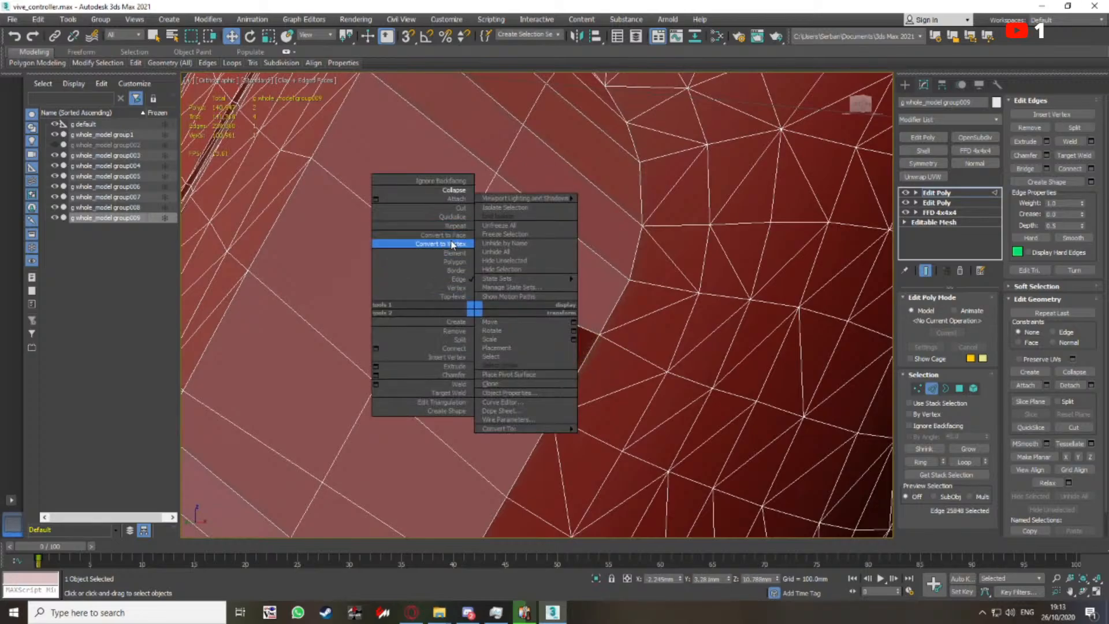
click(451, 245)
right_click(457, 270)
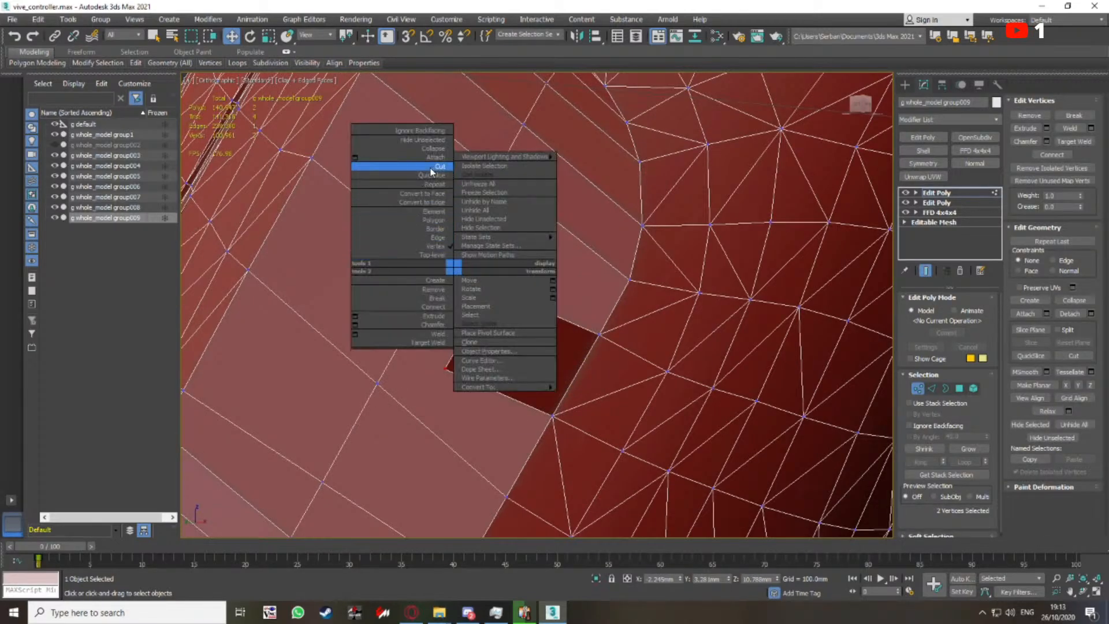
click(433, 149)
Snap the collapsed vertex onto the patch's centre-line vertex at the gap's corner and collapse the coincident vertices
key(s)
drag(442, 257, 443, 257)
key(F3)
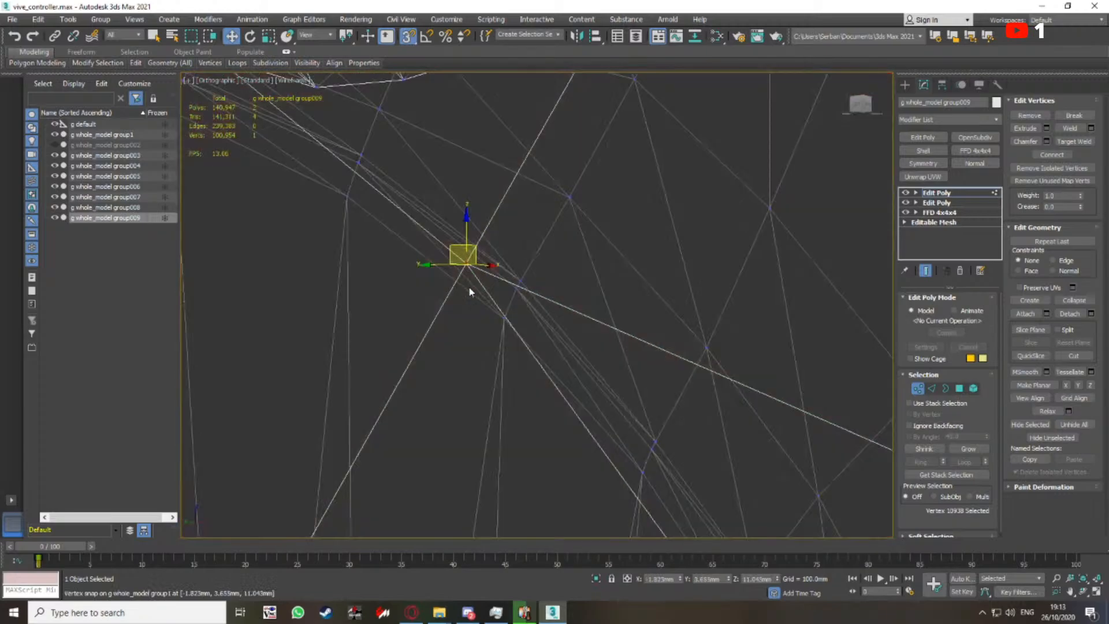
right_click(451, 242)
click(421, 125)
key(F3)
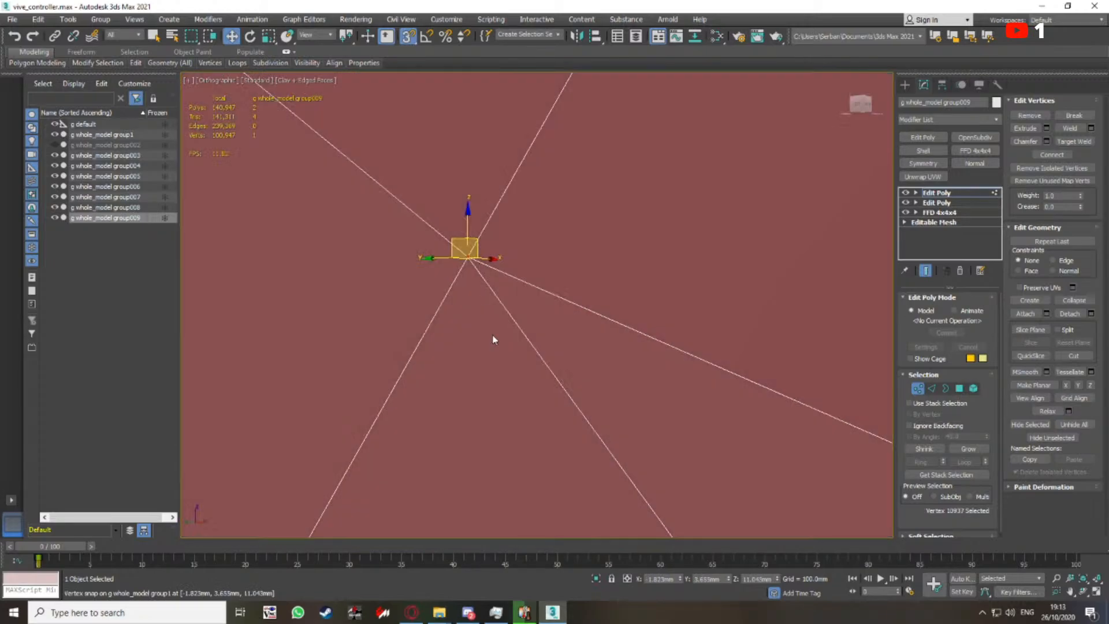
scroll(503, 341, up, 6)
scroll(498, 354, down, 3)
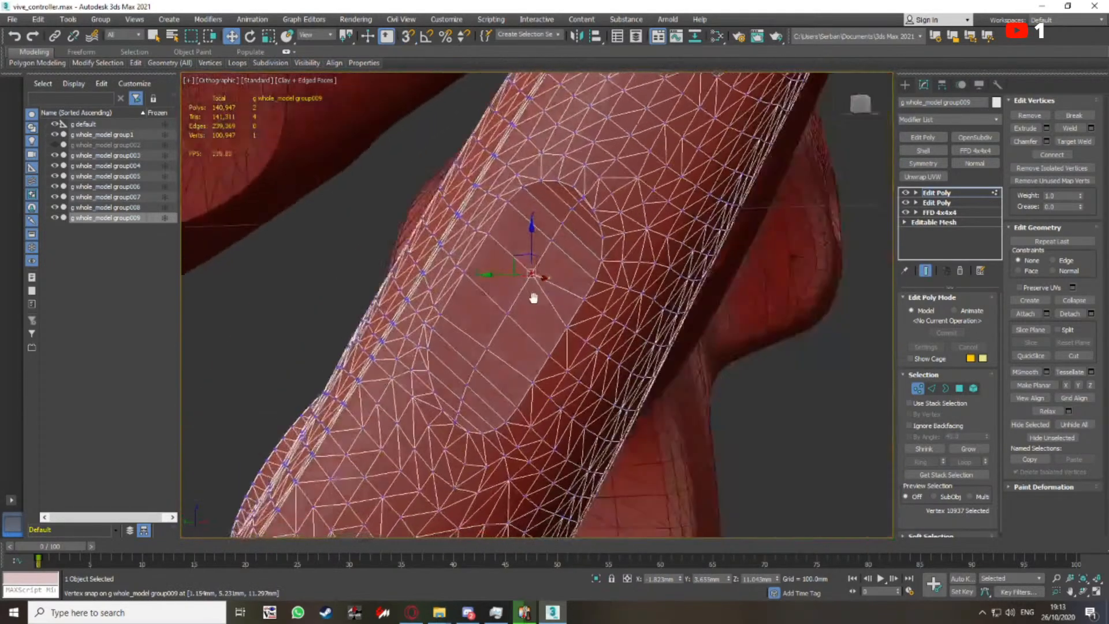
scroll(606, 241, up, 8)
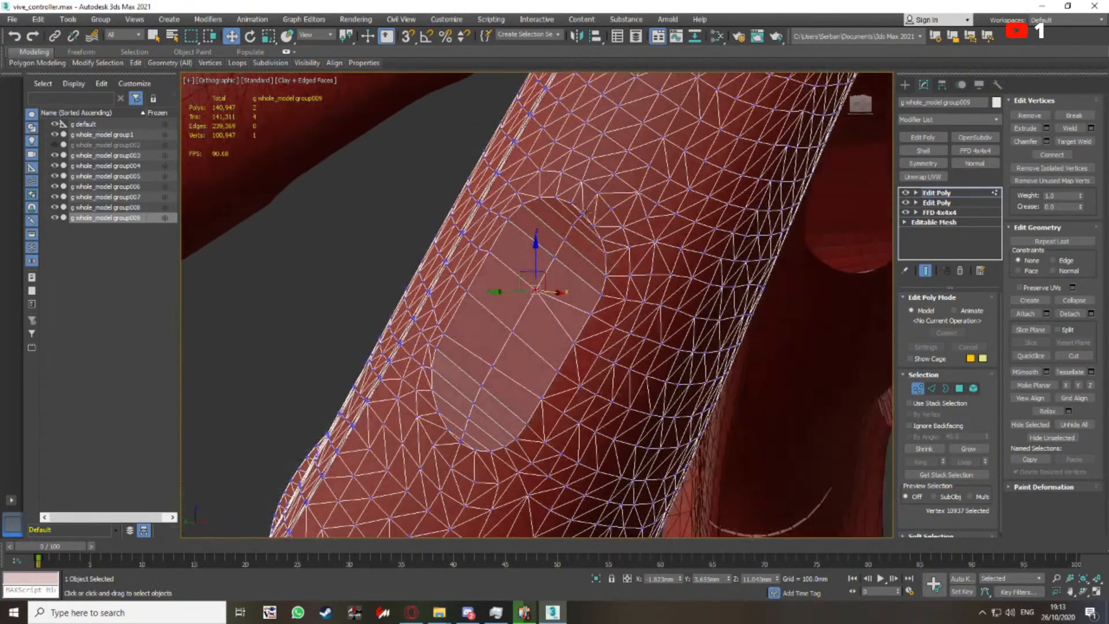
Snap the loose vertex at the upper end of the oblong patch onto the adjoining rim vertex and collapse the two
click(620, 237)
key(s)
drag(619, 240, 596, 242)
scroll(630, 224, up, 3)
key(F3)
right_click(590, 238)
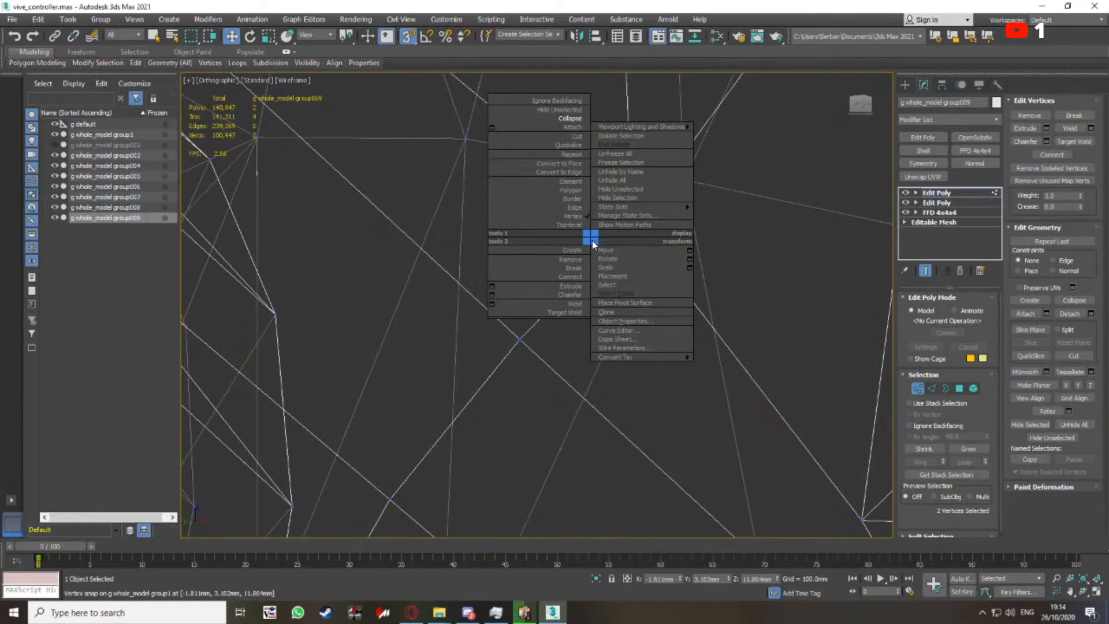
click(570, 117)
key(F3)
scroll(563, 290, down, 5)
Snap the stray rim vertex at the lower end of the oblong patch onto its neighbour and collapse the coincident vertices
scroll(520, 386, up, 10)
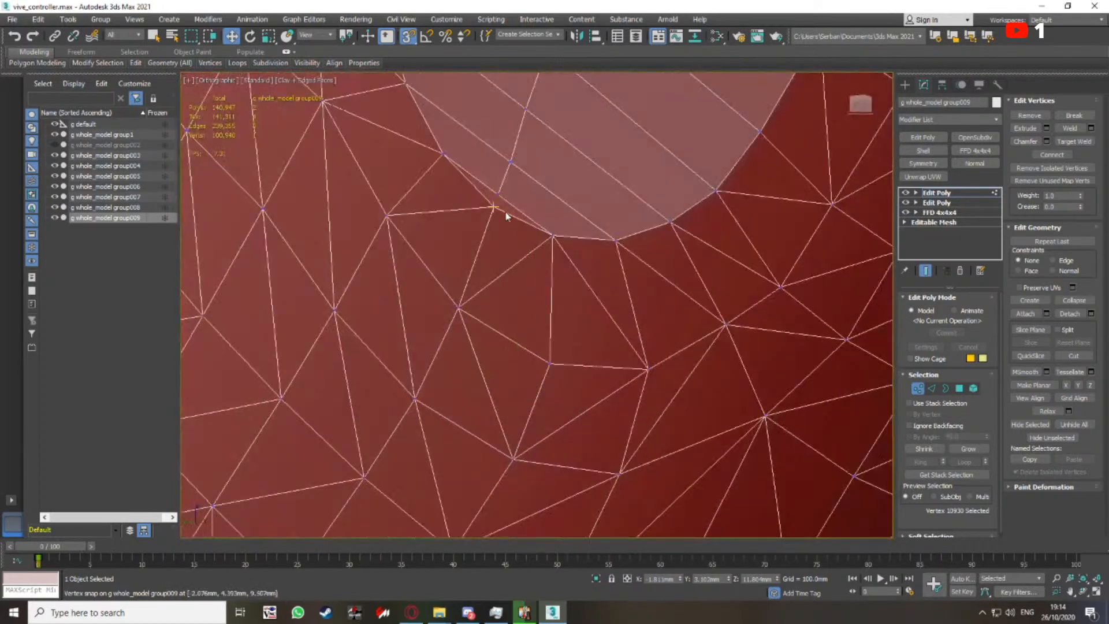
mouse_move(480, 169)
mouse_down()
mouse_move(466, 225)
mouse_move(468, 207)
mouse_up()
key(F3)
right_click(443, 222)
click(418, 109)
key(F3)
scroll(468, 249, down, 10)
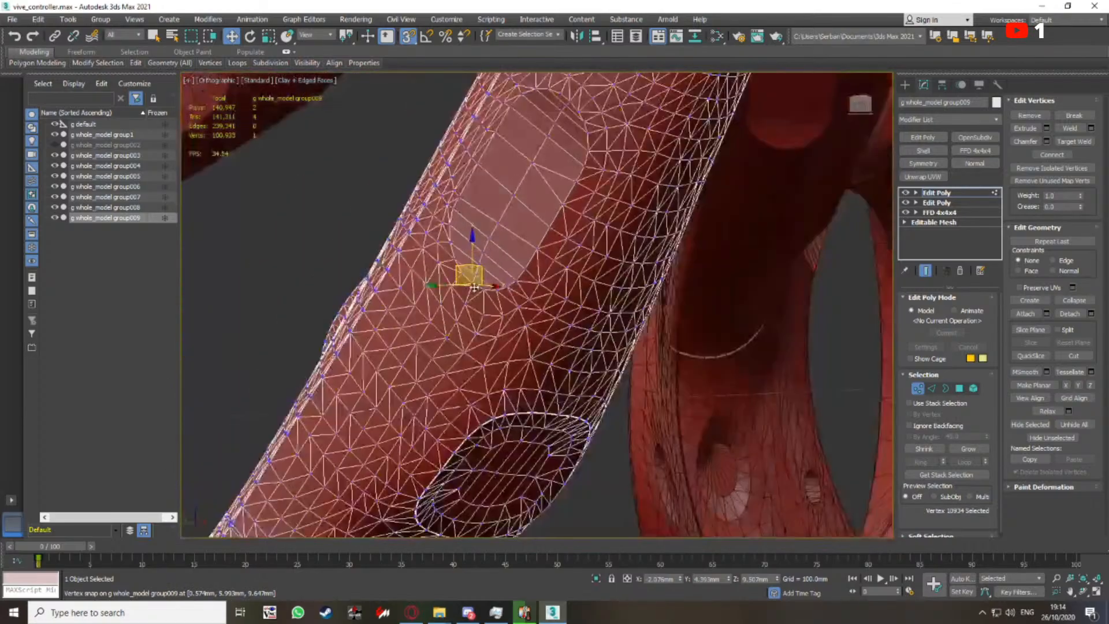
middle_drag(546, 203, 697, 336)
scroll(542, 253, down, 3)
key(s)
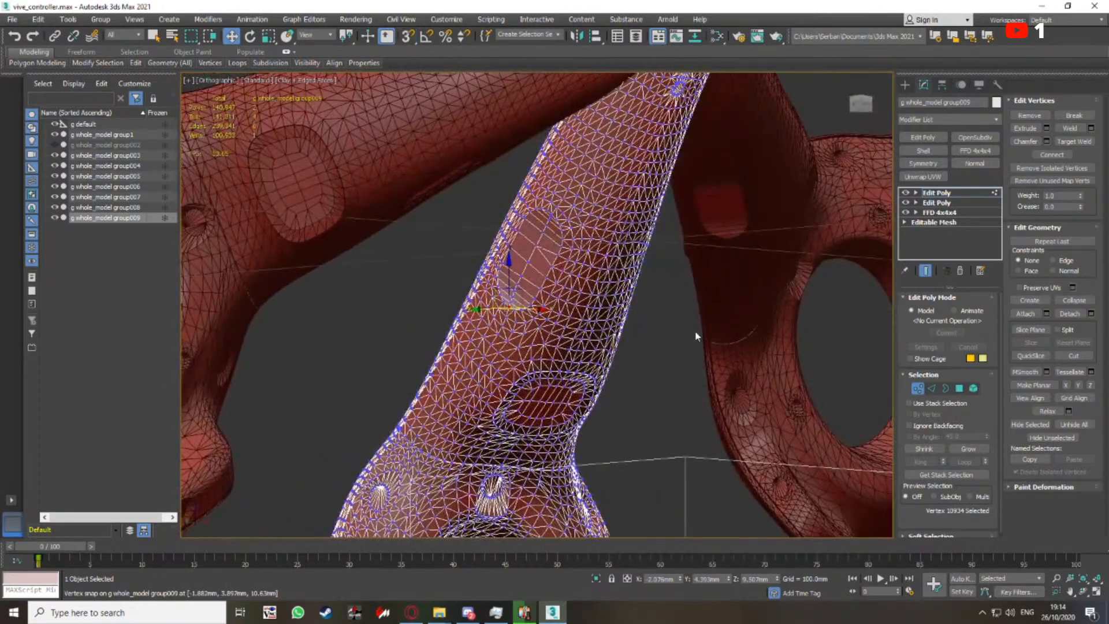
Clear the smoothing groups of all the controller's polygons, assign them to group 1, and check the handle's shading without edges
click(958, 388)
key(ctrl+a)
scroll(1018, 453, down, 2)
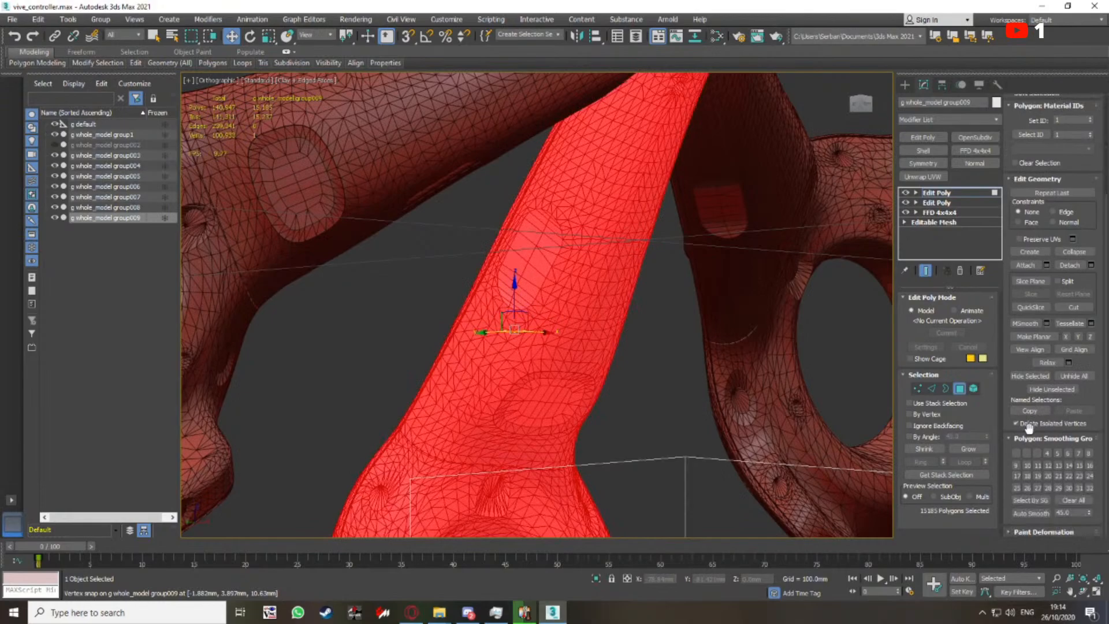
click(1070, 502)
click(1018, 452)
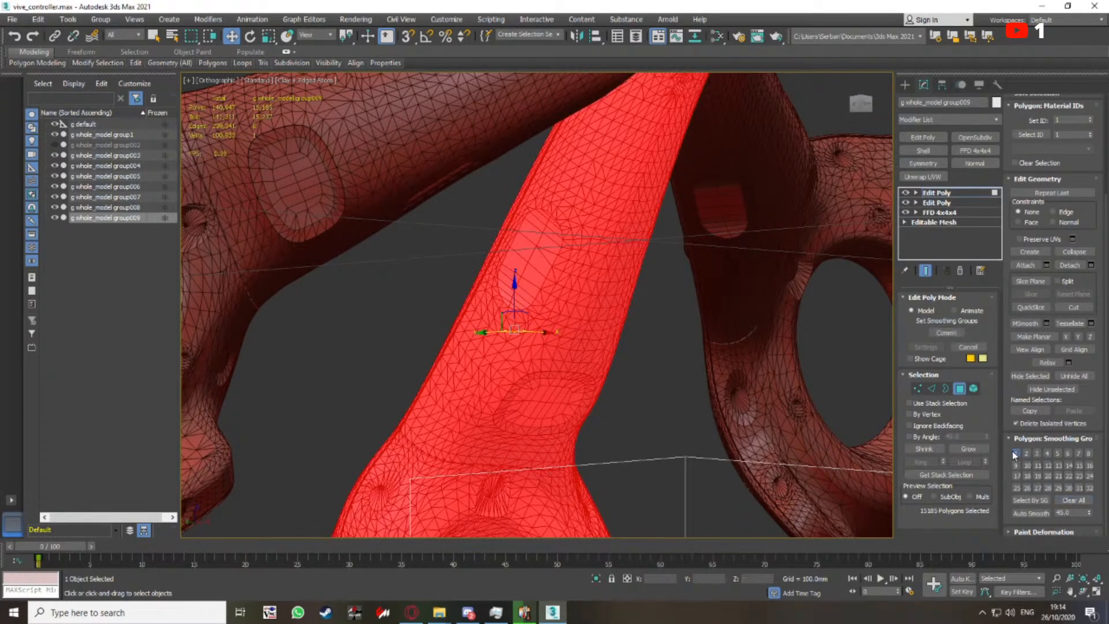
click(959, 389)
key(F4)
scroll(533, 276, down, 5)
alt+middle_drag(532, 275, 520, 301)
scroll(586, 292, up, 5)
key(F4)
scroll(550, 258, up, 3)
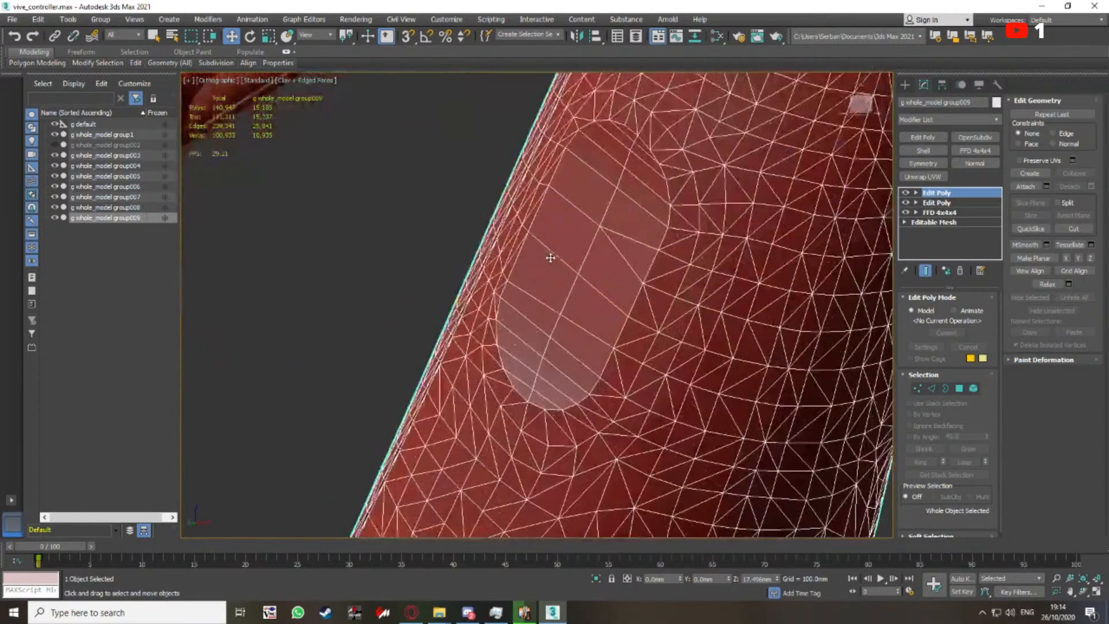
Select every polygon of the handle's oblong patch and try to extrude them sideways out of the handle, undoing the first attempt
click(959, 388)
key(ctrl+a)
scroll(553, 370, up, 2)
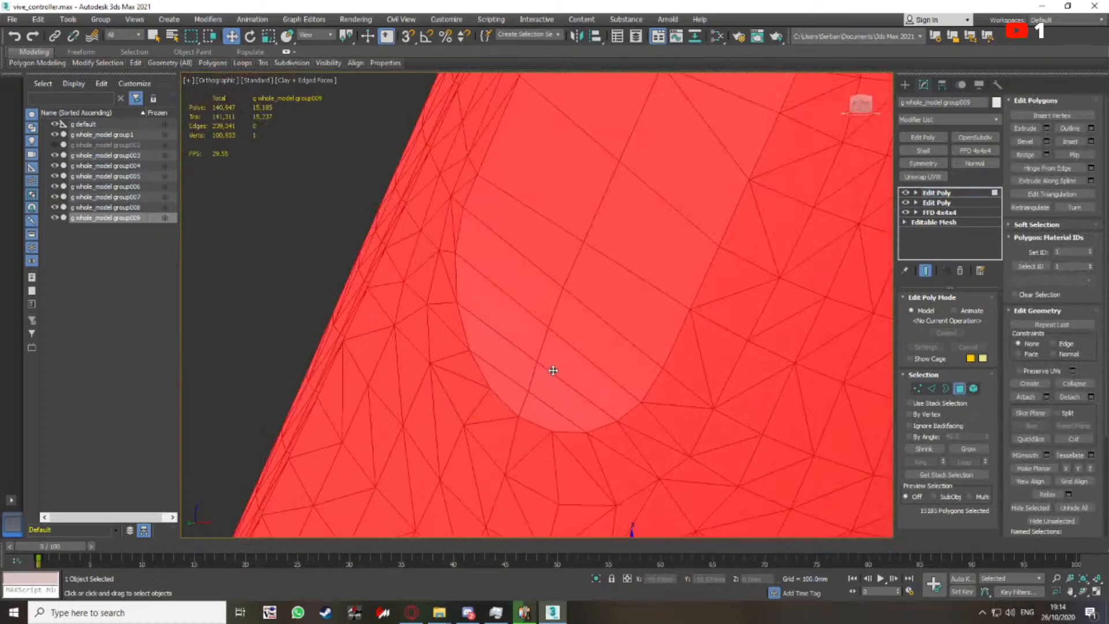
click(516, 369)
ctrl+click(504, 387)
ctrl+click(547, 417)
ctrl+click(568, 401)
ctrl+click(582, 375)
ctrl+click(514, 324)
ctrl+click(542, 300)
ctrl+click(596, 328)
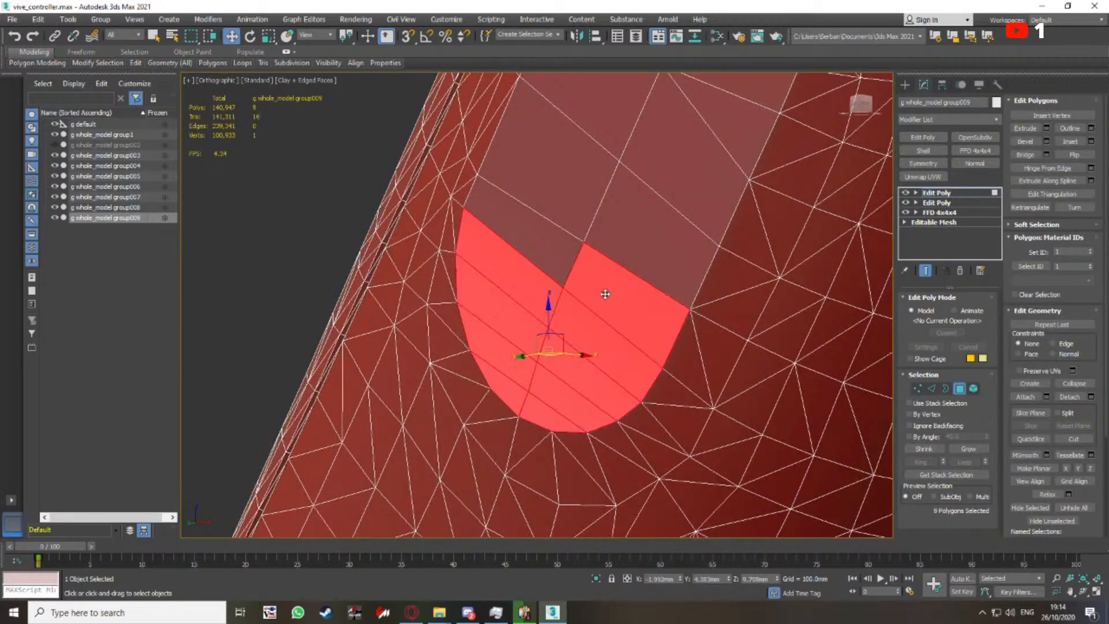
ctrl+click(558, 257)
ctrl+click(577, 209)
ctrl+click(650, 226)
middle_drag(667, 220, 558, 435)
ctrl+click(508, 315)
ctrl+click(566, 358)
ctrl+click(618, 329)
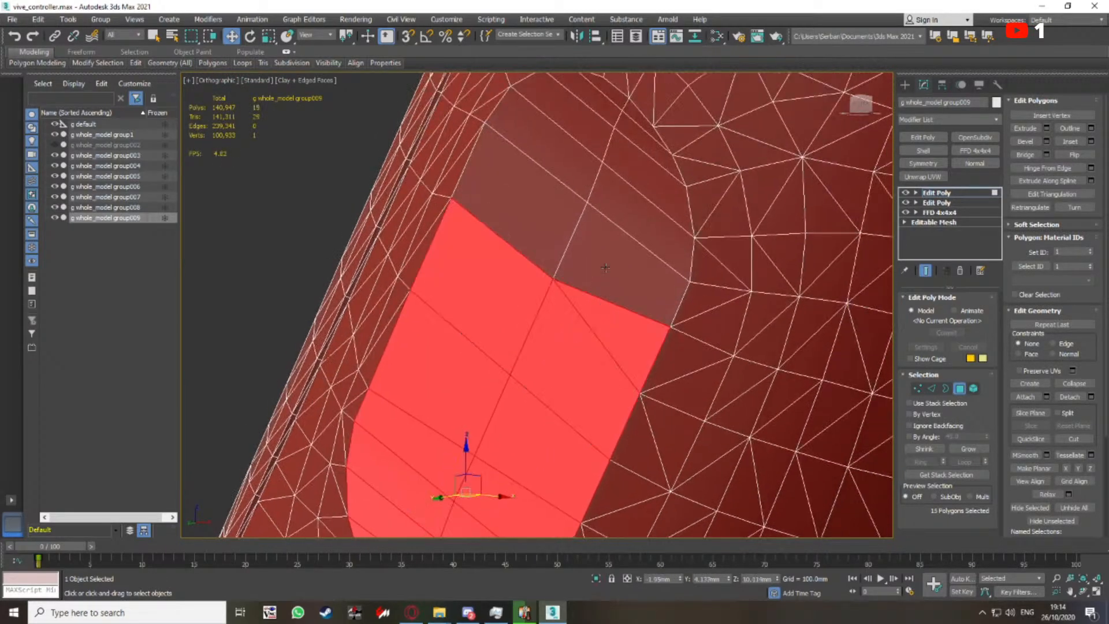
ctrl+click(605, 268)
ctrl+click(553, 245)
middle_drag(557, 250, 530, 371)
ctrl+click(551, 304)
ctrl+click(563, 259)
ctrl+click(582, 235)
ctrl+click(607, 256)
ctrl+click(606, 281)
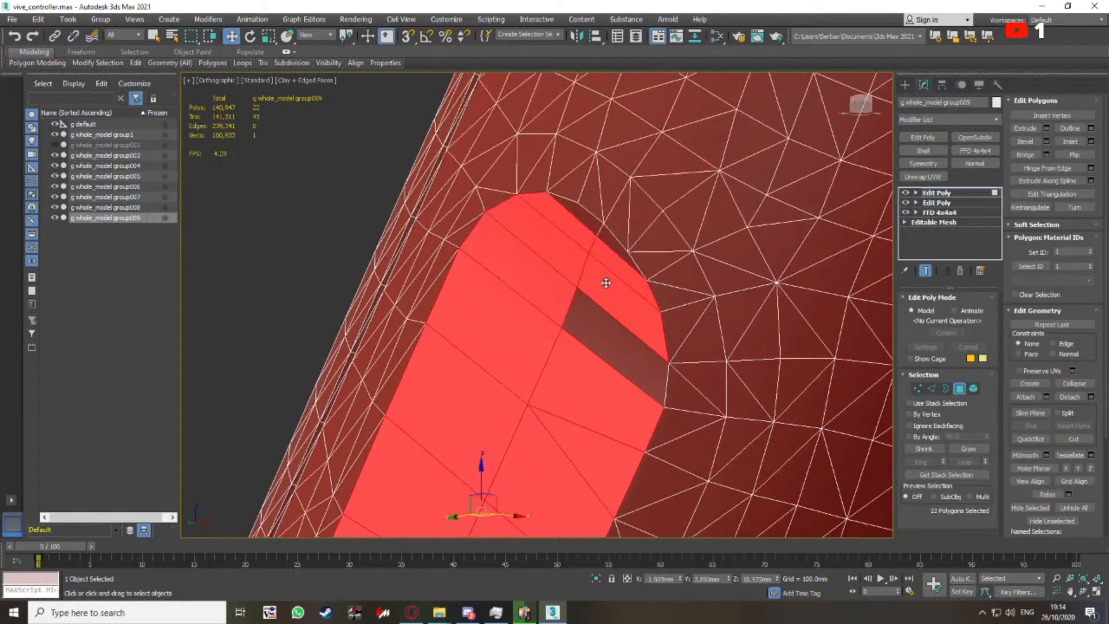
ctrl+click(602, 324)
ctrl+click(614, 238)
ctrl+click(579, 212)
scroll(630, 306, down, 5)
alt+middle_drag(607, 265, 571, 343)
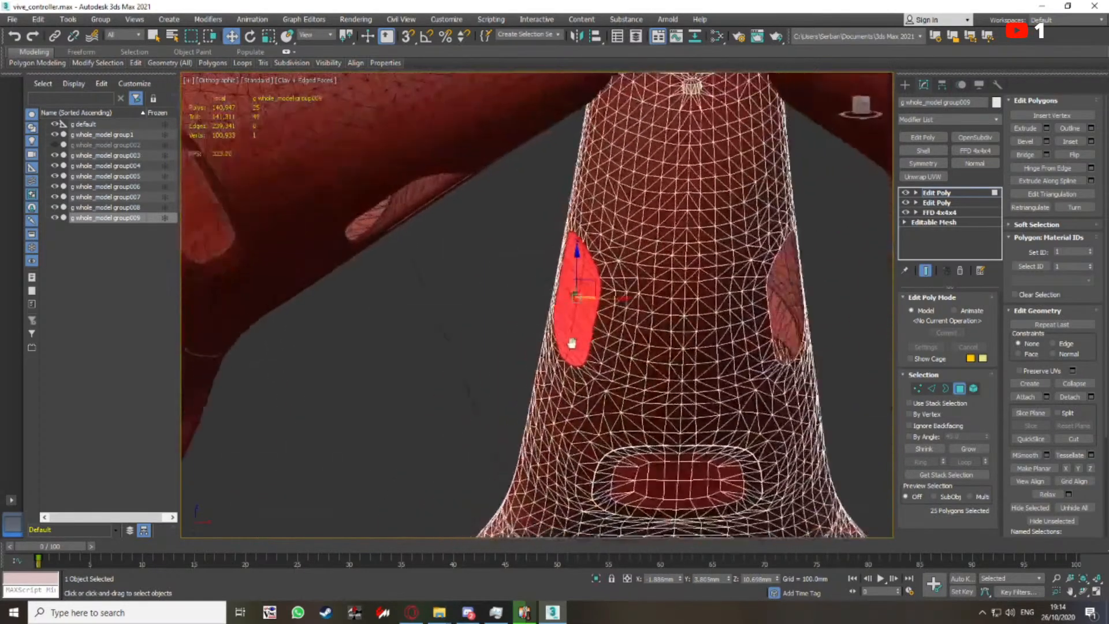
shift+drag(613, 299, 524, 300)
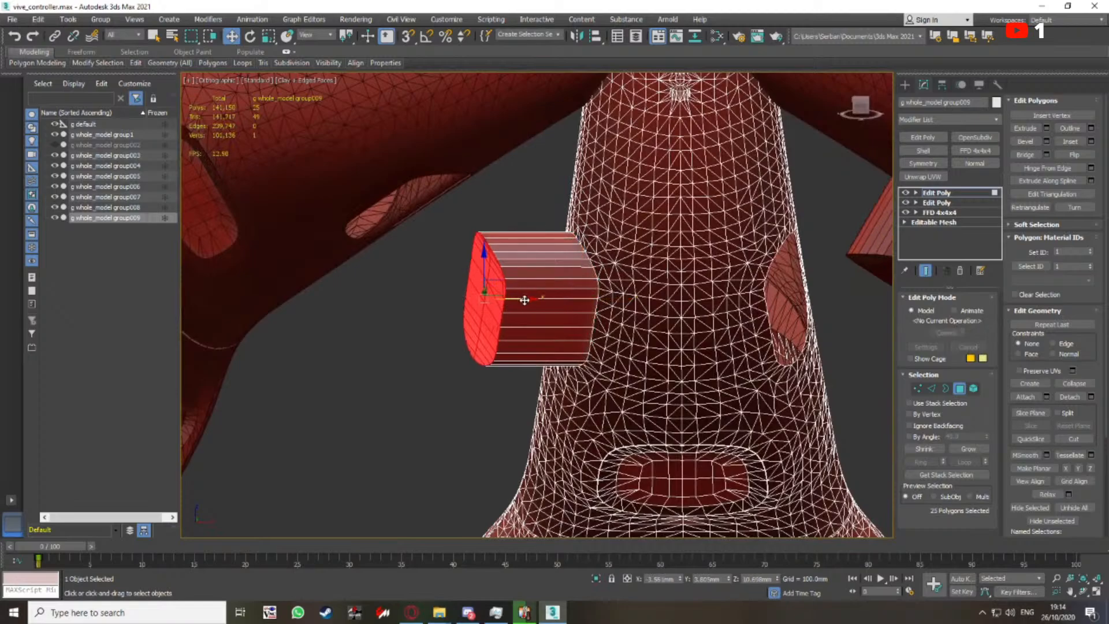
key(ctrl+z)
shift+drag(622, 299, 520, 299)
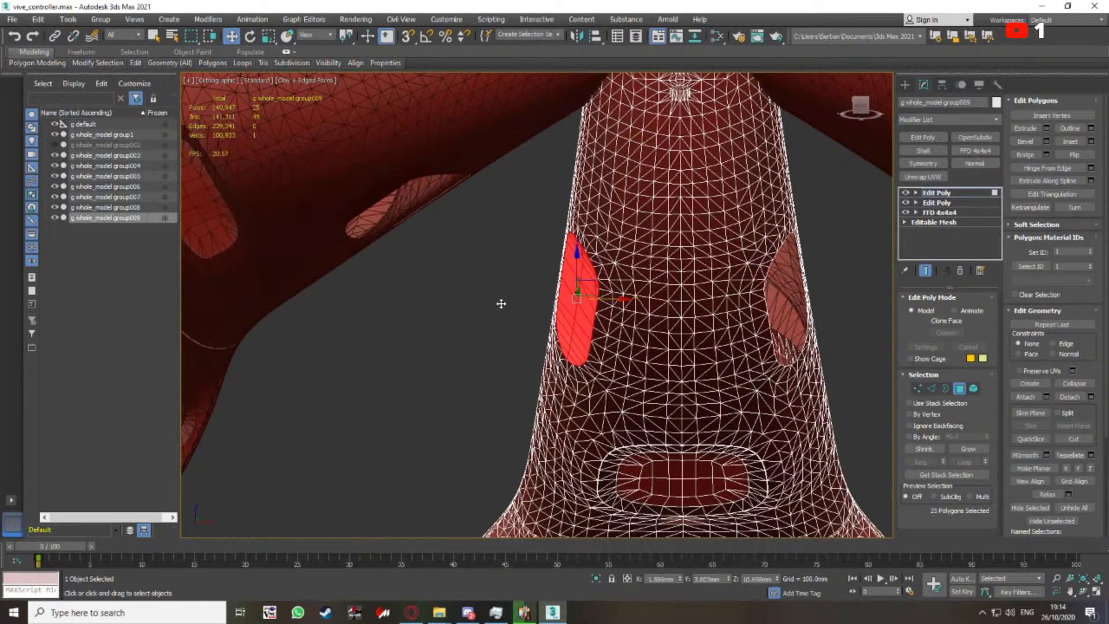
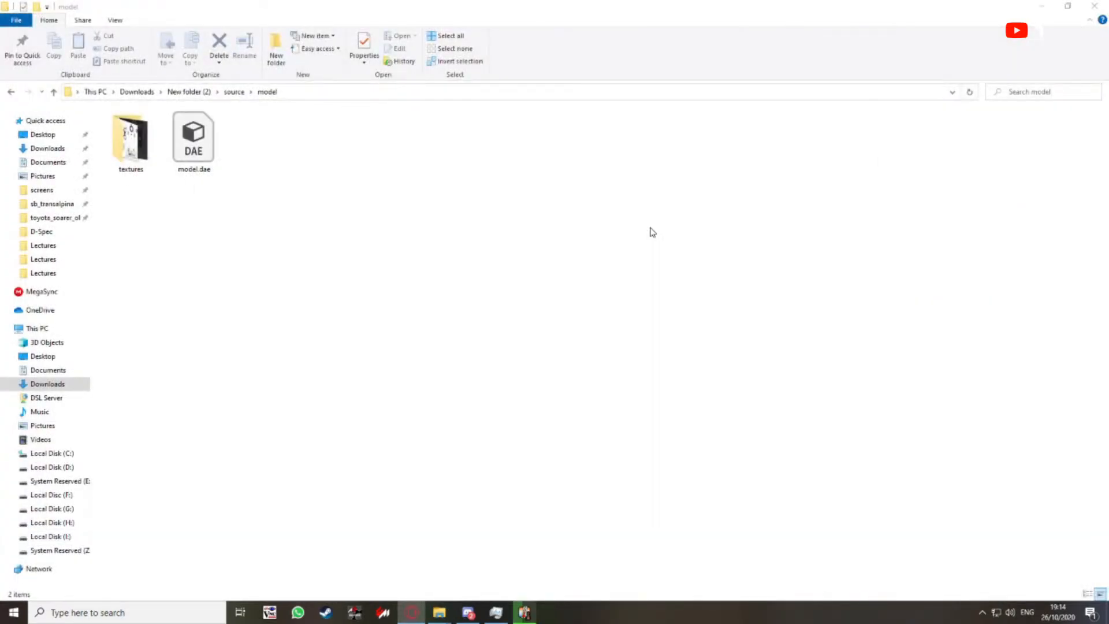
Switch to the Dacisan scenes folder in File Explorer and reopen vive_controller.max in 3ds Max
click(219, 203)
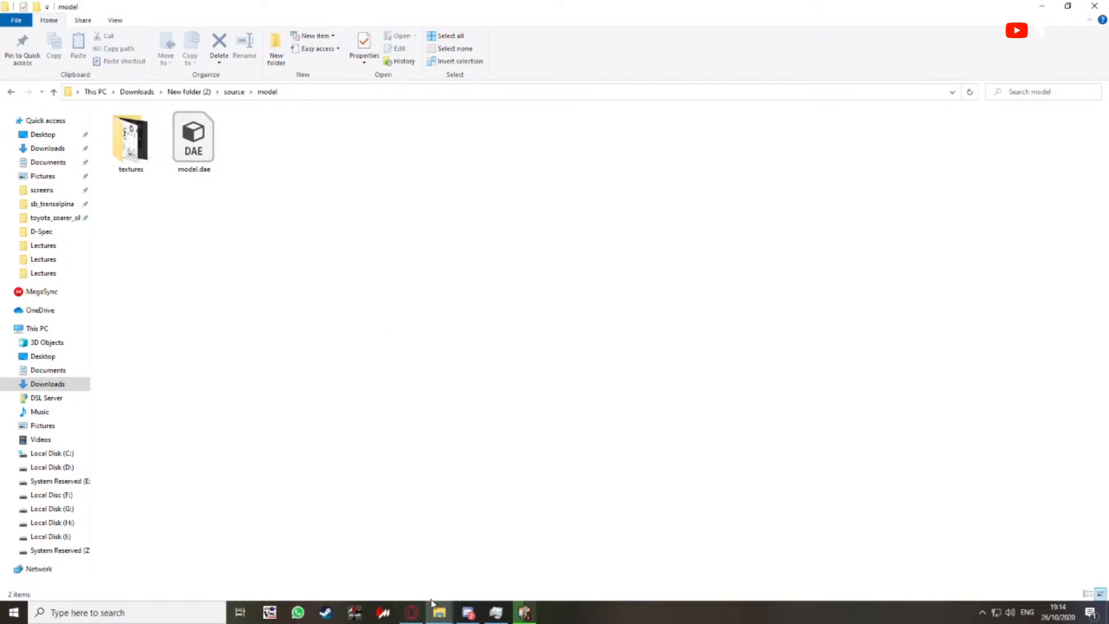
mouse_move(435, 606)
click(497, 569)
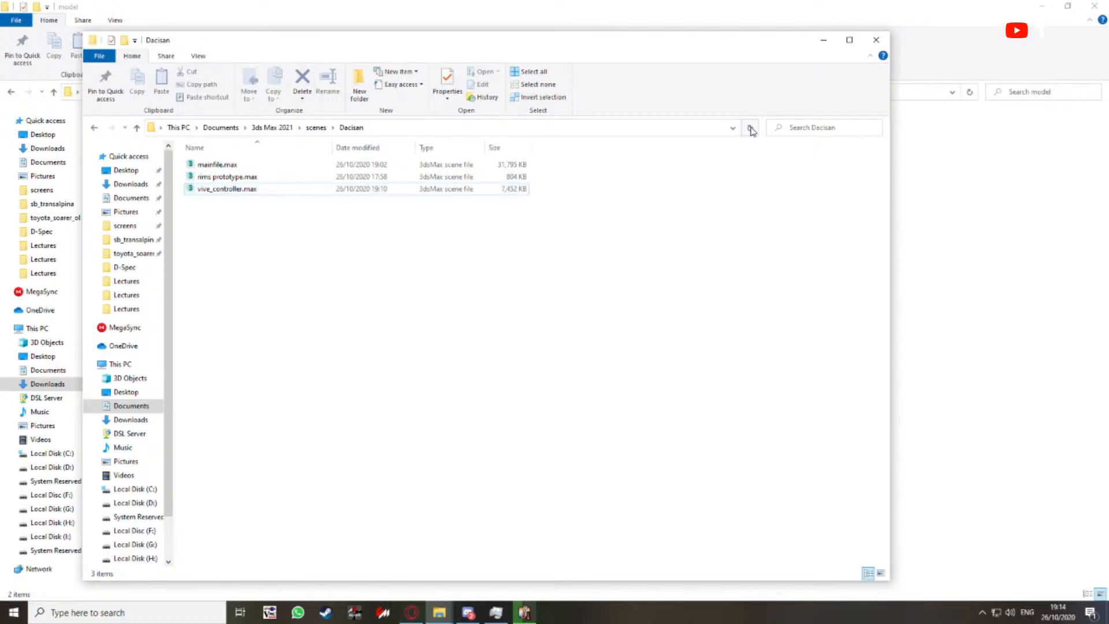
double_click(231, 189)
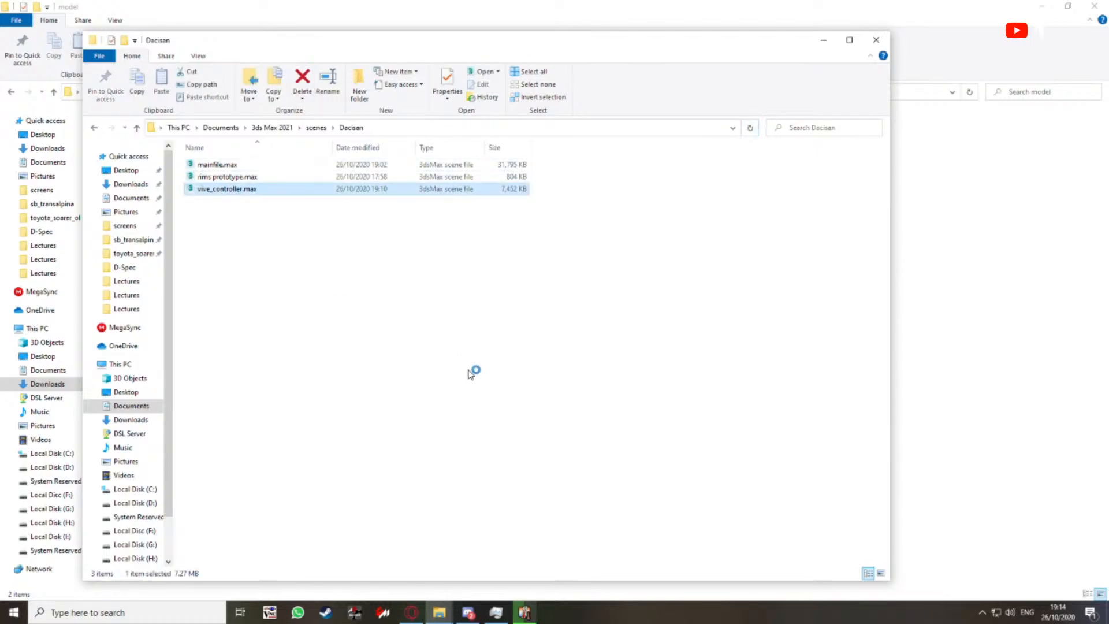
Go up from the Dacisan folder to the 3ds Max 2021 project folder and open its autoback folder
drag(272, 44, 212, 41)
click(77, 125)
click(76, 125)
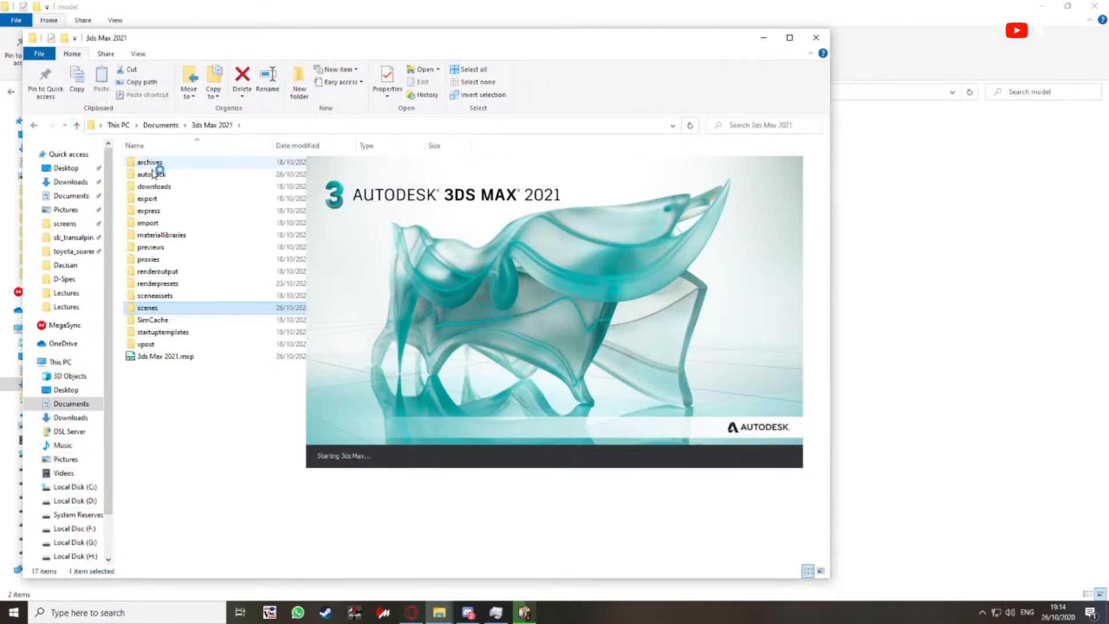
double_click(151, 174)
drag(255, 39, 245, 16)
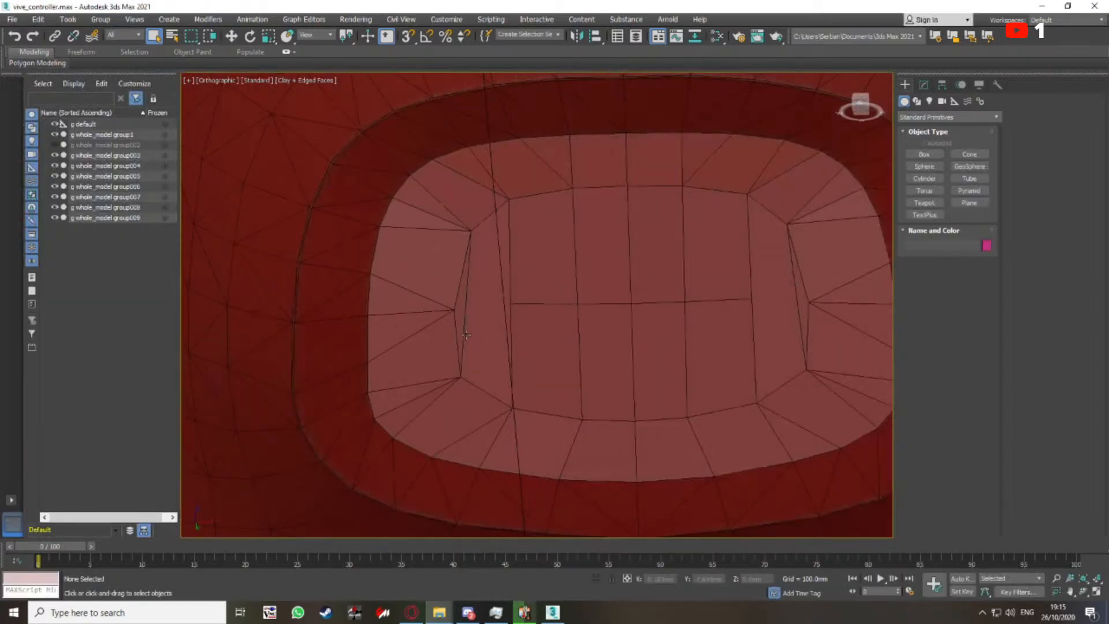
Select the reopened controller mesh and inspect its filled recess with edged faces, followed by the whole controller arrangement in plain shading
click(466, 334)
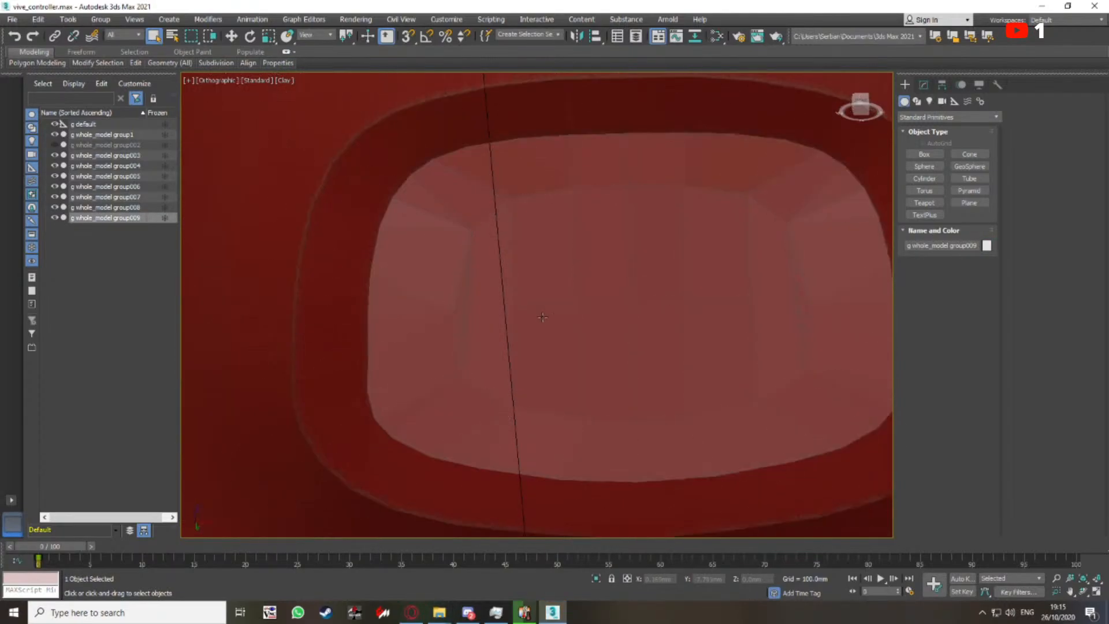
key(F3)
key(F3)
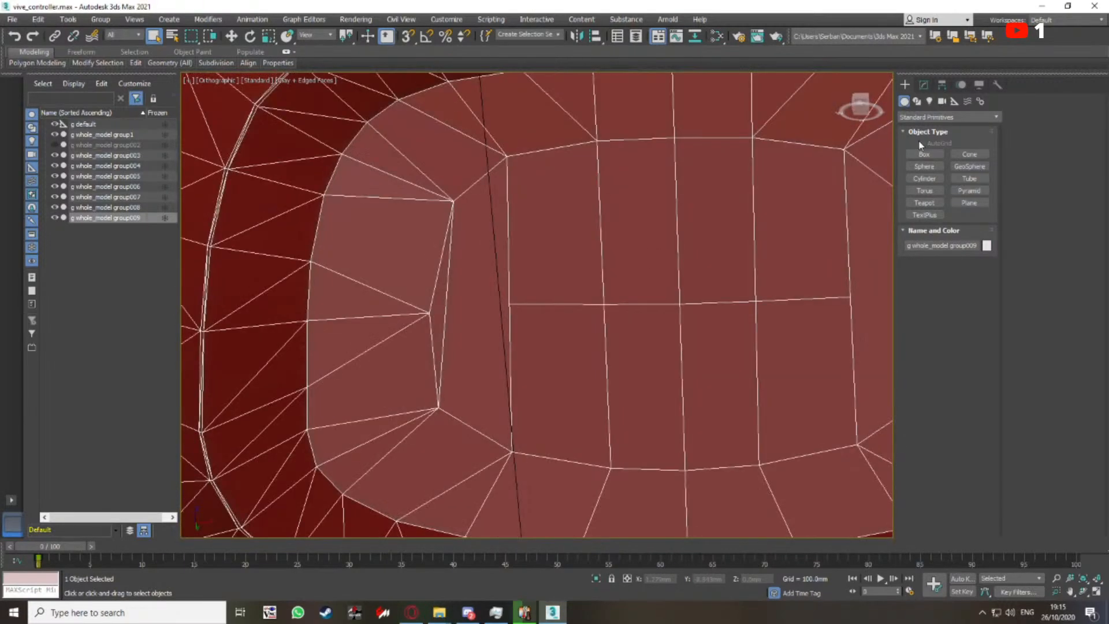
key(1)
scroll(495, 399, down, 12)
alt+middle_drag(495, 399, 792, 356)
click(916, 389)
alt+middle_drag(568, 304, 631, 247)
key(F4)
scroll(632, 249, down, 5)
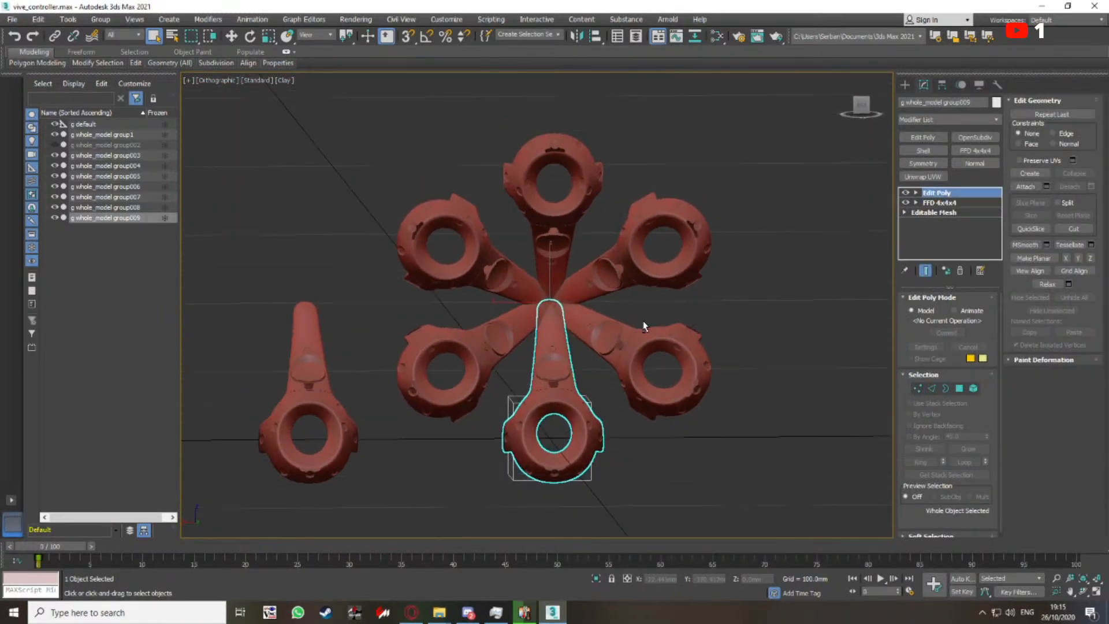
Hide g whole_model group003, the separate controller standing beside the ring of copies
middle_drag(605, 341, 668, 297)
click(664, 299)
scroll(648, 293, up, 4)
scroll(669, 297, down, 3)
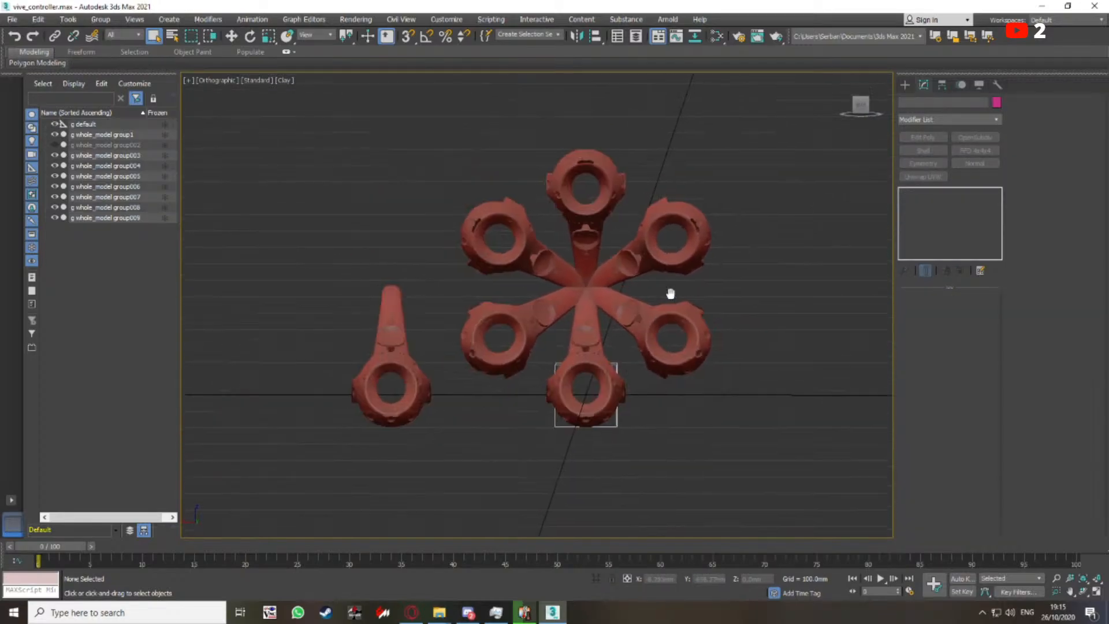
click(107, 155)
click(55, 154)
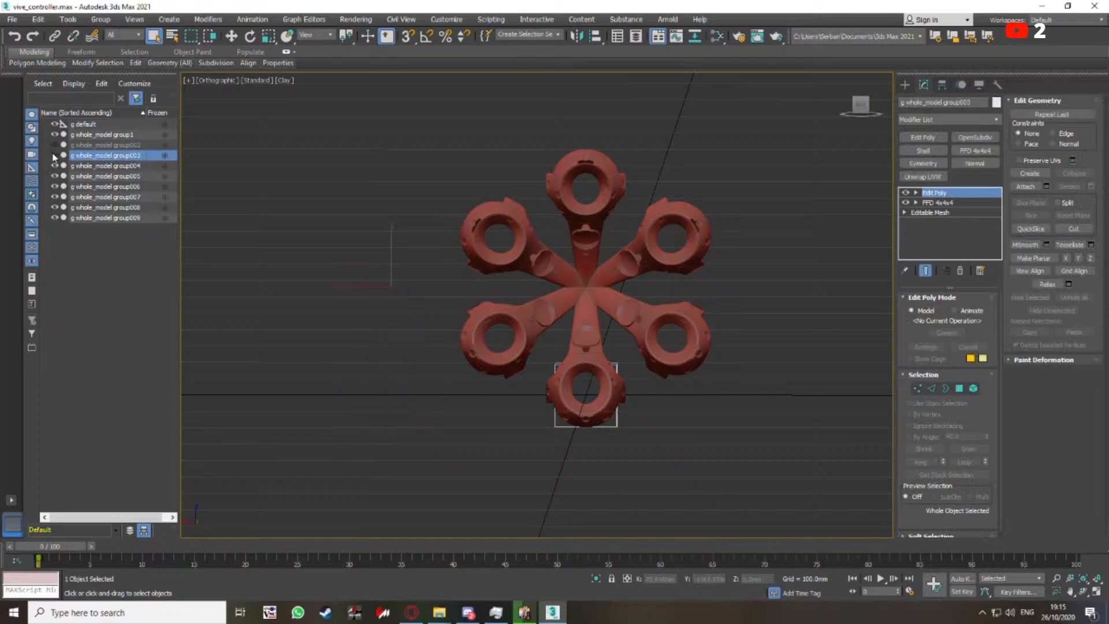
scroll(720, 297, down, 2)
middle_drag(720, 297, 741, 292)
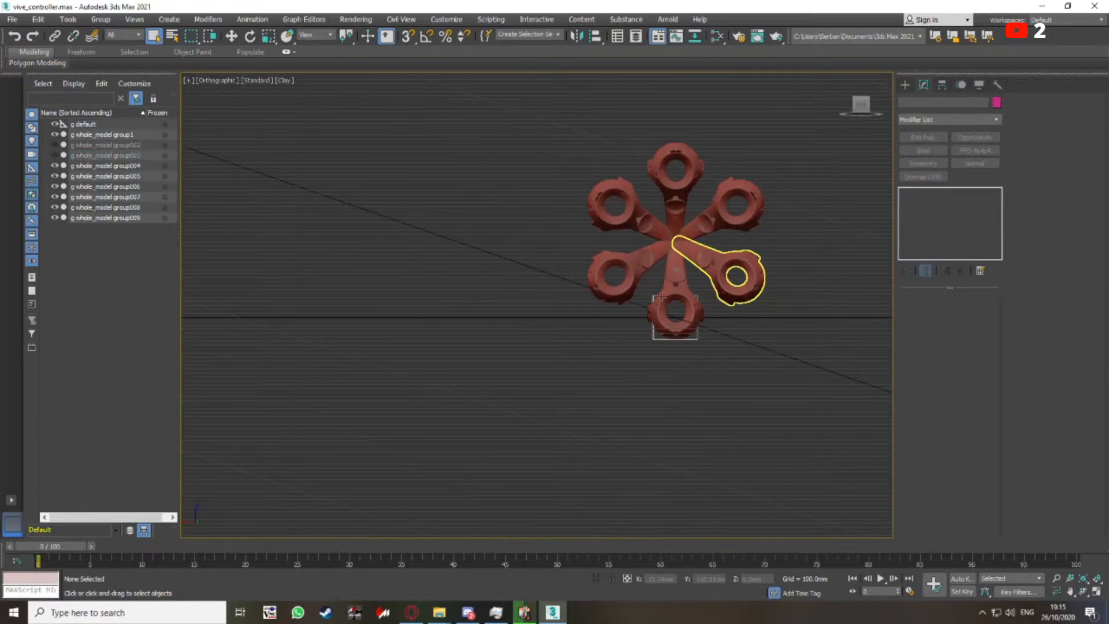
Align the view squarely to the ring of controllers and clear the object selection
click(739, 291)
middle_drag(790, 259, 663, 320)
alt+middle_drag(663, 320, 649, 320)
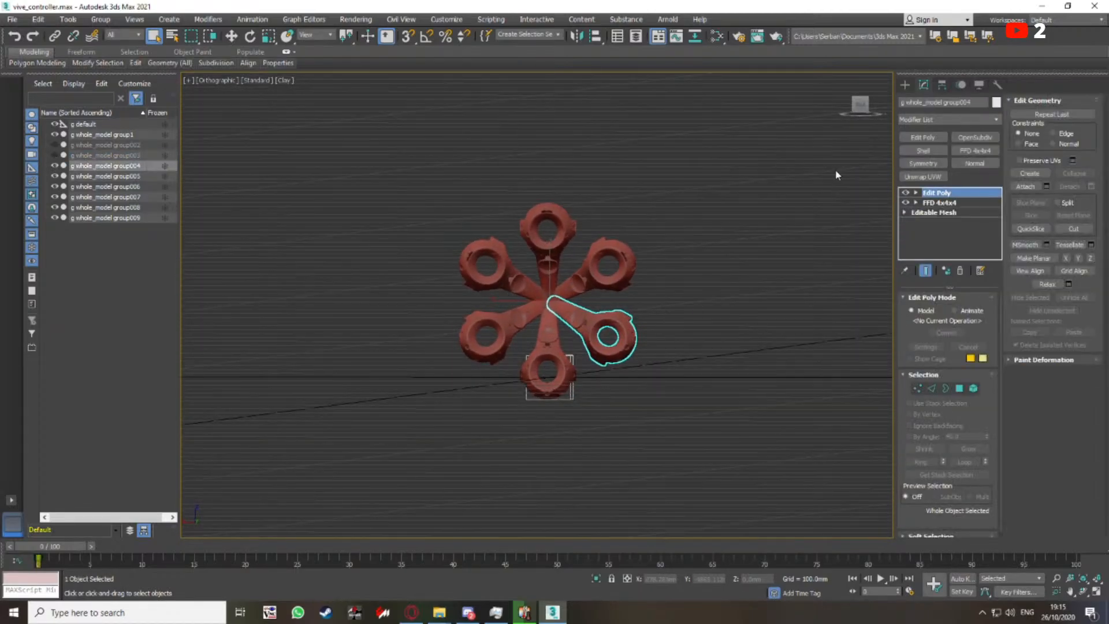
click(861, 107)
click(695, 279)
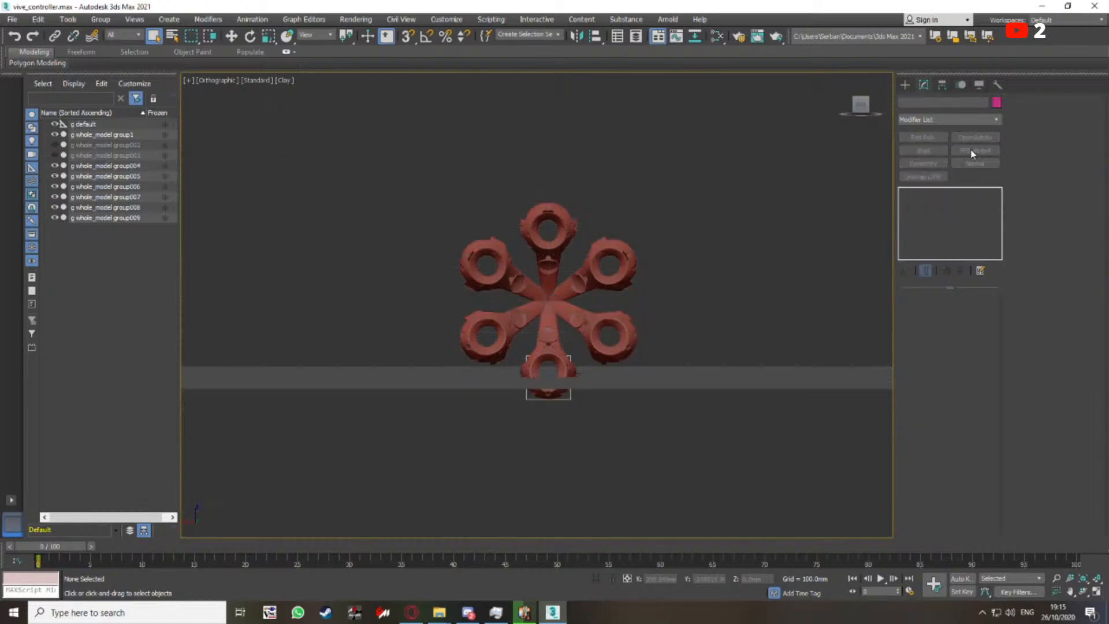
Frame the visible objects and examine the ring of controllers from the side, including a close look at the uppermost controller
click(905, 85)
alt+middle_drag(854, 193, 781, 259)
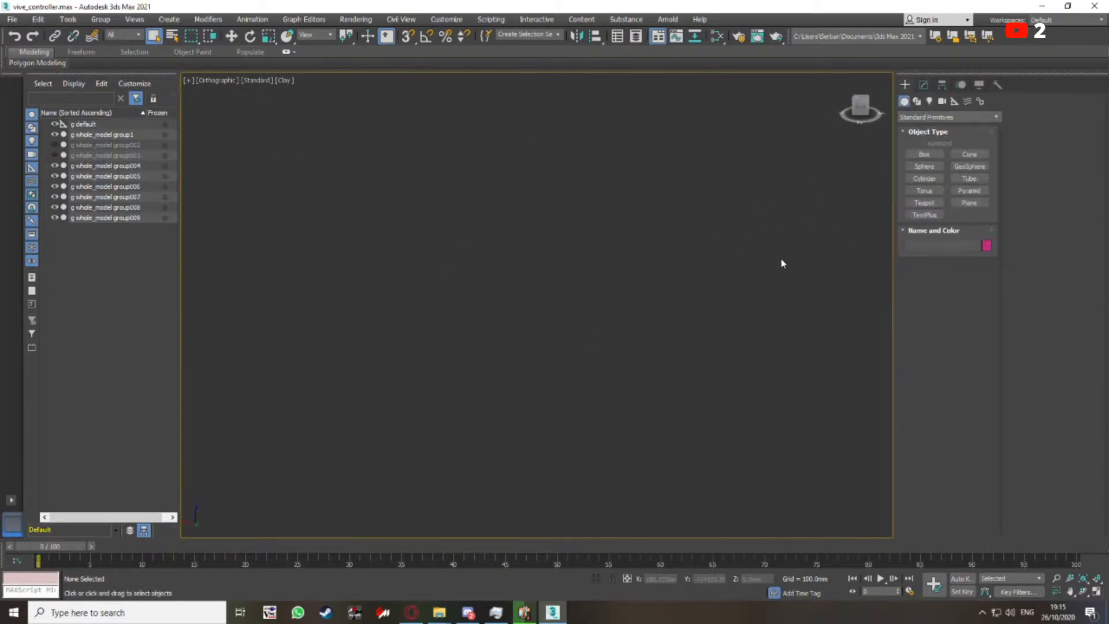
click(1083, 579)
key(ctrl+a)
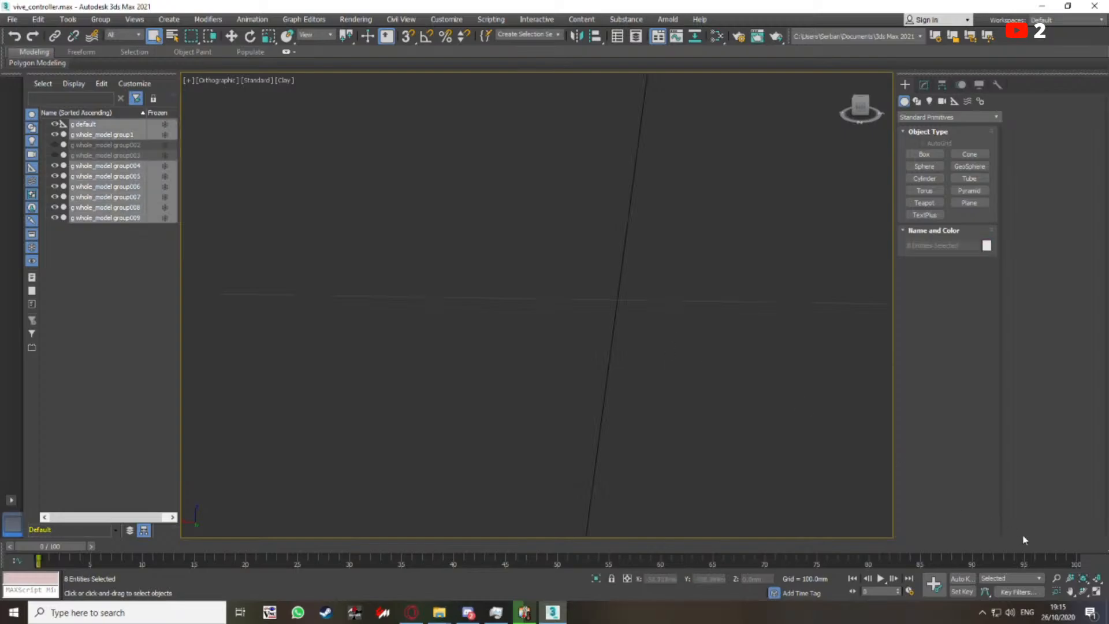
click(1084, 580)
scroll(606, 208, down, 4)
alt+middle_drag(595, 217, 649, 258)
scroll(595, 234, up, 3)
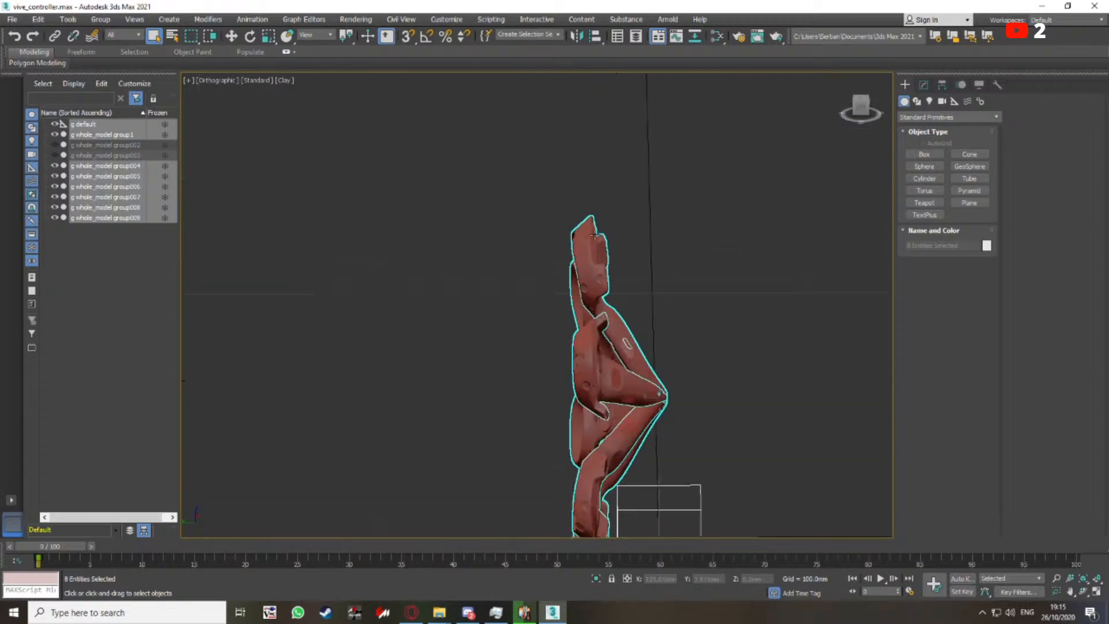
middle_drag(593, 235, 533, 179)
click(635, 242)
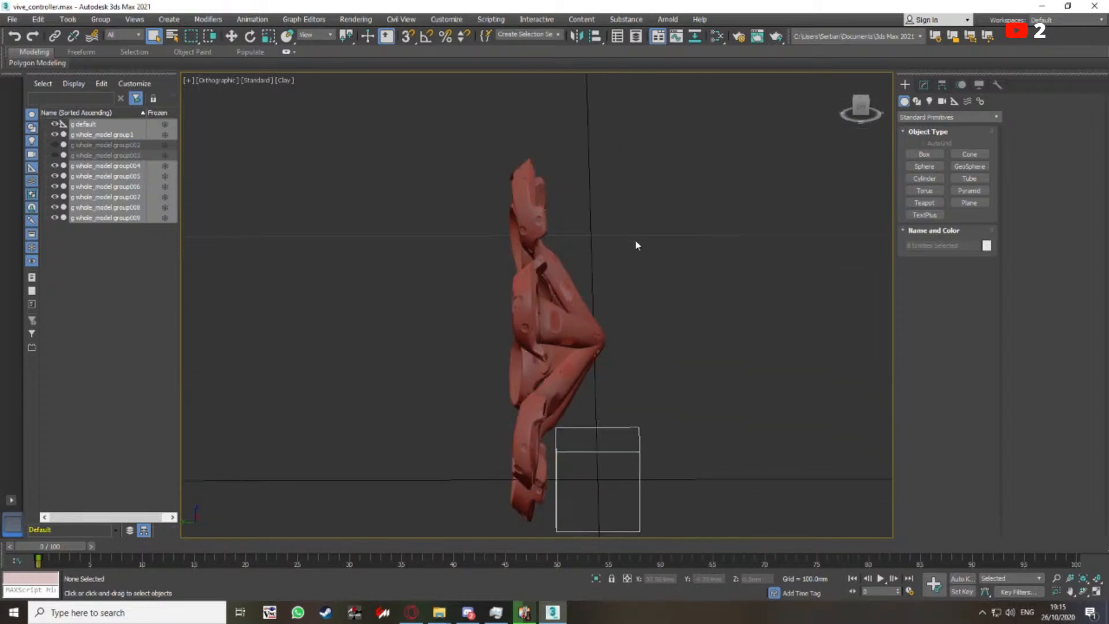
middle_drag(655, 259, 662, 256)
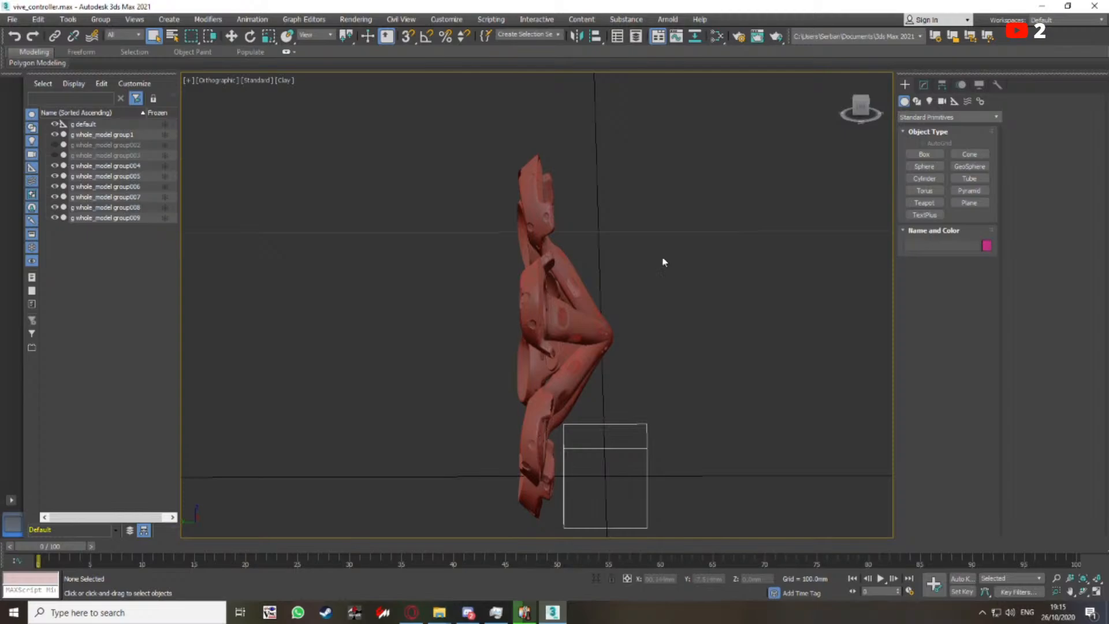
scroll(527, 228, up, 5)
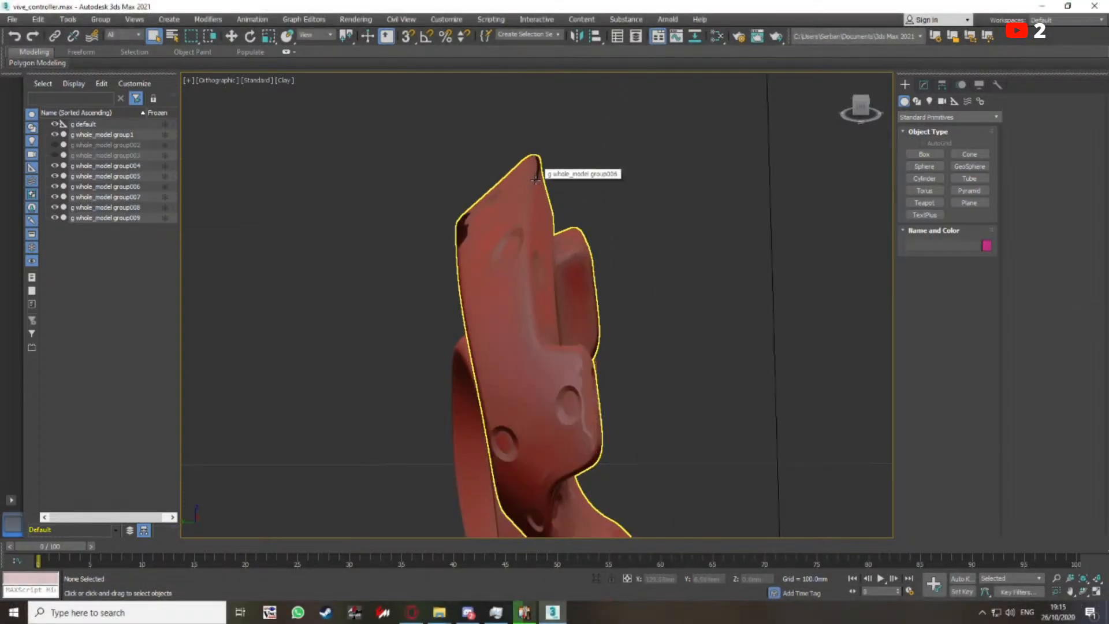
scroll(527, 196, down, 4)
scroll(528, 196, down, 3)
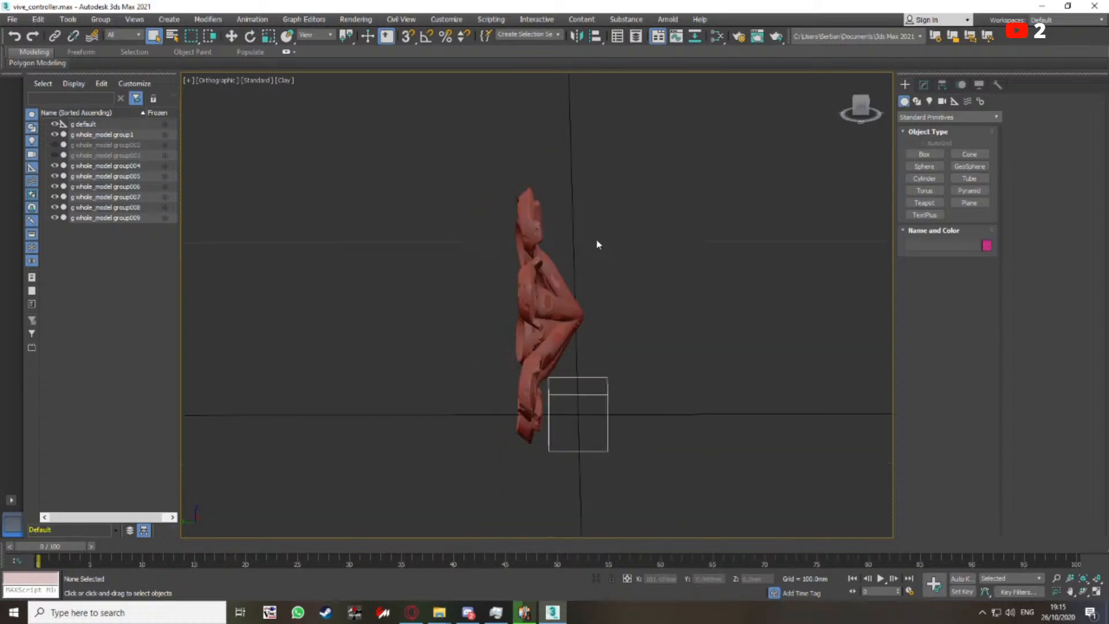
Square the view to the back of the controller ring and clear the object selection
alt+middle_drag(573, 326, 644, 234)
click(797, 262)
click(860, 107)
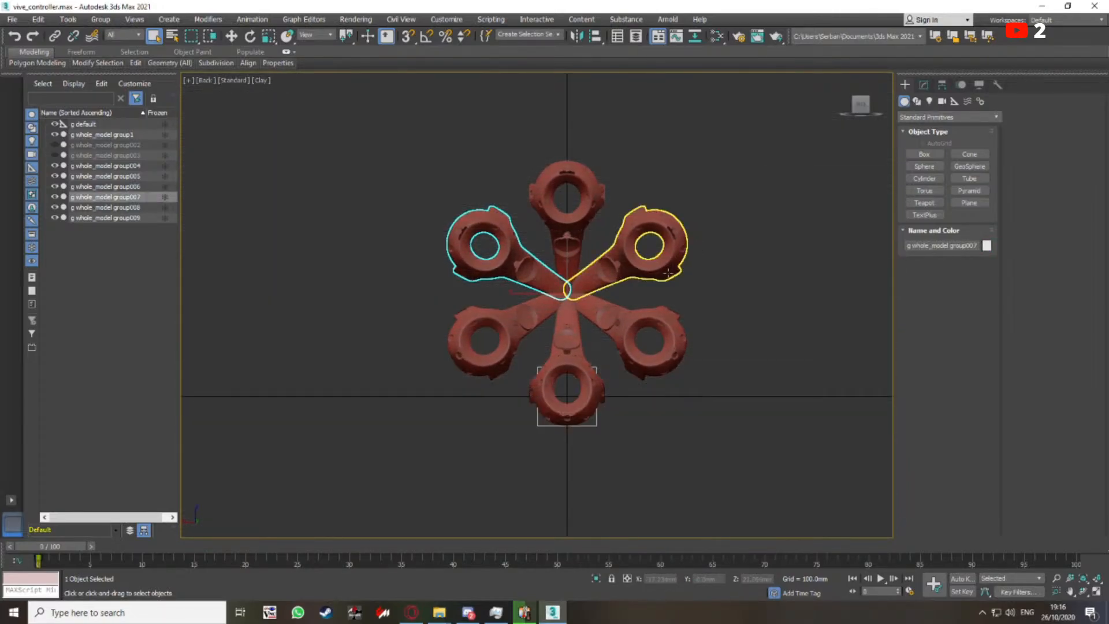
click(737, 217)
middle_drag(738, 216, 730, 215)
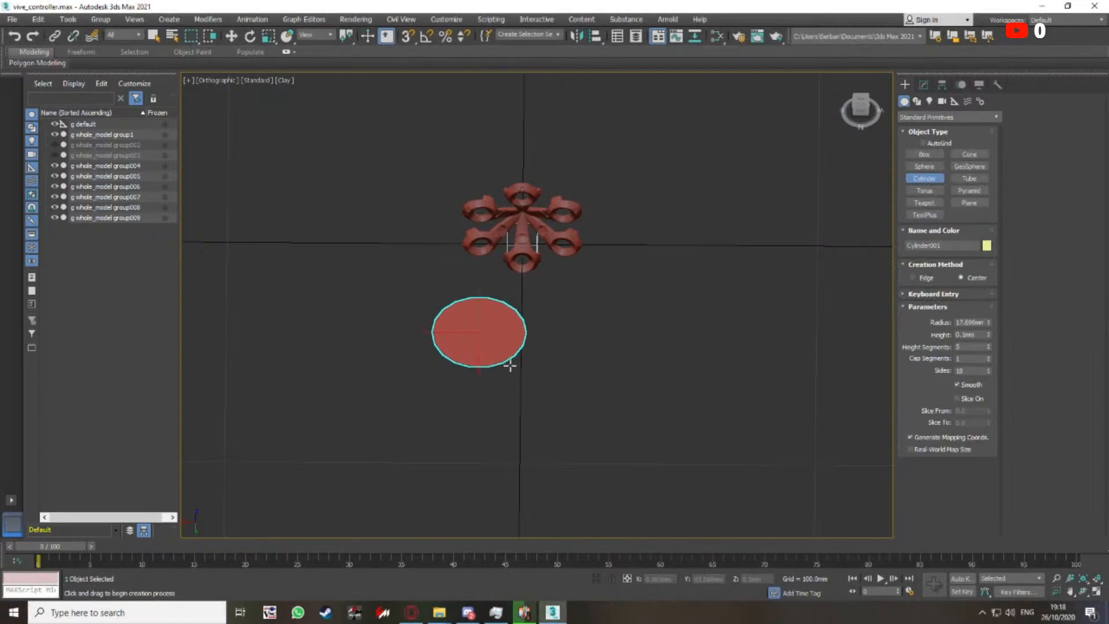
Create a cylinder beside the controller ring, about 31.8 mm in radius and 82.6 mm high, and display edged faces
drag(510, 365, 547, 381)
click(548, 137)
right_click(647, 179)
key(F4)
middle_drag(659, 233, 662, 273)
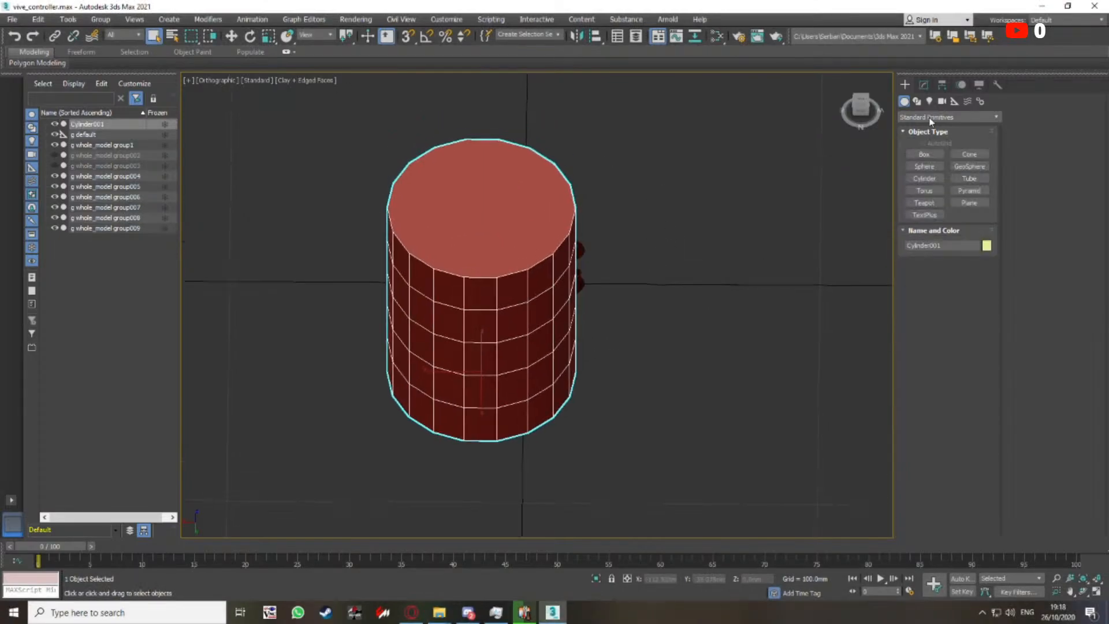
Save the scene and reduce the new cylinder's height segments to 1
click(924, 85)
middle_drag(646, 205, 662, 212)
key(ctrl+s)
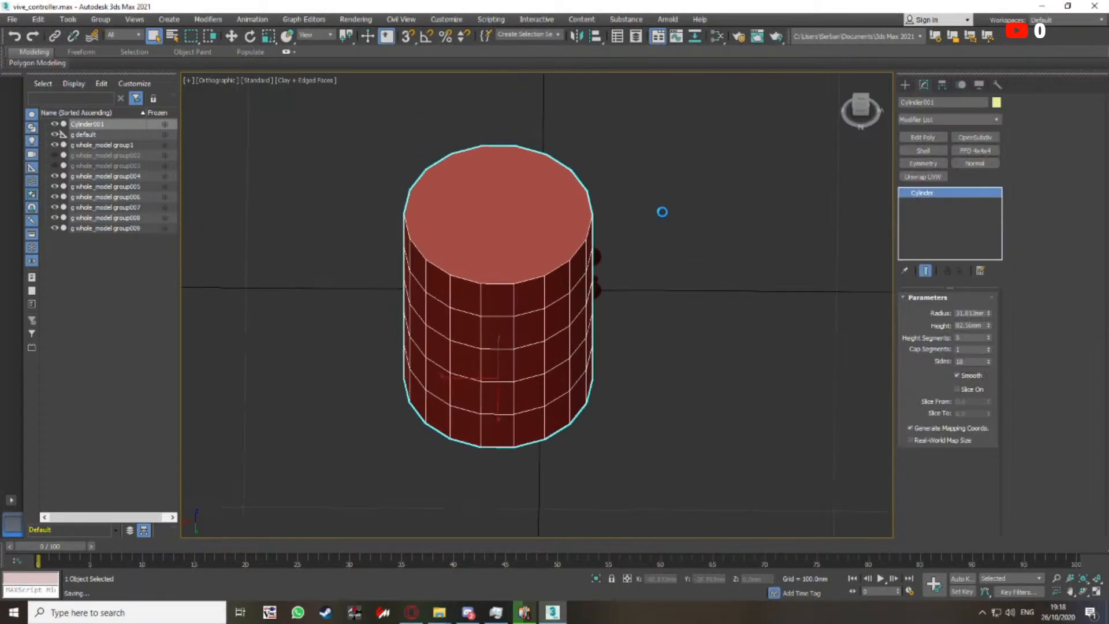
right_click(989, 336)
alt+middle_drag(699, 277, 643, 307)
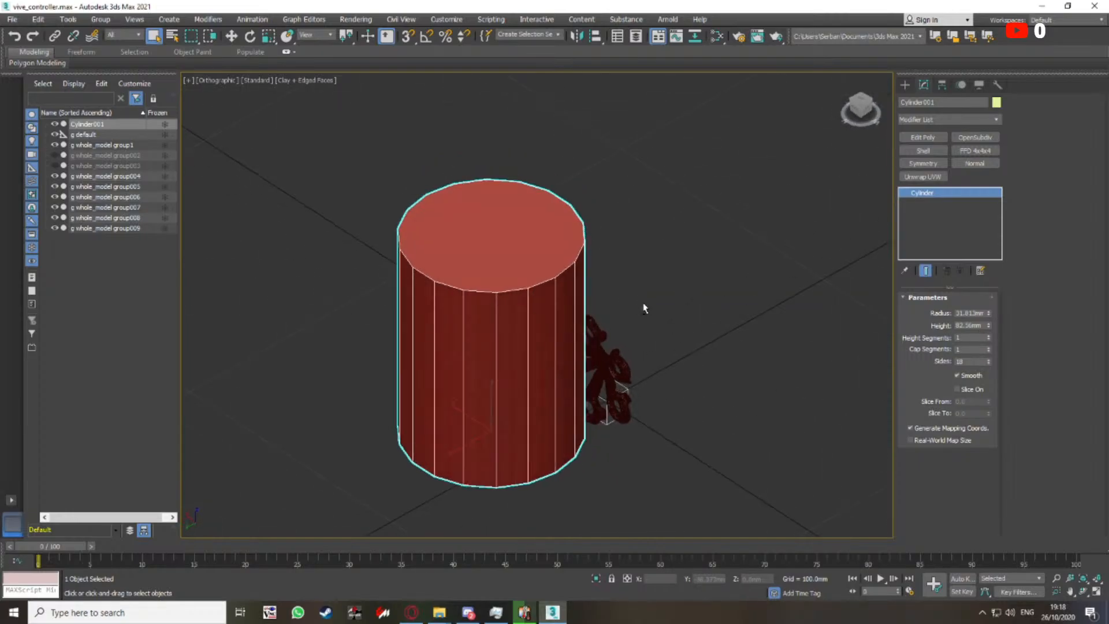
Align the cylinder to a controller in the ring, matching pivot points in X, Y and Z and orientation on all three axes
key(alt+a)
click(594, 361)
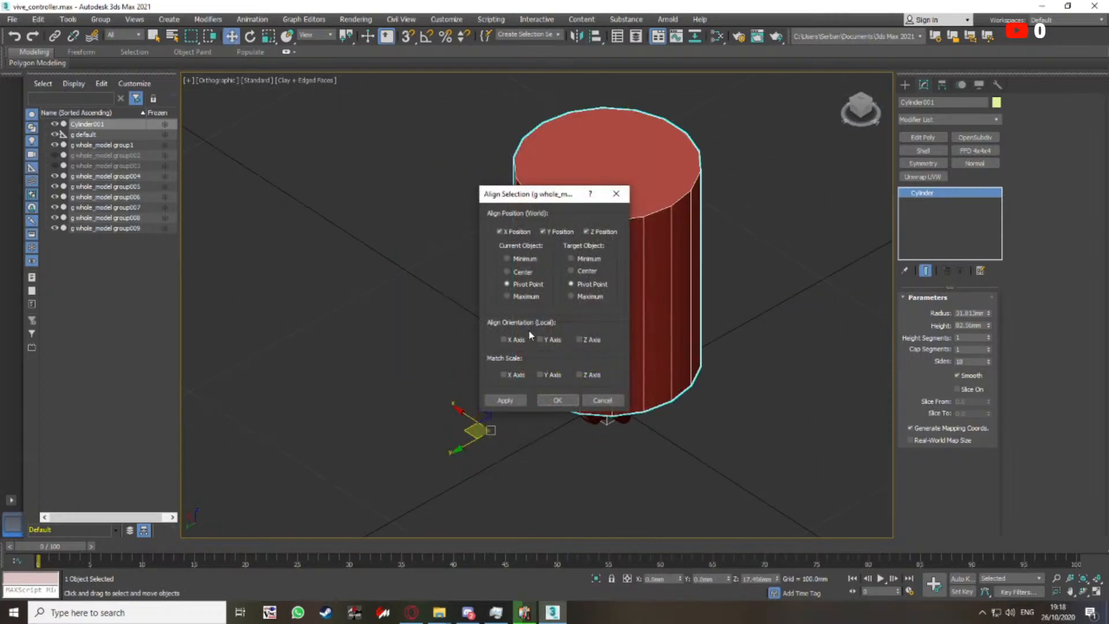
click(508, 340)
click(545, 340)
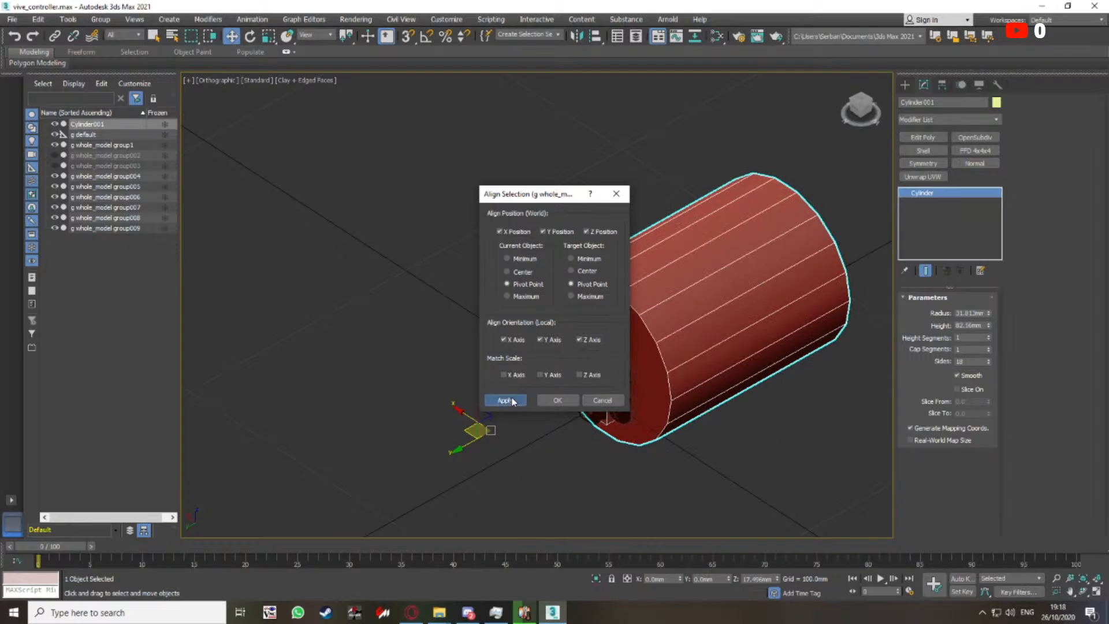
click(557, 400)
Set the cylinder's number of sides to 80
alt+middle_drag(699, 322, 695, 280)
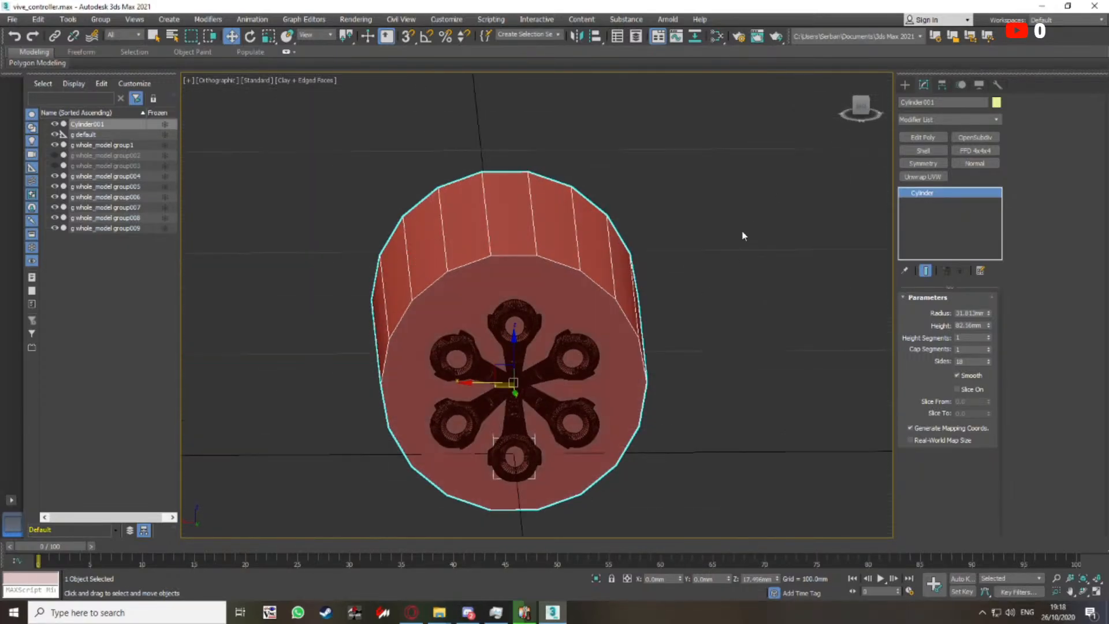
double_click(969, 362)
text(80)
key(Return)
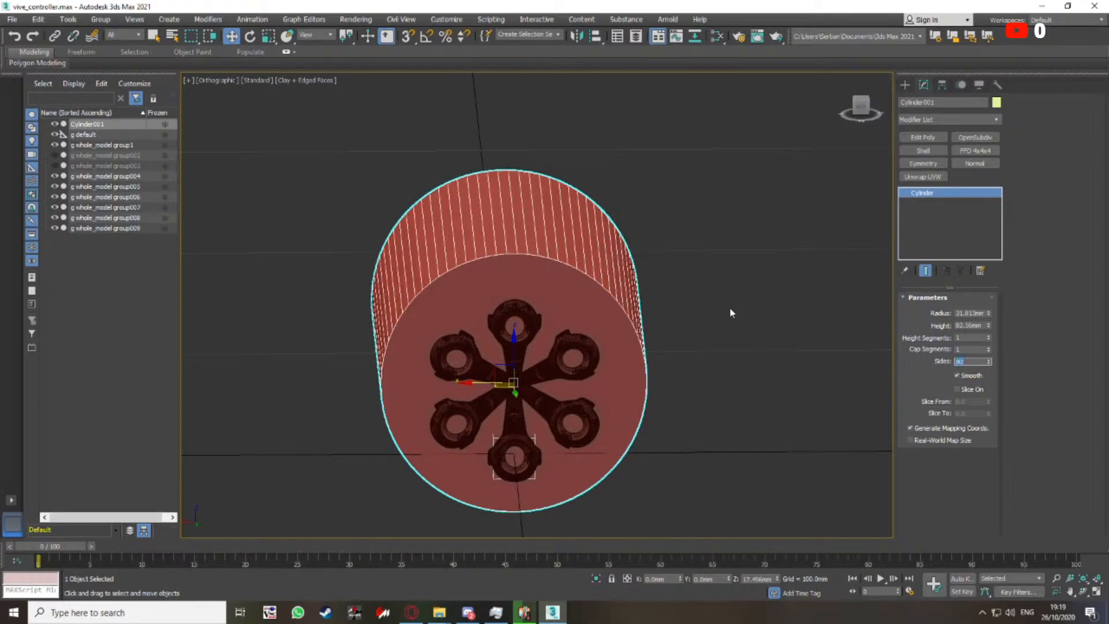
alt+middle_drag(731, 313, 746, 286)
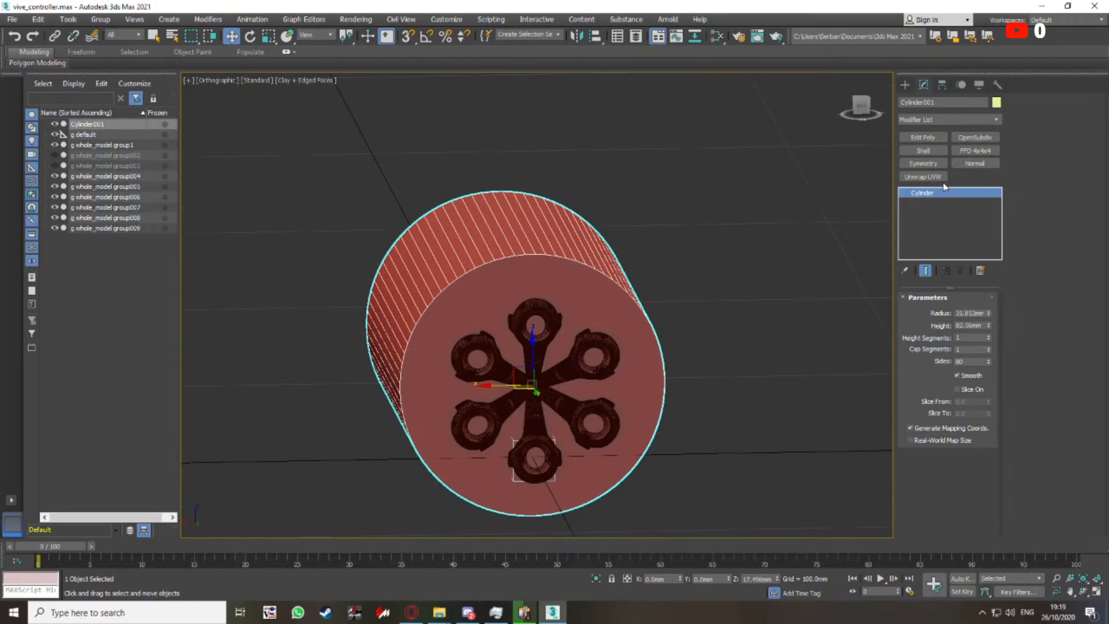
Add an Edit Poly modifier to the cylinder and delete both end cap polygons, leaving an open tube
click(923, 137)
alt+middle_drag(819, 247, 763, 370)
key(4)
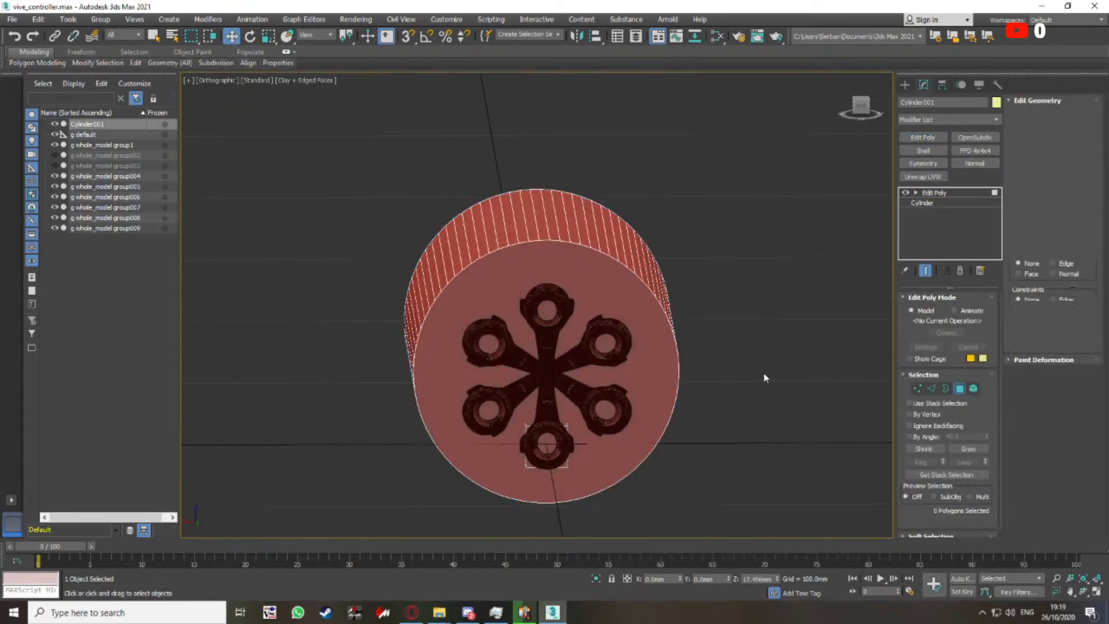
click(629, 370)
alt+middle_drag(629, 370, 491, 392)
ctrl+click(508, 391)
scroll(647, 343, down, 2)
middle_drag(648, 341, 624, 330)
key(Delete)
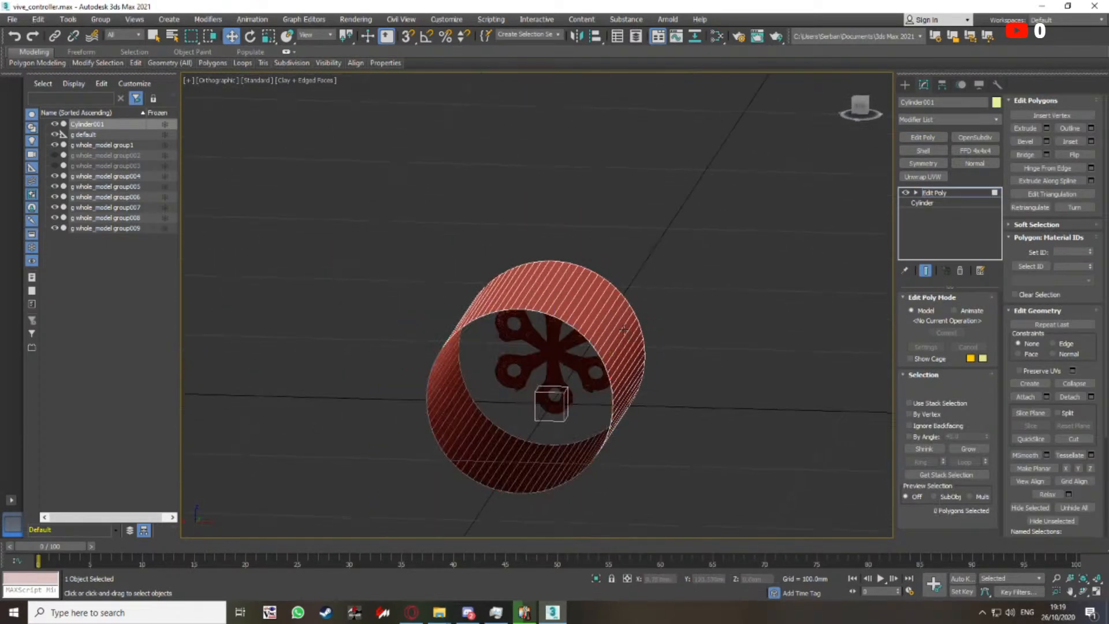
Scale all the tube's vertices down evenly in the back view so it closely encircles the ring of controllers
scroll(598, 302, up, 2)
key(1)
key(ctrl+a)
alt+middle_drag(722, 345, 630, 249)
click(861, 106)
key(F4)
scroll(504, 371, up, 2)
key(r)
drag(610, 315, 601, 323)
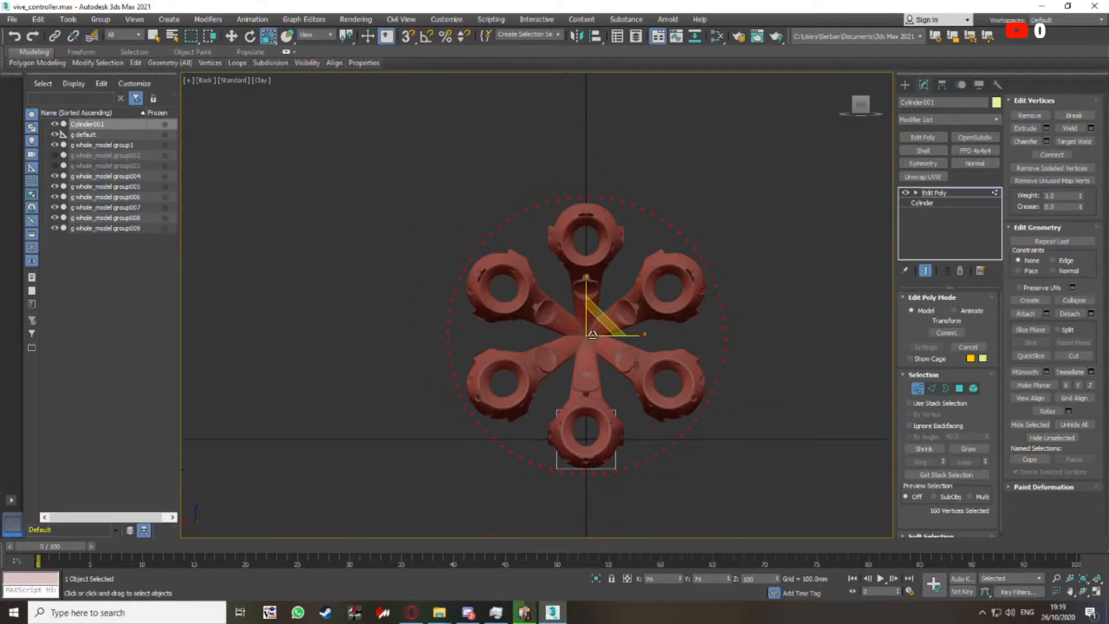
Fine-tune the tube's radius in wireframe so its circle meets the outer tip of the uppermost controller
scroll(582, 181, up, 5)
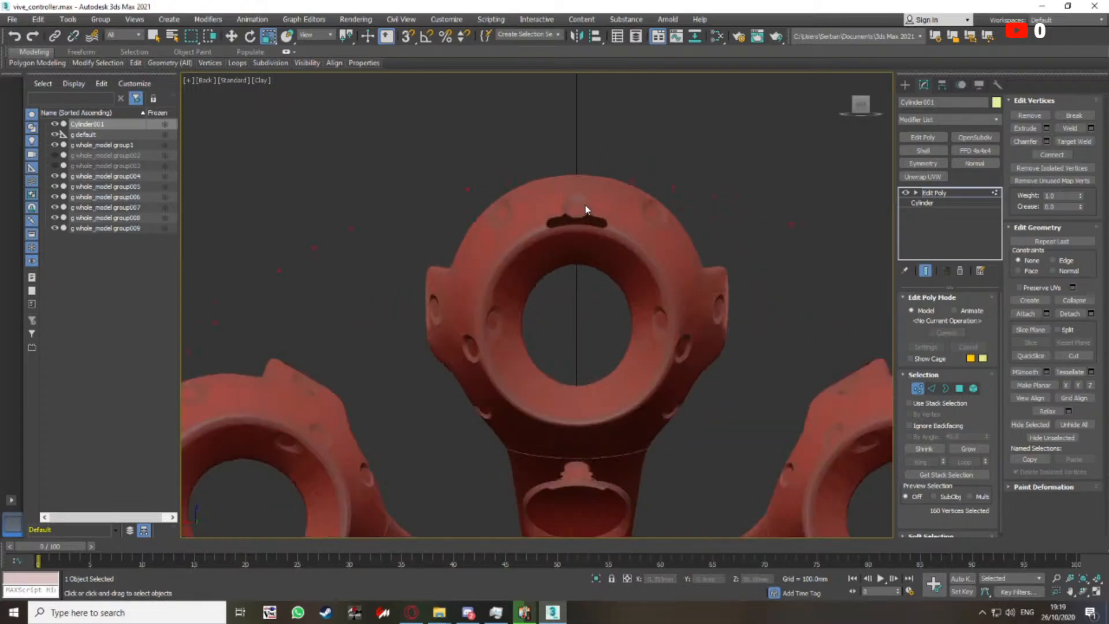
key(F3)
scroll(577, 184, up, 3)
drag(639, 174, 624, 188)
scroll(568, 241, down, 8)
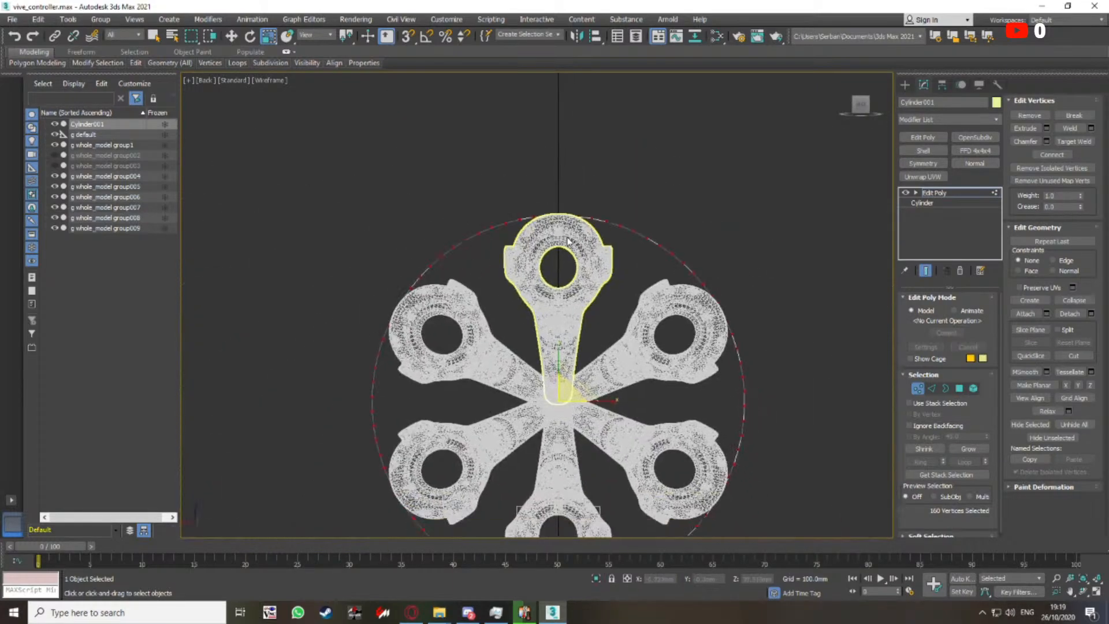
key(F3)
Select the open border at the tube's controller end for moving
alt+middle_drag(575, 223, 786, 318)
click(945, 388)
scroll(552, 215, up, 3)
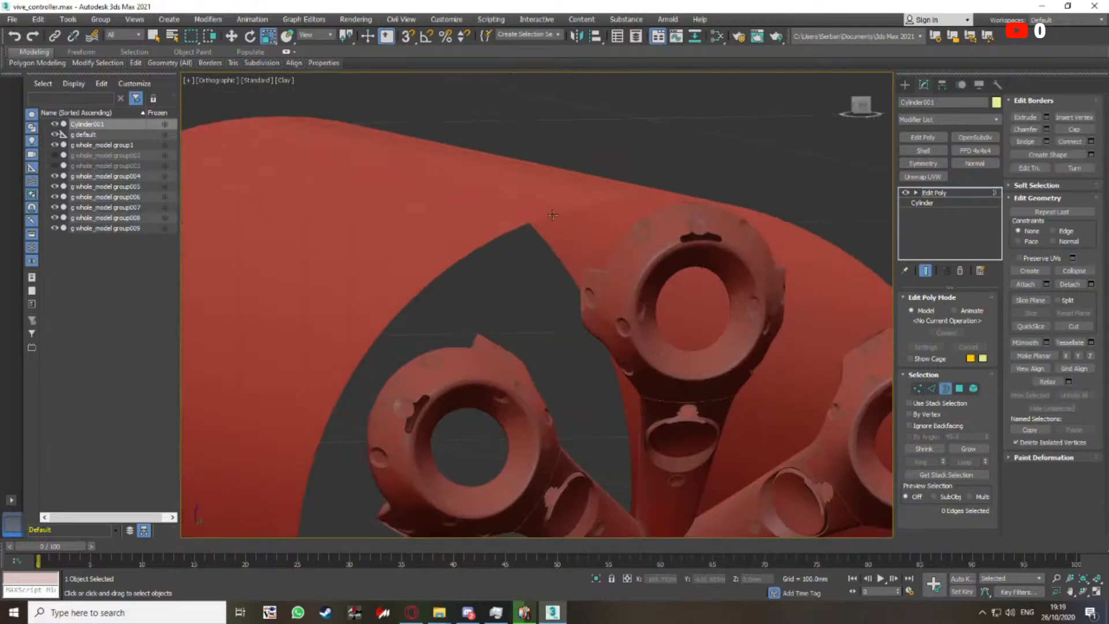
click(553, 215)
key(w)
scroll(649, 257, down, 4)
alt+middle_drag(649, 257, 618, 245)
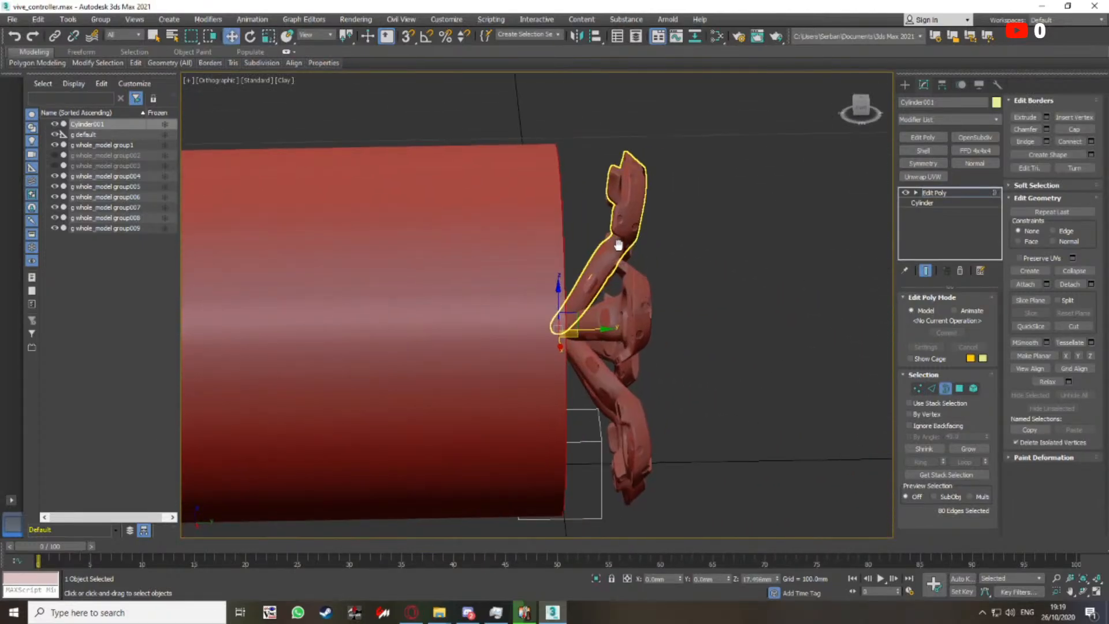
Move the selected border about 2.4 mm along the tube's axis in the side view to meet the controllers' outer tips
click(861, 105)
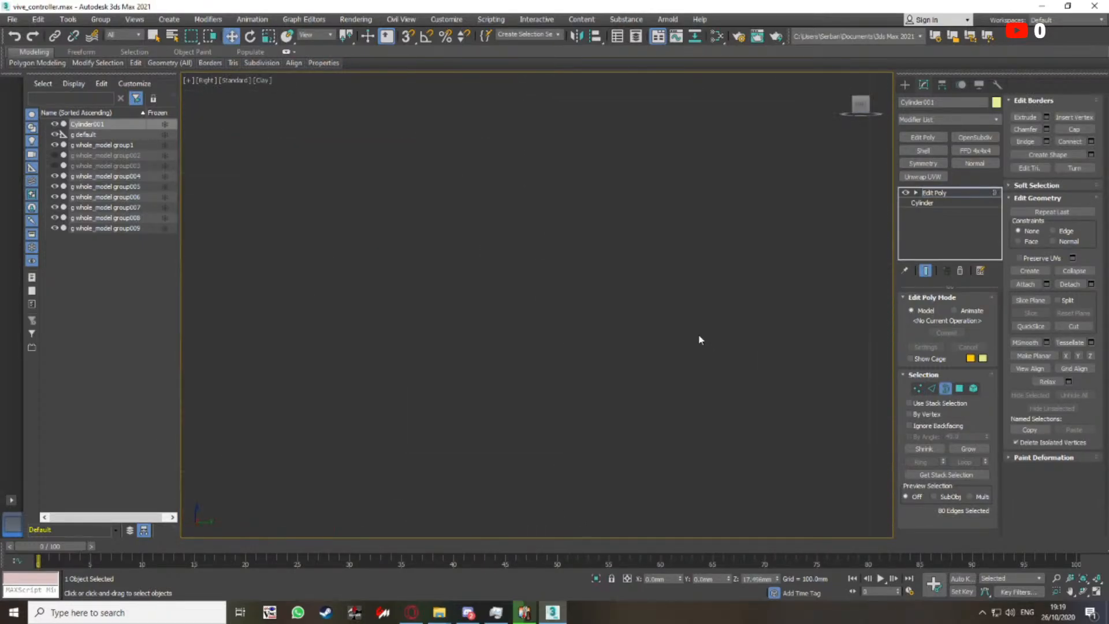
scroll(699, 340, down, 6)
scroll(619, 250, up, 4)
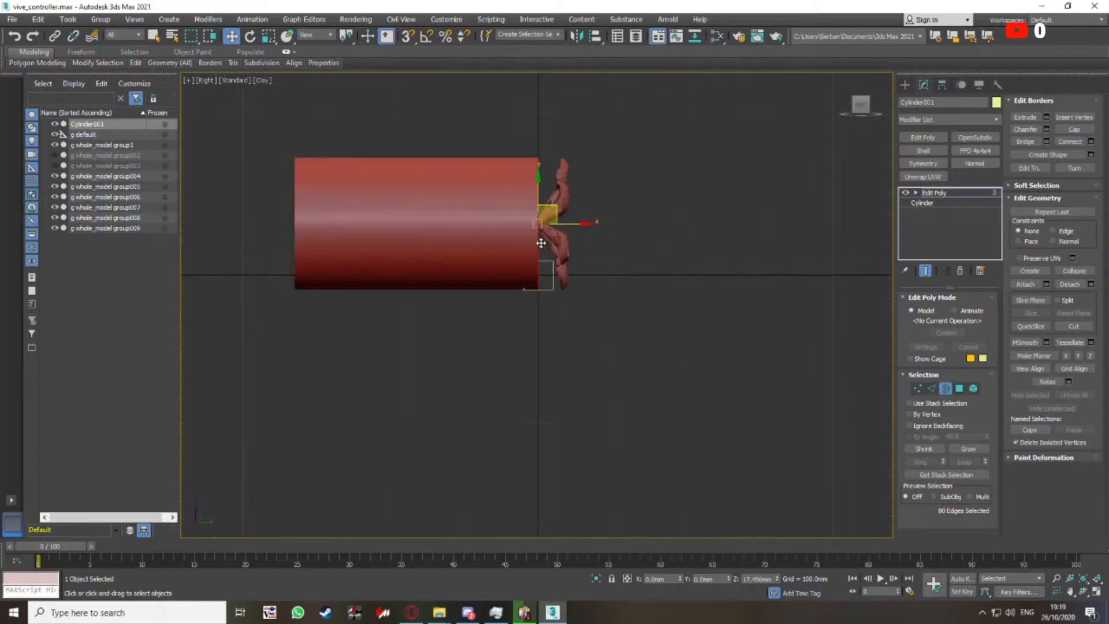
scroll(553, 212, up, 5)
scroll(577, 301, up, 2)
key(F3)
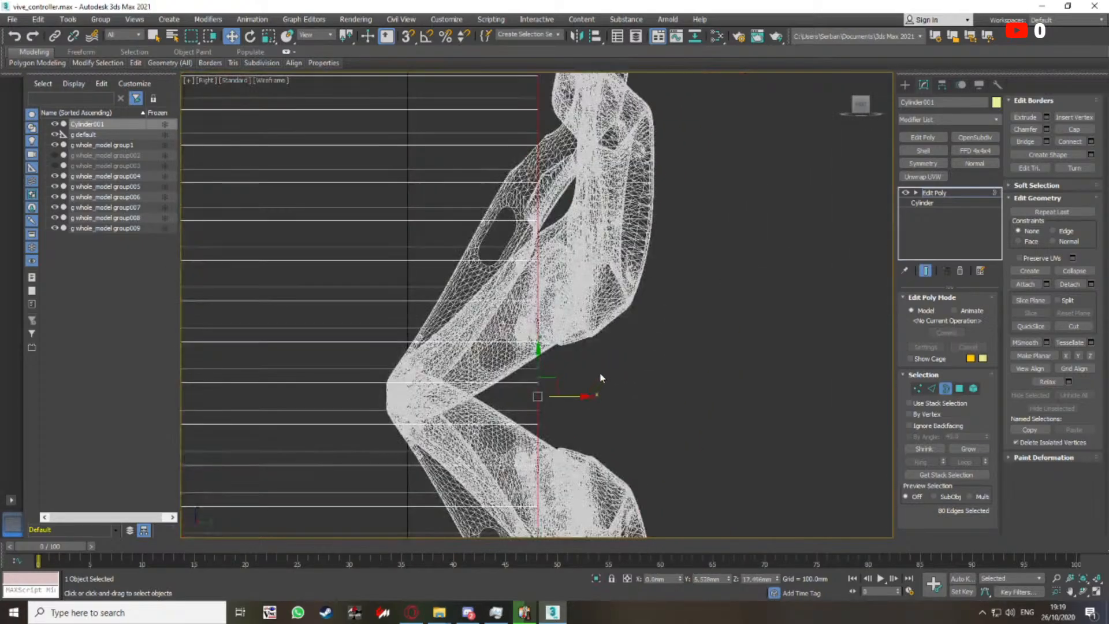
scroll(536, 244, up, 4)
middle_drag(577, 393, 514, 124)
scroll(498, 137, down, 2)
drag(501, 130, 580, 137)
key(F3)
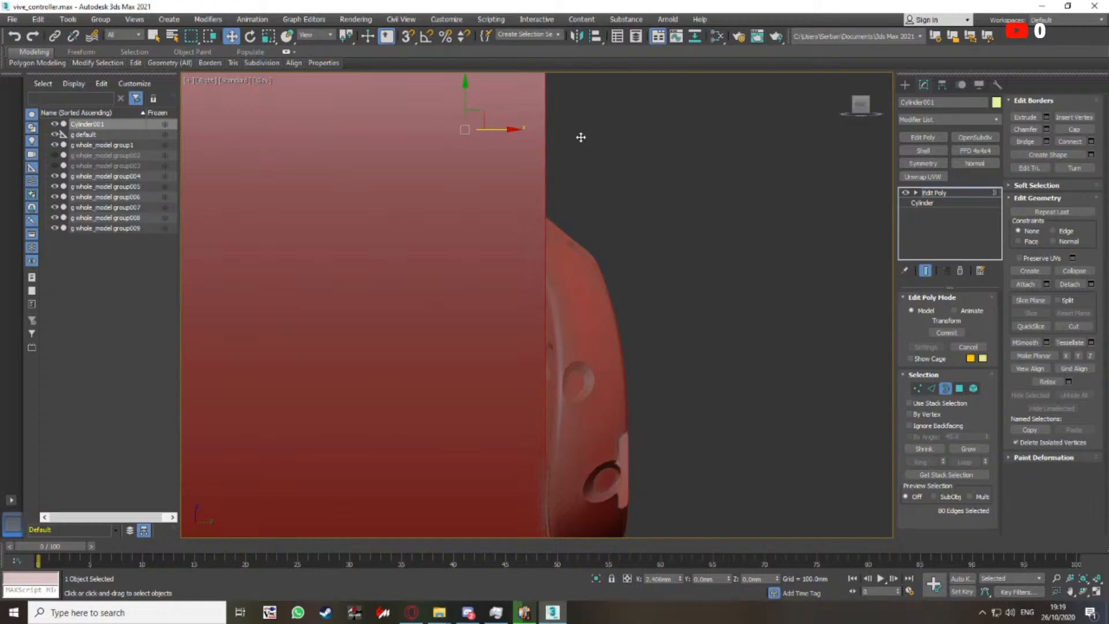
alt+middle_drag(580, 137, 532, 250)
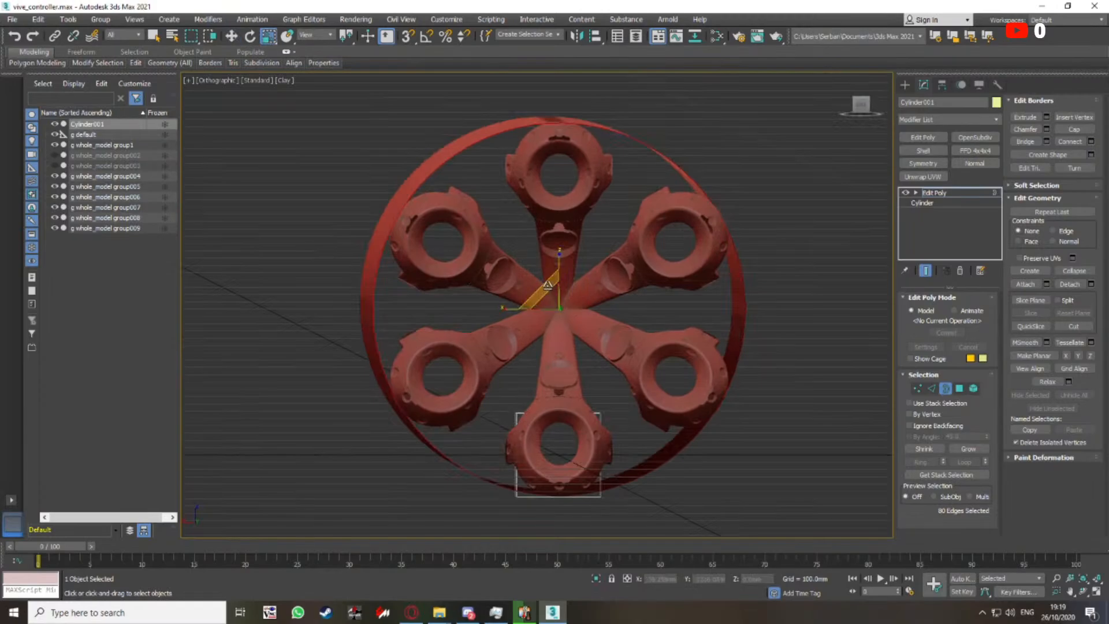
Extend the tube's front border inward as a narrow rim, and extrude the inner border back into the tube
drag(548, 284, 555, 287)
alt+middle_drag(555, 288, 572, 314)
key(w)
mouse_move(586, 310)
mouse_down()
mouse_move(568, 311)
mouse_move(589, 307)
mouse_up()
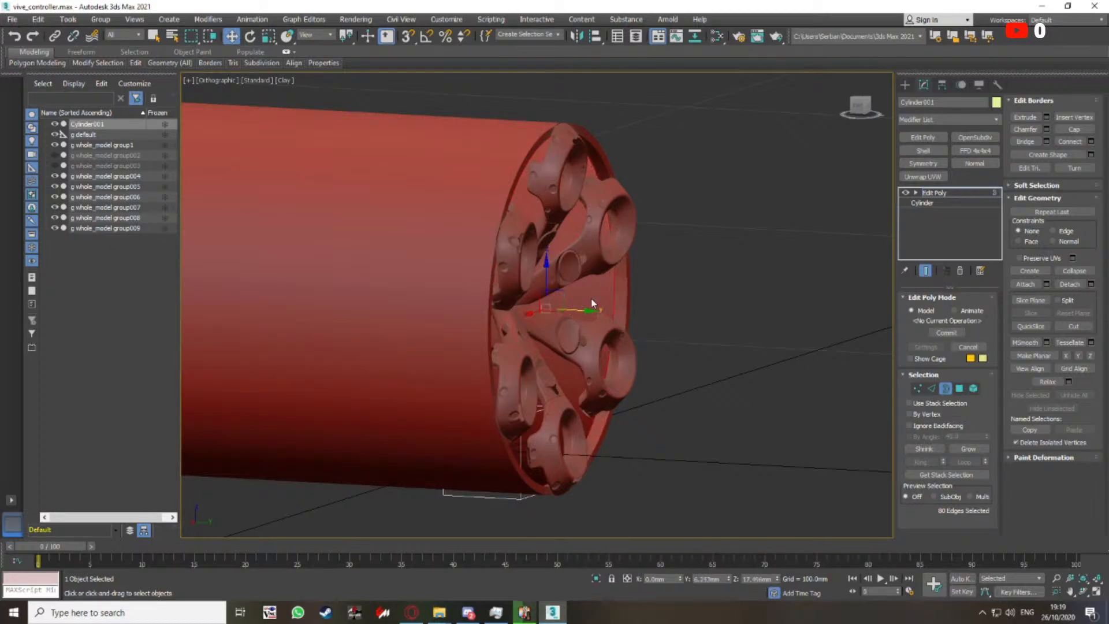
Adjust the inner border's depth slightly along the tube's axis in the side wireframe view
alt+middle_drag(590, 307, 782, 154)
click(867, 109)
key(F3)
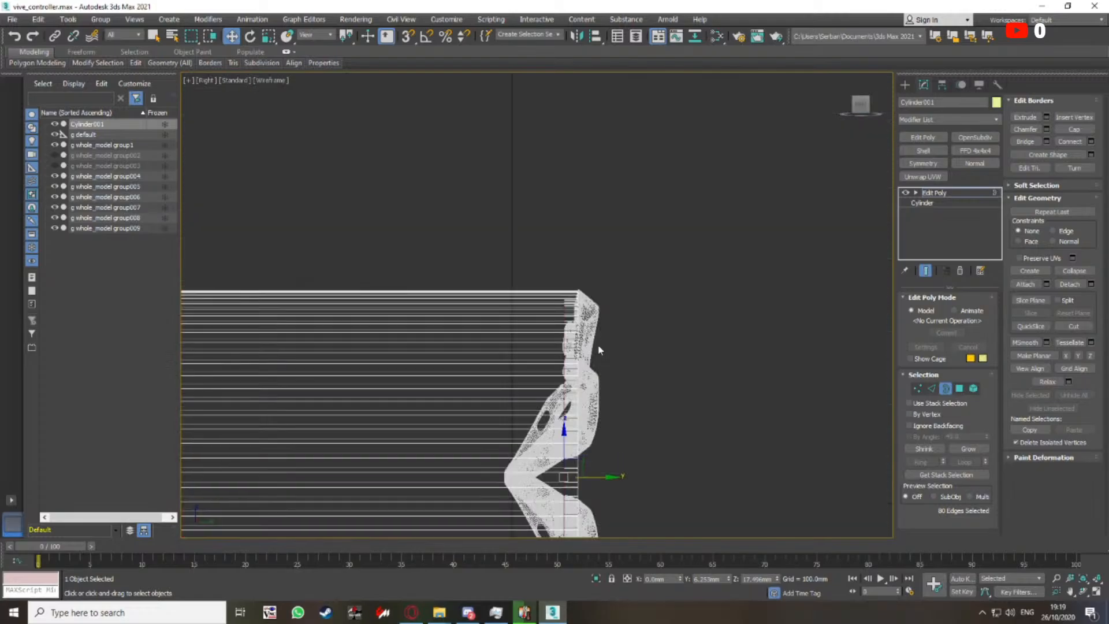
scroll(580, 307, up, 4)
mouse_move(581, 477)
middle_down()
mouse_move(579, 307)
mouse_move(553, 179)
middle_up()
scroll(553, 179, up, 4)
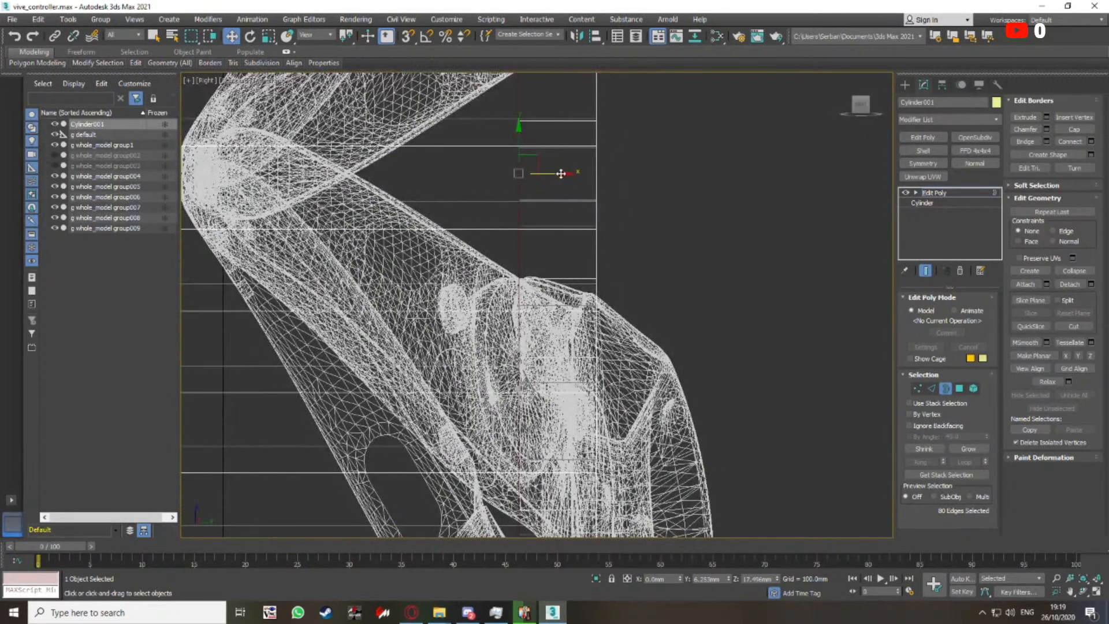
drag(560, 173, 557, 173)
Examine the inner border's depth against the controllers in shaded and wireframe display, and frame them squarely from the side
mouse_move(578, 226)
alt+middle_down()
mouse_move(592, 231)
mouse_move(556, 279)
mouse_move(586, 267)
mouse_move(579, 248)
mouse_move(581, 259)
alt+middle_up()
key(F3)
key(F3)
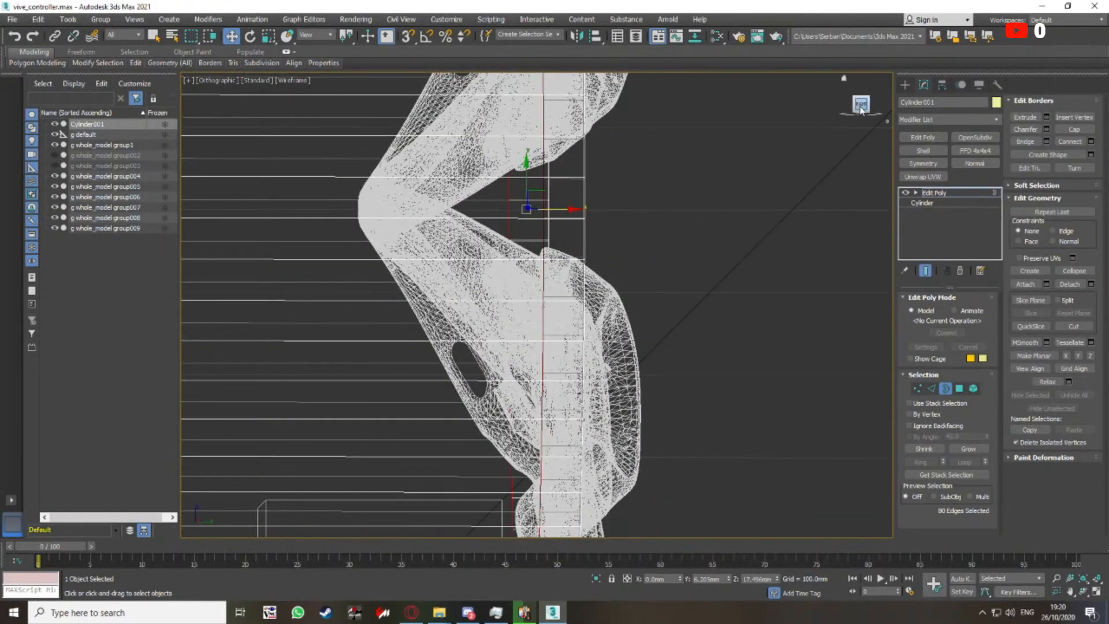
click(863, 106)
click(1080, 579)
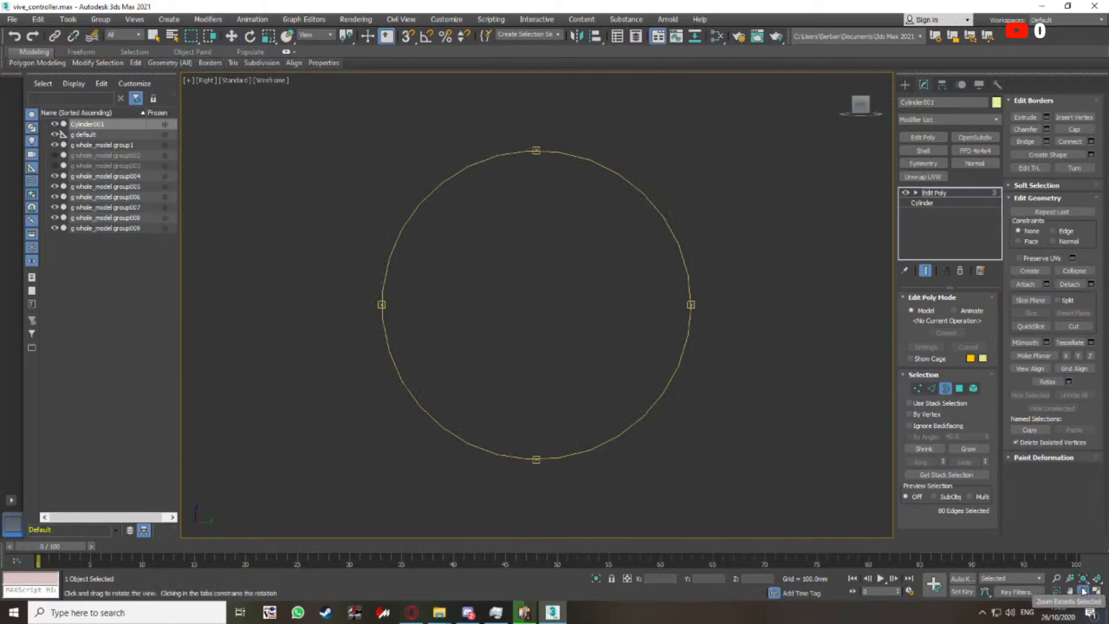
click(1083, 591)
click(1083, 579)
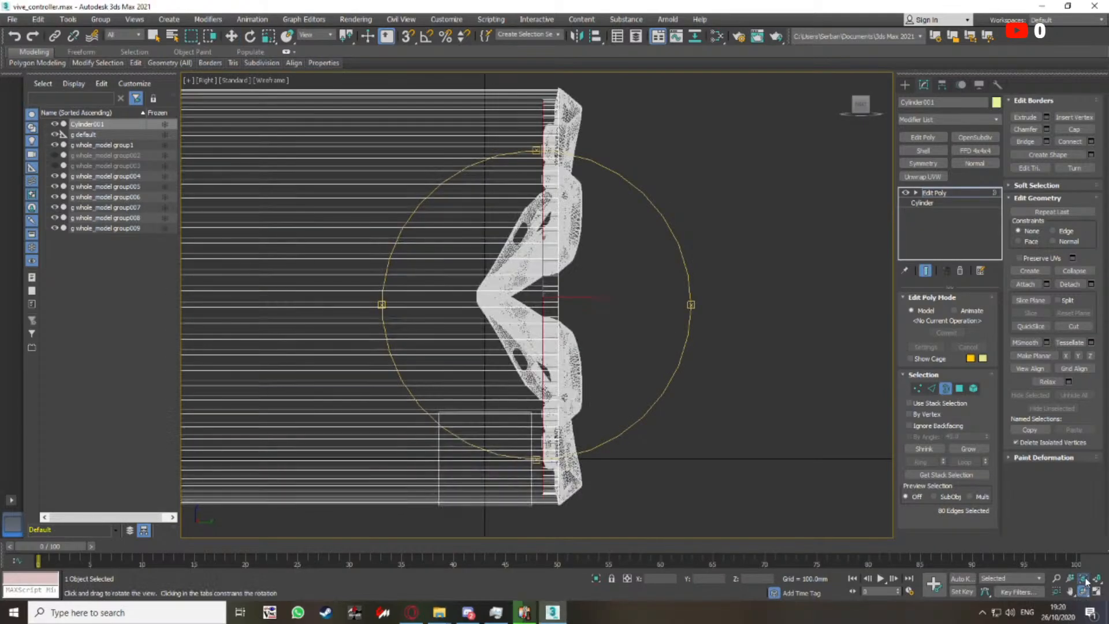
Move the inner border slightly along the tube's axis in the side wireframe view to line up with the controllers
click(1083, 579)
scroll(692, 357, down, 2)
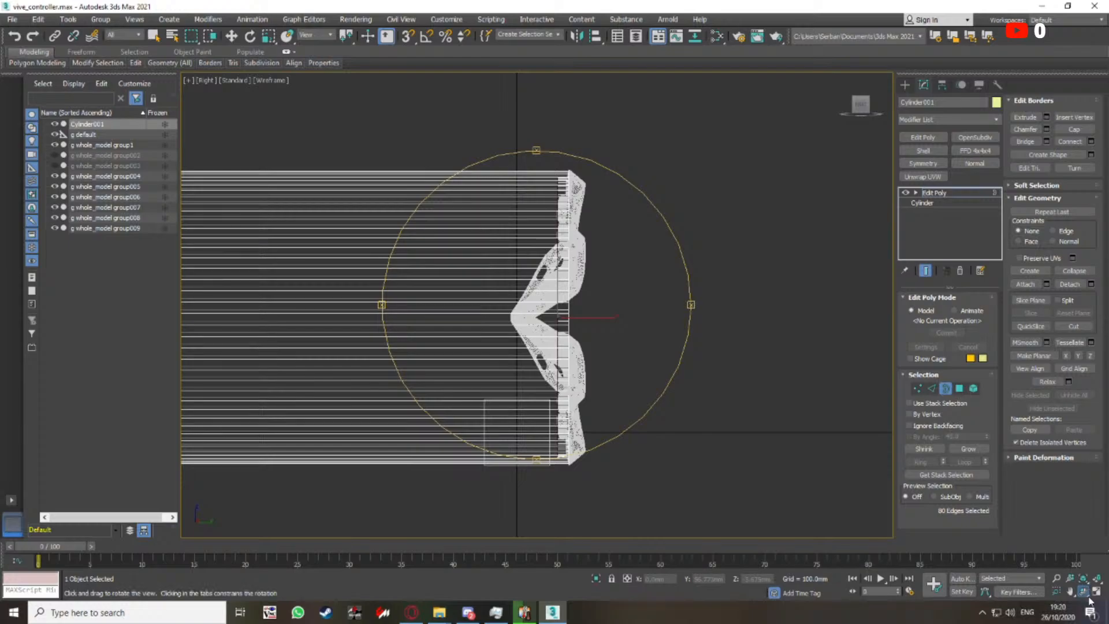
click(1071, 590)
drag(587, 300, 555, 298)
scroll(533, 303, up, 2)
key(w)
scroll(537, 294, up, 6)
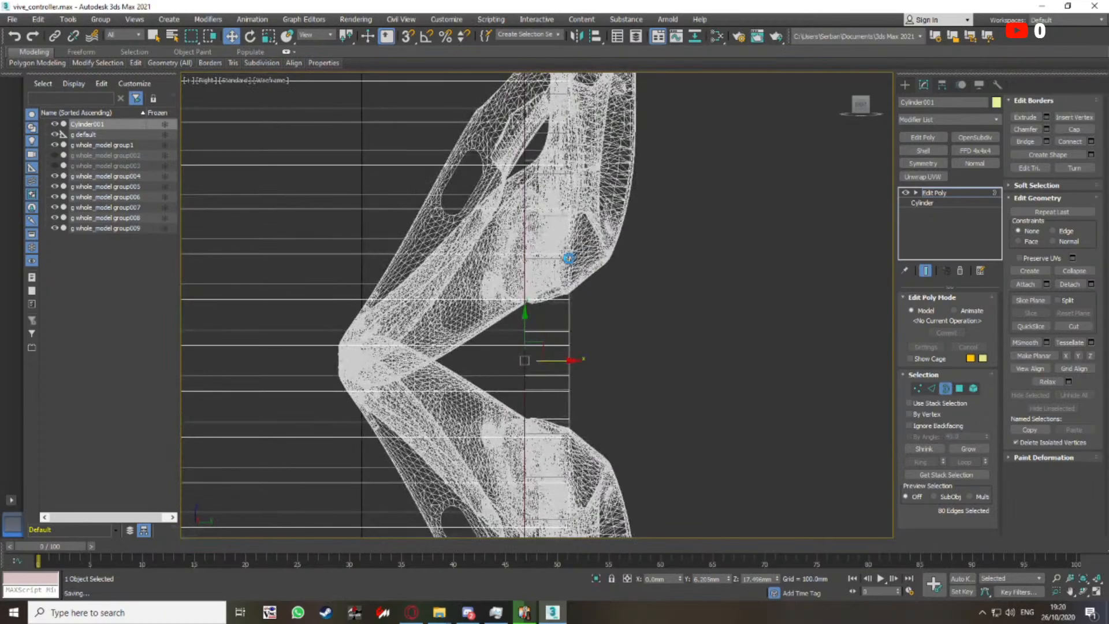
middle_drag(548, 281, 546, 208)
scroll(556, 341, up, 4)
scroll(557, 342, down, 2)
mouse_move(550, 263)
mouse_down()
mouse_move(536, 263)
mouse_move(558, 262)
mouse_up()
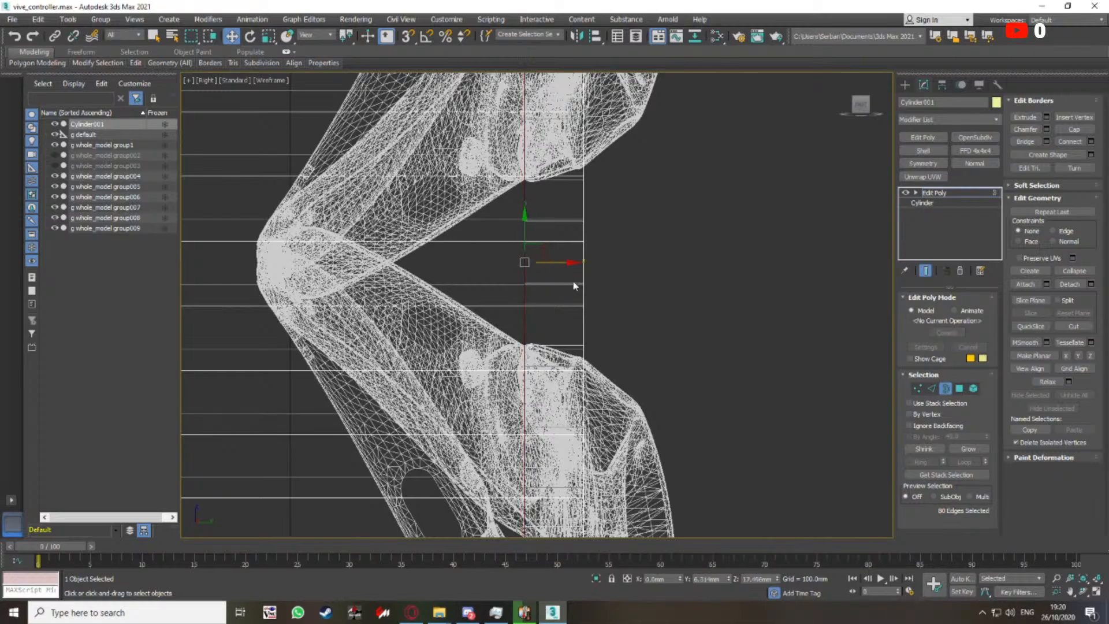
Extend the inner border toward the centre as a wide ledge behind the controllers, and extrude its inner edge back into the tube
scroll(587, 291, down, 5)
mouse_move(586, 292)
alt+middle_down()
mouse_move(511, 284)
mouse_move(478, 306)
mouse_move(495, 330)
mouse_move(527, 327)
mouse_move(532, 279)
alt+middle_up()
key(r)
key(F3)
scroll(533, 279, up, 3)
drag(533, 278, 553, 279)
alt+middle_drag(555, 345, 537, 283)
drag(545, 317, 545, 320)
scroll(544, 320, down, 4)
alt+middle_drag(545, 320, 525, 376)
alt+middle_drag(527, 346, 534, 350)
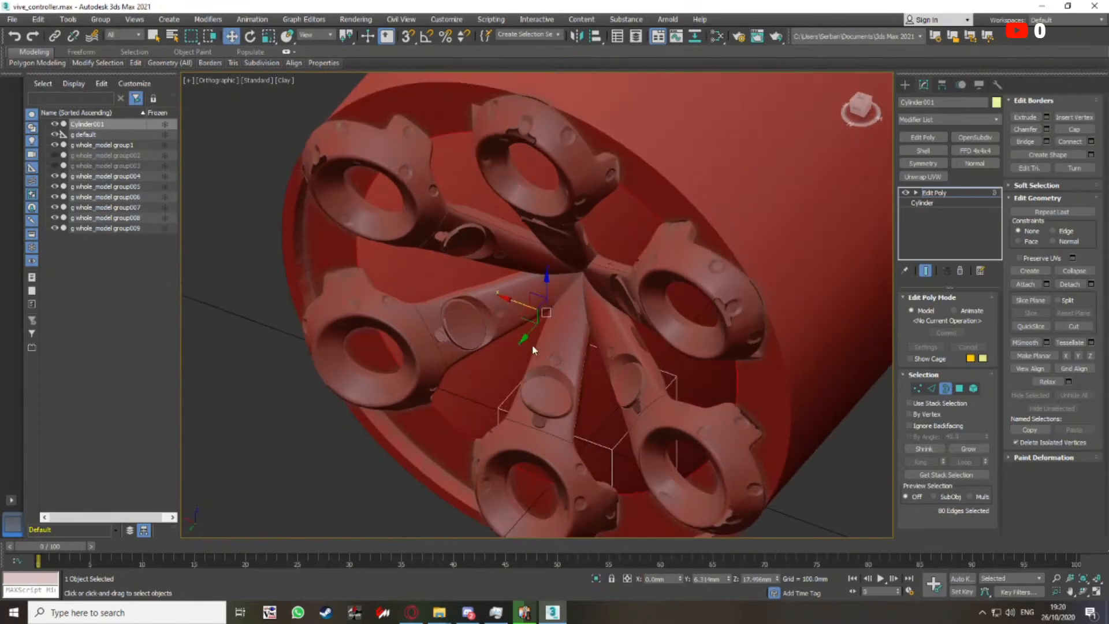
Shorten the outer tube by moving its rear end vertices along the axis toward the controllers
scroll(541, 326, down, 5)
alt+middle_drag(590, 316, 673, 302)
key(1)
key(F3)
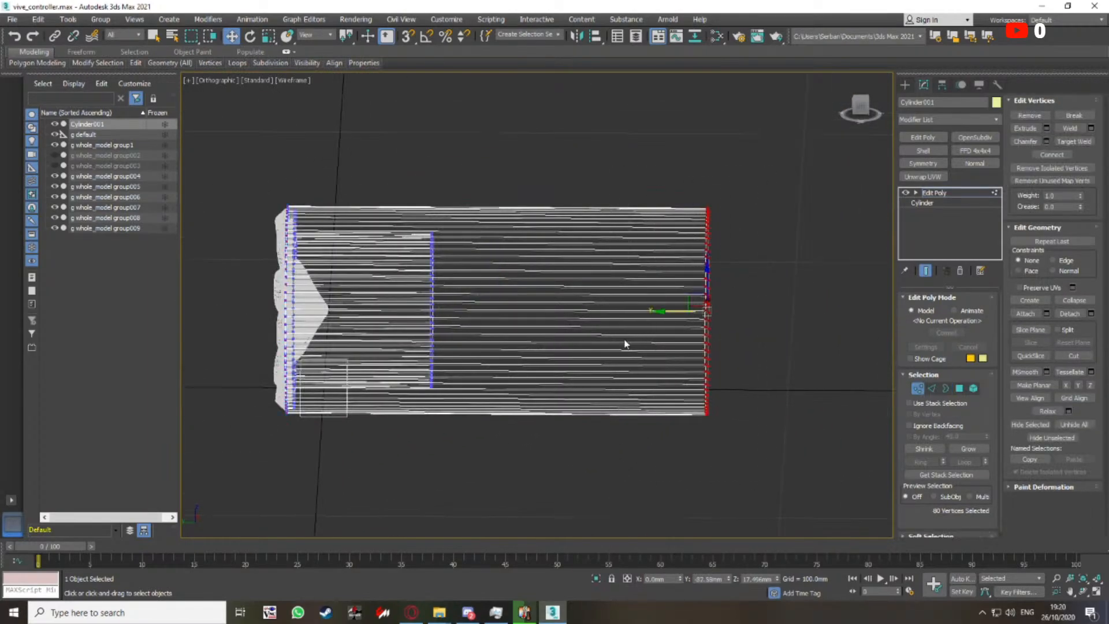
drag(680, 312, 328, 296)
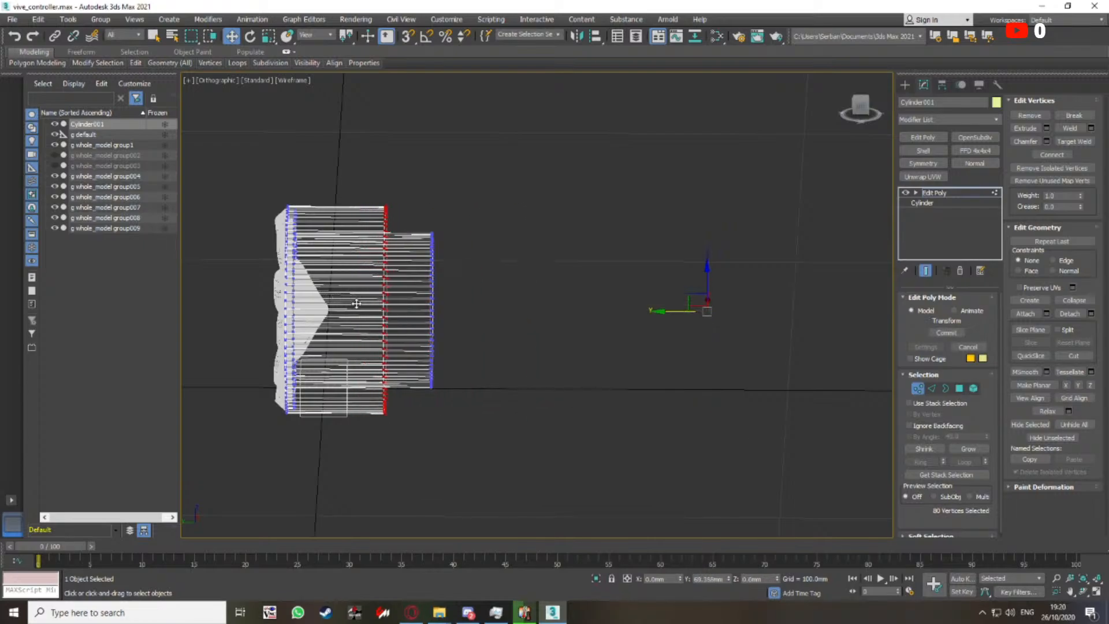
Move the inner wall's rear vertices toward the controllers to shorten the wall, and compare it with the shortened tube in shaded display
drag(420, 384, 420, 382)
middle_drag(422, 370, 546, 370)
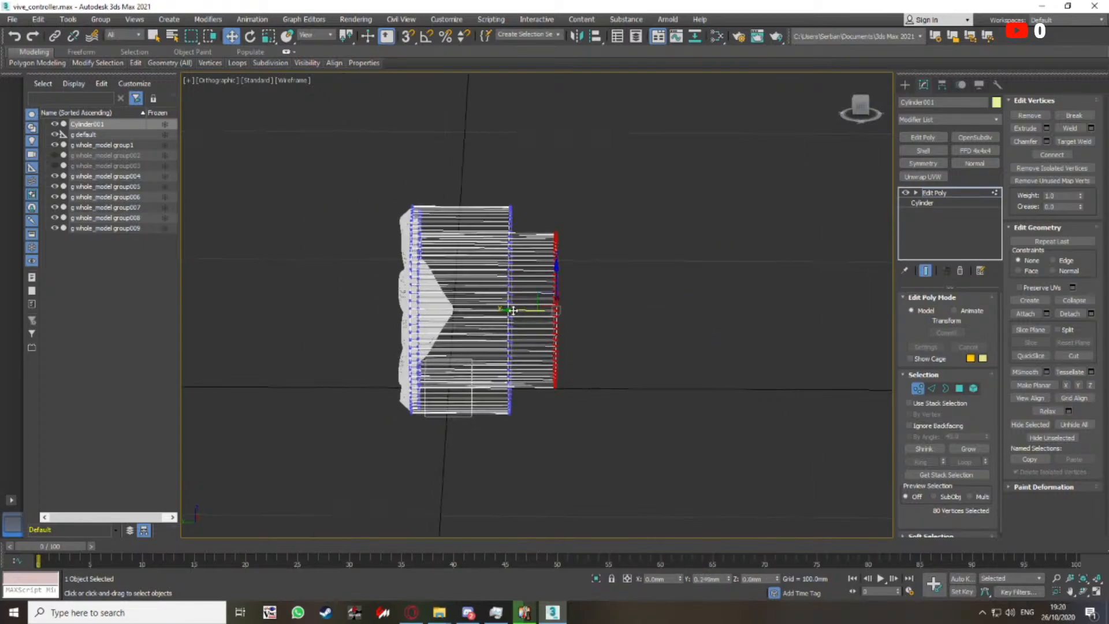
key(F3)
alt+middle_drag(441, 317, 612, 362)
scroll(602, 315, up, 6)
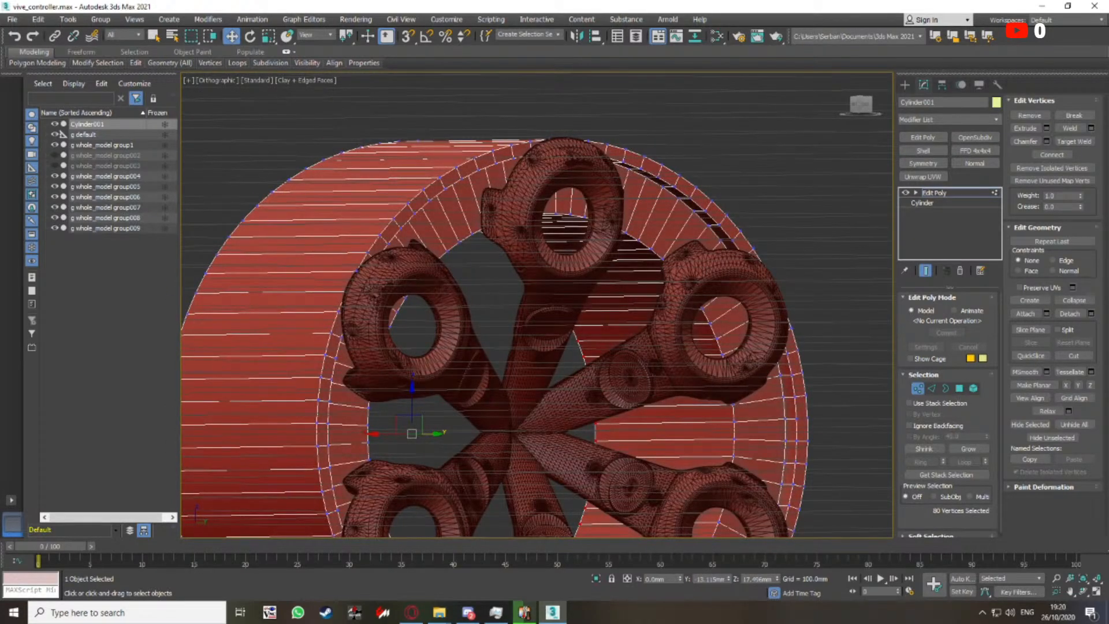
alt+middle_drag(433, 254, 722, 341)
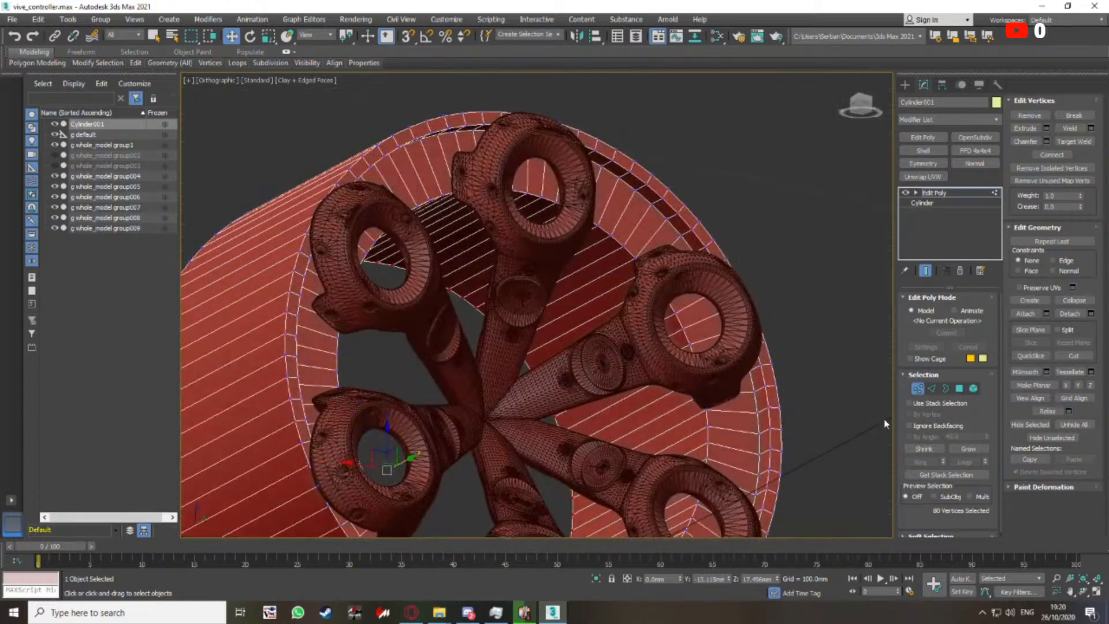
click(946, 388)
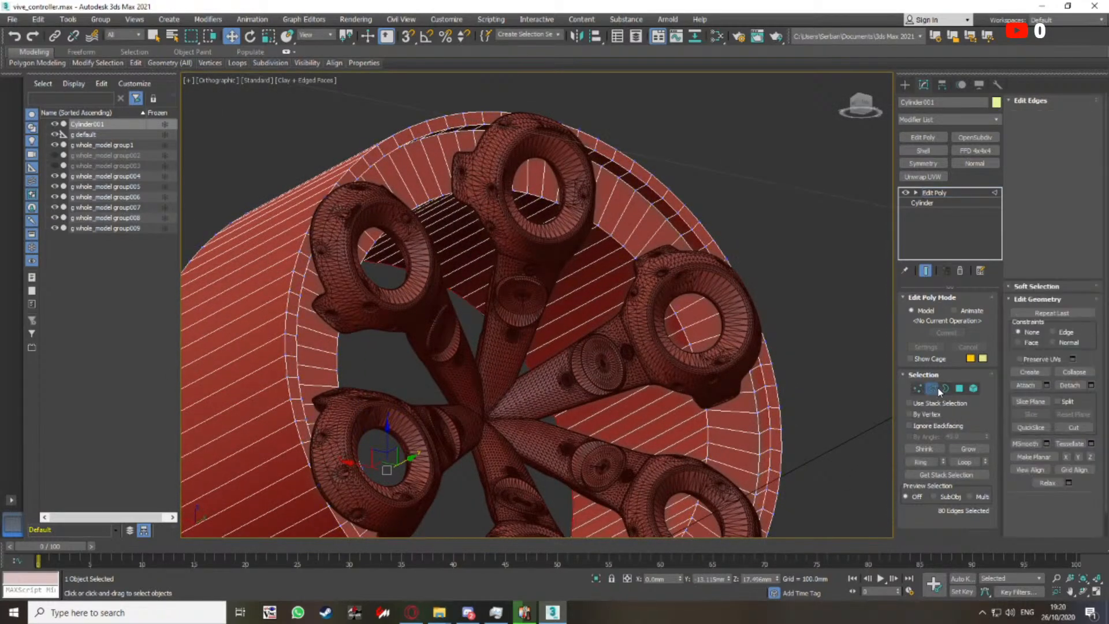
scroll(670, 166, down, 6)
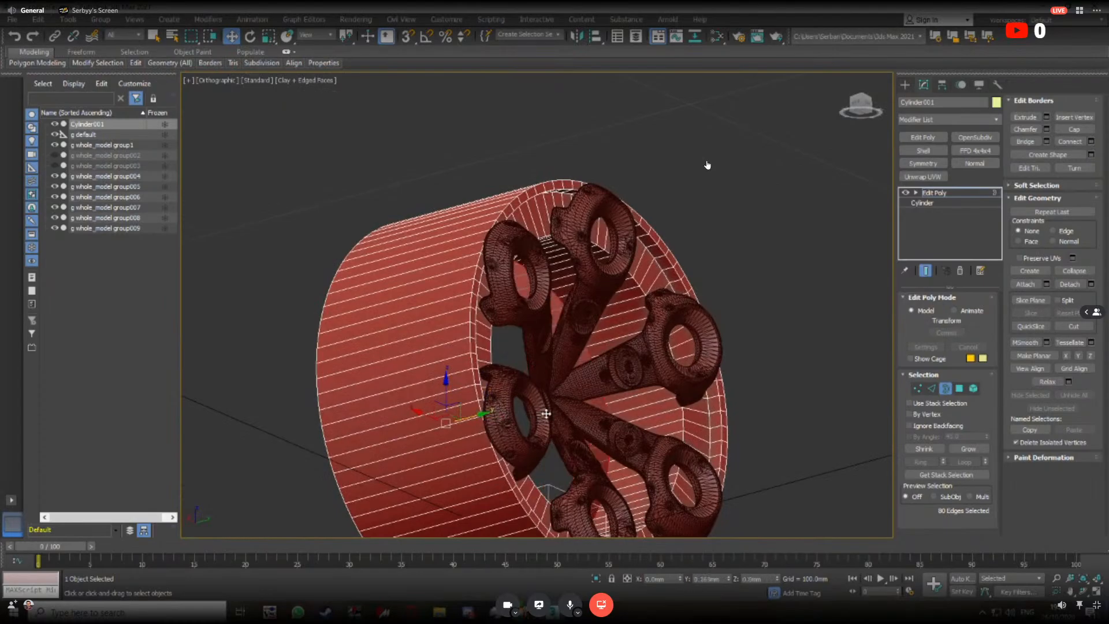
Switch to Photoshop to check the wheel sketch and reference photos, and return to 3ds Max
key(super+Tab)
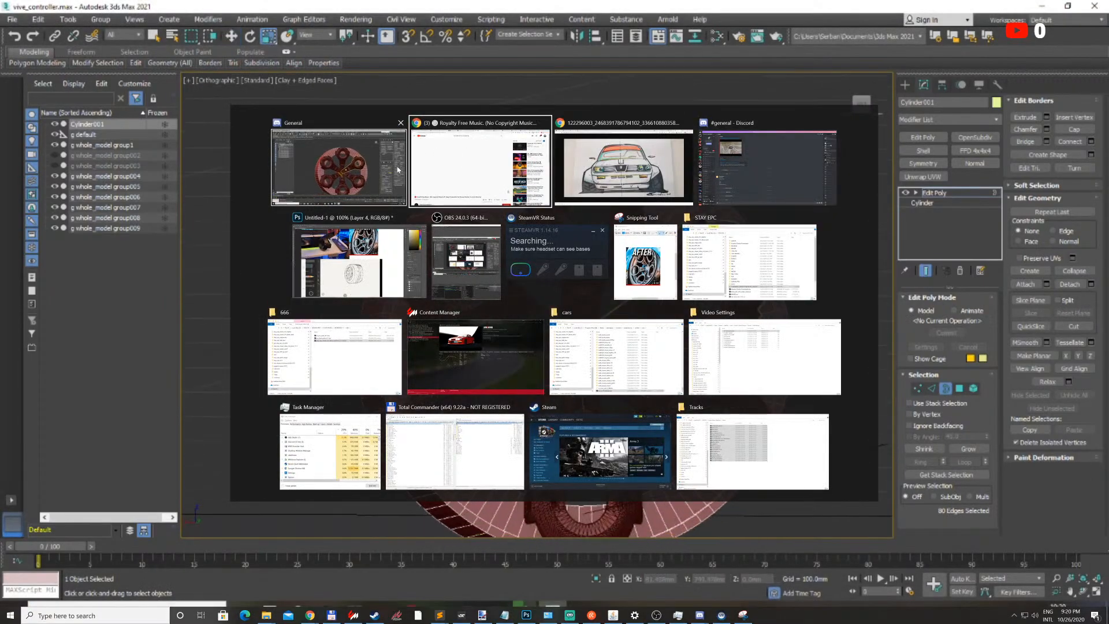
click(387, 255)
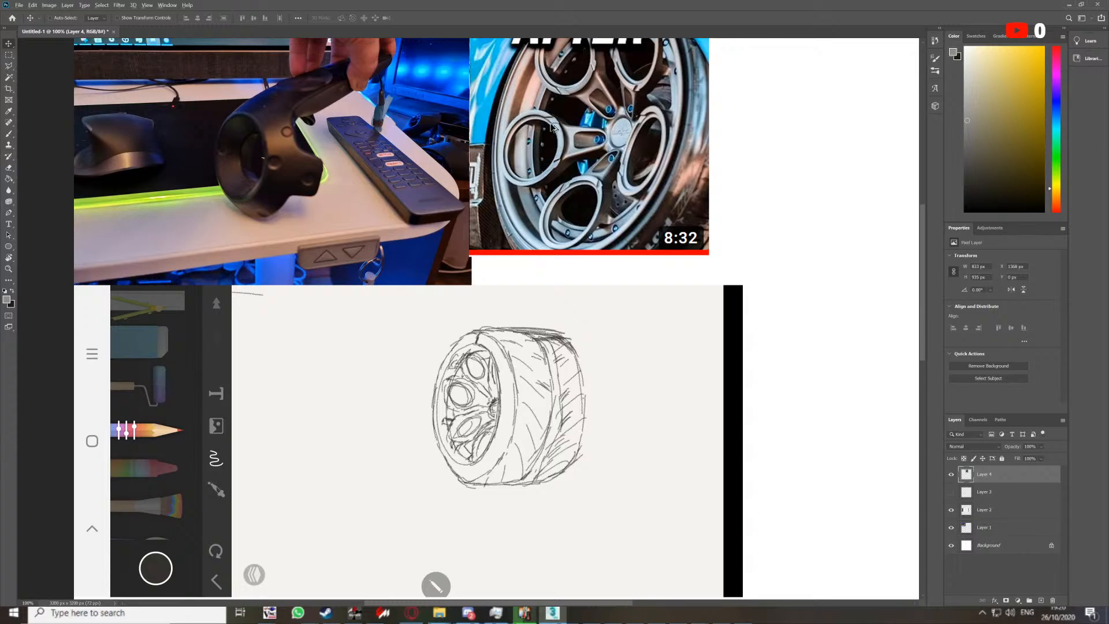
key(alt+Tab)
Adjust the depth of the inner wall's rear border along the tube's axis, and show the assembly shaded without edges
key(F3)
alt+middle_drag(549, 348, 575, 340)
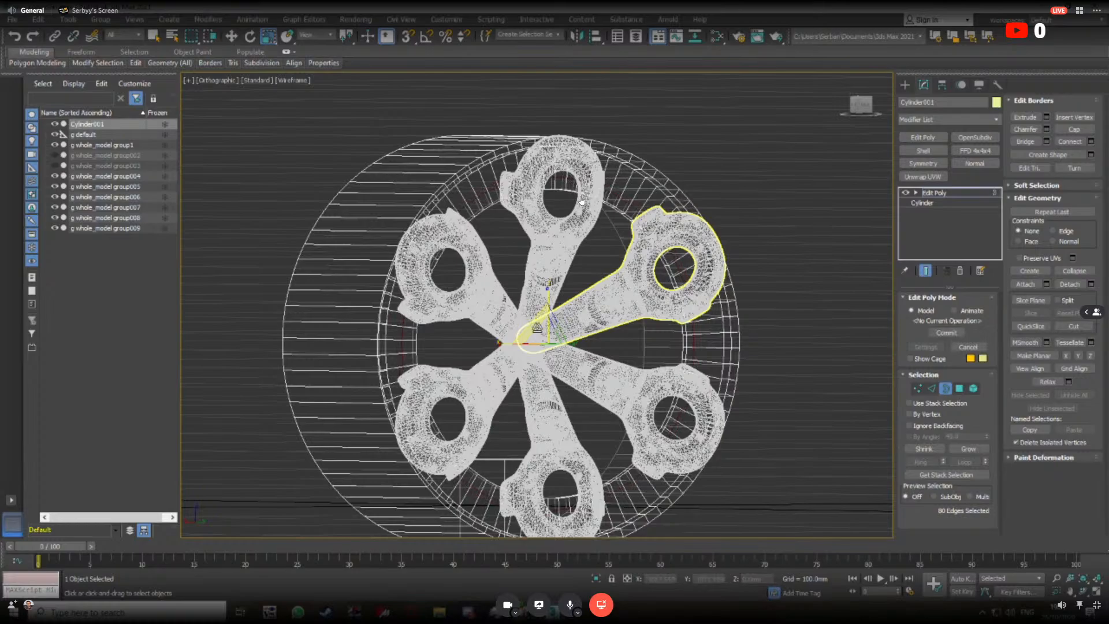
alt+middle_drag(582, 201, 604, 172)
key(w)
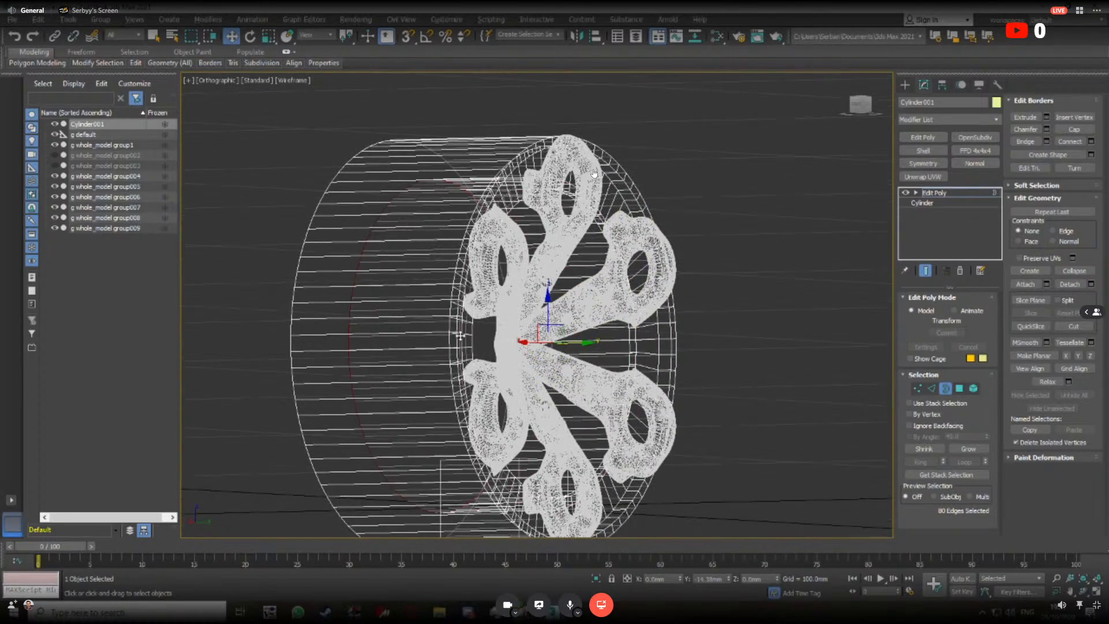
key(F3)
mouse_move(388, 335)
alt+middle_down()
mouse_move(614, 354)
mouse_move(565, 317)
mouse_move(519, 343)
mouse_move(574, 326)
mouse_move(574, 341)
mouse_move(579, 324)
alt+middle_up()
key(F3)
key(F3)
scroll(580, 324, up, 3)
mouse_move(445, 323)
middle_down()
mouse_move(571, 324)
mouse_move(498, 334)
middle_up()
key(F4)
scroll(544, 343, down, 3)
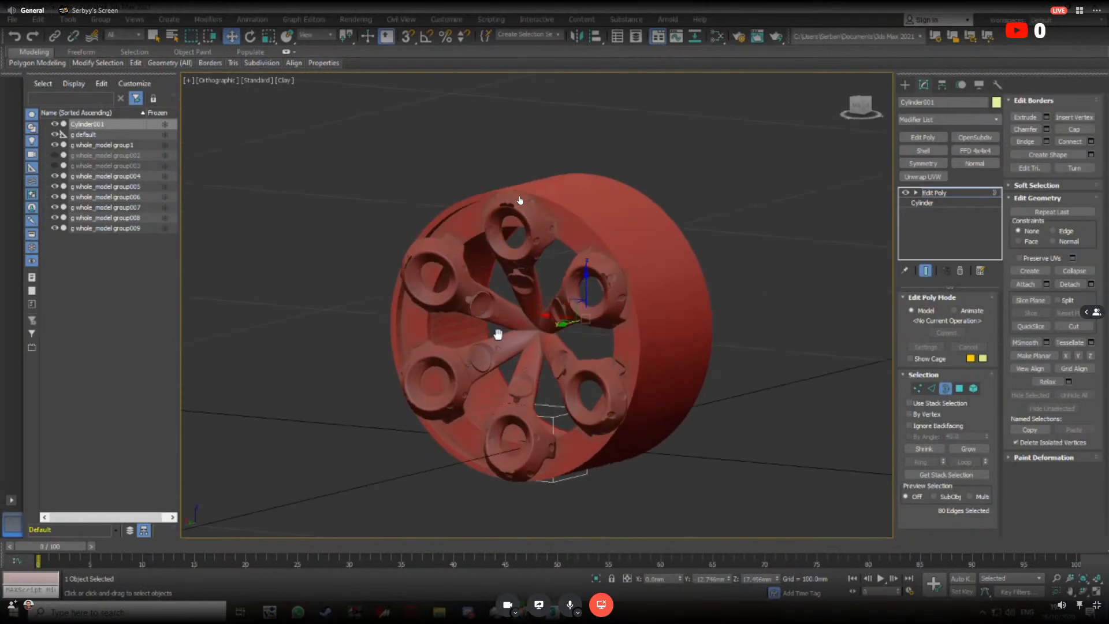
Select all polygons of the cylinder and auto-smooth them with a 45-degree threshold
click(961, 391)
scroll(467, 340, up, 2)
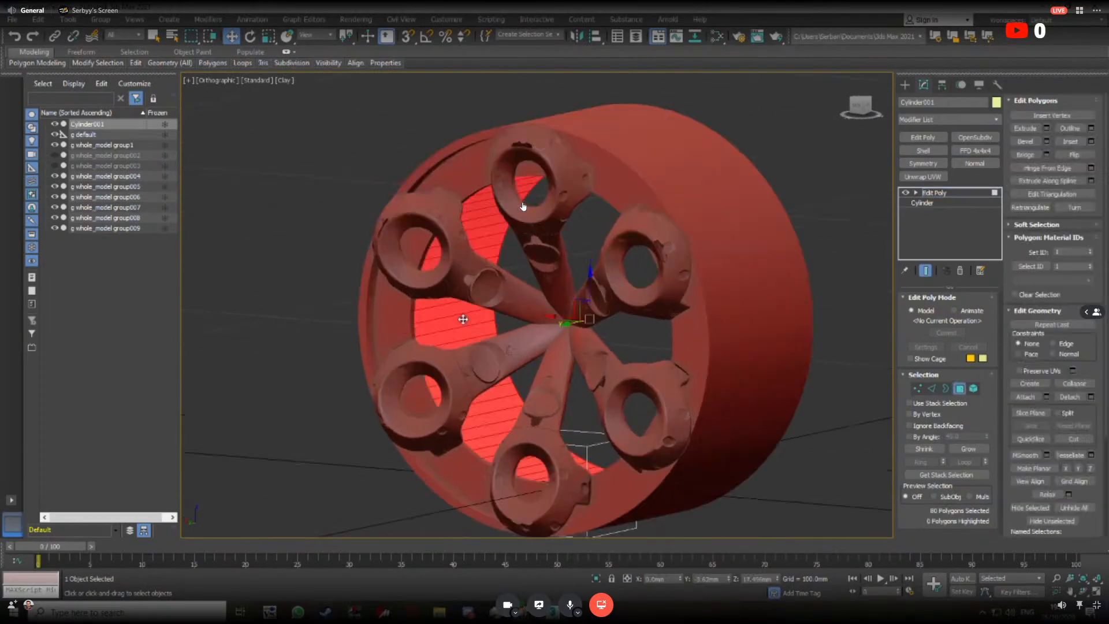
scroll(1026, 459, down, 3)
click(959, 388)
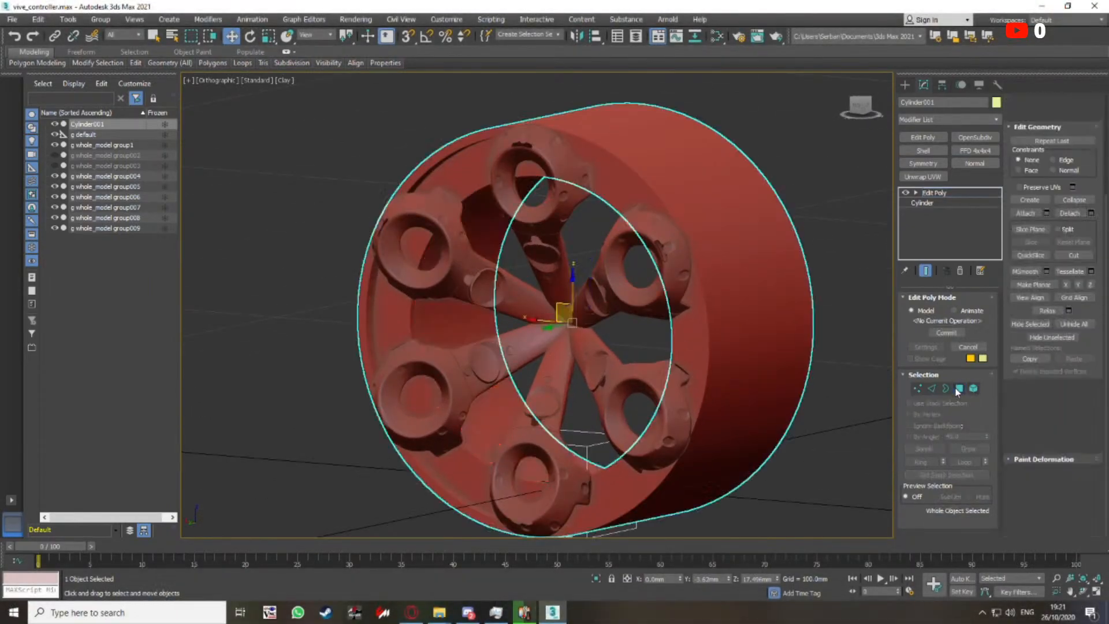
click(961, 390)
key(ctrl+a)
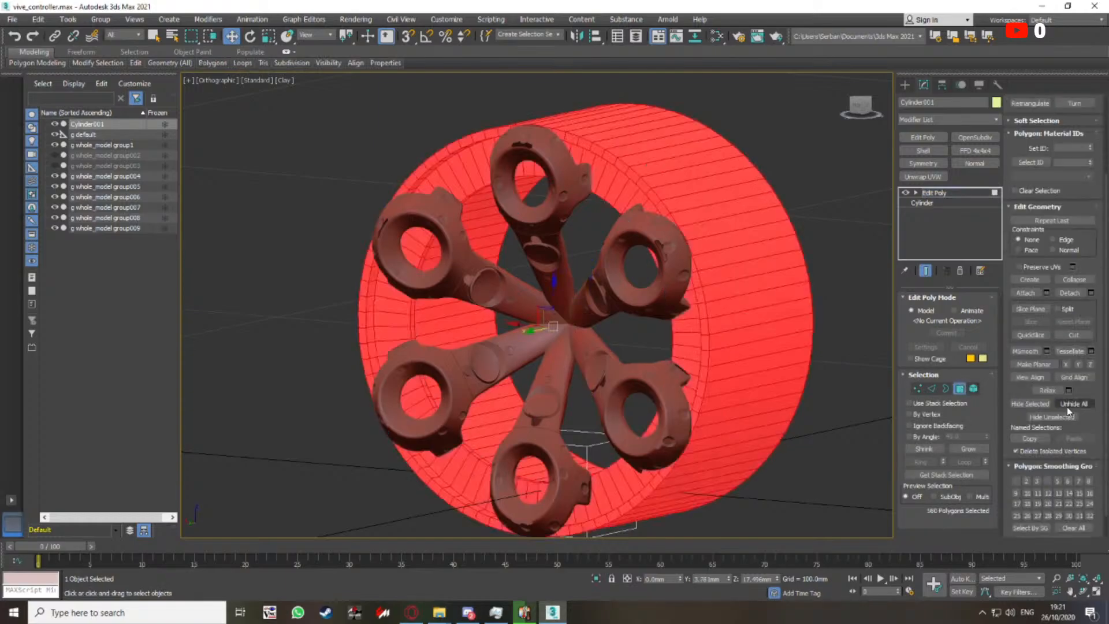
scroll(1066, 407, down, 1)
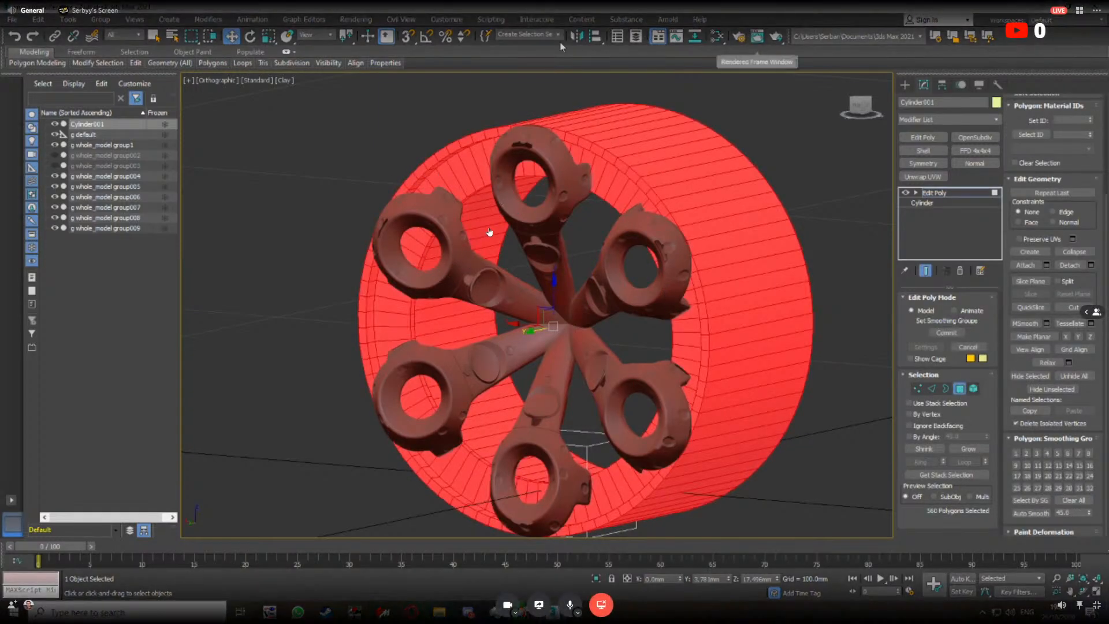
click(961, 390)
Examine the smoothed housing and controllers from several angles, and reselect the cylinder with edged faces shown
scroll(533, 314, up, 3)
alt+middle_drag(532, 313, 620, 325)
scroll(603, 320, down, 3)
click(687, 330)
scroll(667, 326, down, 5)
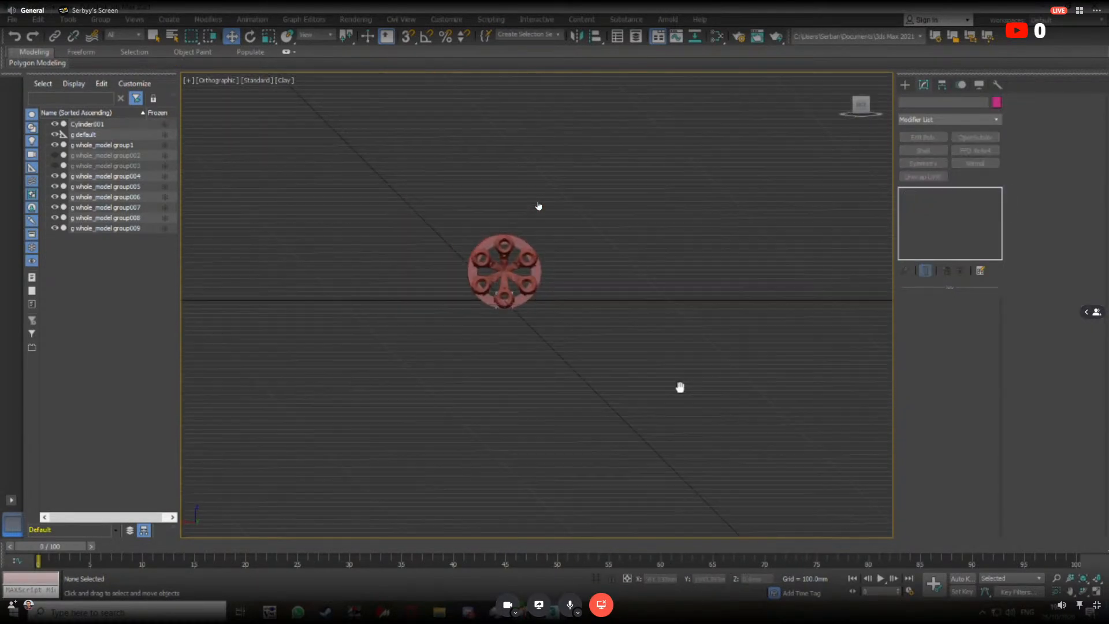
middle_drag(680, 387, 703, 407)
key(ctrl+a)
scroll(532, 281, up, 5)
alt+middle_drag(531, 281, 562, 296)
click(605, 335)
scroll(605, 336, up, 3)
middle_drag(605, 335, 641, 314)
key(F4)
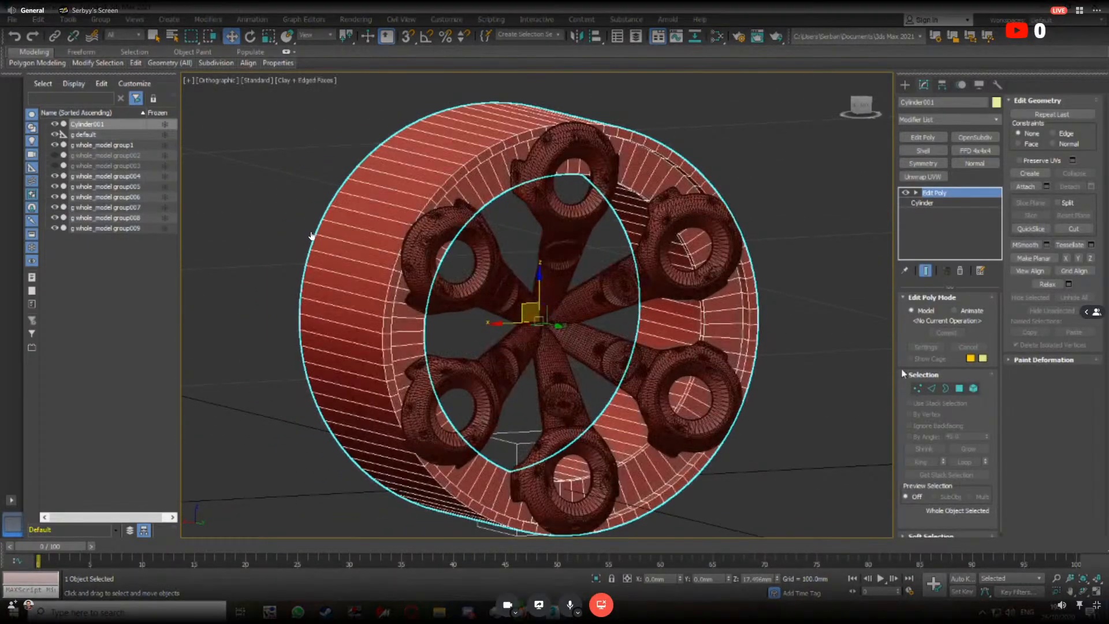
Examine the inner wall's rear border and the step behind the controllers up close from the back of the housing
click(950, 392)
alt+middle_drag(638, 321, 588, 227)
middle_drag(589, 226, 579, 295)
scroll(509, 266, up, 6)
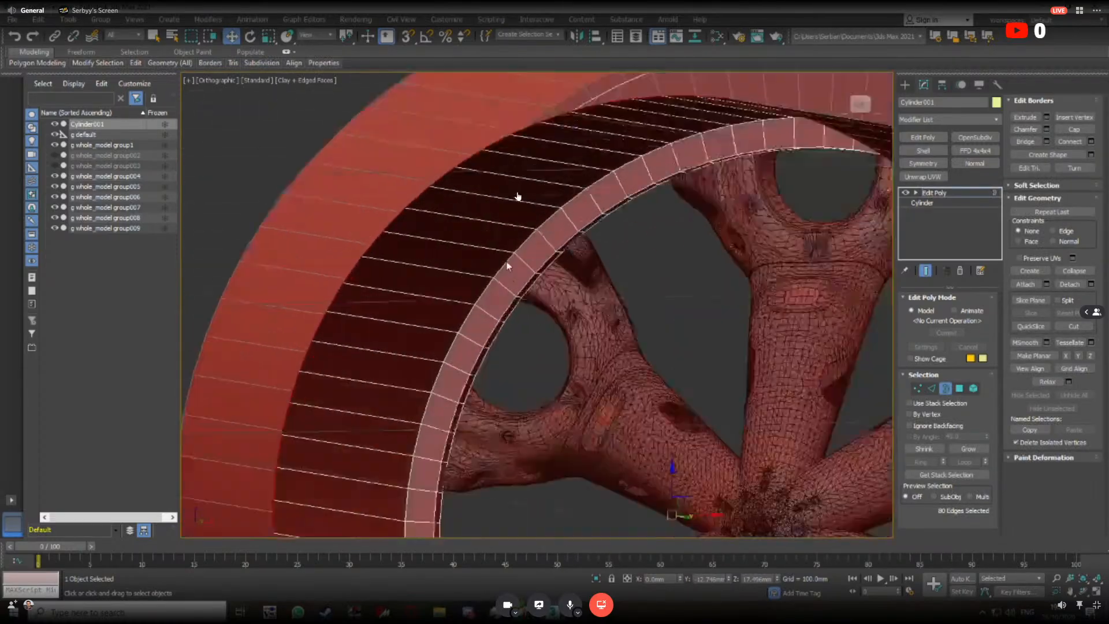
scroll(499, 217, down, 5)
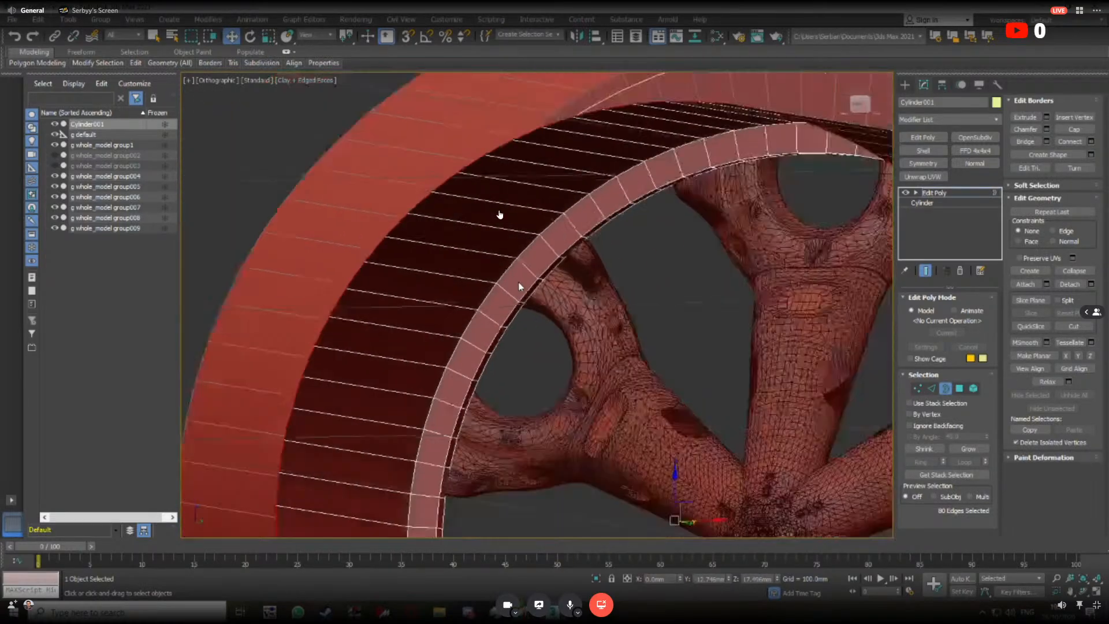
alt+middle_drag(484, 238, 485, 213)
scroll(492, 251, down, 3)
scroll(477, 200, up, 4)
scroll(465, 202, down, 4)
scroll(485, 213, up, 4)
Select the edge loops of the recessed step around the controllers and scale them outward to about 105 percent
key(2)
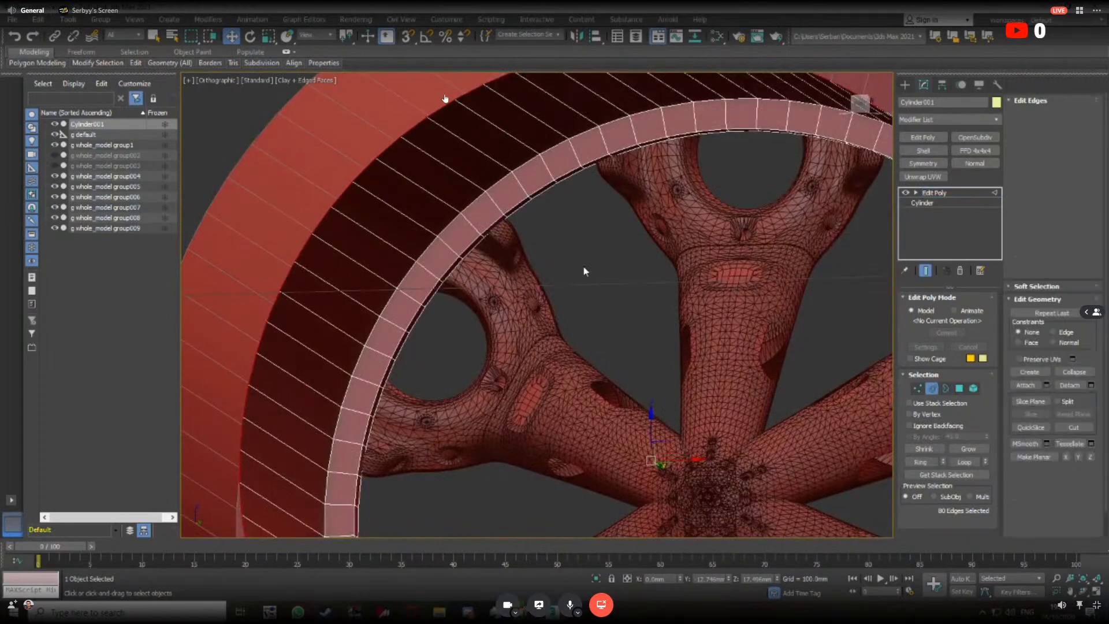
scroll(495, 183, down, 5)
key(r)
scroll(617, 310, up, 3)
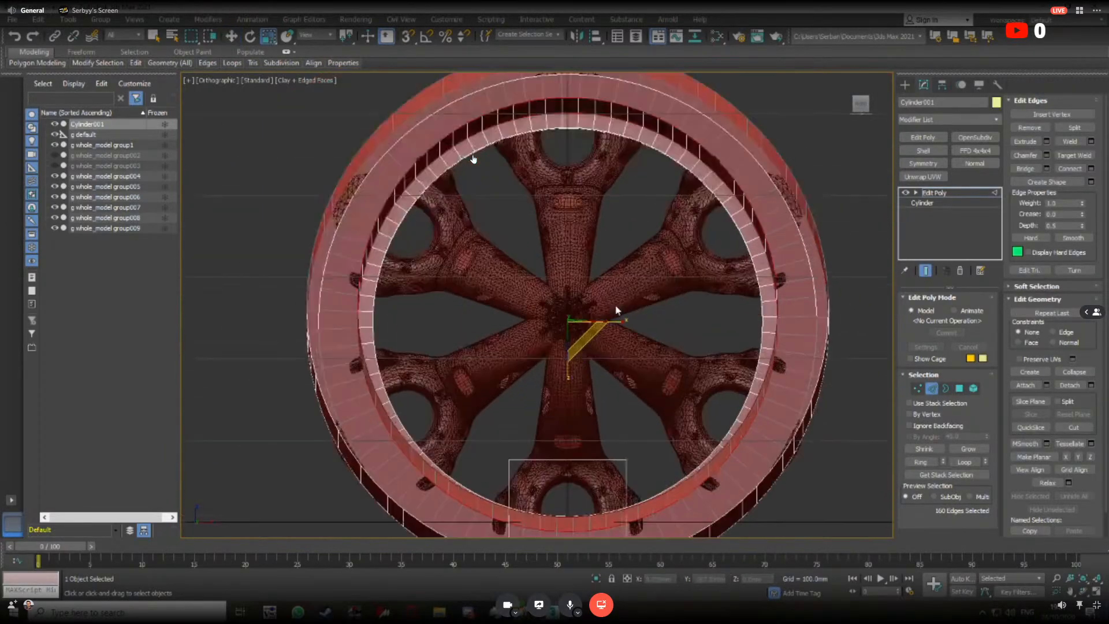
drag(593, 336, 600, 342)
alt+middle_drag(601, 341, 542, 375)
scroll(566, 332, up, 2)
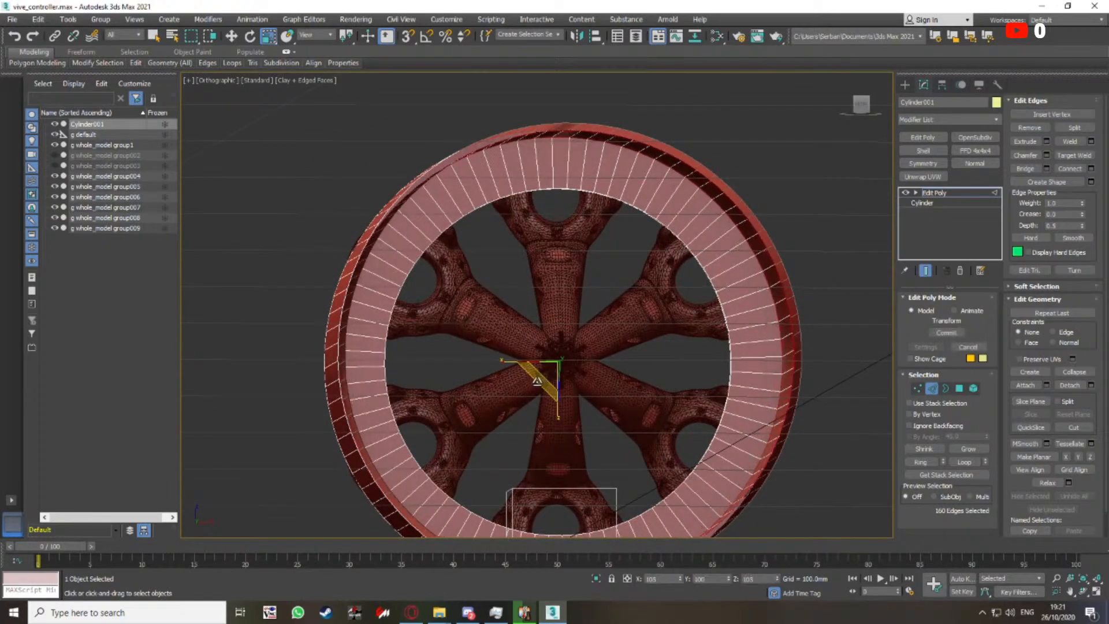
Scale the recessed step's edge loops inward to about 98 percent in the back wireframe view
alt+middle_drag(537, 380, 496, 348)
alt+middle_drag(640, 268, 608, 296)
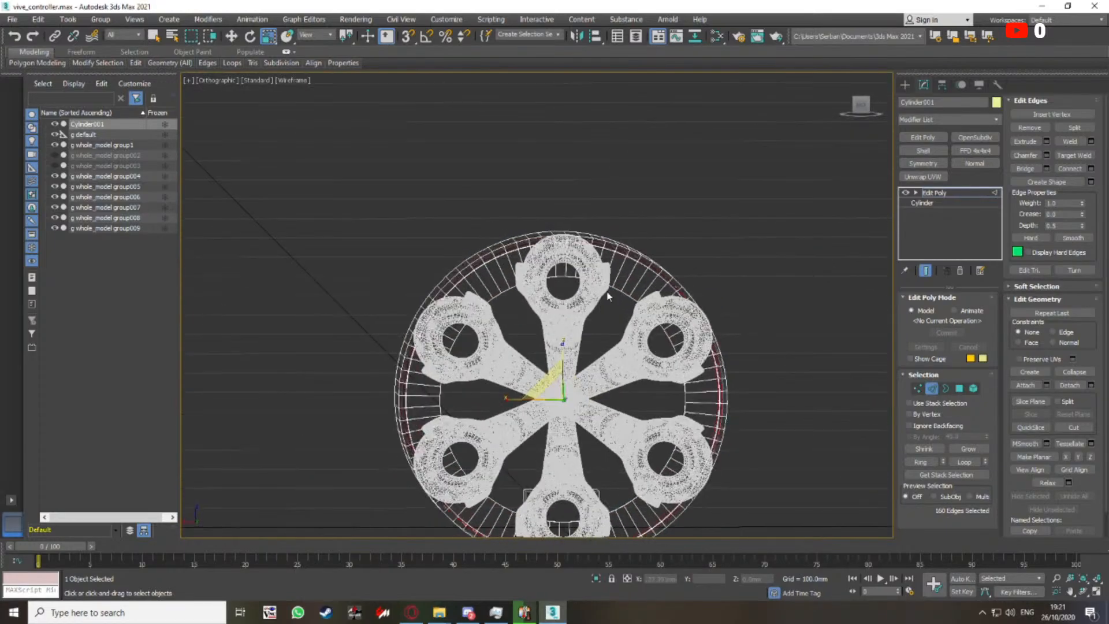
scroll(495, 320, up, 5)
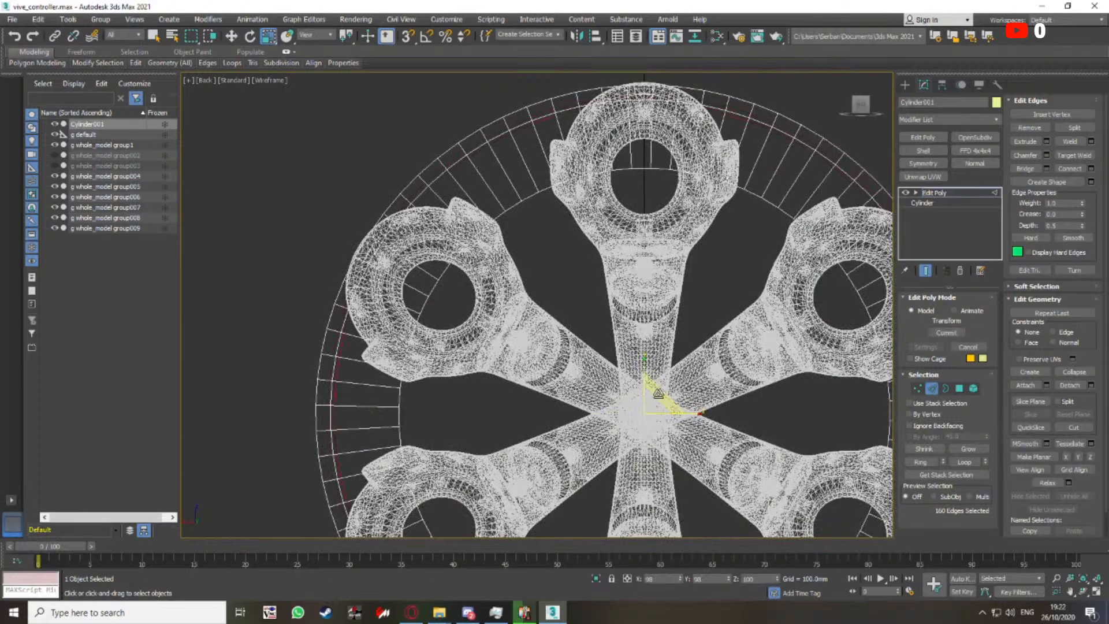
key(F3)
scroll(528, 284, down, 4)
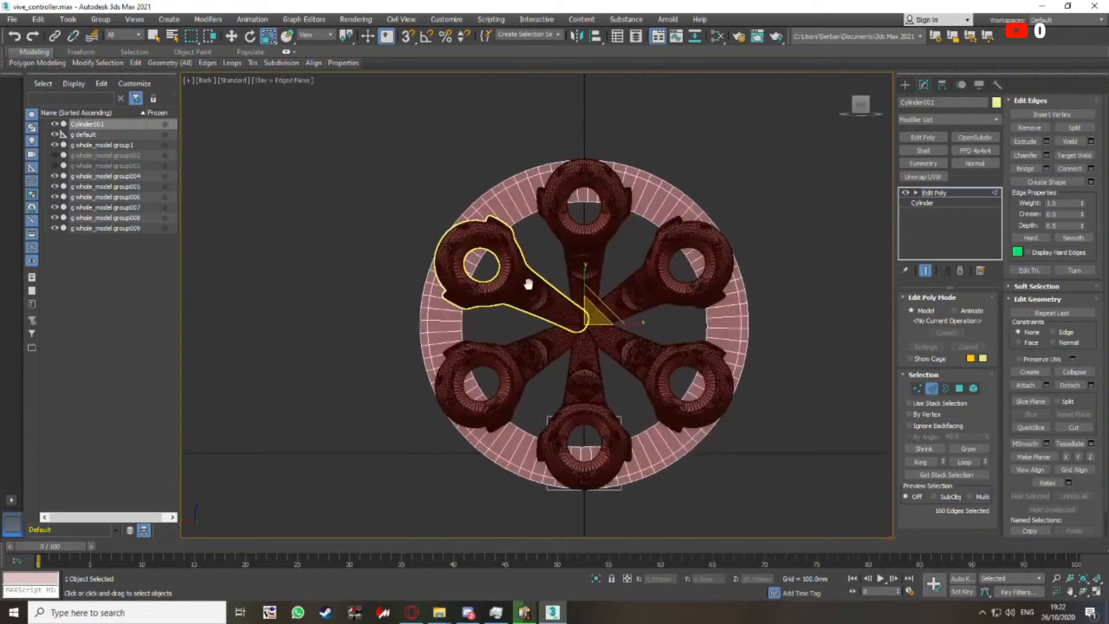
Select the edge loops along the ledge's inner opening, checking the recessed step and ledge up close
mouse_move(527, 285)
alt+middle_down()
mouse_move(499, 290)
mouse_move(535, 295)
mouse_move(511, 291)
alt+middle_up()
scroll(488, 245, up, 3)
scroll(543, 222, up, 5)
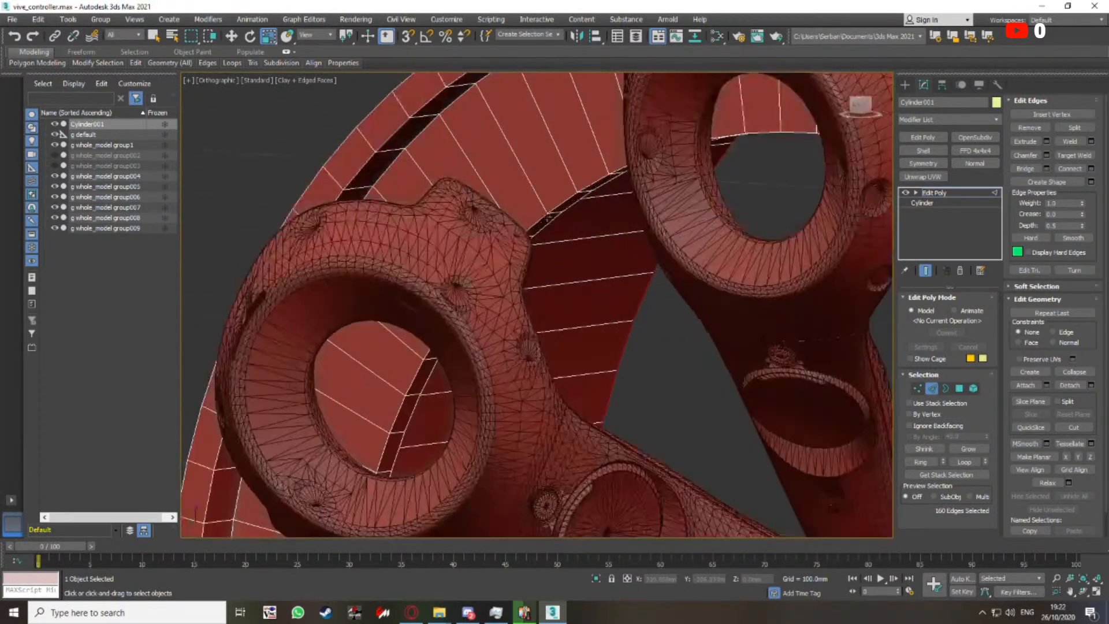
scroll(538, 217, down, 5)
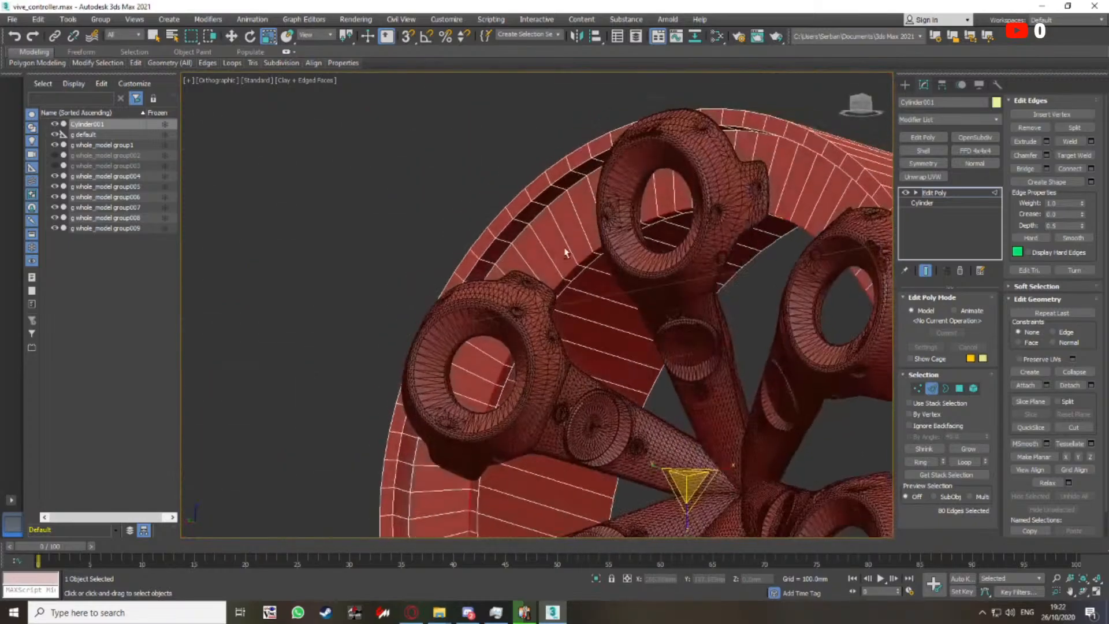
scroll(587, 296, up, 5)
scroll(587, 290, down, 5)
alt+middle_drag(572, 227, 577, 314)
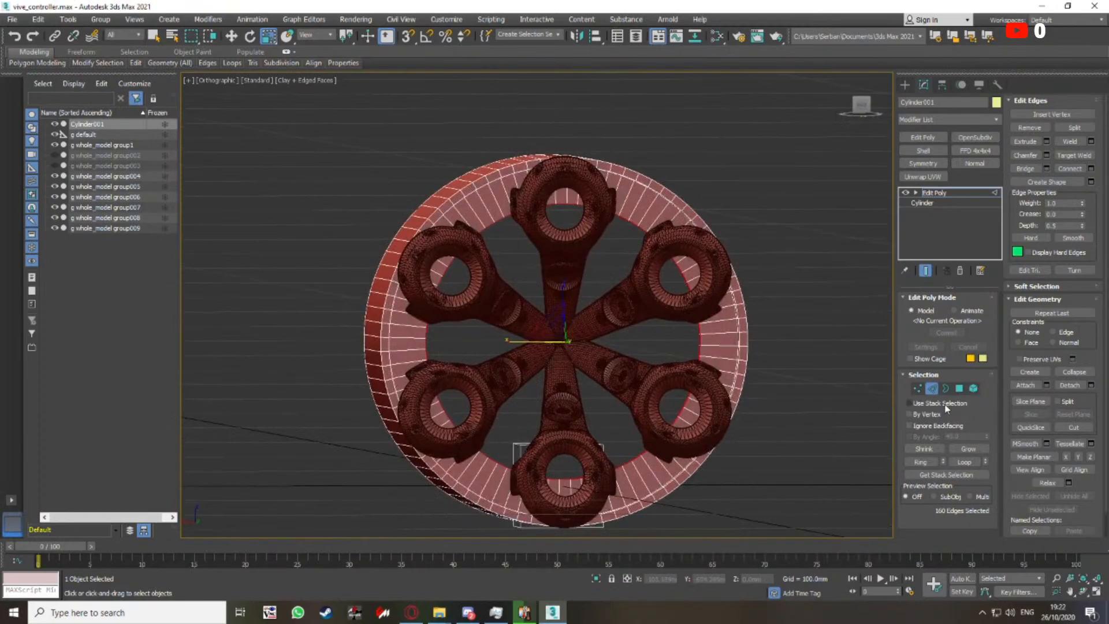
Add another Edit Poly modifier to the housing and select the edge loops along its rims, recessed step and inner ledge
click(932, 388)
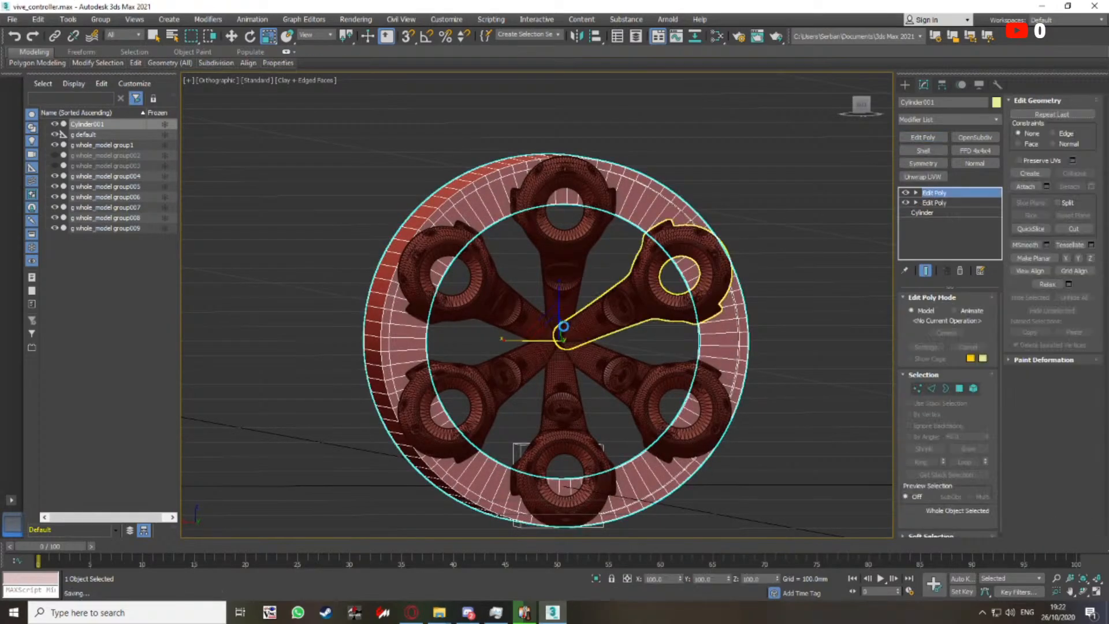
scroll(532, 281, up, 4)
alt+middle_drag(527, 277, 572, 298)
scroll(445, 232, up, 5)
key(2)
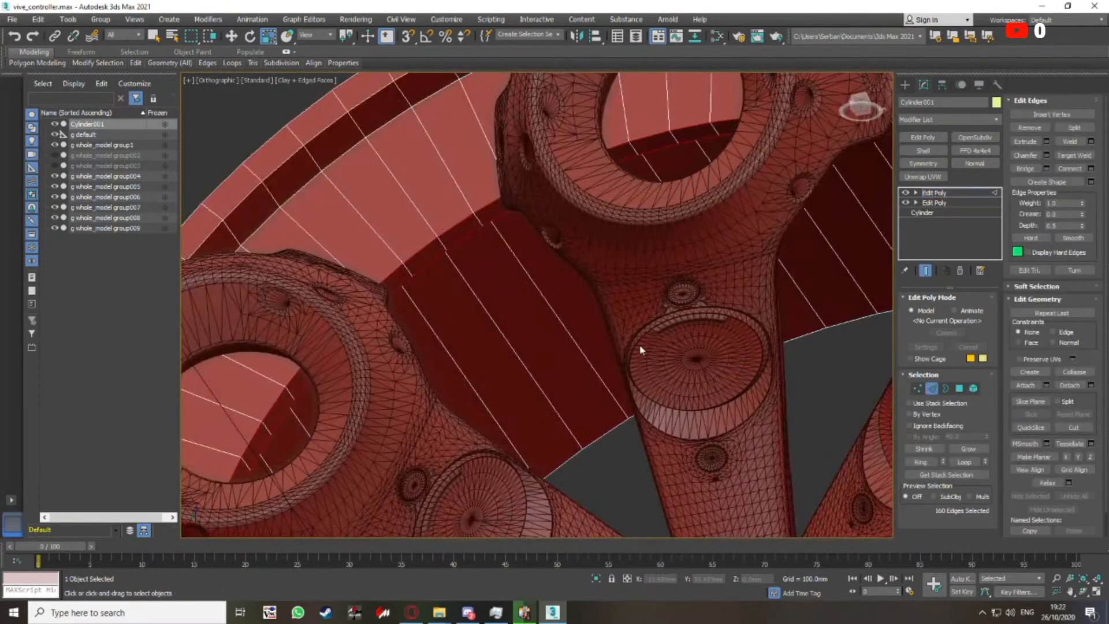
scroll(640, 350, down, 5)
scroll(435, 214, up, 5)
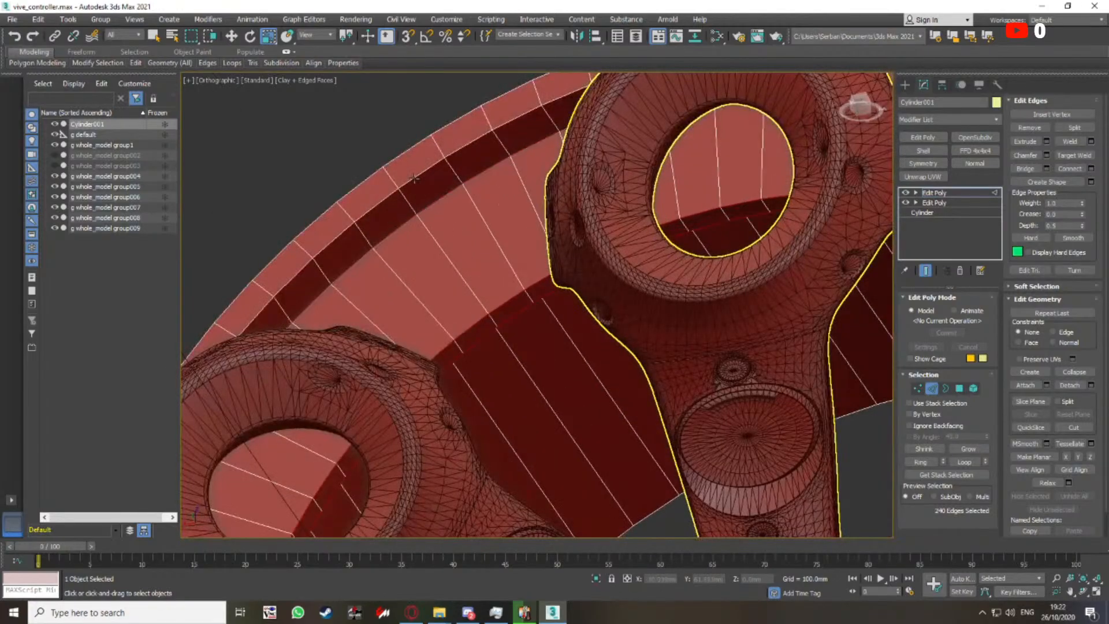
scroll(455, 249, down, 5)
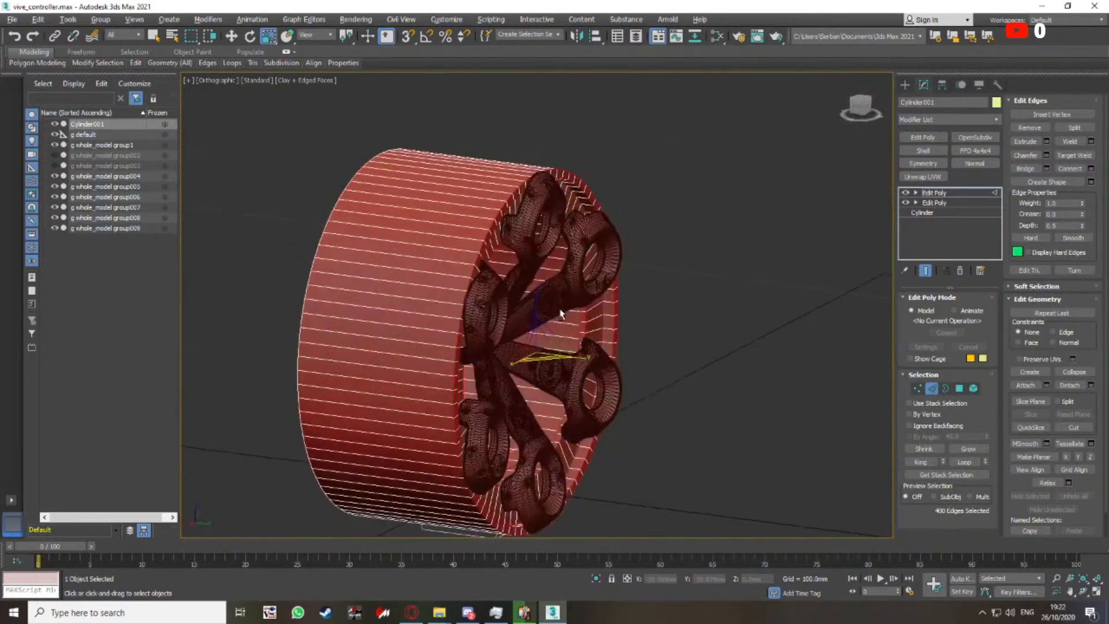
alt+middle_drag(455, 250, 527, 286)
scroll(497, 244, up, 6)
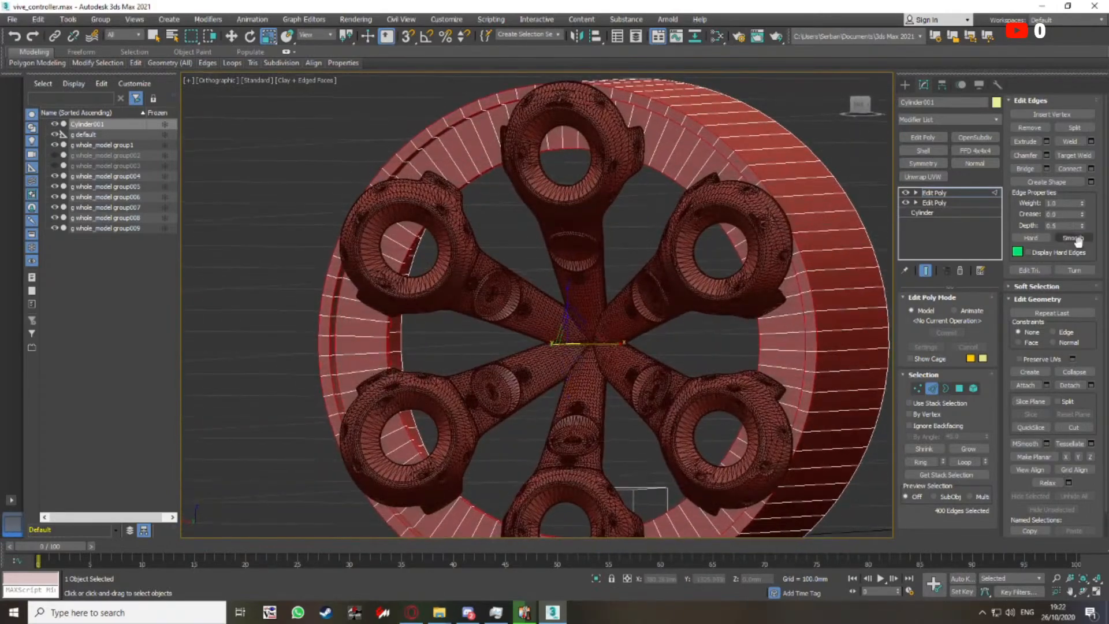
Chamfer the selected edge loops and reassign smoothing across all of the housing's polygons
scroll(745, 131, up, 8)
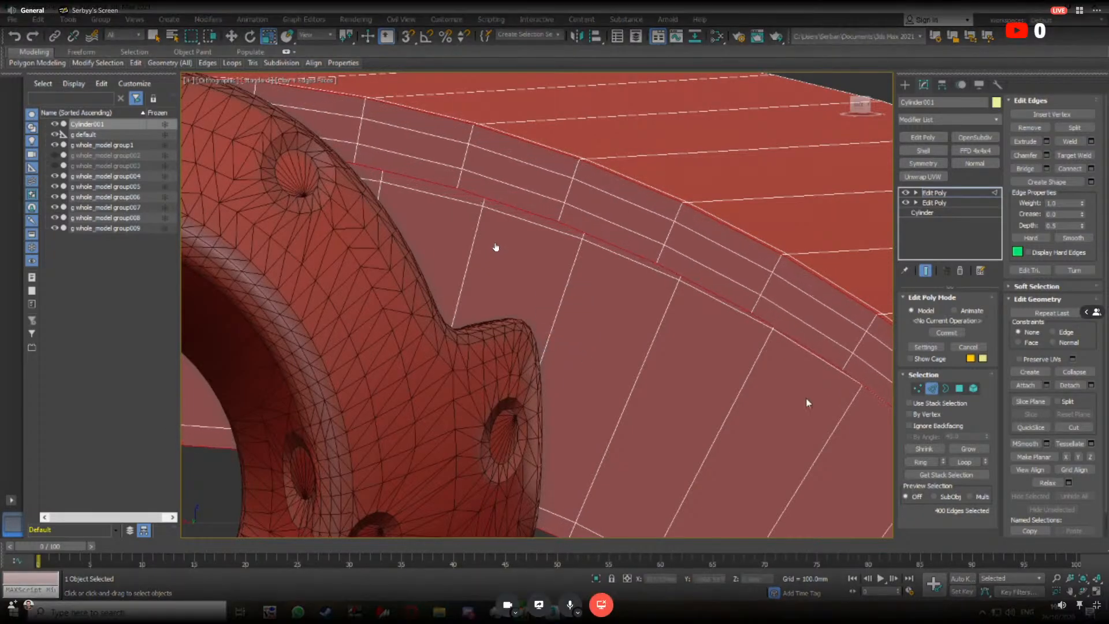
click(959, 388)
scroll(1057, 405, down, 3)
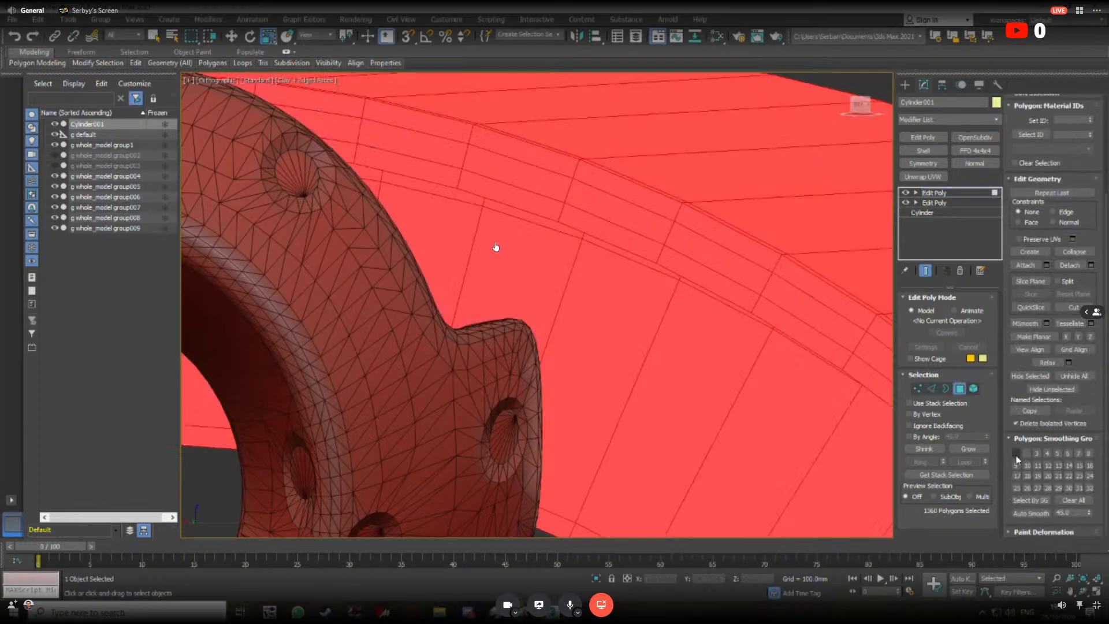
click(959, 390)
Examine the chamfered housing's shading around the controllers without the edge display
key(F4)
scroll(730, 329, down, 10)
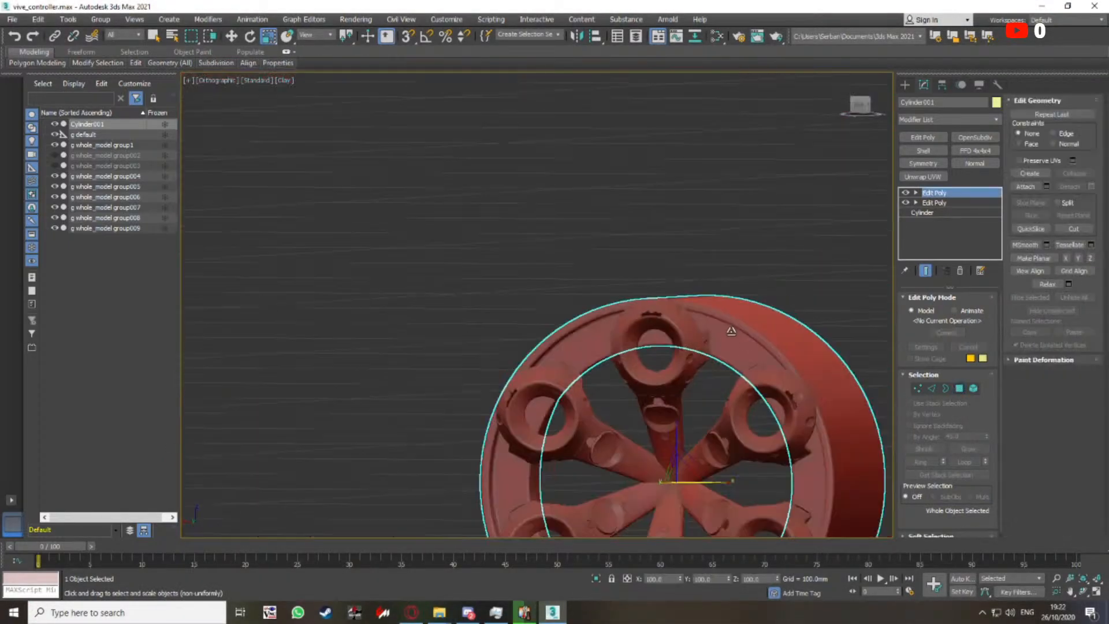
middle_drag(730, 329, 649, 285)
scroll(601, 325, up, 5)
alt+middle_drag(601, 324, 532, 255)
key(F4)
key(F4)
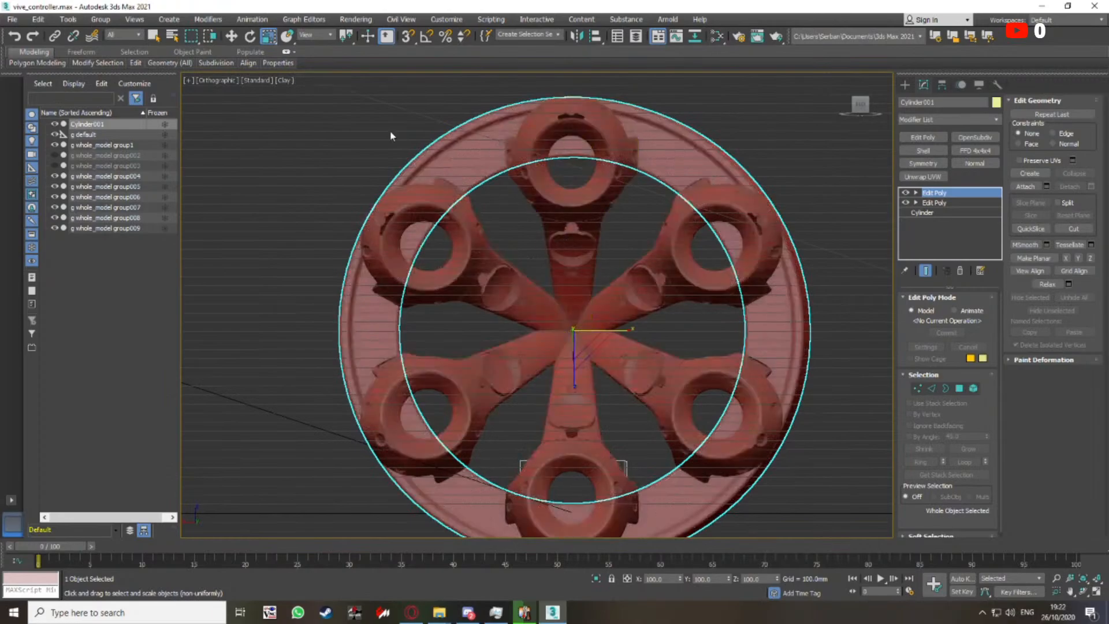
Turn on the statistics display in the active viewport, set to Total + Selection
click(133, 20)
click(177, 85)
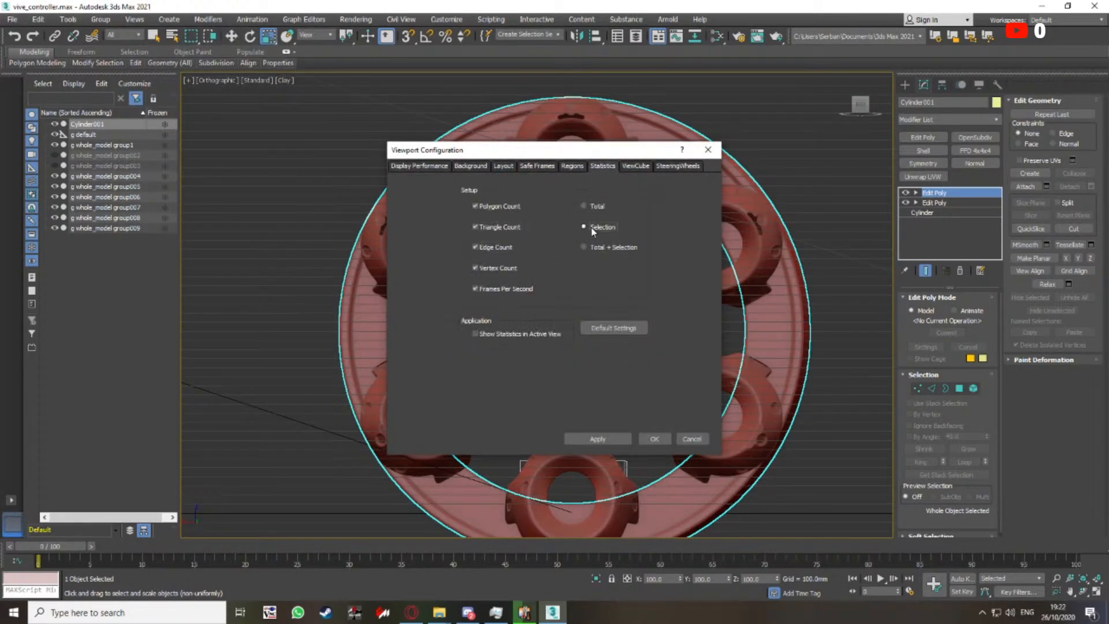
click(654, 439)
Examine the chamfered rim's topology up close and check the polygon statistics of a single controller copy
mouse_move(656, 359)
alt+middle_down()
mouse_move(632, 336)
mouse_move(643, 334)
mouse_move(632, 310)
mouse_move(660, 307)
mouse_move(619, 284)
mouse_move(639, 305)
alt+middle_up()
scroll(389, 230, up, 7)
key(F4)
alt+middle_drag(413, 202, 624, 265)
scroll(612, 168, up, 6)
scroll(608, 192, down, 6)
scroll(616, 233, down, 5)
key(F4)
click(724, 236)
click(621, 285)
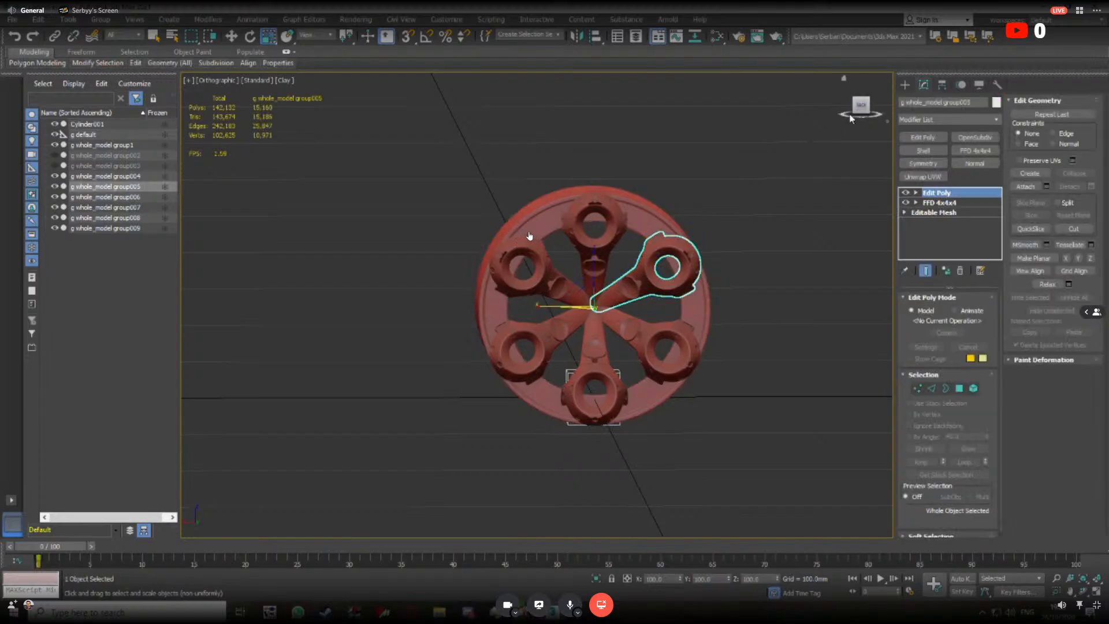
scroll(632, 259, up, 4)
click(627, 255)
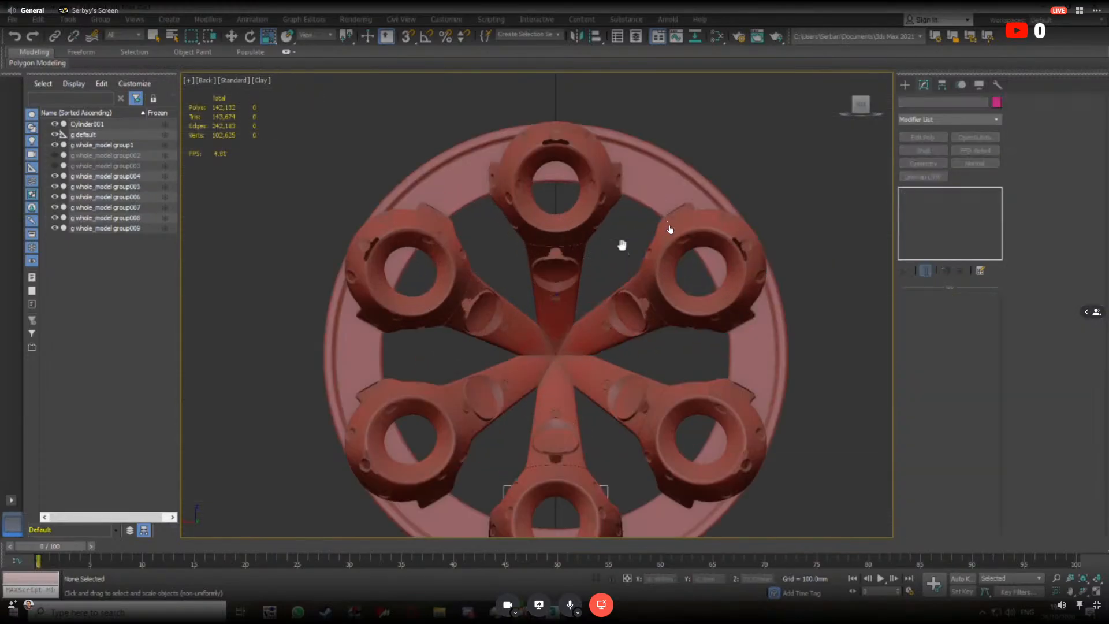
Select a patch of vertices on the upper-right controller's outer ring to inspect their density
middle_drag(621, 245, 619, 220)
scroll(698, 209, up, 2)
key(F4)
scroll(699, 209, up, 2)
click(699, 211)
scroll(699, 210, down, 2)
alt+middle_drag(699, 210, 694, 243)
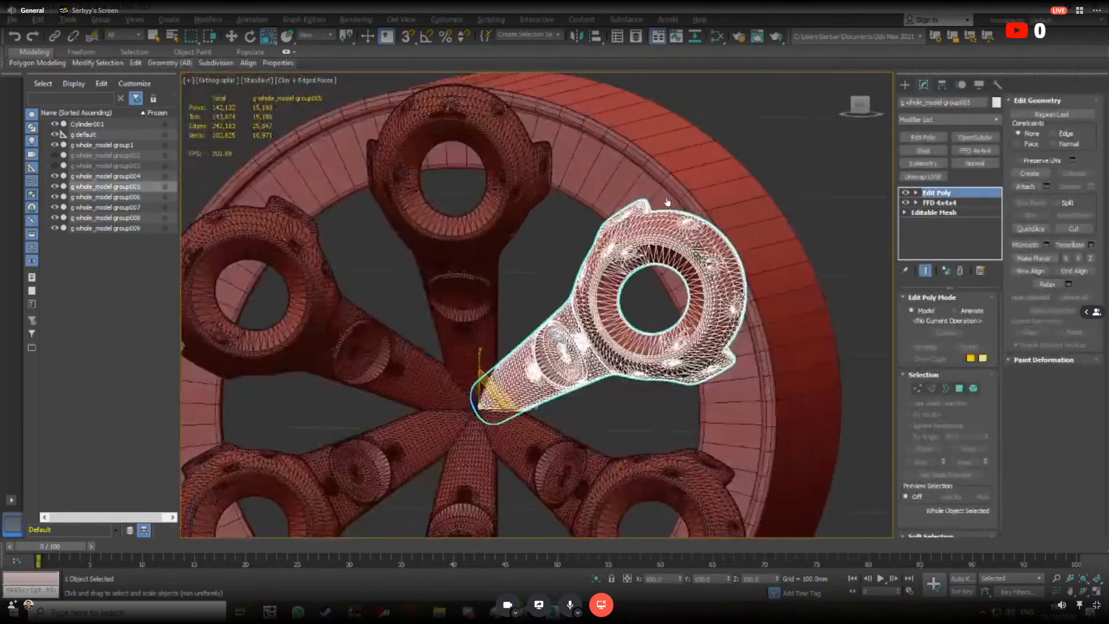
scroll(696, 248, up, 4)
key(1)
drag(744, 221, 695, 254)
alt+middle_drag(695, 255, 572, 235)
scroll(682, 272, up, 3)
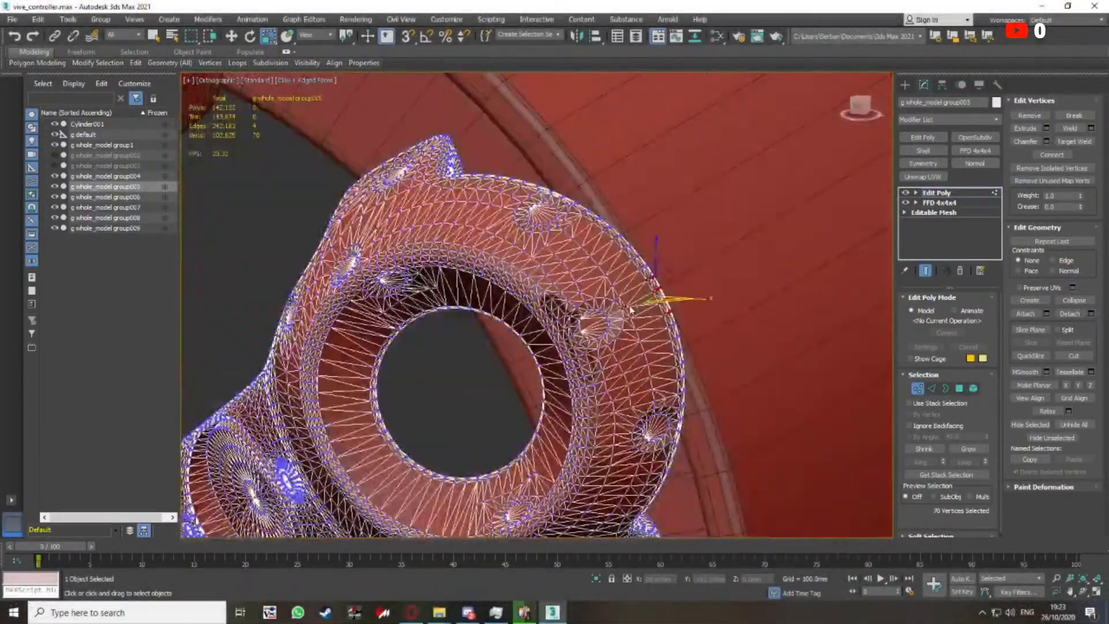
Compare the upper-right controller's mesh density with the housing, and leave vertex editing
scroll(686, 278, down, 6)
scroll(686, 278, up, 2)
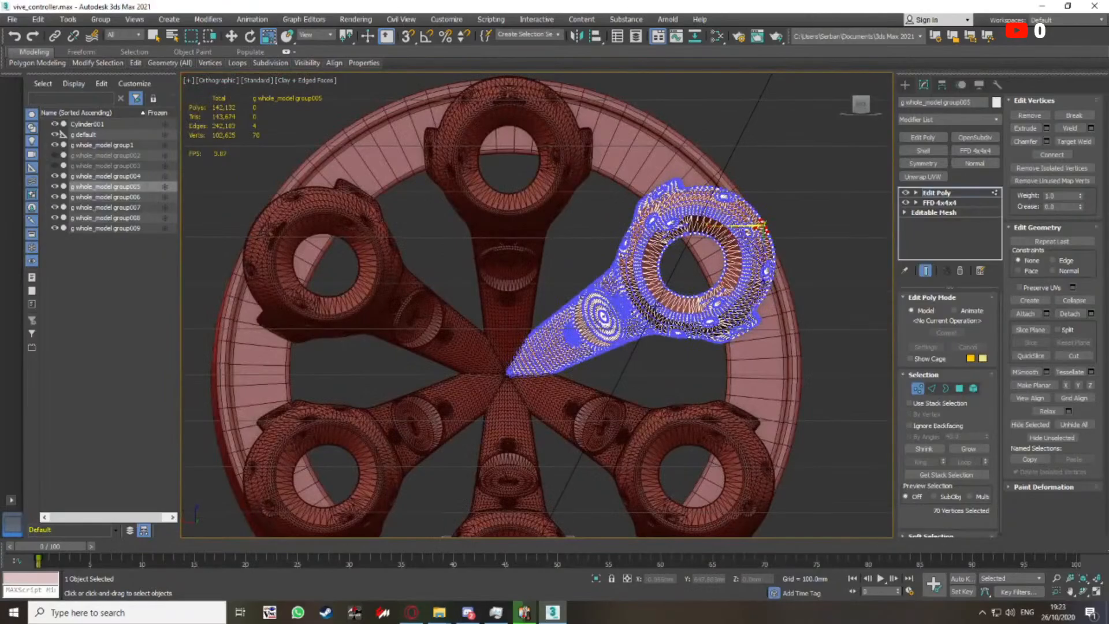
scroll(648, 312, up, 4)
scroll(685, 272, down, 3)
middle_drag(687, 248, 701, 306)
scroll(643, 332, down, 1)
scroll(737, 260, up, 4)
scroll(737, 260, down, 4)
scroll(702, 305, down, 3)
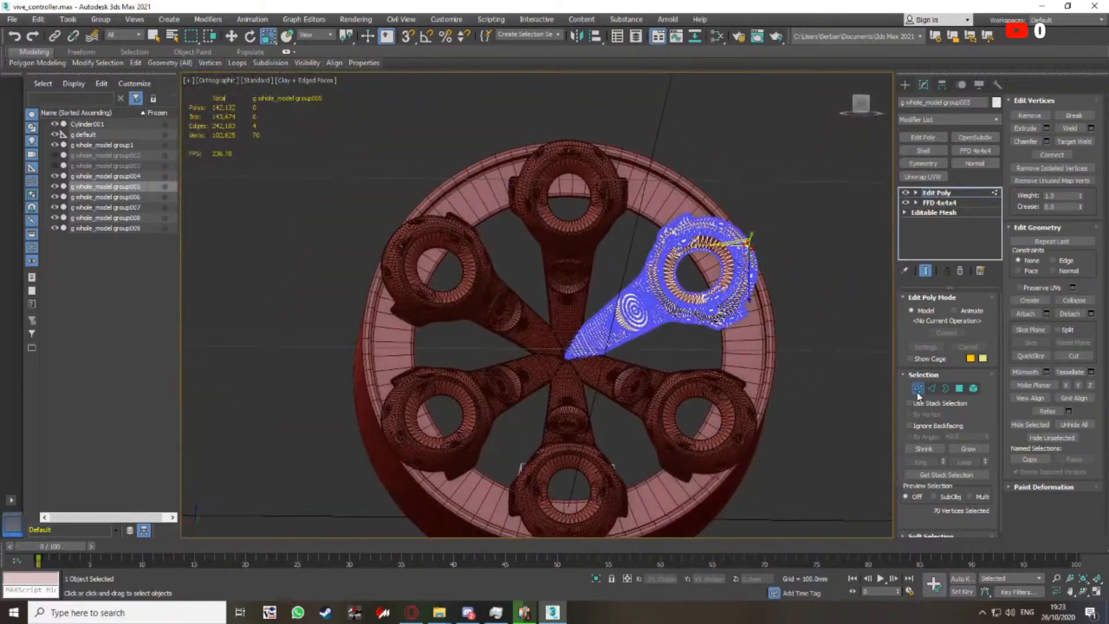
click(918, 394)
Examine the top controller's ring and statistics against the housing's inner wall, and clear the selection
middle_drag(788, 318, 708, 287)
click(780, 294)
click(715, 273)
click(574, 203)
scroll(619, 213, up, 4)
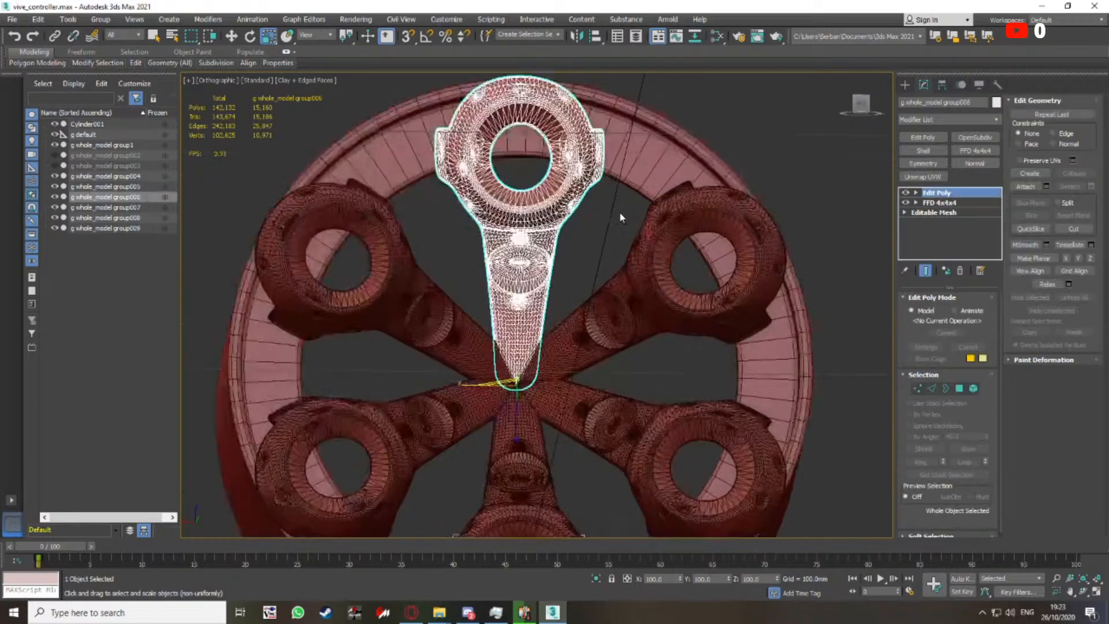
middle_drag(619, 212, 671, 289)
click(674, 297)
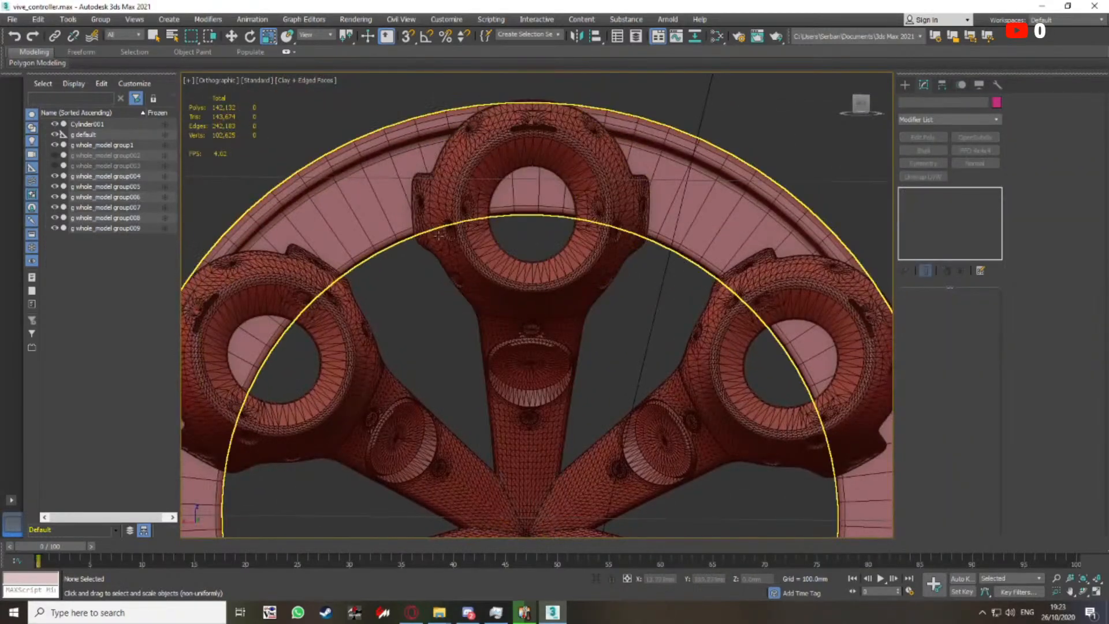
click(621, 219)
scroll(631, 309, up, 3)
middle_drag(632, 310, 778, 364)
click(726, 321)
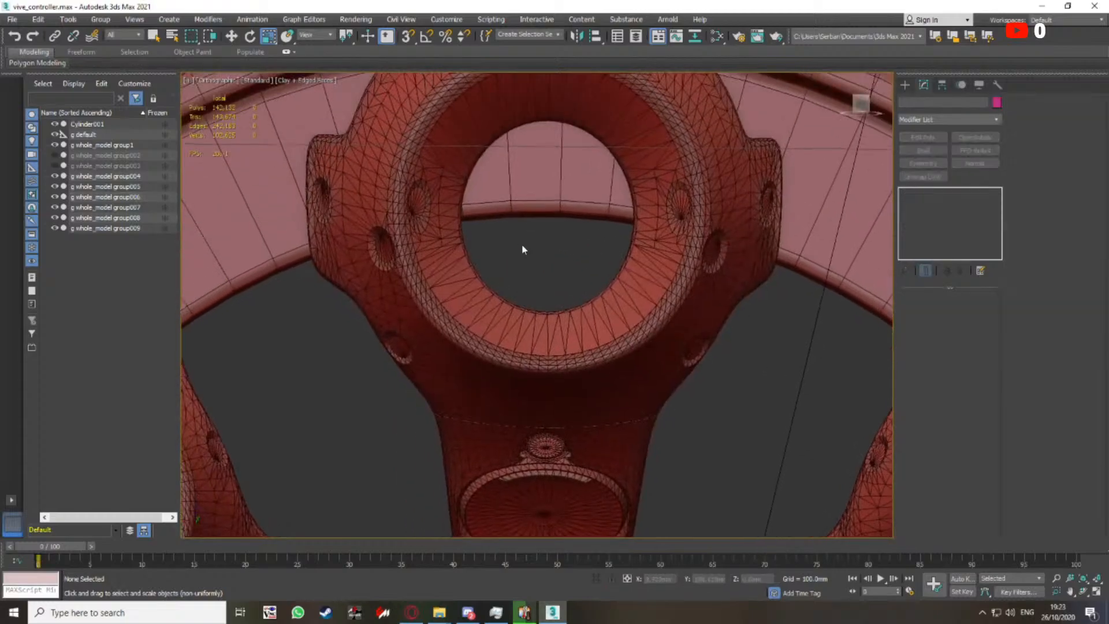
middle_drag(523, 250, 559, 329)
Select a patch of vertices on the top controller's ring, inspect it, and leave vertex editing
click(505, 220)
alt+middle_drag(564, 265, 507, 291)
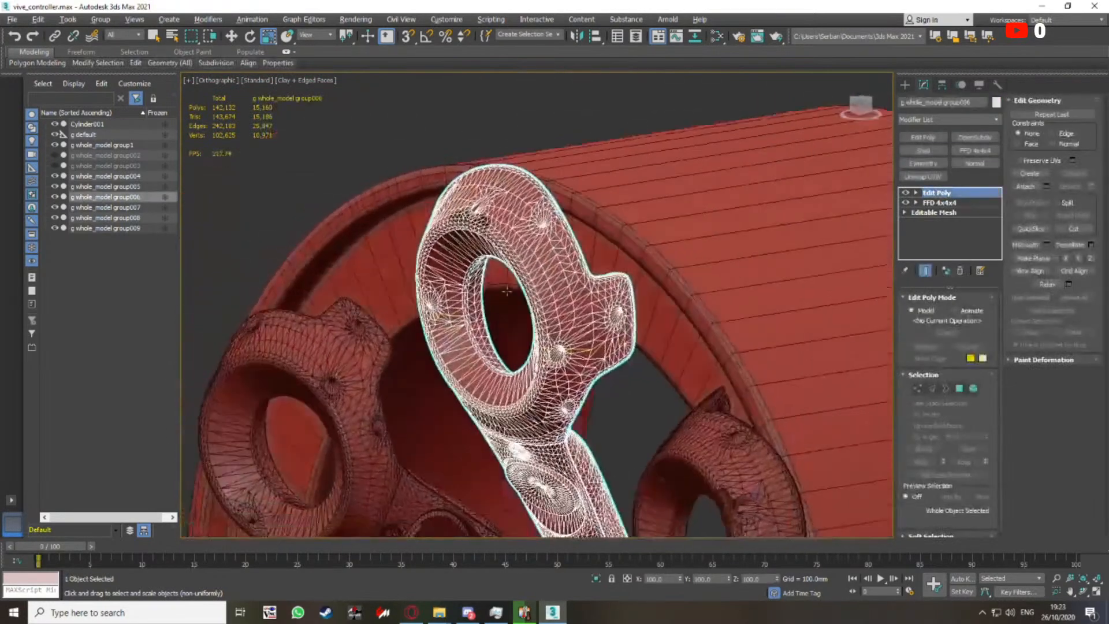
scroll(507, 291, up, 4)
key(1)
drag(542, 203, 549, 283)
alt+middle_drag(546, 274, 474, 266)
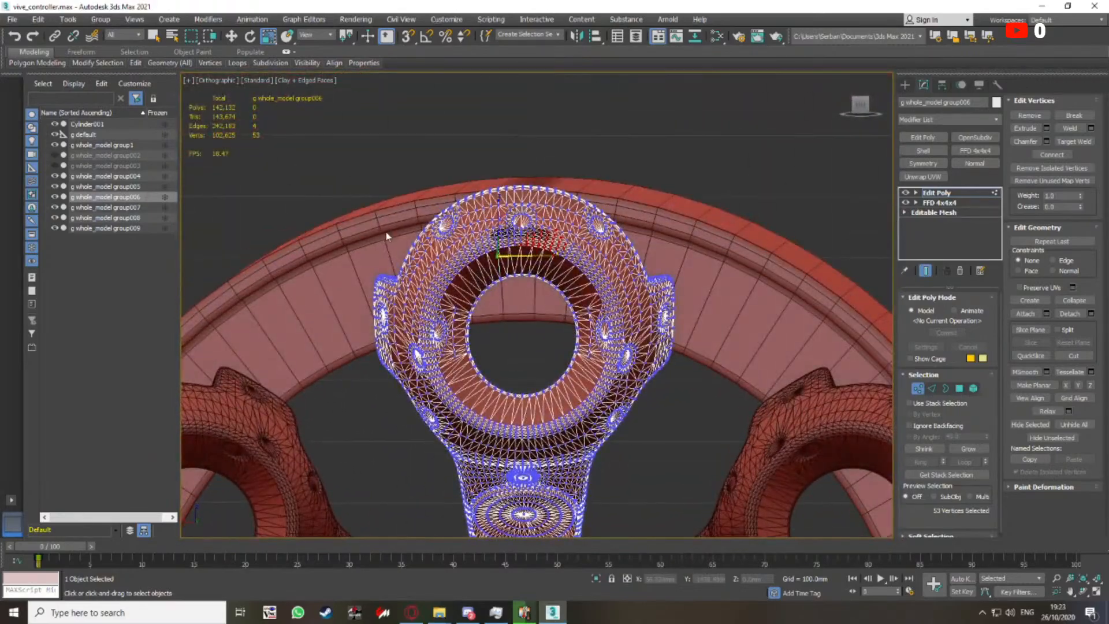
click(918, 391)
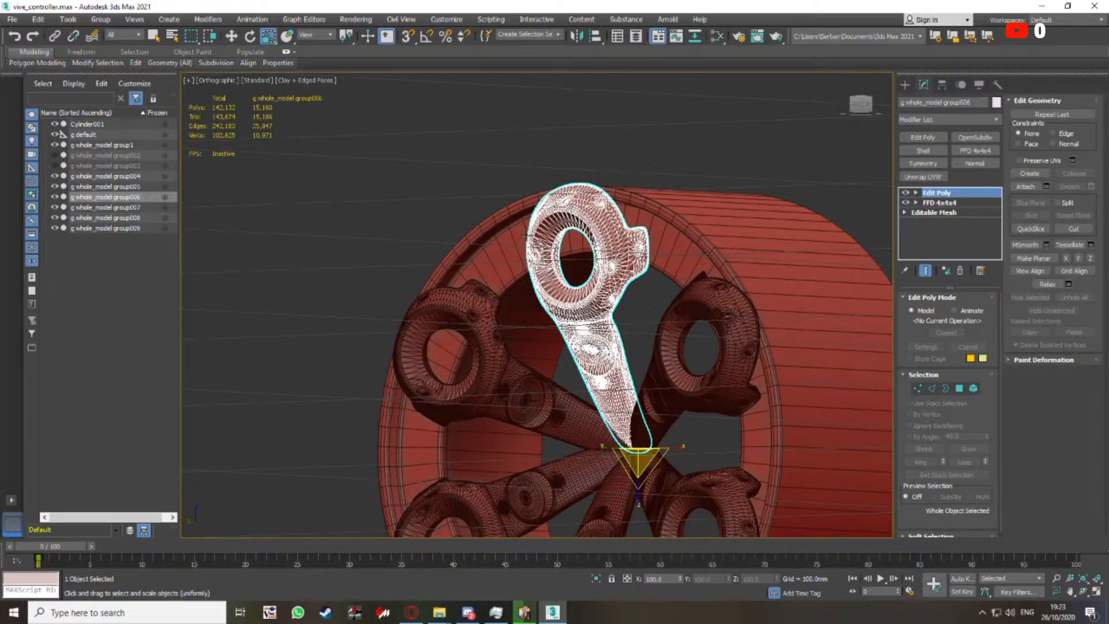
Examine the complete wheel in shaded view from several angles with nothing left selected
scroll(635, 272, up, 5)
mouse_move(616, 255)
alt+middle_down()
mouse_move(584, 211)
mouse_move(598, 259)
alt+middle_up()
scroll(597, 259, down, 4)
scroll(536, 247, down, 4)
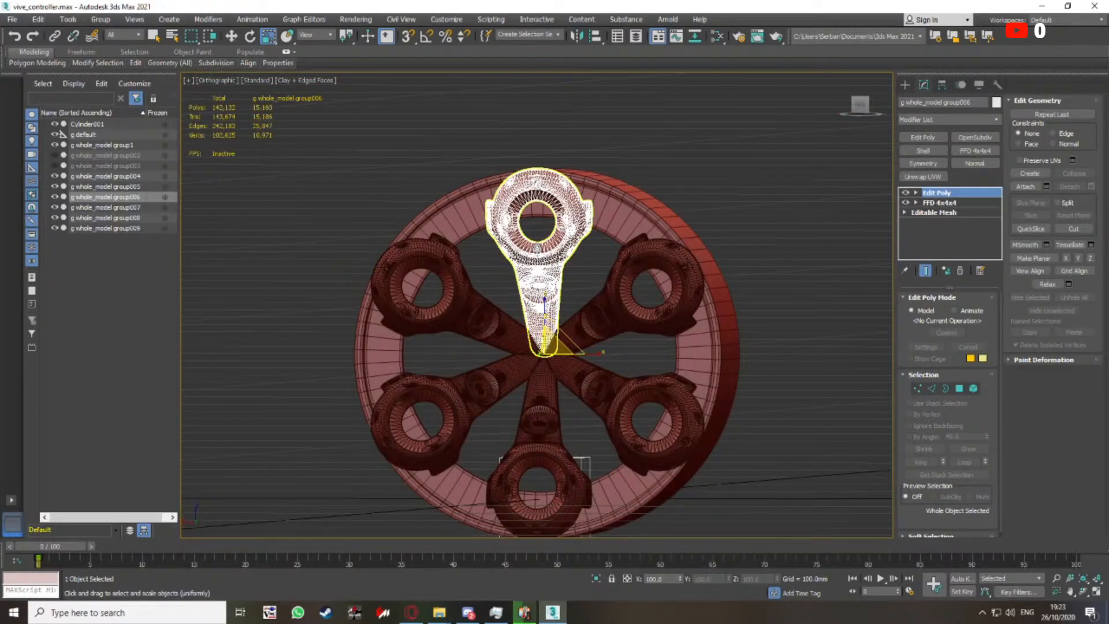
key(F4)
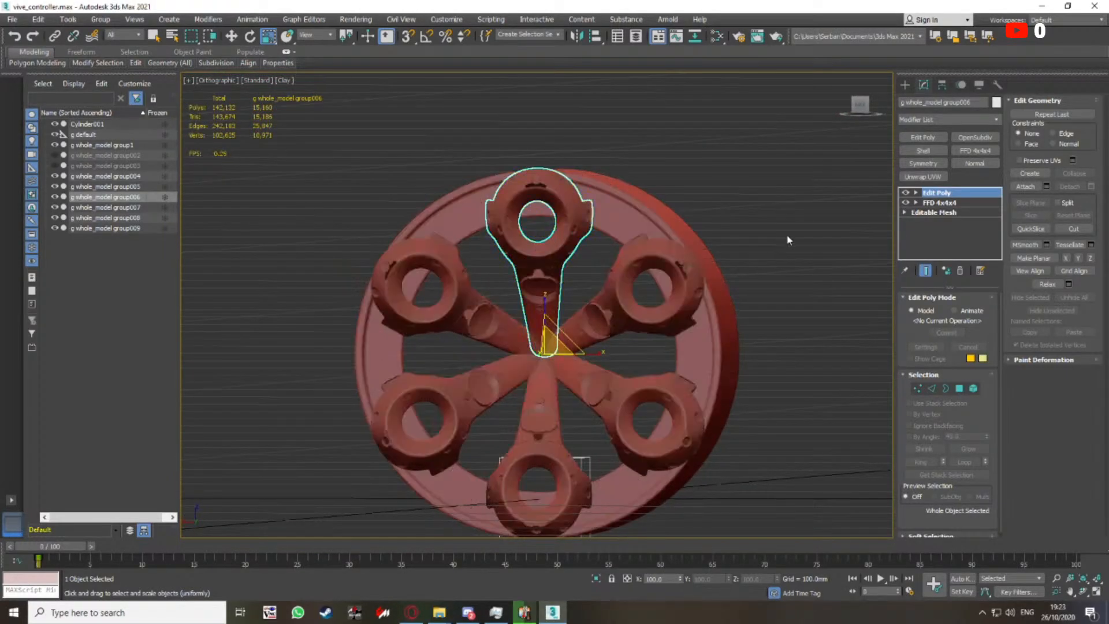
alt+middle_drag(787, 240, 458, 322)
click(772, 233)
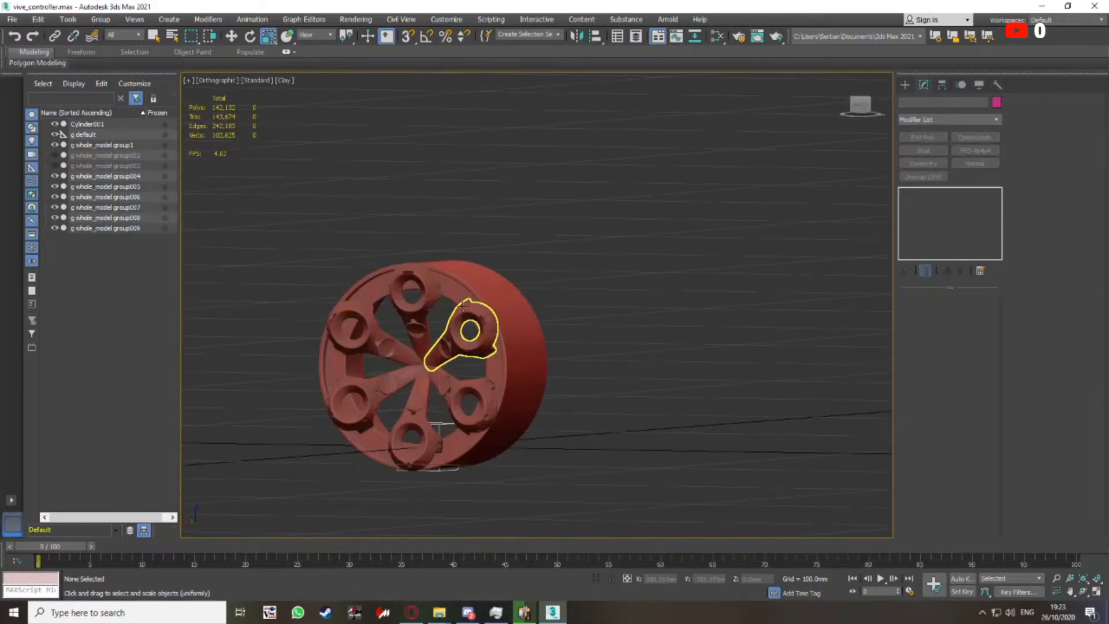
drag(584, 210, 338, 432)
scroll(621, 292, up, 5)
alt+middle_drag(621, 291, 666, 324)
click(665, 323)
Render the wheel from an angled view, close the result, and cancel a repeat render
key(shift+q)
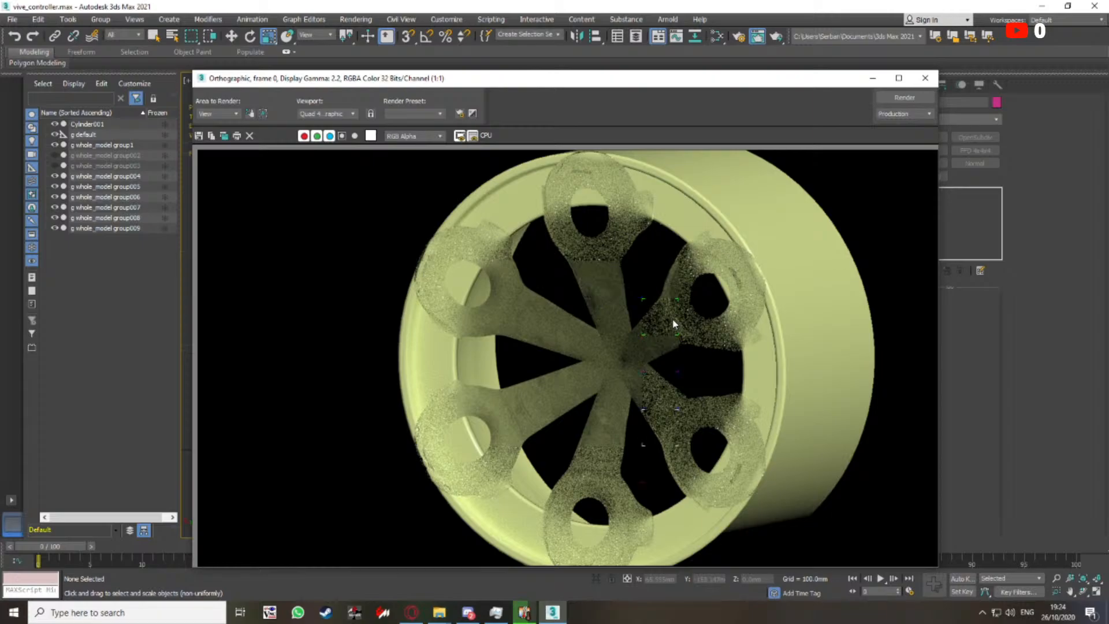
click(924, 78)
key(shift+q)
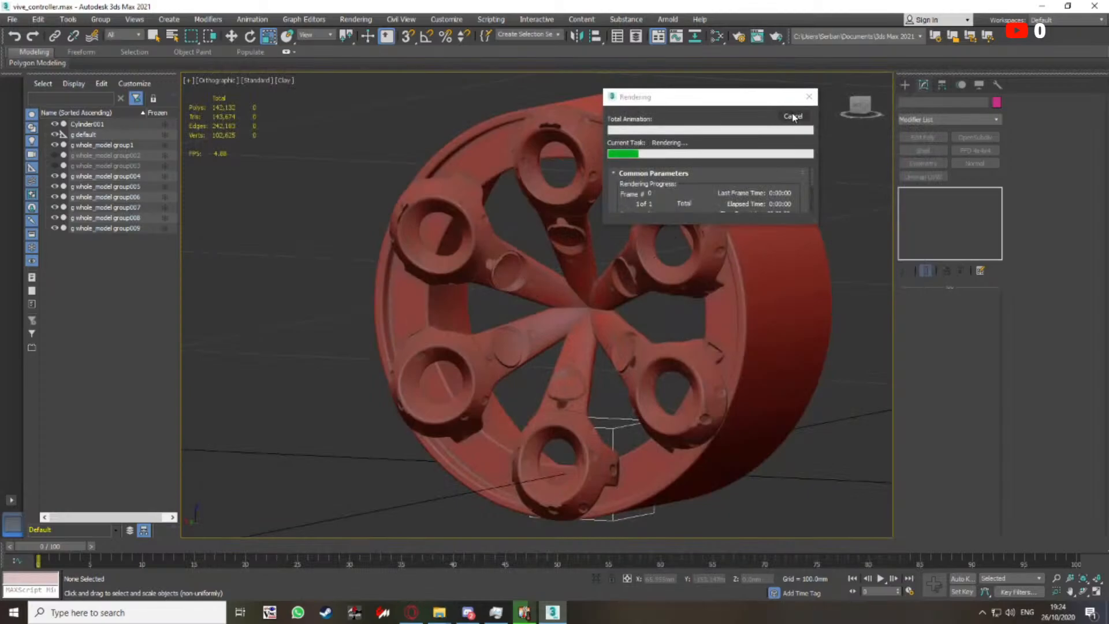
click(793, 116)
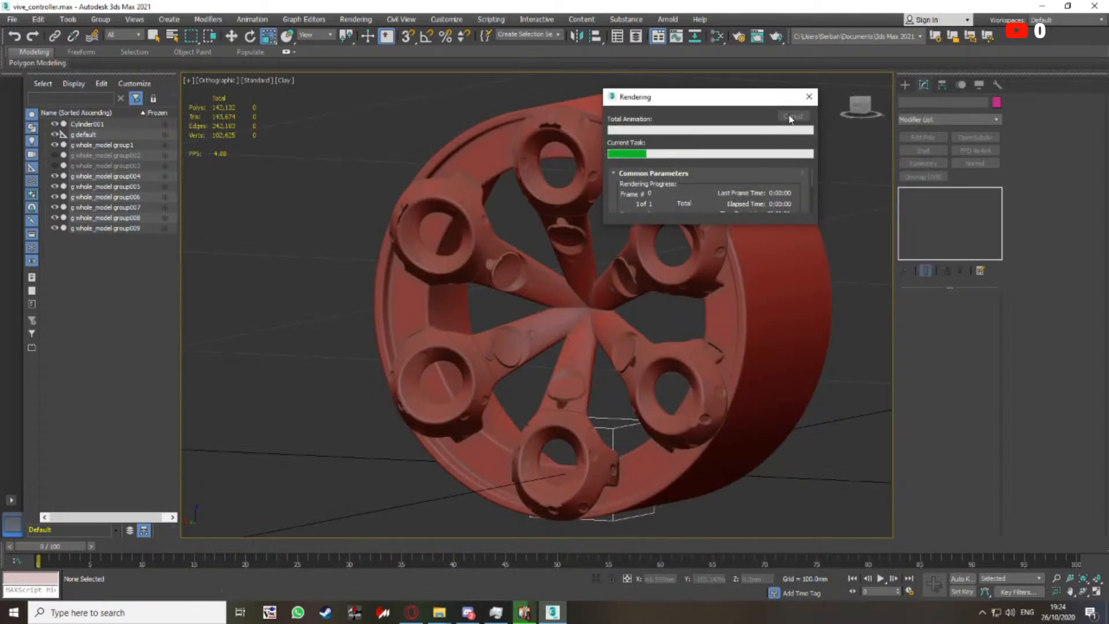
mouse_move(805, 188)
middle_down()
mouse_move(787, 193)
mouse_move(791, 202)
mouse_move(784, 185)
middle_up()
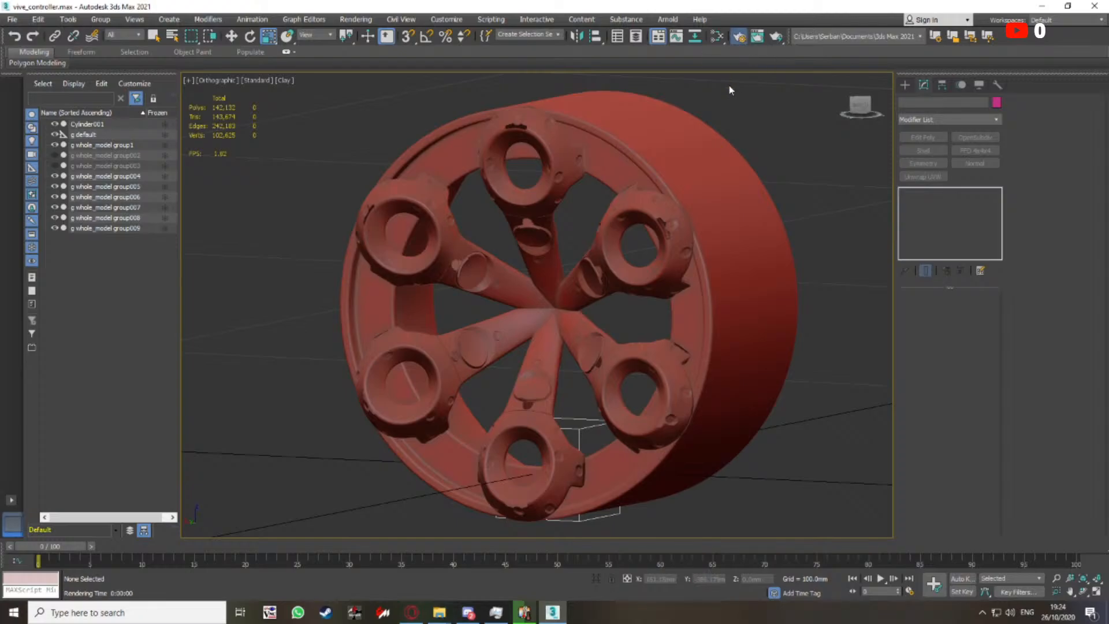
Check the render target and view choices in the render settings, and close them without changes
key(F10)
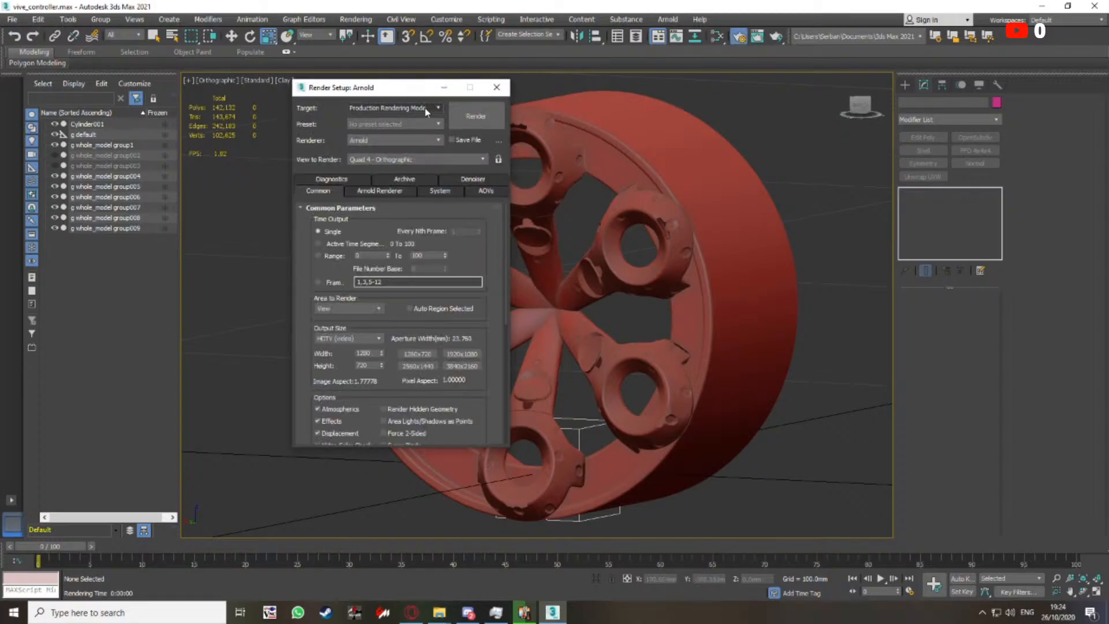
click(436, 108)
click(436, 110)
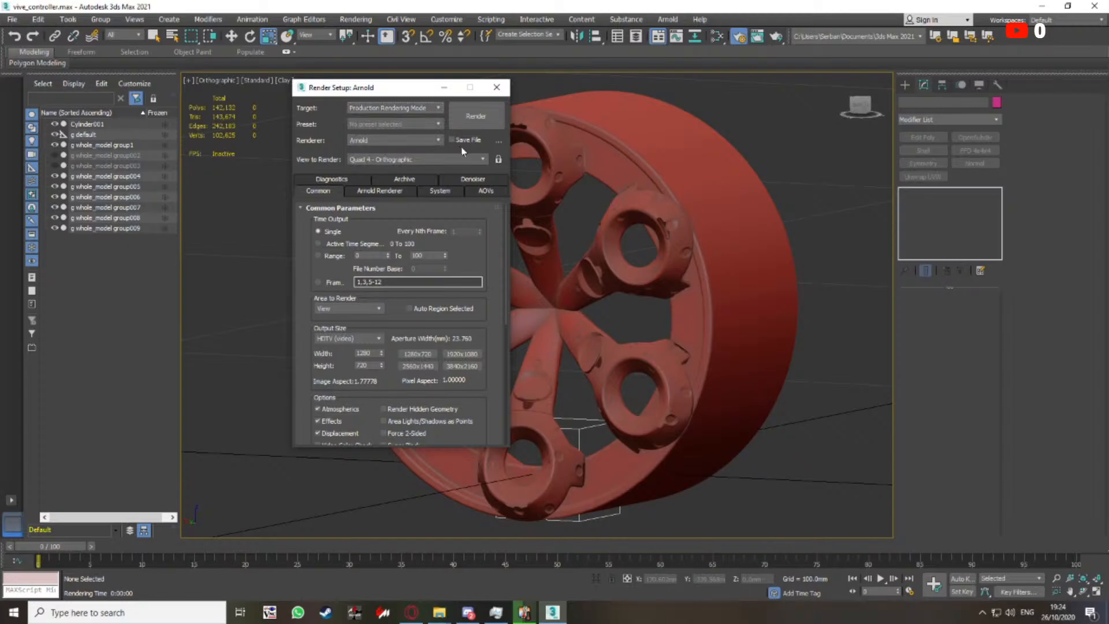
click(483, 159)
click(483, 162)
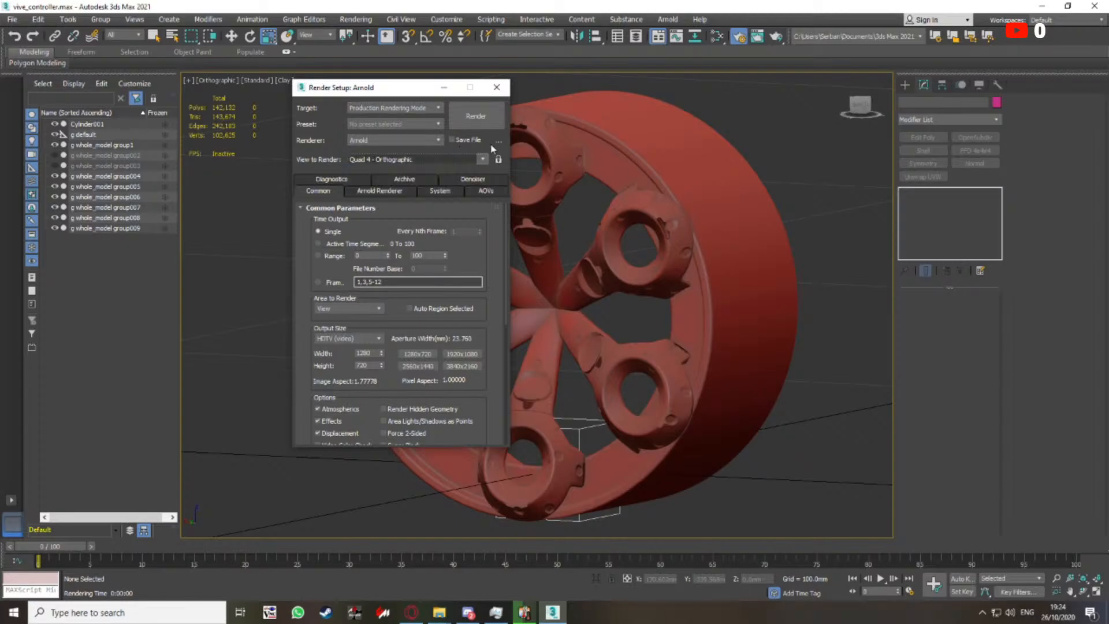
click(497, 88)
Select the housing and examine its chamfered rim and outer wall with the edges displayed
click(595, 156)
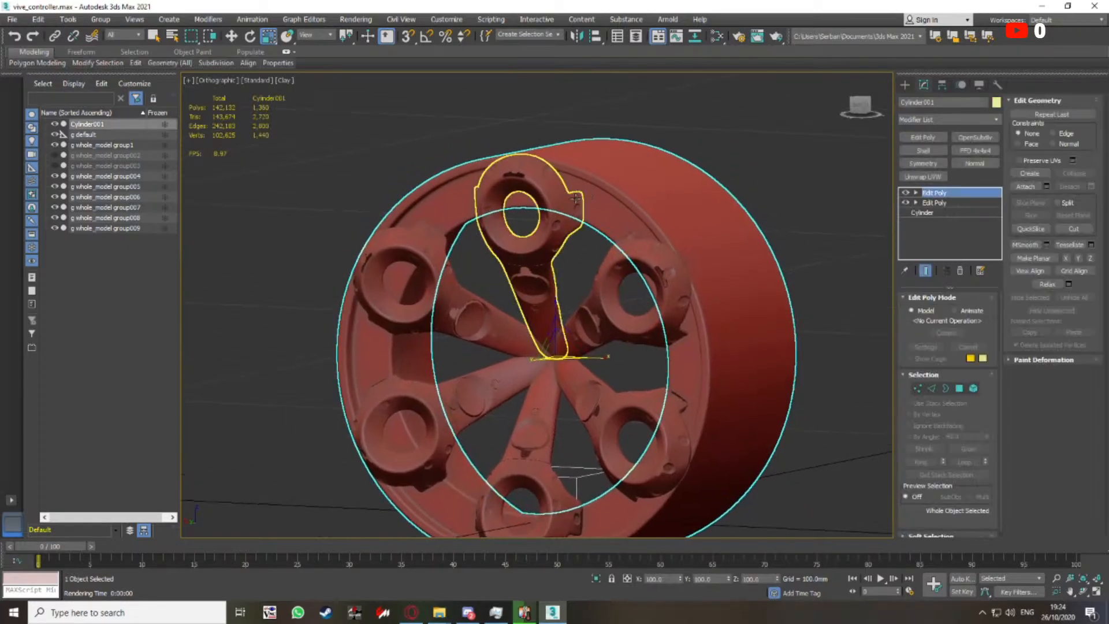
scroll(624, 191, up, 3)
key(F4)
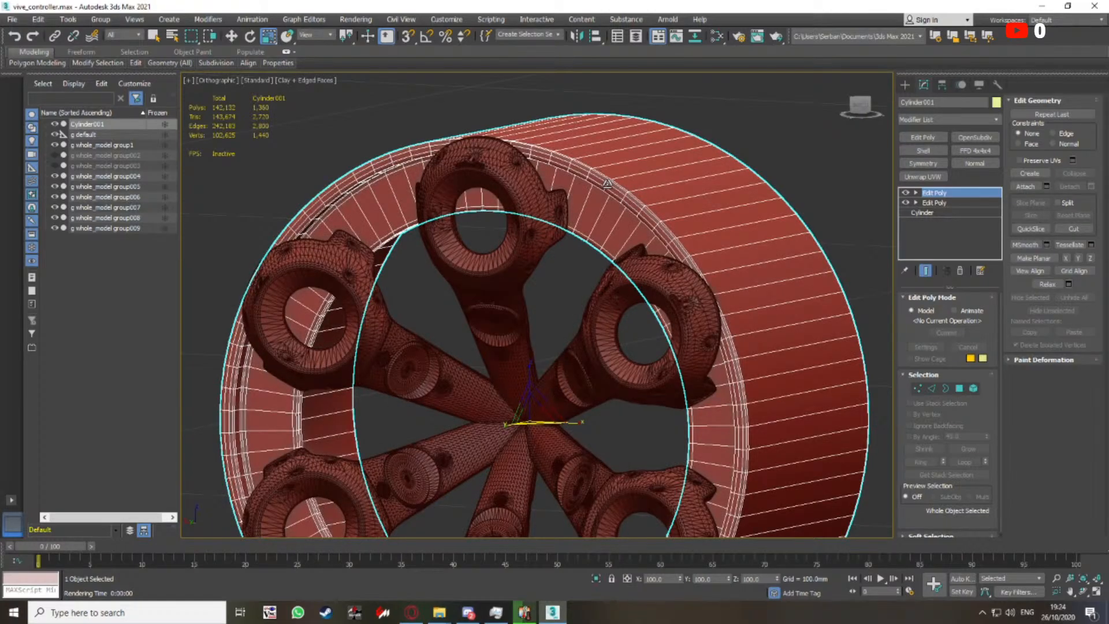
alt+middle_drag(608, 184, 437, 210)
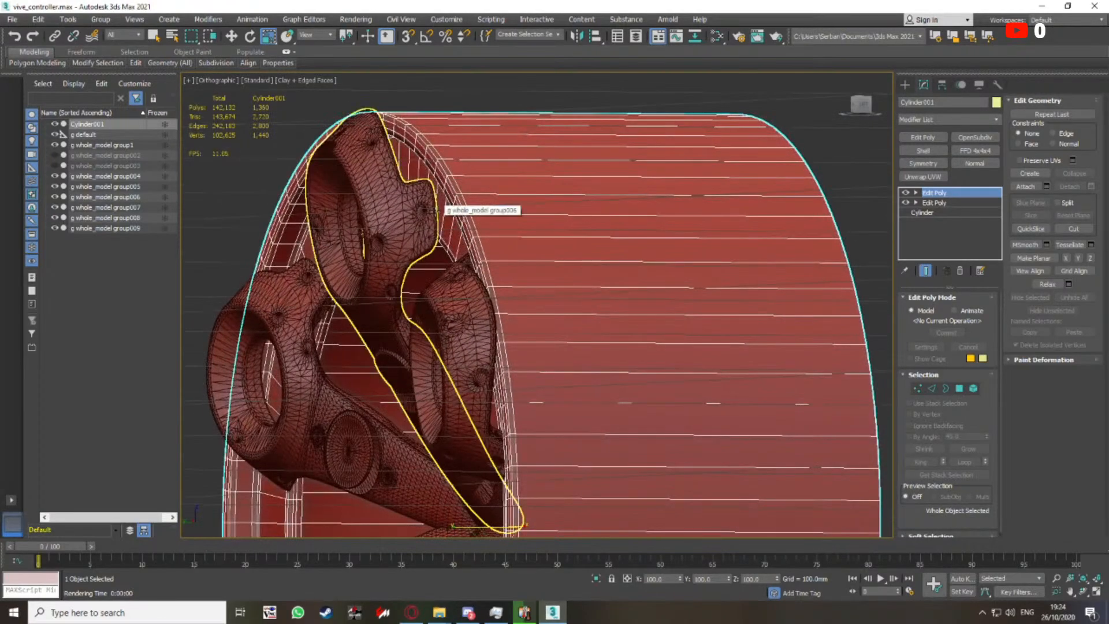
Try to remove the two outer chamfer edge loops at the housing's front rim, and undo the removal
click(931, 388)
alt+middle_drag(503, 294, 540, 315)
scroll(472, 240, up, 5)
double_click(497, 228)
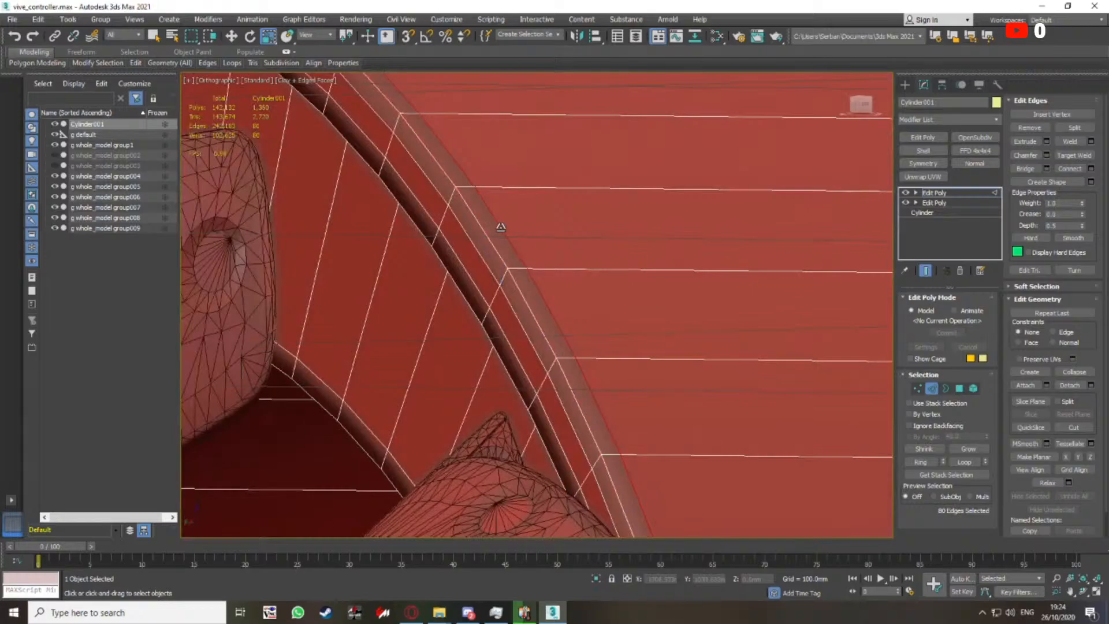
ctrl+double_click(474, 251)
scroll(522, 218, down, 6)
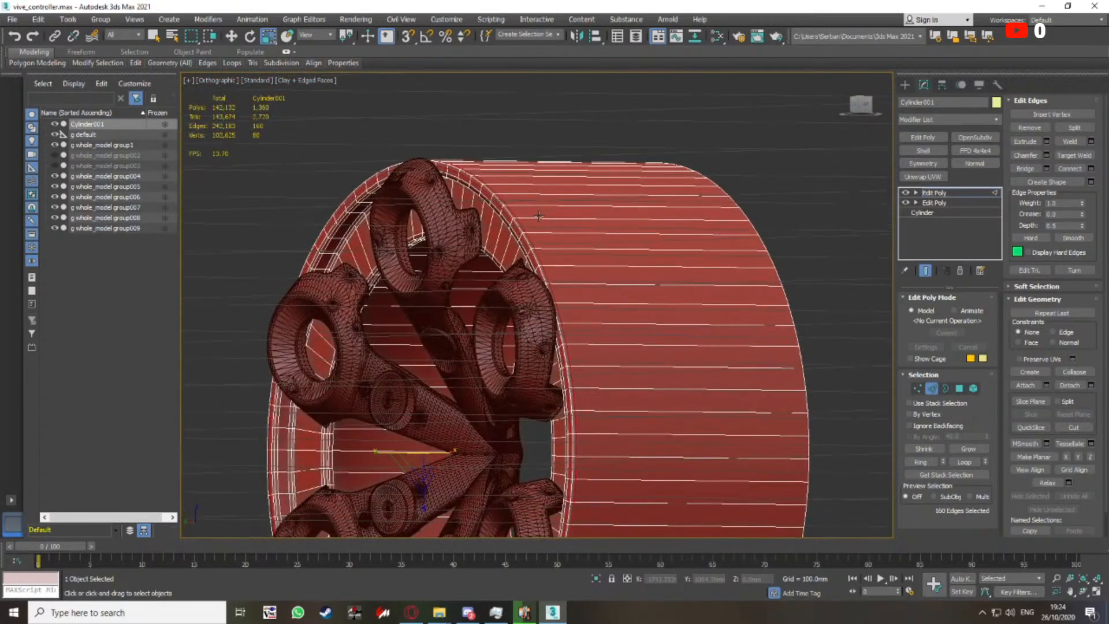
key(ctrl+BackSpace)
double_click(785, 294)
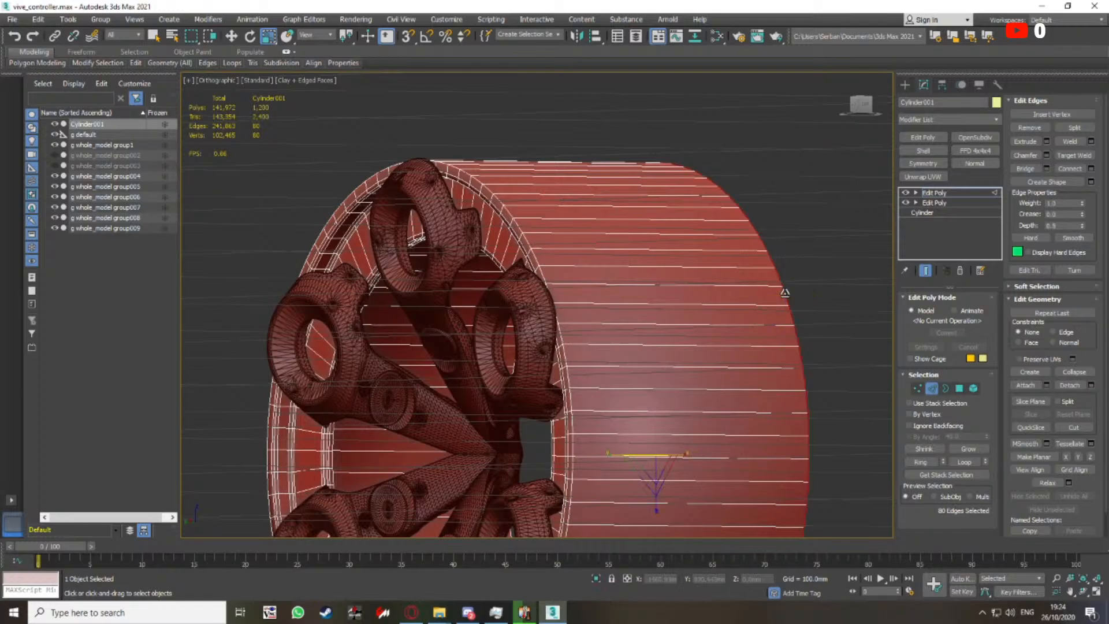
alt+middle_drag(786, 293, 695, 258)
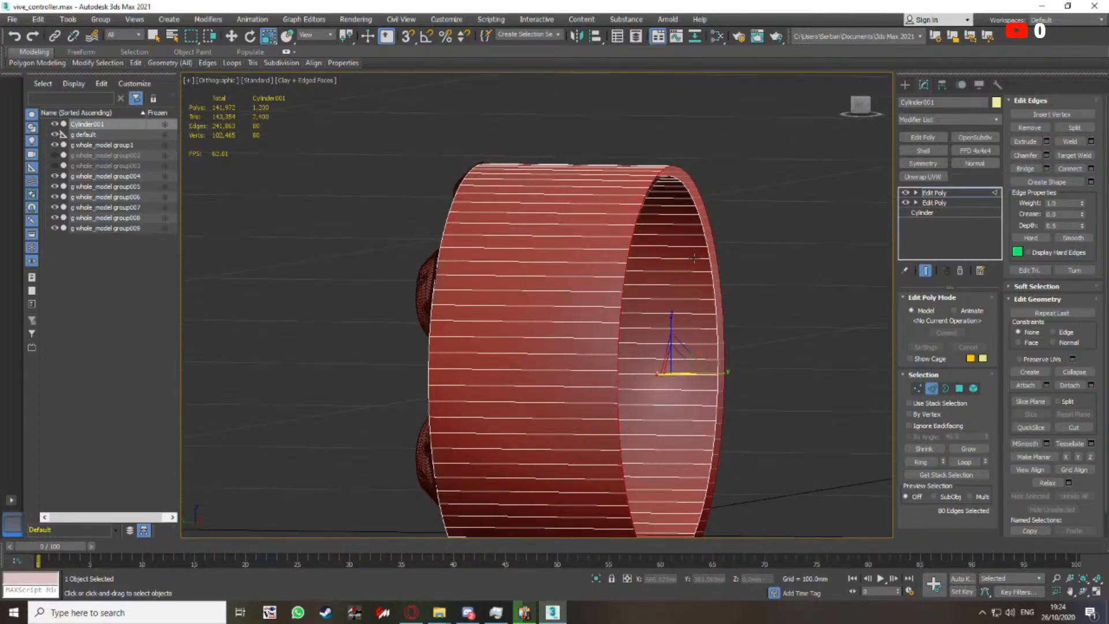
scroll(462, 216, up, 6)
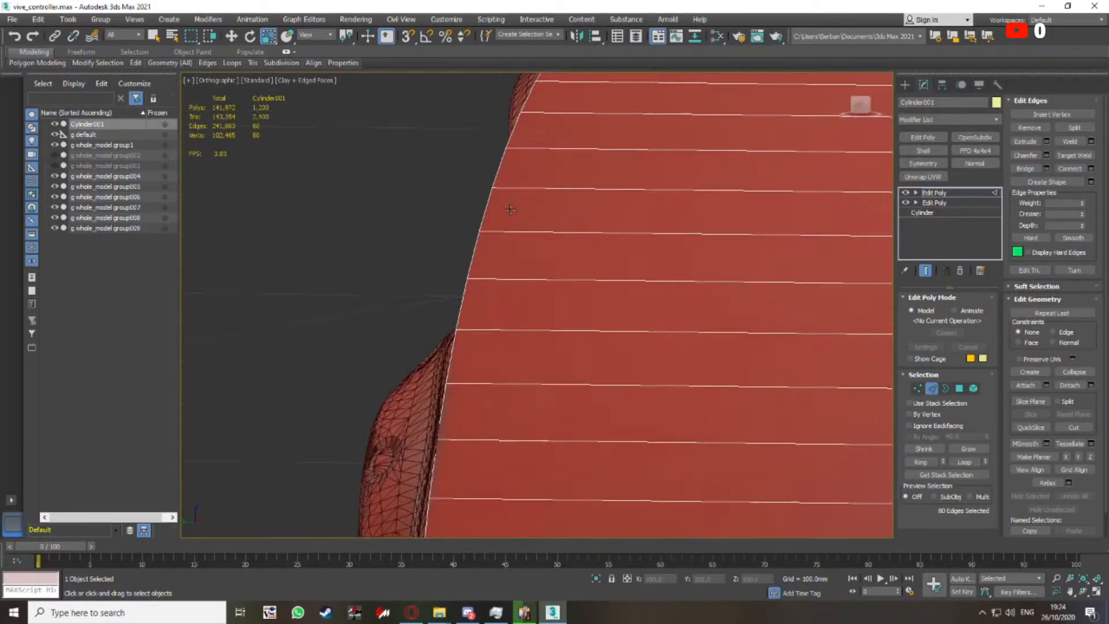
key(ctrl+z)
key(ctrl+z)
scroll(663, 344, down, 5)
alt+middle_drag(663, 344, 864, 385)
Add a new Edit Poly modifier to the housing and remove its outer front chamfer loops and rear outer edge loop
click(922, 137)
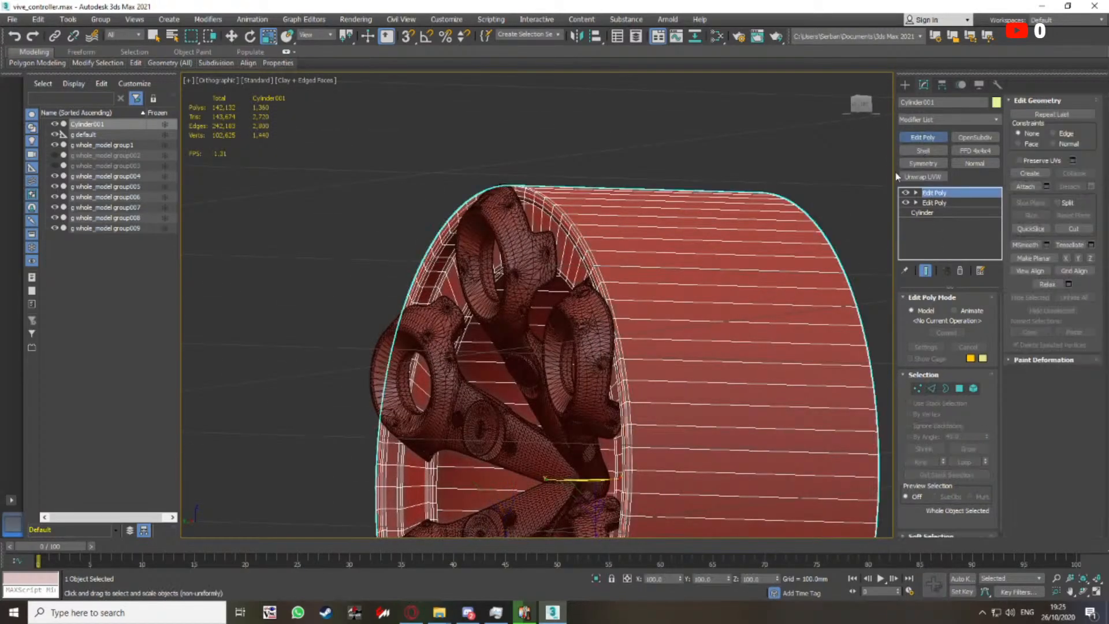
scroll(607, 278, up, 5)
click(931, 389)
scroll(559, 268, down, 8)
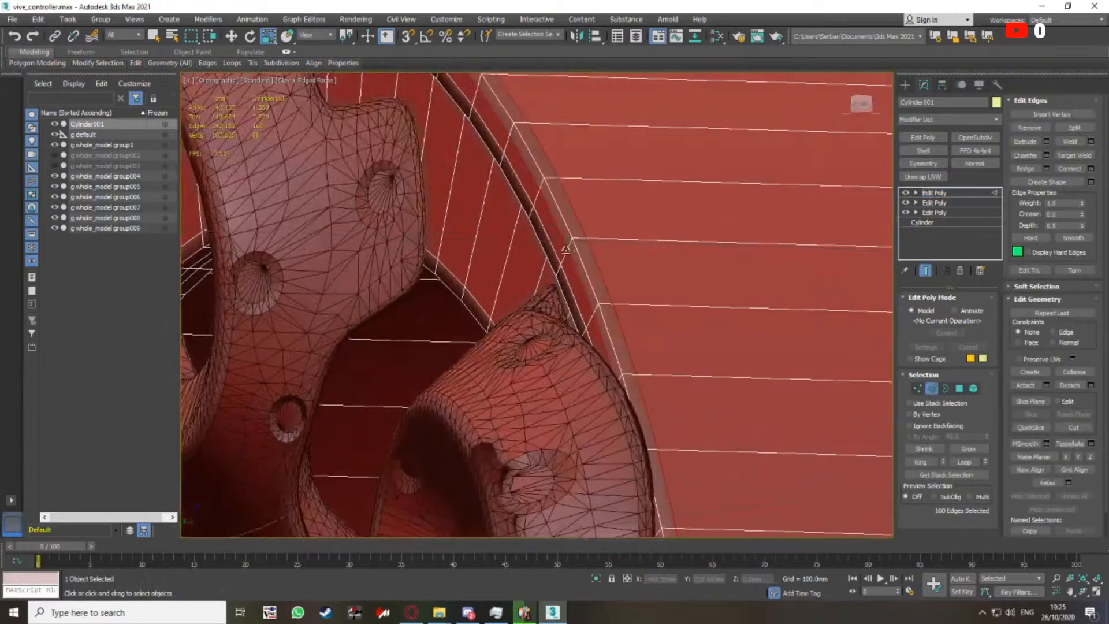
key(BackSpace)
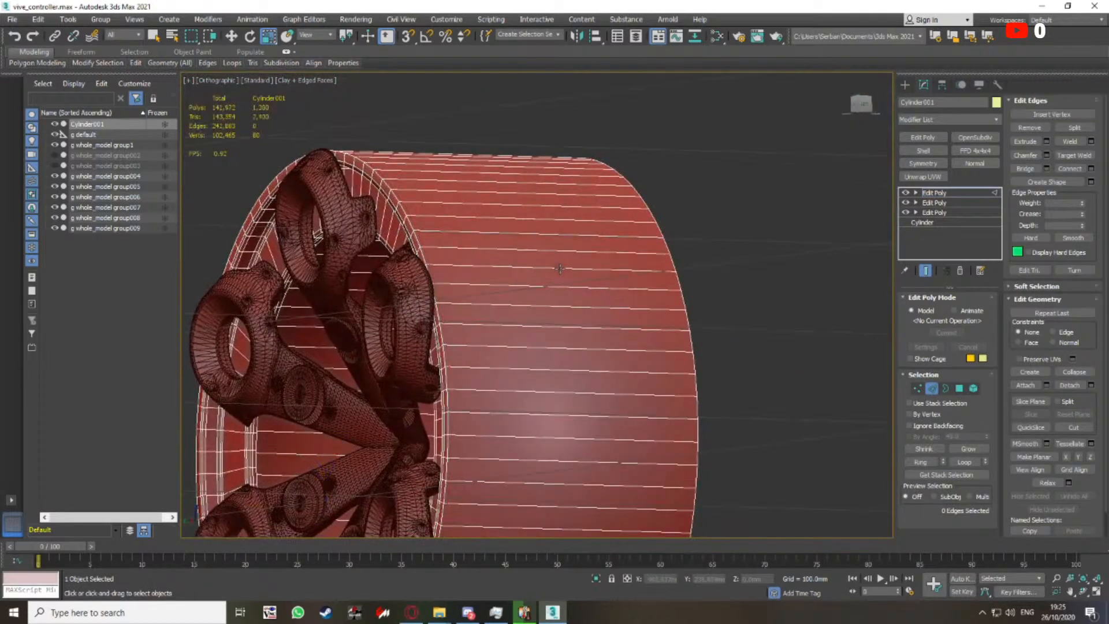
double_click(677, 280)
key(ctrl+BackSpace)
Select the open edge loop at the housing's front rim and extend it into new polygon bands by moving and scaling
scroll(432, 242, up, 4)
double_click(430, 240)
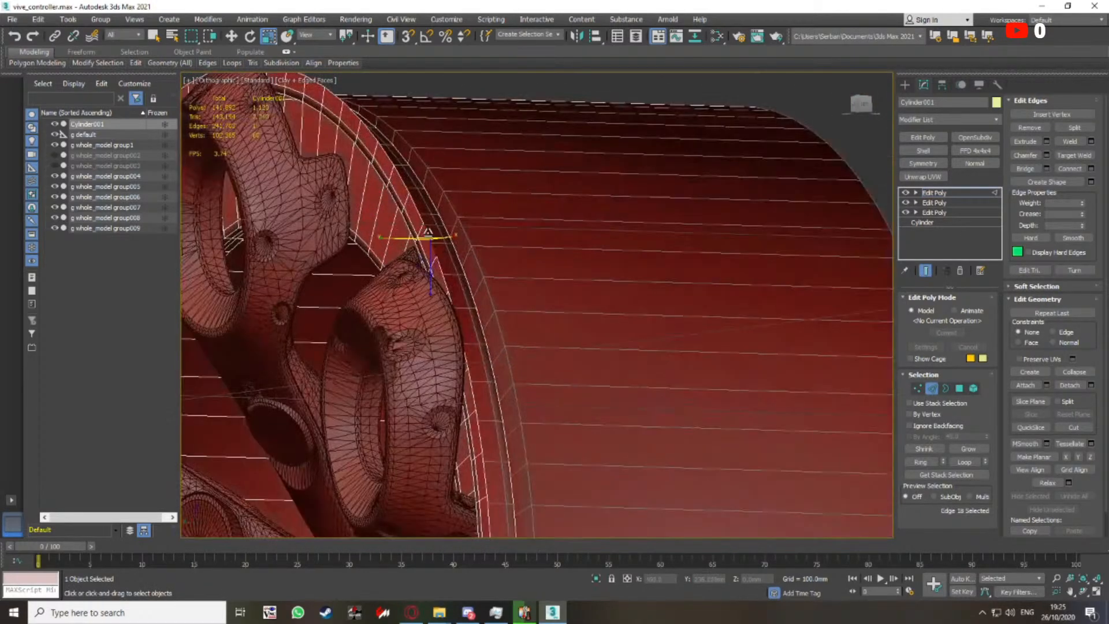
scroll(442, 247, down, 6)
middle_drag(444, 249, 688, 235)
scroll(555, 247, down, 3)
alt+middle_drag(555, 248, 803, 254)
scroll(531, 278, up, 5)
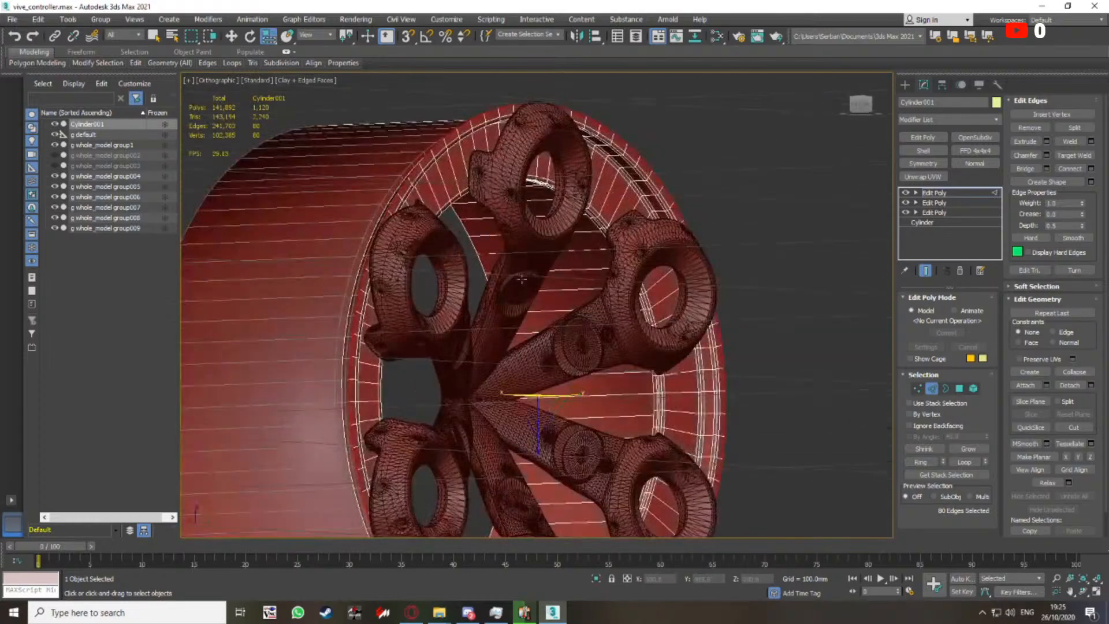
middle_drag(530, 310, 601, 290)
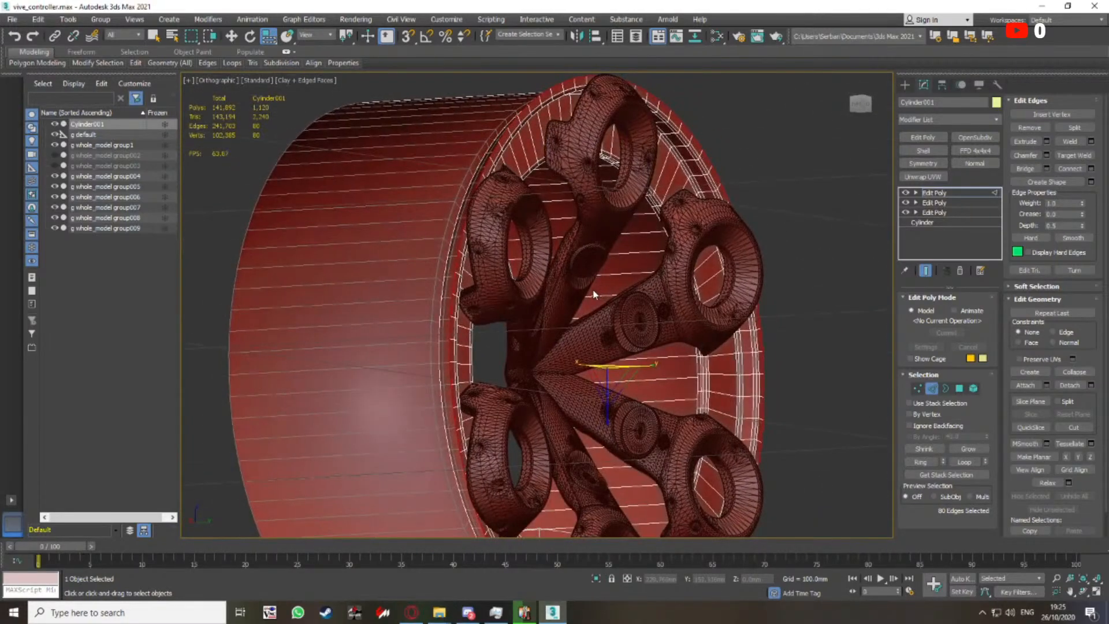
alt+middle_drag(593, 313, 570, 301)
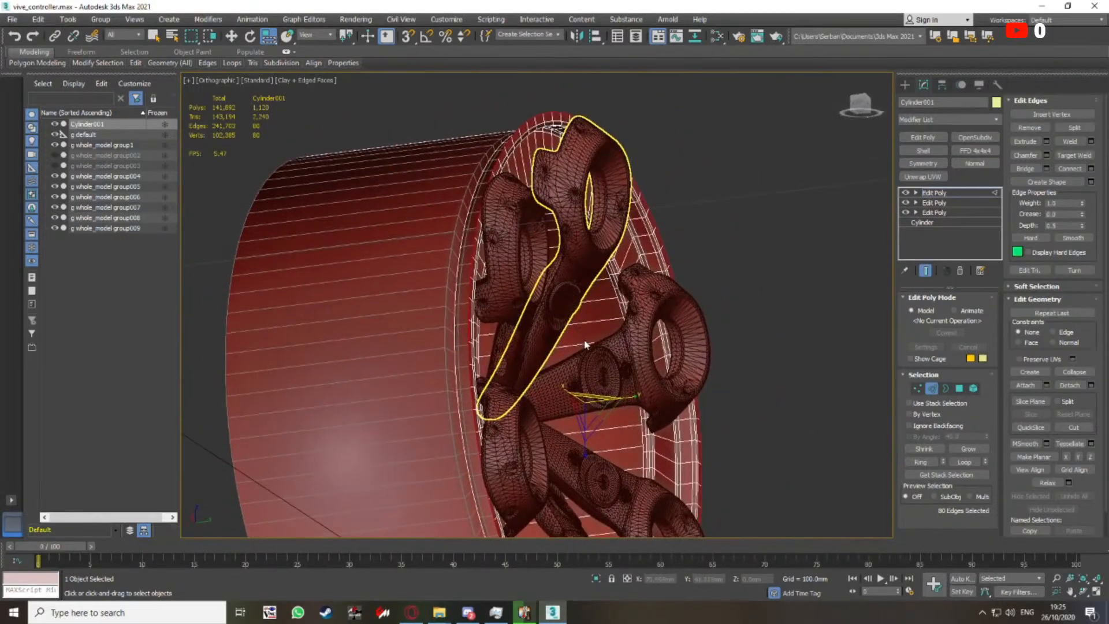
key(w)
scroll(585, 358, up, 4)
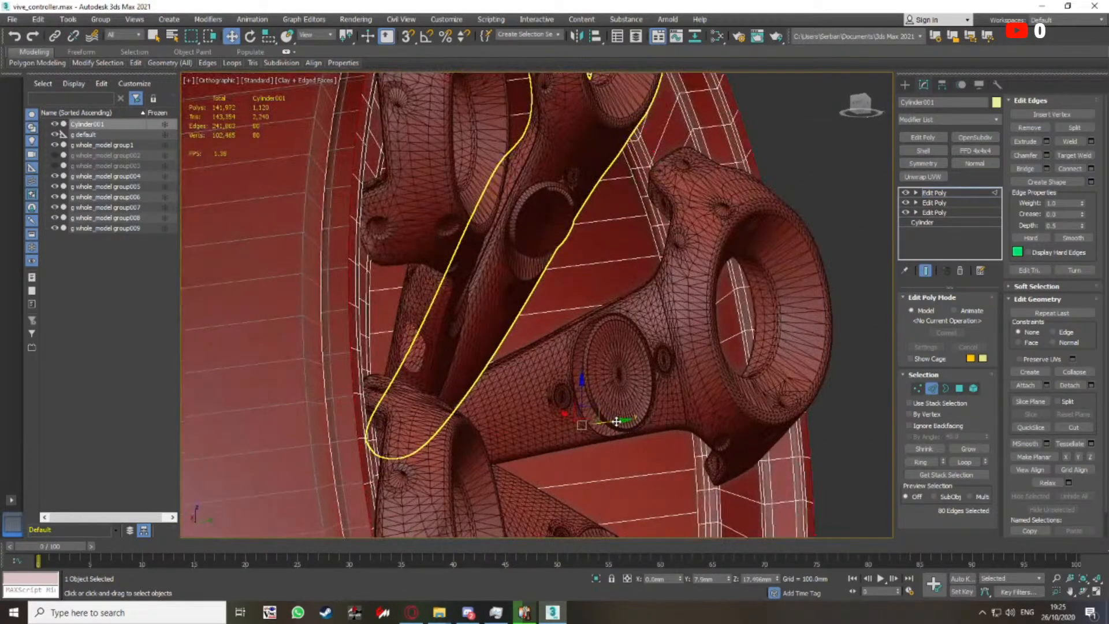
drag(617, 421, 618, 421)
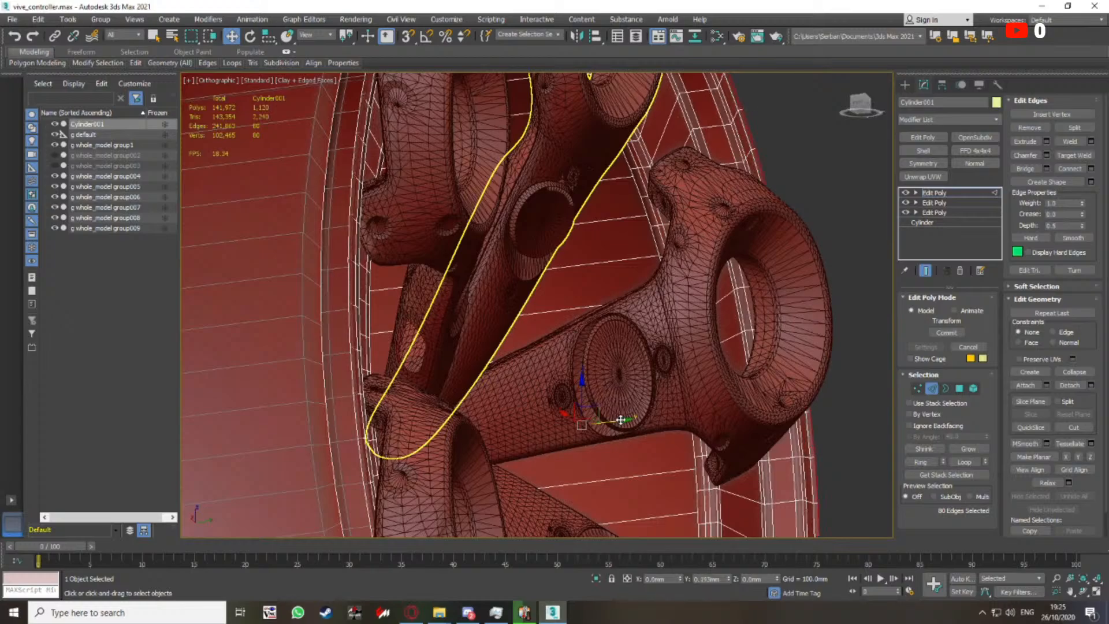
alt+middle_drag(621, 420, 640, 357)
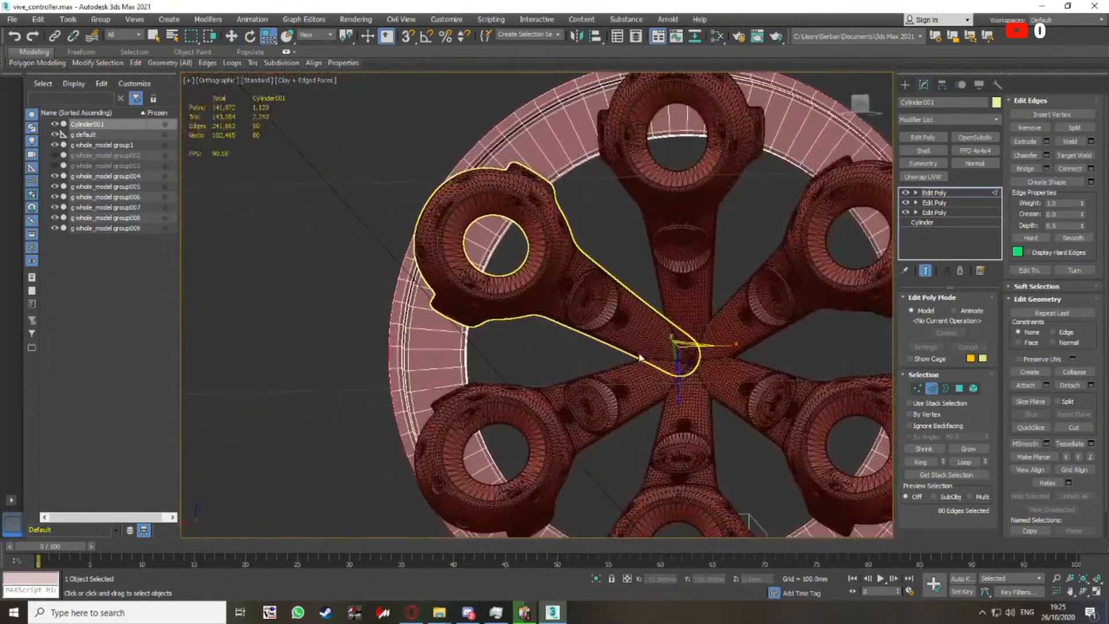
scroll(640, 357, up, 8)
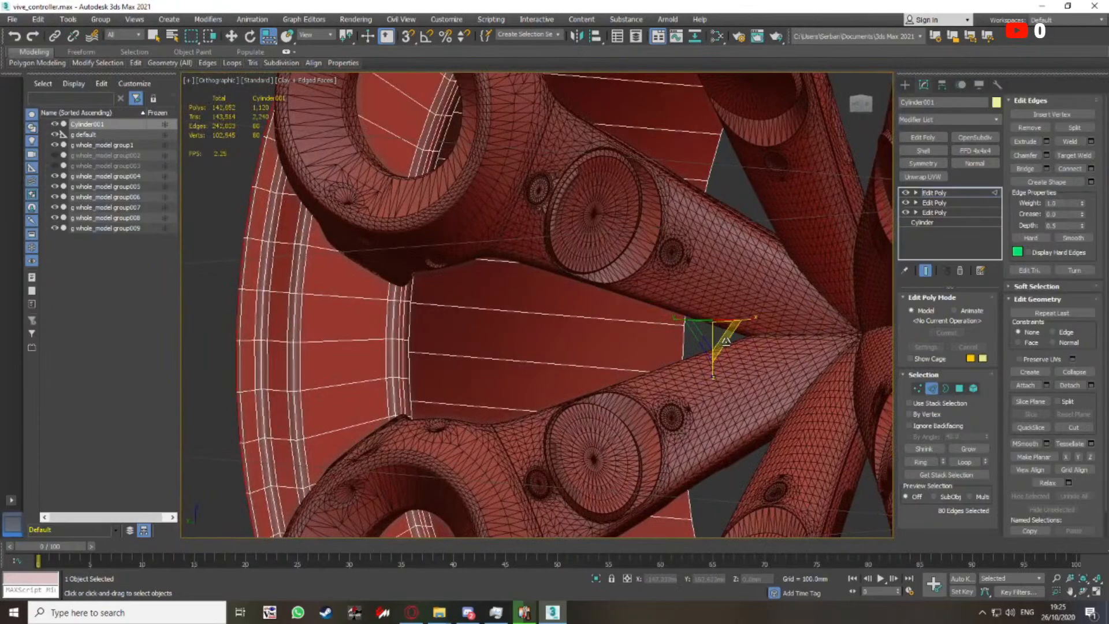
Switch to Photoshop to check the wheel photo and tyre sketch references, and return to 3ds Max
key(alt+Tab)
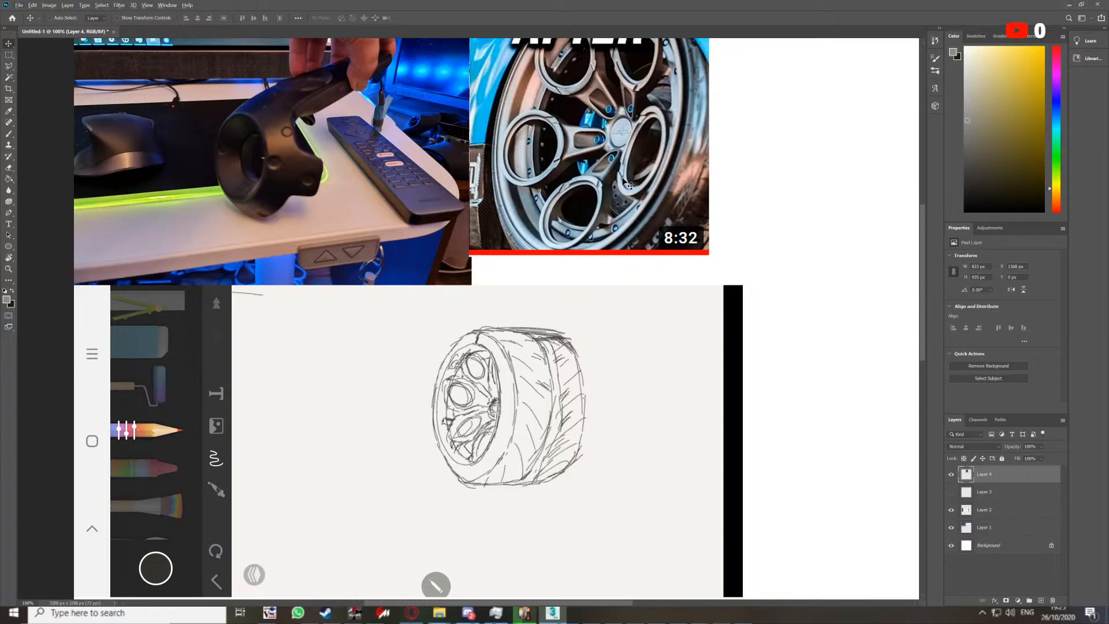
key(alt+Tab)
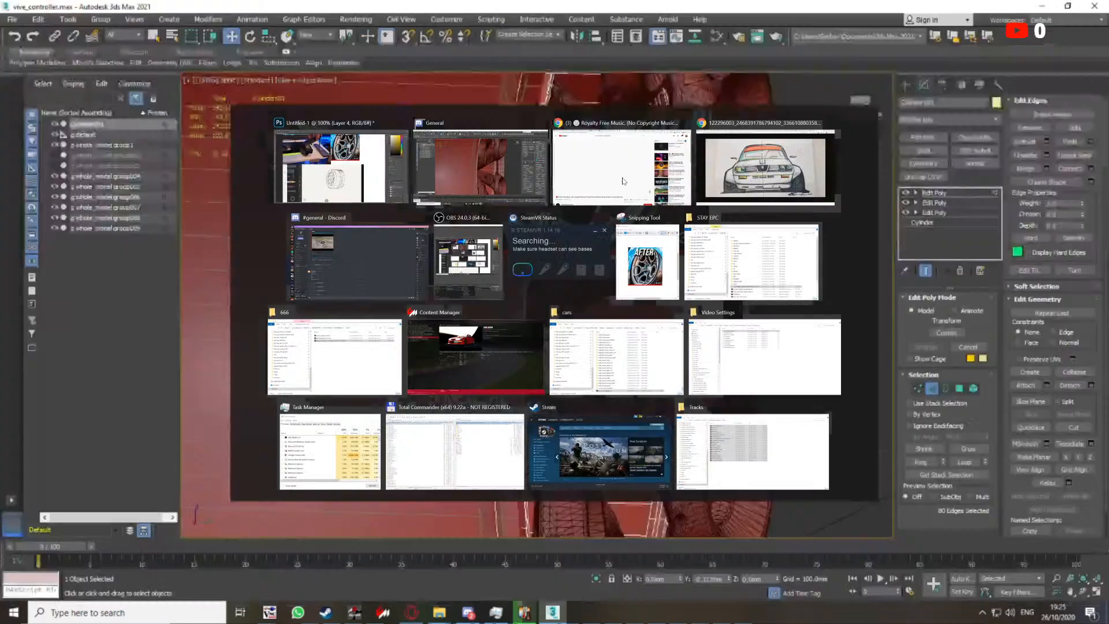
scroll(450, 256, up, 3)
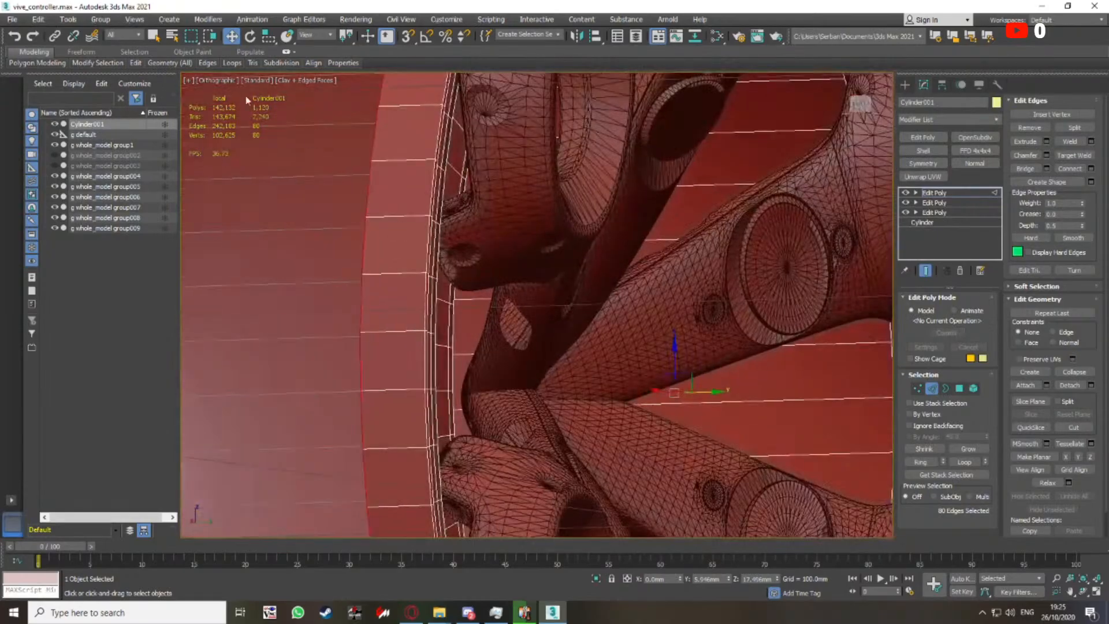
key(alt+Tab)
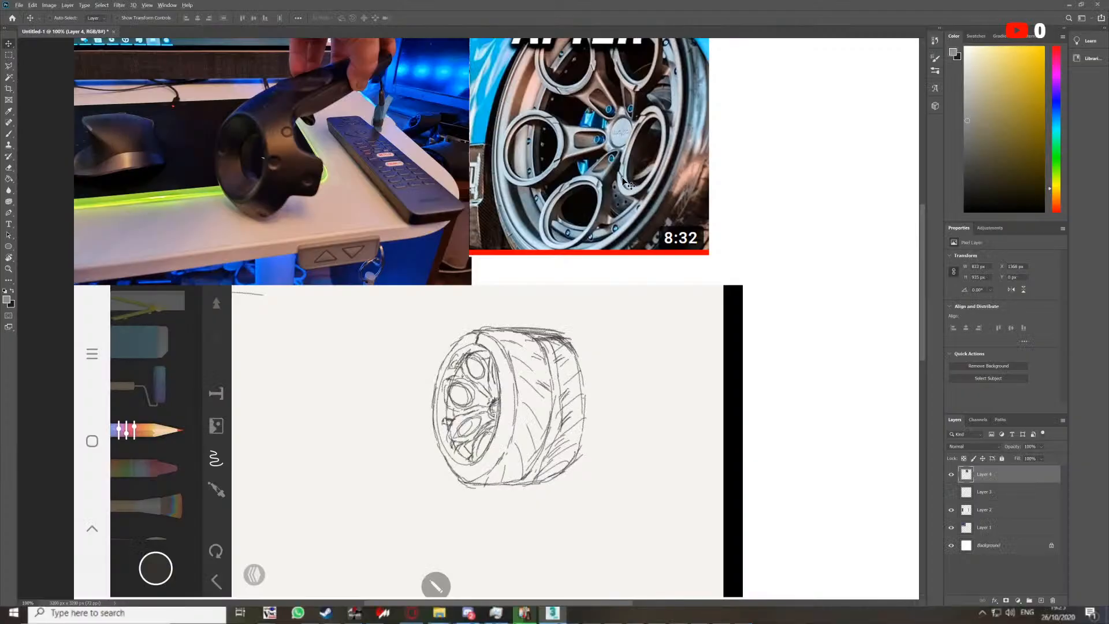
key(alt+Tab)
Extend the open rim loop by another band, smooth all the housing's polygons, and show the whole wheel shaded without edges
click(421, 272)
key(w)
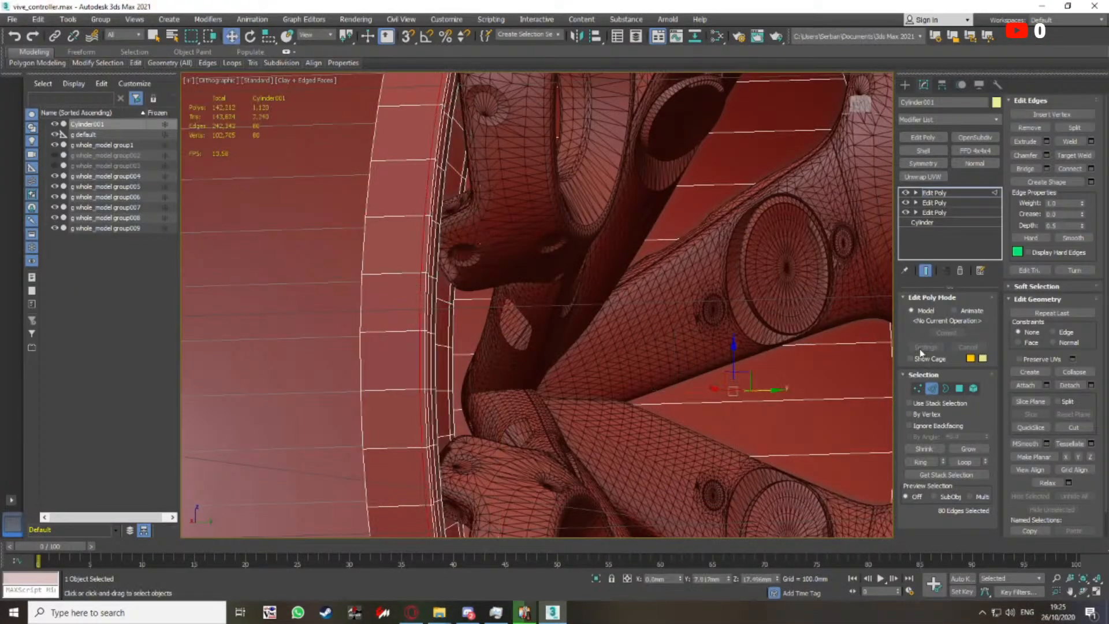
click(959, 389)
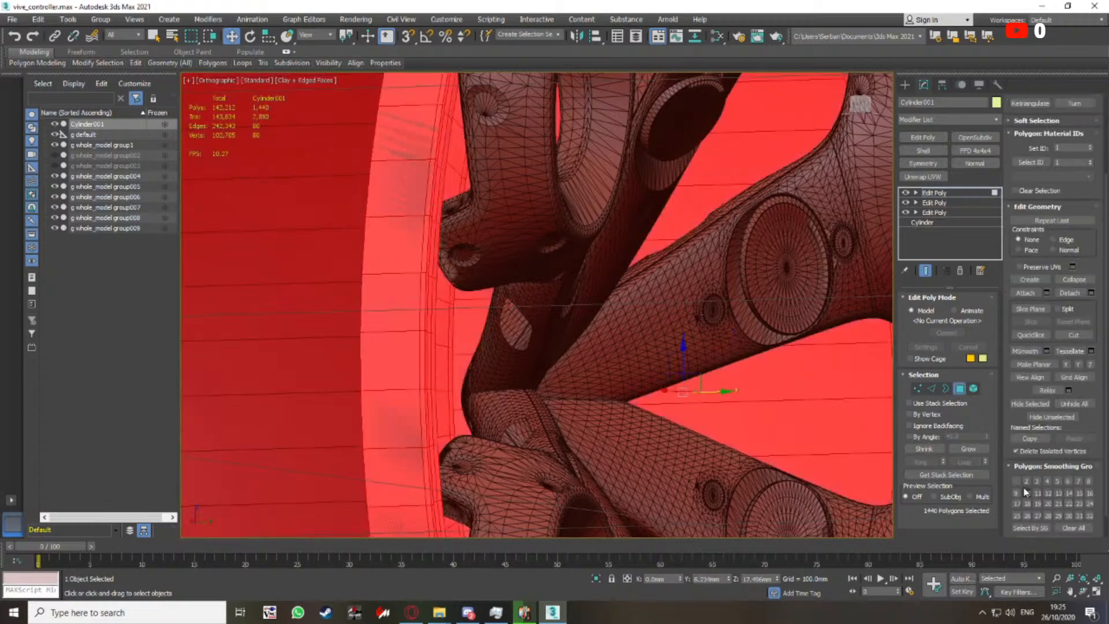
click(959, 389)
key(z)
key(F4)
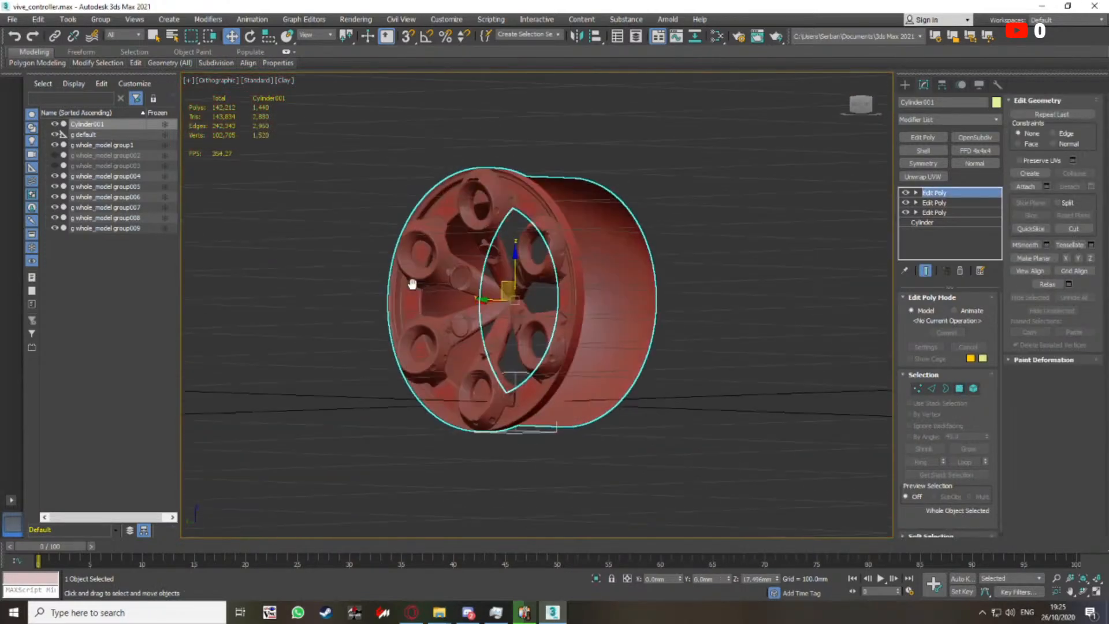
Insert a supporting edge loop with Swift Loop on the front rim face, close to its outer lip
scroll(411, 283, up, 10)
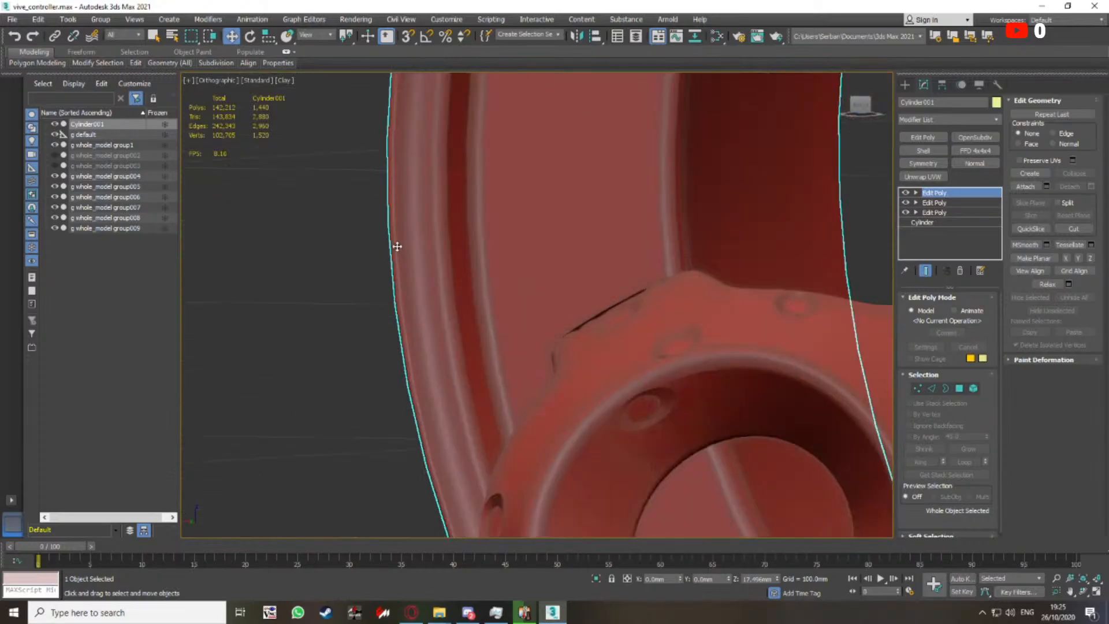
scroll(397, 247, up, 3)
key(F4)
key(2)
scroll(408, 197, up, 2)
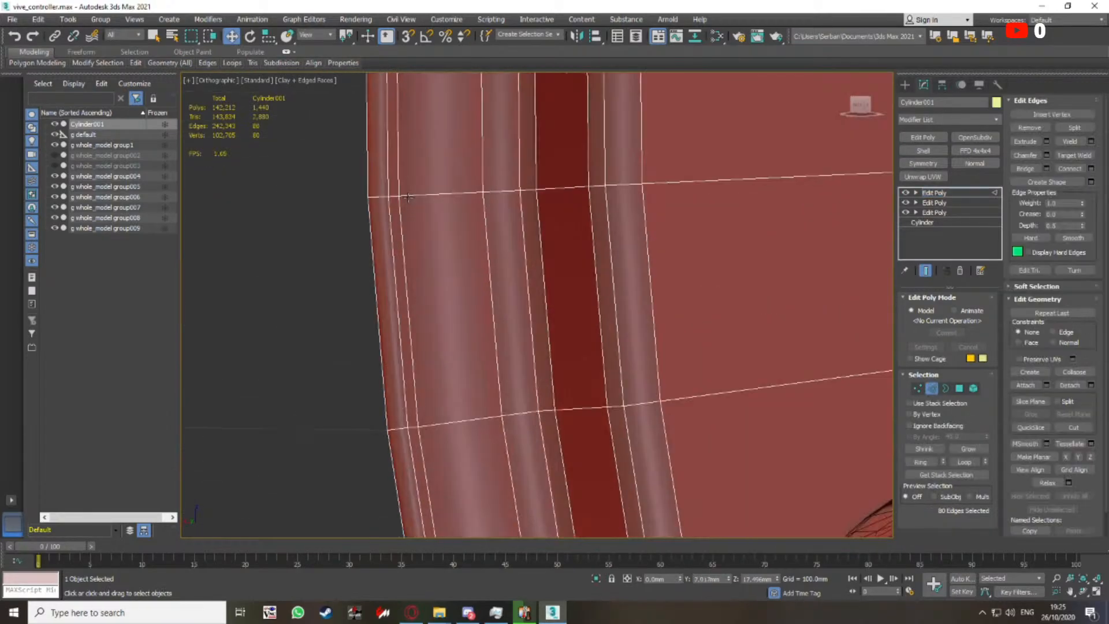
mouse_move(135, 62)
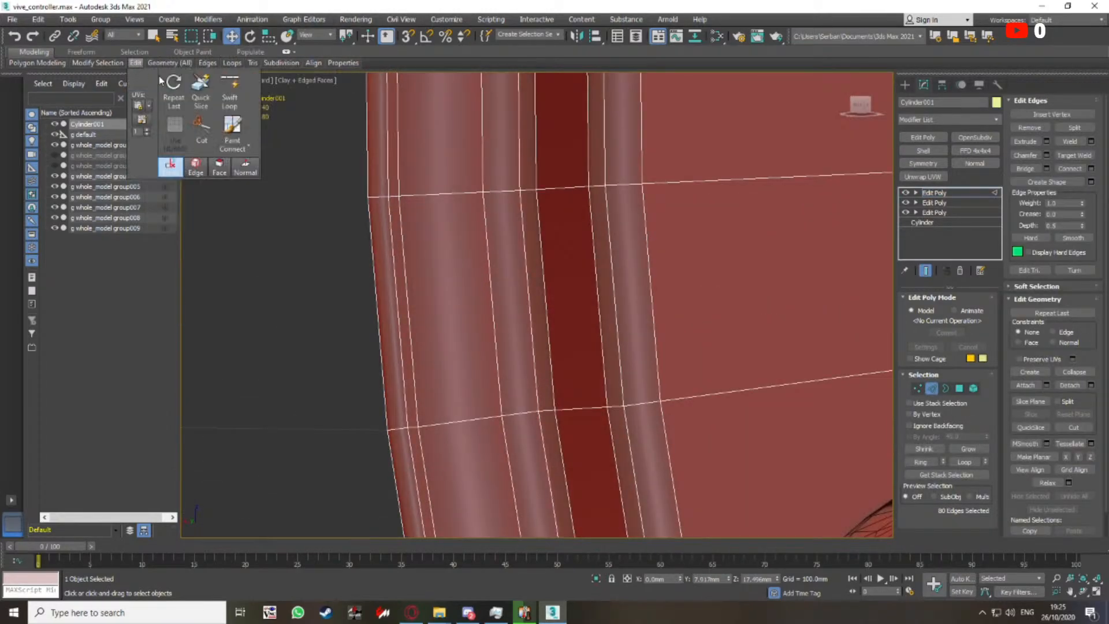
click(230, 91)
click(408, 209)
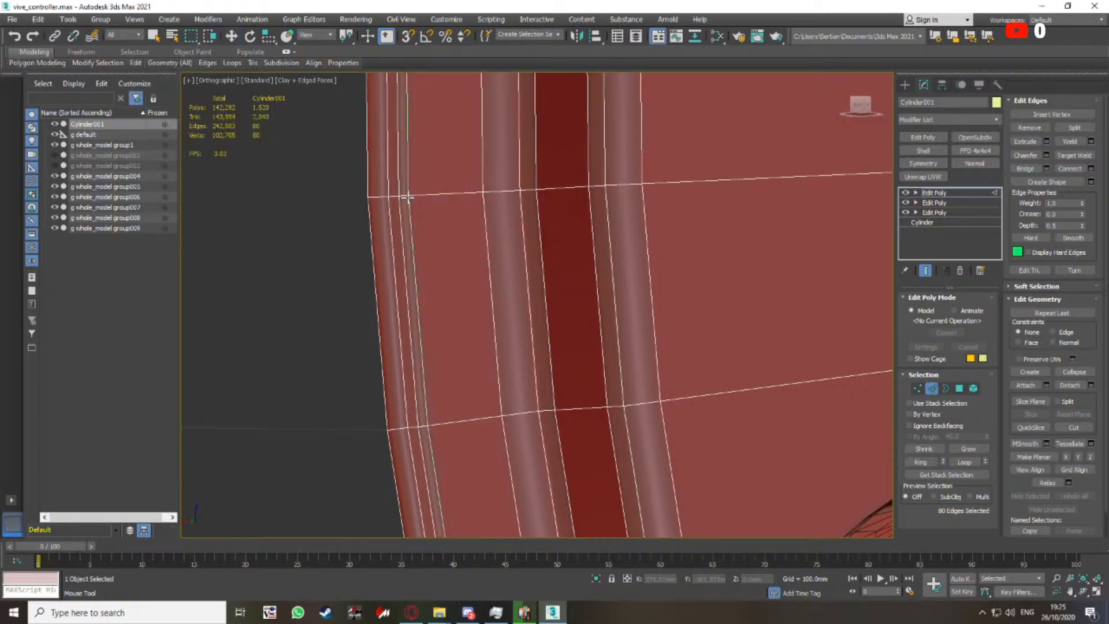
Examine the smoothed rim and the controller spokes in shaded view from the front and at an angle
key(w)
key(F4)
scroll(439, 230, down, 4)
scroll(440, 232, down, 5)
alt+middle_drag(441, 232, 537, 279)
scroll(523, 294, down, 5)
scroll(549, 275, up, 5)
scroll(742, 200, up, 2)
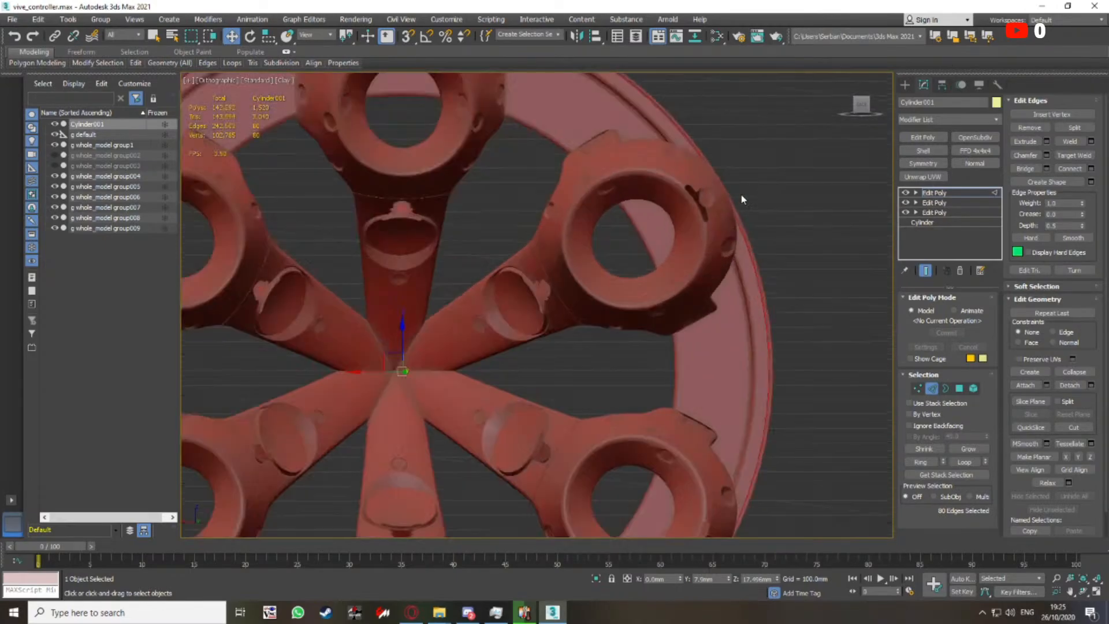
scroll(580, 231, up, 2)
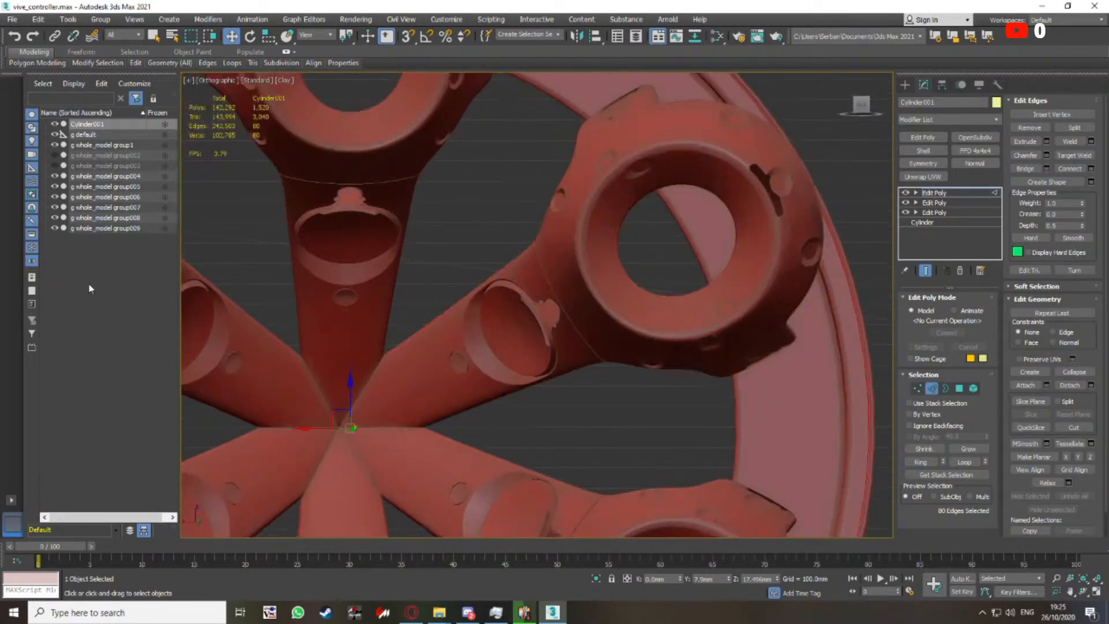
scroll(575, 227, down, 5)
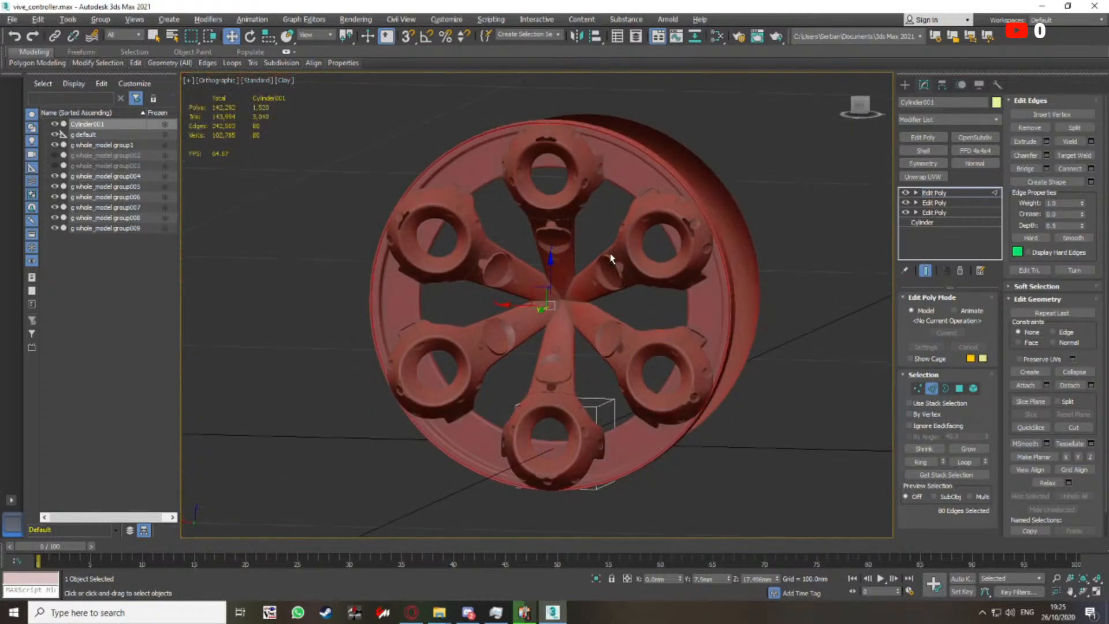
Select the edge loops running around the rim face's groove and across its outer lip
key(1)
key(F4)
scroll(626, 251, up, 8)
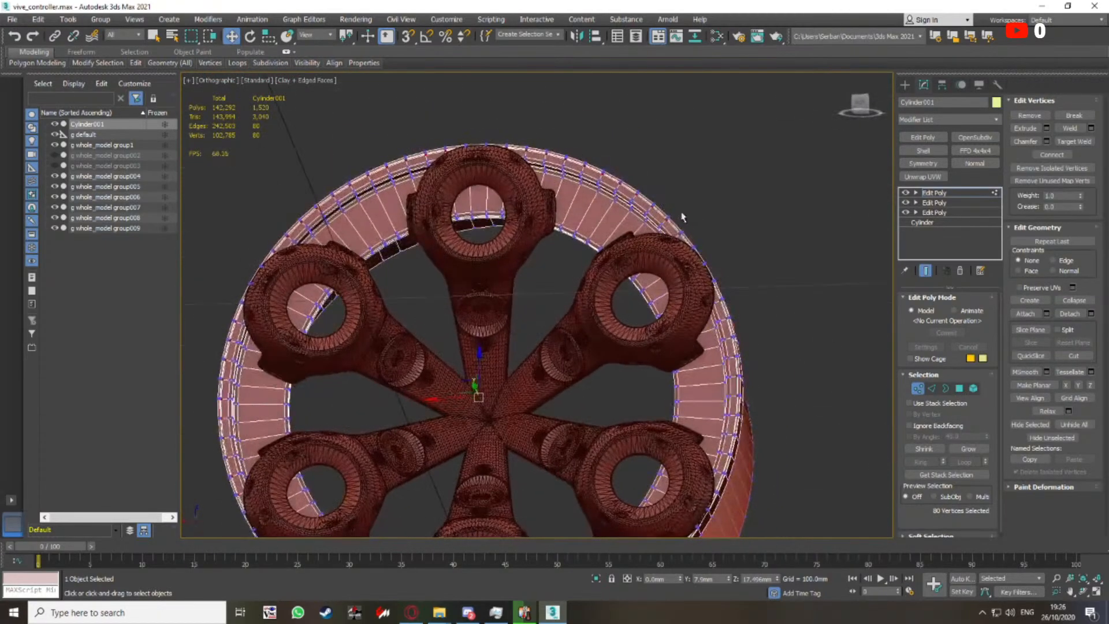
key(2)
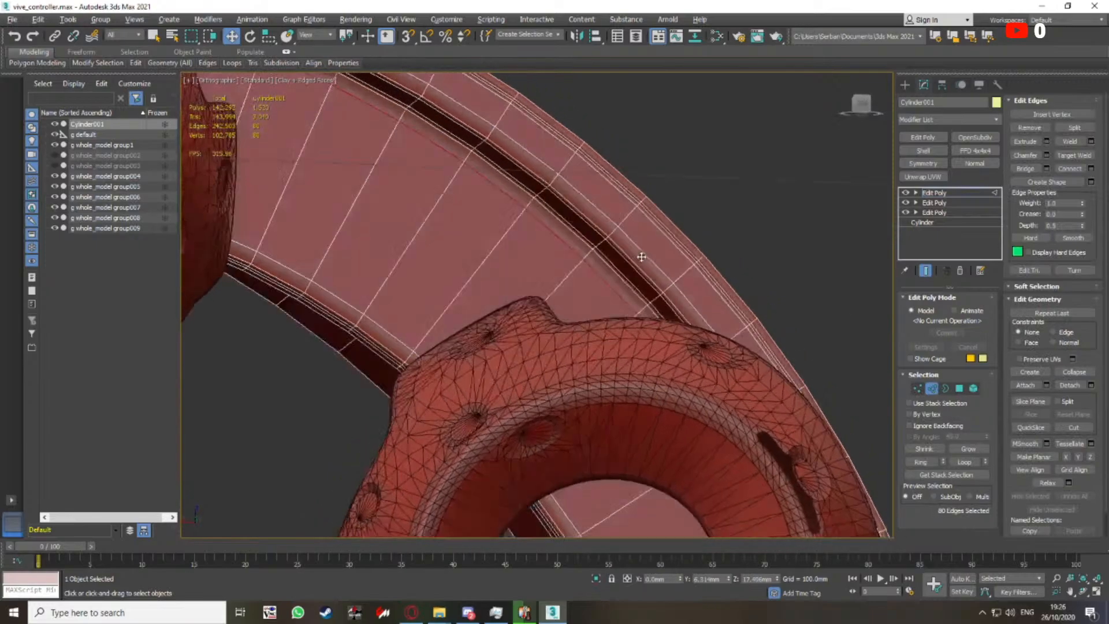
scroll(578, 259, up, 5)
ctrl+double_click(576, 261)
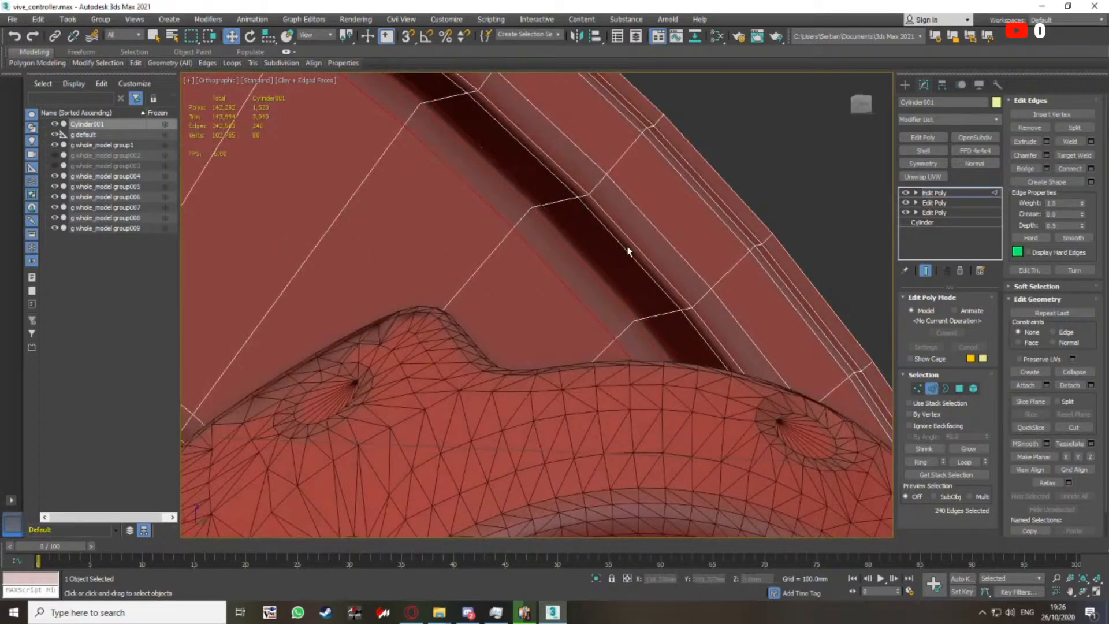
ctrl+double_click(626, 248)
ctrl+double_click(659, 245)
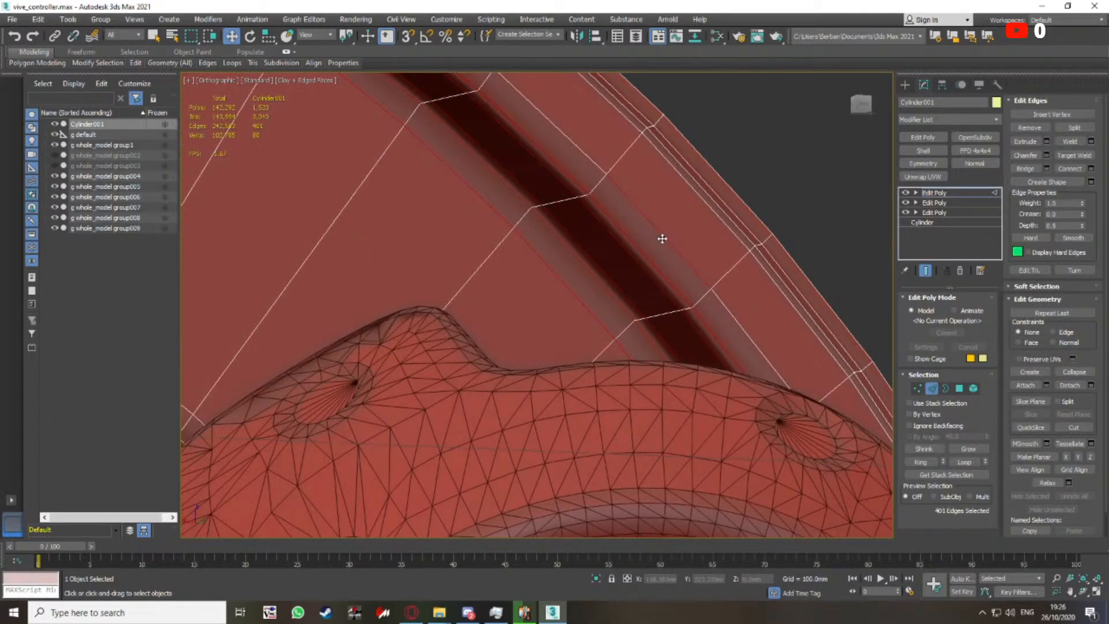
ctrl+double_click(720, 220)
ctrl+double_click(733, 215)
ctrl+double_click(730, 218)
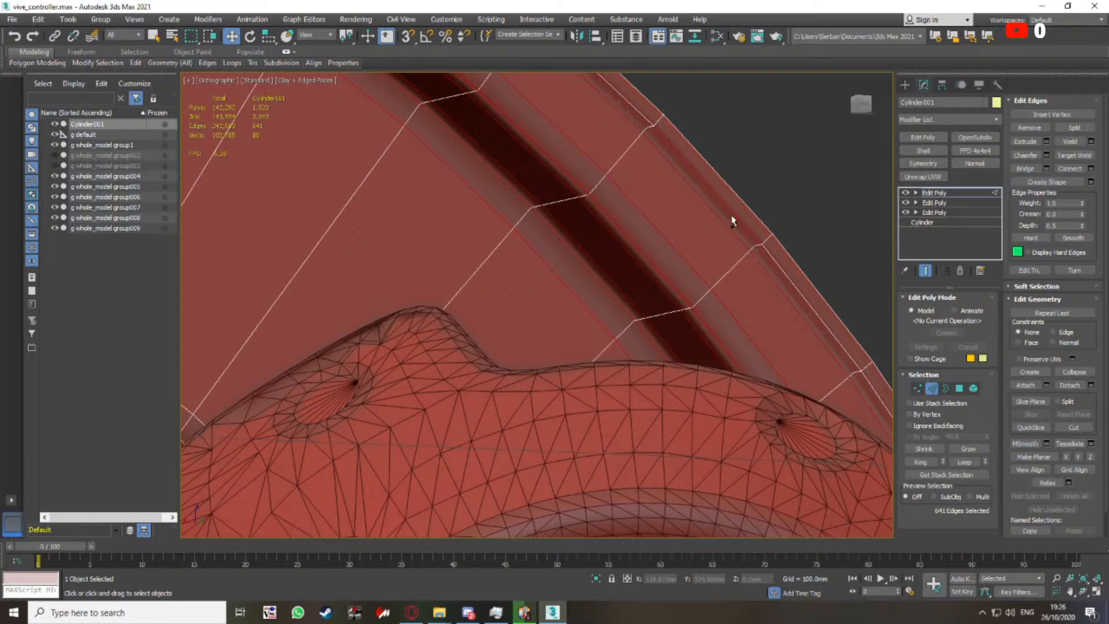
ctrl+double_click(732, 215)
ctrl+double_click(750, 210)
Add the remaining outer rim loops to the selection and convert the whole edge selection to vertices
scroll(750, 210, down, 7)
alt+middle_drag(750, 211, 681, 205)
scroll(578, 243, up, 4)
ctrl+double_click(549, 254)
ctrl+double_click(639, 272)
scroll(639, 272, down, 5)
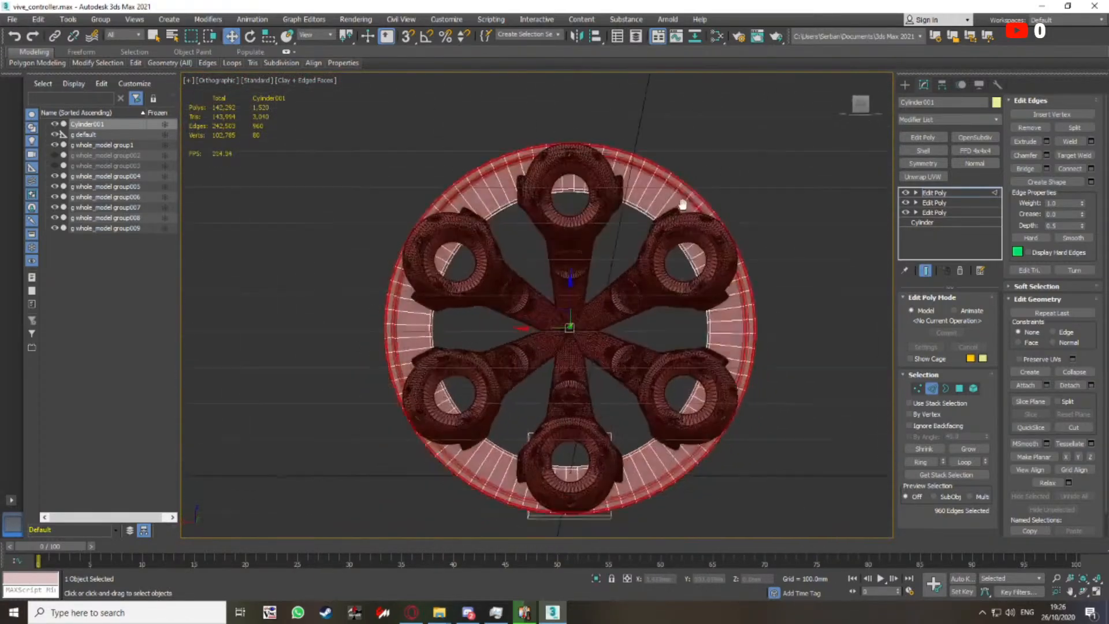
right_click(594, 231)
click(567, 167)
Scale the selected groove and lip vertices slightly outward so the rim's edge extends beyond the controllers, and check the result from the side
scroll(568, 173, up, 6)
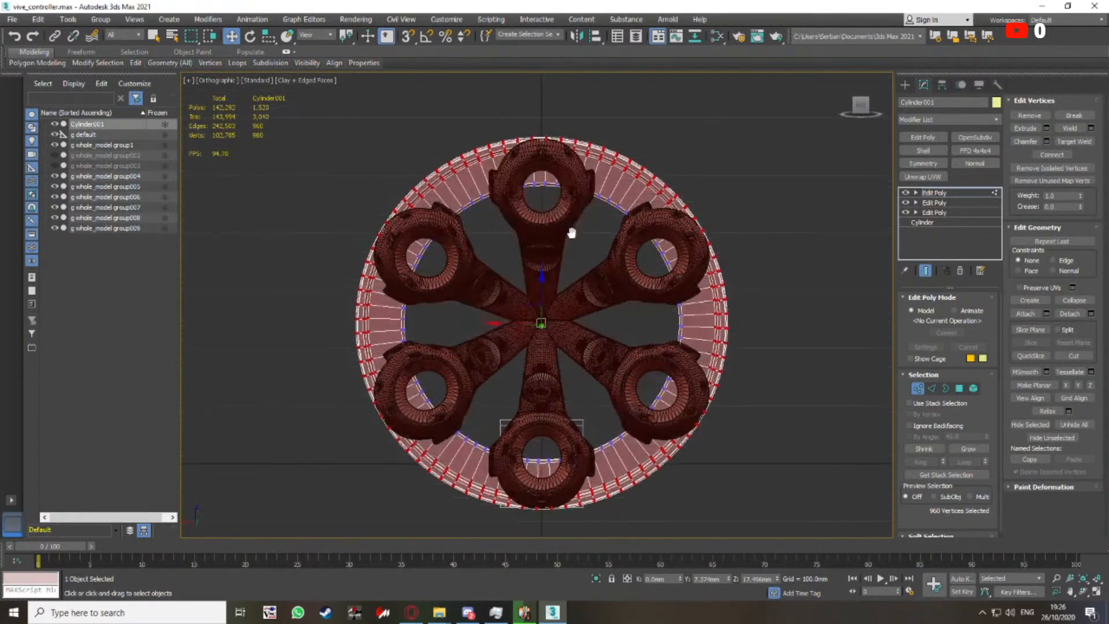
drag(567, 335, 568, 335)
key(F4)
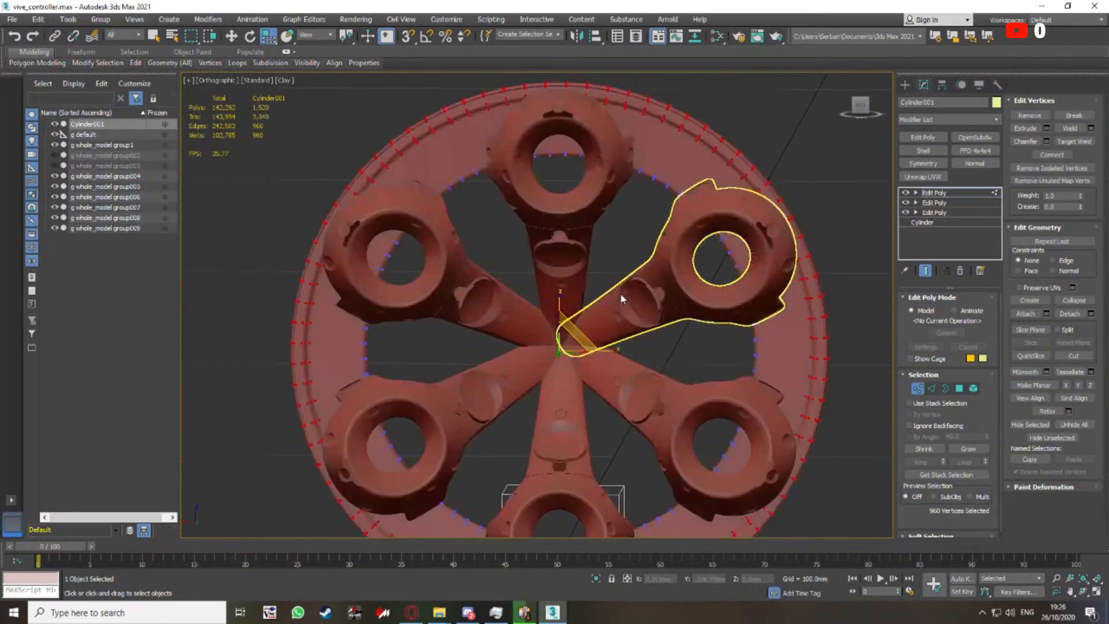
click(917, 388)
alt+middle_drag(820, 324, 659, 237)
scroll(599, 208, up, 10)
key(F4)
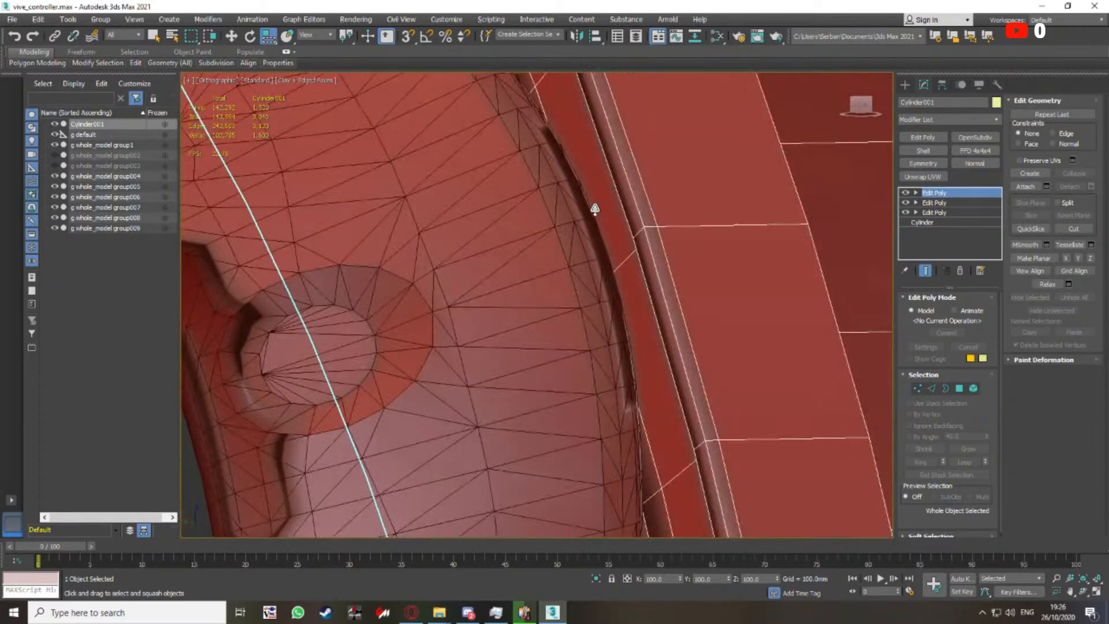
scroll(593, 252, down, 10)
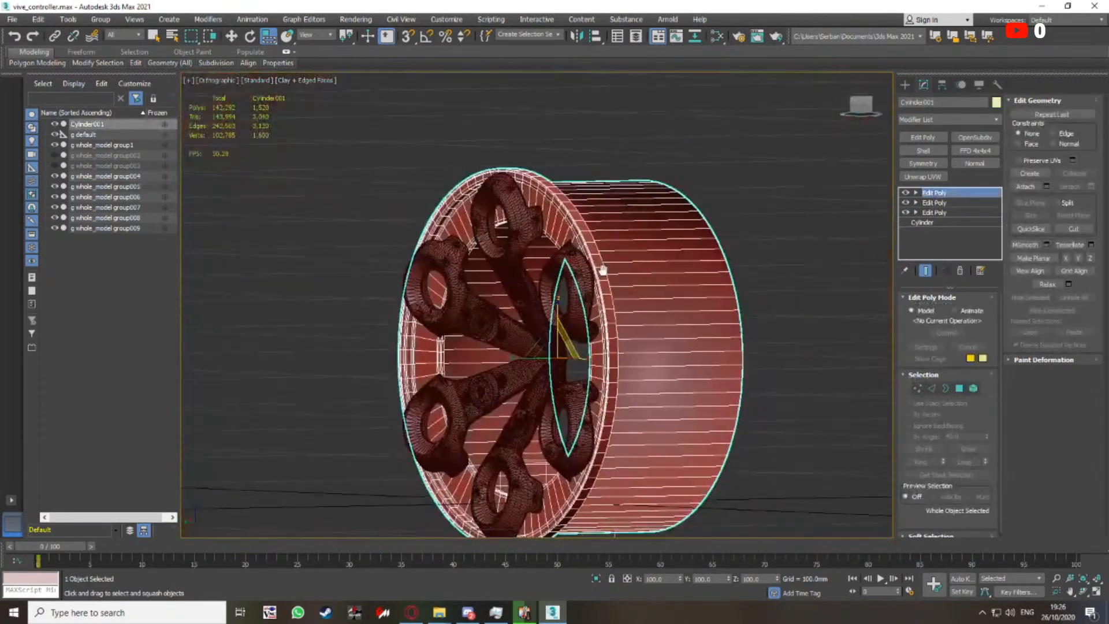
Move the whole rim slightly forward along its axis, by about 0.35 mm on Y, and deselect it in shaded view
scroll(539, 285, up, 5)
key(w)
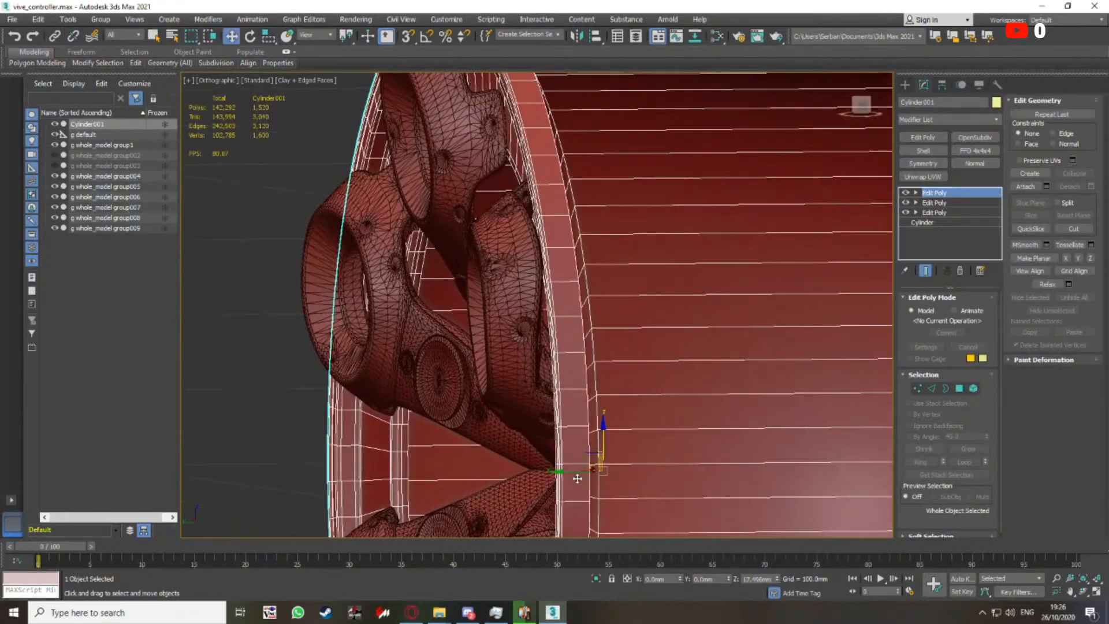
drag(575, 473, 568, 474)
scroll(499, 416, down, 4)
alt+middle_drag(500, 417, 346, 350)
key(F4)
click(277, 359)
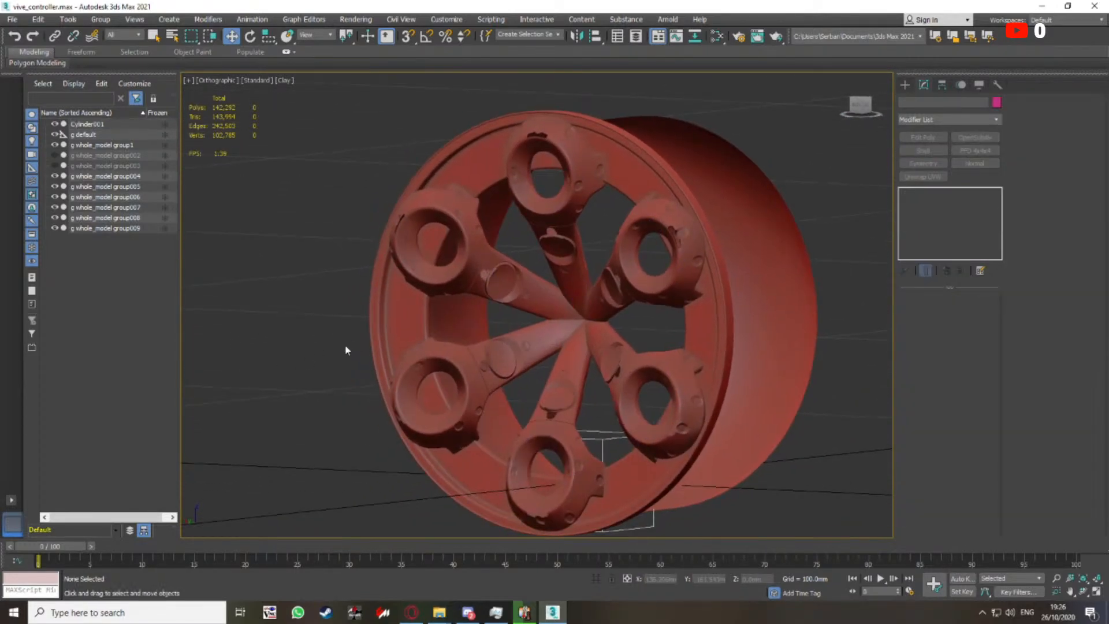
Select the edge loops bordering the groove in the rim's front face and convert them to a vertex selection
click(396, 307)
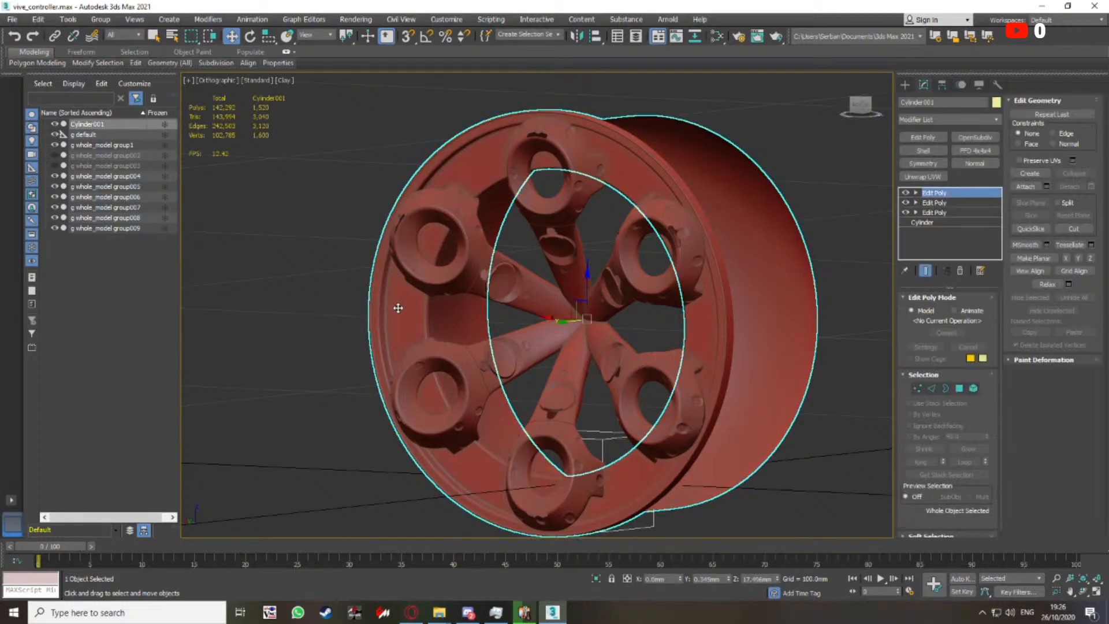
key(F4)
scroll(438, 159, up, 5)
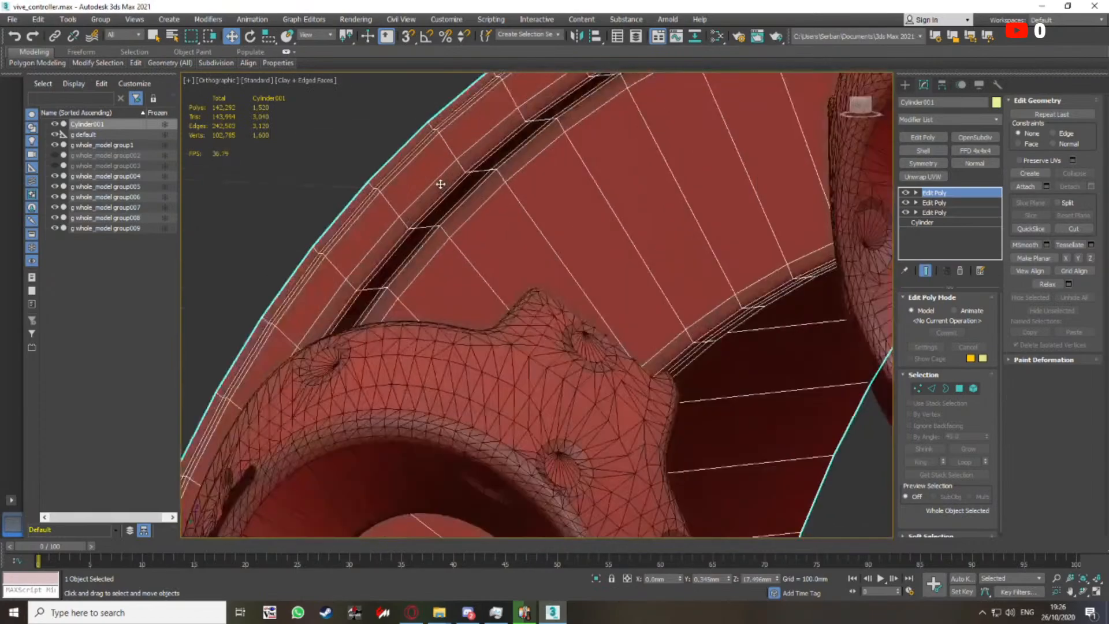
key(2)
scroll(442, 182, up, 4)
ctrl+click(452, 183)
ctrl+double_click(452, 182)
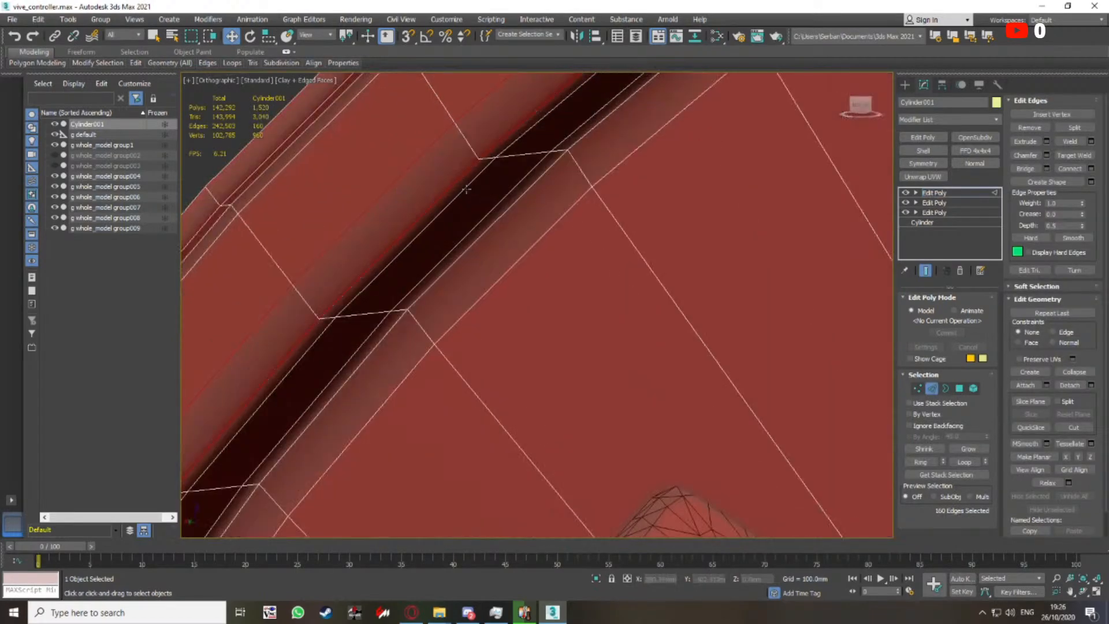
ctrl+double_click(464, 190)
ctrl+double_click(505, 196)
ctrl+double_click(516, 203)
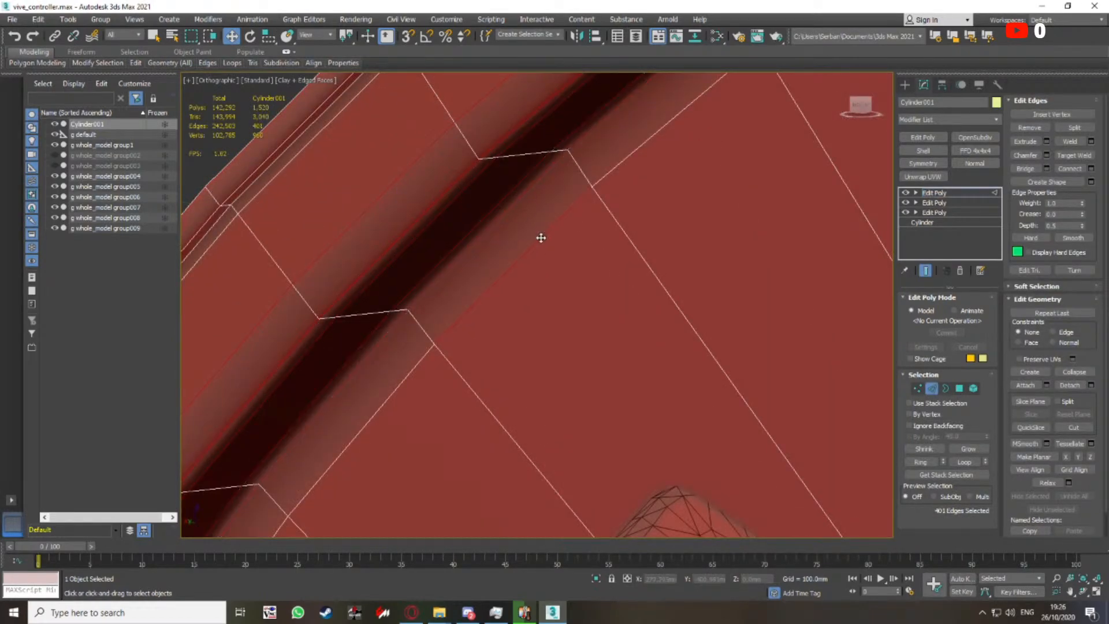
ctrl+double_click(542, 238)
right_click(513, 238)
click(480, 177)
scroll(493, 241, down, 9)
Scale the groove's vertices slightly inward in the back view and leave vertex editing
middle_drag(493, 240, 599, 210)
scroll(599, 211, down, 2)
click(861, 106)
middle_drag(623, 260, 619, 232)
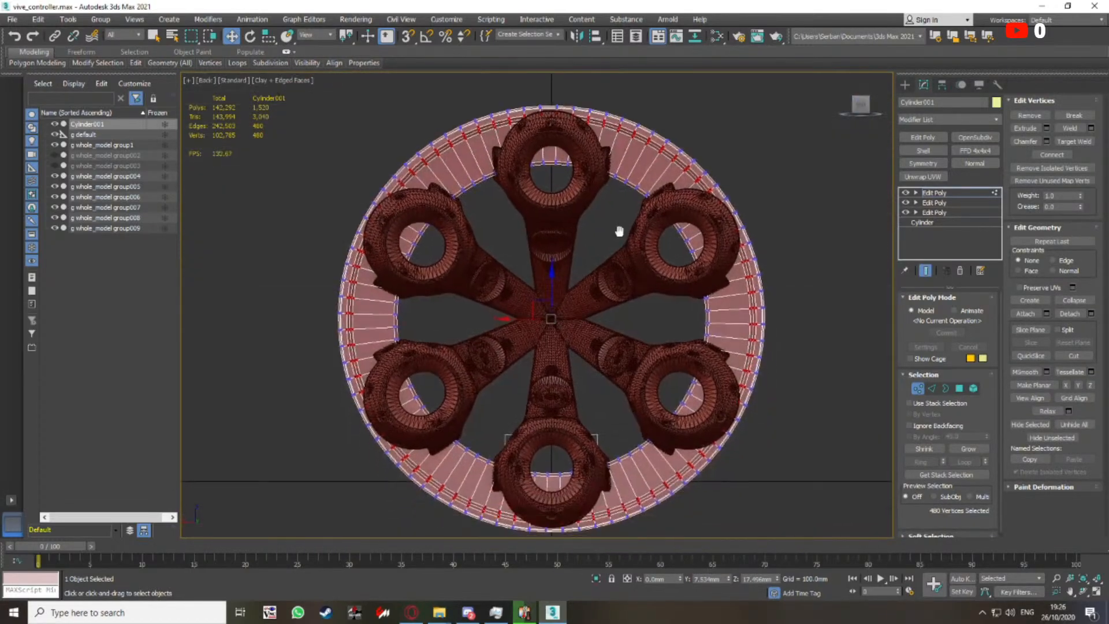
key(r)
drag(568, 297, 566, 301)
alt+middle_drag(583, 298, 546, 289)
key(F4)
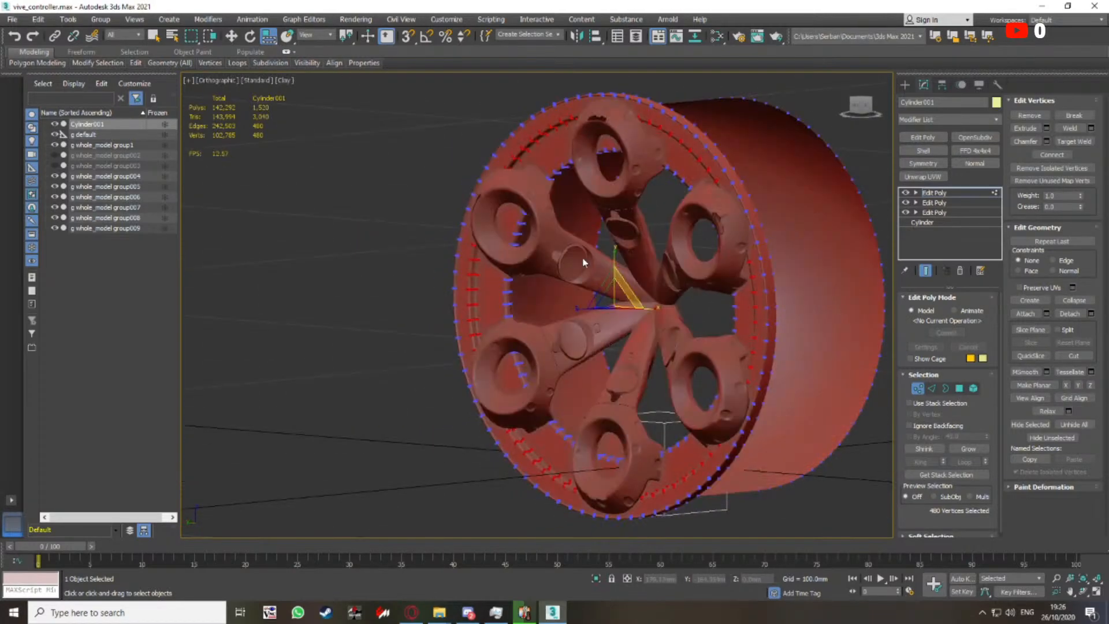
click(918, 388)
Examine the groove's new placement and the rim's outer band in shaded view at an angle
middle_drag(666, 281, 601, 272)
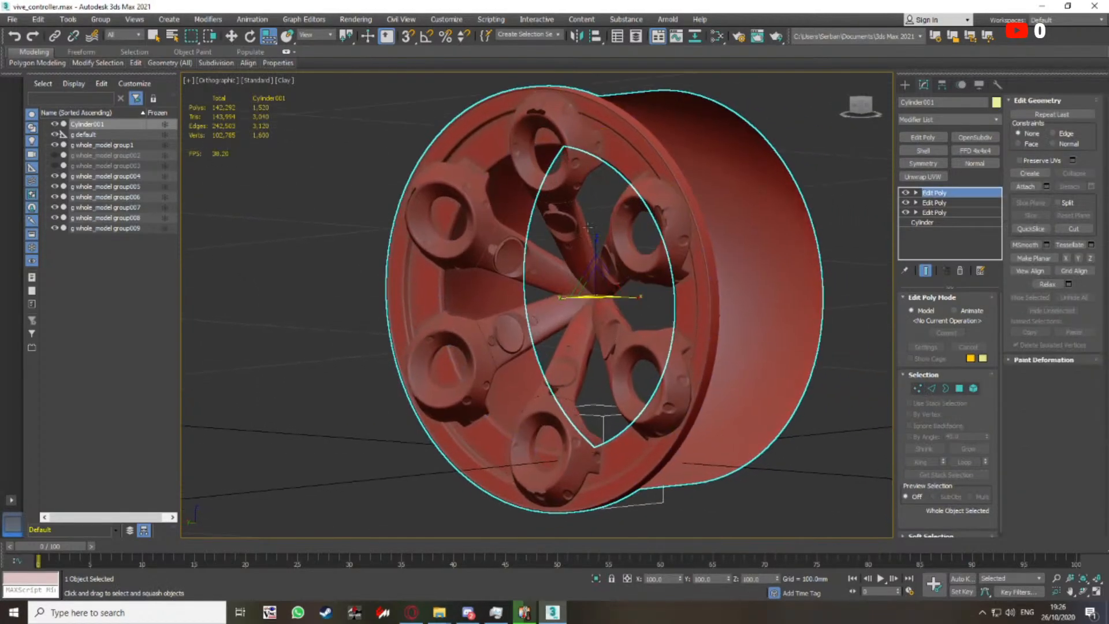
click(604, 205)
middle_drag(604, 204, 585, 202)
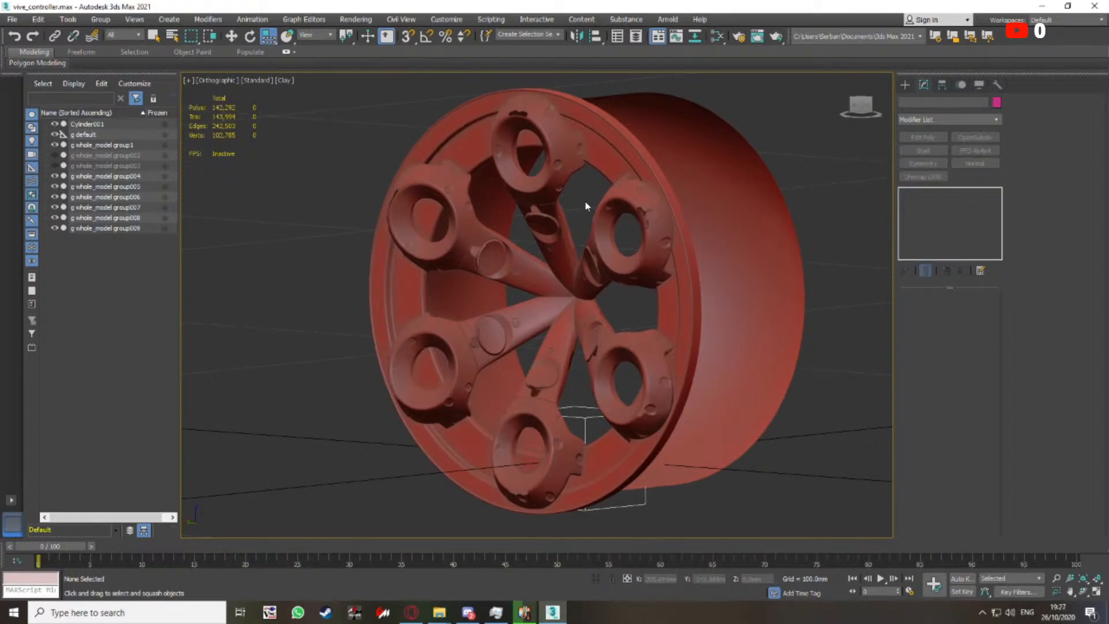
click(454, 289)
scroll(435, 289, up, 4)
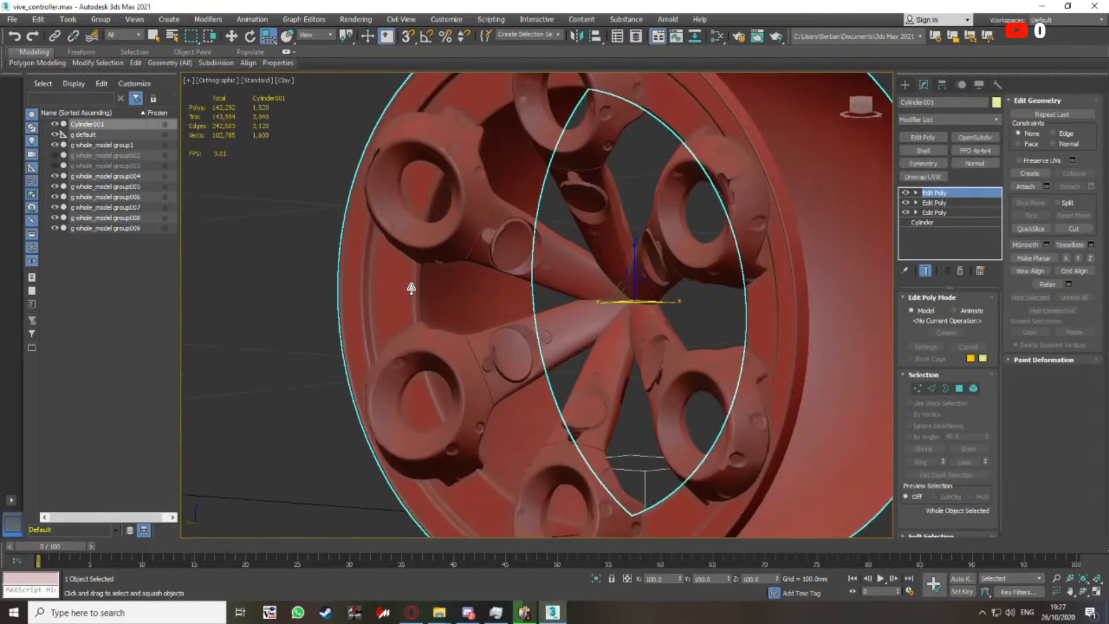
middle_drag(395, 278, 449, 281)
scroll(442, 282, down, 3)
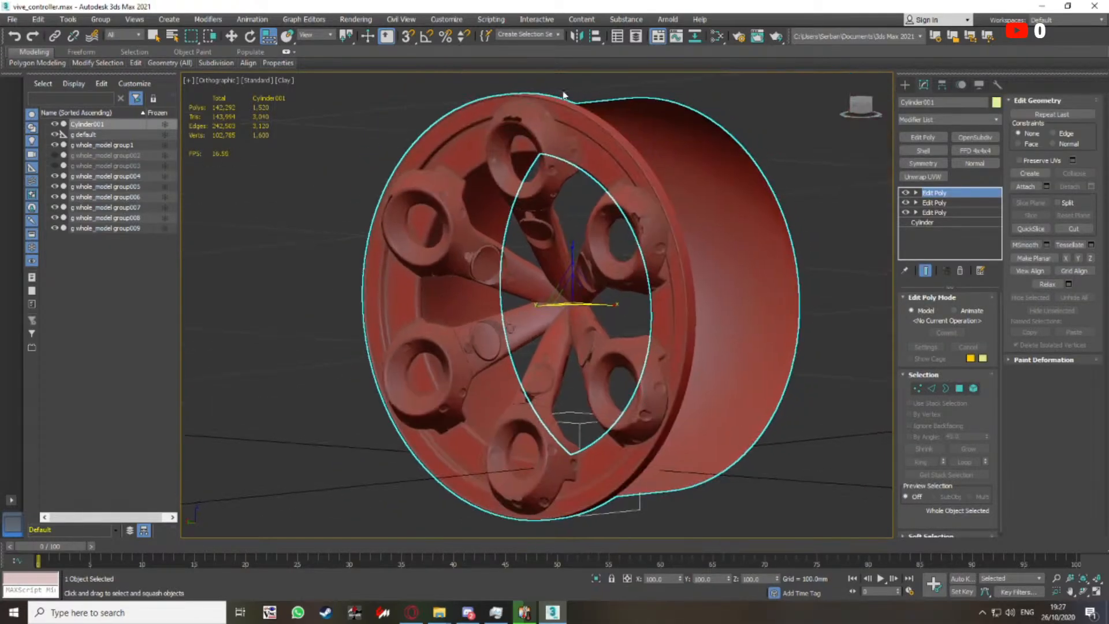
Select the edge loops forming the rim's outer front lip and convert them to vertices
scroll(565, 97, up, 3)
key(1)
scroll(665, 188, up, 3)
click(646, 165)
middle_drag(646, 166, 650, 209)
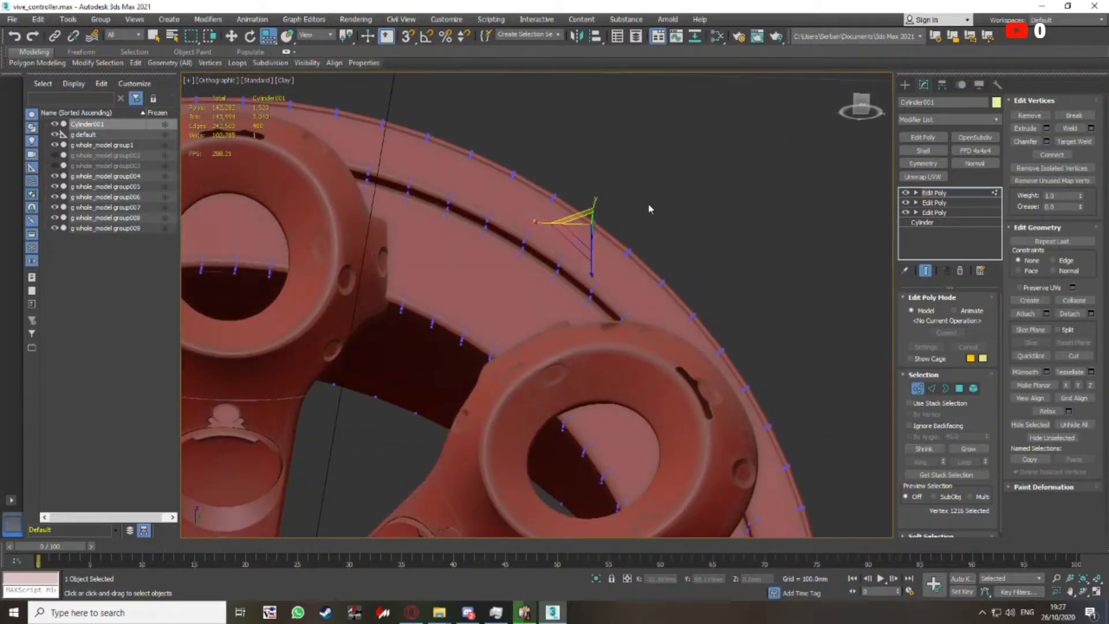
click(931, 388)
key(F3)
key(F3)
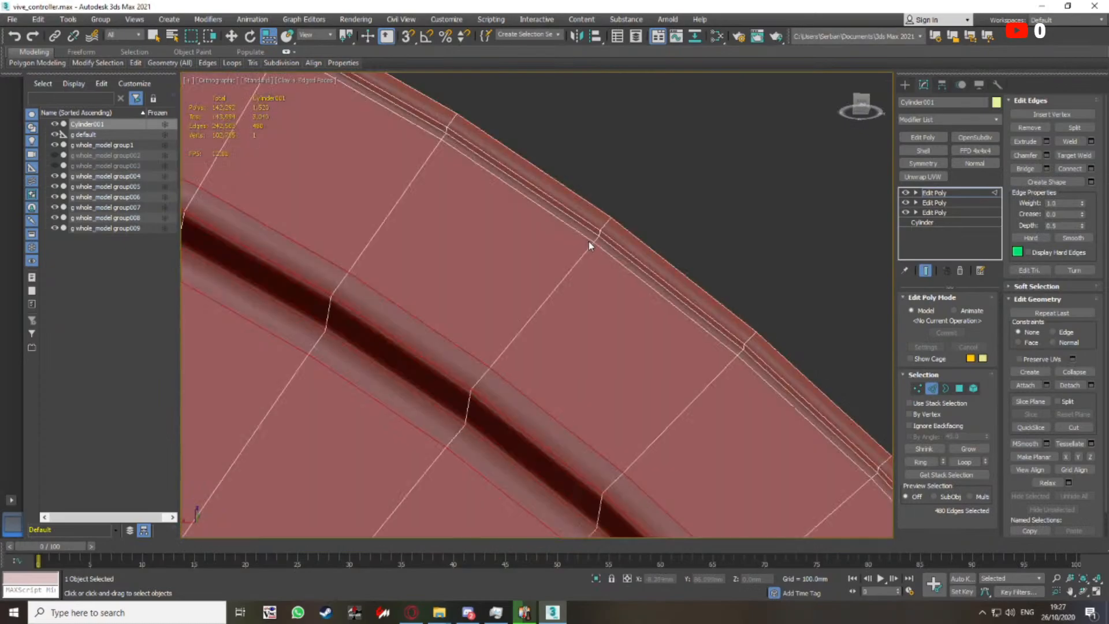
click(610, 250)
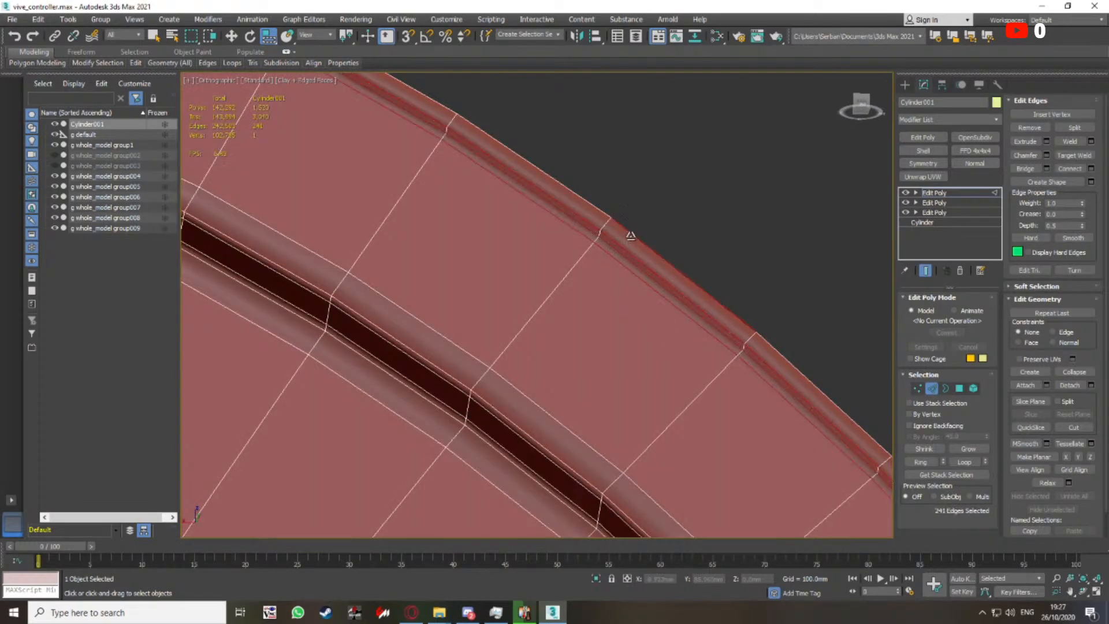
double_click(631, 236)
scroll(631, 235, down, 5)
mouse_move(631, 235)
alt+middle_down()
mouse_move(341, 185)
mouse_move(422, 191)
mouse_move(470, 362)
mouse_move(586, 260)
mouse_move(502, 274)
alt+middle_up()
right_click(423, 190)
click(402, 170)
Try moving the outer lip's vertices slightly forward along the wheel's axis, and undo the move
key(w)
scroll(651, 317, up, 3)
click(919, 389)
key(1)
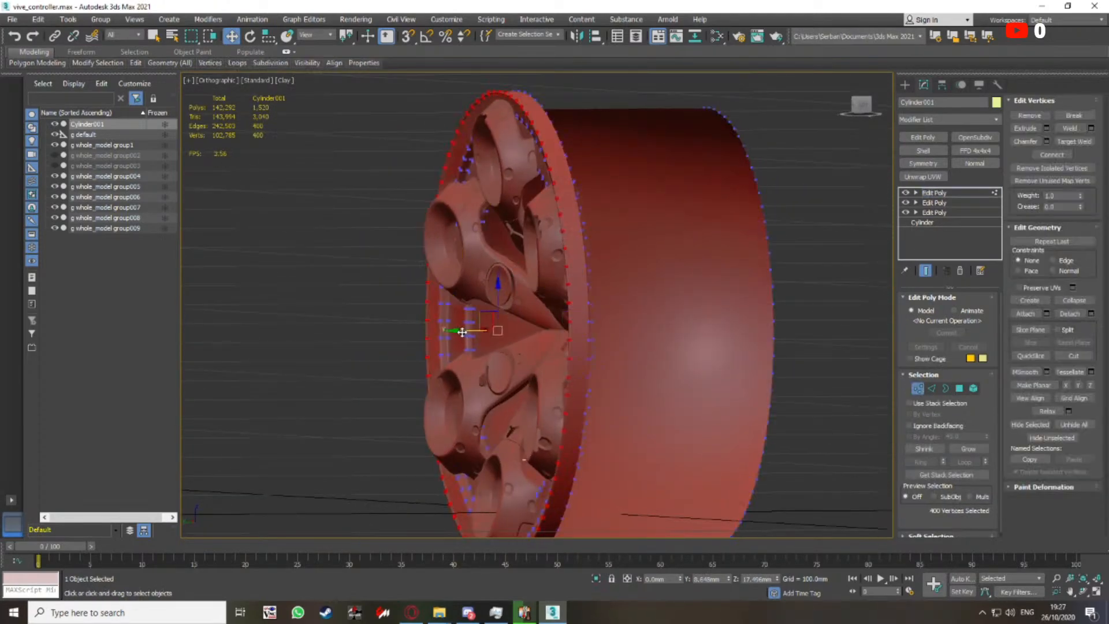
alt+middle_drag(463, 331, 472, 367)
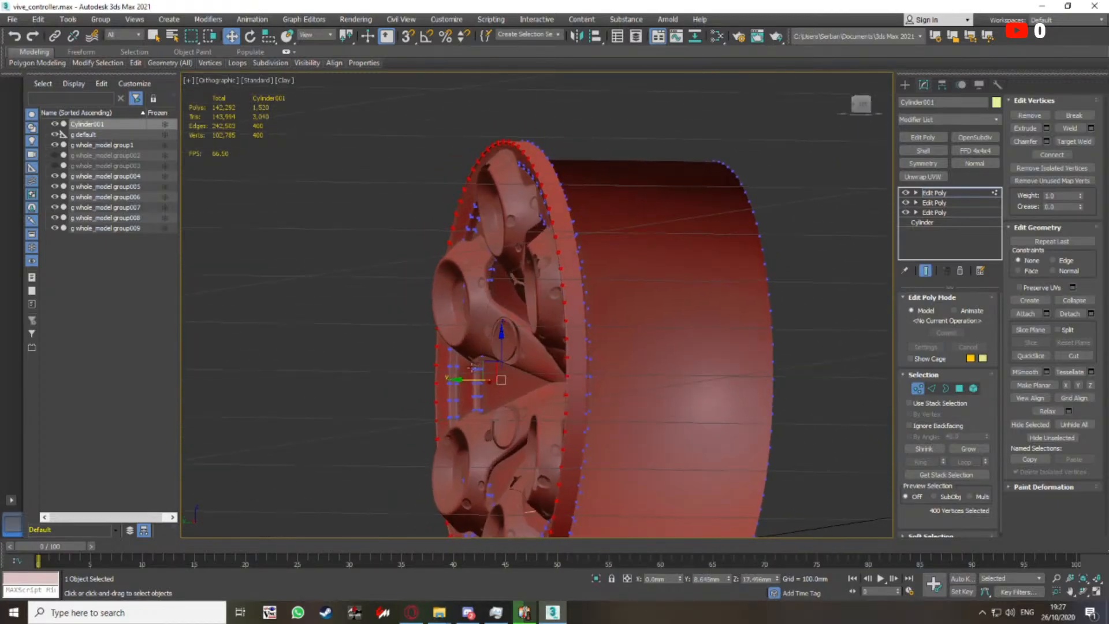
key(ctrl+z)
key(ctrl+z)
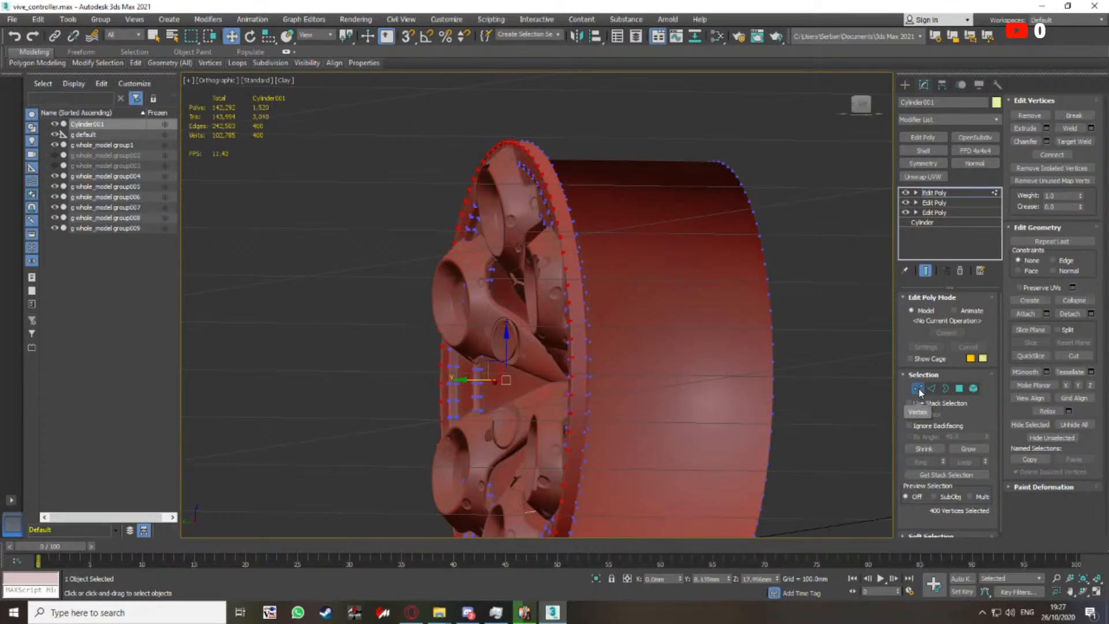
Add a new Edit Poly modifier to the rim and pull the outer lip's vertices forward to about 11.6 mm on Y
click(919, 389)
click(916, 139)
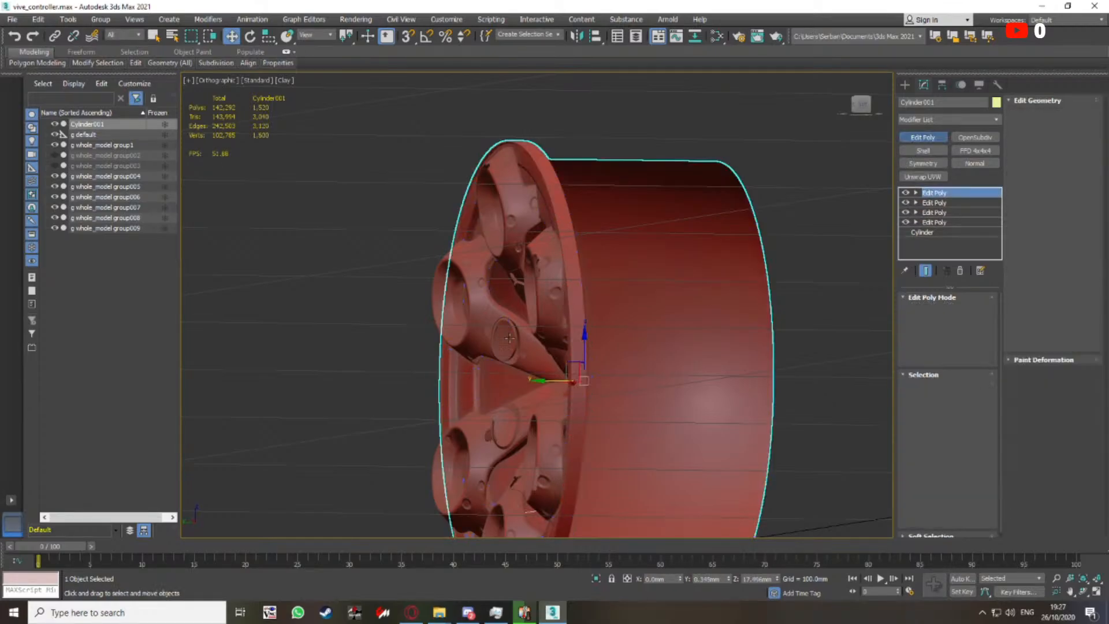
middle_drag(504, 330, 555, 299)
key(1)
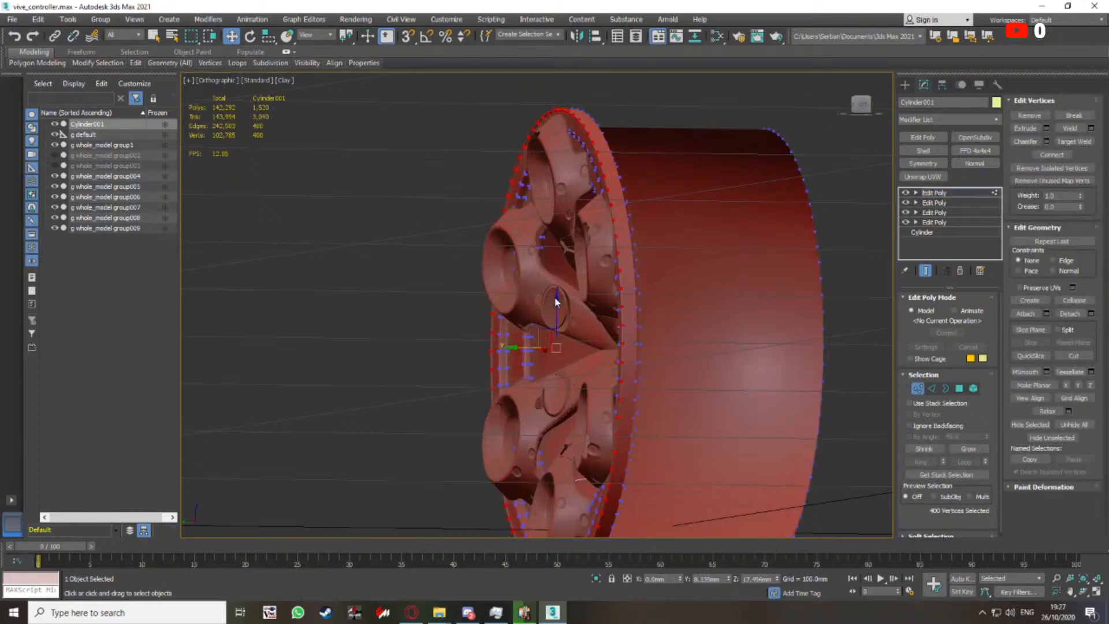
drag(518, 347, 497, 345)
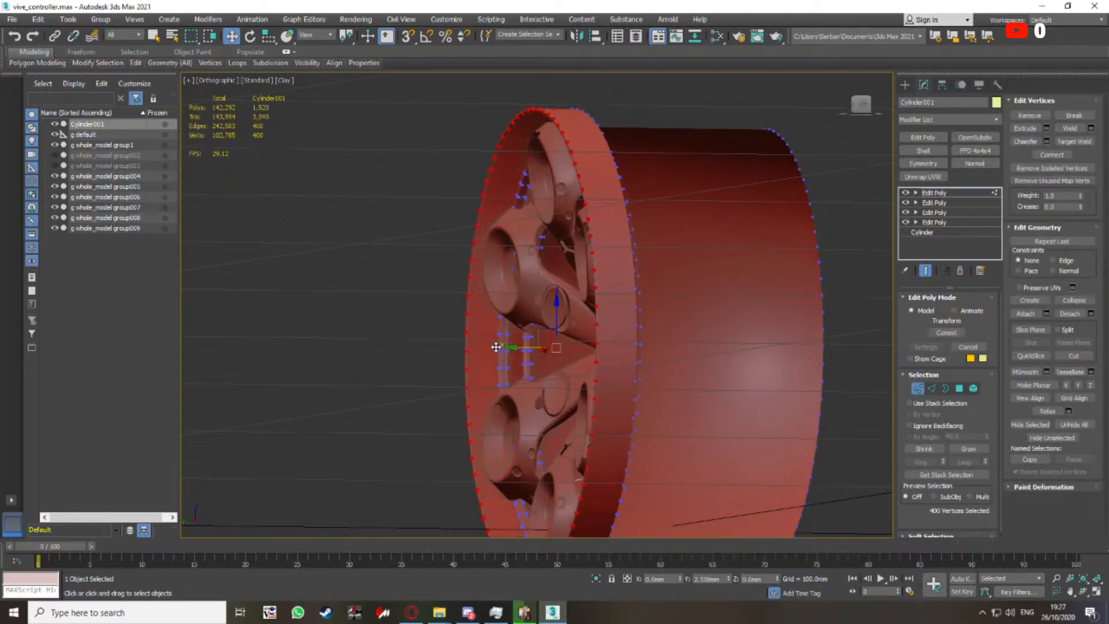
Move the outer lip's vertices back to about 10.9 mm on Y, just in front of the controllers, using the side wireframe view
scroll(547, 366, down, 2)
alt+middle_drag(516, 338, 664, 339)
key(F4)
scroll(551, 322, up, 2)
middle_drag(553, 329, 775, 196)
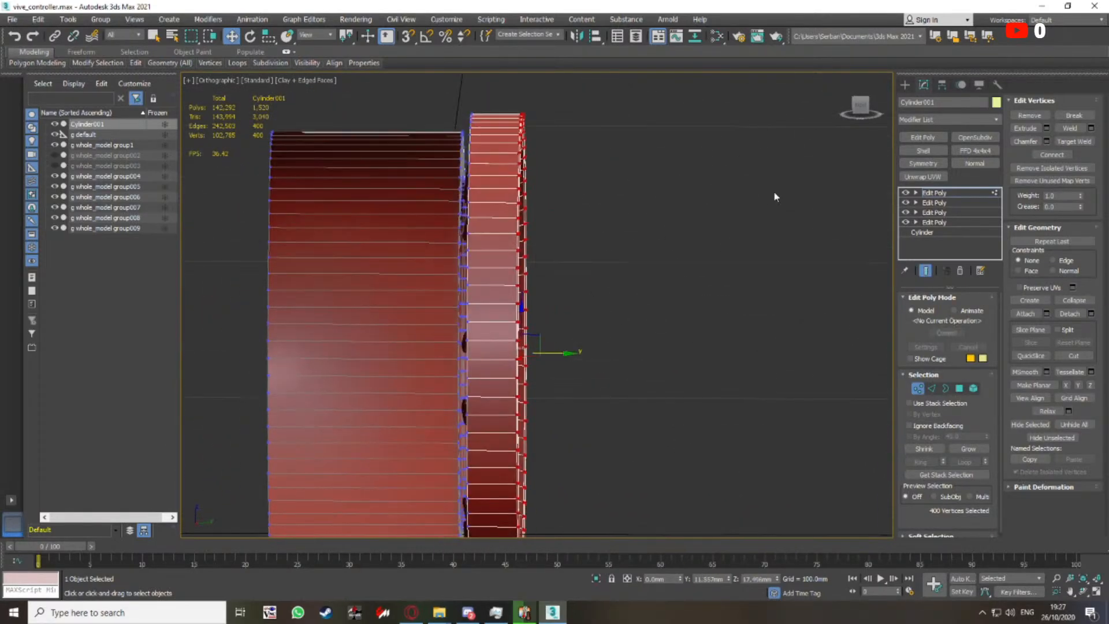
click(862, 109)
middle_drag(571, 333, 605, 290)
key(F3)
drag(592, 295, 583, 297)
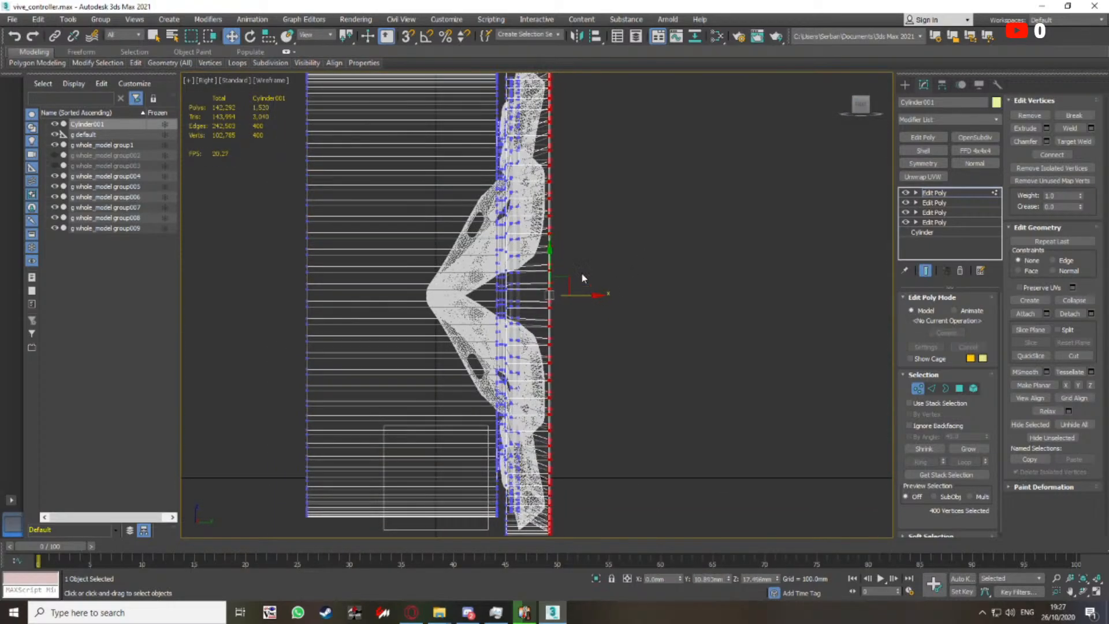
scroll(550, 194, up, 4)
scroll(572, 294, down, 5)
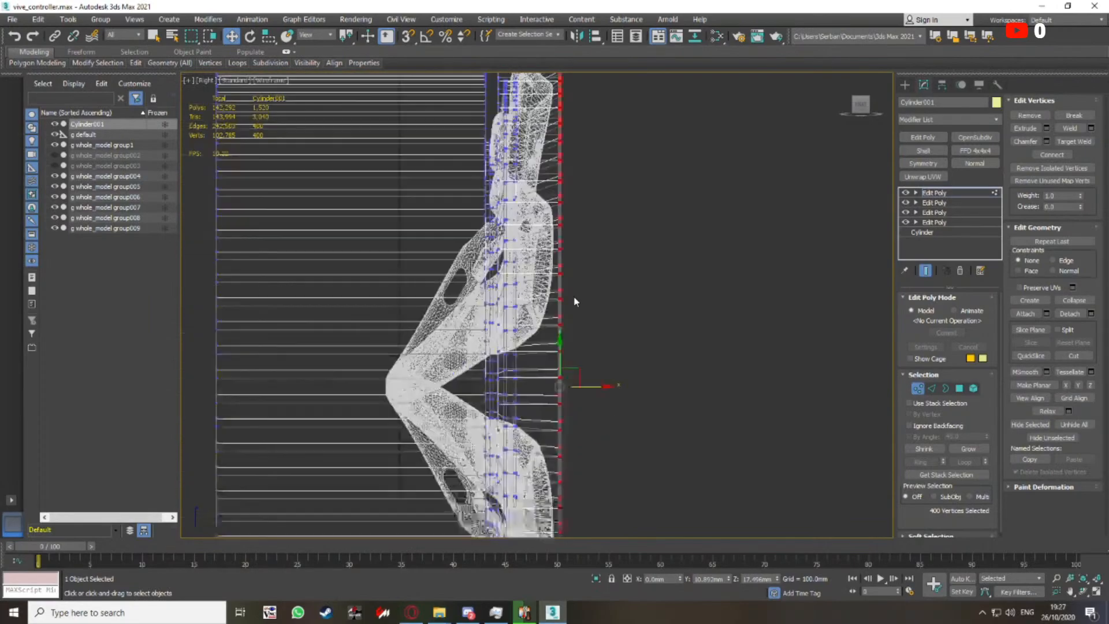
key(F3)
alt+middle_drag(582, 299, 437, 312)
scroll(473, 312, up, 2)
key(F4)
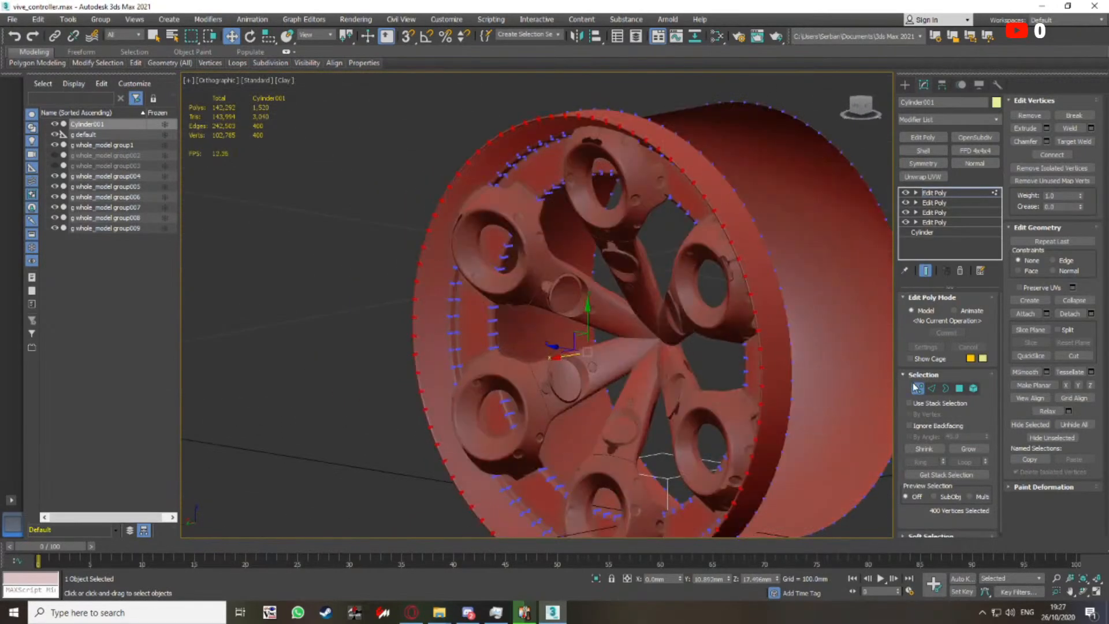
Leave vertex editing, deselect the rim and check the extended outer lip around the controllers in shaded view
key(1)
alt+middle_drag(530, 323, 606, 315)
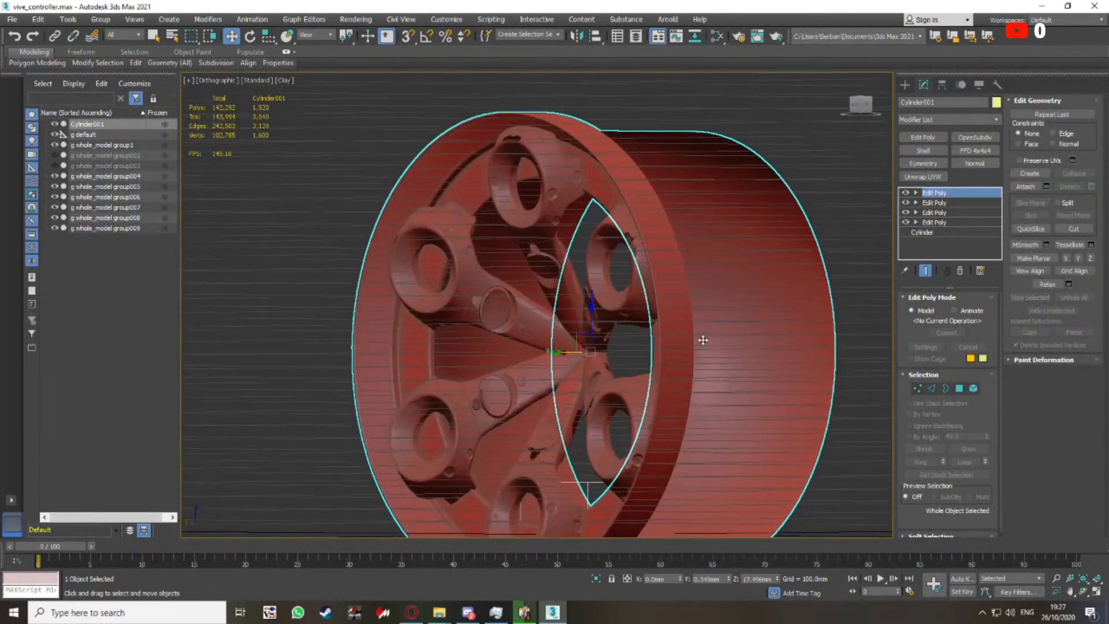
alt+middle_drag(703, 340, 591, 312)
scroll(665, 309, down, 2)
click(767, 294)
middle_drag(720, 296, 789, 289)
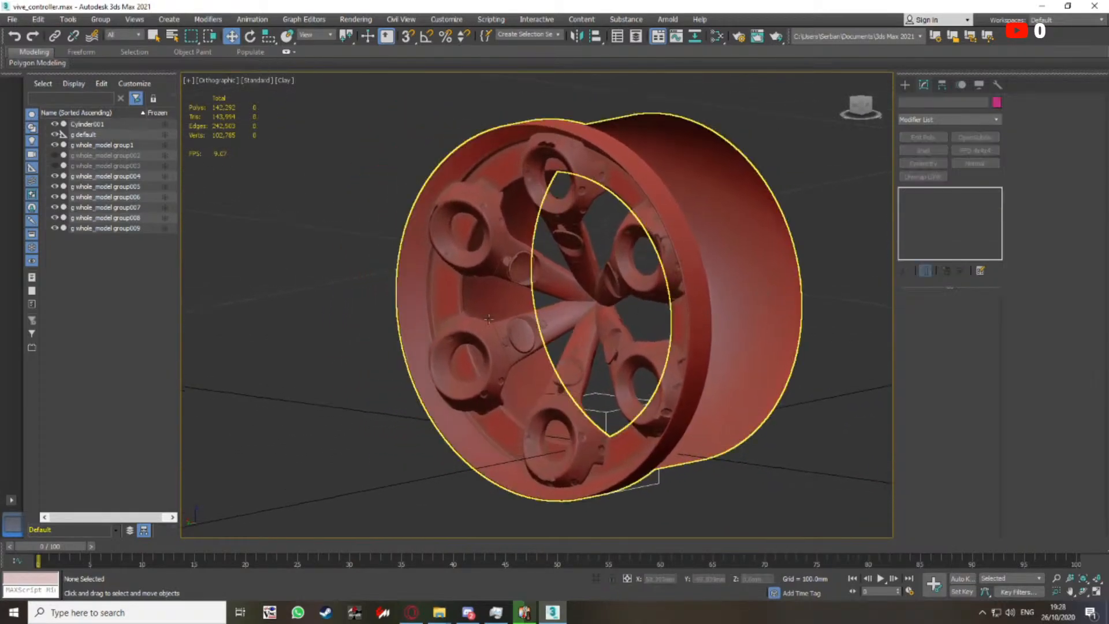
Reselect the rim and select the full edge loop on the inner side of its outer front lip
click(489, 319)
key(F4)
scroll(435, 314, up, 6)
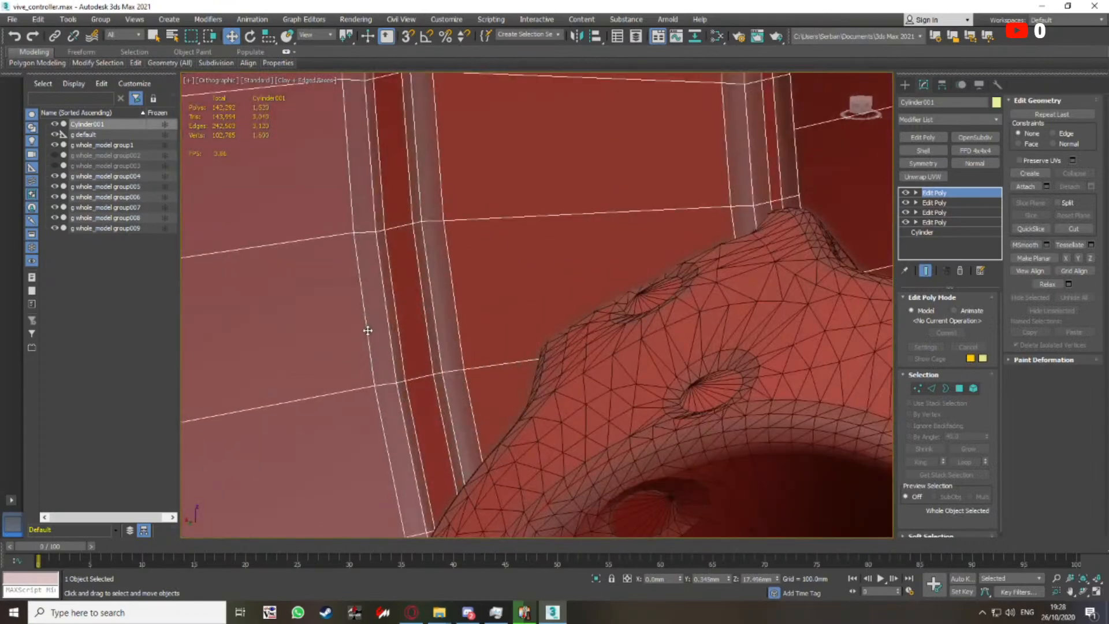
key(2)
double_click(367, 328)
scroll(368, 328, down, 5)
mouse_move(401, 332)
alt+middle_down()
mouse_move(352, 307)
mouse_move(420, 330)
alt+middle_up()
Undo a trial scale of the loop, constrain transforms to edges, and scale it to about 101% on X and Z
key(r)
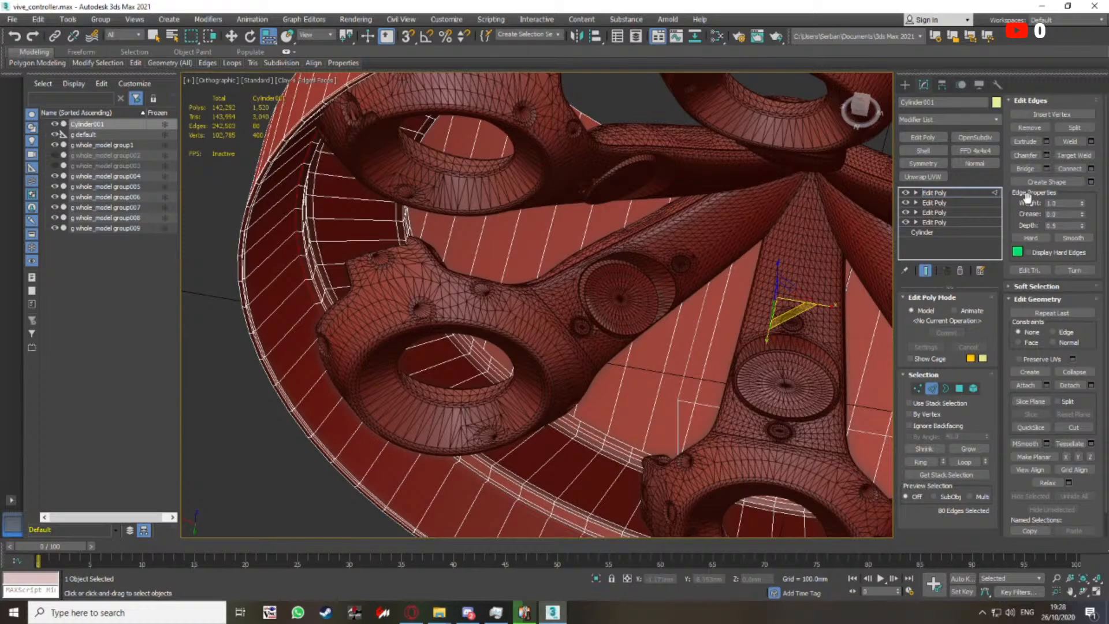
click(1024, 101)
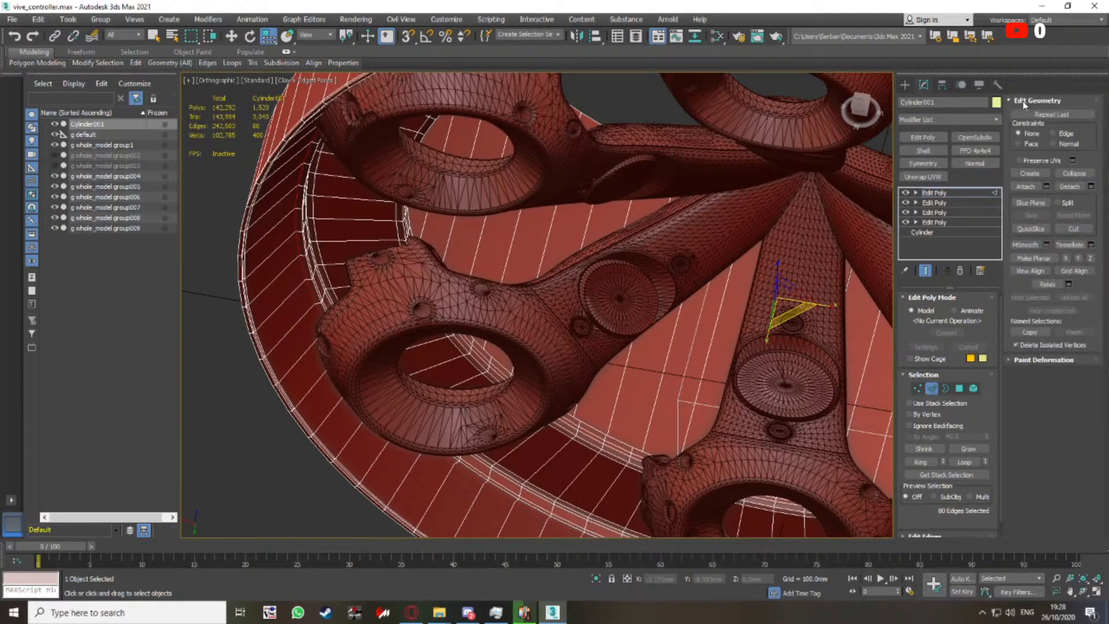
drag(794, 314, 797, 316)
key(ctrl+z)
mouse_move(624, 278)
middle_down()
mouse_move(599, 302)
mouse_move(615, 268)
middle_up()
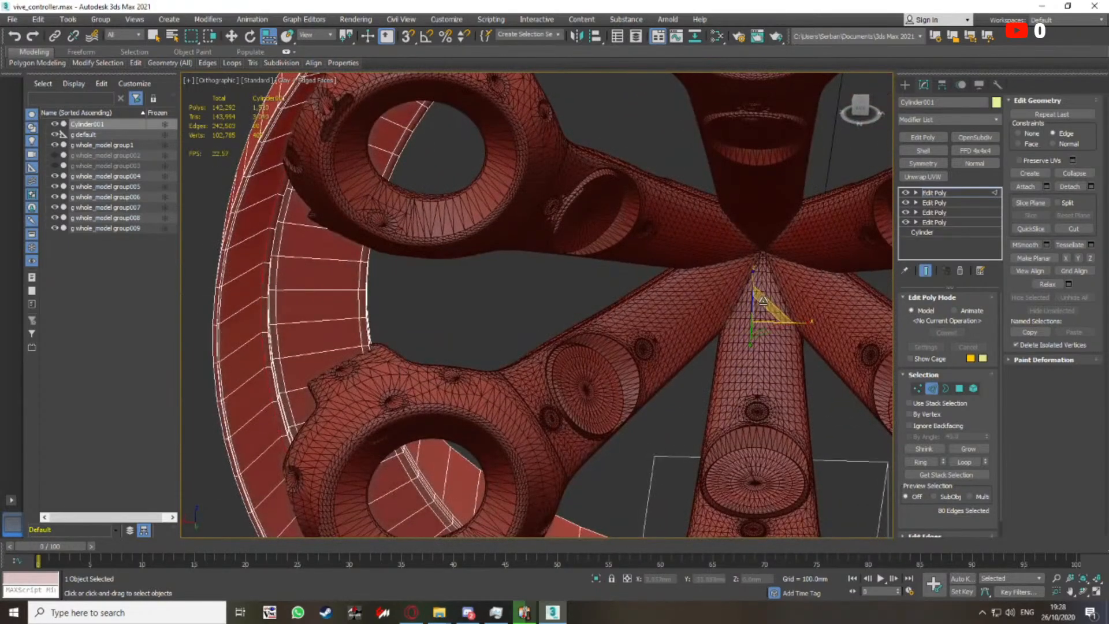
drag(765, 299, 765, 307)
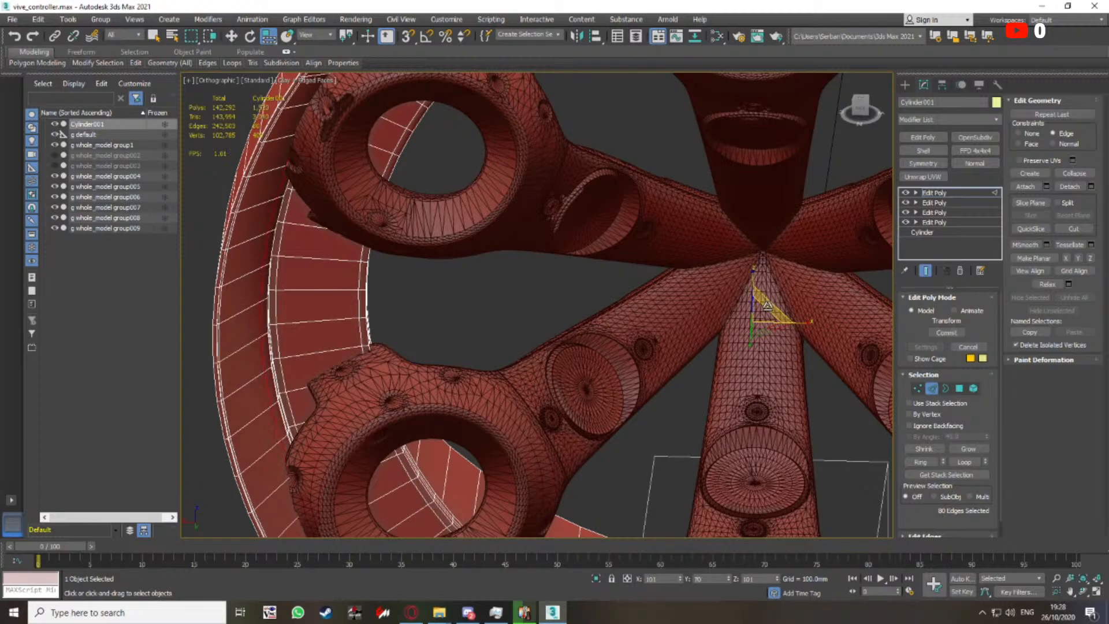
Examine the rescaled front lip close up and from several angles, with and without the wireframe overlay
scroll(614, 302, down, 10)
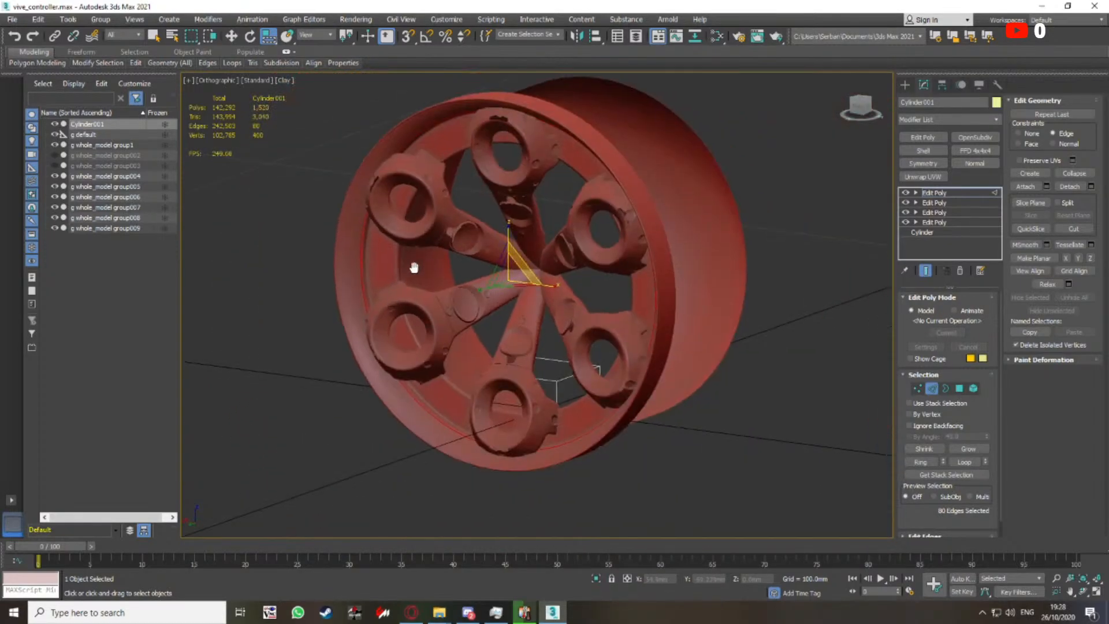
alt+middle_drag(416, 265, 382, 264)
scroll(381, 263, up, 10)
key(F4)
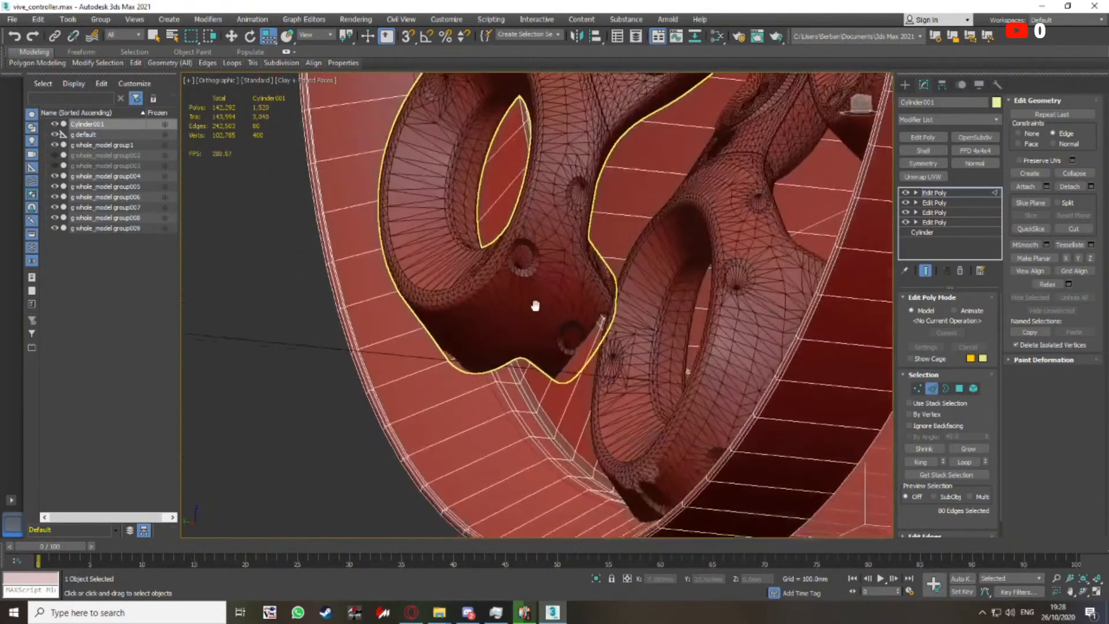
alt+middle_drag(538, 283, 559, 292)
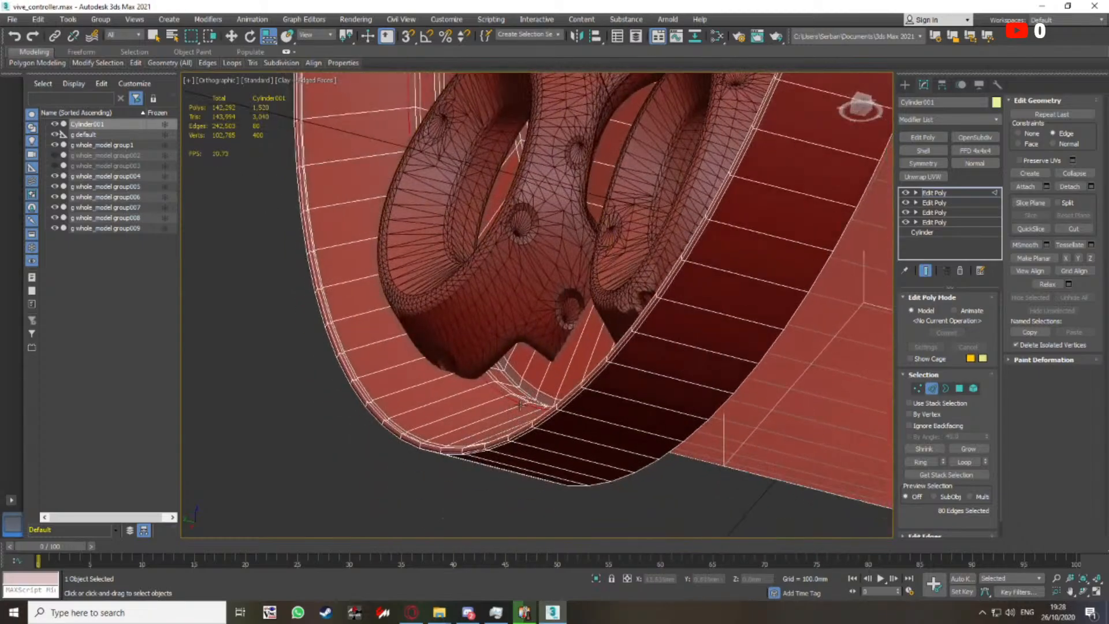
key(F4)
scroll(521, 398, down, 6)
alt+middle_drag(522, 386, 526, 330)
scroll(530, 365, up, 3)
middle_drag(436, 337, 517, 329)
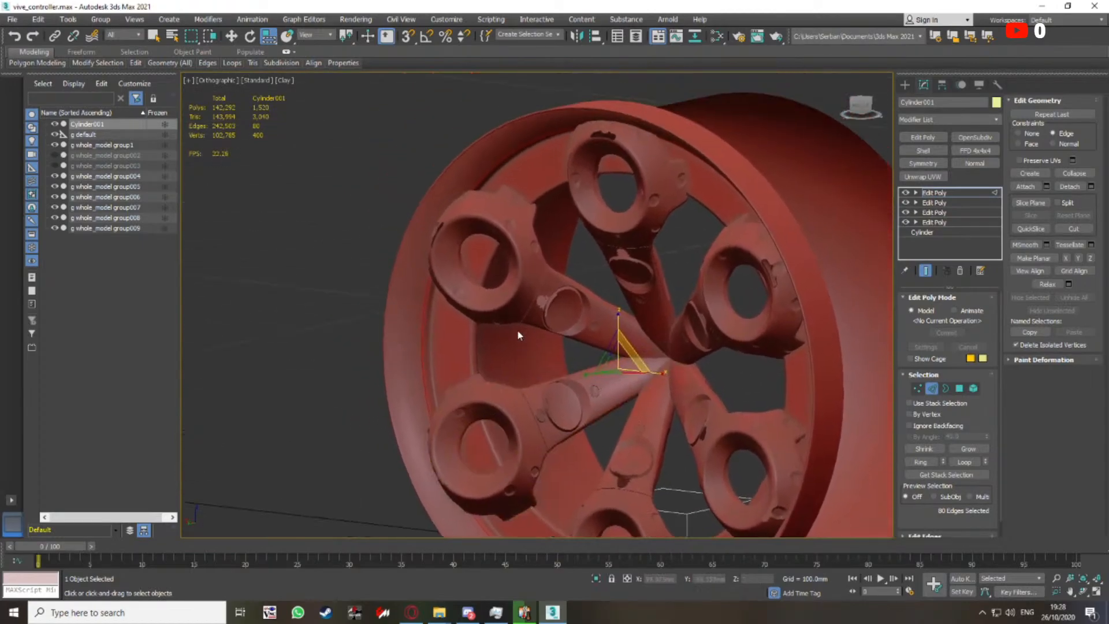
Scale the selected lip edge loop outward to about 107% on X and Z, close to the rim's outer edge
key(F4)
scroll(467, 171, up, 8)
scroll(471, 200, down, 4)
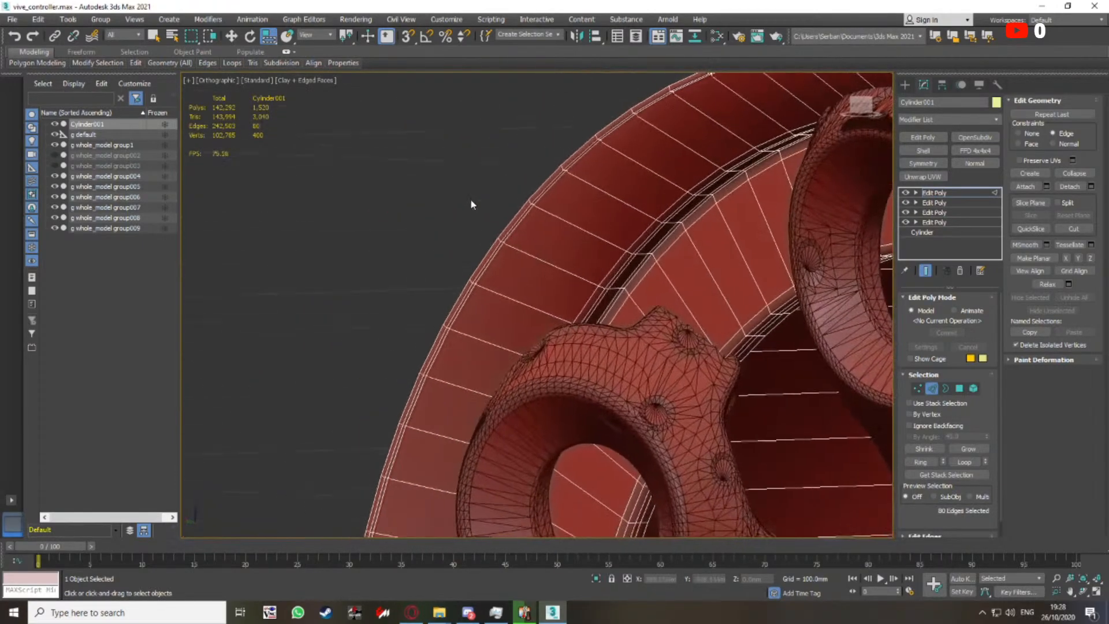
scroll(554, 186, up, 5)
scroll(555, 186, down, 8)
middle_drag(595, 238, 541, 225)
scroll(542, 225, up, 5)
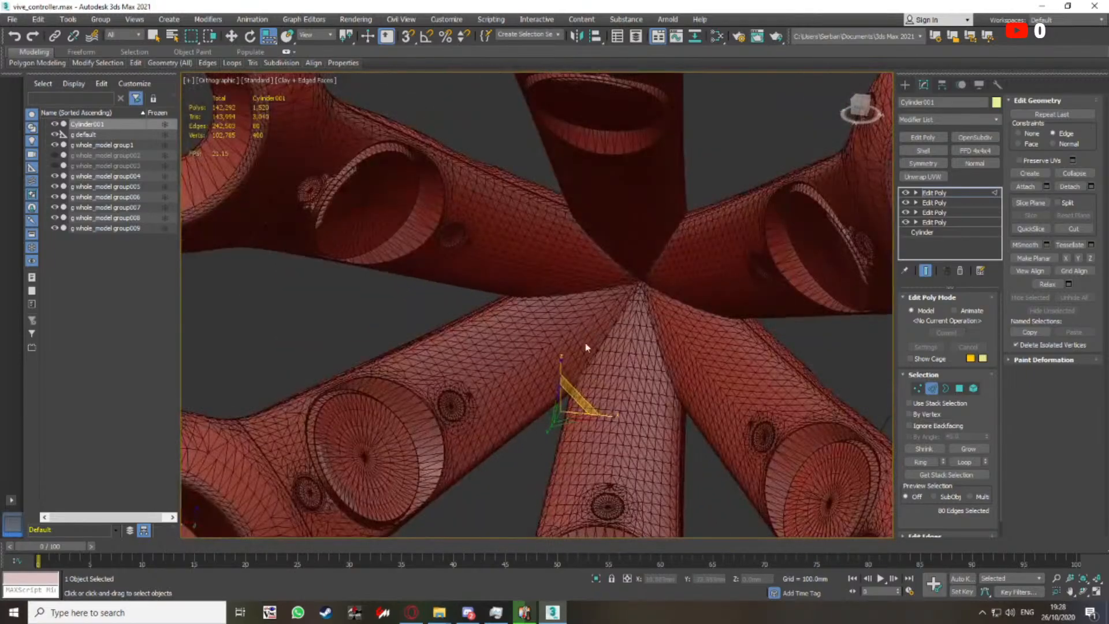
scroll(607, 248, down, 3)
drag(621, 261, 625, 257)
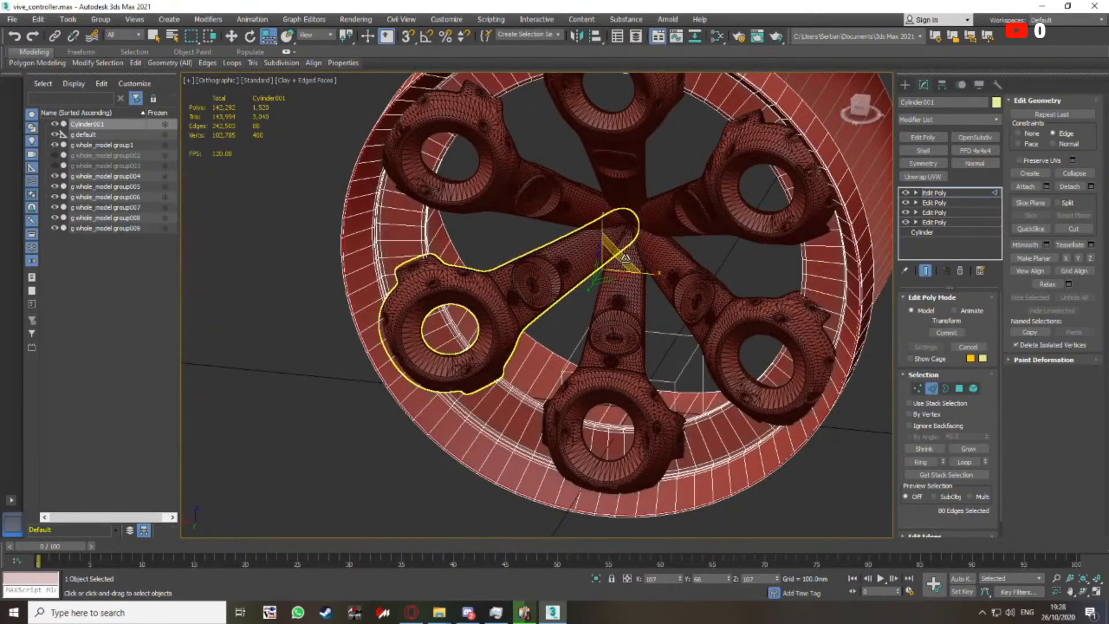
scroll(416, 350, up, 6)
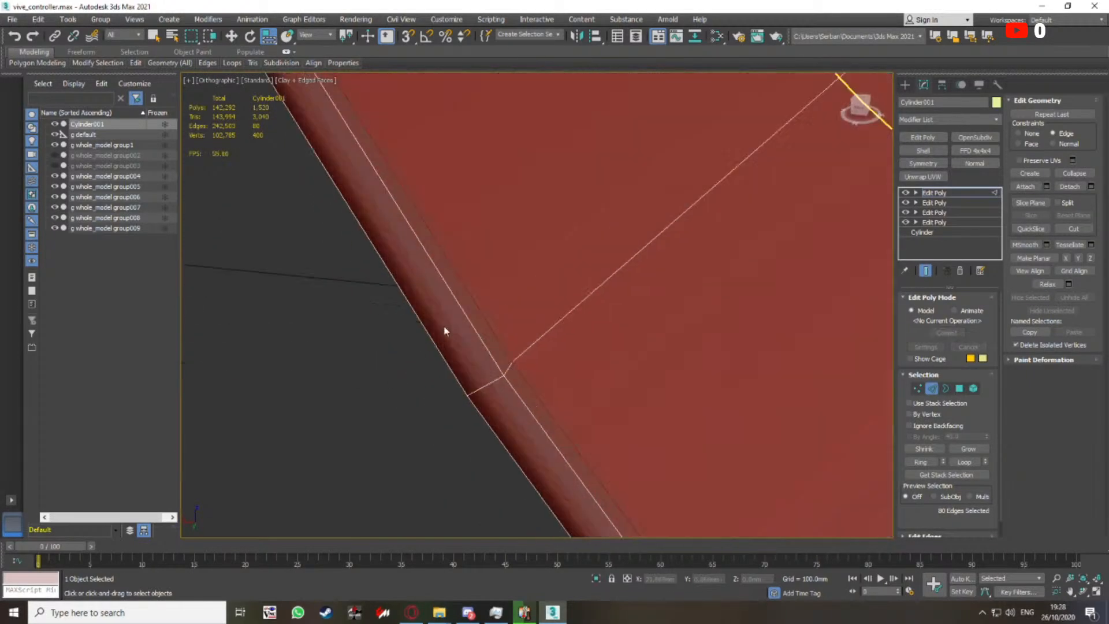
Fine-tune the lip edge loop's scale with a small numeric percentage offset and check the narrowed lip in shaded view
right_click(268, 38)
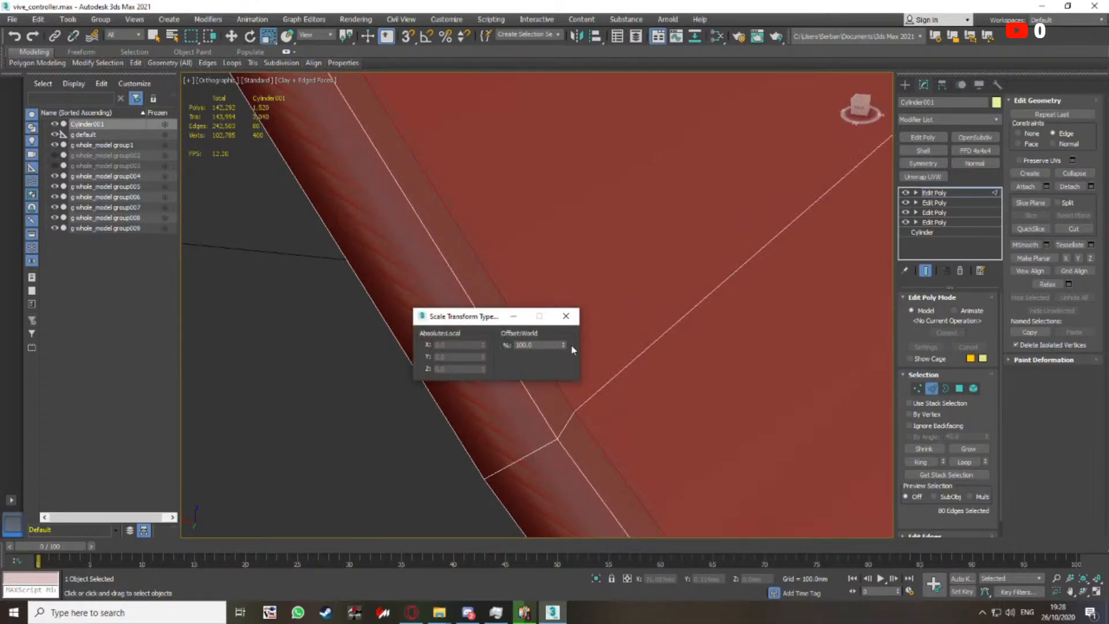
drag(506, 317, 646, 309)
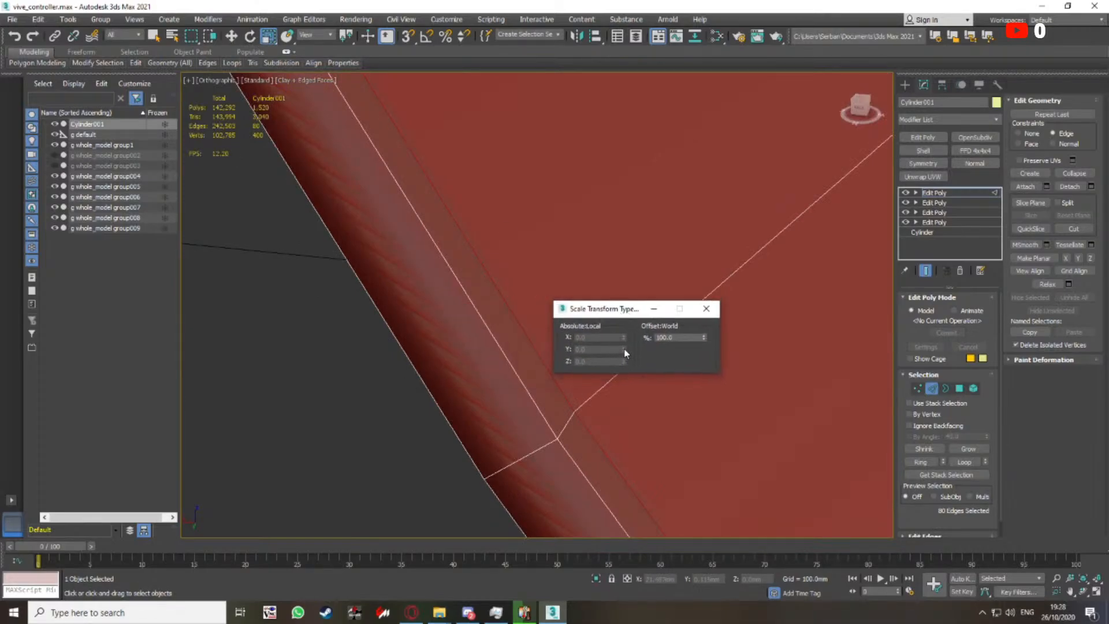
click(704, 339)
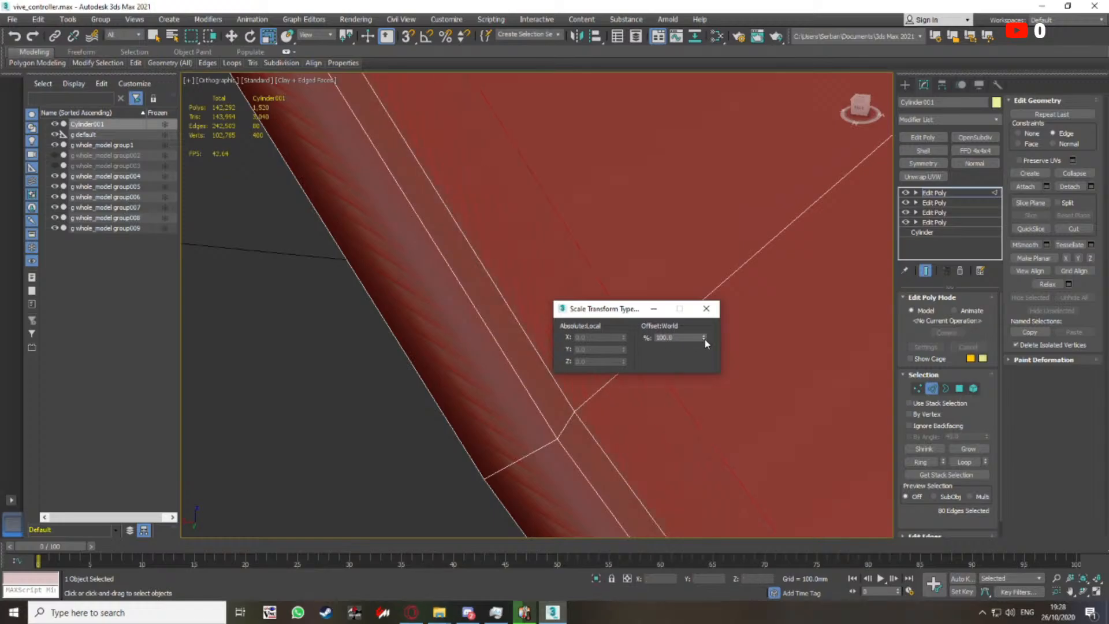
click(706, 309)
scroll(578, 335, down, 10)
scroll(592, 386, up, 8)
key(F4)
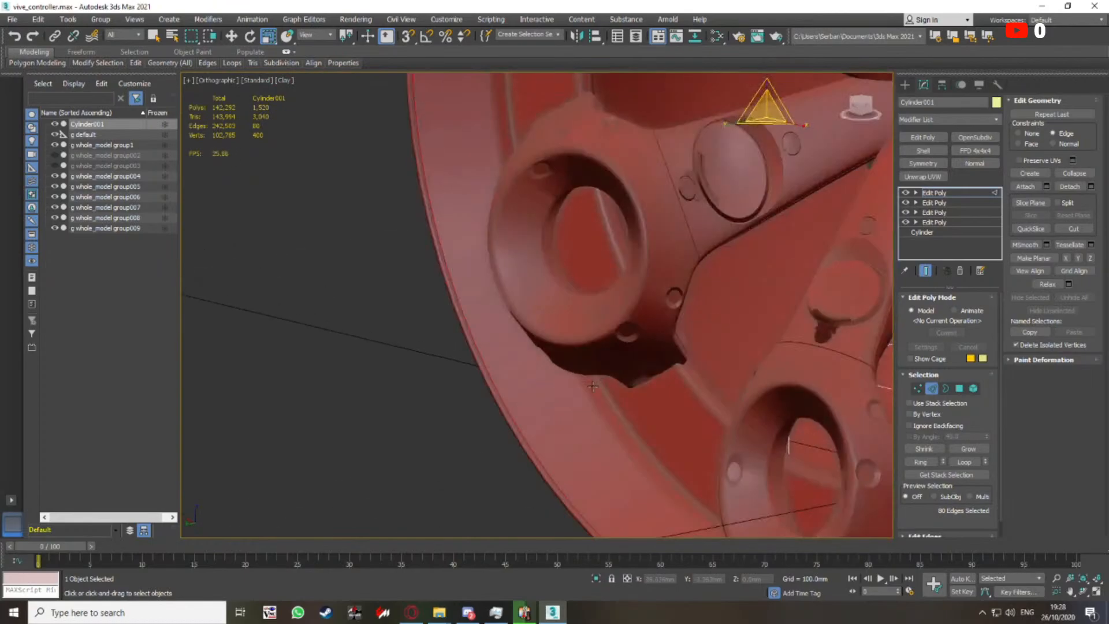
scroll(592, 387, down, 4)
middle_drag(594, 384, 356, 278)
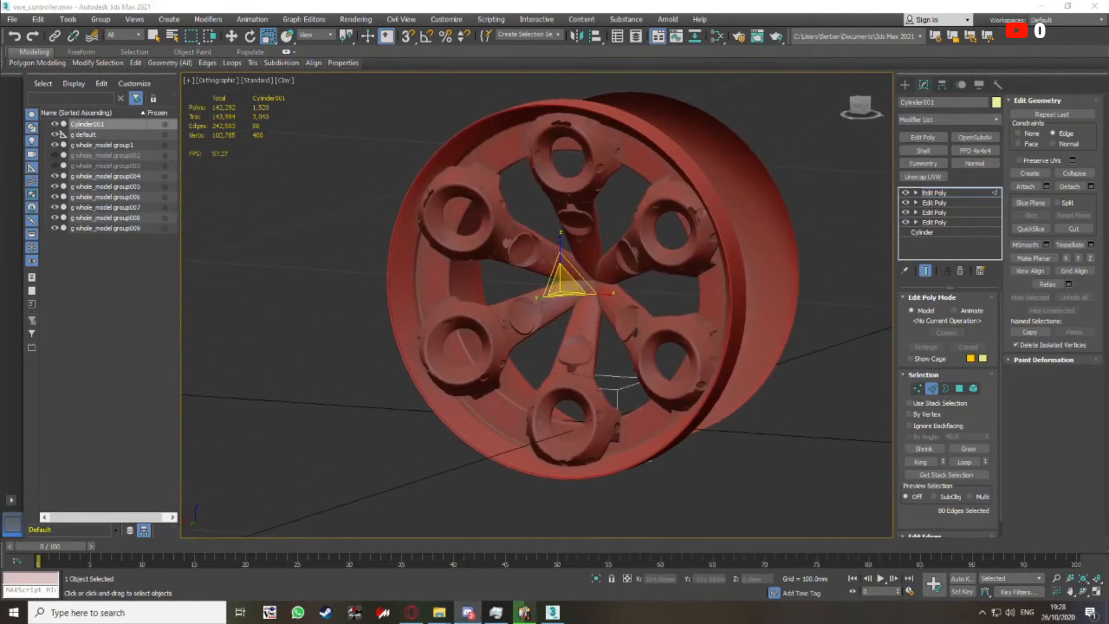
Switch to Discord, enlarge the wheel reference photo in the chat, and return to 3ds Max
key(alt+Tab)
click(299, 456)
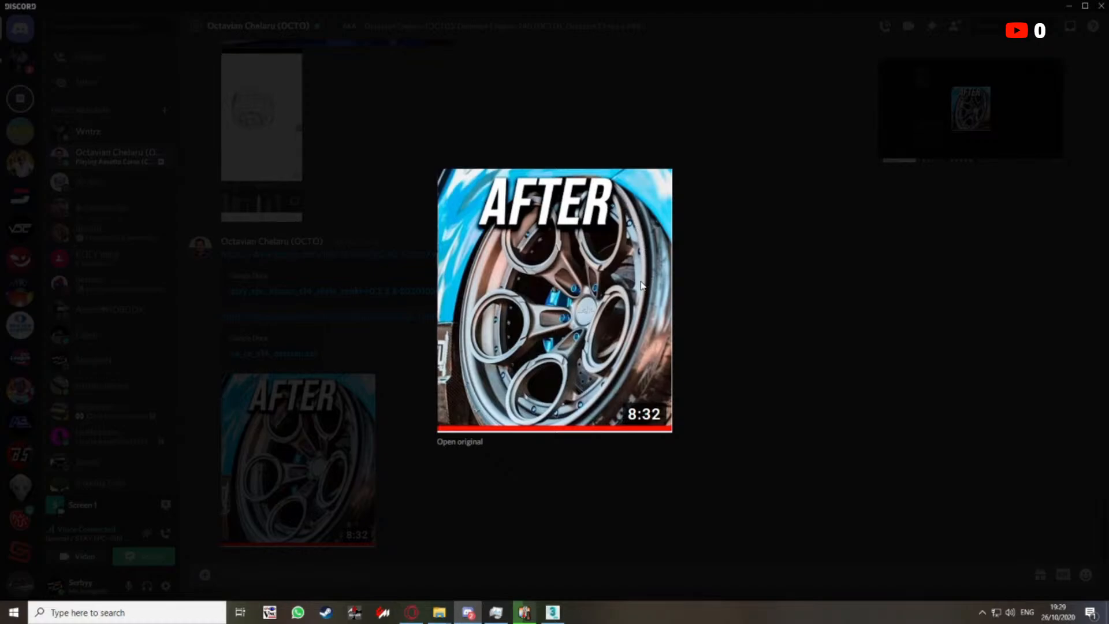
click(786, 314)
drag(450, 5, 0, 316)
Examine the rim's overall proportions and the outer lip's depth from the front and side with edges shown
mouse_move(575, 375)
alt+middle_down()
mouse_move(597, 364)
mouse_move(531, 363)
mouse_move(559, 365)
alt+middle_up()
scroll(547, 361, up, 3)
scroll(628, 324, down, 4)
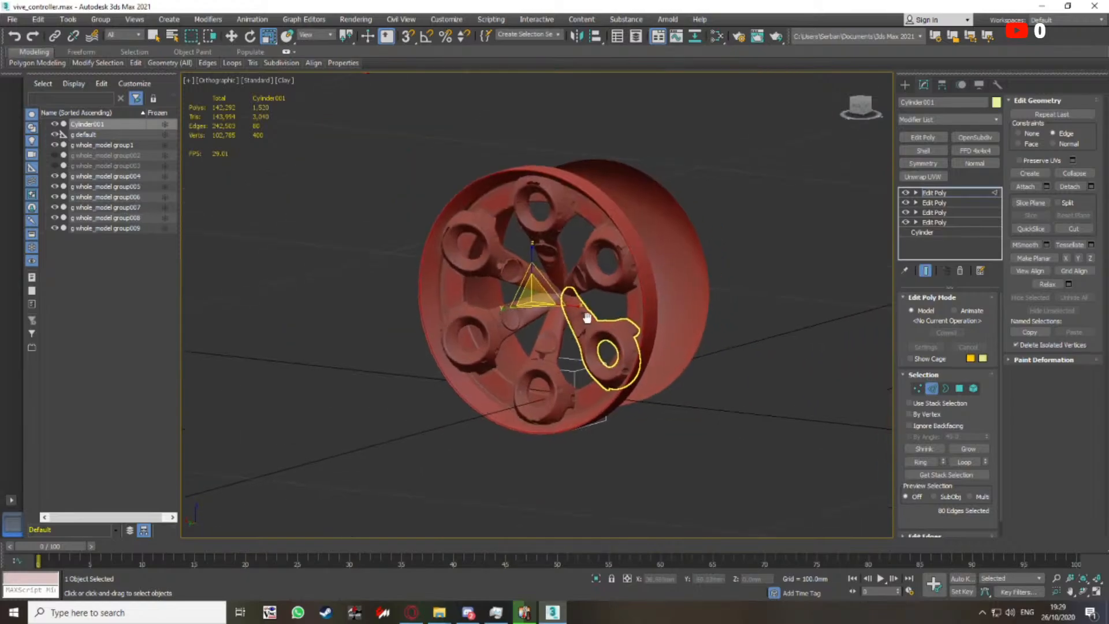
alt+middle_drag(628, 324, 507, 414)
scroll(586, 406, up, 4)
scroll(508, 414, down, 3)
key(F4)
mouse_move(571, 327)
alt+middle_down()
mouse_move(589, 364)
mouse_move(584, 339)
alt+middle_up()
scroll(488, 300, up, 6)
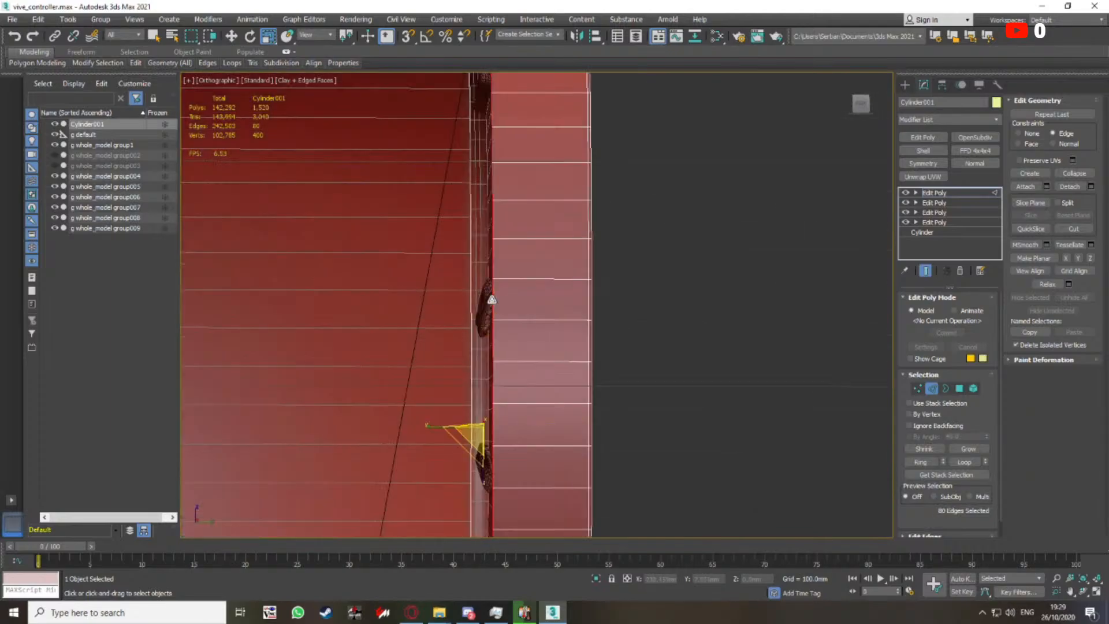
Try sliding the edge loop at the rear of the lip's outer band along Y, and convert the loop to vertices
scroll(490, 301, down, 5)
middle_drag(490, 301, 639, 317)
key(w)
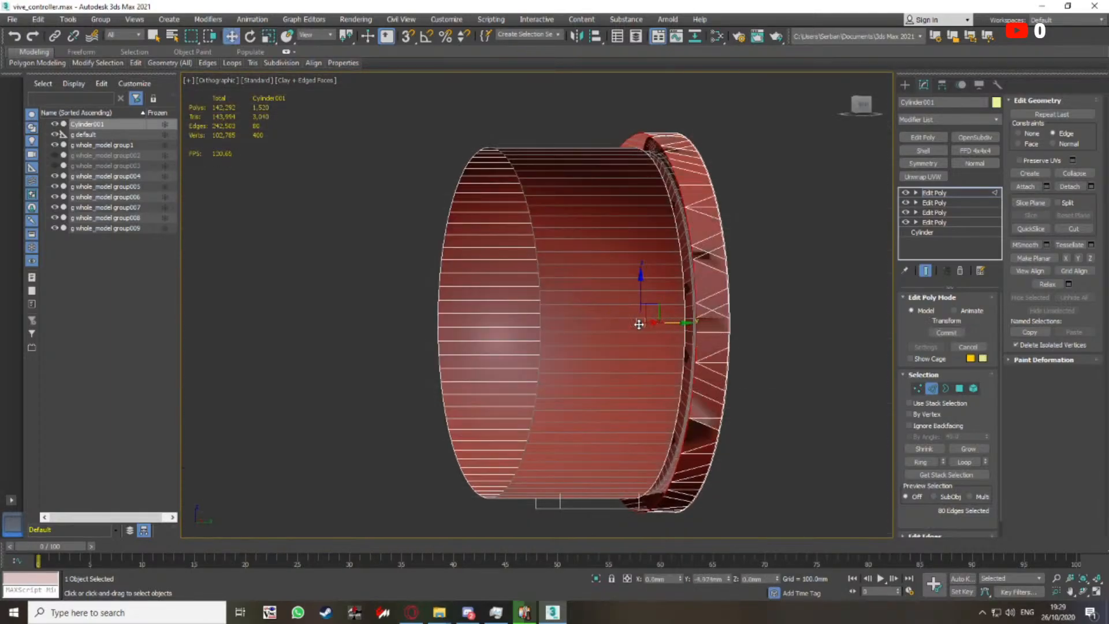
right_click(776, 364)
click(630, 278)
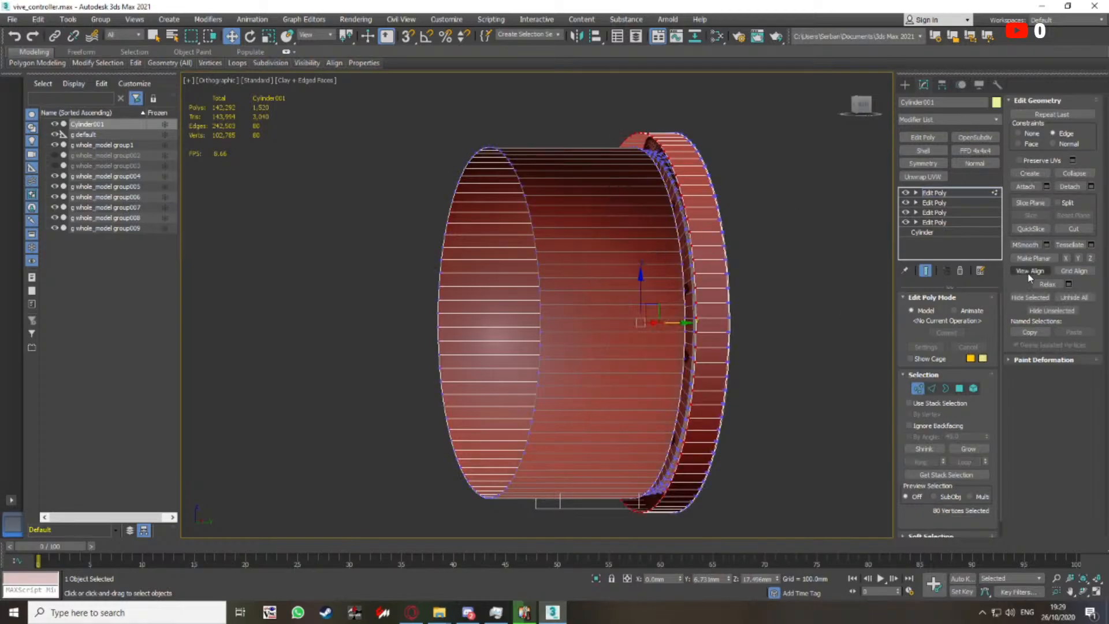
Set the transform constraint for the rim's vertices to None
click(1024, 359)
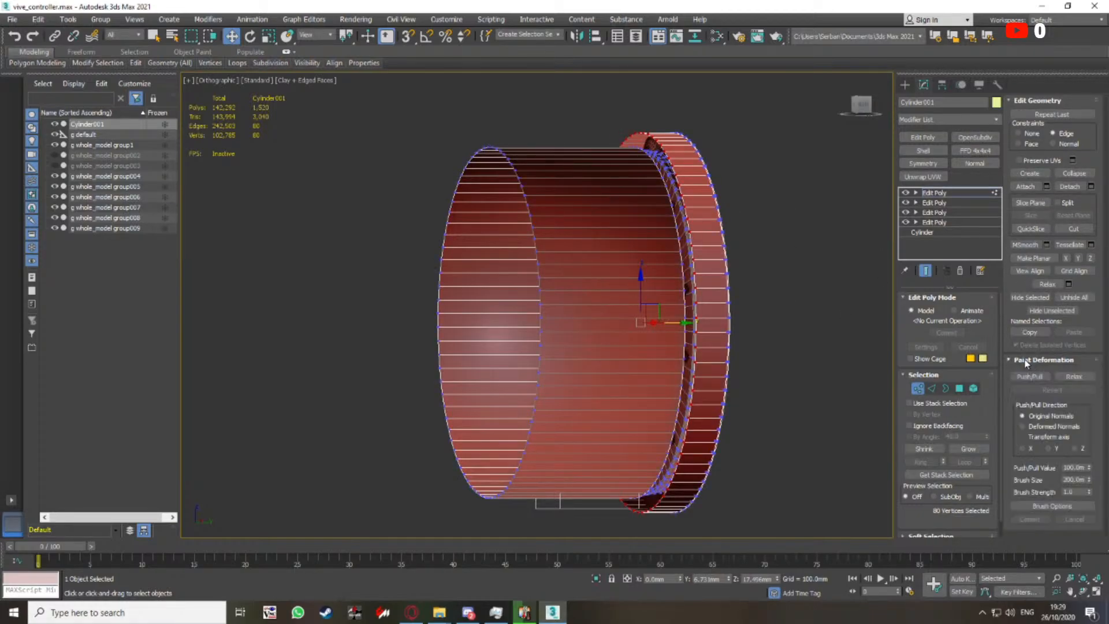
click(1025, 359)
mouse_move(782, 320)
alt+middle_down()
mouse_move(659, 336)
mouse_move(660, 324)
alt+middle_up()
click(919, 392)
click(917, 389)
click(1019, 134)
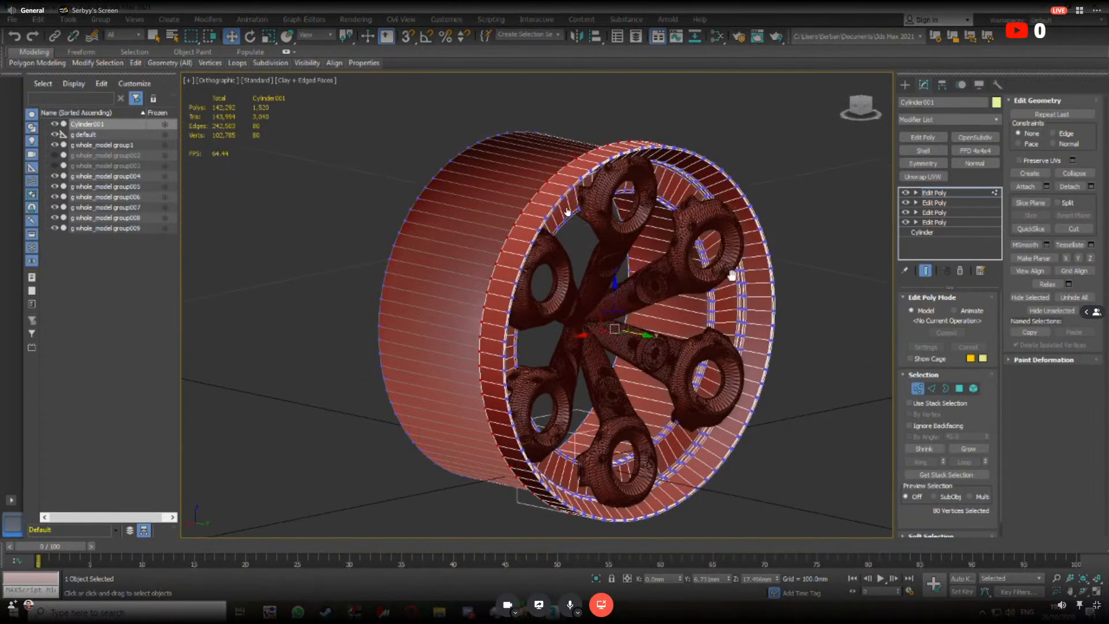
Try moving the lip's rear-edge vertices back to about -12.4 mm on Y, and undo the move
alt+middle_drag(837, 295, 768, 297)
mouse_move(660, 327)
alt+middle_down()
mouse_move(503, 324)
mouse_move(568, 309)
mouse_move(620, 232)
mouse_move(631, 306)
mouse_move(614, 265)
mouse_move(619, 279)
alt+middle_up()
key(F3)
key(F3)
key(F4)
scroll(643, 300, up, 6)
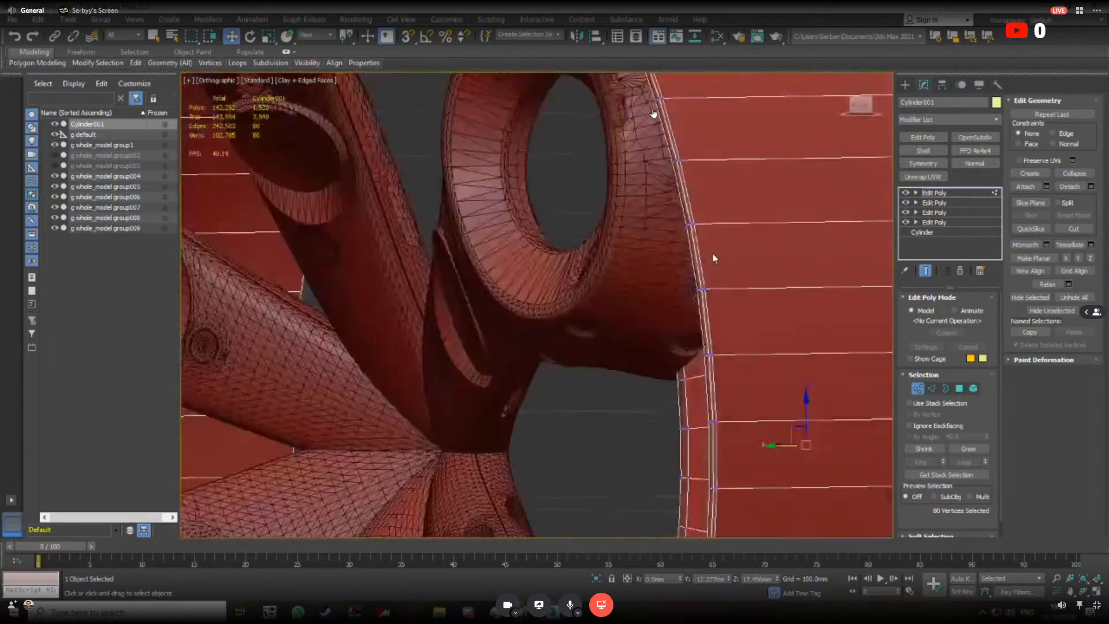
scroll(693, 271, down, 2)
alt+middle_drag(694, 271, 613, 290)
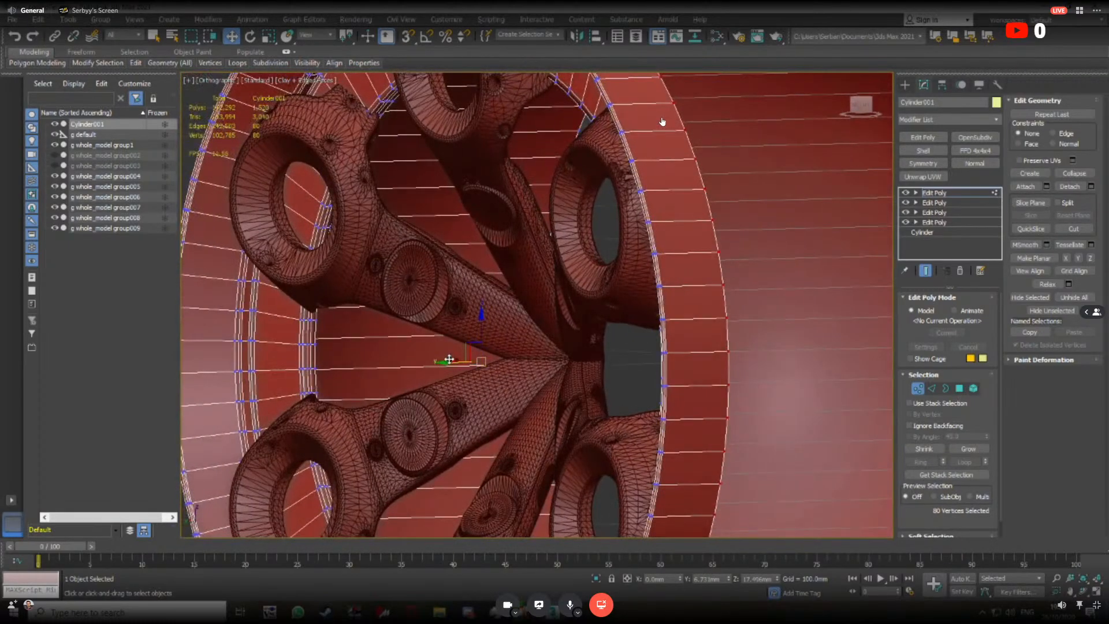
Try moving the lip's rear-edge vertices forward by about 3.8 mm along Y, and undo the move
alt+middle_drag(463, 363, 453, 366)
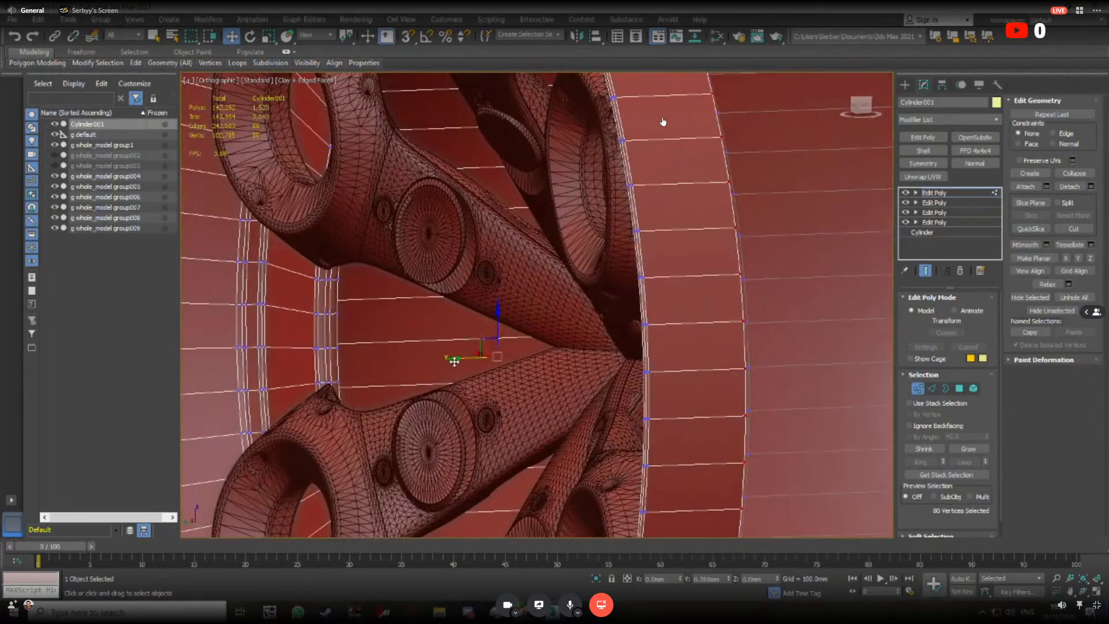
drag(455, 361, 375, 366)
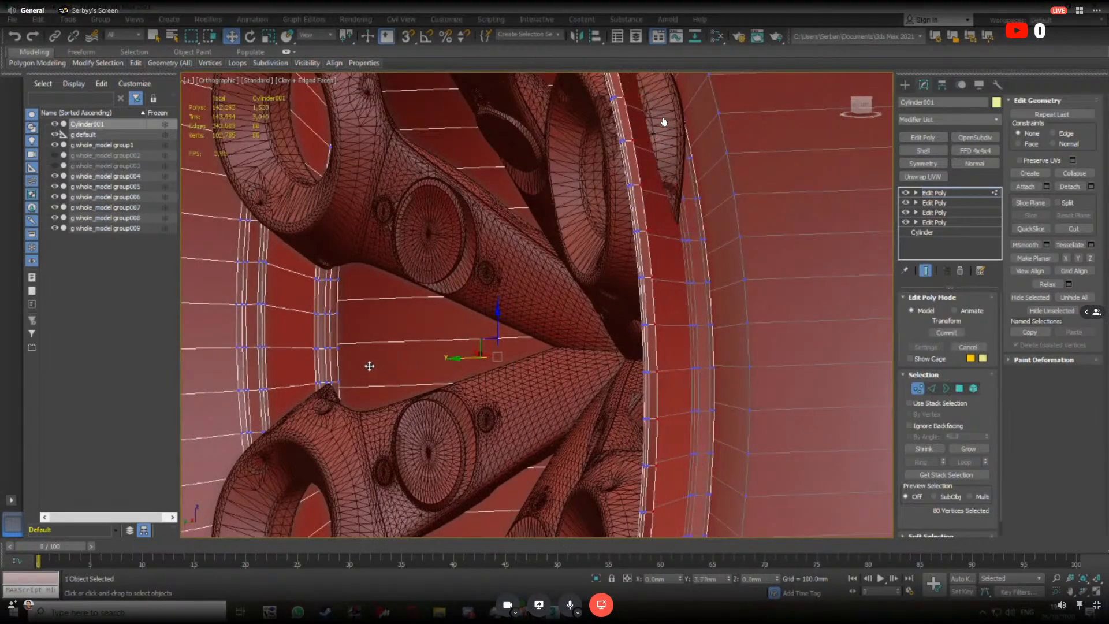
scroll(606, 330, down, 5)
mouse_move(606, 329)
alt+middle_down()
mouse_move(586, 273)
mouse_move(591, 317)
mouse_move(607, 270)
mouse_move(621, 323)
alt+middle_up()
scroll(591, 317, down, 4)
key(F4)
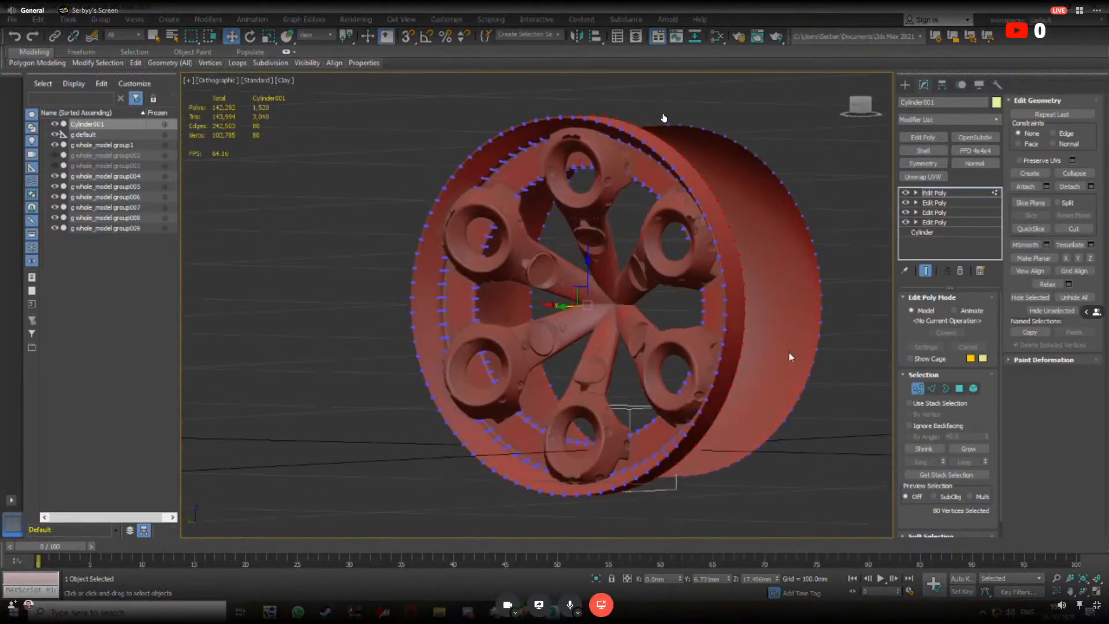
Leave vertex editing, check the lip up close with and without edges, and deselect the rim
click(918, 388)
alt+middle_drag(739, 355, 528, 307)
key(F4)
scroll(404, 323, up, 5)
key(F4)
scroll(584, 299, down, 5)
click(545, 295)
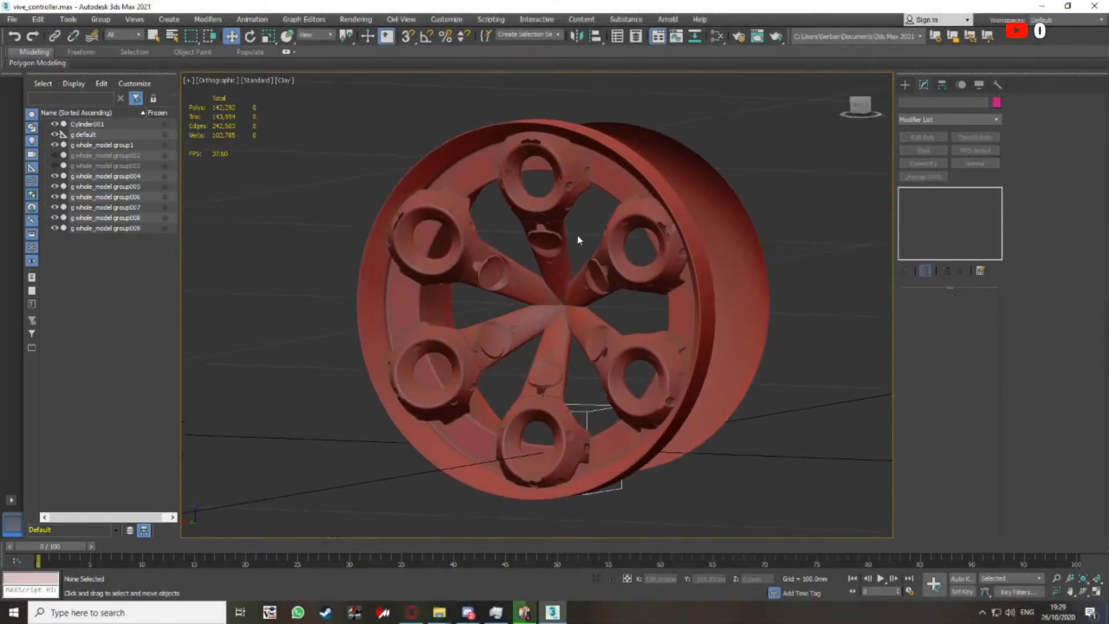
Select the rim again and examine its side profile and the area around a controller close up
click(571, 205)
middle_drag(607, 229, 484, 242)
click(625, 243)
click(524, 189)
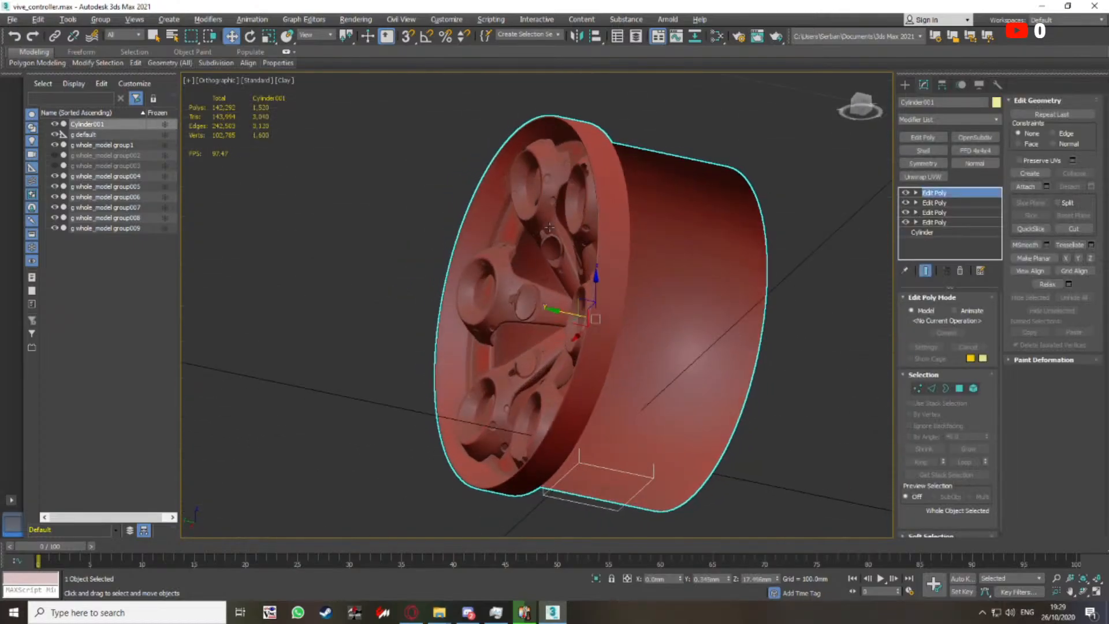
scroll(485, 242, up, 5)
scroll(559, 248, up, 4)
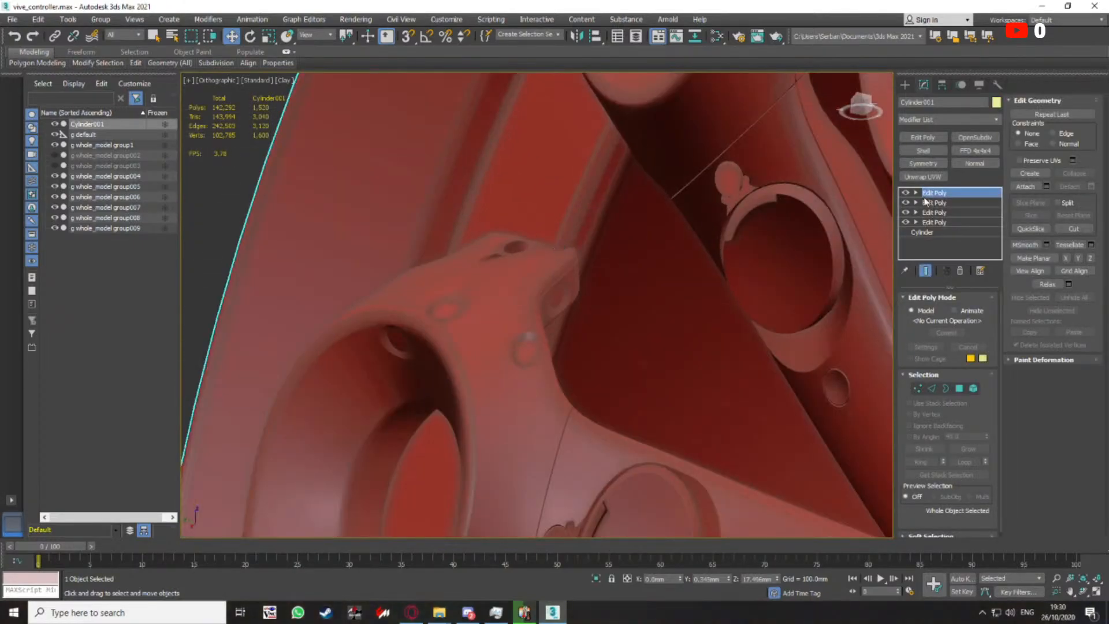
Select the edge loops of the rim's inner flange behind the controllers and convert the edge selection to vertices
key(F4)
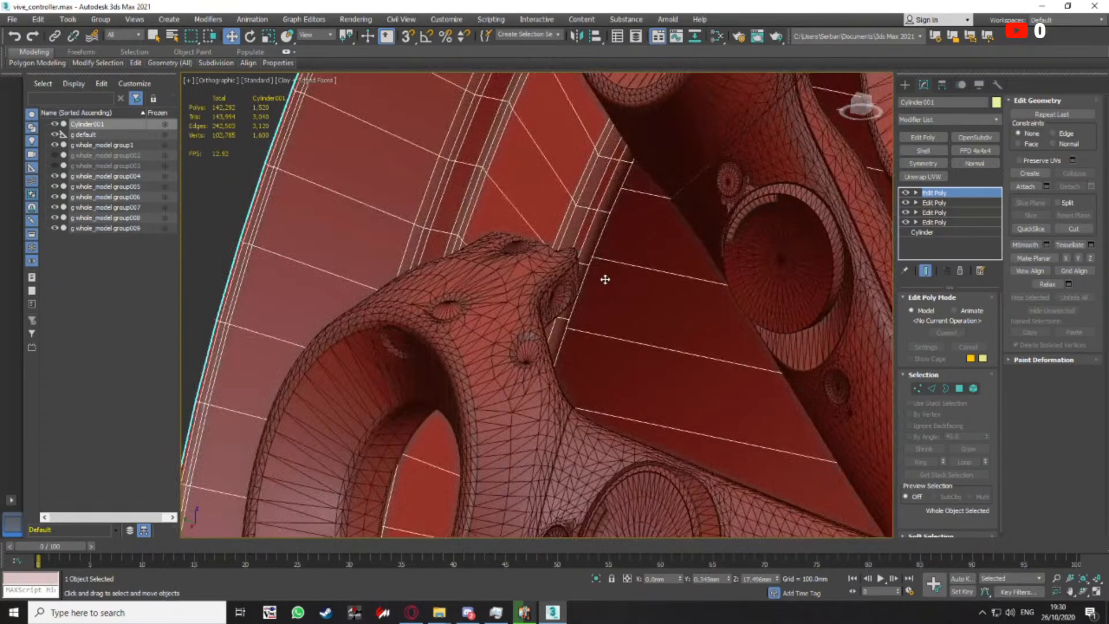
key(1)
click(930, 387)
scroll(567, 215, up, 3)
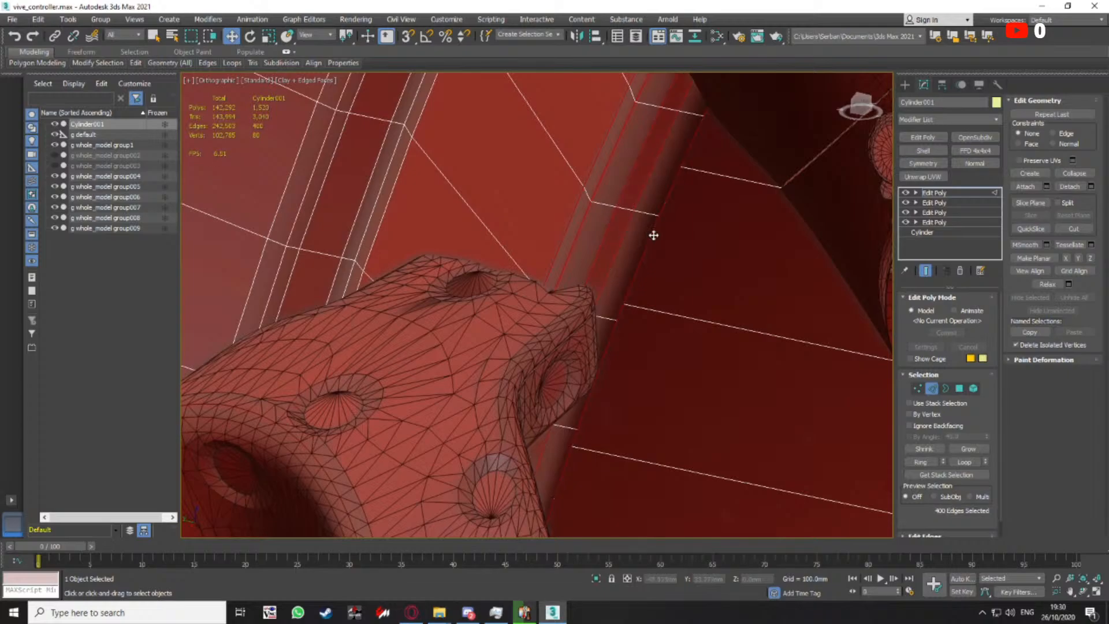
key(F3)
alt+middle_drag(643, 229, 557, 227)
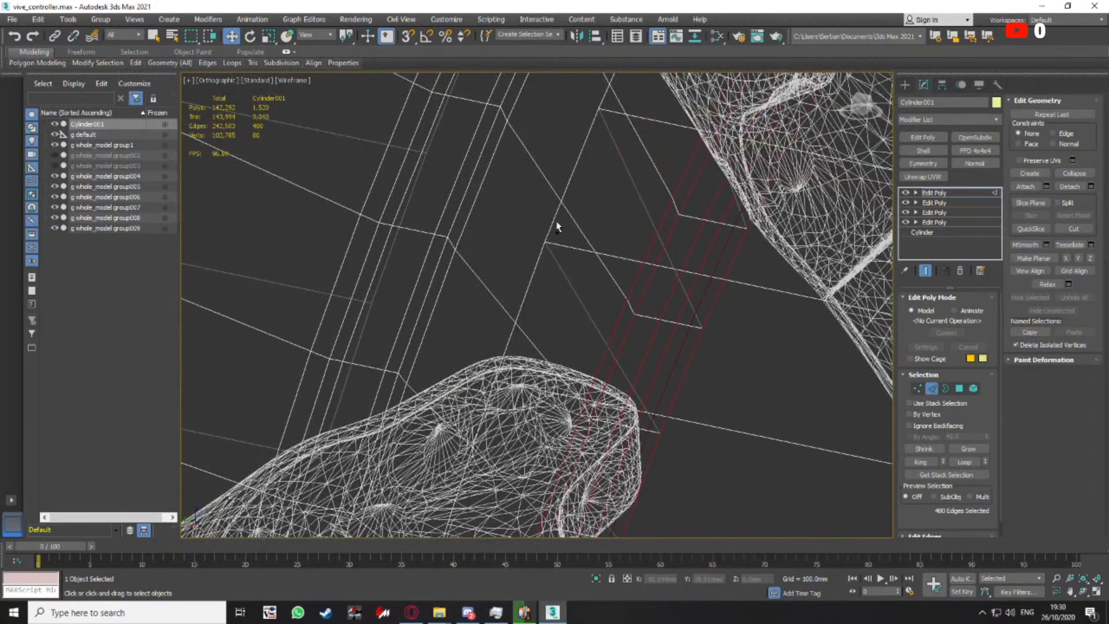
key(F3)
scroll(562, 231, down, 6)
right_click(555, 251)
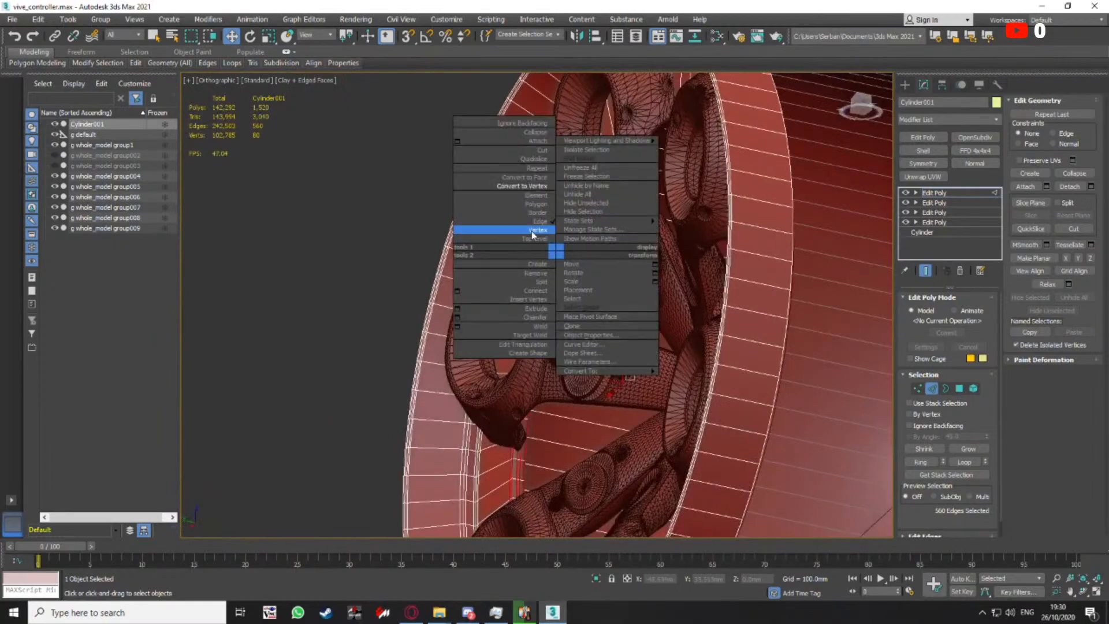
click(531, 187)
Move the inner flange's vertices along Y to about 5.7 mm and leave vertex editing
scroll(595, 353, up, 2)
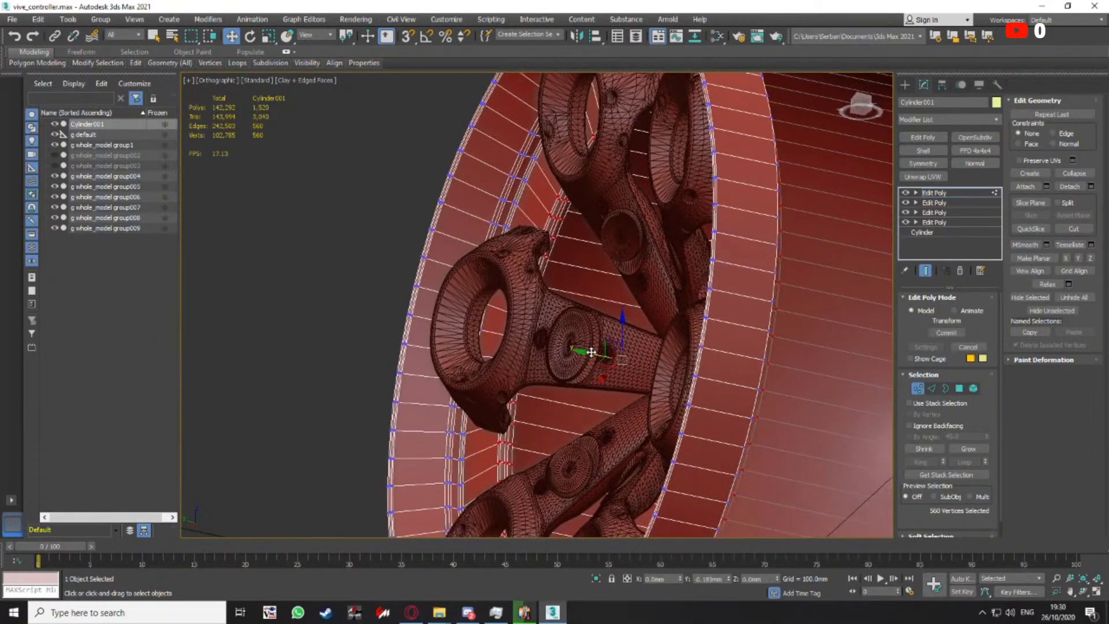
alt+middle_drag(596, 354, 535, 261)
key(F3)
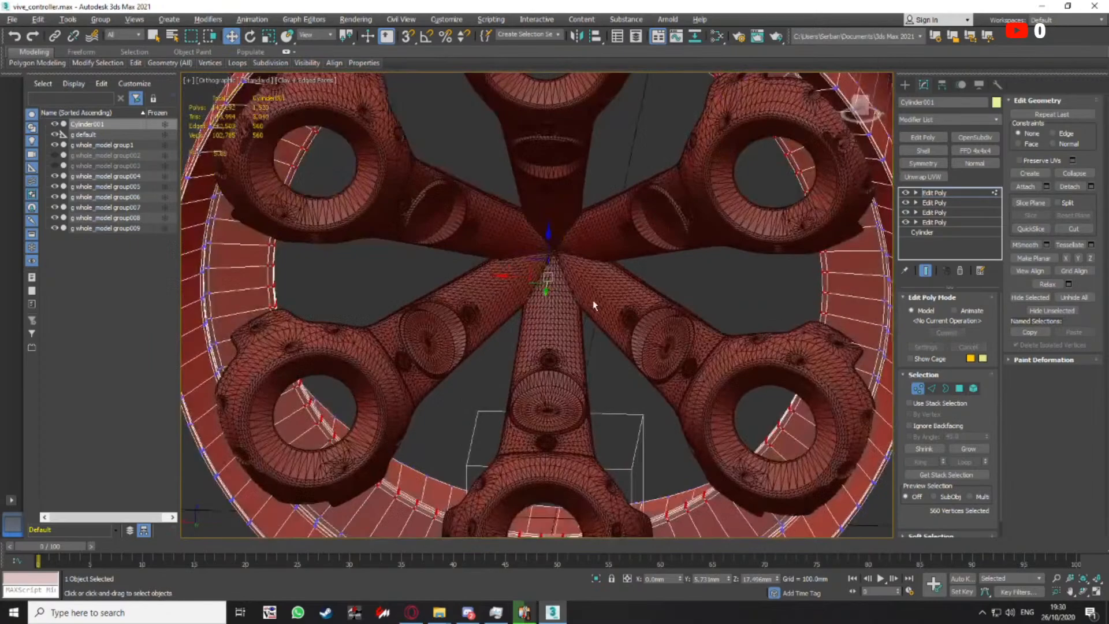
alt+middle_drag(594, 305, 541, 282)
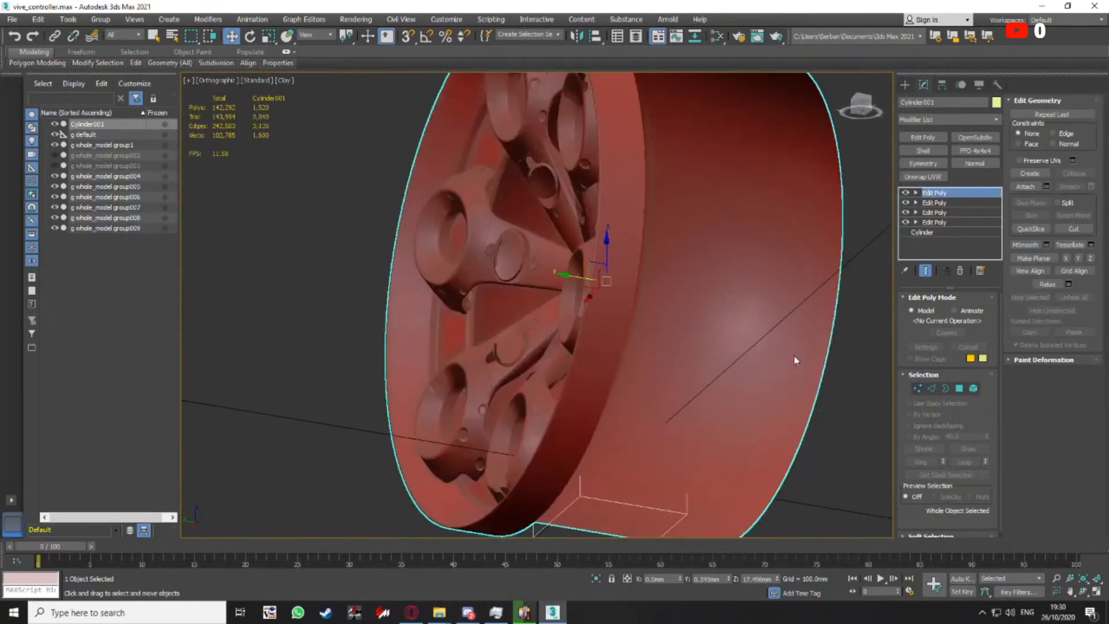
Examine the rim from both sides and where the controllers meet its inner flange, with and without edges shown
middle_drag(643, 320, 612, 297)
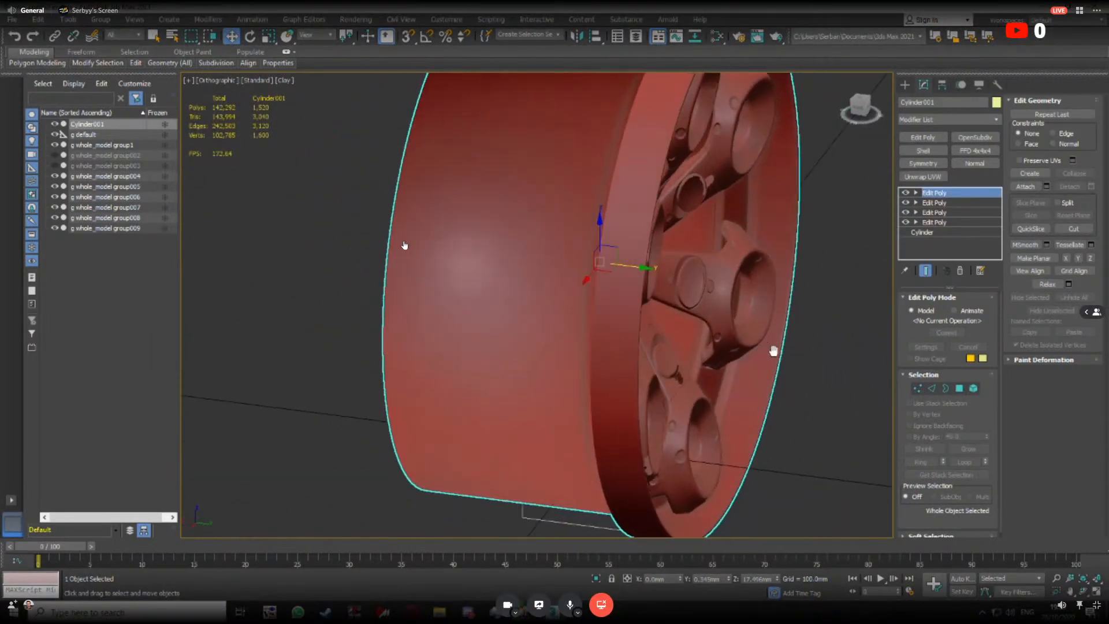
key(F4)
key(F4)
scroll(740, 323, up, 4)
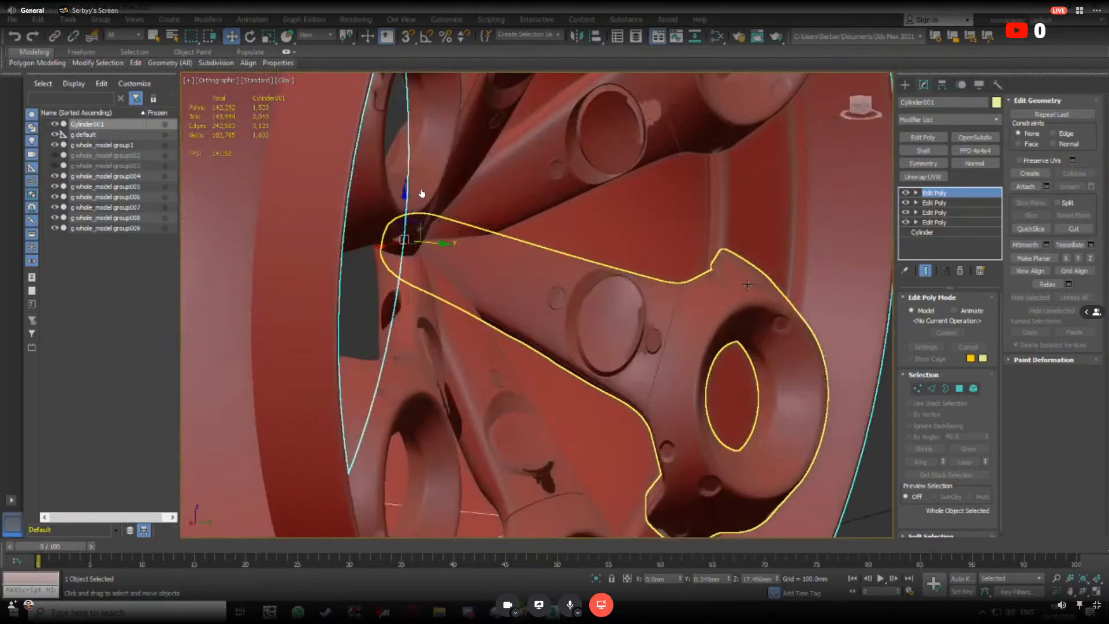
scroll(737, 326, down, 6)
alt+middle_drag(735, 330, 733, 307)
scroll(607, 323, up, 5)
scroll(475, 336, up, 5)
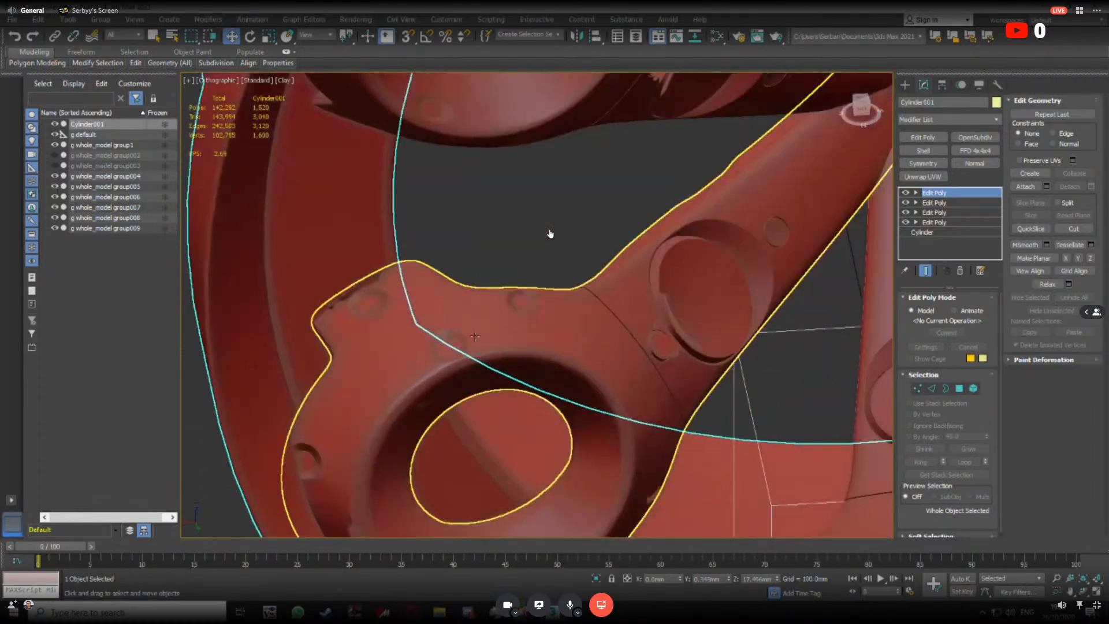
key(F4)
scroll(399, 260, up, 5)
key(F4)
key(F4)
scroll(369, 283, down, 9)
alt+middle_drag(369, 283, 358, 301)
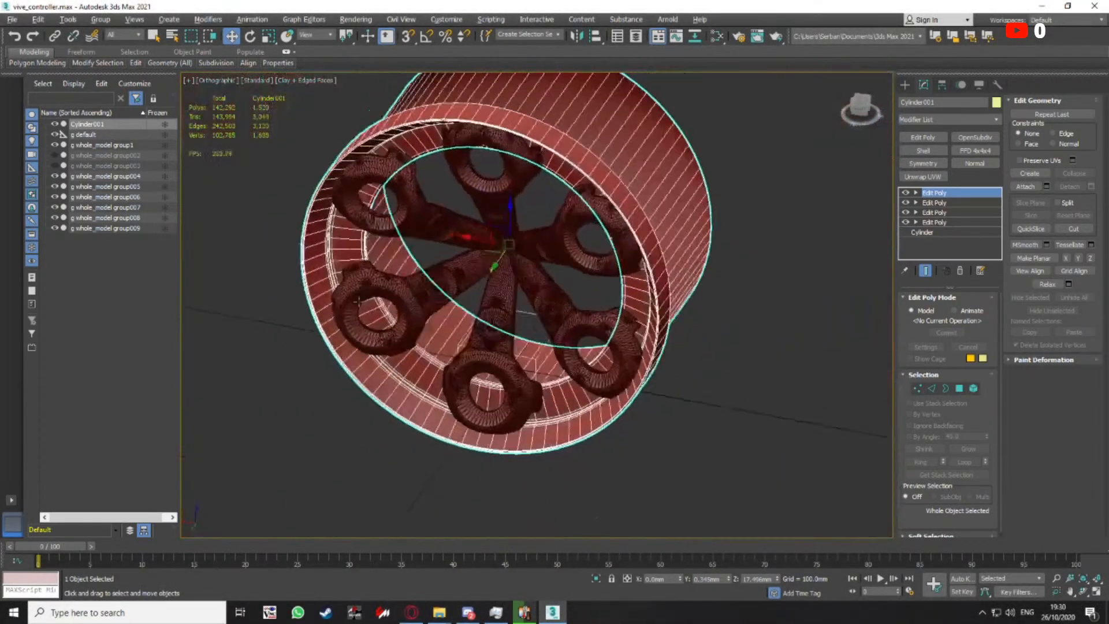
Select the edge loop beside the flange's innermost bevel and try scaling it uniformly in the XZ plane
scroll(358, 301, up, 8)
key(2)
double_click(377, 240)
scroll(378, 240, down, 6)
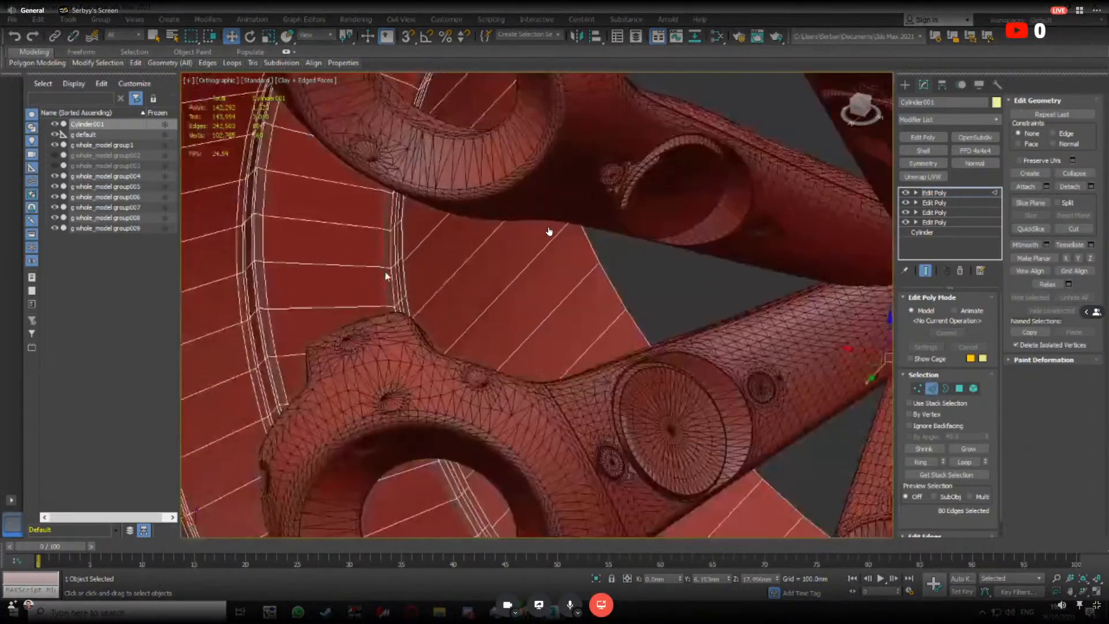
scroll(386, 275, up, 1)
key(r)
middle_drag(544, 275, 490, 288)
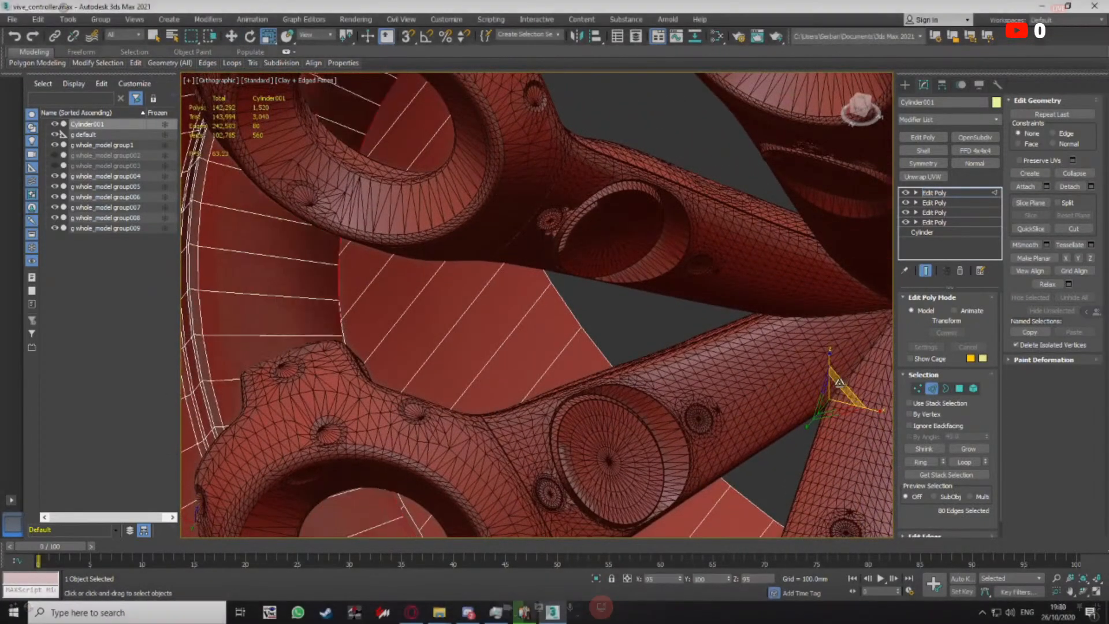
drag(832, 381, 838, 385)
Constrain edits to edges and scale the loop beside the innermost bevel slightly outward along the flange
scroll(524, 336, up, 4)
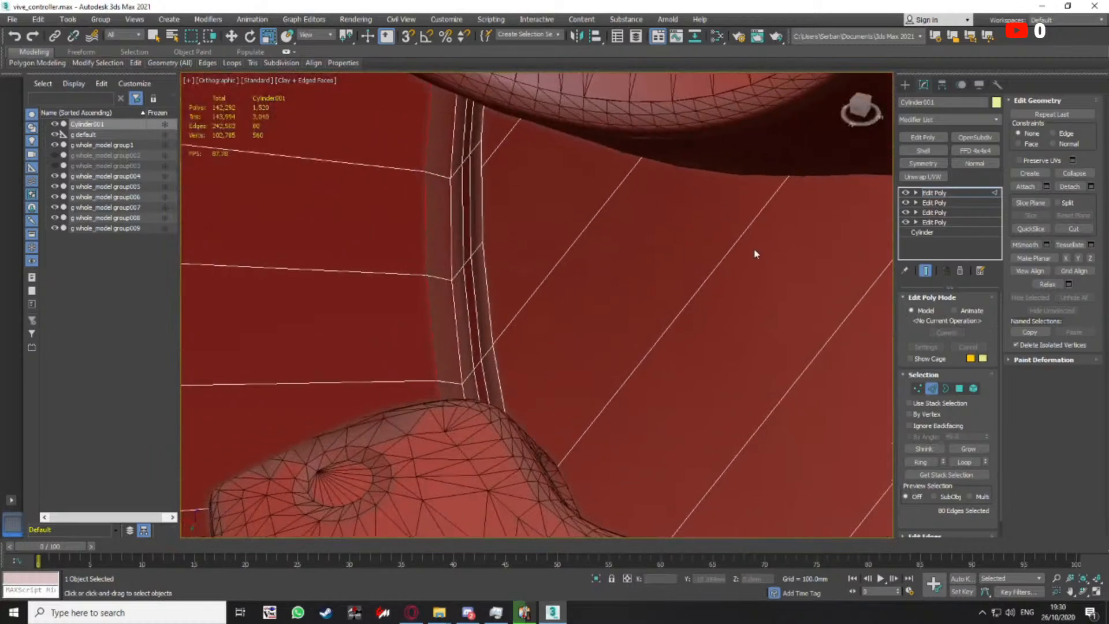
middle_drag(748, 317, 515, 322)
scroll(665, 312, down, 1)
scroll(515, 321, down, 2)
scroll(515, 321, down, 1)
middle_drag(584, 324, 525, 316)
scroll(524, 316, down, 1)
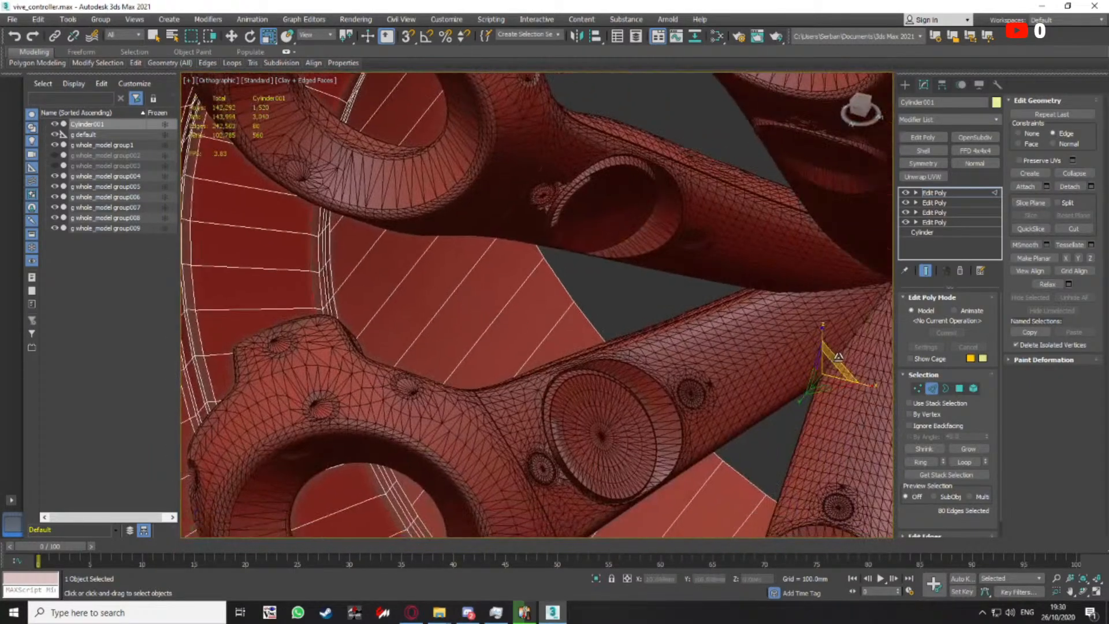
middle_drag(326, 292, 467, 331)
scroll(467, 331, up, 5)
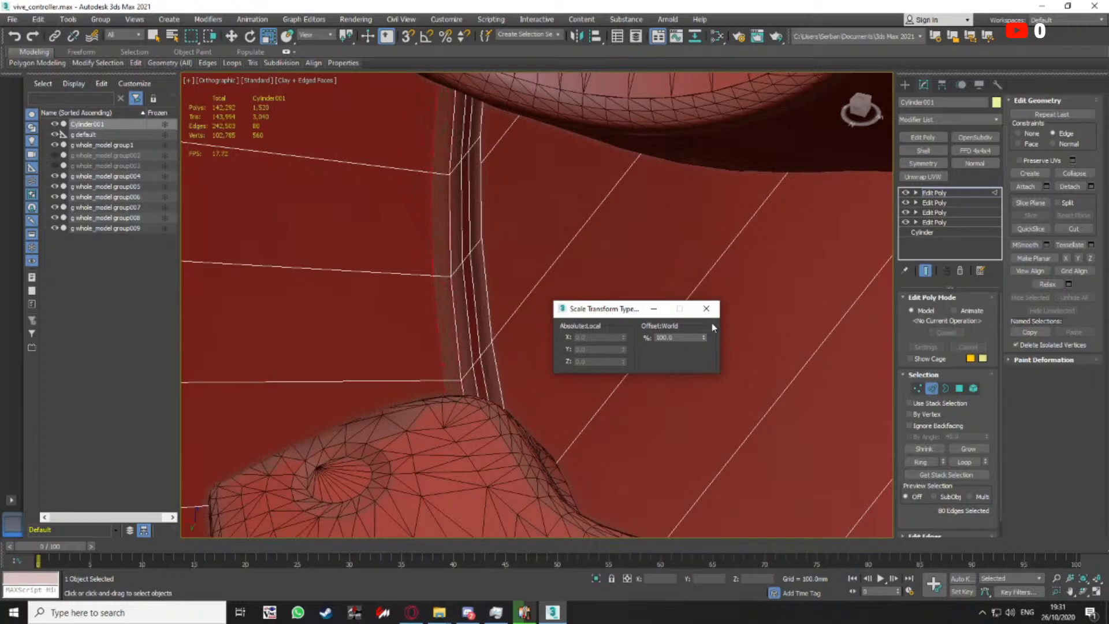
click(706, 309)
Select the edge loop at the flange's outer corner and scale it slightly inward along the edges using Scale Transform Type-In
scroll(611, 302, down, 4)
scroll(558, 300, up, 5)
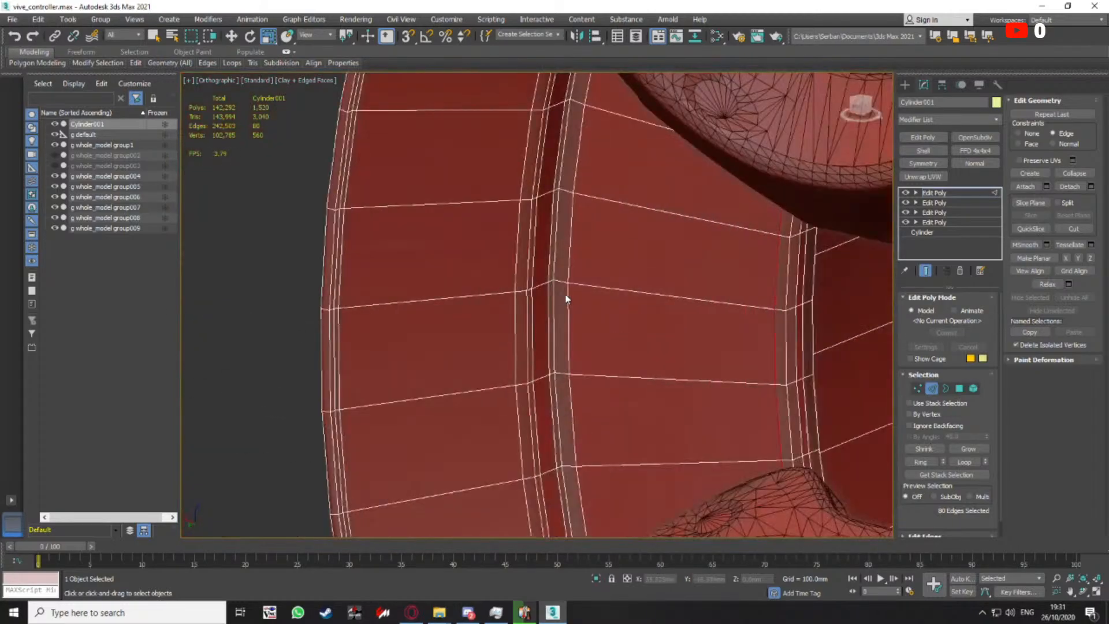
scroll(568, 293, down, 4)
scroll(528, 325, up, 8)
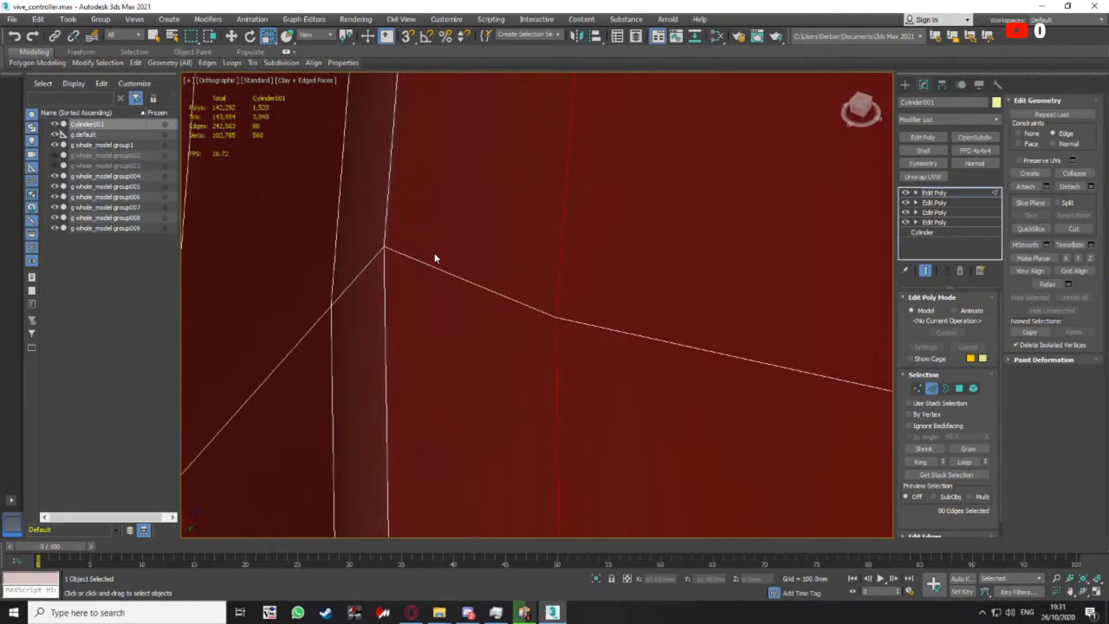
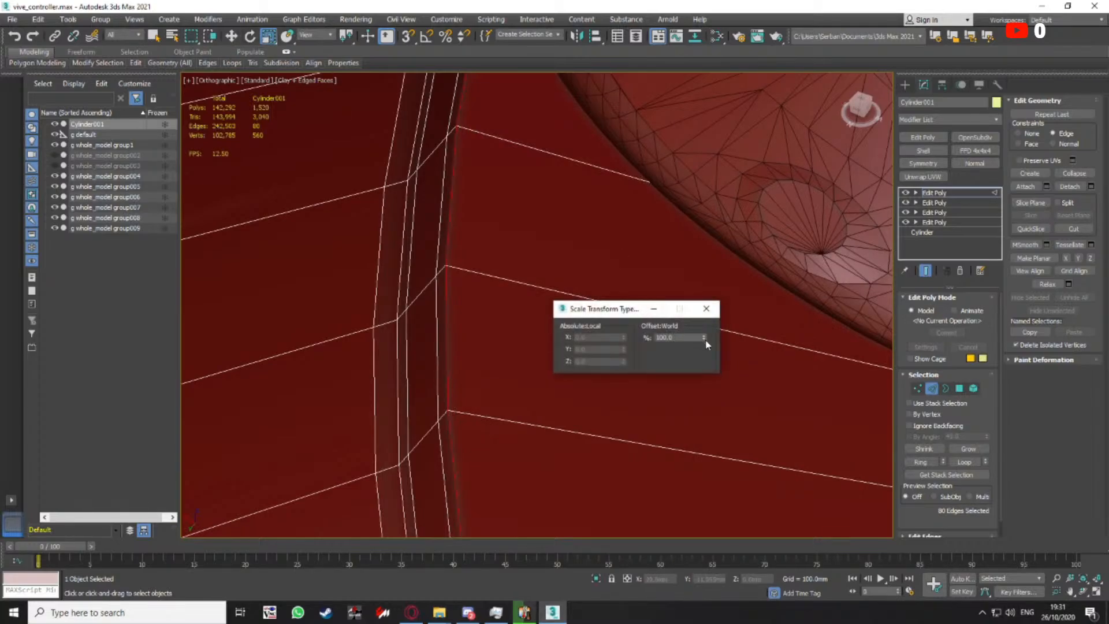
click(705, 338)
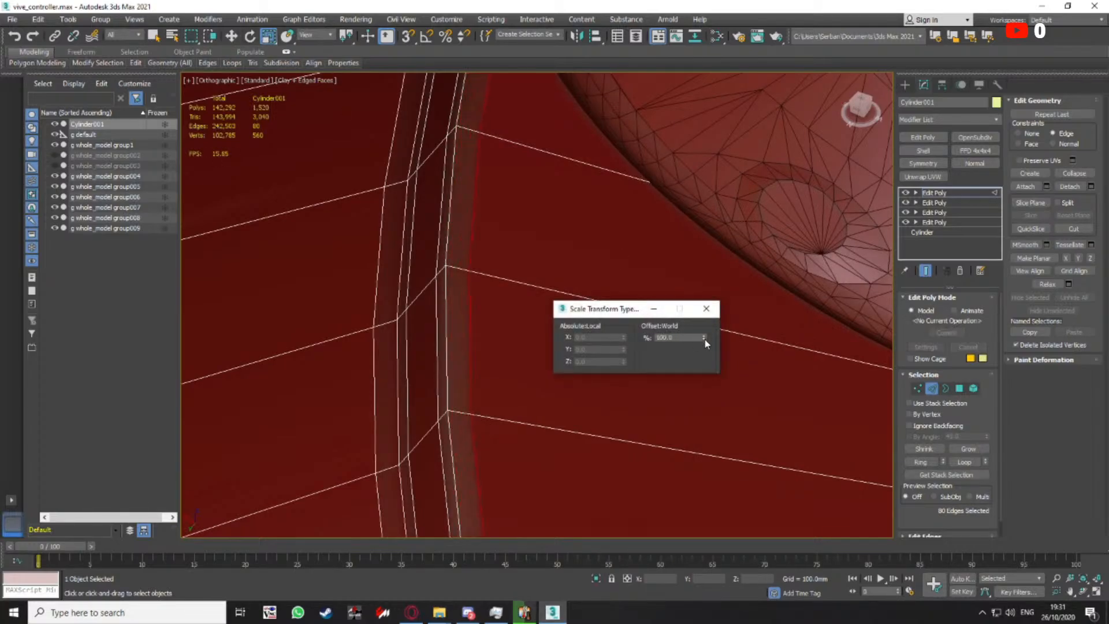
click(706, 309)
Leave edge editing and examine the shading of the rim and its inner flange without edges
scroll(628, 318, down, 10)
middle_drag(629, 317, 588, 286)
key(F4)
scroll(552, 332, up, 6)
scroll(572, 322, down, 2)
scroll(683, 356, down, 5)
scroll(503, 267, up, 5)
scroll(584, 324, down, 5)
scroll(588, 285, up, 3)
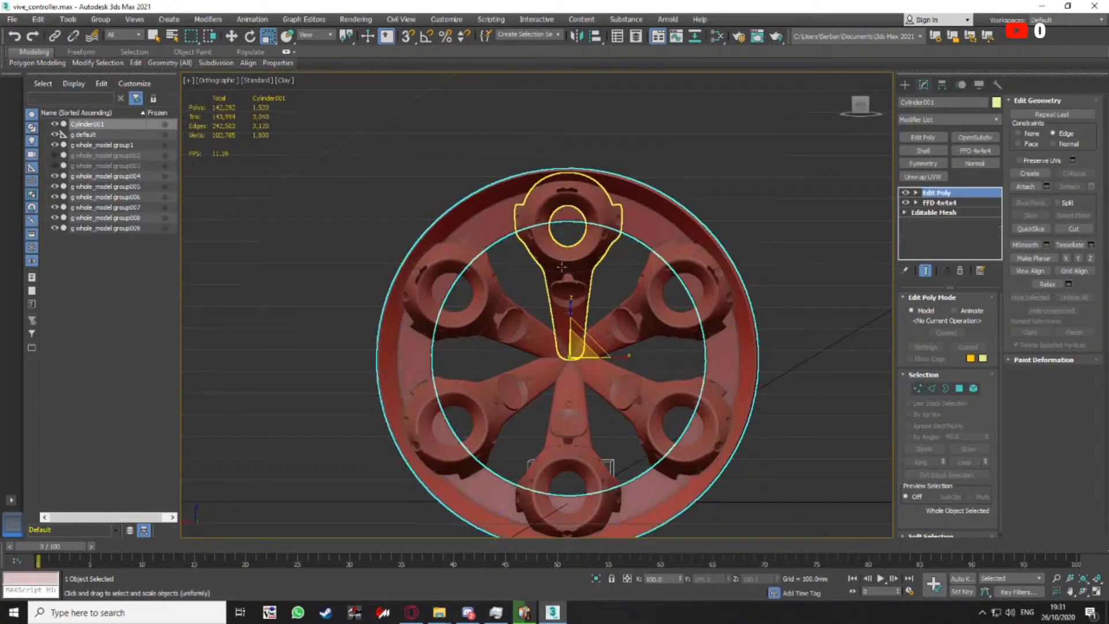
Select the uppermost controller, examine the spokes and rim with edges shown, and clear the selection
click(562, 267)
scroll(572, 294, up, 5)
key(F4)
alt+middle_drag(525, 258, 546, 226)
scroll(592, 260, up, 4)
scroll(510, 393, down, 4)
scroll(569, 270, down, 4)
middle_drag(575, 286, 578, 265)
click(578, 272)
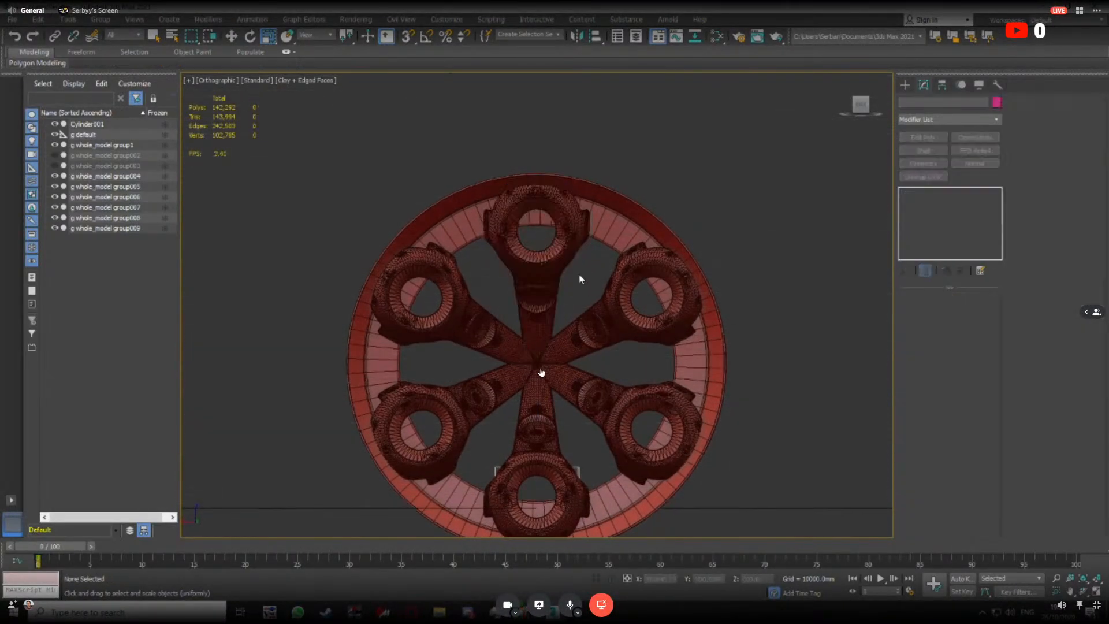
scroll(580, 278, up, 4)
middle_drag(580, 277, 612, 263)
click(557, 274)
click(629, 245)
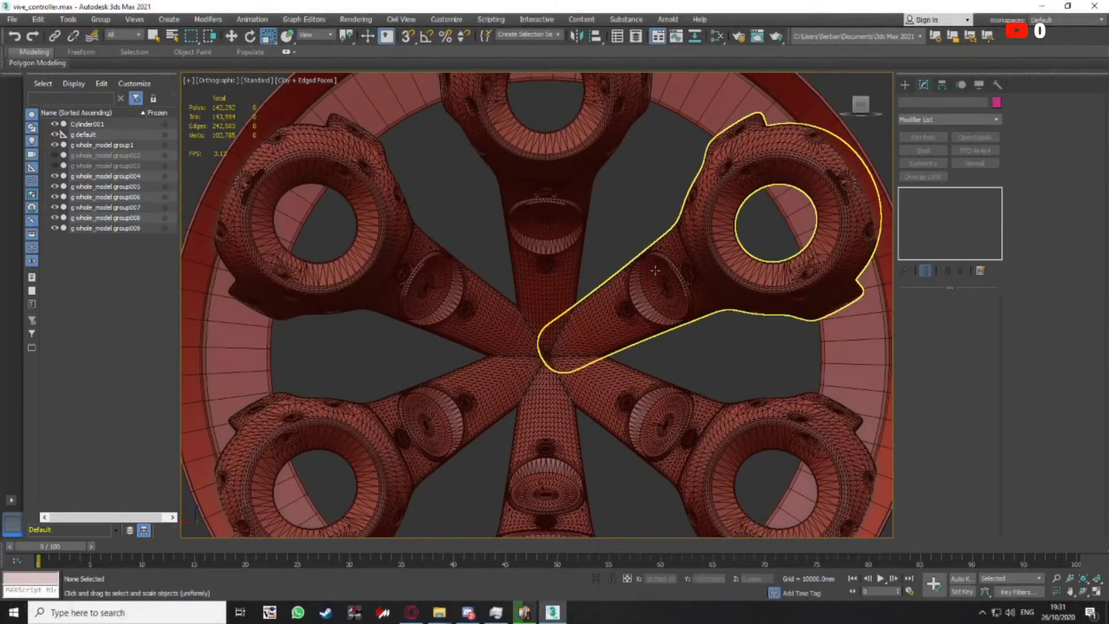
scroll(612, 304, down, 3)
middle_drag(676, 194, 569, 236)
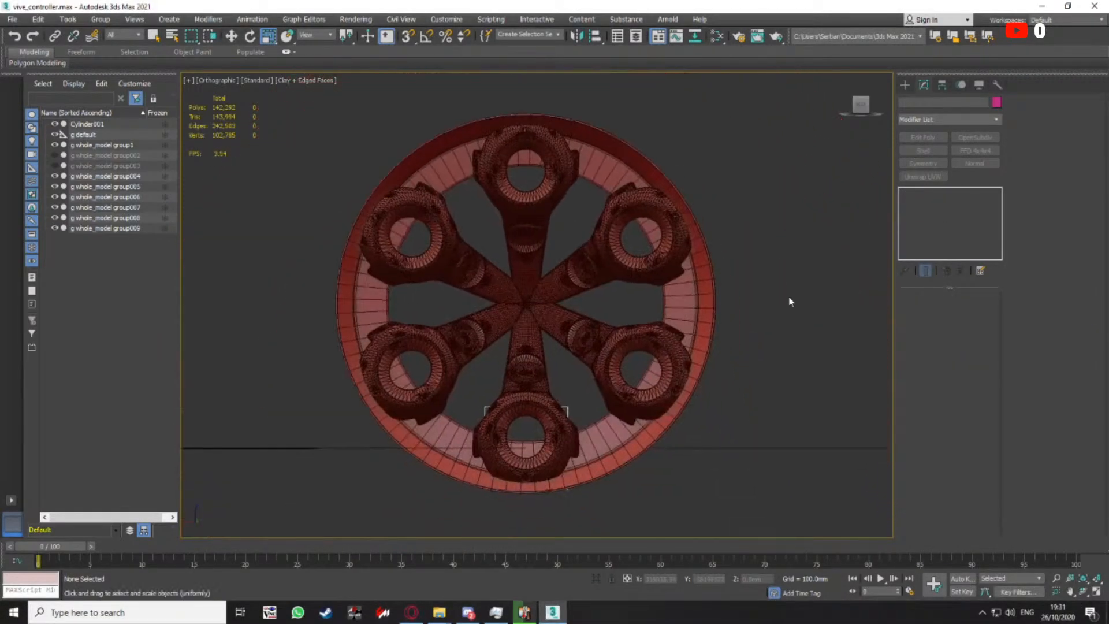
Bring up the standard primitives for creating a new object, with nothing selected and the whole wheel in view
scroll(696, 316, down, 1)
alt+middle_drag(696, 316, 702, 290)
click(705, 350)
scroll(709, 308, down, 3)
click(904, 85)
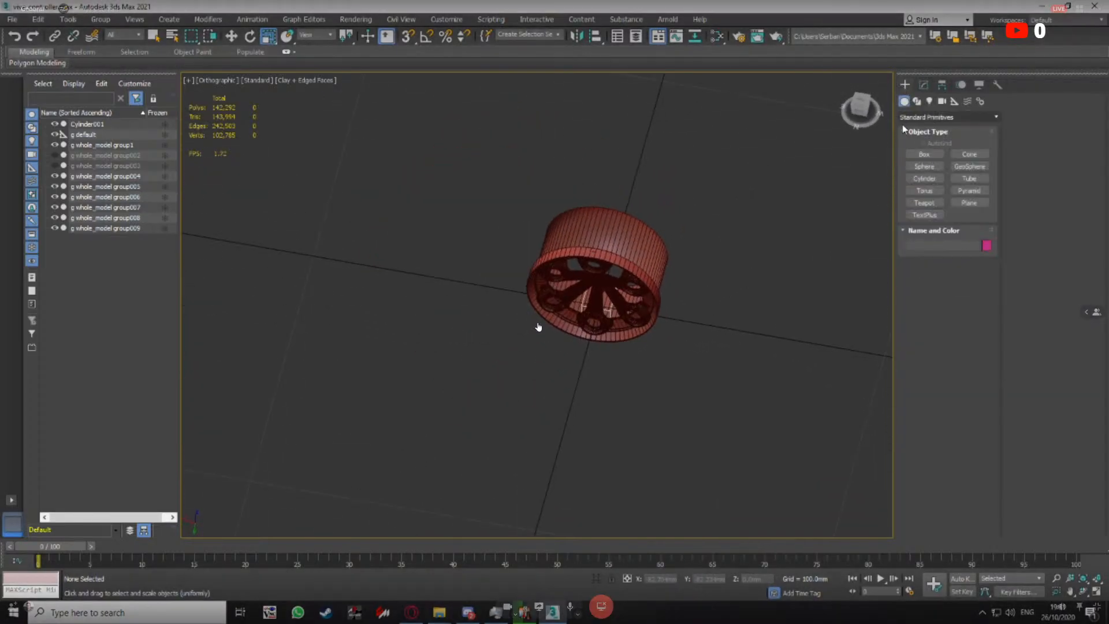
Draw a cylinder beside the wheel rim, about 13 mm in radius and 17.5 mm high, and show its parameters
click(924, 179)
drag(543, 407, 563, 434)
click(558, 381)
right_click(558, 381)
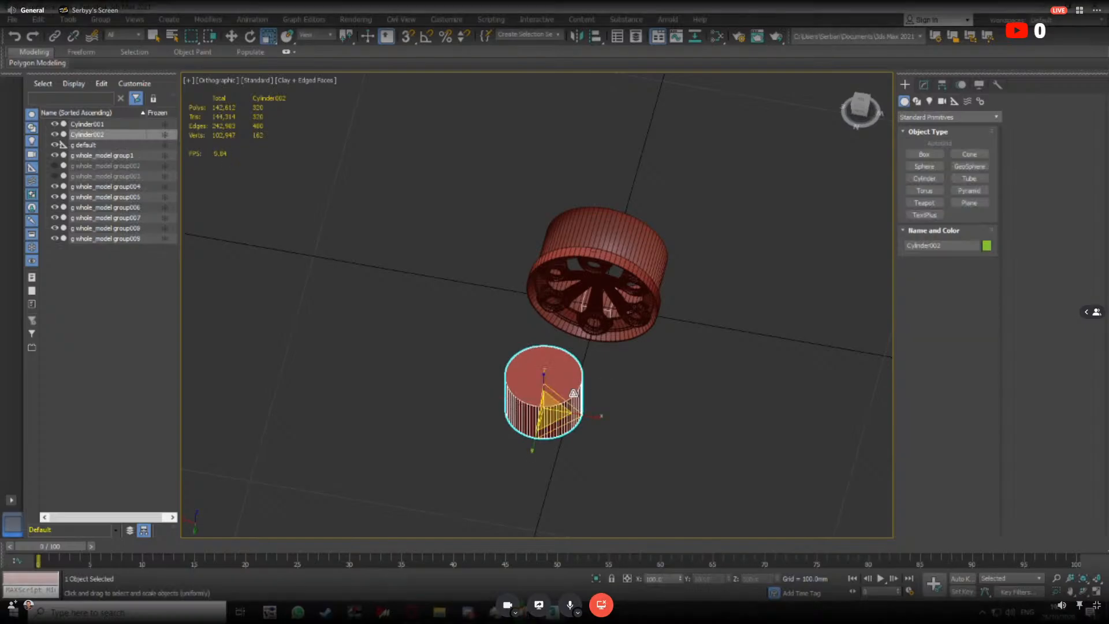
scroll(552, 381, up, 3)
click(923, 85)
scroll(740, 343, up, 3)
scroll(739, 340, up, 3)
middle_drag(740, 341, 820, 233)
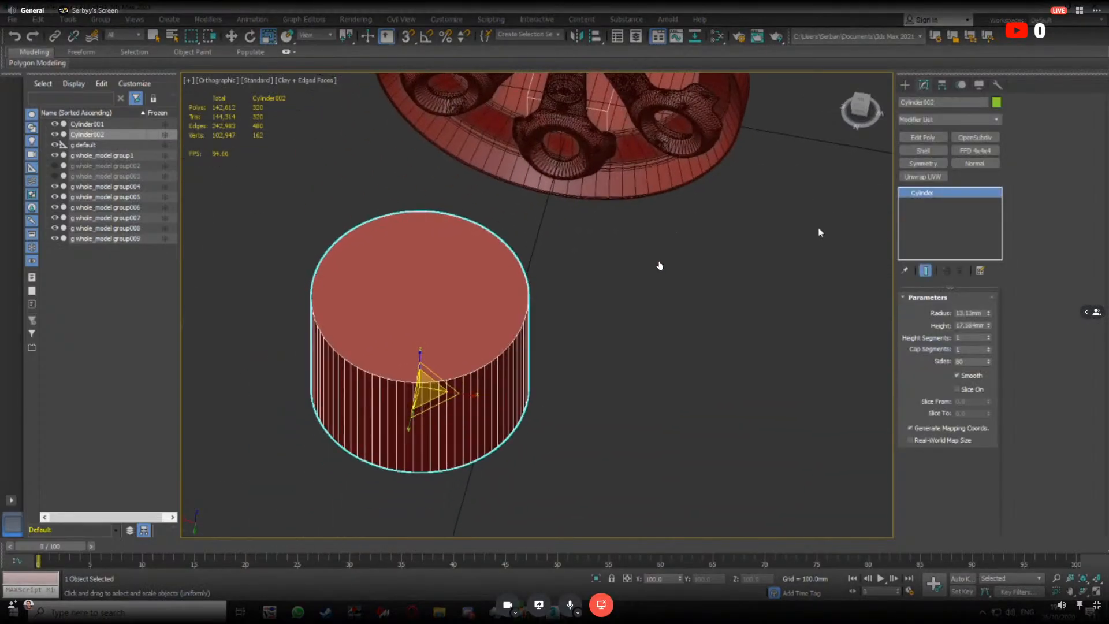
Examine how the spokes sit inside the rim from the front and at an angle, with the mesh edges hidden
scroll(696, 297, down, 3)
middle_drag(697, 297, 693, 354)
scroll(528, 284, up, 9)
scroll(529, 287, down, 8)
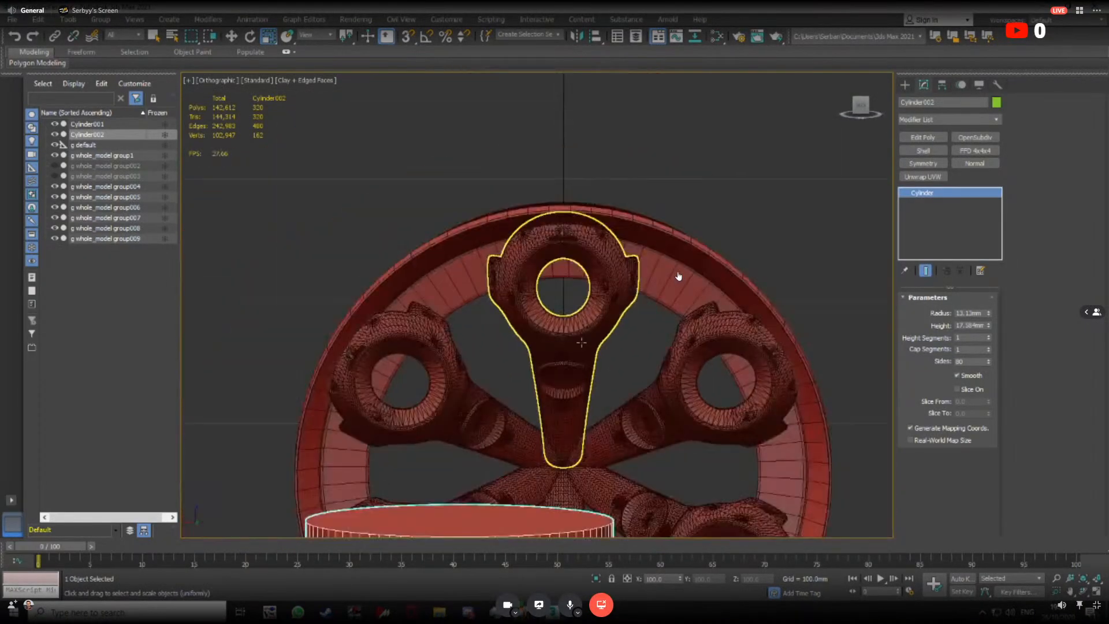
middle_drag(601, 408, 604, 275)
scroll(629, 243, down, 3)
click(608, 173)
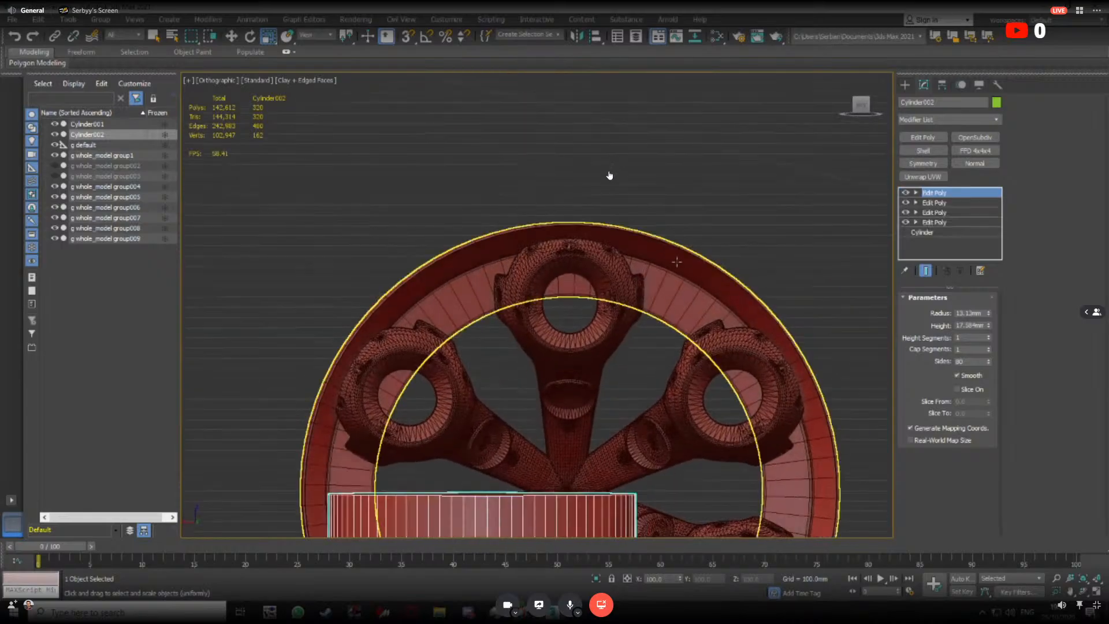
alt+middle_drag(609, 173, 572, 286)
scroll(572, 285, up, 4)
key(F4)
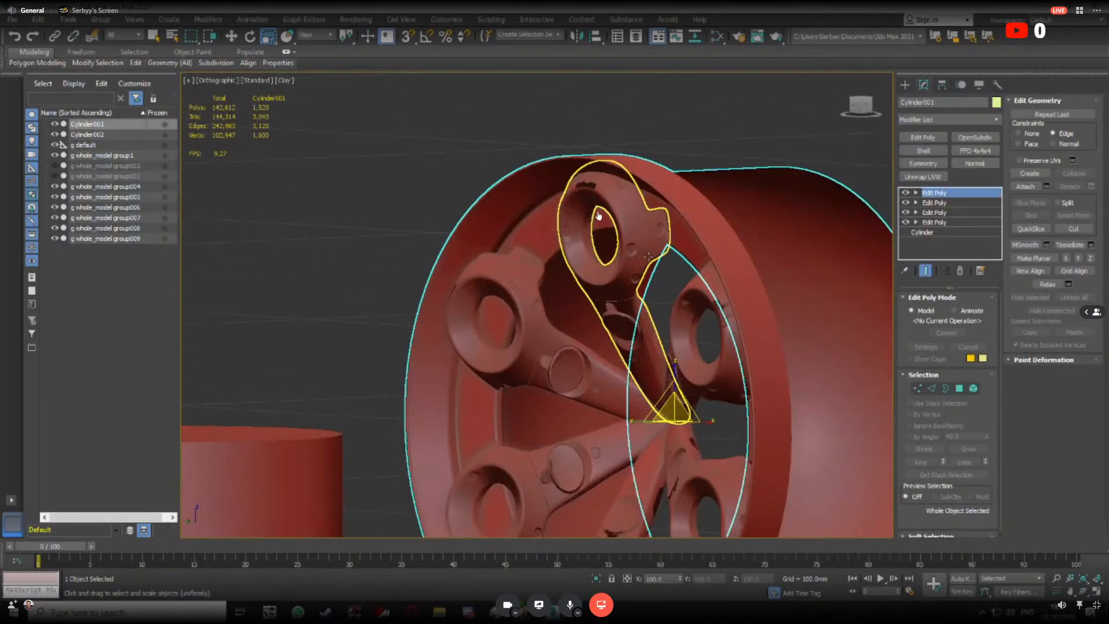
click(662, 141)
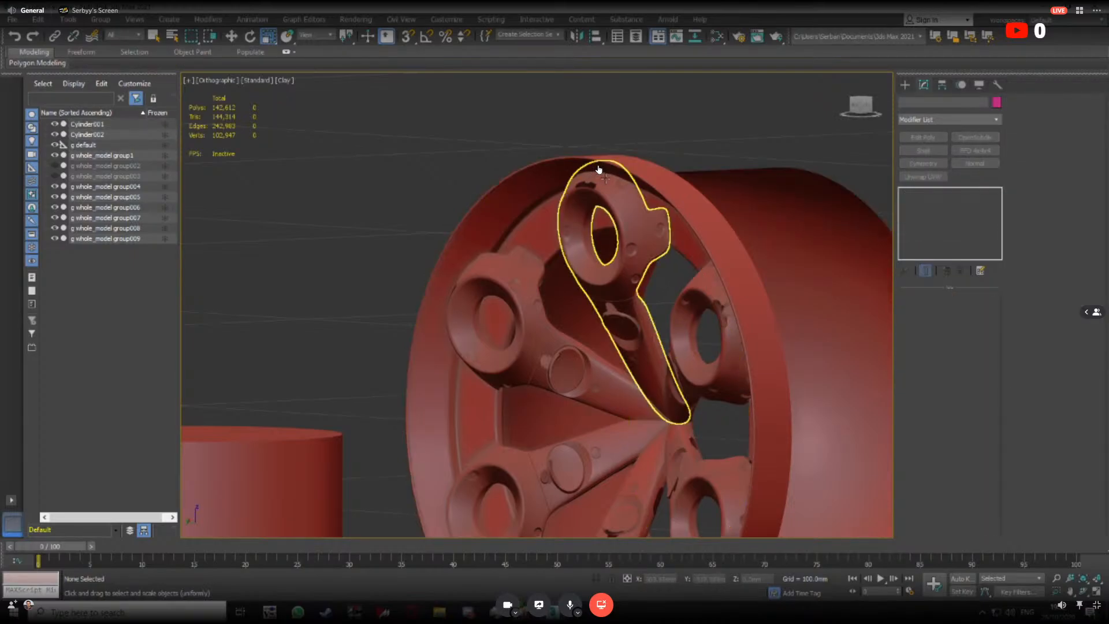
Inspect the outer-end vertices of the top spoke against the rim in wireframe and shaded views
click(599, 170)
mouse_move(599, 169)
alt+middle_down()
mouse_move(588, 241)
mouse_move(665, 249)
alt+middle_up()
scroll(588, 240, up, 3)
key(F3)
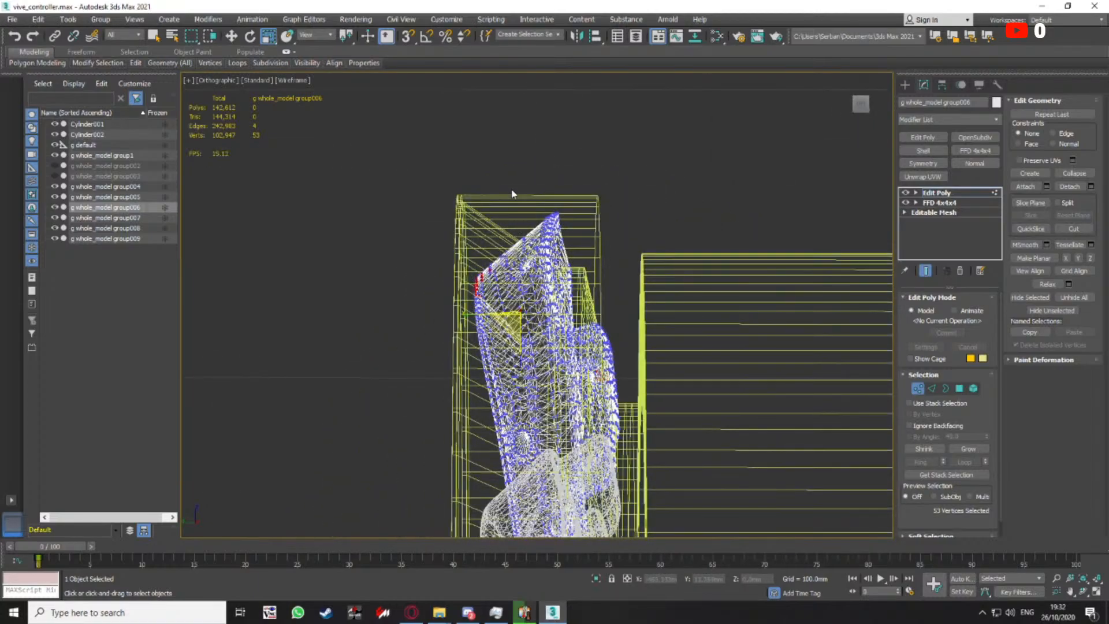
key(F3)
alt+middle_drag(553, 242, 602, 280)
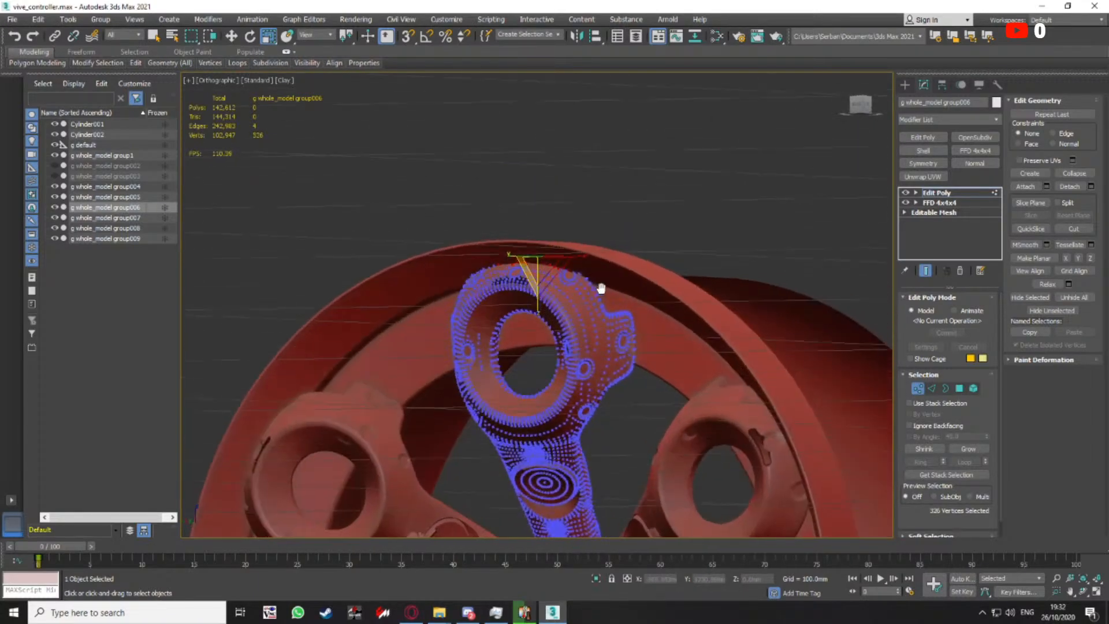
scroll(597, 277, up, 2)
key(1)
mouse_move(576, 198)
alt+middle_down()
mouse_move(618, 250)
mouse_move(593, 251)
mouse_move(512, 208)
alt+middle_up()
Select the rim and pick the edge loops of its inner step behind the spoke heads
key(F3)
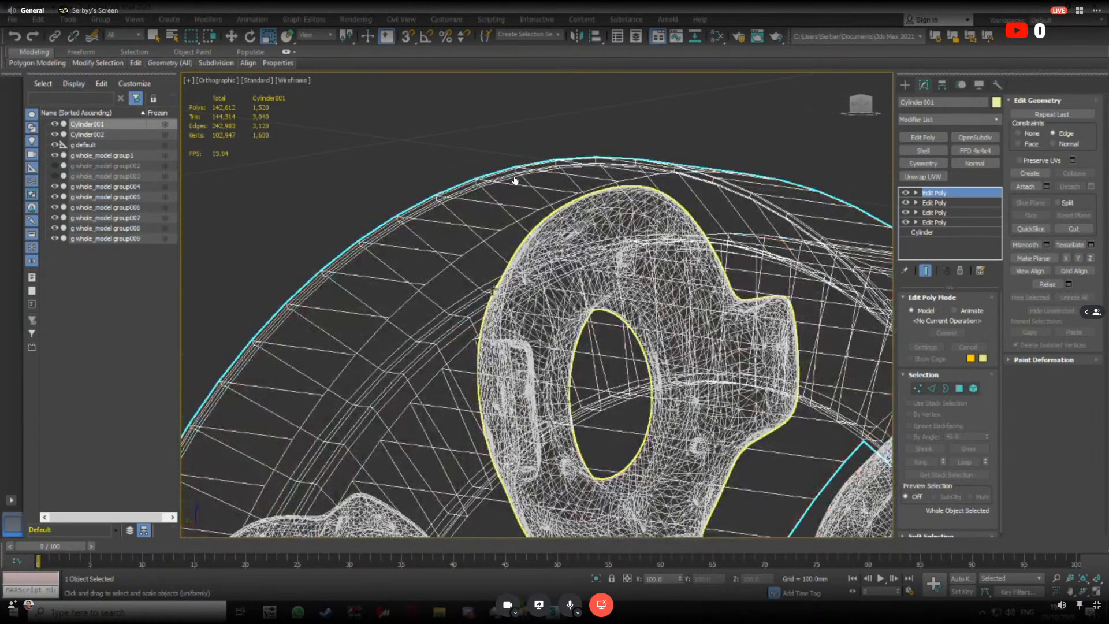
key(F3)
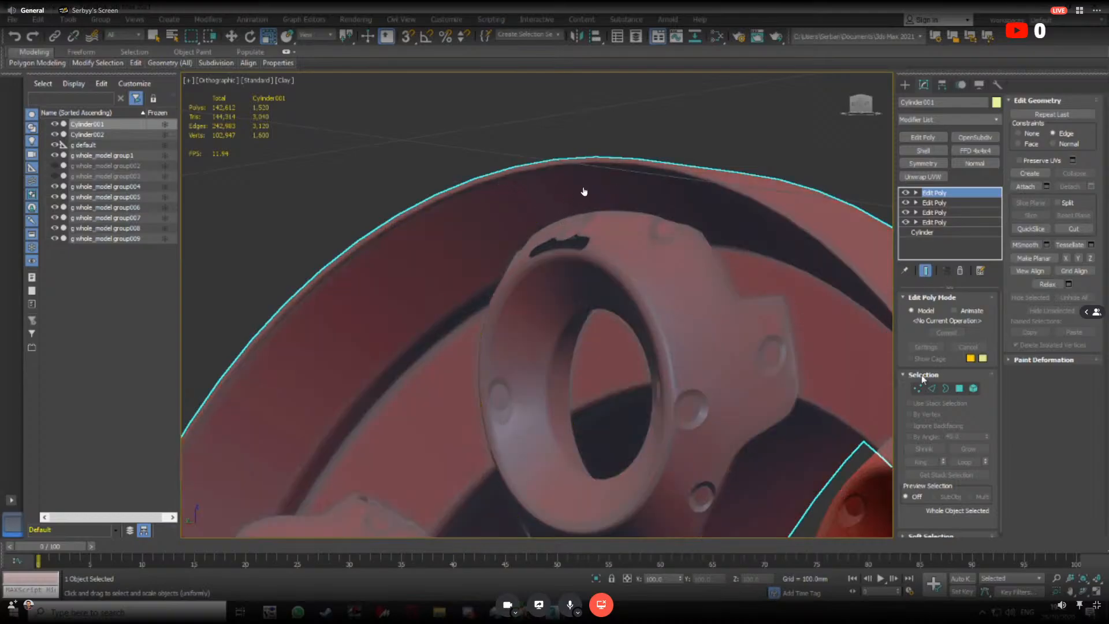
click(935, 391)
key(F3)
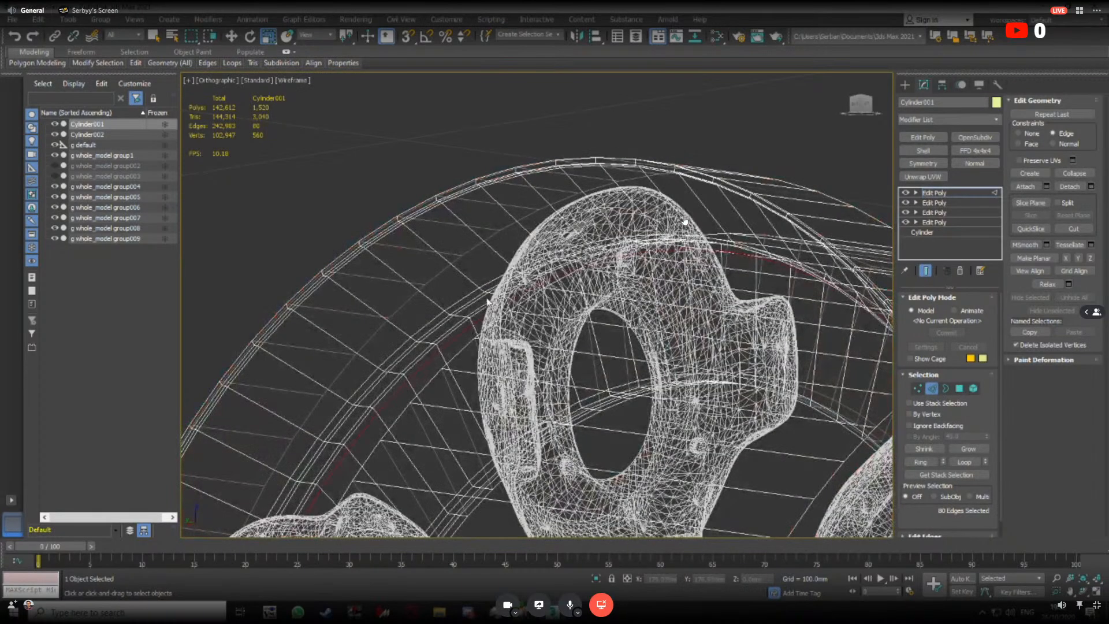
key(F3)
key(F4)
scroll(465, 299, up, 2)
scroll(465, 299, up, 2)
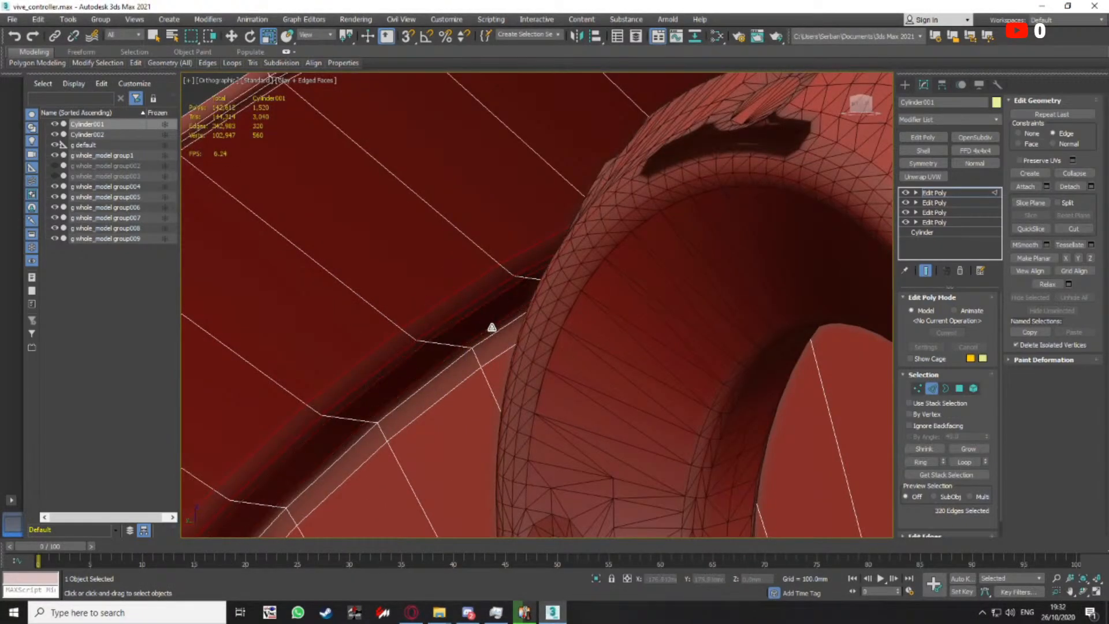
scroll(510, 359, down, 4)
middle_drag(510, 359, 478, 278)
key(F3)
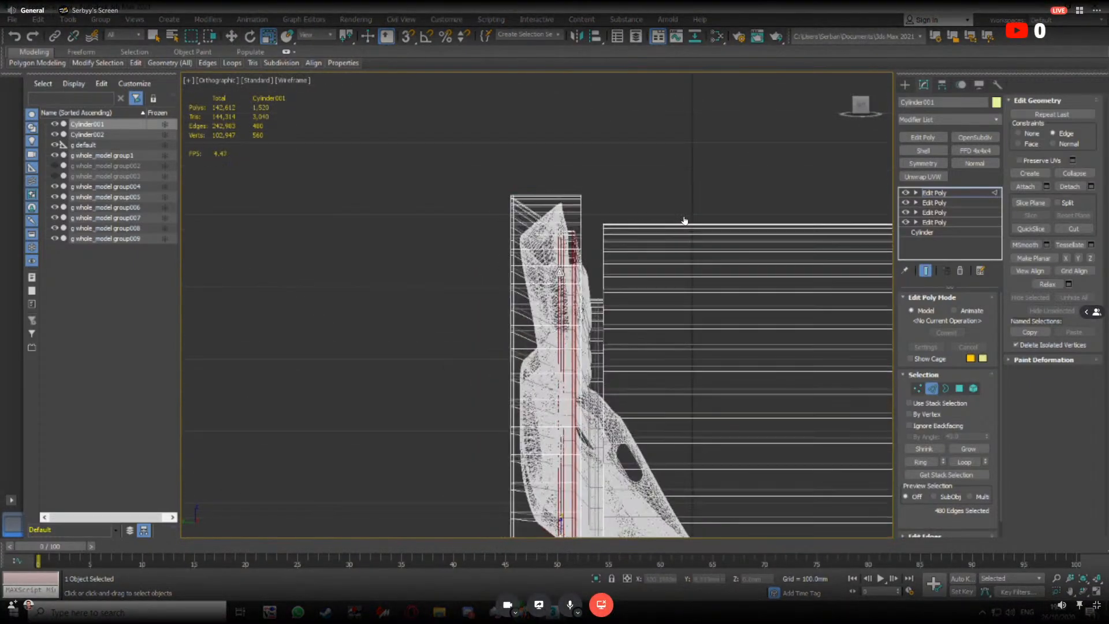
Move the selected inner-step edge loops along Y toward the rim's front face, with the edge constraint set to None
alt+middle_drag(677, 214, 602, 222)
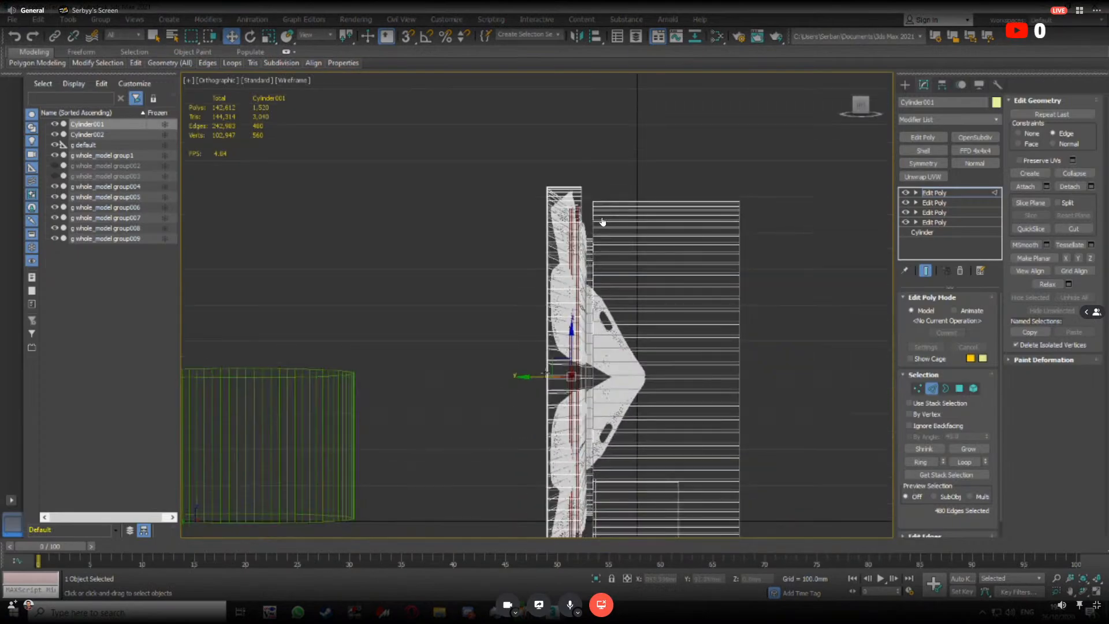
scroll(593, 235, up, 2)
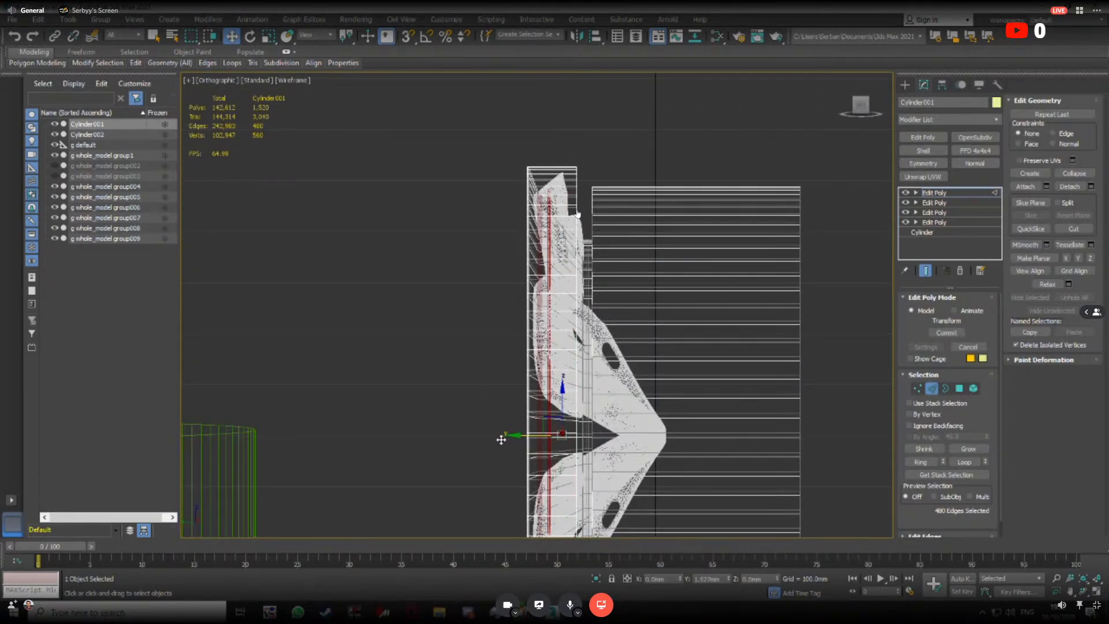
alt+middle_drag(492, 439, 523, 424)
scroll(508, 294, up, 3)
key(F3)
mouse_move(500, 285)
alt+middle_down()
mouse_move(537, 306)
mouse_move(549, 245)
mouse_move(519, 243)
mouse_move(564, 249)
mouse_move(584, 225)
mouse_move(574, 235)
mouse_move(706, 243)
mouse_move(659, 231)
mouse_move(581, 241)
alt+middle_up()
Add another Edit Poly modifier to the rim and select the edge loops around its inner step
click(930, 388)
click(913, 138)
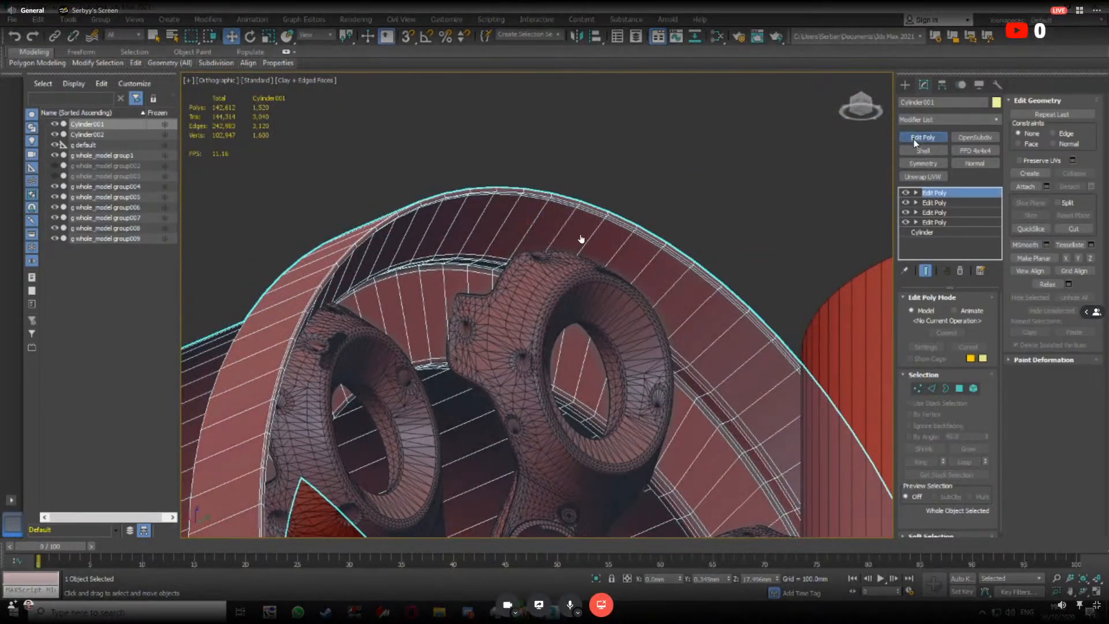
key(2)
click(575, 222)
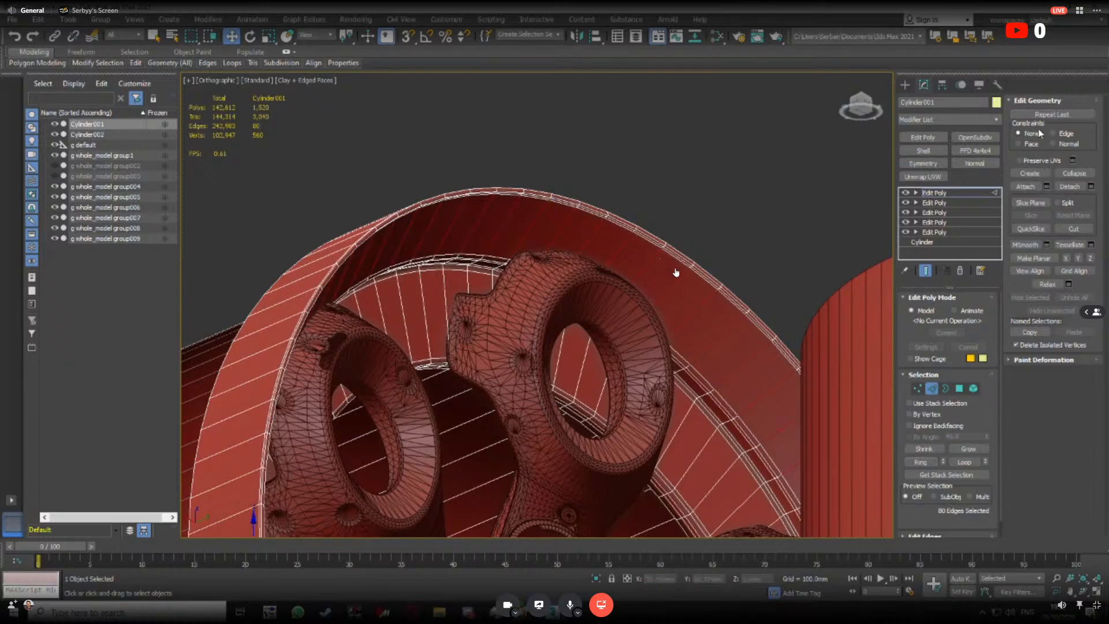
alt+middle_drag(679, 262, 595, 314)
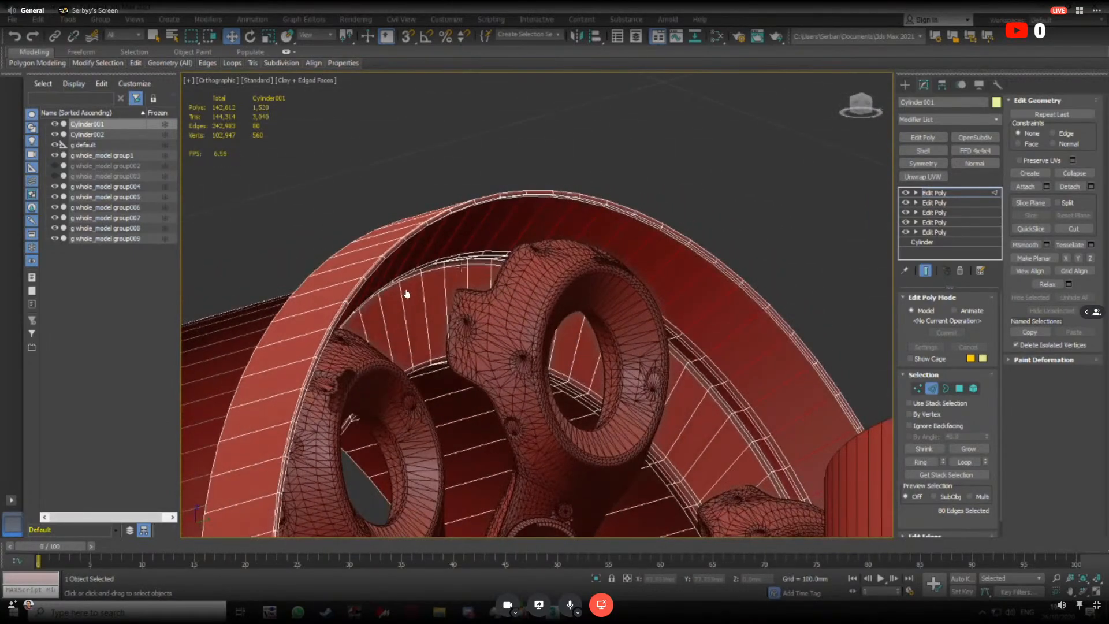
scroll(406, 294, up, 6)
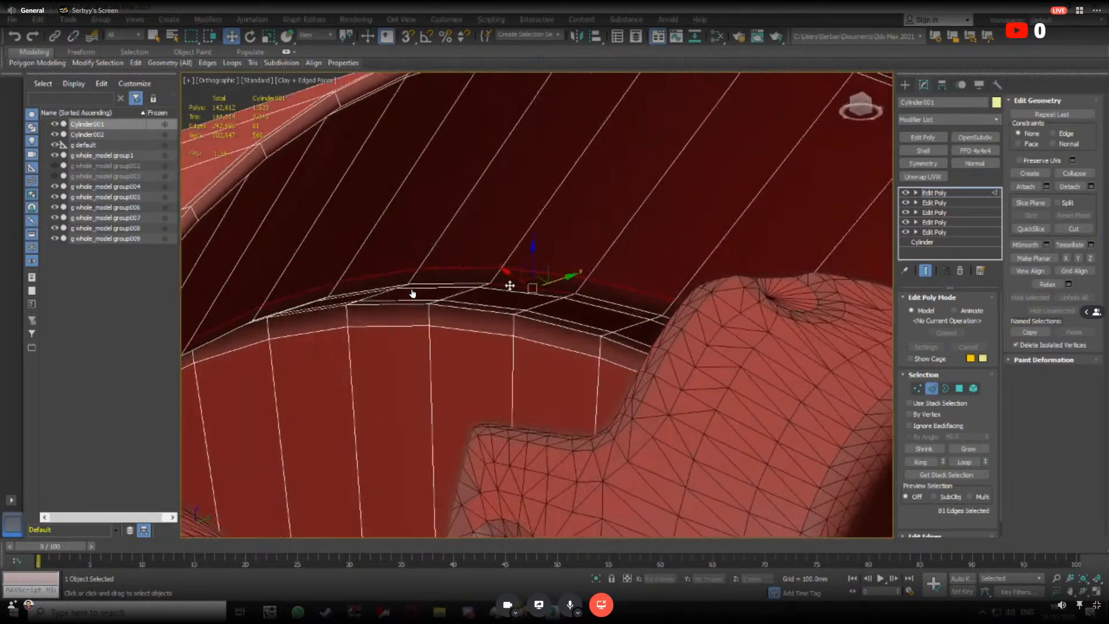
ctrl+double_click(412, 294)
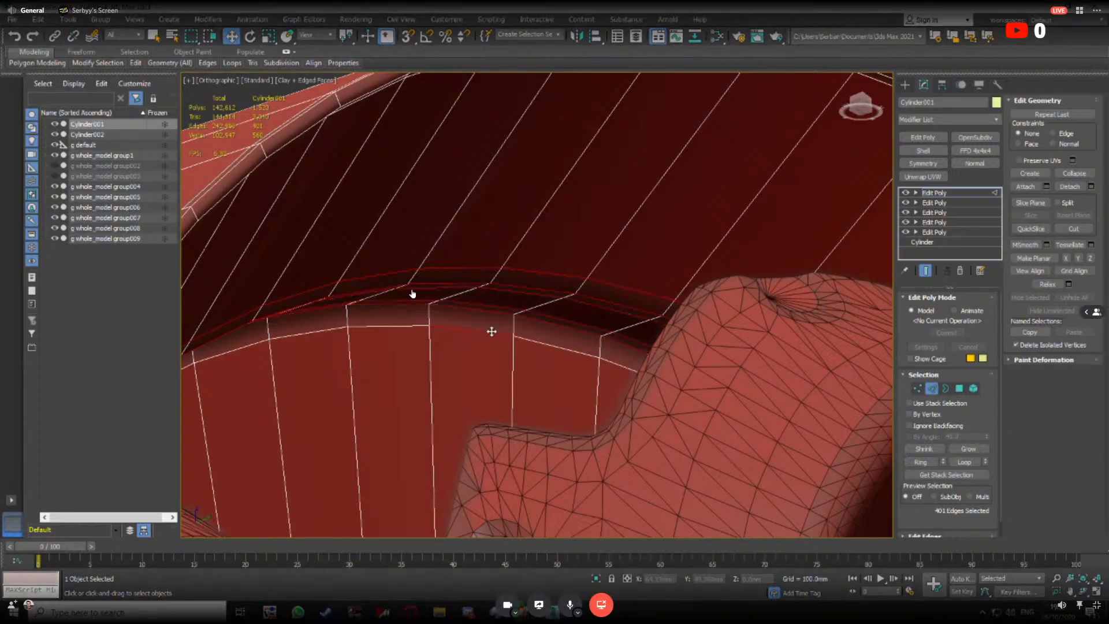
Convert the inner-step edge selection to vertices and scale them outward in the rim's plane
right_click(490, 330)
click(463, 264)
key(r)
scroll(521, 359, down, 8)
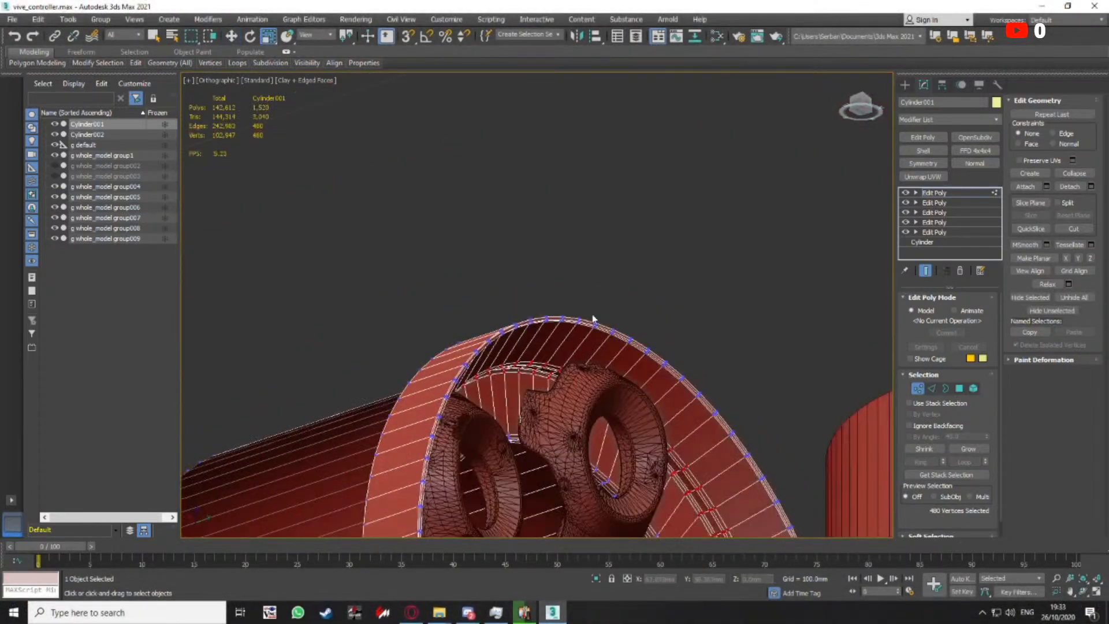
middle_drag(607, 351, 585, 249)
alt+middle_drag(585, 249, 609, 376)
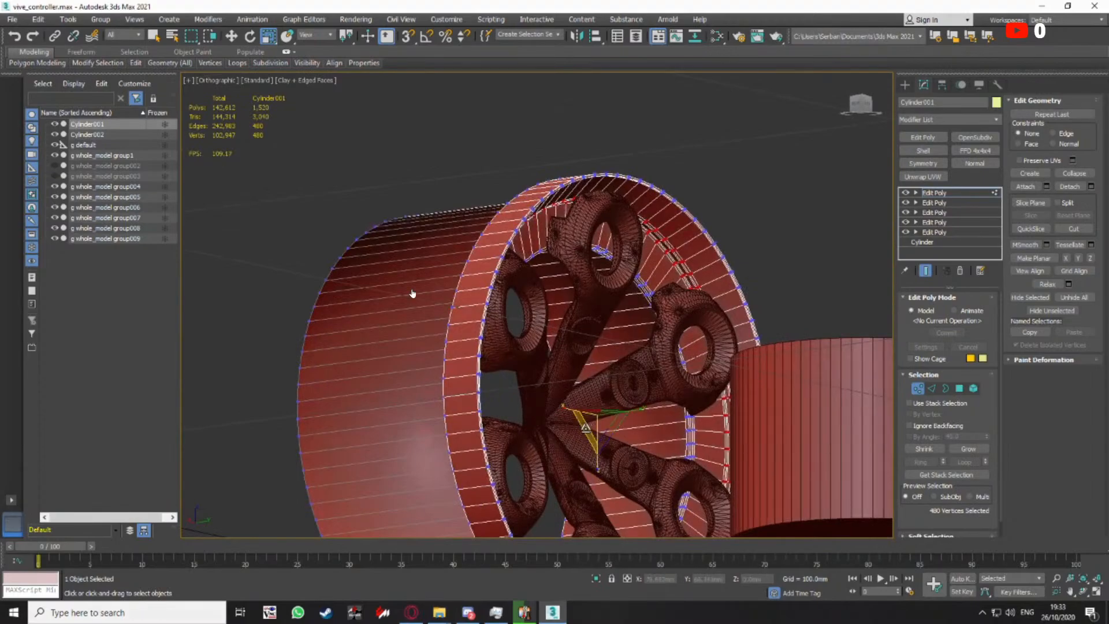
drag(586, 428, 588, 428)
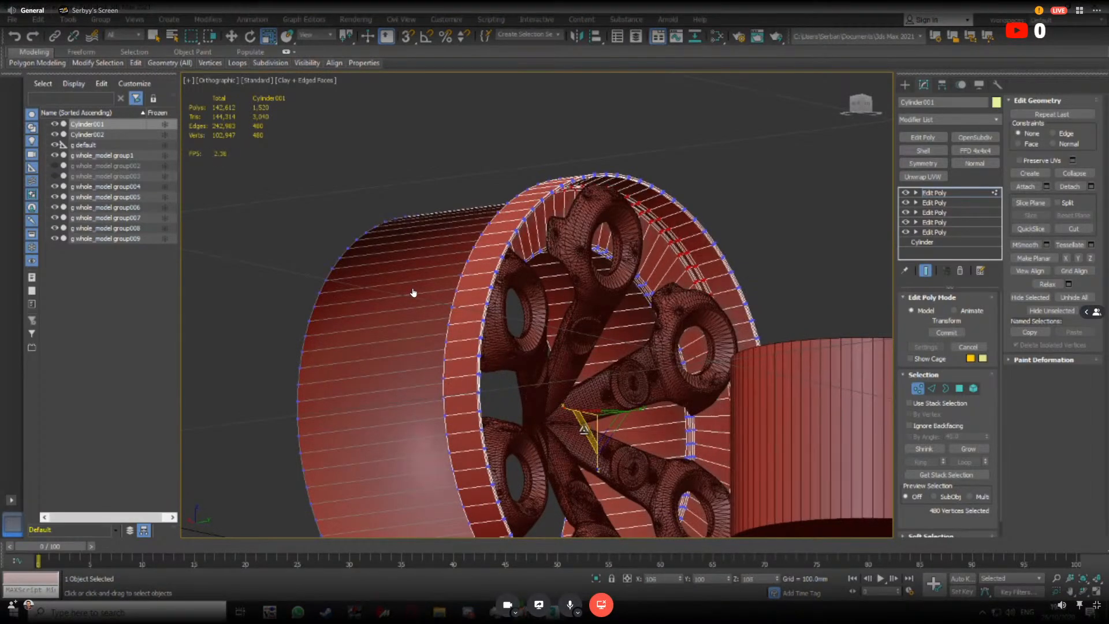
Fine-tune the scale of the inner-step vertices to about 101.2% using the Scale Transform Type-In
alt+middle_drag(613, 374, 550, 347)
scroll(549, 347, up, 2)
middle_drag(560, 187, 515, 227)
scroll(524, 200, up, 6)
alt+middle_drag(528, 191, 531, 168)
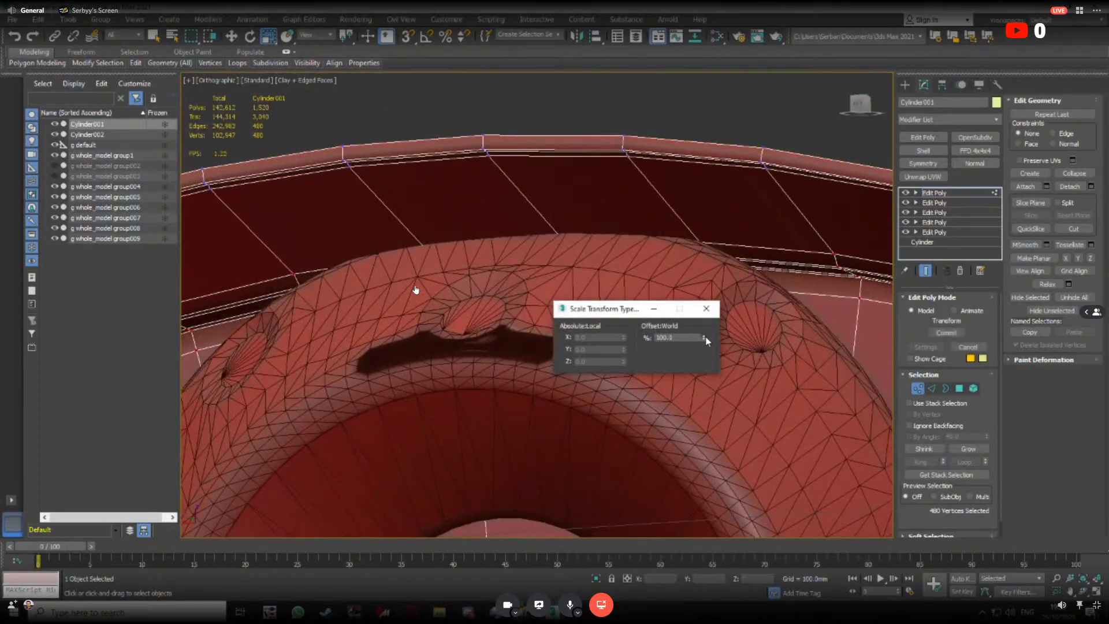
drag(705, 338, 704, 338)
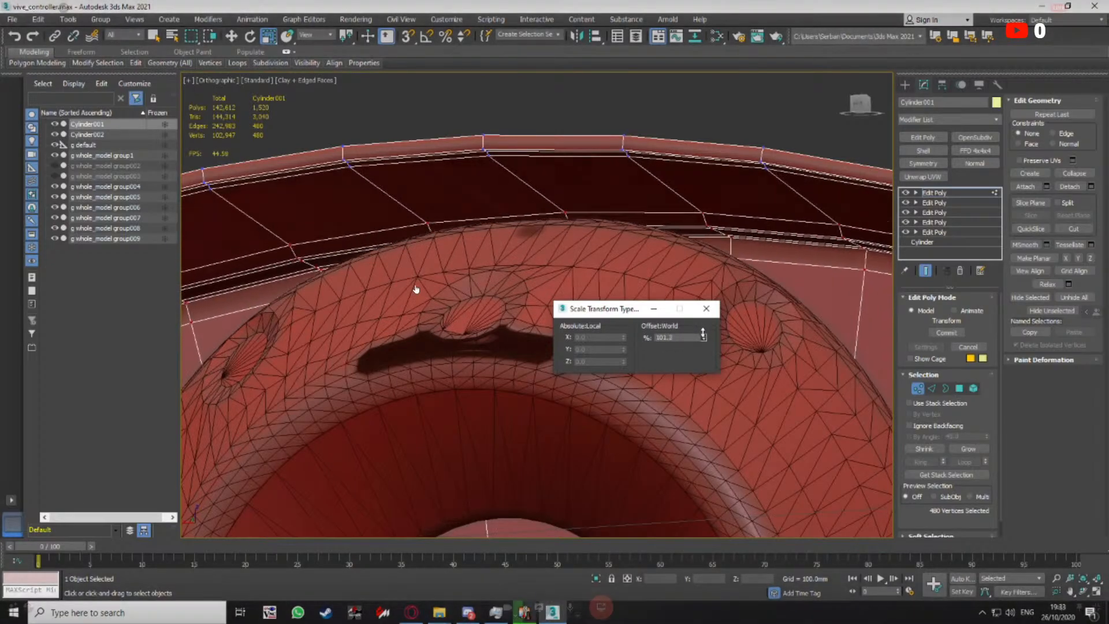
scroll(552, 279, down, 5)
alt+middle_drag(552, 280, 525, 287)
scroll(514, 283, up, 5)
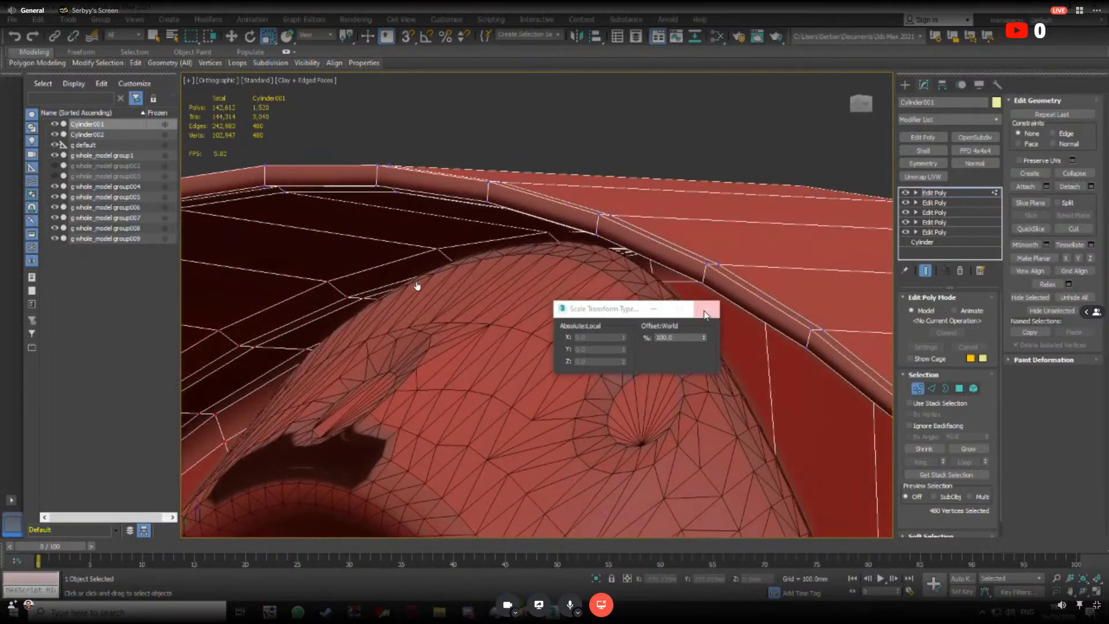
click(705, 312)
Check the clearance between the rim's inner step and the spoke tip in wireframe and shaded close-ups
scroll(599, 327, down, 5)
middle_drag(598, 327, 597, 237)
mouse_move(598, 237)
alt+middle_down()
mouse_move(562, 198)
mouse_move(717, 203)
mouse_move(584, 222)
mouse_move(609, 226)
mouse_move(599, 243)
mouse_move(620, 251)
alt+middle_up()
scroll(584, 223, up, 4)
key(F3)
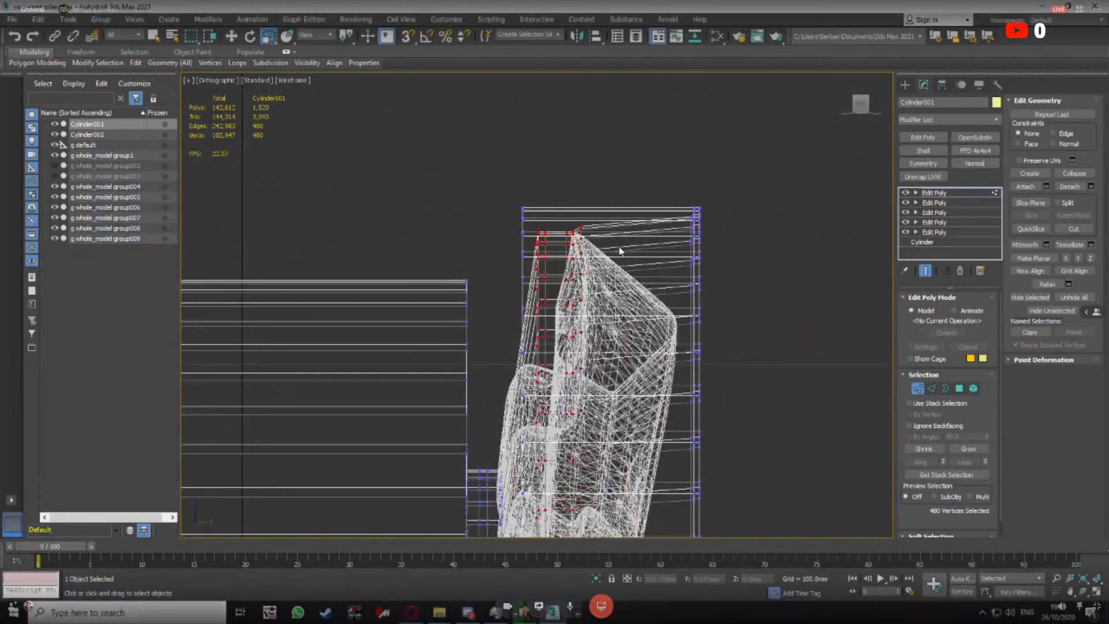
scroll(598, 243, up, 8)
key(F3)
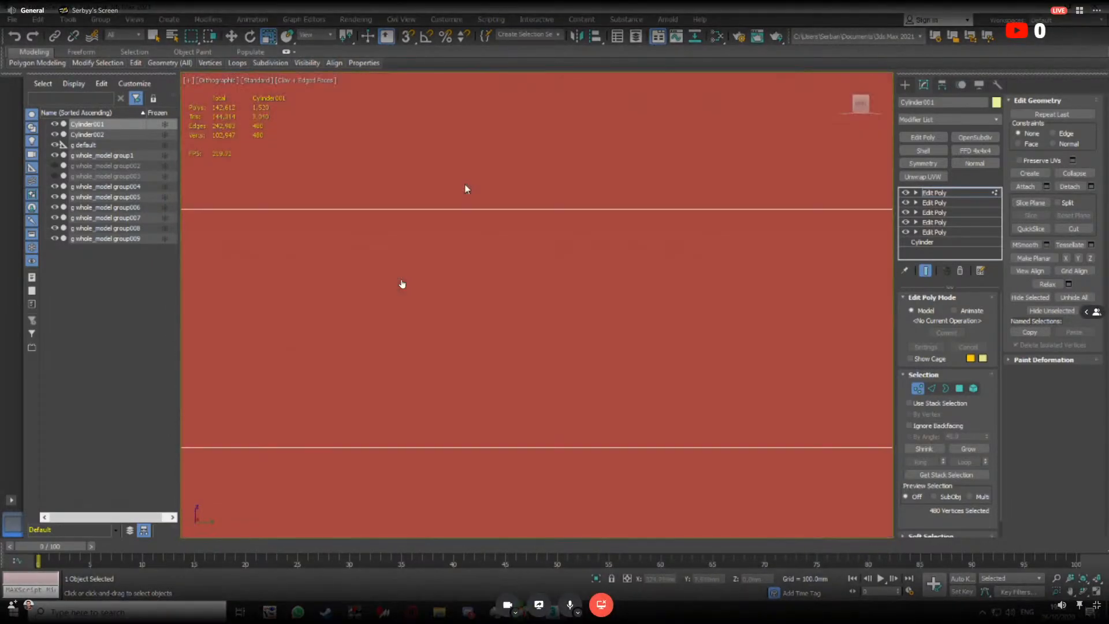
key(F3)
scroll(467, 189, down, 8)
mouse_move(466, 189)
alt+middle_down()
mouse_move(444, 222)
mouse_move(532, 205)
mouse_move(416, 210)
alt+middle_up()
scroll(478, 233, up, 4)
key(F3)
scroll(477, 233, down, 5)
scroll(517, 217, up, 8)
mouse_move(517, 218)
alt+middle_down()
mouse_move(545, 176)
mouse_move(519, 222)
alt+middle_up()
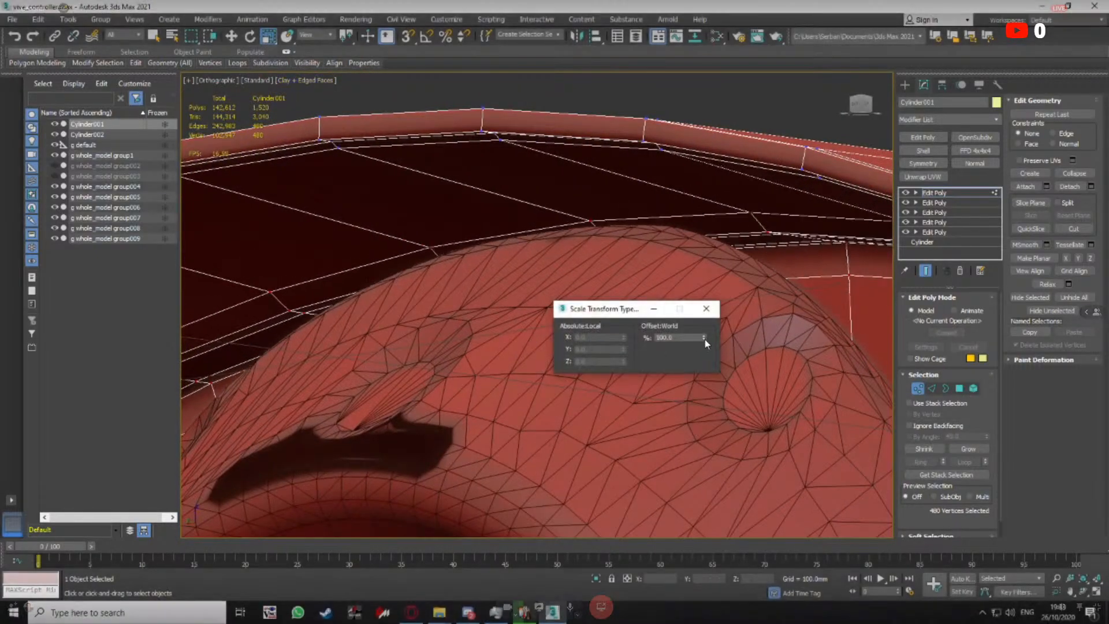
click(706, 308)
Select the edge loops around the rim's inner opening and convert the selection to vertices
scroll(550, 236, down, 6)
alt+middle_drag(550, 236, 550, 317)
scroll(571, 232, up, 6)
double_click(600, 248)
scroll(549, 317, up, 4)
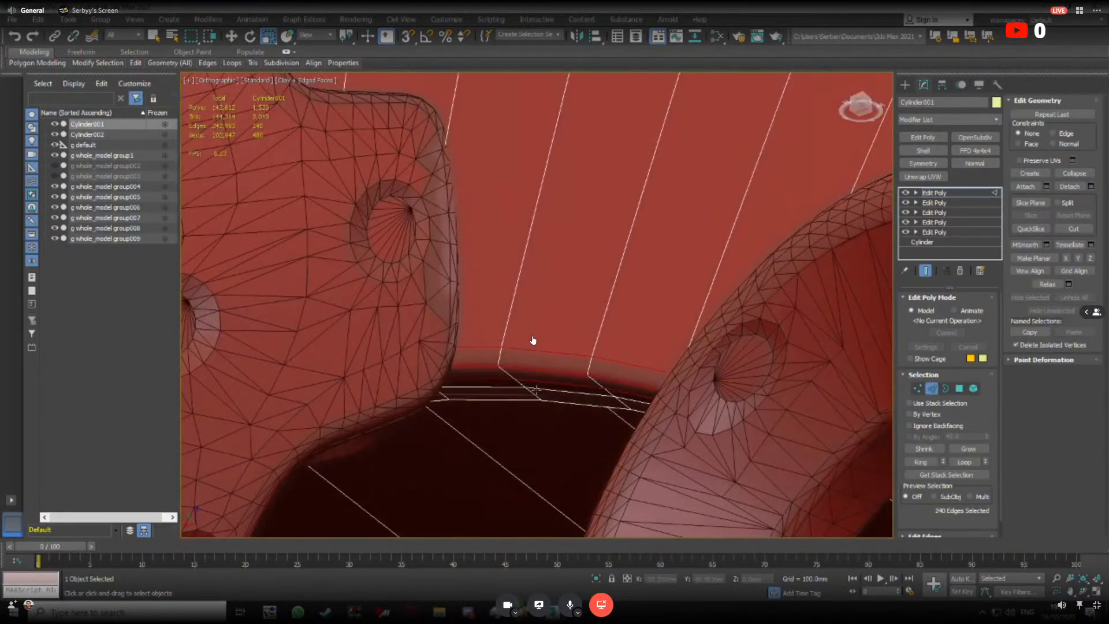
ctrl+double_click(537, 390)
scroll(558, 398, up, 2)
ctrl+double_click(559, 401)
key(F3)
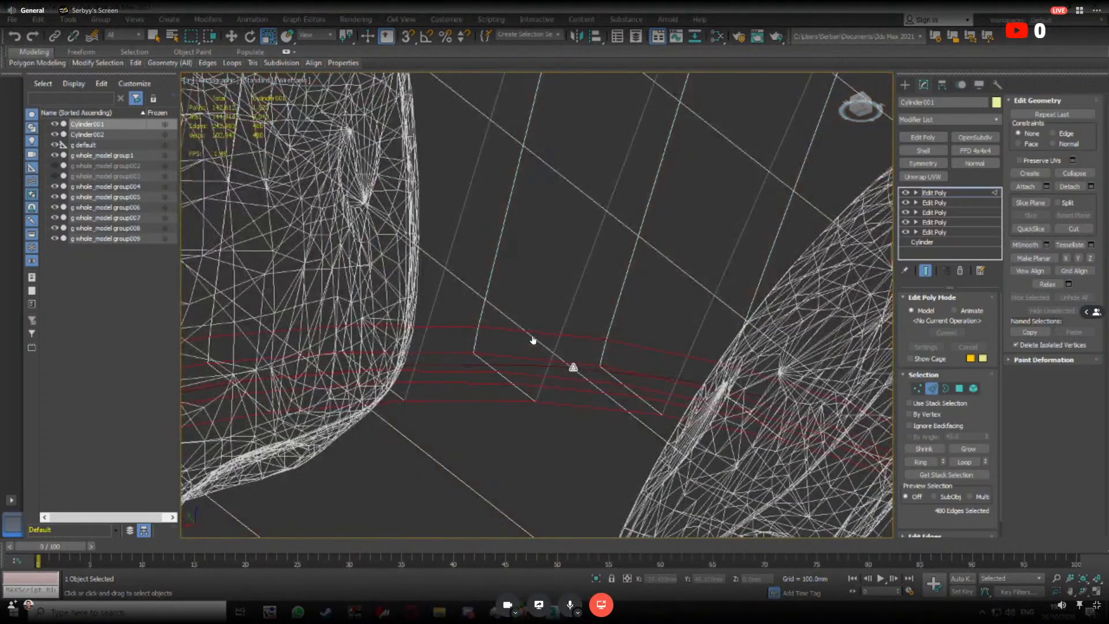
right_click(552, 366)
click(524, 302)
Scale the vertices around the rim's inner opening slightly in the rim's plane
key(F3)
scroll(505, 347, down, 5)
middle_drag(569, 318, 525, 358)
middle_drag(525, 358, 562, 245)
scroll(539, 235, up, 5)
scroll(562, 233, down, 3)
scroll(483, 239, up, 4)
key(F3)
scroll(484, 239, down, 3)
alt+middle_drag(483, 238, 589, 361)
key(F3)
scroll(527, 263, down, 5)
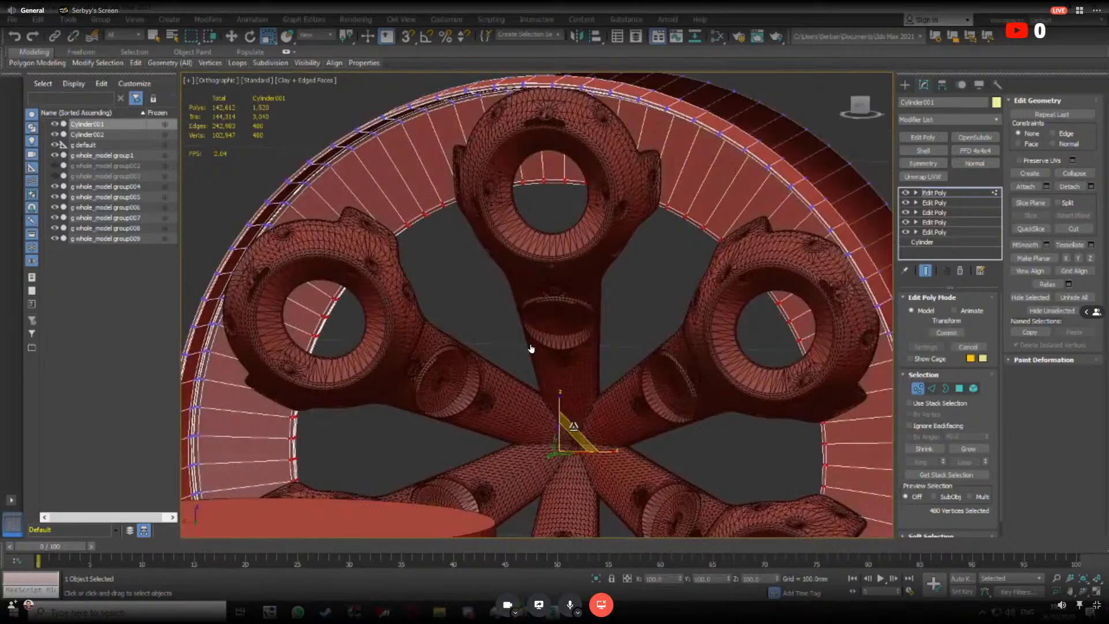
drag(572, 427, 572, 426)
Select a single edge loop on the rim next to the inner step and convert it to a vertex selection
scroll(559, 382, down, 4)
alt+middle_drag(559, 382, 556, 259)
key(F3)
scroll(520, 306, up, 10)
key(F4)
key(2)
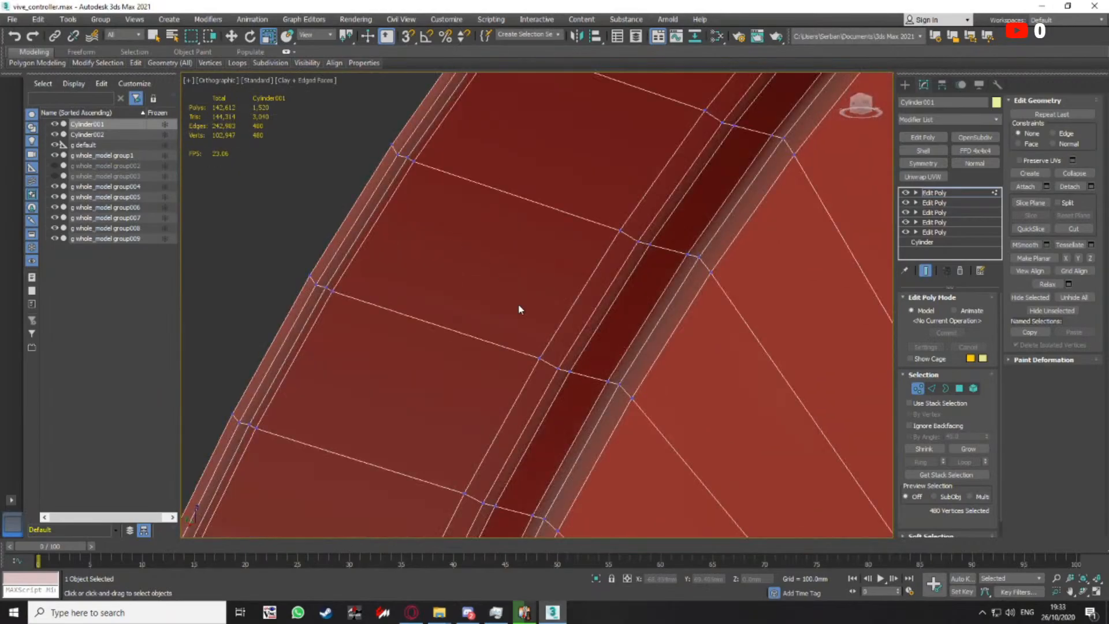
scroll(529, 298, down, 5)
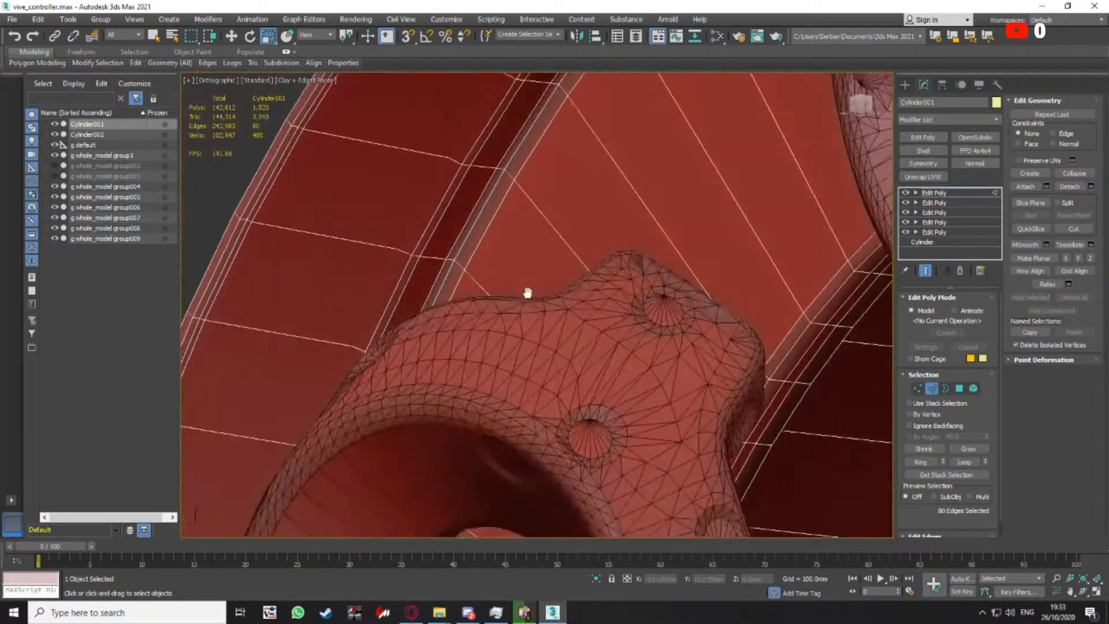
scroll(520, 277, up, 5)
right_click(500, 231)
click(467, 163)
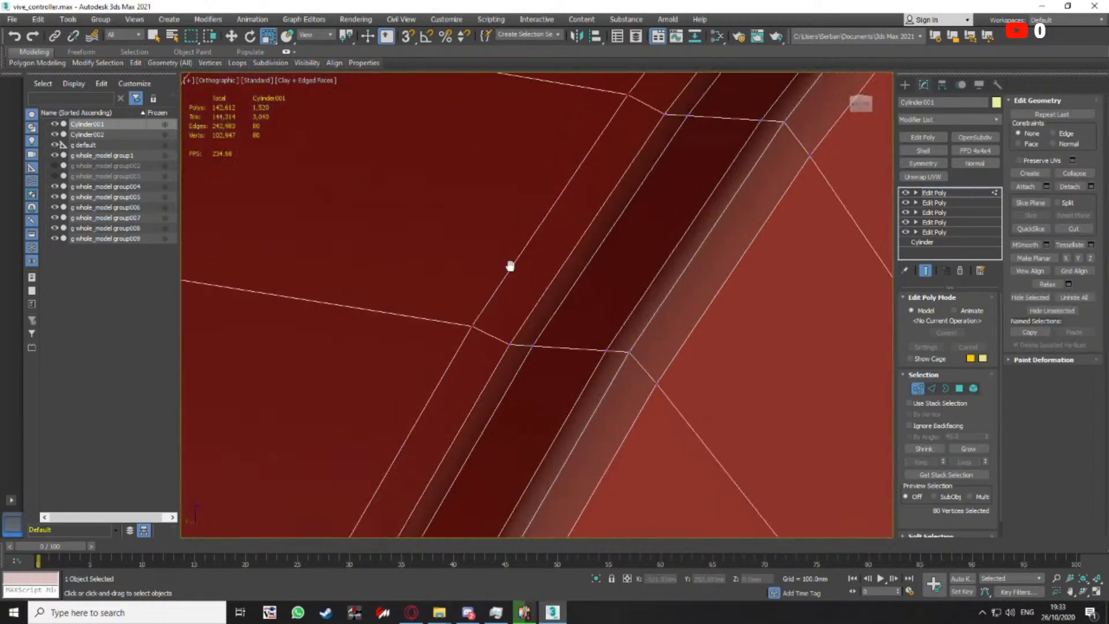
Try to slide the vertex loop beside the rim's inner step along its adjoining edges by scaling it with the Edge constraint
scroll(510, 264, up, 2)
drag(497, 367, 457, 349)
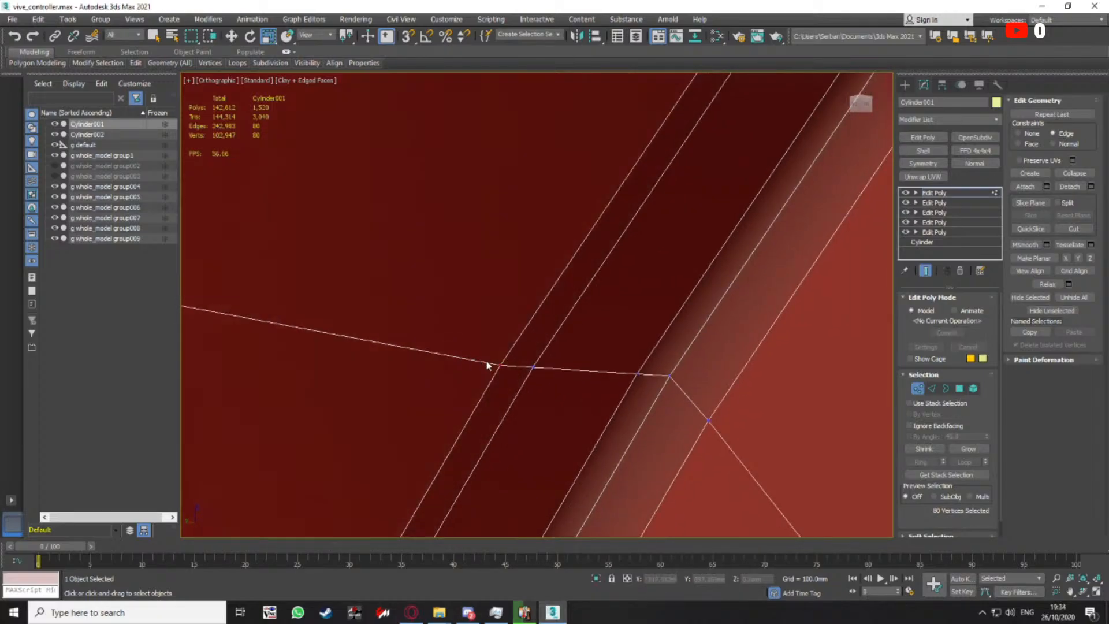
right_click(269, 37)
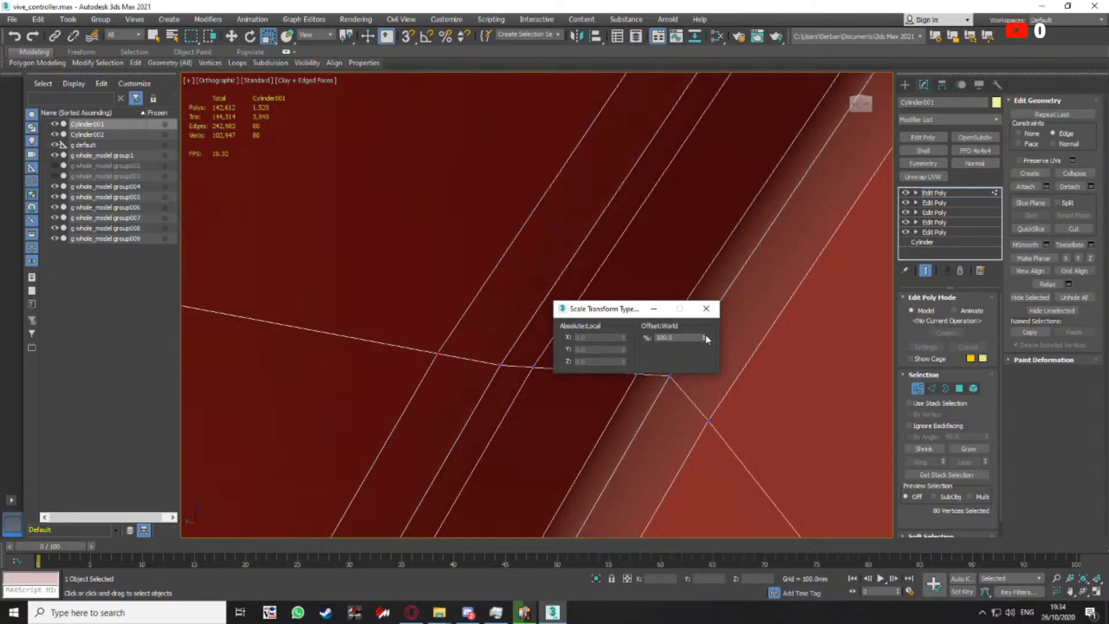
drag(706, 339, 706, 343)
click(714, 311)
scroll(574, 354, down, 8)
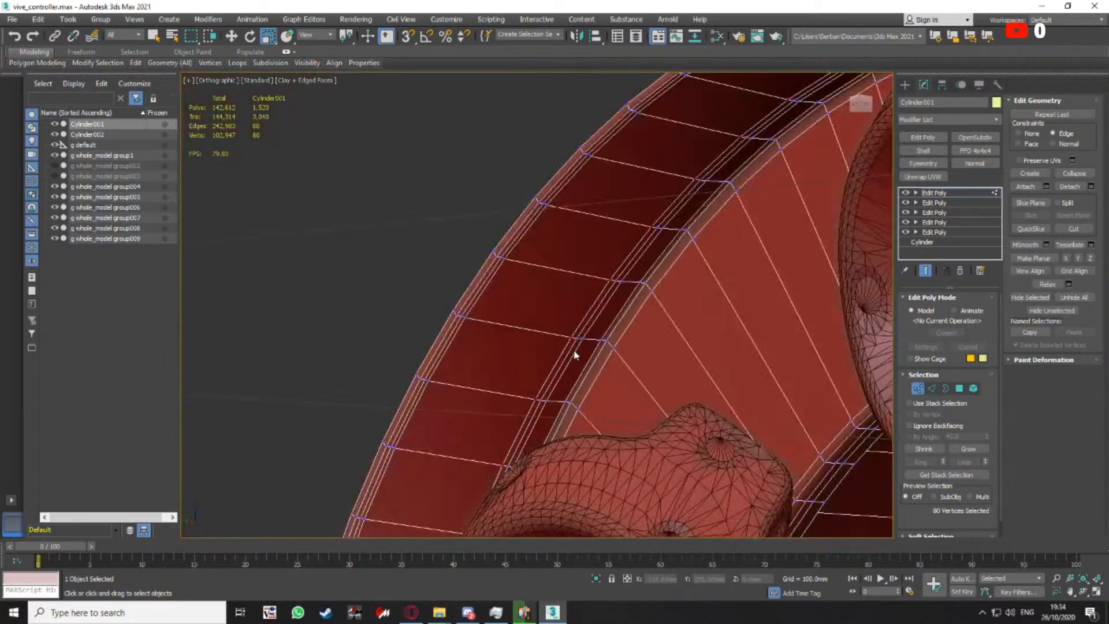
Leave vertex editing and examine how the spokes sit against the rim's inner step in shaded and edged views
alt+middle_drag(574, 354, 562, 325)
key(F4)
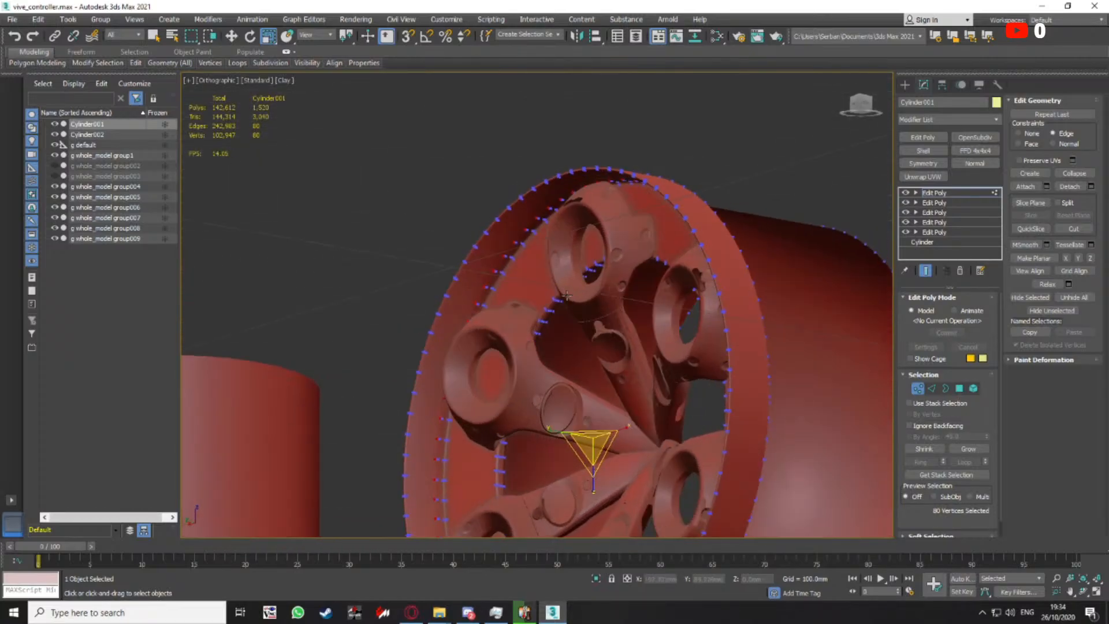
key(F4)
scroll(587, 325, up, 3)
click(918, 388)
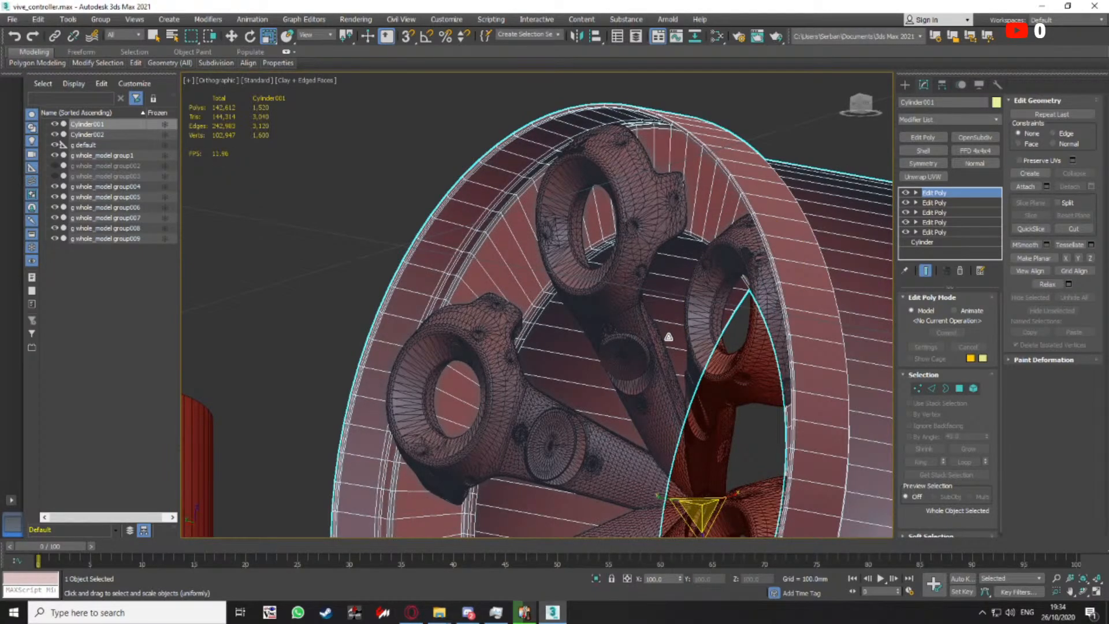
scroll(618, 328, down, 5)
scroll(564, 280, up, 4)
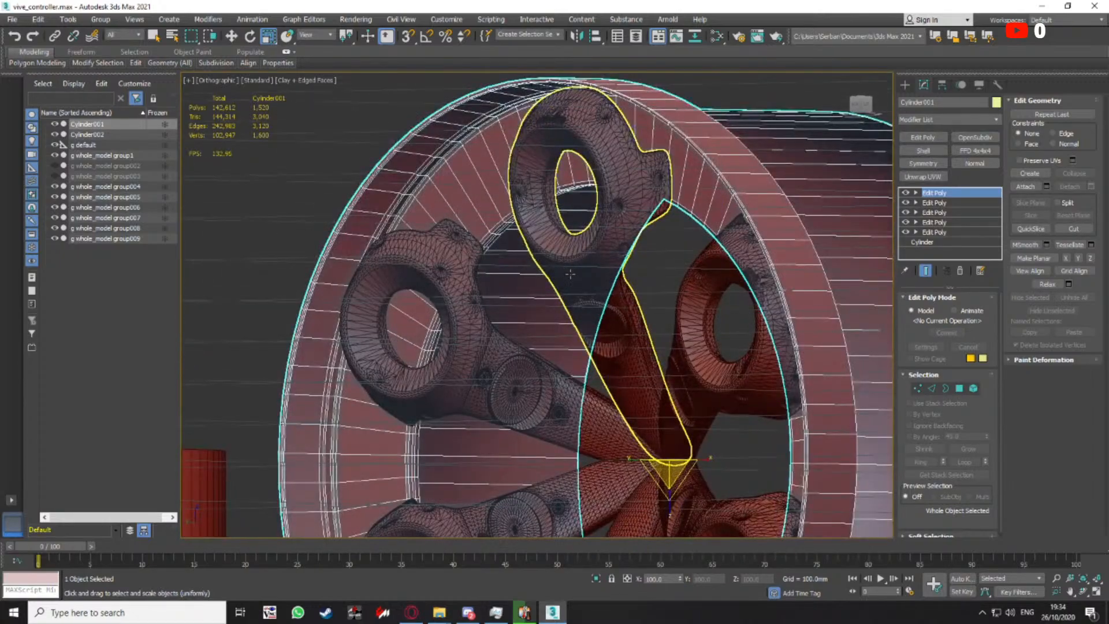
scroll(533, 263, down, 3)
key(F4)
scroll(566, 223, up, 4)
alt+middle_drag(566, 223, 651, 221)
scroll(599, 257, down, 4)
click(610, 270)
click(644, 261)
Select the single edge loop beside the rim's inner step and convert the selection to vertices
key(1)
scroll(624, 216, up, 3)
mouse_move(619, 259)
alt+middle_down()
mouse_move(595, 246)
mouse_move(600, 254)
alt+middle_up()
scroll(403, 234, up, 6)
key(2)
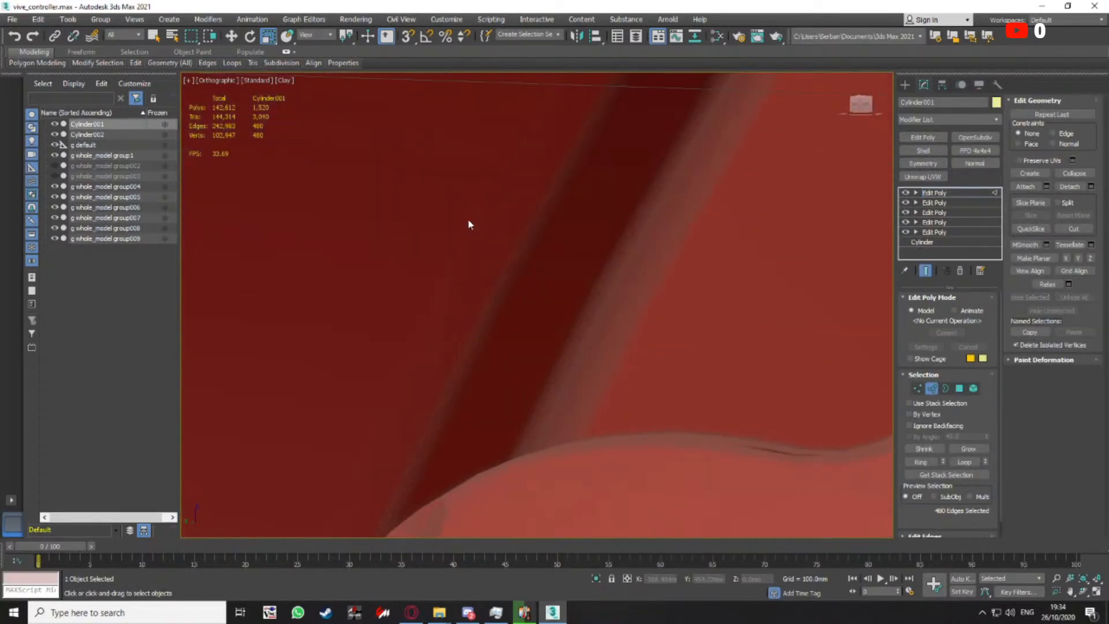
key(F3)
click(476, 219)
right_click(476, 218)
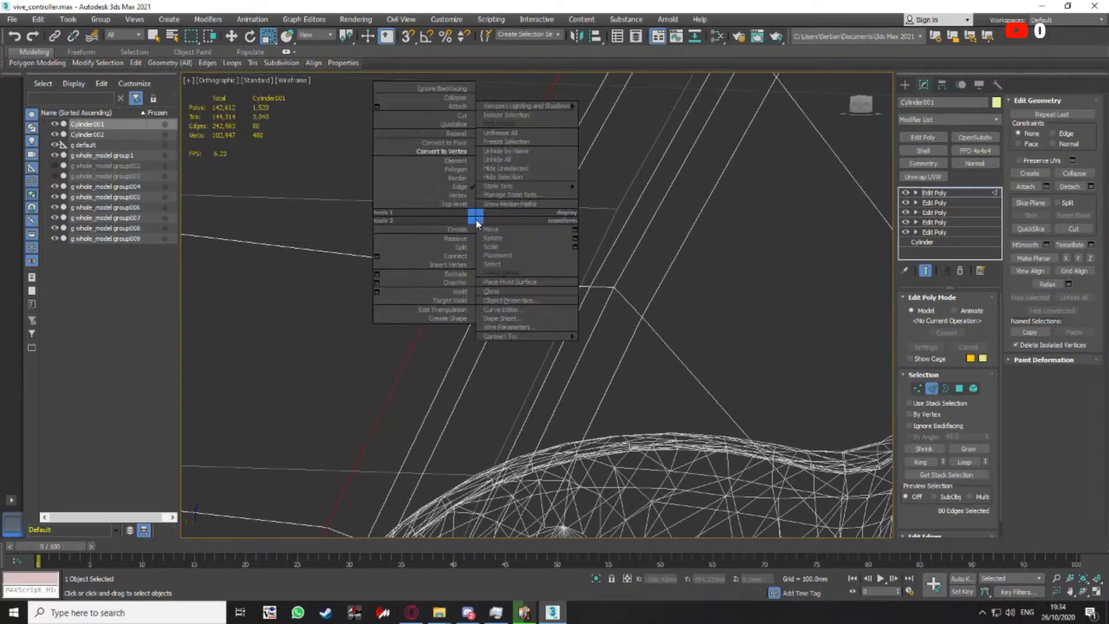
click(451, 154)
Constrain the selected vertices to edges and scale their loop until it meets the neighbouring loop at the rim's inner step
scroll(491, 266, down, 3)
alt+middle_drag(495, 275, 559, 231)
scroll(559, 222, up, 2)
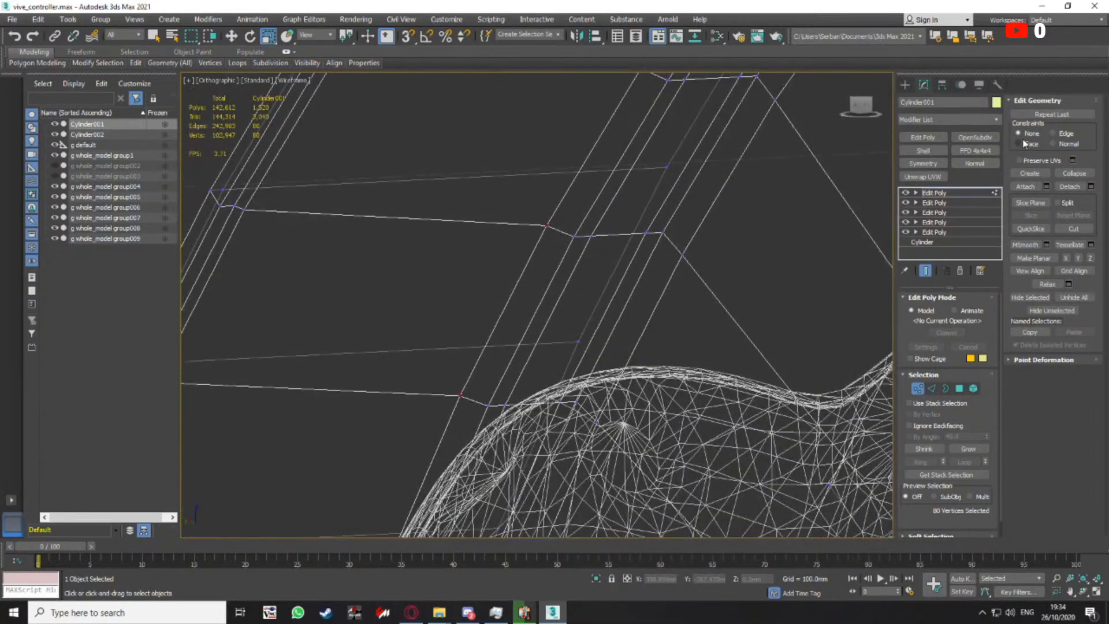
middle_drag(647, 231, 623, 258)
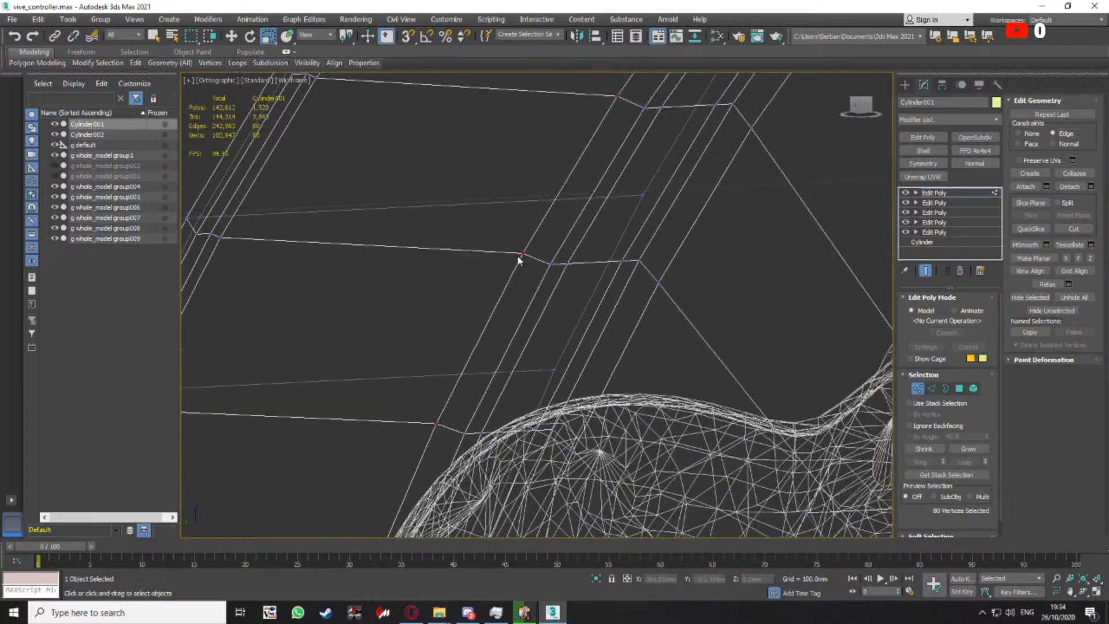
drag(524, 250, 539, 263)
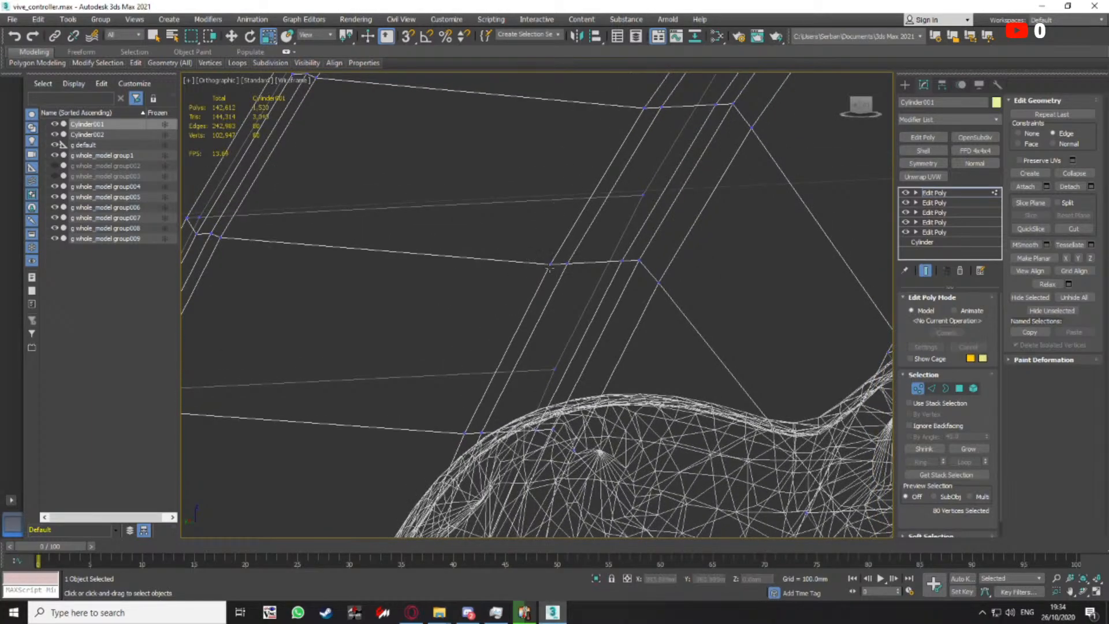
scroll(540, 266, down, 3)
scroll(519, 265, up, 5)
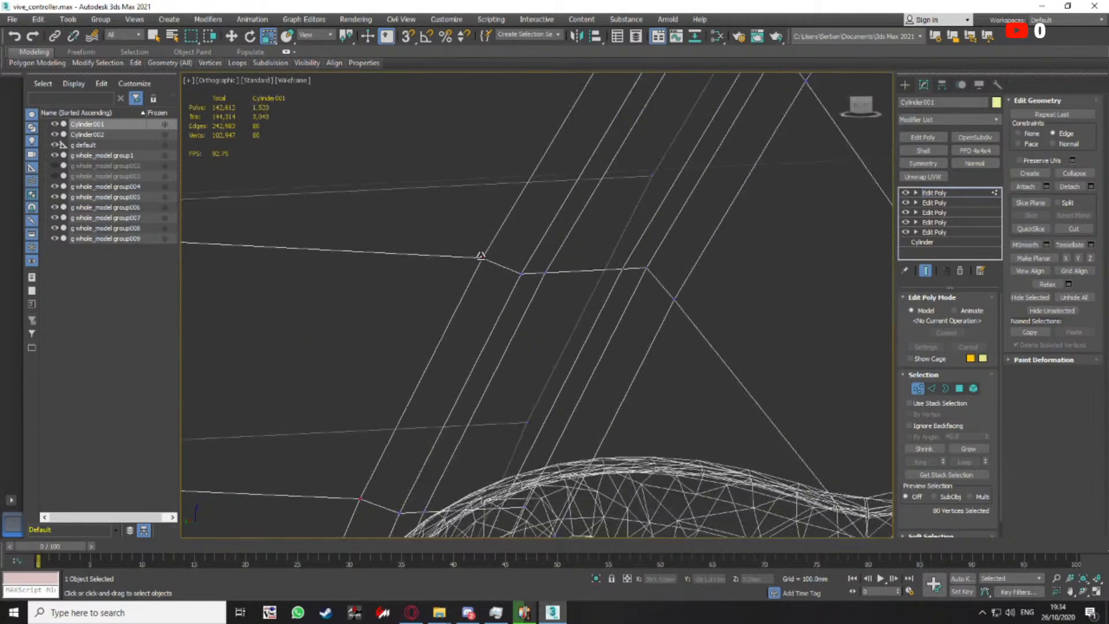
drag(480, 255, 491, 259)
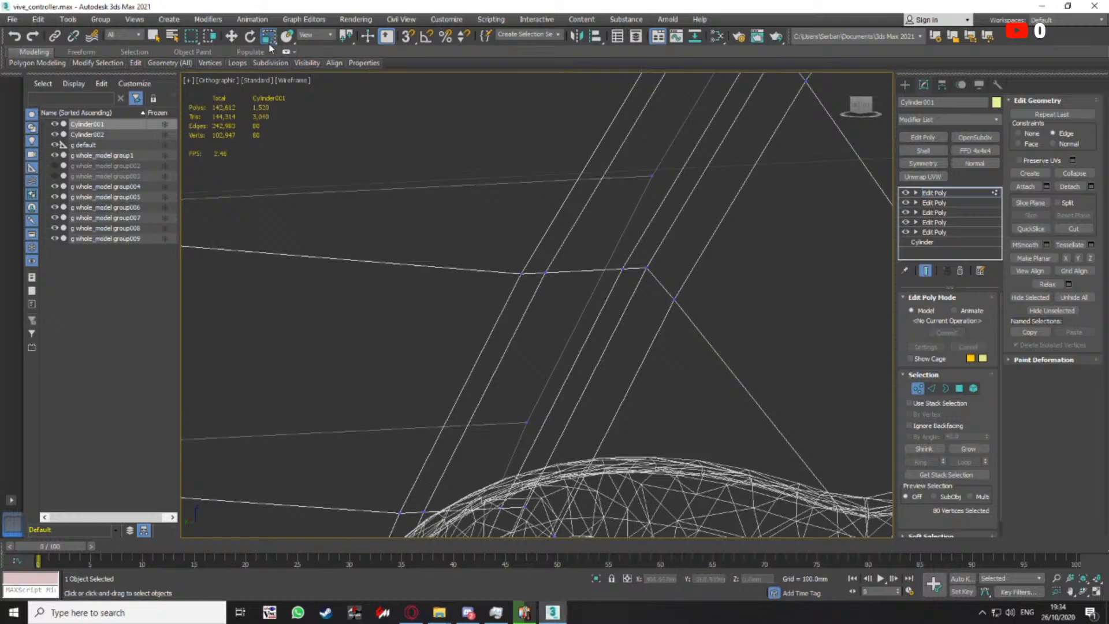
key(ctrl+z)
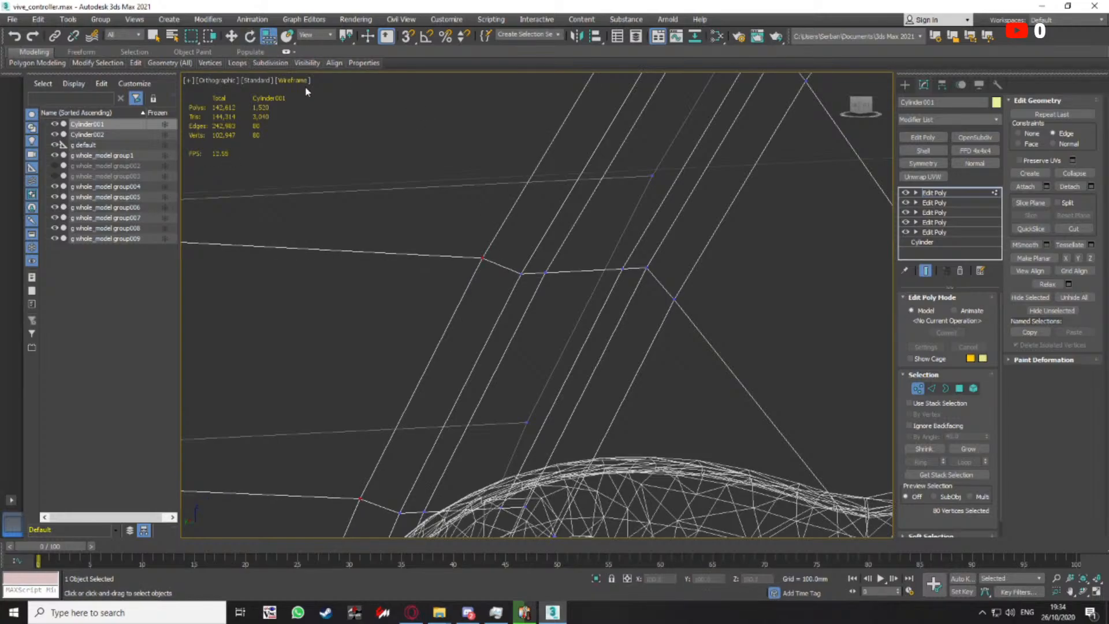
drag(483, 259, 506, 271)
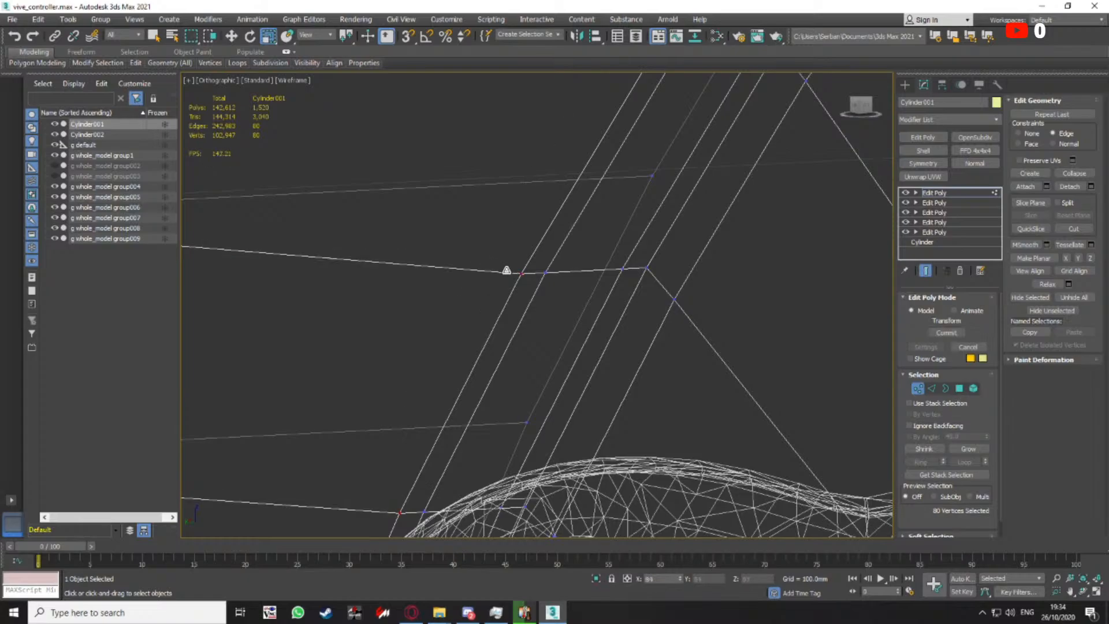
right_click(268, 36)
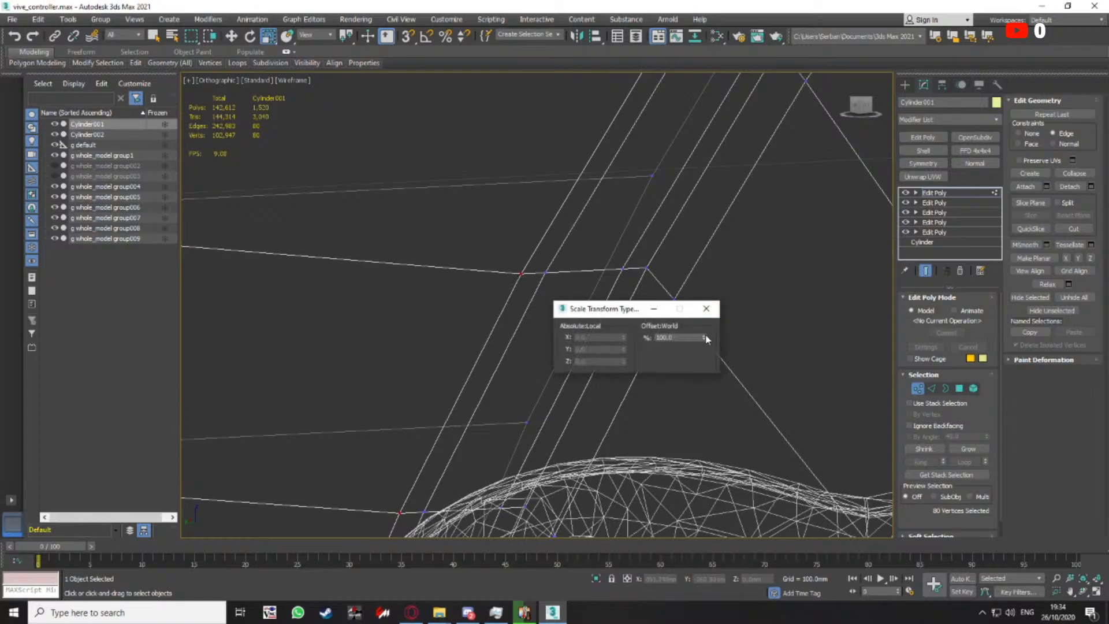
click(710, 311)
Check the reshaped inner step against the spokes in wireframe, edged and plain shaded views
scroll(499, 230, down, 10)
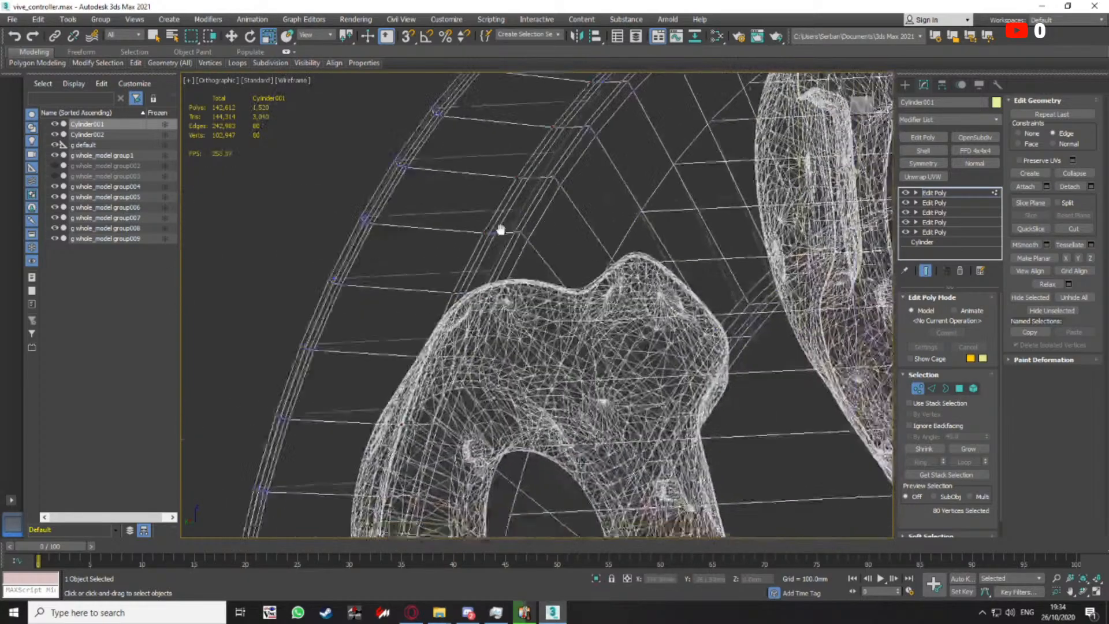
key(F3)
key(F4)
mouse_move(494, 234)
middle_down()
mouse_move(433, 221)
mouse_move(476, 247)
middle_up()
key(F4)
alt+middle_drag(476, 247, 525, 279)
scroll(505, 183, down, 6)
scroll(527, 257, up, 5)
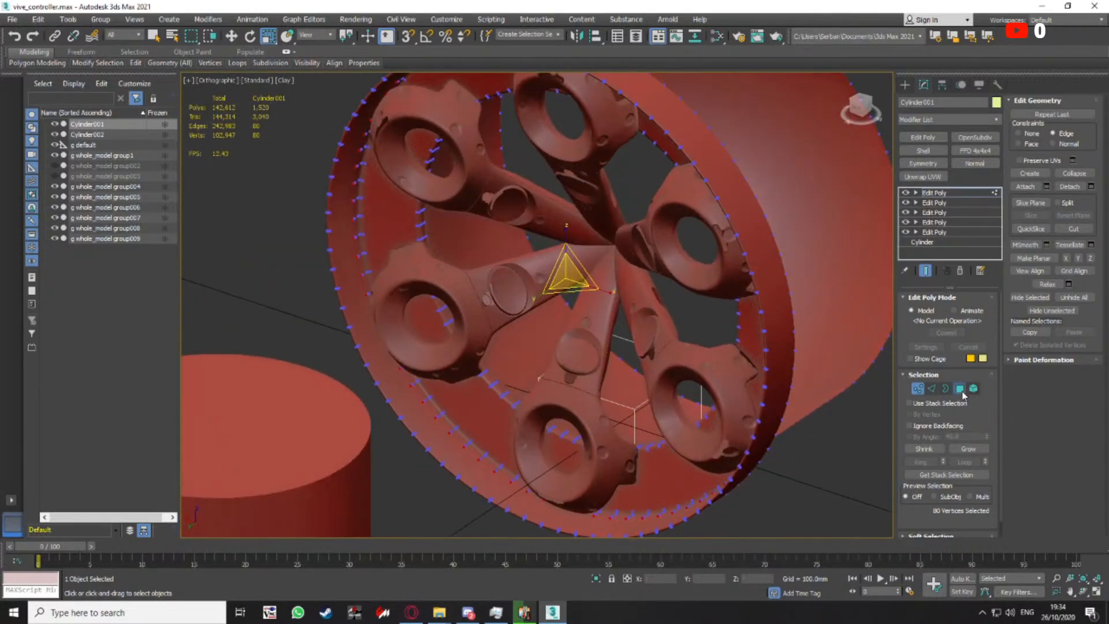
Select all of the rim's polygons and return to object level
click(961, 390)
key(ctrl+a)
mouse_move(613, 269)
alt+middle_down()
mouse_move(608, 256)
mouse_move(593, 290)
mouse_move(587, 268)
mouse_move(642, 213)
mouse_move(668, 215)
mouse_move(656, 194)
alt+middle_up()
click(962, 393)
Review the rim with and without its edges displayed and save the scene
key(F4)
scroll(633, 294, down, 4)
key(F3)
key(F3)
key(F4)
click(661, 191)
click(671, 178)
scroll(631, 218, up, 3)
key(ctrl+s)
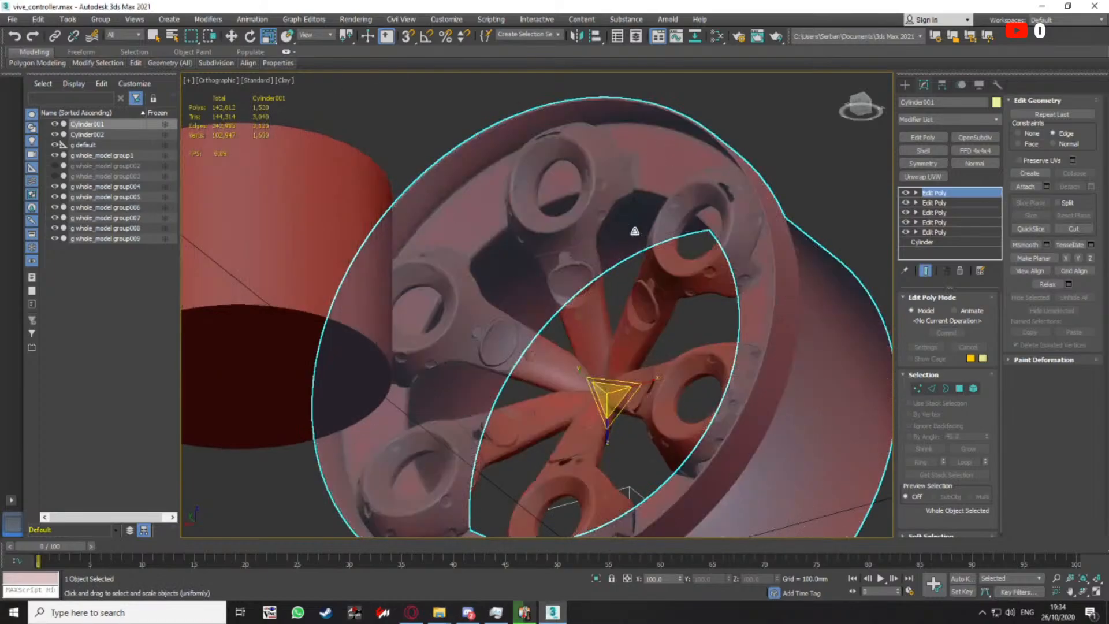
Examine the rim's outer lip and inner surface around the spoke tips from several angles, with and without edges
scroll(615, 263, down, 3)
alt+middle_drag(597, 265, 646, 265)
alt+middle_drag(646, 266, 624, 164)
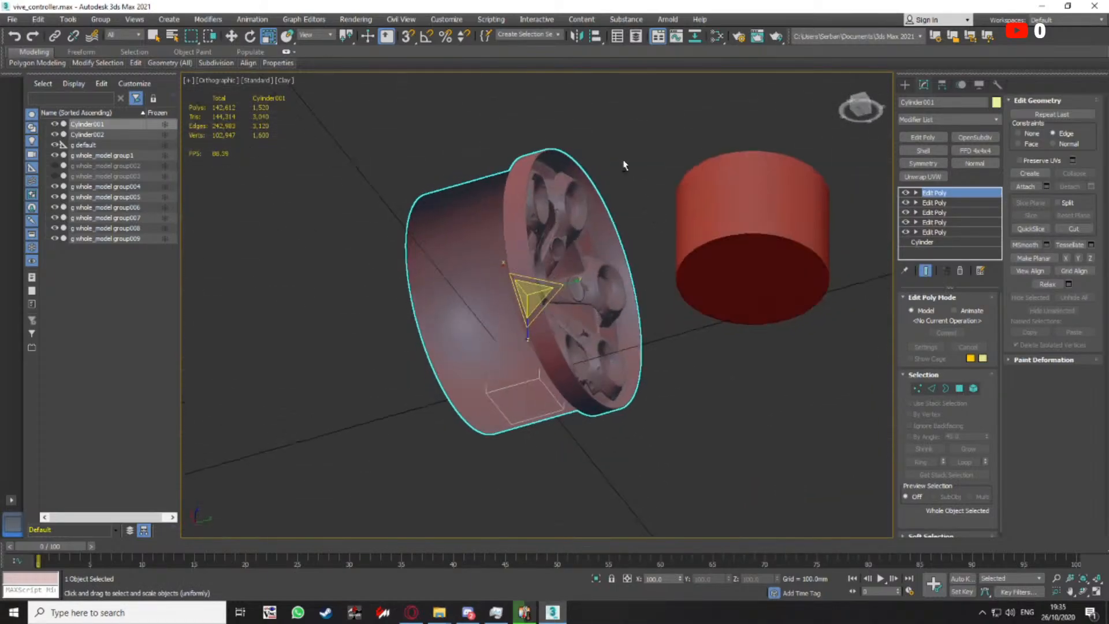
scroll(606, 169, up, 5)
click(595, 174)
click(581, 241)
scroll(554, 229, down, 3)
scroll(547, 225, up, 5)
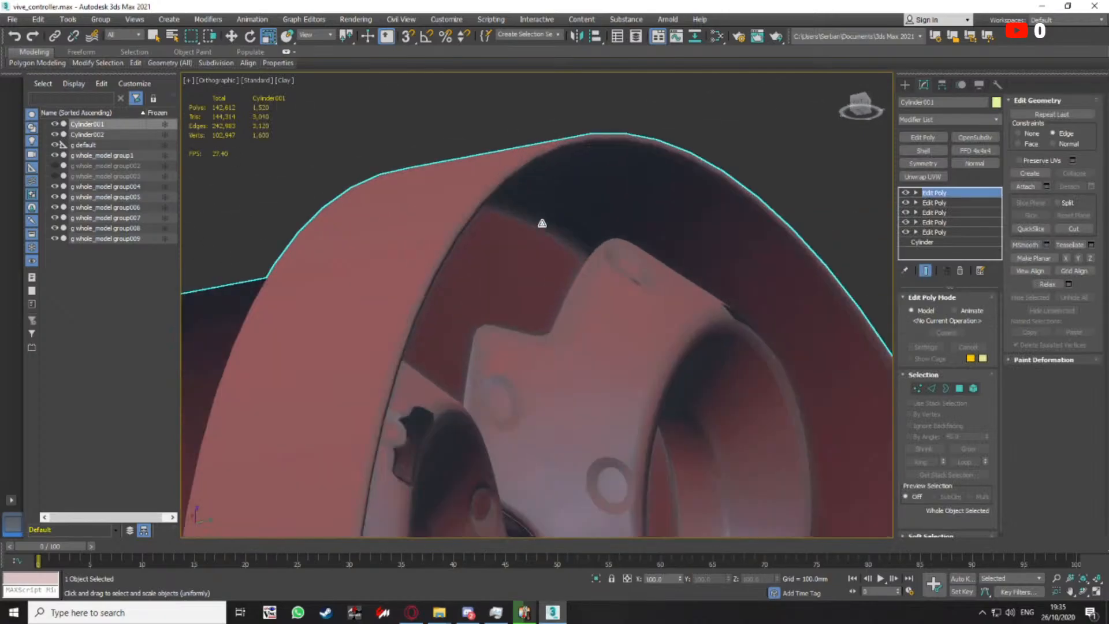
key(F4)
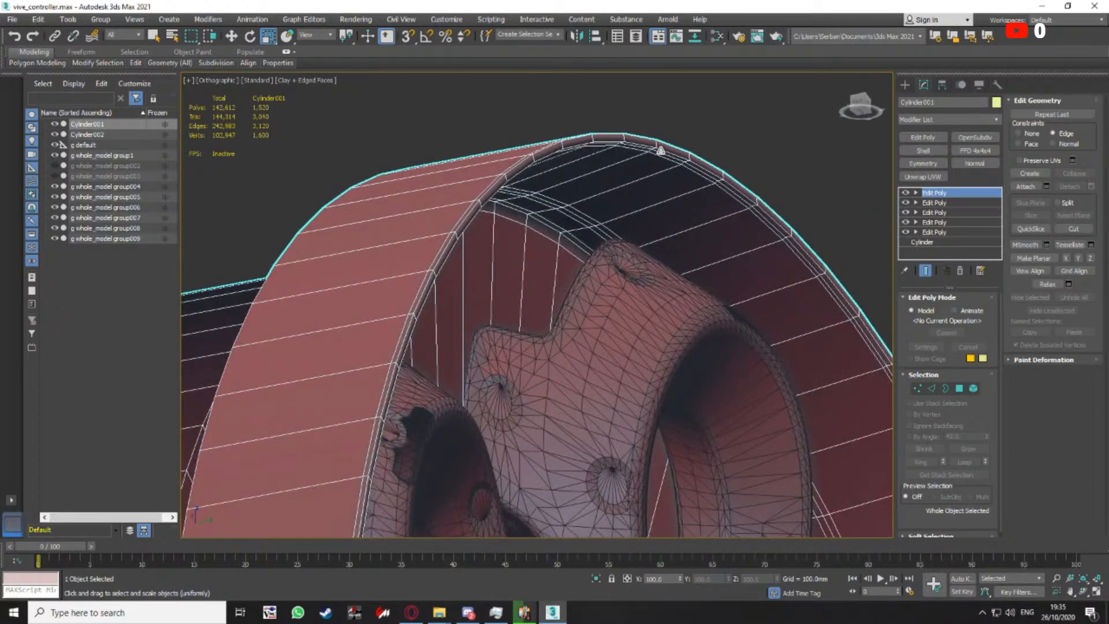
scroll(661, 150, up, 3)
key(F4)
key(F4)
scroll(604, 257, down, 5)
middle_drag(605, 255, 490, 178)
key(F4)
scroll(564, 227, down, 5)
Select three edge loops around the inside of the rim near the inner step
key(1)
scroll(486, 201, up, 6)
key(2)
key(F4)
scroll(484, 199, up, 5)
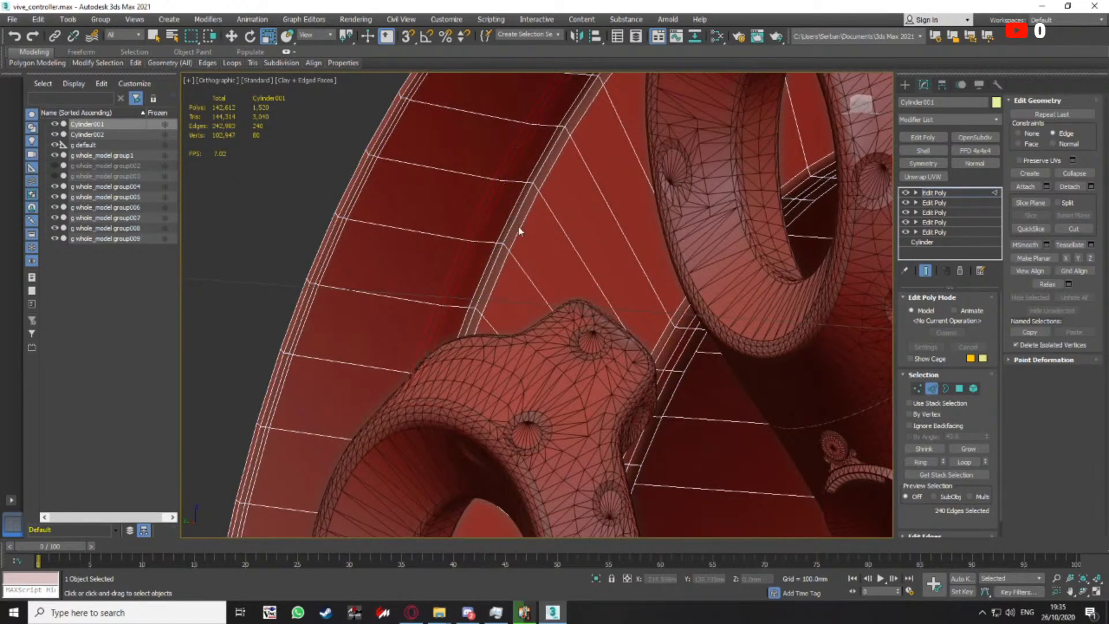
scroll(519, 231, down, 6)
middle_drag(520, 231, 500, 221)
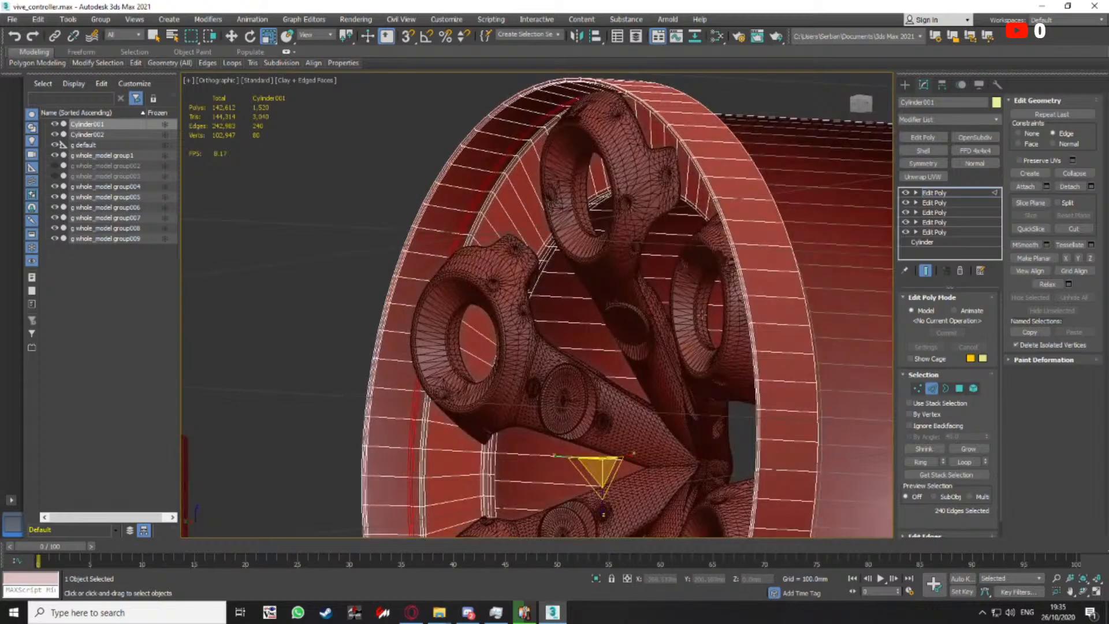
Add another Edit Poly modifier to the rim and remove the three edge loops around its inside
click(919, 195)
click(923, 137)
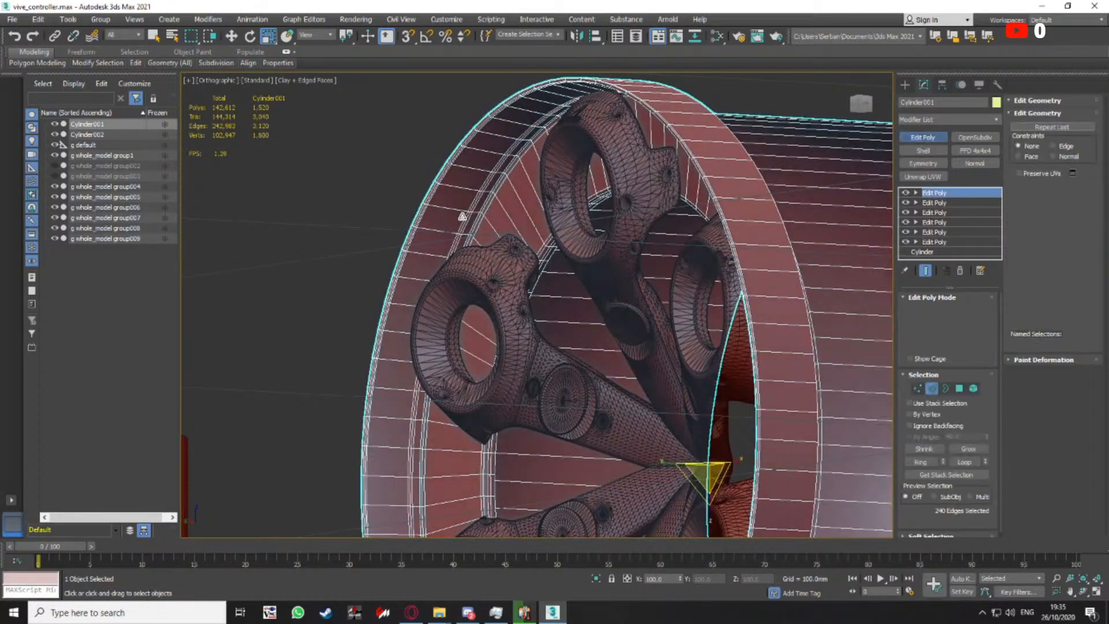
key(2)
scroll(469, 190, up, 3)
key(F4)
alt+middle_drag(469, 191, 459, 199)
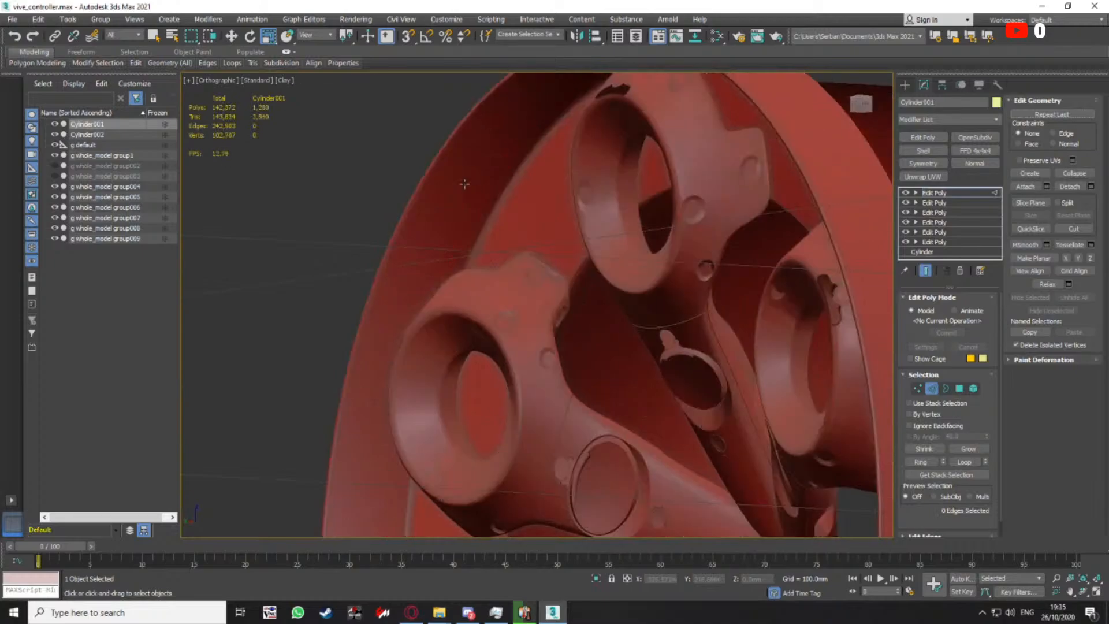
scroll(470, 231, down, 6)
alt+middle_drag(476, 274, 513, 264)
scroll(506, 254, up, 5)
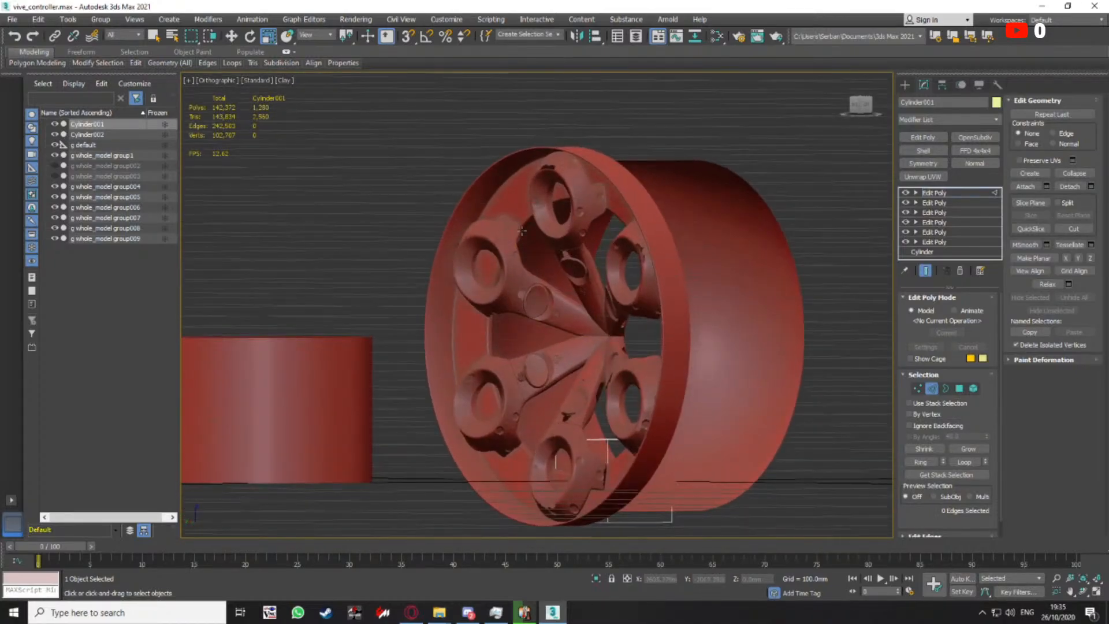
Undo the last edge edit, leave edge editing and turn off the rim's two topmost Edit Poly modifiers
scroll(522, 231, up, 3)
key(ctrl+z)
click(932, 388)
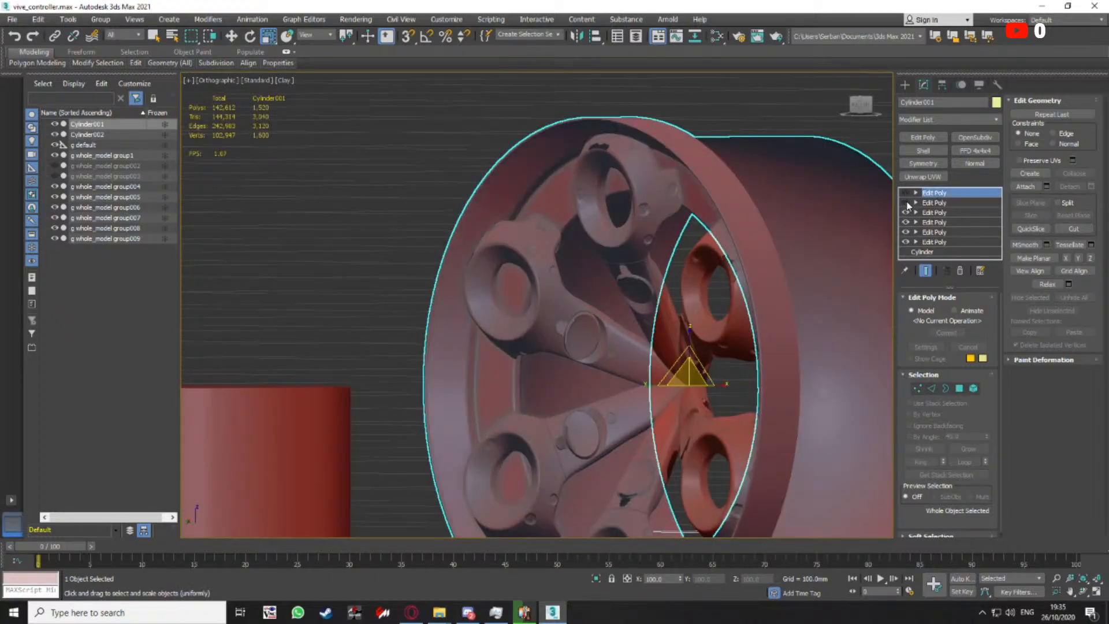
Review the whole wheel from several sides and select the separate cylinder in front of it
scroll(693, 259, down, 5)
alt+middle_drag(595, 236, 711, 364)
click(778, 285)
click(698, 267)
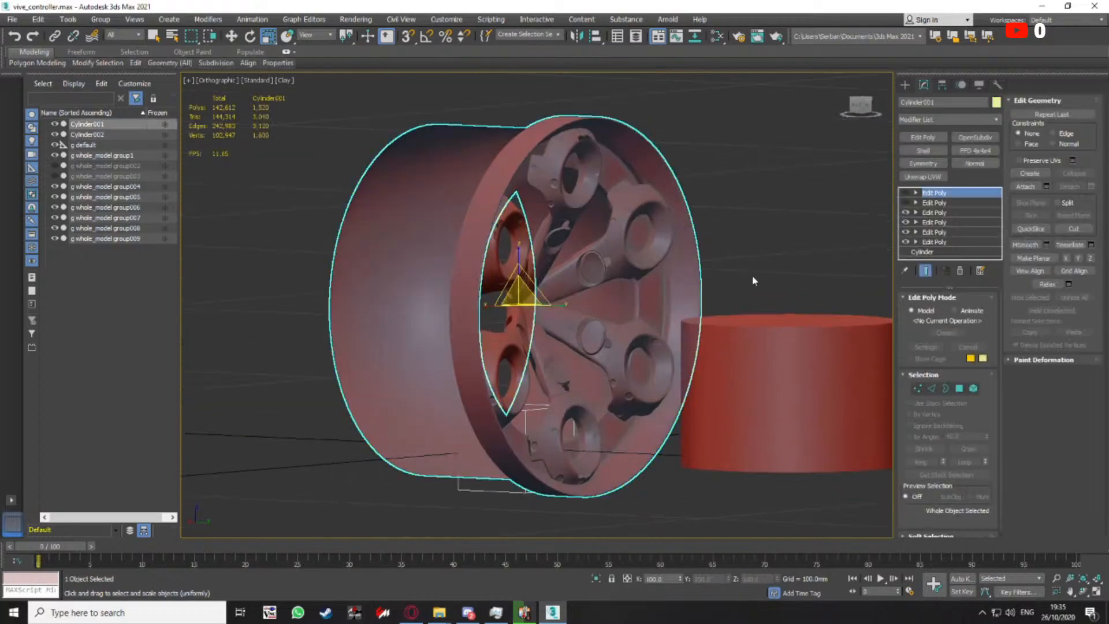
alt+middle_drag(698, 268, 722, 291)
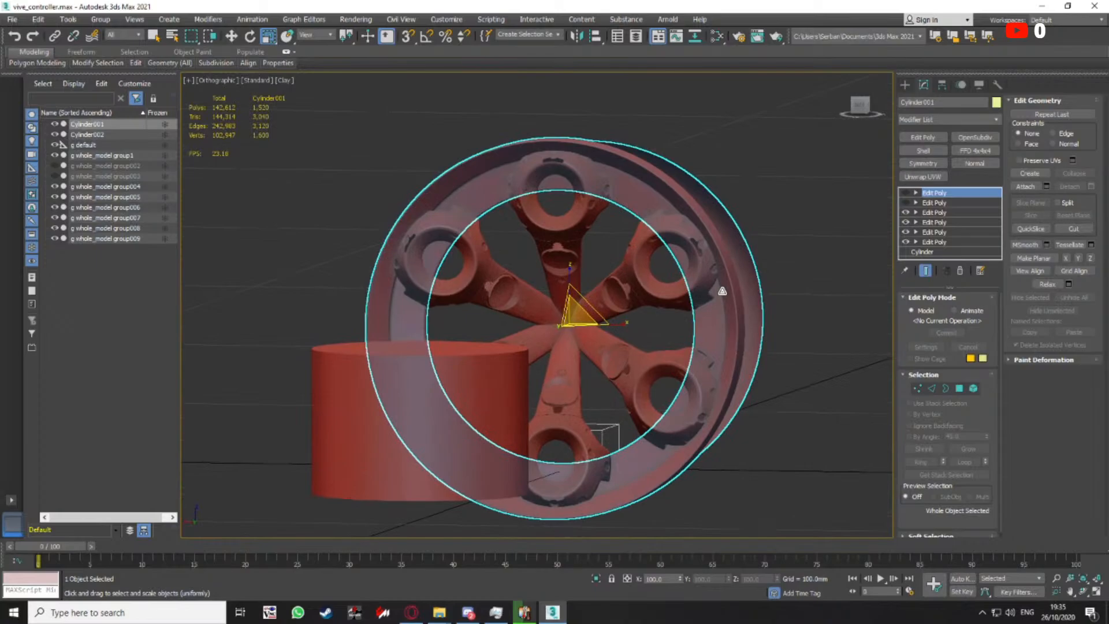
alt+middle_drag(649, 261, 596, 209)
click(514, 336)
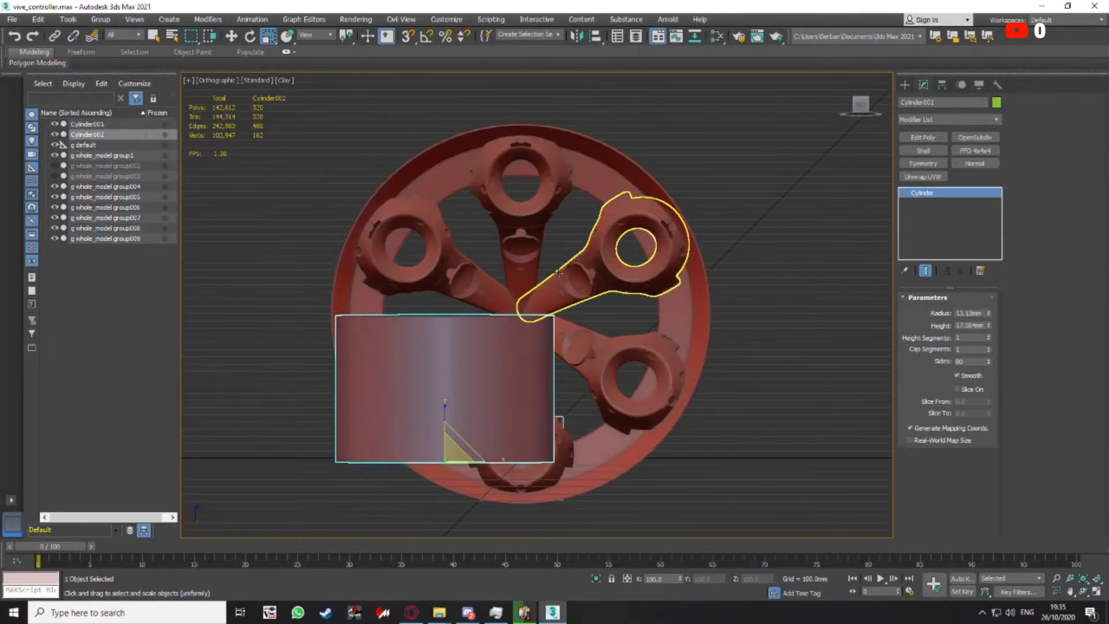
middle_drag(597, 260, 636, 256)
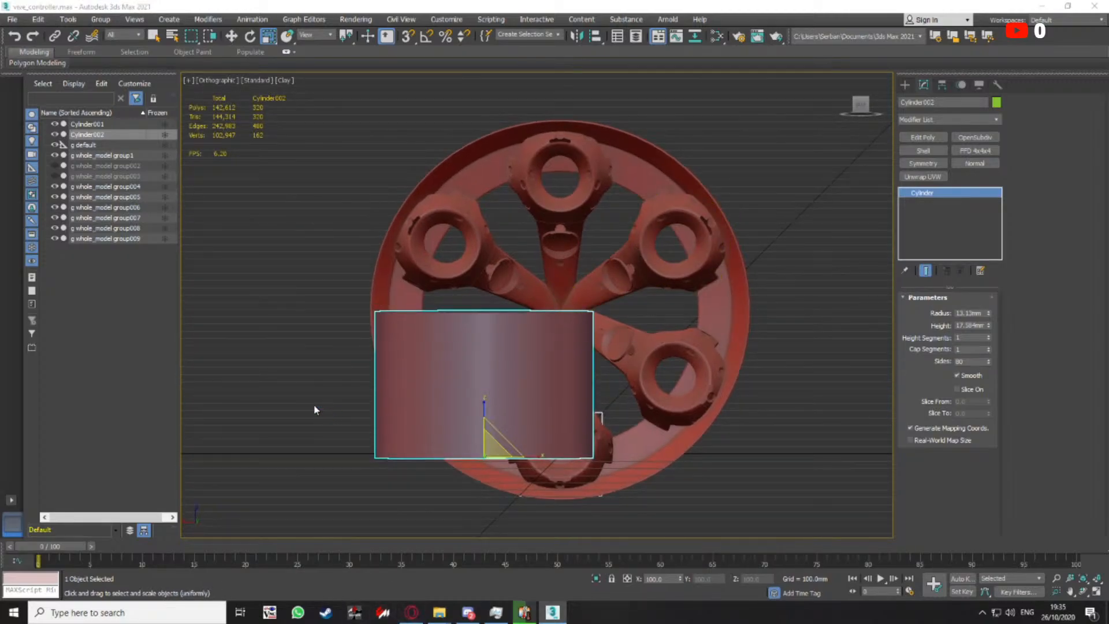
Return to 3ds Max from the car content window and cancel the Steam update
key(alt+Tab)
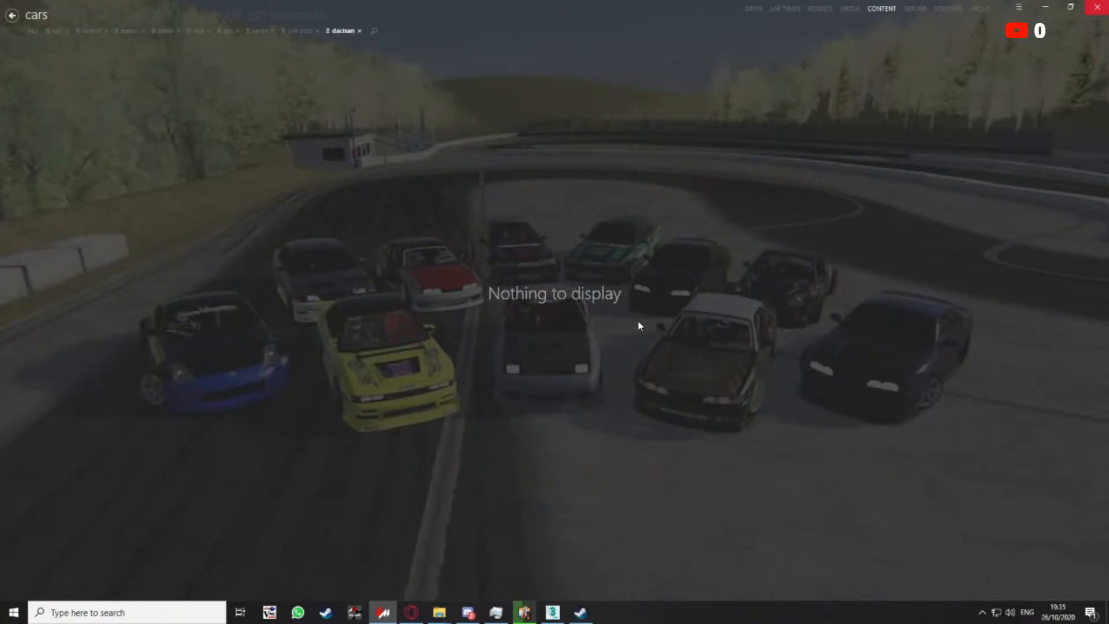
click(525, 611)
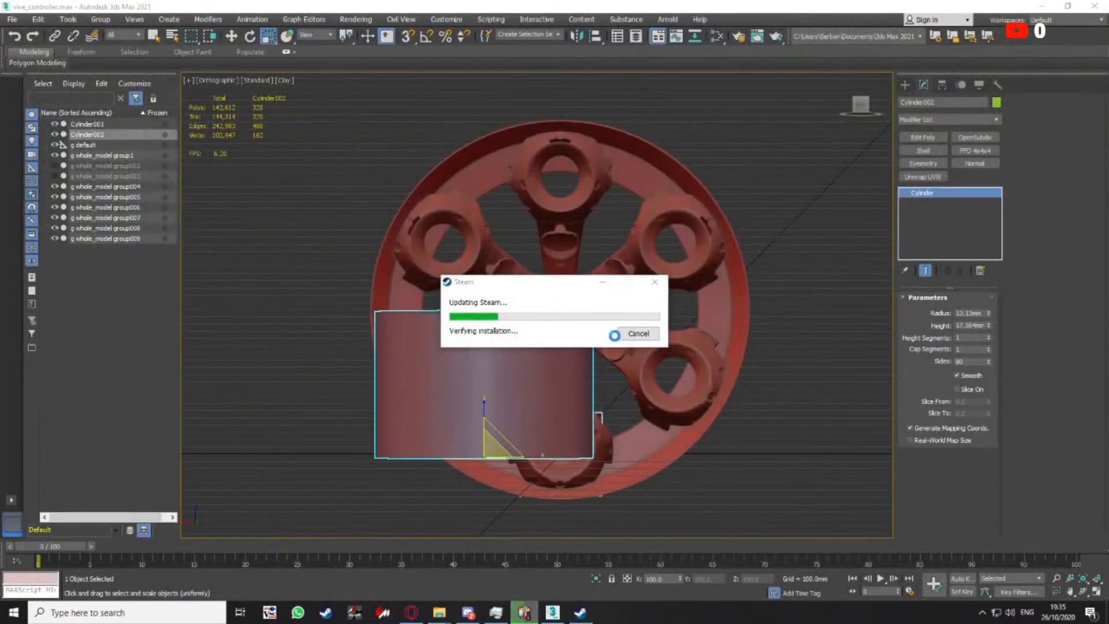
click(638, 334)
alt+middle_drag(653, 324, 629, 329)
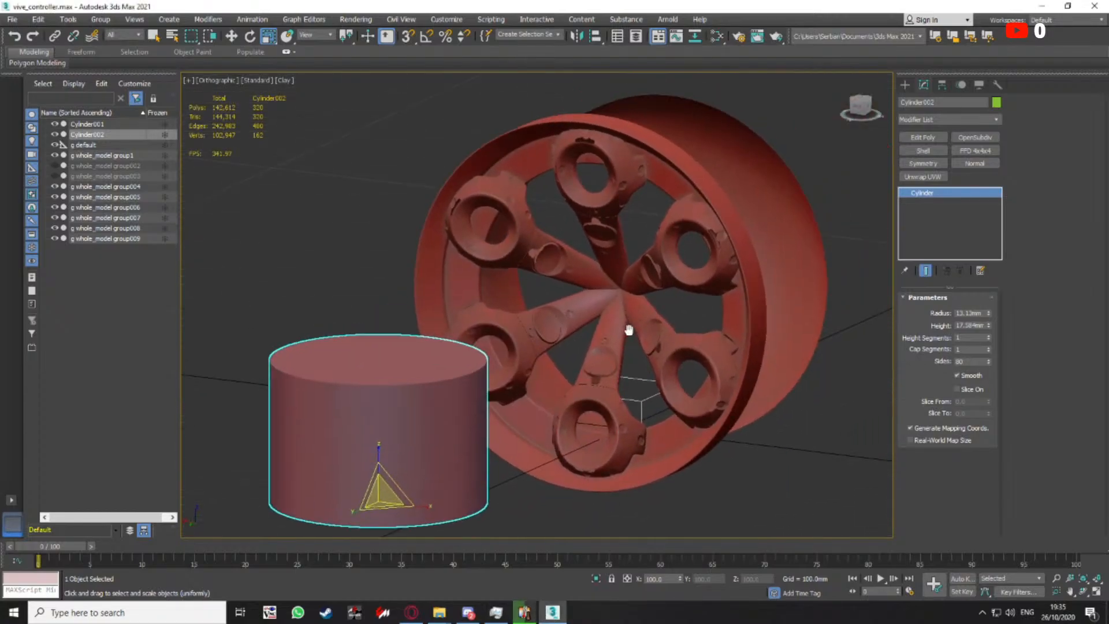
Examine how the spokes meet at the wheel's centre, leaving nothing selected
scroll(678, 315, up, 6)
click(529, 337)
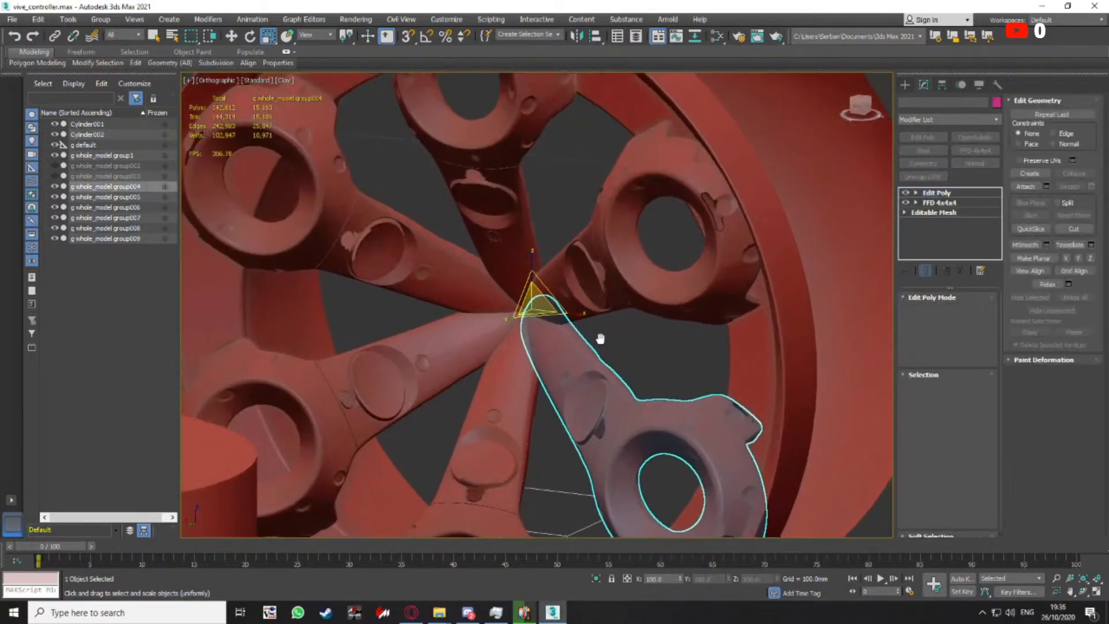
scroll(526, 307, up, 3)
click(646, 334)
scroll(650, 327, down, 6)
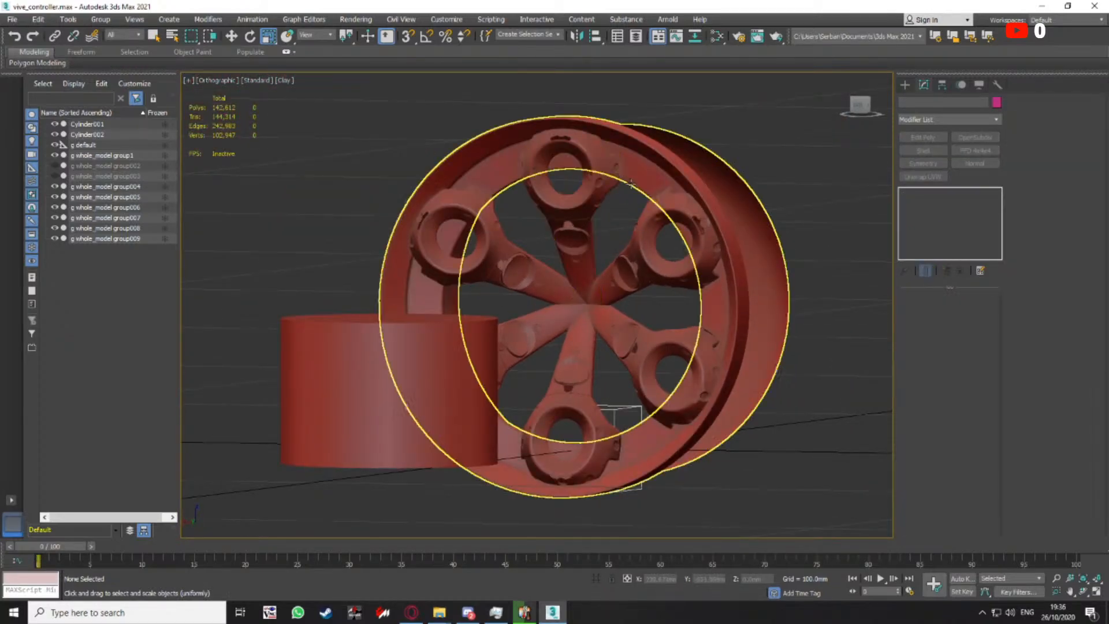
Select the wheel rim and display edged faces to examine its inner edge behind the top spoke
click(632, 179)
middle_drag(631, 178, 628, 240)
key(F4)
scroll(573, 199, up, 8)
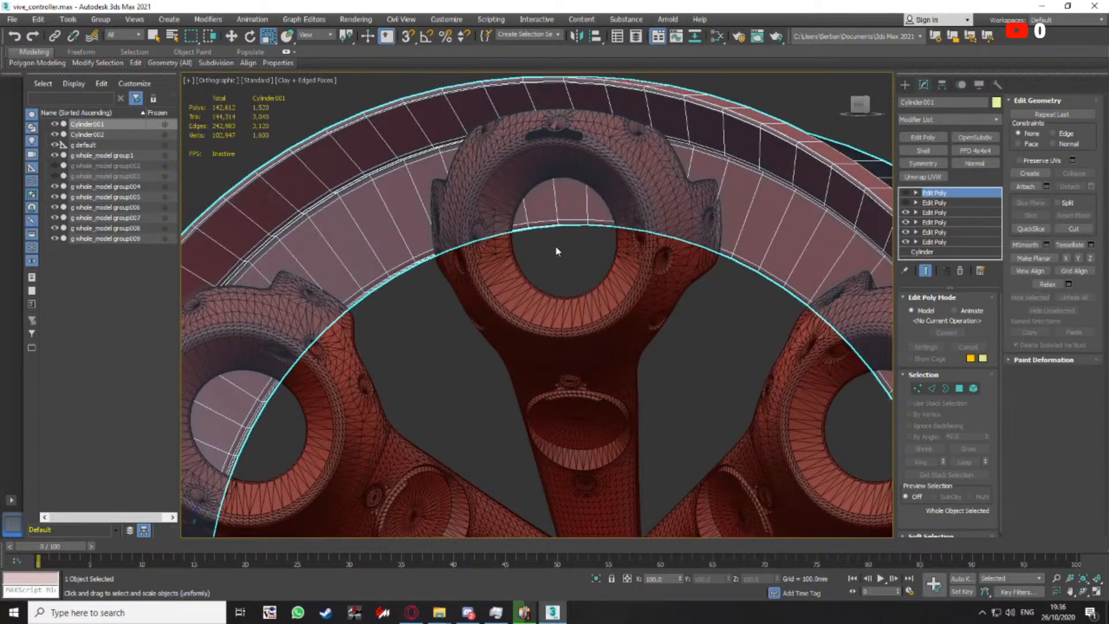
scroll(558, 251, down, 8)
scroll(574, 248, up, 8)
middle_drag(599, 226, 596, 290)
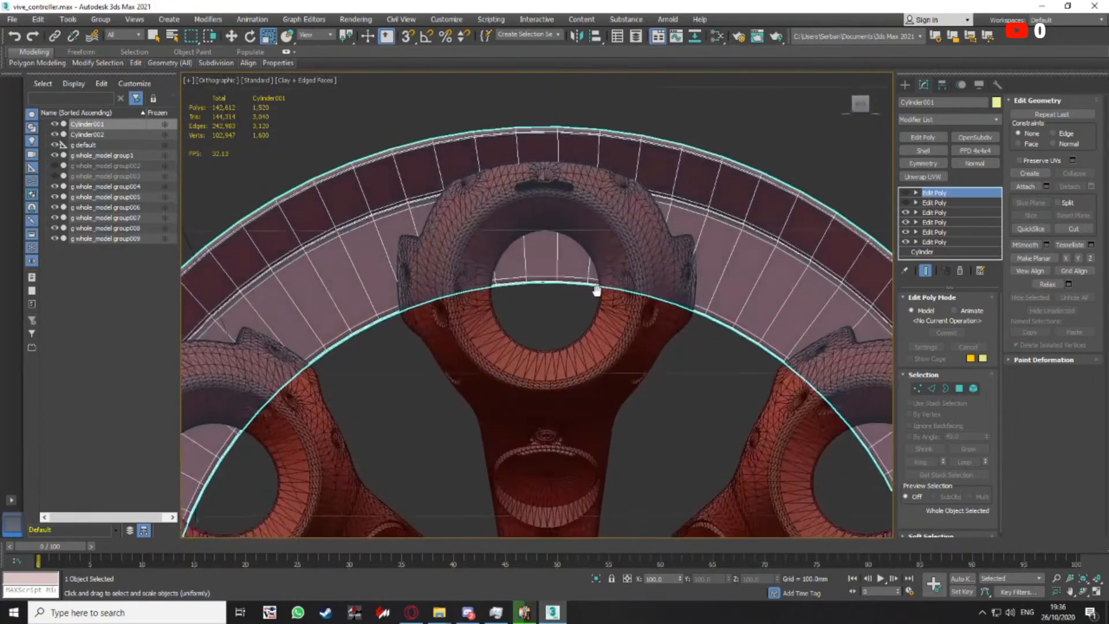
scroll(596, 294, down, 3)
key(1)
key(F3)
scroll(557, 268, up, 5)
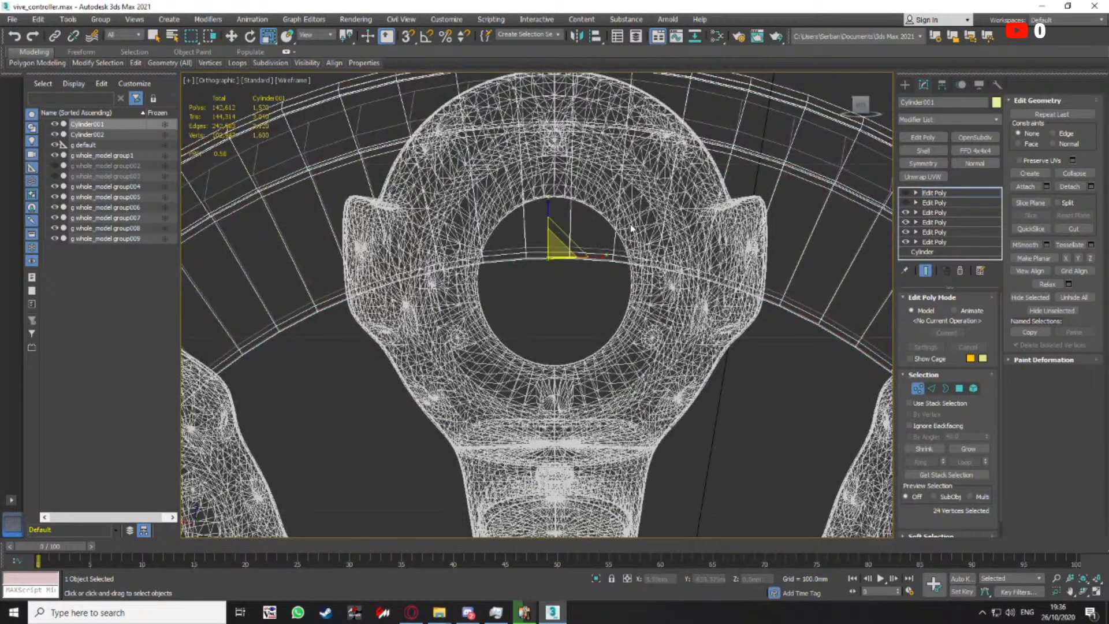
scroll(554, 280, down, 3)
scroll(573, 279, up, 3)
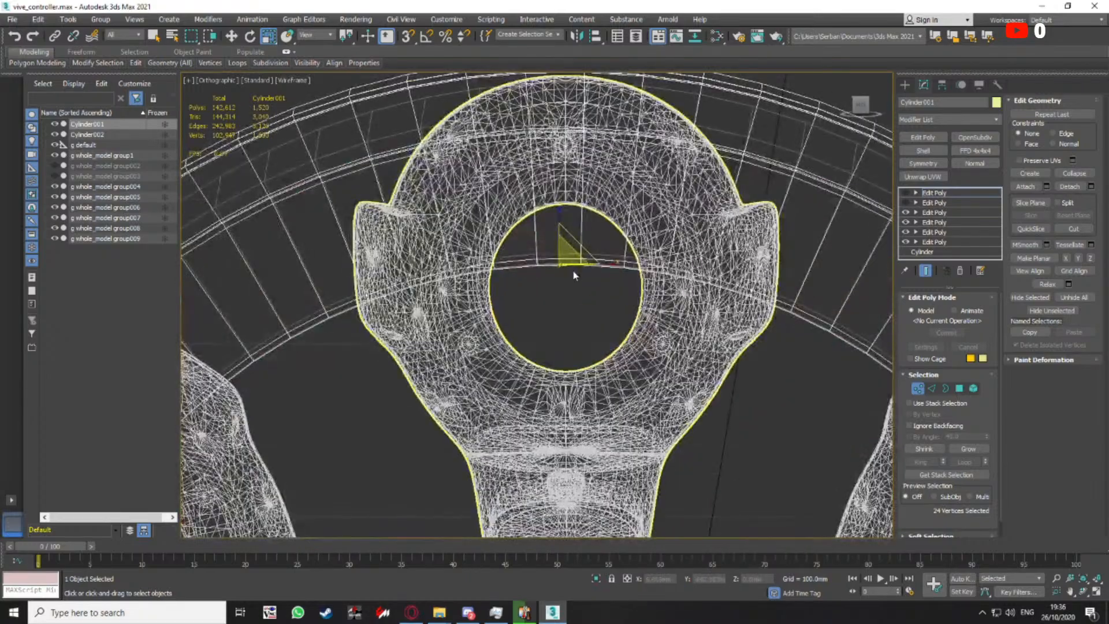
key(F3)
scroll(576, 275, down, 3)
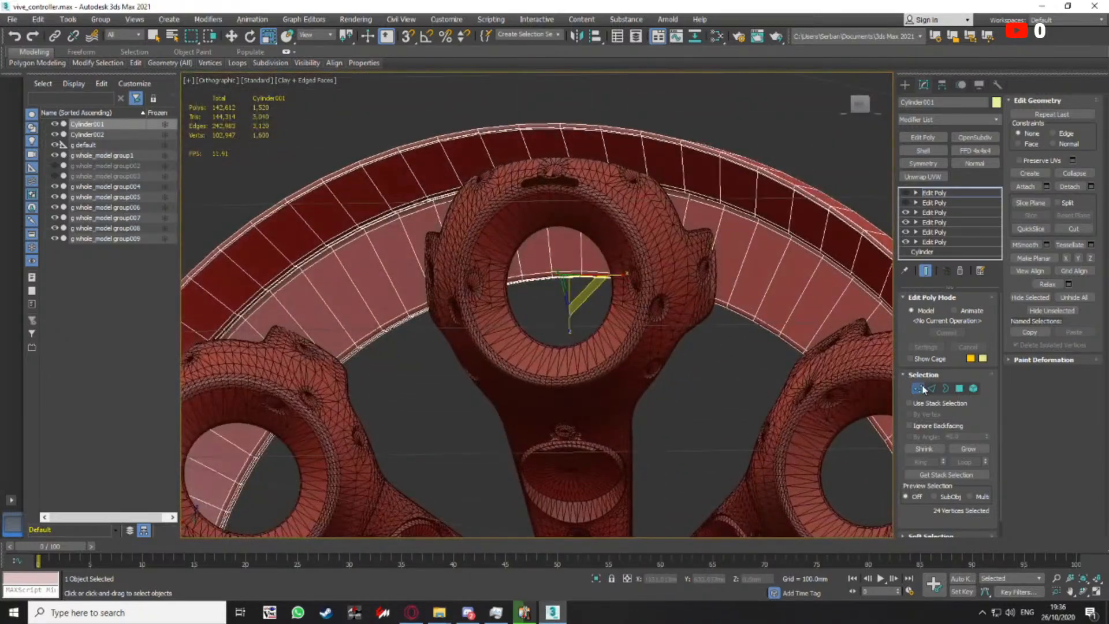
click(919, 388)
Compare the rim with its two topmost Edit Poly modifiers off and on, leaving both turned on
scroll(639, 330, down, 5)
alt+middle_drag(638, 329, 629, 194)
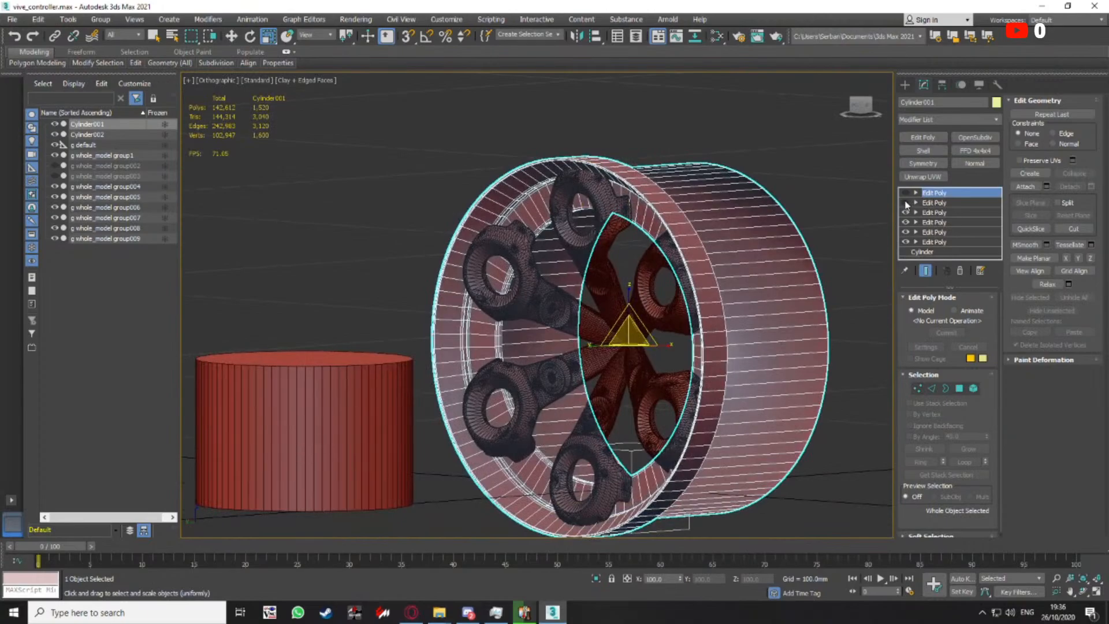
click(905, 204)
click(906, 193)
alt+middle_drag(696, 232, 657, 243)
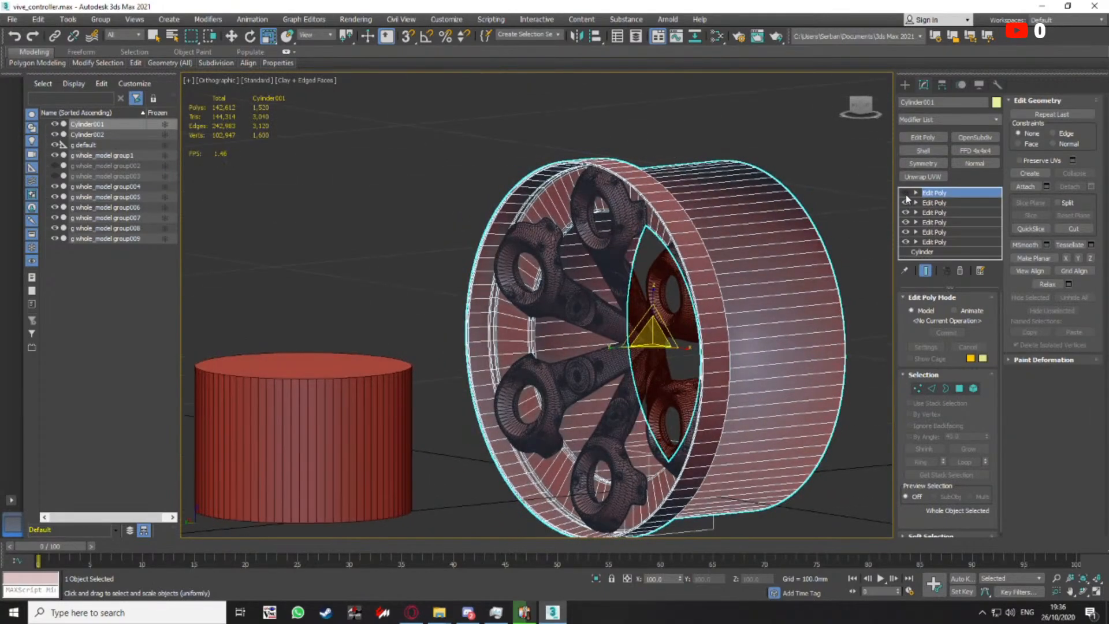
click(906, 203)
alt+middle_drag(644, 295, 674, 297)
scroll(609, 247, up, 3)
click(906, 203)
click(905, 193)
Clone the rim once as an independent copy, placed about 138 mm to the side along the X axis
scroll(693, 282, down, 5)
scroll(601, 283, down, 3)
key(w)
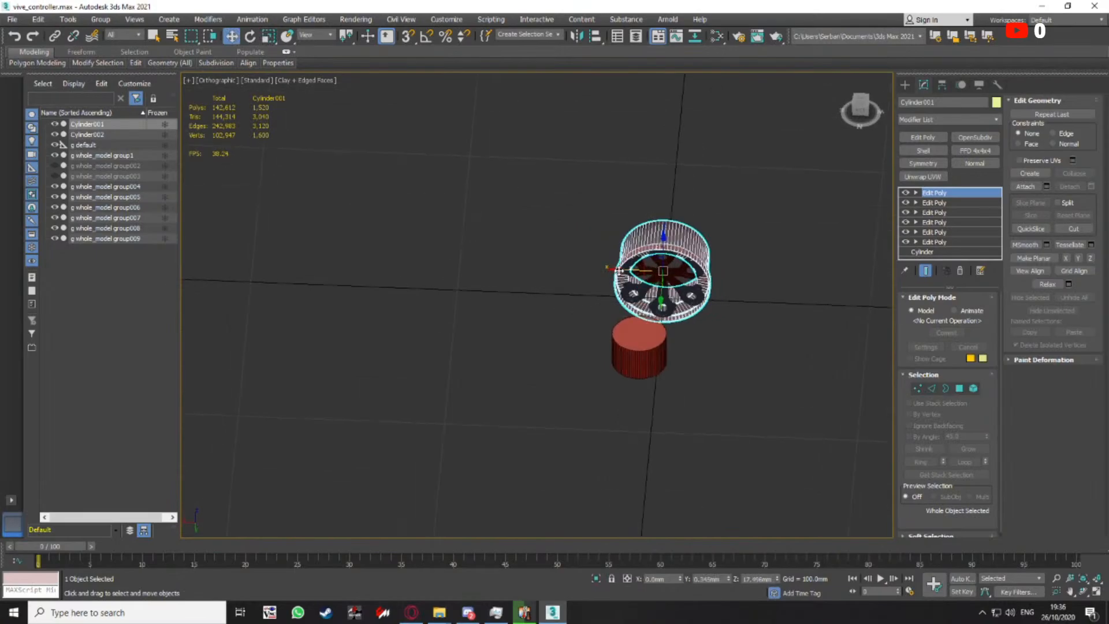
shift+drag(618, 270, 354, 269)
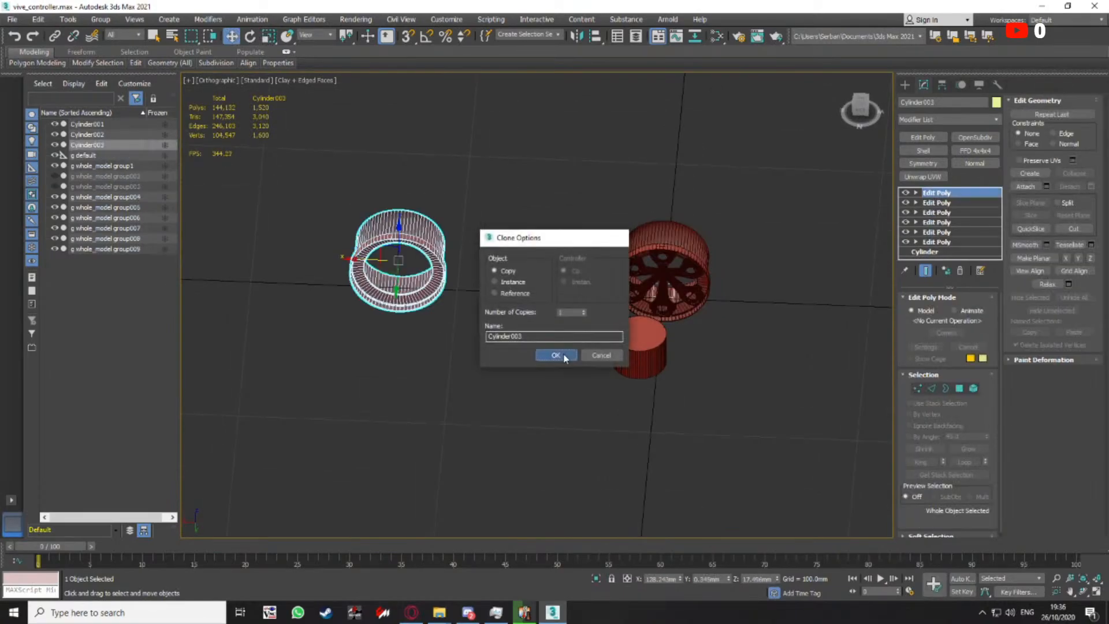
click(564, 357)
Reselect the original rim around the spokes and delete its two topmost Edit Poly modifiers
click(703, 269)
scroll(713, 270, up, 6)
mouse_move(713, 269)
alt+middle_down()
mouse_move(688, 254)
mouse_move(551, 247)
alt+middle_up()
mouse_move(551, 247)
middle_down()
mouse_move(583, 263)
mouse_move(583, 244)
middle_up()
click(961, 269)
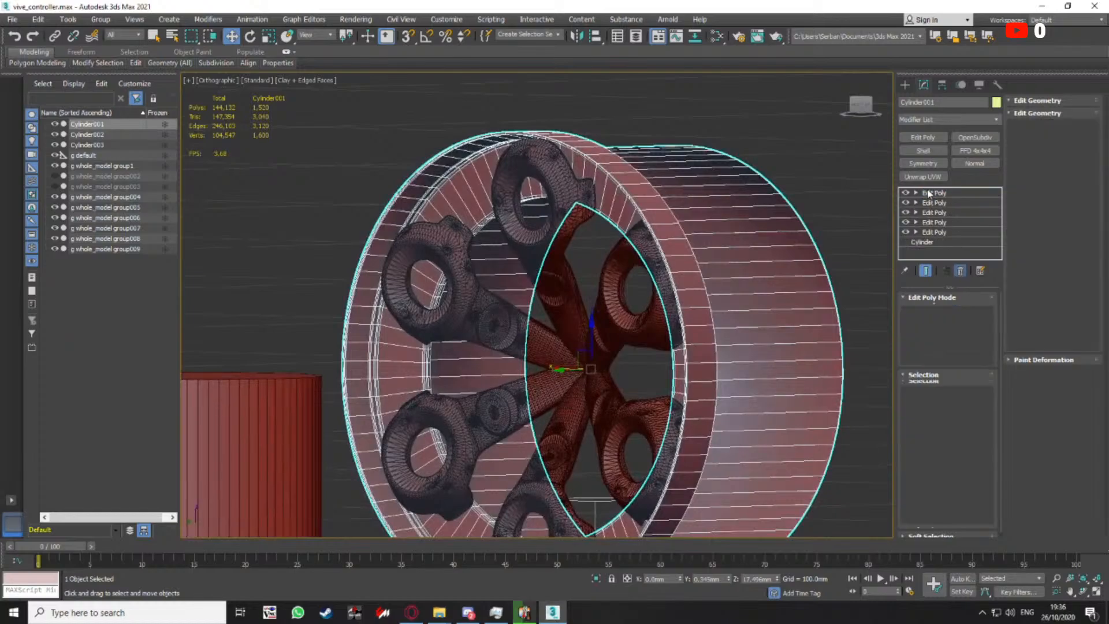
click(961, 273)
In the Back wireframe view, select the rim's inner-edge vertices visible through the top spoke's hole
middle_drag(696, 272, 743, 281)
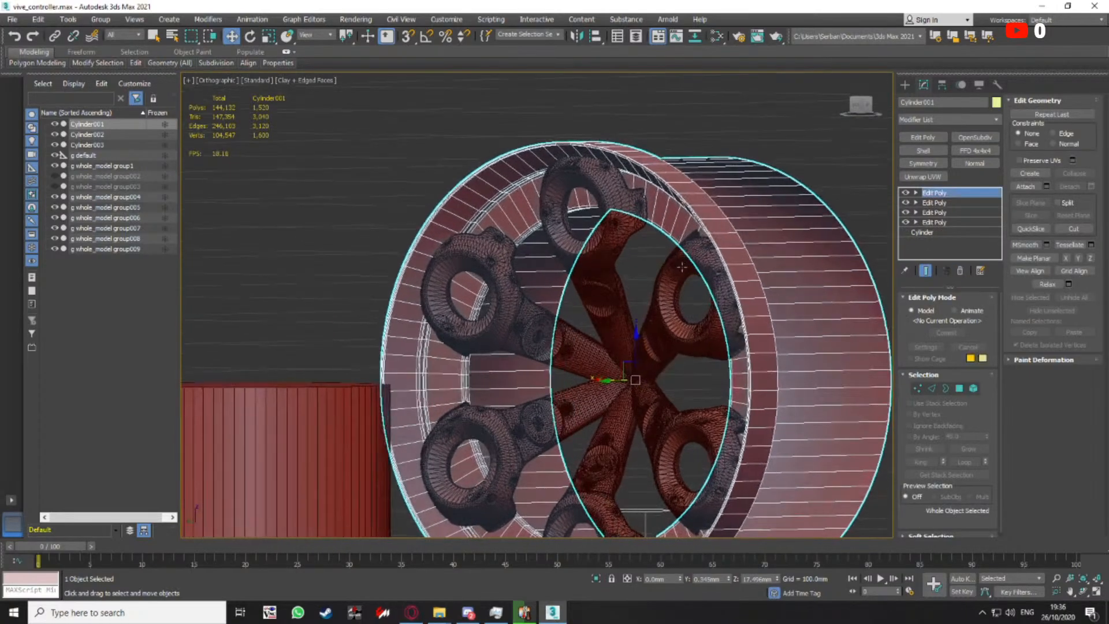
key(1)
alt+middle_drag(652, 232, 659, 210)
scroll(658, 210, up, 3)
scroll(624, 212, up, 4)
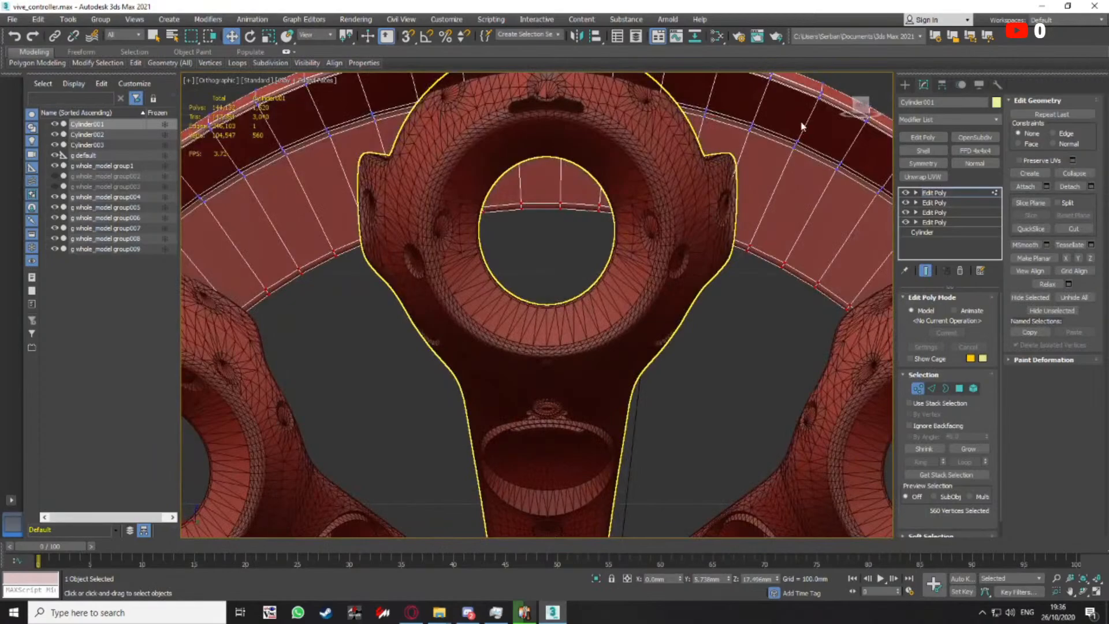
click(859, 107)
key(F3)
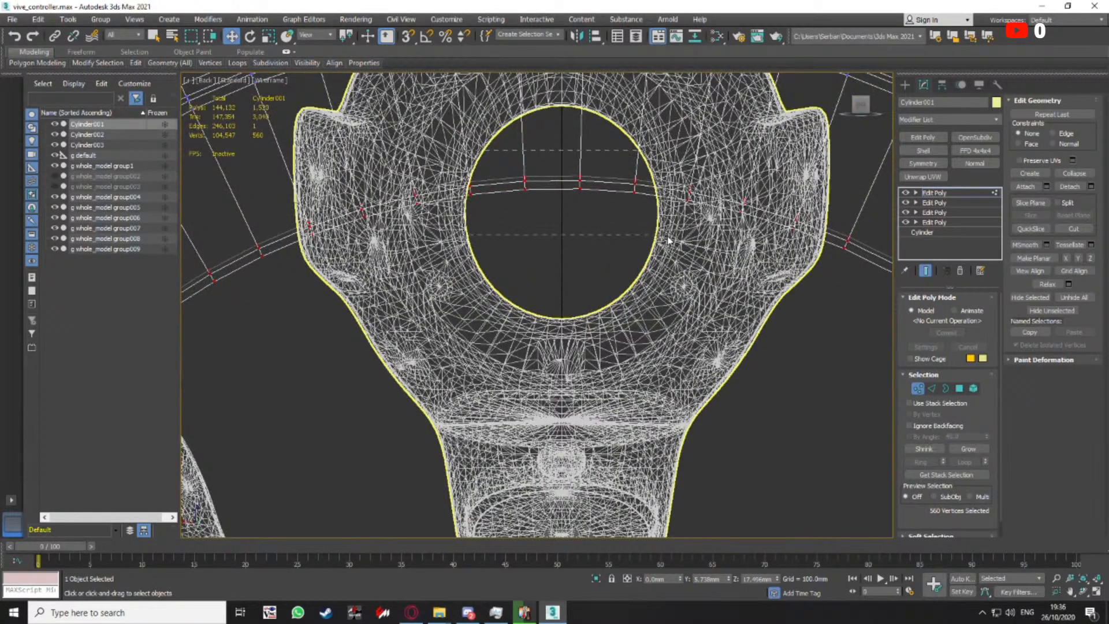
scroll(657, 236, down, 5)
scroll(594, 224, up, 3)
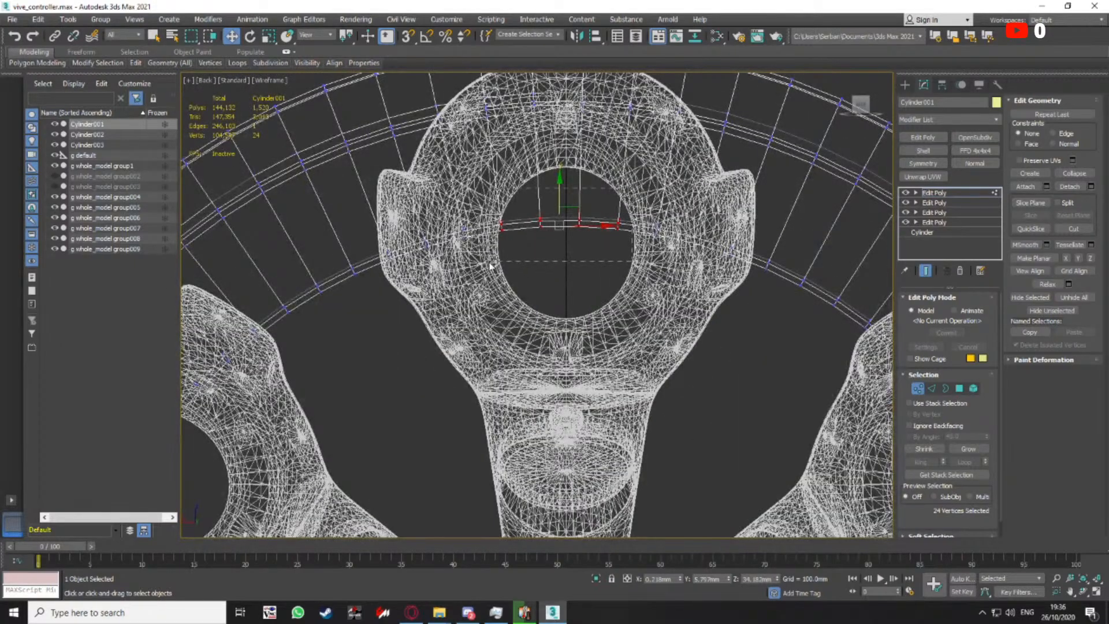
Add the rim's inner-edge vertices seen through the upper-left and lower-left spoke holes to the selection
scroll(501, 266, down, 3)
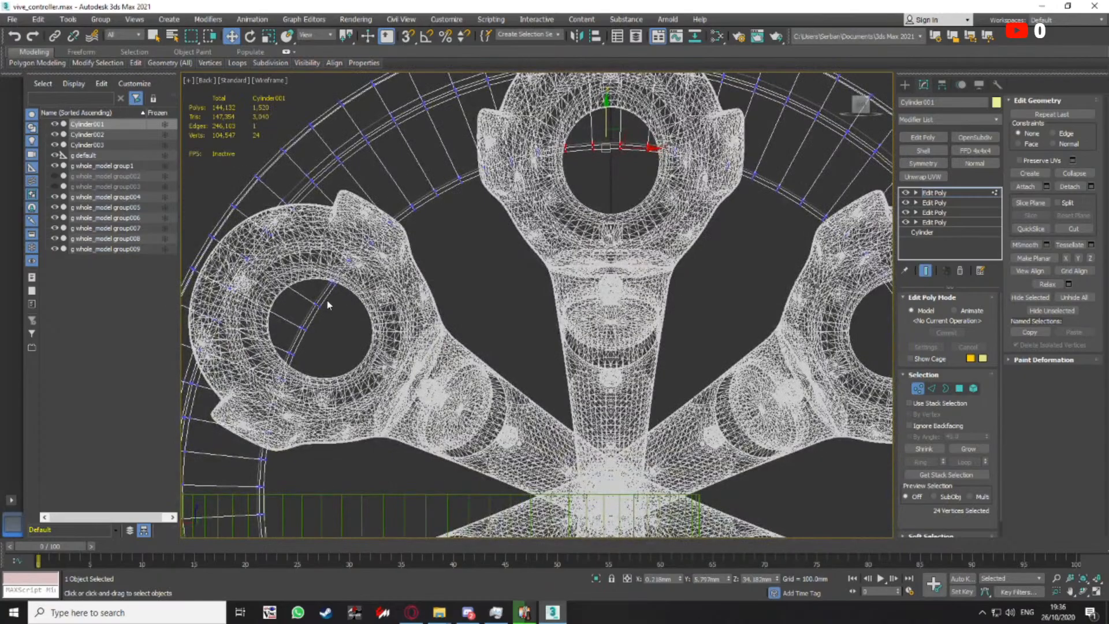
scroll(363, 368, down, 3)
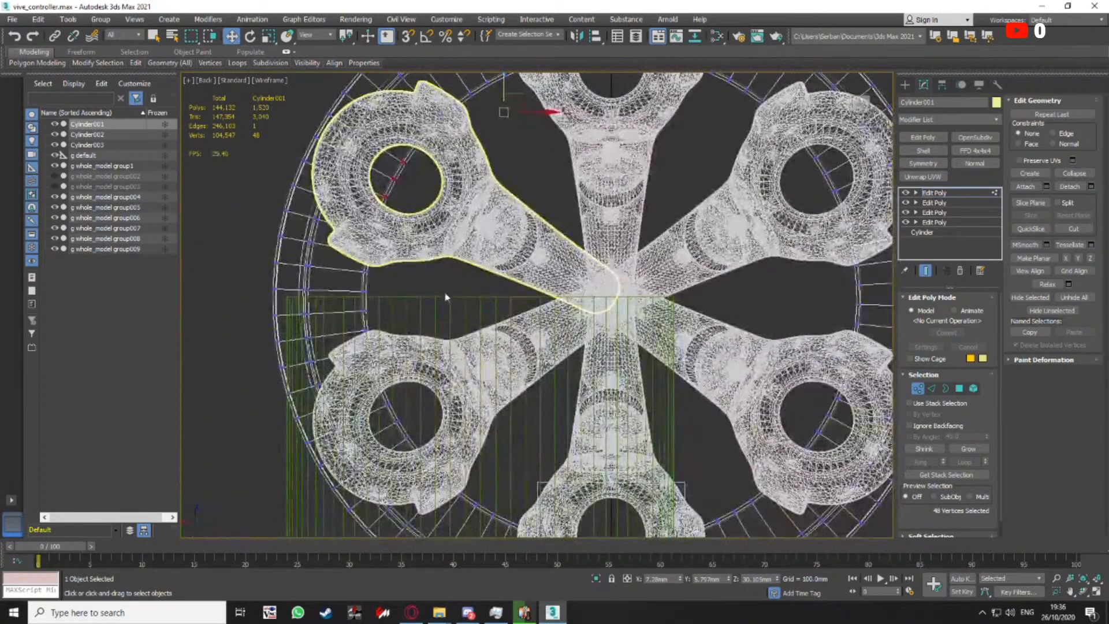
scroll(393, 352, up, 6)
ctrl+drag(342, 399, 342, 400)
scroll(653, 325, down, 3)
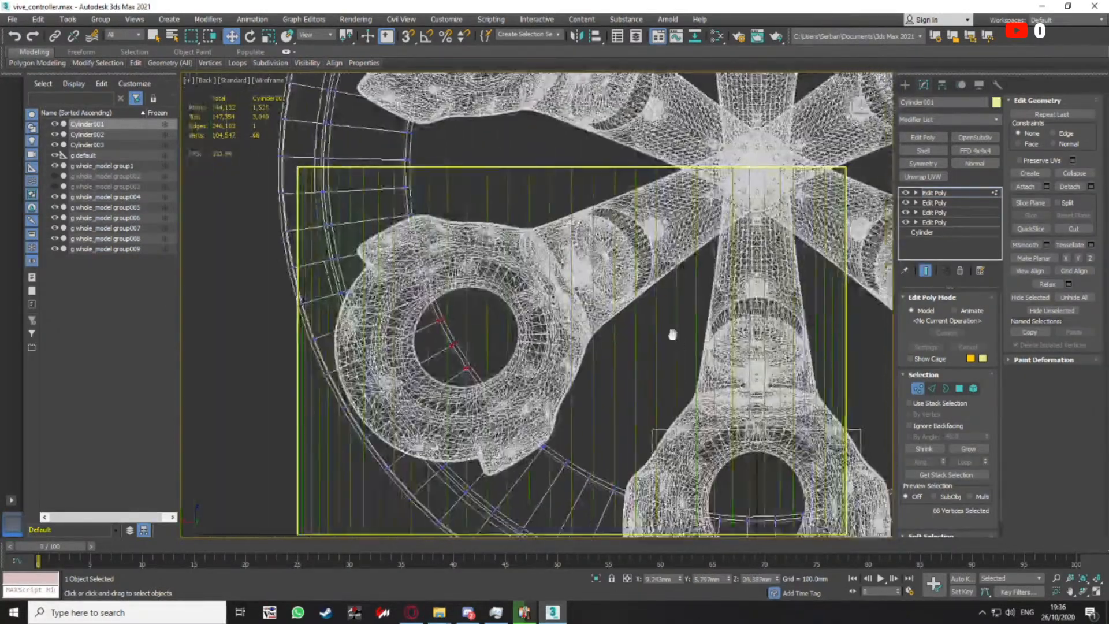
Add the inner-edge vertices seen through the bottom and lower-right spoke holes to the selection
middle_drag(672, 334, 451, 211)
scroll(513, 363, up, 5)
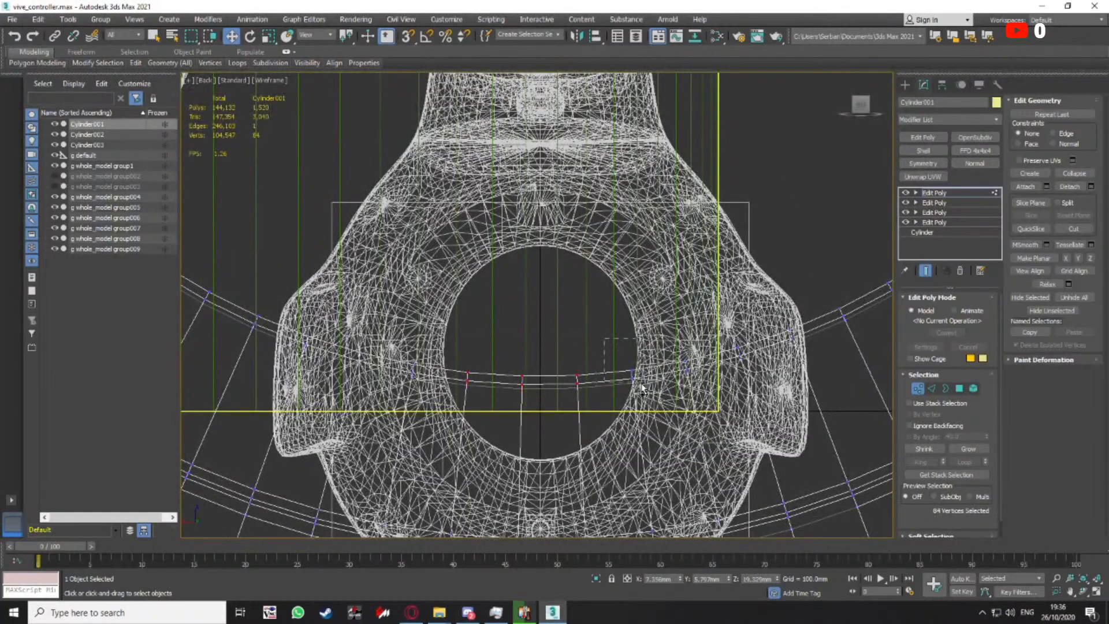
scroll(643, 388, down, 3)
ctrl+drag(643, 388, 585, 405)
scroll(701, 302, up, 6)
scroll(580, 407, down, 5)
Extend the vertex selection with the inner-edge vertices seen through the upper-right spoke's hole
middle_drag(574, 377, 575, 507)
scroll(606, 276, up, 5)
ctrl+drag(580, 224, 507, 284)
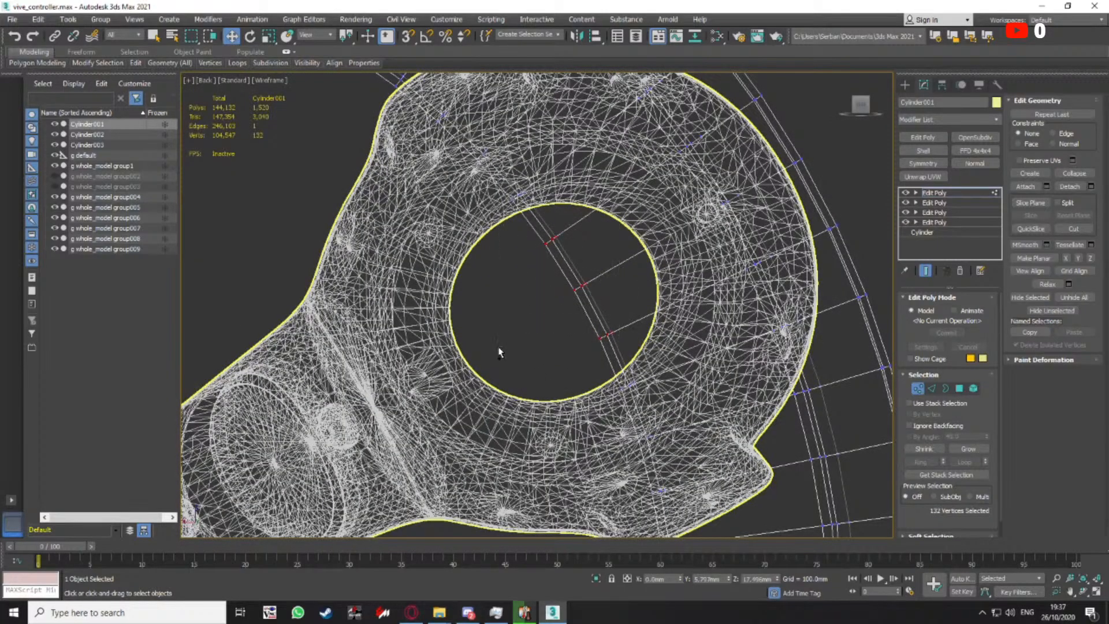
scroll(500, 352, down, 4)
scroll(601, 346, up, 4)
ctrl+drag(662, 293, 576, 382)
middle_drag(281, 498, 469, 373)
scroll(469, 374, up, 3)
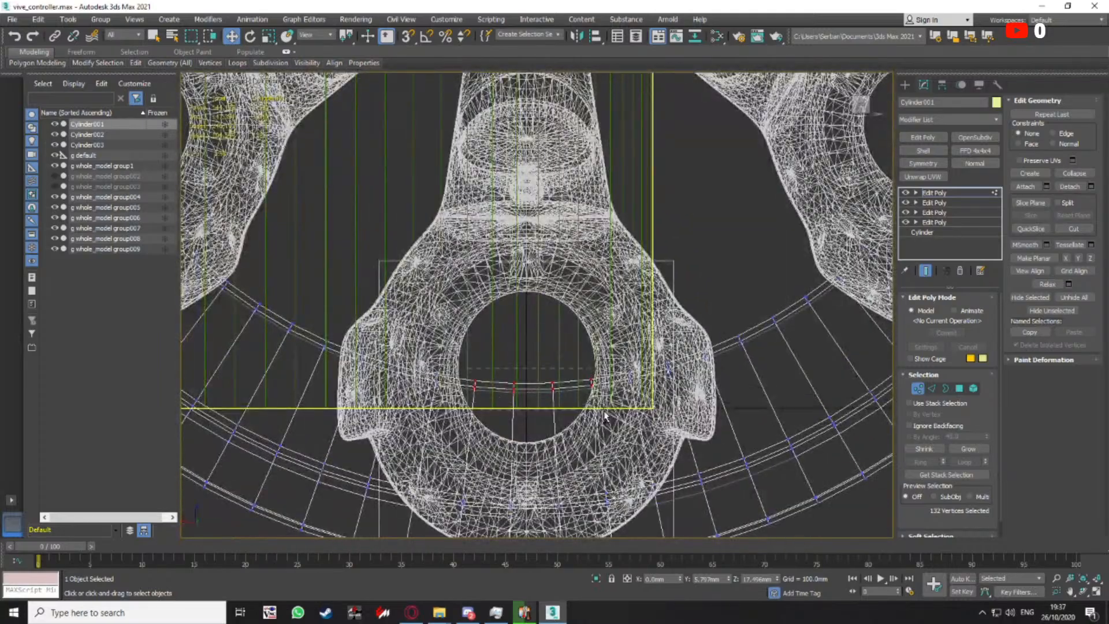
Try scaling the selected inner-edge vertices outward to 107% in X and Y
scroll(605, 416, down, 5)
middle_drag(526, 167, 554, 104)
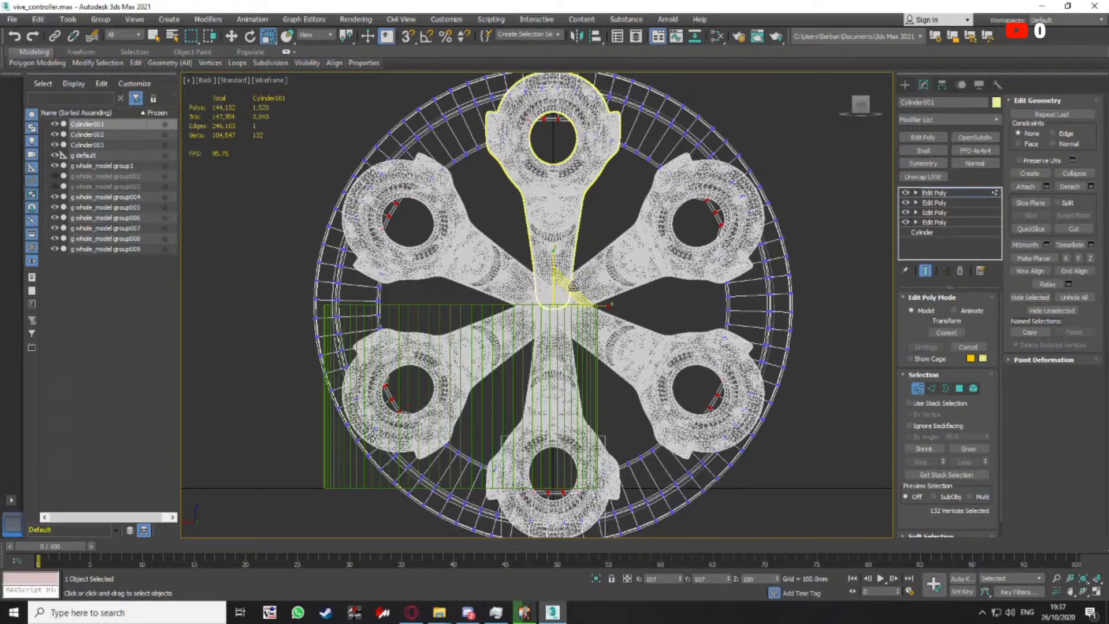
scroll(542, 110, up, 5)
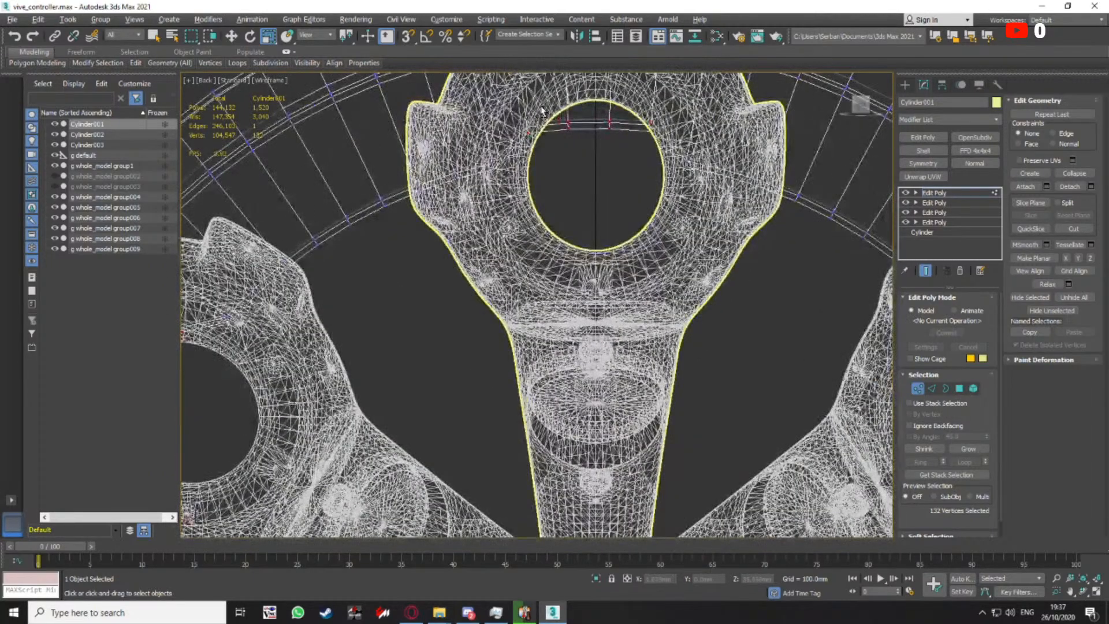
scroll(722, 136, down, 8)
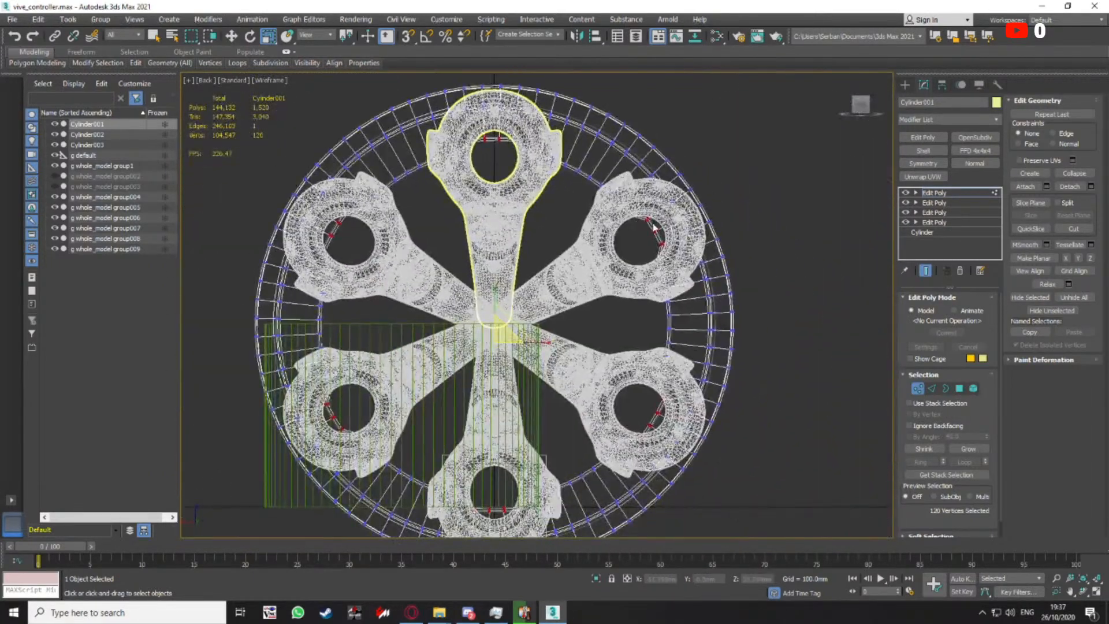
middle_drag(637, 238, 723, 256)
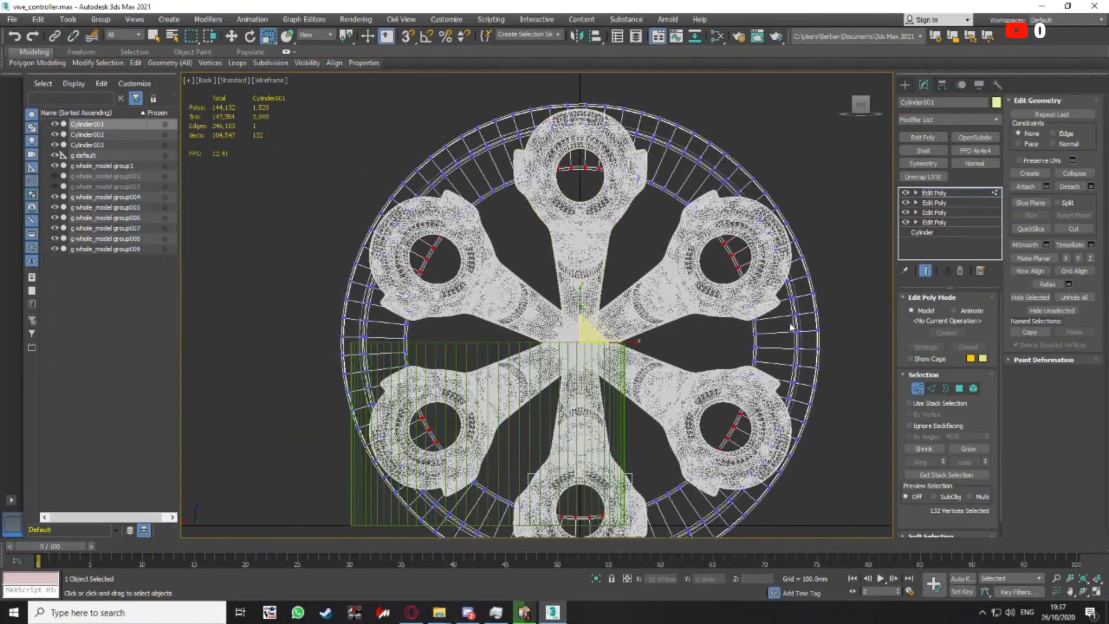
Add another Edit Poly modifier to the rim and scale the selected inner-edge vertices outward in X and Y
click(918, 389)
click(925, 142)
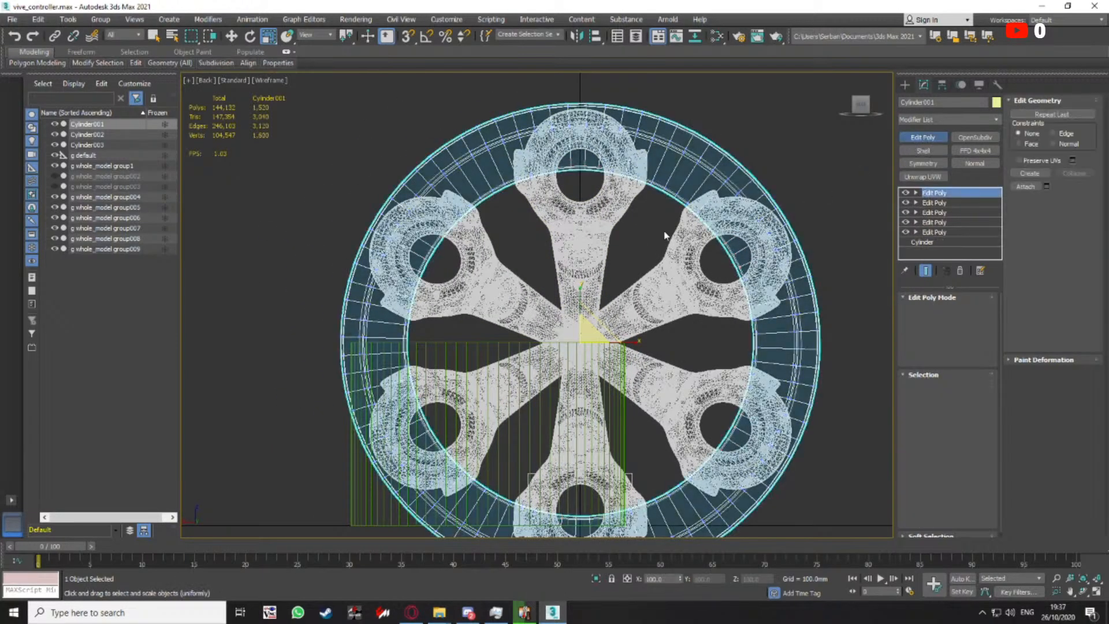
key(1)
middle_drag(622, 232, 634, 214)
drag(608, 305, 613, 304)
Deselect the outermost vertices of the groups seen through the upper-left and lower-left spoke holes
scroll(434, 217, up, 8)
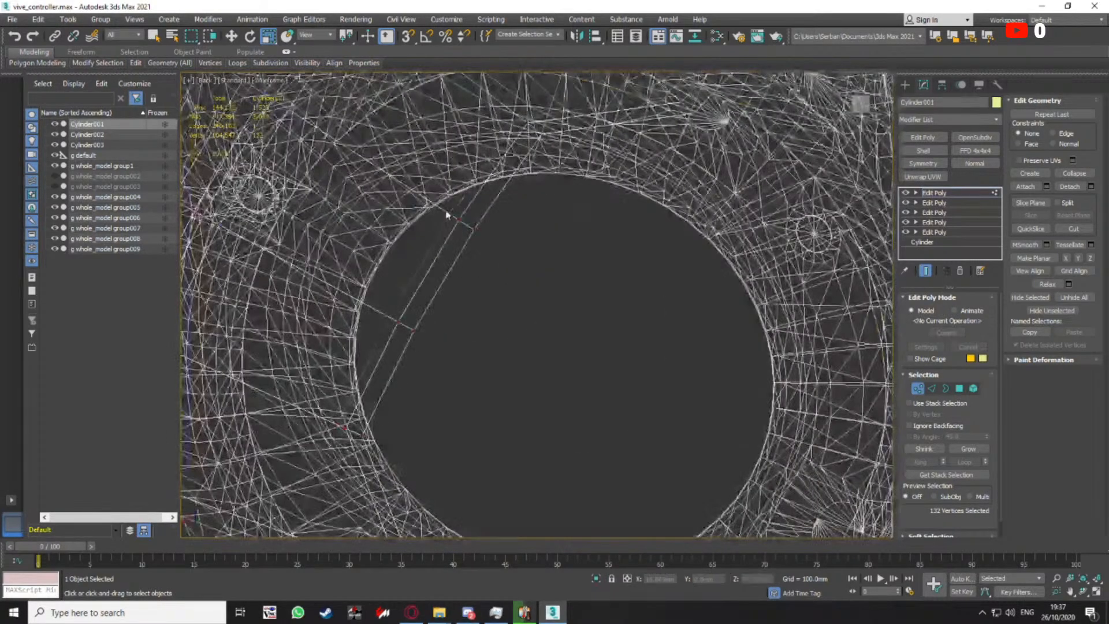
middle_drag(514, 294, 535, 148)
alt+drag(466, 235, 488, 185)
scroll(539, 317, down, 5)
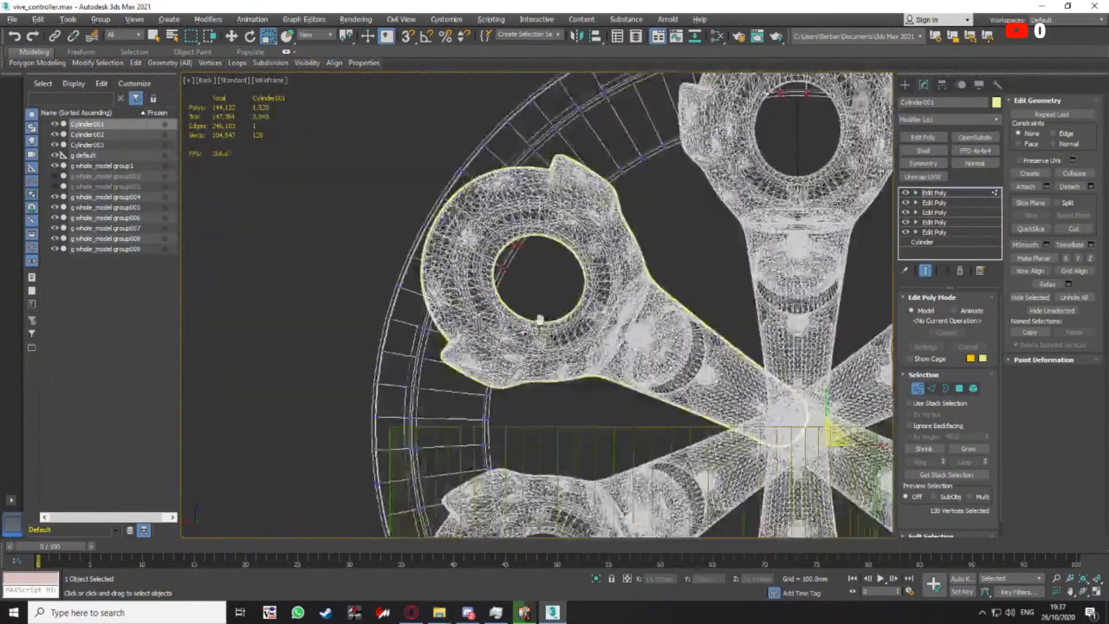
middle_drag(539, 317, 484, 144)
scroll(461, 393, up, 6)
middle_drag(460, 385, 451, 279)
scroll(451, 279, down, 3)
scroll(449, 311, up, 1)
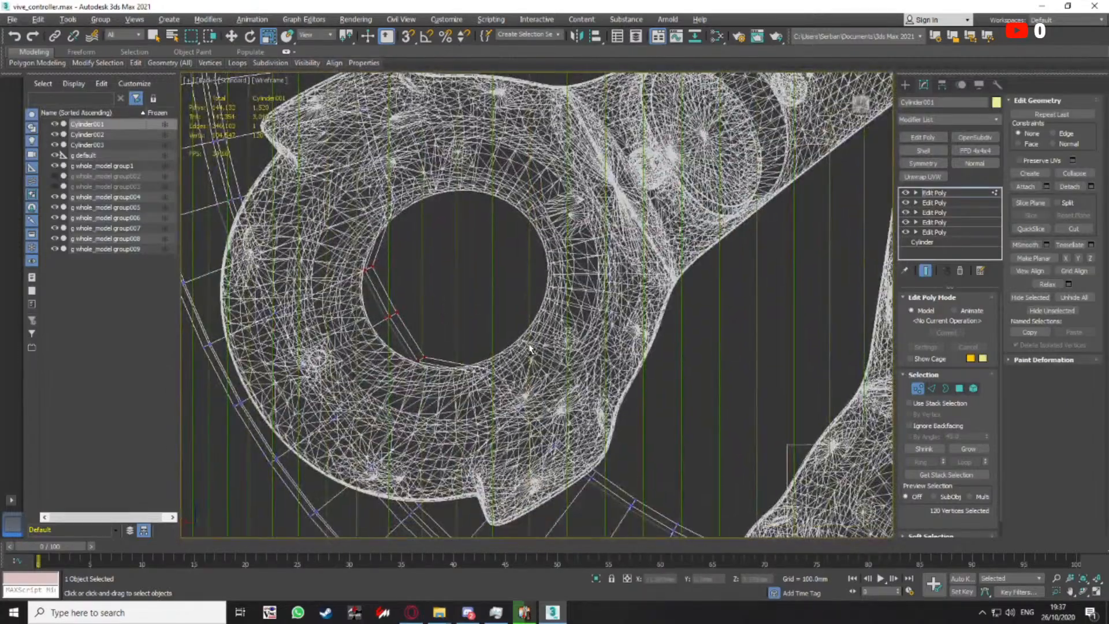
alt+drag(345, 249, 444, 373)
Deselect the outermost vertices on both sides of the group behind the bottom spoke's hole
scroll(444, 370, down, 5)
middle_drag(443, 370, 283, 280)
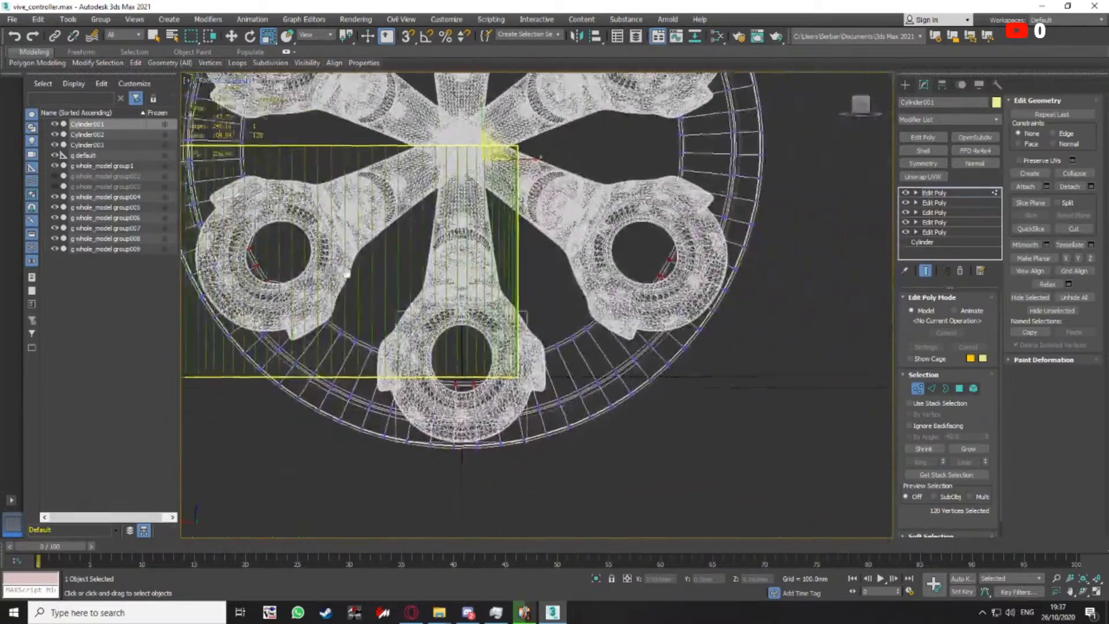
scroll(488, 382, up, 6)
middle_drag(437, 313, 599, 334)
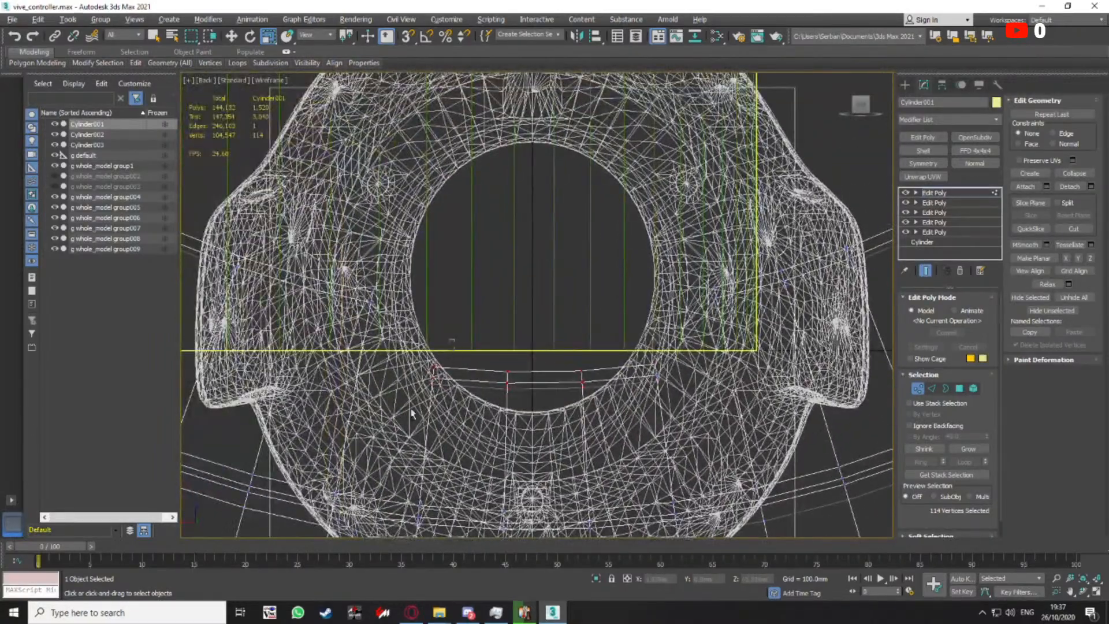
alt+drag(419, 399, 595, 347)
scroll(586, 324, down, 5)
Remove the outermost vertices behind the lower-right spoke's hole from the selection
middle_drag(583, 315, 400, 450)
scroll(642, 331, up, 4)
middle_drag(715, 243, 662, 348)
alt+drag(566, 227, 632, 447)
scroll(612, 448, down, 5)
Deselect the outermost vertices on both sides of the group behind the top spoke's hole
middle_drag(603, 185, 605, 257)
scroll(604, 257, up, 3)
scroll(605, 257, down, 5)
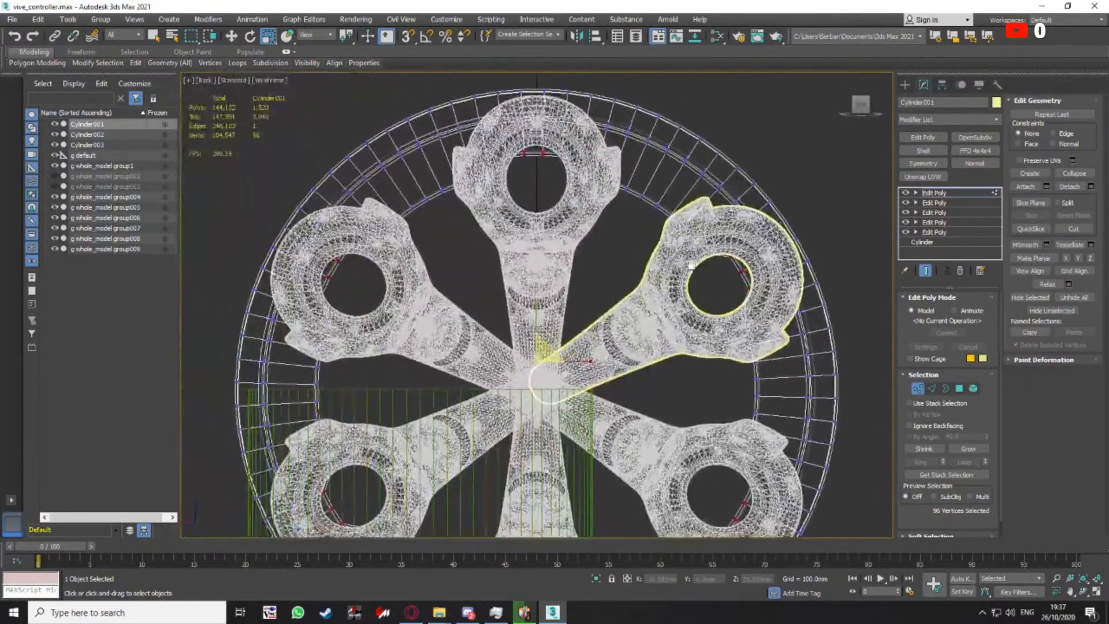
scroll(565, 198, up, 6)
middle_drag(761, 330, 638, 355)
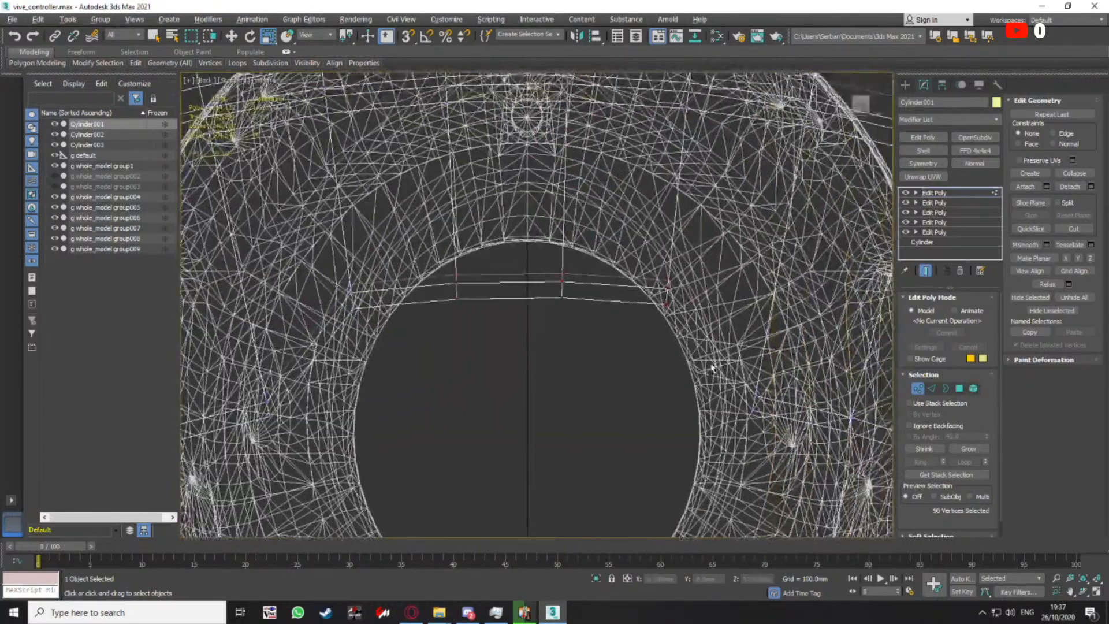
alt+drag(705, 347, 620, 274)
scroll(619, 280, down, 6)
middle_drag(628, 444, 561, 295)
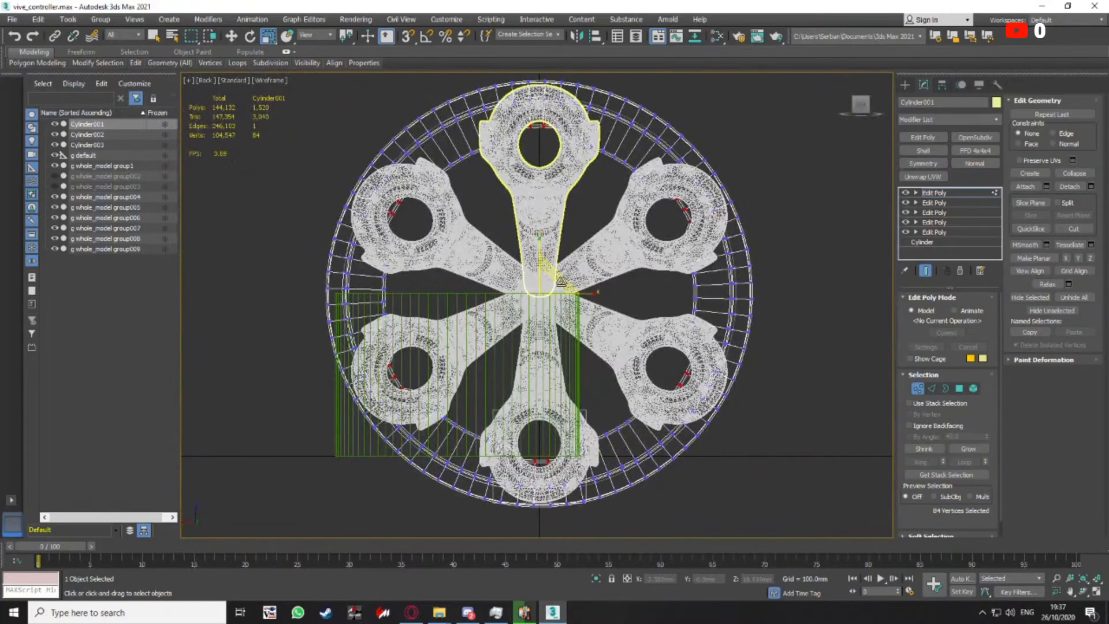
Deselect the outermost vertices on both sides of the group behind the upper-right spoke's hole
scroll(564, 281, up, 8)
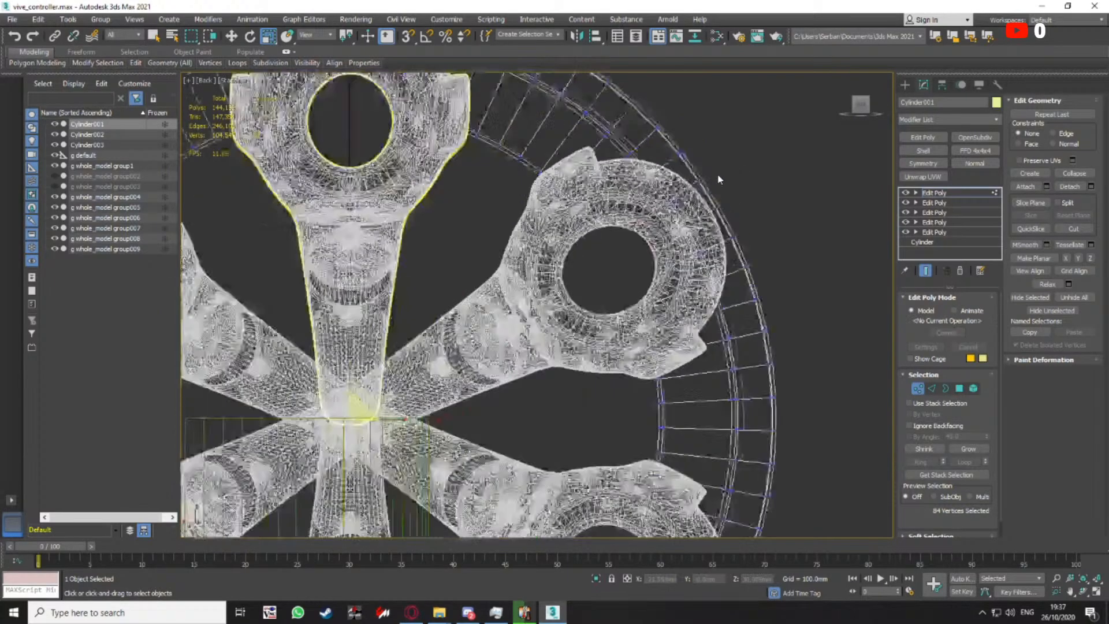
alt+drag(564, 458, 618, 381)
scroll(619, 231, down, 6)
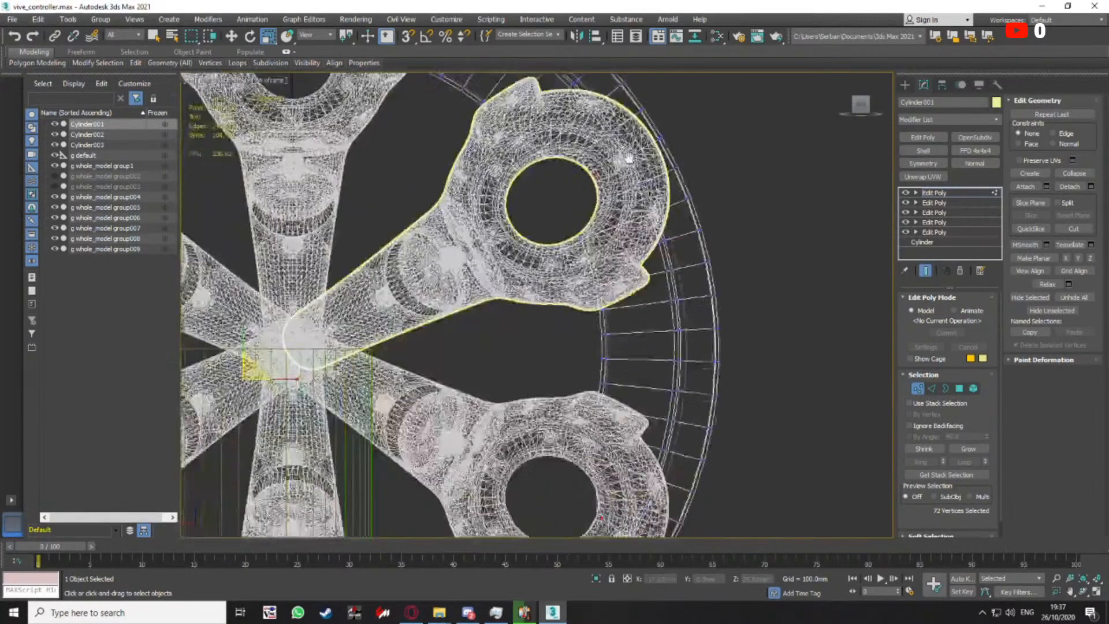
middle_drag(626, 156, 635, 75)
scroll(612, 320, up, 8)
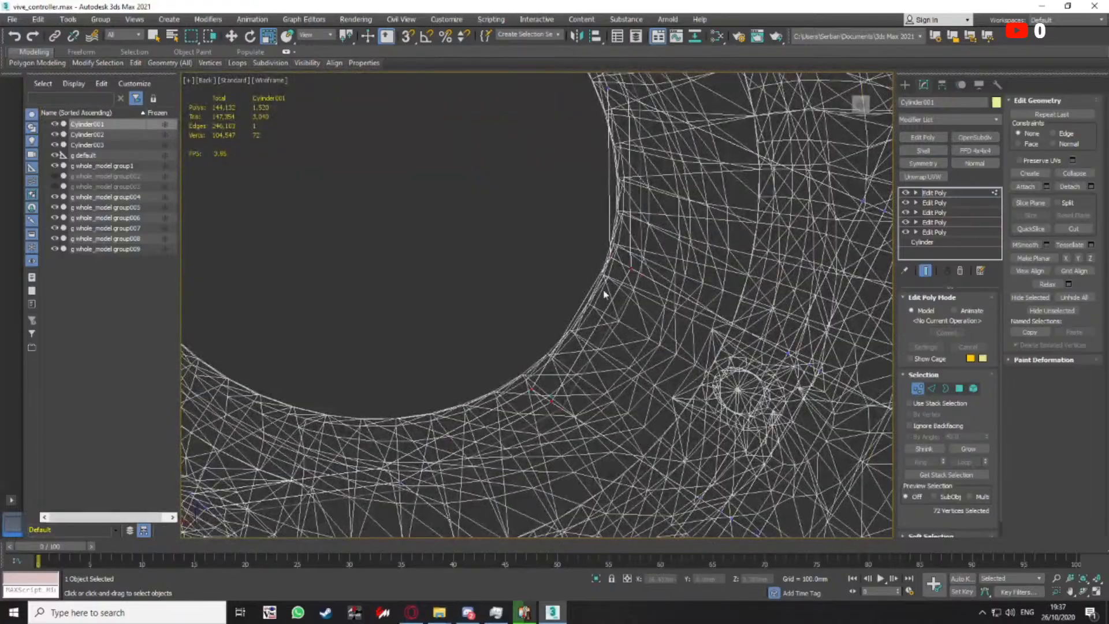
scroll(604, 295, down, 7)
middle_drag(243, 497, 578, 315)
scroll(517, 376, up, 2)
scroll(489, 311, down, 3)
middle_drag(292, 219, 570, 332)
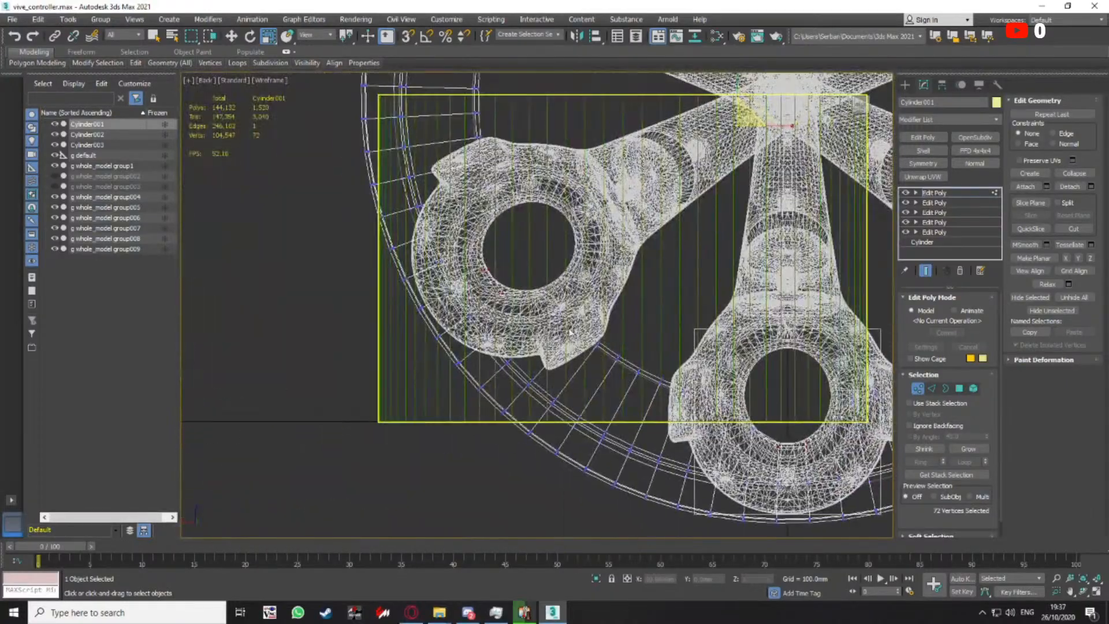
Deselect the outermost vertices on both sides of the group behind the lower-left spoke's hole
scroll(487, 244, up, 4)
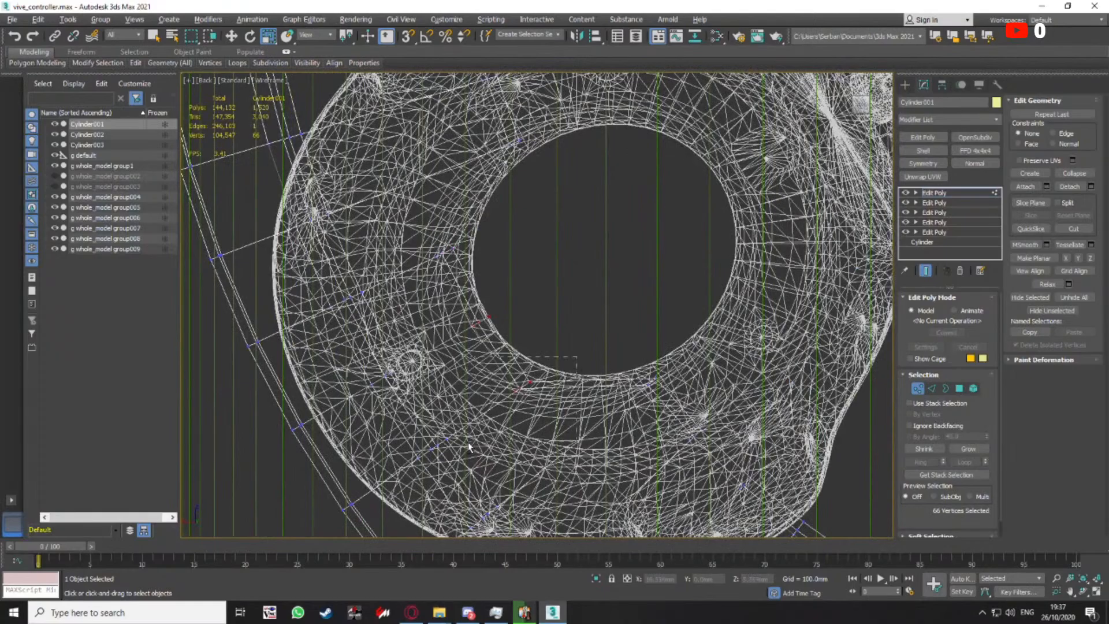
alt+drag(468, 448, 465, 450)
scroll(465, 445, down, 5)
middle_drag(448, 404, 464, 491)
scroll(453, 251, up, 5)
scroll(492, 245, down, 5)
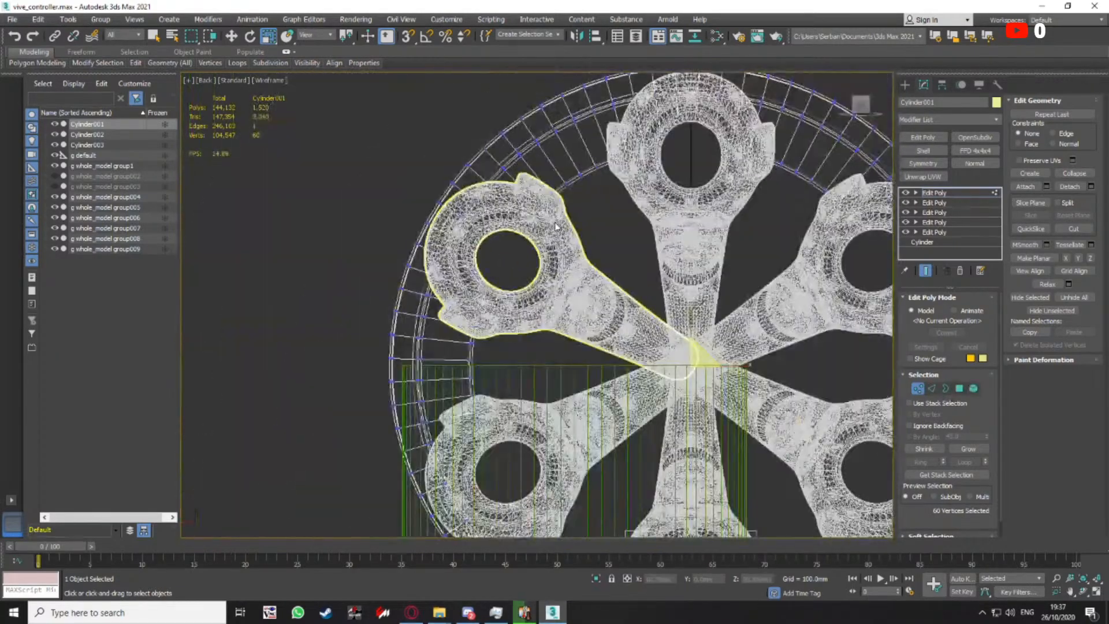
Scale the remaining selected vertices slightly outward from the wheel's centre and check the rim edge behind the spoke holes in shaded view
middle_drag(555, 227, 483, 281)
scroll(630, 179, up, 4)
scroll(635, 173, down, 4)
middle_drag(630, 315, 574, 233)
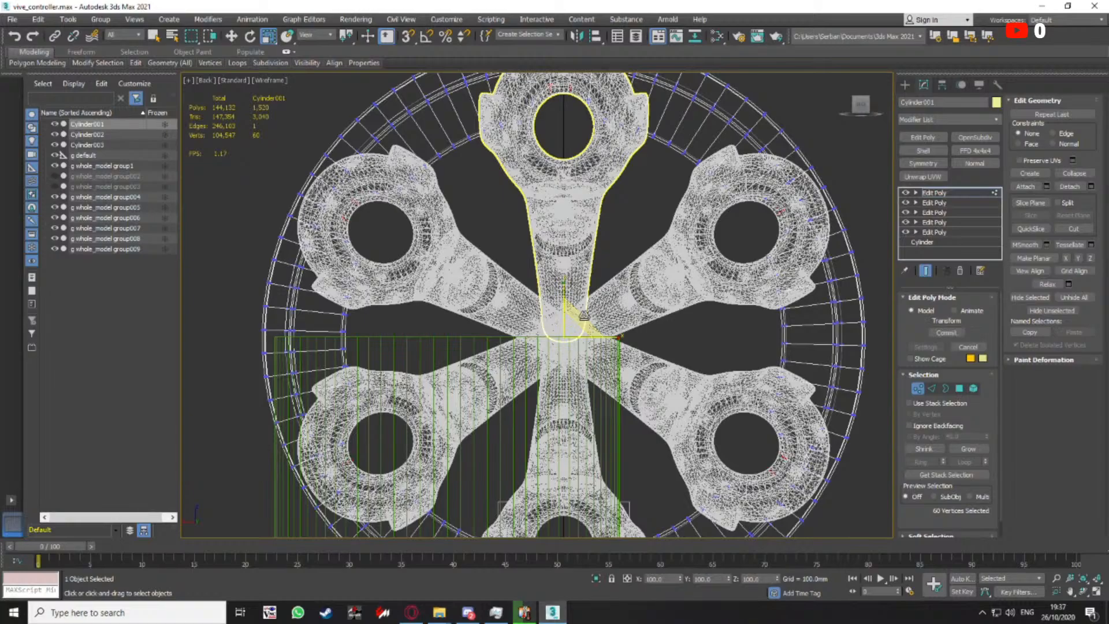
key(F3)
alt+middle_drag(584, 315, 582, 283)
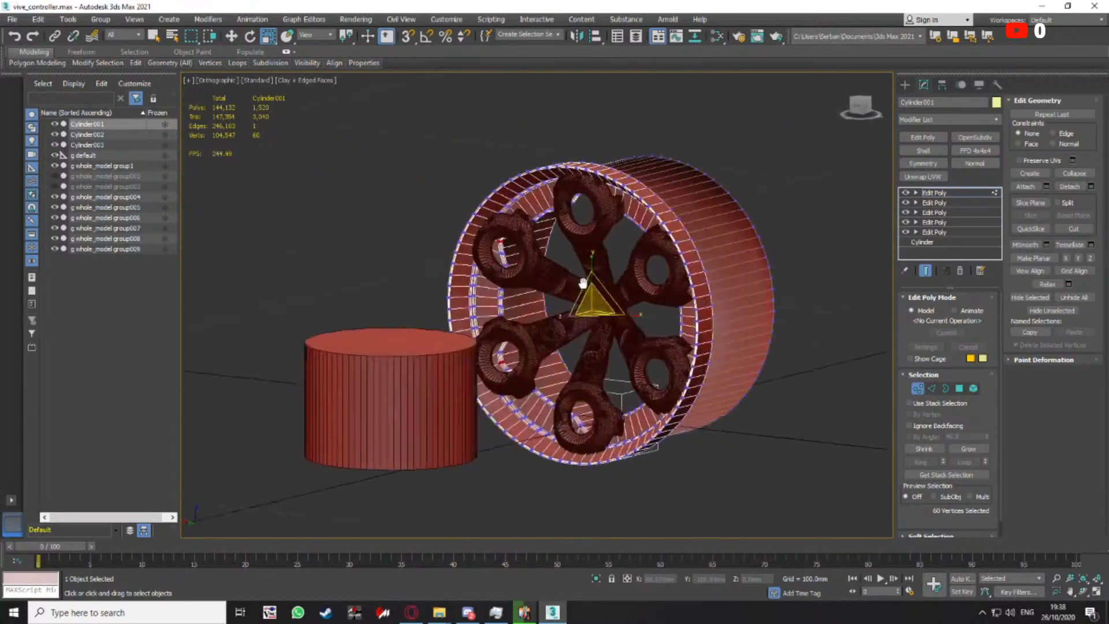
scroll(578, 190, up, 8)
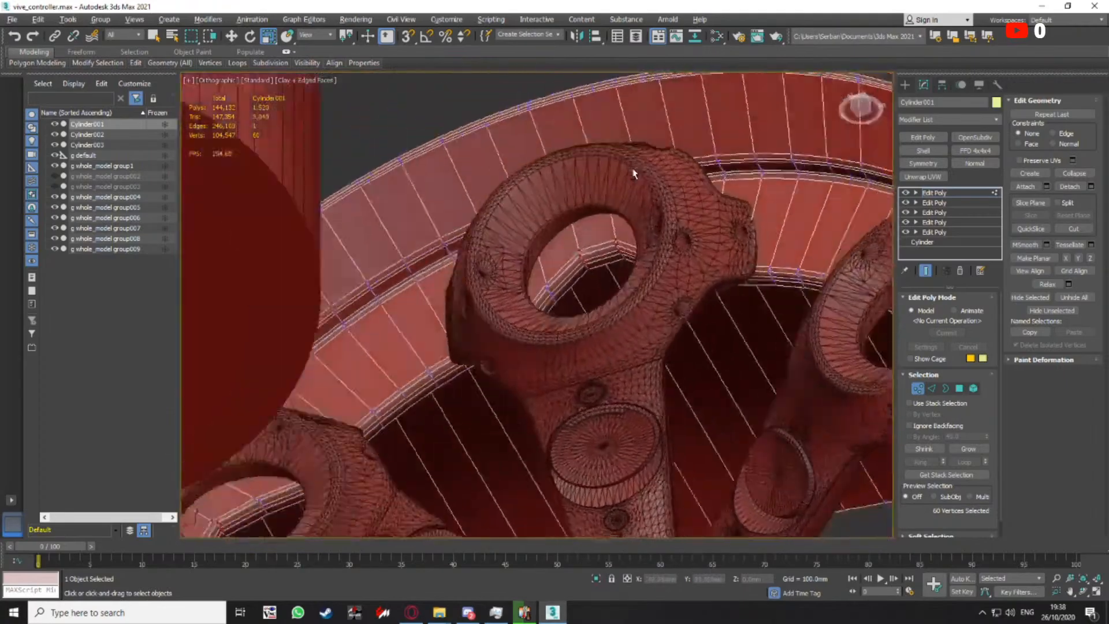
mouse_move(633, 174)
alt+middle_down()
mouse_move(651, 211)
mouse_move(693, 213)
mouse_move(708, 185)
mouse_move(709, 205)
mouse_move(597, 200)
mouse_move(545, 178)
mouse_move(578, 138)
mouse_move(595, 166)
mouse_move(539, 202)
mouse_move(574, 197)
mouse_move(574, 136)
mouse_move(626, 123)
mouse_move(674, 174)
mouse_move(549, 178)
mouse_move(584, 198)
mouse_move(636, 188)
mouse_move(621, 248)
mouse_move(610, 225)
mouse_move(579, 248)
mouse_move(592, 243)
mouse_move(584, 254)
alt+middle_up()
scroll(709, 205, down, 5)
Select the rim polygons around the notch behind the top spoke's hole
key(F3)
scroll(578, 248, up, 4)
key(4)
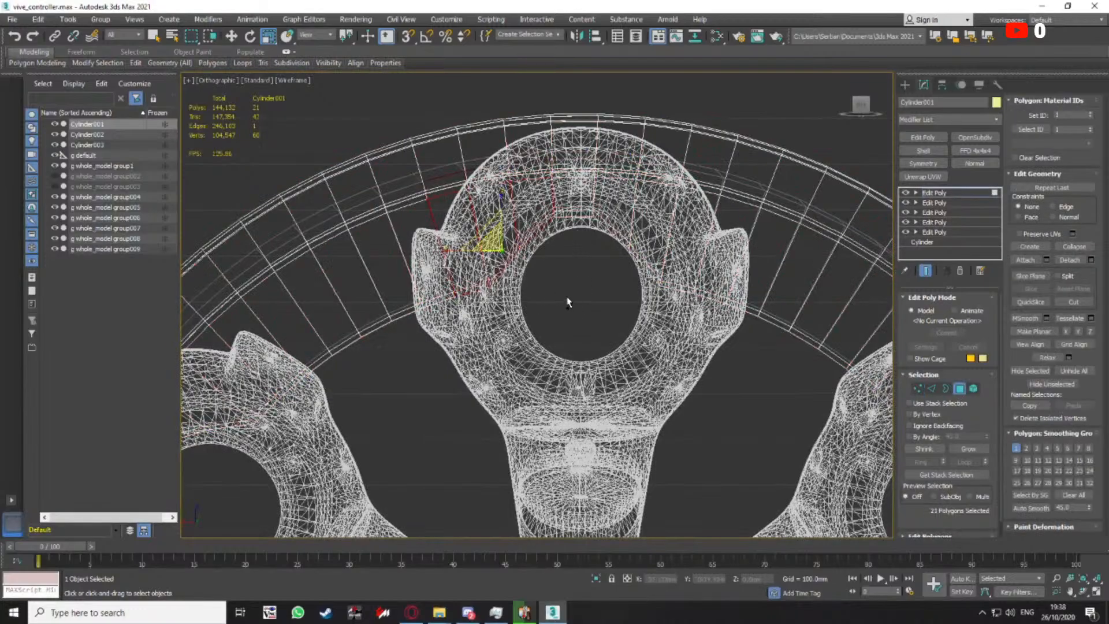
ctrl+drag(627, 202, 628, 201)
ctrl+drag(592, 285, 684, 227)
Examine the selected polygons and the notch behind the top spoke's hole from several angles in shaded and wireframe view
key(F3)
scroll(683, 227, down, 4)
mouse_move(683, 228)
alt+middle_down()
mouse_move(591, 233)
mouse_move(695, 256)
mouse_move(661, 263)
mouse_move(619, 298)
alt+middle_up()
scroll(661, 263, up, 3)
scroll(660, 272, up, 3)
mouse_move(619, 298)
alt+middle_down()
mouse_move(620, 238)
mouse_move(624, 277)
alt+middle_up()
scroll(536, 291, up, 4)
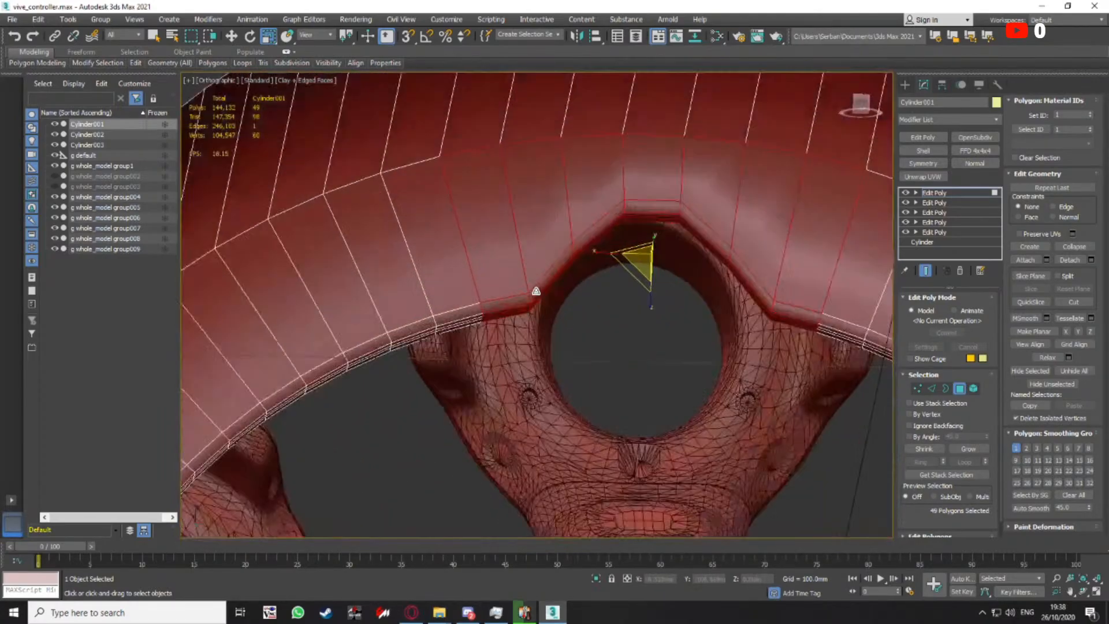
key(F3)
mouse_move(486, 308)
alt+middle_down()
mouse_move(483, 245)
mouse_move(492, 312)
mouse_move(492, 287)
alt+middle_up()
scroll(492, 312, up, 2)
scroll(492, 288, down, 3)
key(F3)
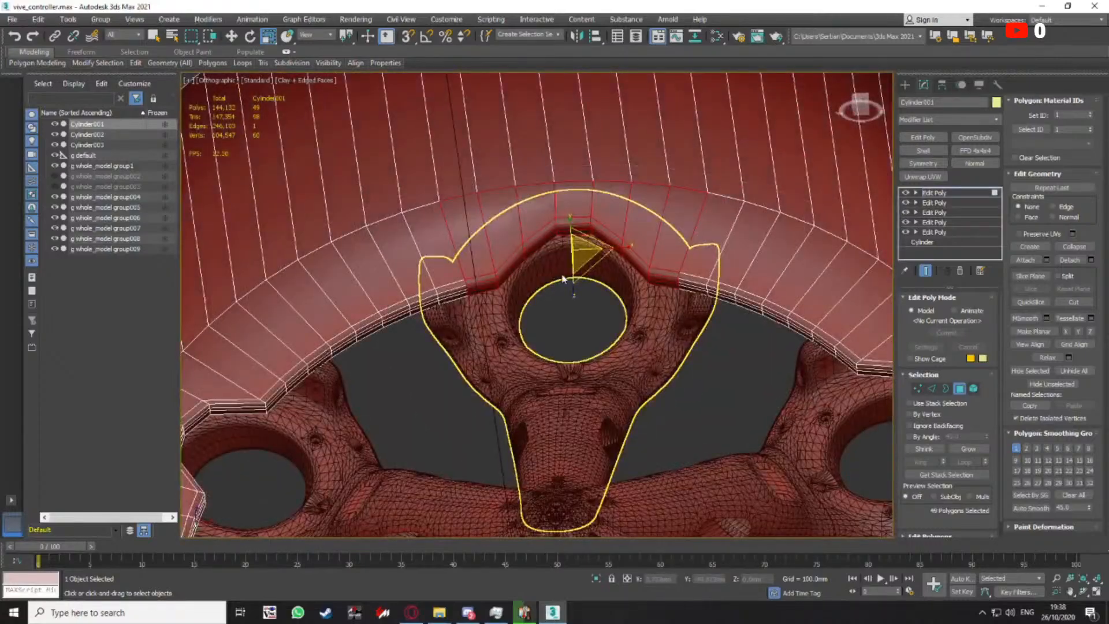
mouse_move(563, 280)
alt+middle_down()
mouse_move(561, 247)
mouse_move(563, 269)
alt+middle_up()
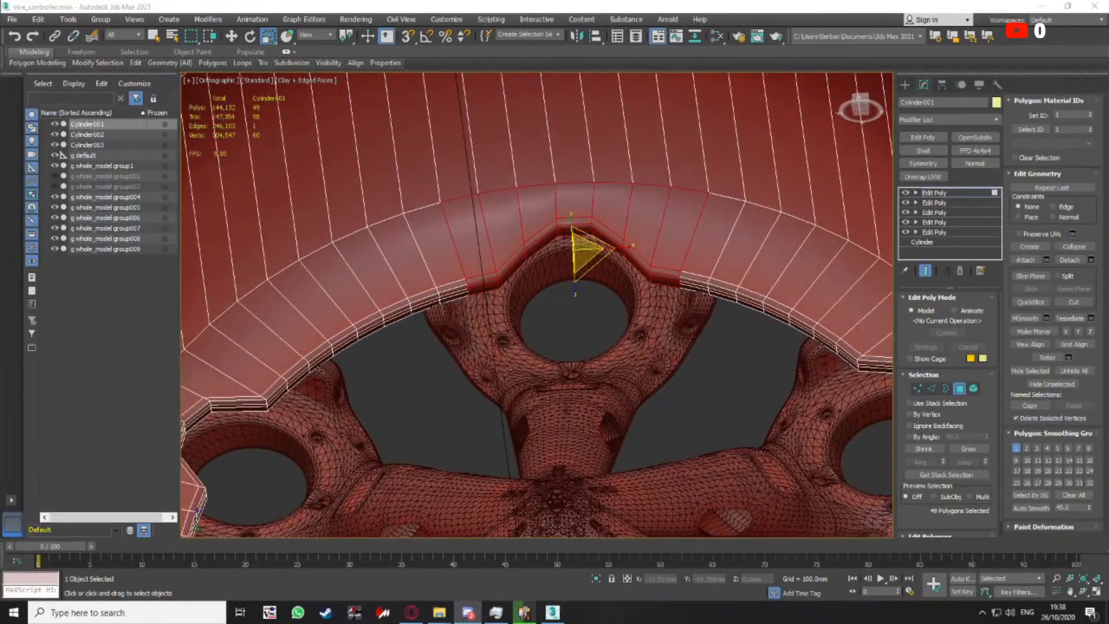
Switch to Discord, open the reference photo of the finished wheel, and compare it with the model's rim in 3ds Max
click(468, 613)
click(313, 459)
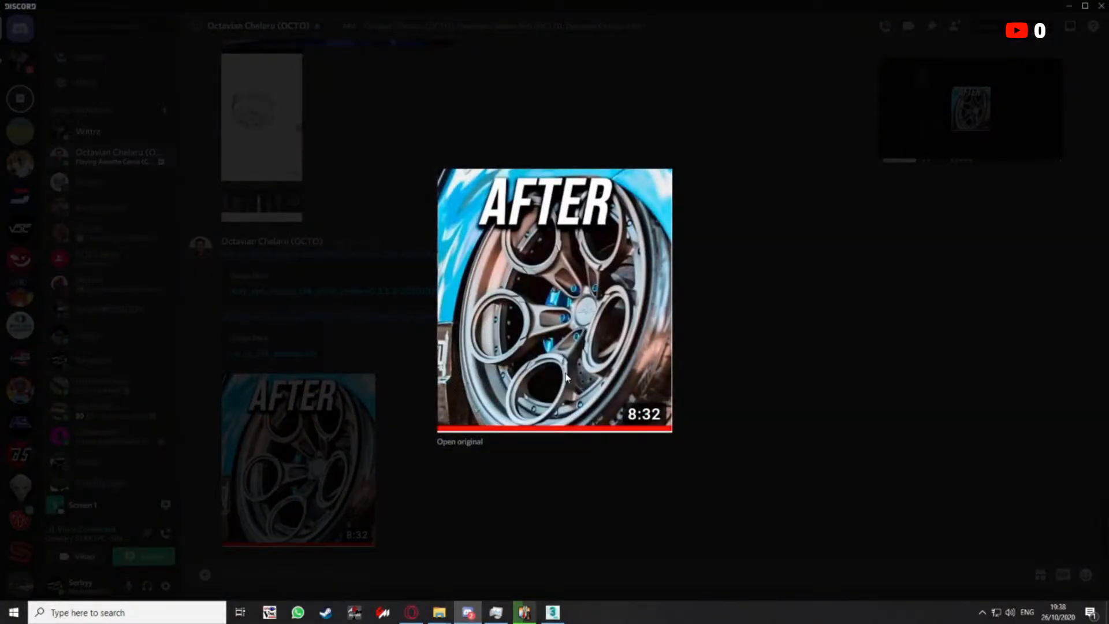
click(776, 353)
drag(403, 6, 403, 0)
scroll(597, 398, down, 4)
middle_drag(598, 399, 490, 347)
middle_drag(491, 346, 522, 302)
scroll(522, 302, up, 4)
middle_drag(548, 248, 536, 290)
scroll(536, 289, down, 4)
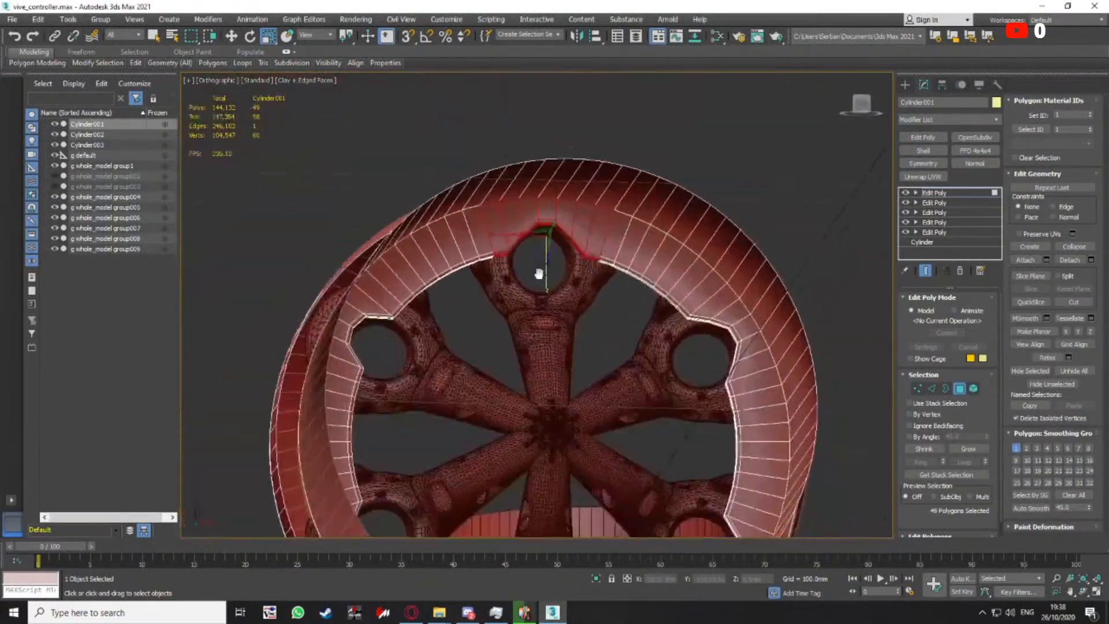
Add another Edit Poly modifier and, with the Edge constraint, slide the vertices at the top notch's left corner outward along the rim
click(959, 389)
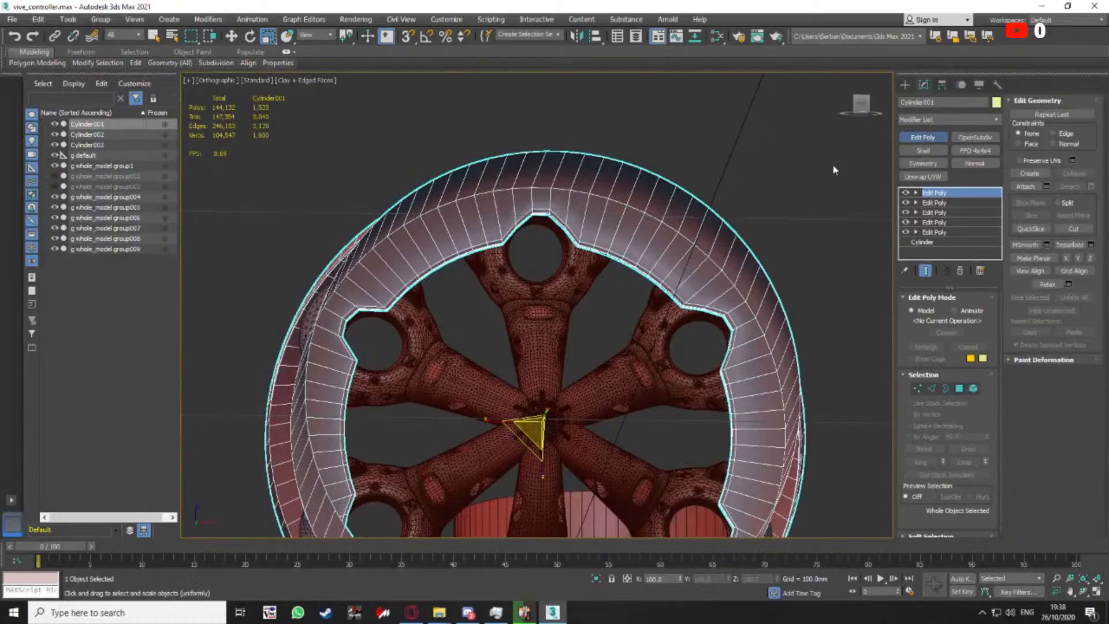
key(1)
scroll(505, 248, up, 8)
scroll(519, 266, up, 5)
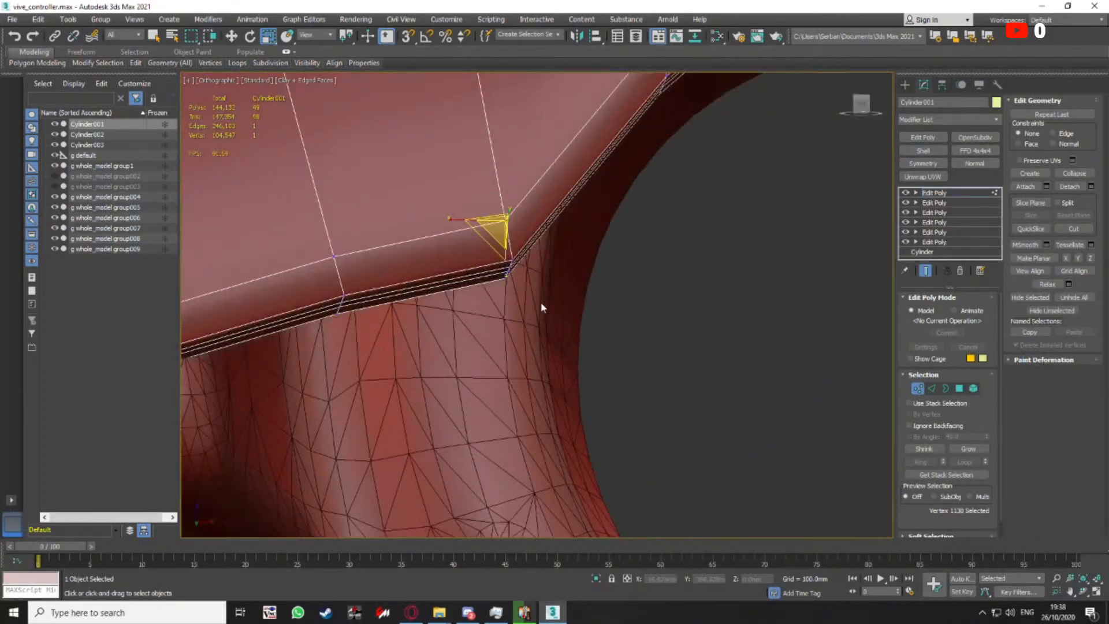
key(F3)
middle_drag(516, 330, 559, 317)
key(w)
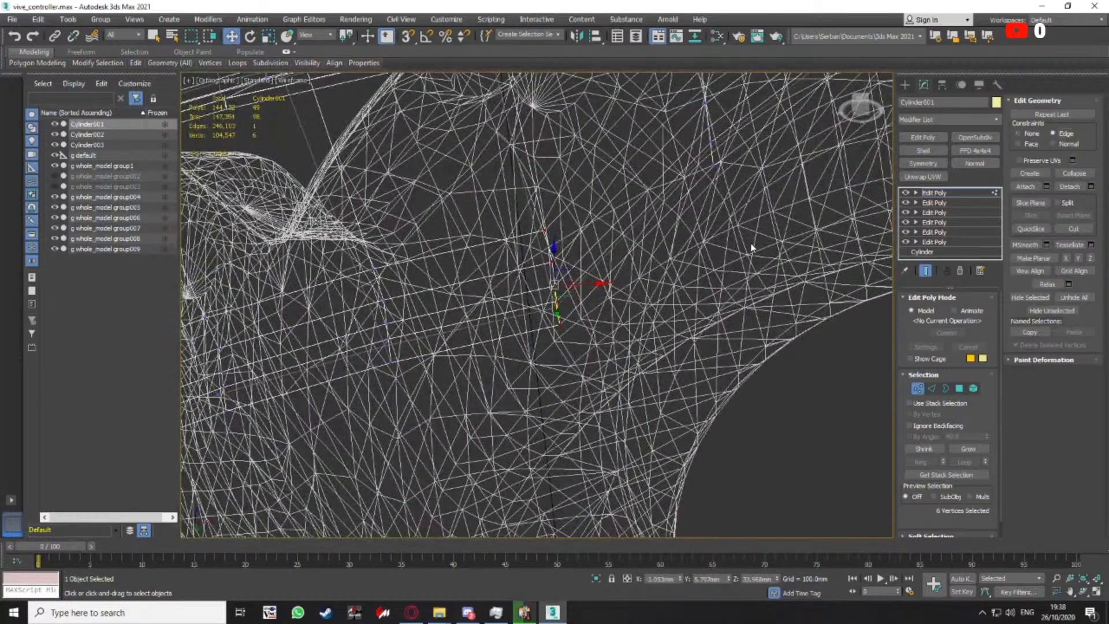
scroll(587, 281, down, 2)
Slide the vertices at the top notch's right corner along the rim edge onto the neighbouring vertices
scroll(587, 281, down, 6)
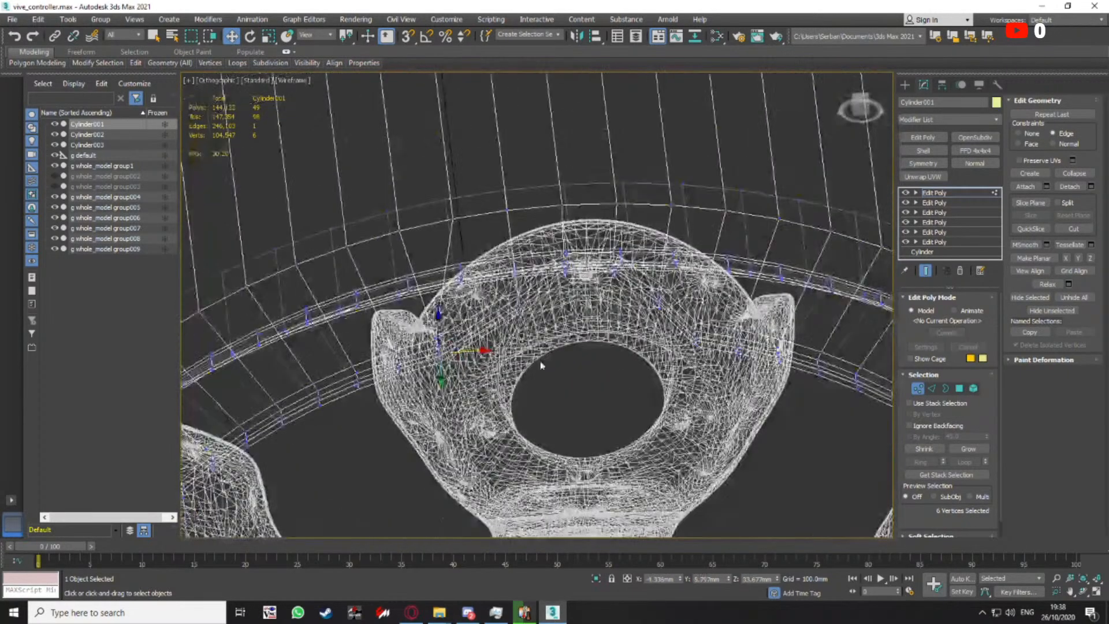
middle_drag(592, 465, 595, 357)
scroll(595, 357, up, 6)
key(F3)
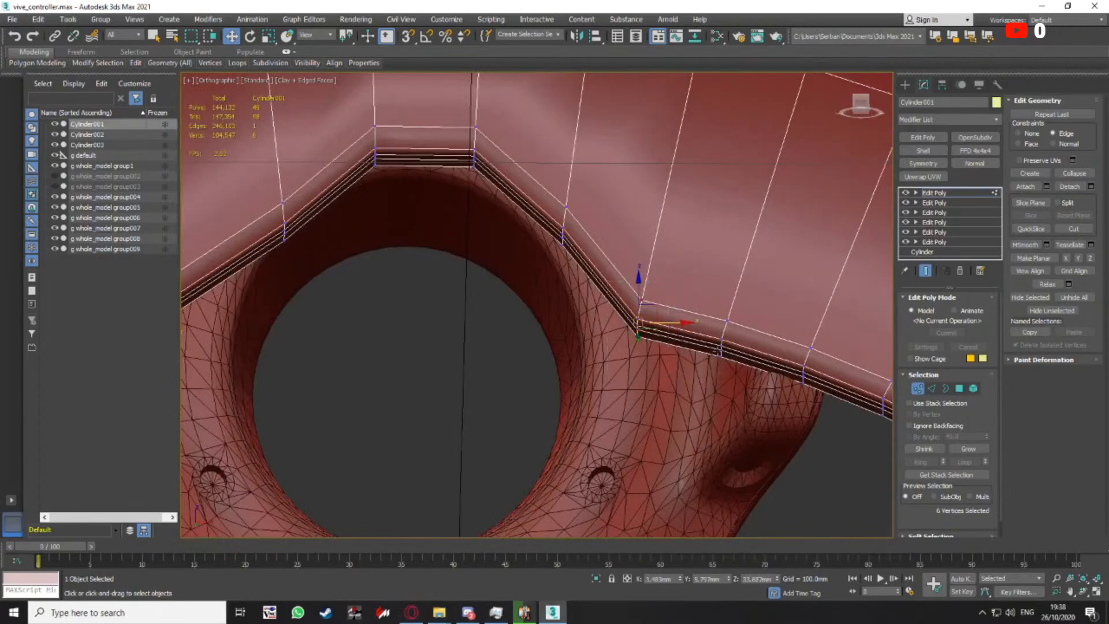
scroll(751, 297, up, 8)
key(F3)
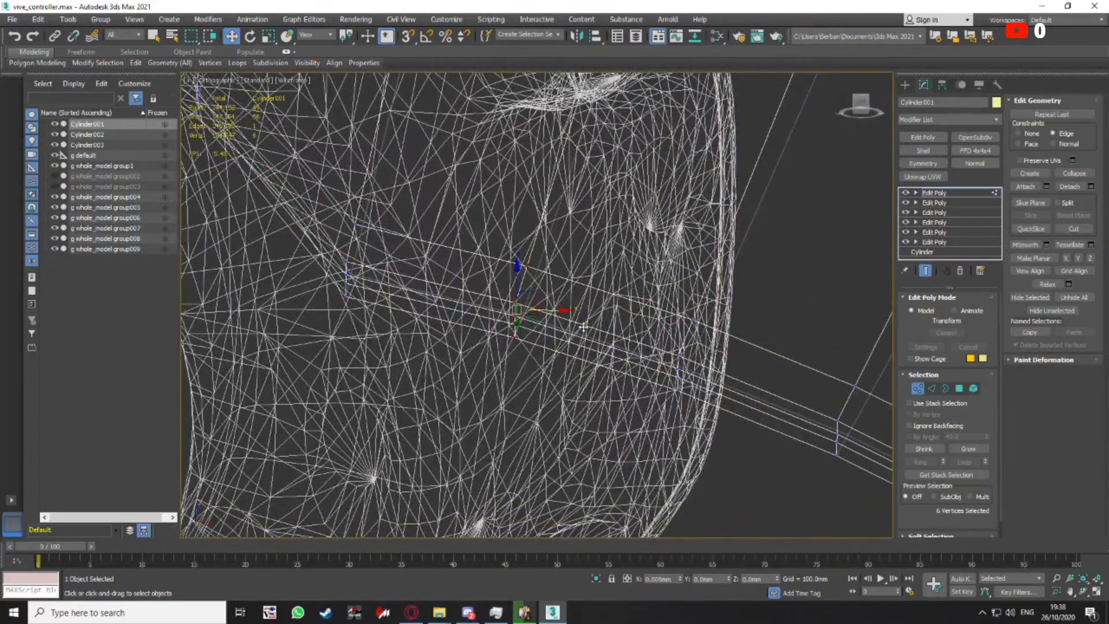
drag(681, 378, 741, 398)
scroll(686, 360, down, 8)
key(F3)
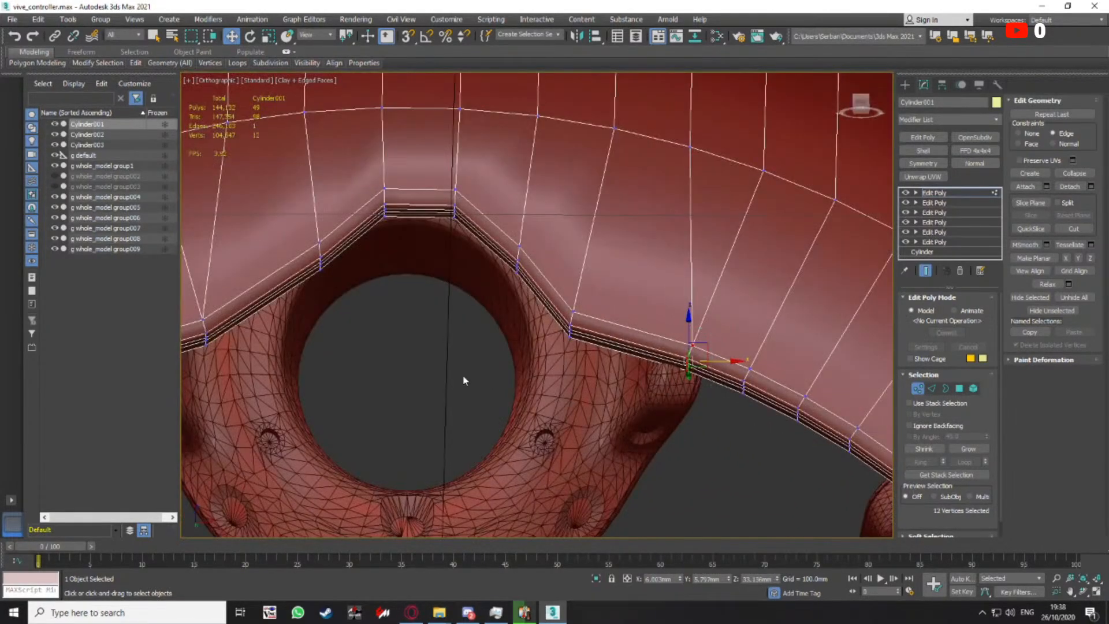
Select the overlapping vertices at both ends of the top notch and weld them with a threshold of 0.001 mm
middle_drag(463, 378, 648, 371)
scroll(375, 316, up, 4)
ctrl+drag(443, 263, 357, 391)
middle_drag(759, 359, 651, 345)
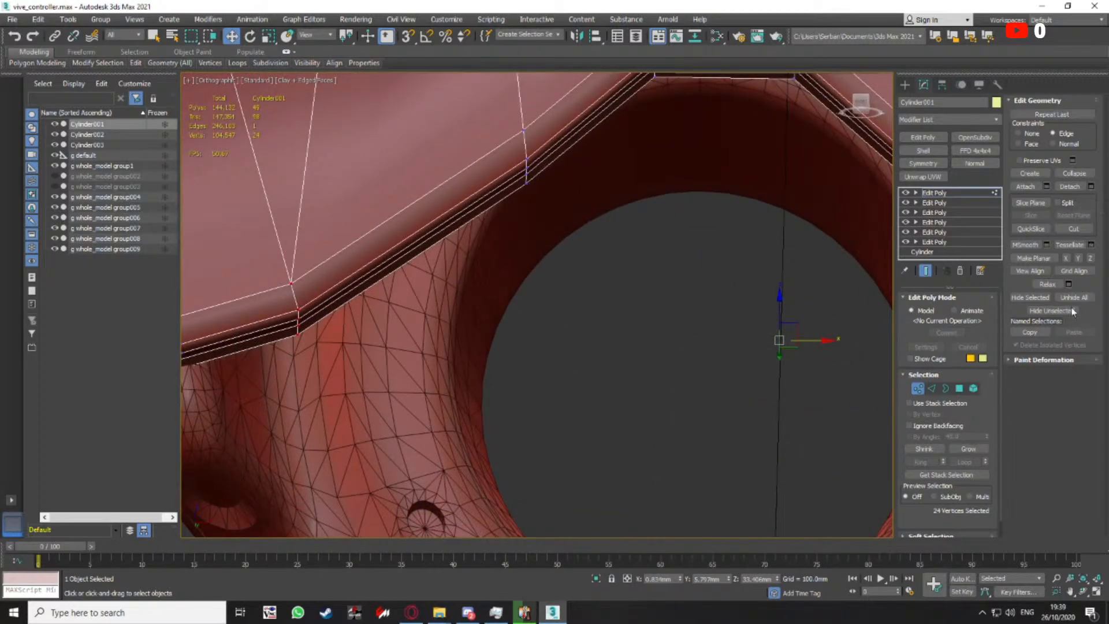
scroll(937, 470, down, 1)
click(945, 532)
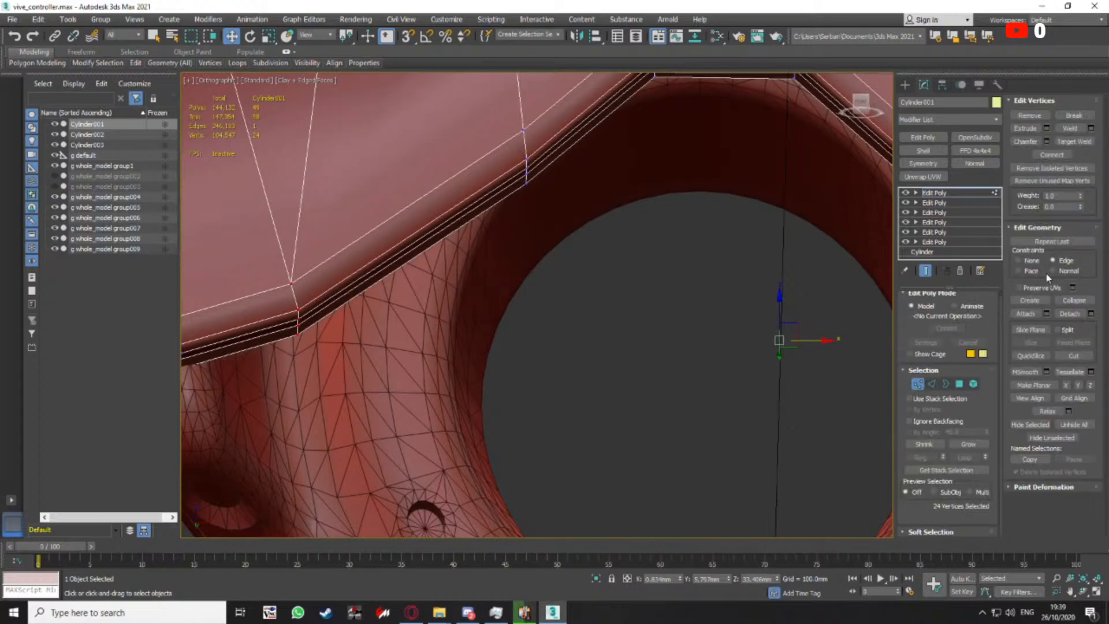
click(1092, 128)
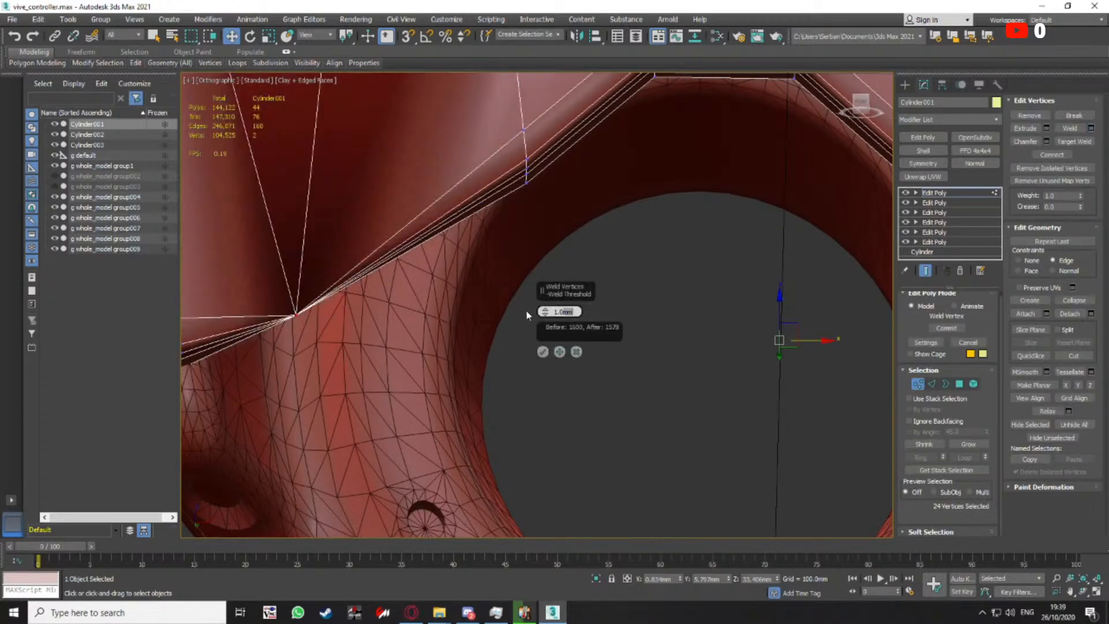
key(BackSpace)
key(BackSpace)
key(BackSpace)
key(BackSpace)
key(BackSpace)
text(0.001)
key(Return)
click(543, 352)
Drop the extra polygons at the top notch's left end from the polygon selection and delete the remaining selected rim polygons
scroll(495, 342, down, 5)
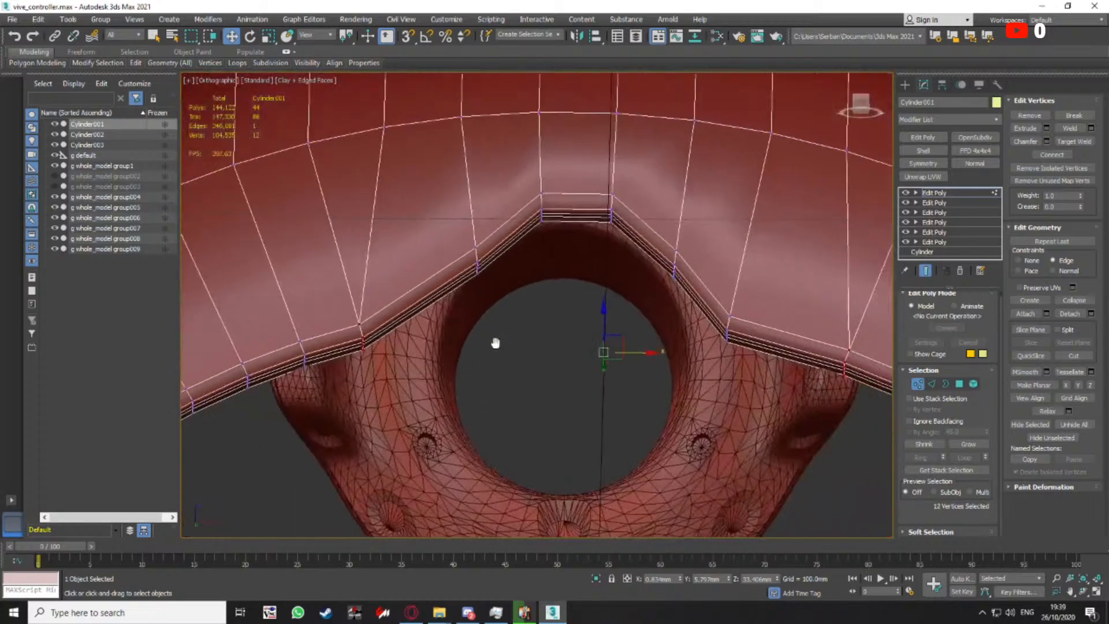
scroll(485, 332, up, 1)
key(F3)
scroll(485, 328, up, 2)
middle_drag(486, 321, 521, 324)
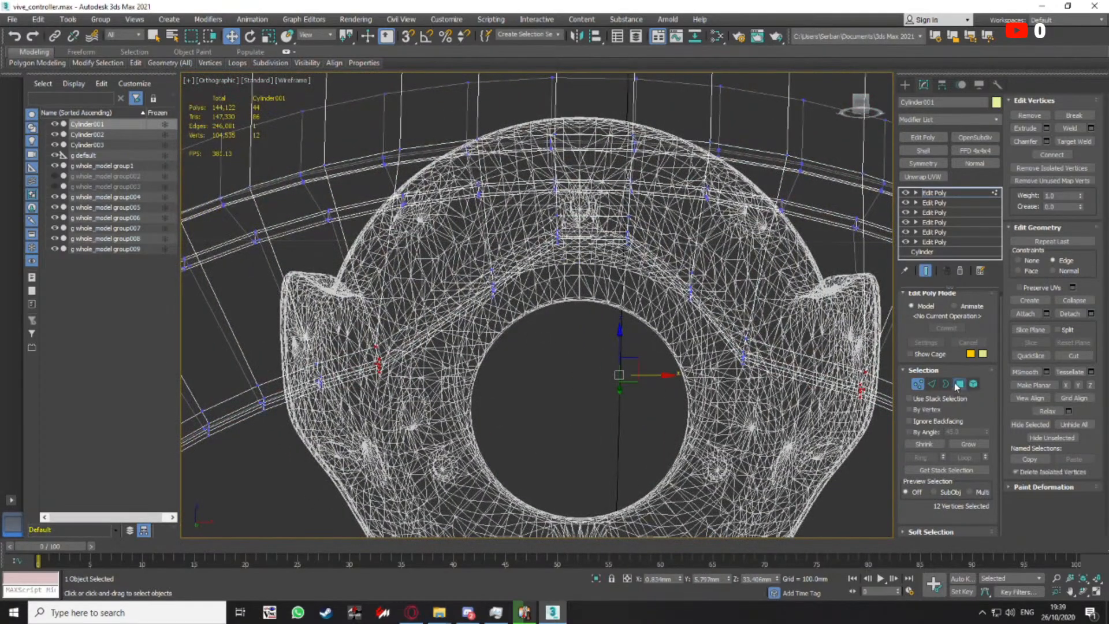
click(956, 384)
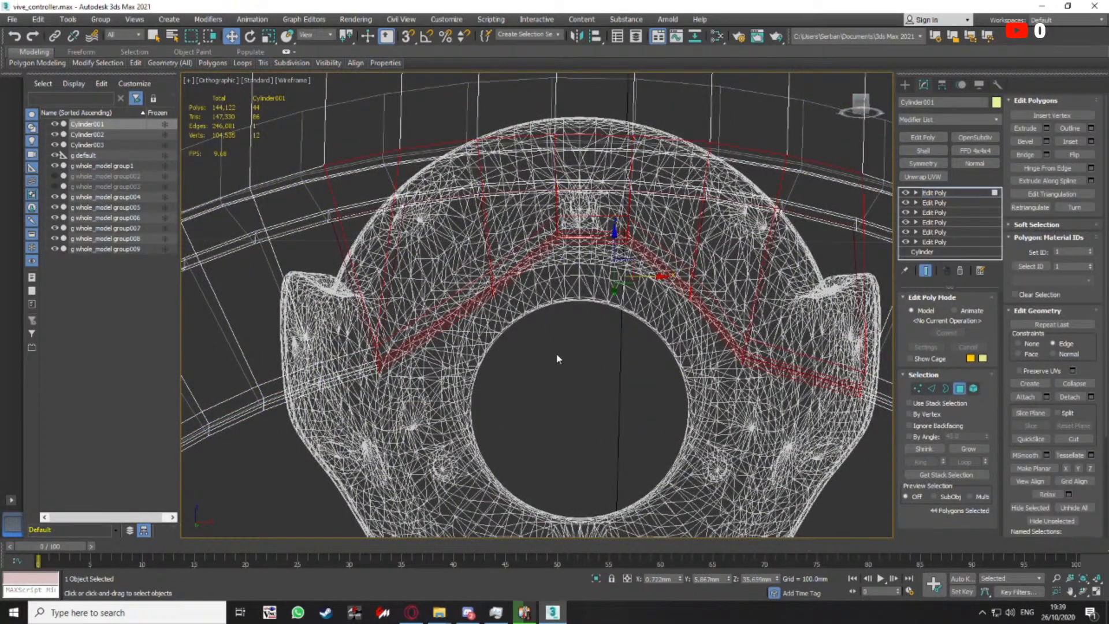
alt+click(349, 234)
scroll(349, 234, down, 2)
scroll(755, 197, up, 1)
middle_drag(730, 270, 705, 276)
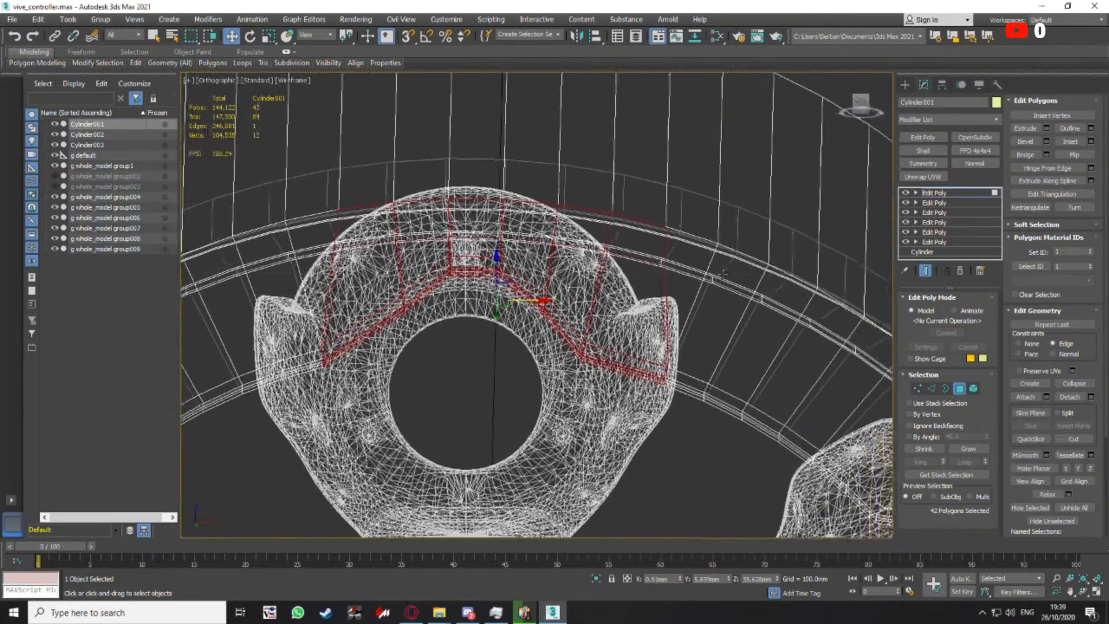
key(F3)
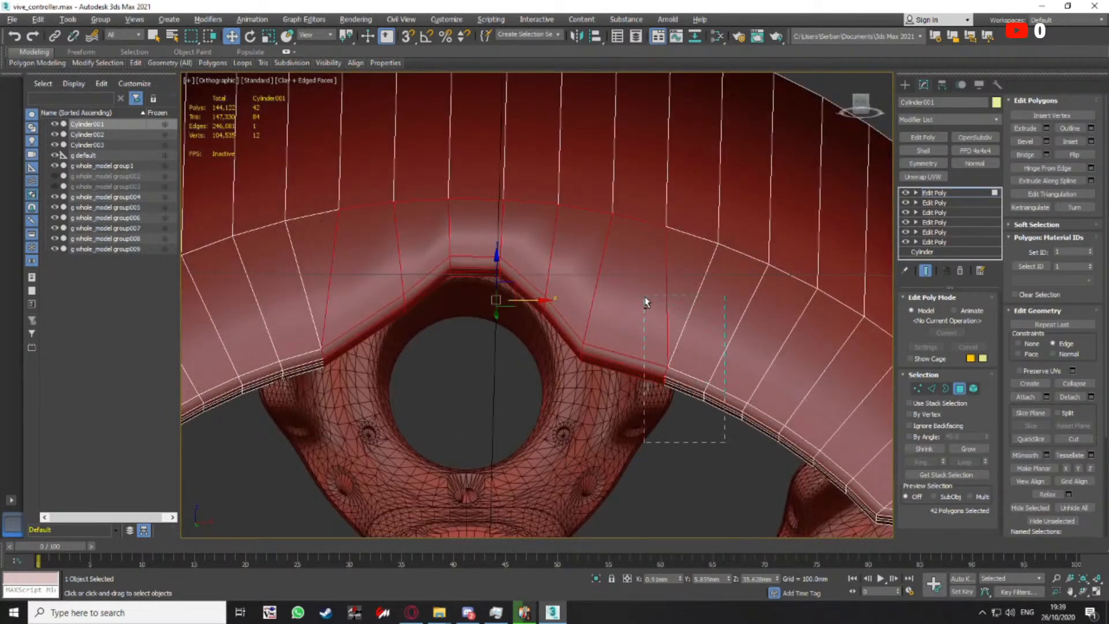
scroll(757, 286, down, 2)
key(F3)
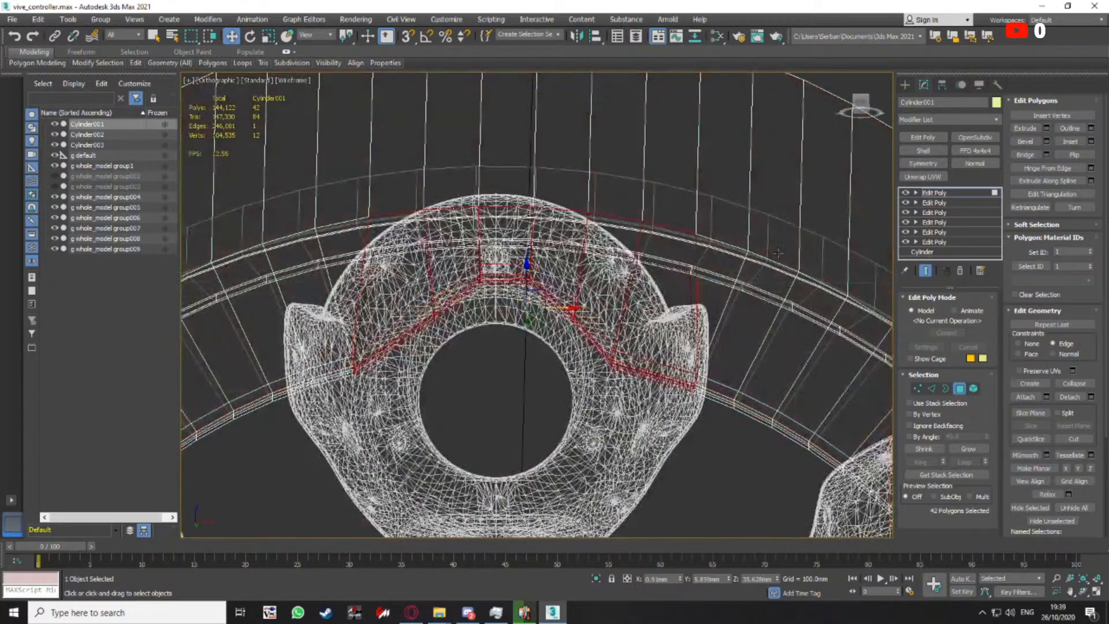
drag(724, 336, 722, 334)
key(F3)
scroll(586, 285, down, 3)
scroll(526, 264, up, 3)
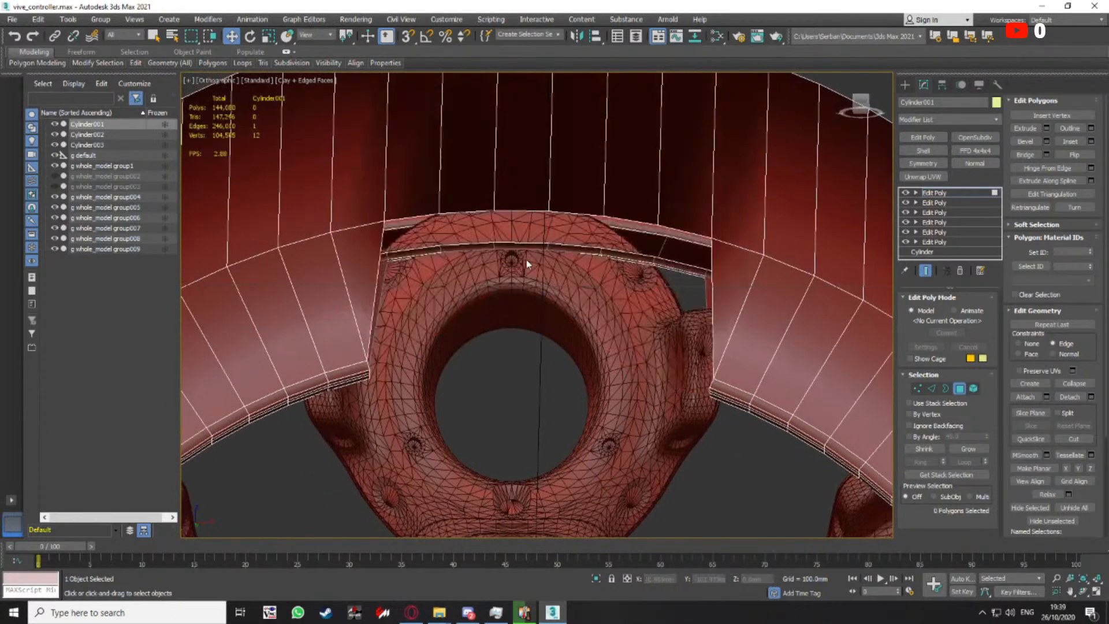
Select the open edges along the two long borders of the gap behind the top spoke's hole and bridge them
key(2)
scroll(425, 320, down, 3)
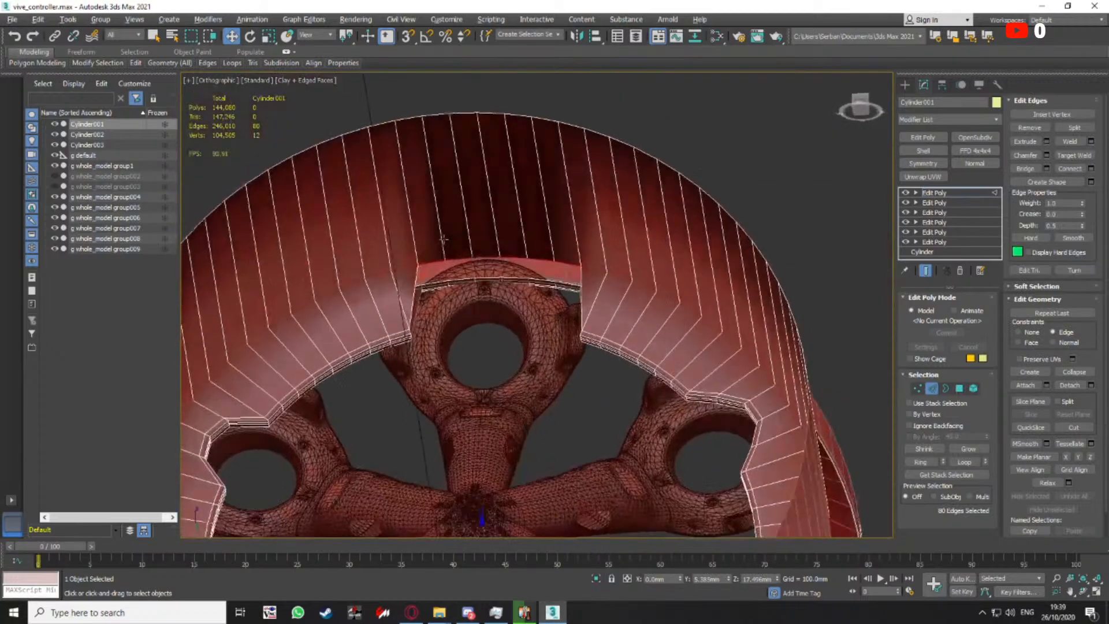
scroll(424, 320, up, 4)
click(436, 343)
alt+middle_drag(436, 344, 448, 363)
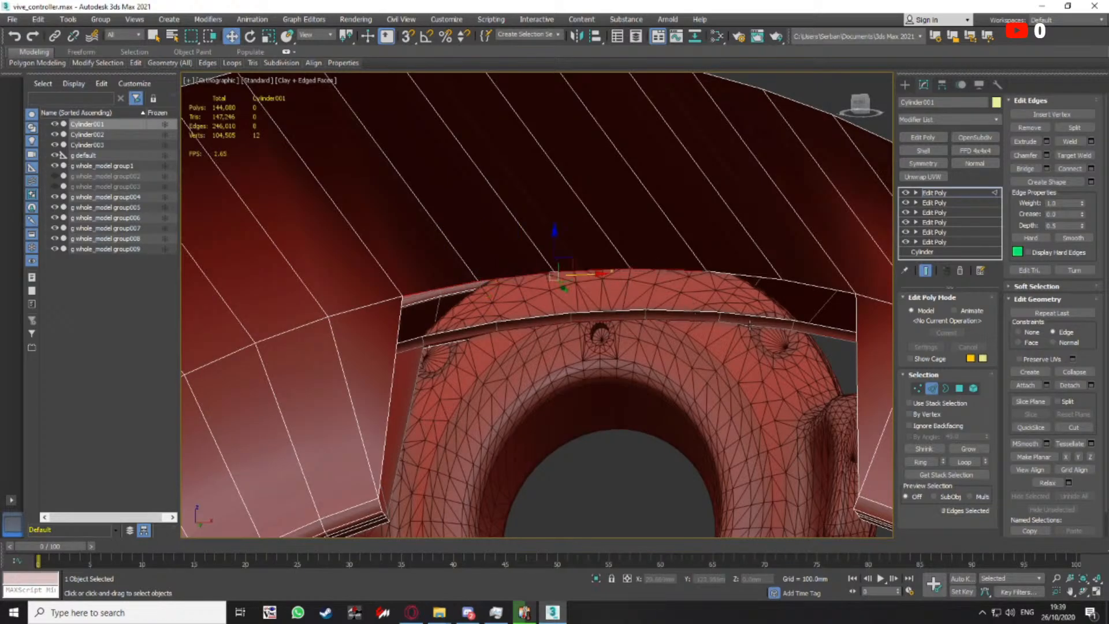
click(1026, 168)
alt+middle_drag(590, 297, 641, 271)
Try to bridge the paired open edges on both short sides of the gap behind the top spoke's hole
click(437, 391)
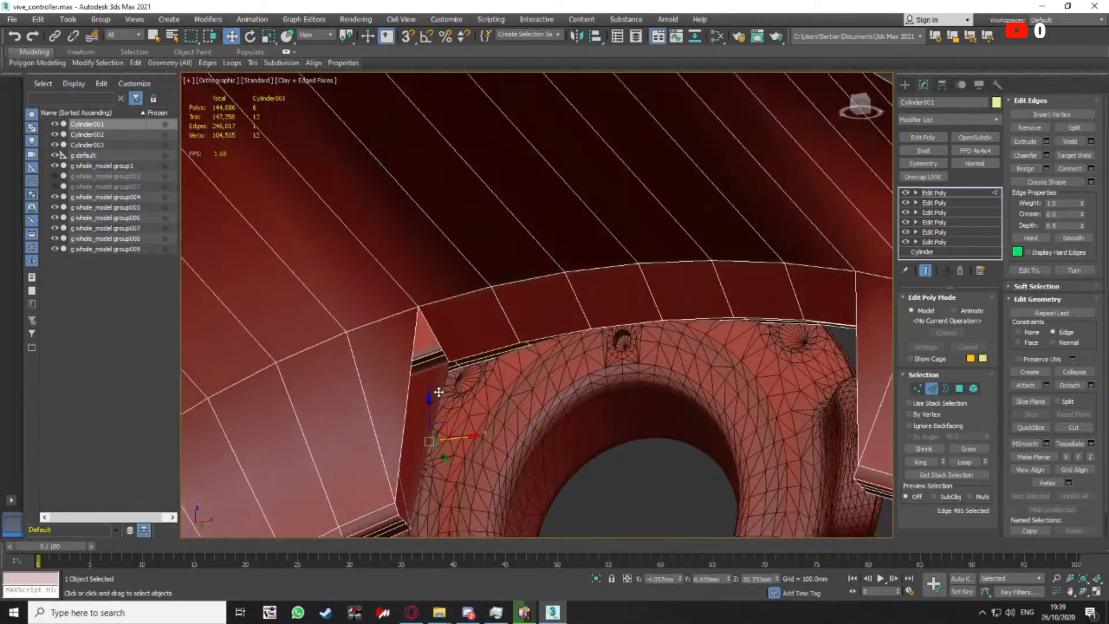
ctrl+click(409, 378)
scroll(451, 369, down, 5)
alt+middle_drag(460, 369, 514, 382)
scroll(574, 410, up, 5)
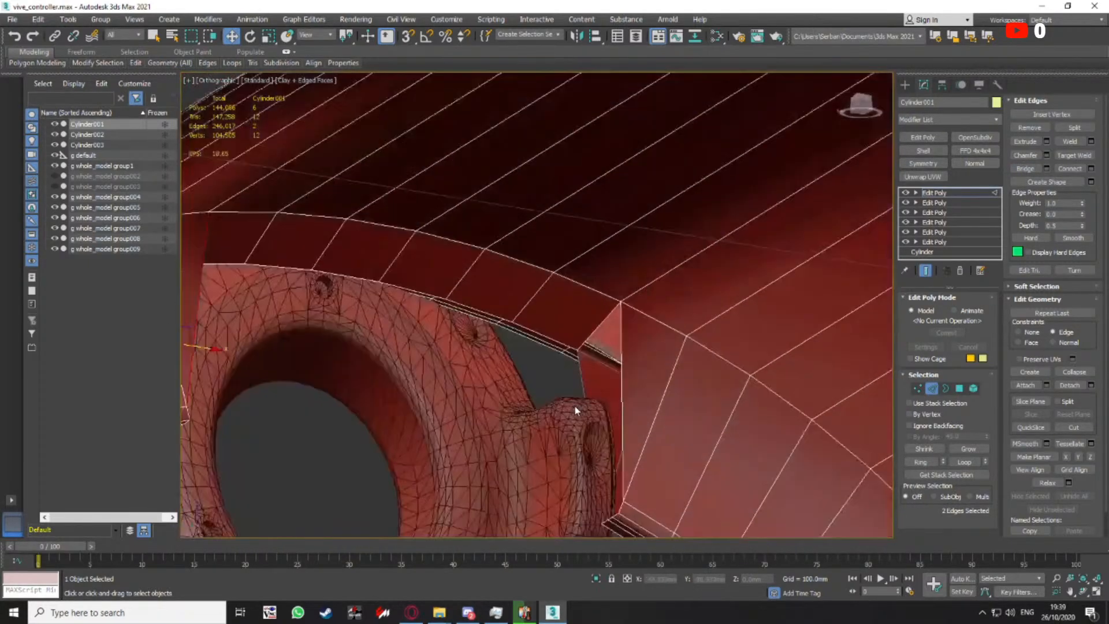
middle_drag(574, 410, 580, 324)
click(1039, 168)
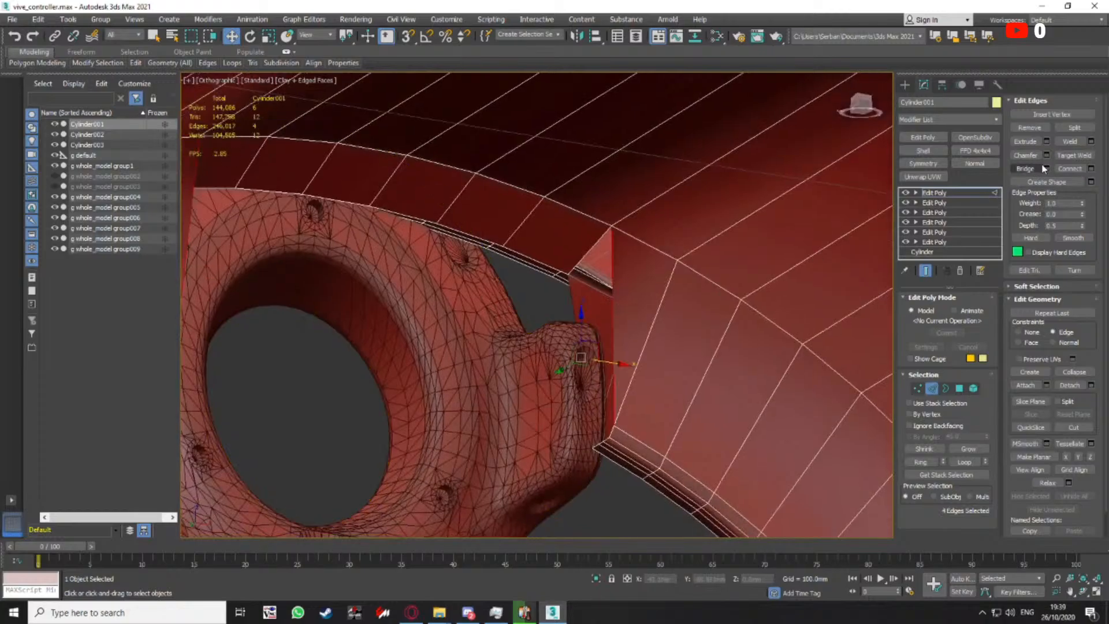
Undo the bridging, polygon deletion and vertex welding to restore the rim section behind the top spoke
scroll(613, 264, down, 2)
alt+middle_drag(613, 264, 752, 300)
scroll(716, 306, down, 2)
middle_drag(670, 309, 682, 325)
scroll(681, 324, up, 4)
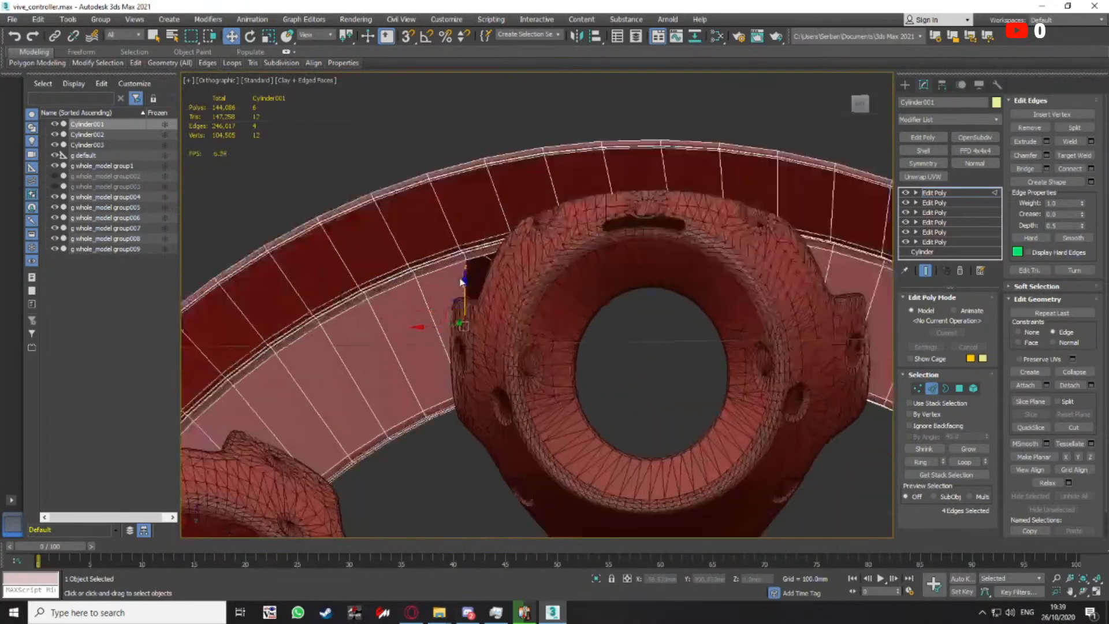
key(F3)
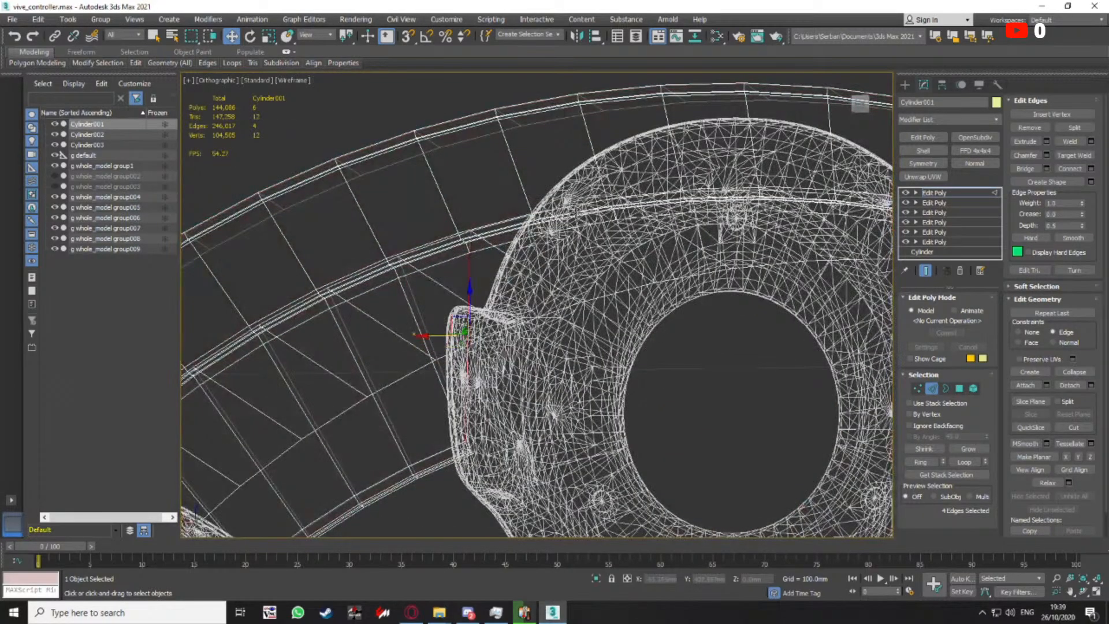
key(F3)
scroll(488, 332, down, 4)
middle_drag(503, 327, 643, 345)
scroll(506, 307, up, 5)
alt+click(540, 329)
alt+click(532, 332)
scroll(532, 332, down, 5)
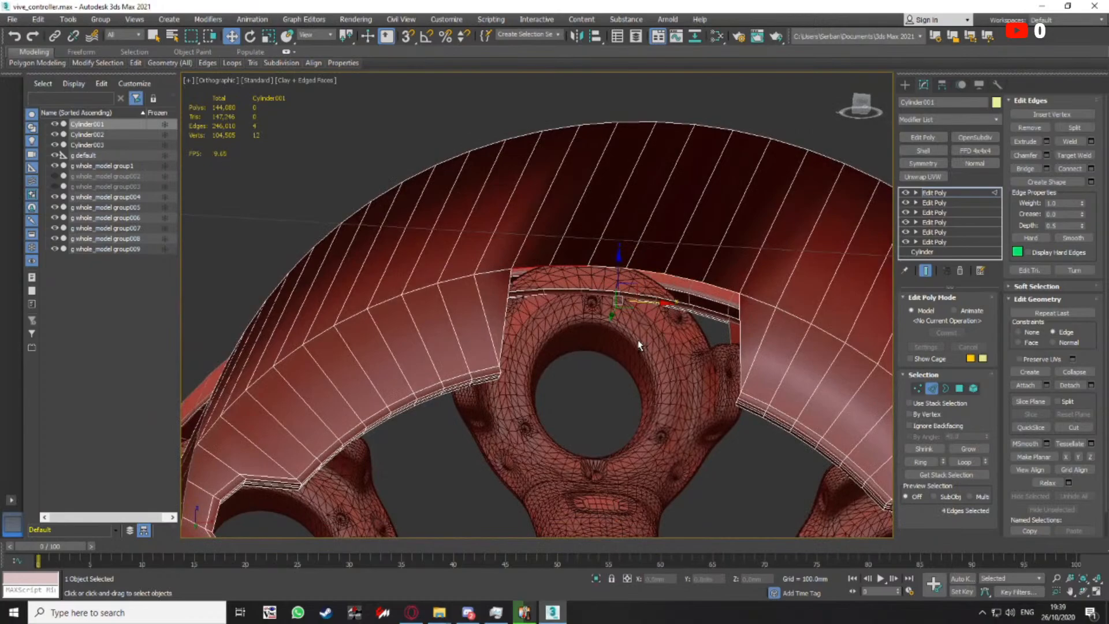
key(ctrl+z)
key(ctrl+z)
Slide the vertices at the top notch's left and right corners outward along the rim edge and weld them to the neighbouring vertices
mouse_move(627, 342)
middle_down()
mouse_move(572, 379)
mouse_move(580, 351)
mouse_move(534, 350)
mouse_move(570, 376)
mouse_move(589, 371)
middle_up()
key(F3)
scroll(543, 353, up, 2)
key(1)
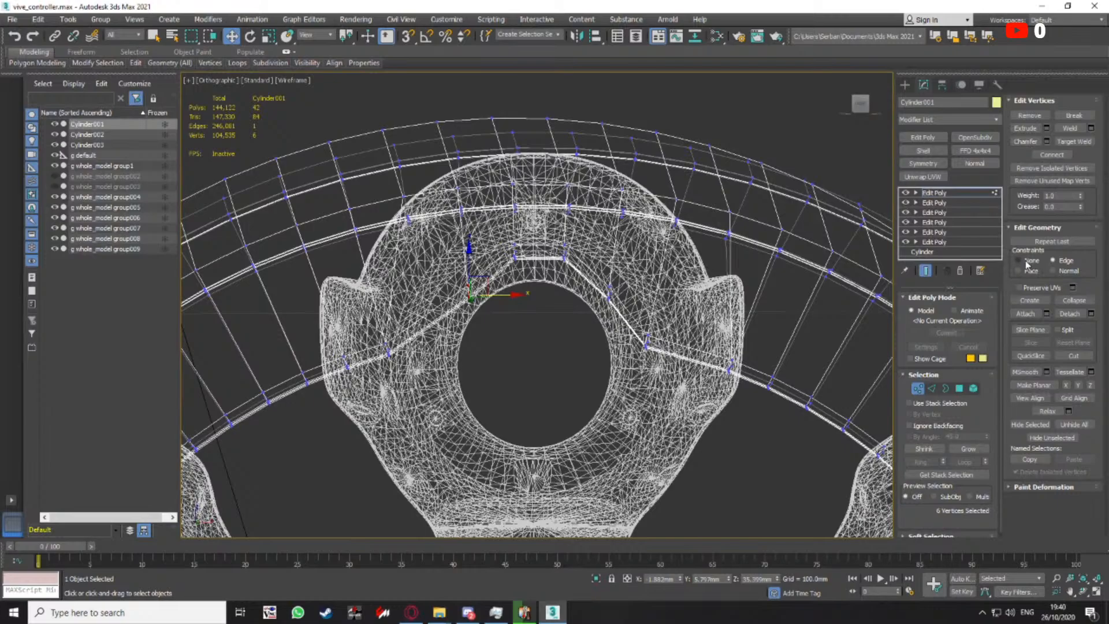
middle_drag(657, 360, 700, 352)
drag(530, 273, 448, 330)
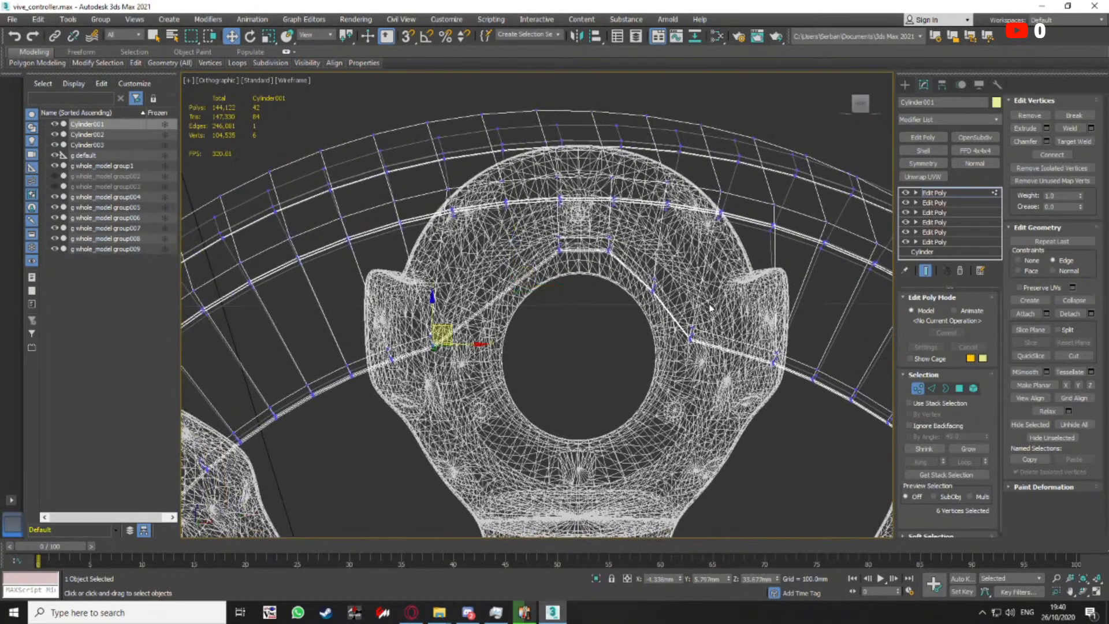
drag(707, 321, 770, 357)
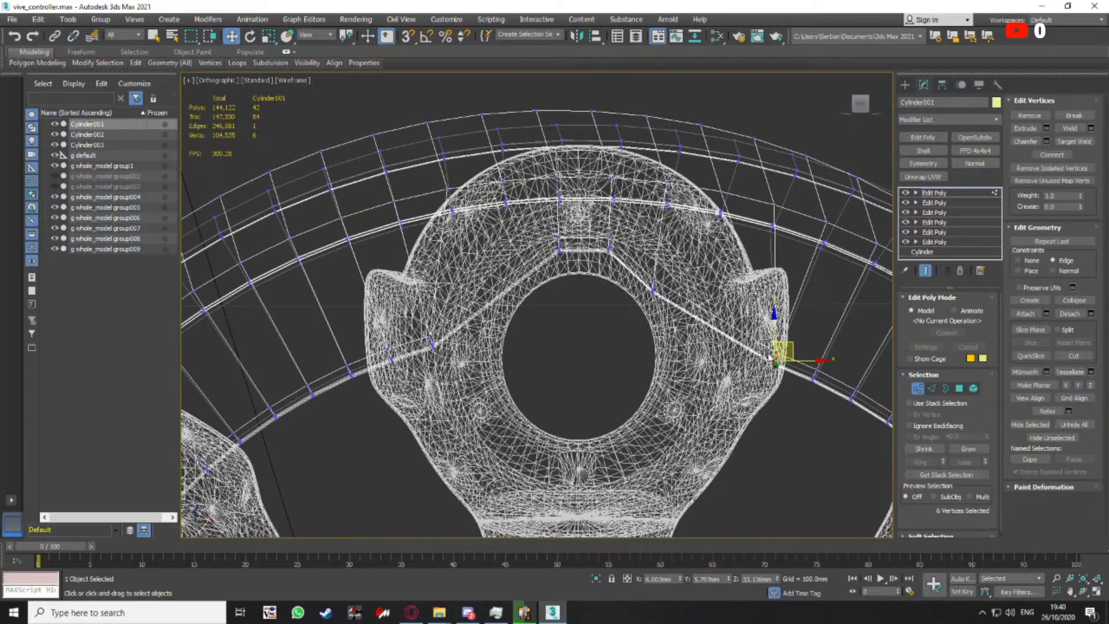
click(1091, 129)
click(544, 353)
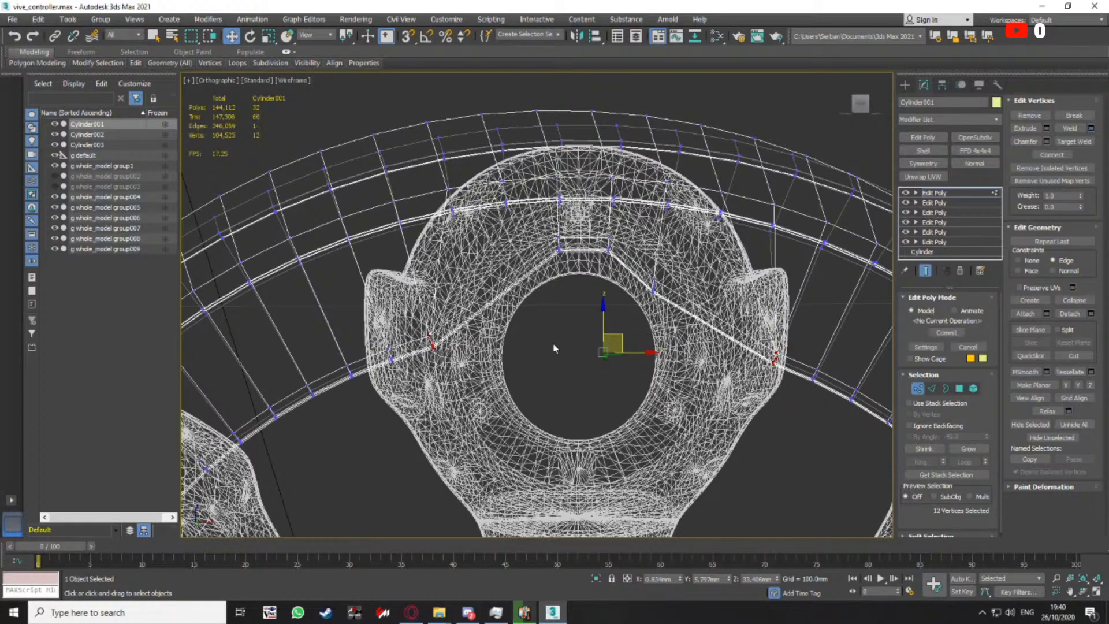
Drop the extra polygons from the polygon selection at the top notch and delete the remaining selected rim polygons
middle_drag(615, 310, 586, 332)
click(959, 388)
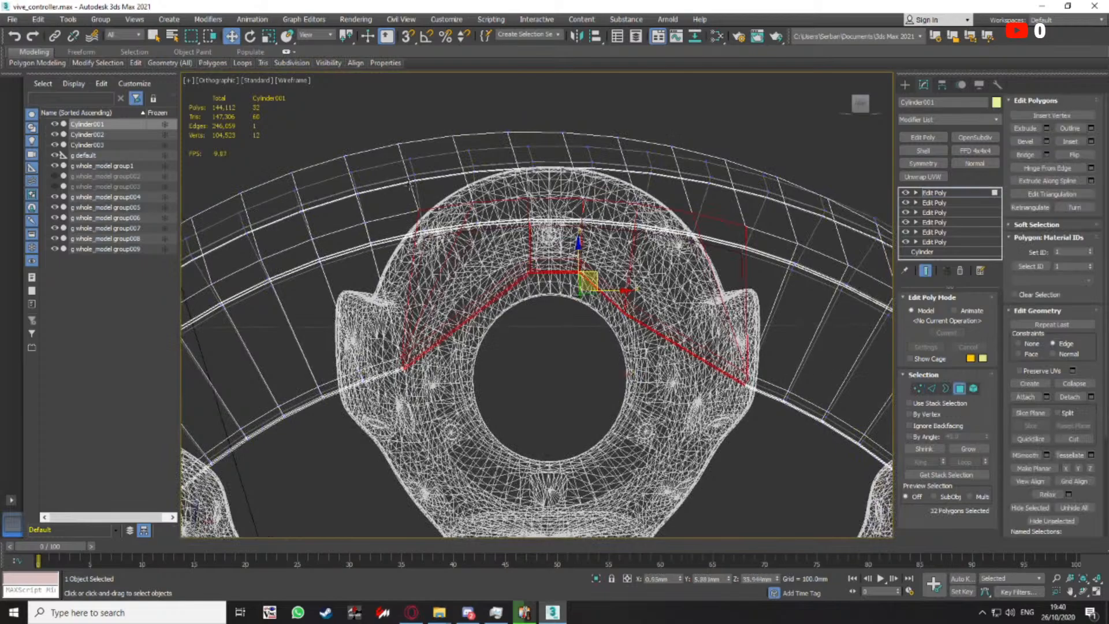
click(422, 227)
middle_drag(451, 236, 458, 275)
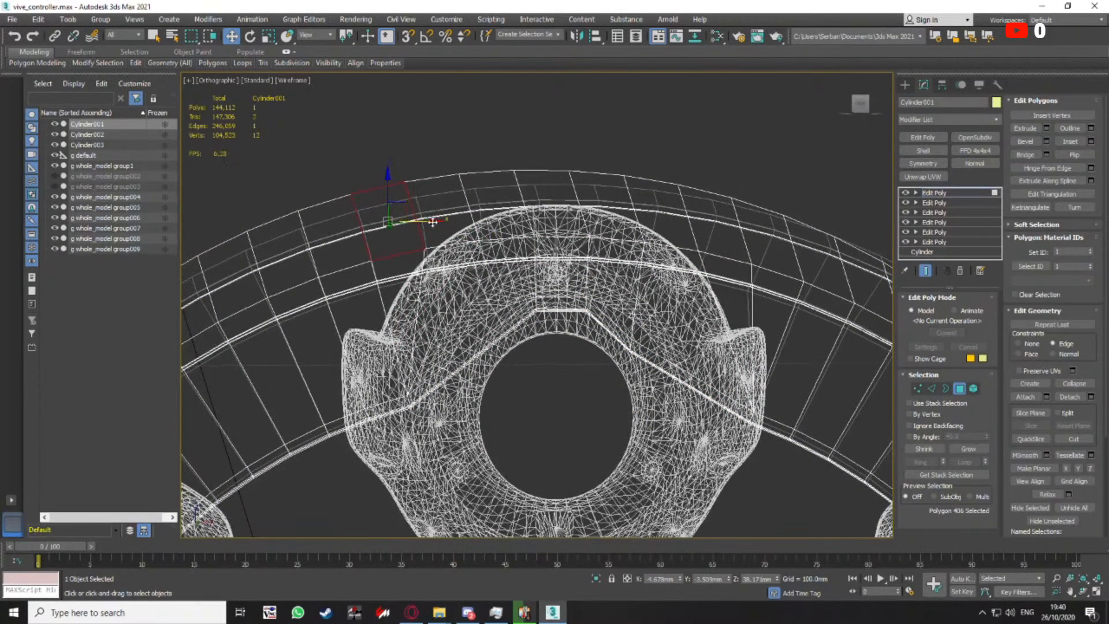
key(ctrl+z)
mouse_move(508, 307)
middle_down()
mouse_move(508, 259)
mouse_move(506, 293)
middle_up()
alt+middle_drag(432, 244, 672, 237)
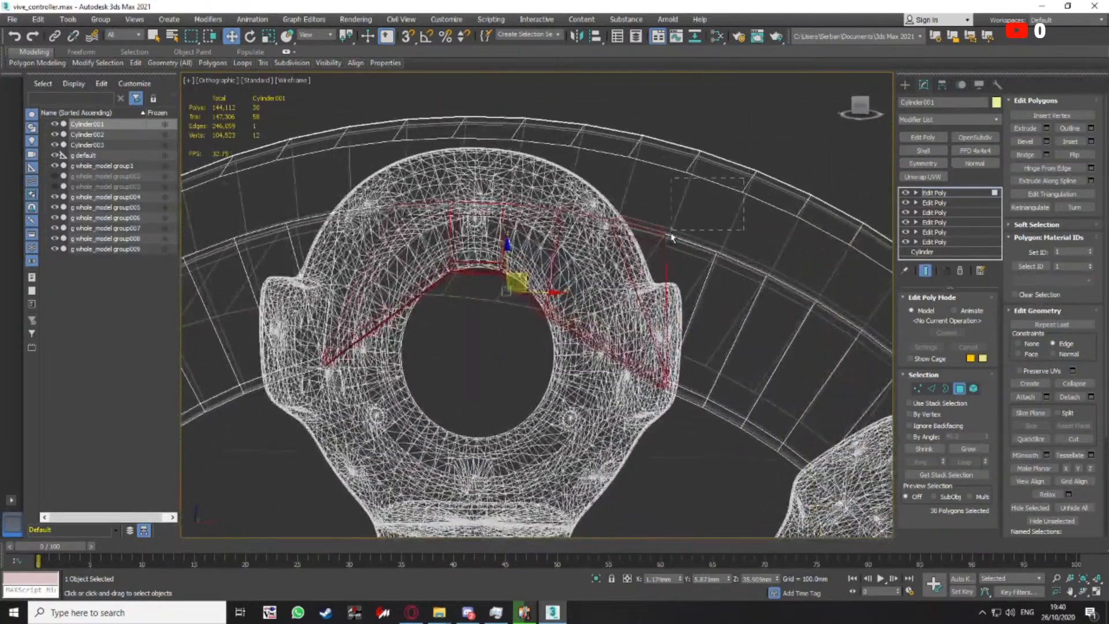
scroll(757, 283, down, 1)
mouse_move(756, 283)
alt+middle_down()
mouse_move(567, 289)
mouse_move(593, 291)
alt+middle_up()
key(F3)
mouse_move(593, 291)
alt+middle_down()
mouse_move(584, 299)
mouse_move(648, 297)
mouse_move(631, 290)
mouse_move(614, 302)
mouse_move(619, 282)
mouse_move(593, 309)
mouse_move(452, 248)
mouse_move(558, 296)
mouse_move(522, 281)
alt+middle_up()
key(Delete)
scroll(543, 287, up, 3)
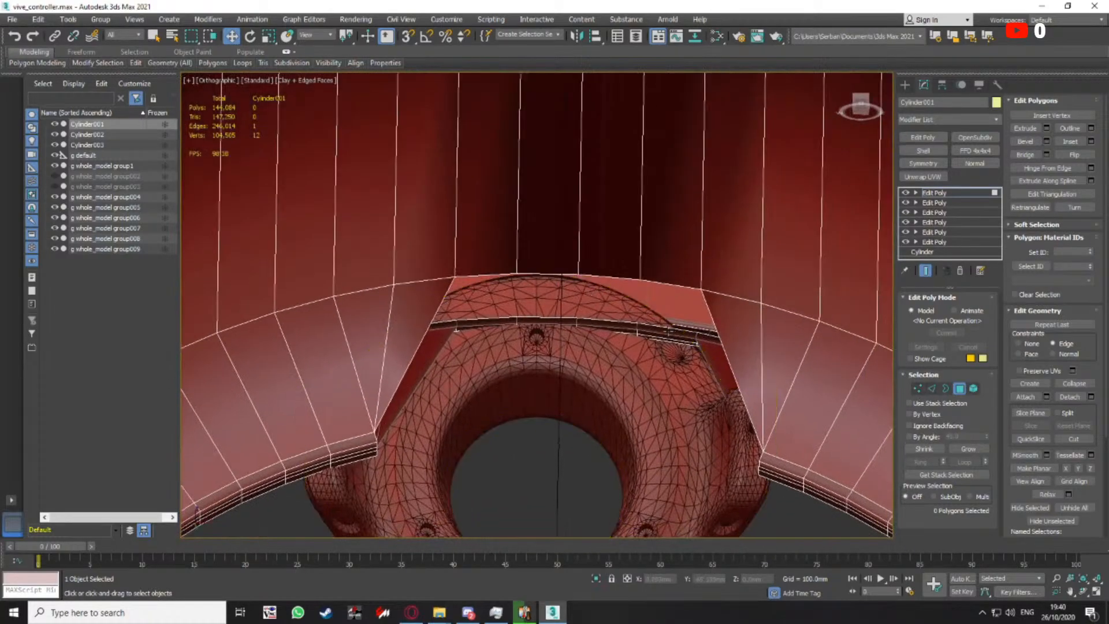
Undo the polygon deletion and delete the same polygons within a newly added Edit Poly modifier
key(ctrl+z)
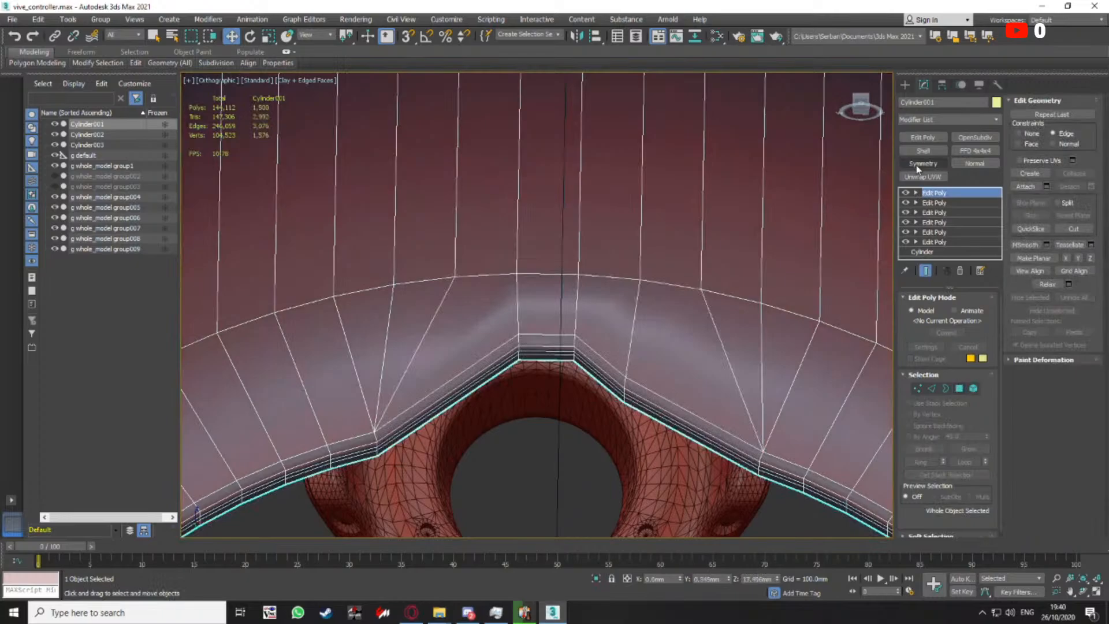
click(922, 137)
click(959, 390)
middle_drag(635, 310, 645, 272)
key(Delete)
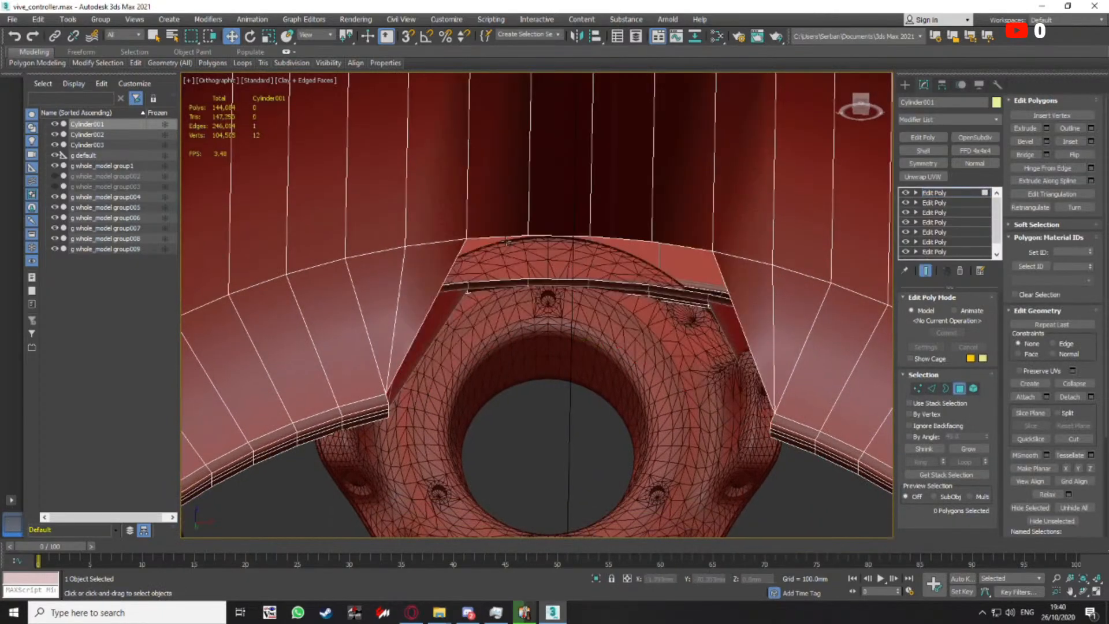
Select the eight open edges along the two long borders of the gap behind the top spoke and bridge them
key(2)
click(499, 236)
scroll(510, 264, up, 2)
ctrl+click(495, 297)
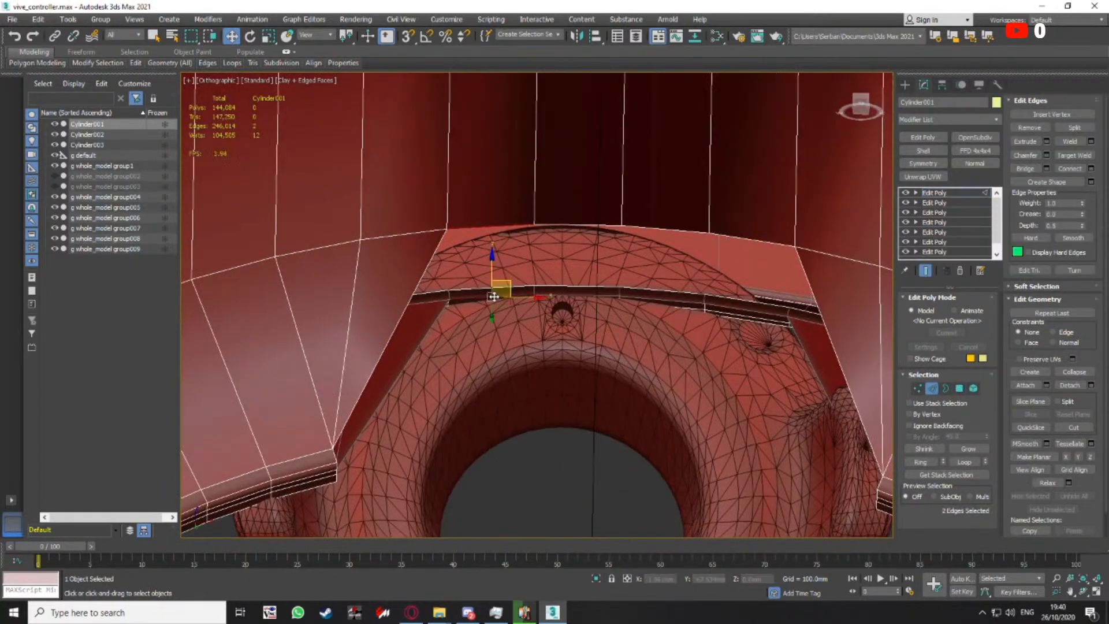
ctrl+click(582, 289)
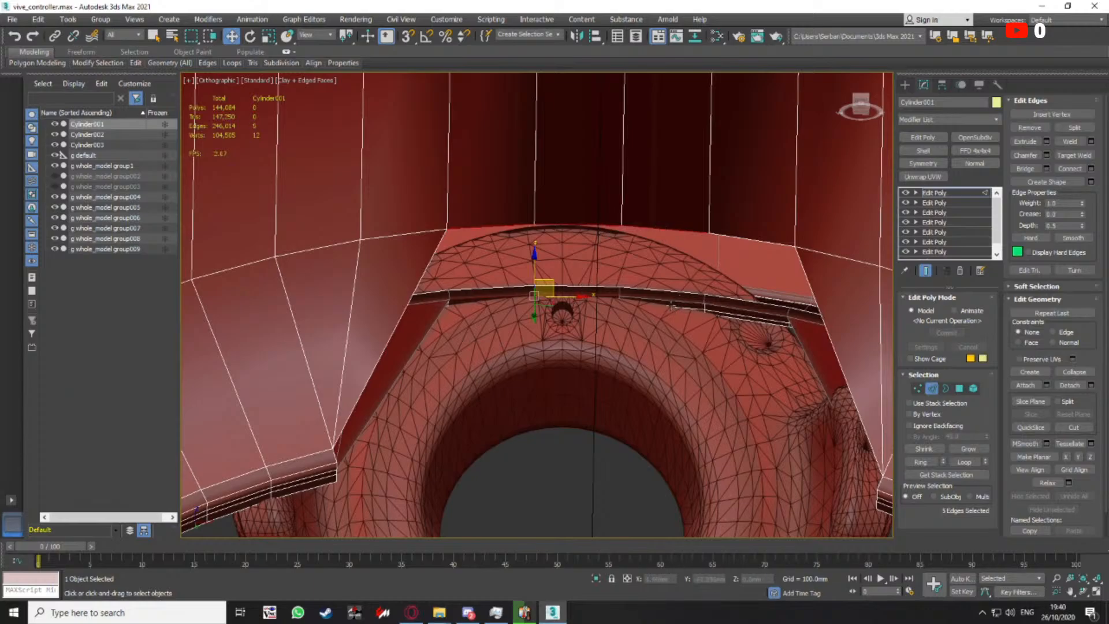
ctrl+click(671, 305)
ctrl+click(745, 309)
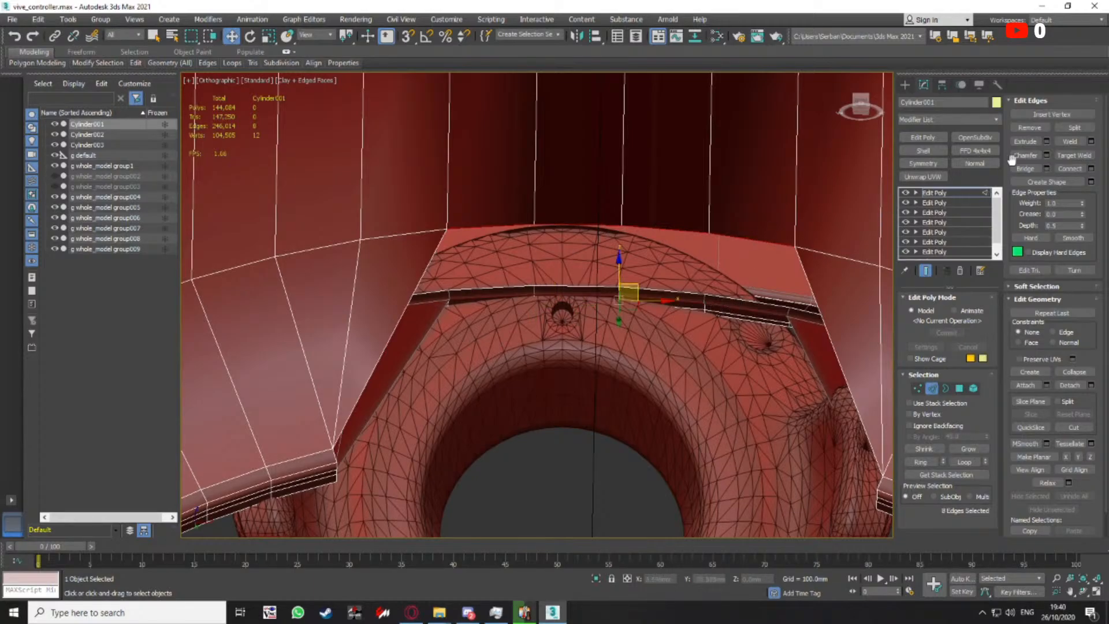
click(1025, 168)
Bridge the two open slanted edges at the right end of the gap, and likewise at the left end
click(815, 294)
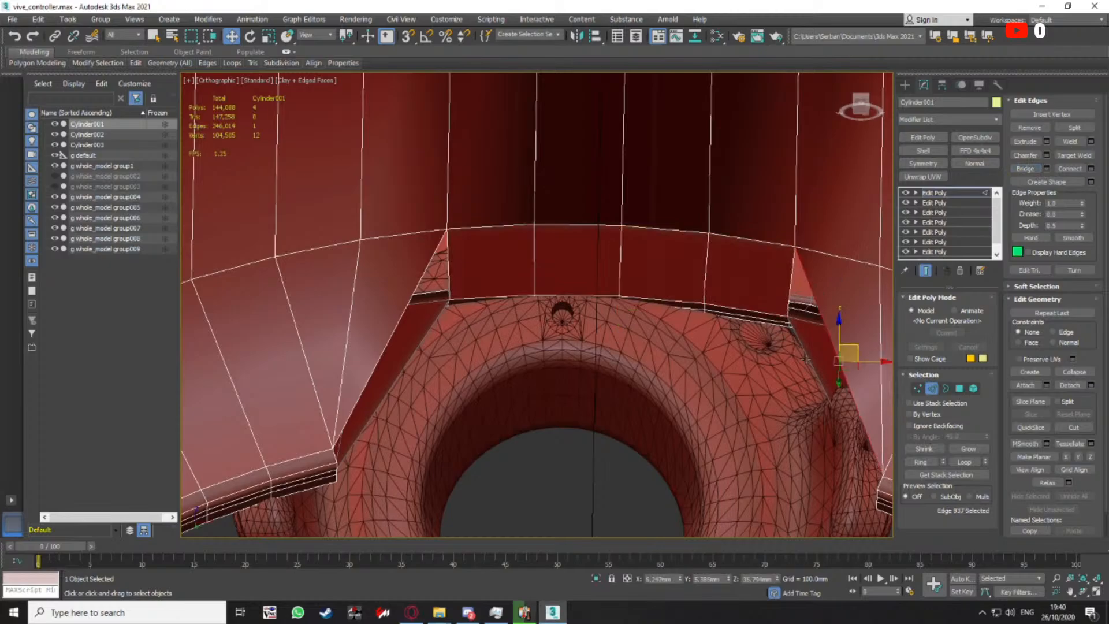
ctrl+click(807, 358)
click(1017, 169)
click(404, 307)
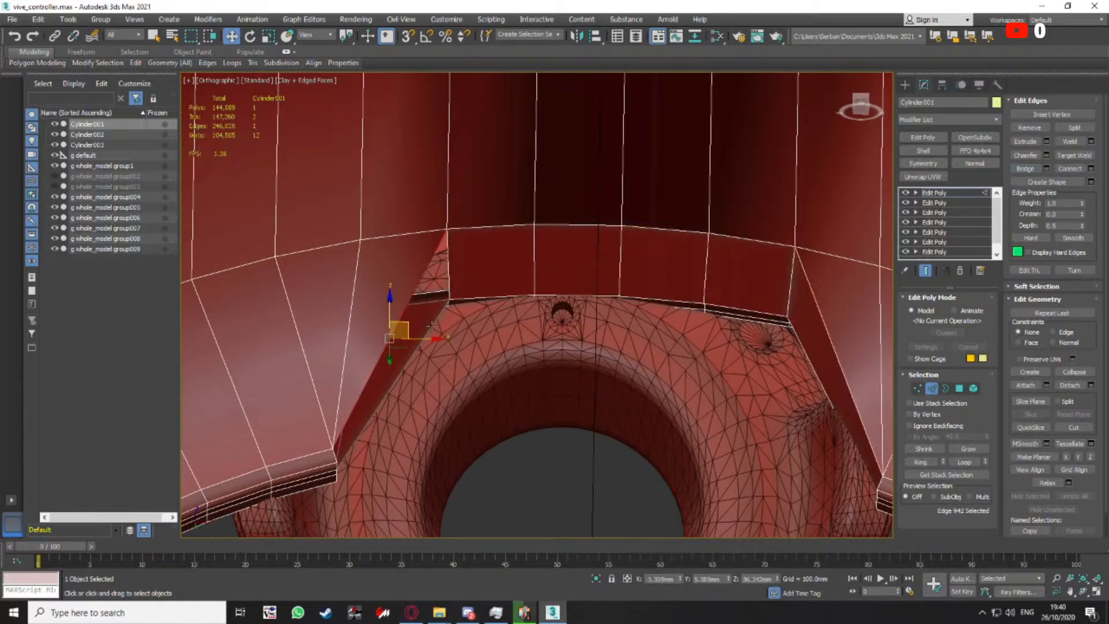
ctrl+click(431, 327)
click(1024, 169)
Select the four lip end vertices at the notch's lower left corner and snap them onto the rim's corner vertex
alt+middle_drag(500, 376, 453, 351)
scroll(361, 426, up, 5)
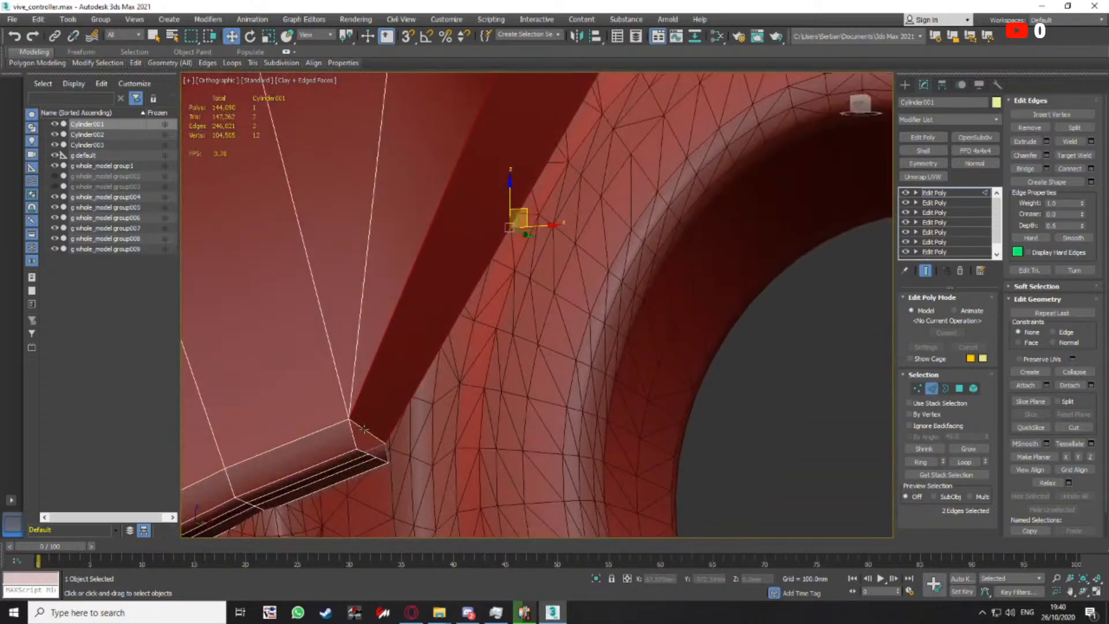
click(364, 428)
scroll(376, 429, down, 3)
mouse_move(415, 416)
alt+middle_down()
mouse_move(427, 406)
mouse_move(418, 404)
alt+middle_up()
scroll(382, 445, up, 3)
click(375, 451)
key(1)
click(402, 412)
scroll(413, 413, up, 4)
ctrl+click(395, 443)
ctrl+click(412, 457)
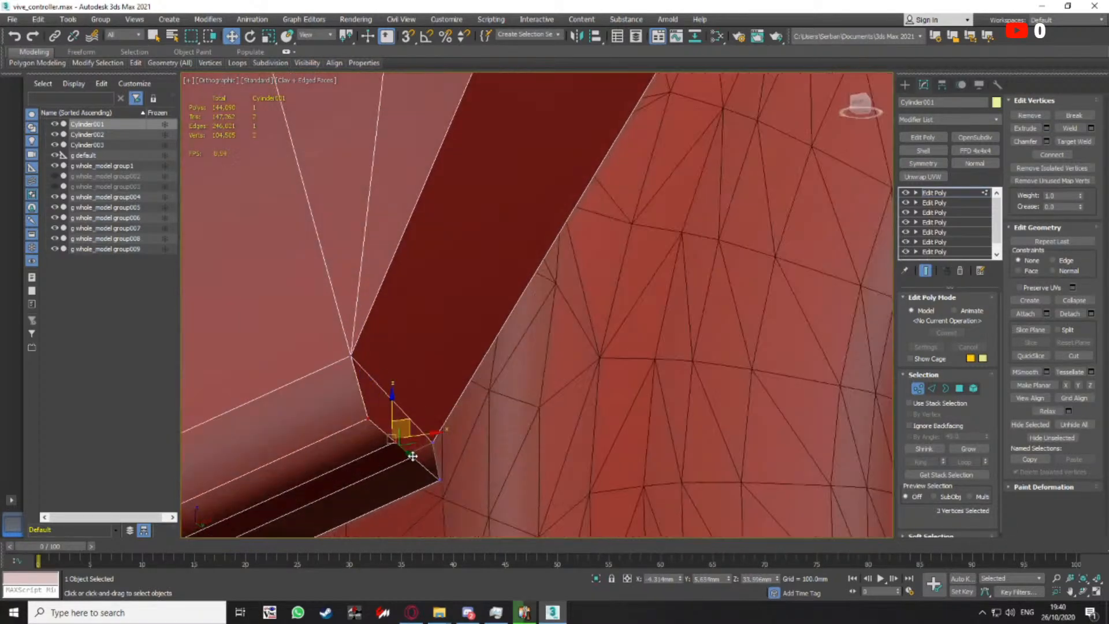
ctrl+click(440, 478)
scroll(372, 426, up, 1)
key(s)
drag(366, 417, 342, 327)
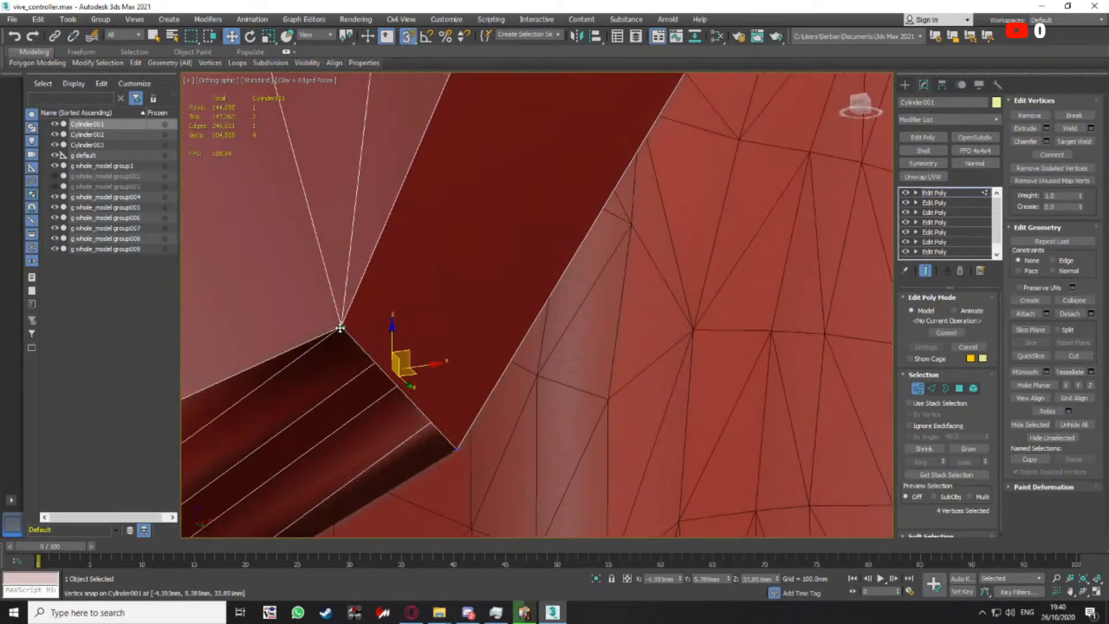
Try to snap the lip end vertices at the notch's lower right corner onto the rim's corner vertex and undo the snapped moves
scroll(350, 371, down, 4)
scroll(361, 384, down, 4)
alt+middle_drag(433, 397, 601, 399)
scroll(693, 369, up, 8)
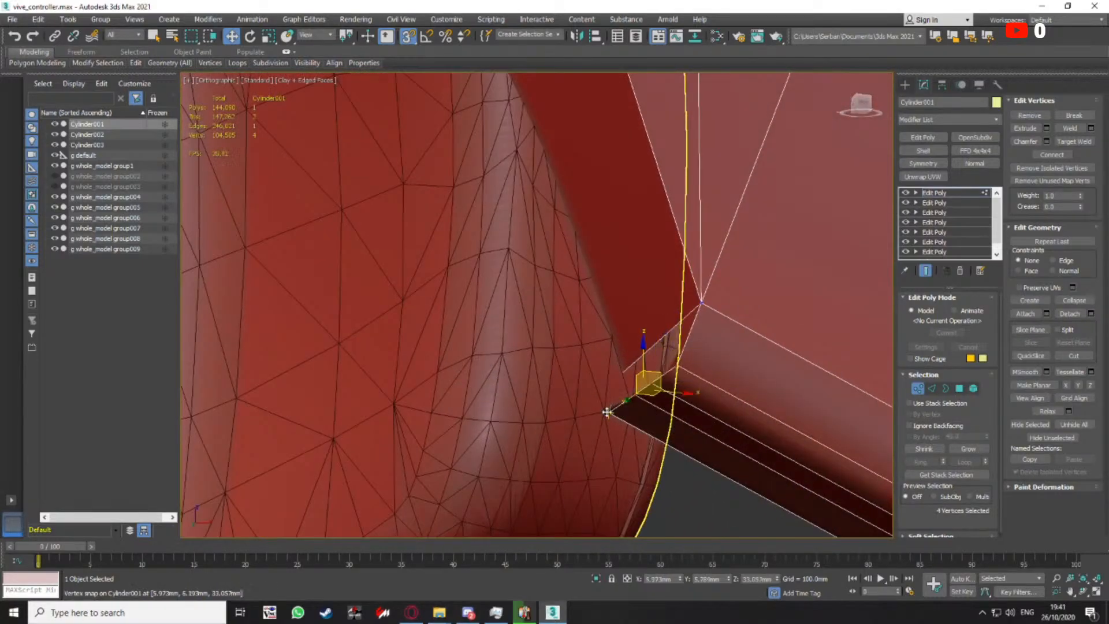
scroll(681, 363, up, 1)
drag(679, 366, 705, 280)
scroll(666, 336, down, 2)
alt+middle_drag(666, 337, 612, 331)
scroll(471, 366, down, 5)
alt+middle_drag(448, 373, 701, 362)
scroll(456, 375, up, 6)
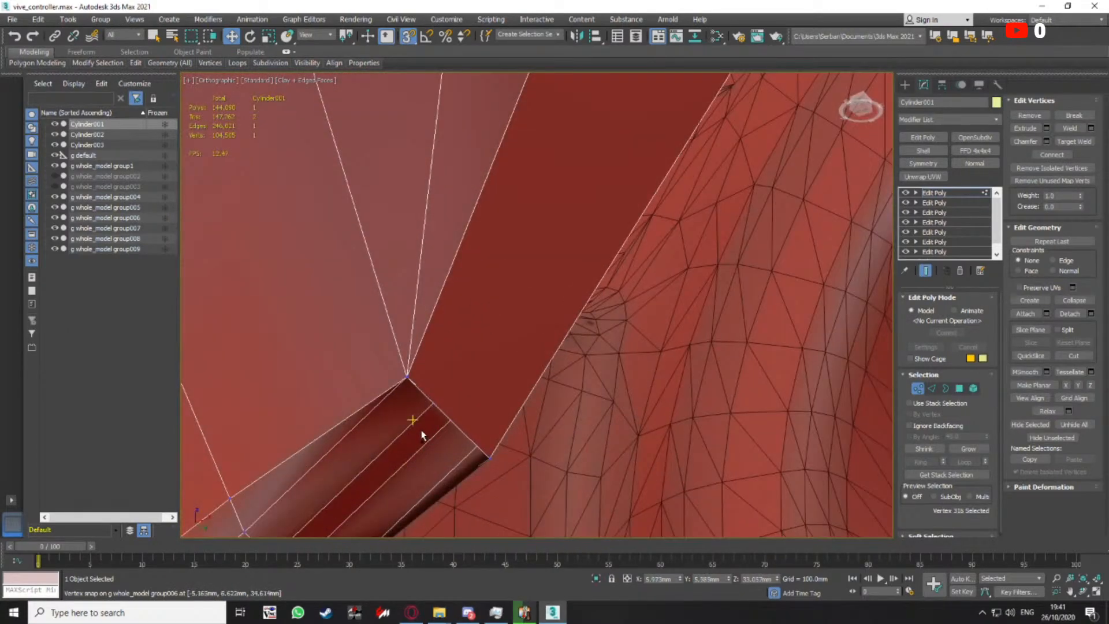
key(ctrl+z)
key(ctrl+z)
scroll(421, 441, down, 4)
alt+middle_drag(421, 441, 659, 463)
scroll(487, 428, down, 5)
key(s)
click(920, 391)
Examine the rebuilt notch against the top spoke in shaded and wireframe views
scroll(572, 432, down, 5)
key(F4)
key(F4)
scroll(569, 351, up, 4)
scroll(570, 349, up, 3)
click(555, 369)
scroll(555, 369, down, 2)
scroll(660, 463, down, 4)
mouse_move(660, 463)
middle_down()
mouse_move(604, 411)
mouse_move(552, 329)
mouse_move(584, 361)
mouse_move(581, 309)
mouse_move(545, 369)
mouse_move(391, 351)
mouse_move(462, 349)
mouse_move(503, 318)
mouse_move(611, 320)
mouse_move(618, 352)
mouse_move(601, 358)
middle_up()
key(F4)
scroll(592, 331, up, 5)
click(672, 304)
key(F3)
scroll(502, 317, up, 6)
scroll(703, 350, down, 2)
key(F3)
scroll(703, 350, up, 2)
scroll(611, 320, down, 2)
key(F3)
scroll(601, 347, up, 2)
scroll(600, 347, down, 2)
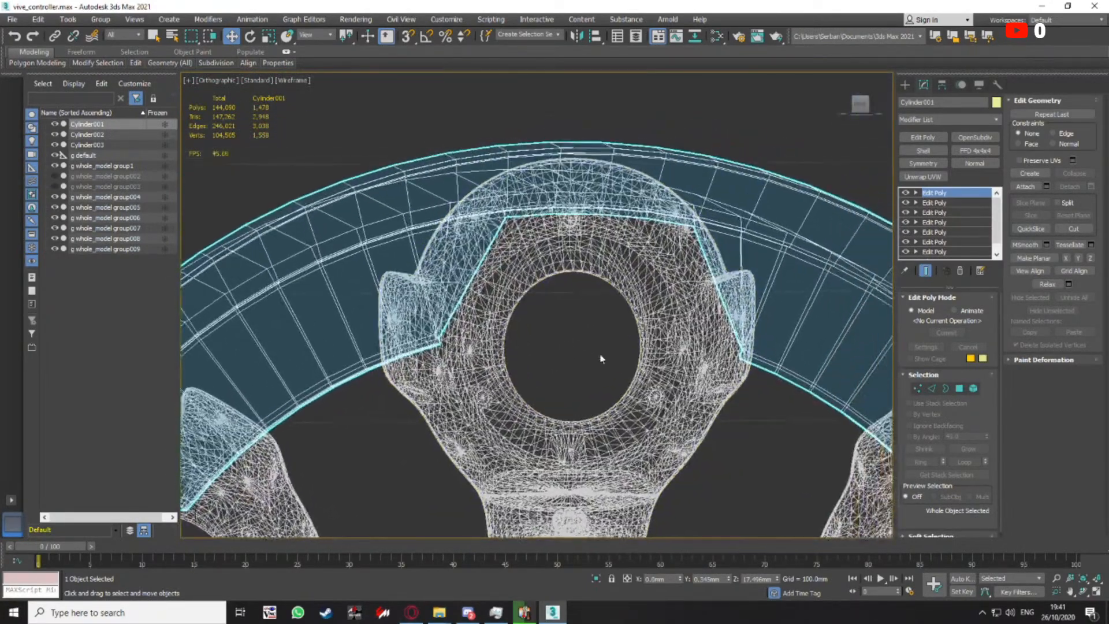
Slide the six left corner vertices of the notch along the rim edge onto their neighbours and weld them with a 0.001 mm threshold
key(1)
scroll(462, 323, up, 3)
middle_drag(440, 379, 465, 341)
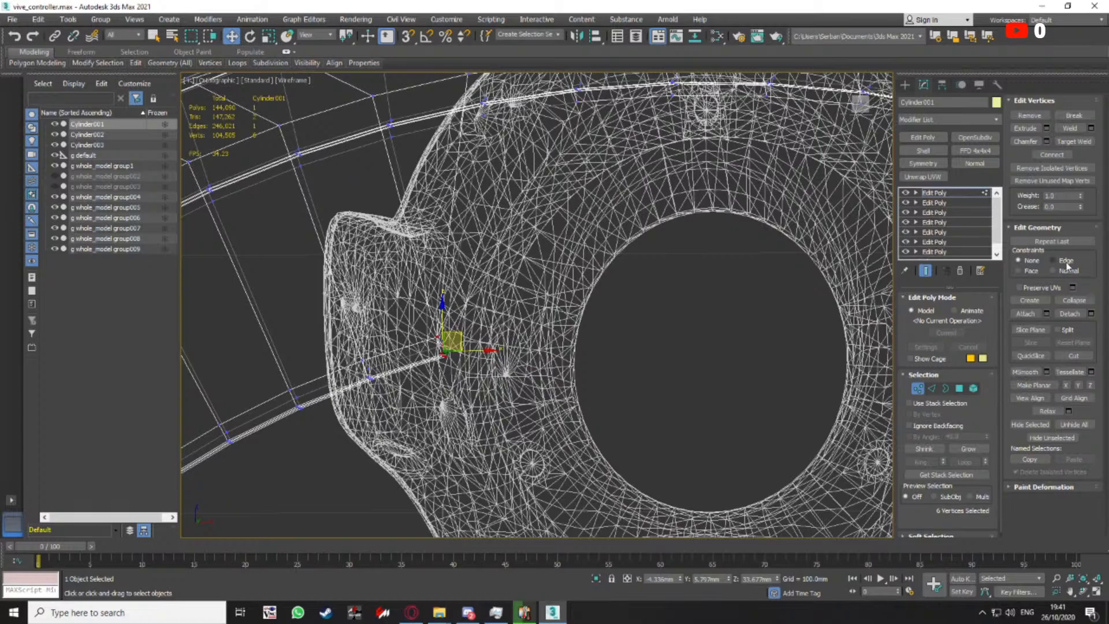
key(F3)
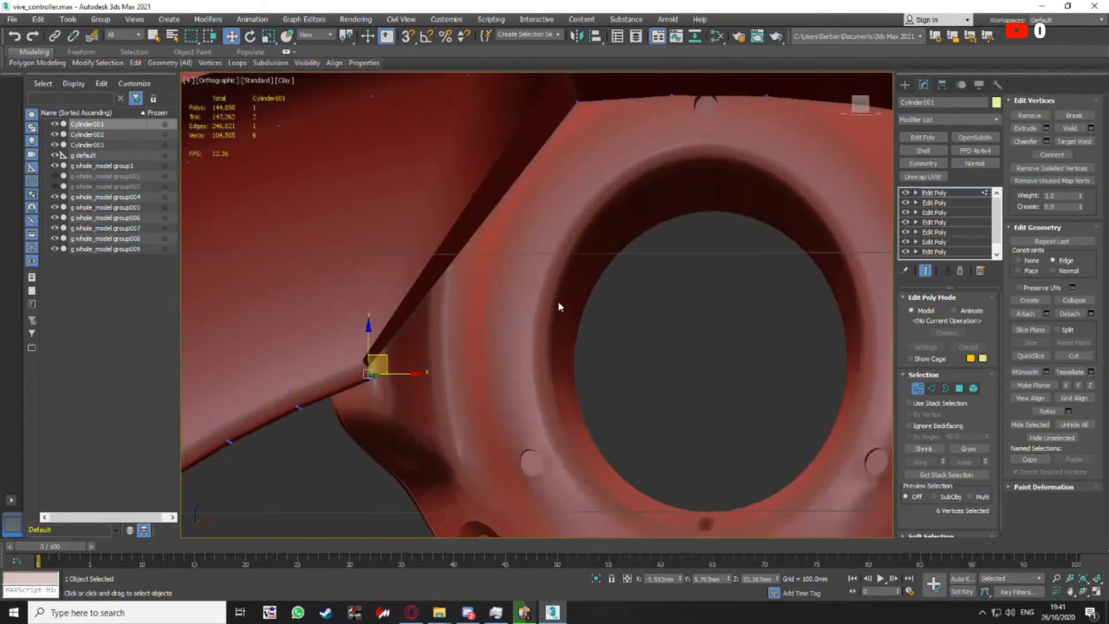
scroll(477, 351, down, 4)
scroll(470, 358, up, 6)
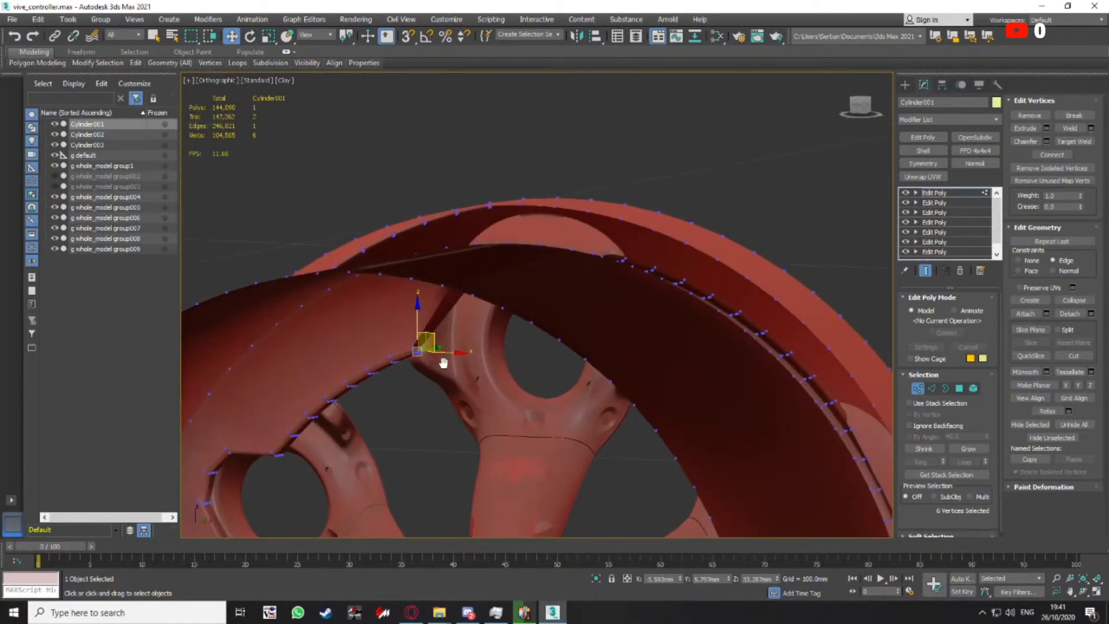
key(F3)
key(F3)
alt+middle_drag(619, 384, 636, 347)
click(1091, 128)
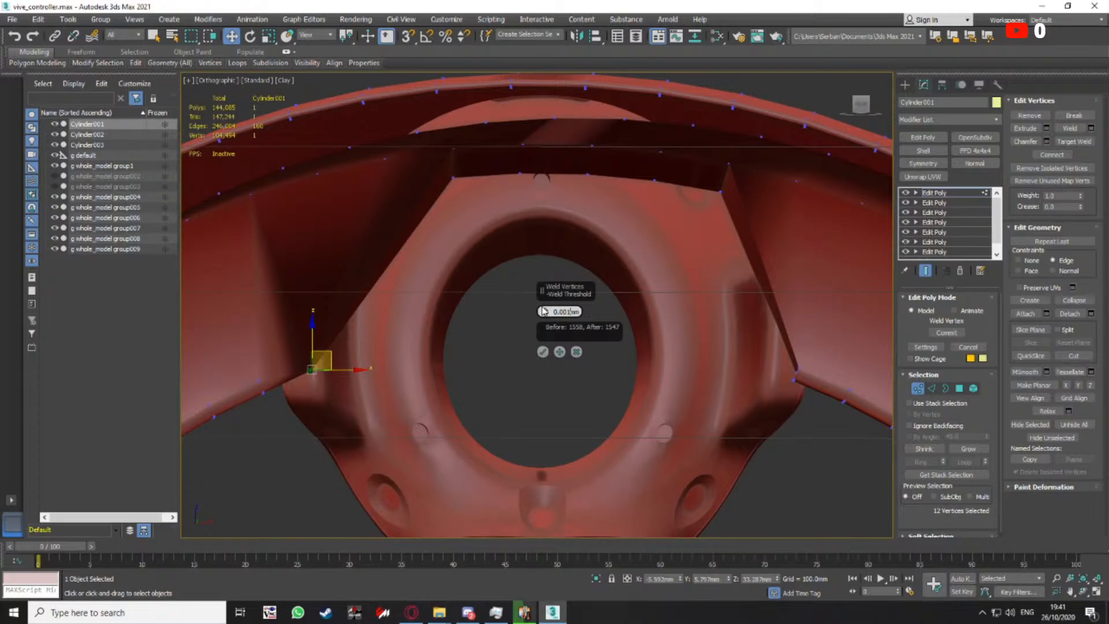
click(543, 352)
Inspect the welded notch corners and the rim around the top spoke from both sides of the wheel
middle_drag(445, 324, 485, 393)
scroll(397, 312, up, 3)
alt+middle_drag(486, 393, 393, 382)
key(F3)
key(F3)
scroll(580, 371, down, 5)
middle_drag(393, 382, 569, 301)
scroll(651, 283, up, 5)
middle_drag(652, 283, 616, 275)
scroll(616, 275, down, 5)
Select the top spoke and examine how its rounded end overlaps the rim in wireframe and shaded views
click(917, 391)
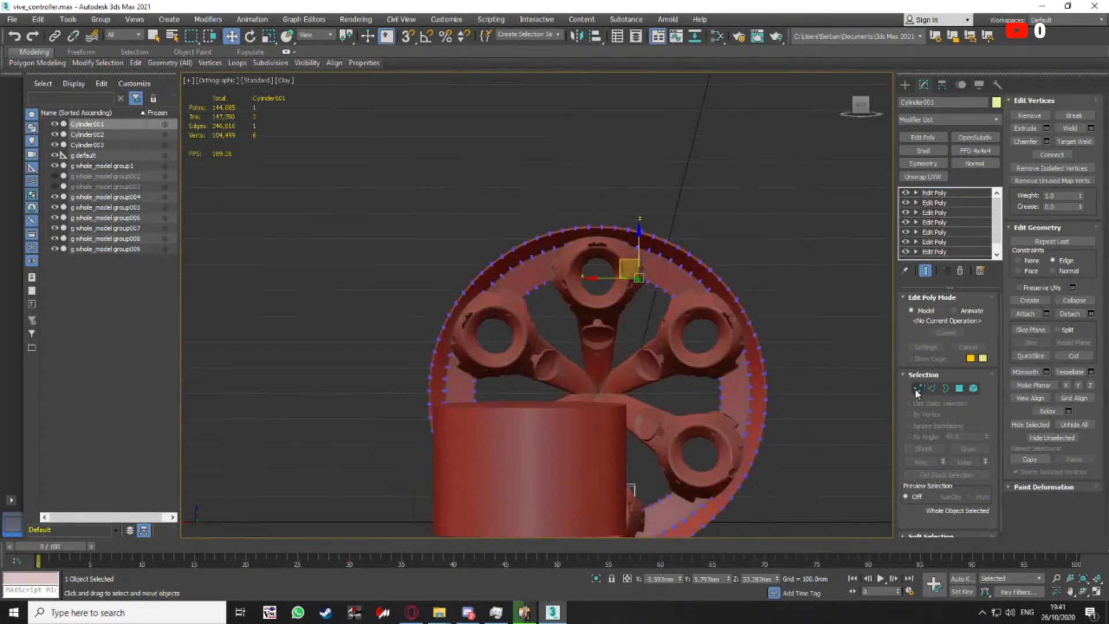
click(610, 284)
scroll(638, 328, up, 5)
mouse_move(636, 328)
middle_down()
mouse_move(636, 317)
mouse_move(638, 389)
middle_up()
key(F3)
scroll(569, 305, up, 3)
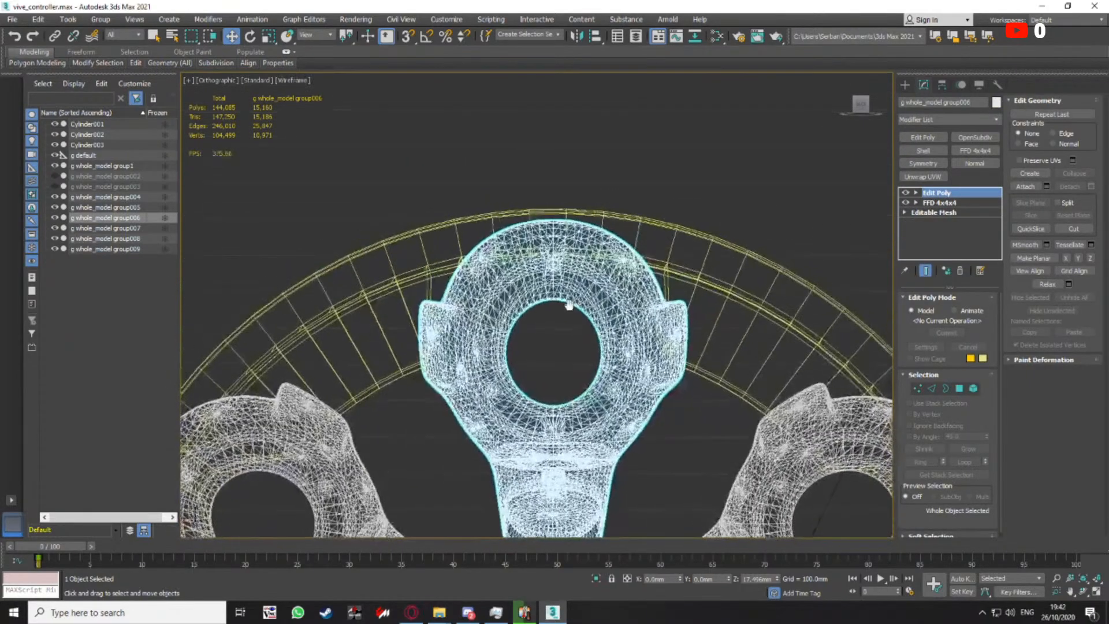
scroll(569, 305, up, 6)
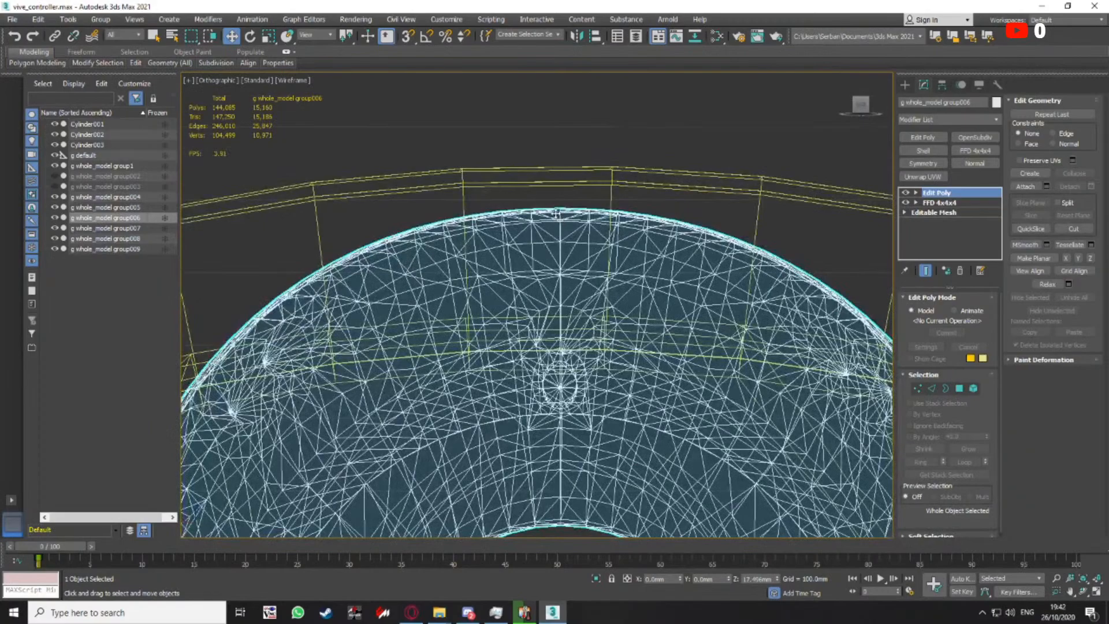
key(F3)
scroll(564, 335, down, 8)
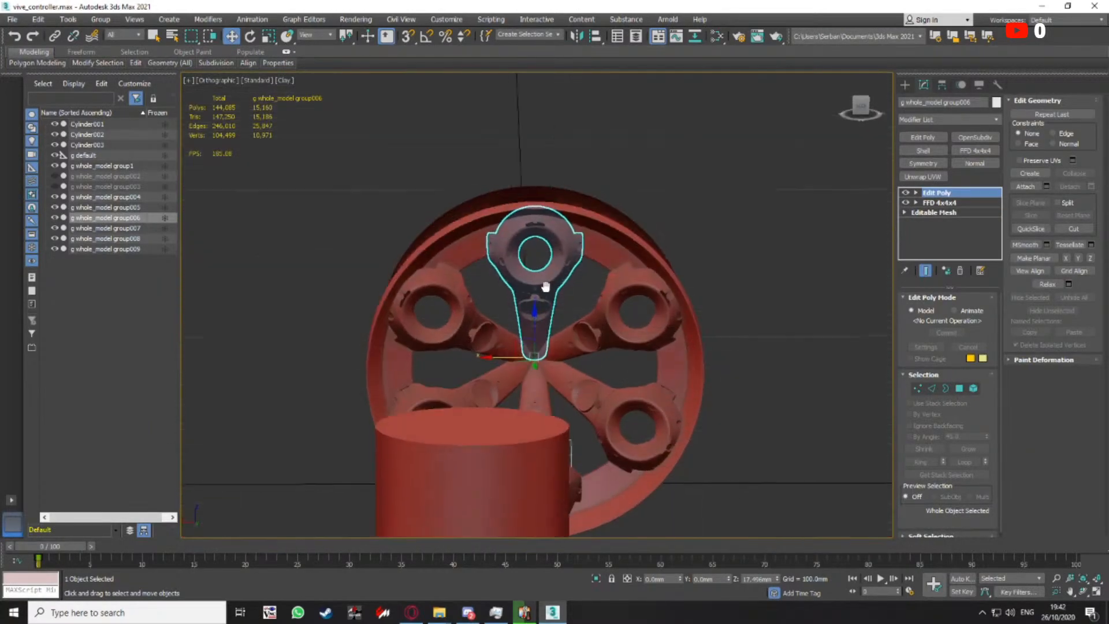
Select all vertices of the top spoke and examine where its tip meets the wheel centre
key(e)
drag(558, 317, 558, 317)
scroll(540, 288, up, 3)
key(1)
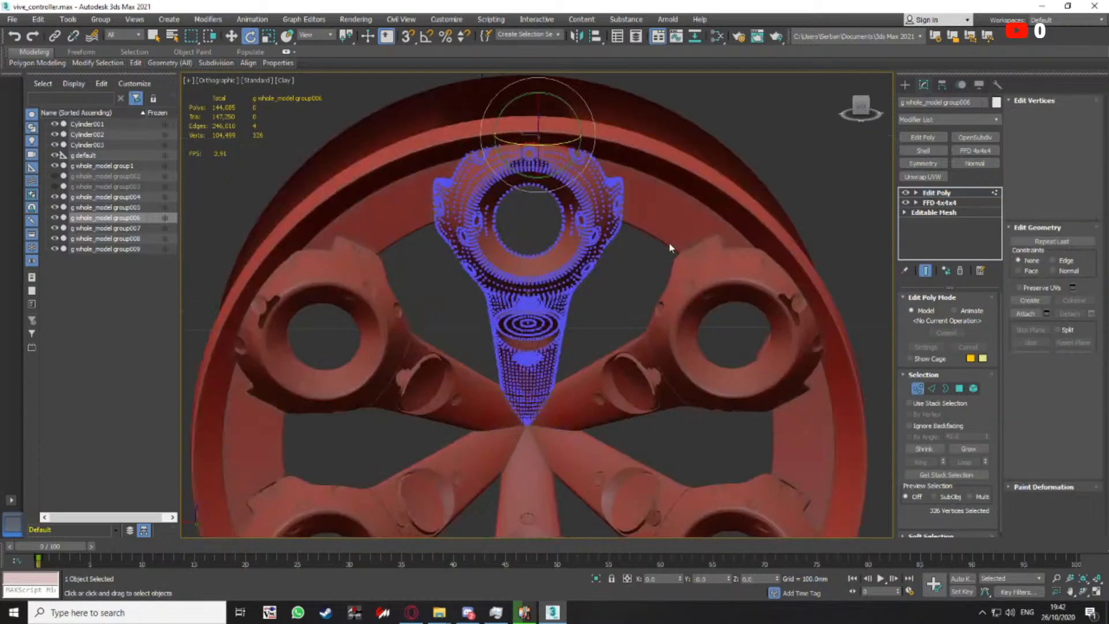
key(ctrl+a)
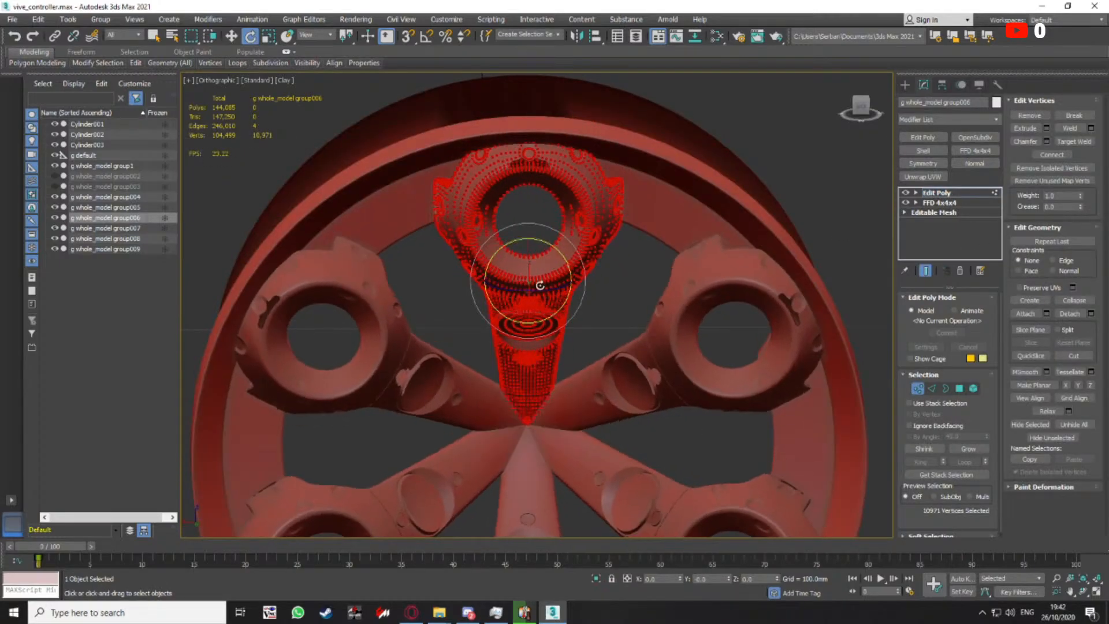
scroll(560, 297, up, 5)
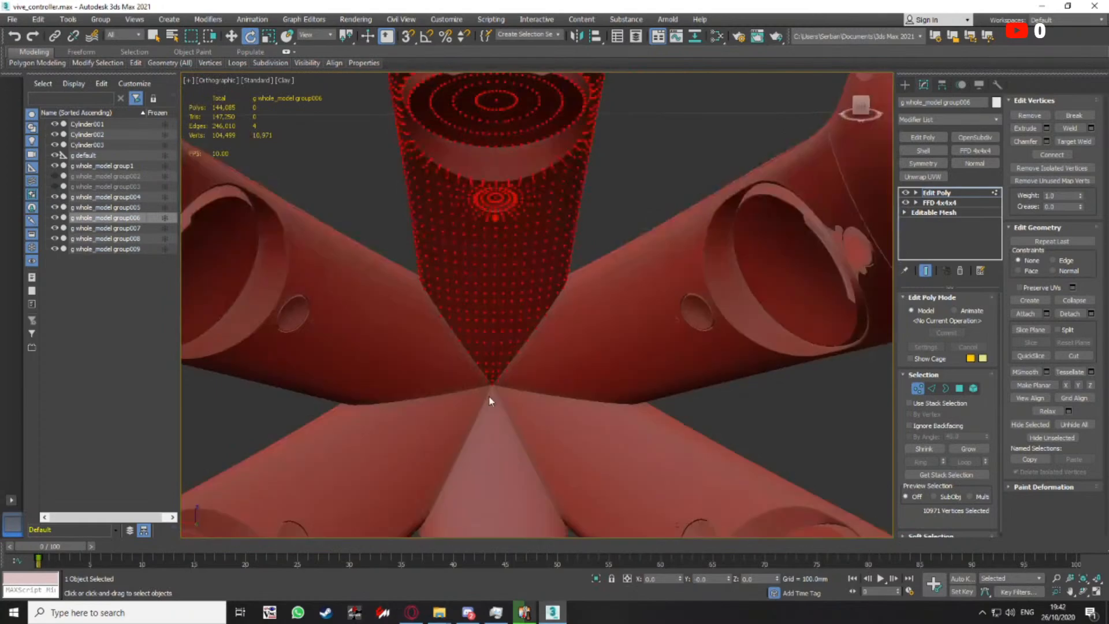
scroll(508, 398, down, 5)
click(917, 389)
alt+middle_drag(647, 346, 632, 381)
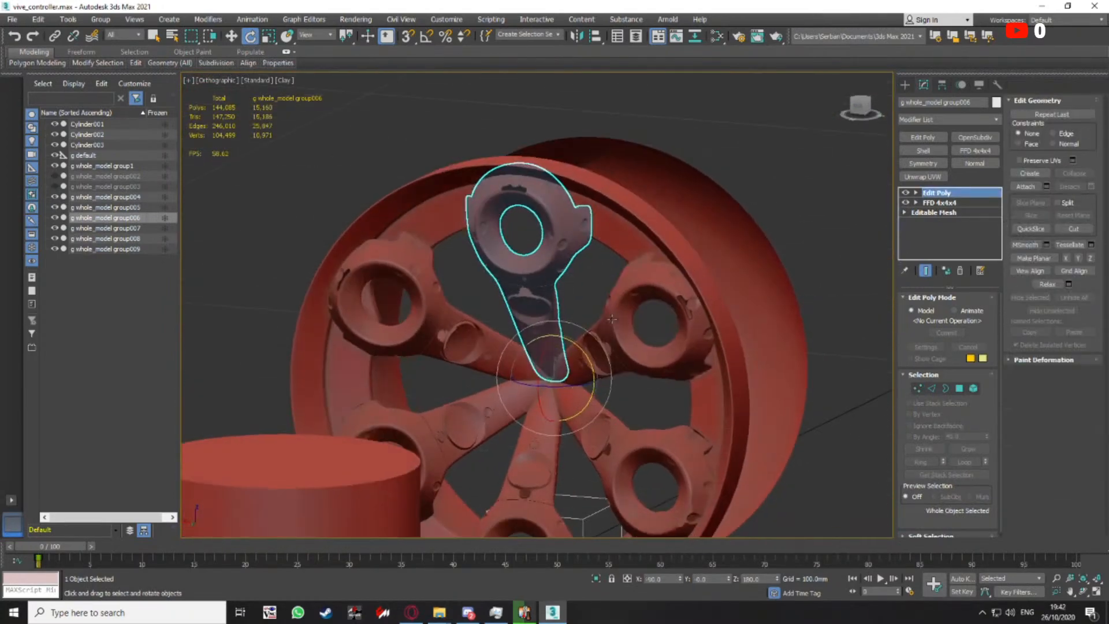
key(w)
drag(520, 375, 510, 373)
key(ctrl+z)
scroll(537, 353, up, 3)
alt+middle_drag(572, 344, 605, 354)
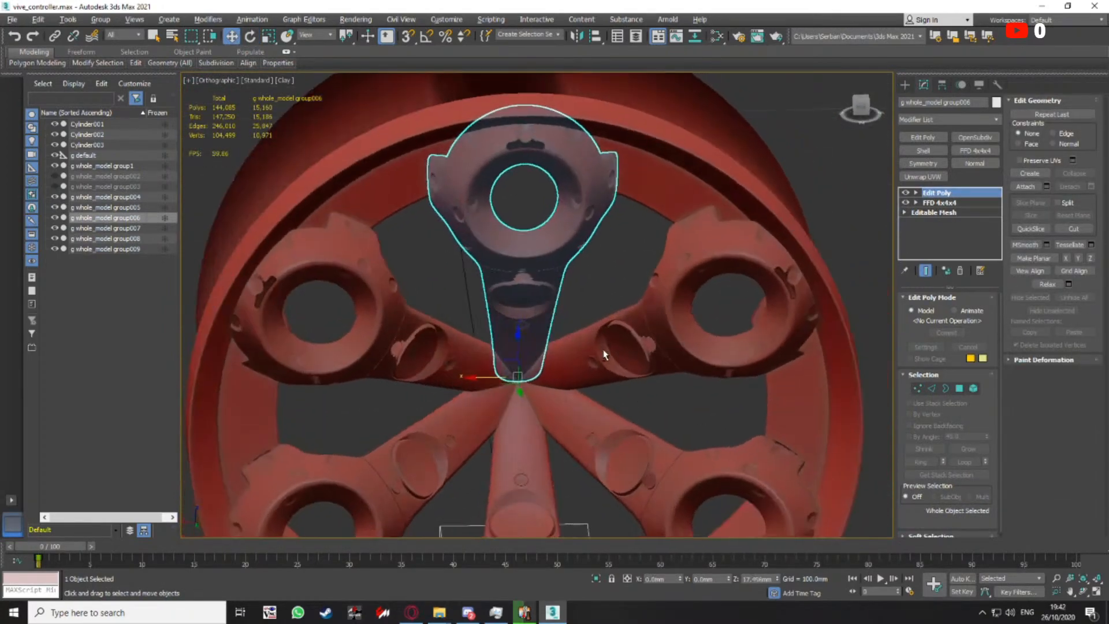
Delete the separate solid cylinder standing beside the wheel
scroll(601, 347, up, 3)
mouse_move(569, 243)
middle_down()
mouse_move(598, 359)
mouse_move(639, 363)
mouse_move(589, 324)
mouse_move(605, 306)
middle_up()
key(F3)
key(F3)
scroll(597, 356, down, 5)
click(659, 347)
alt+middle_drag(548, 380, 566, 286)
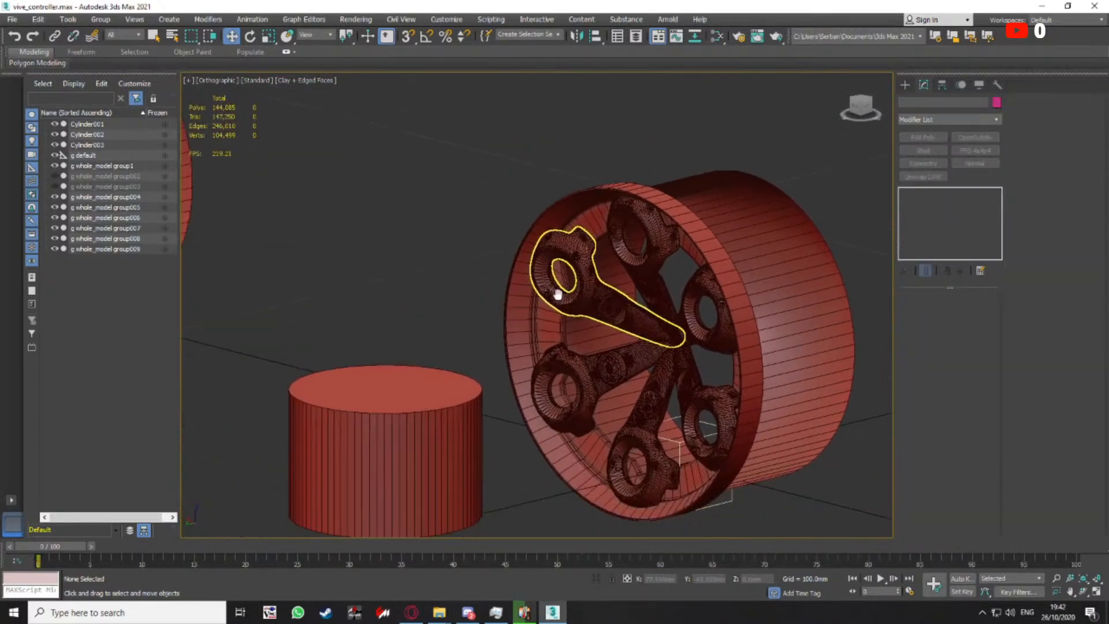
click(462, 423)
middle_drag(532, 400, 506, 370)
key(Delete)
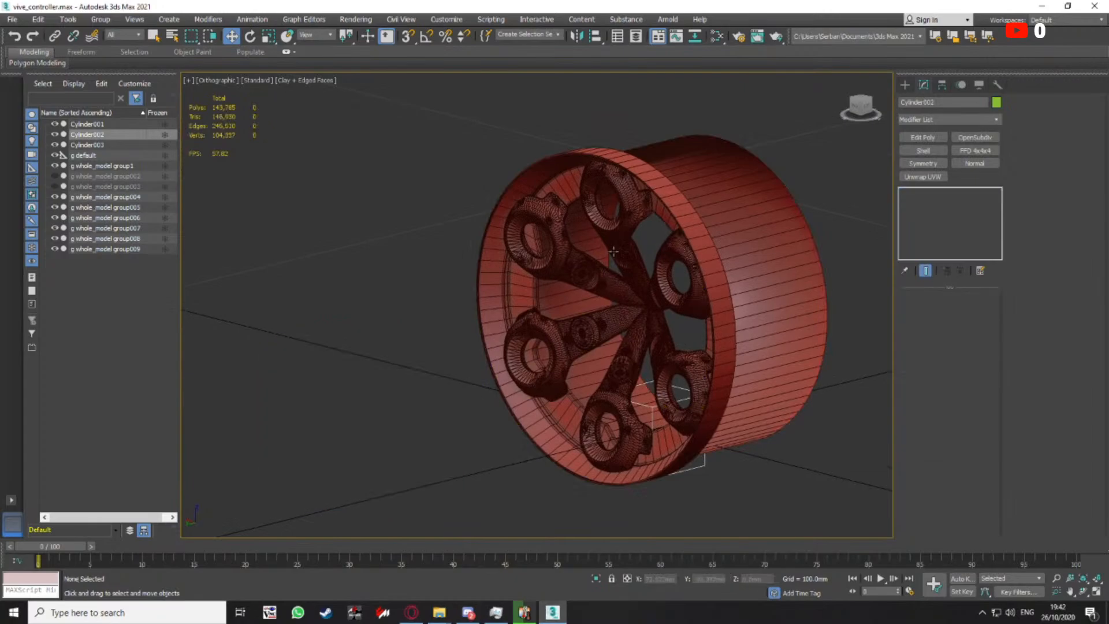
Select the top spoke and examine how its ring end sits against the rim notch in shaded and edged views
click(641, 312)
middle_drag(645, 316, 576, 275)
key(F4)
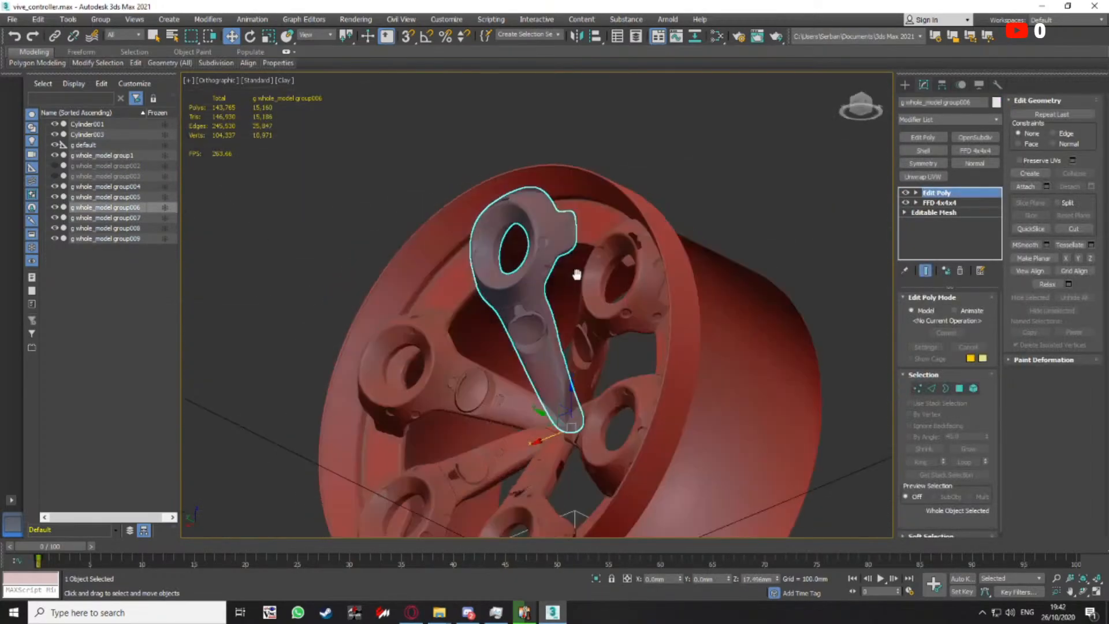
scroll(578, 278, up, 8)
key(F4)
alt+middle_drag(610, 323, 382, 308)
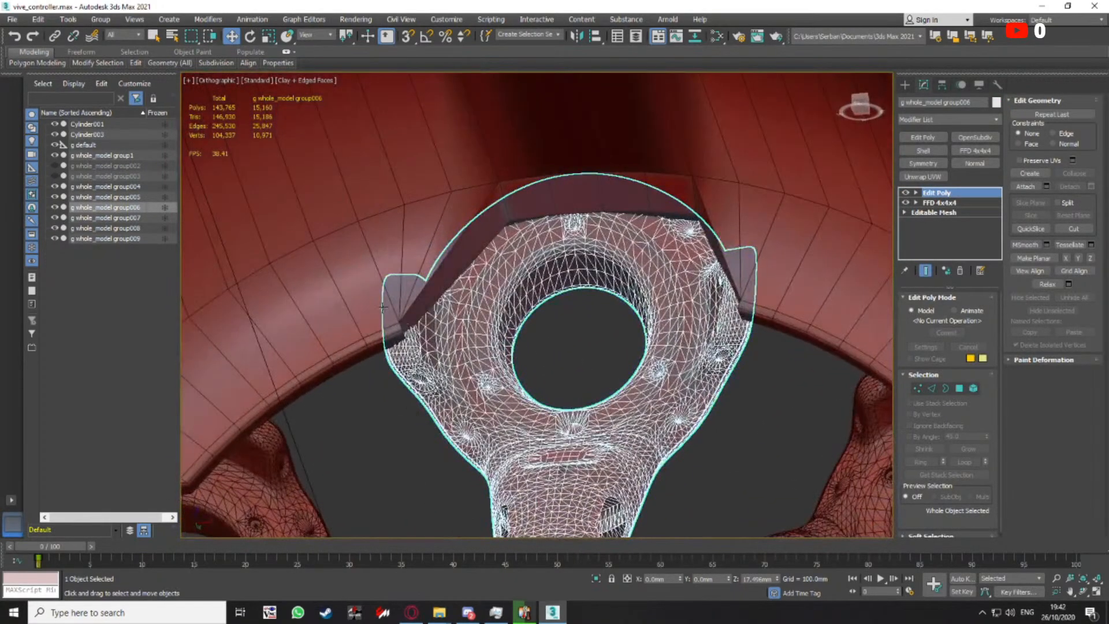
scroll(416, 344, down, 6)
scroll(462, 323, up, 6)
scroll(462, 323, down, 4)
mouse_move(462, 323)
alt+middle_down()
mouse_move(445, 356)
mouse_move(477, 338)
alt+middle_up()
scroll(478, 338, down, 2)
middle_drag(477, 338, 489, 291)
Delete the three topmost Edit Poly modifiers from the wheel rim to revert the notches on its inner edge
click(624, 284)
click(641, 224)
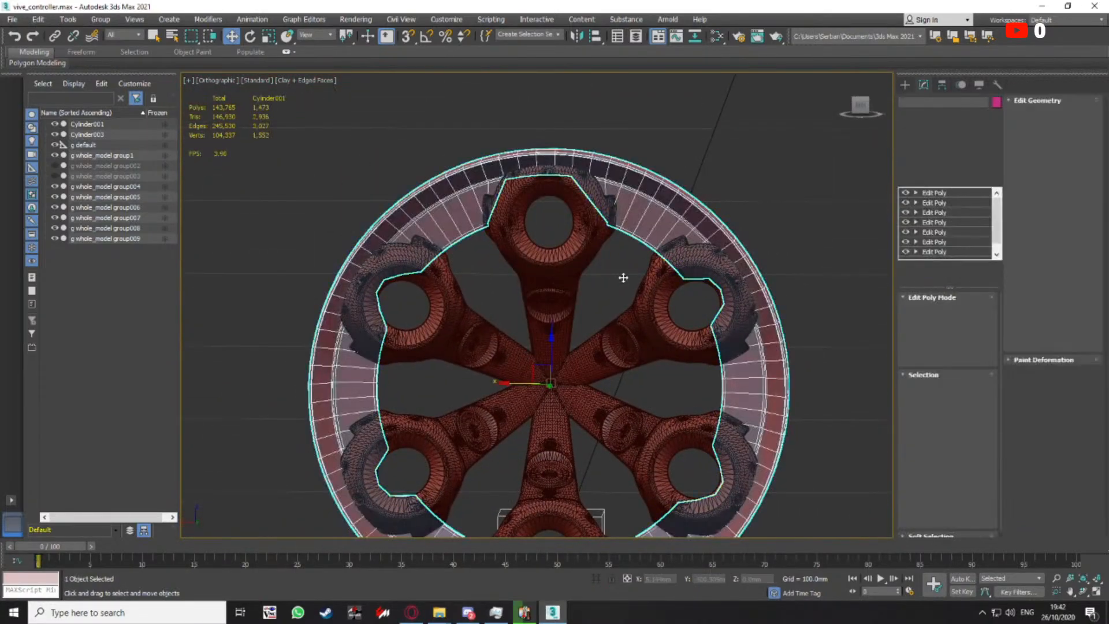
scroll(623, 278, down, 3)
alt+middle_drag(623, 278, 640, 224)
scroll(578, 231, up, 5)
scroll(629, 223, down, 3)
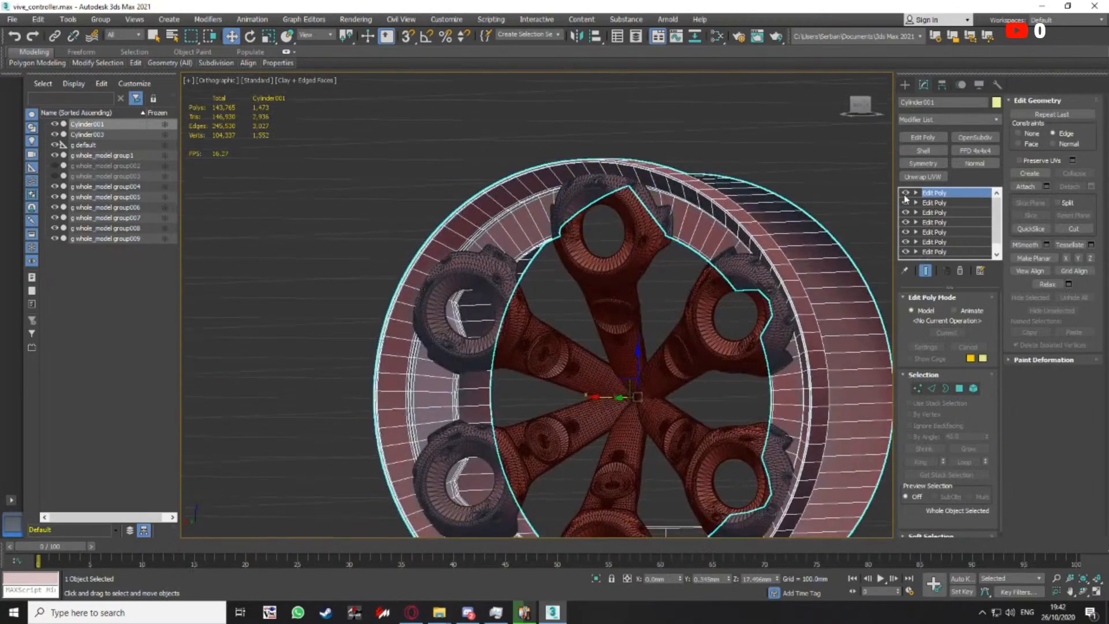
click(962, 271)
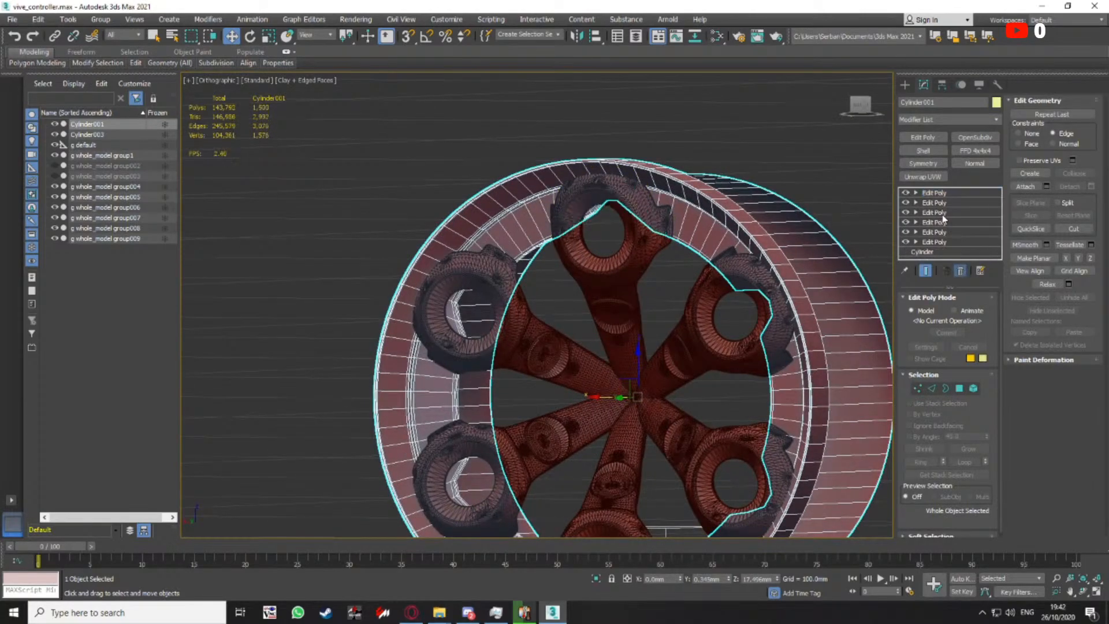
click(961, 271)
click(906, 193)
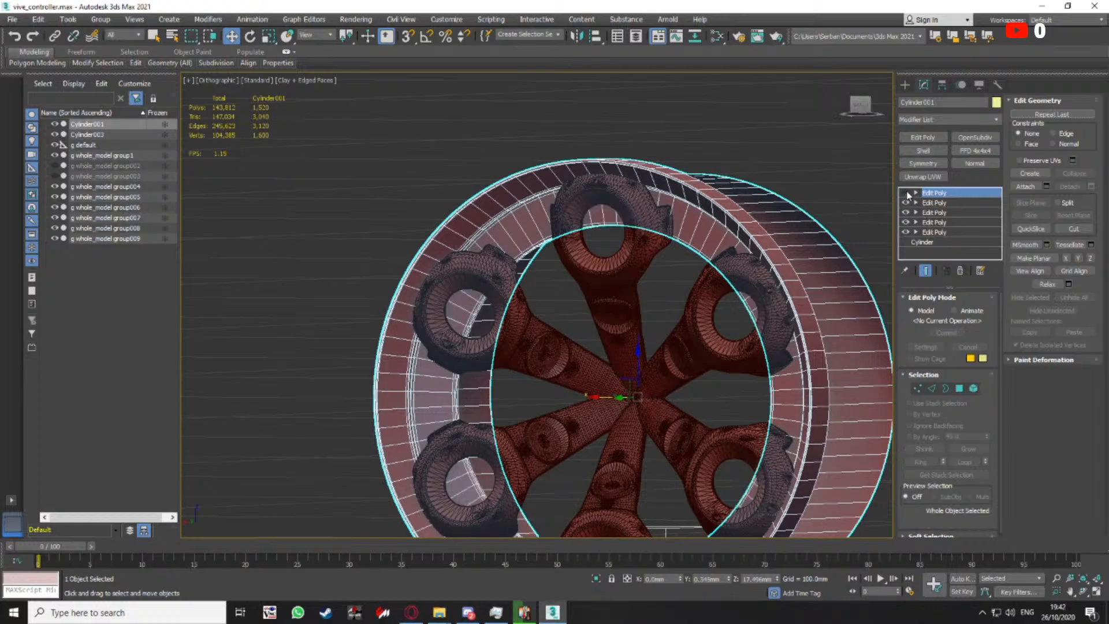
click(906, 193)
click(960, 273)
Inspect the assembled wheel from a distance and up close to judge the rim's inner edge around the spokes
alt+middle_drag(757, 306, 592, 306)
key(F4)
scroll(575, 304, down, 5)
click(695, 410)
middle_drag(717, 348, 723, 381)
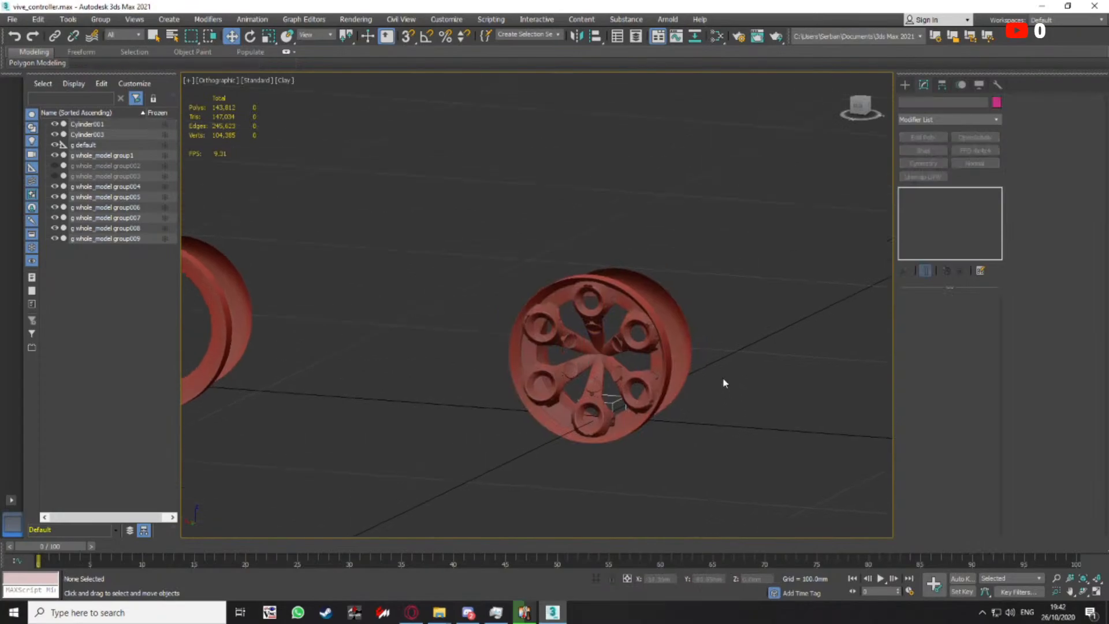
middle_drag(383, 309, 525, 292)
middle_drag(611, 310, 521, 318)
click(706, 302)
scroll(701, 315, up, 4)
middle_drag(702, 315, 633, 282)
scroll(634, 276, up, 3)
key(F4)
key(F4)
click(627, 277)
scroll(634, 277, down, 5)
middle_drag(633, 278, 587, 272)
scroll(587, 273, up, 5)
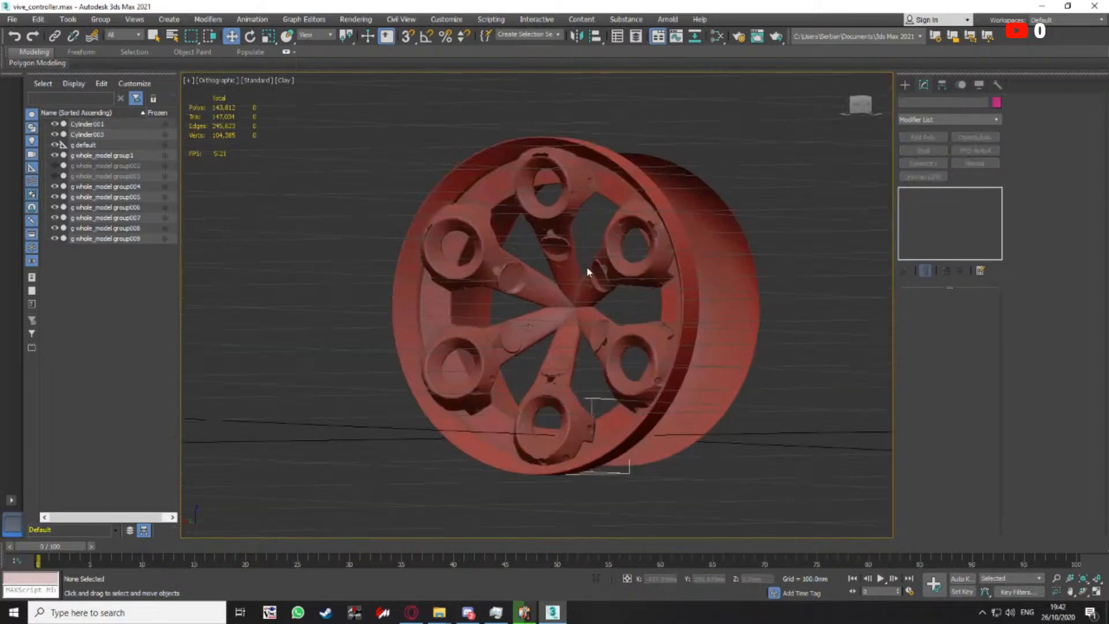
Select the spare rim and compare it with the rim of the assembled wheel
click(702, 312)
middle_drag(563, 312, 876, 291)
click(639, 269)
scroll(636, 283, down, 5)
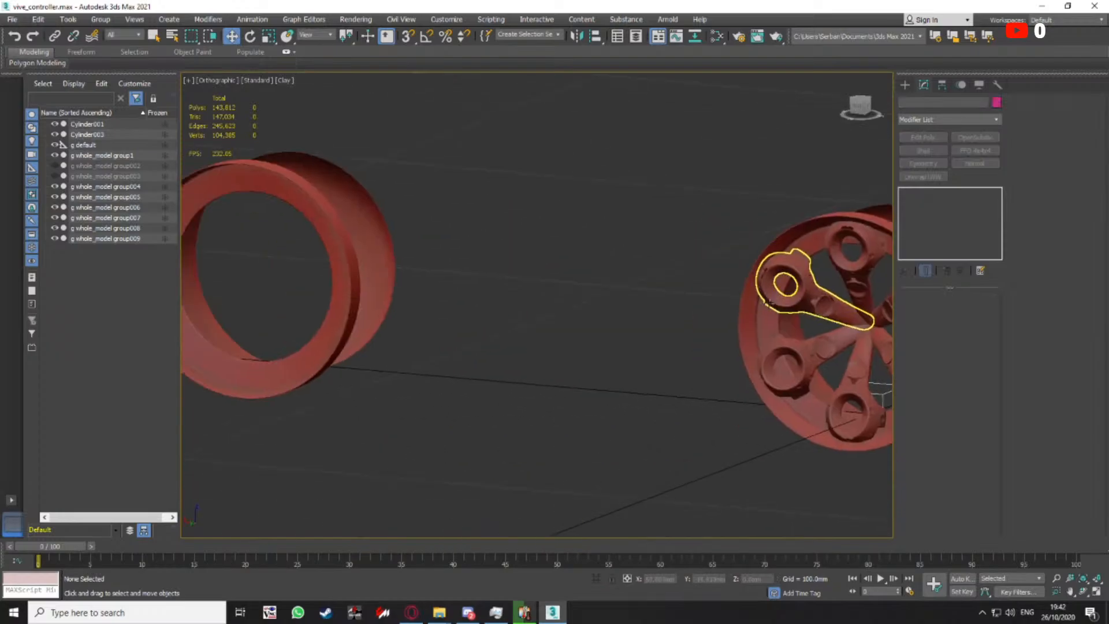
click(328, 248)
middle_drag(328, 248, 617, 324)
scroll(616, 324, down, 3)
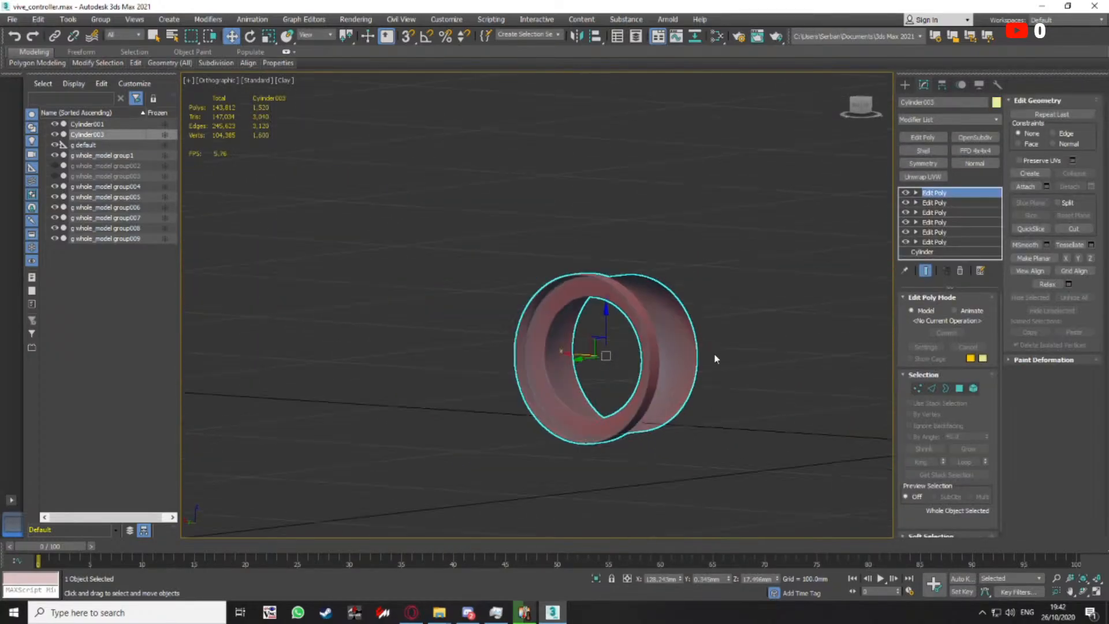
middle_drag(717, 362, 471, 277)
scroll(767, 263, up, 3)
click(659, 248)
scroll(638, 279, up, 4)
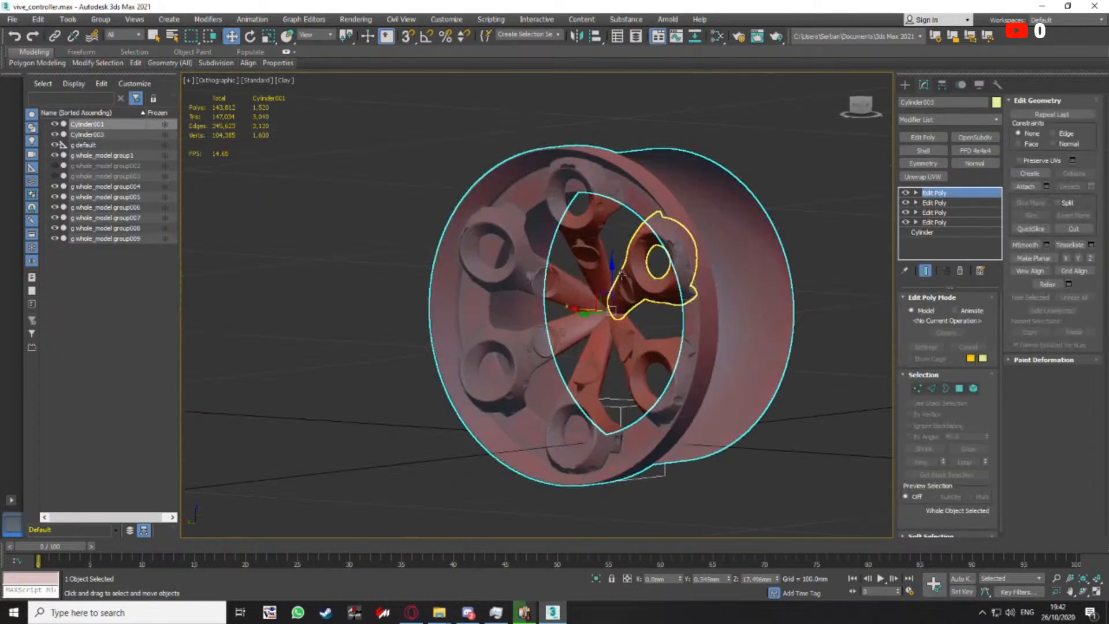
alt+middle_drag(597, 285, 619, 227)
click(329, 301)
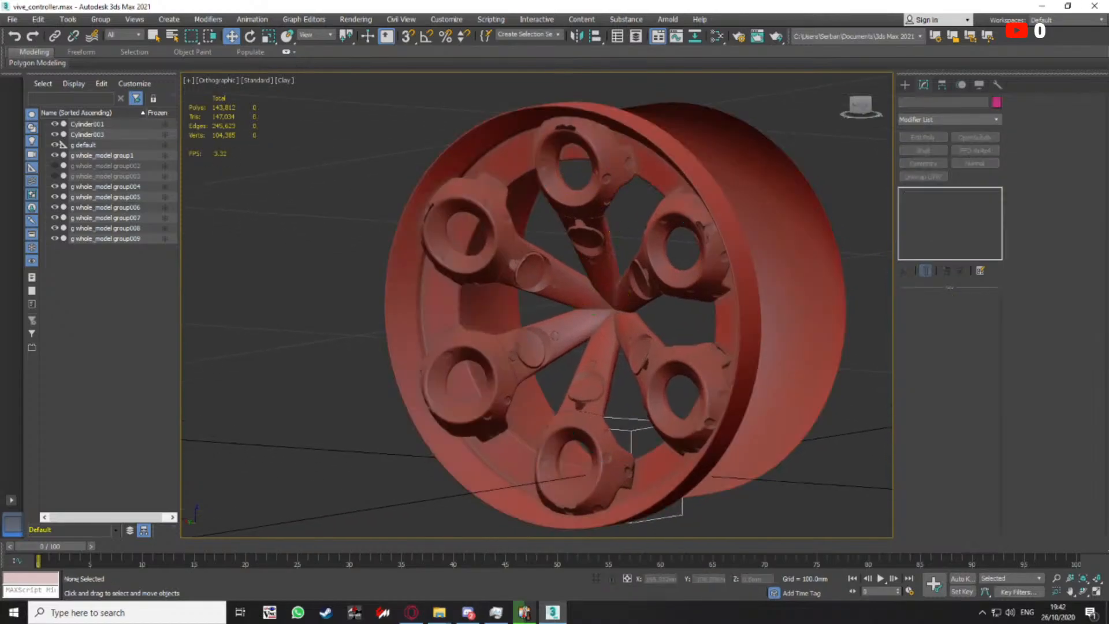
Switch to Discord, enlarge the "AFTER" wheel reference photo and study it, then return to 3ds Max
click(468, 613)
drag(0, 87, 745, 5)
click(302, 506)
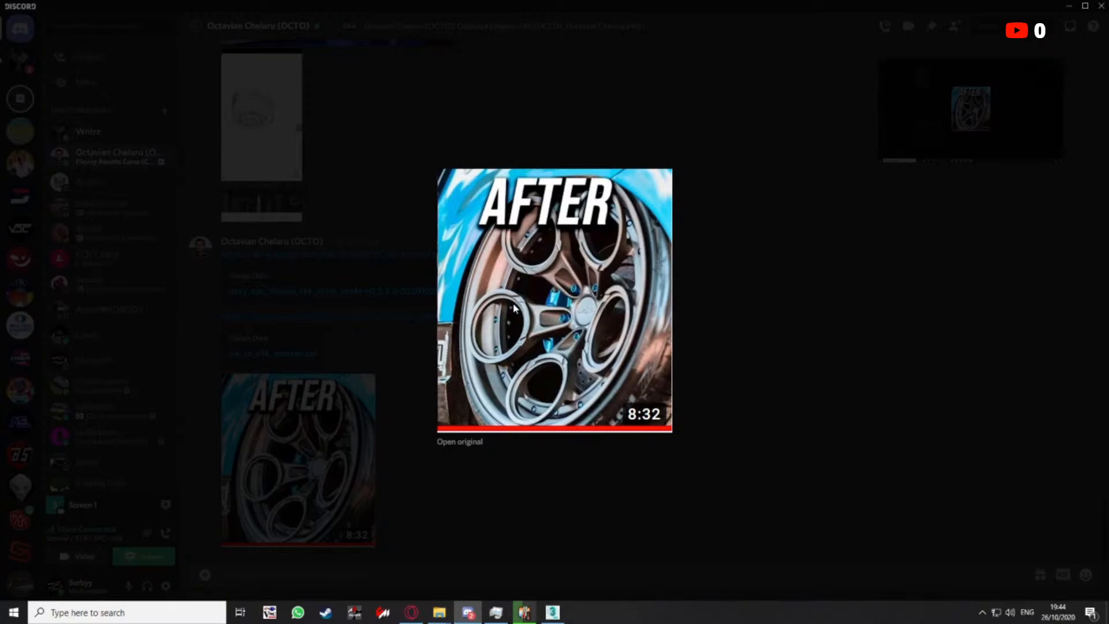
click(749, 361)
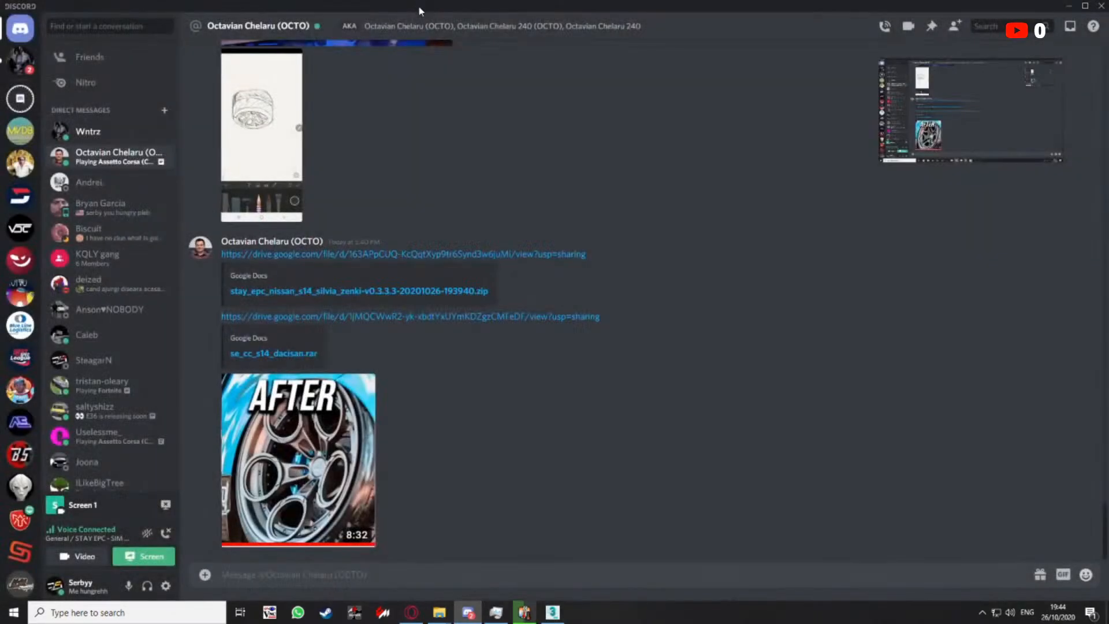
drag(418, 5, 1, 173)
Select the wheel rim and examine how the spoke rings overlap its inner edge with edged faces on and off
alt+middle_drag(554, 326, 441, 344)
scroll(441, 344, down, 4)
middle_drag(577, 358, 364, 193)
scroll(509, 405, up, 4)
click(386, 463)
alt+middle_drag(537, 446, 510, 402)
key(F4)
scroll(463, 441, up, 3)
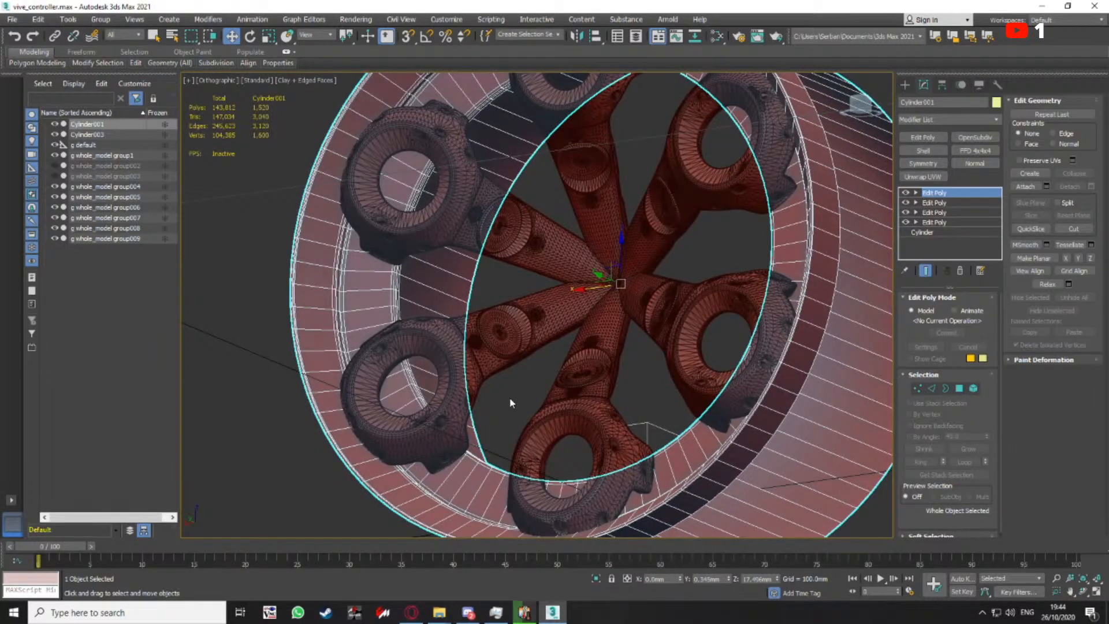
key(F4)
alt+middle_drag(549, 388, 571, 359)
key(F4)
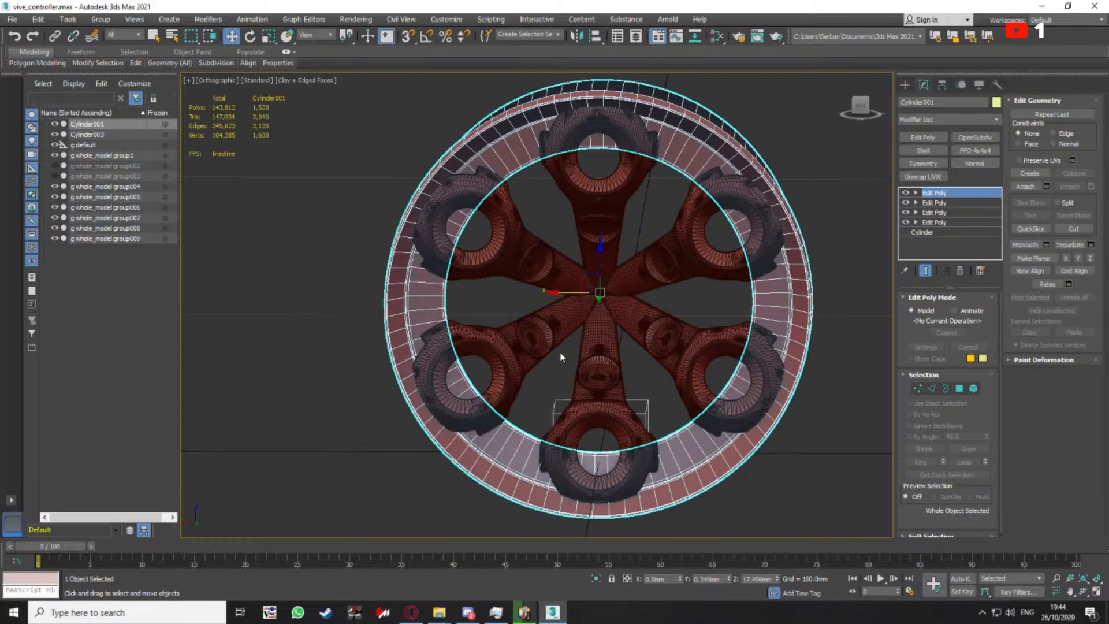
Compare the rim and spokes from the front and at an angle, alternating plain and edged shading
key(F4)
alt+middle_drag(559, 334, 486, 314)
scroll(546, 335, up, 3)
key(F4)
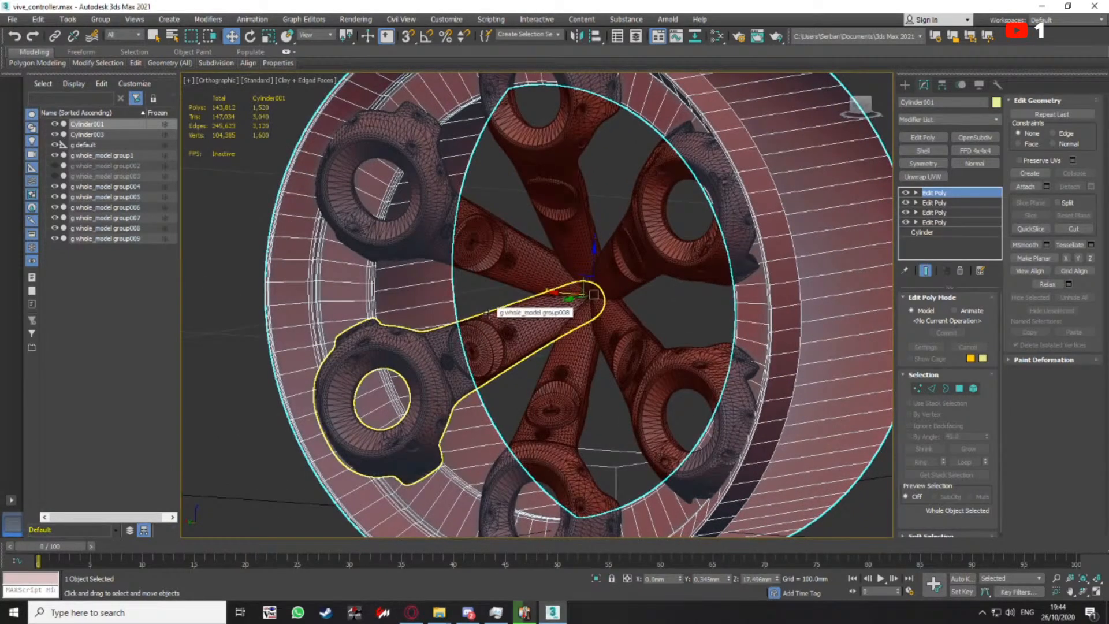
key(F4)
scroll(483, 314, down, 3)
alt+middle_drag(483, 314, 533, 315)
middle_drag(533, 315, 483, 297)
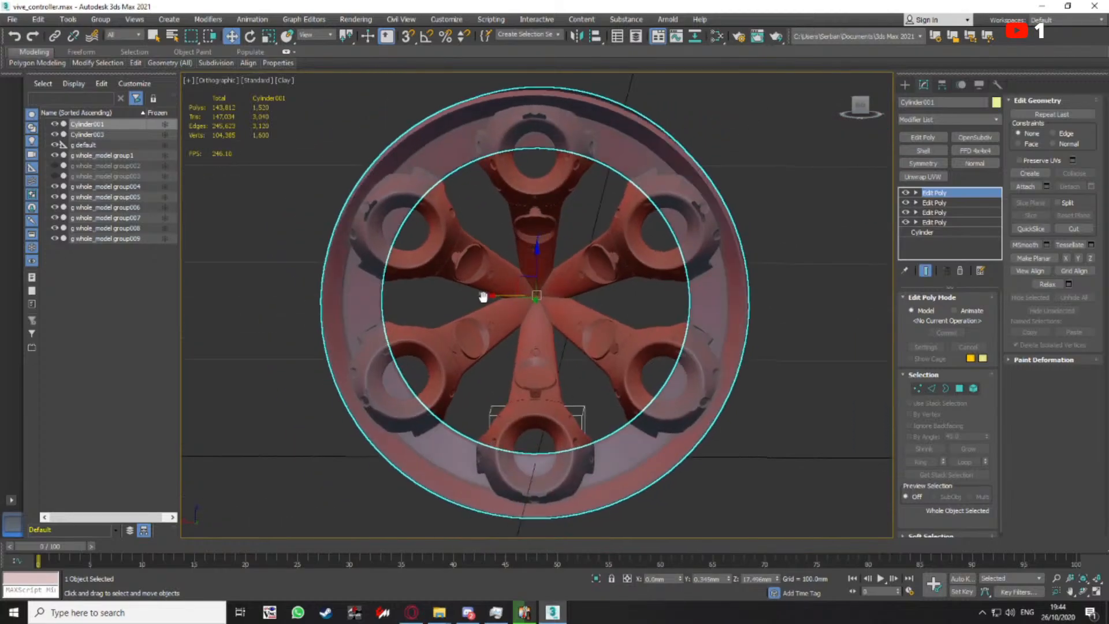
key(F4)
alt+middle_drag(595, 235, 652, 282)
scroll(346, 292, down, 1)
View the whole wheel in plain clay shading and check the rim's depth behind the spokes
click(347, 292)
scroll(347, 292, down, 1)
mouse_move(486, 309)
middle_down()
mouse_move(528, 327)
mouse_move(483, 300)
middle_up()
key(F4)
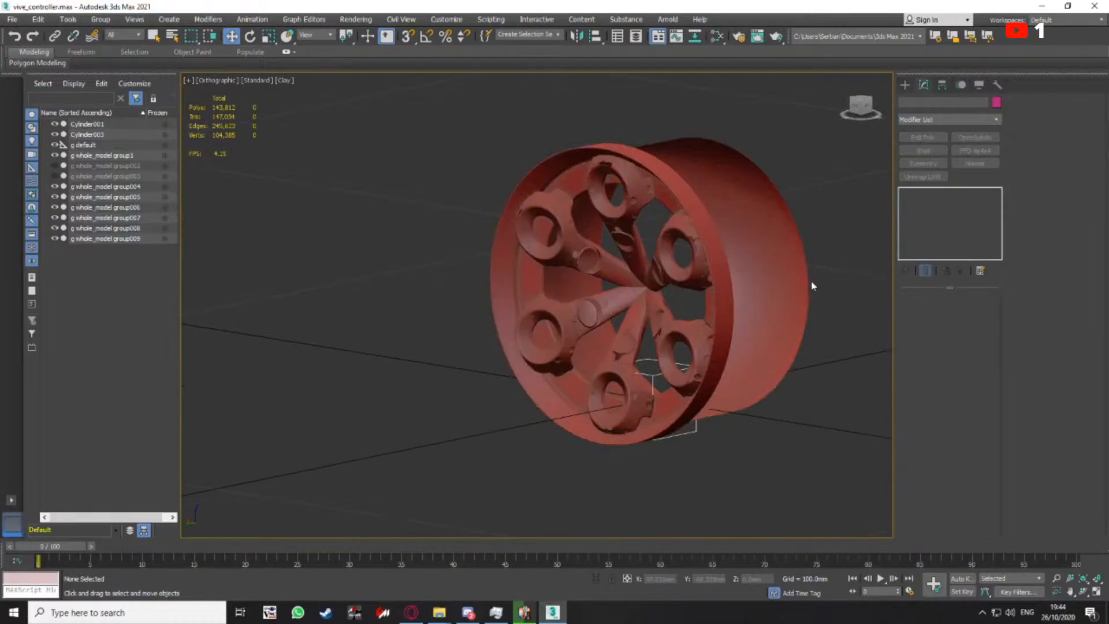
alt+middle_drag(811, 286, 693, 289)
click(691, 278)
scroll(687, 276, up, 2)
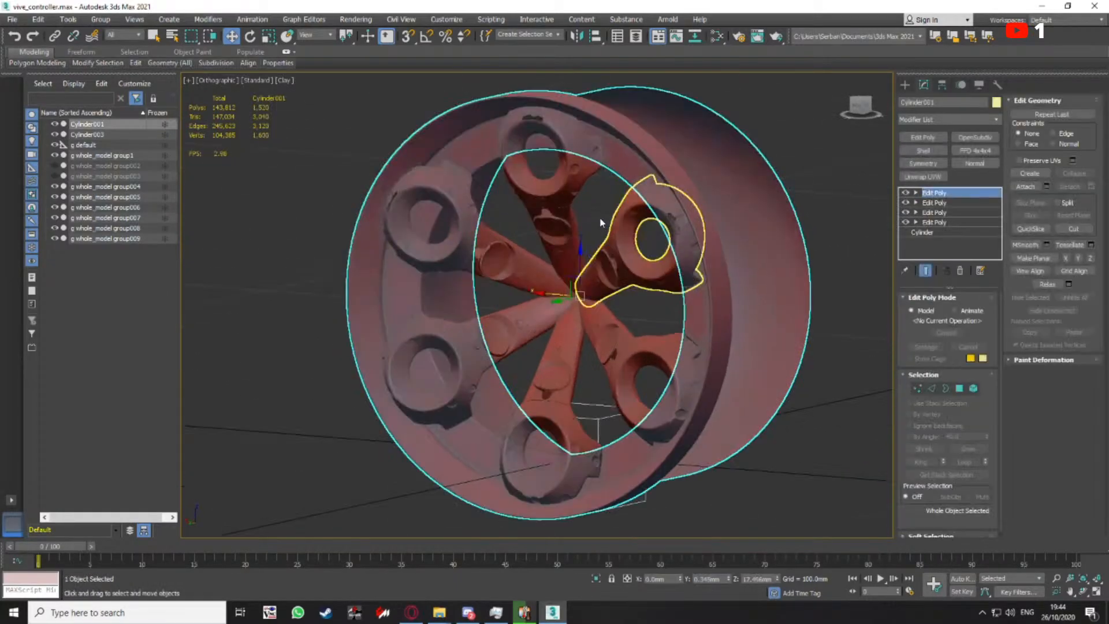
alt+middle_drag(601, 223, 542, 226)
click(552, 218)
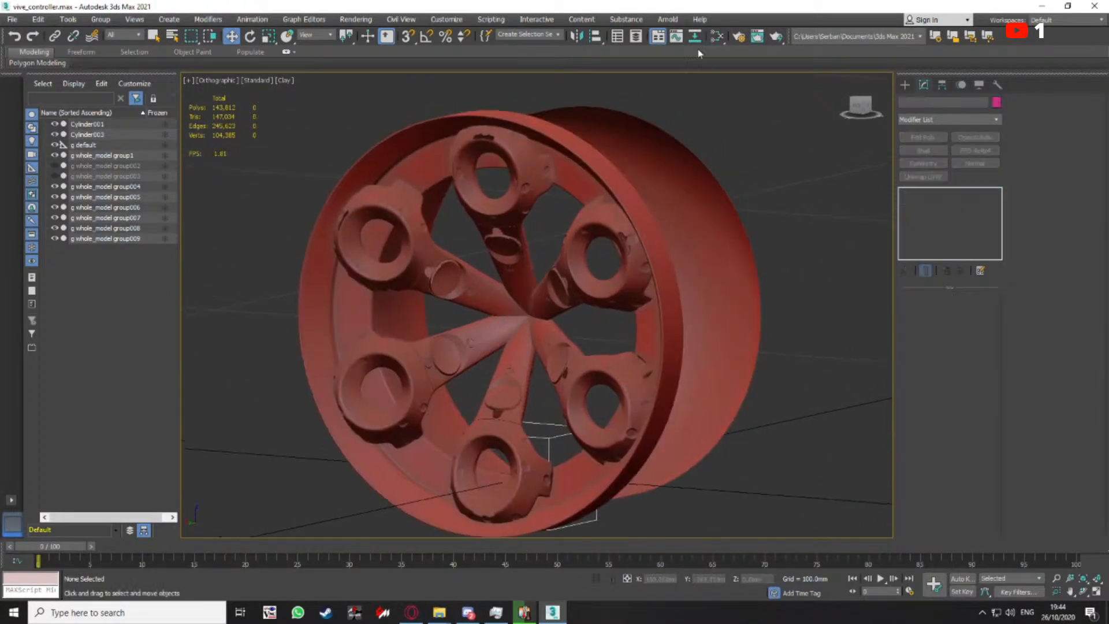
Reduce the Arnold render output size to 800 × 450, render the wheel view, and close the render windows
click(739, 36)
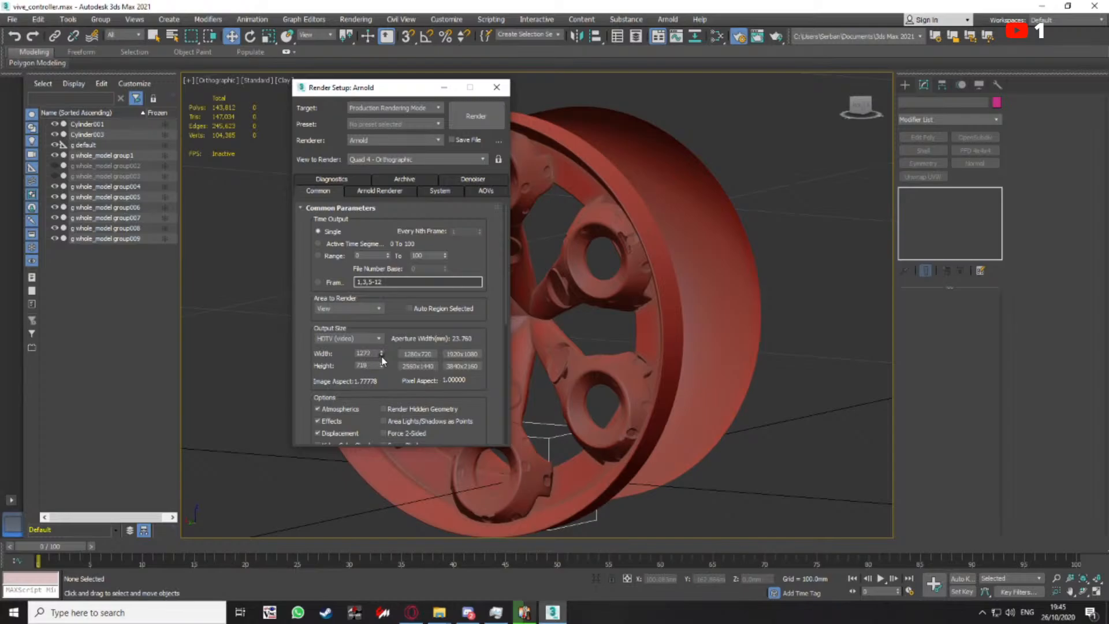
drag(381, 354, 382, 368)
middle_drag(632, 149, 658, 137)
click(469, 120)
click(469, 119)
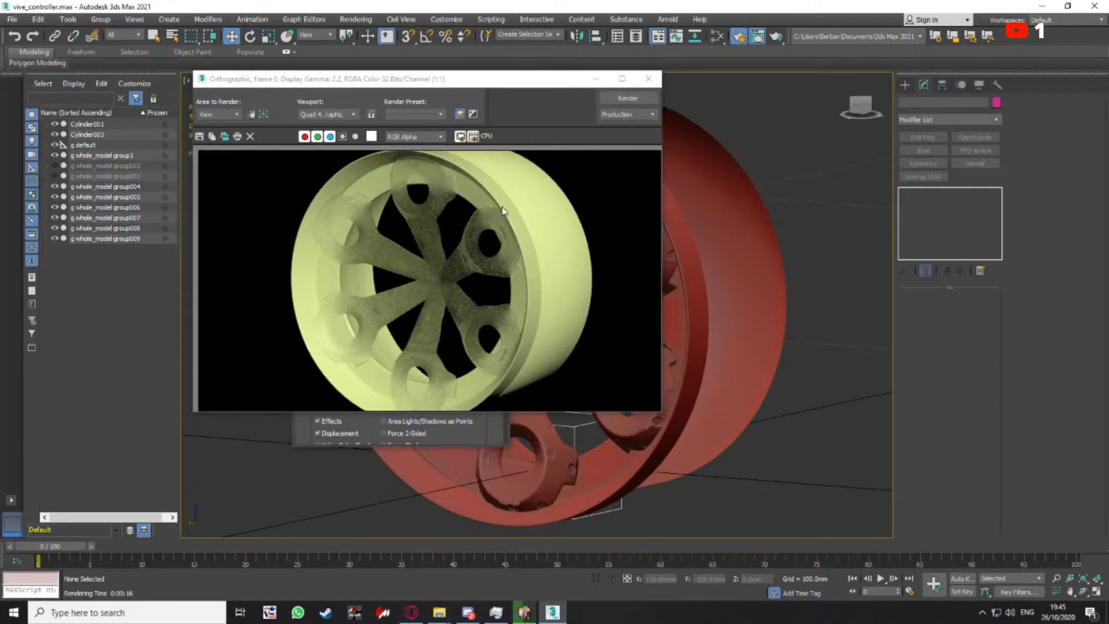
click(649, 78)
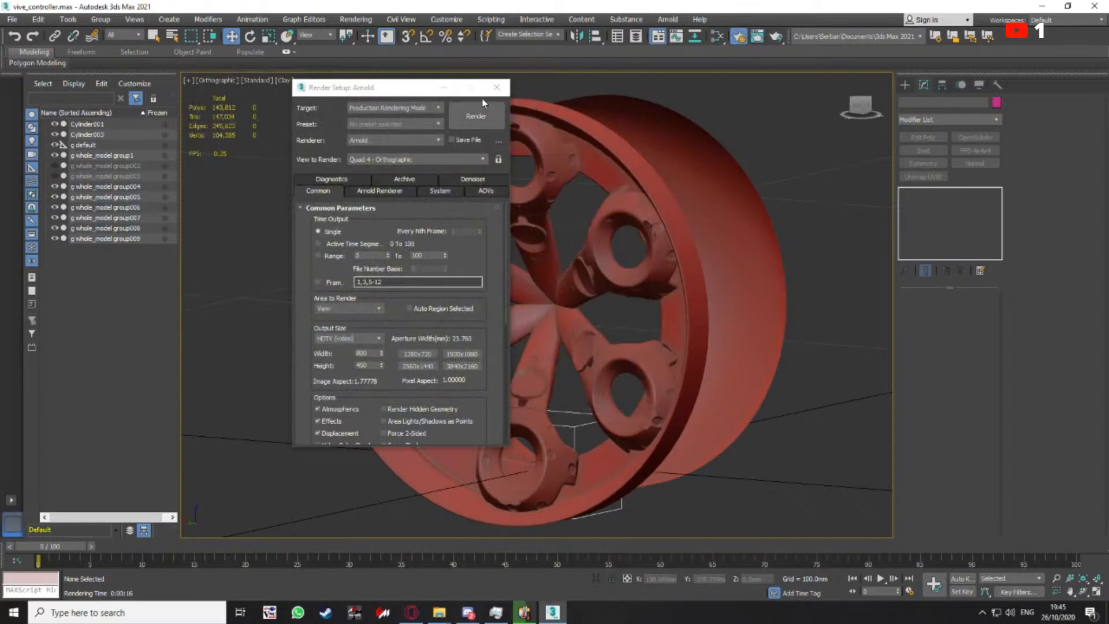
click(498, 86)
Open the top spoke's object properties, check its rendering visibility settings, and close them without applying changes
click(556, 159)
right_click(107, 207)
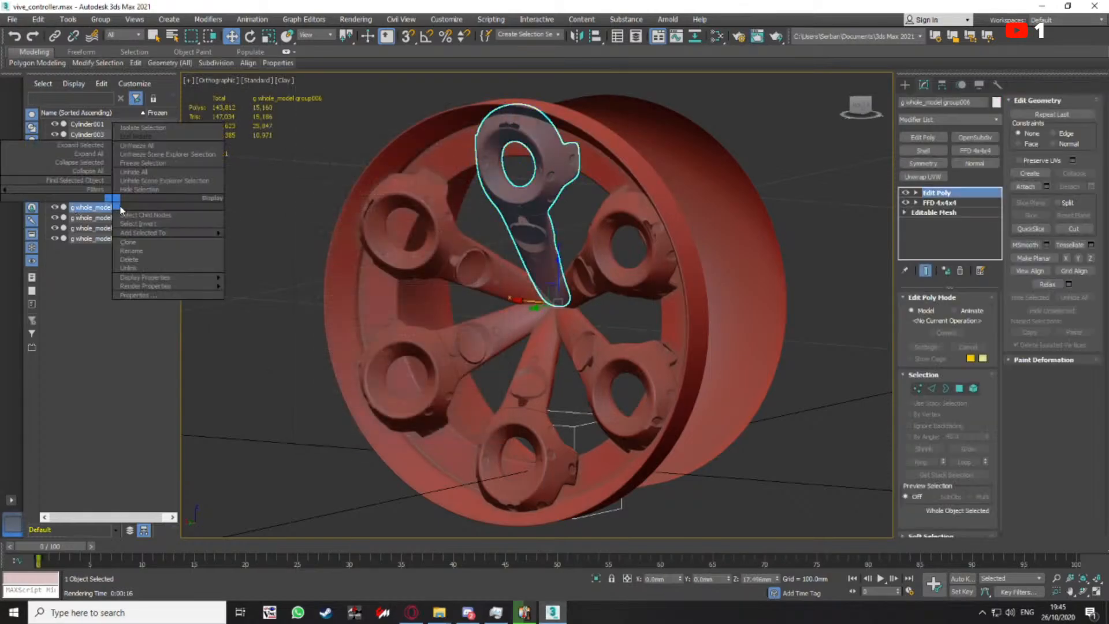
click(151, 293)
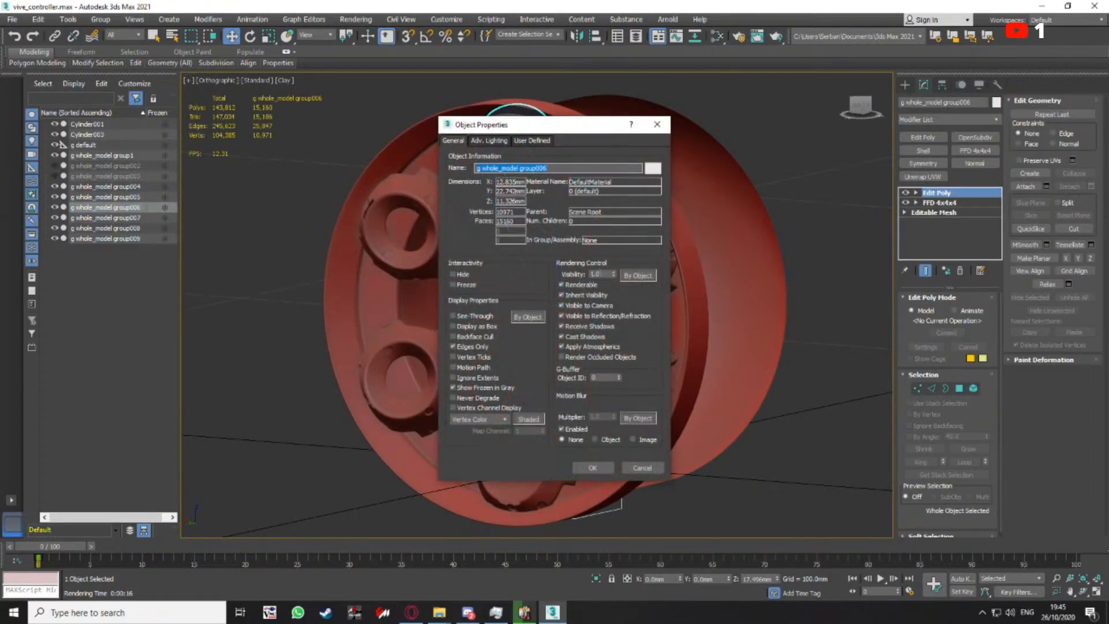
click(603, 275)
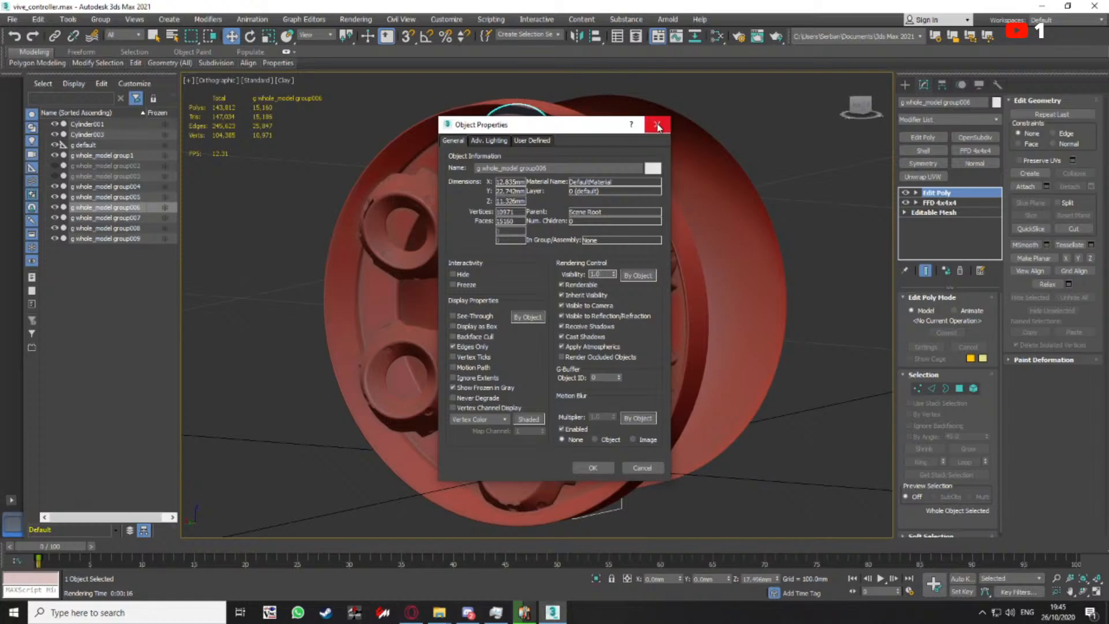
click(658, 125)
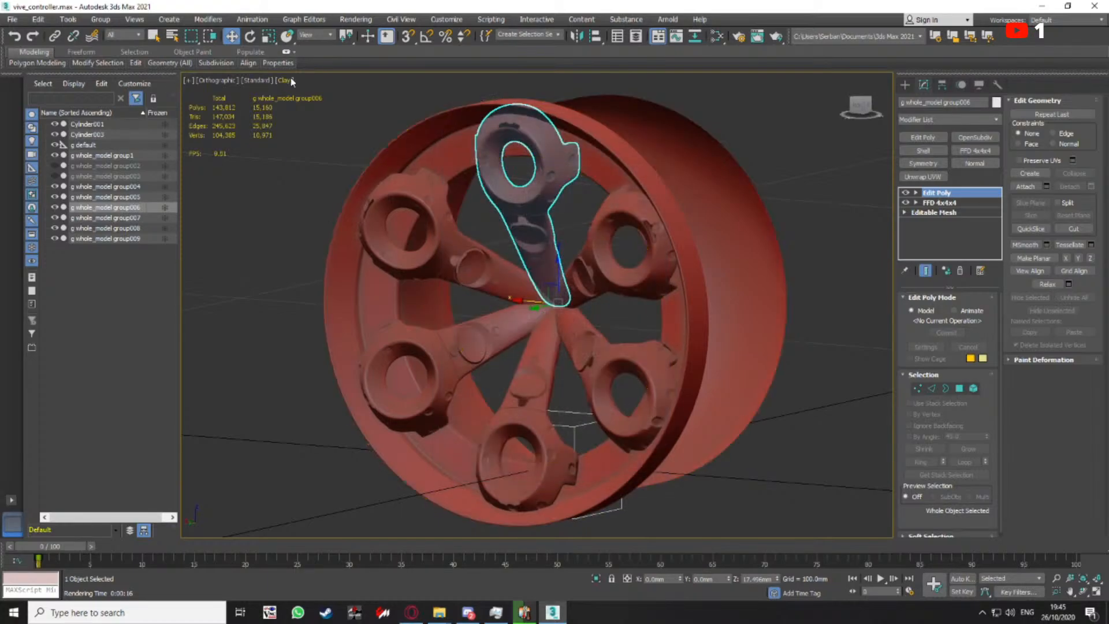
Return the viewport to Default Shading and view the spokes up close at an angle
click(289, 81)
click(329, 91)
middle_drag(539, 179, 500, 180)
scroll(520, 217, up, 3)
mouse_move(530, 224)
alt+middle_down()
mouse_move(569, 245)
mouse_move(540, 174)
mouse_move(558, 193)
alt+middle_up()
click(714, 37)
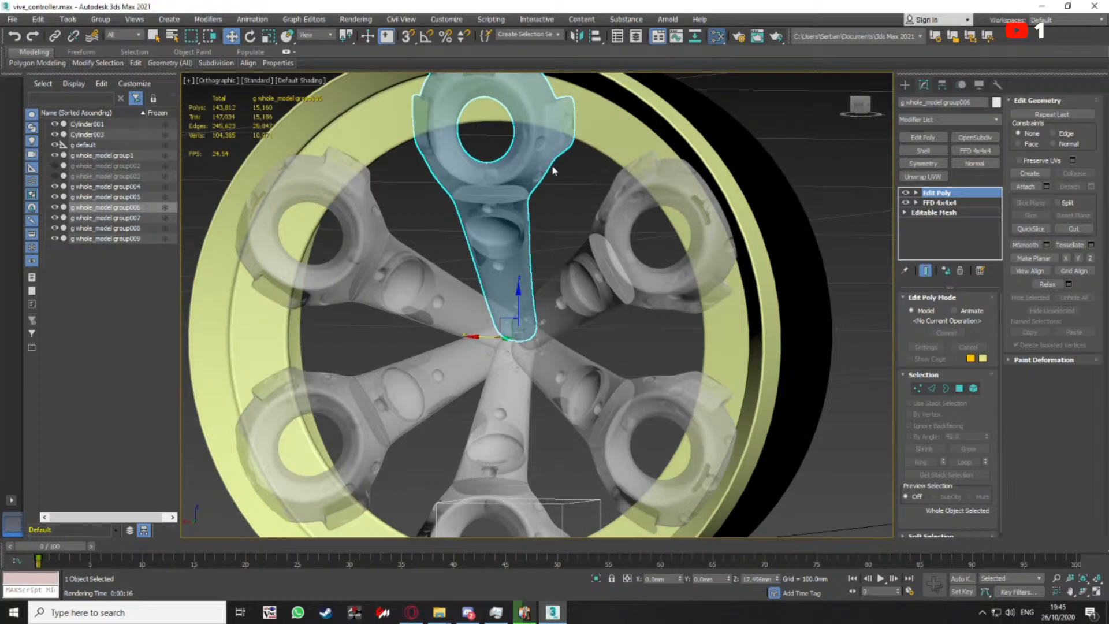
click(708, 37)
drag(547, 104, 518, 182)
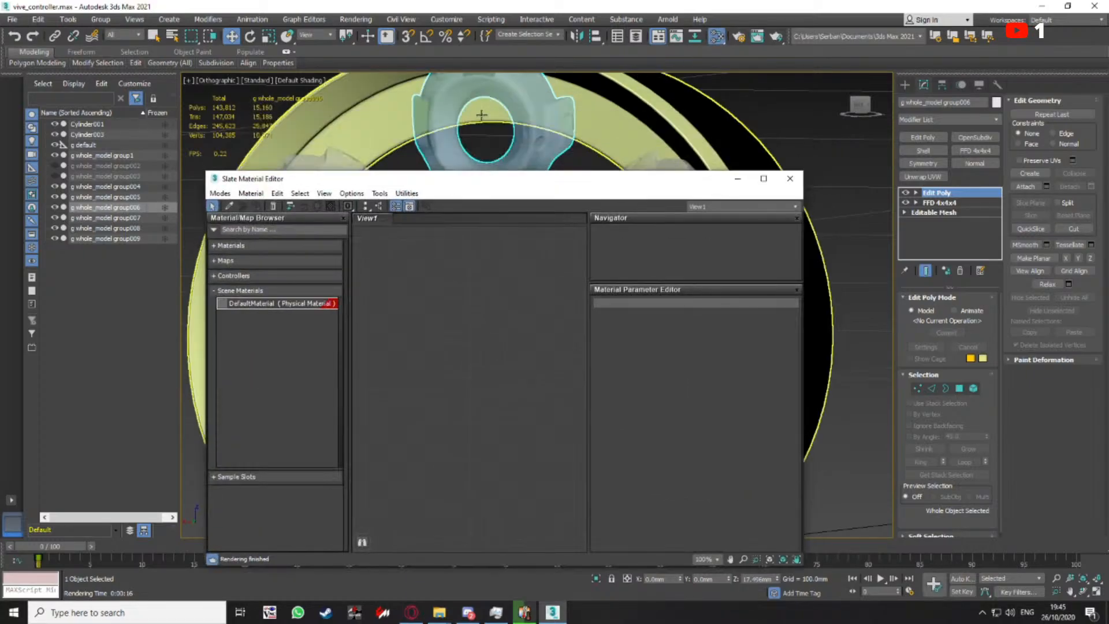
click(789, 178)
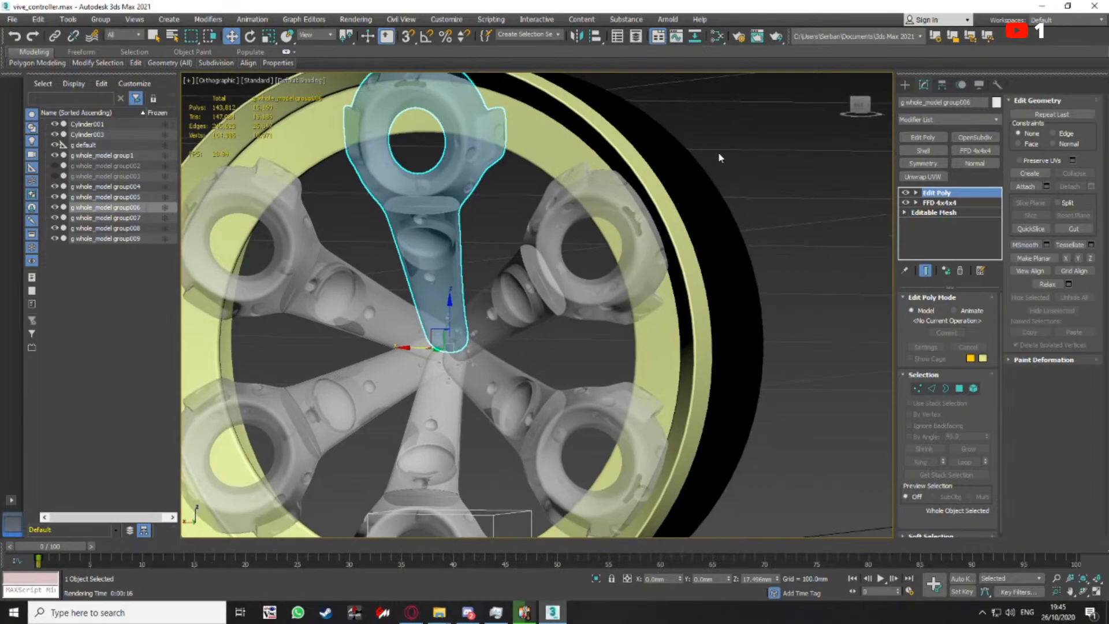
Open the material editor and switch it from Slate to compact mode
middle_drag(685, 118, 765, 144)
click(716, 36)
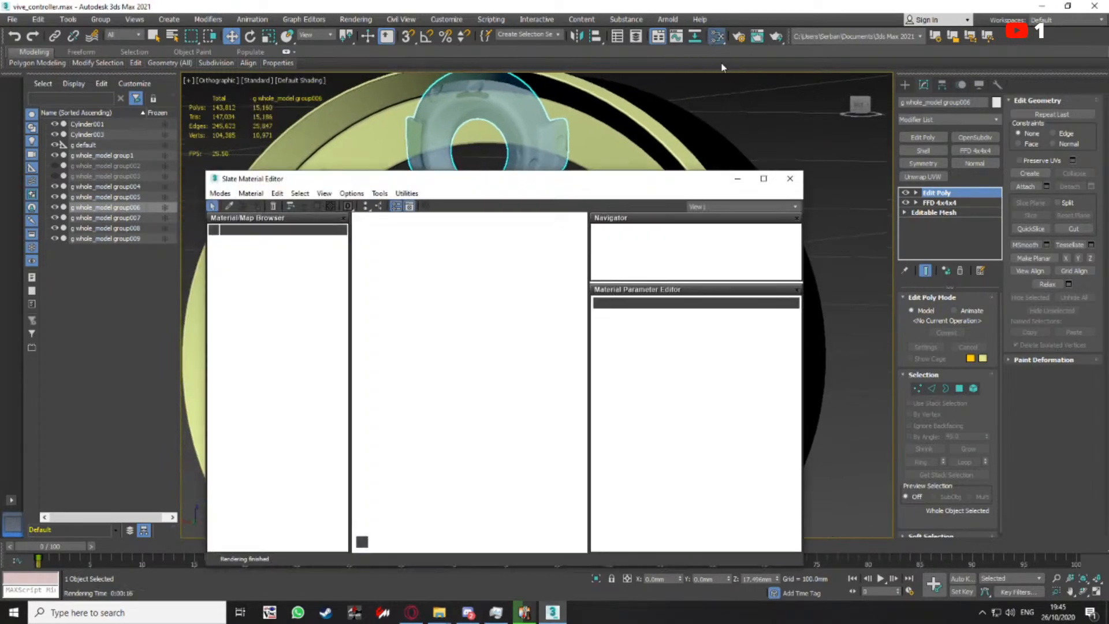
drag(476, 191, 489, 111)
click(231, 113)
click(261, 123)
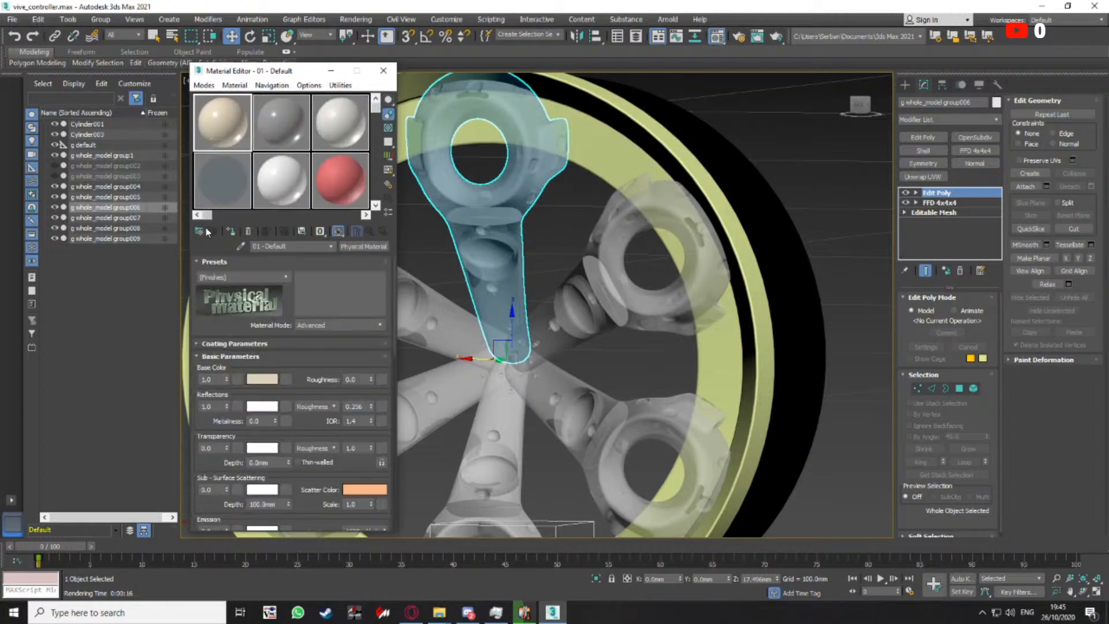
Load the scene's DefaultMaterial into the first sample slot and close the material browser
click(199, 231)
double_click(695, 181)
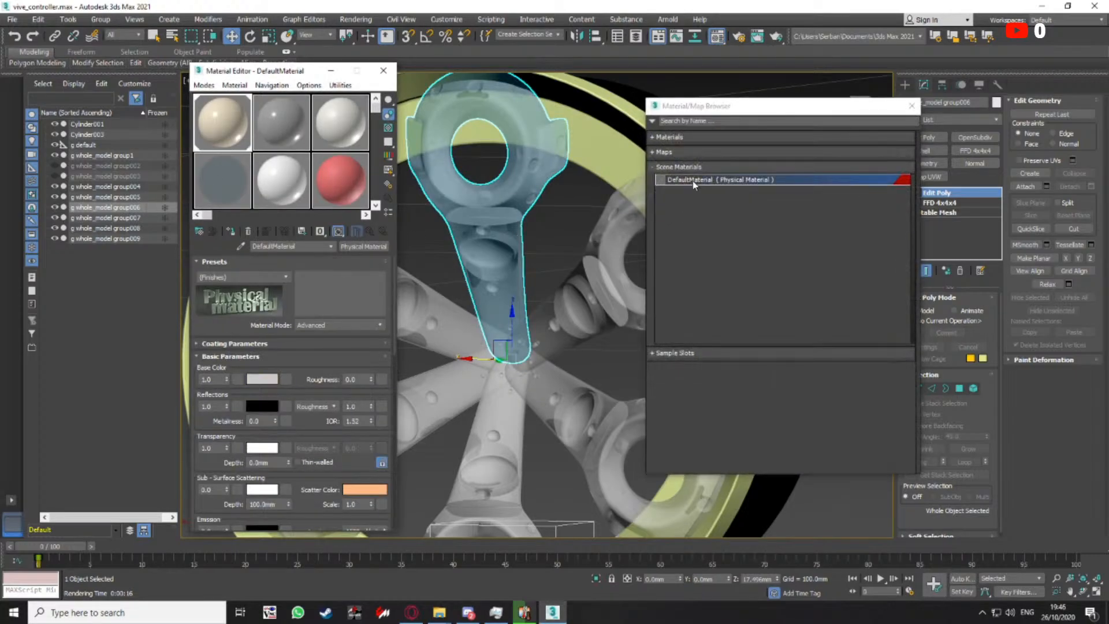
click(910, 107)
drag(255, 74, 275, 61)
Turn off DefaultMaterial's special maps: Bump Map, Coating Bump Map, Displacement and Cutout
scroll(248, 296, down, 2)
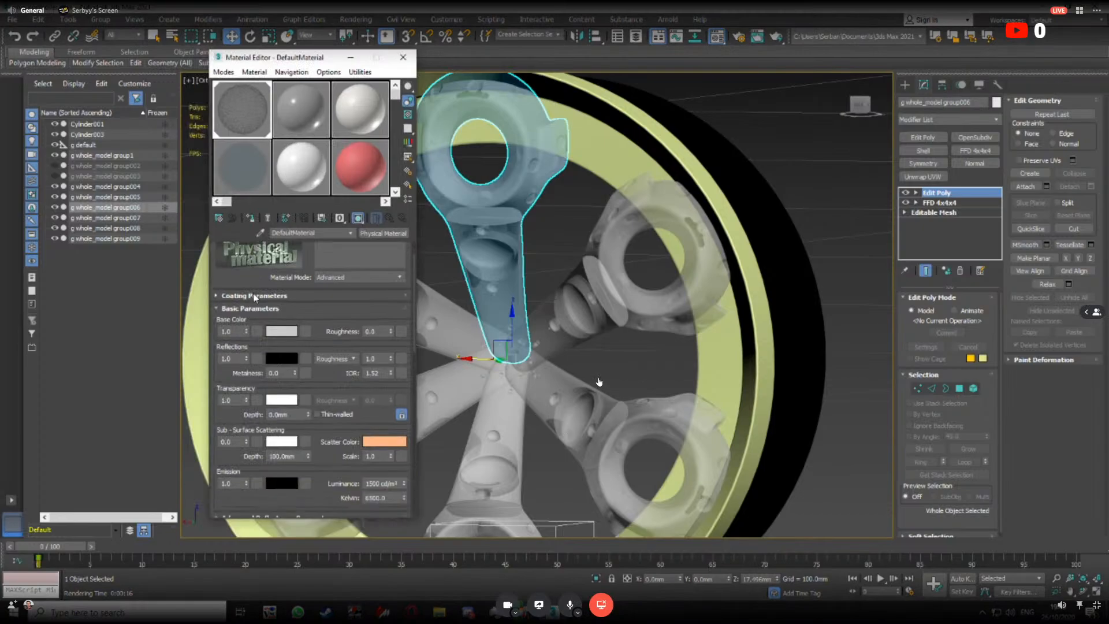
scroll(232, 278, down, 6)
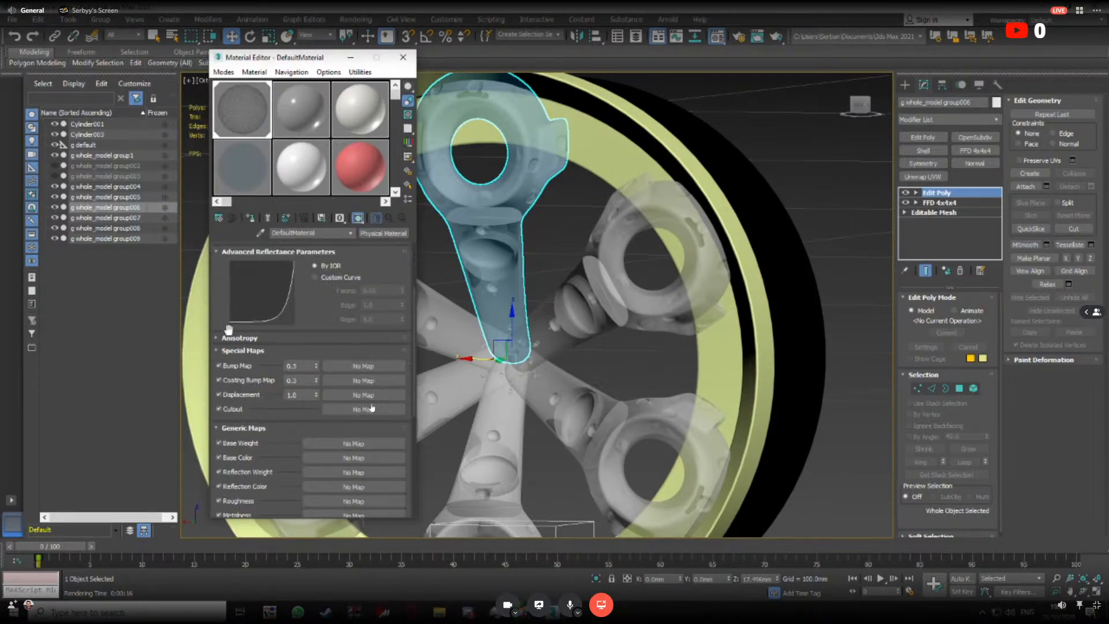
click(238, 332)
click(235, 345)
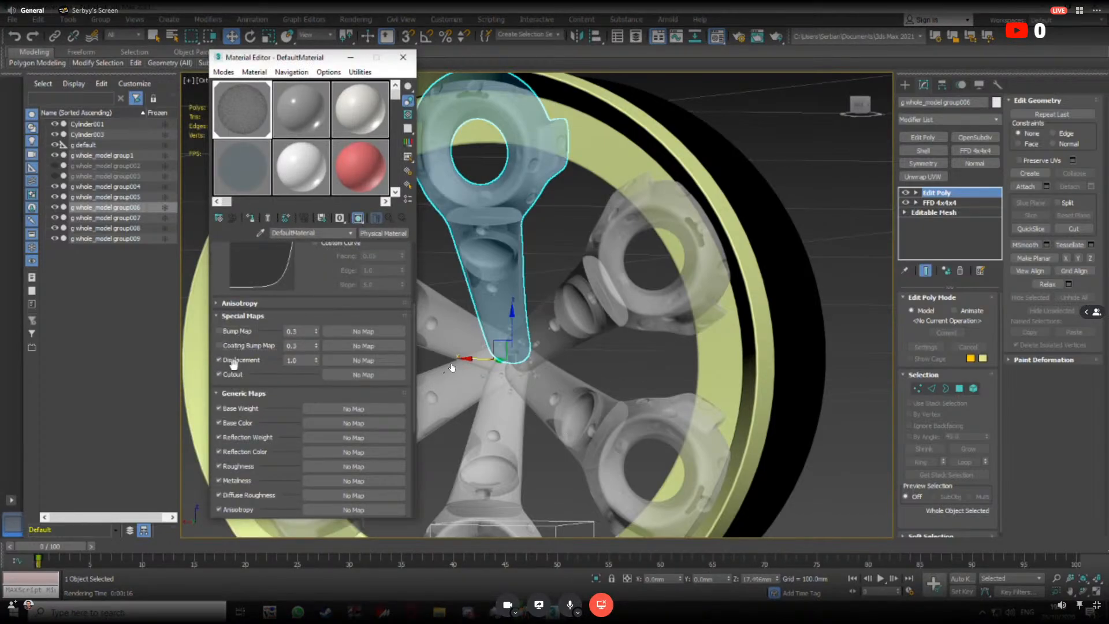
scroll(236, 375, down, 10)
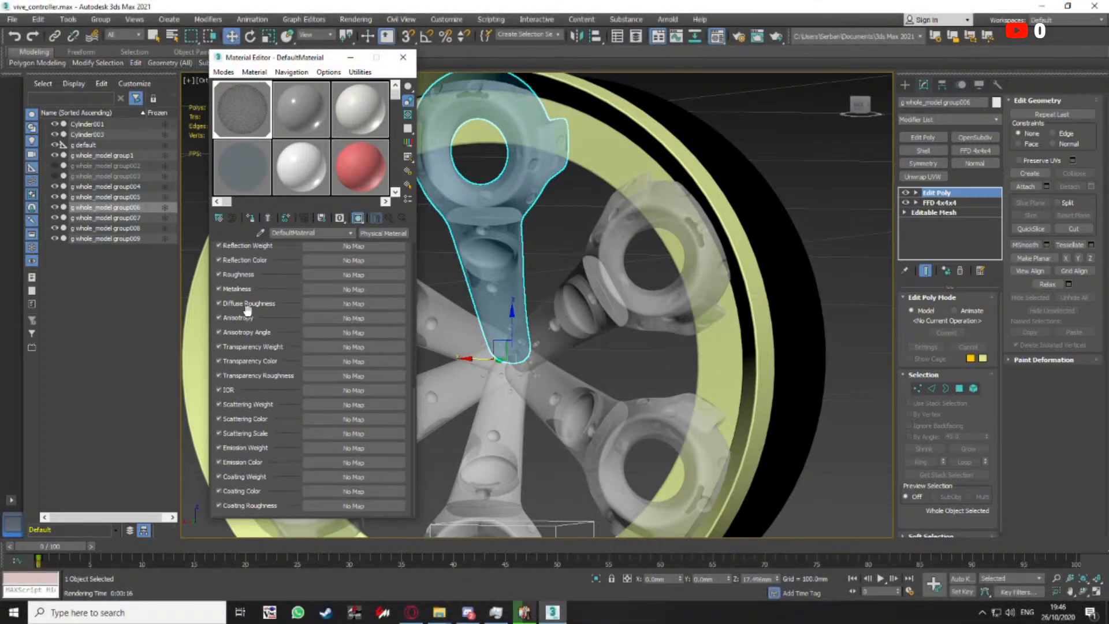
Turn off DefaultMaterial's generic maps from Coating Roughness up through Diffuse Roughness
click(236, 506)
click(237, 491)
click(237, 477)
click(237, 462)
click(236, 448)
click(237, 433)
click(238, 418)
click(236, 405)
click(237, 361)
click(237, 346)
click(236, 332)
click(237, 317)
click(238, 303)
Turn off the Metalness, Roughness, Reflection Color, Reflection Weight and Base Weight maps, keep Base Color enabled, and open its map selection
scroll(238, 306, up, 5)
click(234, 375)
click(237, 361)
click(237, 346)
click(238, 332)
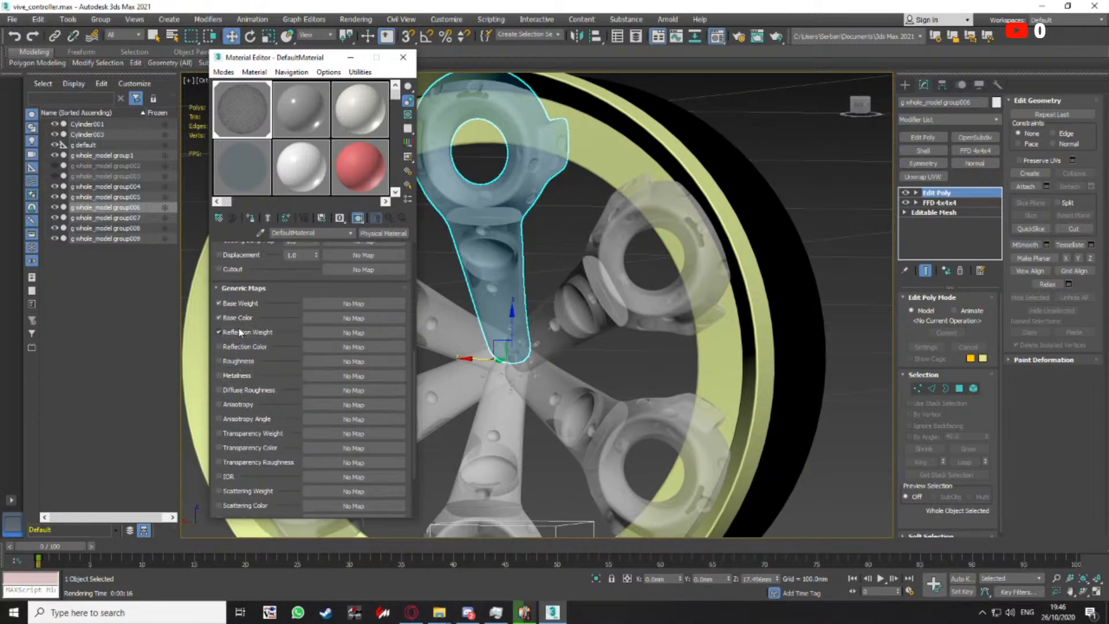
click(238, 318)
scroll(263, 399, up, 3)
scroll(262, 395, up, 1)
click(242, 387)
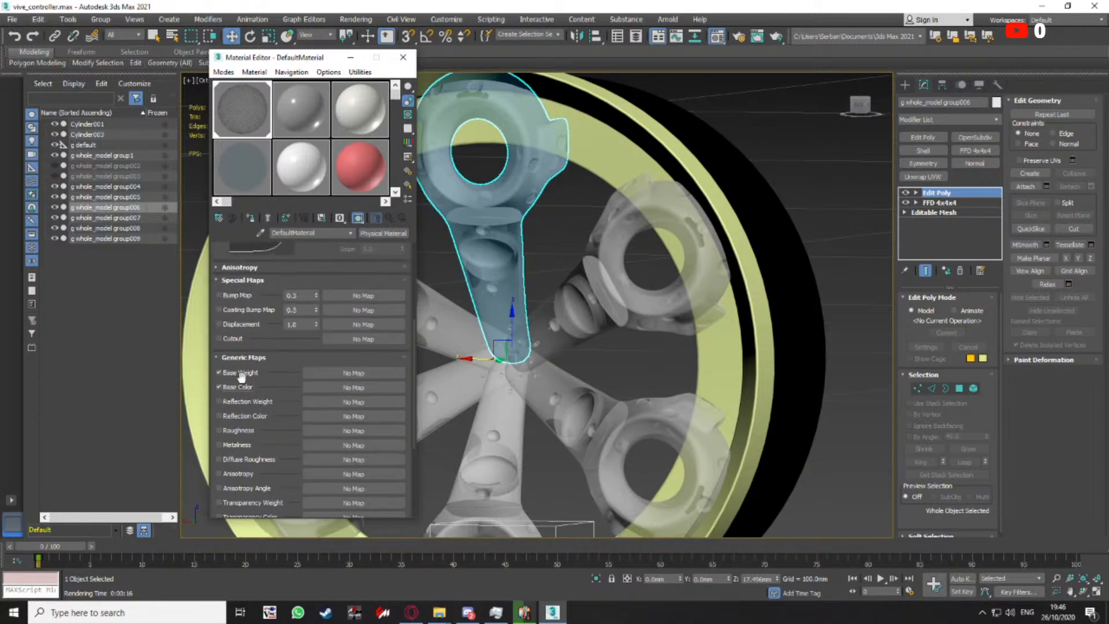
click(238, 372)
scroll(255, 399, up, 1)
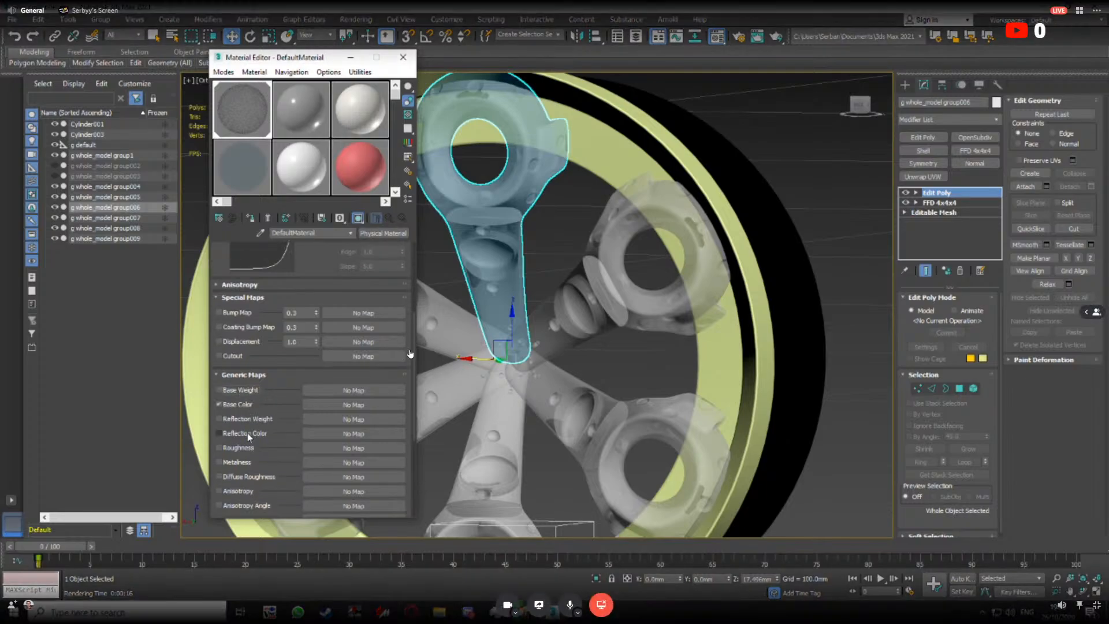
click(353, 404)
Switch to Photoshop and examine the hub and spoke joints in the reference wheel photo, finishing with the whole board in view
key(alt+Tab)
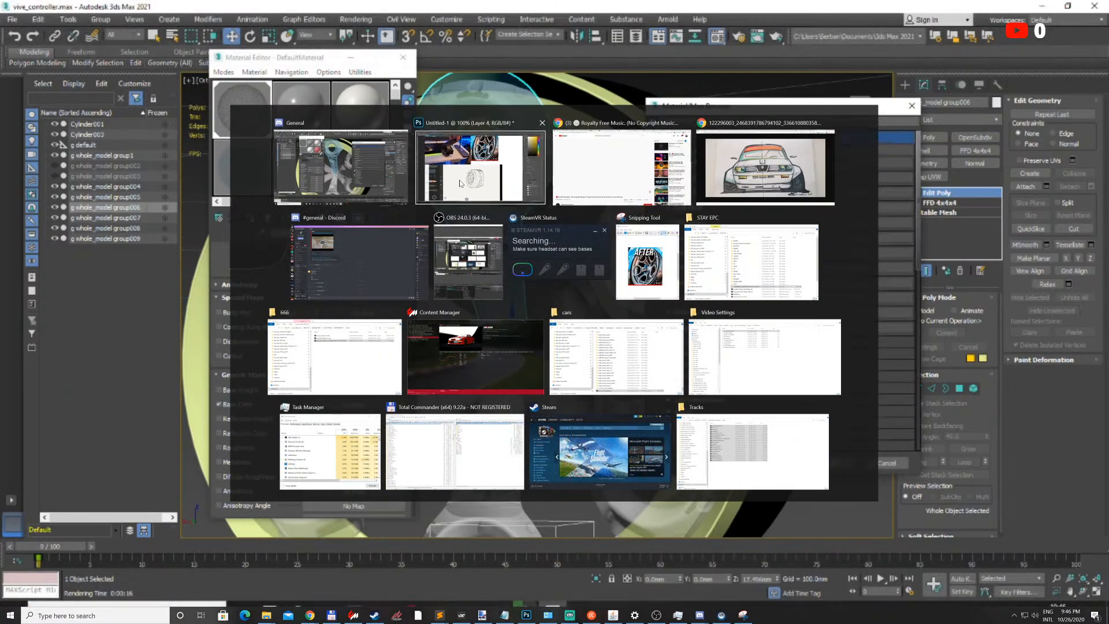
key(z)
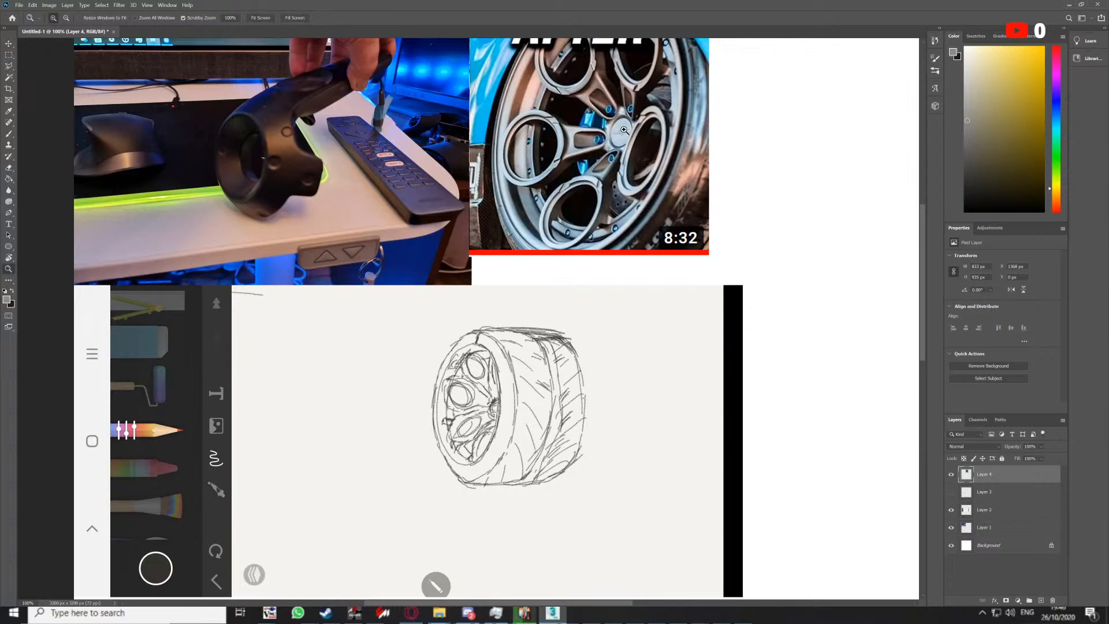
click(621, 131)
click(621, 131)
click(621, 131)
click(621, 131)
drag(632, 163, 628, 225)
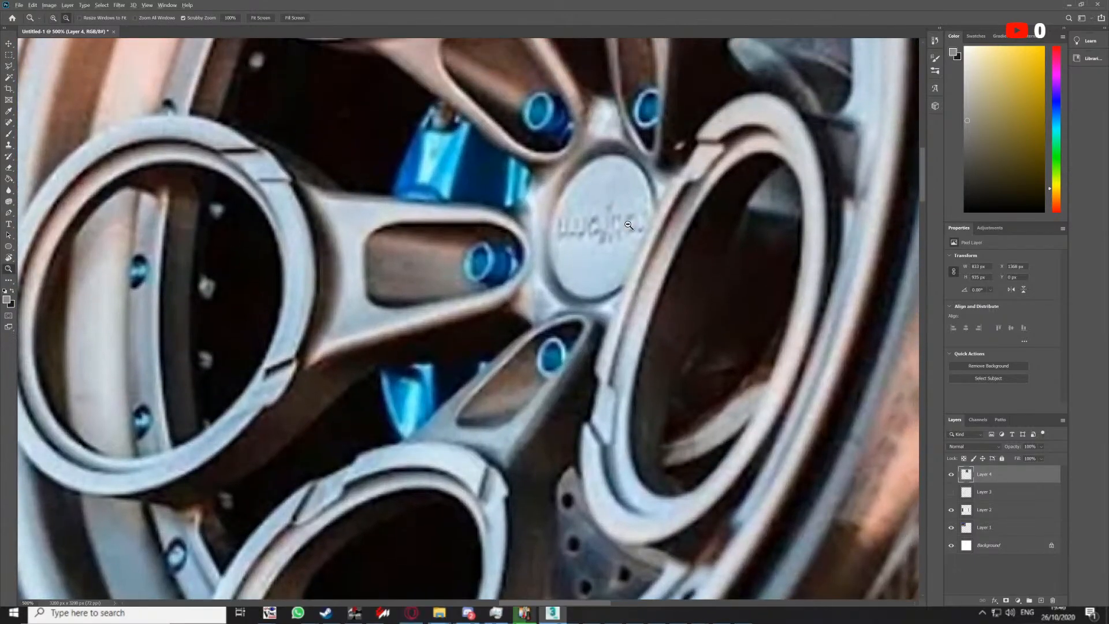
key(ctrl+minus)
key(ctrl+minus)
key(ctrl+minus)
key(ctrl+minus)
key(ctrl+minus)
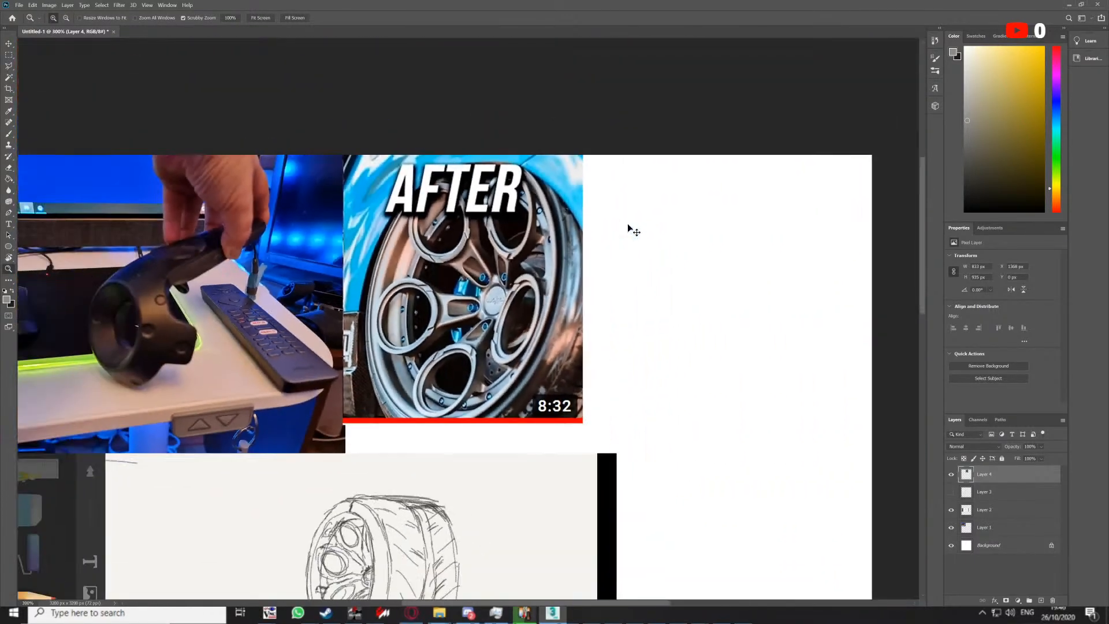
key(alt)
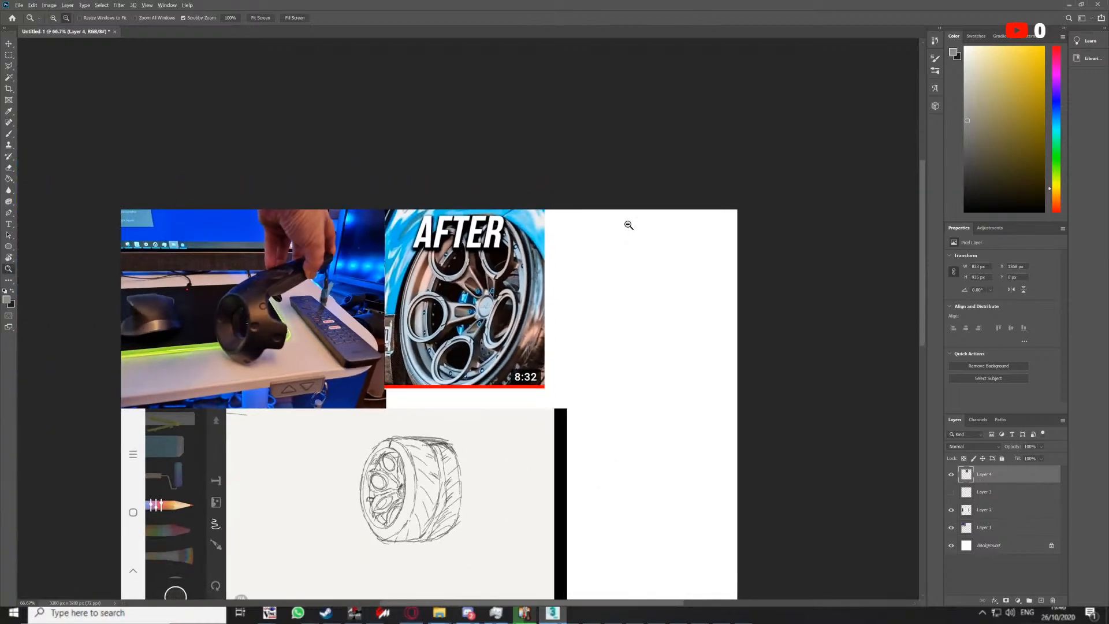
Switch to Chrome and run a Google image search for "rod wheels" in a new tab
key(alt+Tab)
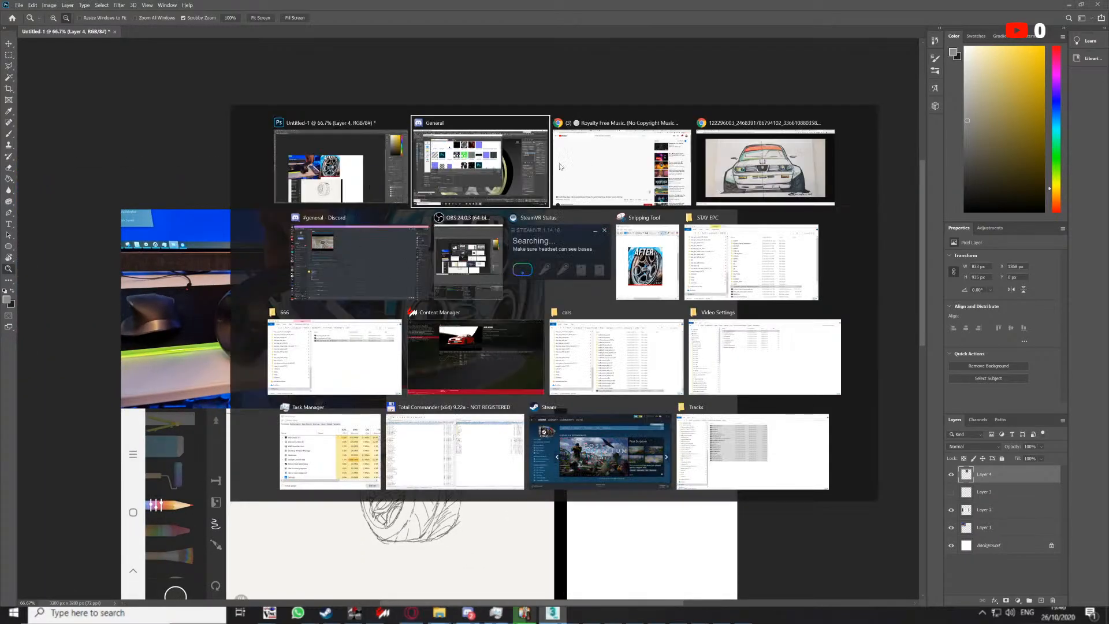
click(597, 158)
key(ctrl+t)
text(r)
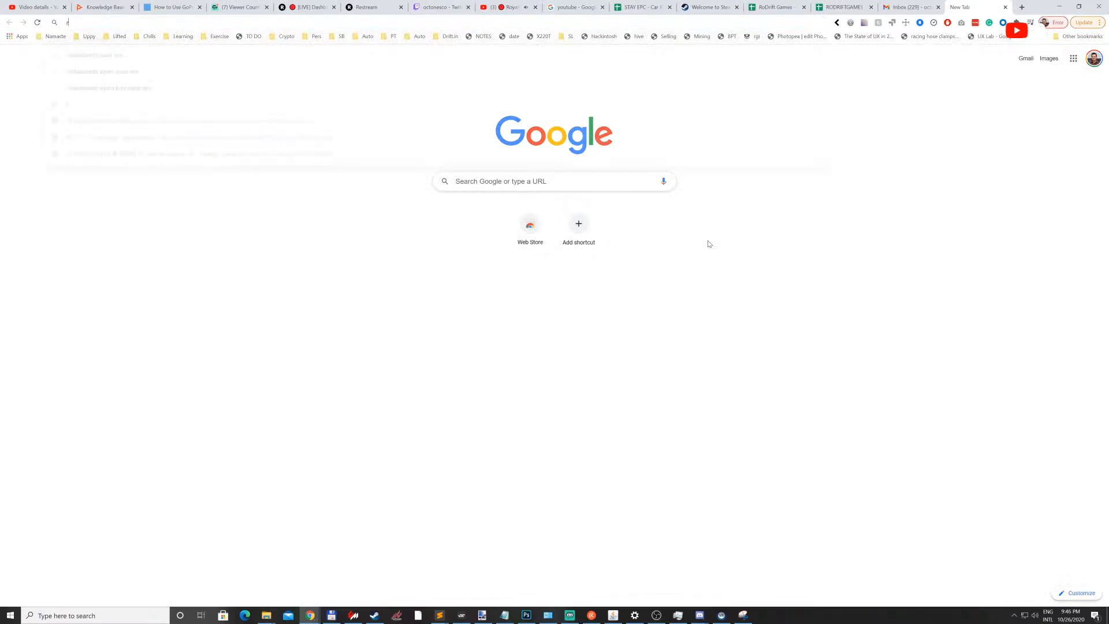
text(od wheels)
key(Return)
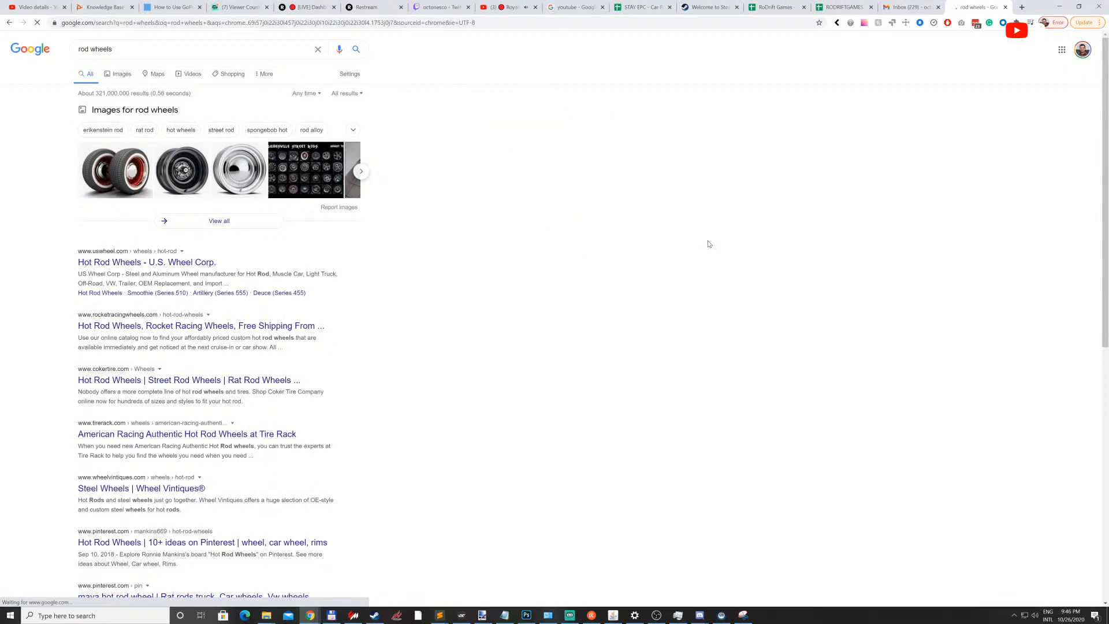
click(122, 74)
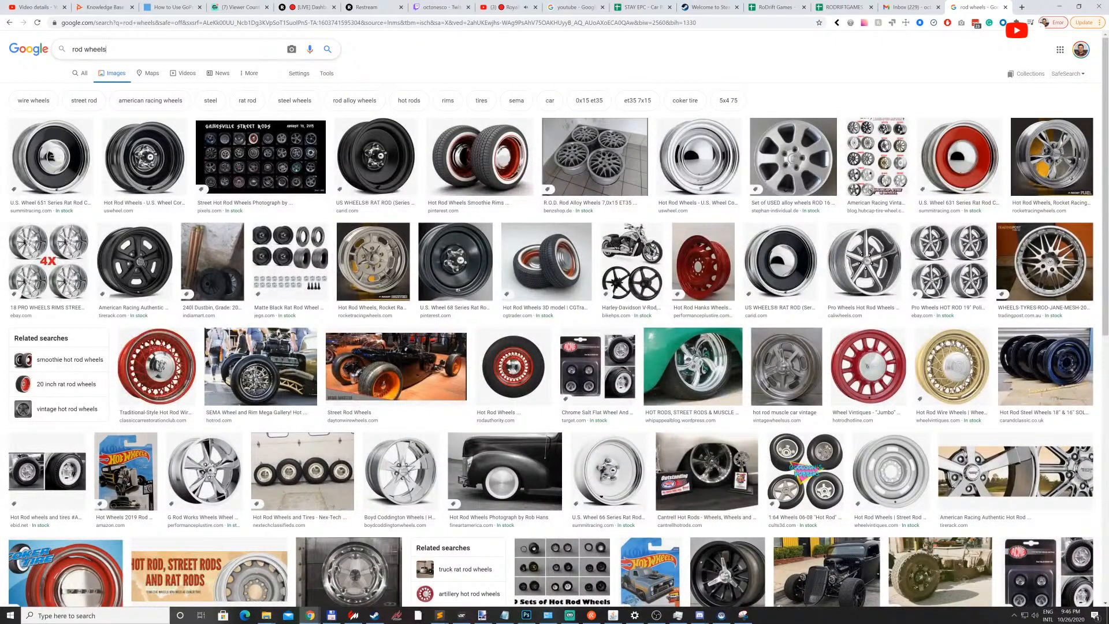
Search images for "rod spoke wheels deep dish" and look through the results for wheel references
triple_click(90, 49)
text(rod spo)
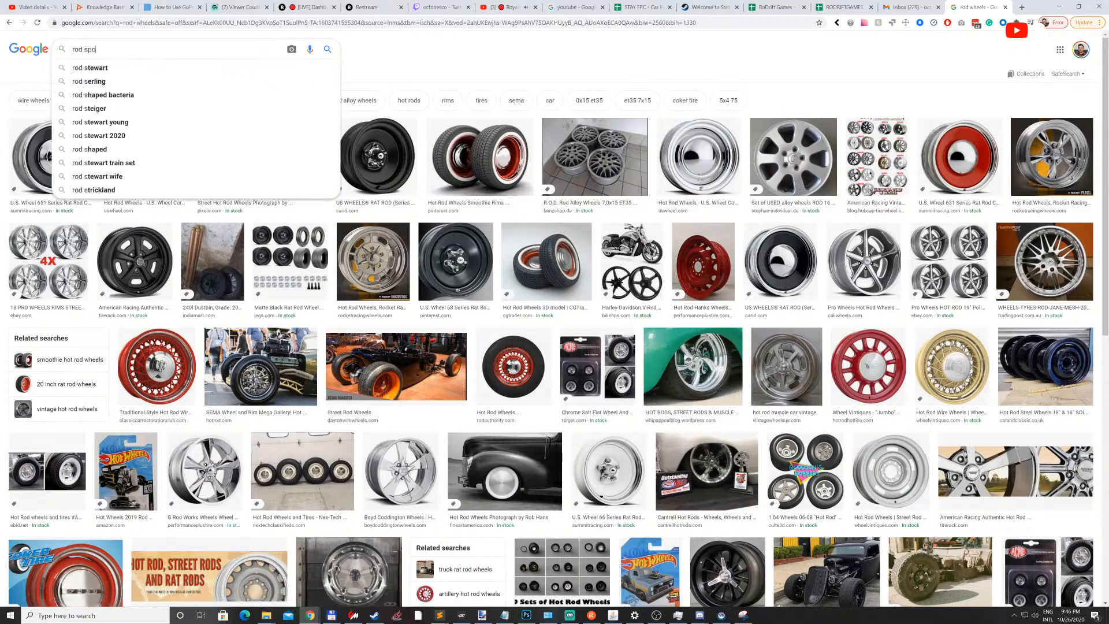
text(ke wheels deep )
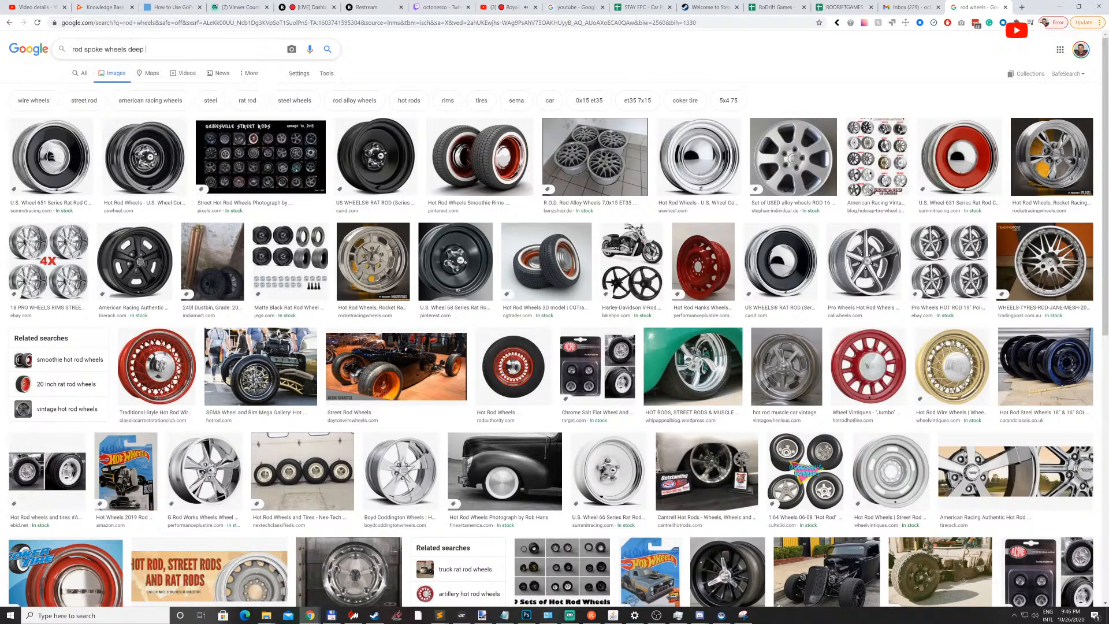
text(dish)
key(Return)
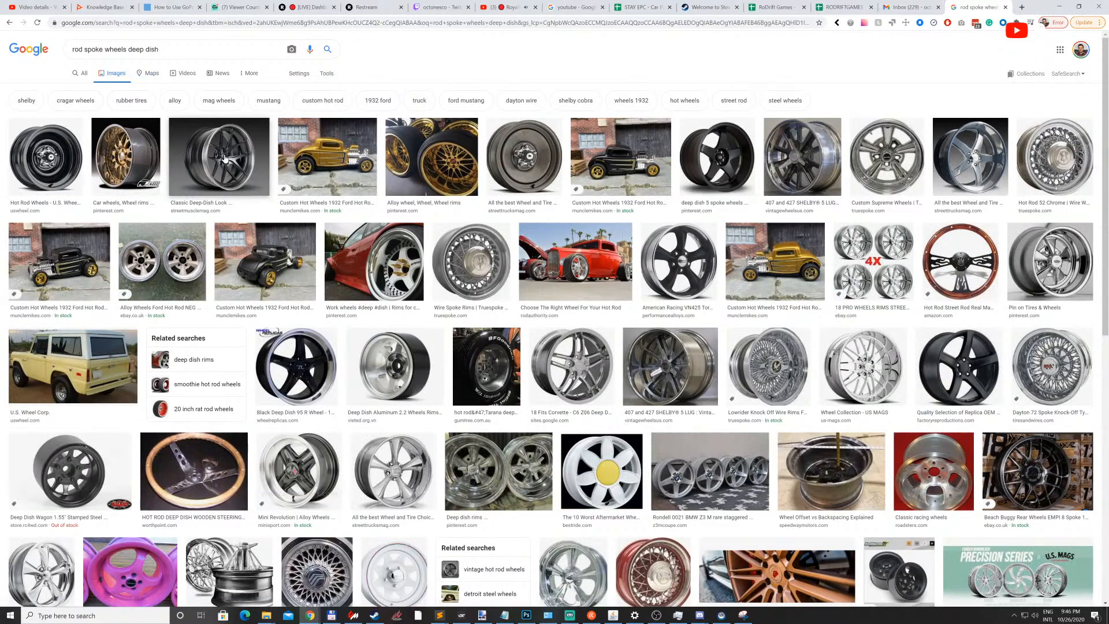
scroll(322, 291, down, 3)
scroll(321, 292, down, 7)
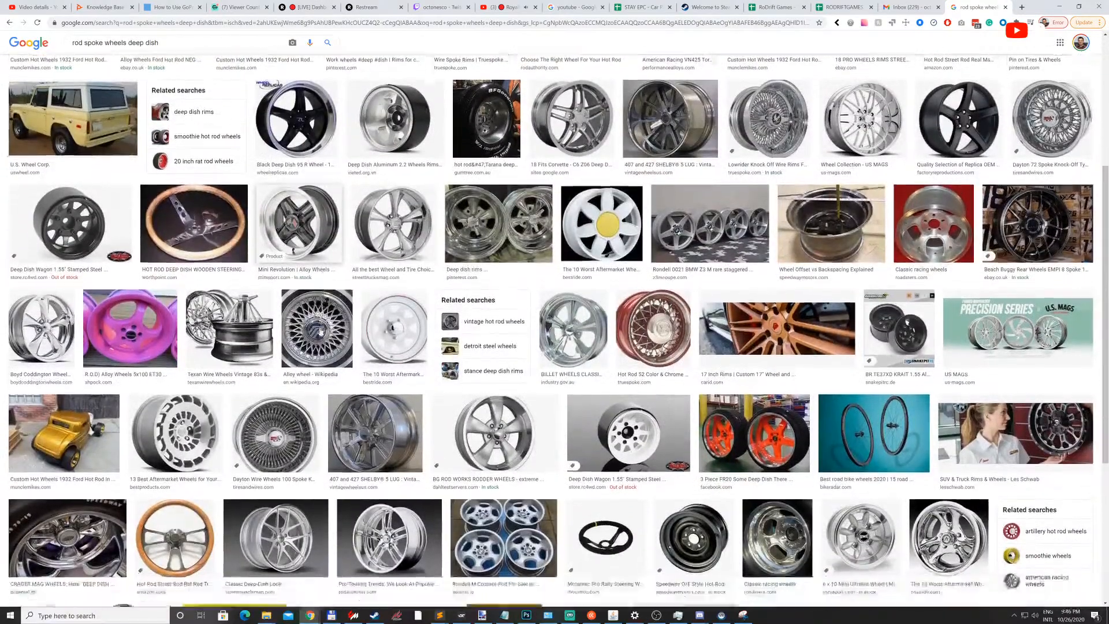
scroll(321, 323, down, 15)
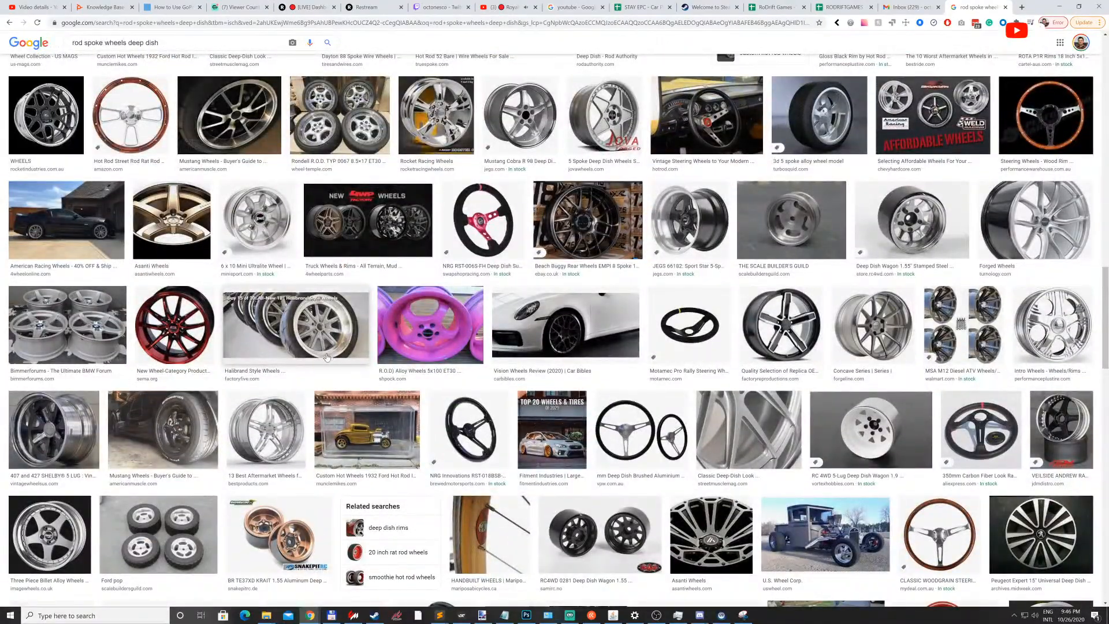
scroll(326, 352, down, 5)
scroll(340, 356, up, 20)
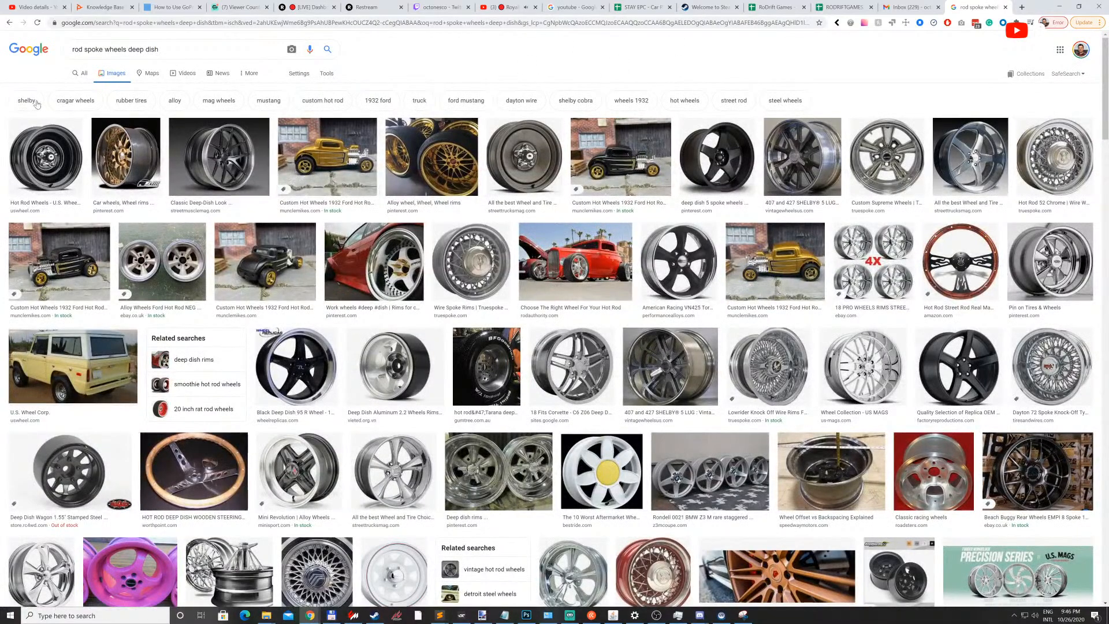
Search images for "wheels made out of rods"
triple_click(73, 49)
text(wheels )
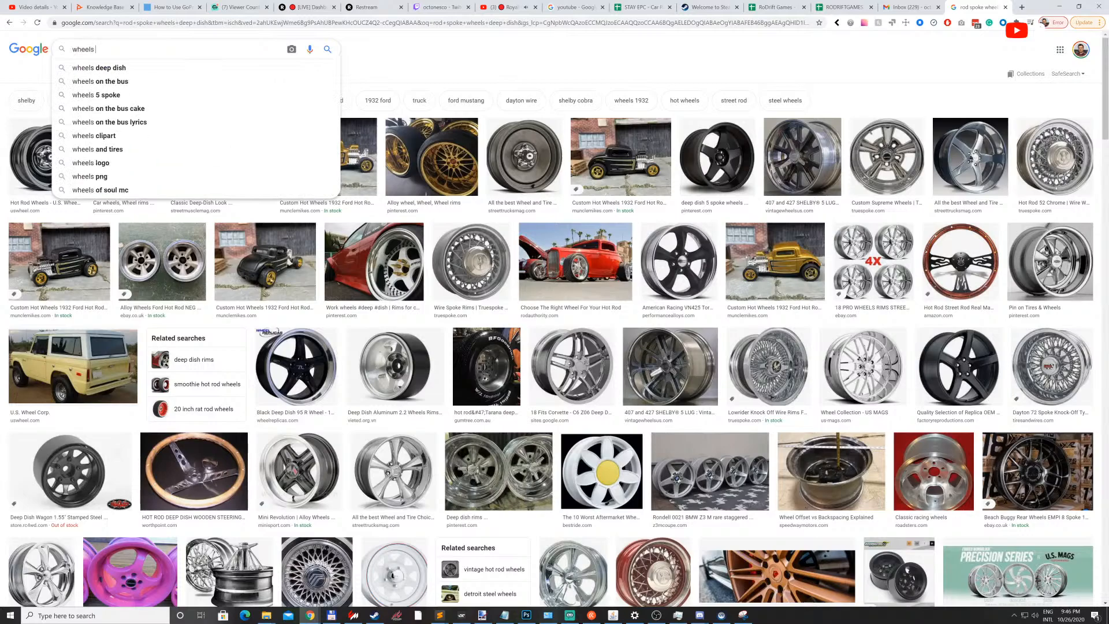
text(mad)
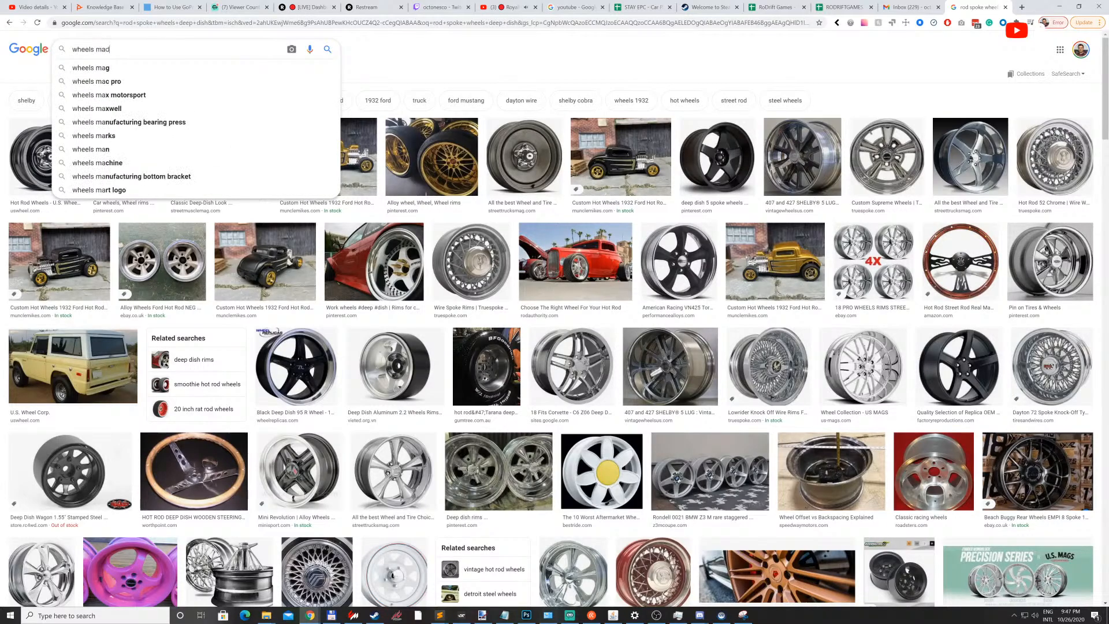
text(e out of rods)
key(Return)
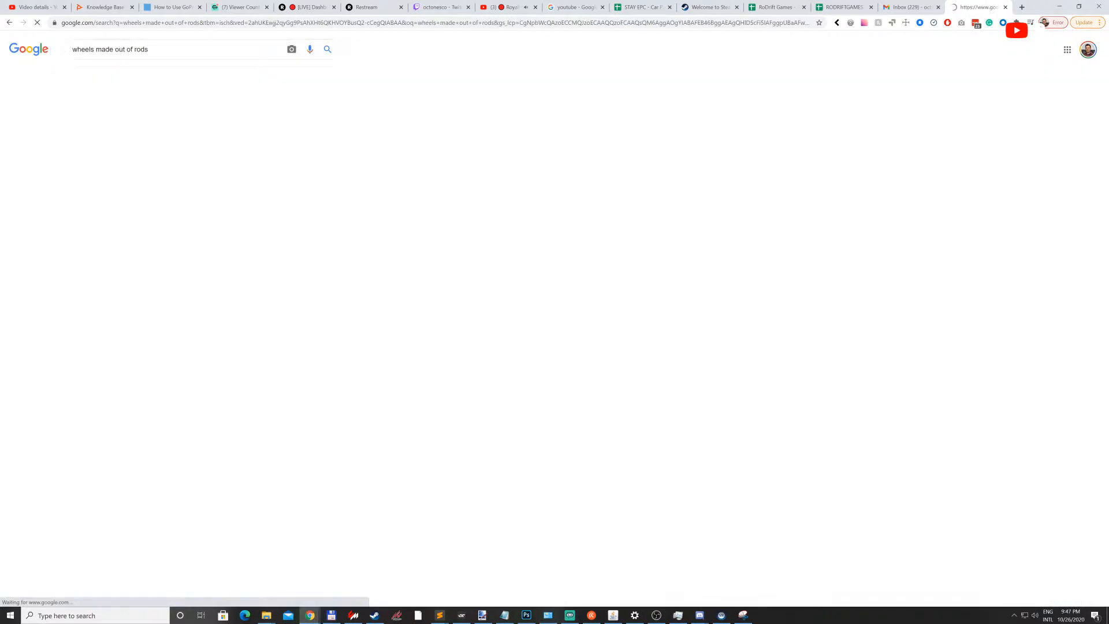
Switch back to 3ds Max and select the 03 - Default material sample, dismissing its options
key(alt+Tab)
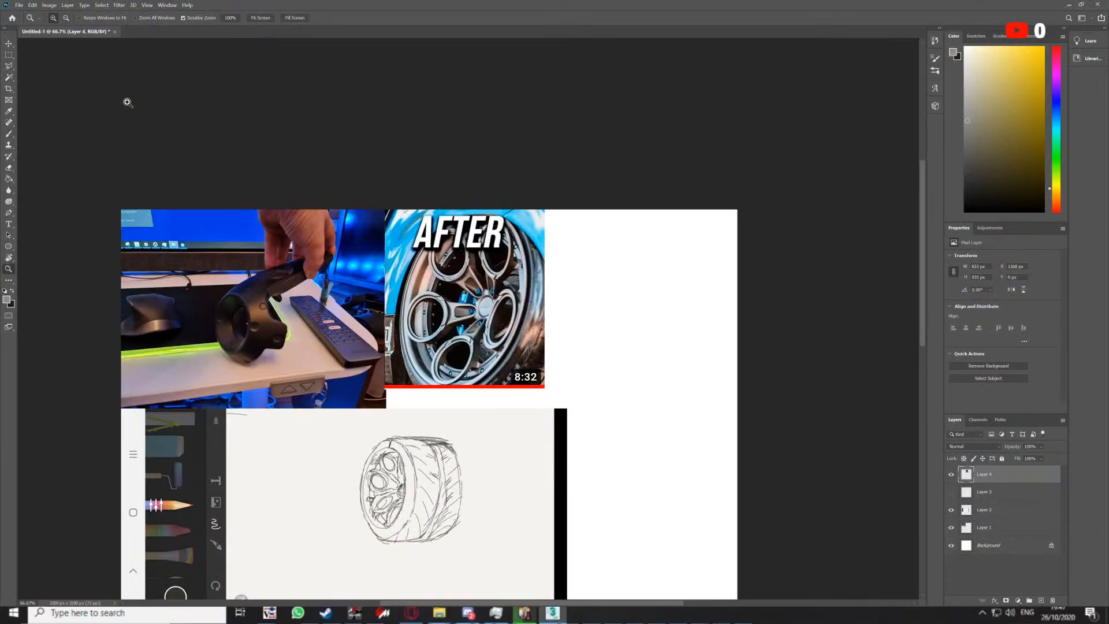
key(alt+Tab)
key(Tab)
right_click(359, 114)
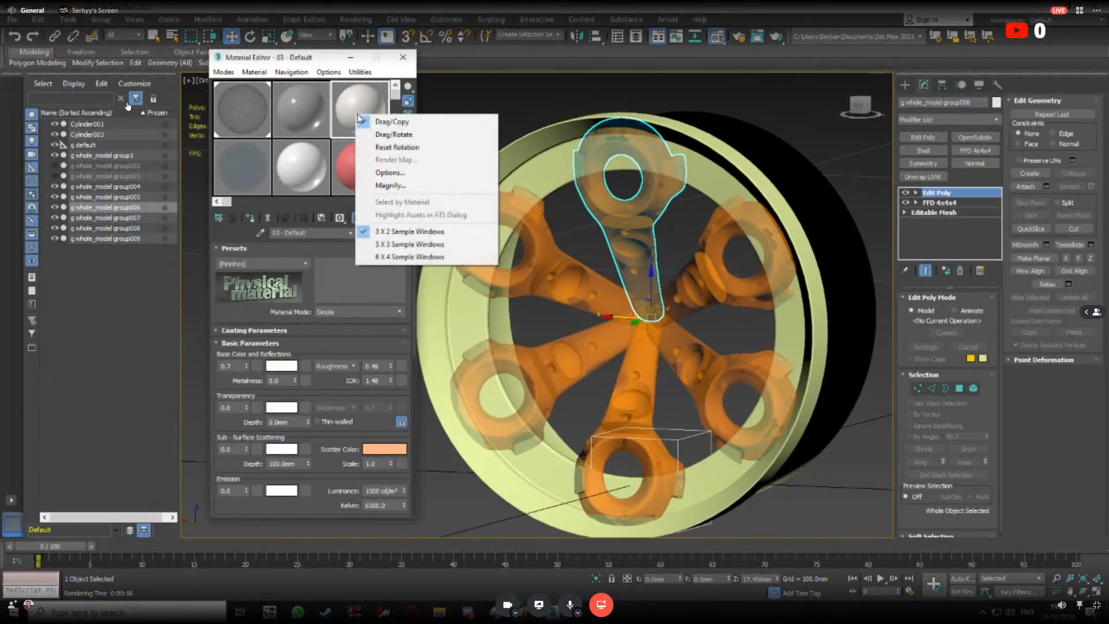
click(359, 107)
click(181, 65)
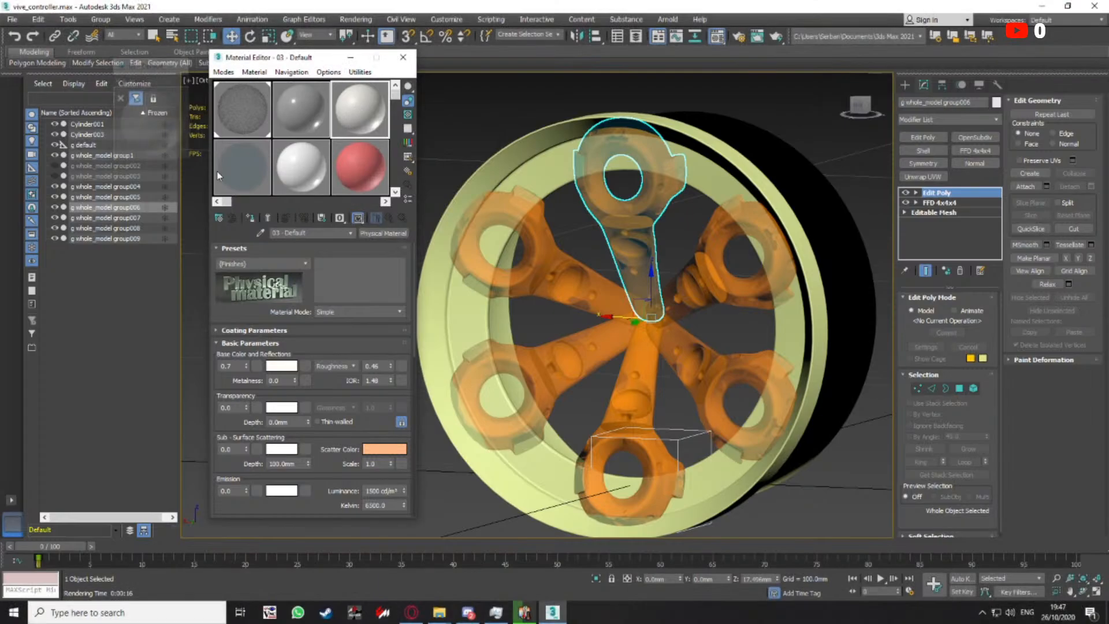
Switch back to Chrome to view the image results for wheels made out of rods
key(alt+Tab)
key(alt+Tab)
key(alt+Tab)
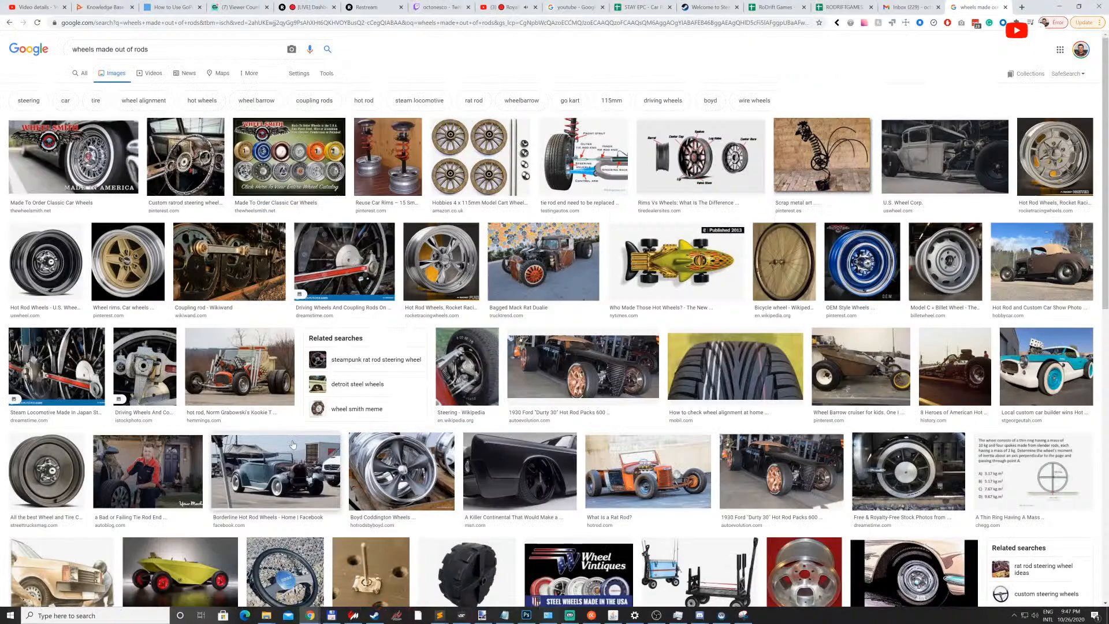
Look through the image results for wheels made out of rods, previewing the 1930 Ford "Durty 30" hot rod with gold wheels
scroll(358, 455, down, 5)
scroll(283, 424, down, 1)
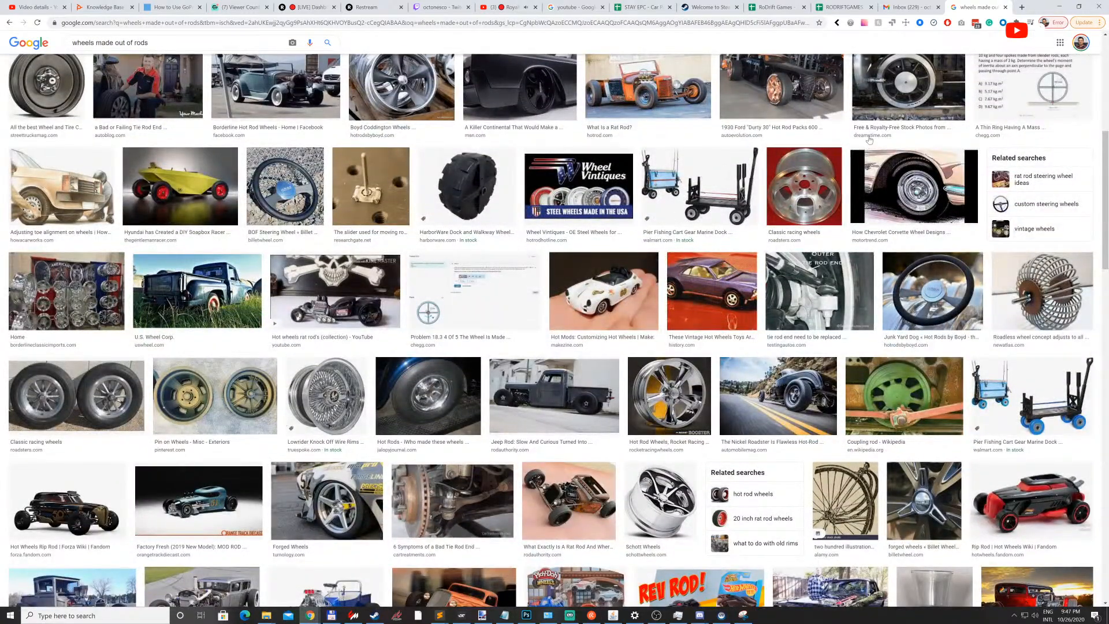
click(781, 90)
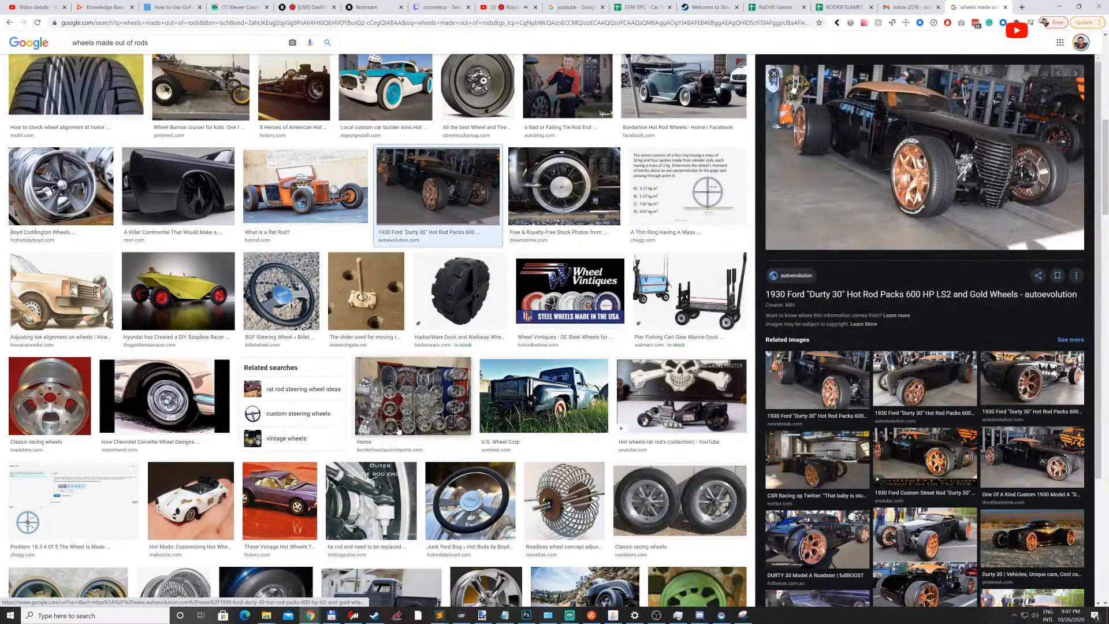
scroll(398, 430, down, 7)
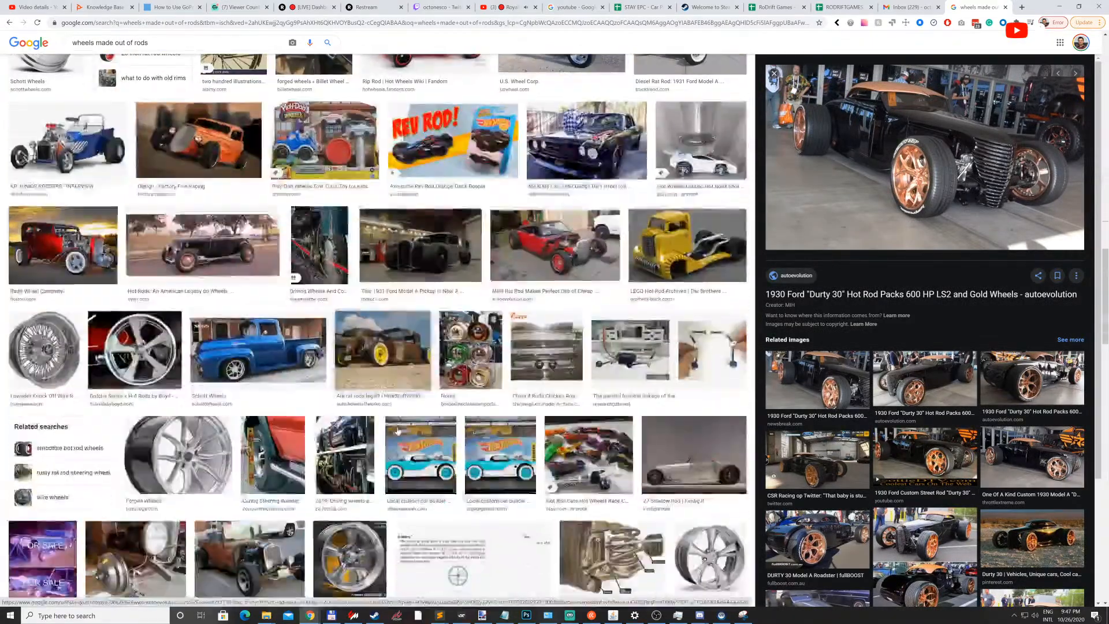
scroll(398, 430, down, 8)
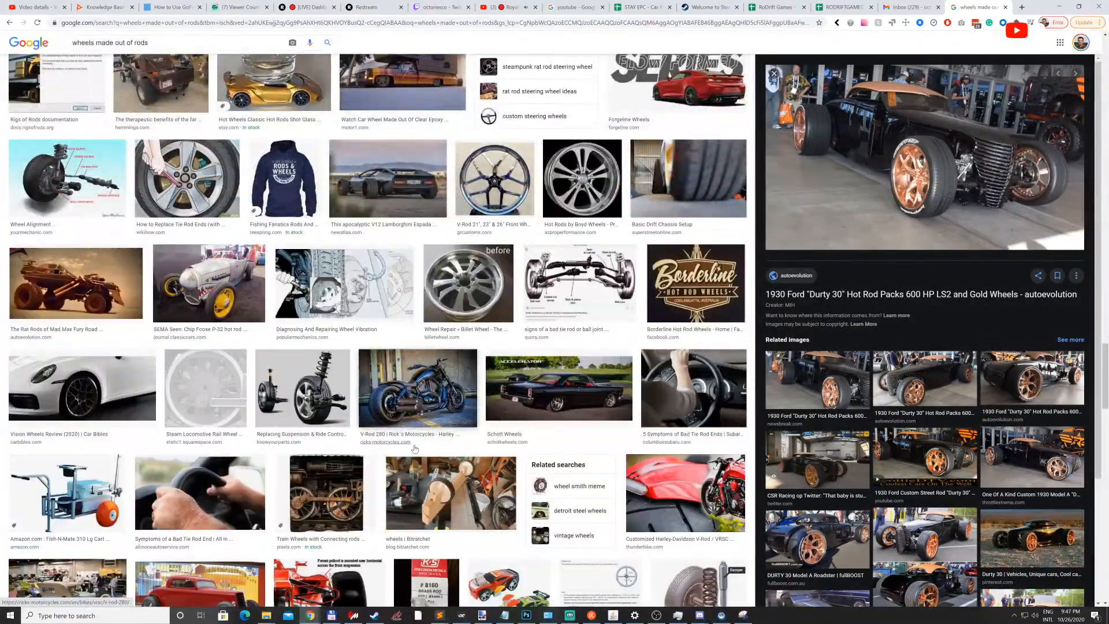
scroll(414, 449, up, 15)
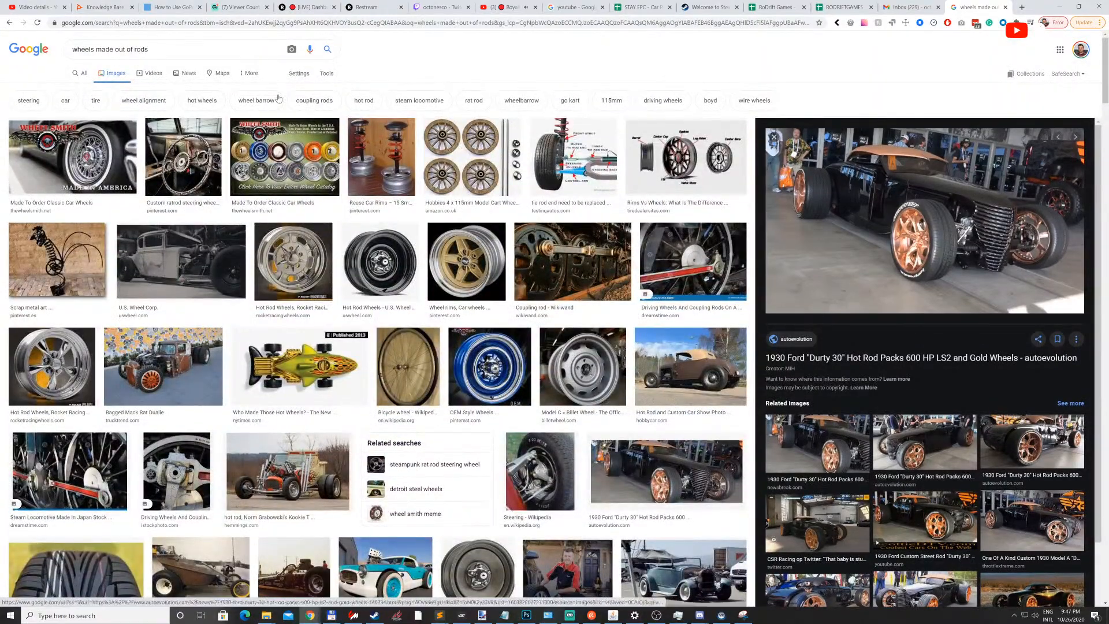
Search images for "garage 54 wheels rods"
click(187, 48)
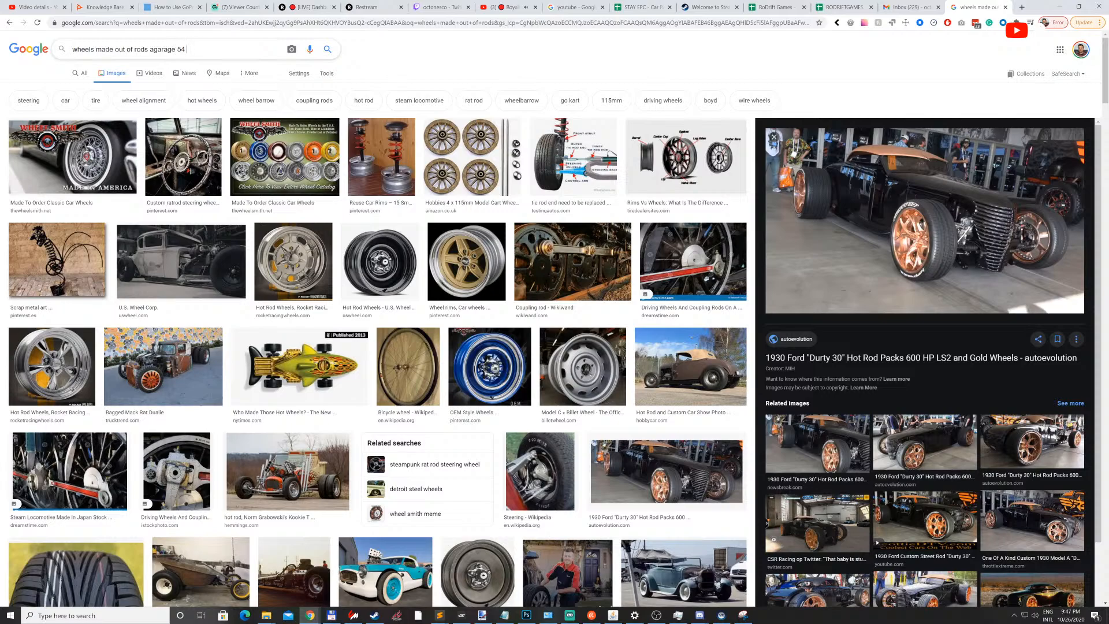
text(agarage 54 wheels rods)
key(Return)
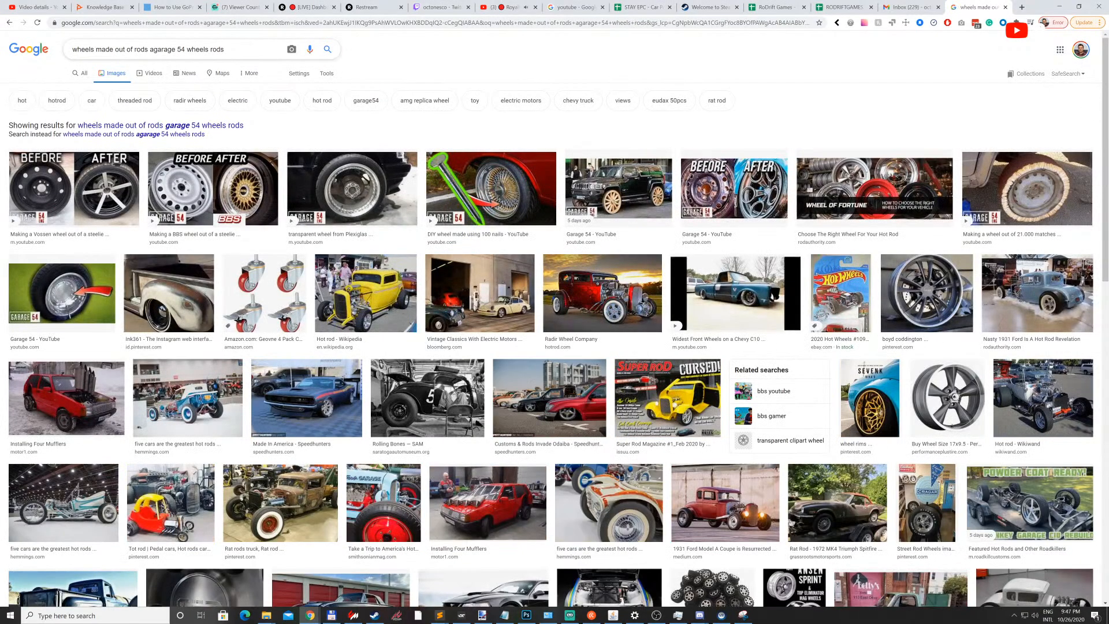
drag(155, 50, 71, 50)
key(BackSpace)
key(Return)
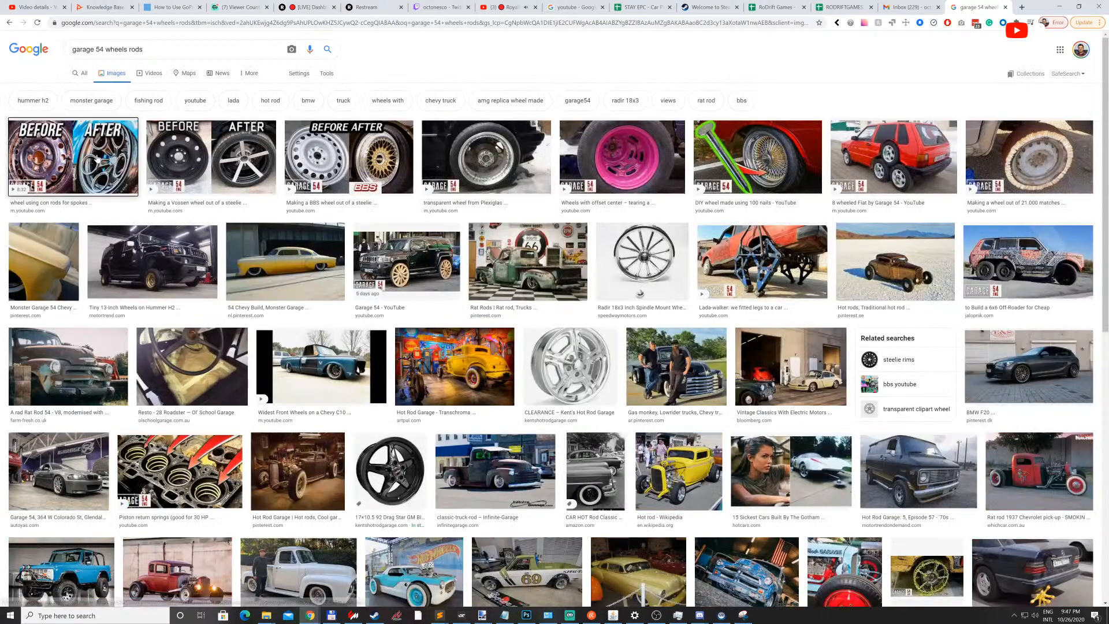
Open the Garage 54 result about a wheel using con rods for spokes and copy its before-and-after image
click(97, 160)
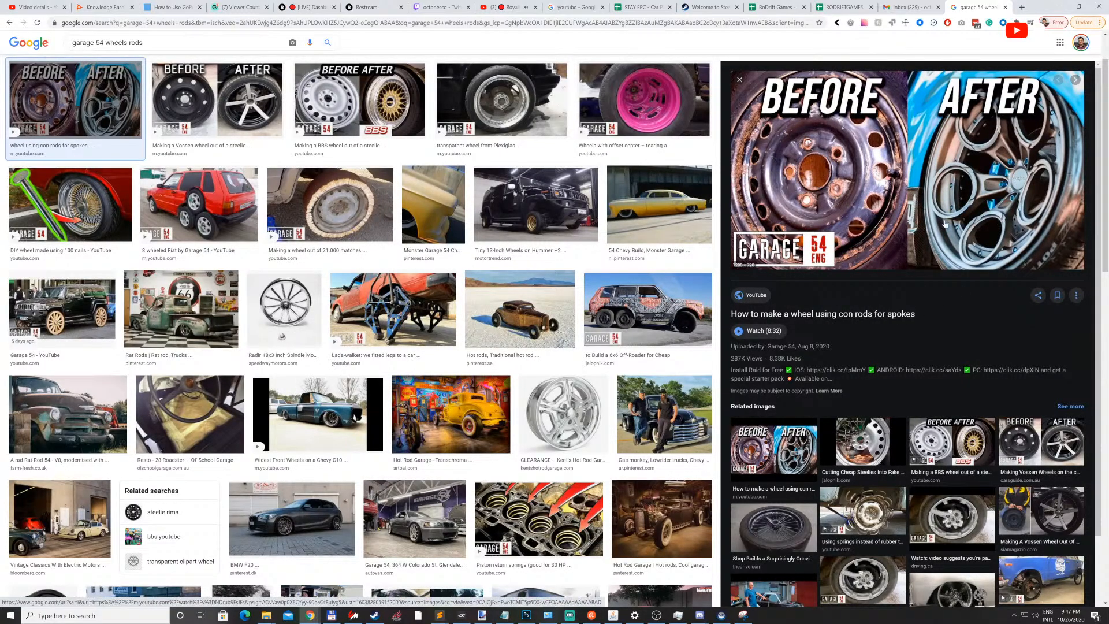
right_click(935, 171)
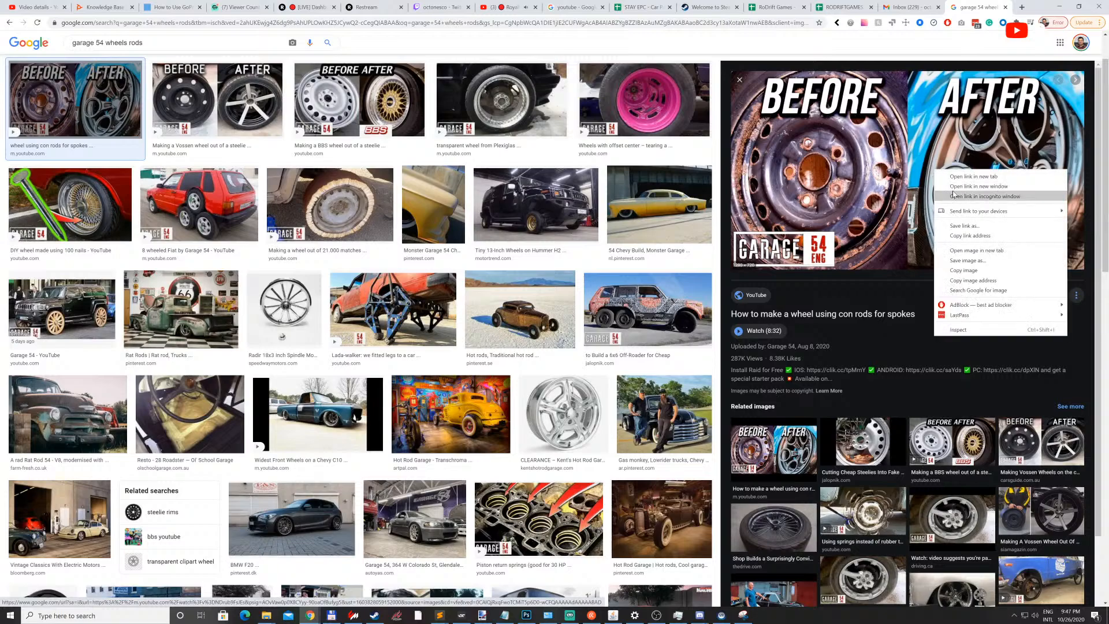
click(976, 260)
Switch to Photoshop, create a new document at the 1280 × 720 px size and paste the copied wheel image
key(super)
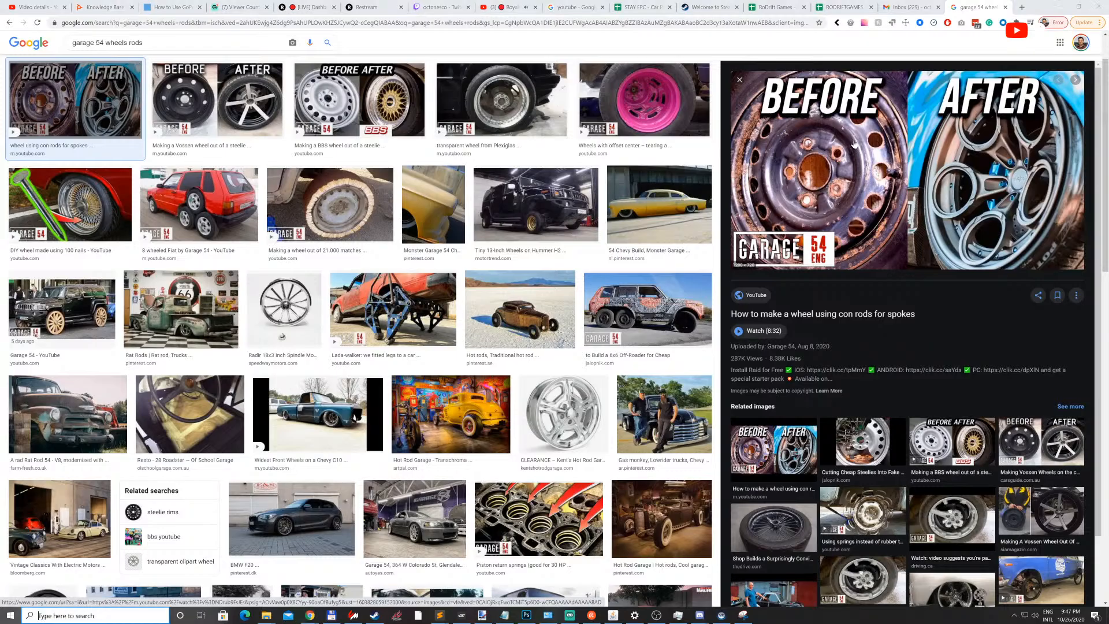
text(pho)
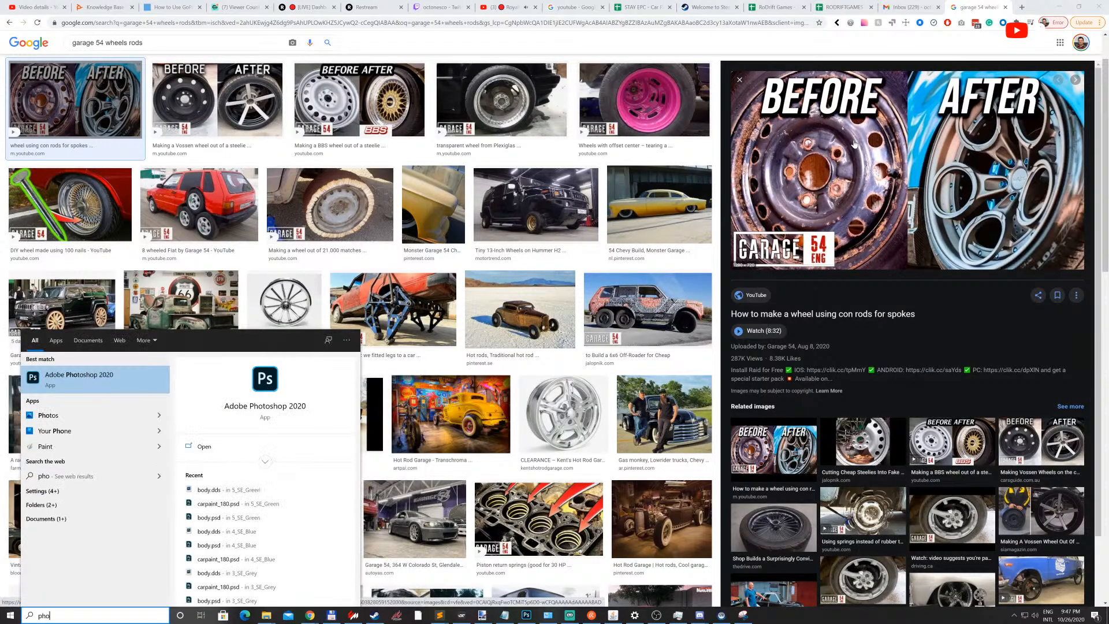
key(Return)
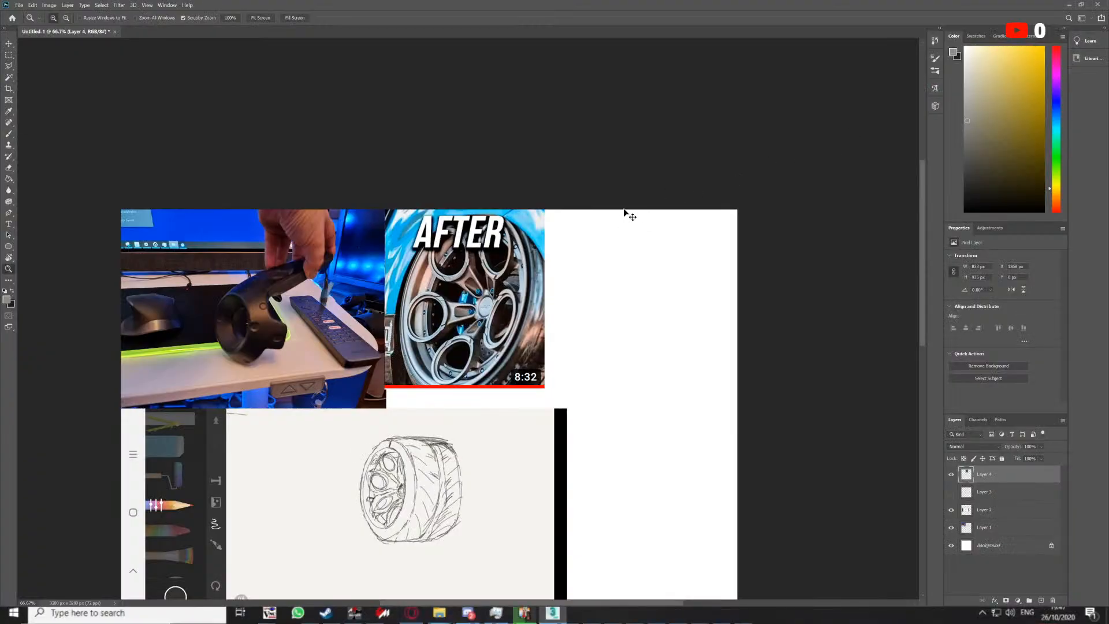
key(ctrl+n)
key(Return)
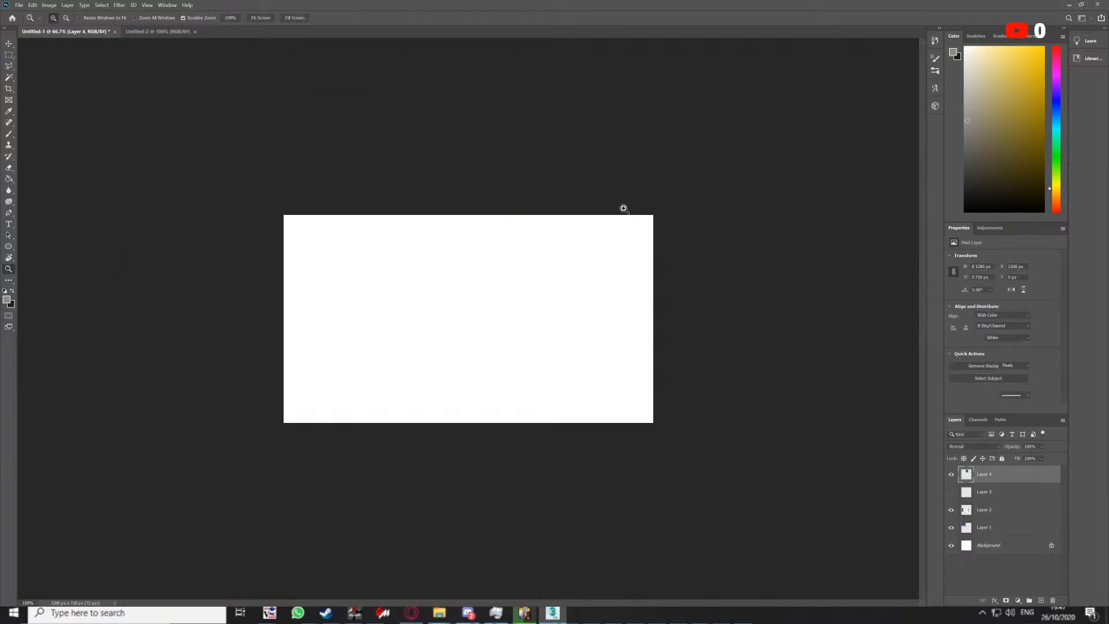
key(ctrl+v)
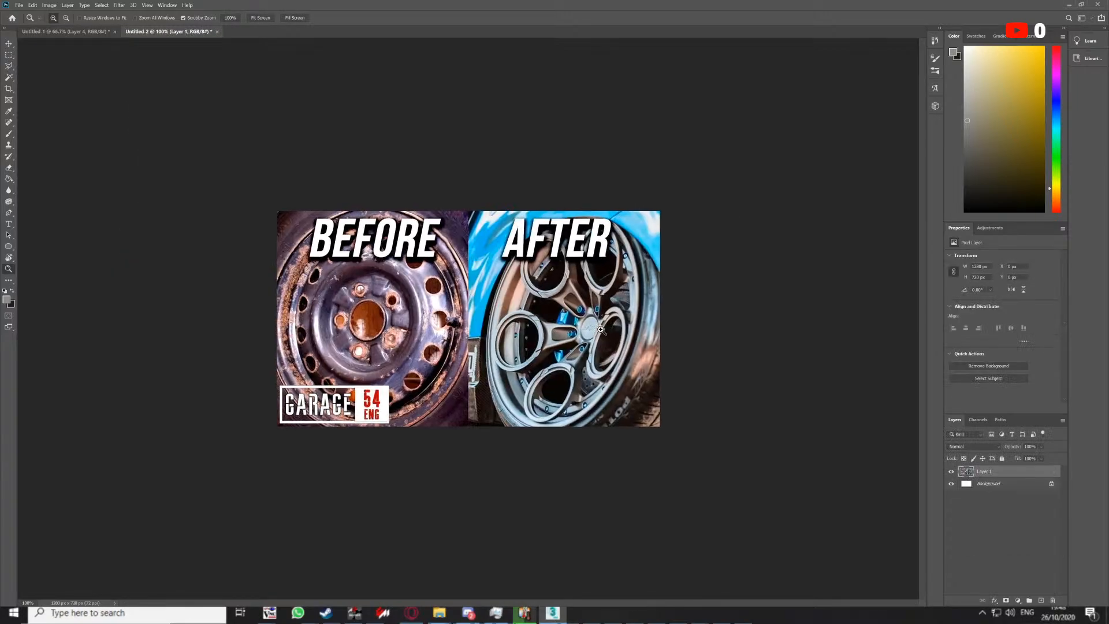
Duplicate the pasted image layer and sharpen the copy using Unsharp Mask with 50% amount, 2.0 px radius and threshold 0
click(604, 342)
click(740, 354)
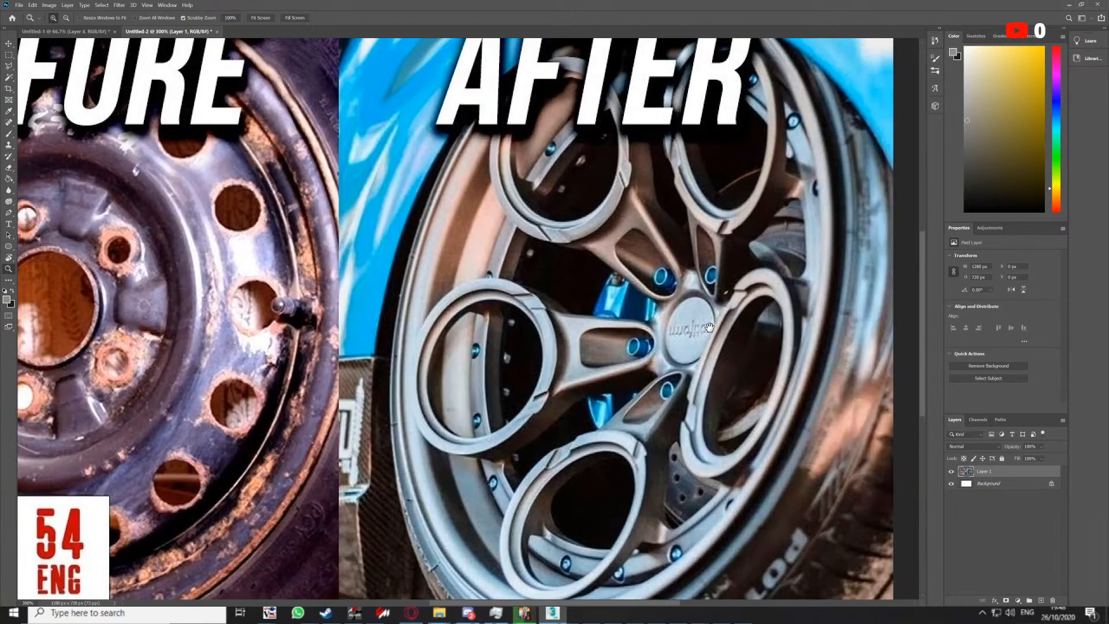
drag(768, 353, 664, 354)
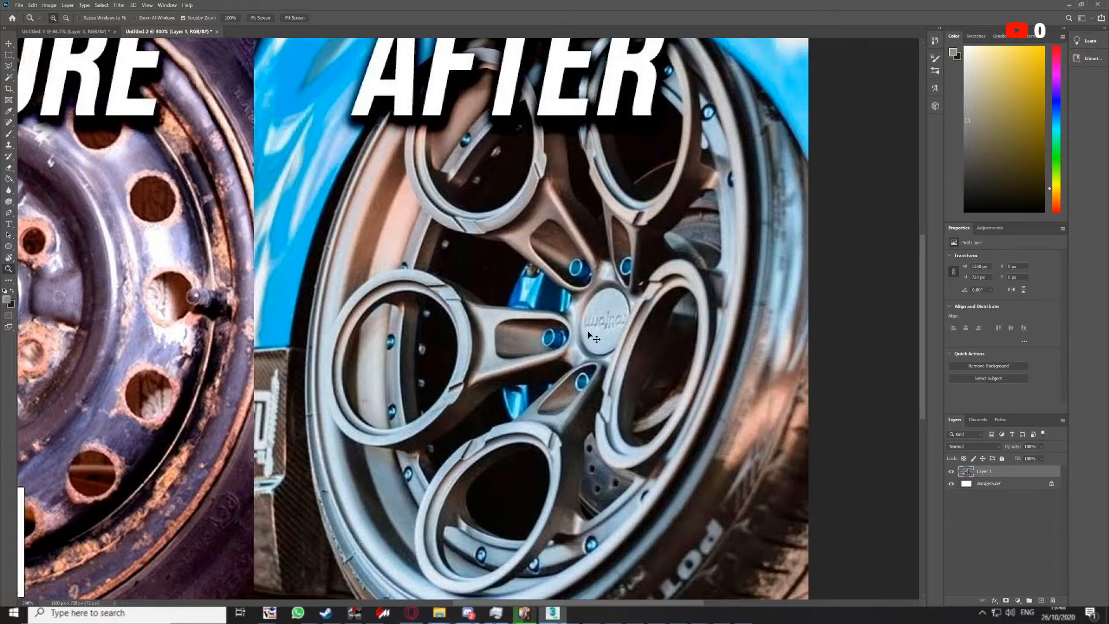
key(ctrl+minus)
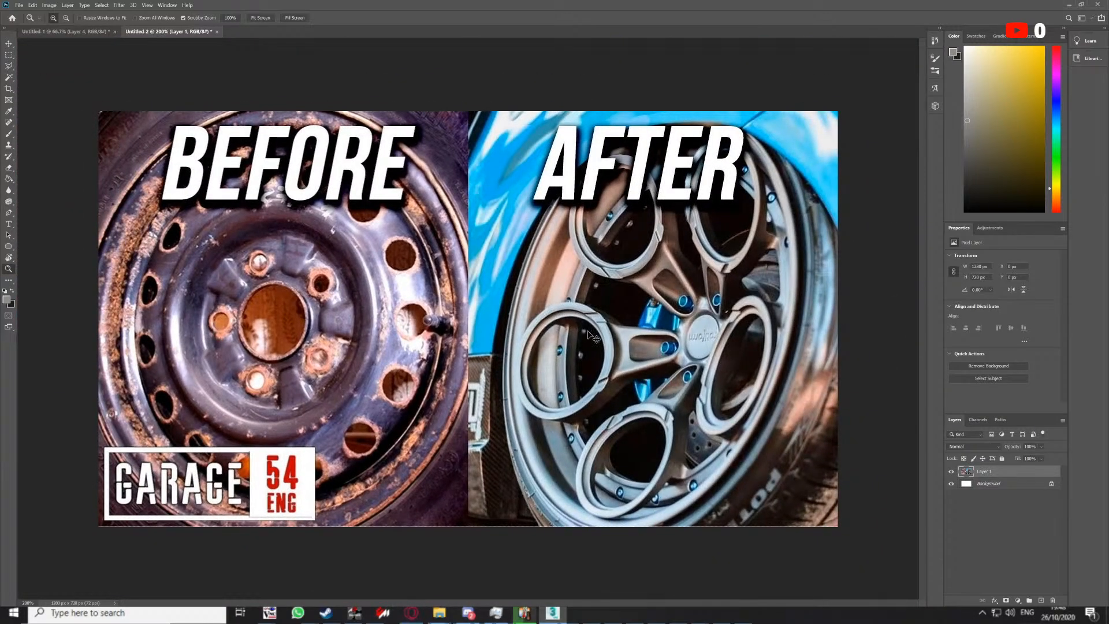
key(ctrl+j)
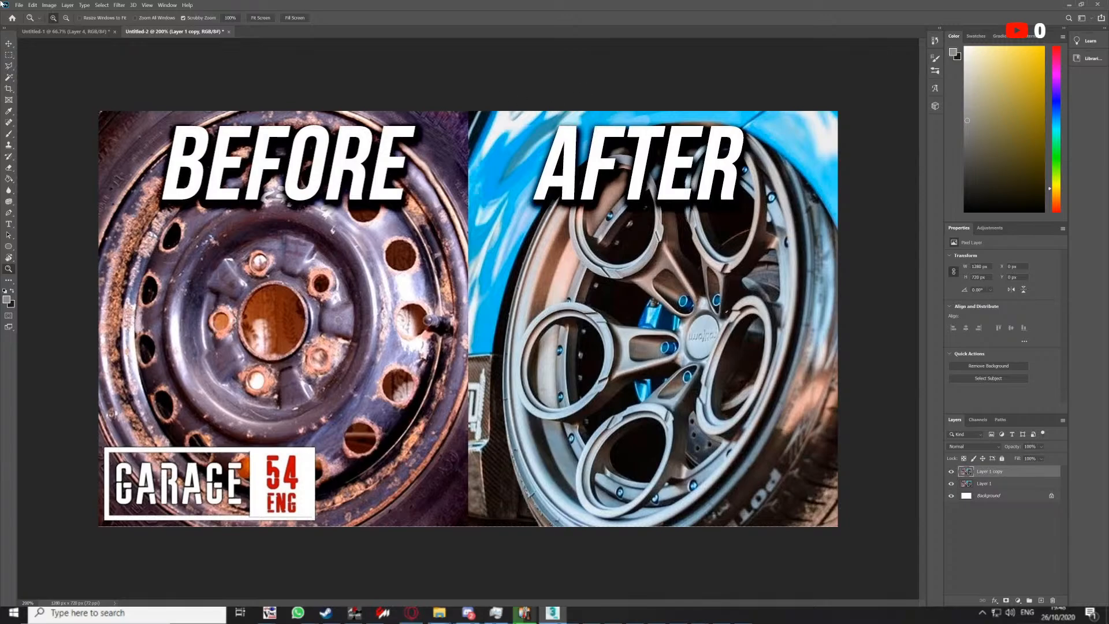
click(110, 4)
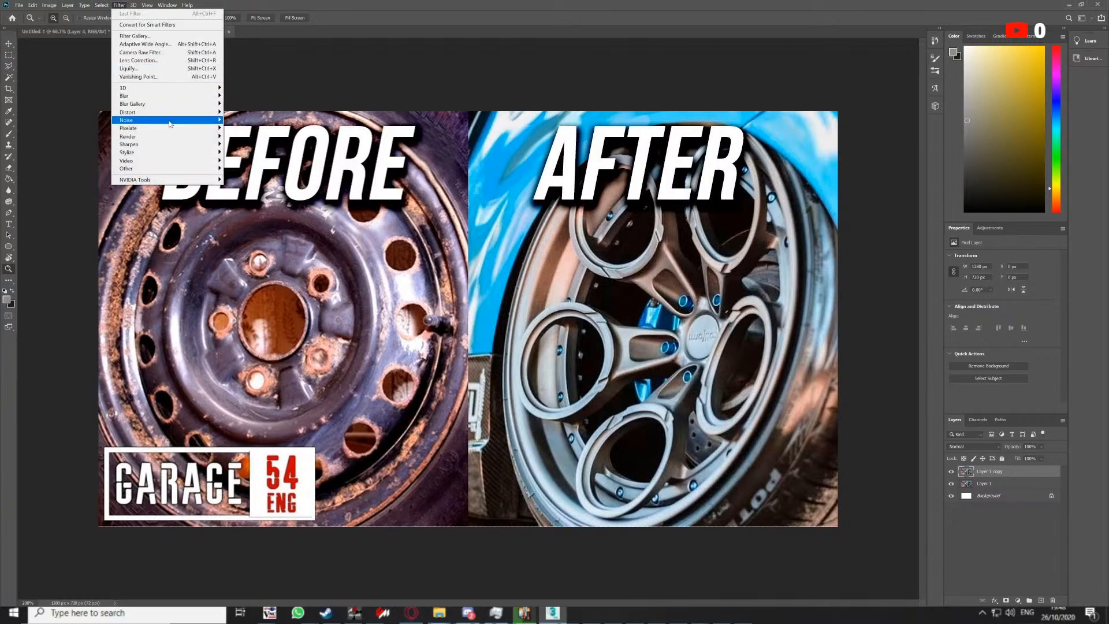
mouse_move(144, 144)
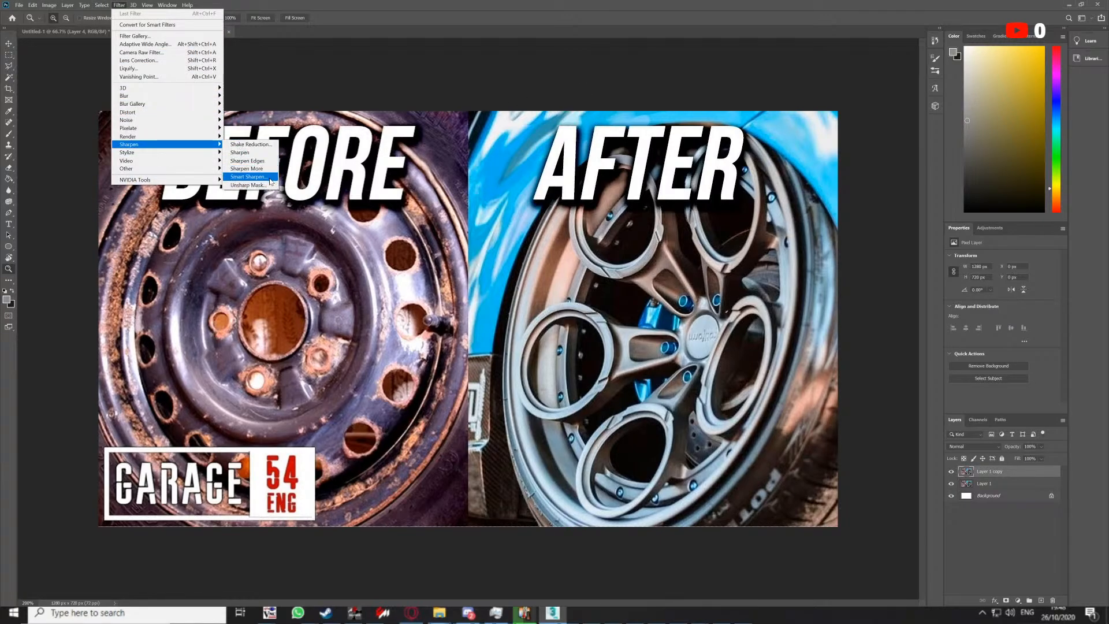
click(248, 185)
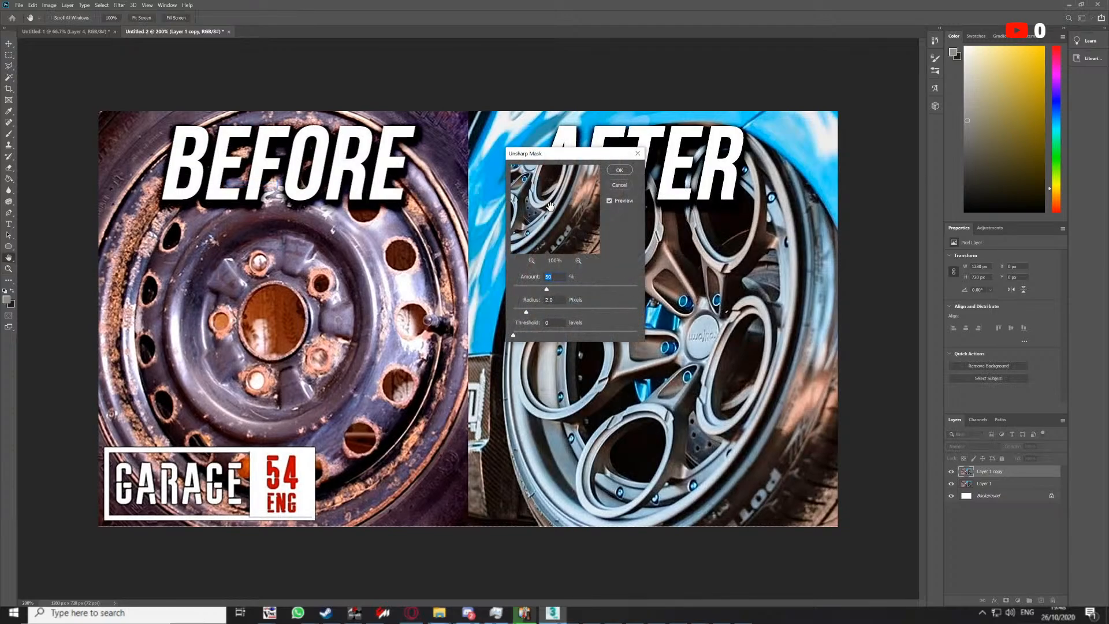
drag(550, 206, 588, 248)
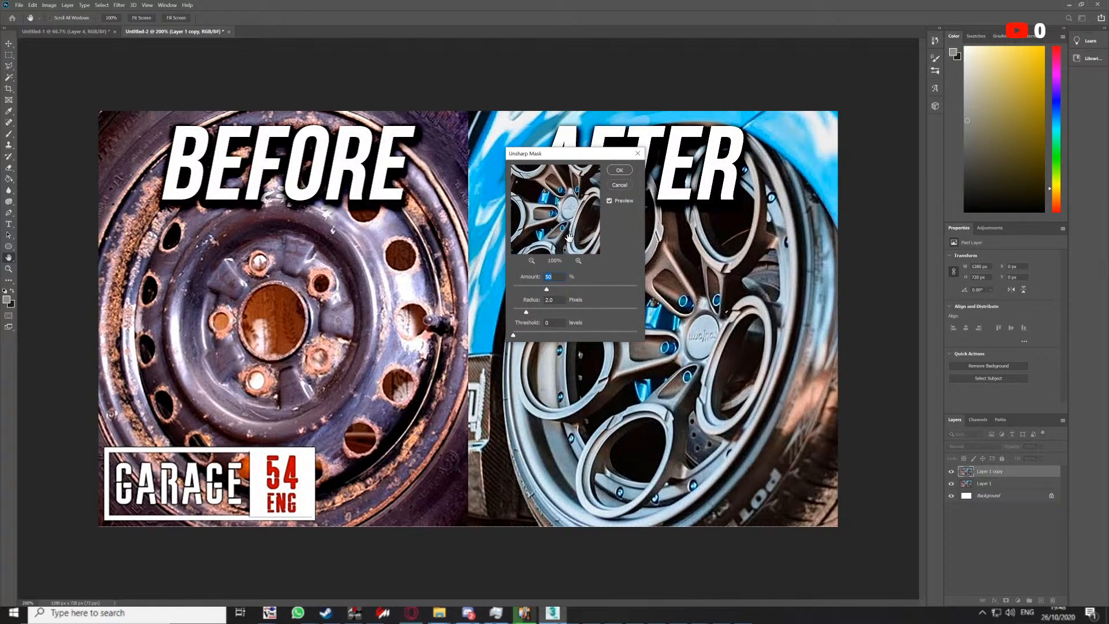
click(619, 170)
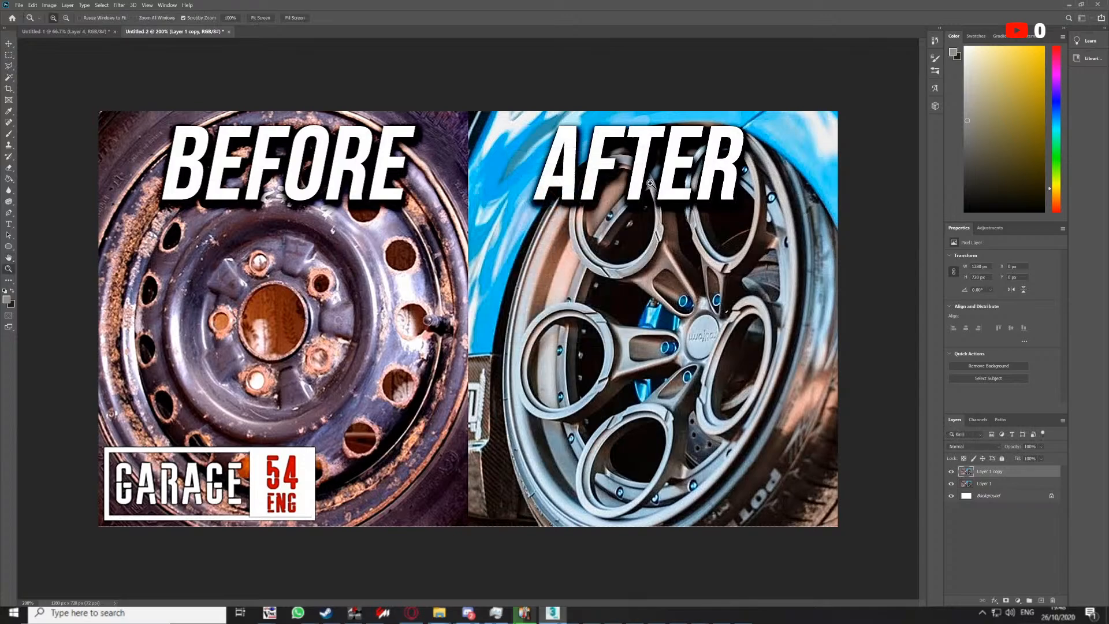
Select a rectangle of about 416 × 392 px around the hub and spokes of the AFTER wheel and copy it
key(m)
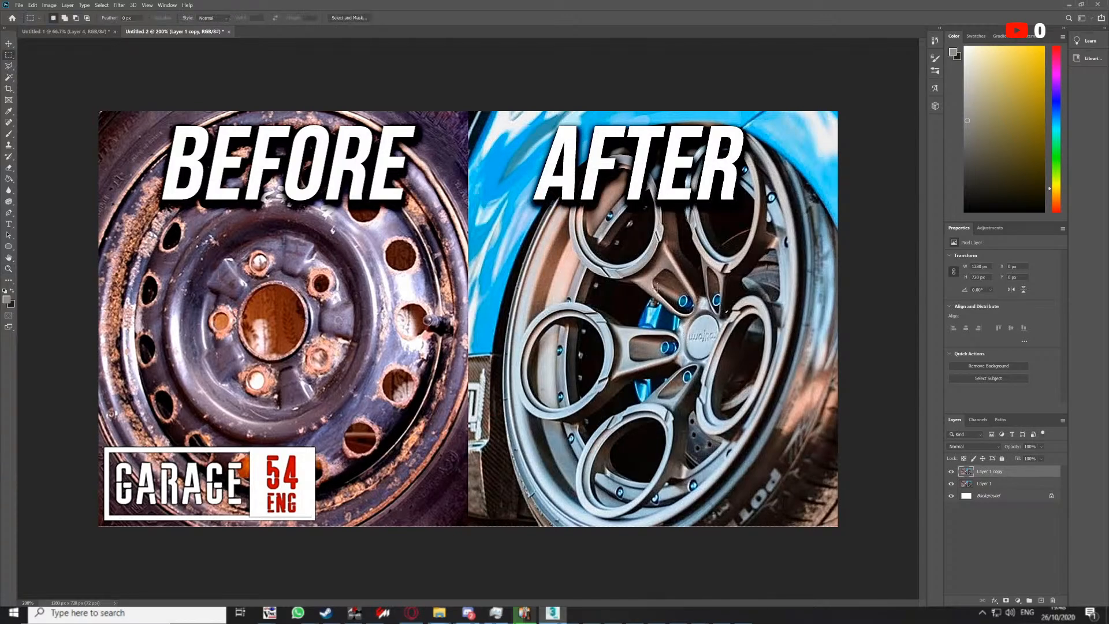
drag(656, 289, 736, 380)
click(732, 379)
drag(566, 214, 806, 440)
Switch to Discord and send the copied wheel crop to the contact in the direct message conversation
key(super+Tab)
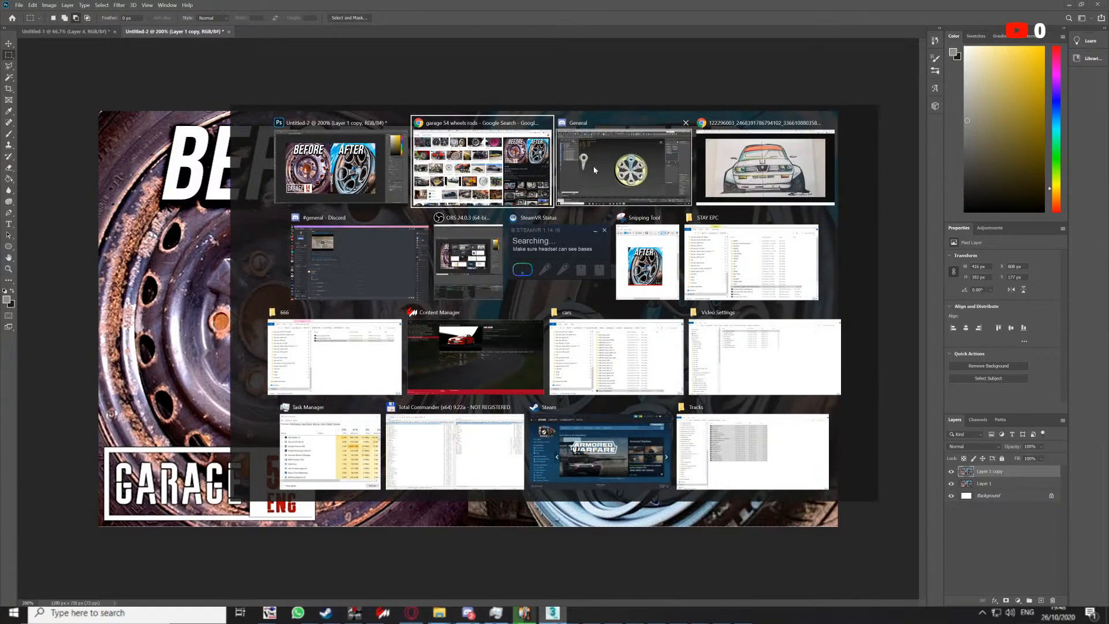
click(331, 279)
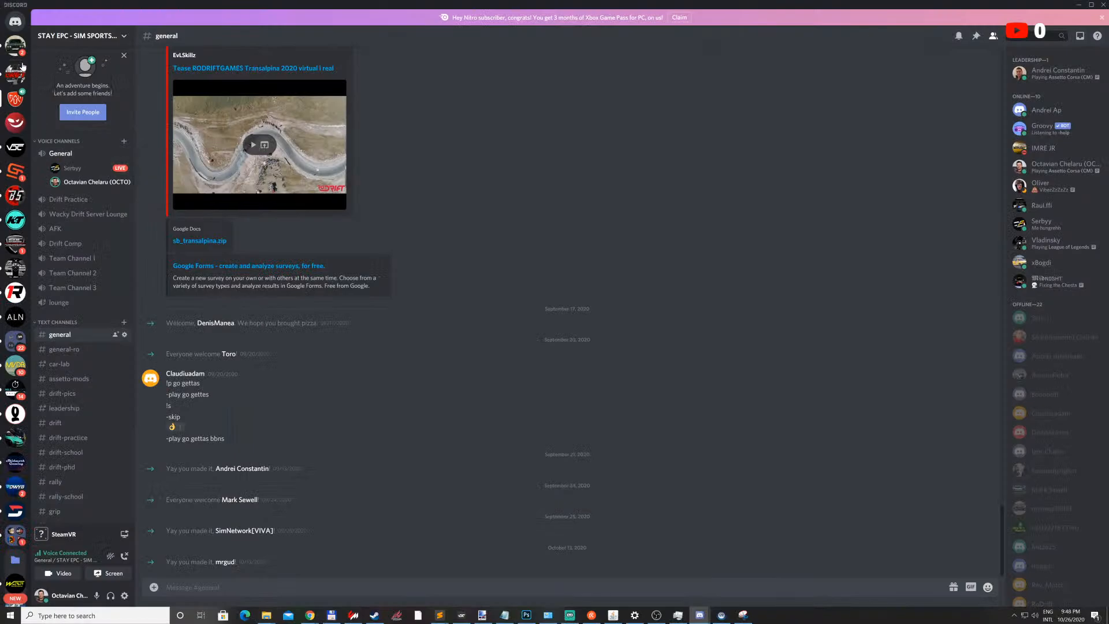
click(15, 21)
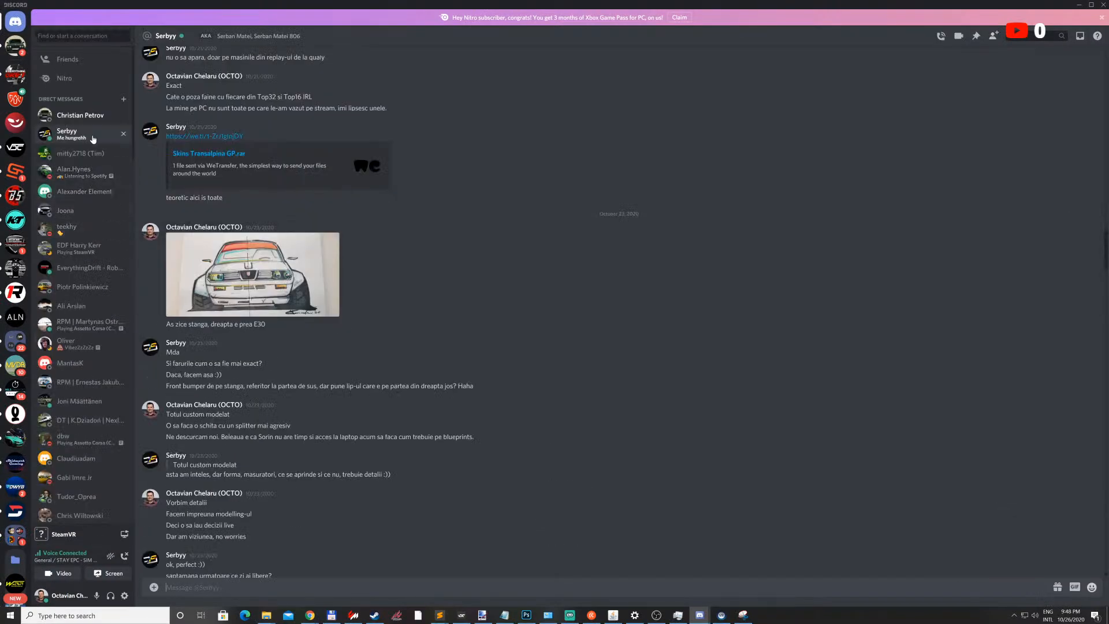
key(ctrl+v)
key(Return)
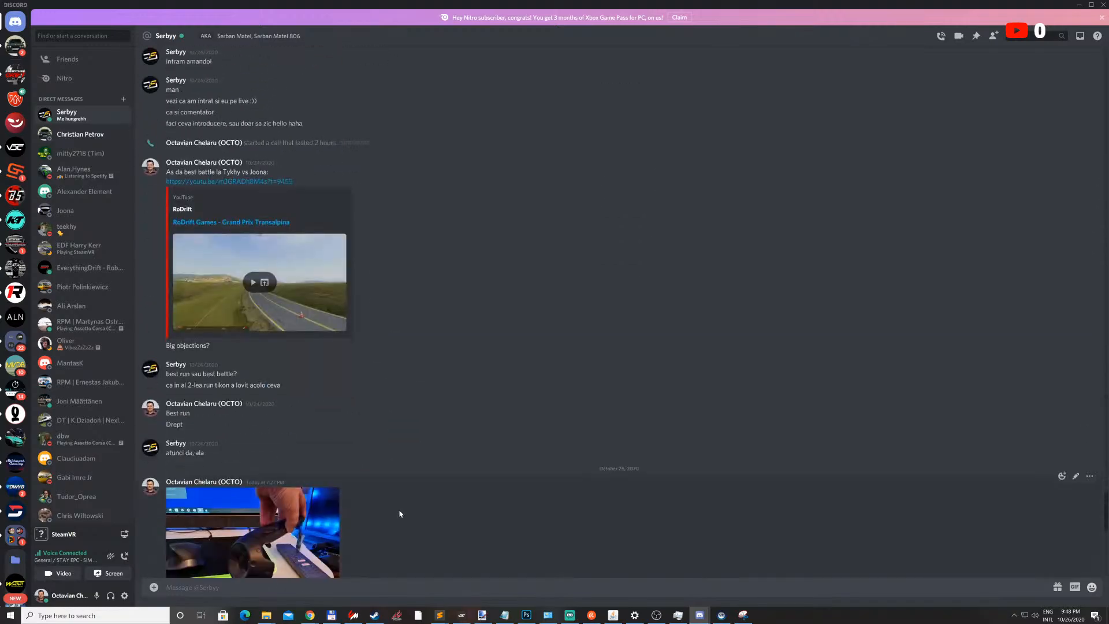
scroll(279, 504, down, 15)
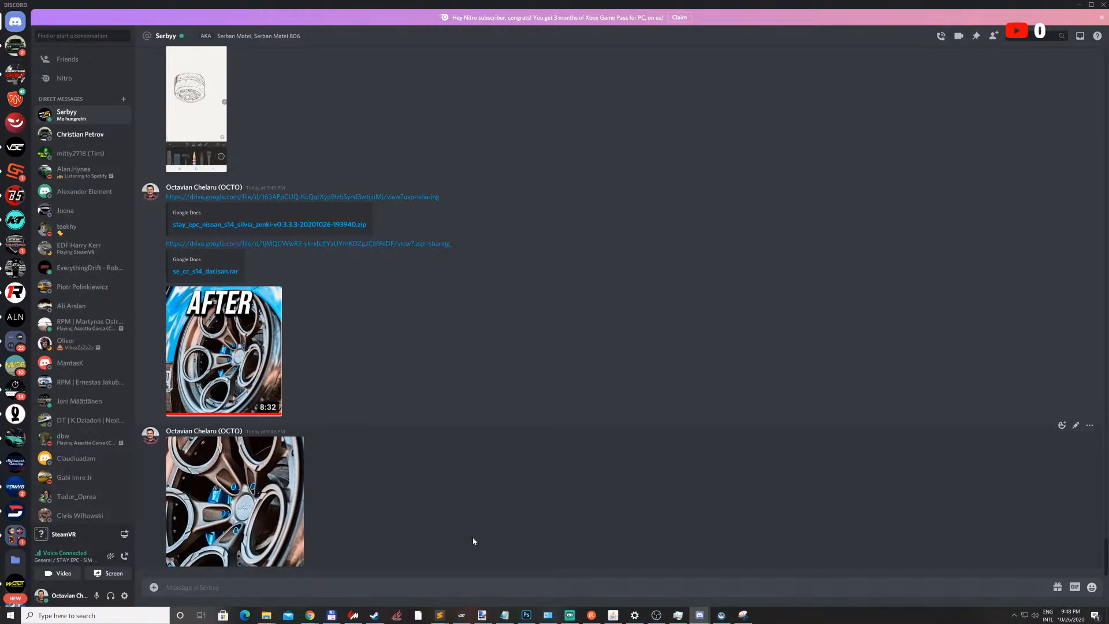
Switch back to Photoshop and flip the wheel crop on its own layer both horizontally and vertically, at -100% width and height
key(alt+Tab)
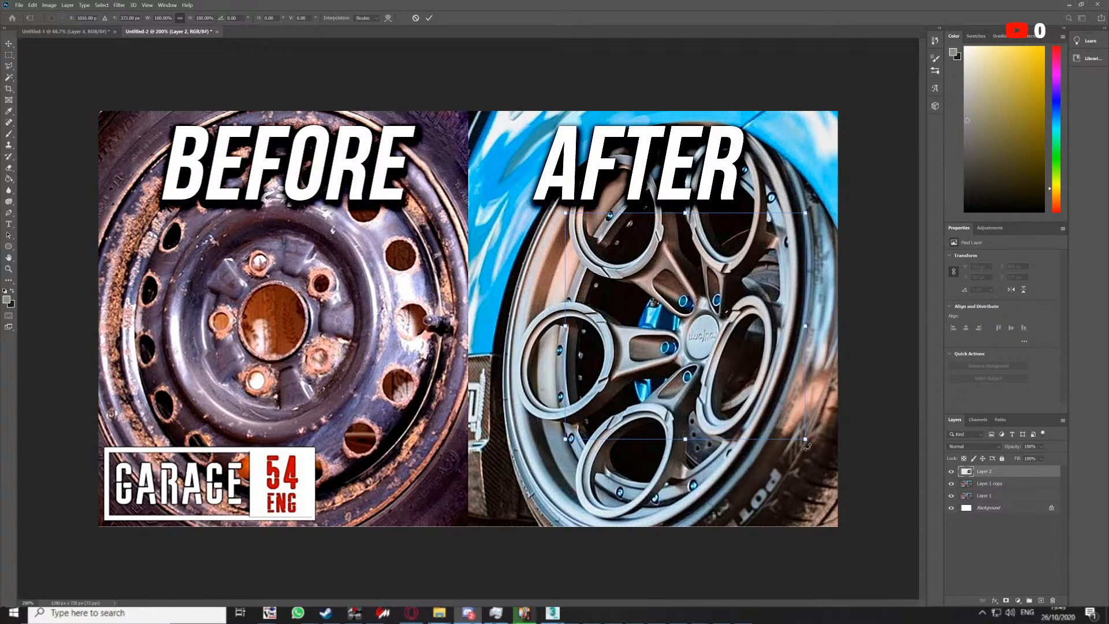
shift+drag(808, 447, 498, 108)
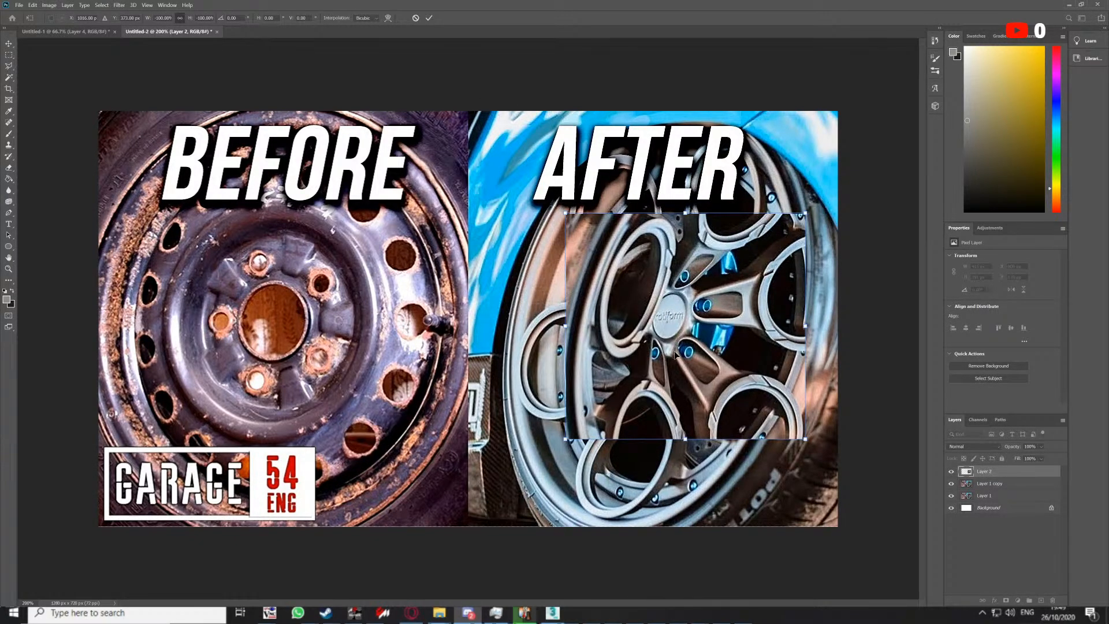
key(m)
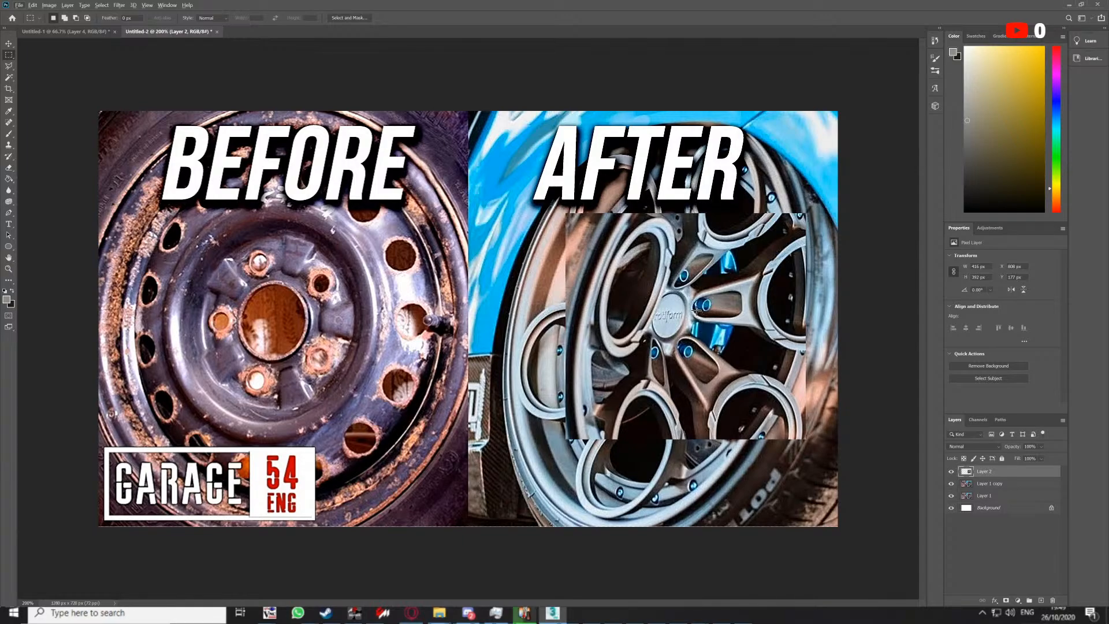
key(v)
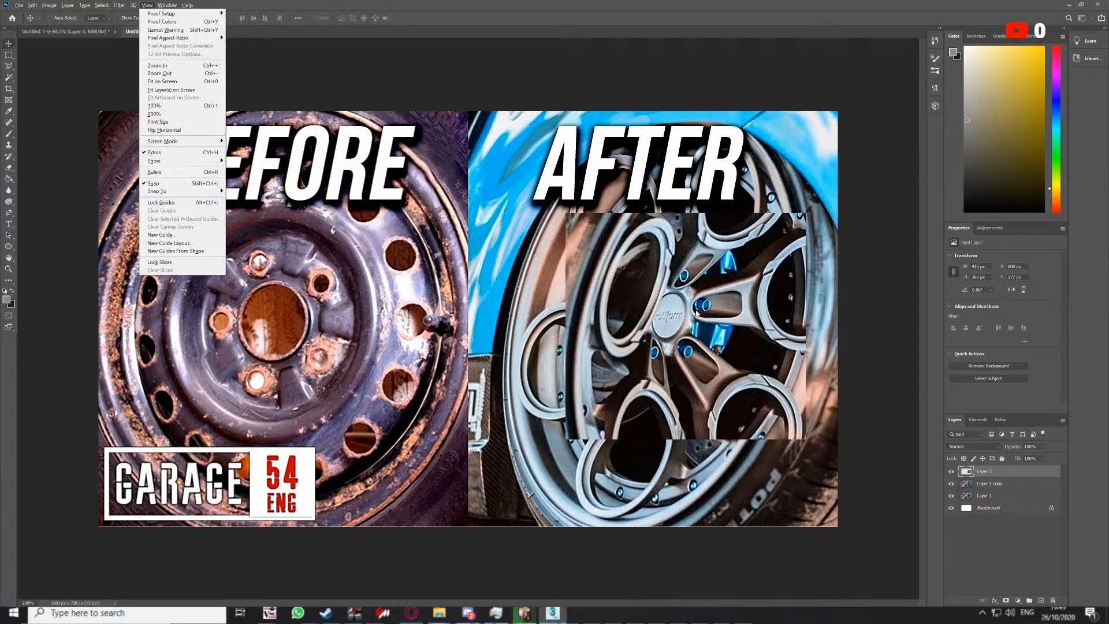
click(697, 311)
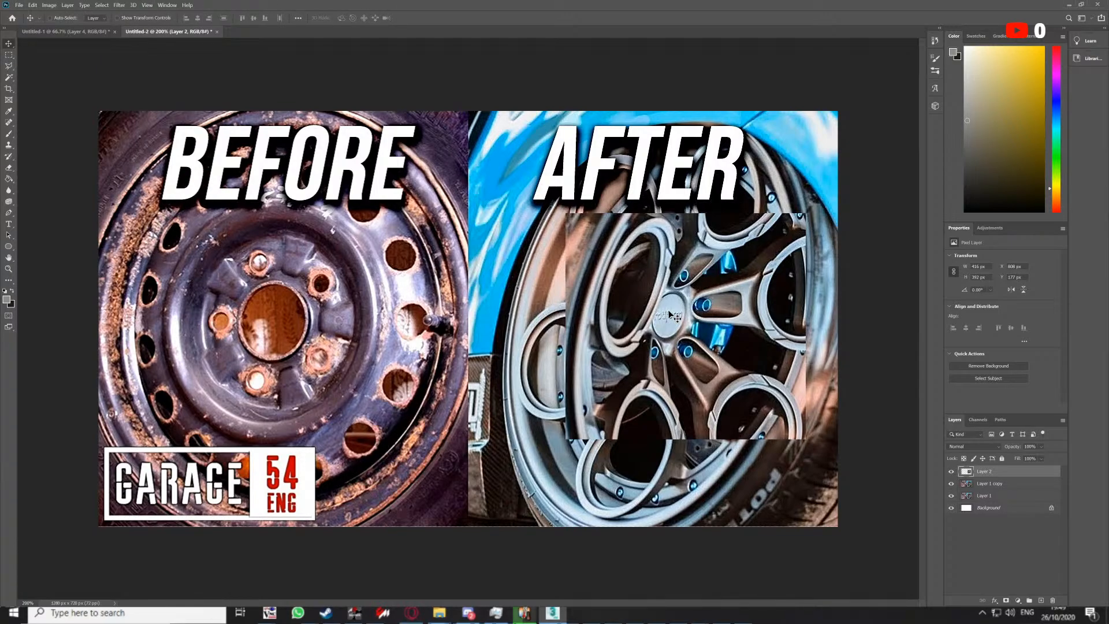
Move the flipped wheel crop layer from the AFTER wheel onto the BEFORE wheel, so both spoke designs are side by side
key(m)
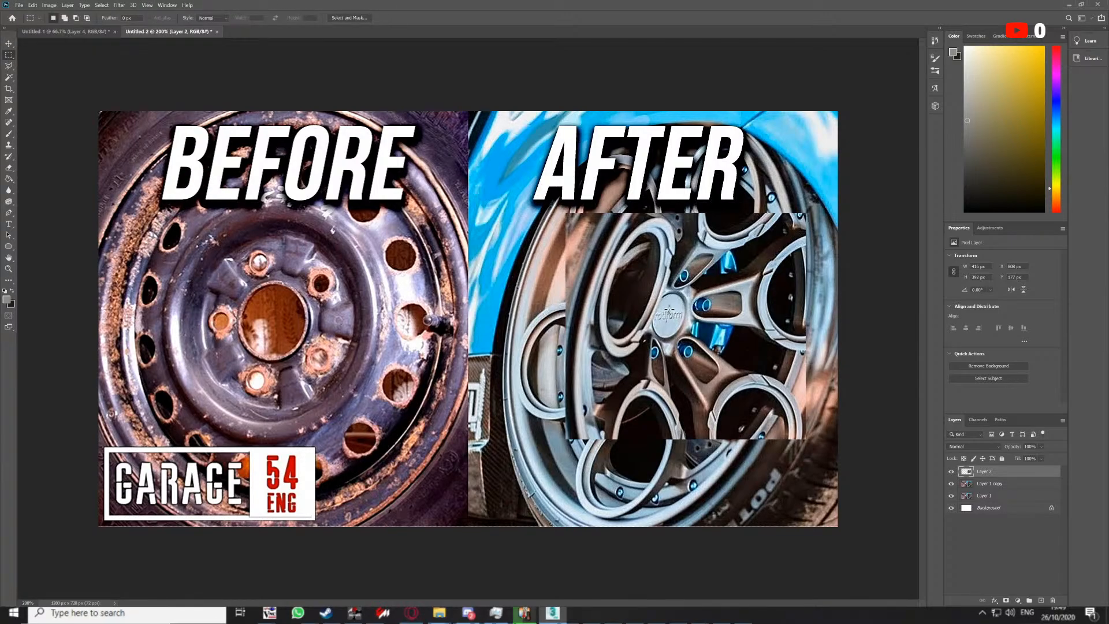
click(987, 549)
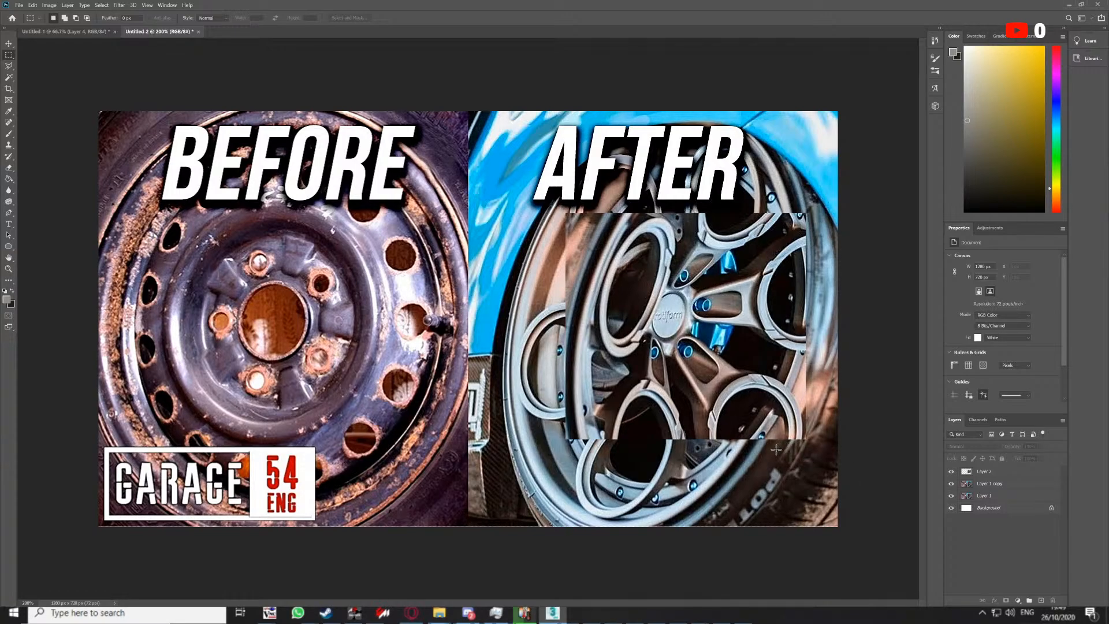
key(v)
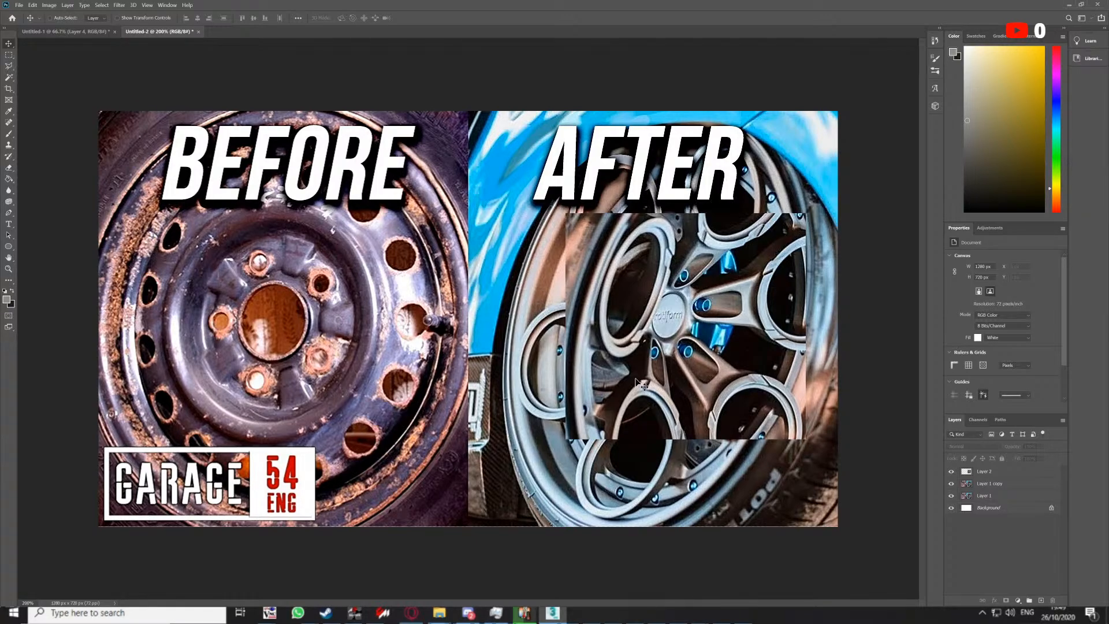
drag(635, 380, 309, 347)
key(Return)
click(994, 471)
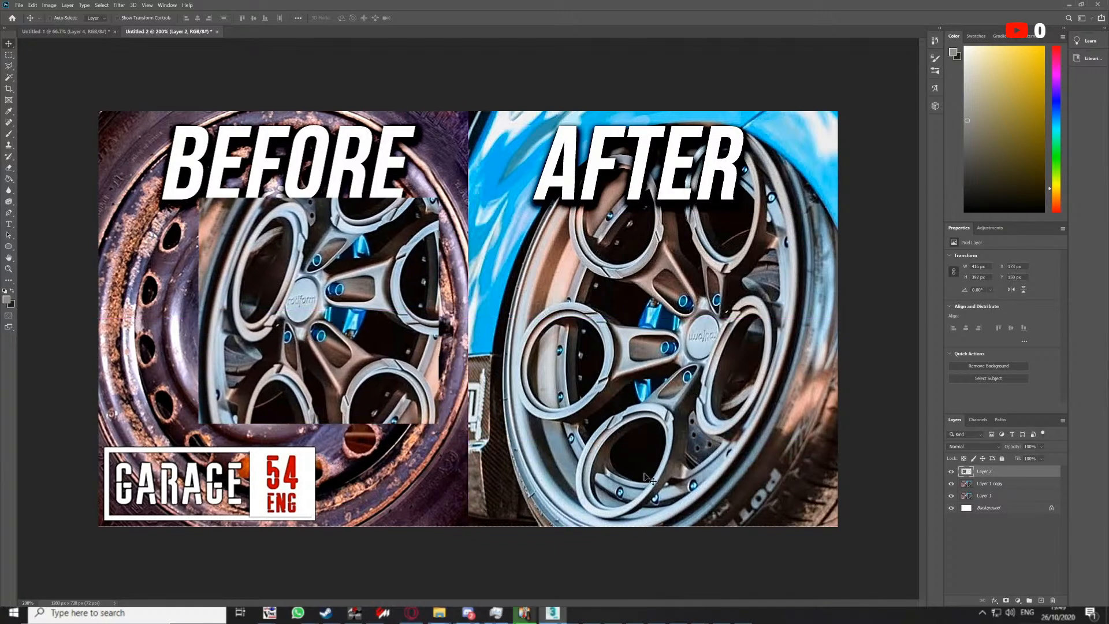
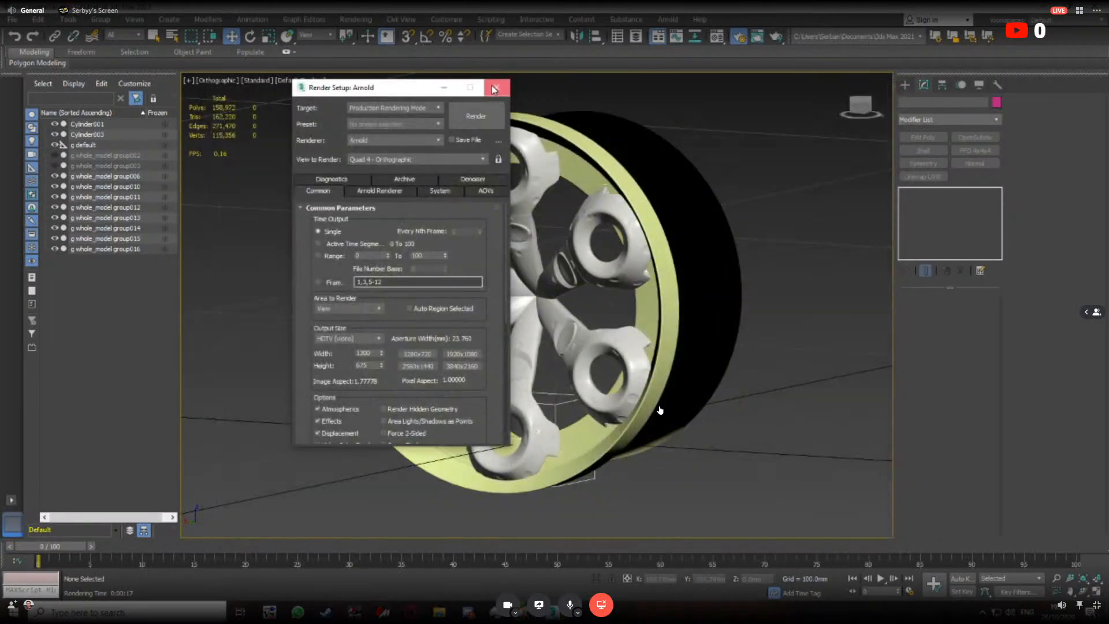
Switch to 3ds Max, close the Render Setup dialog and examine the six-spoke wheel beside the spare rim and spoke
click(497, 87)
middle_drag(676, 193, 890, 75)
scroll(656, 218, down, 4)
middle_drag(369, 305, 238, 357)
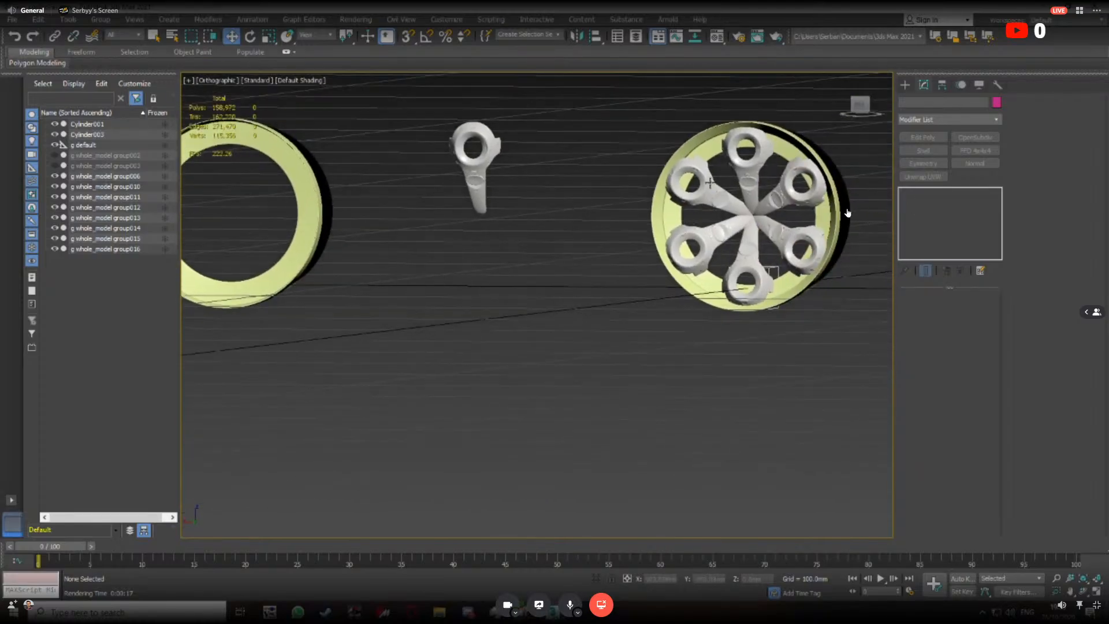
click(747, 178)
scroll(747, 178, up, 5)
middle_drag(747, 181, 606, 199)
alt+middle_drag(607, 199, 574, 223)
scroll(583, 207, up, 3)
scroll(611, 224, down, 4)
alt+middle_drag(575, 222, 597, 219)
scroll(598, 219, down, 4)
Select the parts of the six-spoke wheel together, inspect where the spokes meet at the hub, and clear the selection
click(701, 135)
drag(742, 129, 478, 349)
scroll(565, 225, up, 7)
scroll(572, 225, down, 5)
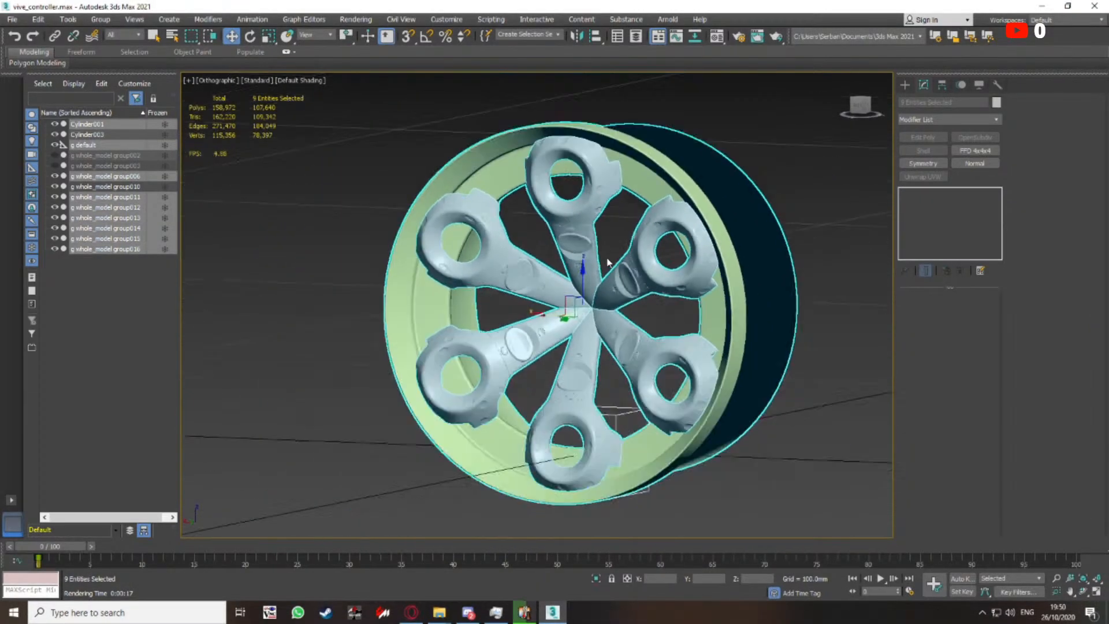
scroll(597, 229, up, 3)
scroll(598, 229, up, 2)
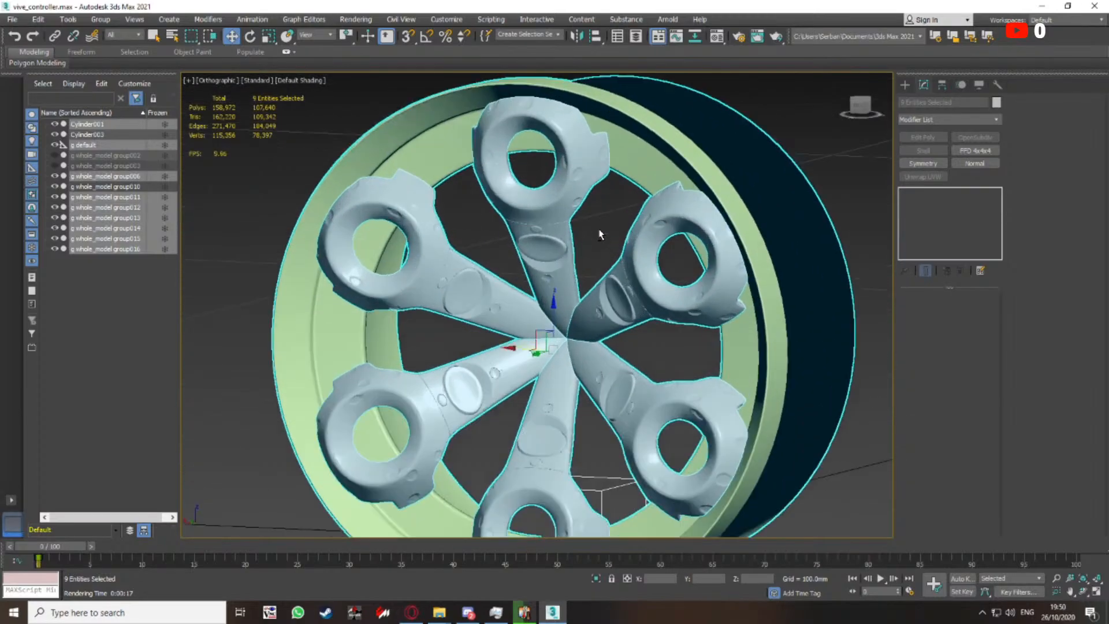
scroll(598, 229, down, 4)
click(598, 231)
scroll(598, 233, up, 6)
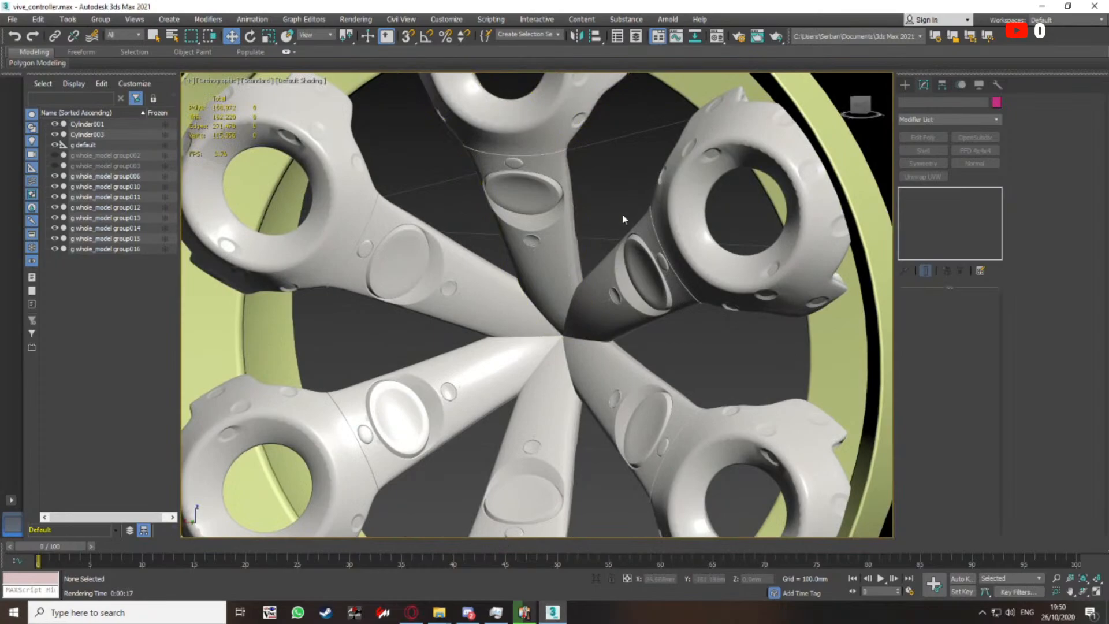
Examine how the spoke heads sit against the rim from several angles, with the rim cylinder selected
scroll(537, 306, down, 10)
alt+middle_drag(554, 260, 589, 173)
click(590, 171)
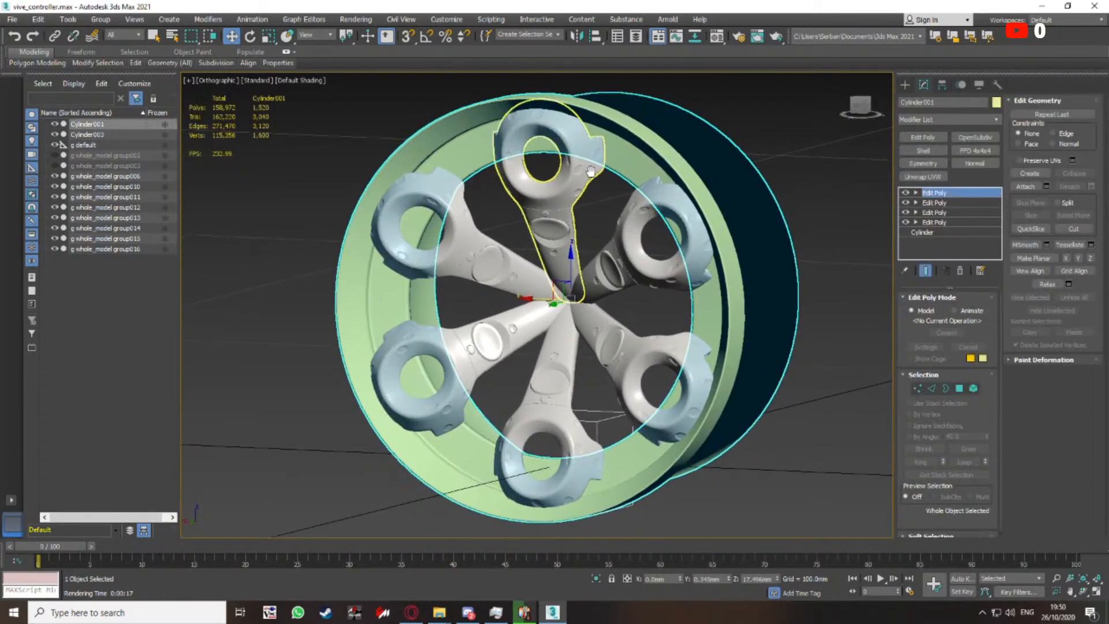
click(608, 224)
alt+middle_drag(607, 224, 569, 241)
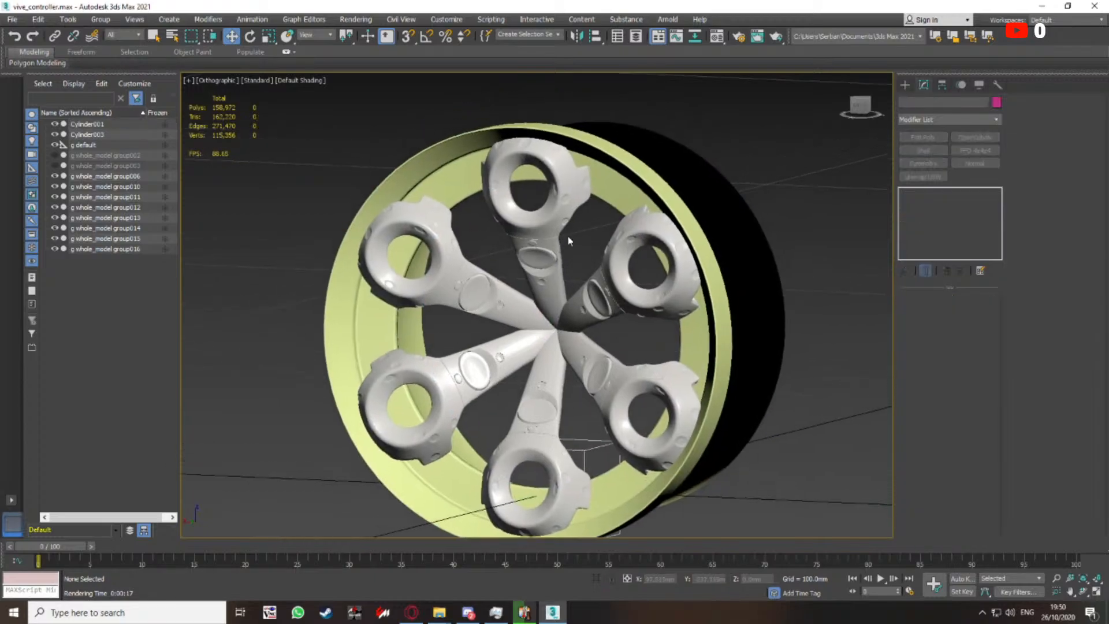
click(612, 191)
alt+middle_drag(612, 192, 590, 116)
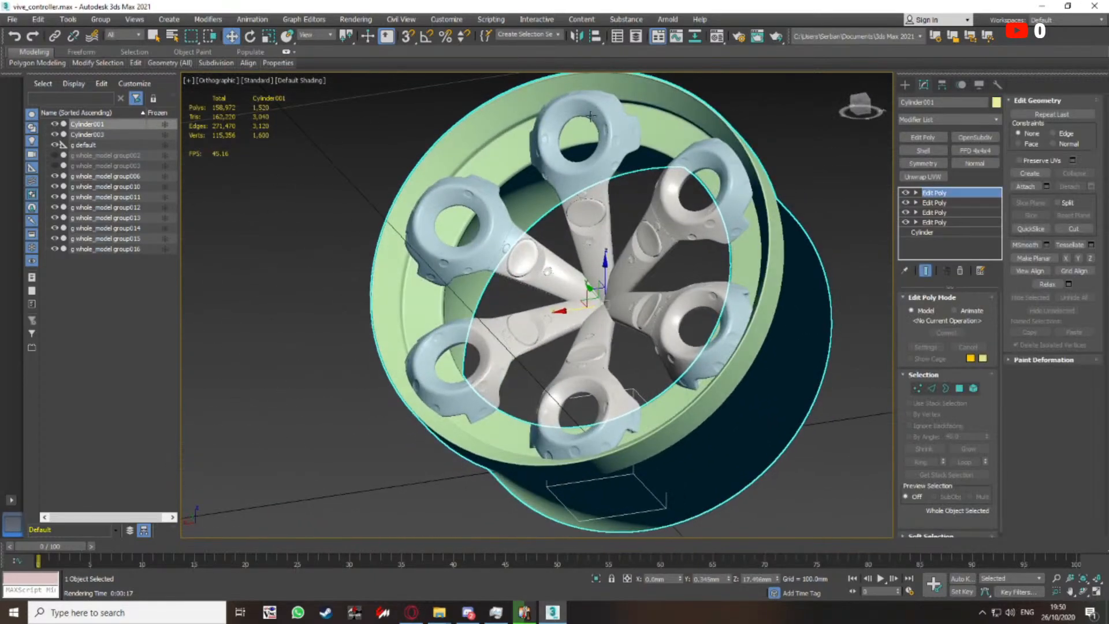
scroll(590, 116, up, 15)
key(F4)
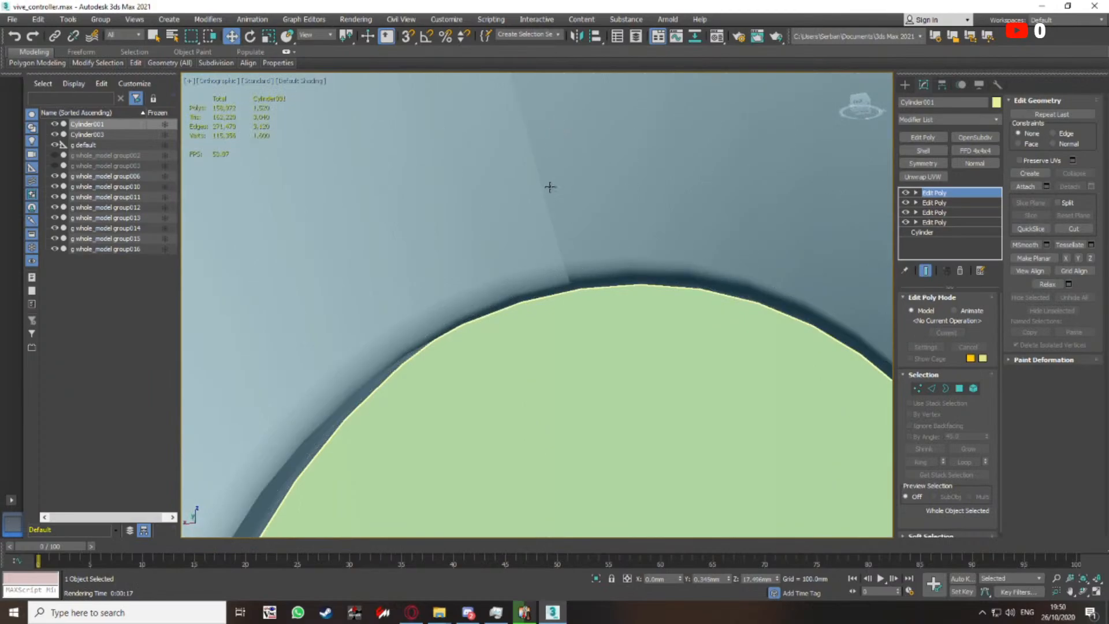
Weld all the vertices of the upper spoke mesh using a small weld threshold that preserves its shape
click(572, 211)
scroll(577, 216, down, 12)
alt+middle_drag(577, 228, 557, 168)
scroll(538, 186, up, 8)
key(1)
scroll(528, 271, down, 5)
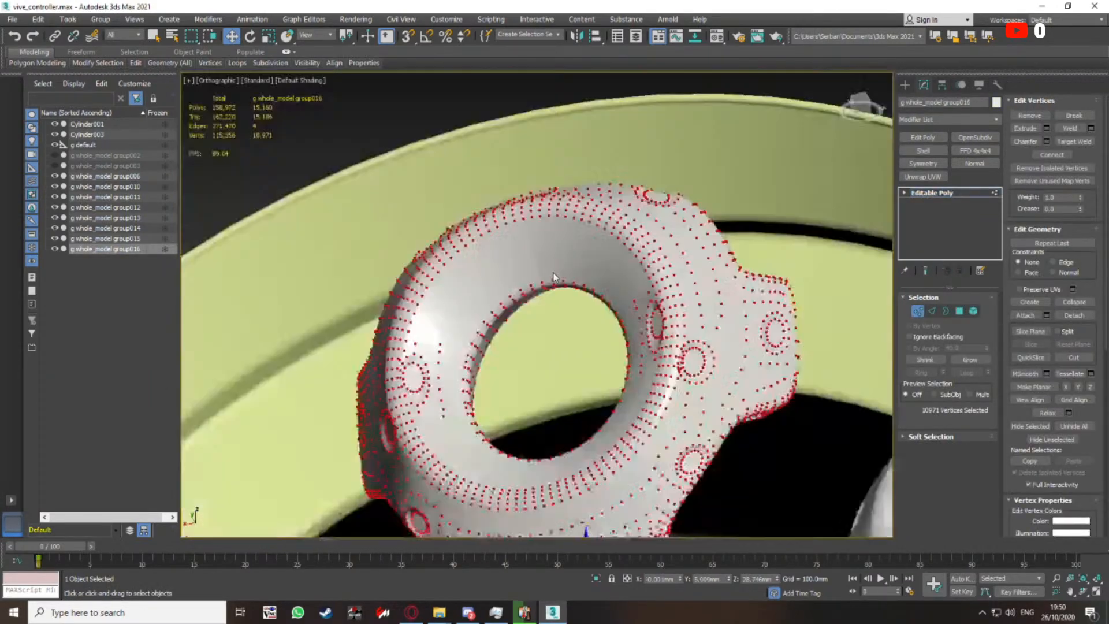
scroll(554, 277, down, 4)
alt+middle_drag(554, 278, 611, 254)
click(1091, 128)
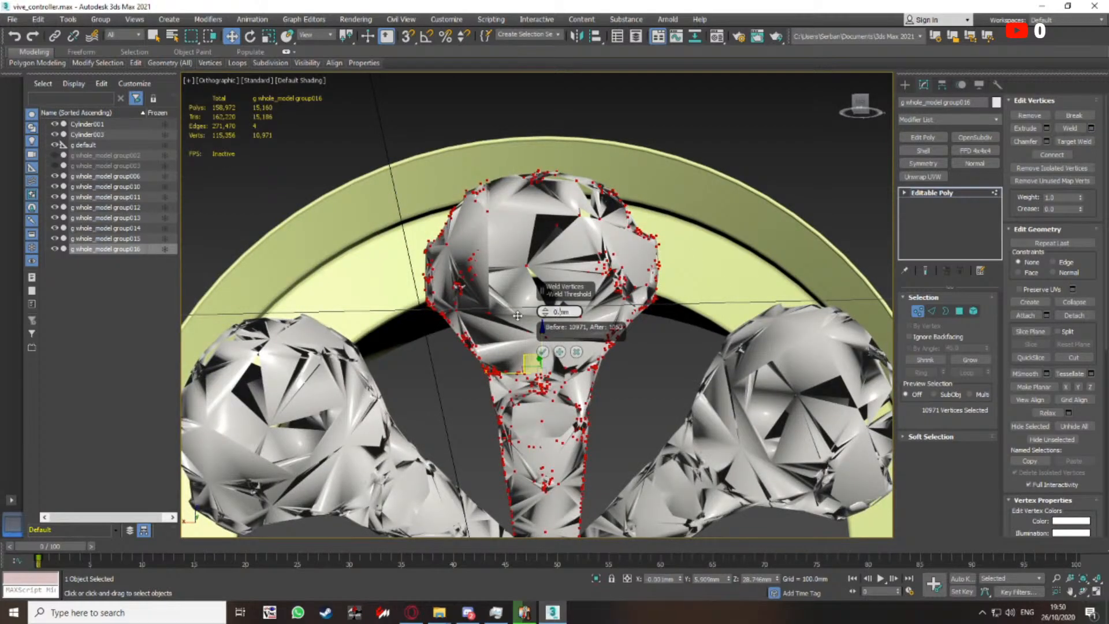
key(Return)
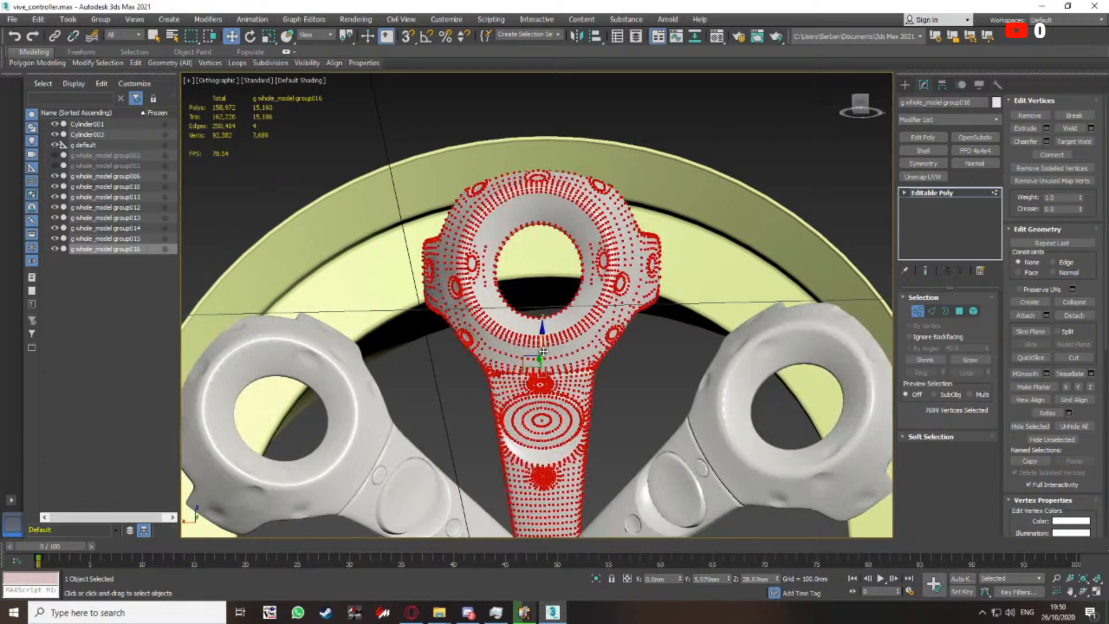
Select all polygons of the upper spoke at polygon level and return to whole-object level
click(959, 311)
scroll(571, 246, down, 2)
alt+middle_drag(572, 245, 508, 237)
scroll(1090, 411, down, 5)
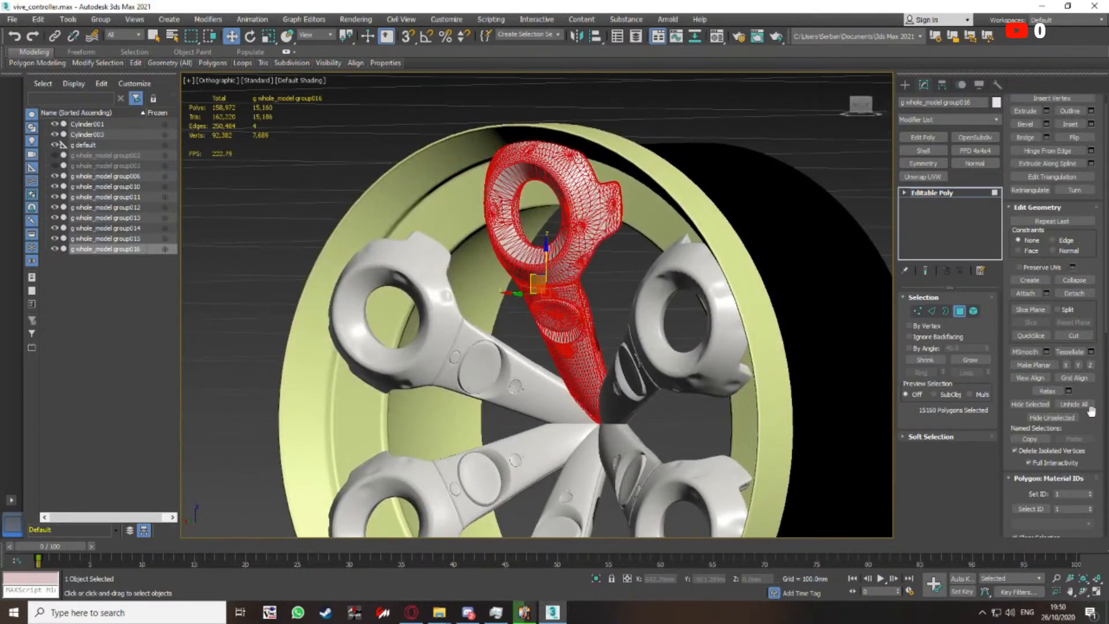
click(960, 312)
mouse_move(629, 272)
alt+middle_down()
mouse_move(616, 261)
mouse_move(609, 273)
mouse_move(656, 245)
mouse_move(646, 264)
alt+middle_up()
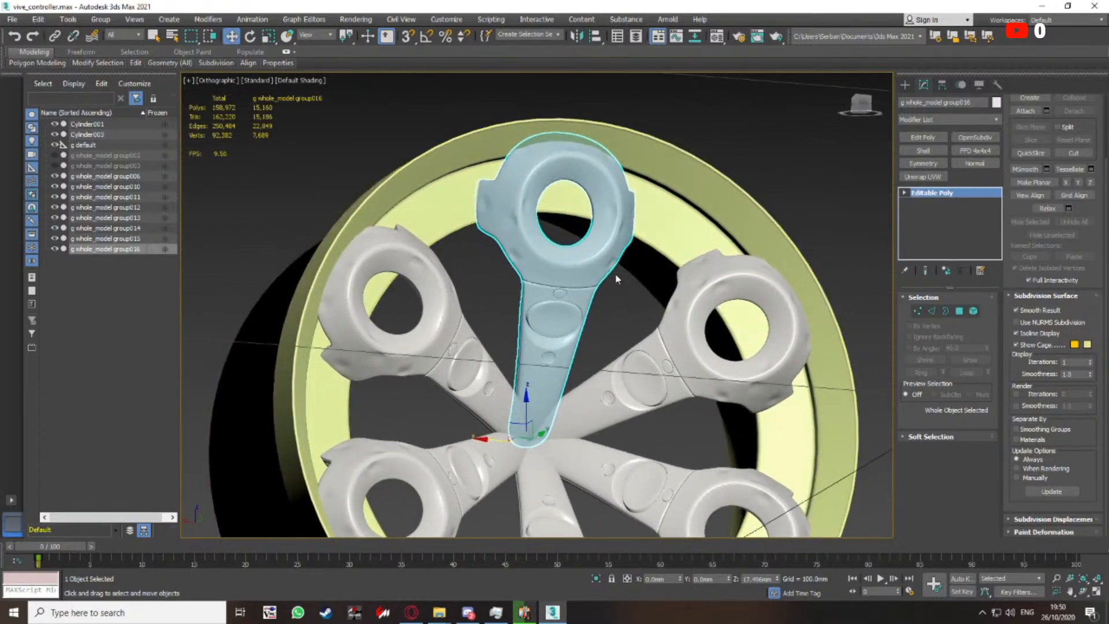
Check the upper spoke's surface up close and save the wheel scene
scroll(616, 279, up, 8)
scroll(557, 247, down, 8)
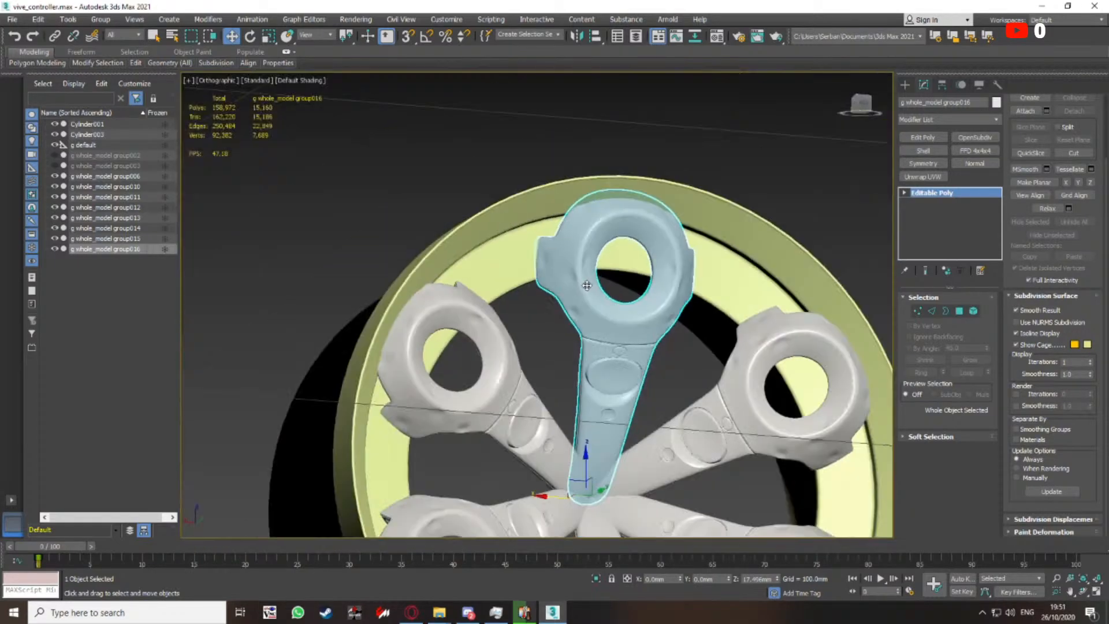
alt+middle_drag(608, 298, 624, 252)
click(622, 258)
key(ctrl+s)
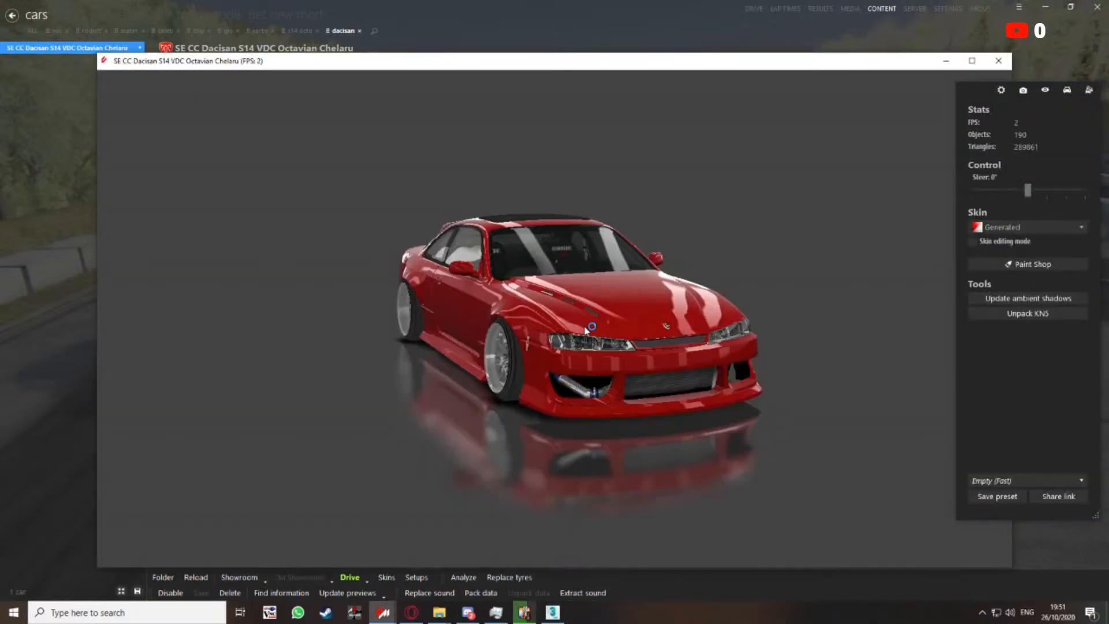
Switch to Content Manager and examine the red S14's front wheel and its fit in the arch in the maximized showroom
click(972, 61)
drag(688, 254, 777, 248)
middle_drag(777, 289, 639, 230)
scroll(639, 230, up, 6)
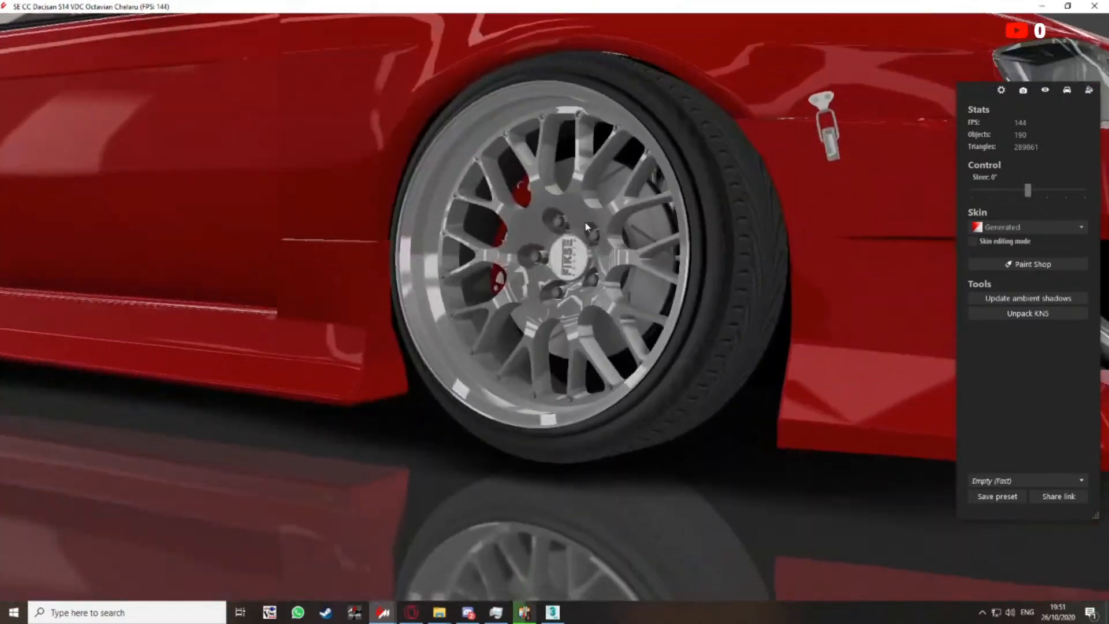
scroll(634, 245, up, 3)
middle_drag(751, 347, 651, 233)
drag(650, 233, 688, 233)
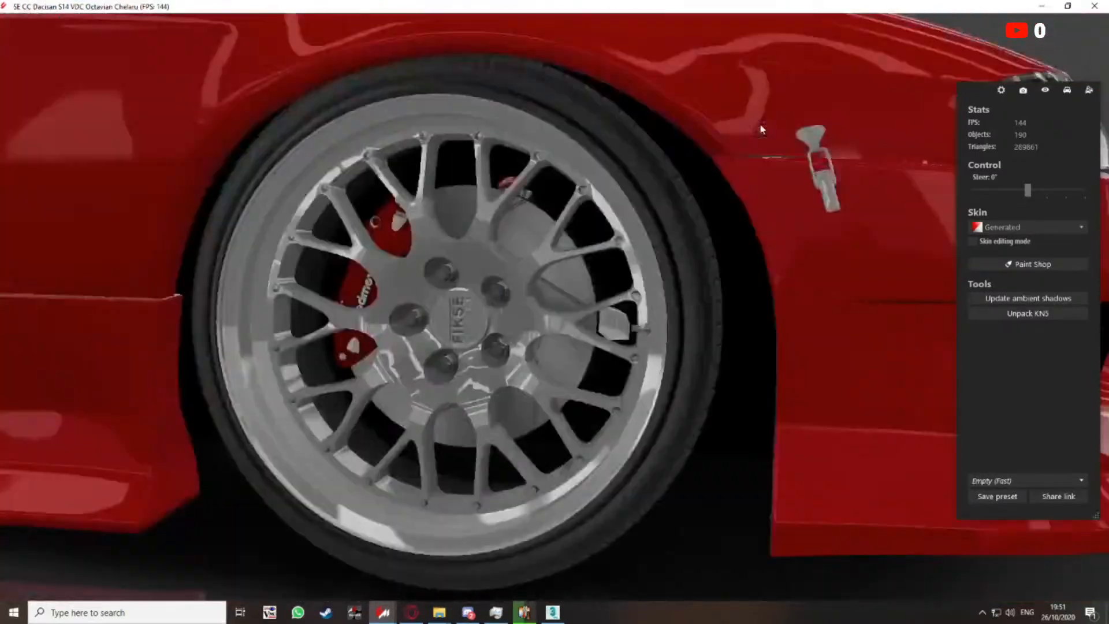
scroll(762, 126, down, 5)
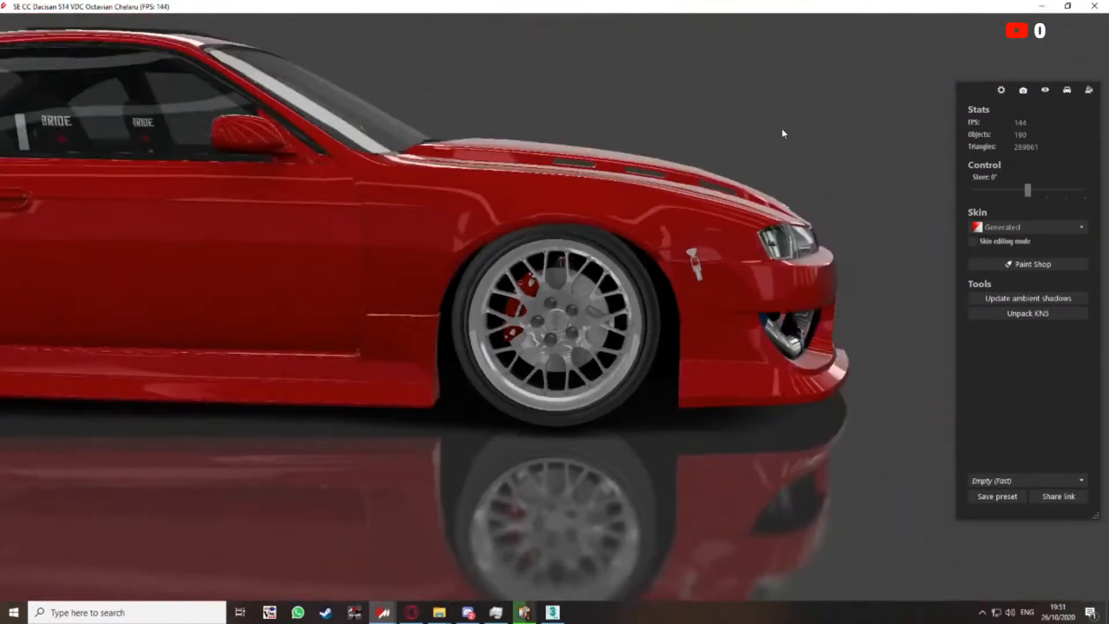
middle_drag(784, 130, 794, 111)
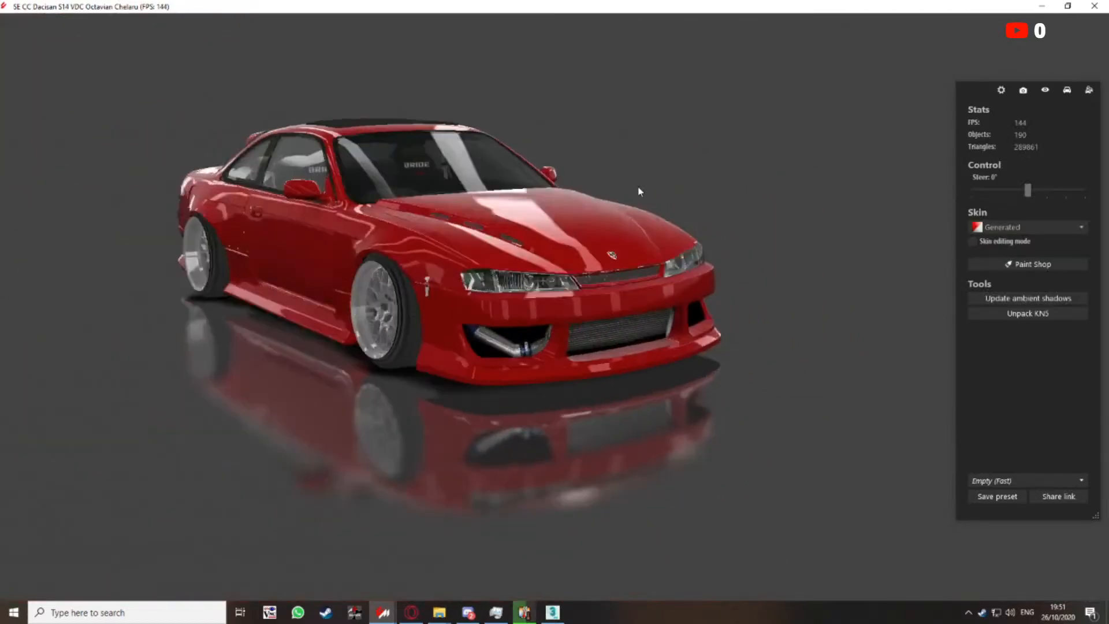
Close the showroom, browse the data folder of se_cc_s14_dacisan for the tyre and suspension files, and close the folder
key(Escape)
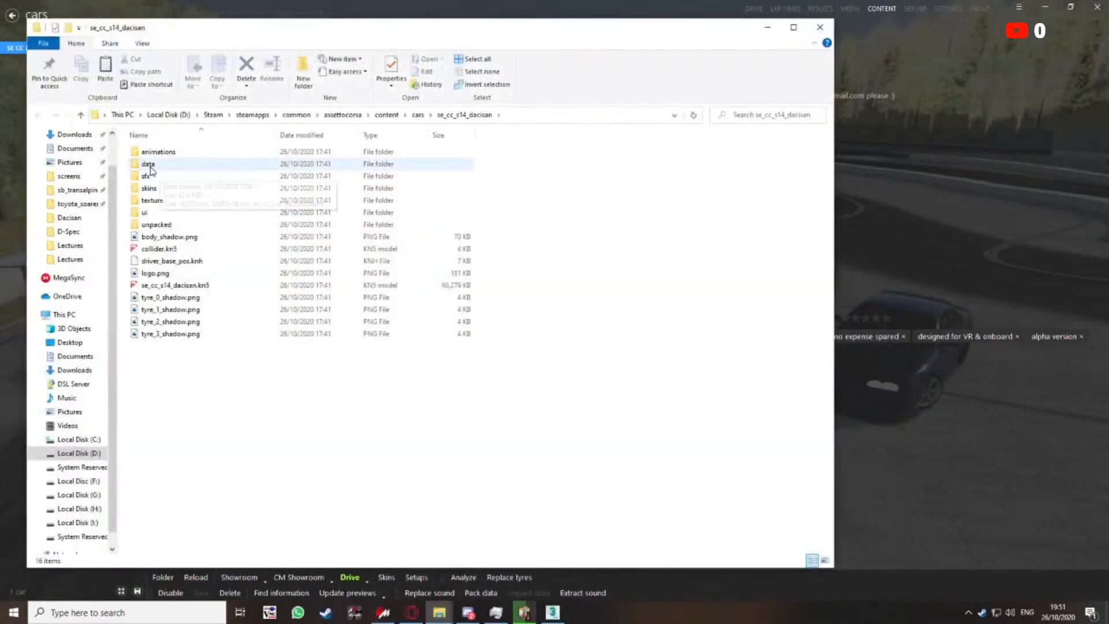
double_click(149, 166)
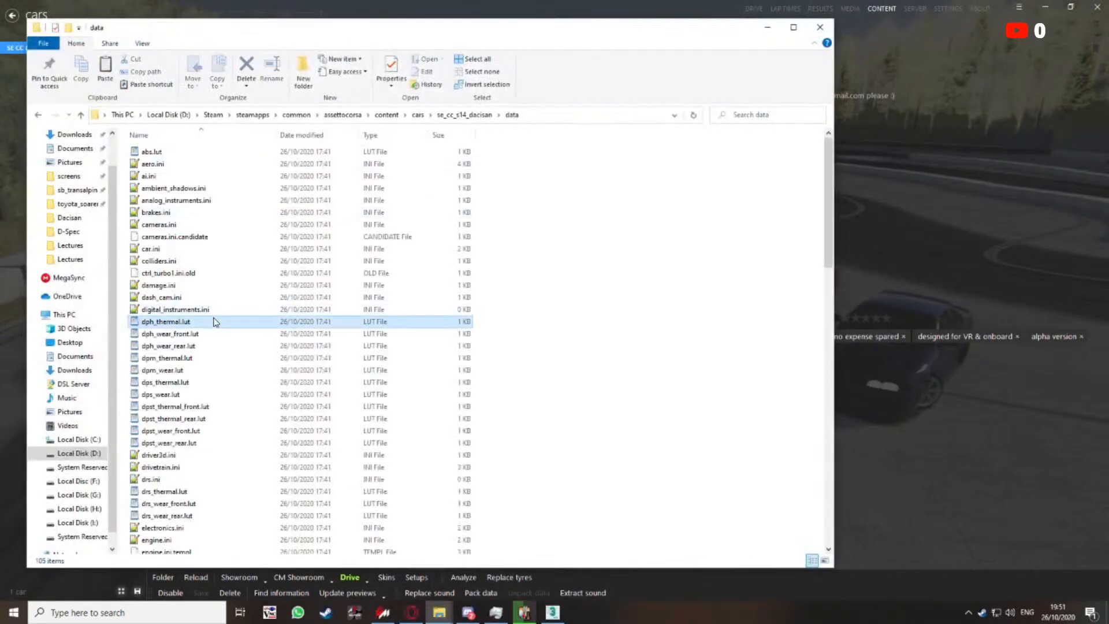
scroll(199, 364, down, 20)
click(185, 403)
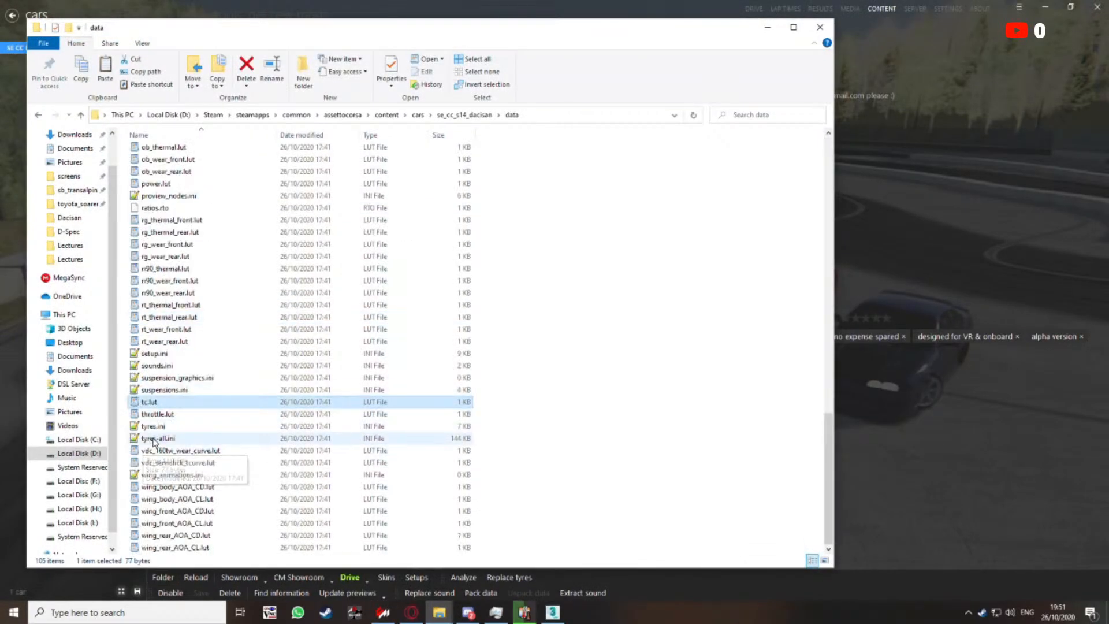
click(820, 27)
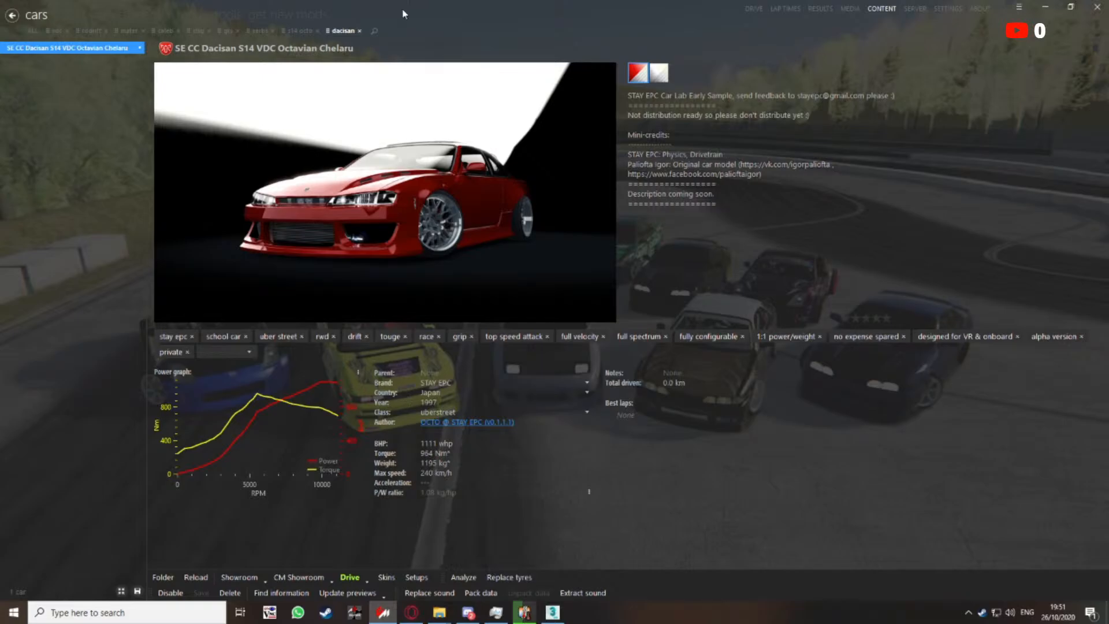
Reopen the S14 in the CM Showroom and look closely at its front wheel and fender
click(464, 167)
click(308, 575)
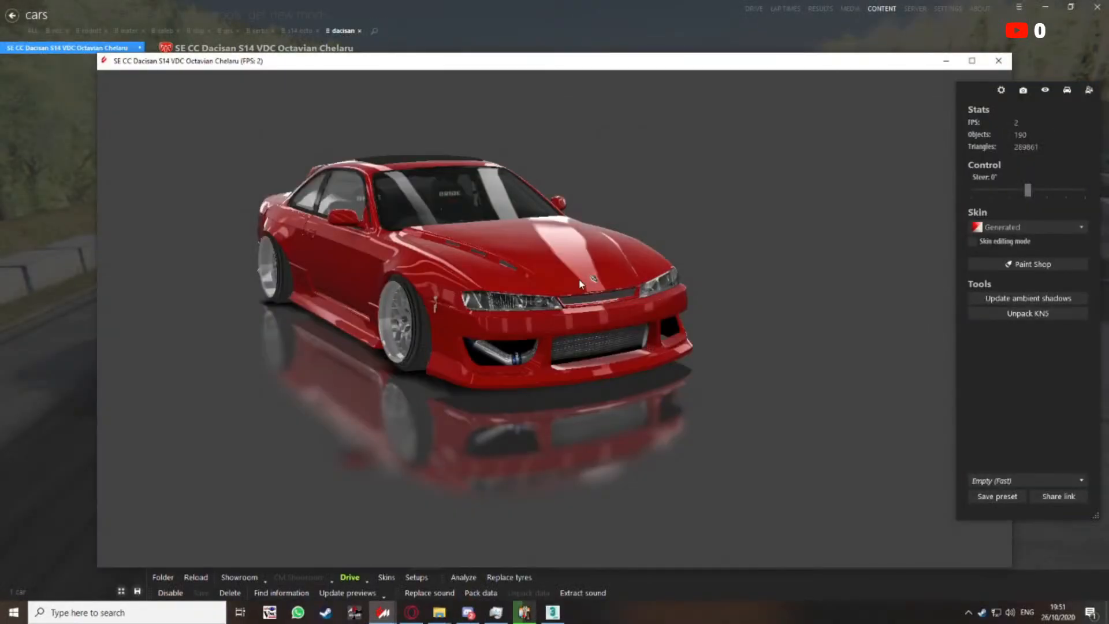
drag(559, 269, 629, 274)
scroll(516, 248, up, 6)
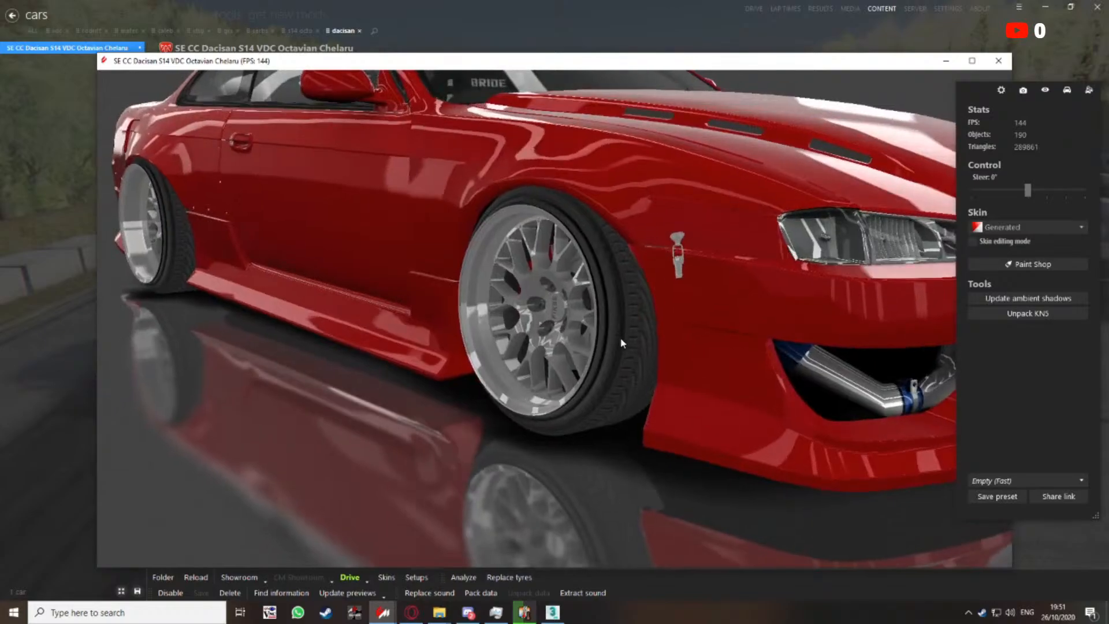
drag(652, 318, 762, 202)
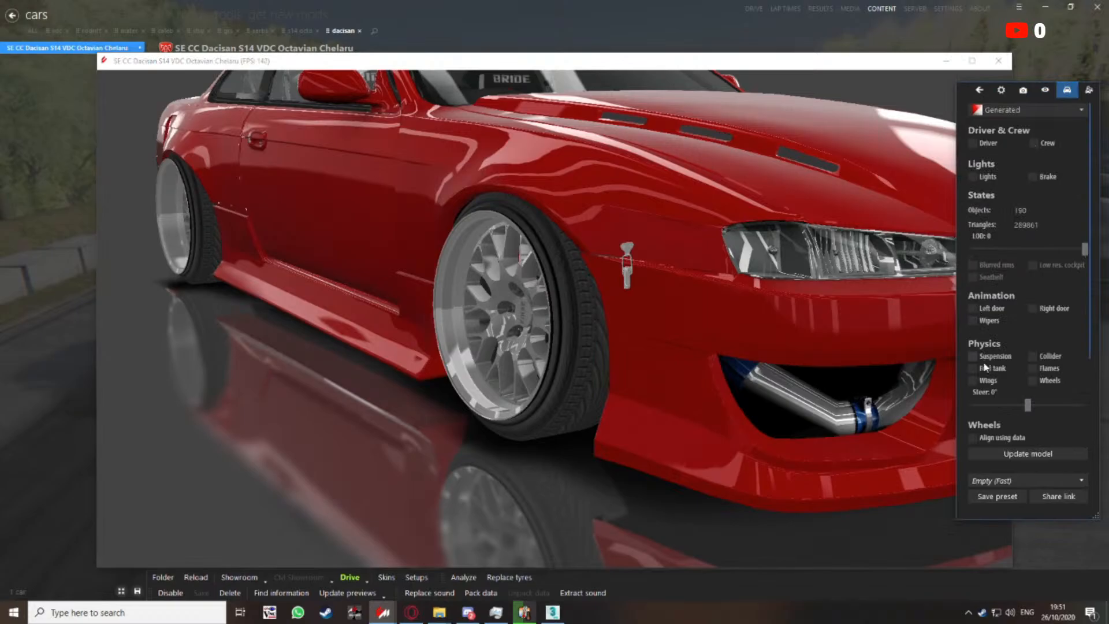
Show the Wheels physics outlines and compare them with the visible wheels, with Align using data switched on and off
drag(735, 298, 574, 134)
scroll(525, 212, up, 5)
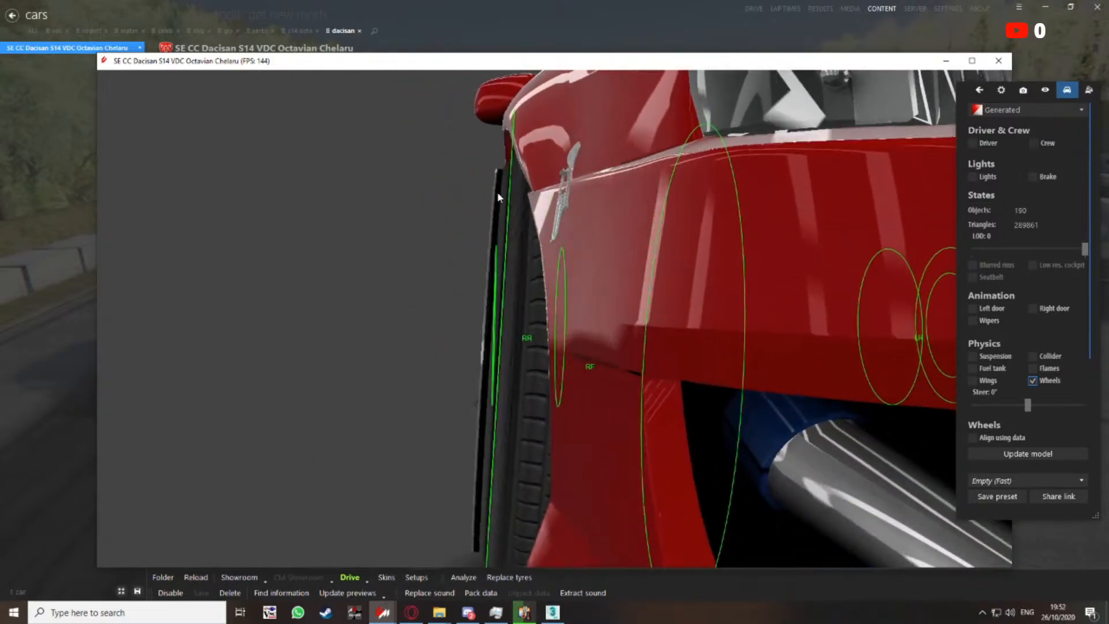
drag(498, 181, 725, 182)
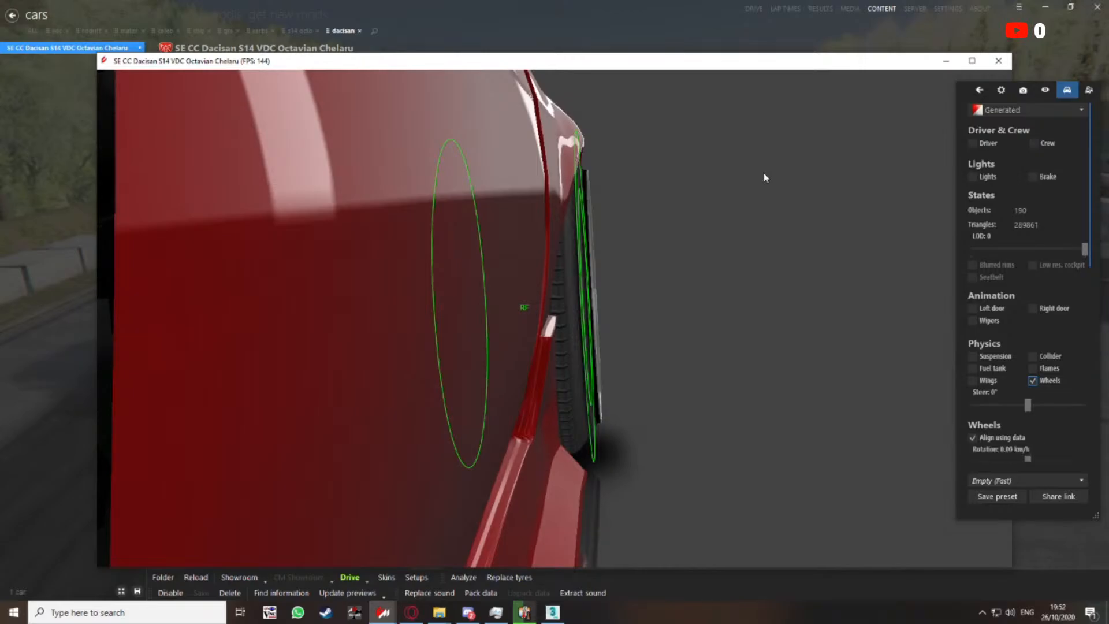
drag(764, 173, 716, 173)
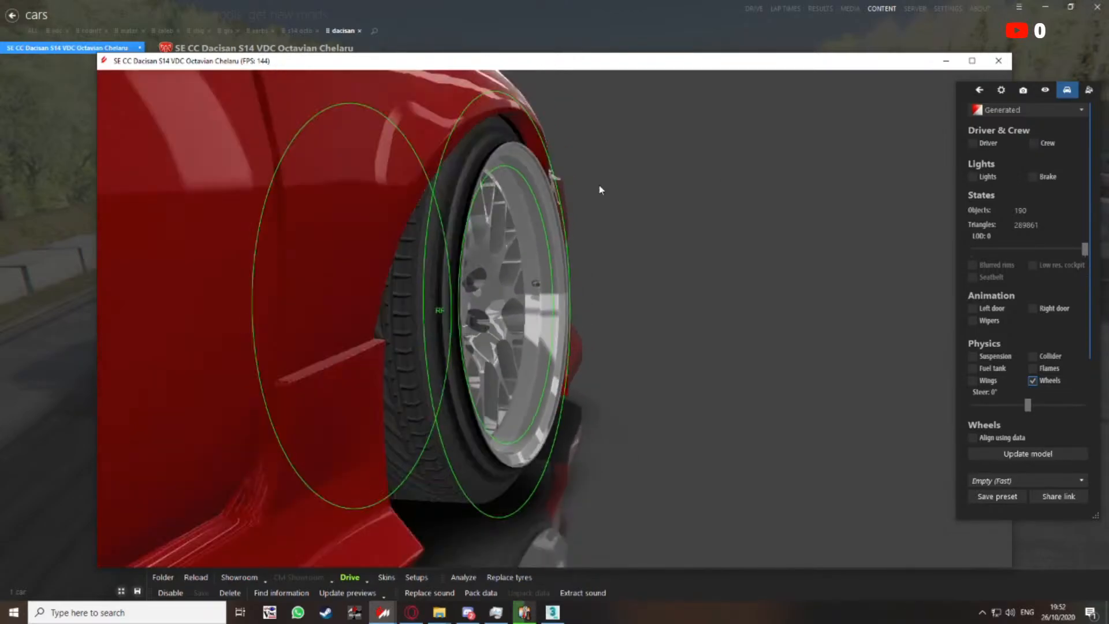
drag(599, 186, 574, 186)
scroll(534, 217, down, 6)
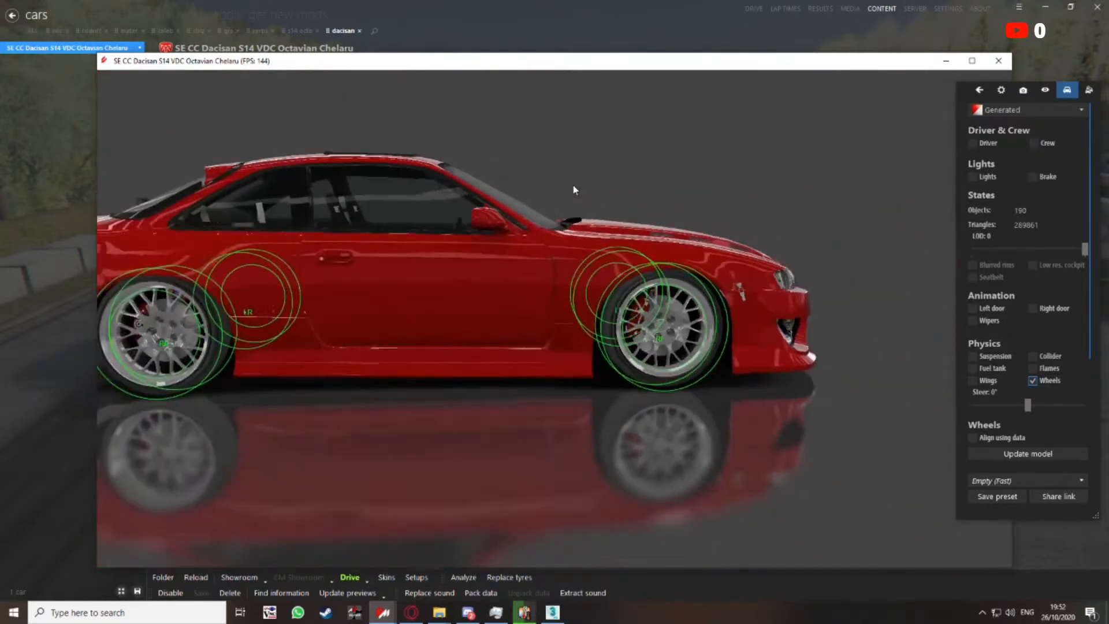
Examine the right front wheel edge-on against the fender with the Wheels physics outlines shown
middle_drag(630, 223, 587, 224)
scroll(539, 178, up, 6)
drag(587, 224, 673, 217)
middle_drag(693, 216, 629, 202)
drag(629, 202, 683, 214)
key(w)
key(w)
key(w)
key(w)
key(w)
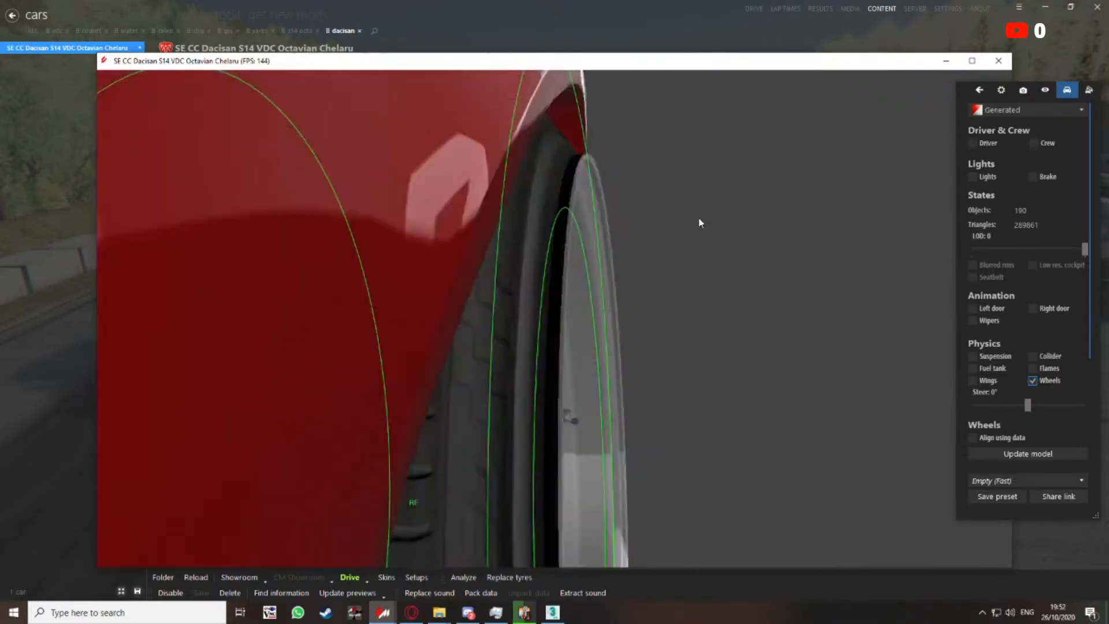
key(w)
key(w)
key(w)
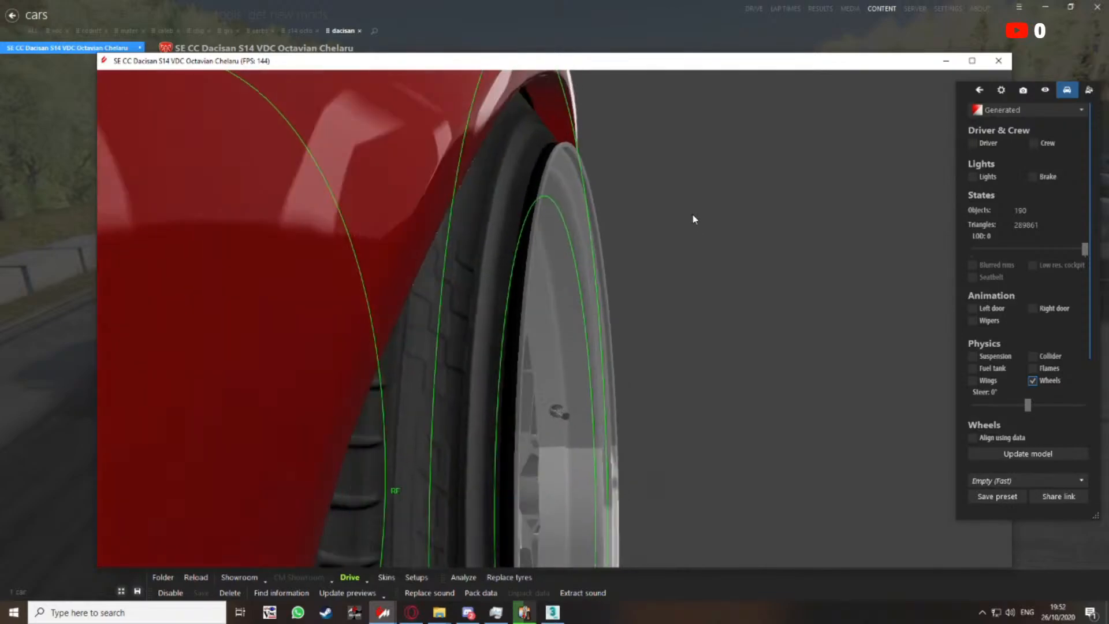
Examine the right front tyre and rim from behind the wheel in solid and wireframe shading
scroll(692, 214, down, 5)
scroll(692, 229, up, 6)
drag(691, 228, 793, 239)
key(w)
key(w)
key(w)
scroll(636, 247, down, 5)
scroll(681, 247, up, 4)
scroll(800, 247, down, 1)
scroll(793, 239, up, 6)
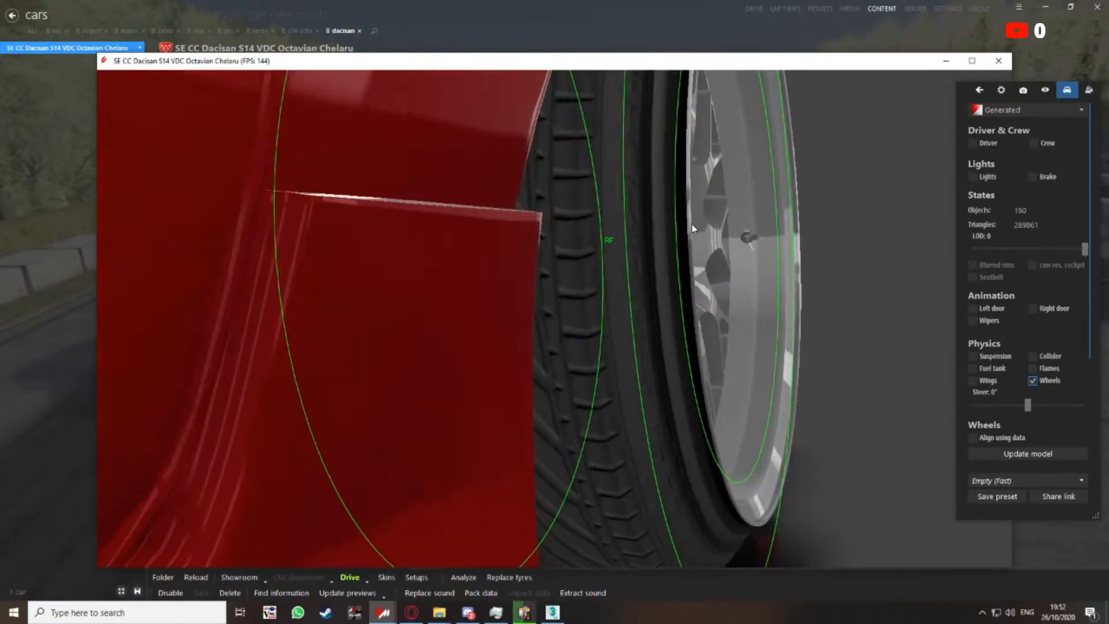
key(w)
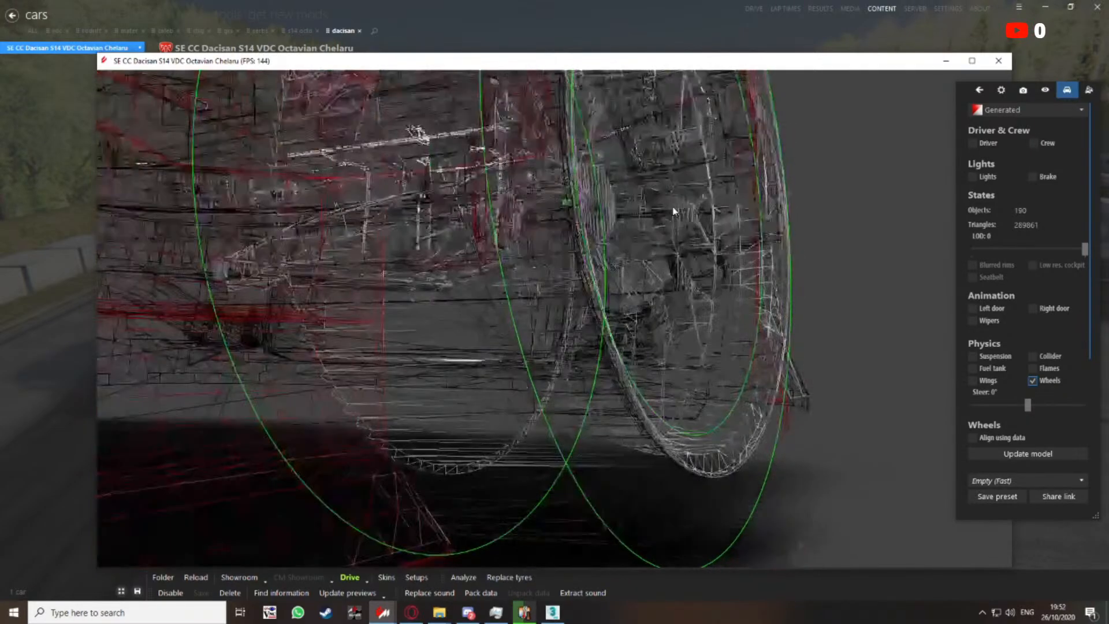
key(w)
Hide the Wheels physics outlines and look closely at the front rim's spokes, hub and brake caliper
drag(670, 213, 611, 334)
scroll(434, 238, down, 5)
key(w)
key(w)
scroll(560, 349, down, 4)
scroll(695, 347, up, 4)
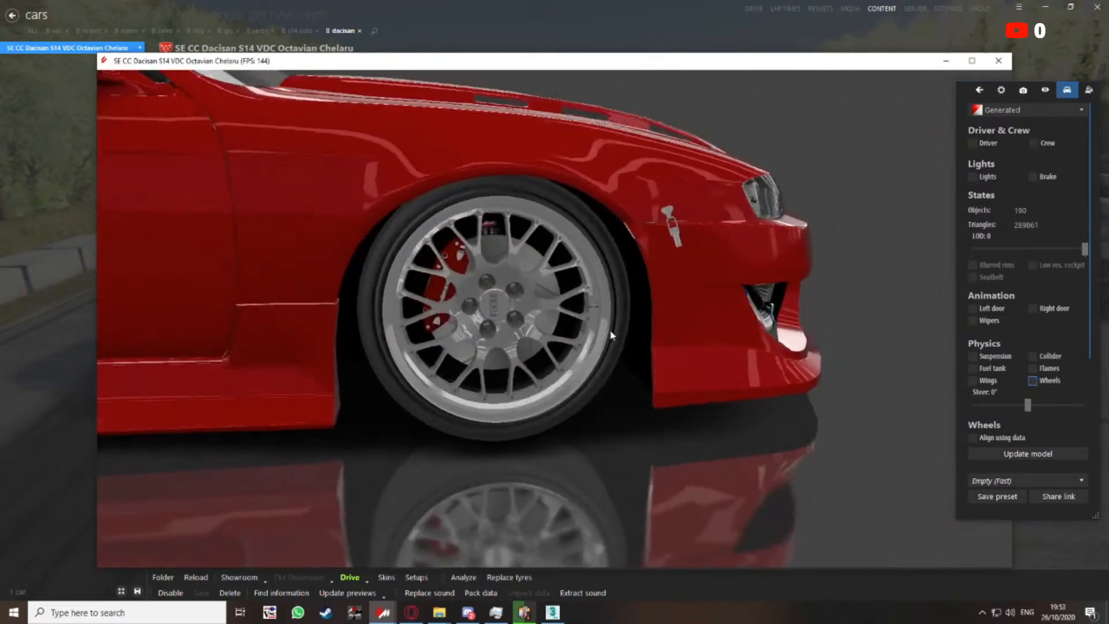
scroll(553, 308, up, 5)
scroll(553, 308, down, 4)
scroll(560, 314, up, 4)
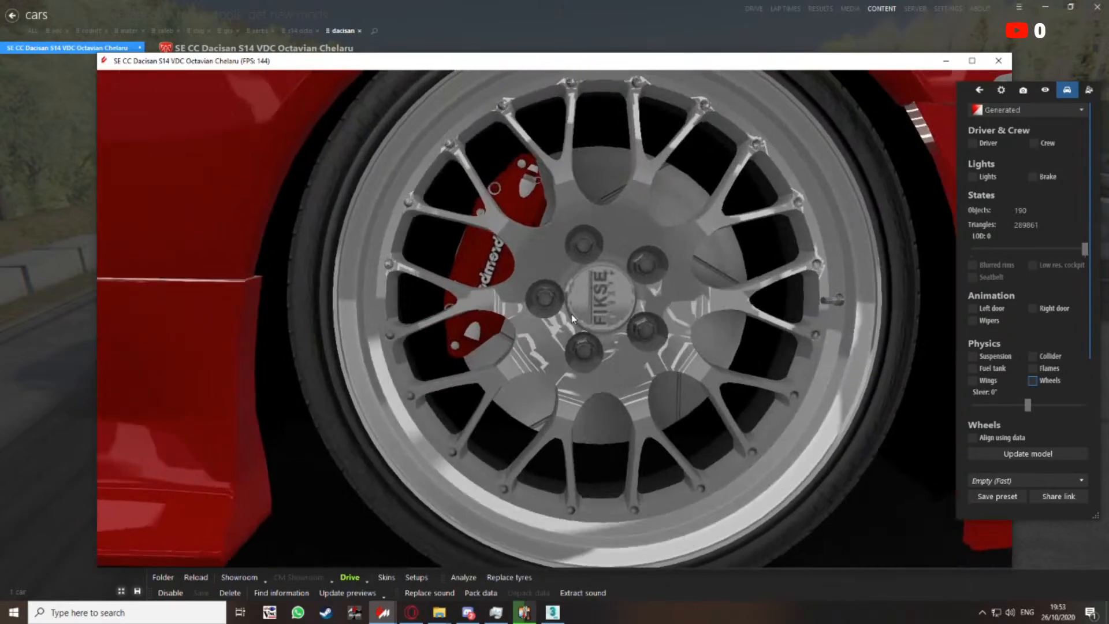
scroll(571, 324, up, 2)
key(w)
drag(568, 341, 502, 278)
key(w)
Look over the whole S14 body from the front and sides, checking its mesh in wireframe
scroll(501, 320, down, 10)
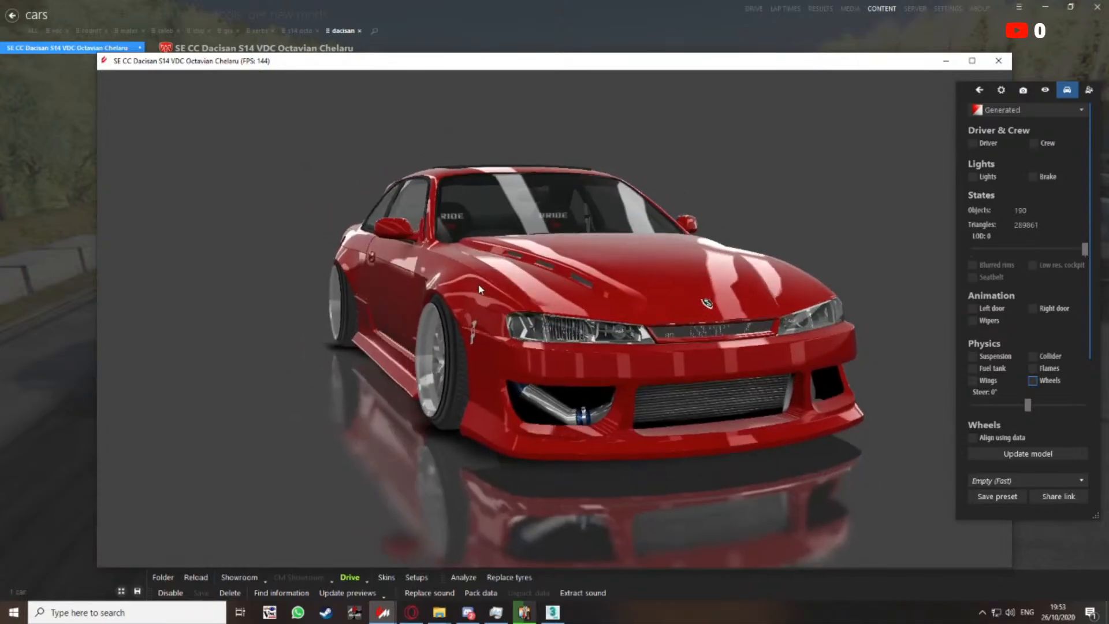
scroll(468, 285, up, 10)
scroll(468, 285, down, 10)
mouse_move(469, 285)
mouse_down()
mouse_move(840, 331)
mouse_move(629, 315)
mouse_move(544, 322)
mouse_move(405, 292)
mouse_move(485, 298)
mouse_up()
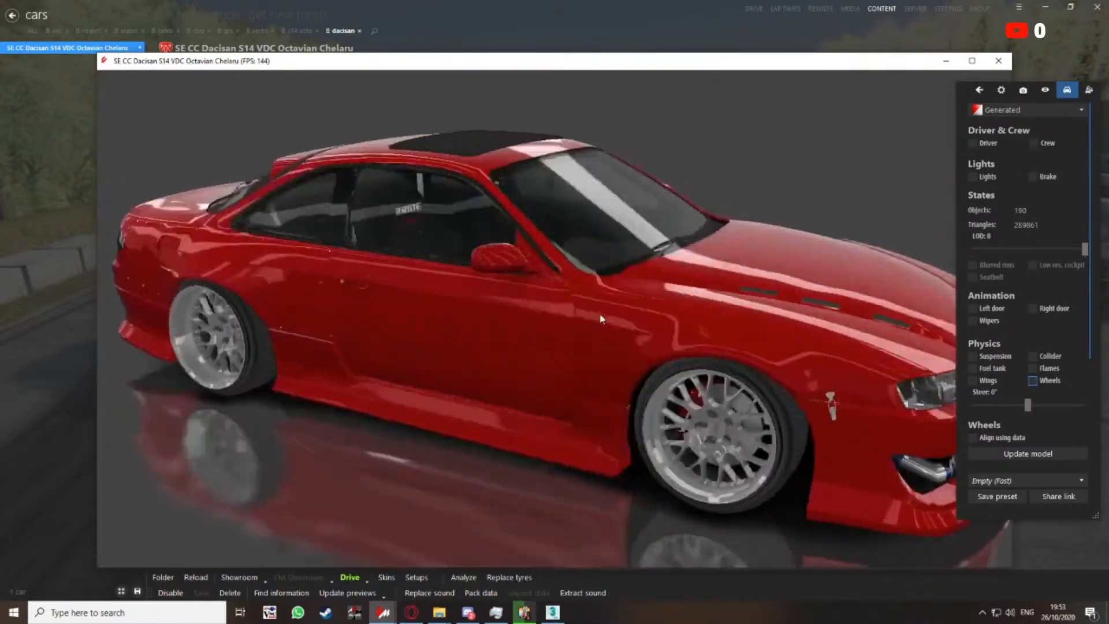
key(w)
scroll(504, 305, up, 3)
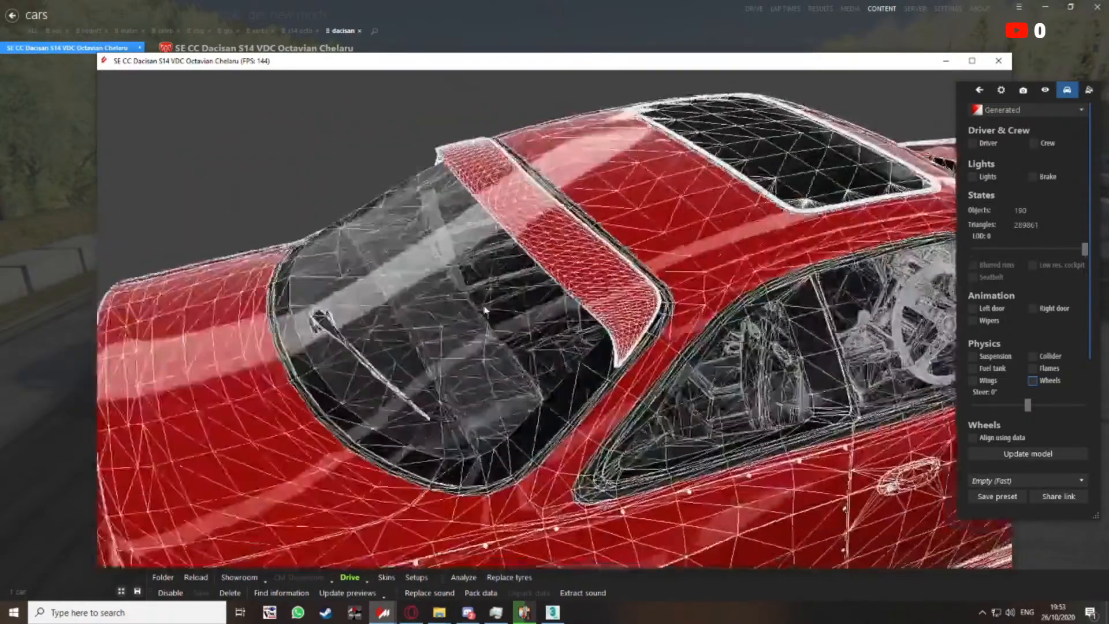
scroll(421, 292, up, 10)
key(w)
scroll(472, 296, down, 8)
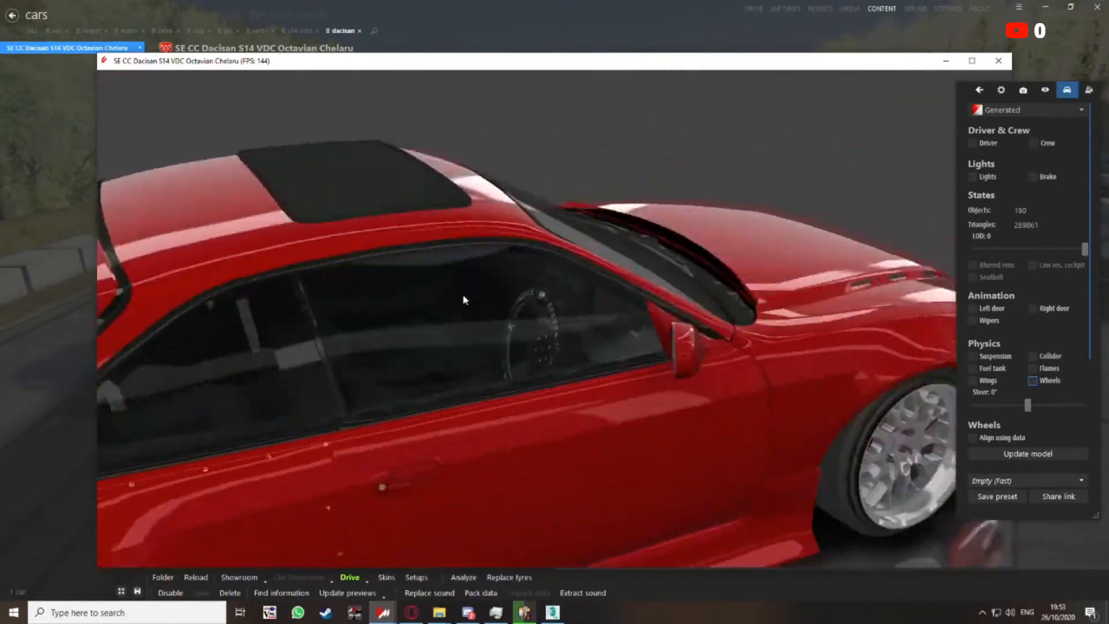
Leave the car options and examine the cabin's dashboard, gauges, centre console and steering wheel
scroll(474, 300, up, 8)
drag(480, 300, 830, 207)
key(w)
key(w)
key(w)
click(979, 94)
scroll(646, 306, down, 5)
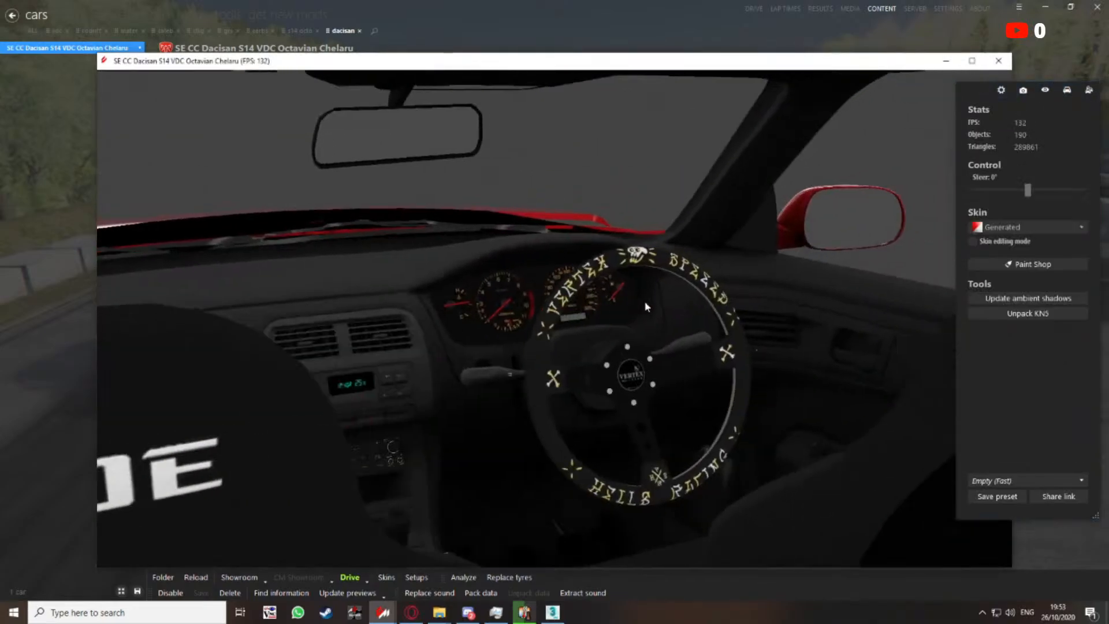
scroll(664, 302, up, 5)
scroll(599, 291, down, 5)
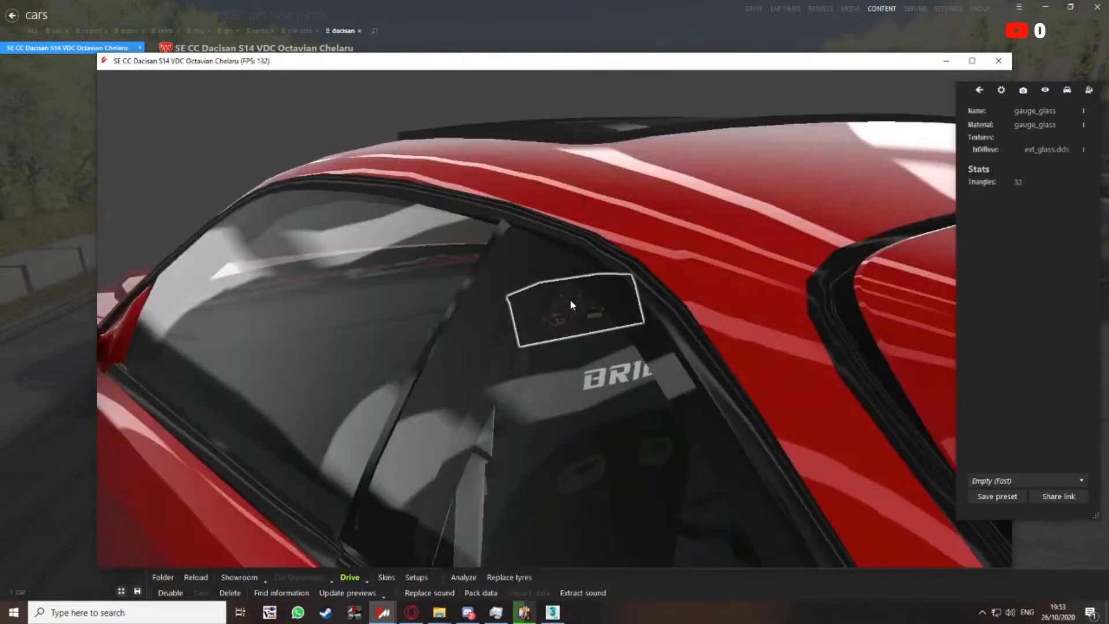
scroll(567, 307, up, 5)
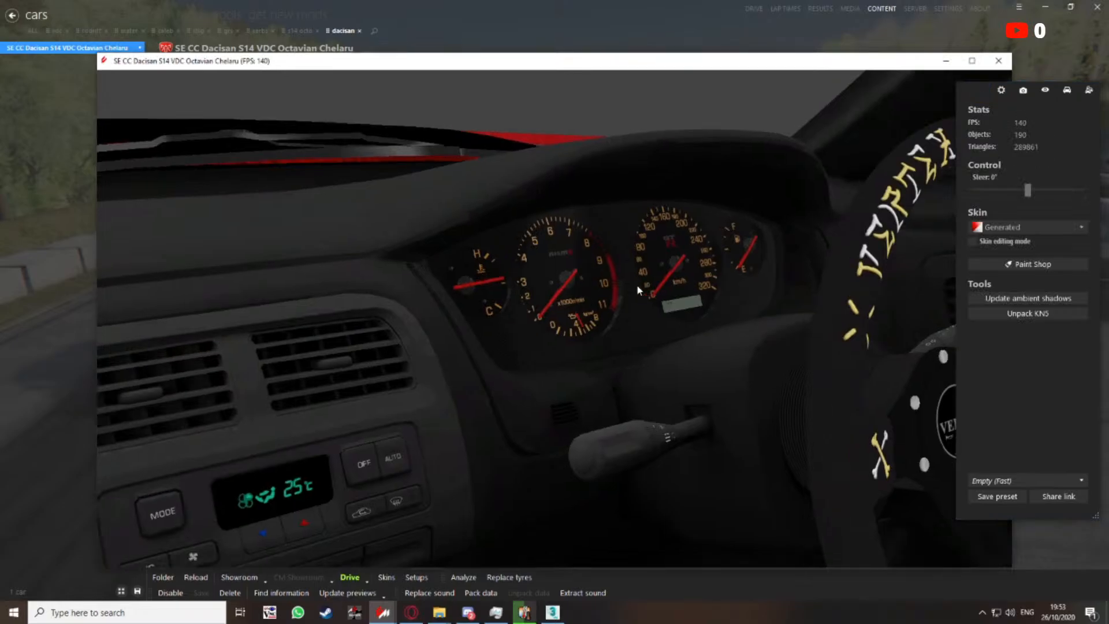
drag(637, 290, 624, 272)
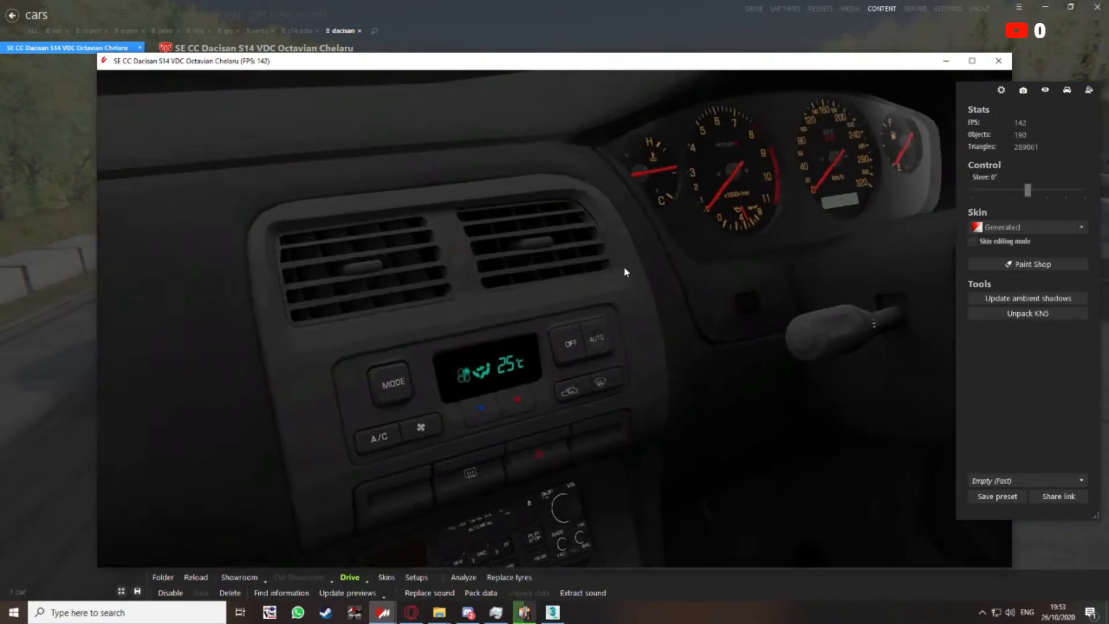
scroll(654, 263, down, 5)
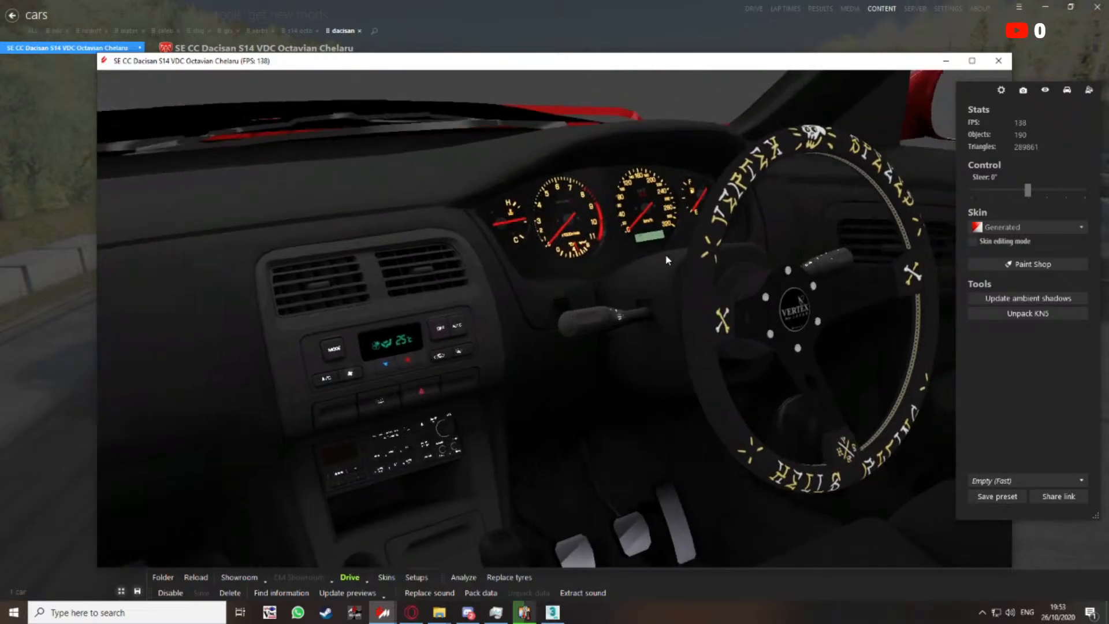
drag(666, 260, 652, 285)
scroll(625, 247, up, 4)
scroll(634, 284, down, 4)
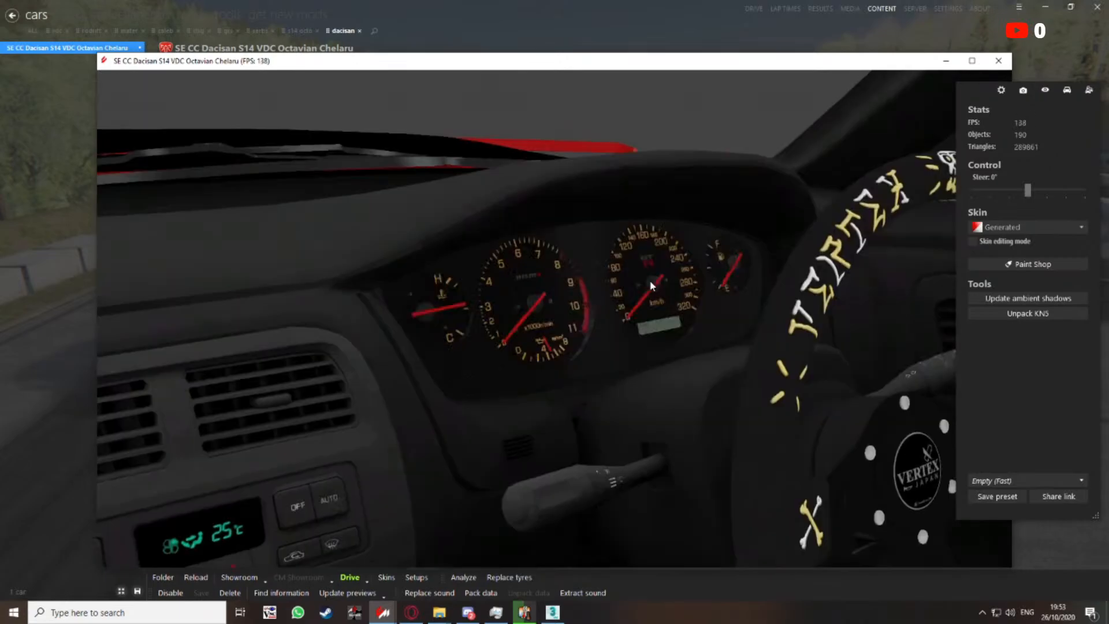
Toggle the lights and compare the car's mesh in wireframe and solid shading, ending at the roof and sunroof
key(l)
drag(649, 260, 604, 226)
drag(607, 201, 599, 258)
key(ctrl+w)
scroll(552, 334, up, 2)
key(ctrl+w)
key(ctrl+w)
scroll(565, 314, up, 2)
key(ctrl+w)
scroll(585, 304, down, 4)
key(ctrl+w)
key(ctrl+w)
scroll(580, 230, up, 4)
scroll(580, 225, up, 2)
key(ctrl+w)
scroll(585, 211, down, 4)
key(ctrl+w)
scroll(587, 297, up, 2)
key(ctrl+w)
scroll(609, 227, up, 4)
key(ctrl+w)
scroll(576, 190, down, 4)
key(ctrl+w)
key(ctrl+w)
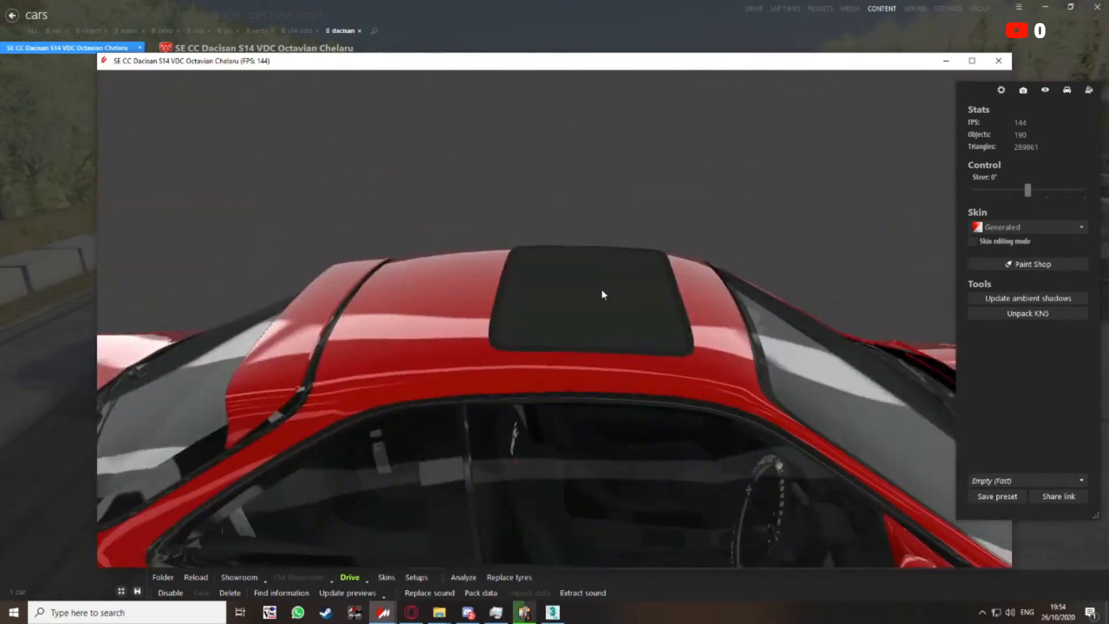
Hide and restore the sunroof glass and its black surround in turn to inspect how they sit on the roof
click(605, 296)
mouse_move(574, 295)
mouse_down()
mouse_move(561, 307)
mouse_move(579, 271)
mouse_move(594, 280)
mouse_move(585, 289)
mouse_up()
key(ctrl+h)
scroll(579, 270, up, 4)
key(ctrl+w)
key(ctrl+w)
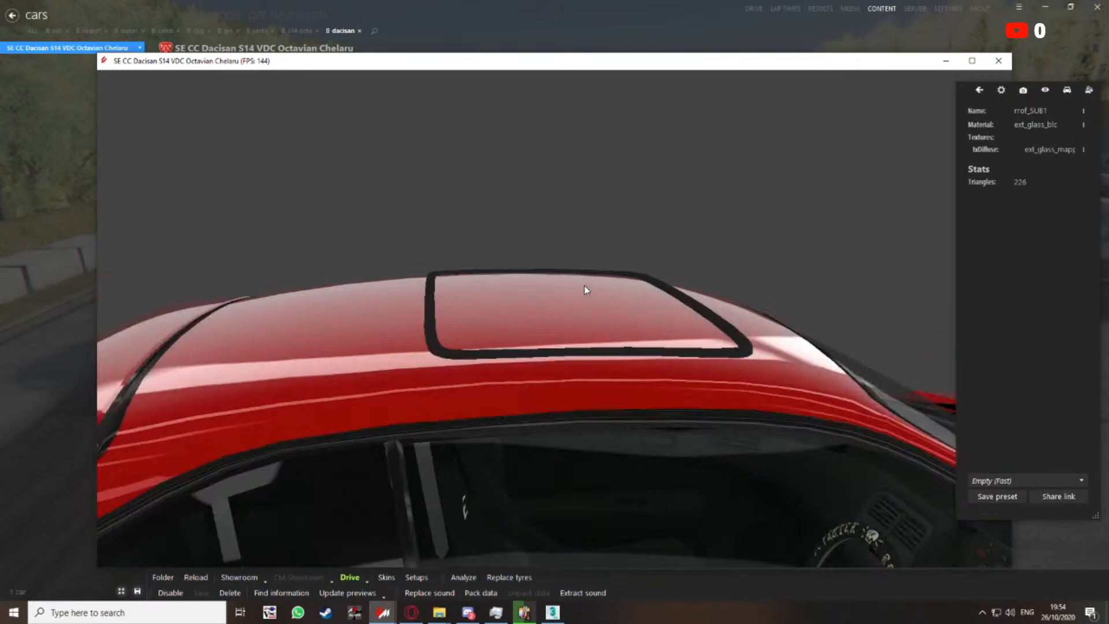
click(454, 358)
key(ctrl+h)
drag(455, 357, 611, 300)
key(ctrl+w)
key(ctrl+w)
click(614, 295)
key(ctrl+h)
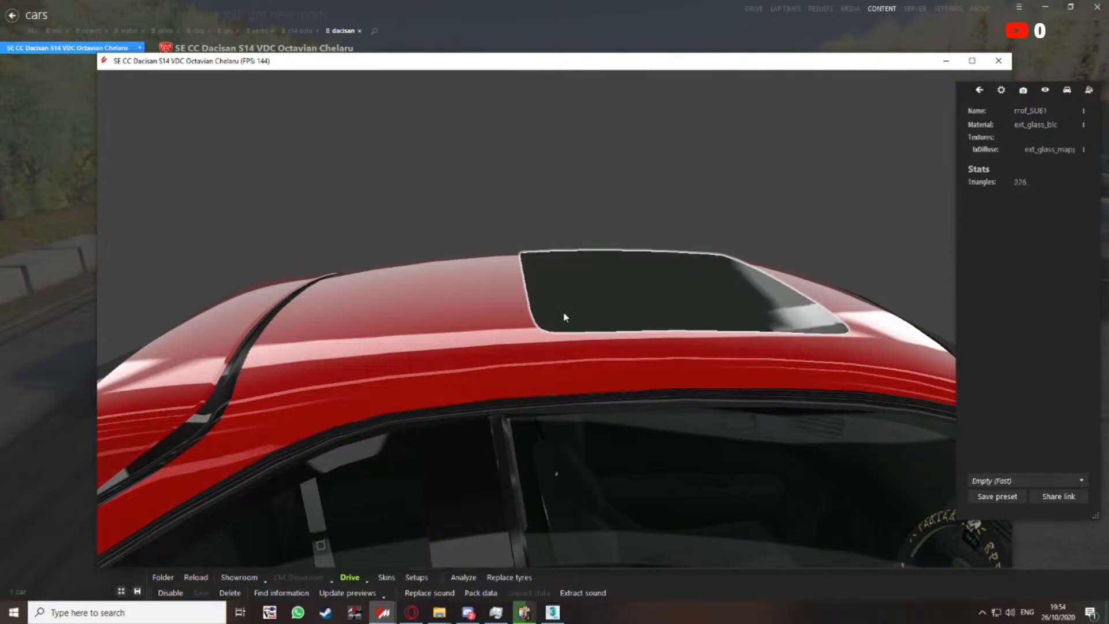
click(524, 315)
key(ctrl+h)
drag(584, 294, 488, 296)
click(579, 292)
Examine the roof panel's polygons around the sunroof and window pillars, alternating wireframe and solid shading
scroll(561, 272, up, 4)
key(ctrl+w)
scroll(547, 282, up, 5)
scroll(551, 280, down, 4)
key(ctrl+w)
key(ctrl+w)
scroll(547, 281, down, 4)
key(ctrl+w)
scroll(572, 283, down, 3)
scroll(426, 287, up, 4)
scroll(426, 287, down, 3)
key(ctrl+w)
scroll(488, 296, up, 3)
key(ctrl+w)
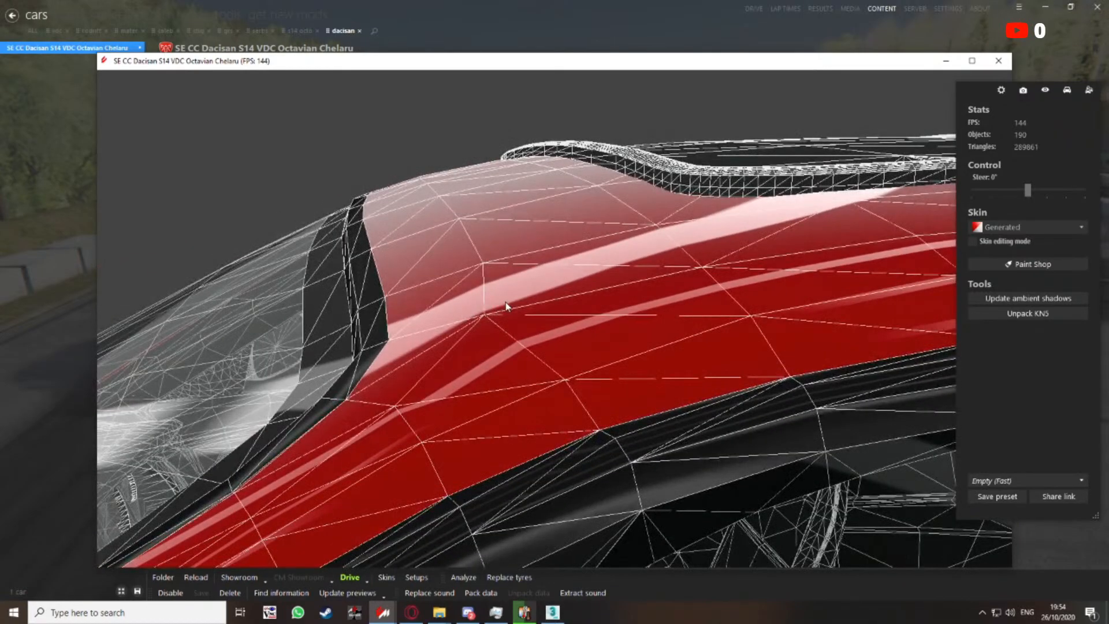
scroll(505, 307, down, 3)
key(ctrl+w)
scroll(508, 307, up, 3)
scroll(584, 245, down, 5)
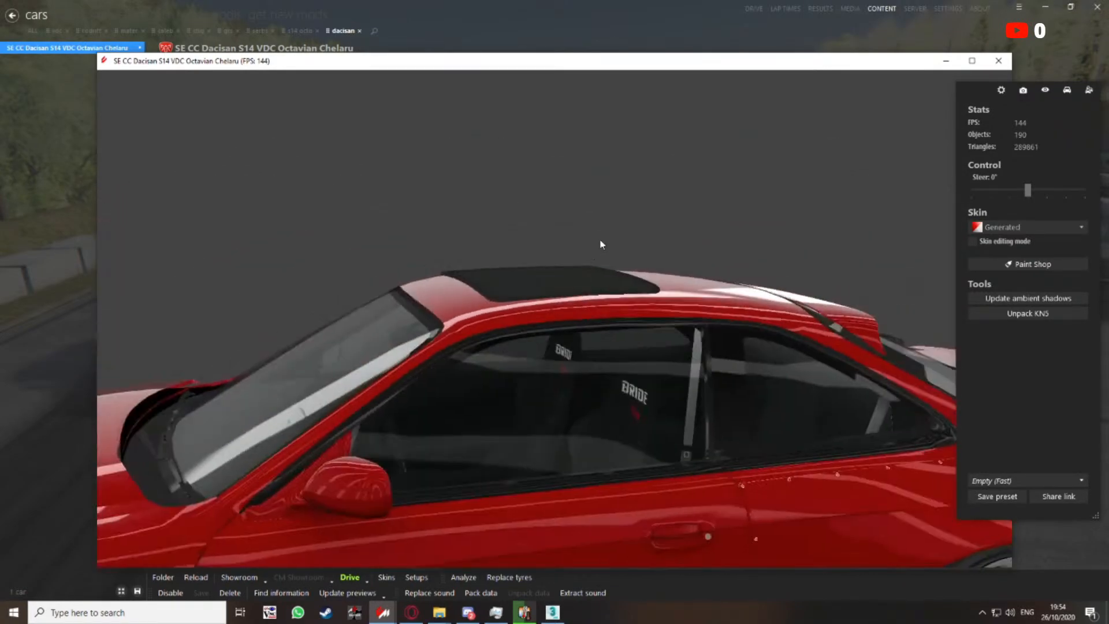
View the car from the side and inspect the sunroof's raised edge closely in solid and wireframe shading
drag(639, 225, 880, 218)
middle_drag(880, 219, 832, 185)
drag(832, 185, 572, 220)
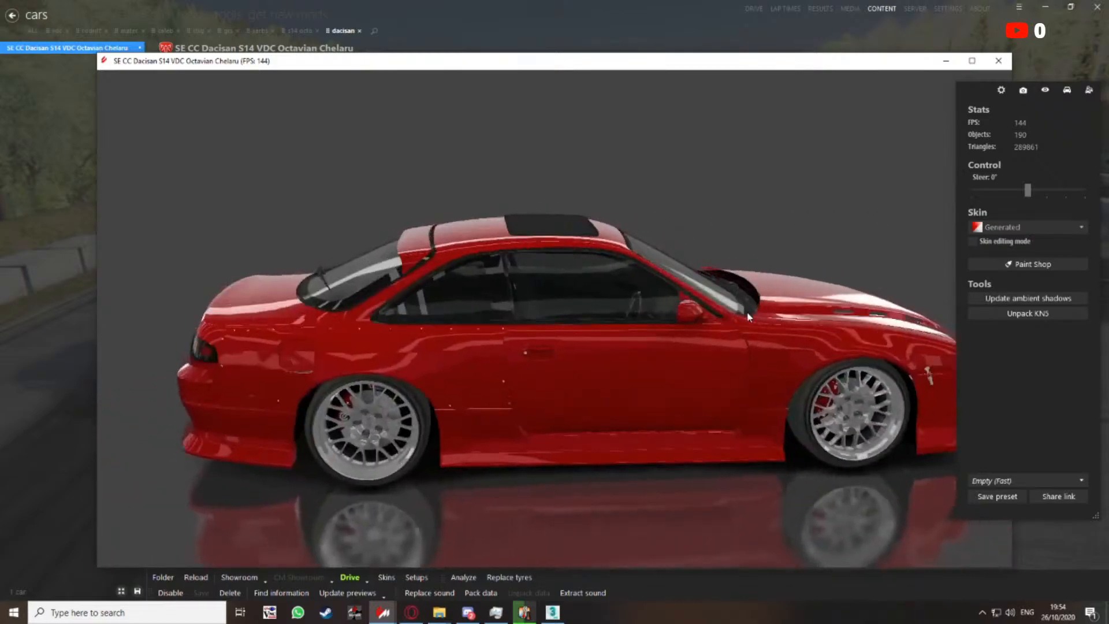
scroll(570, 220, up, 5)
middle_drag(569, 220, 569, 283)
drag(569, 283, 629, 271)
key(ctrl+w)
scroll(644, 273, up, 2)
key(ctrl+w)
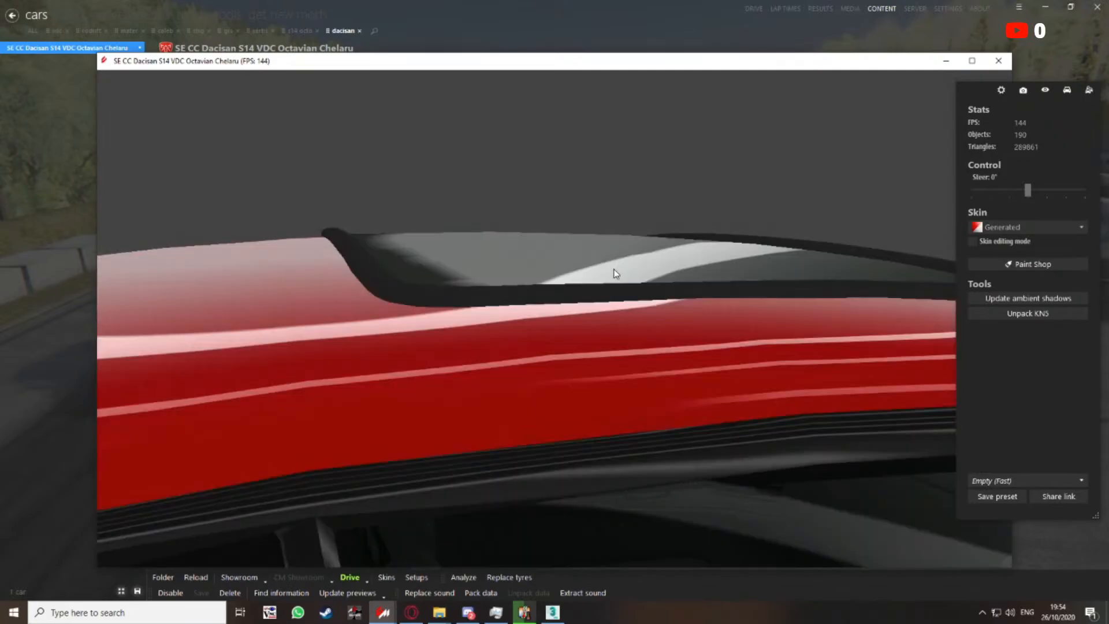
key(ctrl+w)
scroll(594, 293, up, 3)
scroll(594, 293, down, 3)
key(ctrl+w)
key(ctrl+w)
drag(587, 349, 581, 293)
key(ctrl+w)
Select the sunroof surround and examine the roof and cabin meshes beneath it in wireframe
click(590, 278)
scroll(572, 264, down, 3)
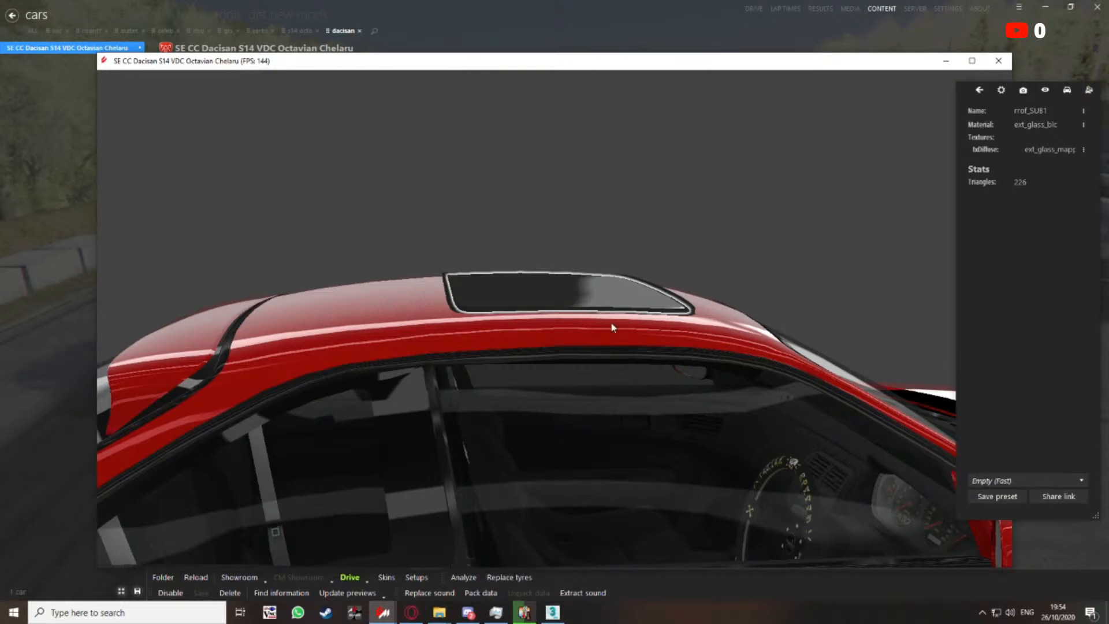
drag(612, 325, 596, 266)
scroll(595, 268, up, 4)
scroll(604, 268, down, 3)
key(ctrl+w)
scroll(607, 267, up, 5)
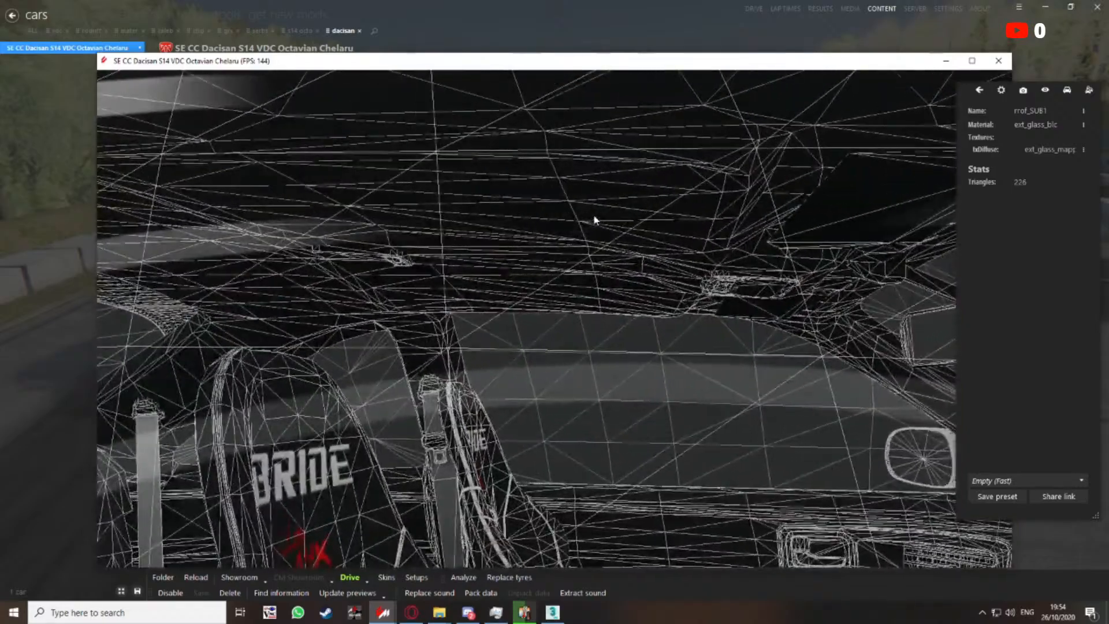
drag(593, 232, 634, 362)
click(593, 223)
Examine the roof and sunroof topology in wireframe from directly above
key(w)
key(w)
key(w)
key(w)
scroll(611, 349, down, 4)
key(w)
key(w)
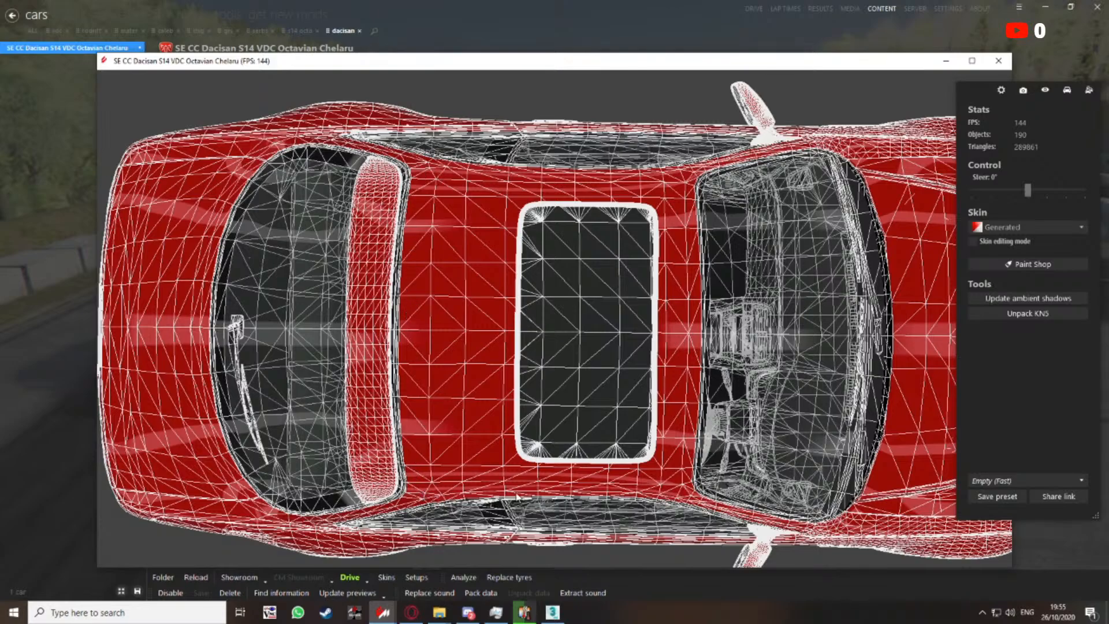
Check the sunroof surround and painted body mesh details from above, and return to solid shading
scroll(459, 494, up, 4)
click(465, 484)
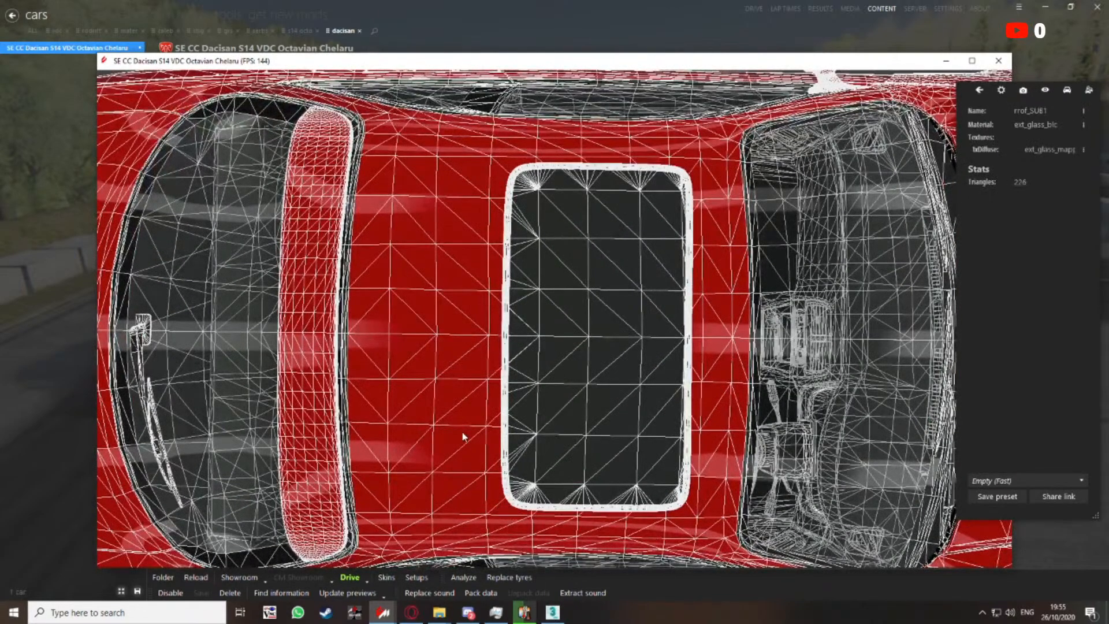
scroll(514, 257, down, 3)
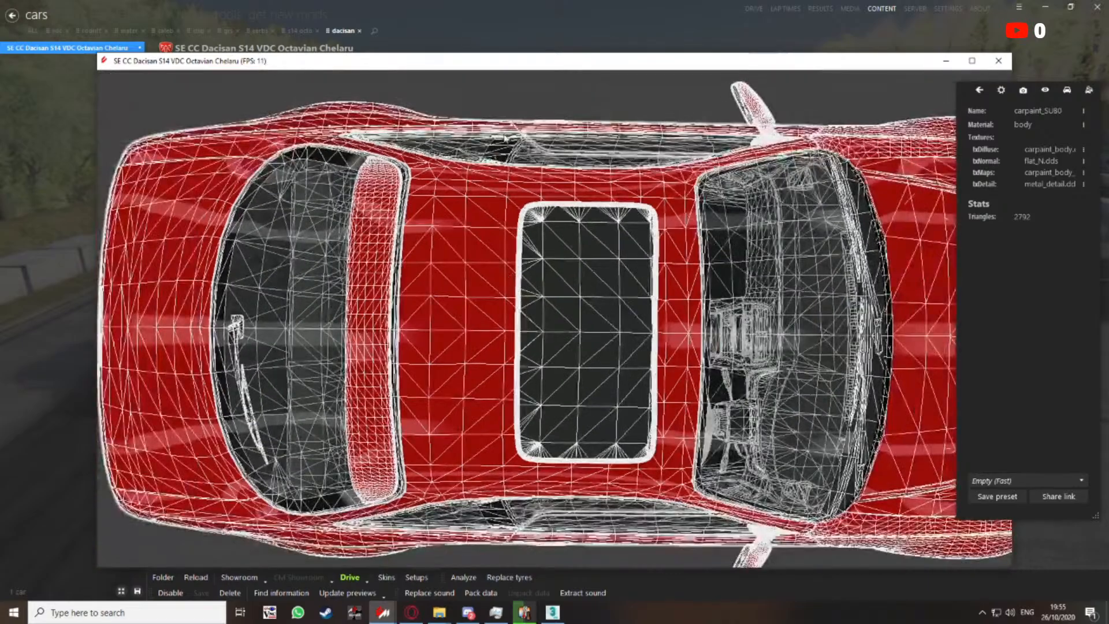
click(504, 135)
middle_drag(456, 466, 422, 414)
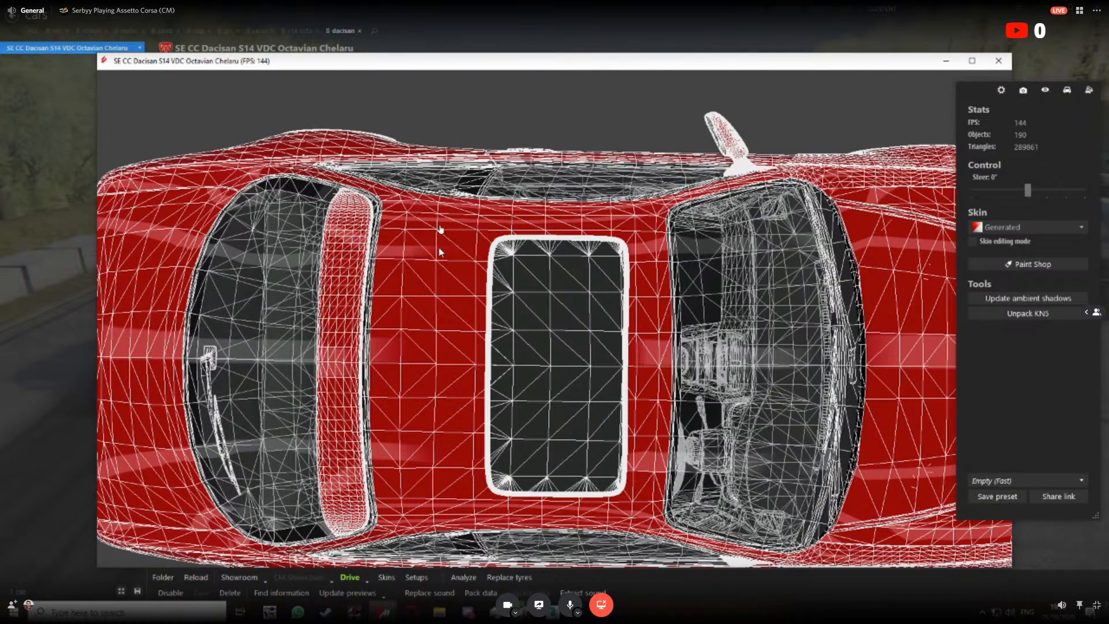
key(w)
key(w)
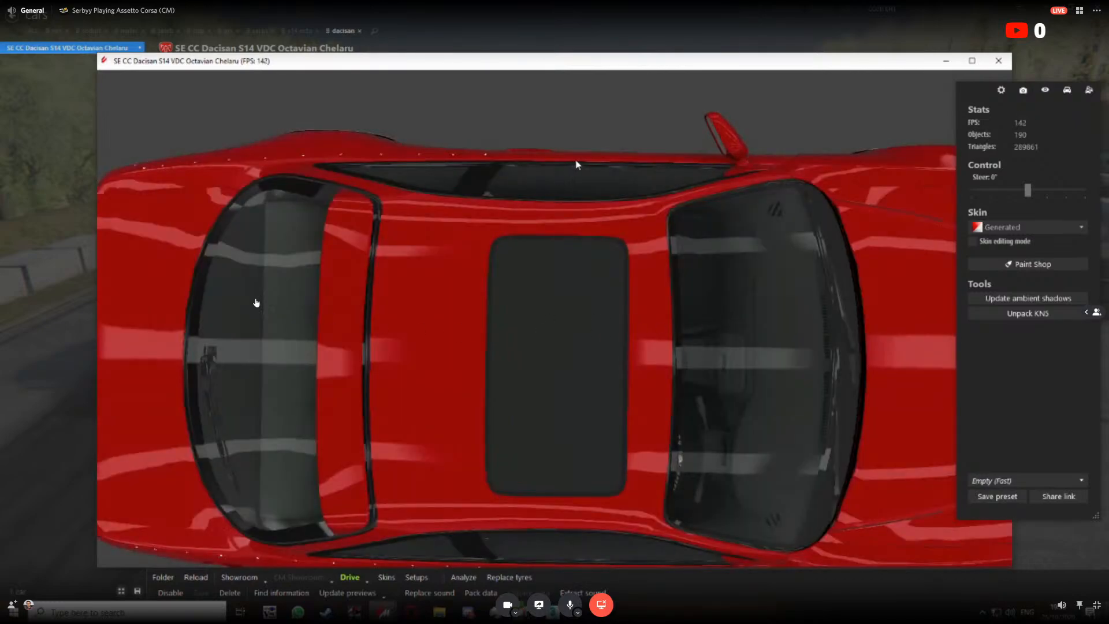
Examine the car's full roof, sunroof and windows from directly above in solid shading
drag(576, 161, 599, 177)
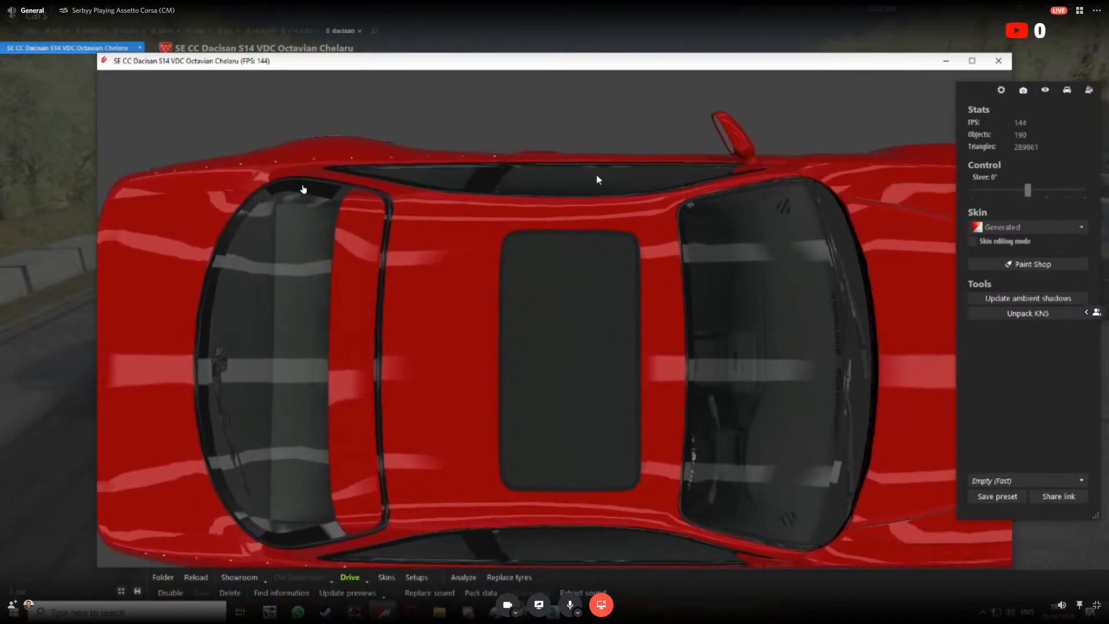
middle_drag(603, 179, 658, 172)
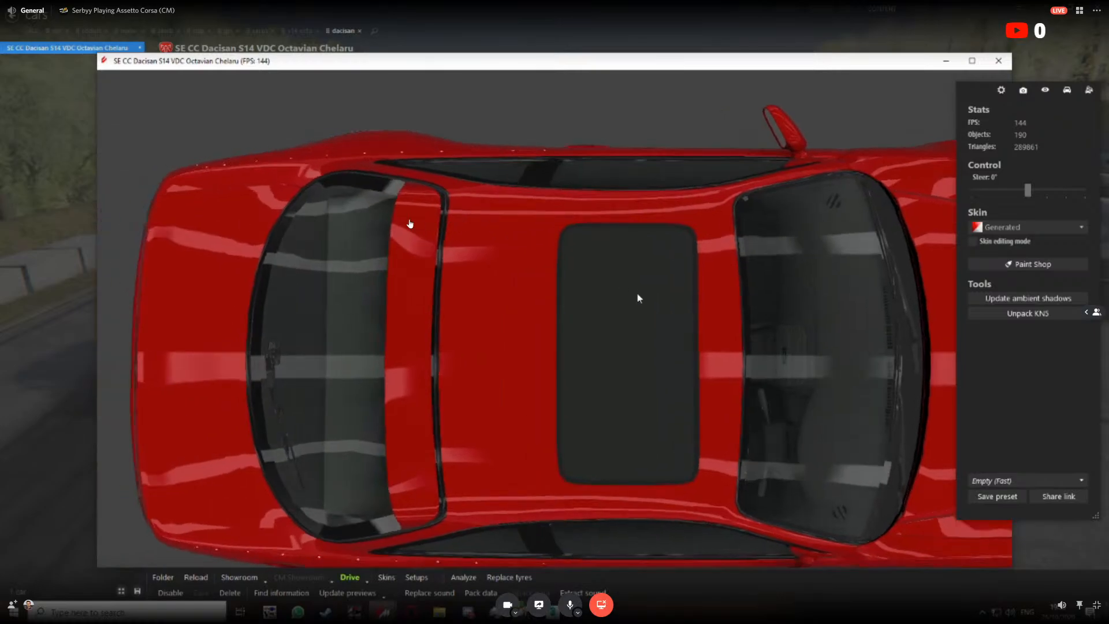
key(alt+Tab)
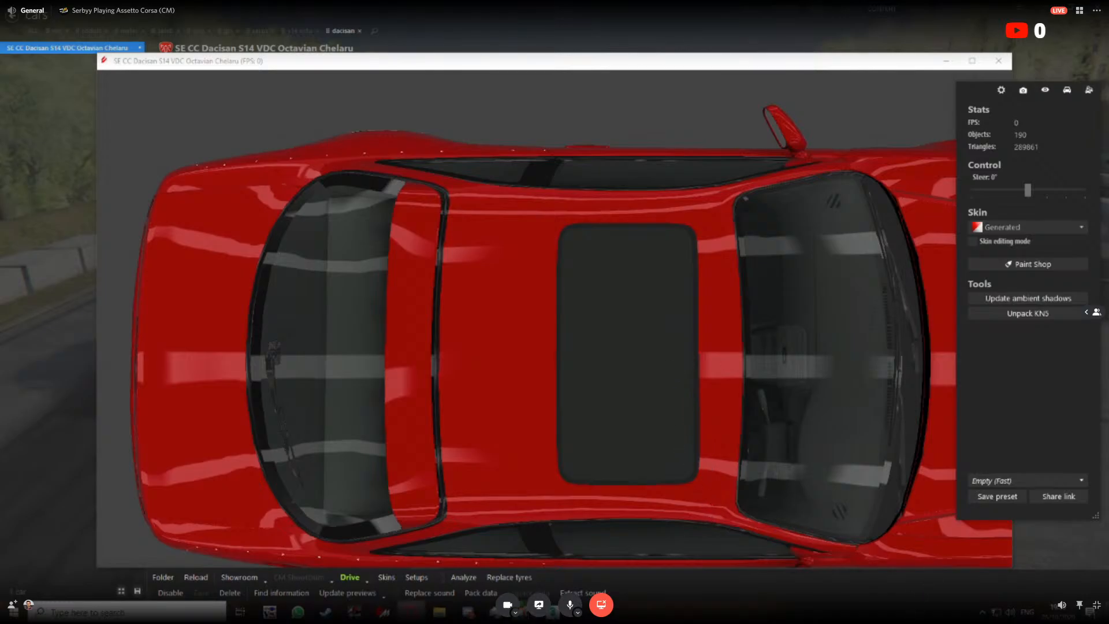
Switch to 3ds Max and inspect the six-spoke wheel and one of its spokes from an angled view, then clear the selection
click(868, 603)
click(786, 191)
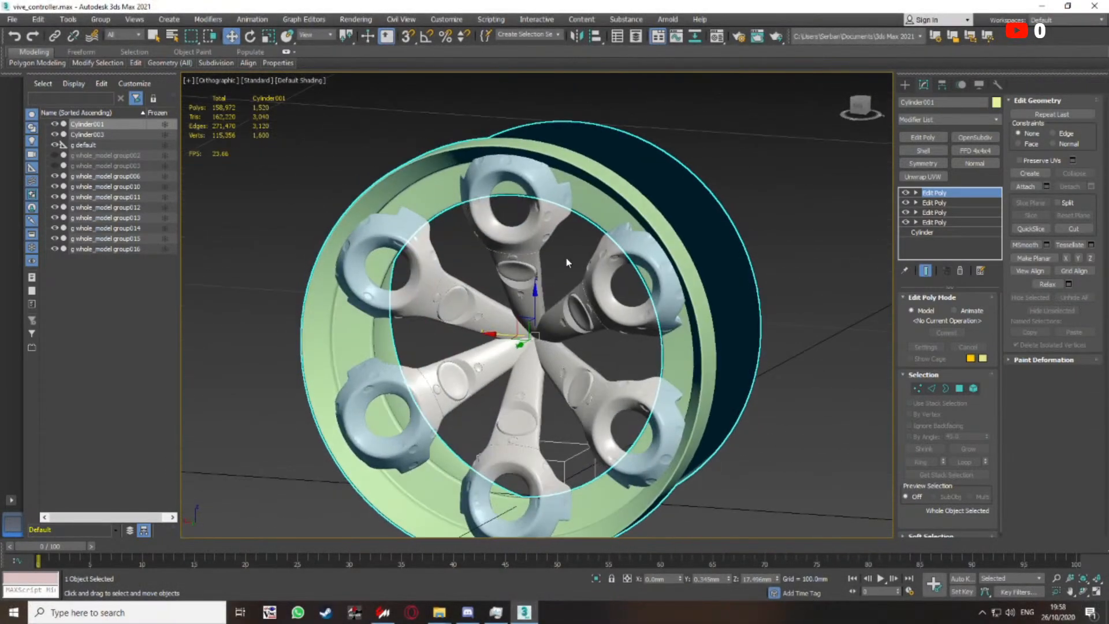
click(565, 248)
scroll(592, 240, up, 5)
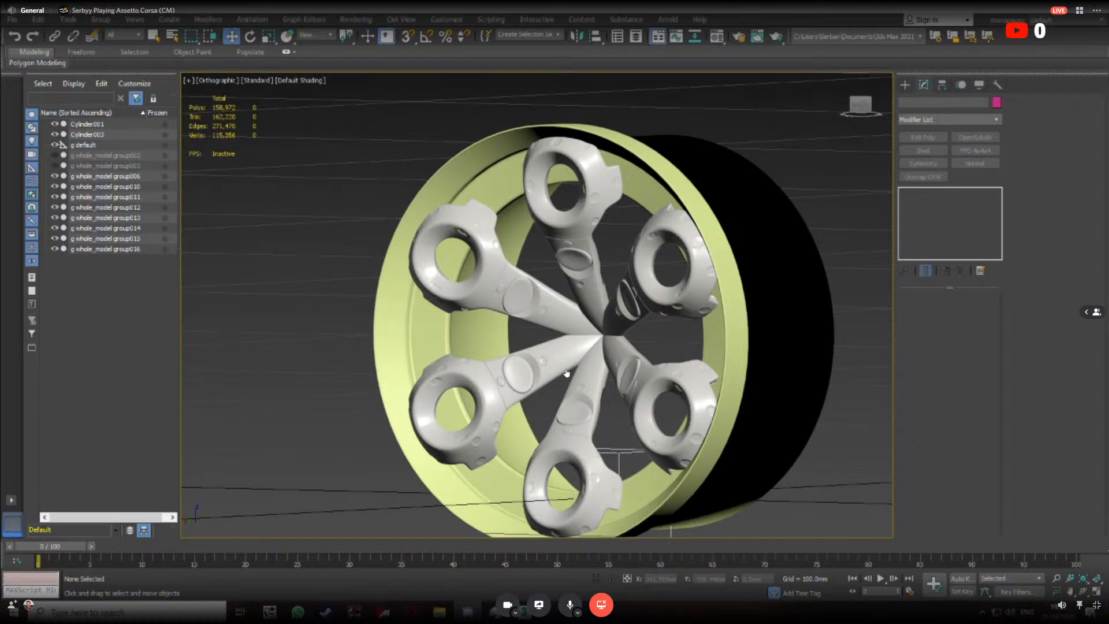
click(609, 306)
mouse_move(629, 310)
alt+middle_down()
mouse_move(605, 335)
mouse_move(611, 315)
alt+middle_up()
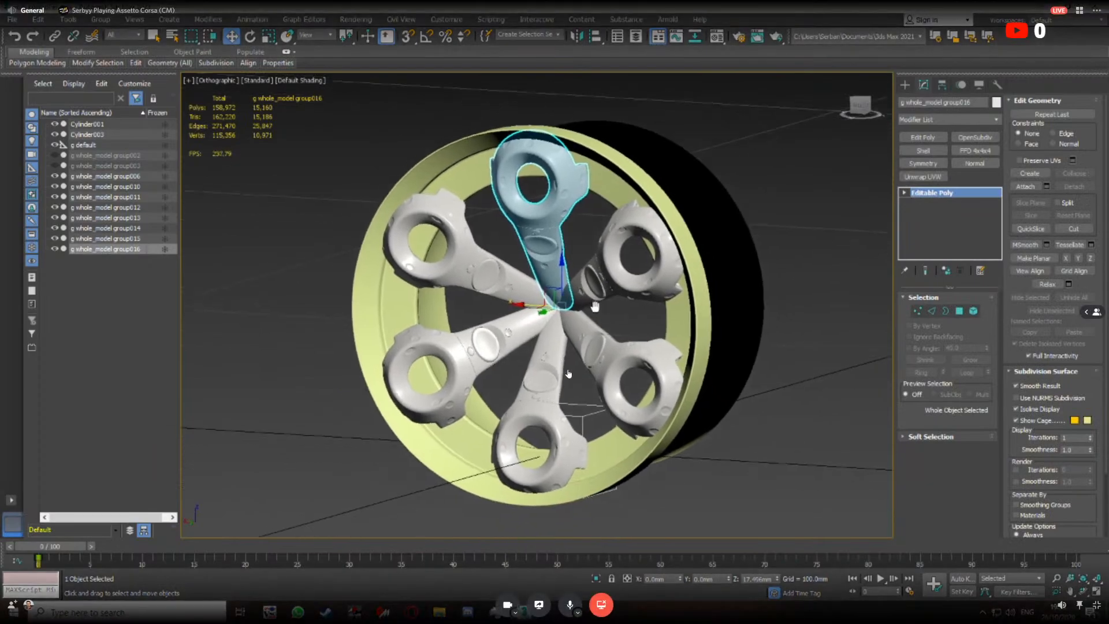
click(612, 310)
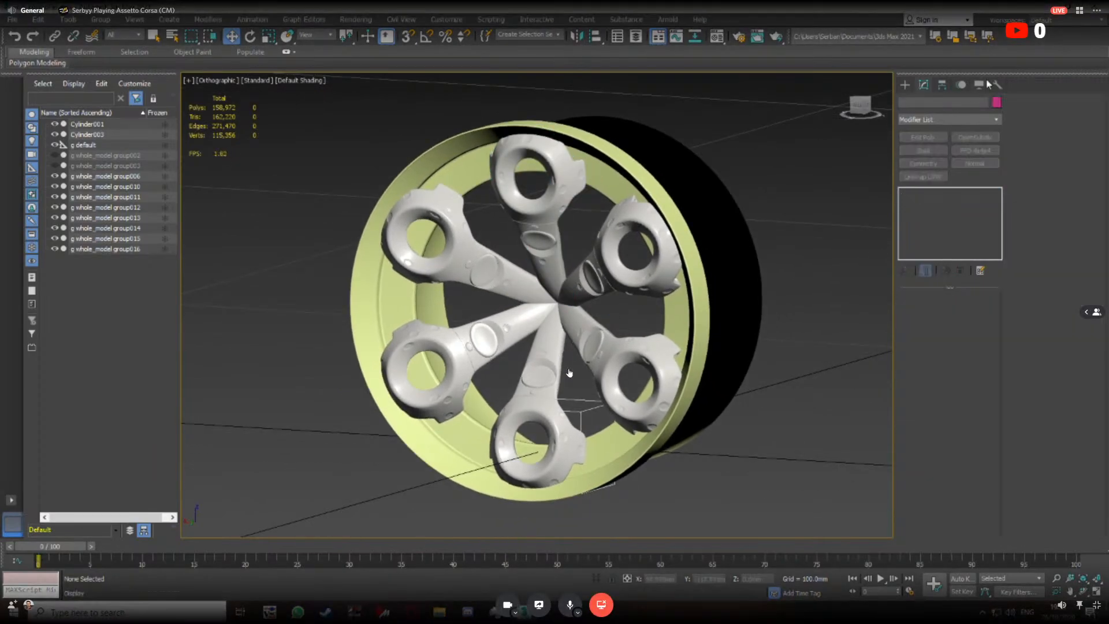
Bring up the File Explorer window with the downloaded model folder
mouse_move(439, 612)
click(451, 583)
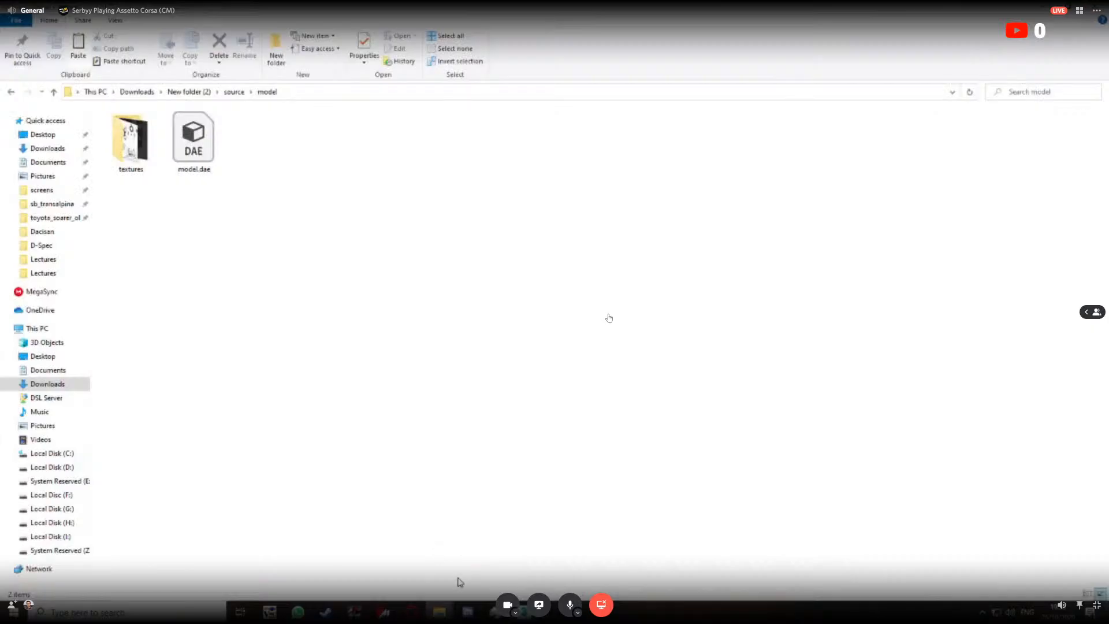
click(501, 563)
drag(299, 14, 433, 41)
click(931, 39)
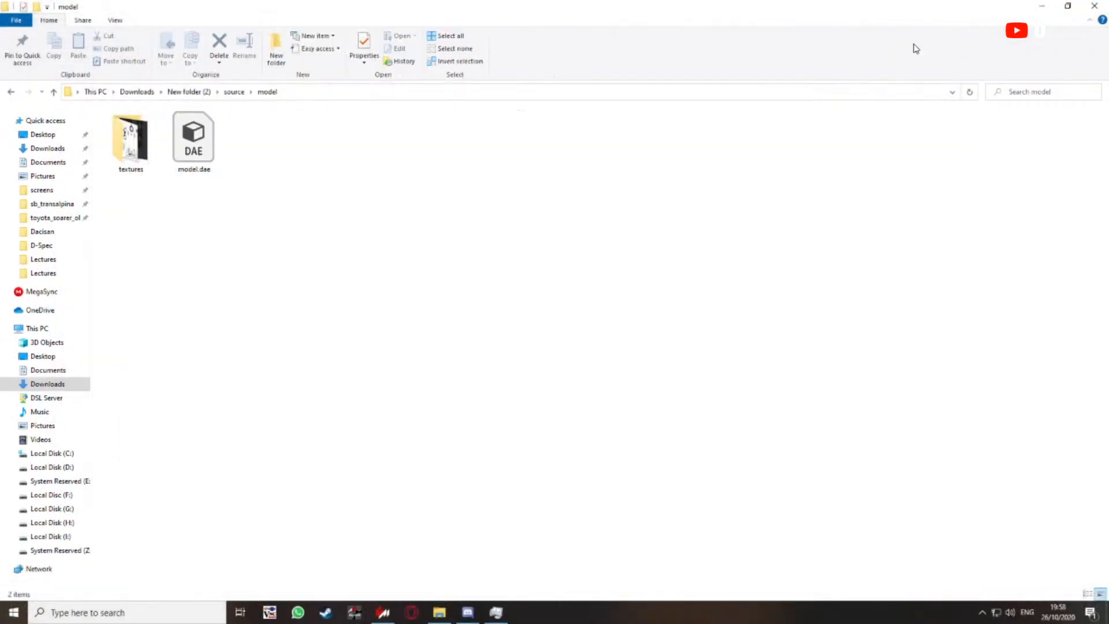
click(496, 612)
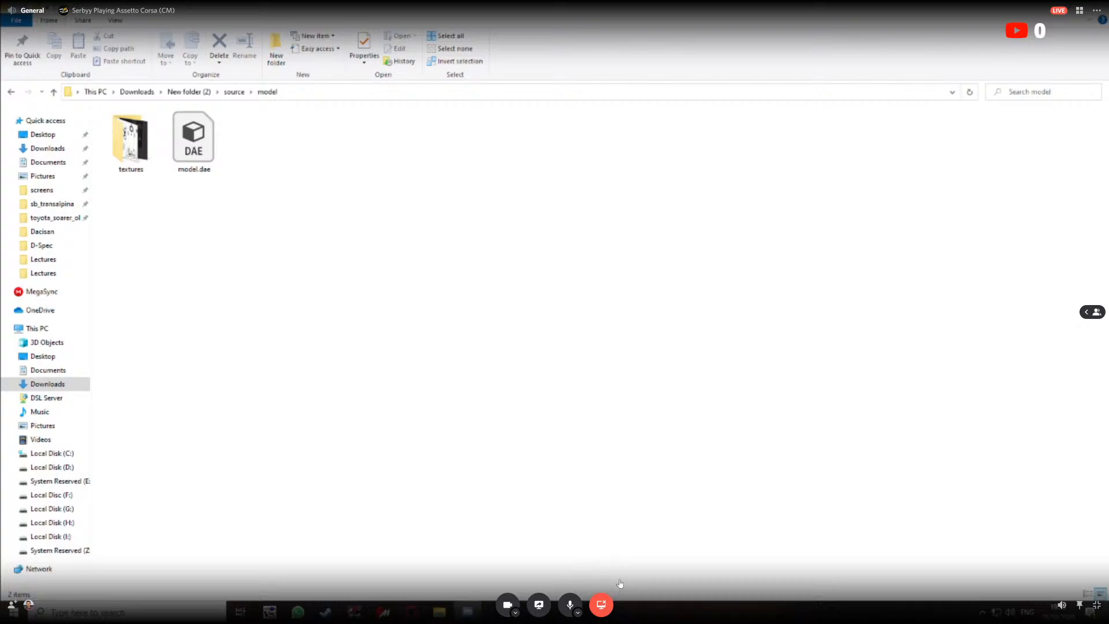
Stop watching the shared screen and leave the Discord voice call
click(601, 605)
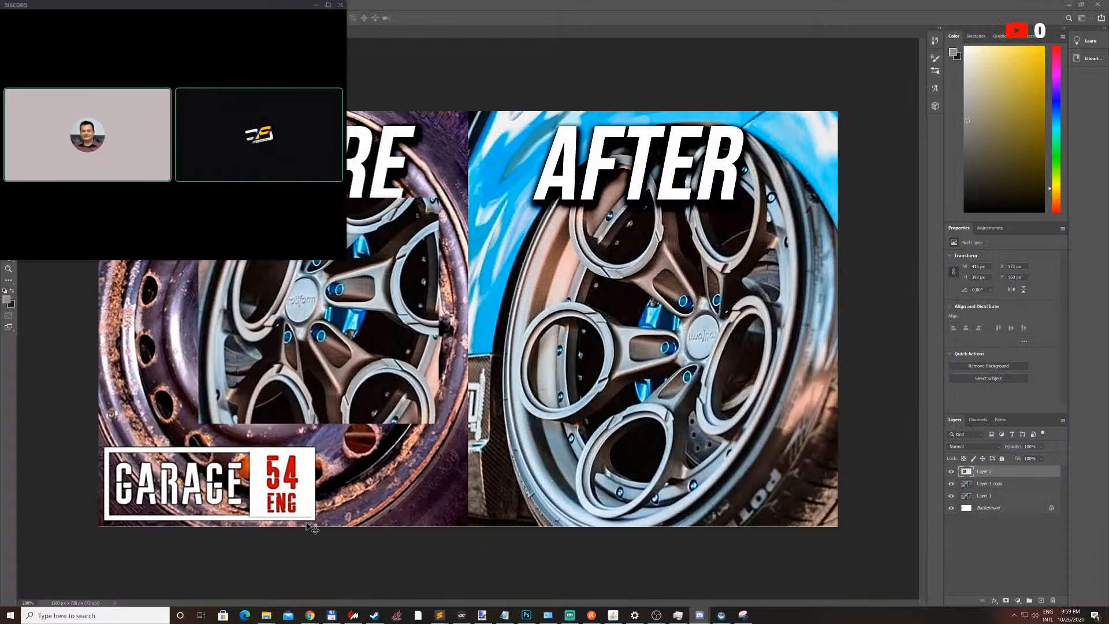
mouse_move(163, 166)
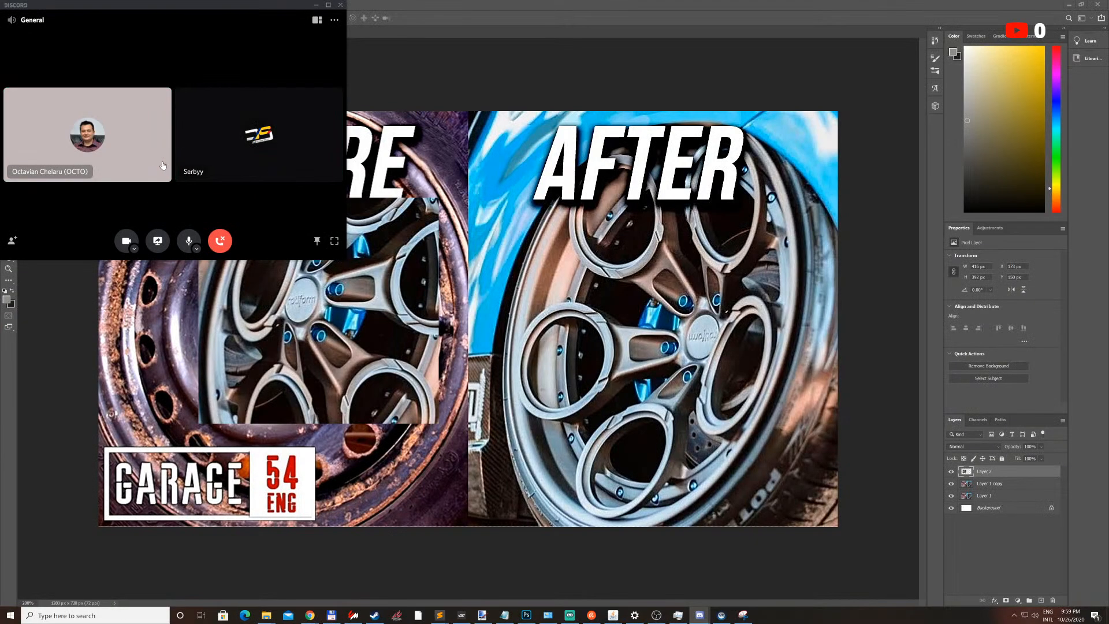
click(221, 243)
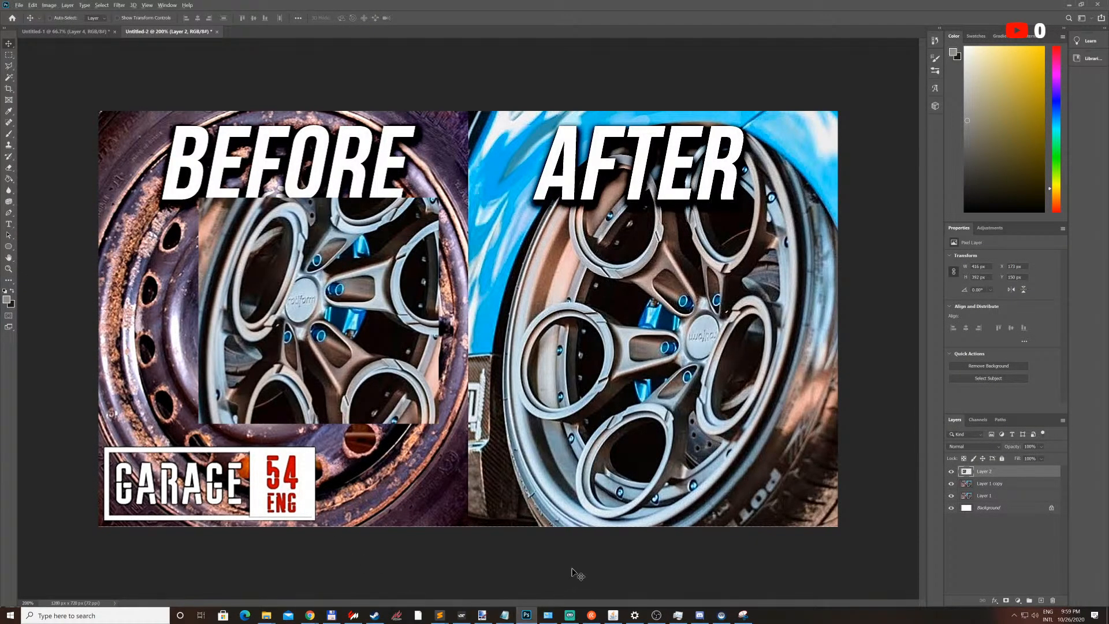
Review the wheel reference images in the Discord chat and in the browser's image results for garage 54 wheels rods
key(alt+Tab)
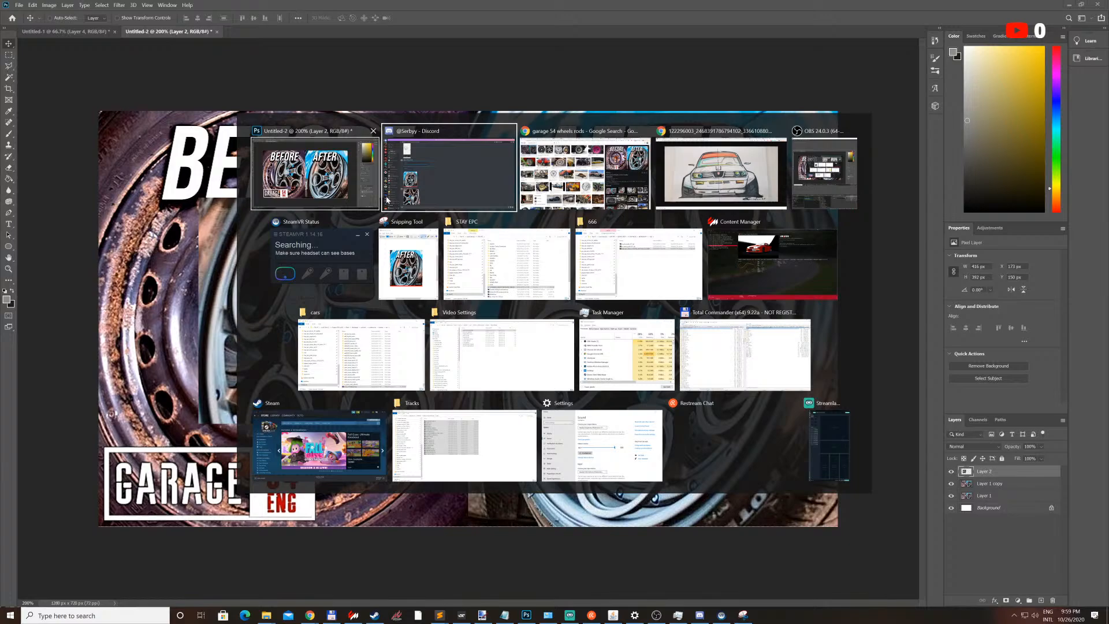
click(460, 204)
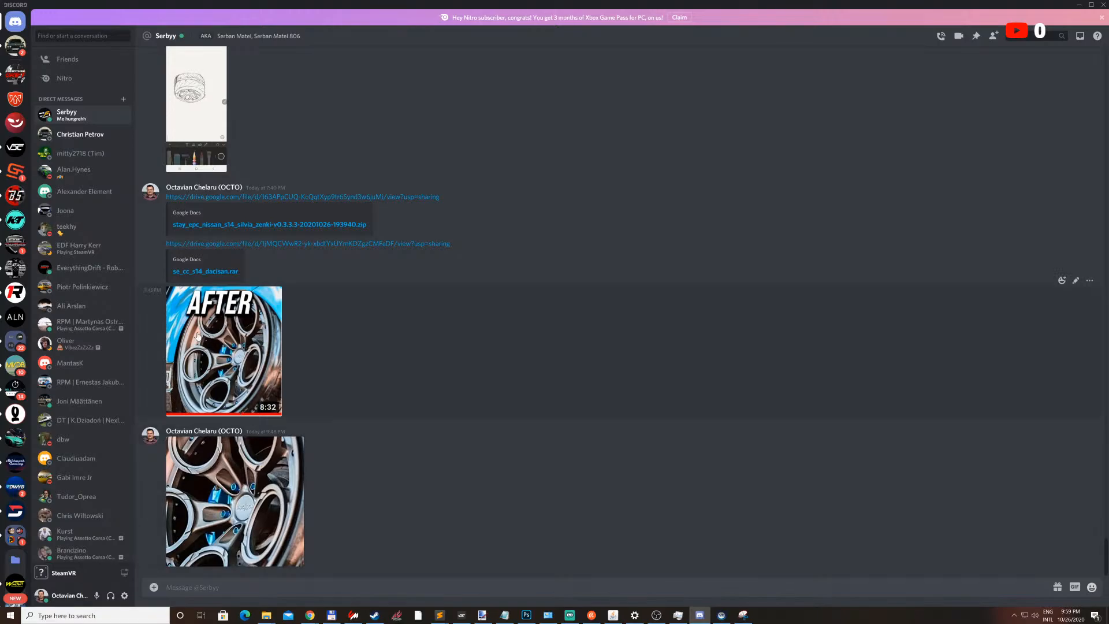
key(alt+Tab)
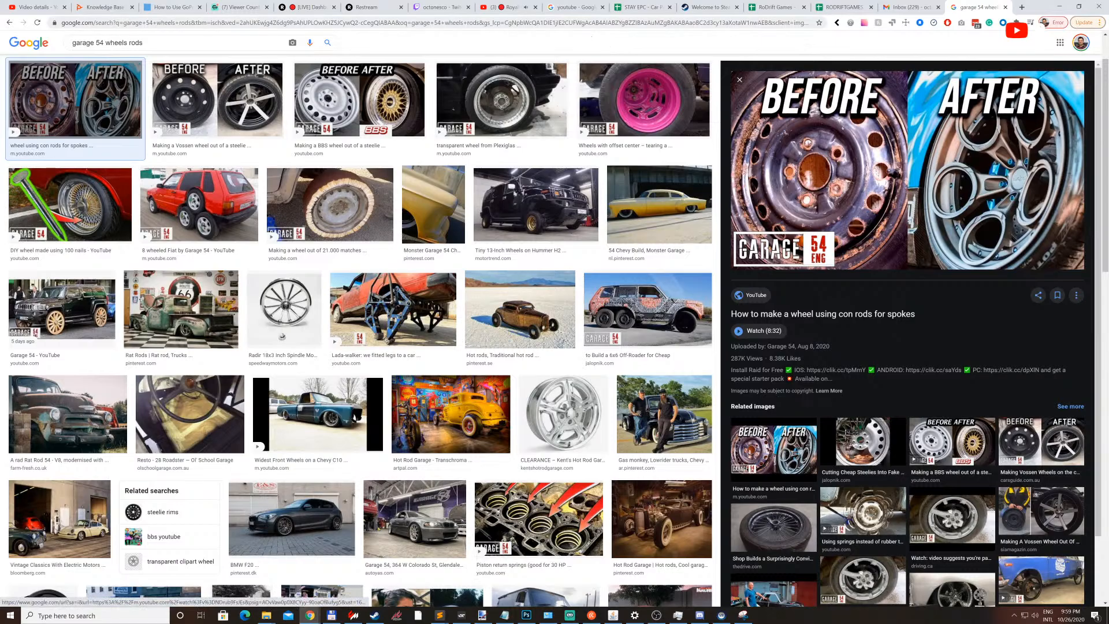
key(alt+Tab)
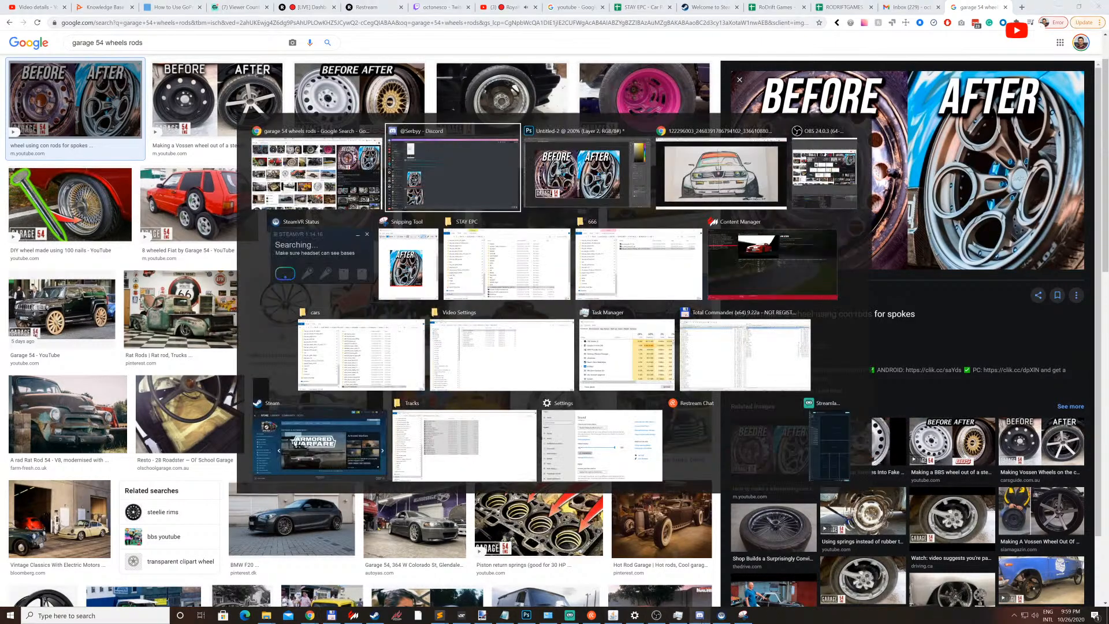
key(Escape)
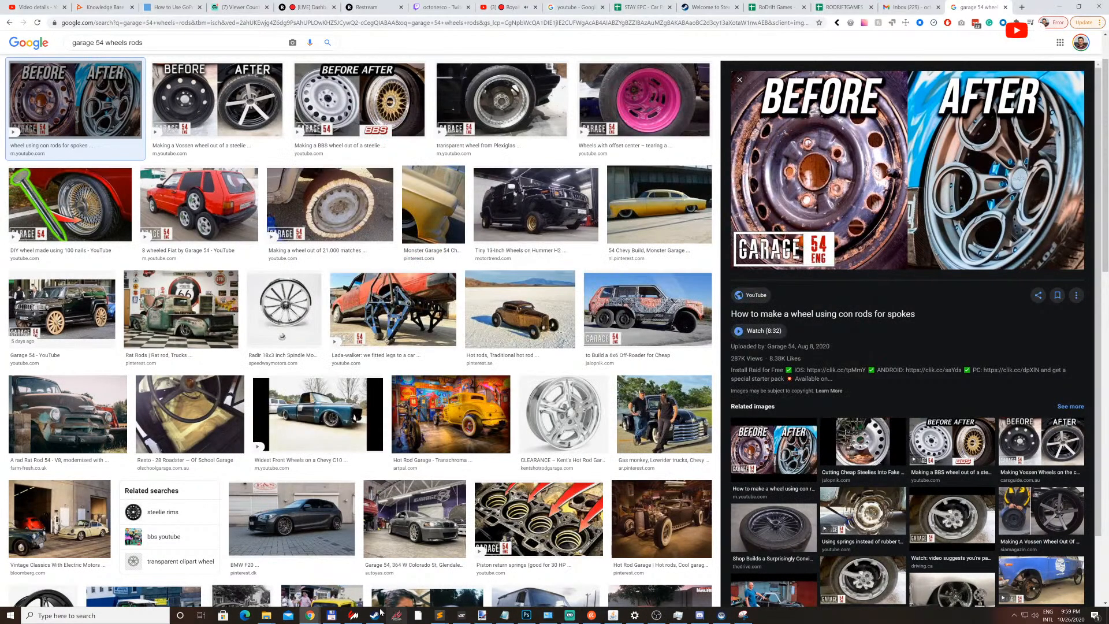
Switch to Content Manager, close the car packing options and open the quick drive setup
click(358, 617)
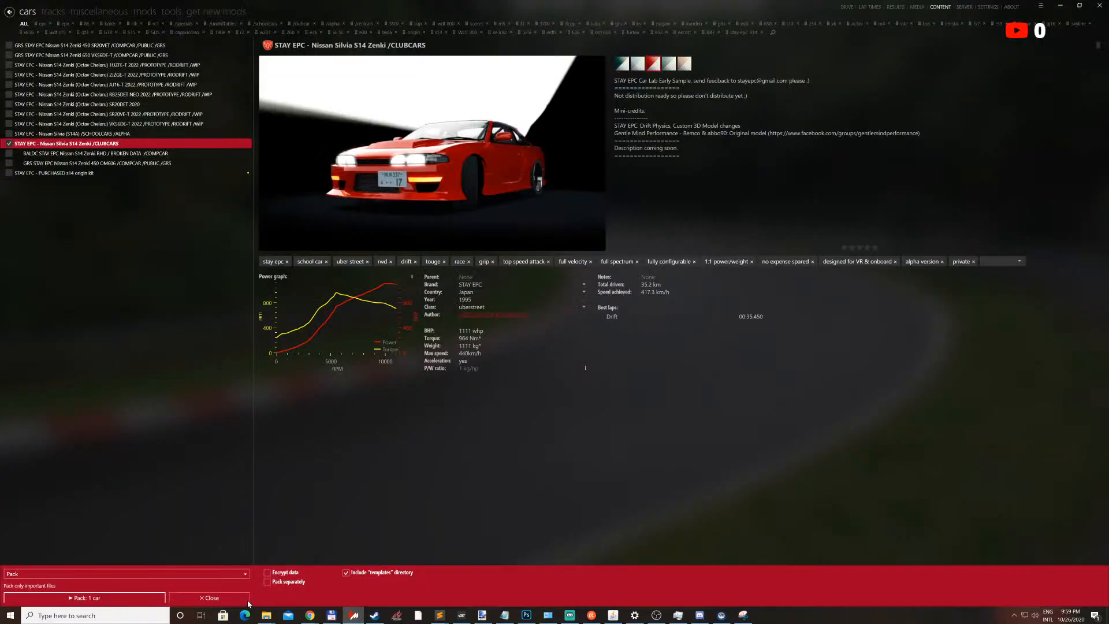
click(209, 598)
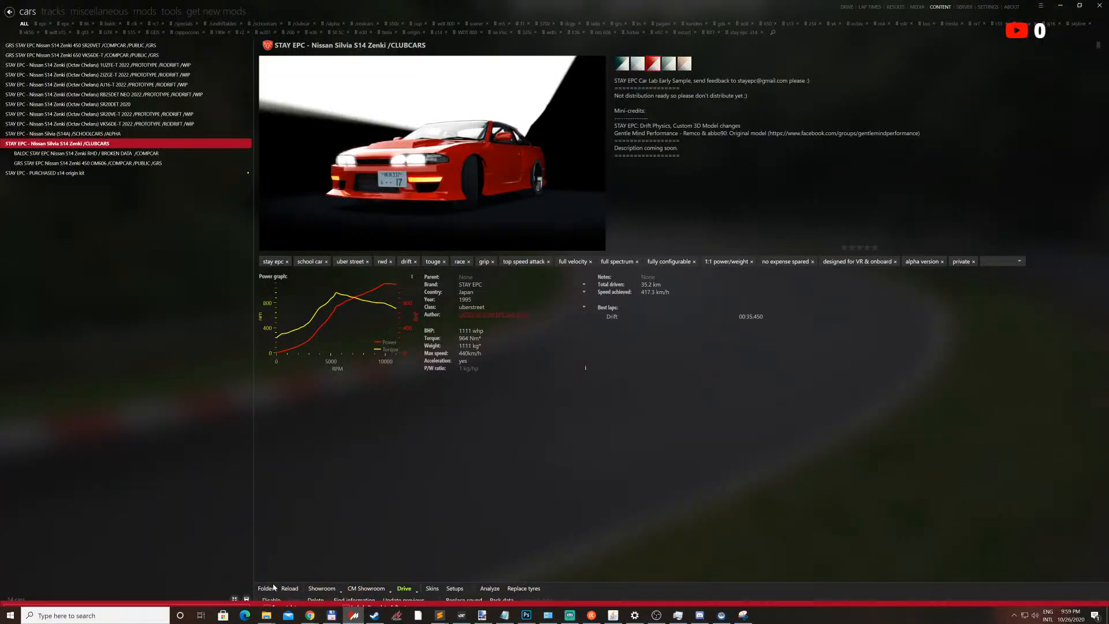
click(846, 7)
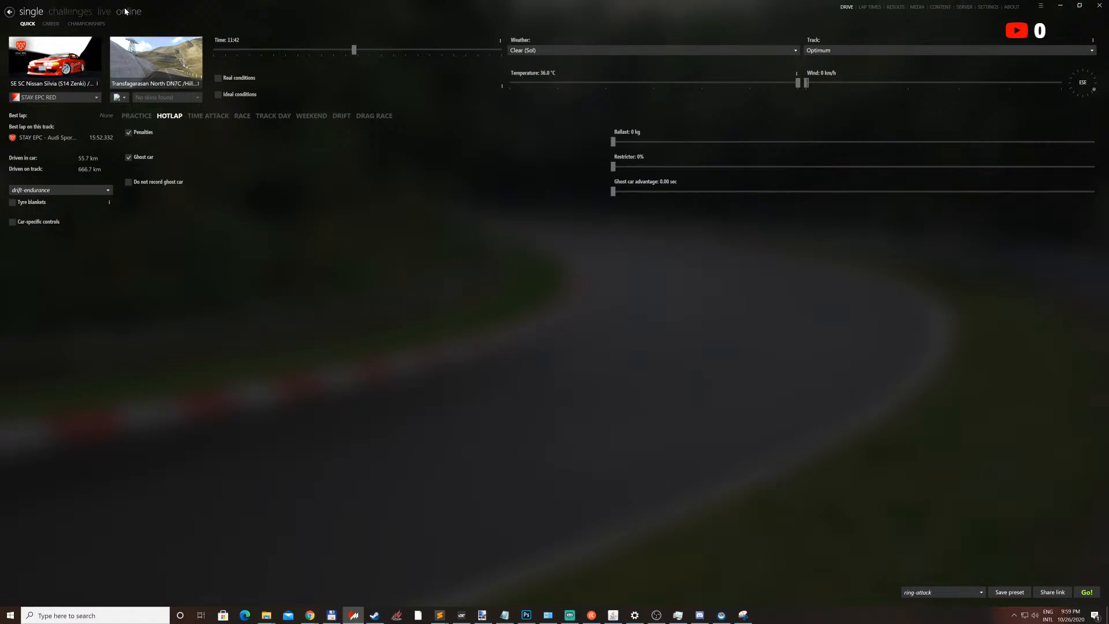
click(957, 9)
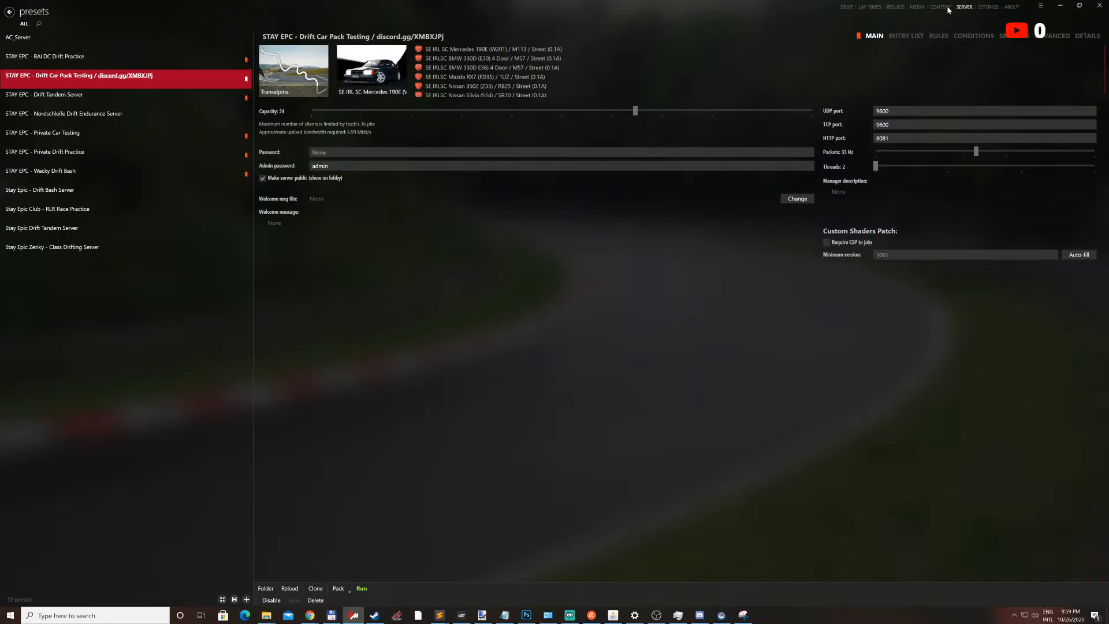
click(848, 7)
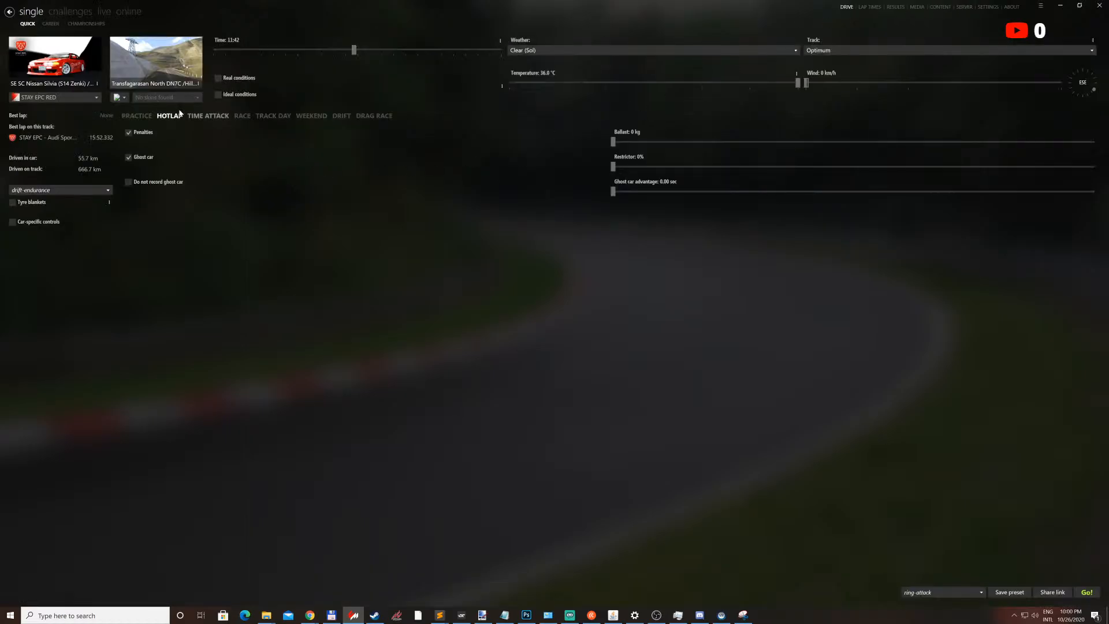
Filter the cars by "se vd" and choose the SE CC Dacisan S14 VDC for the quick drive
click(44, 72)
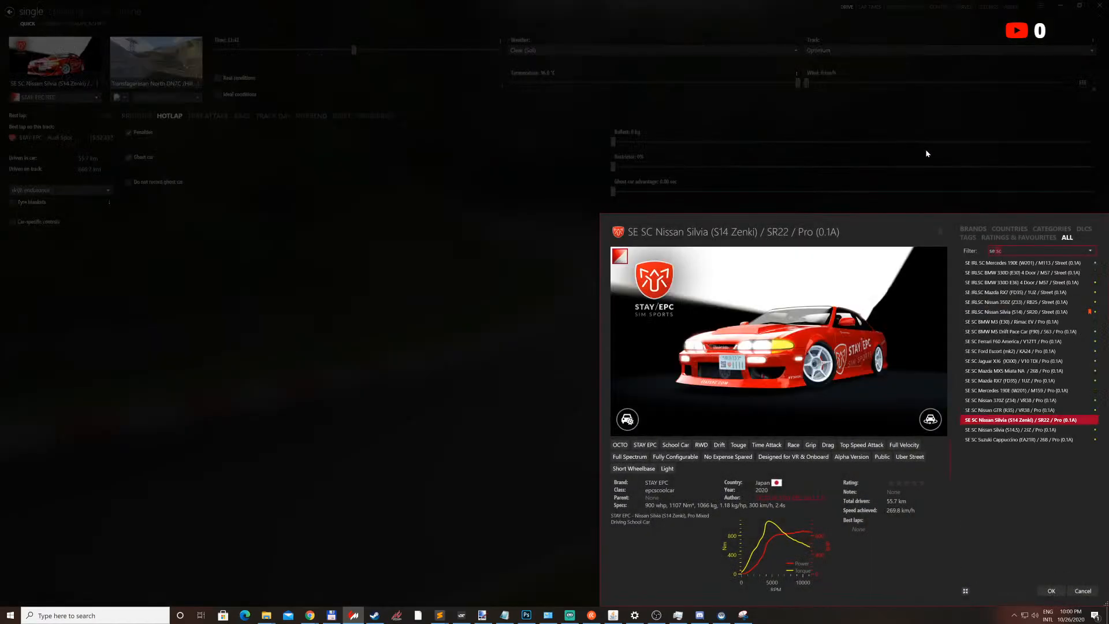
text(se s)
key(BackSpace)
text(vd)
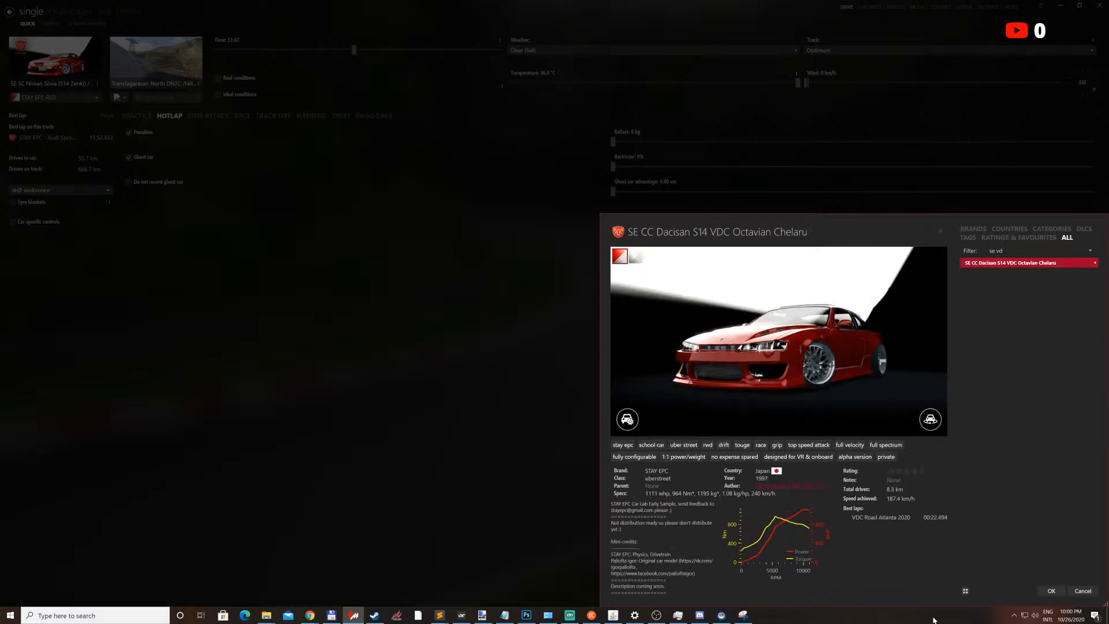
click(1052, 590)
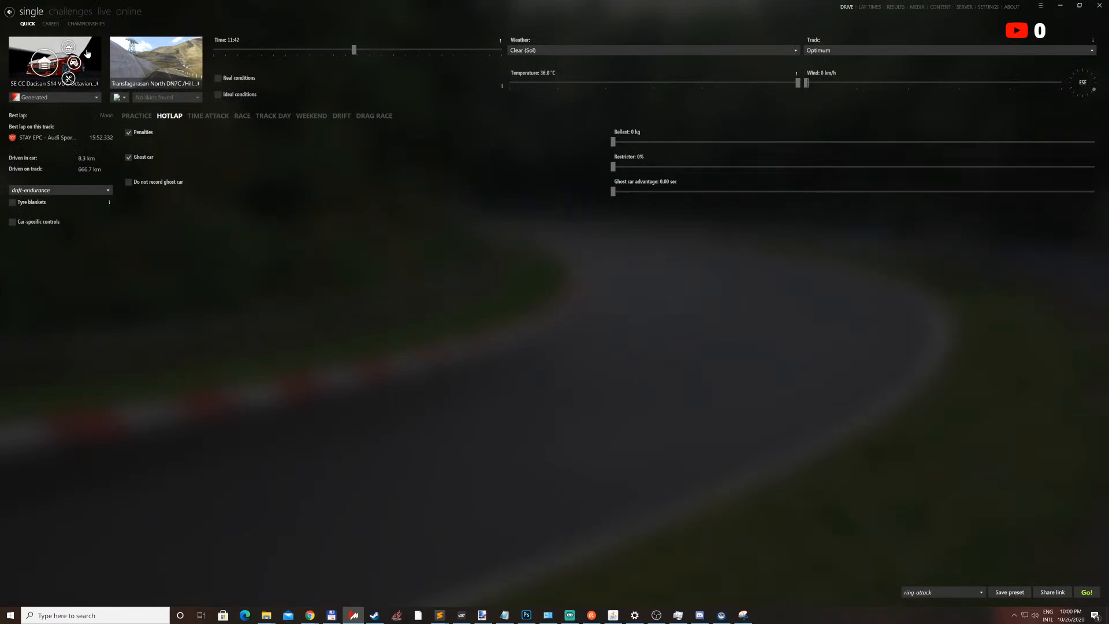
Open the chosen S14's content page, inspect the car in the Assetto Corsa showroom, and return to Content Manager
click(68, 78)
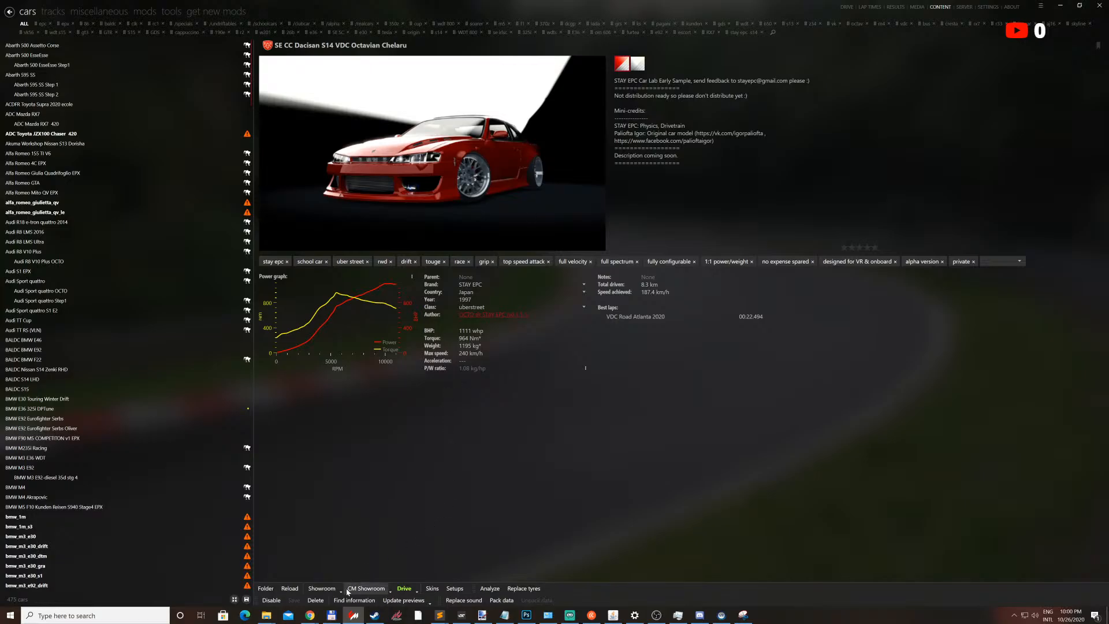
click(313, 592)
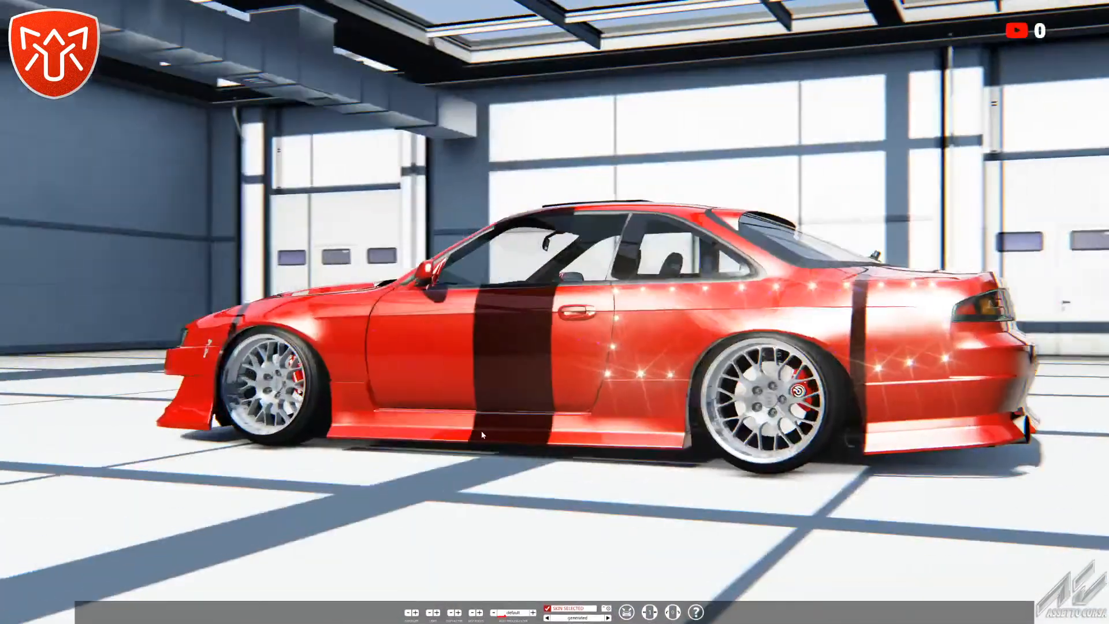
drag(481, 431, 808, 434)
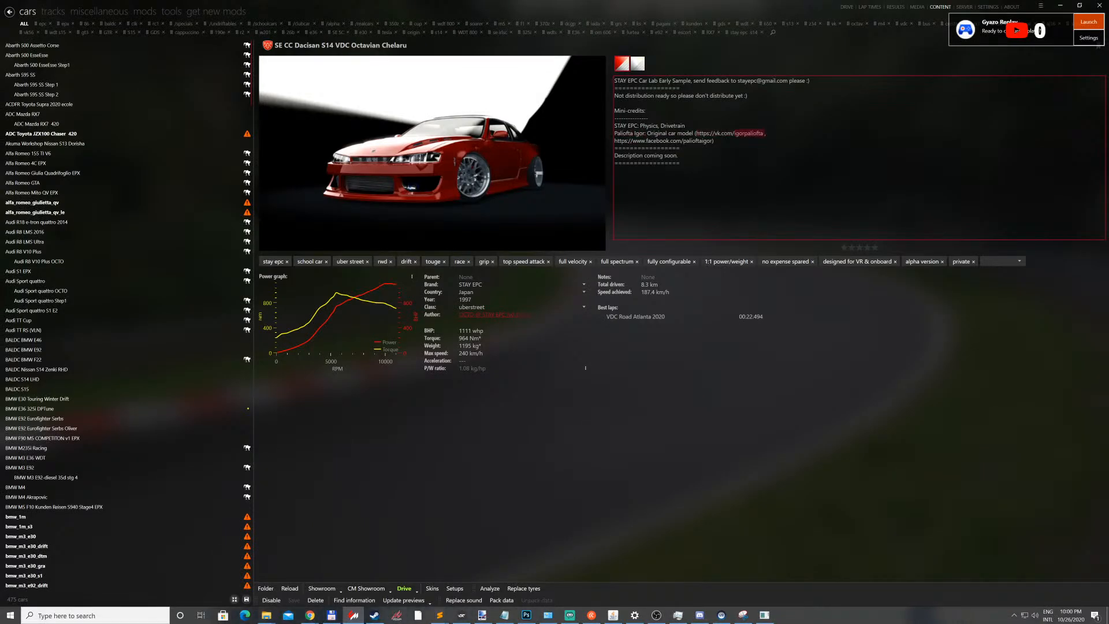
key(alt+Tab)
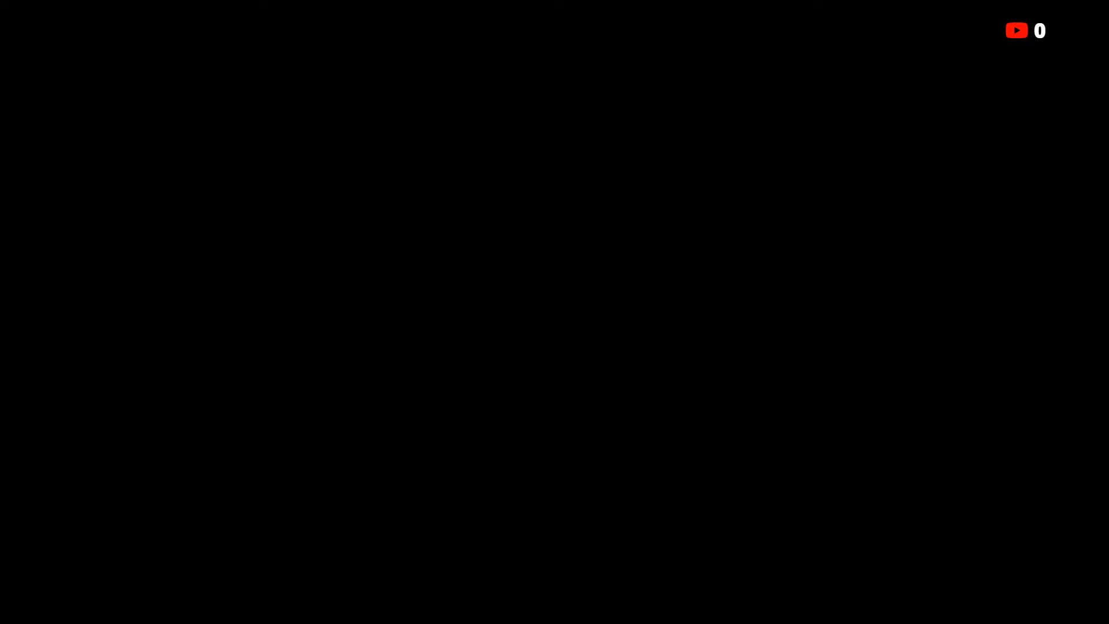
key(alt+Tab)
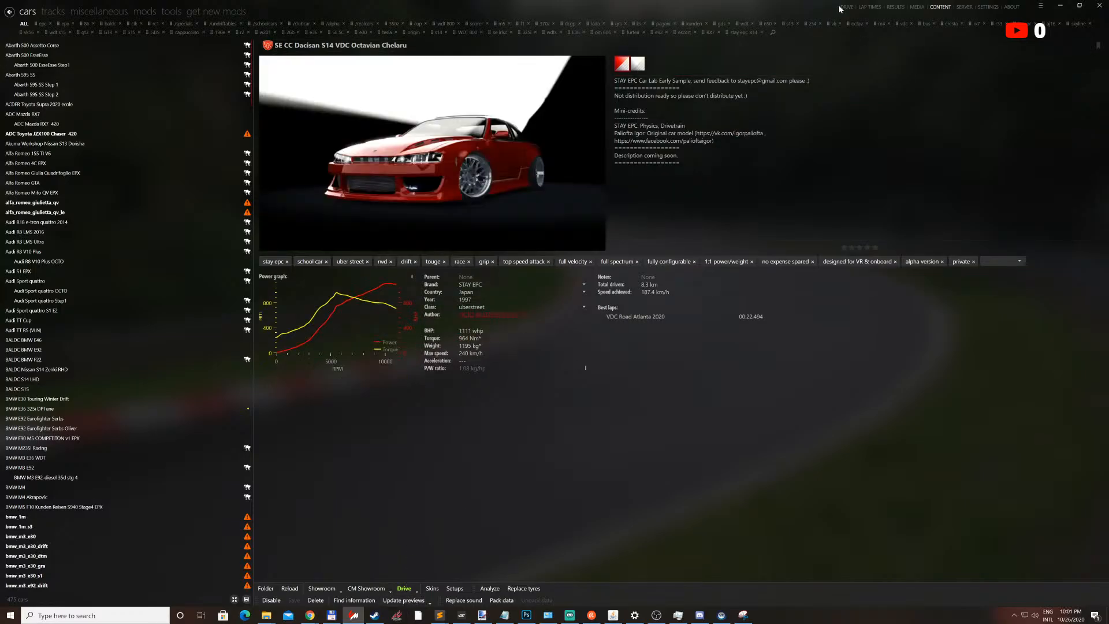
Open the track selection for the quick drive session
click(846, 7)
click(145, 63)
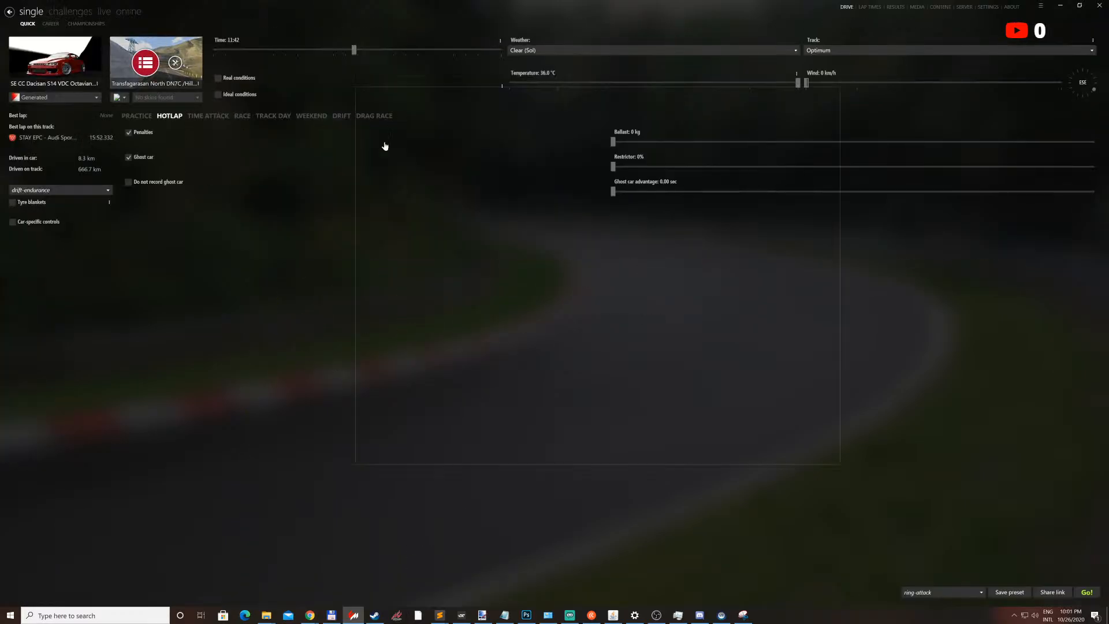
text(bf)
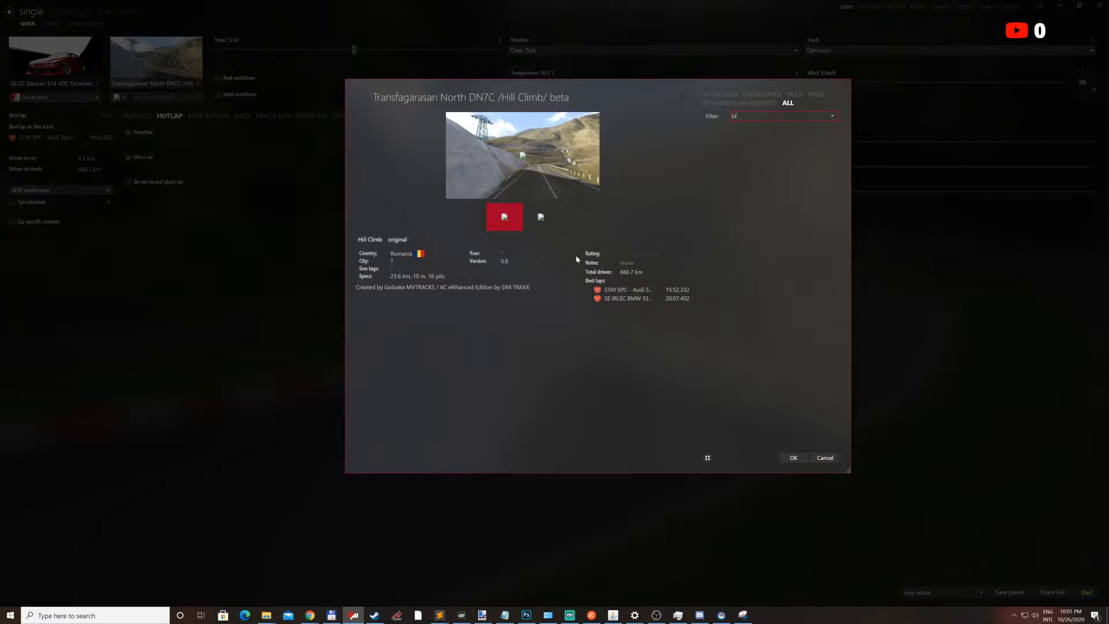
key(BackSpace)
key(BackSpace)
text(drift playgroun)
key(ctrl+a)
key(BackSpace)
Filter the tracks by "vdc" and preview the listed drift tracks from Bikernieki DCGP through VDC Bikernieki 2020
text(vdc)
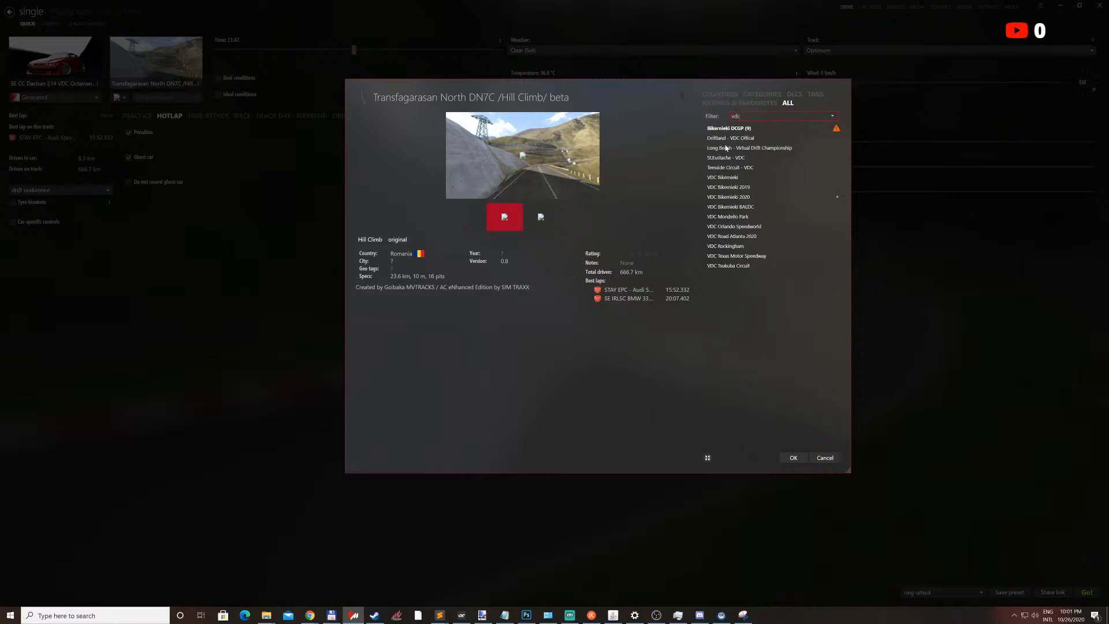
click(751, 129)
click(751, 138)
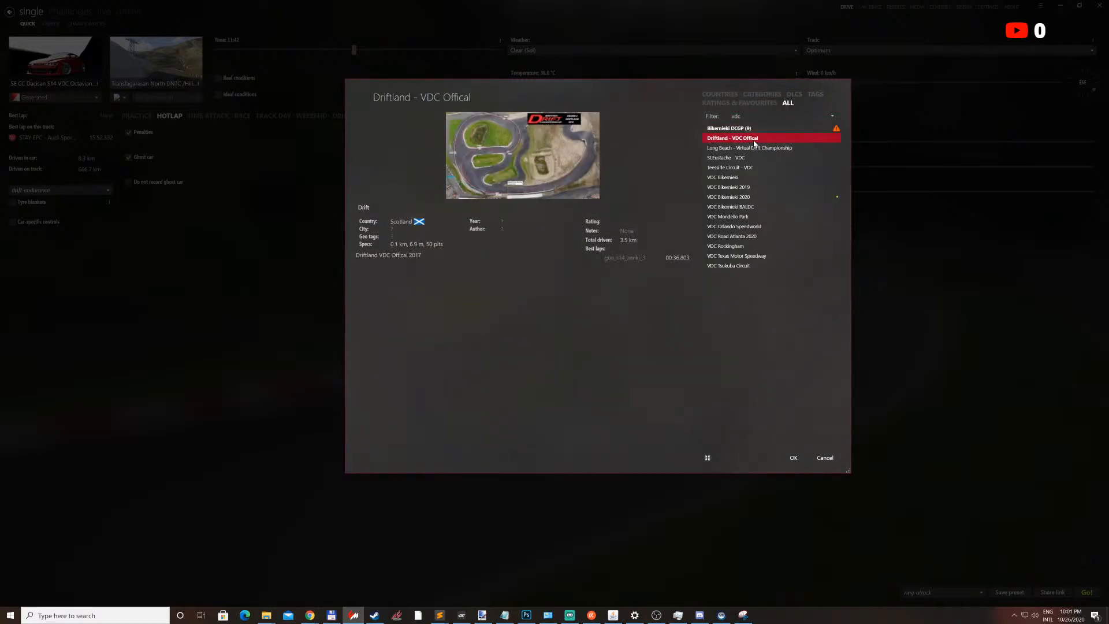
click(766, 149)
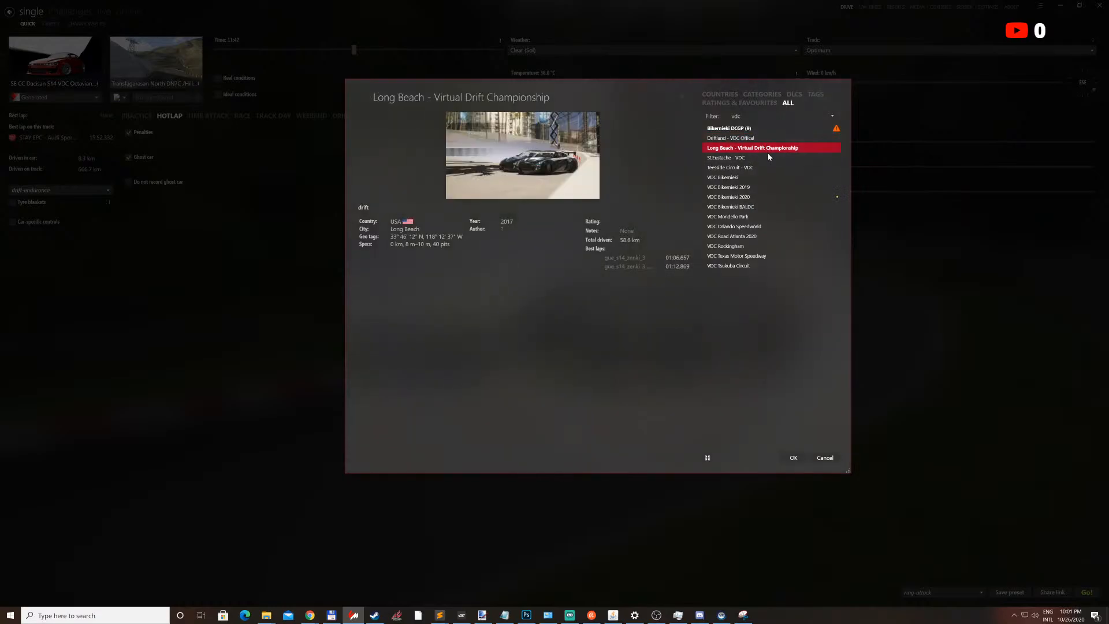
click(766, 157)
click(763, 167)
click(760, 177)
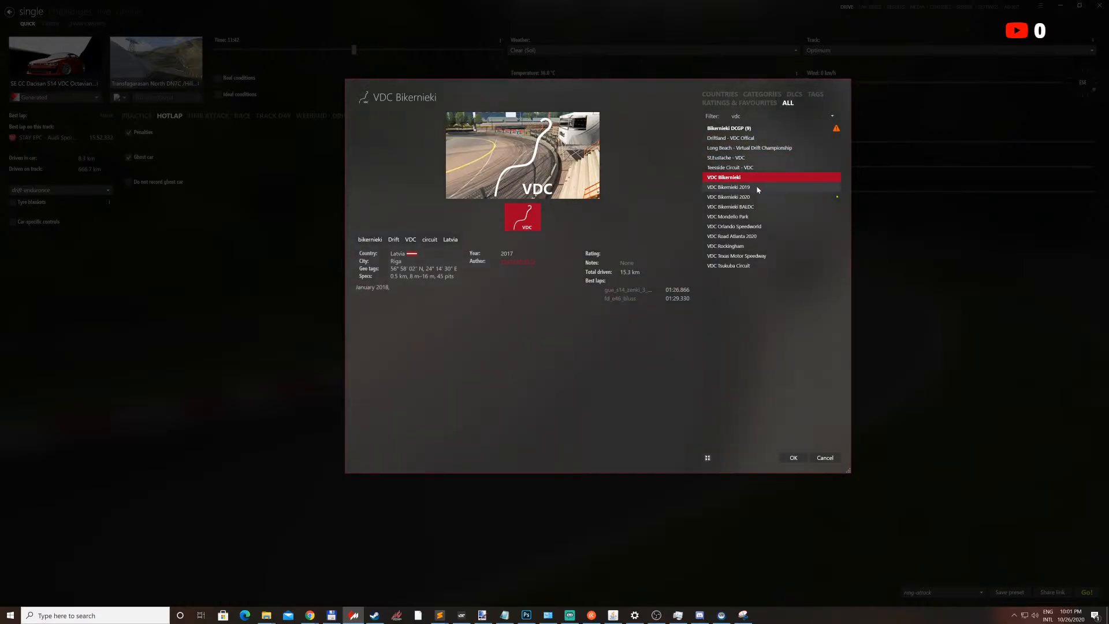
click(751, 197)
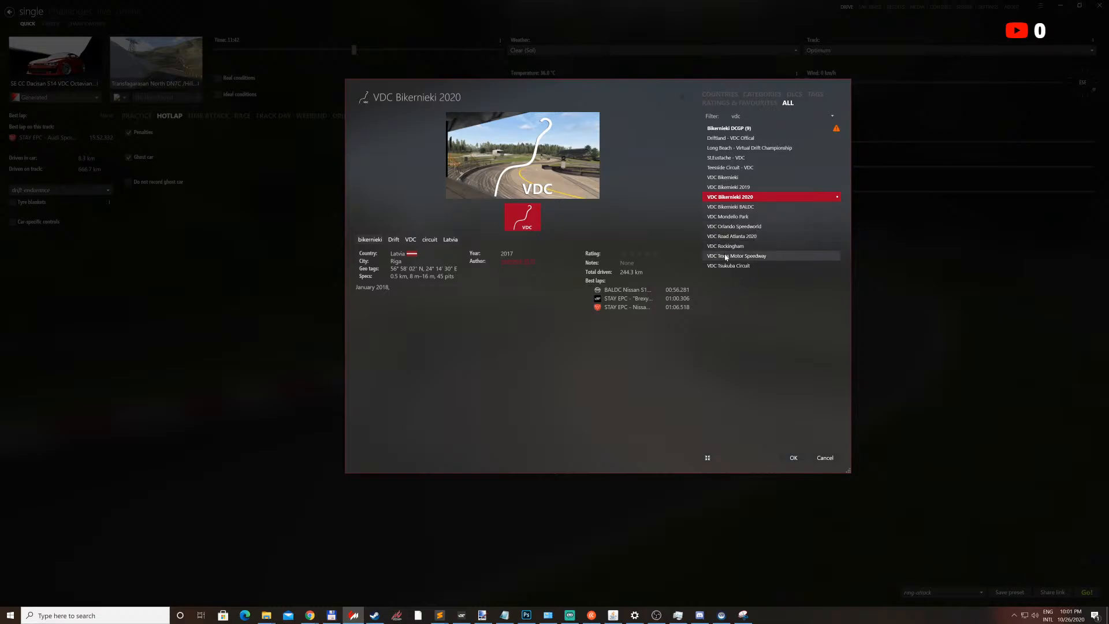
Compare VDC Mondello Park with VDC Bikernieki 2020 and VDC Road Atlanta 2020, and confirm VDC Mondello Park as the session track
click(739, 218)
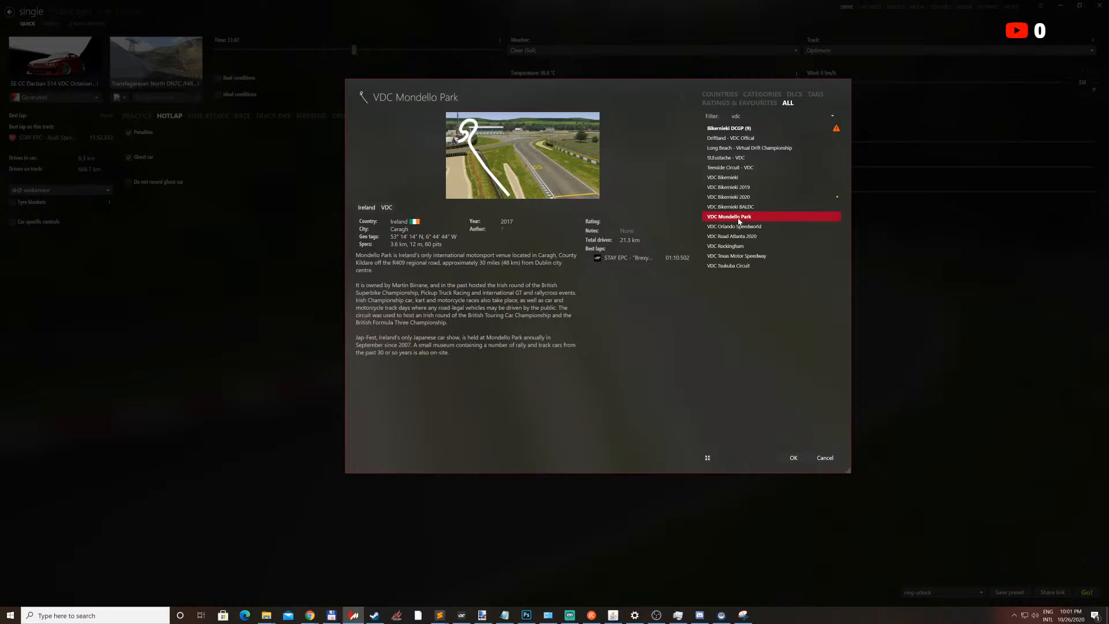
click(751, 198)
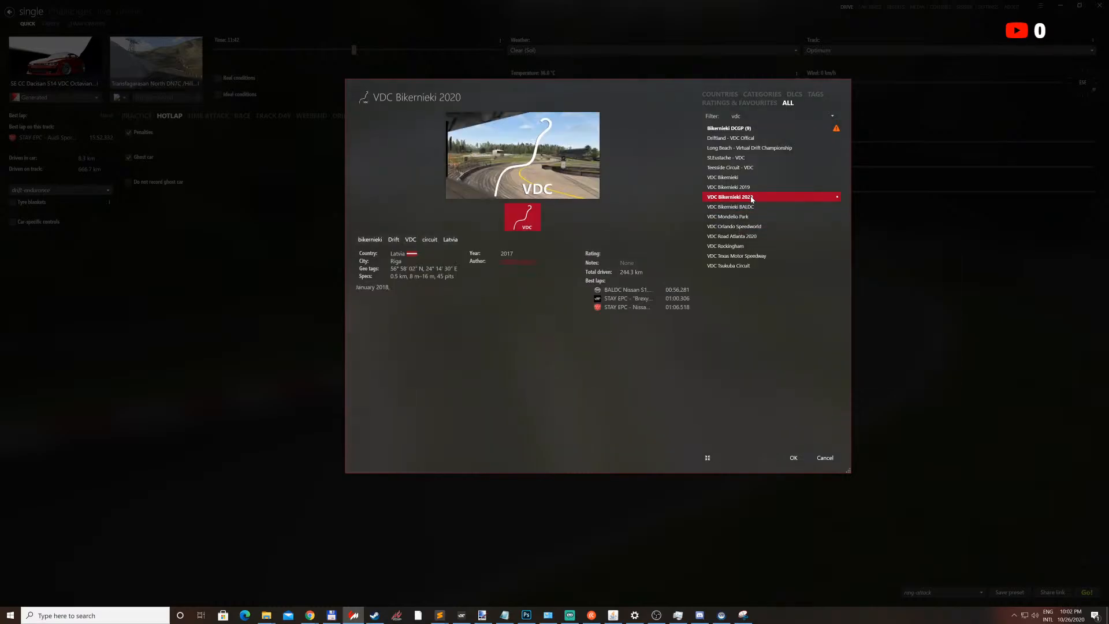
click(755, 217)
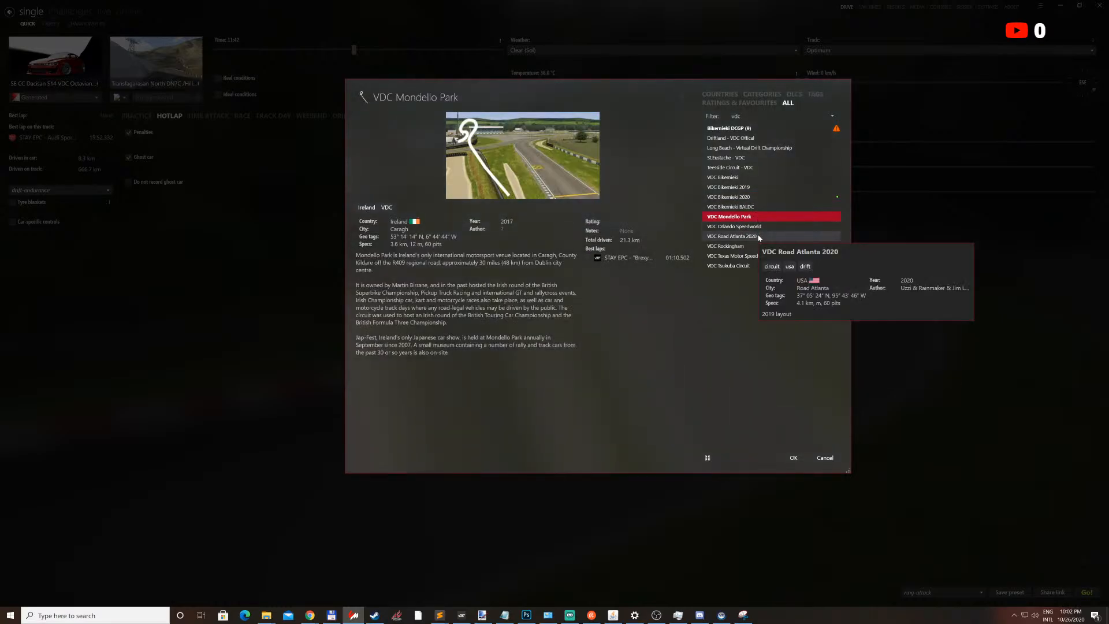
click(759, 237)
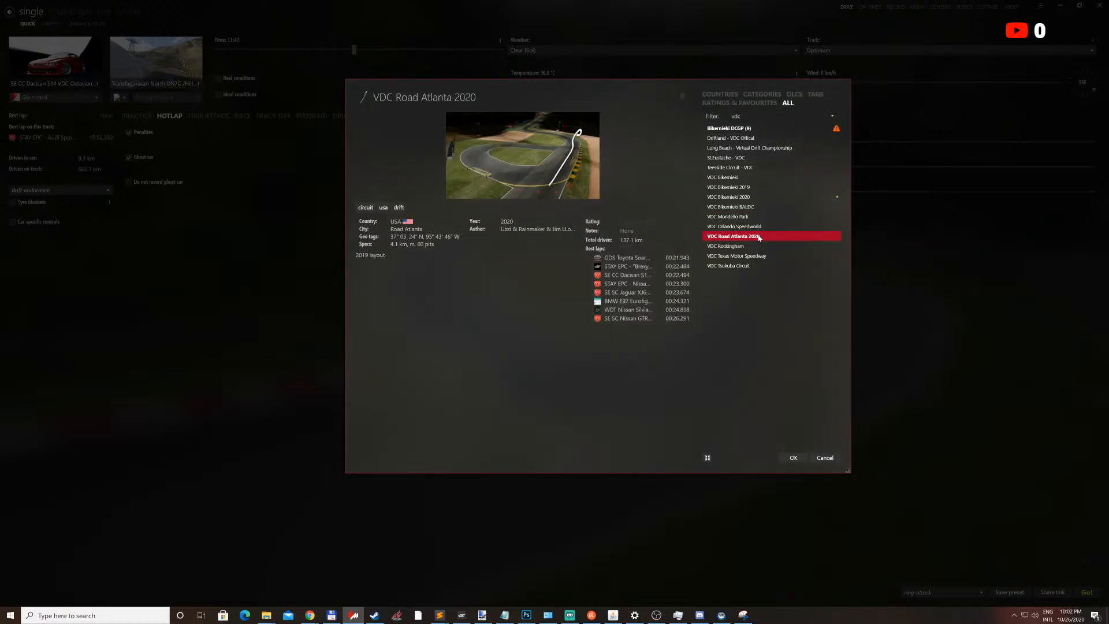
click(759, 227)
click(758, 217)
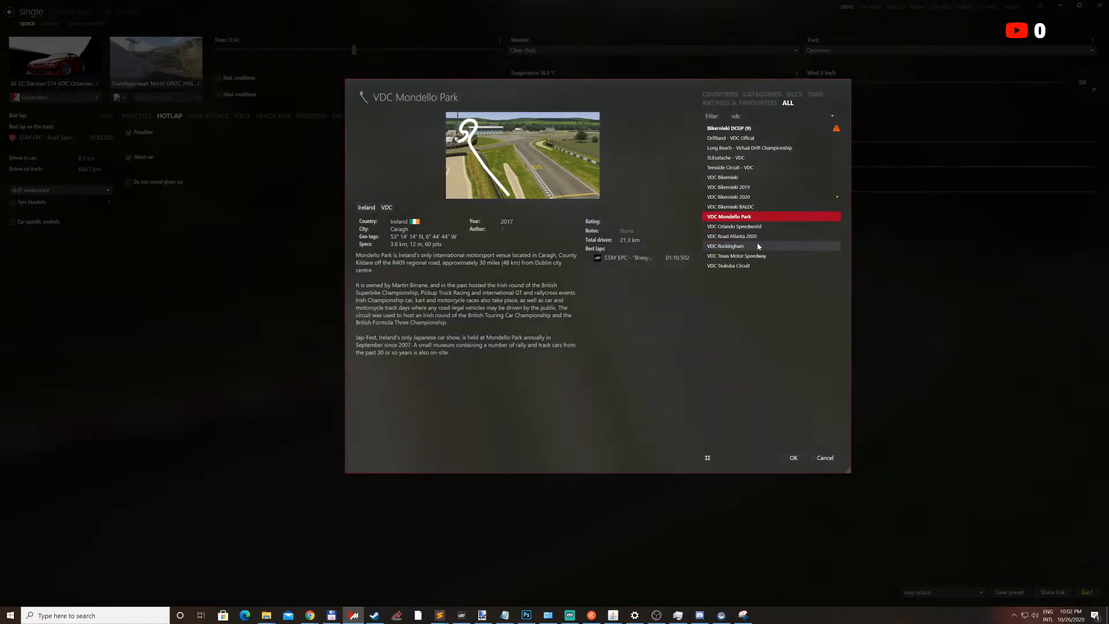
click(753, 187)
click(754, 198)
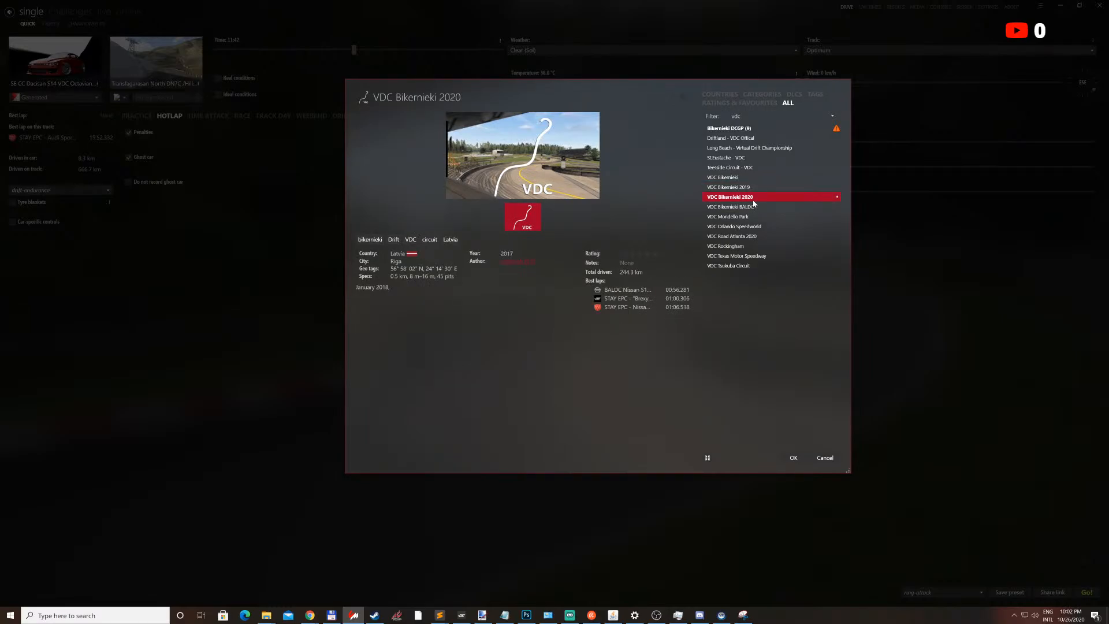
click(737, 208)
click(732, 217)
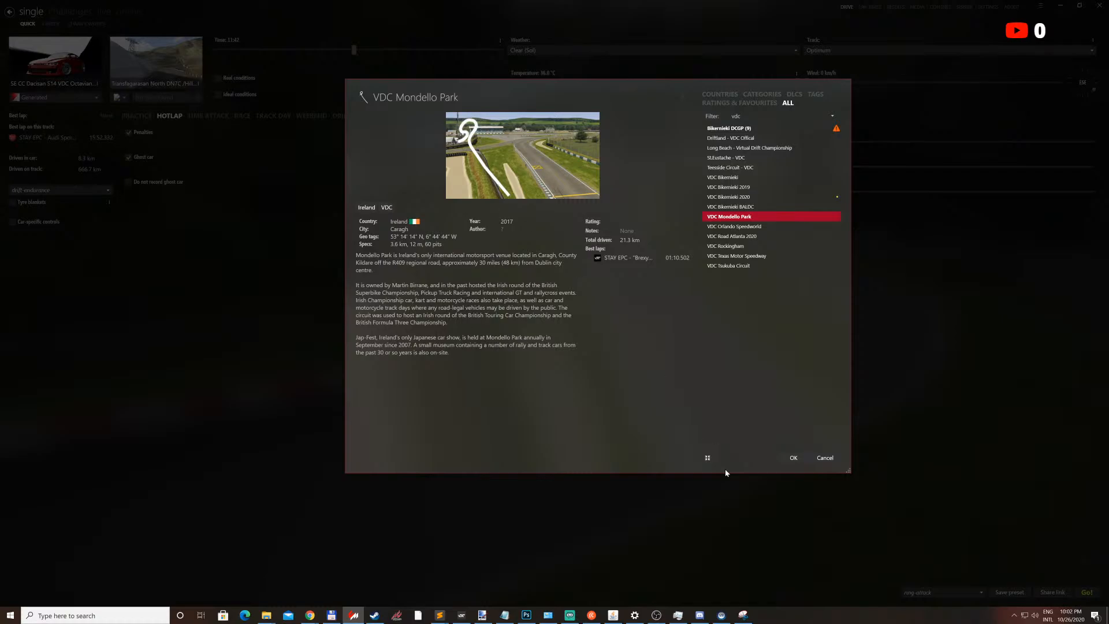
click(792, 458)
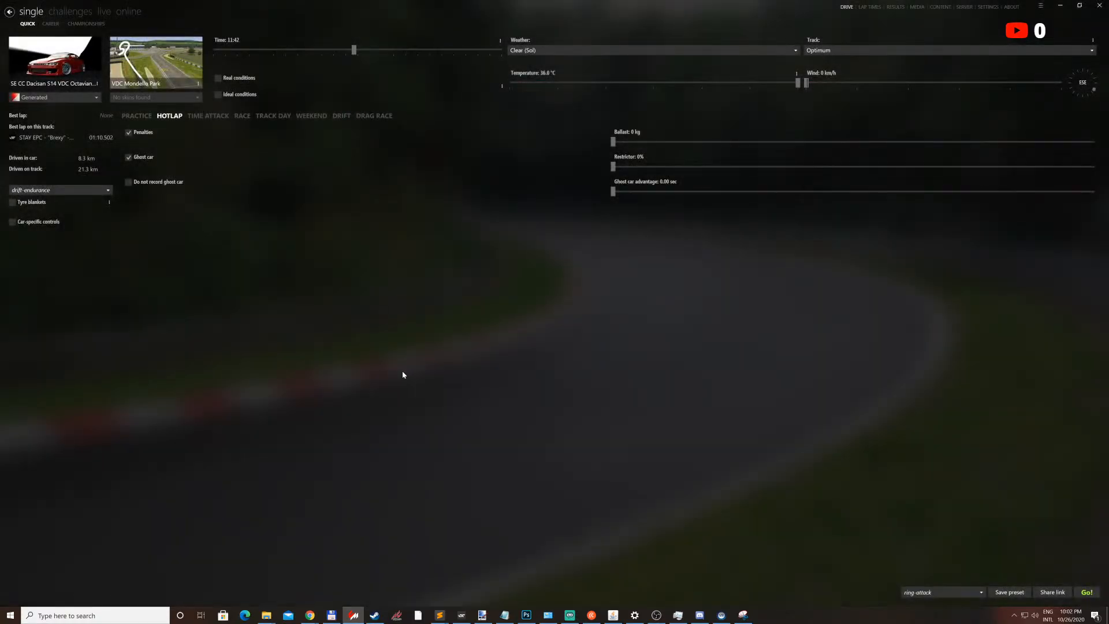
Load the vr-broadcast preset in the Assetto Corsa video settings and return to the quick drive setup
click(987, 7)
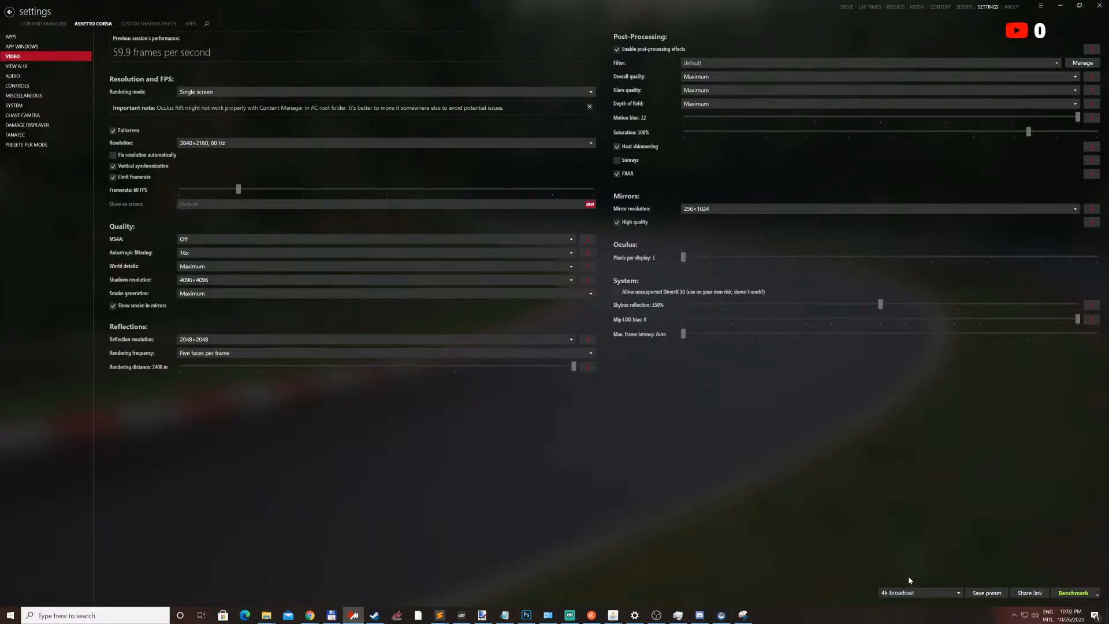
click(909, 593)
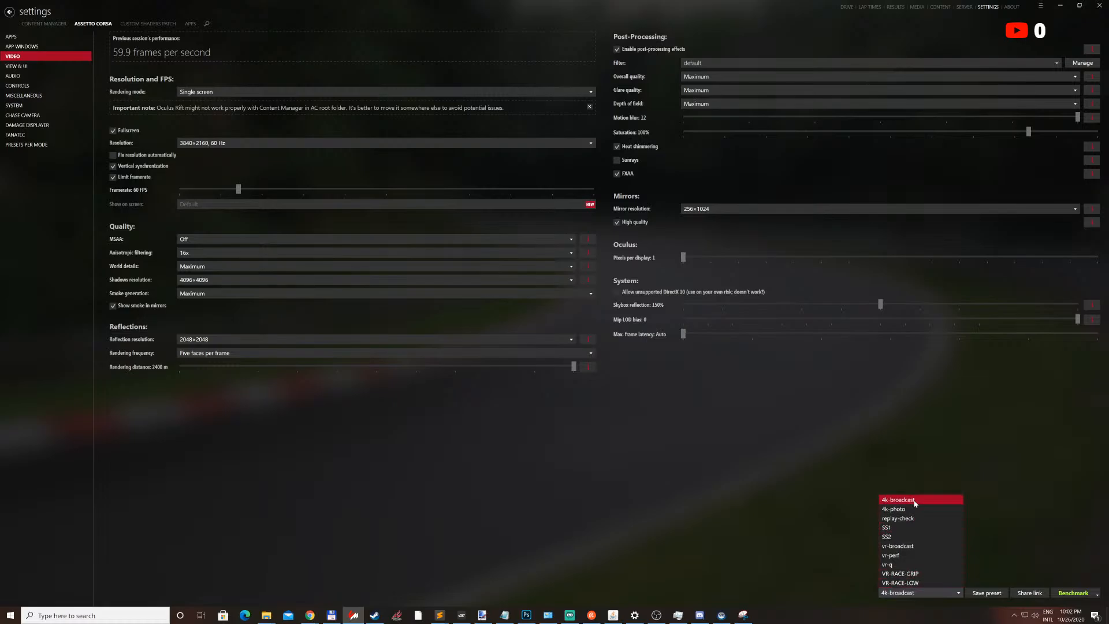
click(913, 546)
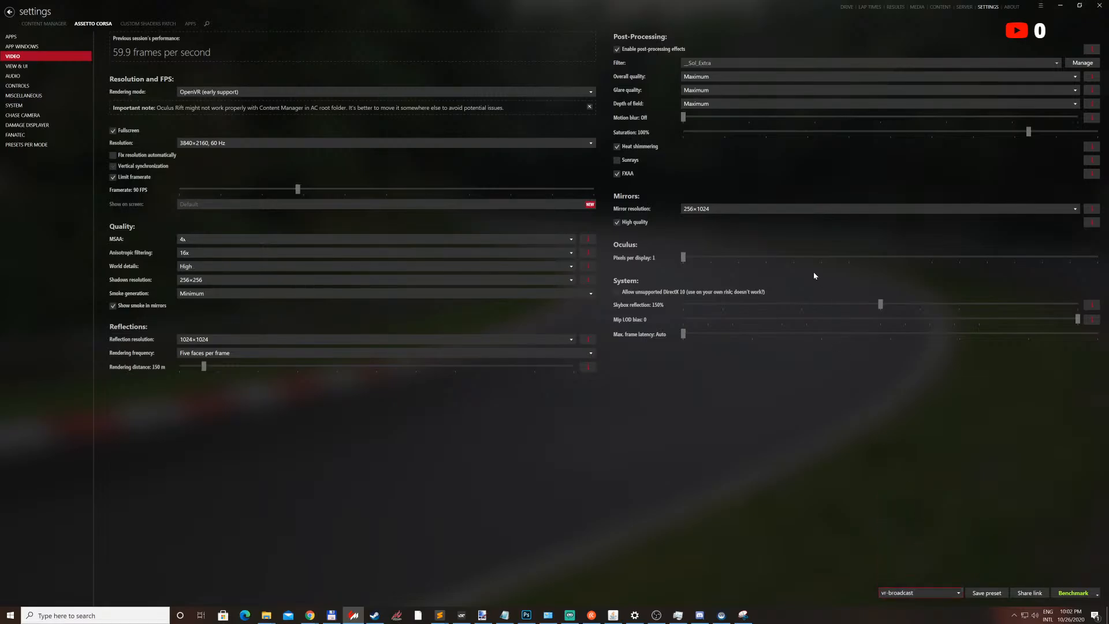
click(843, 7)
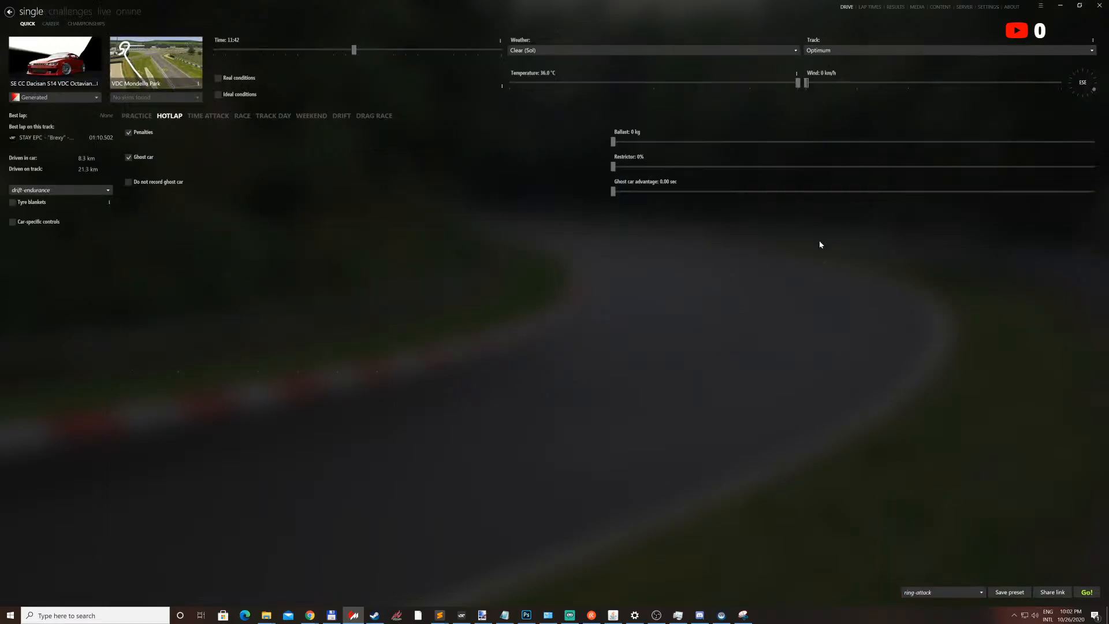
Start the hotlap session, quit the game during startup, and launch the session again
click(1085, 593)
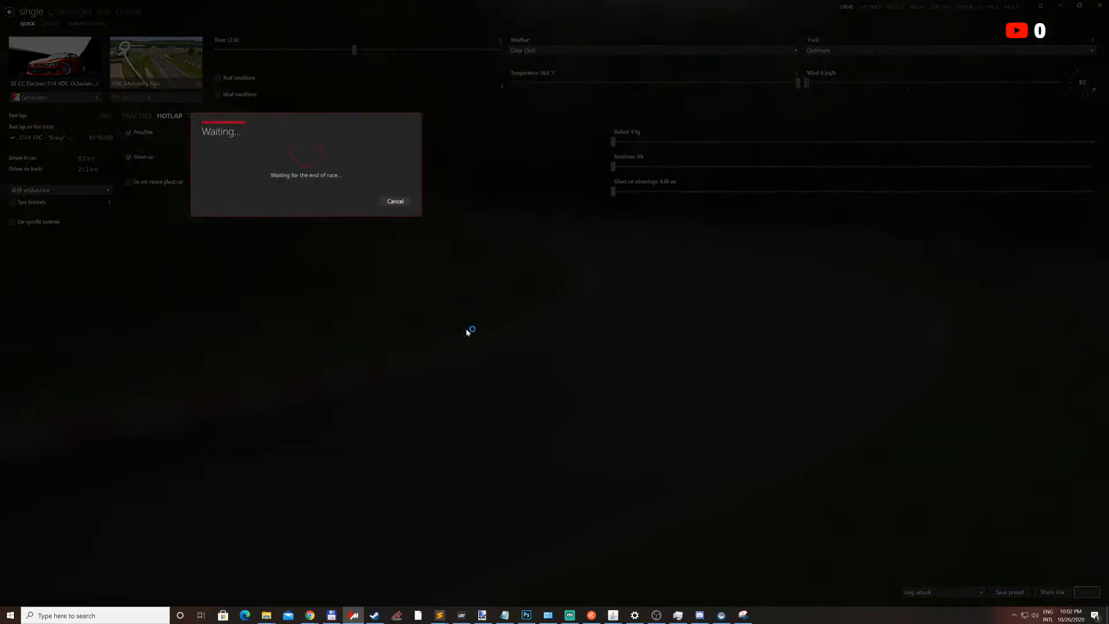
key(alt+Tab)
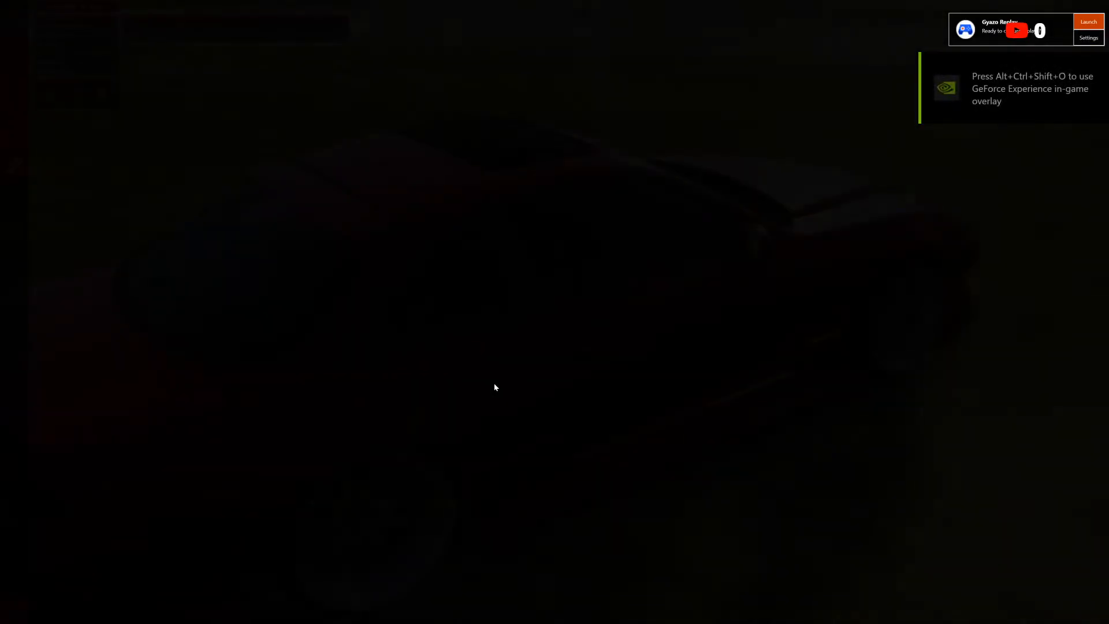
key(alt+F4)
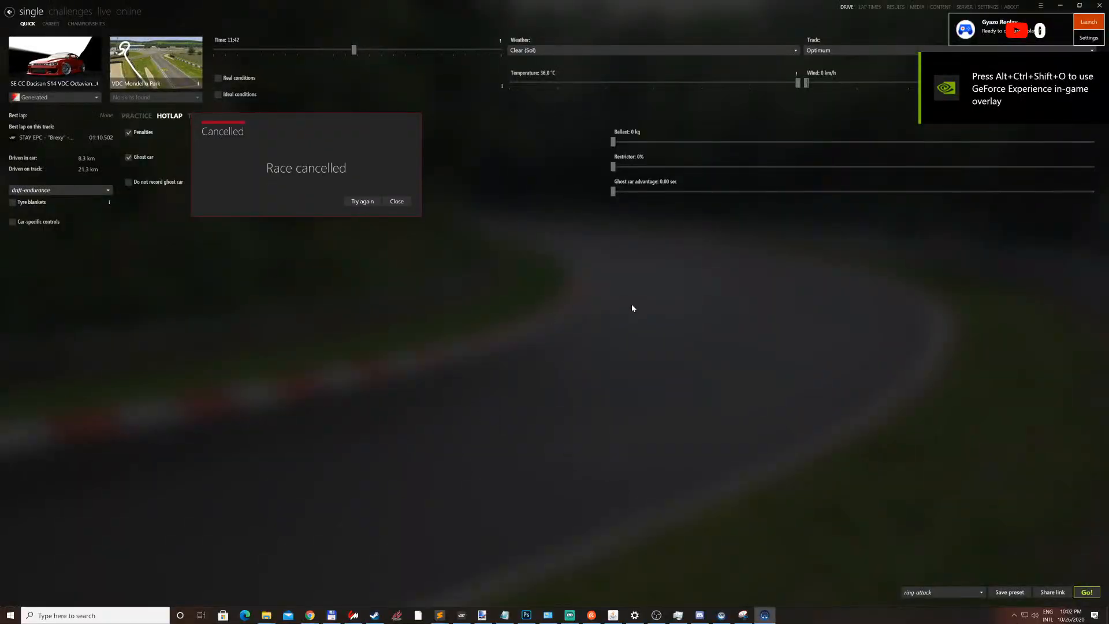
click(370, 203)
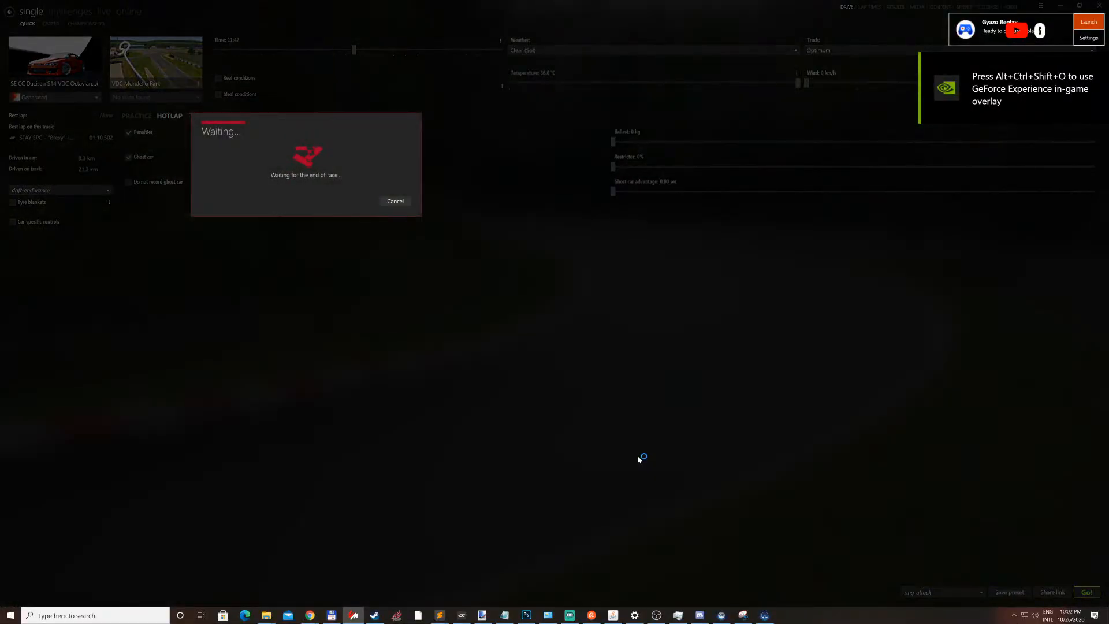